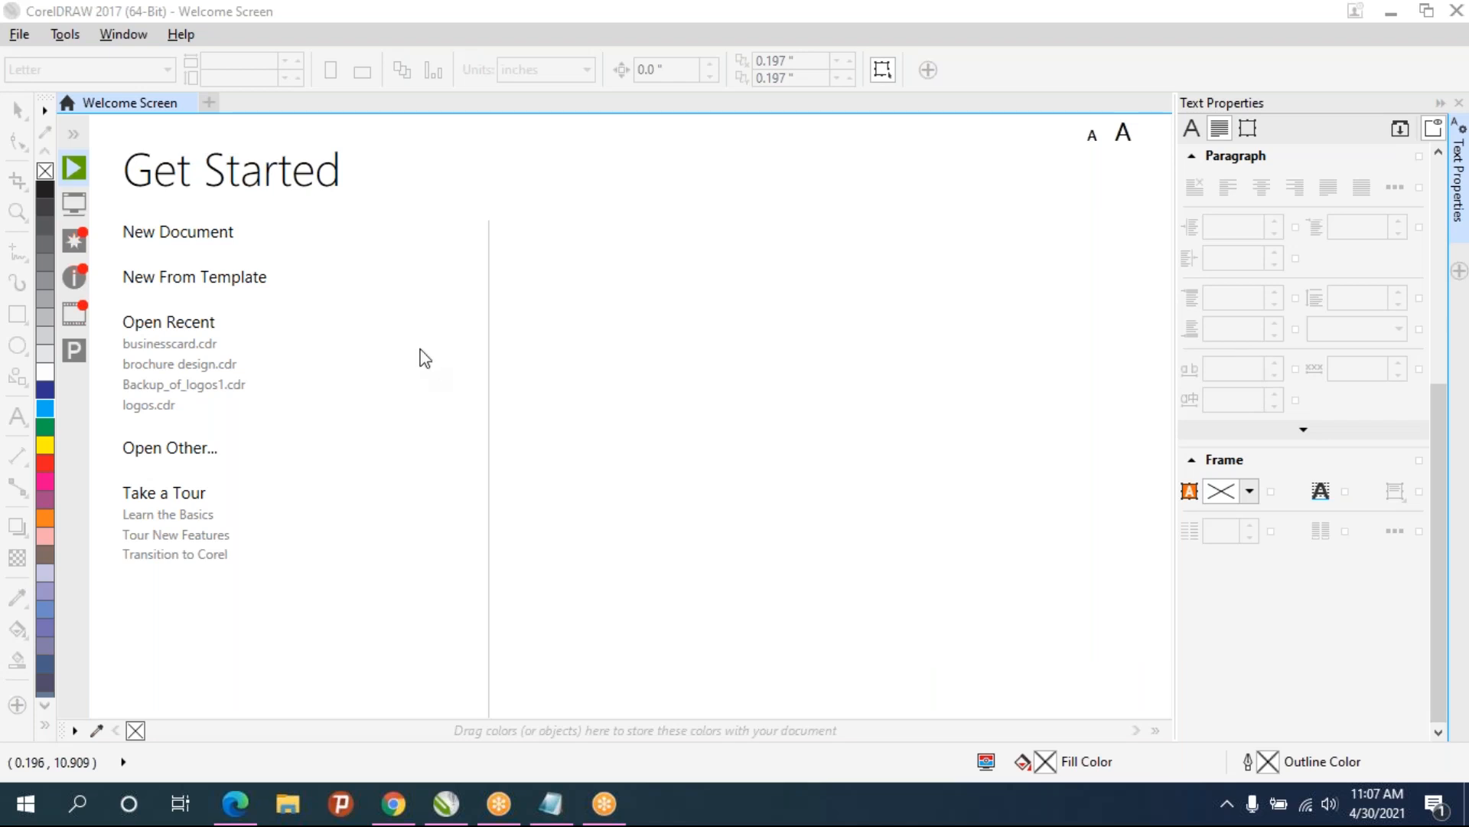
# - Create a new A4 document and switch the page to landscape orientation
pyautogui.click(148, 236)
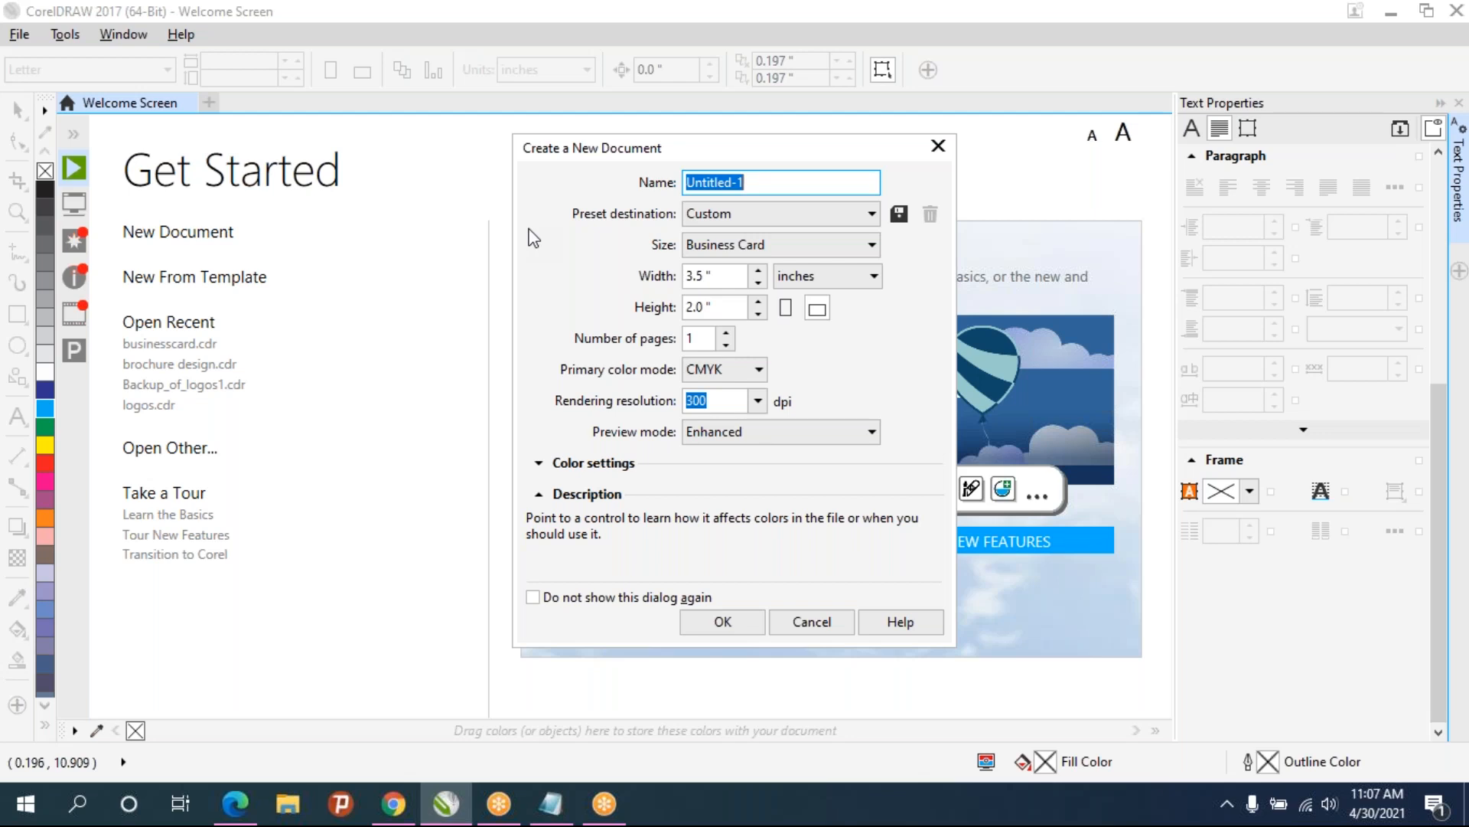
pyautogui.click(746, 244)
pyautogui.click(723, 292)
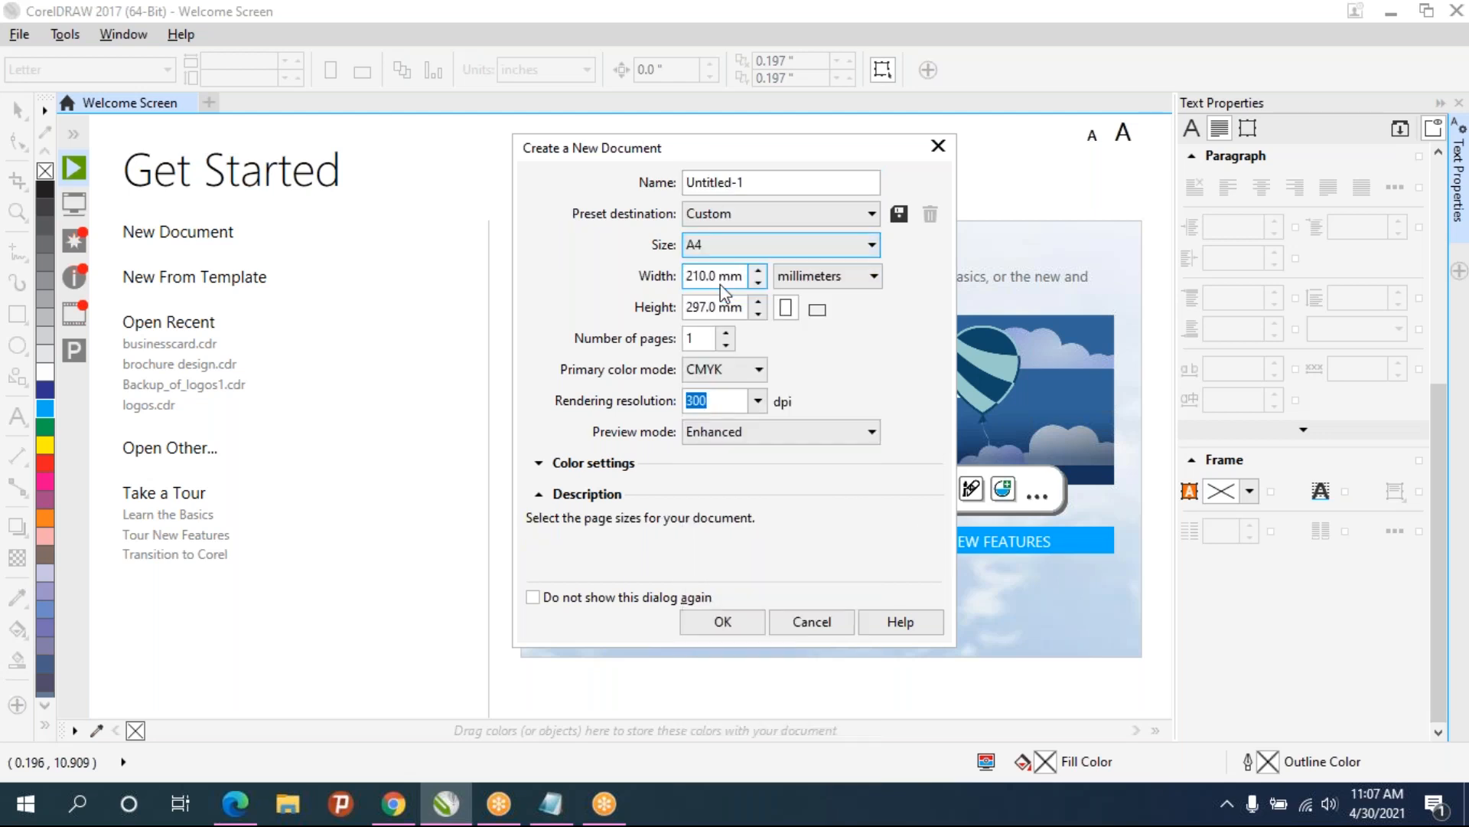
pyautogui.click(754, 629)
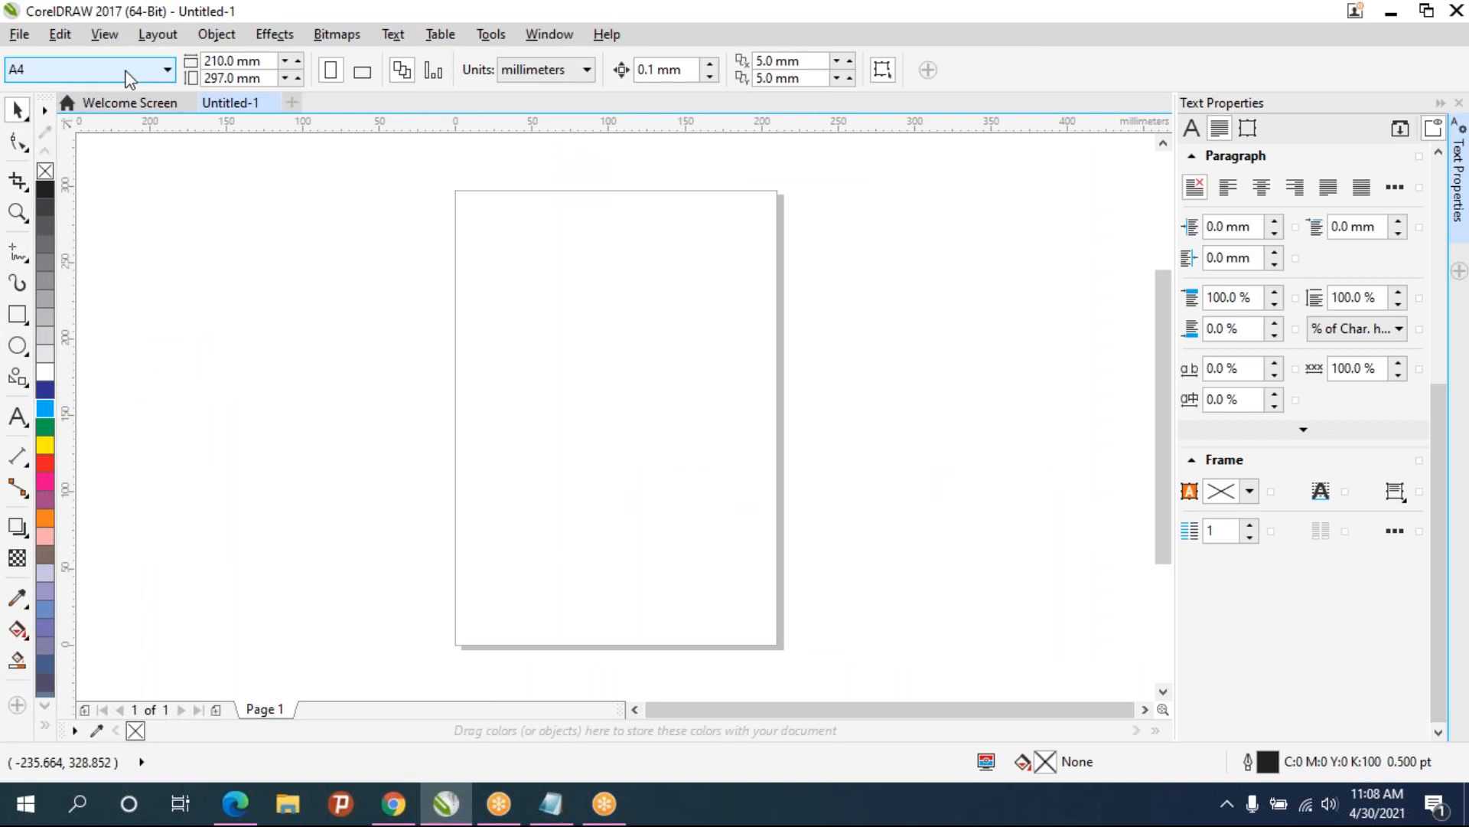
pyautogui.click(362, 72)
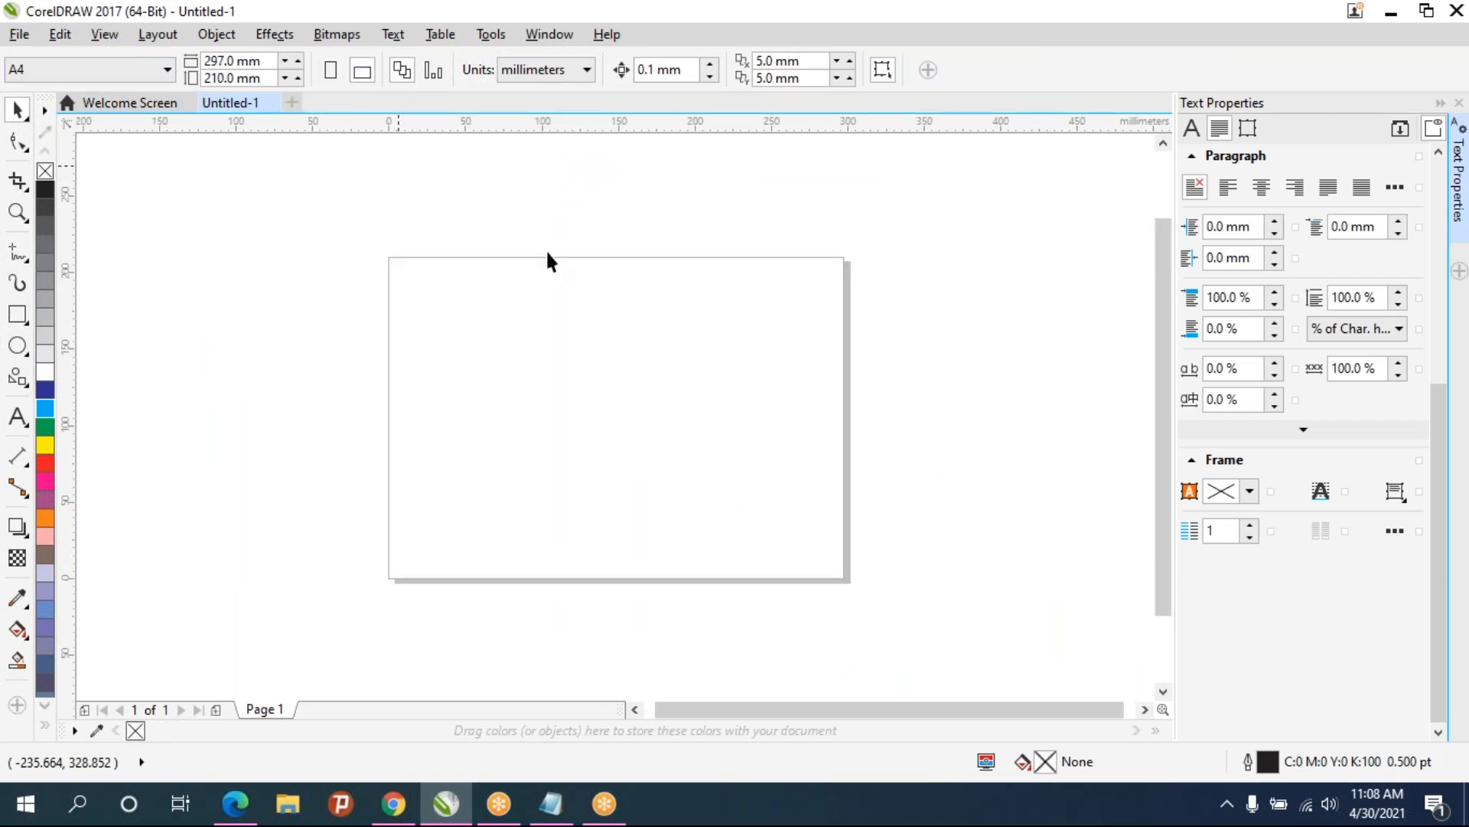
# - Draw a circle about 53 mm wide near the page's upper-left corner and fill it green
pyautogui.click(17, 345)
pyautogui.moveTo(420, 295); pyautogui.dragTo(500, 377)
pyautogui.click(45, 426)
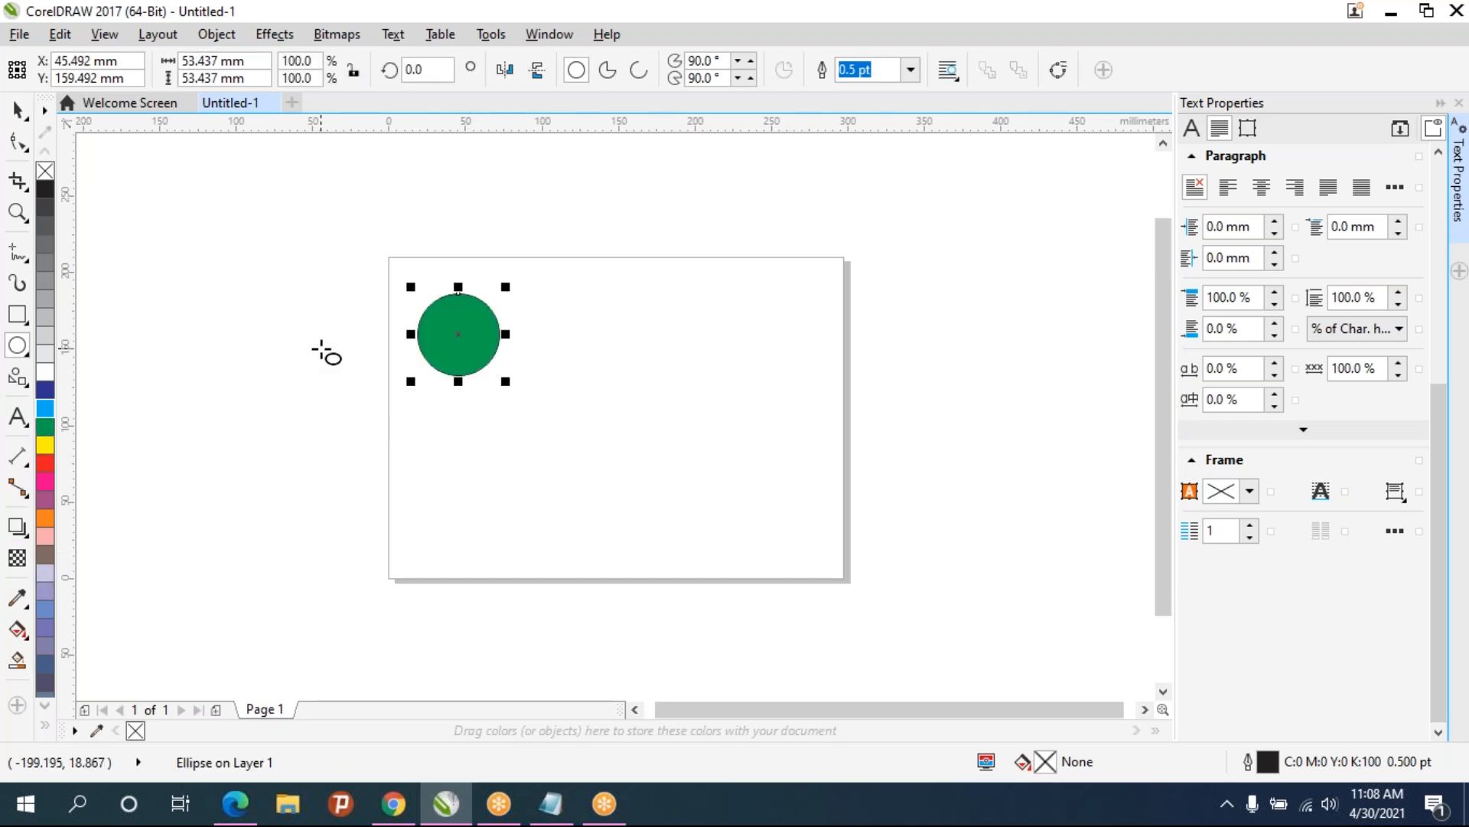
pyautogui.moveTo(461, 334); pyautogui.dragTo(571, 329)
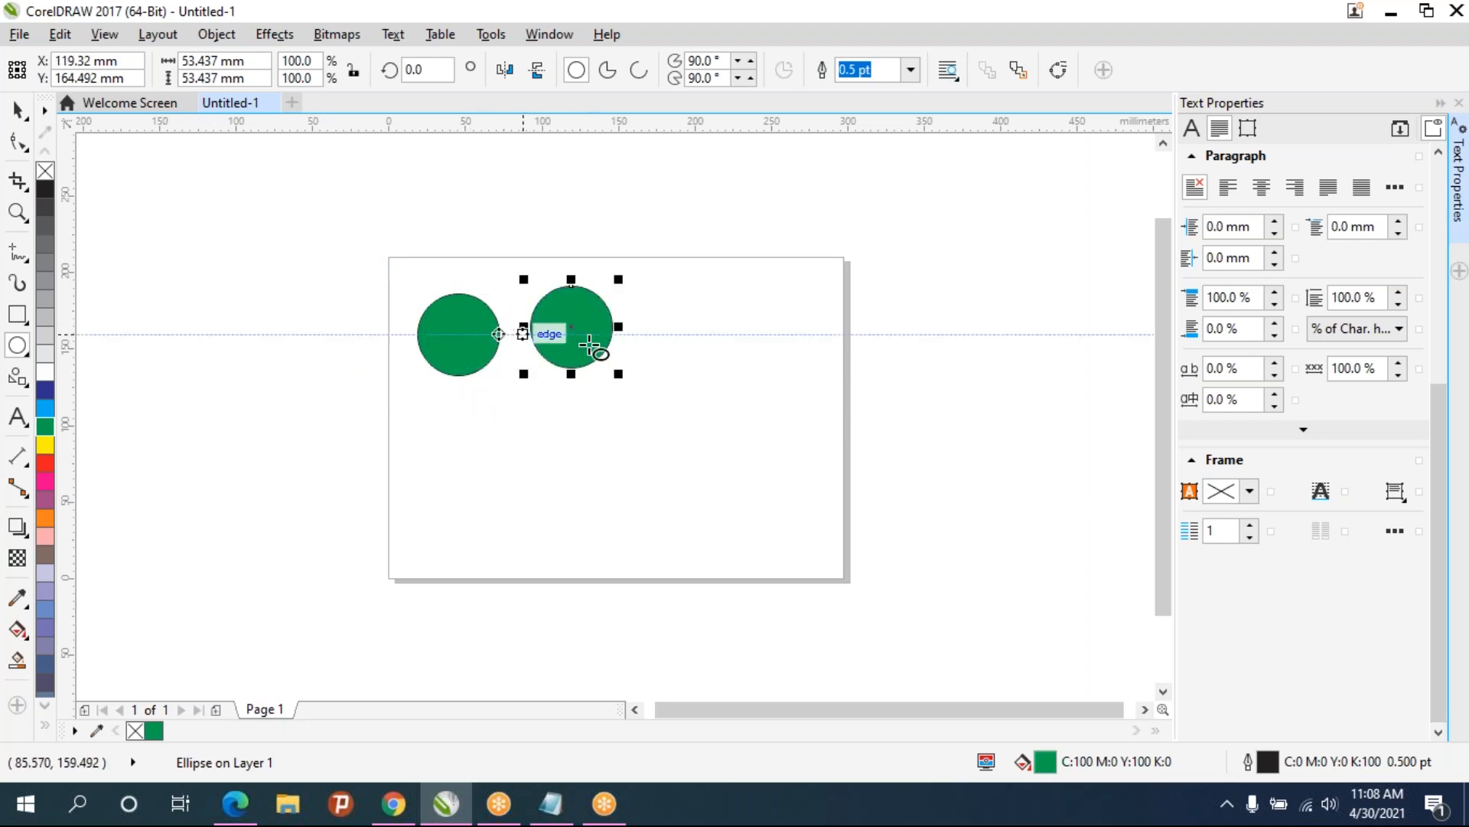
pyautogui.click(1436, 406)
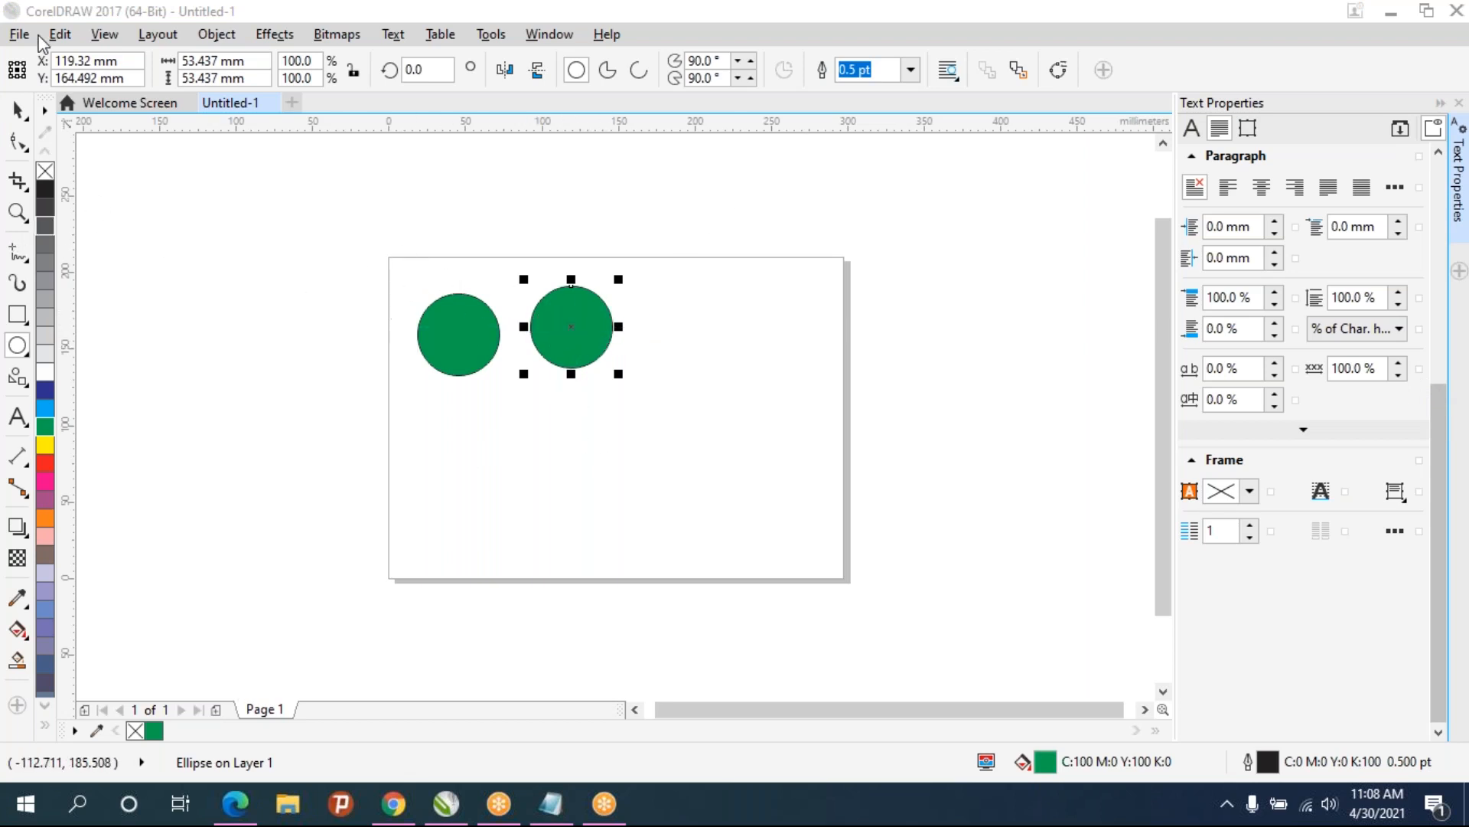
pyautogui.click(21, 110)
pyautogui.moveTo(581, 326); pyautogui.dragTo(583, 349)
pyautogui.hotkey('ctrl', 'd')
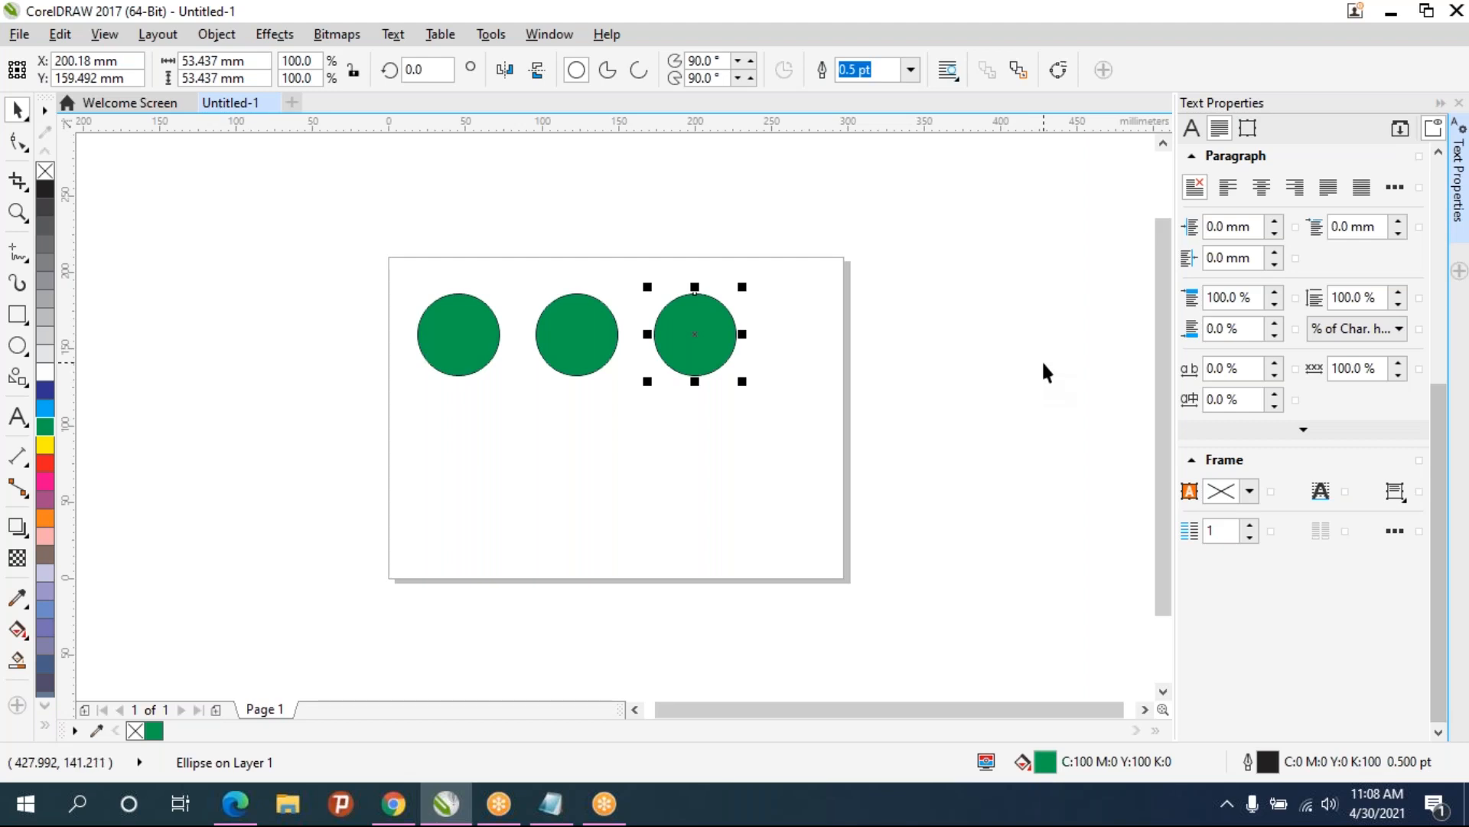
pyautogui.press('Delete')
pyautogui.click(578, 335)
pyautogui.press('Delete')
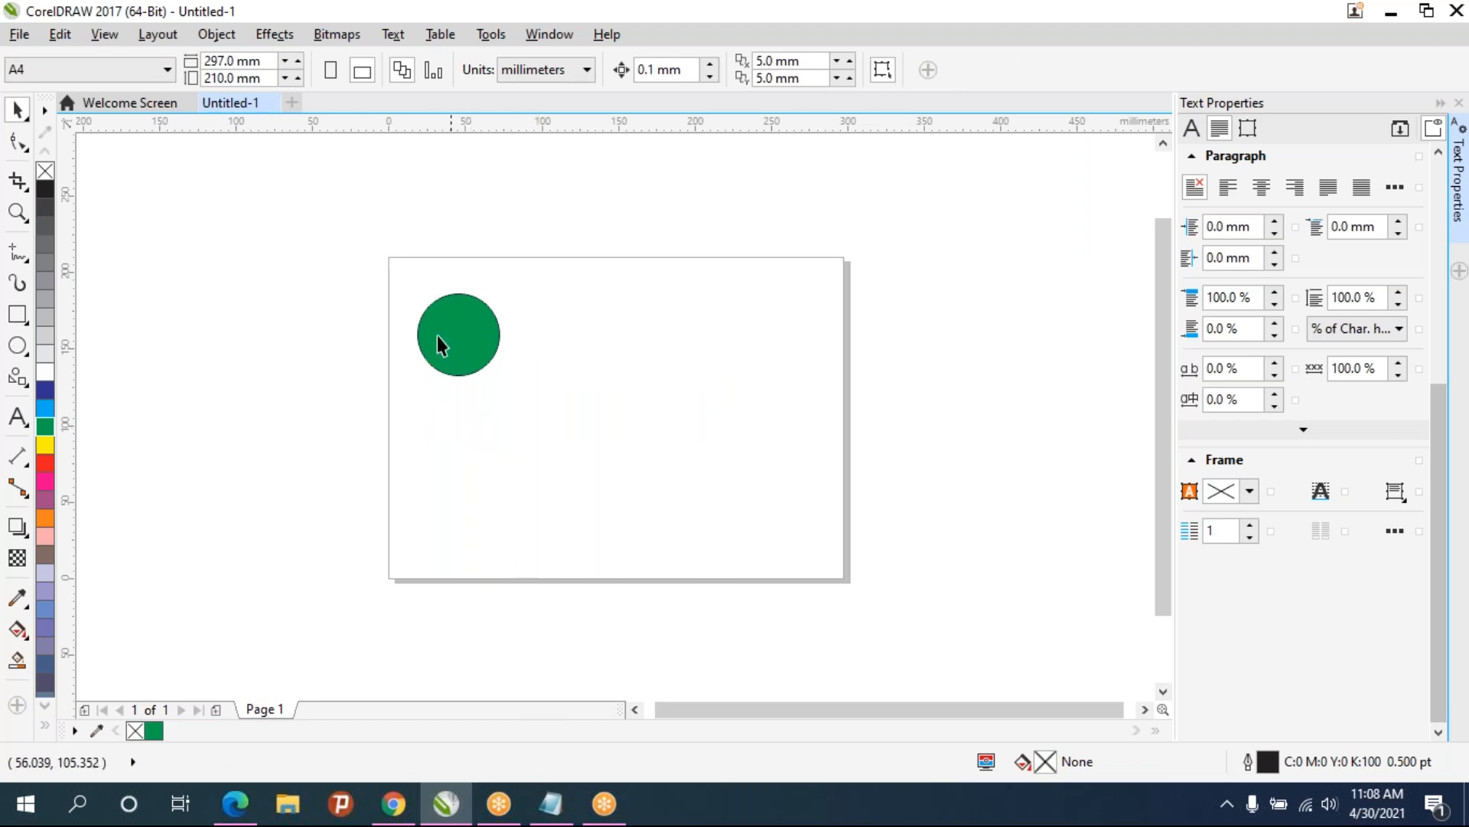
# - Switch to Notepad, review the notes on duplicating and transform control, and return to the drawing
pyautogui.click(484, 366)
pyautogui.click(545, 807)
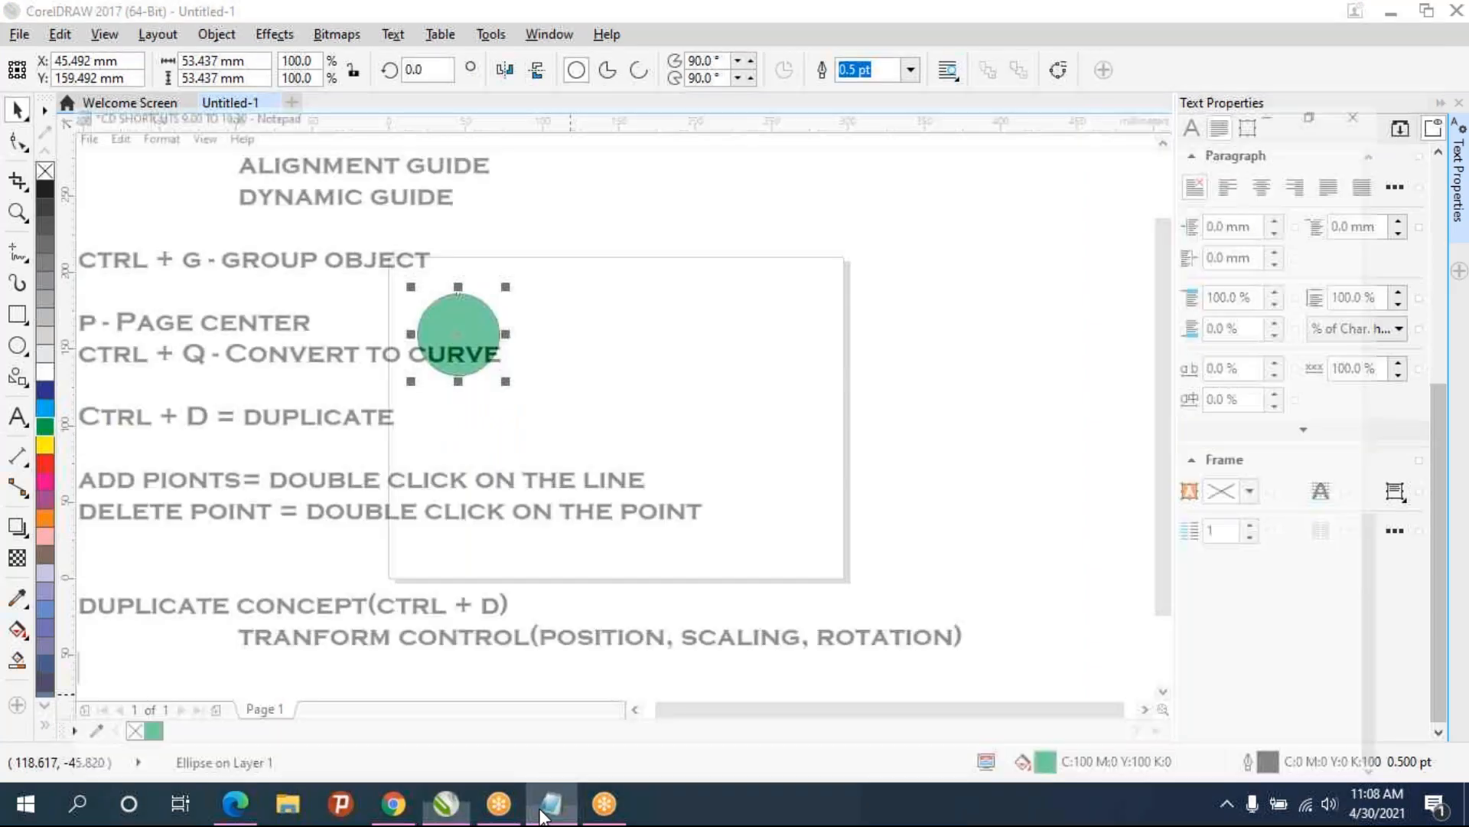
pyautogui.moveTo(204, 596); pyautogui.dragTo(675, 625)
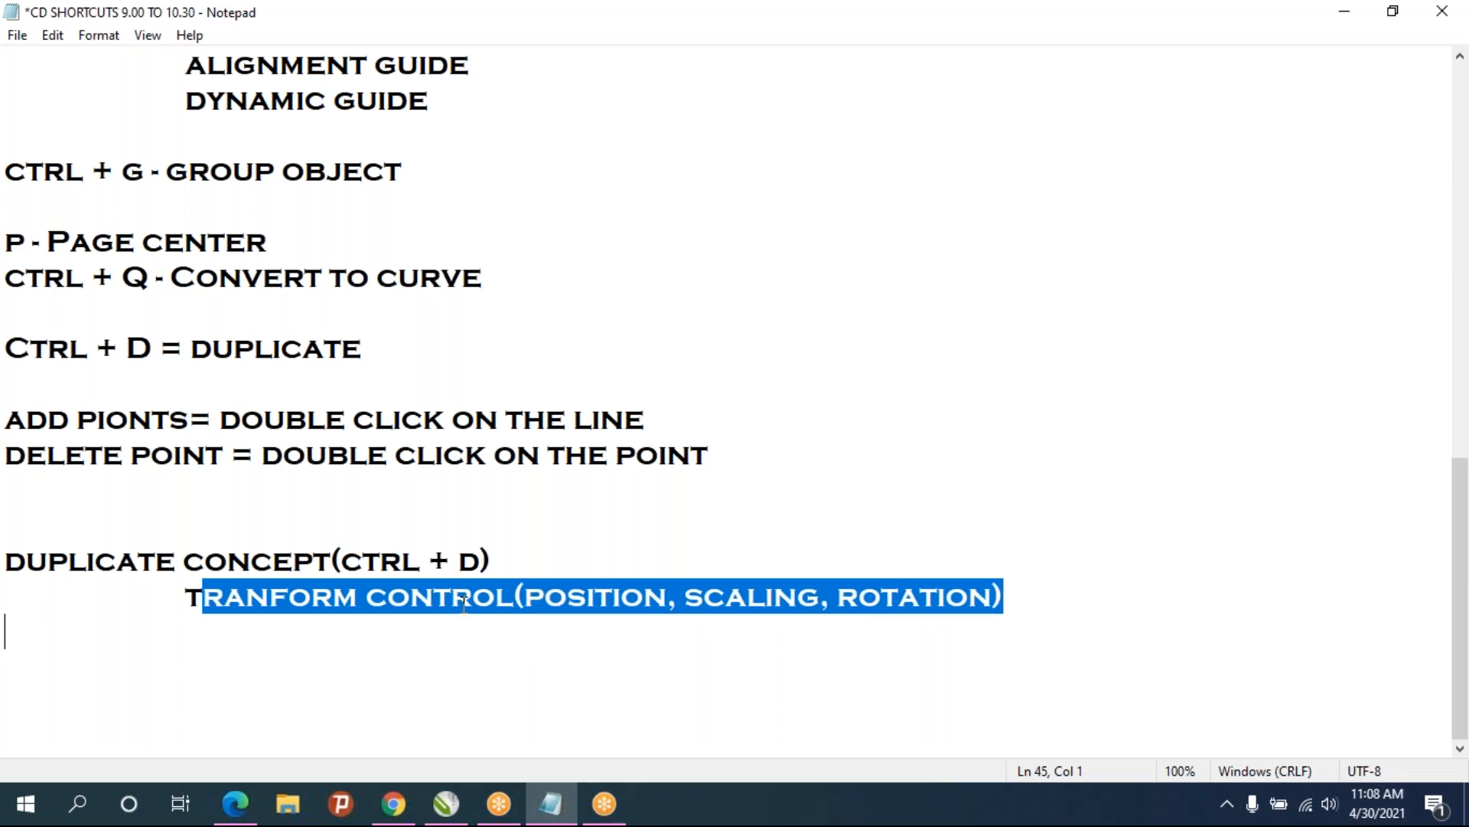
pyautogui.click(334, 631)
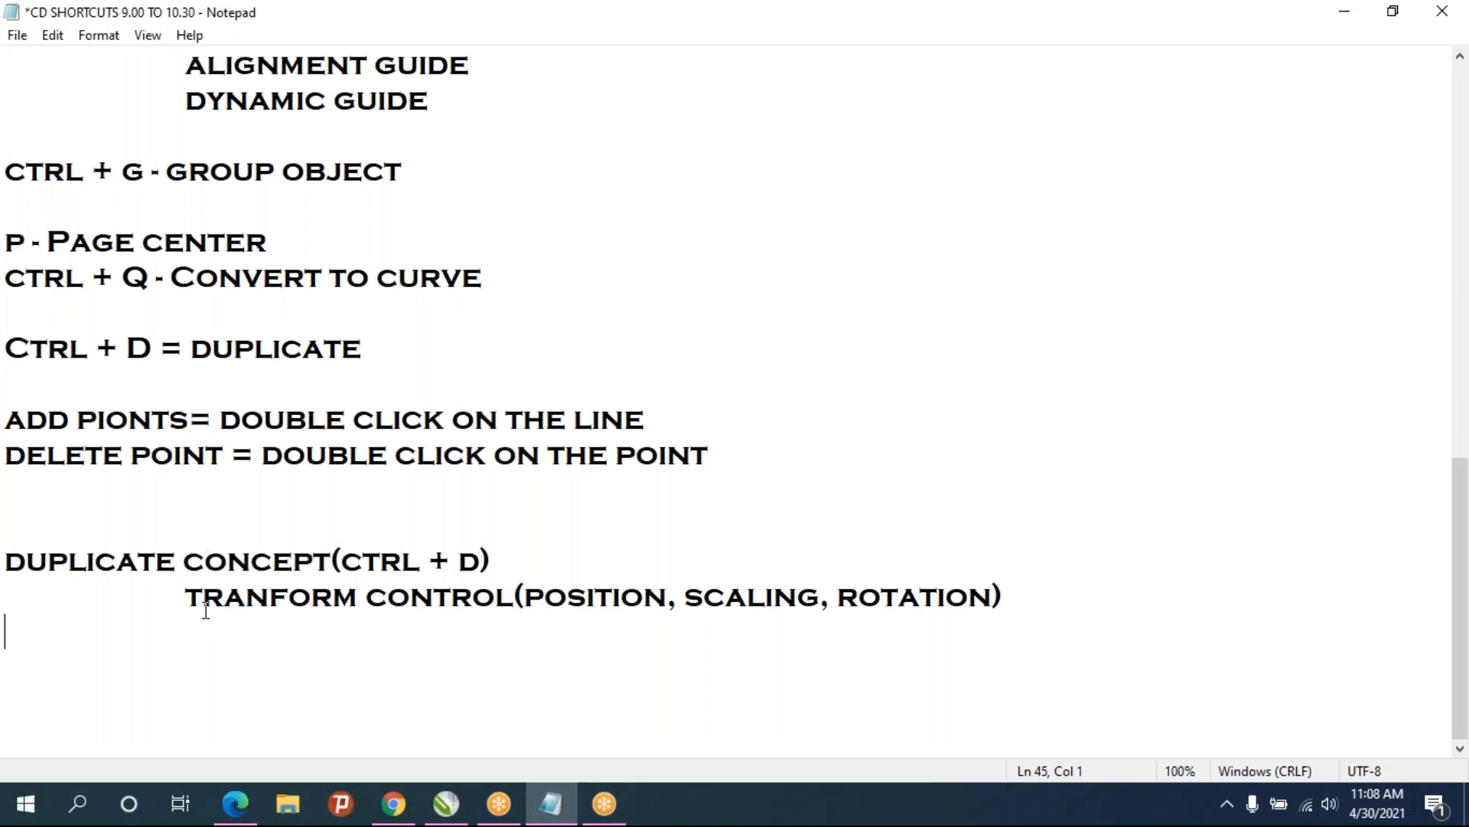
pyautogui.moveTo(188, 598); pyautogui.dragTo(419, 616)
pyautogui.moveTo(516, 616); pyautogui.dragTo(511, 606)
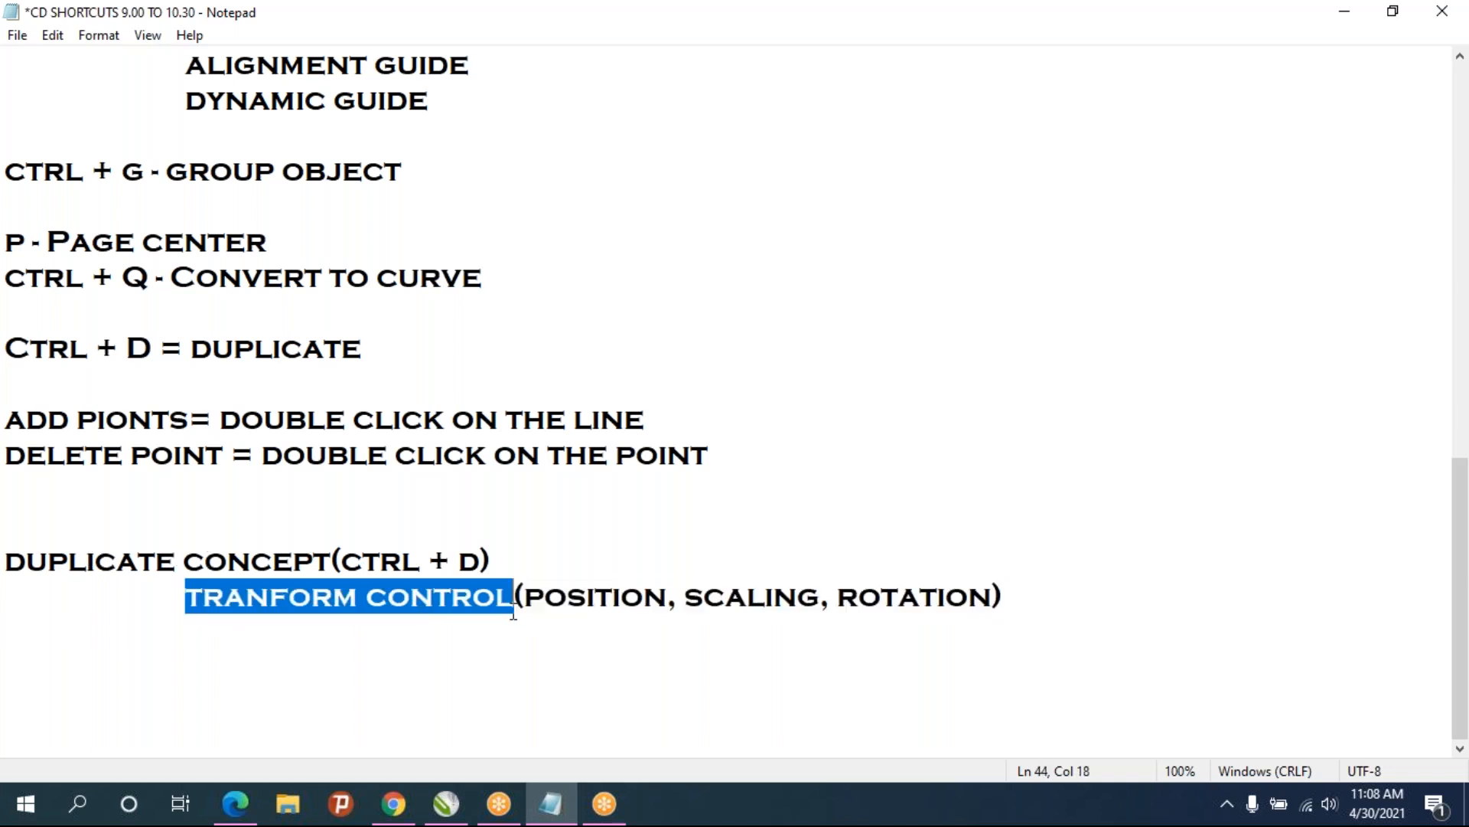
pyautogui.click(446, 804)
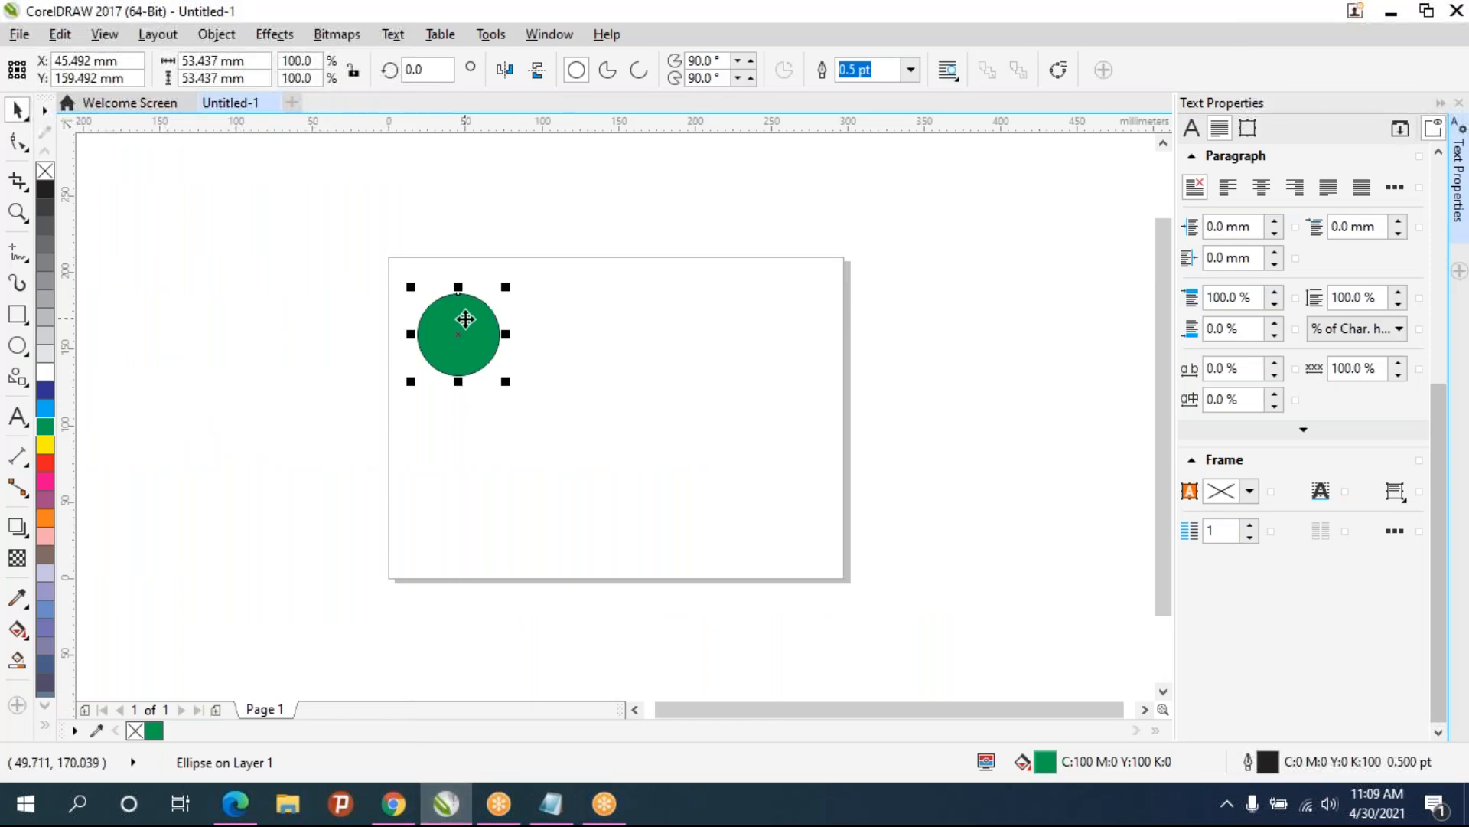
# - Duplicate the circle, move the copy to the right, and repeat the duplicate to make a row of four circles
pyautogui.hotkey('ctrl', 'd')
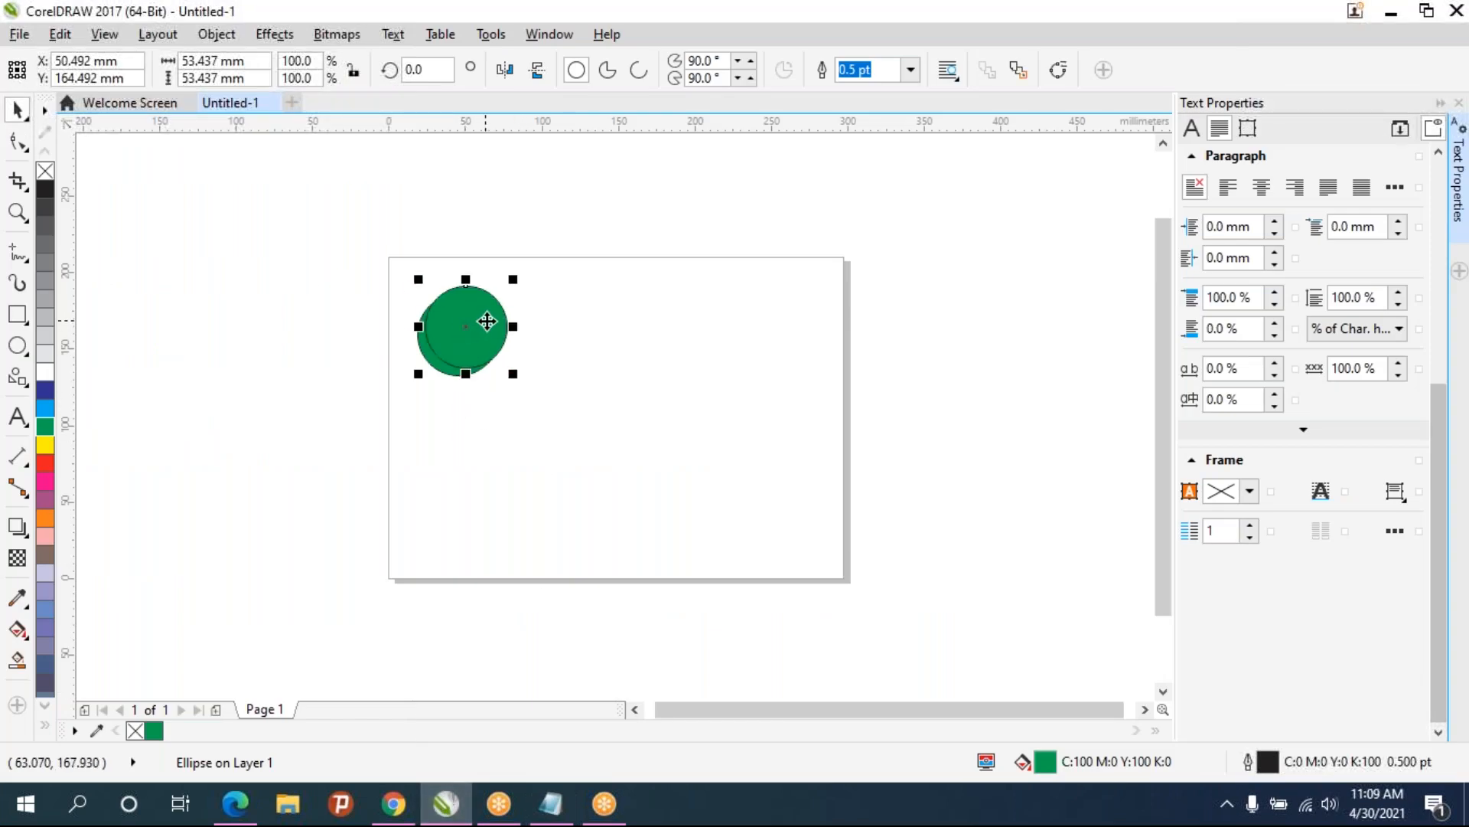
pyautogui.moveTo(489, 338); pyautogui.dragTo(594, 346)
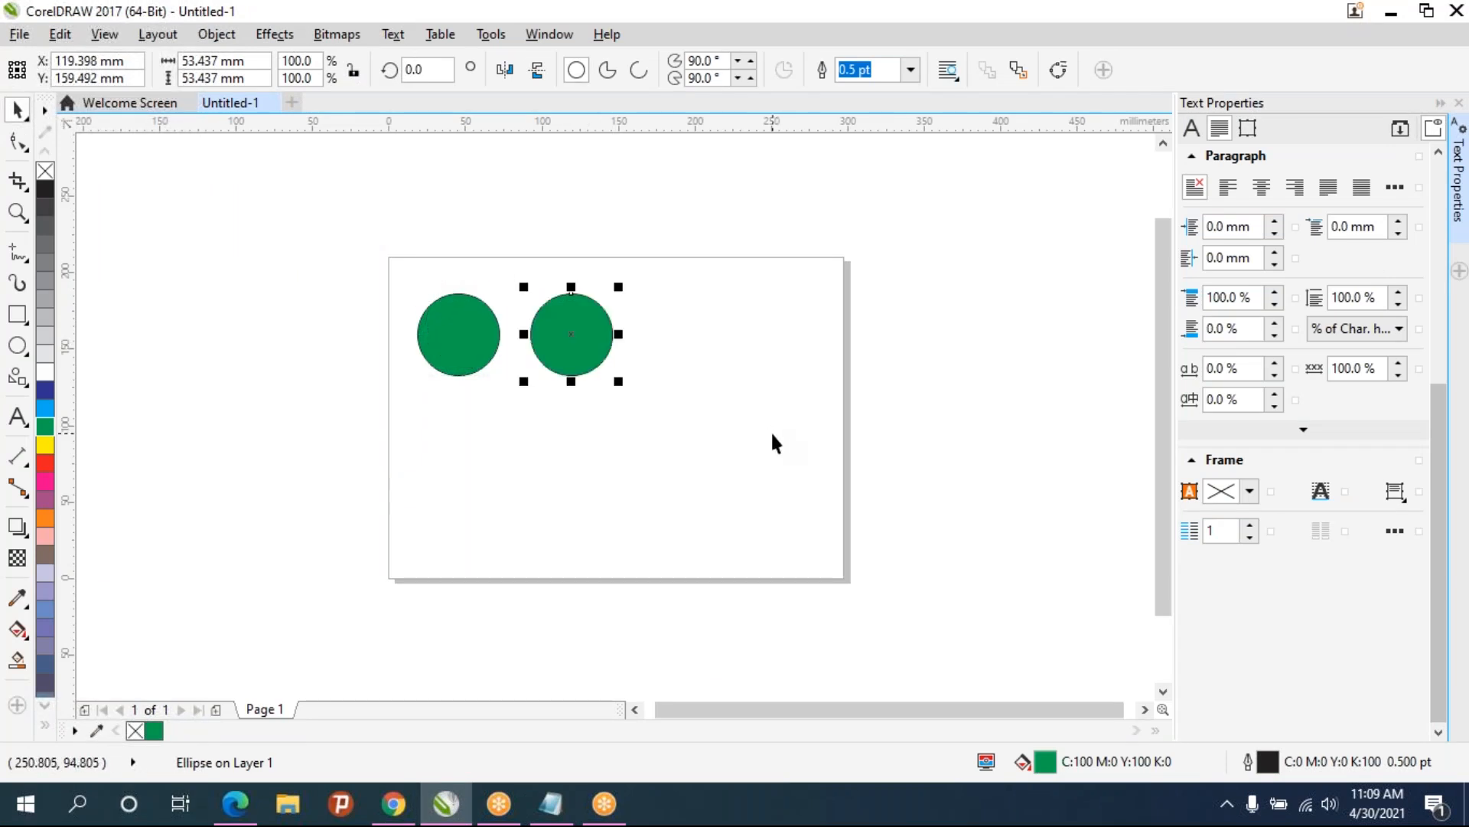
pyautogui.hotkey('ctrl', 'd')
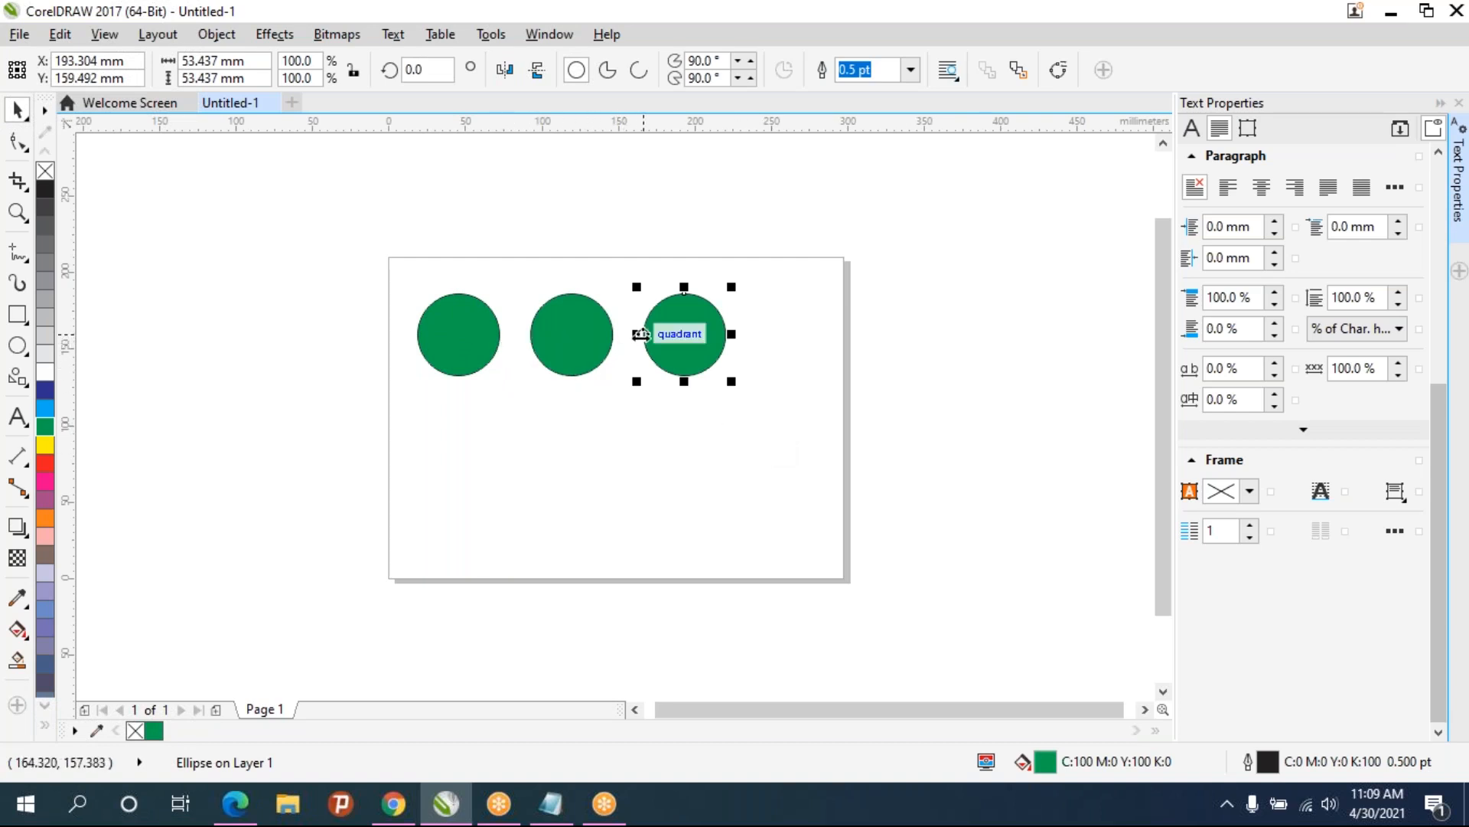
pyautogui.hotkey('ctrl', 'd')
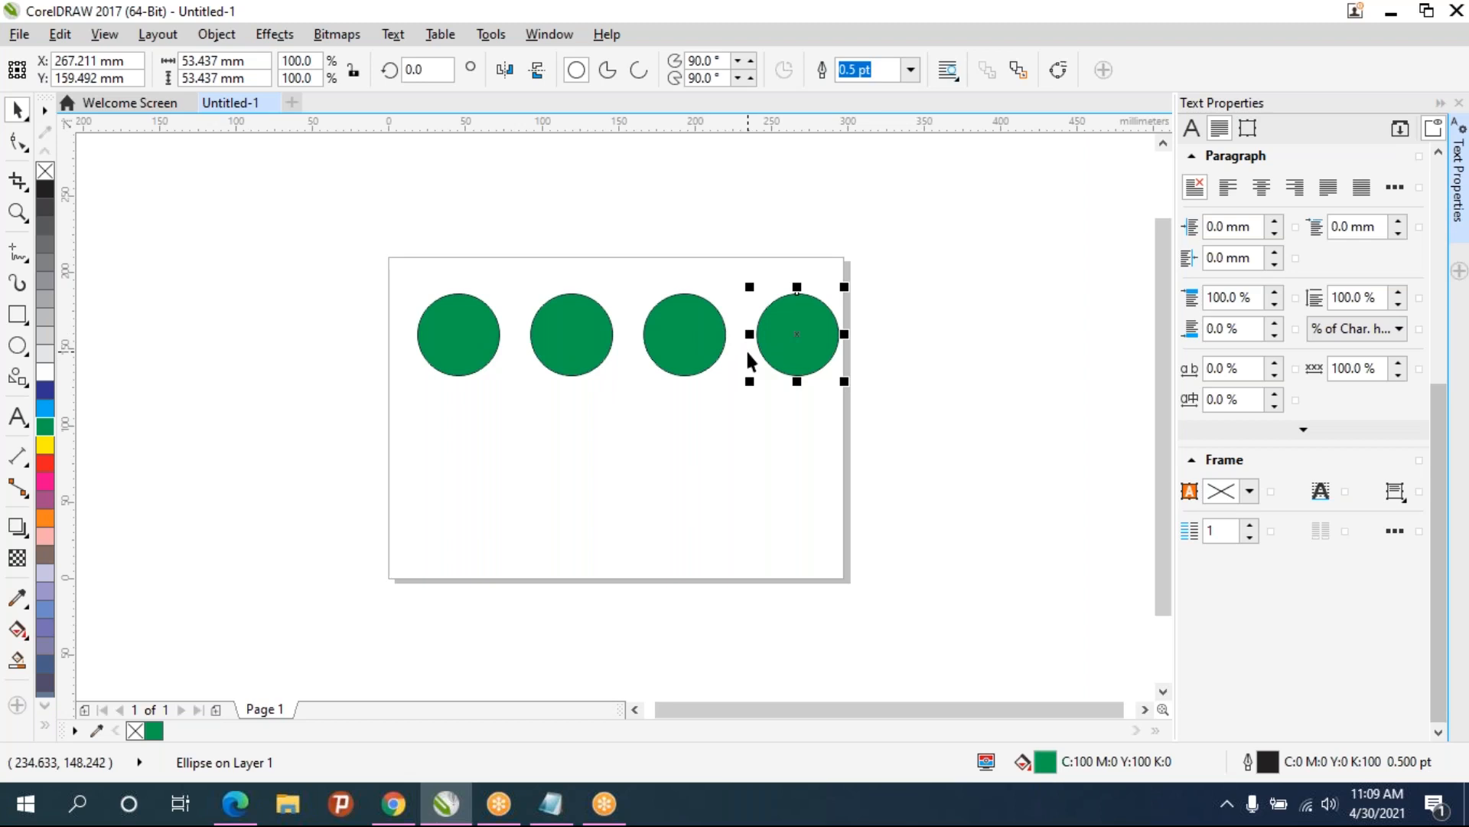
pyautogui.click(735, 463)
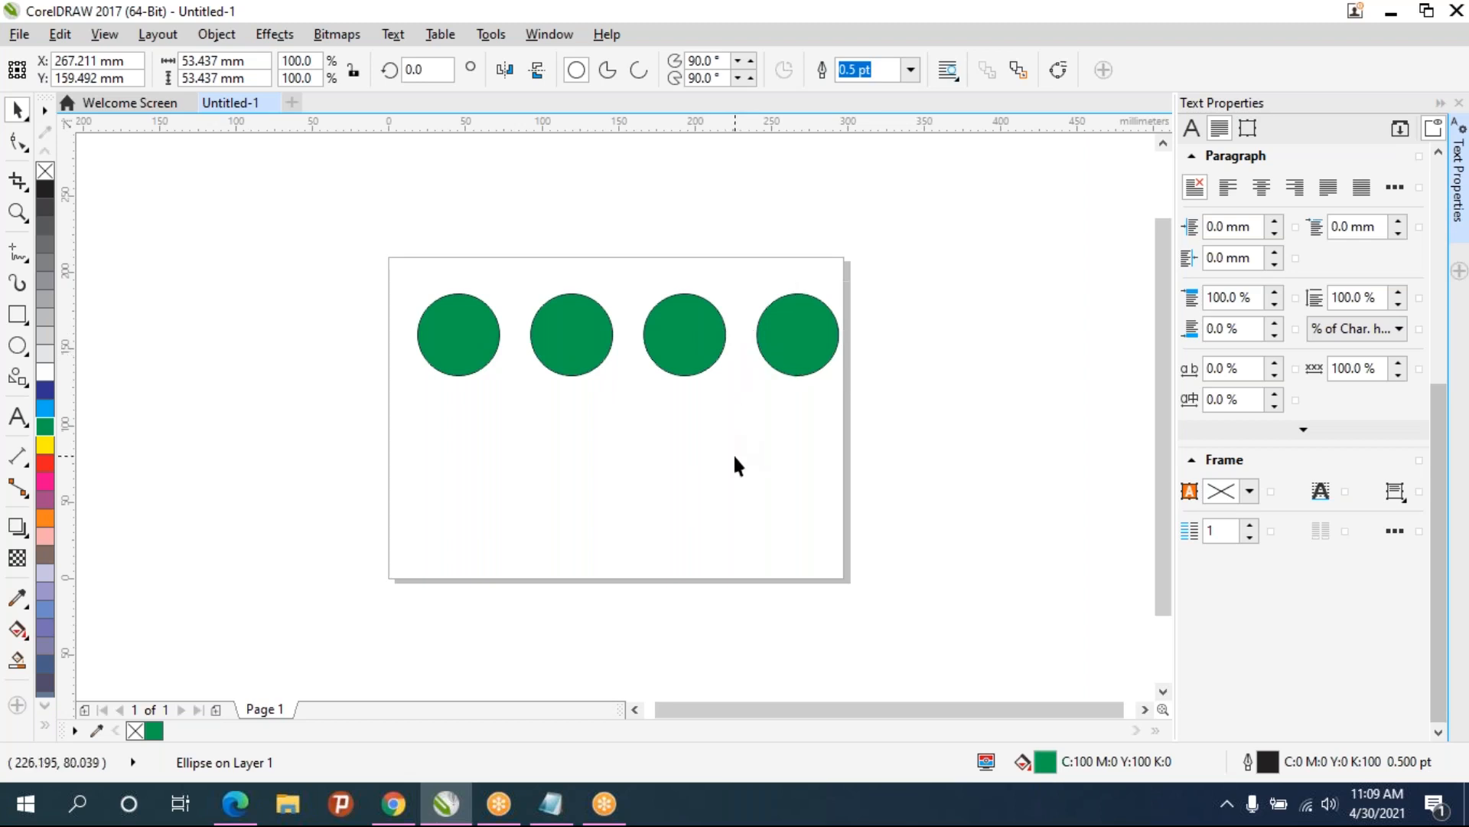
pyautogui.click(779, 337)
pyautogui.hotkey('ctrl', 'd')
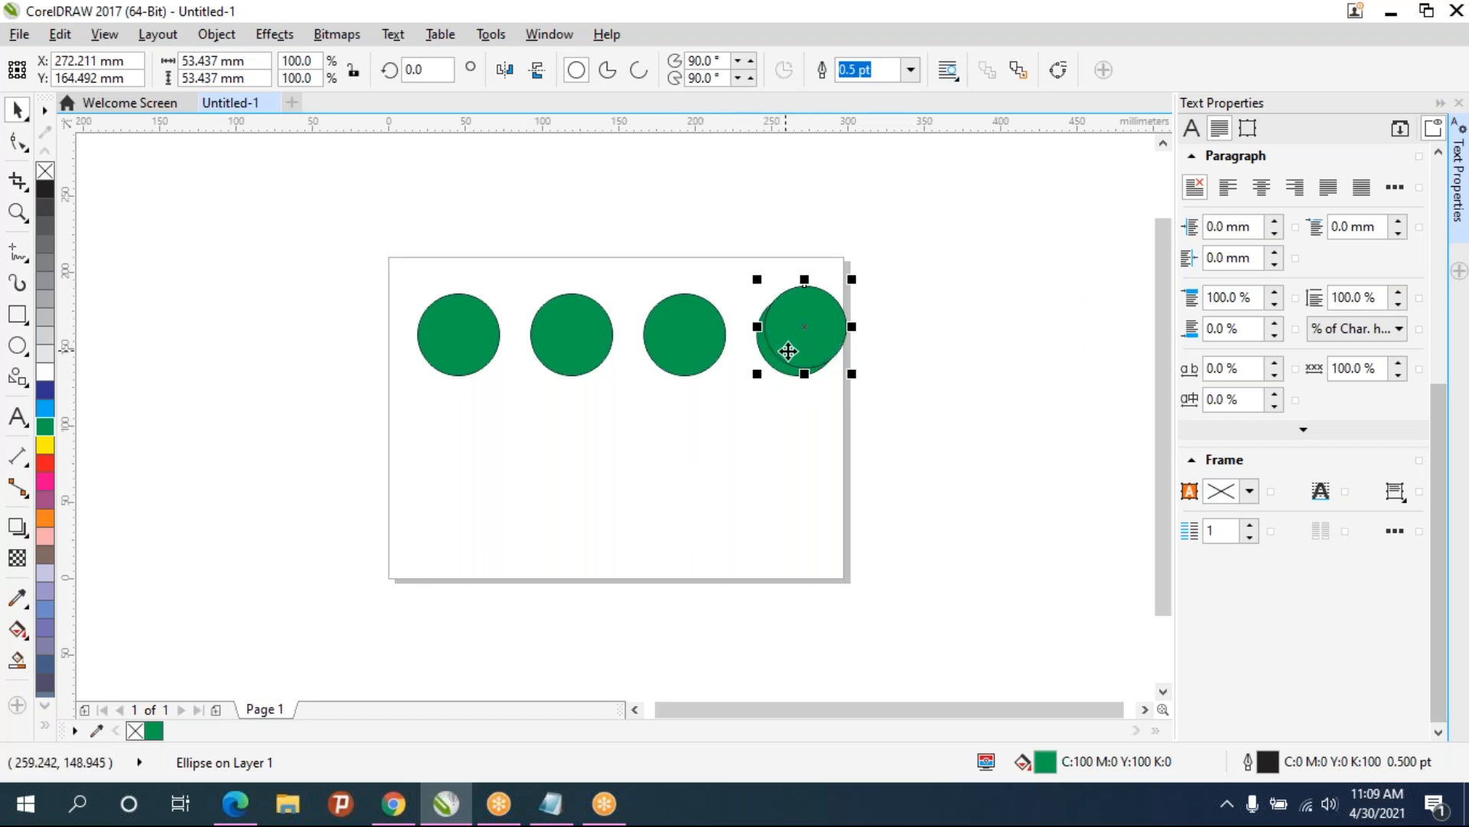
pyautogui.press('Delete')
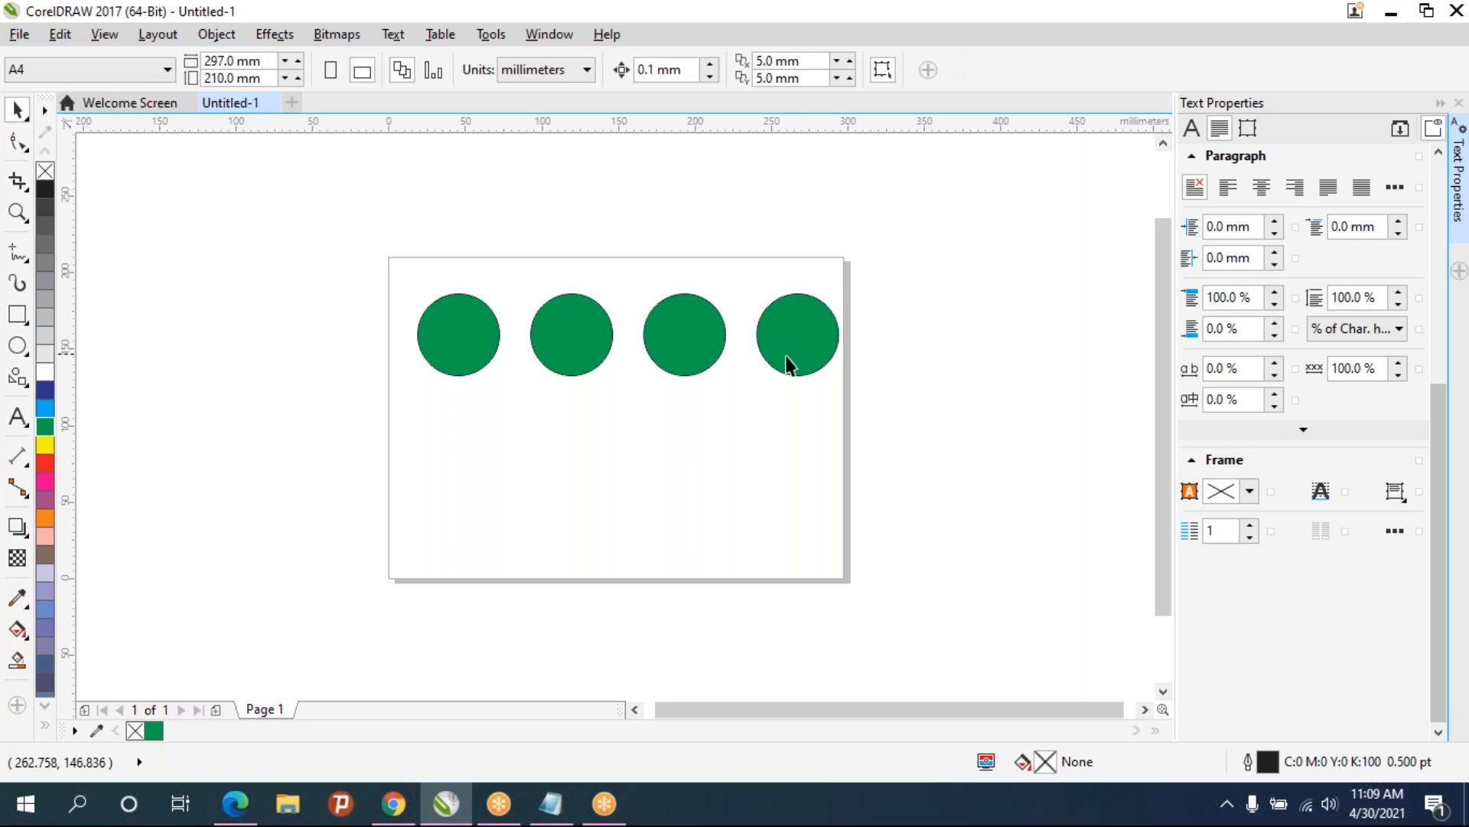
# - Undo the duplicates until only the original circle remains
pyautogui.hotkey('ctrl', 'z')
pyautogui.hotkey('ctrl', 'z')
pyautogui.hotkey('ctrl', 'z')
pyautogui.hotkey('ctrl', 'z')
pyautogui.hotkey('ctrl', 'z')
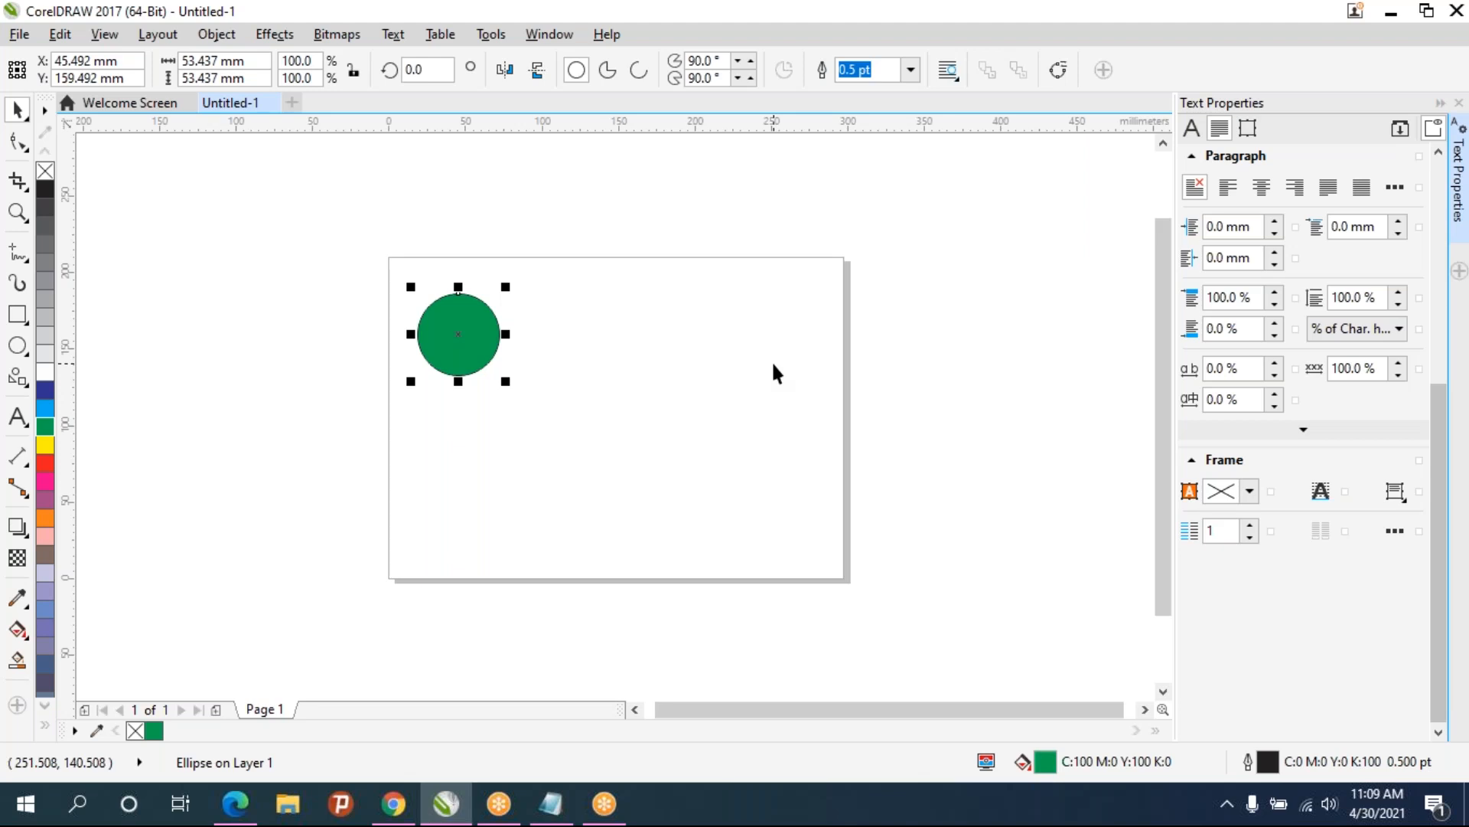
# - Duplicate the circle, offset the copy diagonally down-right, and repeat the duplicate to make a diagonal of five circles
pyautogui.hotkey('ctrl', 'd')
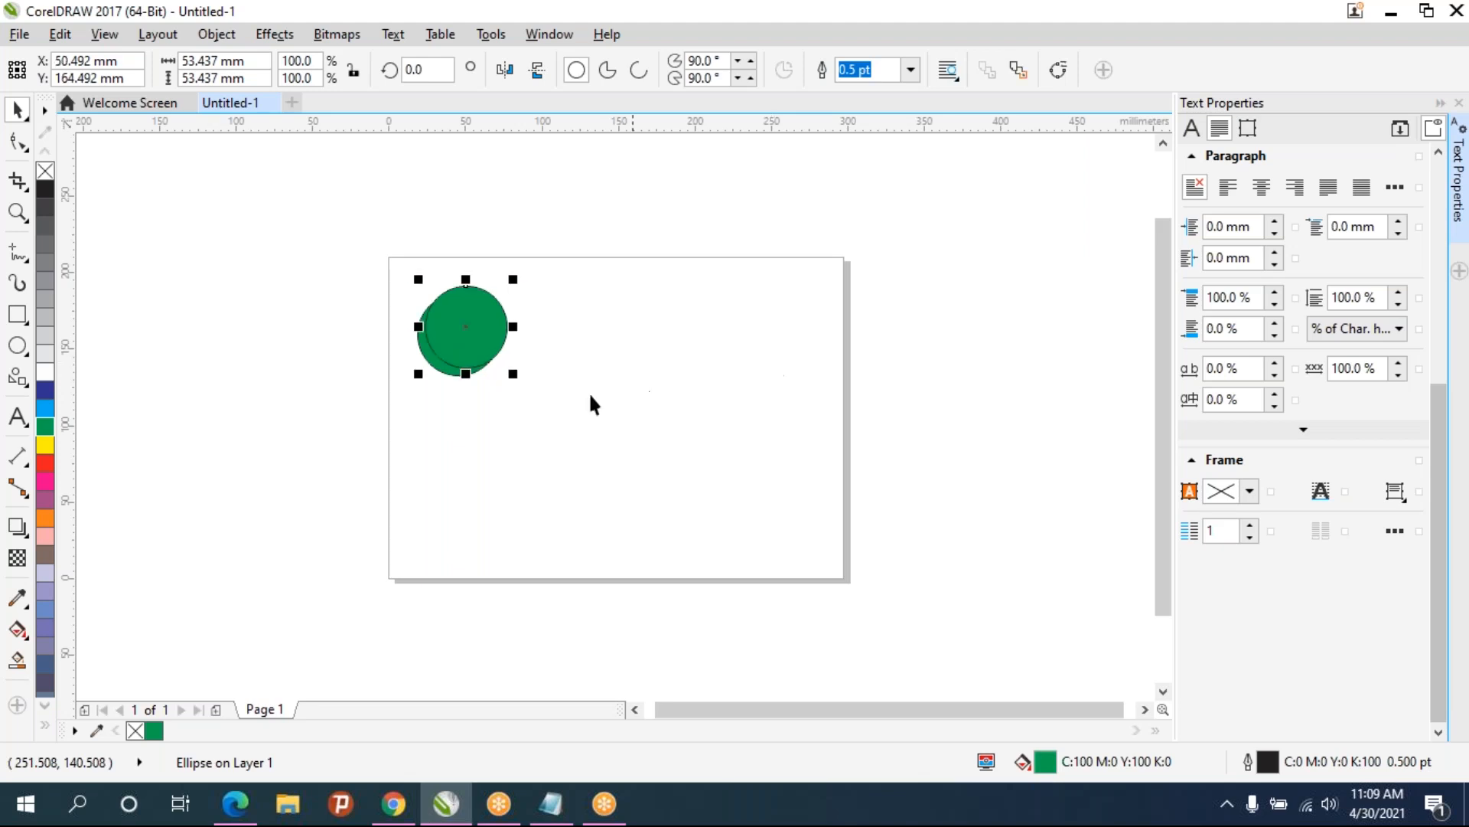
pyautogui.moveTo(465, 345); pyautogui.dragTo(540, 406)
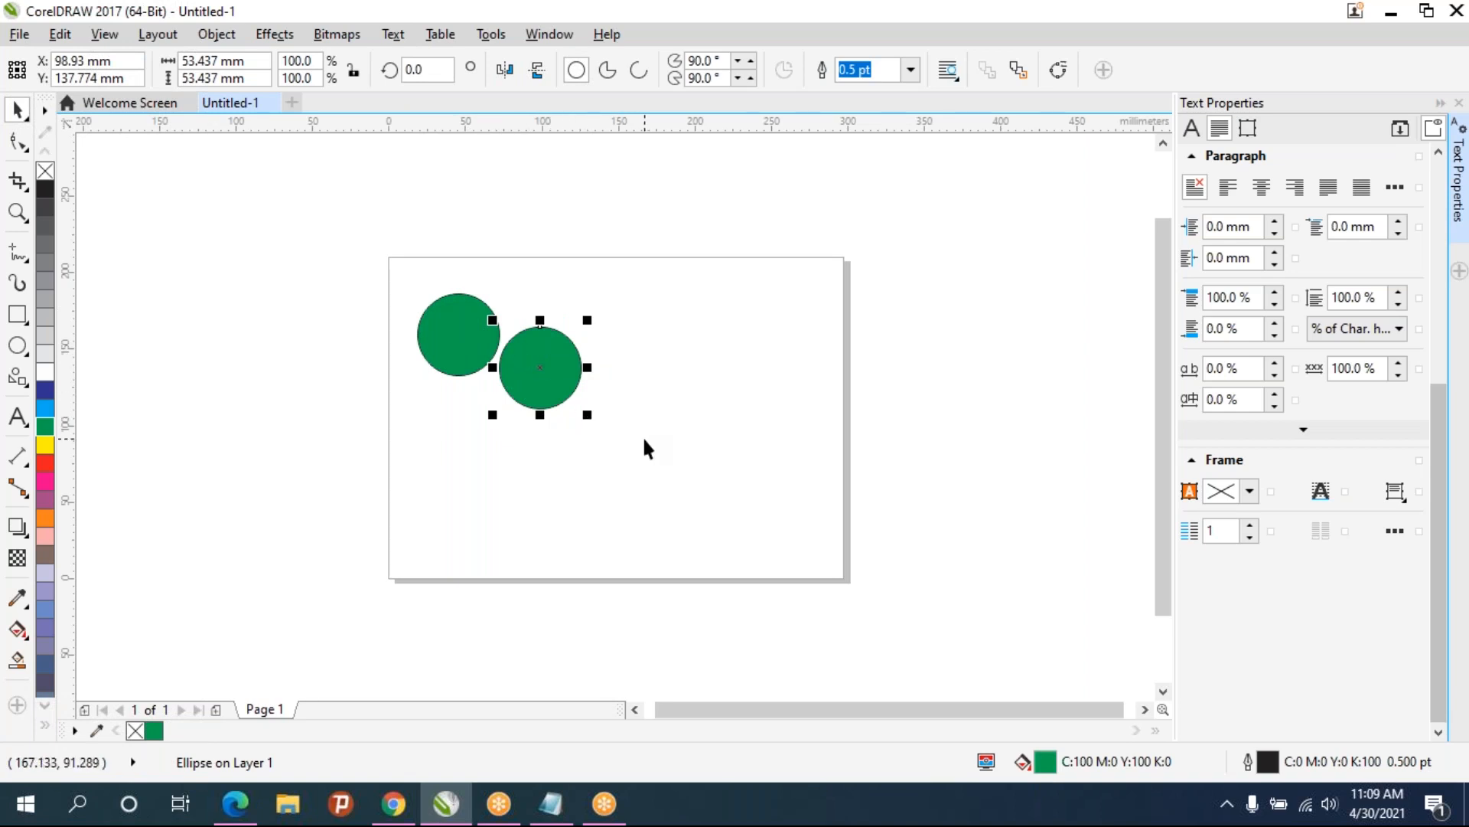
pyautogui.hotkey('ctrl', 'd')
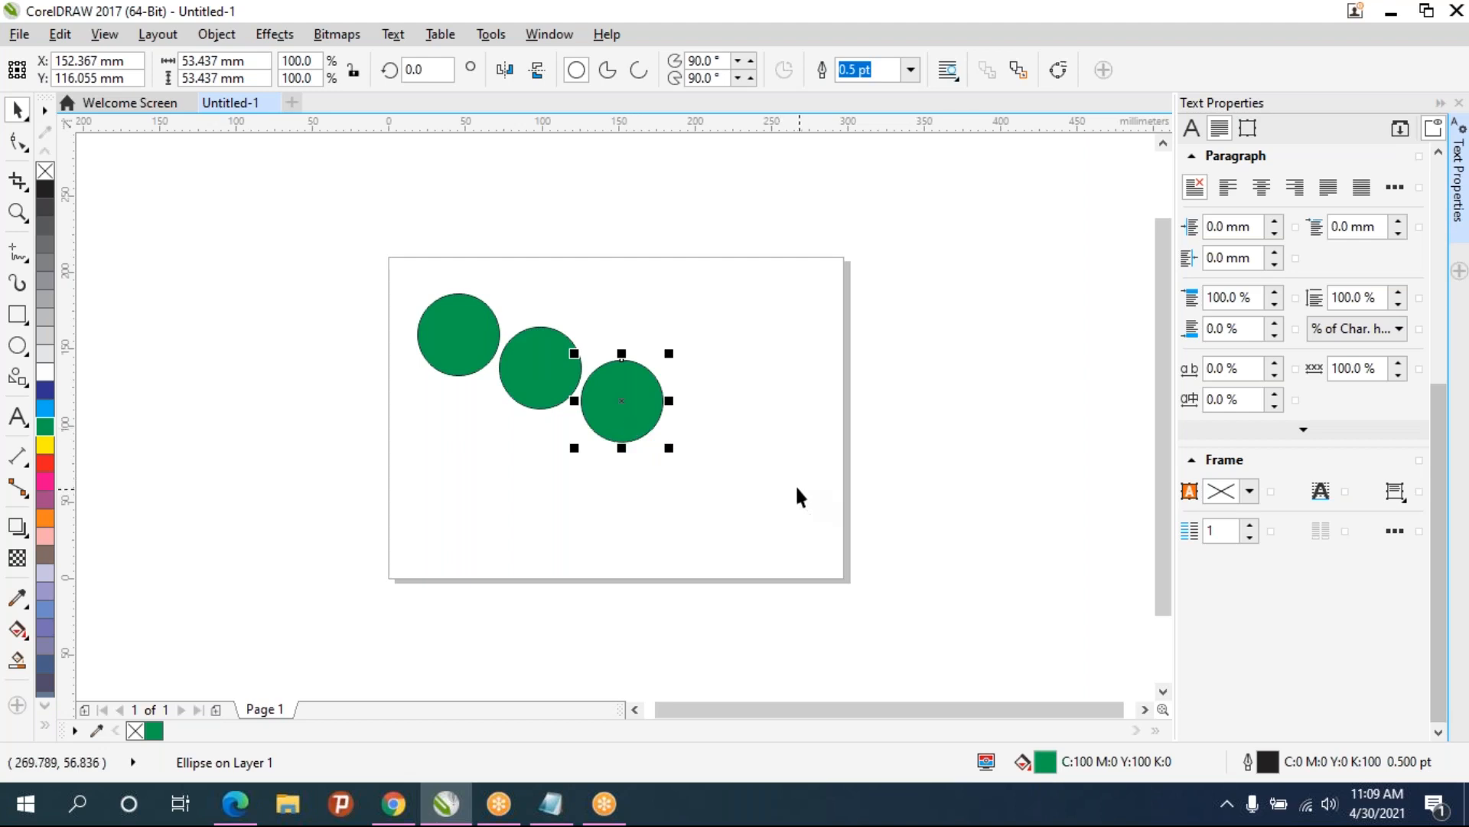
pyautogui.hotkey('ctrl', 'd')
pyautogui.hotkey('ctrl', 'd')
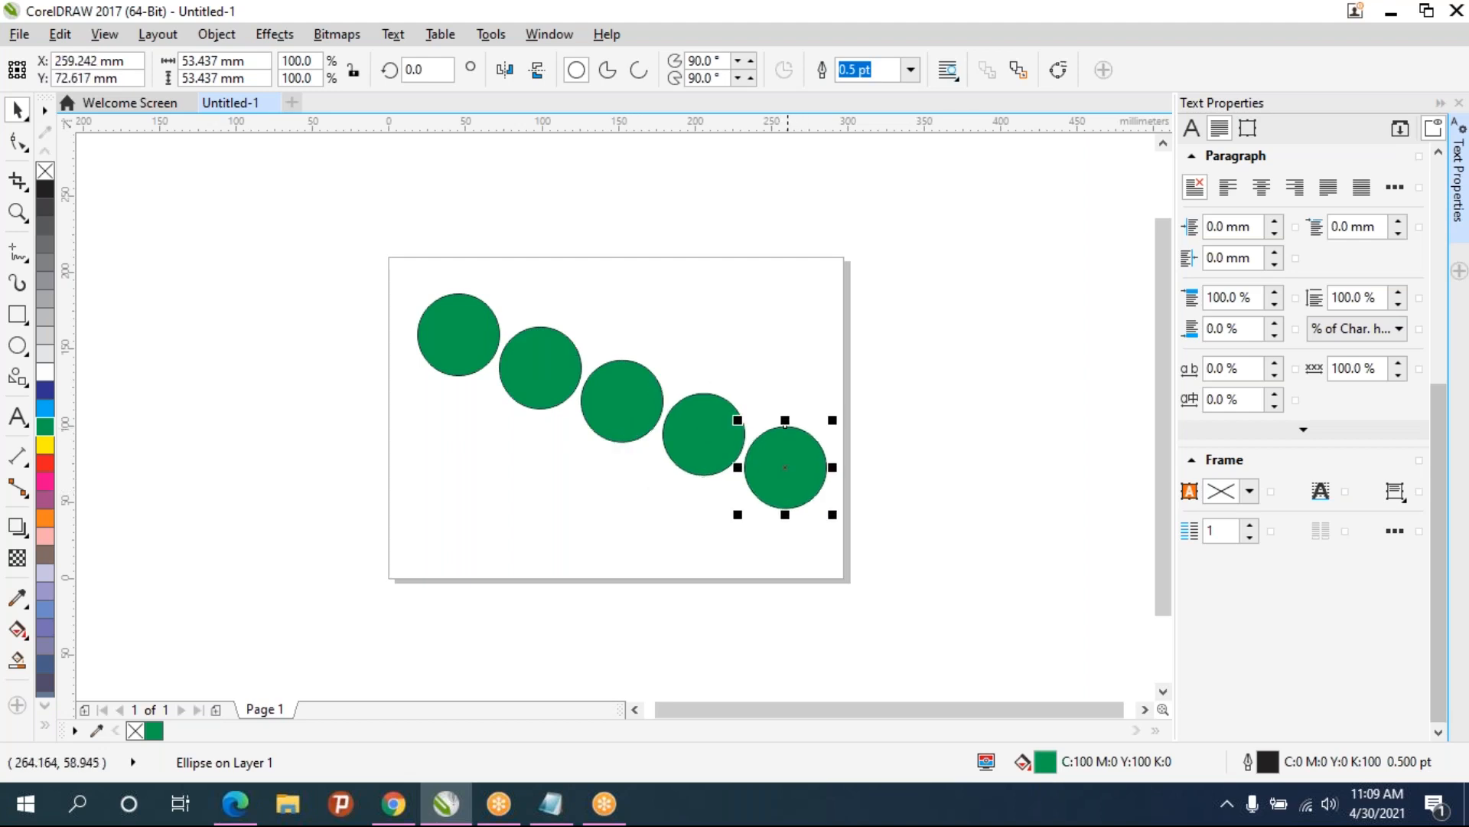
pyautogui.click(770, 546)
pyautogui.click(800, 471)
pyautogui.hotkey('ctrl', 'd')
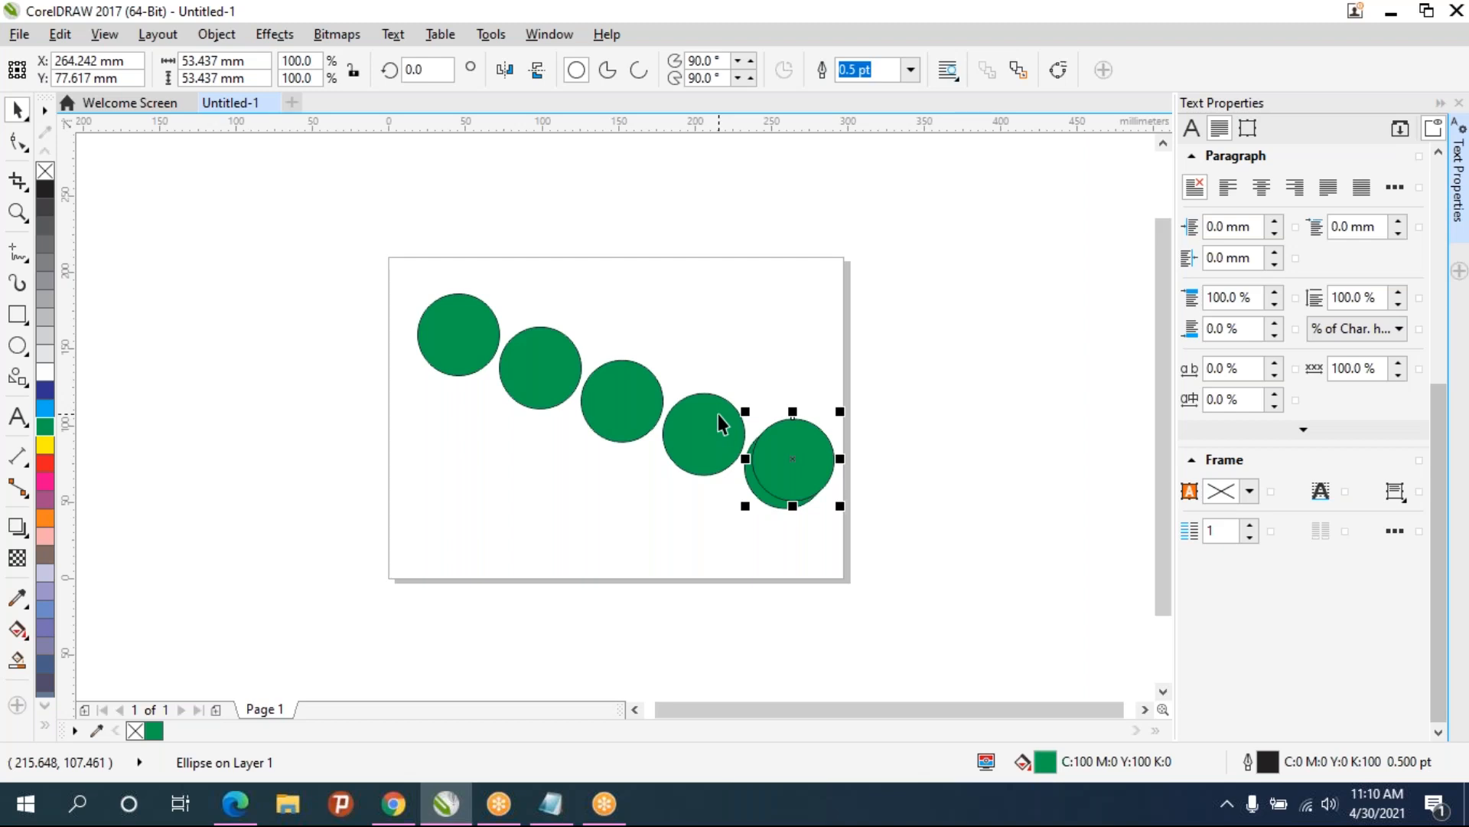
# - Undo the diagonal duplicates back to the single circle
pyautogui.hotkey('ctrl', 'z')
pyautogui.hotkey('ctrl', 'z')
pyautogui.hotkey('ctrl', 'z')
pyautogui.hotkey('ctrl', 'z')
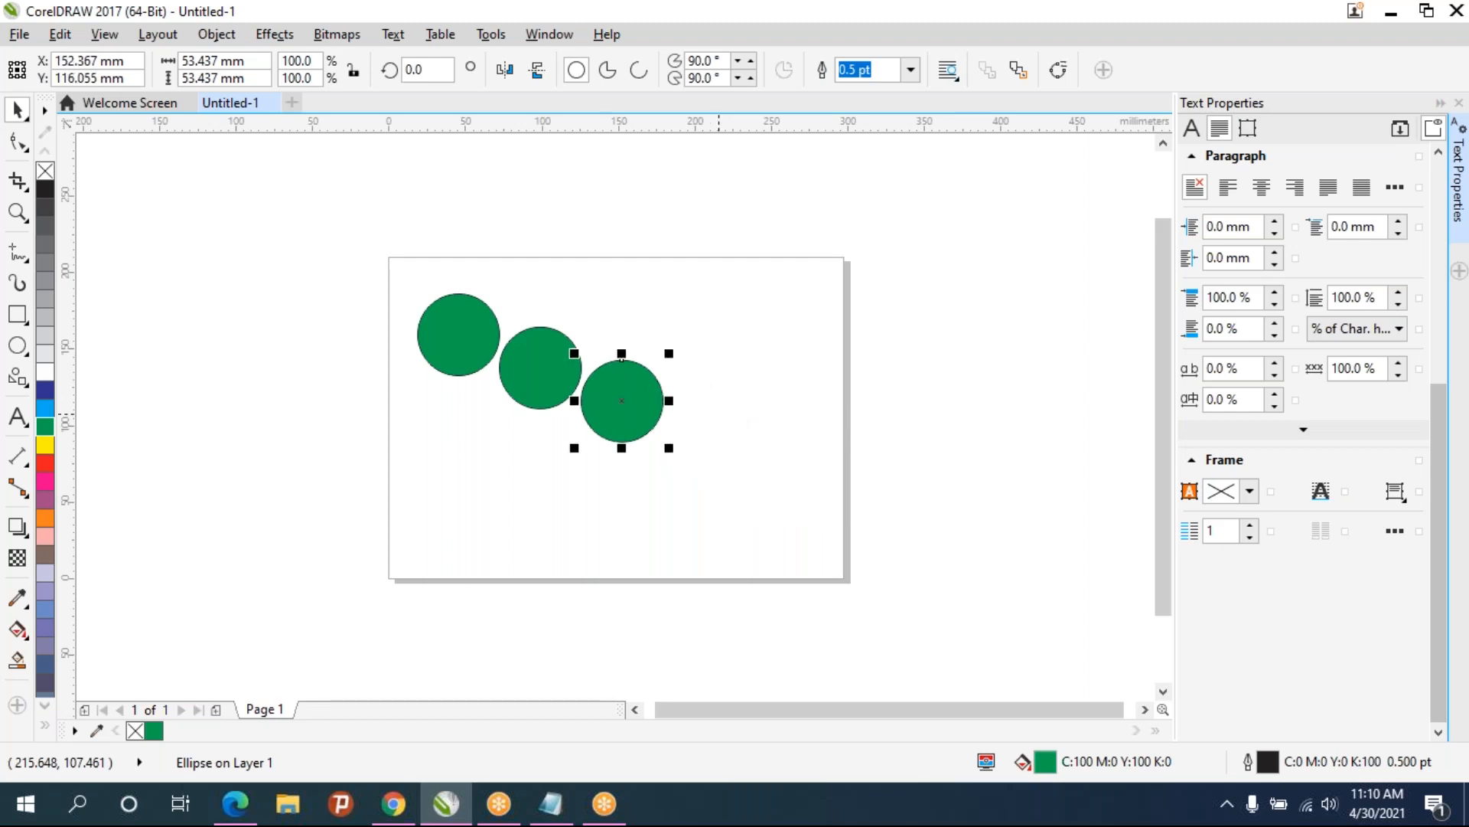
pyautogui.hotkey('ctrl', 'z')
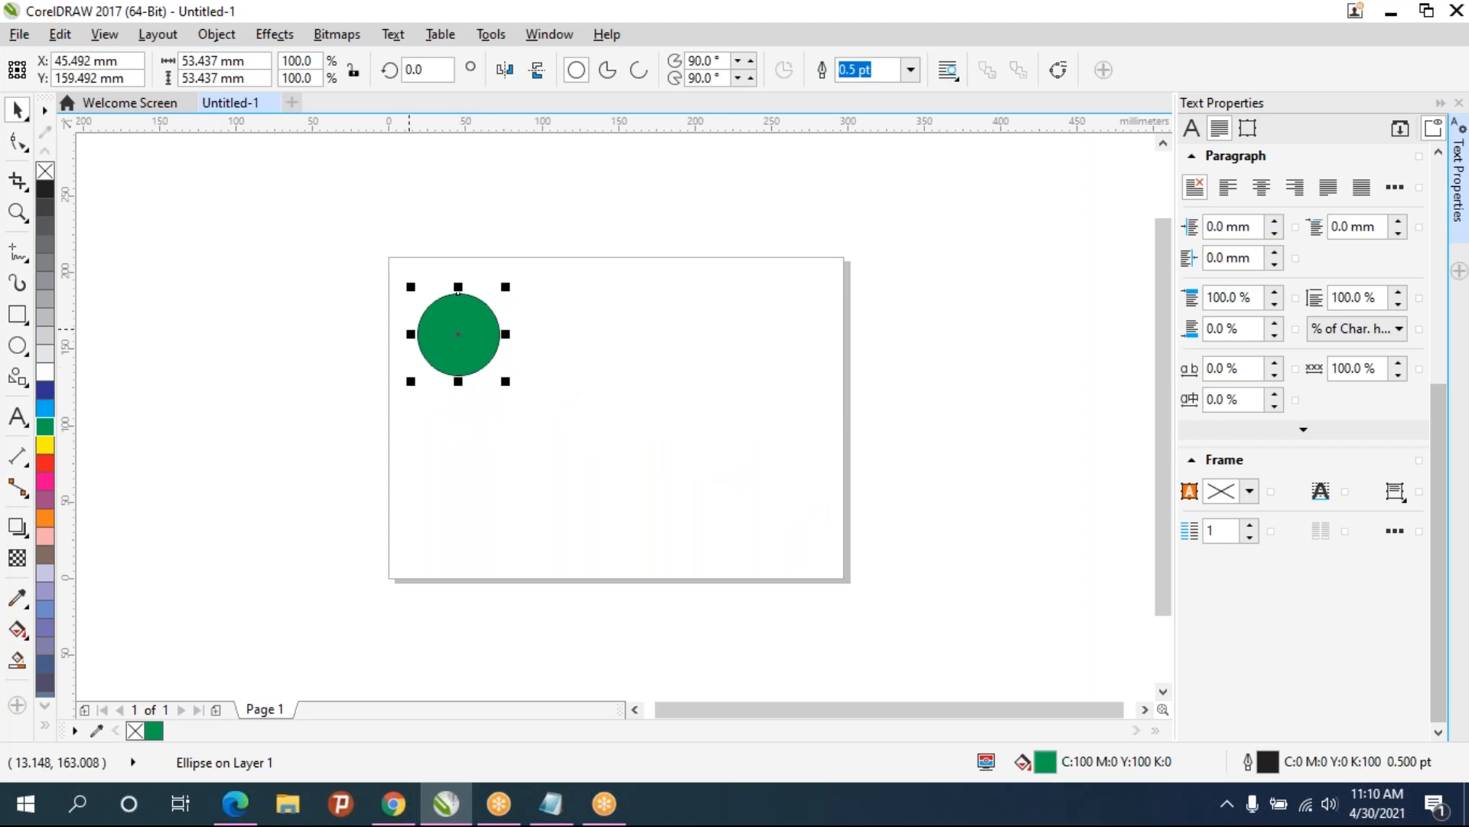
# - Duplicate the circle, move the copy to the right, and duplicate it again
pyautogui.hotkey('ctrl', 'd')
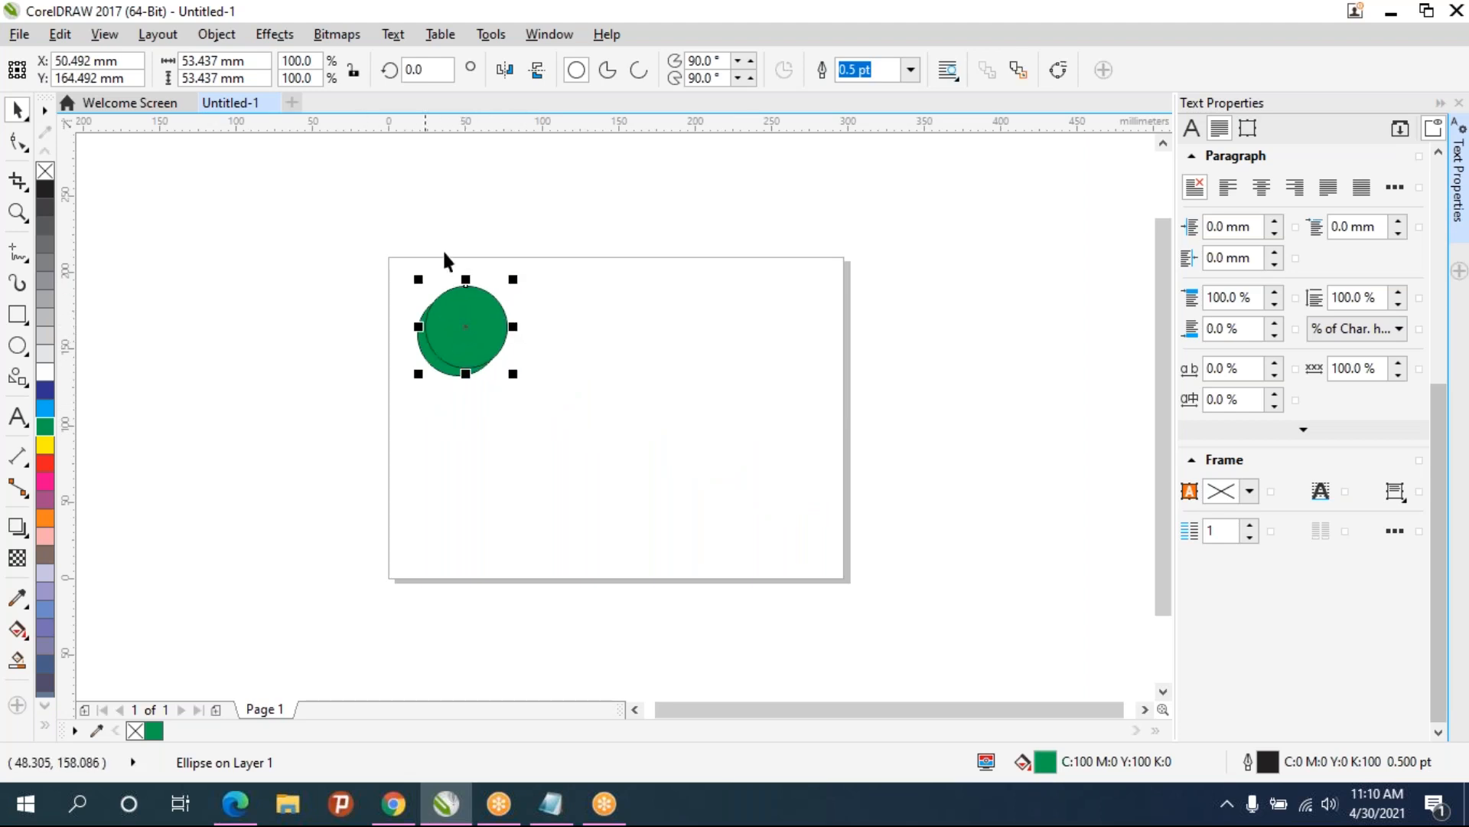
pyautogui.click(571, 343)
pyautogui.moveTo(446, 344); pyautogui.dragTo(602, 350)
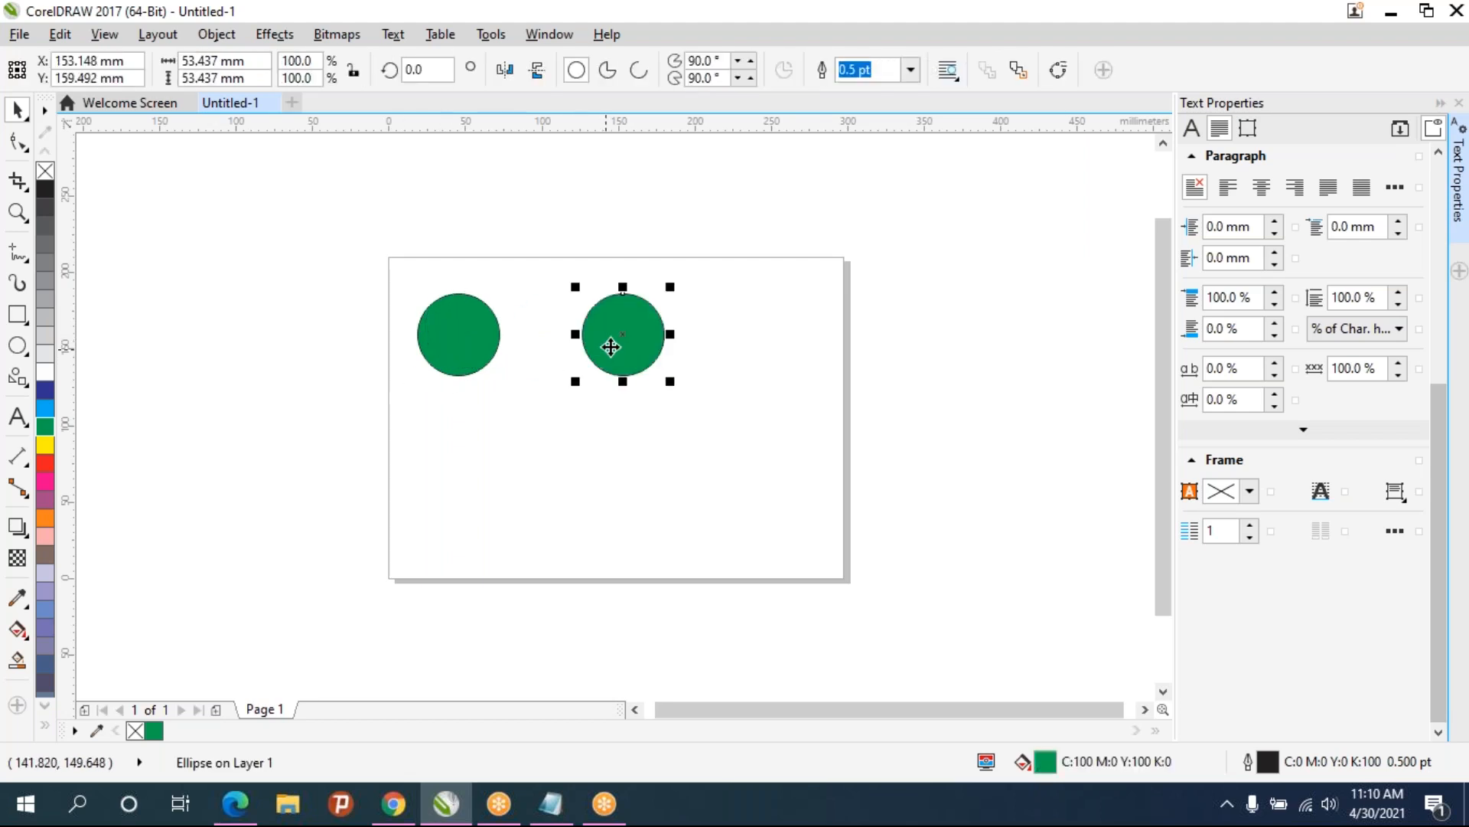
pyautogui.hotkey('ctrl', 'd')
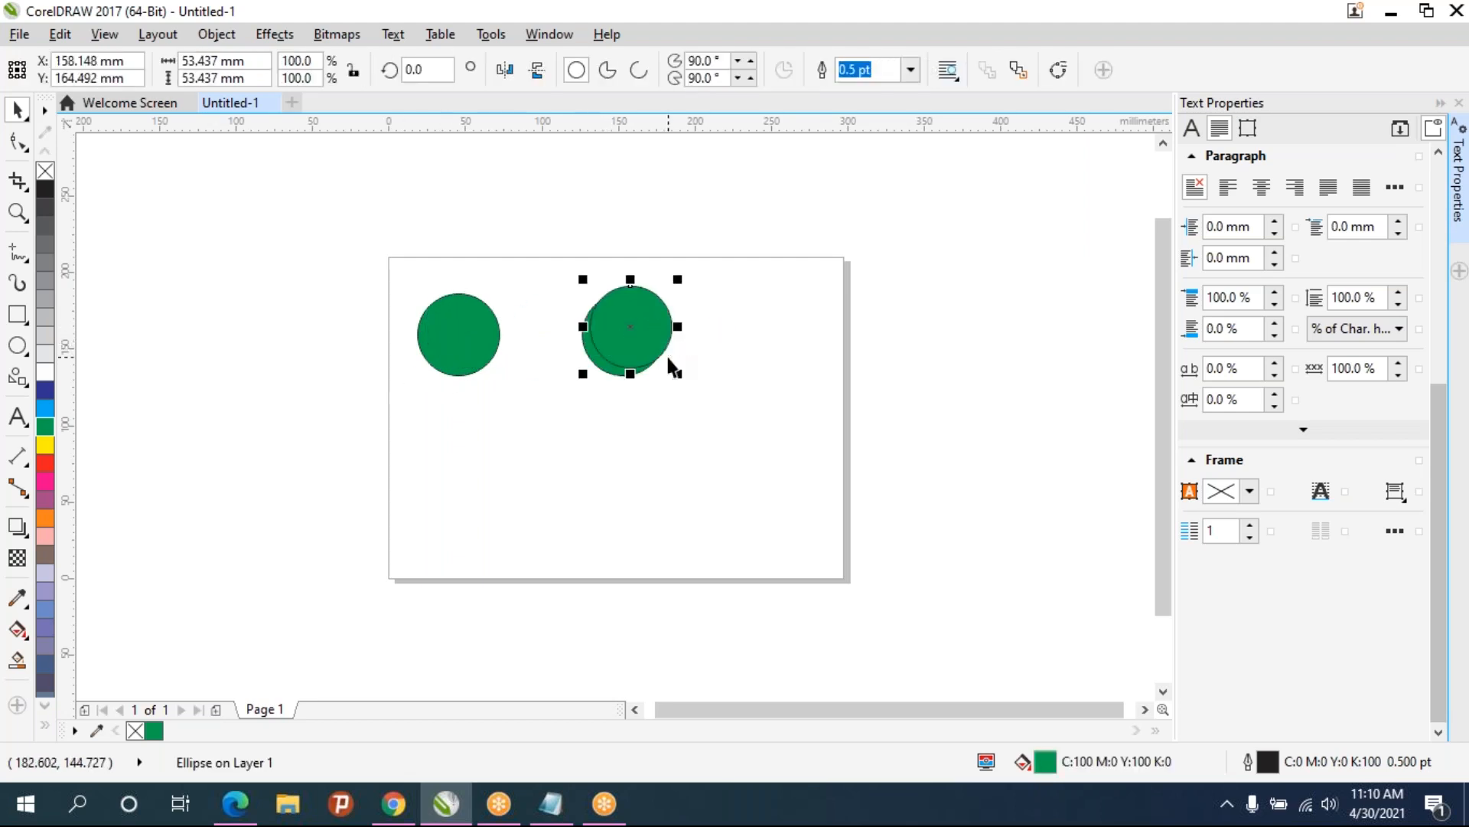
# - Undo those duplicates to return to the single circle
pyautogui.hotkey('ctrl', 'z')
pyautogui.hotkey('ctrl', 'z')
pyautogui.hotkey('ctrl', 'z')
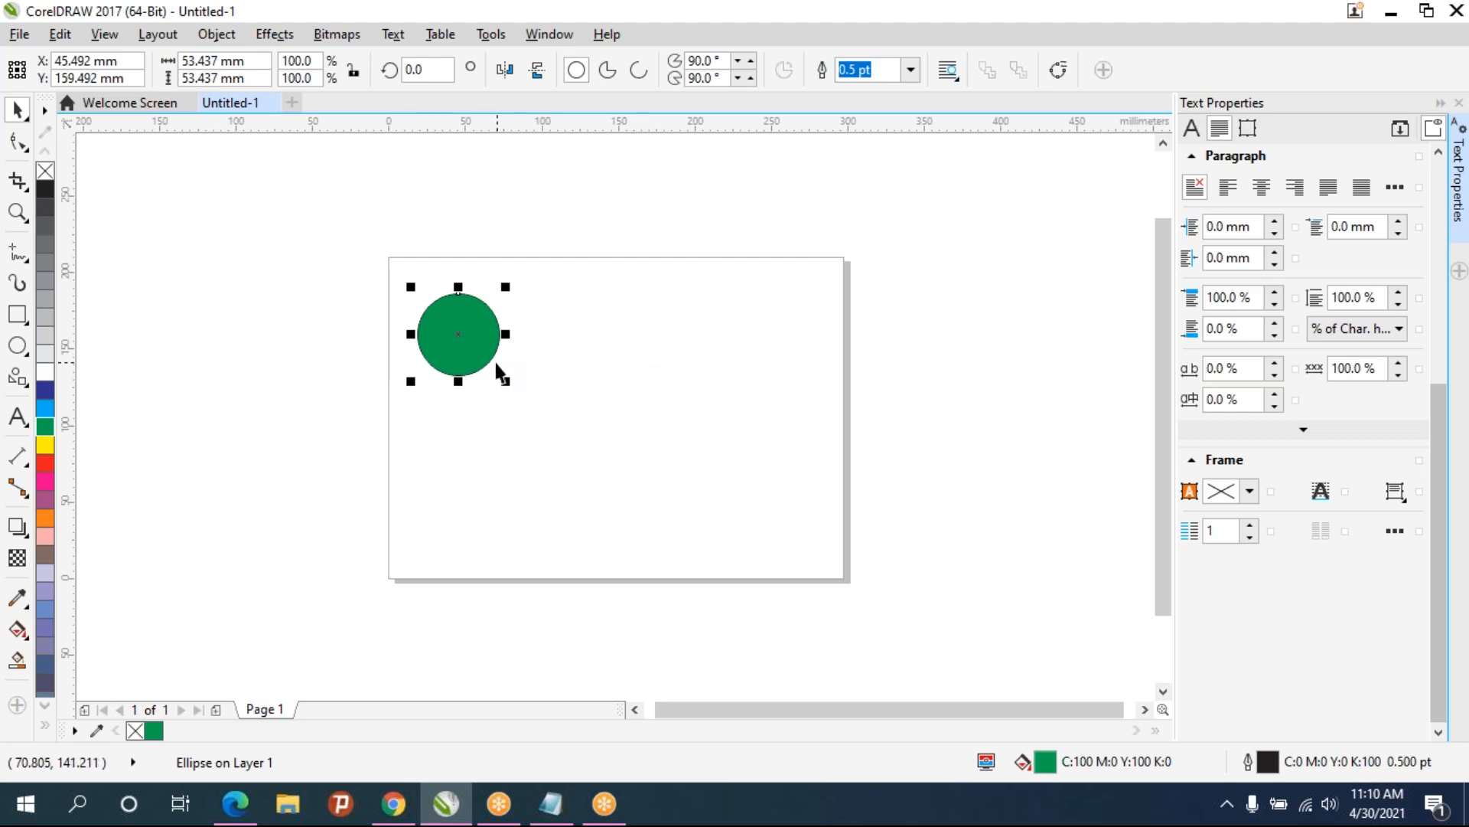
# - Copy the circle a short distance to its right, then repeat the last action three times to make a row of five circles
pyautogui.moveTo(485, 352); pyautogui.dragTo(575, 365)
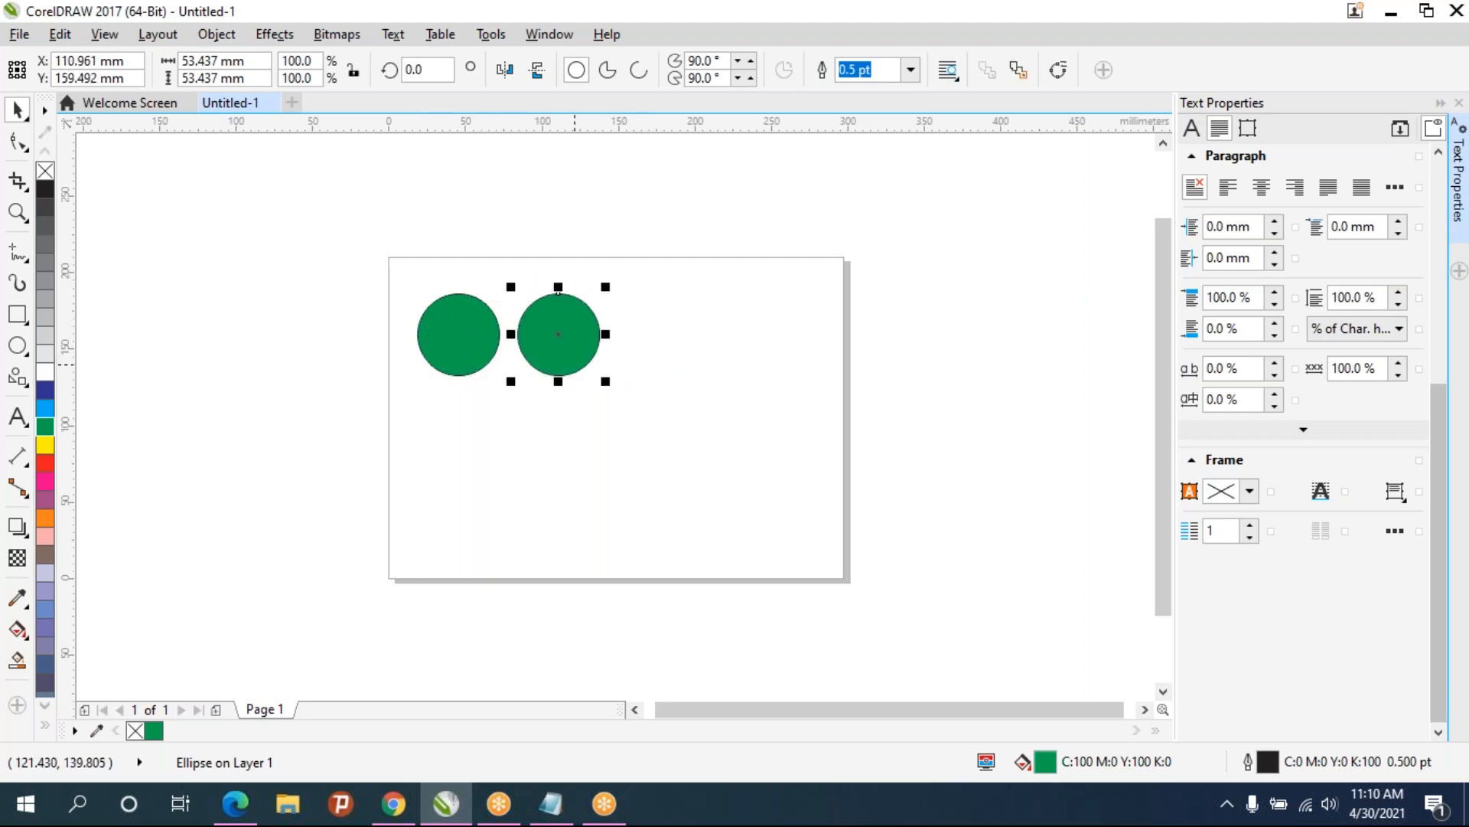
pyautogui.hotkey('ctrl', 'r')
pyautogui.hotkey('ctrl', 'r')
pyautogui.hotkey('ctrl', 'r')
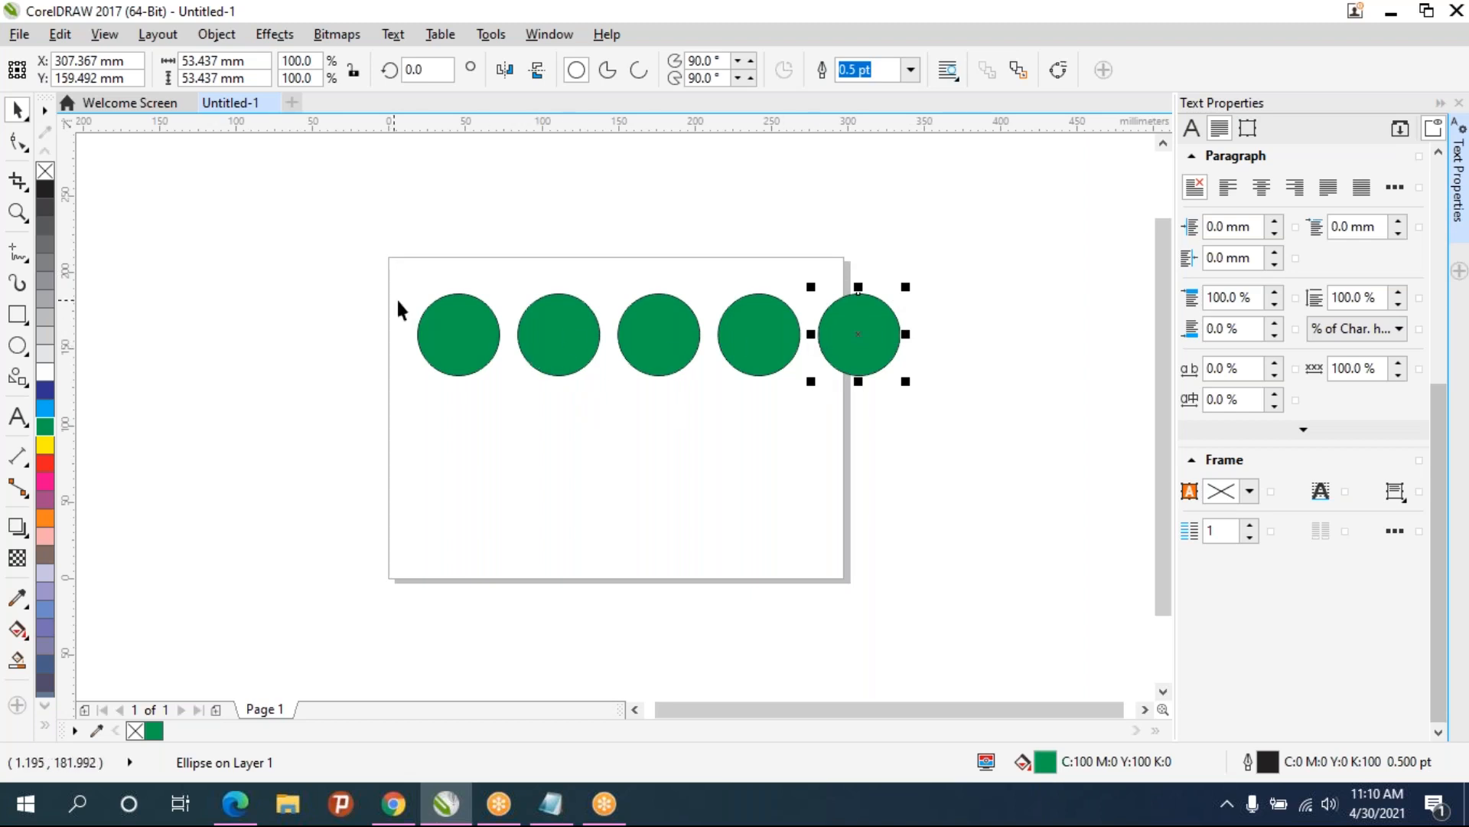
# - Switch to the Notepad notes, highlight the word POSITION, and return to CorelDRAW
pyautogui.click(551, 804)
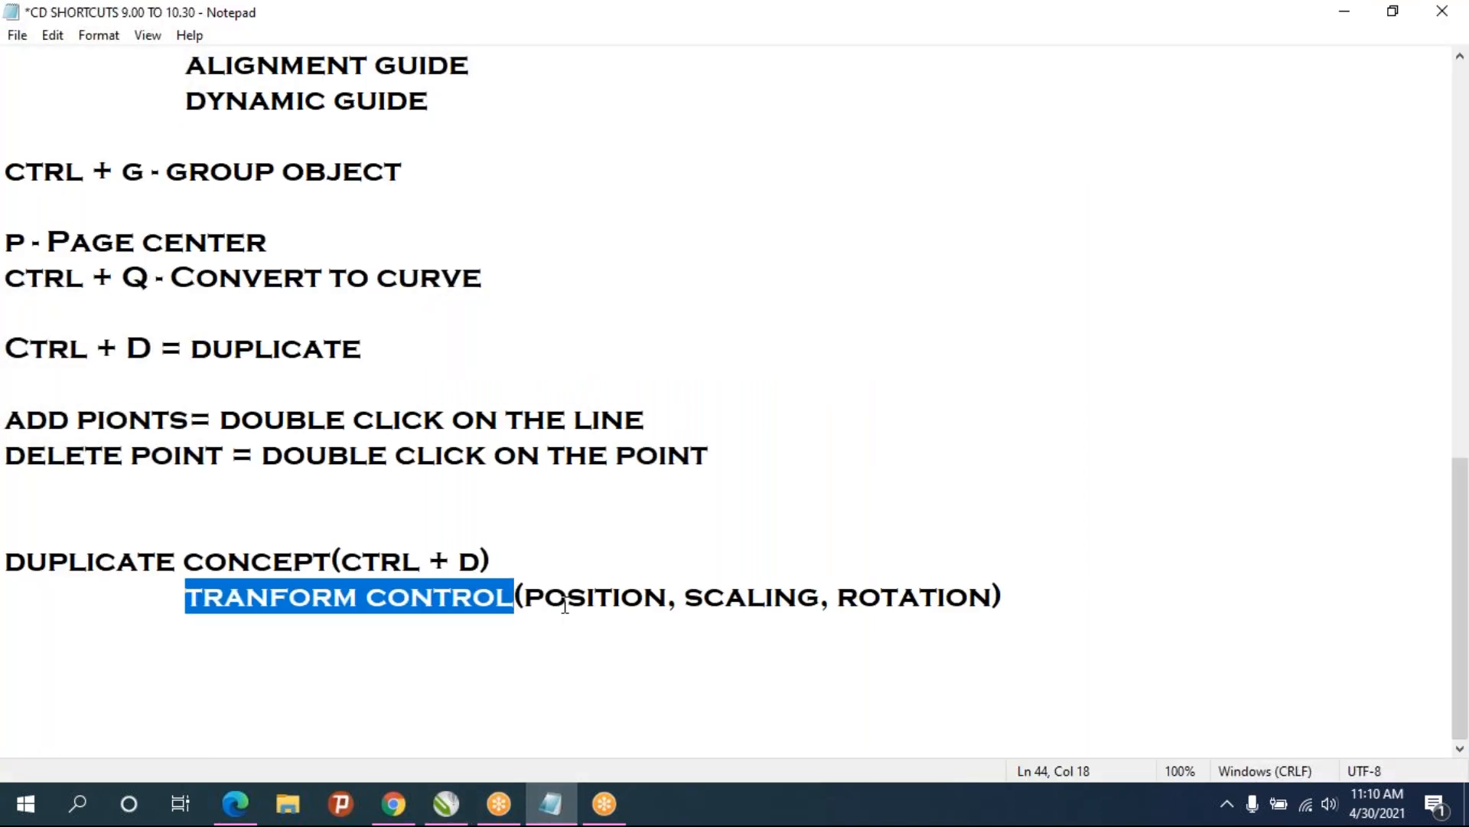
pyautogui.moveTo(666, 589); pyautogui.dragTo(531, 597)
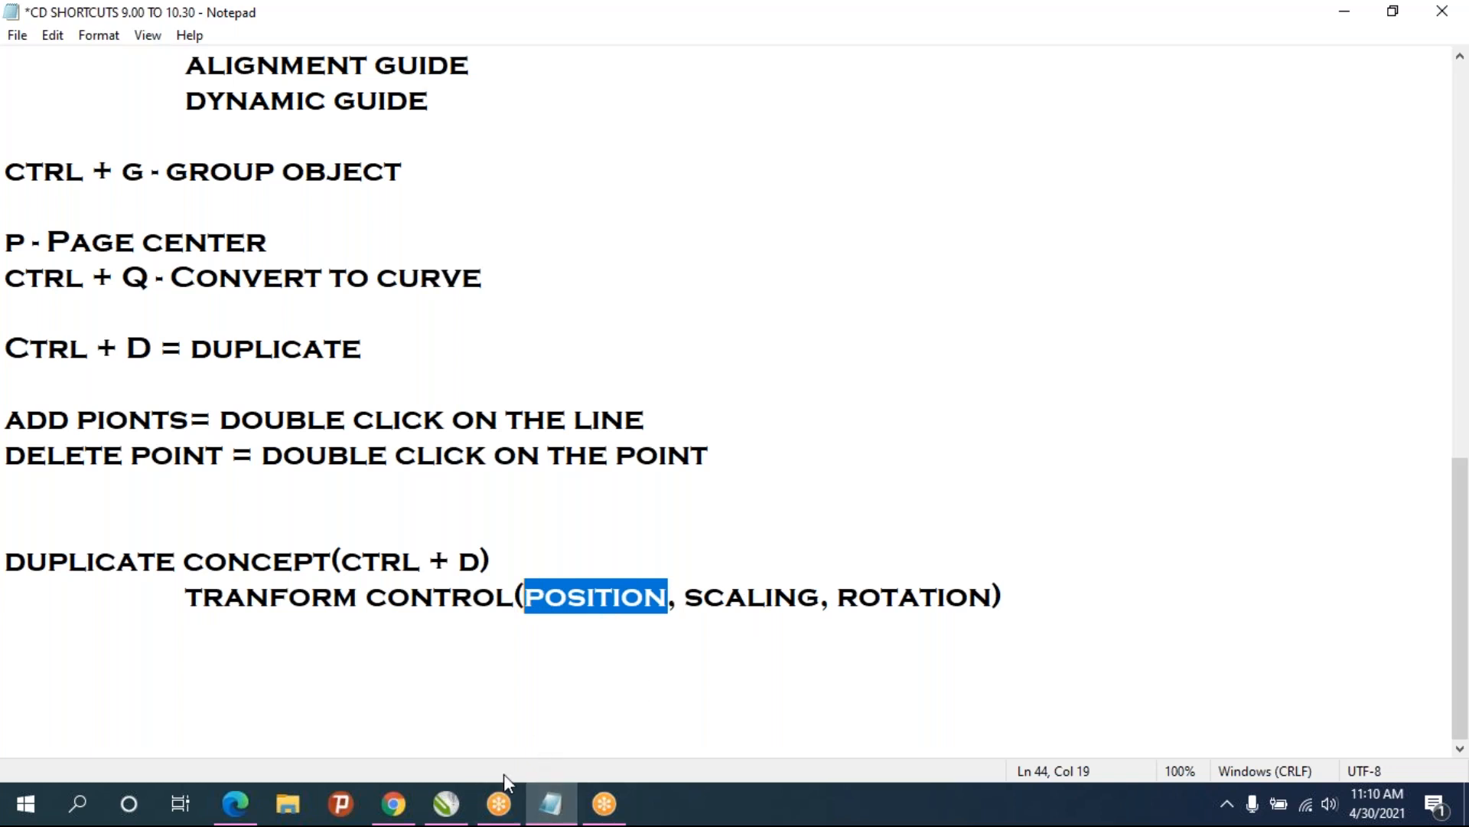
pyautogui.click(454, 813)
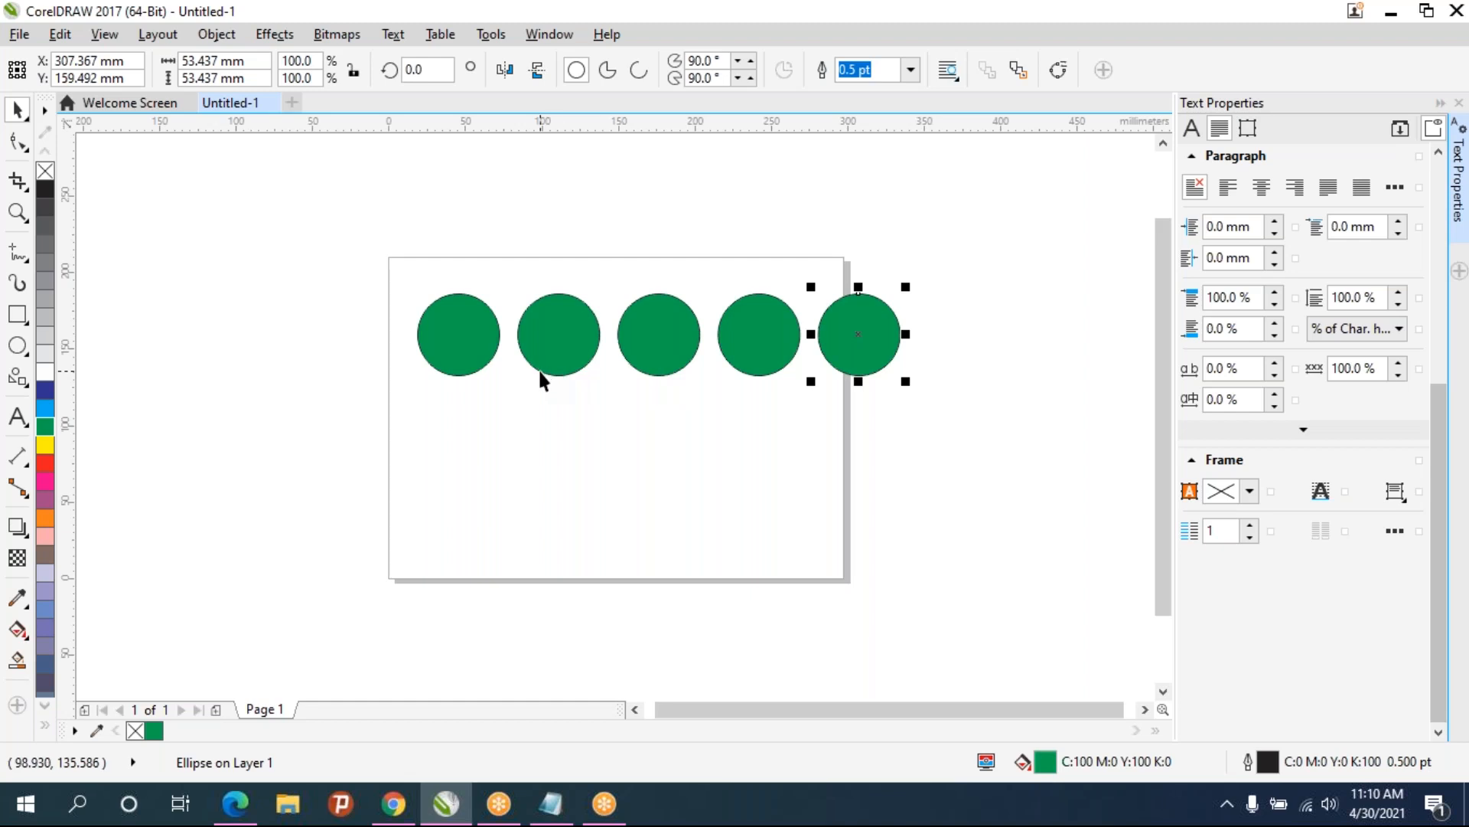
# - Undo the row of circles back to the single circle
pyautogui.hotkey('ctrl', 'z')
pyautogui.hotkey('ctrl', 'z')
pyautogui.hotkey('ctrl', 'z')
pyautogui.hotkey('ctrl', 'z')
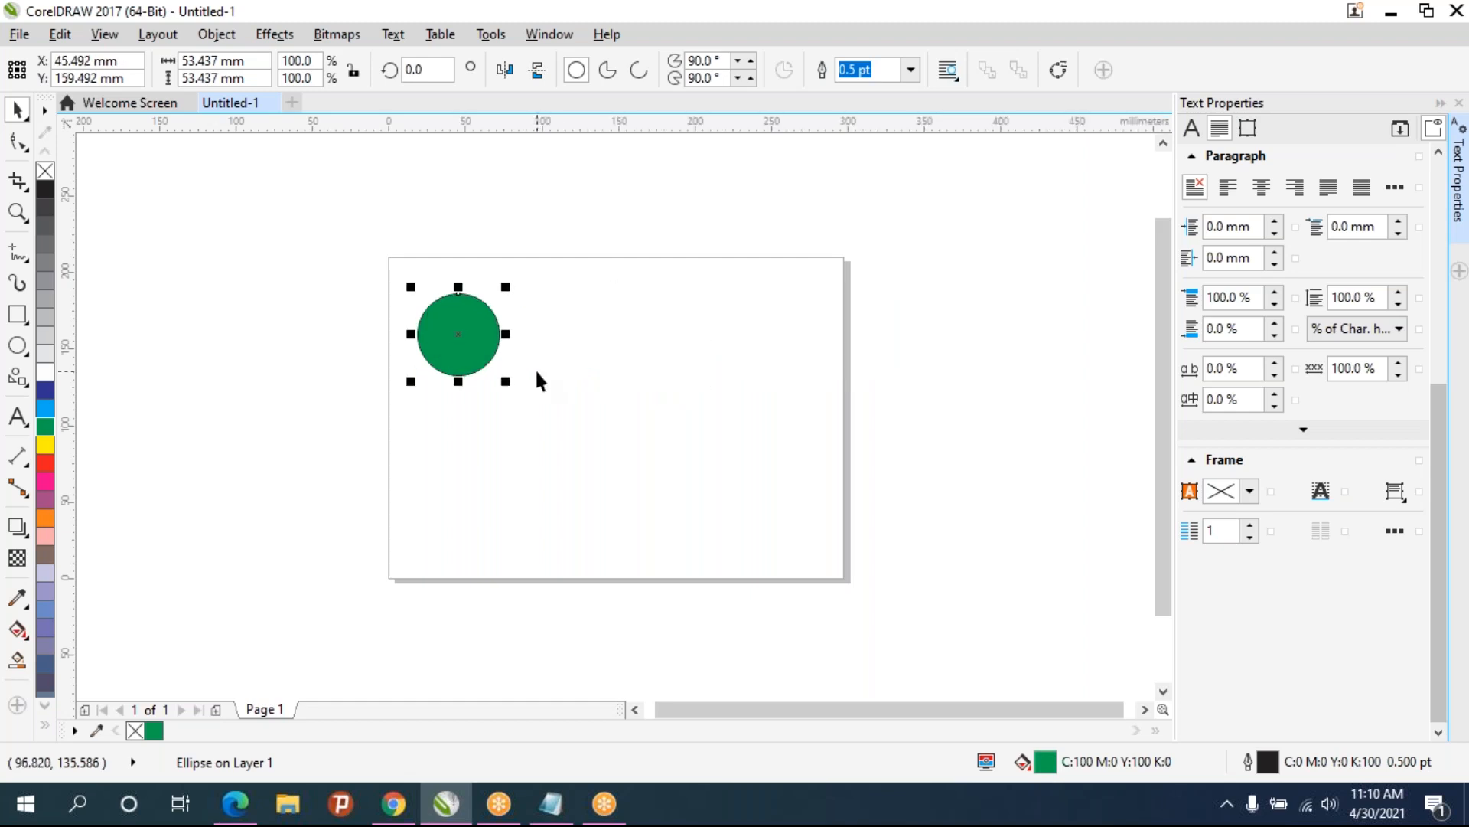
# - Duplicate the circle, move the copy to the right and enlarge it slightly, then duplicate again to repeat both transforms
pyautogui.hotkey('ctrl', 'd')
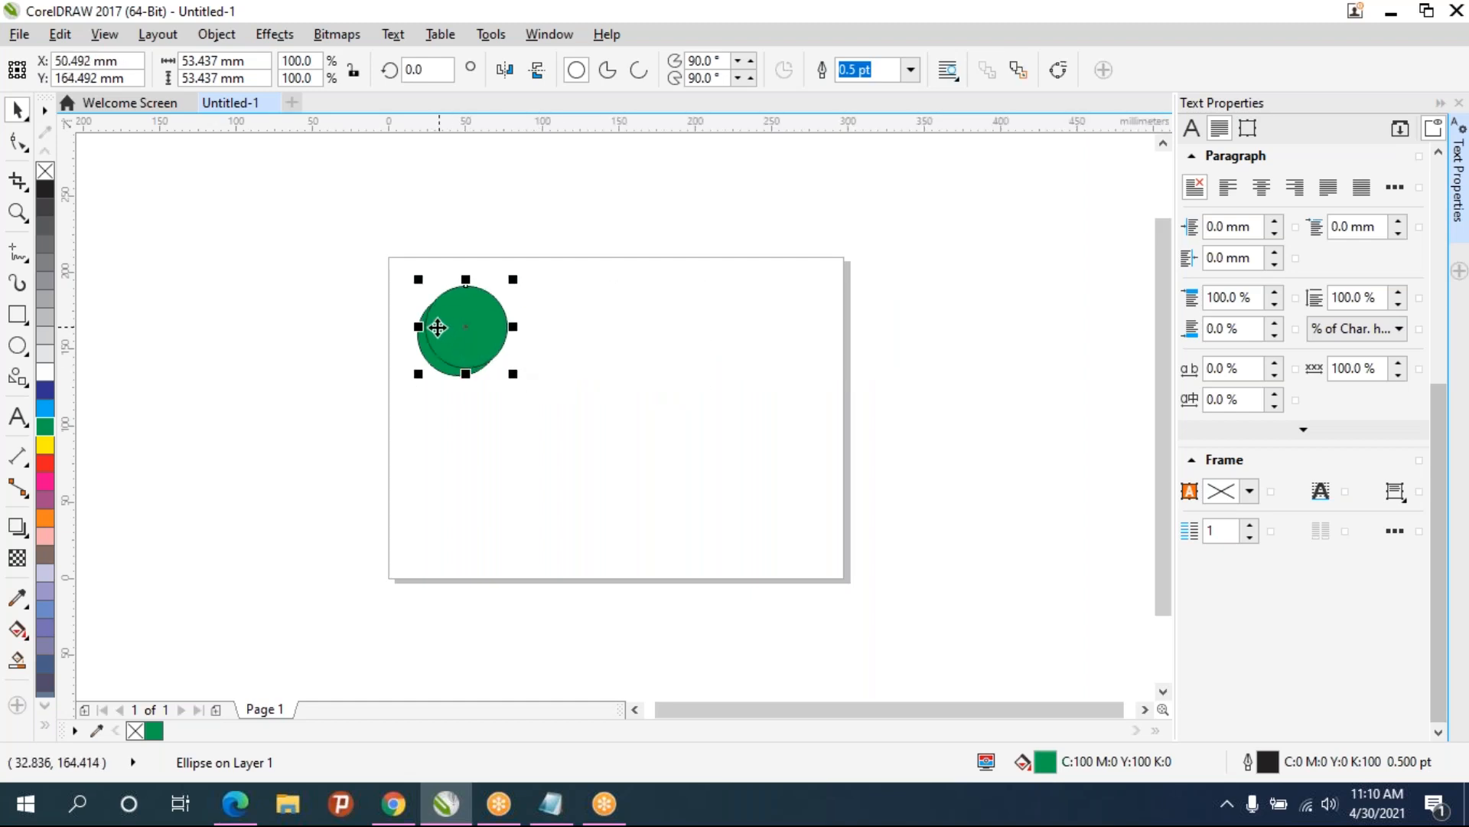
pyautogui.moveTo(437, 327); pyautogui.dragTo(630, 296)
pyautogui.moveTo(638, 287)
pyautogui.mouseDown()
pyautogui.moveTo(659, 273)
pyautogui.moveTo(647, 277)
pyautogui.mouseUp()
pyautogui.hotkey('ctrl', 'd')
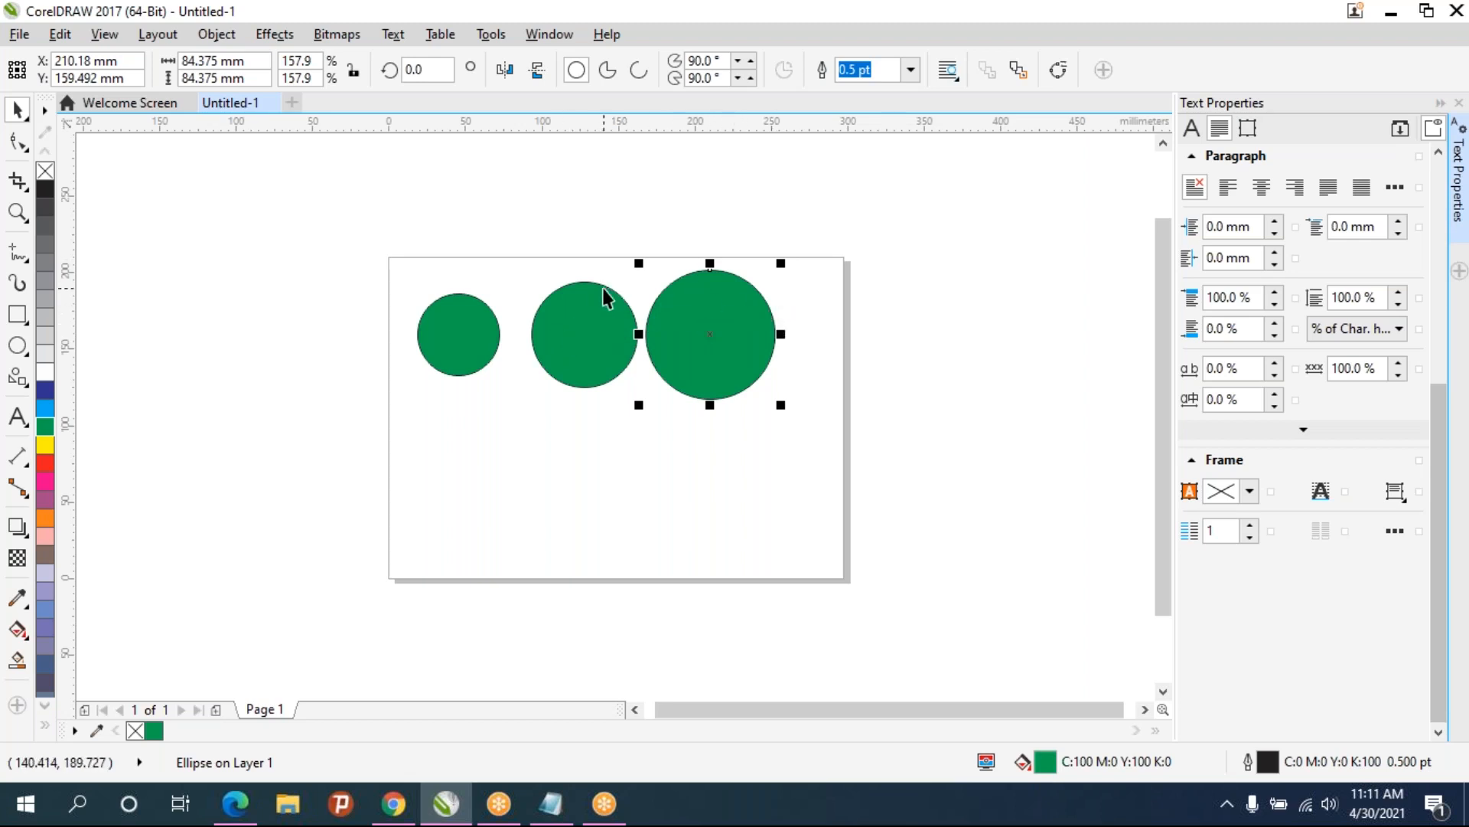
# - Repeat the last transform three times to add progressively larger circles along the row
pyautogui.hotkey('ctrl', 'r')
pyautogui.hotkey('ctrl', 'r')
pyautogui.hotkey('ctrl', 'r')
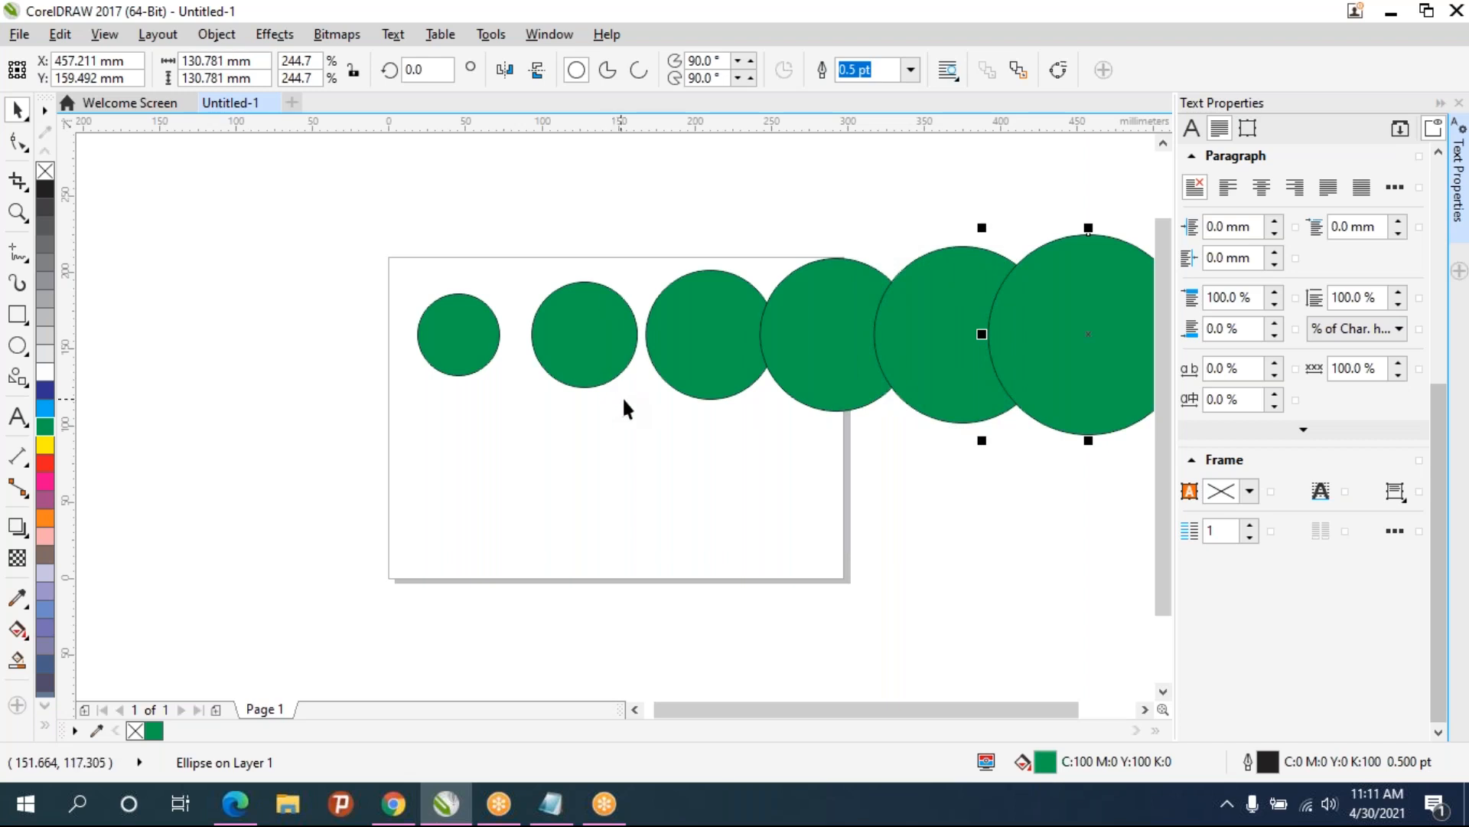
pyautogui.scroll(-3, 644, 398)
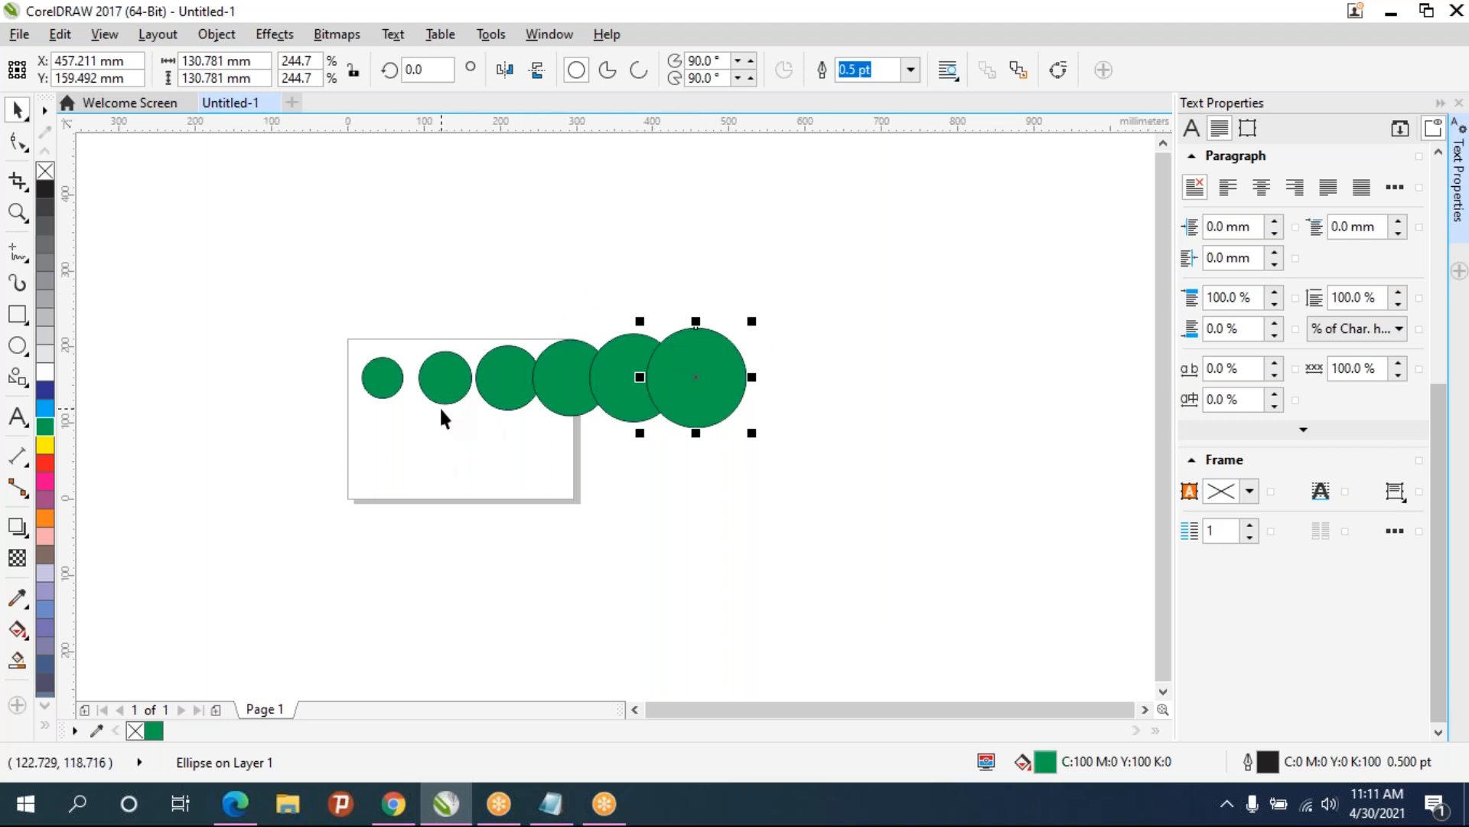
pyautogui.scroll(3, 439, 406)
pyautogui.scroll(-3, 419, 417)
pyautogui.scroll(3, 419, 417)
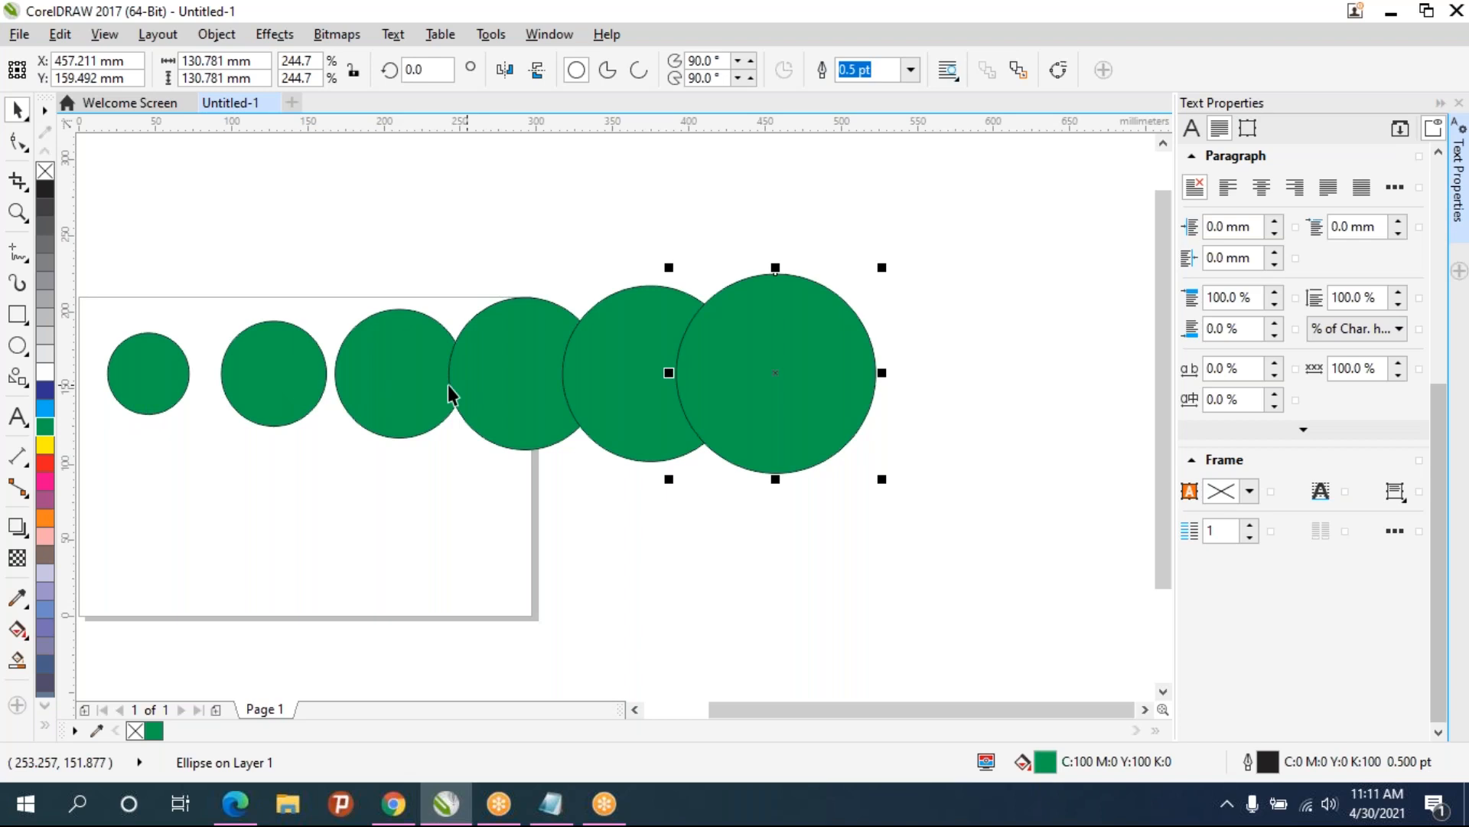
# - Drag vertical guidelines from the ruler onto the centres of the six circles
pyautogui.moveTo(67, 375); pyautogui.dragTo(275, 372)
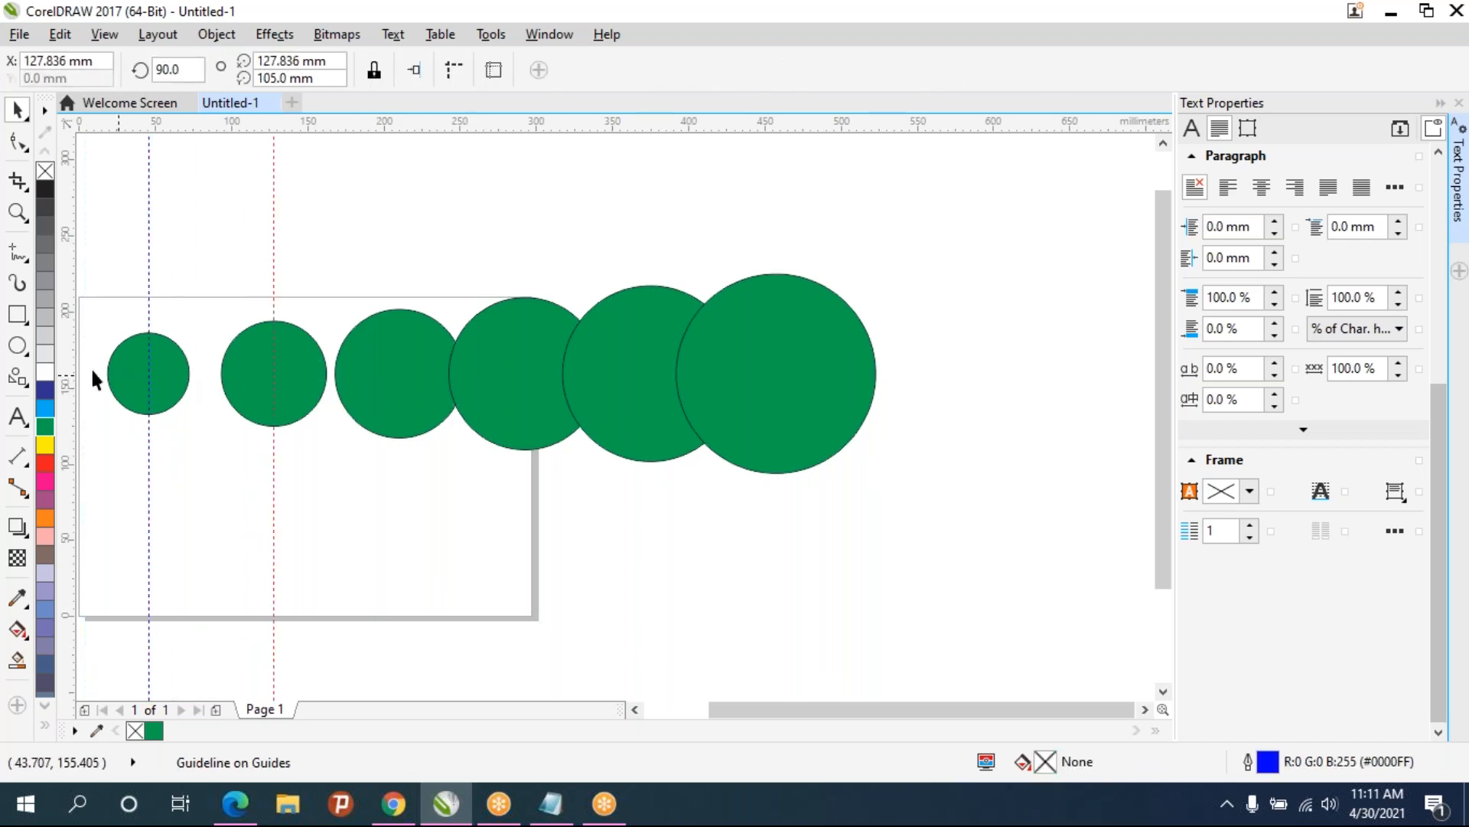
pyautogui.moveTo(399, 373); pyautogui.dragTo(397, 374)
pyautogui.moveTo(484, 361); pyautogui.dragTo(651, 380)
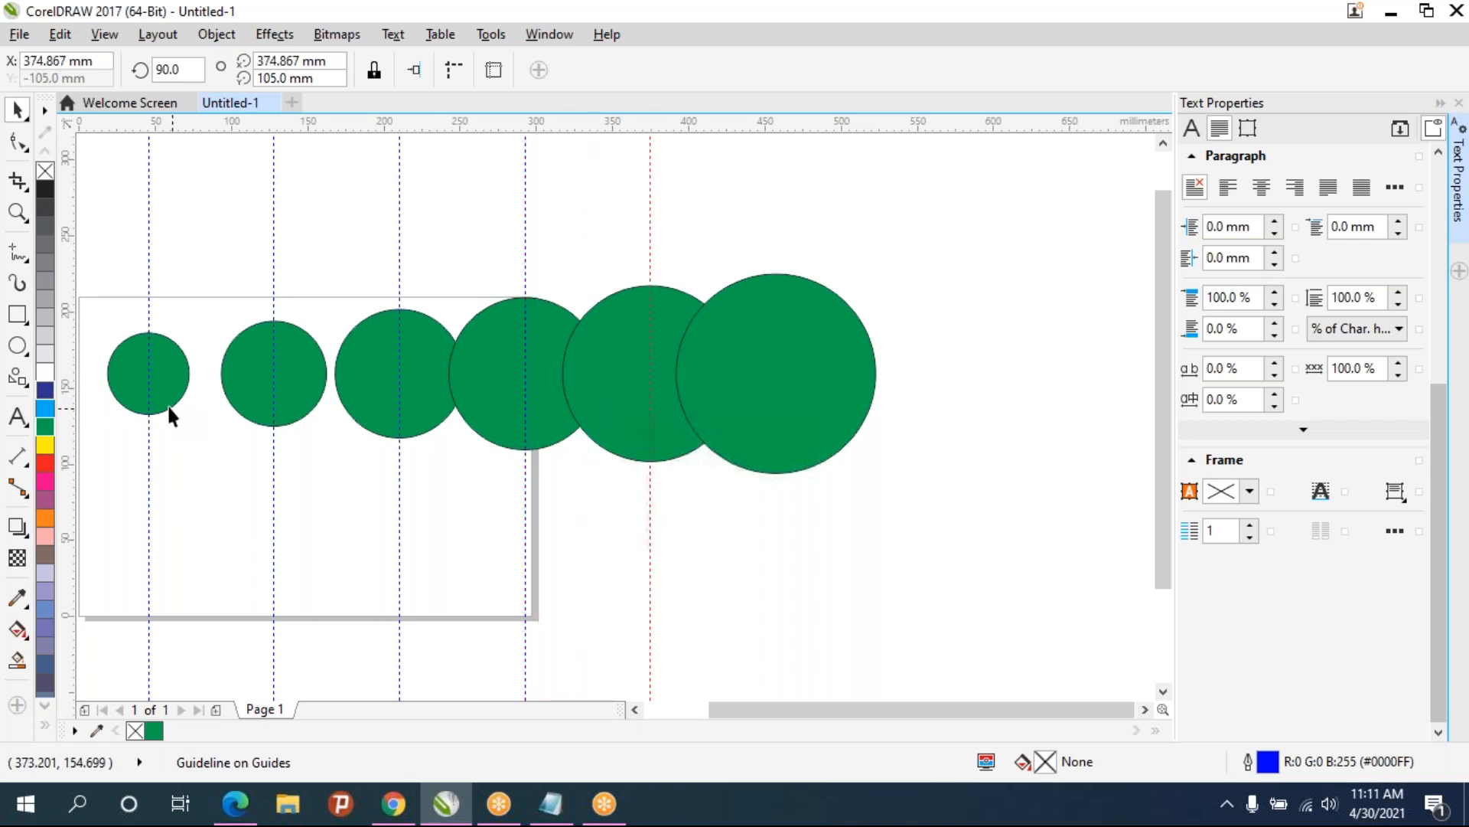
pyautogui.moveTo(64, 360); pyautogui.dragTo(783, 378)
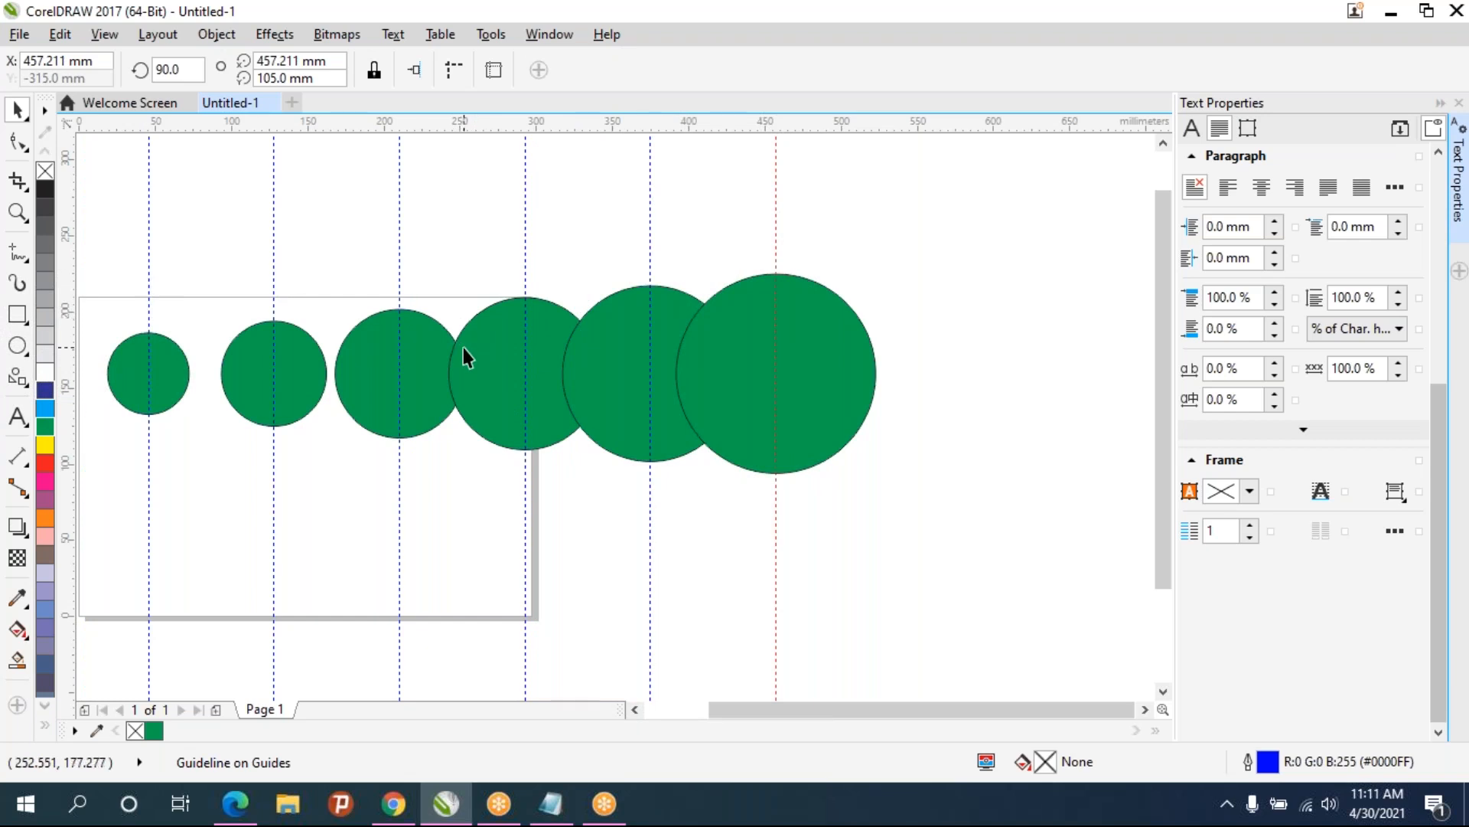
# - Undo the six guideline placements
pyautogui.scroll(-2, 462, 354)
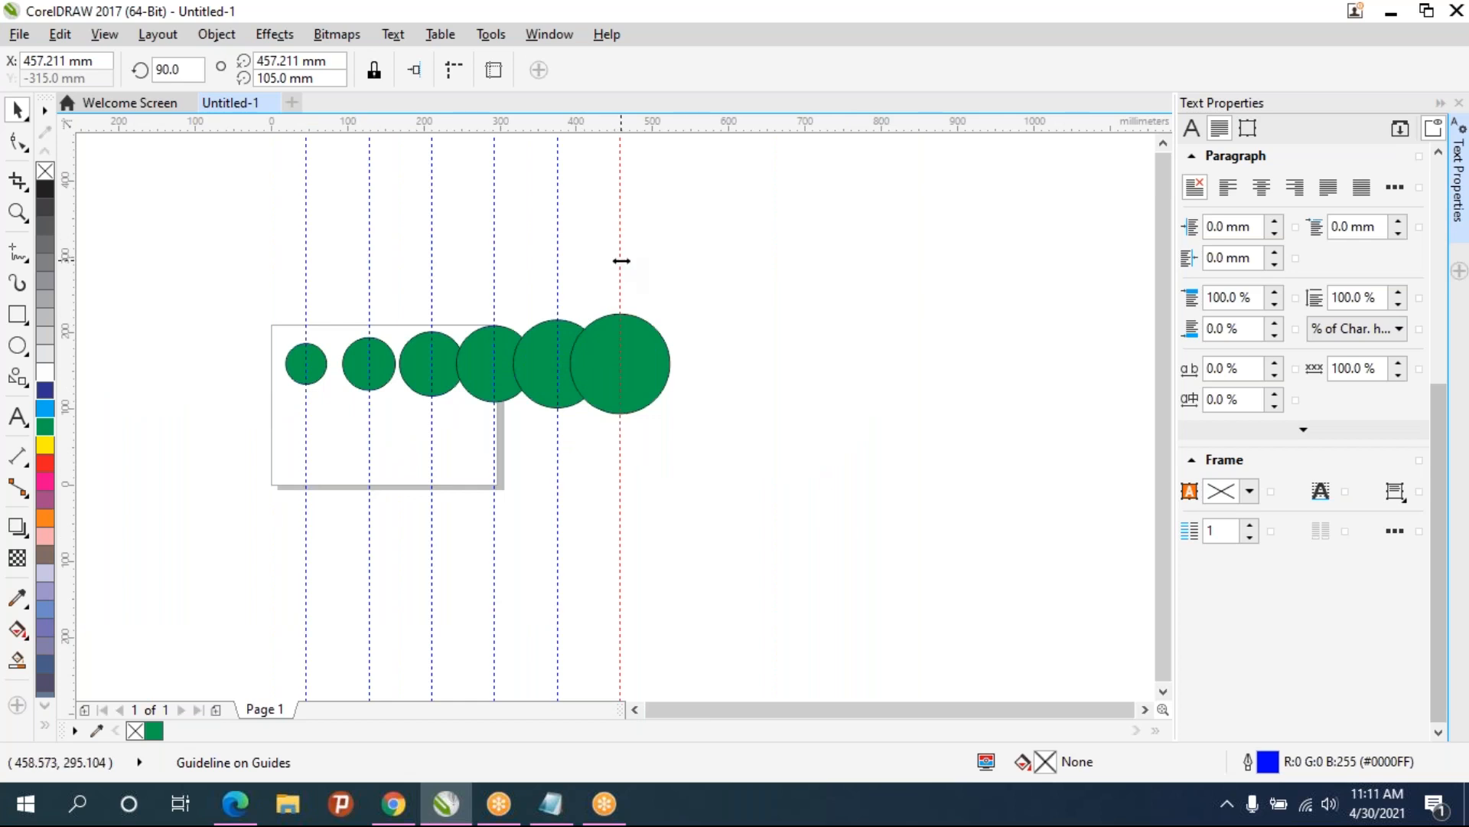
pyautogui.hotkey('ctrl', 'z')
pyautogui.hotkey('ctrl', 'z')
pyautogui.hotkey('ctrl', 'z')
pyautogui.hotkey('ctrl', 'z')
pyautogui.hotkey('ctrl', 'z')
pyautogui.hotkey('ctrl', 'z')
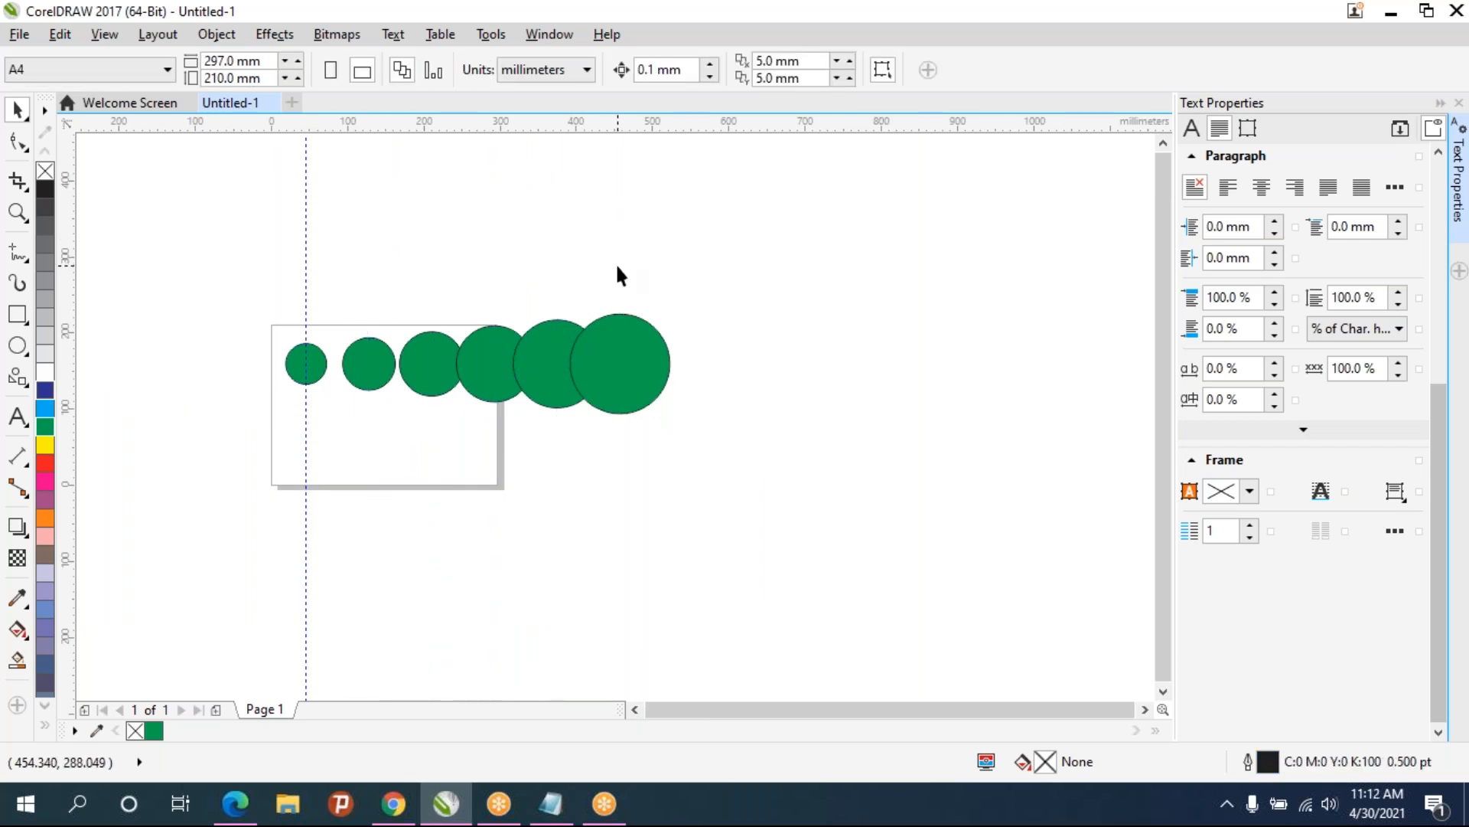
pyautogui.scroll(2, 405, 385)
pyautogui.moveTo(414, 386); pyautogui.dragTo(422, 424)
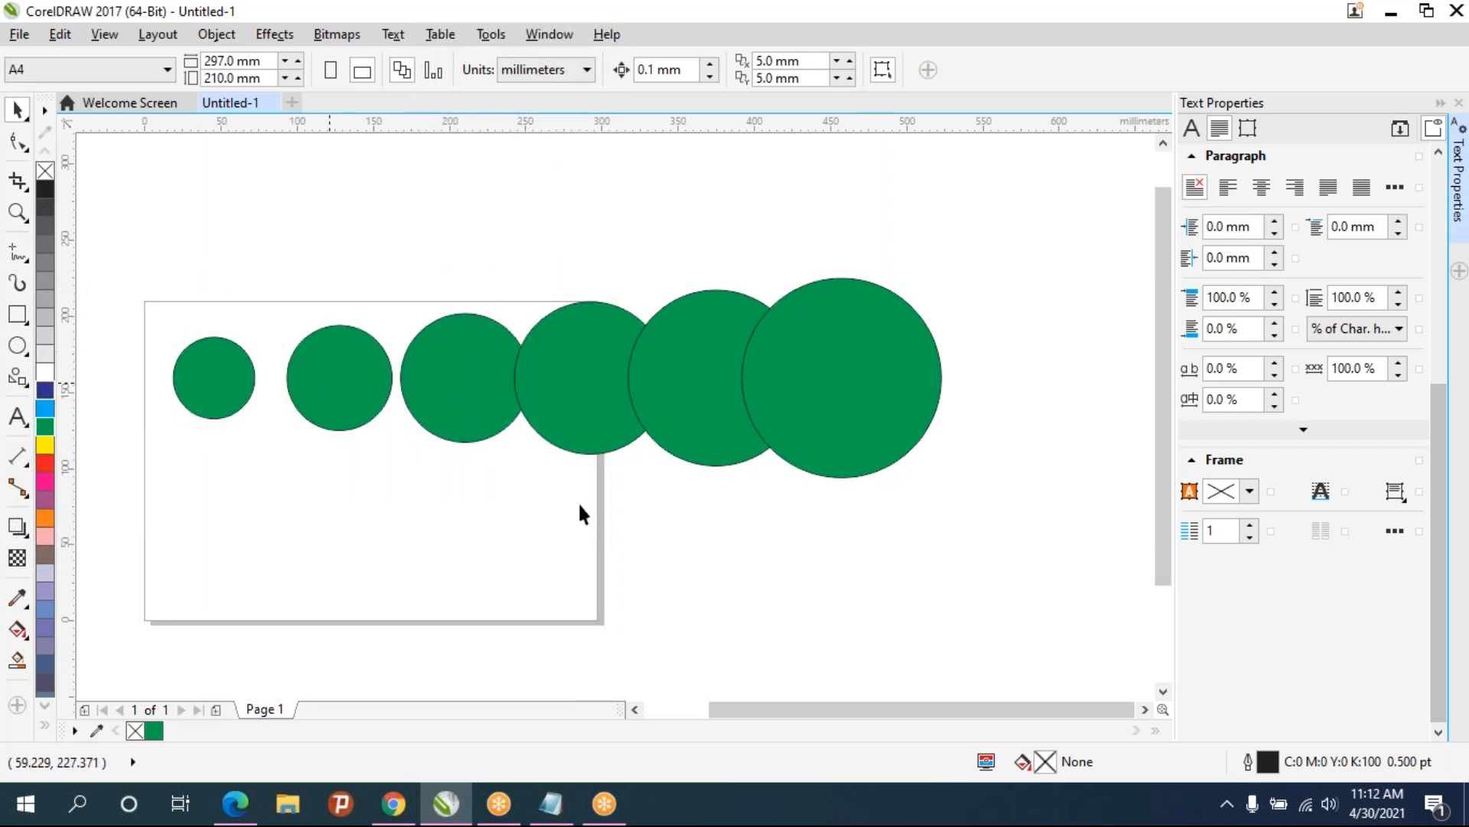
pyautogui.click(1308, 805)
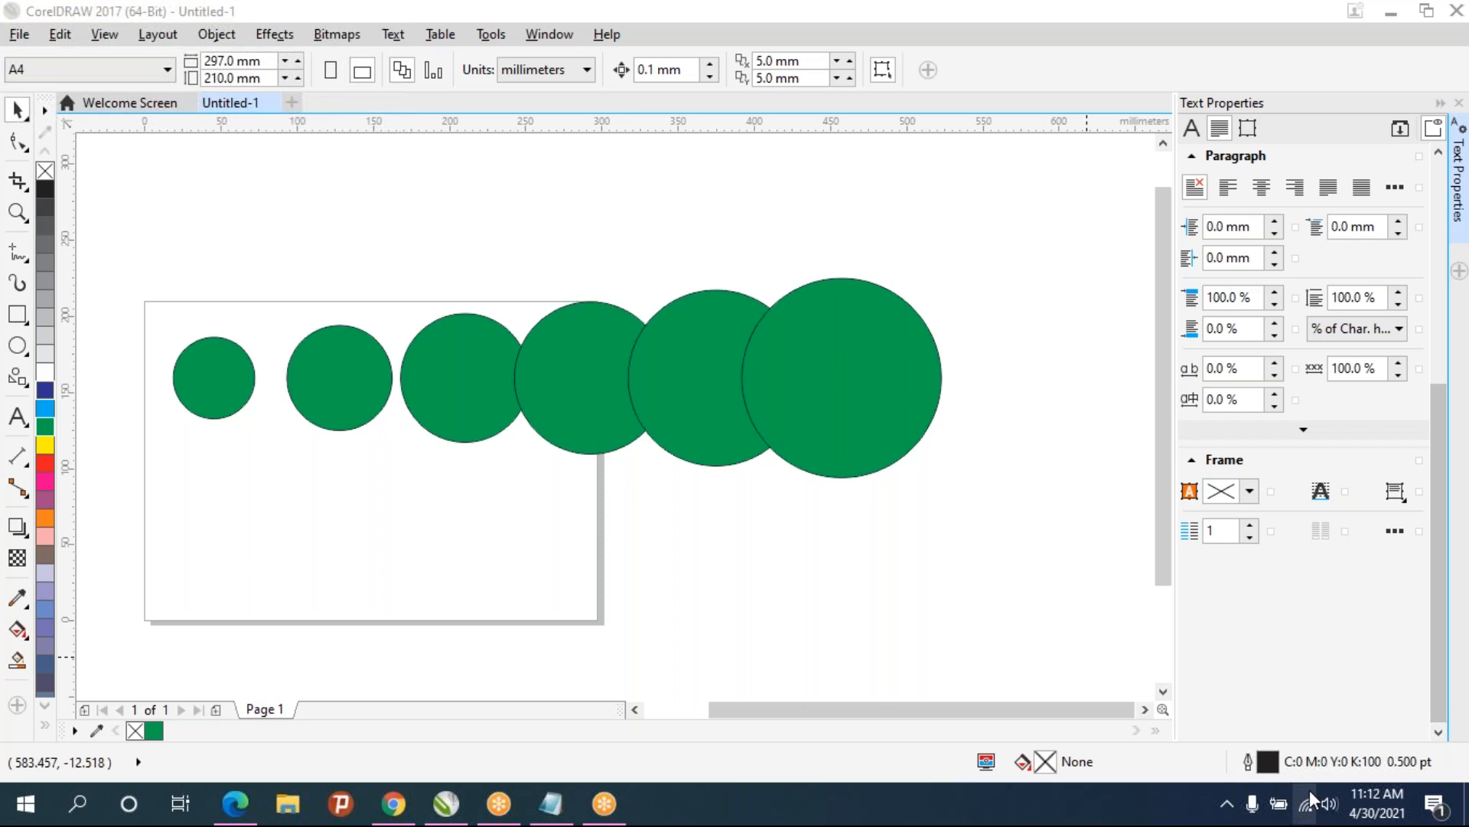
pyautogui.click(1024, 600)
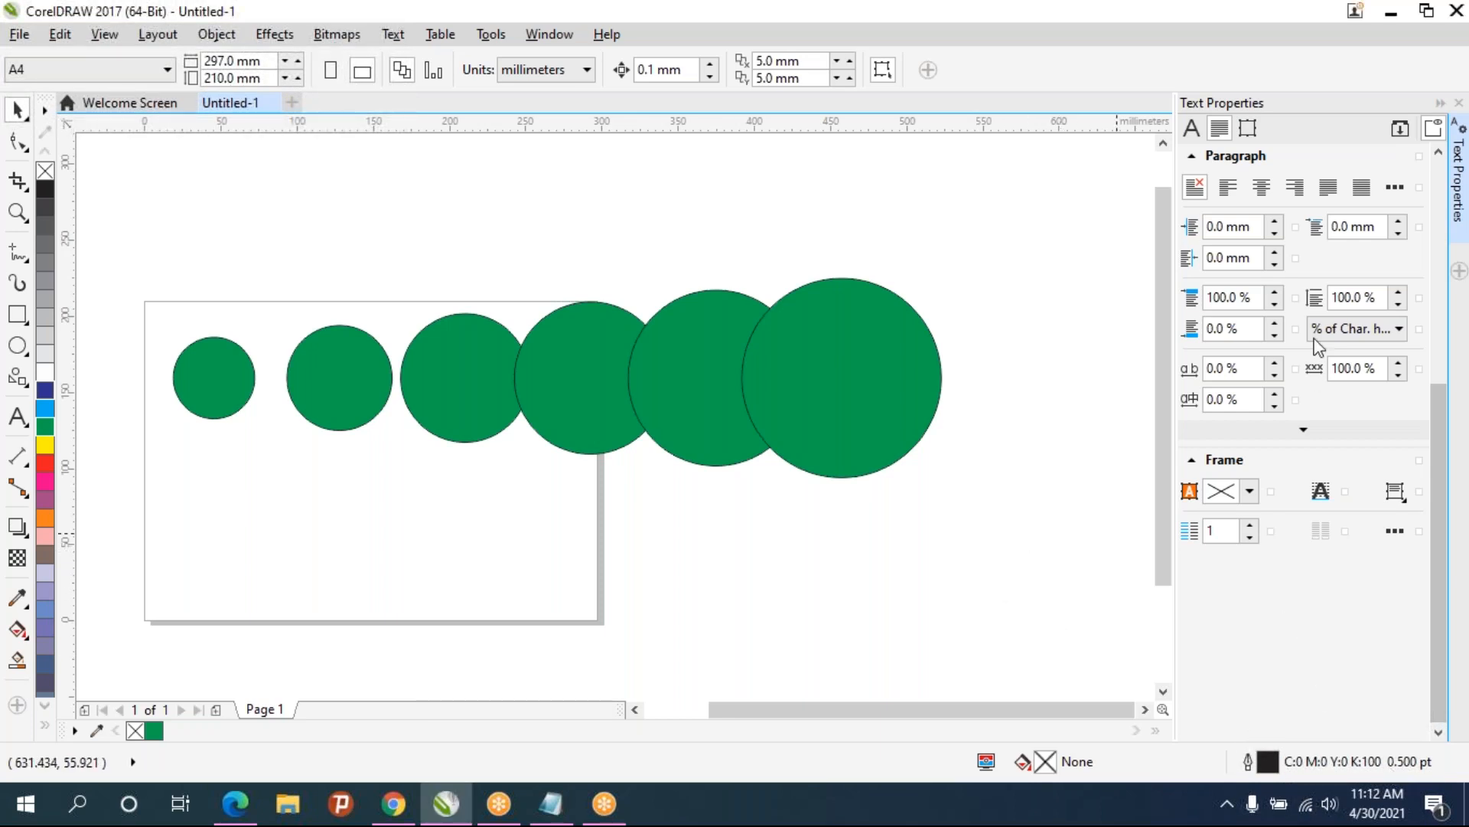
pyautogui.click(1095, 142)
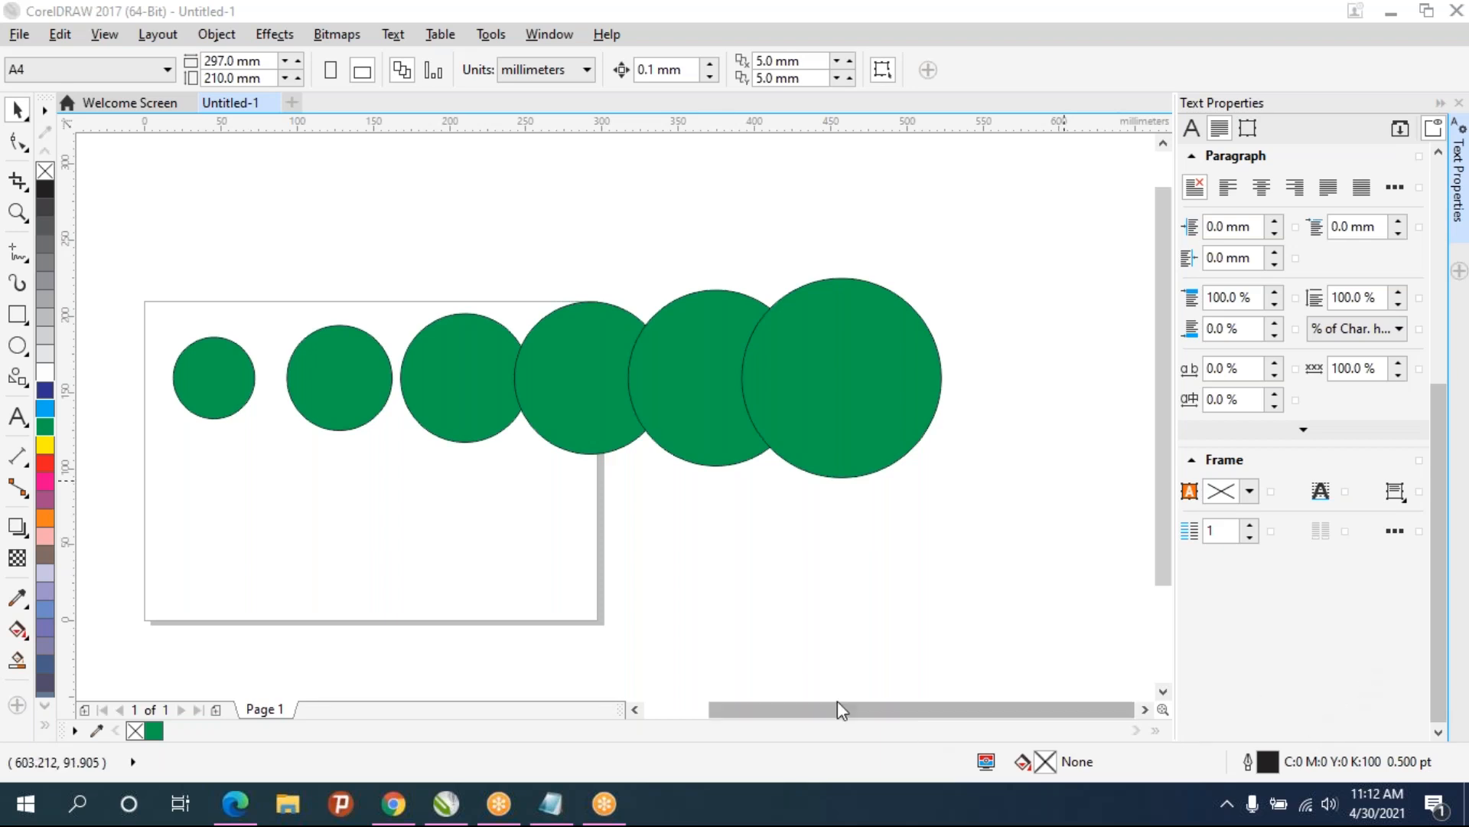
pyautogui.click(943, 626)
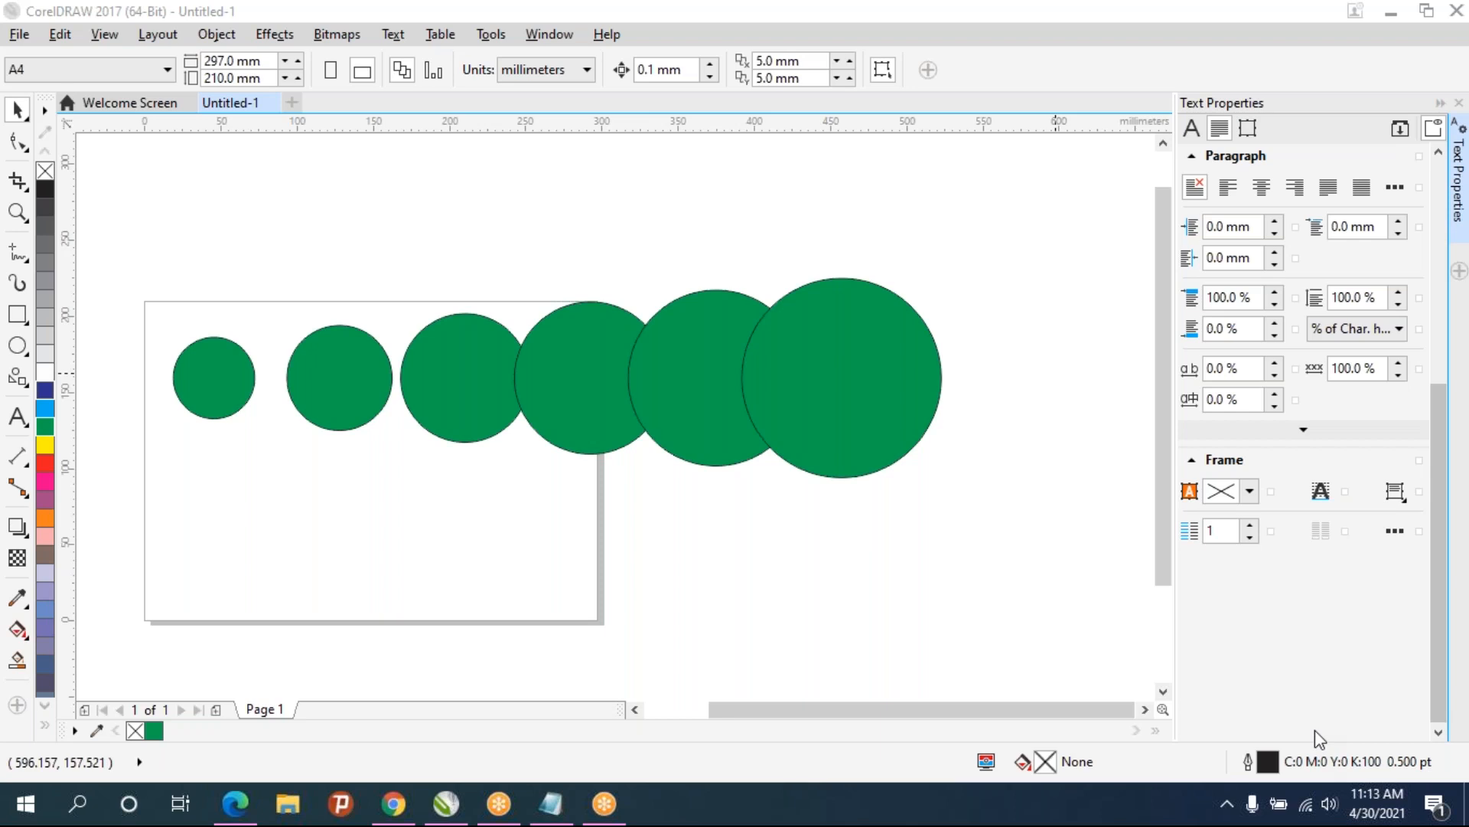
pyautogui.click(983, 595)
pyautogui.click(1040, 545)
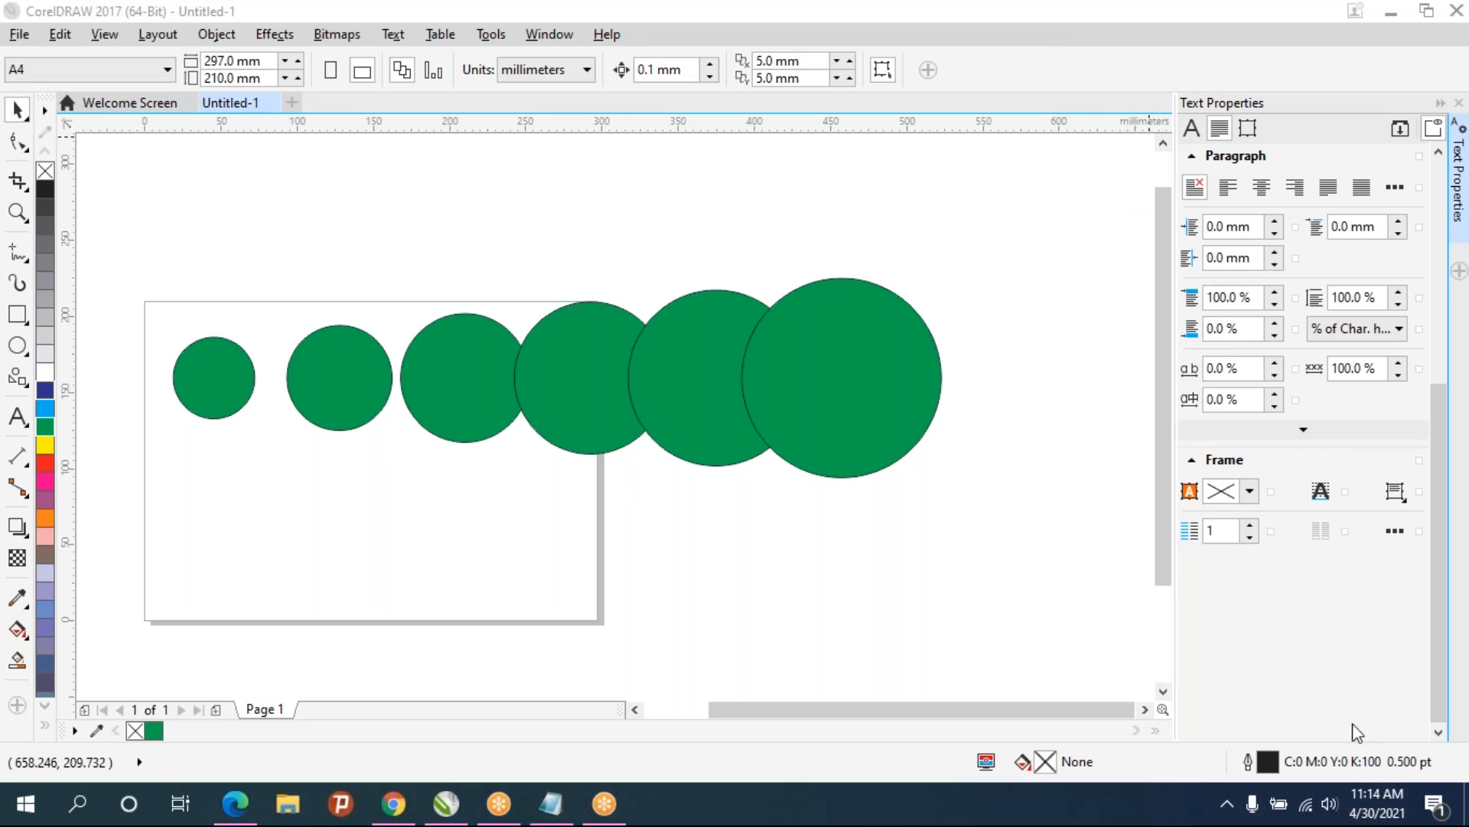
pyautogui.click(1017, 539)
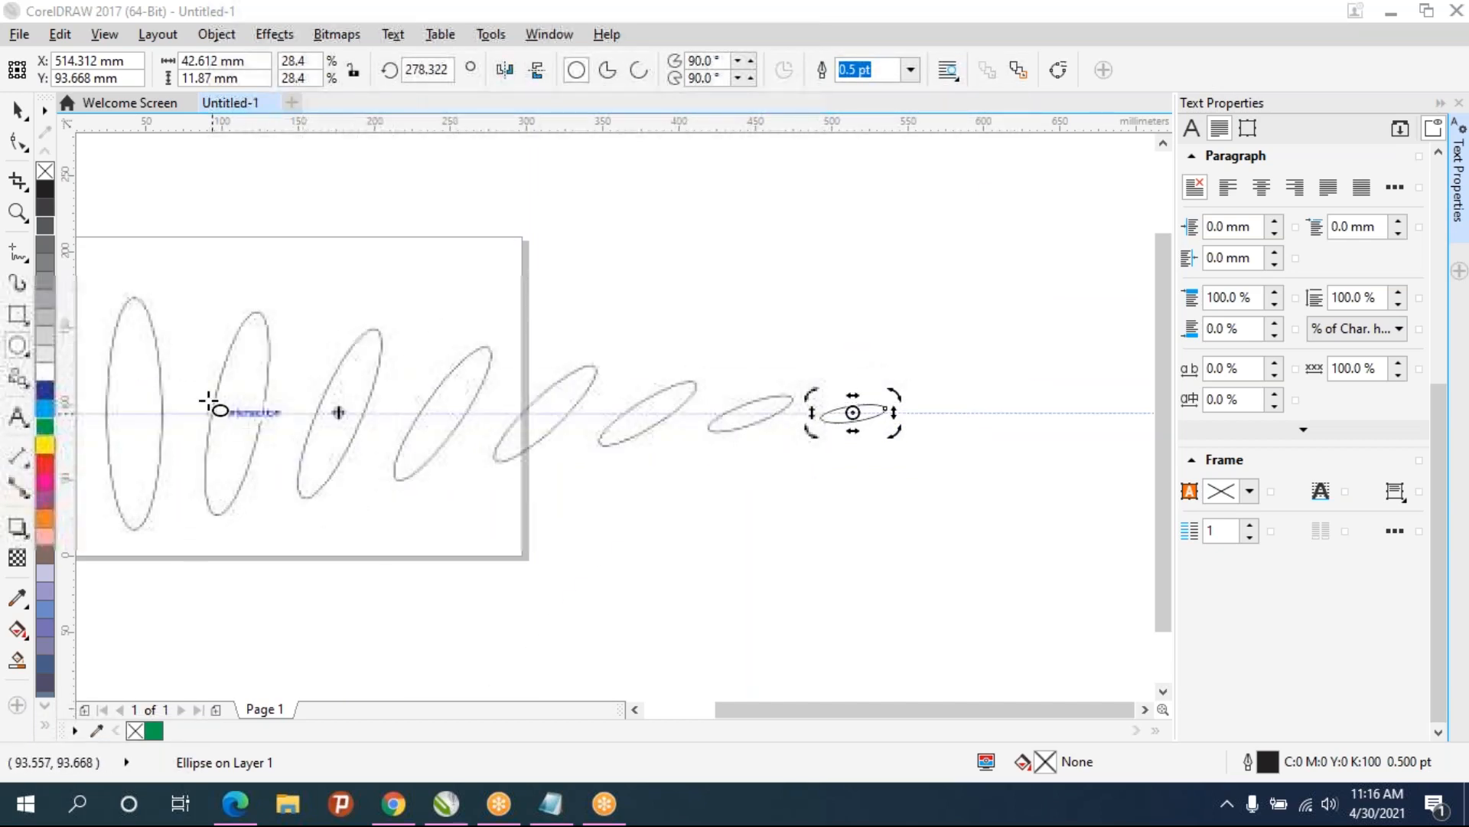
# - Select all the ellipses on the page and delete them
pyautogui.moveTo(623, 428); pyautogui.dragTo(770, 420)
pyautogui.moveTo(448, 386)
pyautogui.mouseDown()
pyautogui.moveTo(535, 394)
pyautogui.moveTo(442, 393)
pyautogui.moveTo(442, 381)
pyautogui.mouseUp()
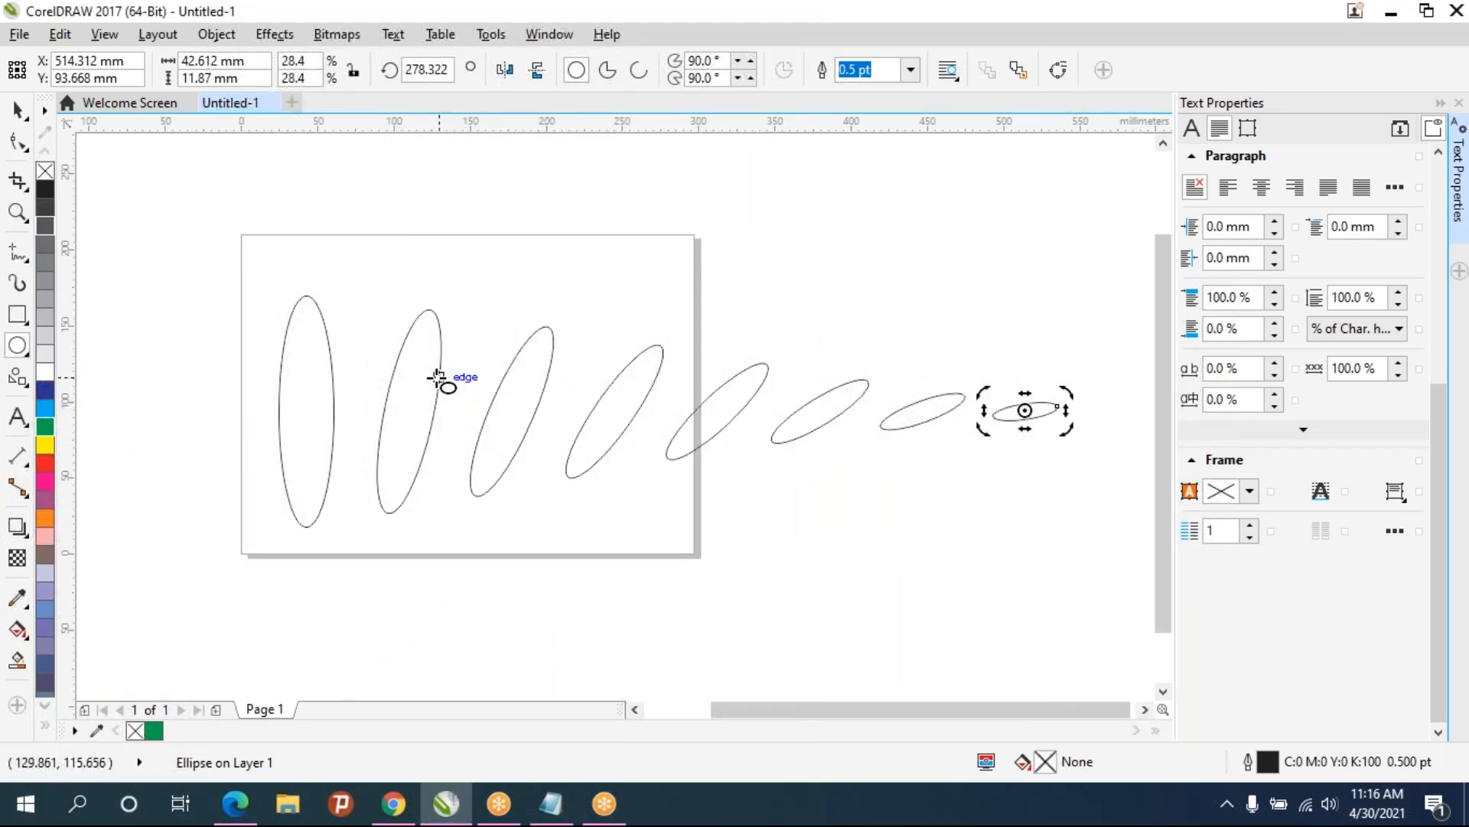
pyautogui.hotkey('ctrl', 'a')
pyautogui.press('Delete')
pyautogui.moveTo(446, 423); pyautogui.dragTo(499, 411)
pyautogui.scroll(1, 546, 403)
pyautogui.scroll(-1, 546, 404)
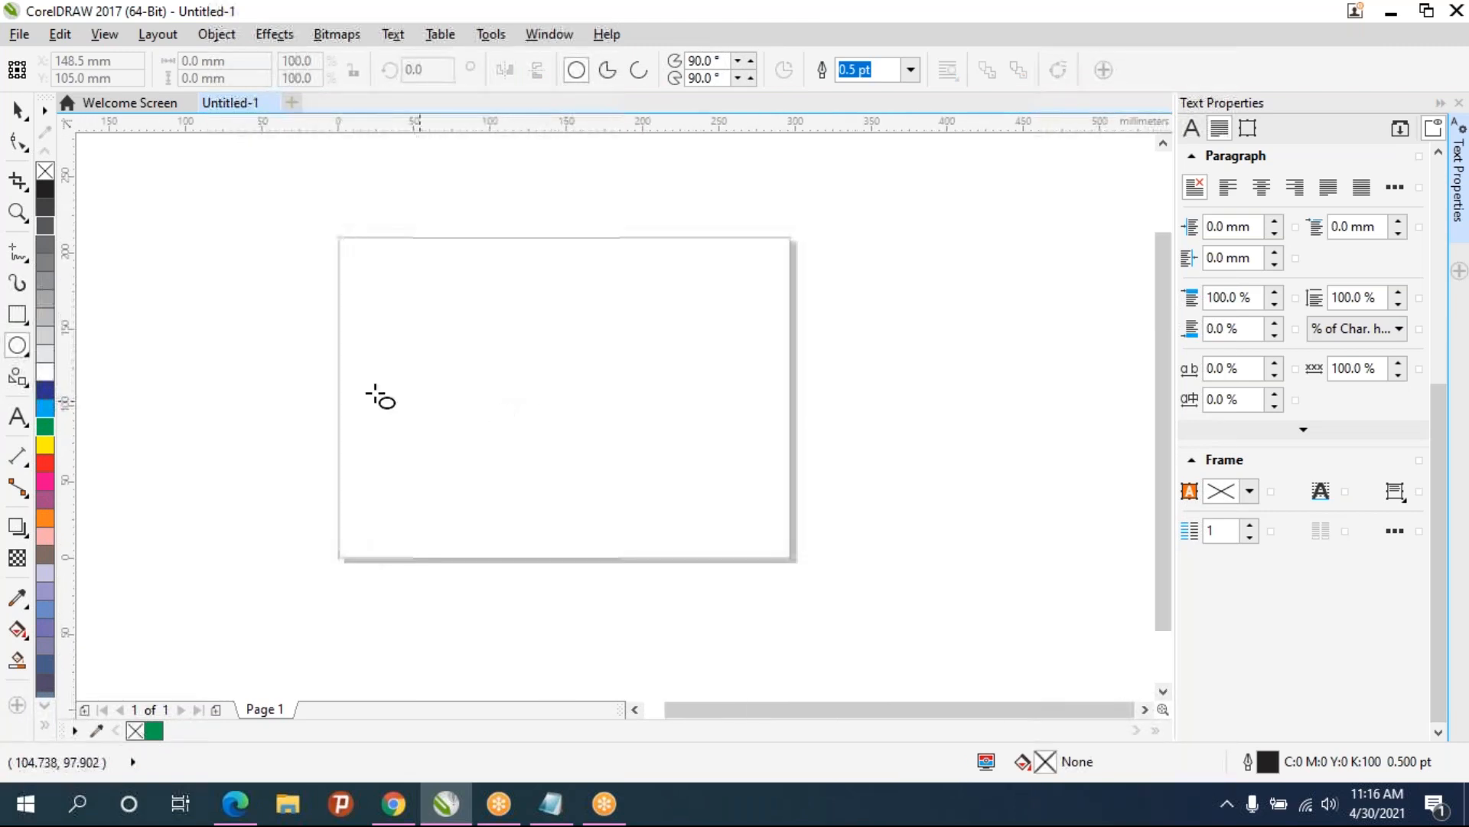
# - Draw a square about 178.5 mm wide with the Rectangle tool and give it a black outline
pyautogui.click(17, 314)
pyautogui.moveTo(399, 270); pyautogui.dragTo(671, 525)
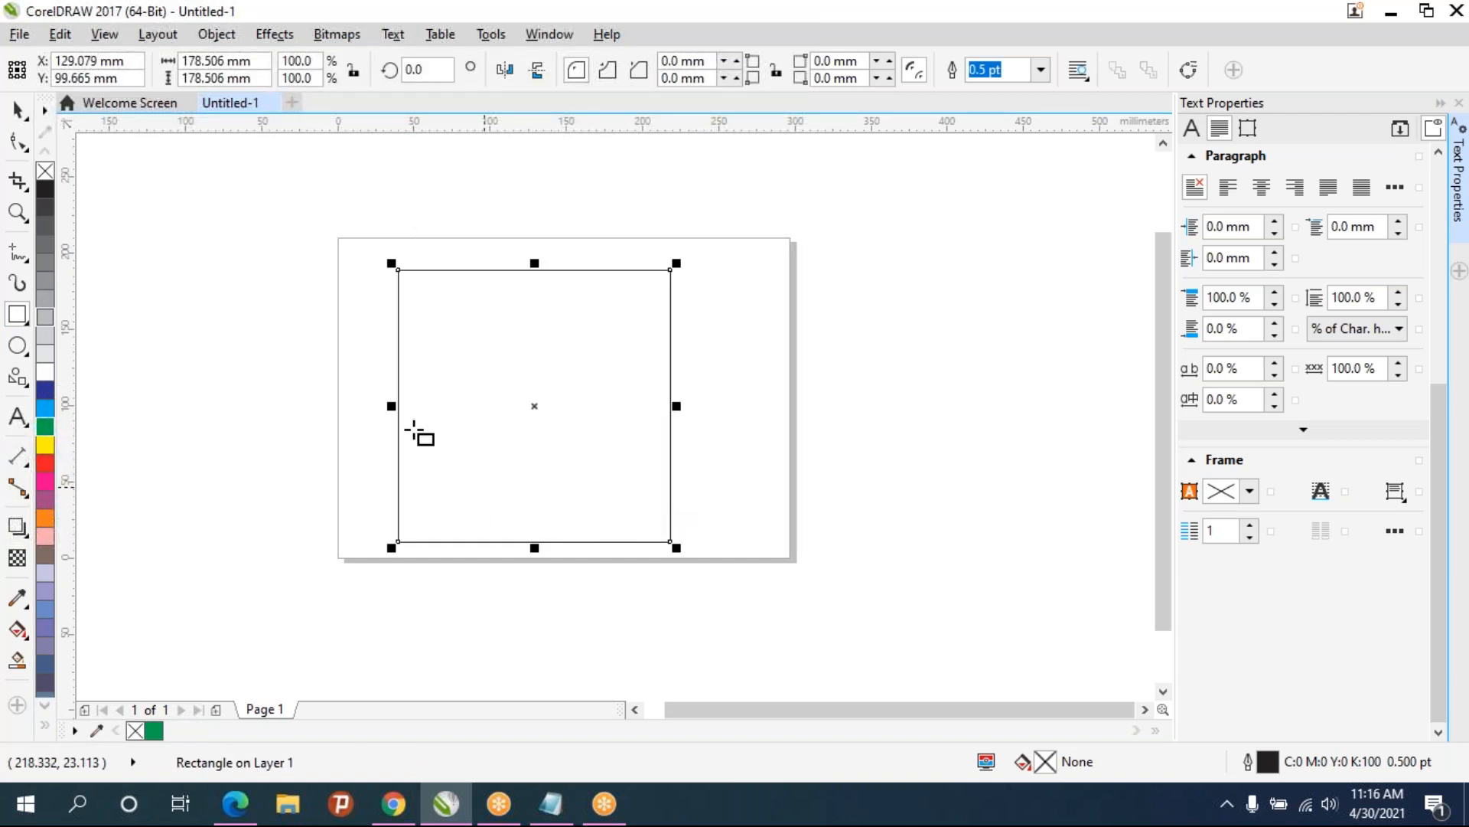
pyautogui.rightClick(47, 191)
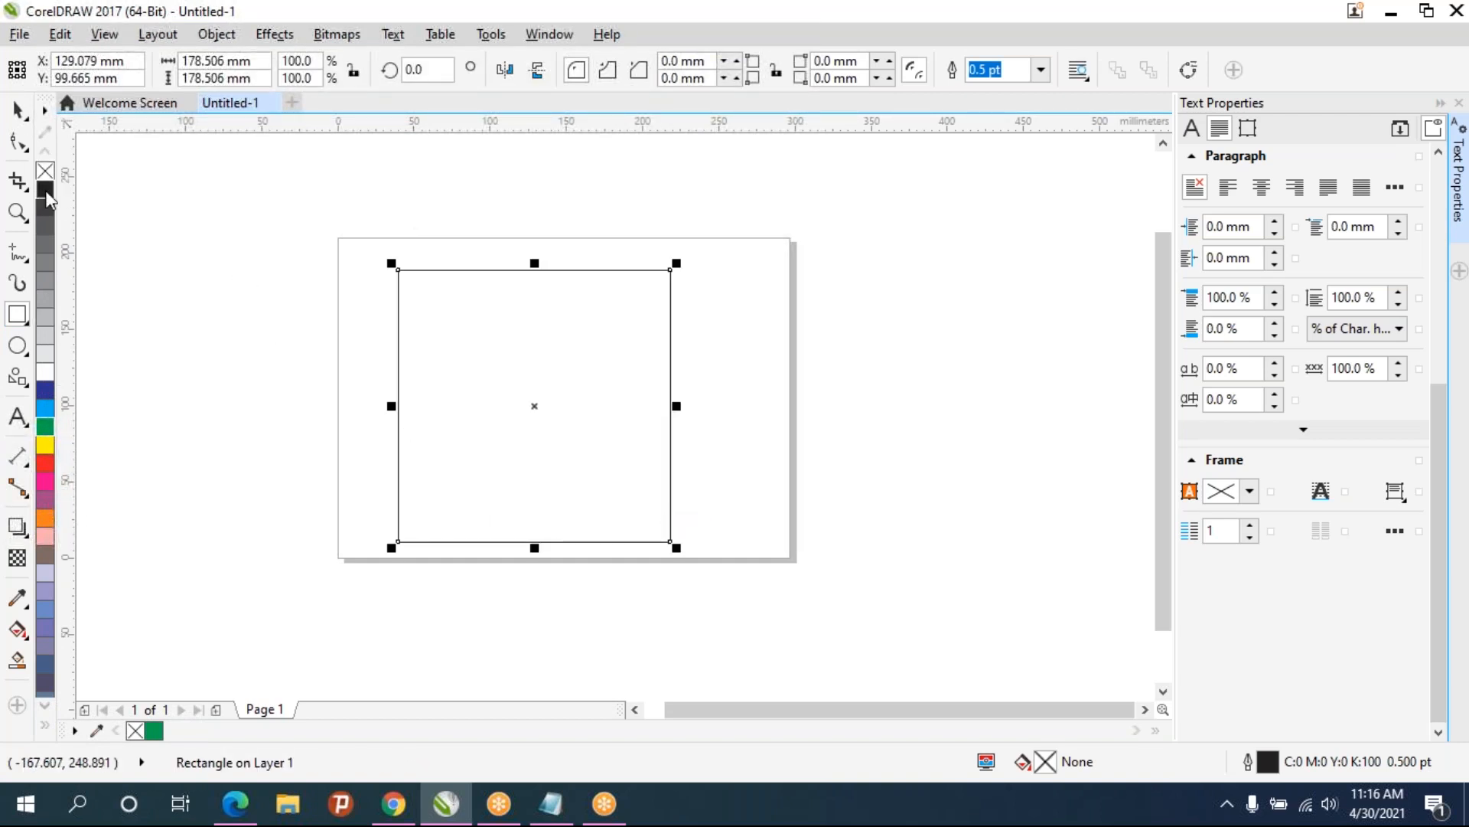
# - Set the square's outline width to 8.0 pt
pyautogui.click(1041, 70)
pyautogui.click(995, 176)
pyautogui.click(1042, 70)
pyautogui.click(999, 240)
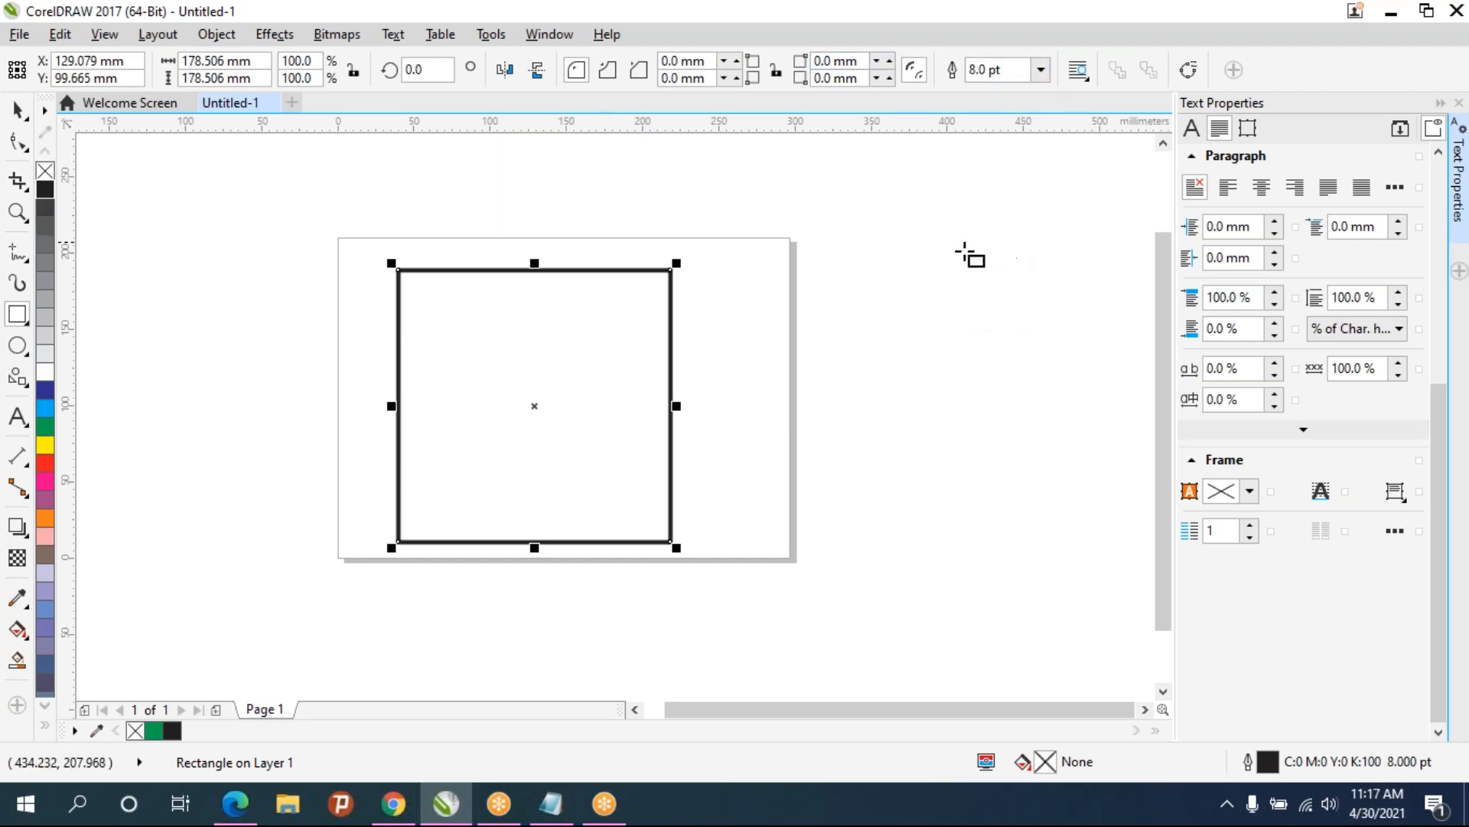
# - Duplicate the square, realign the copy on the original's centre, and scale it down to about 153 mm around its centre
pyautogui.click(17, 109)
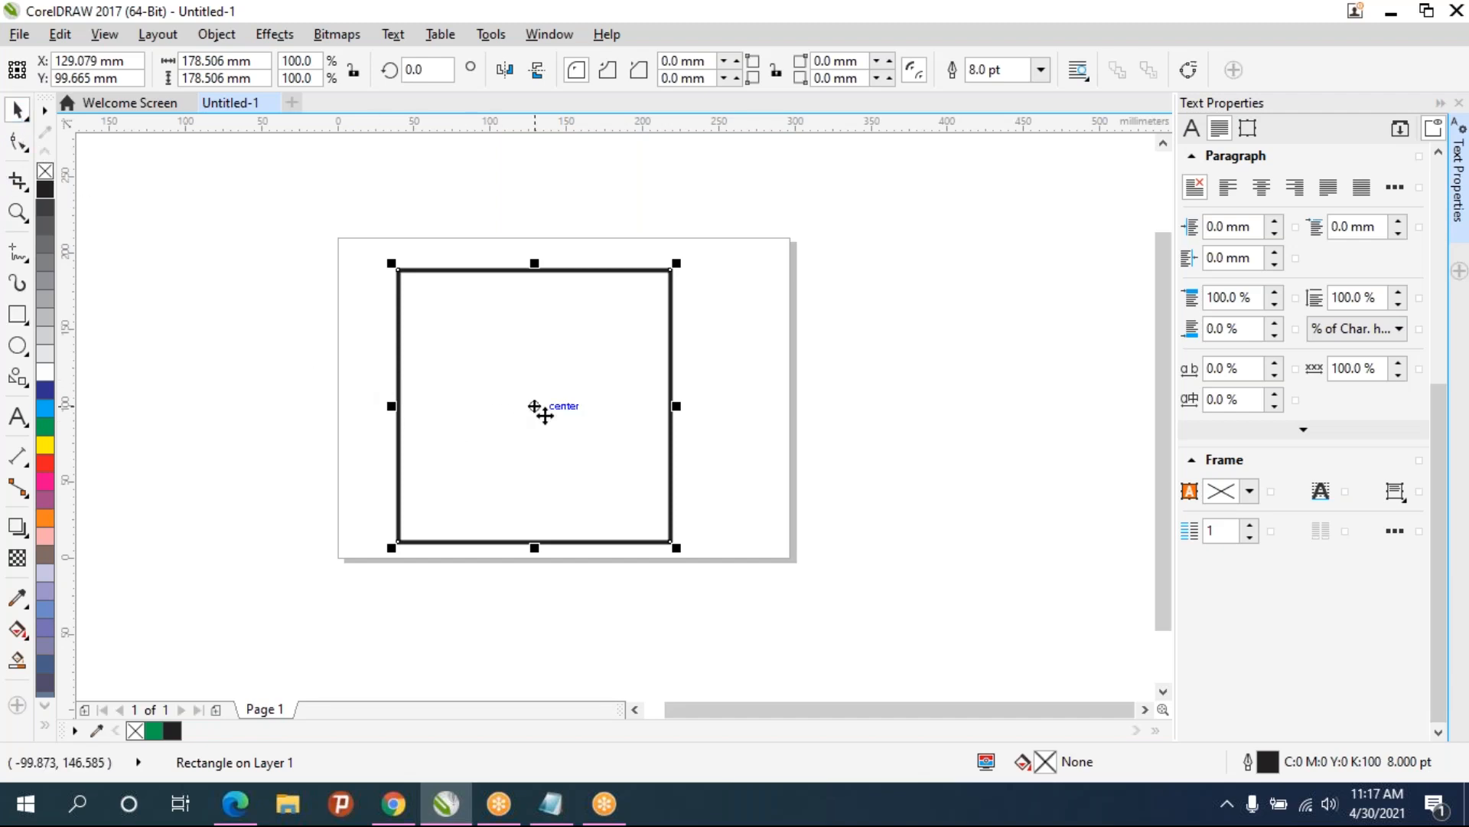
pyautogui.hotkey('ctrl', 'd')
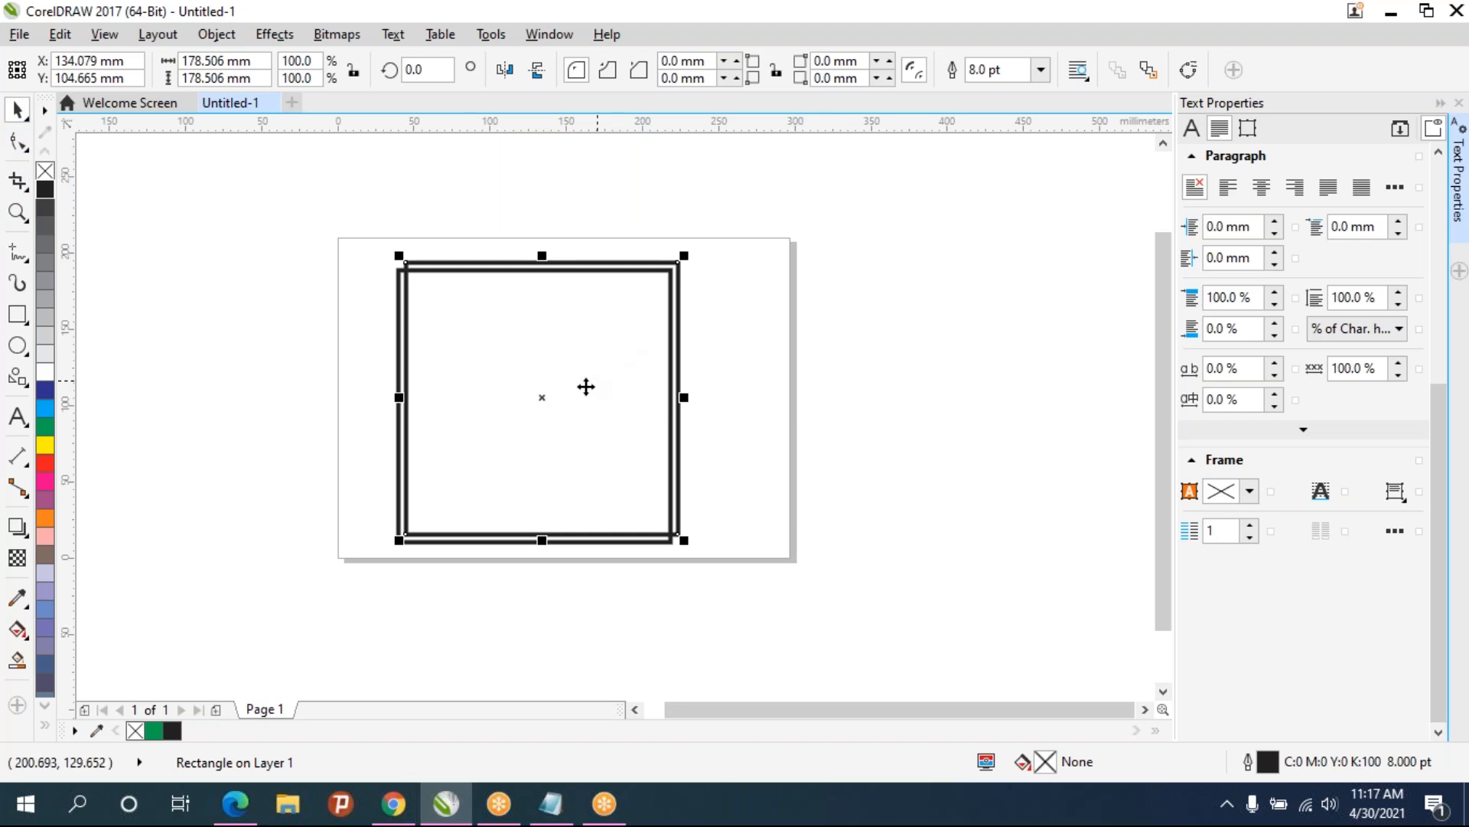
pyautogui.moveTo(536, 397)
pyautogui.mouseDown()
pyautogui.moveTo(607, 403)
pyautogui.moveTo(534, 424)
pyautogui.mouseUp()
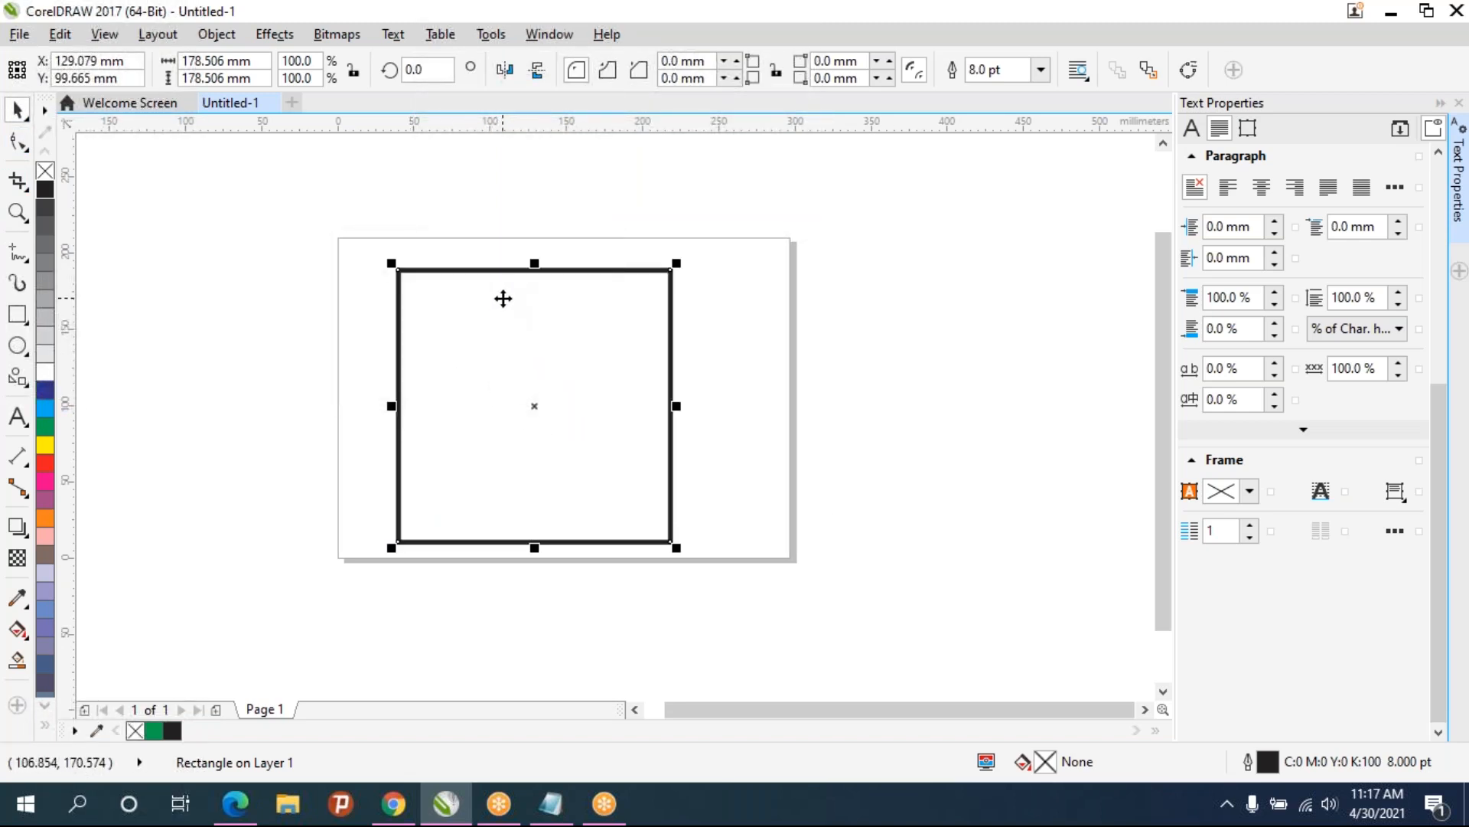
pyautogui.moveTo(677, 547); pyautogui.dragTo(663, 529)
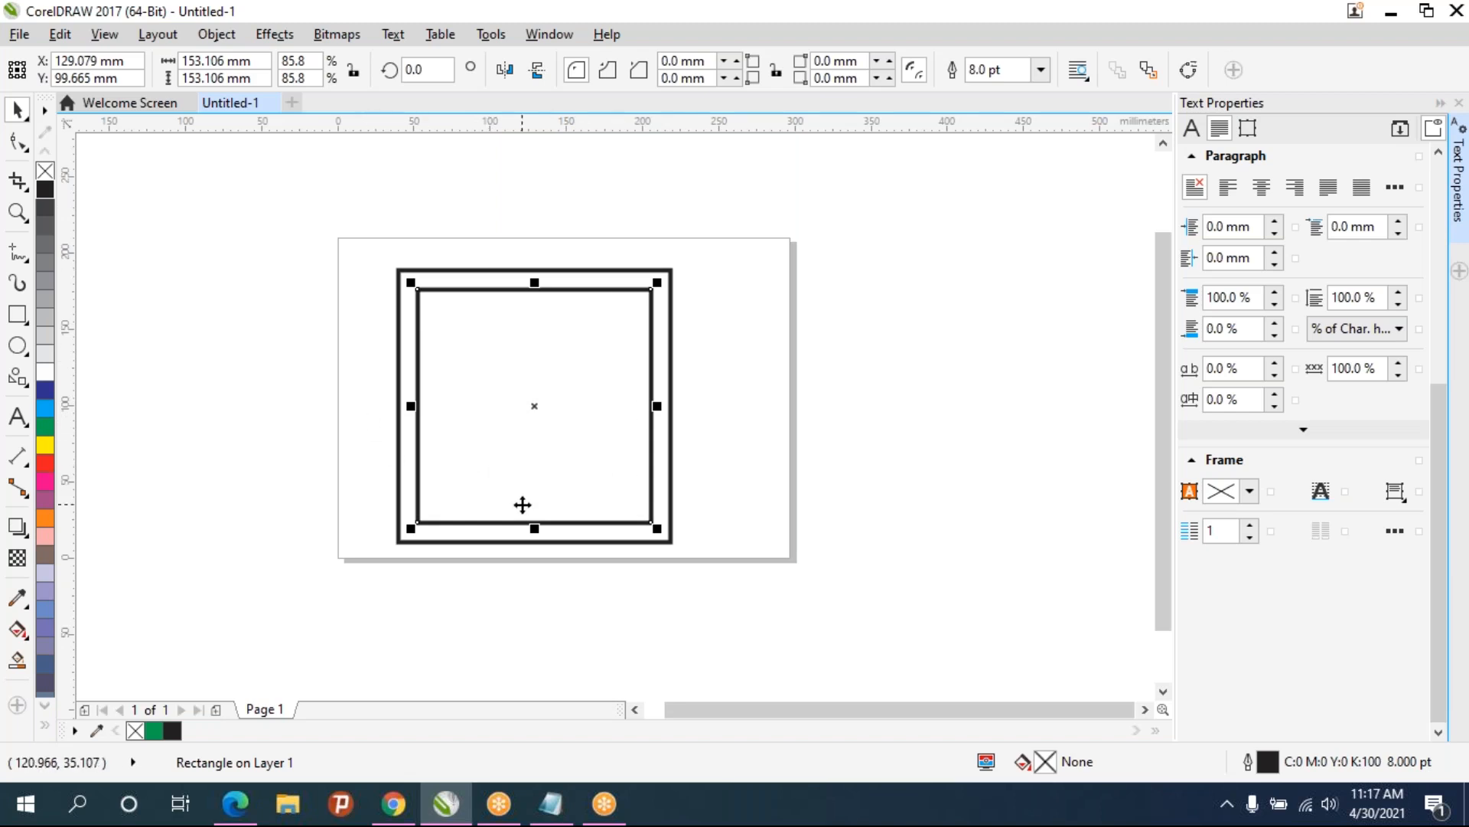
# - Repeat the last transform ten times to build a set of nested concentric squares
pyautogui.hotkey('ctrl', 'r')
pyautogui.hotkey('ctrl', 'r')
pyautogui.hotkey('ctrl', 'r')
pyautogui.hotkey('ctrl', 'r')
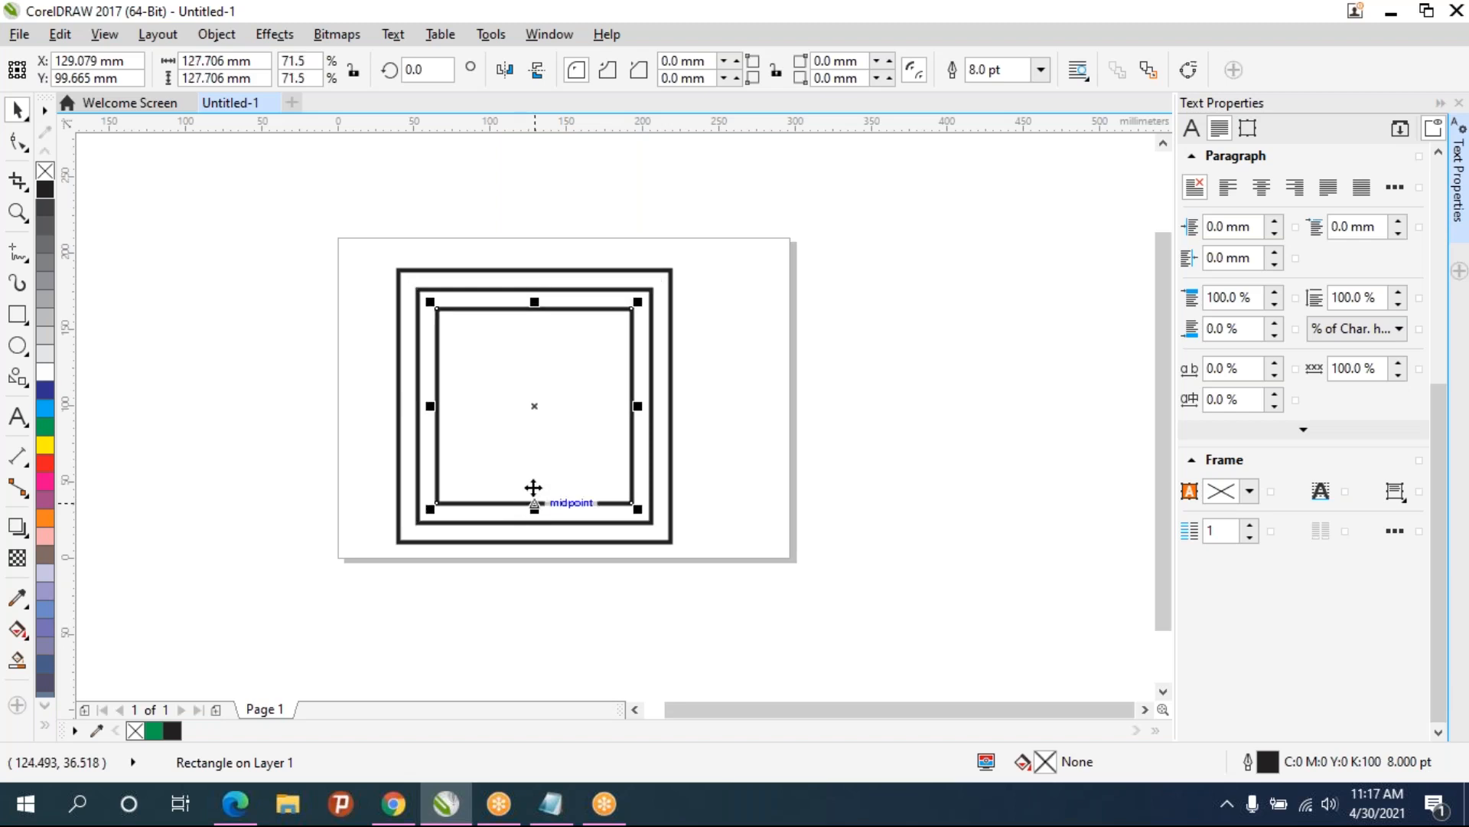
pyautogui.hotkey('ctrl', 'r')
pyautogui.hotkey('ctrl', 'r')
pyautogui.hotkey('ctrl', 'r')
pyautogui.hotkey('ctrl', 'r')
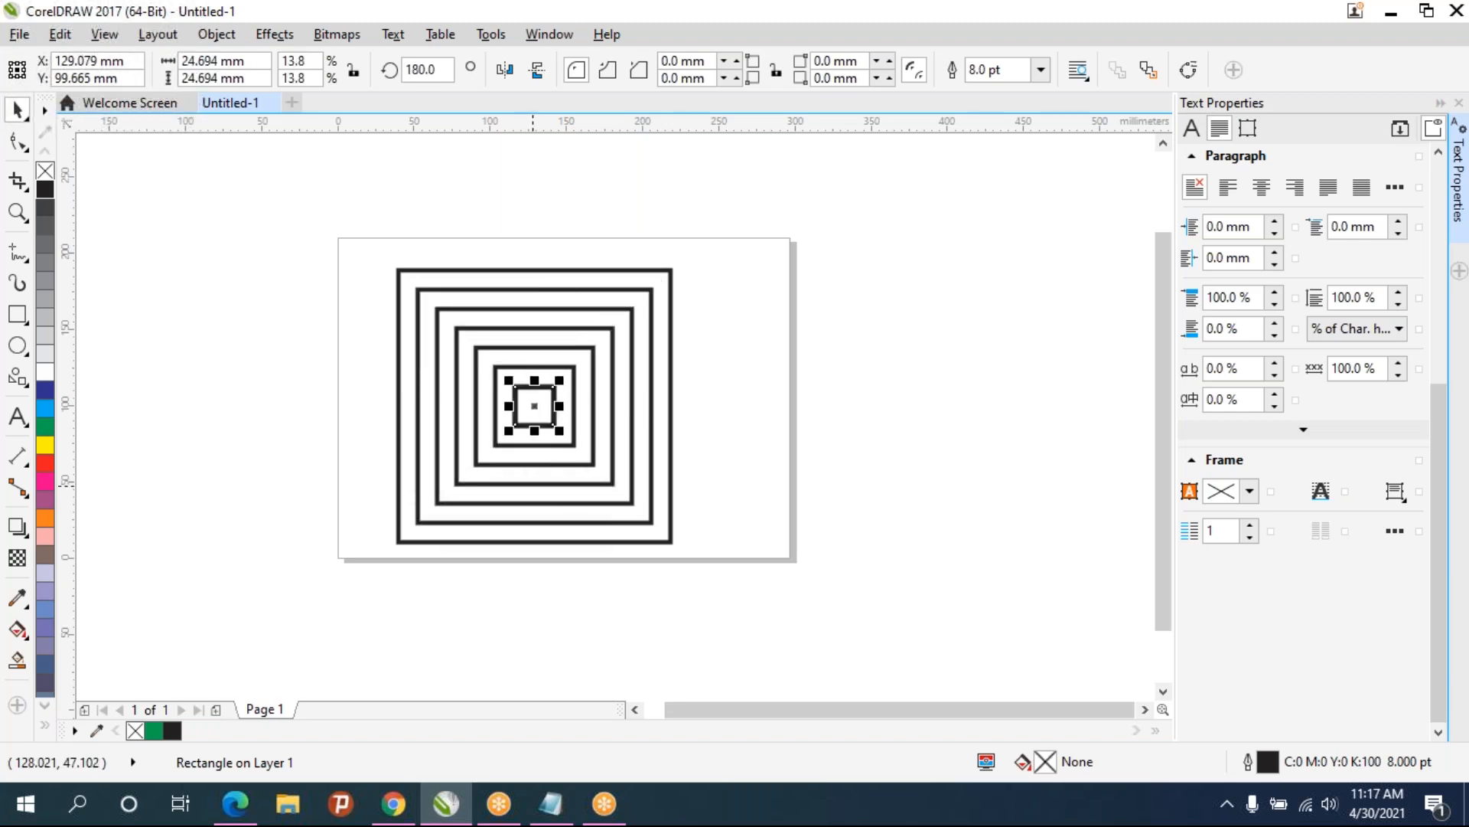
pyautogui.hotkey('ctrl', 'r')
pyautogui.hotkey('ctrl', 'r')
pyautogui.hotkey('ctrl', 'r')
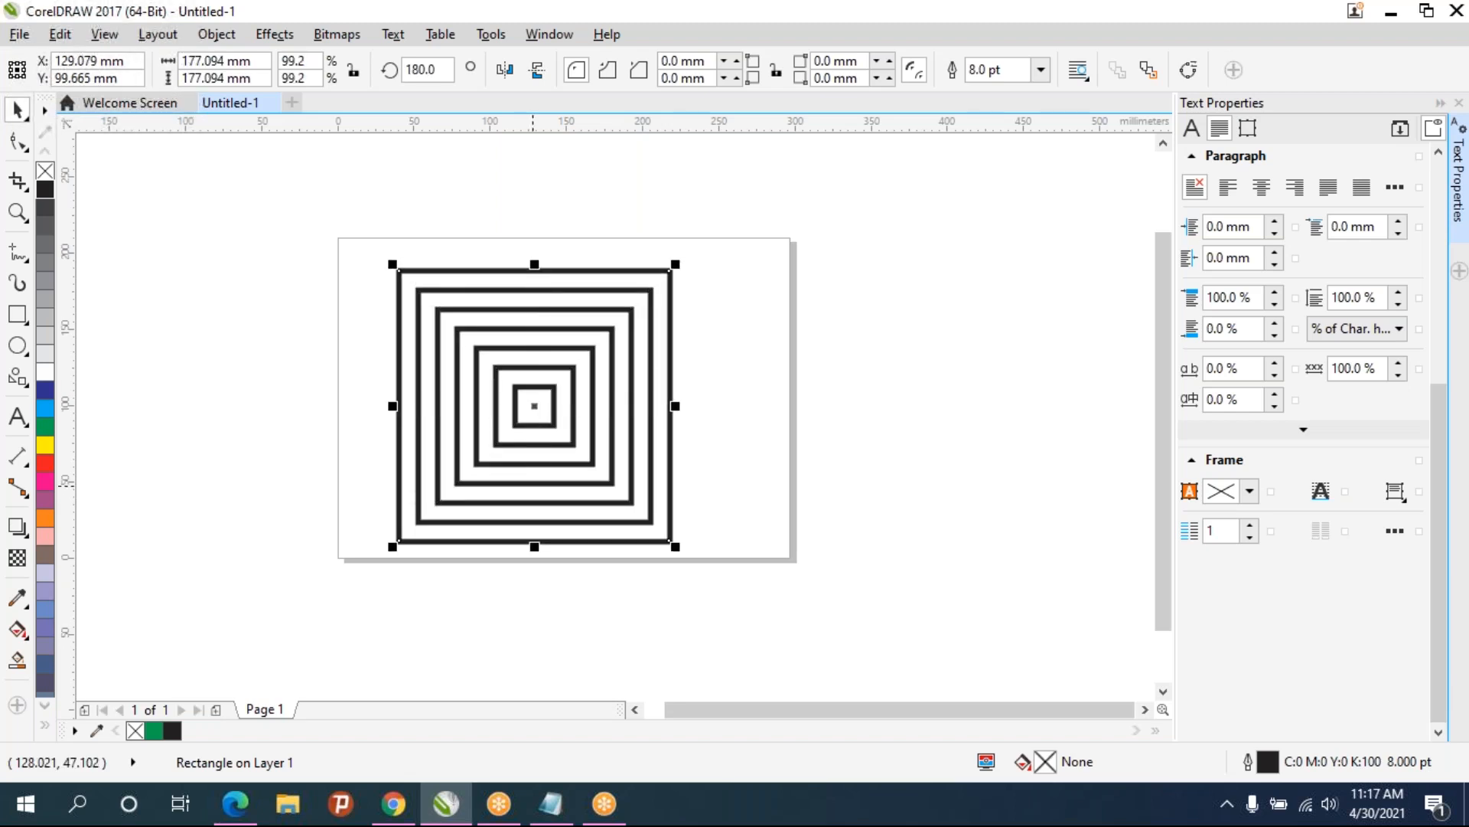
pyautogui.hotkey('ctrl', 'r')
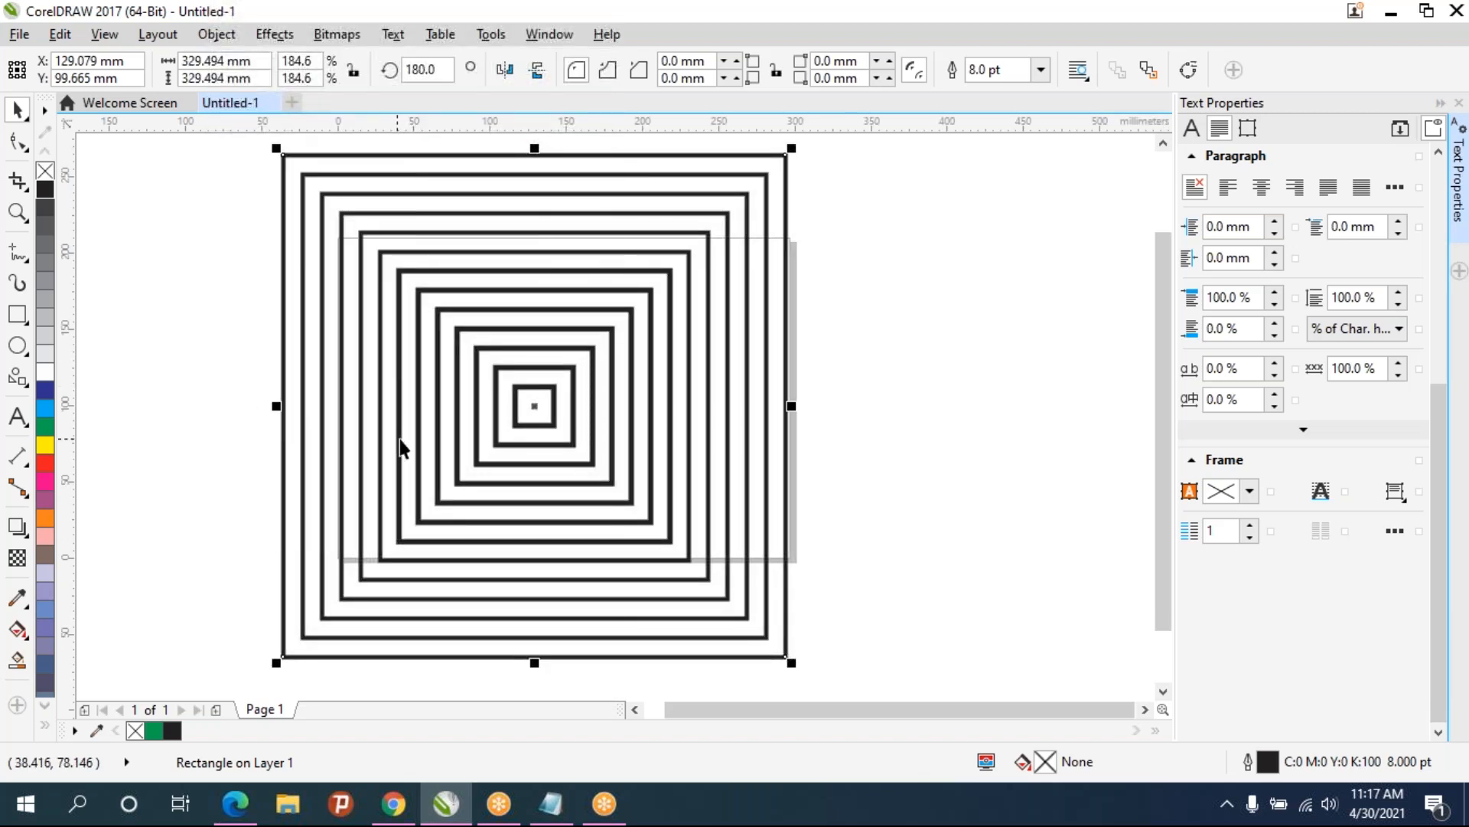
pyautogui.scroll(-2, 414, 438)
pyautogui.moveTo(422, 428); pyautogui.dragTo(235, 419)
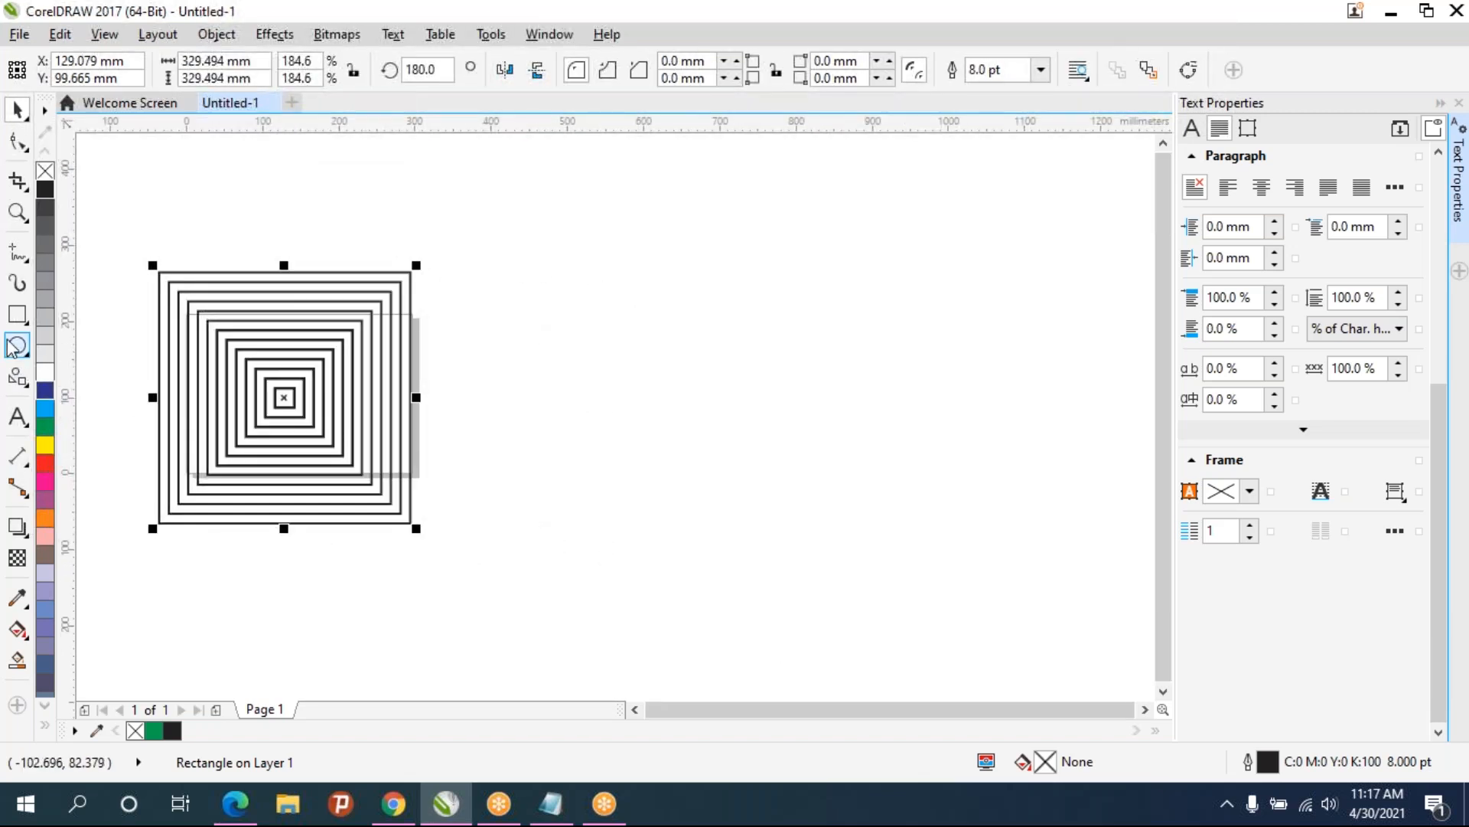
# - Draw a circle about 266 mm wide with the Ellipse tool and set its outline width to 10.0 pt
pyautogui.press('F7')
pyautogui.moveTo(572, 302); pyautogui.dragTo(768, 499)
pyautogui.click(17, 109)
pyautogui.click(910, 69)
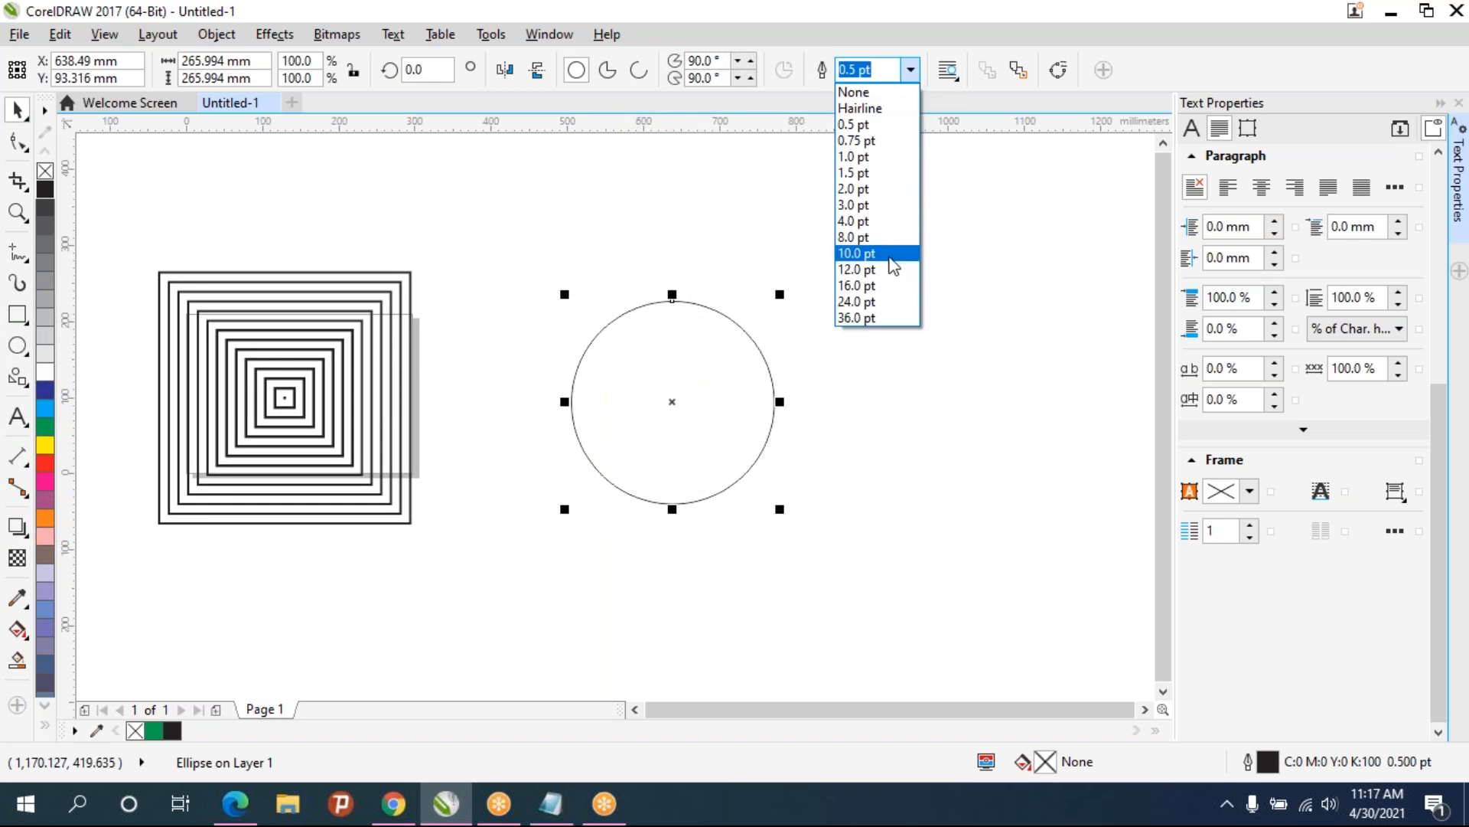
pyautogui.click(872, 253)
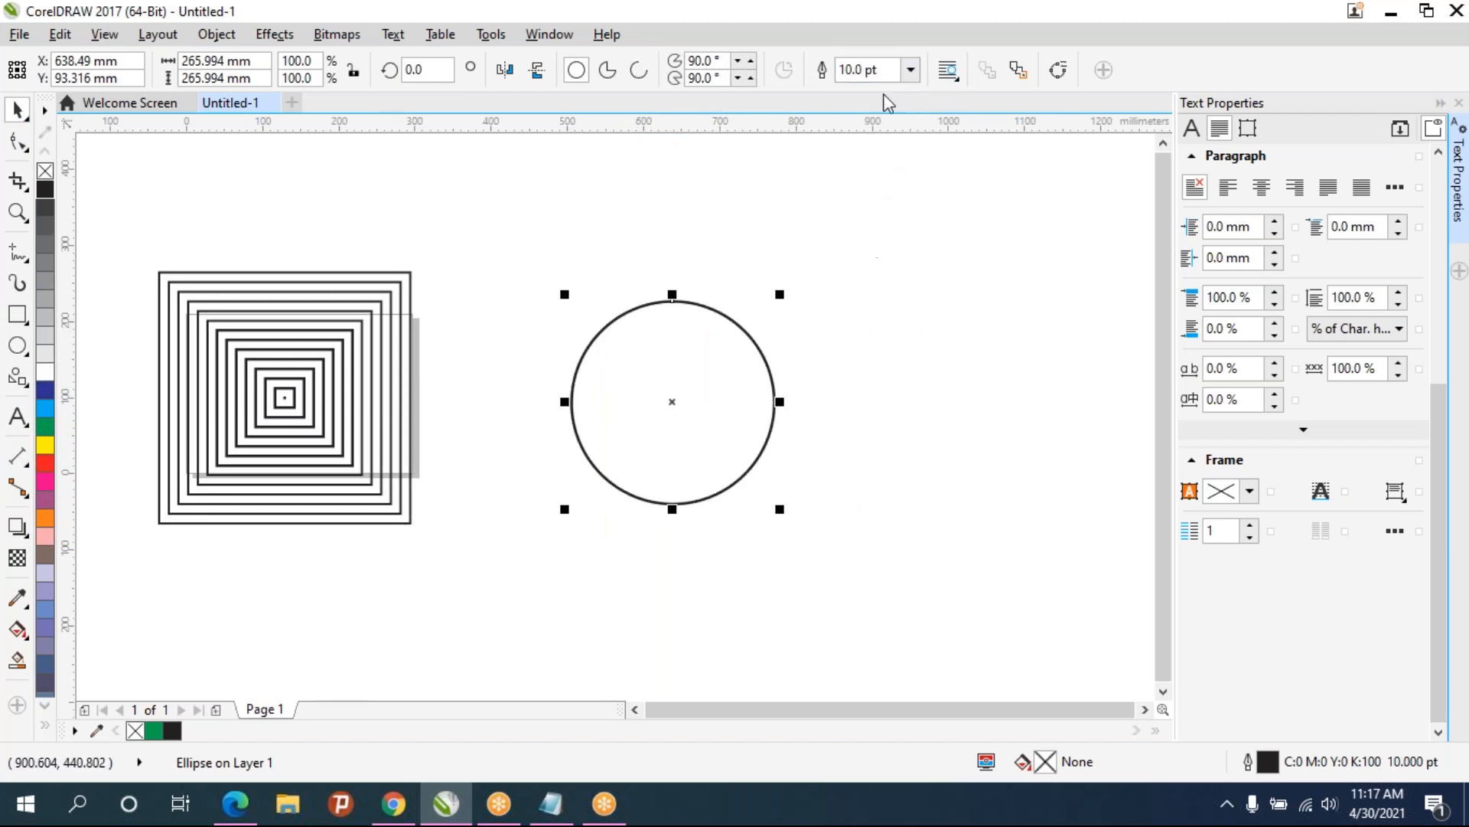
pyautogui.click(884, 70)
pyautogui.click(868, 255)
# - Scale the circle down to about 96 mm across
pyautogui.moveTo(784, 289); pyautogui.dragTo(691, 385)
pyautogui.scroll(2, 662, 484)
pyautogui.scroll(2, 662, 484)
pyautogui.scroll(-2, 668, 494)
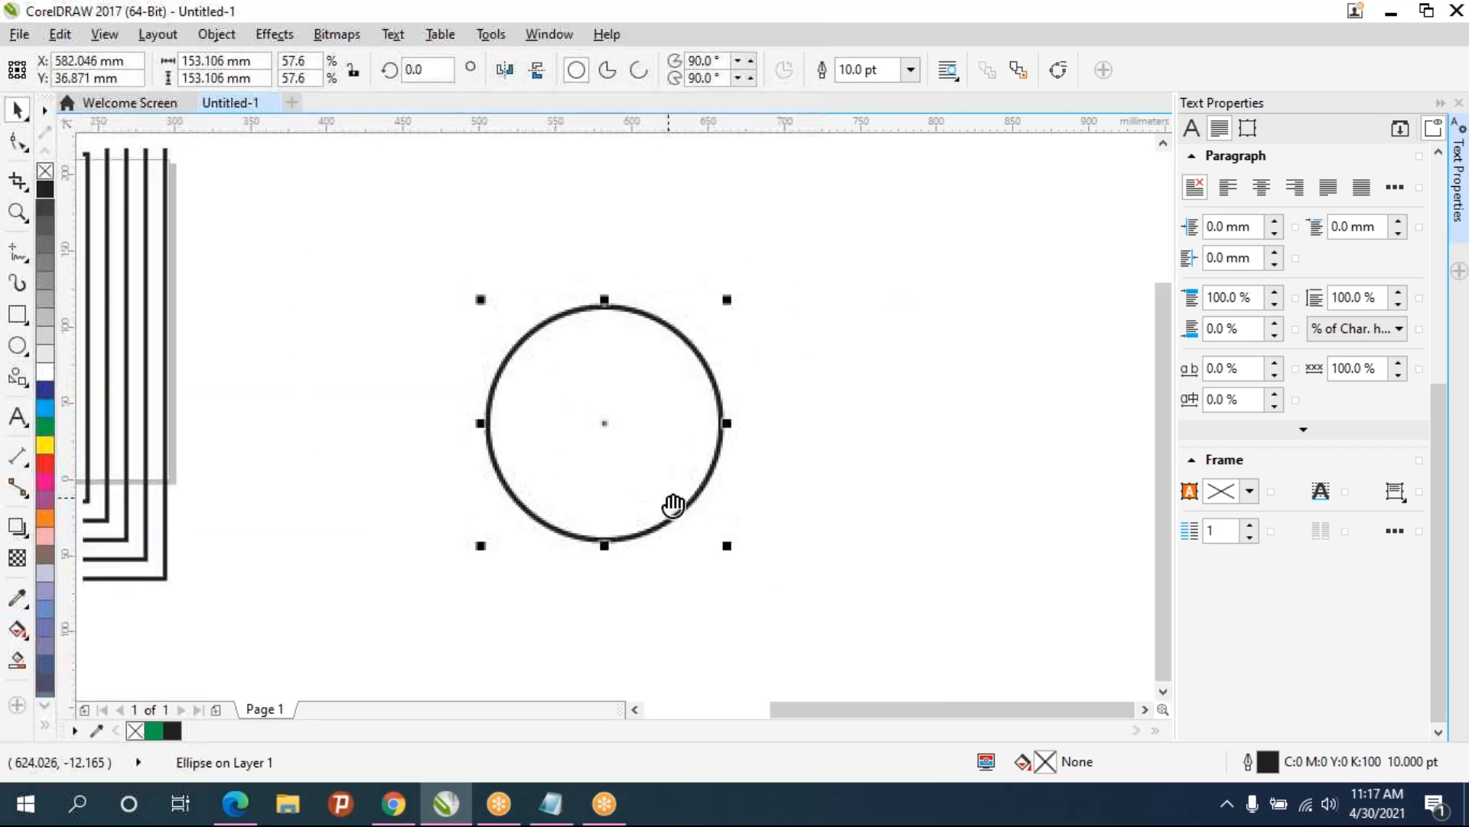
pyautogui.moveTo(701, 326); pyautogui.dragTo(617, 416)
pyautogui.scroll(2, 600, 420)
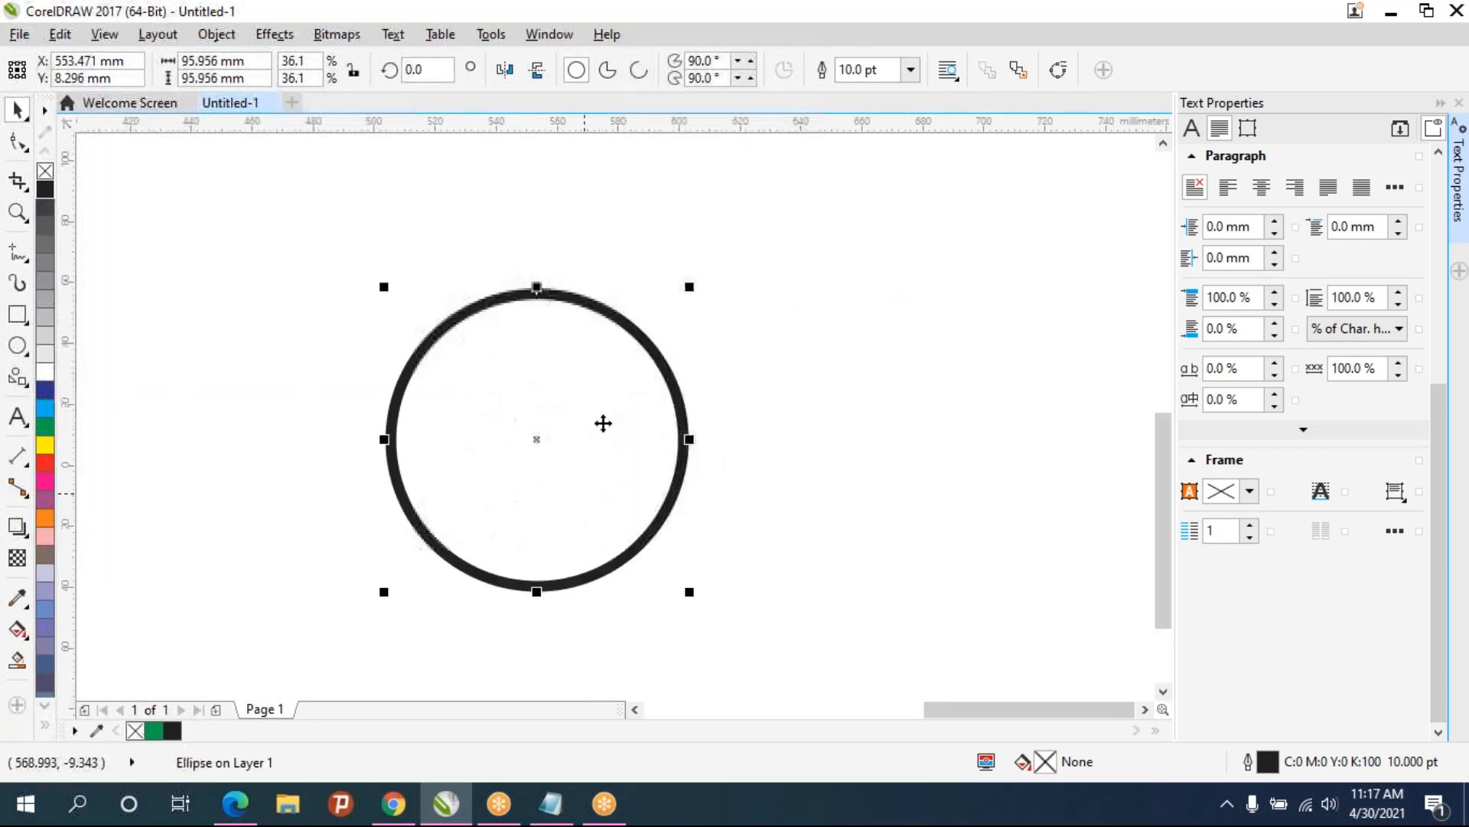
pyautogui.scroll(2, 610, 421)
pyautogui.scroll(-2, 604, 349)
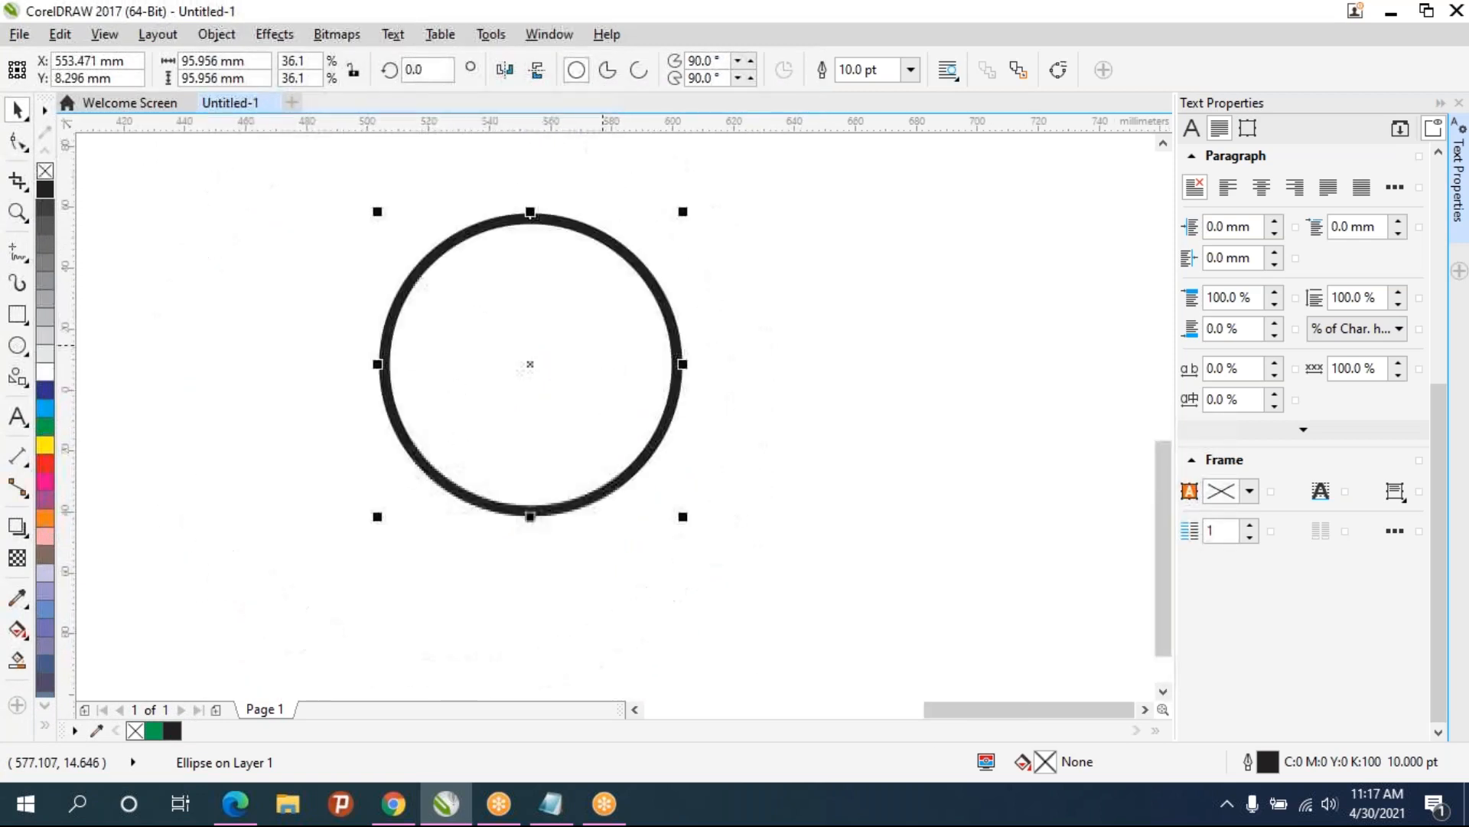
# - Duplicate the circle, realign the copy on the original's centre, and scale it down to about 81 mm
pyautogui.hotkey('ctrl', 'd')
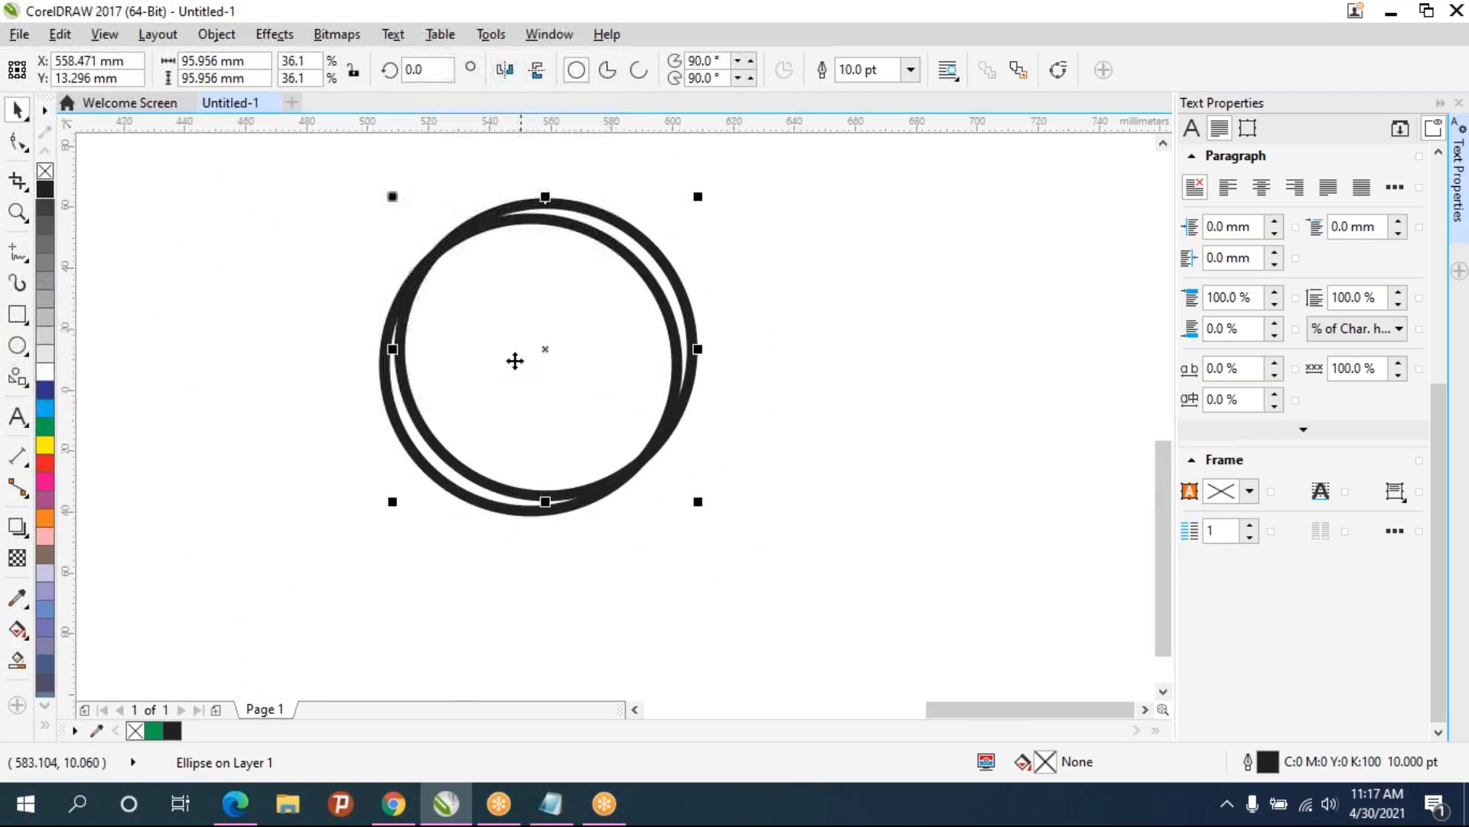
pyautogui.moveTo(544, 347)
pyautogui.mouseDown()
pyautogui.moveTo(728, 328)
pyautogui.moveTo(646, 352)
pyautogui.moveTo(535, 349)
pyautogui.moveTo(532, 366)
pyautogui.mouseUp()
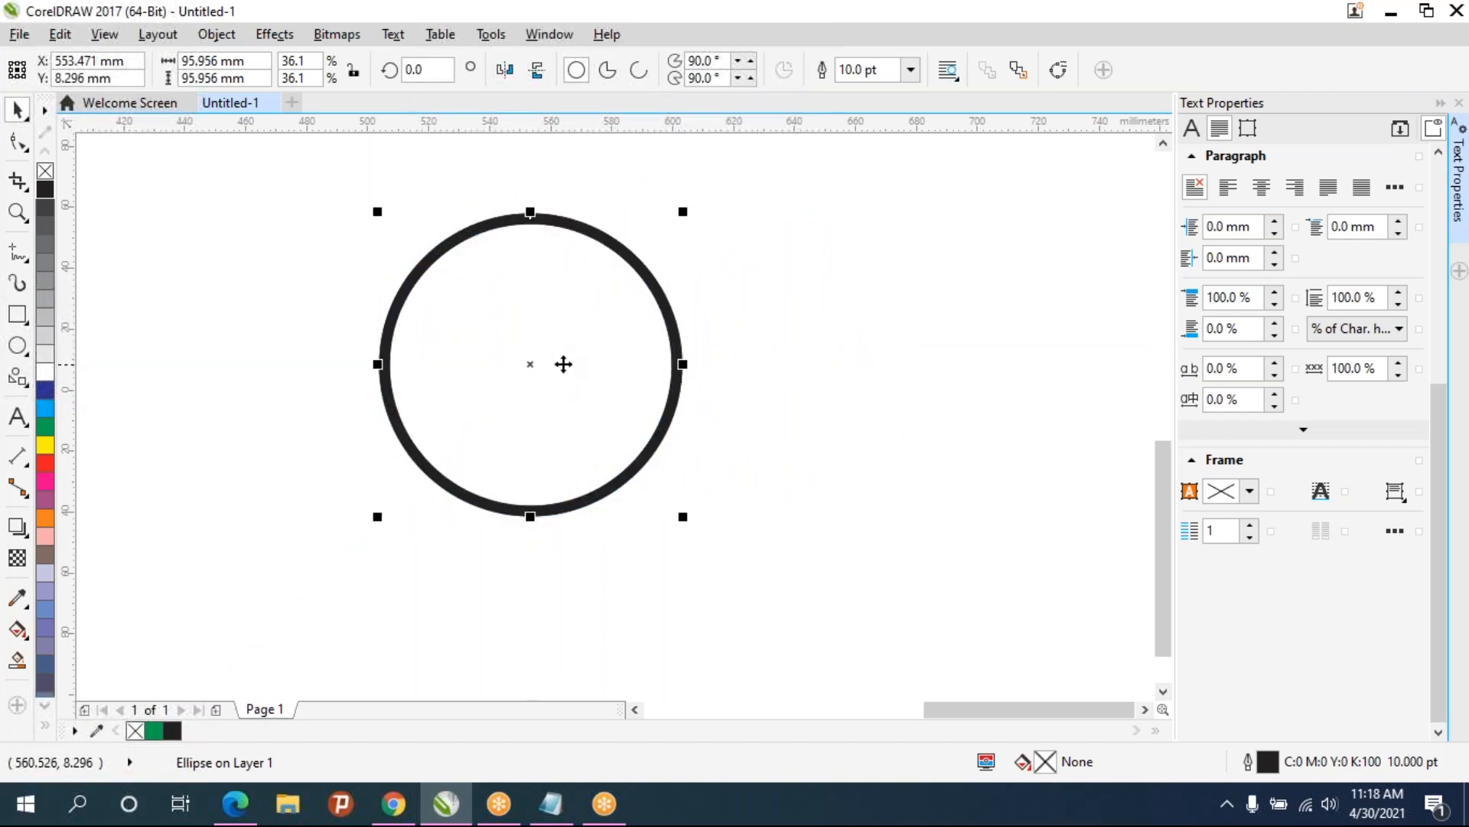
pyautogui.moveTo(689, 209)
pyautogui.mouseDown()
pyautogui.moveTo(673, 229)
pyautogui.moveTo(688, 228)
pyautogui.mouseUp()
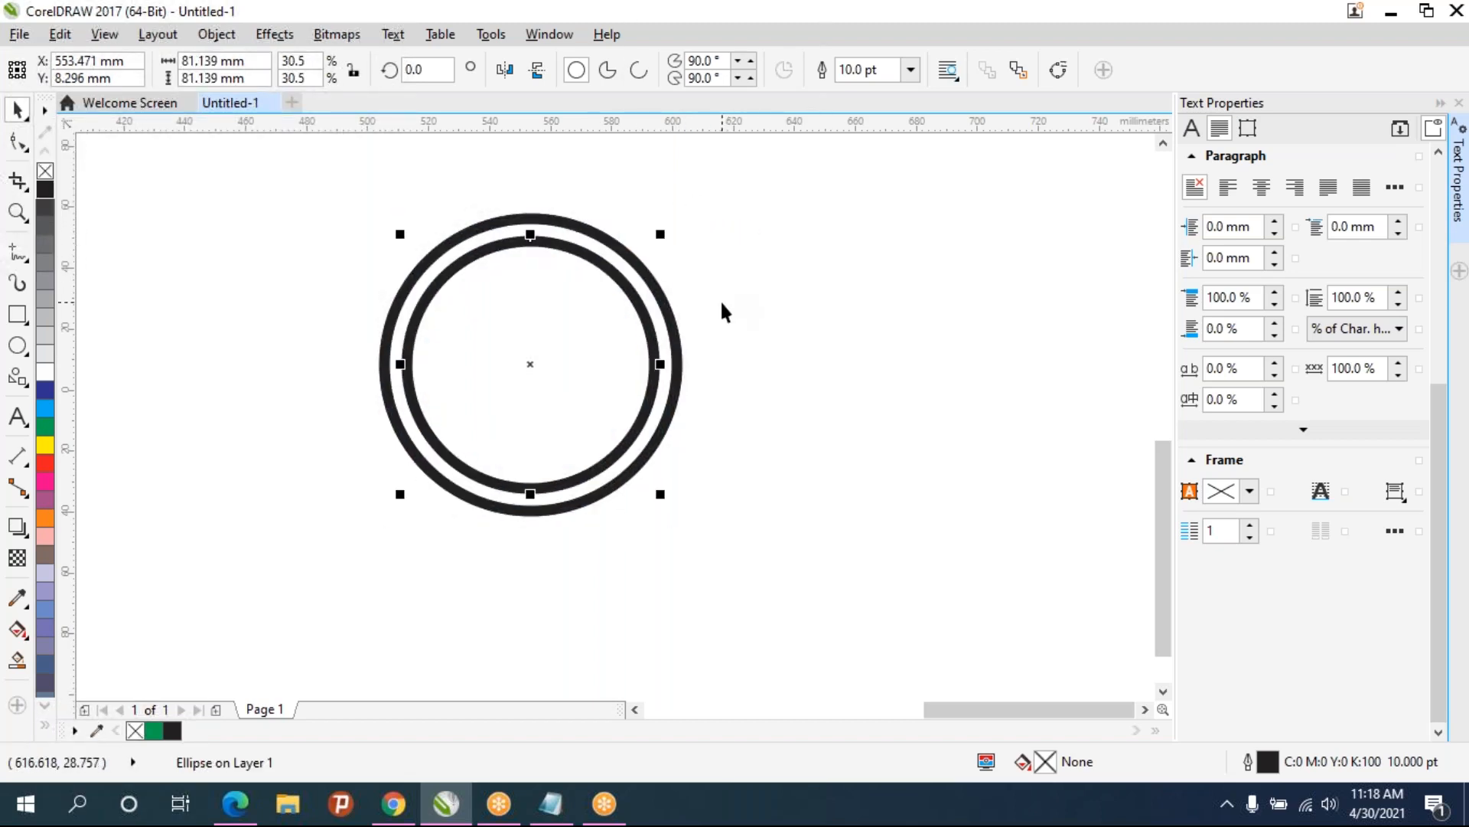
# - Repeat the last transform six times to build a set of concentric circles
pyautogui.hotkey('ctrl', 'r')
pyautogui.hotkey('ctrl', 'r')
pyautogui.hotkey('ctrl', 'r')
pyautogui.hotkey('ctrl', 'r')
pyautogui.hotkey('ctrl', 'r')
pyautogui.hotkey('ctrl', 'r')
pyautogui.hotkey('ctrl', 'r')
pyautogui.hotkey('ctrl', 'r')
pyautogui.hotkey('ctrl', 'r')
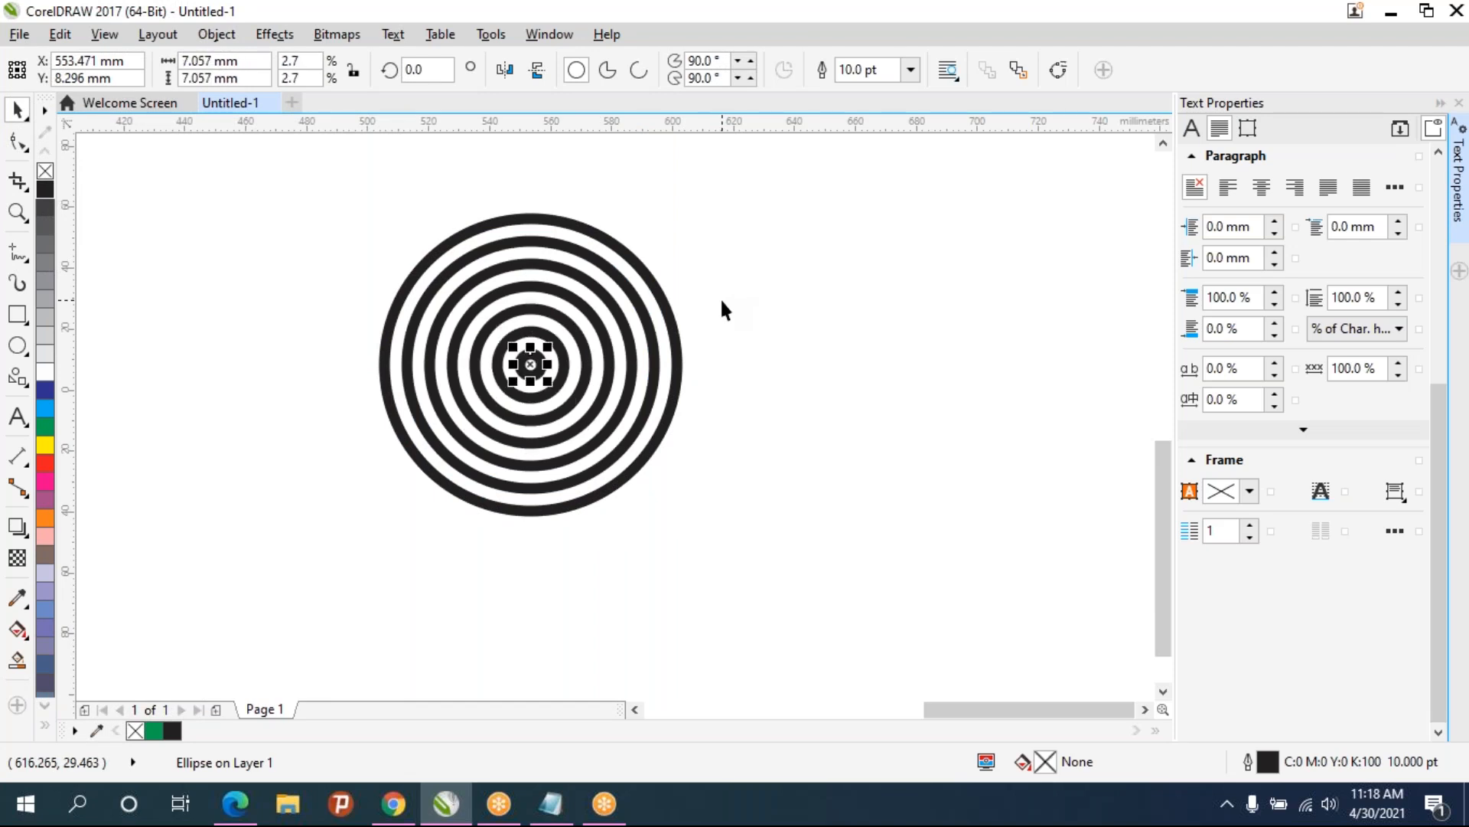
# - Select all the concentric circles and move them onto the nested squares
pyautogui.click(665, 432)
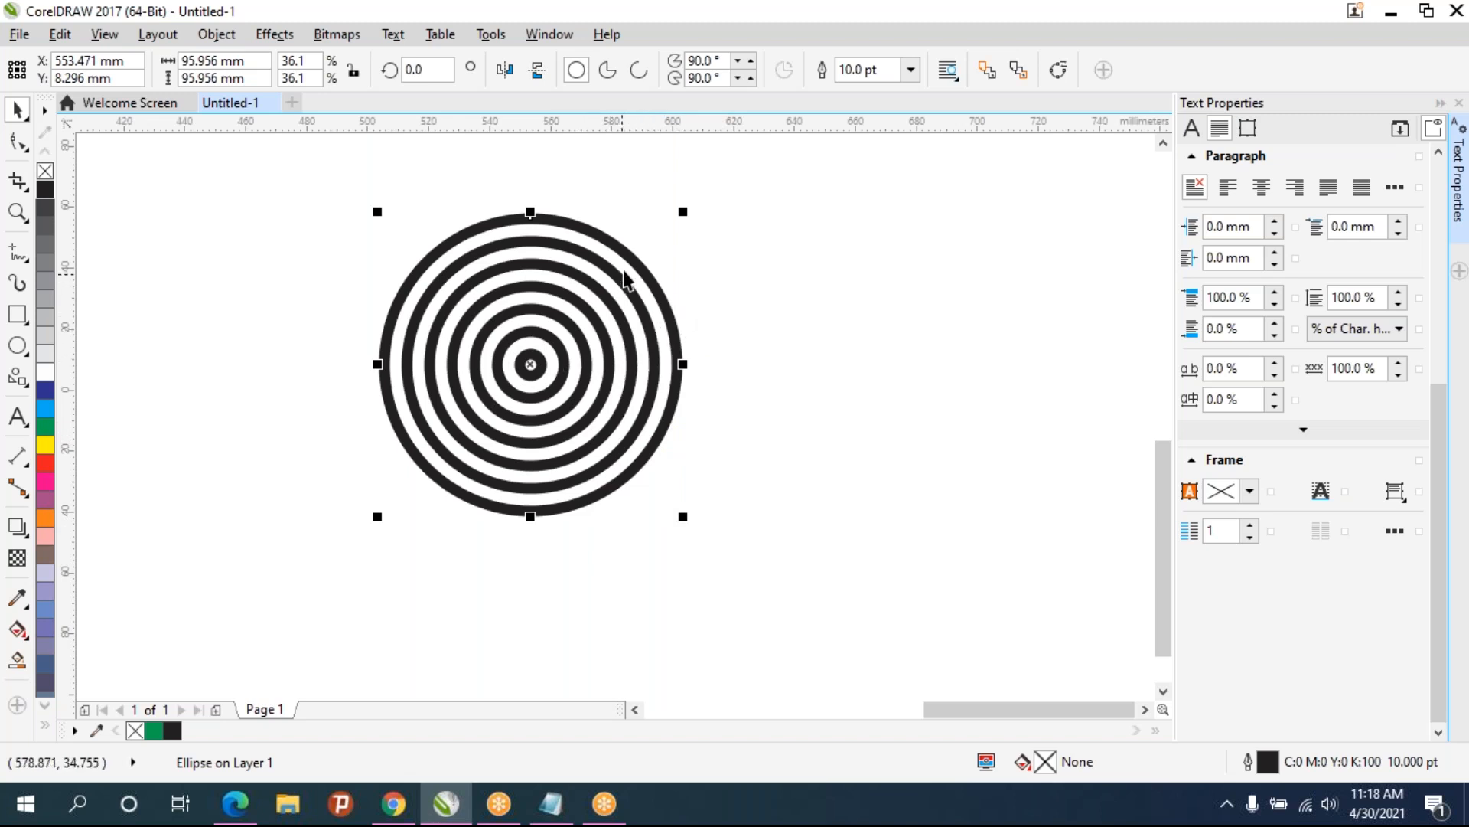
pyautogui.scroll(2, 578, 260)
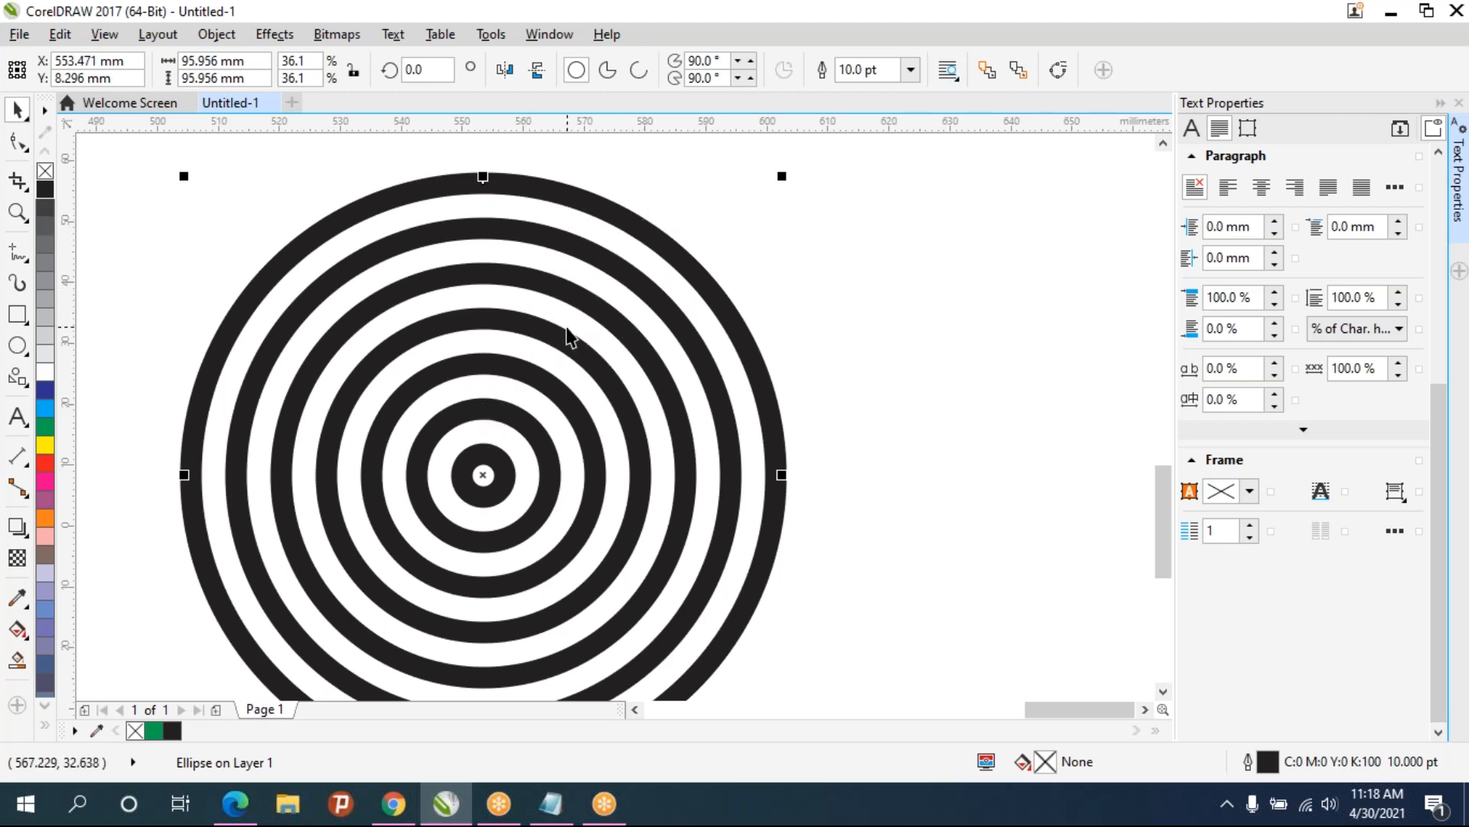
pyautogui.scroll(-1, 526, 380)
pyautogui.moveTo(584, 404); pyautogui.dragTo(372, 330)
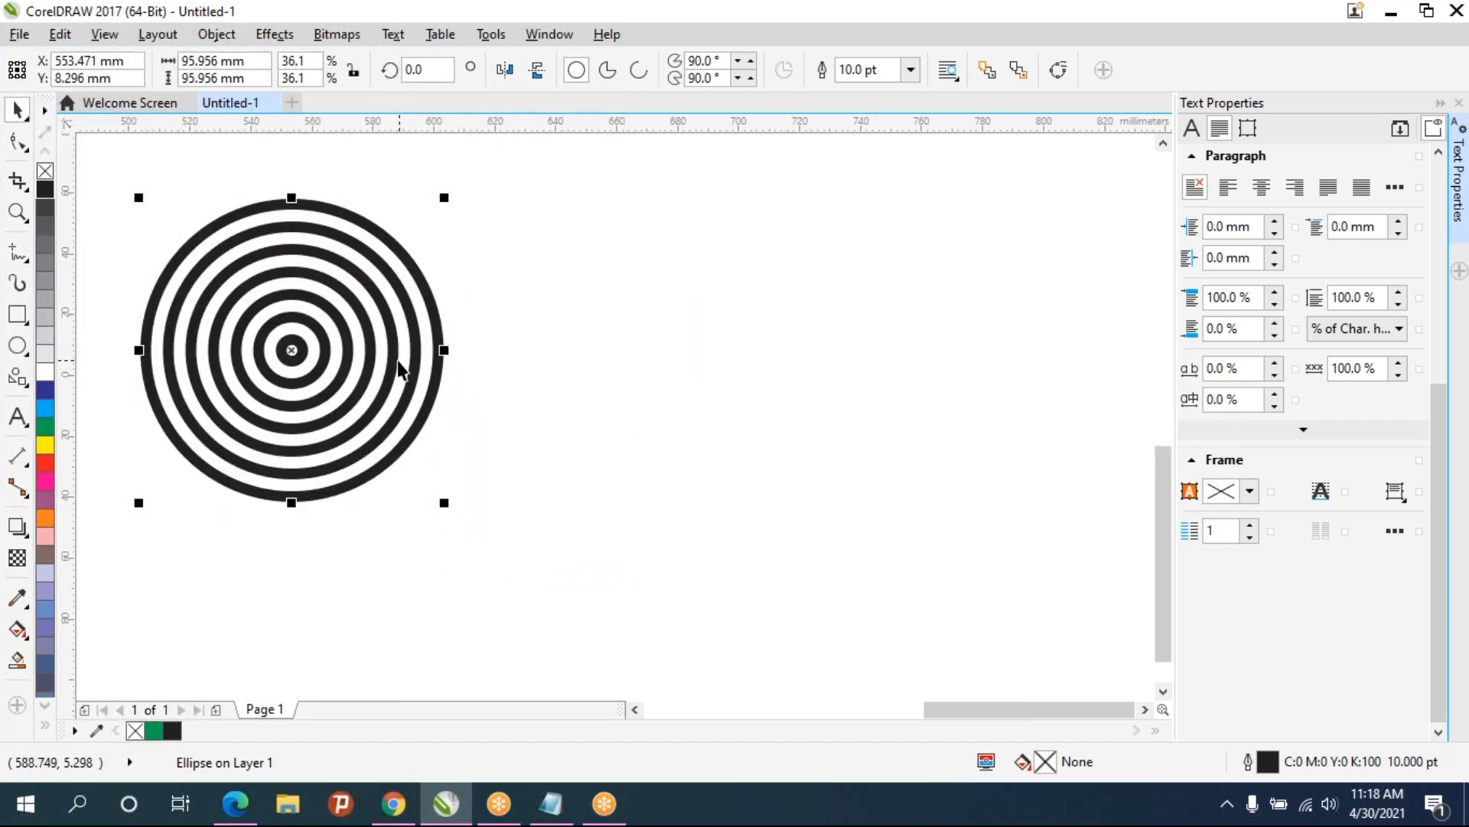
pyautogui.scroll(-2, 394, 387)
pyautogui.scroll(4, 390, 375)
pyautogui.moveTo(638, 412); pyautogui.dragTo(1056, 447)
pyautogui.scroll(-3, 837, 413)
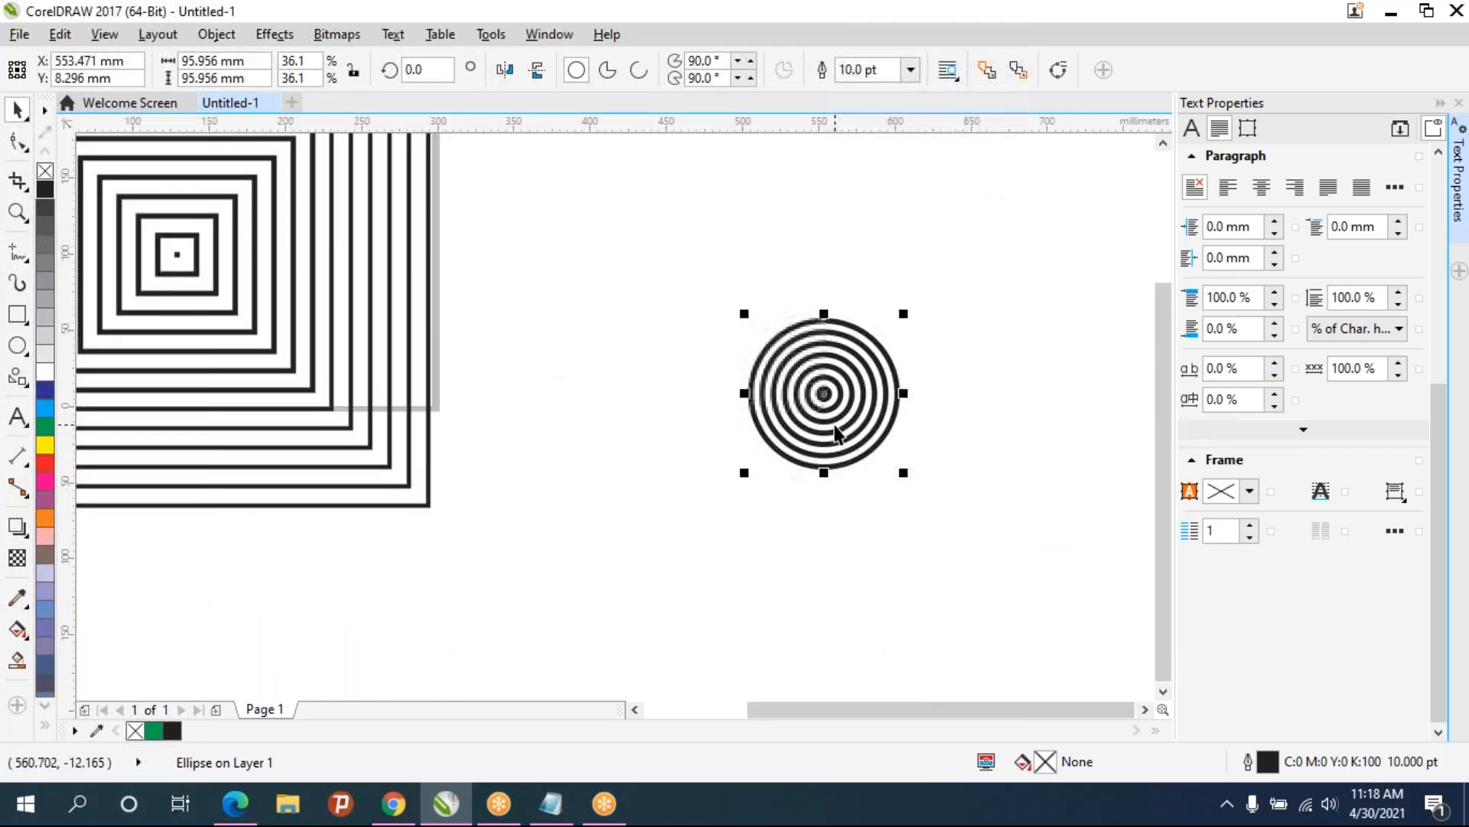
pyautogui.moveTo(983, 524); pyautogui.dragTo(723, 302)
pyautogui.moveTo(822, 393); pyautogui.dragTo(169, 254)
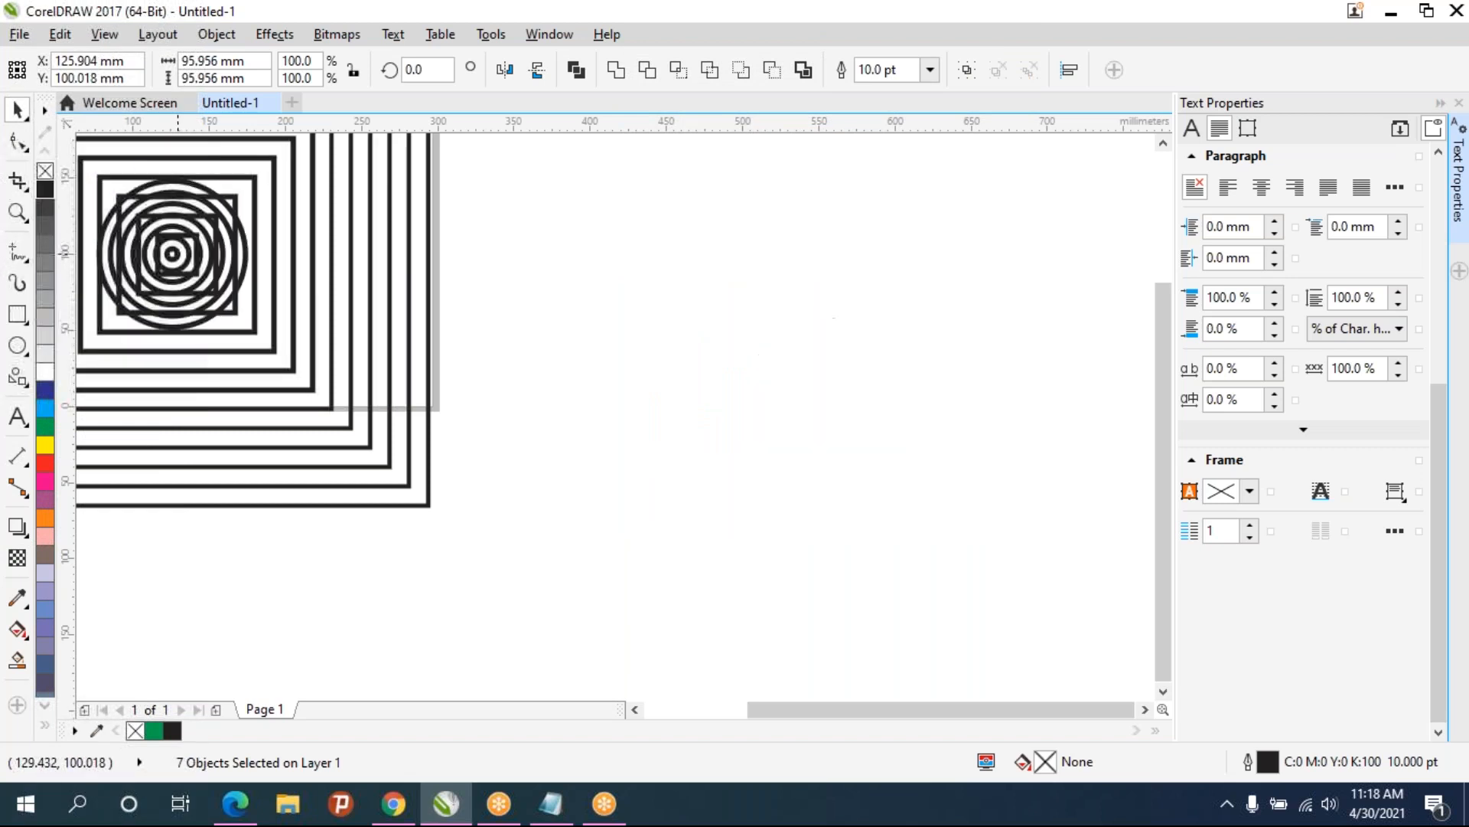
pyautogui.scroll(-2, 489, 308)
pyautogui.moveTo(489, 308); pyautogui.dragTo(334, 320)
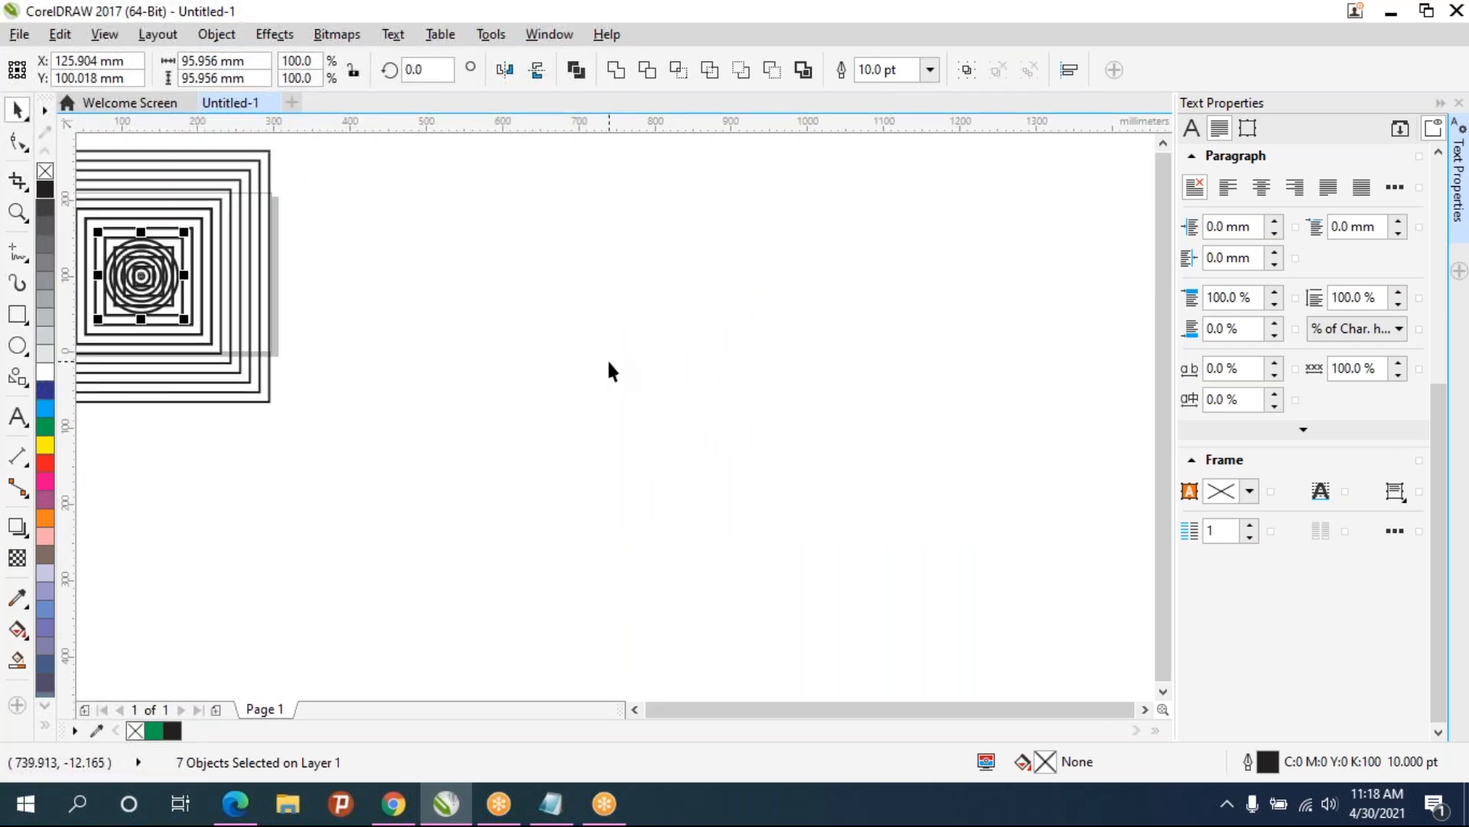
# - Select every object on the page and delete them all
pyautogui.hotkey('ctrl', 'a')
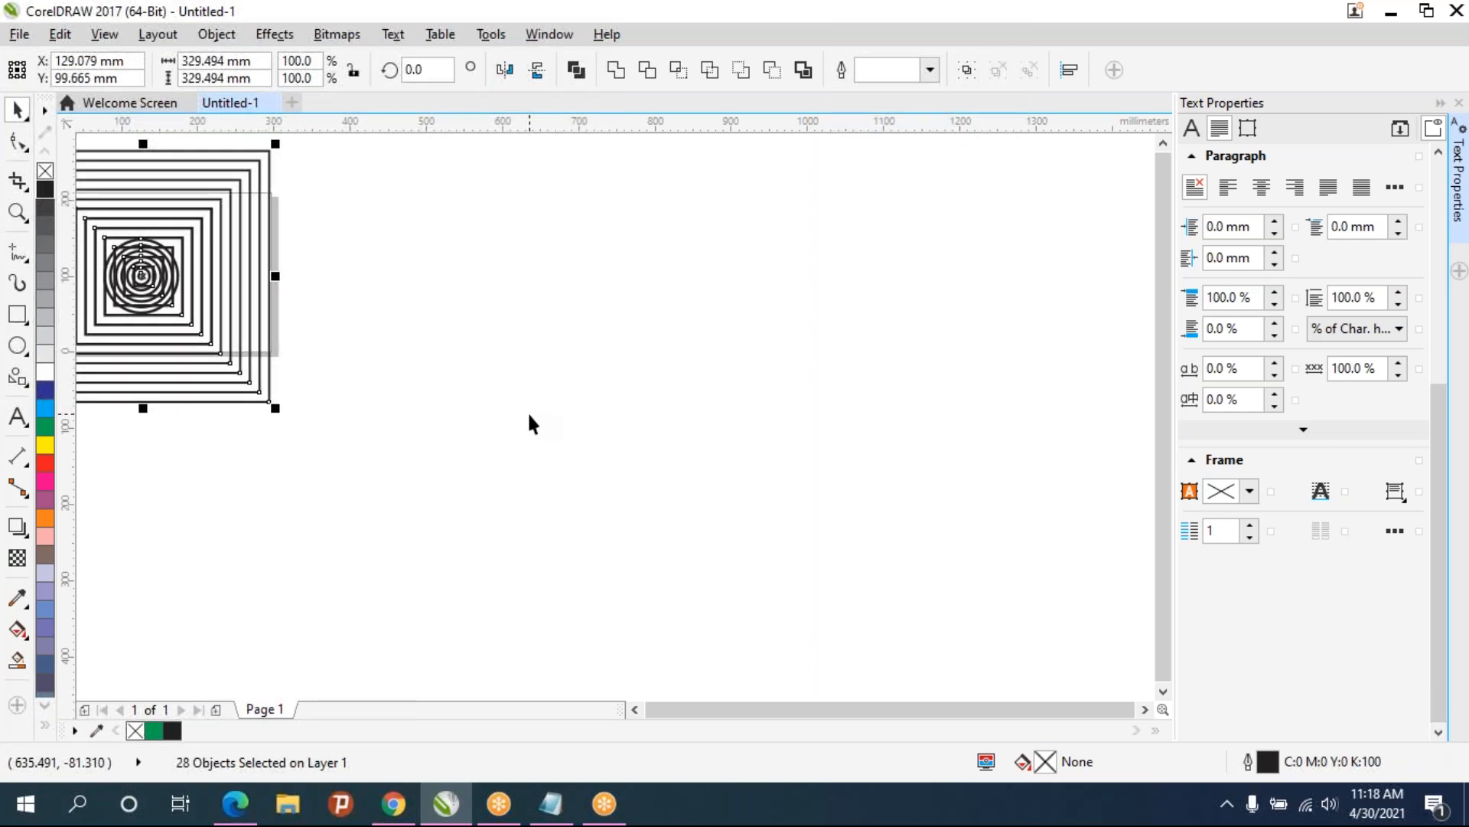
pyautogui.press('Delete')
# - Draw a tall ellipse about 20.5 by 81 mm and set its outline width to 2.0 pt
pyautogui.moveTo(403, 410); pyautogui.dragTo(551, 450)
pyautogui.scroll(3, 703, 502)
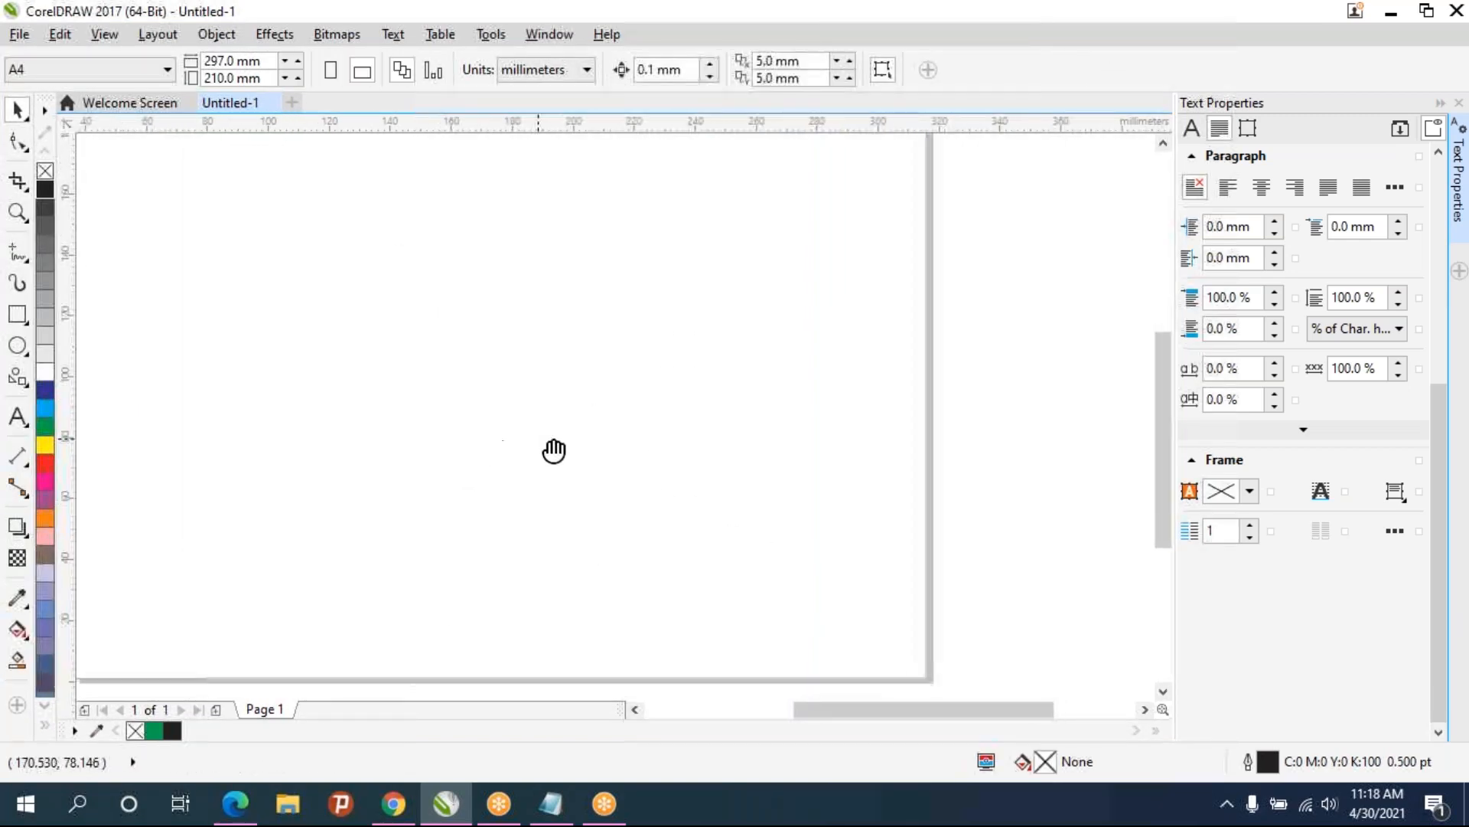
pyautogui.click(9, 349)
pyautogui.moveTo(283, 296); pyautogui.dragTo(283, 295)
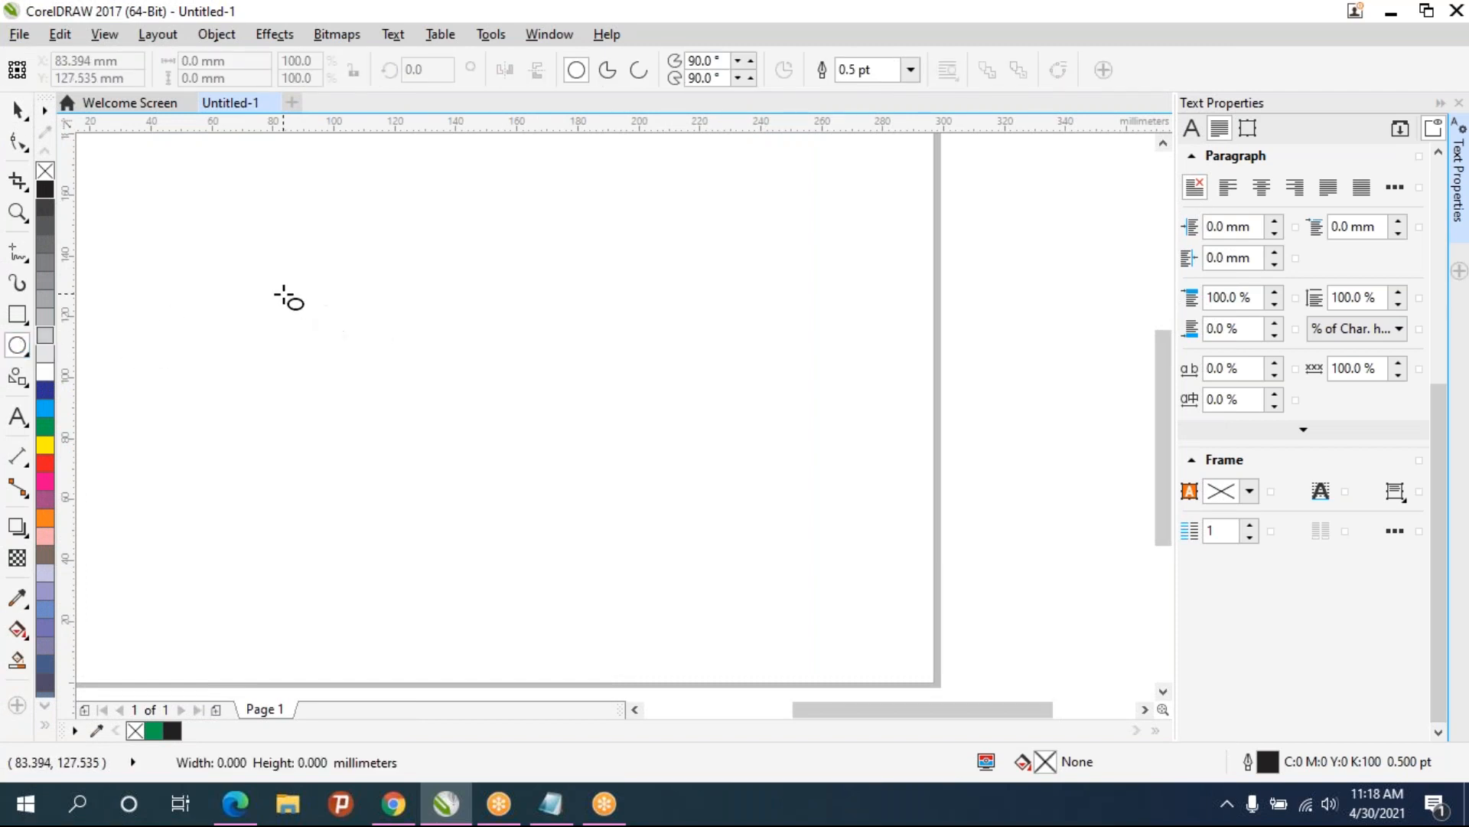
pyautogui.moveTo(325, 354); pyautogui.dragTo(346, 541)
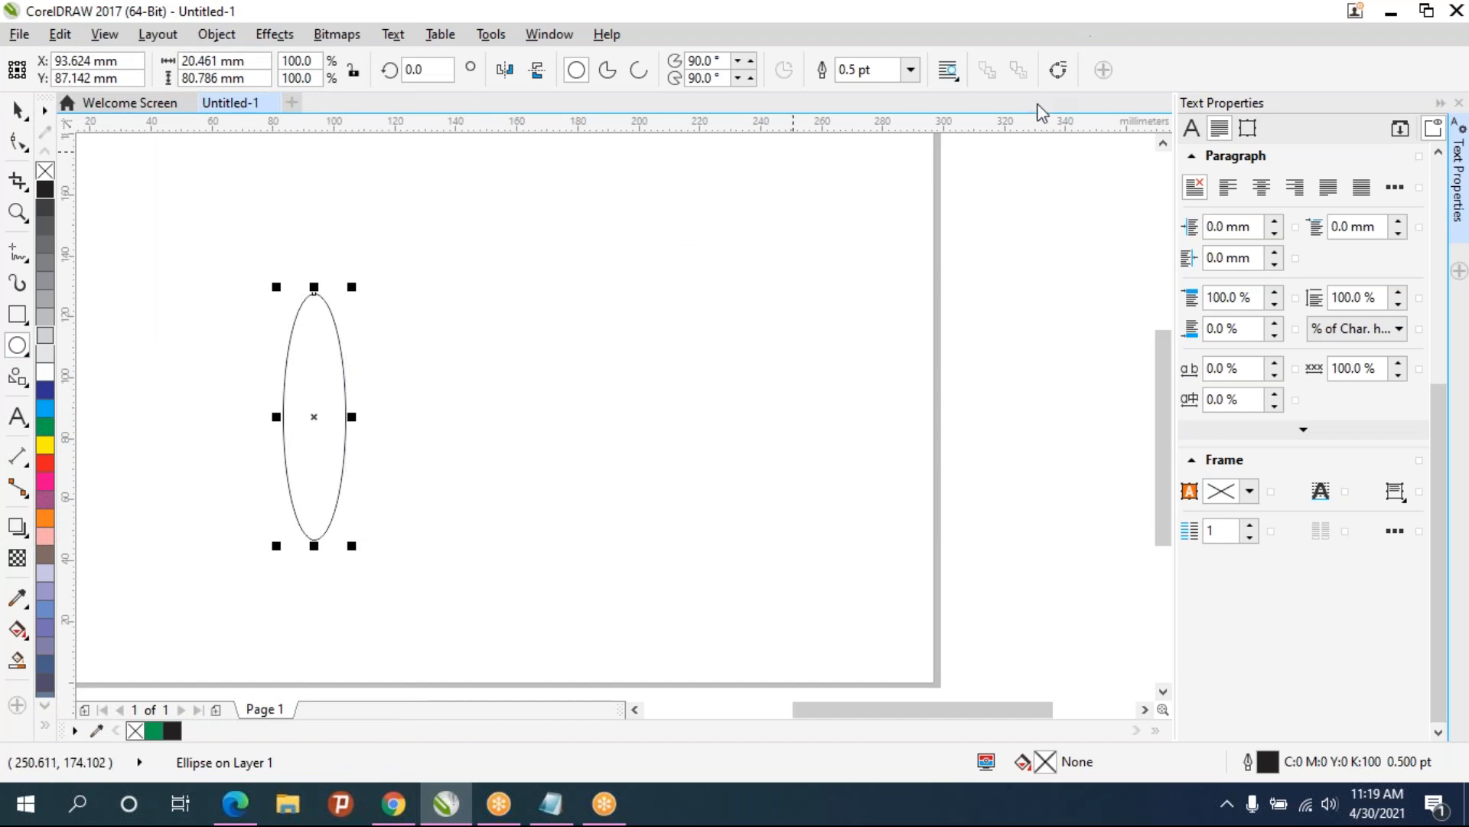
pyautogui.click(911, 69)
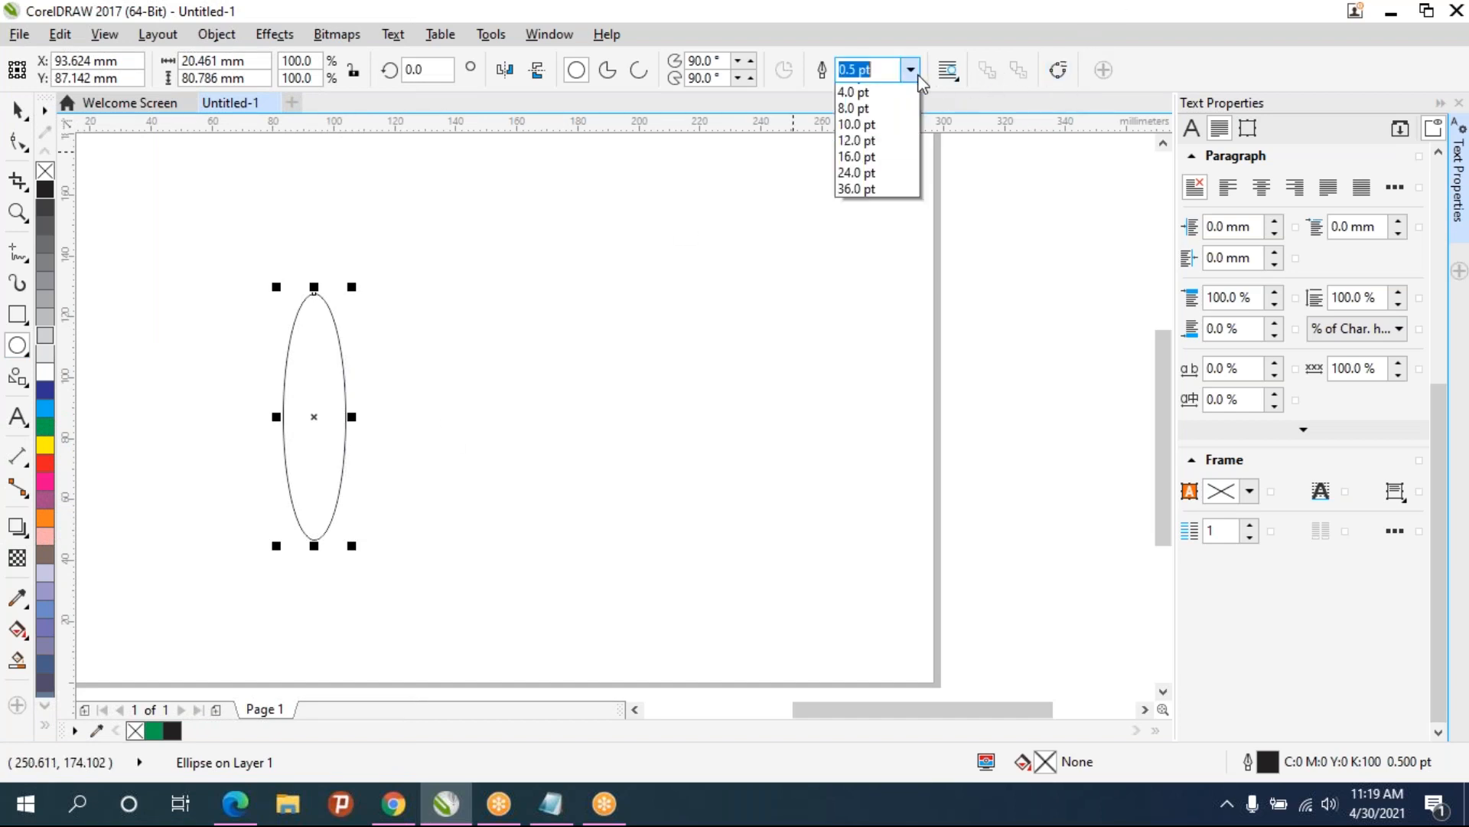
pyautogui.click(873, 200)
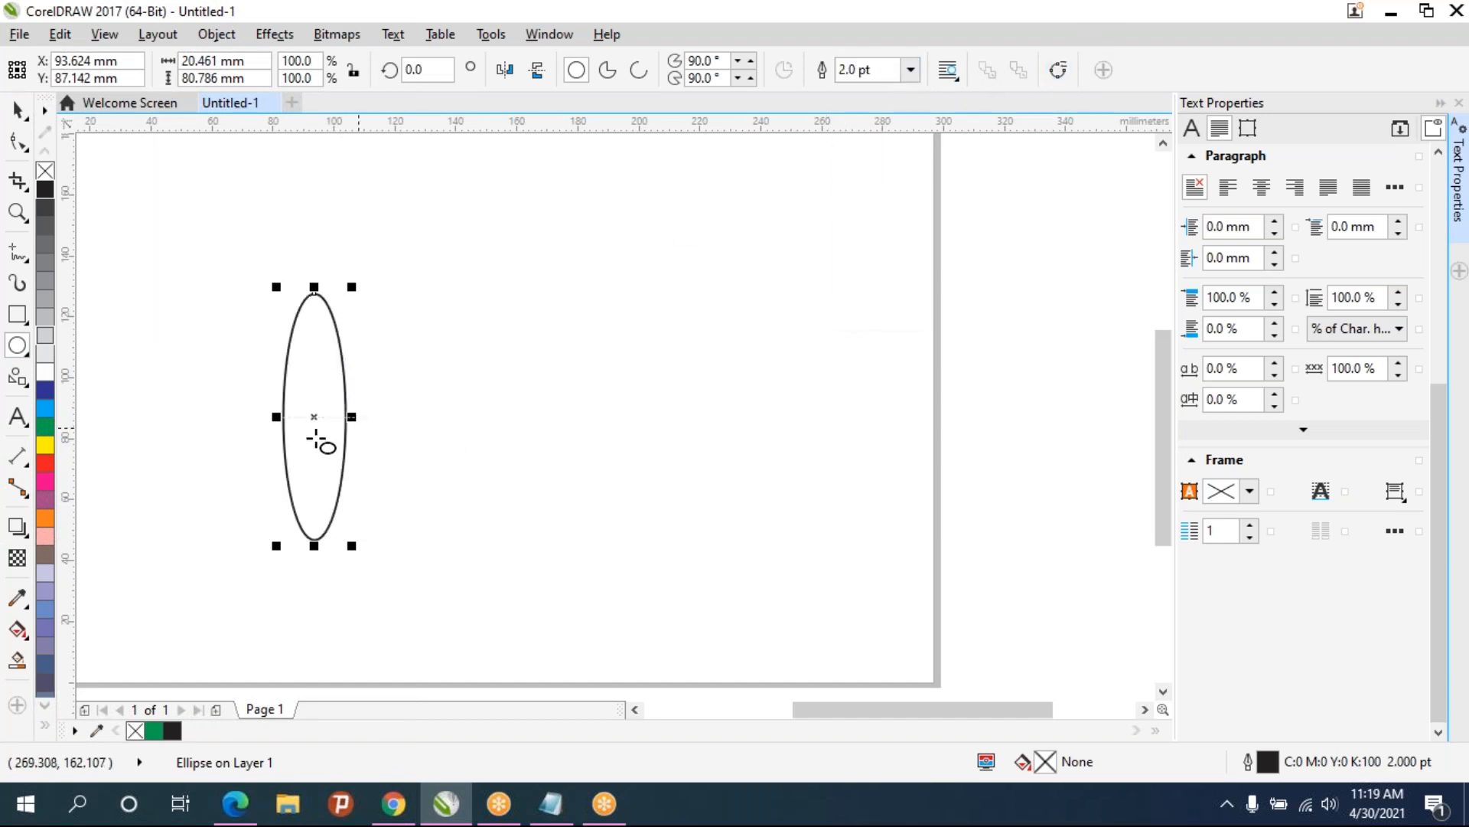
# - Rotate a copy of the ellipse about 13° around its centre, keeping the original
pyautogui.moveTo(269, 426); pyautogui.dragTo(378, 417)
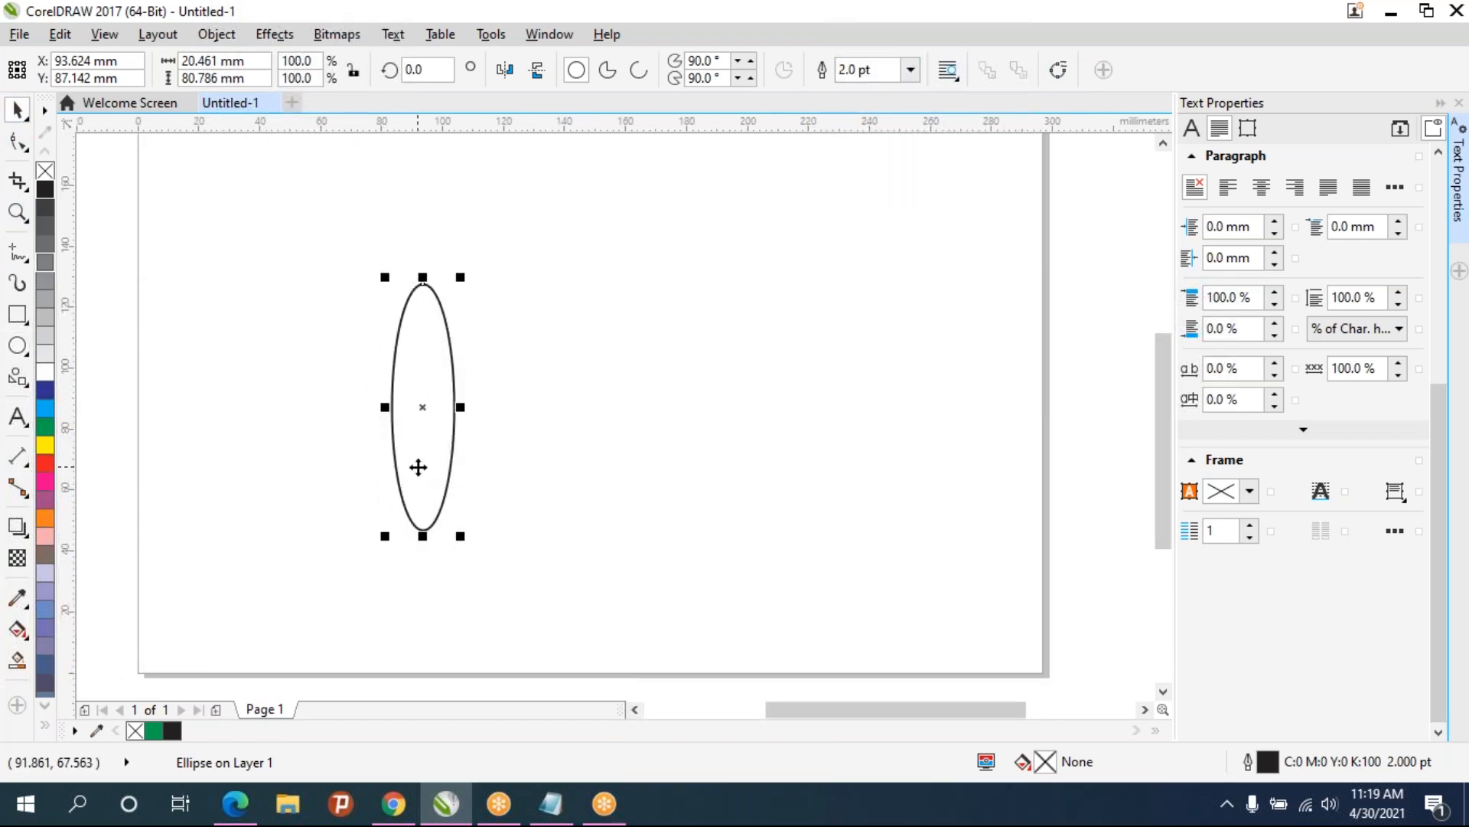
pyautogui.moveTo(410, 466); pyautogui.dragTo(437, 419)
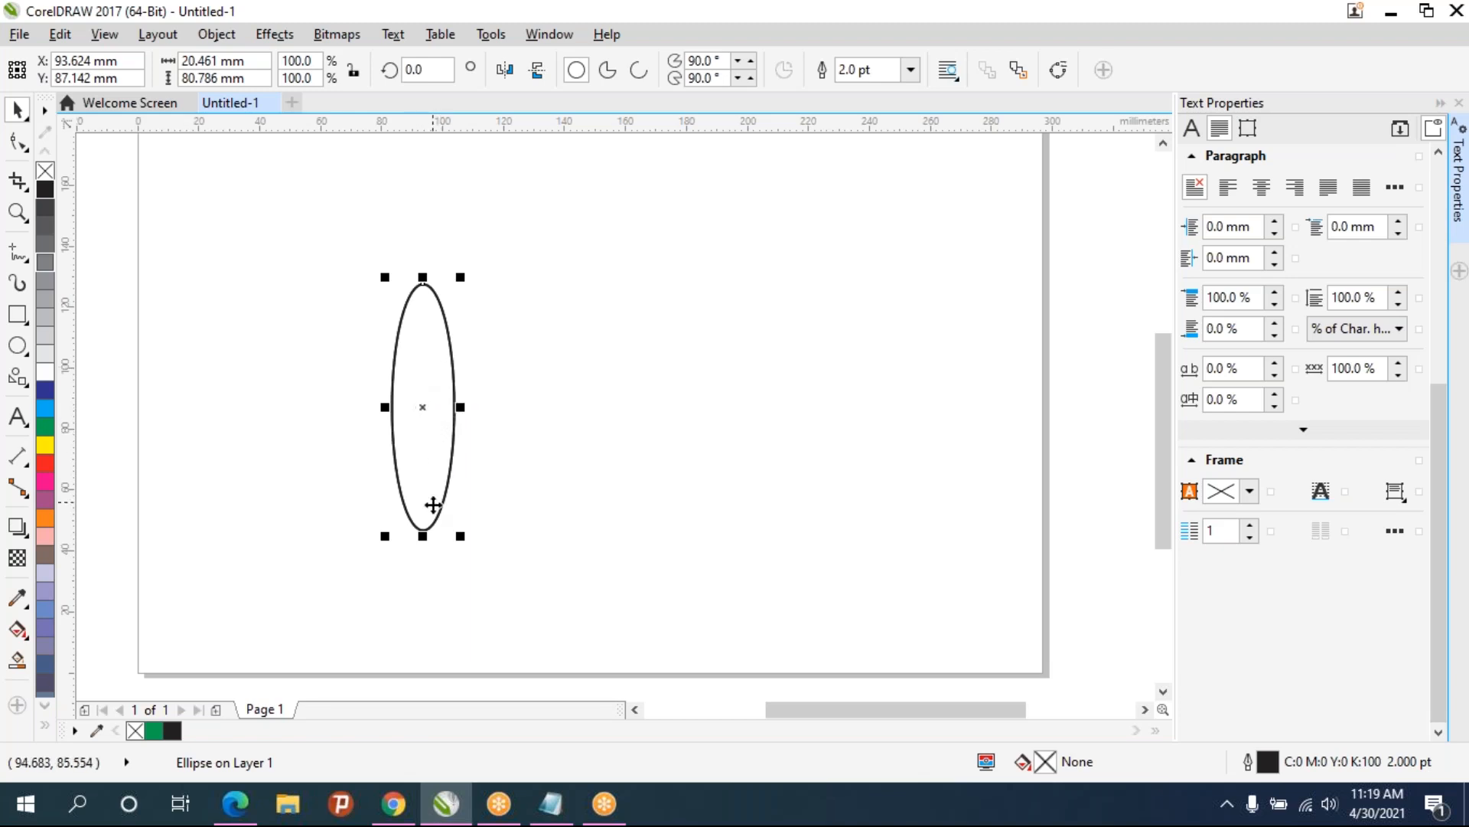
pyautogui.click(425, 344)
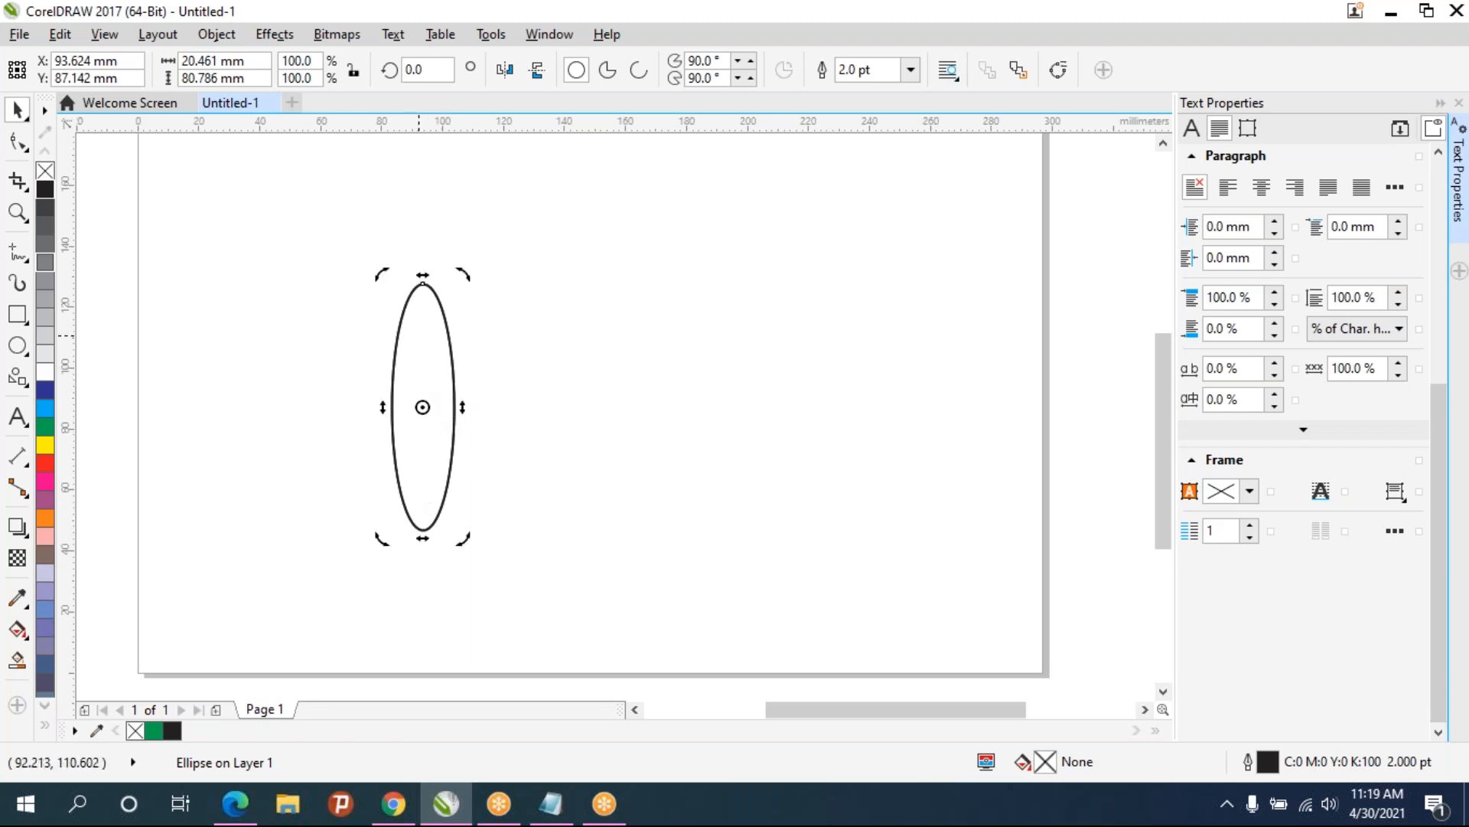
pyautogui.moveTo(470, 265); pyautogui.dragTo(489, 294)
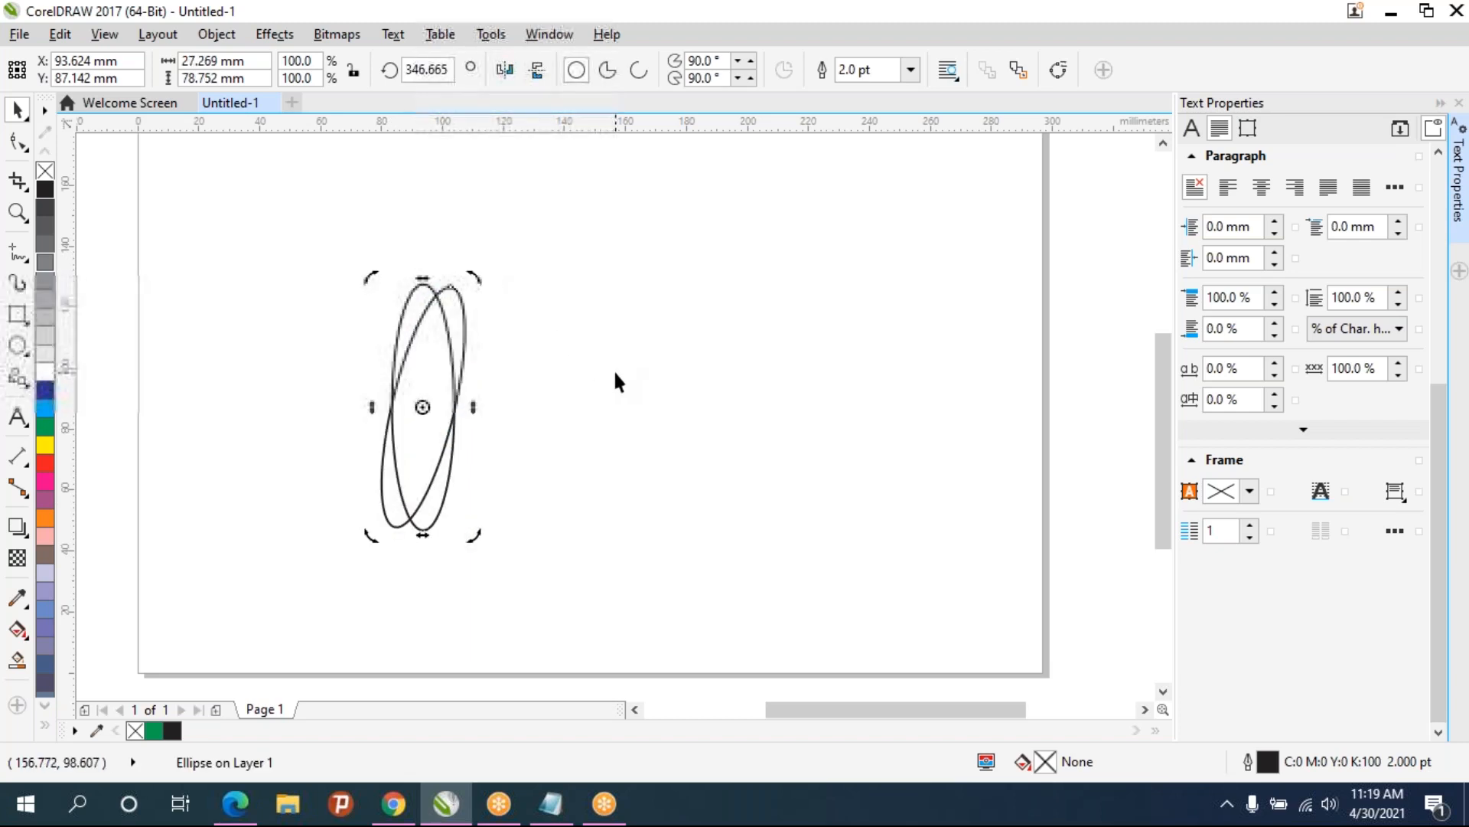
# - Repeat the rotate-and-copy transform several times to build a circular rosette of ellipses
pyautogui.hotkey('ctrl', 'r')
pyautogui.hotkey('ctrl', 'r')
pyautogui.hotkey('ctrl', 'r')
pyautogui.hotkey('ctrl', 'r')
pyautogui.hotkey('ctrl', 'r')
pyautogui.hotkey('ctrl', 'r')
pyautogui.hotkey('ctrl', 'r')
pyautogui.hotkey('ctrl', 'r')
pyautogui.hotkey('ctrl', 'r')
pyautogui.hotkey('ctrl', 'r')
pyautogui.hotkey('ctrl', 'r')
pyautogui.hotkey('ctrl', 'r')
pyautogui.hotkey('ctrl', 'r')
pyautogui.hotkey('ctrl', 'r')
pyautogui.hotkey('ctrl', 'r')
pyautogui.hotkey('ctrl', 'r')
pyautogui.hotkey('ctrl', 'r')
pyautogui.hotkey('ctrl', 'r')
pyautogui.hotkey('ctrl', 'r')
pyautogui.hotkey('ctrl', 'r')
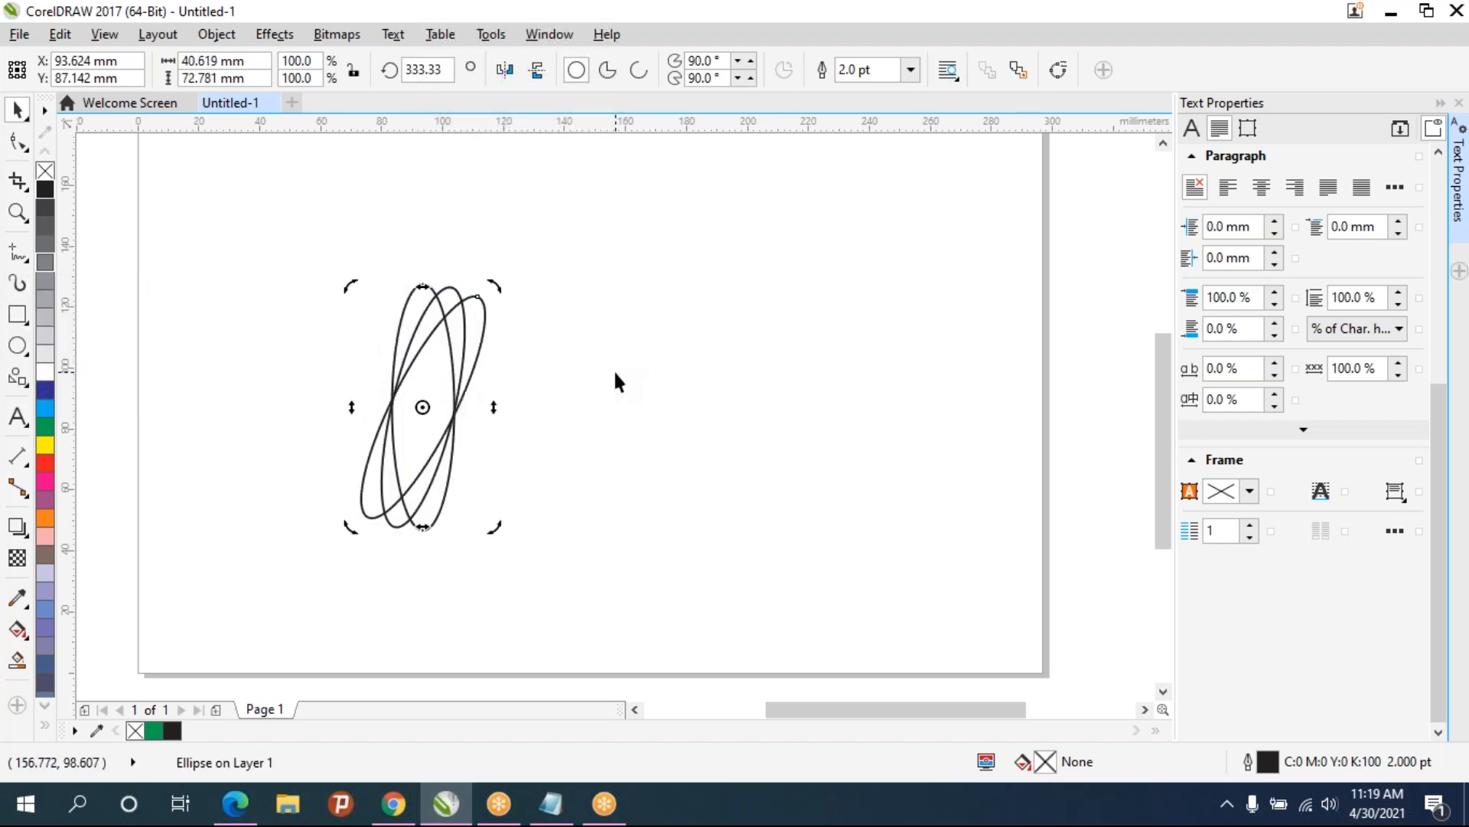
pyautogui.hotkey('ctrl', 'r')
pyautogui.hotkey('ctrl', 'r')
pyautogui.hotkey('ctrl', 'r')
pyautogui.hotkey('ctrl', 'r')
pyautogui.hotkey('ctrl', 'r')
pyautogui.hotkey('ctrl', 'r')
pyautogui.hotkey('ctrl', 'r')
pyautogui.hotkey('ctrl', 'r')
pyautogui.hotkey('ctrl', 'r')
pyautogui.hotkey('ctrl', 'r')
pyautogui.hotkey('ctrl', 'r')
pyautogui.hotkey('ctrl', 'r')
pyautogui.hotkey('ctrl', 'r')
pyautogui.hotkey('ctrl', 'r')
pyautogui.hotkey('ctrl', 'r')
pyautogui.hotkey('ctrl', 'r')
pyautogui.hotkey('ctrl', 'r')
pyautogui.hotkey('ctrl', 'r')
pyautogui.hotkey('ctrl', 'r')
pyautogui.hotkey('ctrl', 'r')
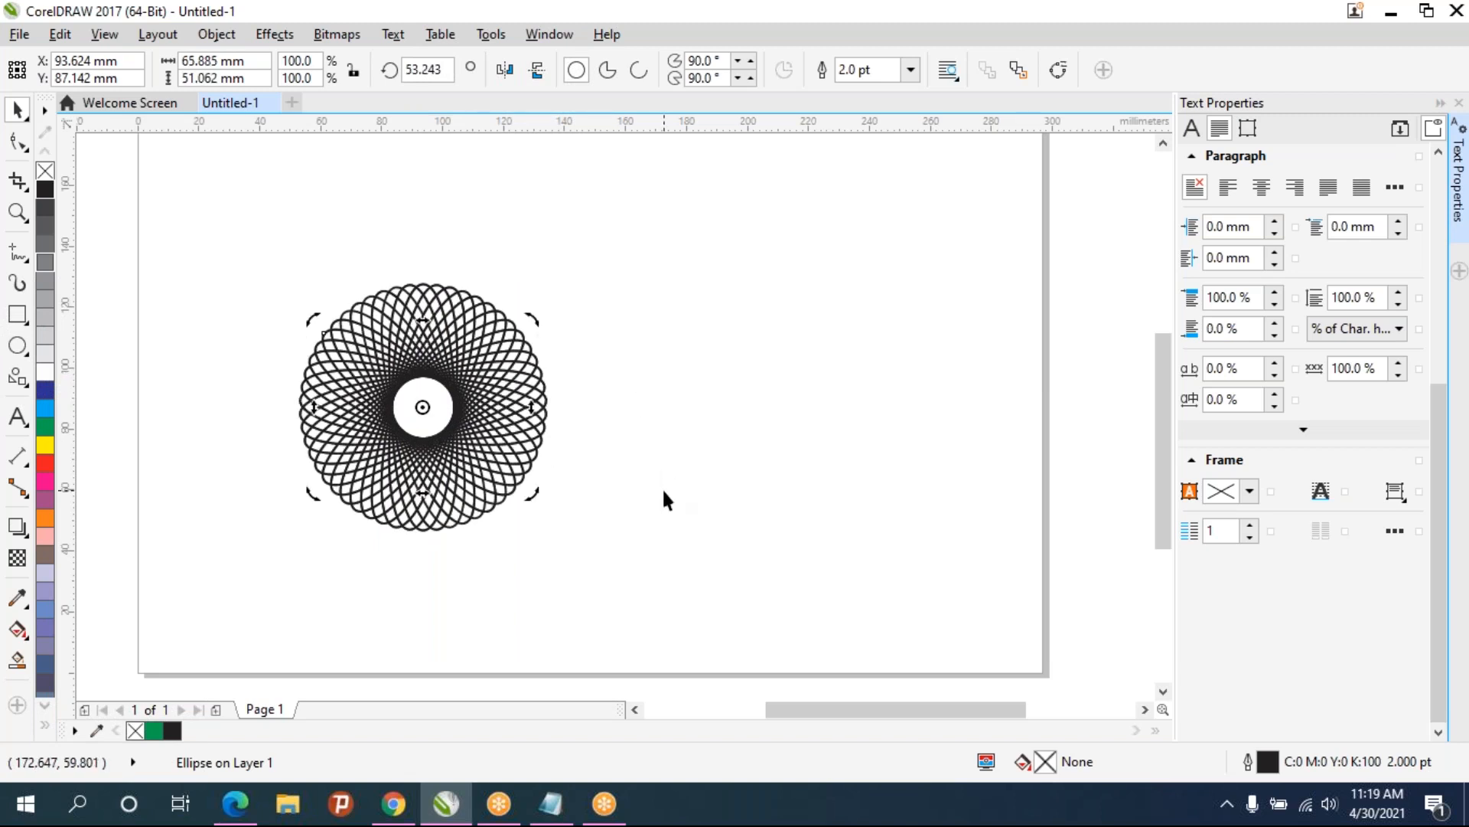
# - Draw a new ellipse about 81 by 114 mm to the right of the rosette
pyautogui.scroll(2, 423, 425)
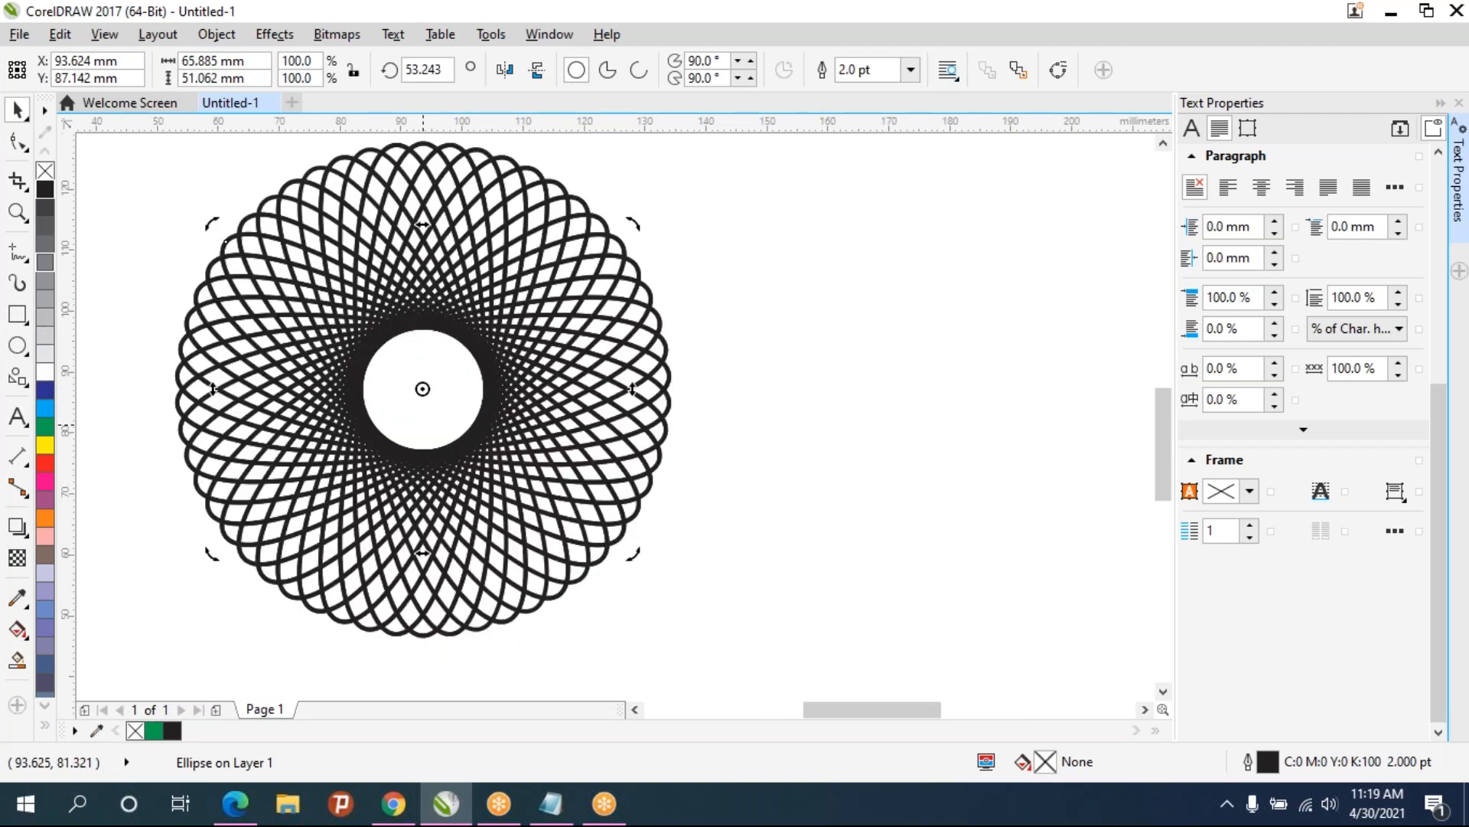
pyautogui.scroll(-1, 423, 424)
pyautogui.moveTo(579, 475); pyautogui.dragTo(429, 484)
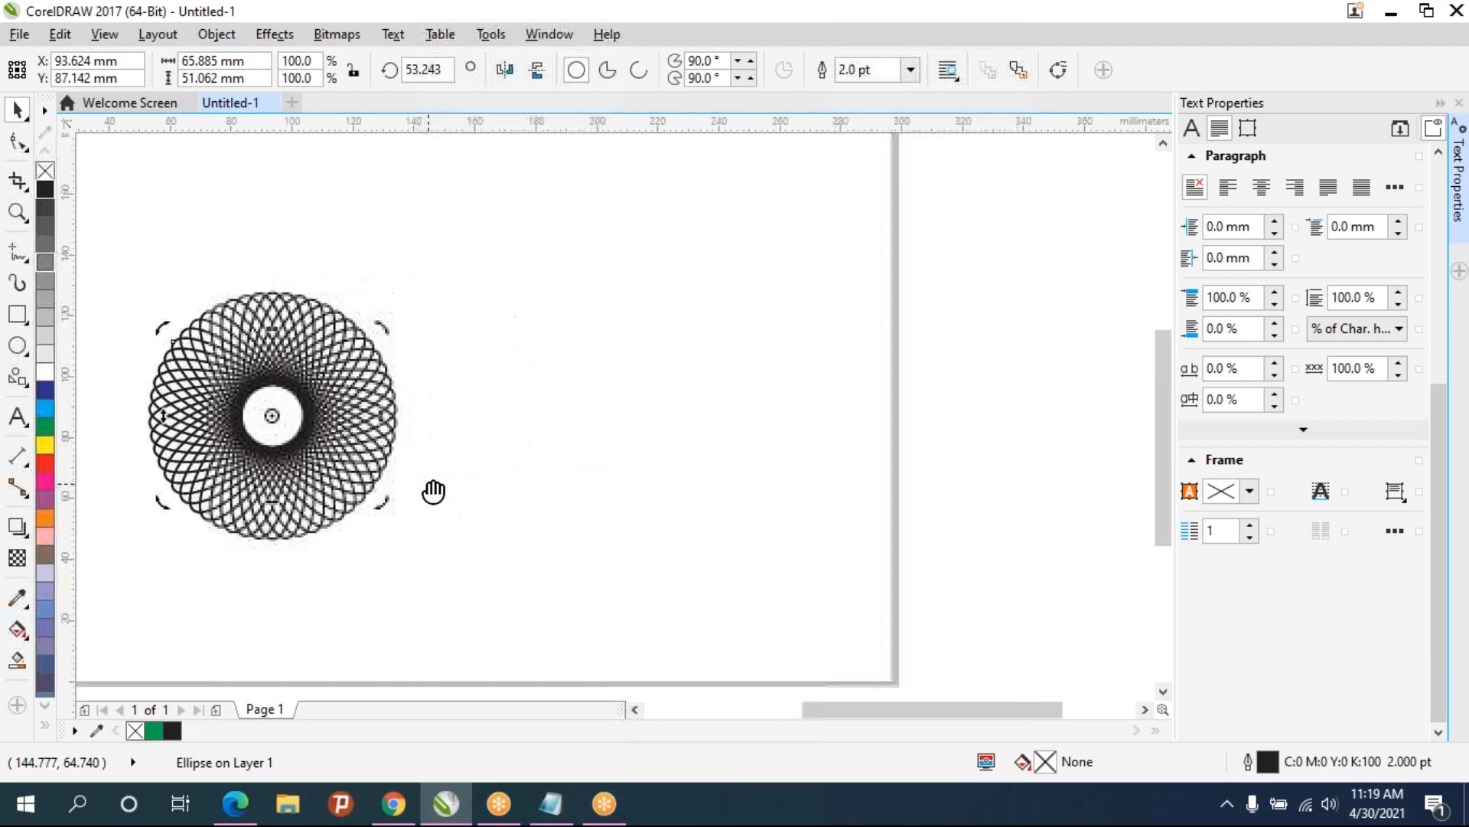
pyautogui.click(18, 344)
pyautogui.moveTo(579, 237); pyautogui.dragTo(832, 584)
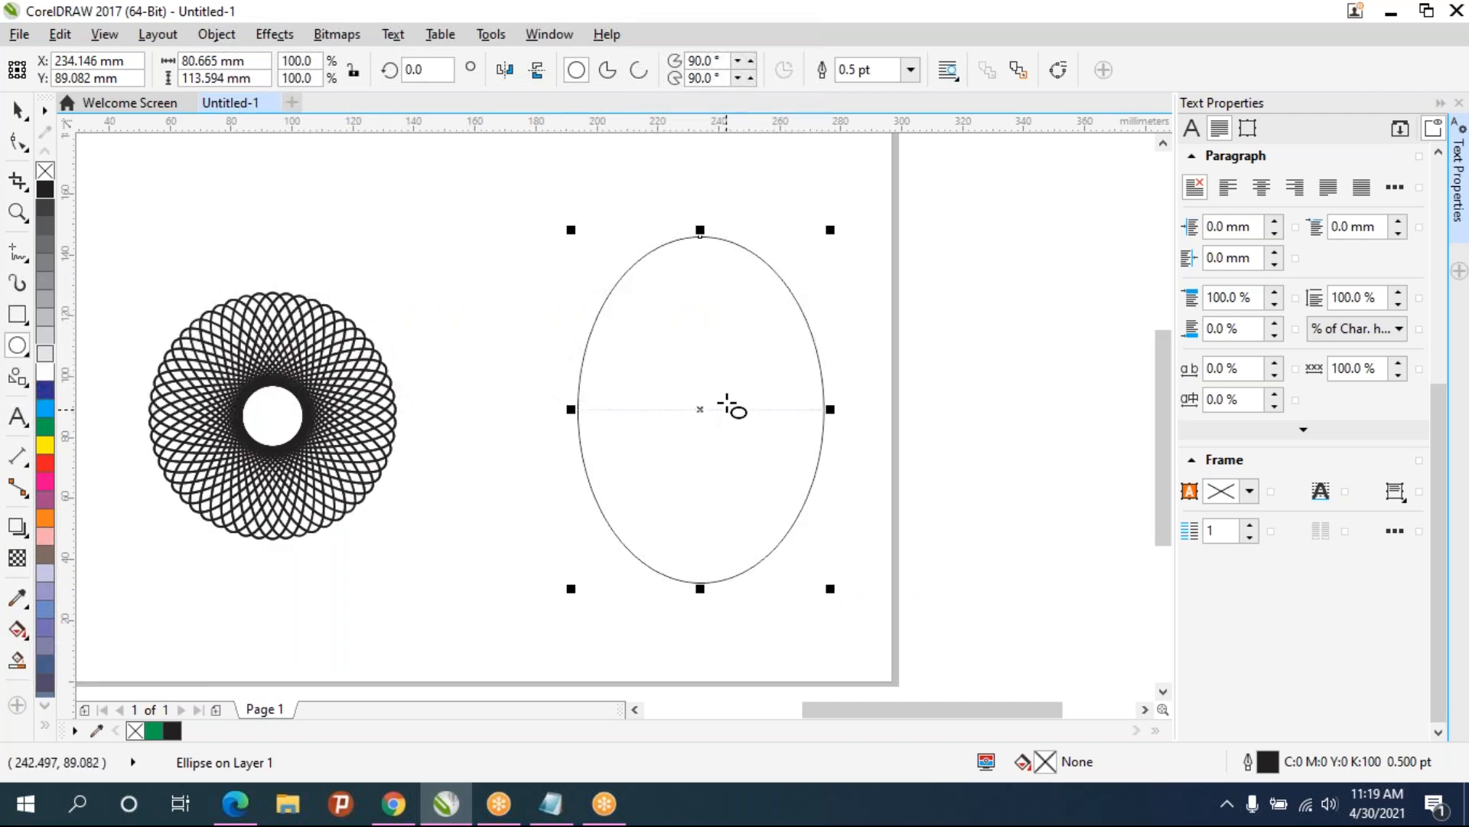
# - Duplicate the ellipse, realign the copy on the original's centre, and rotate it 2.0°
pyautogui.hotkey('ctrl', 'd')
pyautogui.moveTo(719, 395); pyautogui.dragTo(700, 410)
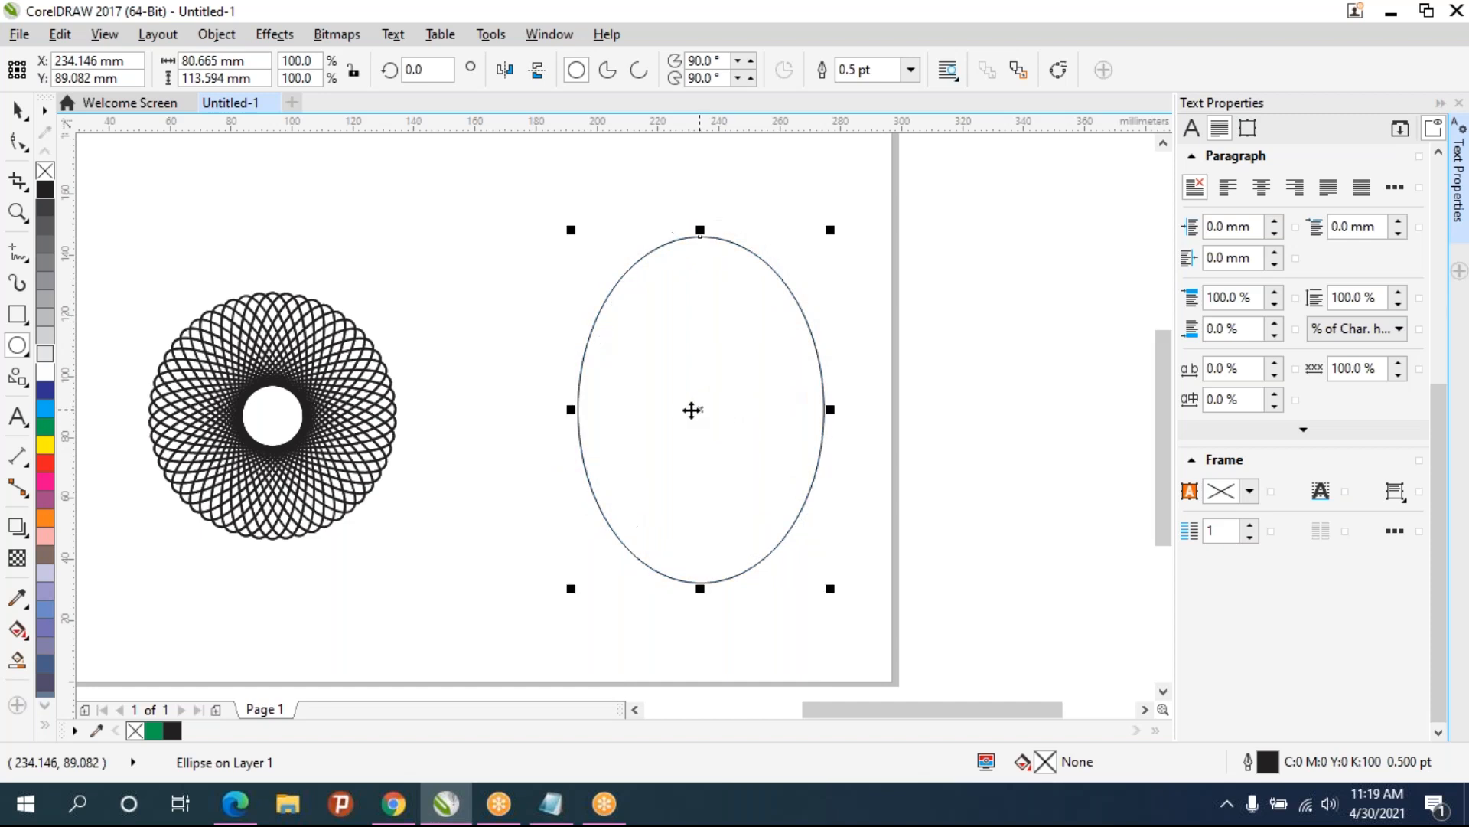
pyautogui.click(432, 70)
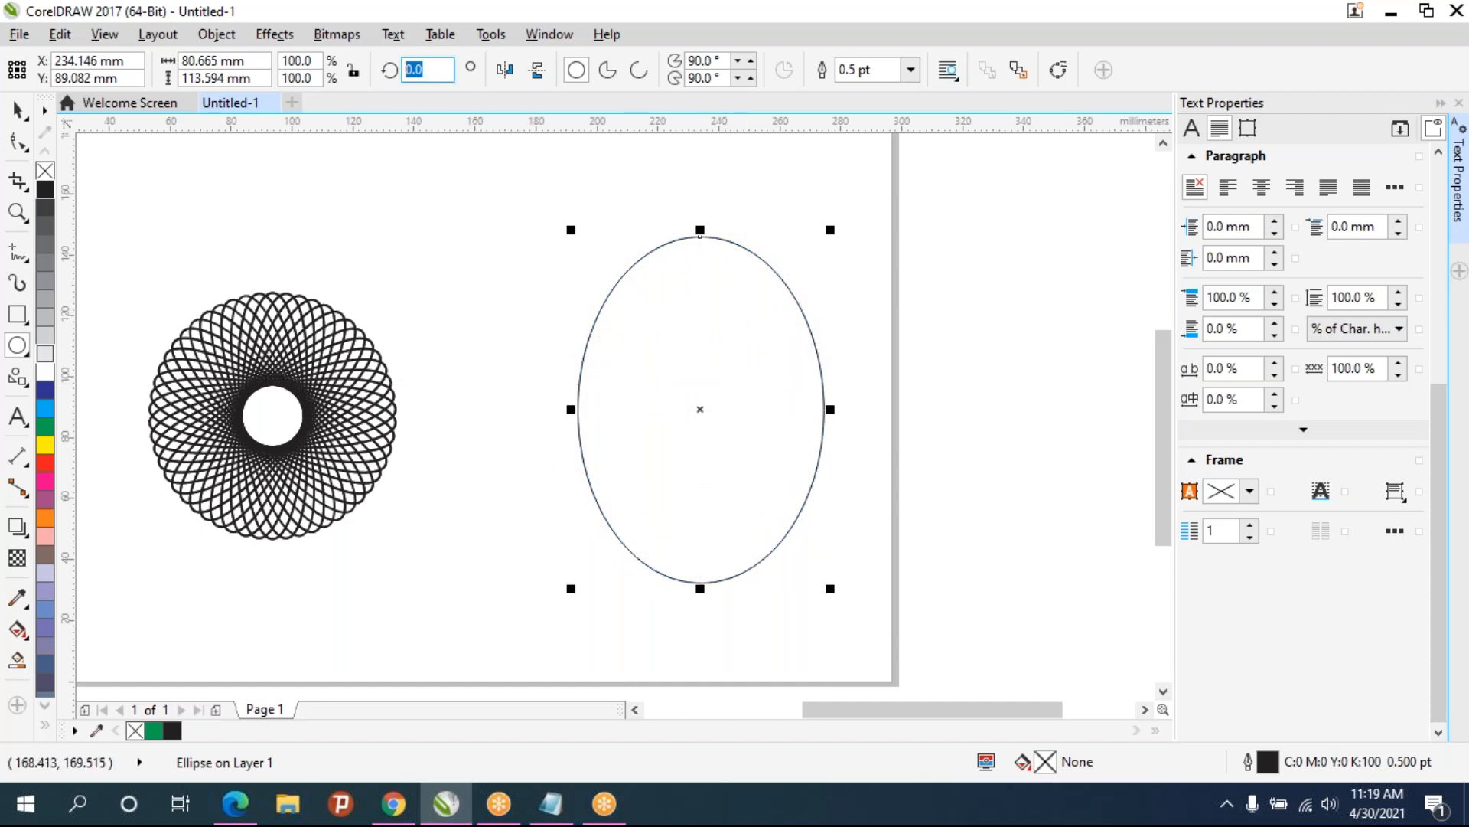
pyautogui.press('Return')
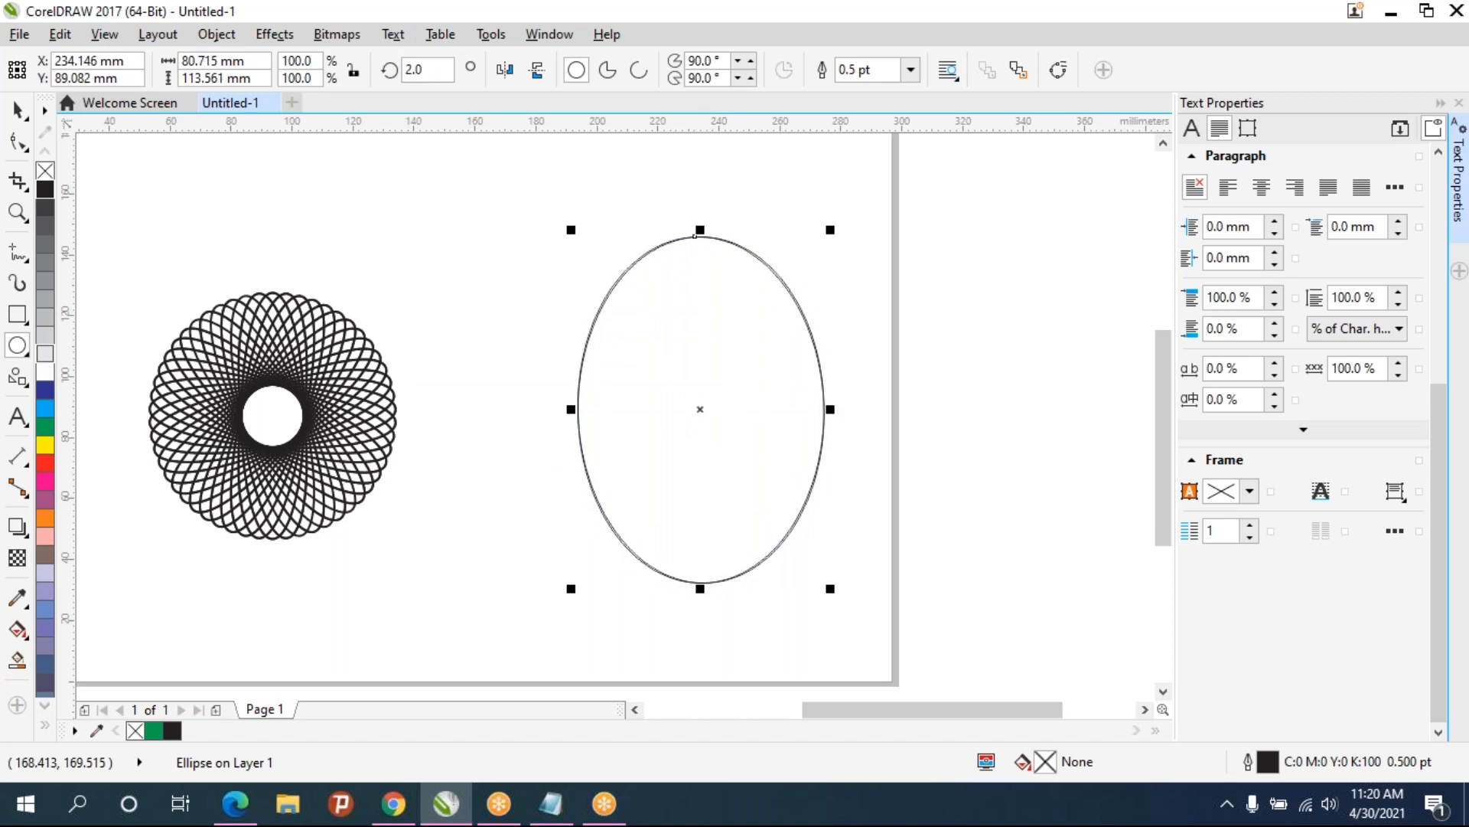
# - Repeat the duplicate with rotation many times to form a twisted ring of ellipses
pyautogui.hotkey('ctrl', 'd')
pyautogui.hotkey('ctrl', 'd')
pyautogui.hotkey('ctrl', 'd')
pyautogui.hotkey('ctrl', 'd')
pyautogui.hotkey('ctrl', 'd')
pyautogui.hotkey('ctrl', 'd')
pyautogui.hotkey('ctrl', 'd')
pyautogui.hotkey('ctrl', 'd')
pyautogui.hotkey('ctrl', 'd')
pyautogui.hotkey('ctrl', 'd')
pyautogui.hotkey('ctrl', 'd')
pyautogui.hotkey('ctrl', 'd')
pyautogui.hotkey('ctrl', 'd')
pyautogui.hotkey('ctrl', 'd')
pyautogui.hotkey('ctrl', 'd')
pyautogui.hotkey('ctrl', 'd')
pyautogui.hotkey('ctrl', 'd')
pyautogui.hotkey('ctrl', 'd')
pyautogui.hotkey('ctrl', 'd')
pyautogui.hotkey('ctrl', 'd')
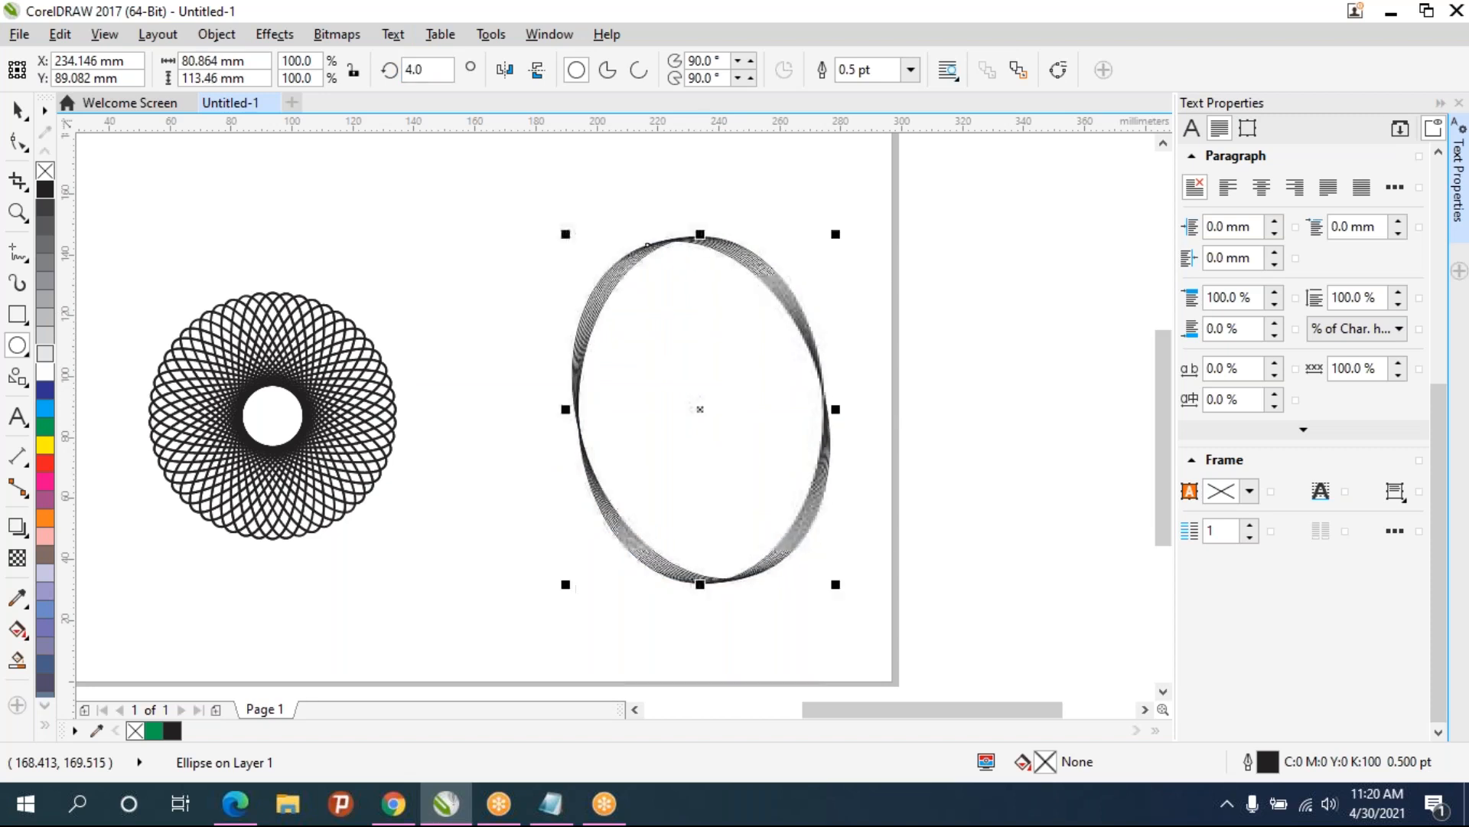
pyautogui.hotkey('ctrl', 'd')
pyautogui.hotkey('ctrl', 'd')
pyautogui.hotkey('ctrl', 'd')
pyautogui.hotkey('ctrl', 'd')
pyautogui.hotkey('ctrl', 'd')
pyautogui.hotkey('ctrl', 'd')
pyautogui.hotkey('ctrl', 'd')
pyautogui.hotkey('ctrl', 'd')
pyautogui.hotkey('ctrl', 'd')
pyautogui.hotkey('ctrl', 'd')
pyautogui.hotkey('ctrl', 'd')
pyautogui.hotkey('ctrl', 'd')
pyautogui.hotkey('ctrl', 'd')
pyautogui.hotkey('ctrl', 'd')
pyautogui.hotkey('ctrl', 'd')
pyautogui.hotkey('ctrl', 'd')
pyautogui.hotkey('ctrl', 'd')
pyautogui.hotkey('ctrl', 'd')
pyautogui.hotkey('ctrl', 'd')
pyautogui.hotkey('ctrl', 'd')
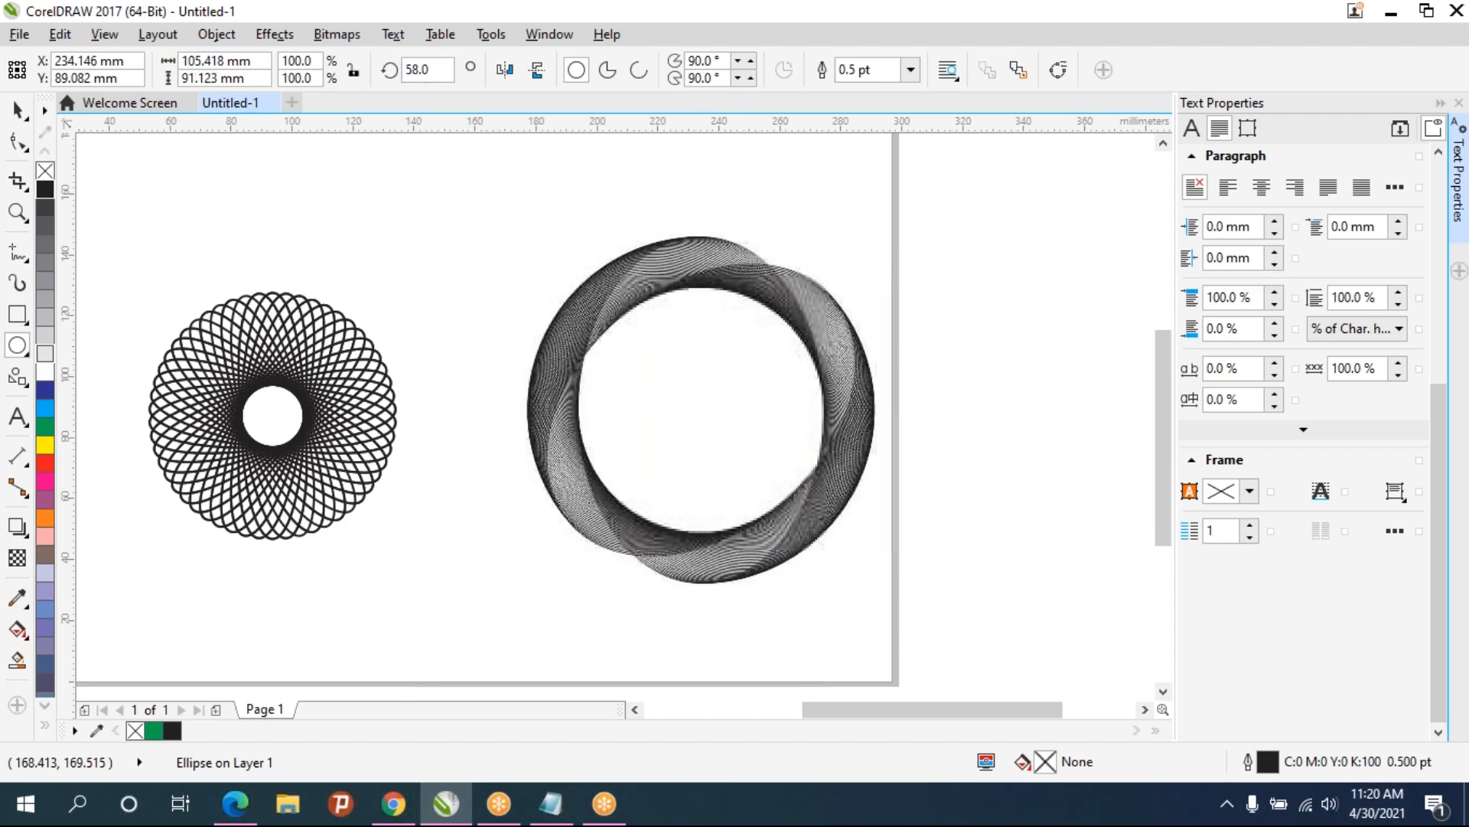
# - Repeat the duplicate with rotation many more times to thicken the twisted ring of ellipses
pyautogui.hotkey('ctrl', 'd')
pyautogui.hotkey('ctrl', 'd')
pyautogui.hotkey('ctrl', 'd')
pyautogui.hotkey('ctrl', 'd')
pyautogui.hotkey('ctrl', 'd')
pyautogui.hotkey('ctrl', 'd')
pyautogui.hotkey('ctrl', 'd')
pyautogui.hotkey('ctrl', 'd')
pyautogui.hotkey('ctrl', 'd')
pyautogui.hotkey('ctrl', 'd')
pyautogui.hotkey('ctrl', 'd')
pyautogui.hotkey('ctrl', 'd')
pyautogui.hotkey('ctrl', 'd')
pyautogui.hotkey('ctrl', 'd')
pyautogui.hotkey('ctrl', 'd')
pyautogui.hotkey('ctrl', 'd')
pyautogui.hotkey('ctrl', 'd')
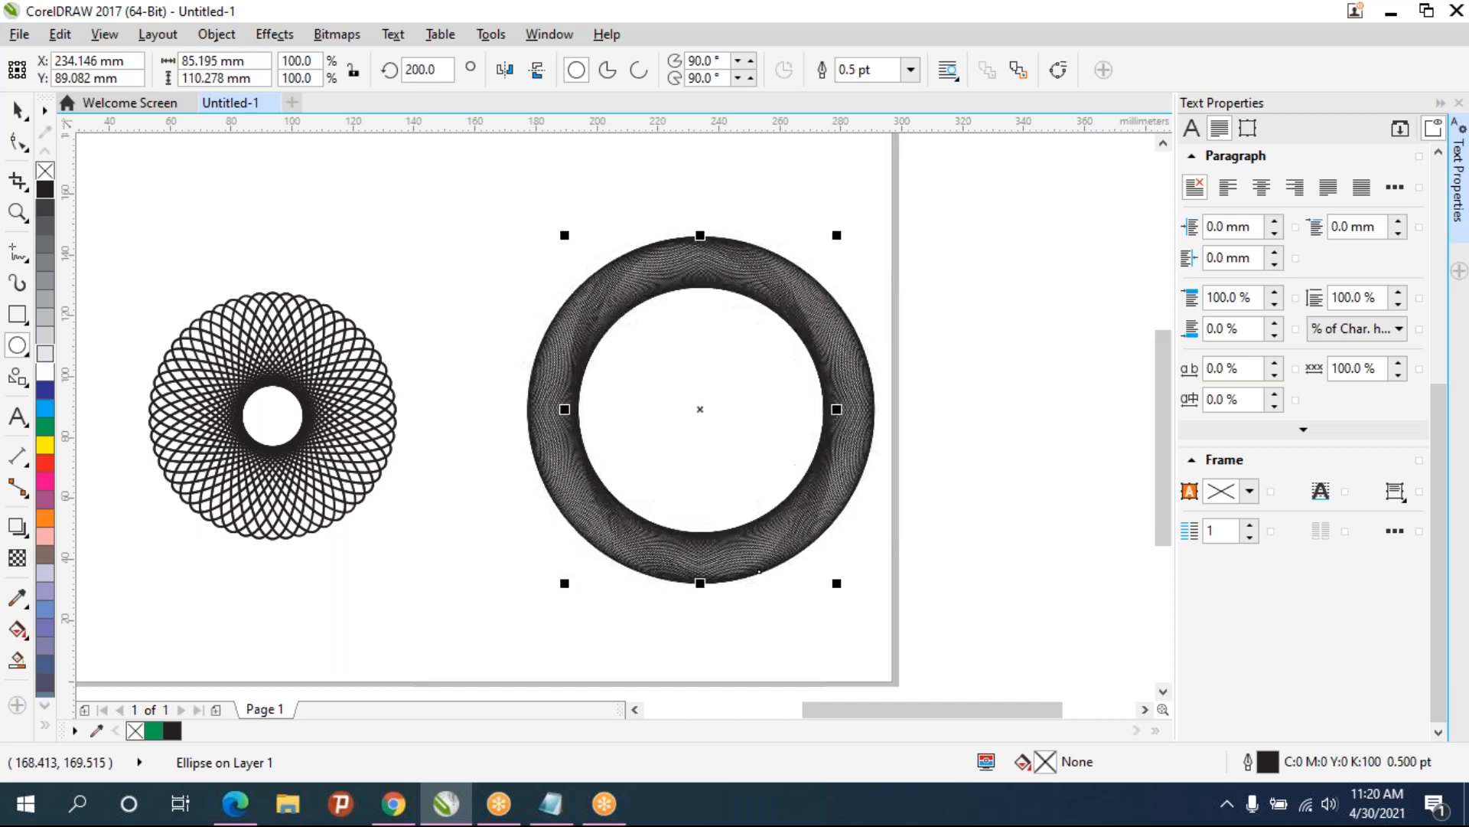
pyautogui.hotkey('ctrl', 'd')
pyautogui.hotkey('ctrl', 'd')
pyautogui.hotkey('ctrl', 'd')
pyautogui.hotkey('ctrl', 'd')
pyautogui.hotkey('ctrl', 'd')
pyautogui.hotkey('ctrl', 'd')
pyautogui.hotkey('ctrl', 'd')
pyautogui.hotkey('ctrl', 'd')
pyautogui.hotkey('ctrl', 'd')
pyautogui.hotkey('ctrl', 'd')
pyautogui.hotkey('ctrl', 'd')
pyautogui.hotkey('ctrl', 'd')
pyautogui.hotkey('ctrl', 'd')
pyautogui.hotkey('ctrl', 'd')
pyautogui.hotkey('ctrl', 'd')
pyautogui.hotkey('ctrl', 'd')
pyautogui.hotkey('ctrl', 'd')
pyautogui.hotkey('ctrl', 'd')
pyautogui.hotkey('ctrl', 'd')
pyautogui.hotkey('ctrl', 'd')
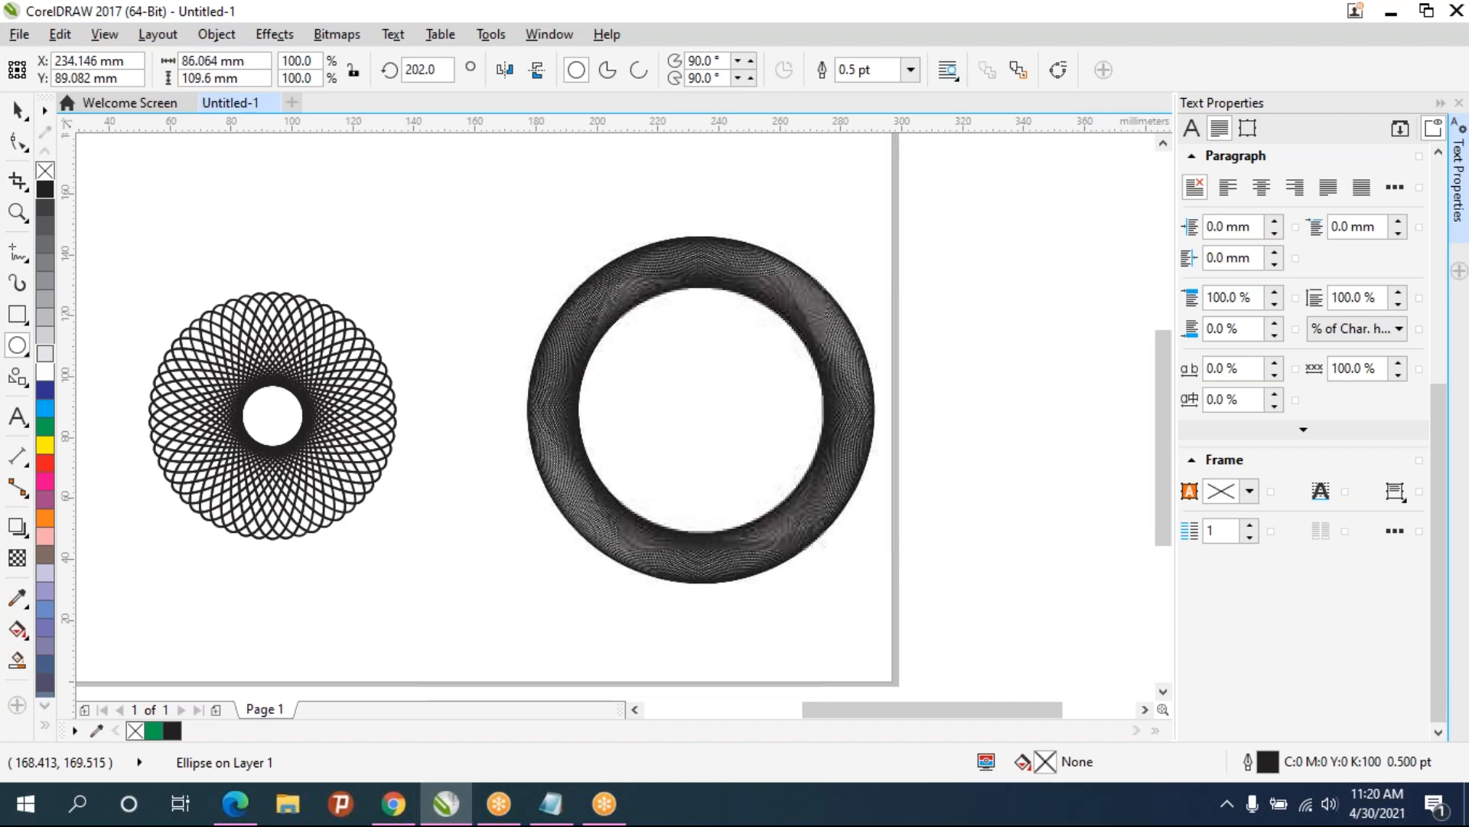
pyautogui.hotkey('ctrl', 'd')
pyautogui.hotkey('ctrl', 'd')
pyautogui.hotkey('ctrl', 'd')
pyautogui.hotkey('ctrl', 'd')
pyautogui.hotkey('ctrl', 'd')
pyautogui.hotkey('ctrl', 'd')
pyautogui.hotkey('ctrl', 'd')
pyautogui.hotkey('ctrl', 'd')
pyautogui.hotkey('ctrl', 'd')
pyautogui.hotkey('ctrl', 'd')
pyautogui.hotkey('ctrl', 'd')
pyautogui.hotkey('ctrl', 'd')
pyautogui.hotkey('ctrl', 'd')
pyautogui.hotkey('ctrl', 'd')
pyautogui.hotkey('ctrl', 'd')
pyautogui.hotkey('ctrl', 'd')
pyautogui.hotkey('ctrl', 'd')
pyautogui.hotkey('ctrl', 'd')
pyautogui.hotkey('ctrl', 'd')
pyautogui.hotkey('ctrl', 'd')
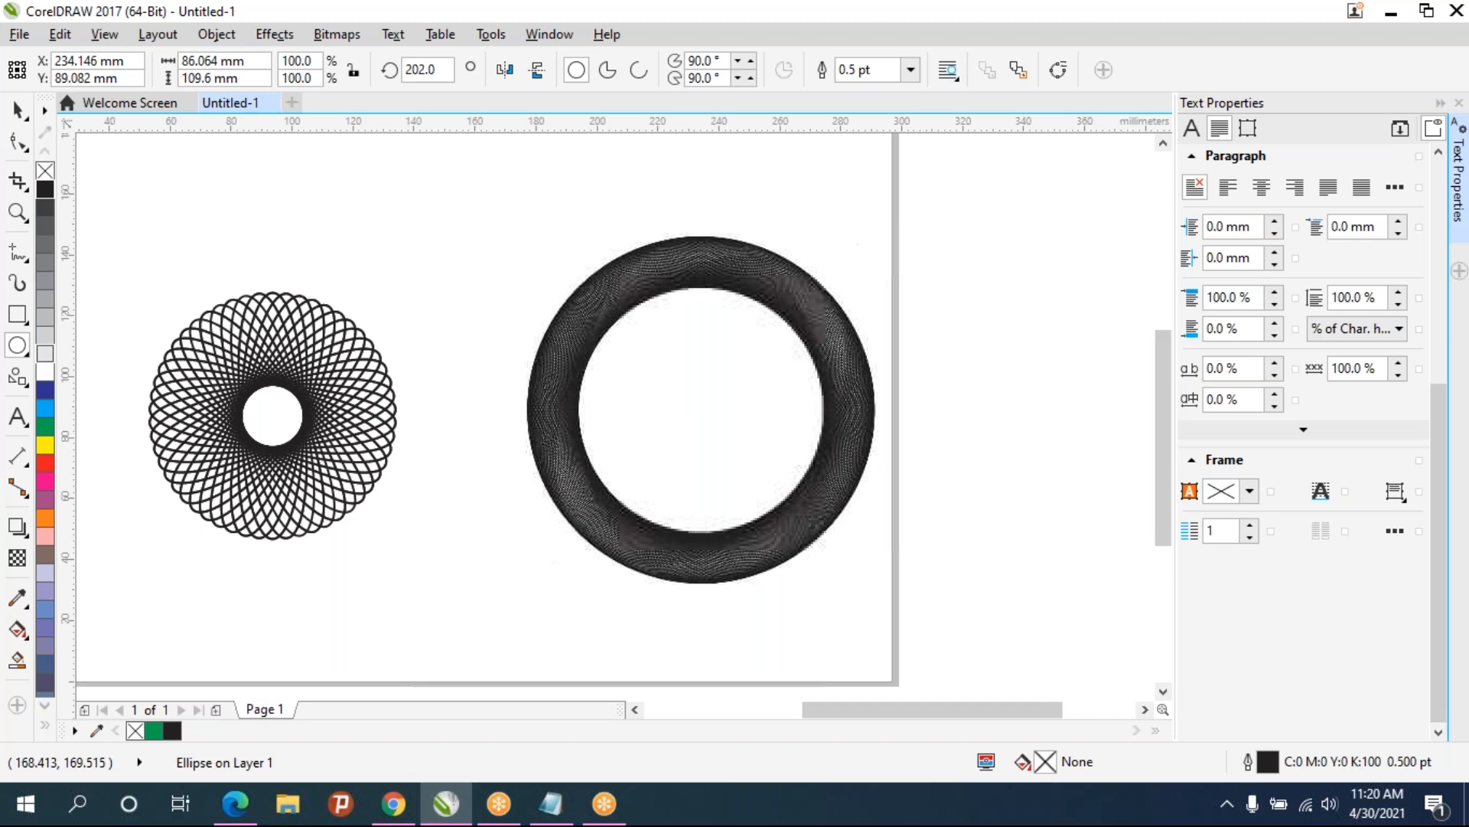
pyautogui.hotkey('ctrl', 'd')
pyautogui.hotkey('ctrl', 'd')
pyautogui.hotkey('ctrl', 'd')
pyautogui.hotkey('ctrl', 'd')
pyautogui.hotkey('ctrl', 'd')
pyautogui.hotkey('ctrl', 'd')
pyautogui.hotkey('ctrl', 'd')
pyautogui.hotkey('ctrl', 'd')
pyautogui.hotkey('ctrl', 'd')
pyautogui.hotkey('ctrl', 'd')
# - Select the whole twisted ring of ellipses and delete it
pyautogui.scroll(6, 842, 501)
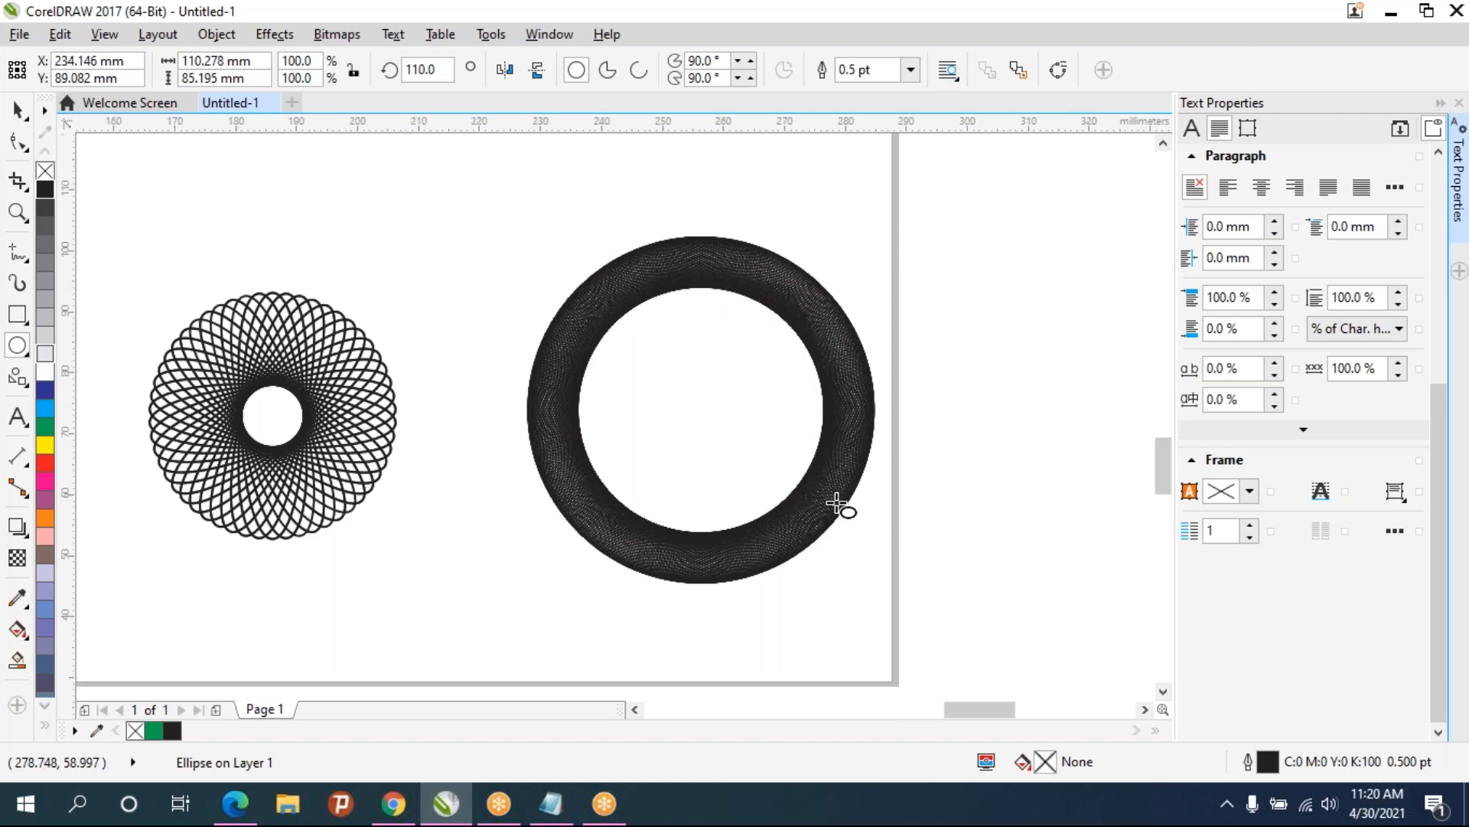
pyautogui.scroll(-4, 842, 505)
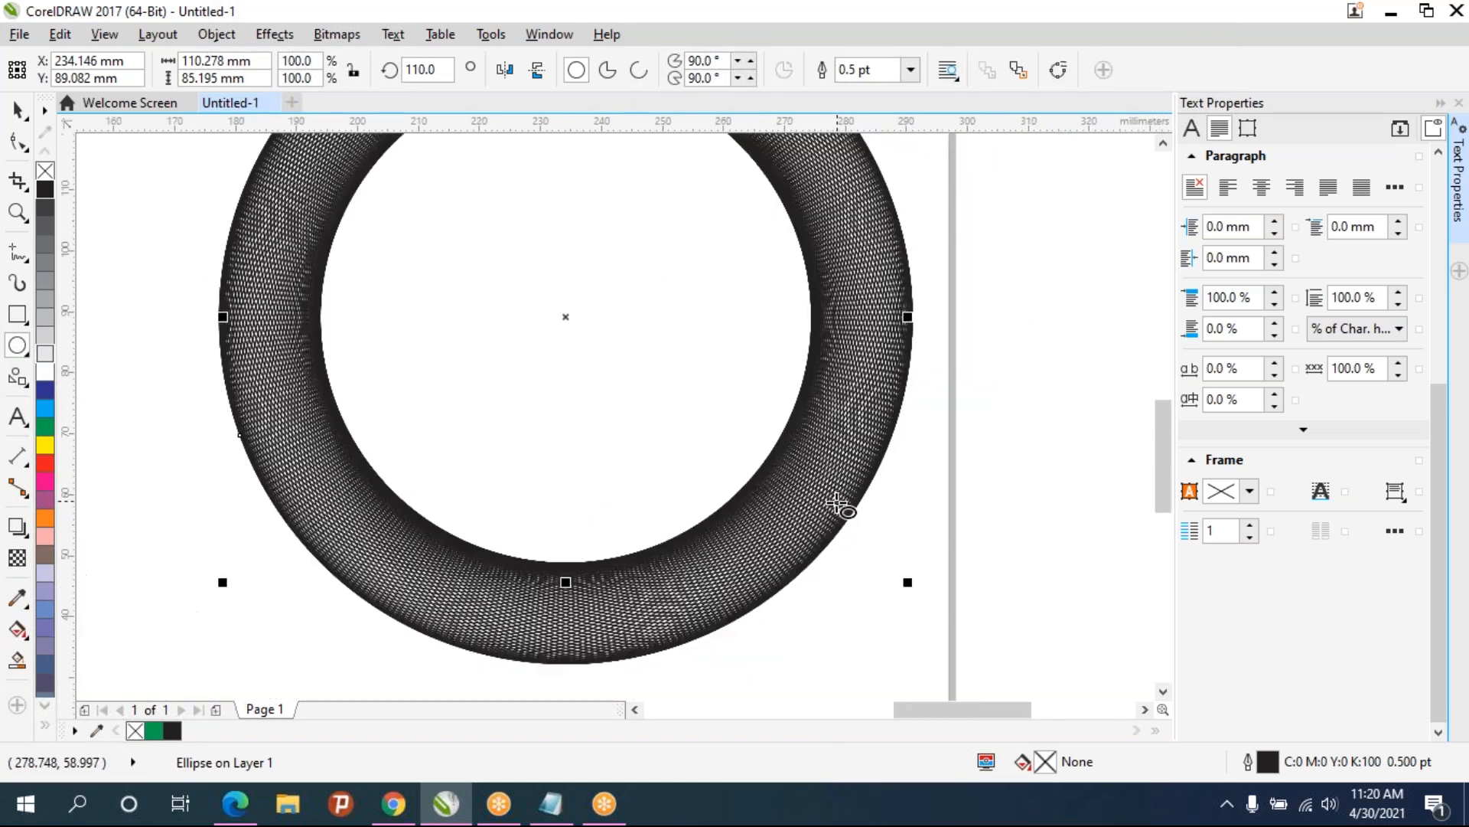
pyautogui.scroll(-2, 840, 505)
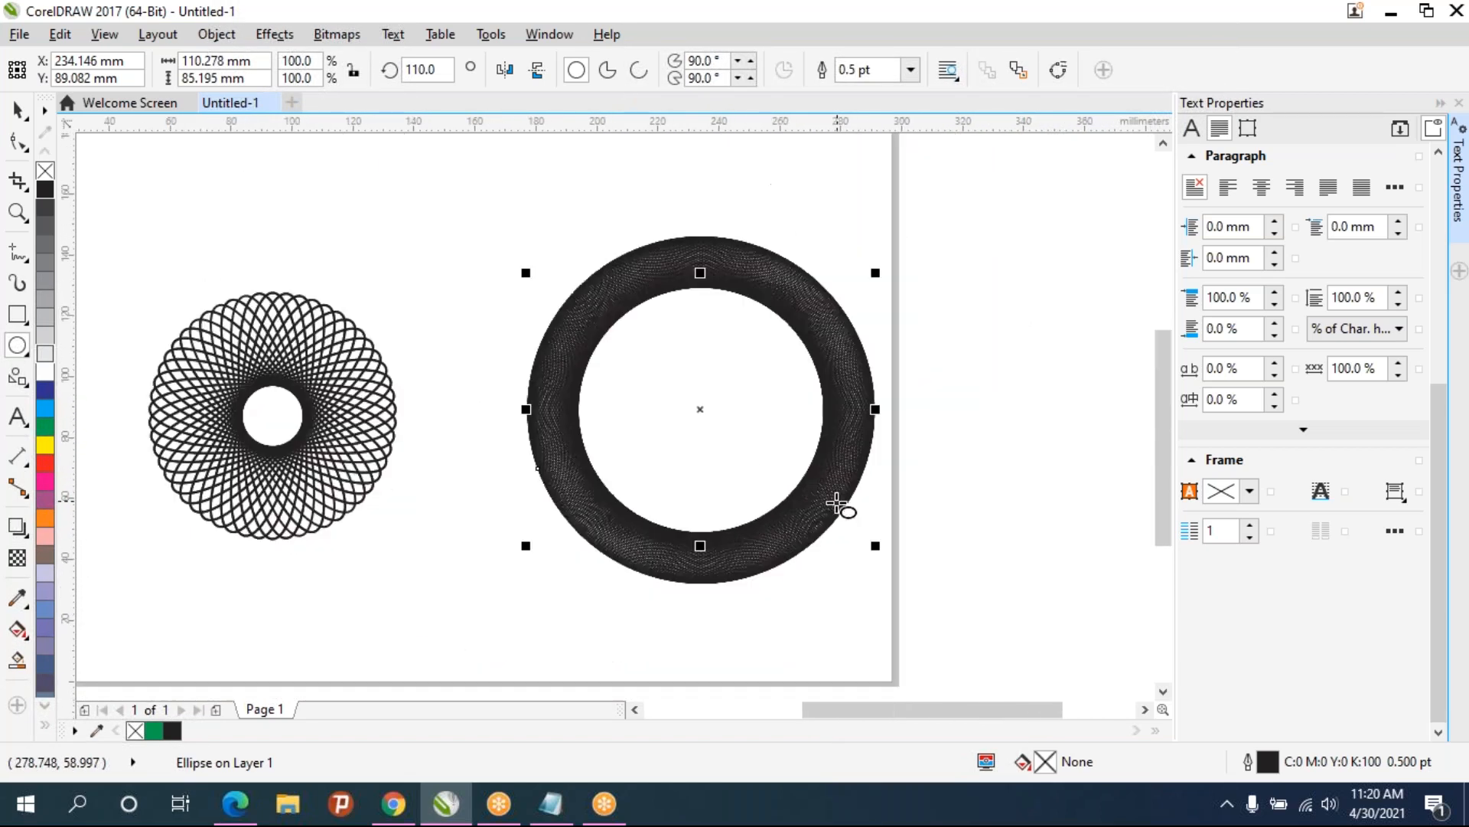
pyautogui.scroll(2, 837, 504)
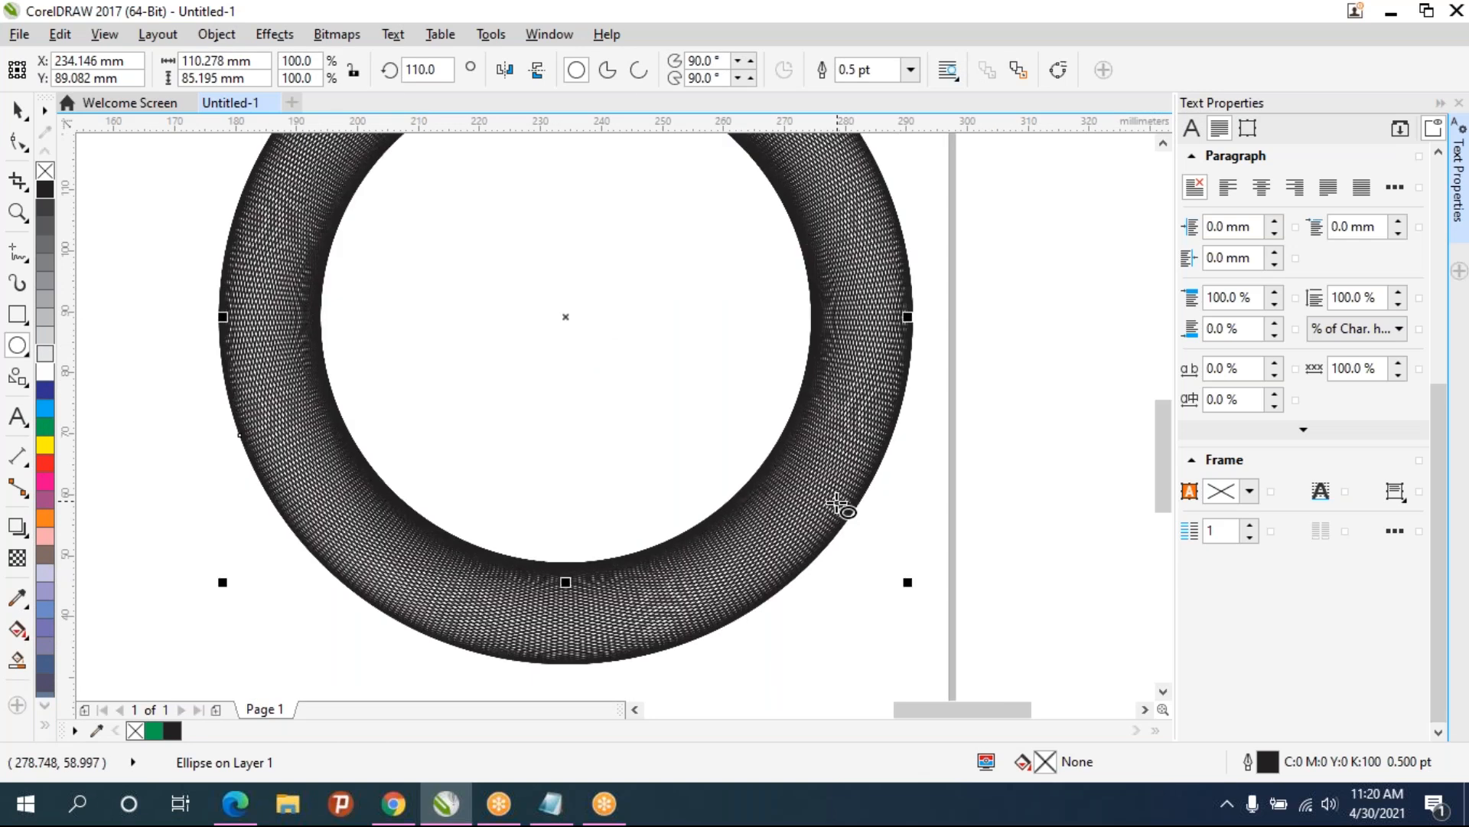
pyautogui.scroll(-2, 678, 515)
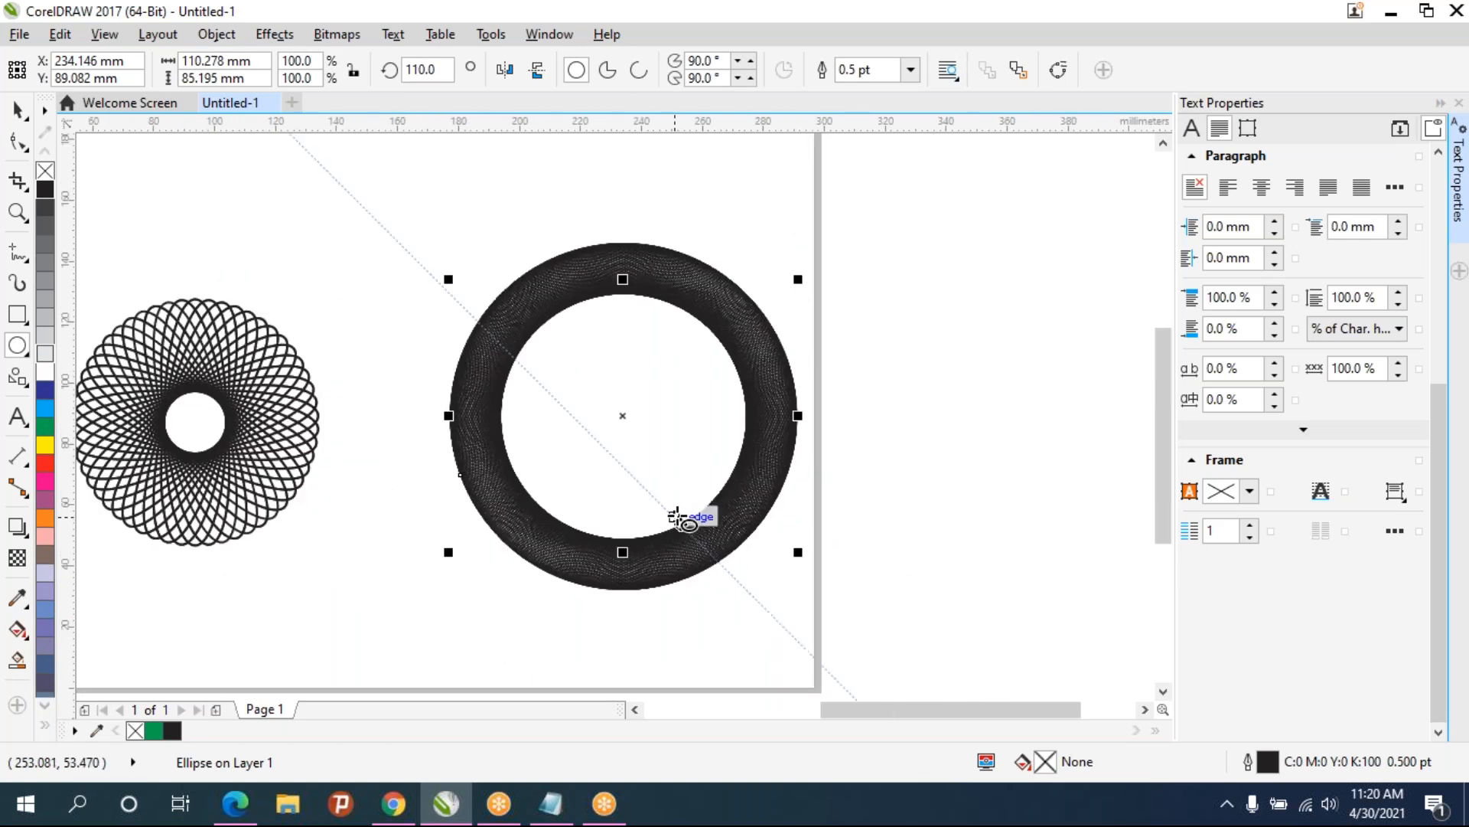
pyautogui.press('space')
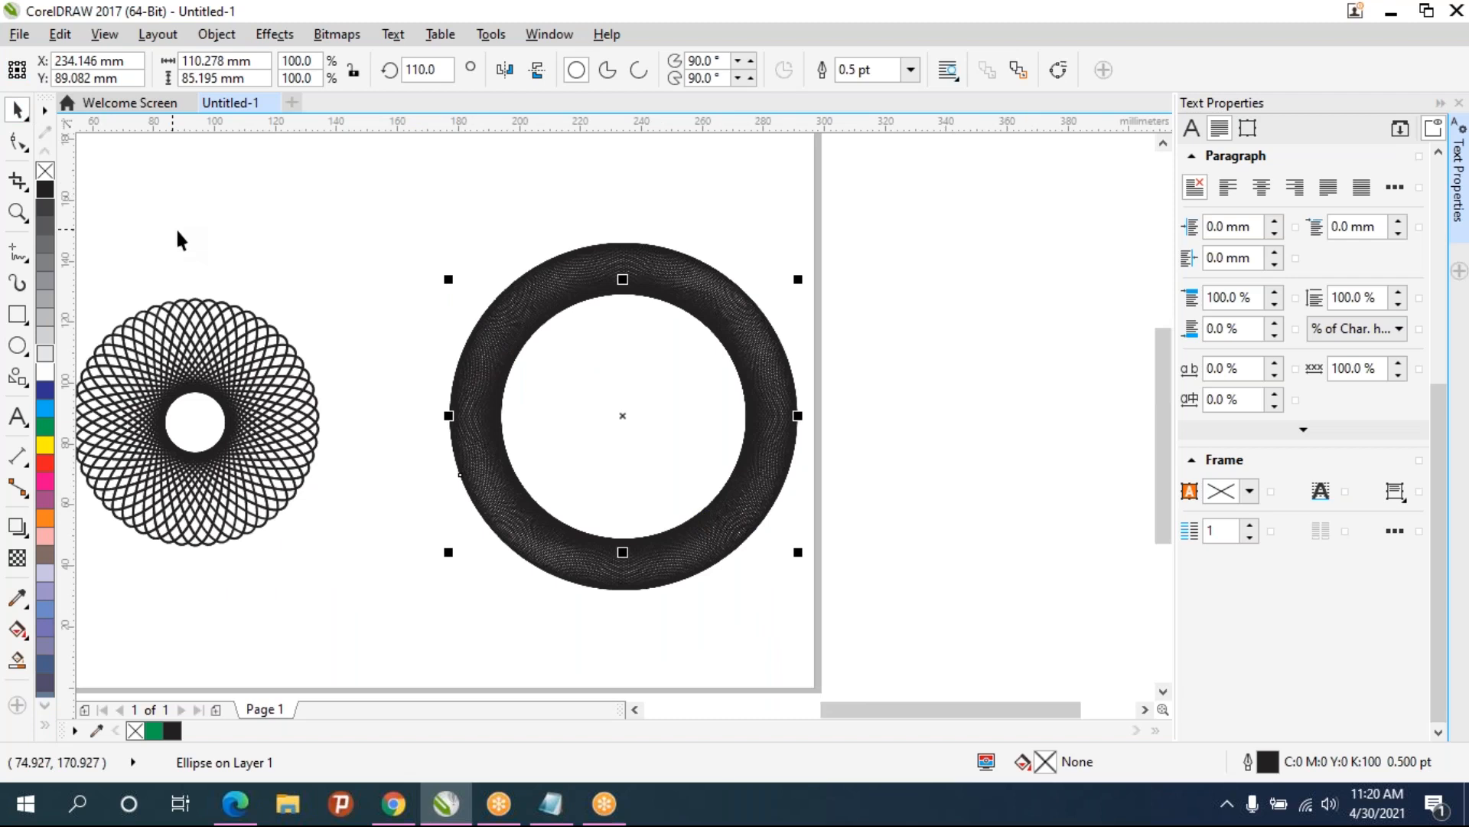
pyautogui.moveTo(437, 214); pyautogui.dragTo(850, 653)
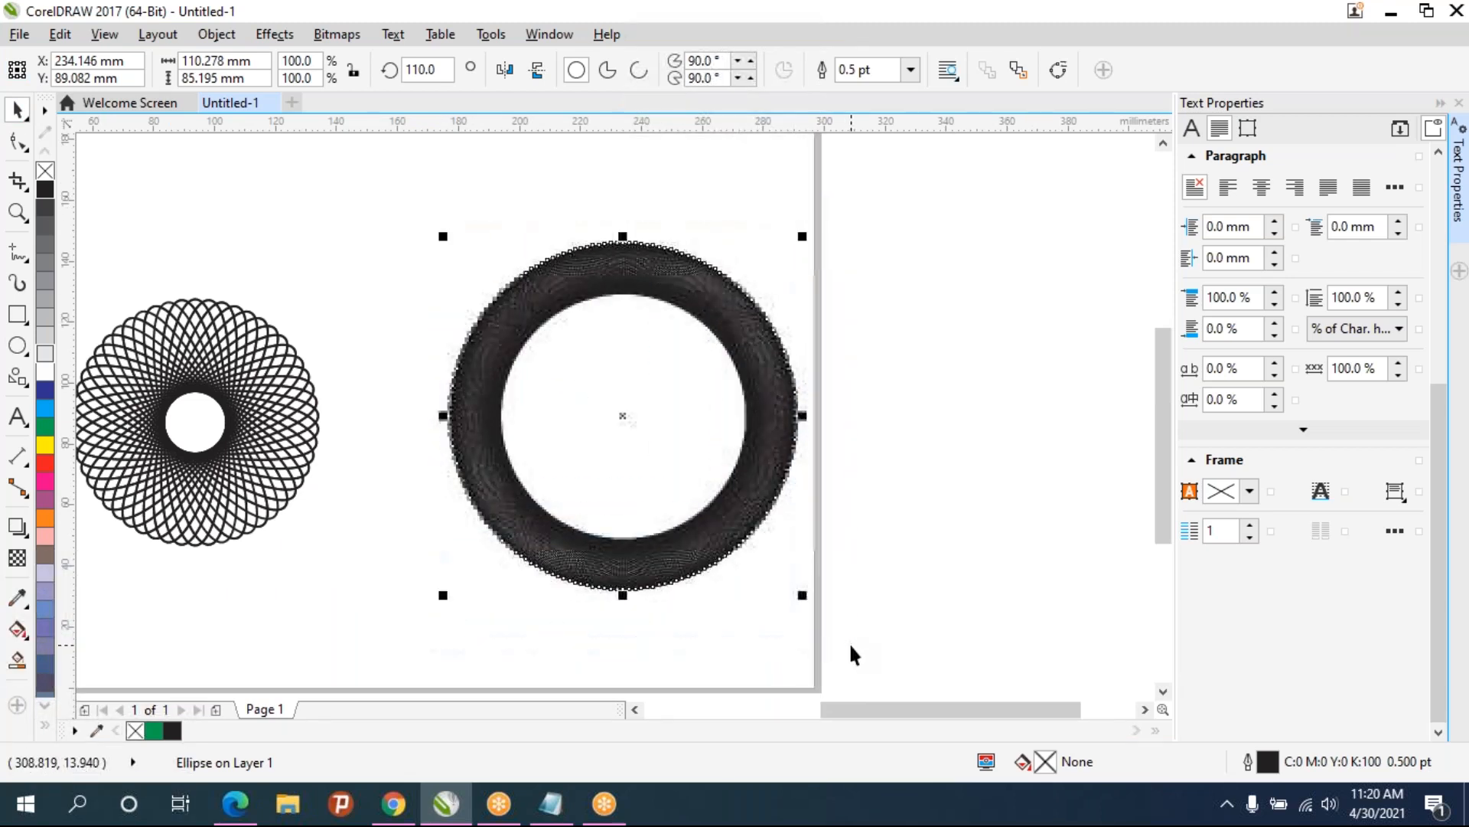
pyautogui.press('Delete')
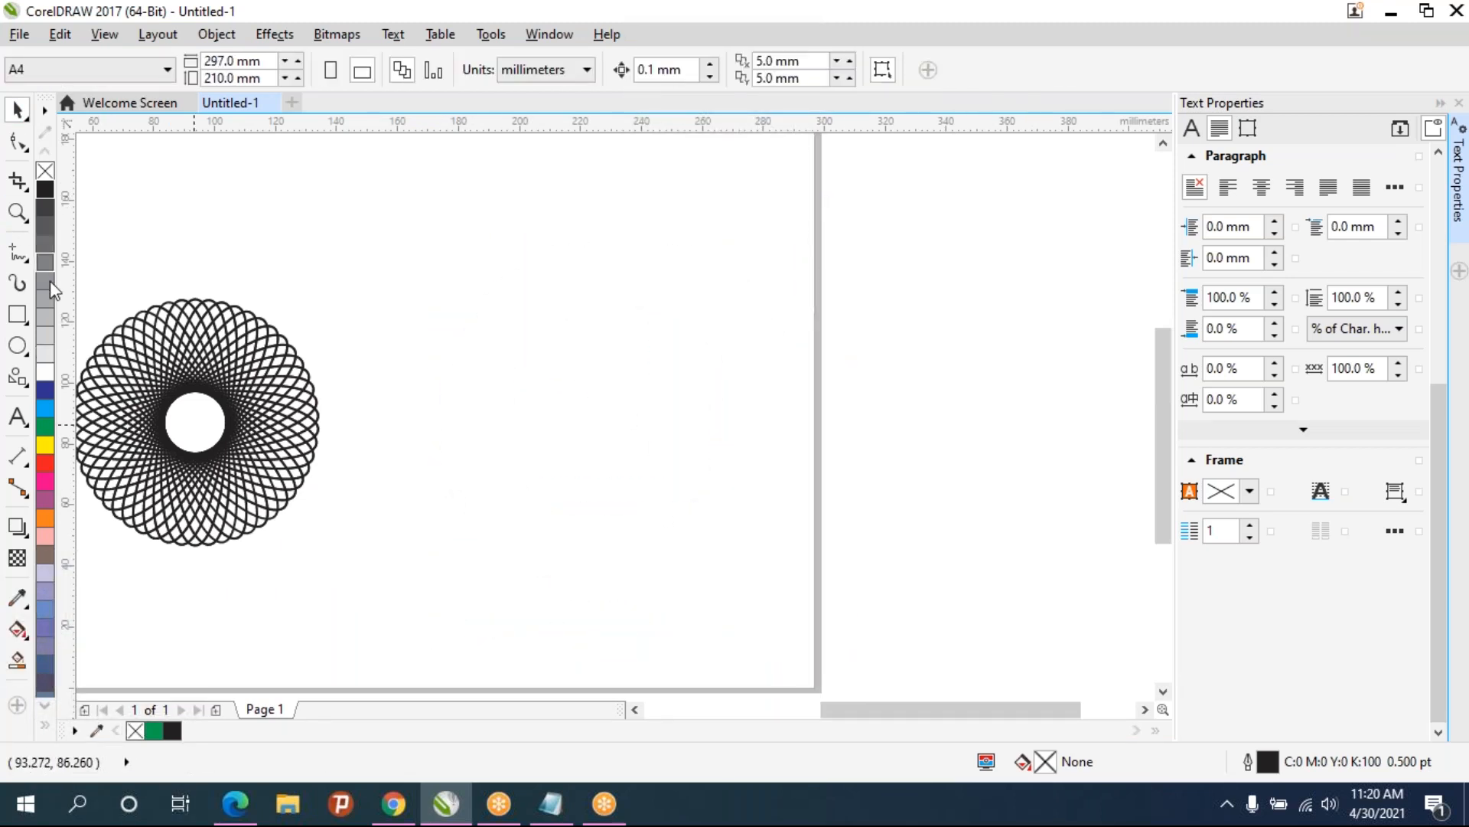
# - Draw an ellipse about 48 by 101 mm, duplicate it, realign the copy on its centre and rotate it about 5°
pyautogui.click(15, 351)
pyautogui.moveTo(568, 222); pyautogui.dragTo(727, 543)
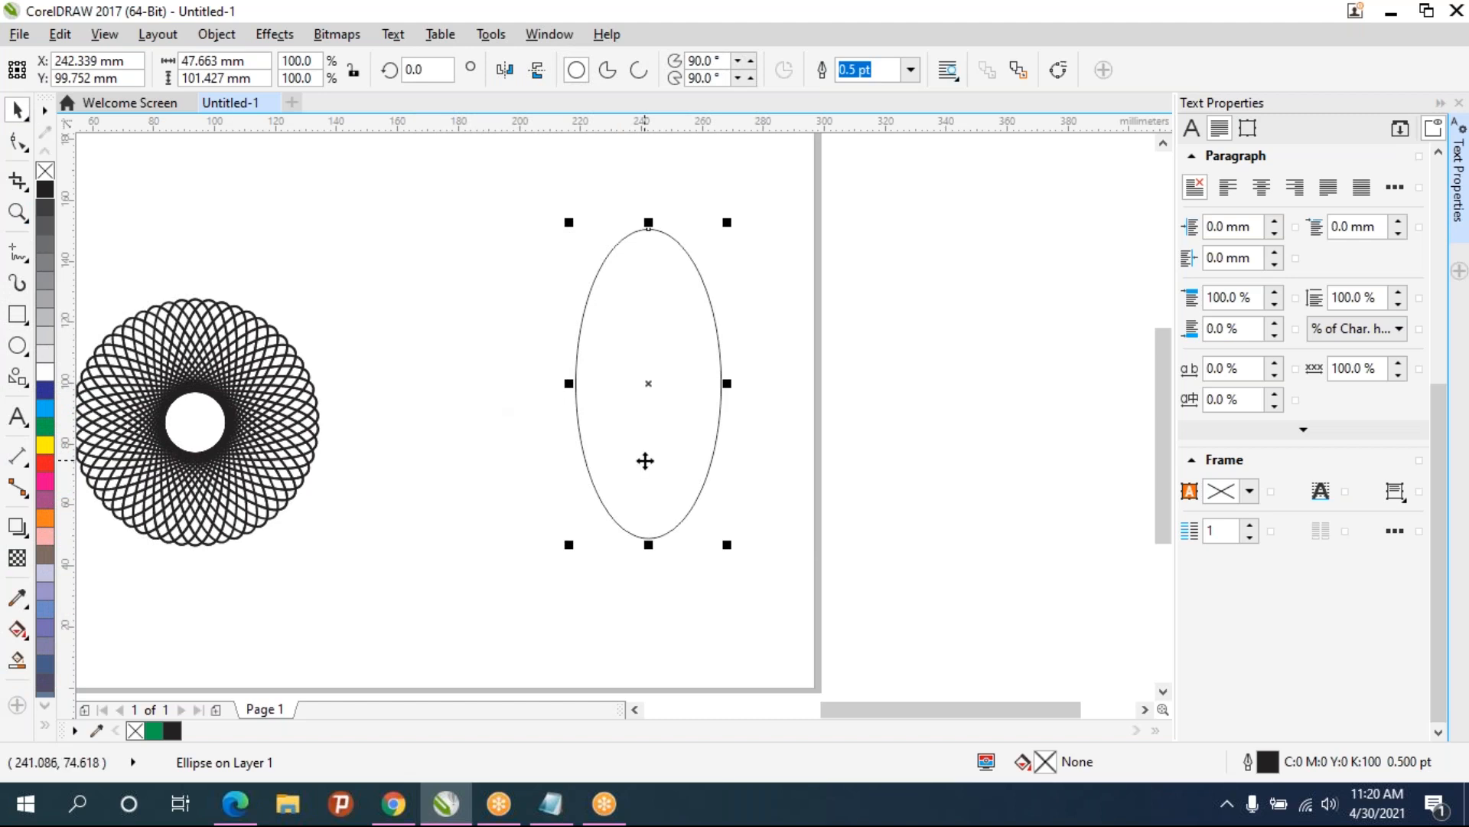
pyautogui.hotkey('ctrl', 'd')
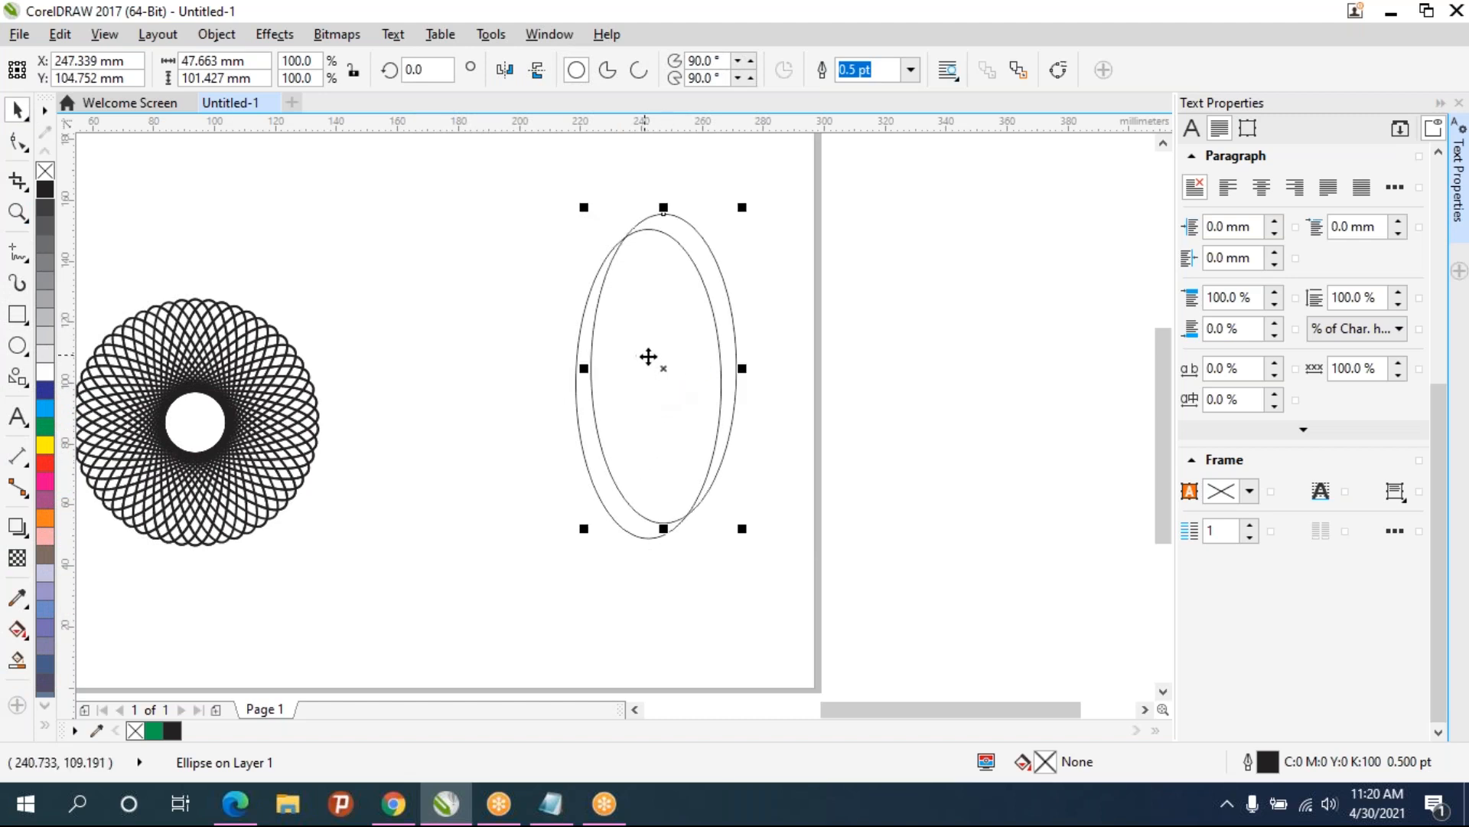
pyautogui.moveTo(662, 367)
pyautogui.mouseDown()
pyautogui.moveTo(634, 391)
pyautogui.moveTo(673, 370)
pyautogui.moveTo(820, 390)
pyautogui.moveTo(667, 397)
pyautogui.moveTo(649, 380)
pyautogui.mouseUp()
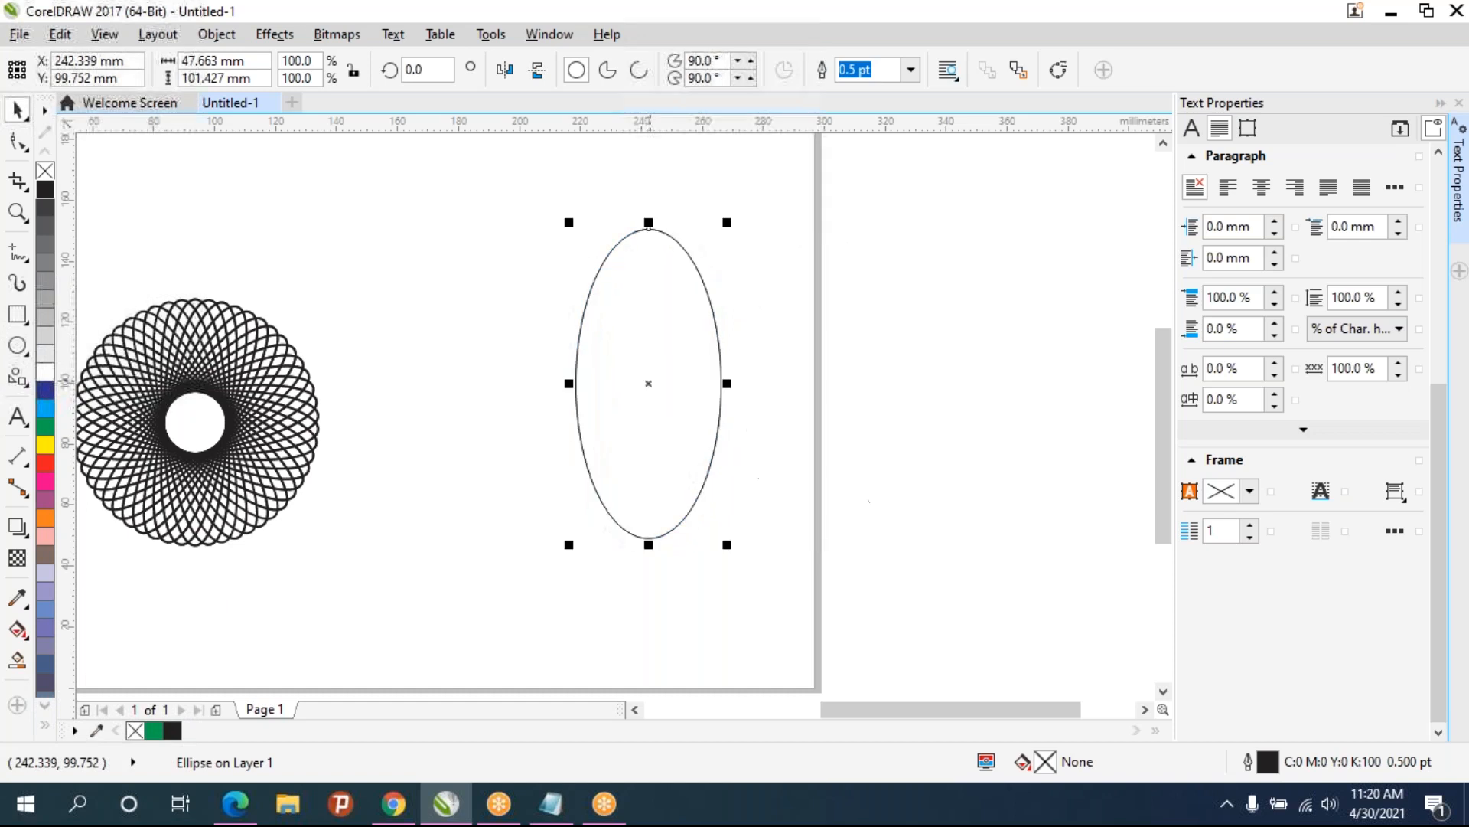
pyautogui.click(677, 423)
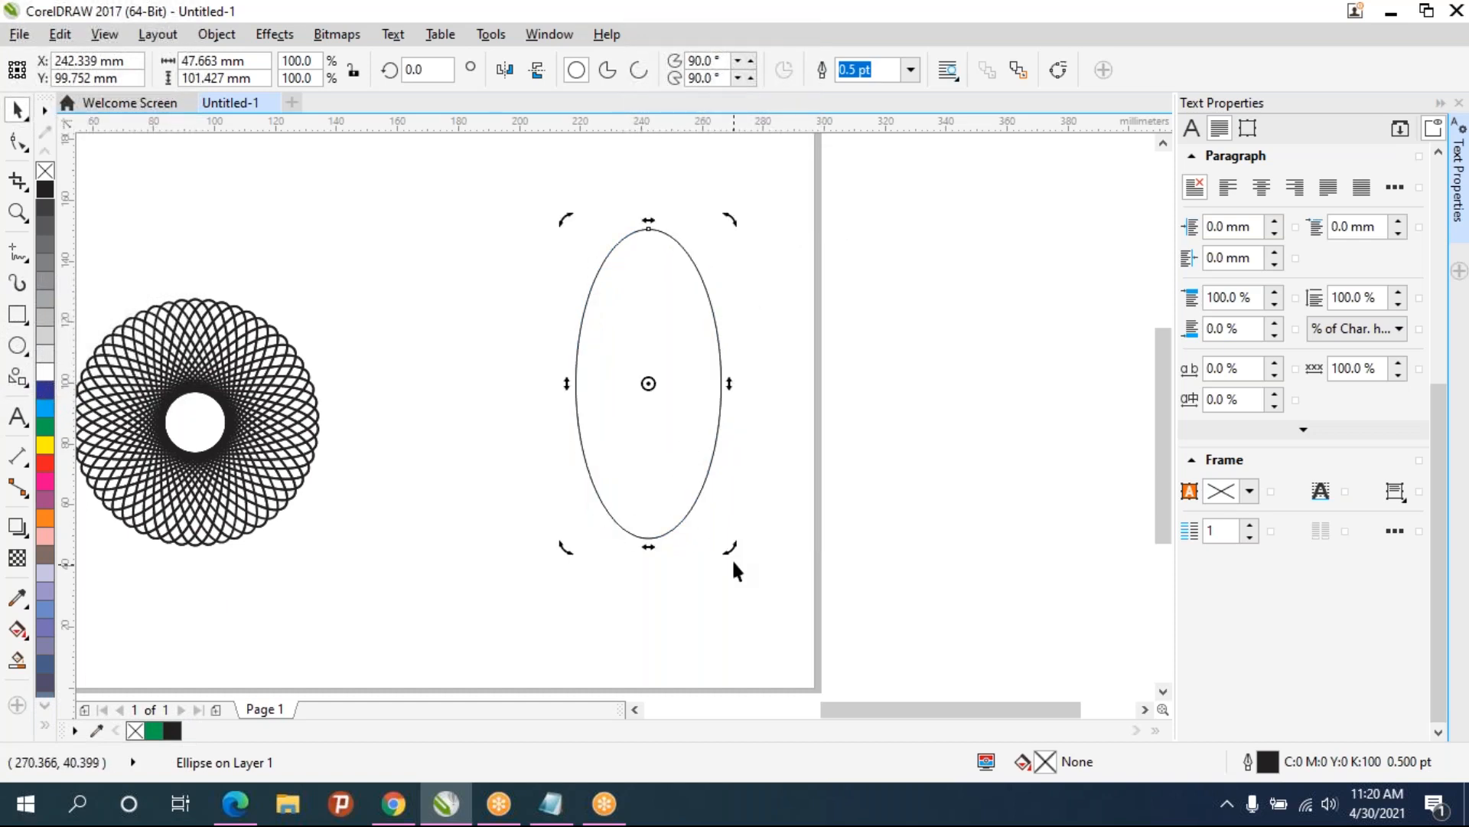
pyautogui.moveTo(733, 551); pyautogui.dragTo(720, 551)
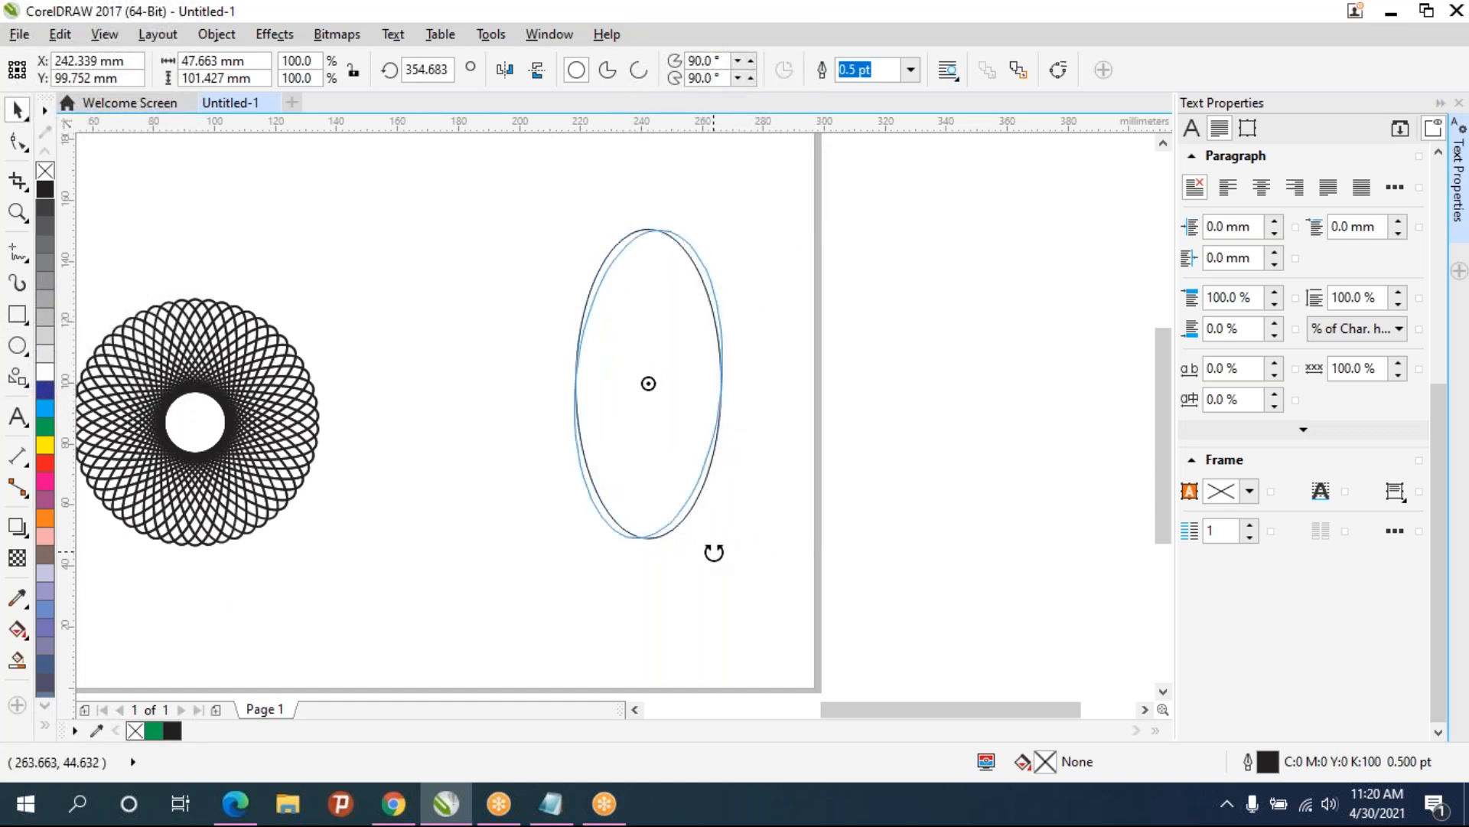
pyautogui.moveTo(714, 551); pyautogui.dragTo(714, 552)
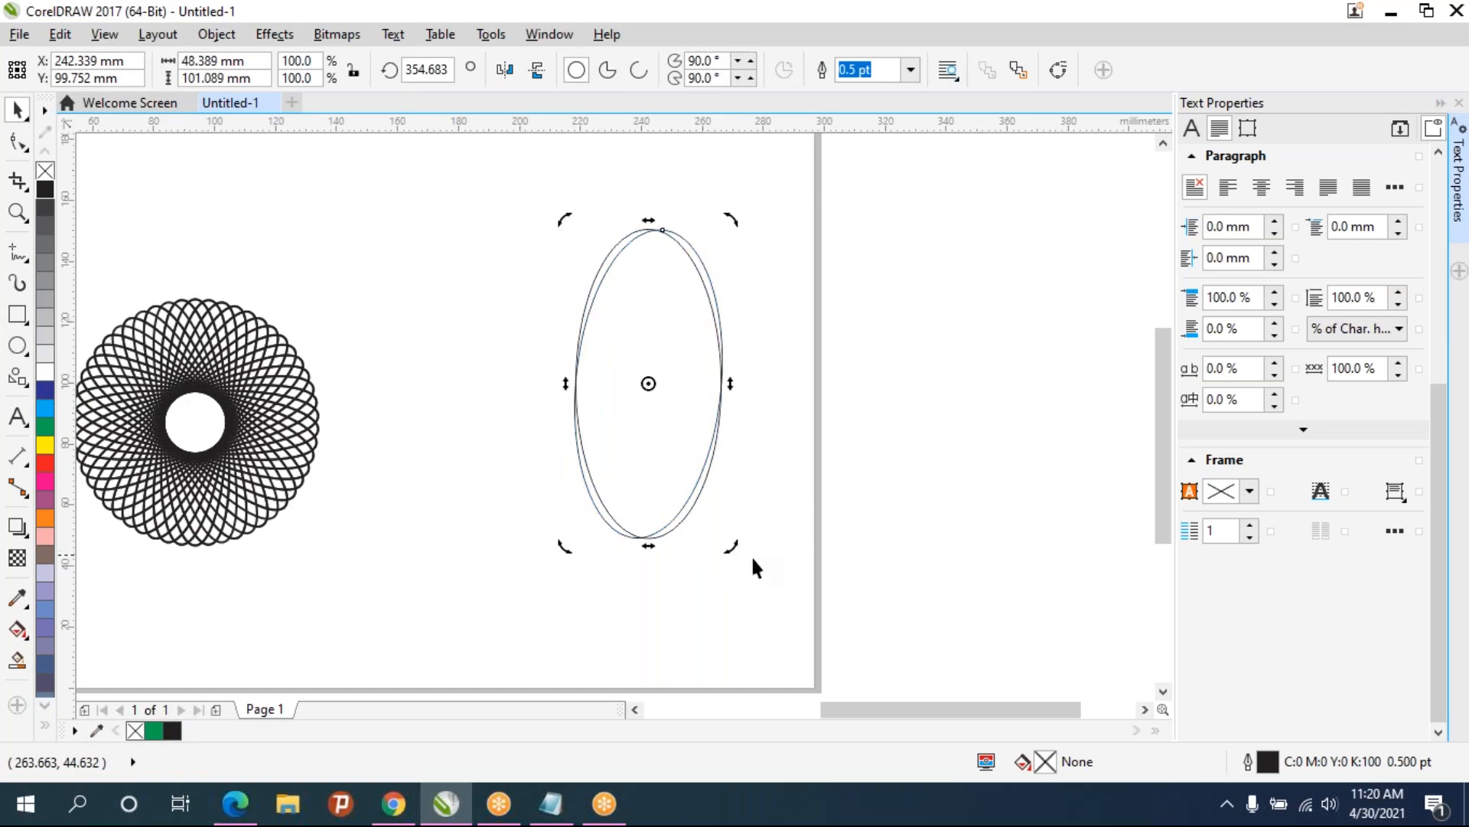
# - Repeat the rotate transform many times to fan the ellipses around their shared centre
pyautogui.hotkey('ctrl', 'r')
pyautogui.hotkey('ctrl', 'r')
pyautogui.hotkey('ctrl', 'r')
pyautogui.hotkey('ctrl', 'r')
pyautogui.hotkey('ctrl', 'r')
pyautogui.hotkey('ctrl', 'r')
pyautogui.hotkey('ctrl', 'r')
pyautogui.hotkey('ctrl', 'r')
pyautogui.hotkey('ctrl', 'r')
pyautogui.hotkey('ctrl', 'r')
pyautogui.hotkey('ctrl', 'r')
pyautogui.hotkey('ctrl', 'r')
pyautogui.hotkey('ctrl', 'r')
pyautogui.hotkey('ctrl', 'r')
pyautogui.hotkey('ctrl', 'r')
pyautogui.hotkey('ctrl', 'r')
pyautogui.hotkey('ctrl', 'r')
pyautogui.hotkey('ctrl', 'r')
pyautogui.hotkey('ctrl', 'r')
pyautogui.hotkey('ctrl', 'r')
pyautogui.hotkey('ctrl', 'r')
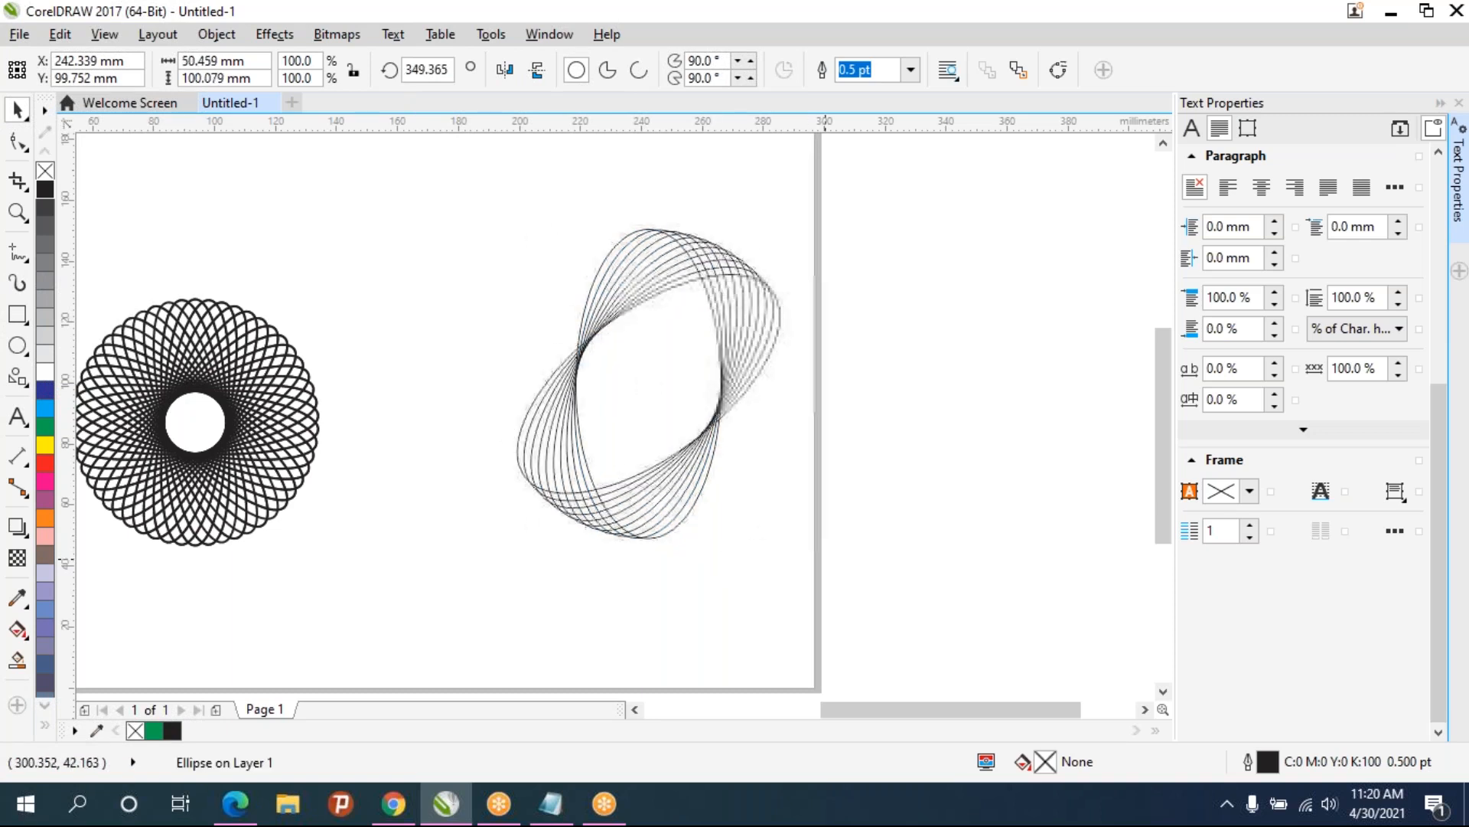
pyautogui.hotkey('ctrl', 'r')
pyautogui.hotkey('ctrl', 'r')
pyautogui.hotkey('ctrl', 'r')
pyautogui.hotkey('ctrl', 'r')
pyautogui.hotkey('ctrl', 'r')
pyautogui.hotkey('ctrl', 'r')
pyautogui.hotkey('ctrl', 'r')
pyautogui.hotkey('ctrl', 'r')
pyautogui.hotkey('ctrl', 'r')
pyautogui.hotkey('ctrl', 'r')
pyautogui.hotkey('ctrl', 'r')
pyautogui.hotkey('ctrl', 'r')
pyautogui.hotkey('ctrl', 'r')
pyautogui.hotkey('ctrl', 'r')
pyautogui.hotkey('ctrl', 'r')
pyautogui.hotkey('ctrl', 'r')
pyautogui.hotkey('ctrl', 'r')
pyautogui.hotkey('ctrl', 'r')
pyautogui.hotkey('ctrl', 'r')
pyautogui.hotkey('ctrl', 'r')
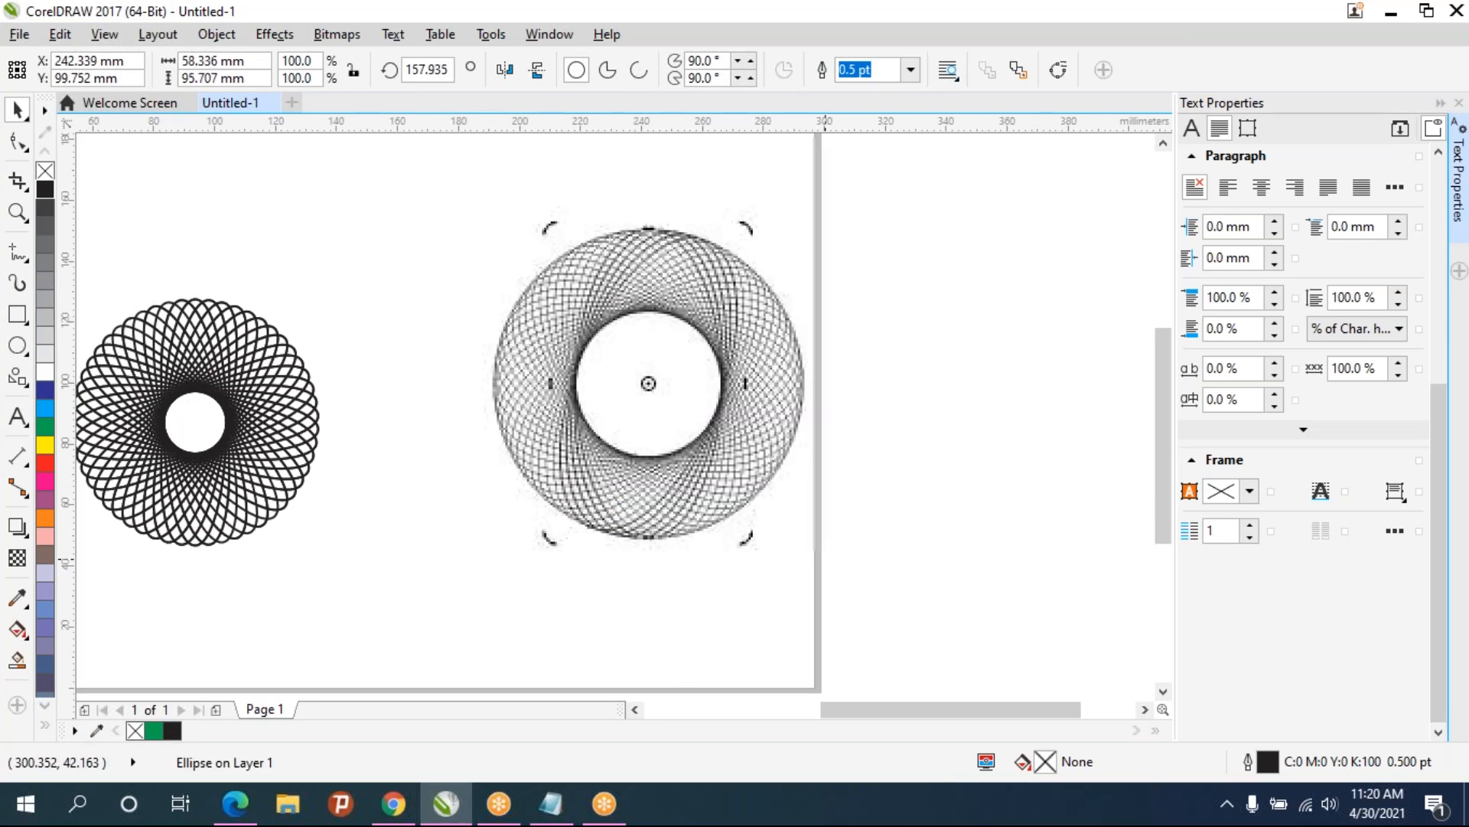
pyautogui.hotkey('ctrl', 'r')
pyautogui.hotkey('ctrl', 'r')
pyautogui.hotkey('ctrl', 'r')
pyautogui.hotkey('ctrl', 'r')
pyautogui.hotkey('ctrl', 'r')
pyautogui.hotkey('ctrl', 'r')
pyautogui.hotkey('ctrl', 'r')
pyautogui.hotkey('ctrl', 'r')
pyautogui.hotkey('ctrl', 'r')
pyautogui.hotkey('ctrl', 'r')
pyautogui.hotkey('ctrl', 'r')
pyautogui.hotkey('ctrl', 'r')
pyautogui.hotkey('ctrl', 'r')
pyautogui.hotkey('ctrl', 'r')
pyautogui.hotkey('ctrl', 'r')
pyautogui.hotkey('ctrl', 'r')
pyautogui.hotkey('ctrl', 'r')
pyautogui.hotkey('ctrl', 'r')
pyautogui.hotkey('ctrl', 'r')
pyautogui.hotkey('ctrl', 'r')
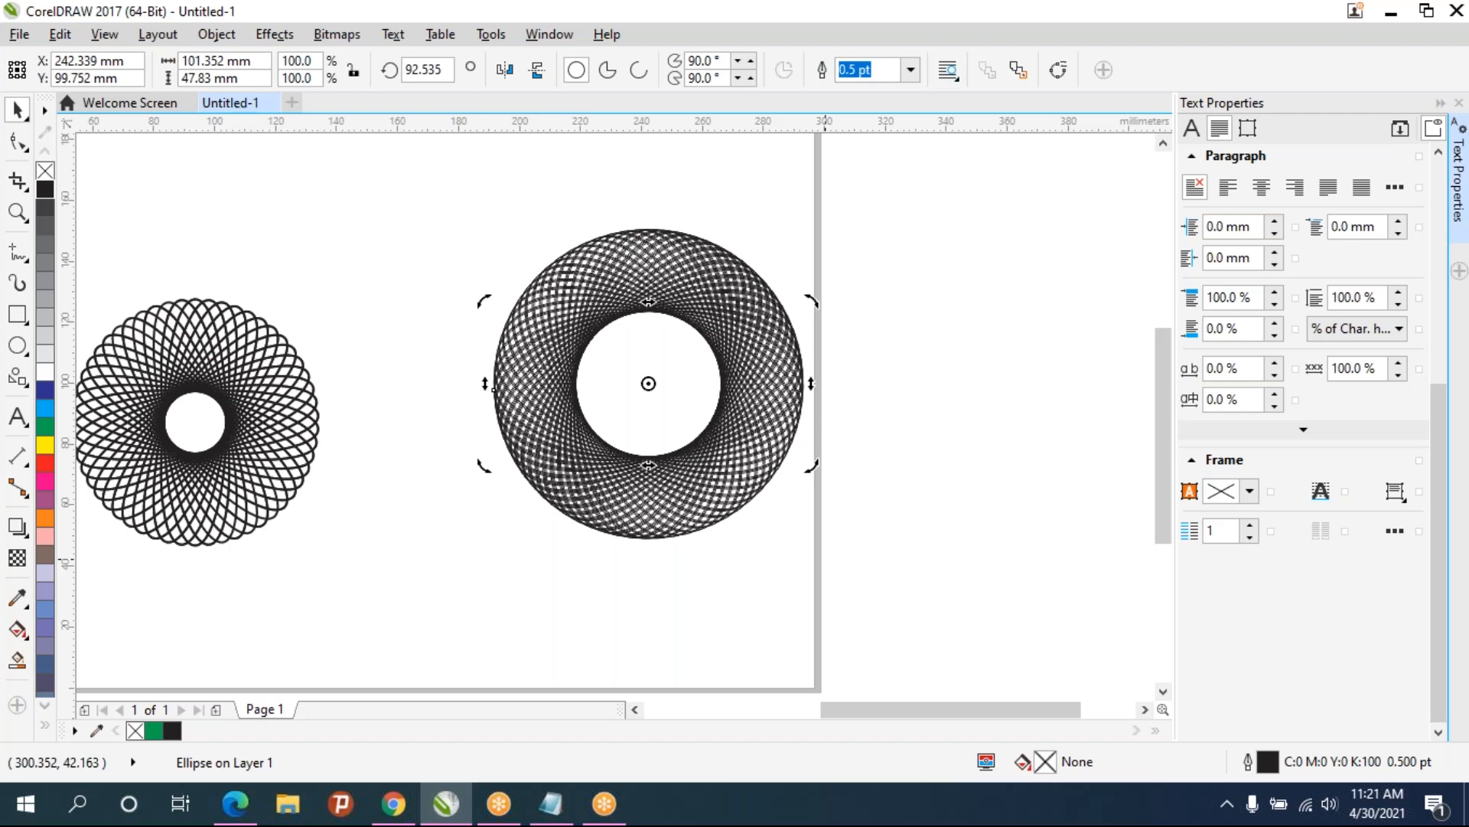
# - Select the ellipse pattern and undo the last eleven transforms
pyautogui.click(736, 471)
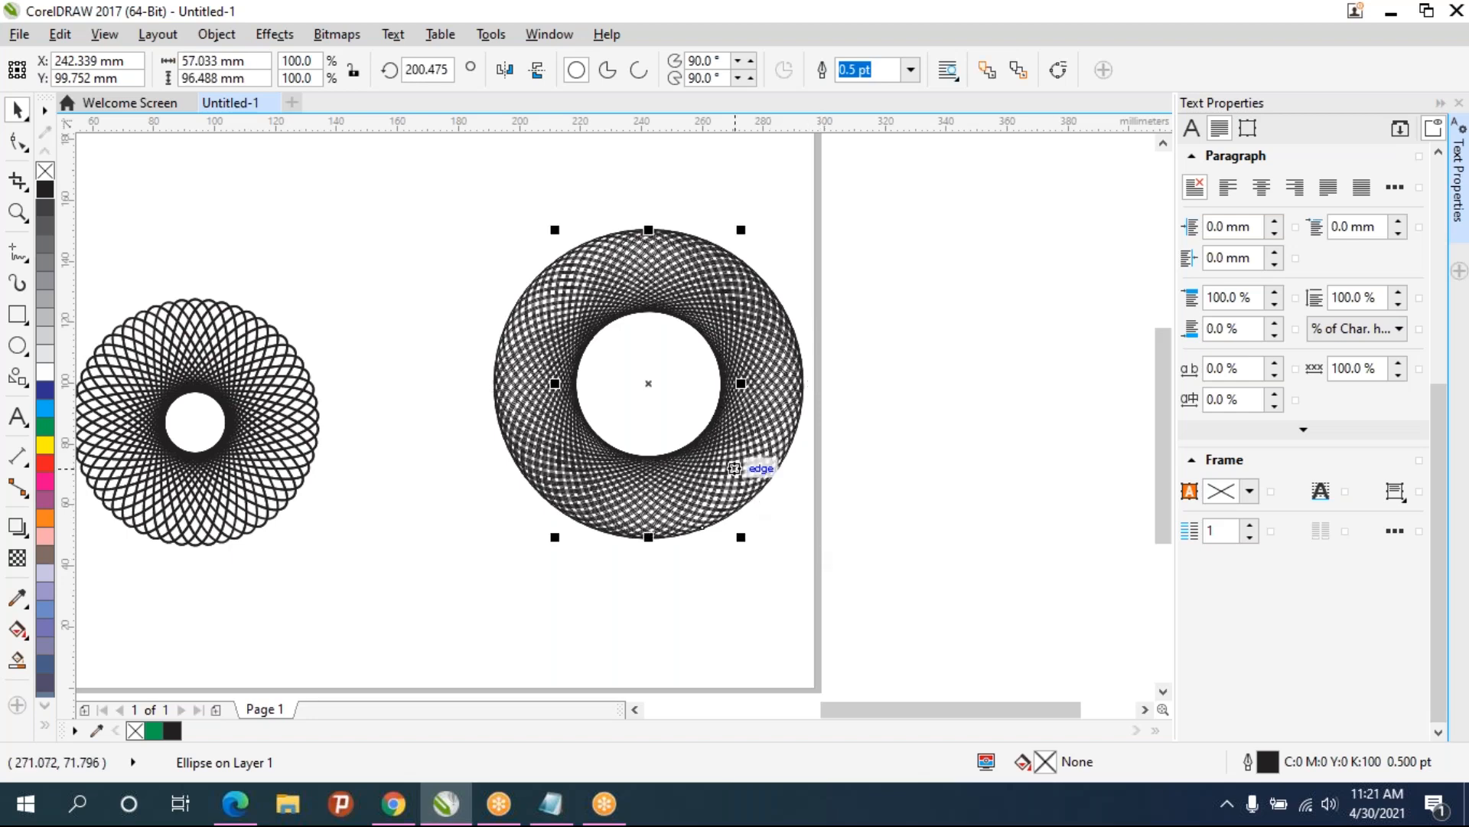
pyautogui.click(494, 387)
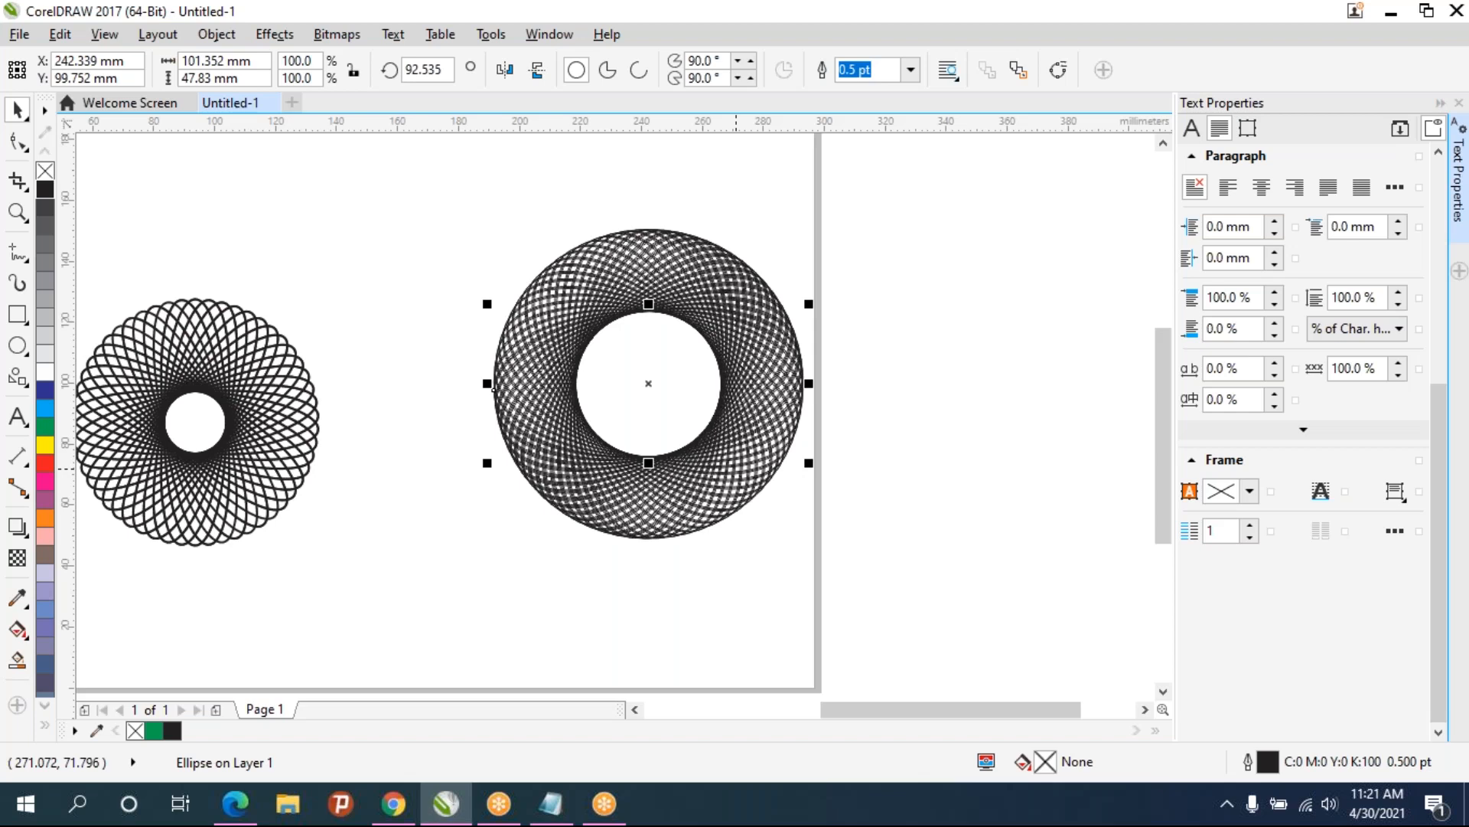
pyautogui.hotkey('ctrl', 'z')
pyautogui.hotkey('ctrl', 'z')
pyautogui.hotkey('ctrl', 'z')
pyautogui.hotkey('ctrl', 'z')
pyautogui.hotkey('ctrl', 'z')
pyautogui.hotkey('ctrl', 'z')
pyautogui.hotkey('ctrl', 'z')
pyautogui.hotkey('ctrl', 'z')
pyautogui.hotkey('ctrl', 'z')
pyautogui.hotkey('ctrl', 'z')
pyautogui.hotkey('ctrl', 'z')
pyautogui.hotkey('ctrl', 'z')
pyautogui.hotkey('ctrl', 'z')
pyautogui.hotkey('ctrl', 'z')
pyautogui.hotkey('ctrl', 'z')
pyautogui.hotkey('ctrl', 'z')
pyautogui.hotkey('ctrl', 'z')
pyautogui.hotkey('ctrl', 'z')
pyautogui.hotkey('ctrl', 'z')
pyautogui.hotkey('ctrl', 'z')
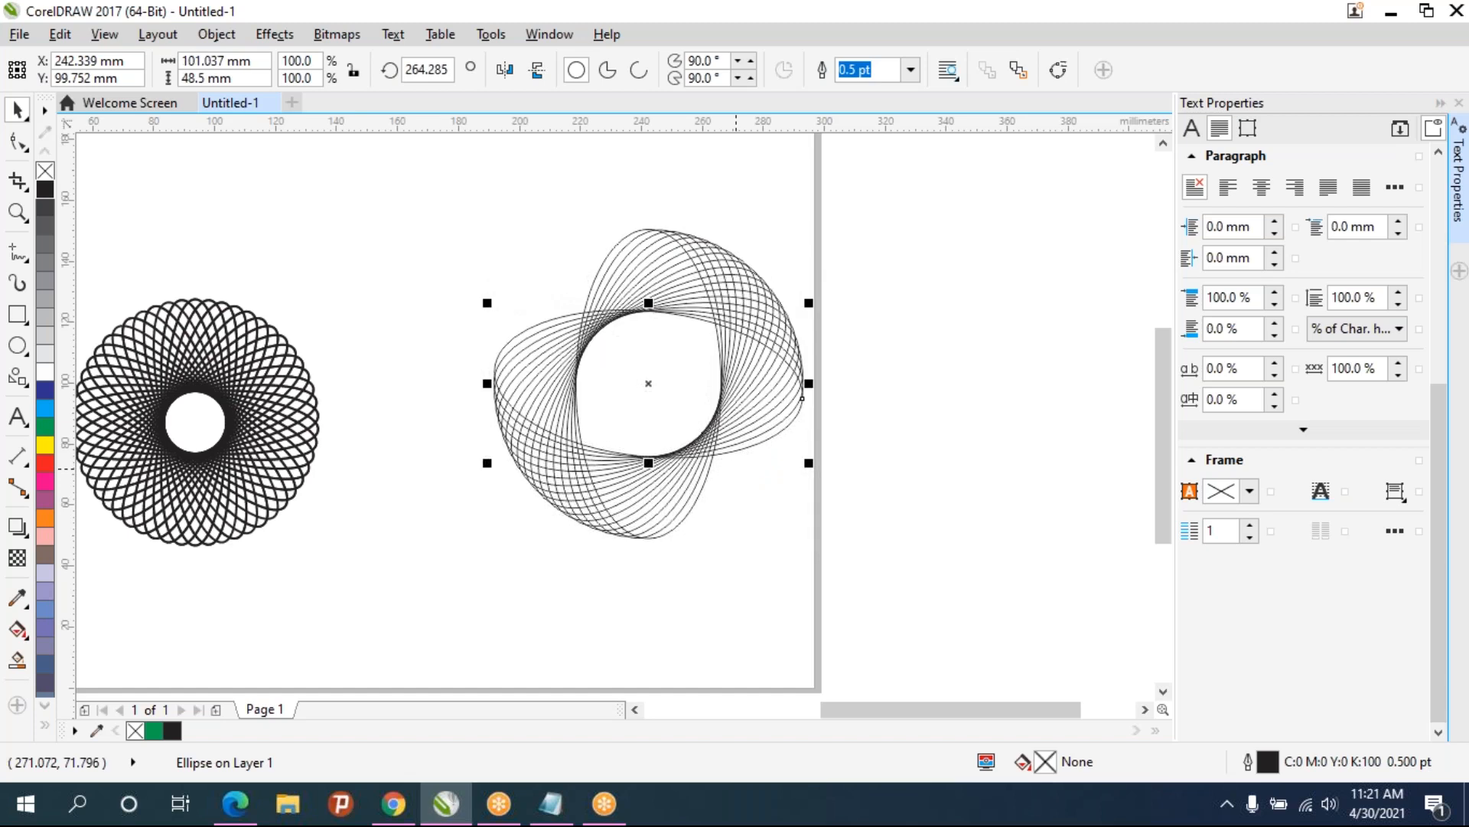
# - Select everything on the page, including the first rosette, and delete it
pyautogui.click(837, 518)
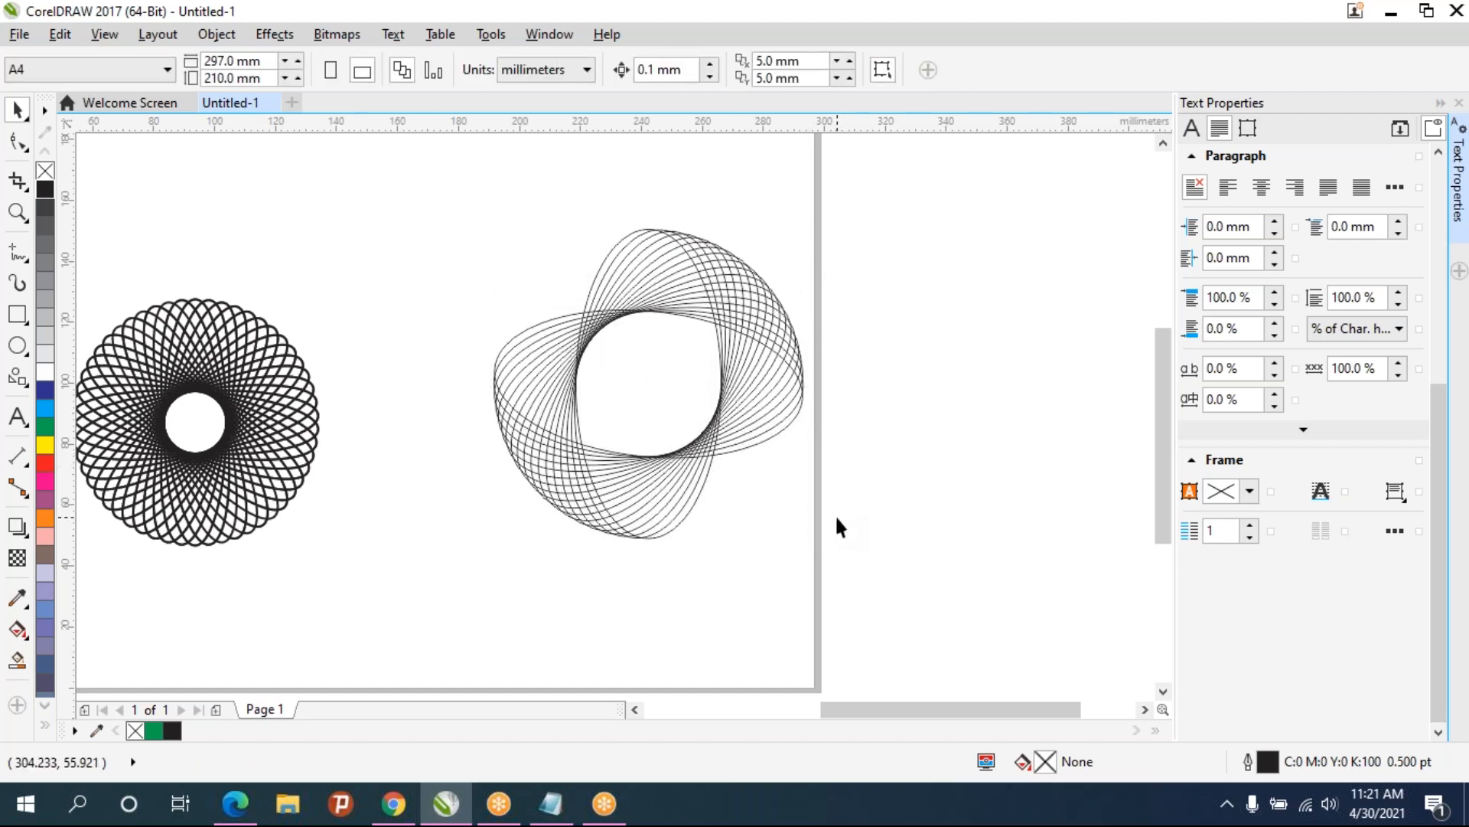
pyautogui.scroll(1, 747, 563)
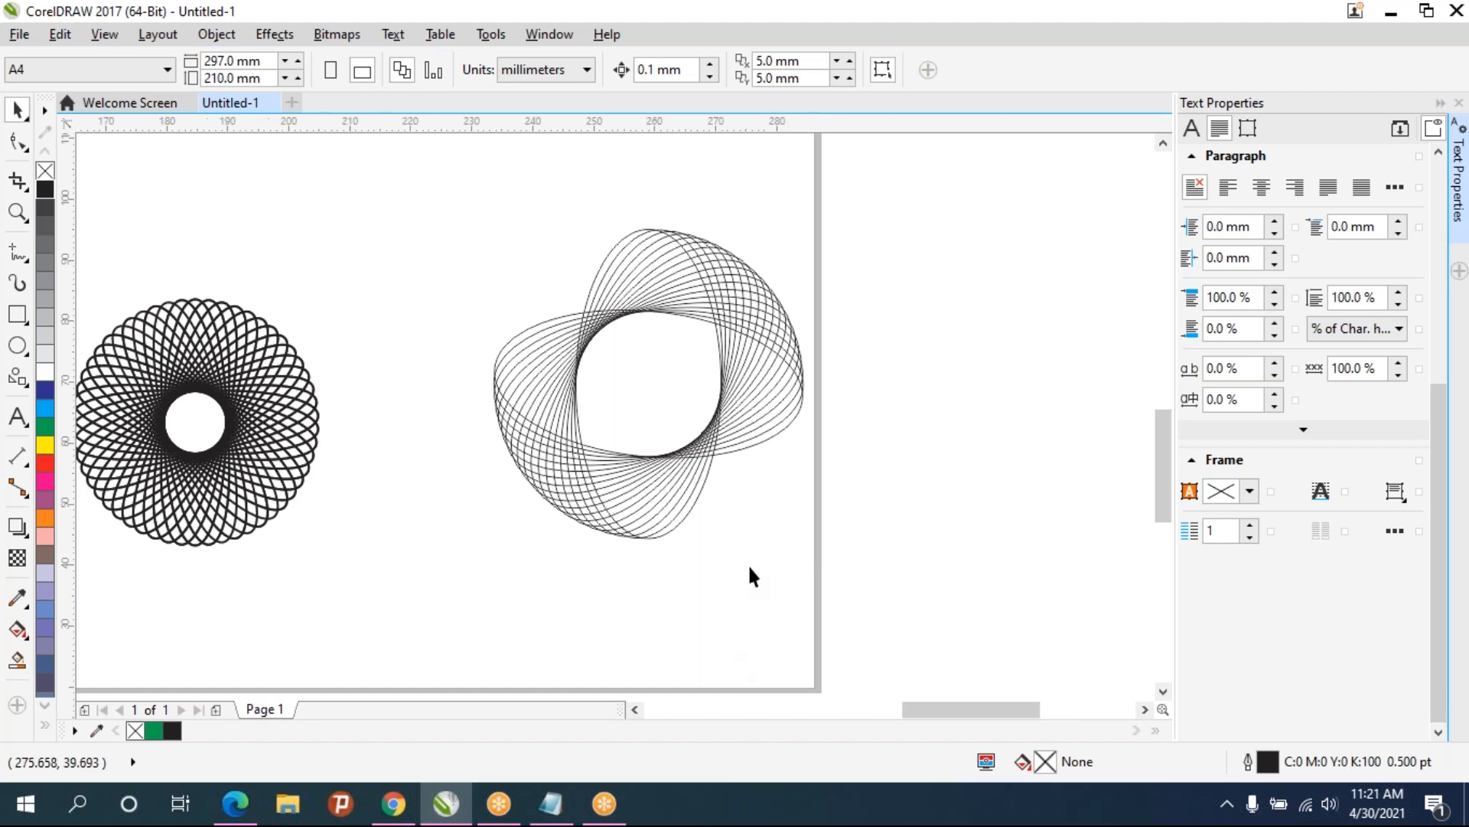
pyautogui.scroll(-1, 755, 554)
pyautogui.moveTo(758, 549); pyautogui.dragTo(1147, 494)
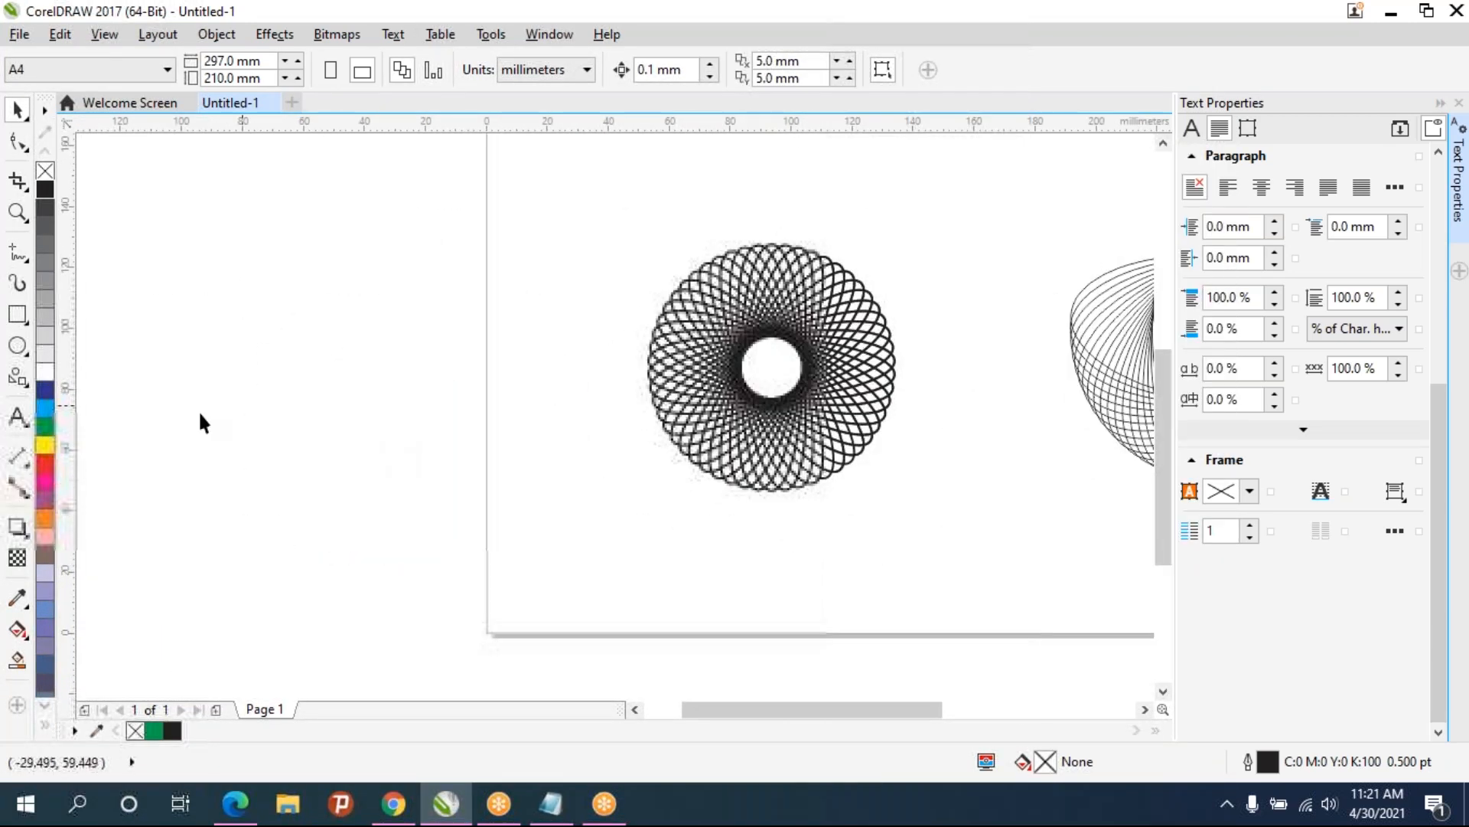
pyautogui.click(17, 346)
pyautogui.moveTo(392, 199); pyautogui.dragTo(473, 509)
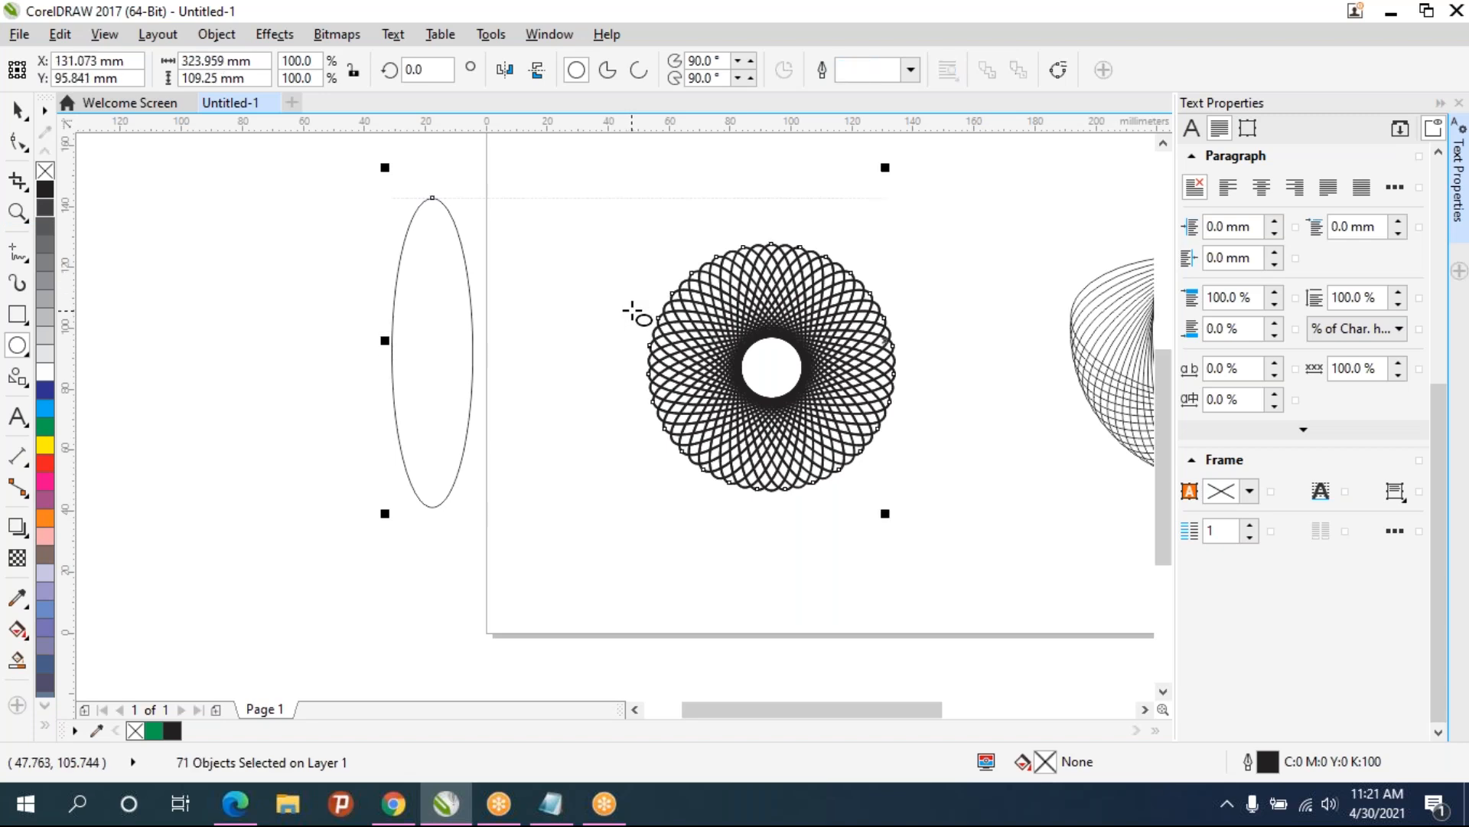
pyautogui.hotkey('ctrl', 'a')
pyautogui.press('Delete')
# - Draw a narrow vertical ellipse about 20 by 98 mm on the empty page
pyautogui.moveTo(776, 346); pyautogui.dragTo(297, 527)
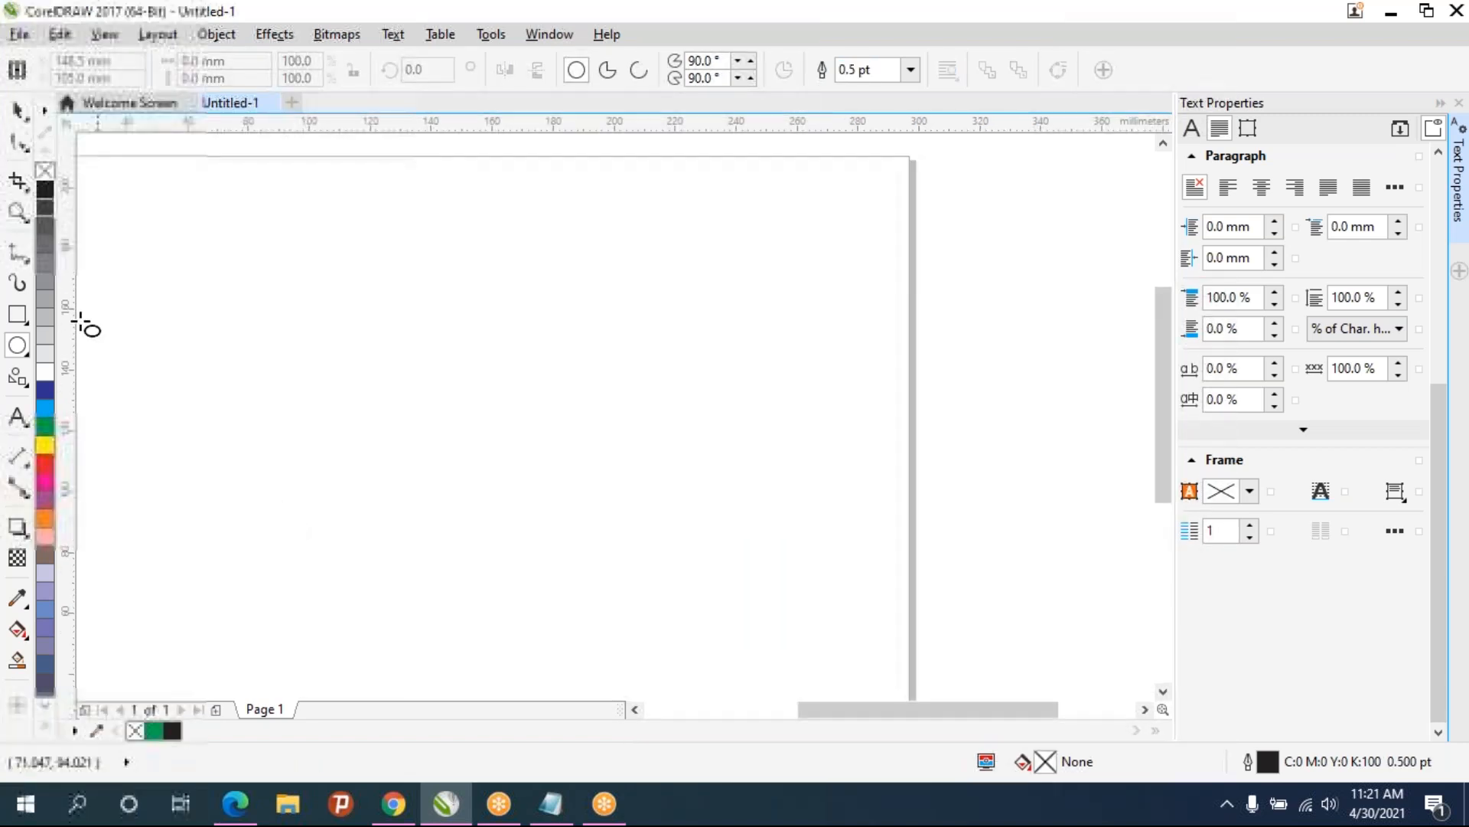
pyautogui.moveTo(372, 240)
pyautogui.mouseDown()
pyautogui.moveTo(427, 358)
pyautogui.moveTo(441, 546)
pyautogui.mouseUp()
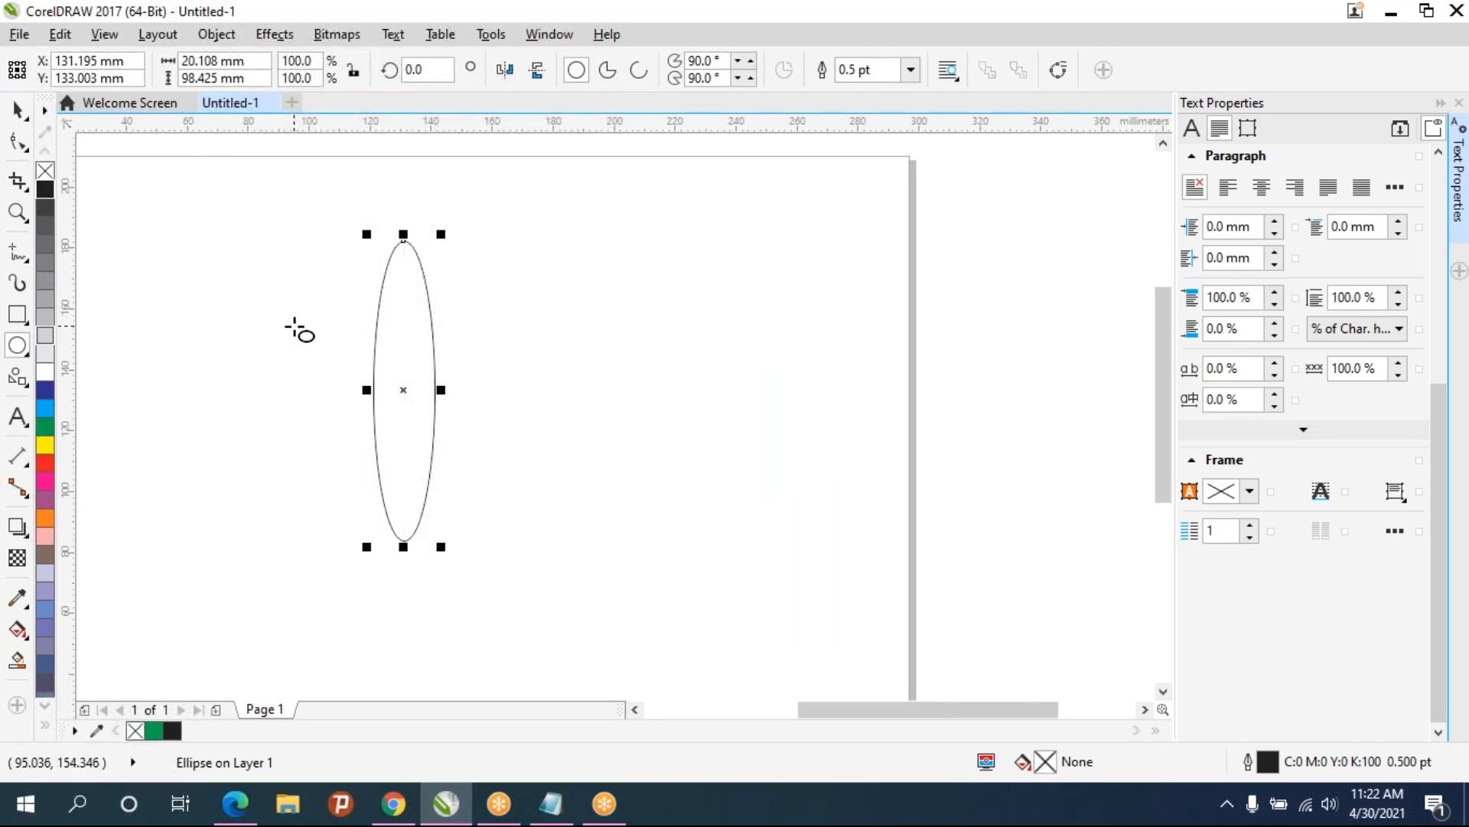
# - Duplicate the ellipse and shift the copy sideways, then undo back to the single ellipse
pyautogui.hotkey('ctrl', 'd')
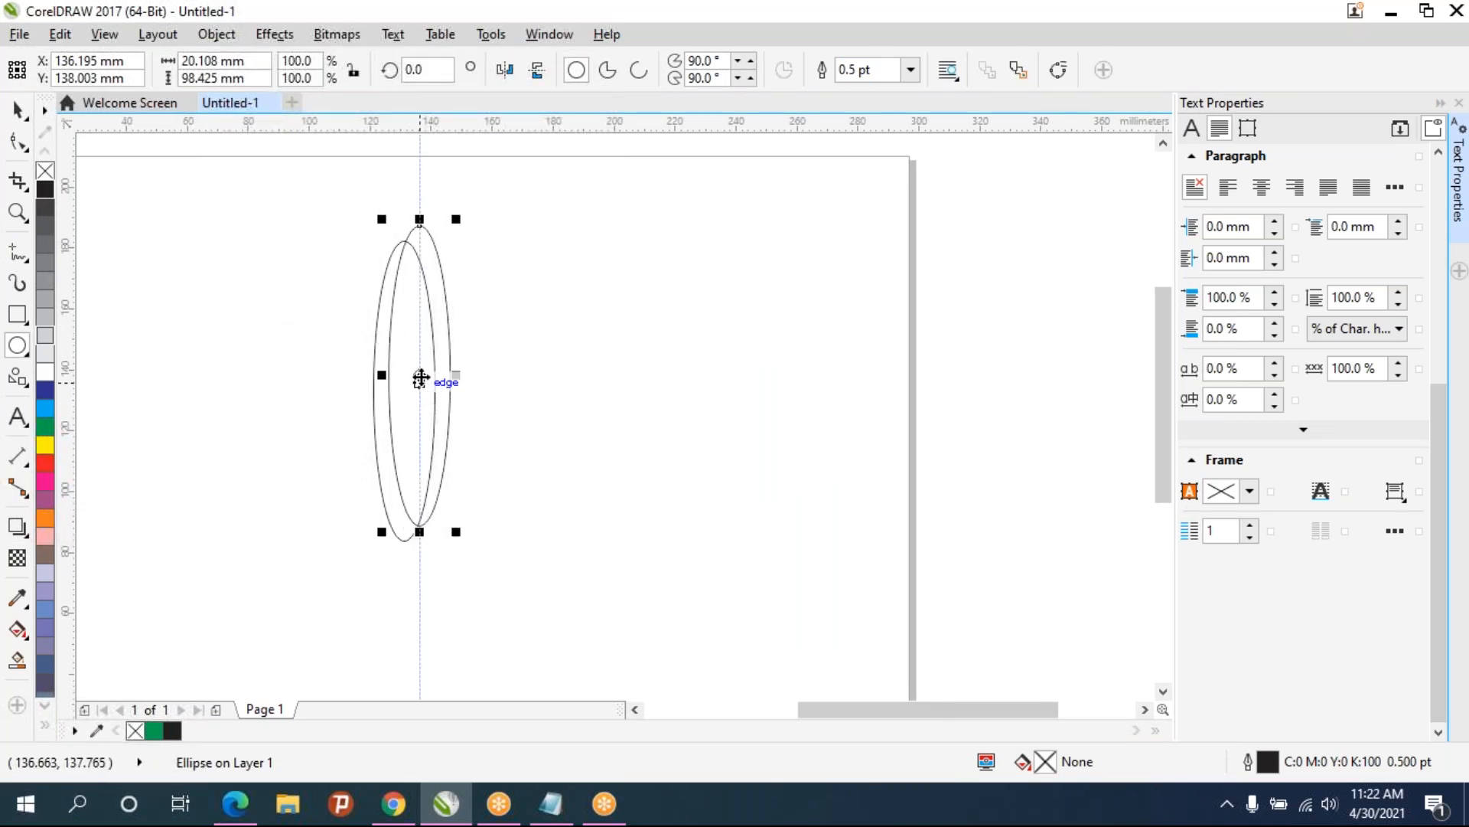
pyautogui.moveTo(405, 392); pyautogui.dragTo(477, 392)
pyautogui.click(398, 389)
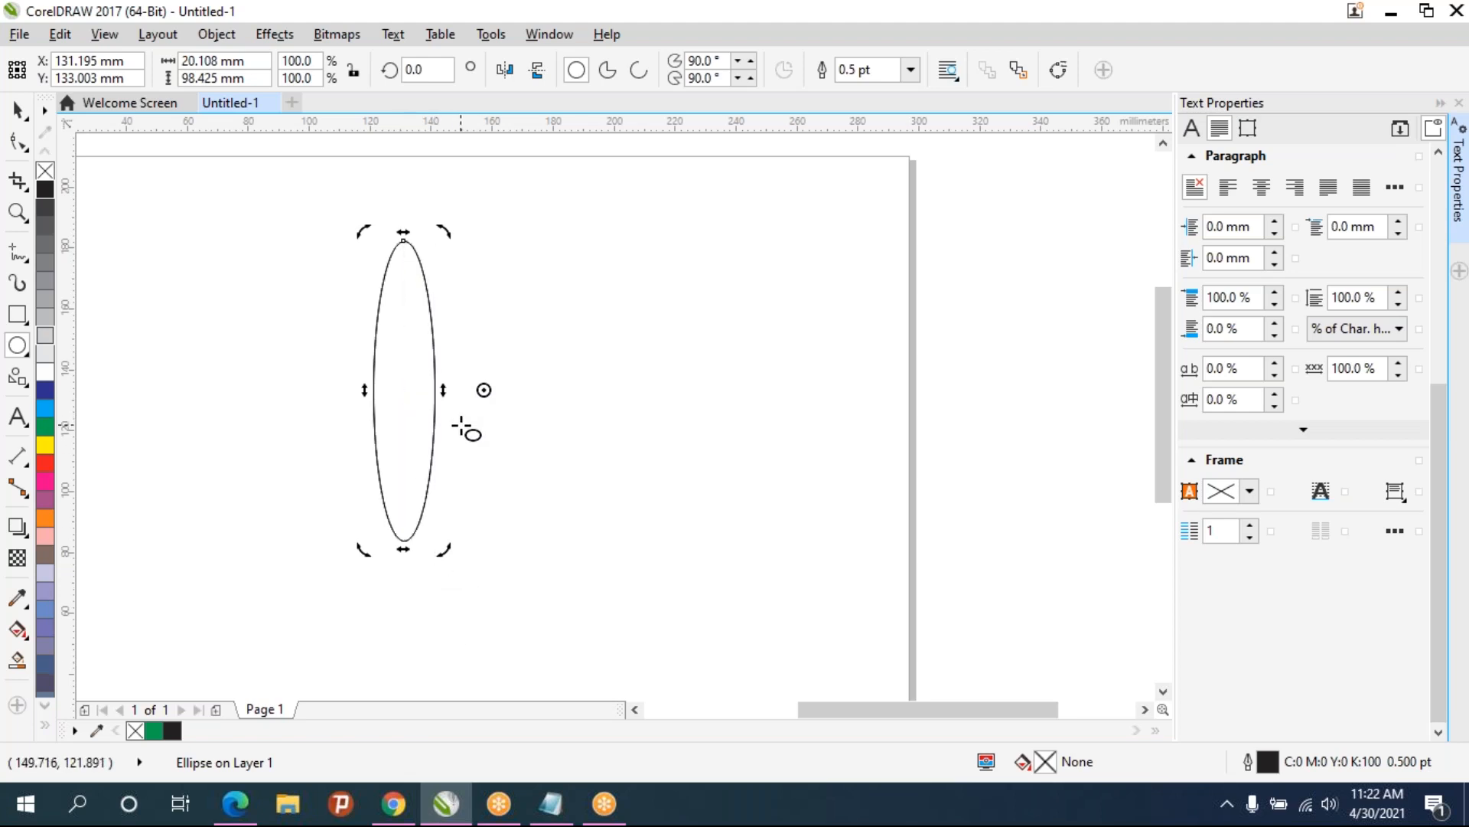
pyautogui.hotkey('ctrl', 'z')
pyautogui.hotkey('ctrl', 'z')
pyautogui.hotkey('ctrl', 'z')
pyautogui.hotkey('ctrl', 'z')
pyautogui.hotkey('ctrl', 'z')
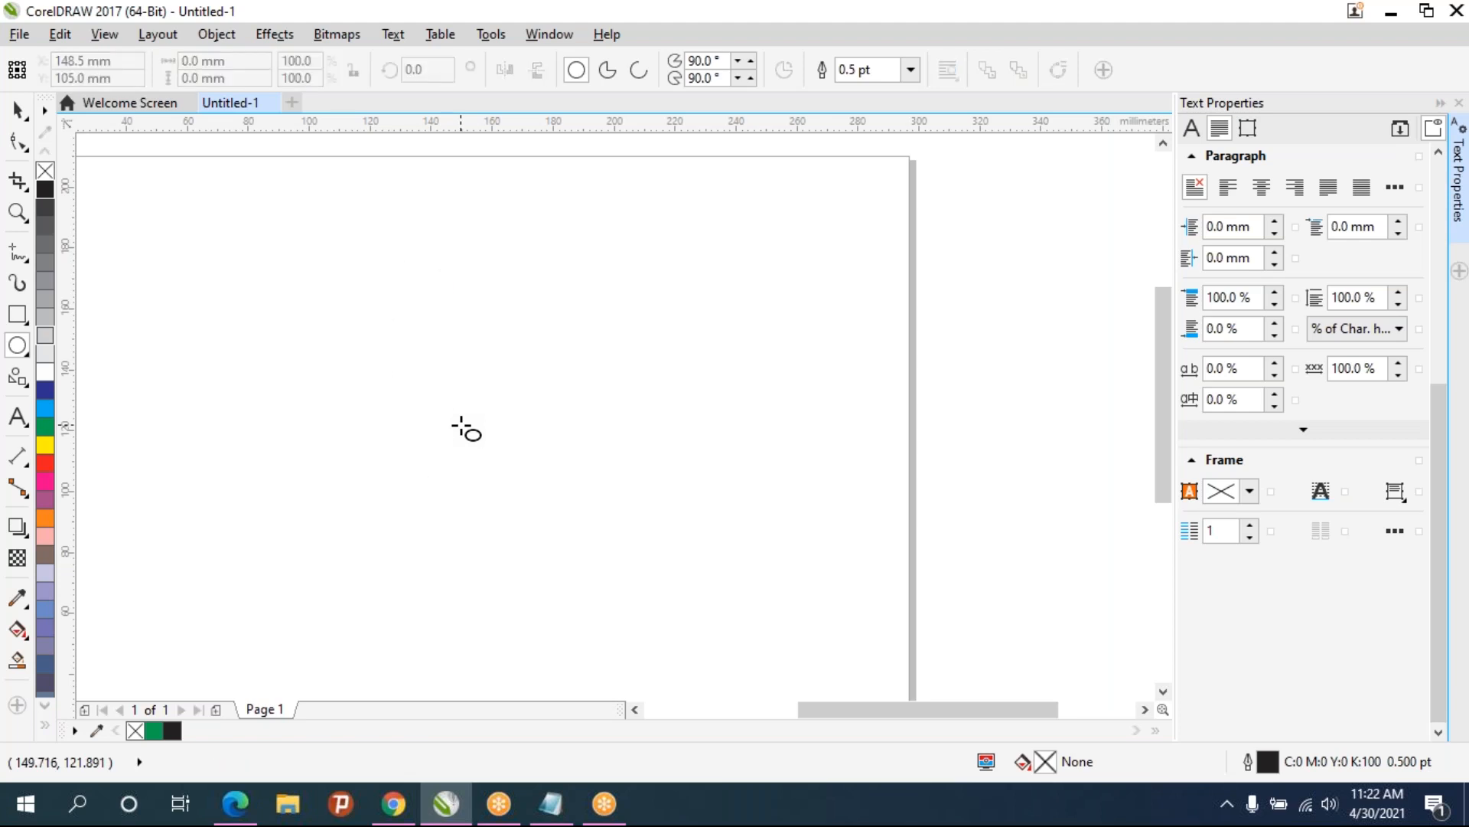
pyautogui.hotkey('ctrl', 'shift', 'z')
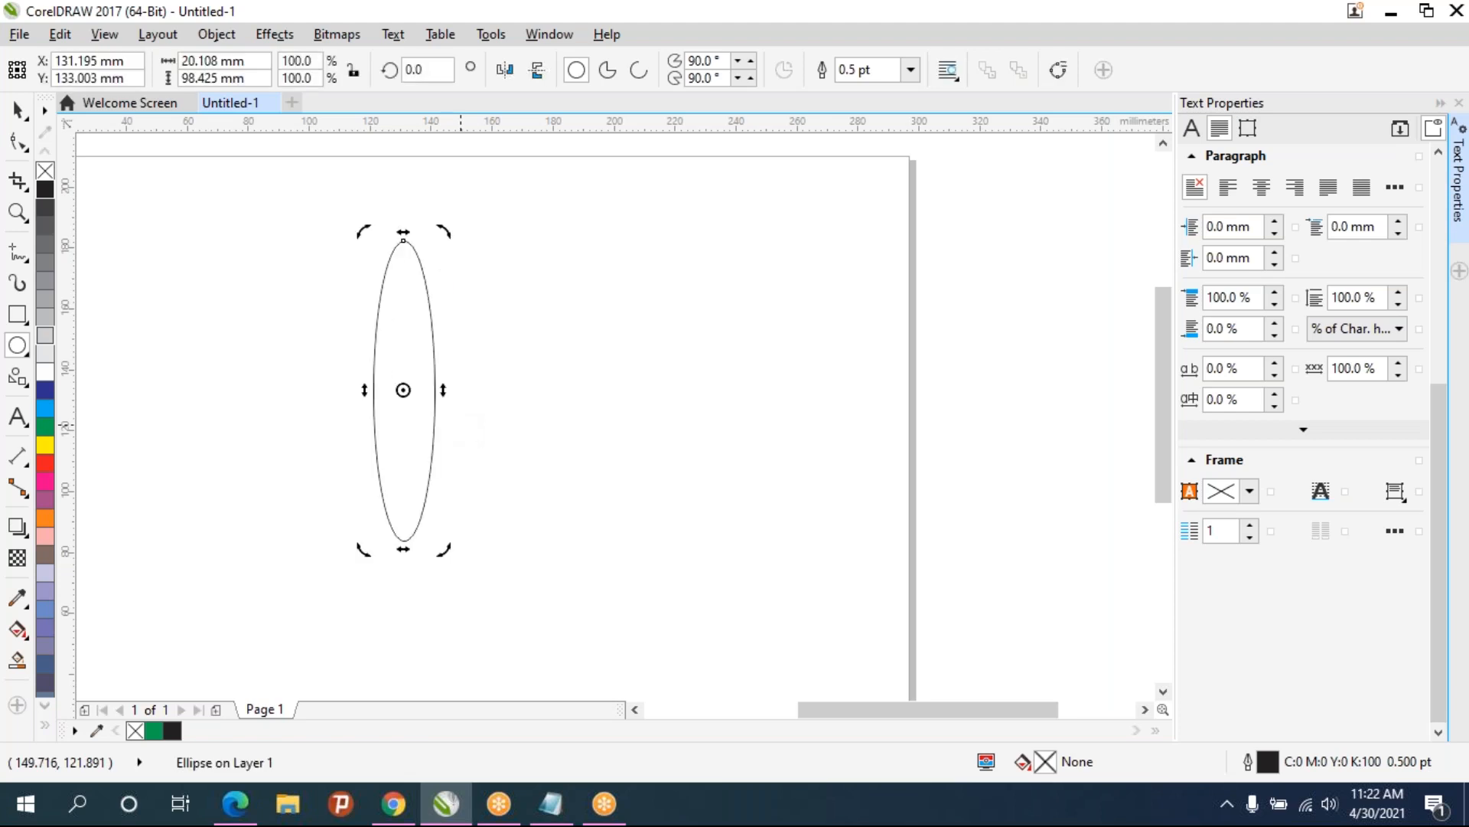
# - Duplicate the ellipse, realign the copy on the original and rotate it about a pivot near its lower end
pyautogui.hotkey('ctrl', 'd')
pyautogui.click(419, 375)
pyautogui.moveTo(420, 375); pyautogui.dragTo(404, 392)
pyautogui.click(405, 391)
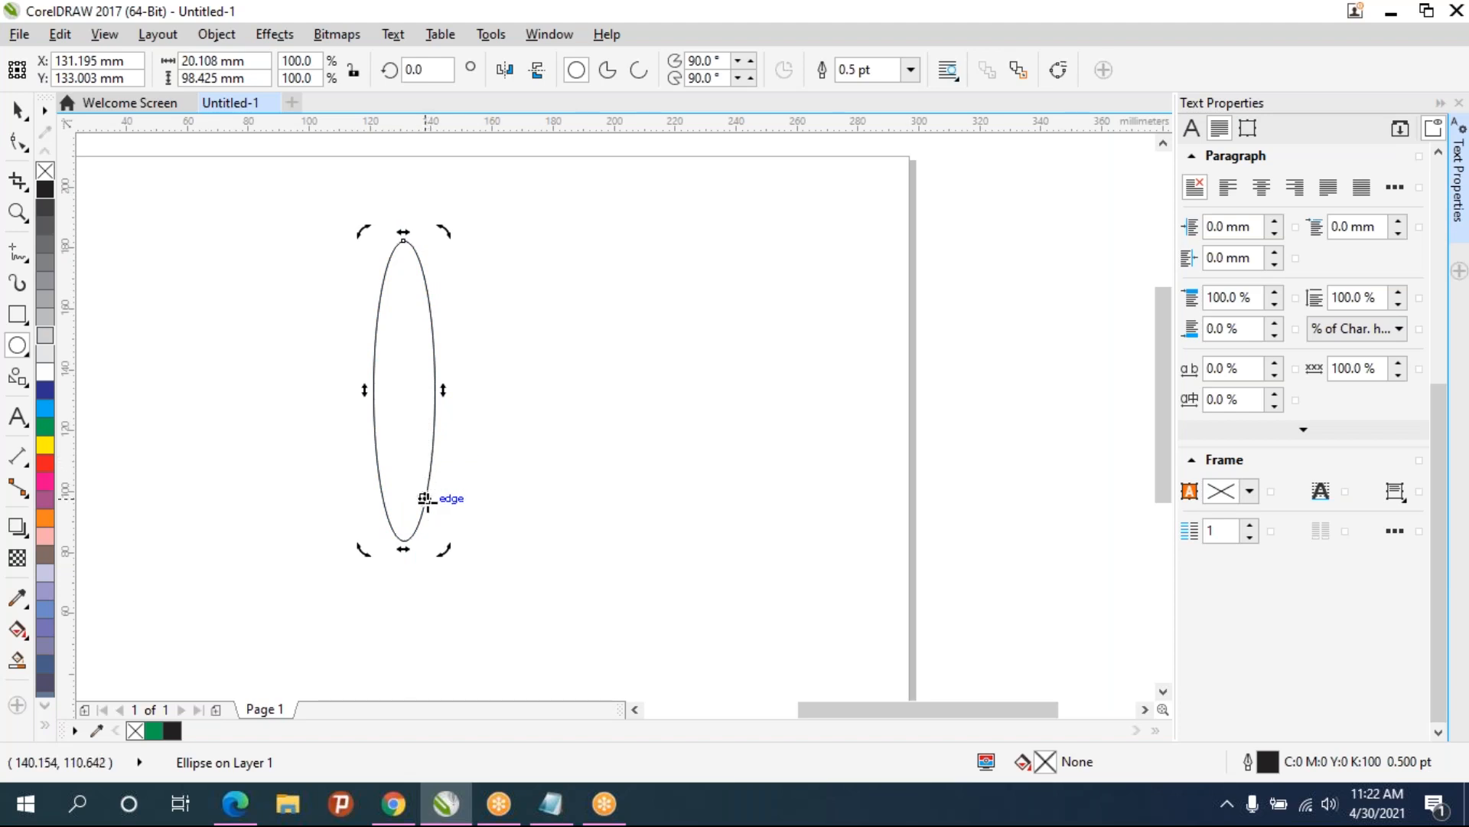
pyautogui.moveTo(358, 230); pyautogui.dragTo(423, 231)
# - Repeat the duplicate-and-rotate many times to build a full rosette of ellipses around the pivot
pyautogui.hotkey('ctrl', 'd')
pyautogui.hotkey('ctrl', 'd')
pyautogui.hotkey('ctrl', 'd')
pyautogui.hotkey('ctrl', 'd')
pyautogui.hotkey('ctrl', 'd')
pyautogui.hotkey('ctrl', 'd')
pyautogui.hotkey('ctrl', 'd')
pyautogui.hotkey('ctrl', 'd')
pyautogui.hotkey('ctrl', 'd')
pyautogui.hotkey('ctrl', 'd')
pyautogui.hotkey('ctrl', 'd')
pyautogui.hotkey('ctrl', 'd')
pyautogui.hotkey('ctrl', 'd')
pyautogui.hotkey('ctrl', 'd')
pyautogui.hotkey('ctrl', 'd')
pyautogui.hotkey('ctrl', 'd')
pyautogui.hotkey('ctrl', 'd')
pyautogui.hotkey('ctrl', 'd')
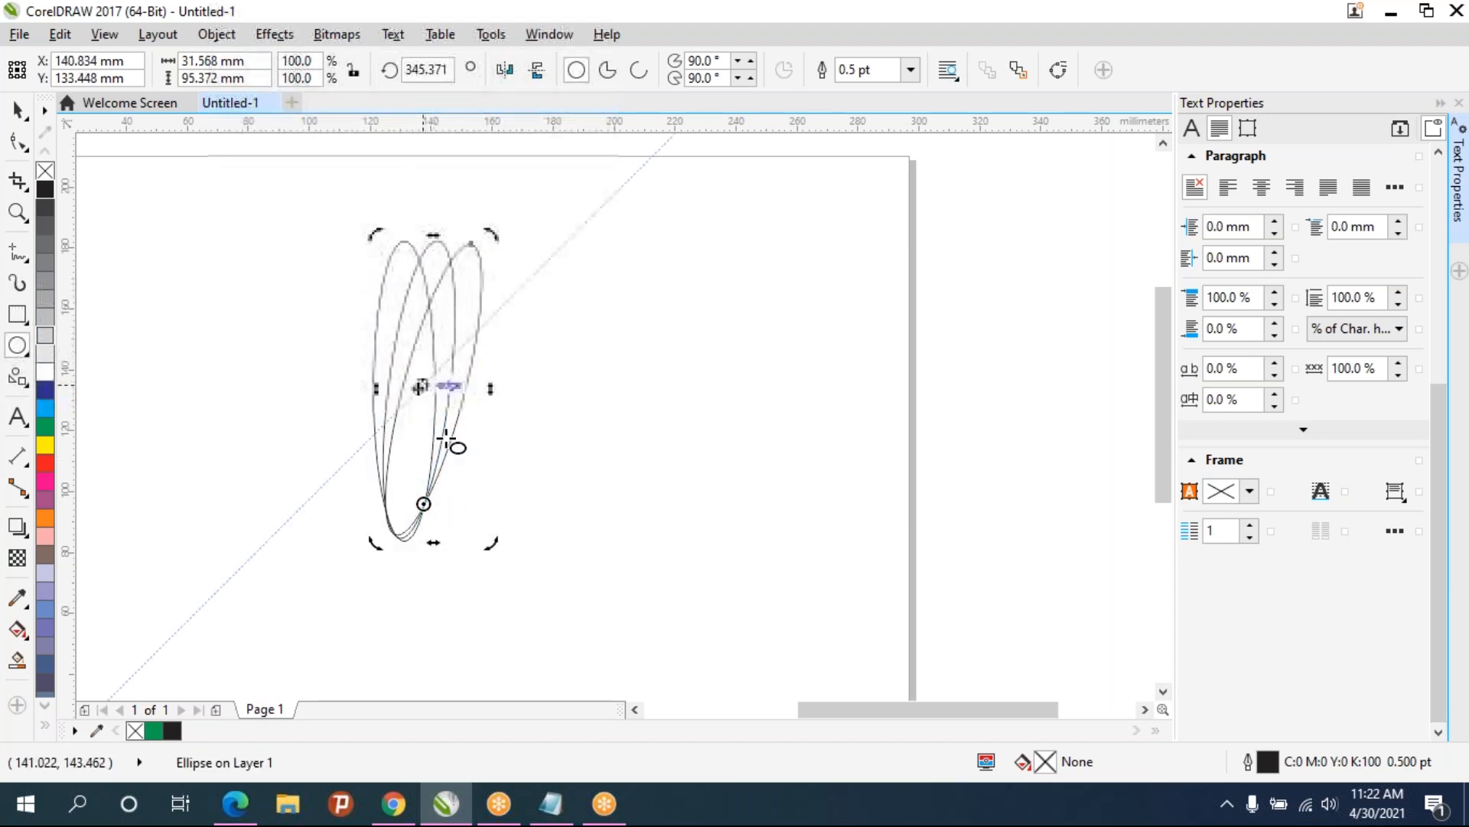
pyautogui.hotkey('ctrl', 'd')
pyautogui.hotkey('ctrl', 'd')
pyautogui.hotkey('ctrl', 'd')
pyautogui.hotkey('ctrl', 'd')
pyautogui.hotkey('ctrl', 'd')
pyautogui.hotkey('ctrl', 'd')
pyautogui.hotkey('ctrl', 'd')
pyautogui.hotkey('ctrl', 'd')
pyautogui.hotkey('ctrl', 'd')
pyautogui.hotkey('ctrl', 'd')
pyautogui.hotkey('ctrl', 'd')
pyautogui.hotkey('ctrl', 'd')
pyautogui.hotkey('ctrl', 'd')
pyautogui.hotkey('ctrl', 'd')
pyautogui.hotkey('ctrl', 'd')
pyautogui.hotkey('ctrl', 'd')
pyautogui.hotkey('ctrl', 'd')
pyautogui.hotkey('ctrl', 'd')
pyautogui.hotkey('ctrl', 'd')
pyautogui.hotkey('ctrl', 'd')
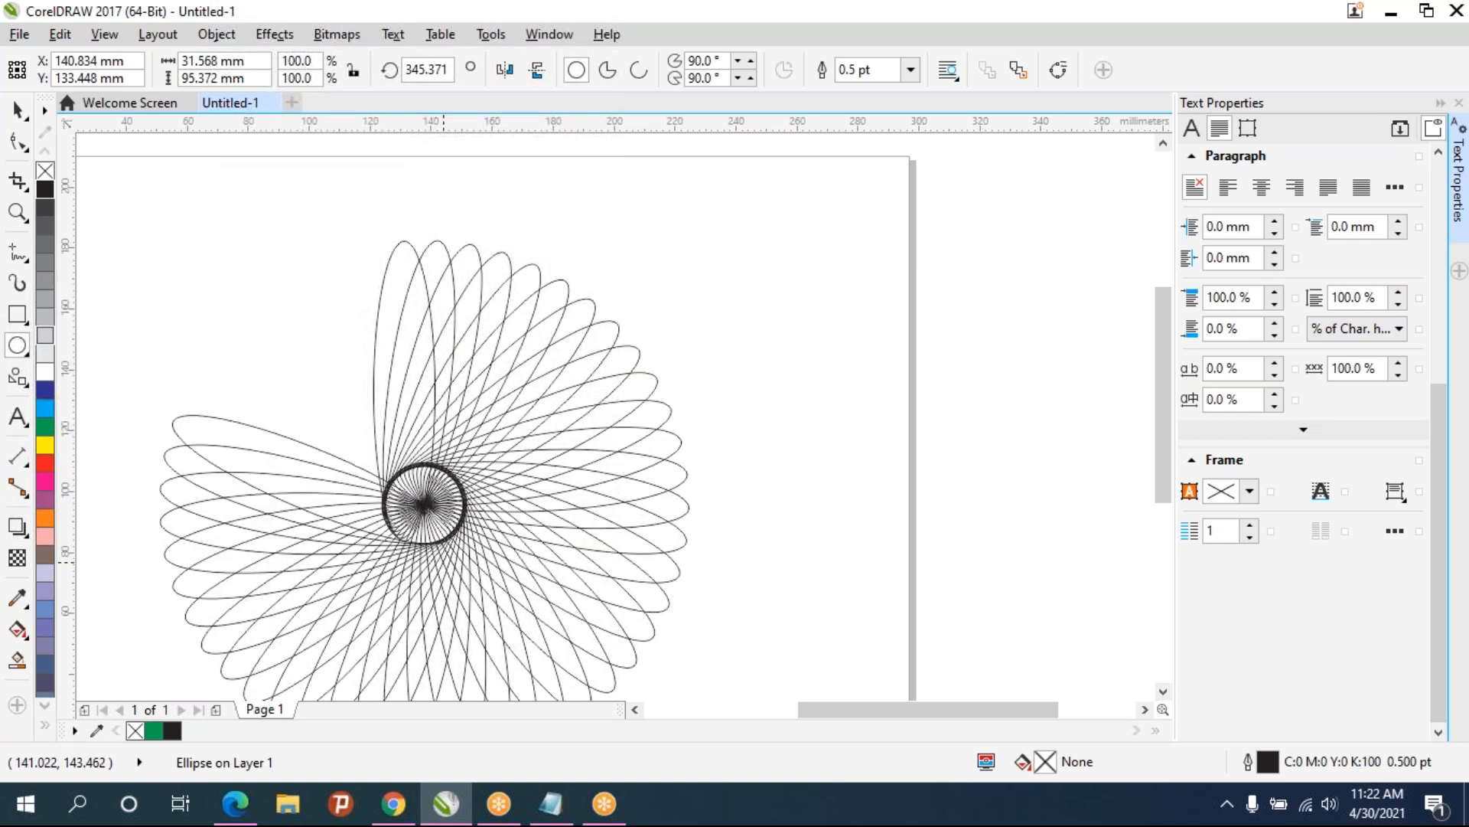
pyautogui.hotkey('ctrl', 'd')
pyautogui.hotkey('ctrl', 'd')
pyautogui.hotkey('ctrl', 'd')
pyautogui.hotkey('ctrl', 'd')
pyautogui.hotkey('ctrl', 'd')
pyautogui.hotkey('ctrl', 'd')
pyautogui.hotkey('ctrl', 'd')
pyautogui.hotkey('ctrl', 'd')
pyautogui.hotkey('ctrl', 'd')
pyautogui.hotkey('ctrl', 'd')
pyautogui.hotkey('ctrl', 'd')
pyautogui.hotkey('ctrl', 'd')
pyautogui.hotkey('ctrl', 'd')
pyautogui.hotkey('ctrl', 'd')
pyautogui.hotkey('ctrl', 'd')
pyautogui.hotkey('ctrl', 'd')
pyautogui.hotkey('ctrl', 'd')
pyautogui.hotkey('ctrl', 'd')
pyautogui.hotkey('ctrl', 'd')
pyautogui.hotkey('ctrl', 'd')
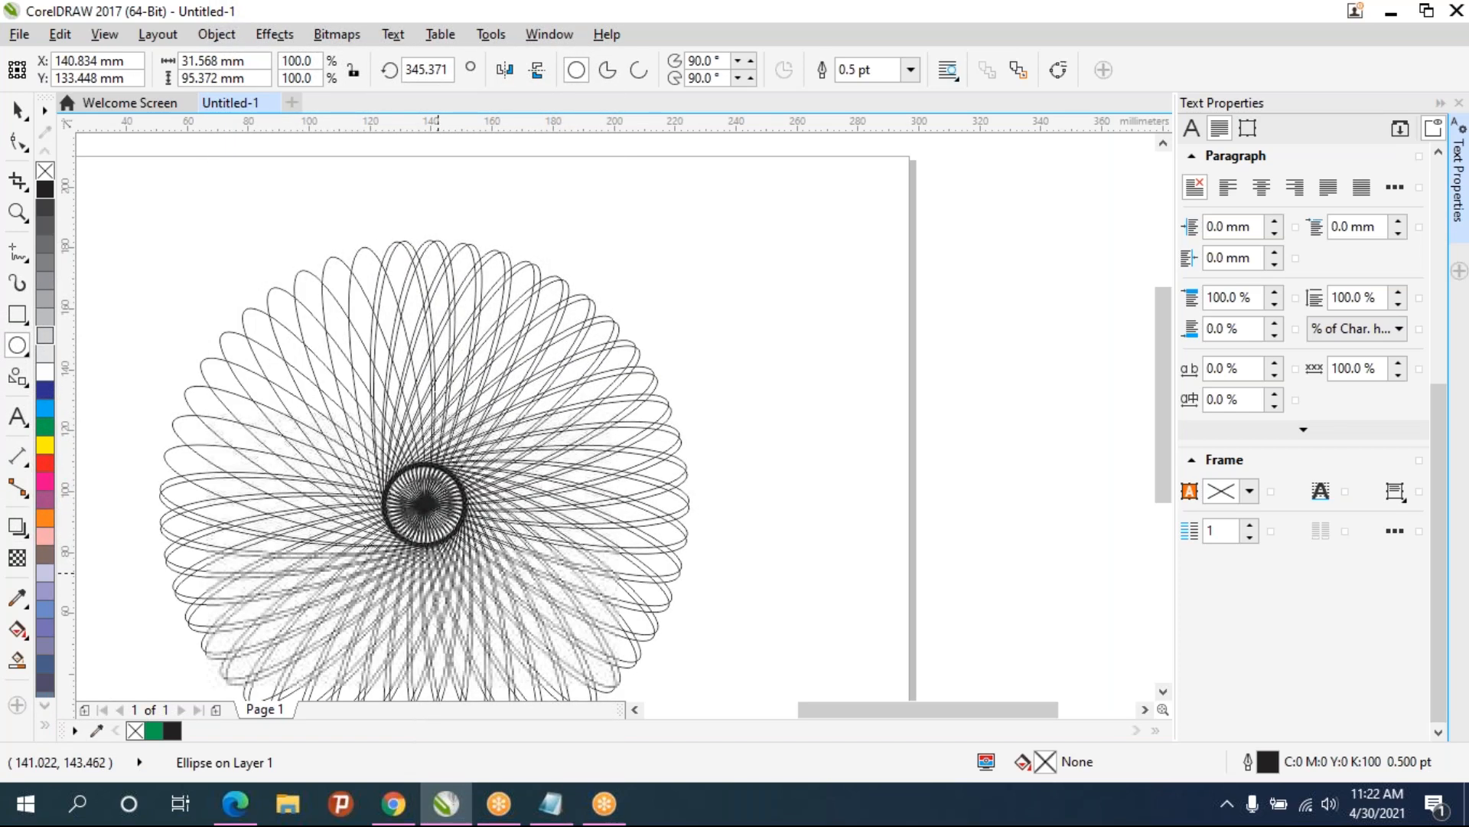
pyautogui.hotkey('ctrl', 'd')
pyautogui.hotkey('ctrl', 'd')
pyautogui.hotkey('ctrl', 'd')
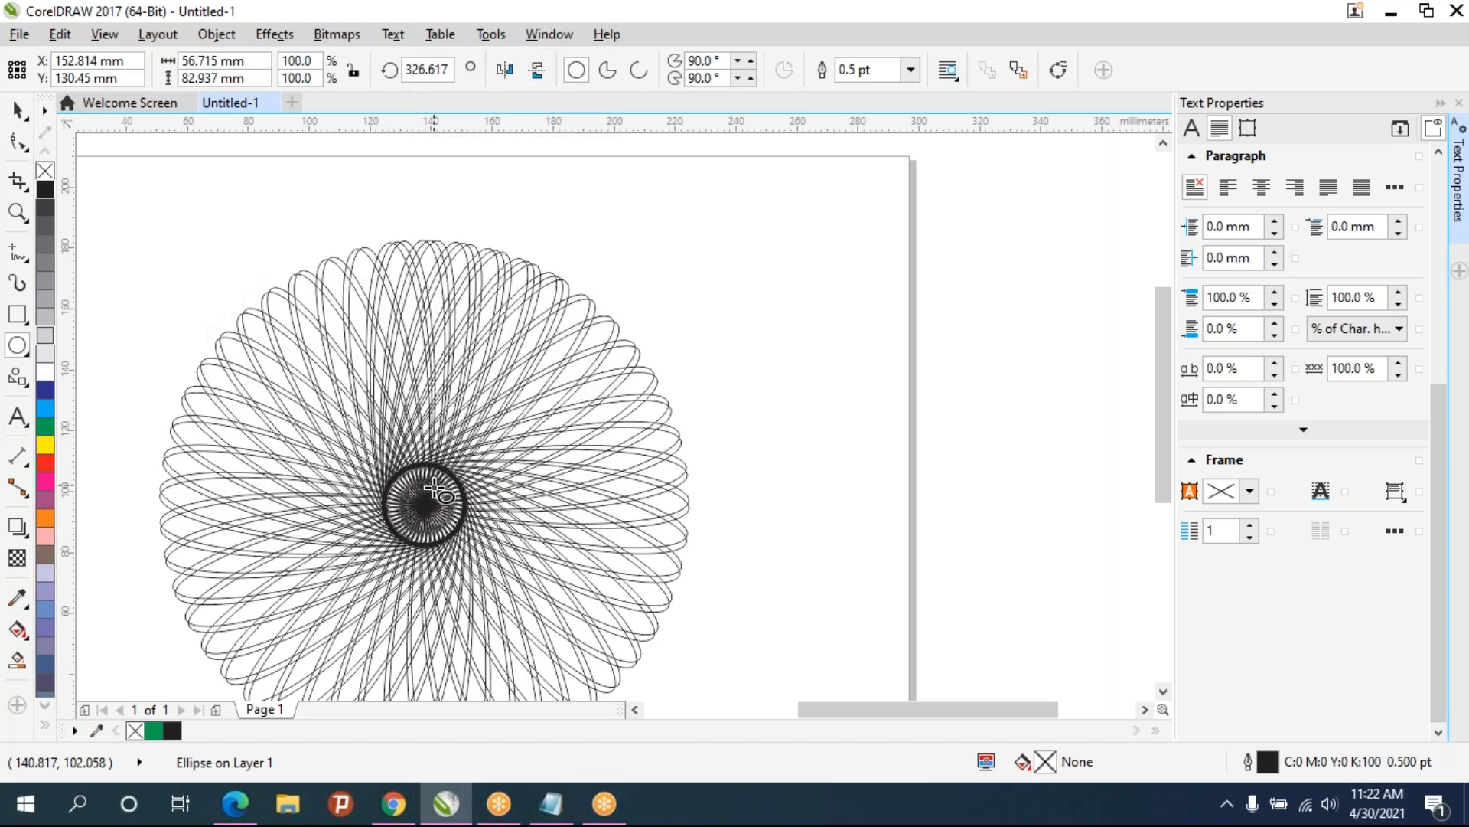
# - Undo the repeated duplicates back to the single narrow ellipse
pyautogui.hotkey('ctrl', 'z')
pyautogui.hotkey('ctrl', 'z')
pyautogui.hotkey('ctrl', 'z')
pyautogui.hotkey('ctrl', 'z')
pyautogui.hotkey('ctrl', 'z')
pyautogui.hotkey('ctrl', 'z')
pyautogui.hotkey('ctrl', 'z')
pyautogui.hotkey('ctrl', 'z')
pyautogui.hotkey('ctrl', 'z')
pyautogui.hotkey('ctrl', 'z')
pyautogui.hotkey('ctrl', 'z')
pyautogui.hotkey('ctrl', 'z')
pyautogui.hotkey('ctrl', 'z')
pyautogui.hotkey('ctrl', 'z')
pyautogui.hotkey('ctrl', 'z')
pyautogui.hotkey('ctrl', 'z')
pyautogui.hotkey('ctrl', 'z')
pyautogui.hotkey('ctrl', 'z')
pyautogui.hotkey('ctrl', 'z')
pyautogui.hotkey('ctrl', 'z')
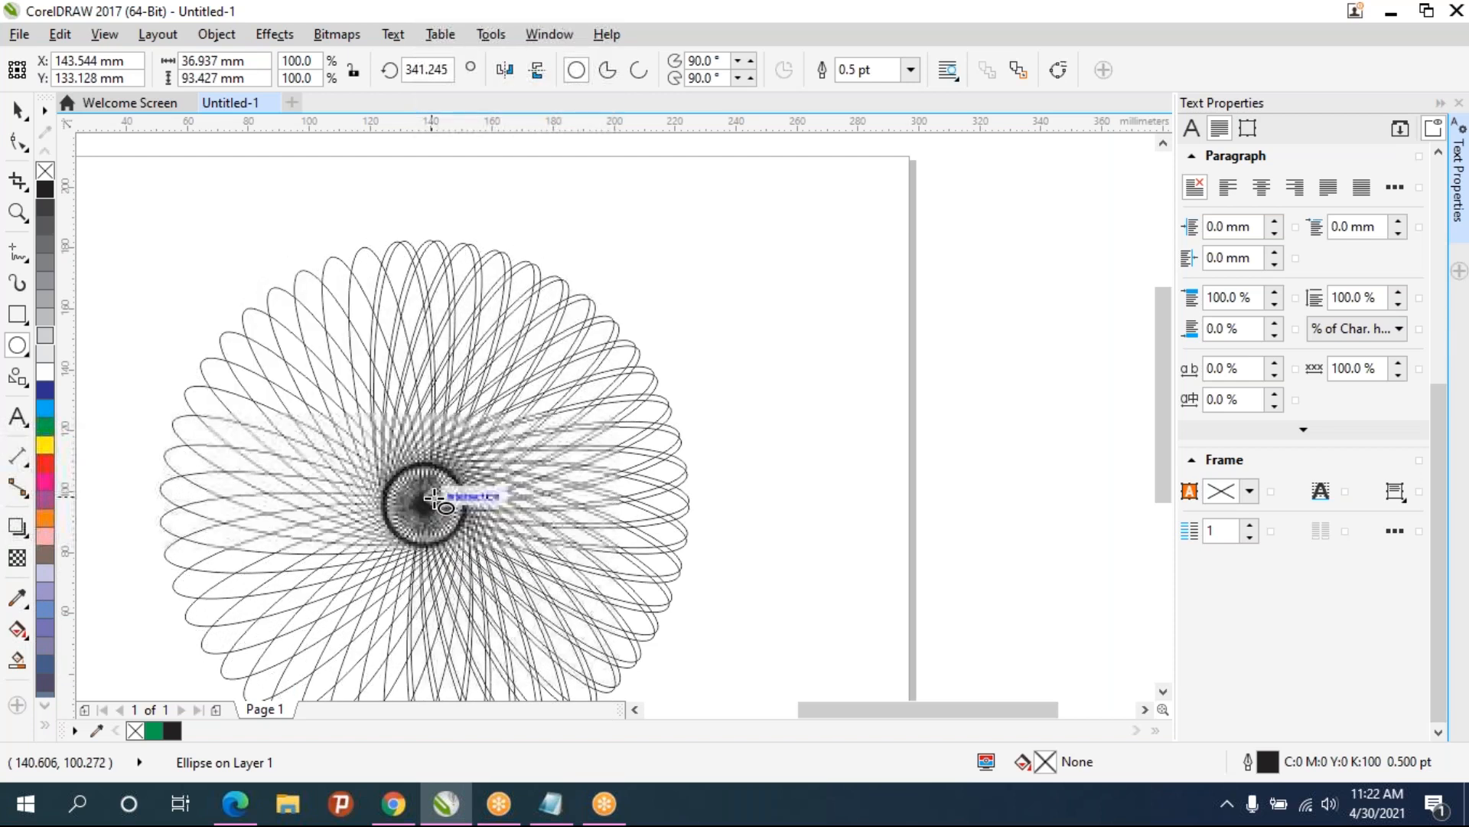
pyautogui.hotkey('ctrl', 'z')
pyautogui.hotkey('ctrl', 'z')
pyautogui.hotkey('ctrl', 'z')
pyautogui.hotkey('ctrl', 'z')
pyautogui.hotkey('ctrl', 'z')
pyautogui.hotkey('ctrl', 'z')
pyautogui.hotkey('ctrl', 'z')
pyautogui.hotkey('ctrl', 'z')
pyautogui.hotkey('ctrl', 'z')
pyautogui.hotkey('ctrl', 'z')
pyautogui.hotkey('ctrl', 'z')
pyautogui.hotkey('ctrl', 'z')
pyautogui.hotkey('ctrl', 'z')
pyautogui.hotkey('ctrl', 'z')
pyautogui.hotkey('ctrl', 'z')
pyautogui.hotkey('ctrl', 'z')
pyautogui.hotkey('ctrl', 'z')
pyautogui.hotkey('ctrl', 'z')
pyautogui.hotkey('ctrl', 'z')
pyautogui.hotkey('ctrl', 'z')
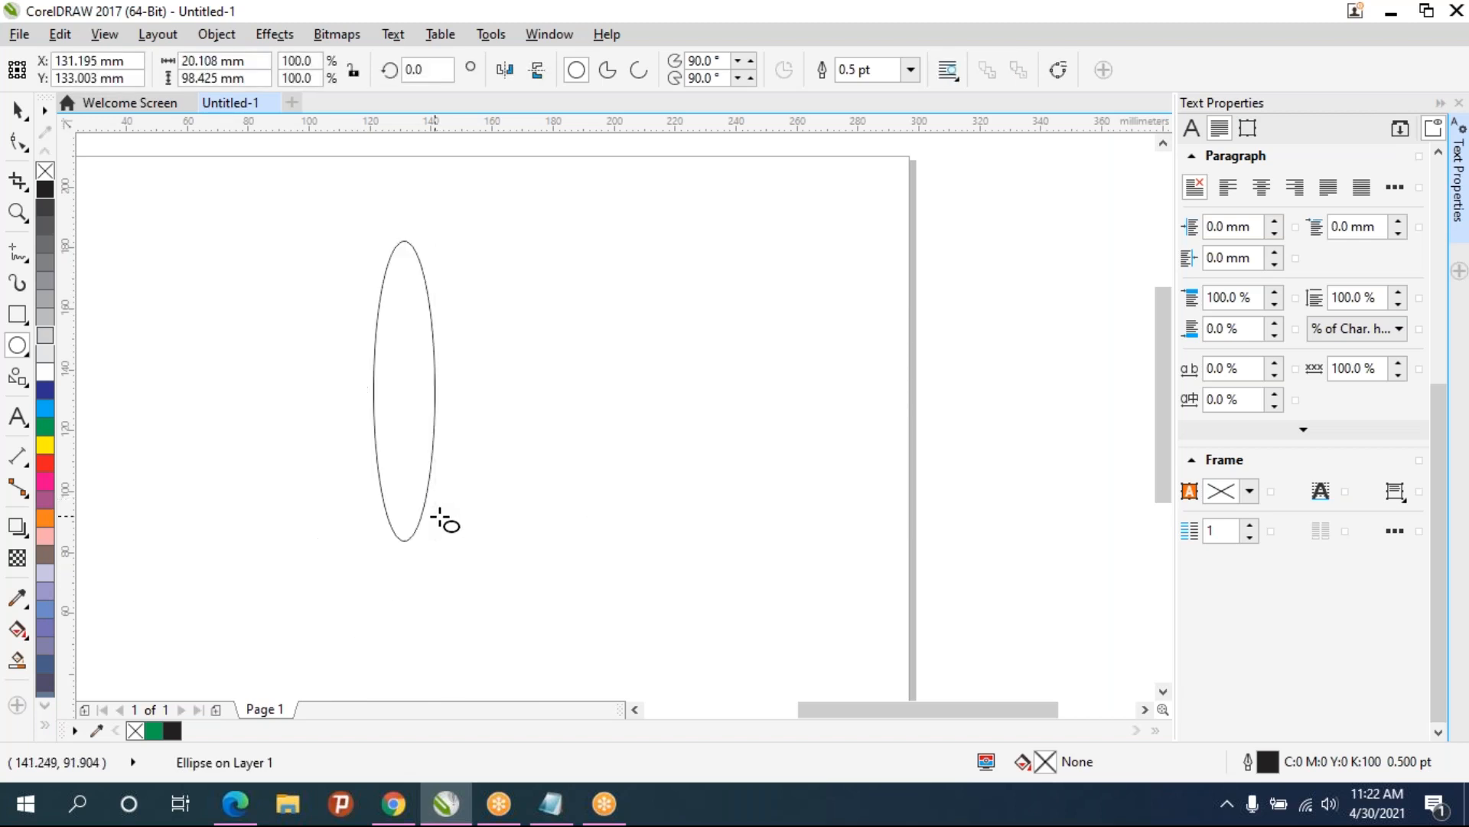
pyautogui.click(444, 521)
pyautogui.hotkey('ctrl', 'z')
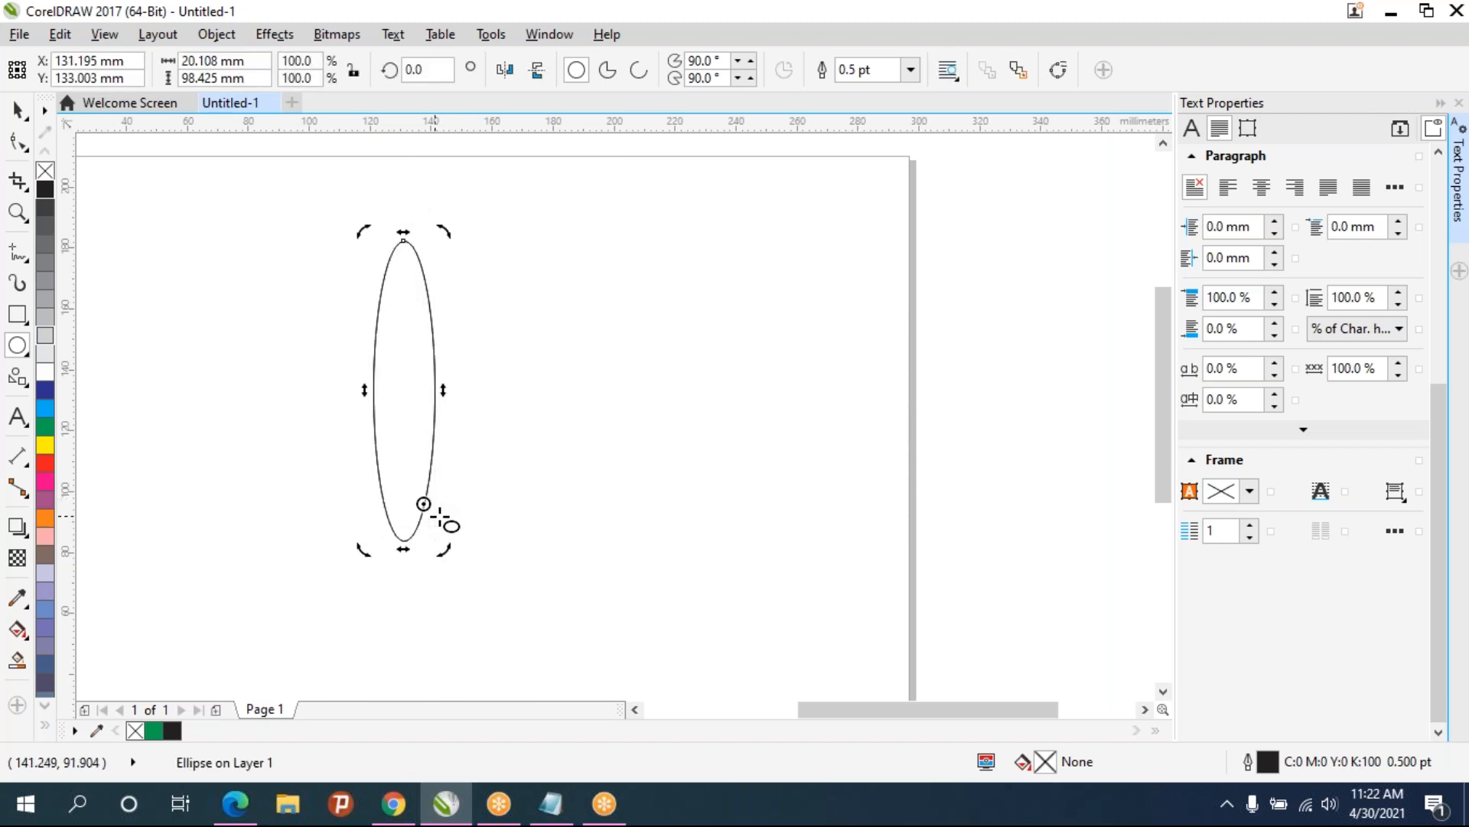
# - Select the remaining ellipse on the page and delete it
pyautogui.click(439, 517)
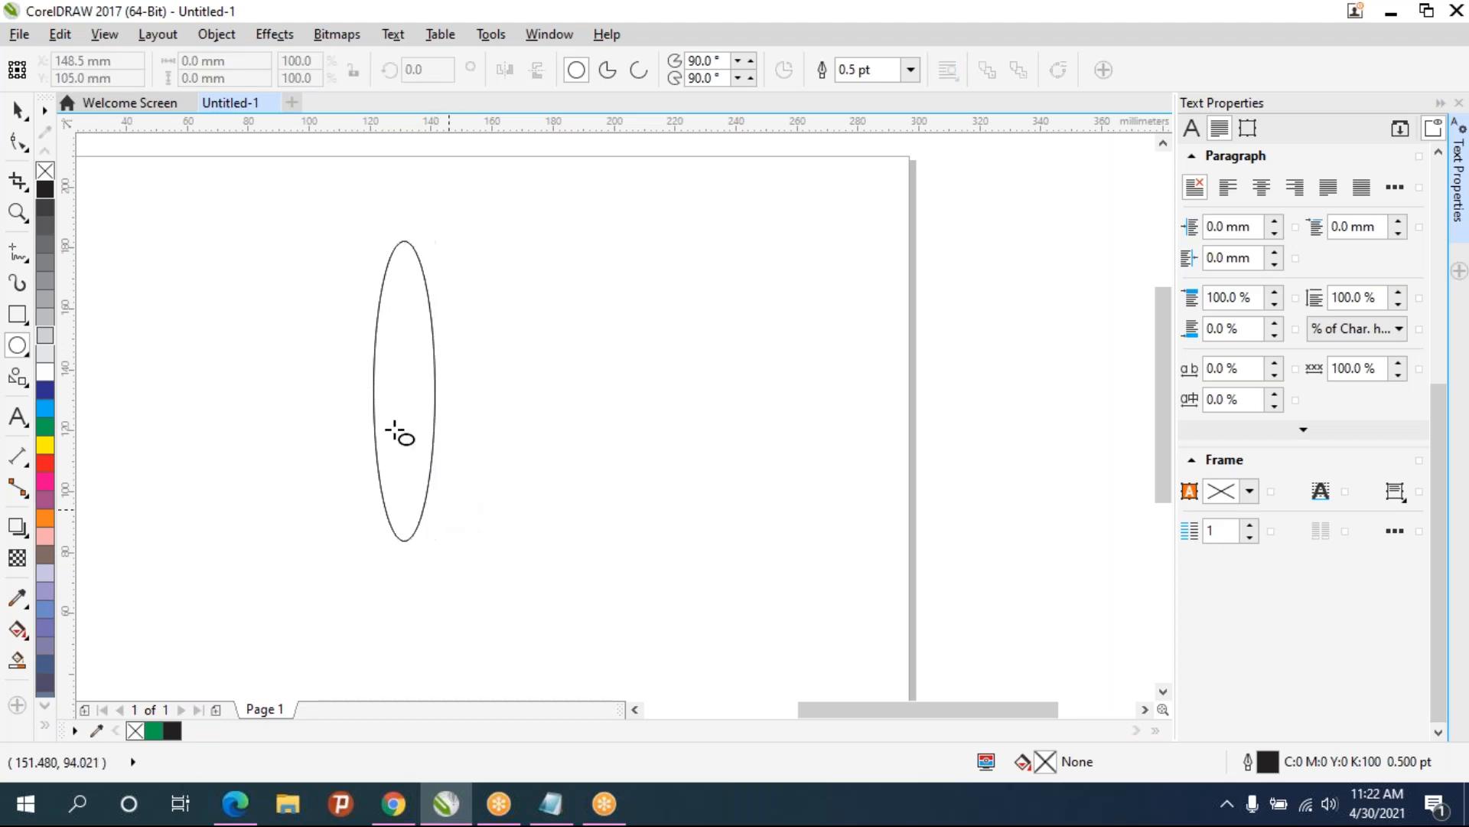
pyautogui.click(16, 110)
pyautogui.moveTo(358, 211); pyautogui.dragTo(548, 638)
pyautogui.press('Delete')
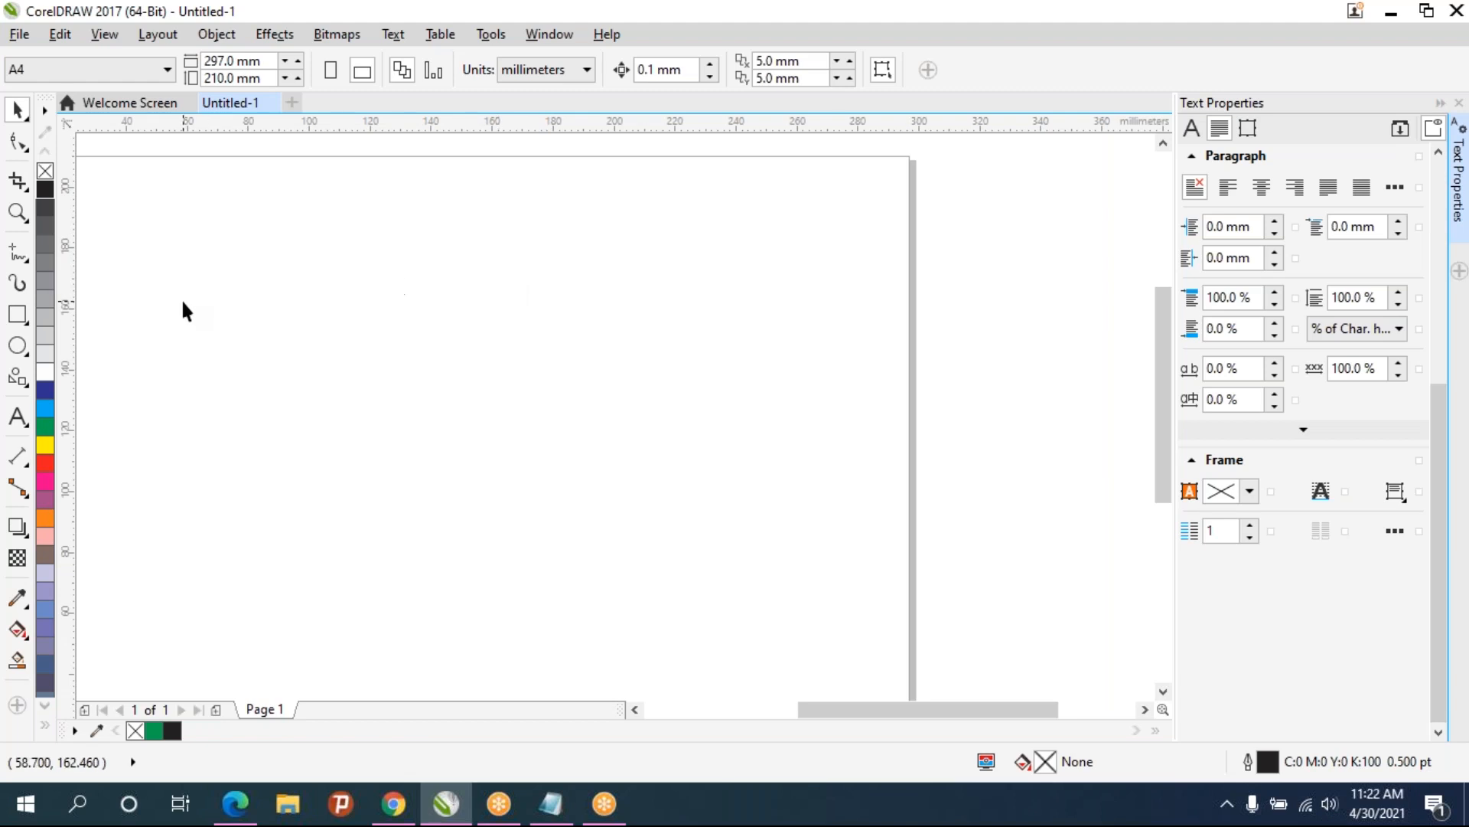
# - Draw a white square about 29 by 30 mm and place a black-filled copy directly beside it
pyautogui.click(19, 317)
pyautogui.moveTo(220, 230); pyautogui.dragTo(309, 322)
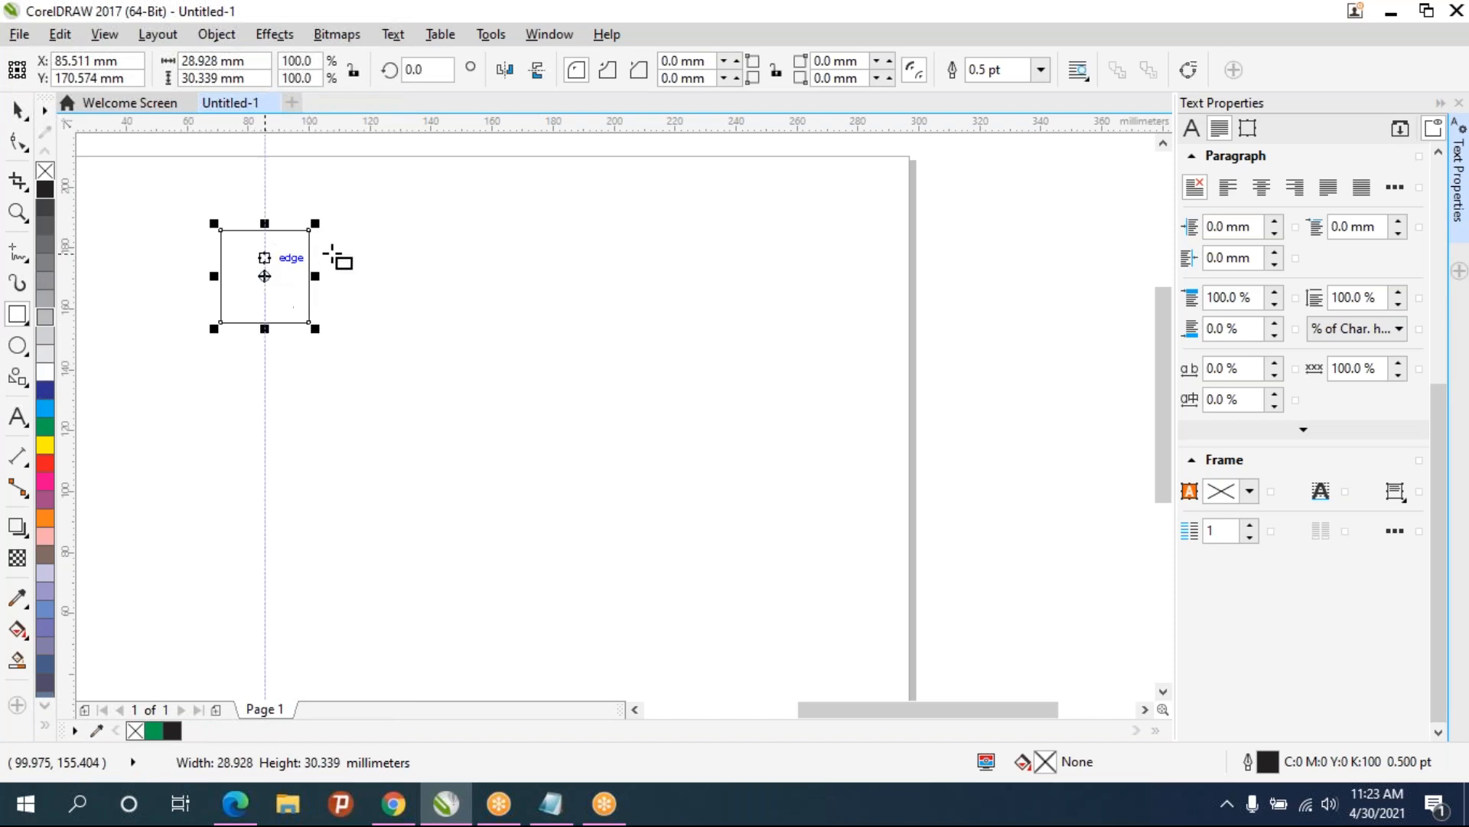
pyautogui.click(45, 372)
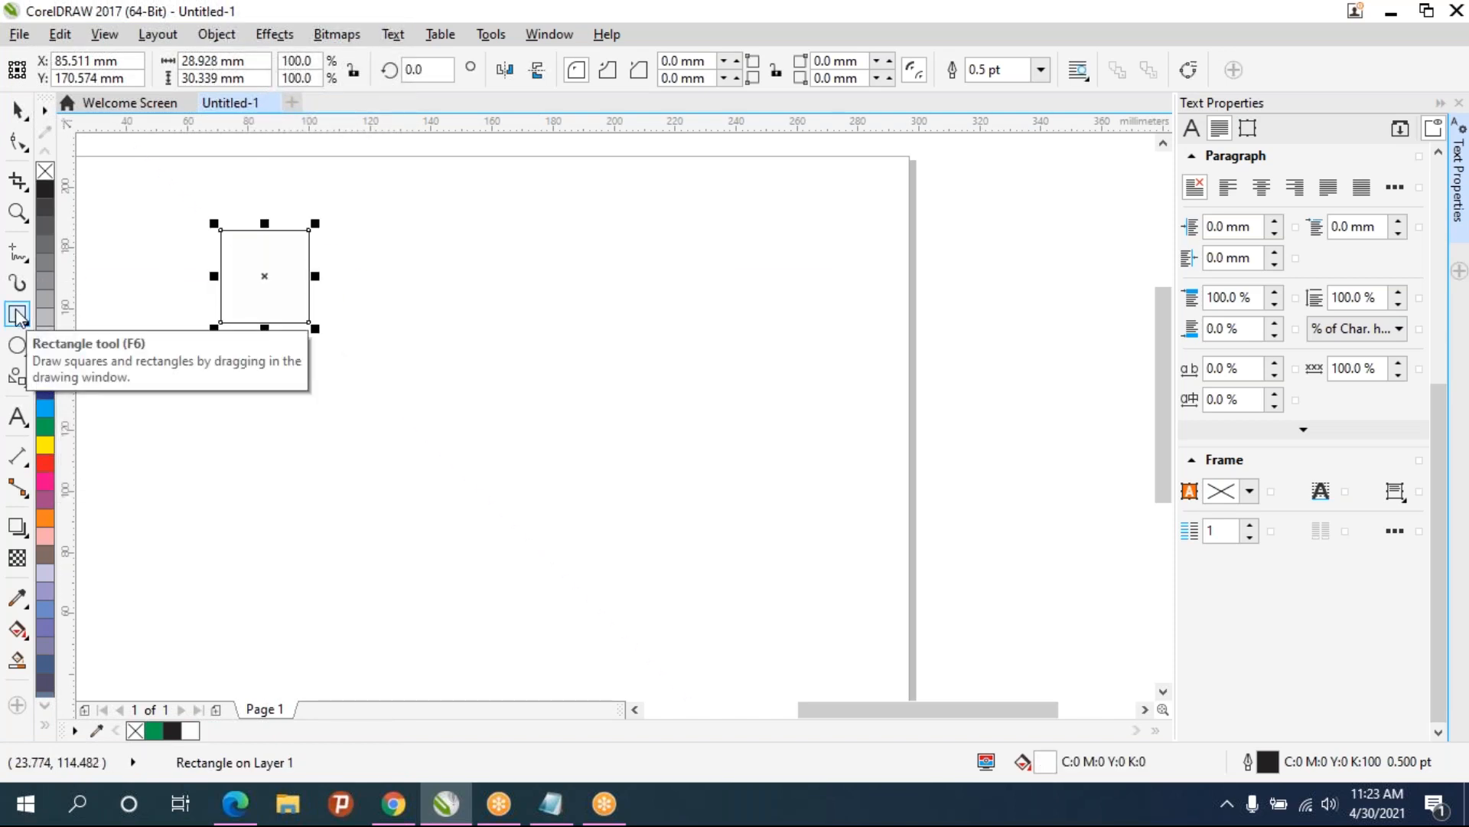
pyautogui.moveTo(267, 272); pyautogui.dragTo(357, 279)
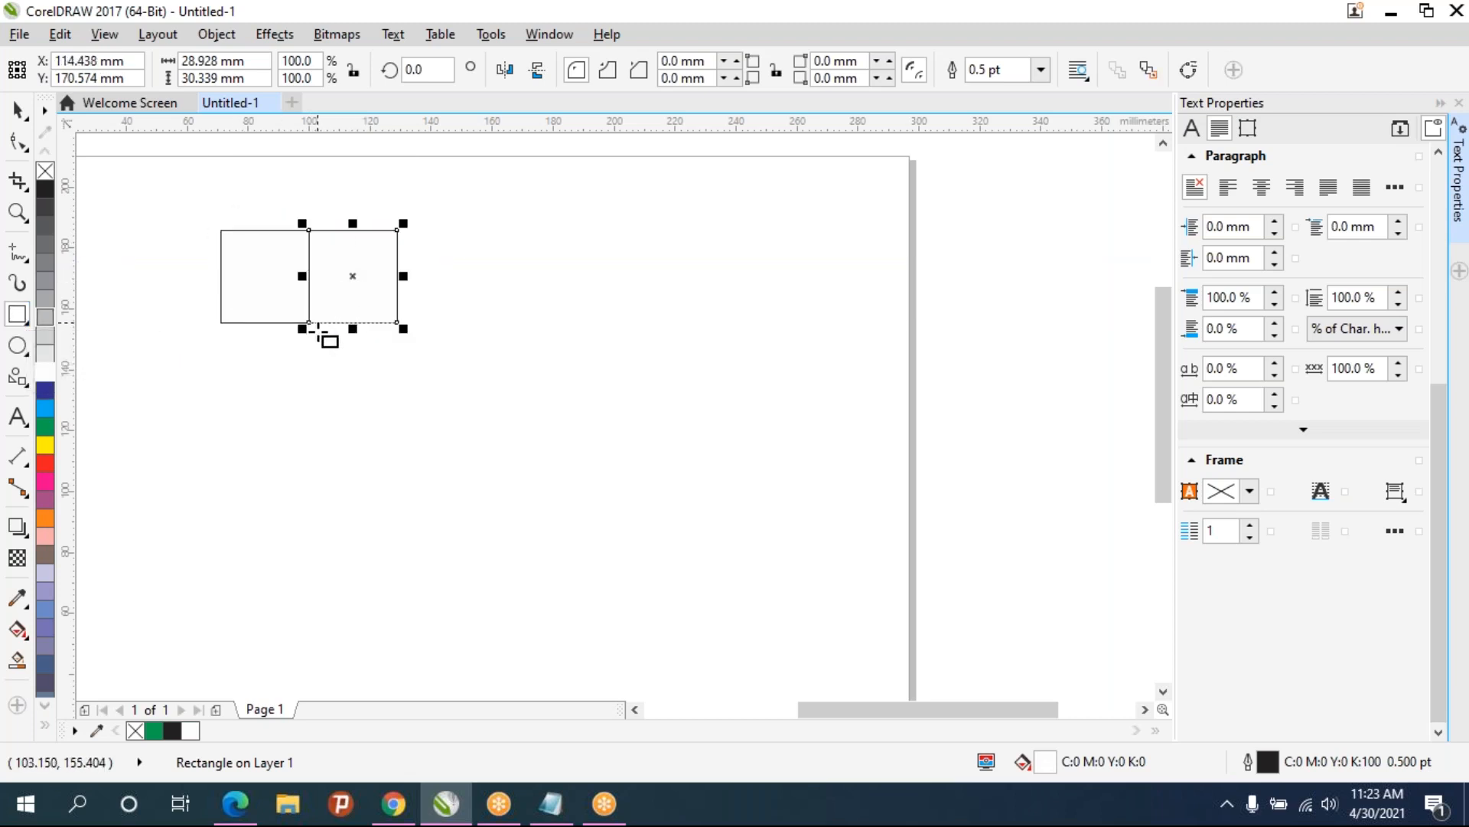
pyautogui.click(48, 191)
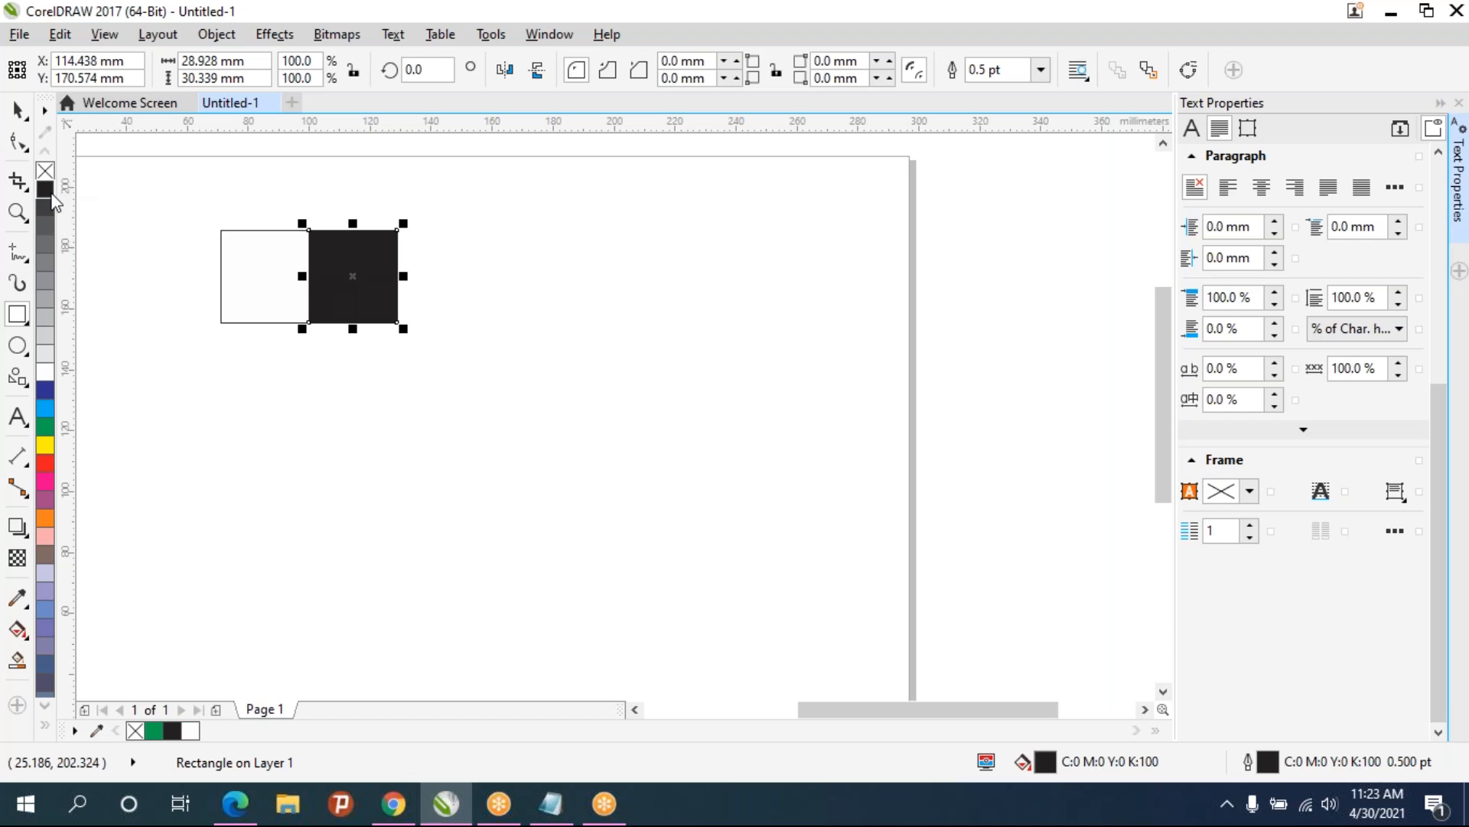
# - Select both squares and copy the pair sideways to make a row of four alternating squares
pyautogui.click(23, 110)
pyautogui.moveTo(180, 174); pyautogui.dragTo(575, 448)
pyautogui.moveTo(326, 264); pyautogui.dragTo(487, 295)
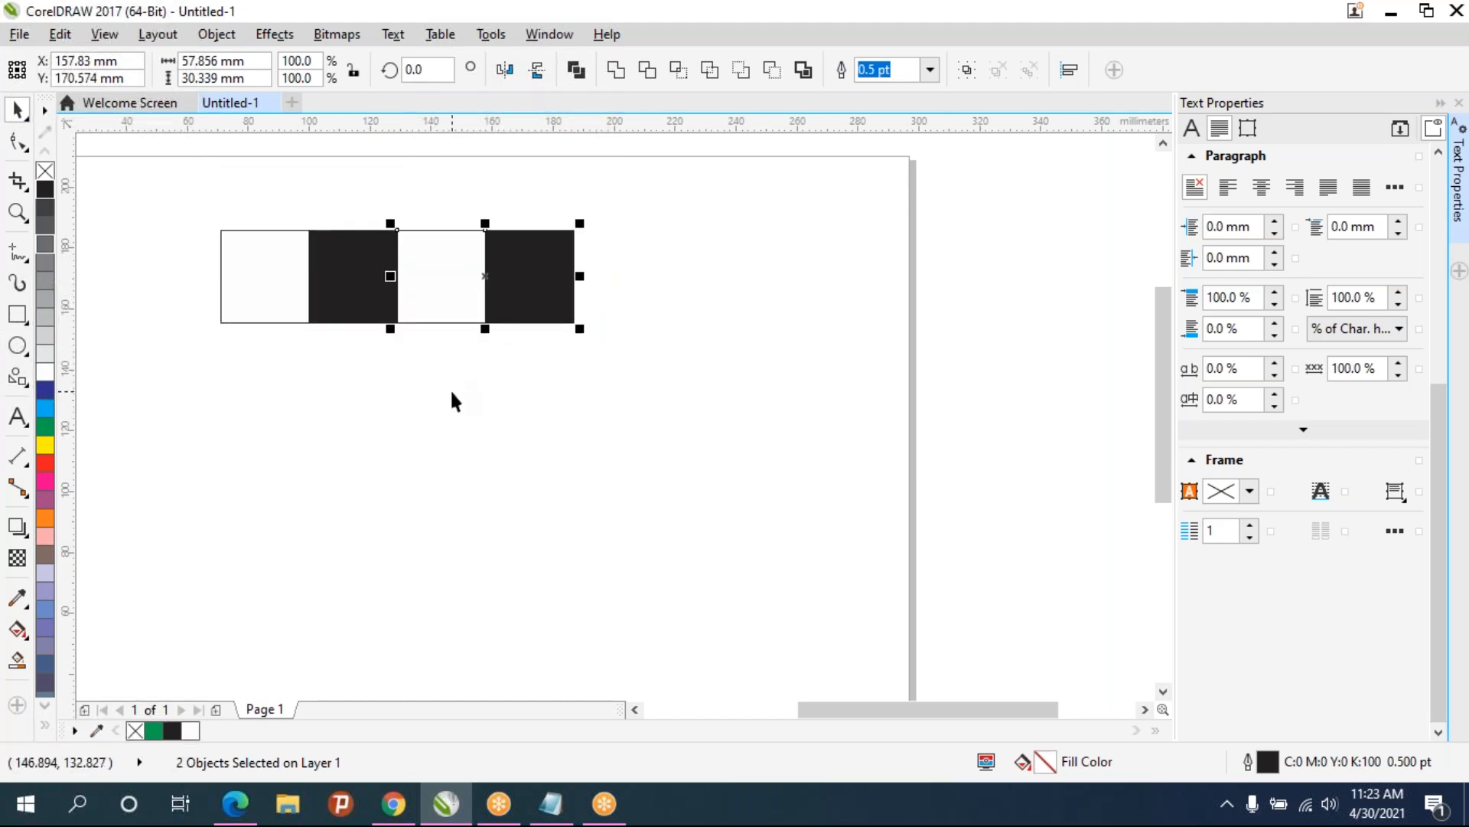
# - Duplicate the four squares and shift the copy alongside to make a row of eight
pyautogui.moveTo(150, 181); pyautogui.dragTo(745, 415)
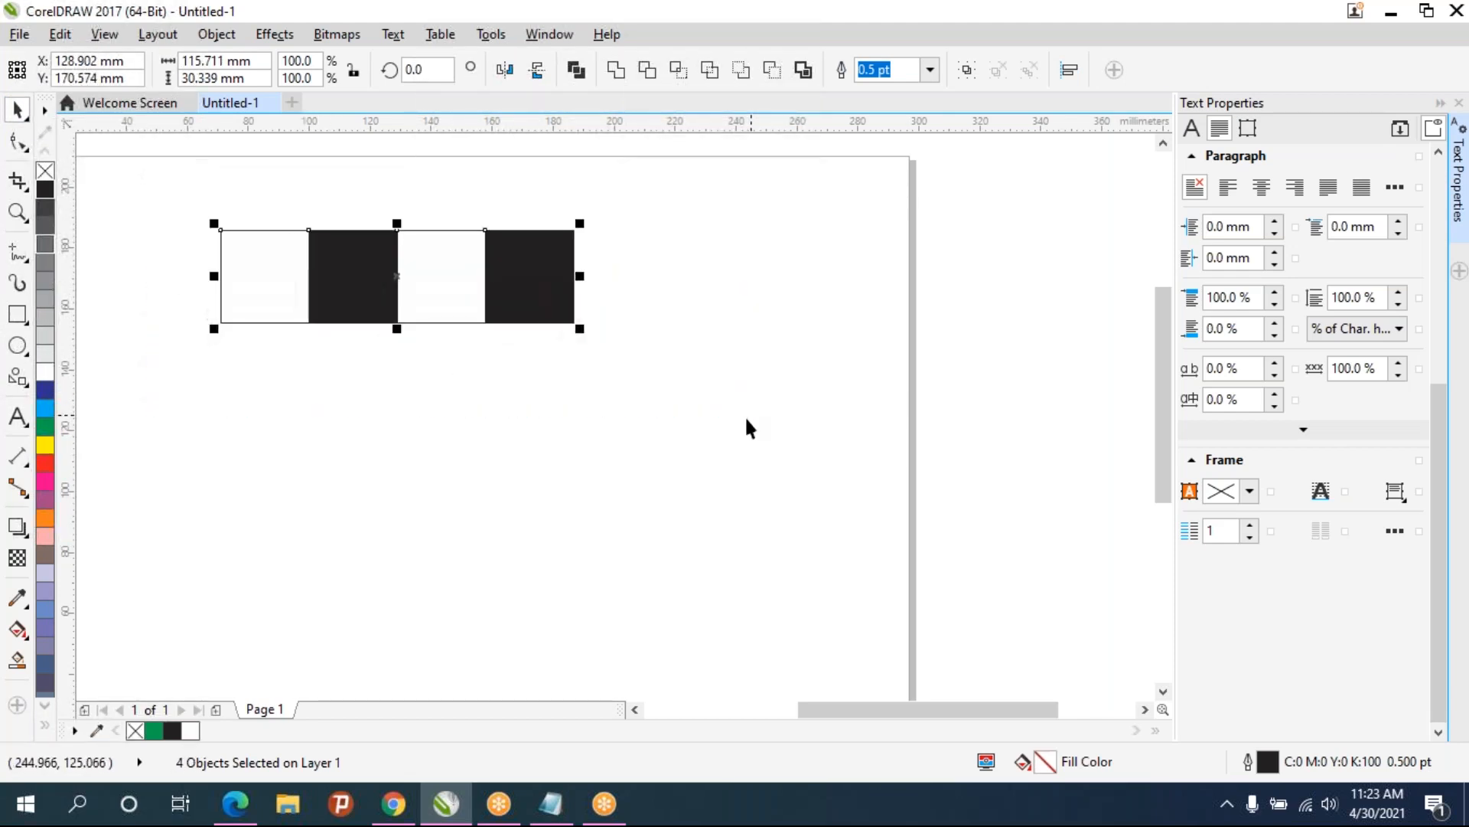
pyautogui.hotkey('ctrl', 'd')
pyautogui.moveTo(411, 265); pyautogui.dragTo(750, 282)
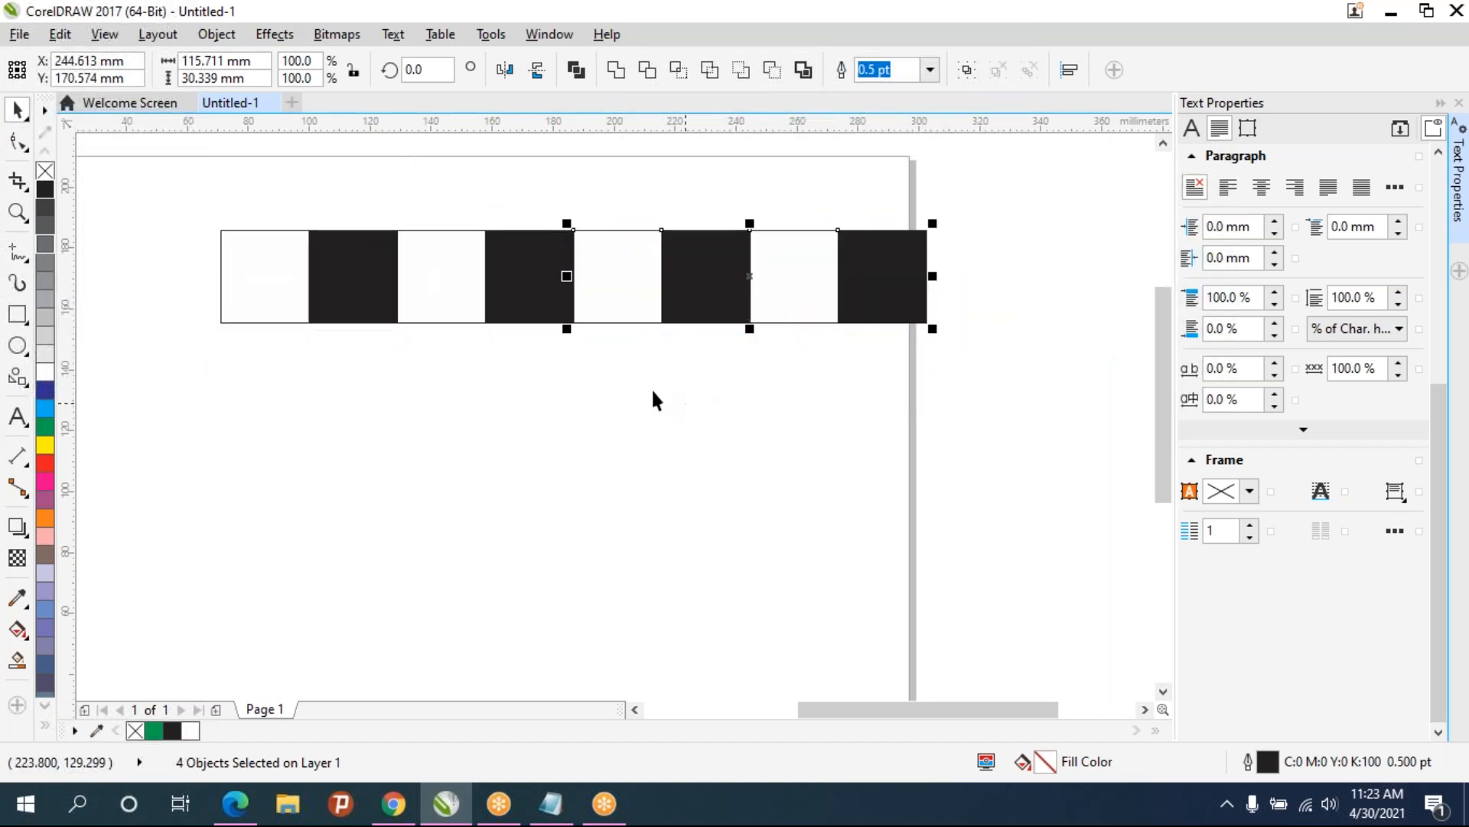
# - Copy the row of eight directly below and mirror it horizontally so the colours alternate
pyautogui.moveTo(212, 193); pyautogui.dragTo(828, 482)
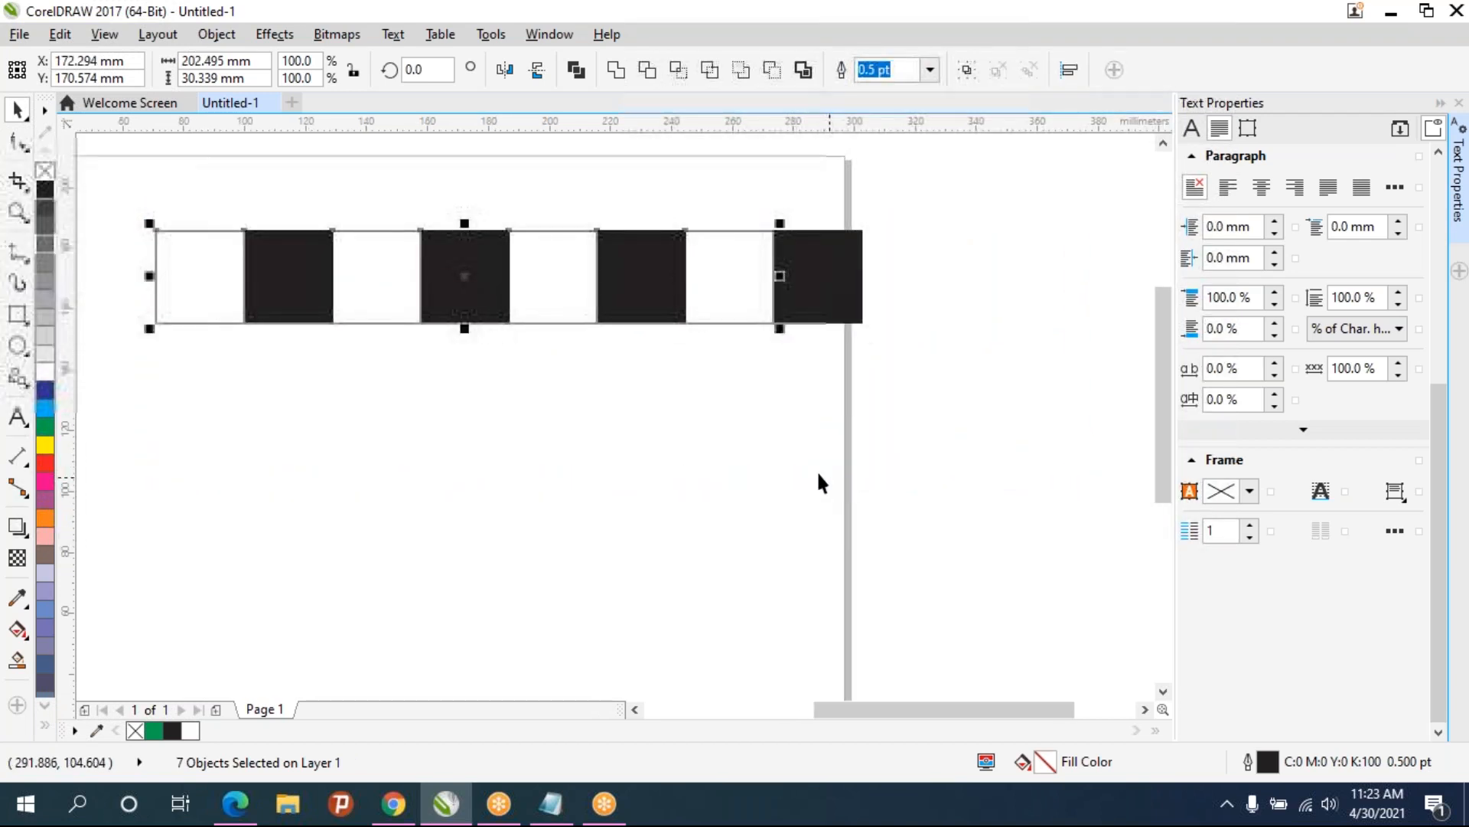
pyautogui.moveTo(100, 164); pyautogui.dragTo(972, 414)
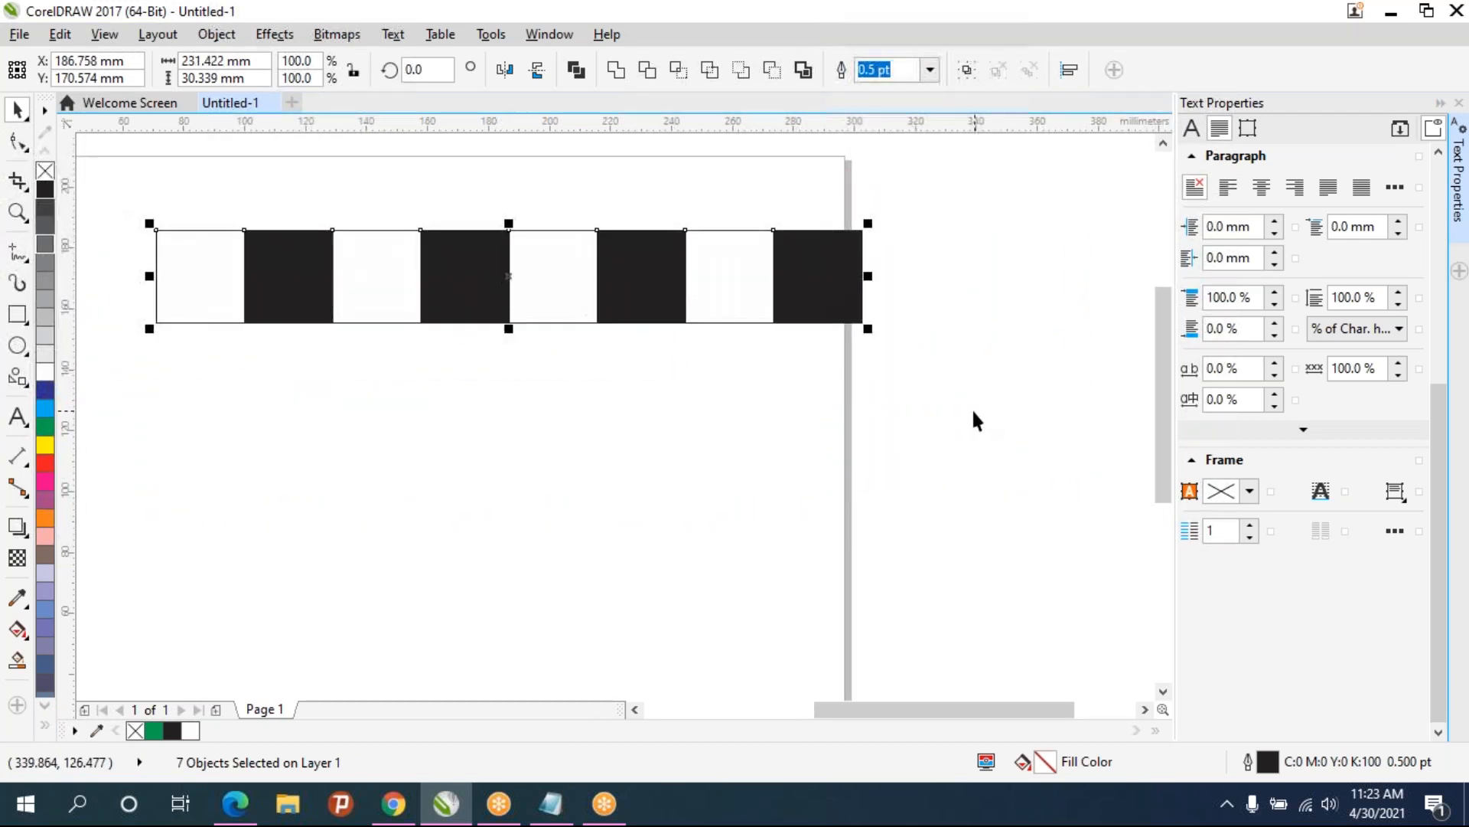
pyautogui.moveTo(518, 266); pyautogui.dragTo(508, 372)
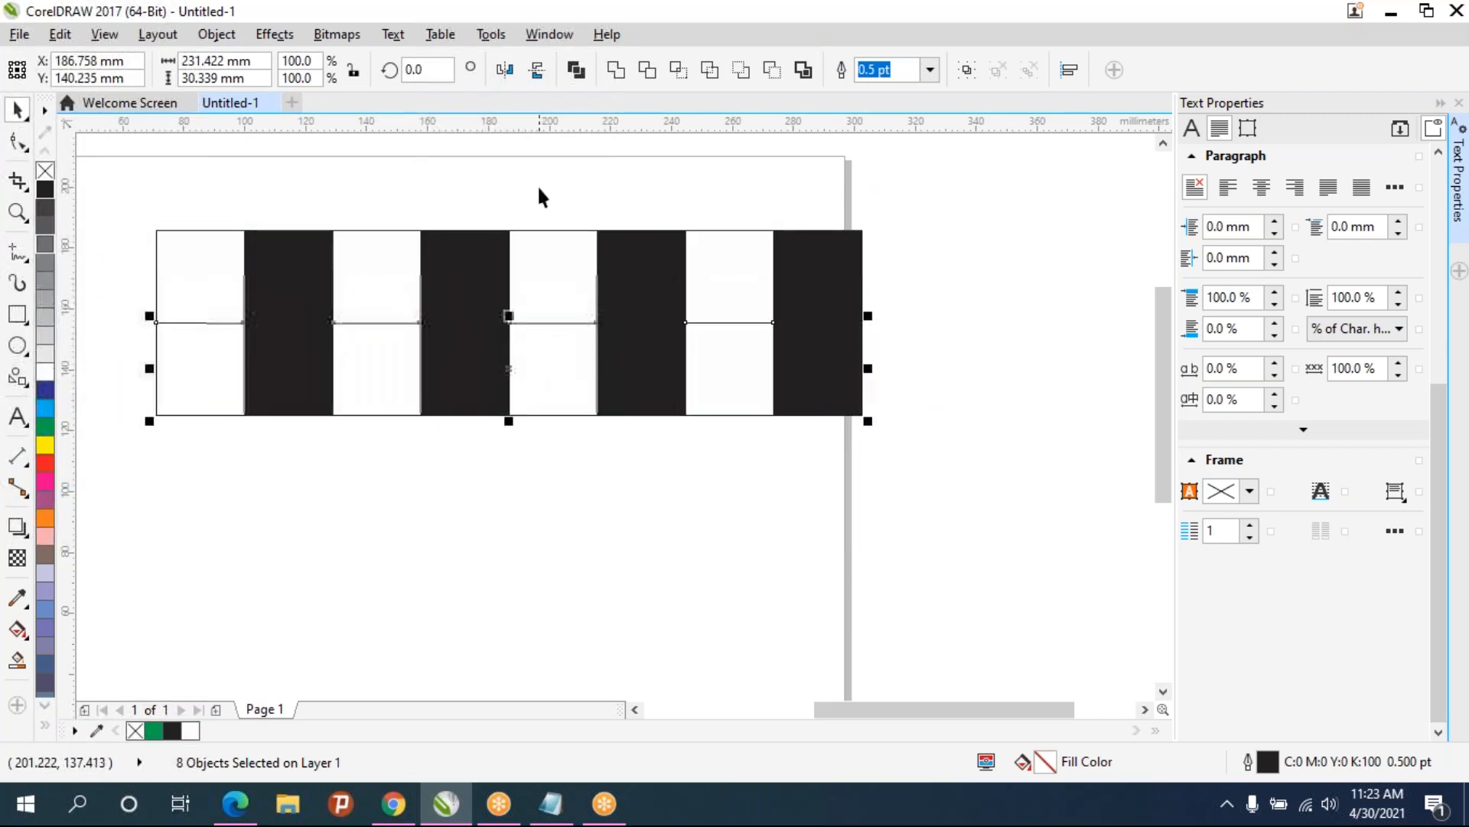
pyautogui.click(497, 74)
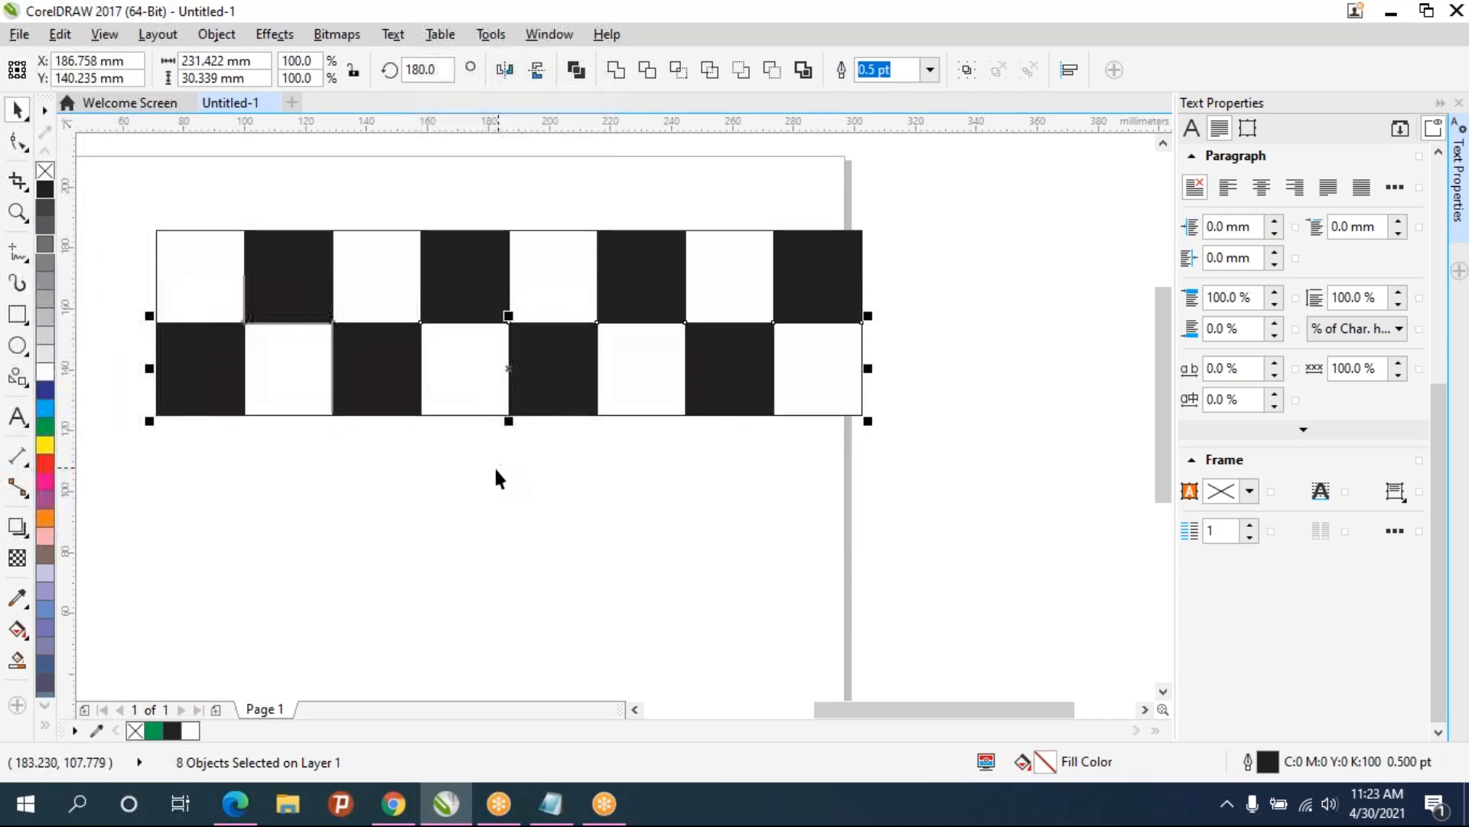
# - Duplicate the two rows downward to complete an 8 by 8 checkerboard
pyautogui.moveTo(112, 169); pyautogui.dragTo(892, 482)
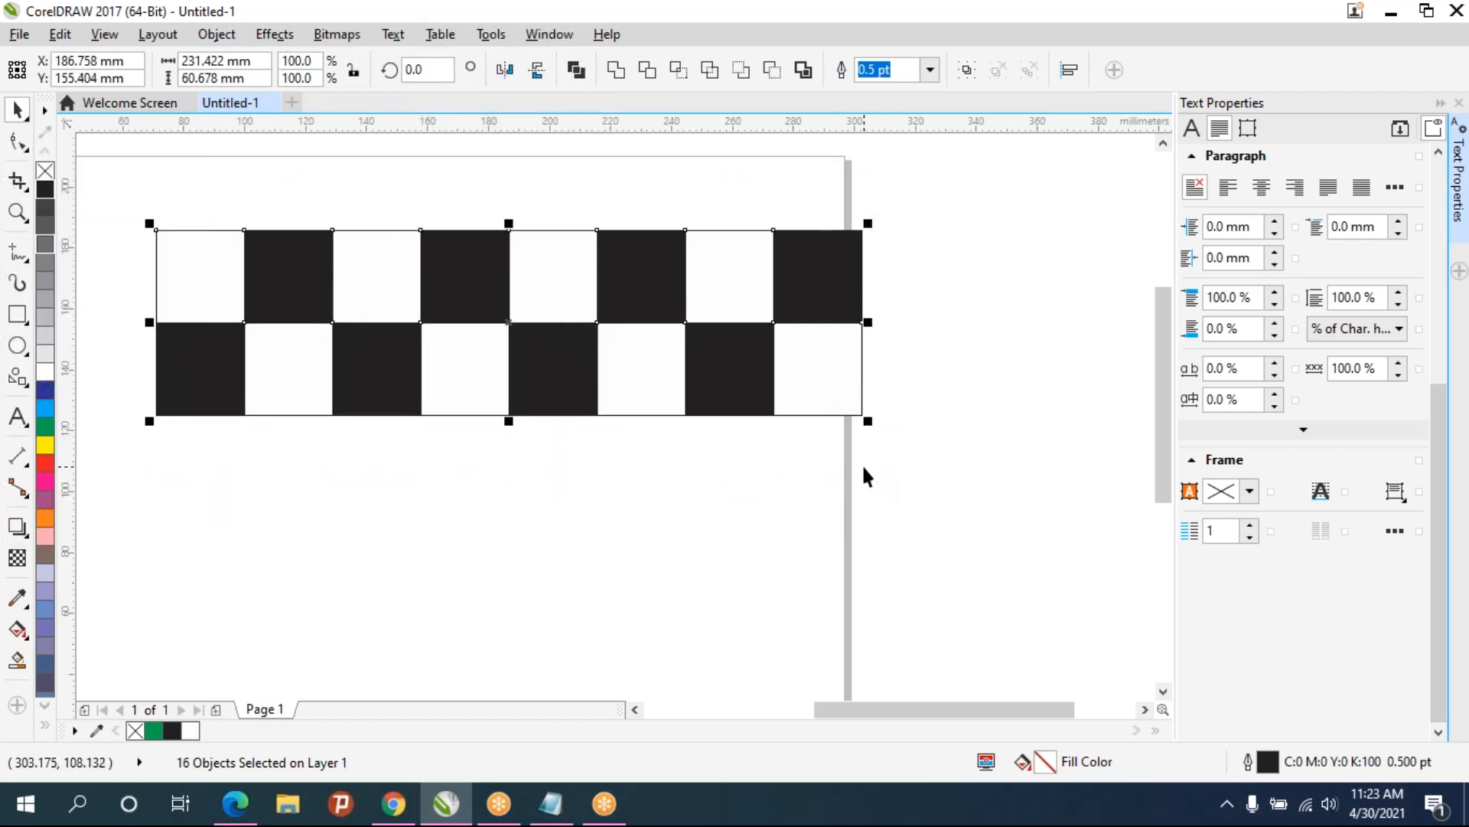
pyautogui.hotkey('ctrl', 'd')
pyautogui.moveTo(175, 215); pyautogui.dragTo(157, 414)
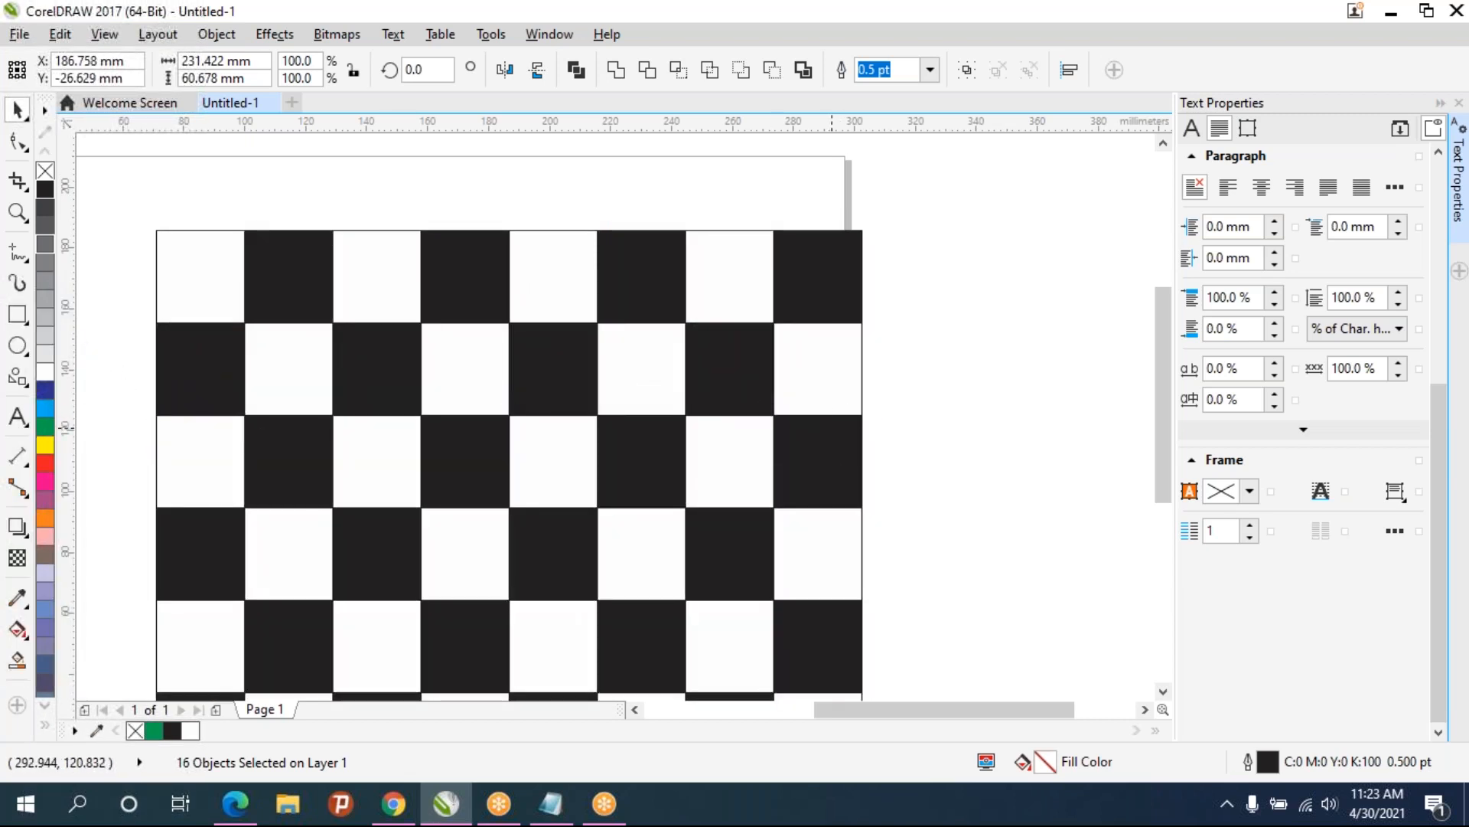
pyautogui.scroll(-3, 842, 432)
pyautogui.scroll(2, 842, 477)
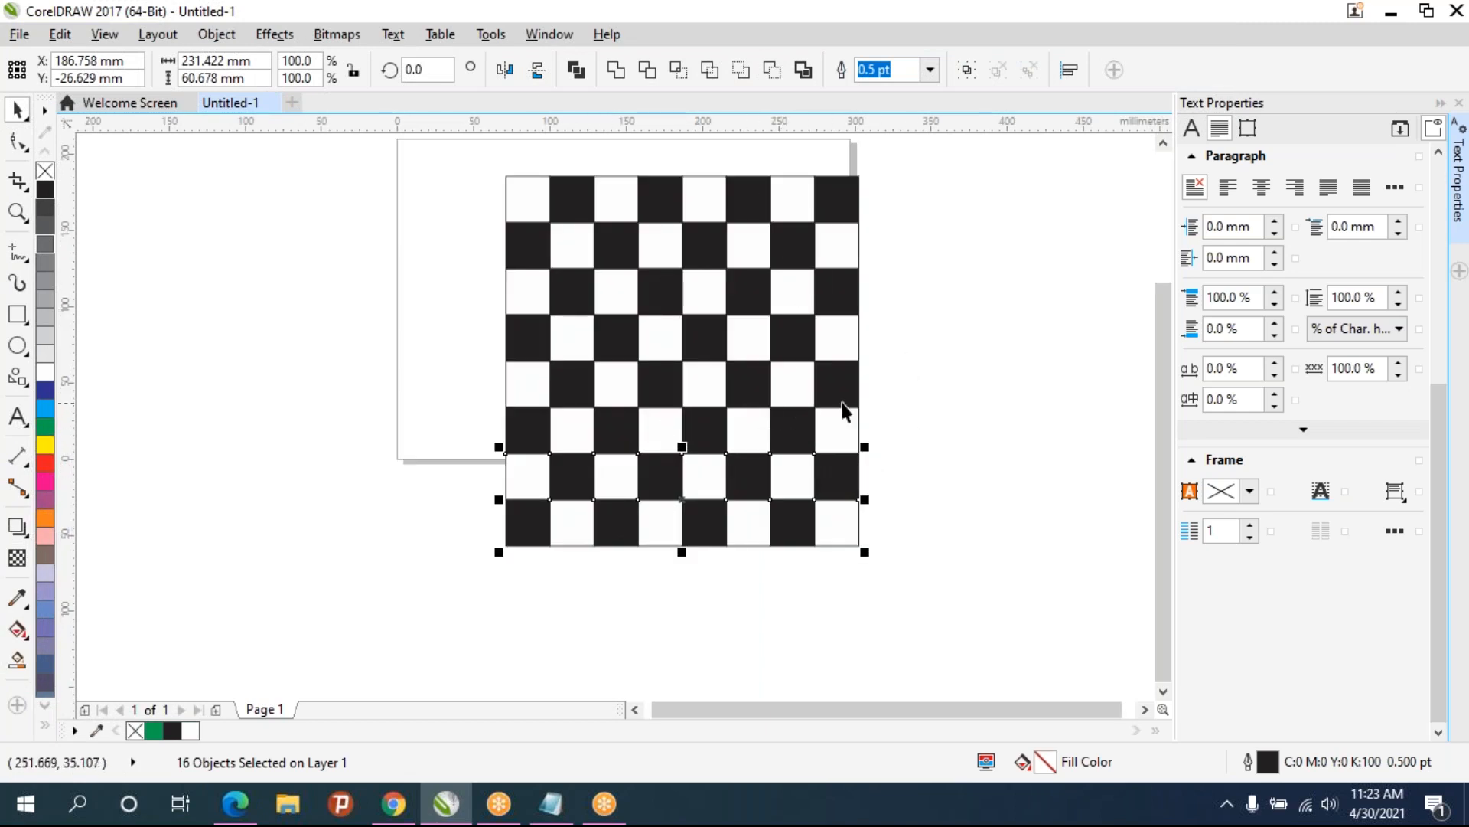
# - Select all 64 squares of the checkerboard and group them
pyautogui.press('Escape')
pyautogui.scroll(-2, 699, 291)
pyautogui.scroll(2, 701, 297)
pyautogui.moveTo(406, 229); pyautogui.dragTo(801, 594)
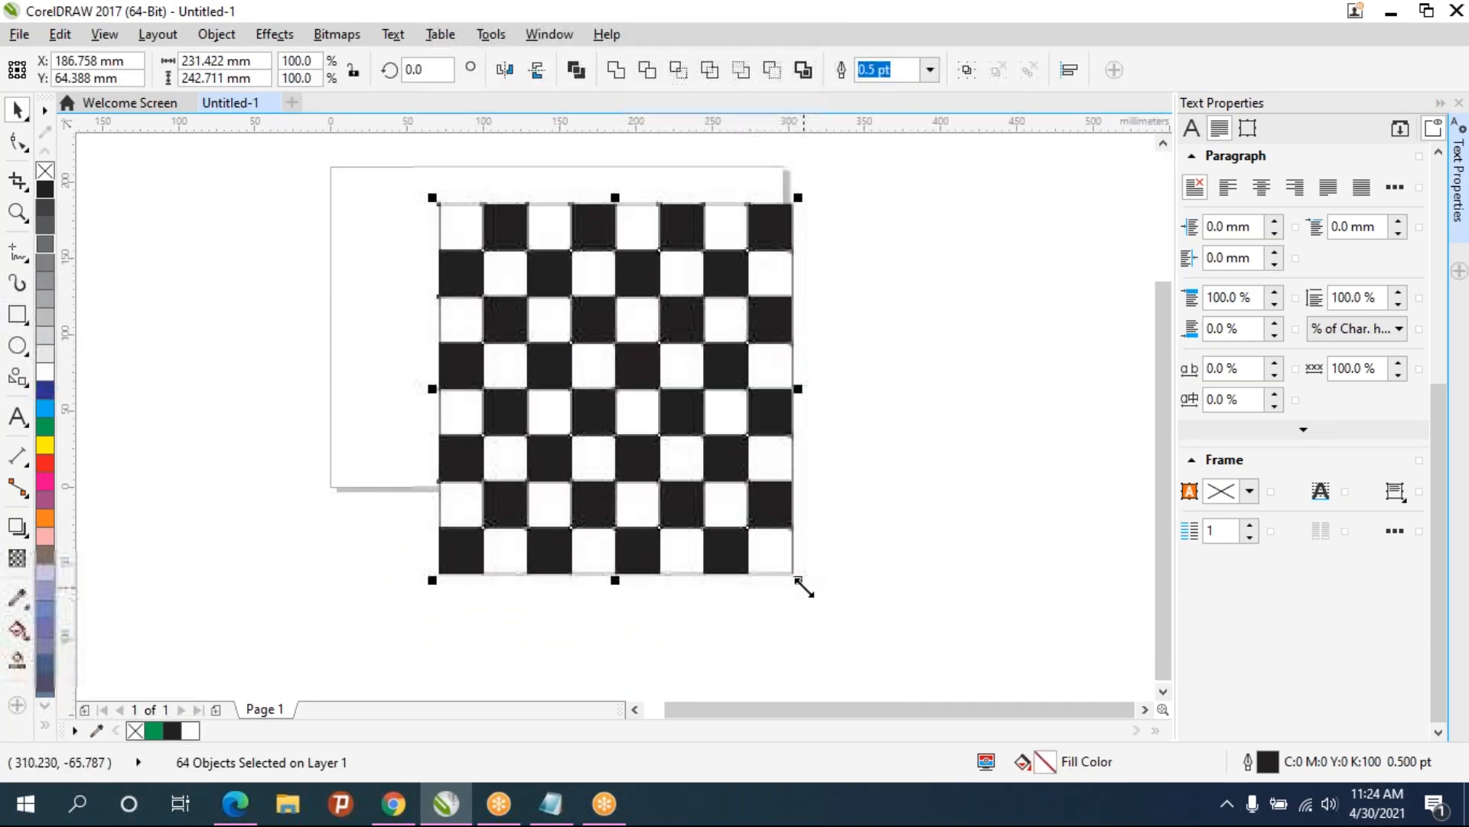
pyautogui.moveTo(397, 173); pyautogui.dragTo(845, 600)
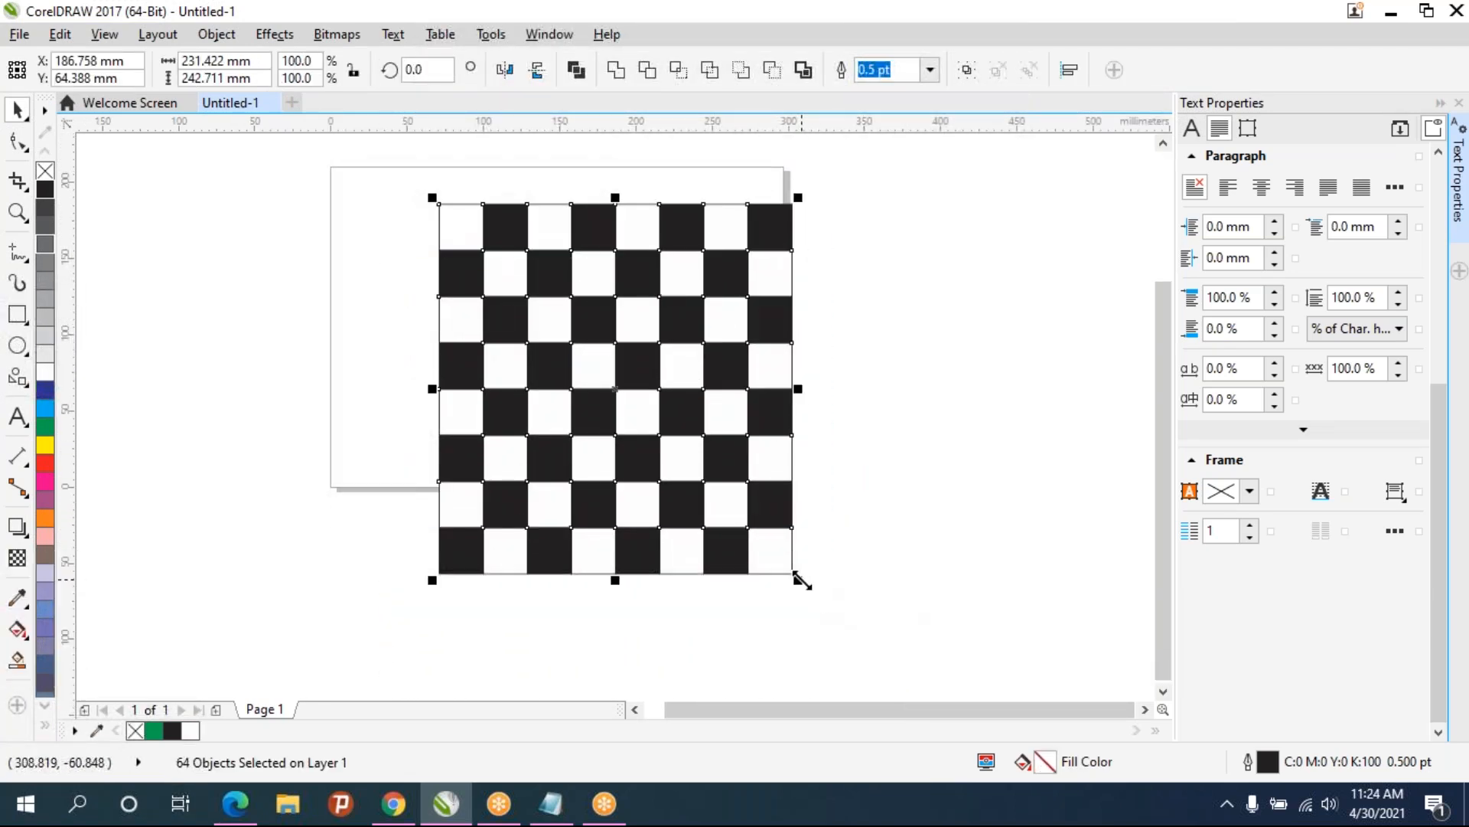
pyautogui.hotkey('ctrl', 'g')
# - Scale the checkerboard group down to about 31% and move it to the page's upper-left corner
pyautogui.moveTo(798, 580); pyautogui.dragTo(547, 367)
pyautogui.moveTo(481, 237); pyautogui.dragTo(386, 206)
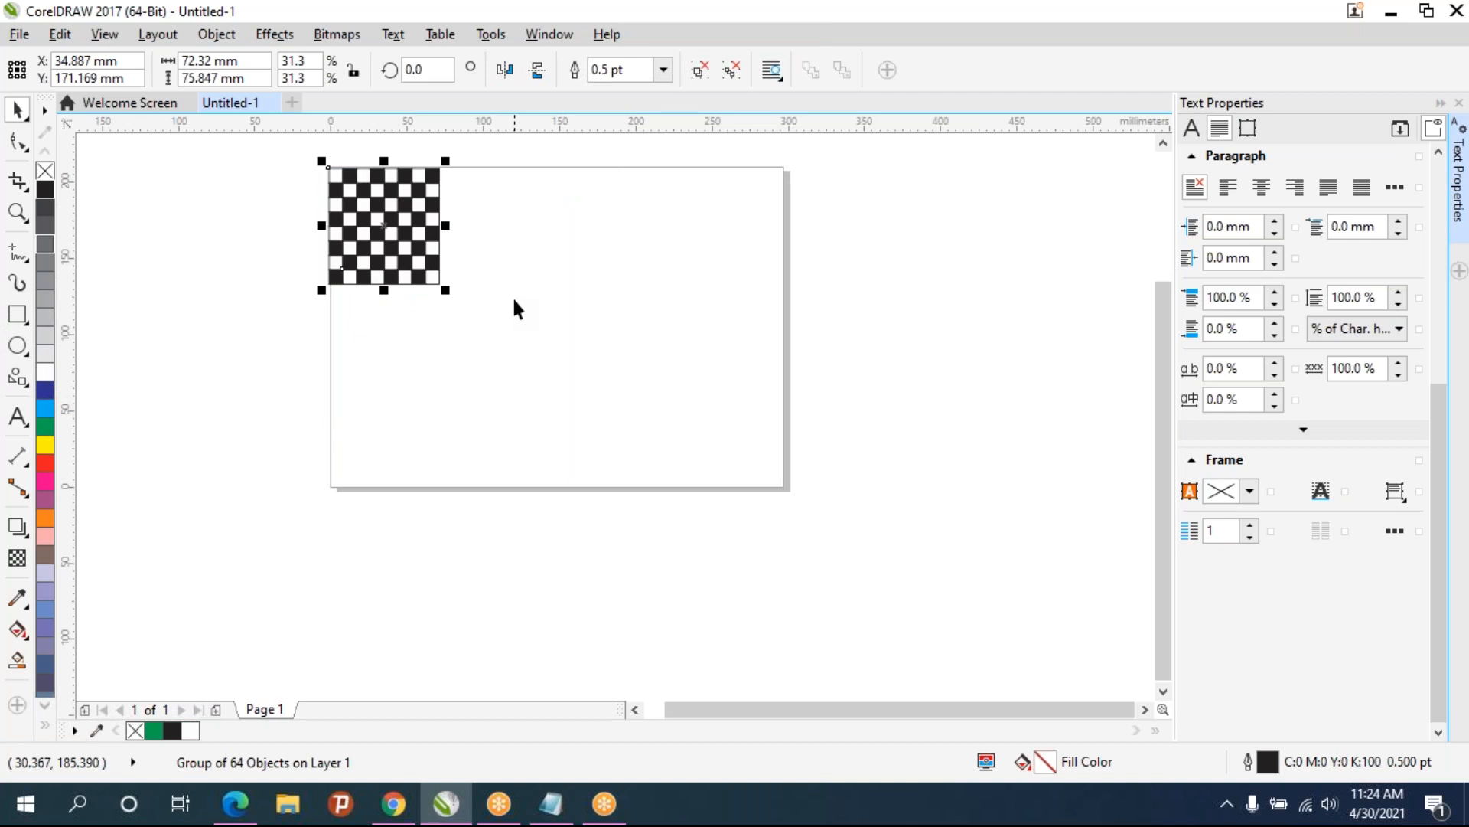
pyautogui.scroll(2, 512, 296)
pyautogui.scroll(-2, 407, 319)
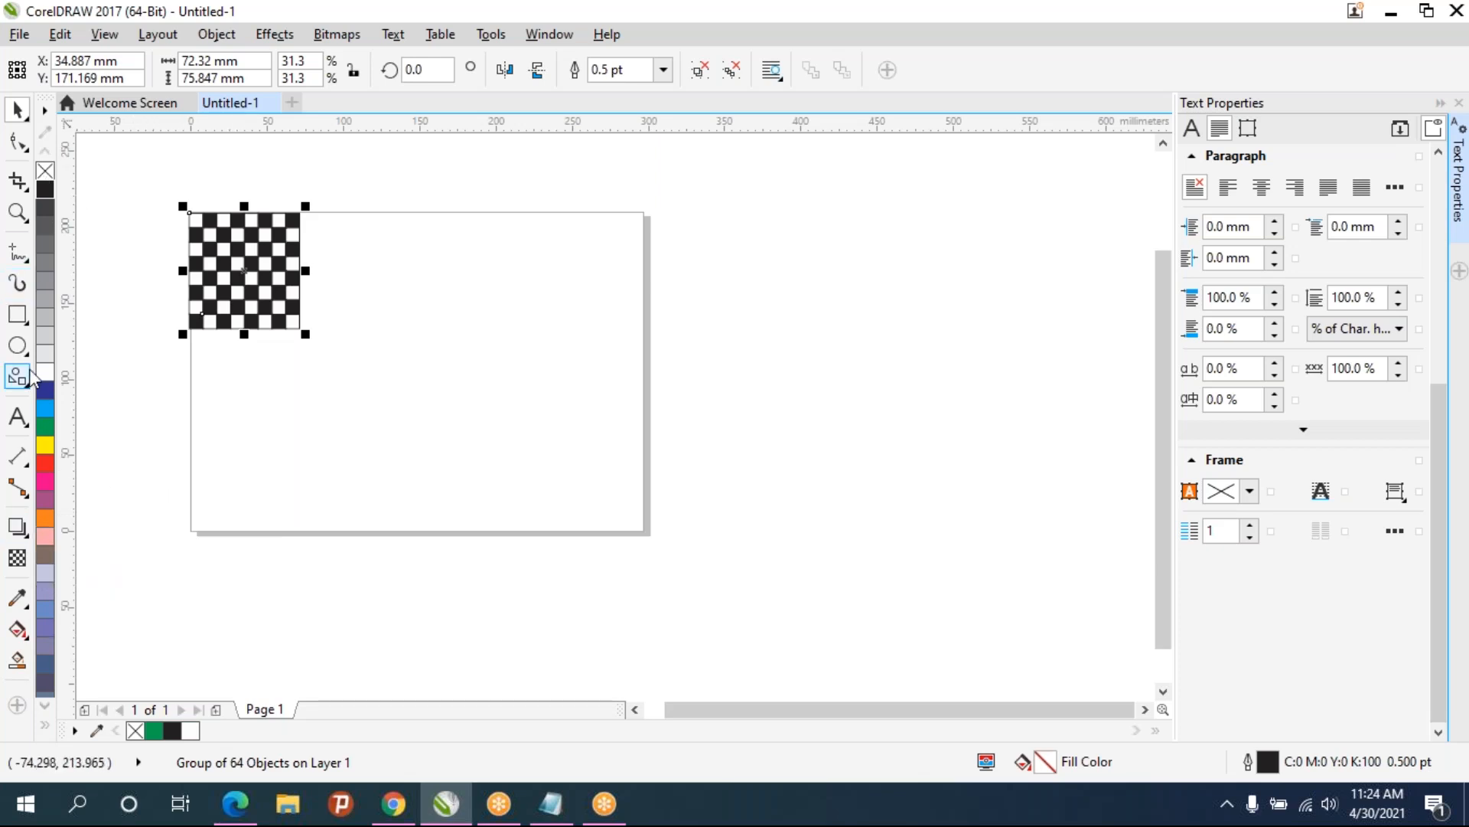
# - Draw a circle about 132 mm in diameter on the right part of the page
pyautogui.click(17, 345)
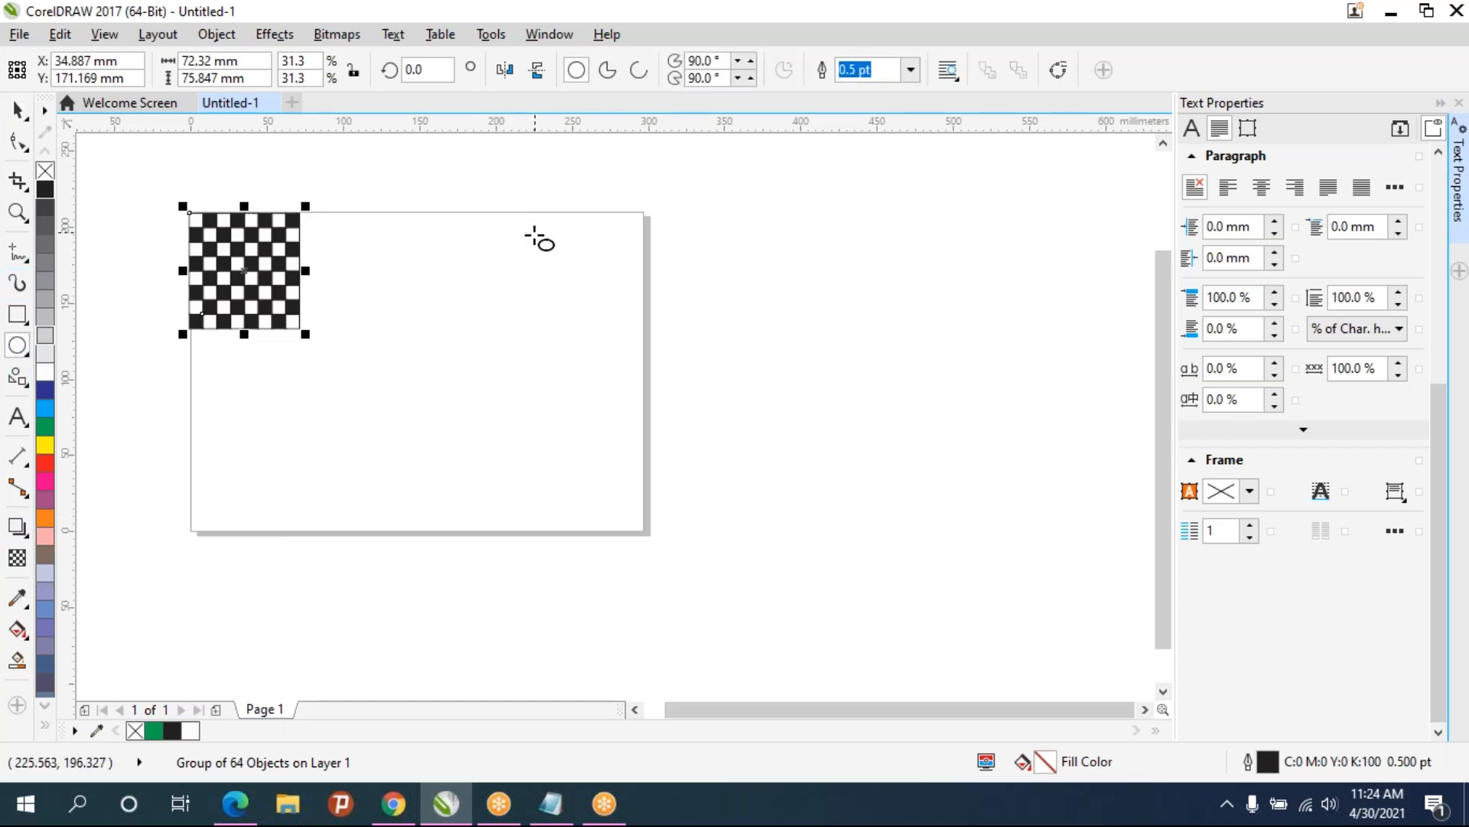
pyautogui.scroll(3, 575, 354)
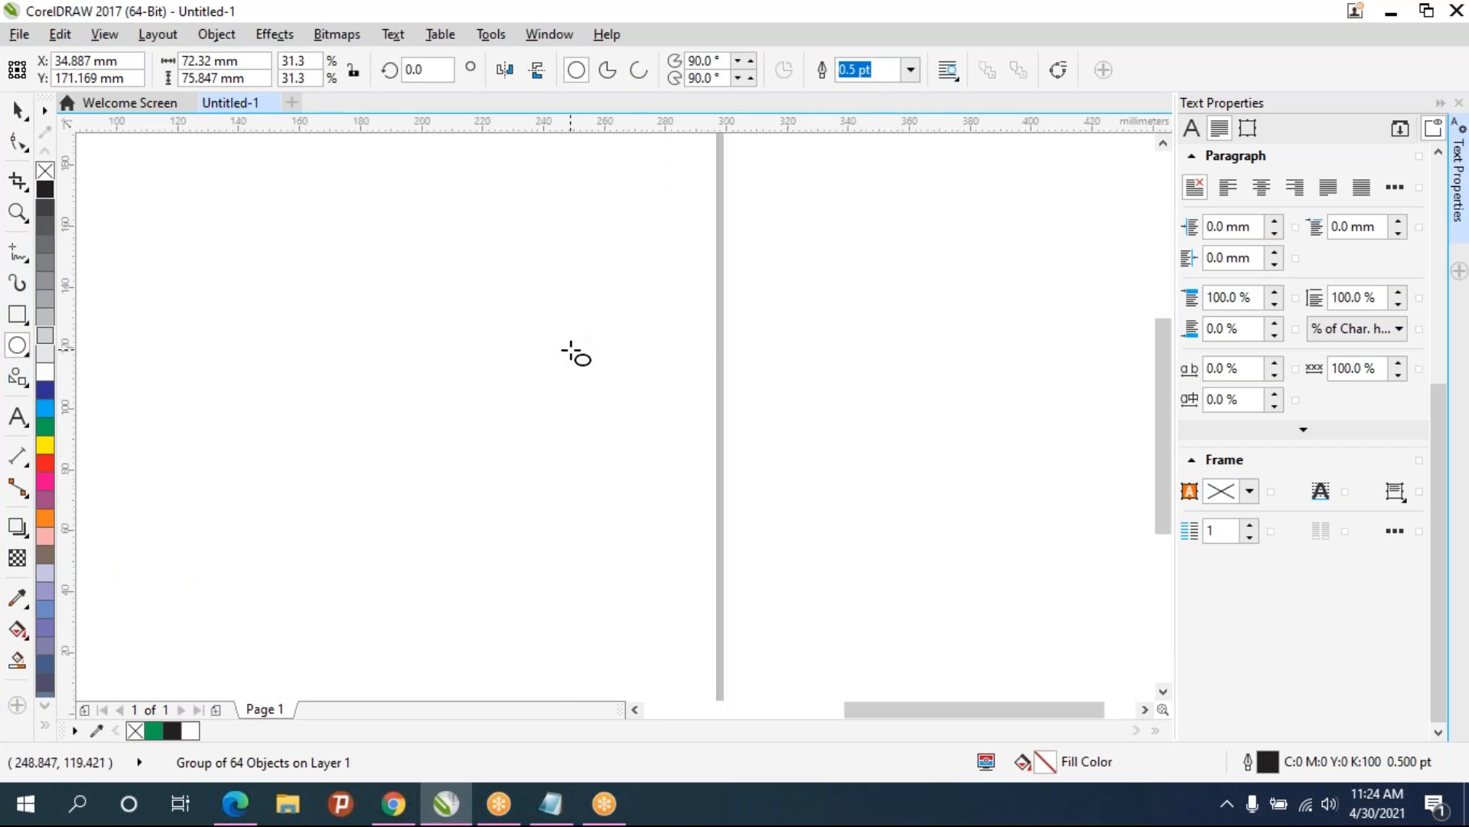
pyautogui.scroll(-3, 584, 354)
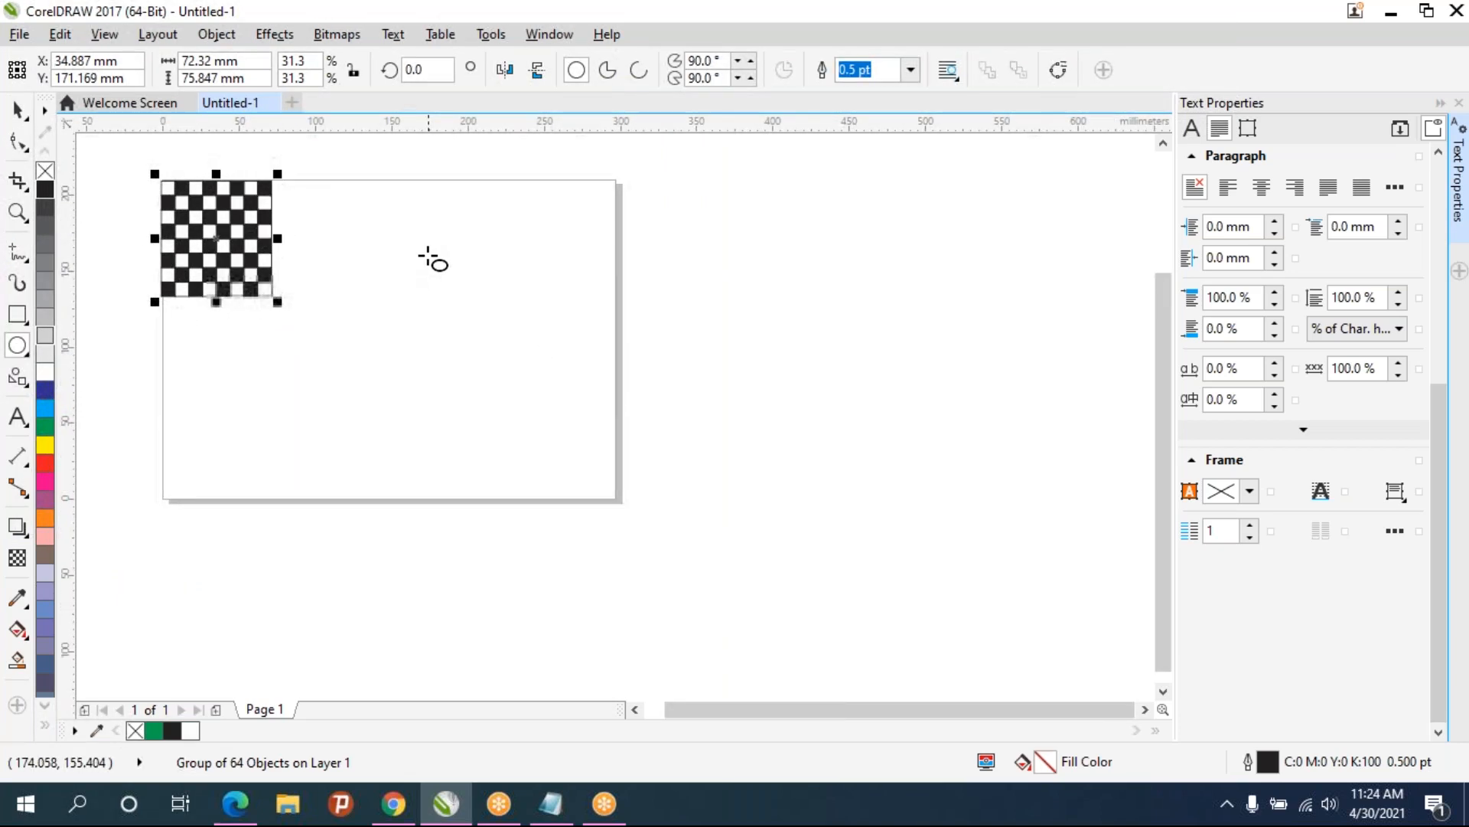
pyautogui.moveTo(405, 255); pyautogui.dragTo(602, 417)
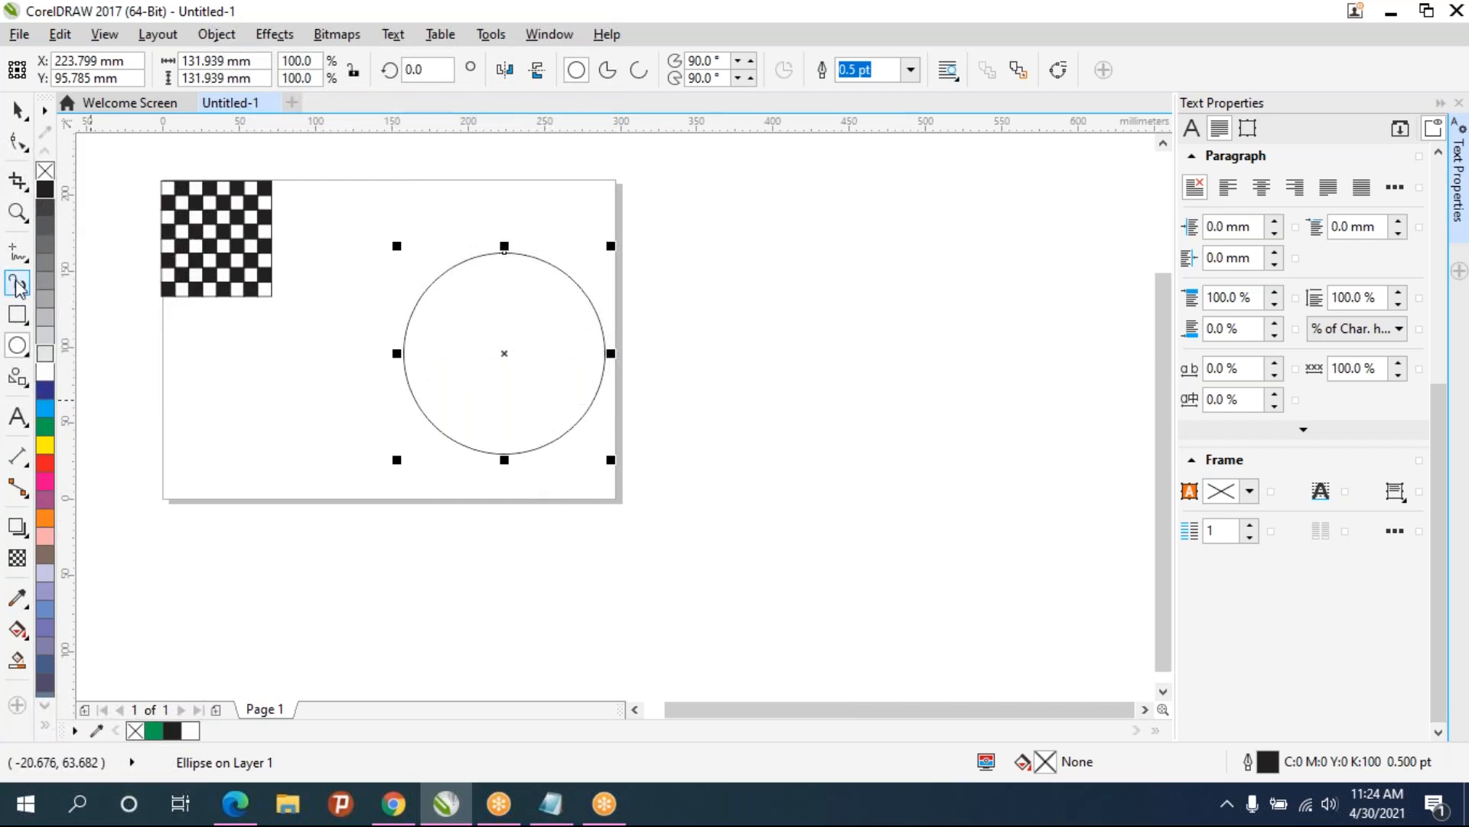
# - Draw a teardrop basic shape, about 38 mm, above the circle
pyautogui.click(21, 387)
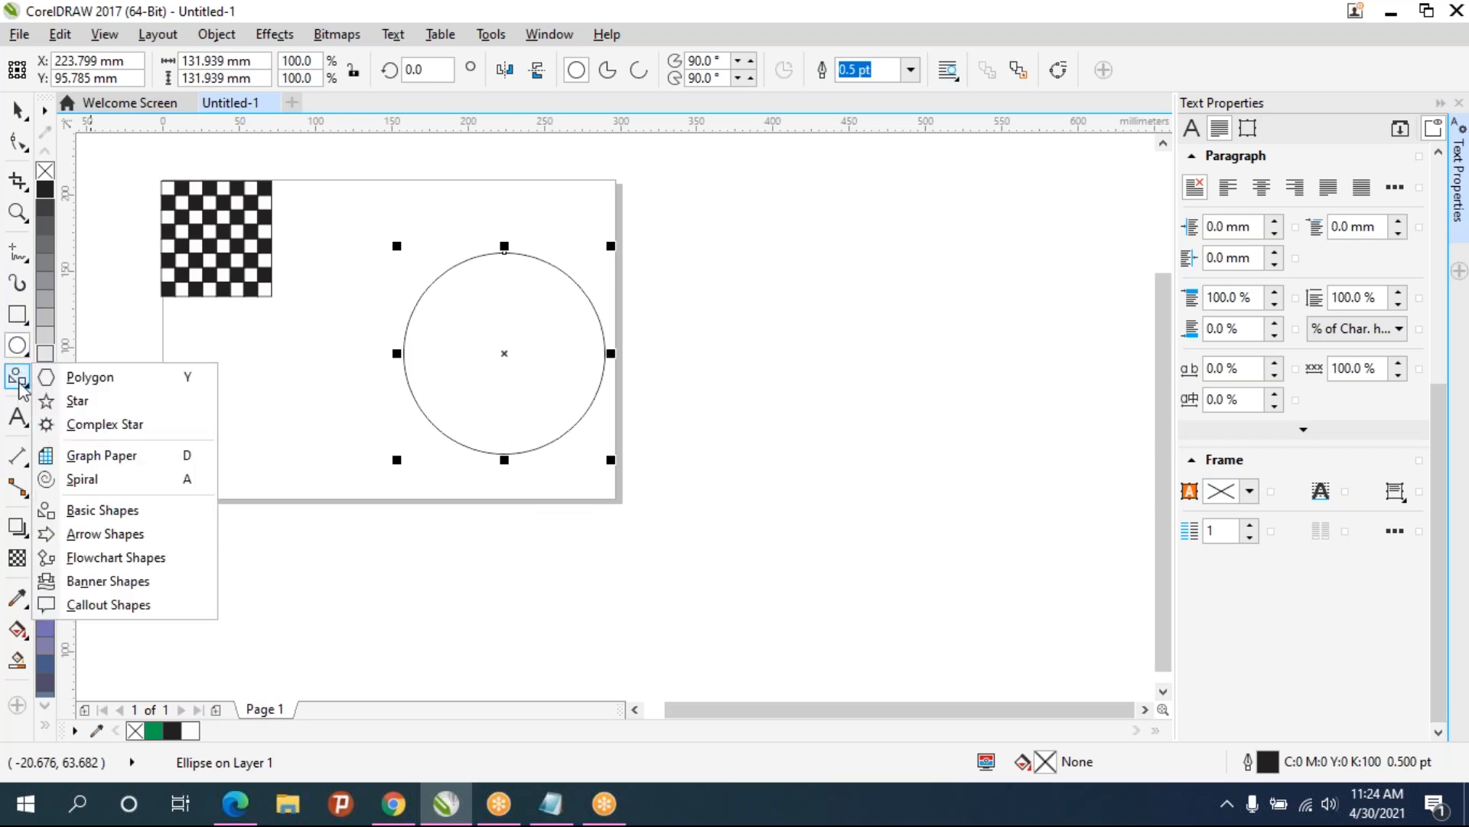
pyautogui.click(80, 511)
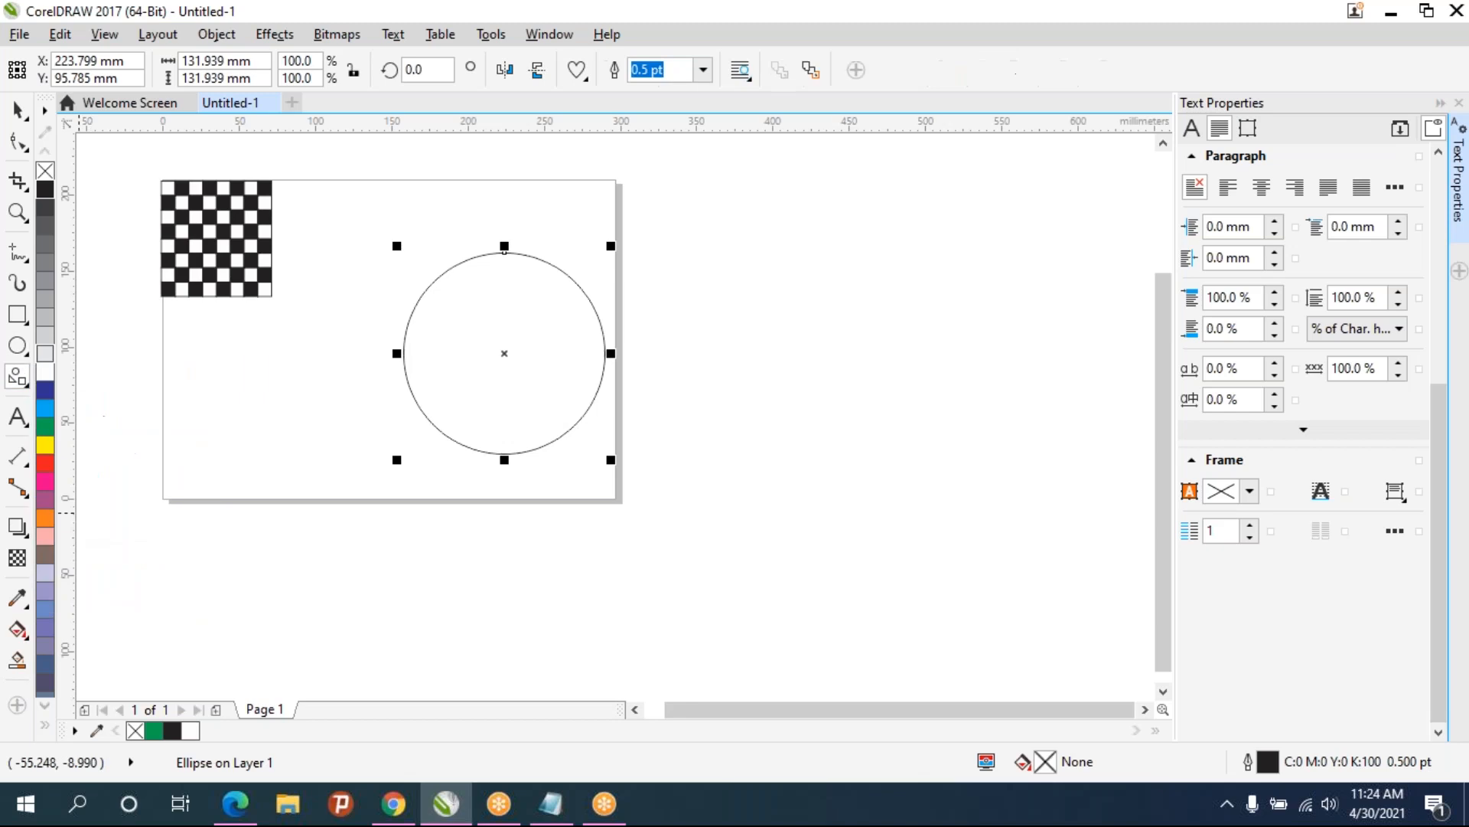
pyautogui.click(577, 70)
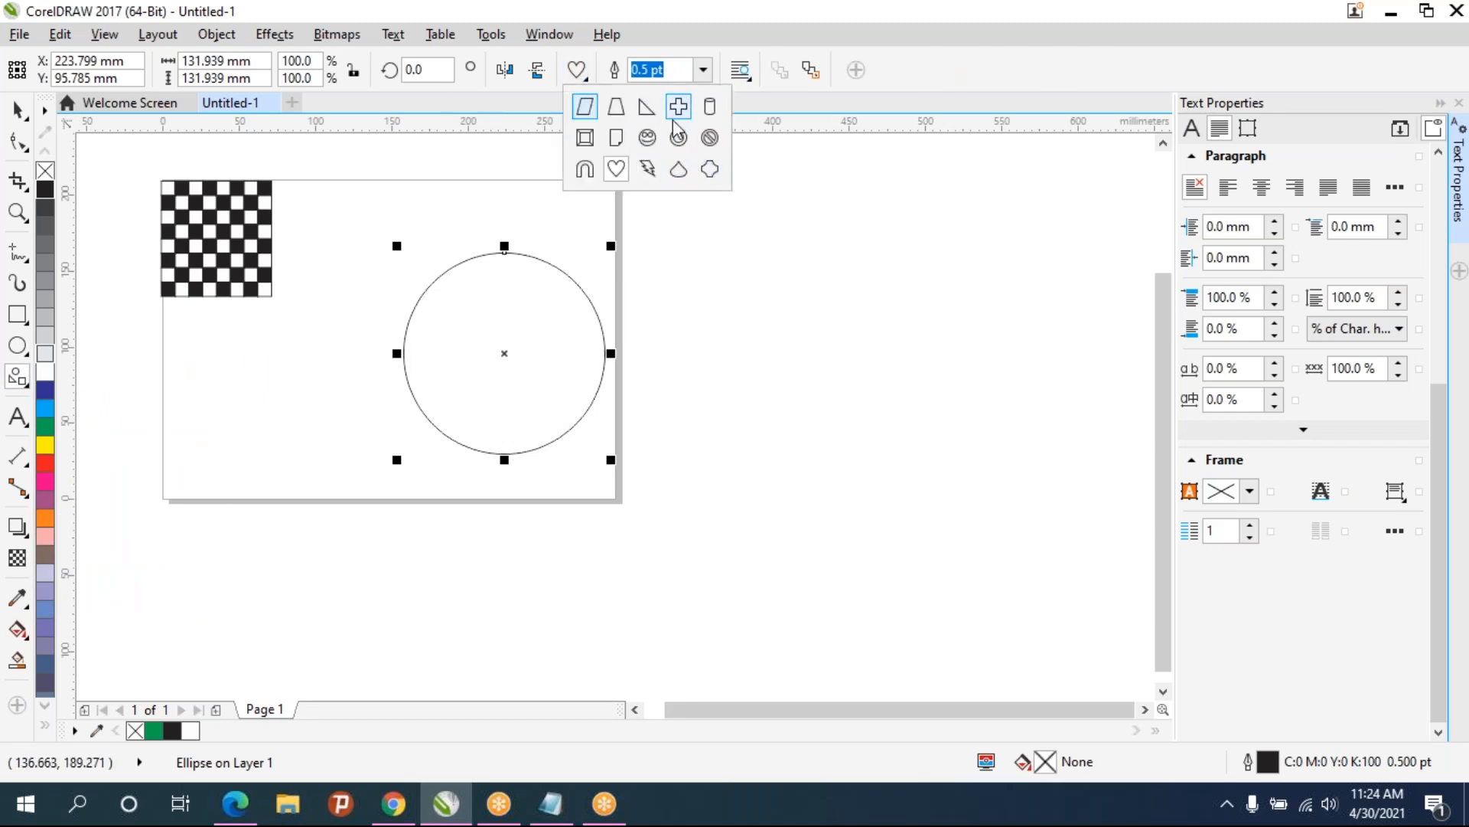
pyautogui.click(678, 169)
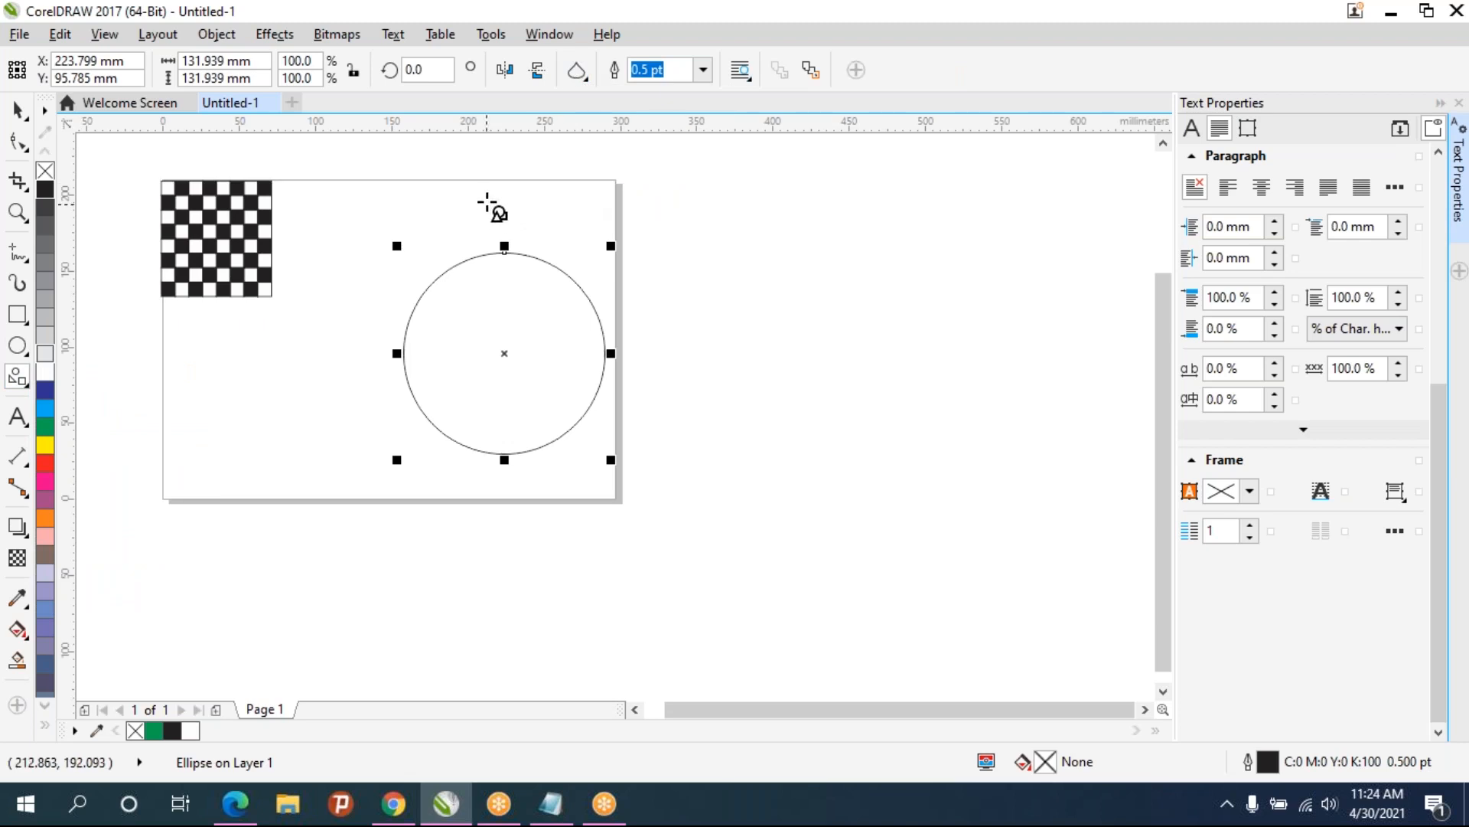
pyautogui.moveTo(509, 232)
pyautogui.mouseDown()
pyautogui.moveTo(521, 253)
pyautogui.moveTo(535, 239)
pyautogui.mouseUp()
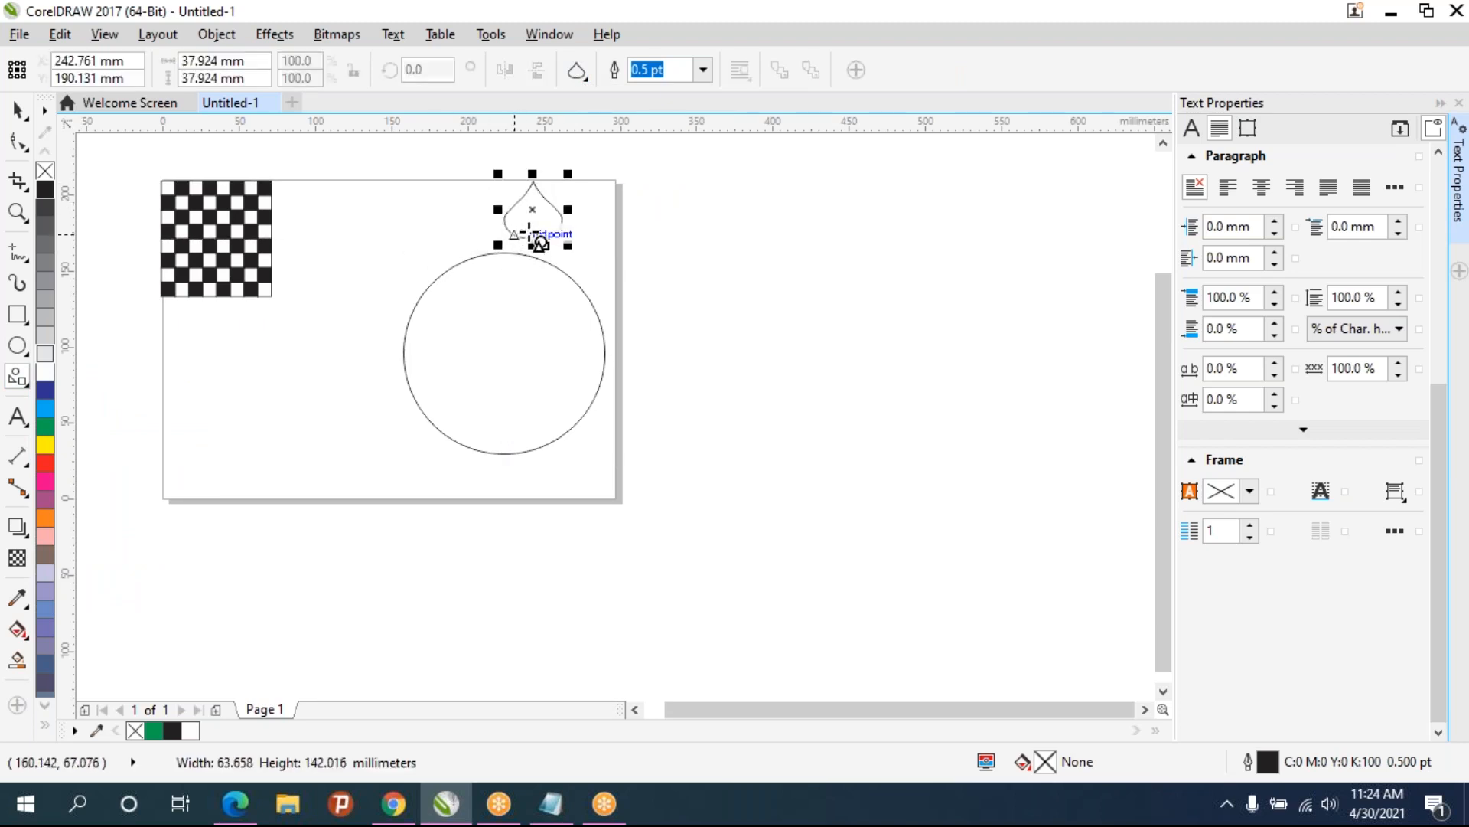
# - Resize the teardrop to about 8.7 by 12.8 mm and place it on the circle's top edge
pyautogui.scroll(2, 532, 203)
pyautogui.moveTo(602, 150); pyautogui.dragTo(515, 246)
pyautogui.scroll(2, 520, 249)
pyautogui.moveTo(516, 187); pyautogui.dragTo(421, 438)
pyautogui.scroll(2, 482, 272)
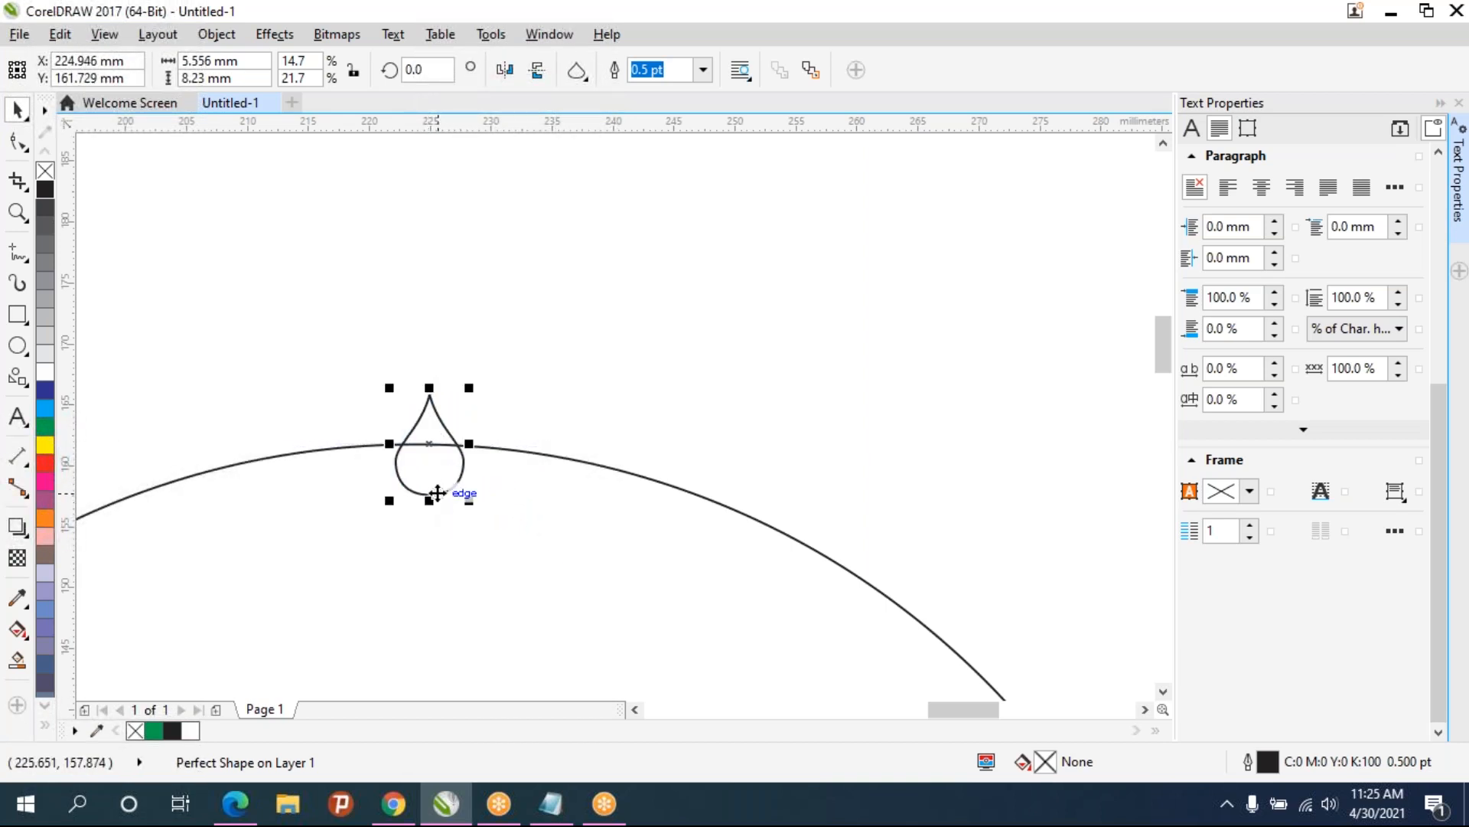
pyautogui.moveTo(429, 496); pyautogui.dragTo(428, 444)
pyautogui.scroll(-4, 443, 447)
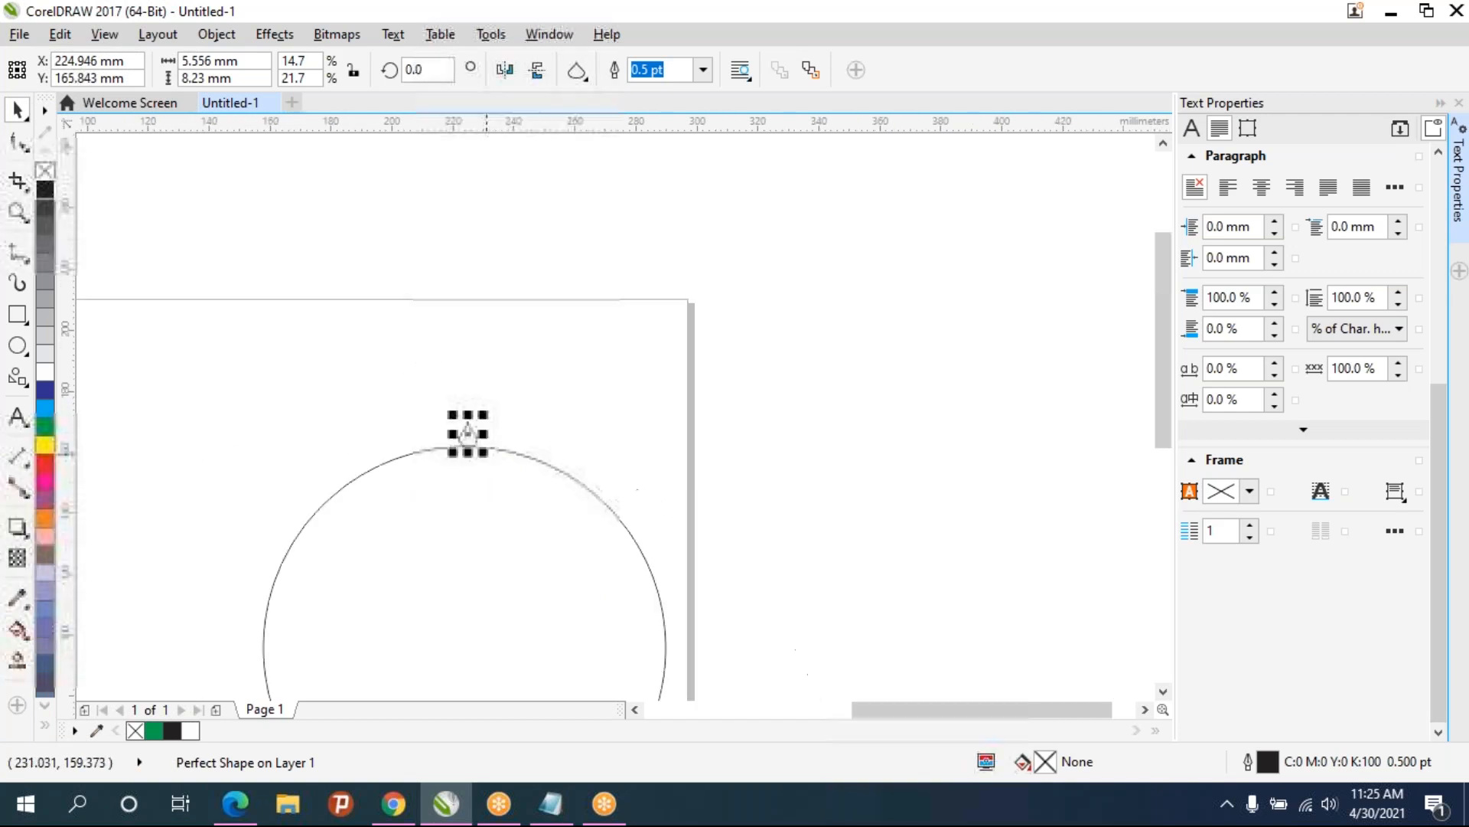
pyautogui.scroll(2, 494, 382)
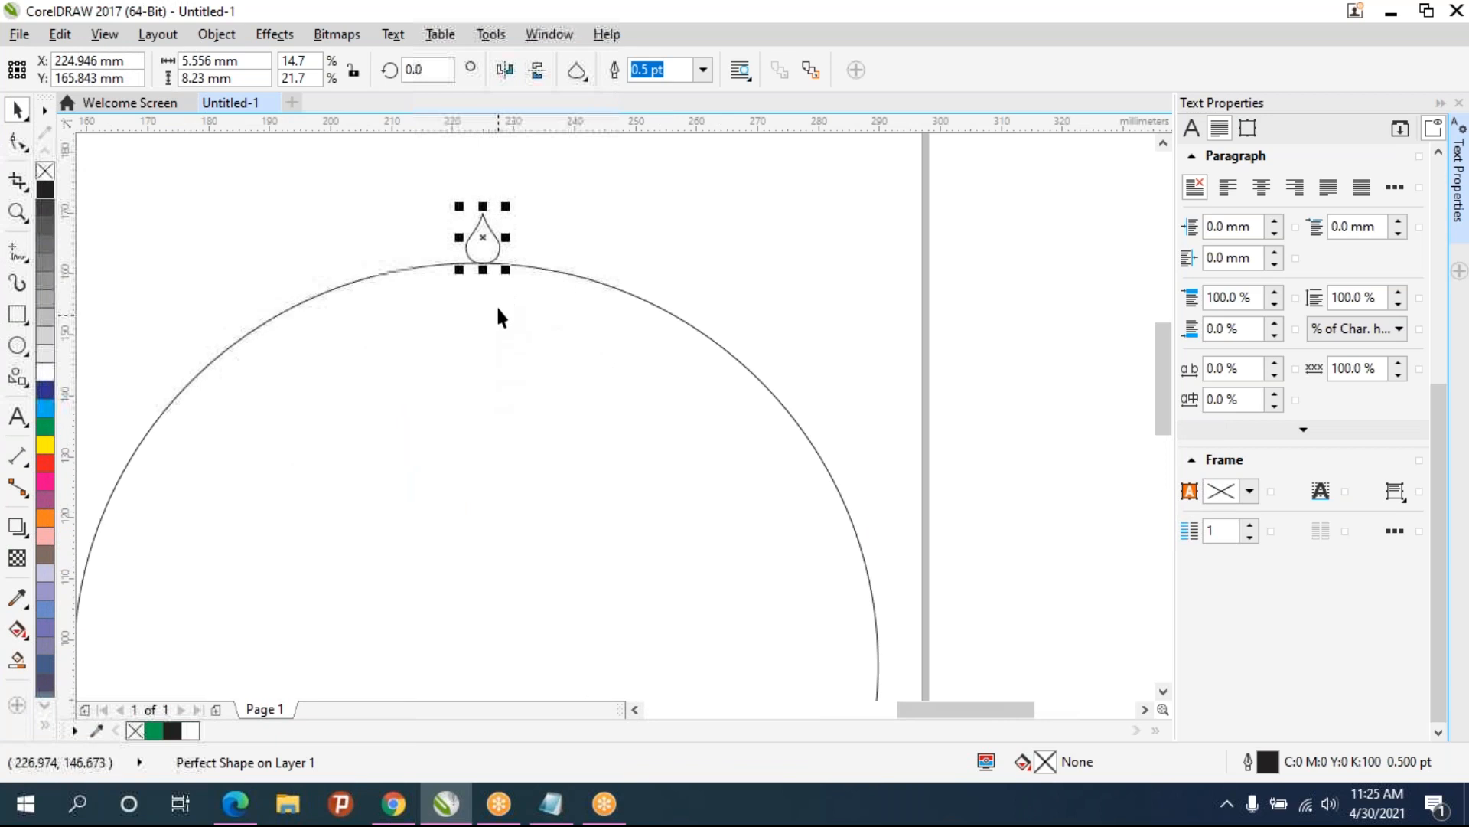
pyautogui.moveTo(509, 202); pyautogui.dragTo(535, 171)
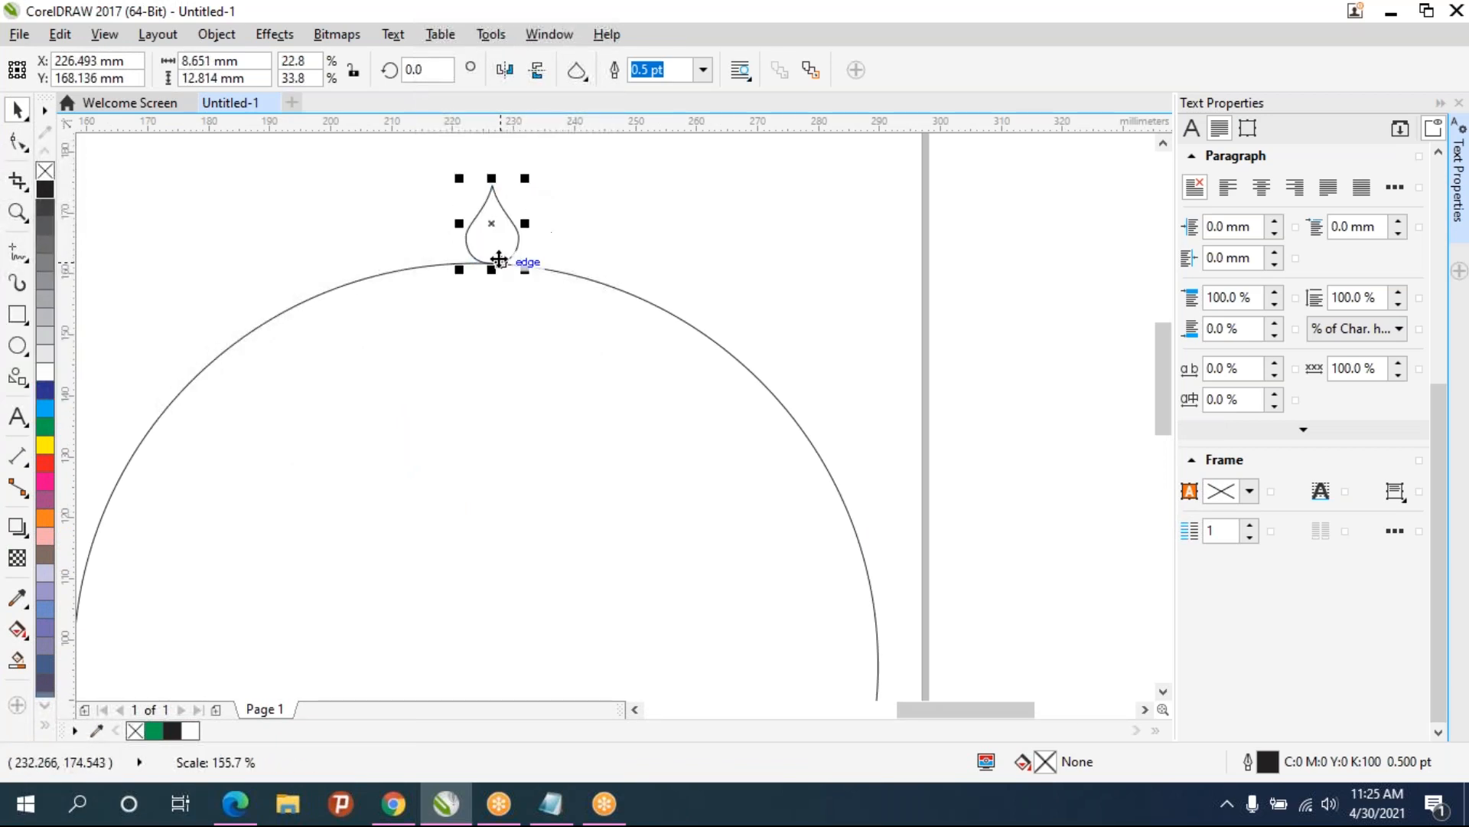
pyautogui.moveTo(495, 219)
pyautogui.mouseDown()
pyautogui.moveTo(485, 231)
pyautogui.moveTo(502, 242)
pyautogui.mouseUp()
pyautogui.click(608, 224)
pyautogui.scroll(-1, 623, 266)
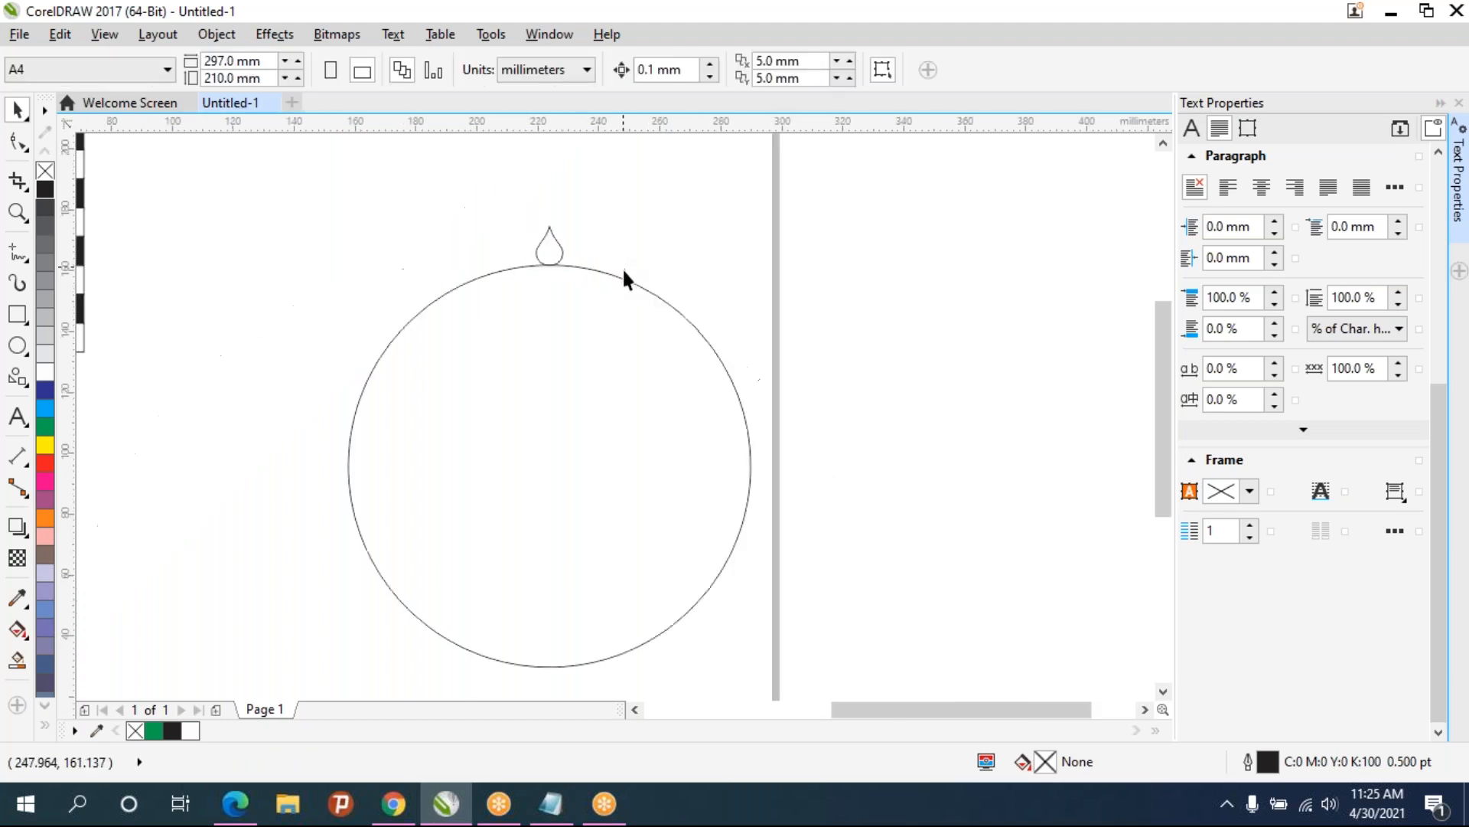
# - Nudge the teardrop slightly upward so it sits just above the circle
pyautogui.click(544, 225)
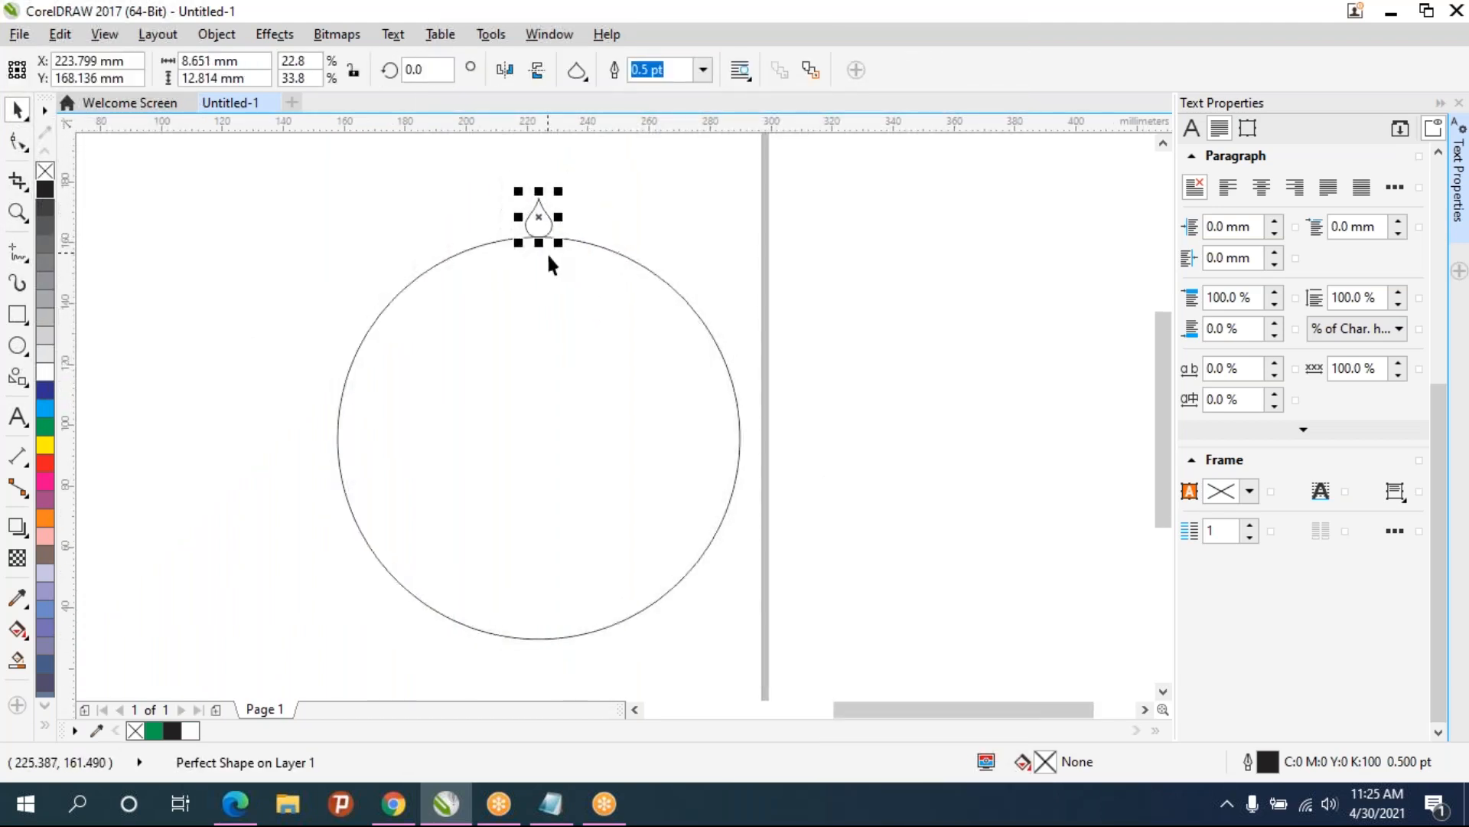
pyautogui.press('Up')
pyautogui.press('Up')
pyautogui.press('Up')
pyautogui.press('Up')
pyautogui.press('Up')
pyautogui.press('Up')
pyautogui.press('Up')
pyautogui.press('Up')
pyautogui.press('Up')
pyautogui.press('Up')
pyautogui.press('Up')
pyautogui.press('Up')
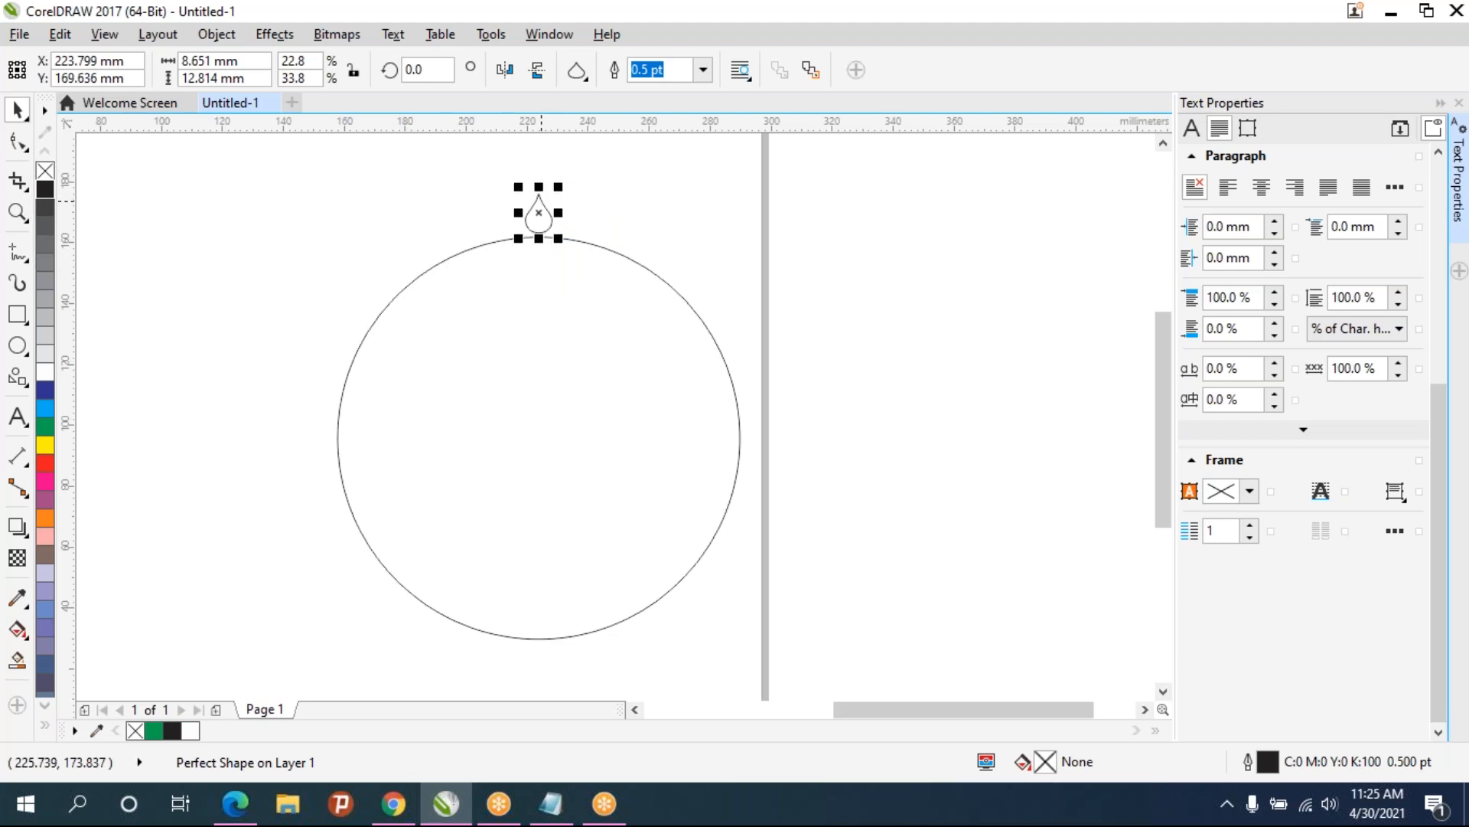
pyautogui.click(638, 323)
pyautogui.scroll(2, 557, 185)
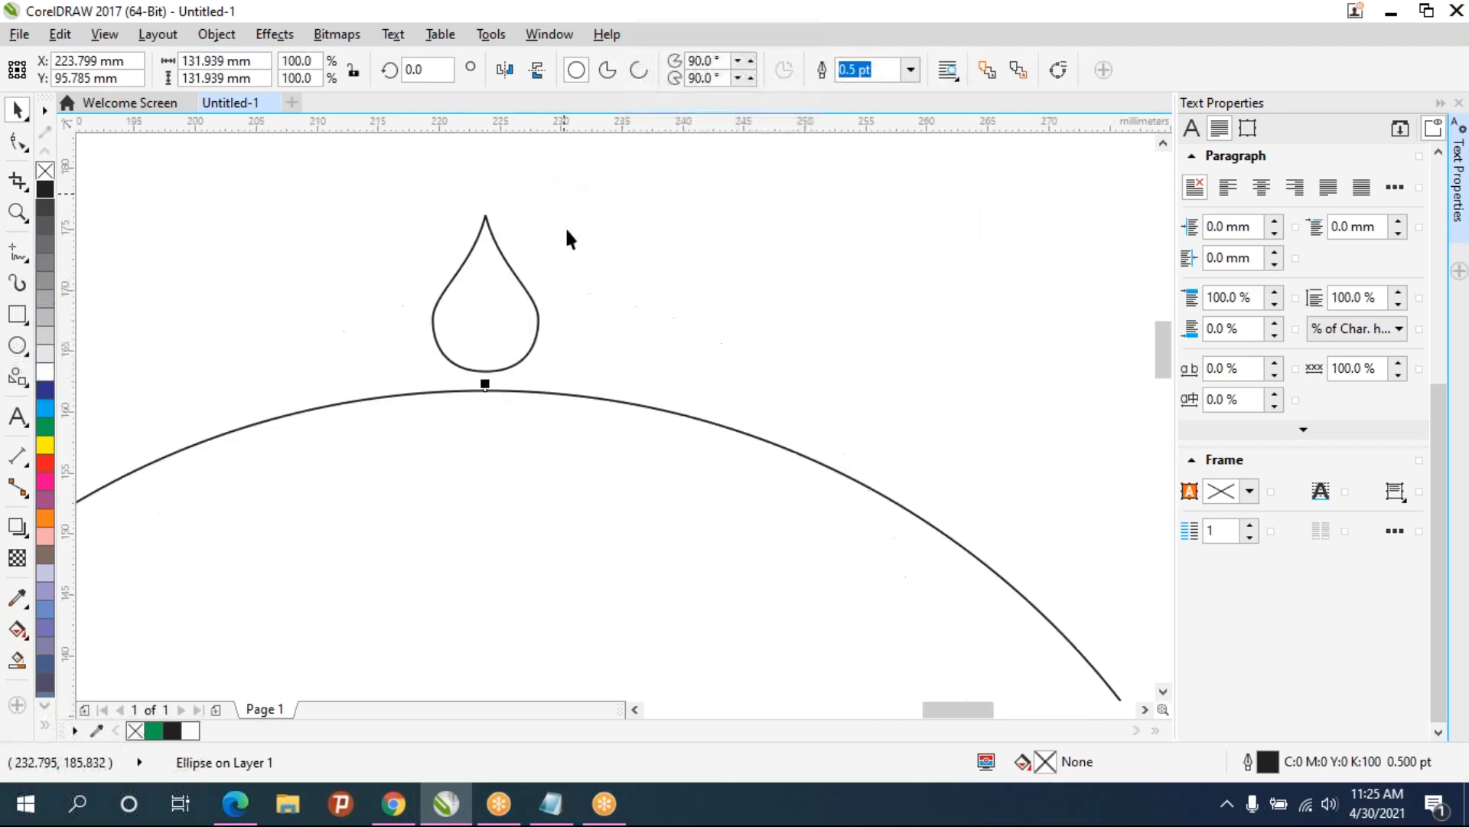
pyautogui.scroll(-2, 508, 401)
pyautogui.click(512, 361)
pyautogui.moveTo(559, 366); pyautogui.dragTo(570, 327)
pyautogui.scroll(-1, 570, 327)
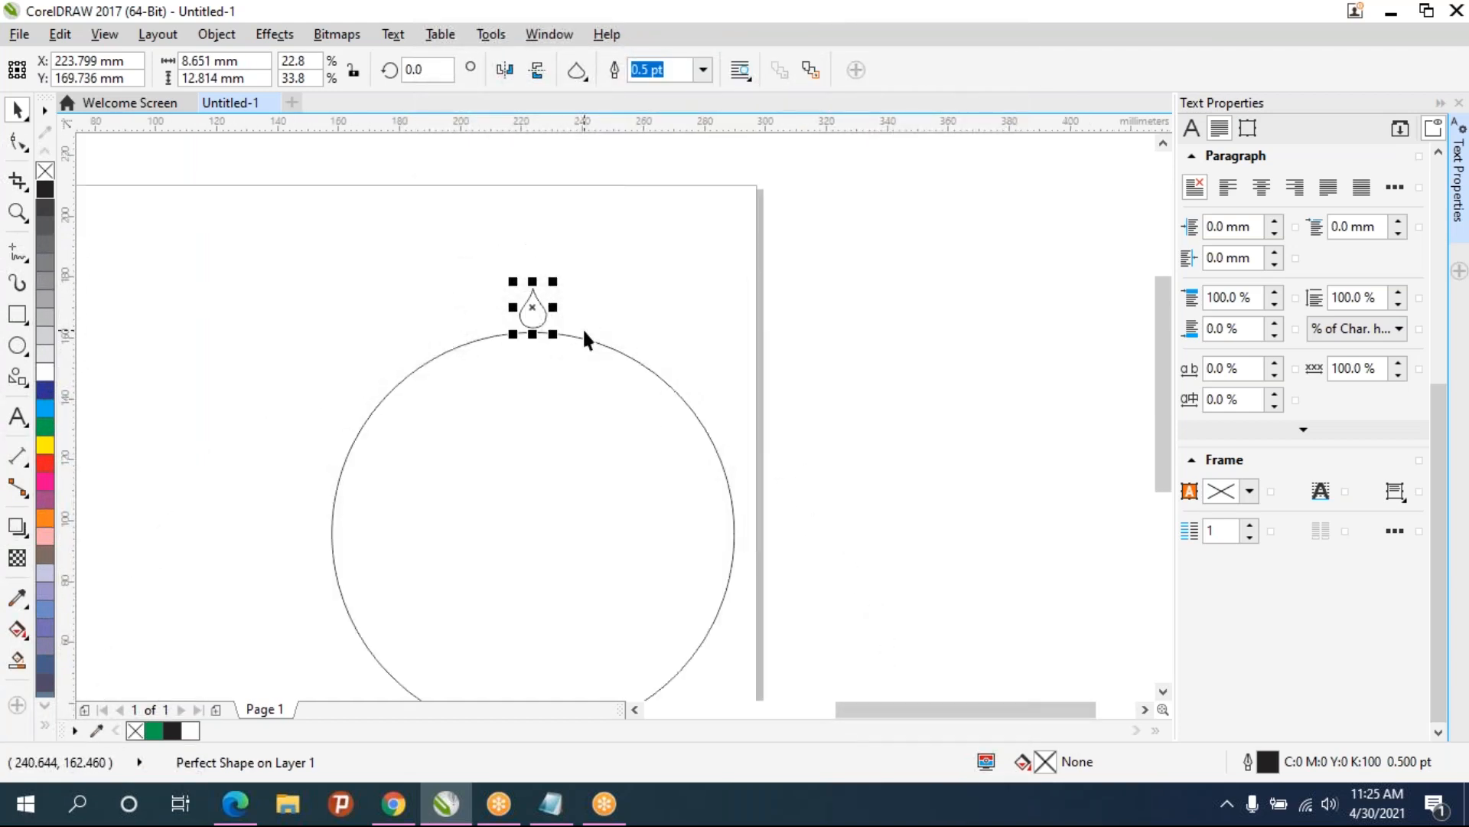
# - Switch the teardrop to rotate mode and move its centre of rotation to the circle's centre
pyautogui.moveTo(536, 309)
pyautogui.mouseDown()
pyautogui.moveTo(549, 289)
pyautogui.moveTo(620, 287)
pyautogui.moveTo(533, 309)
pyautogui.mouseUp()
pyautogui.click(535, 313)
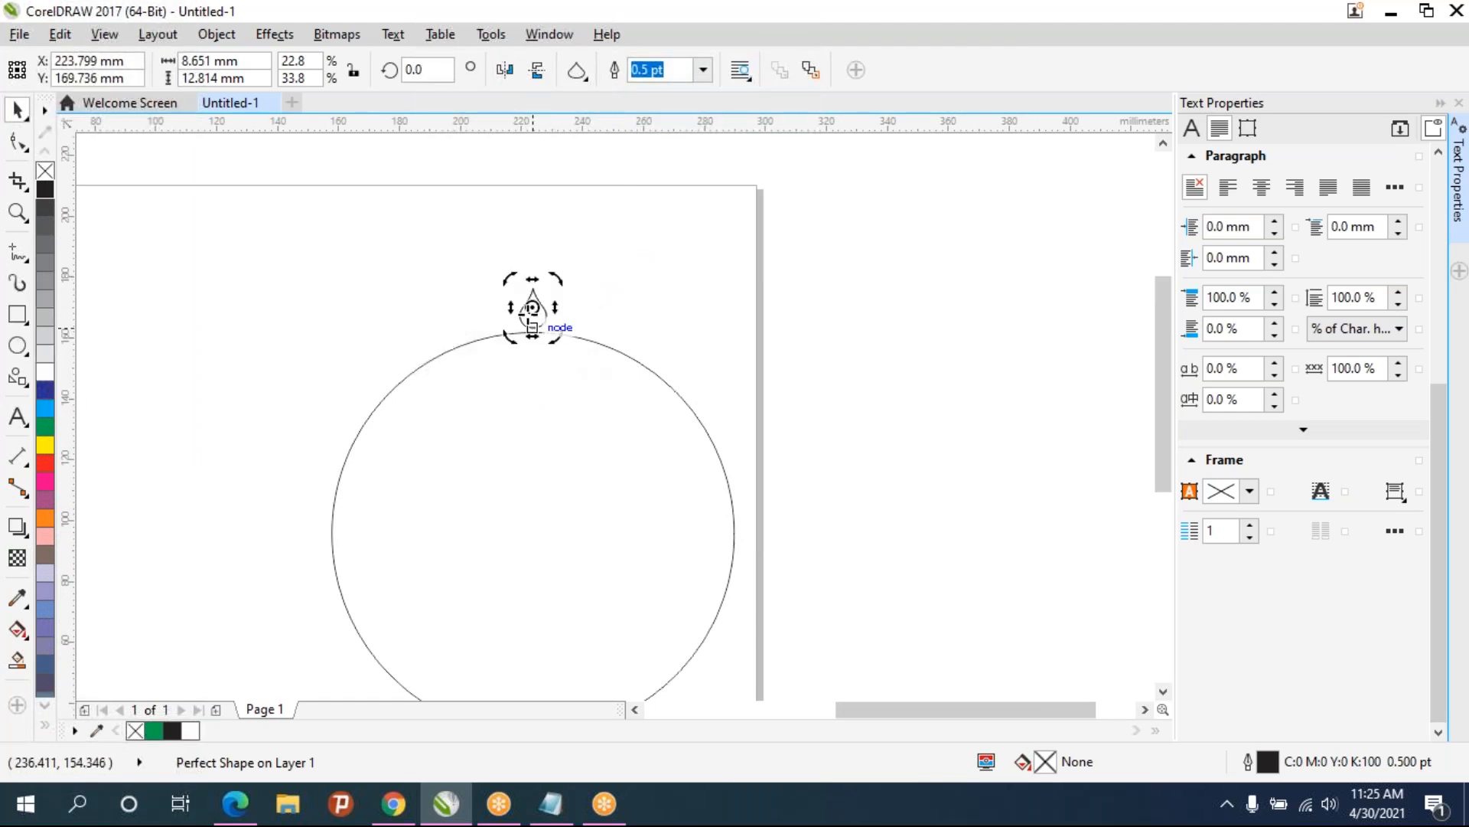
pyautogui.moveTo(534, 306); pyautogui.dragTo(535, 536)
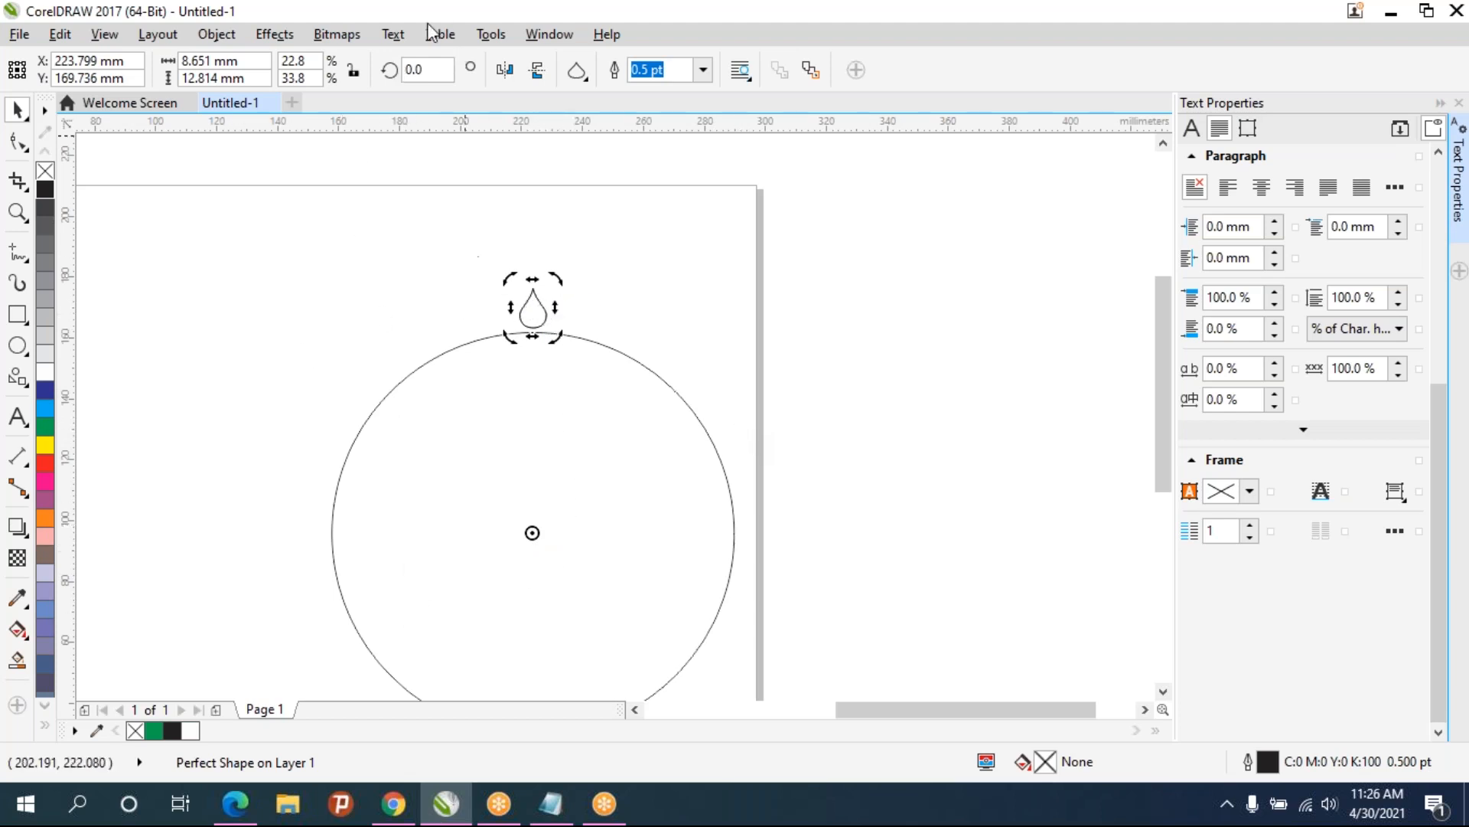
# - Rotate a copy of the teardrop about the circle's centre and repeat the duplicate to ring the whole circle
pyautogui.moveTo(428, 72); pyautogui.dragTo(380, 71)
pyautogui.press('Return')
pyautogui.hotkey('ctrl', 'd')
pyautogui.hotkey('ctrl', 'd')
pyautogui.hotkey('ctrl', 'd')
pyautogui.hotkey('ctrl', 'd')
pyautogui.hotkey('ctrl', 'd')
pyautogui.hotkey('ctrl', 'd')
pyautogui.hotkey('ctrl', 'd')
pyautogui.hotkey('ctrl', 'd')
pyautogui.hotkey('ctrl', 'd')
pyautogui.hotkey('ctrl', 'd')
pyautogui.hotkey('ctrl', 'd')
pyautogui.hotkey('ctrl', 'd')
pyautogui.hotkey('ctrl', 'd')
pyautogui.hotkey('ctrl', 'd')
pyautogui.hotkey('ctrl', 'd')
pyautogui.hotkey('ctrl', 'd')
pyautogui.hotkey('ctrl', 'd')
pyautogui.hotkey('ctrl', 'd')
pyautogui.hotkey('ctrl', 'd')
pyautogui.hotkey('ctrl', 'd')
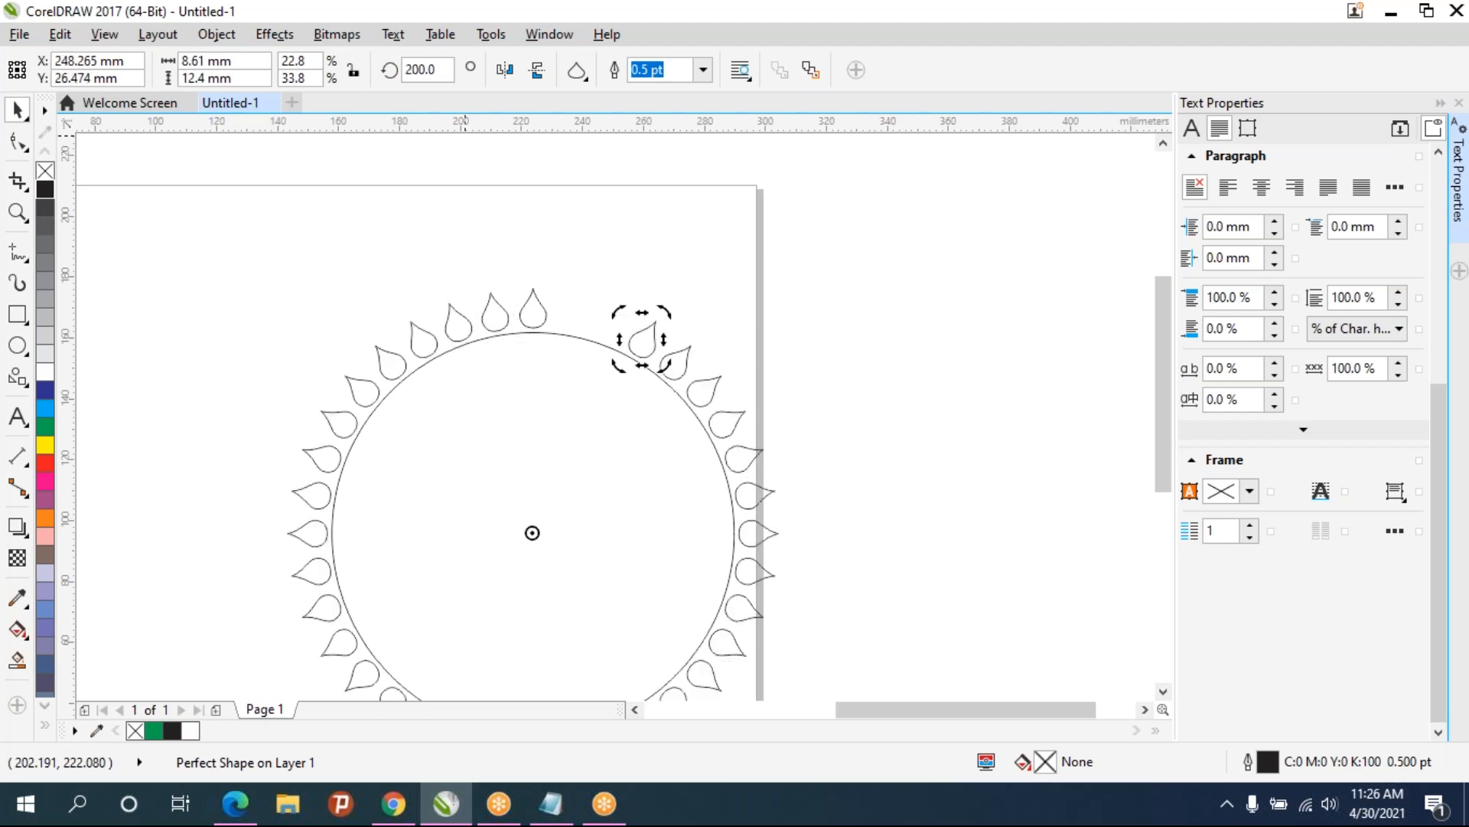
pyautogui.hotkey('ctrl', 'd')
pyautogui.hotkey('ctrl', 'd')
pyautogui.hotkey('ctrl', 'd')
pyautogui.hotkey('ctrl', 'd')
pyautogui.hotkey('ctrl', 'd')
pyautogui.hotkey('ctrl', 'd')
pyautogui.hotkey('ctrl', 'd')
pyautogui.hotkey('ctrl', 'd')
pyautogui.hotkey('ctrl', 'd')
pyautogui.hotkey('ctrl', 'd')
pyautogui.hotkey('ctrl', 'd')
pyautogui.hotkey('ctrl', 'd')
pyautogui.hotkey('ctrl', 'd')
pyautogui.hotkey('ctrl', 'd')
pyautogui.hotkey('ctrl', 'd')
pyautogui.hotkey('ctrl', 'd')
pyautogui.hotkey('ctrl', 'd')
pyautogui.hotkey('ctrl', 'd')
pyautogui.hotkey('ctrl', 'd')
pyautogui.hotkey('ctrl', 'd')
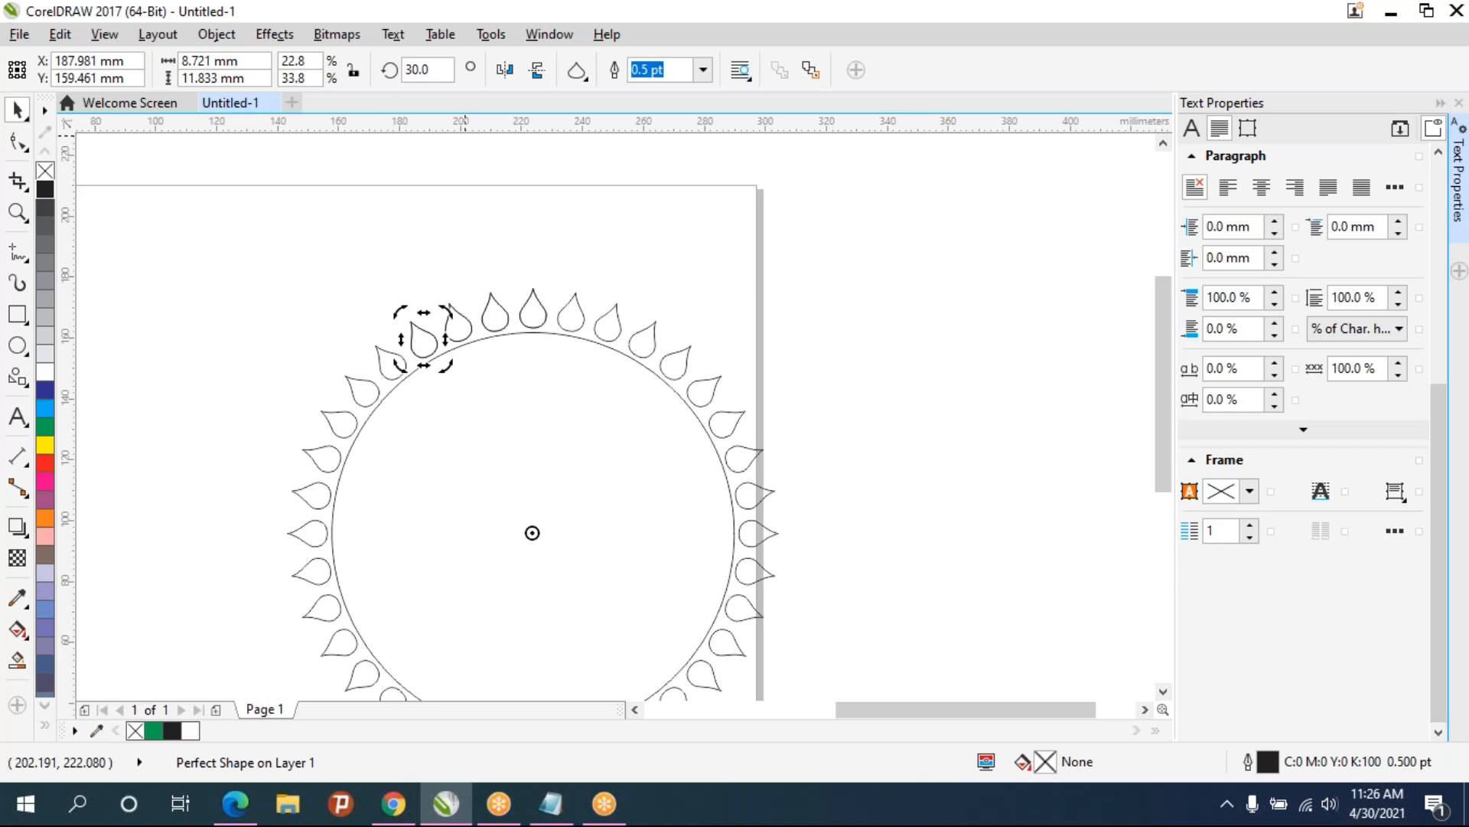
pyautogui.hotkey('ctrl', 'd')
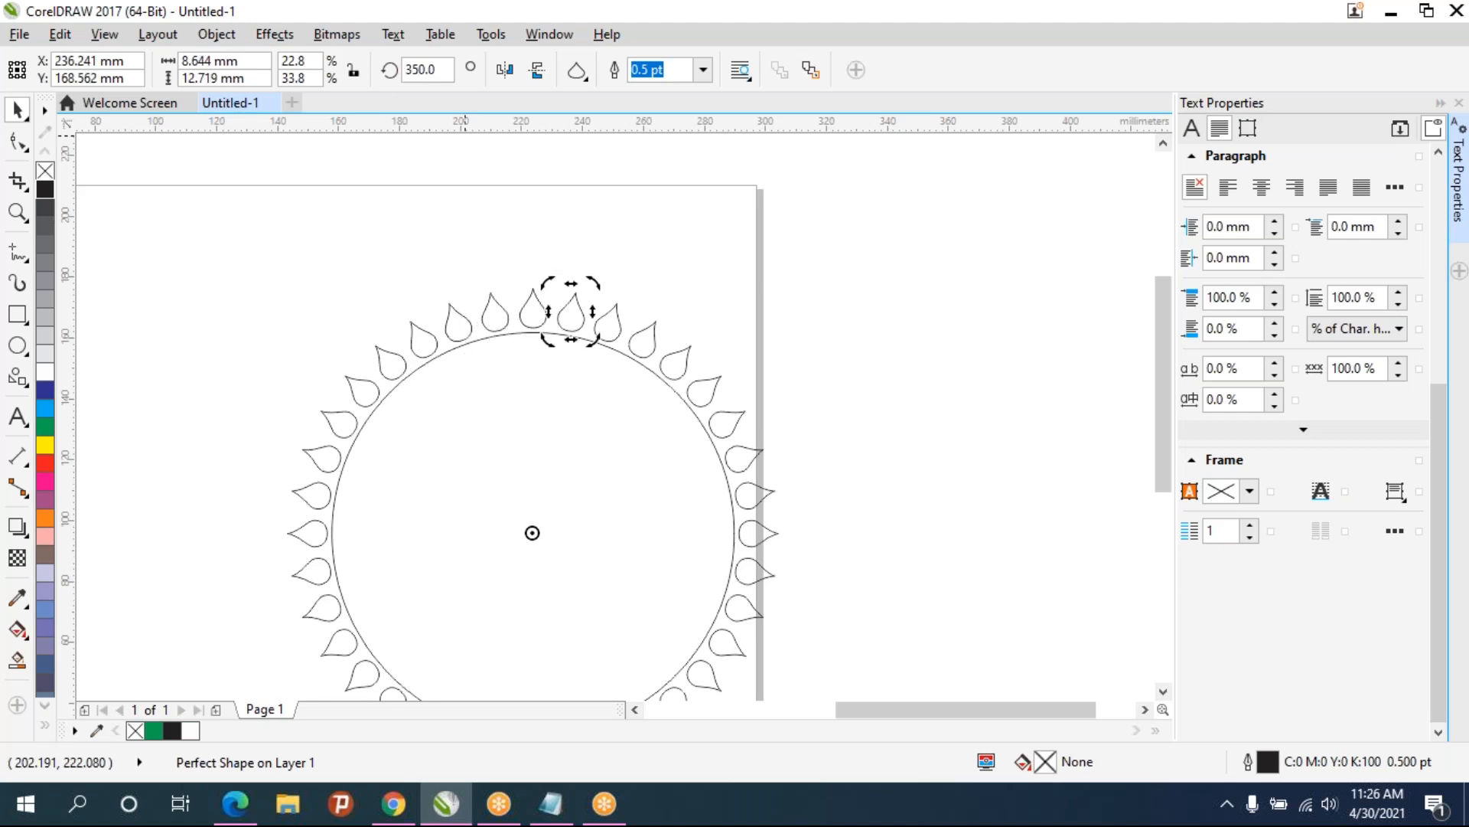
# - Select the circle and all the teardrops and group them into one rosette
pyautogui.scroll(-1, 554, 442)
pyautogui.scroll(1, 567, 451)
pyautogui.moveTo(571, 452); pyautogui.dragTo(541, 444)
pyautogui.click(765, 450)
pyautogui.moveTo(764, 449); pyautogui.dragTo(796, 370)
pyautogui.scroll(-1, 796, 369)
pyautogui.scroll(1, 788, 390)
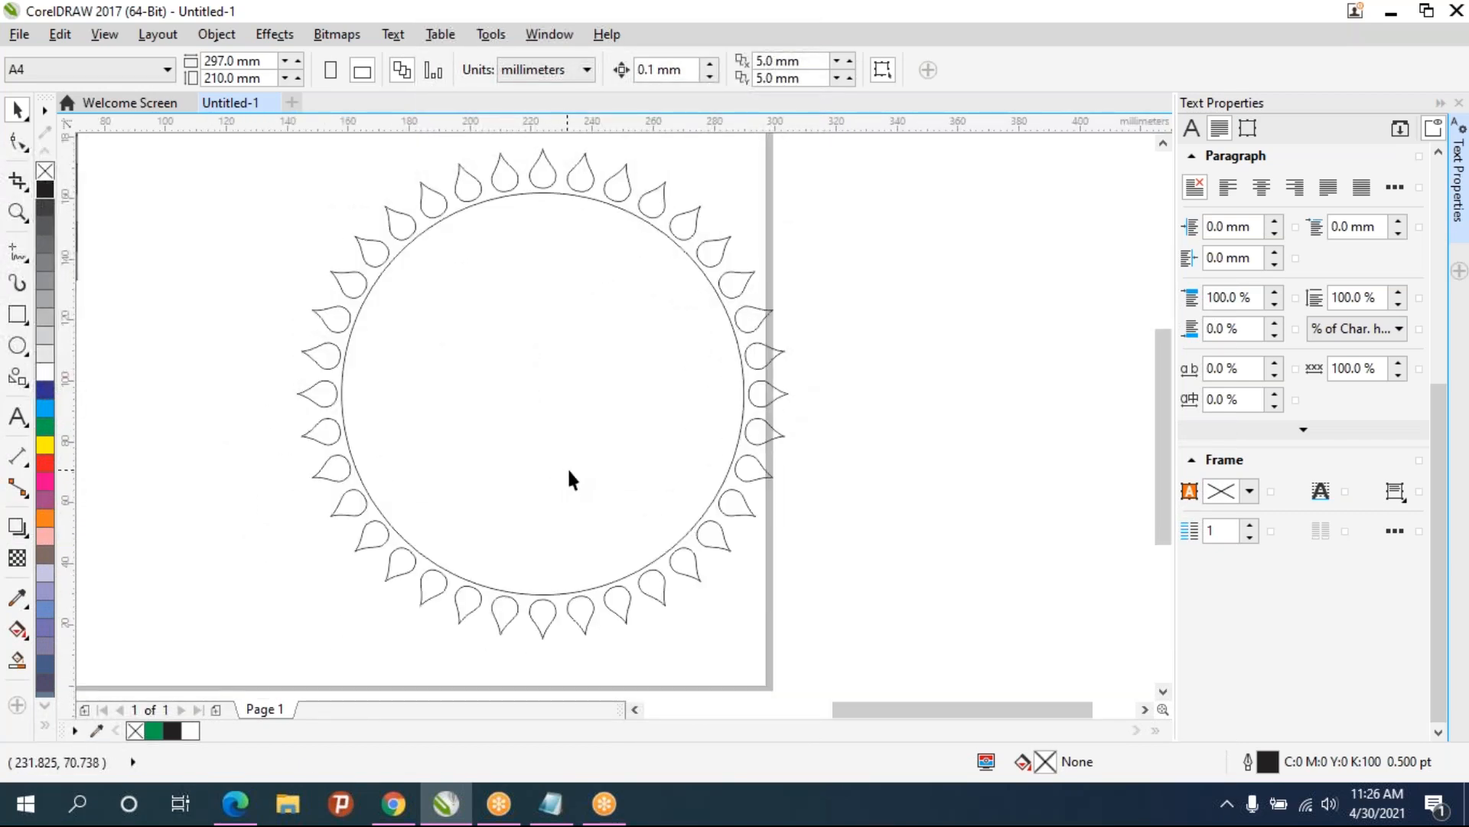
pyautogui.scroll(-1, 569, 470)
pyautogui.scroll(1, 571, 471)
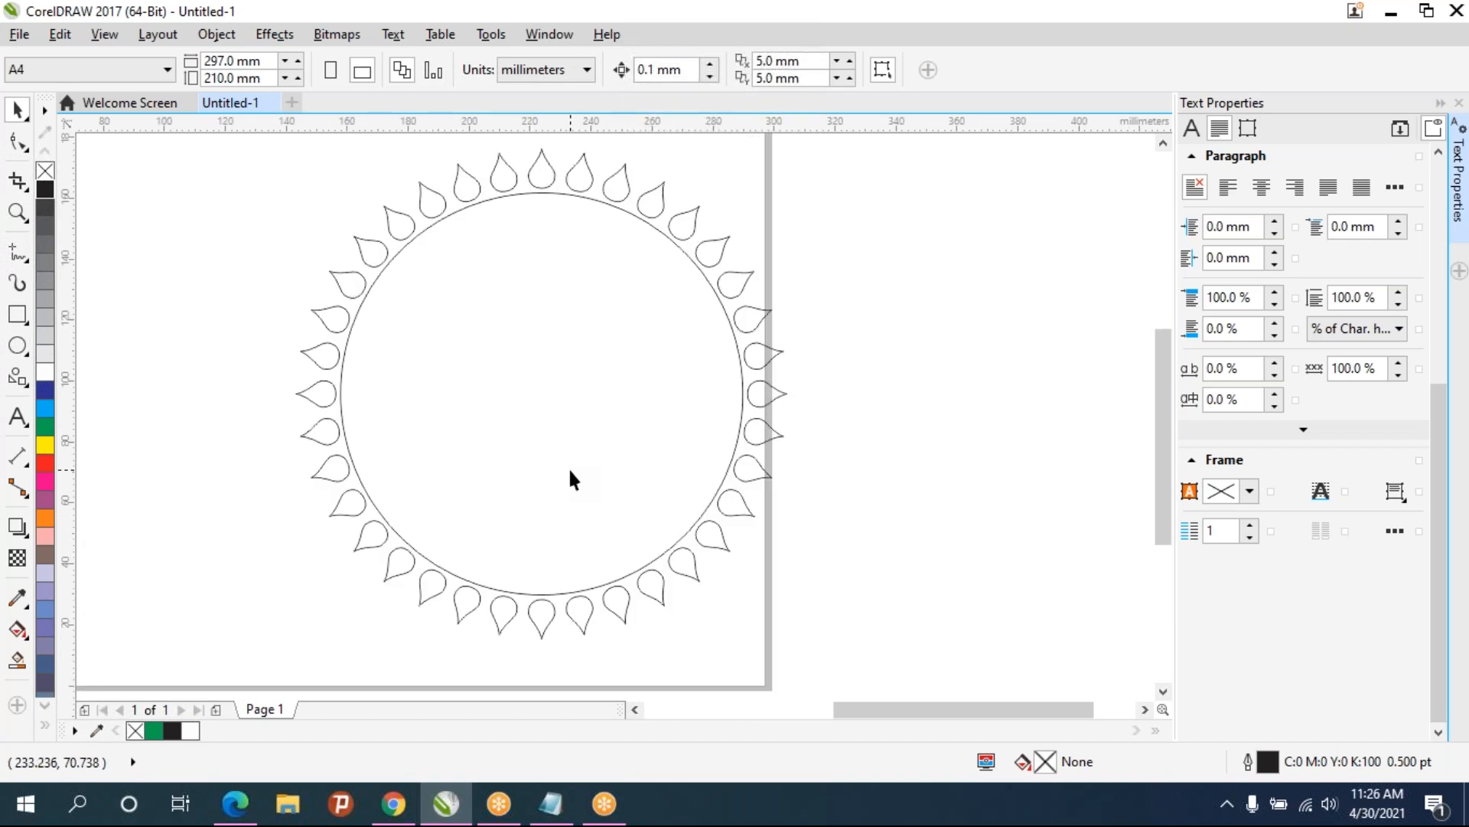
pyautogui.click(456, 571)
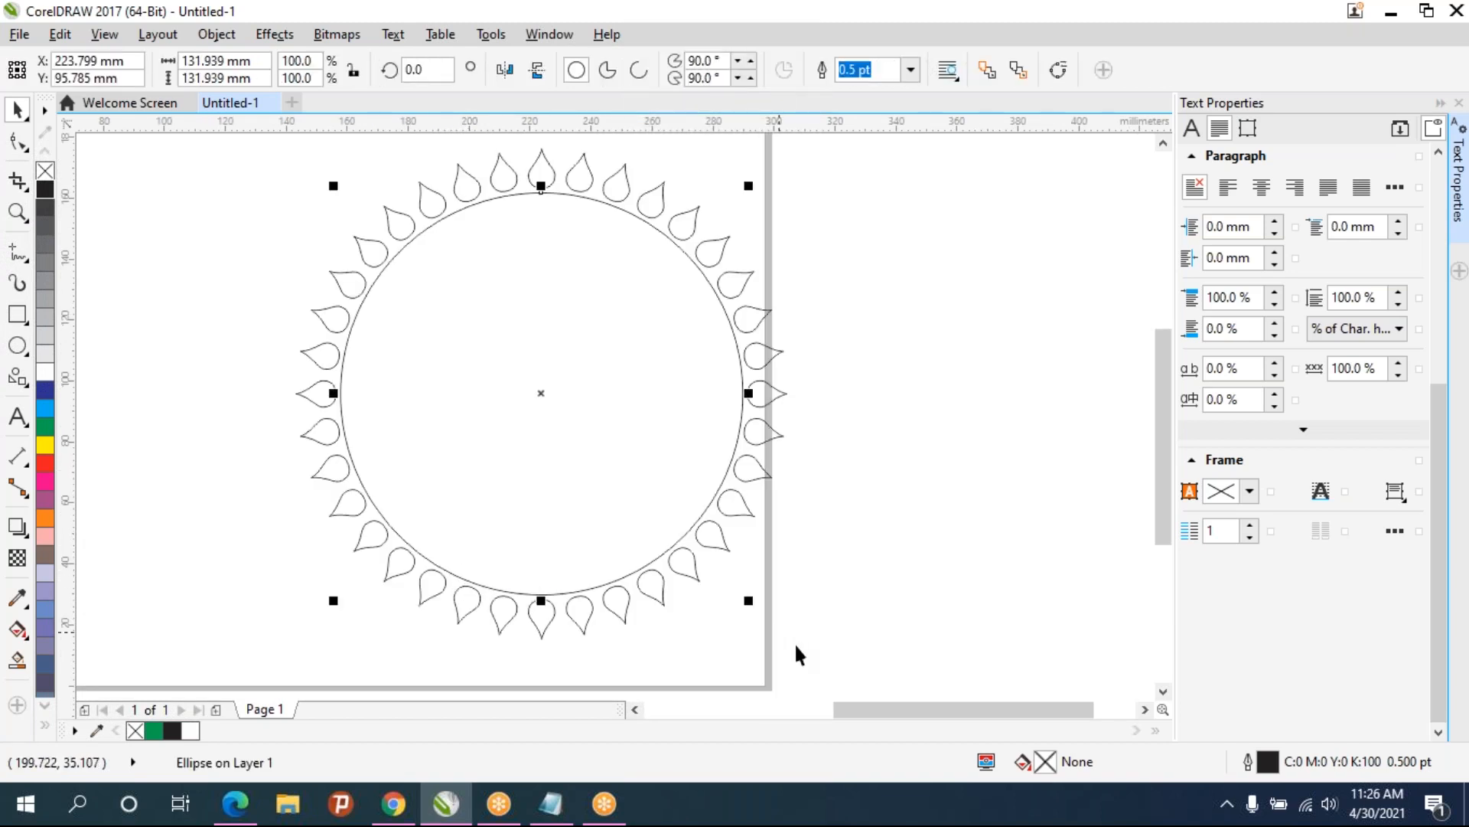
pyautogui.moveTo(897, 659); pyautogui.dragTo(160, 136)
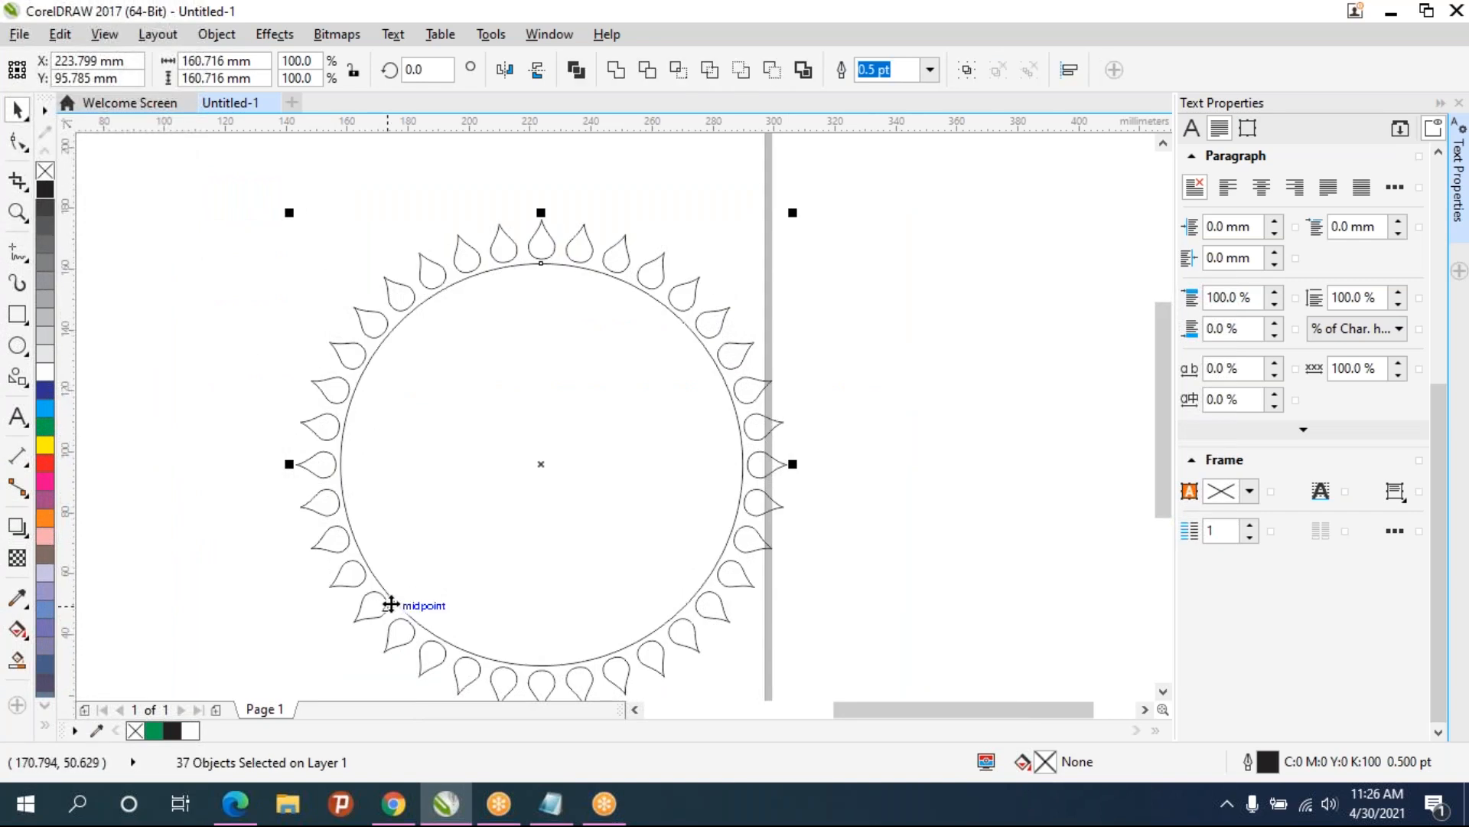
pyautogui.keyDown('shift'); pyautogui.click(427, 627); pyautogui.keyUp('shift')
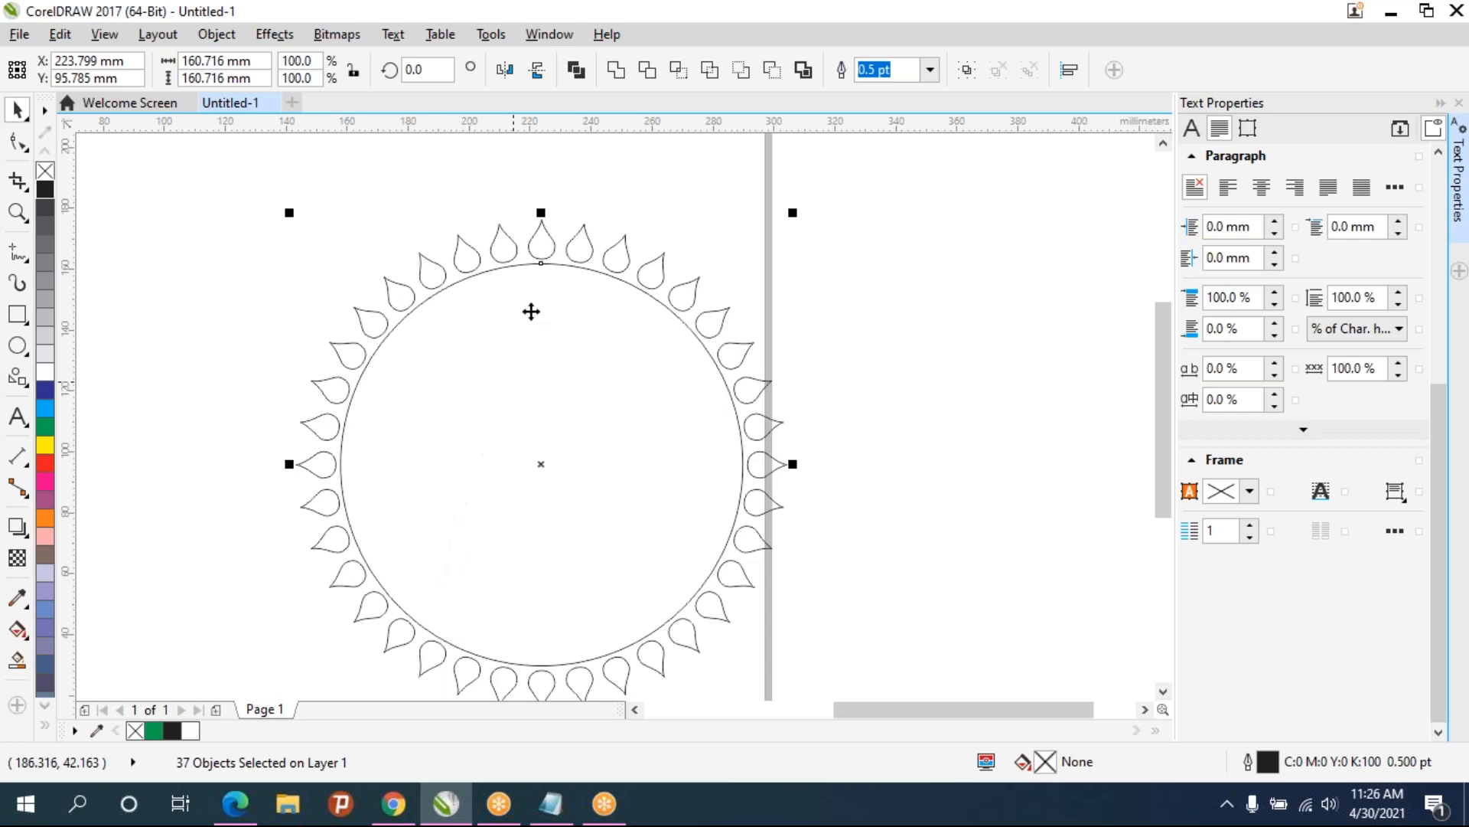
pyautogui.hotkey('ctrl', 'g')
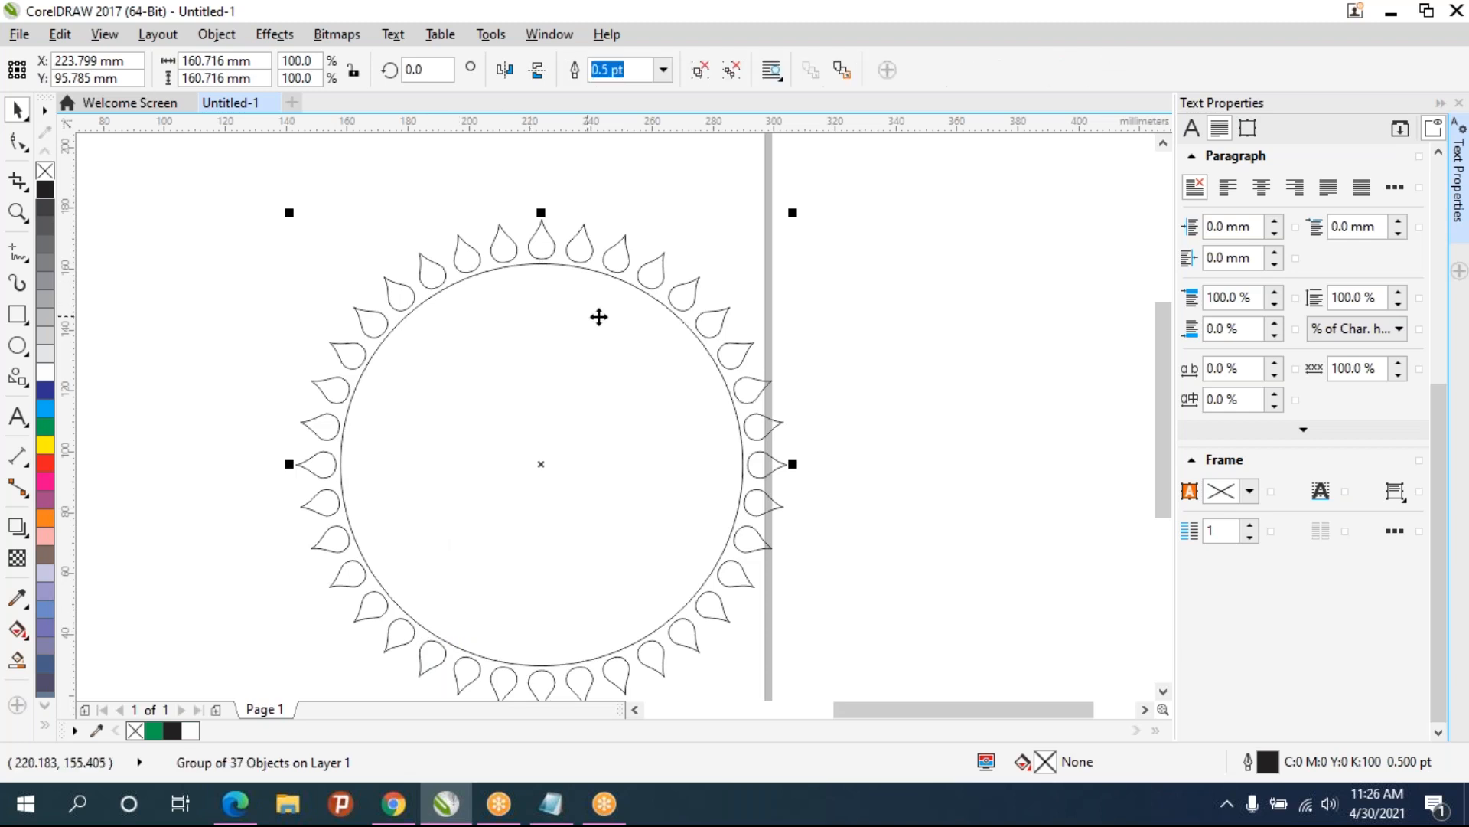
# - Try moving the rosette group, then undo the moves
pyautogui.moveTo(656, 283); pyautogui.dragTo(565, 311)
pyautogui.click(189, 325)
pyautogui.moveTo(324, 283); pyautogui.dragTo(120, 284)
pyautogui.moveTo(462, 292); pyautogui.dragTo(610, 305)
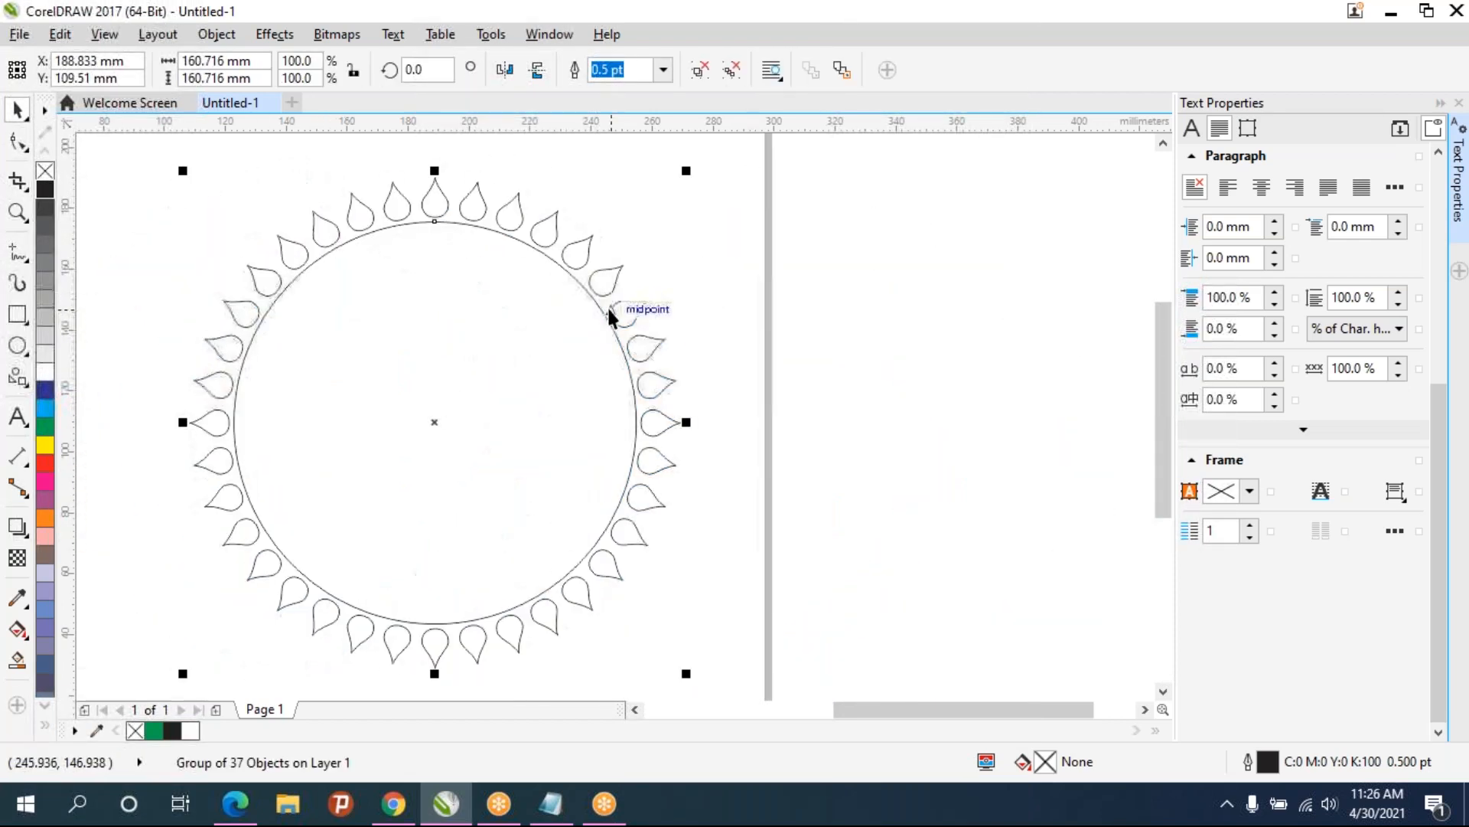
pyautogui.press('Escape')
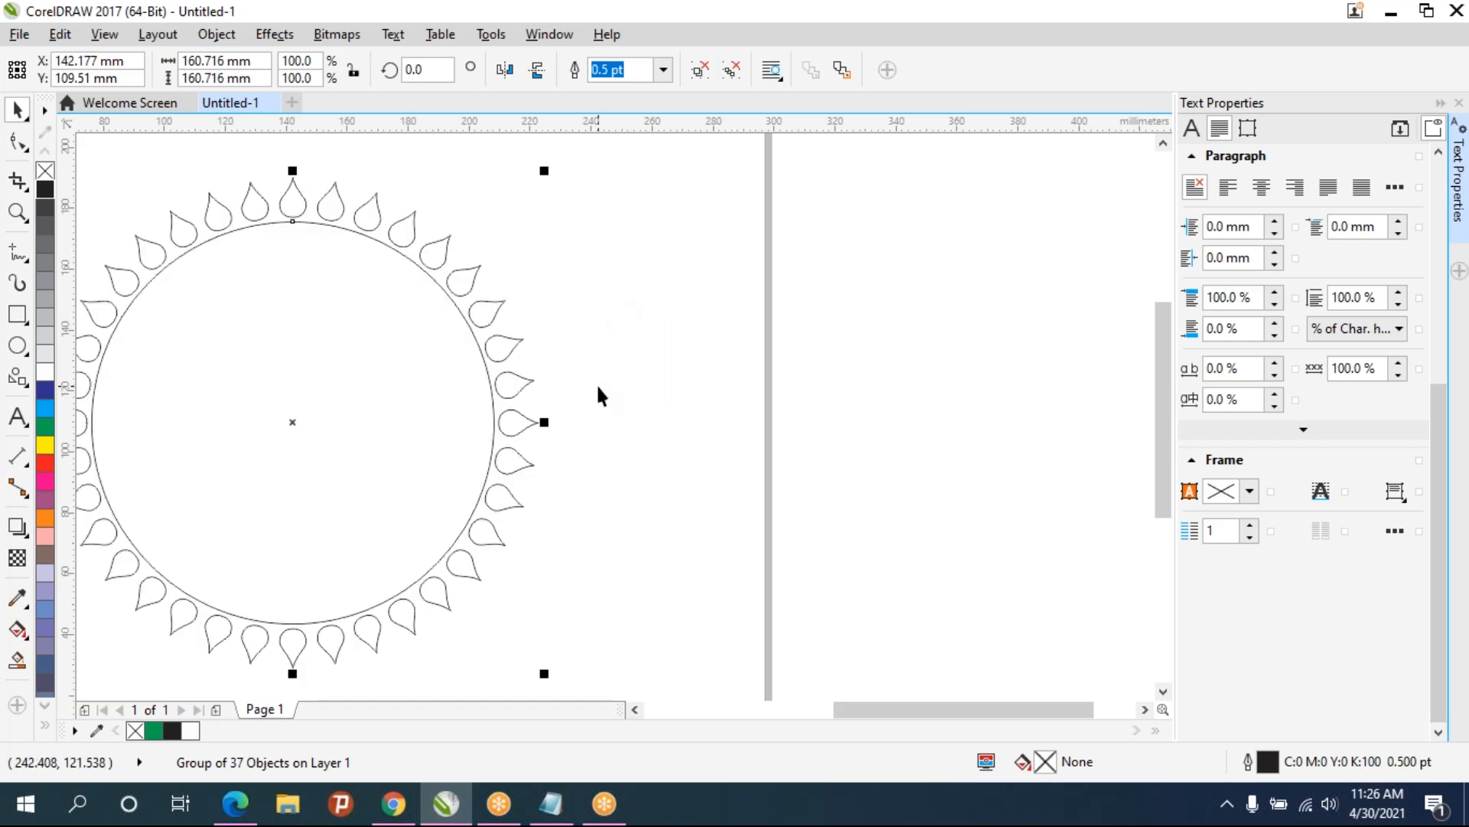
pyautogui.hotkey('ctrl', 'z')
pyautogui.hotkey('ctrl', 'z')
pyautogui.hotkey('ctrl', 'z')
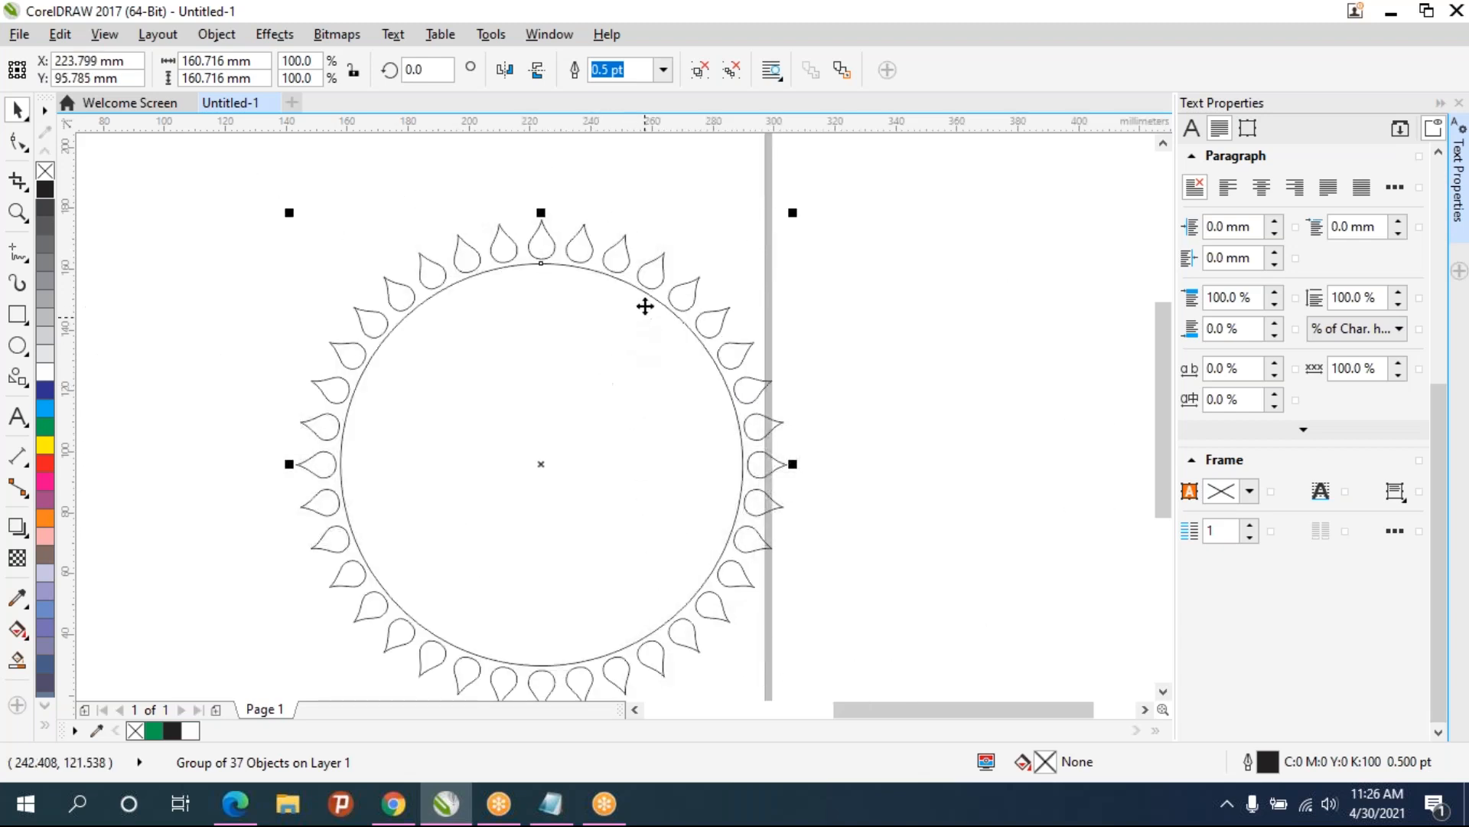
# - Ungroup the rosette and lock the circle in place
pyautogui.rightClick(651, 298)
pyautogui.click(721, 305)
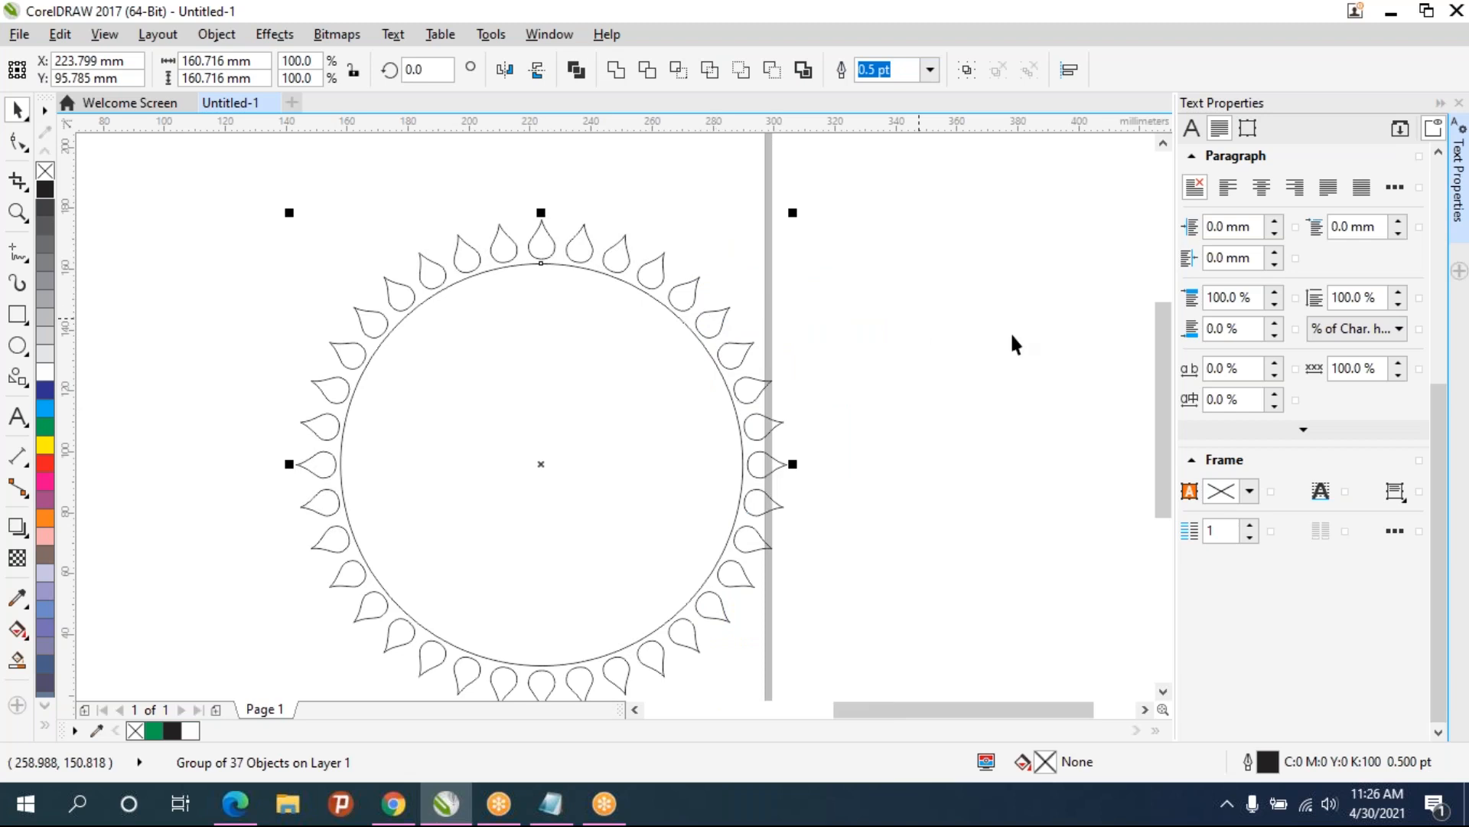
pyautogui.click(721, 378)
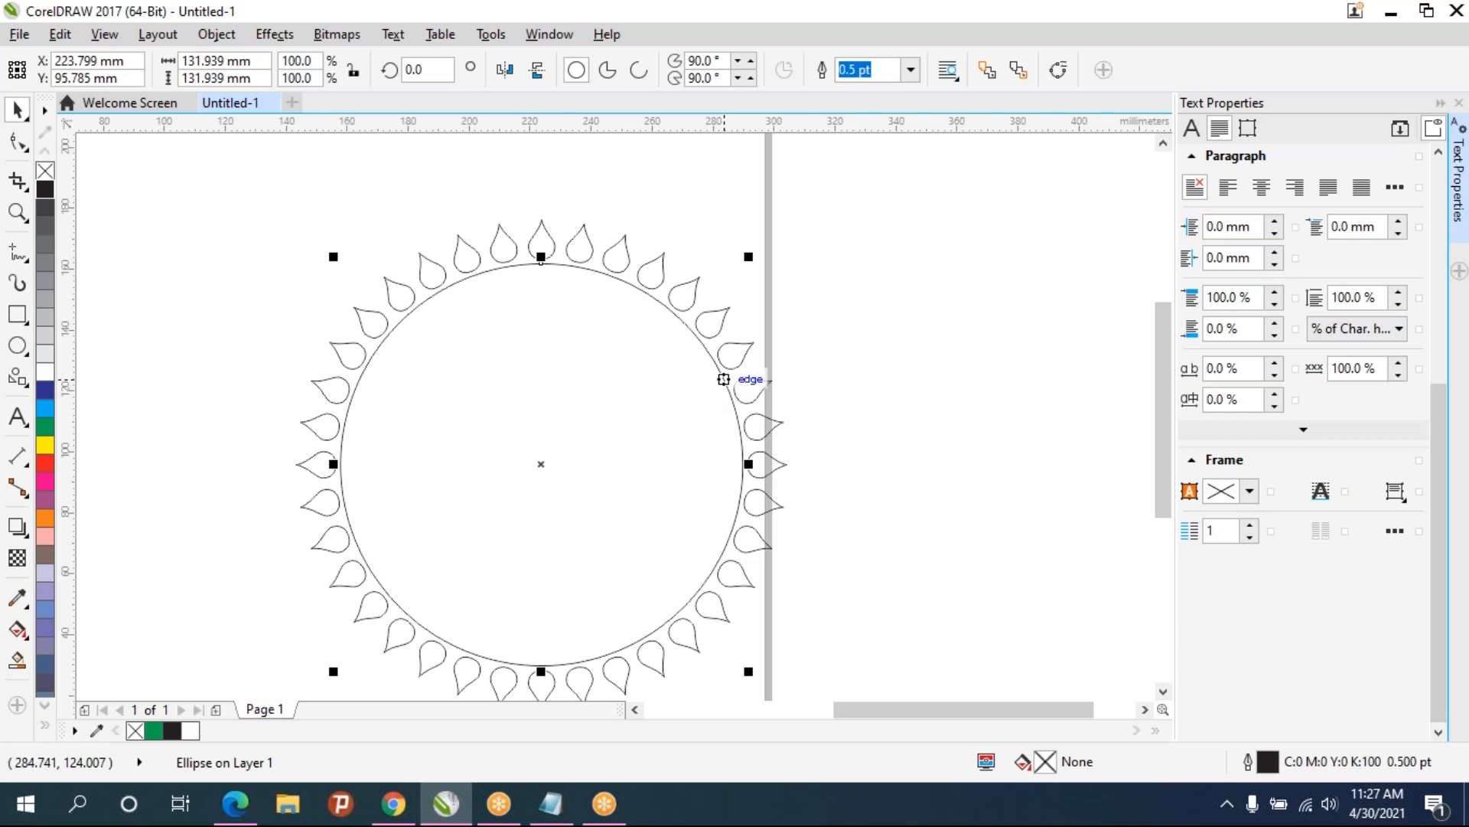
pyautogui.rightClick(723, 379)
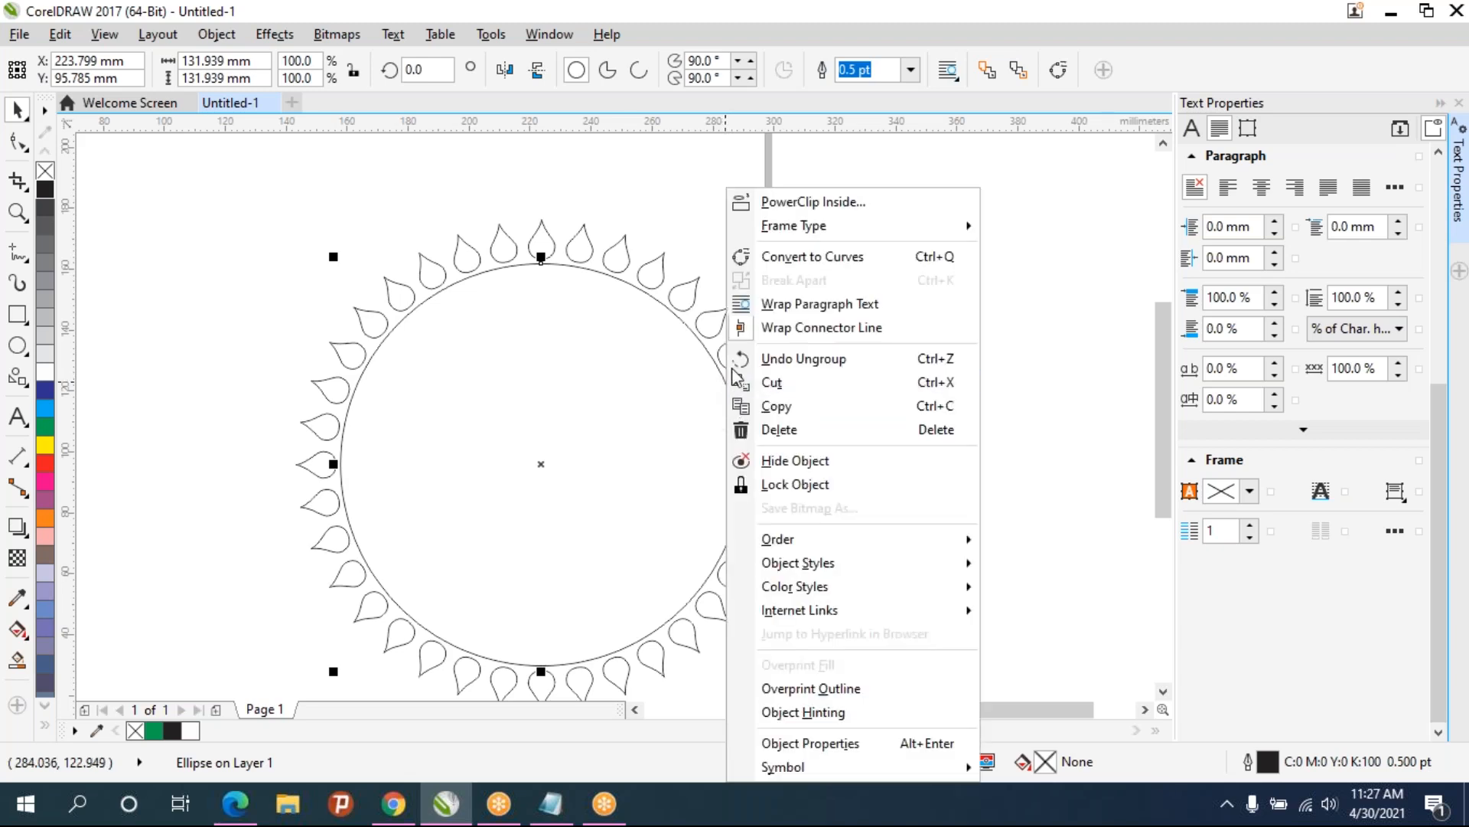
pyautogui.click(758, 485)
# - Select all the teardrops, group them, and move the ring to the right of the circle
pyautogui.moveTo(207, 174); pyautogui.dragTo(268, 223)
pyautogui.click(854, 613)
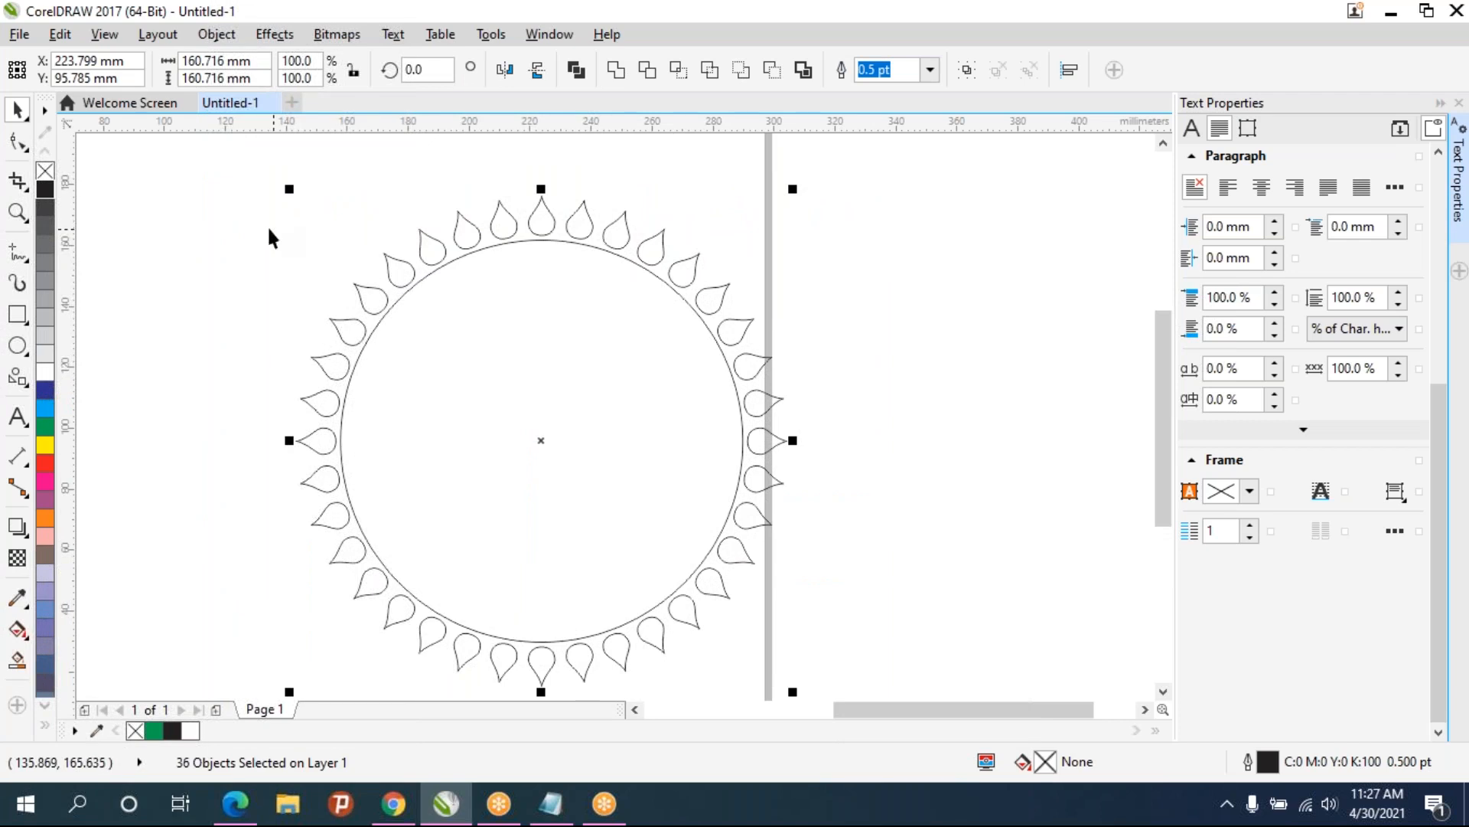
pyautogui.hotkey('ctrl', 'g')
pyautogui.click(871, 271)
pyautogui.moveTo(750, 372); pyautogui.dragTo(1033, 354)
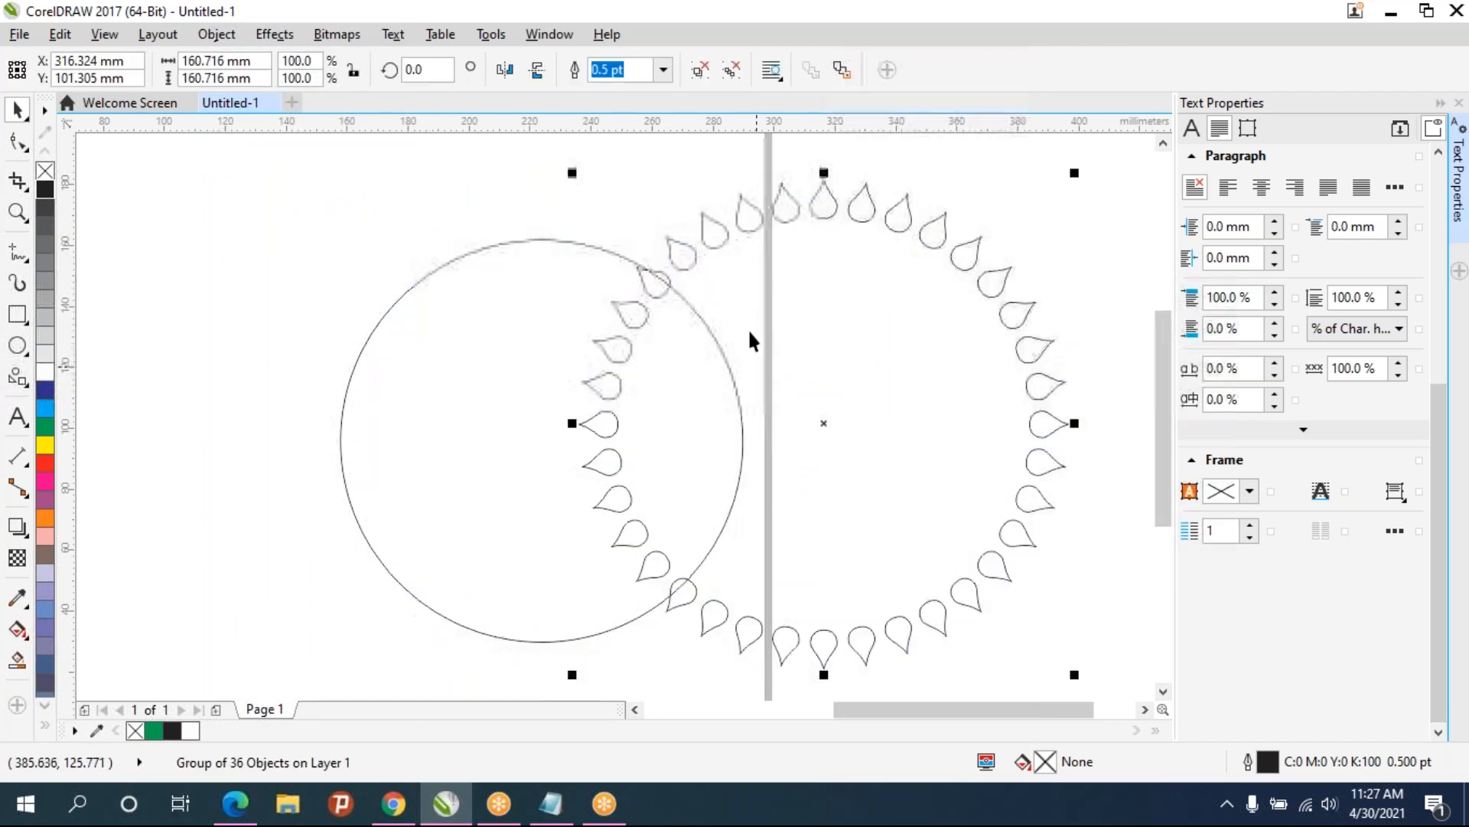
# - Unlock the circle and deselect everything
pyautogui.click(387, 315)
pyautogui.rightClick(389, 315)
pyautogui.click(399, 362)
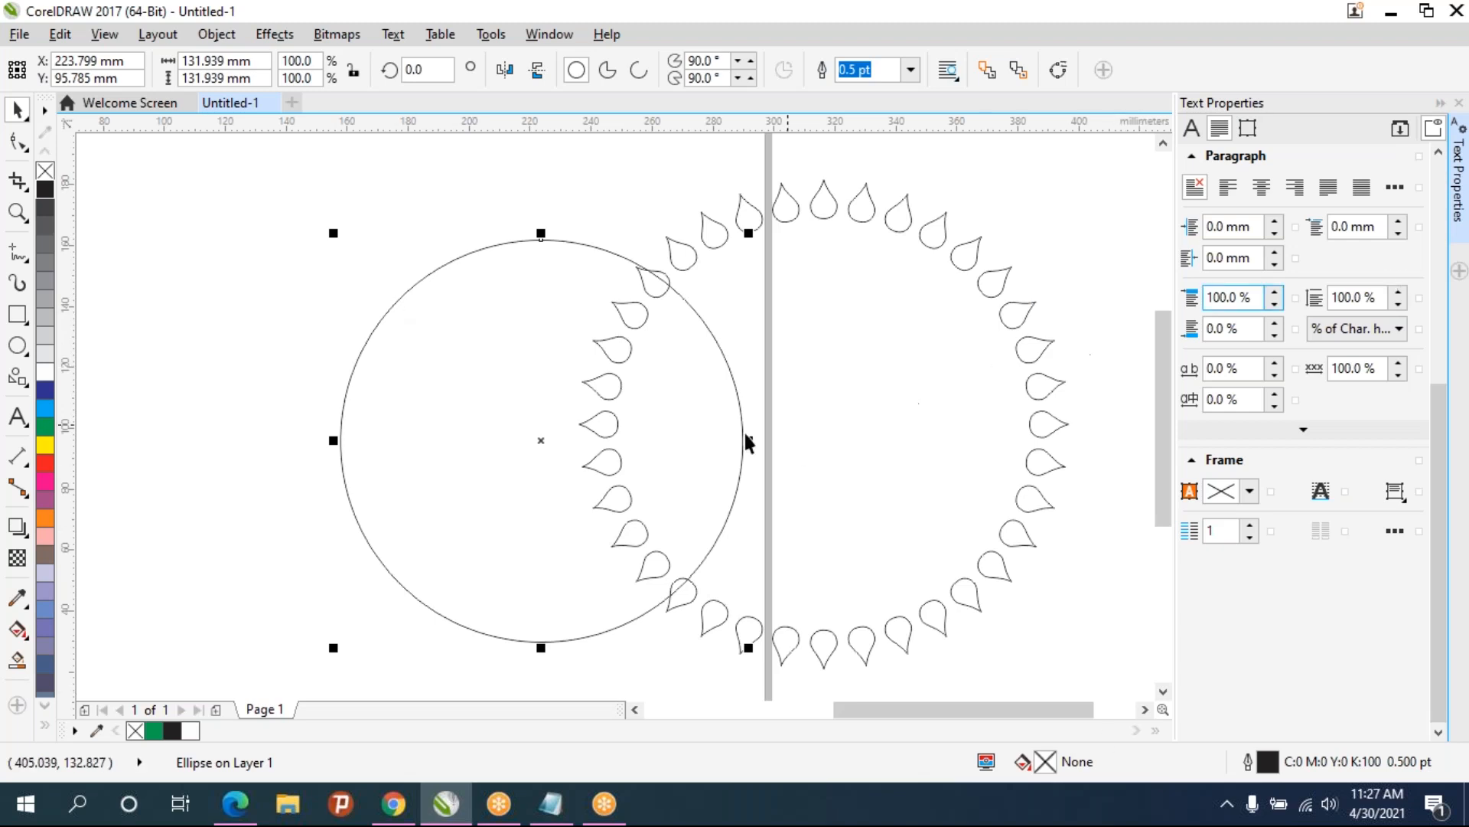
pyautogui.click(952, 403)
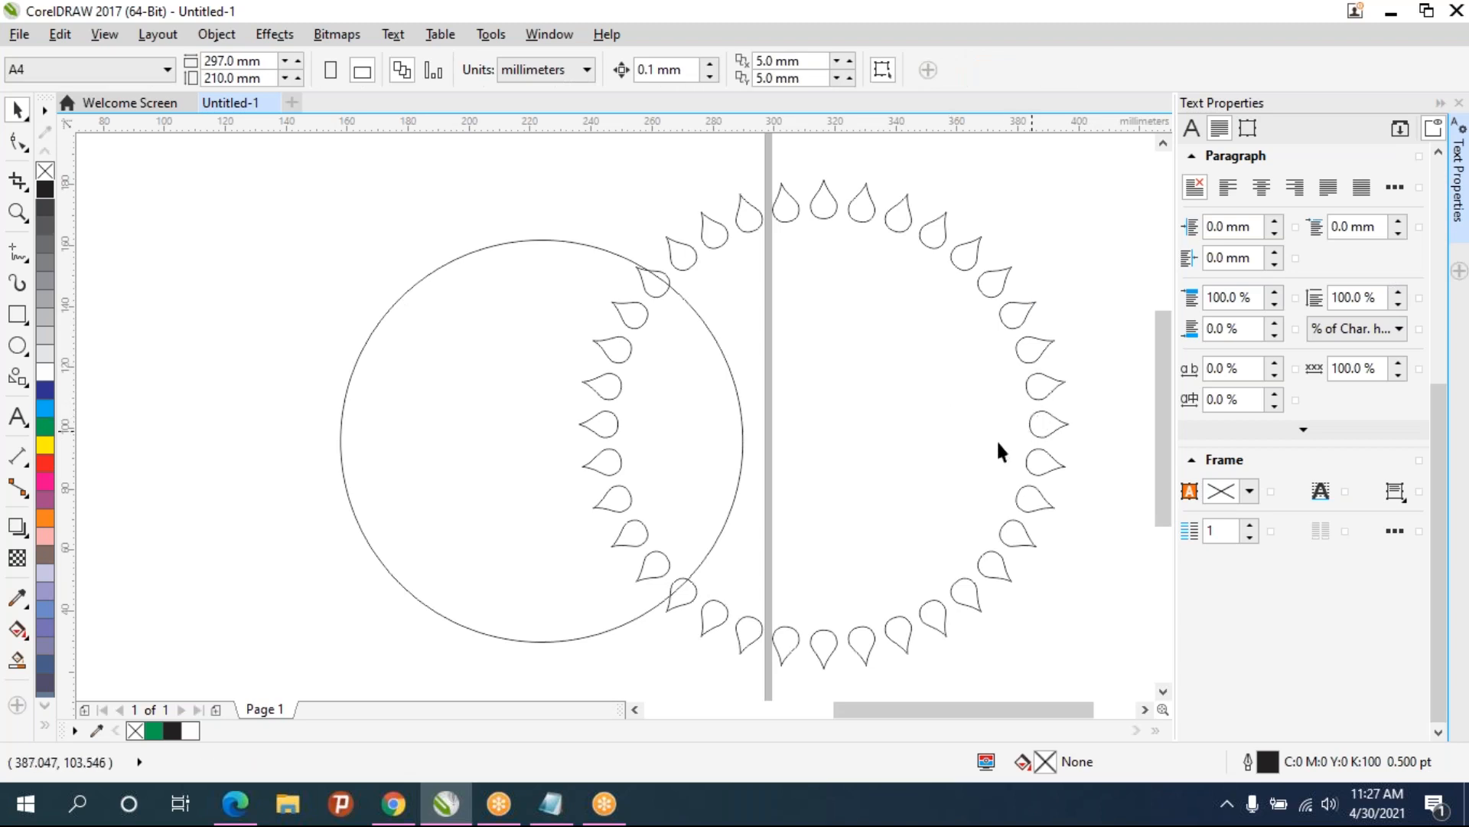
# - Select the circle and the teardrop ring together and center them on the page
pyautogui.scroll(-2, 909, 448)
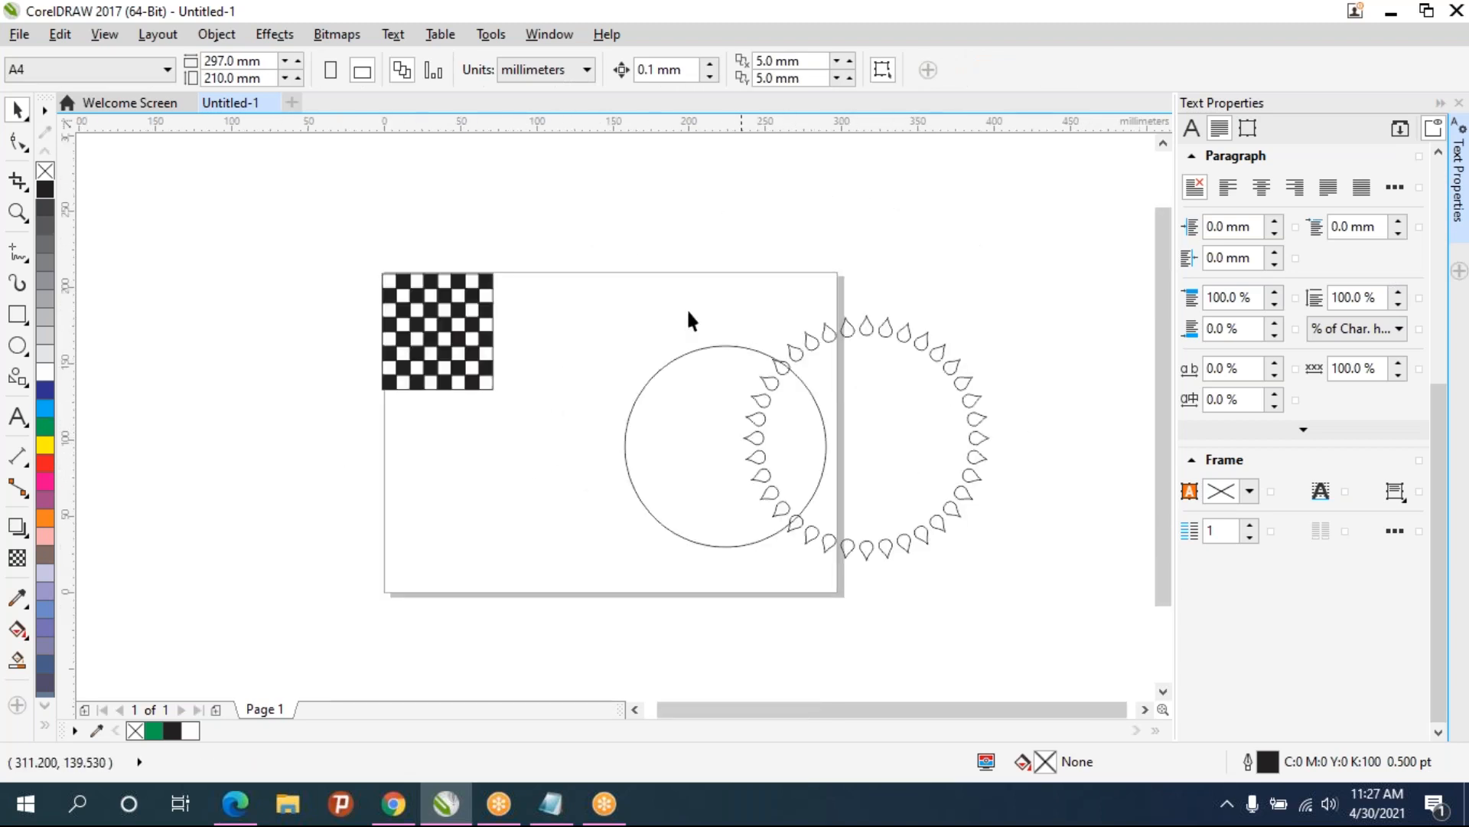
pyautogui.moveTo(548, 205); pyautogui.dragTo(1082, 623)
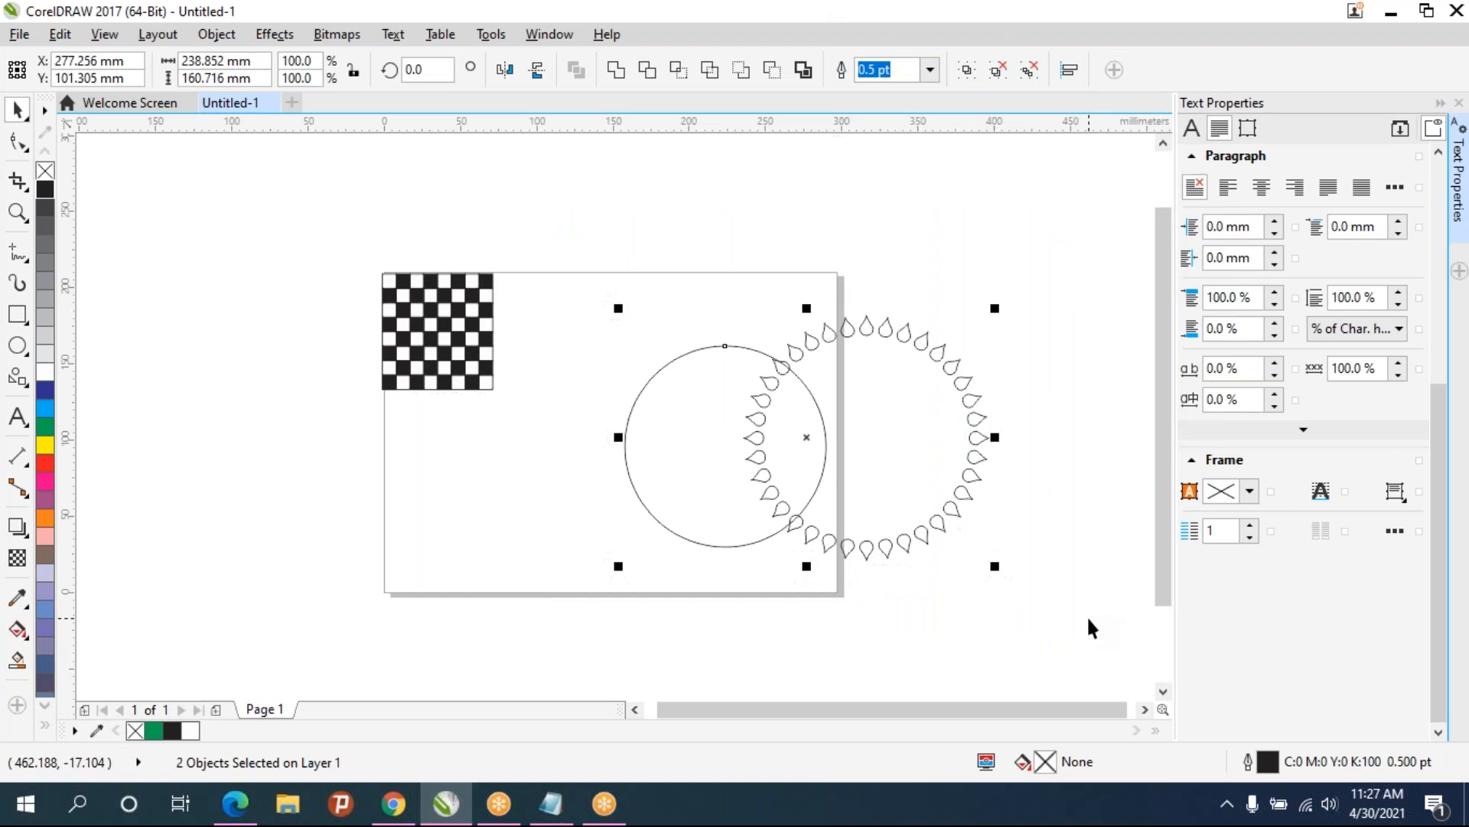
pyautogui.press('p')
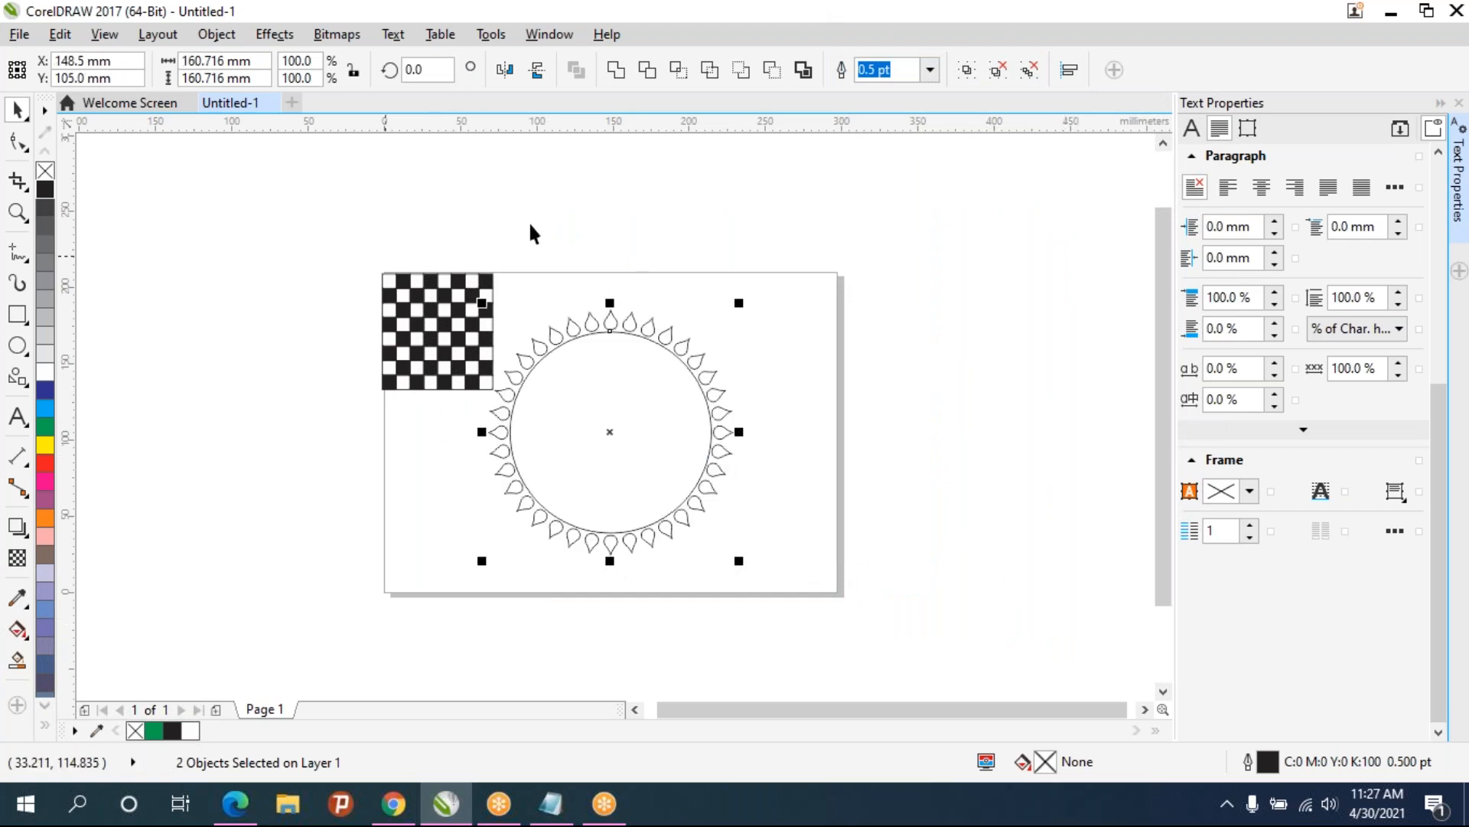
# - Scale the circle and teardrop ring down to about 80 mm wide and move them right of the page center
pyautogui.scroll(2, 626, 461)
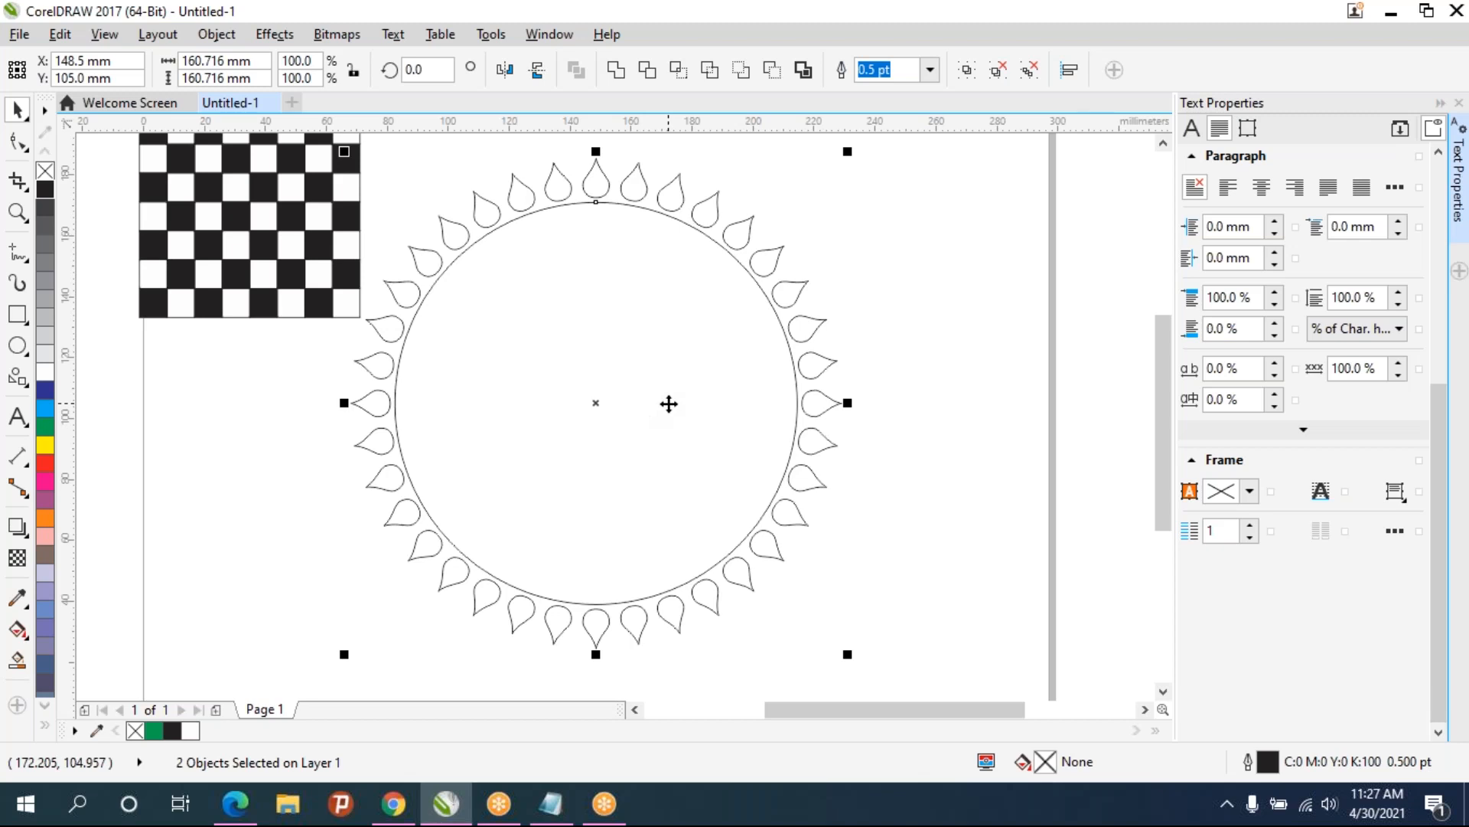
pyautogui.moveTo(847, 150); pyautogui.dragTo(741, 288)
pyautogui.moveTo(534, 468); pyautogui.dragTo(581, 414)
pyautogui.moveTo(765, 222); pyautogui.dragTo(647, 346)
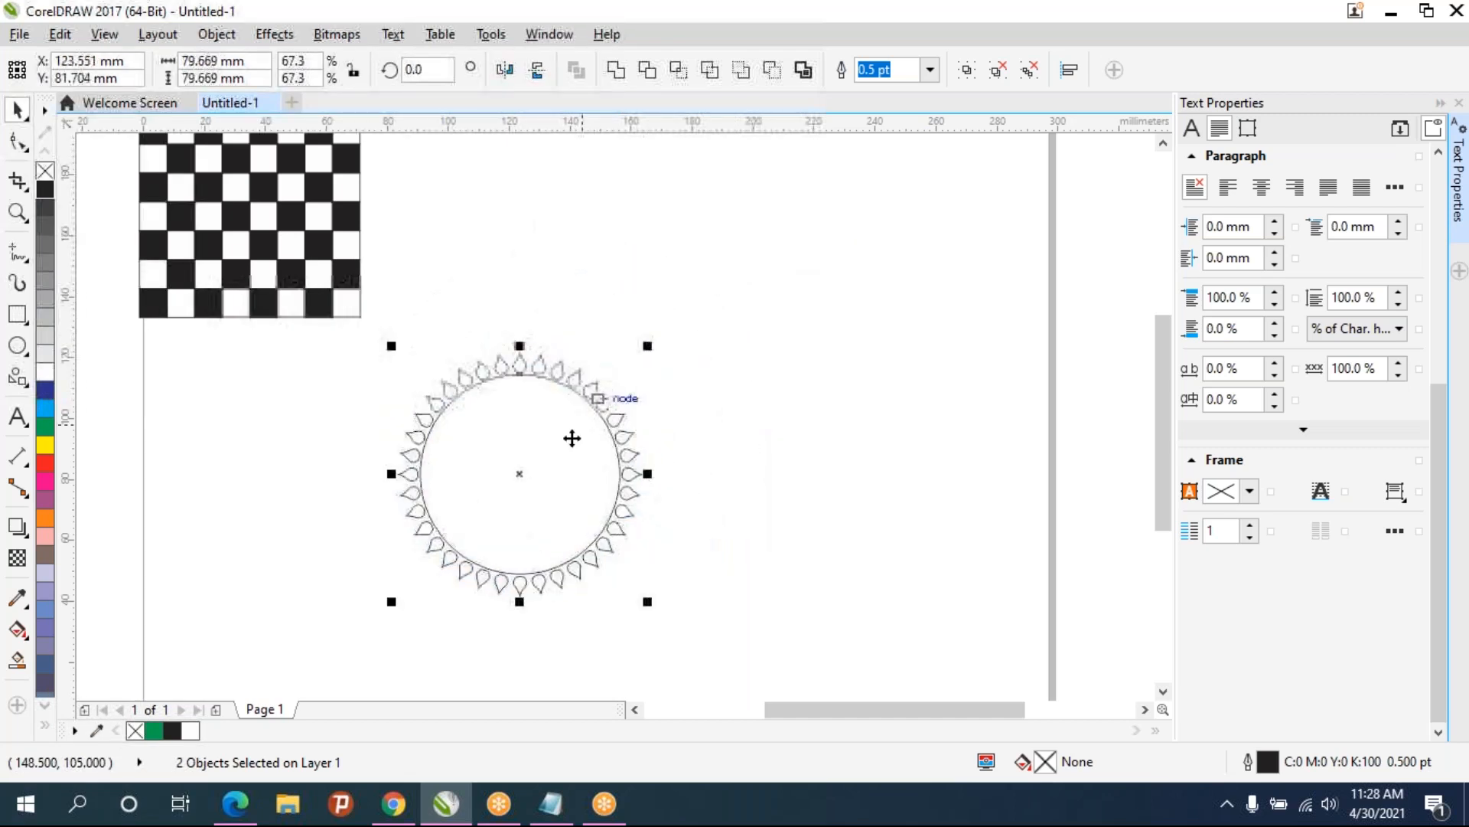
pyautogui.moveTo(530, 472); pyautogui.dragTo(731, 392)
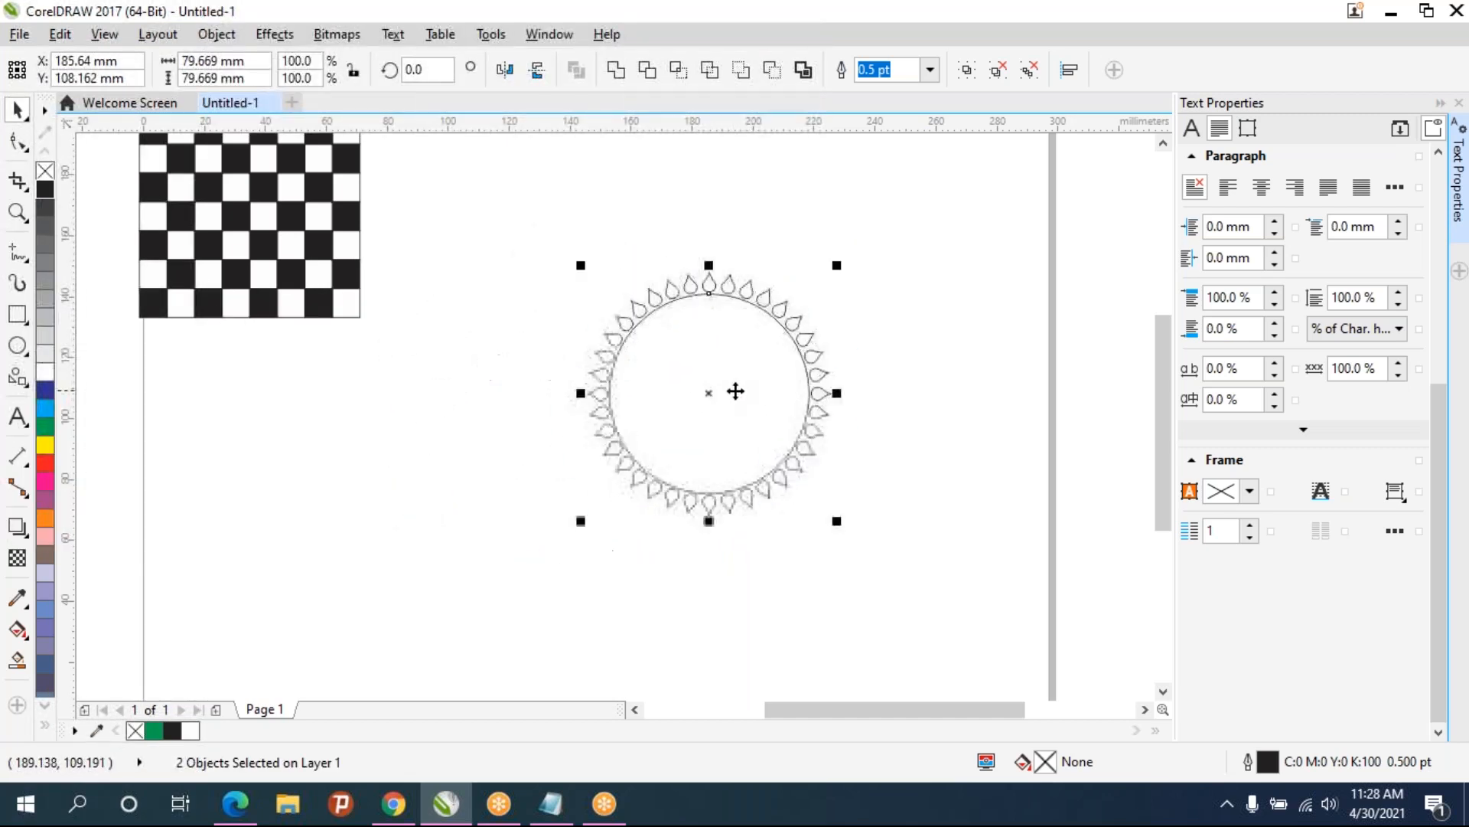
pyautogui.scroll(2, 757, 400)
pyautogui.scroll(-2, 758, 398)
pyautogui.click(922, 305)
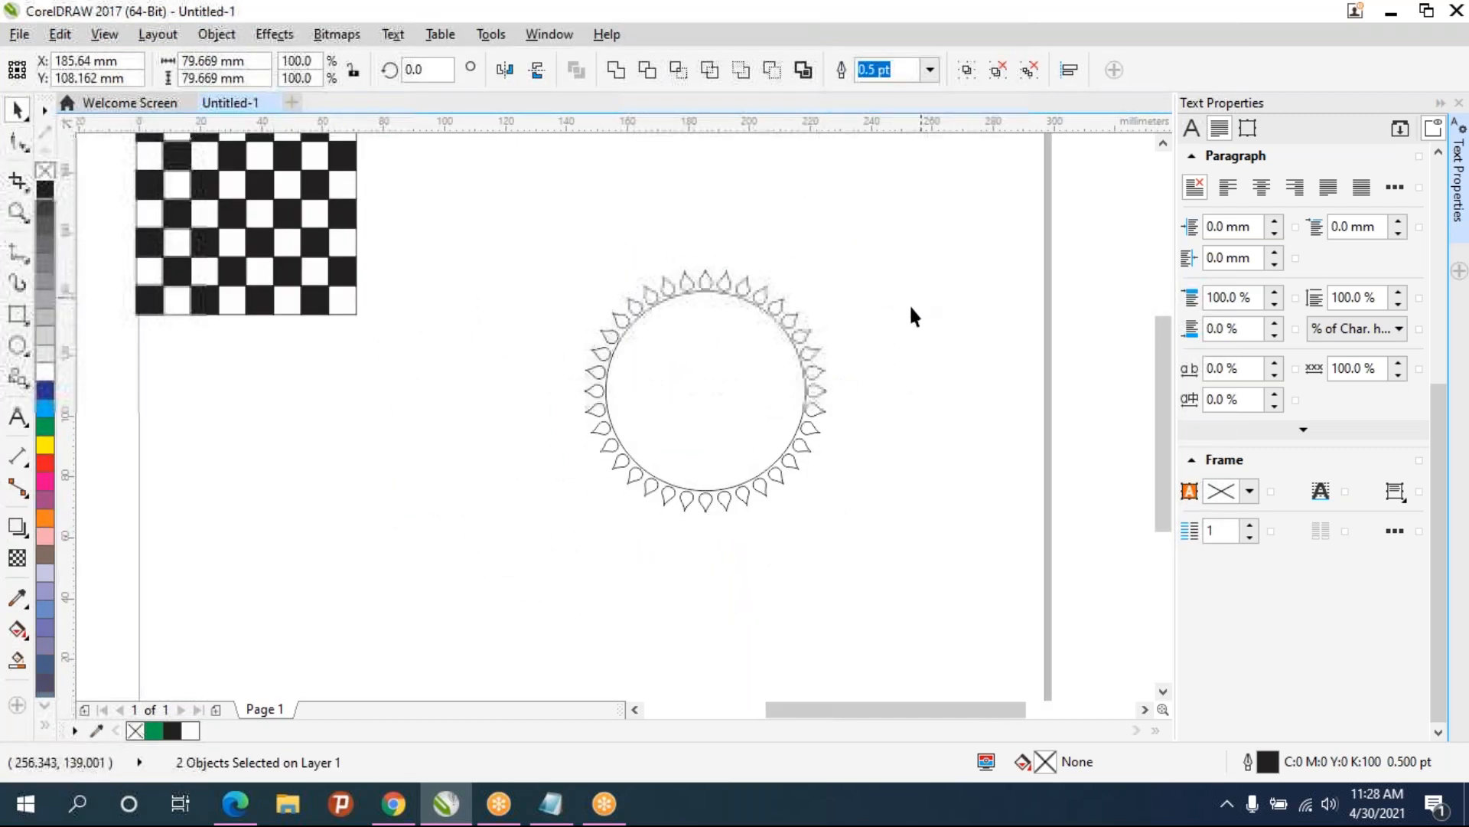
# - Duplicate the teardrop ring and scale the copy to about 61 mm, centered inside the circle
pyautogui.click(814, 372)
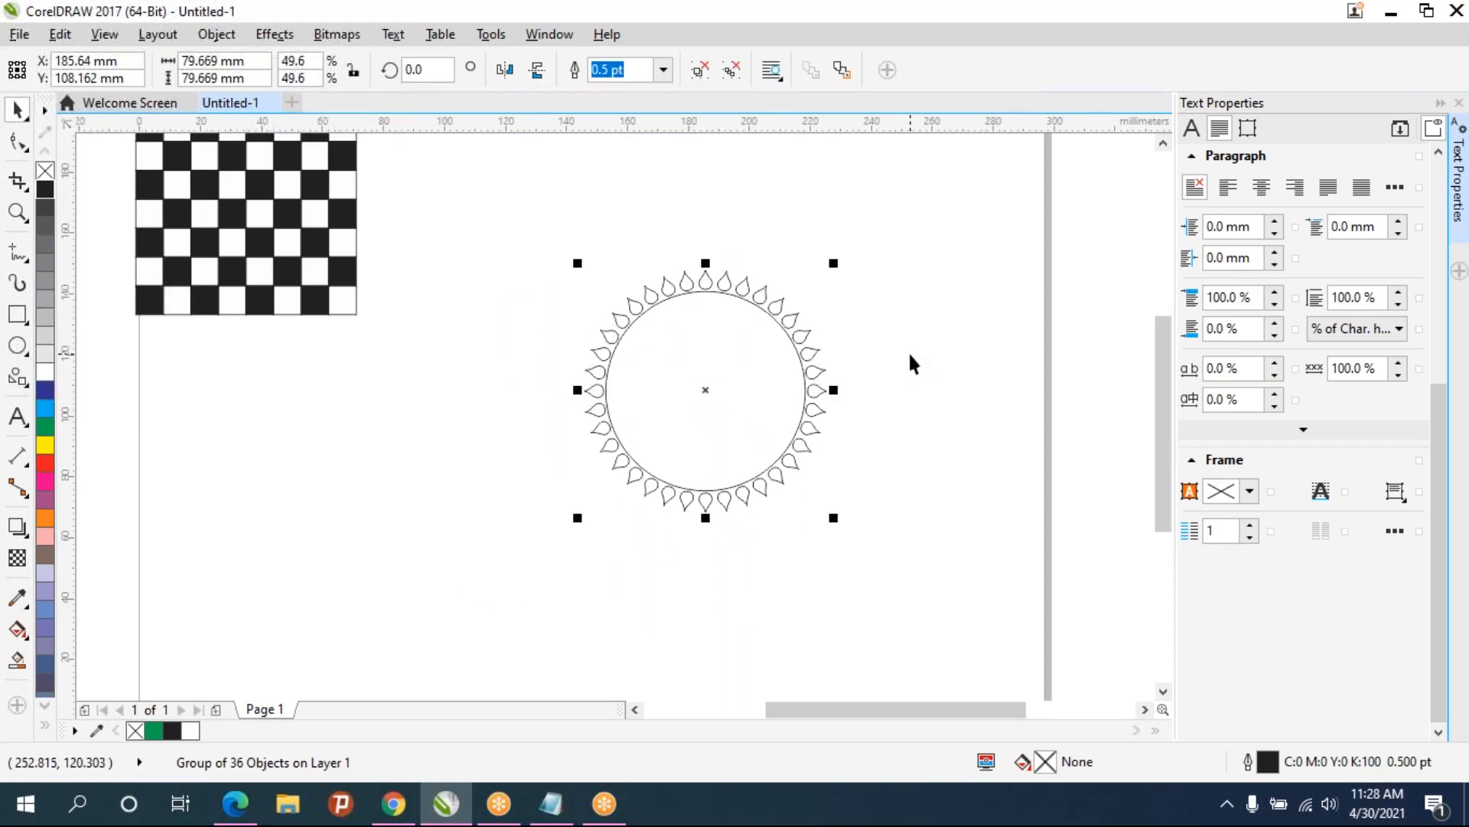
pyautogui.hotkey('ctrl', 'd')
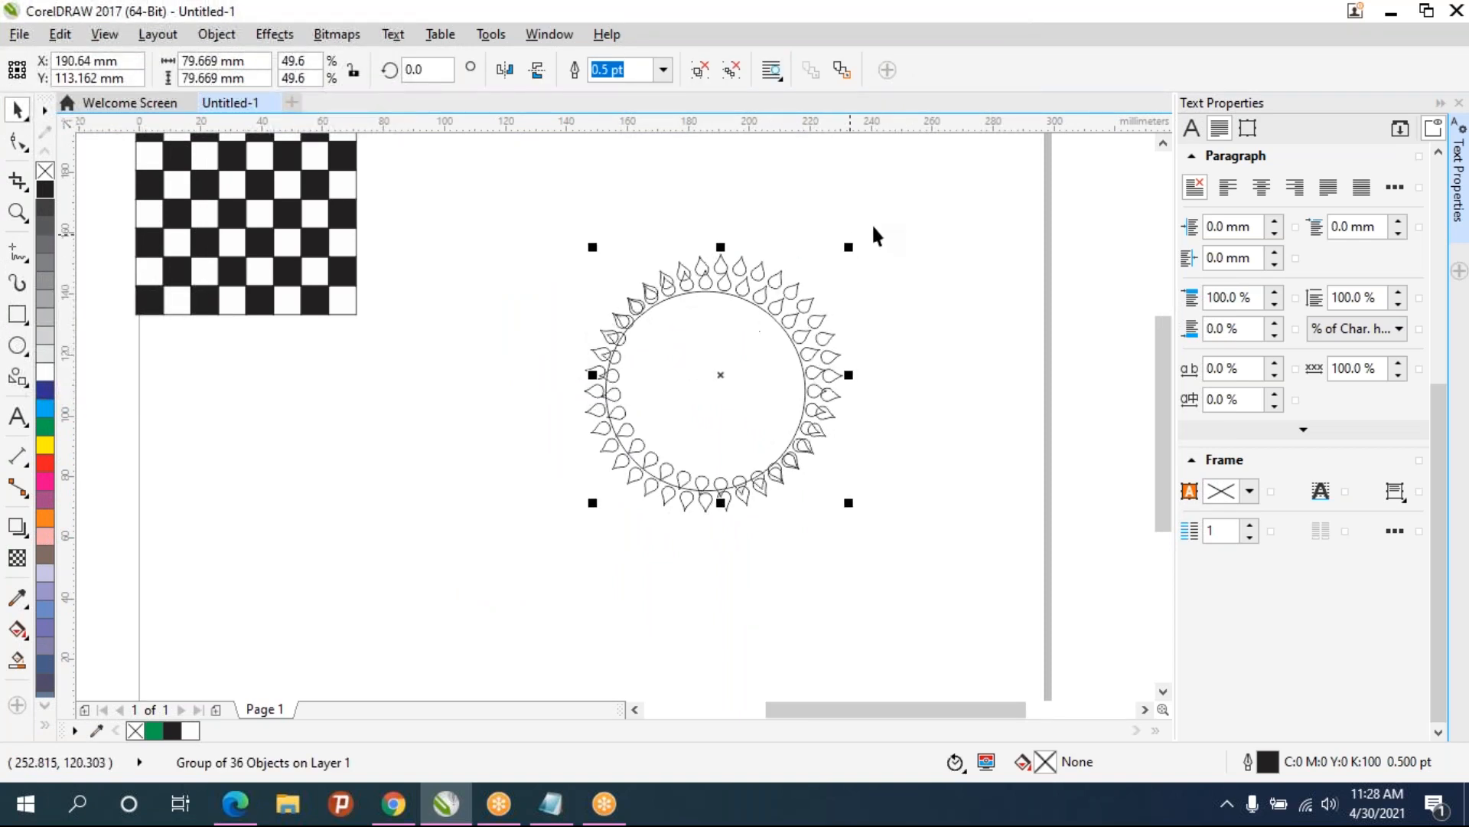
pyautogui.moveTo(848, 247); pyautogui.dragTo(816, 304)
pyautogui.moveTo(695, 394); pyautogui.dragTo(706, 391)
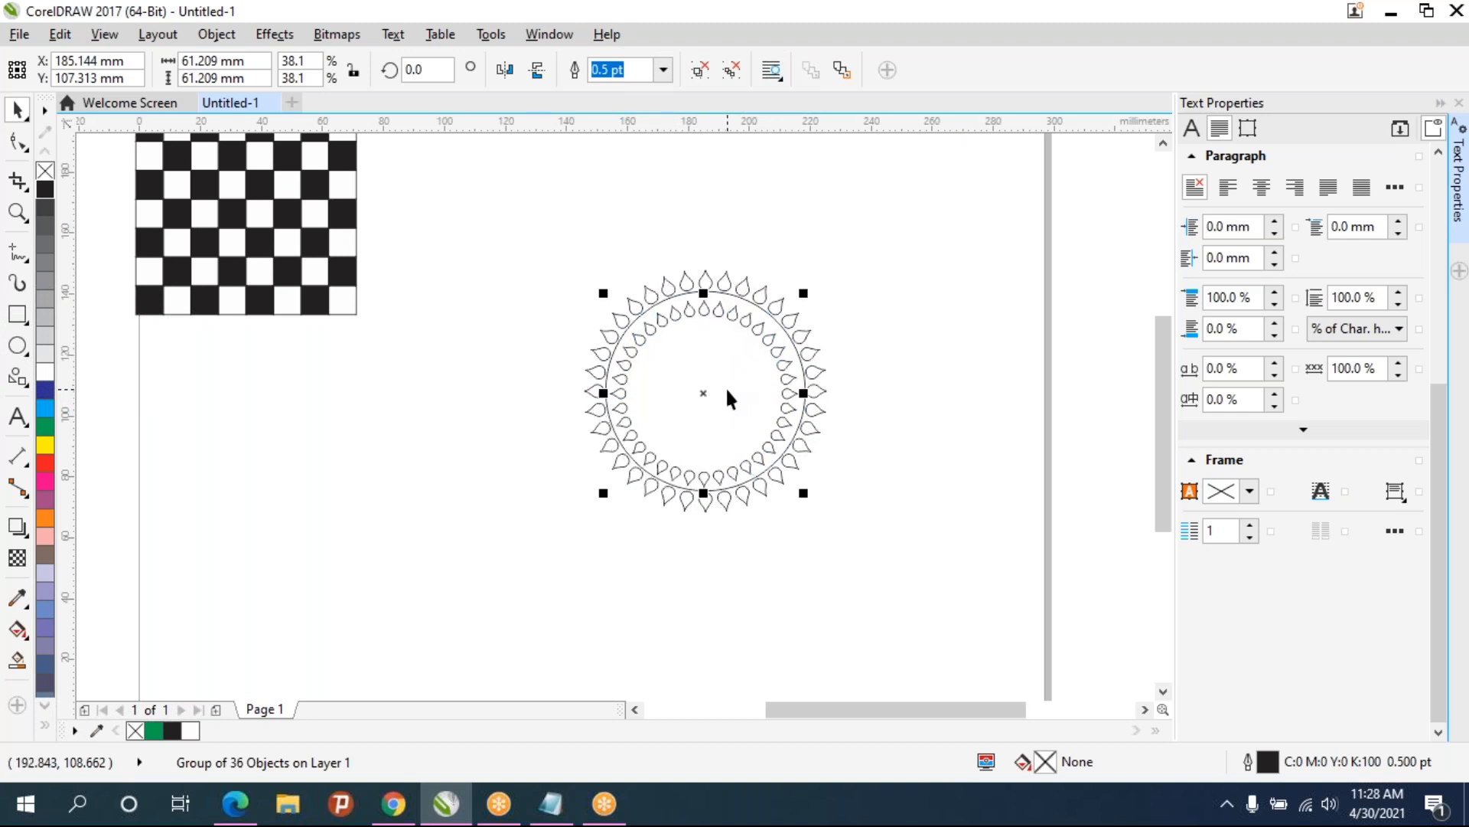
pyautogui.scroll(2, 727, 386)
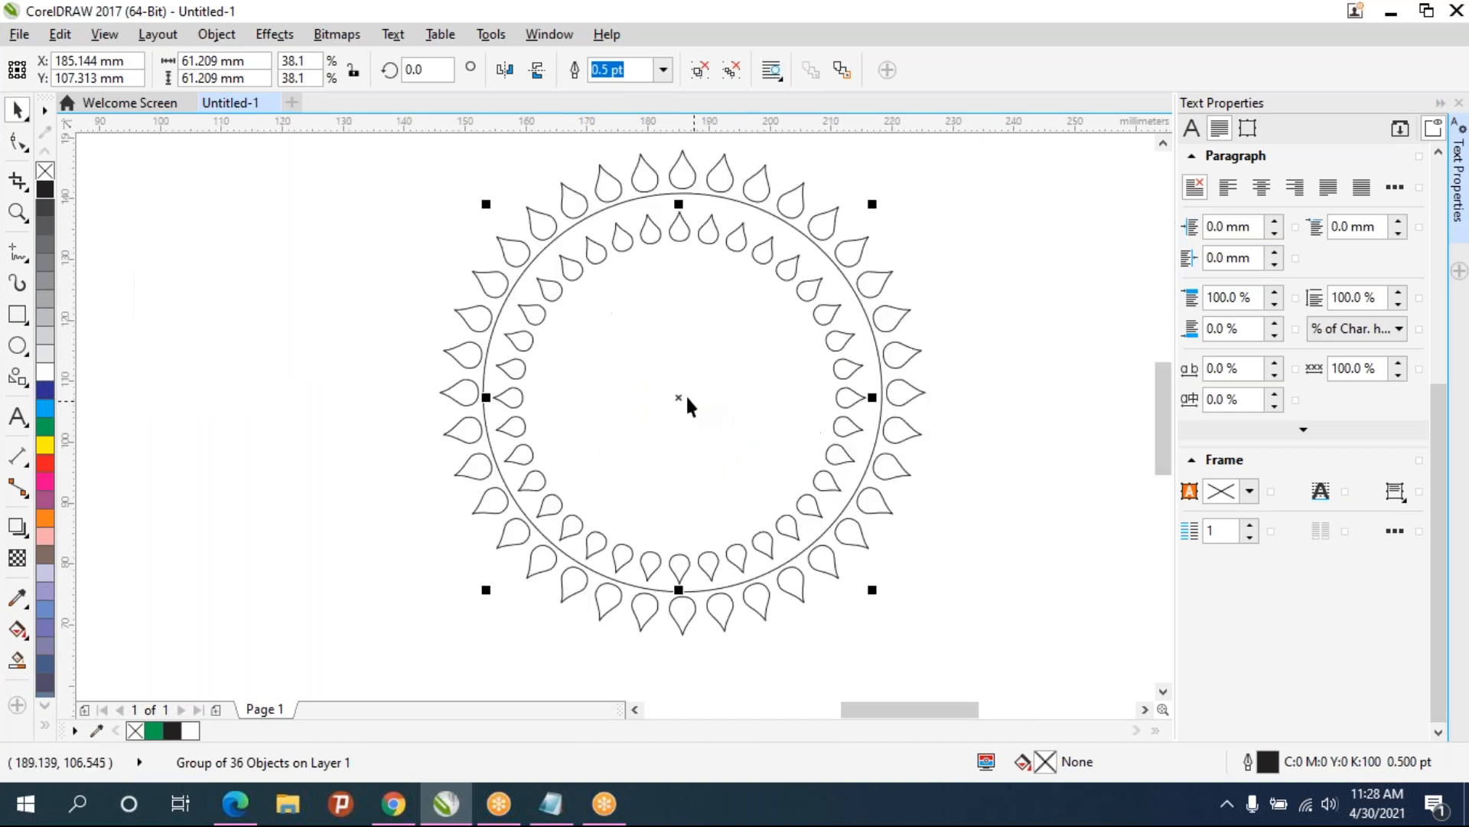
pyautogui.moveTo(682, 397); pyautogui.dragTo(682, 392)
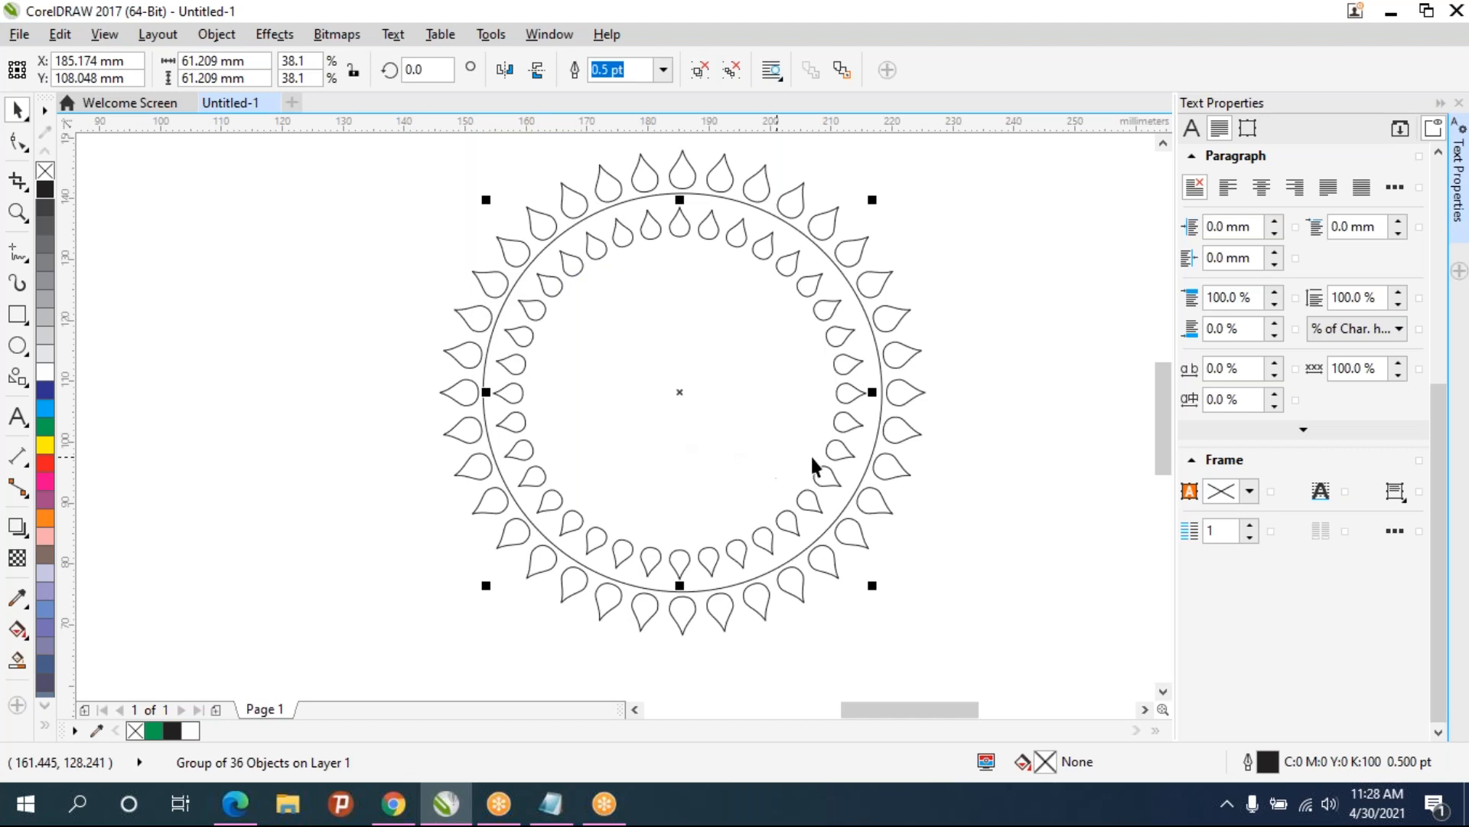
# - Select the circle and both teardrop rings and center them on the page
pyautogui.scroll(-2, 952, 443)
pyautogui.click(958, 534)
pyautogui.moveTo(753, 494); pyautogui.dragTo(534, 222)
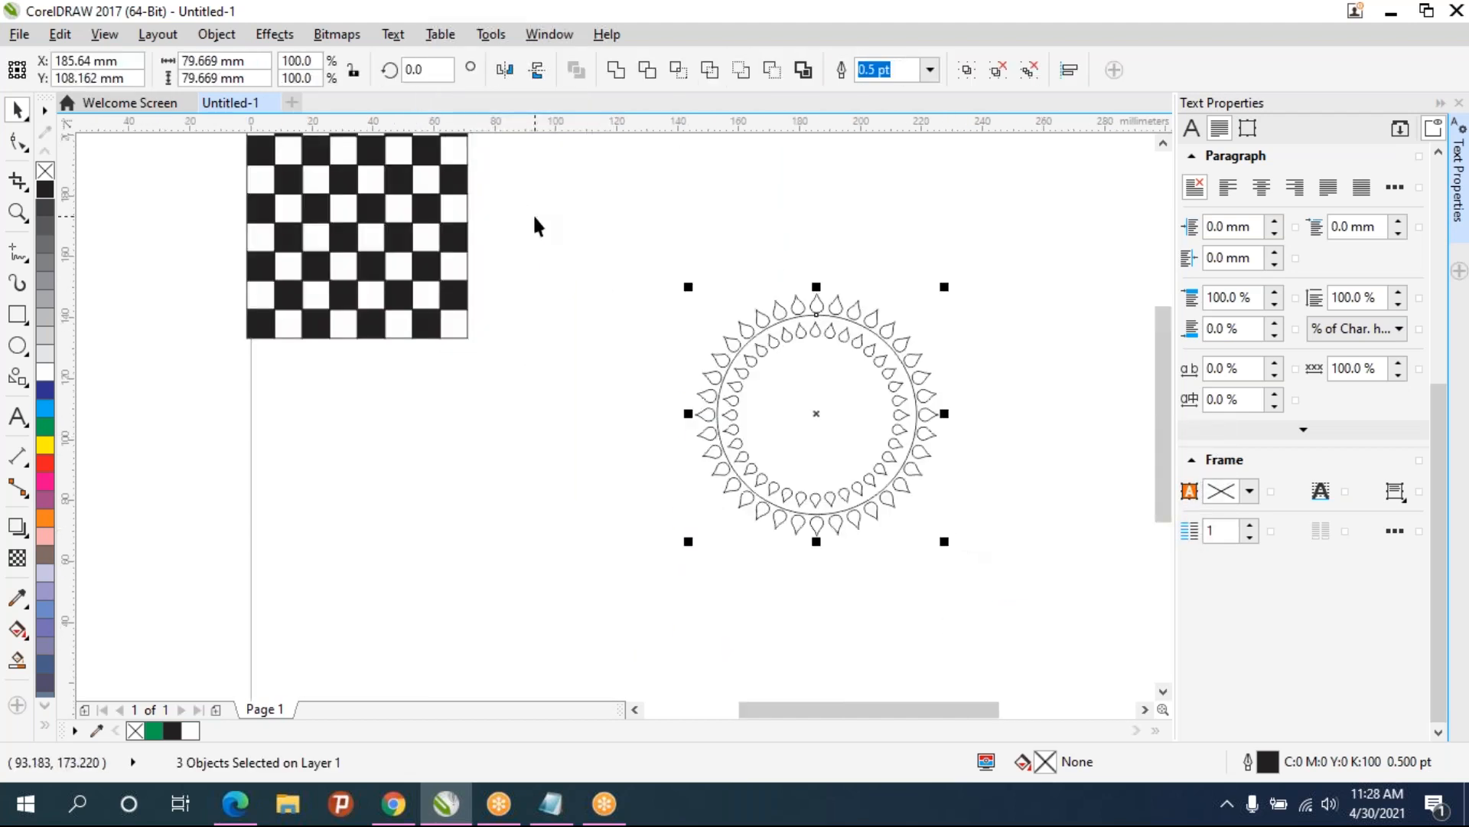
pyautogui.press('p')
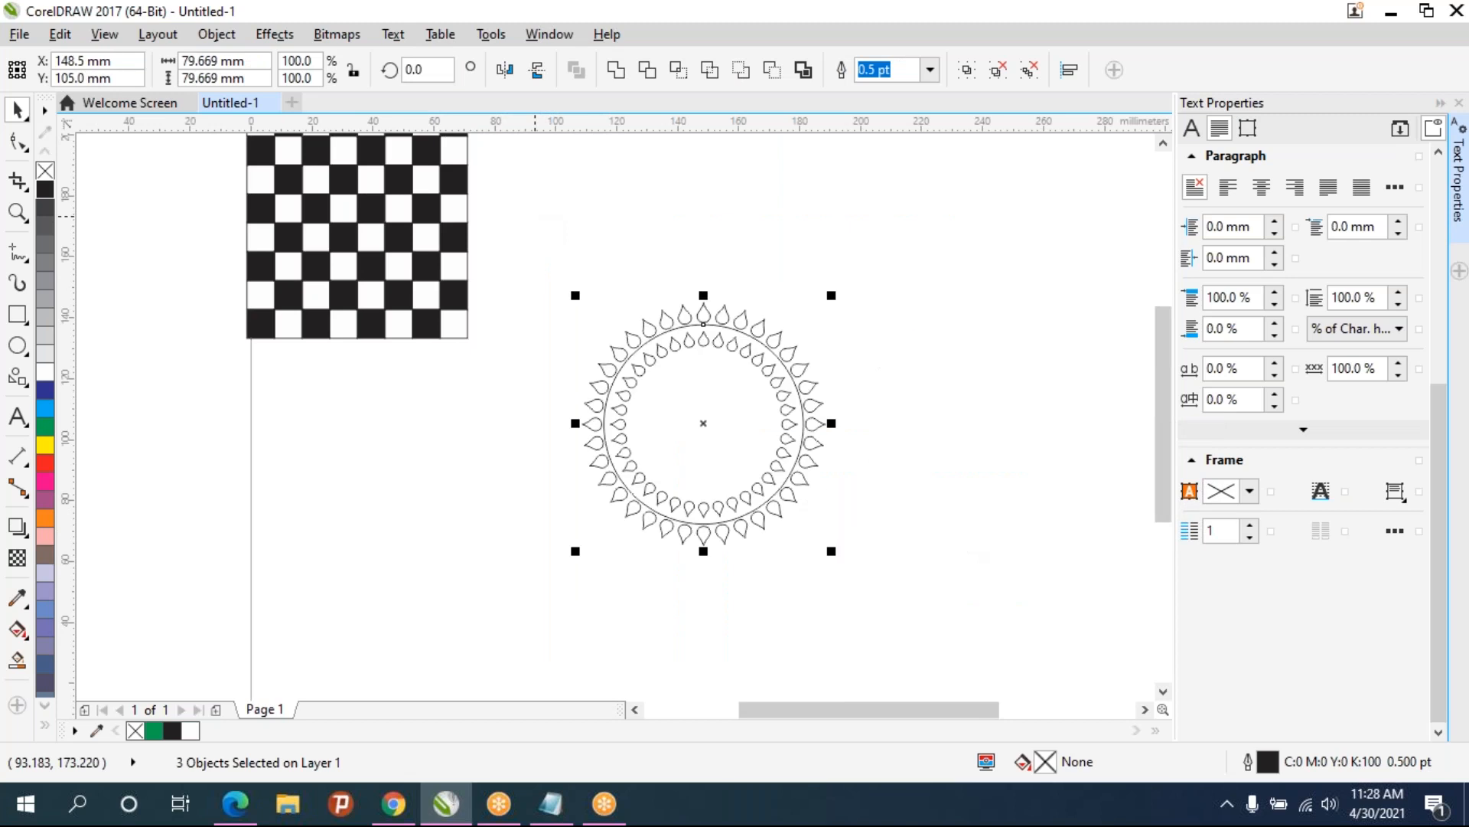
pyautogui.click(903, 427)
# - Fill the inner teardrop ring with black
pyautogui.scroll(2, 759, 378)
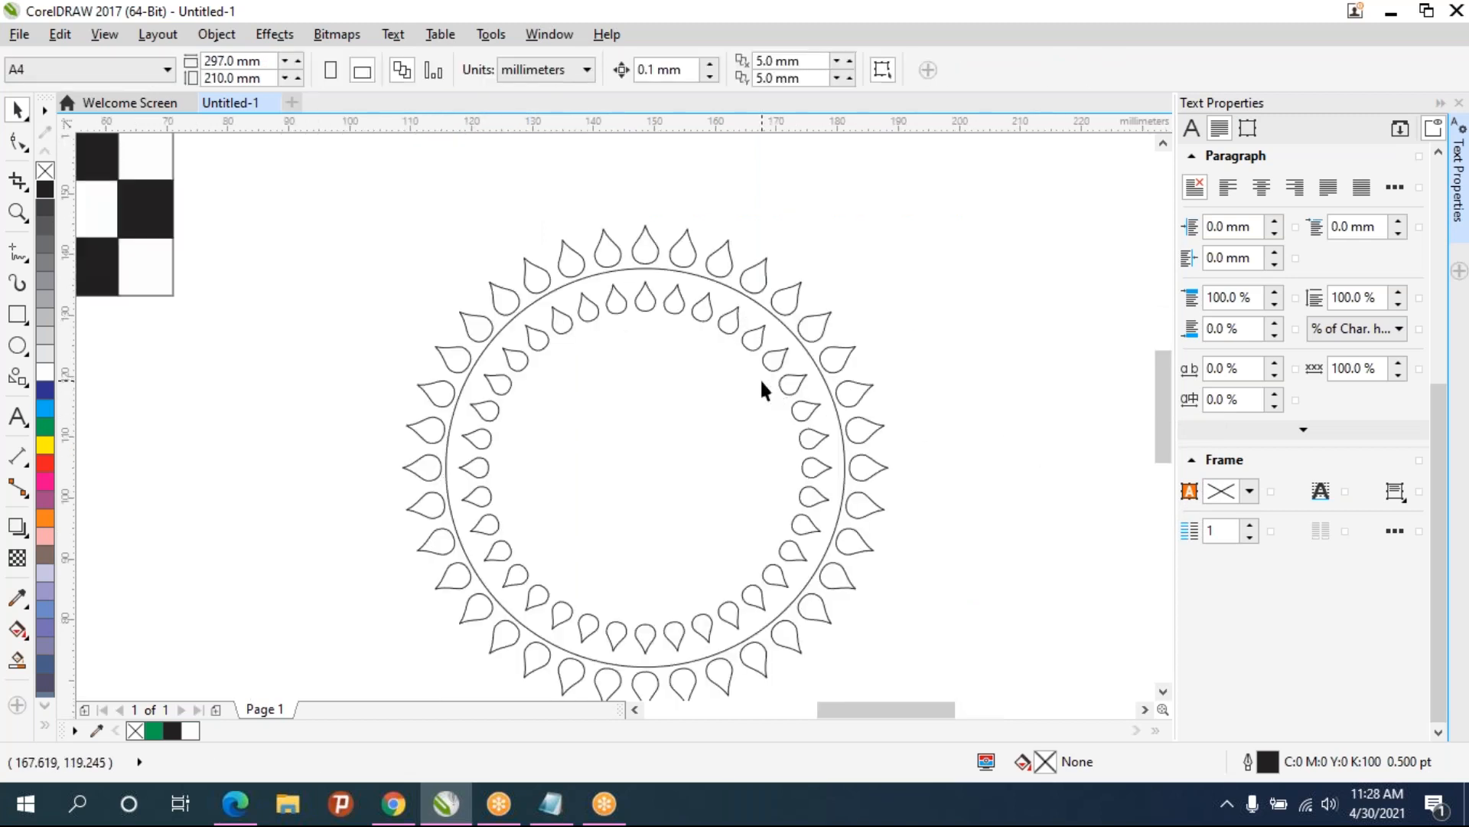
pyautogui.click(788, 370)
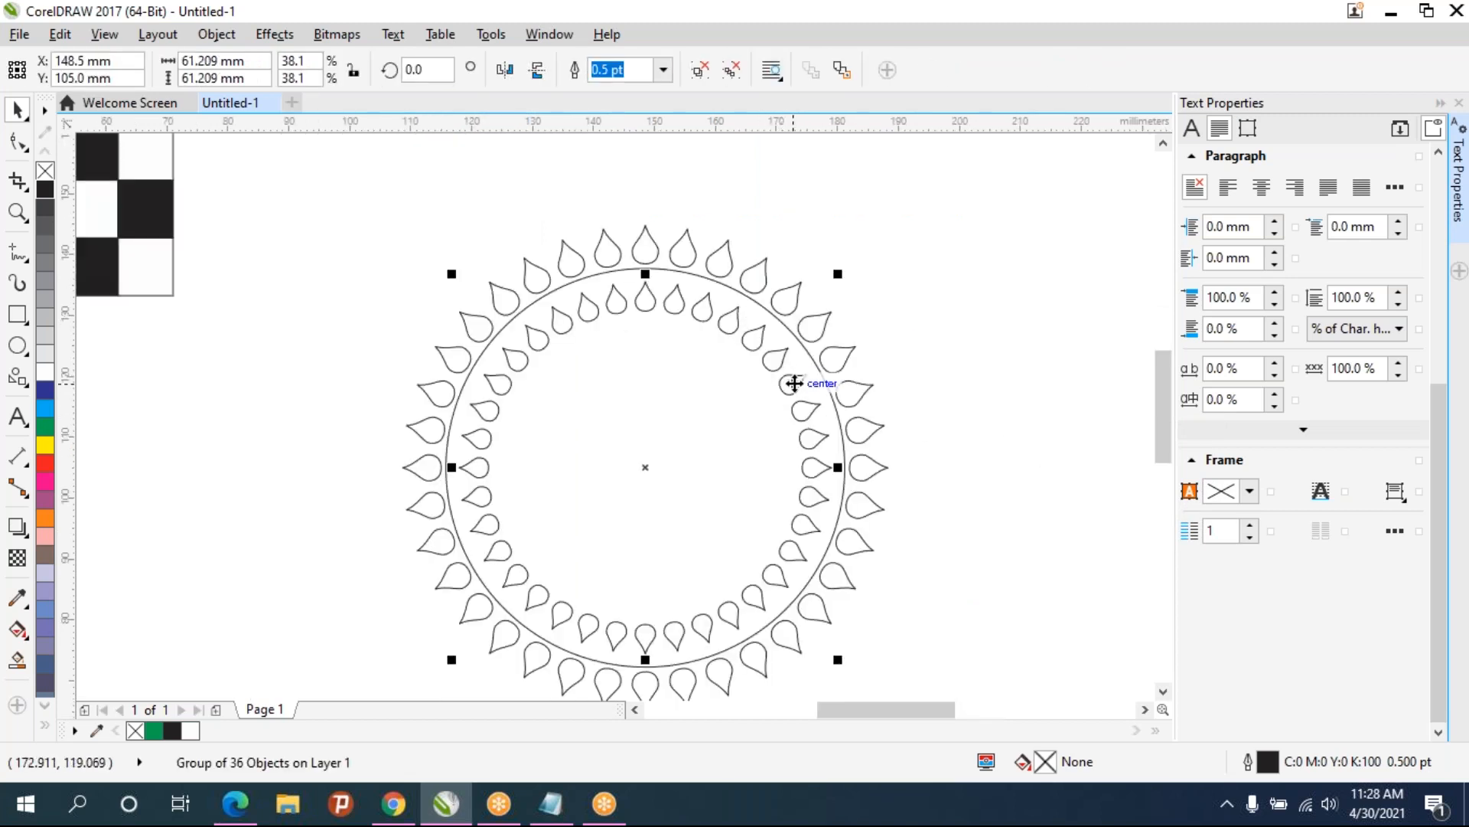
pyautogui.click(962, 317)
pyautogui.click(786, 389)
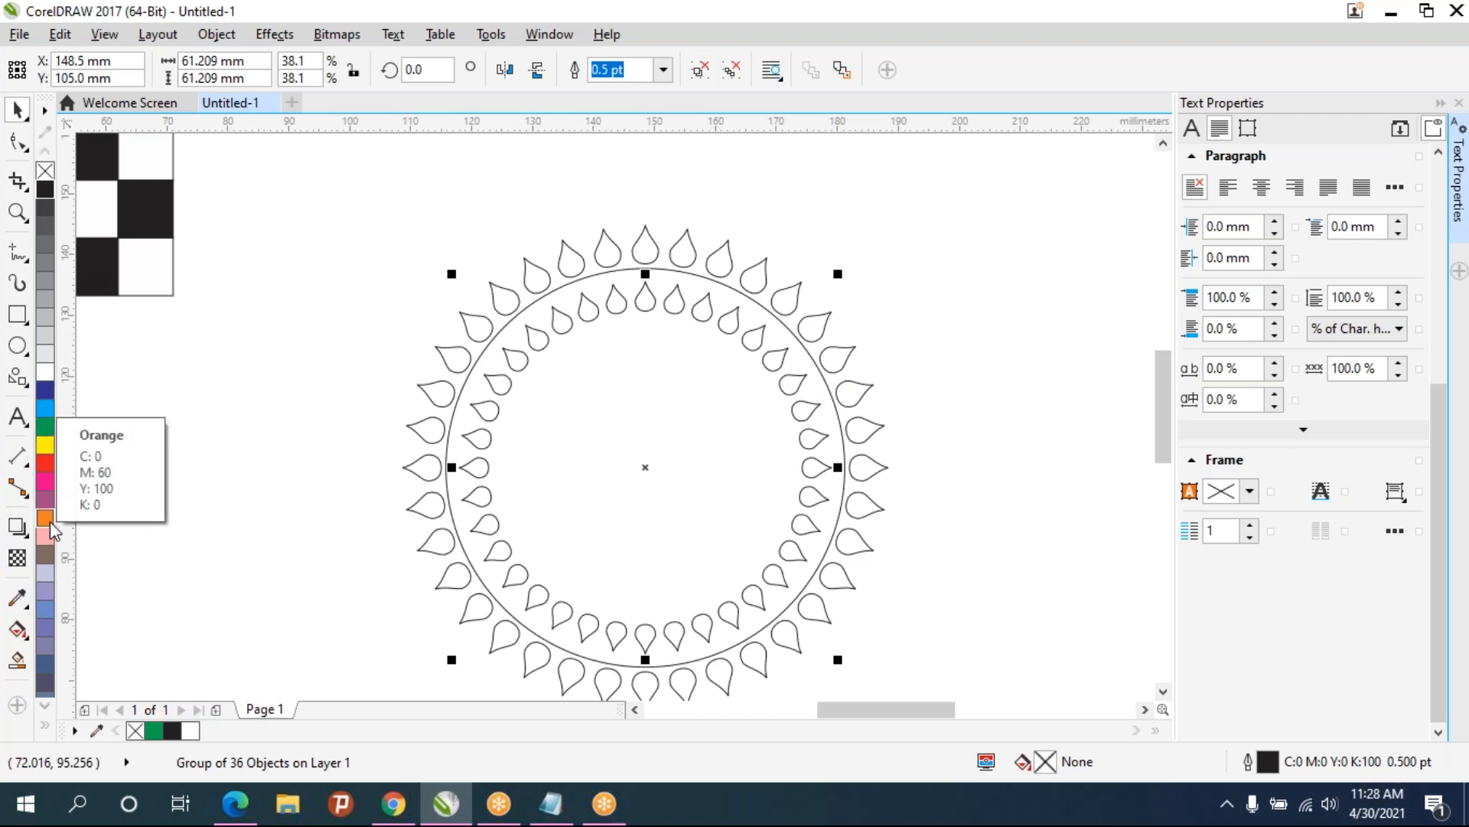
pyautogui.click(47, 192)
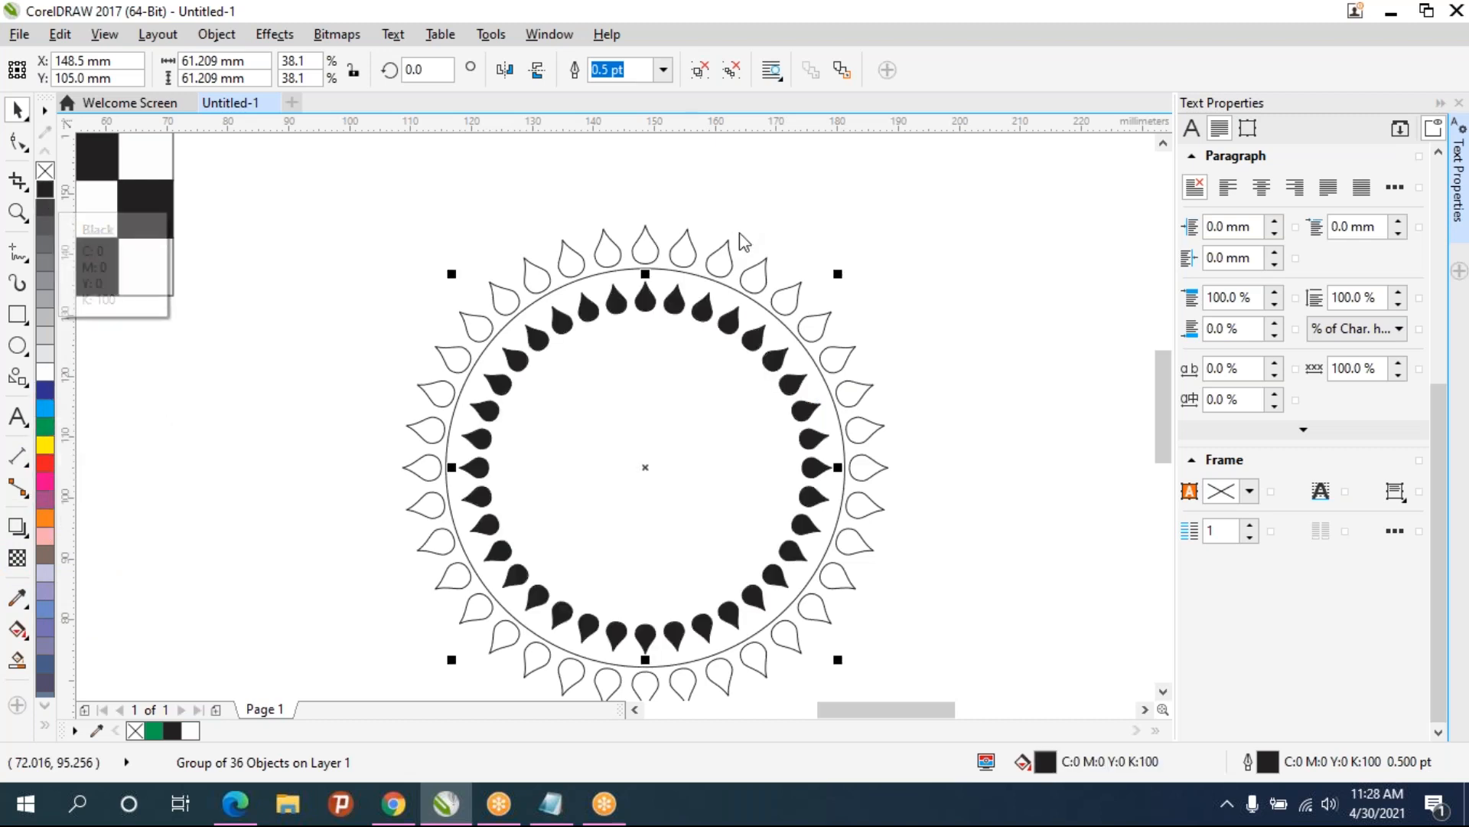
# - Scale the circle down to about 64 mm and set its outline width to 4.0 pt
pyautogui.click(706, 277)
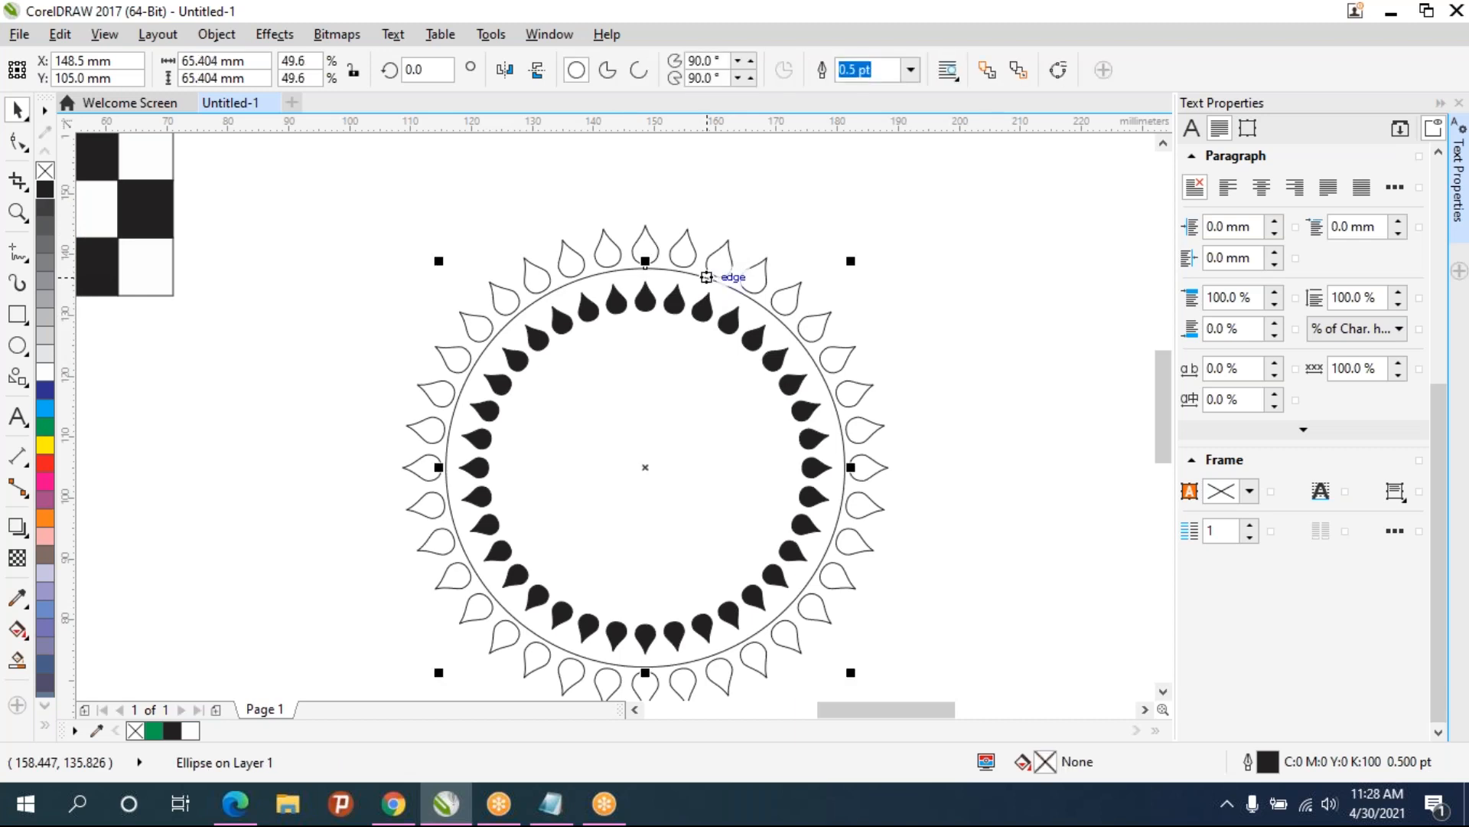
pyautogui.scroll(2, 828, 281)
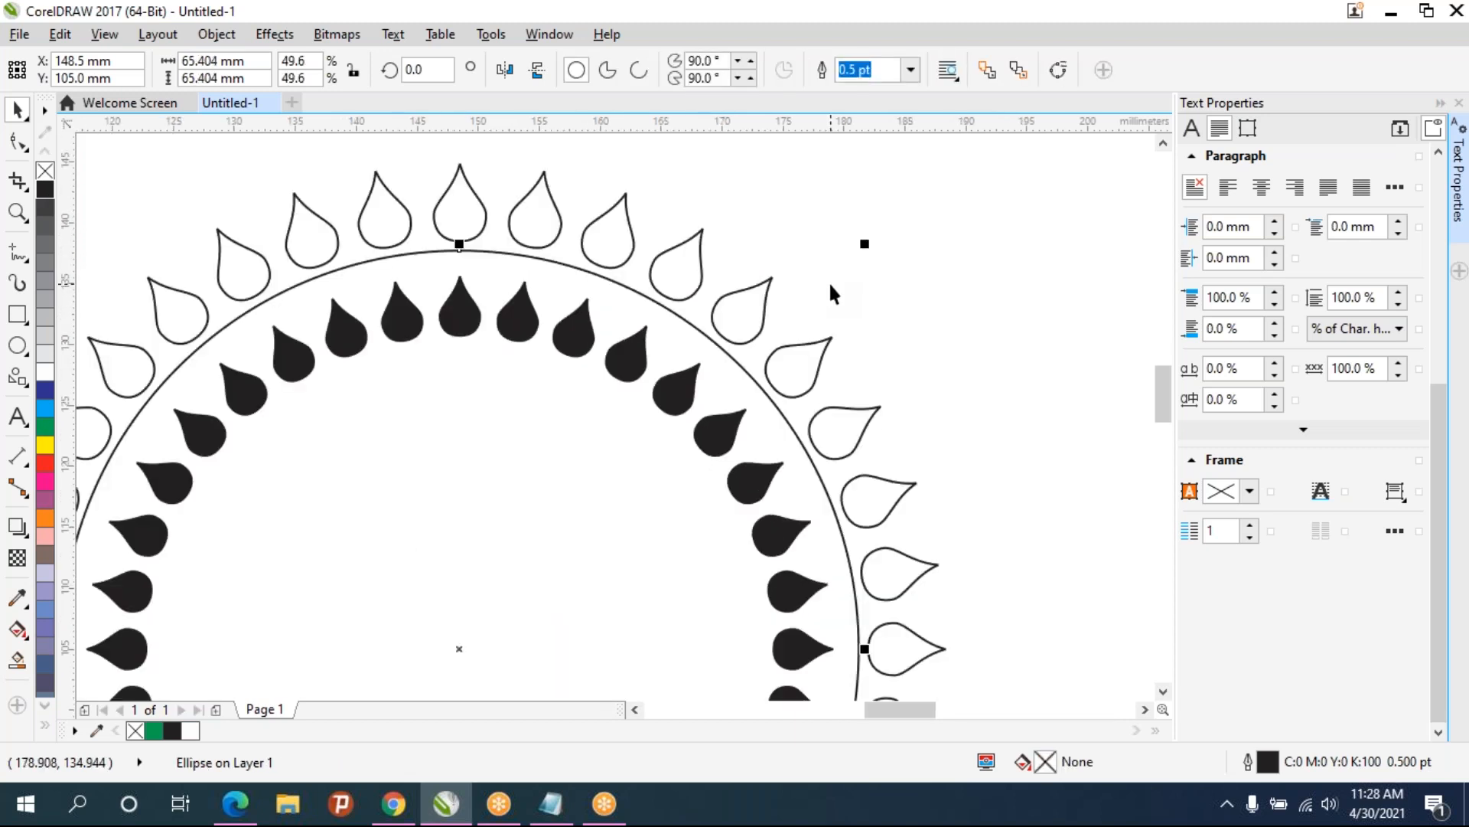
pyautogui.moveTo(893, 209); pyautogui.dragTo(869, 230)
pyautogui.scroll(-1, 872, 228)
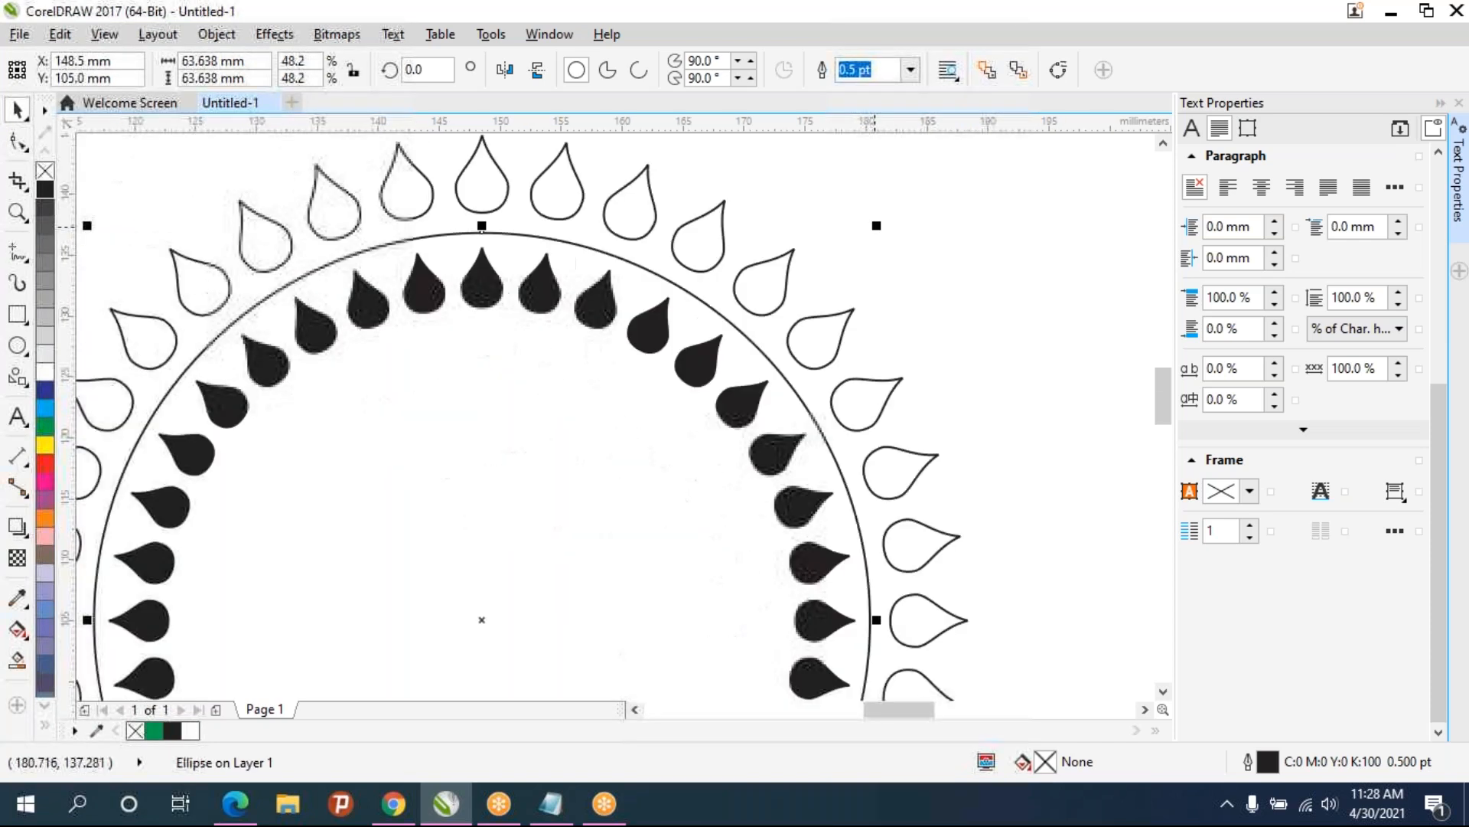
pyautogui.click(910, 70)
pyautogui.click(865, 222)
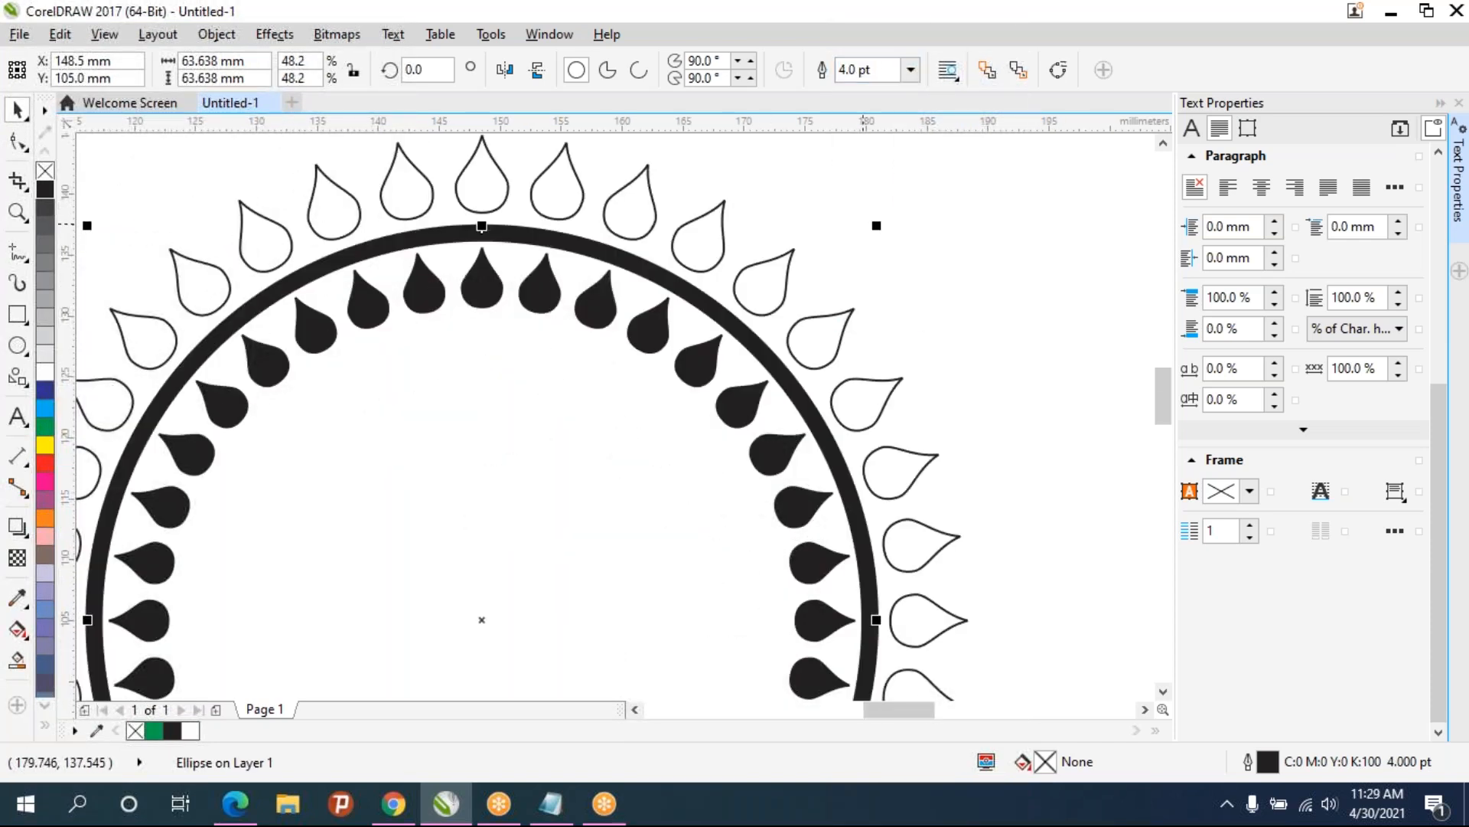
pyautogui.scroll(-1, 863, 228)
pyautogui.click(950, 272)
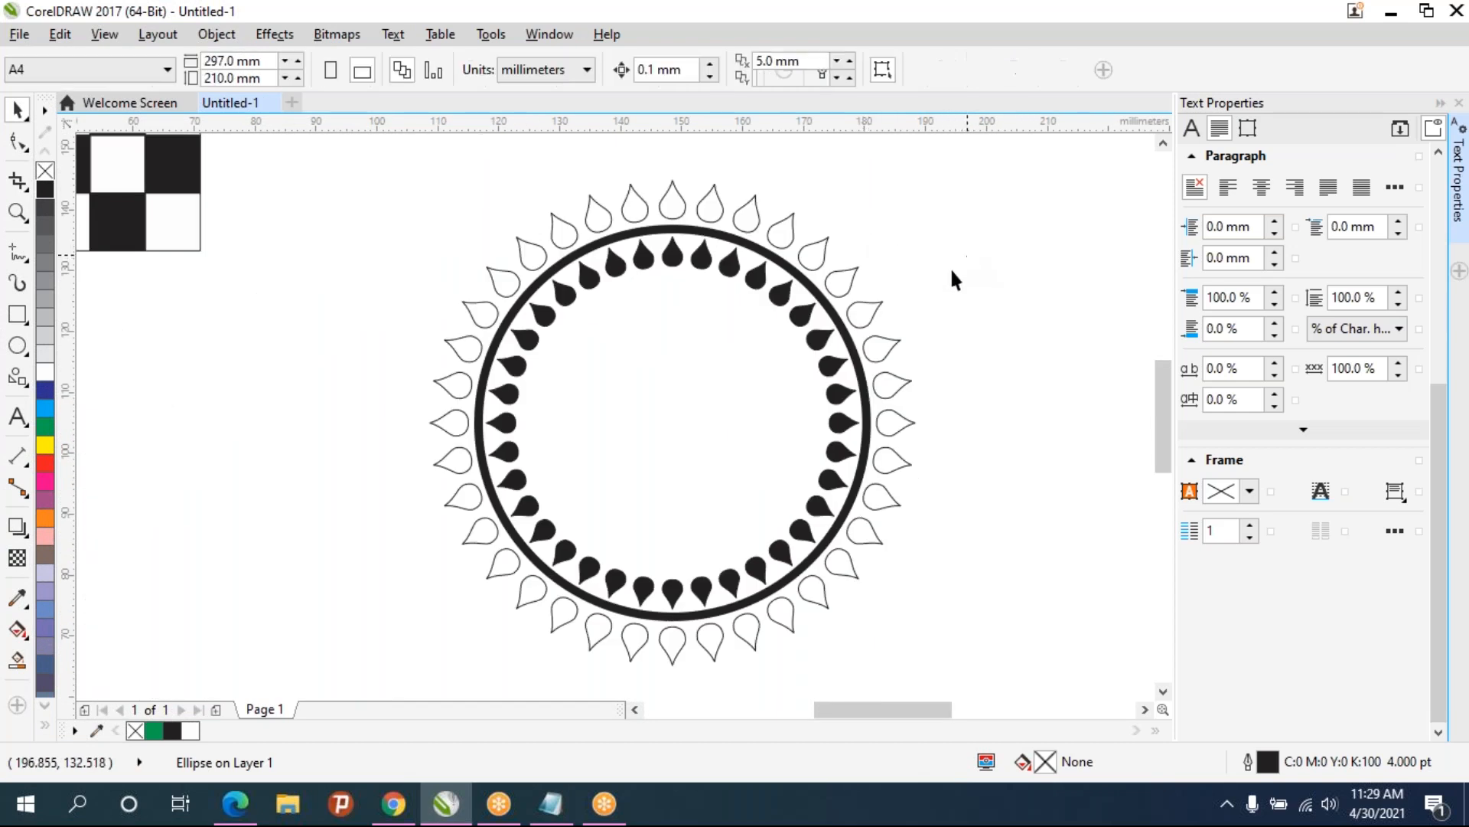
pyautogui.click(887, 364)
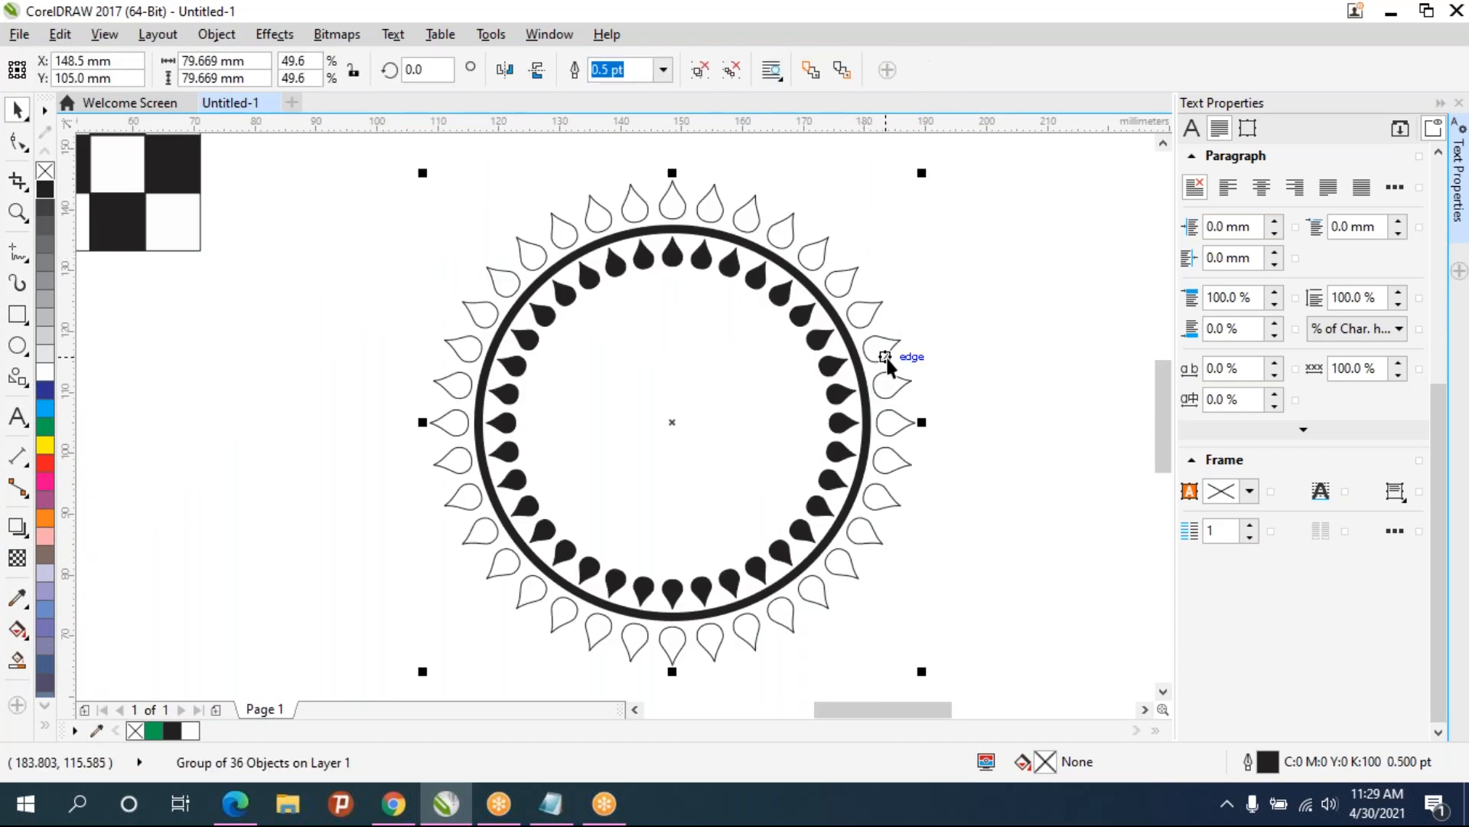
pyautogui.click(1008, 237)
pyautogui.click(538, 554)
pyautogui.click(540, 553)
pyautogui.click(874, 417)
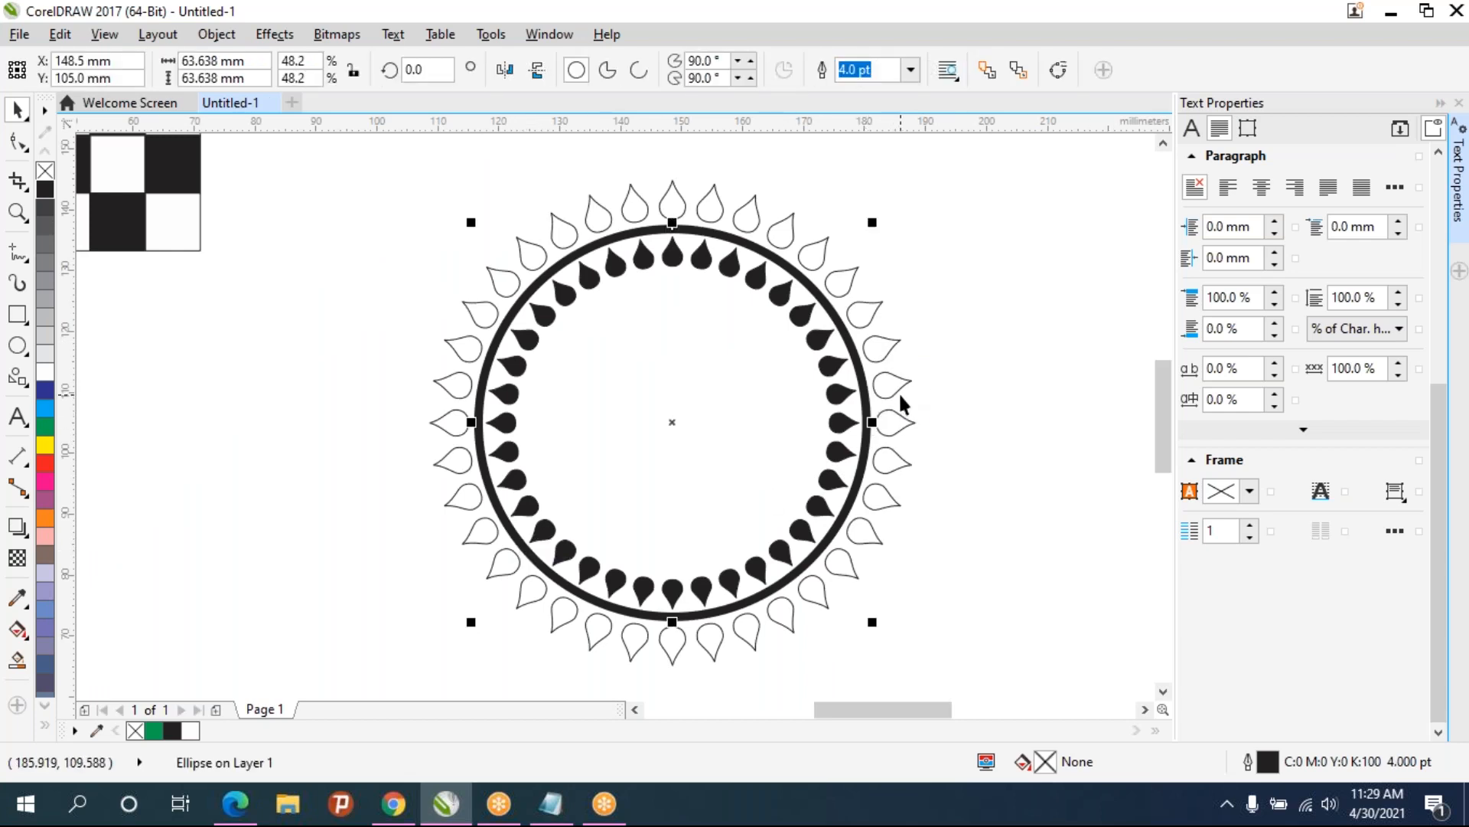
pyautogui.hotkey('ctrl', 'd')
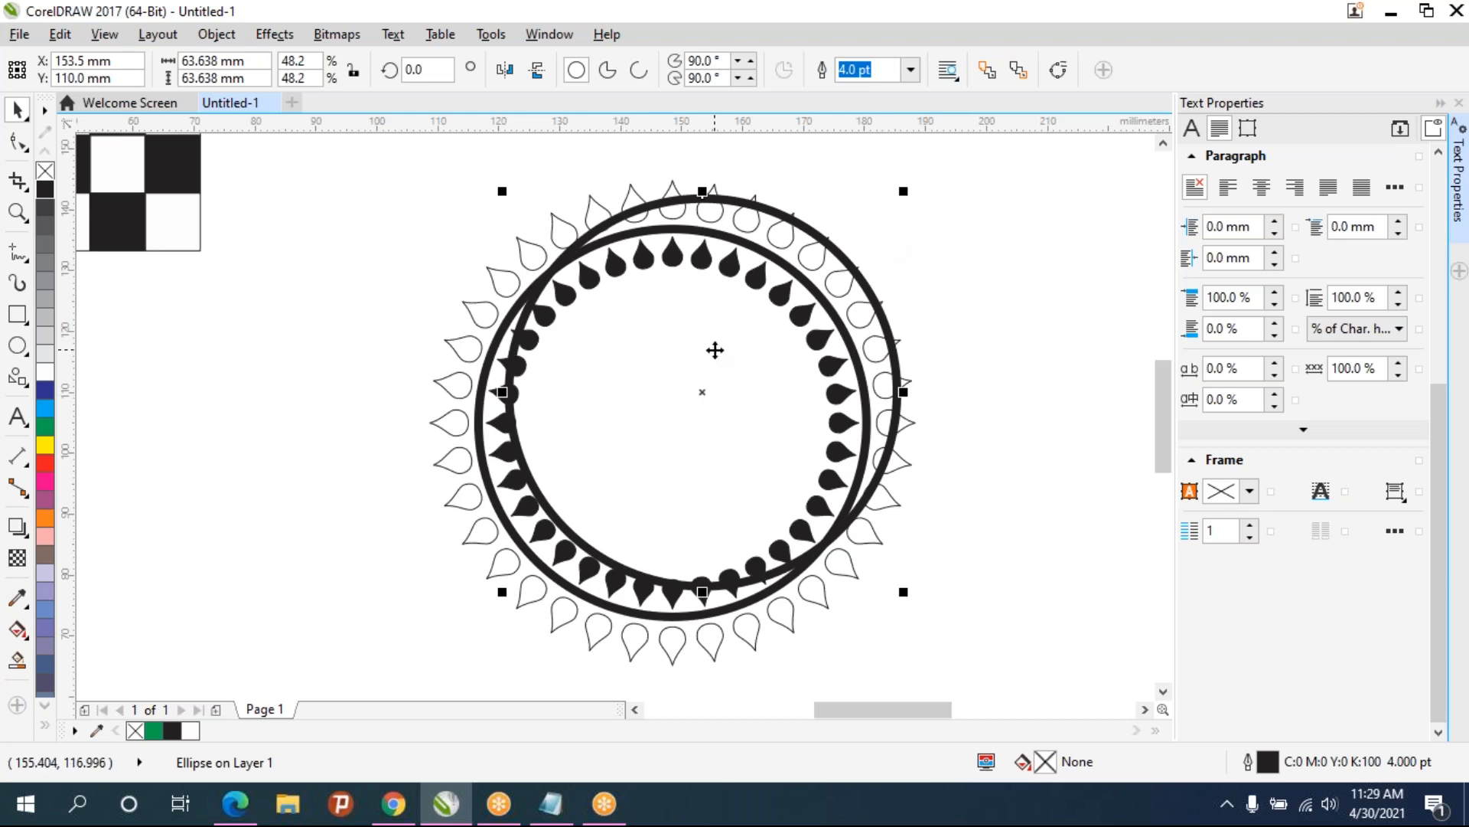
pyautogui.hotkey('ctrl', 'z')
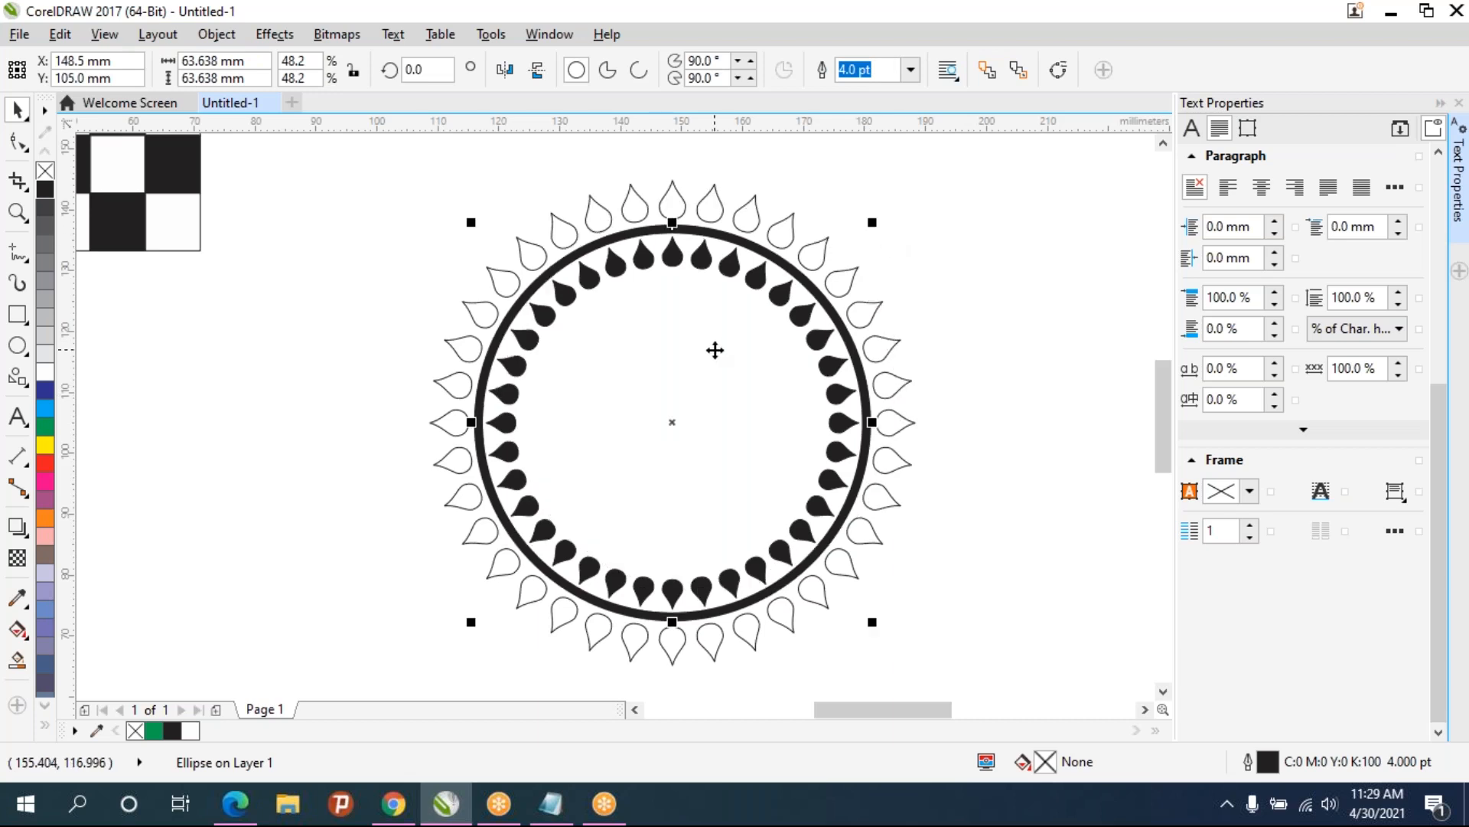
# - Make a smaller copy of the circle, about 49 mm across, inside the black teardrop ring
pyautogui.moveTo(871, 222); pyautogui.dragTo(837, 260)
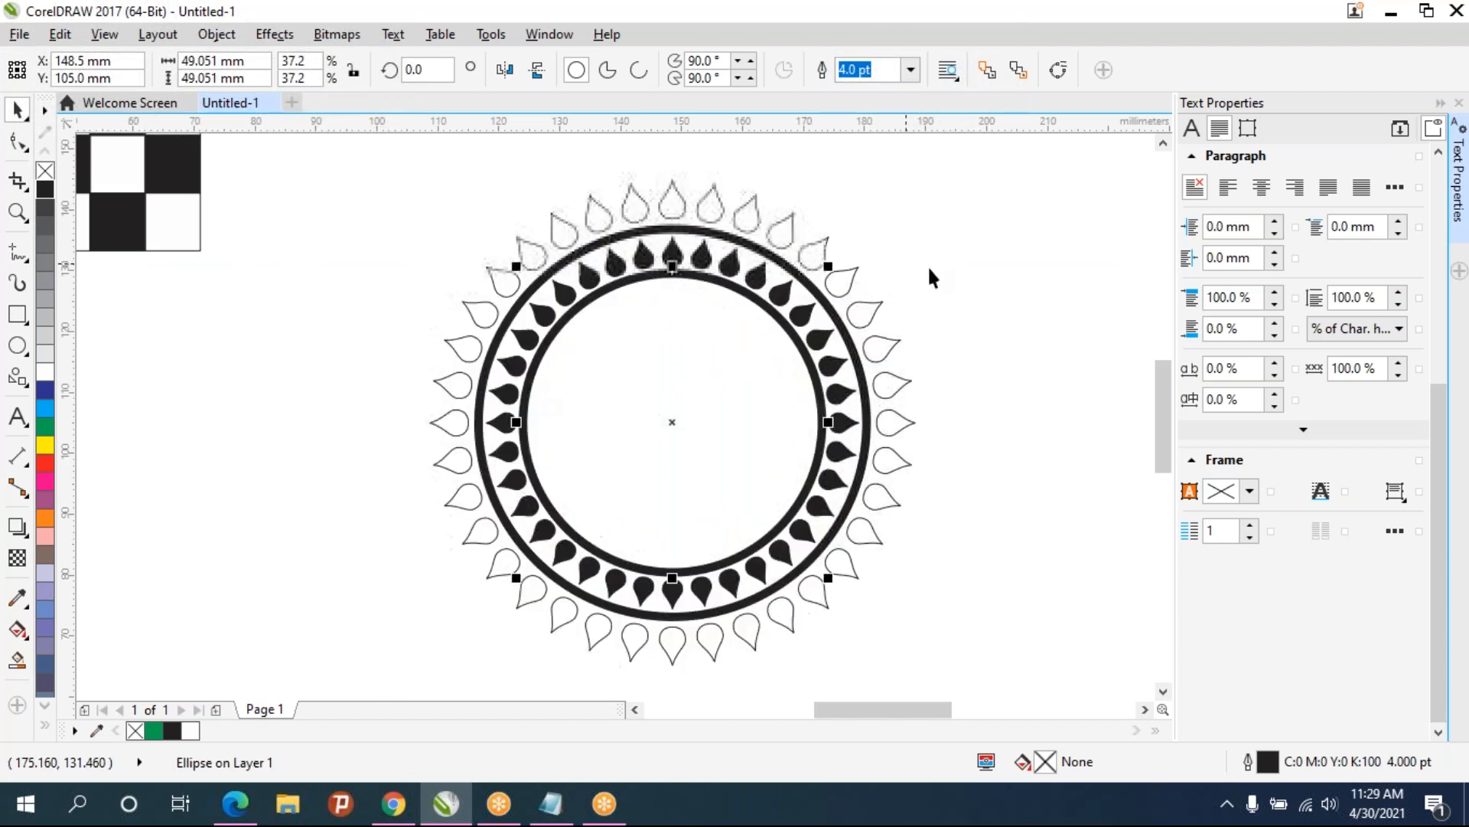
pyautogui.click(999, 278)
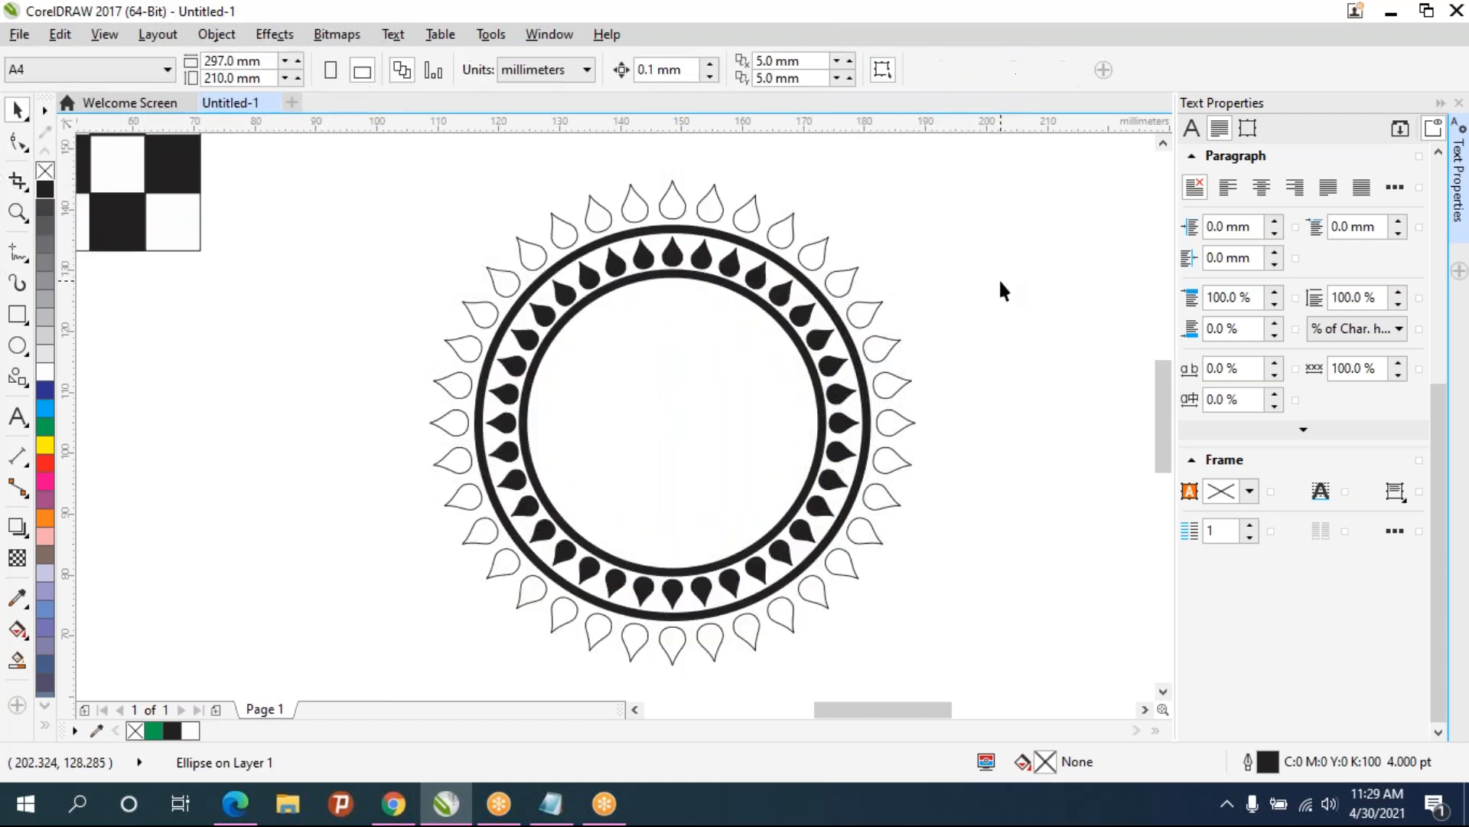
pyautogui.click(588, 399)
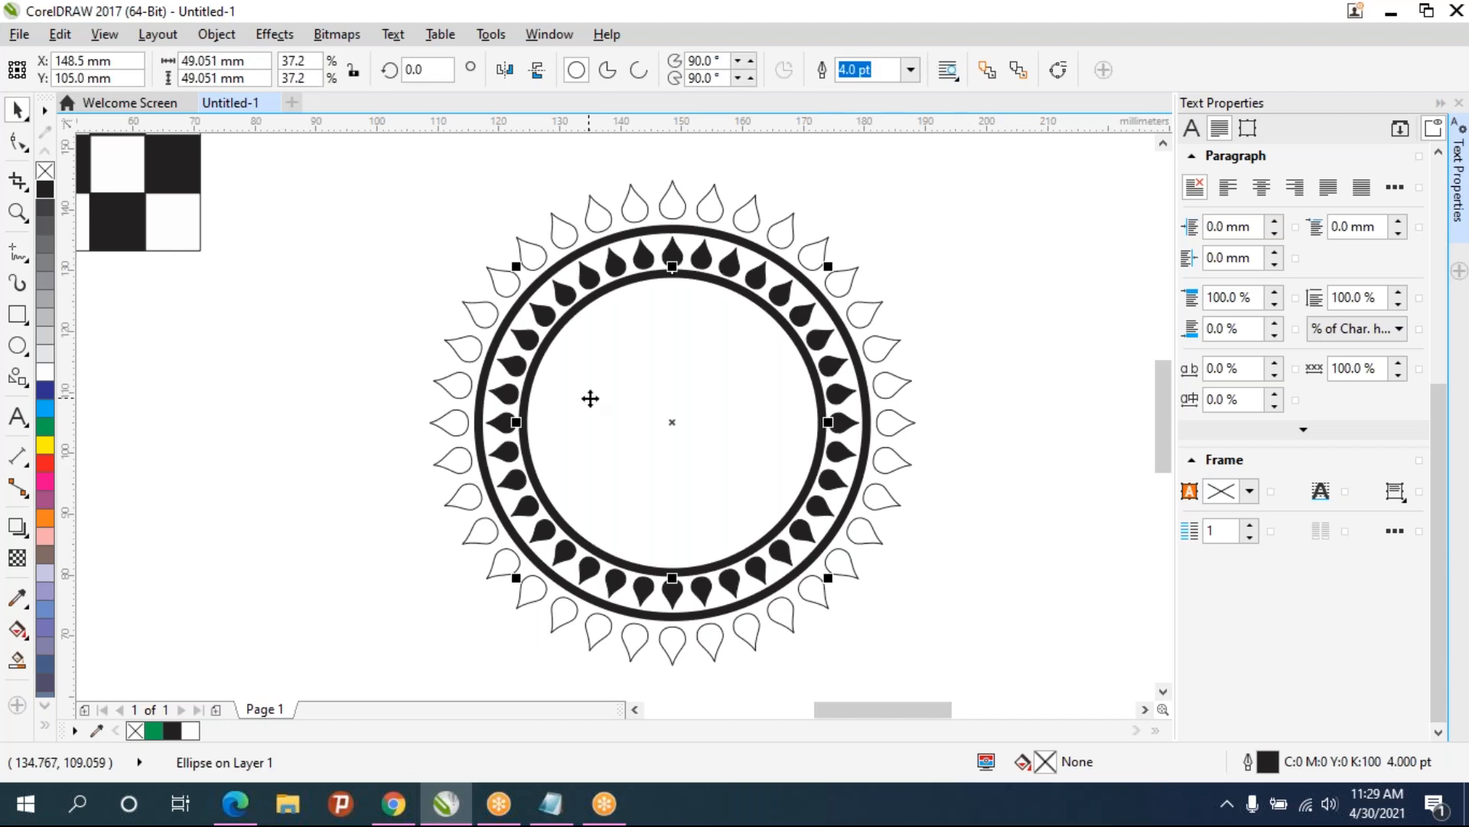
# - Draw a small heart about 4.8 mm wide with the Basic Shapes tool and center it horizontally near the top of the inner circle
pyautogui.click(20, 384)
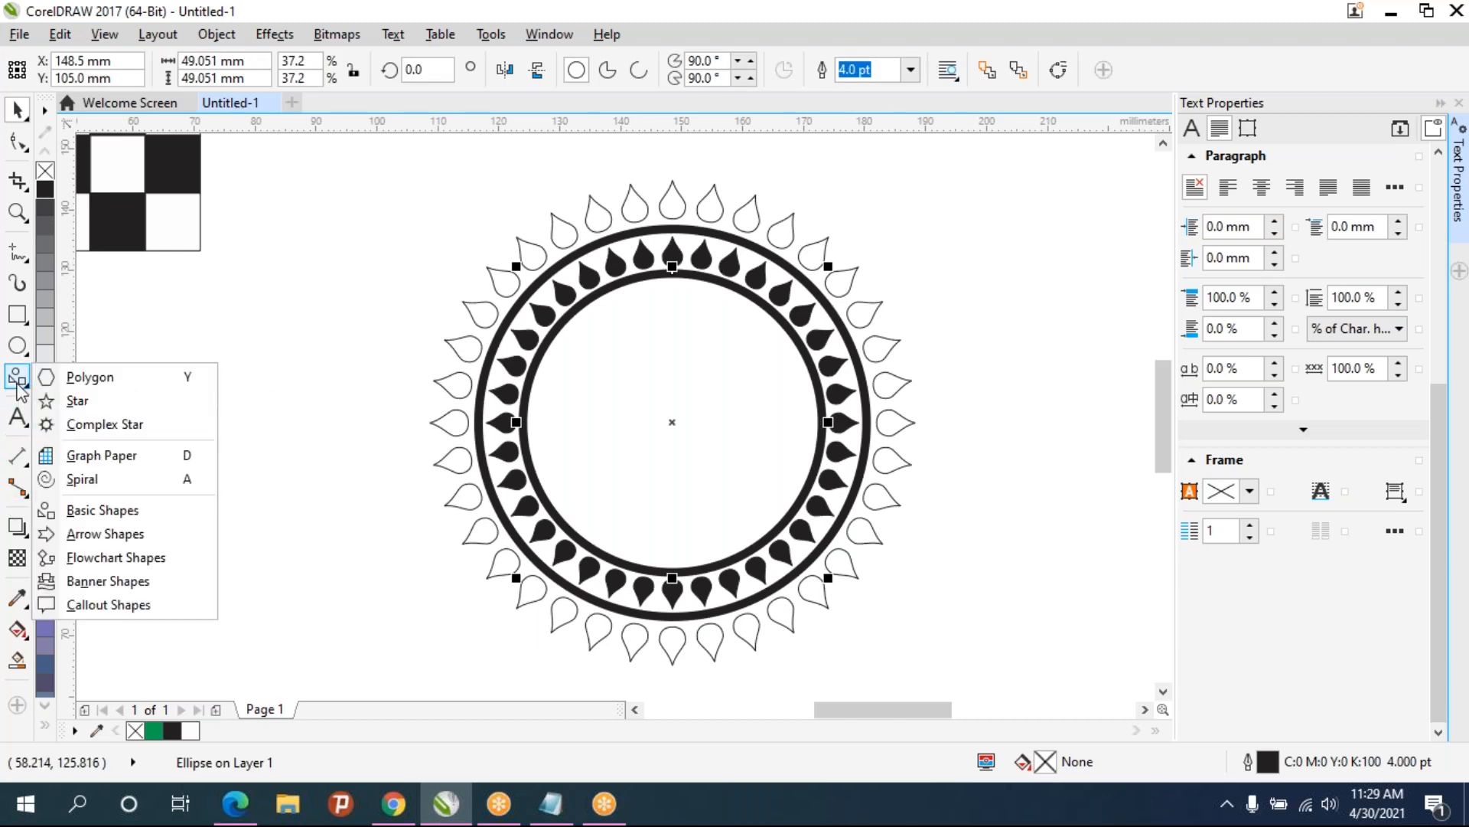
pyautogui.click(79, 510)
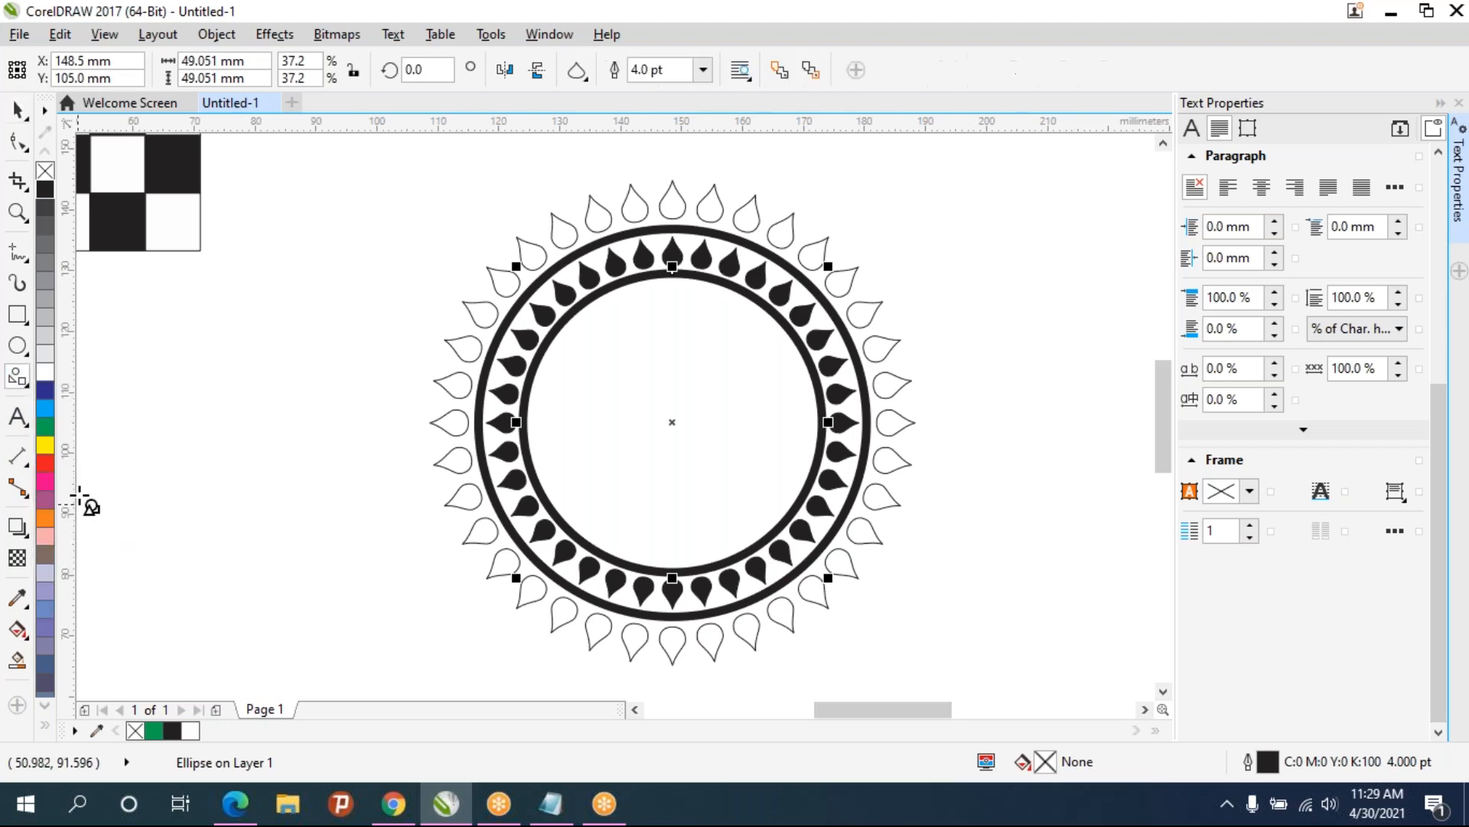
pyautogui.click(584, 77)
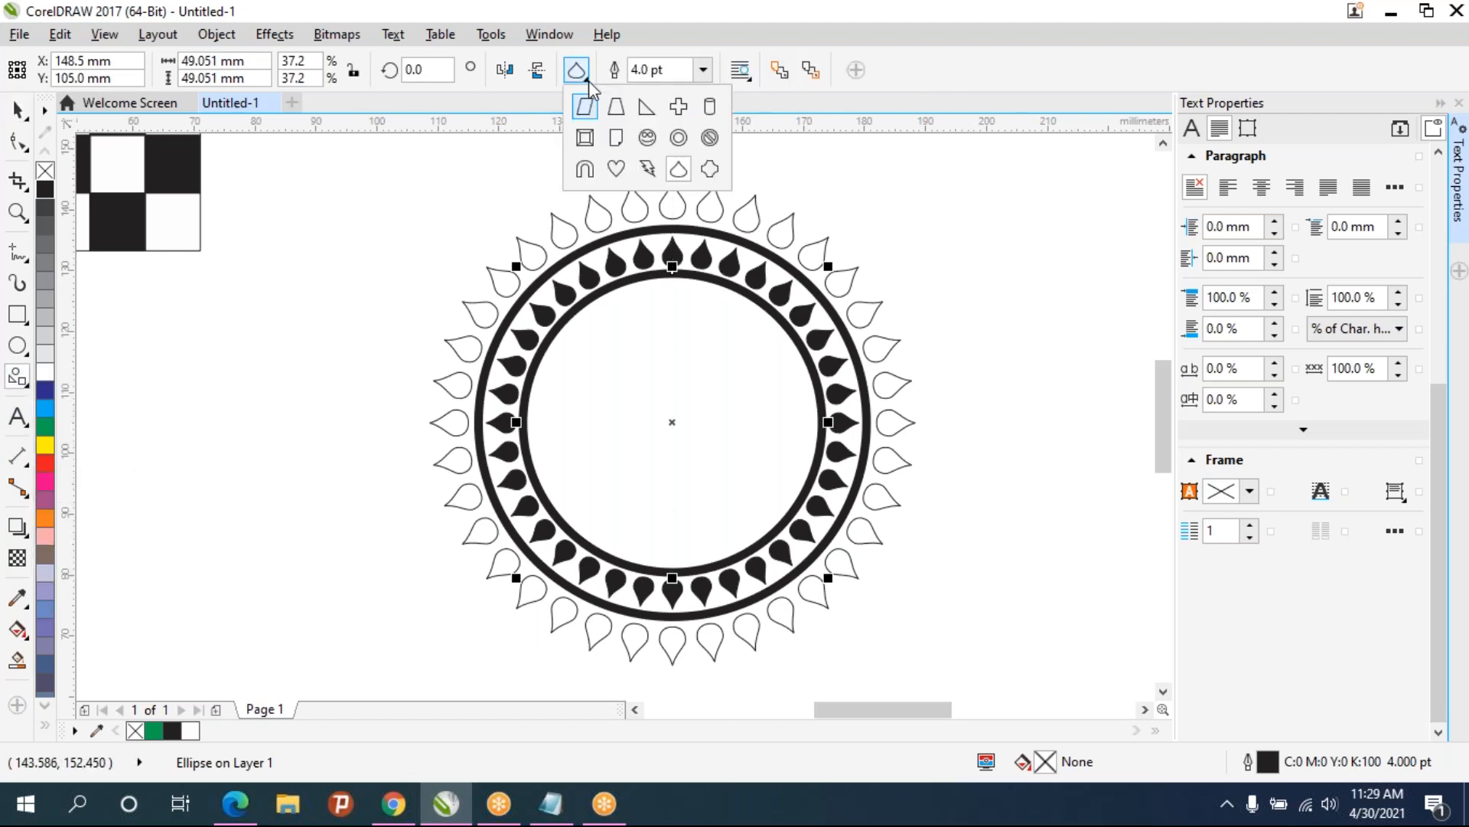
pyautogui.click(616, 169)
pyautogui.moveTo(656, 288); pyautogui.dragTo(686, 302)
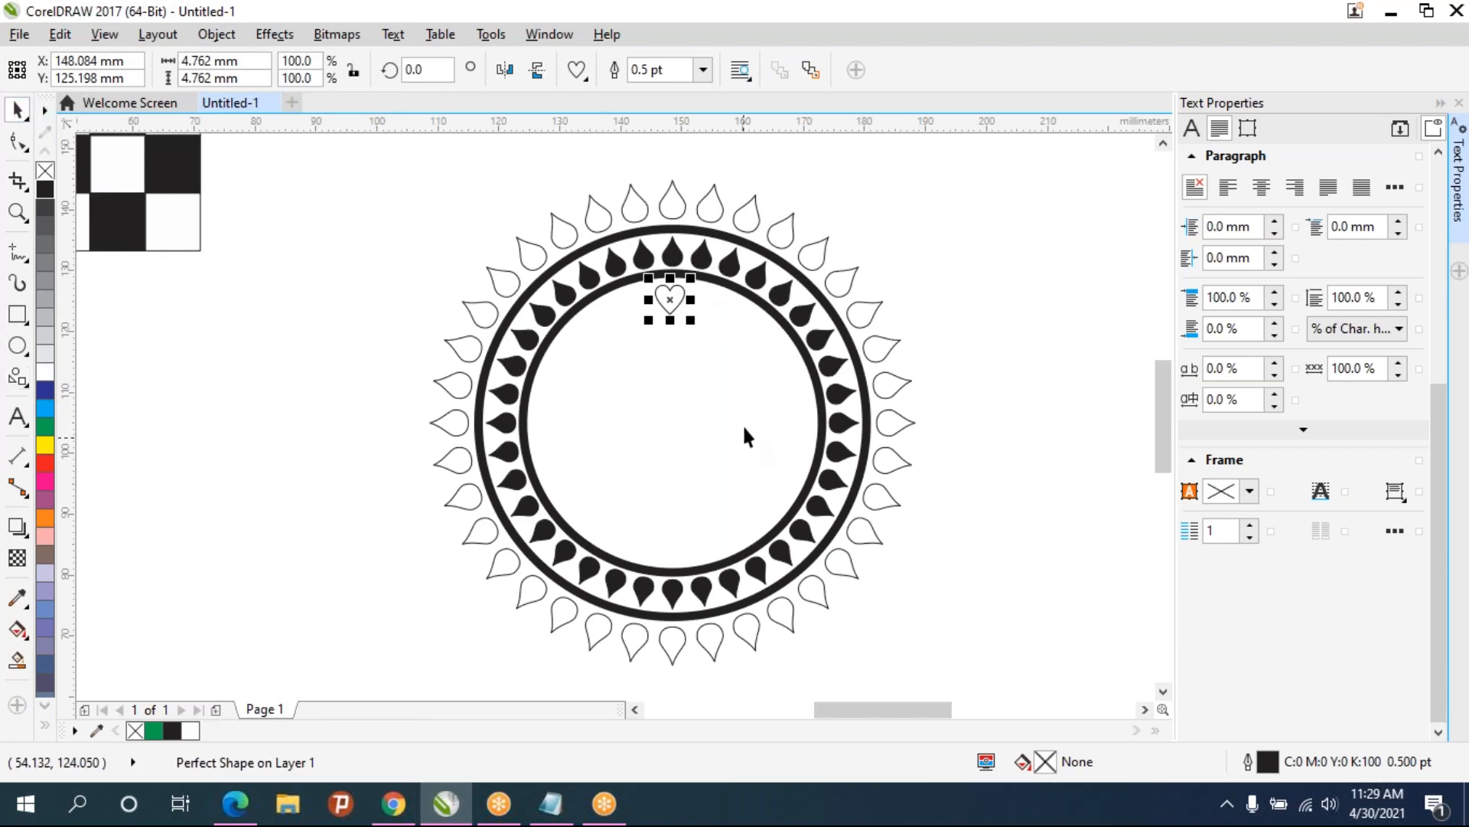
pyautogui.scroll(2, 727, 360)
pyautogui.moveTo(616, 237)
pyautogui.mouseDown()
pyautogui.moveTo(638, 234)
pyautogui.moveTo(622, 226)
pyautogui.mouseUp()
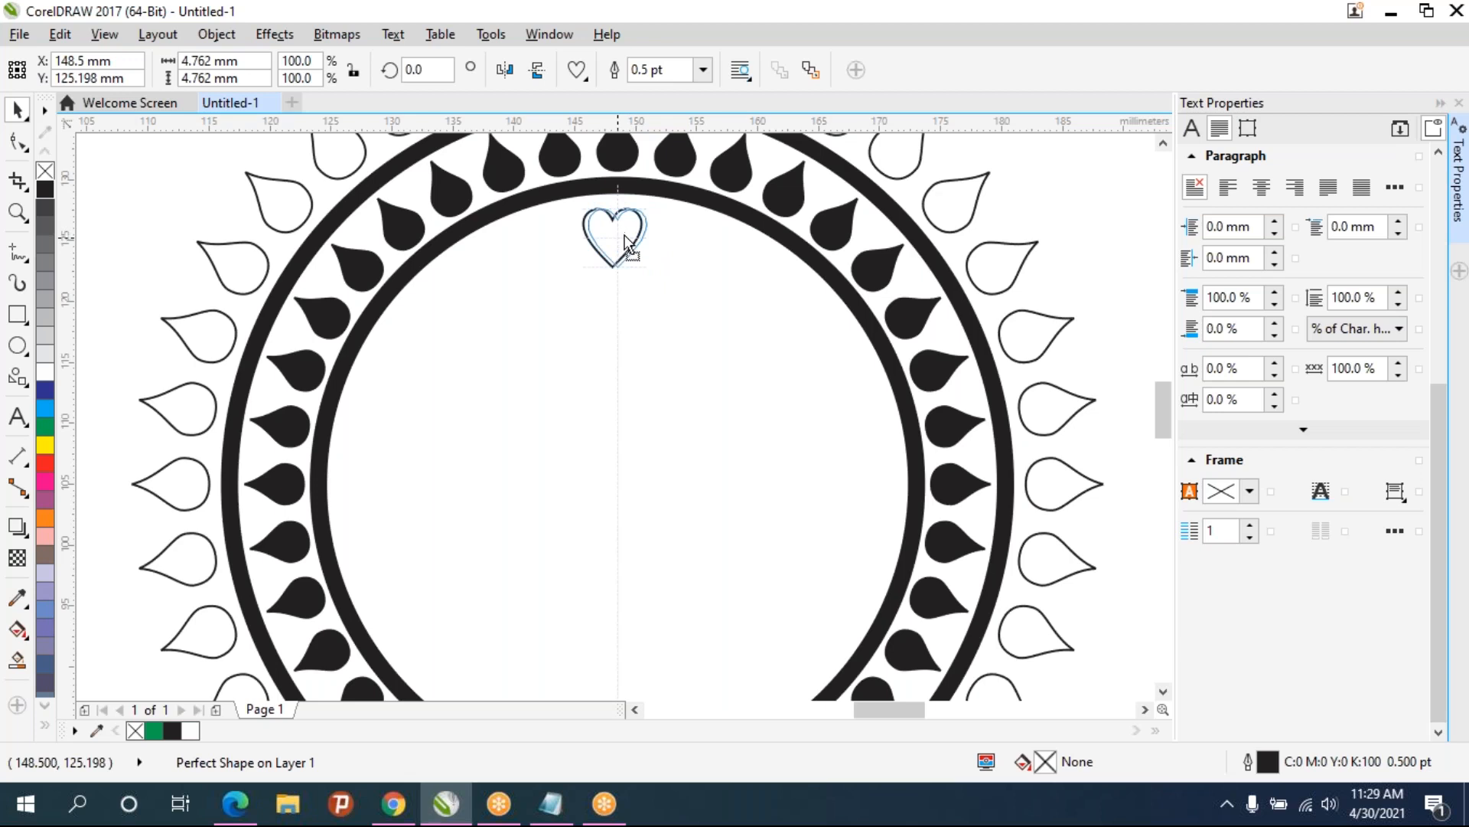
# - Fill the heart with black
pyautogui.moveTo(628, 235); pyautogui.dragTo(627, 237)
pyautogui.click(738, 321)
pyautogui.click(631, 245)
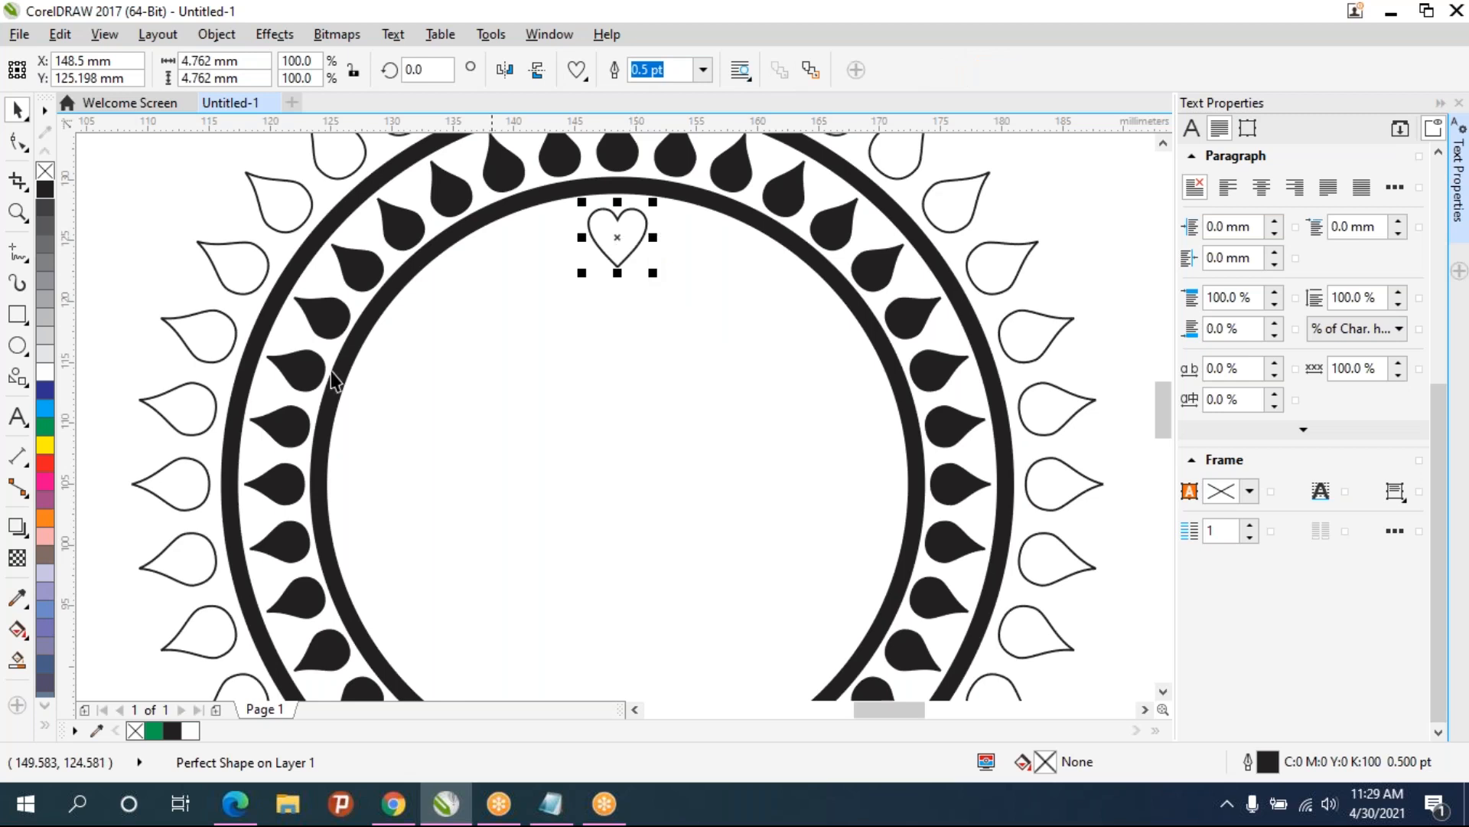
pyautogui.click(44, 190)
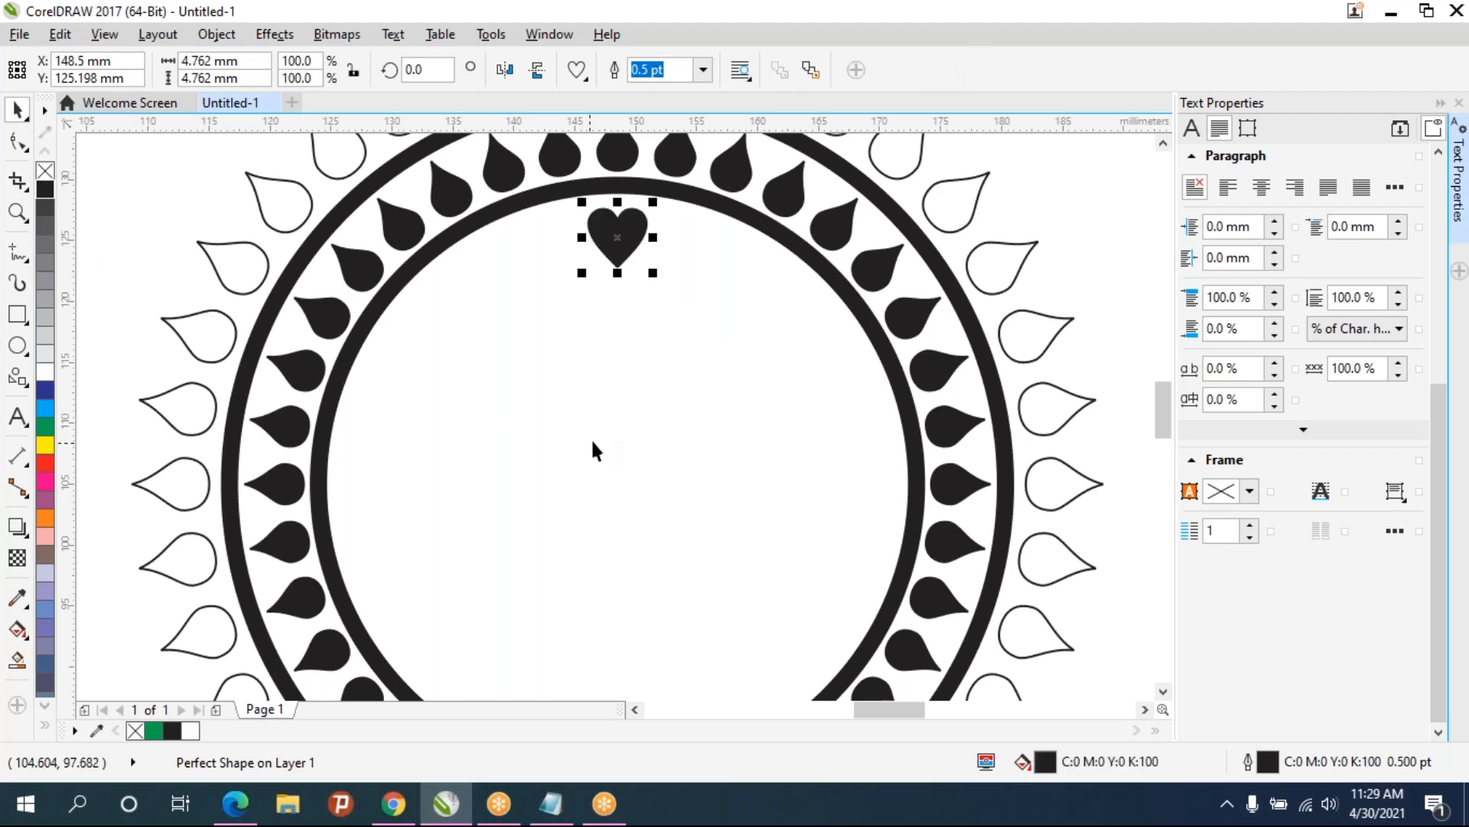
# - Move the heart's rotation center to the middle of the inner circle
pyautogui.scroll(-2, 591, 436)
pyautogui.moveTo(594, 432); pyautogui.dragTo(549, 357)
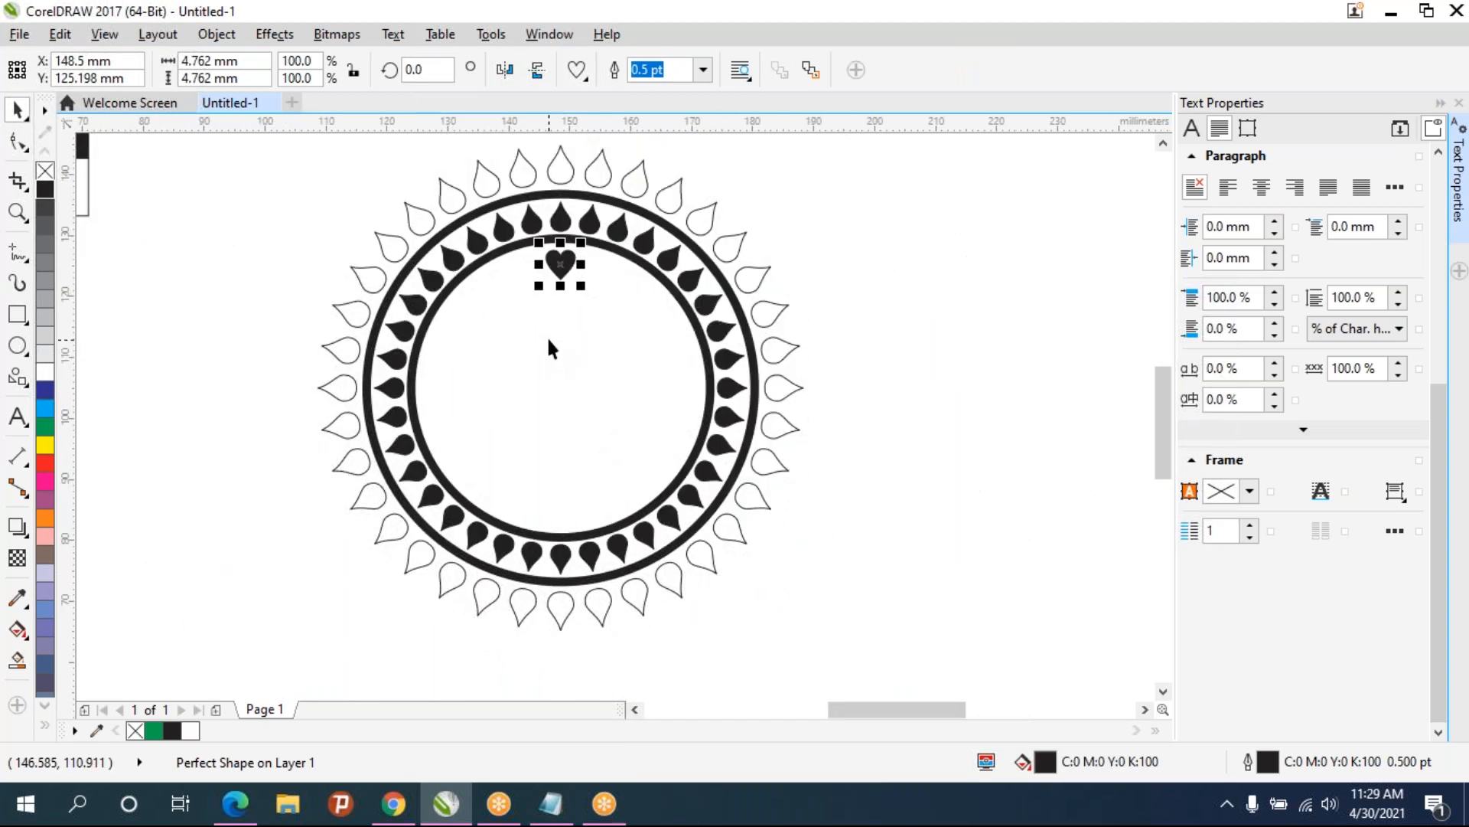
pyautogui.moveTo(560, 264); pyautogui.dragTo(461, 368)
pyautogui.scroll(2, 594, 229)
pyautogui.moveTo(562, 390); pyautogui.dragTo(706, 172)
pyautogui.click(499, 339)
pyautogui.scroll(-3, 698, 171)
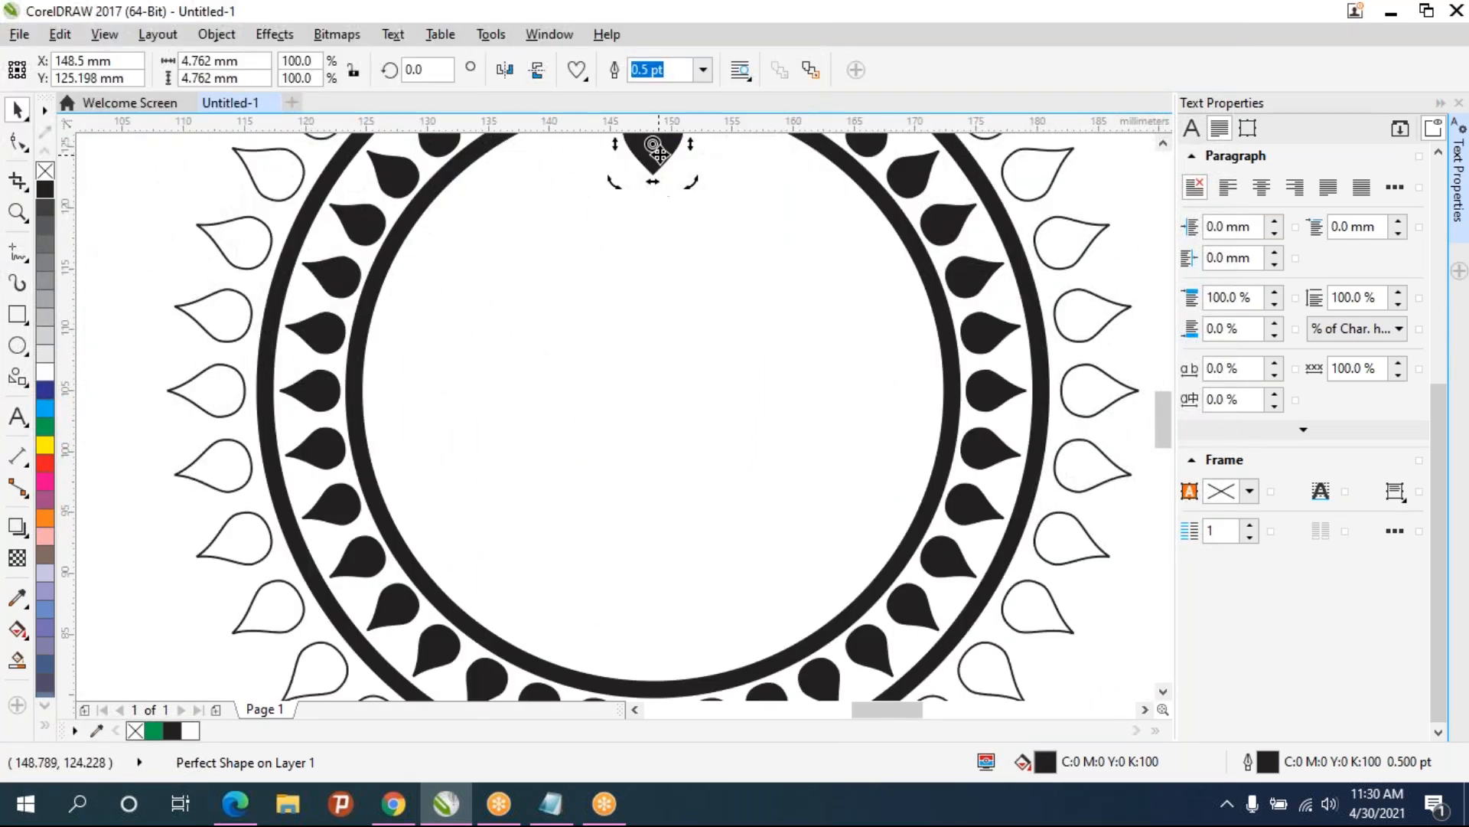
pyautogui.moveTo(665, 401)
pyautogui.mouseDown()
pyautogui.moveTo(642, 404)
pyautogui.moveTo(648, 387)
pyautogui.mouseUp()
pyautogui.moveTo(644, 391)
pyautogui.mouseDown()
pyautogui.moveTo(663, 379)
pyautogui.moveTo(655, 389)
pyautogui.mouseUp()
pyautogui.click(654, 390)
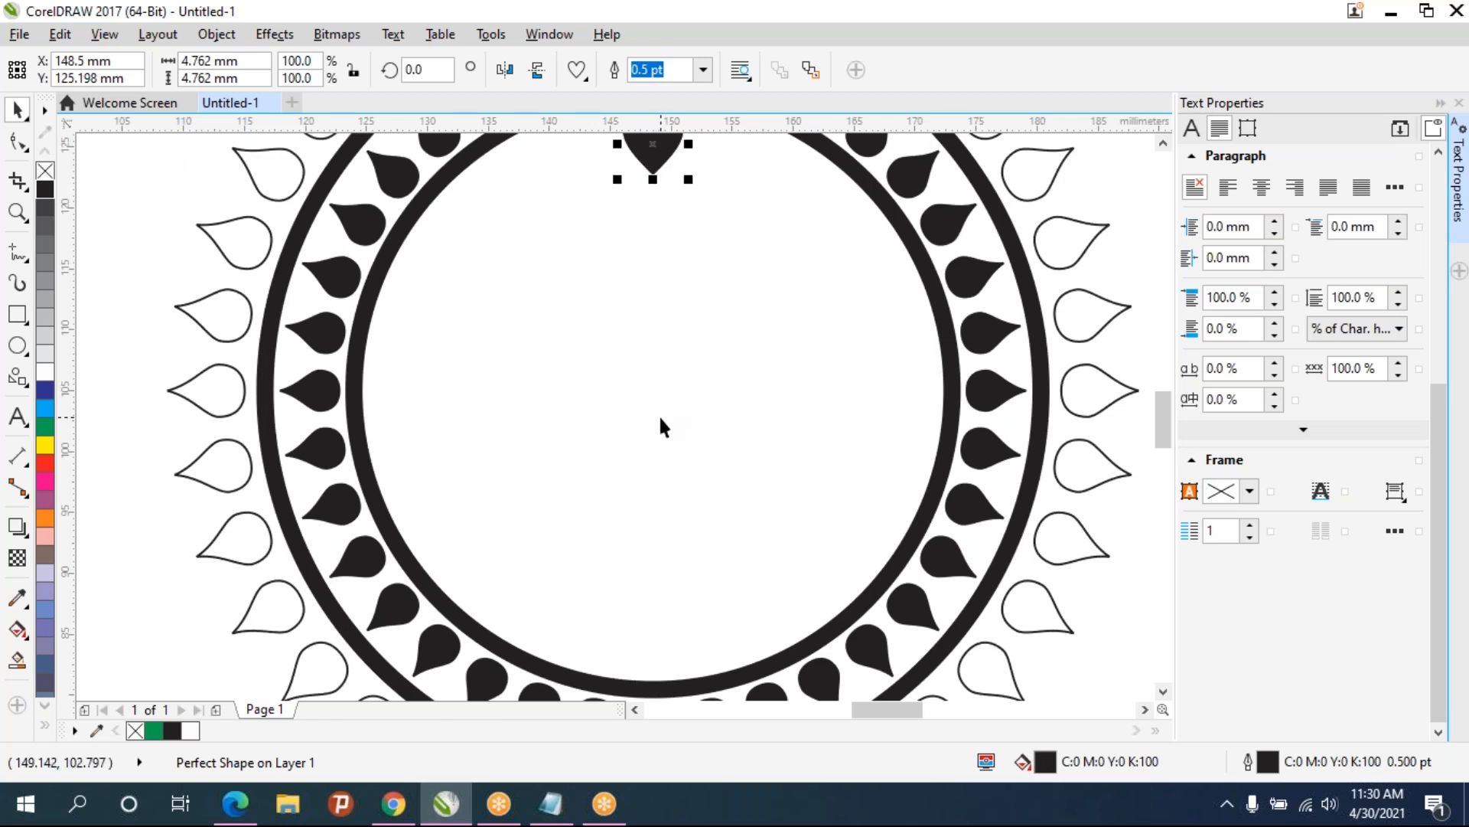
pyautogui.scroll(-3, 663, 402)
pyautogui.click(656, 272)
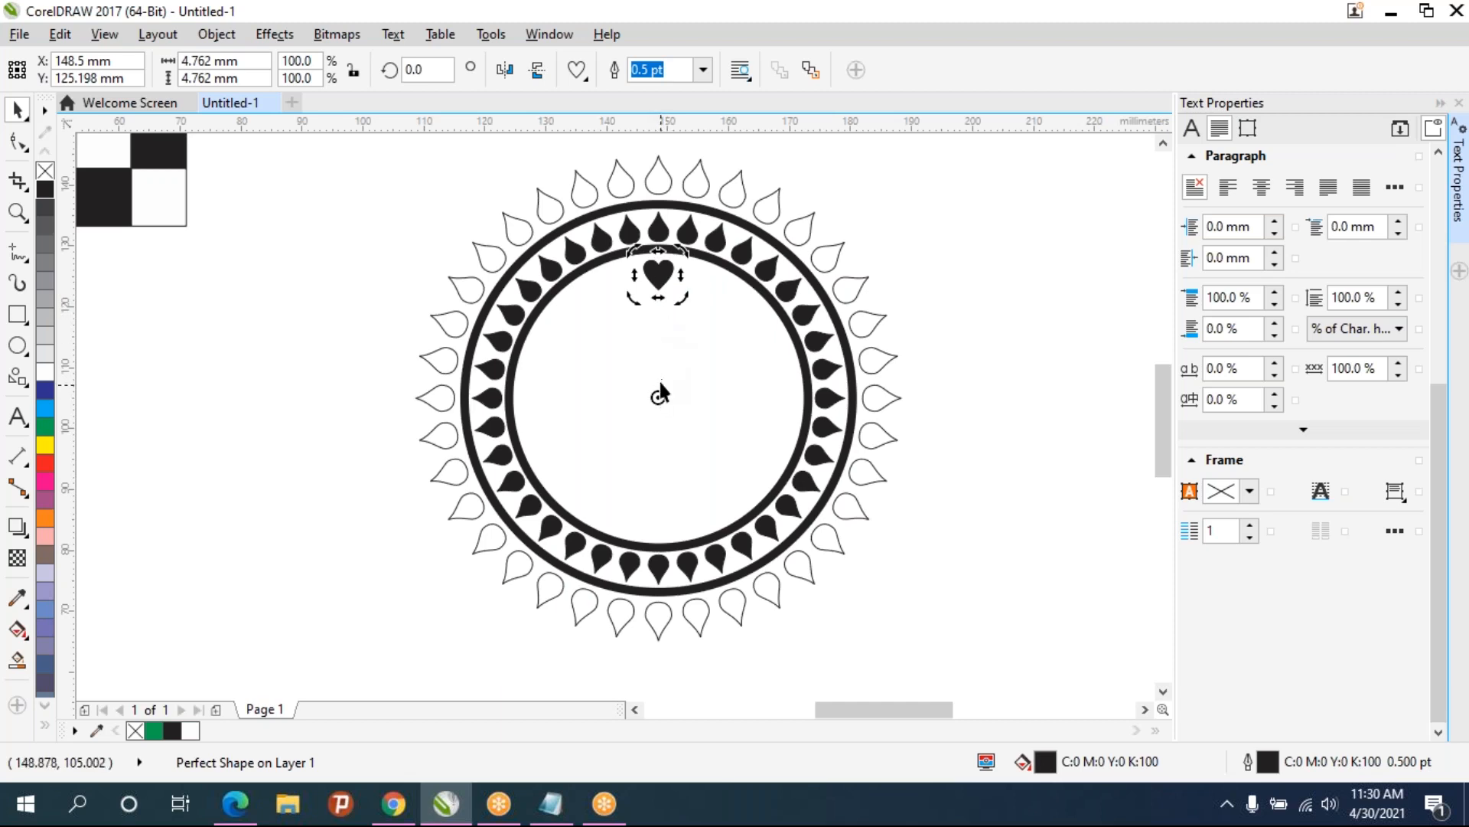
# - Rotate the heart 20° about the circle's center and repeat the duplicate several times
pyautogui.moveTo(435, 73); pyautogui.dragTo(390, 72)
pyautogui.write('10')
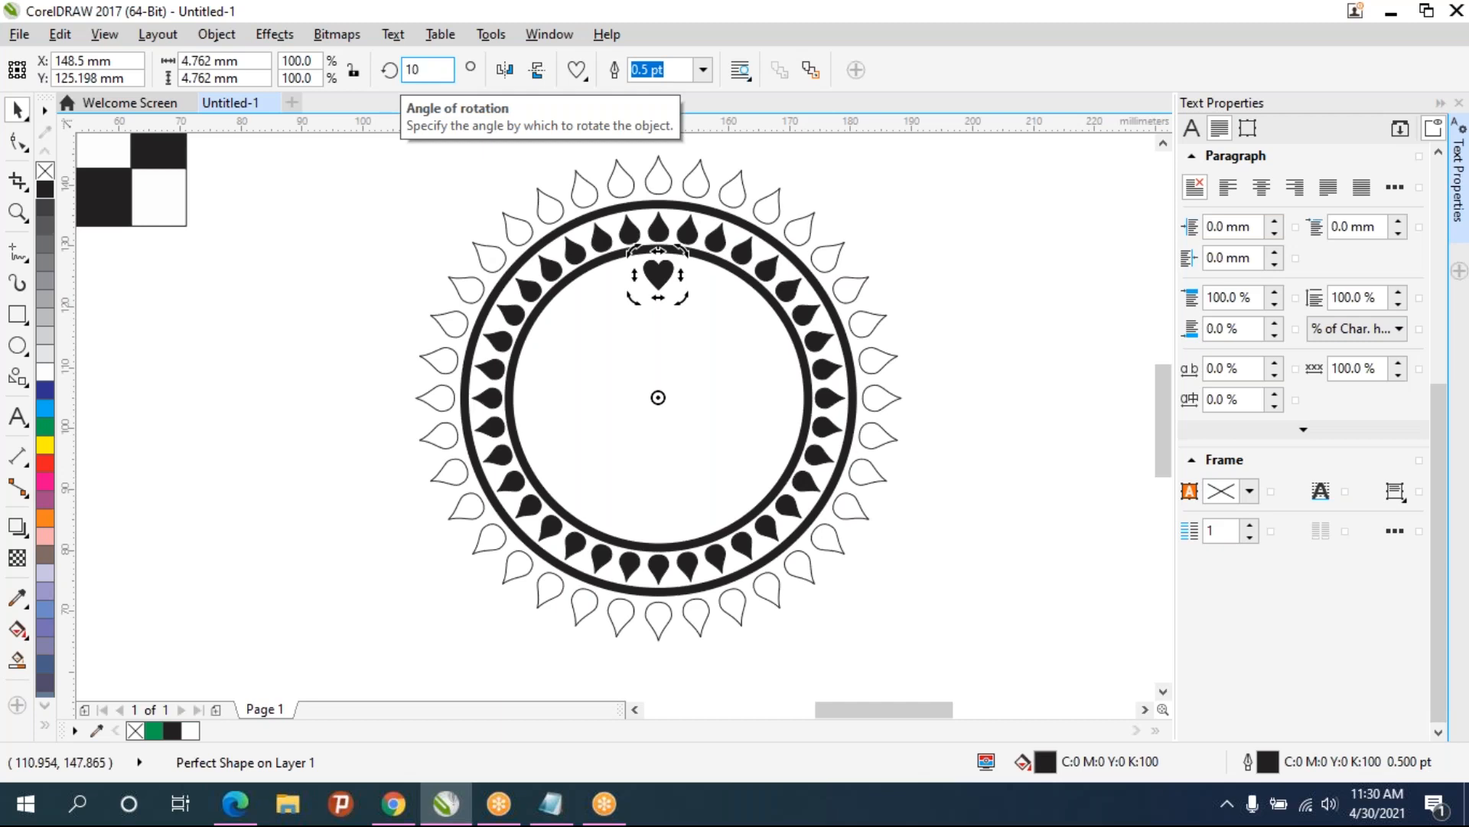
pyautogui.press('Return')
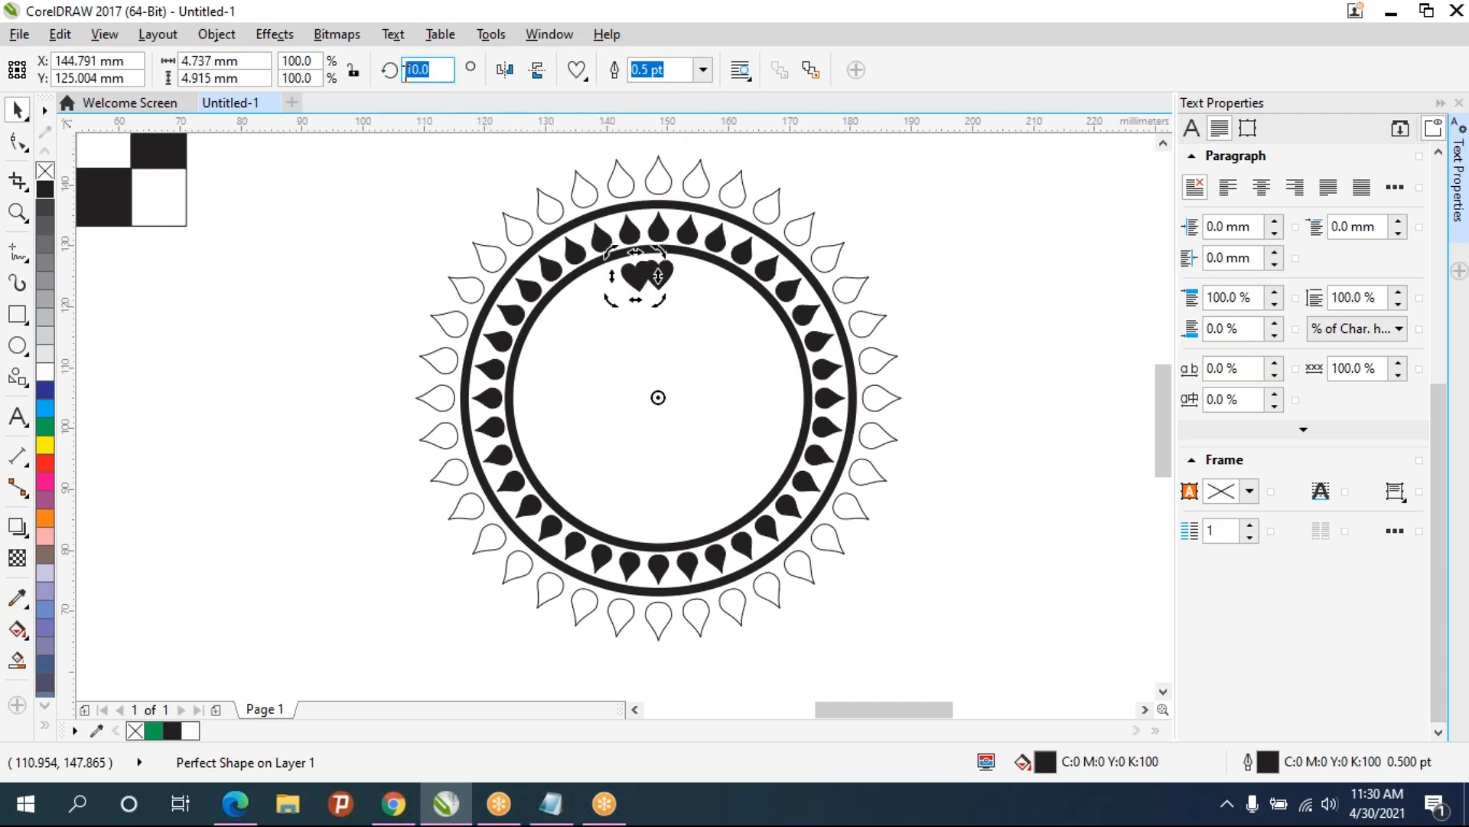
pyautogui.write('20')
pyautogui.press('Return')
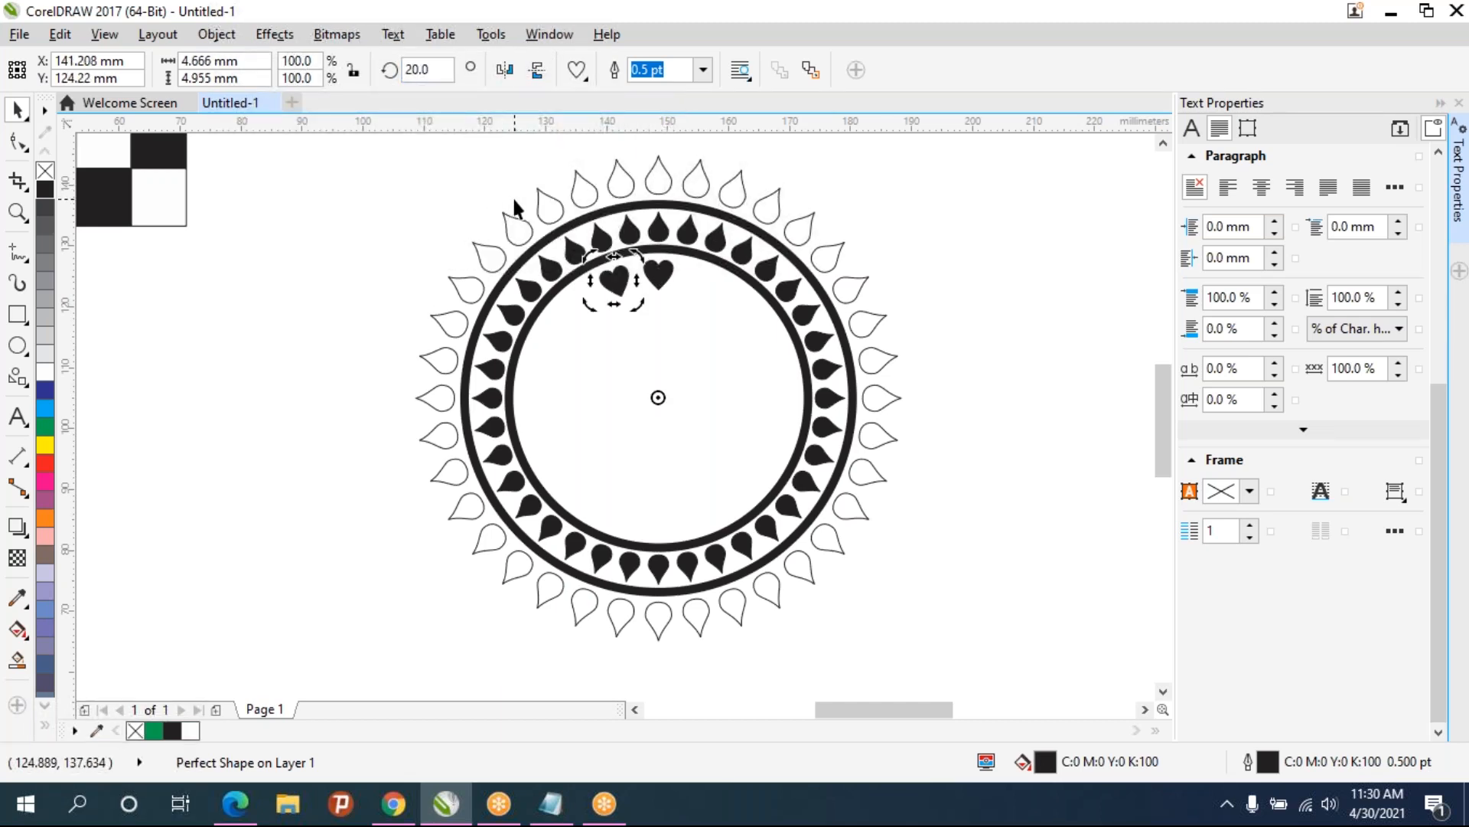
pyautogui.hotkey('ctrl', 'd')
pyautogui.hotkey('ctrl', 'd')
pyautogui.hotkey('ctrl', 'd')
pyautogui.hotkey('ctrl', 'd')
pyautogui.hotkey('ctrl', 'd')
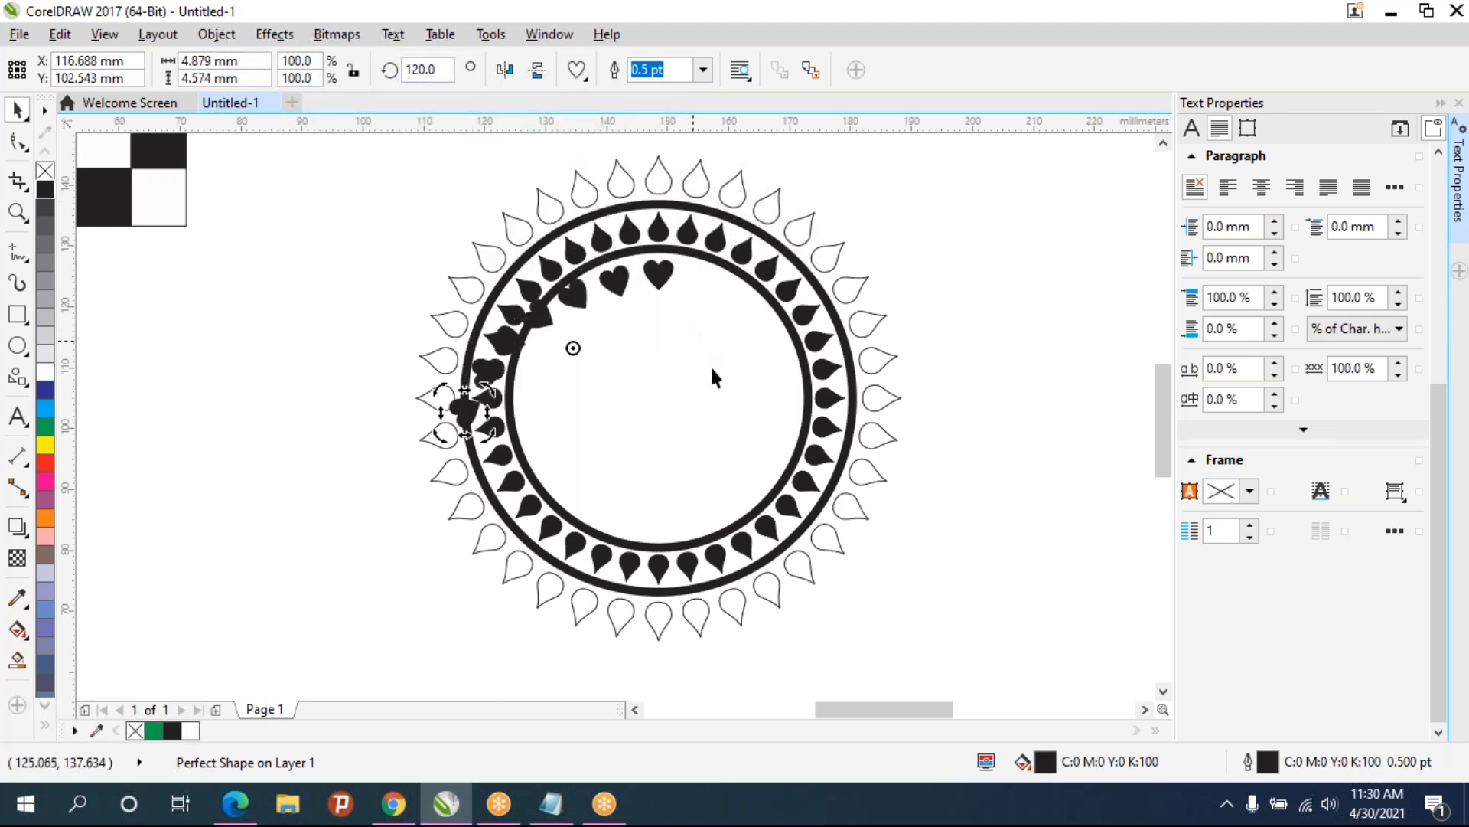
# - Undo the rotated heart copies
pyautogui.hotkey('ctrl', 'z')
pyautogui.hotkey('ctrl', 'z')
pyautogui.hotkey('ctrl', 'z')
pyautogui.hotkey('ctrl', 'z')
pyautogui.hotkey('ctrl', 'z')
pyautogui.hotkey('ctrl', 'z')
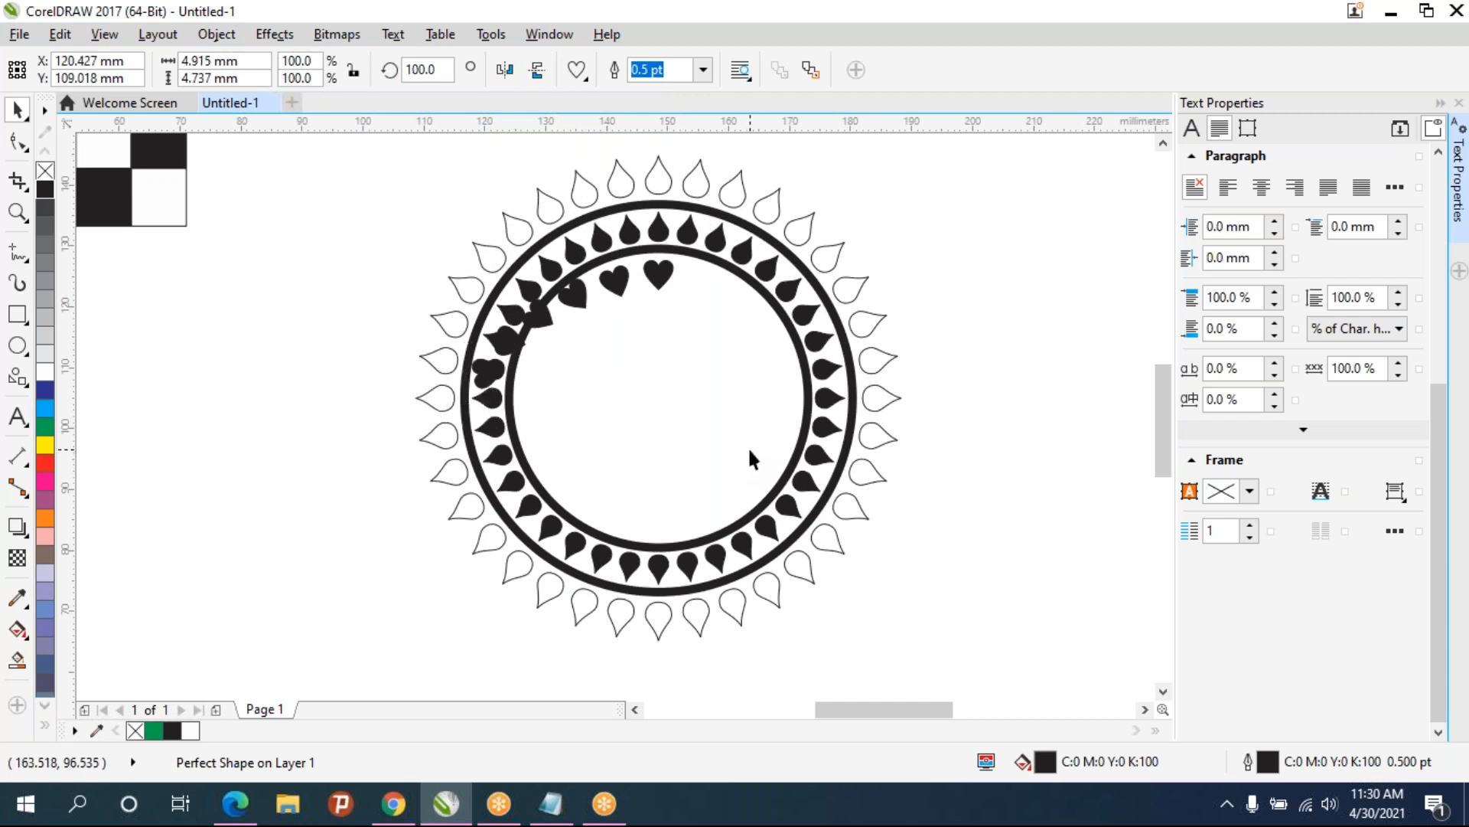
pyautogui.hotkey('ctrl', 'd')
pyautogui.hotkey('ctrl', 'z')
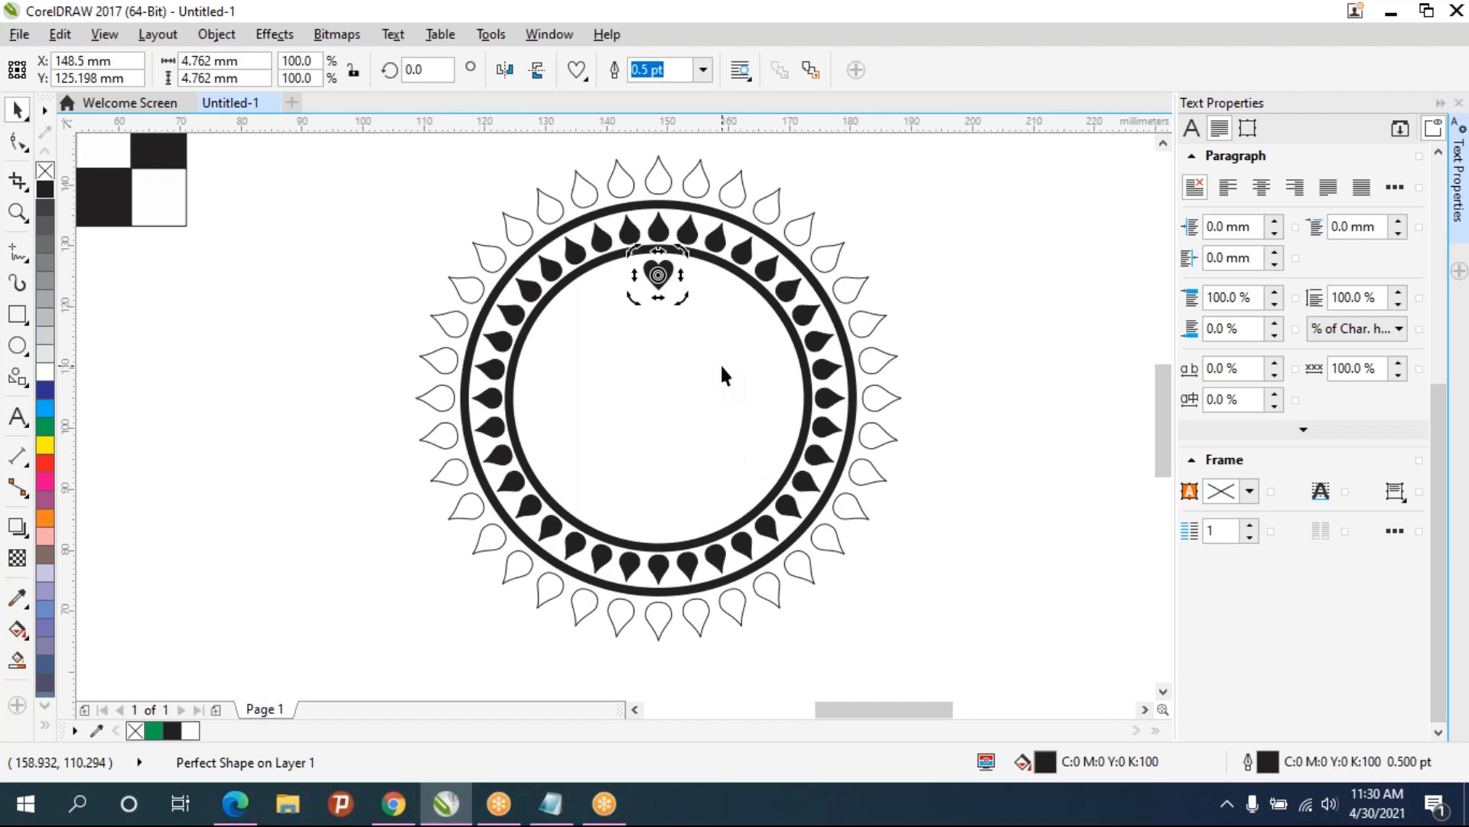
# - Duplicate the heart, place the copy over the original and move its rotation center to the circle's center
pyautogui.click(658, 274)
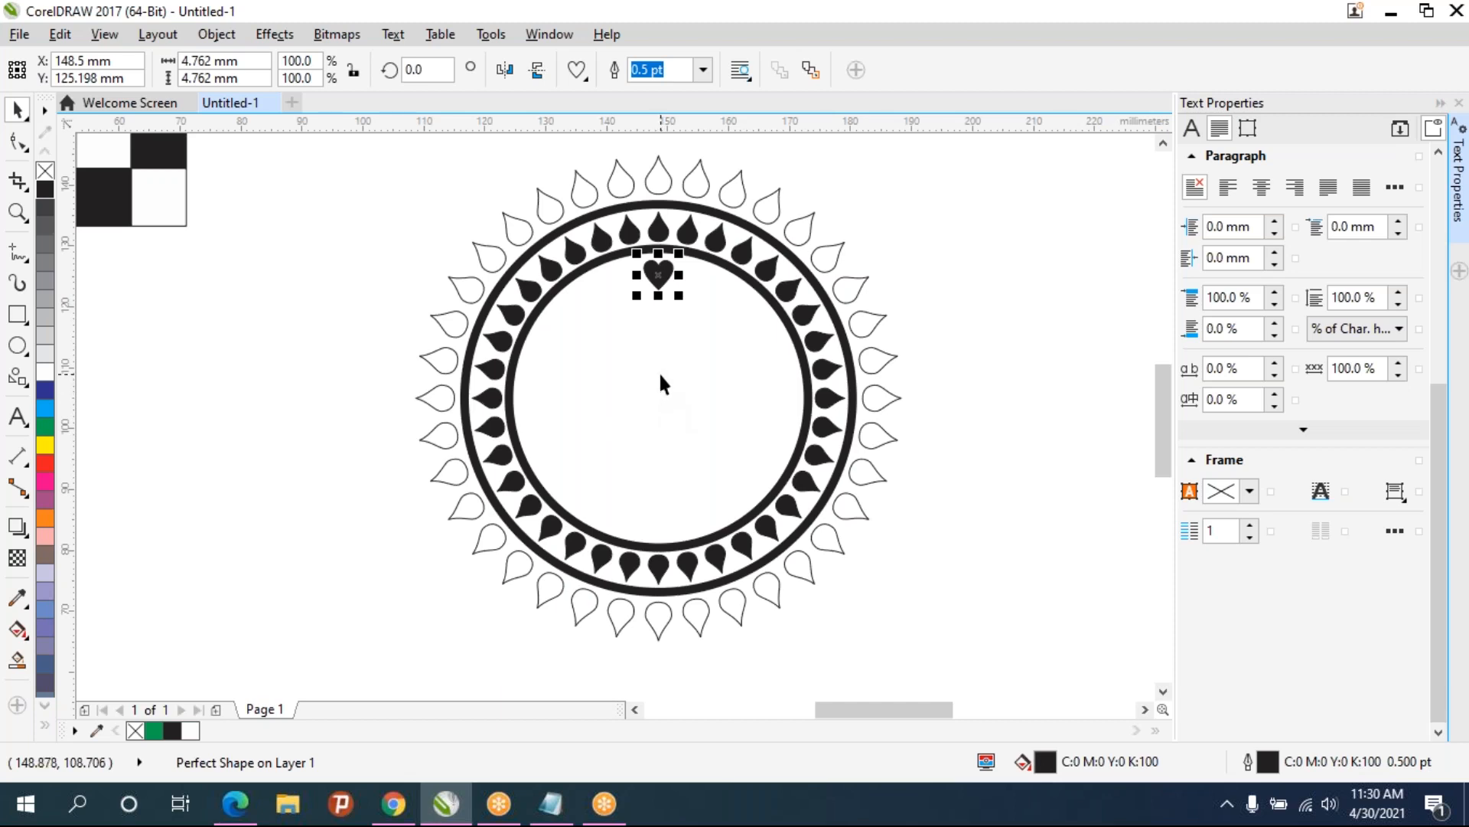
pyautogui.hotkey('ctrl', 'd')
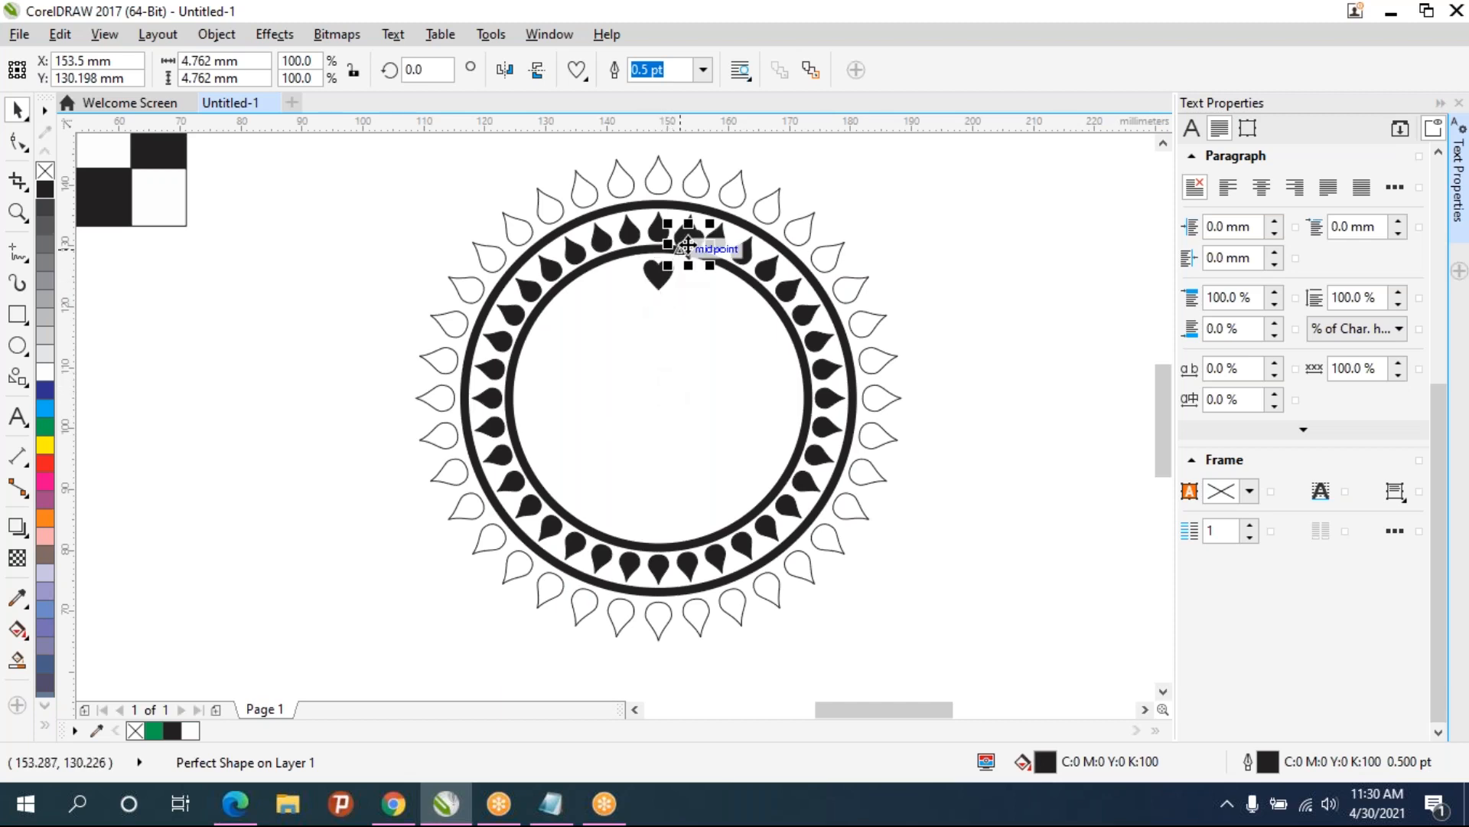
pyautogui.scroll(2, 689, 239)
pyautogui.moveTo(683, 258); pyautogui.dragTo(629, 305)
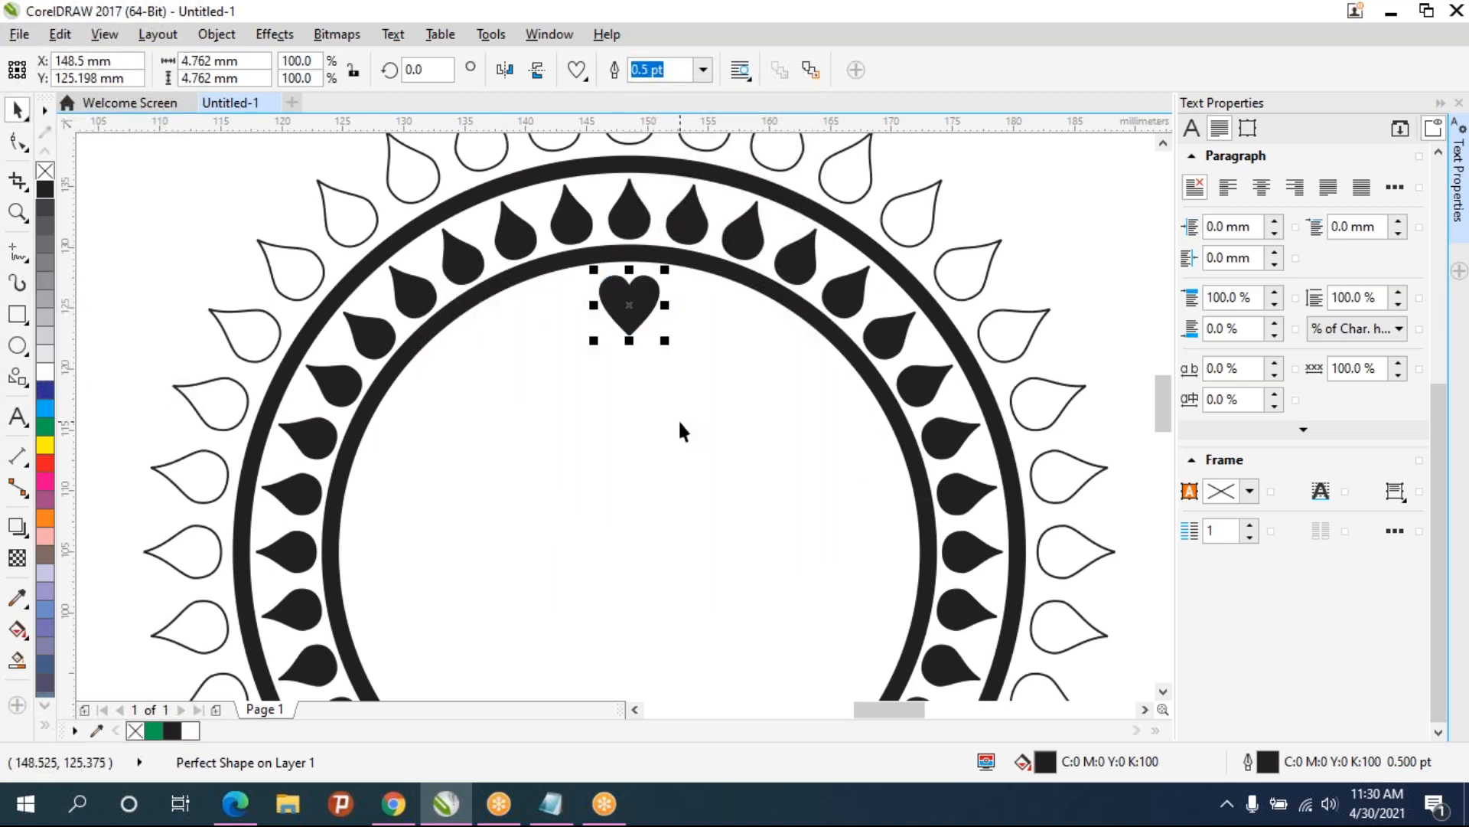
pyautogui.click(629, 306)
pyautogui.scroll(-2, 646, 390)
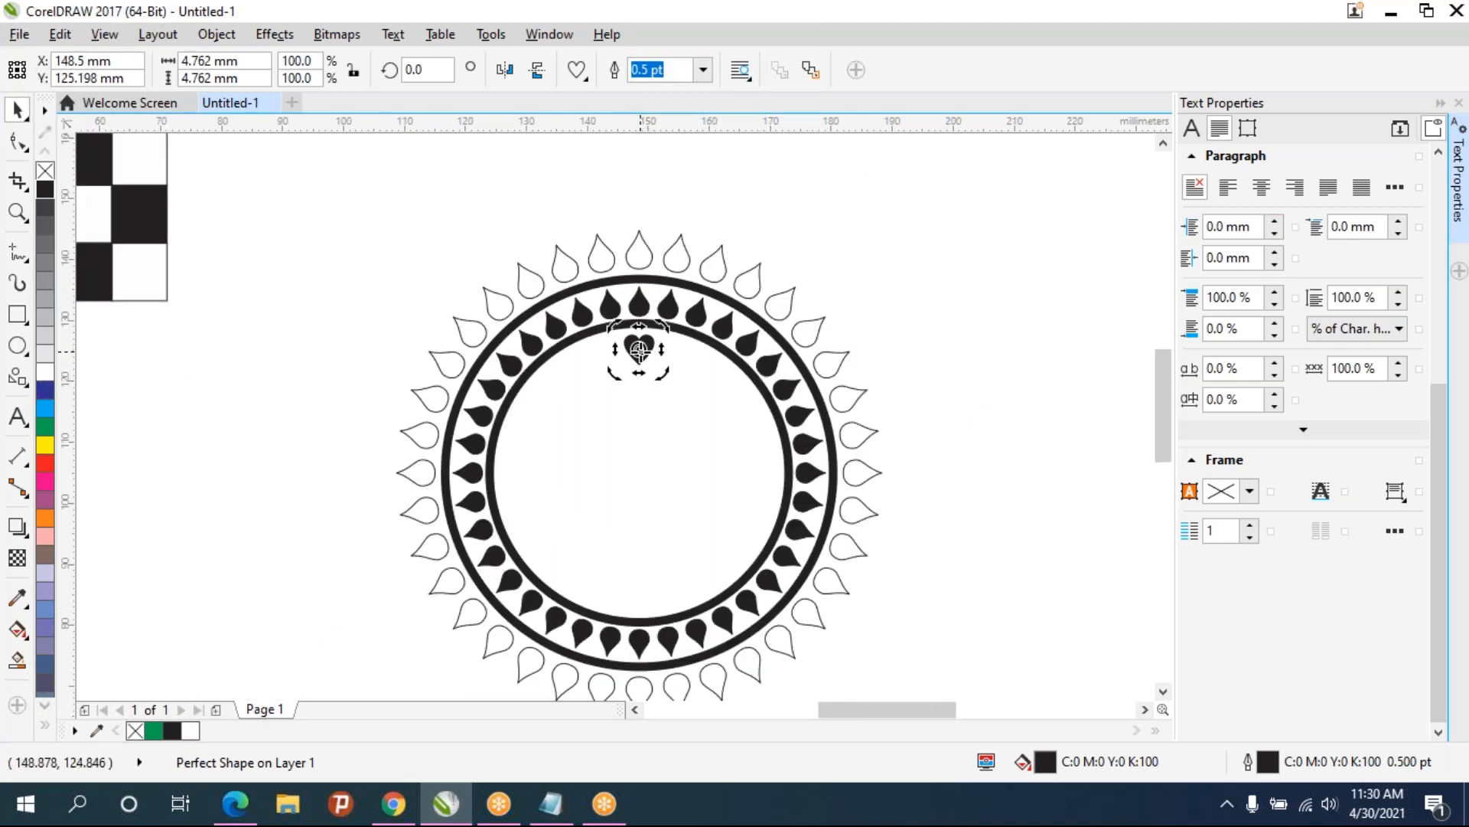
pyautogui.moveTo(639, 393); pyautogui.dragTo(637, 473)
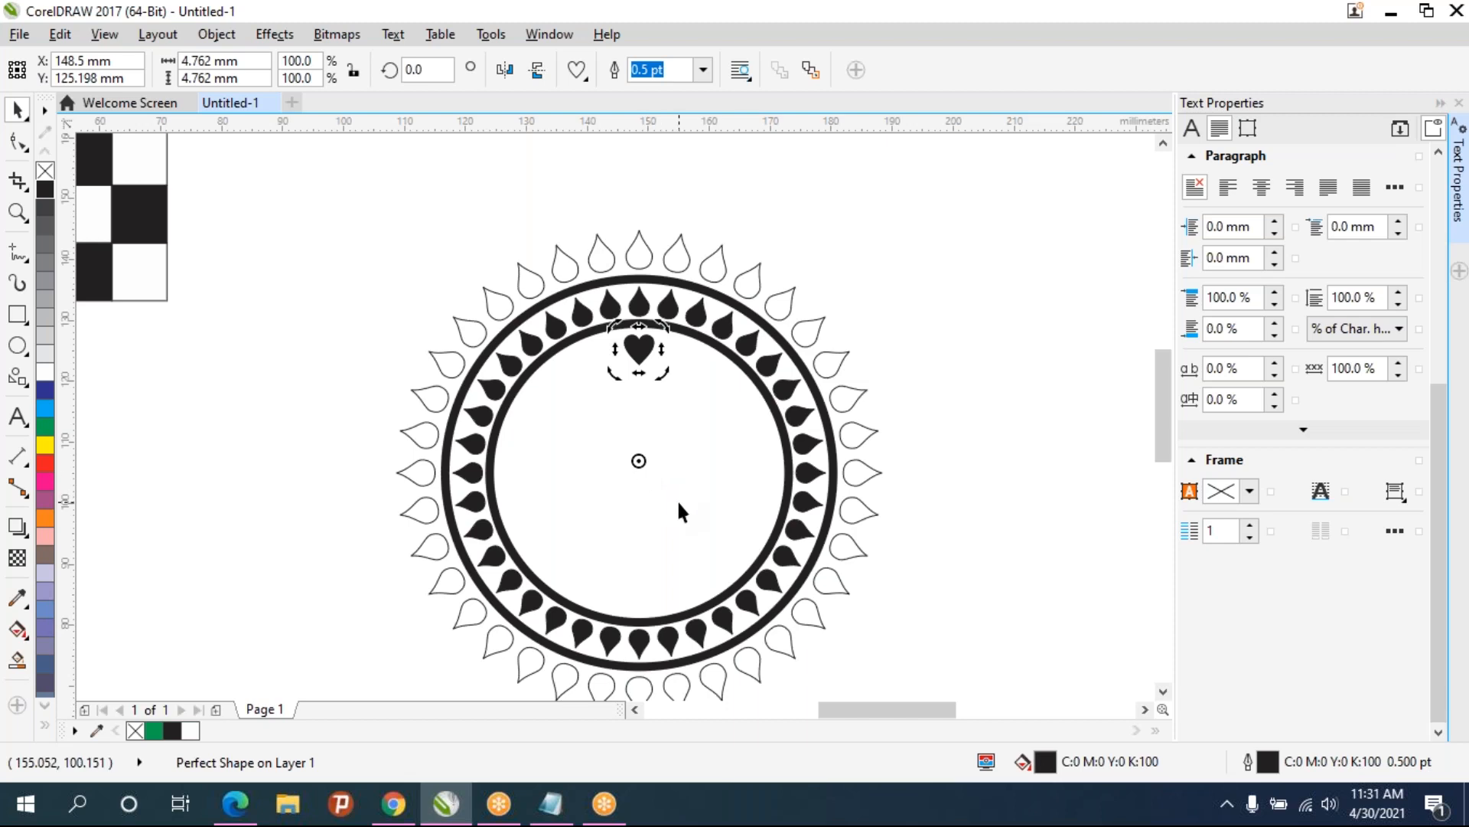
pyautogui.moveTo(639, 460); pyautogui.dragTo(639, 475)
pyautogui.press('Up')
pyautogui.press('Up')
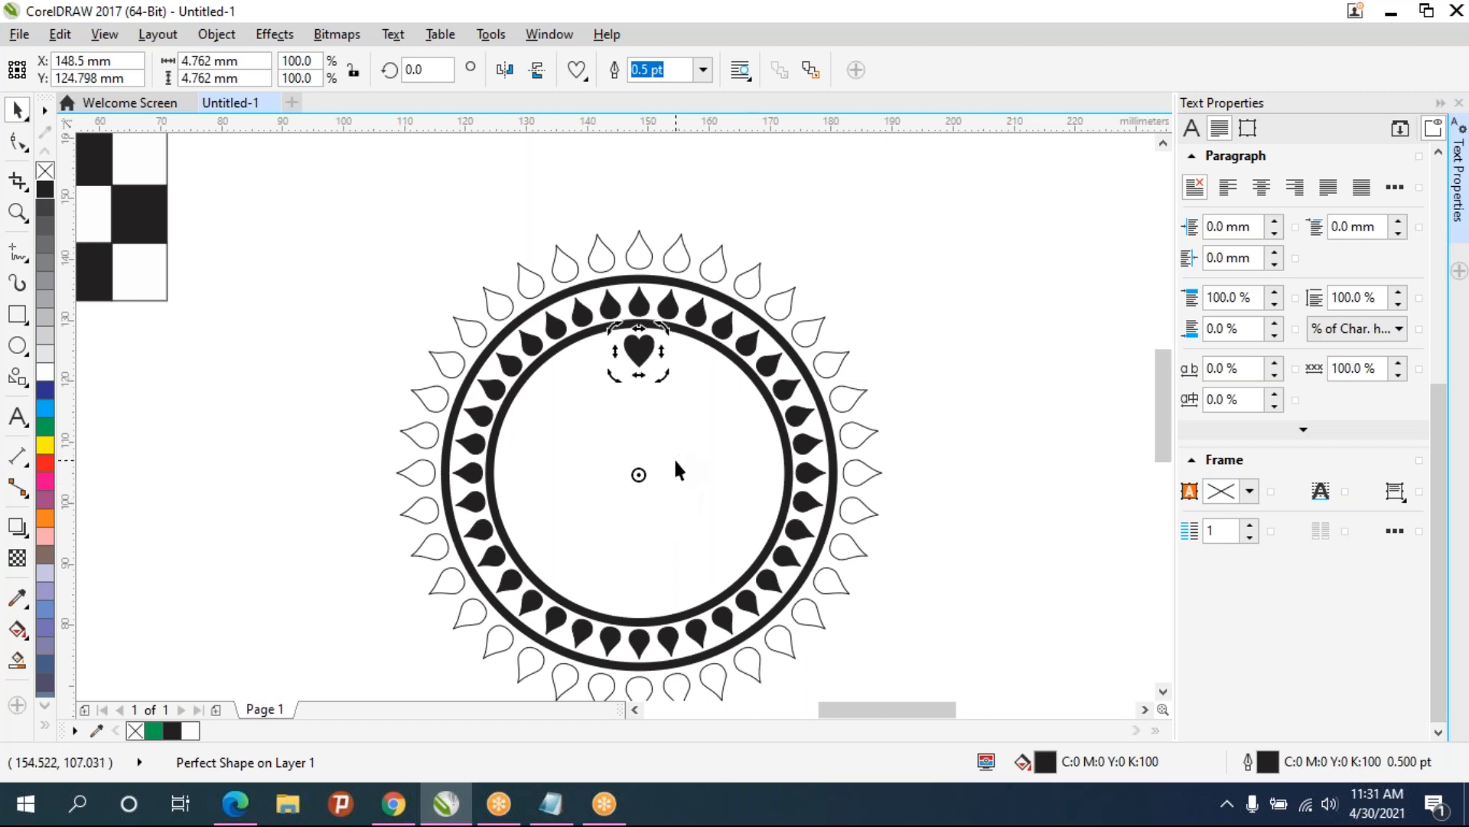
# - Select the heart and nudge it up two steps
pyautogui.moveTo(751, 563); pyautogui.dragTo(570, 340)
pyautogui.hotkey('ctrl', 'z')
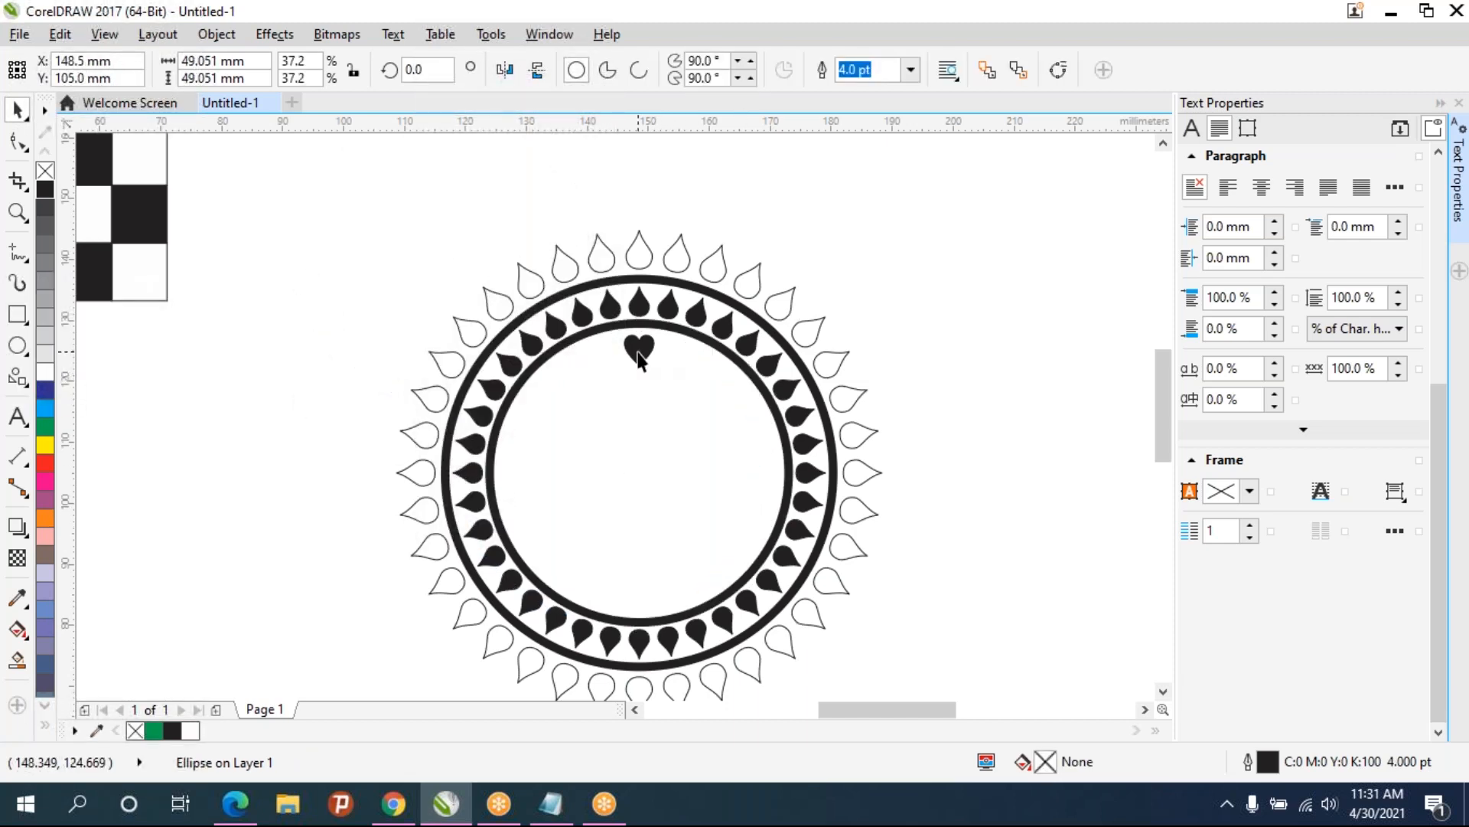
pyautogui.click(640, 353)
pyautogui.click(643, 359)
pyautogui.click(643, 354)
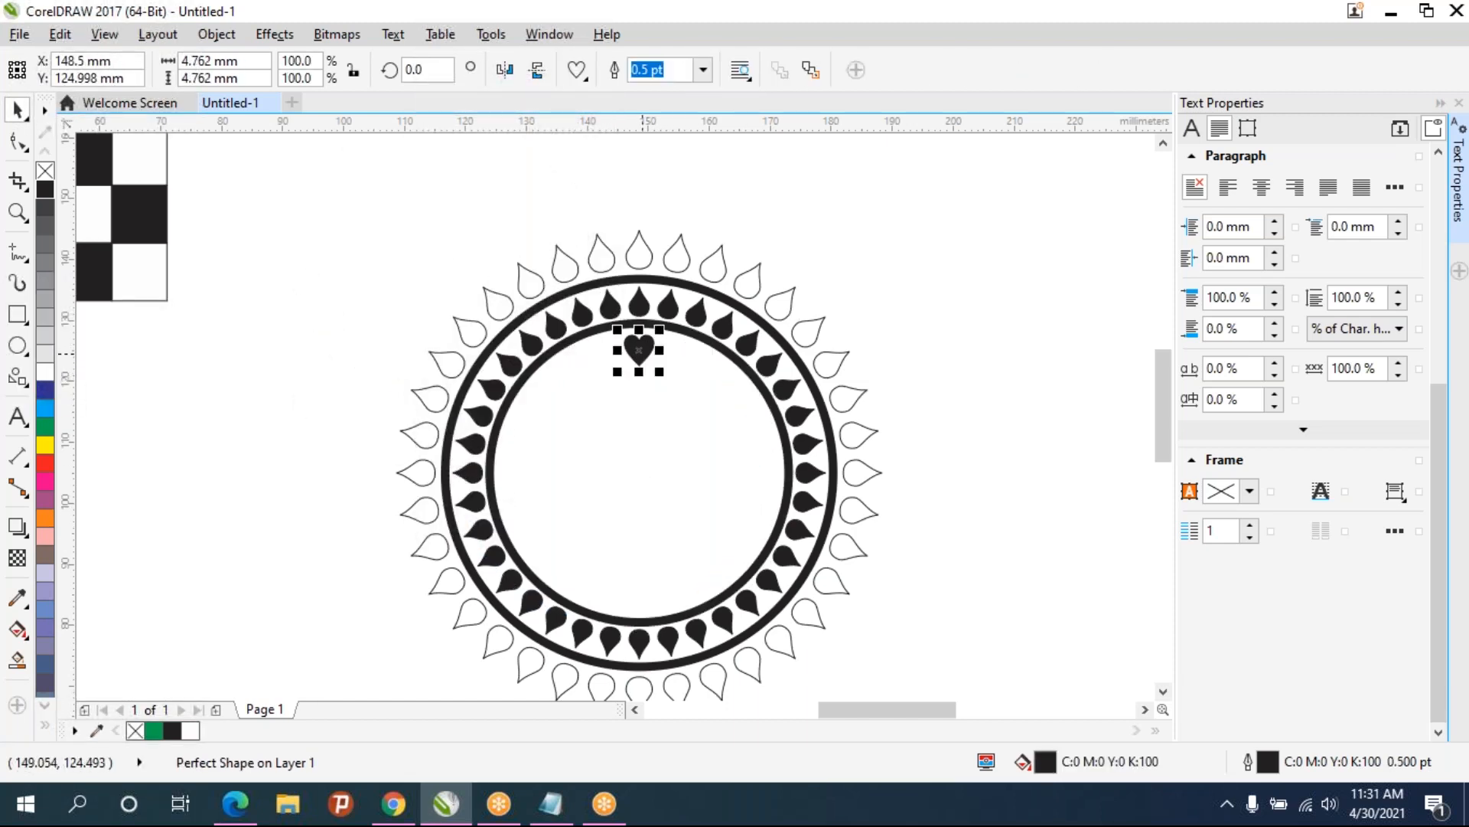
pyautogui.press('Up')
pyautogui.press('Up')
pyautogui.click(953, 573)
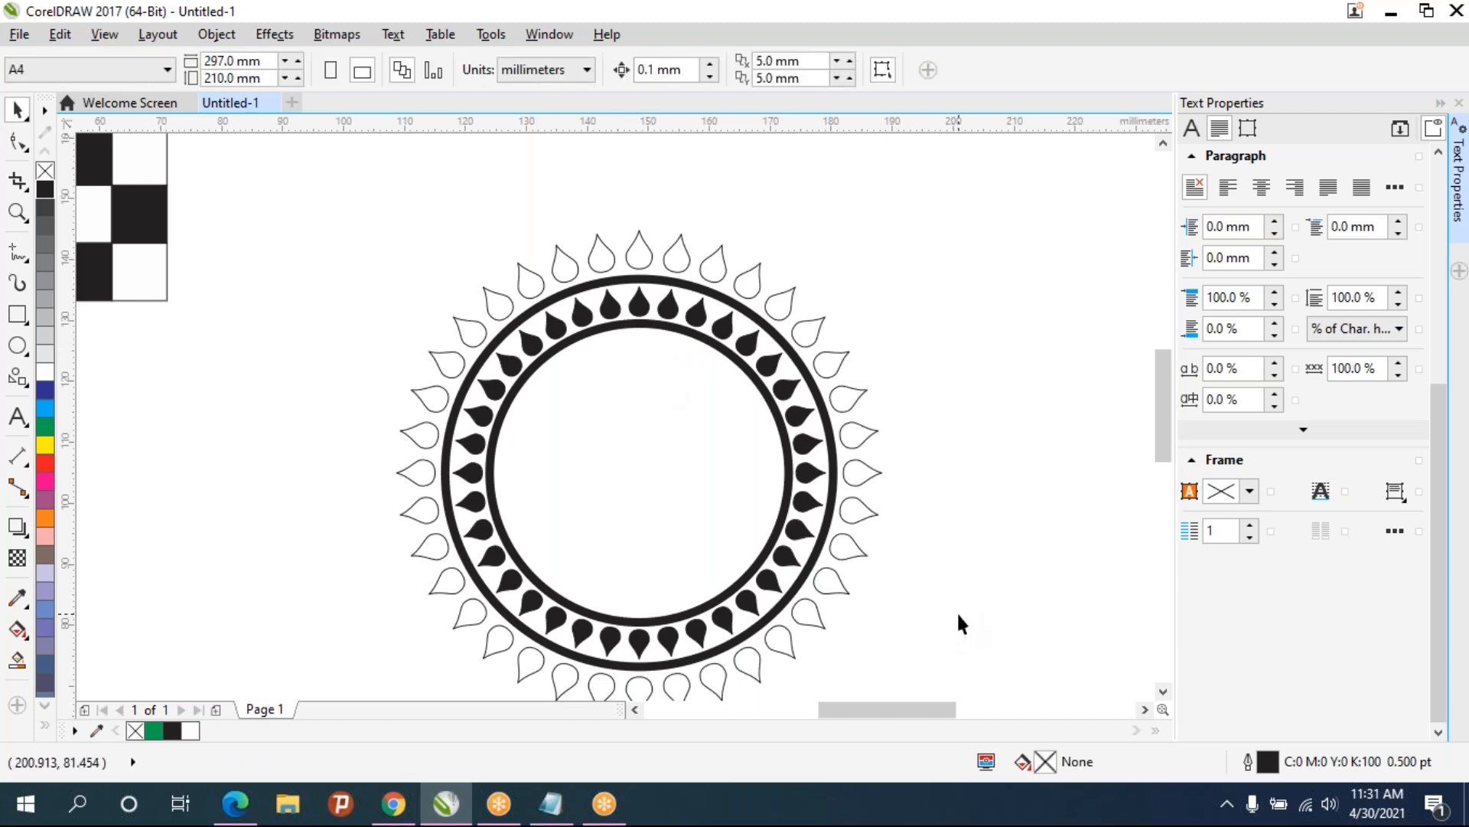
# - Group all parts of the mandala design together
pyautogui.scroll(-3, 956, 611)
pyautogui.moveTo(978, 617); pyautogui.dragTo(600, 285)
pyautogui.hotkey('ctrl', 'g')
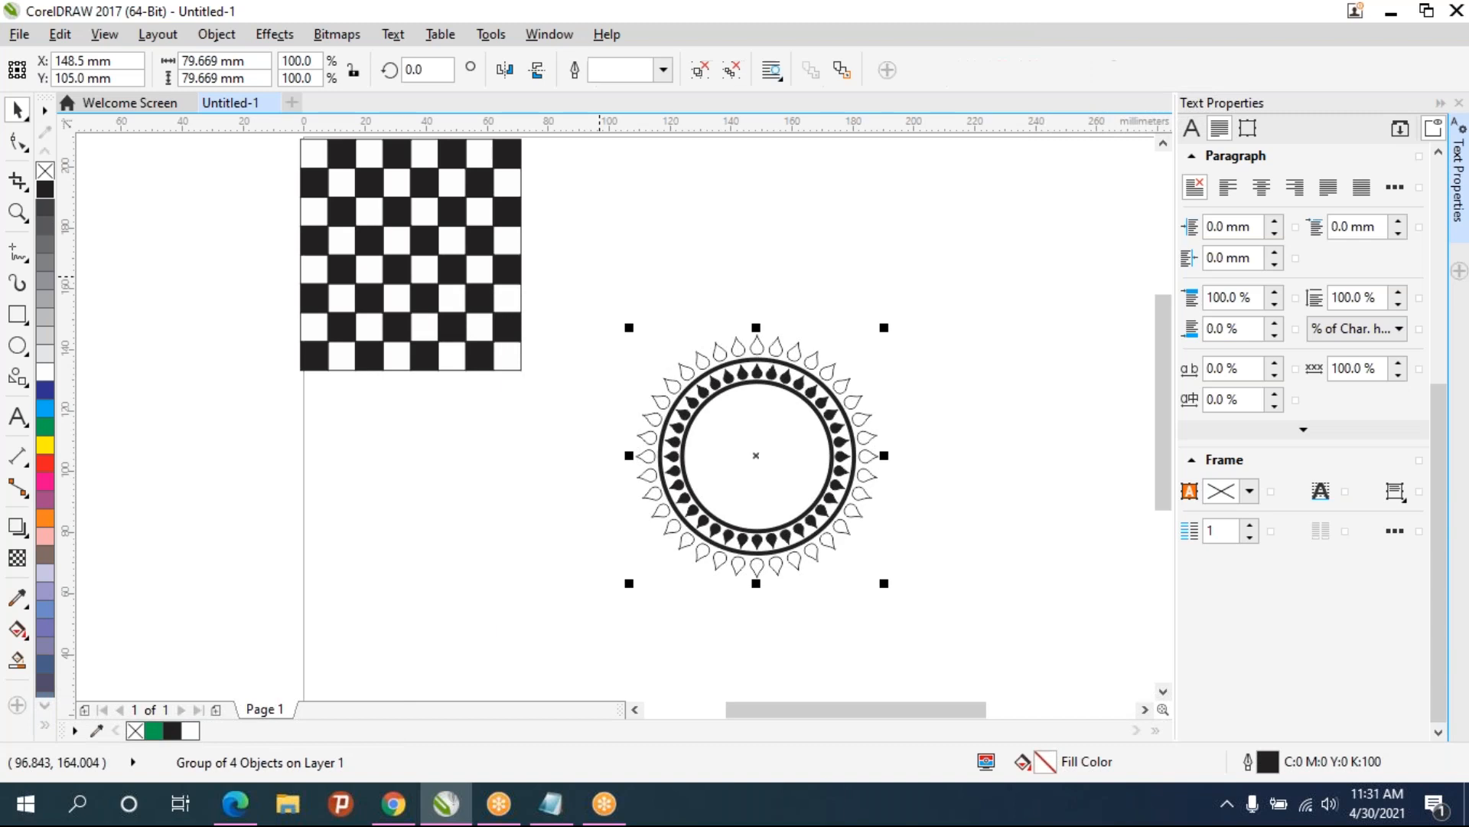
pyautogui.click(940, 384)
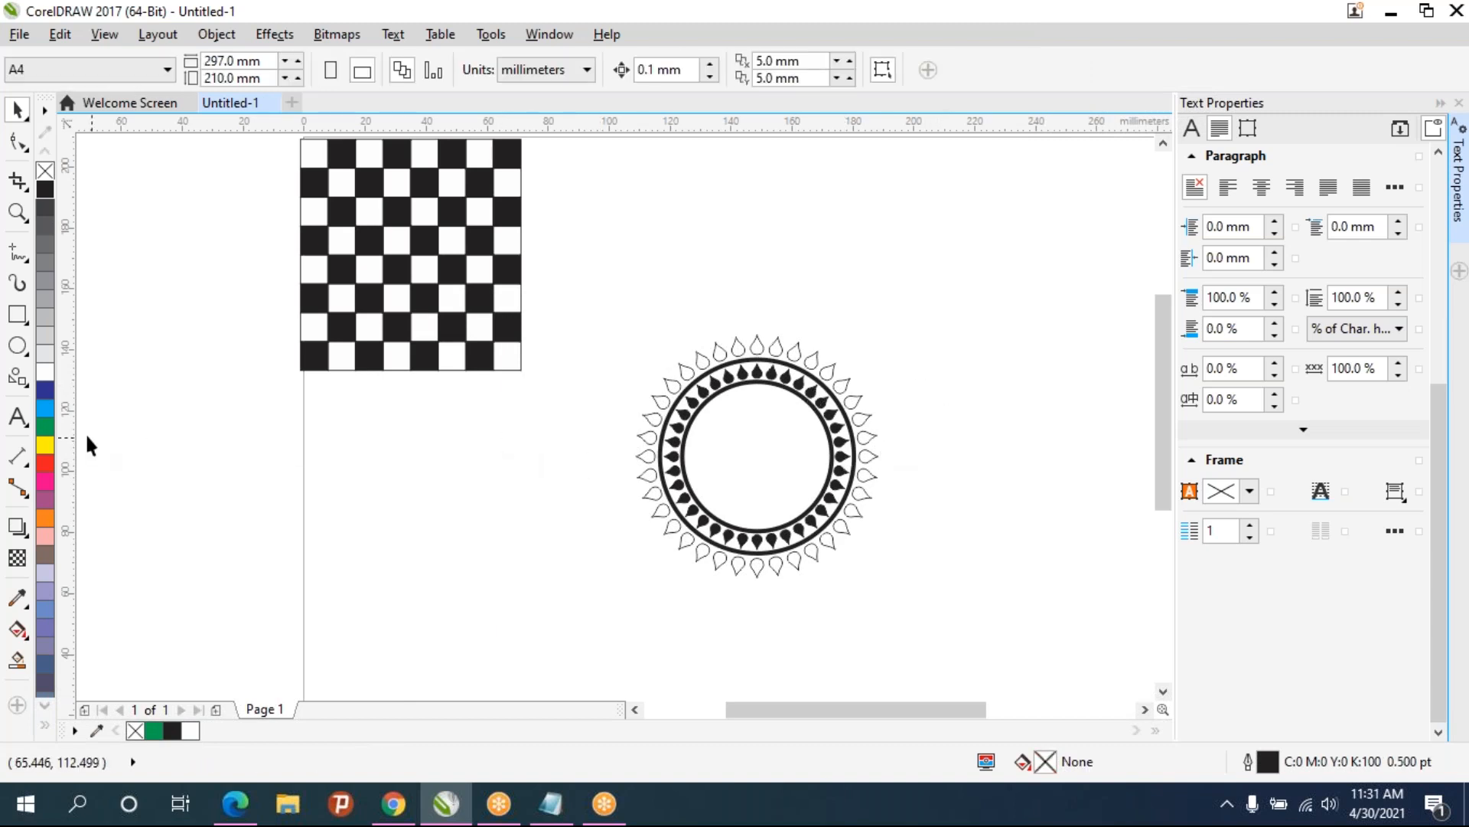
# - Draw a heart about 5 mm wide with Basic Shapes at the top of the inner circle and fill it black
pyautogui.click(18, 376)
pyautogui.click(576, 70)
pyautogui.click(616, 169)
pyautogui.scroll(3, 753, 414)
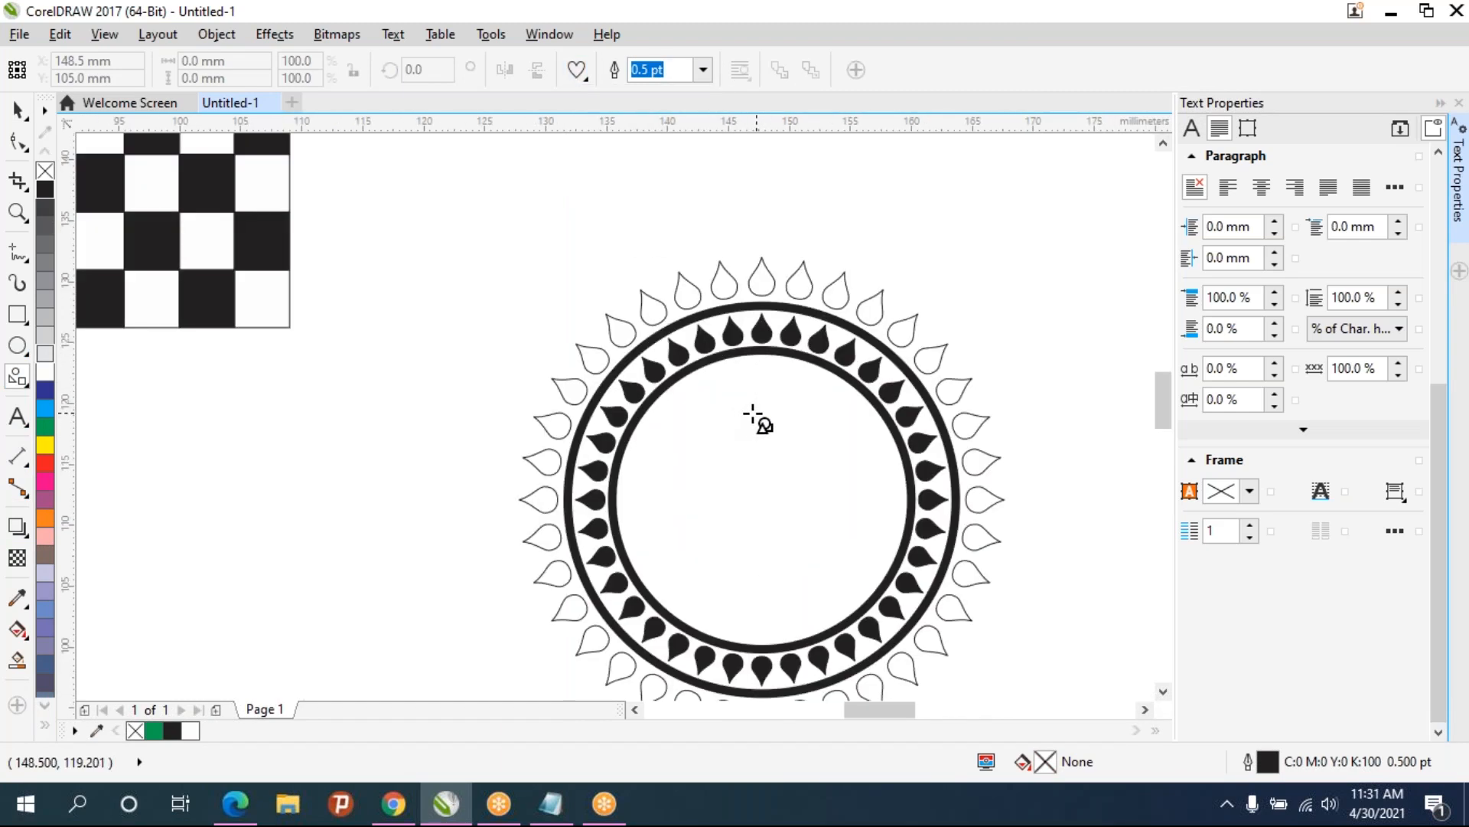
pyautogui.scroll(3, 753, 414)
pyautogui.moveTo(734, 305); pyautogui.dragTo(797, 354)
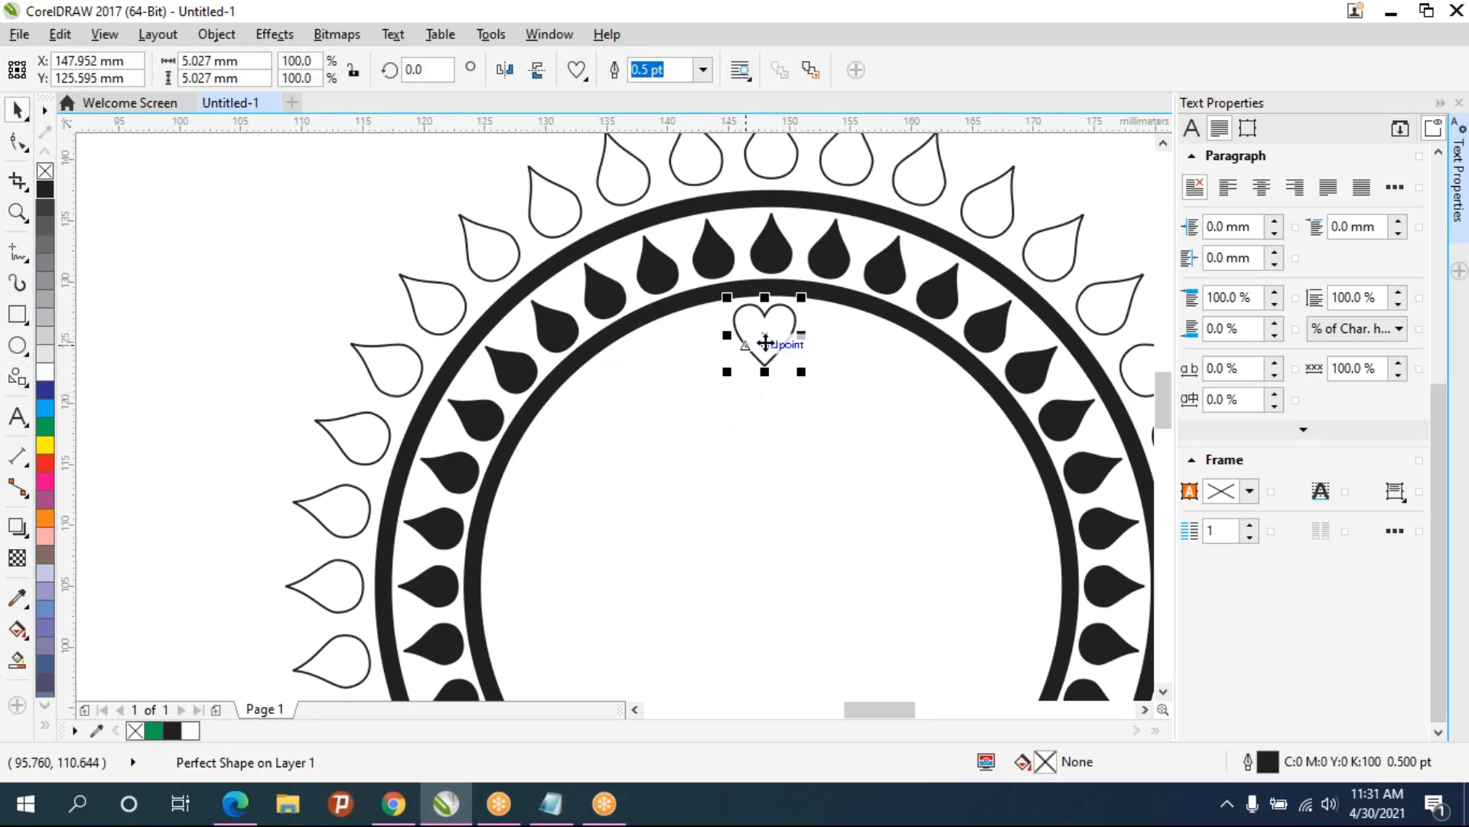
pyautogui.press('space')
pyautogui.moveTo(761, 334)
pyautogui.mouseDown()
pyautogui.moveTo(787, 334)
pyautogui.moveTo(765, 333)
pyautogui.mouseUp()
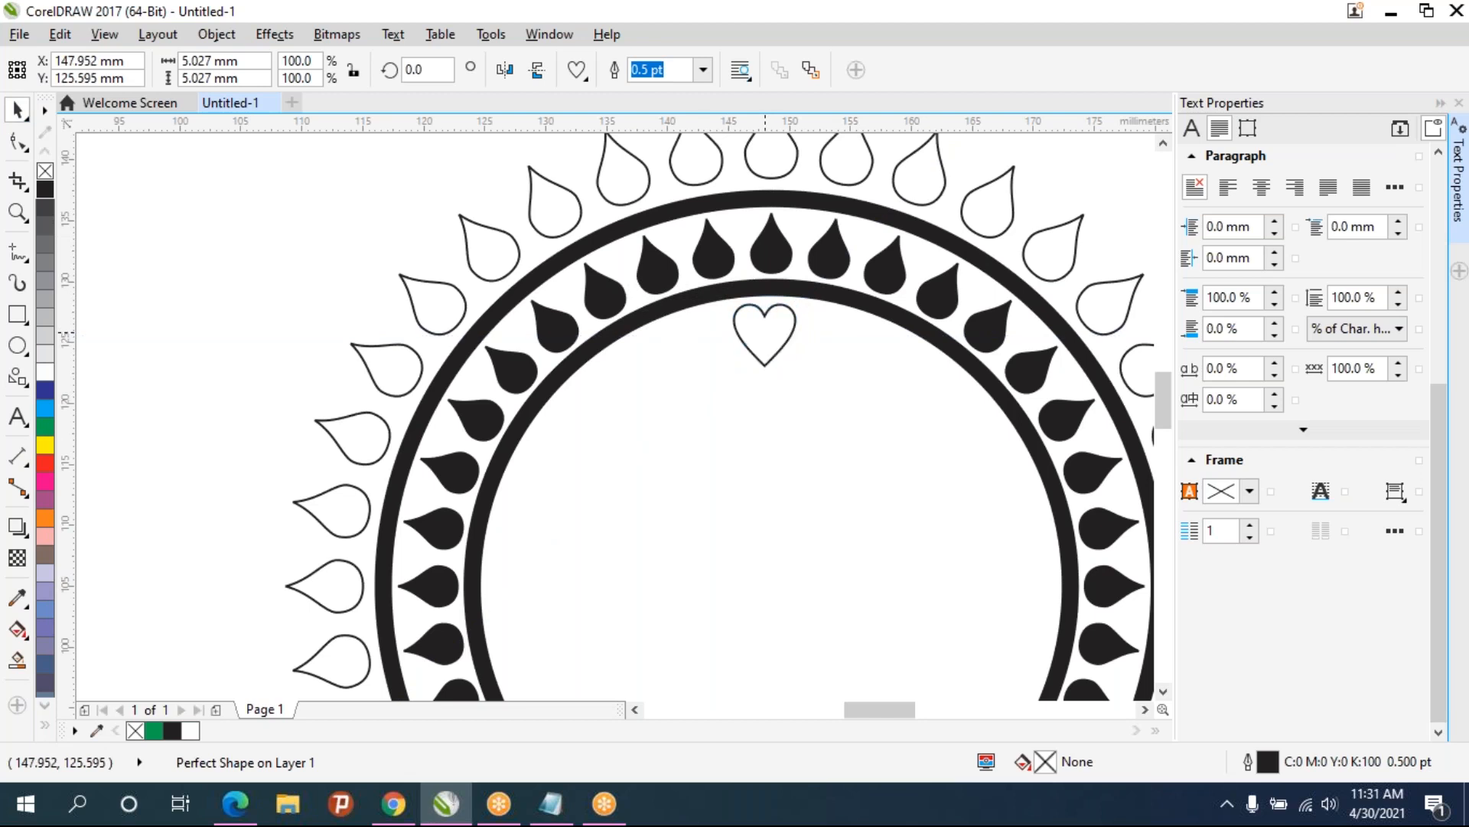
pyautogui.click(773, 352)
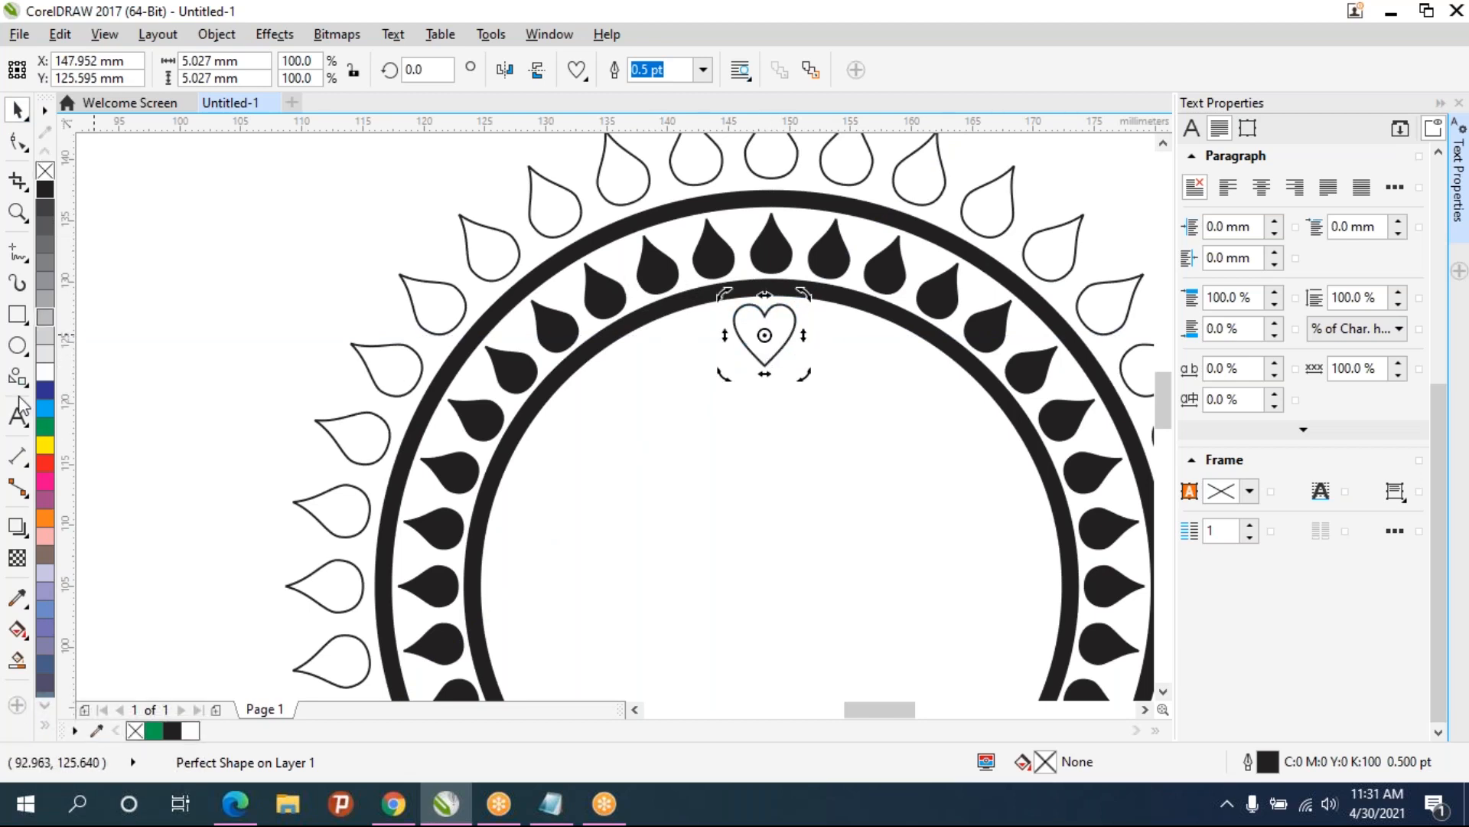
pyautogui.click(45, 191)
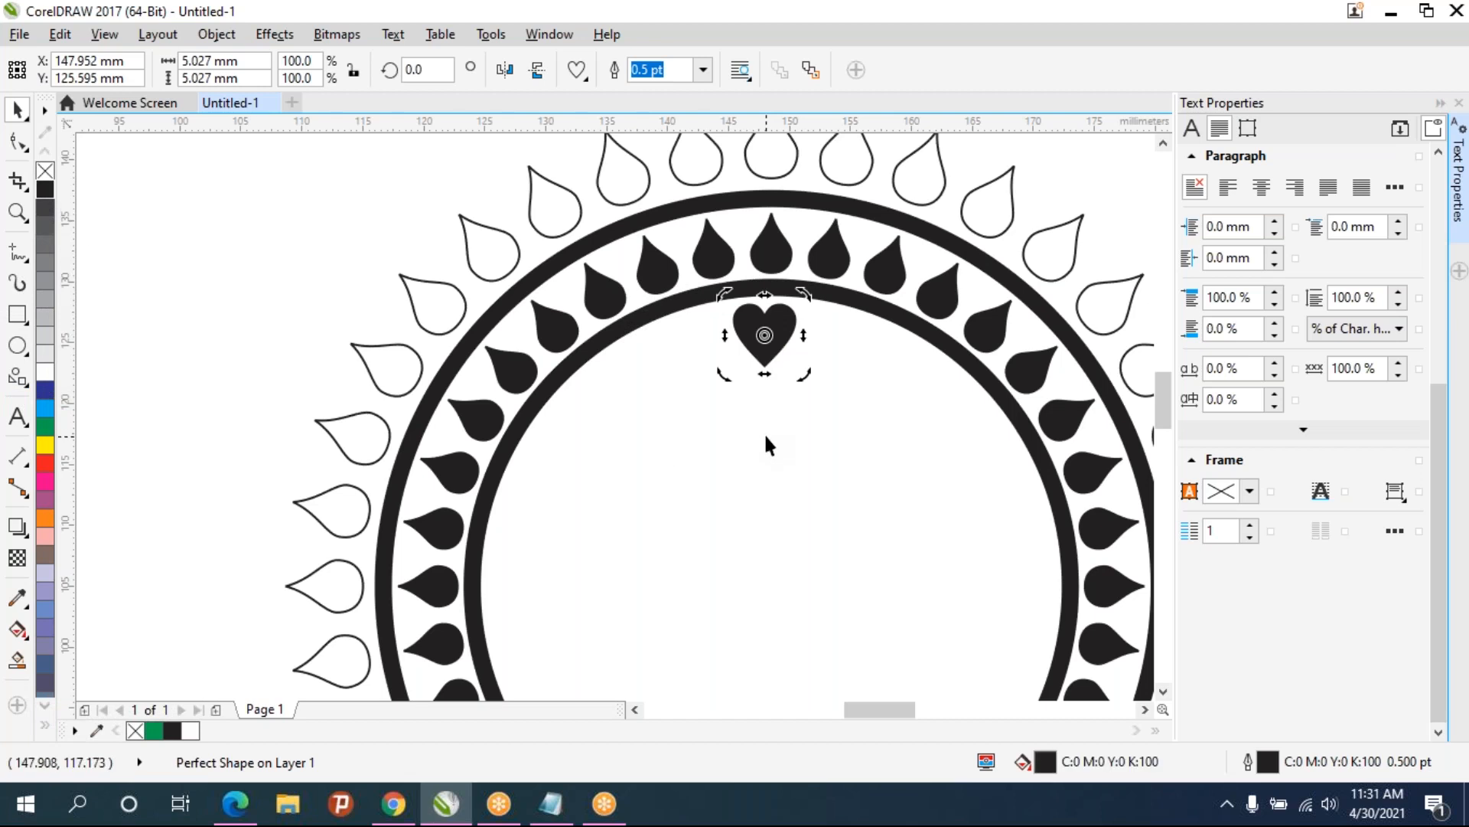
# - Duplicate the heart and rotate the copy 20° about the center of the inner circle
pyautogui.hotkey('ctrl', 'd')
pyautogui.click(833, 262)
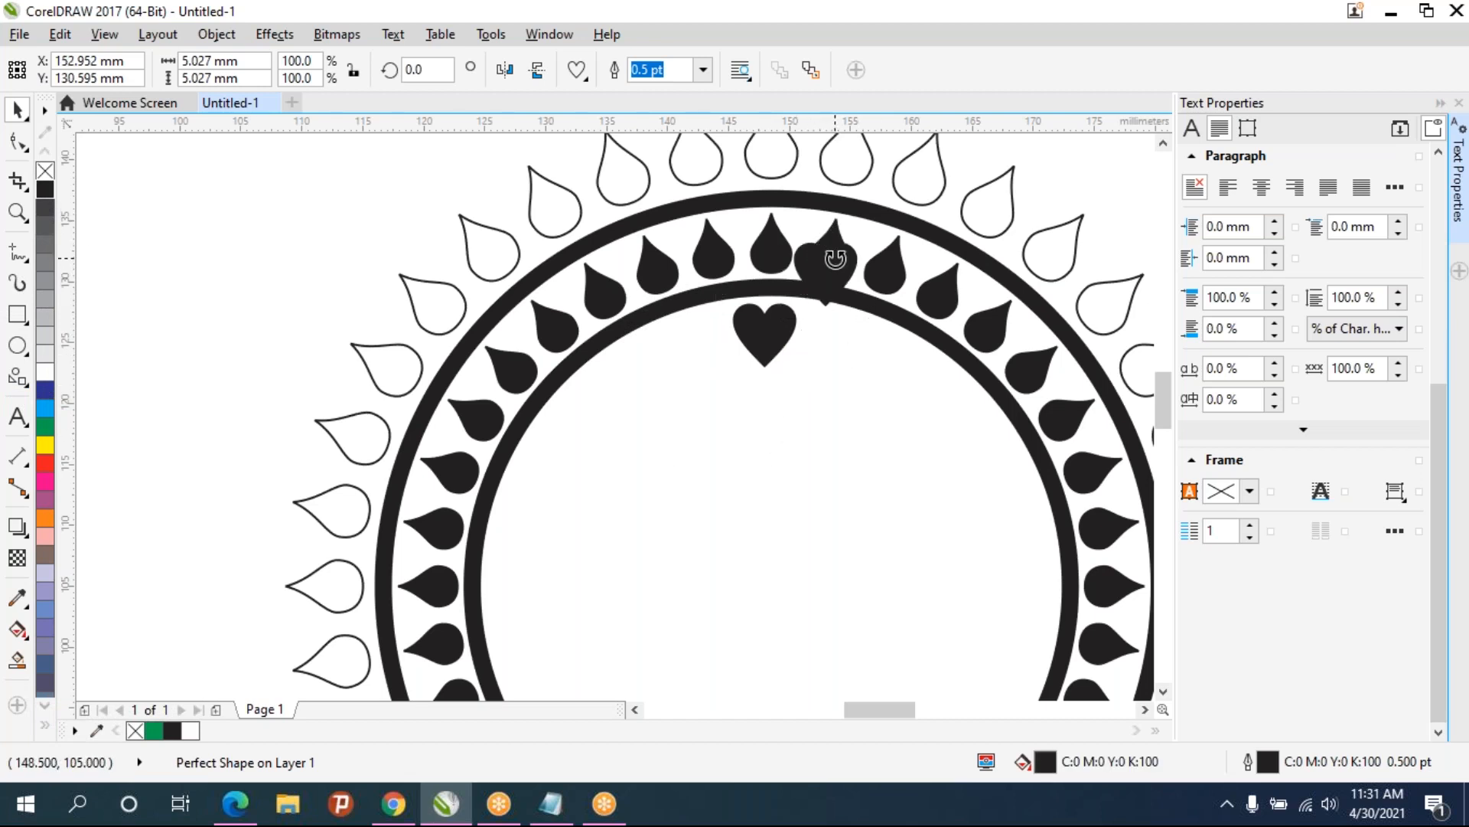
pyautogui.moveTo(825, 274); pyautogui.dragTo(763, 332)
pyautogui.click(763, 335)
pyautogui.moveTo(763, 335)
pyautogui.mouseDown()
pyautogui.moveTo(751, 606)
pyautogui.moveTo(775, 570)
pyautogui.moveTo(771, 588)
pyautogui.mouseUp()
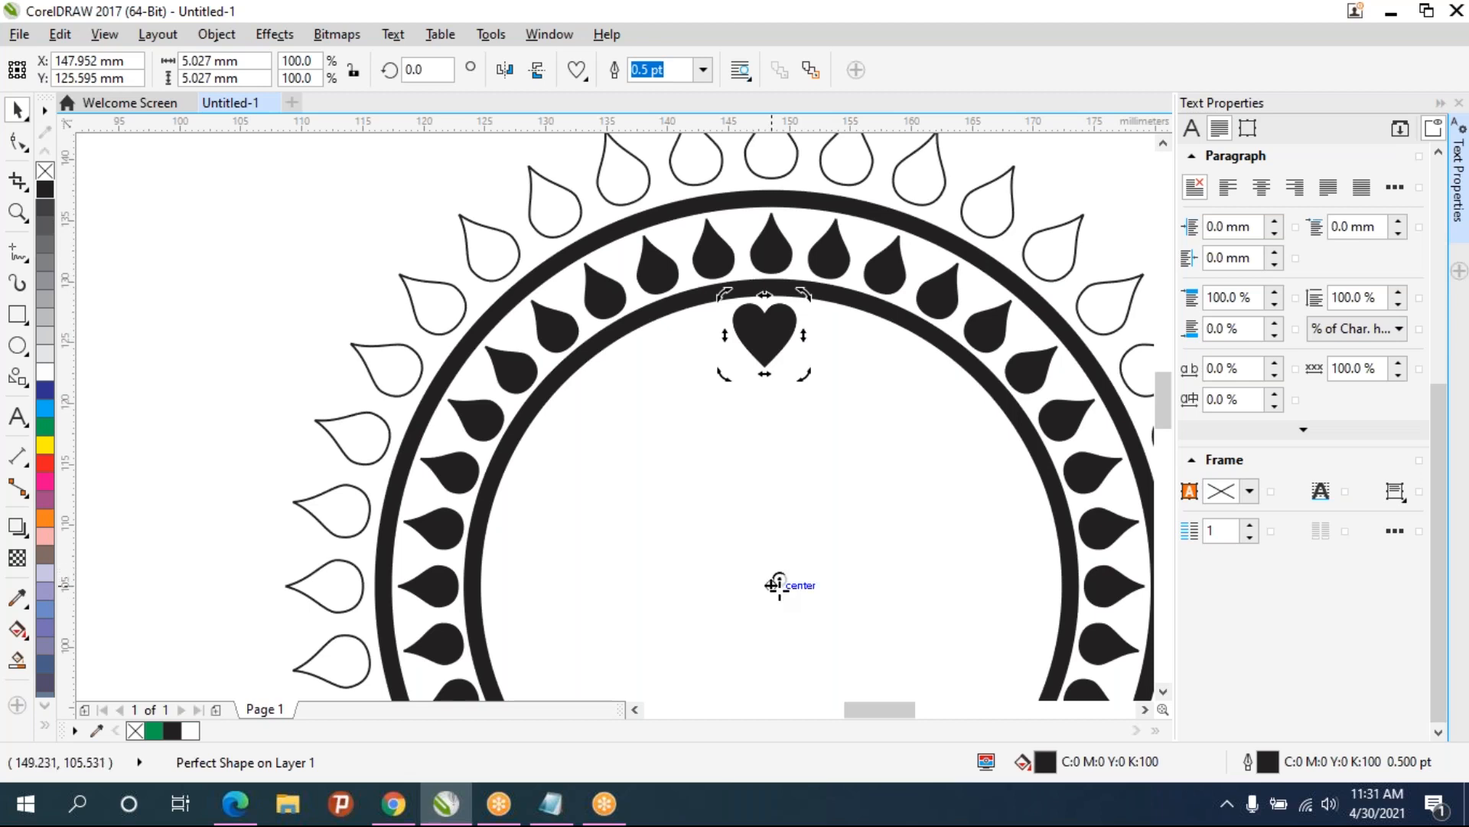
pyautogui.moveTo(774, 583)
pyautogui.mouseDown()
pyautogui.moveTo(791, 581)
pyautogui.moveTo(763, 587)
pyautogui.moveTo(790, 587)
pyautogui.mouseUp()
pyautogui.scroll(-2, 769, 587)
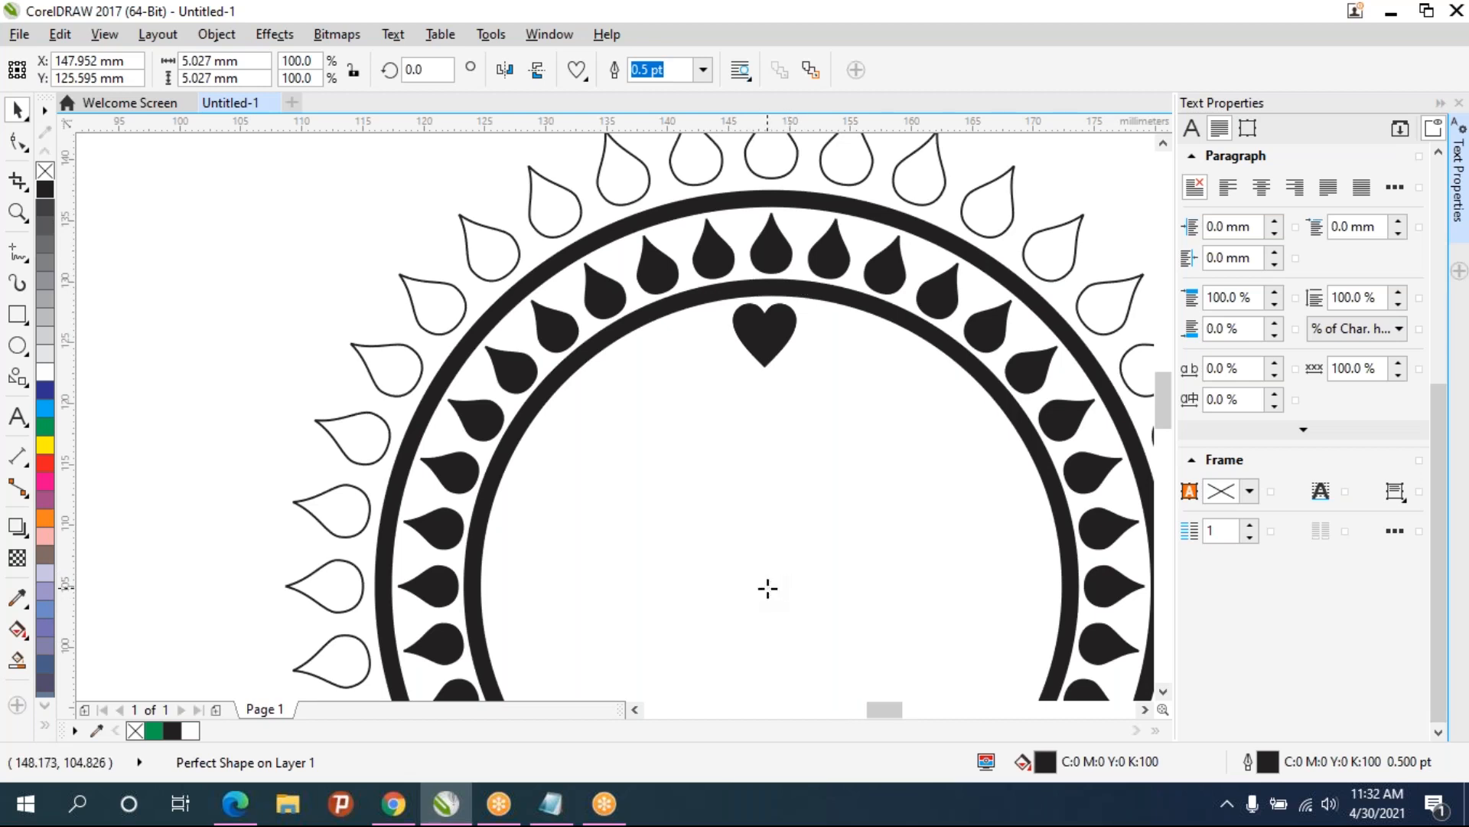
pyautogui.scroll(8, 773, 586)
pyautogui.moveTo(782, 577); pyautogui.dragTo(796, 570)
pyautogui.scroll(-6, 796, 570)
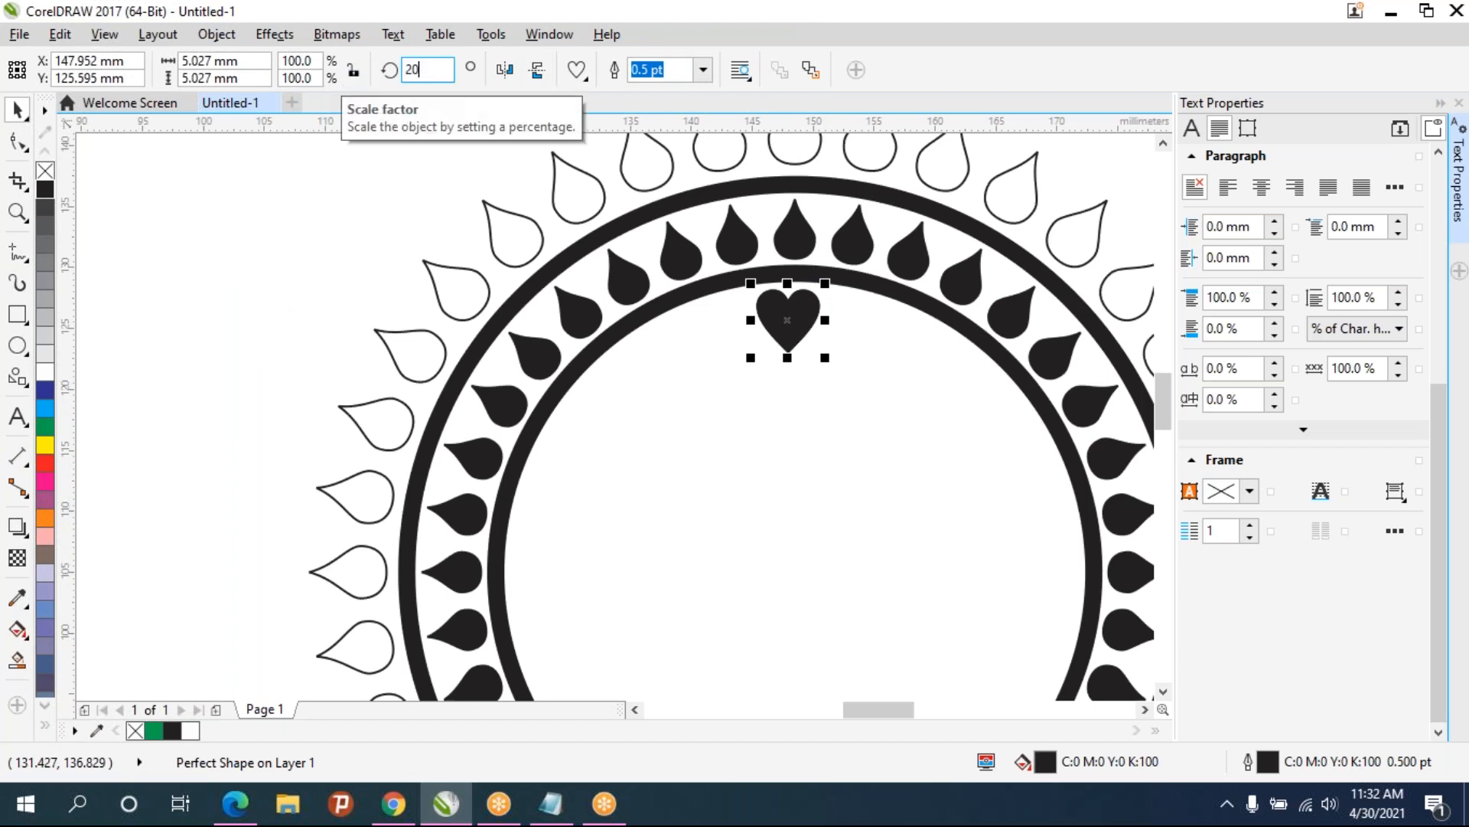
pyautogui.press('Return')
# - Repeat the rotated duplicate to complete a ring of hearts around the inner circle
pyautogui.hotkey('ctrl', 'r')
pyautogui.hotkey('ctrl', 'r')
pyautogui.hotkey('ctrl', 'r')
pyautogui.hotkey('ctrl', 'r')
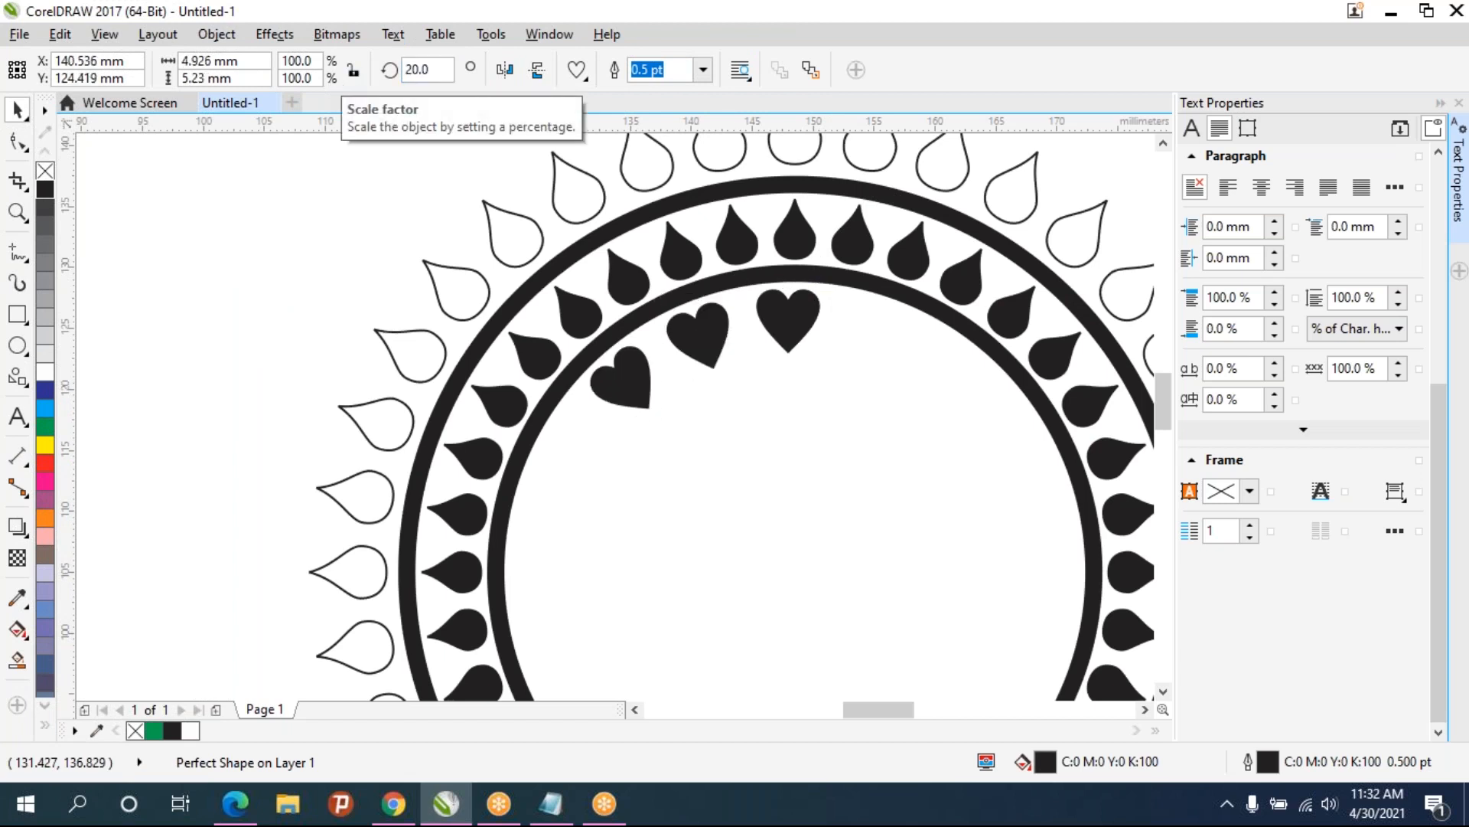
pyautogui.hotkey('ctrl', 'r')
pyautogui.hotkey('ctrl', 'r')
pyautogui.hotkey('ctrl', 'r')
pyautogui.hotkey('ctrl', 'r')
pyautogui.hotkey('ctrl', 'r')
pyautogui.hotkey('ctrl', 'r')
pyautogui.hotkey('ctrl', 'r')
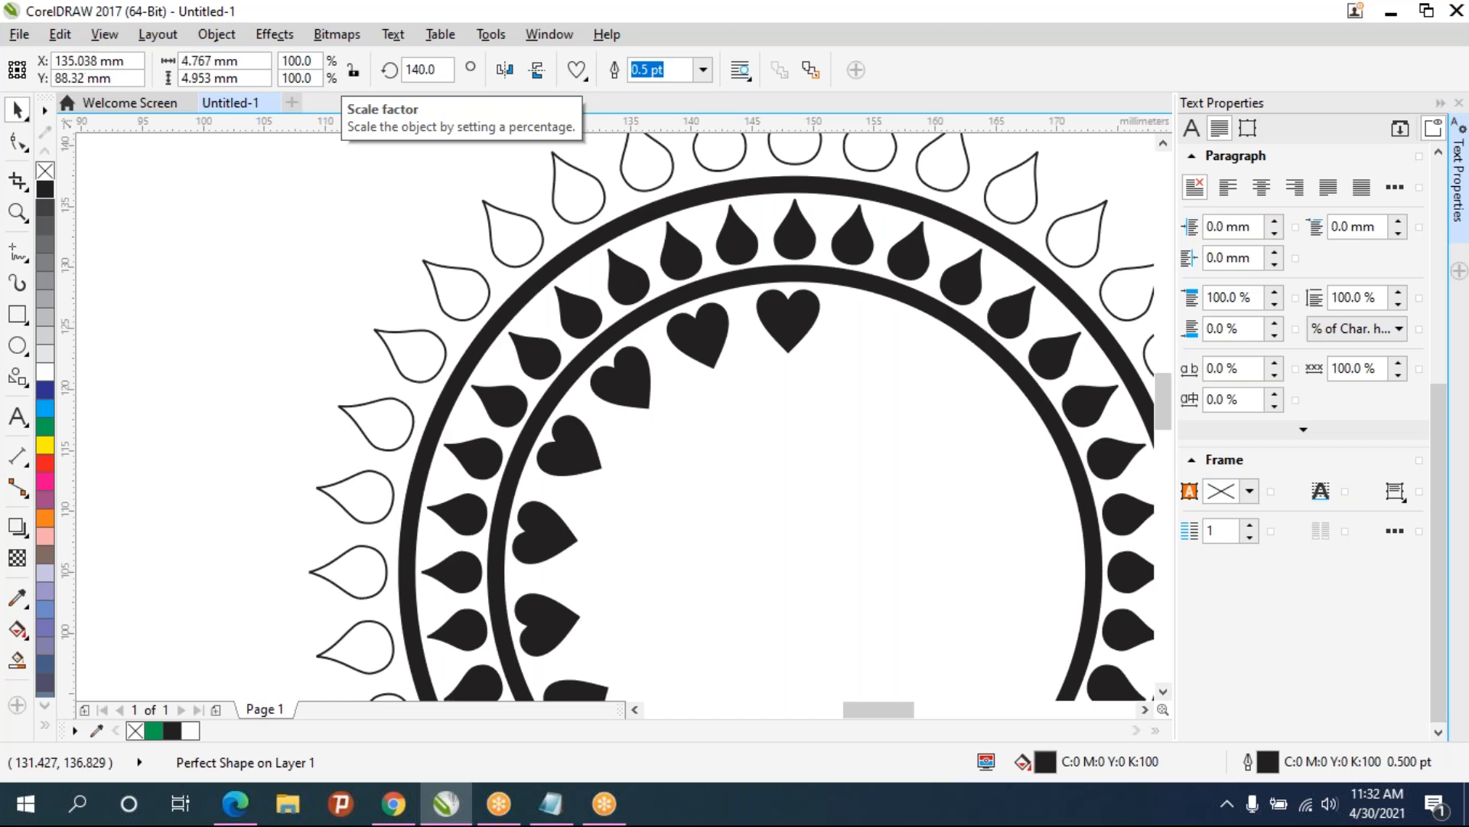
pyautogui.hotkey('ctrl', 'r')
pyautogui.hotkey('ctrl', 'r')
pyautogui.hotkey('ctrl', 'r')
pyautogui.hotkey('ctrl', 'r')
pyautogui.hotkey('ctrl', 'r')
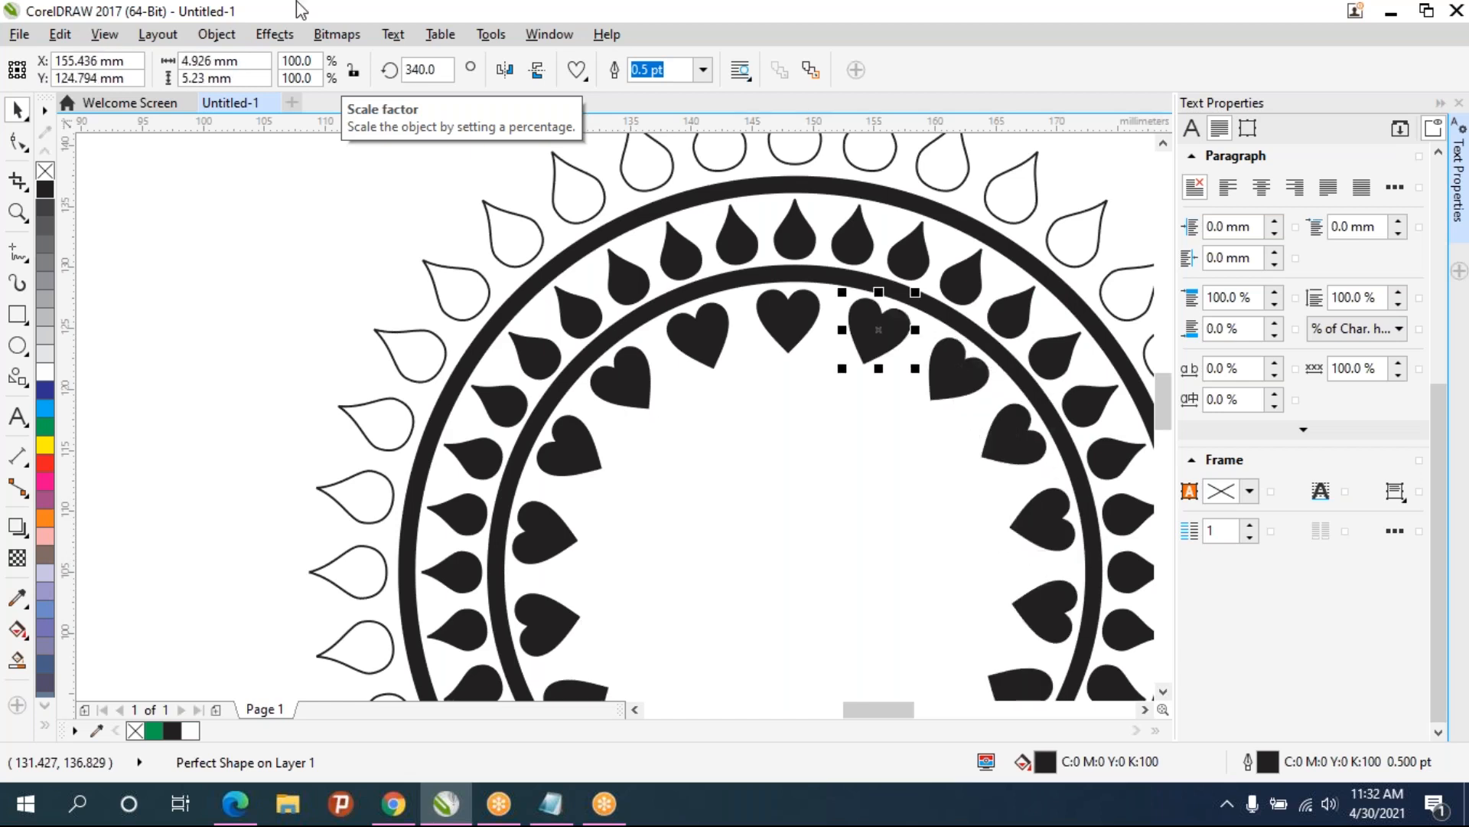
pyautogui.scroll(-1, 840, 324)
pyautogui.moveTo(842, 328); pyautogui.dragTo(598, 224)
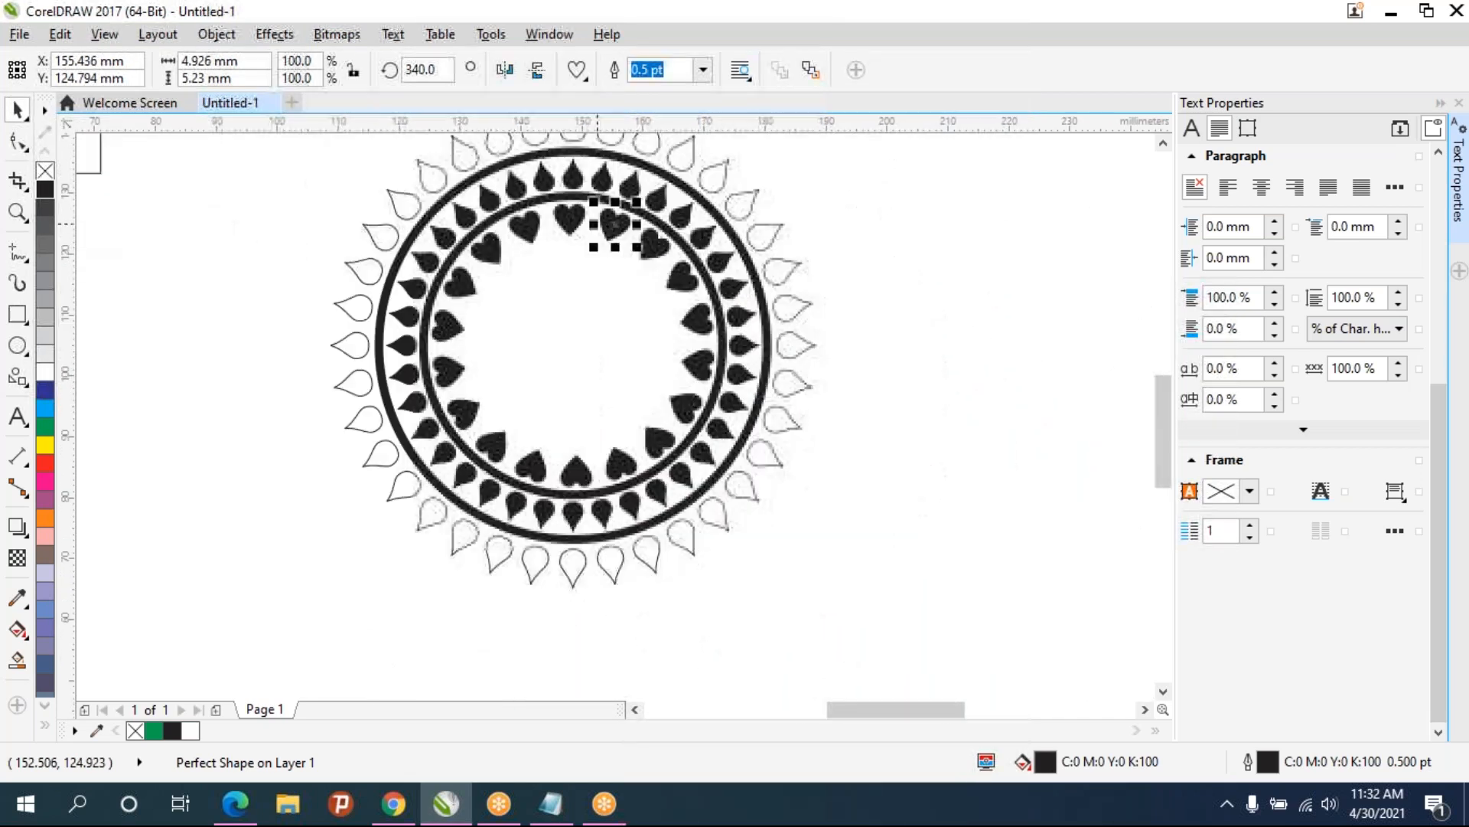
pyautogui.click(898, 299)
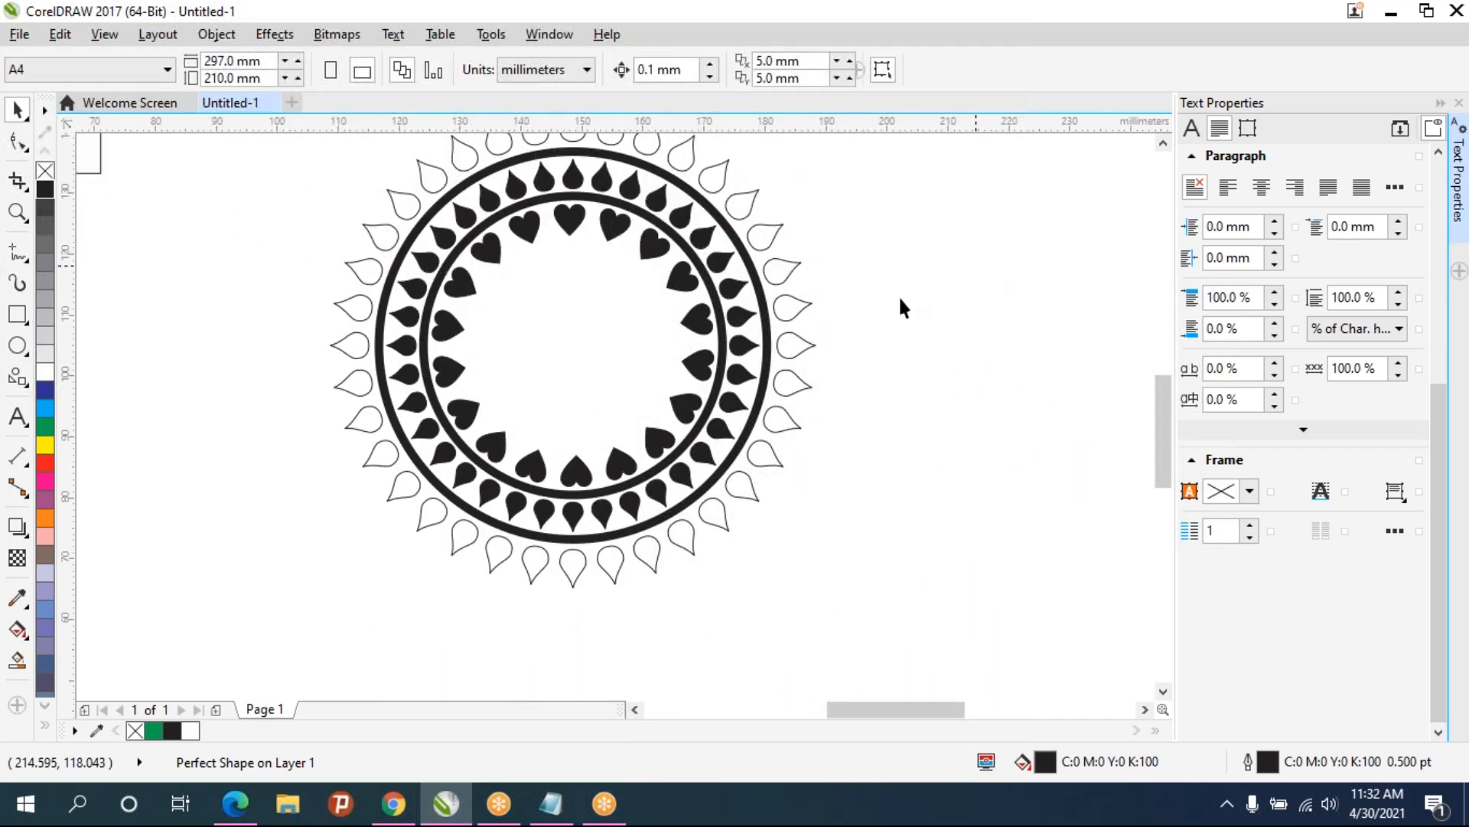
pyautogui.click(699, 422)
pyautogui.click(245, 327)
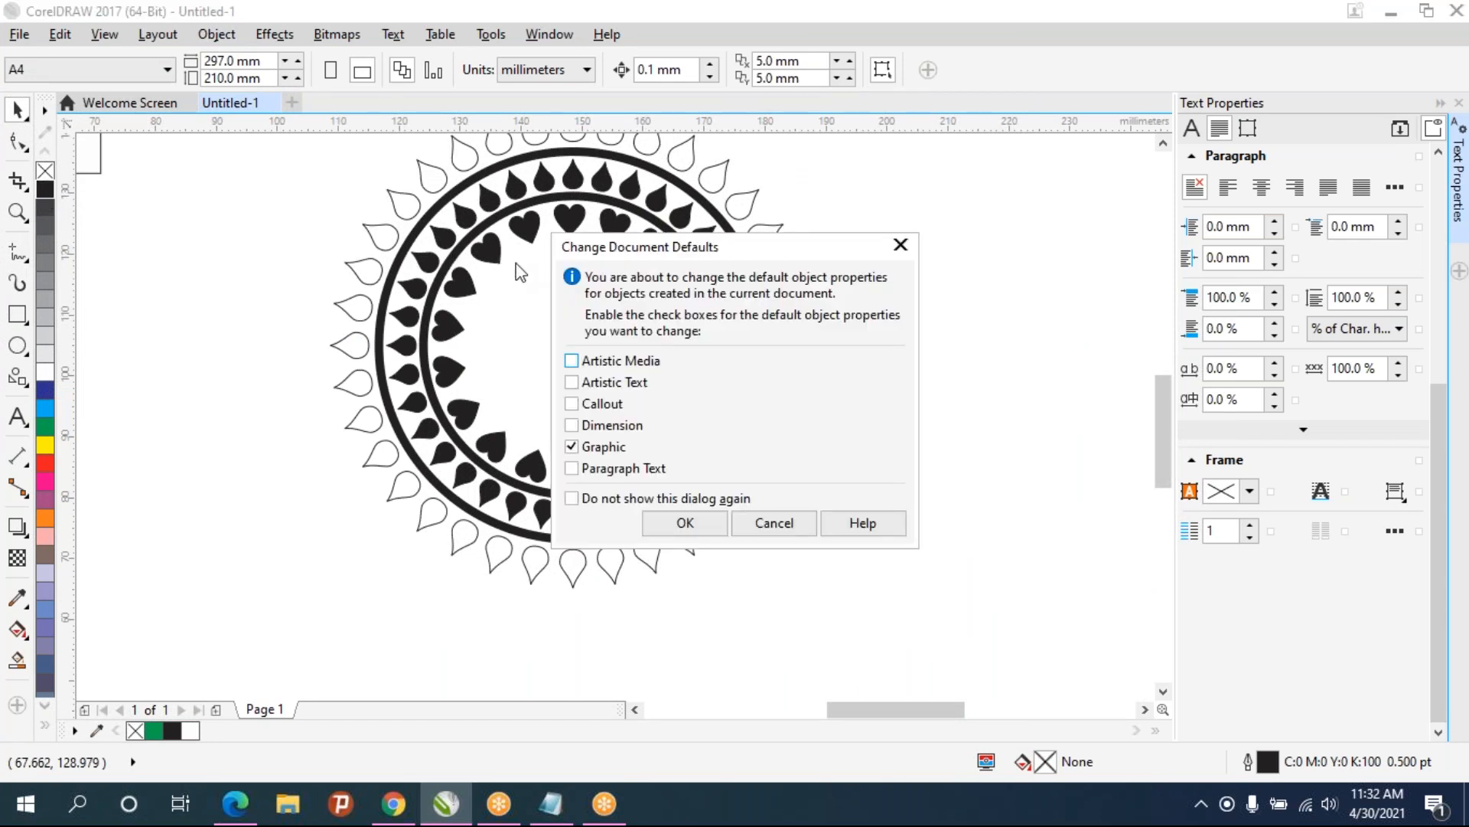
pyautogui.click(777, 521)
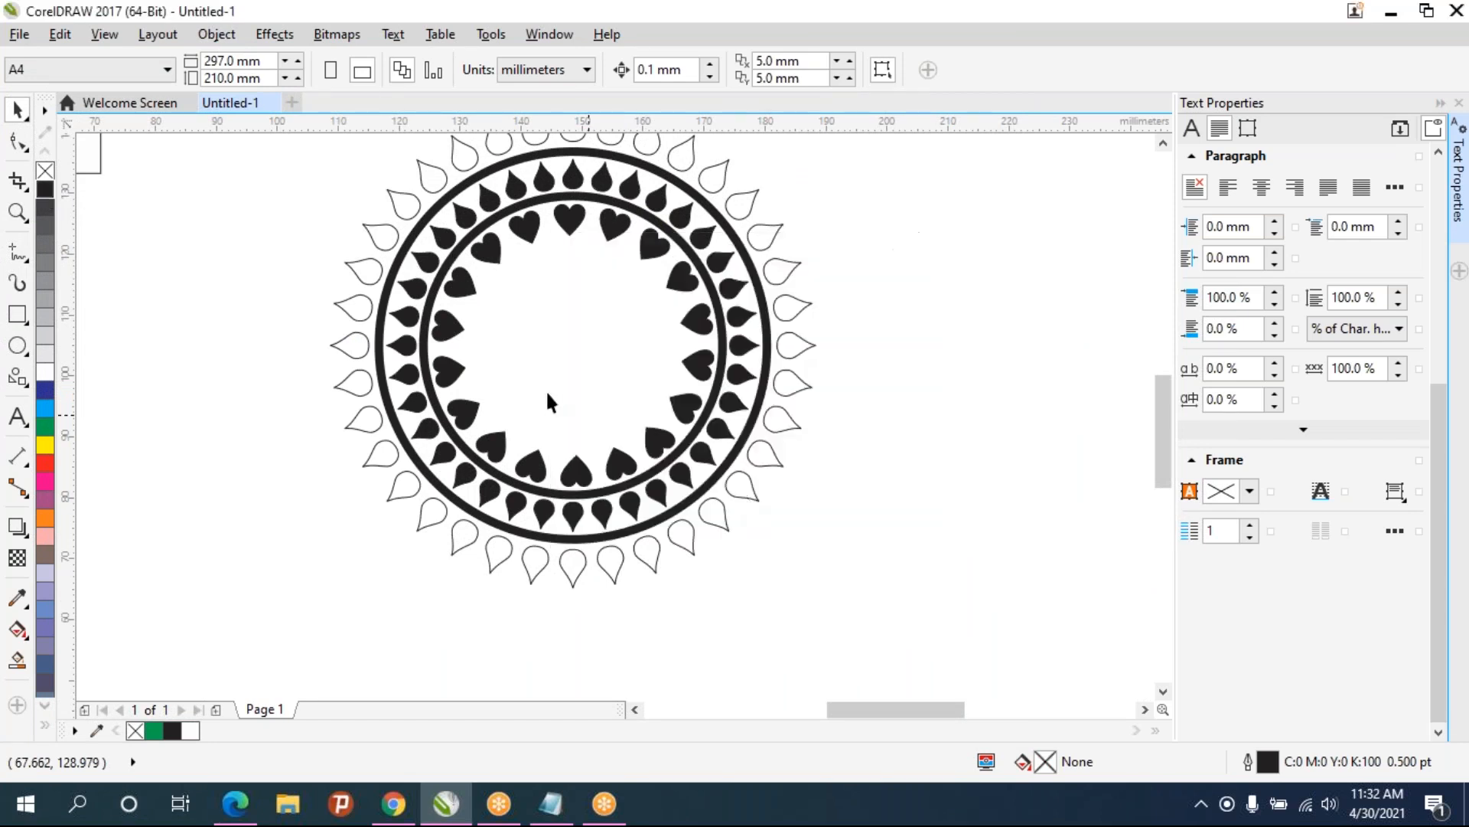
# - Draw a circle about 32 mm wide centered on the page inside the heart ring and fill it black
pyautogui.click(17, 345)
pyautogui.moveTo(505, 262)
pyautogui.mouseDown()
pyautogui.moveTo(607, 387)
pyautogui.moveTo(672, 423)
pyautogui.moveTo(669, 436)
pyautogui.moveTo(674, 413)
pyautogui.mouseUp()
pyautogui.press('p')
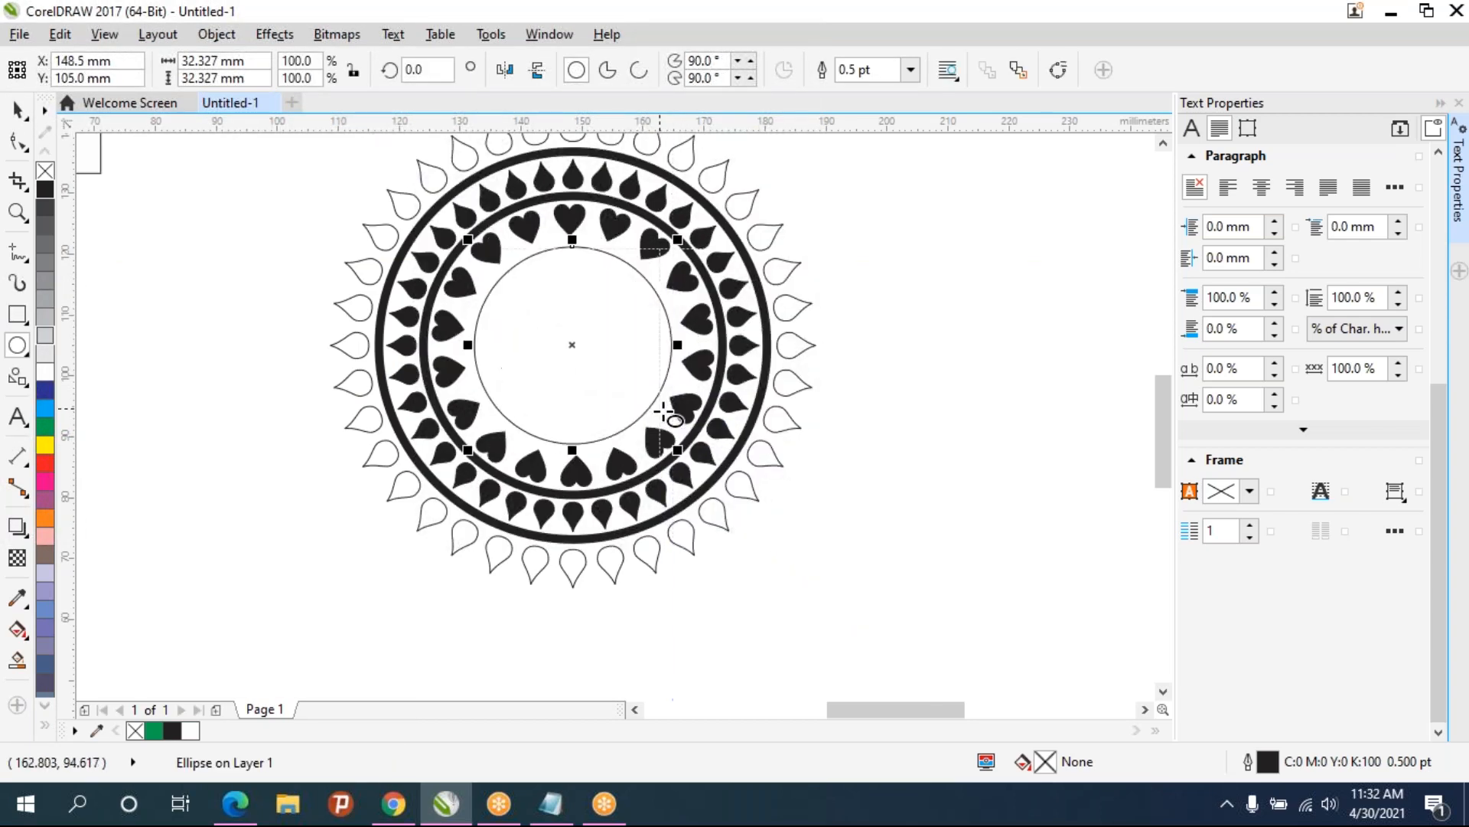
pyautogui.click(41, 194)
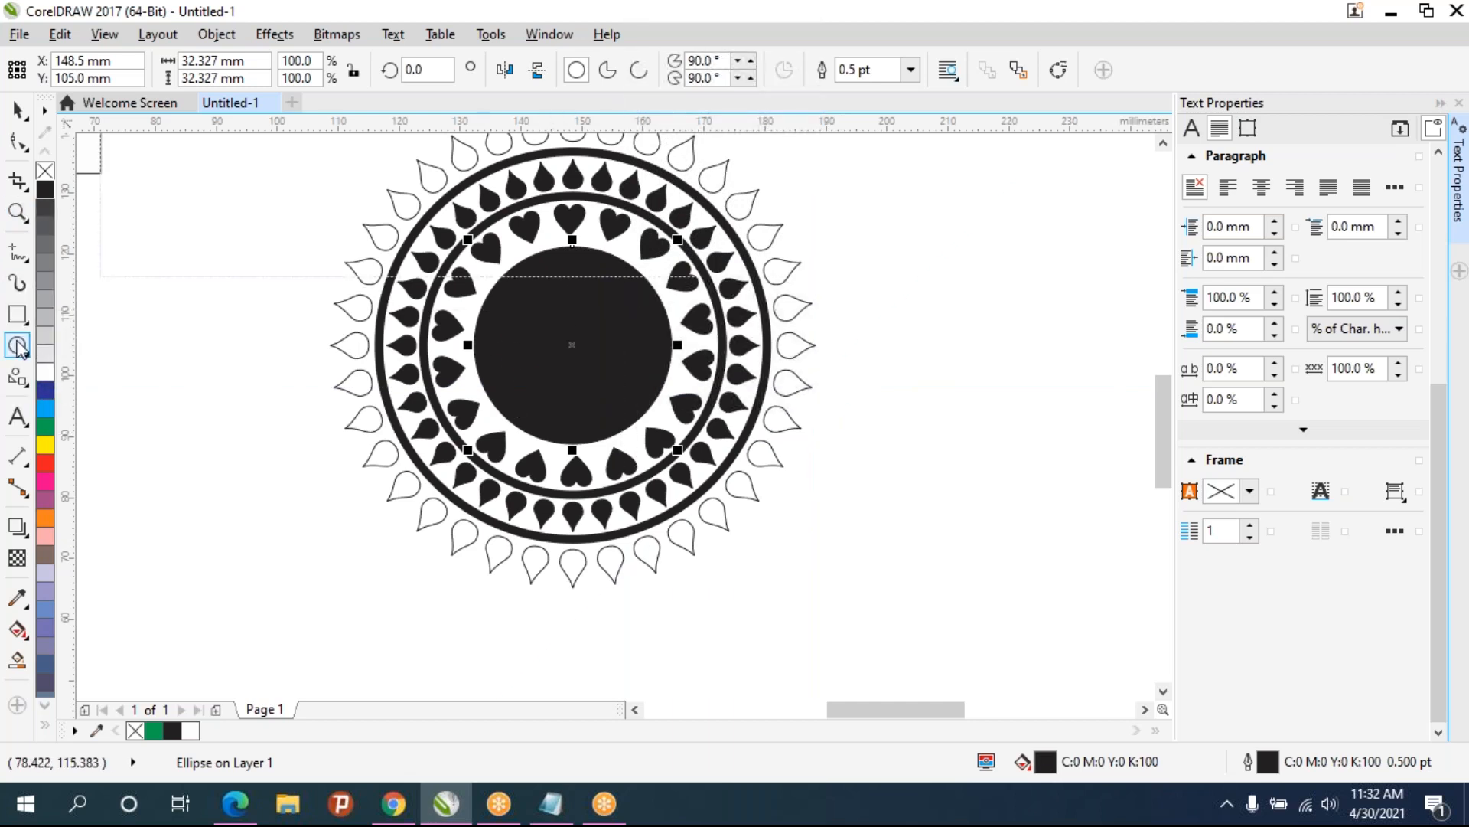
# - Draw a narrow vertical ellipse about 6 mm by 32 mm across the black circle and give it a white outline
pyautogui.moveTo(556, 248); pyautogui.dragTo(597, 440)
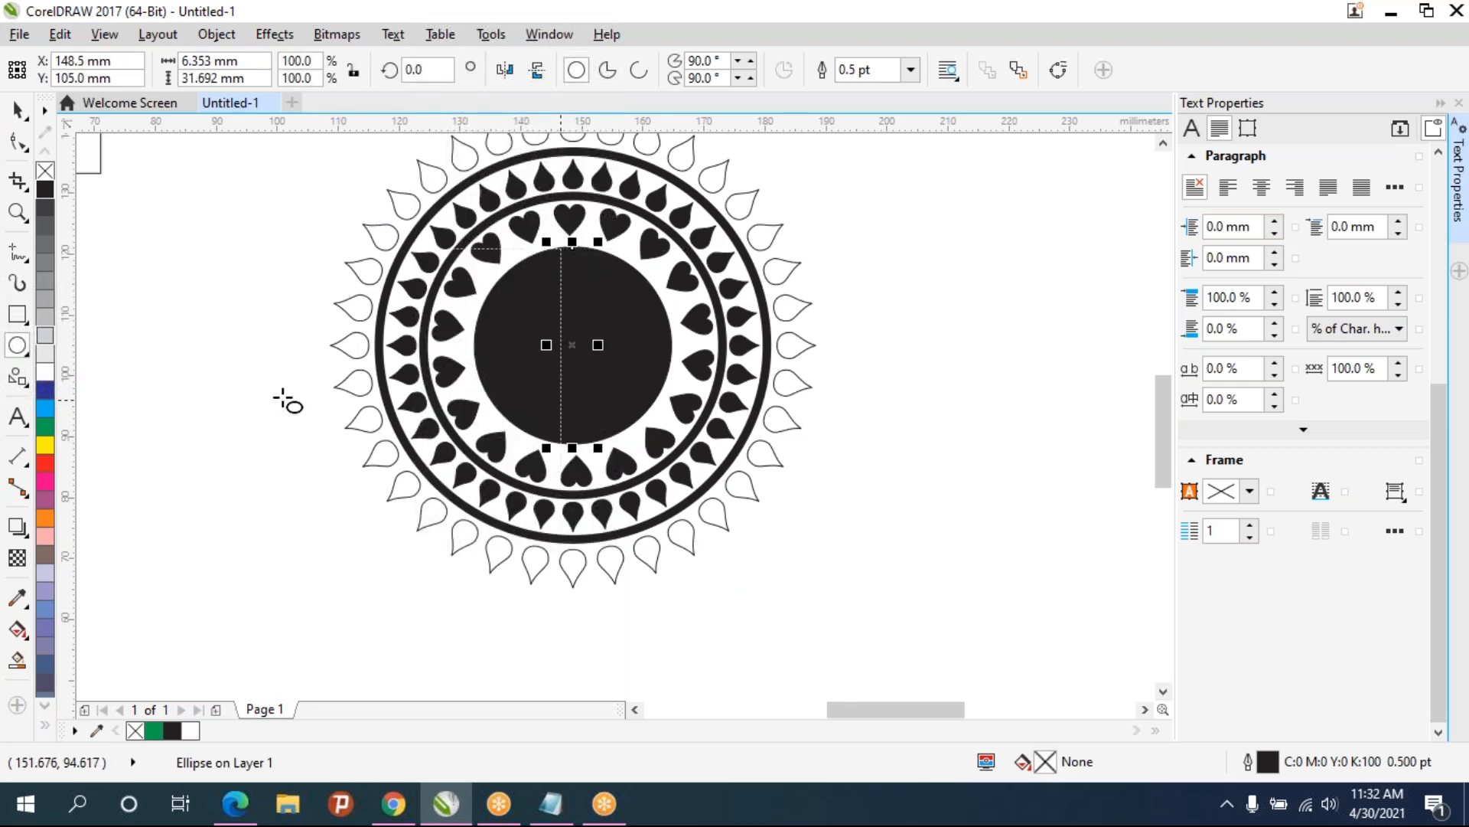
pyautogui.rightClick(46, 372)
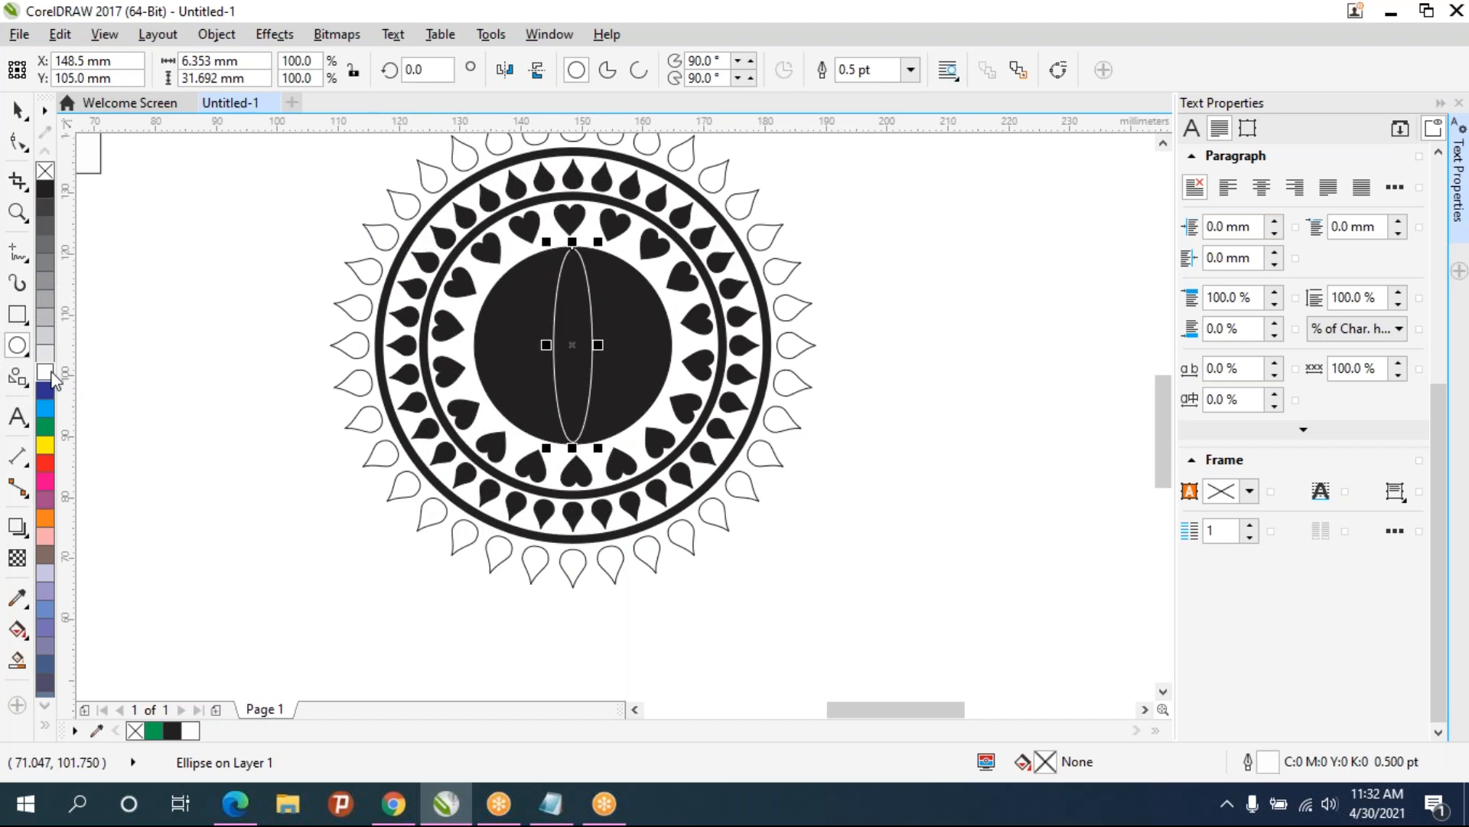
# - Switch the ellipse to rotation mode, duplicate it, and undo the duplicate
pyautogui.click(564, 344)
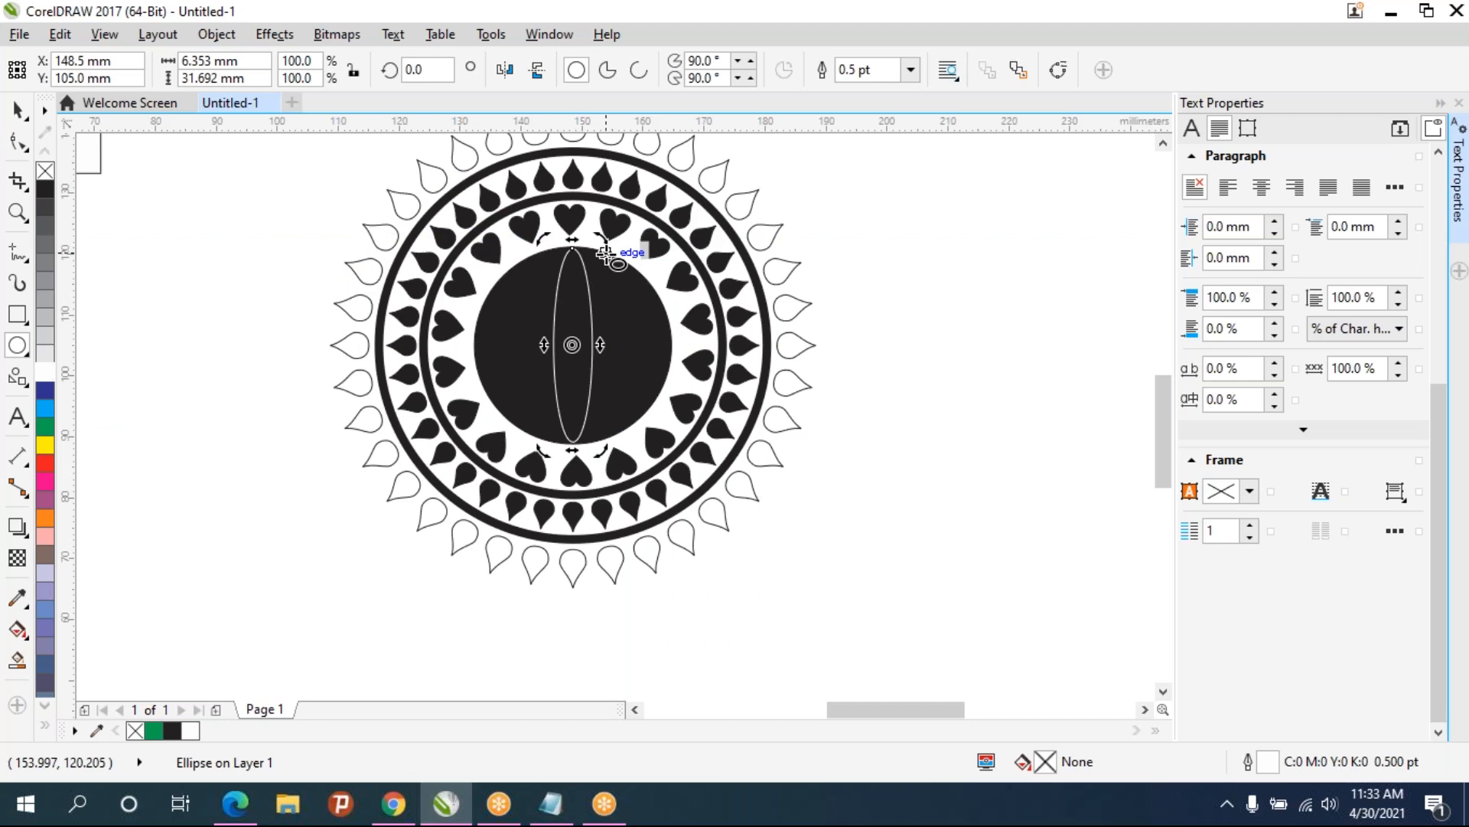
pyautogui.click(578, 303)
pyautogui.hotkey('ctrl', 'd')
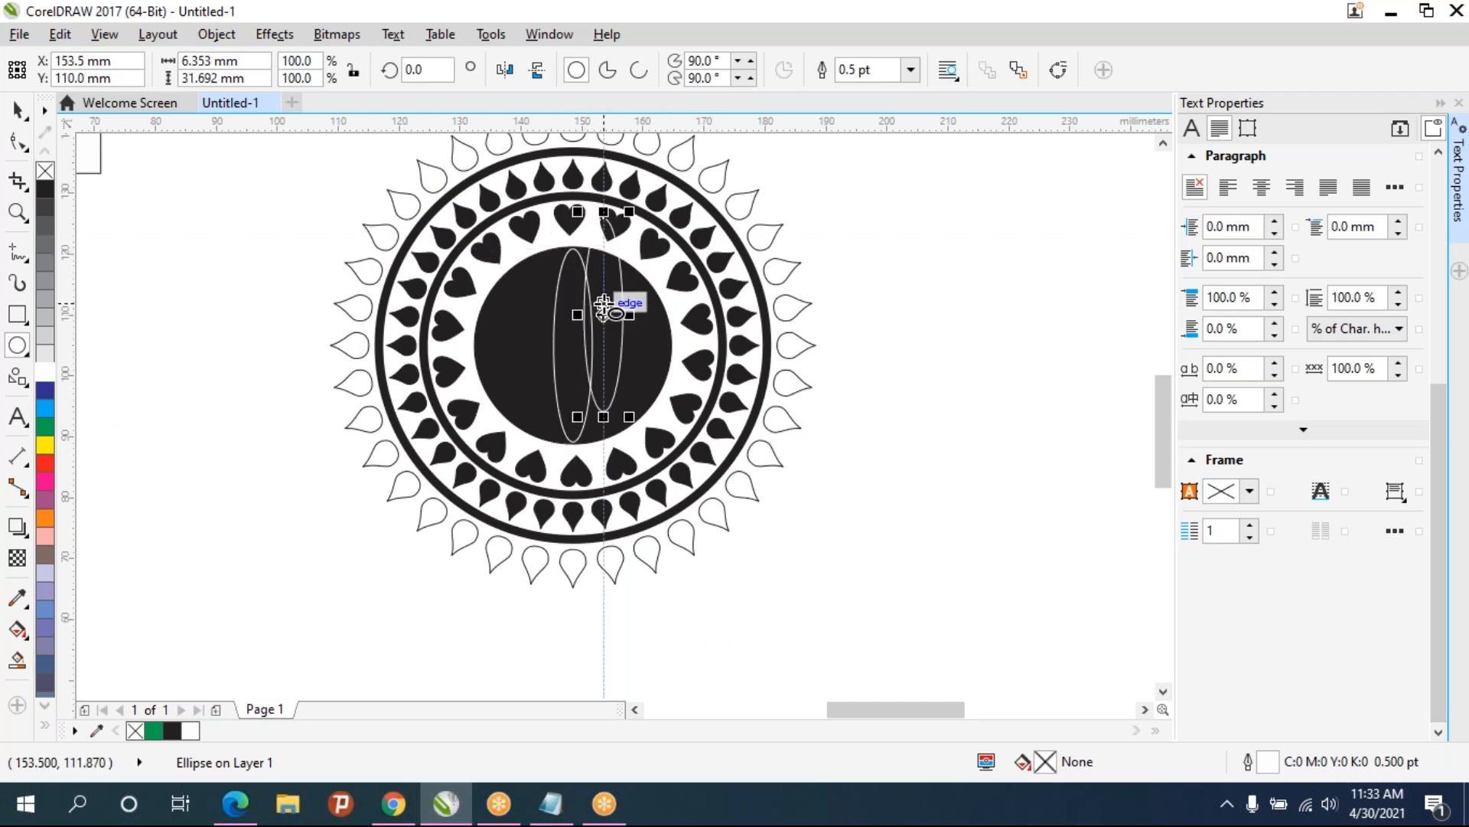
pyautogui.hotkey('ctrl', 'z')
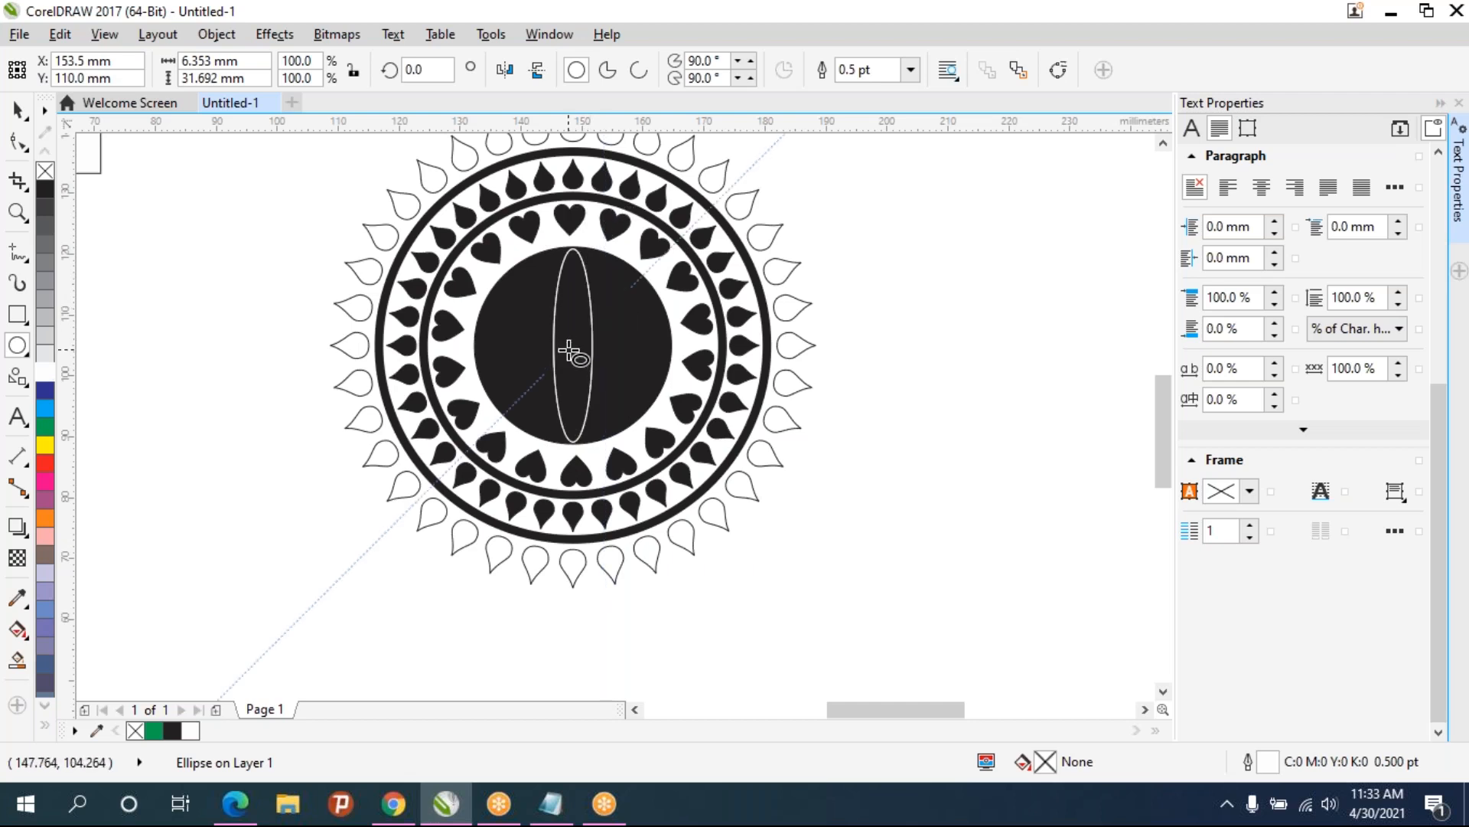
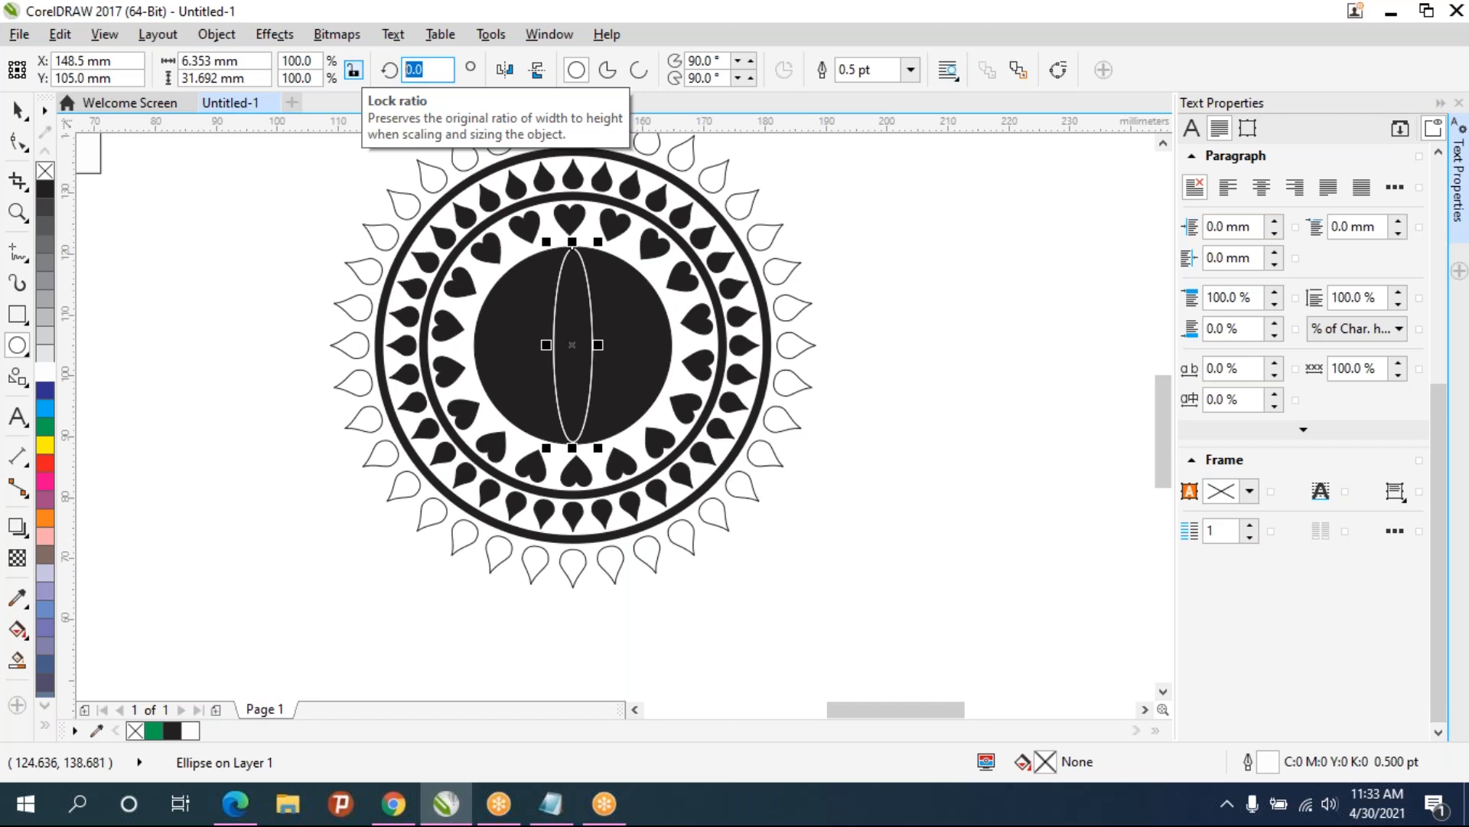
# - Rotate a duplicate of the ellipse by 10° and repeat the duplicate until the ellipses form a rosette inside the black circle
pyautogui.press('Return')
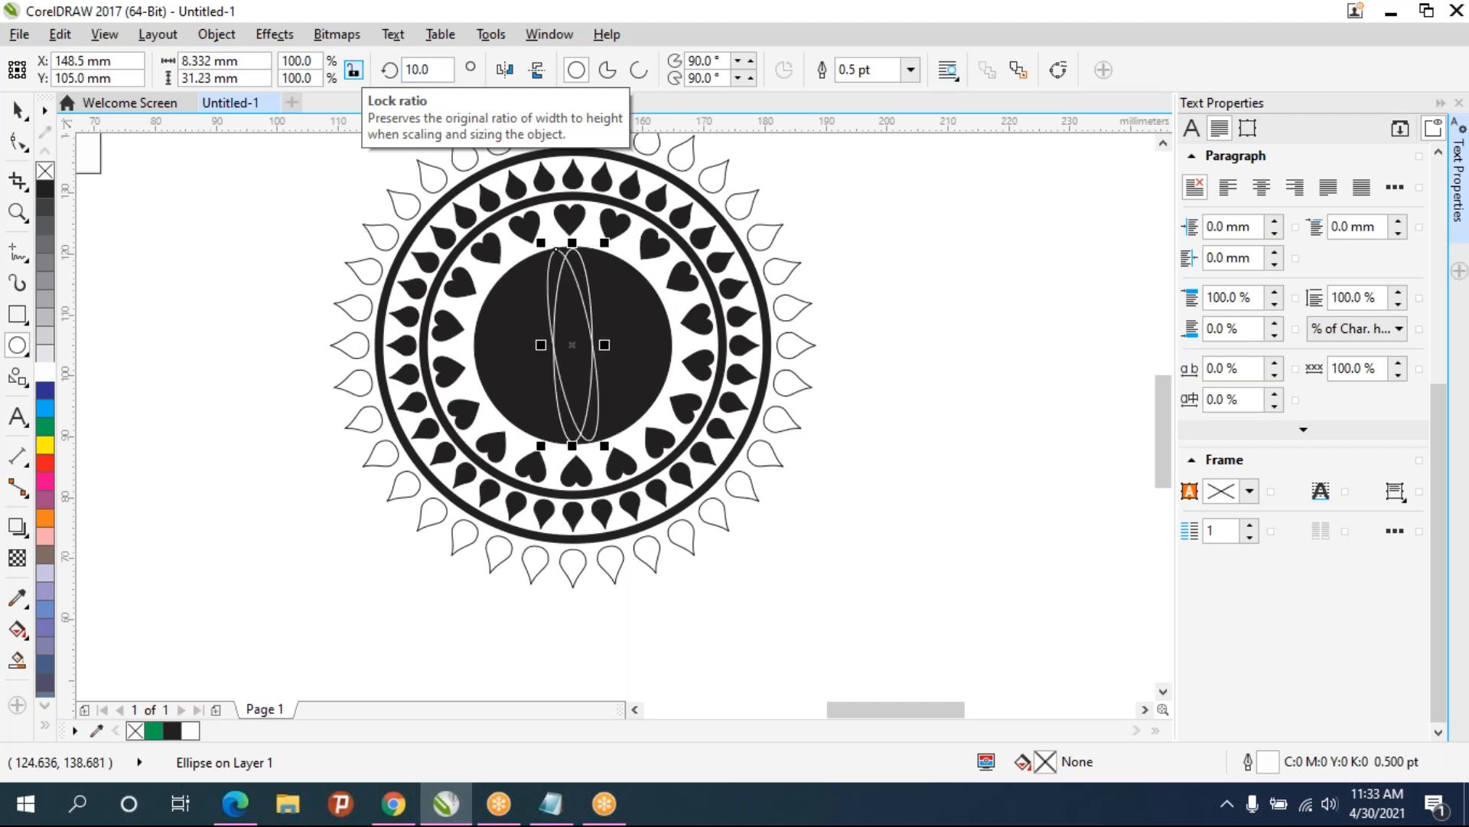
pyautogui.hotkey('ctrl', 'd')
pyautogui.hotkey('ctrl', 'd')
pyautogui.hotkey('ctrl', 'd')
pyautogui.hotkey('ctrl', 'd')
pyautogui.hotkey('ctrl', 'd')
pyautogui.hotkey('ctrl', 'd')
pyautogui.hotkey('ctrl', 'd')
pyautogui.hotkey('ctrl', 'd')
pyautogui.hotkey('ctrl', 'd')
pyautogui.hotkey('ctrl', 'd')
pyautogui.hotkey('ctrl', 'd')
pyautogui.hotkey('ctrl', 'd')
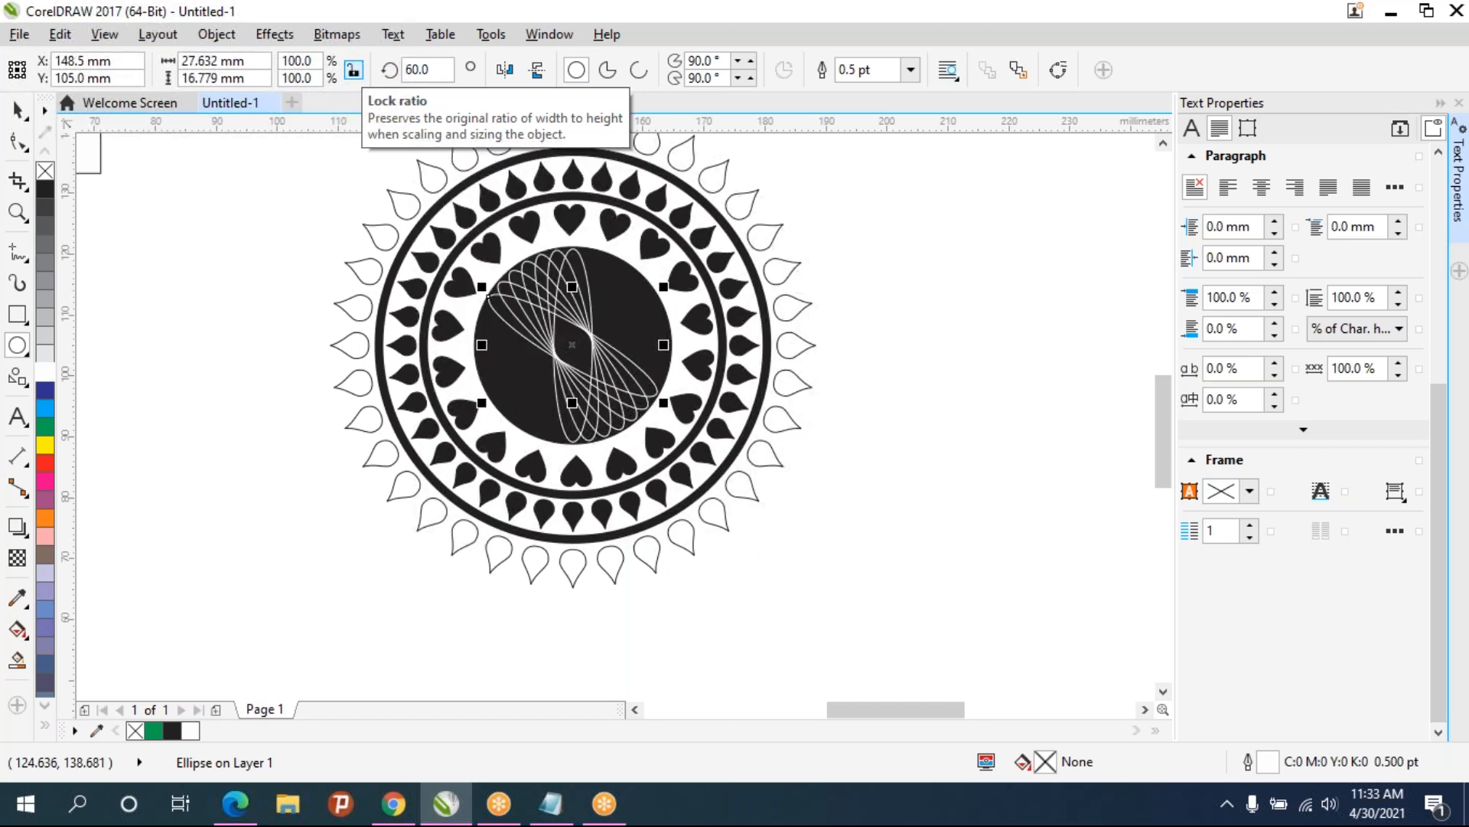
pyautogui.hotkey('ctrl', 'd')
pyautogui.hotkey('ctrl', 'd')
pyautogui.hotkey('ctrl', 'd')
pyautogui.hotkey('ctrl', 'd')
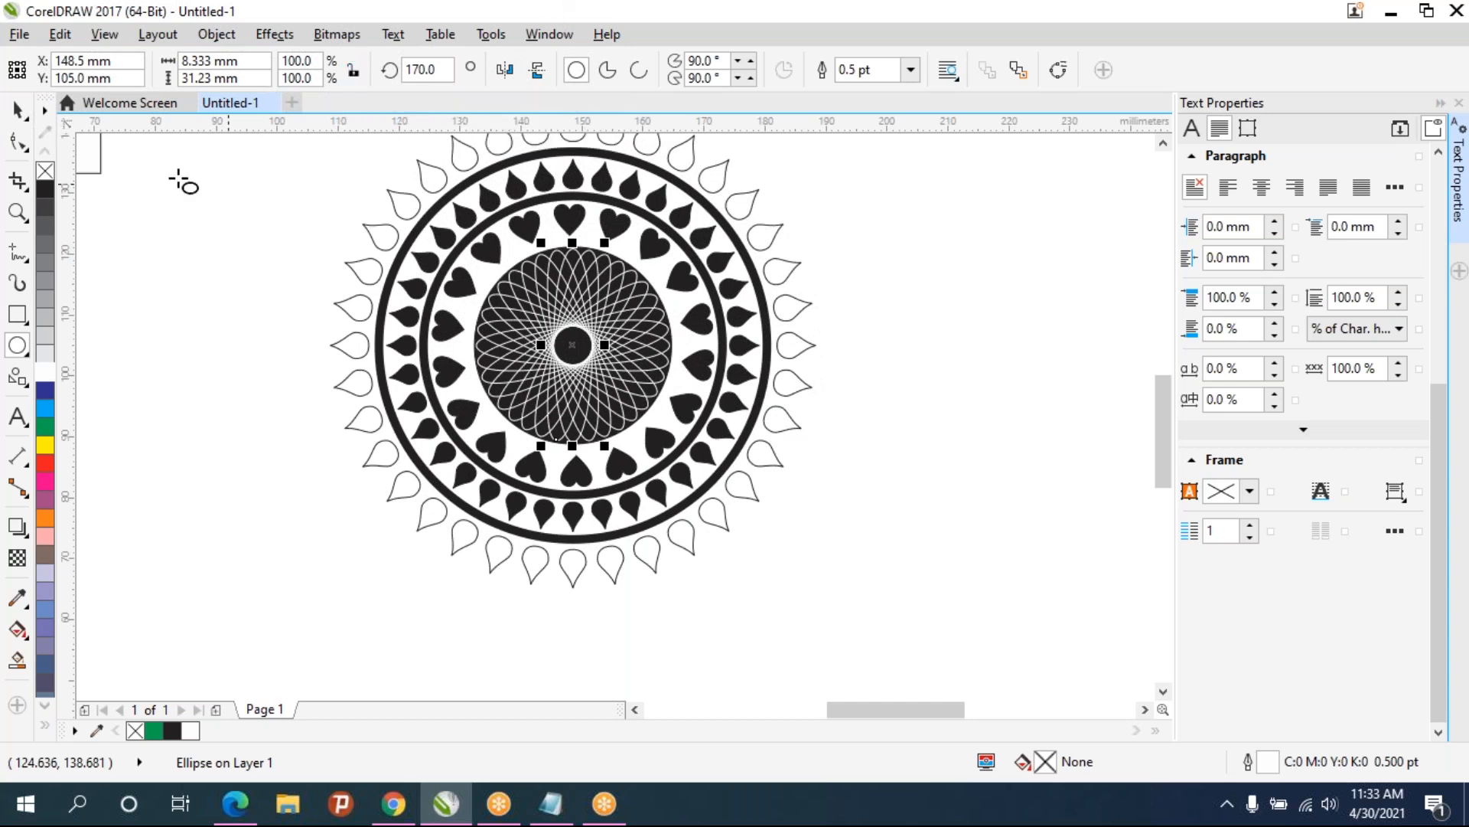
pyautogui.click(17, 110)
pyautogui.click(990, 435)
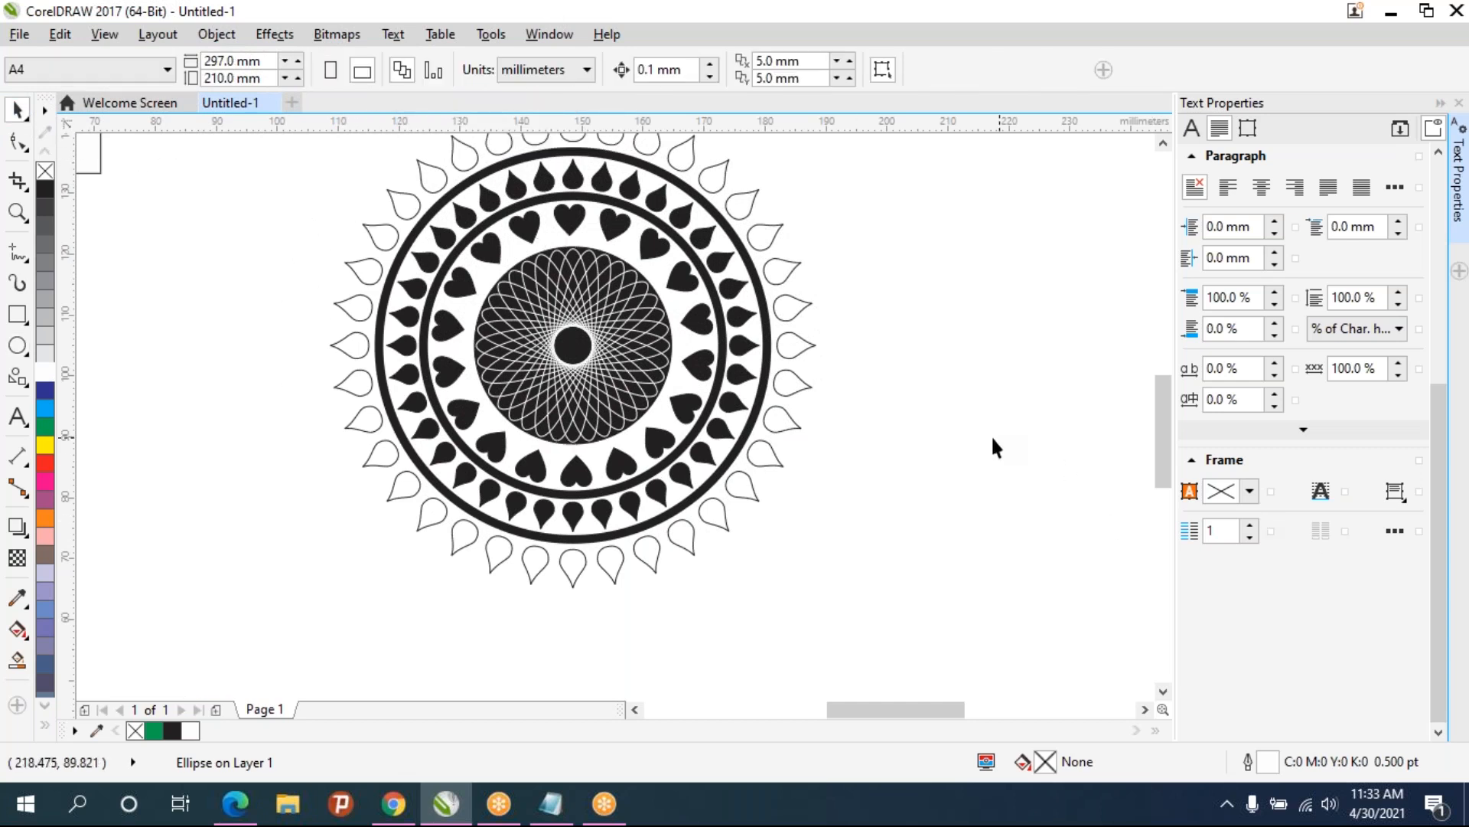
# - Select every part of the mandala and group them together
pyautogui.scroll(-2, 873, 502)
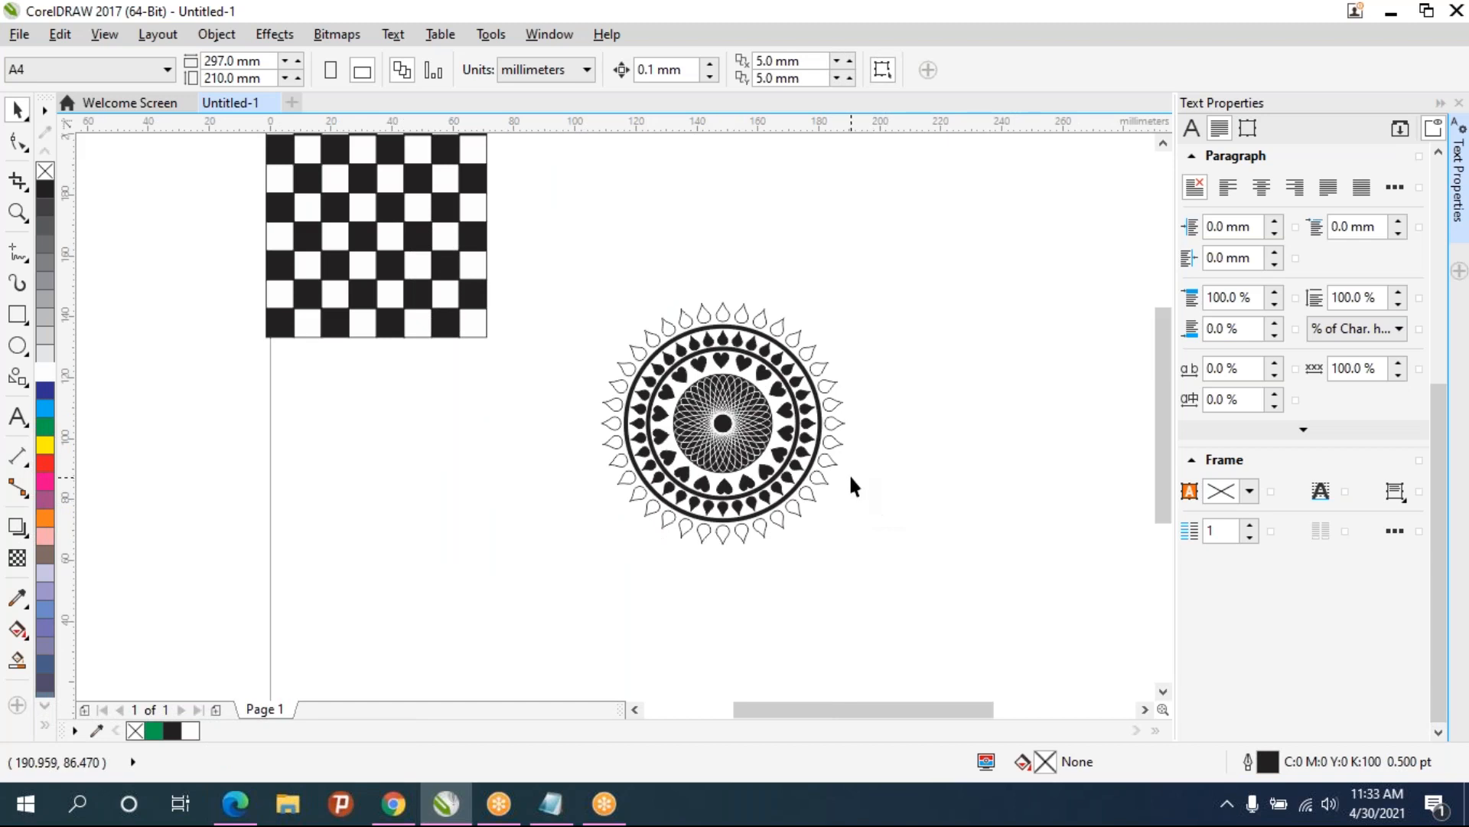
pyautogui.scroll(2, 850, 475)
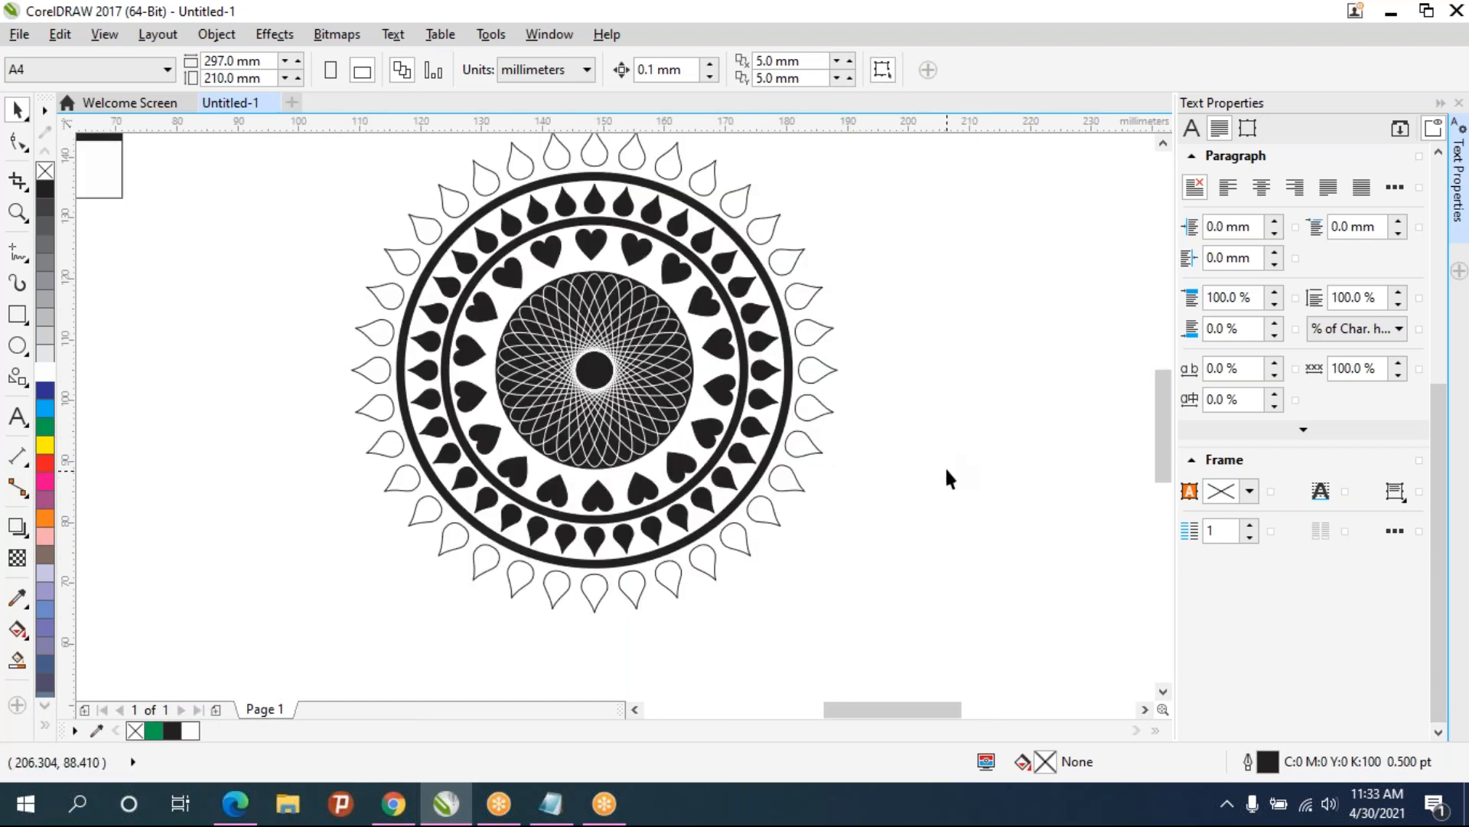
pyautogui.click(705, 430)
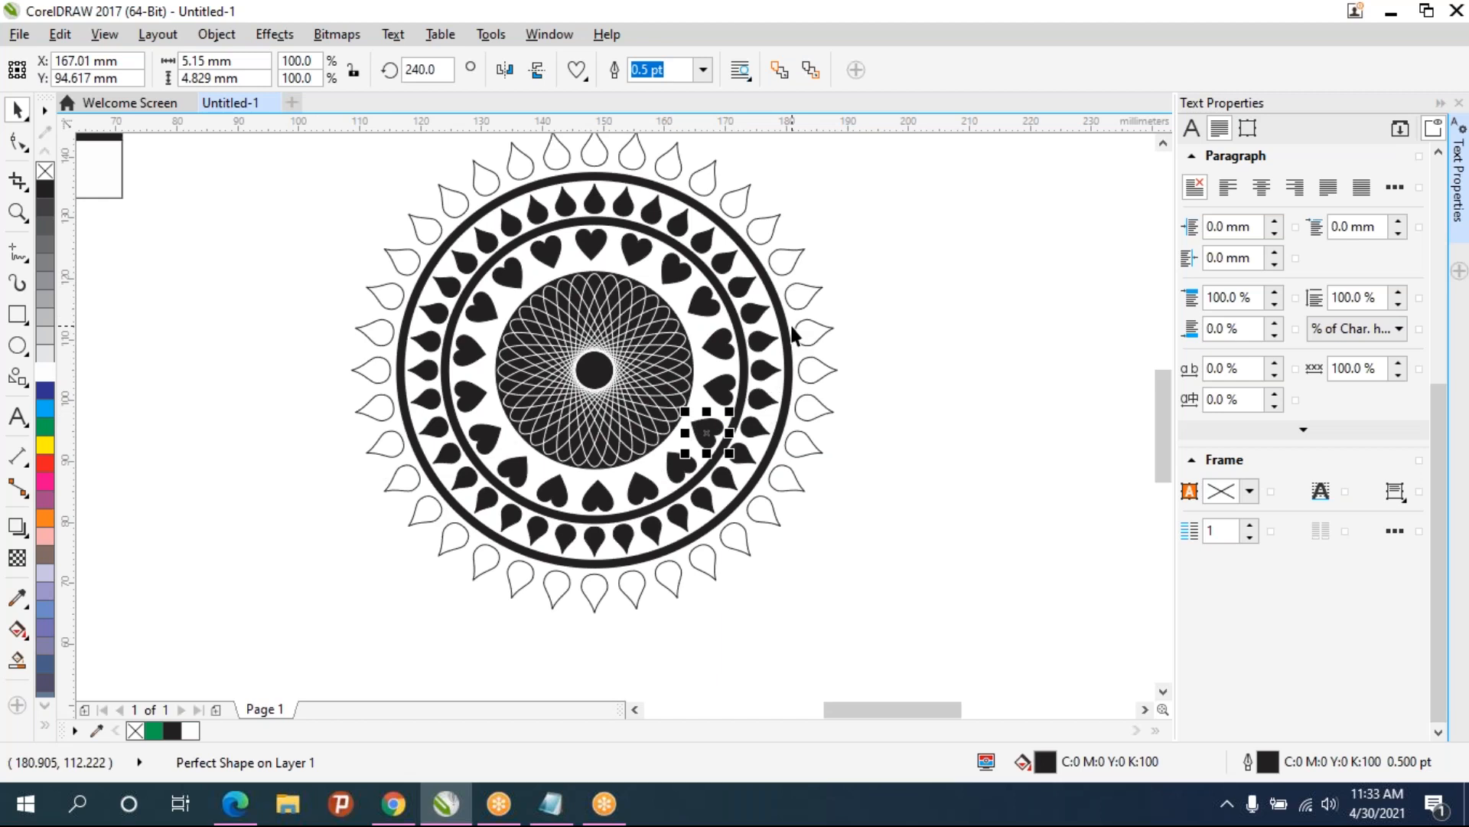
pyautogui.scroll(-3, 845, 421)
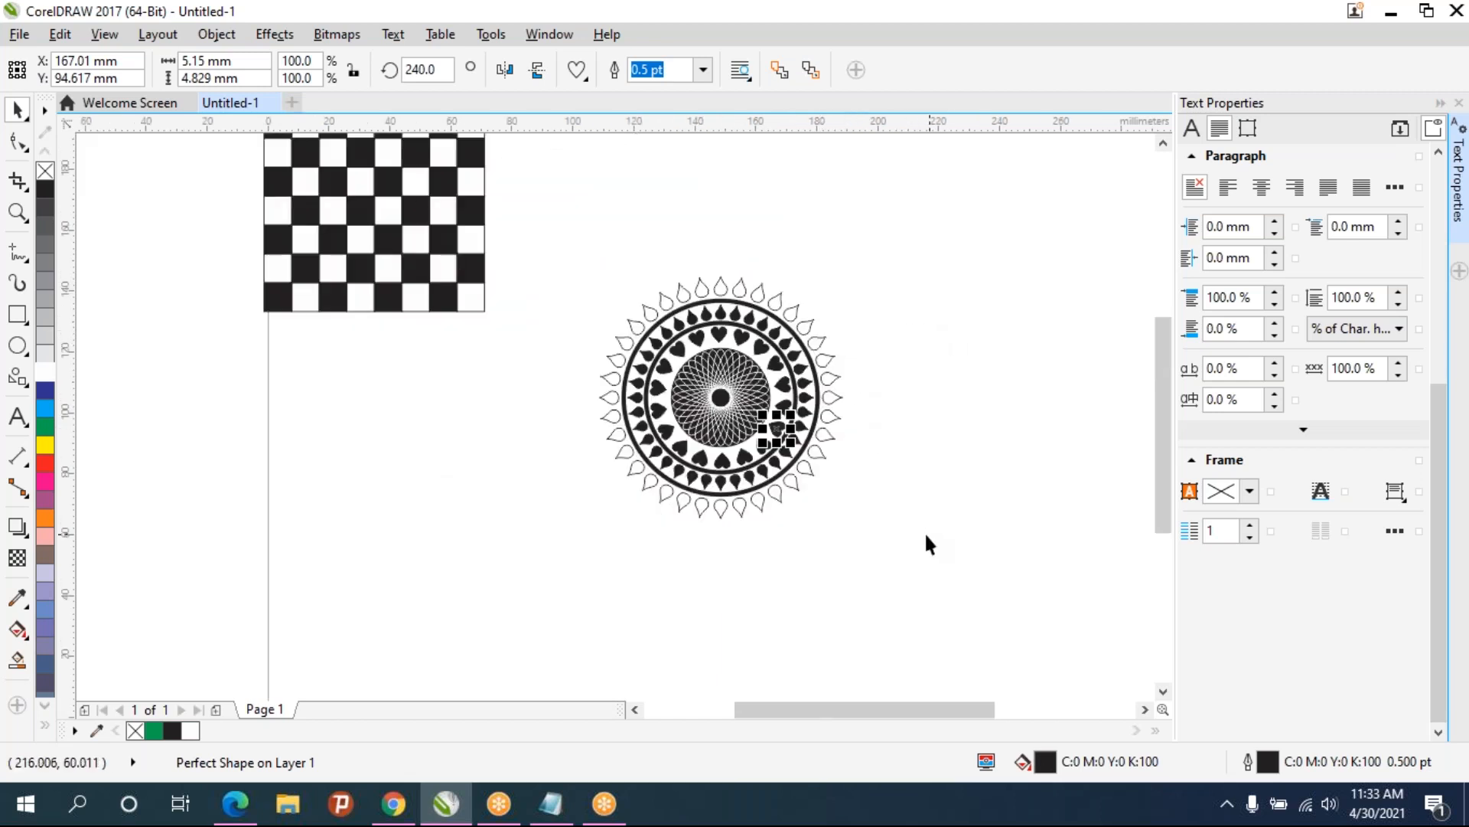
pyautogui.click(928, 535)
pyautogui.moveTo(916, 535); pyautogui.dragTo(816, 503)
pyautogui.scroll(1, 694, 403)
pyautogui.scroll(-1, 694, 403)
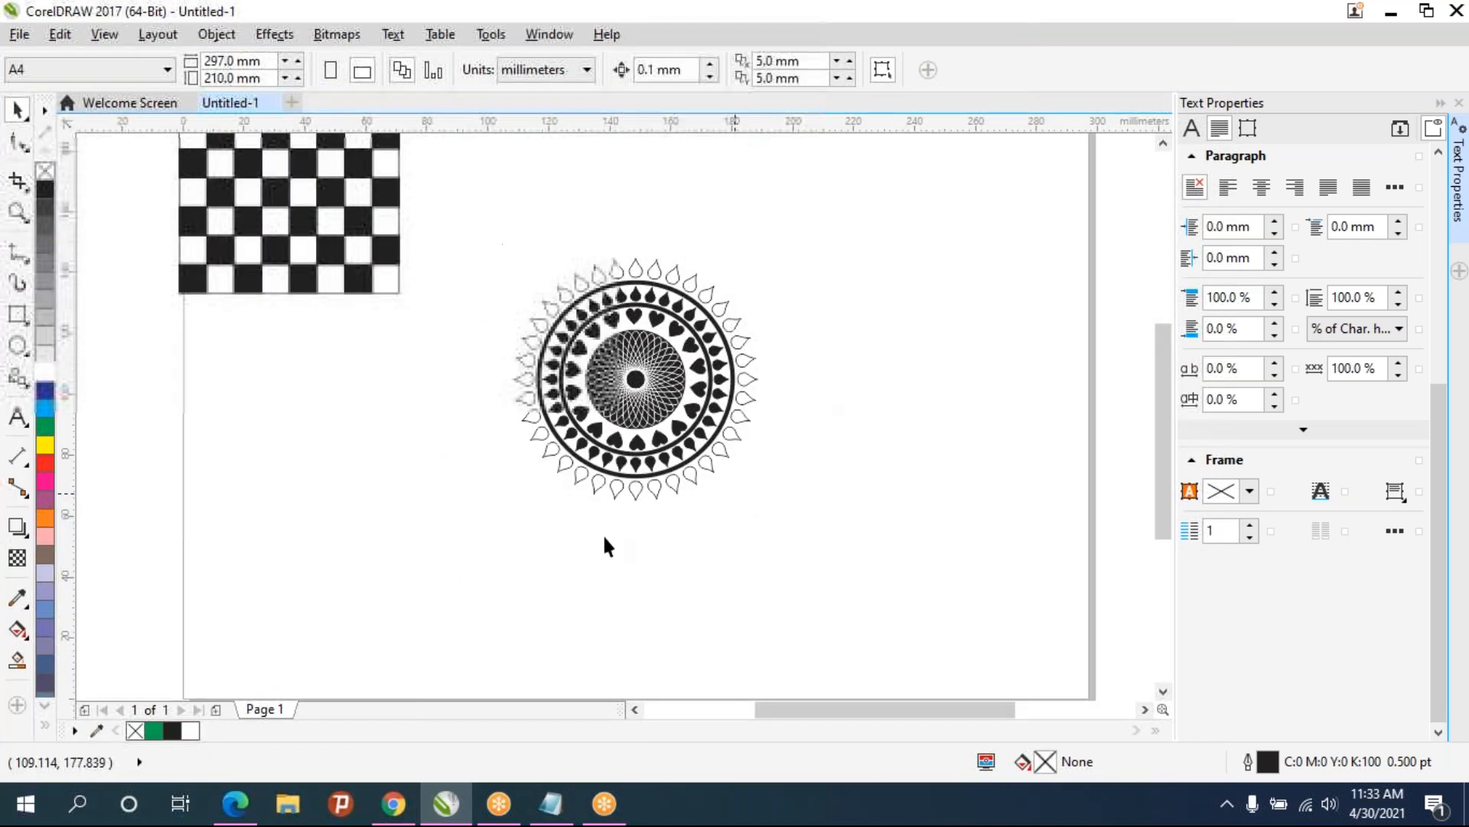
pyautogui.moveTo(892, 574); pyautogui.dragTo(470, 199)
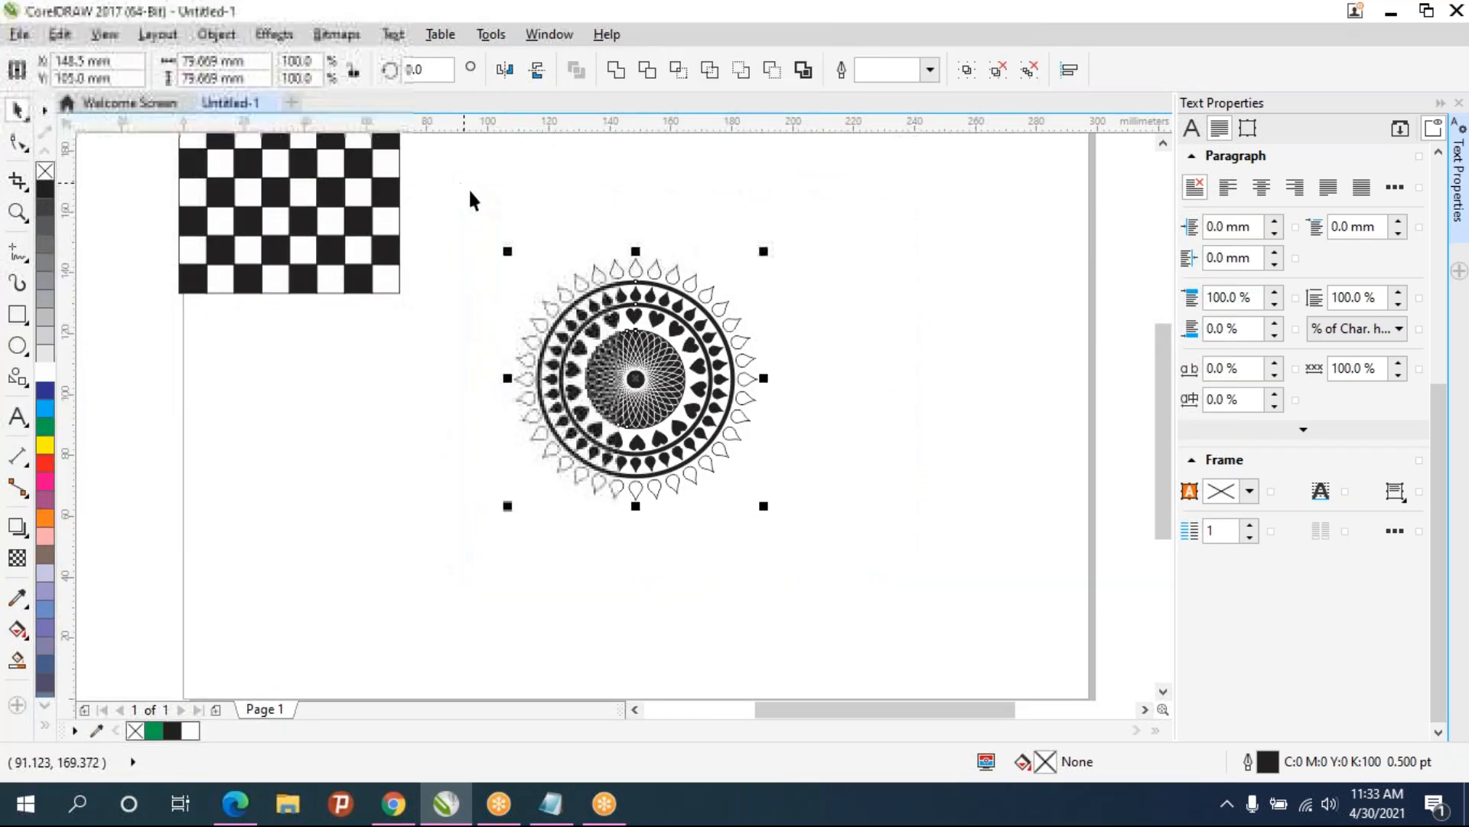
pyautogui.hotkey('ctrl', 'g')
# - Fill the grouped mandala orange and give it a black outline
pyautogui.click(925, 387)
pyautogui.moveTo(501, 222); pyautogui.dragTo(770, 530)
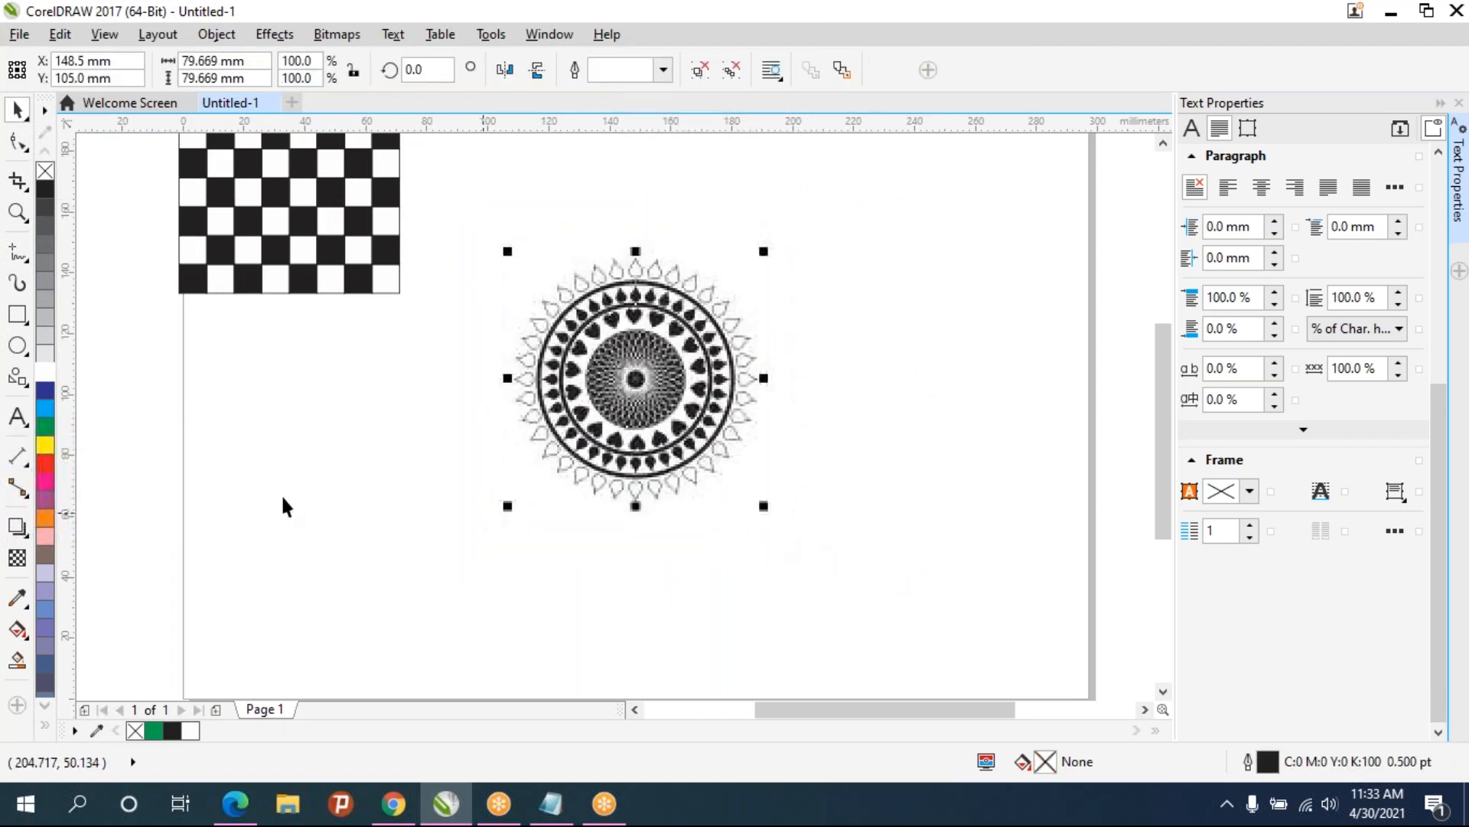
pyautogui.rightClick(45, 521)
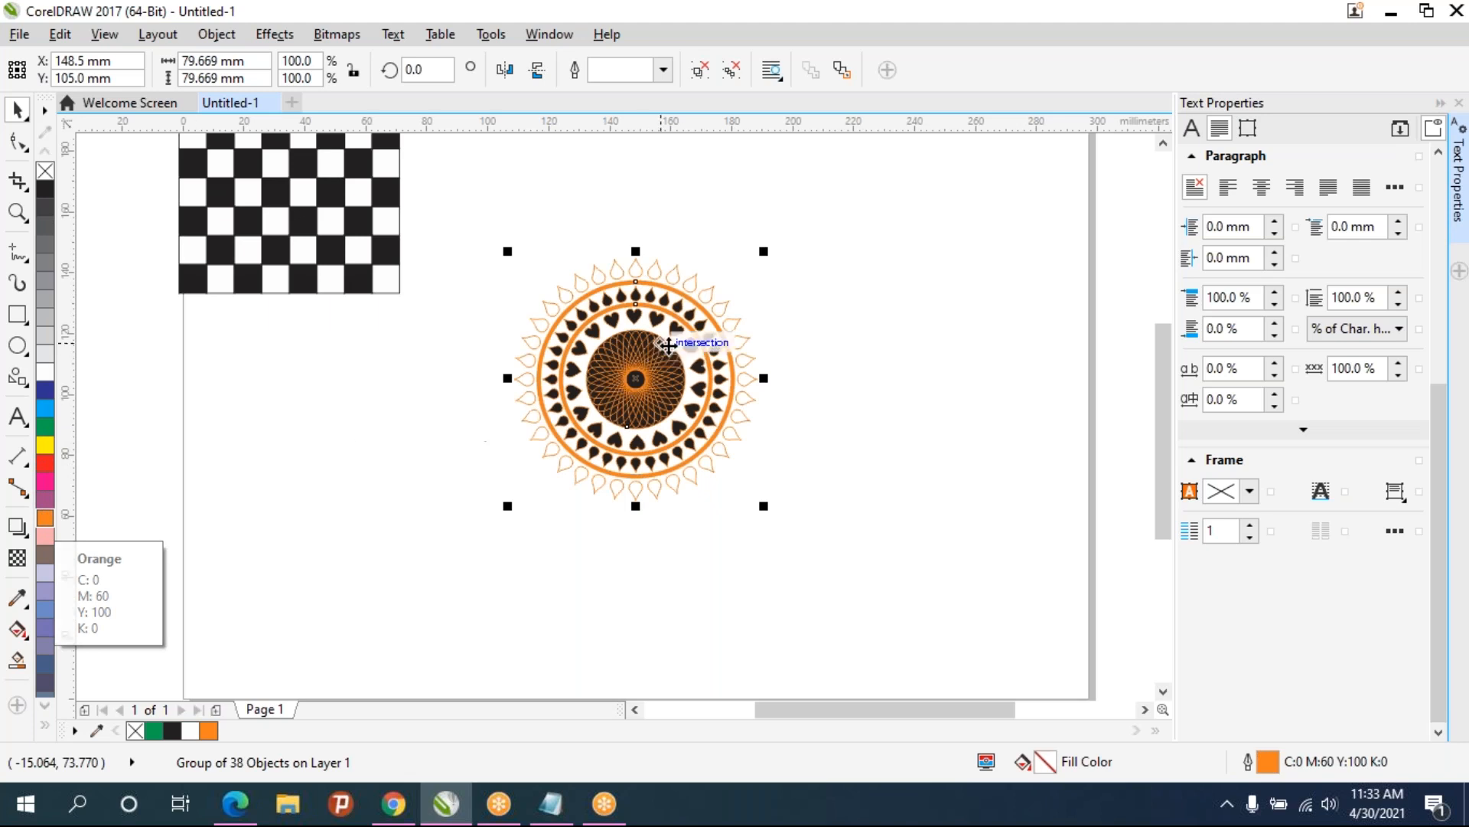
pyautogui.scroll(2, 672, 344)
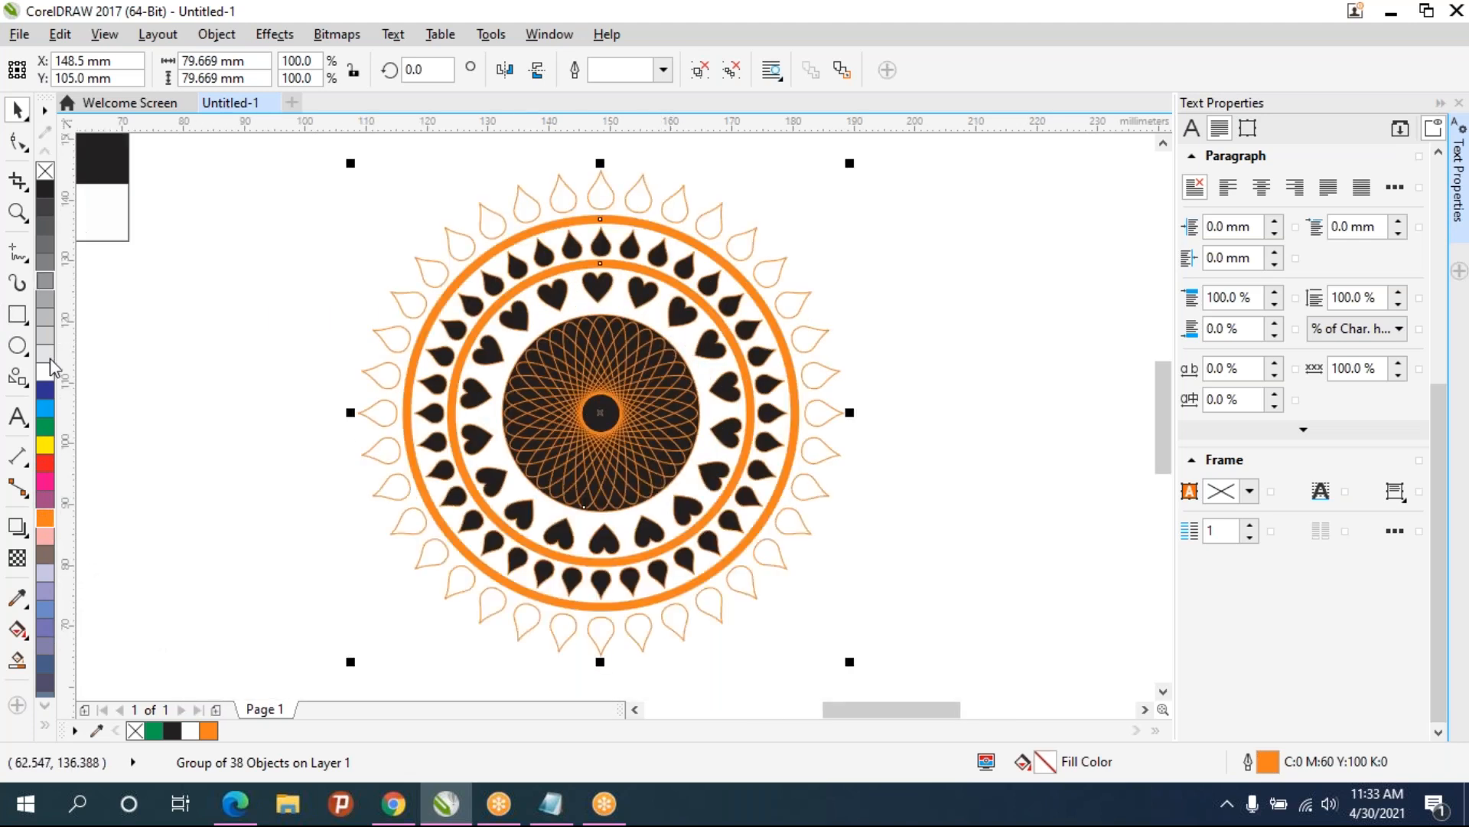
pyautogui.click(44, 520)
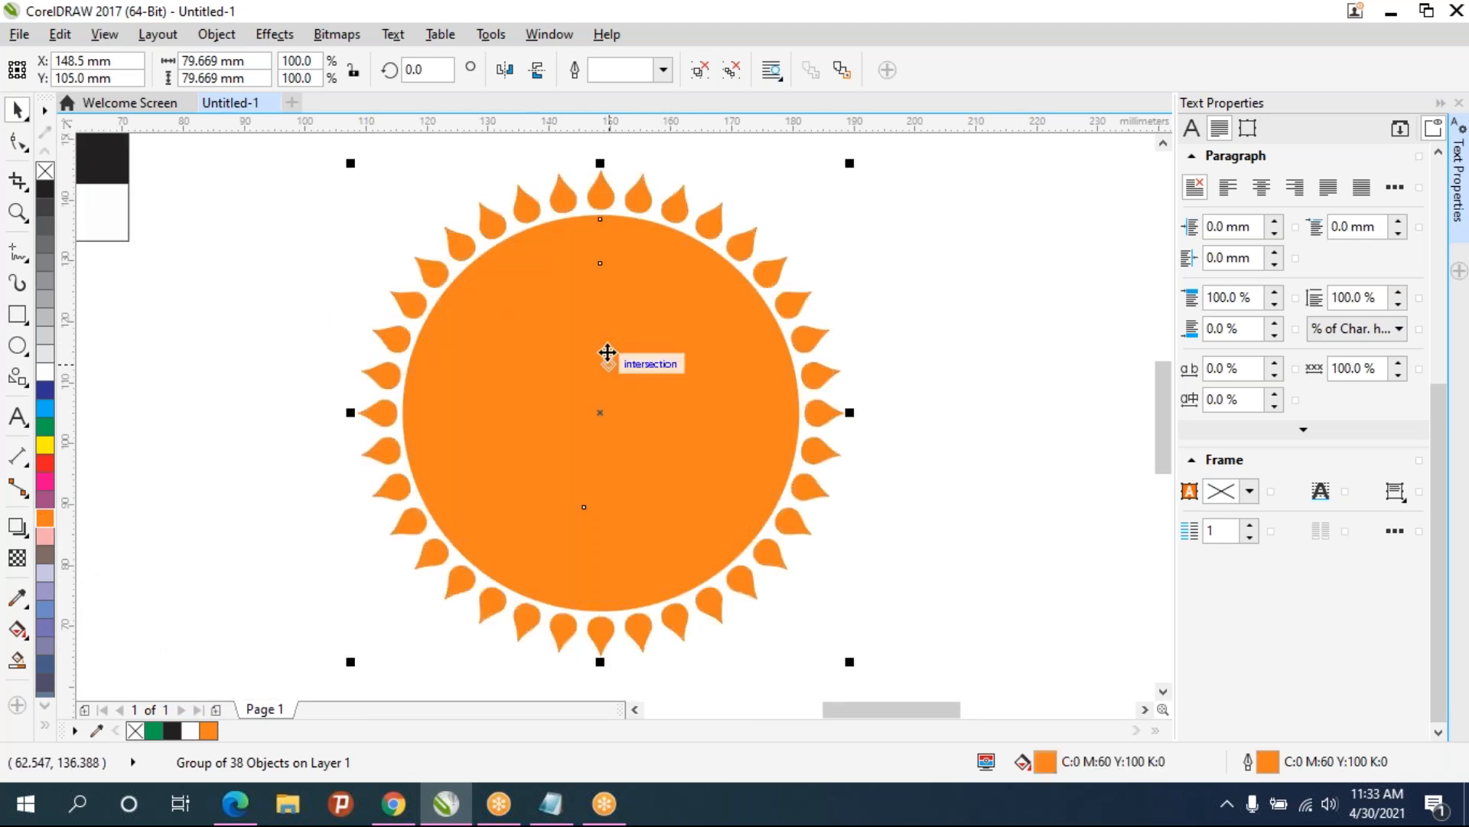
pyautogui.rightClick(46, 409)
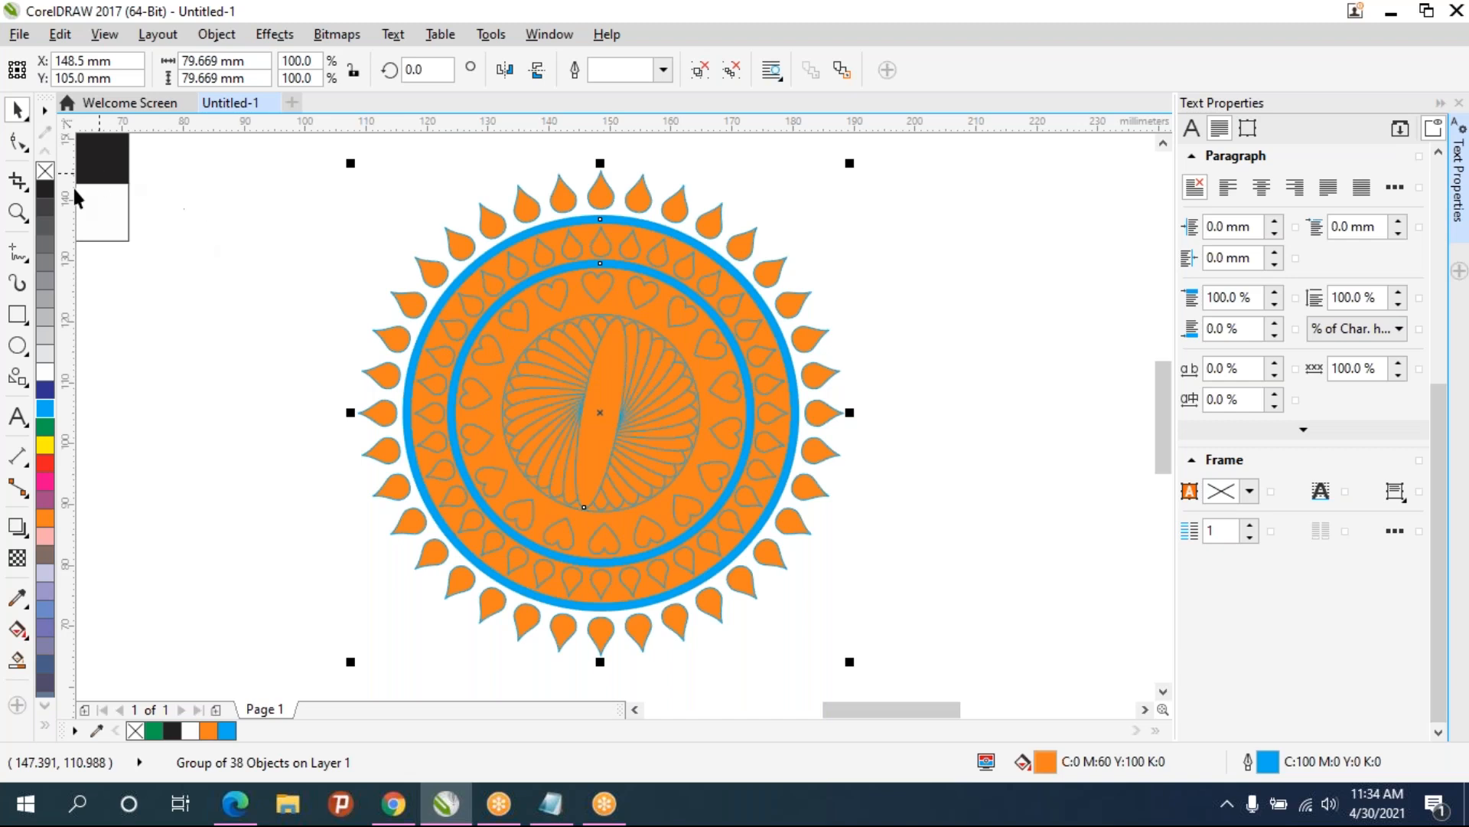
pyautogui.rightClick(46, 192)
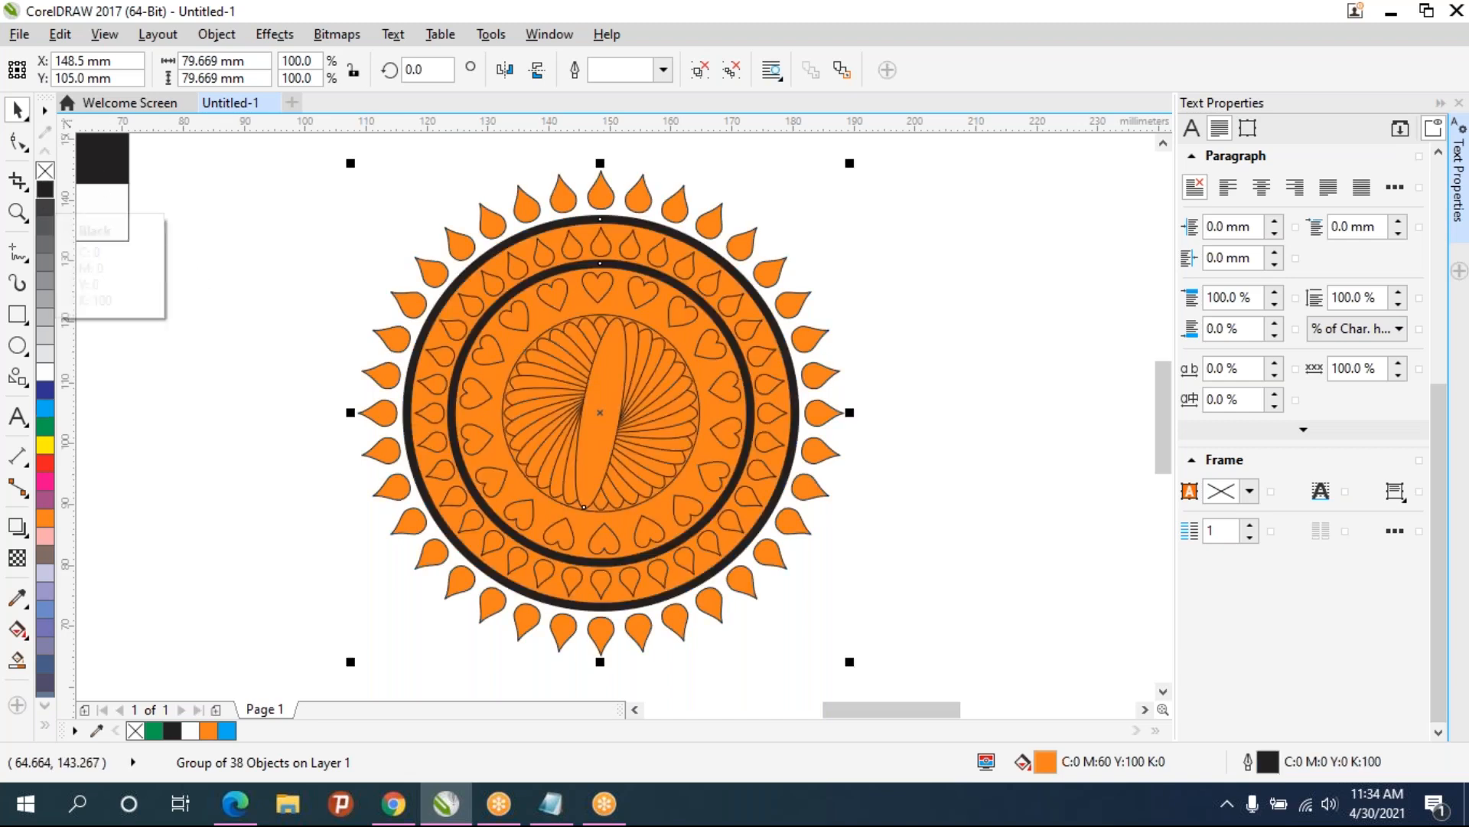
pyautogui.click(897, 330)
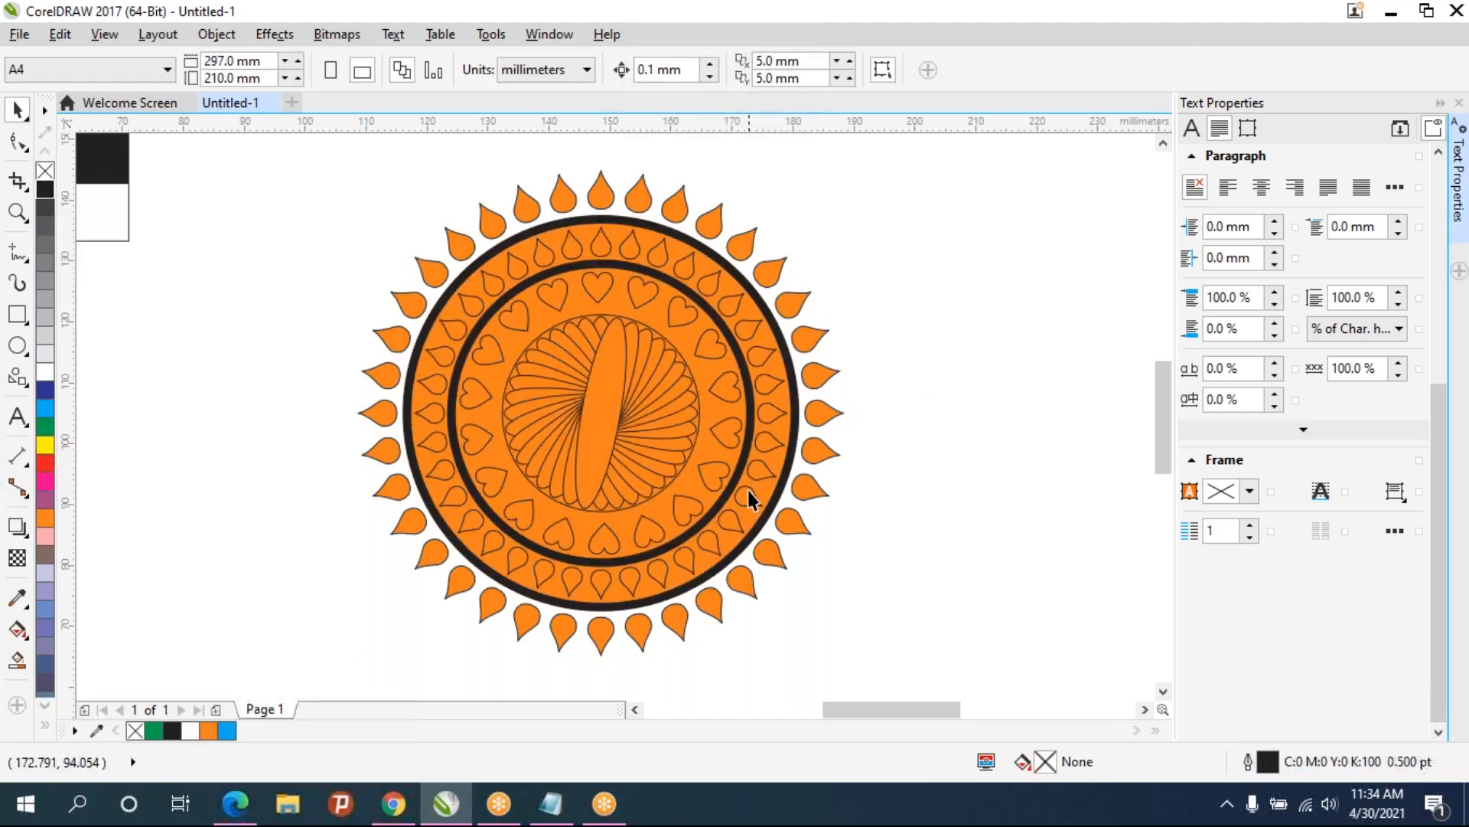
# - Move the mandala group to the top edge of the page beside the checkerboard
pyautogui.scroll(-3, 771, 499)
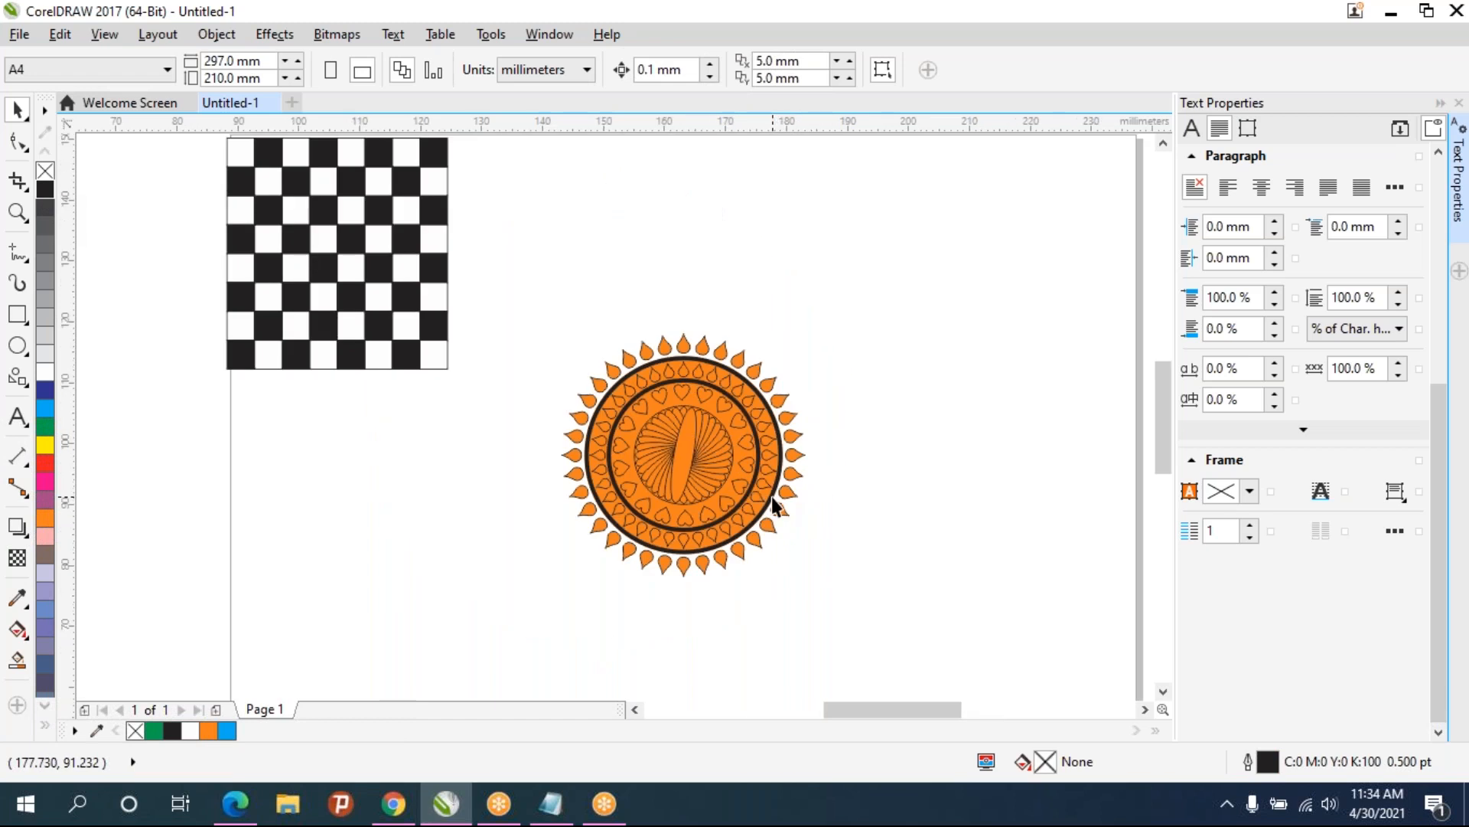
pyautogui.scroll(3, 773, 499)
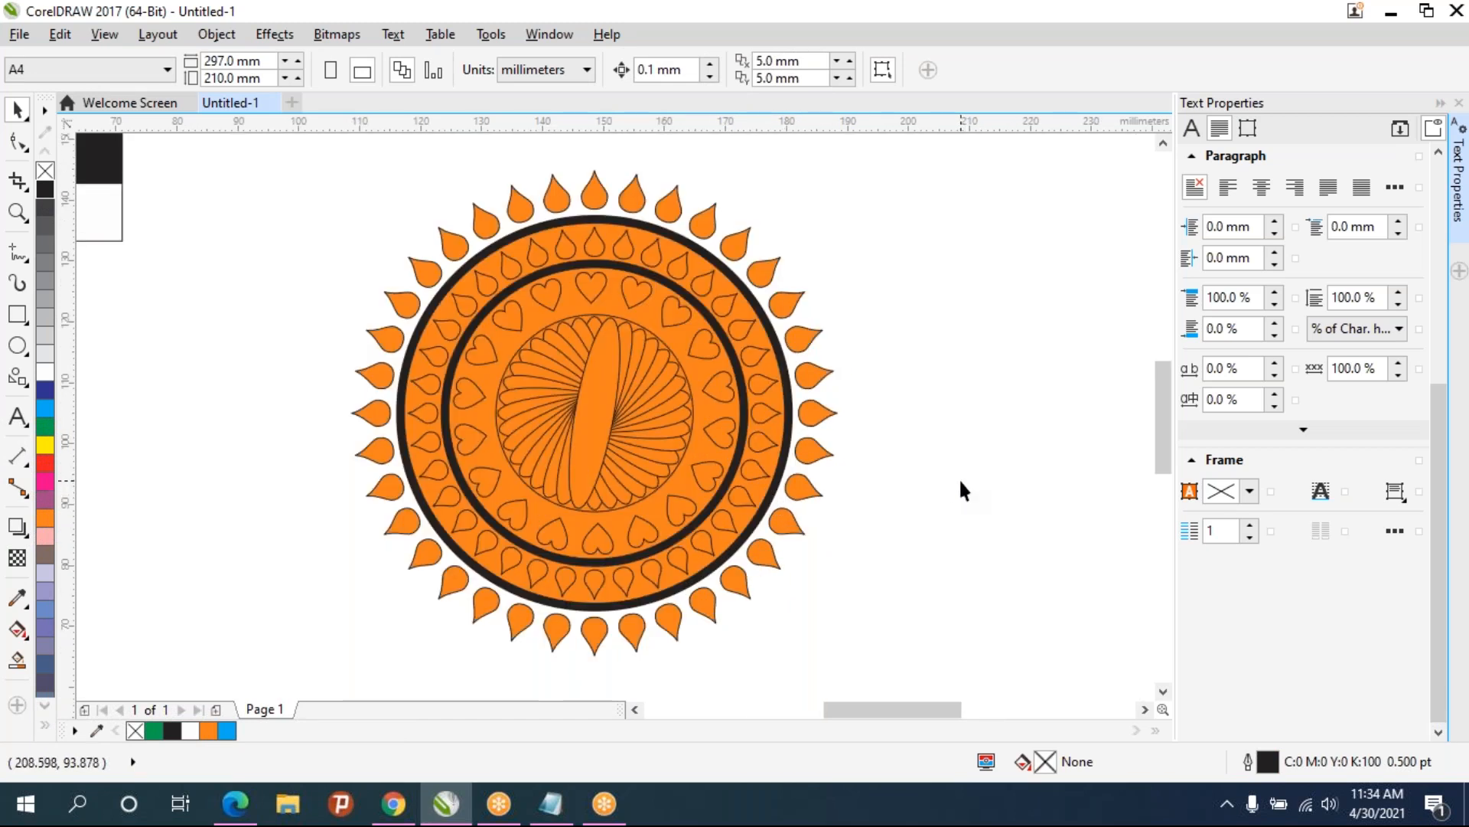
pyautogui.click(613, 438)
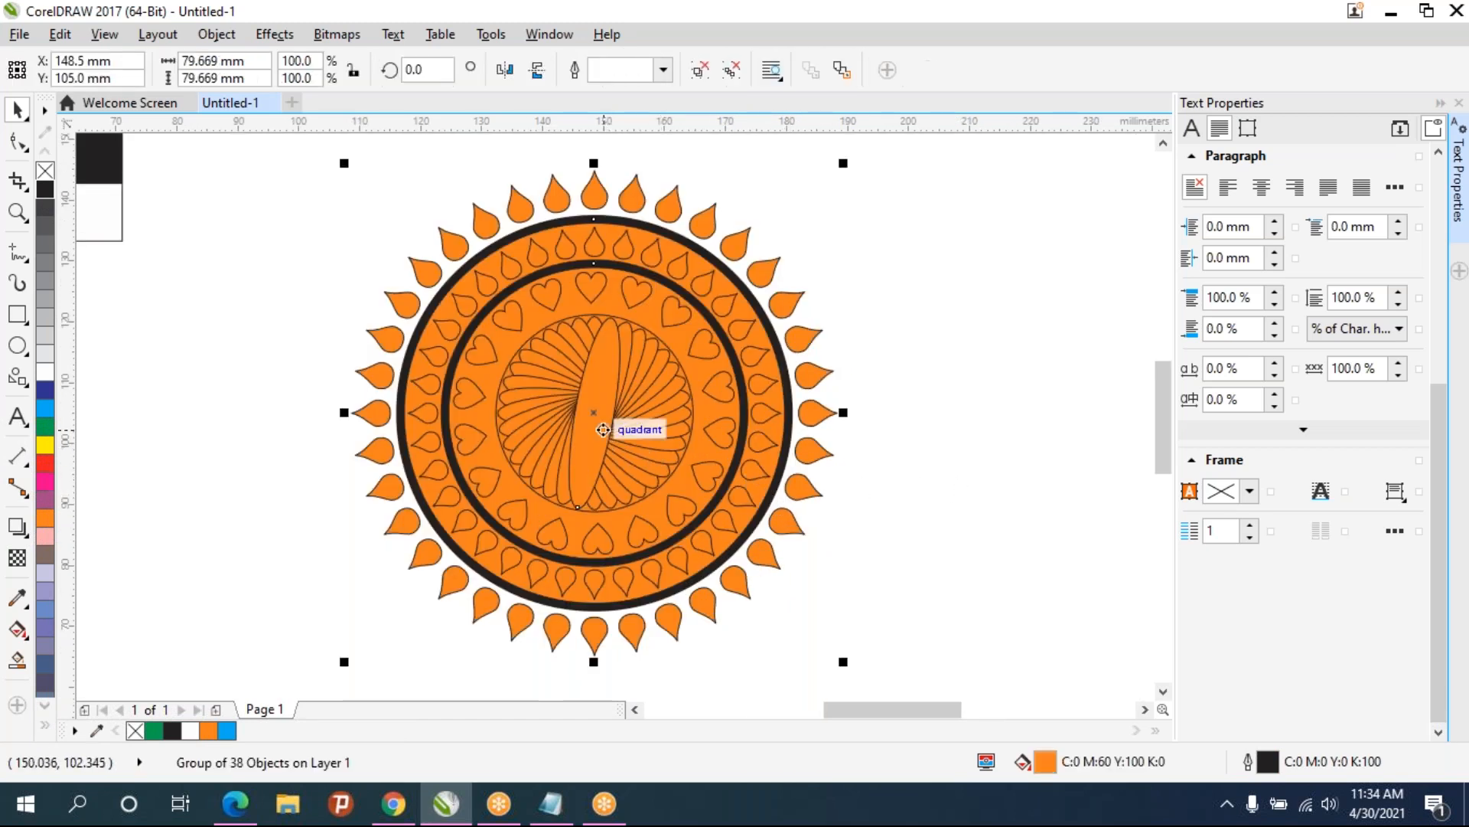
pyautogui.click(1010, 455)
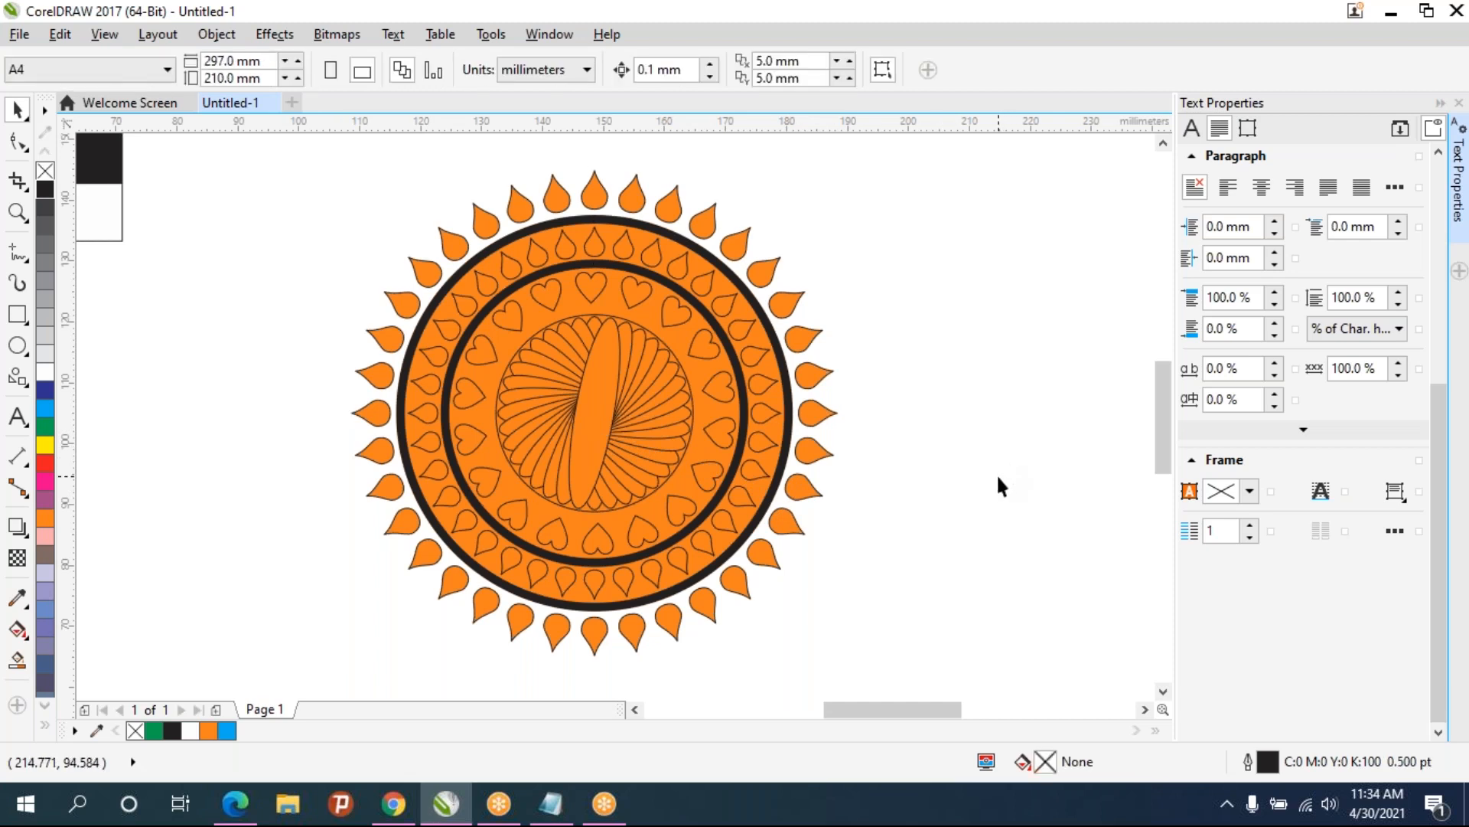
pyautogui.scroll(-2, 996, 473)
pyautogui.moveTo(928, 610); pyautogui.dragTo(616, 276)
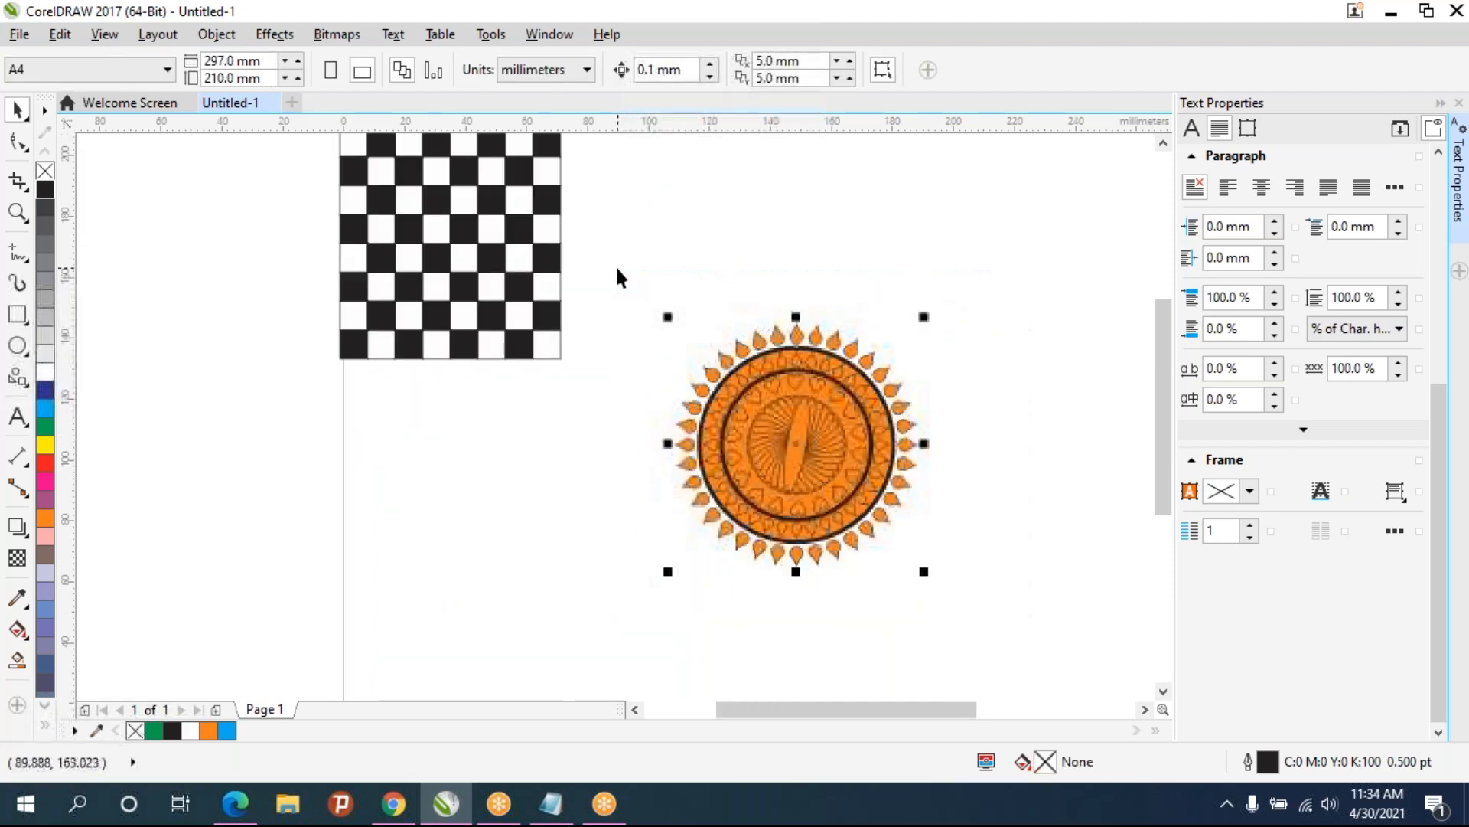
pyautogui.moveTo(929, 313); pyautogui.dragTo(670, 141)
pyautogui.scroll(-1, 821, 367)
pyautogui.moveTo(822, 369); pyautogui.dragTo(482, 280)
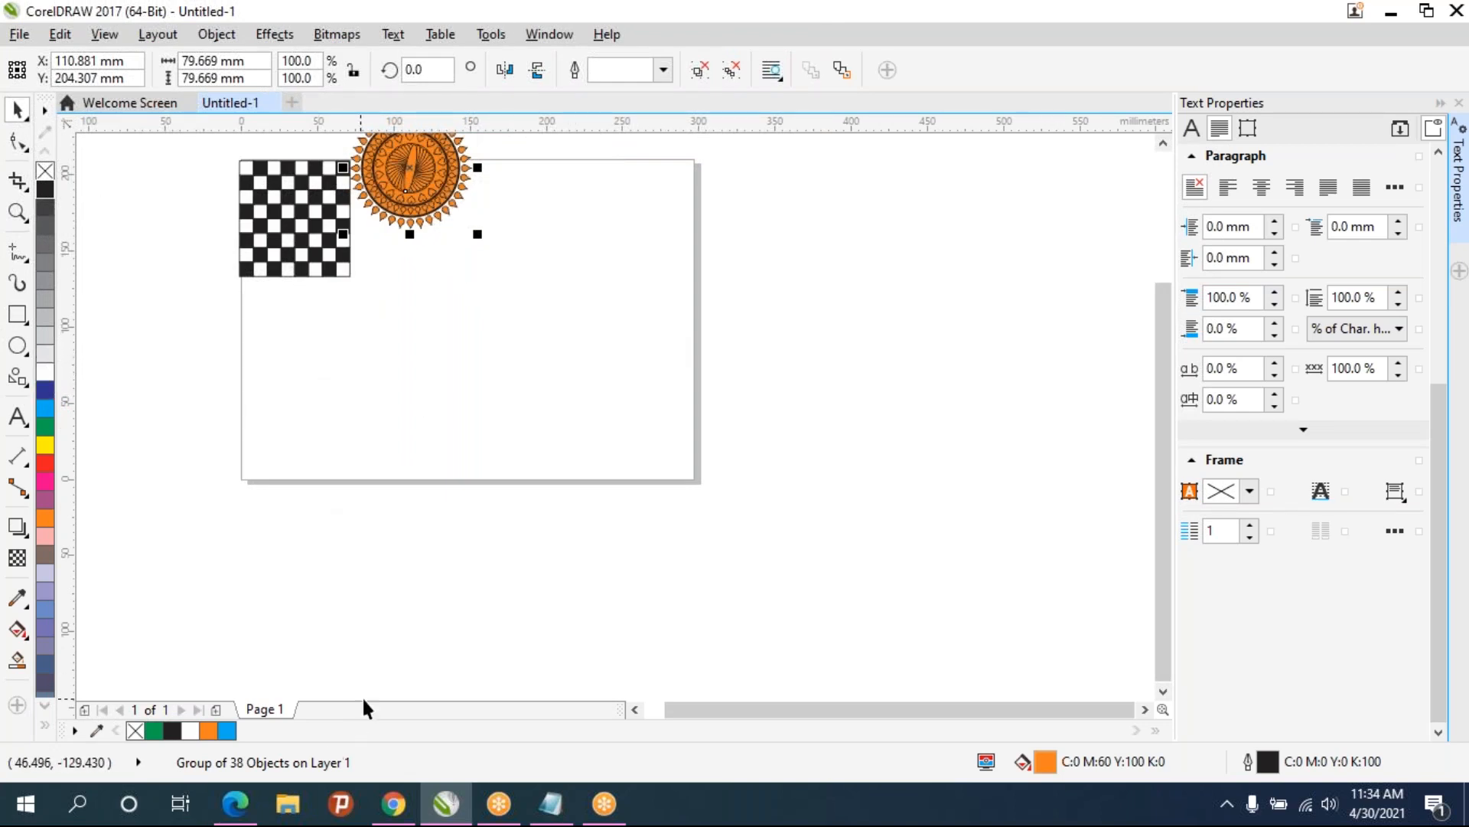
# - Switch to the browser and look through the business card template tabs
pyautogui.click(393, 805)
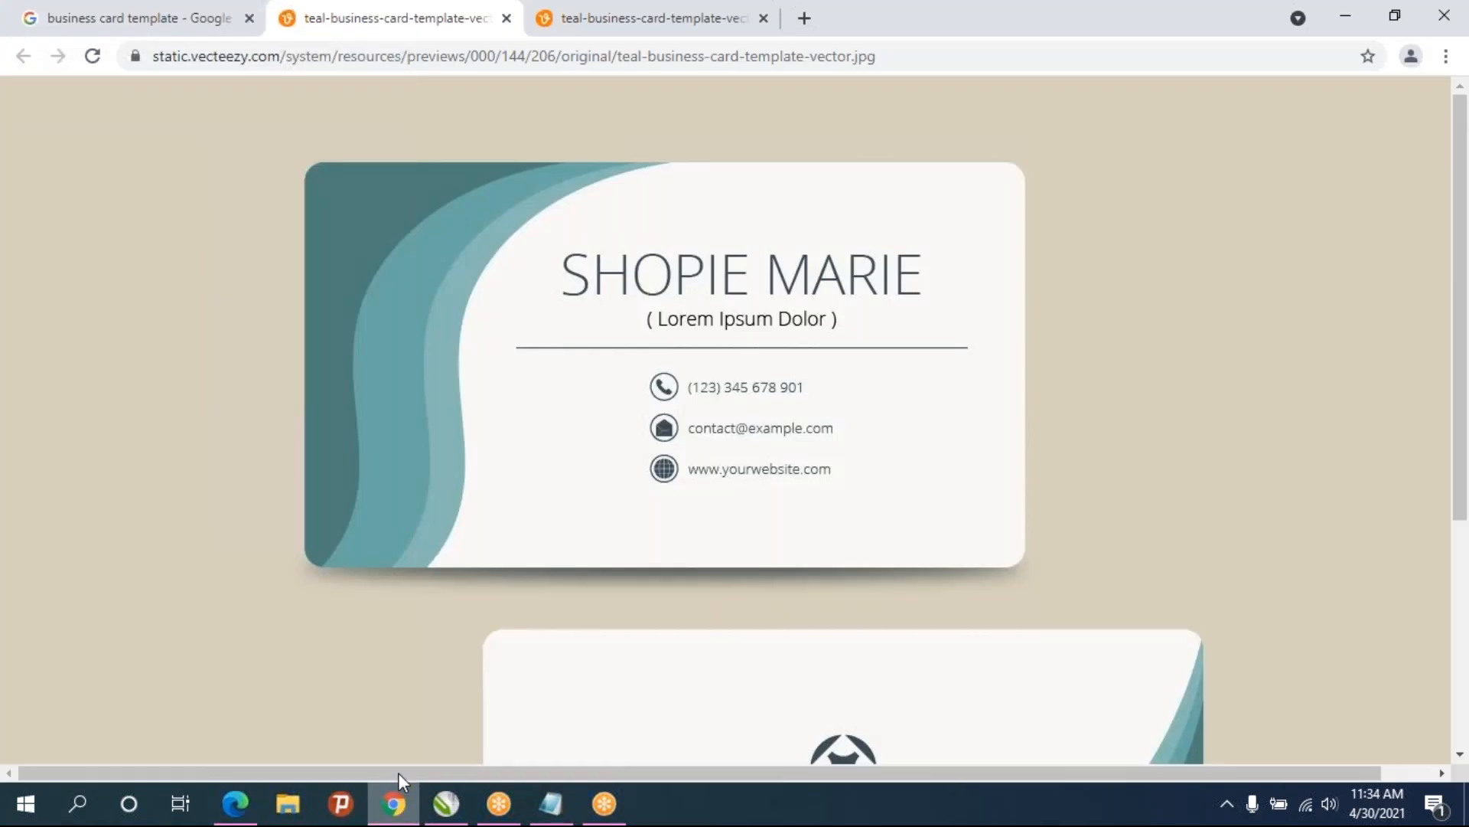
pyautogui.click(555, 34)
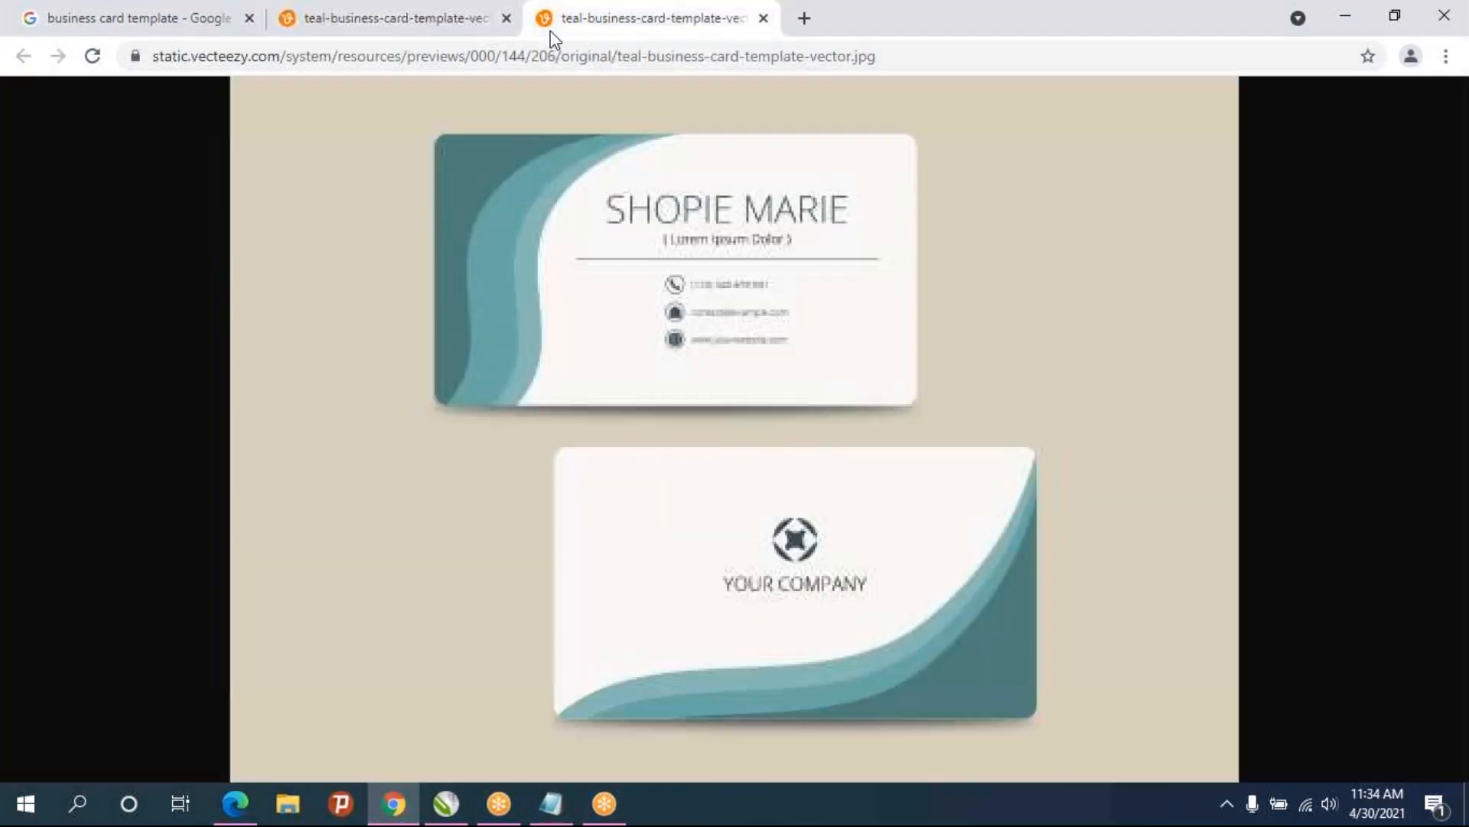
pyautogui.click(339, 31)
pyautogui.click(134, 25)
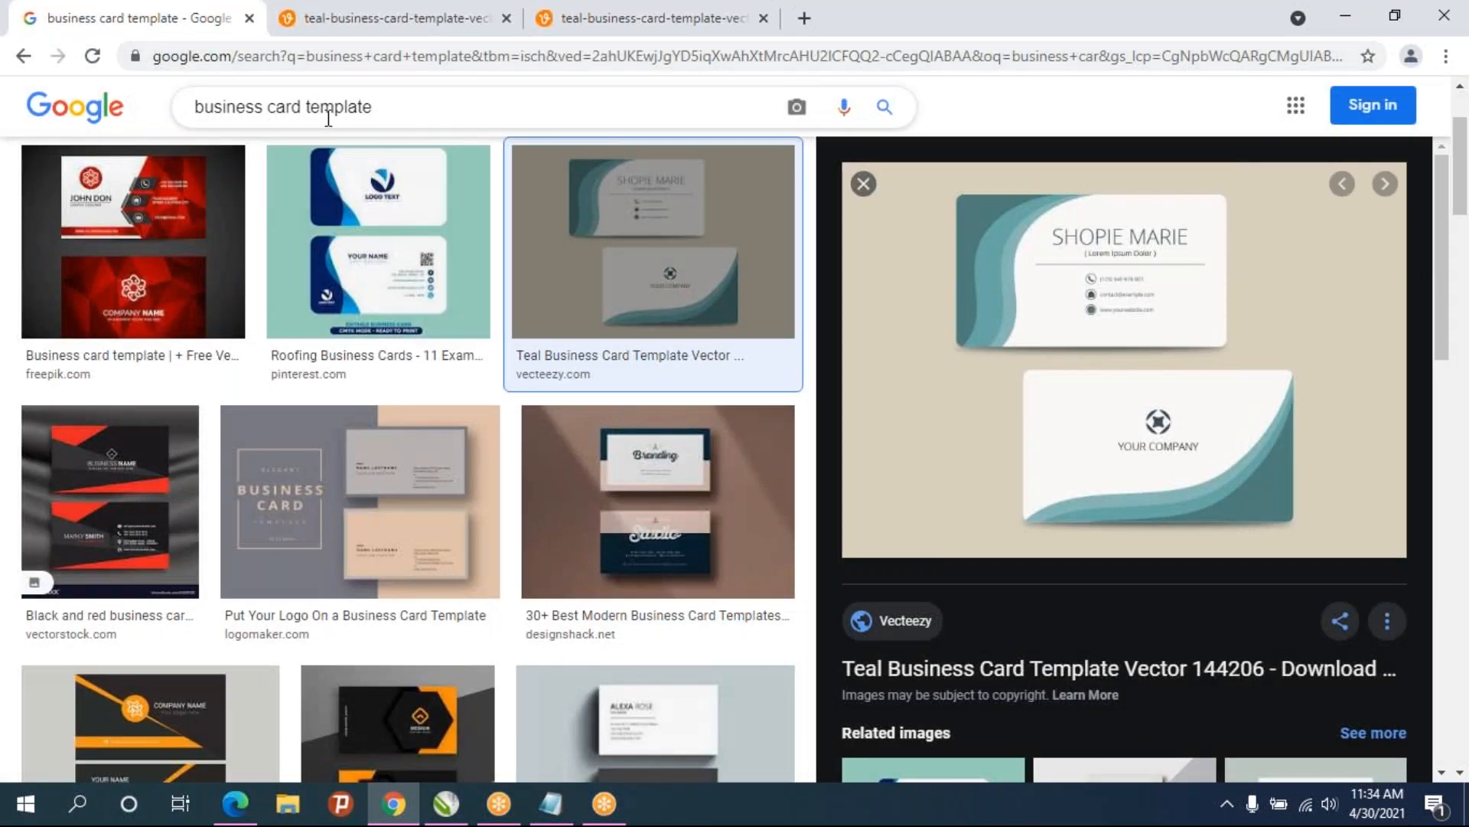
# - Search Google Images for "flpkart big billion day logo" and open the first result
pyautogui.moveTo(372, 107); pyautogui.dragTo(193, 107)
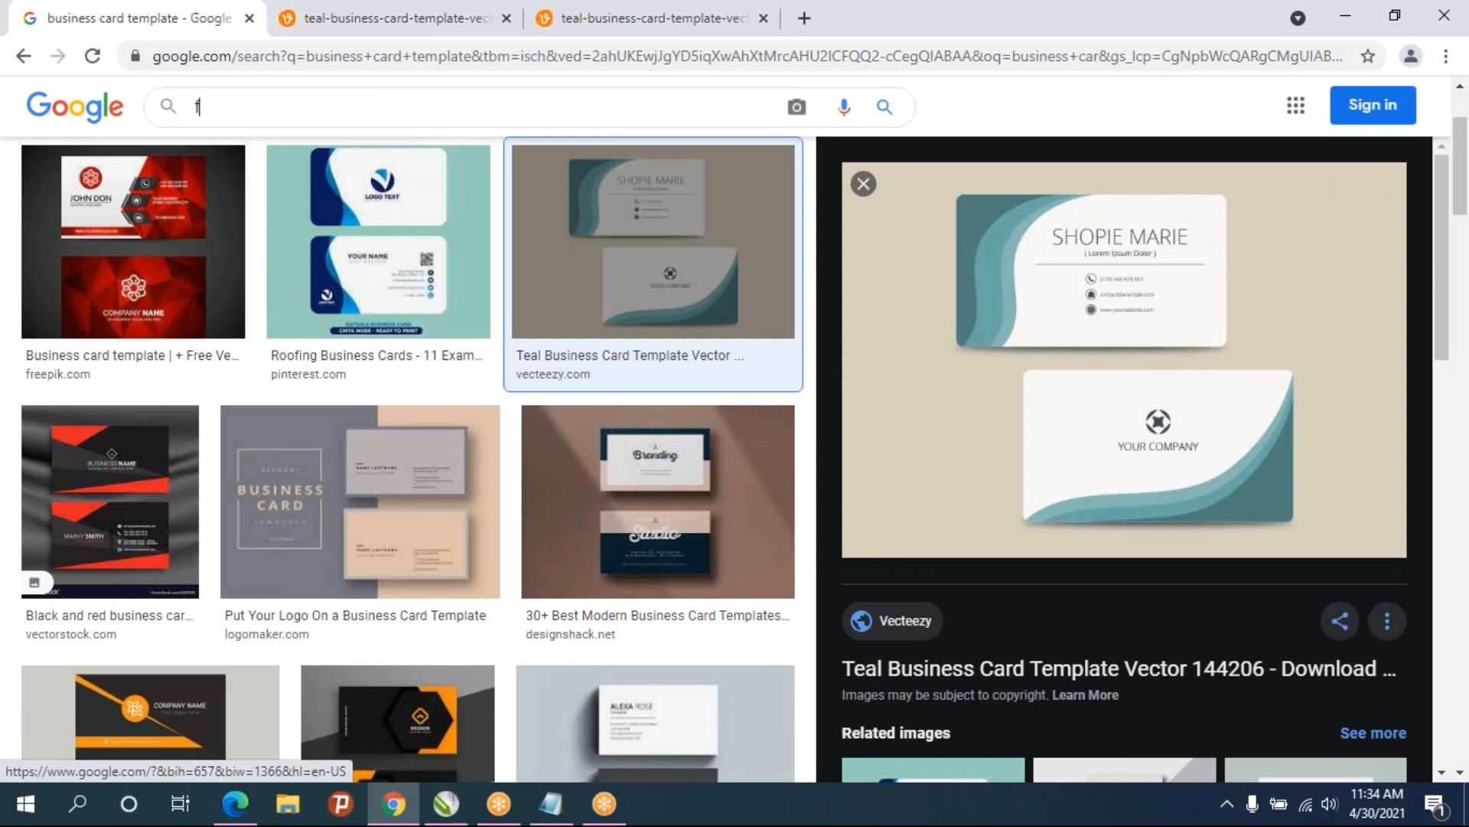
pyautogui.write('flpkart ')
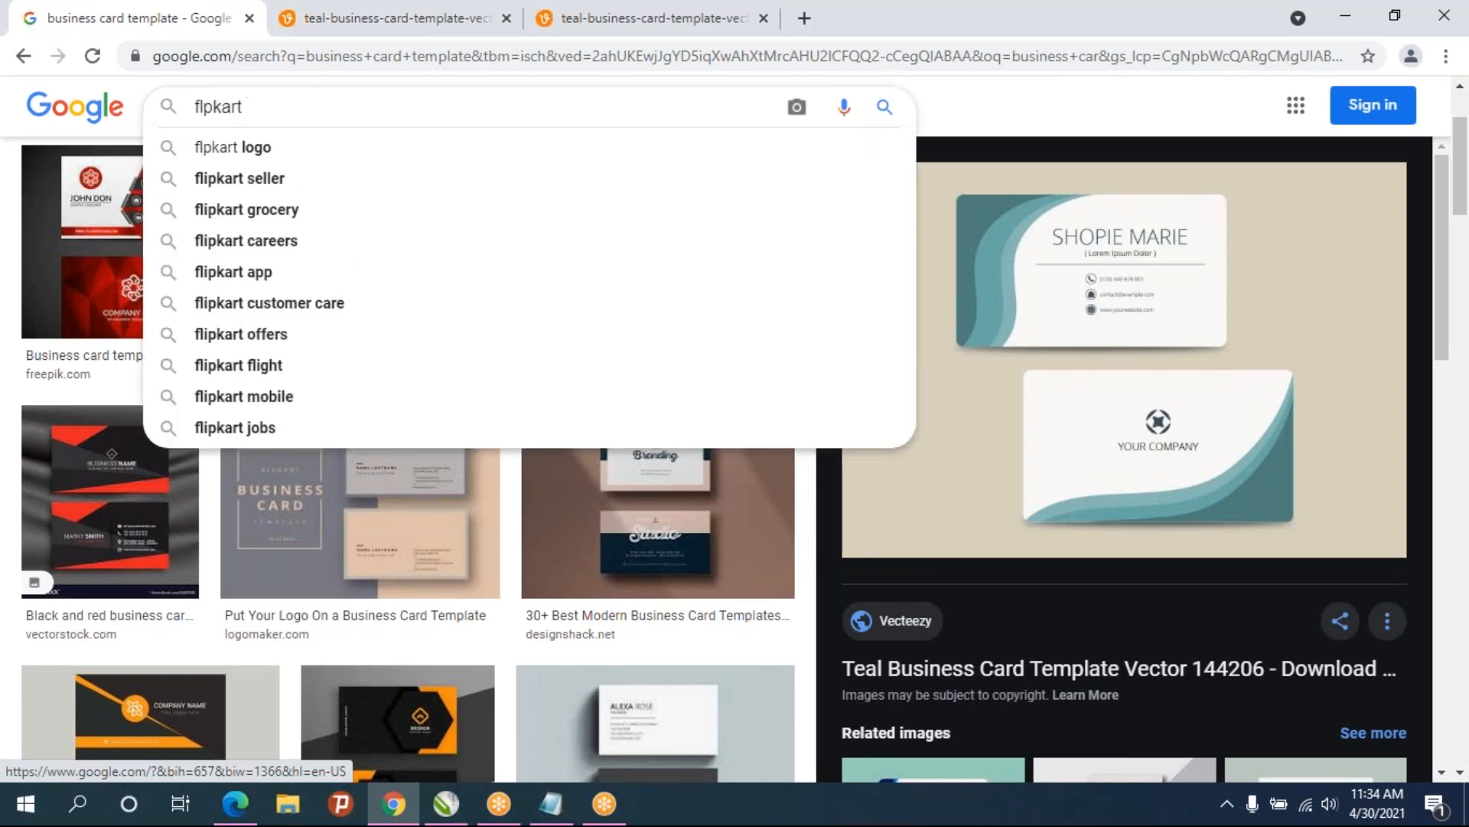
pyautogui.write('big billion day logo')
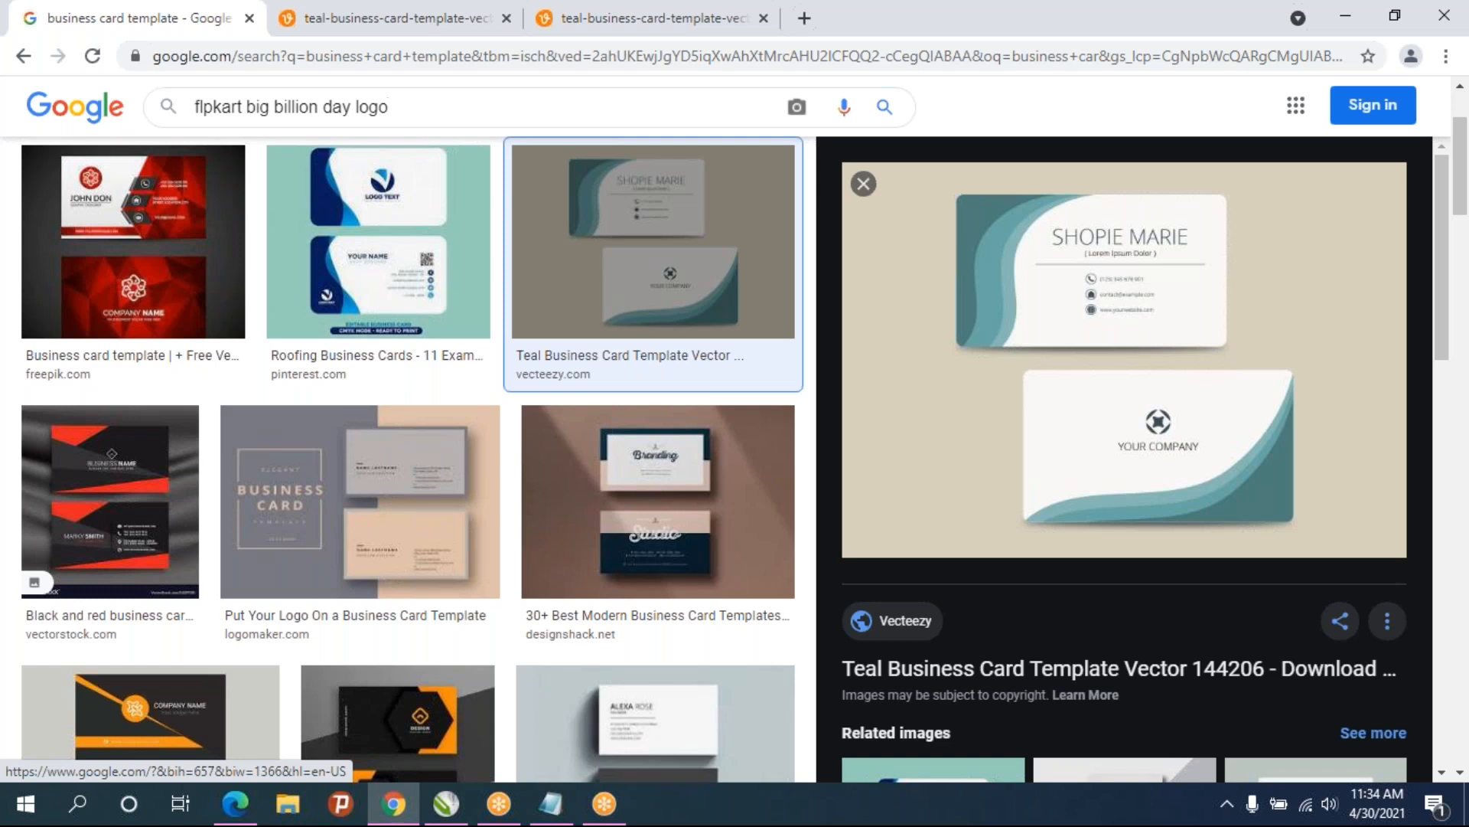
pyautogui.press('Return')
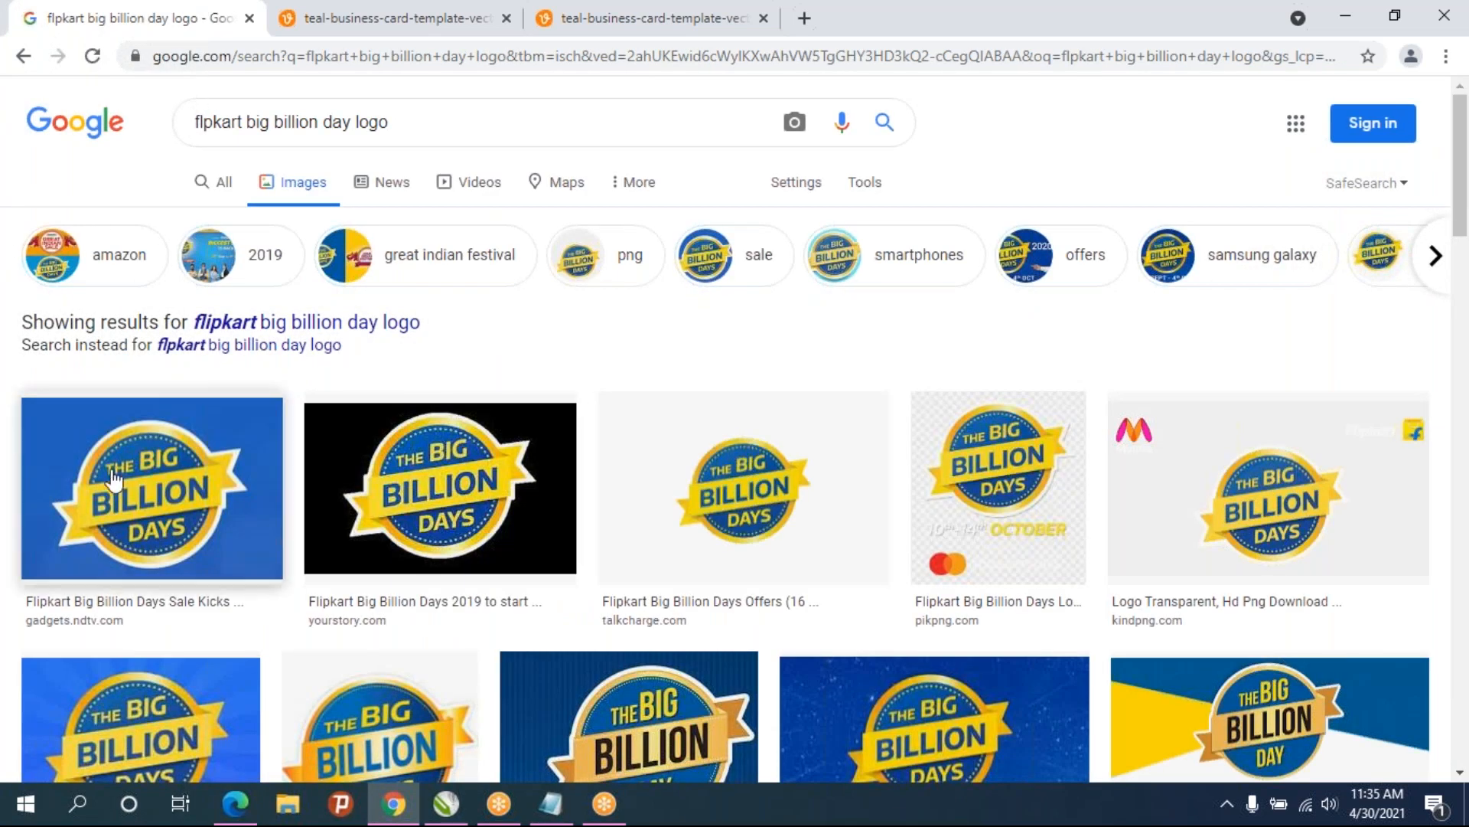
pyautogui.click(140, 474)
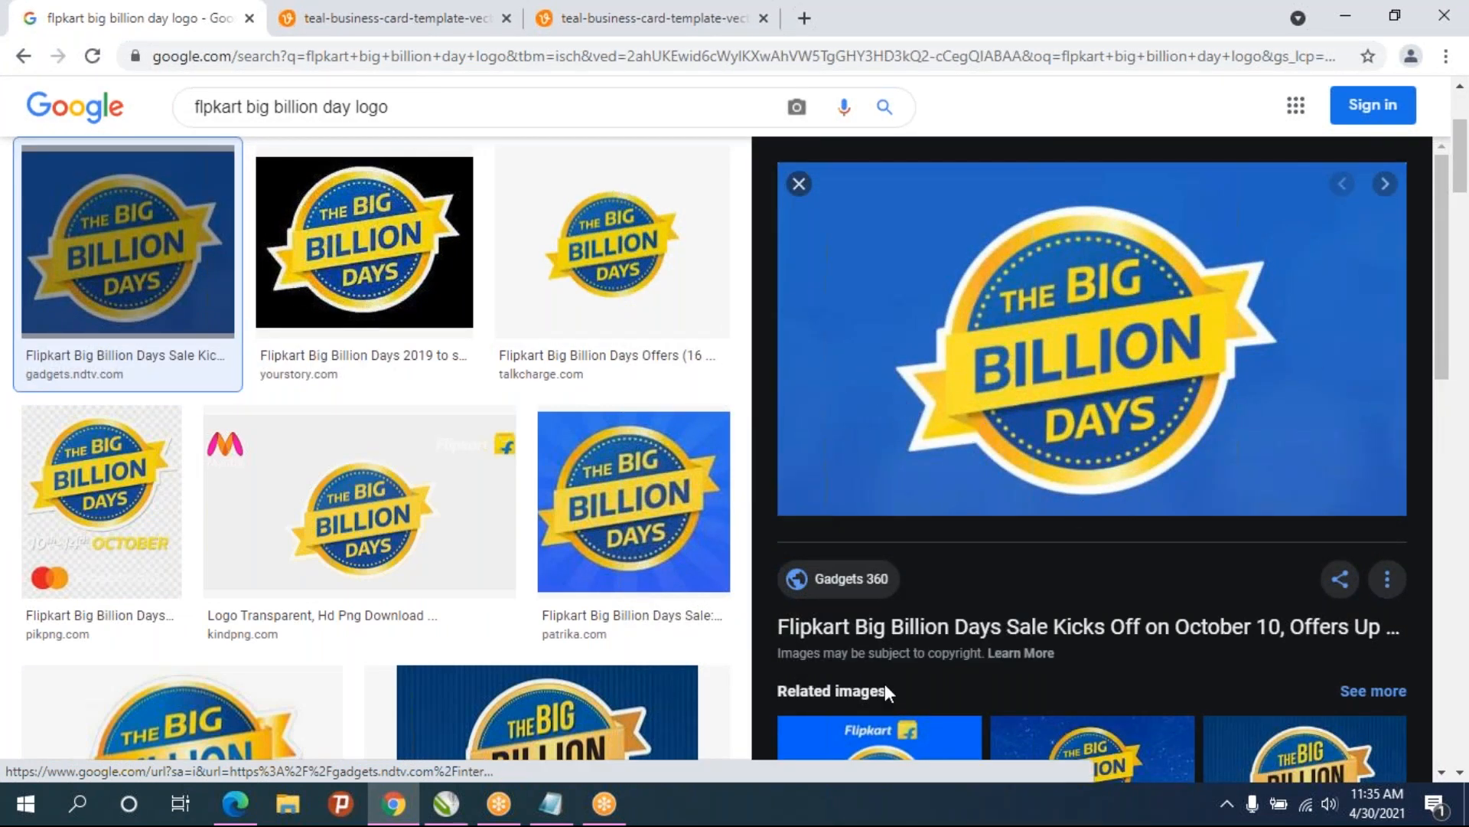
# - Return to CorelDRAW and draw a circle about 111 mm wide in the page's right half
pyautogui.click(446, 804)
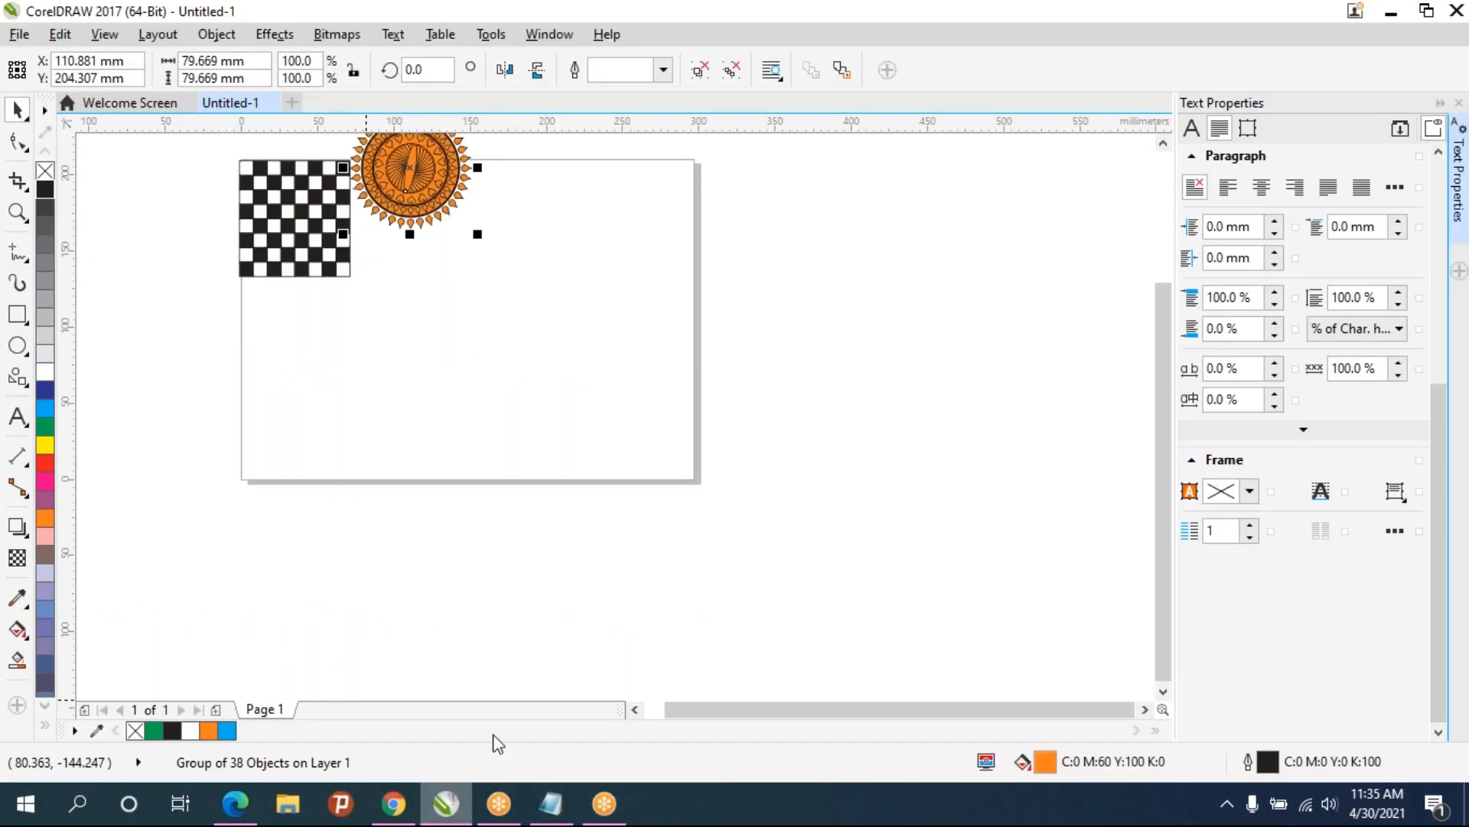
pyautogui.click(413, 807)
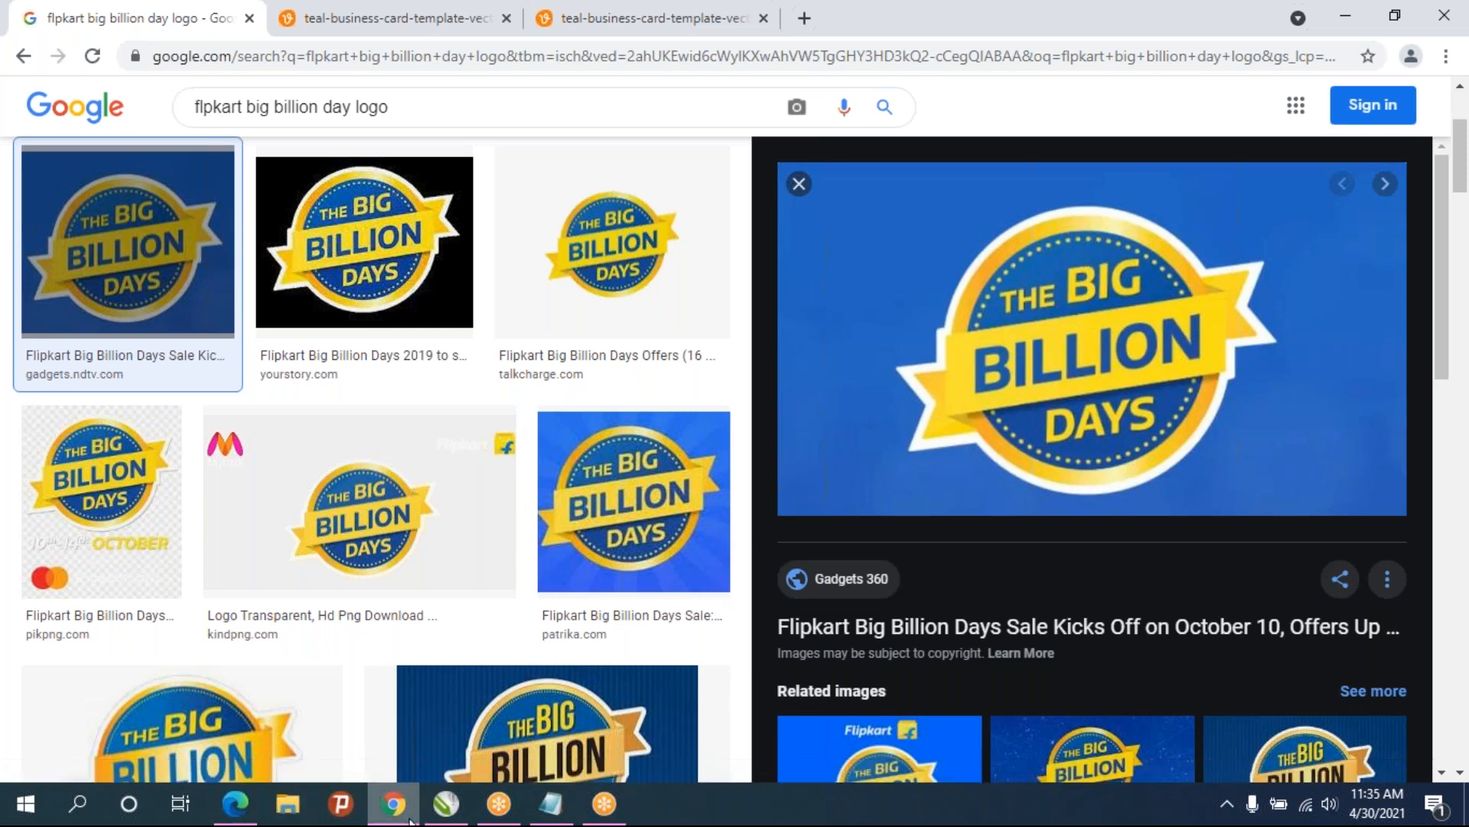
pyautogui.click(446, 804)
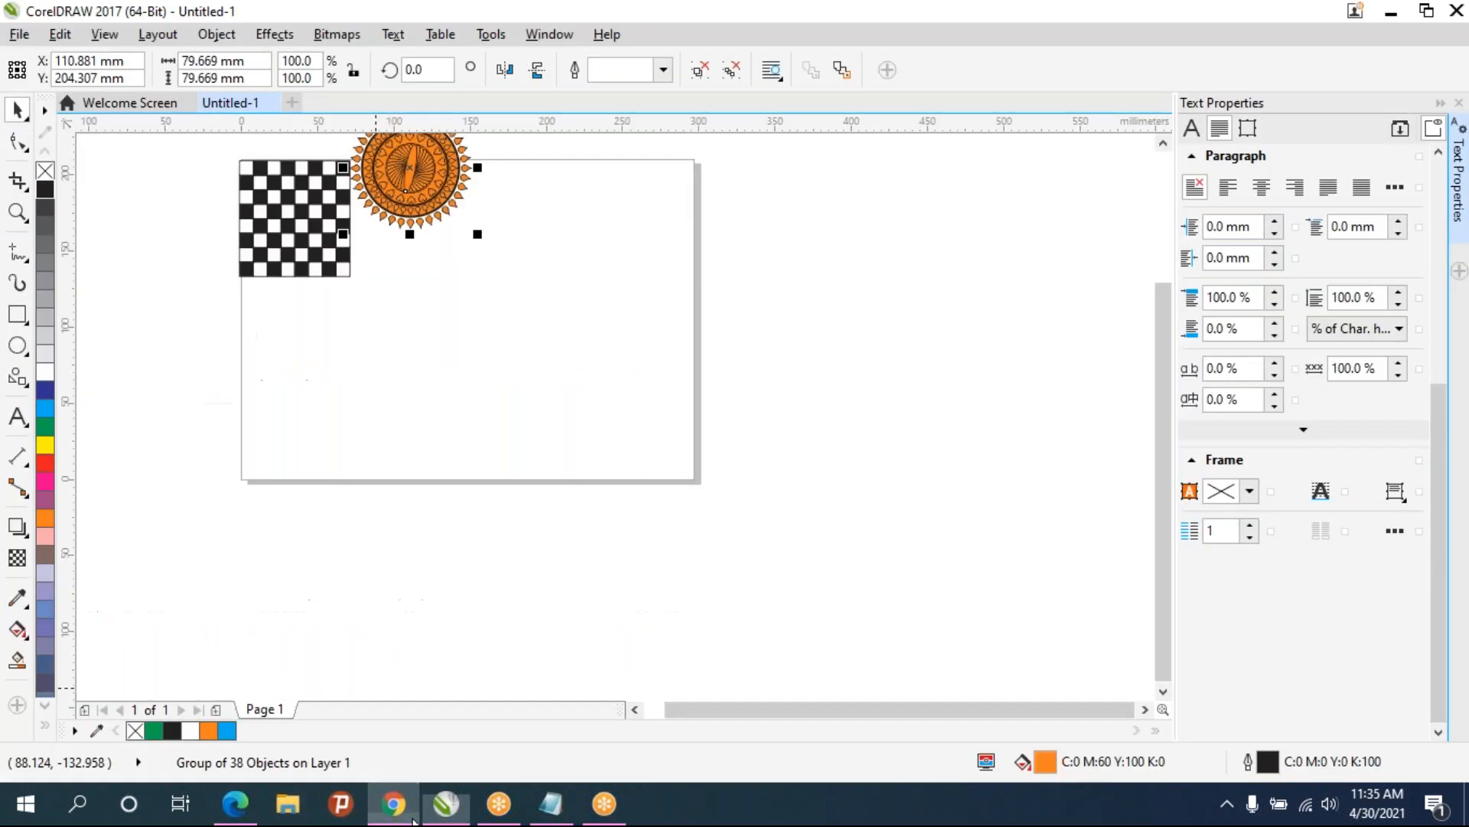
pyautogui.click(17, 345)
pyautogui.moveTo(519, 259); pyautogui.dragTo(684, 426)
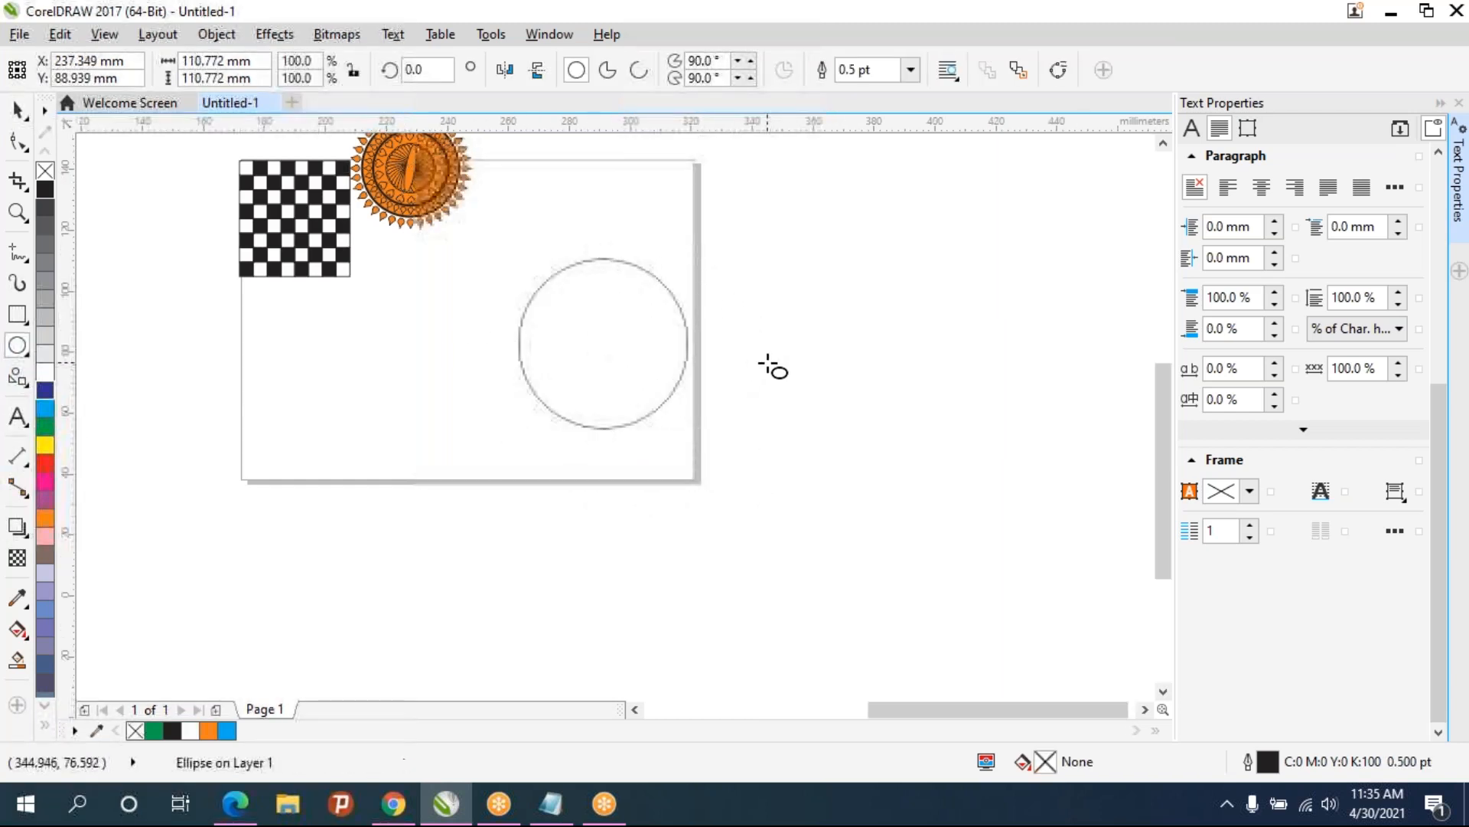
# - Fill the large circle with golden yellow (C0 M22 Y100 K0) and remove its outline
pyautogui.scroll(2, 771, 364)
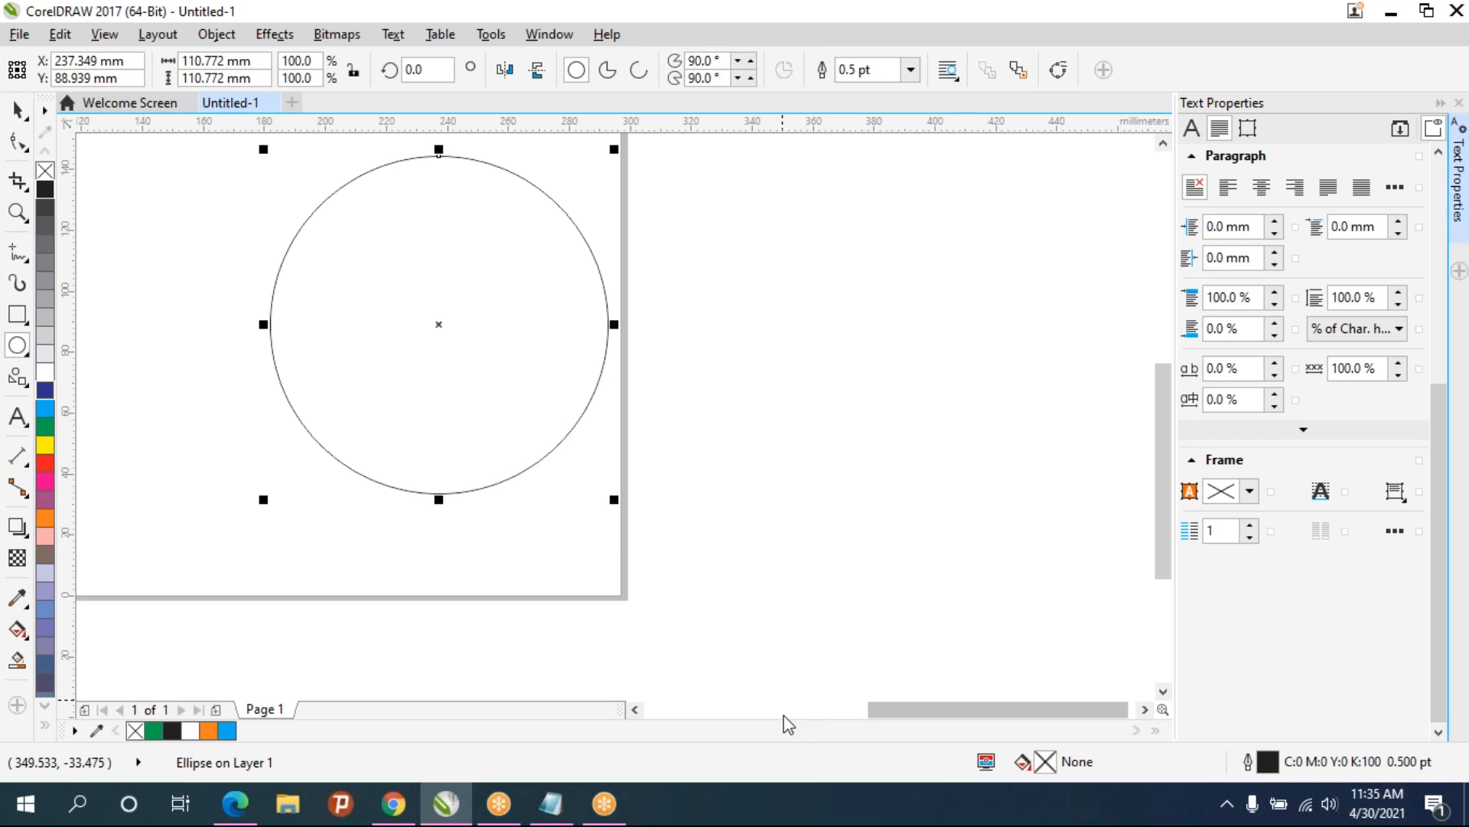
pyautogui.moveTo(458, 265); pyautogui.dragTo(474, 325)
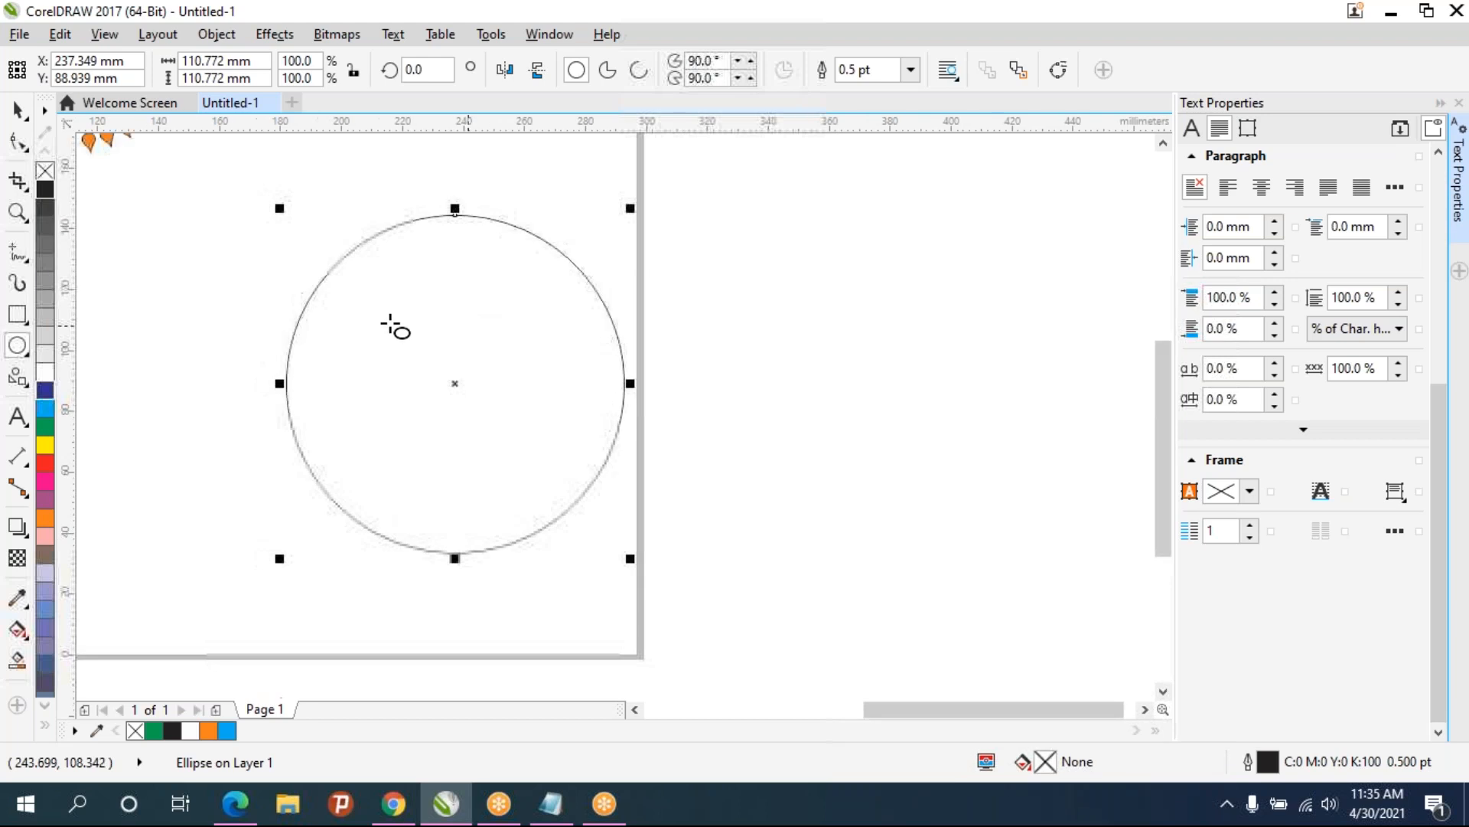
pyautogui.click(45, 446)
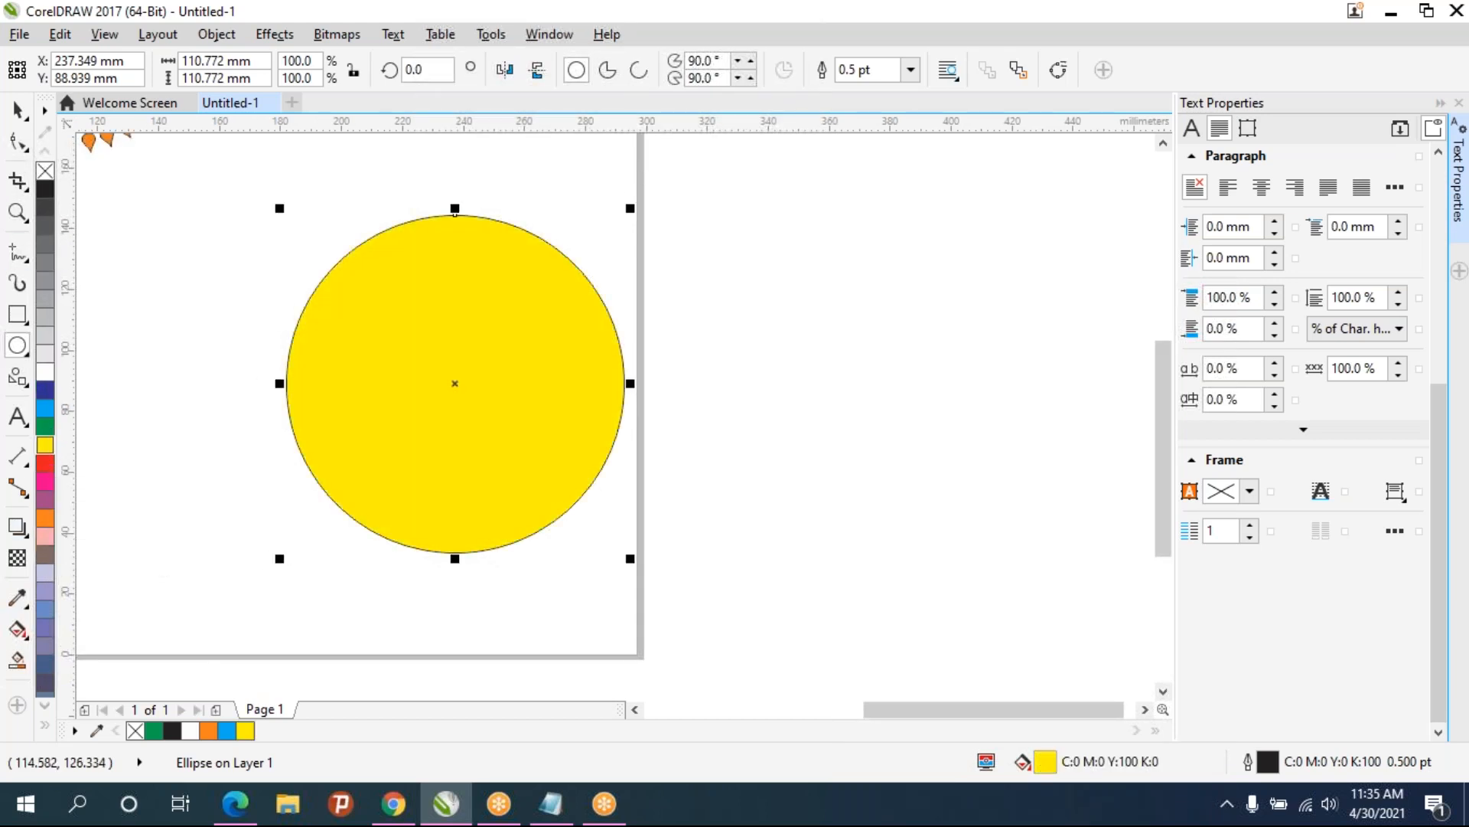
pyautogui.click(44, 448)
pyautogui.click(93, 535)
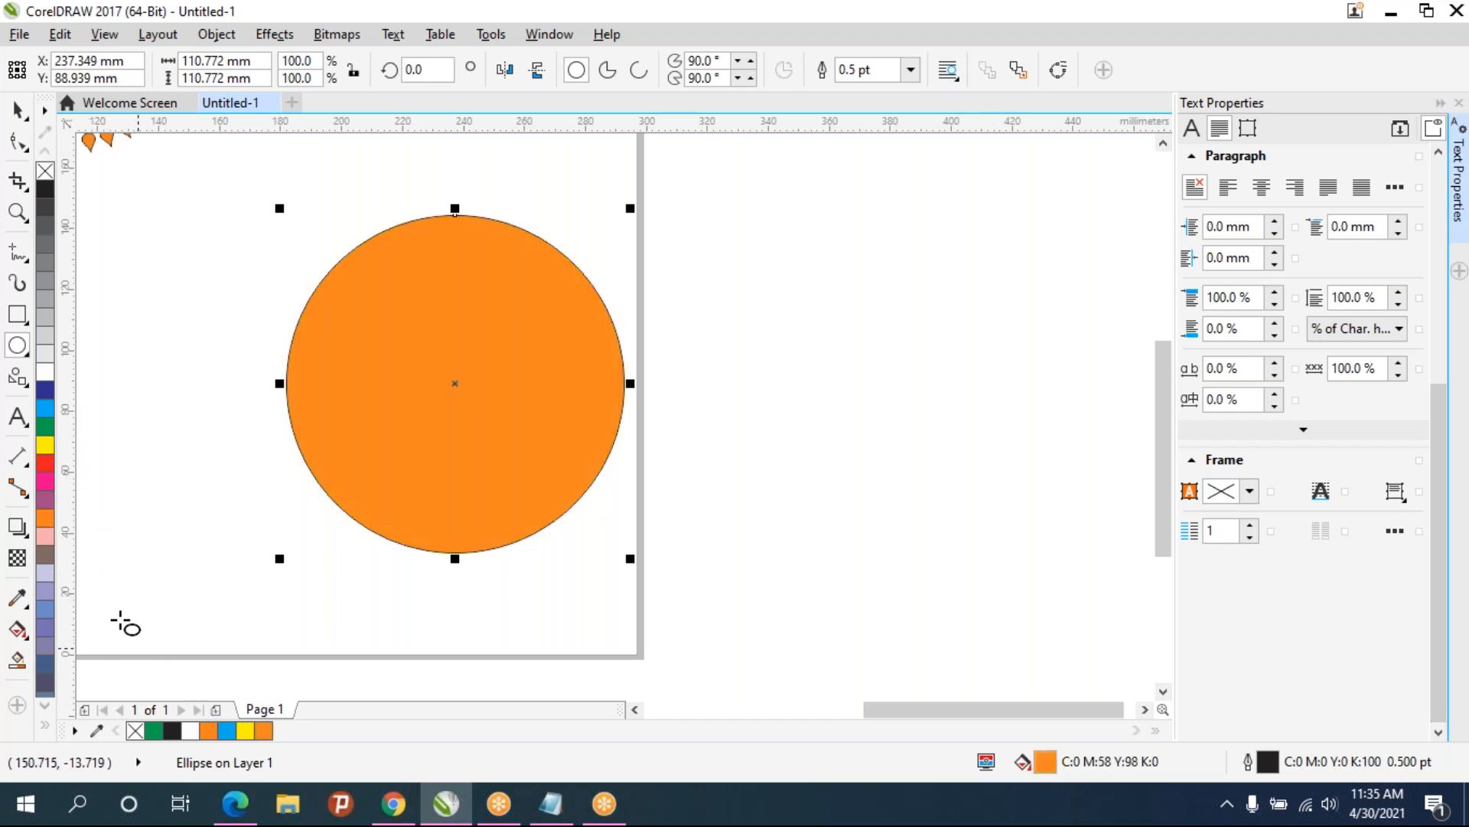
pyautogui.click(48, 449)
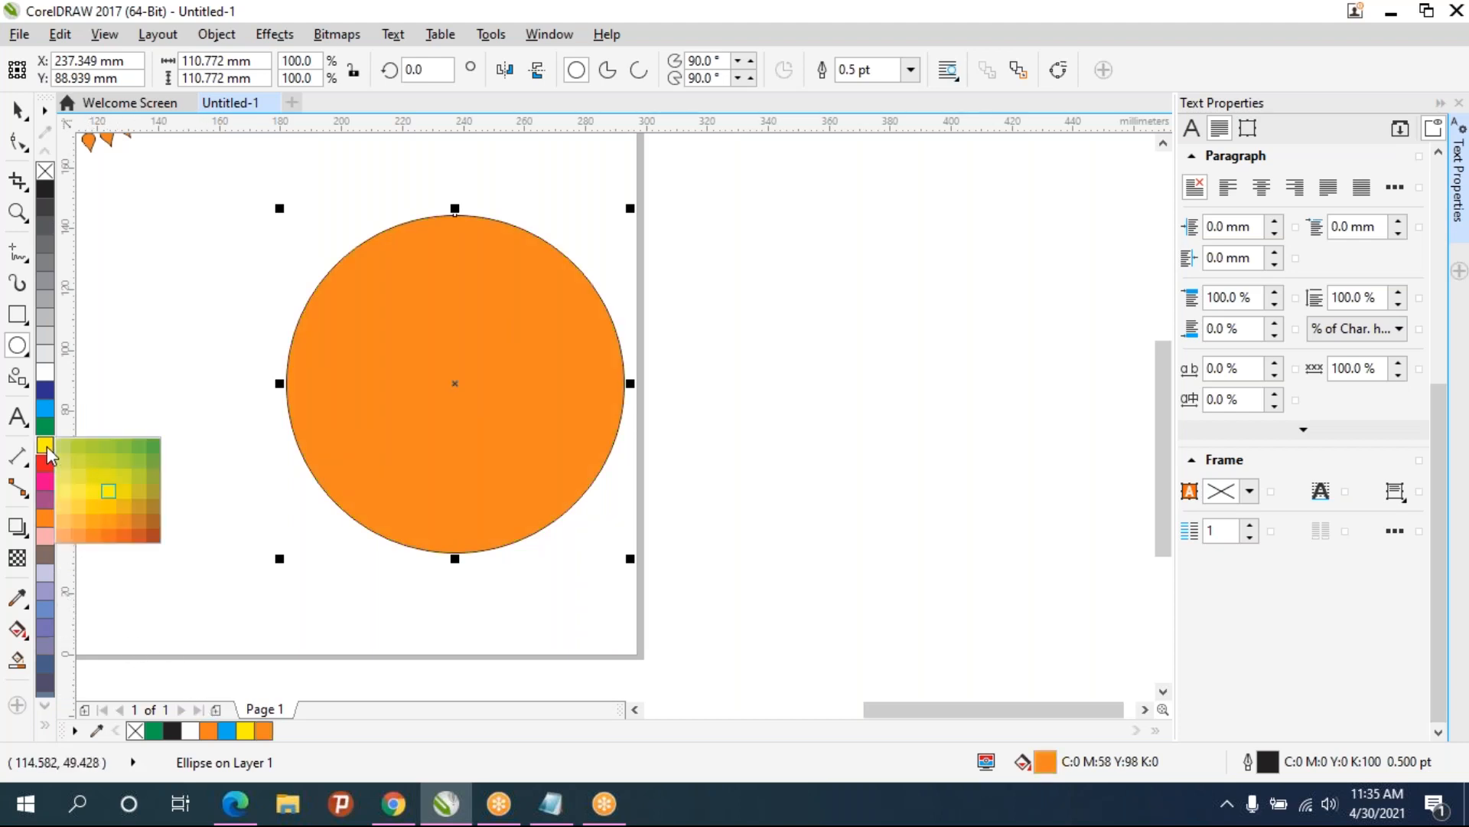
pyautogui.click(109, 508)
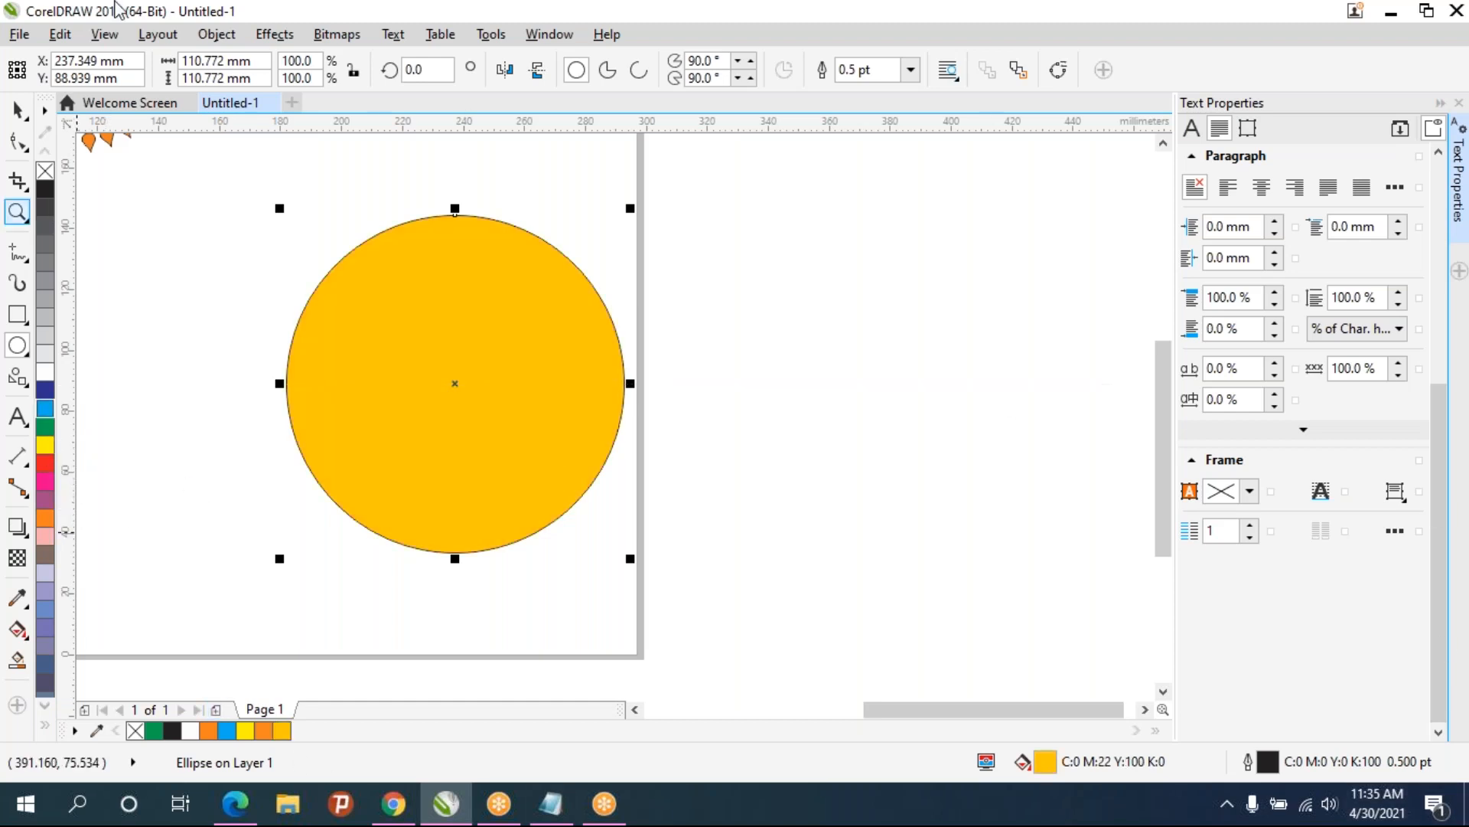
pyautogui.rightClick(46, 170)
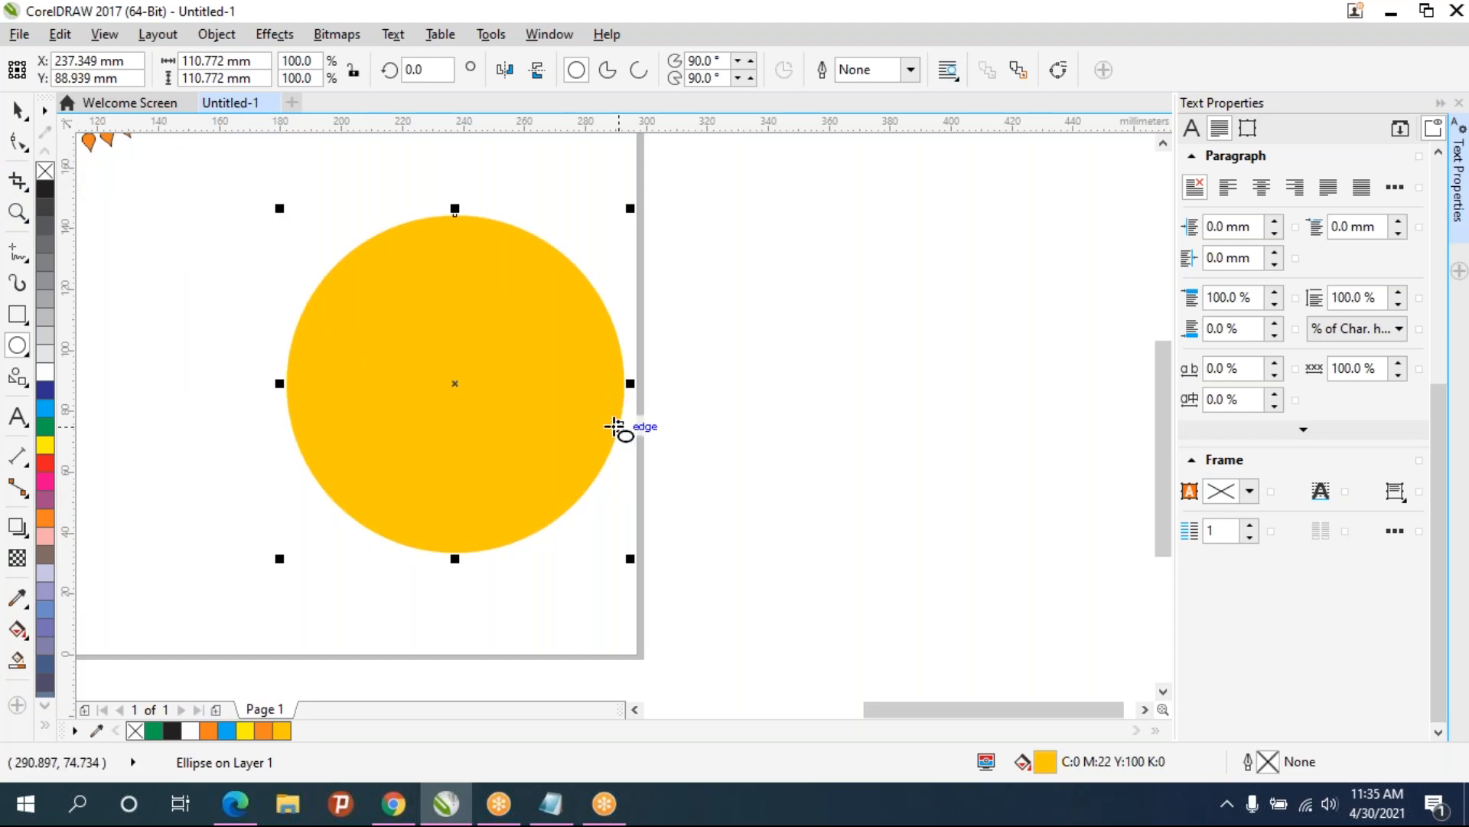
# - Scale a smaller copy of the yellow circle to 86.6% and fill it blue
pyautogui.moveTo(618, 426); pyautogui.dragTo(591, 429)
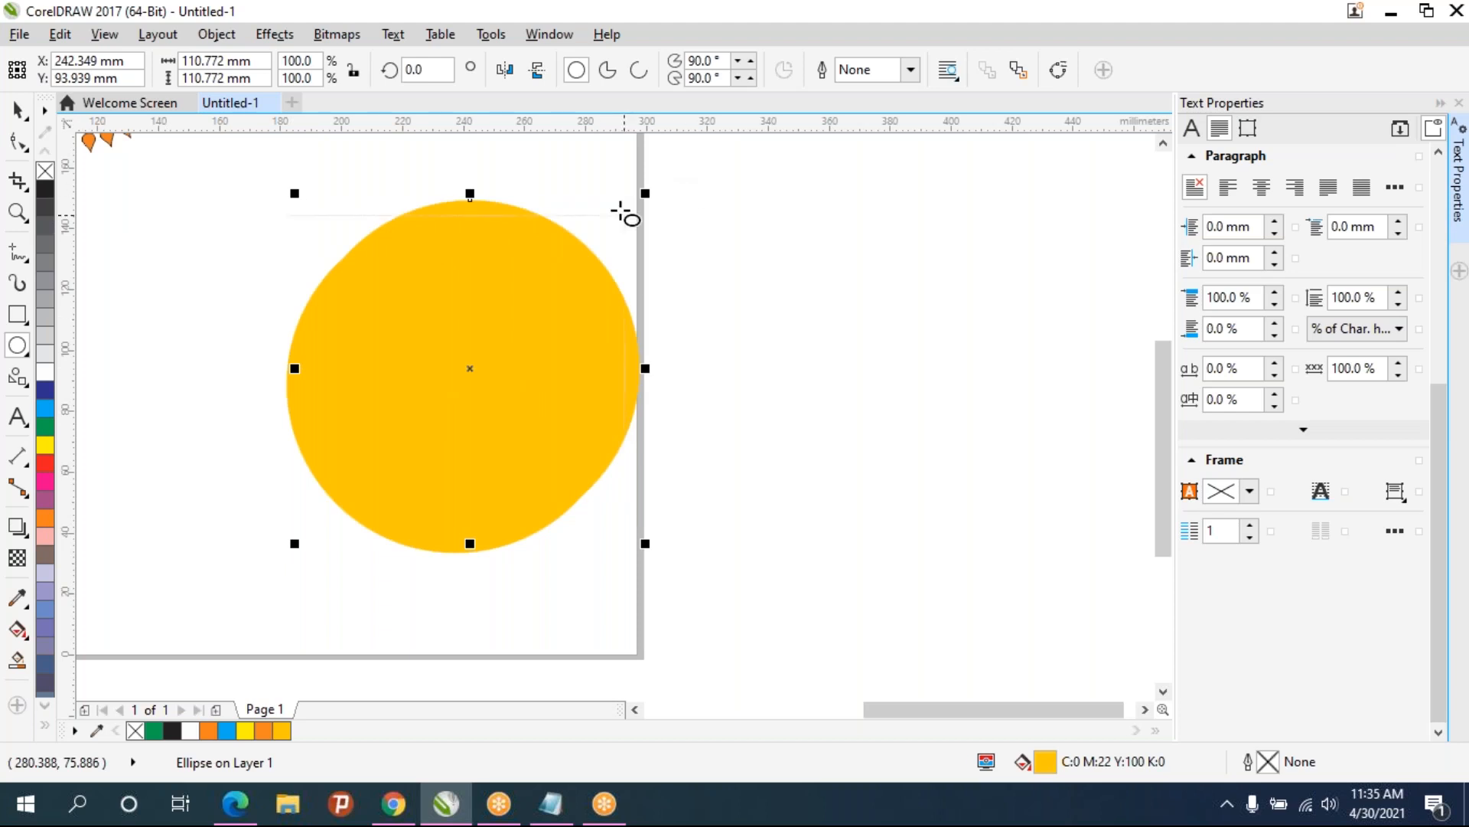
pyautogui.click(19, 111)
pyautogui.moveTo(477, 366)
pyautogui.mouseDown()
pyautogui.moveTo(435, 381)
pyautogui.moveTo(483, 374)
pyautogui.mouseUp()
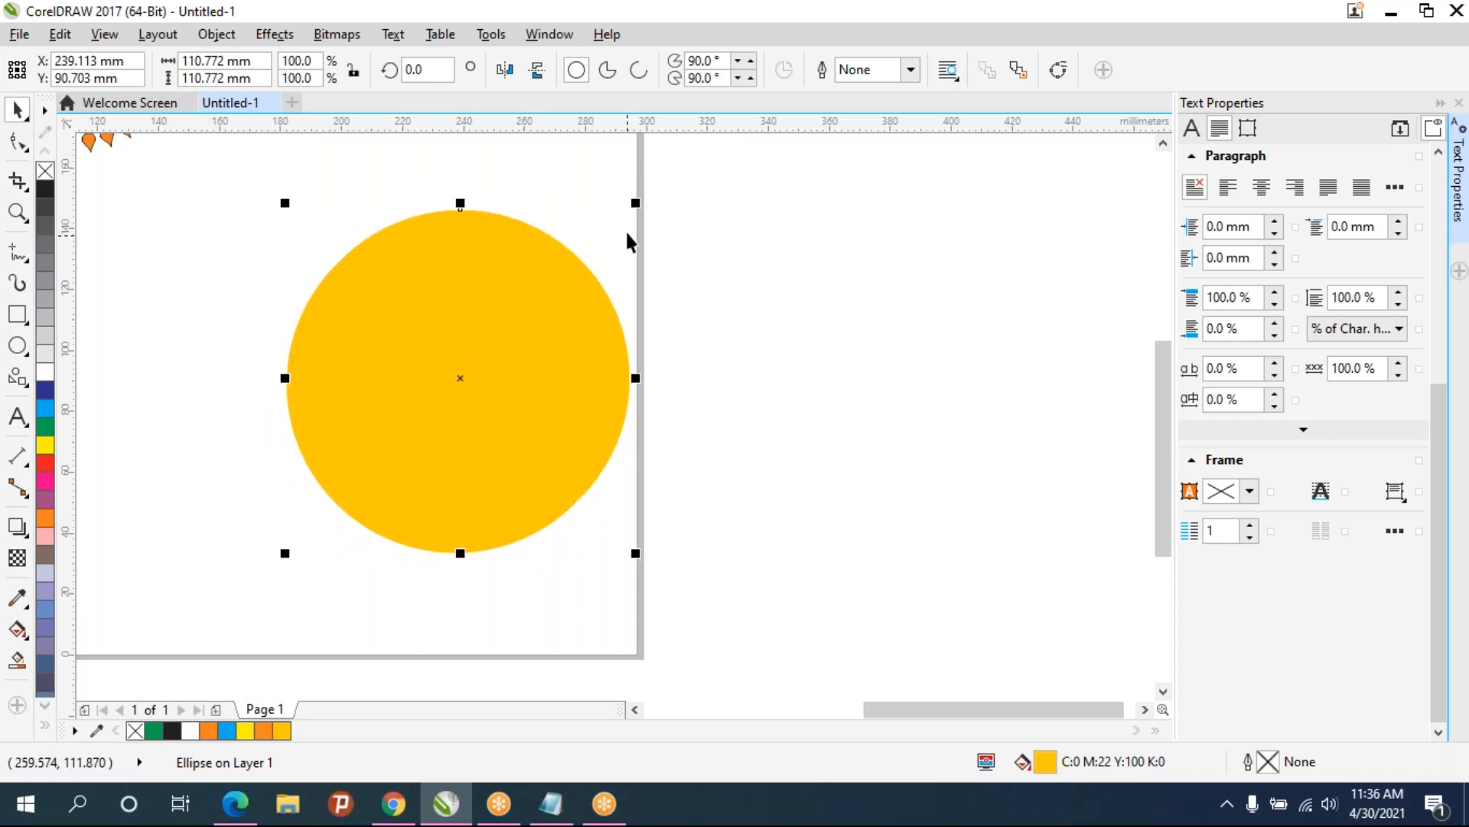
pyautogui.moveTo(639, 205); pyautogui.dragTo(617, 226)
pyautogui.click(45, 390)
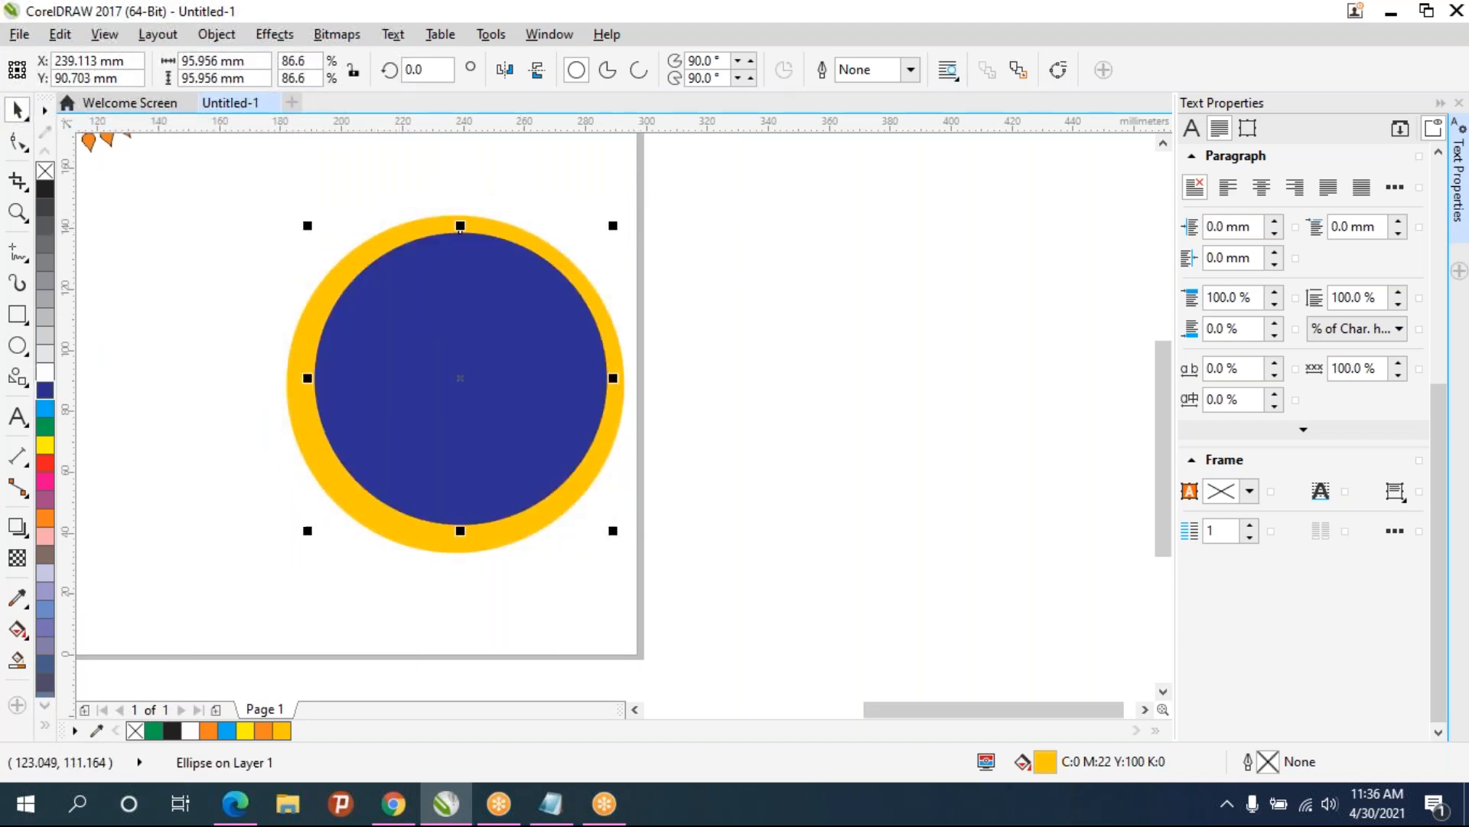
# - Centre the blue circle inside the yellow one and enlarge it to about 99 mm
pyautogui.moveTo(465, 381); pyautogui.dragTo(455, 383)
pyautogui.click(779, 389)
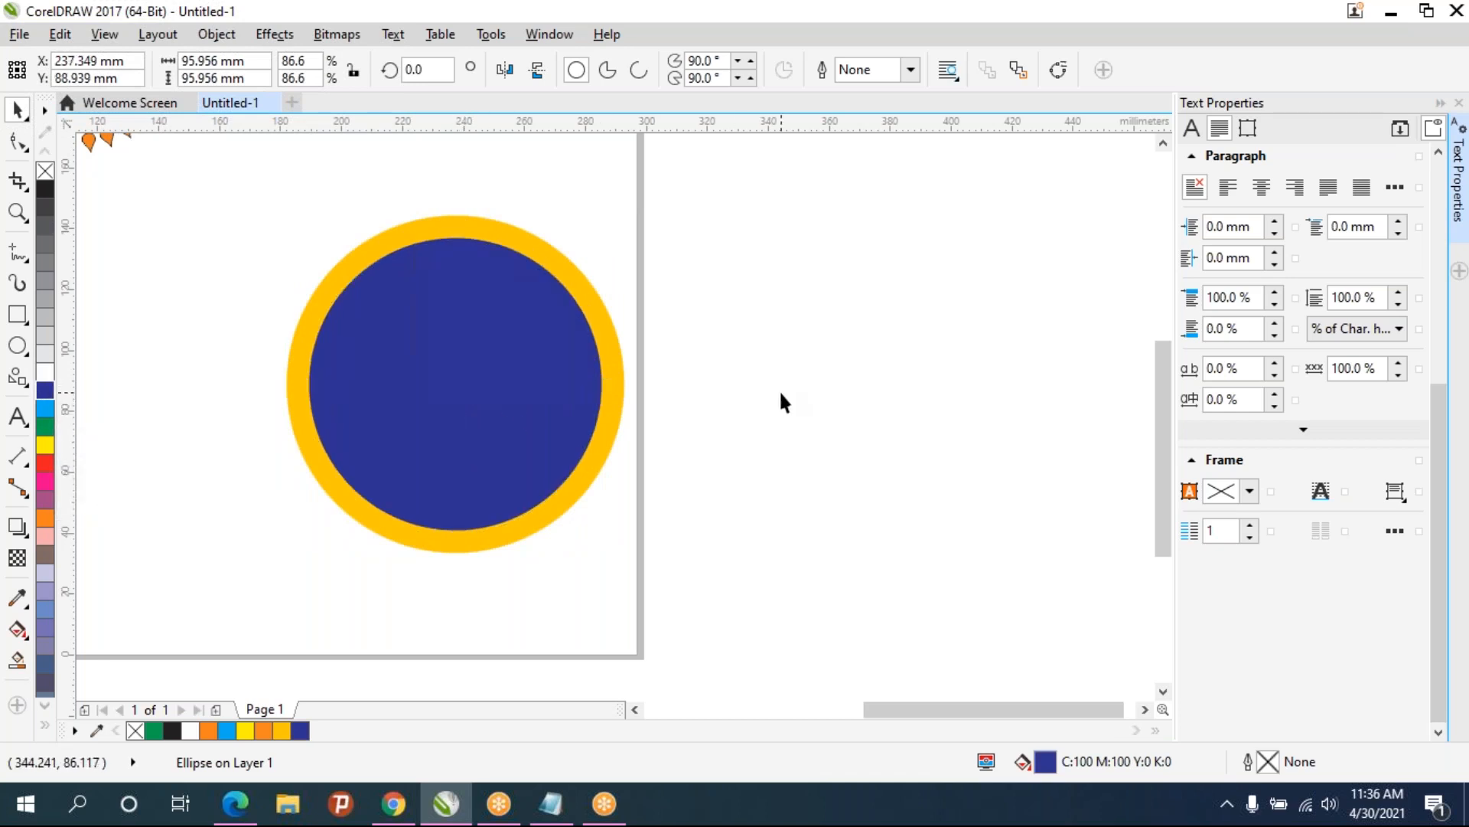
pyautogui.click(554, 411)
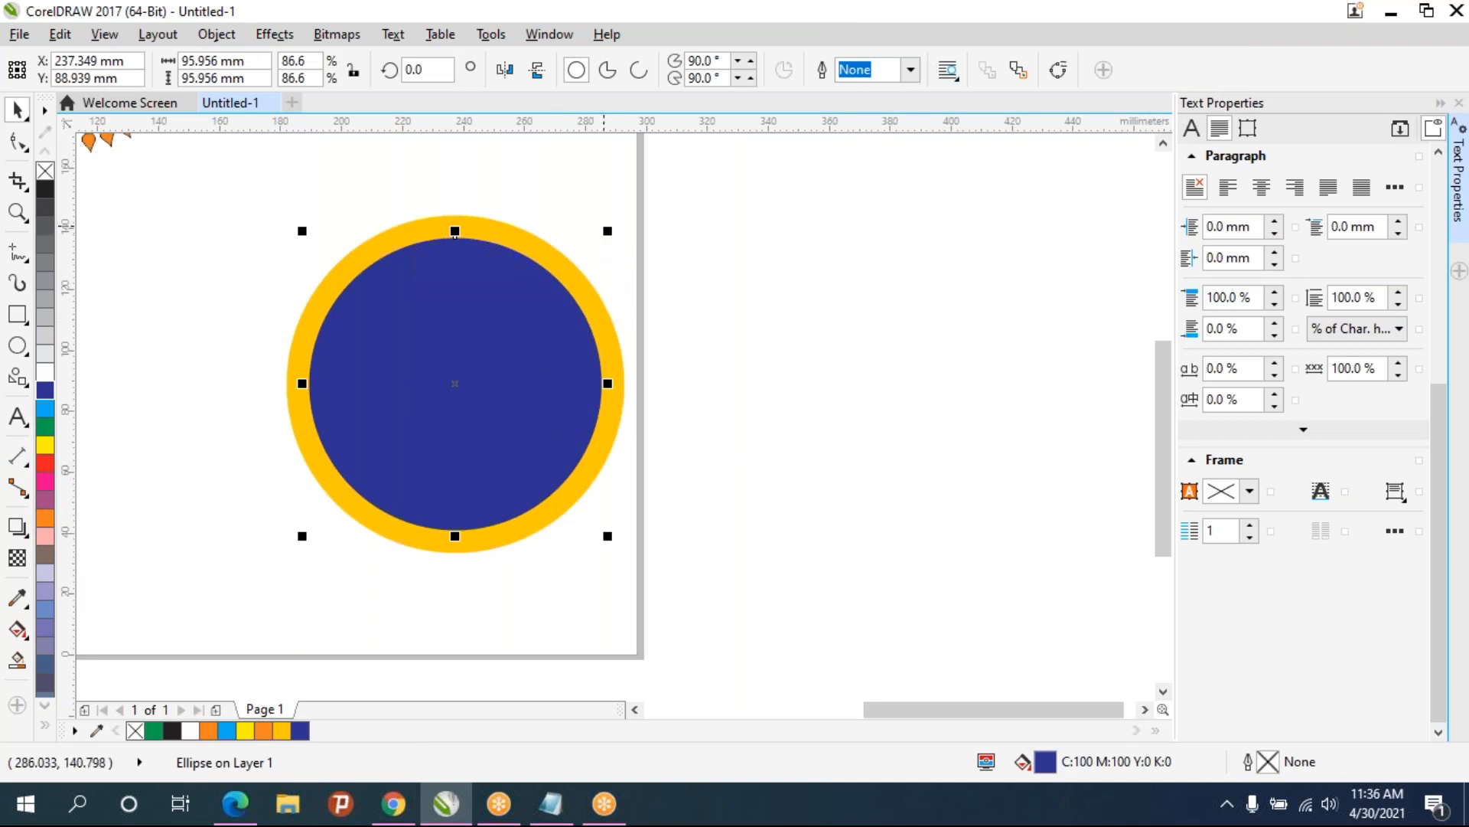
pyautogui.scroll(3, 564, 246)
pyautogui.moveTo(725, 226); pyautogui.dragTo(740, 206)
pyautogui.scroll(-2, 732, 237)
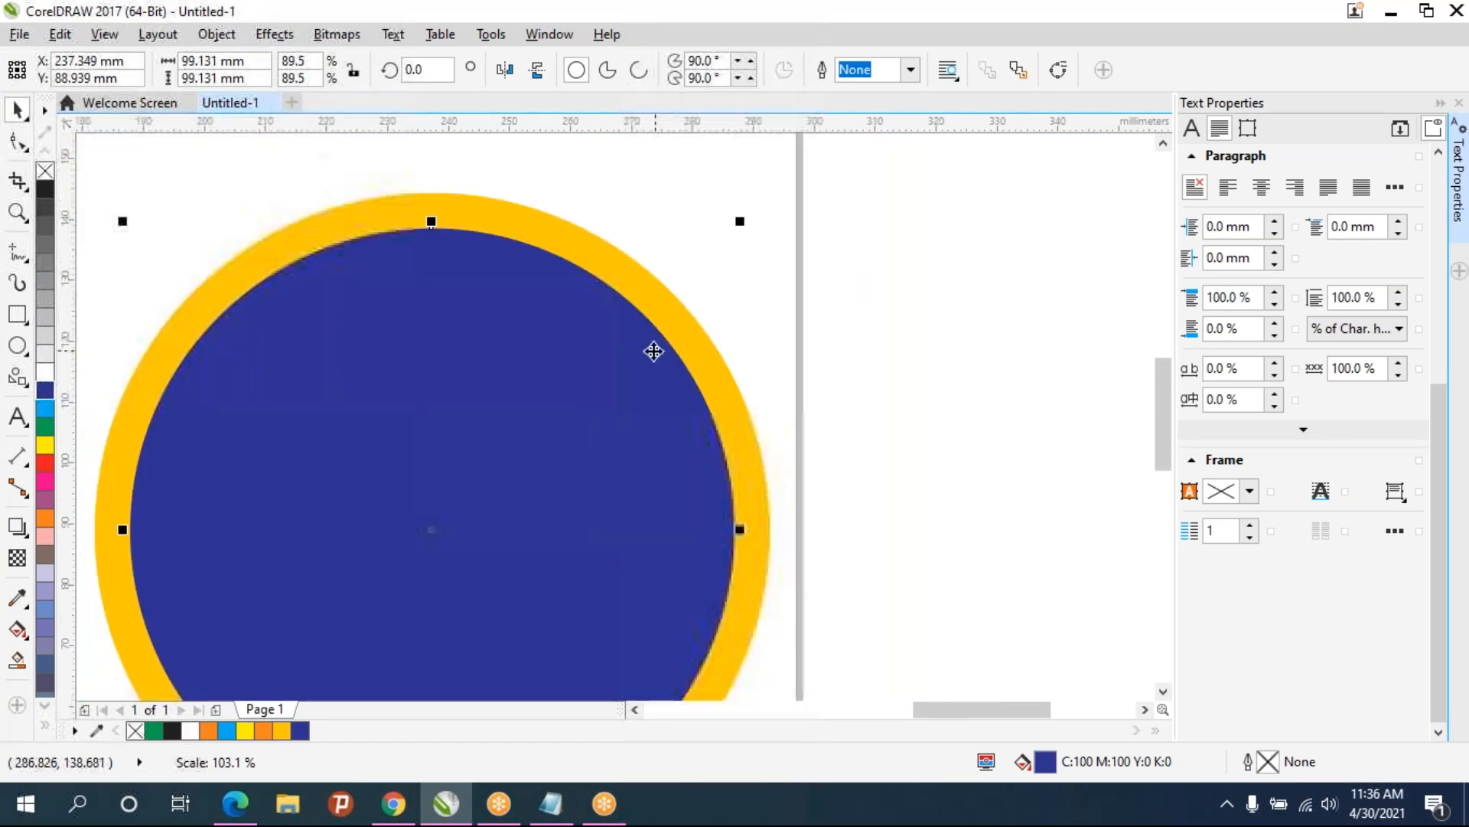
pyautogui.scroll(-3, 672, 279)
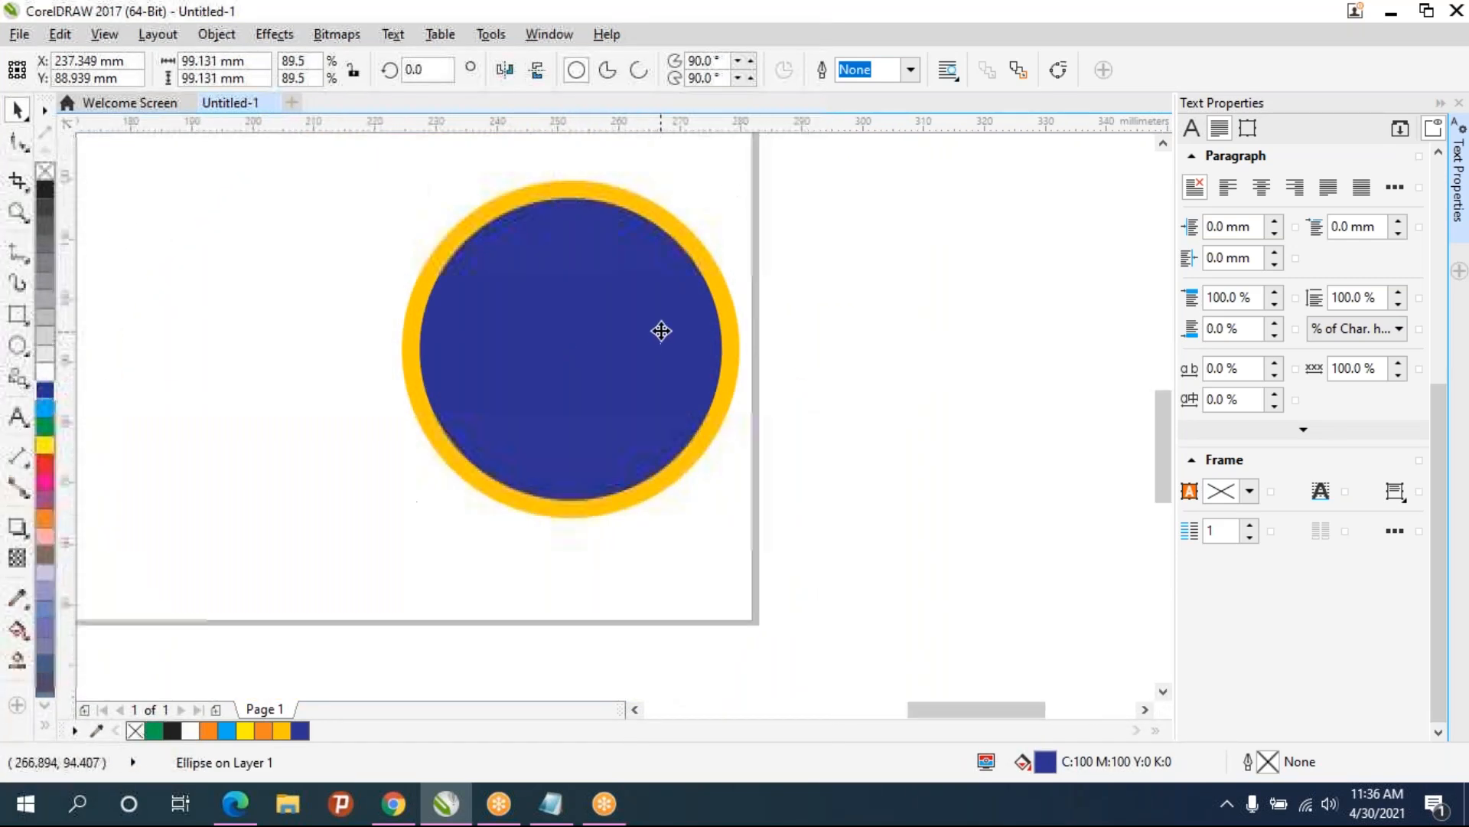
pyautogui.scroll(-2, 661, 329)
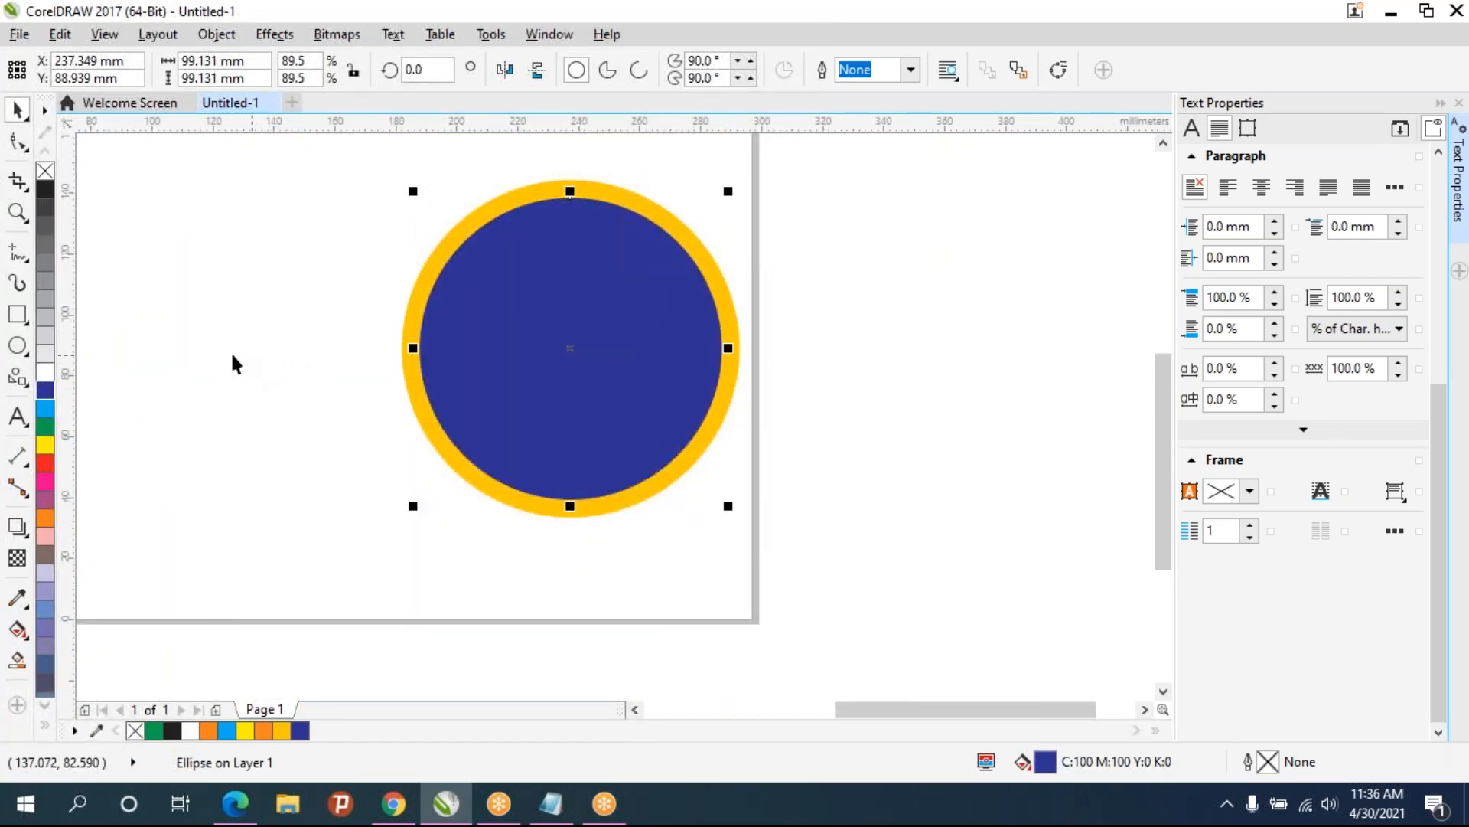
# - Draw a tiny circle about 2.2 mm wide near the top edge of the blue circle
pyautogui.click(15, 350)
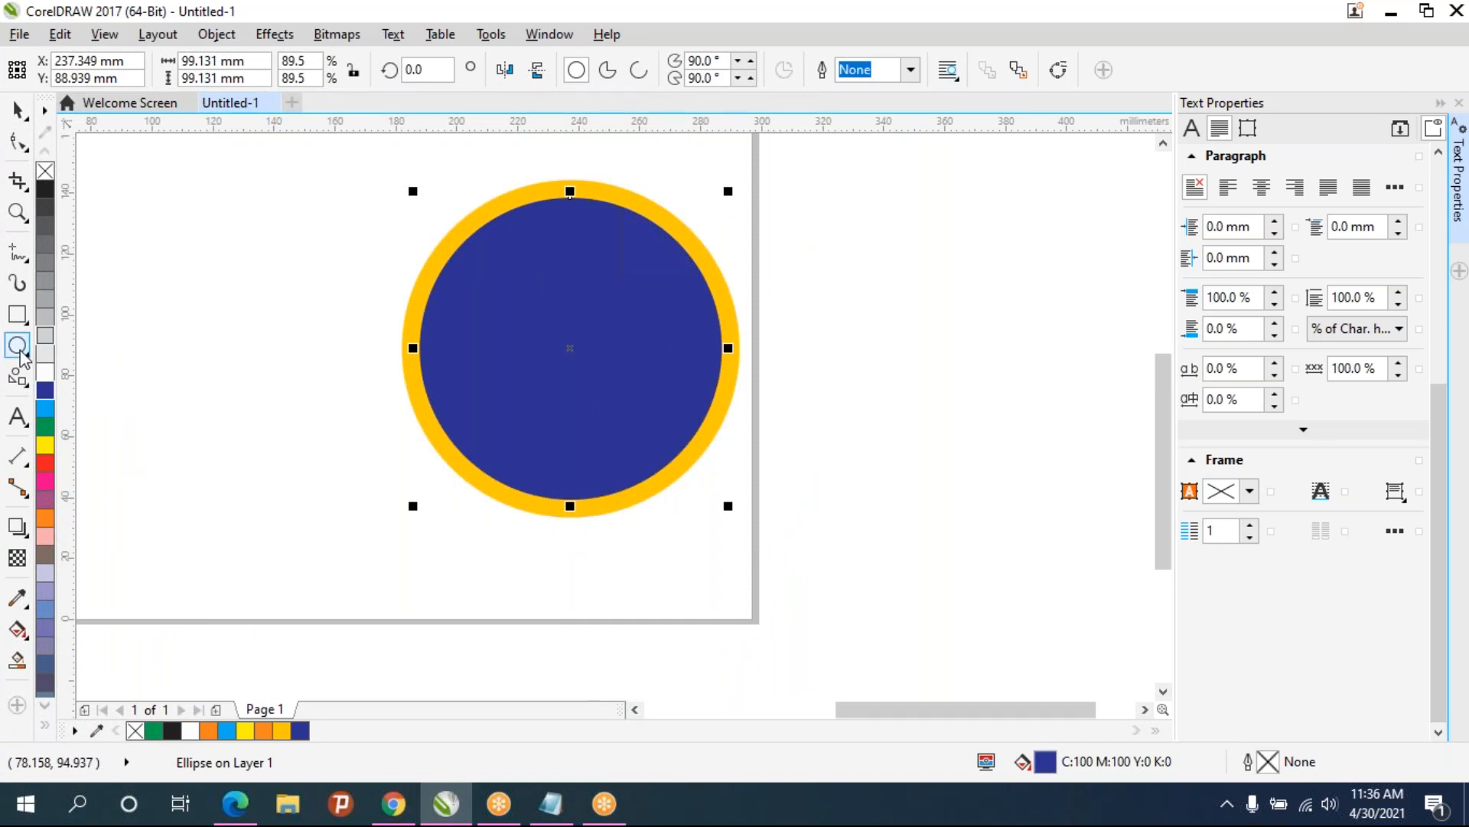
pyautogui.scroll(2, 582, 200)
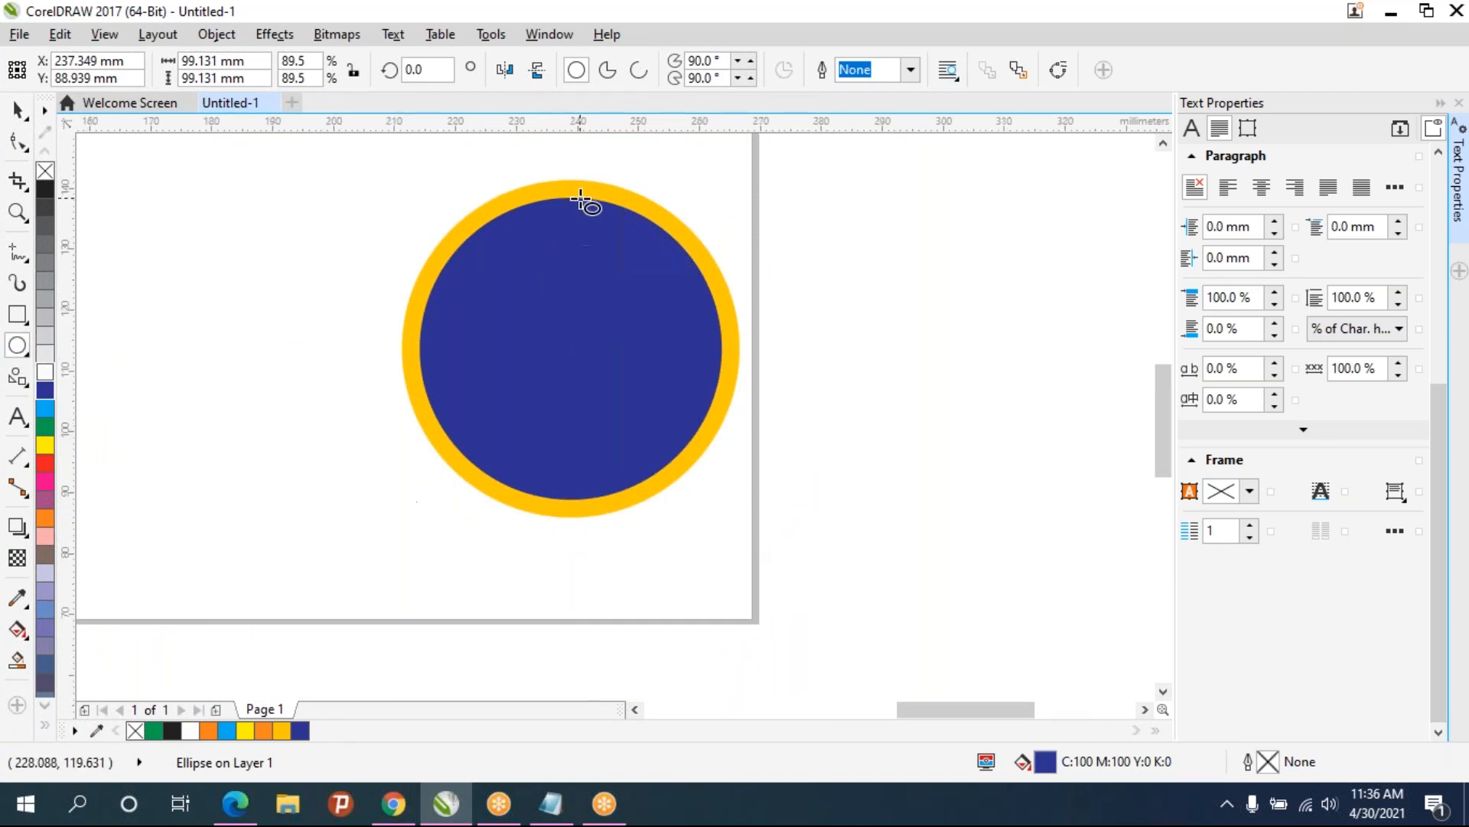
pyautogui.scroll(3, 581, 201)
pyautogui.moveTo(486, 210); pyautogui.dragTo(547, 263)
pyautogui.scroll(-3, 541, 257)
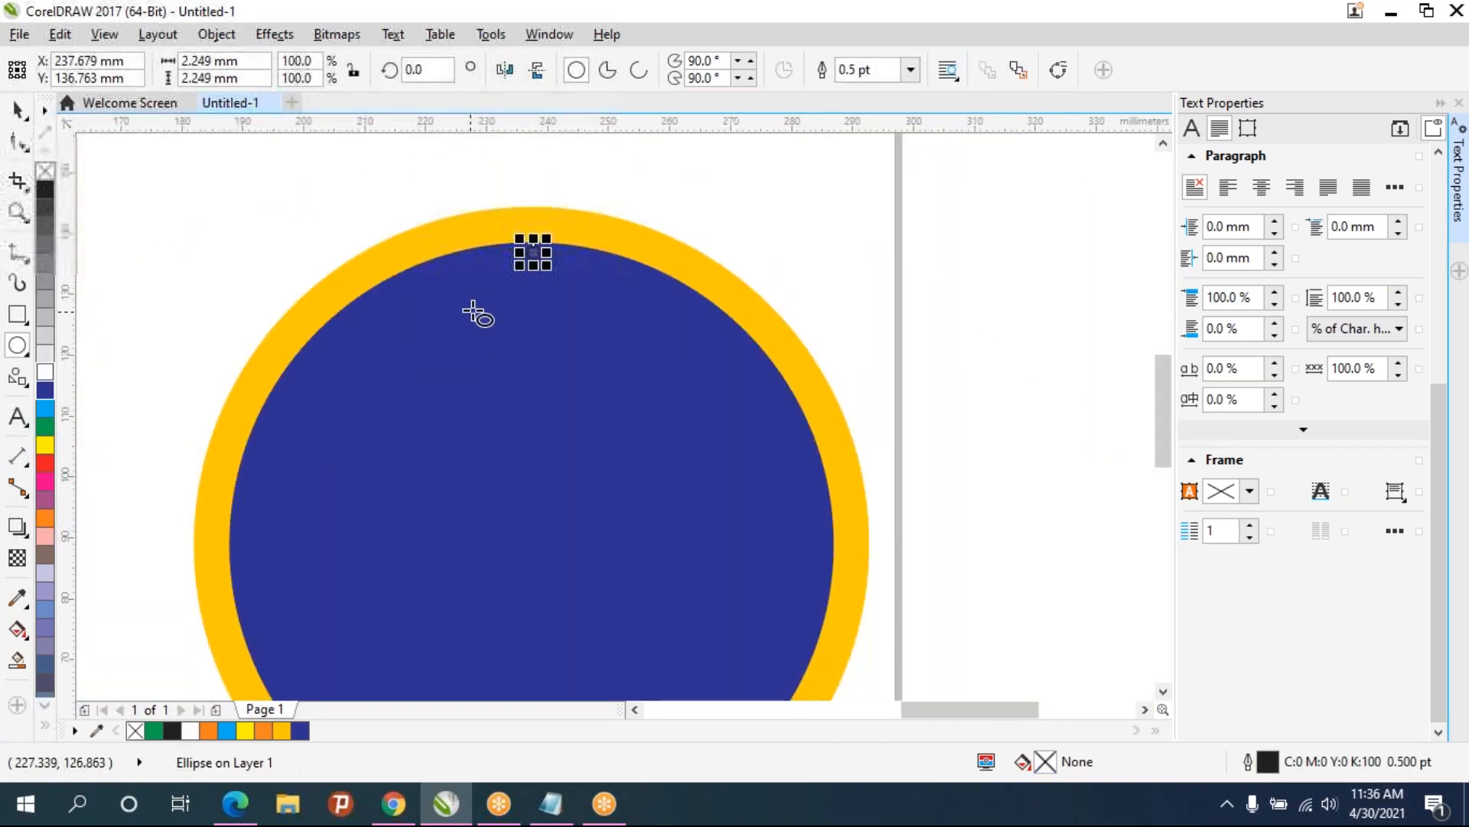
# - Fill the tiny circle with light yellow (C0 M15 Y83 K0) and remove its outline
pyautogui.click(45, 444)
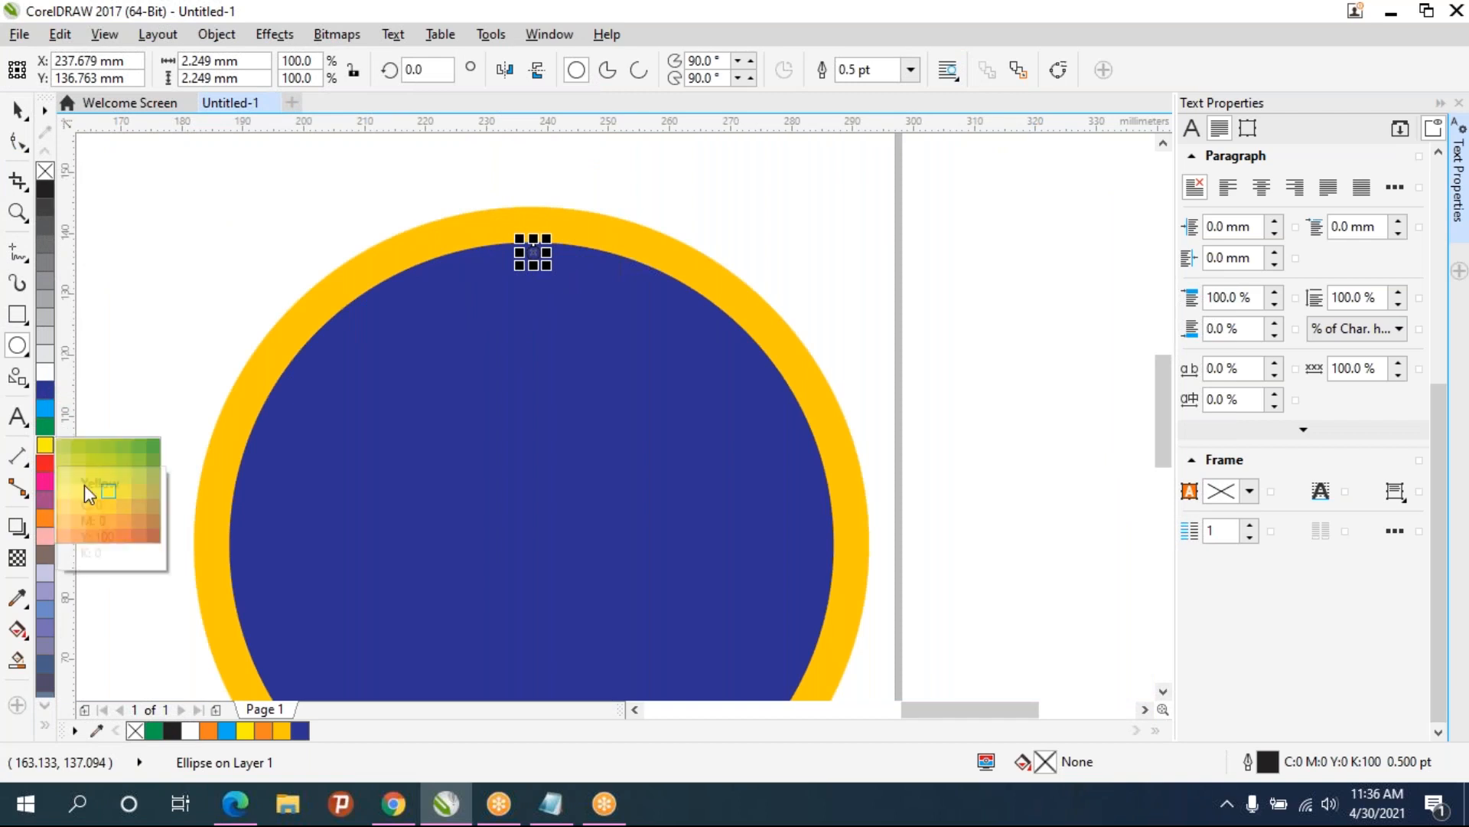
pyautogui.click(79, 506)
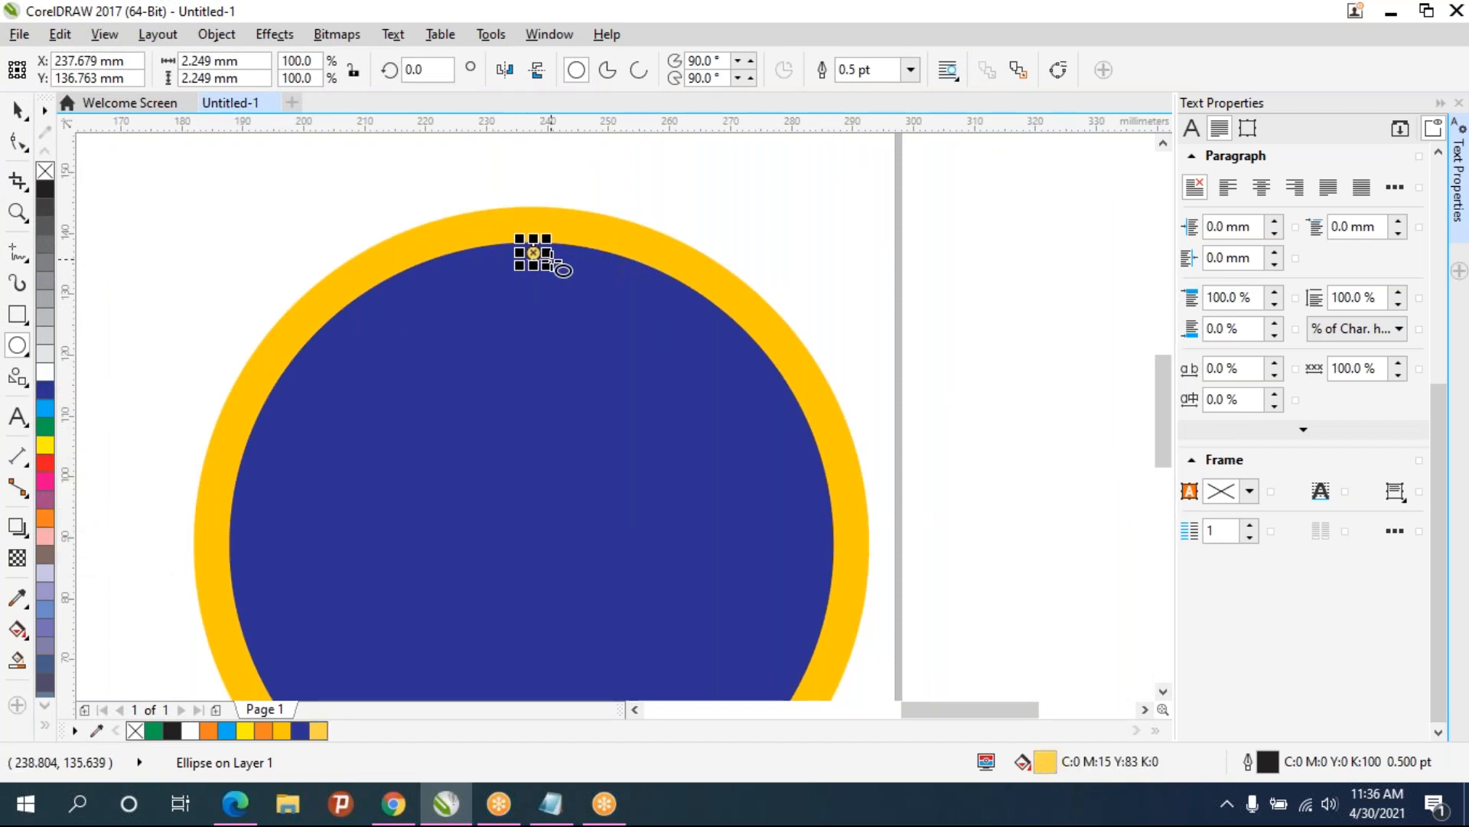
pyautogui.scroll(4, 547, 268)
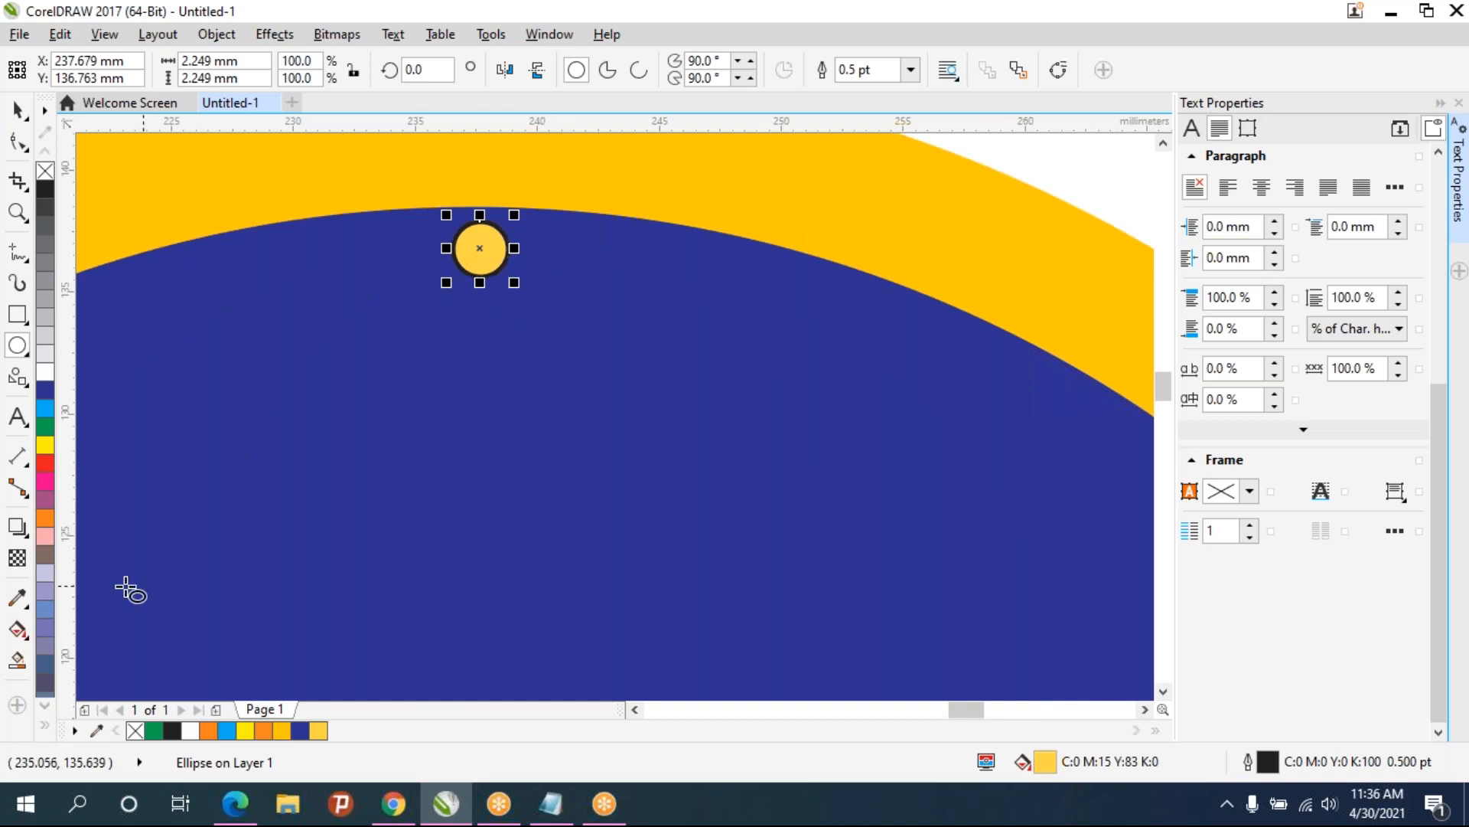
pyautogui.rightClick(46, 170)
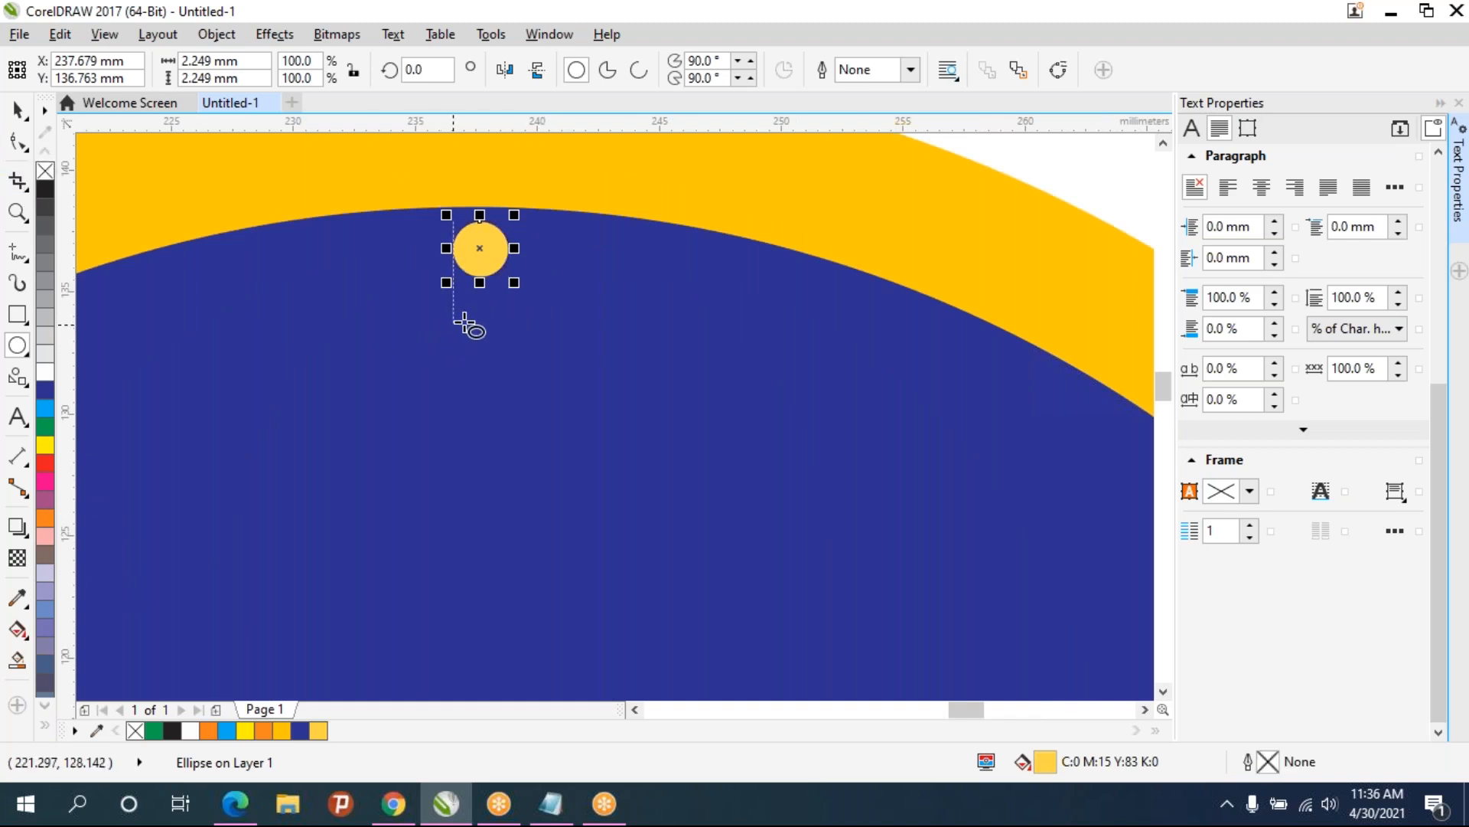
# - Enlarge the dot to about 3.6 mm and position it just inside the top of the blue circle
pyautogui.scroll(-3, 475, 321)
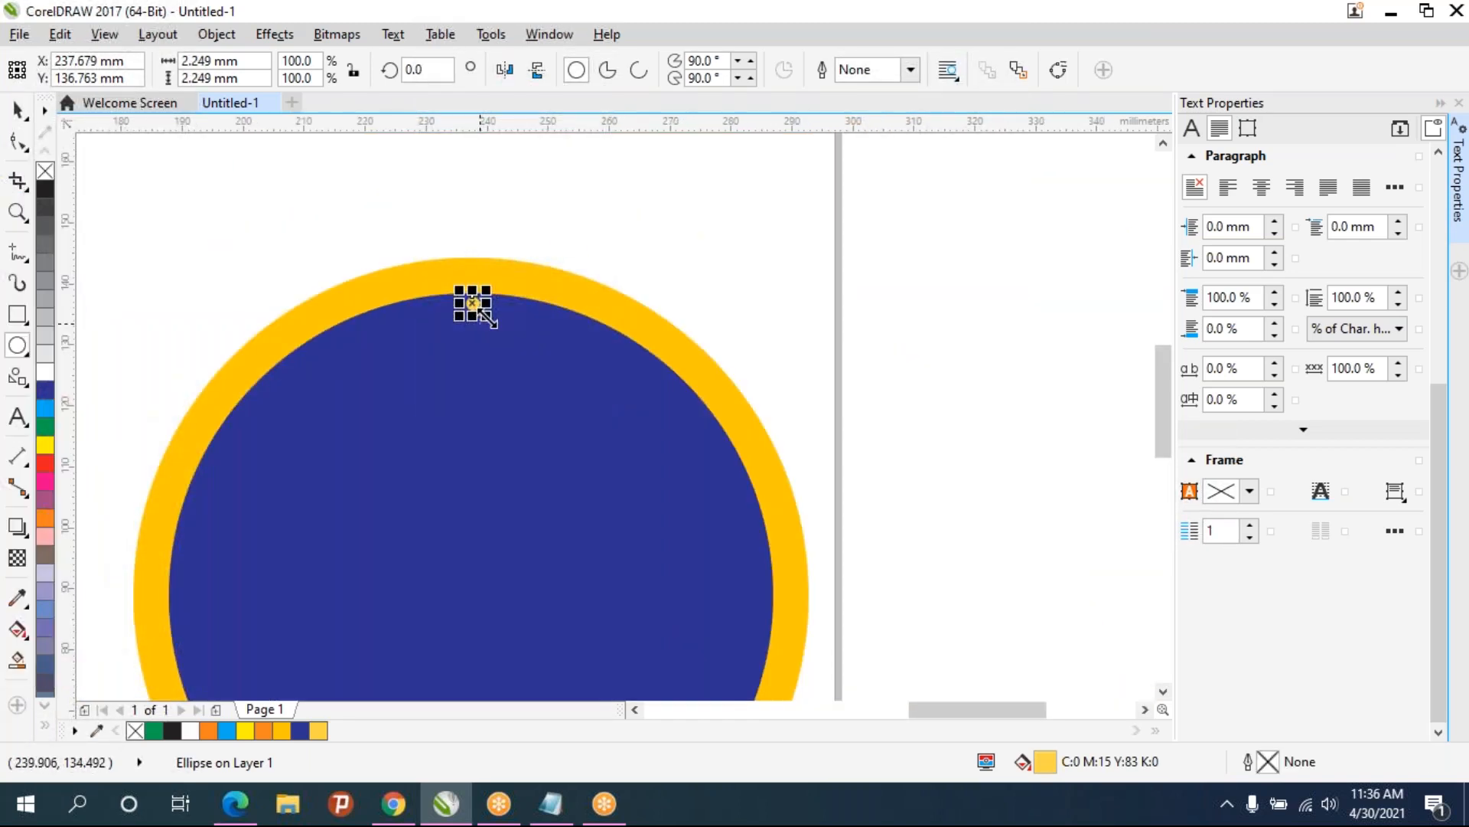
pyautogui.moveTo(487, 317)
pyautogui.mouseDown()
pyautogui.moveTo(497, 333)
pyautogui.moveTo(483, 320)
pyautogui.mouseUp()
pyautogui.scroll(4, 484, 319)
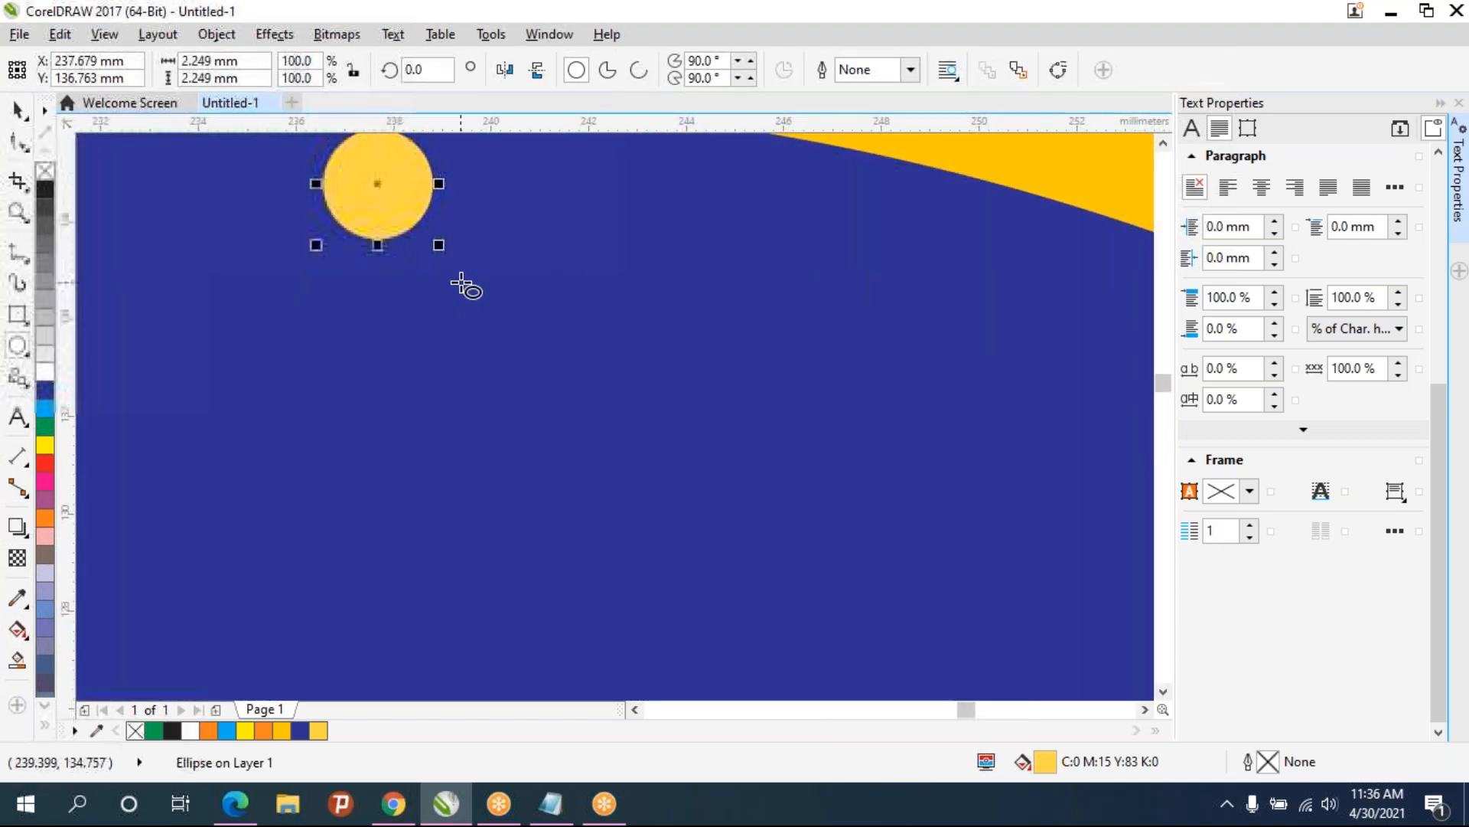
pyautogui.moveTo(441, 251); pyautogui.dragTo(442, 297)
pyautogui.scroll(-2, 469, 293)
pyautogui.scroll(-2, 469, 293)
pyautogui.scroll(-3, 508, 331)
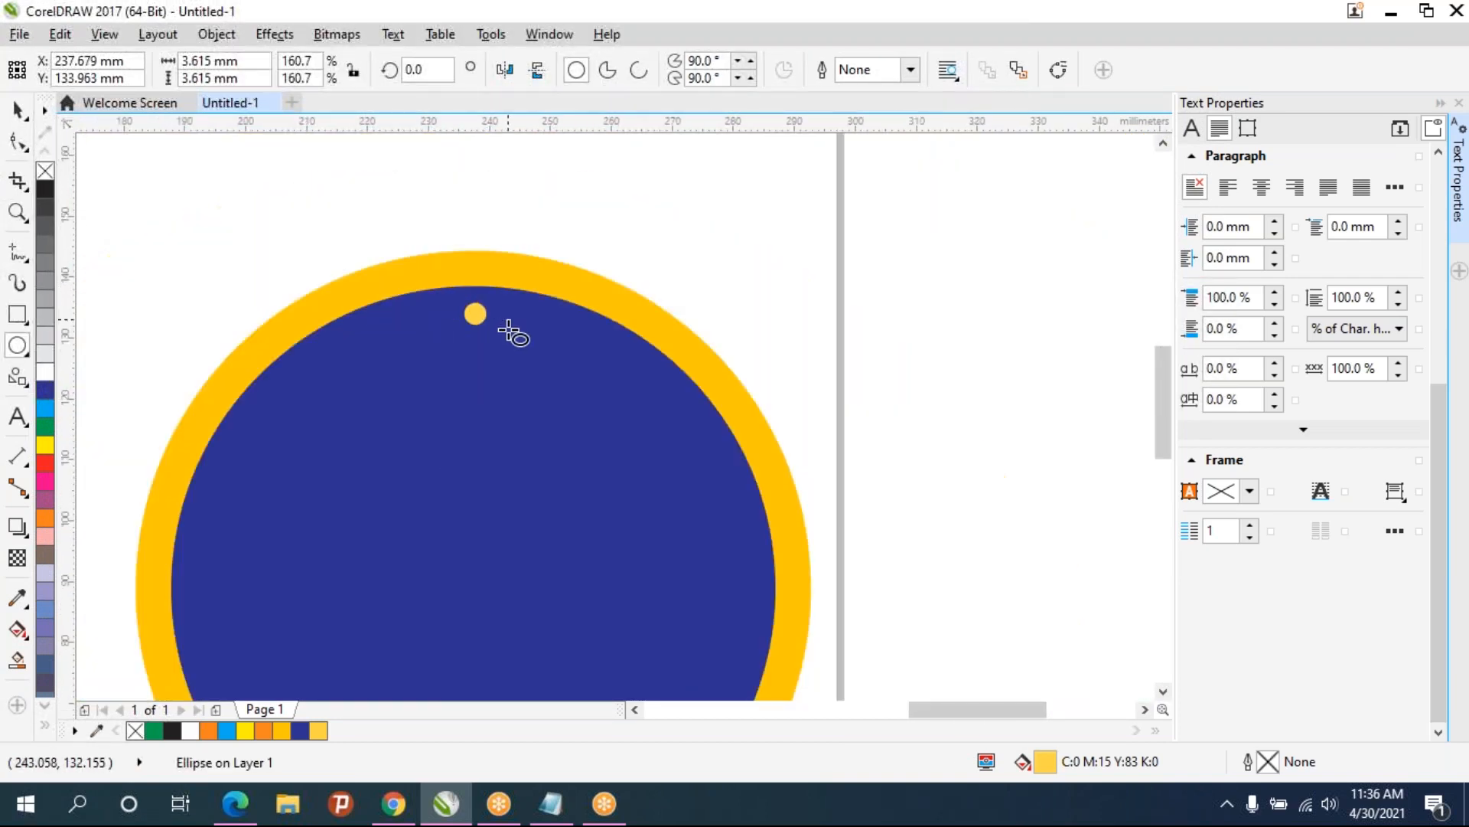
pyautogui.scroll(3, 492, 322)
pyautogui.scroll(3, 459, 280)
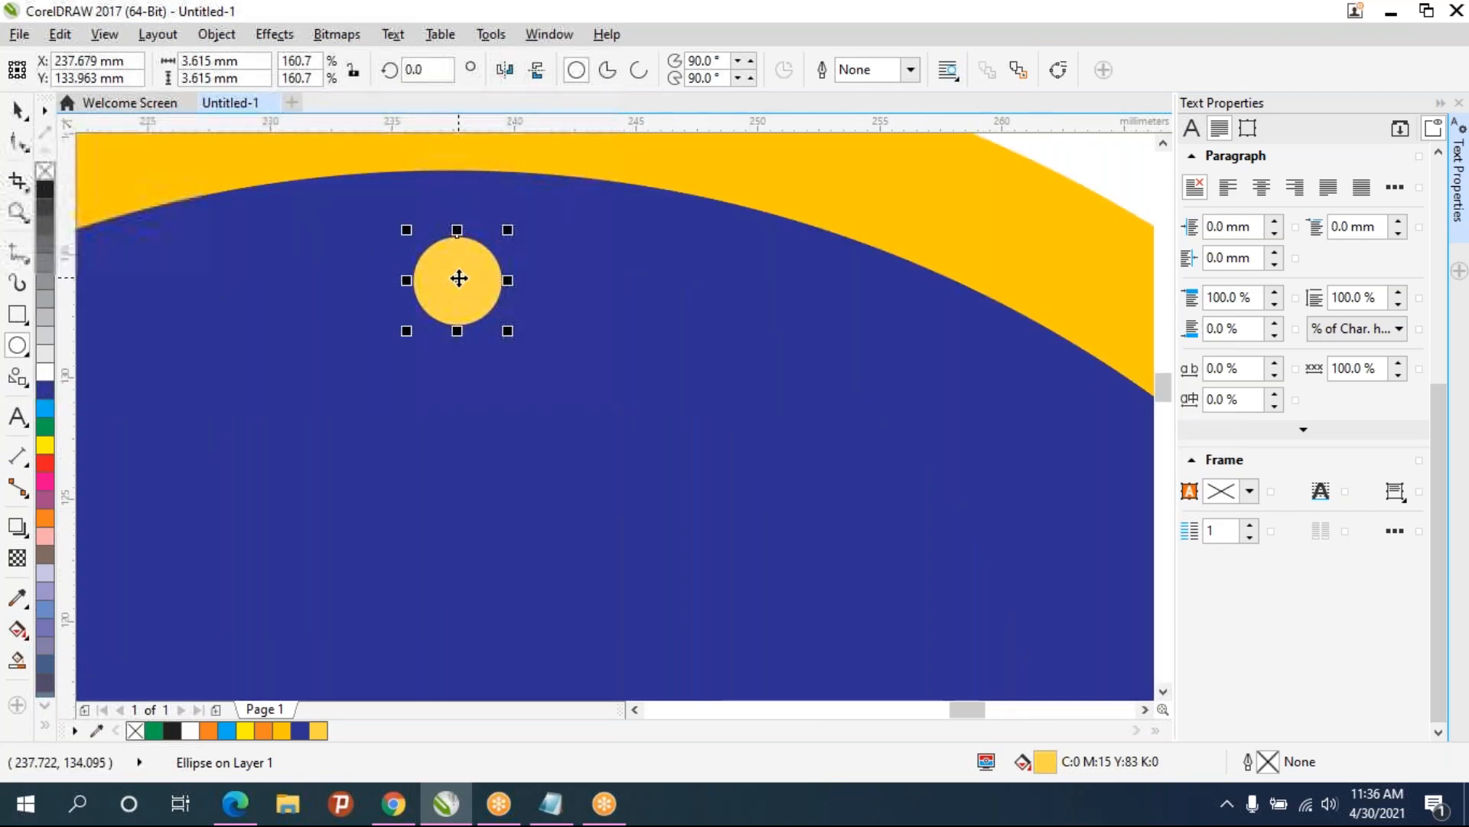
pyautogui.moveTo(458, 276); pyautogui.dragTo(458, 268)
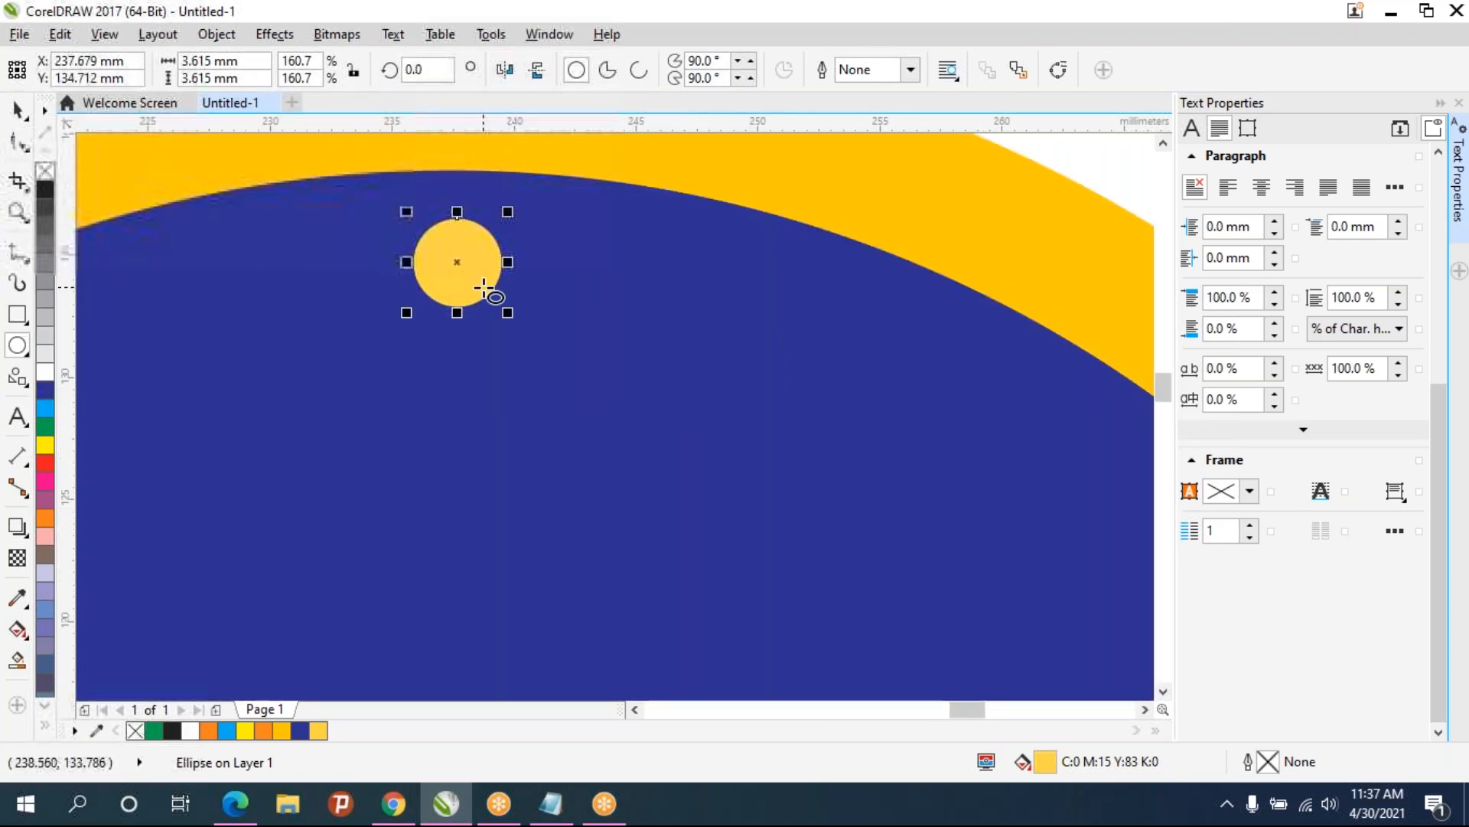
# - Move the dot's rotation centre to the centre of the big circles
pyautogui.scroll(-3, 486, 291)
pyautogui.scroll(-2, 484, 310)
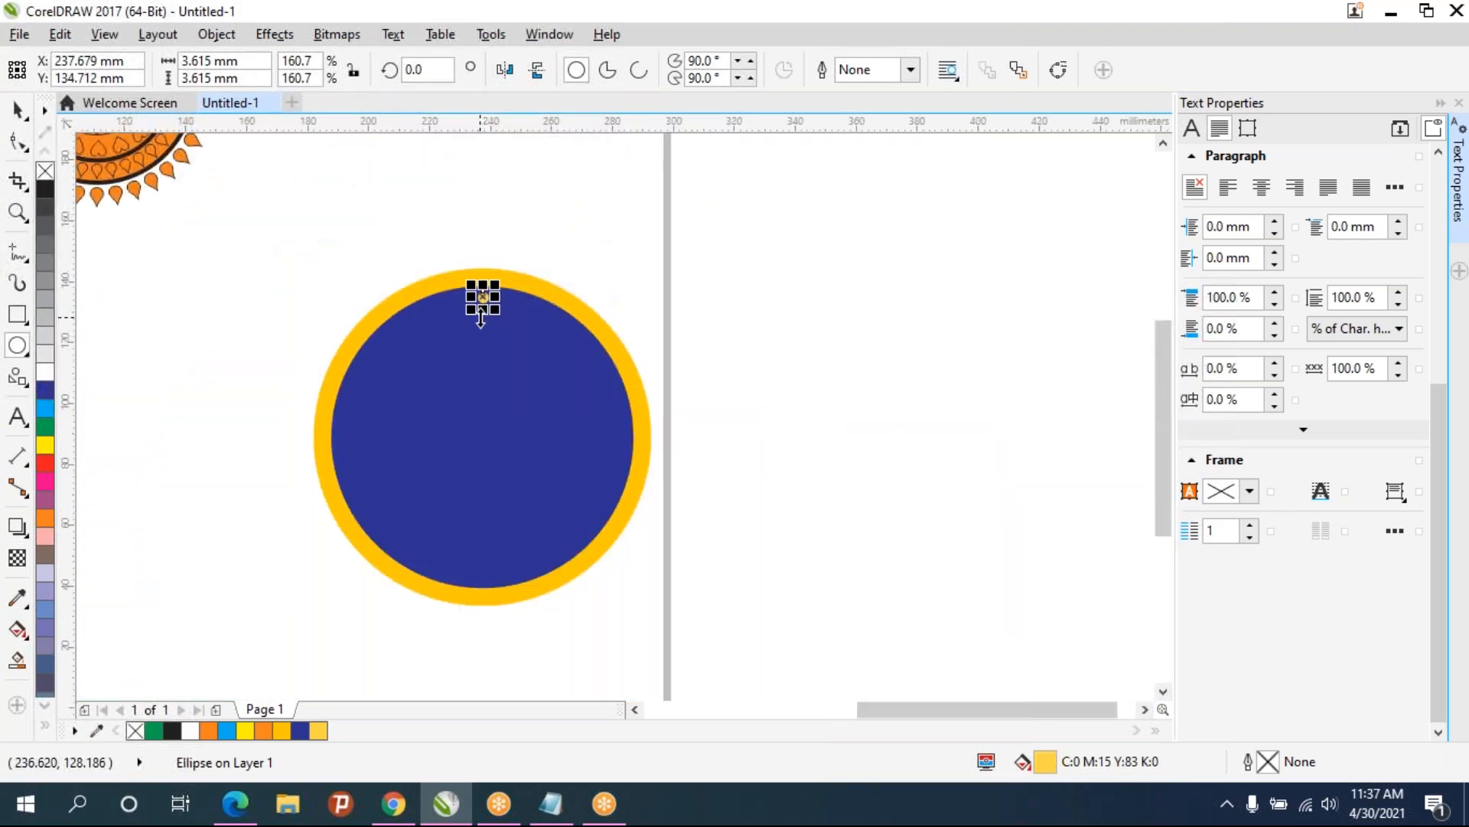
pyautogui.scroll(3, 481, 316)
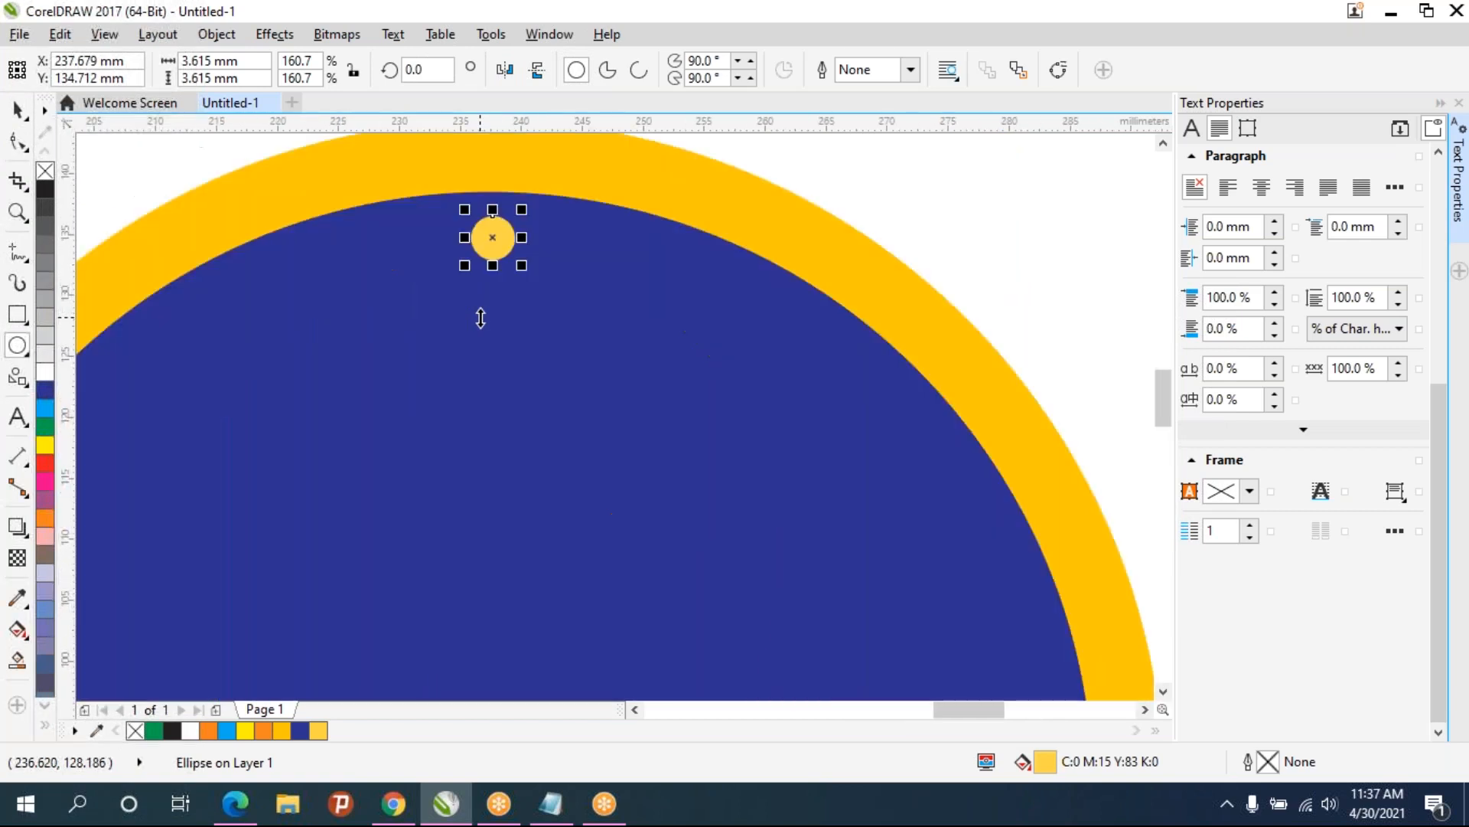
pyautogui.moveTo(494, 239)
pyautogui.mouseDown()
pyautogui.moveTo(552, 175)
pyautogui.moveTo(492, 238)
pyautogui.mouseUp()
pyautogui.click(492, 237)
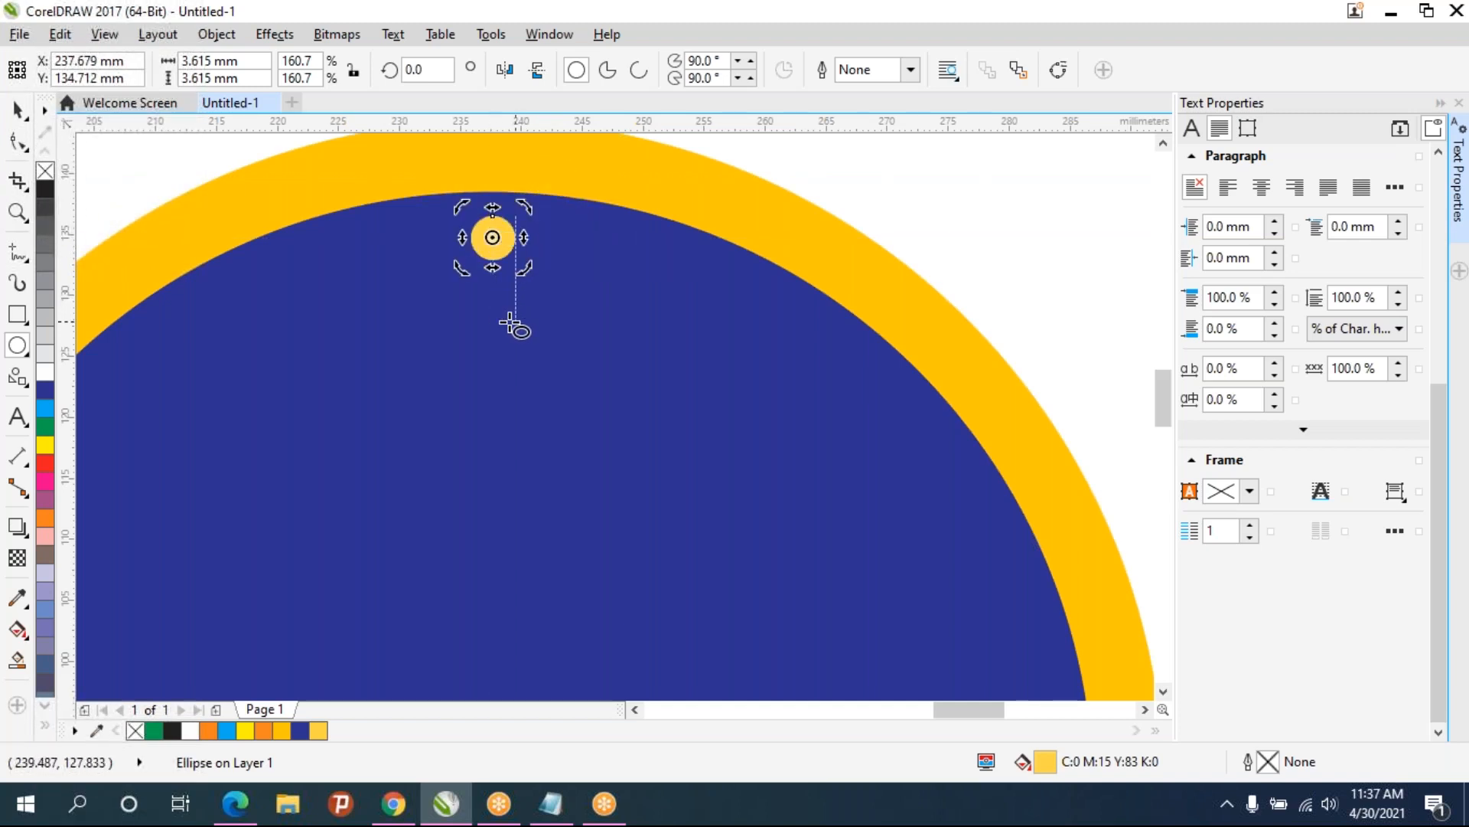
pyautogui.scroll(-3, 511, 325)
pyautogui.moveTo(505, 291); pyautogui.dragTo(510, 389)
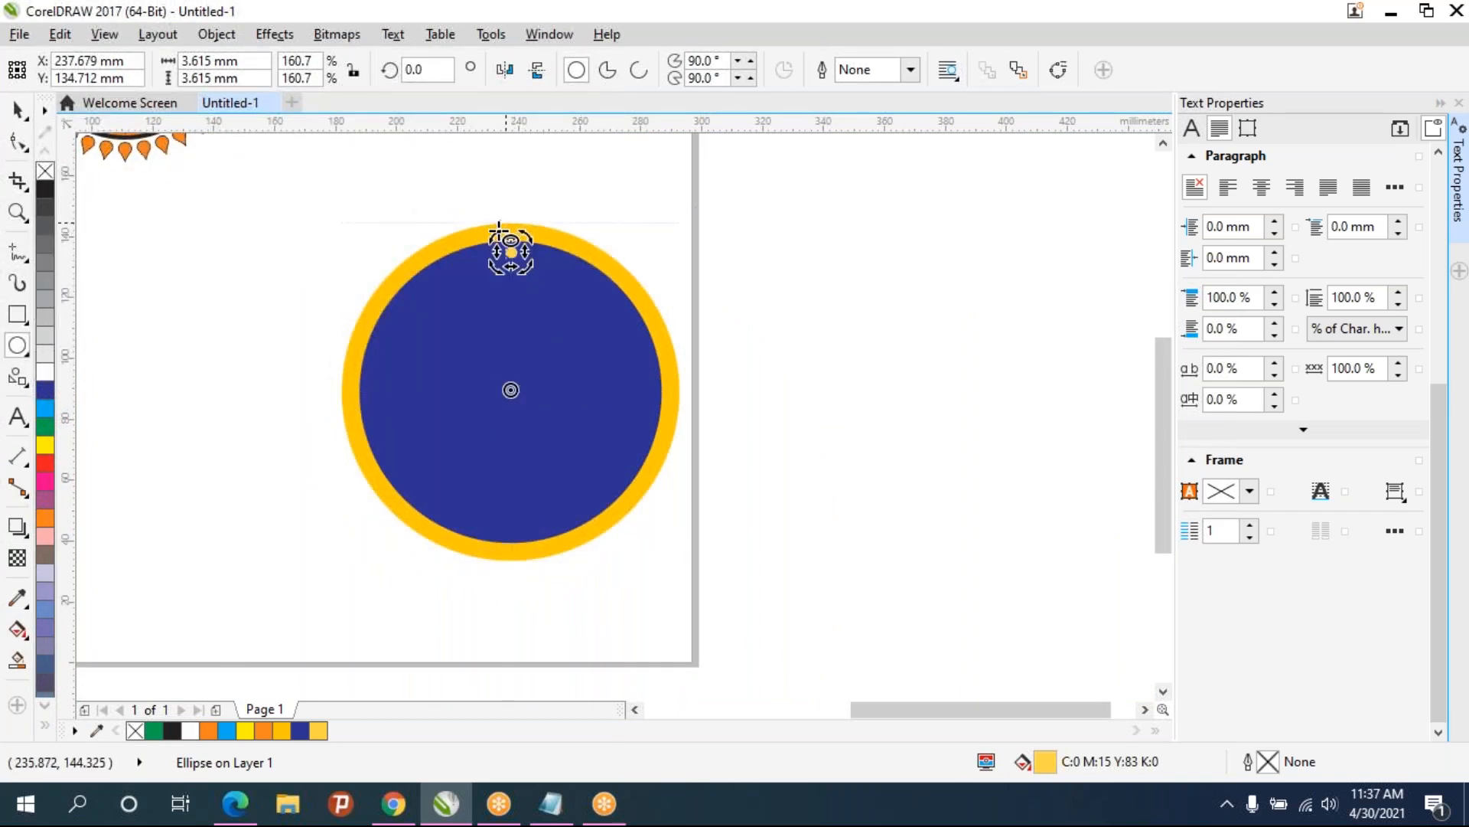
# - Rotate the dot 10° and duplicate it repeatedly to form a ring of dots around the blue circle
pyautogui.click(427, 69)
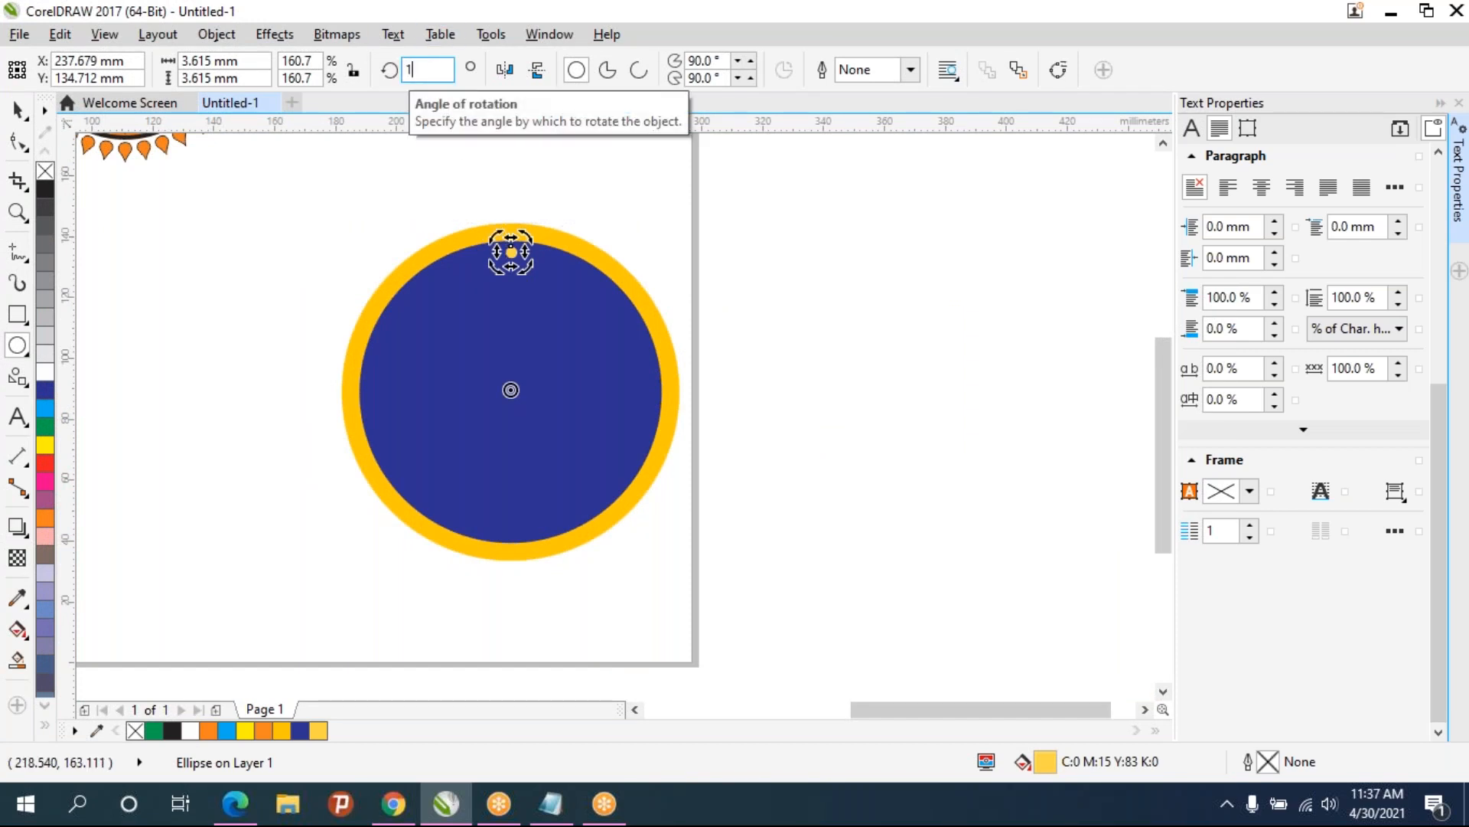
pyautogui.press('Return')
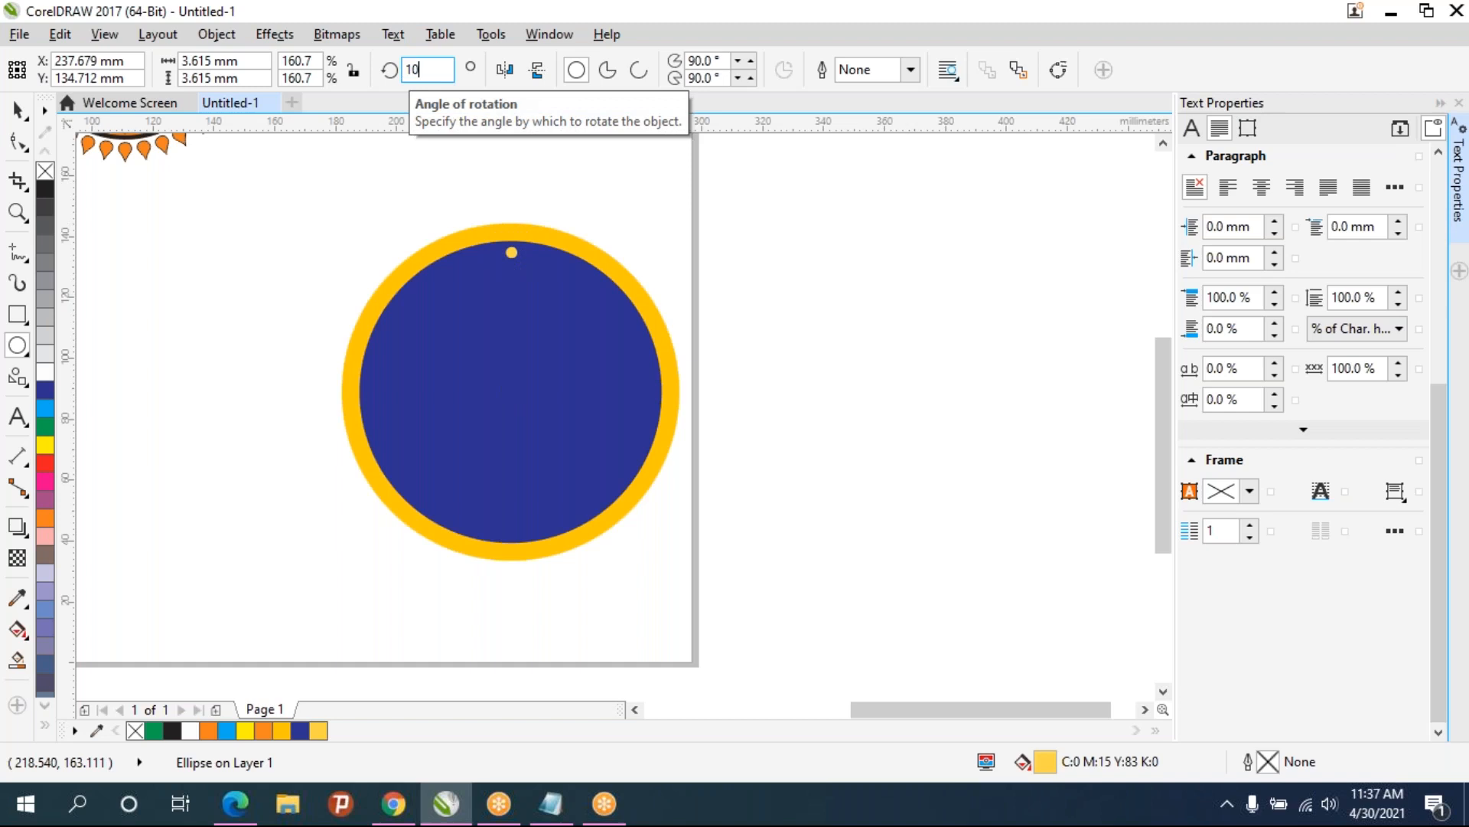
pyautogui.hotkey('ctrl', 'd')
pyautogui.hotkey('ctrl', 'd')
pyautogui.hotkey('ctrl', 'd')
pyautogui.hotkey('ctrl', 'd')
pyautogui.hotkey('ctrl', 'd')
pyautogui.hotkey('ctrl', 'd')
pyautogui.hotkey('ctrl', 'd')
pyautogui.hotkey('ctrl', 'd')
pyautogui.hotkey('ctrl', 'd')
pyautogui.hotkey('ctrl', 'd')
pyautogui.hotkey('ctrl', 'd')
pyautogui.hotkey('ctrl', 'd')
pyautogui.hotkey('ctrl', 'd')
pyautogui.hotkey('ctrl', 'd')
pyautogui.hotkey('ctrl', 'd')
pyautogui.hotkey('ctrl', 'd')
pyautogui.hotkey('ctrl', 'd')
pyautogui.hotkey('ctrl', 'd')
pyautogui.hotkey('ctrl', 'd')
pyautogui.hotkey('ctrl', 'd')
pyautogui.hotkey('ctrl', 'd')
pyautogui.hotkey('ctrl', 'd')
pyautogui.hotkey('ctrl', 'd')
pyautogui.hotkey('ctrl', 'd')
pyautogui.hotkey('ctrl', 'd')
pyautogui.hotkey('ctrl', 'd')
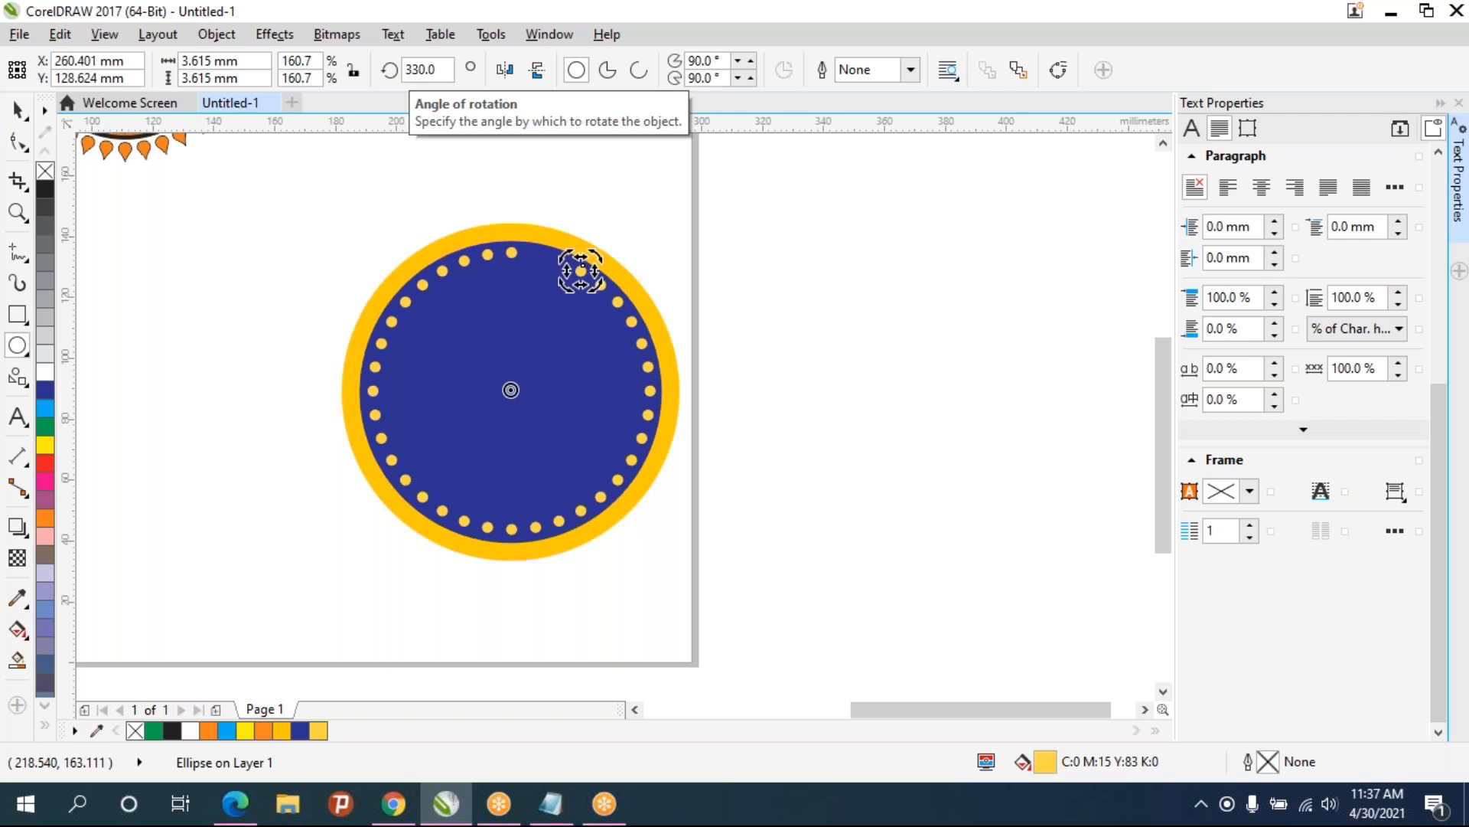
pyautogui.hotkey('ctrl', 'd')
pyautogui.hotkey('ctrl', 'd')
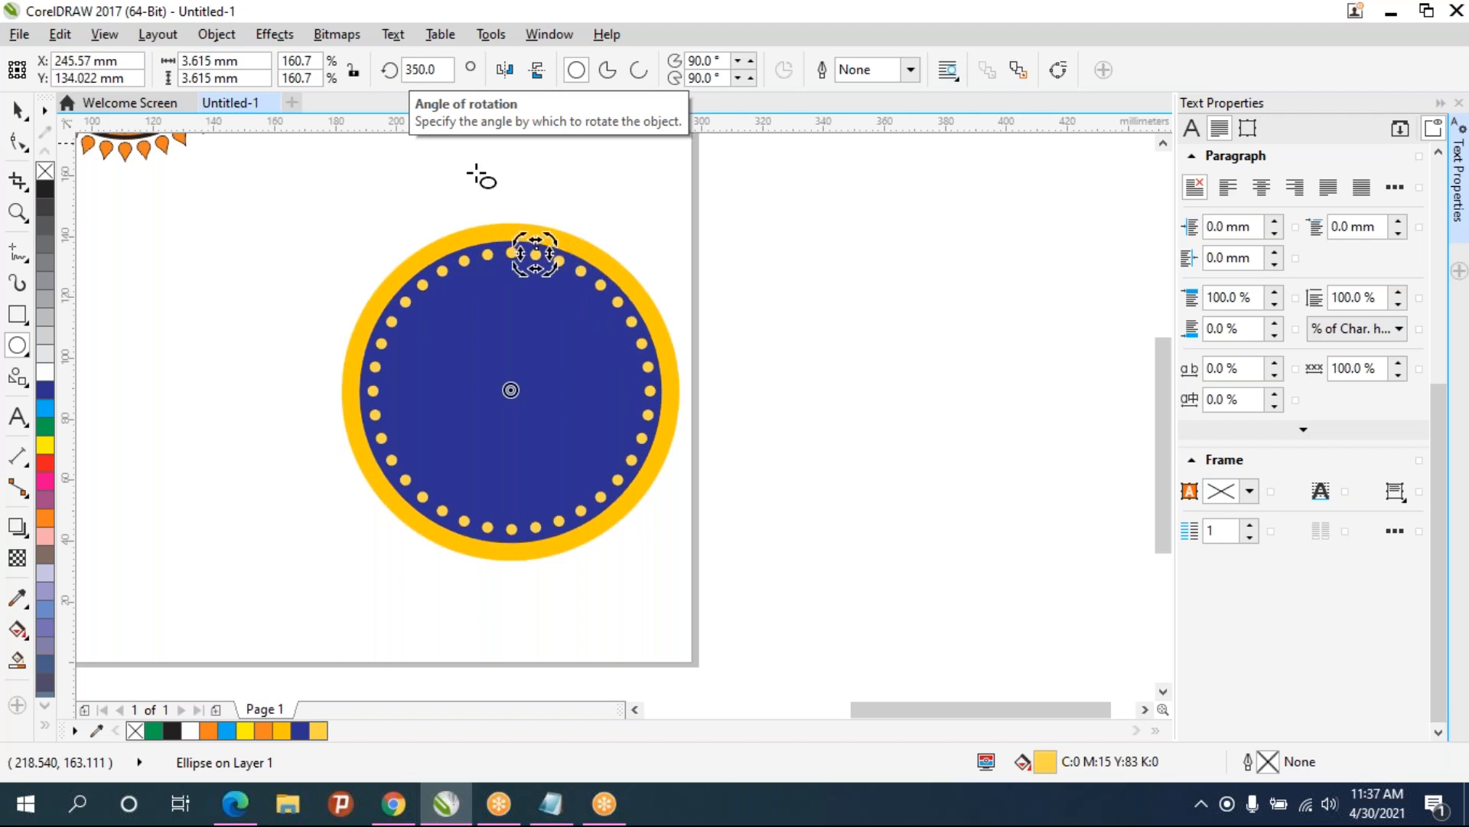
# - Draw a rectangle about 125 × 28 mm across the middle of the circles and fill it golden yellow (C0 M22 Y100 K0)
pyautogui.click(18, 111)
pyautogui.click(949, 402)
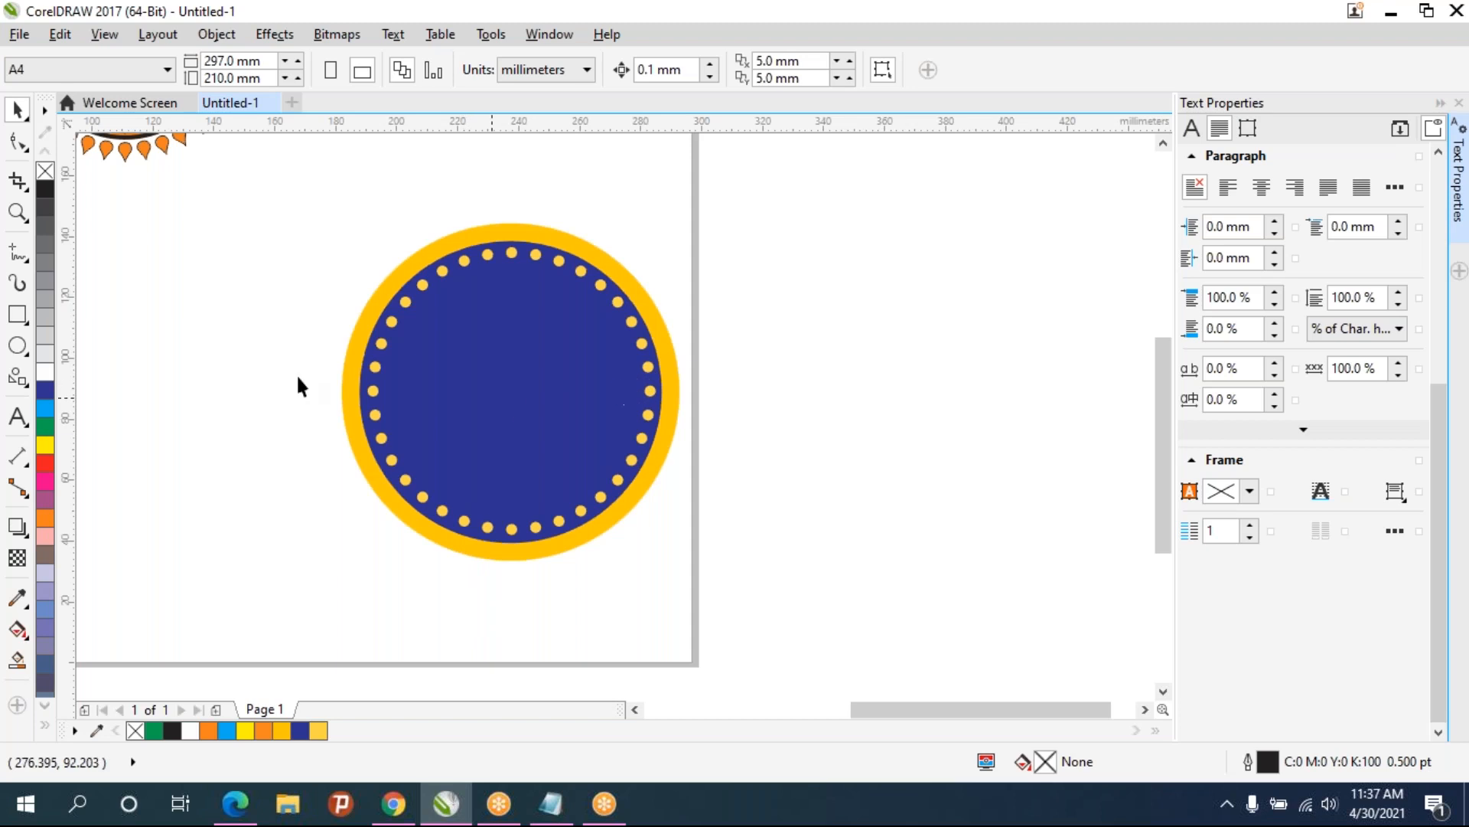
pyautogui.click(15, 316)
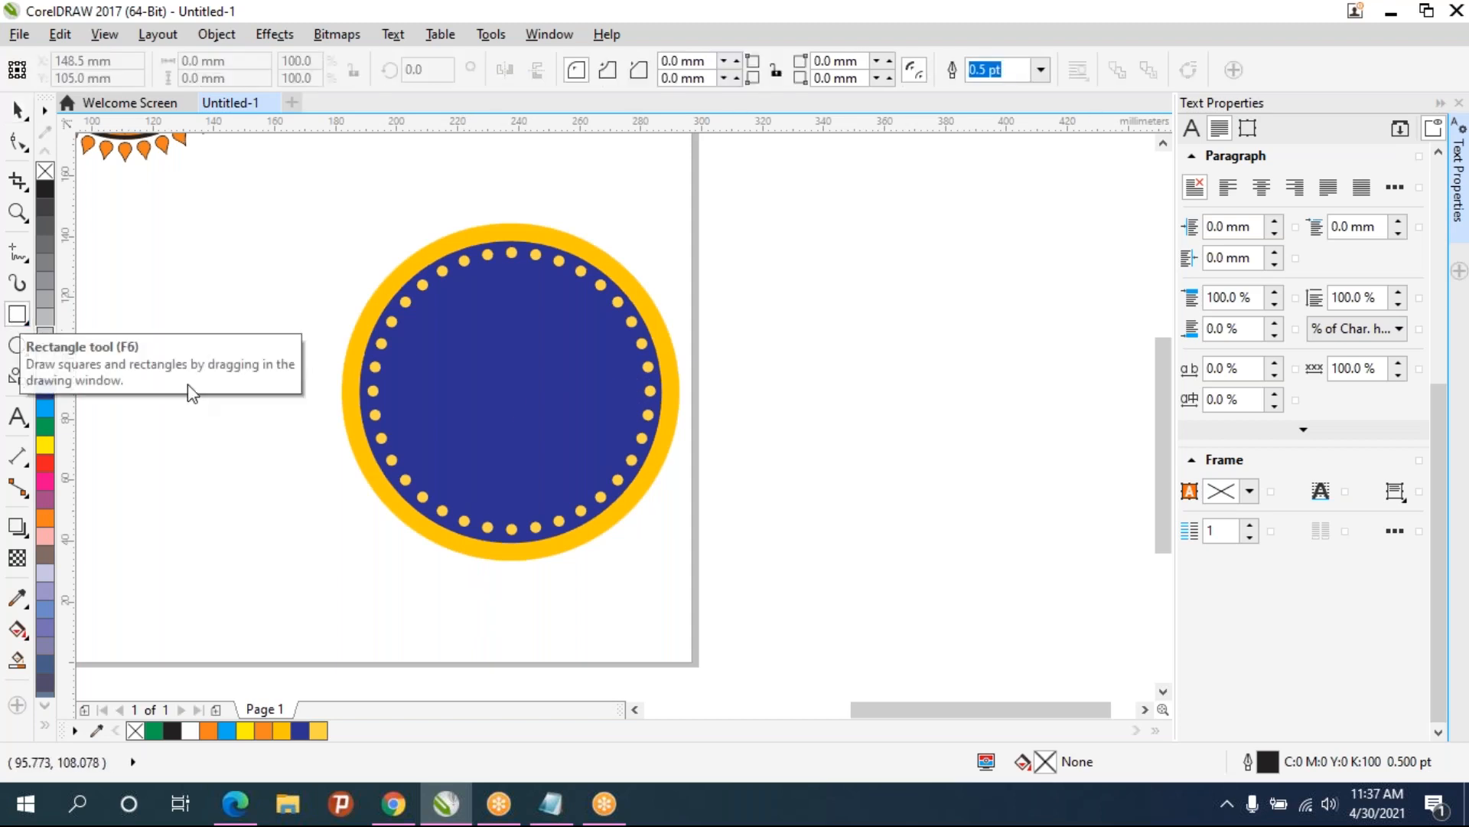
pyautogui.moveTo(246, 337); pyautogui.dragTo(686, 393)
pyautogui.press('shift')
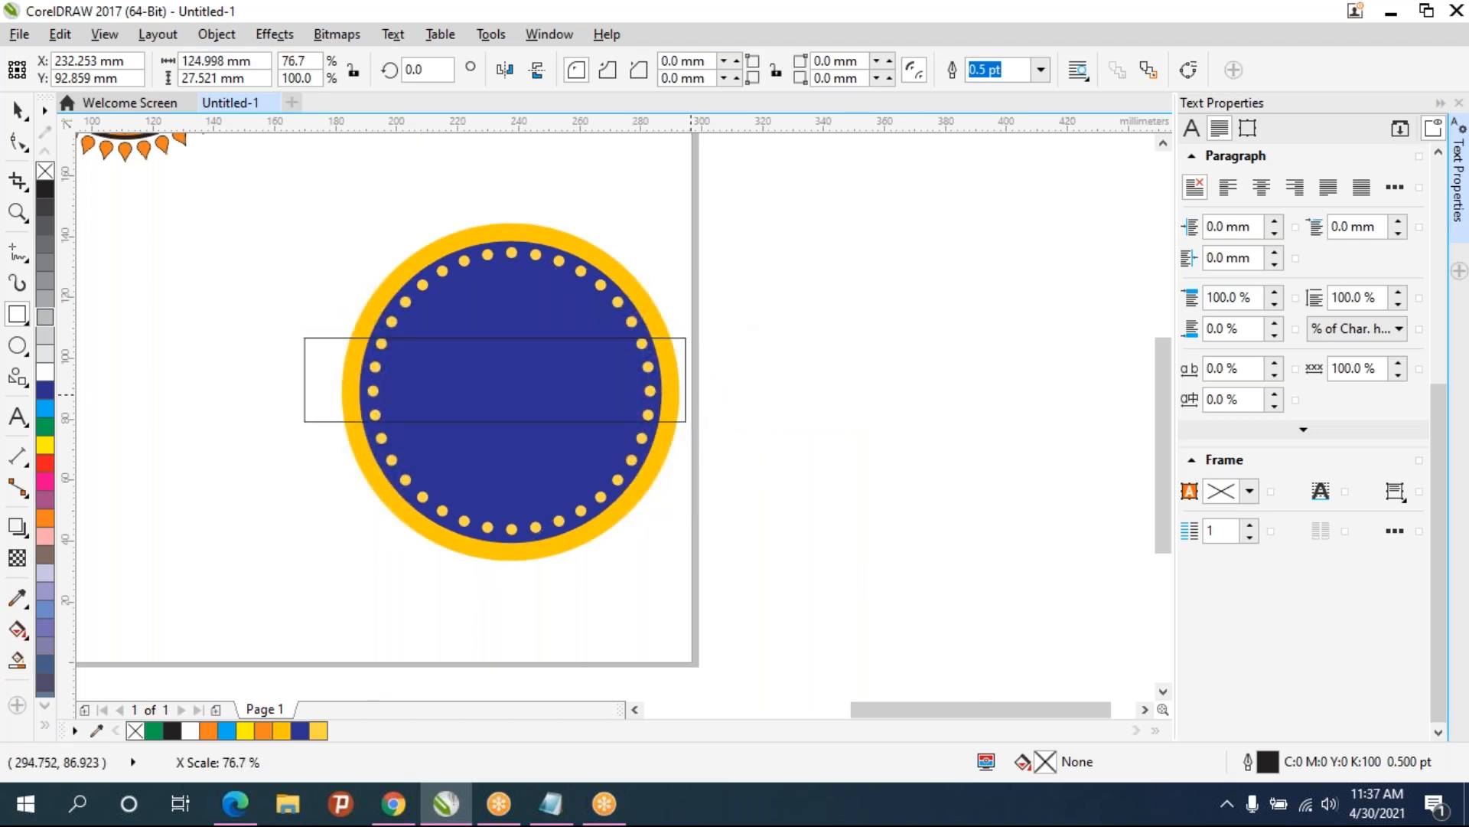
pyautogui.click(16, 110)
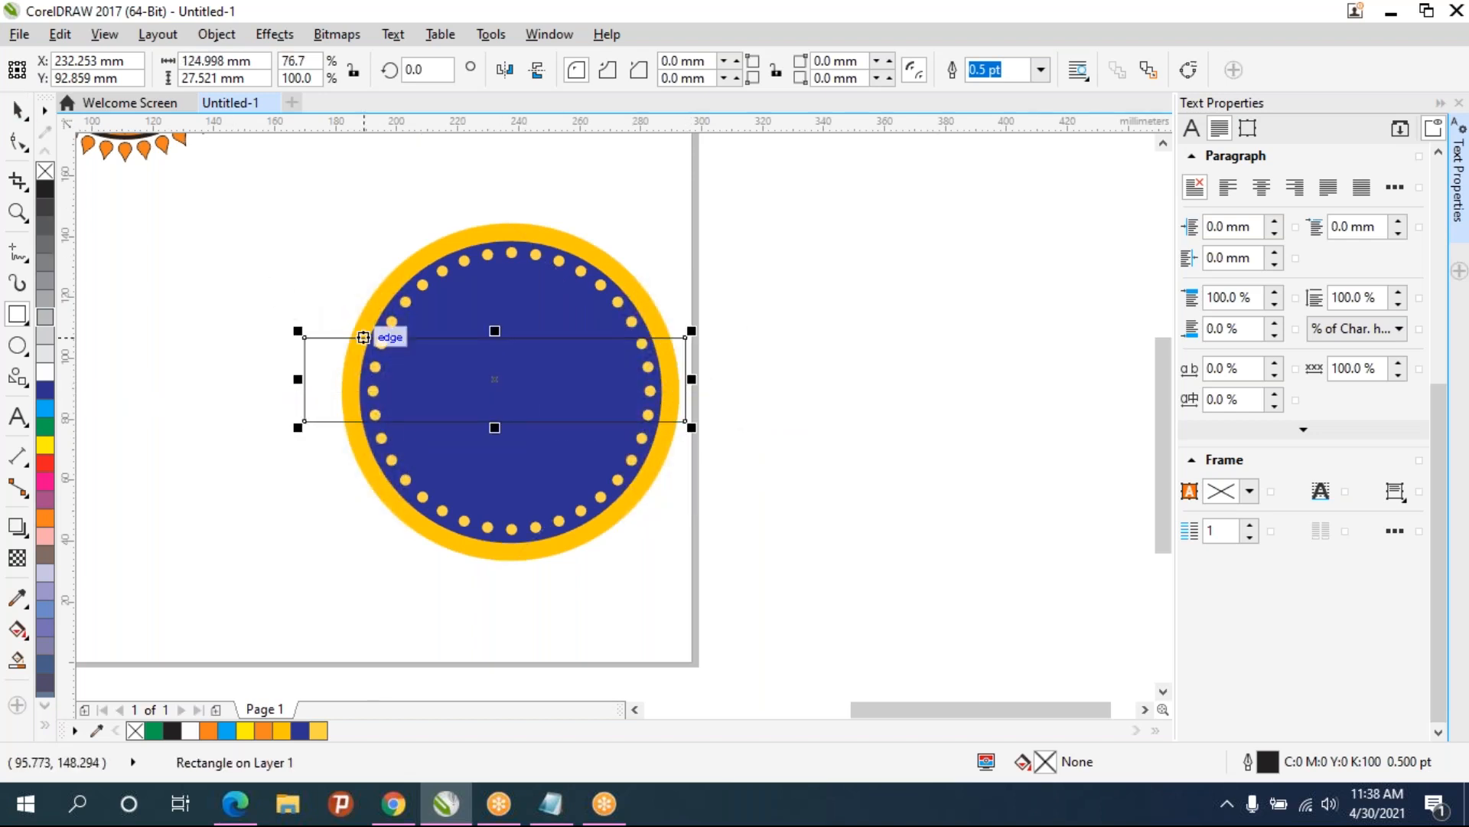
pyautogui.moveTo(505, 374); pyautogui.dragTo(510, 391)
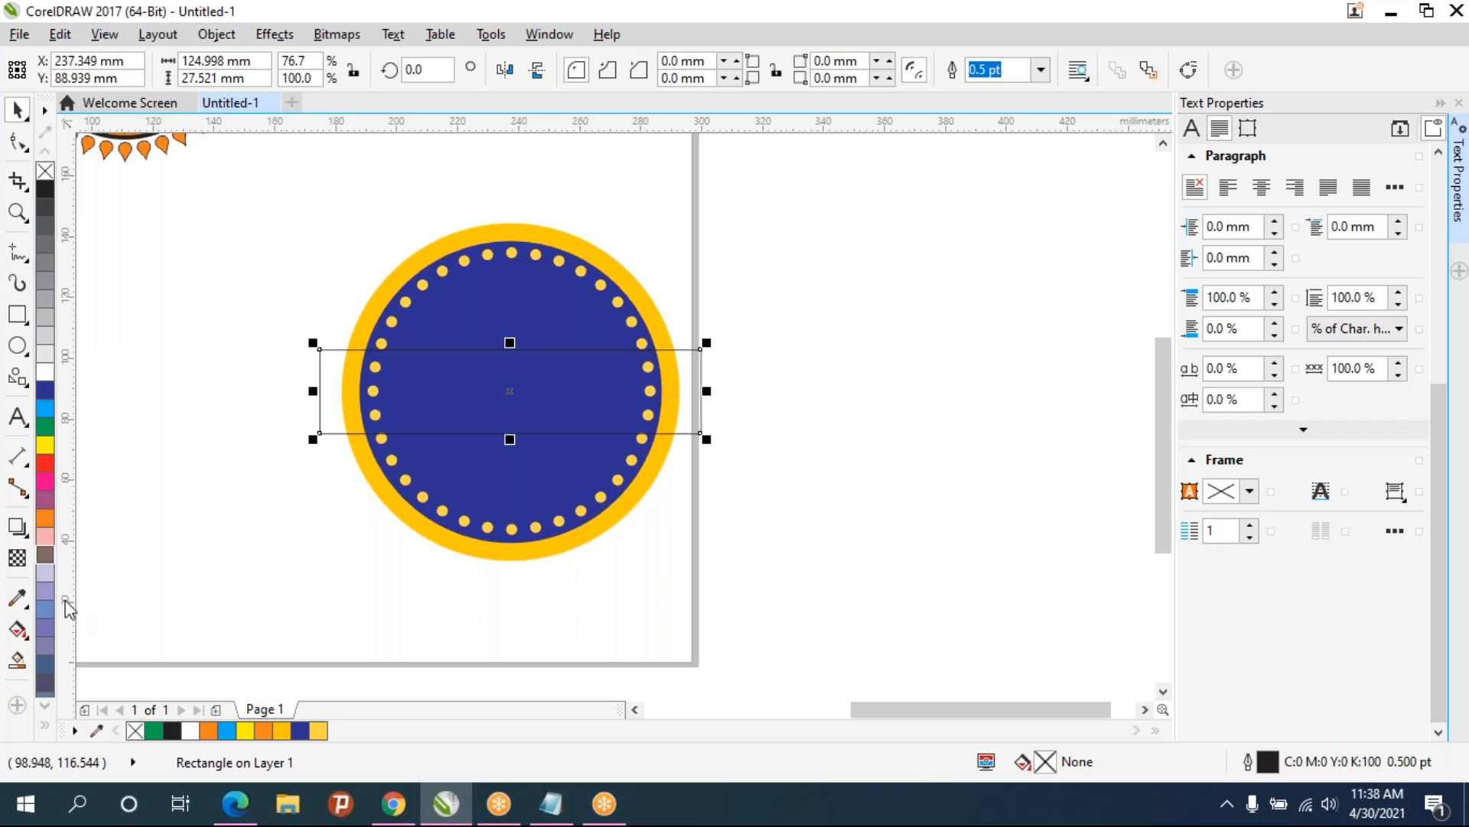
pyautogui.click(319, 731)
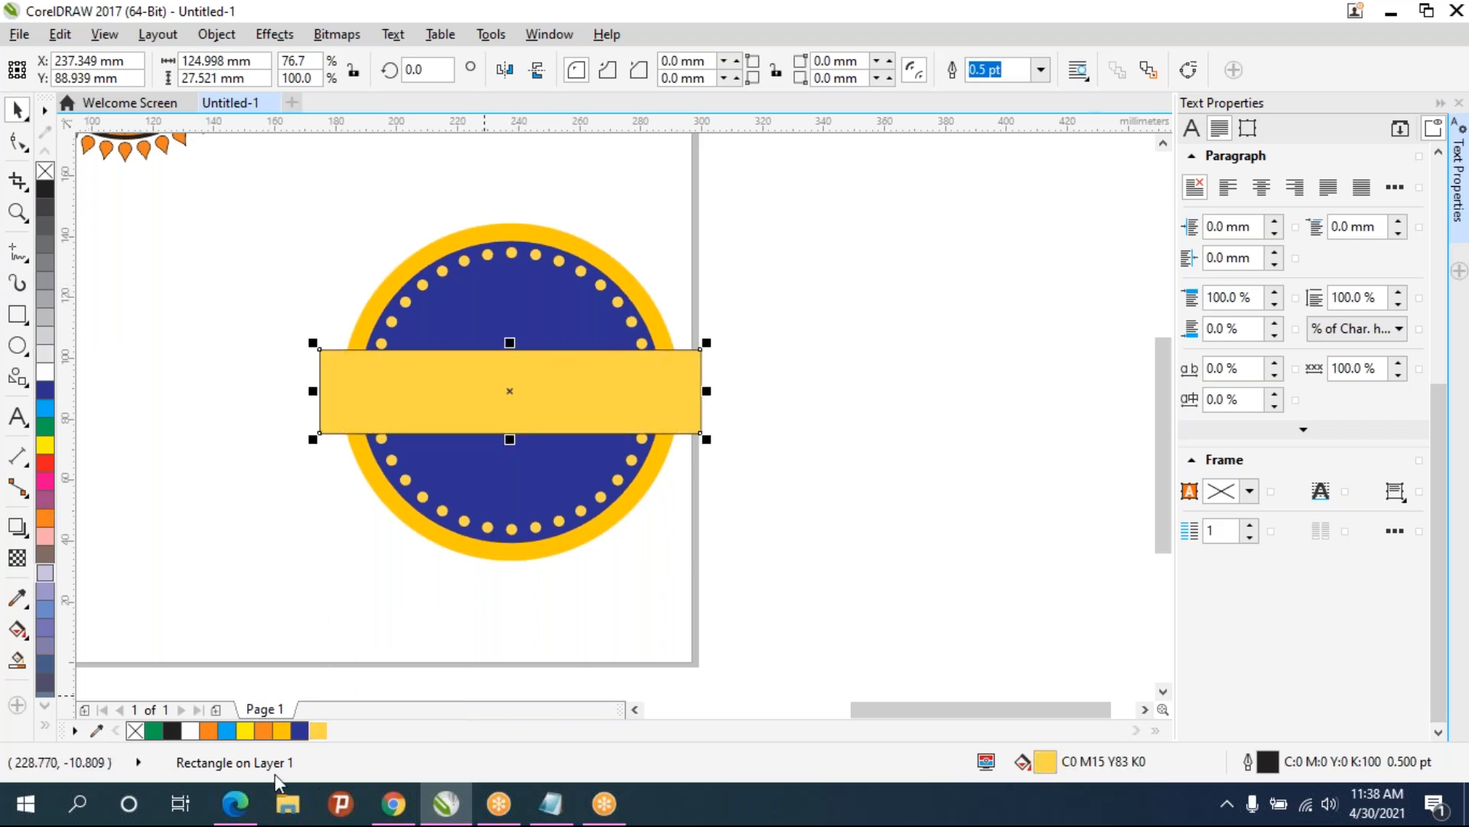
pyautogui.click(282, 731)
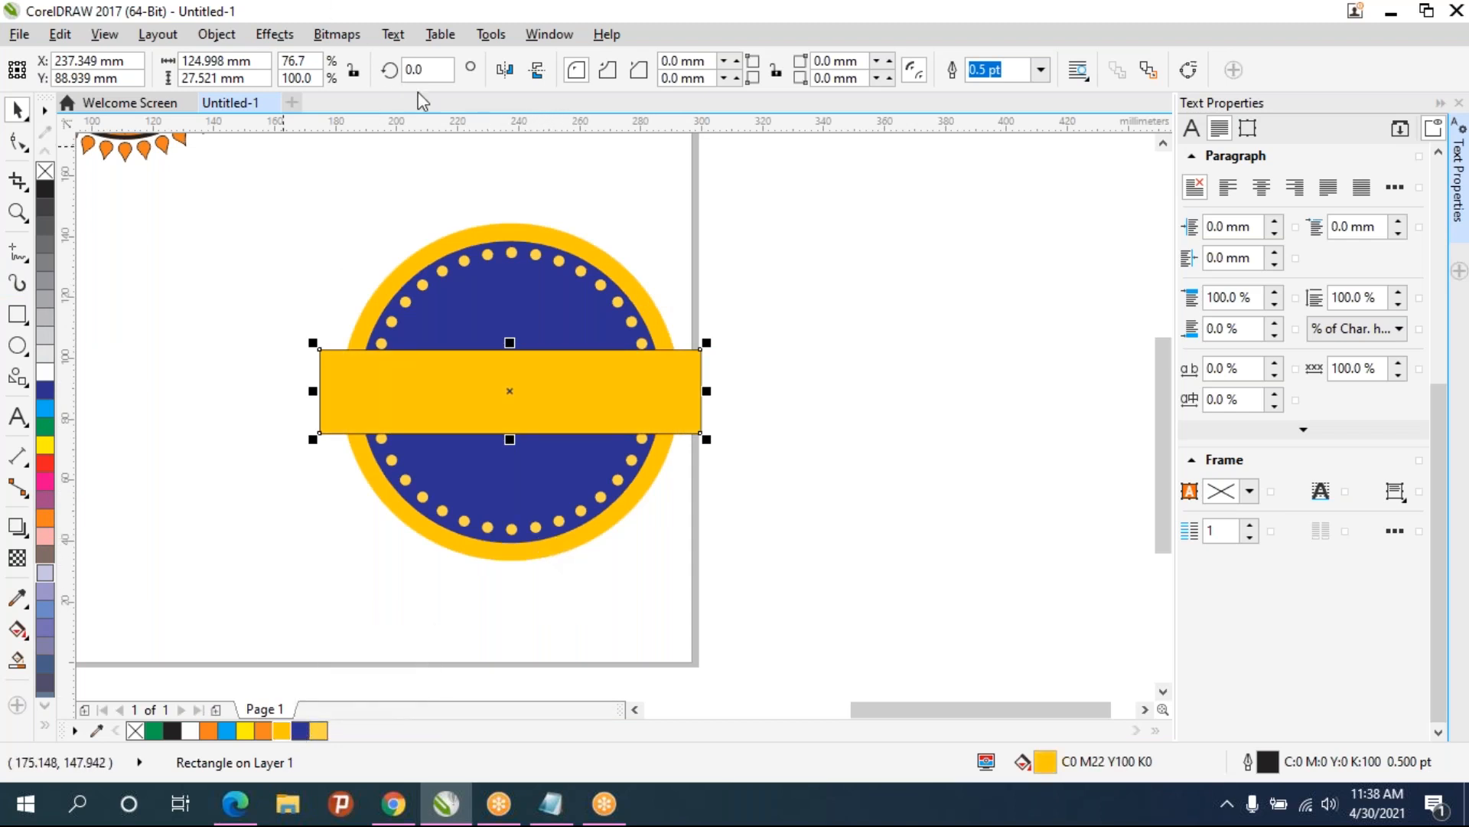
# - Rotate the banner rectangle to 10° and remove its outline
pyautogui.moveTo(427, 70); pyautogui.dragTo(381, 72)
pyautogui.write('15')
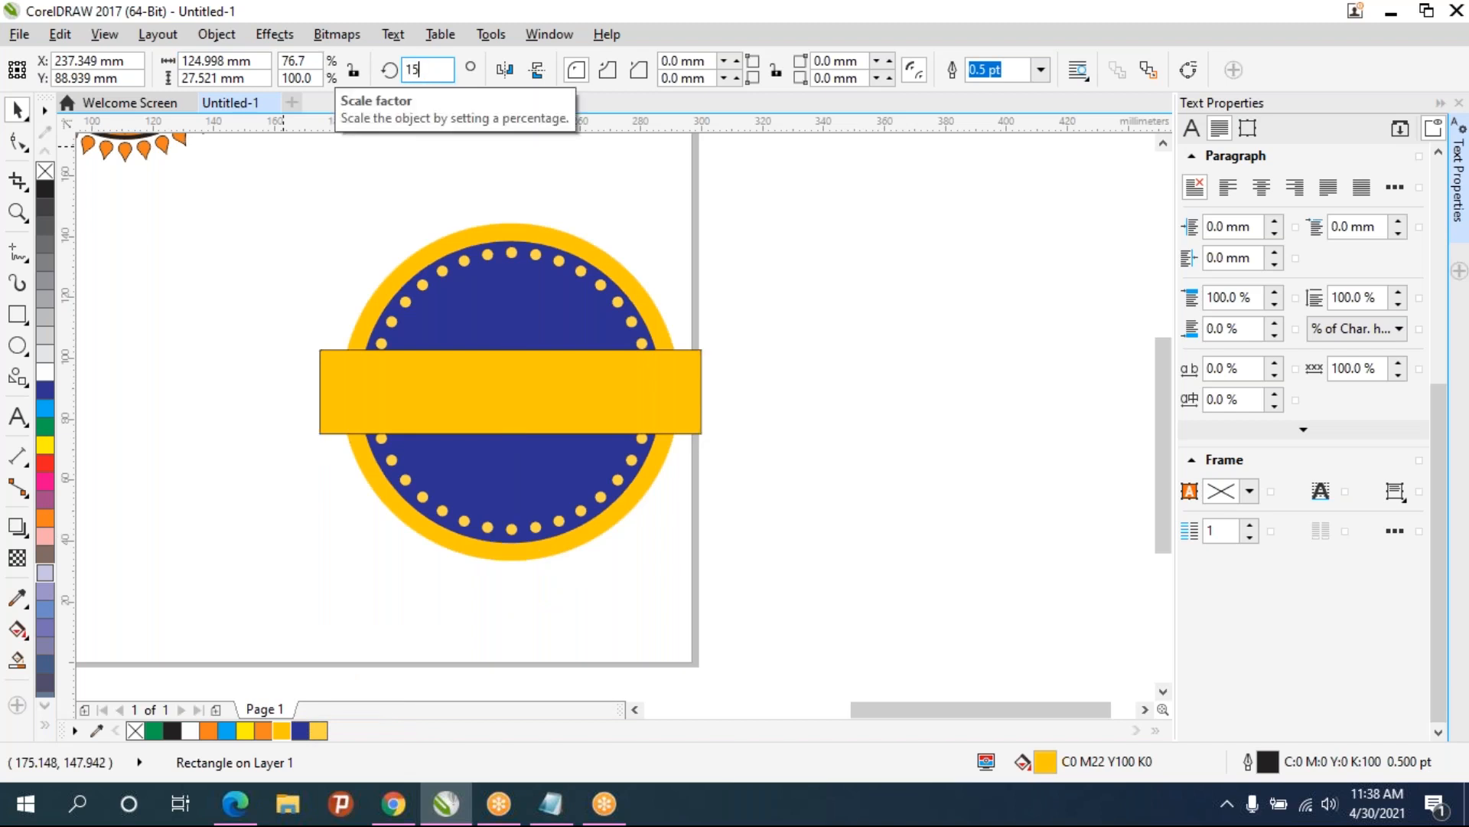
pyautogui.press('Return')
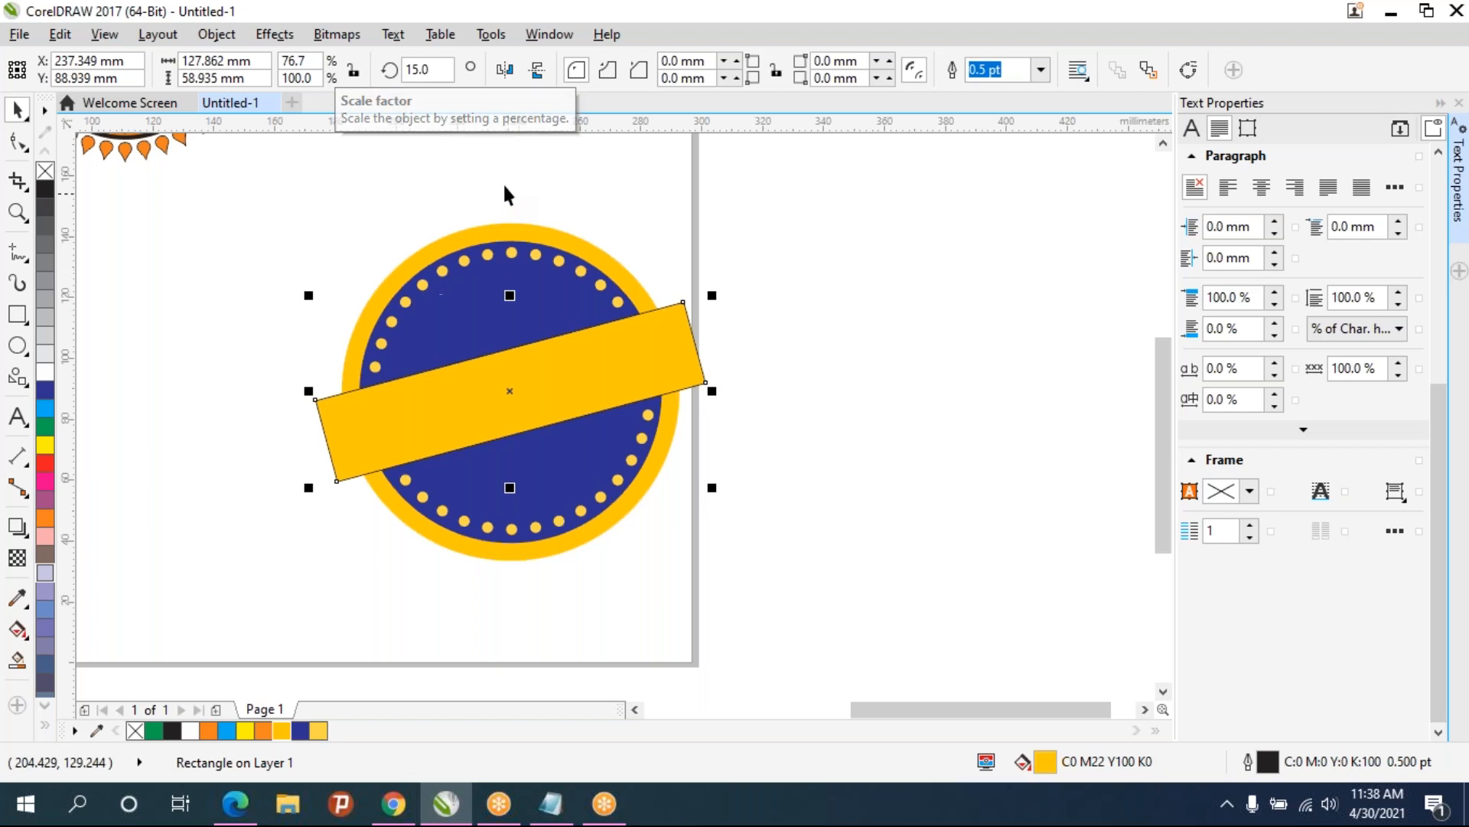
pyautogui.moveTo(445, 70); pyautogui.dragTo(327, 92)
pyautogui.write('45')
pyautogui.press('Return')
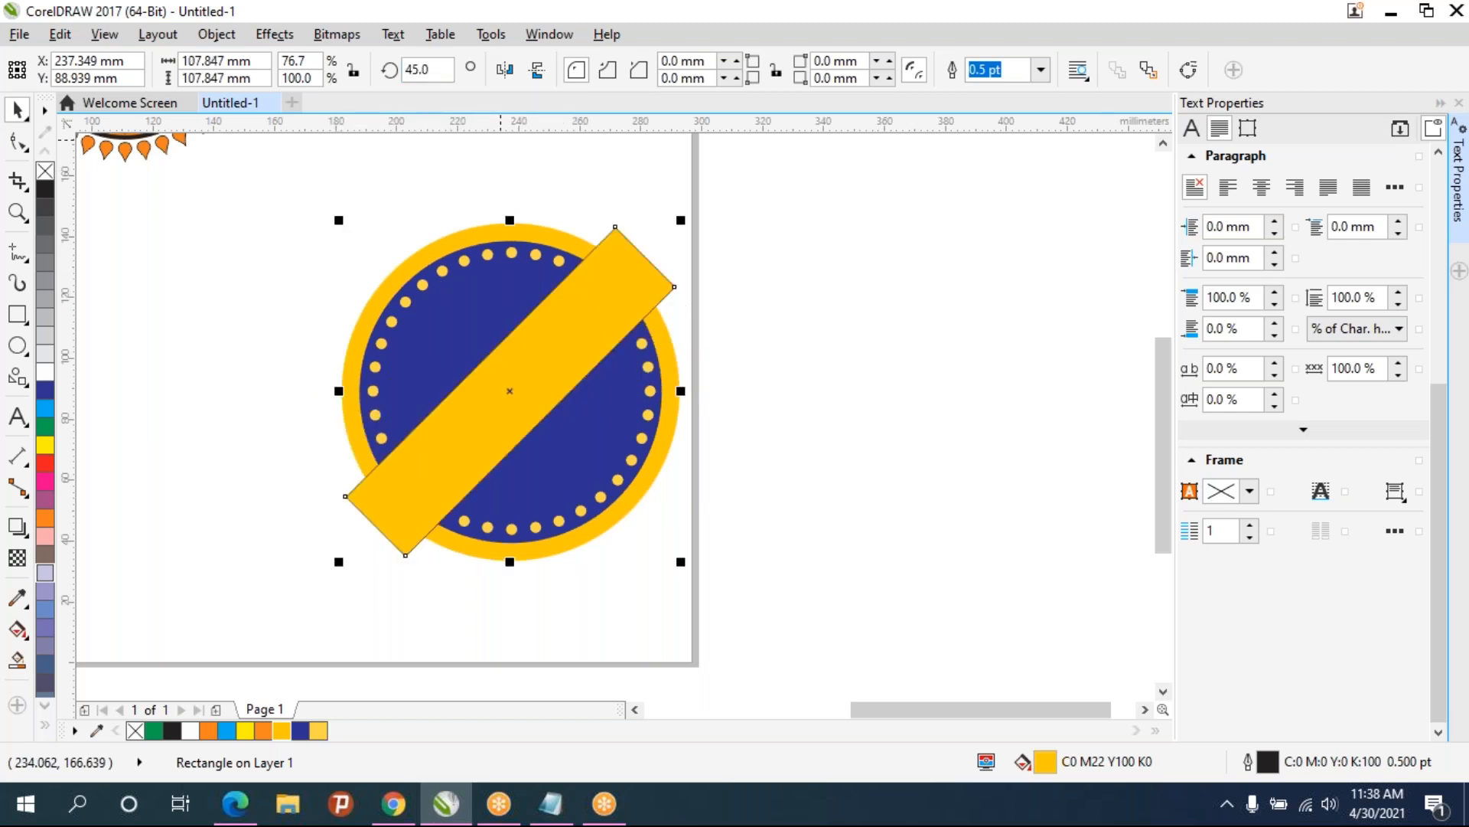
pyautogui.moveTo(451, 70); pyautogui.dragTo(356, 68)
pyautogui.write('10')
pyautogui.press('Return')
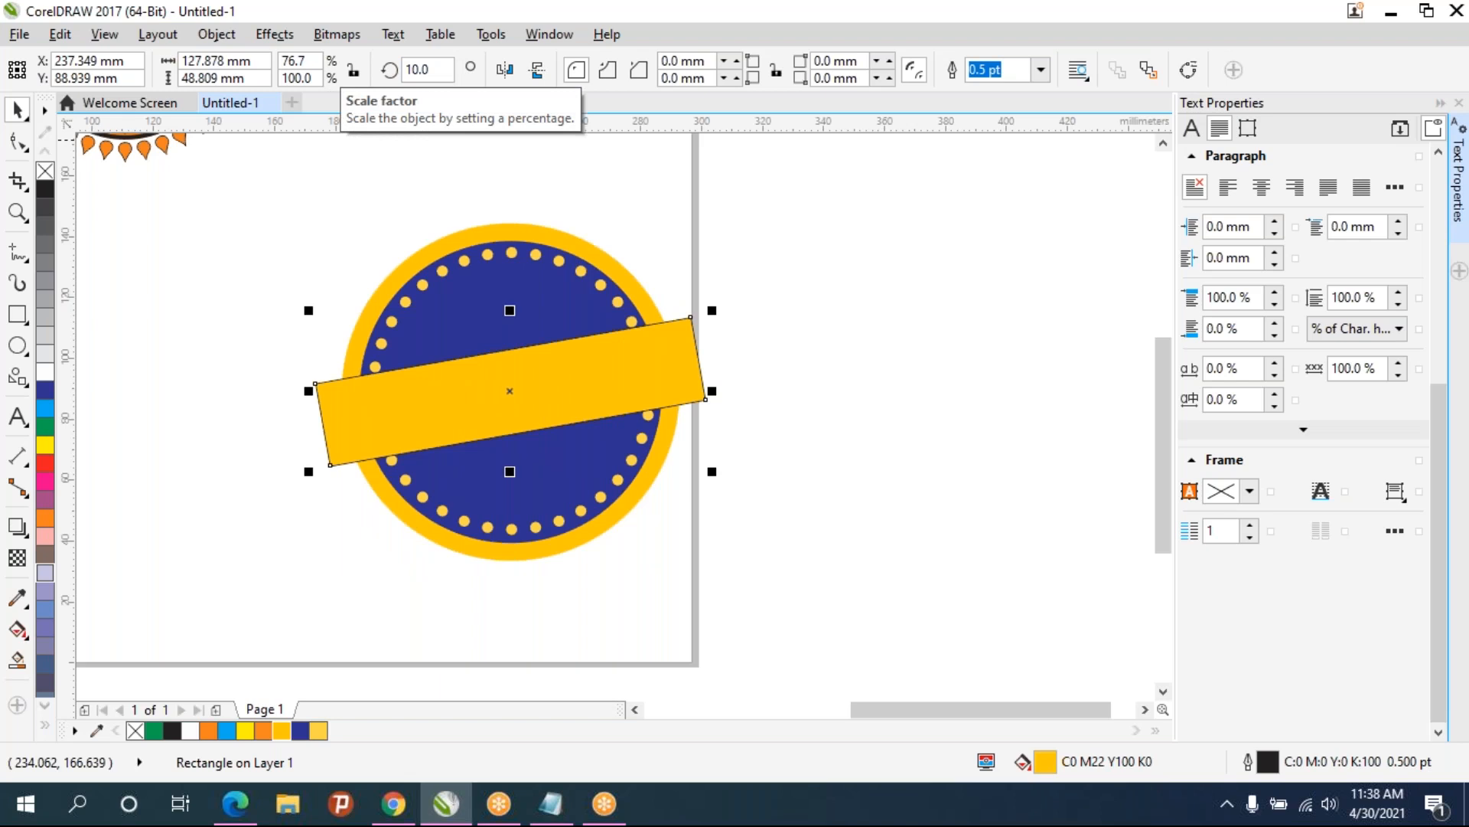
pyautogui.rightClick(46, 171)
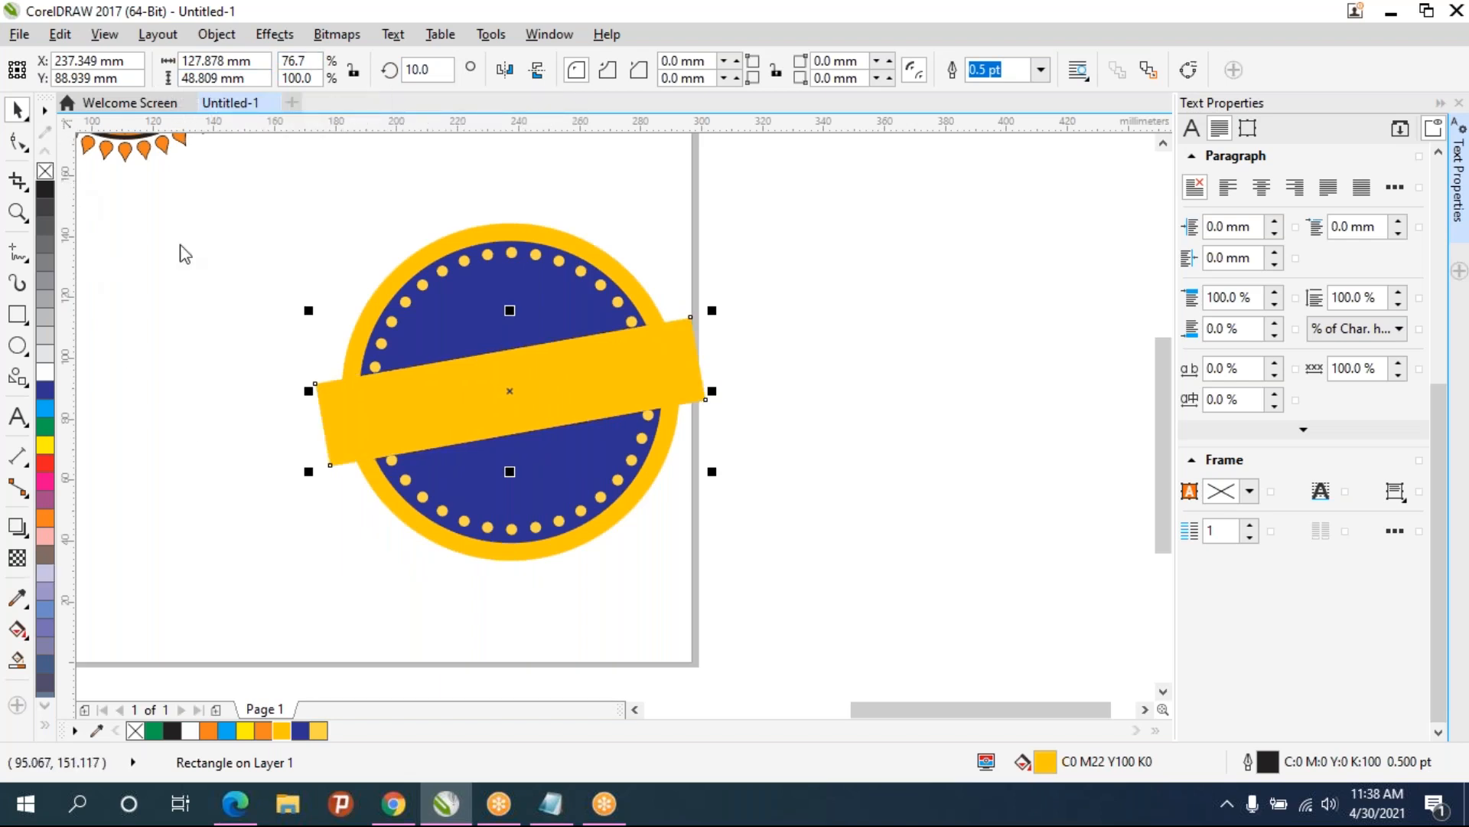
pyautogui.click(233, 299)
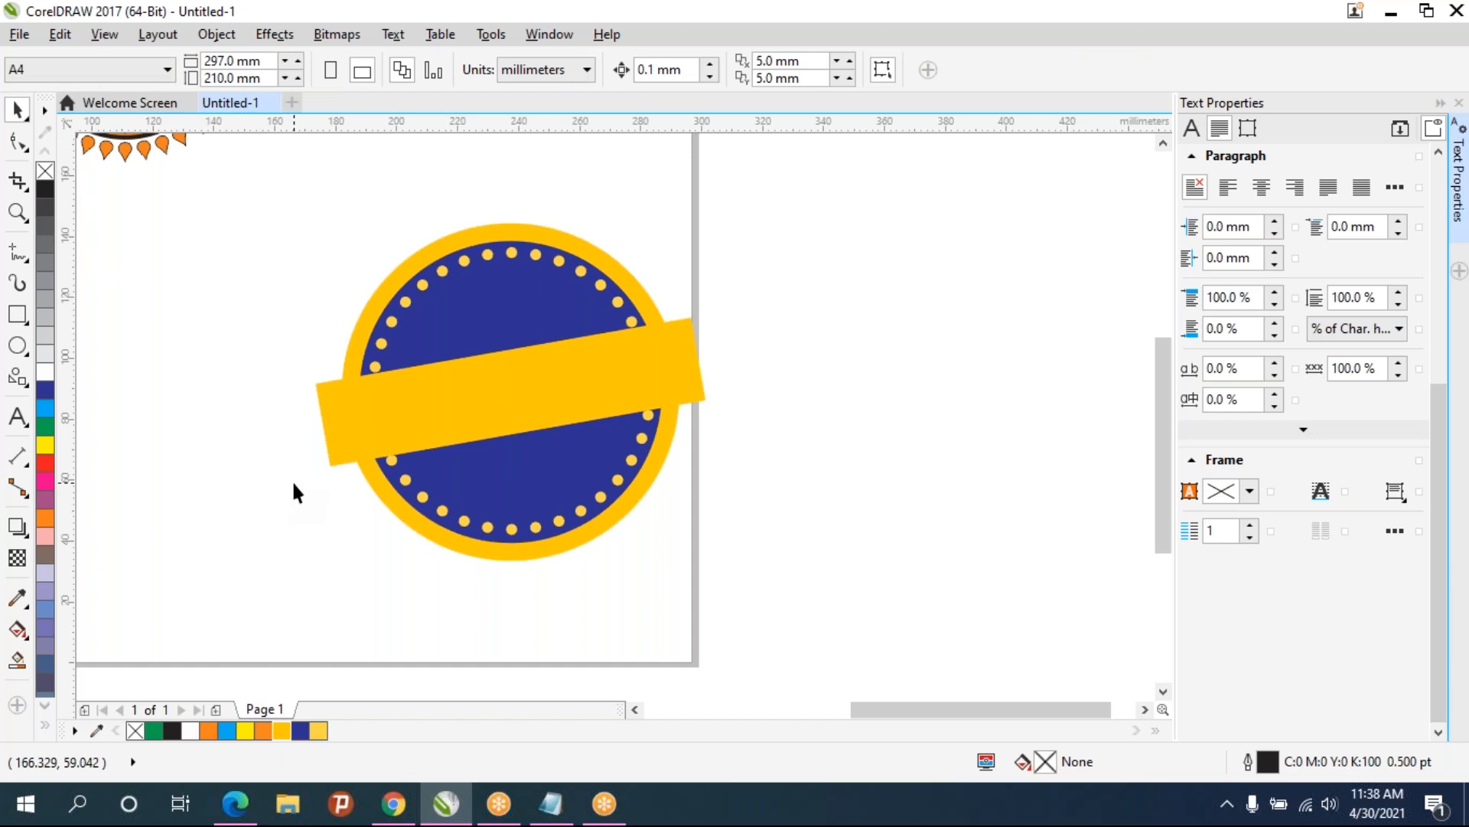
# - Duplicate the banner rectangle and move the copy below the circles
pyautogui.click(463, 417)
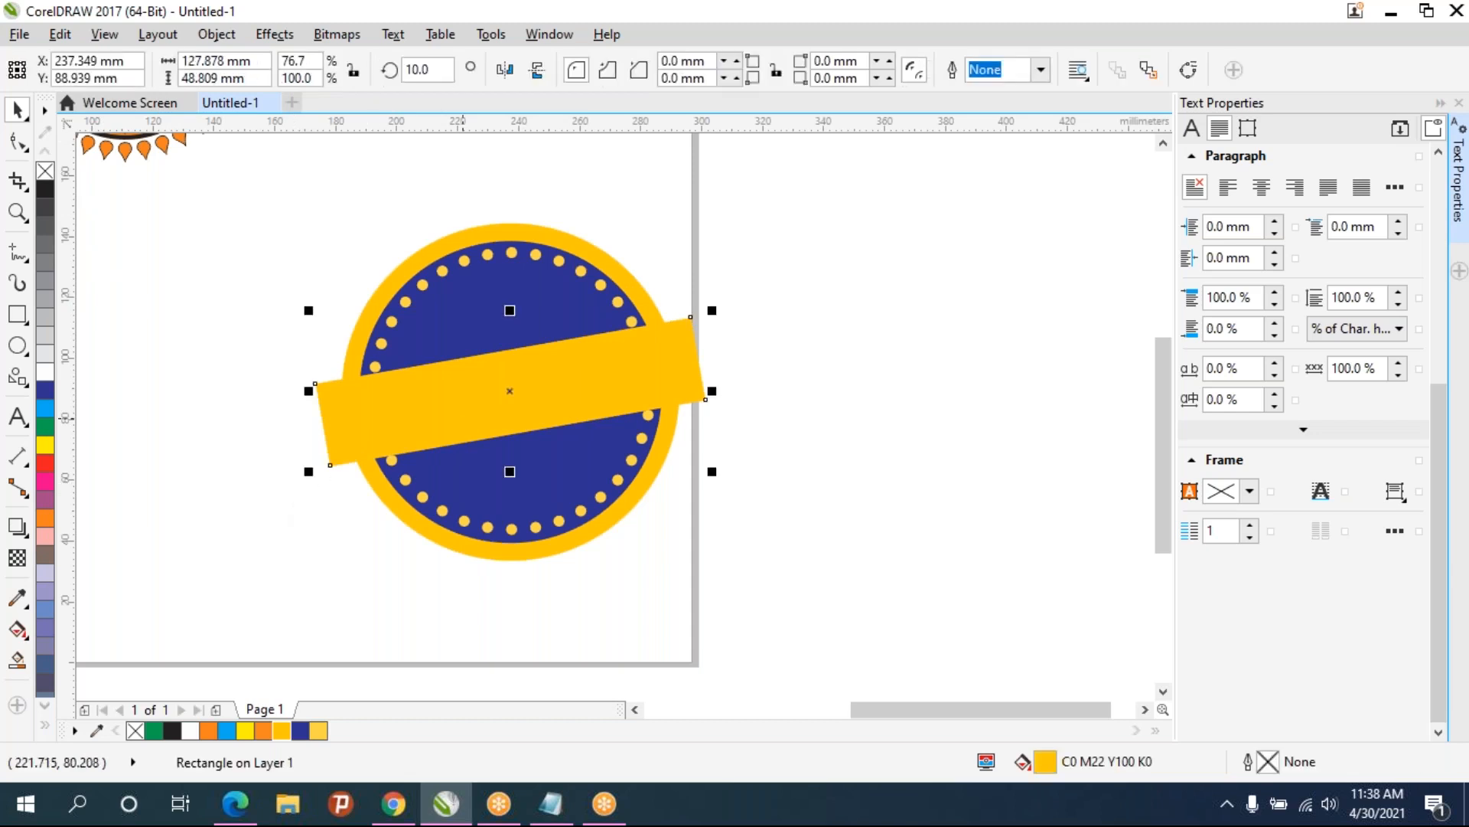
pyautogui.hotkey('ctrl', 'd')
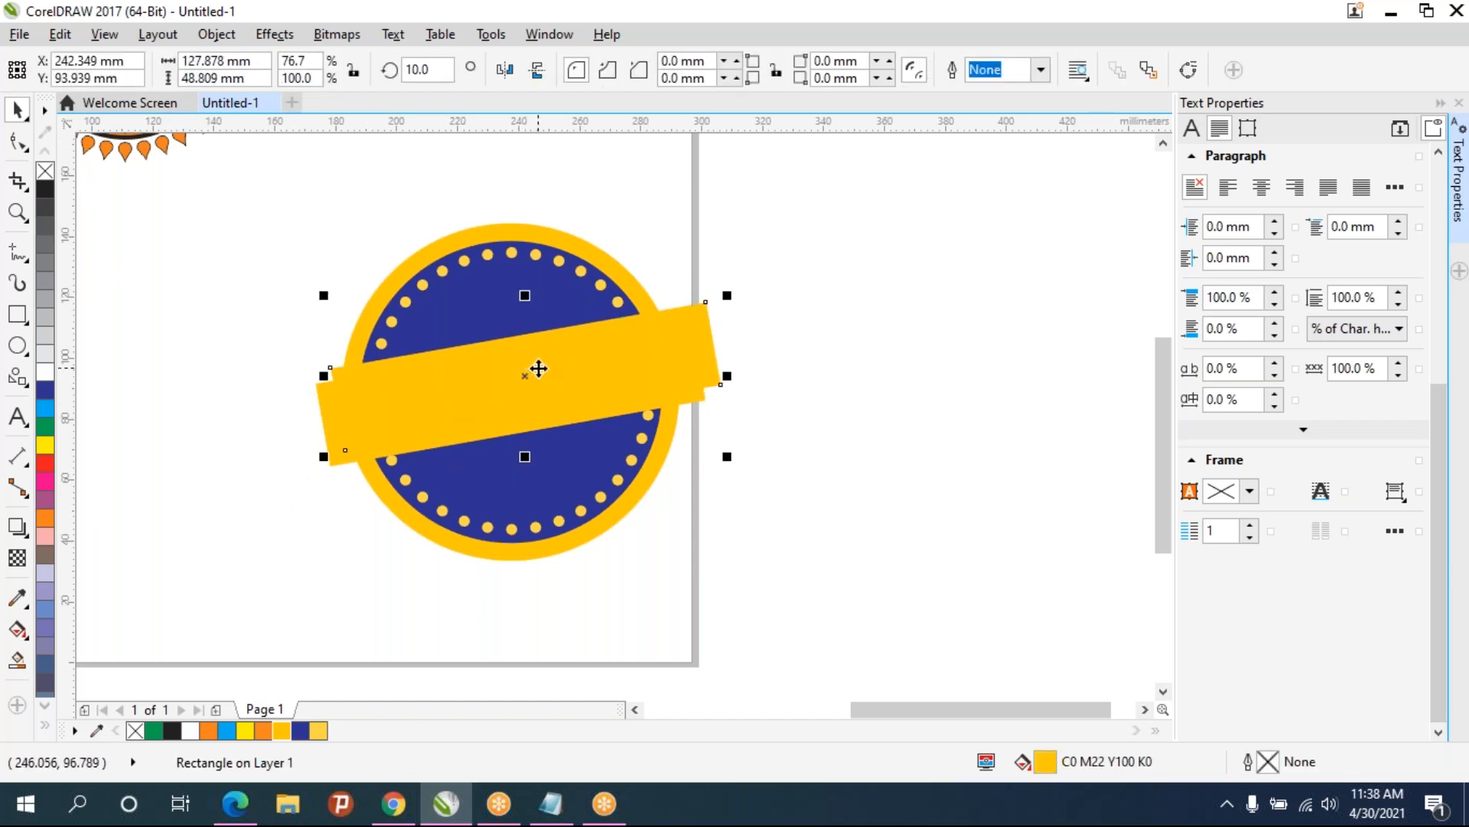
pyautogui.moveTo(545, 381); pyautogui.dragTo(556, 521)
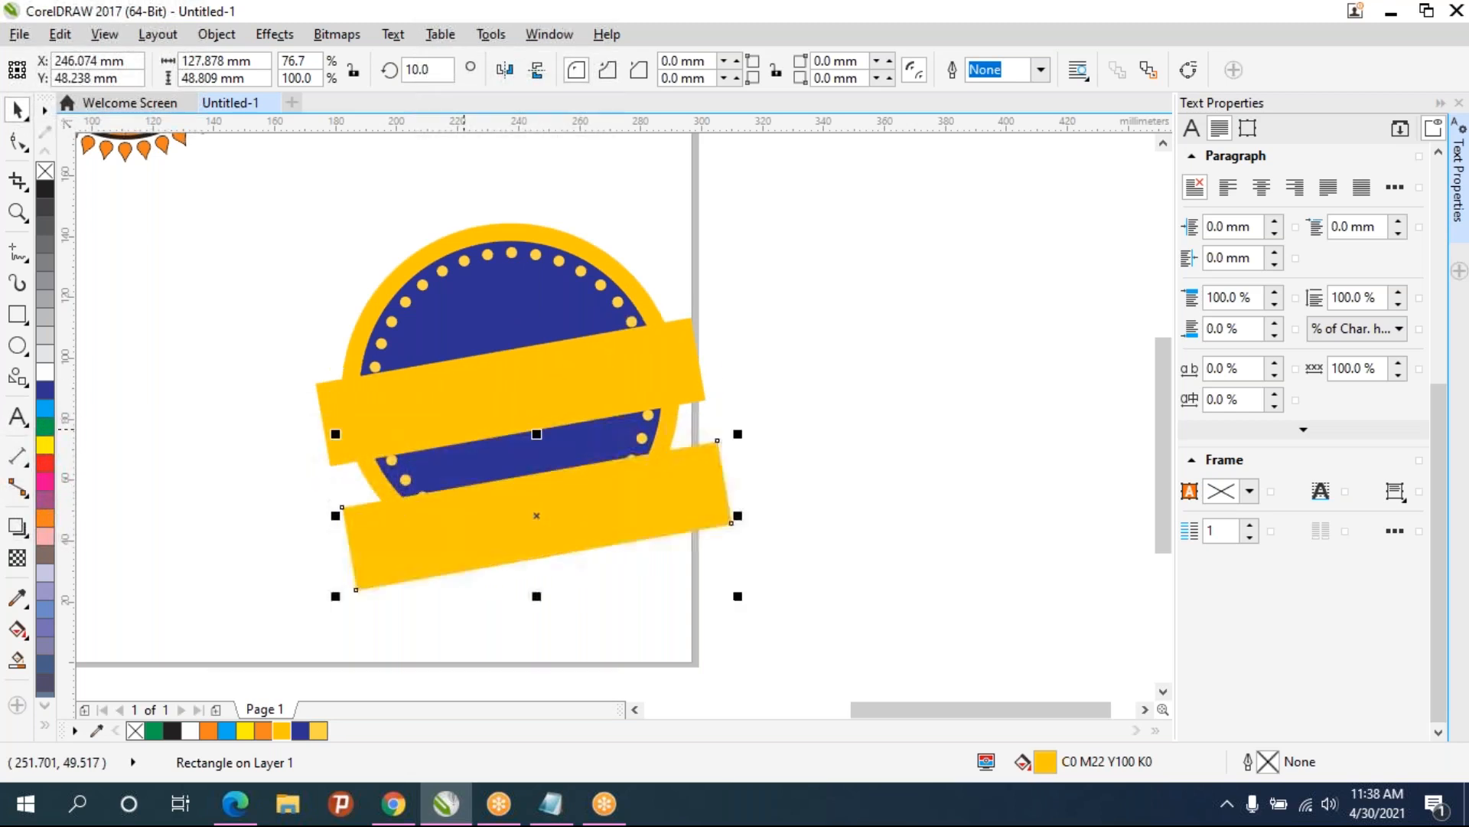
# - Convert the copy to curves, shorten it to a small square, and add a notch node on its left edge
pyautogui.click(16, 142)
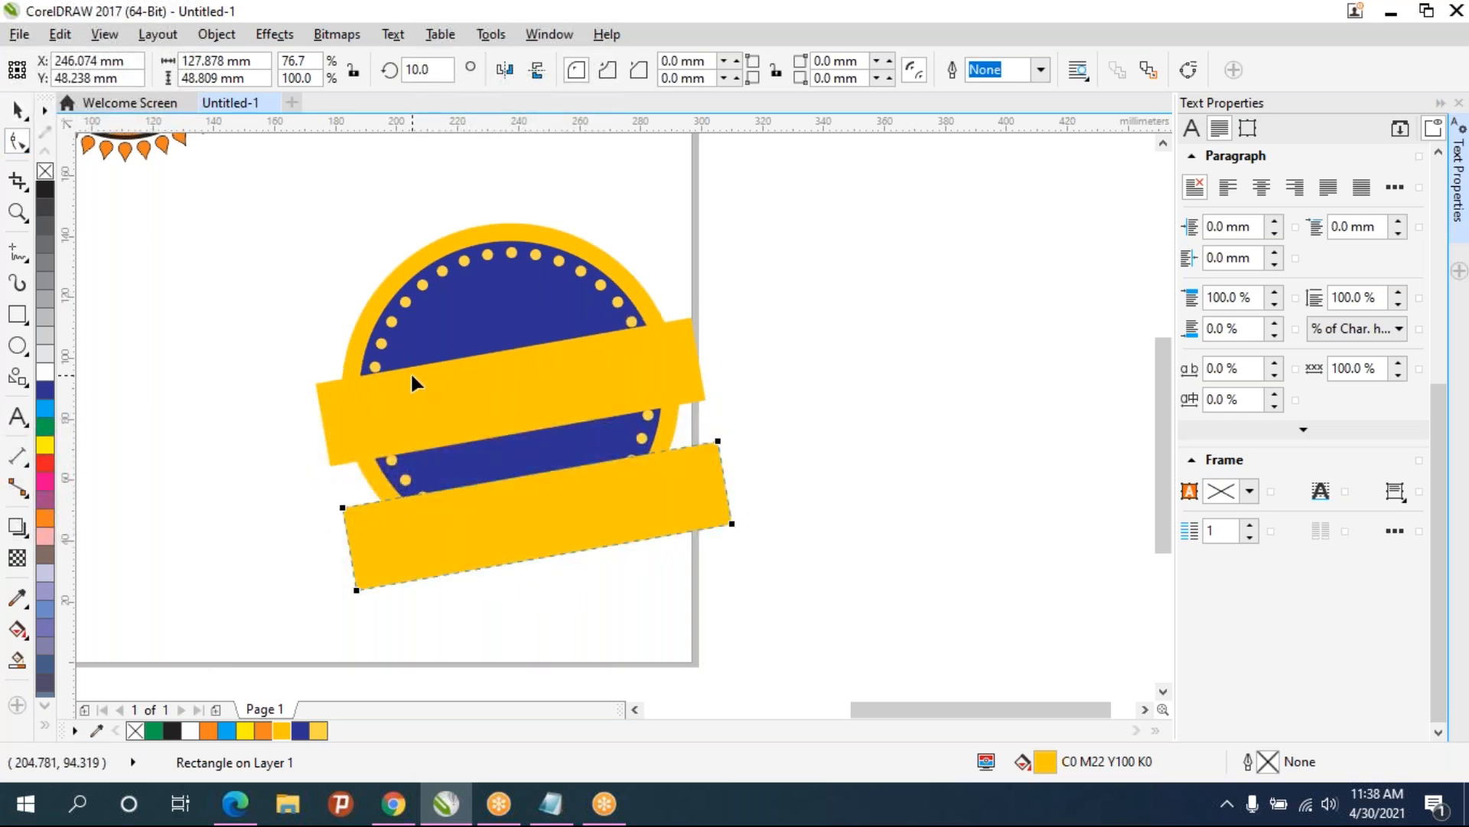
pyautogui.hotkey('ctrl', 'q')
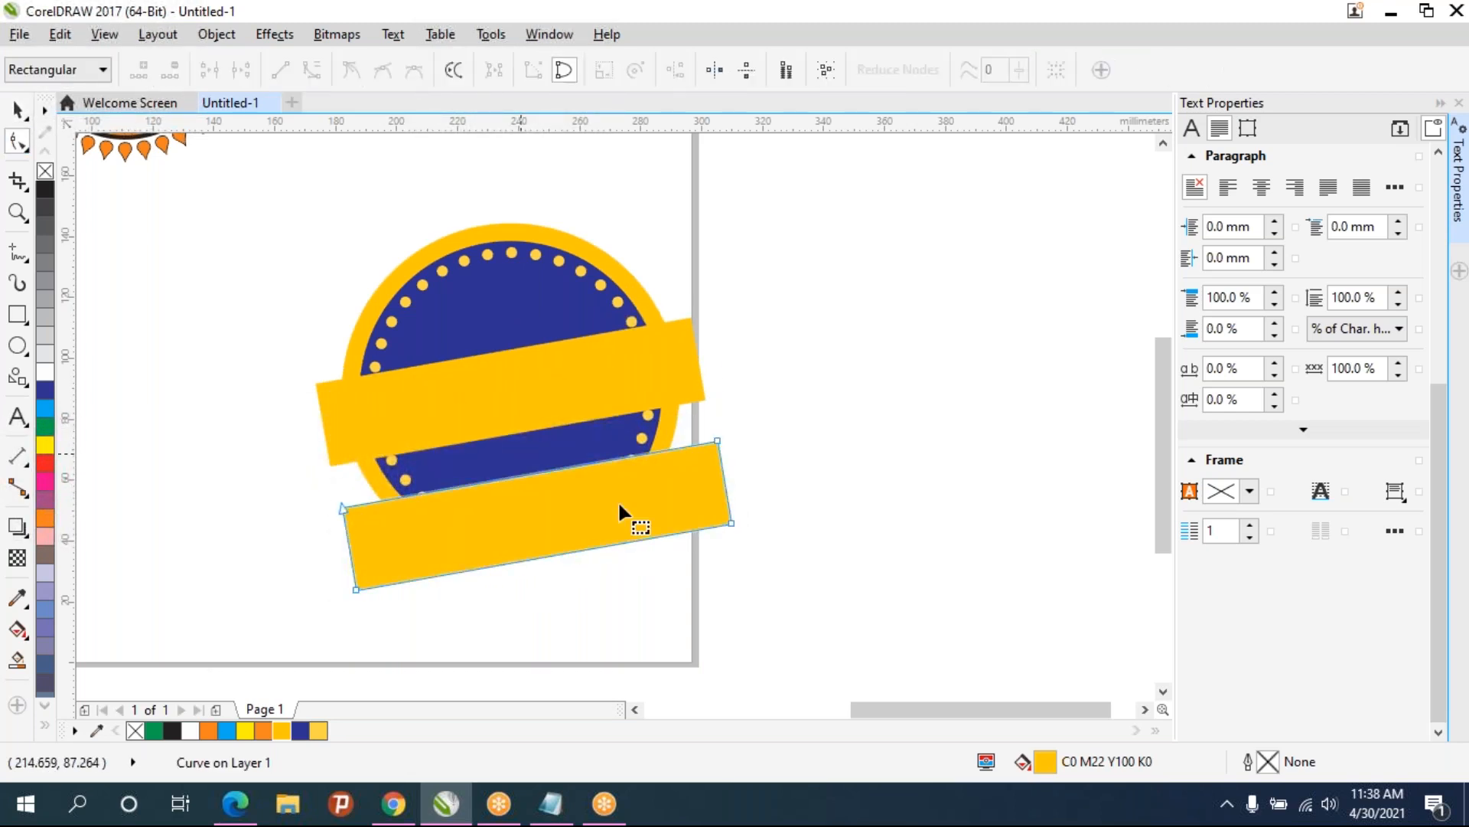
pyautogui.moveTo(796, 578); pyautogui.dragTo(652, 375)
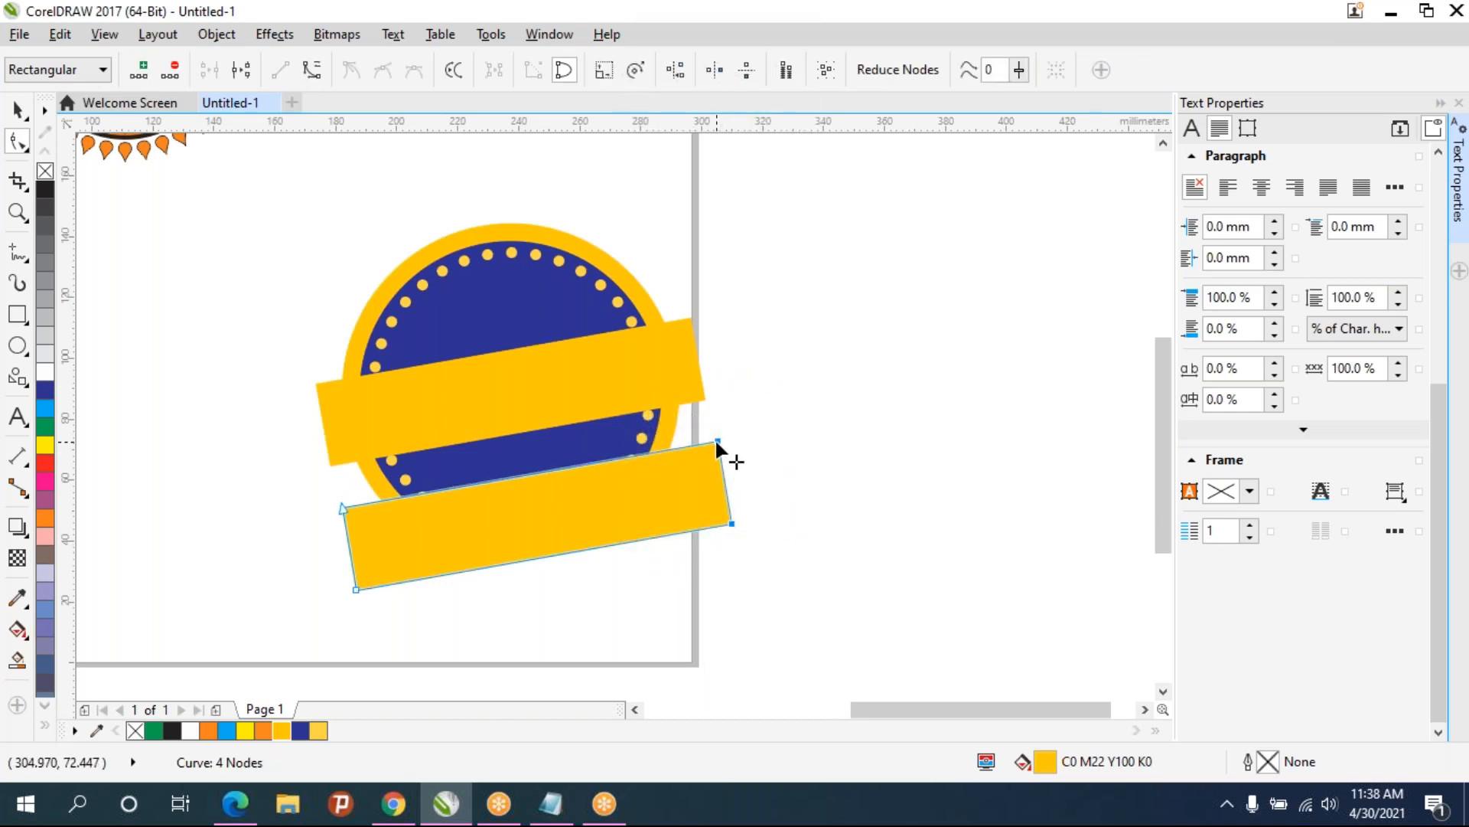
pyautogui.moveTo(717, 442); pyautogui.dragTo(427, 491)
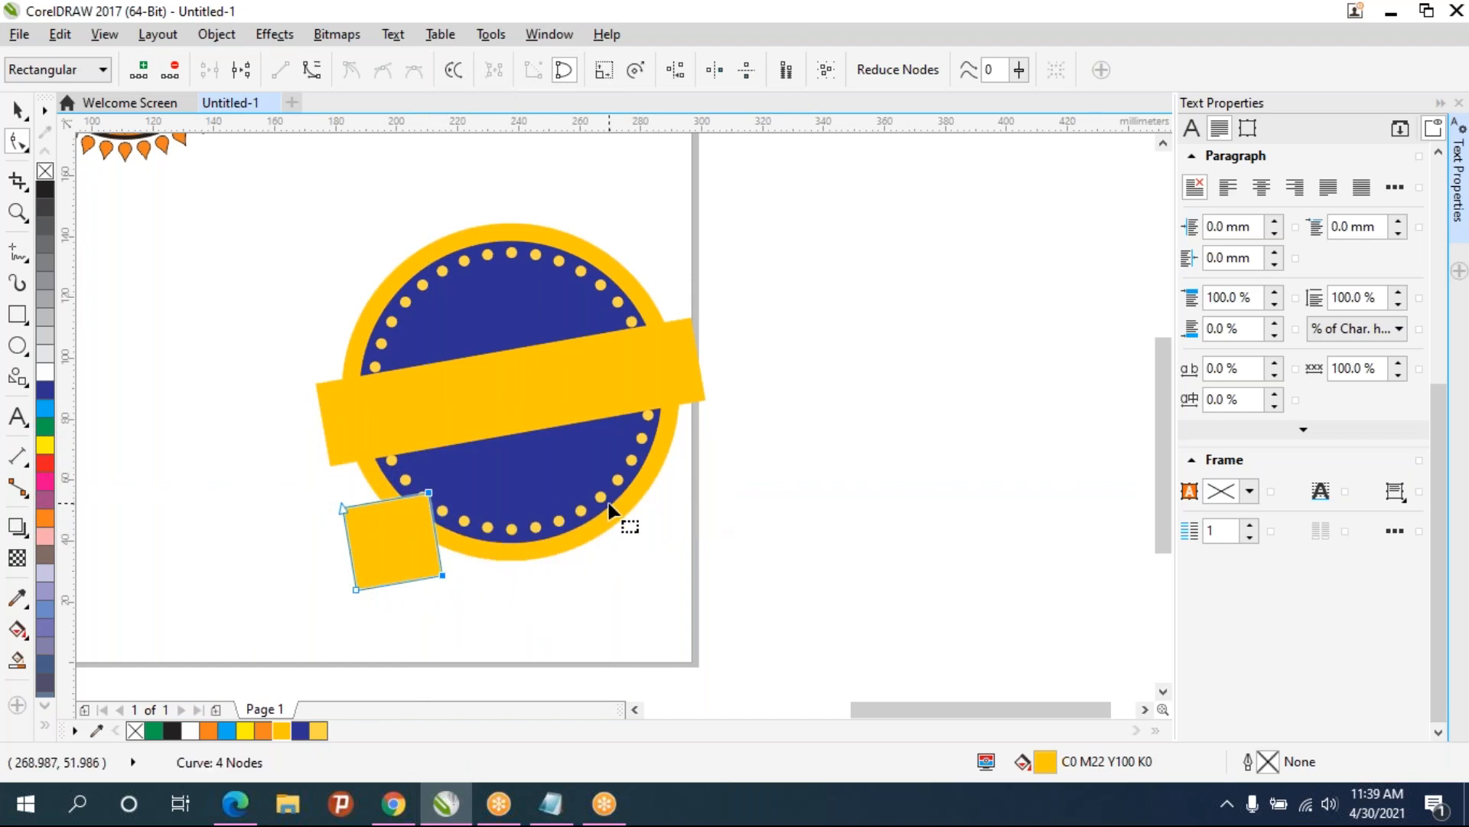
pyautogui.doubleClick(347, 545)
pyautogui.moveTo(347, 545); pyautogui.dragTo(391, 540)
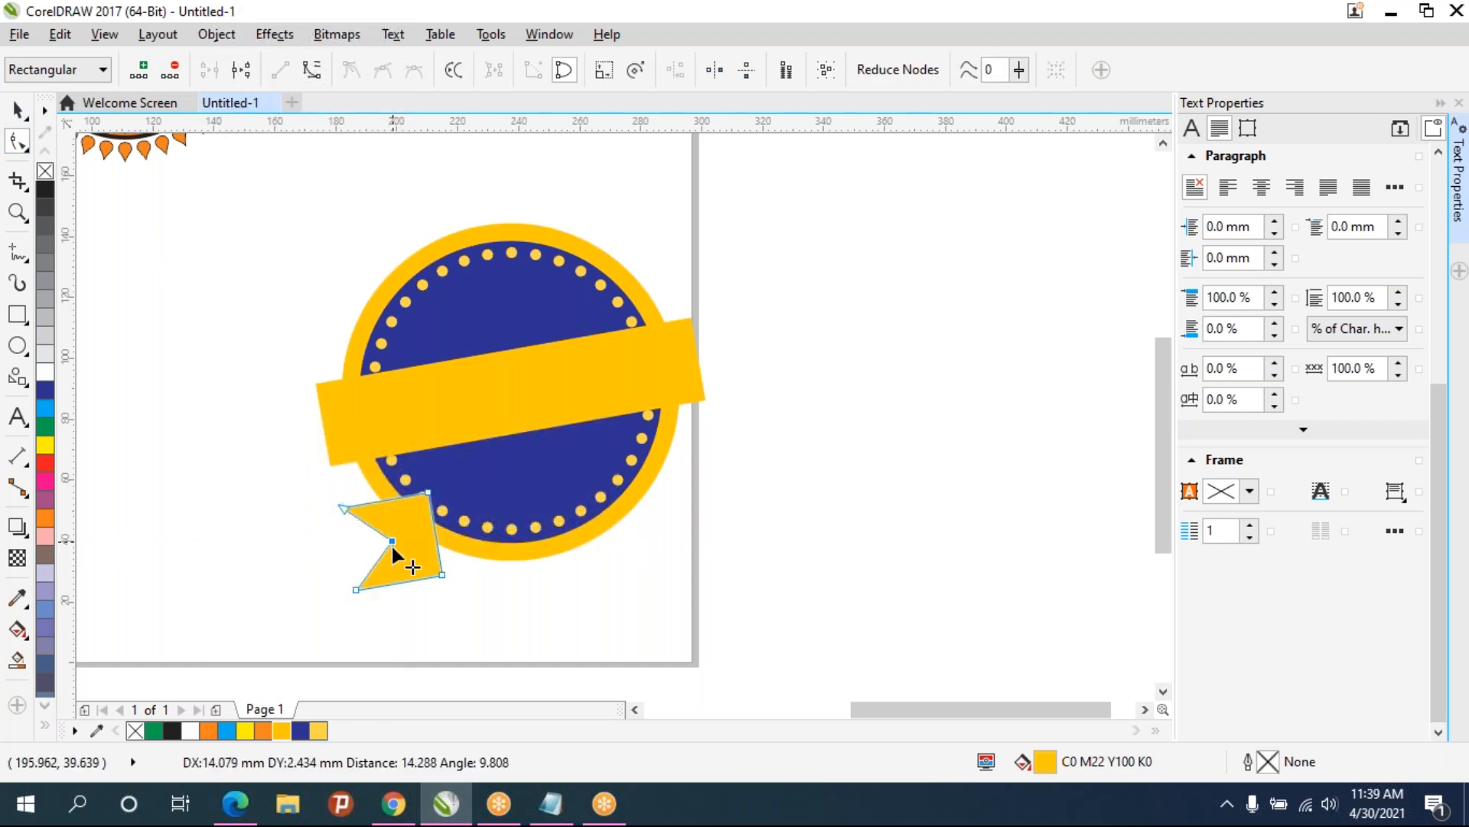
# - Move the notched ribbon end under the left end of the banner
pyautogui.click(17, 110)
pyautogui.moveTo(415, 568)
pyautogui.mouseDown()
pyautogui.moveTo(348, 498)
pyautogui.moveTo(388, 463)
pyautogui.mouseUp()
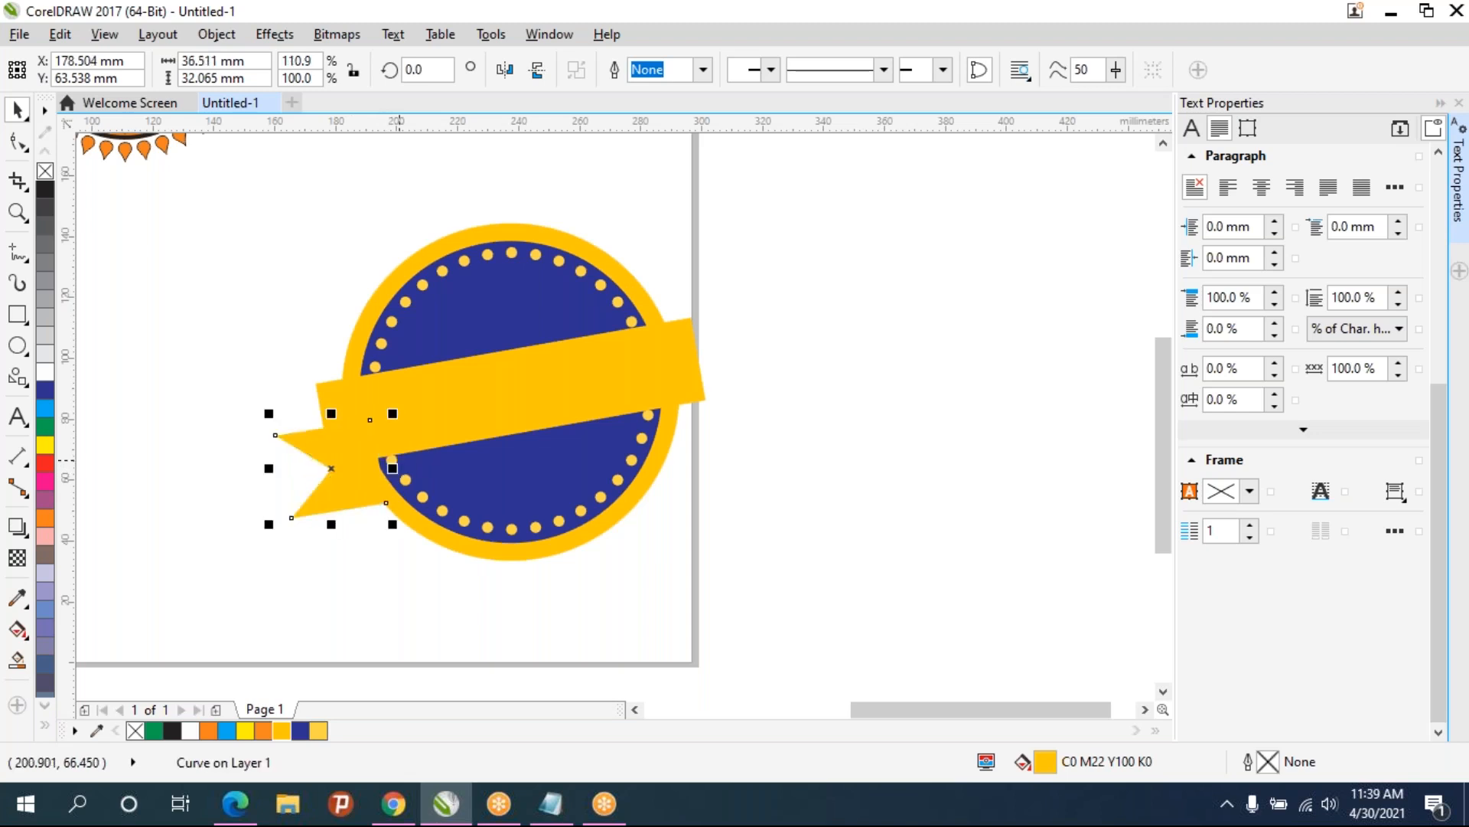
pyautogui.click(374, 591)
pyautogui.click(333, 491)
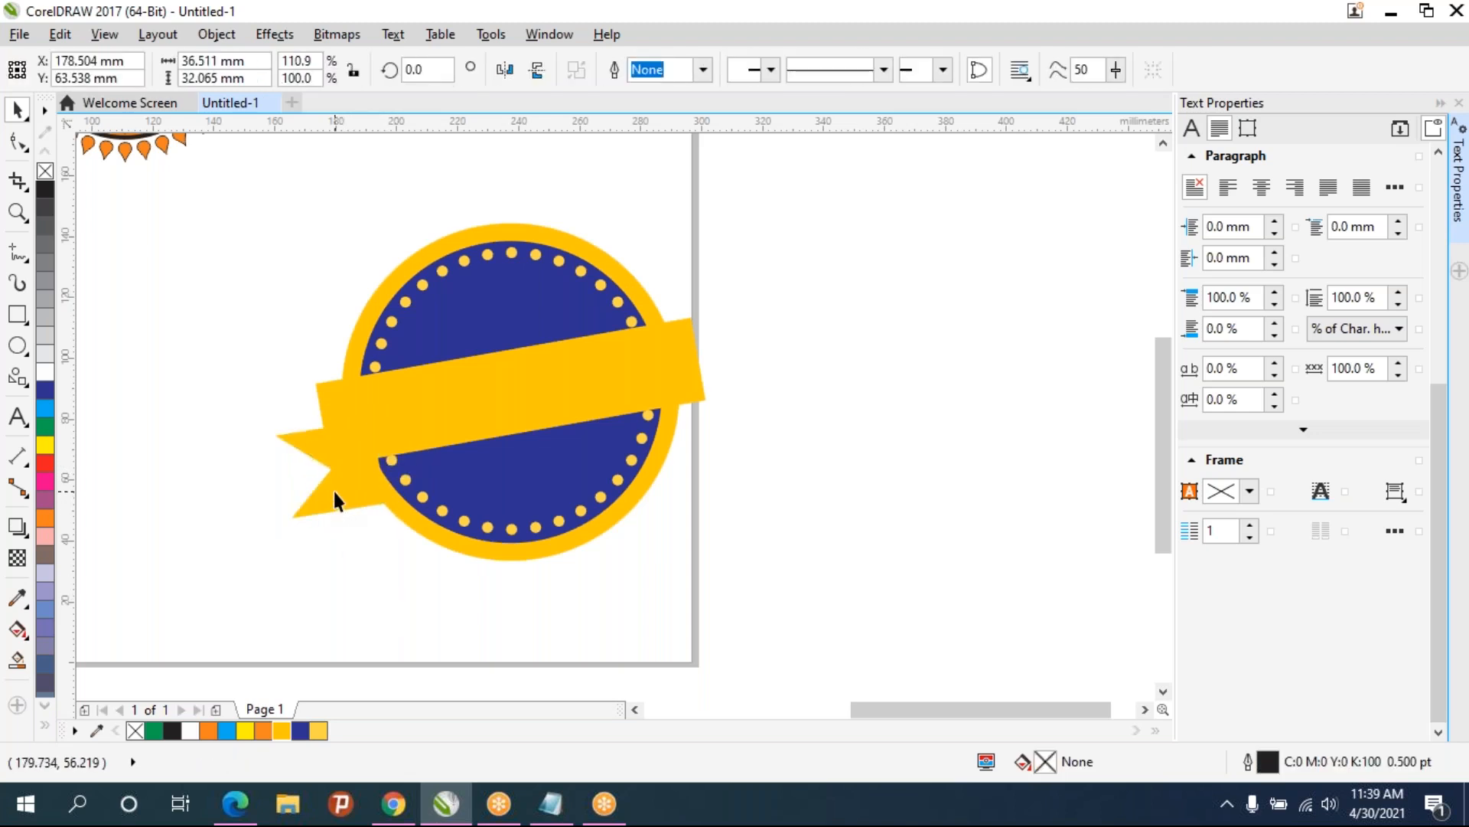
pyautogui.moveTo(263, 469); pyautogui.dragTo(203, 478)
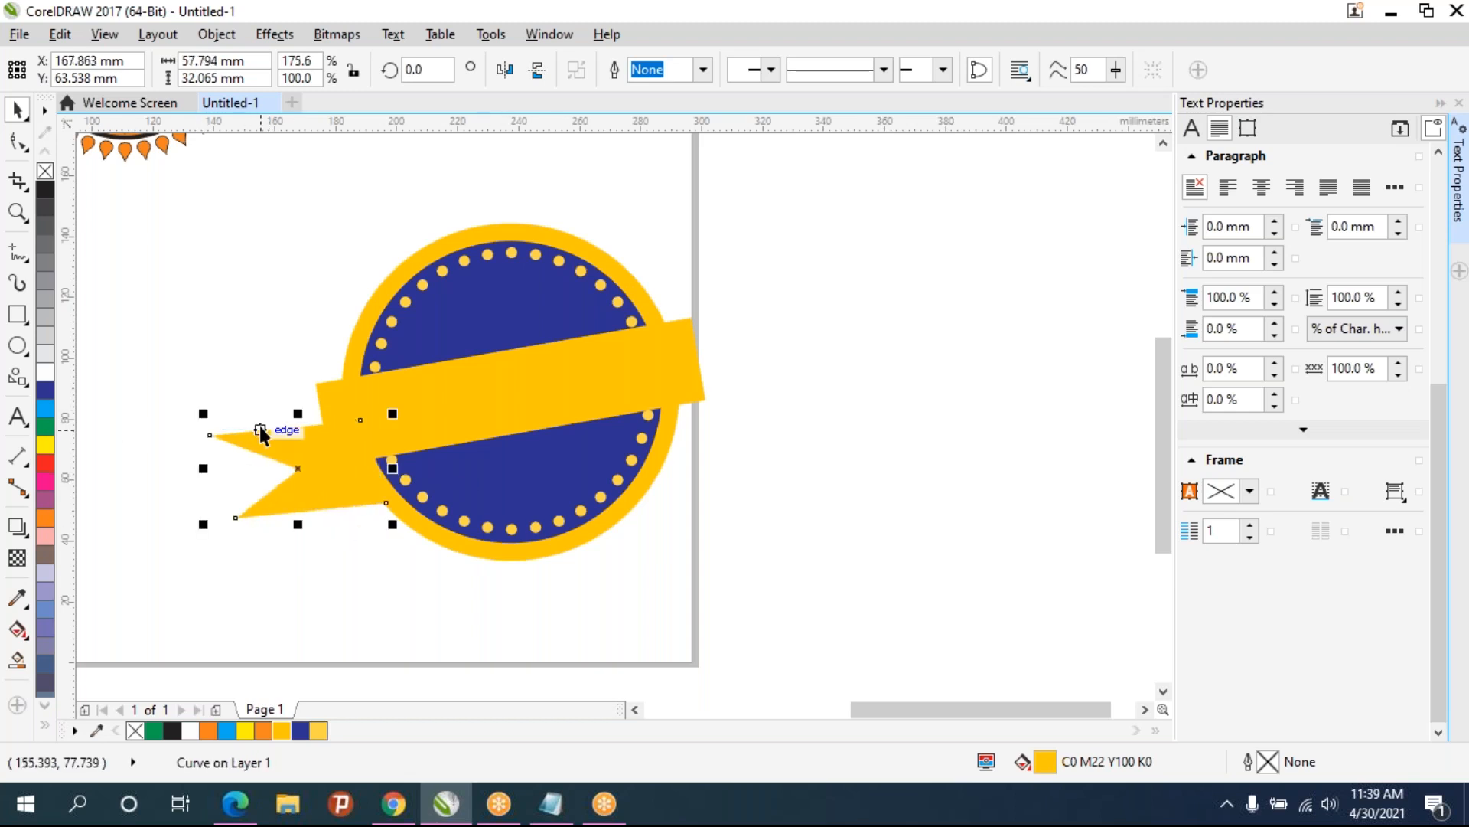
pyautogui.hotkey('ctrl', 'z')
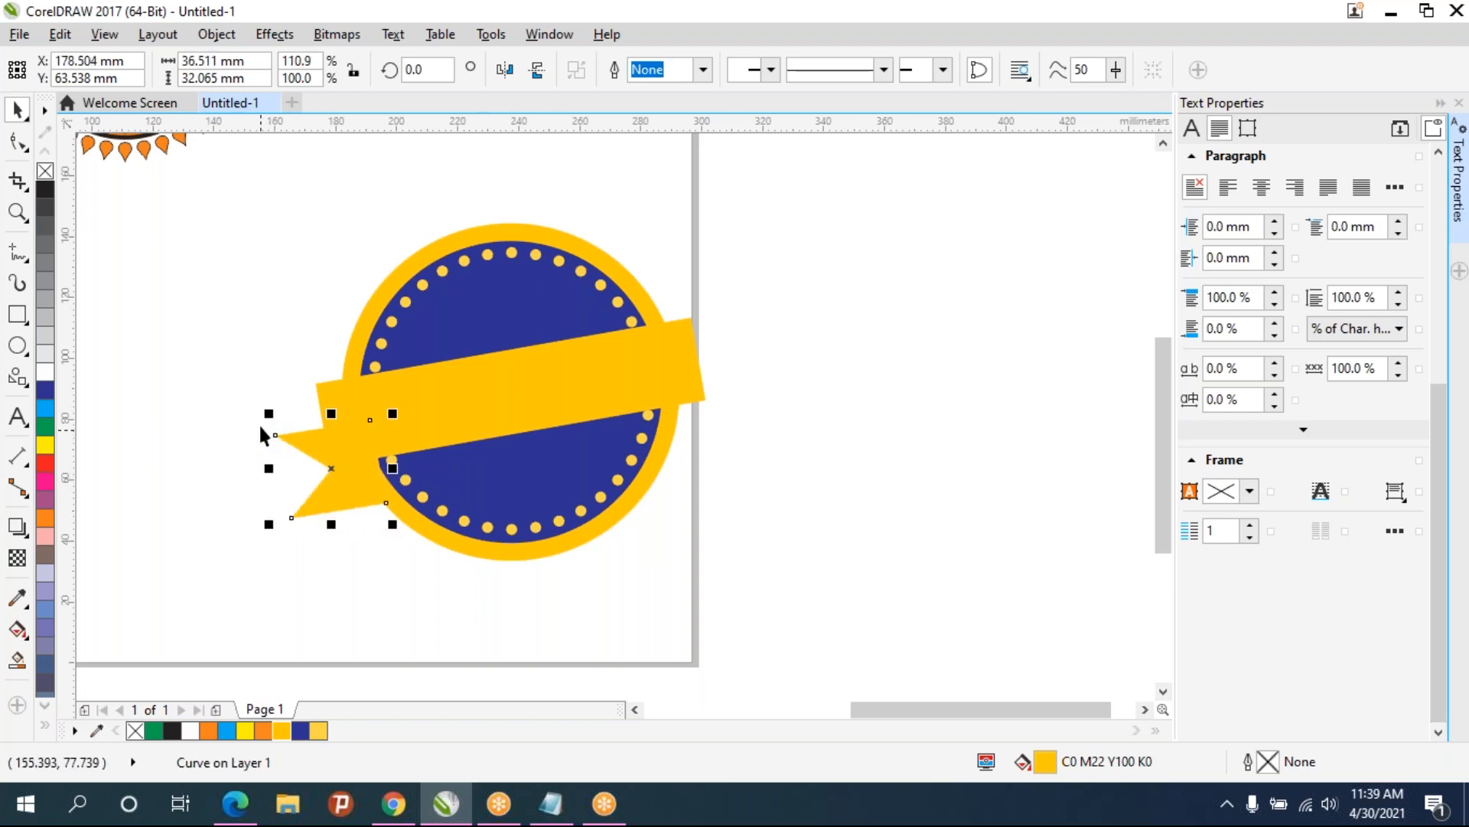
# - Extend the ribbon end leftward by moving its left nodes and adjusting the notch
pyautogui.click(259, 424)
pyautogui.click(341, 502)
pyautogui.click(17, 142)
pyautogui.moveTo(356, 566); pyautogui.dragTo(237, 372)
pyautogui.moveTo(332, 469); pyautogui.dragTo(297, 474)
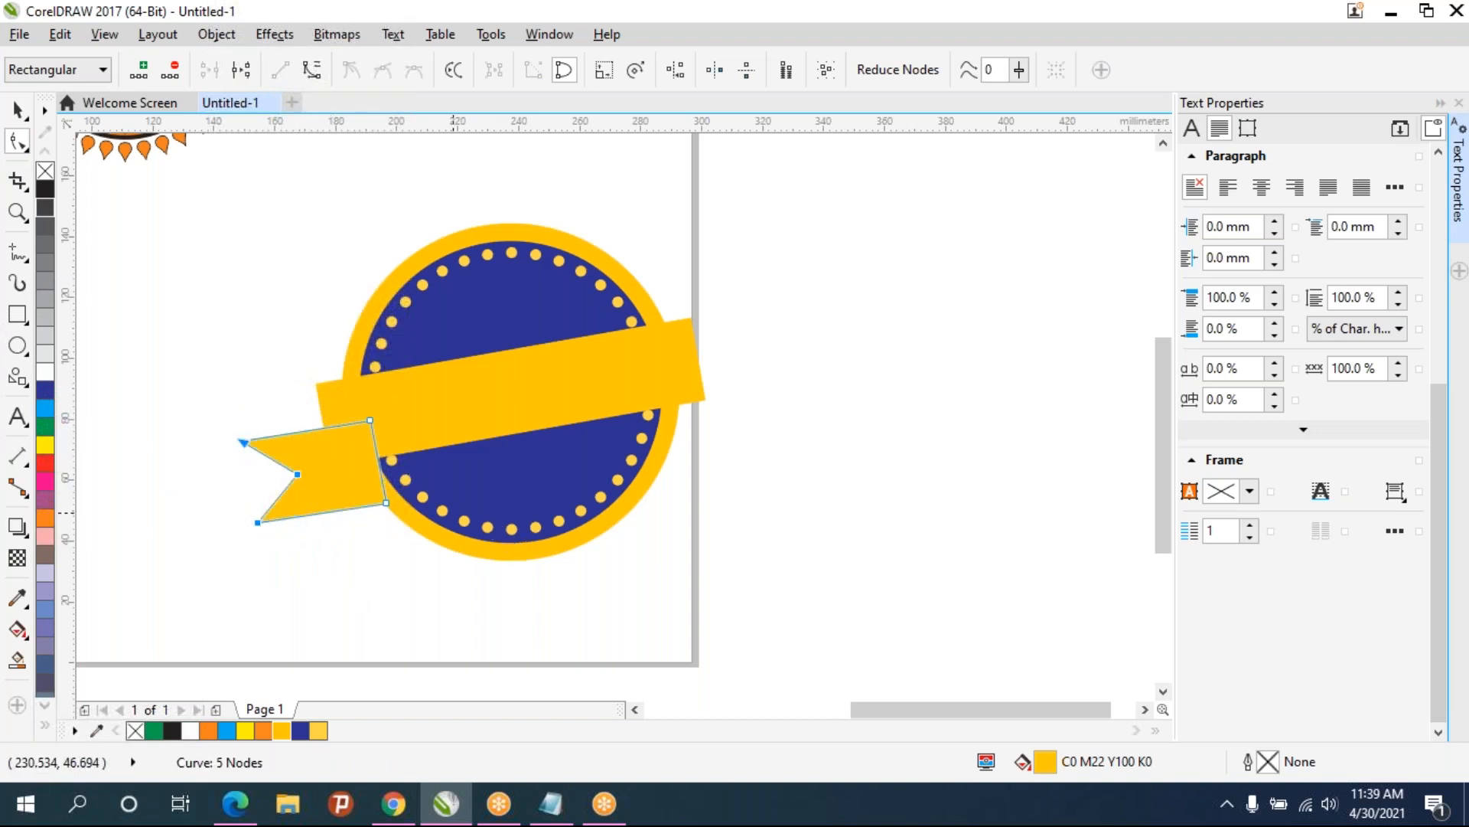
pyautogui.moveTo(297, 474); pyautogui.dragTo(302, 465)
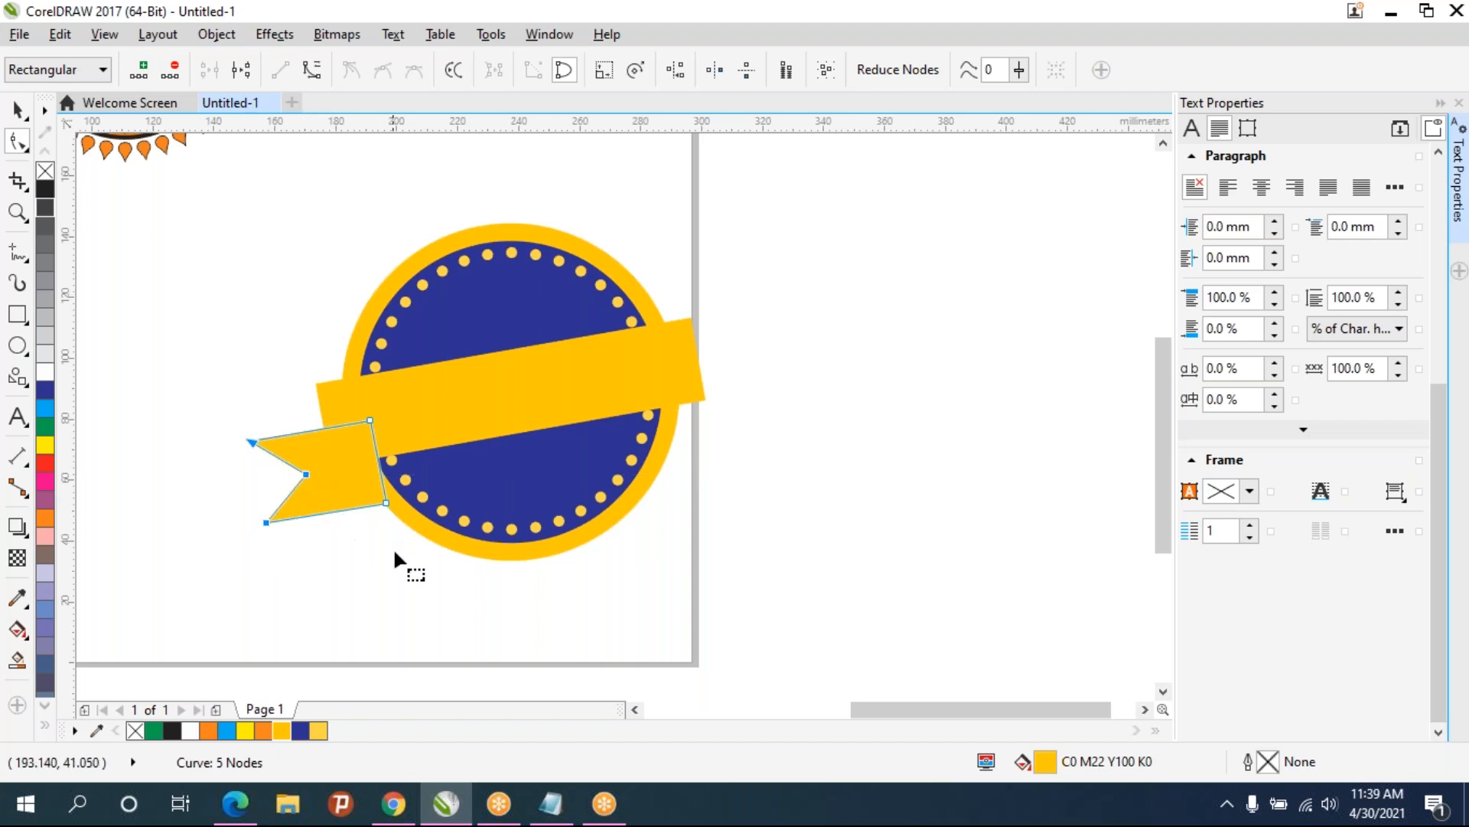
# - Copy the ribbon end to the right end of the banner
pyautogui.click(369, 592)
pyautogui.click(422, 405)
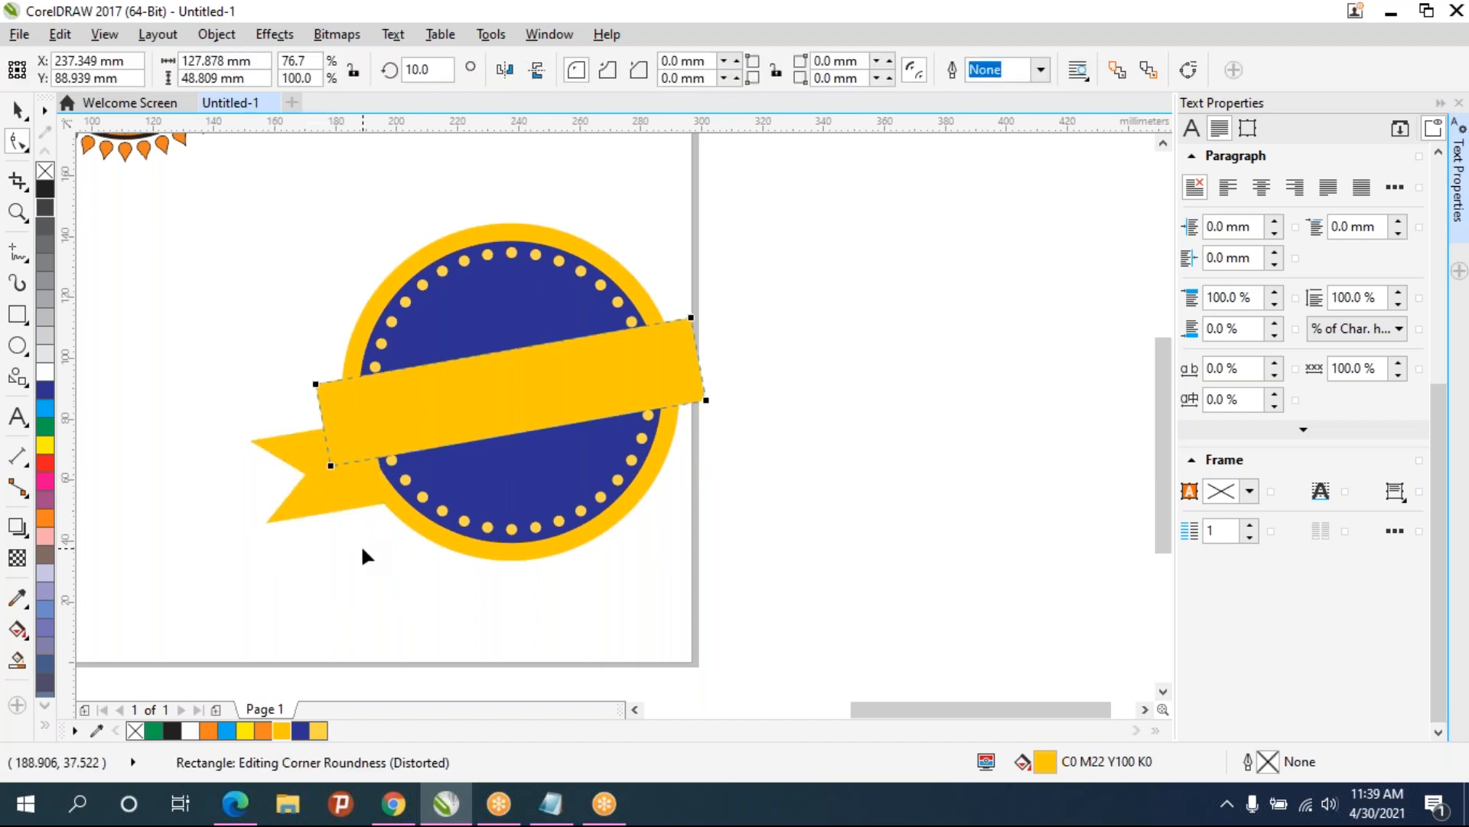
pyautogui.click(17, 109)
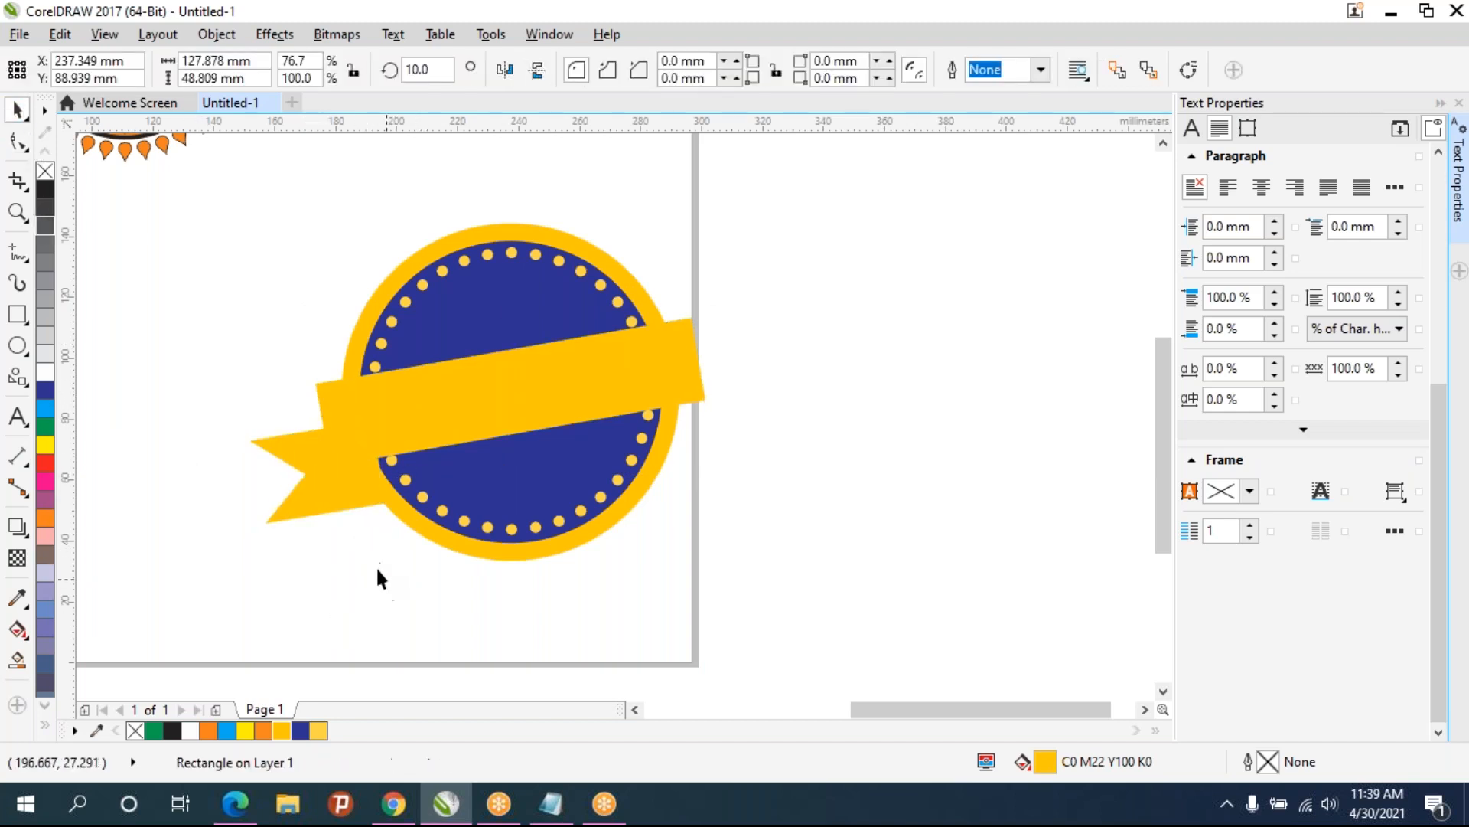
pyautogui.click(329, 495)
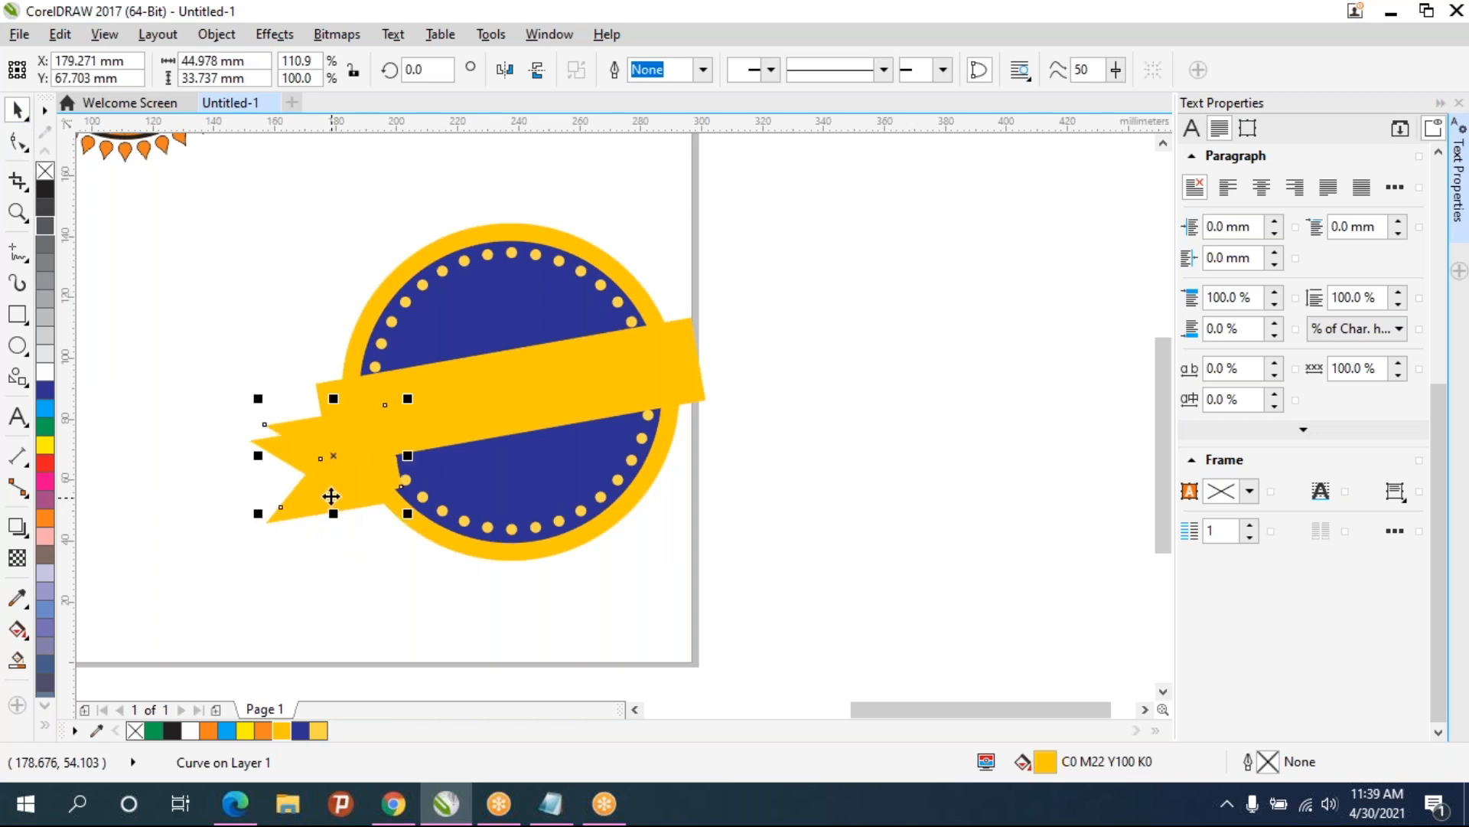
pyautogui.moveTo(358, 465); pyautogui.dragTo(728, 316)
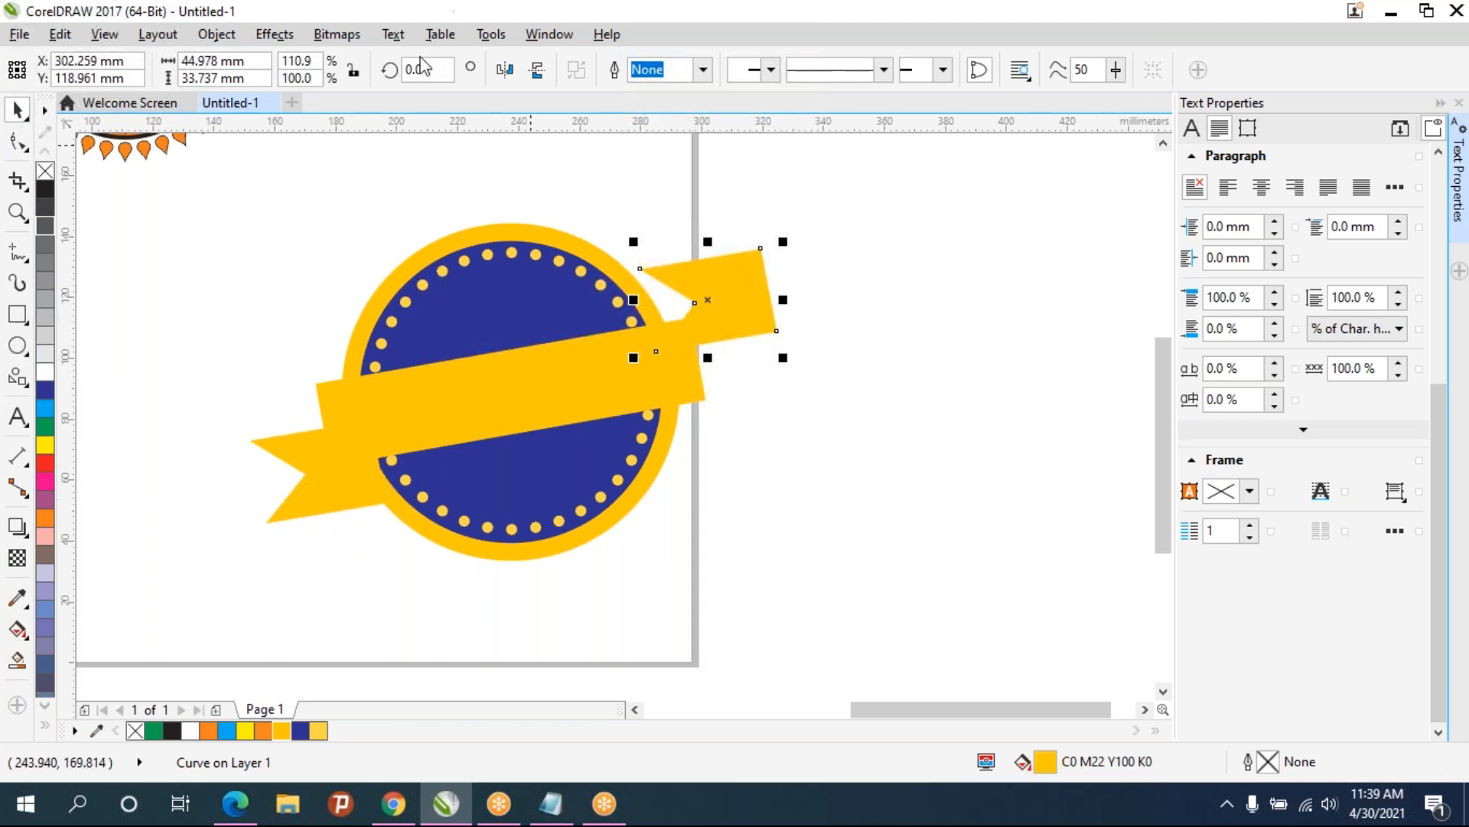
# - Mirror the right ribbon end horizontally and vertically and position it behind the banner's right end
pyautogui.click(505, 71)
pyautogui.click(539, 70)
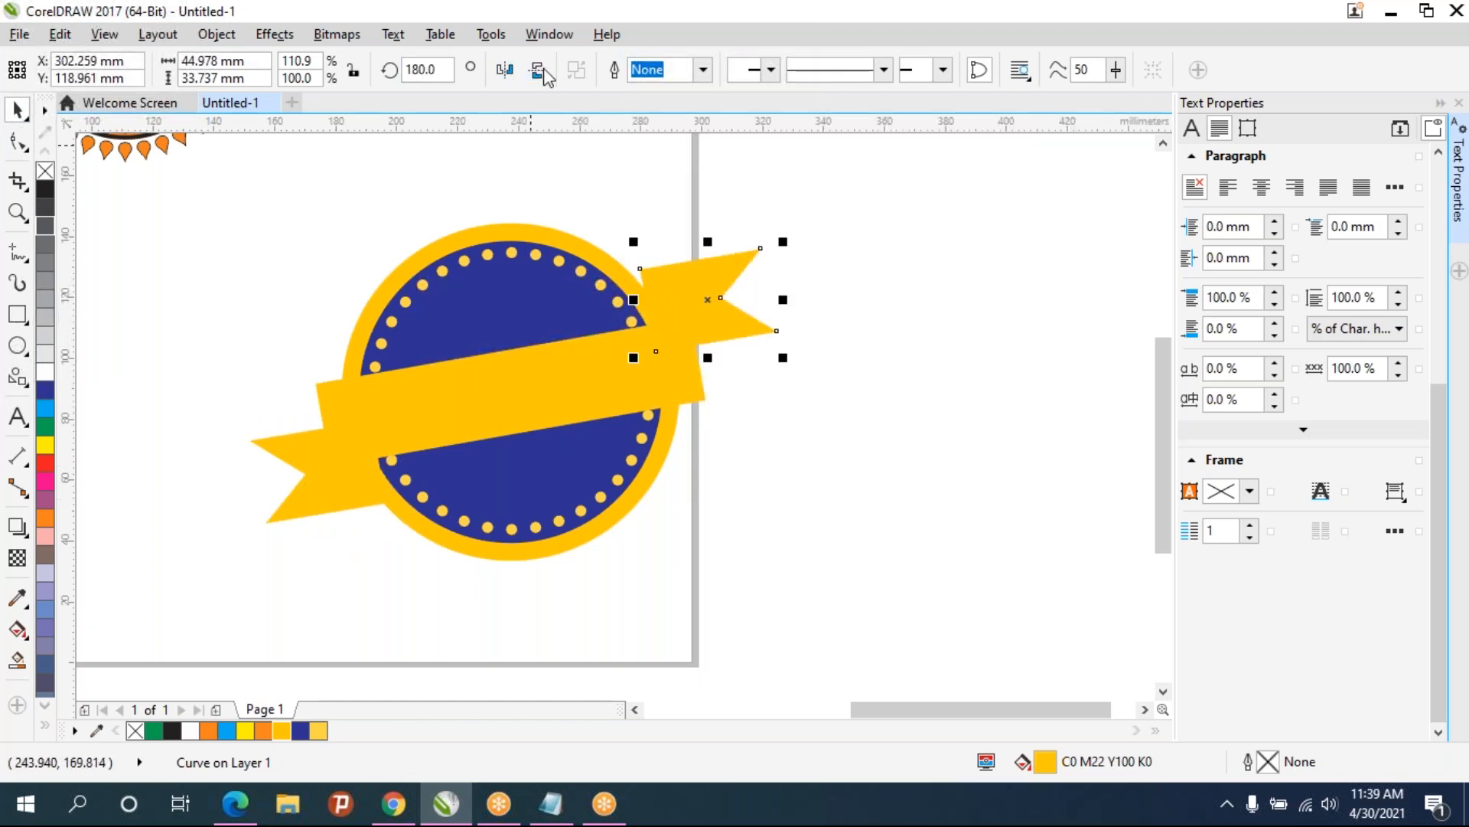
pyautogui.moveTo(686, 300); pyautogui.dragTo(690, 325)
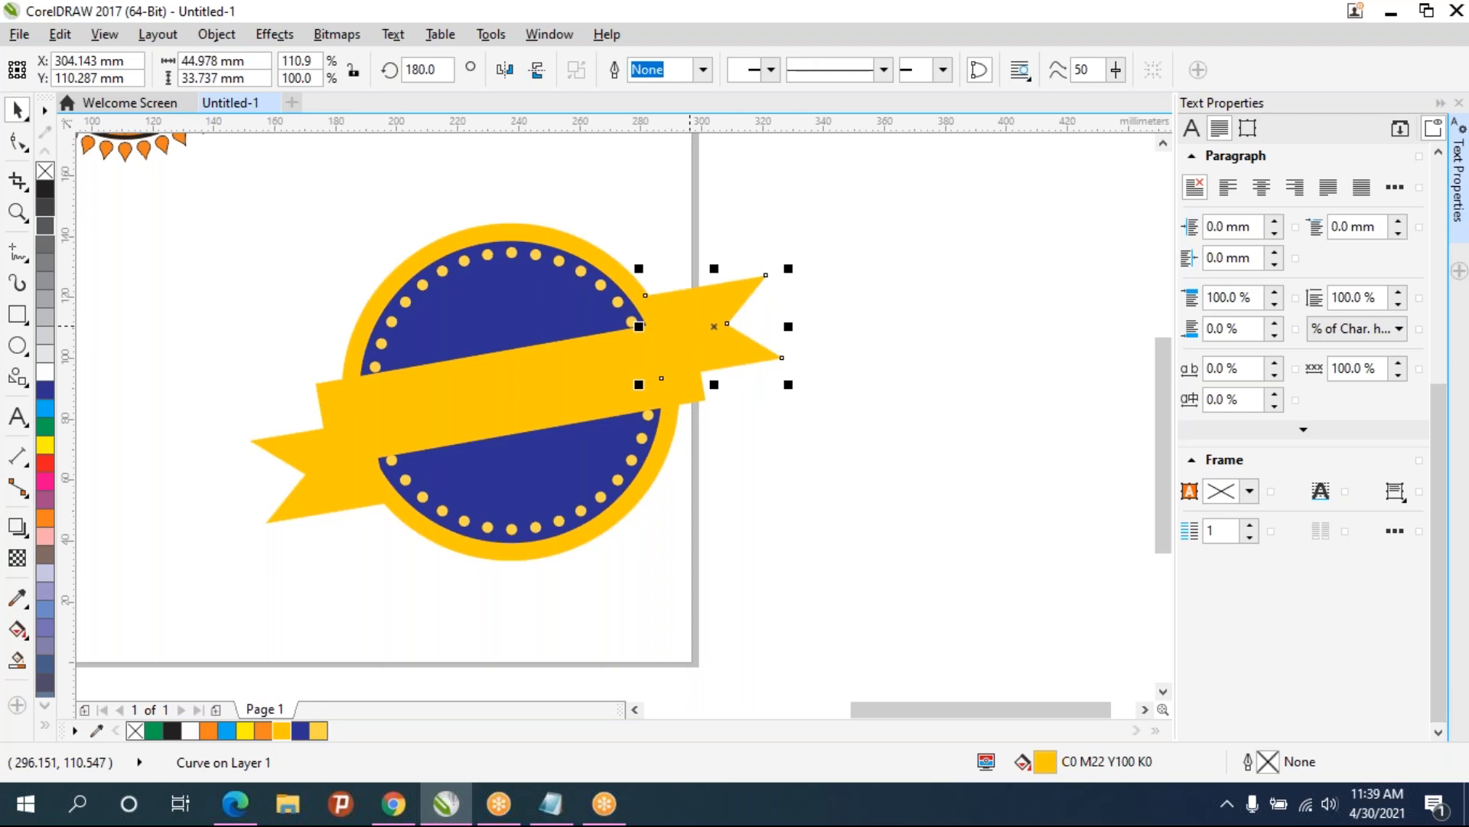
pyautogui.click(911, 486)
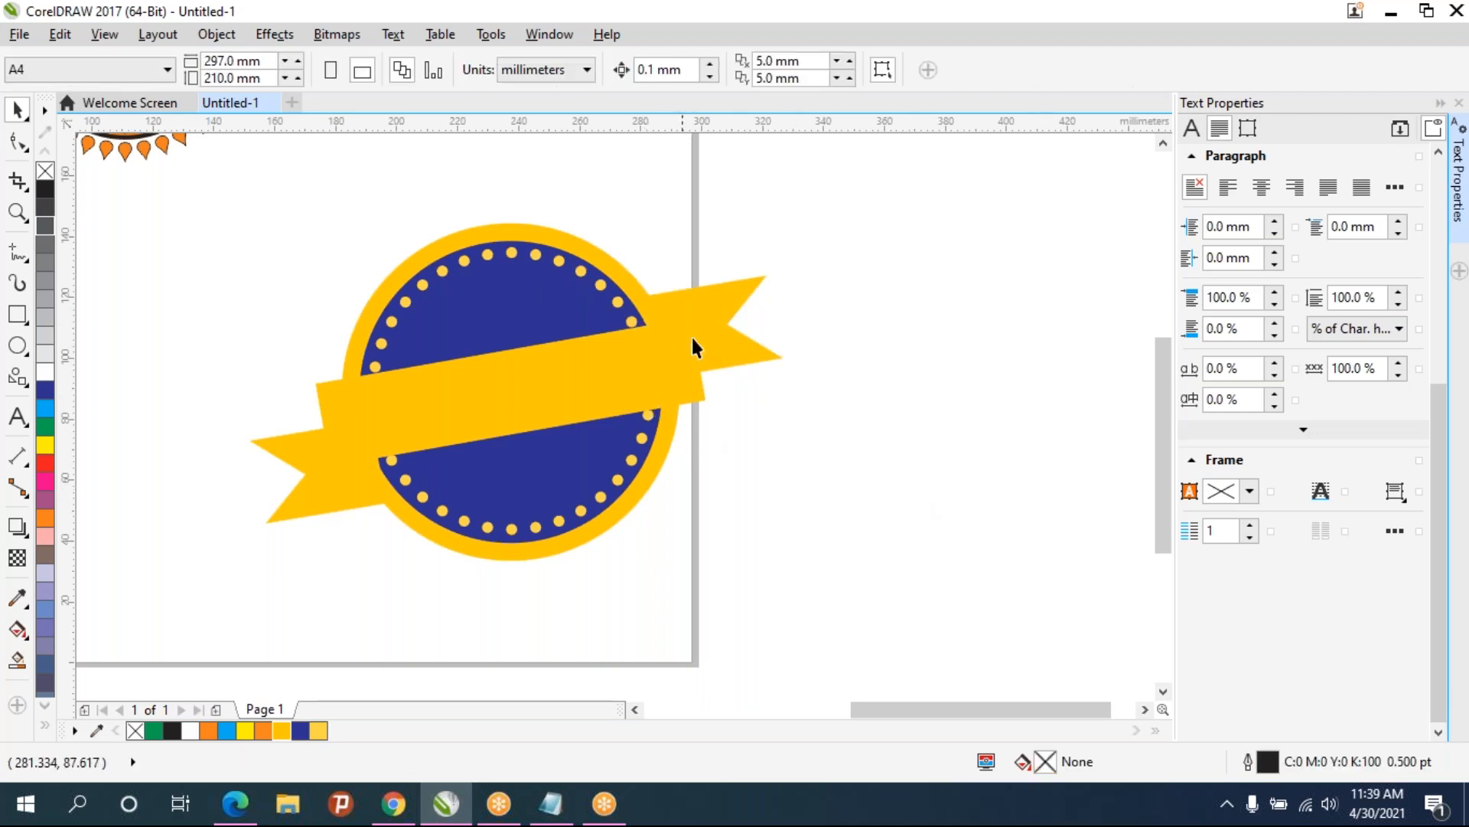
pyautogui.click(705, 303)
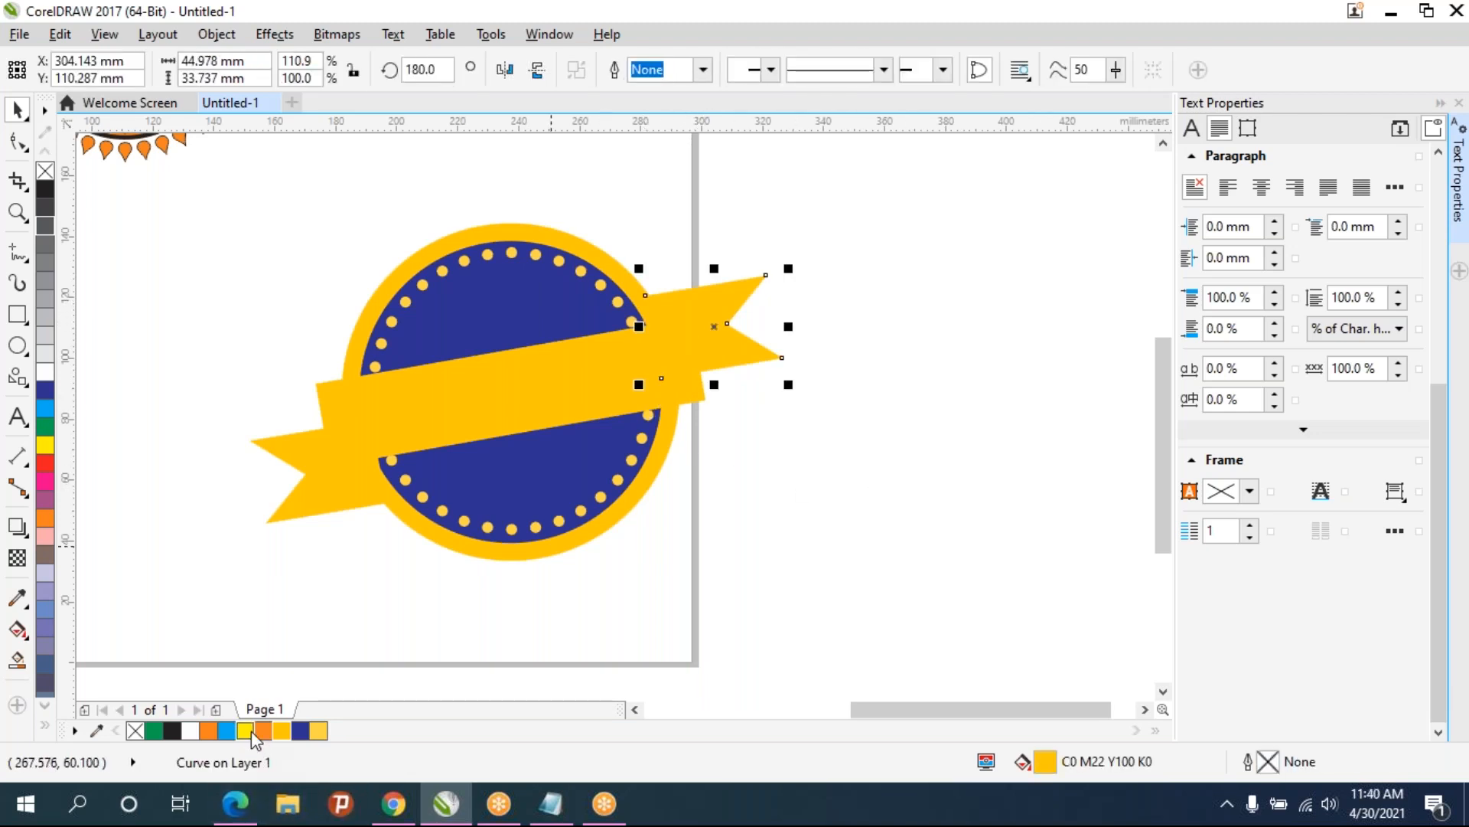
# - Try orange and light yellow fills on the right ribbon end
pyautogui.click(204, 733)
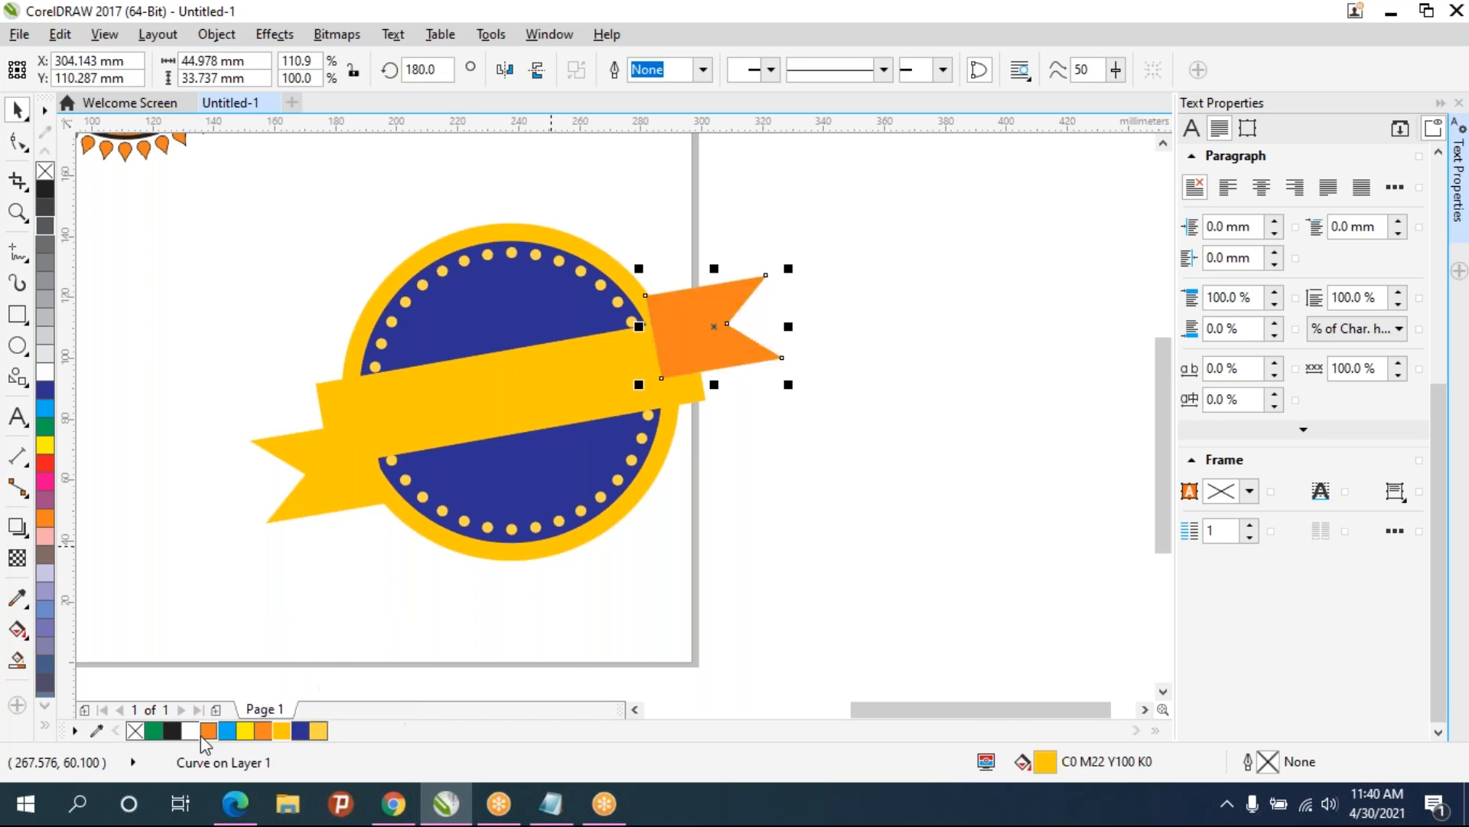
pyautogui.click(285, 725)
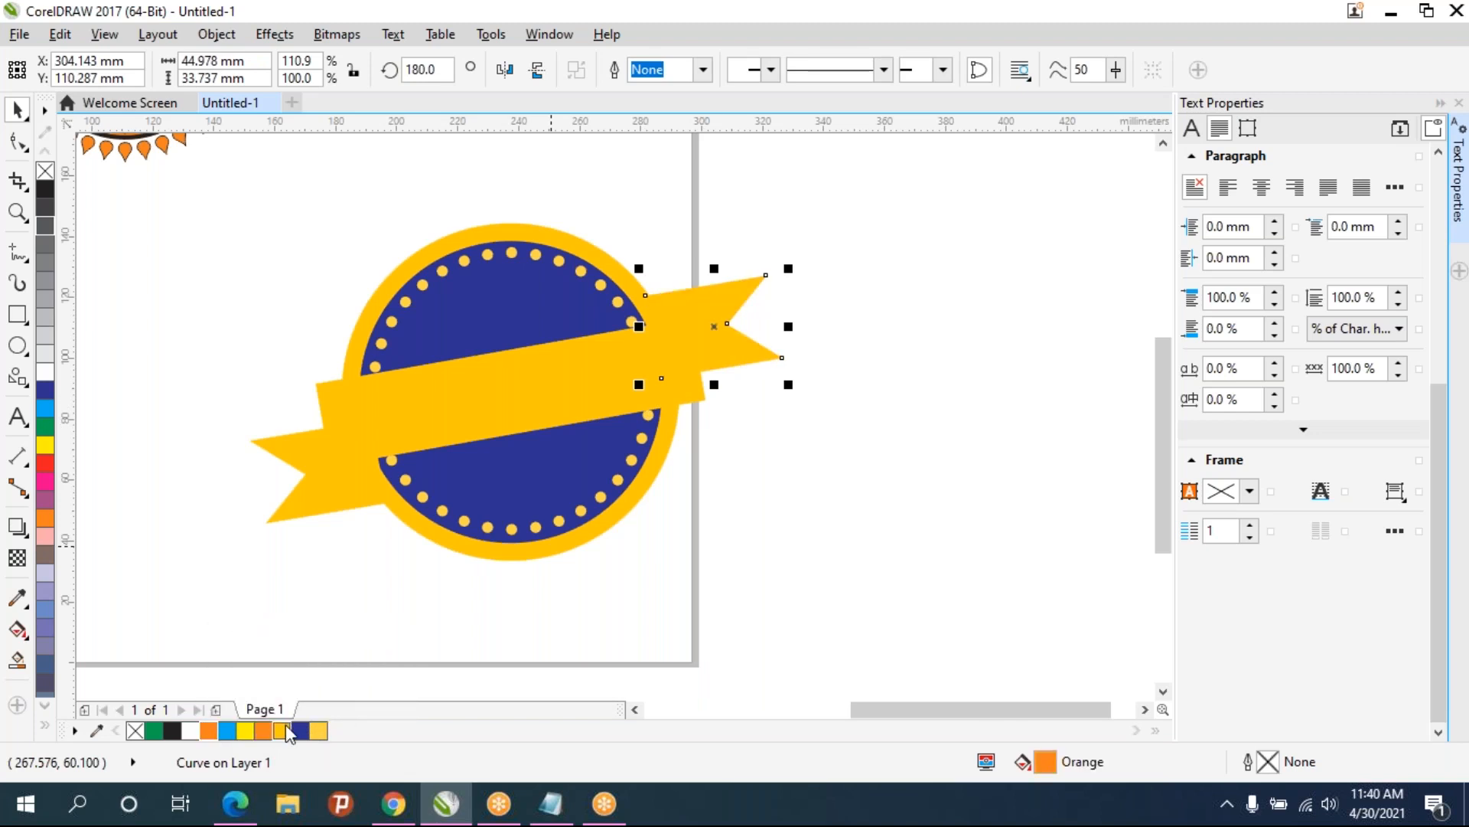
pyautogui.click(320, 734)
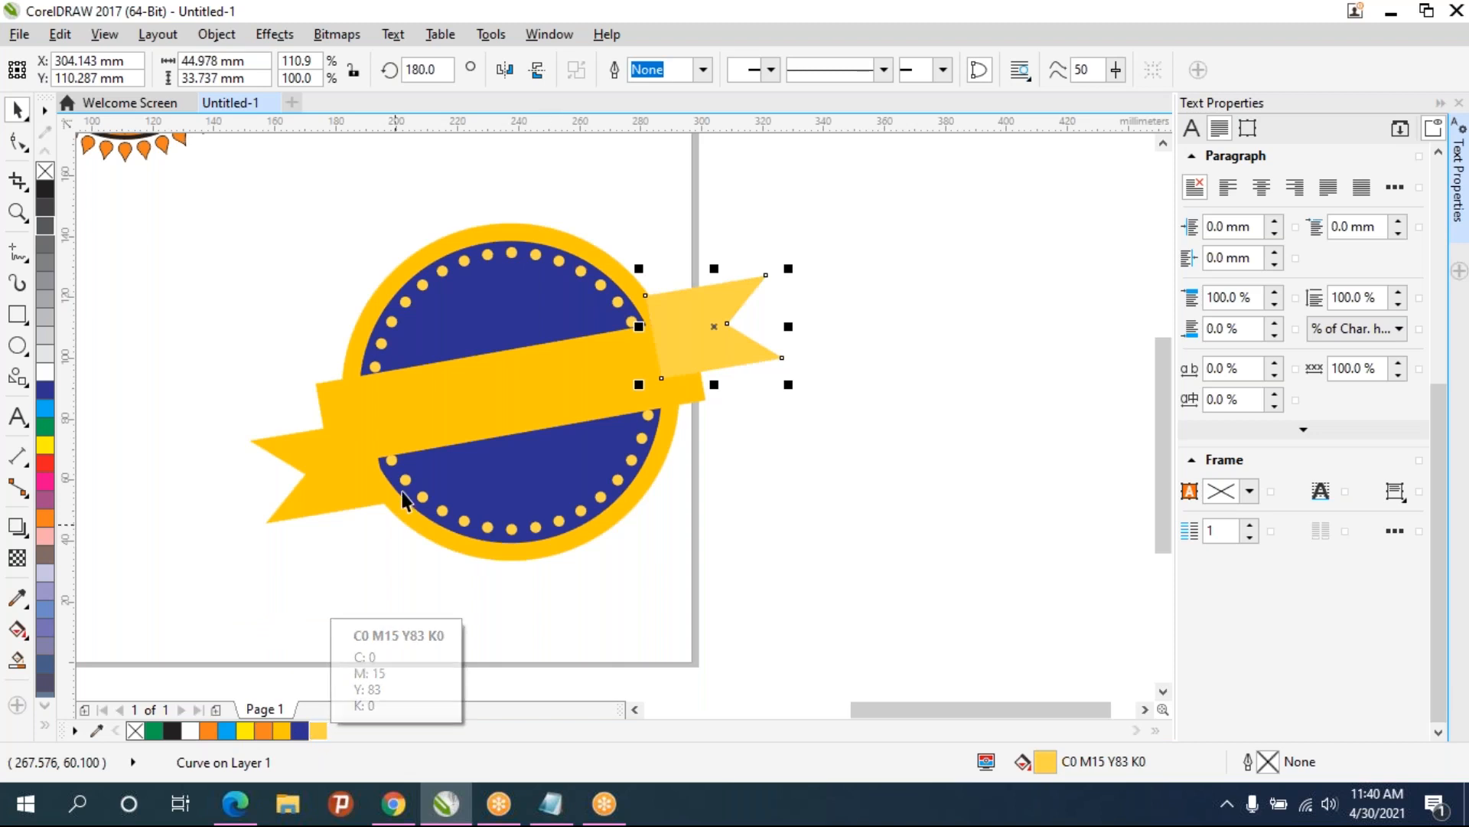
# - Fill the banner rectangle with the lighter yellow swatch
pyautogui.click(435, 406)
pyautogui.click(317, 733)
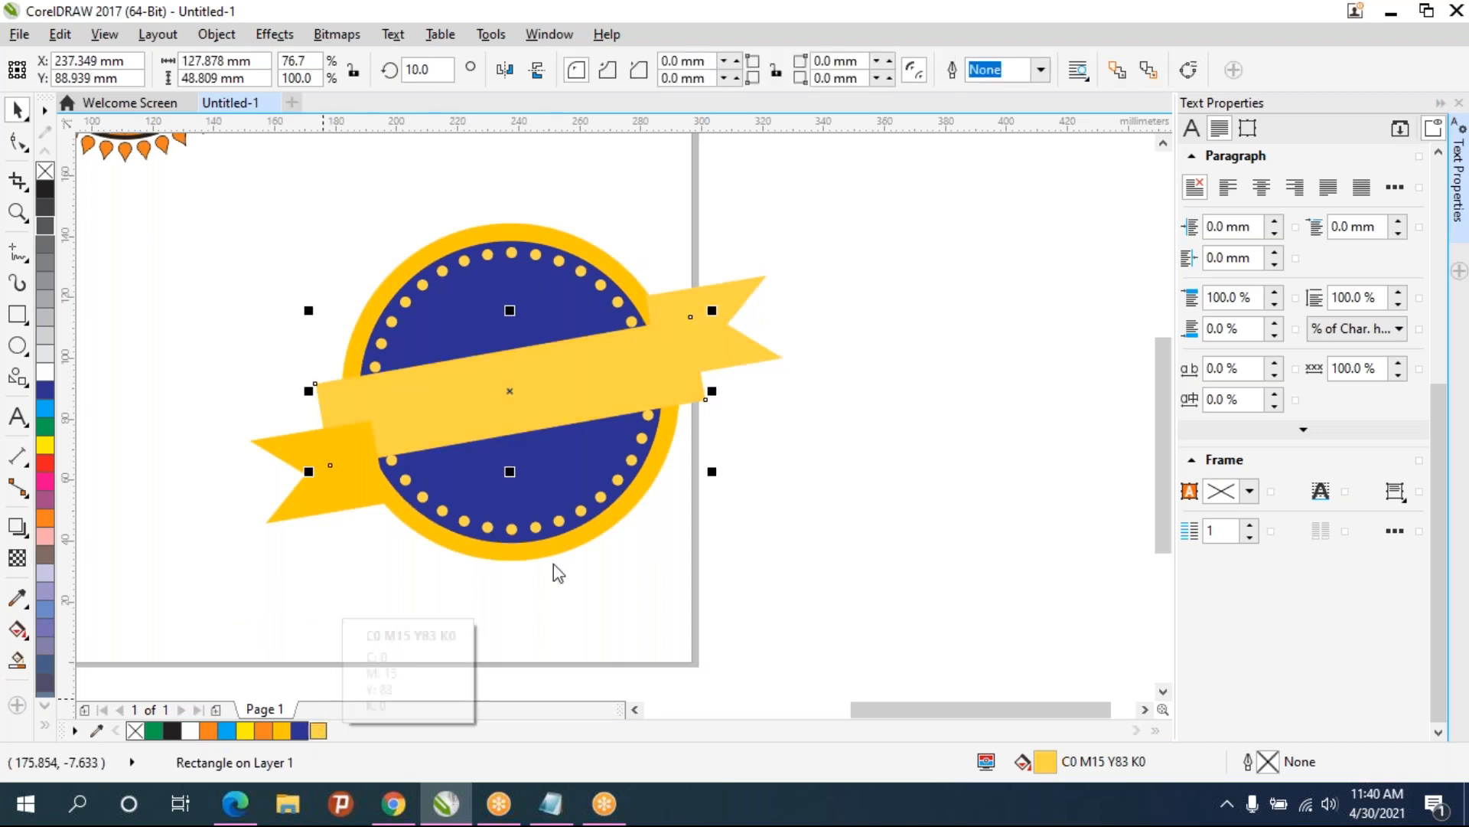
# - Refill the right ribbon end with the darker yellow C0 M22 Y100 K0
pyautogui.click(760, 346)
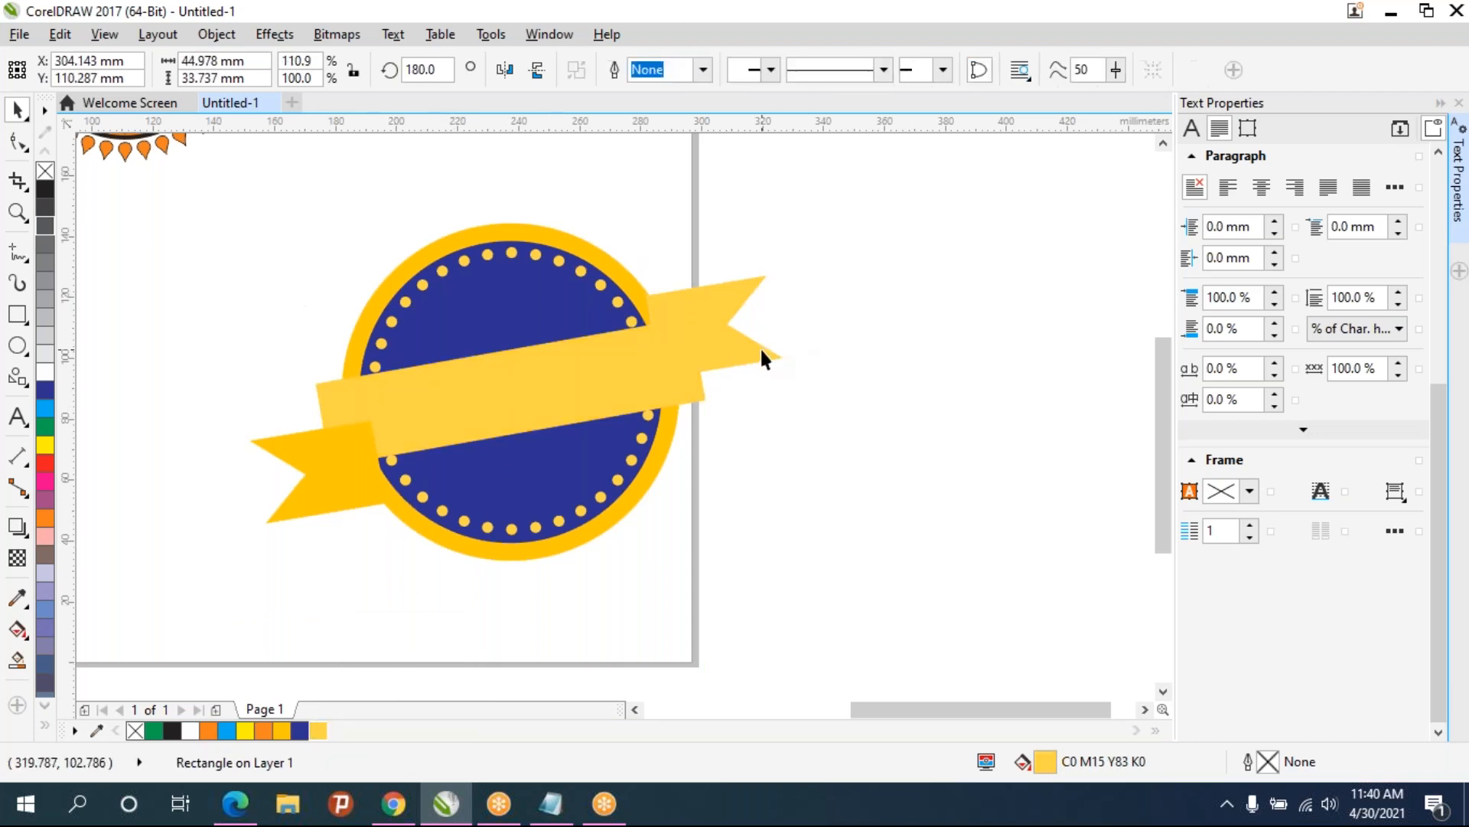
pyautogui.click(282, 734)
pyautogui.click(333, 483)
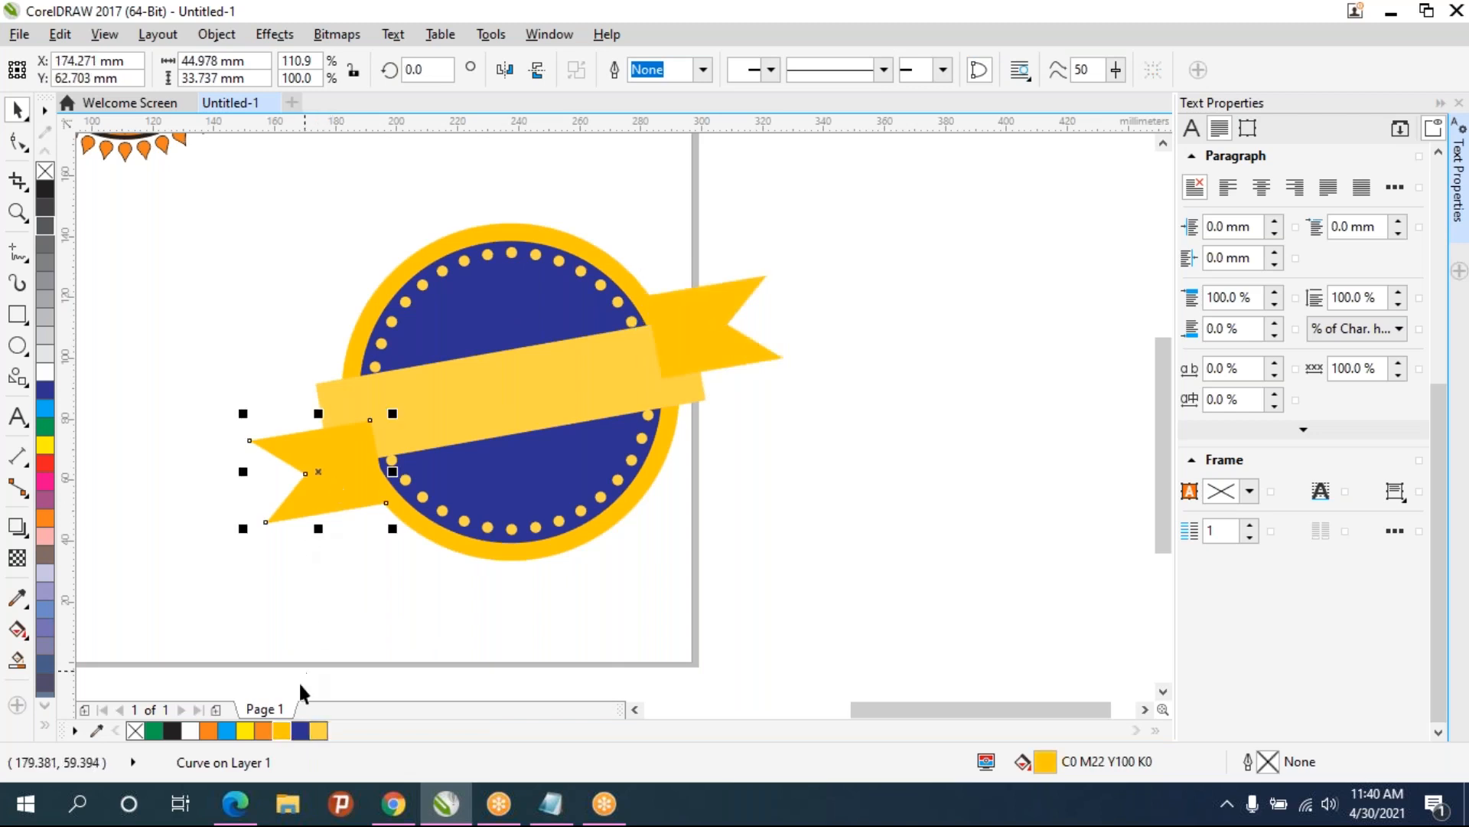
pyautogui.click(465, 604)
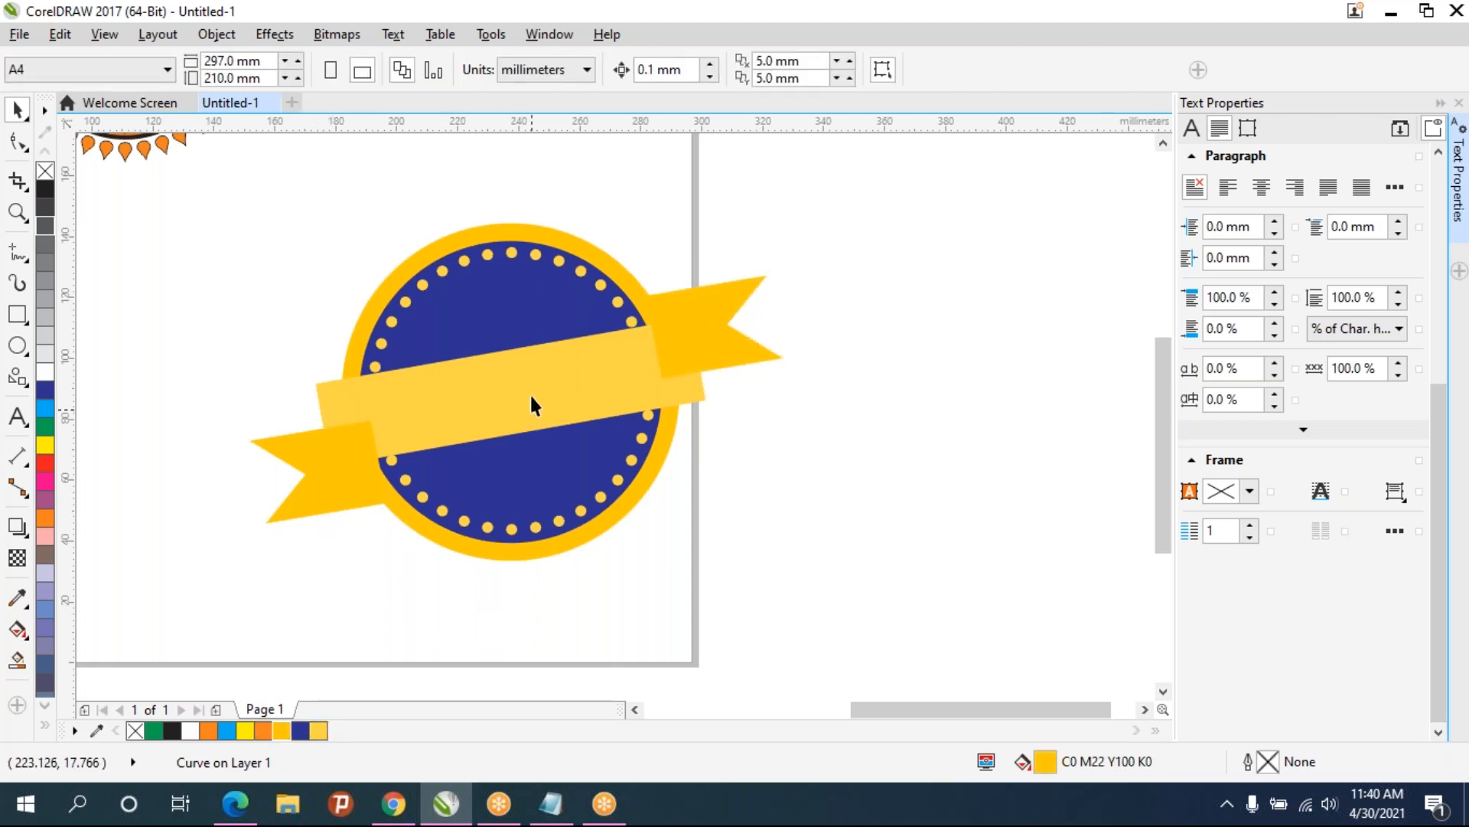
# - Bring the banner rectangle to the front of the stacking order
pyautogui.click(531, 407)
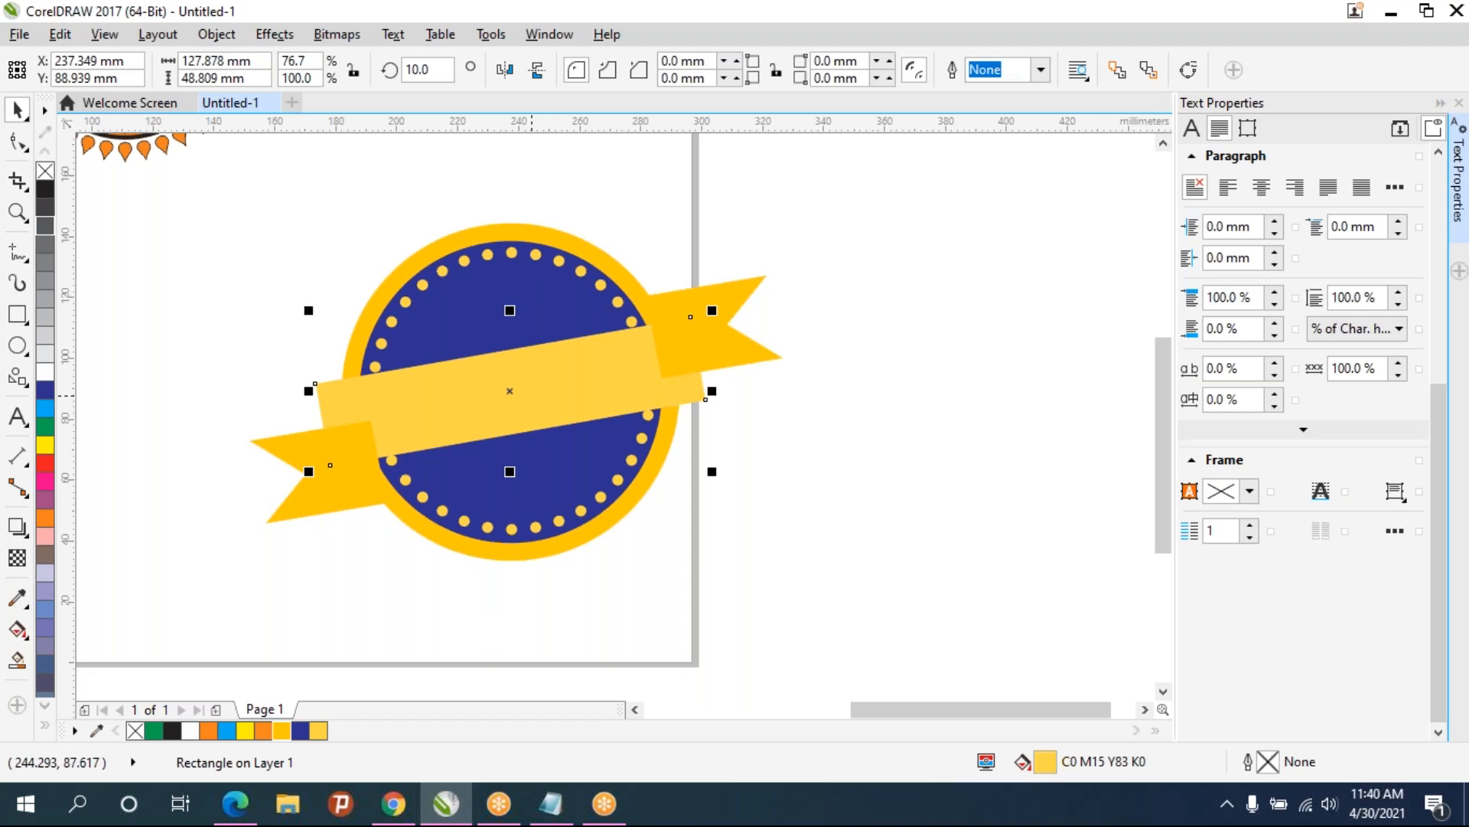
pyautogui.hotkey('shift', 'pageup')
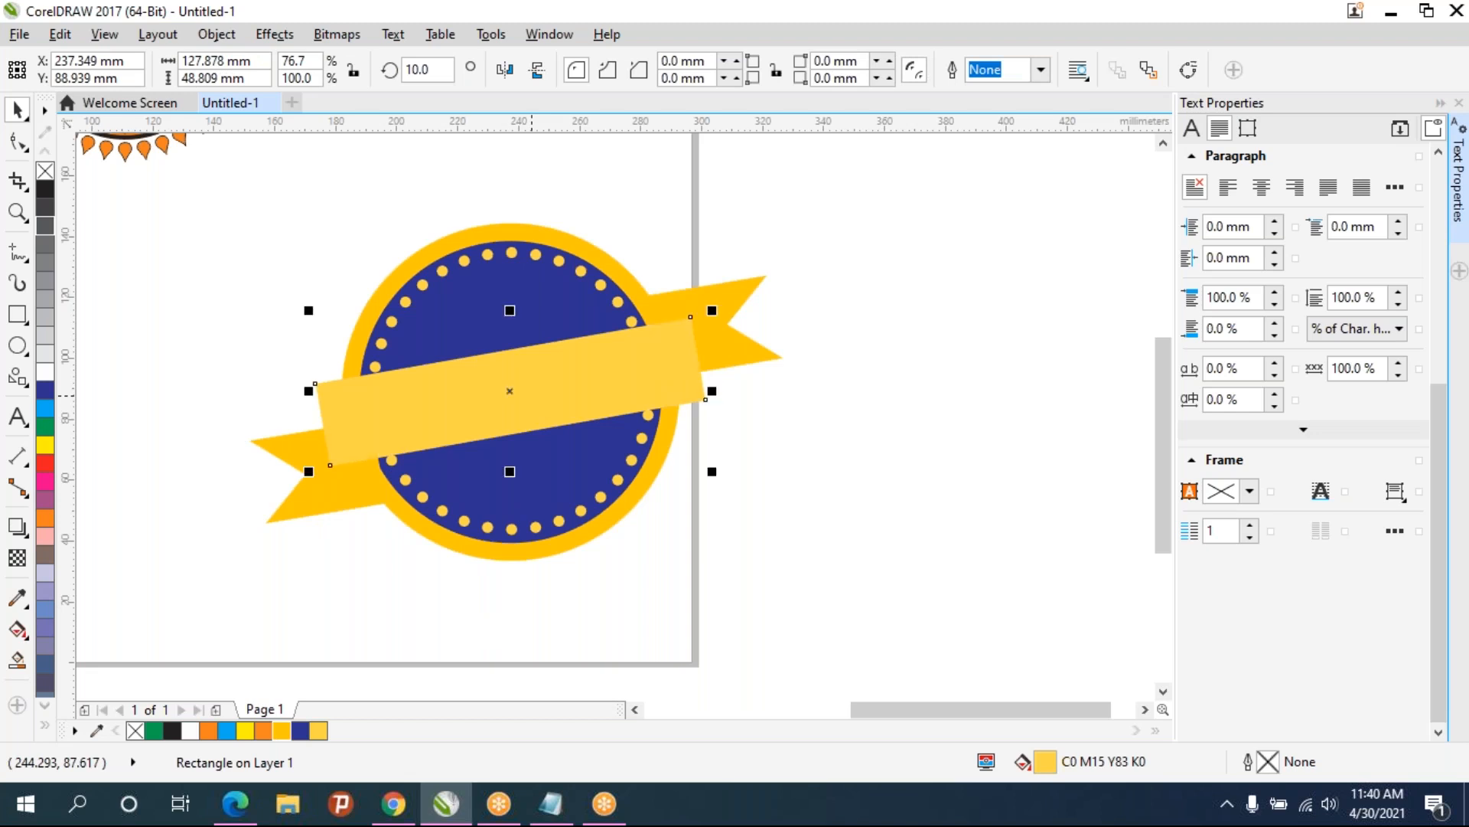
pyautogui.click(785, 525)
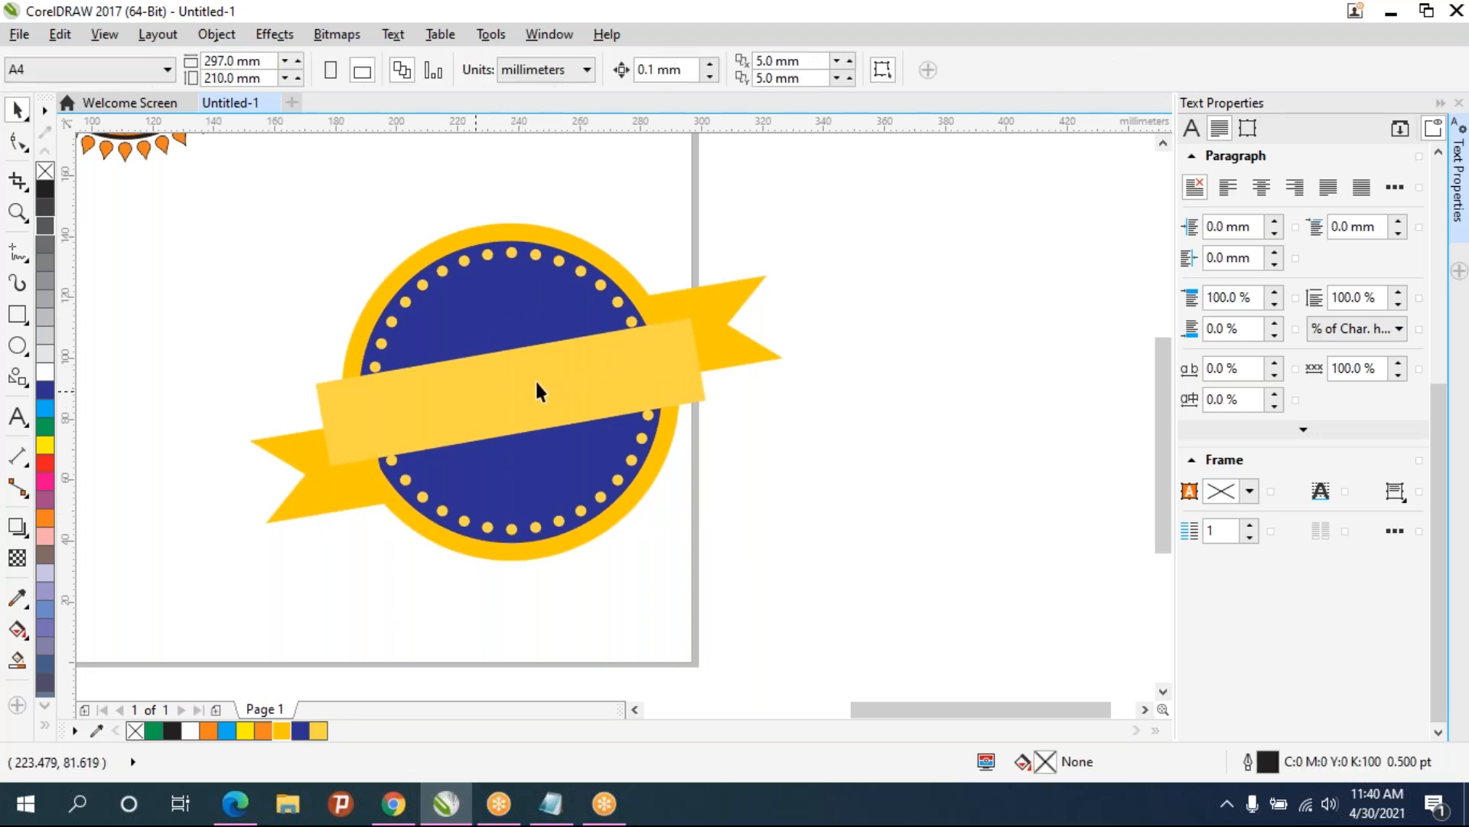
# - Fill the outer badge circle with the lighter yellow swatch
pyautogui.click(434, 531)
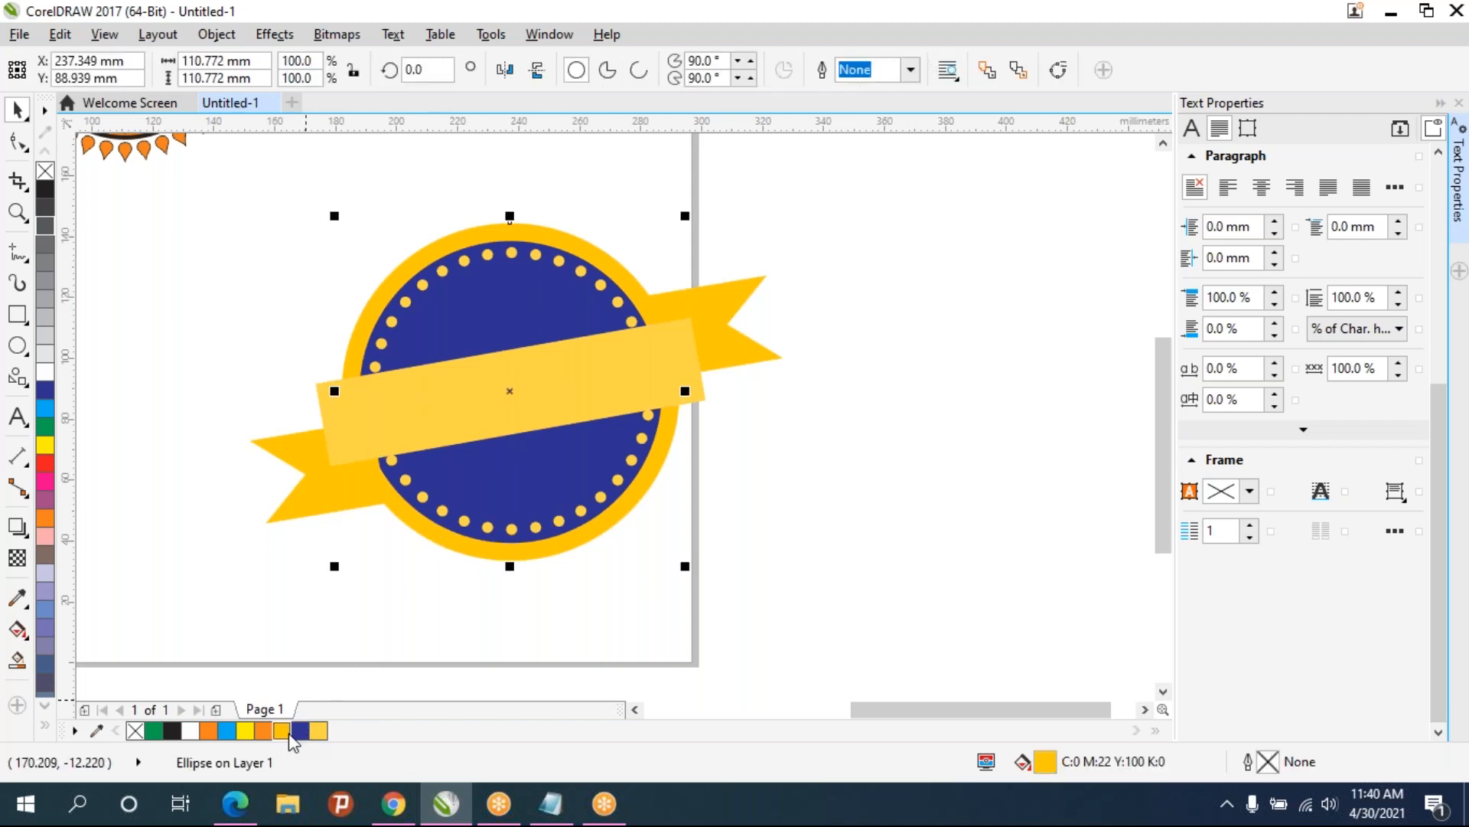
pyautogui.click(318, 730)
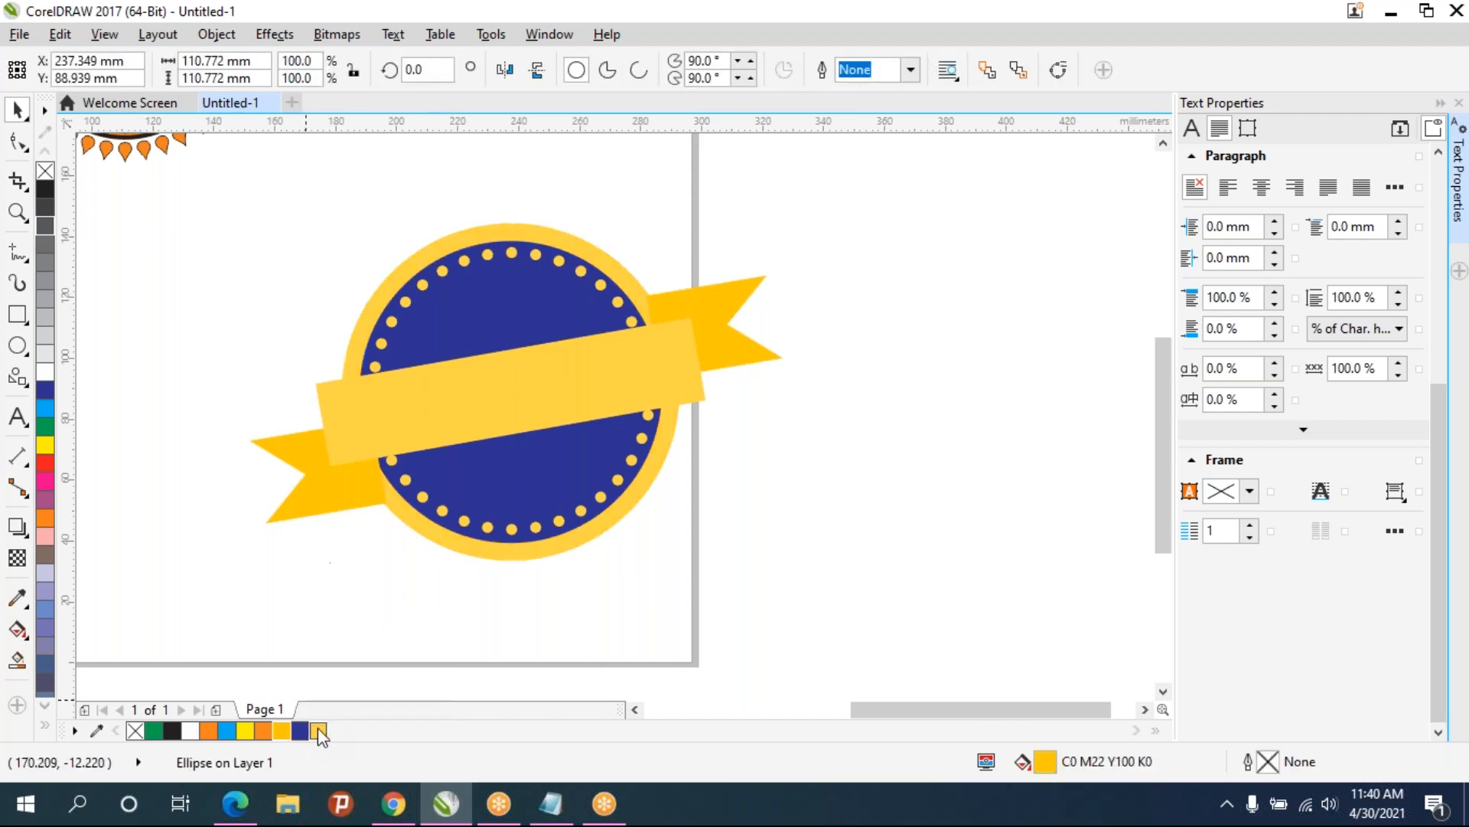
pyautogui.click(417, 589)
pyautogui.click(341, 485)
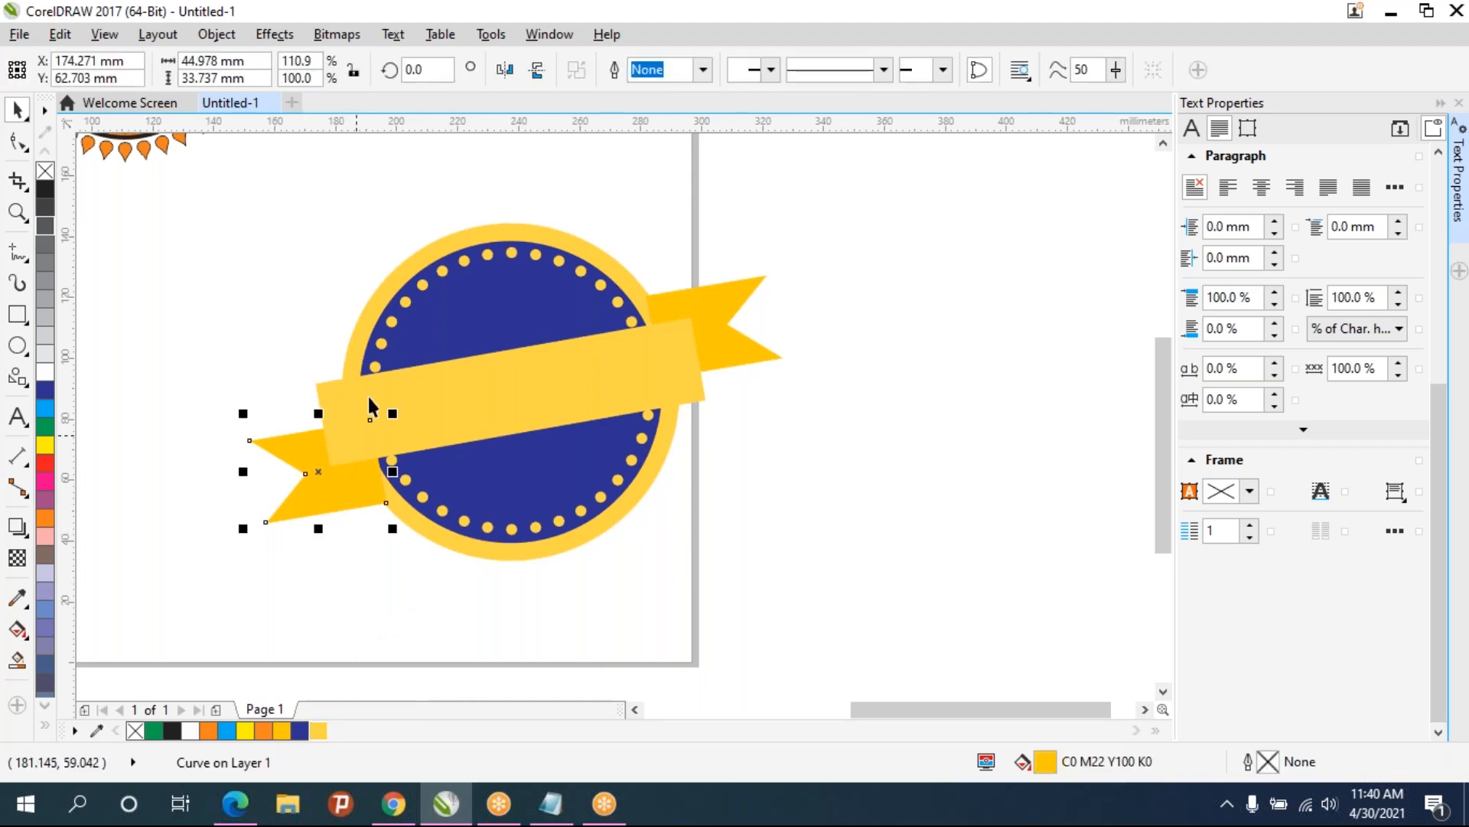
# - Select the badge circles and dots, then cut and paste them to restack them on top
pyautogui.moveTo(309, 161); pyautogui.dragTo(715, 599)
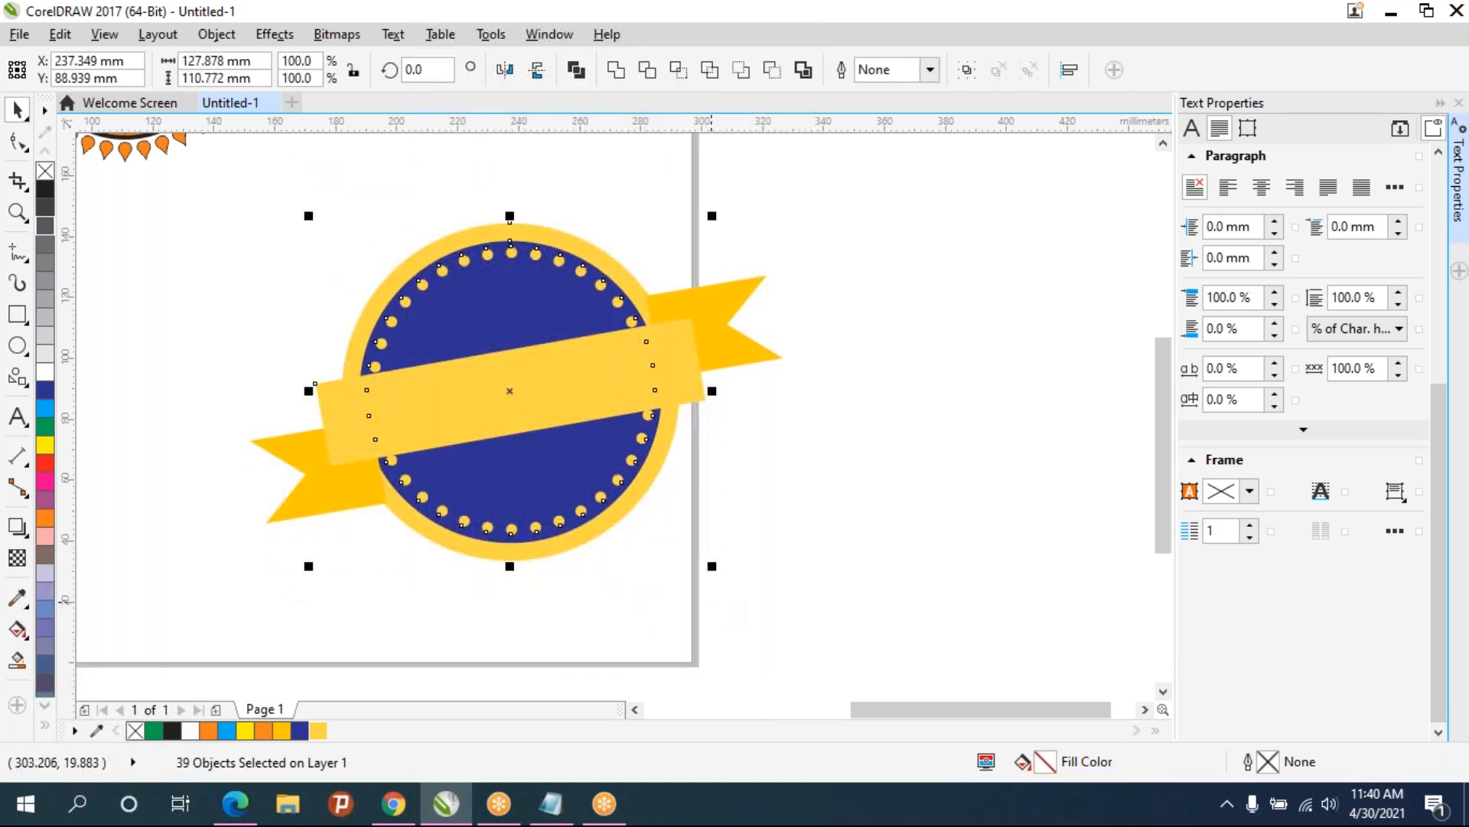
pyautogui.hotkey('ctrl', 'x')
pyautogui.hotkey('ctrl', 'v')
pyautogui.click(719, 579)
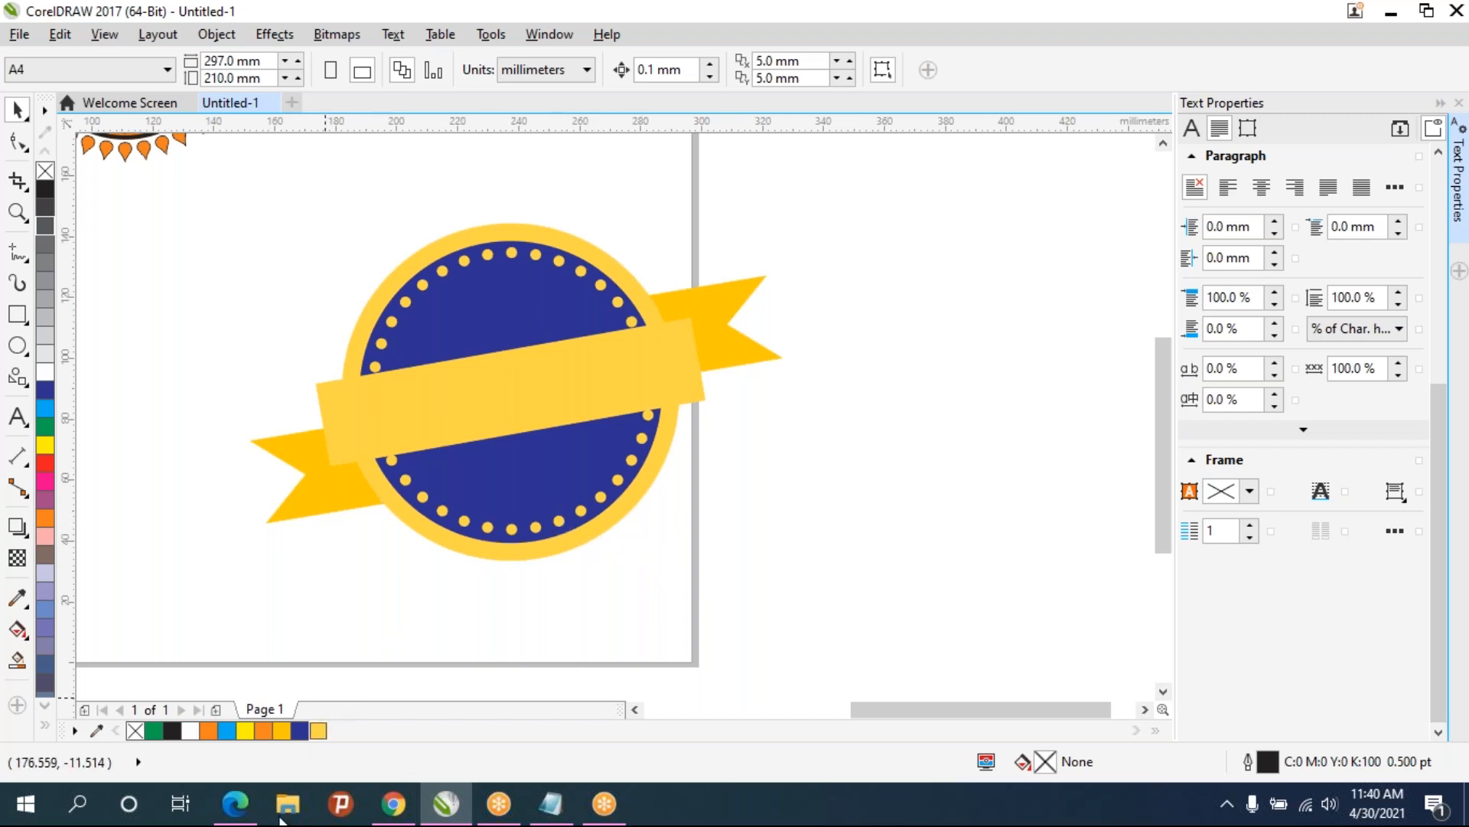
# - Compare the design with the reference Big Billion Days logo image in the browser
pyautogui.click(394, 804)
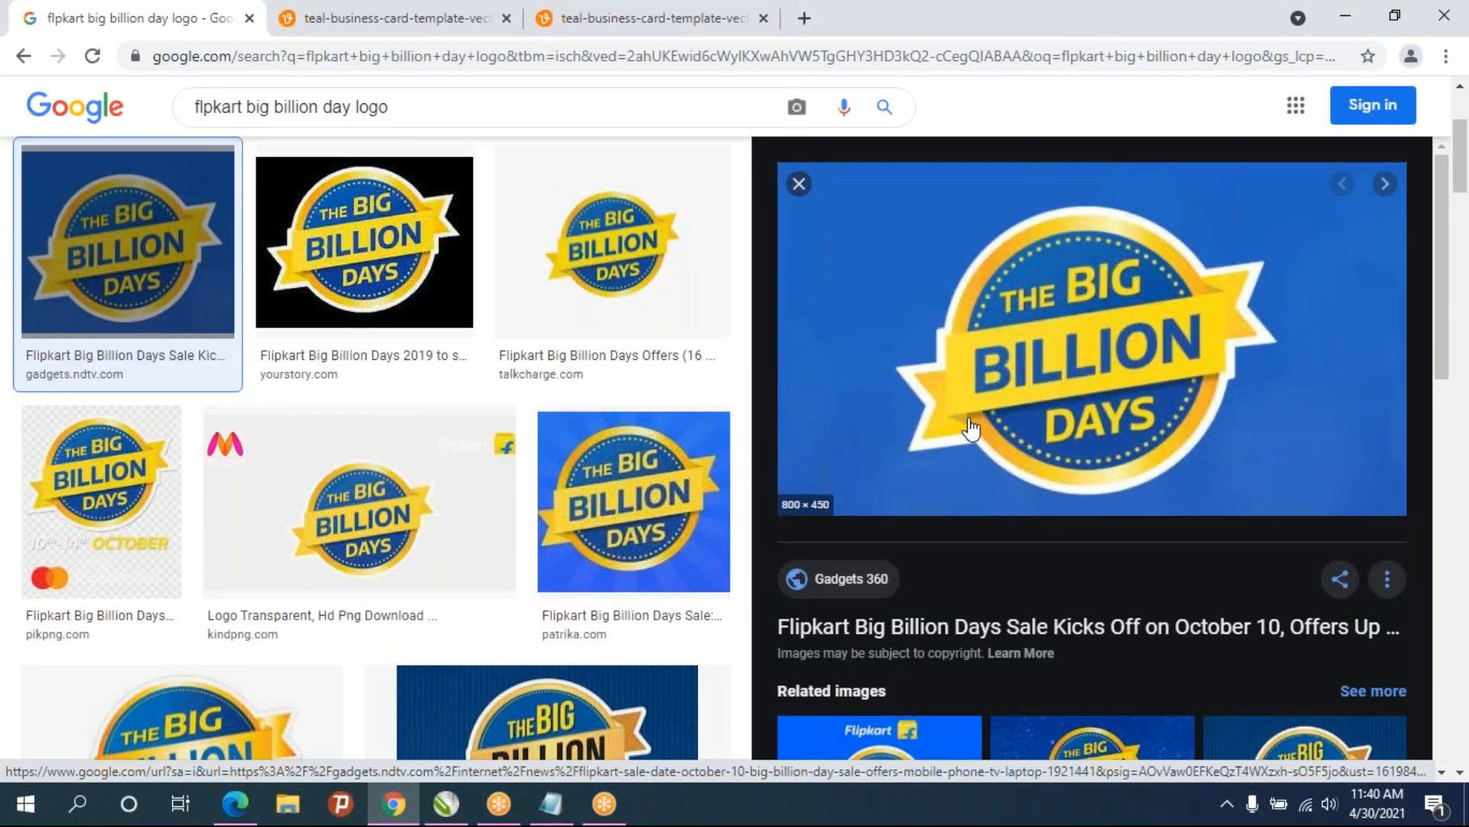
pyautogui.click(568, 816)
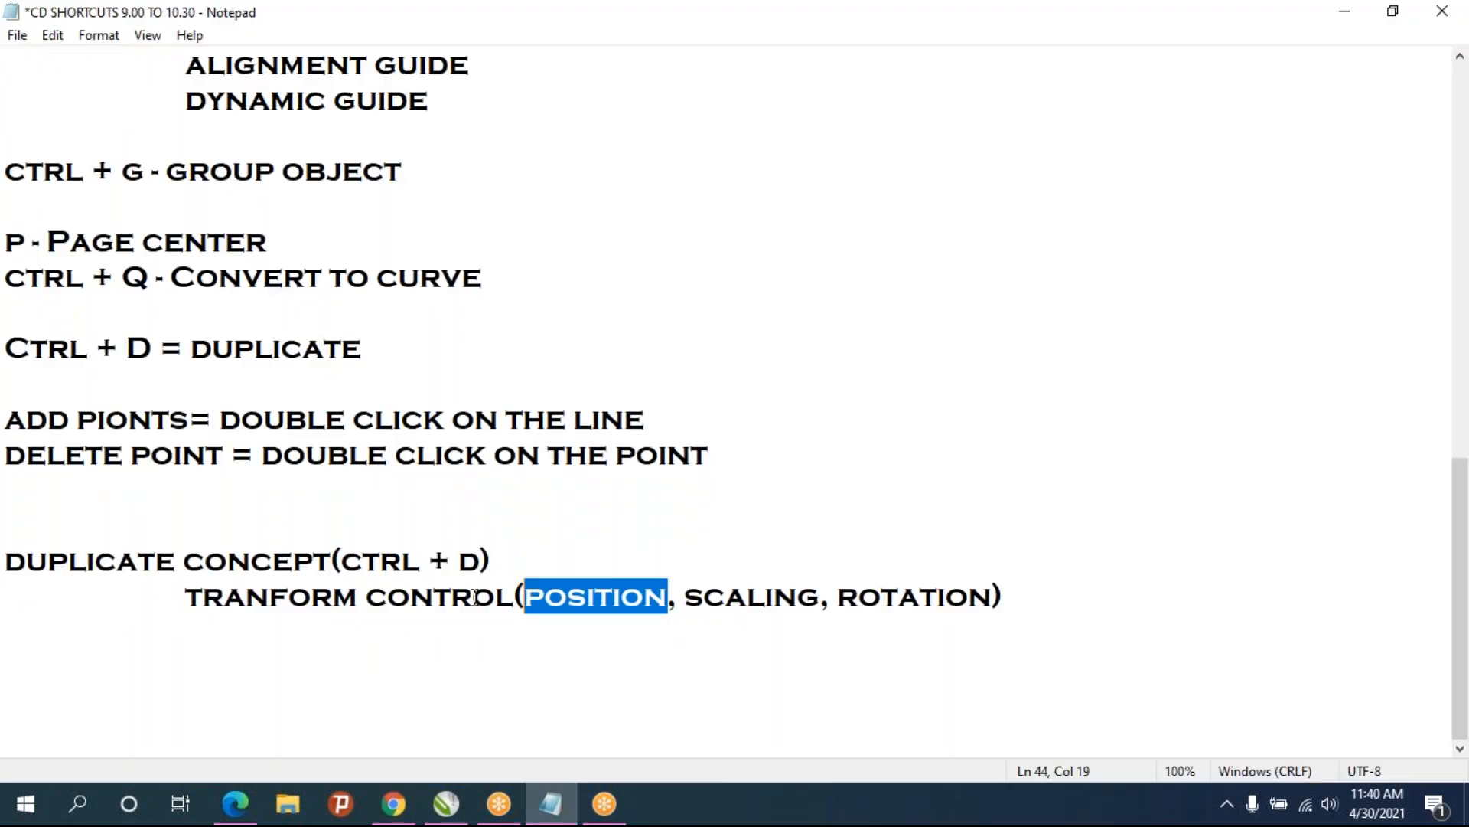
pyautogui.click(447, 802)
# - Nudge the left and right ribbon ends into place behind the banner ends
pyautogui.scroll(5, 308, 479)
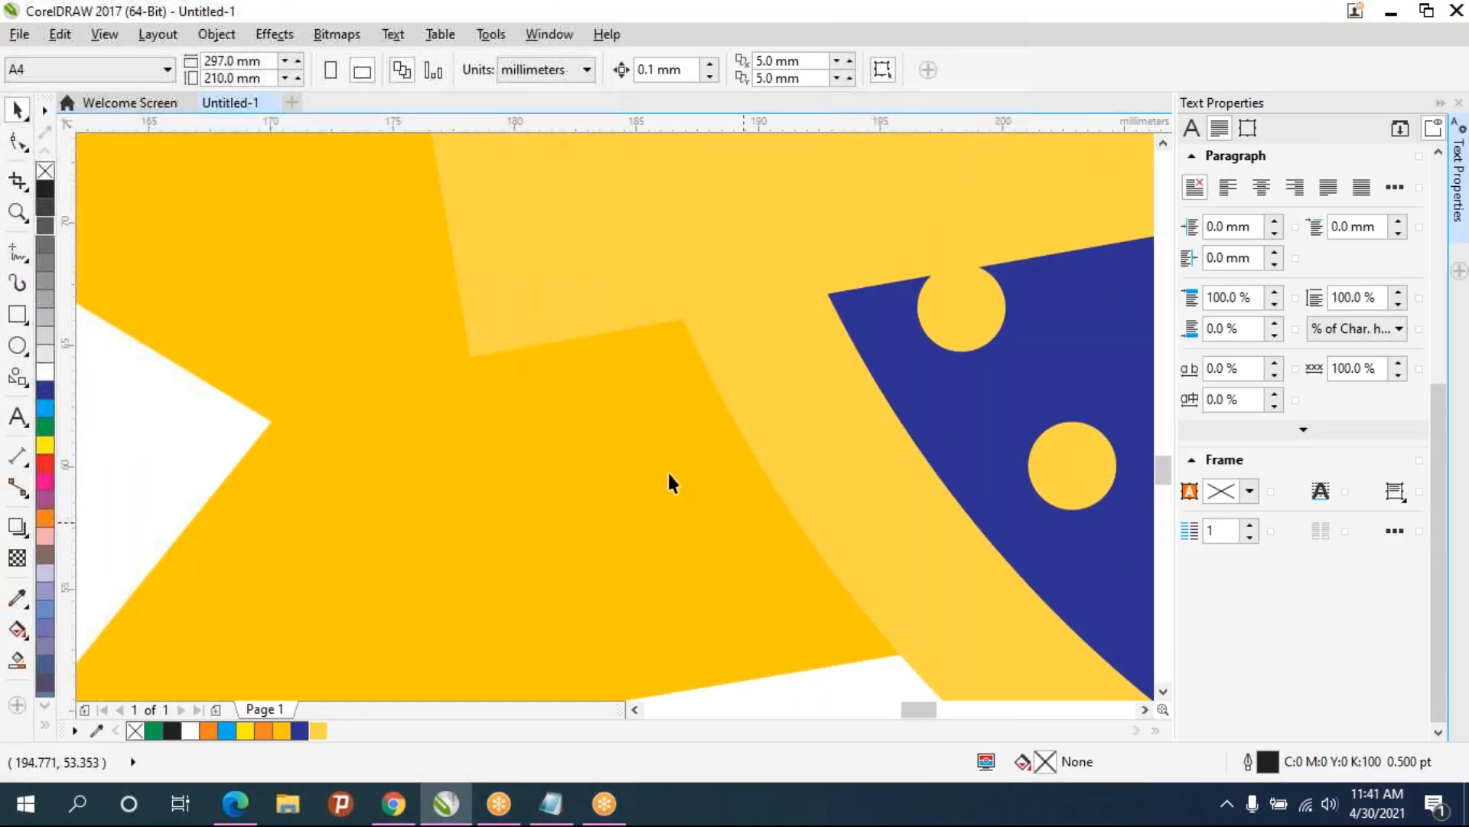
pyautogui.scroll(-2, 575, 433)
pyautogui.click(569, 462)
pyautogui.moveTo(549, 514); pyautogui.dragTo(545, 462)
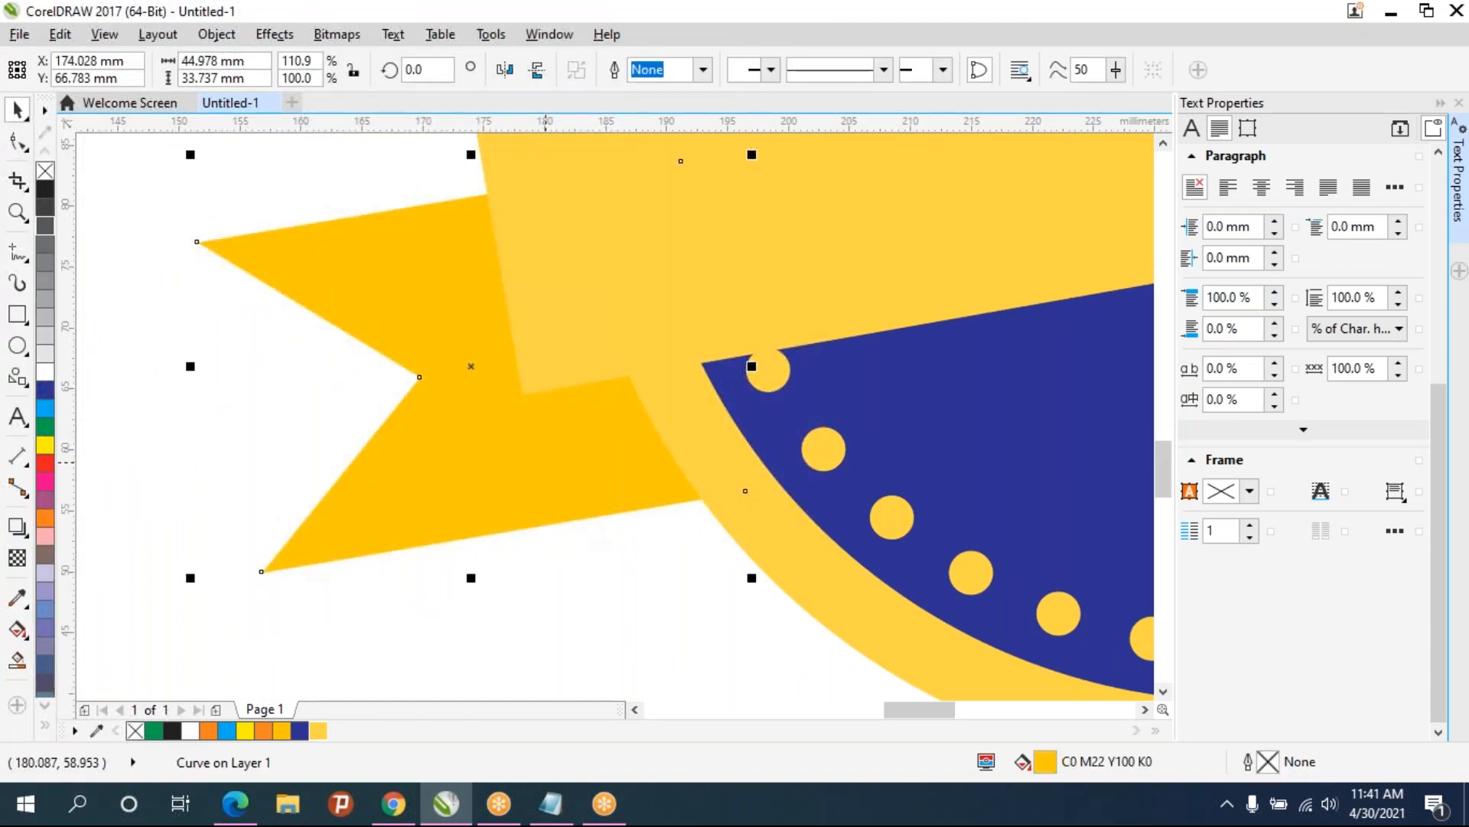
pyautogui.scroll(-2, 561, 485)
pyautogui.hscroll(5, 691, 478)
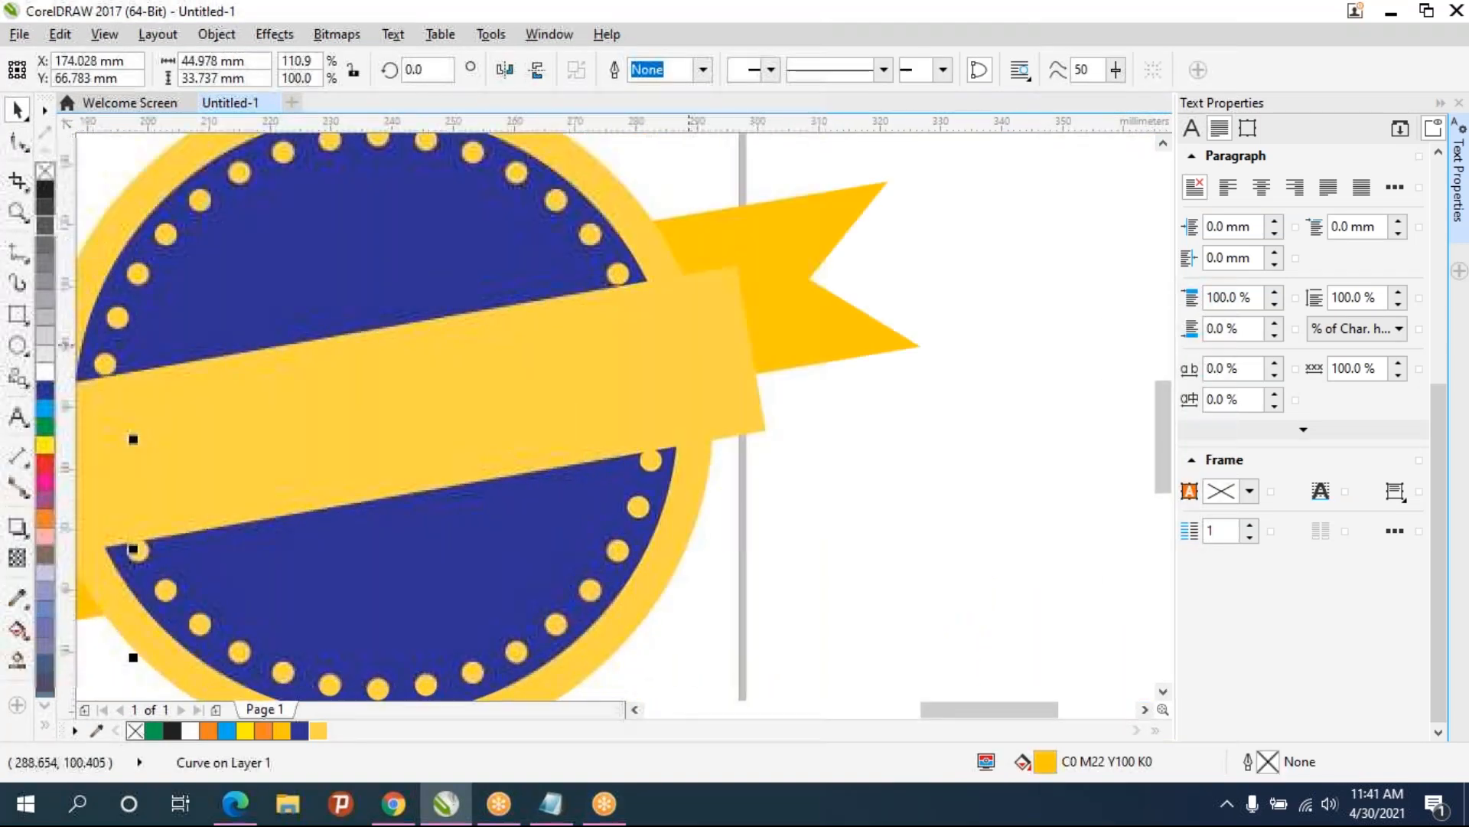
pyautogui.hscroll(2, 554, 420)
pyautogui.moveTo(598, 377); pyautogui.dragTo(605, 360)
pyautogui.scroll(-3, 608, 421)
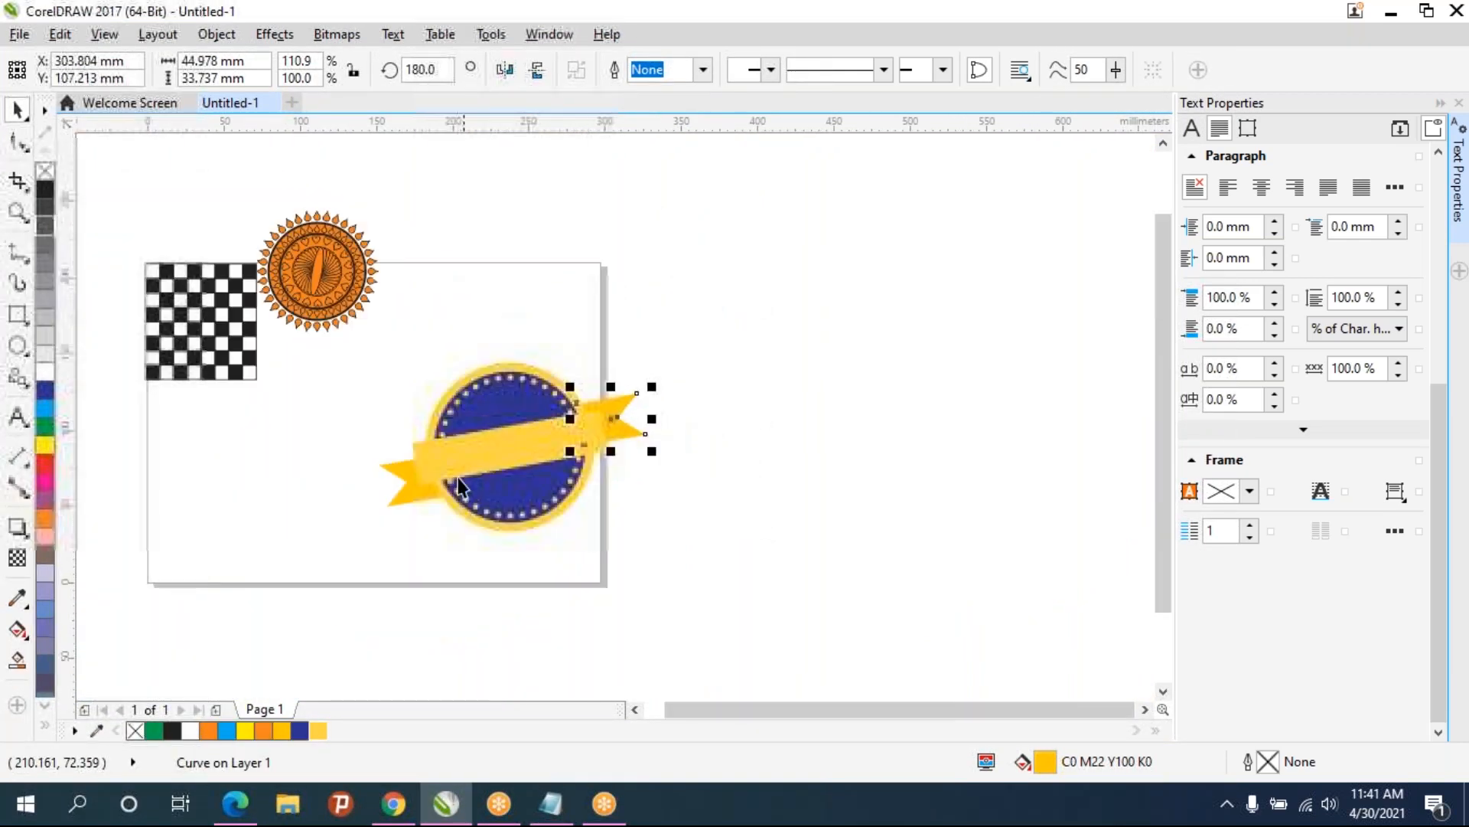
pyautogui.scroll(2, 430, 498)
pyautogui.moveTo(410, 480); pyautogui.dragTo(407, 469)
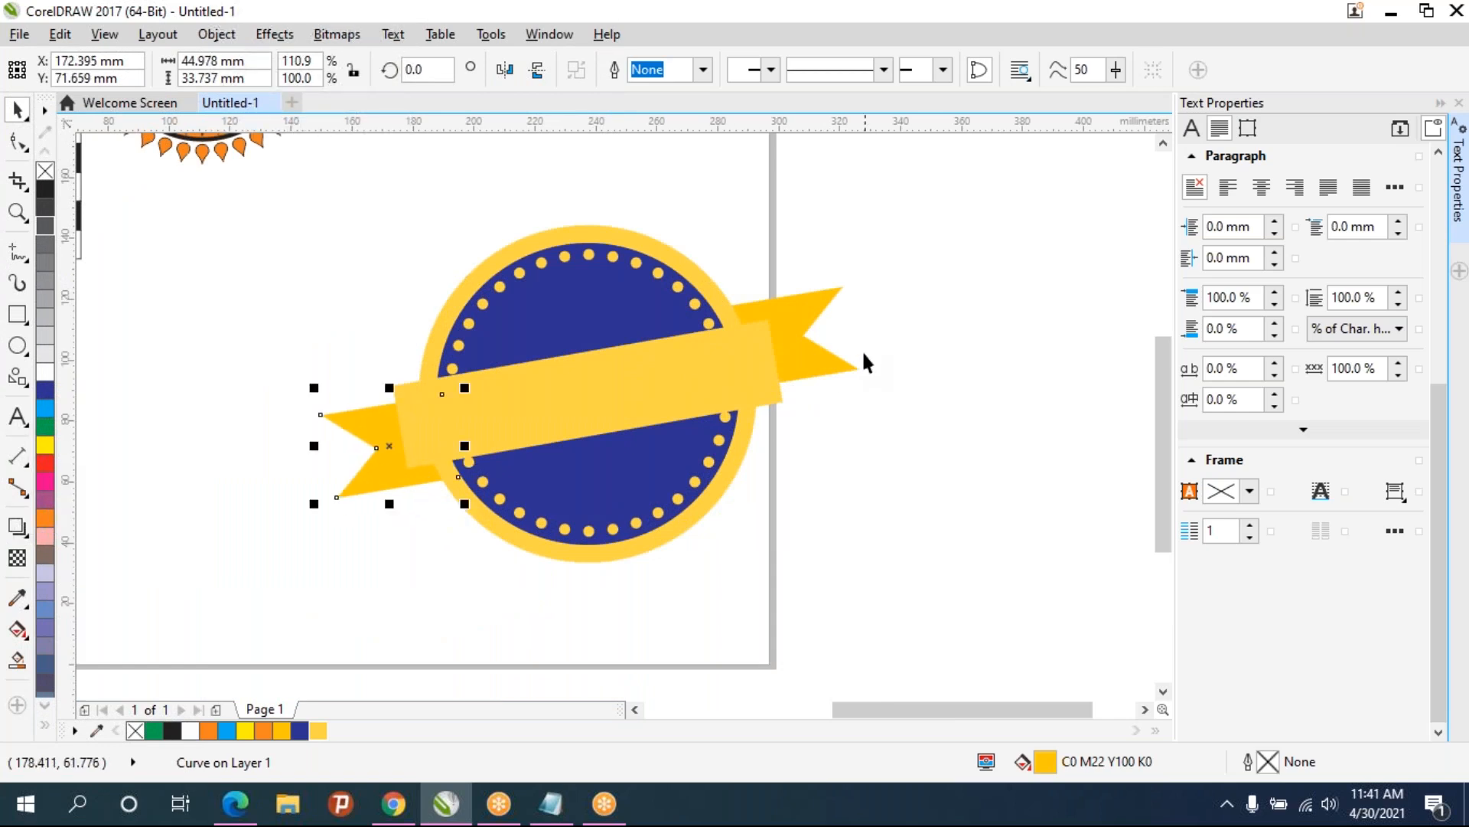
pyautogui.click(874, 432)
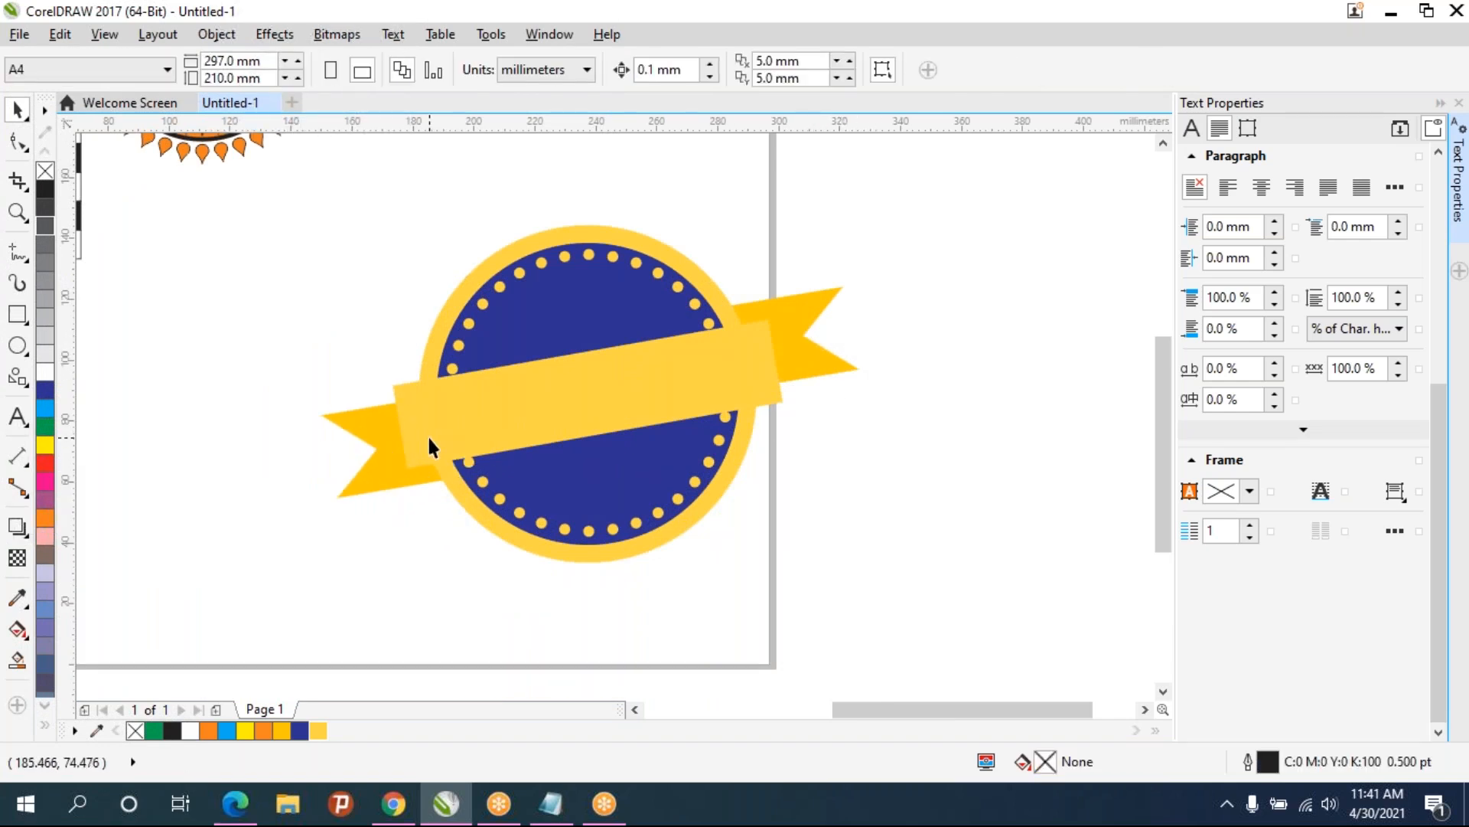
# - Draw a small rectangle about 12 x 4 mm at the banner's lower left corner, rotated 10°
pyautogui.scroll(2, 427, 434)
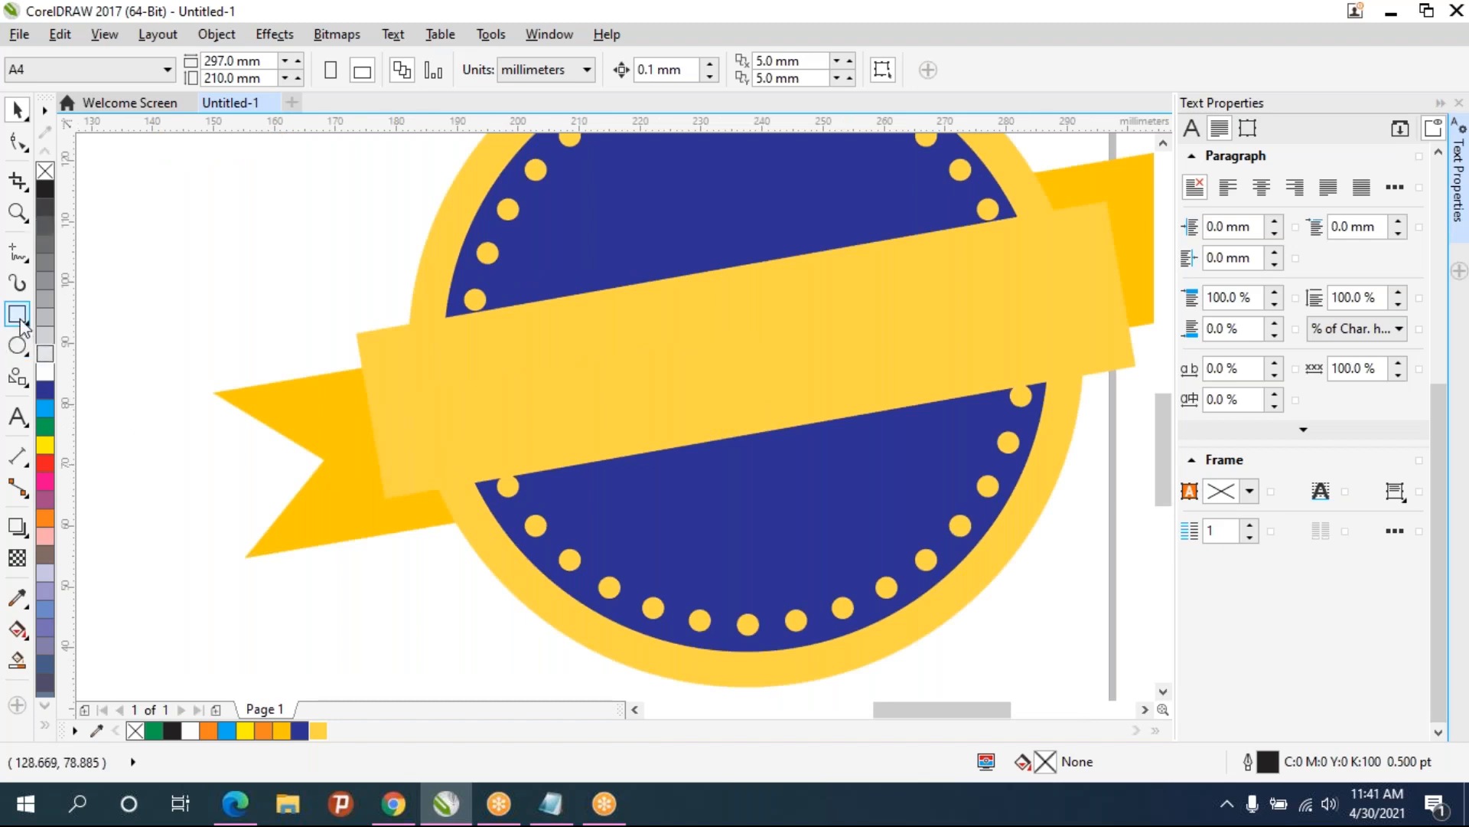
pyautogui.press('F6')
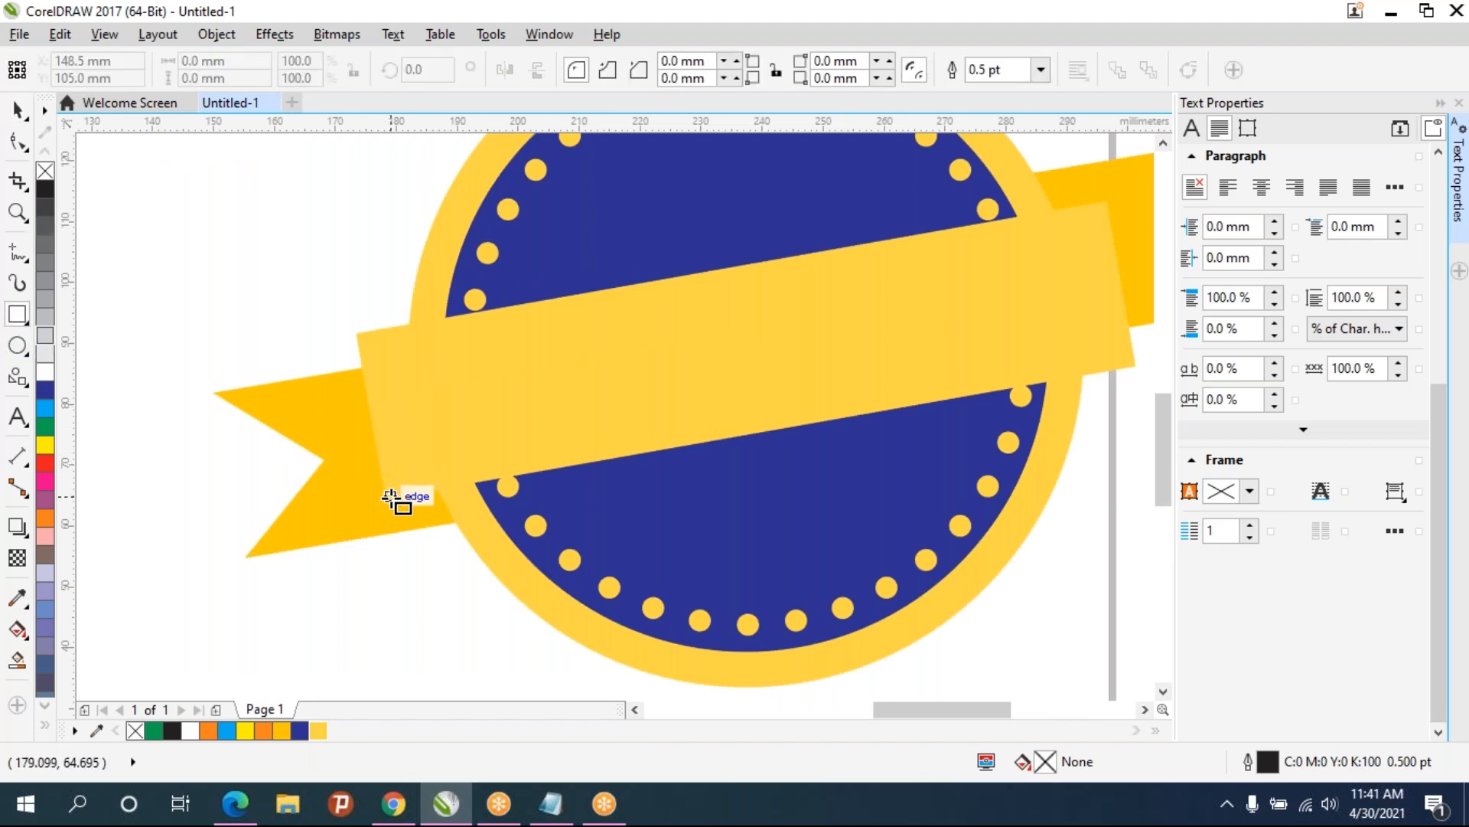
pyautogui.scroll(2, 389, 496)
pyautogui.moveTo(378, 498)
pyautogui.mouseDown()
pyautogui.moveTo(492, 492)
pyautogui.moveTo(528, 557)
pyautogui.moveTo(521, 547)
pyautogui.mouseUp()
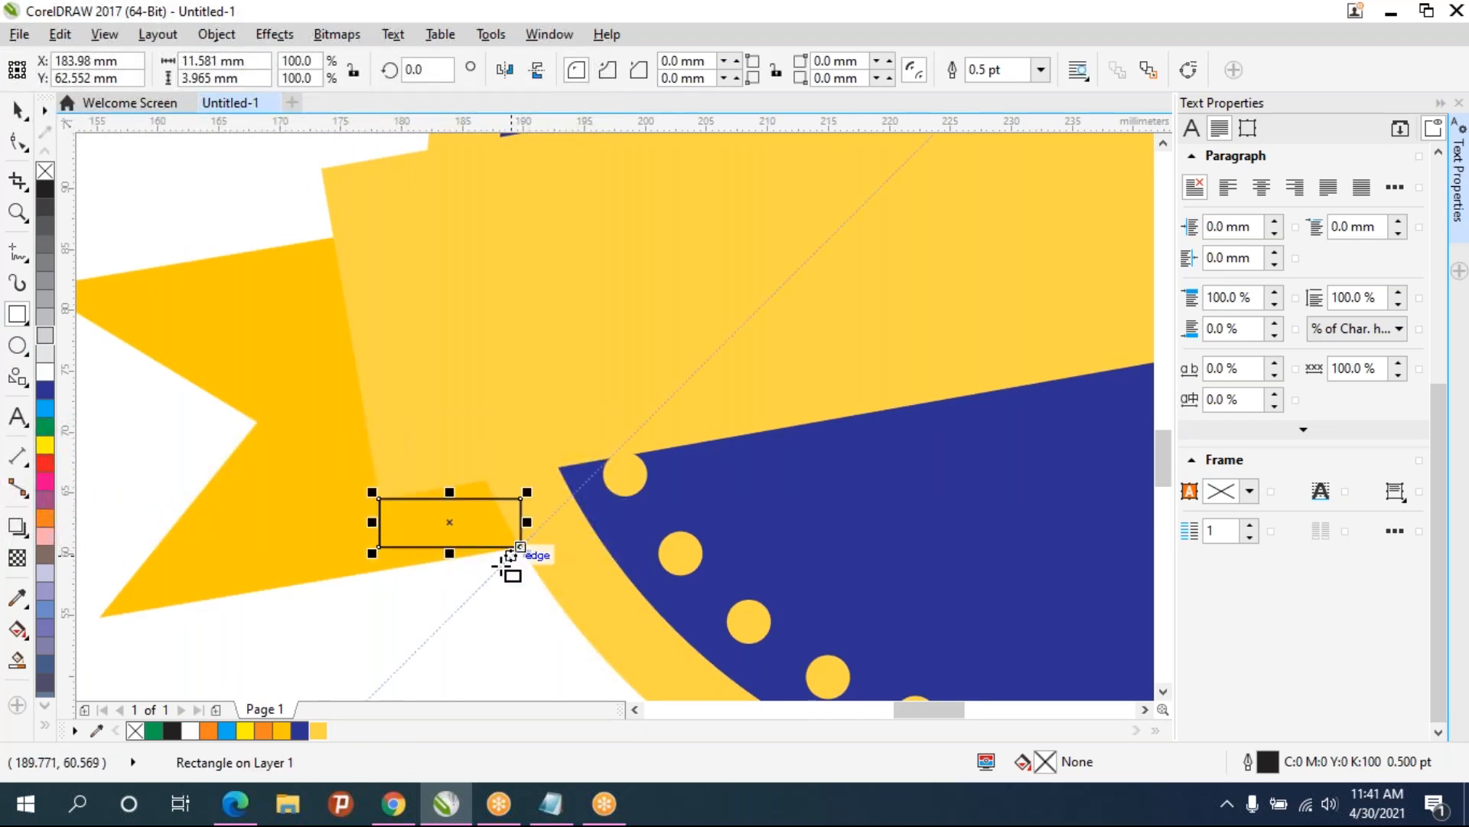
pyautogui.click(421, 70)
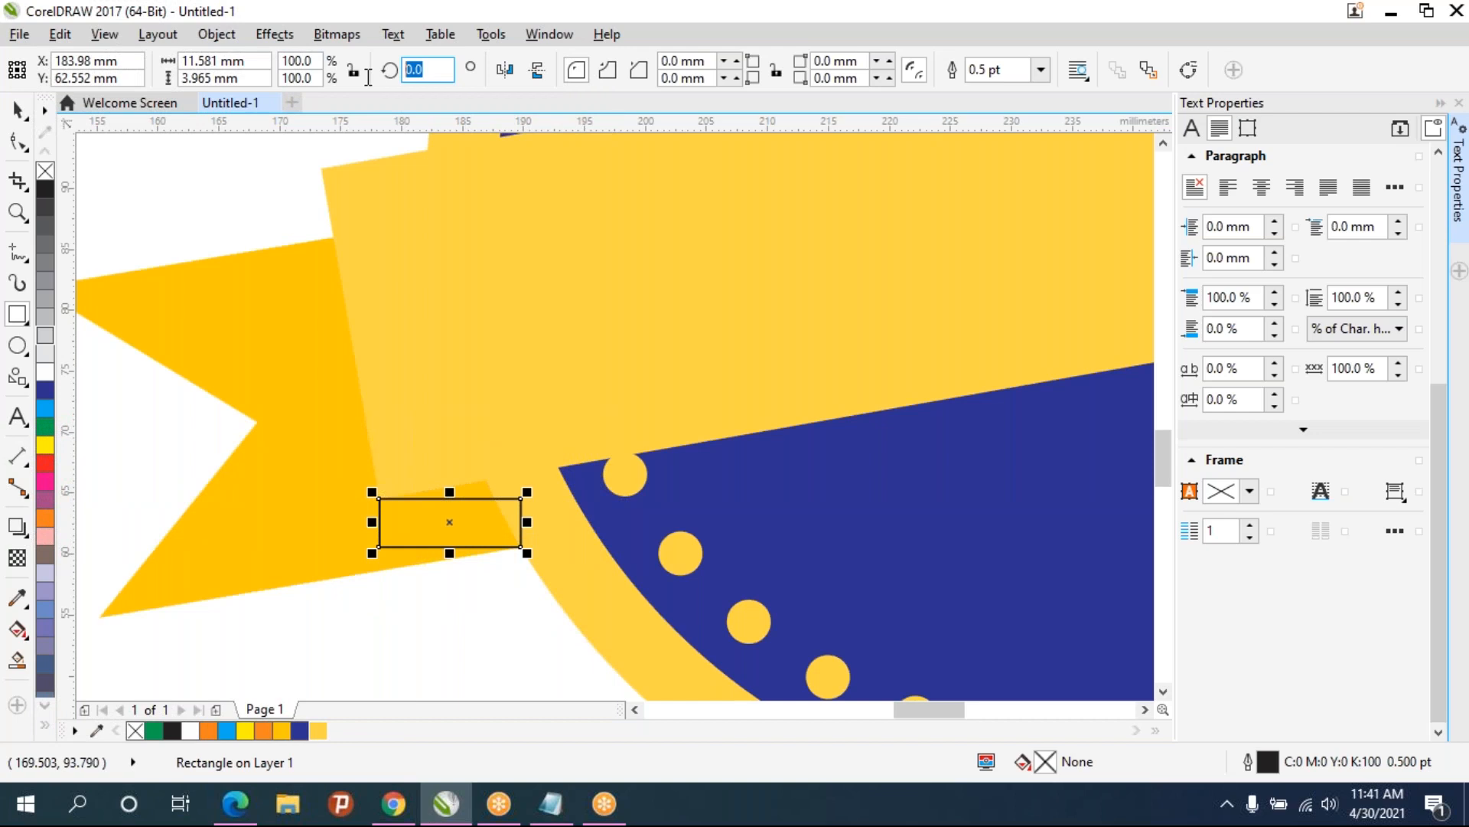
pyautogui.press('Return')
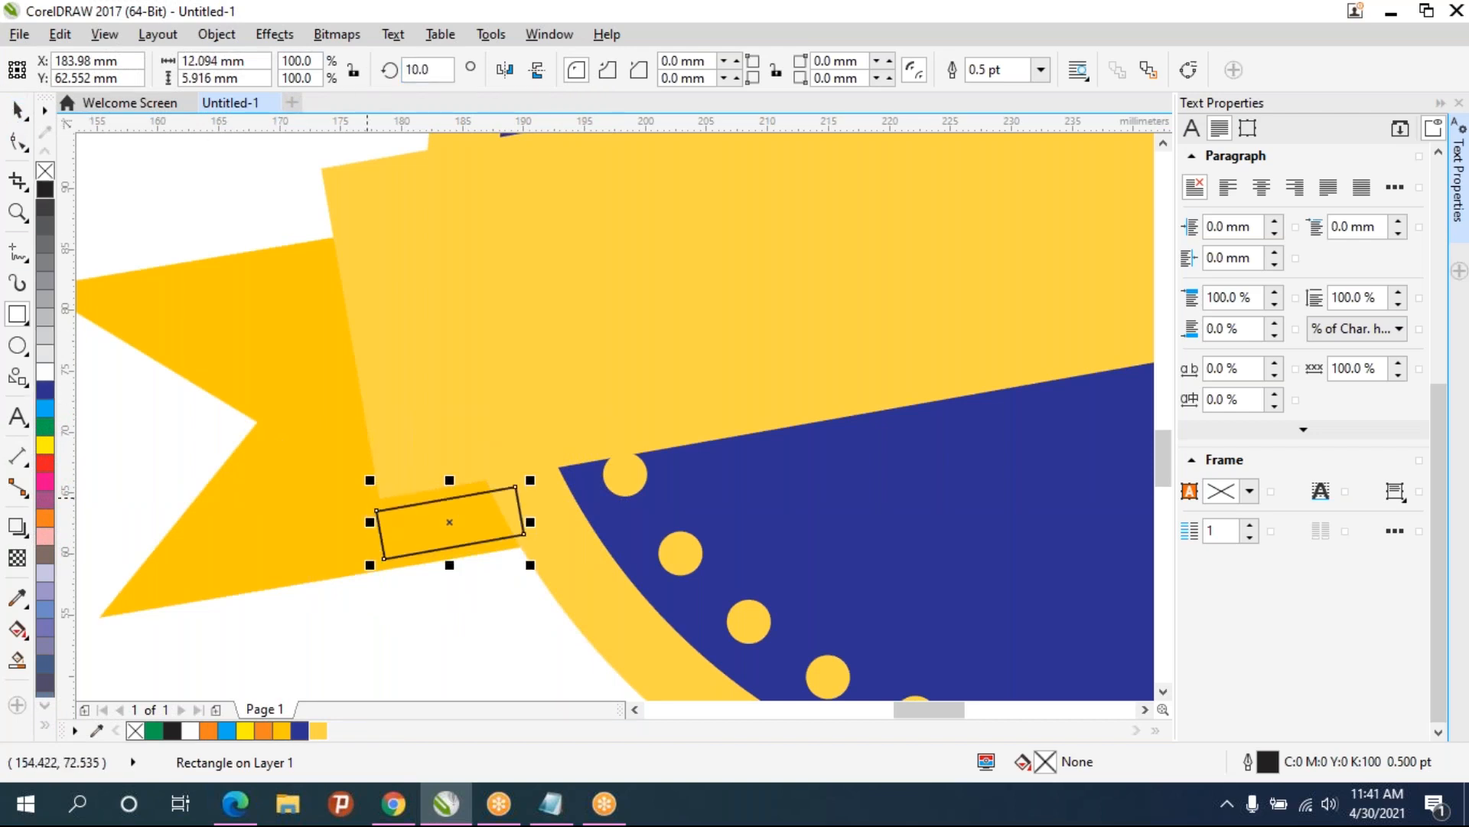
pyautogui.moveTo(378, 510); pyautogui.dragTo(378, 494)
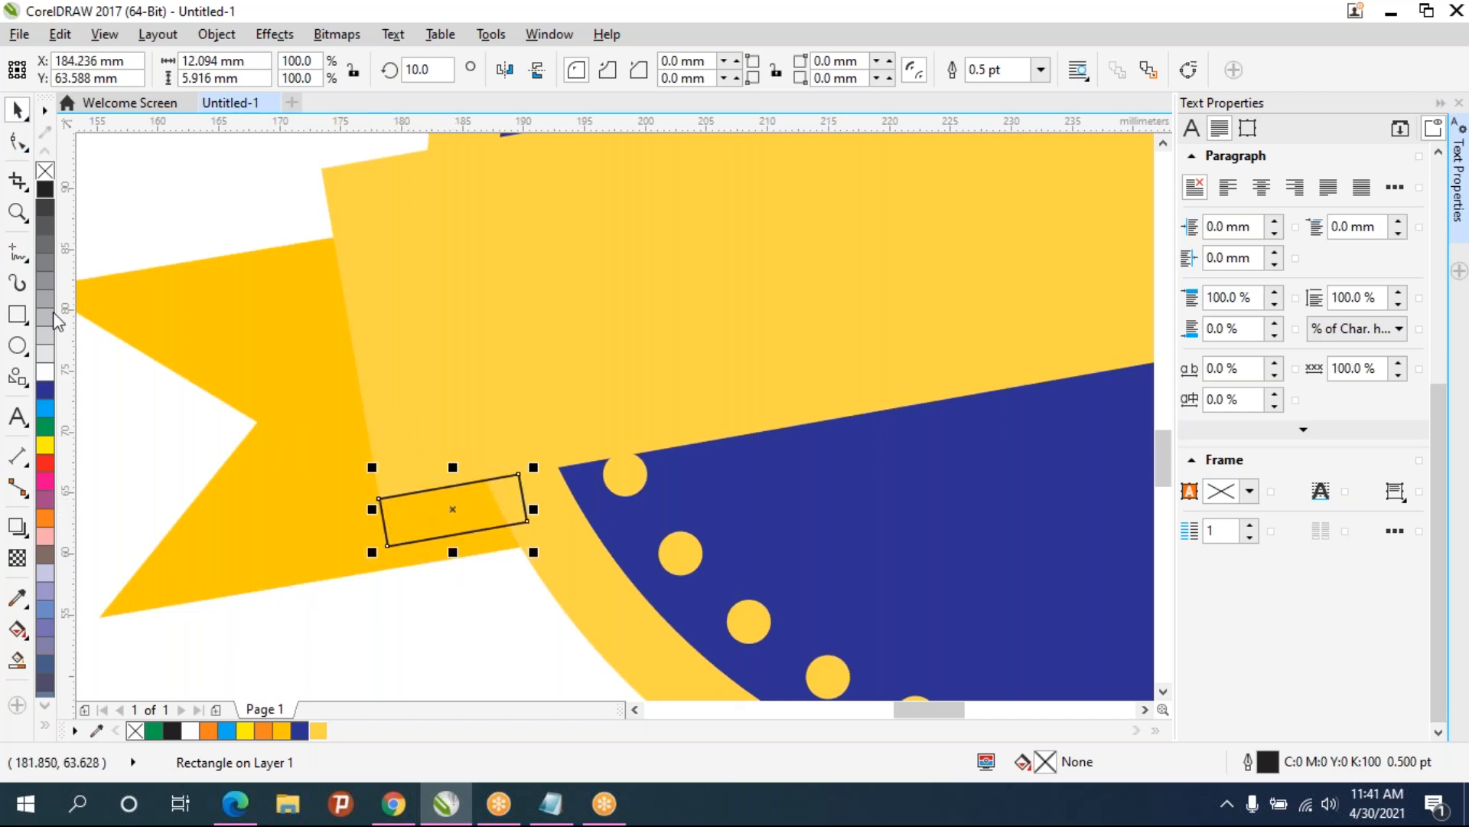
# - Fill the small rectangle with the yellow shade C0 M18 Y96 K0
pyautogui.click(282, 731)
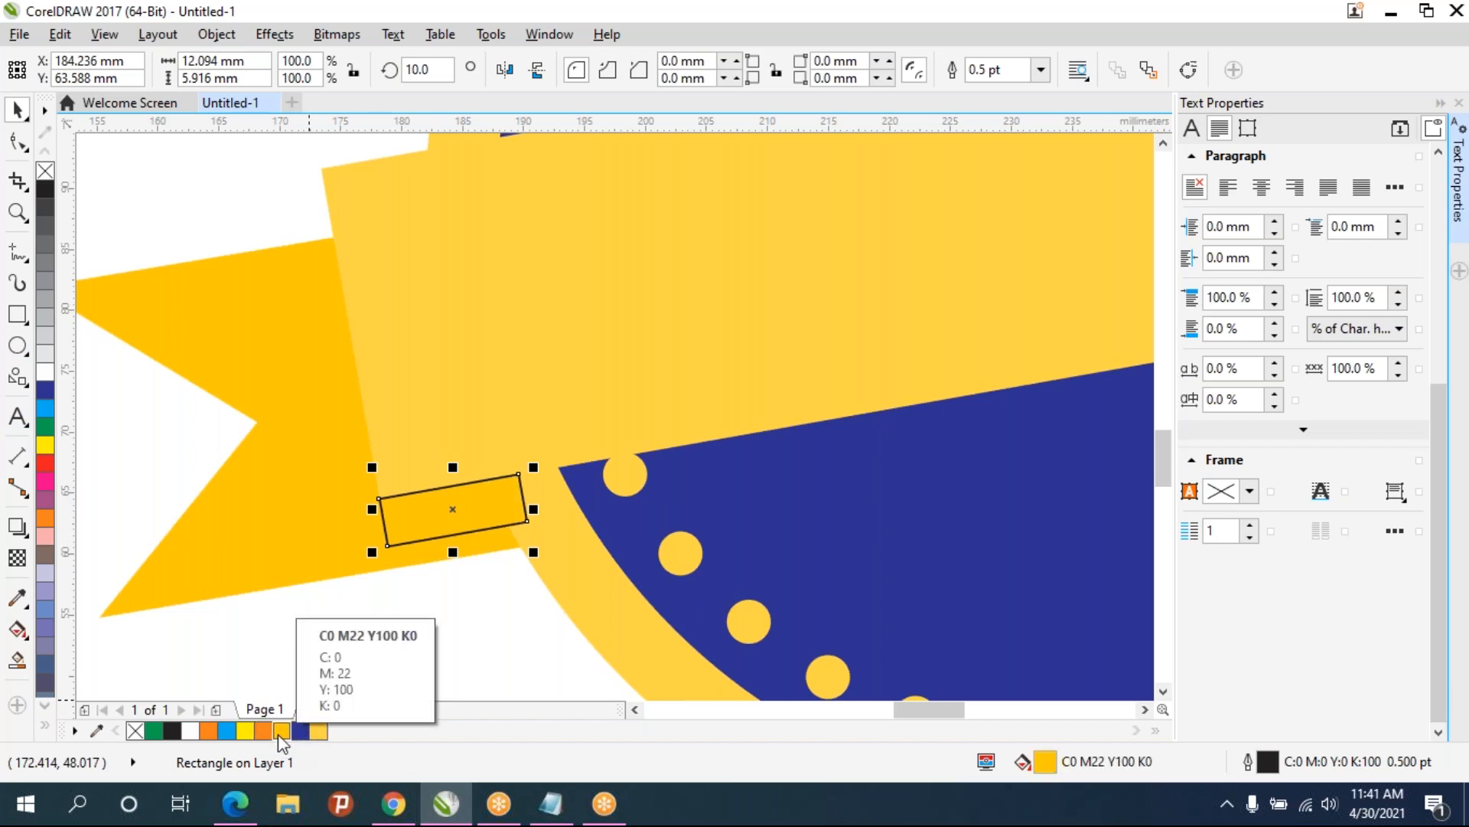
pyautogui.click(44, 443)
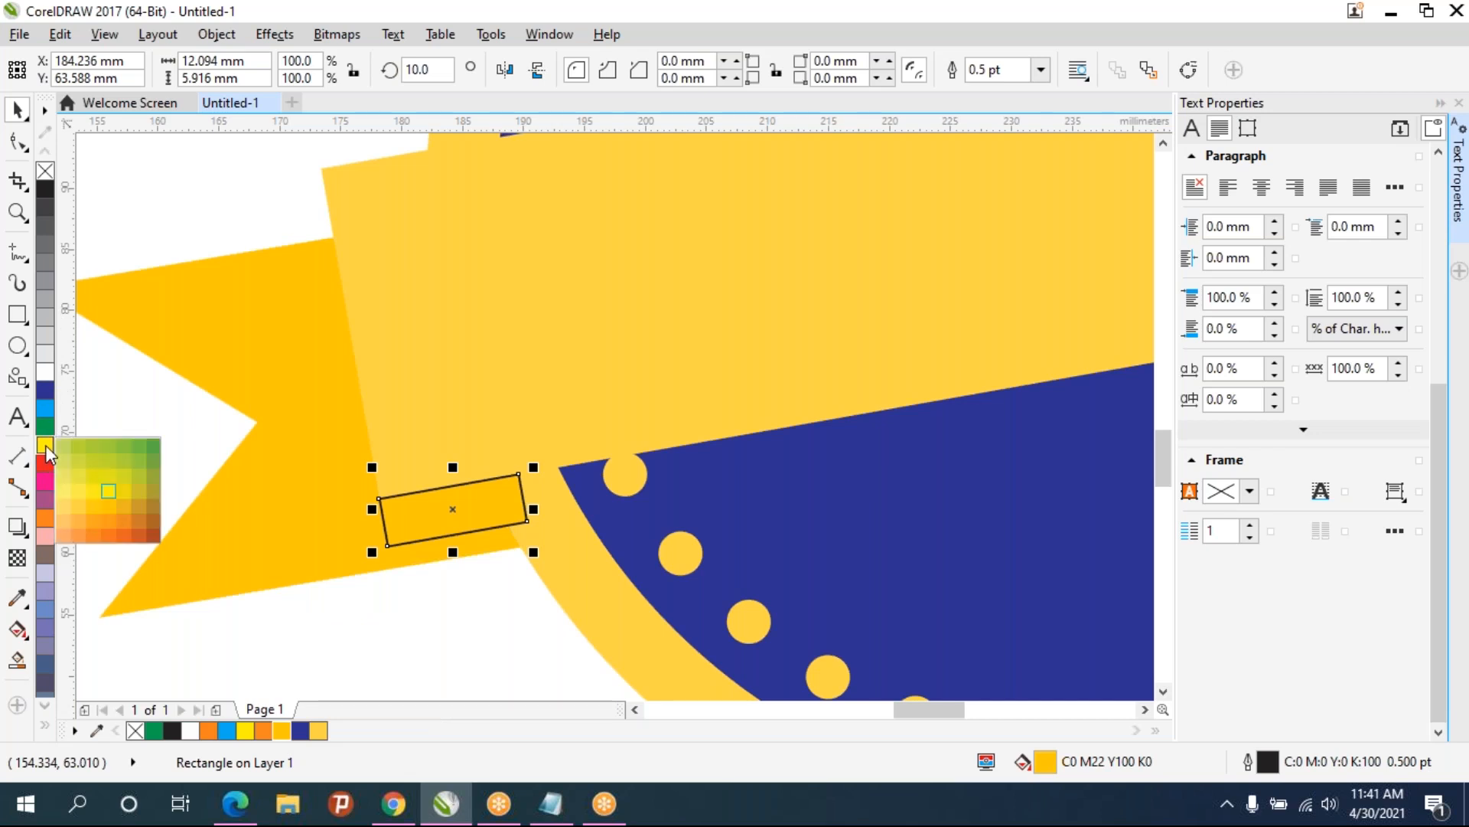
pyautogui.click(149, 490)
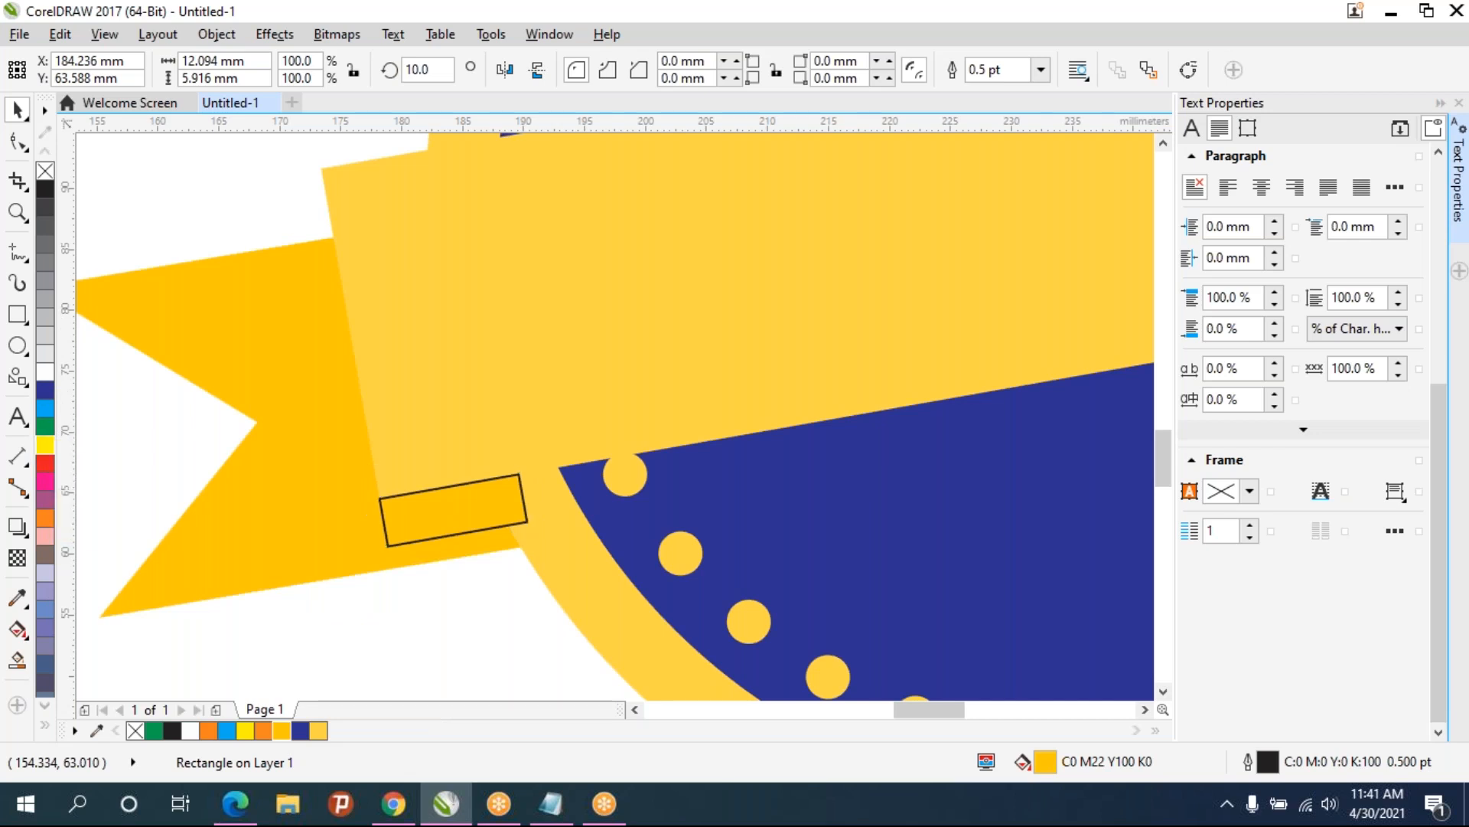
pyautogui.click(49, 452)
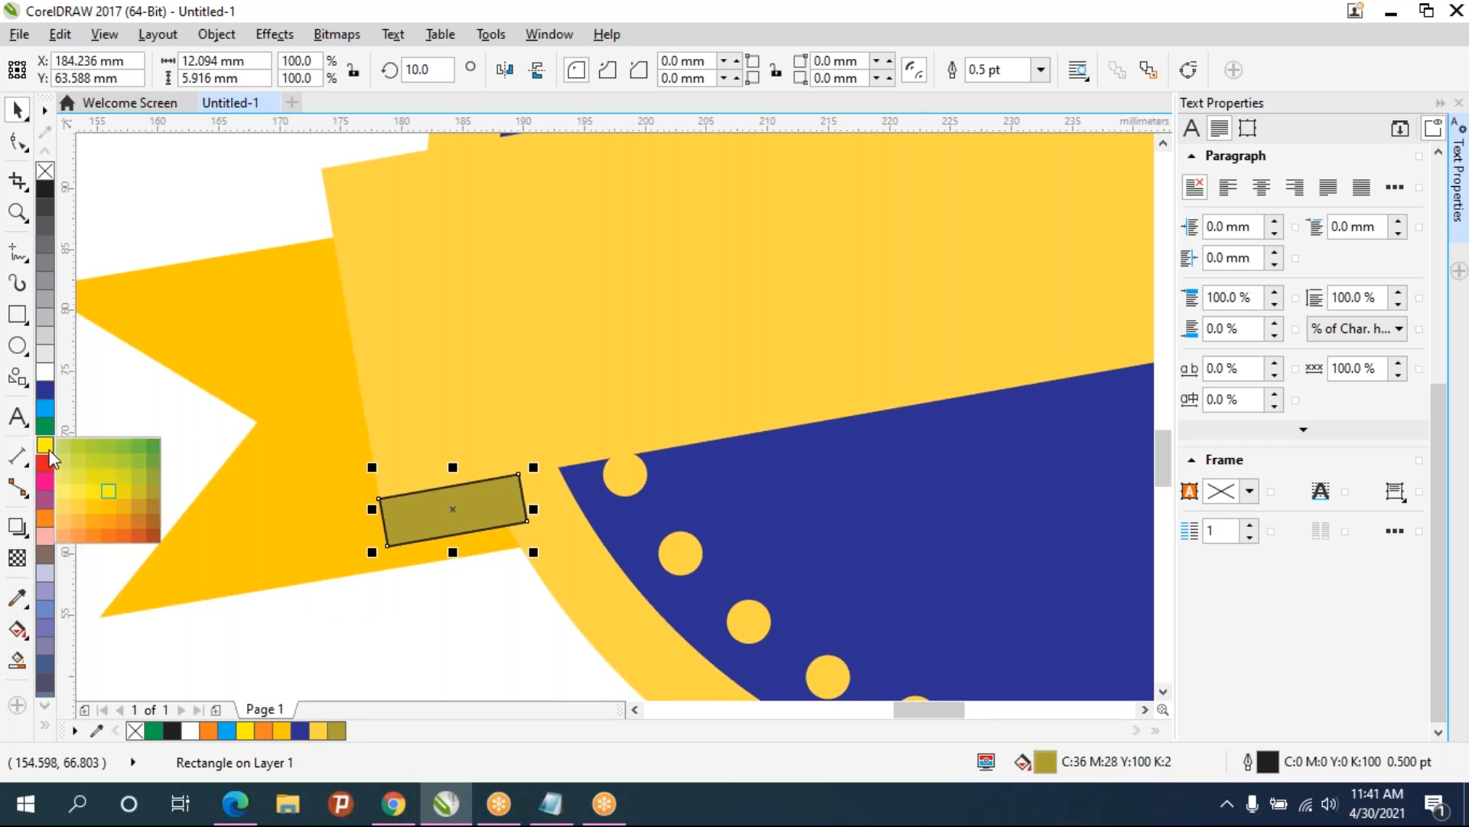
pyautogui.click(90, 505)
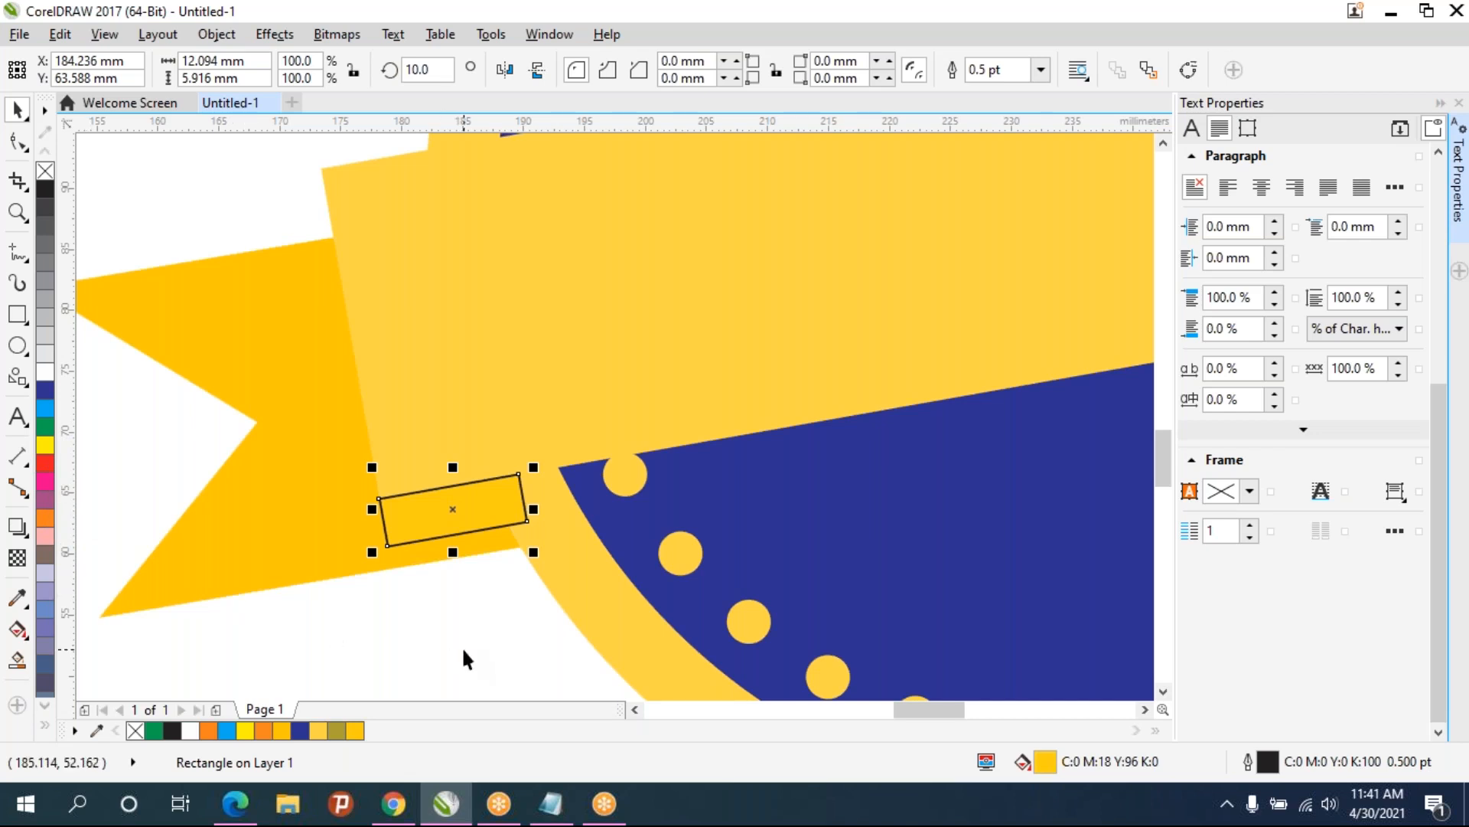
pyautogui.click(18, 141)
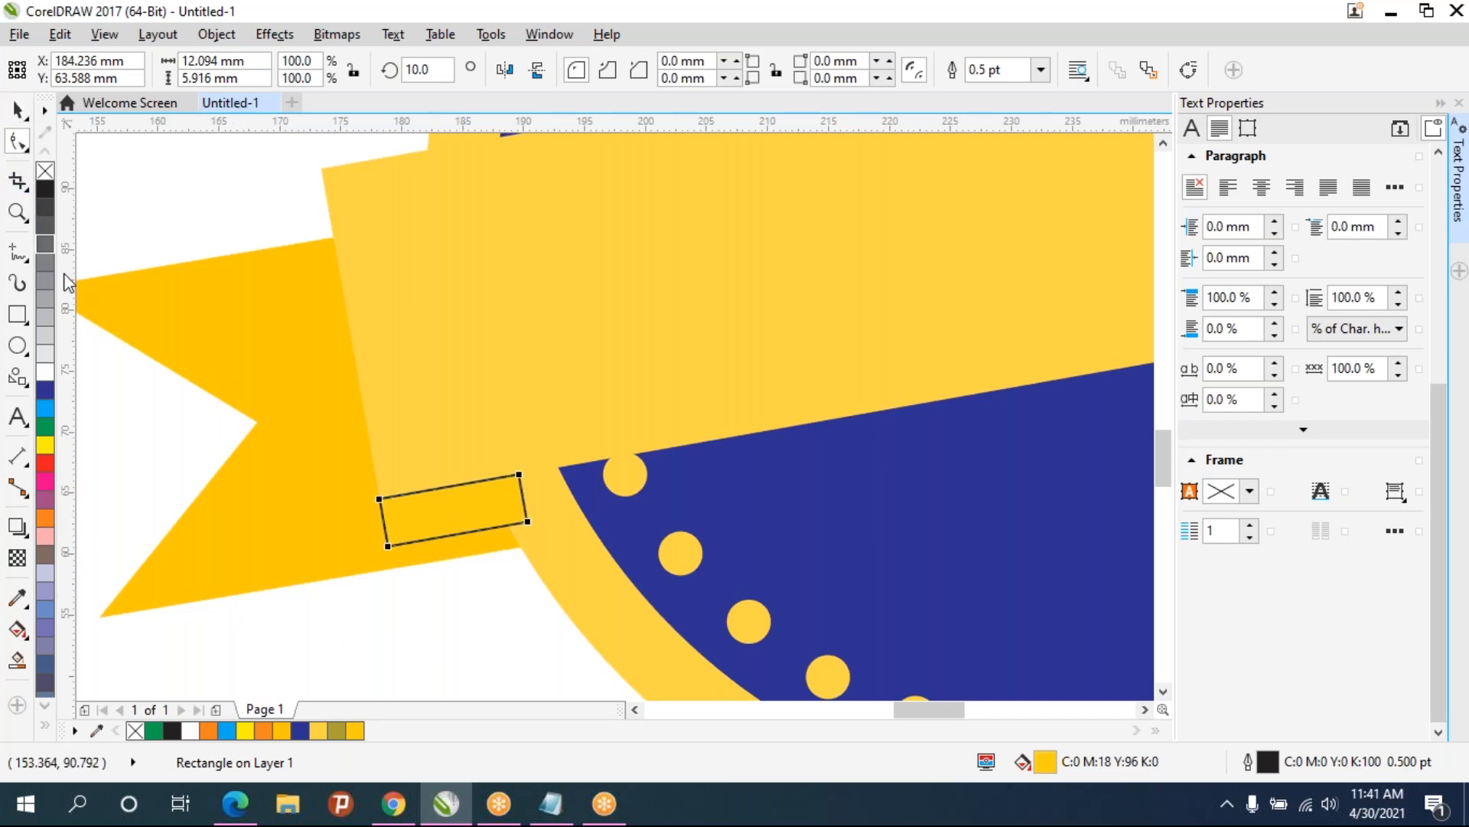
# - Select the small rectangle at the banner's lower left corner and convert it to curves
pyautogui.press('space')
pyautogui.hotkey('ctrl', 'a')
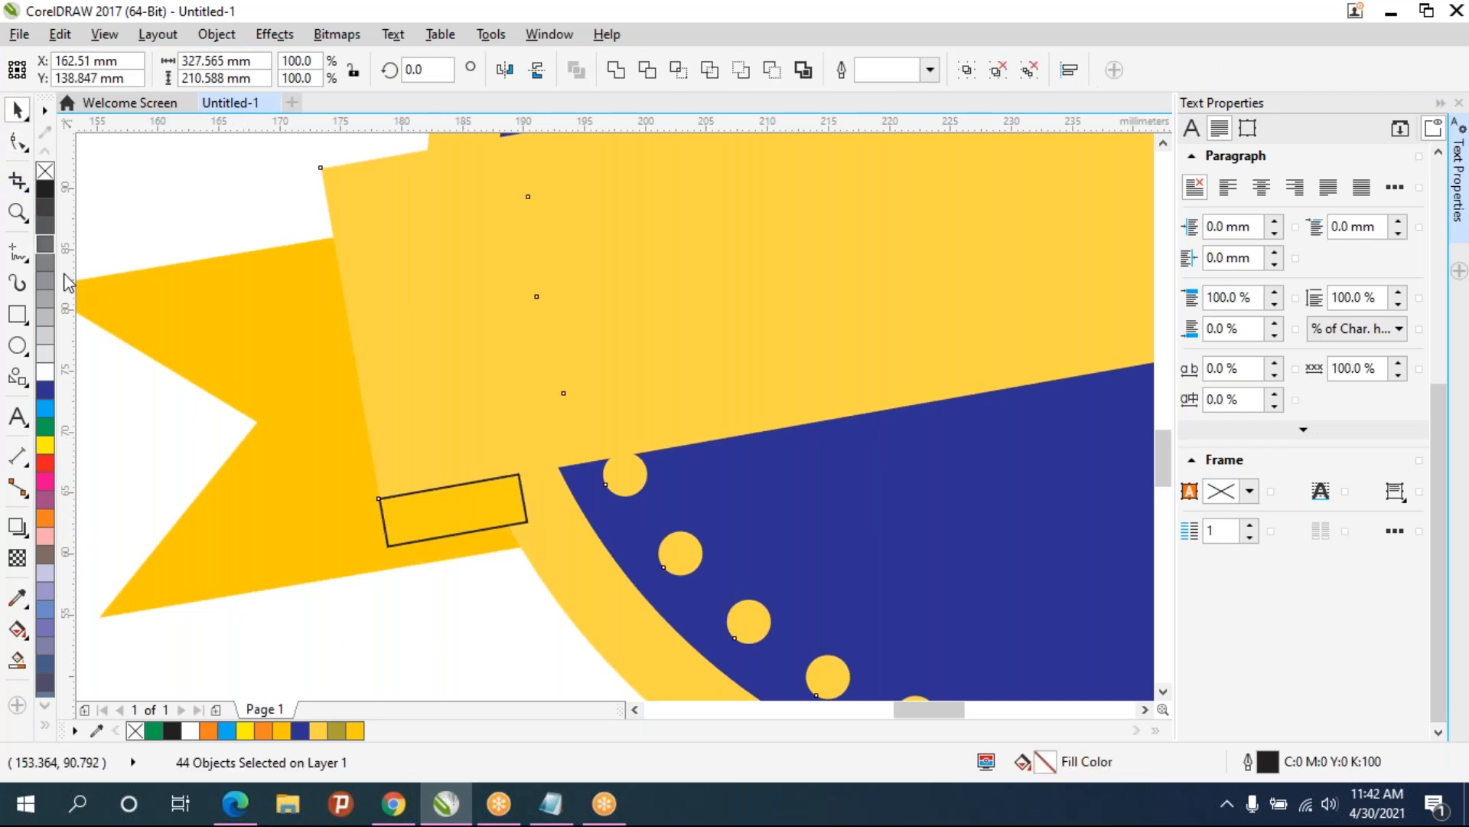
pyautogui.click(449, 595)
pyautogui.click(457, 521)
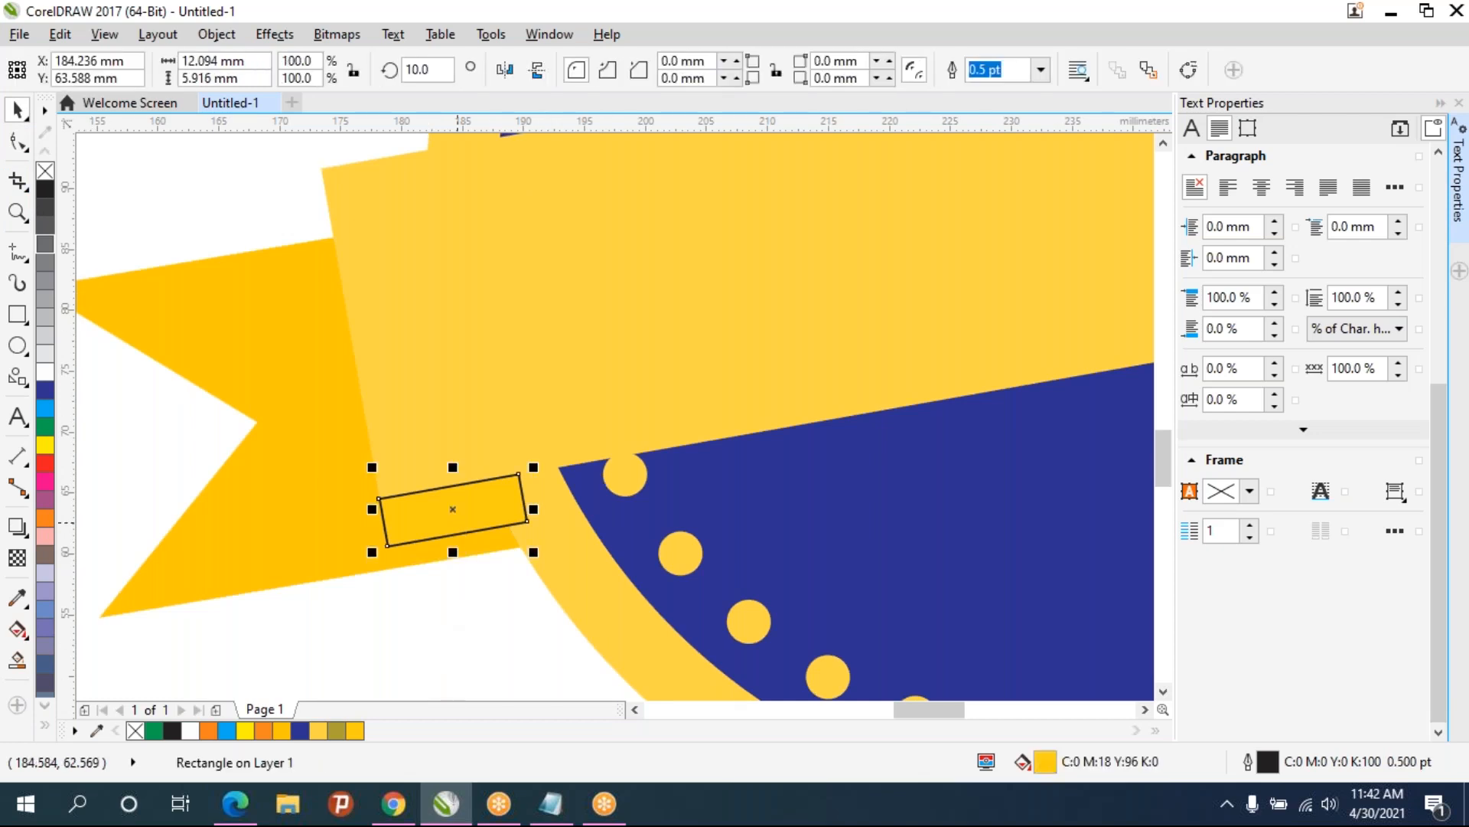
pyautogui.hotkey('ctrl', 'q')
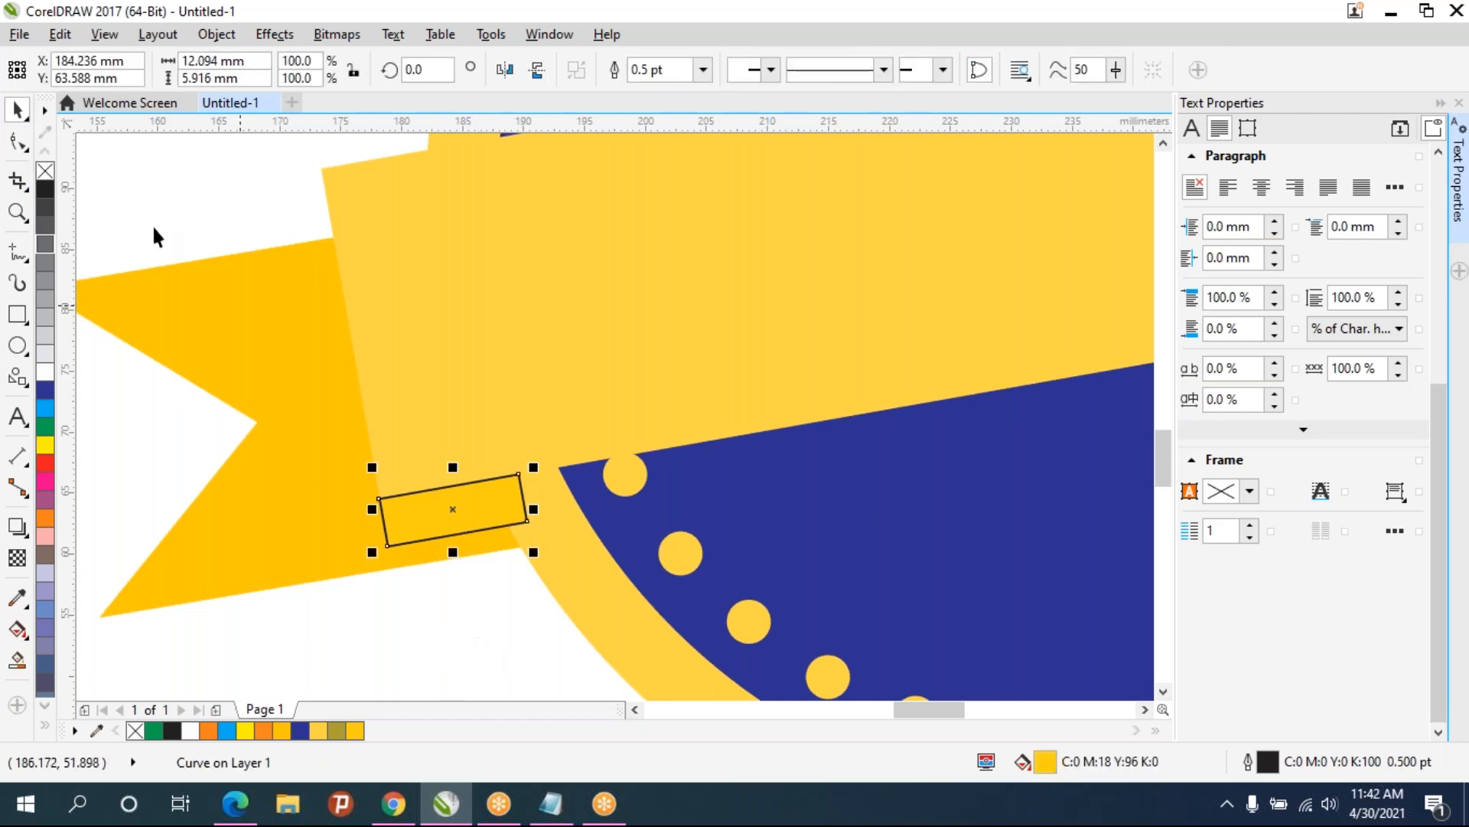
# - Reshape the rectangle into a three-node triangle tucked under the banner's lower left corner
pyautogui.click(17, 142)
pyautogui.moveTo(387, 546); pyautogui.dragTo(495, 482)
pyautogui.doubleClick(506, 522)
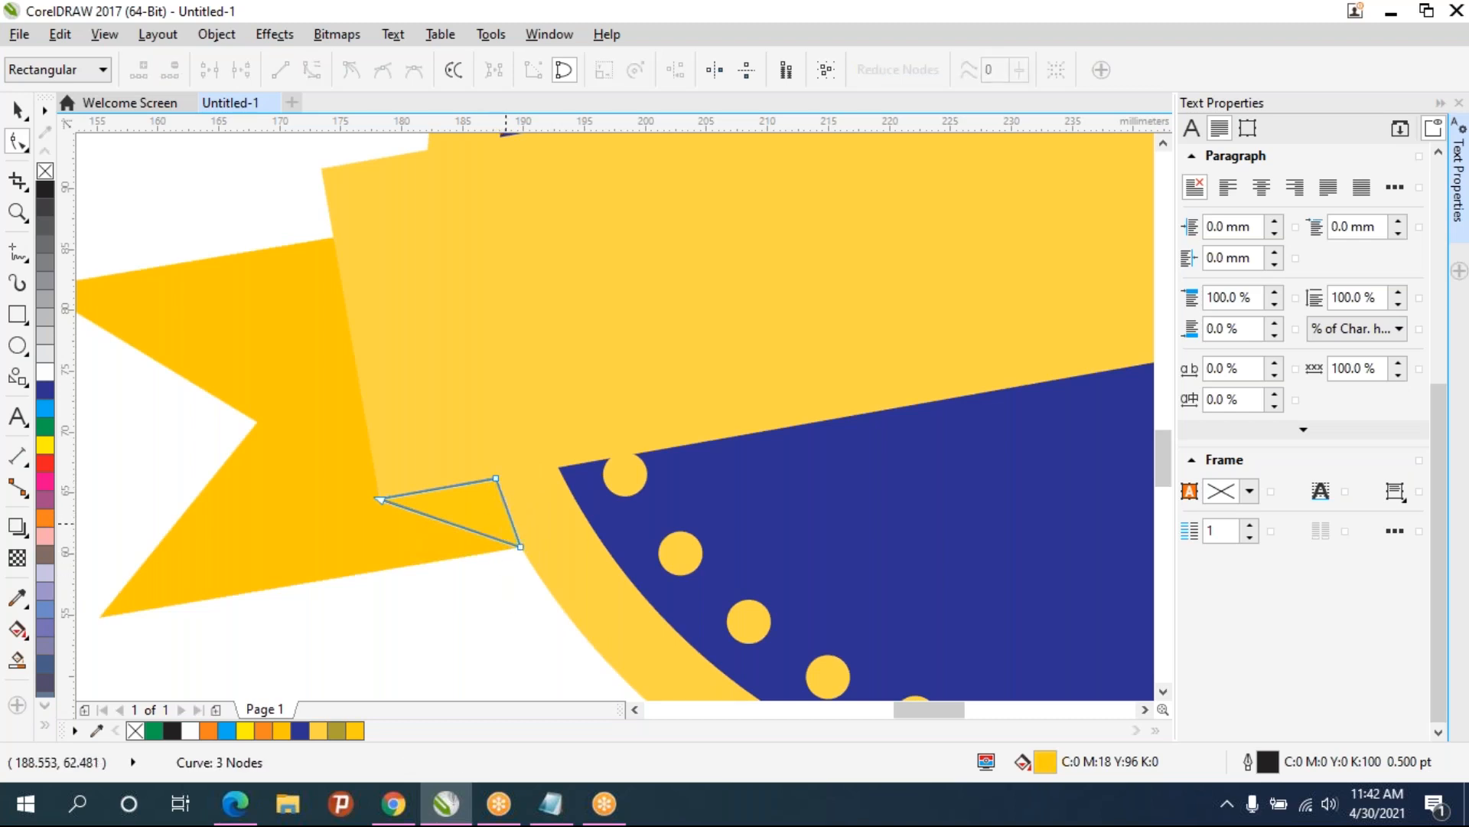
# - Convert the triangle's edges to curves and bend its right edge to follow the circle's rim
pyautogui.click(497, 479)
pyautogui.click(313, 70)
pyautogui.click(522, 547)
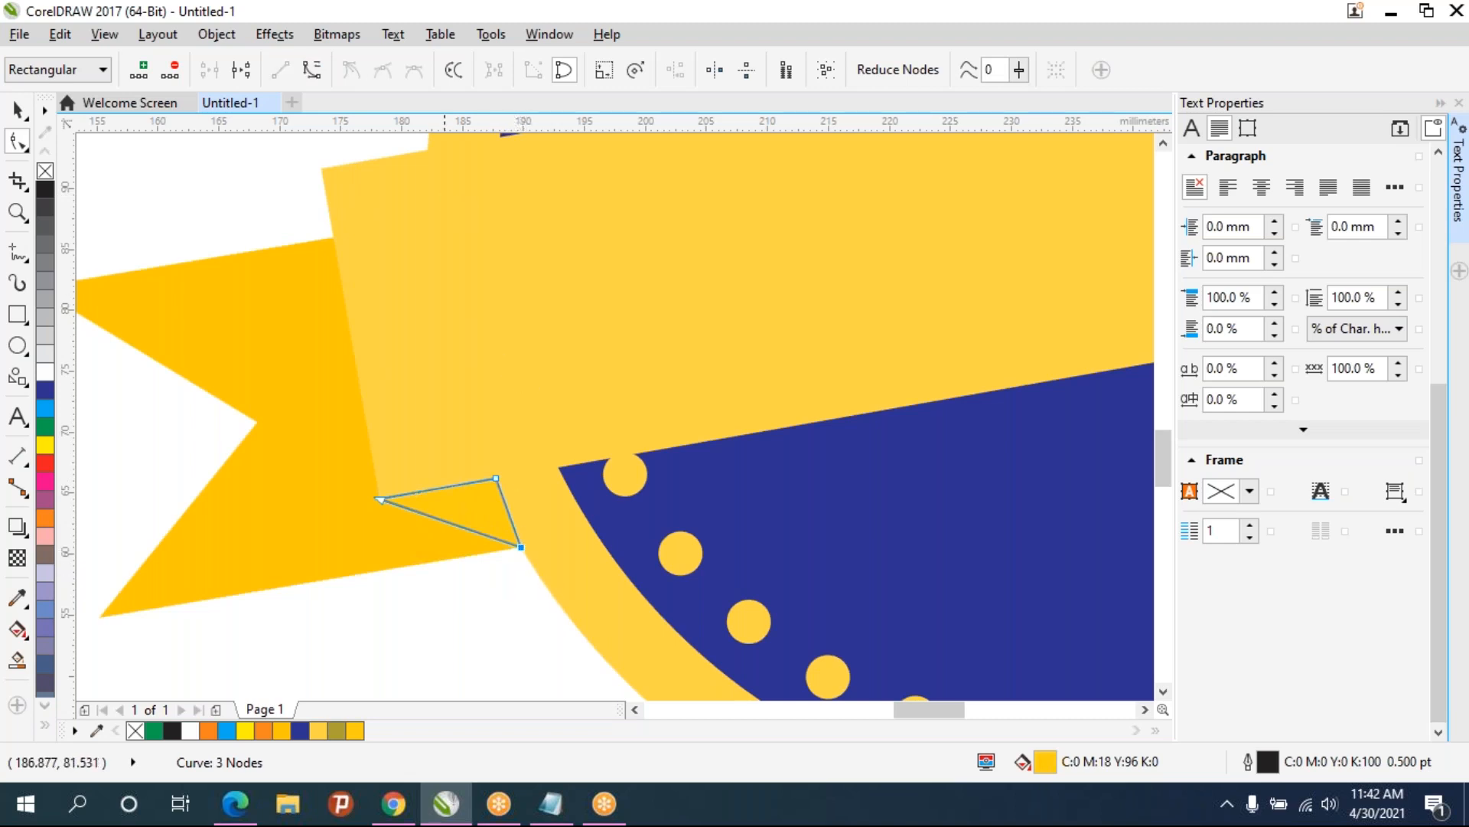
pyautogui.click(319, 76)
pyautogui.moveTo(495, 502); pyautogui.dragTo(508, 529)
pyautogui.scroll(4, 508, 530)
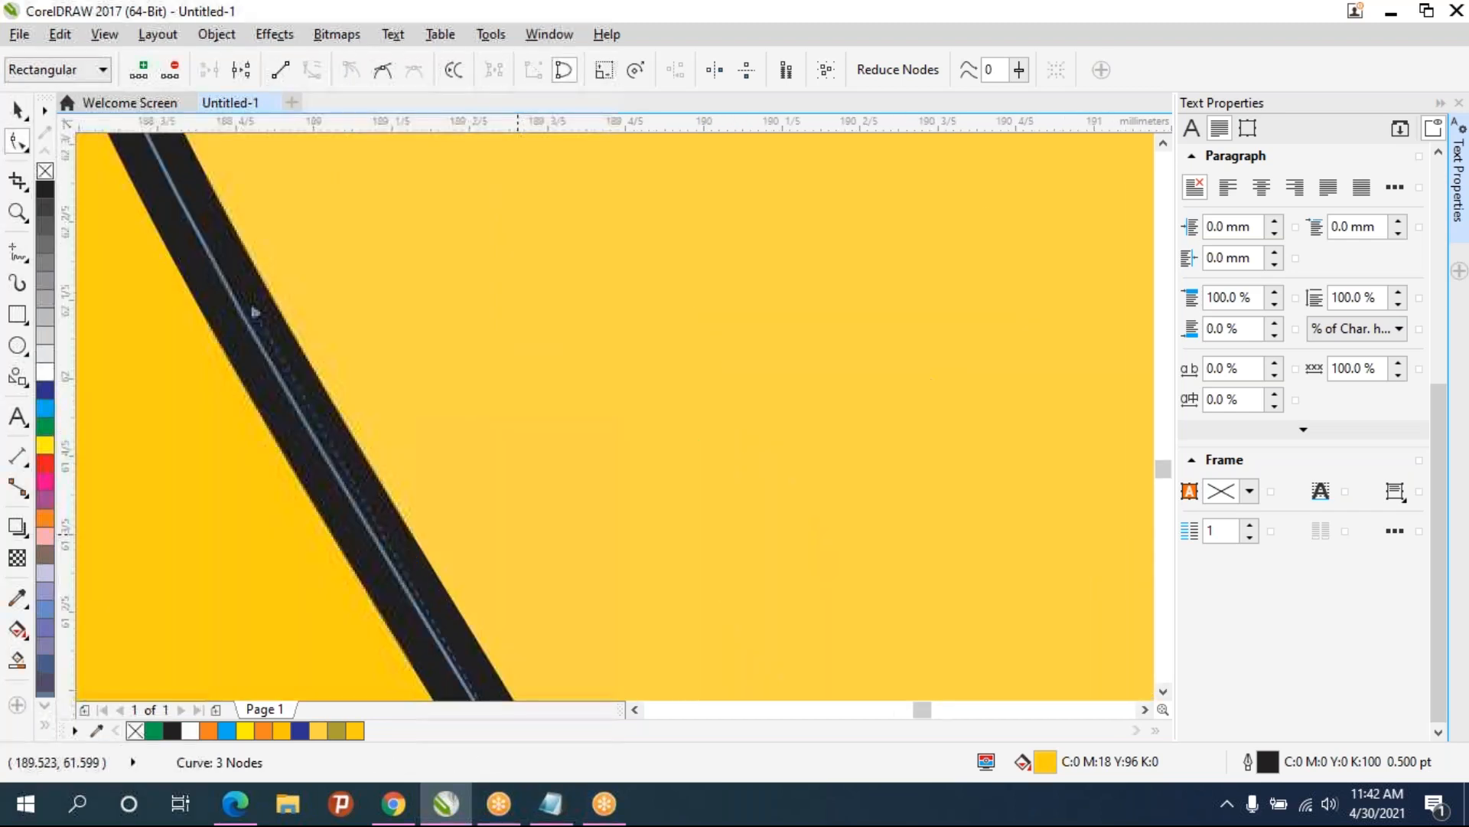
pyautogui.scroll(-1, 508, 529)
pyautogui.moveTo(449, 484); pyautogui.dragTo(439, 515)
# - Remove the fold shape's outline and fine-tune its curve handles along the circle edge
pyautogui.rightClick(45, 170)
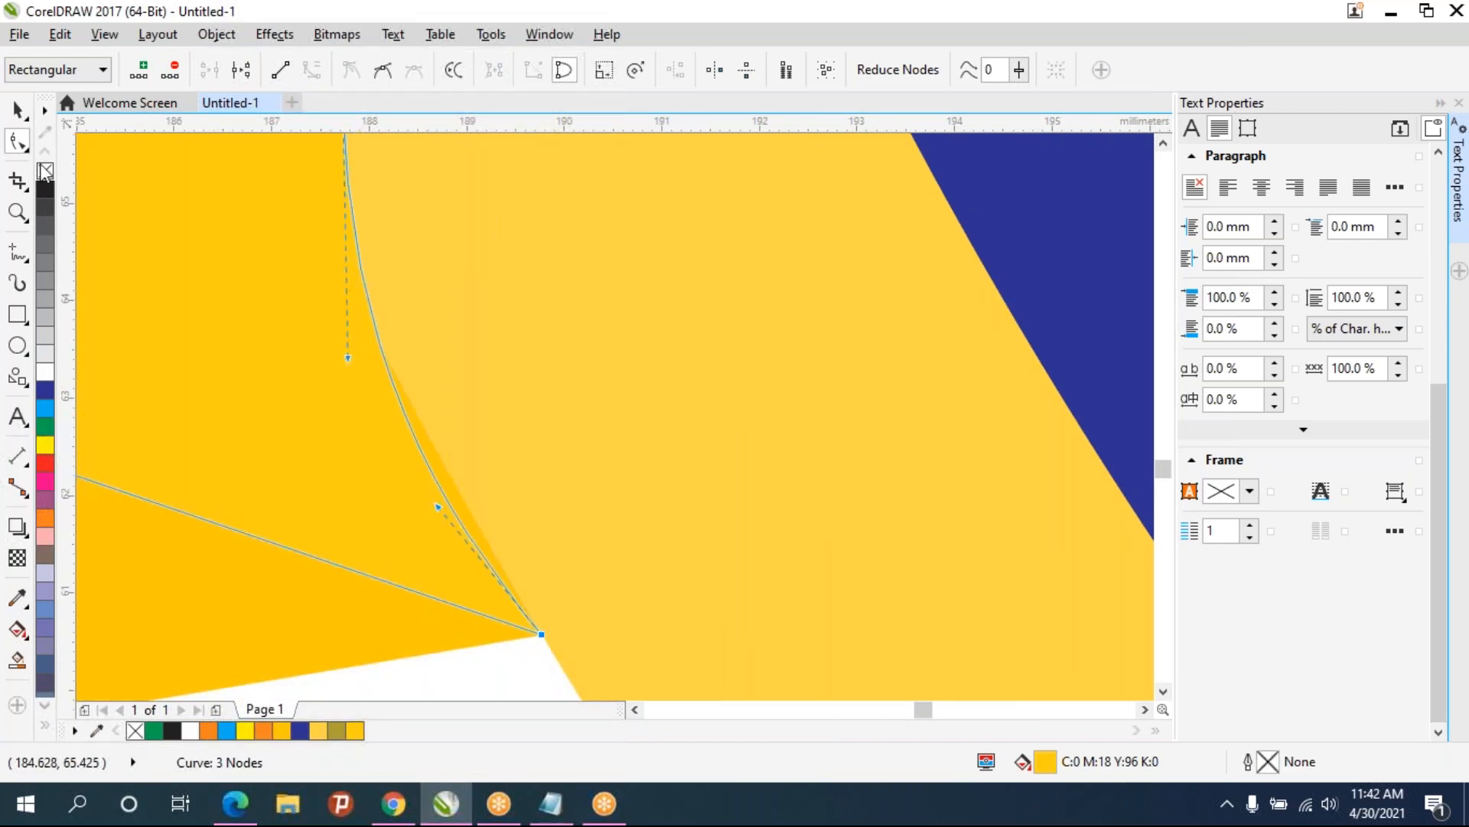
pyautogui.moveTo(442, 499); pyautogui.dragTo(474, 499)
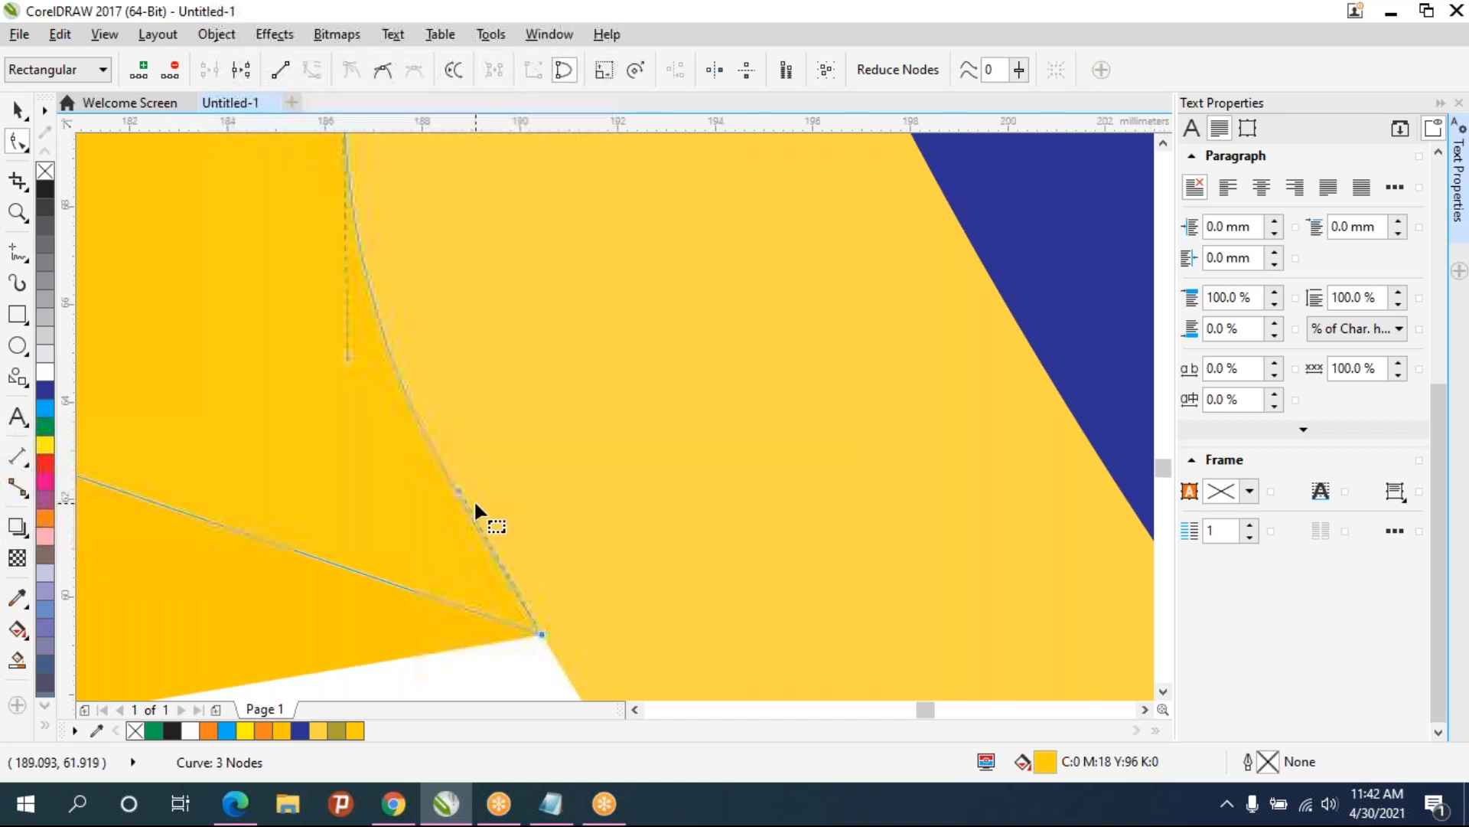
pyautogui.scroll(-2, 474, 499)
pyautogui.scroll(2, 467, 399)
pyautogui.moveTo(368, 390)
pyautogui.mouseDown()
pyautogui.moveTo(396, 390)
pyautogui.moveTo(340, 396)
pyautogui.mouseUp()
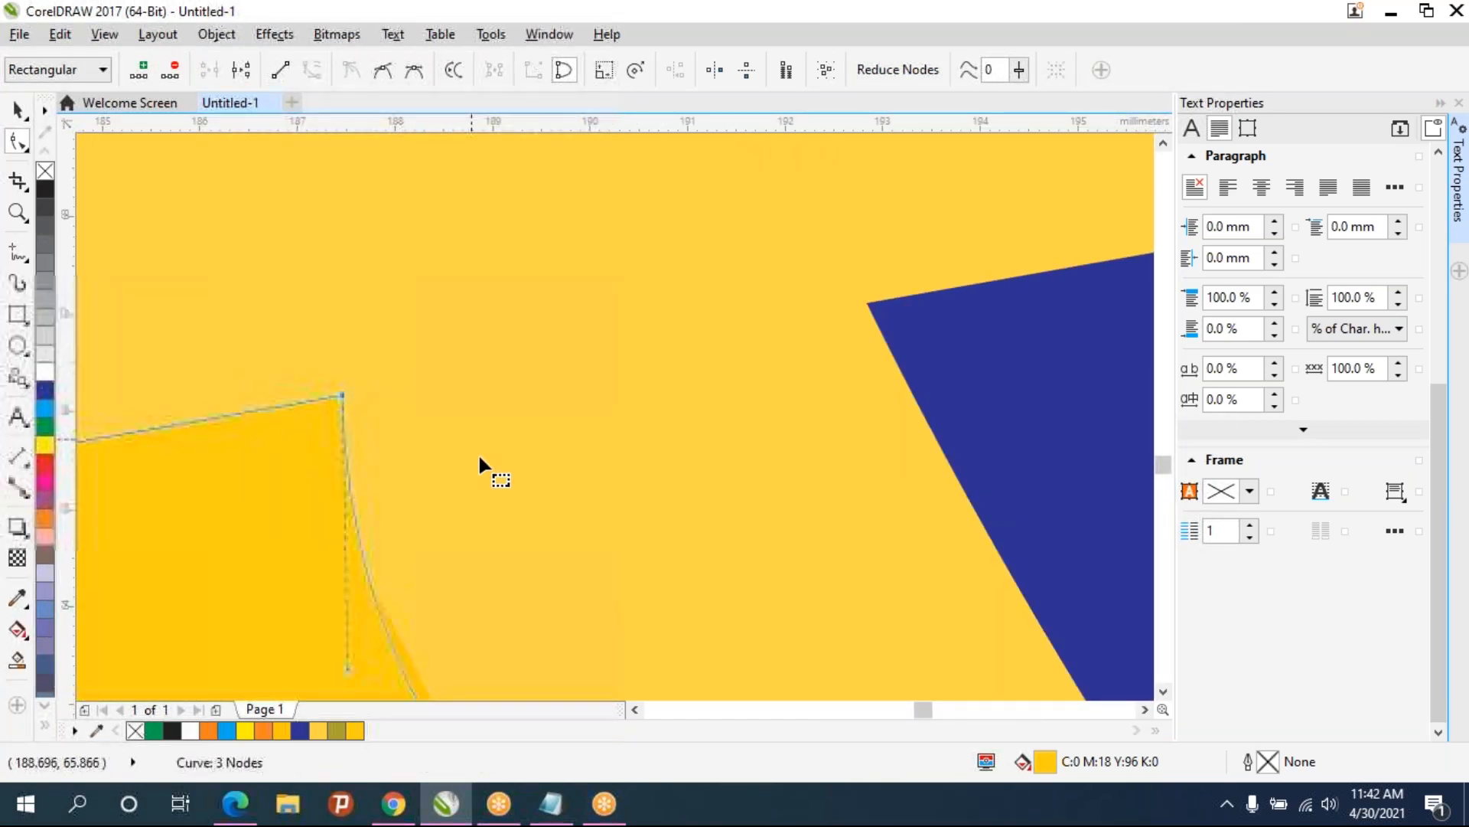
pyautogui.scroll(-1, 444, 499)
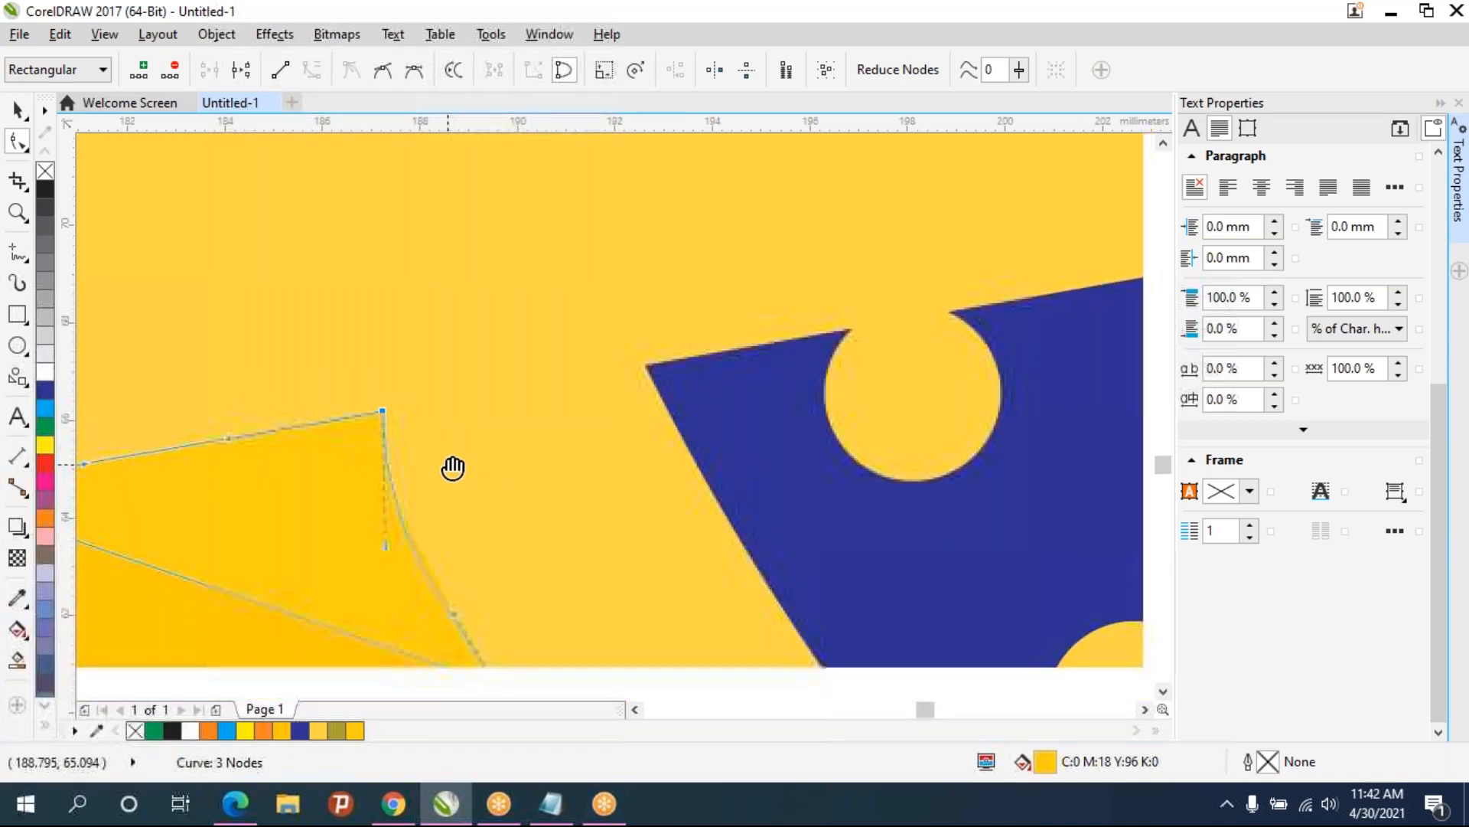
pyautogui.moveTo(385, 542)
pyautogui.mouseDown()
pyautogui.moveTo(447, 582)
pyautogui.moveTo(397, 548)
pyautogui.moveTo(390, 525)
pyautogui.mouseUp()
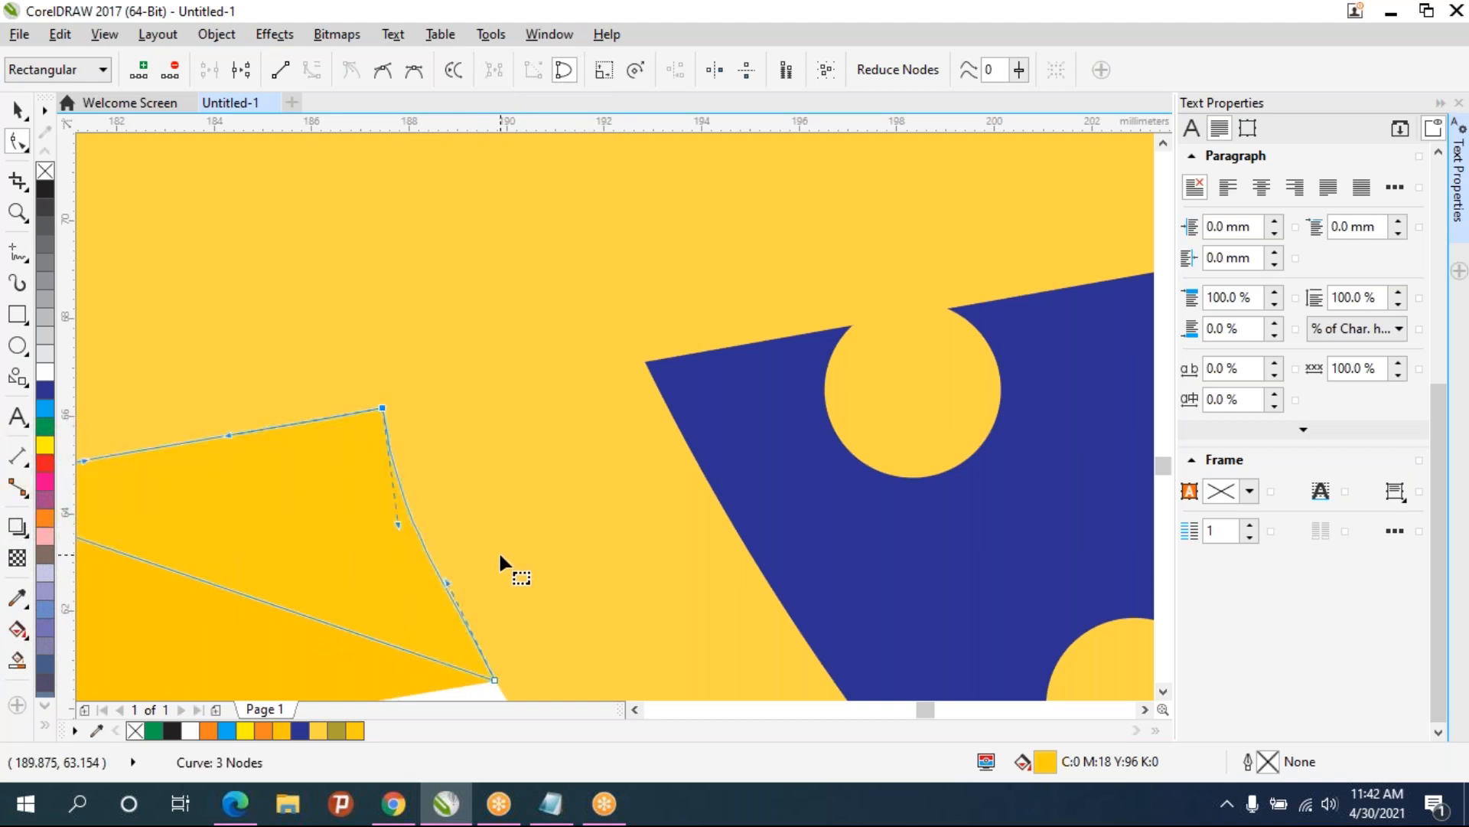
pyautogui.scroll(-2, 500, 556)
pyautogui.click(467, 629)
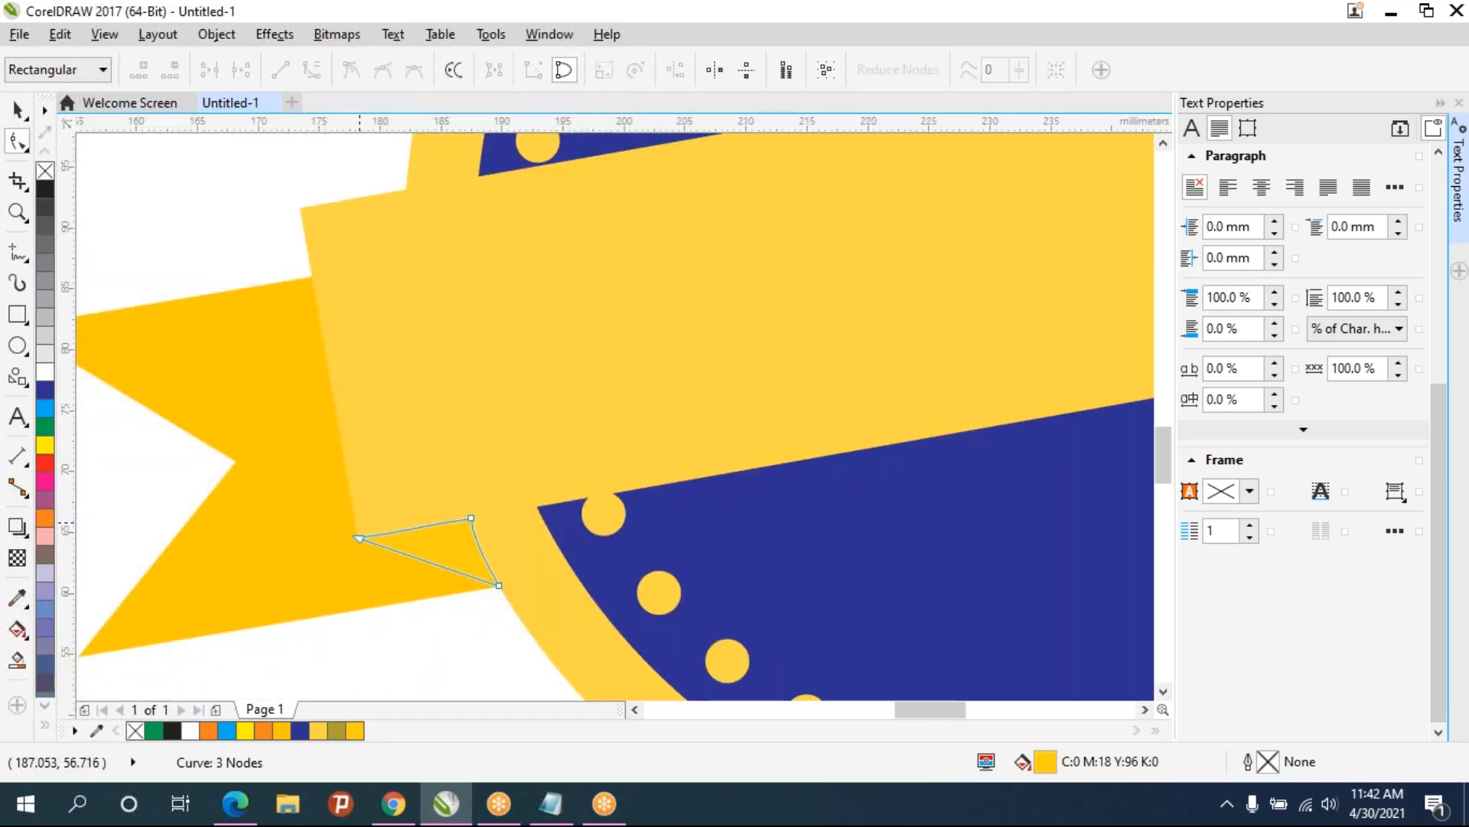
pyautogui.click(17, 110)
pyautogui.click(433, 664)
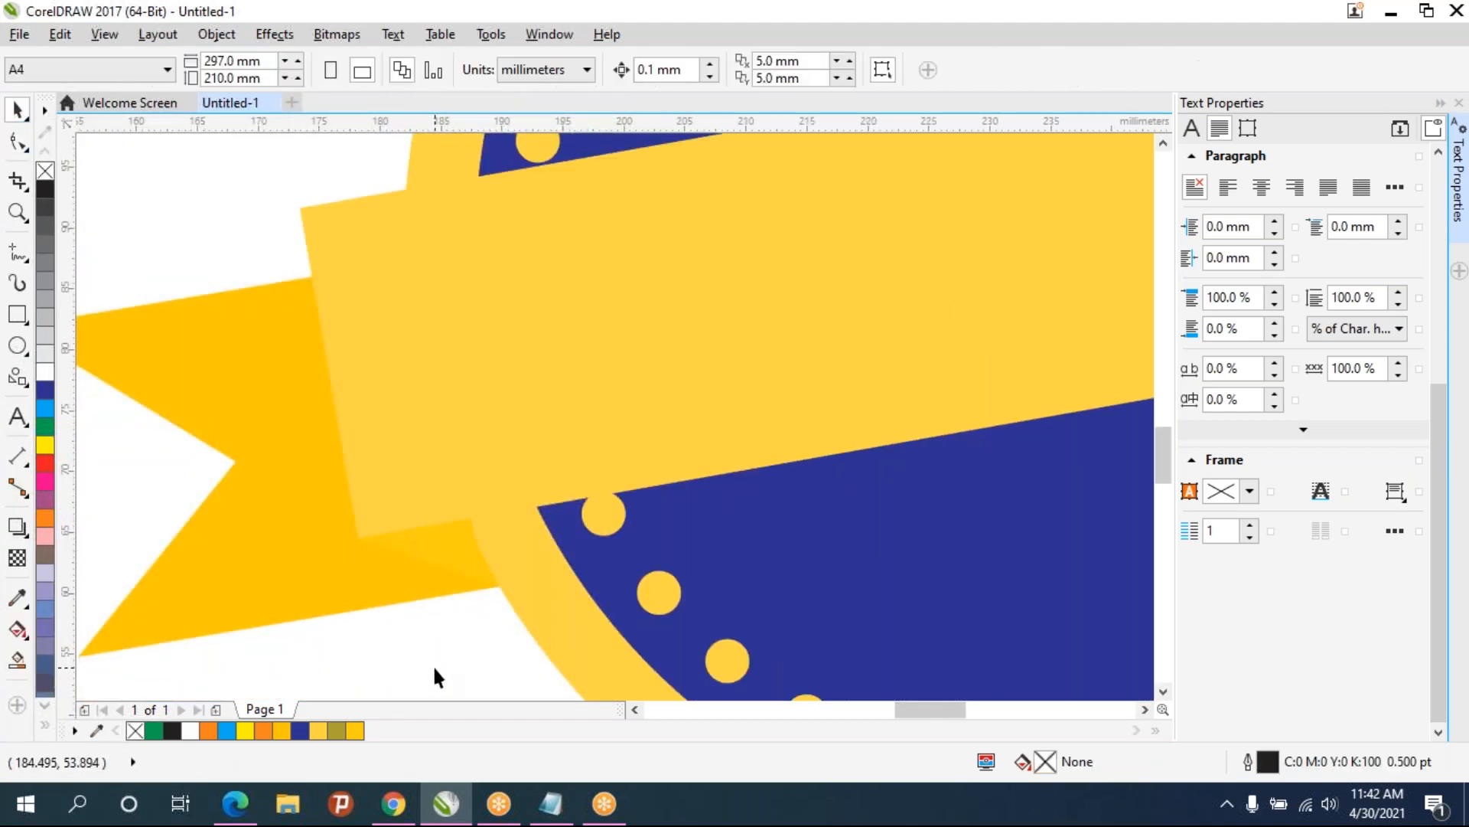
# - Fill the fold shape with the darker orange-yellow shade C7 M29 Y100 K0
pyautogui.scroll(-3, 434, 664)
pyautogui.scroll(2, 455, 604)
pyautogui.click(456, 553)
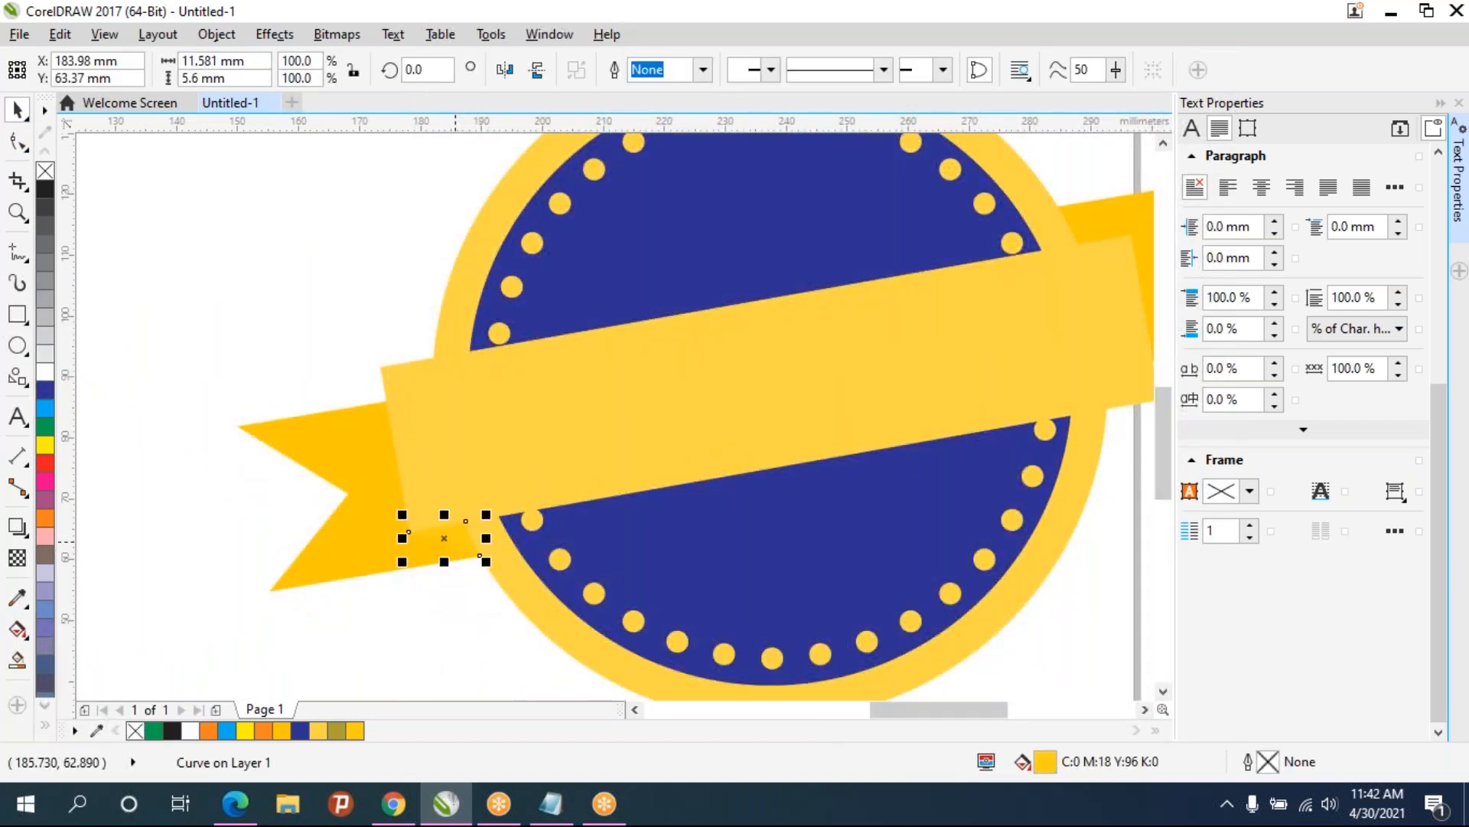
pyautogui.click(46, 451)
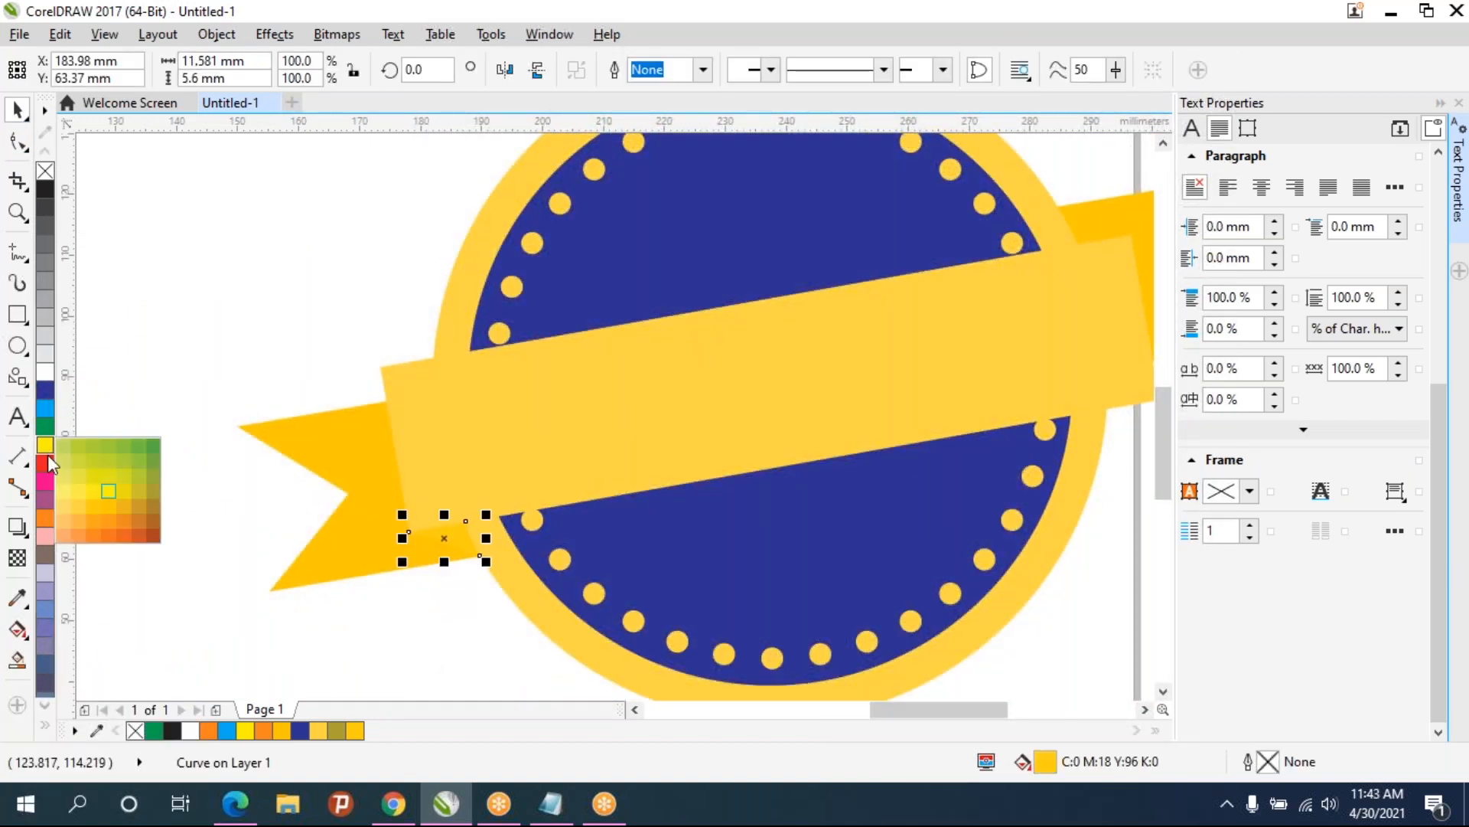
pyautogui.click(126, 508)
pyautogui.click(456, 603)
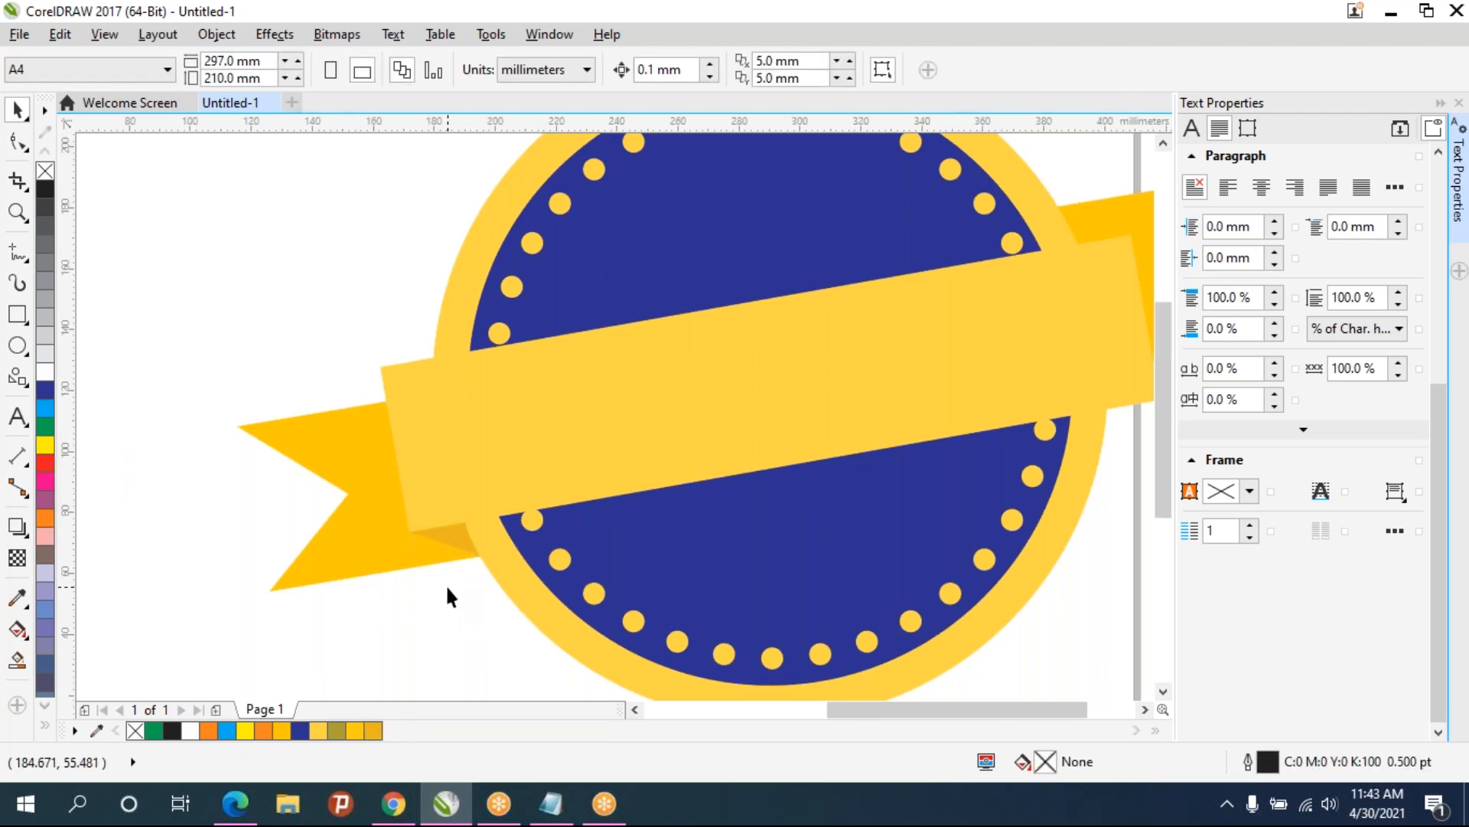
# - Move the fold shape to the banner's upper right end, mirror it horizontally, and fit it under the banner end
pyautogui.scroll(-3, 445, 585)
pyautogui.click(423, 548)
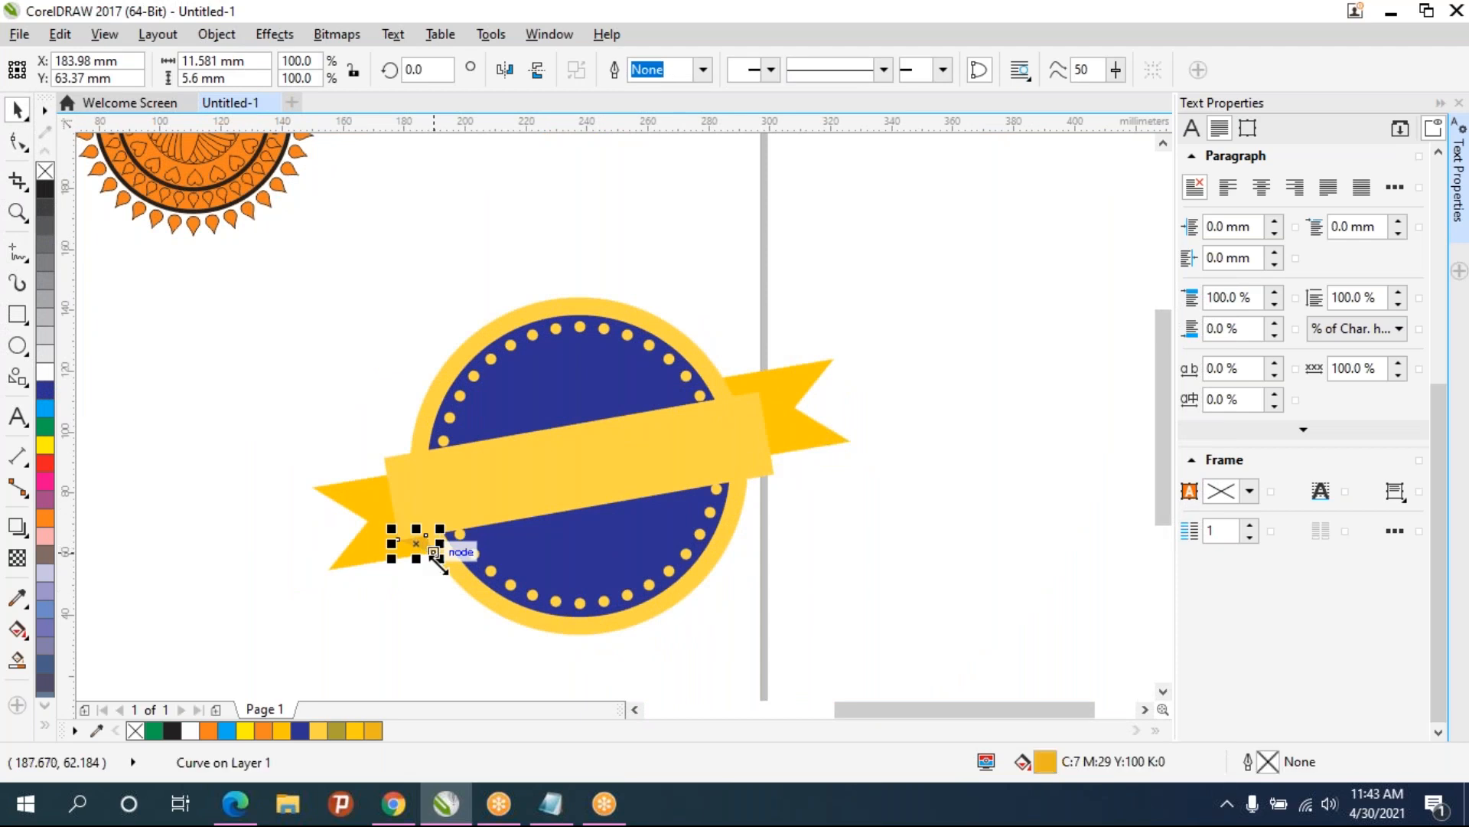
pyautogui.moveTo(435, 553); pyautogui.dragTo(750, 387)
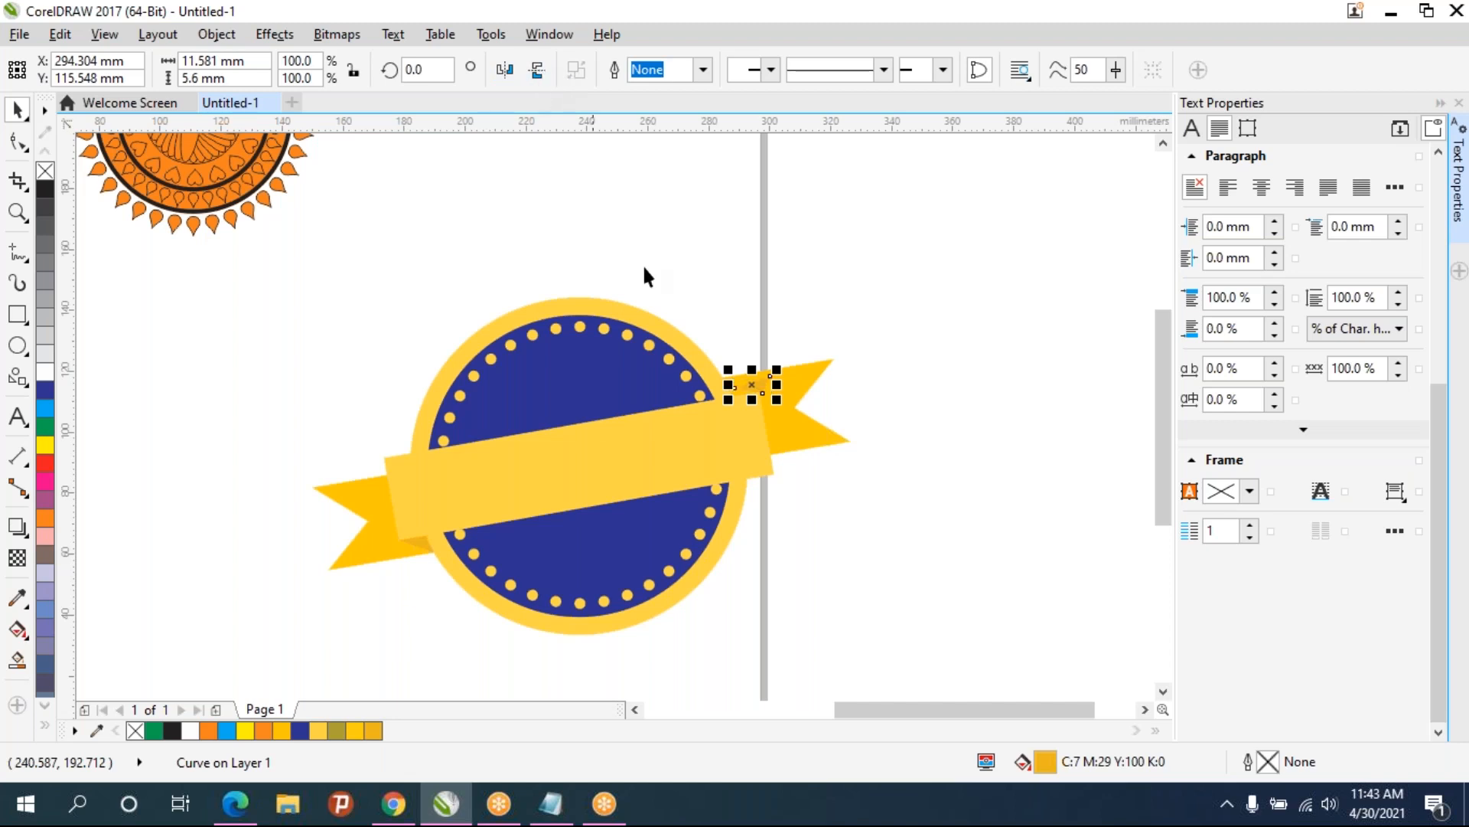
pyautogui.scroll(3, 745, 346)
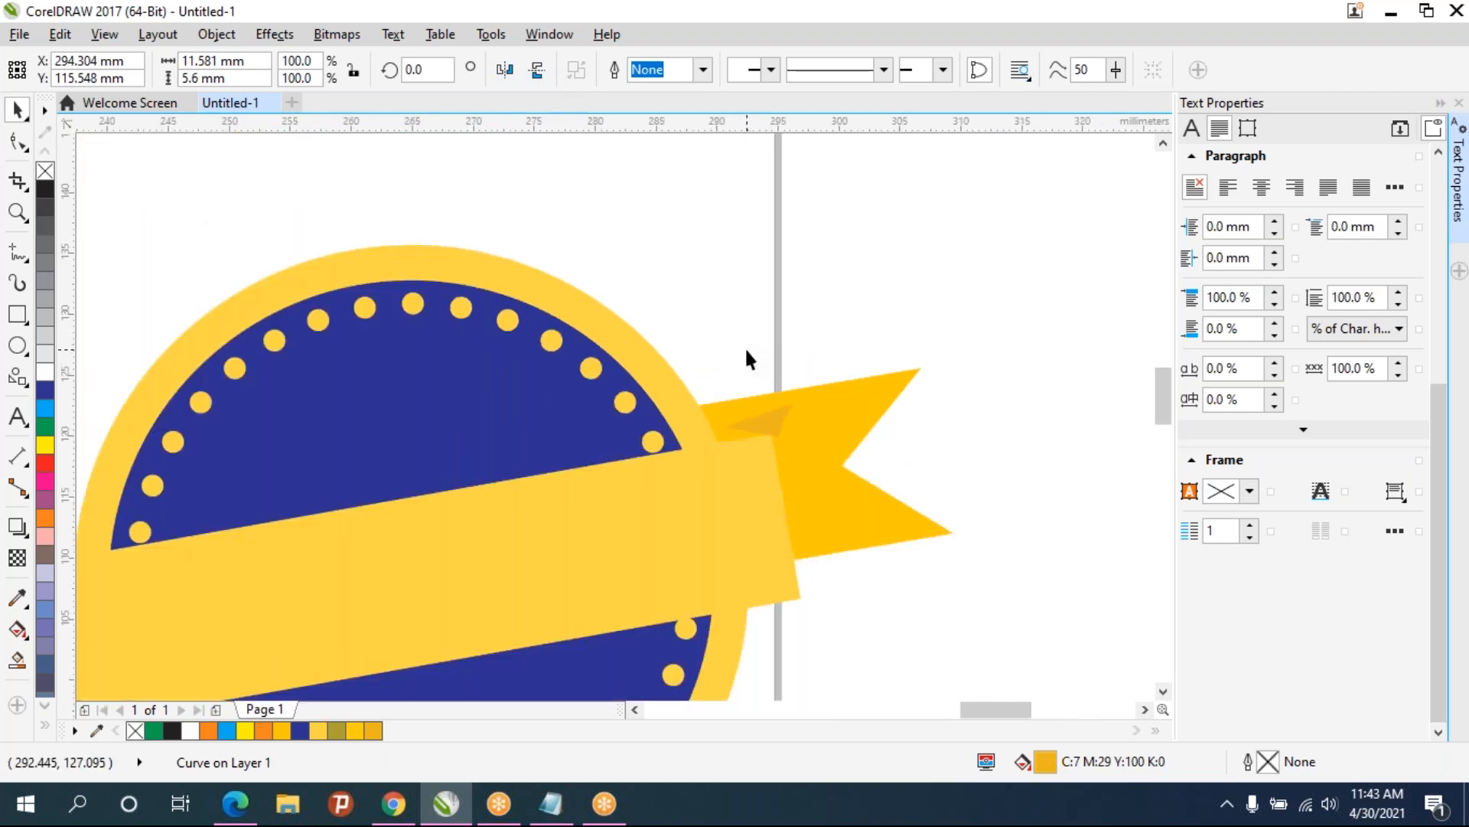
pyautogui.moveTo(815, 387); pyautogui.dragTo(676, 381)
pyautogui.click(507, 72)
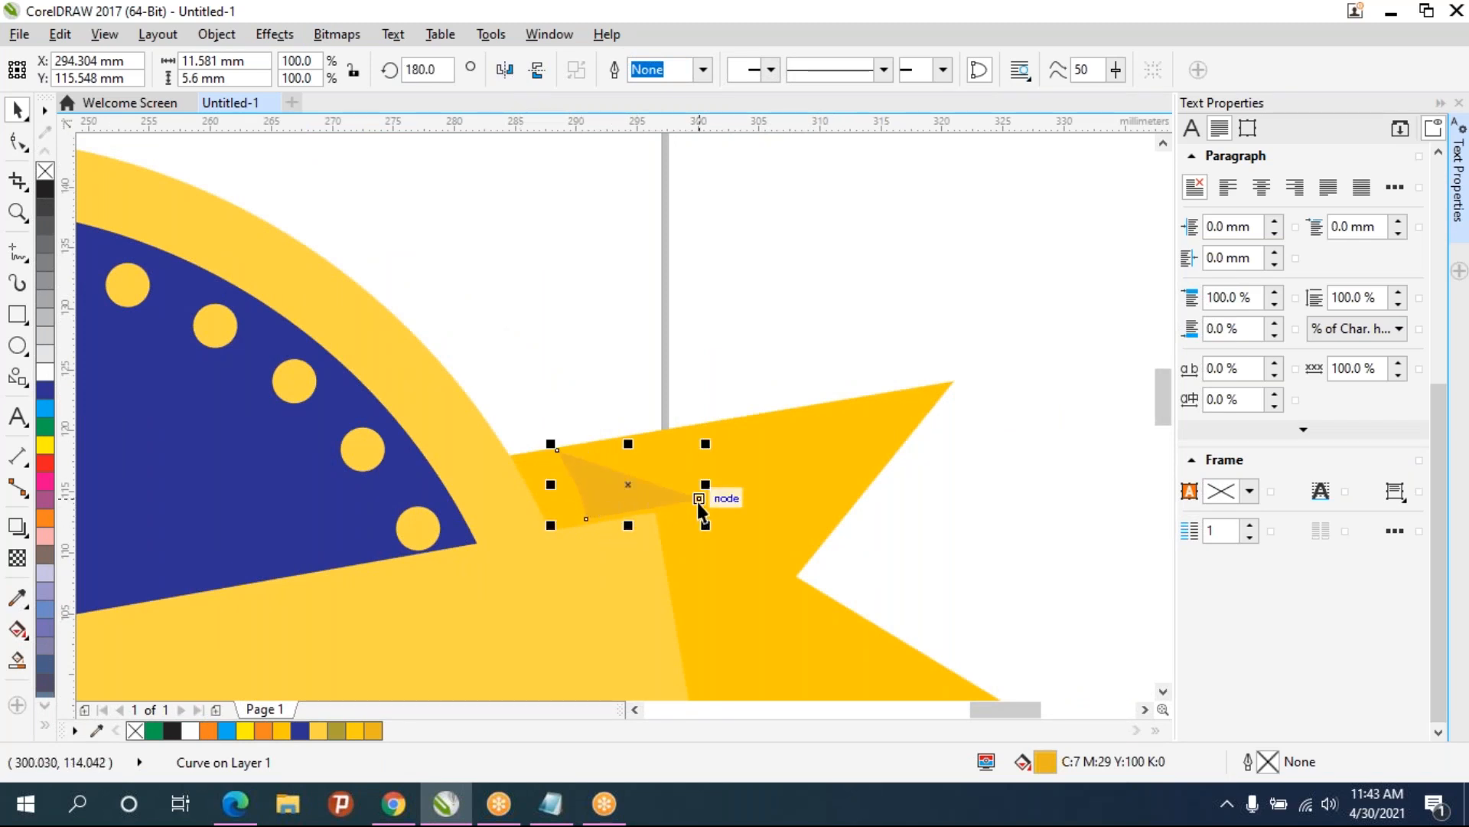
pyautogui.moveTo(697, 497); pyautogui.dragTo(655, 511)
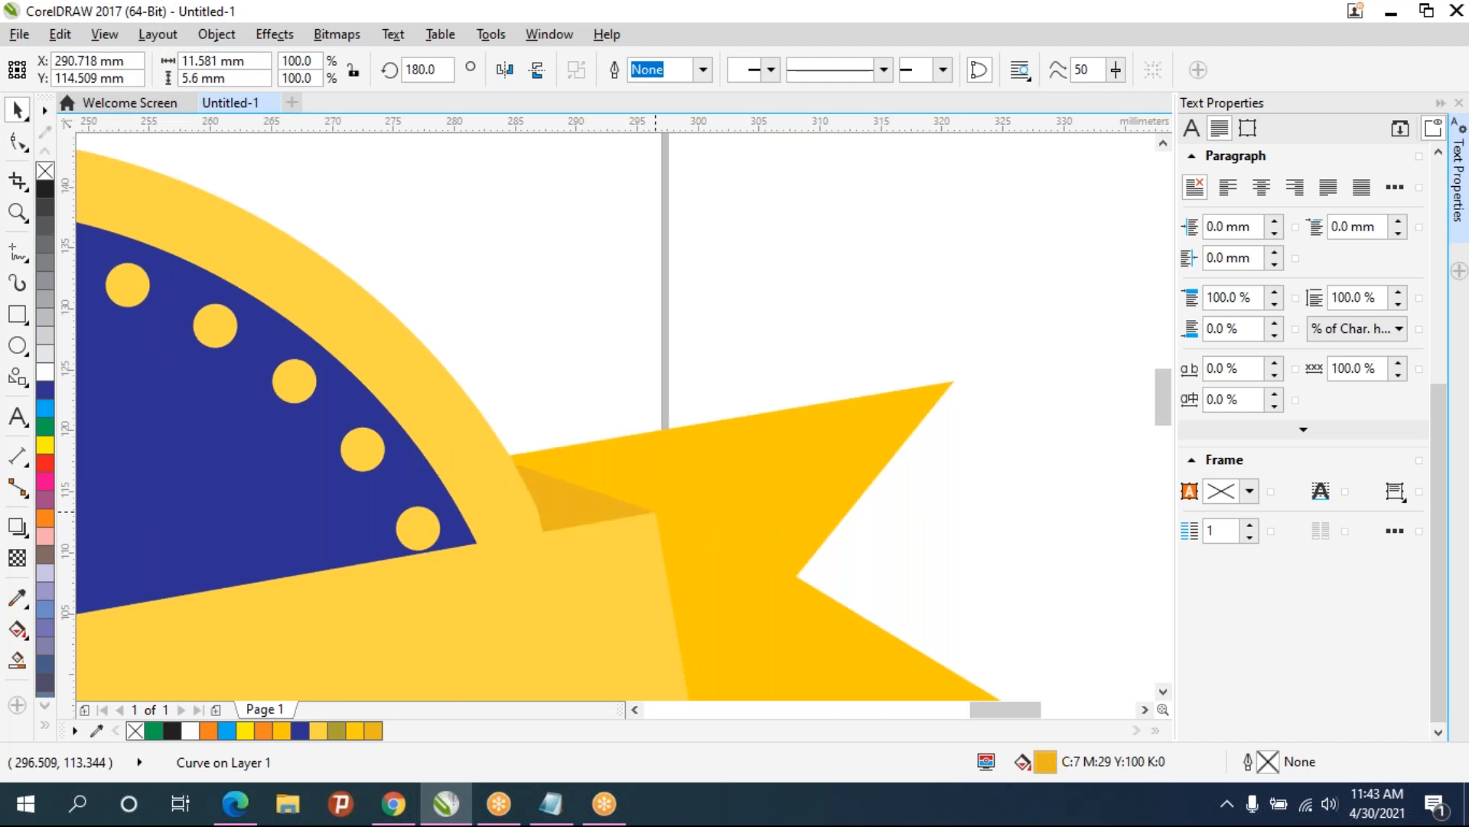
pyautogui.click(590, 355)
# - Nudge the right ribbon end down slightly beneath the fold shape
pyautogui.click(561, 472)
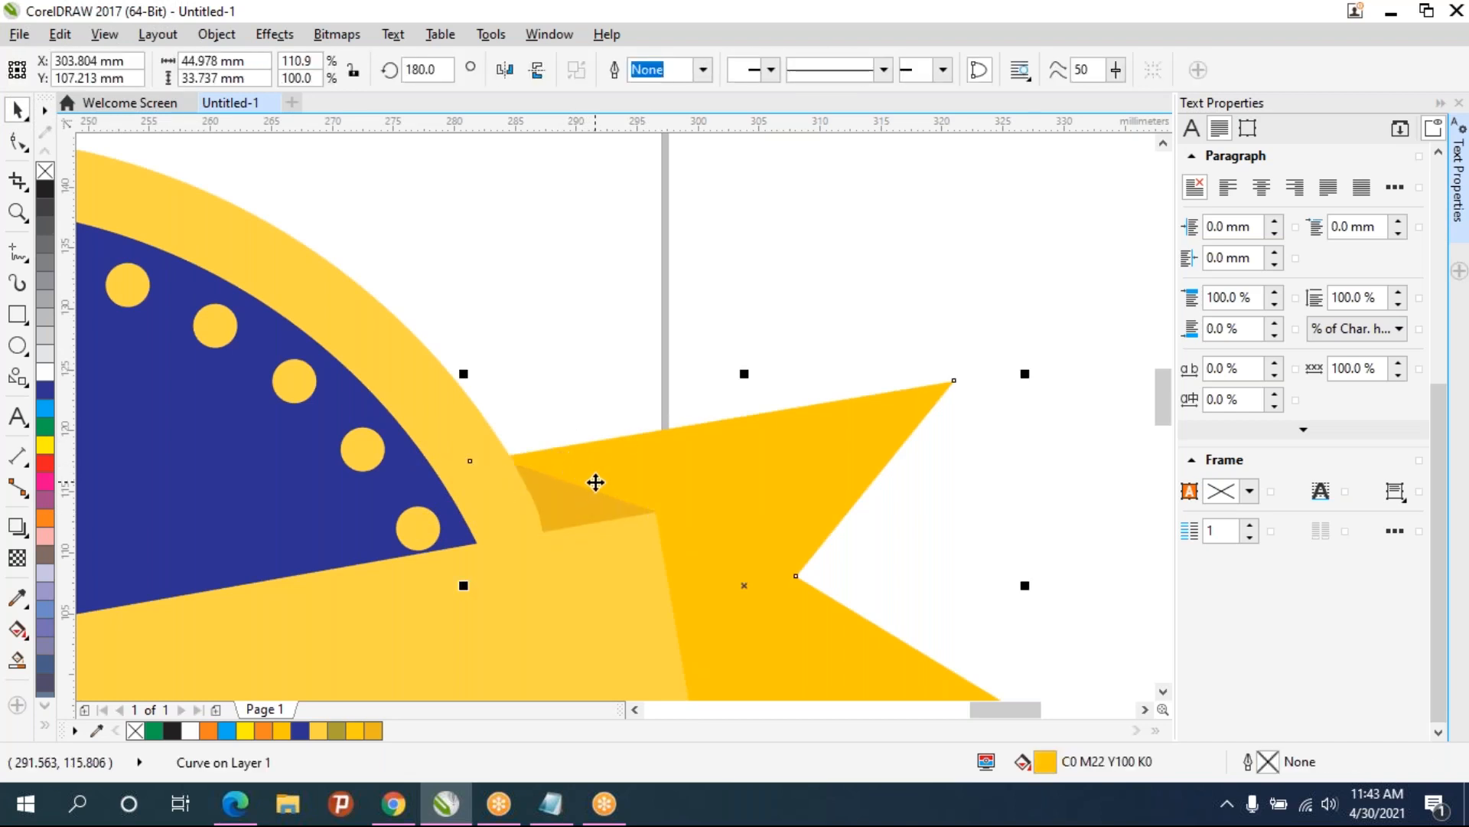
pyautogui.press('Down')
pyautogui.press('Down')
pyautogui.press('Down')
pyautogui.press('Down')
pyautogui.press('Down')
pyautogui.press('Down')
pyautogui.press('Down')
pyautogui.press('Down')
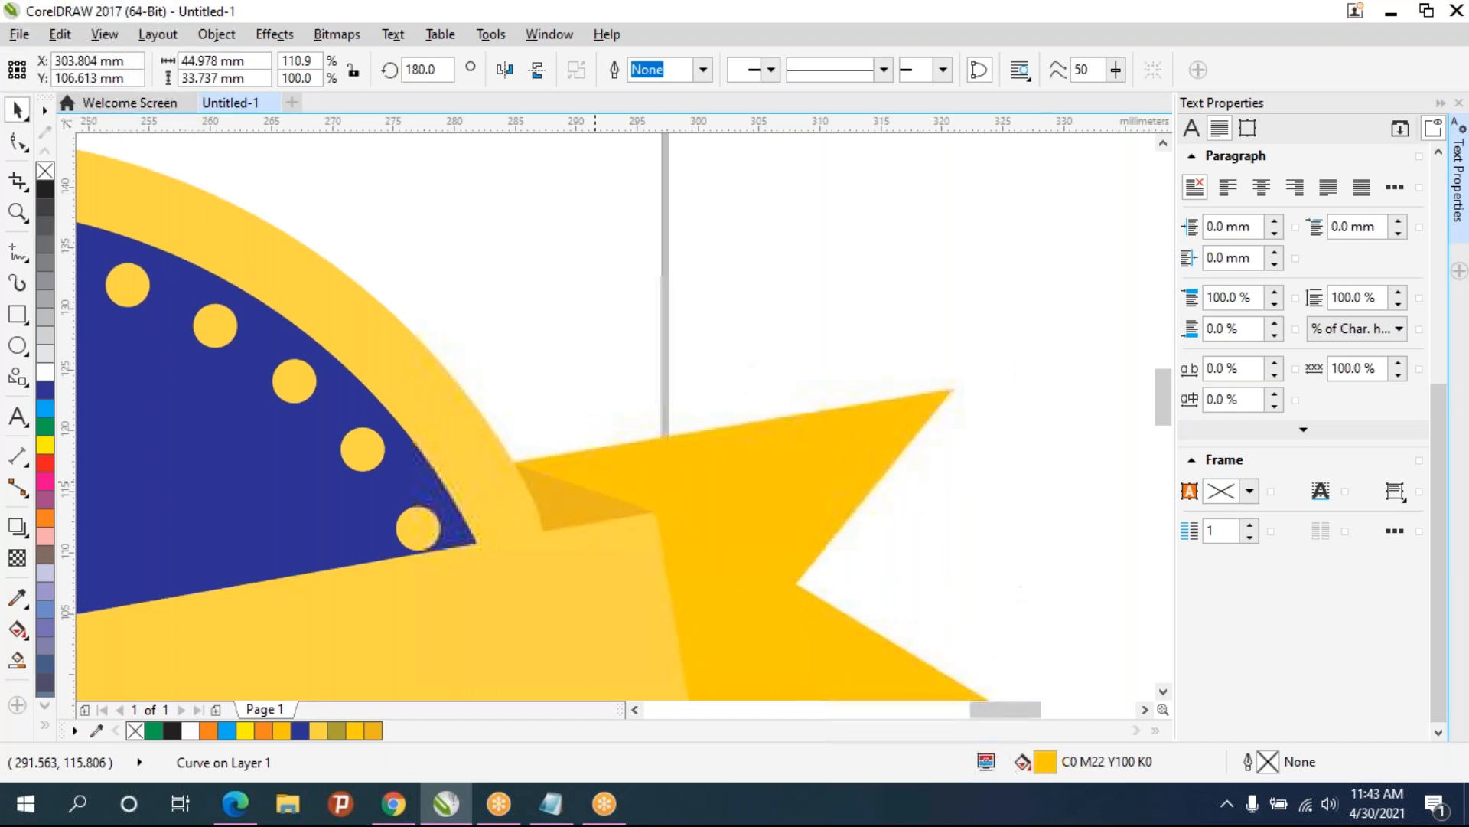
pyautogui.click(545, 375)
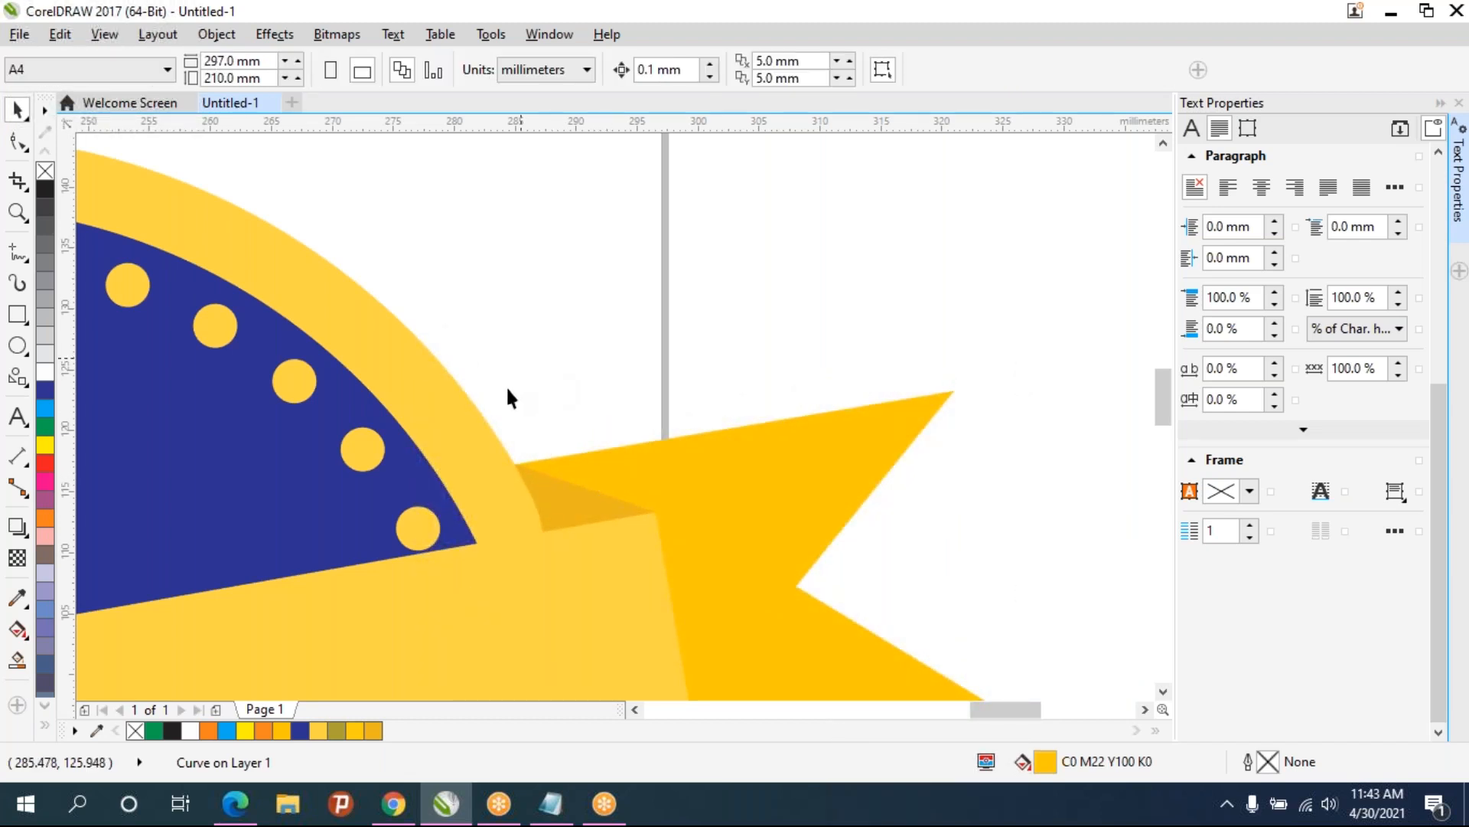
# - Add three artistic text lines: THE BIG above the banner, BILLION on it, and DAYS below it
pyautogui.scroll(-2, 488, 387)
pyautogui.moveTo(488, 392); pyautogui.dragTo(595, 283)
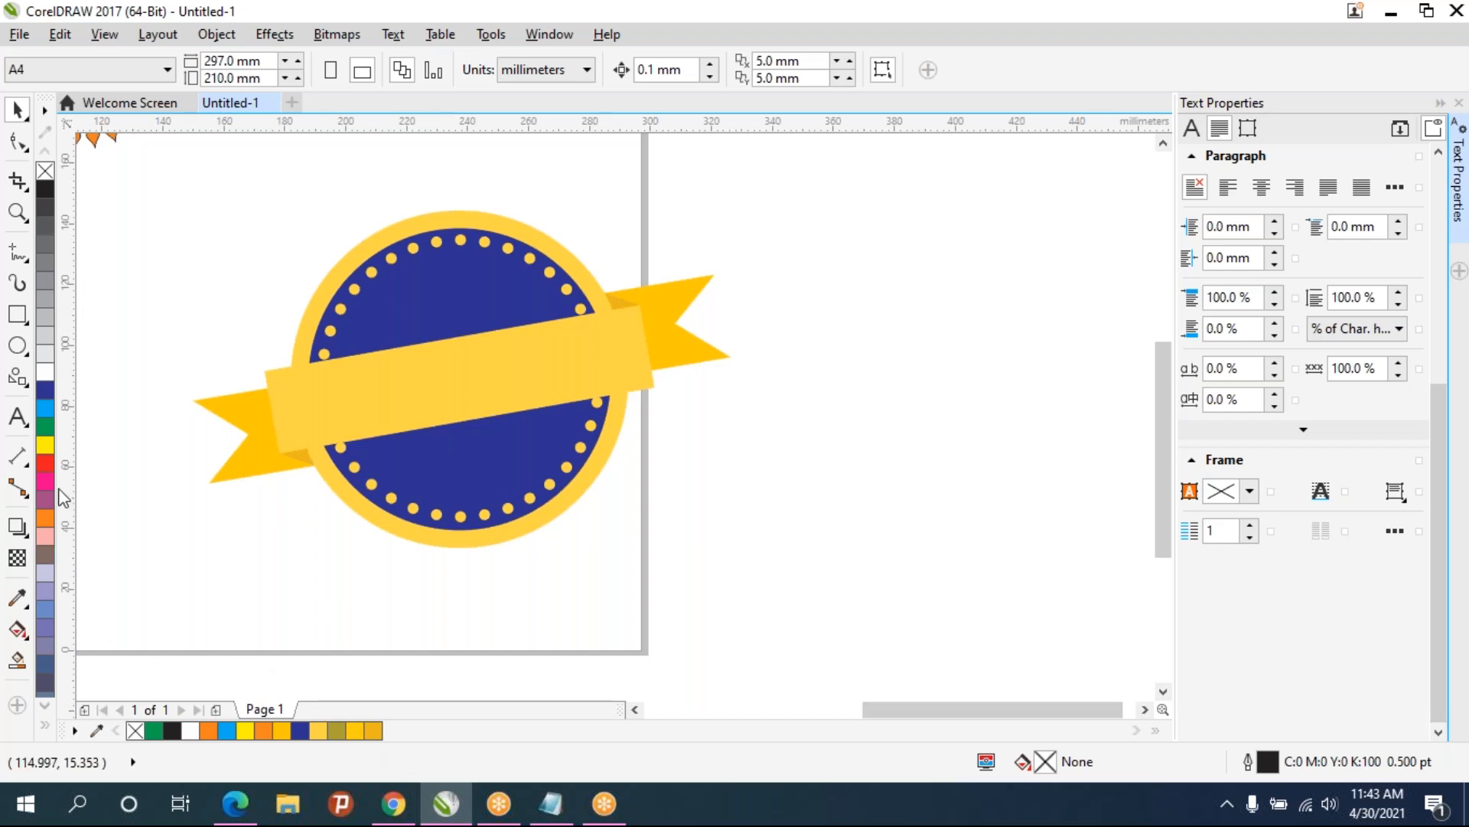
pyautogui.click(17, 417)
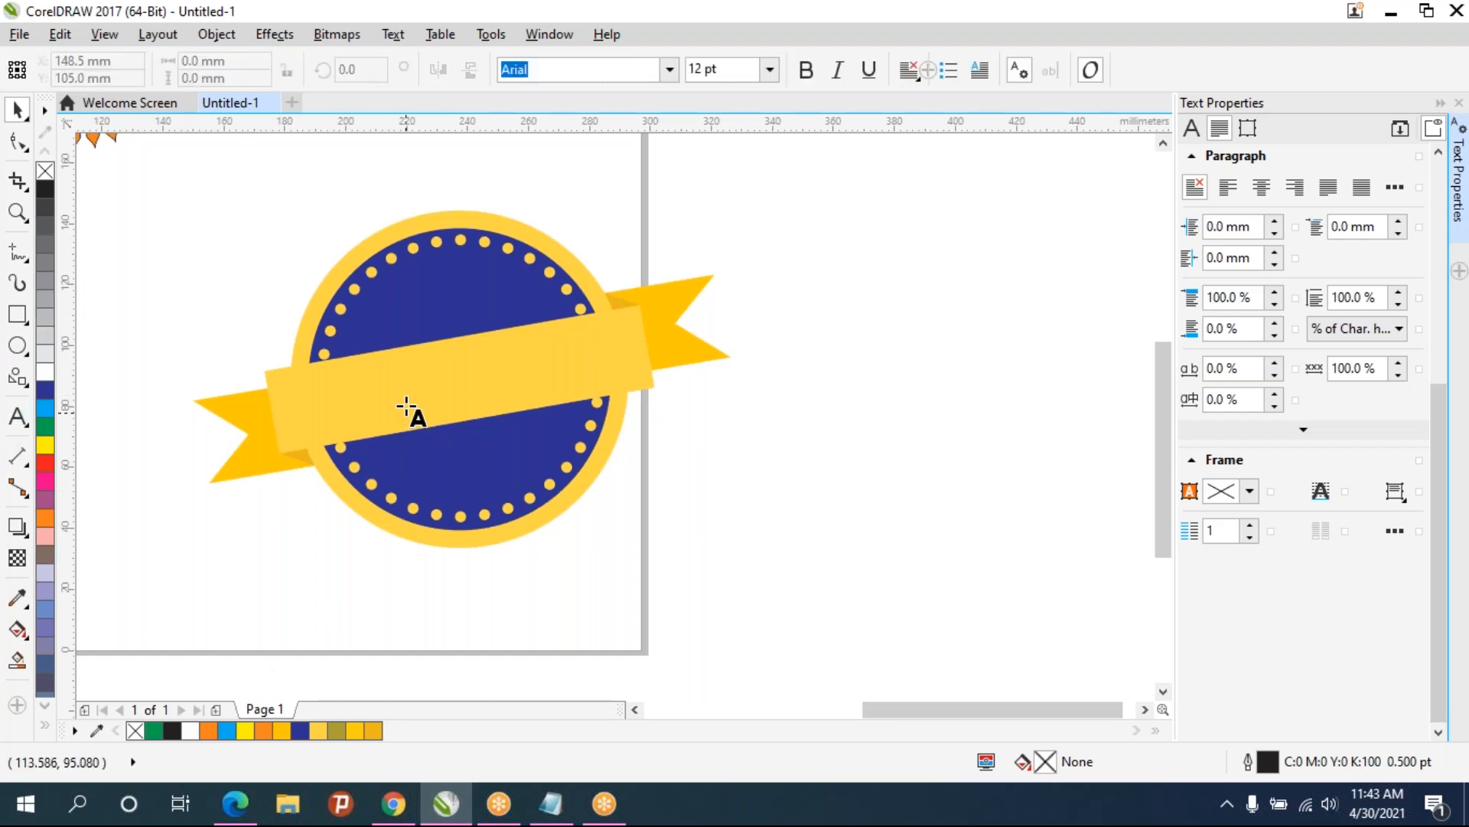
pyautogui.click(310, 403)
pyautogui.click(372, 322)
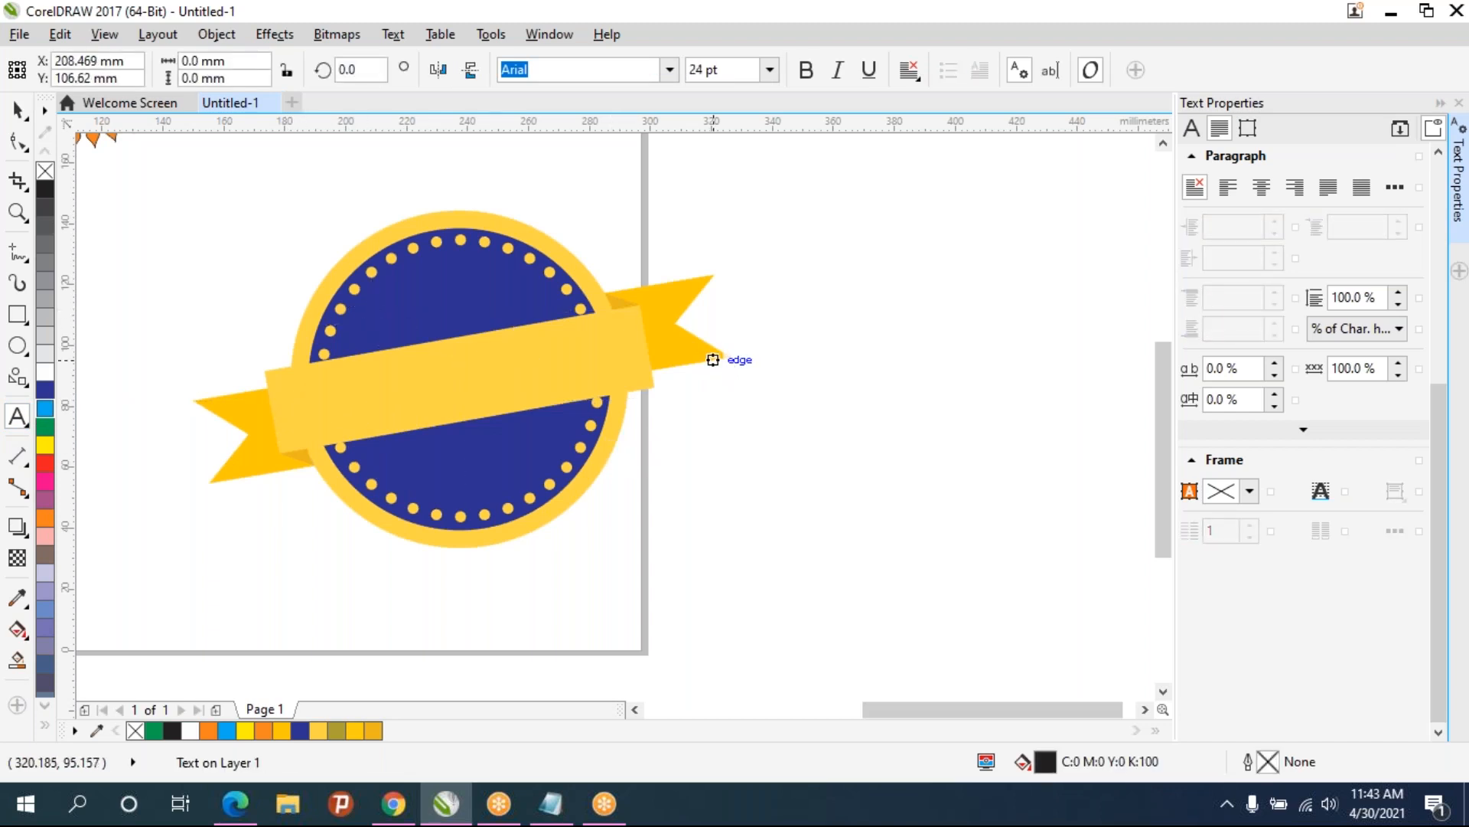
pyautogui.write('THE BIG')
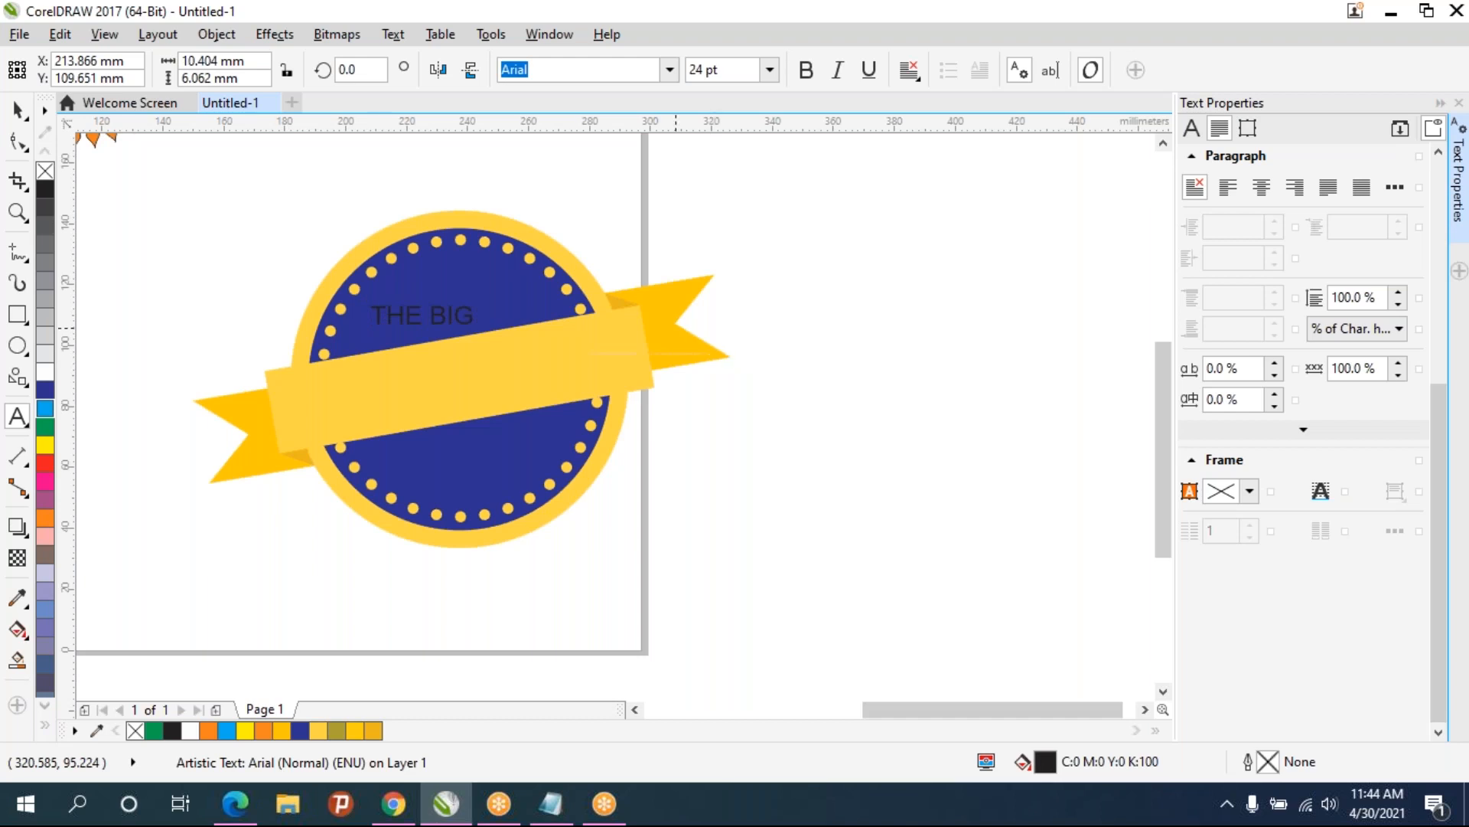
pyautogui.click(312, 412)
pyautogui.write('BILLION')
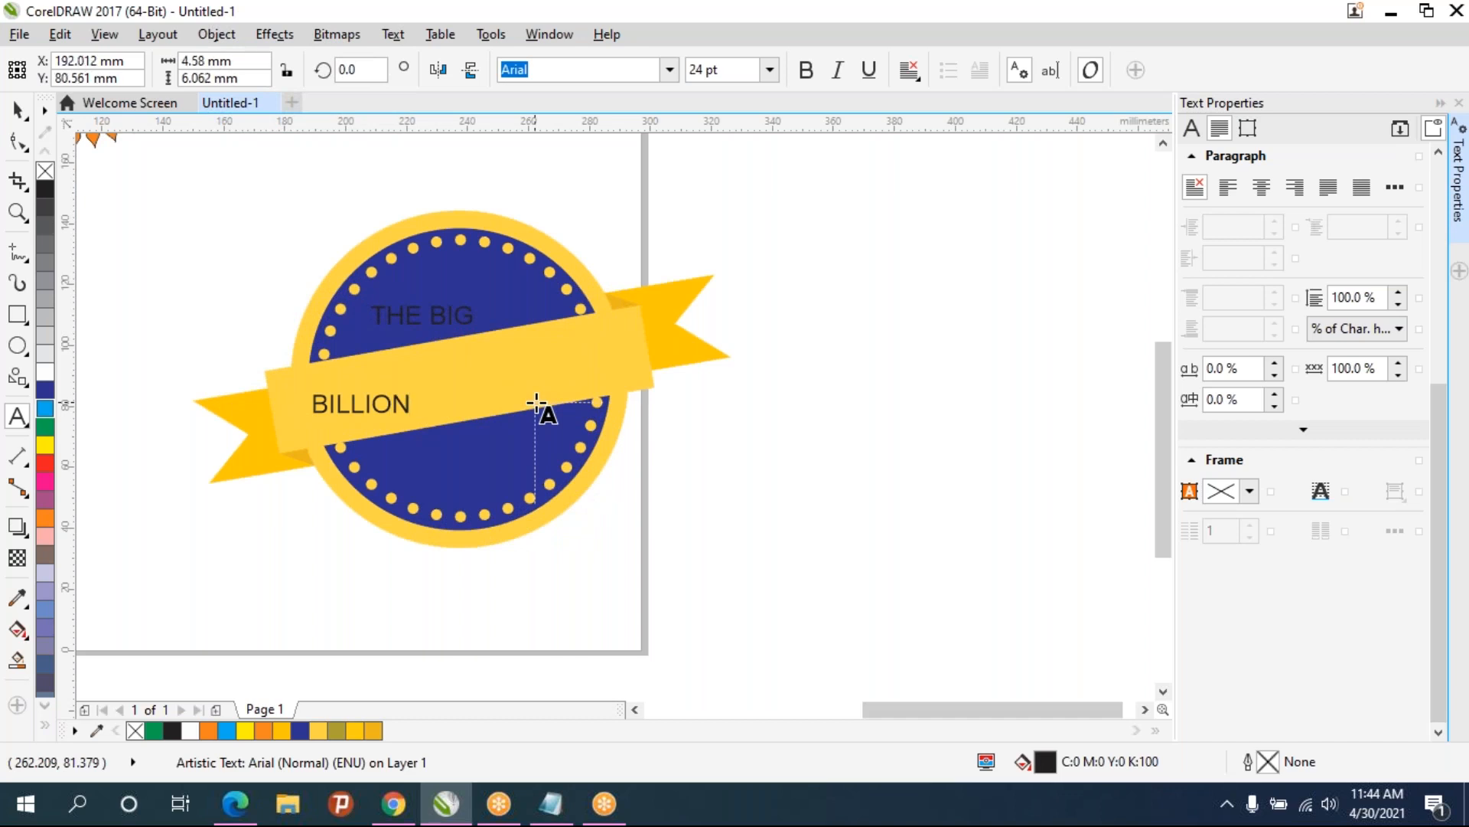
pyautogui.click(396, 475)
pyautogui.write('DAYS')
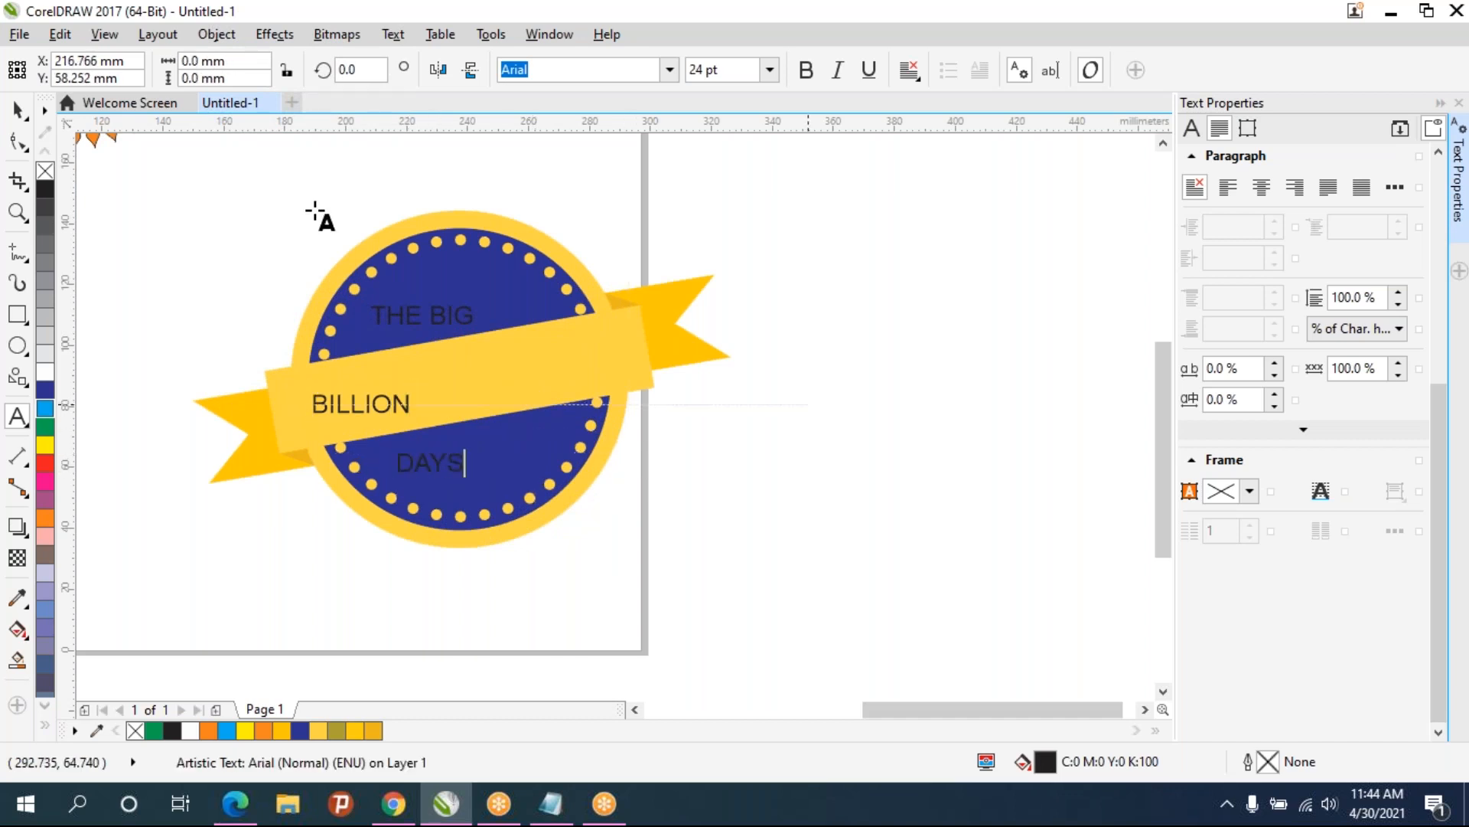
# - Make BILLION bold and dark blue, enlarge it to about 81 mm wide, rotate it 10°, and centre it on the banner
pyautogui.click(18, 111)
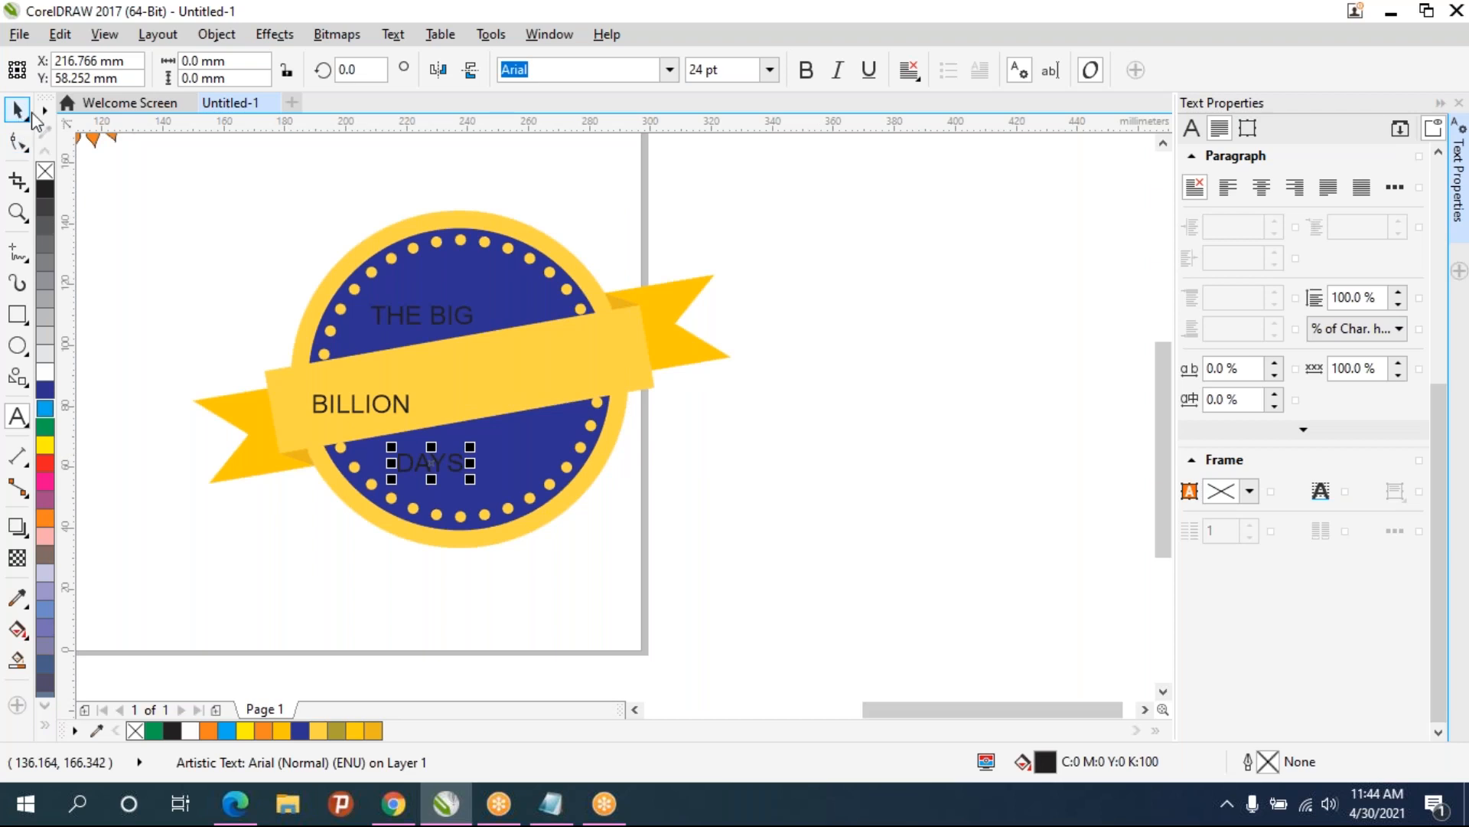
pyautogui.click(387, 410)
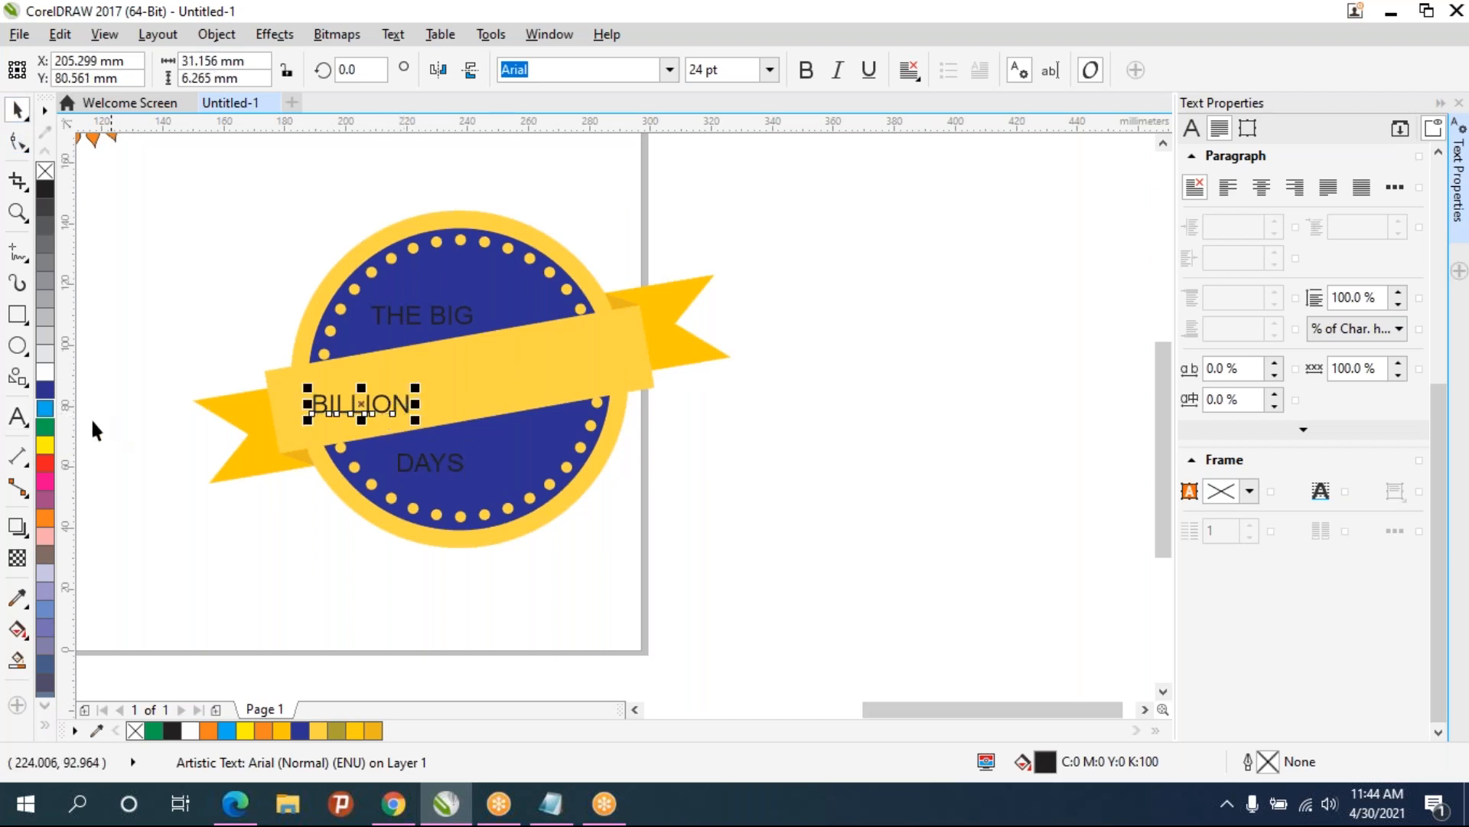
pyautogui.click(811, 77)
pyautogui.moveTo(420, 382); pyautogui.dragTo(570, 333)
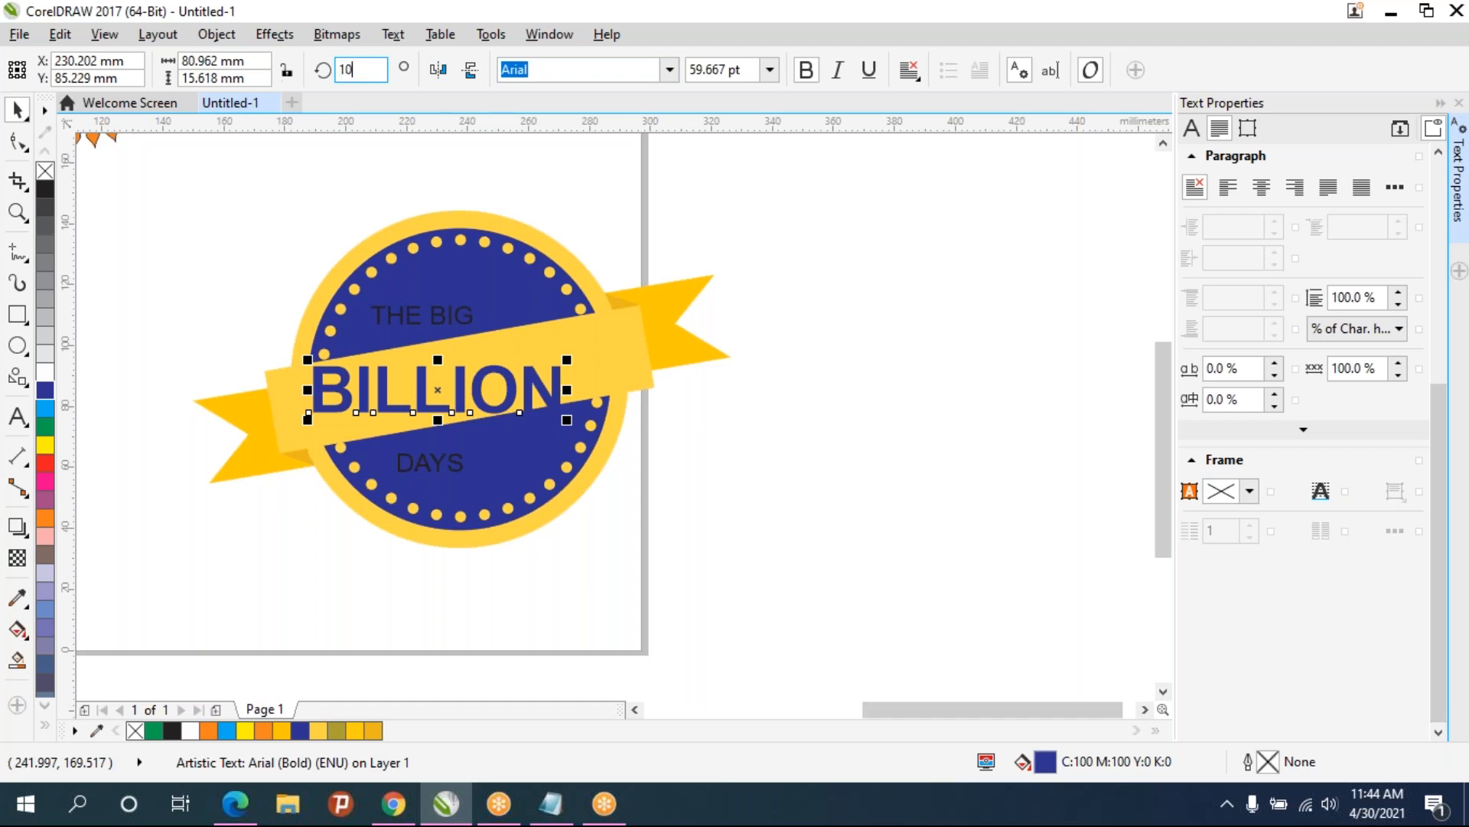
pyautogui.press('Return')
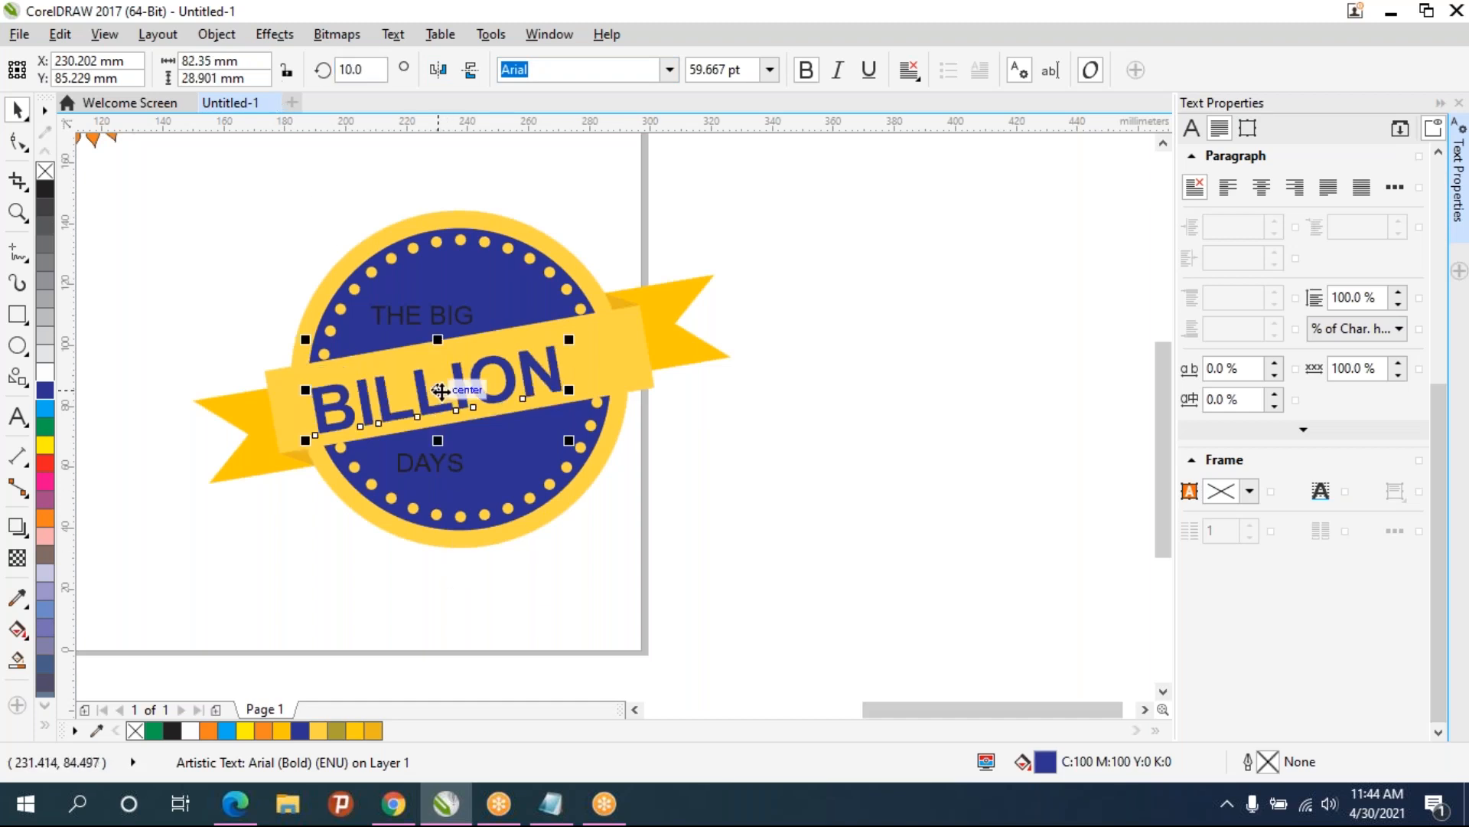
pyautogui.moveTo(437, 389); pyautogui.dragTo(459, 378)
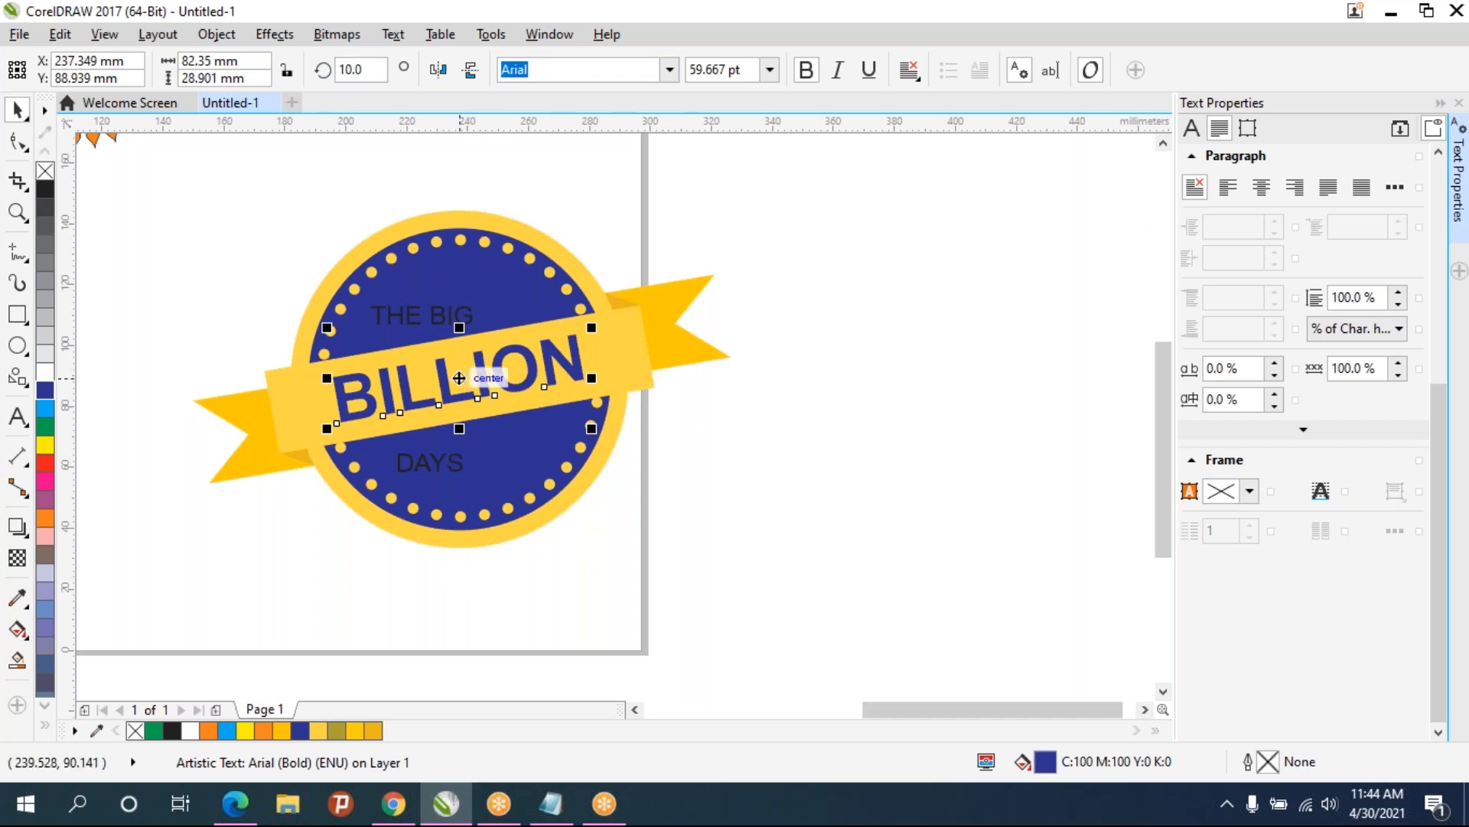
# - Color THE BIG text yellow and enlarge it to about 62 mm wide
pyautogui.click(407, 320)
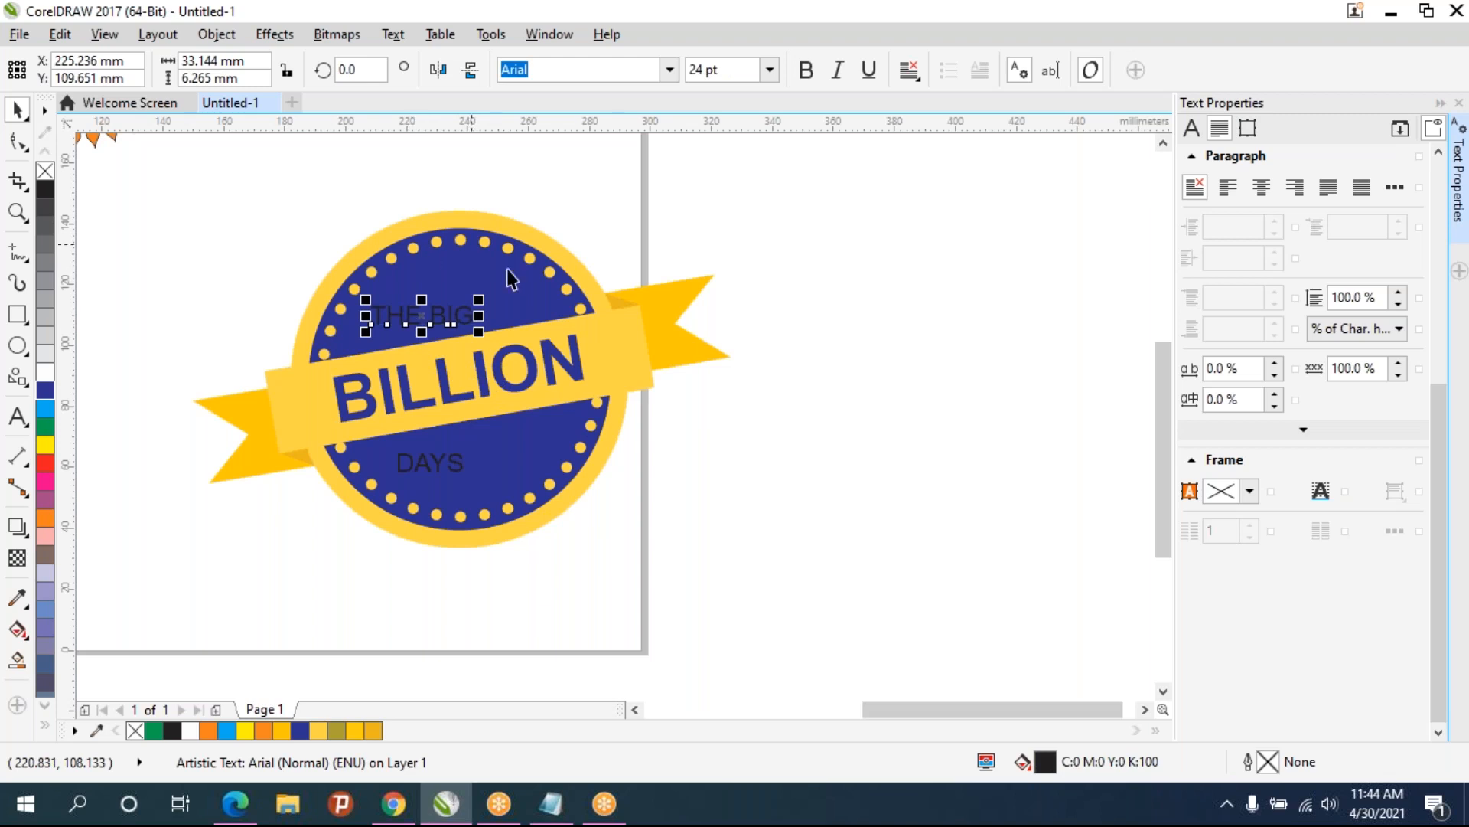
pyautogui.click(373, 730)
pyautogui.click(356, 731)
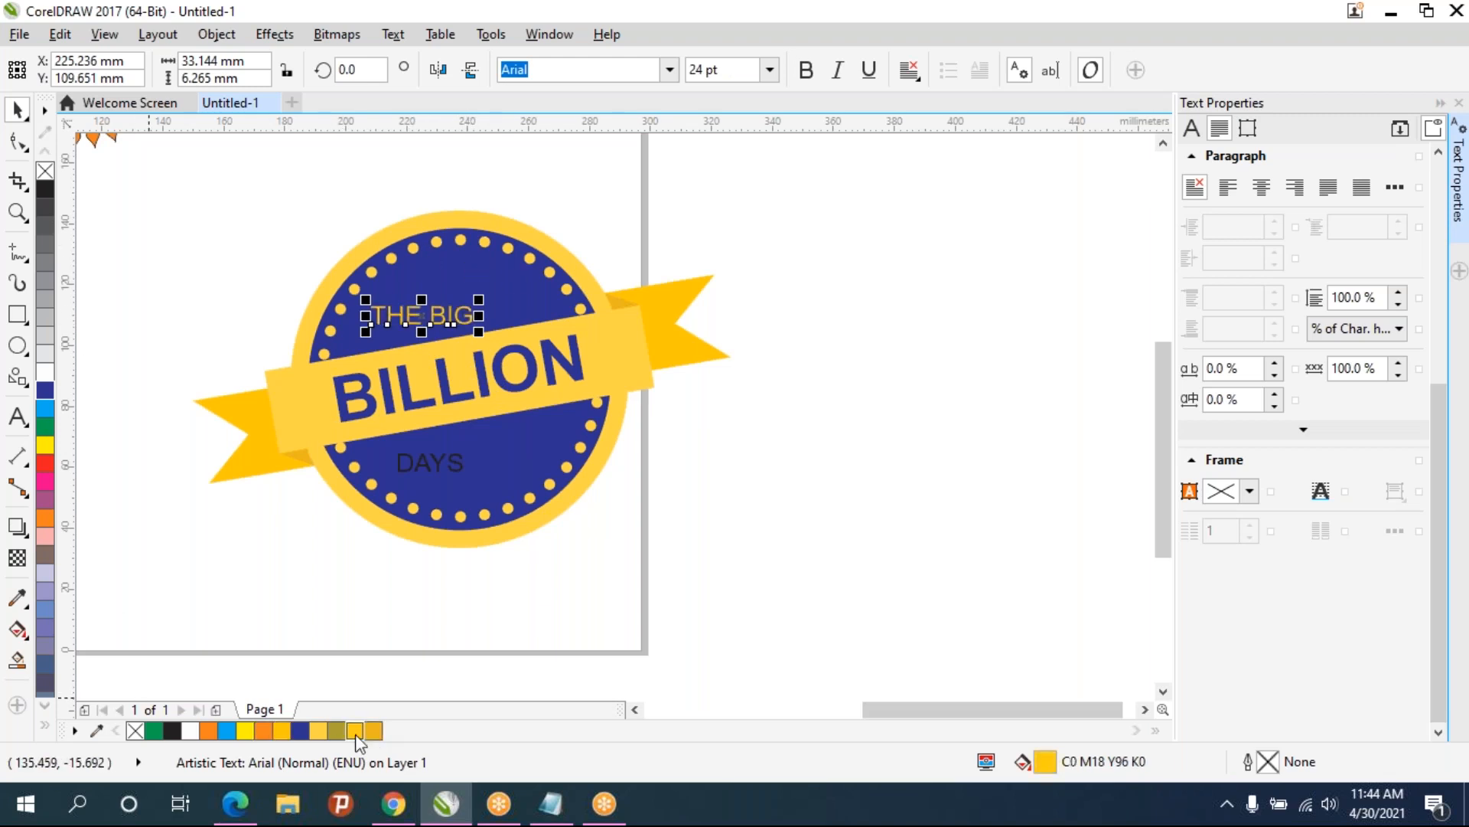
pyautogui.moveTo(479, 296); pyautogui.dragTo(570, 223)
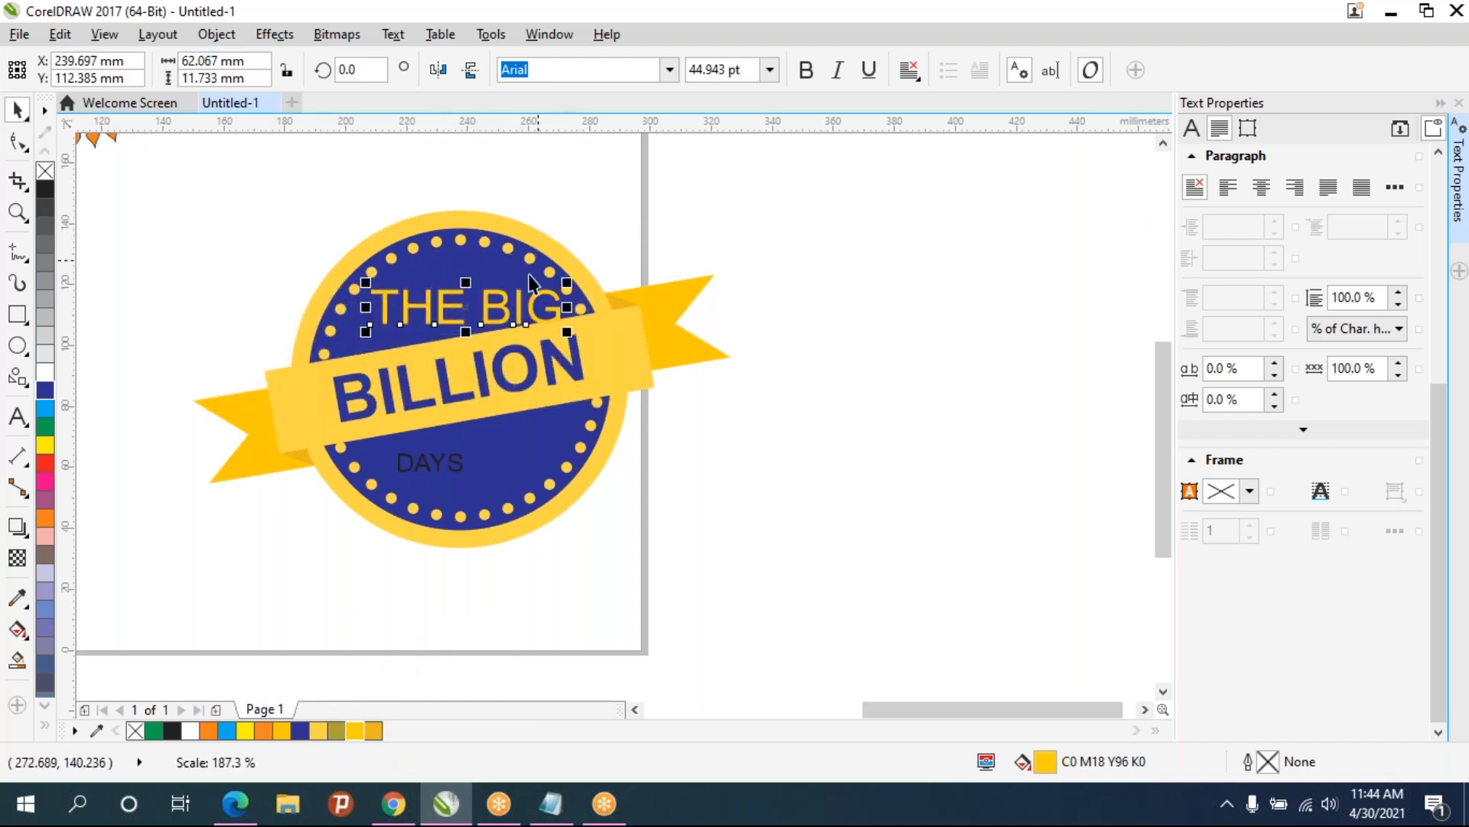
pyautogui.click(484, 313)
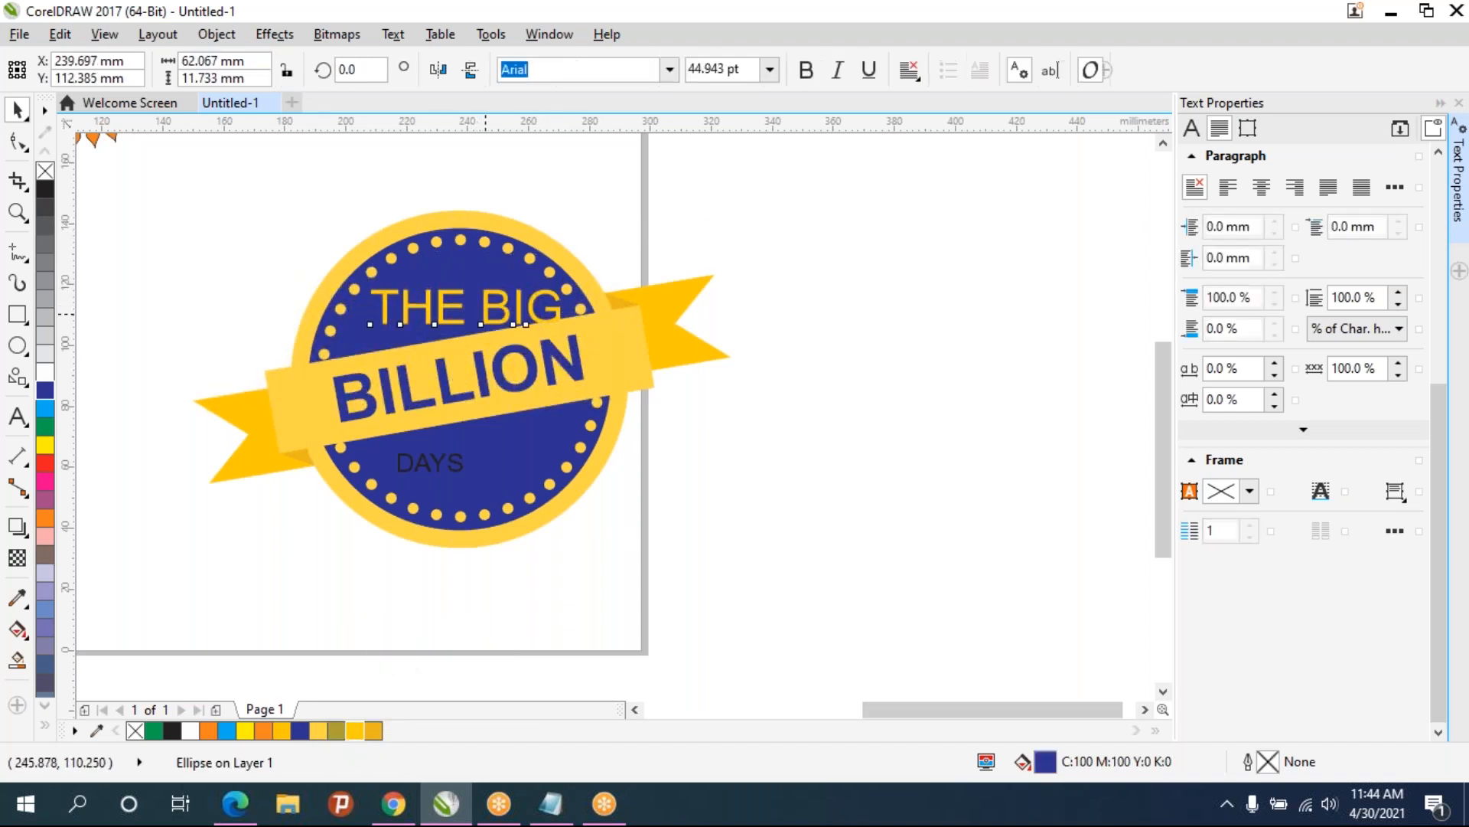
# - Set the word BIG to 72 pt and scale the THE BIG line to about 58 mm wide
pyautogui.doubleClick(482, 308)
pyautogui.moveTo(481, 306); pyautogui.dragTo(570, 308)
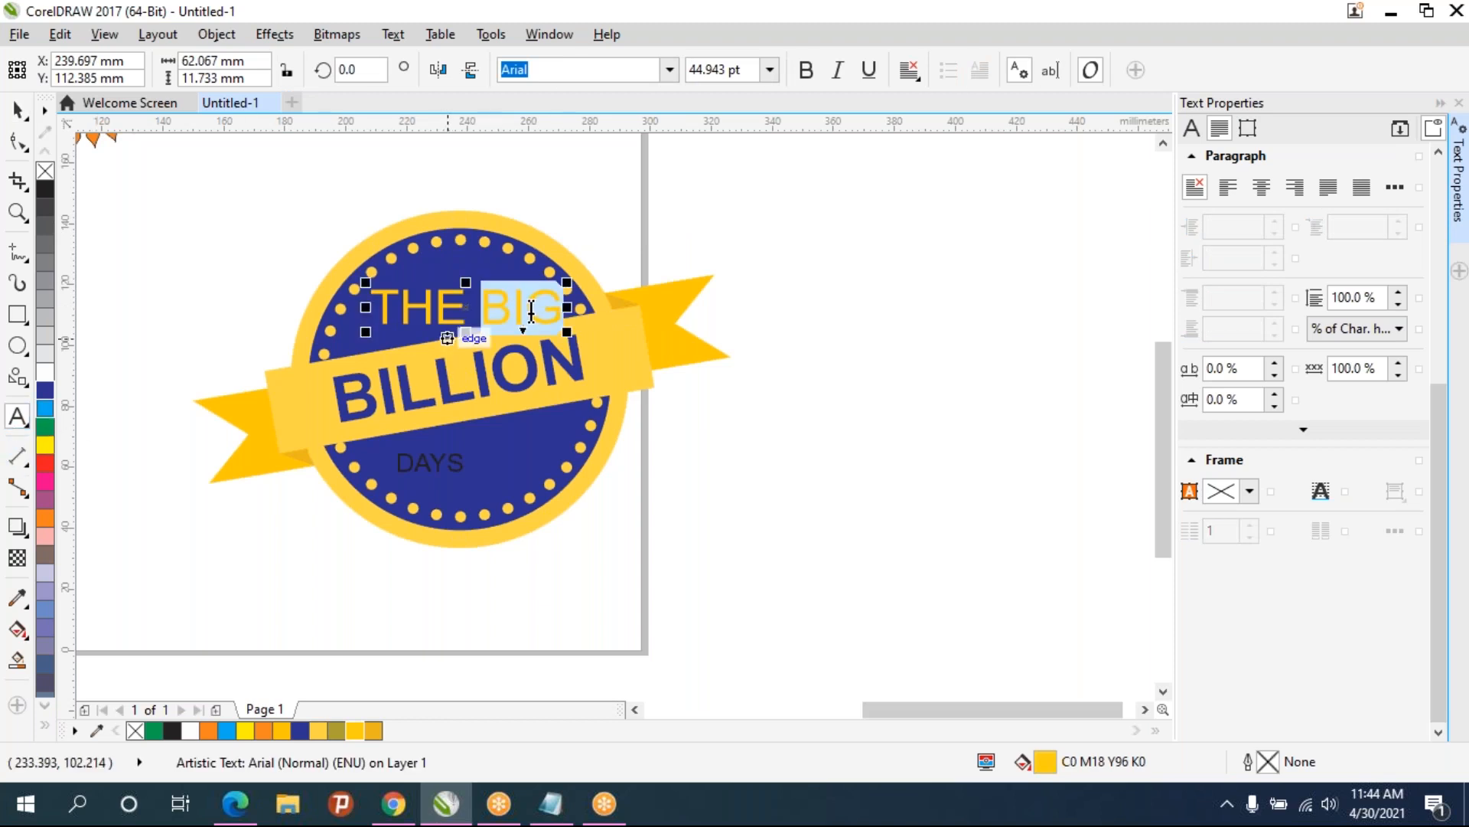
pyautogui.click(768, 71)
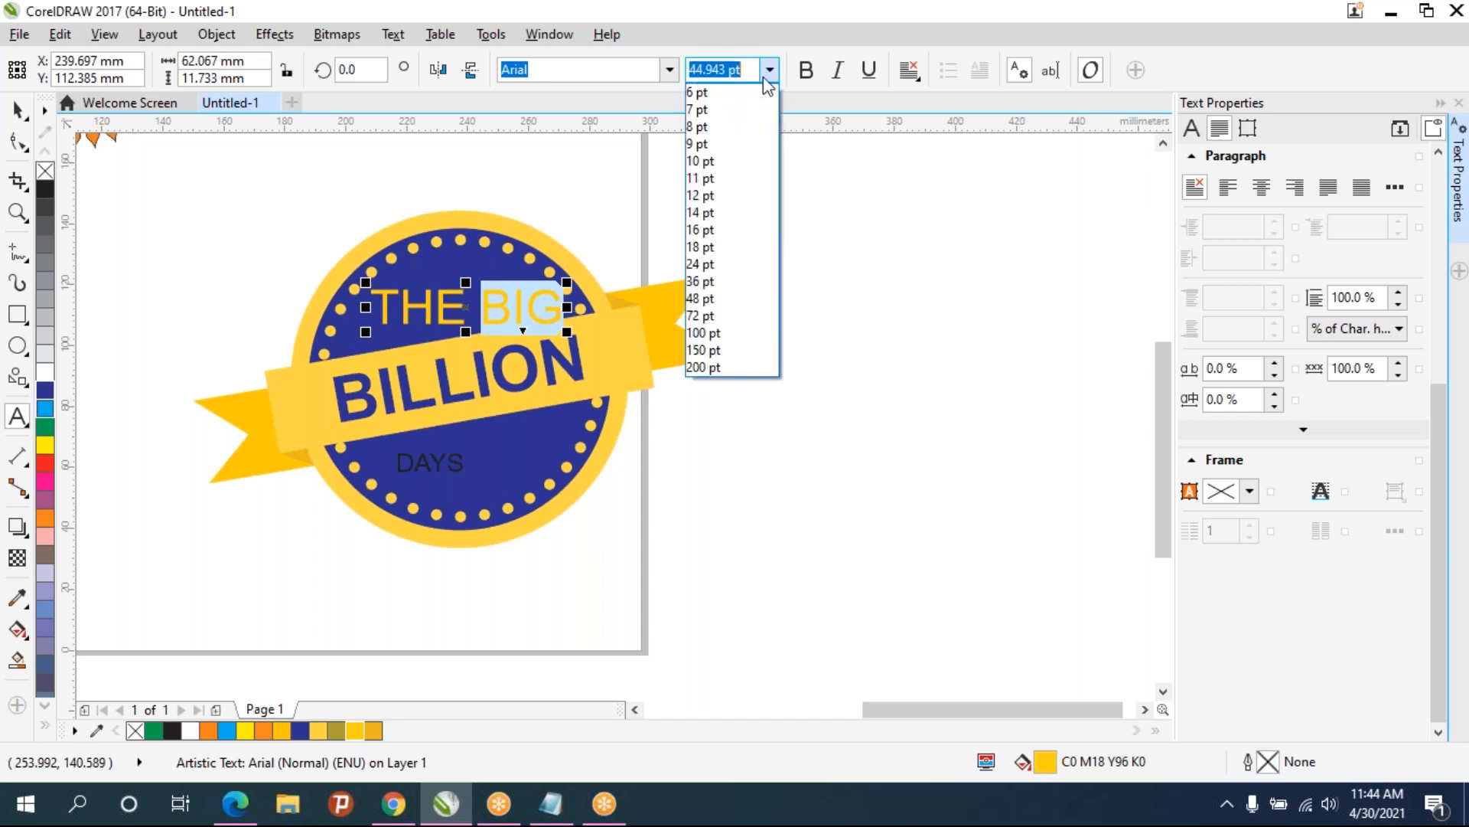
pyautogui.click(710, 317)
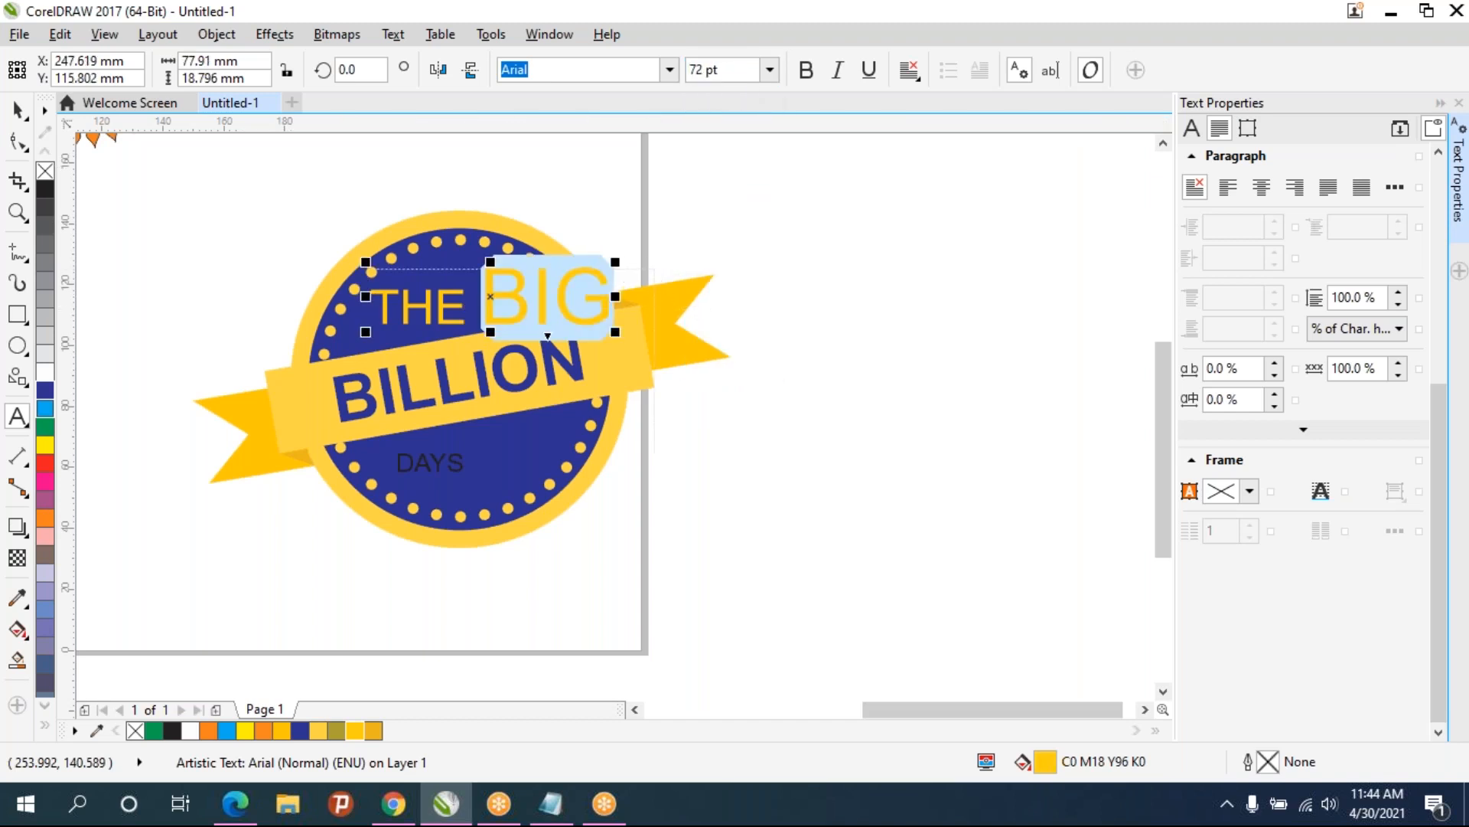
pyautogui.moveTo(616, 261); pyautogui.dragTo(554, 277)
# - Rotate the THE BIG text 10°
pyautogui.click(17, 110)
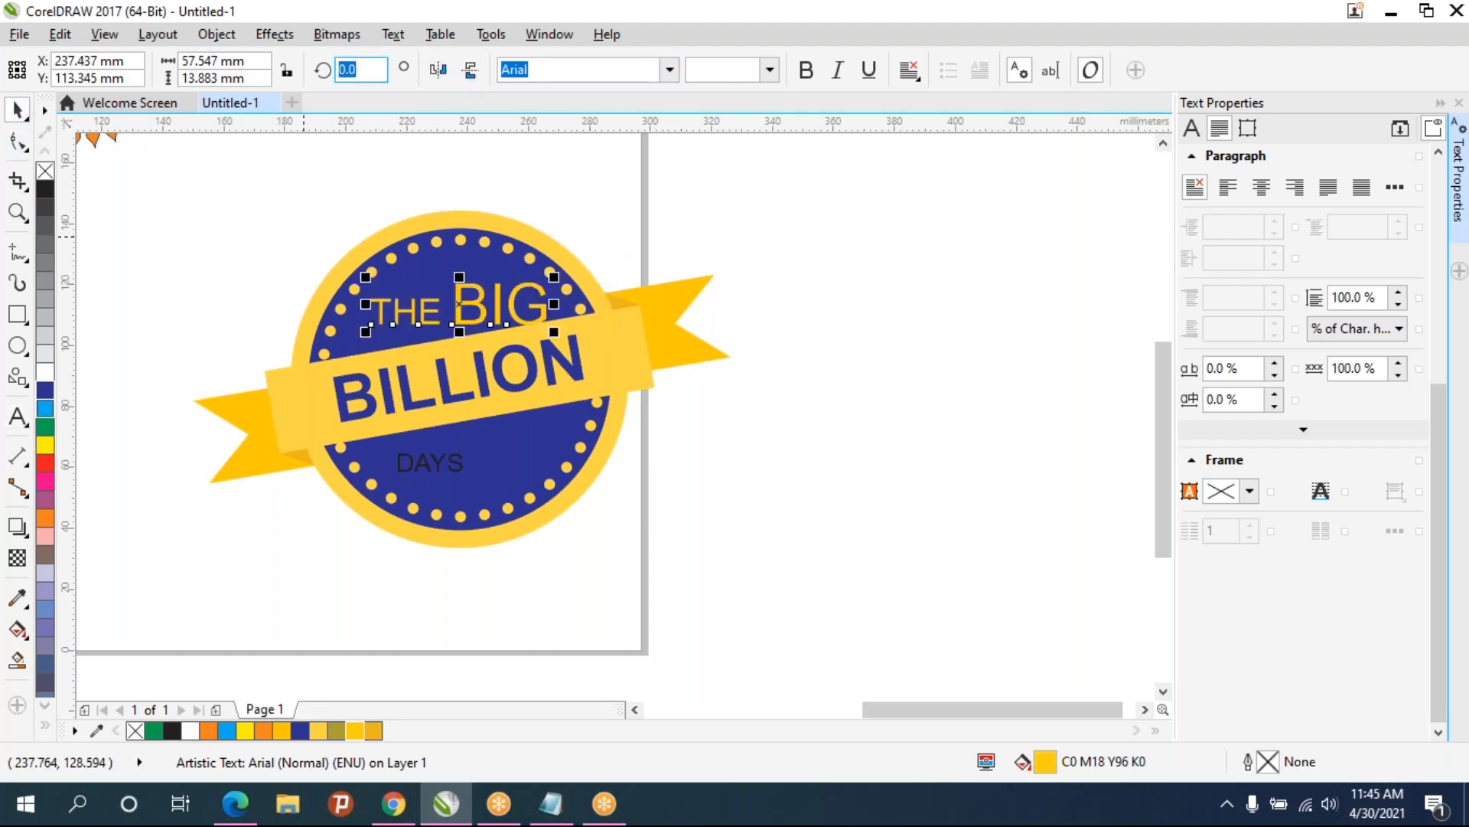
pyautogui.write('10')
pyautogui.press('Return')
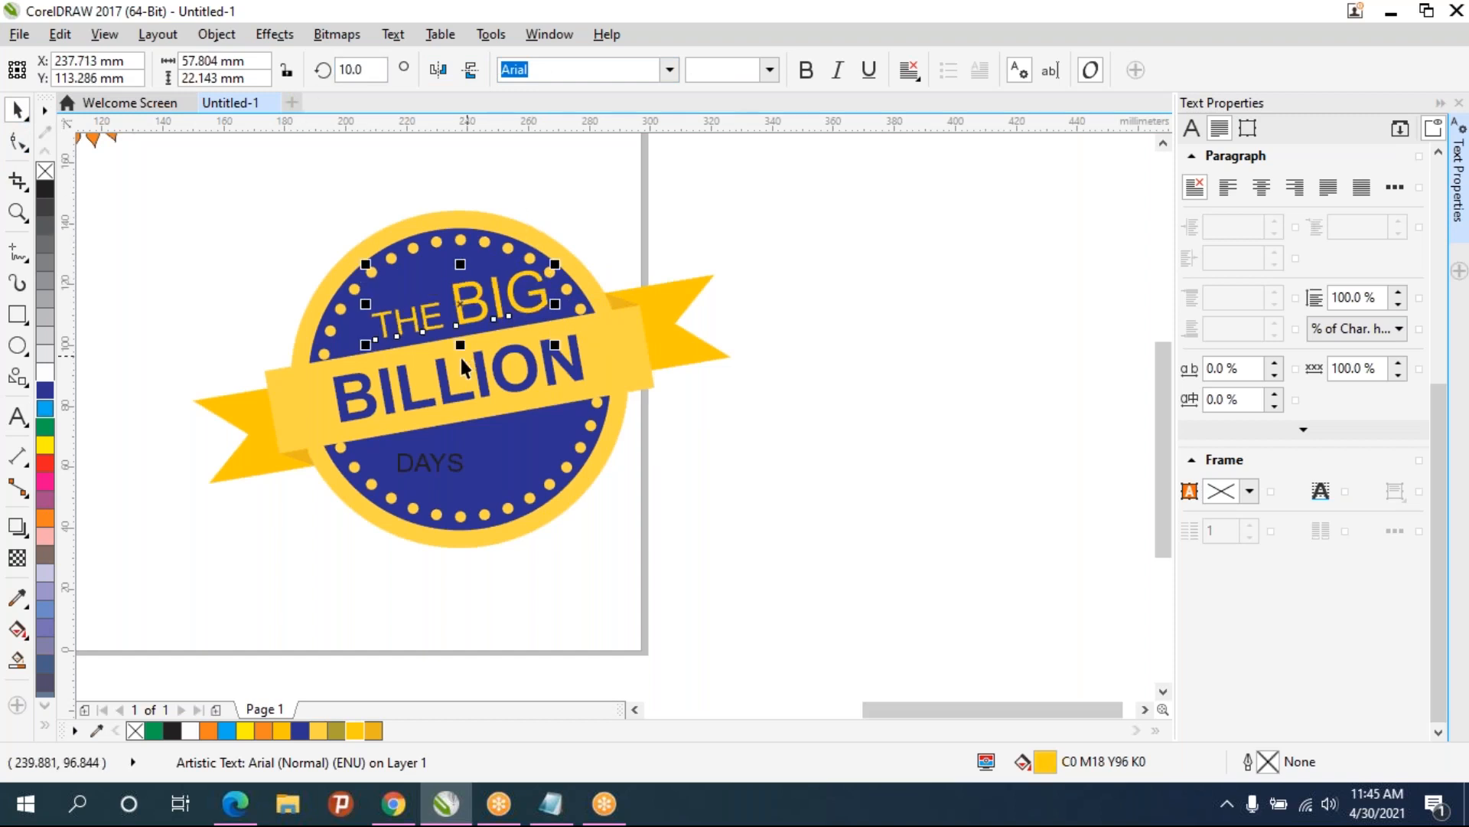
# - Shift THE BIG slightly left and make it bold
pyautogui.scroll(2, 433, 345)
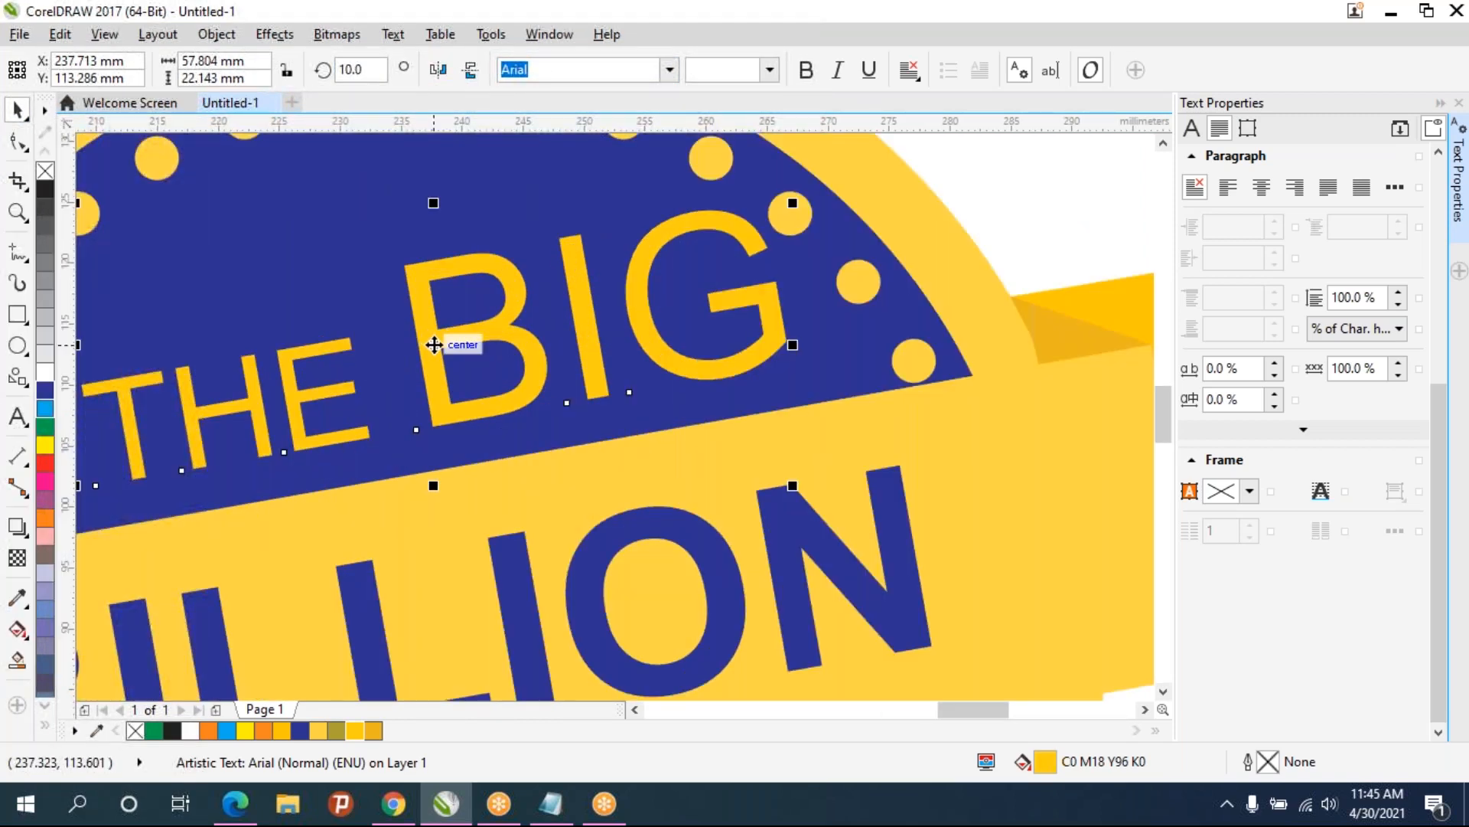
pyautogui.scroll(-3, 433, 345)
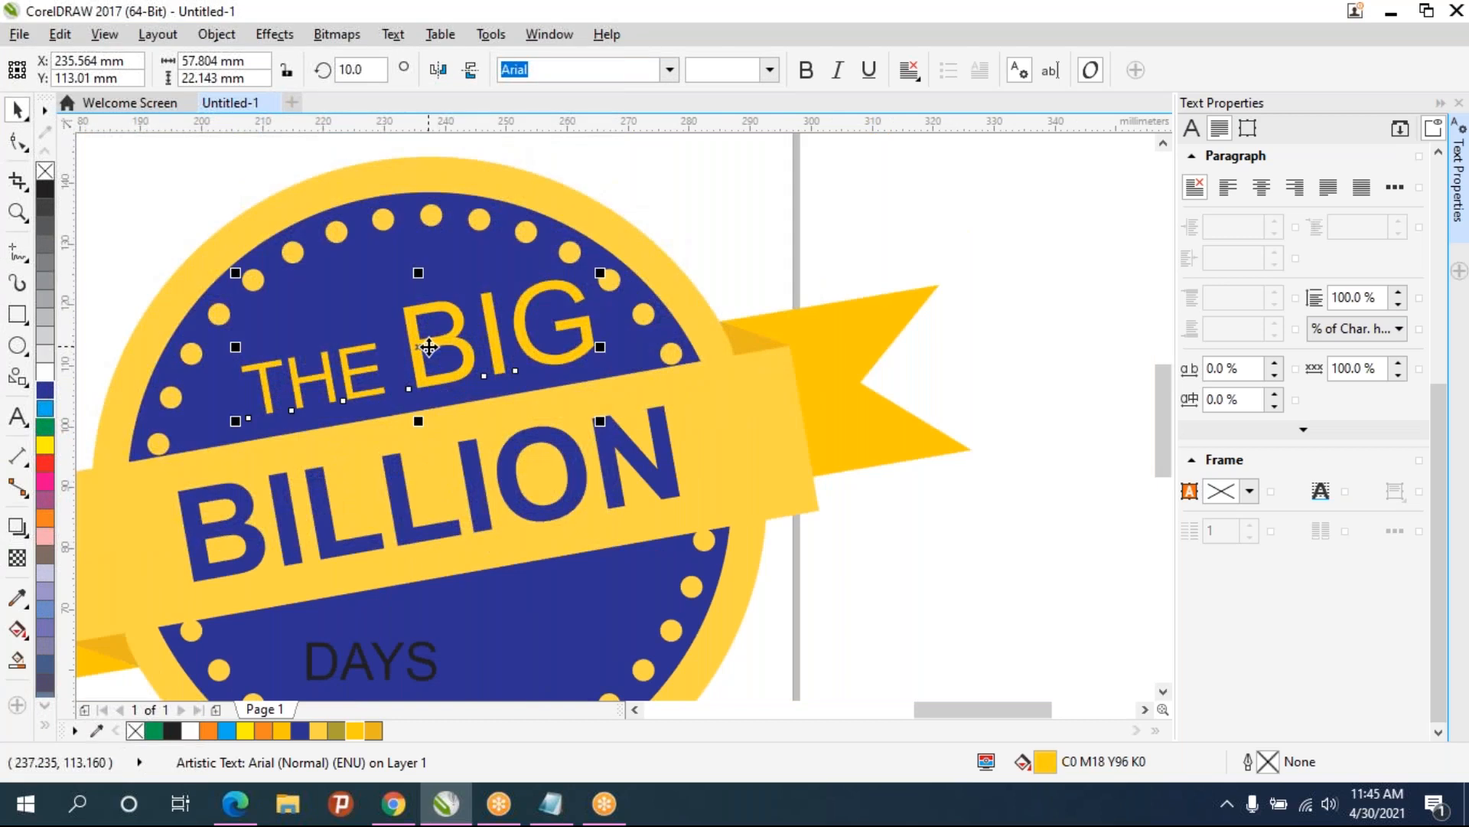
pyautogui.moveTo(430, 346); pyautogui.dragTo(404, 350)
pyautogui.click(805, 69)
pyautogui.scroll(-3, 691, 330)
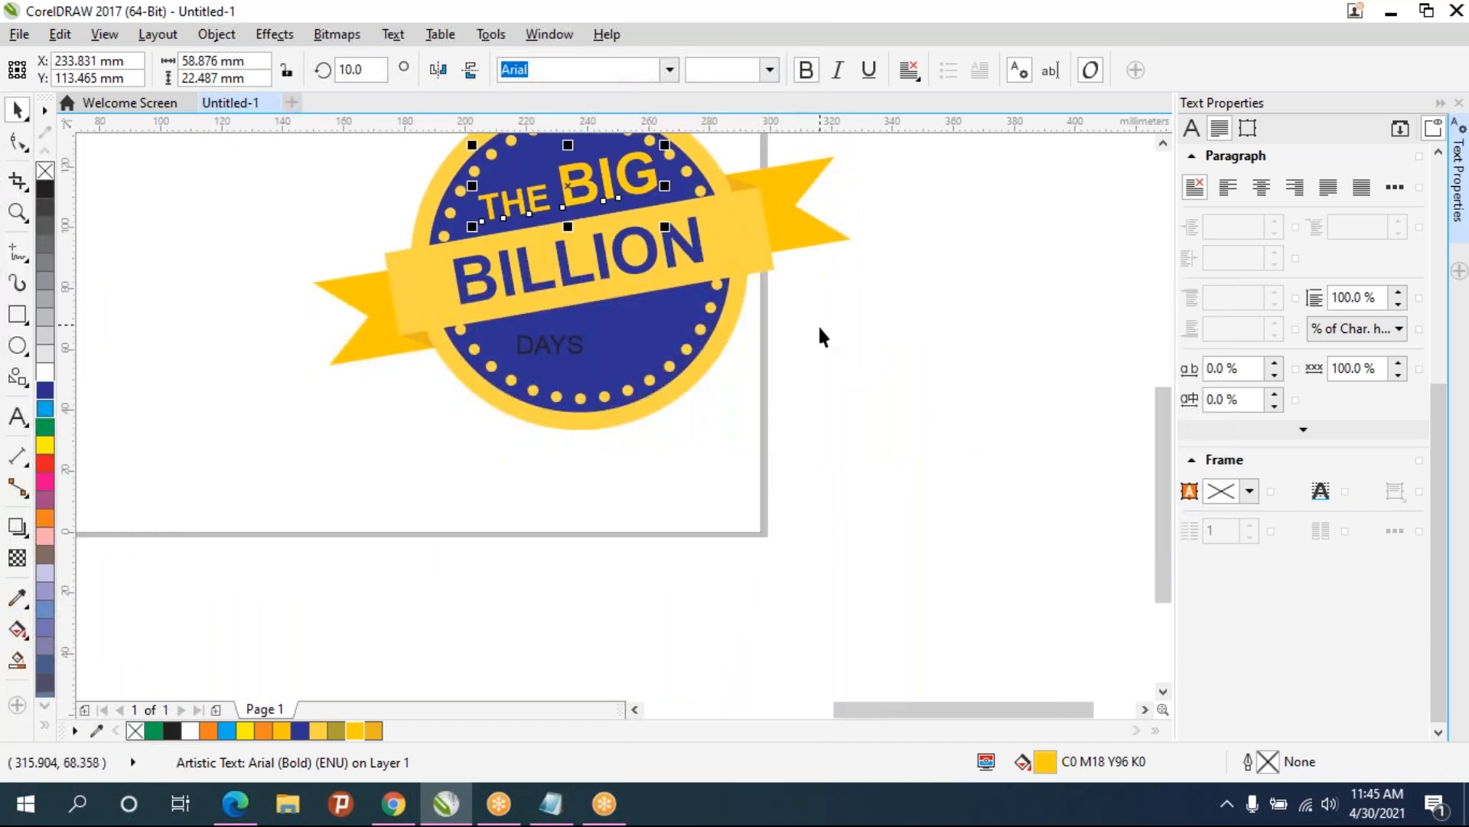
pyautogui.click(794, 337)
# - Shift DAYS slightly left and make it bold
pyautogui.scroll(2, 596, 206)
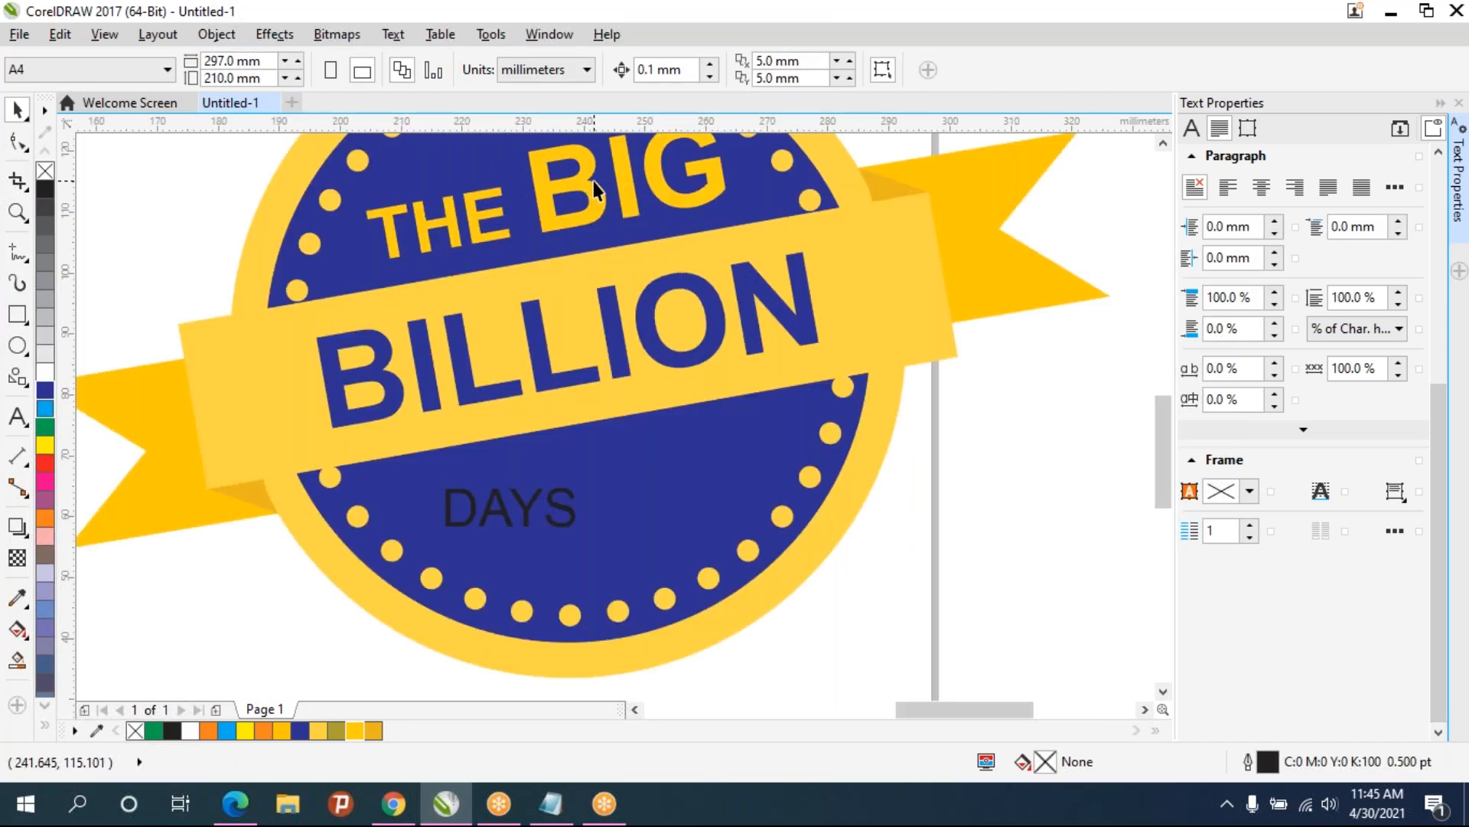
pyautogui.scroll(-2, 623, 269)
pyautogui.click(570, 413)
pyautogui.click(713, 320)
pyautogui.moveTo(710, 325); pyautogui.dragTo(696, 329)
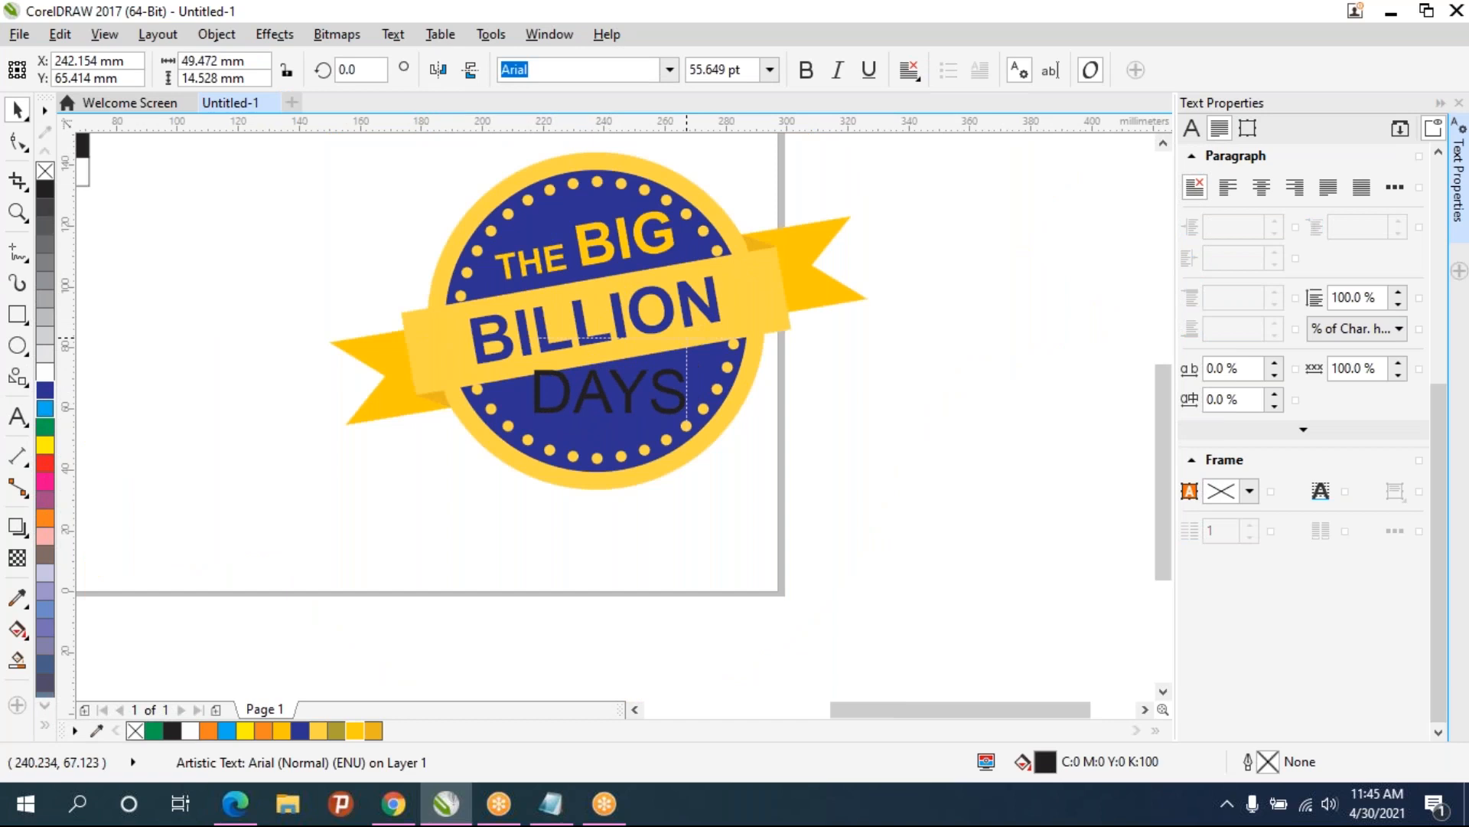
pyautogui.click(806, 70)
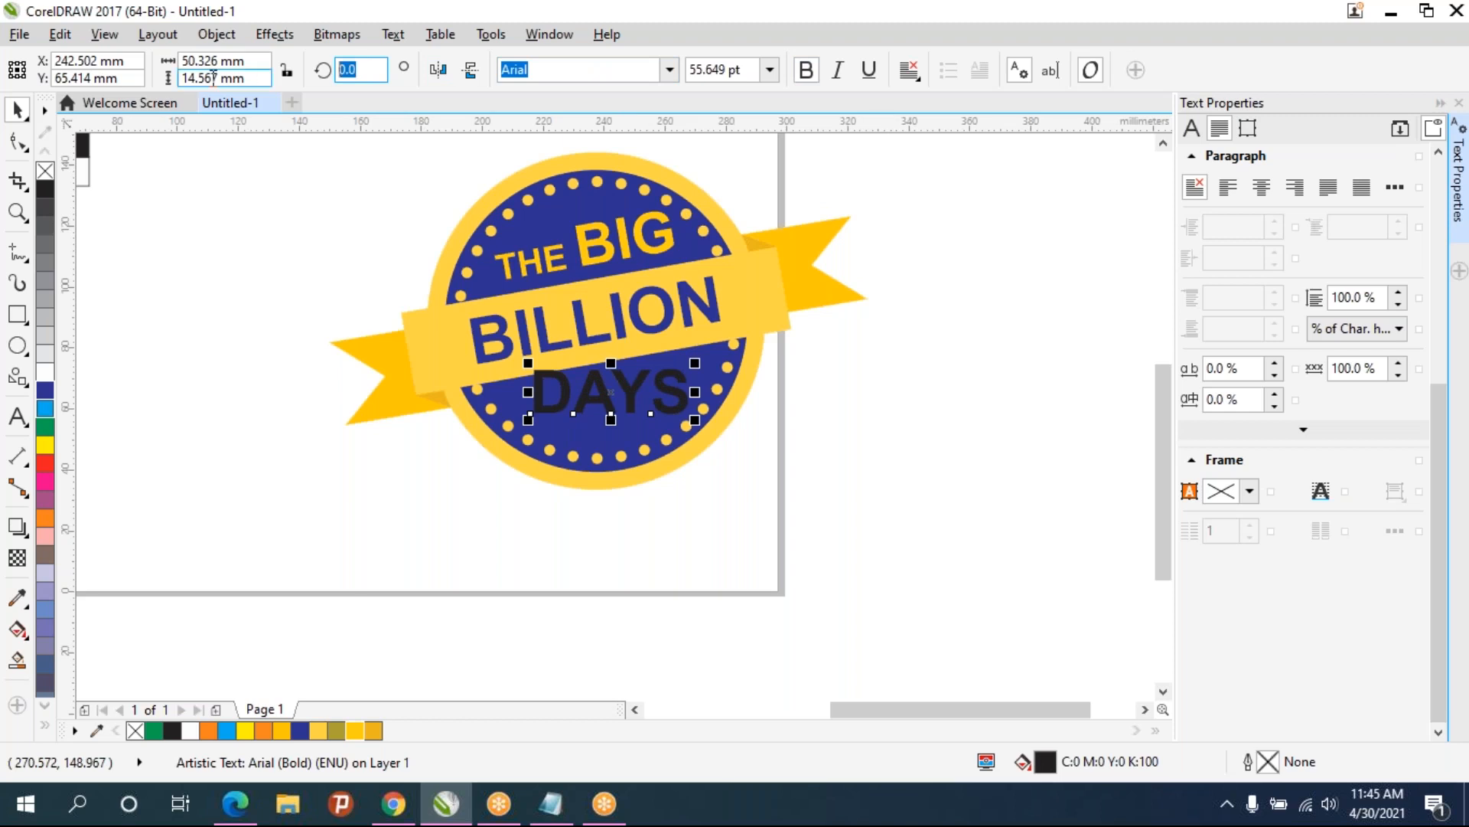
# - Rotate DAYS 10° and color it yellow
pyautogui.write('10')
pyautogui.press('Return')
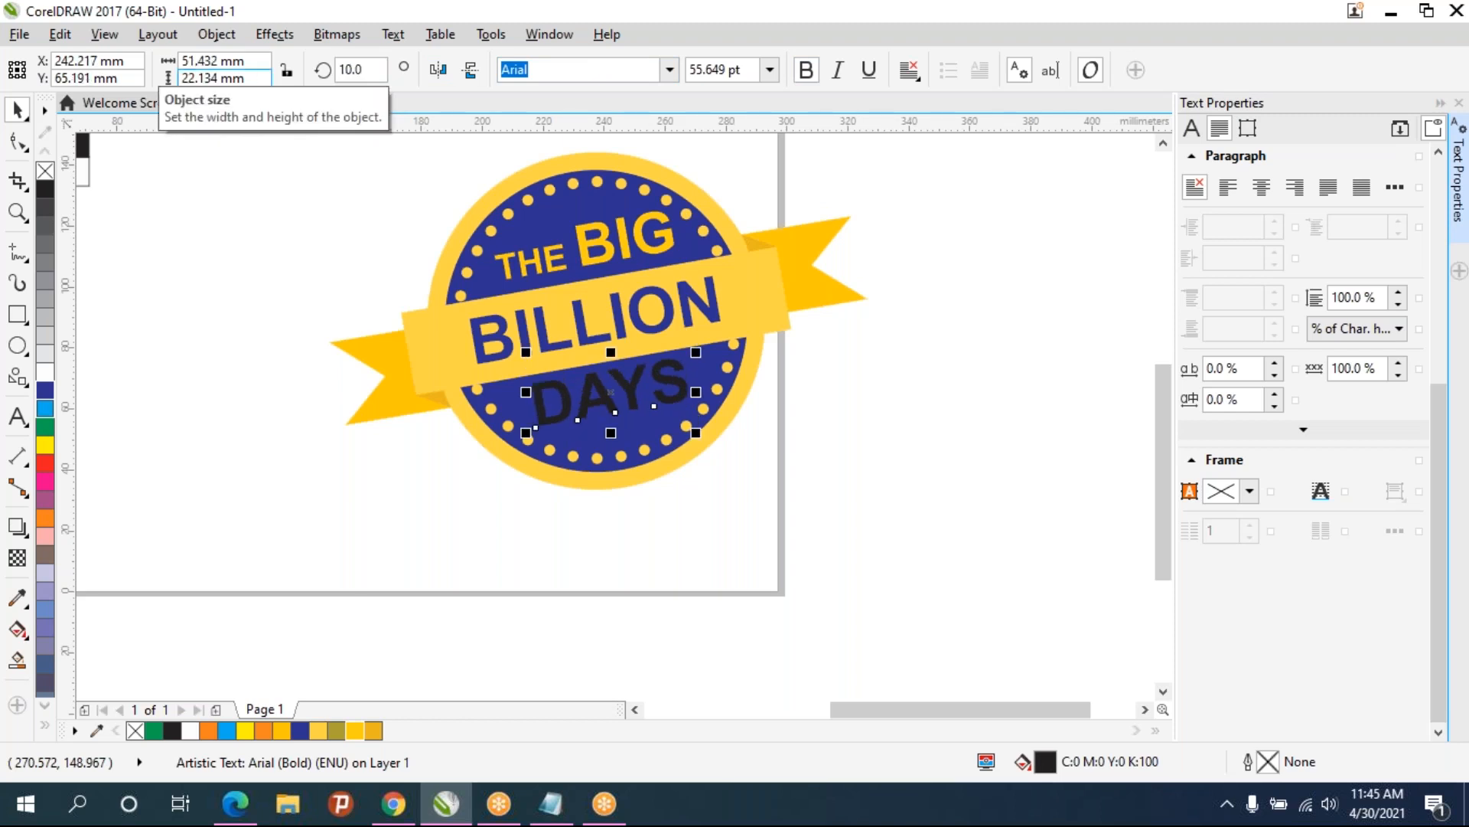
pyautogui.click(375, 732)
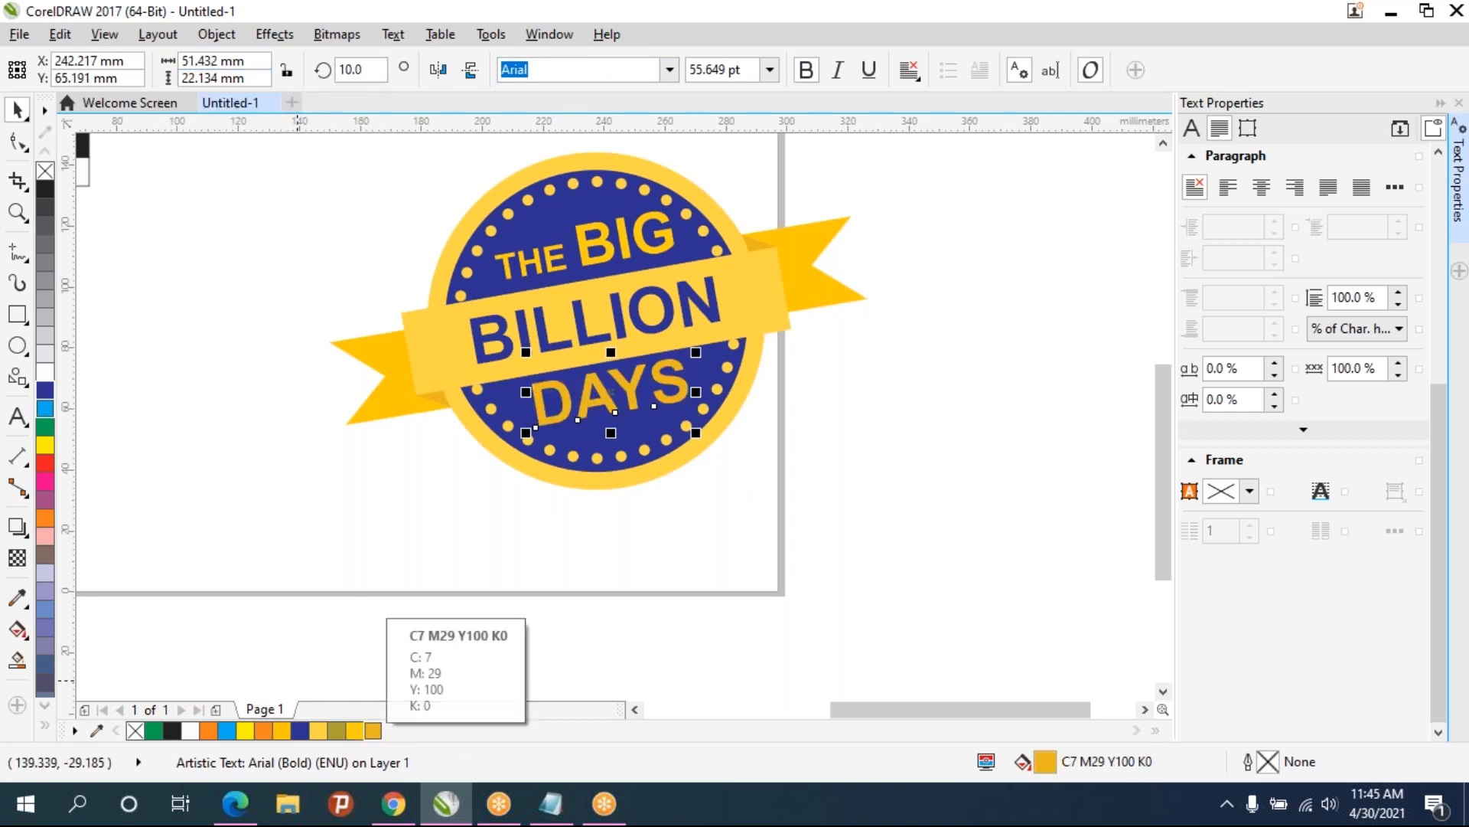
pyautogui.click(318, 733)
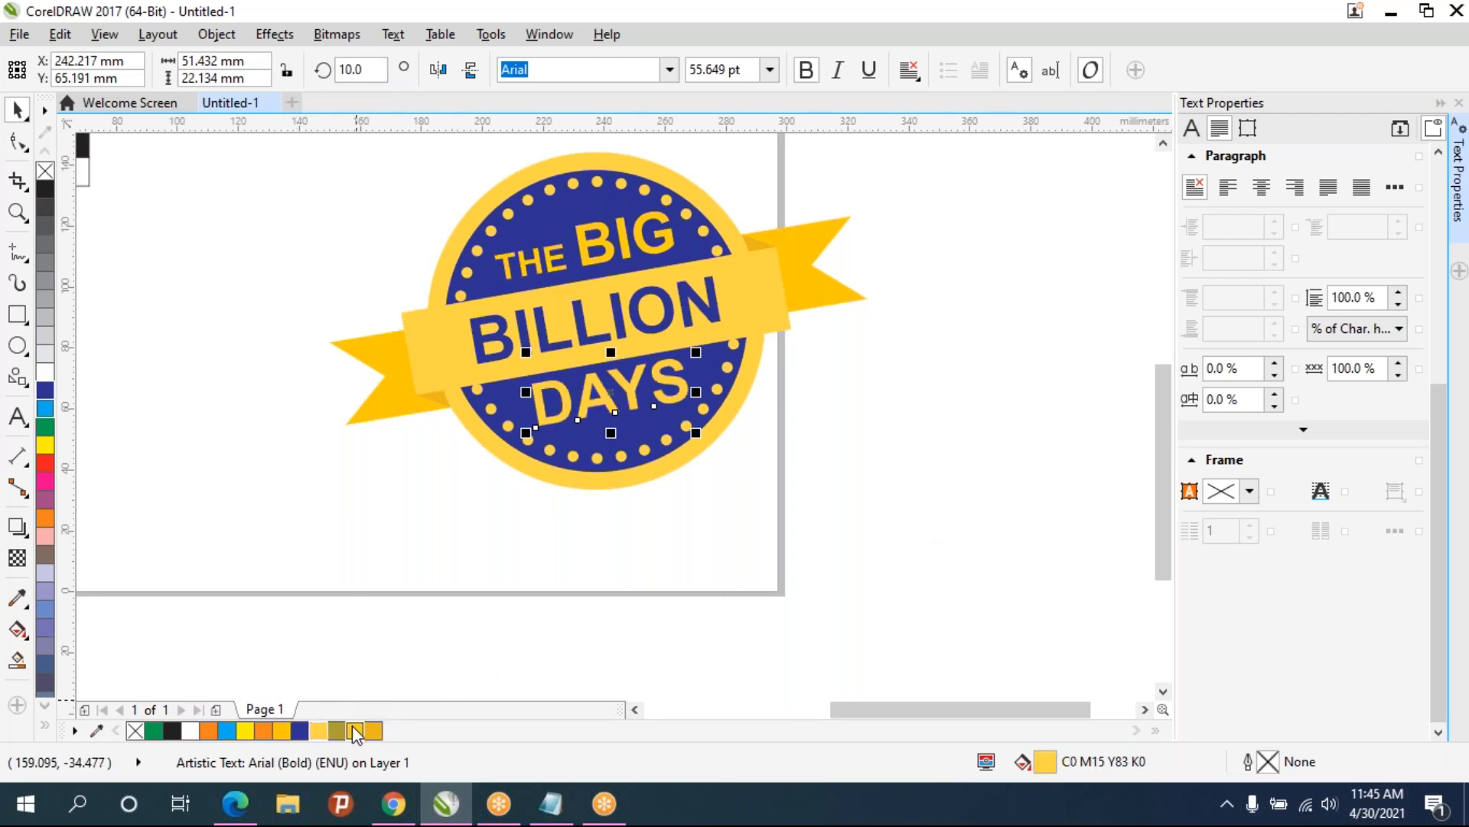
pyautogui.click(622, 568)
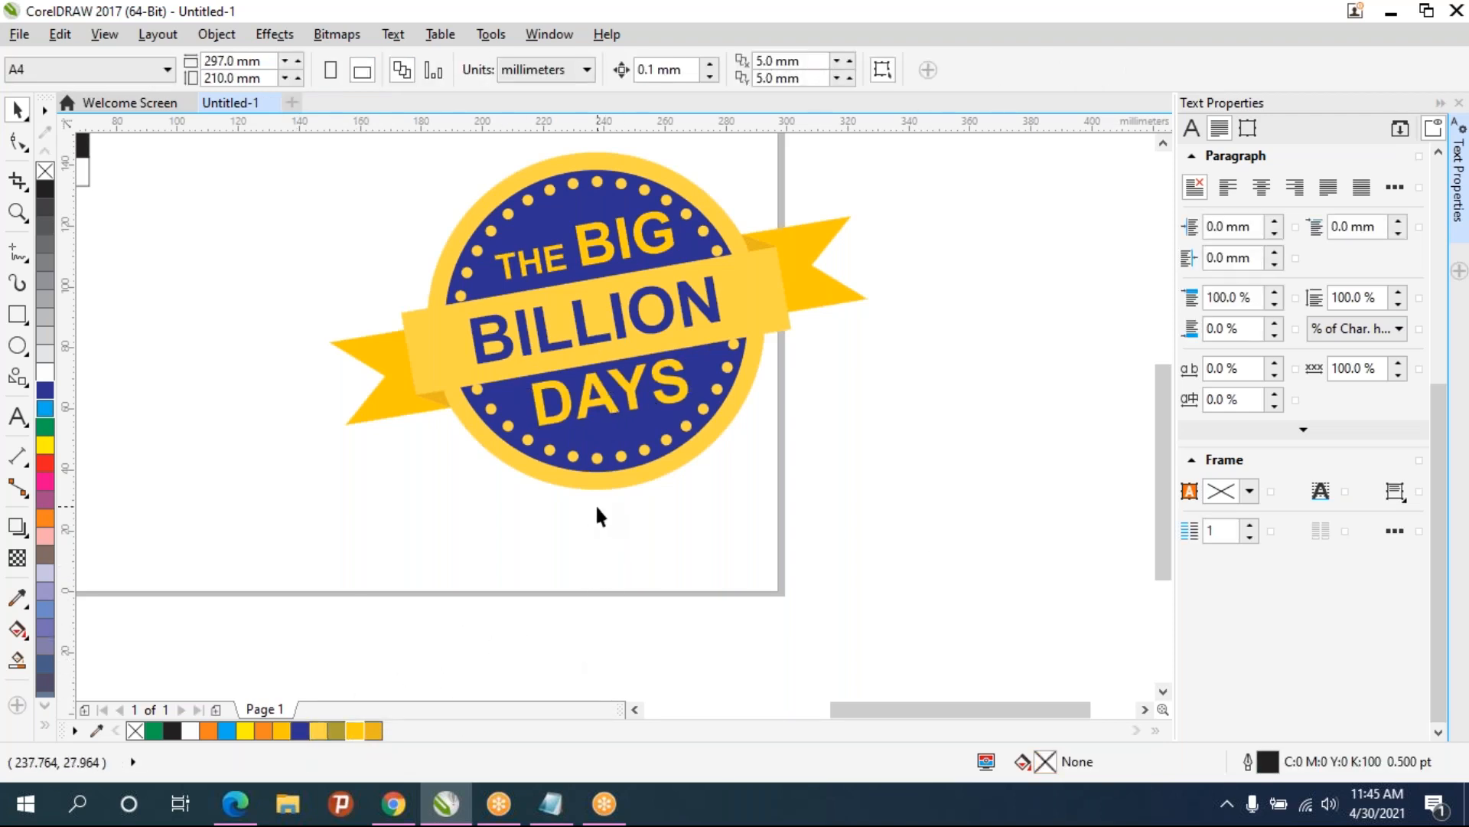
# - Nudge the DAYS text down slightly
pyautogui.scroll(-3, 595, 503)
pyautogui.scroll(3, 632, 441)
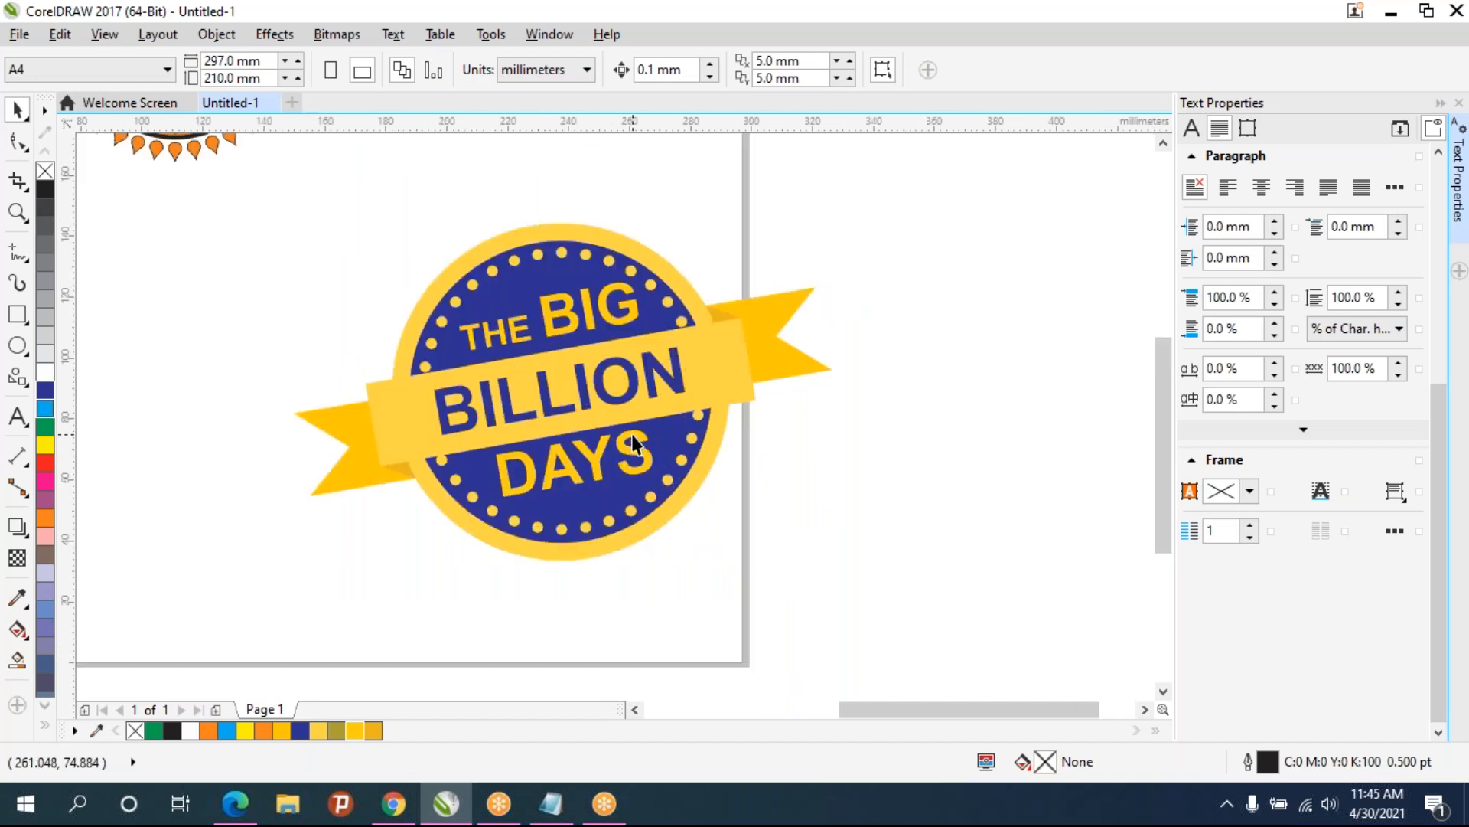
pyautogui.click(599, 460)
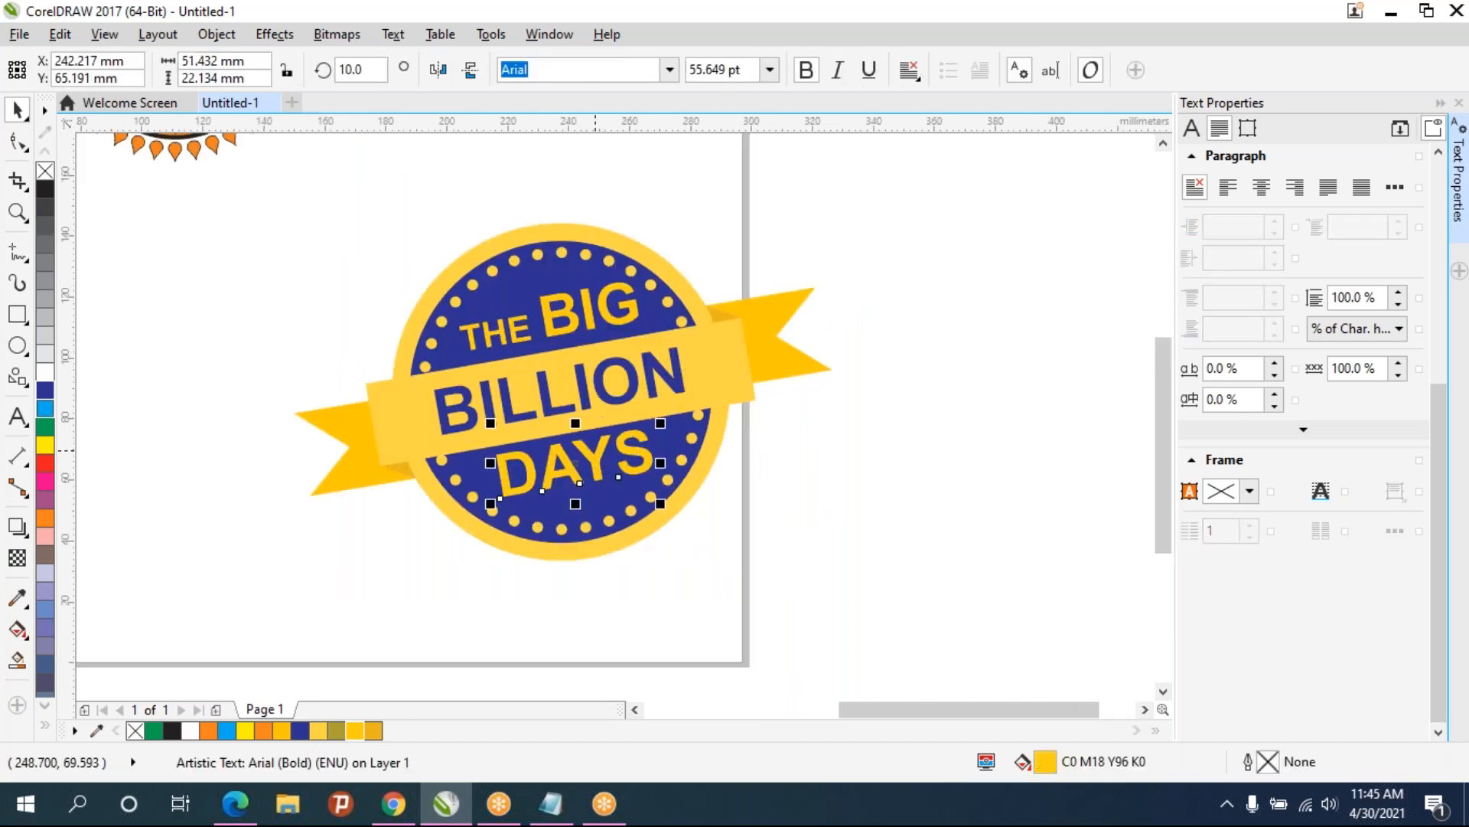
pyautogui.press('Down')
pyautogui.press('Down')
pyautogui.press('Down')
pyautogui.press('Down')
pyautogui.press('Down')
pyautogui.press('Down')
pyautogui.press('Down')
pyautogui.press('Down')
pyautogui.press('Down')
pyautogui.press('Down')
pyautogui.press('Down')
pyautogui.press('Down')
pyautogui.press('Down')
pyautogui.press('Down')
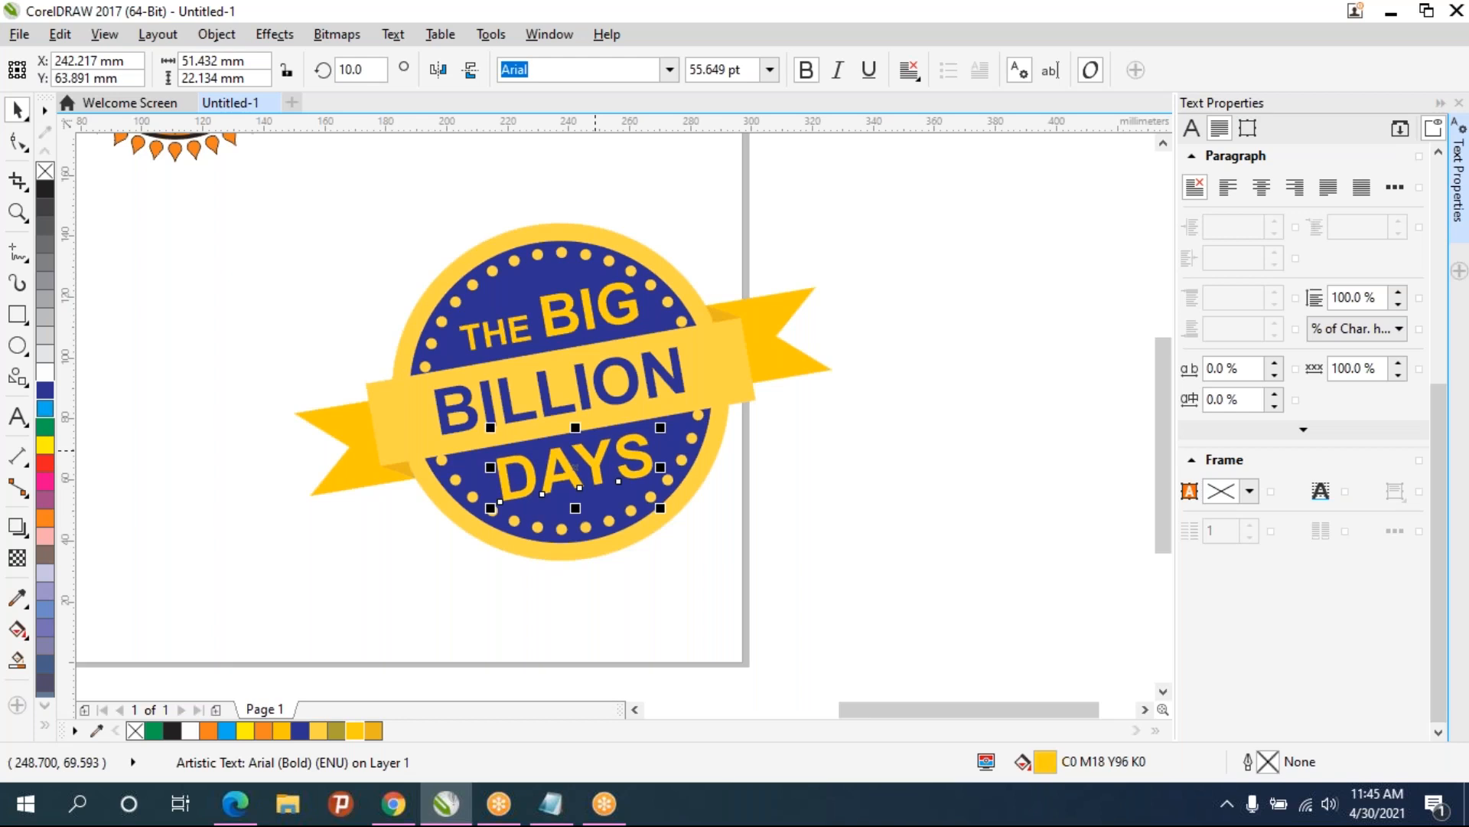
pyautogui.press('Down')
pyautogui.press('Down')
pyautogui.press('Down')
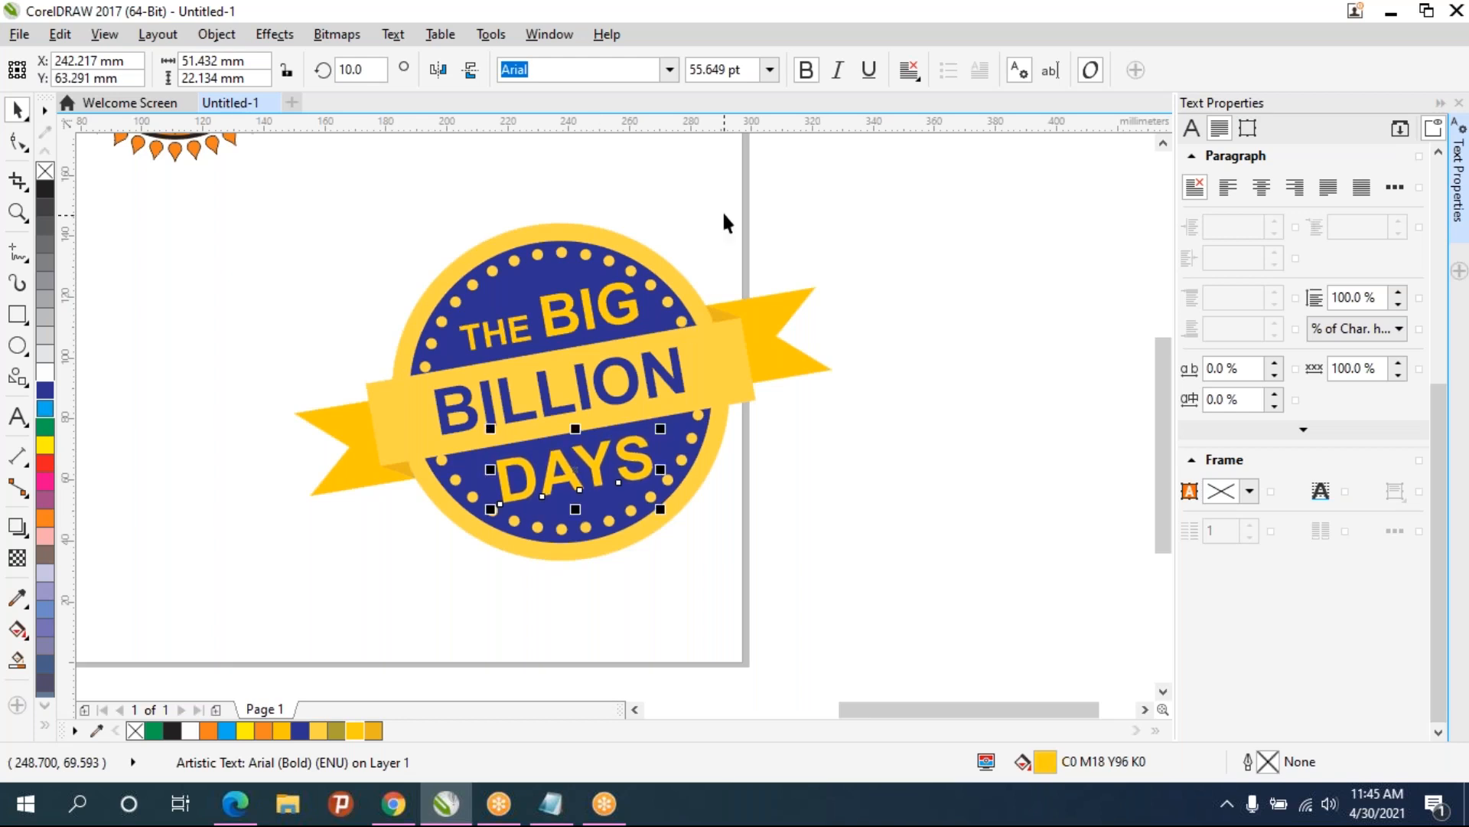
# - Nudge the THE BIG text up slightly
pyautogui.click(565, 314)
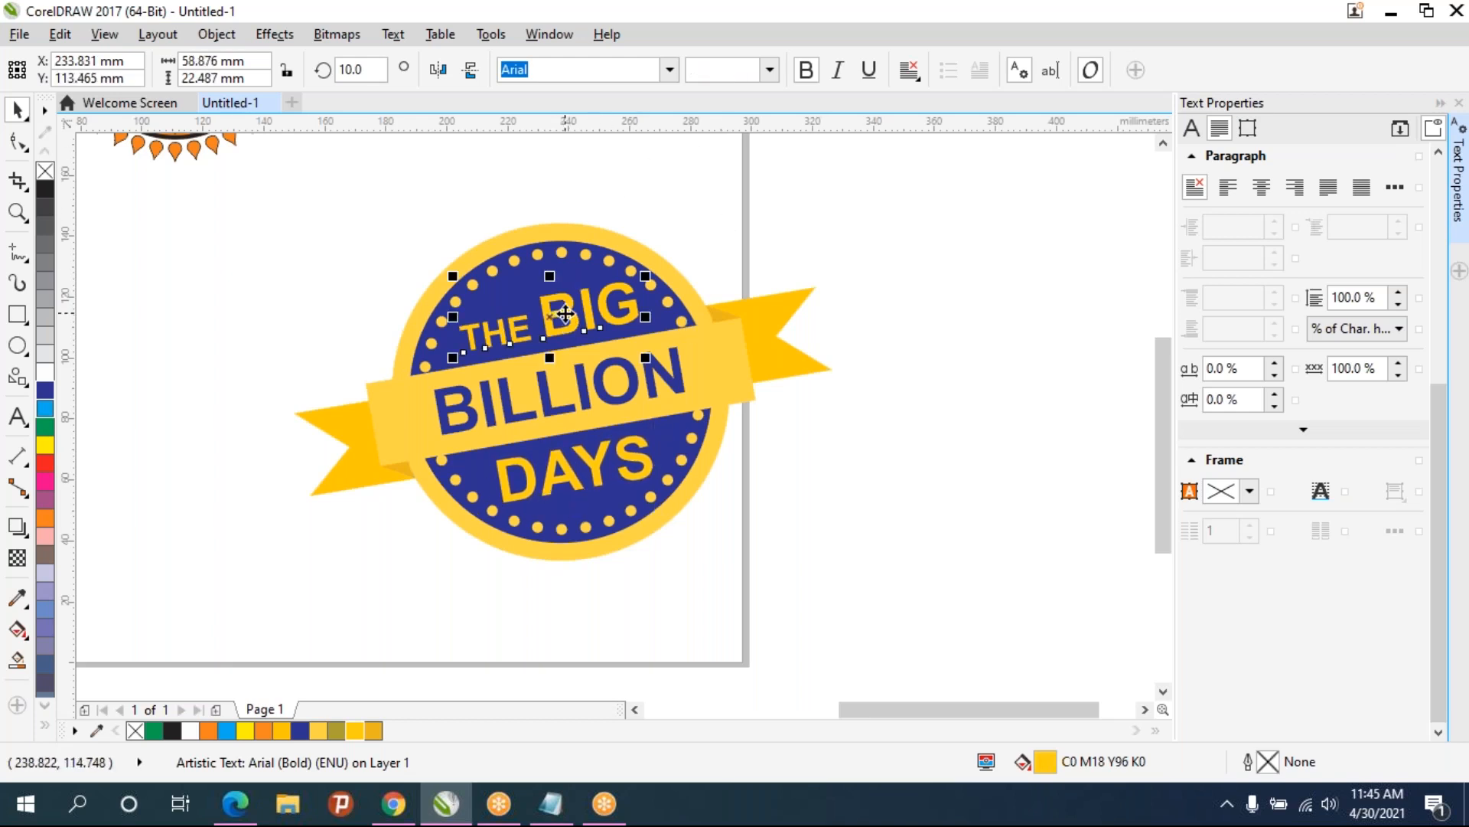
pyautogui.press('Up')
pyautogui.press('Up')
pyautogui.press('Up')
pyautogui.press('Up')
pyautogui.press('Up')
pyautogui.press('Up')
pyautogui.press('Up')
pyautogui.press('Up')
pyautogui.press('Up')
pyautogui.press('Up')
pyautogui.press('Up')
pyautogui.press('Up')
pyautogui.press('Up')
pyautogui.press('Up')
pyautogui.press('Up')
pyautogui.press('Up')
pyautogui.press('Up')
pyautogui.press('Up')
pyautogui.press('Up')
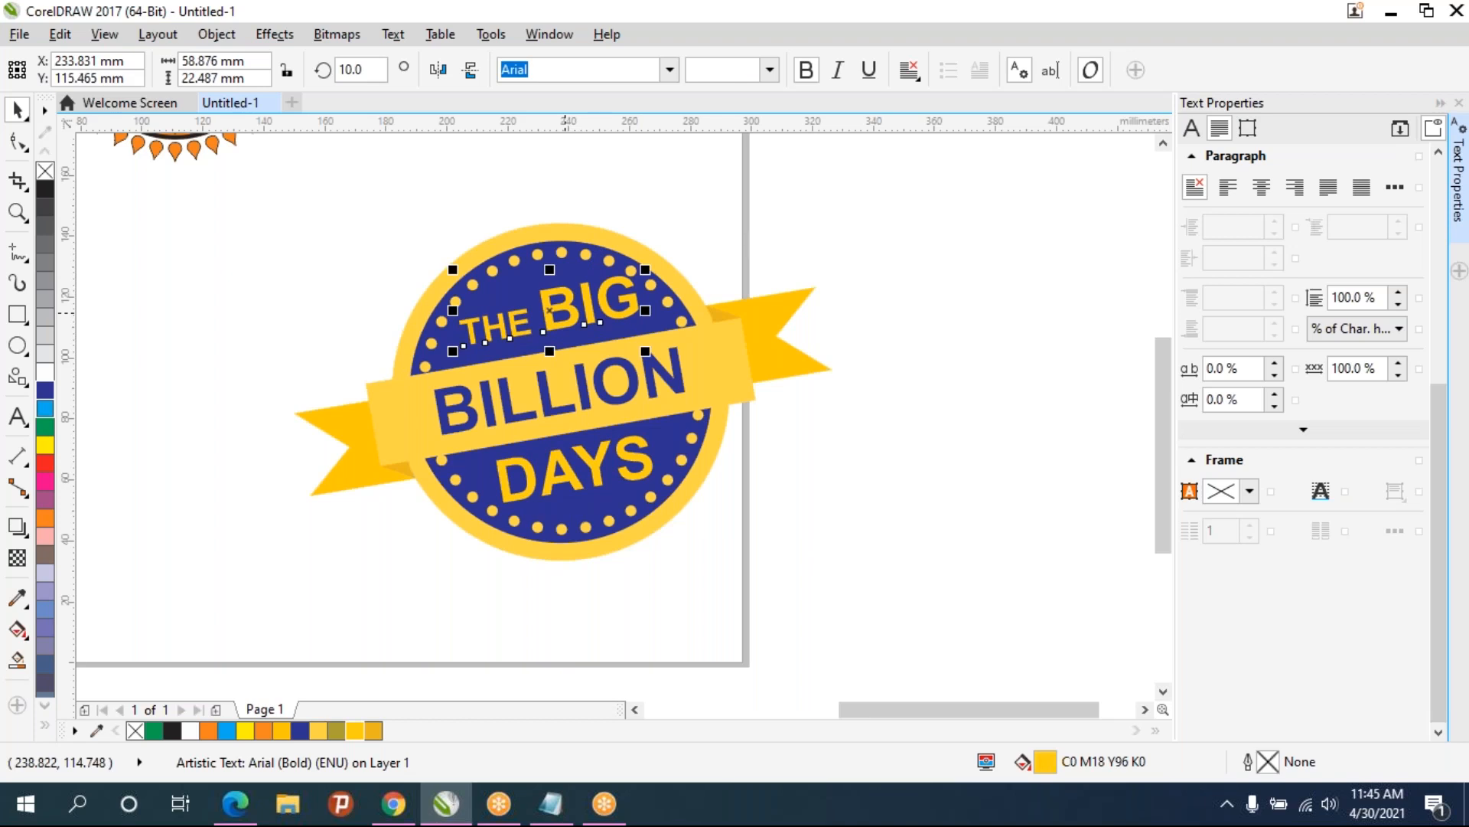
pyautogui.click(756, 222)
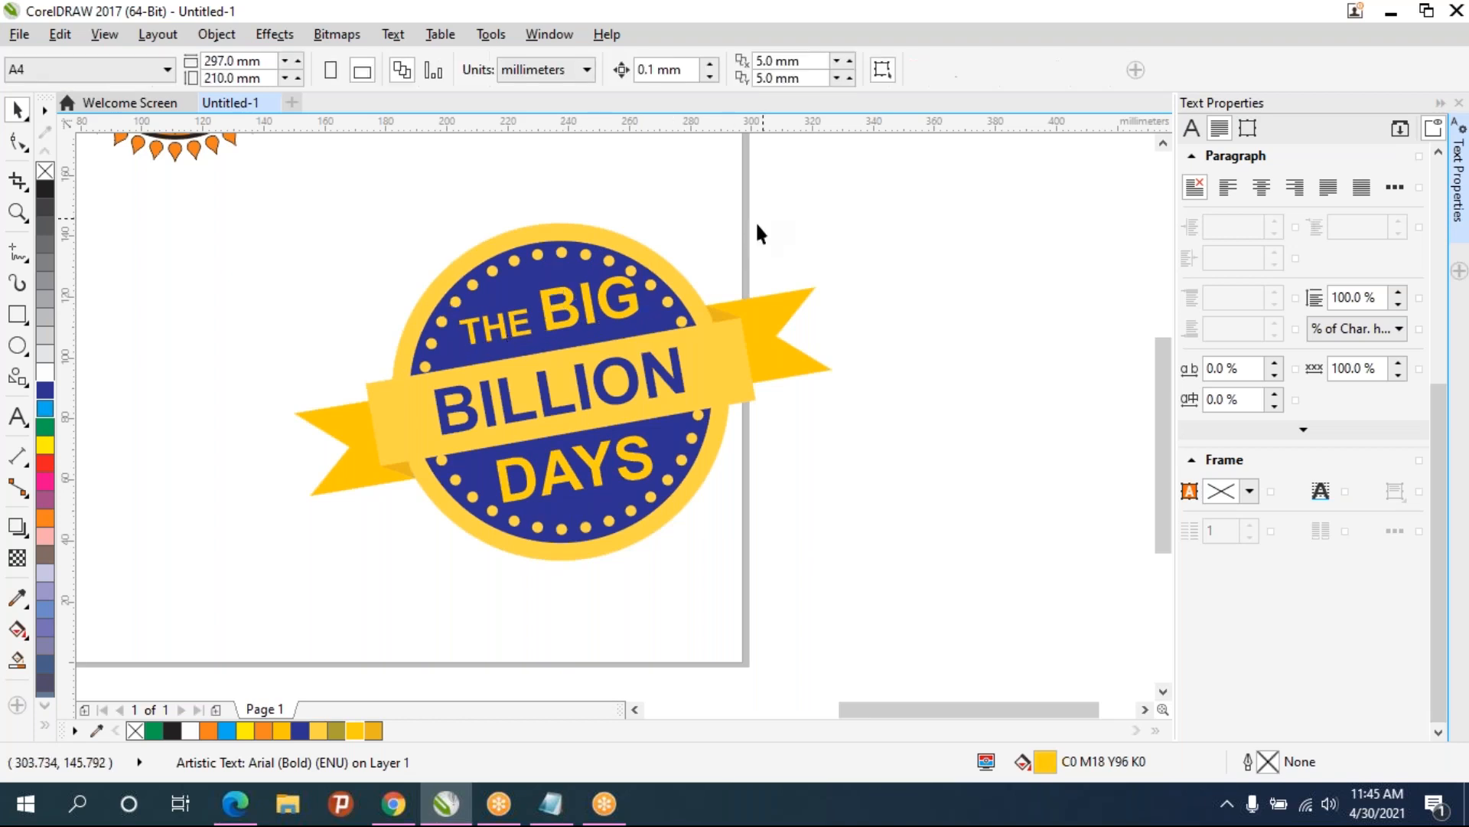
# - Select all parts of the logo and group them
pyautogui.click(590, 310)
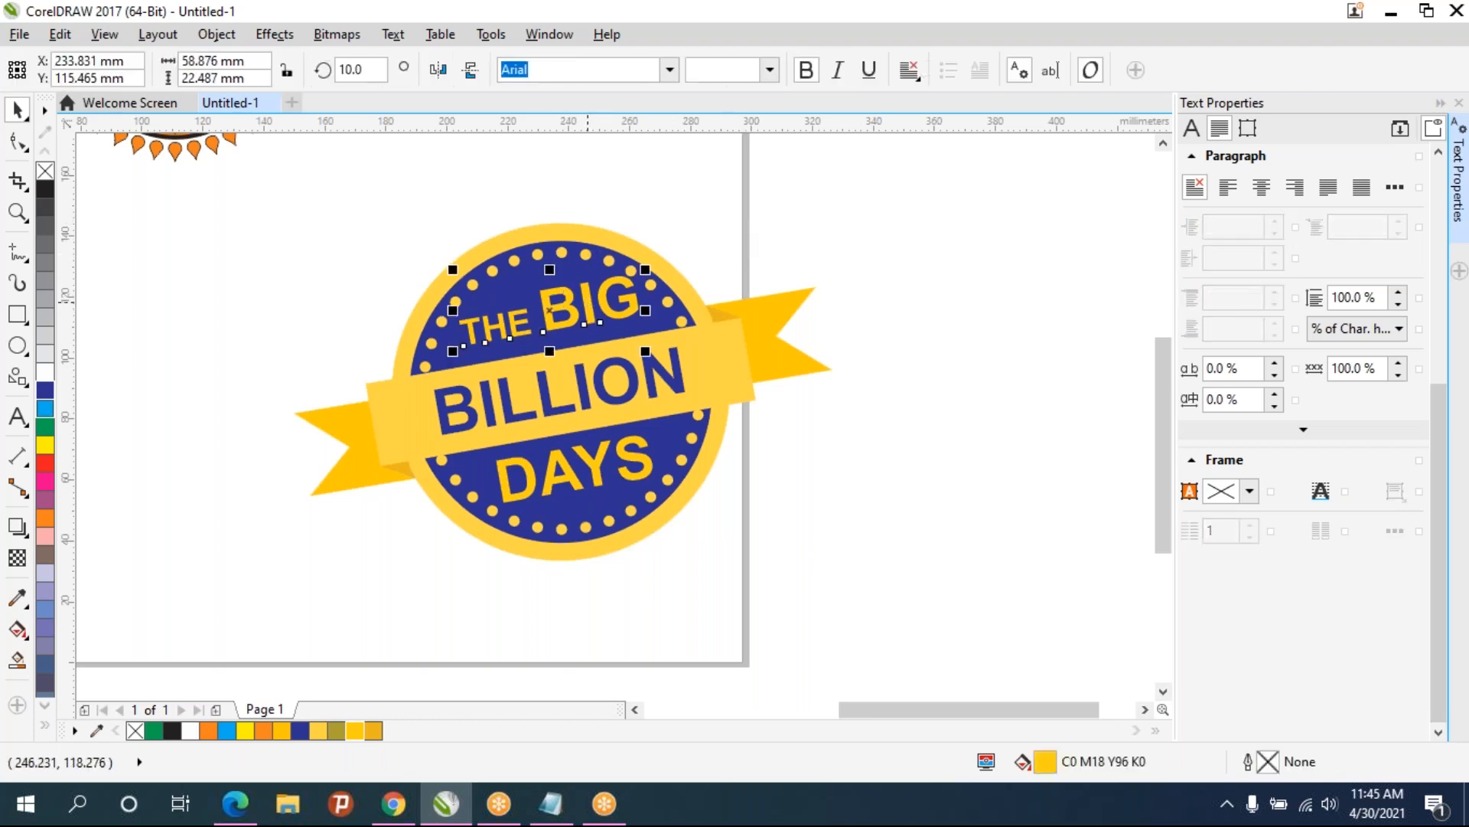
pyautogui.click(583, 349)
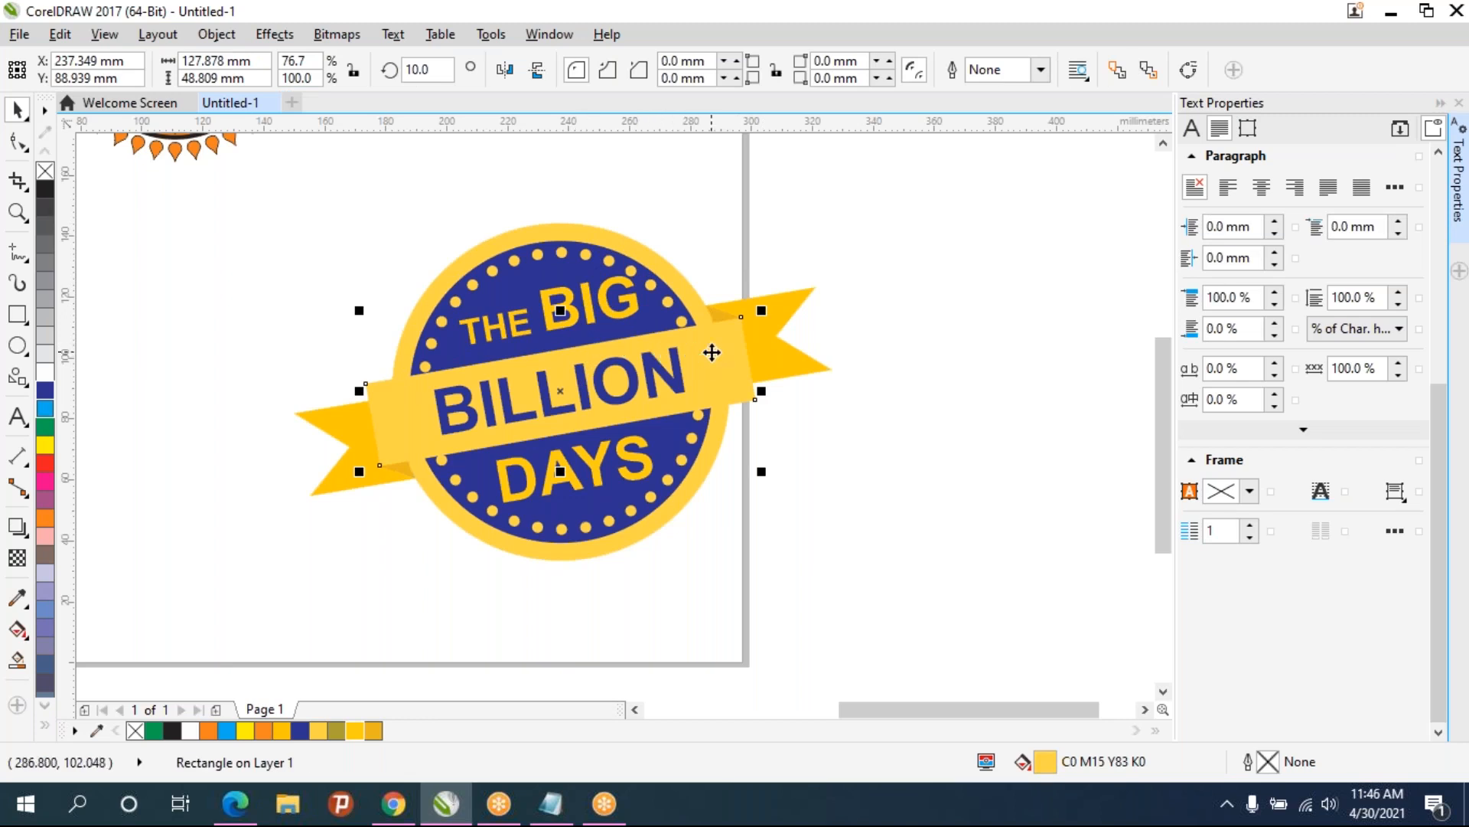
pyautogui.click(930, 295)
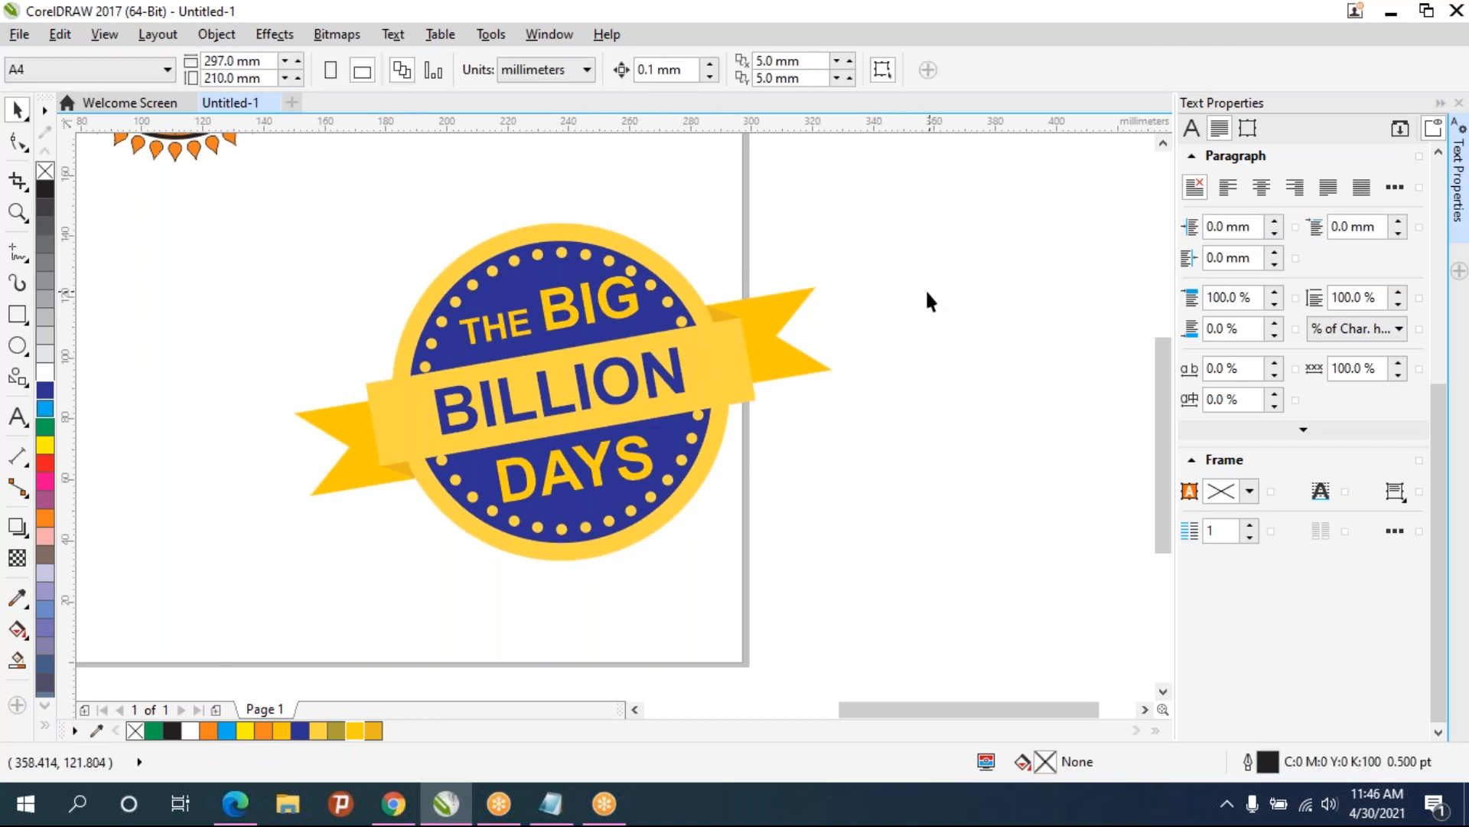
pyautogui.scroll(-2, 767, 290)
pyautogui.scroll(2, 768, 290)
pyautogui.moveTo(138, 193); pyautogui.dragTo(135, 184)
pyautogui.hotkey('ctrl', 'g')
# - Move the grouped logo to the left edge of the page
pyautogui.click(890, 397)
pyautogui.scroll(-2, 813, 396)
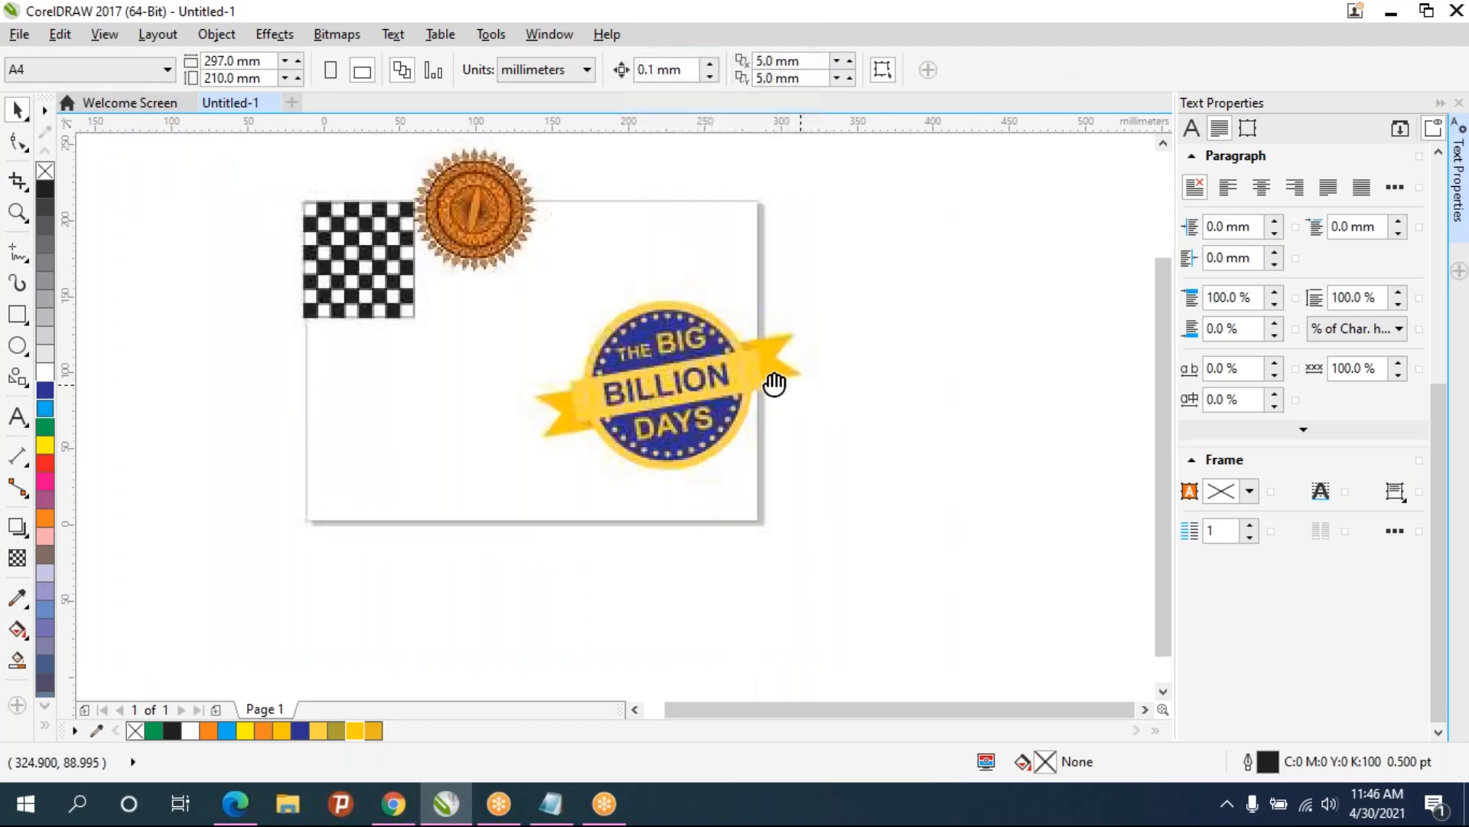
pyautogui.moveTo(674, 374); pyautogui.dragTo(245, 407)
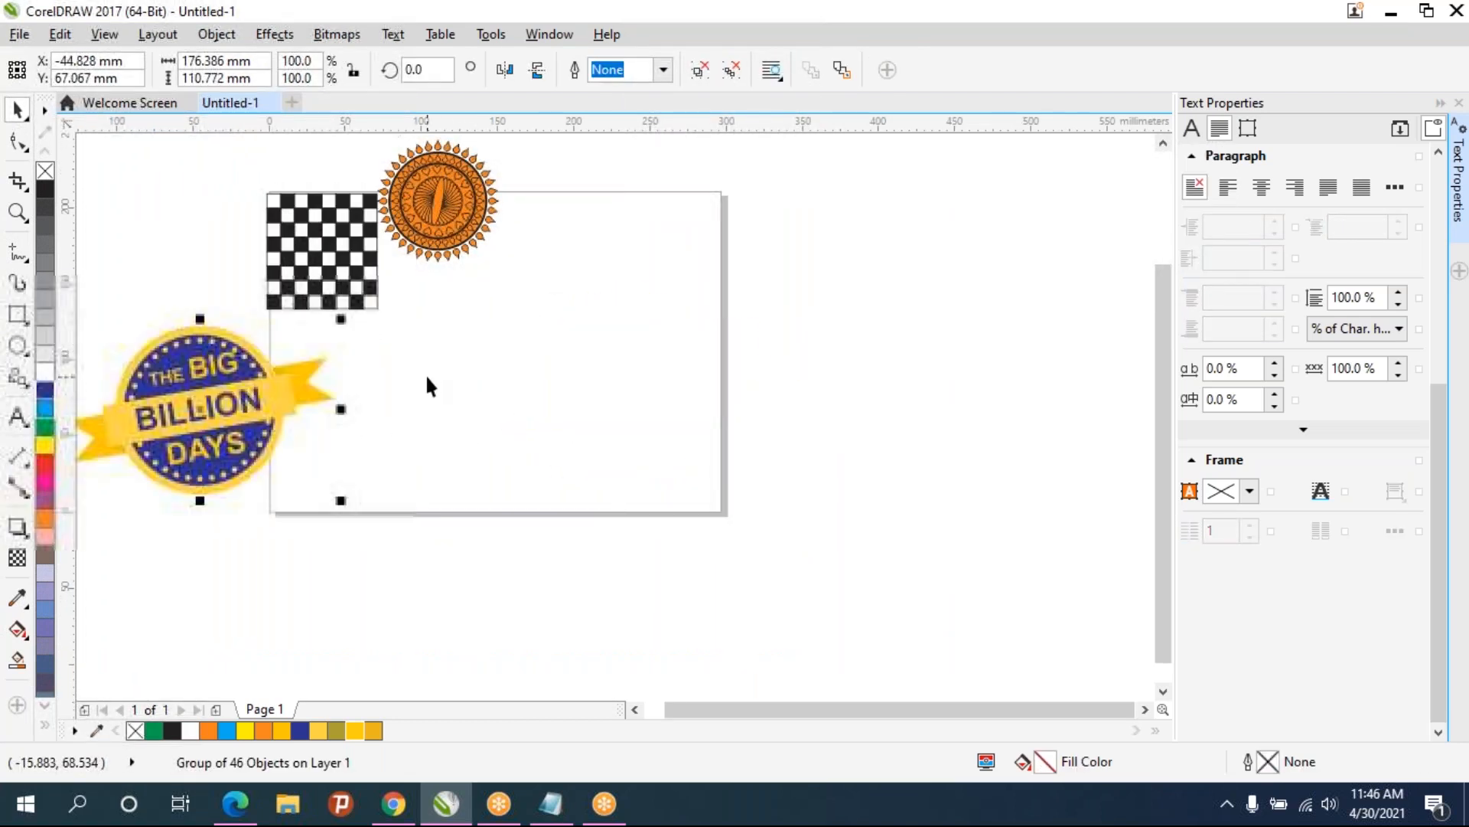
# - Draw a rectangle about 319 × 214 mm and fill it blue
pyautogui.click(16, 314)
pyautogui.moveTo(425, 286); pyautogui.dragTo(912, 613)
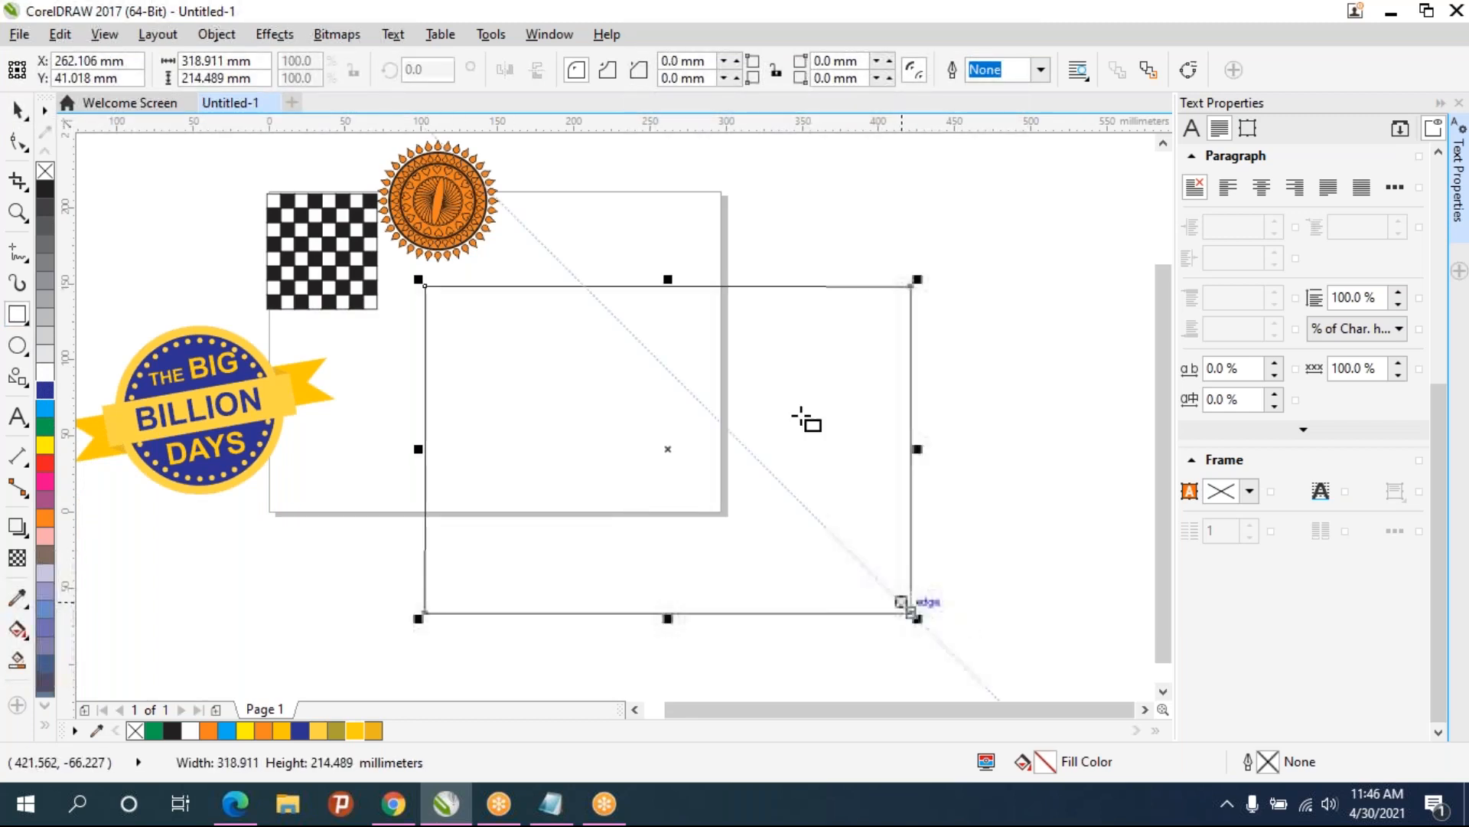
pyautogui.click(44, 409)
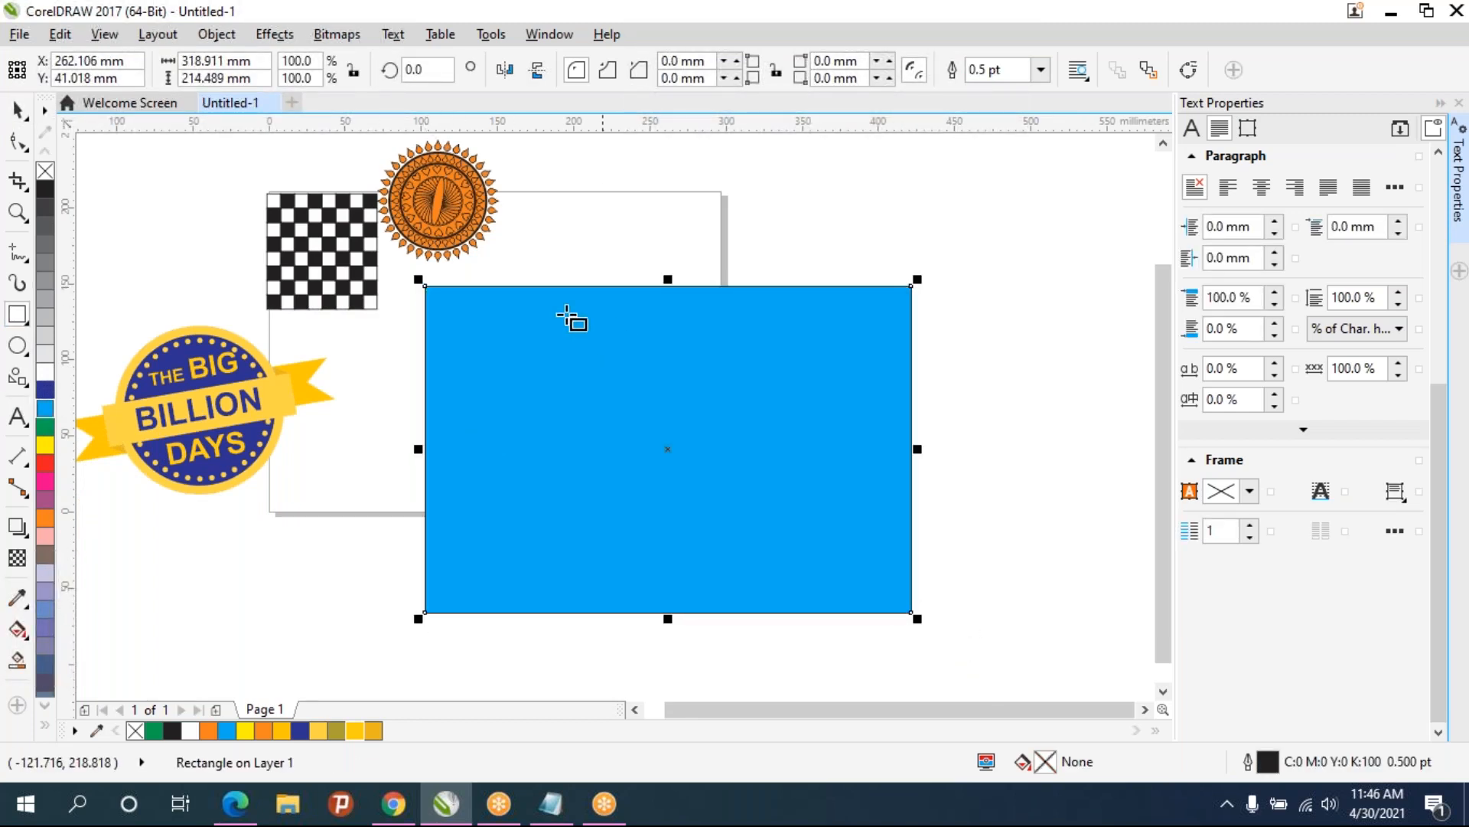
# - Move the logo group onto the blue rectangle and bring it to the front
pyautogui.click(17, 111)
pyautogui.moveTo(247, 447); pyautogui.dragTo(655, 443)
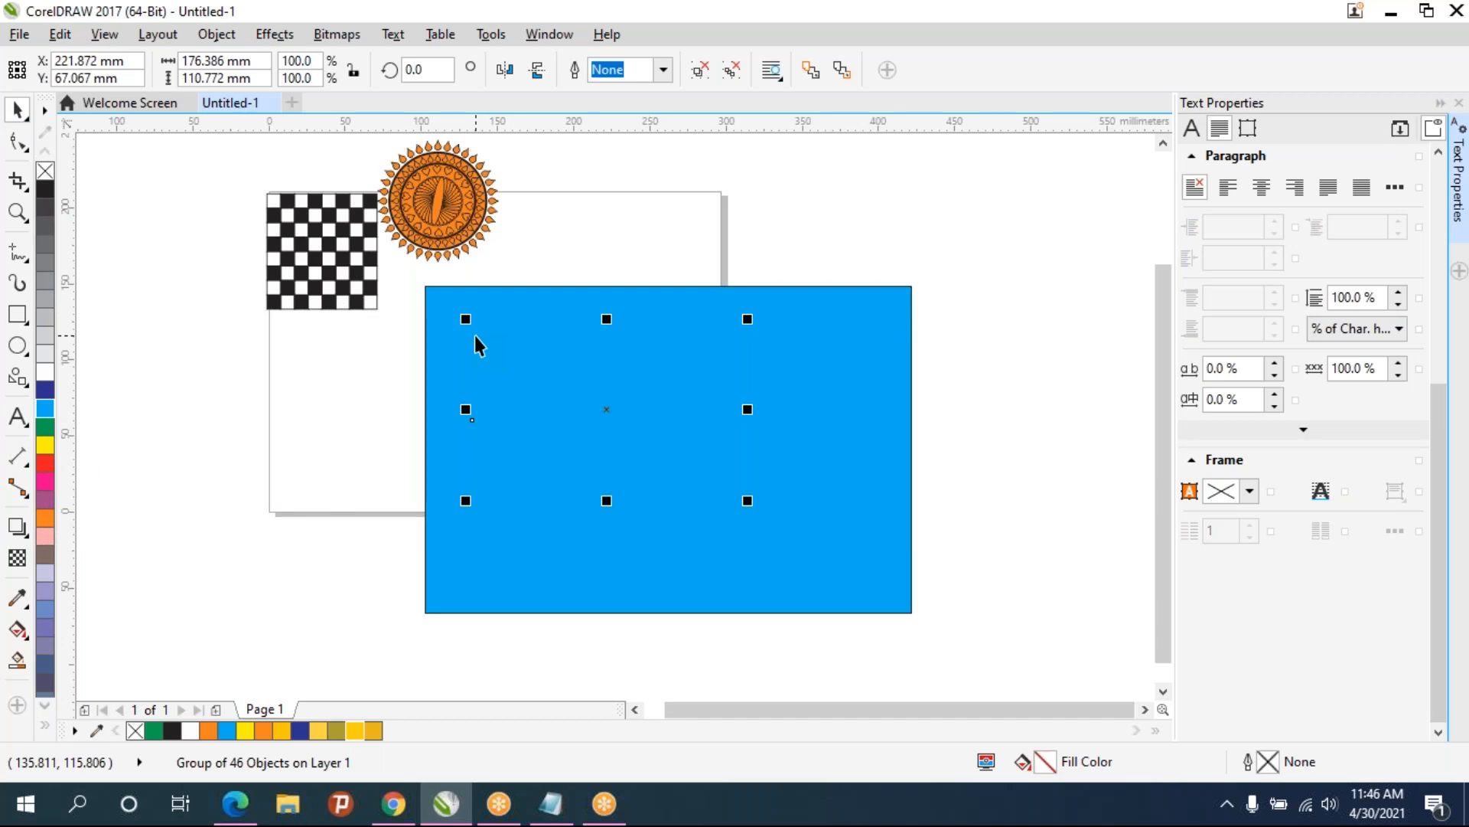
pyautogui.hotkey('ctrl', 'Home')
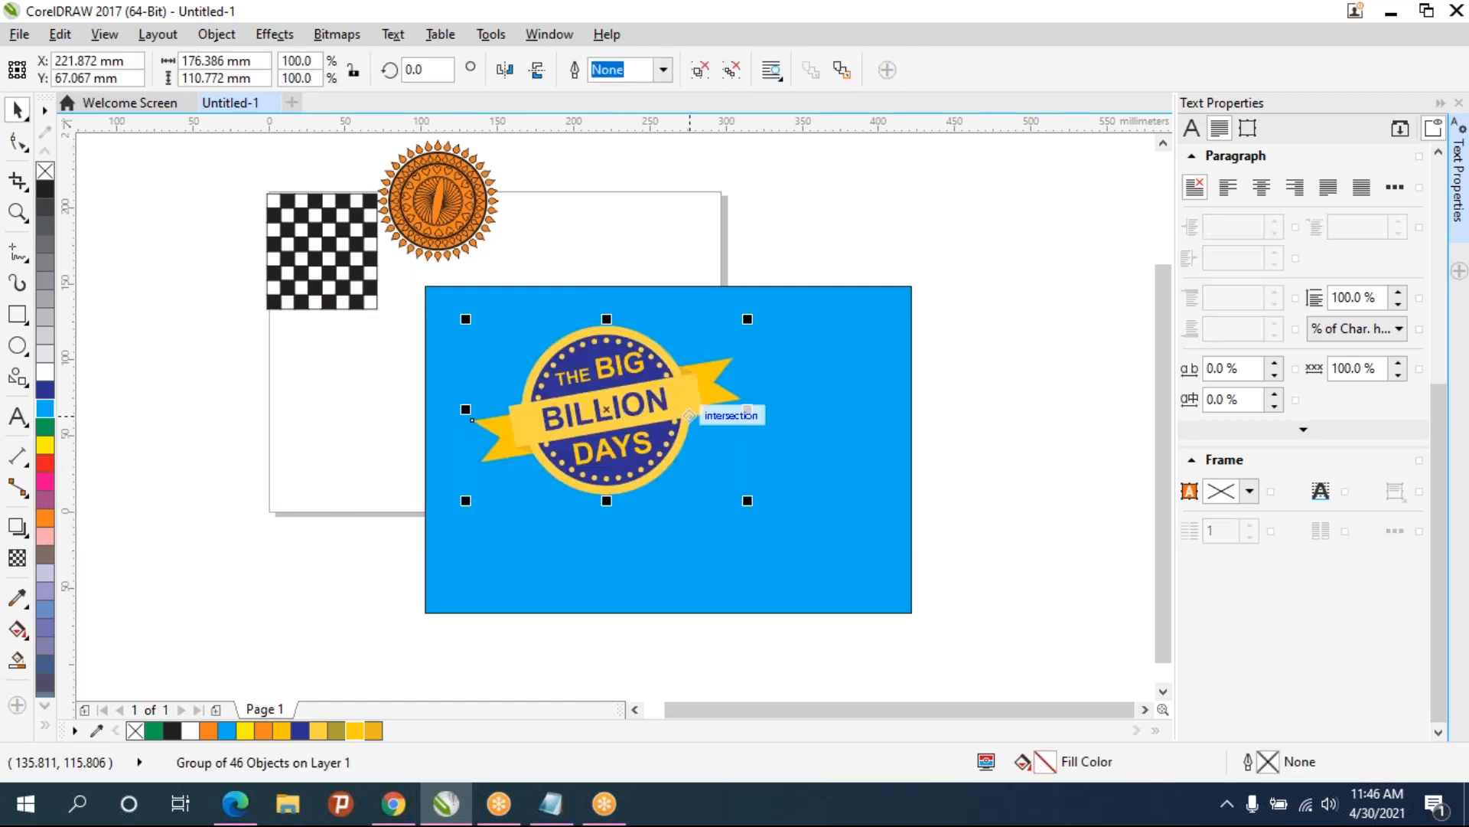
# - Nudge the logo group lower on the blue rectangle and compare it with the reference logo in the browser
pyautogui.moveTo(626, 433); pyautogui.dragTo(679, 477)
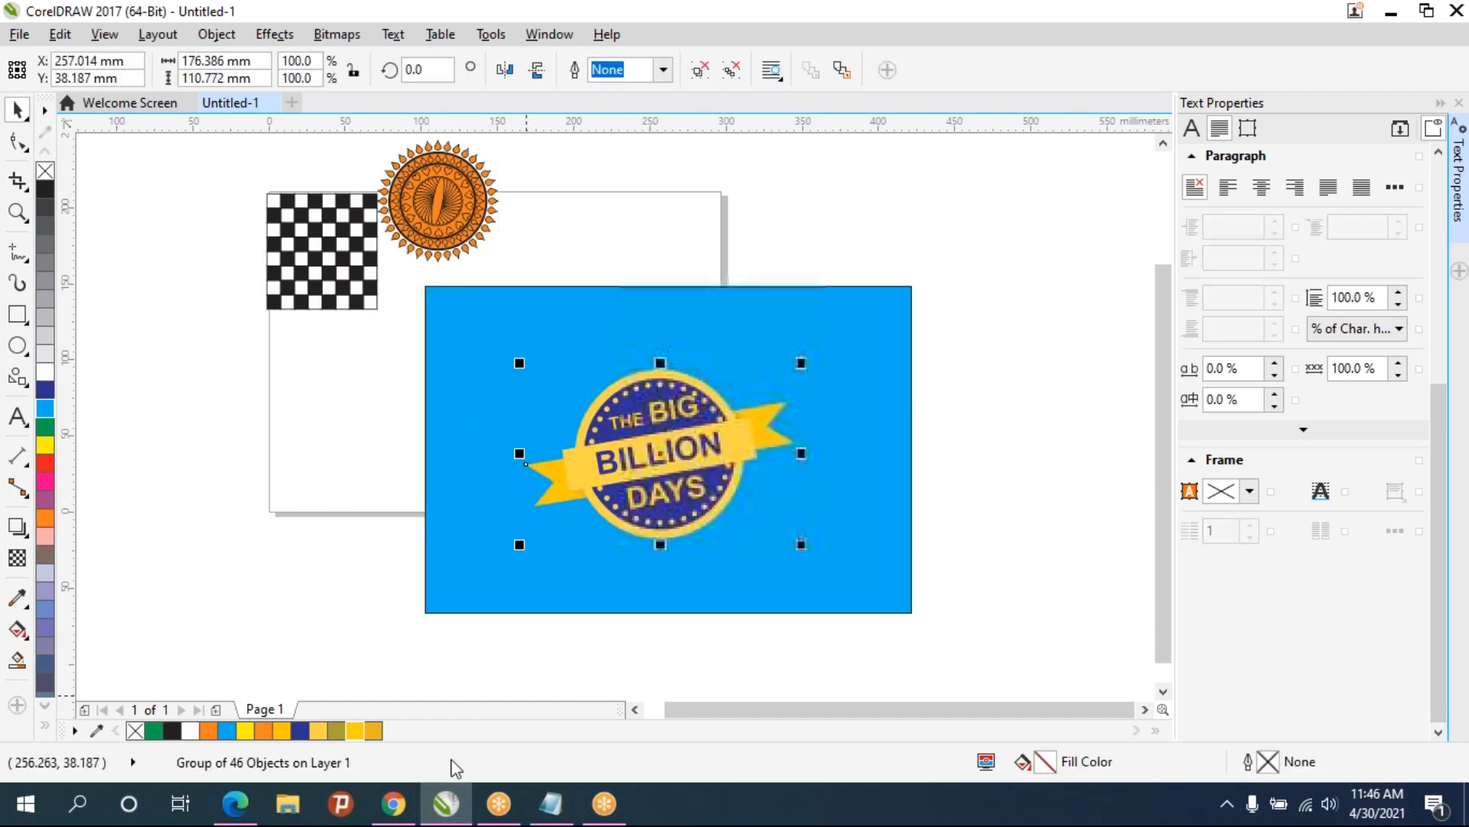
pyautogui.click(414, 805)
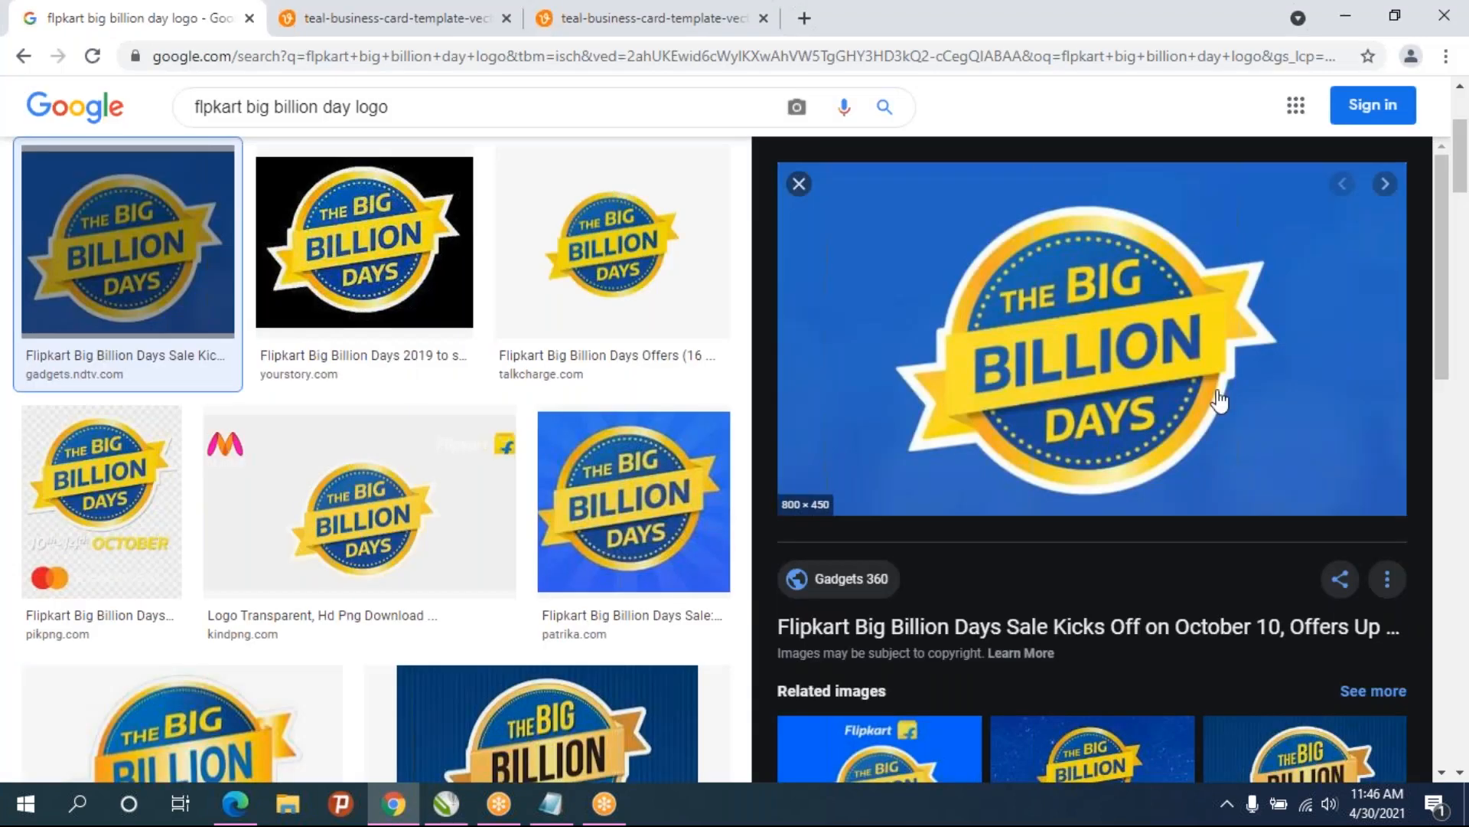
pyautogui.click(446, 803)
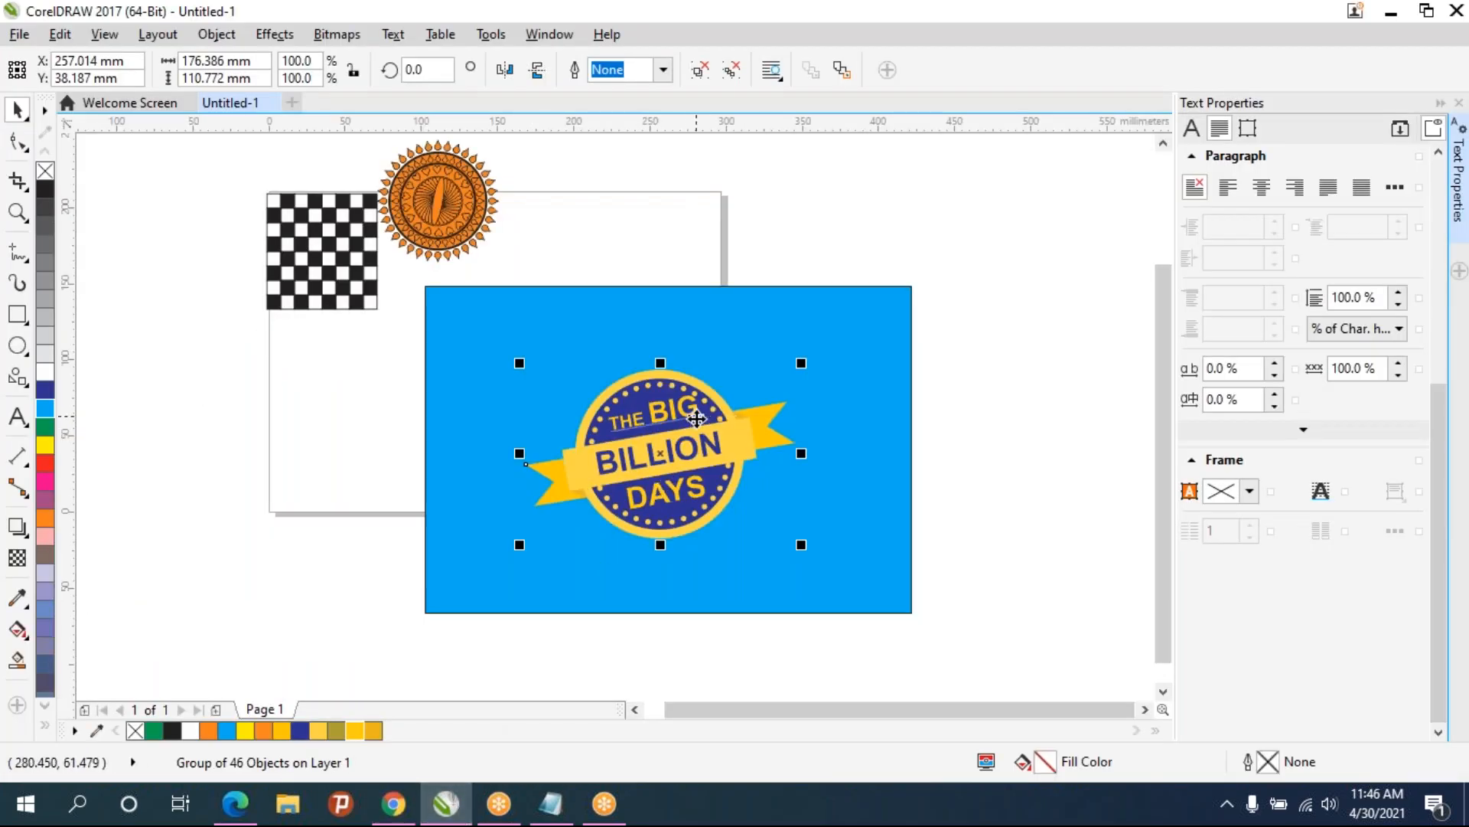
# - Duplicate the logo group, move the top copy aside, and fill the copy behind it white
pyautogui.scroll(2, 696, 418)
pyautogui.hotkey('ctrl', 'd')
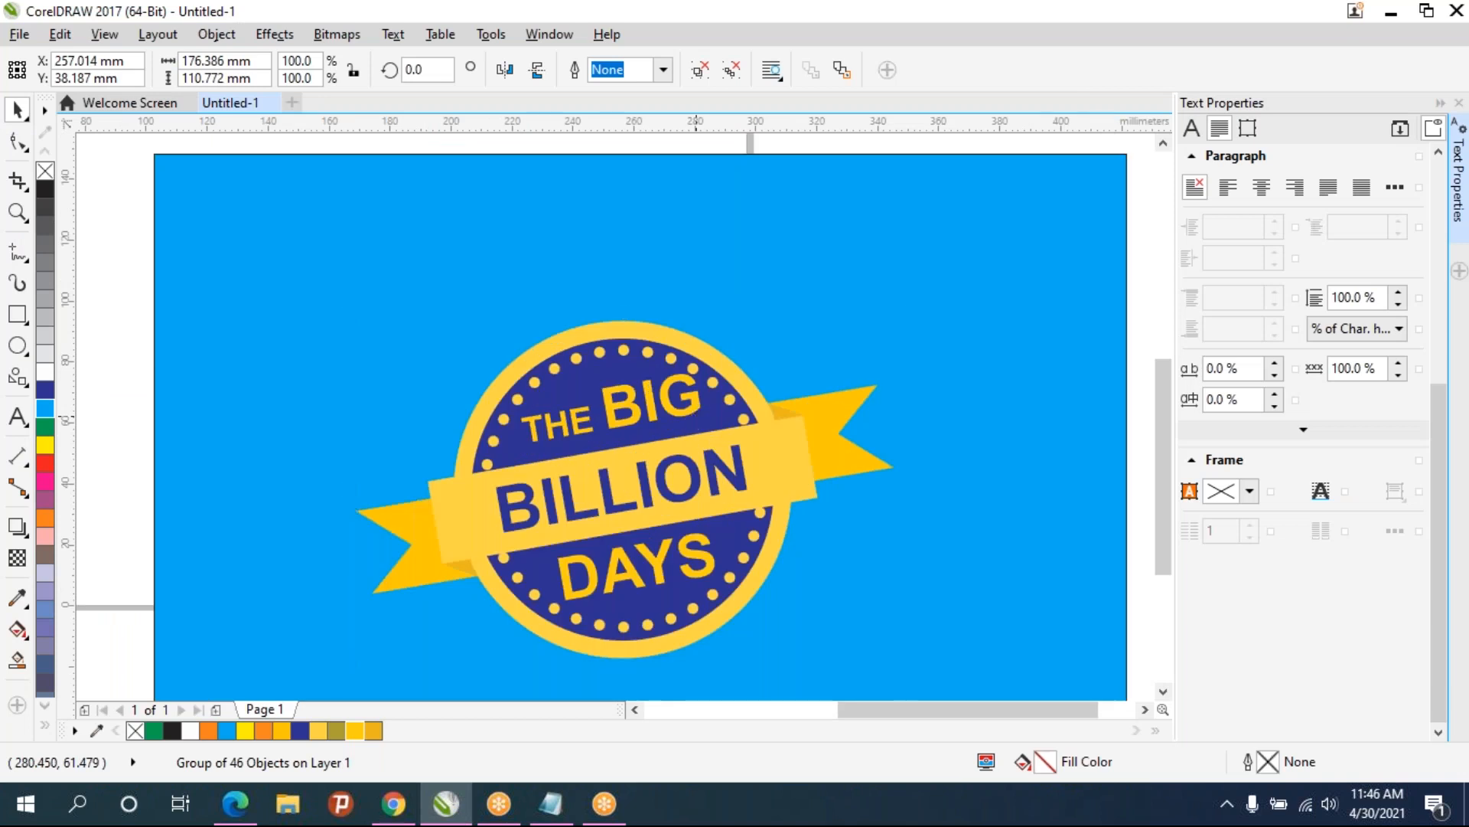
pyautogui.moveTo(642, 483); pyautogui.dragTo(873, 490)
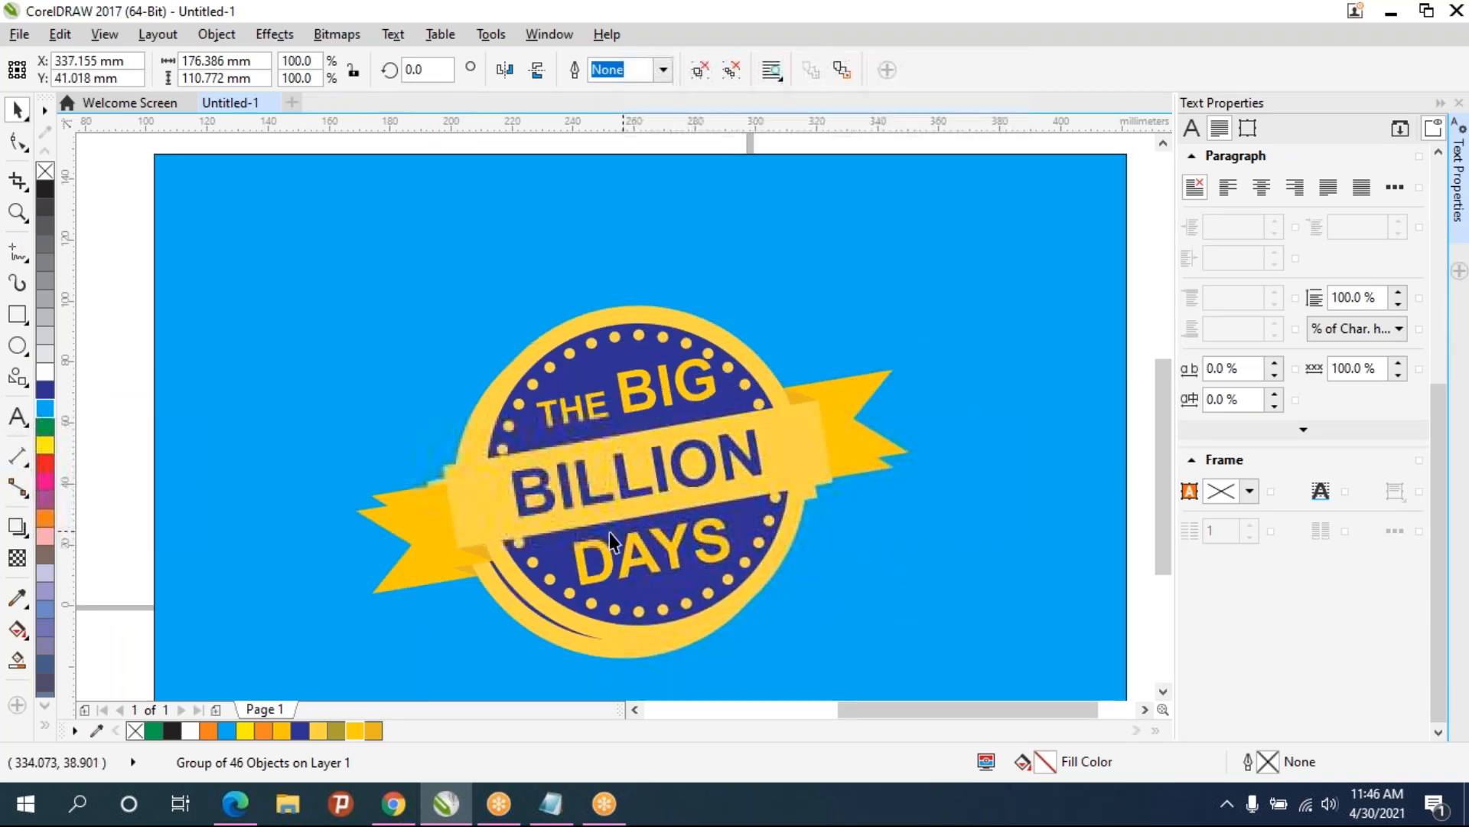
pyautogui.click(545, 439)
pyautogui.click(191, 731)
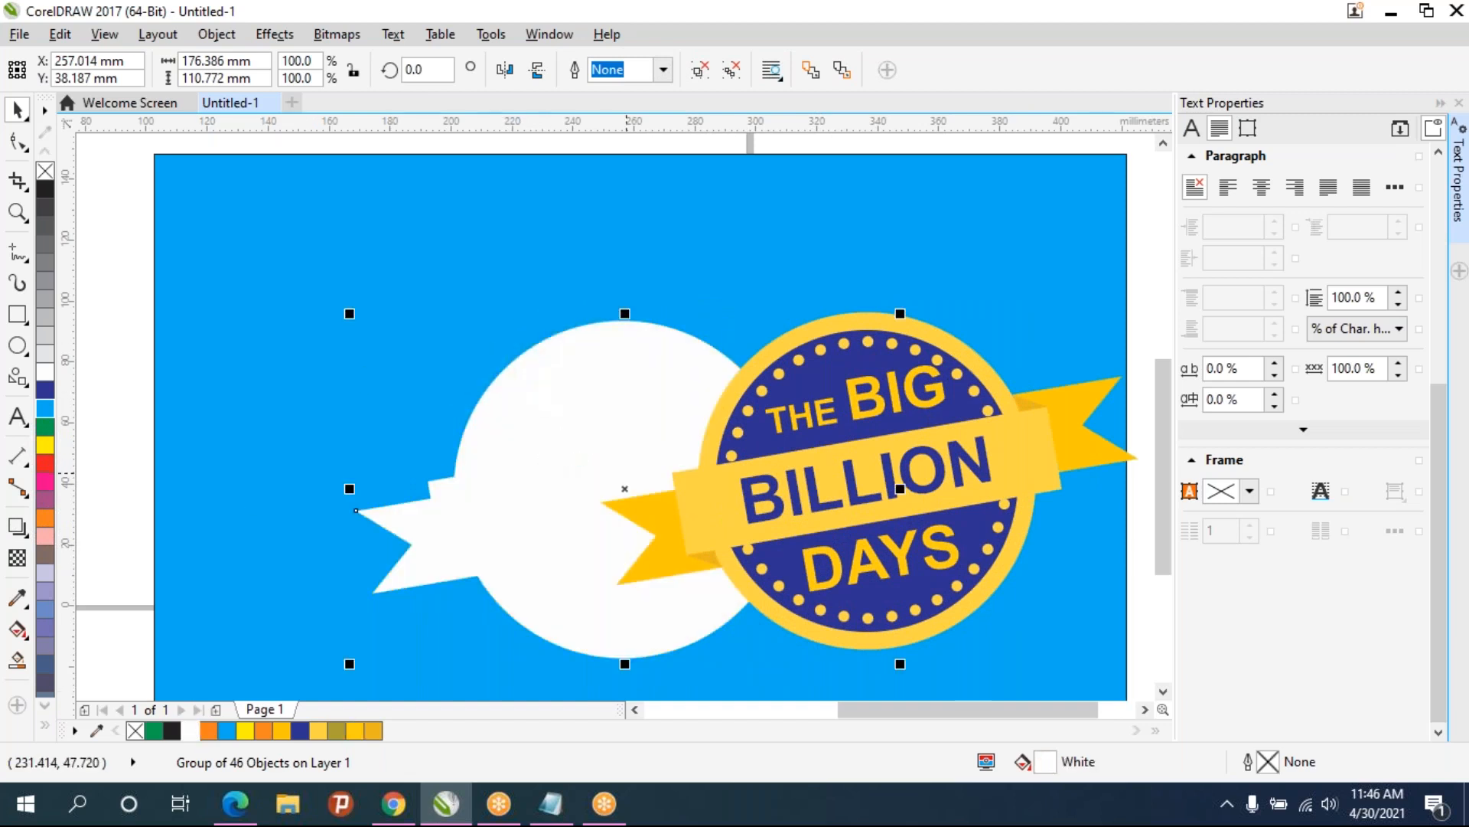
# - Enlarge the white copy to about 193 mm wide and center it, the logo and the blue rectangle on the page
pyautogui.moveTo(863, 474); pyautogui.dragTo(568, 564)
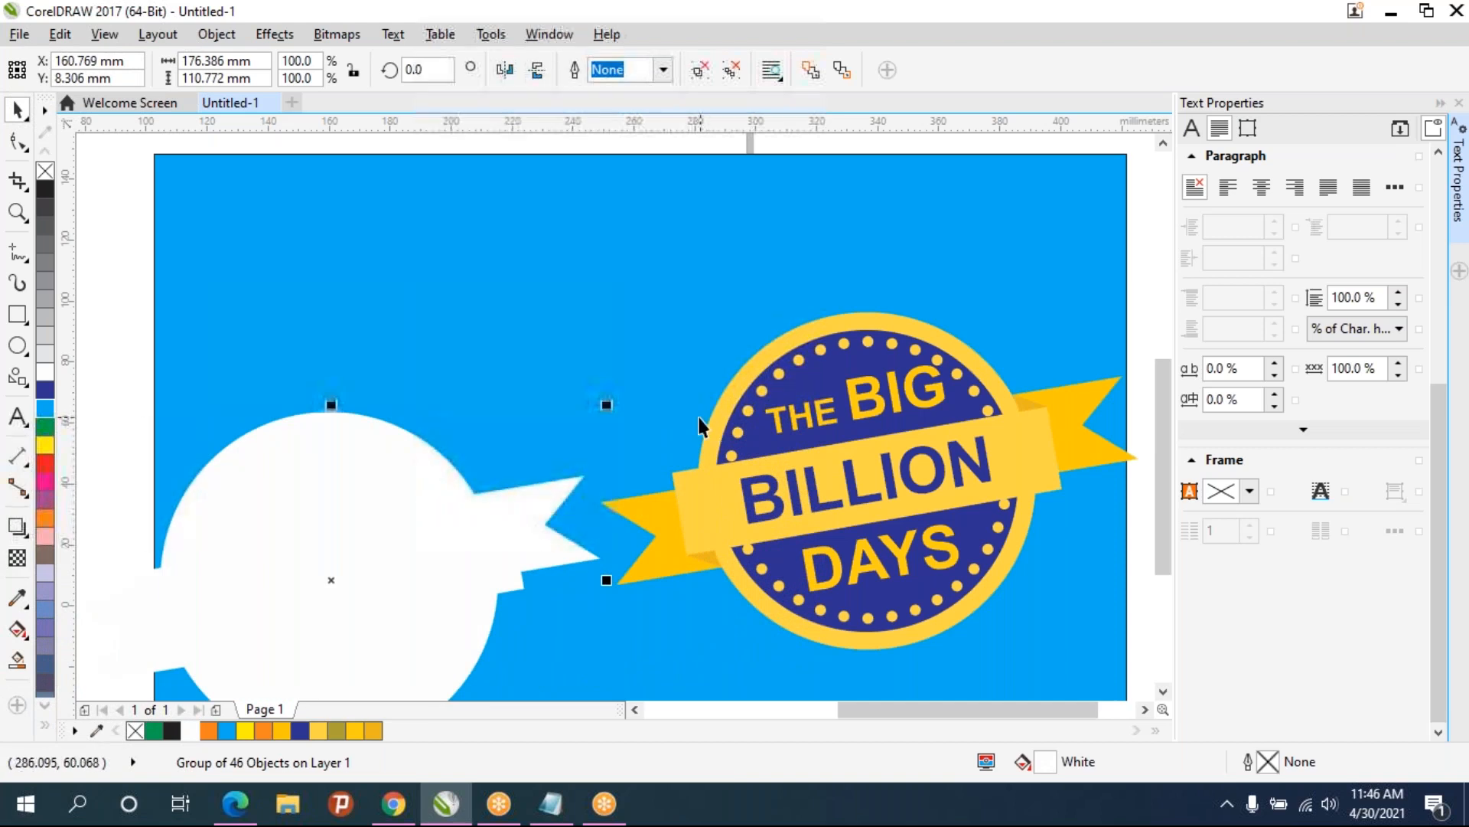
pyautogui.moveTo(610, 407); pyautogui.dragTo(666, 375)
pyautogui.scroll(-2, 420, 515)
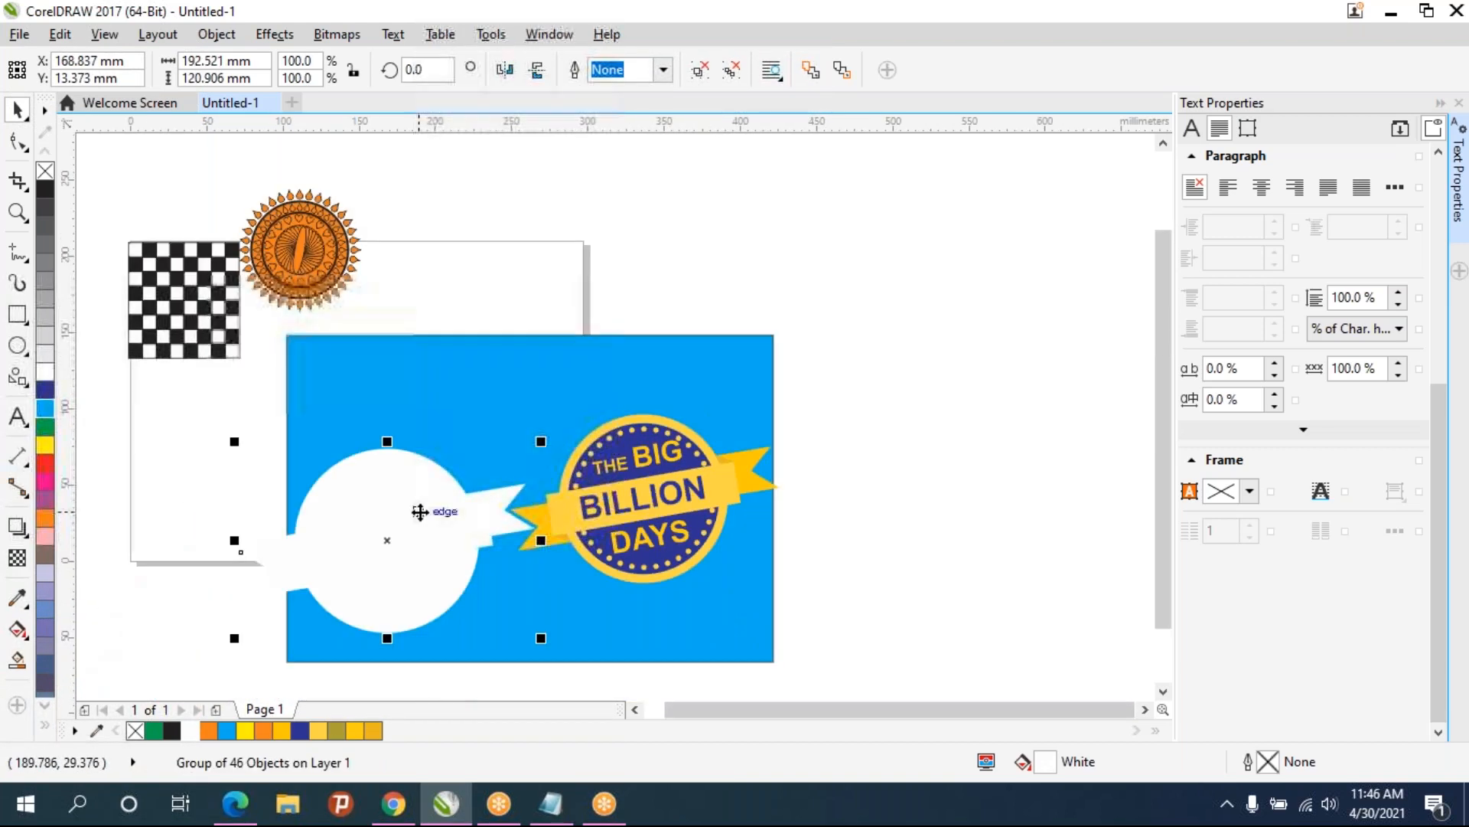
pyautogui.click(378, 534)
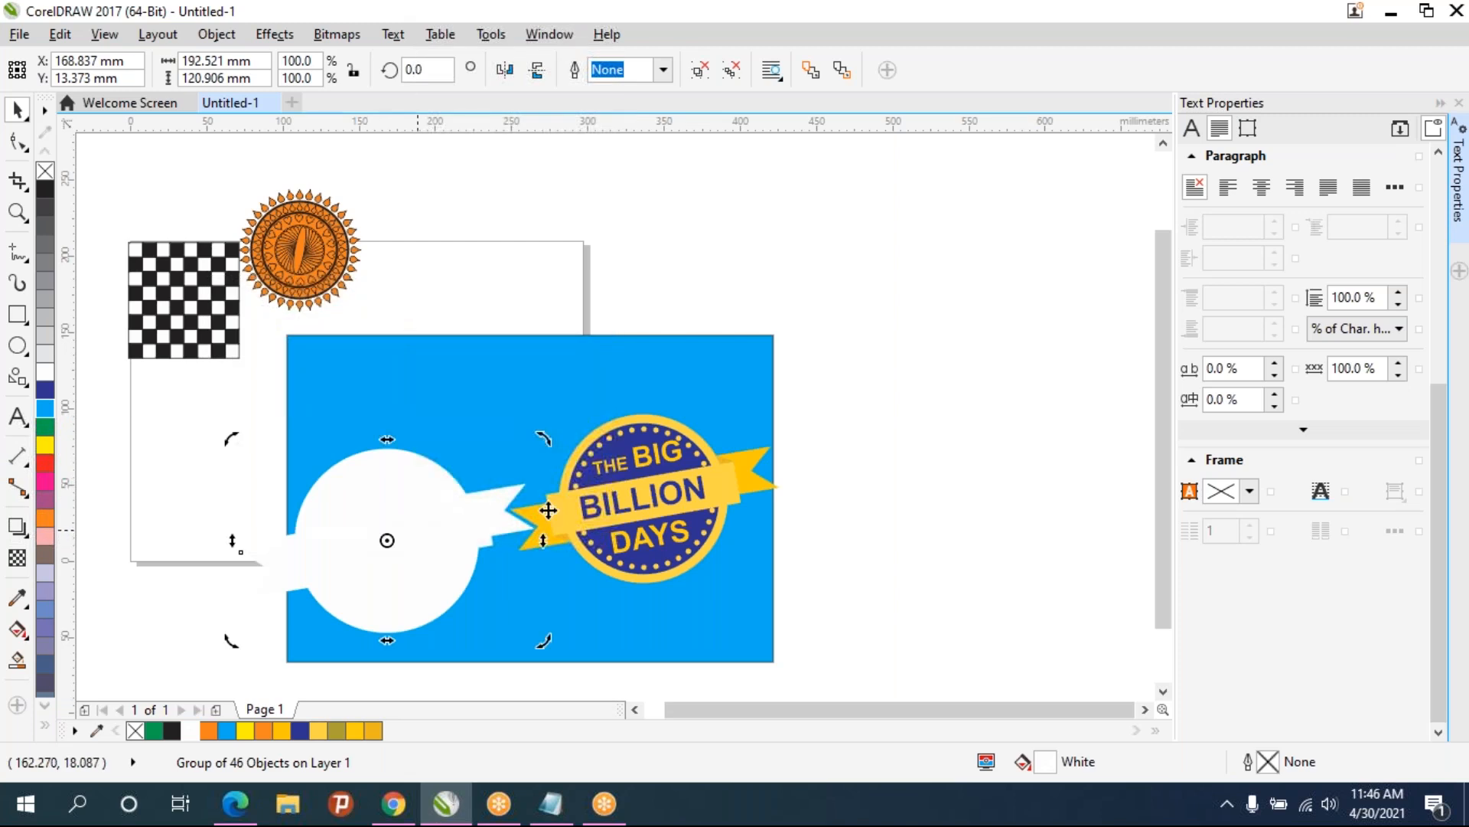
pyautogui.keyDown('shift'); pyautogui.click(701, 487); pyautogui.keyUp('shift')
pyautogui.keyDown('shift'); pyautogui.click(691, 352); pyautogui.keyUp('shift')
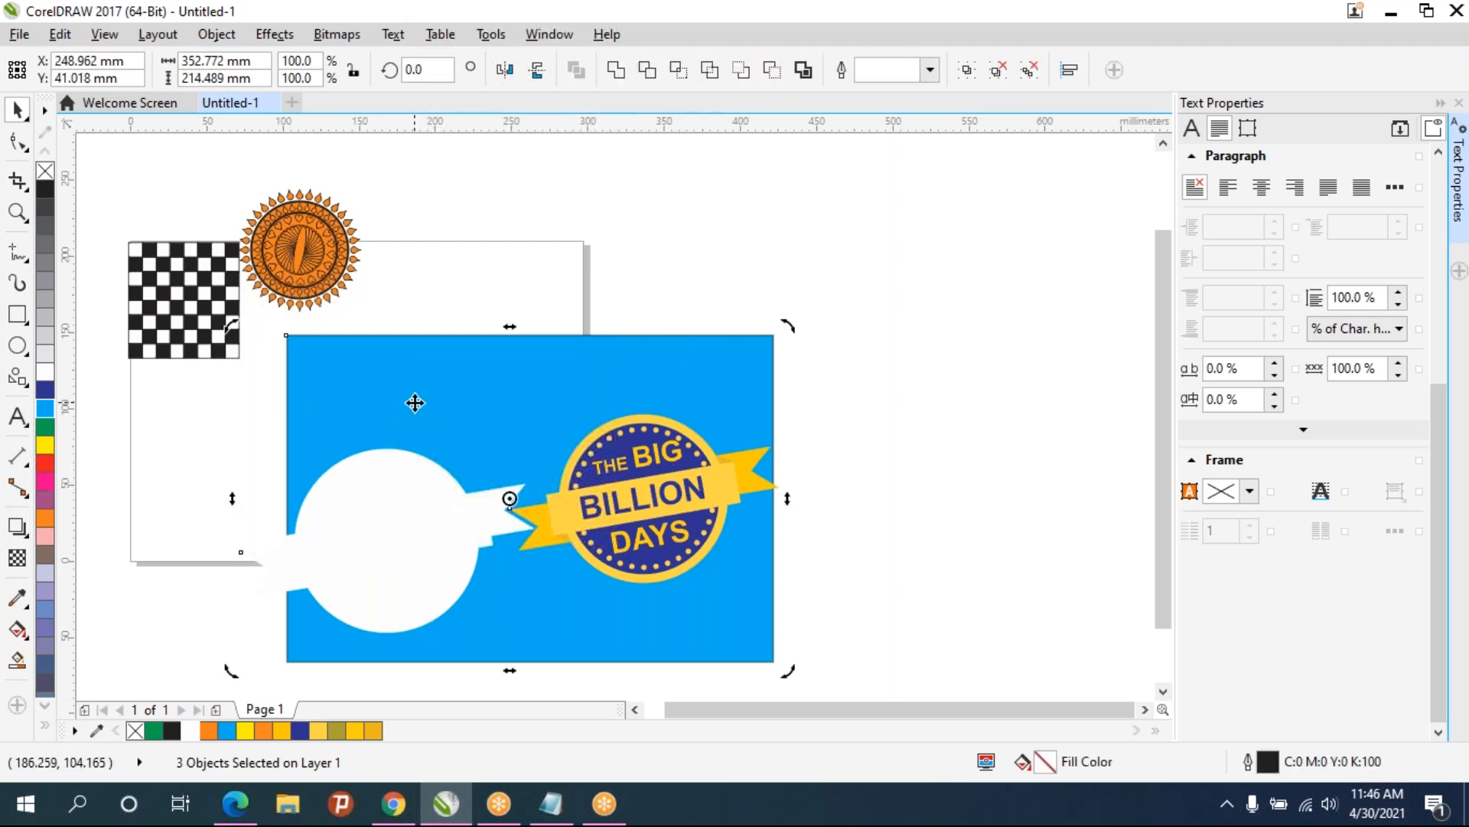
pyautogui.press('p')
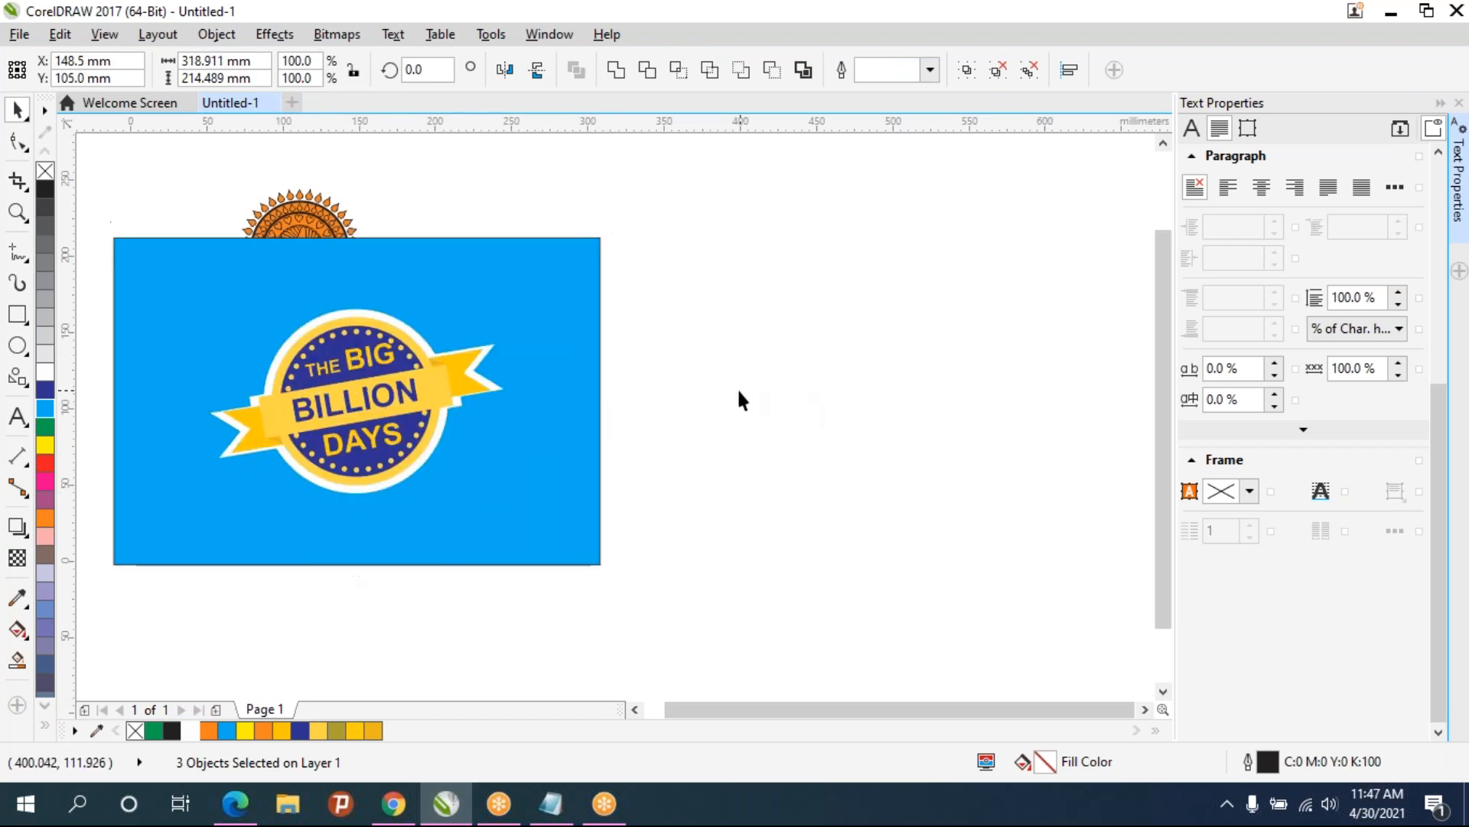
# - Bring the checkerboard and sun pattern in front of the blue rectangle
pyautogui.click(737, 387)
pyautogui.scroll(1, 299, 365)
pyautogui.scroll(-1, 299, 365)
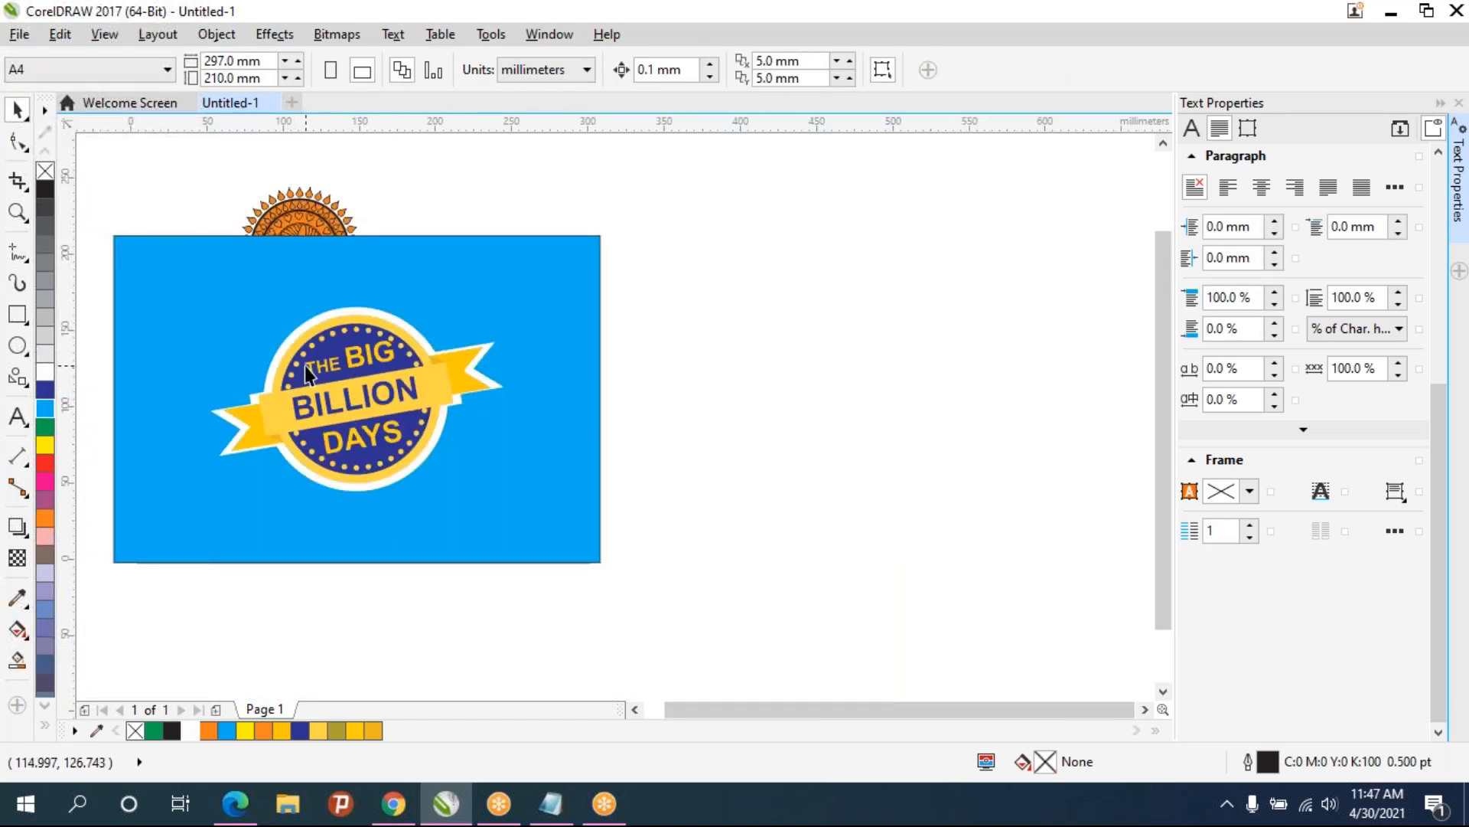
pyautogui.moveTo(305, 365); pyautogui.dragTo(560, 388)
pyautogui.moveTo(235, 166); pyautogui.dragTo(696, 385)
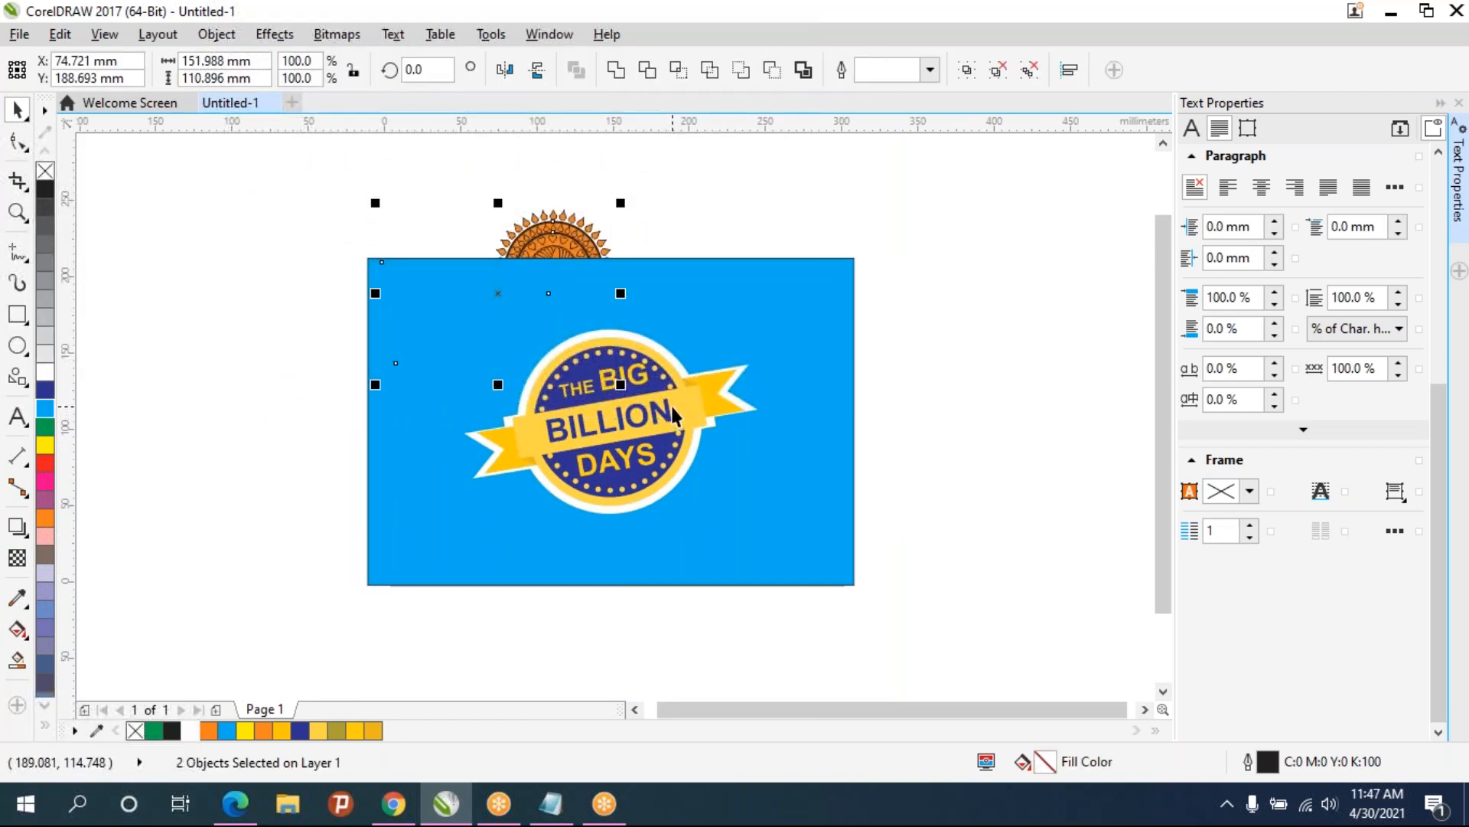
pyautogui.hotkey('shift', 'pageup')
pyautogui.press('Escape')
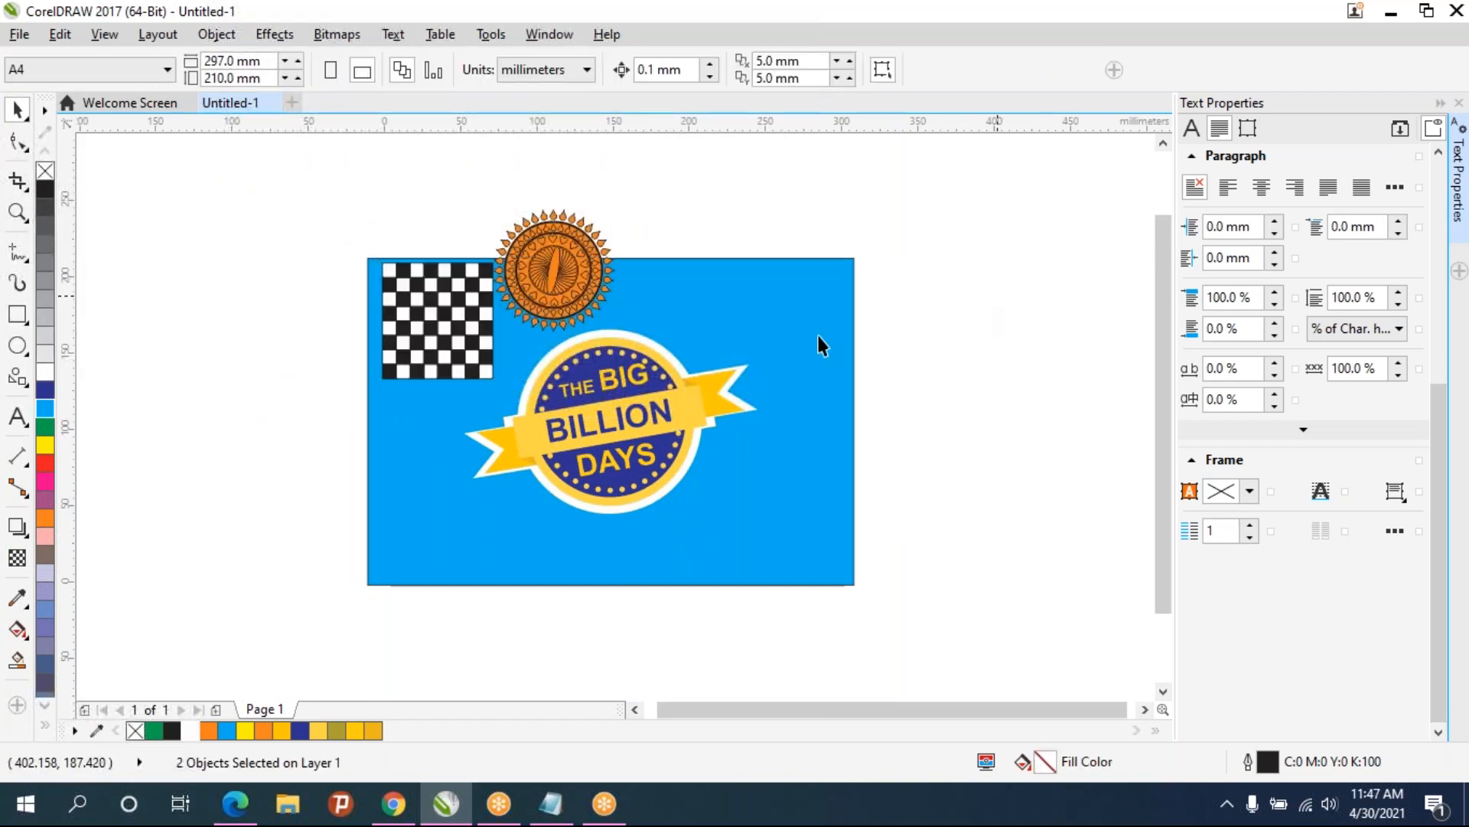
# - Edit the white copy's right ribbon end with the Shape tool, nudging its lower corner node downward
pyautogui.scroll(2, 663, 366)
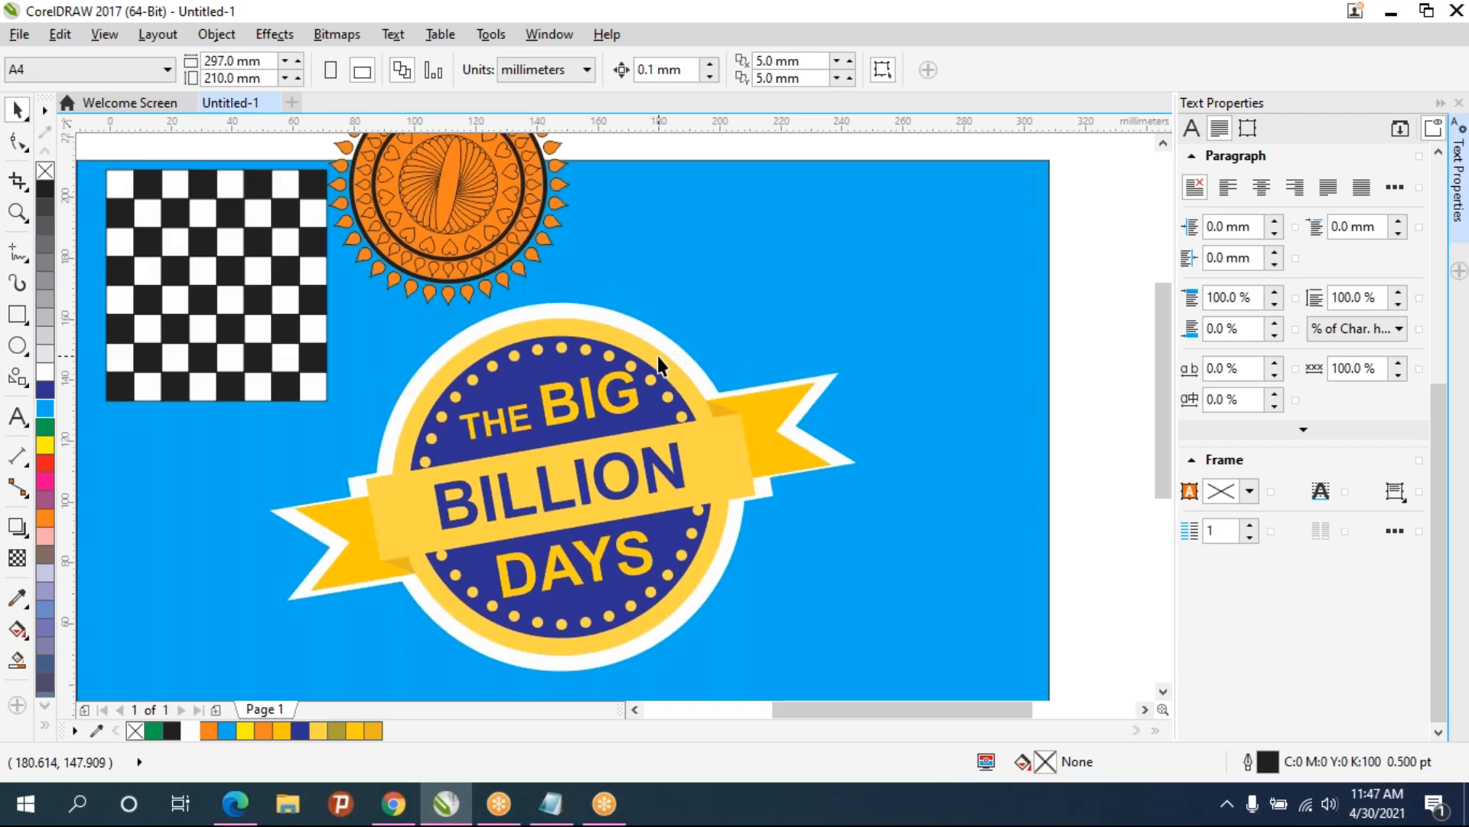
pyautogui.click(413, 591)
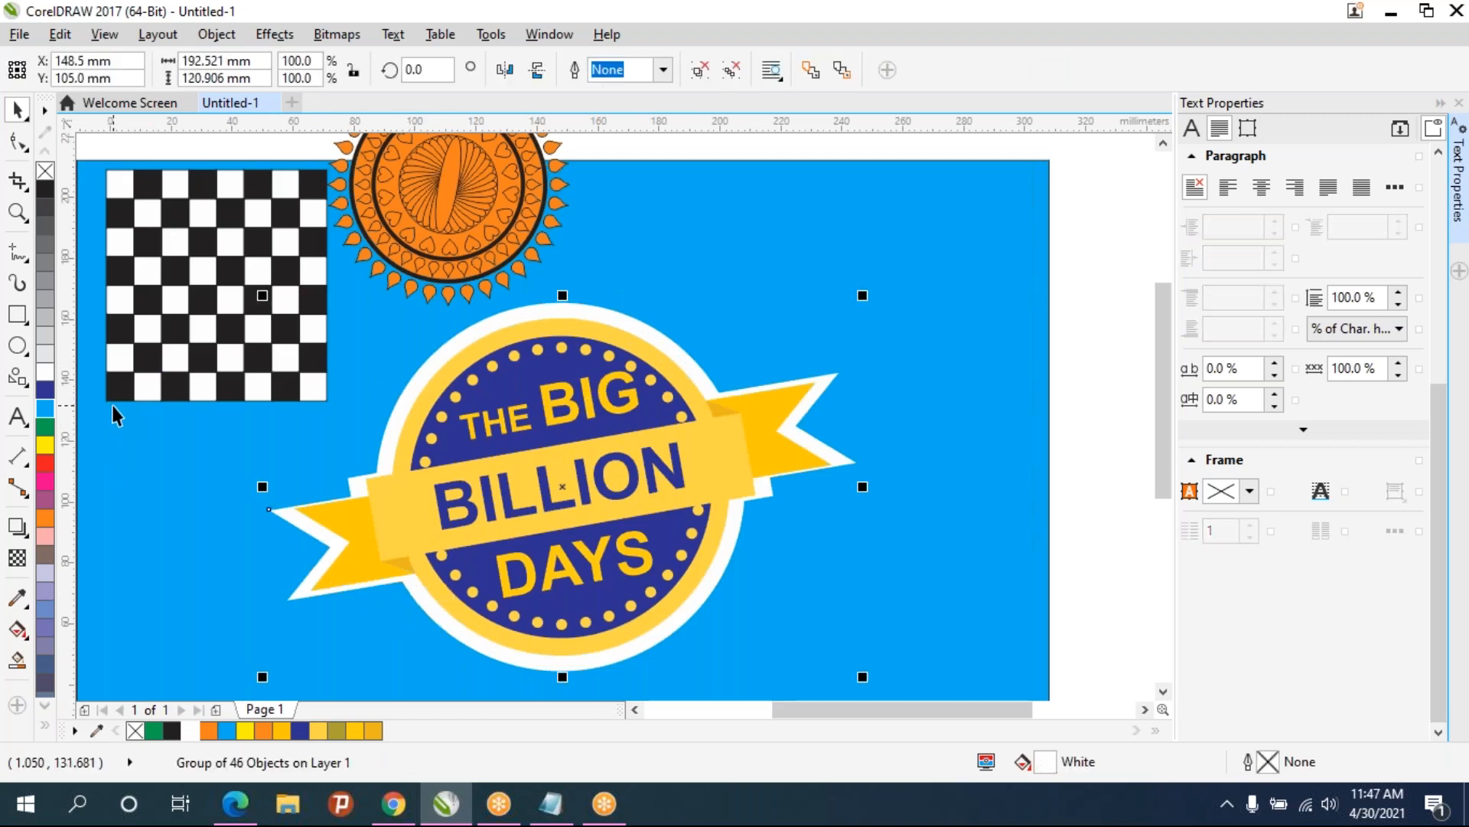
pyautogui.click(296, 586)
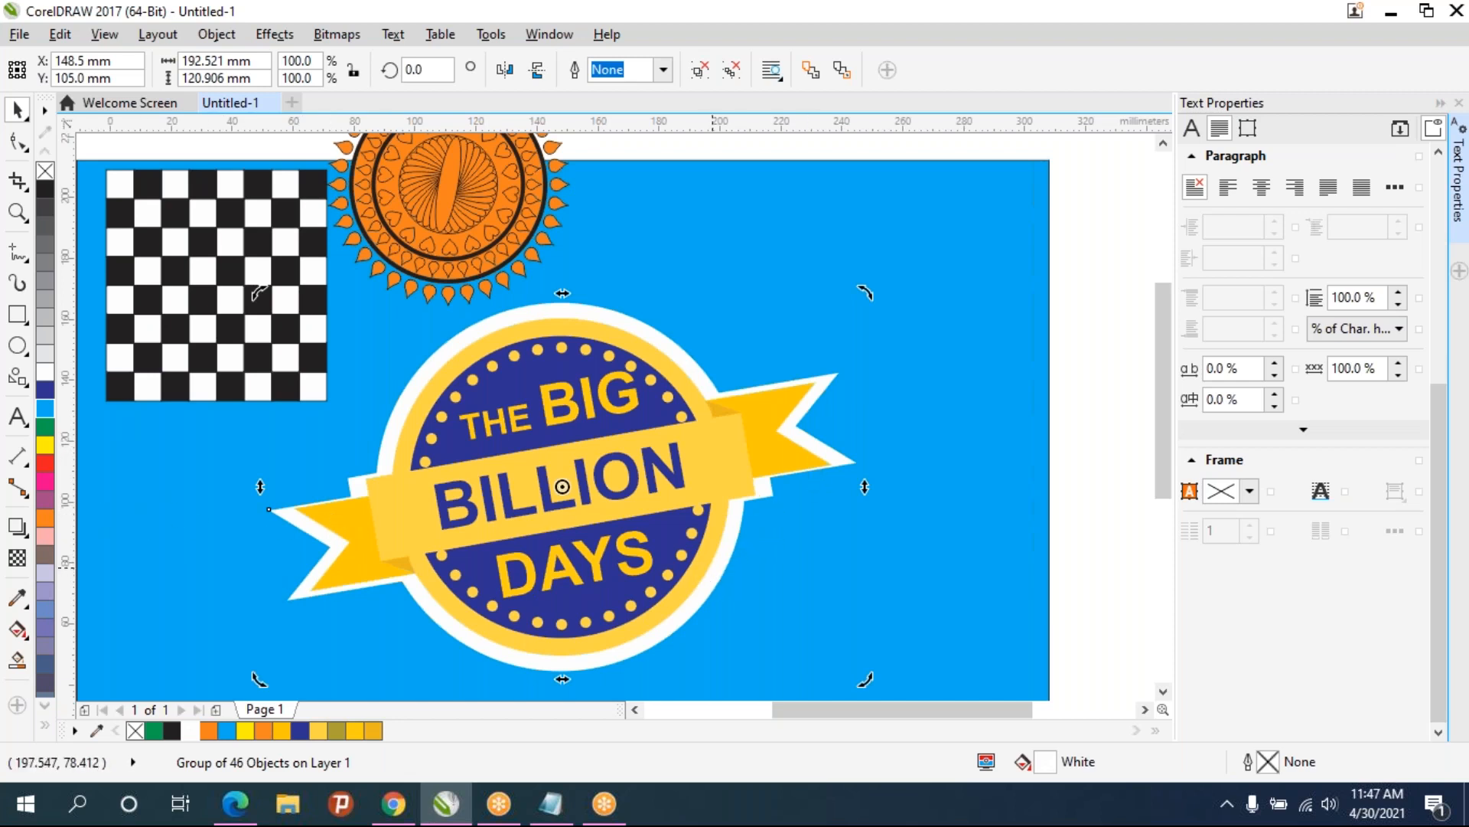
pyautogui.rightClick(716, 568)
pyautogui.click(773, 284)
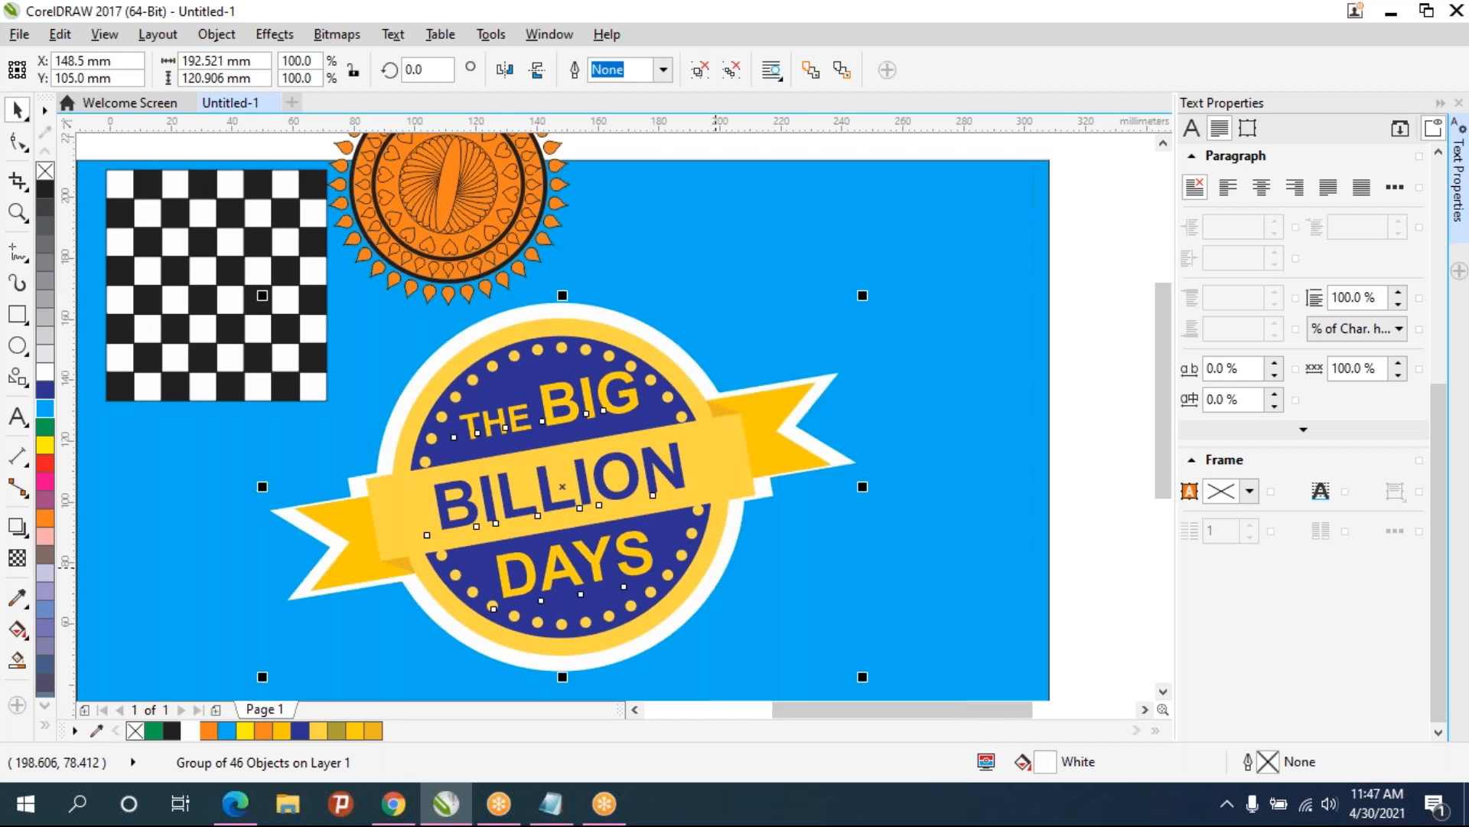
pyautogui.click(805, 433)
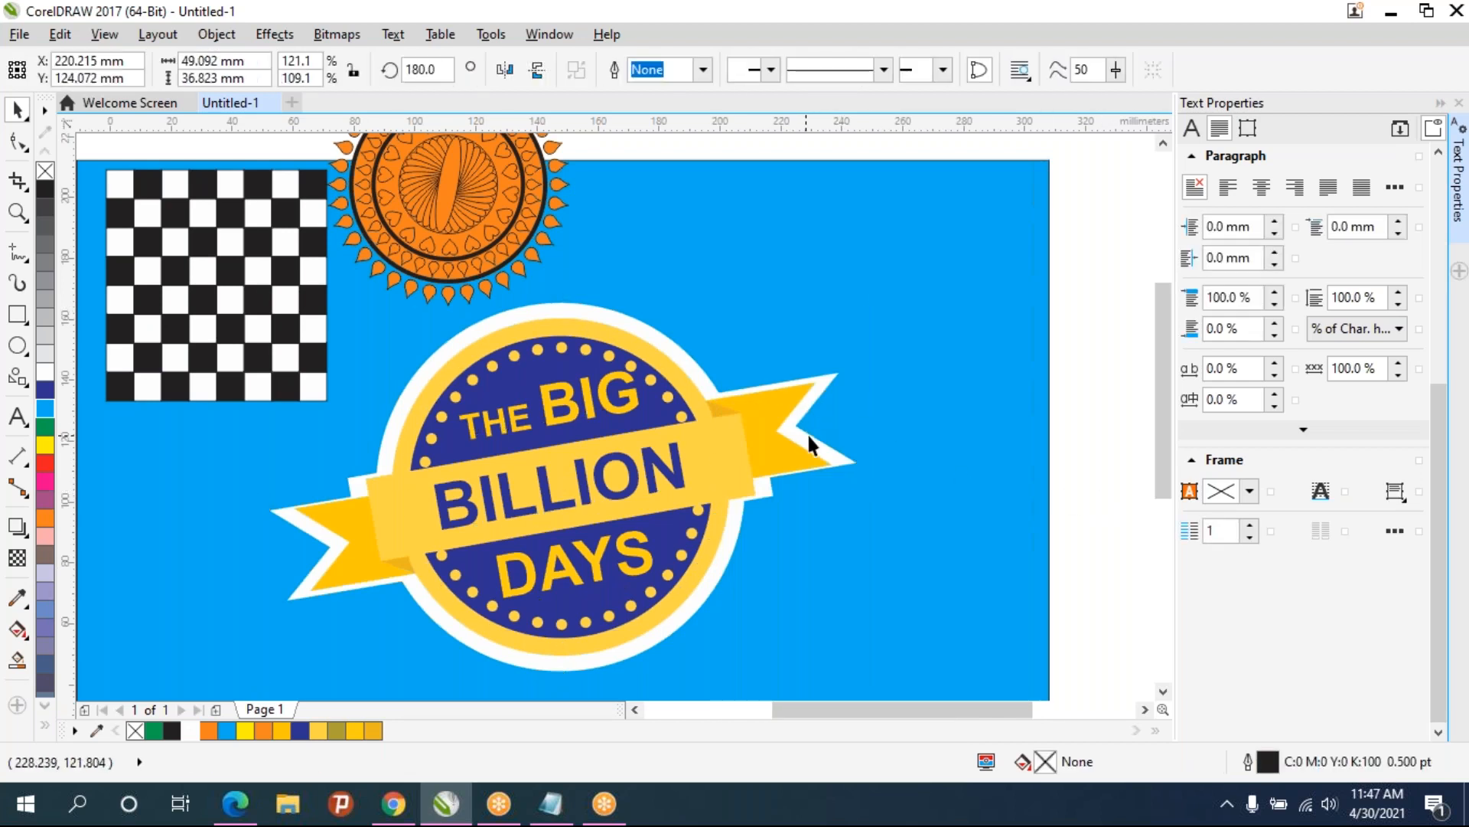
pyautogui.click(21, 146)
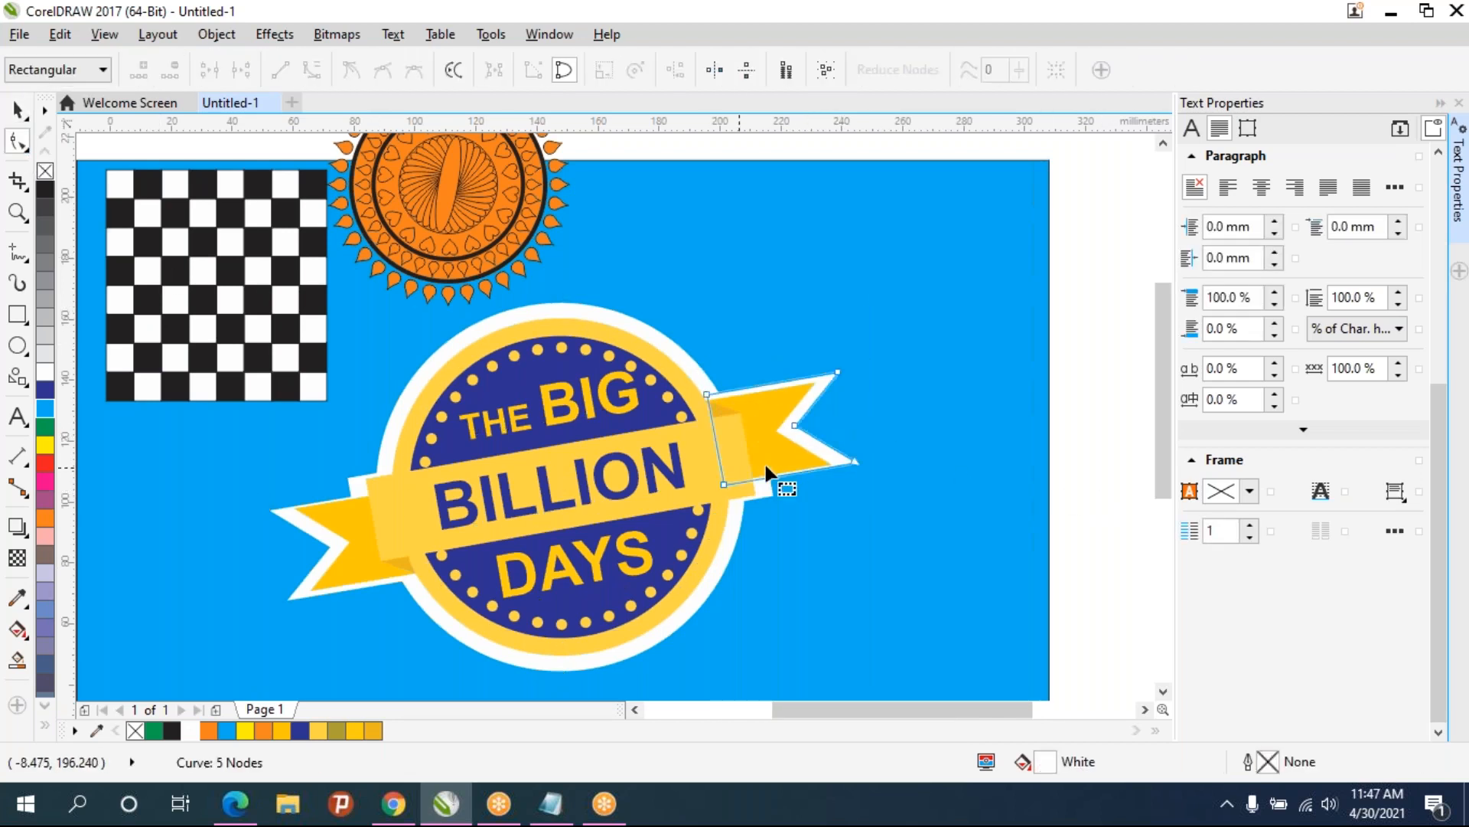
pyautogui.scroll(2, 786, 485)
pyautogui.moveTo(930, 470); pyautogui.dragTo(558, 433)
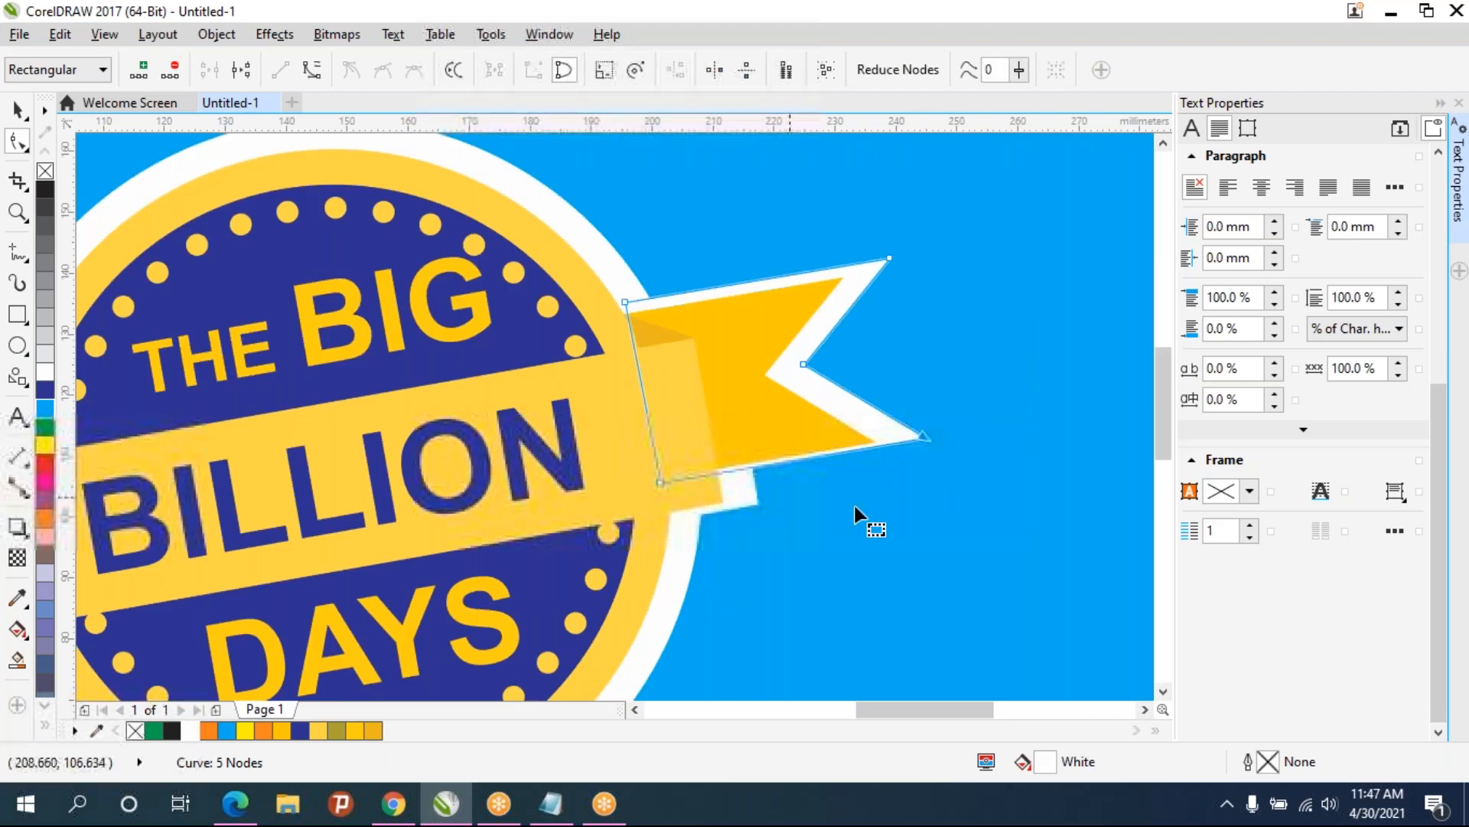
pyautogui.click(1013, 568)
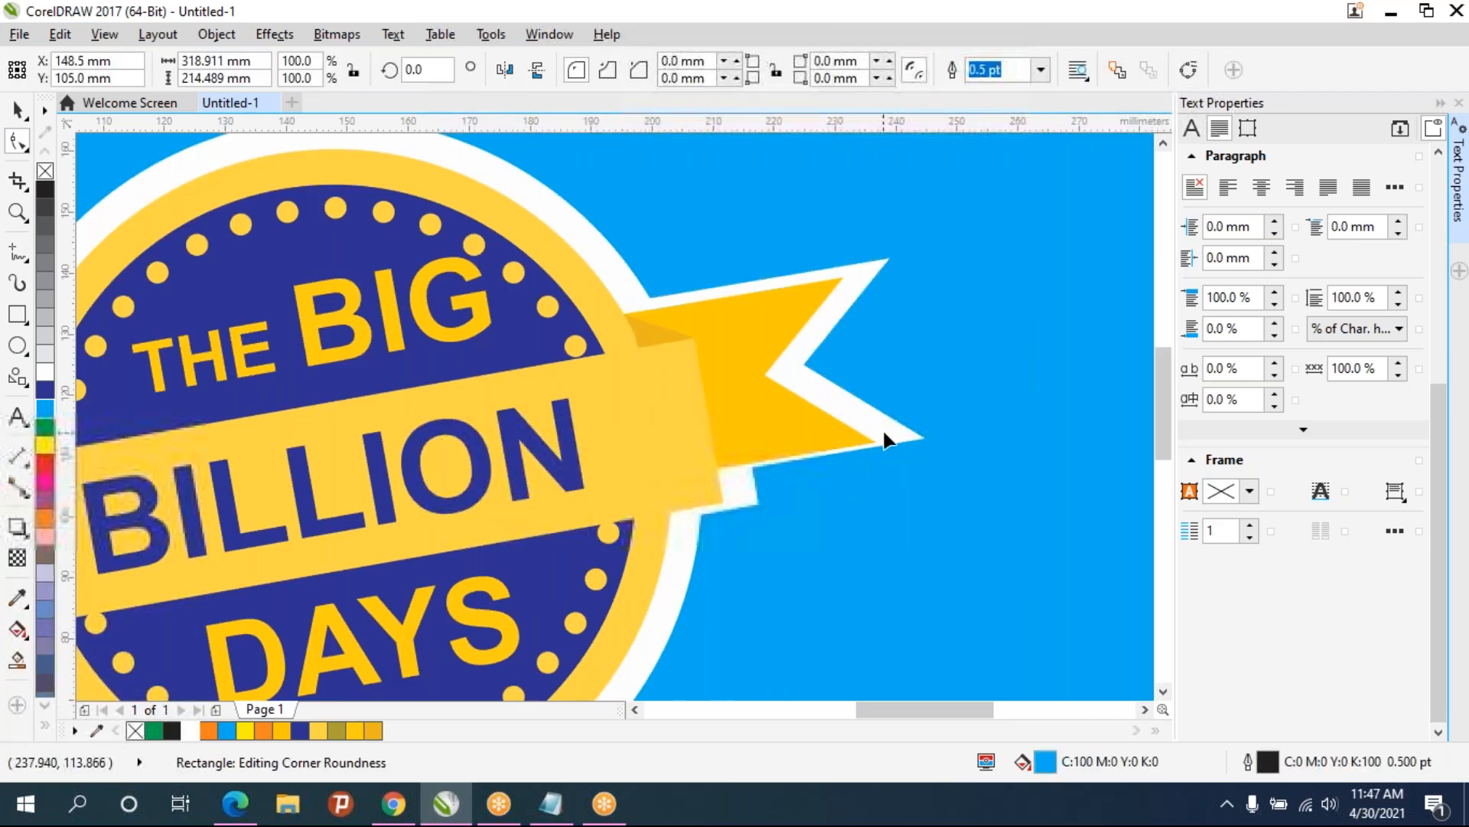
pyautogui.click(924, 439)
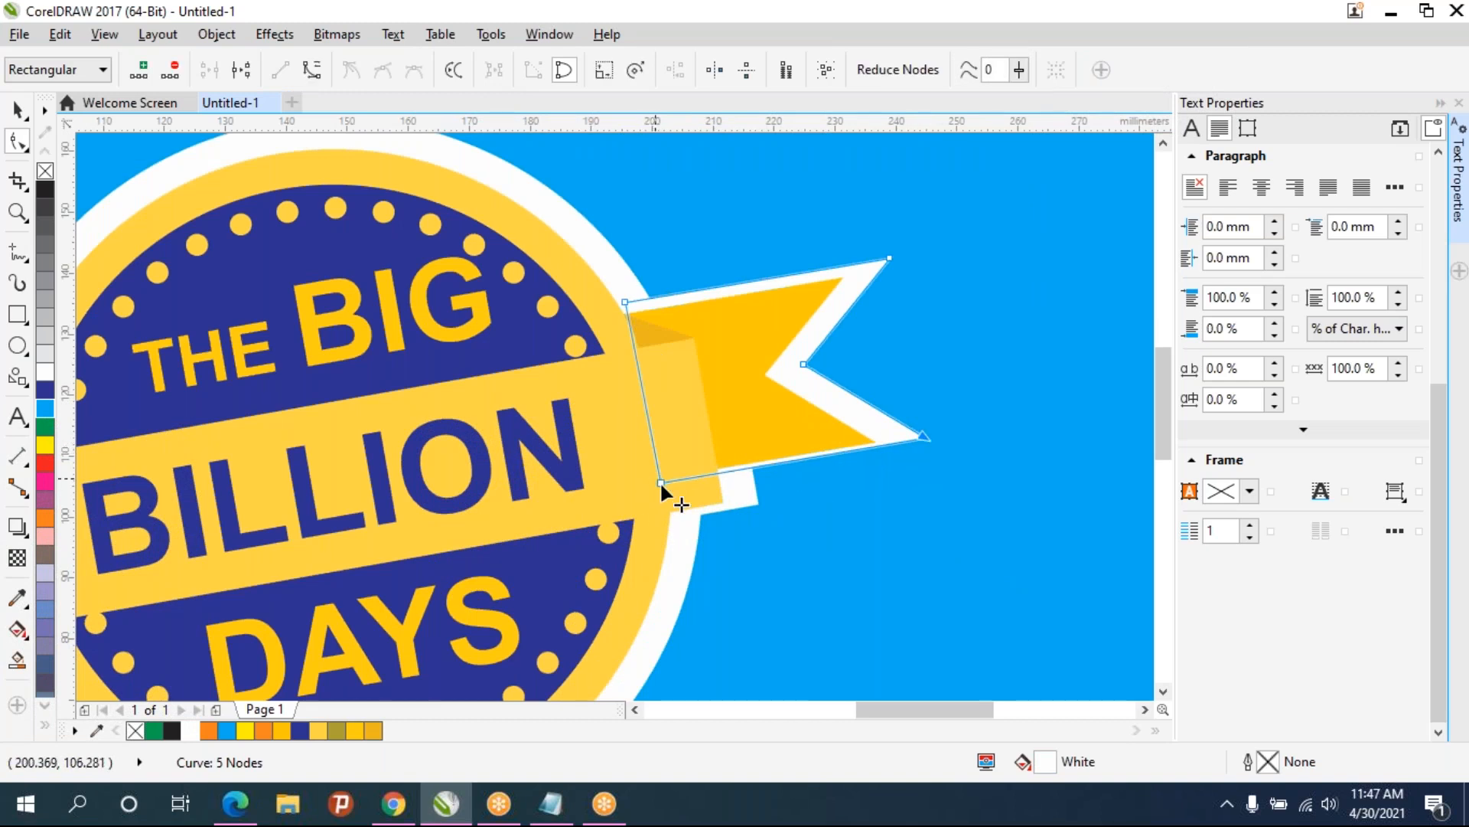
pyautogui.press('Down')
pyautogui.press('Down')
pyautogui.press('Down')
pyautogui.press('Down')
pyautogui.press('Down')
pyautogui.press('Down')
pyautogui.press('Down')
pyautogui.press('Down')
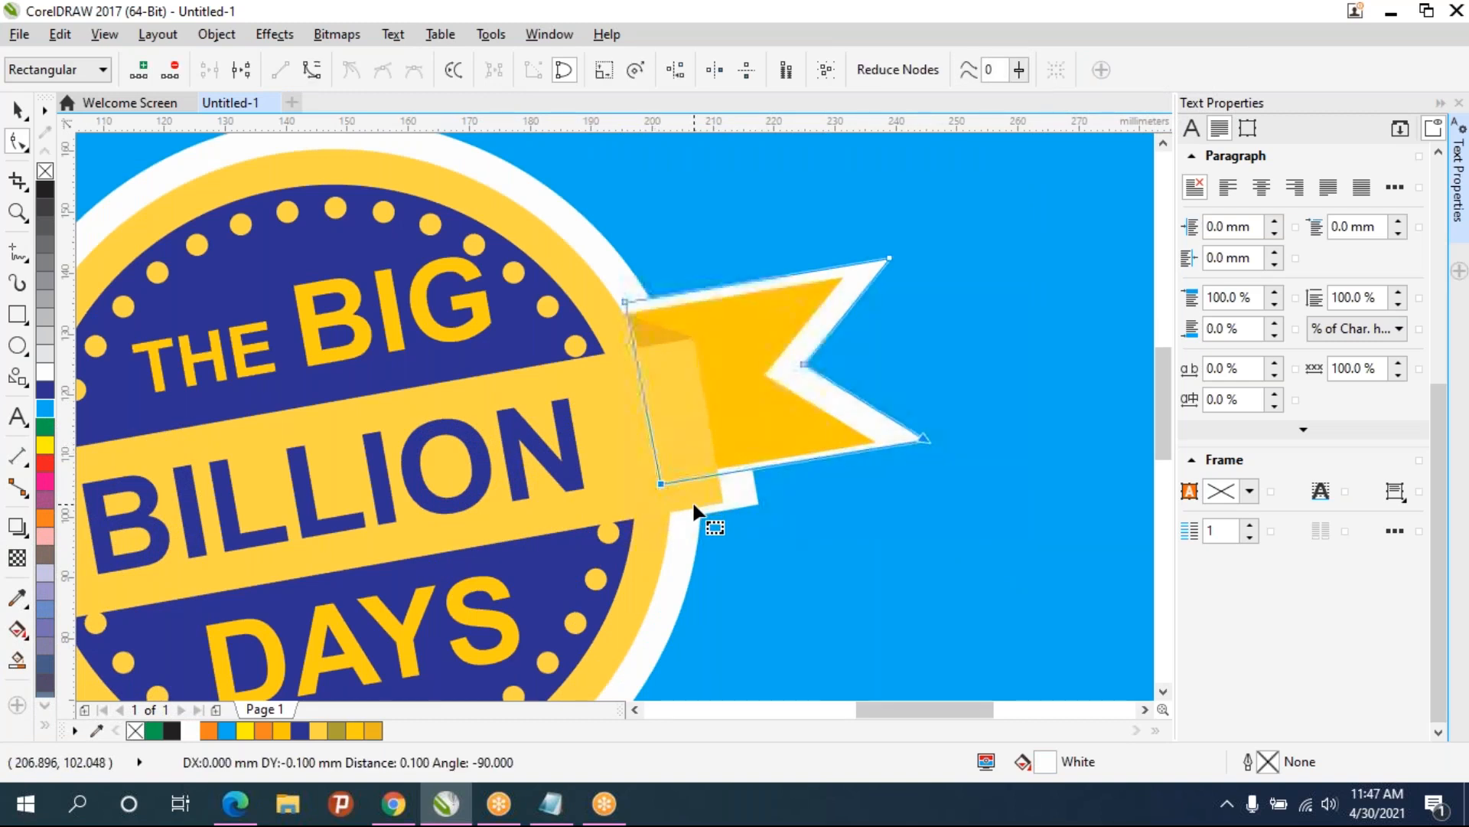
pyautogui.press('Down')
pyautogui.press('Down')
pyautogui.press('Down')
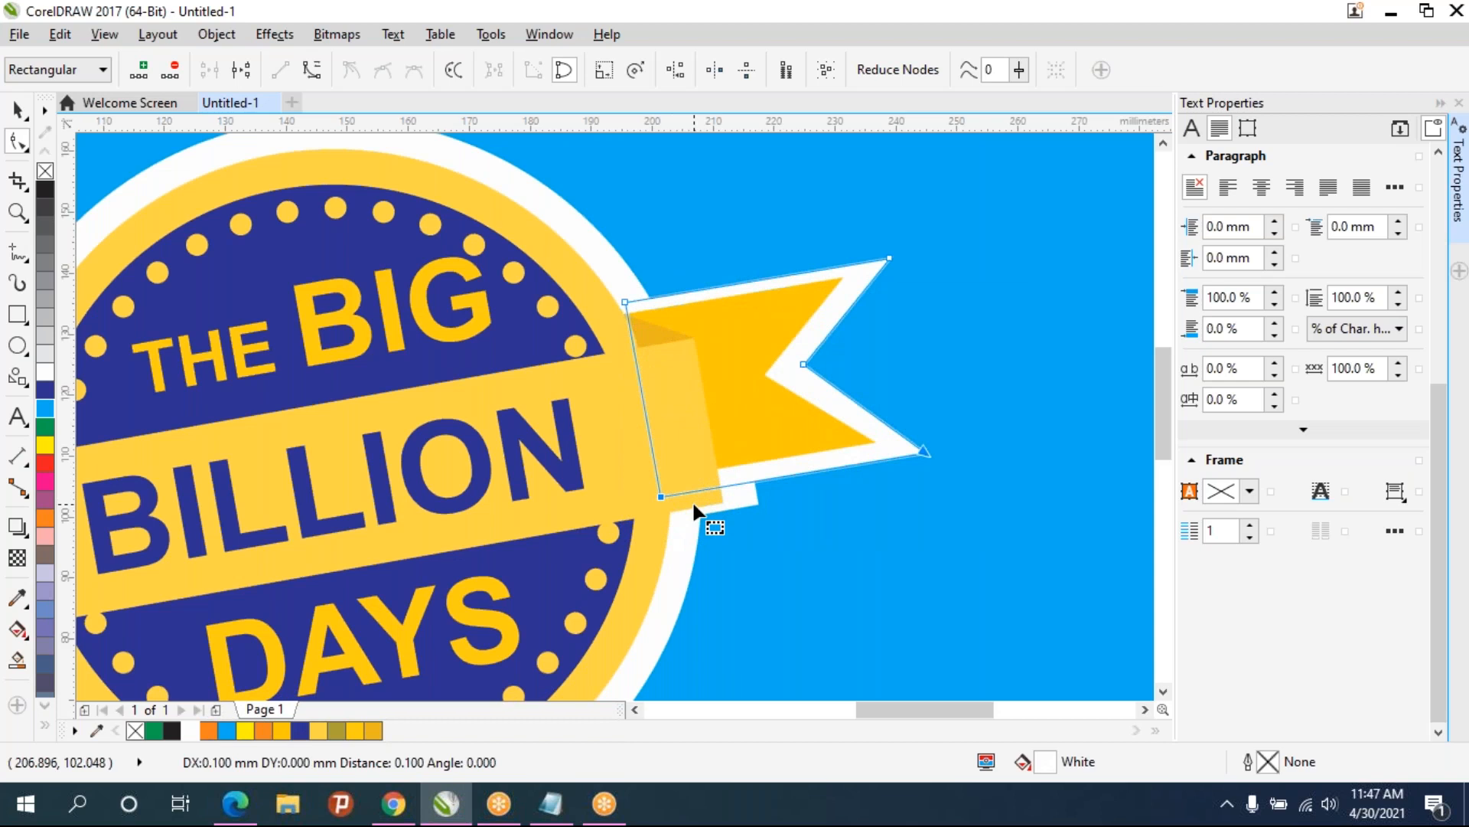
# - Nudge the top nodes of the white right ribbon end upward so its white border shows above the ribbon
pyautogui.moveTo(975, 278); pyautogui.dragTo(508, 329)
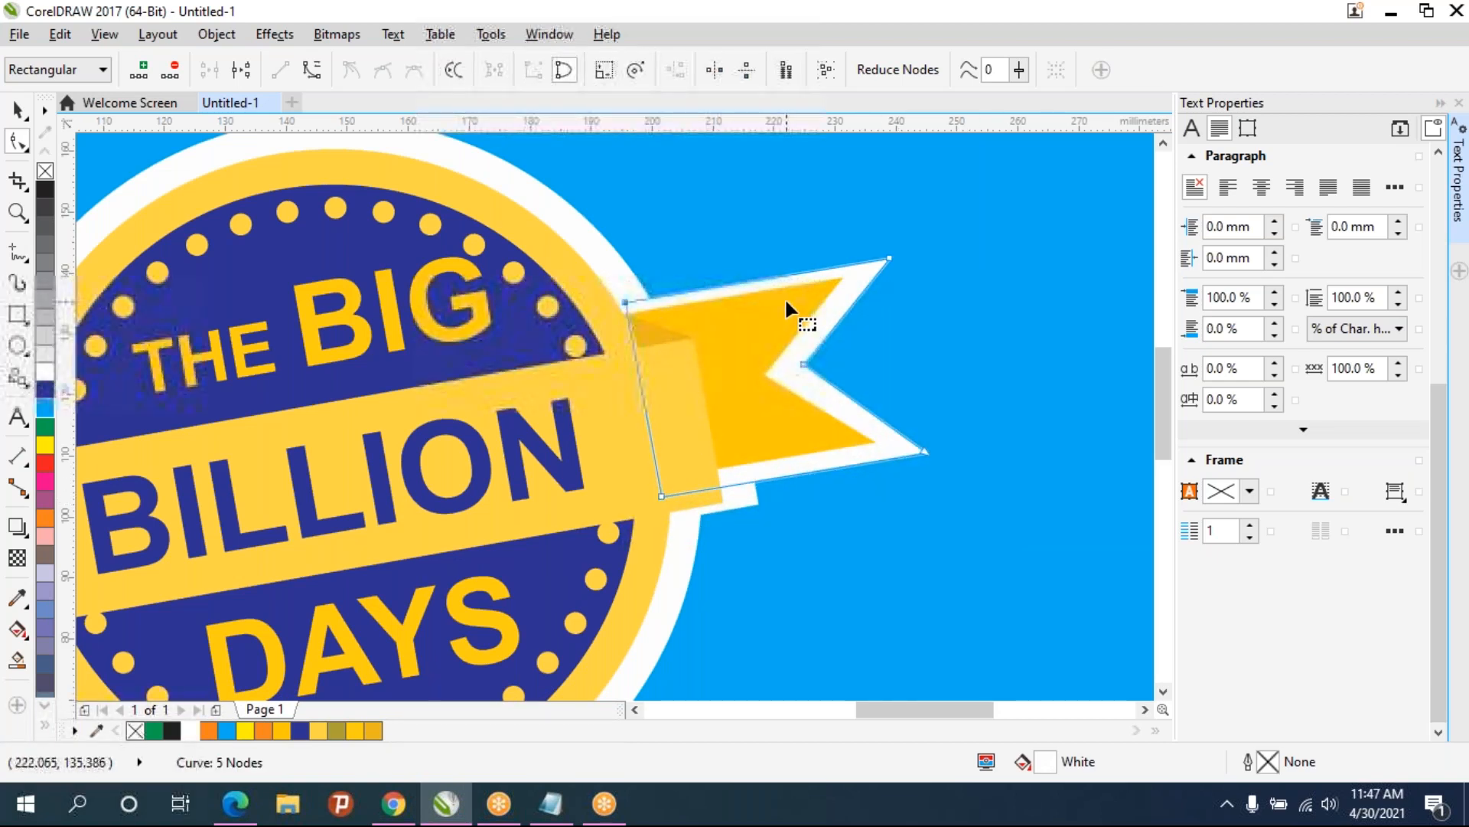
pyautogui.press('Up')
pyautogui.press('Up')
pyautogui.press('Up')
pyautogui.press('Up')
pyautogui.press('Up')
pyautogui.press('Up')
pyautogui.press('Up')
pyautogui.moveTo(875, 240); pyautogui.dragTo(911, 274)
pyautogui.press('Up')
pyautogui.press('Up')
pyautogui.press('Up')
pyautogui.press('Up')
pyautogui.press('Up')
pyautogui.press('Up')
pyautogui.press('Up')
pyautogui.press('Up')
pyautogui.moveTo(574, 246); pyautogui.dragTo(710, 328)
pyautogui.press('Up')
pyautogui.press('Up')
pyautogui.press('Up')
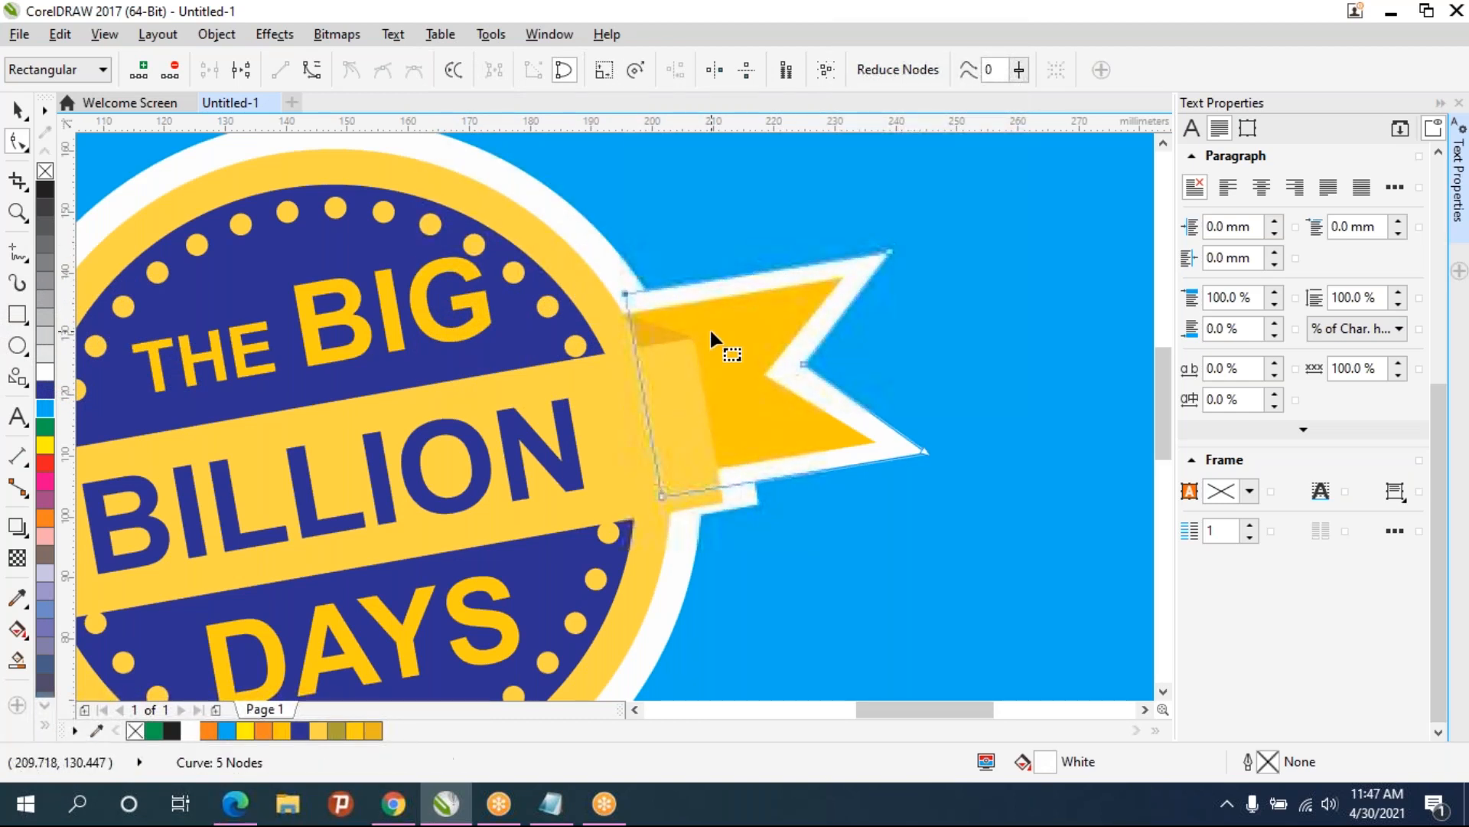
pyautogui.moveTo(882, 219); pyautogui.dragTo(944, 277)
pyautogui.press('Up')
pyautogui.press('Up')
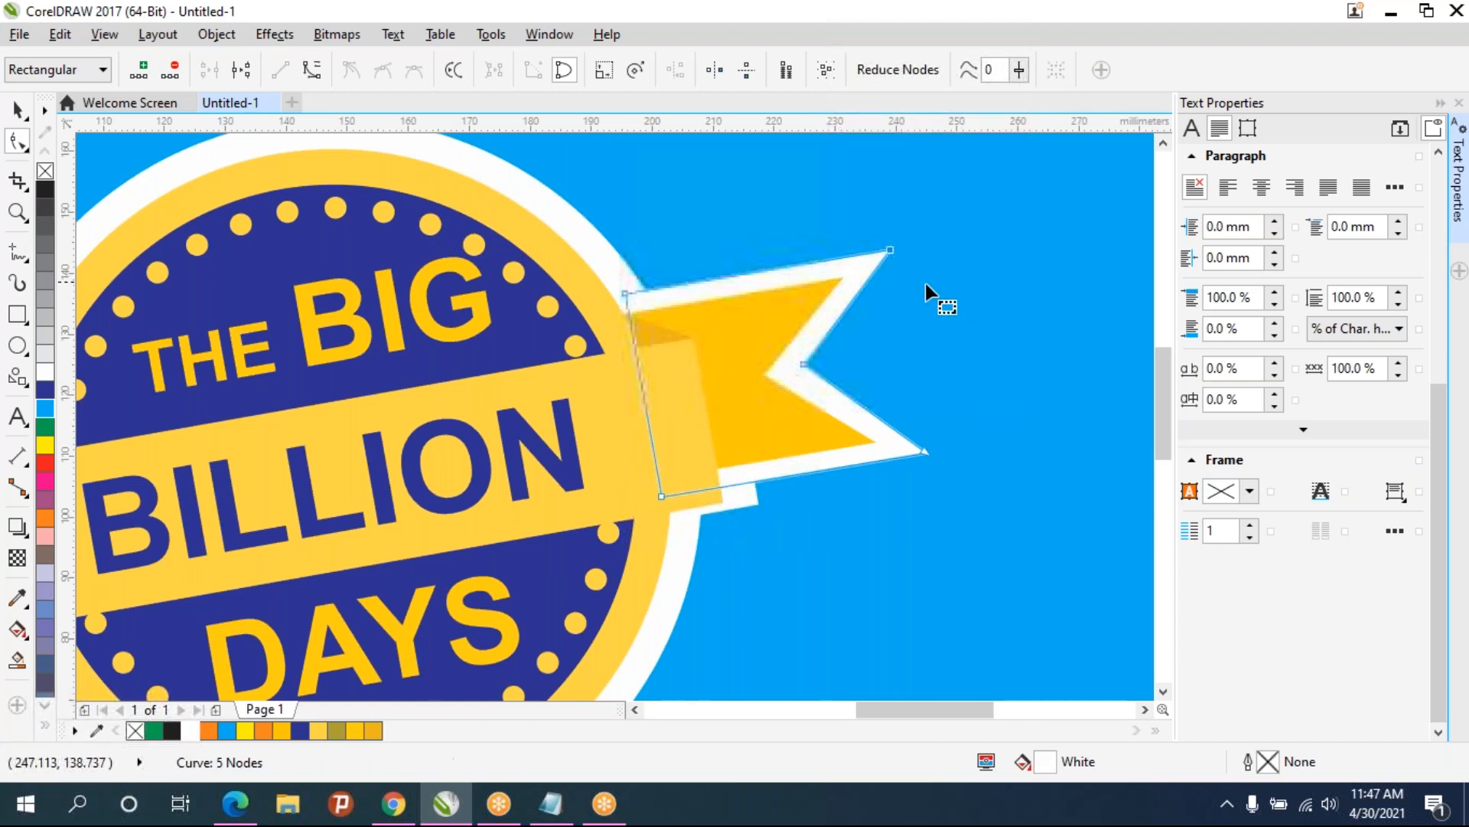
pyautogui.scroll(-3, 926, 291)
pyautogui.scroll(1, 471, 393)
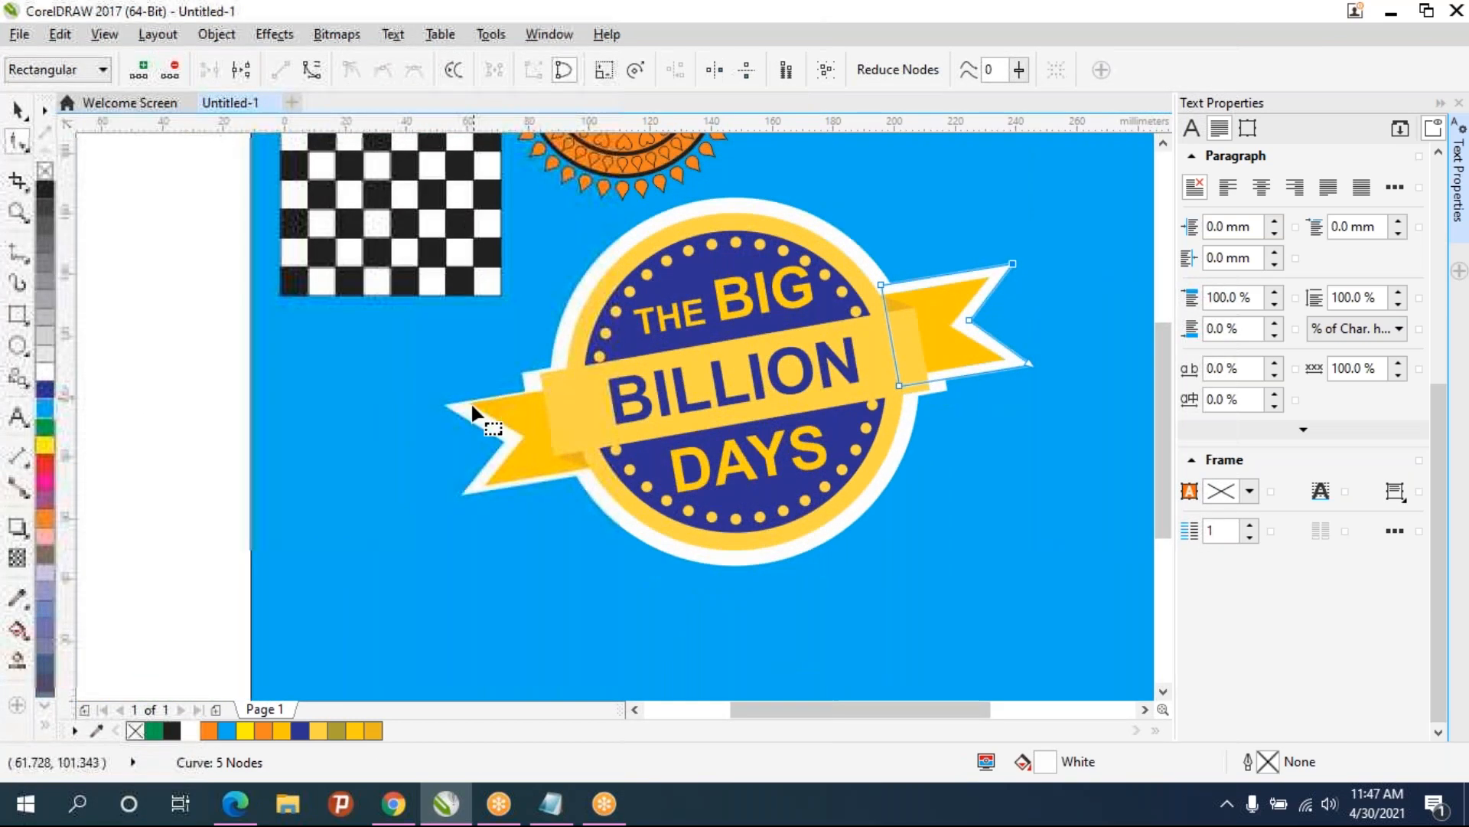
# - Nudge the top nodes of the white left ribbon end upward and leftward so its white border shows around the ribbon
pyautogui.click(473, 409)
pyautogui.moveTo(358, 370); pyautogui.dragTo(620, 426)
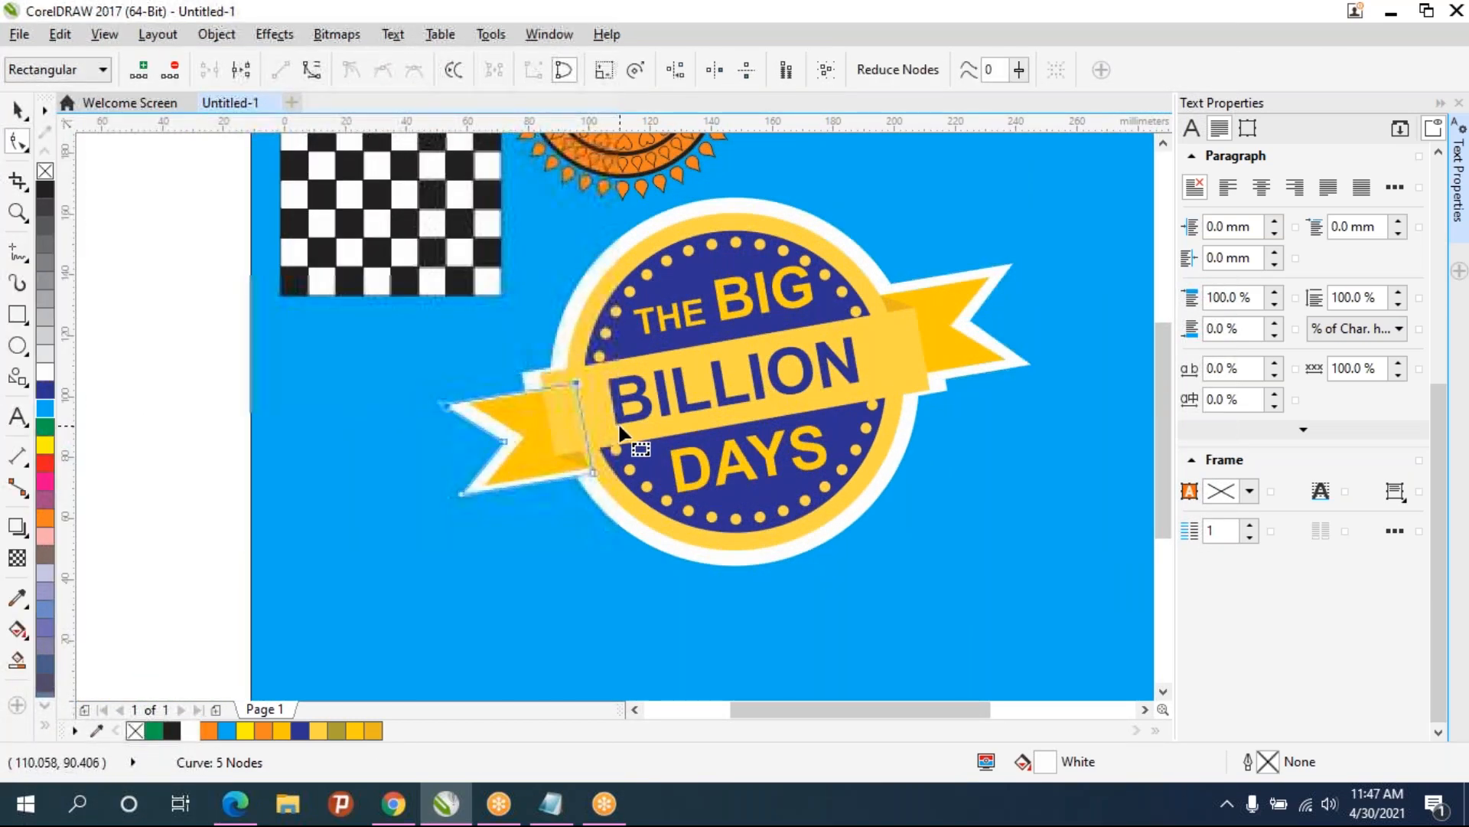
pyautogui.press('Up')
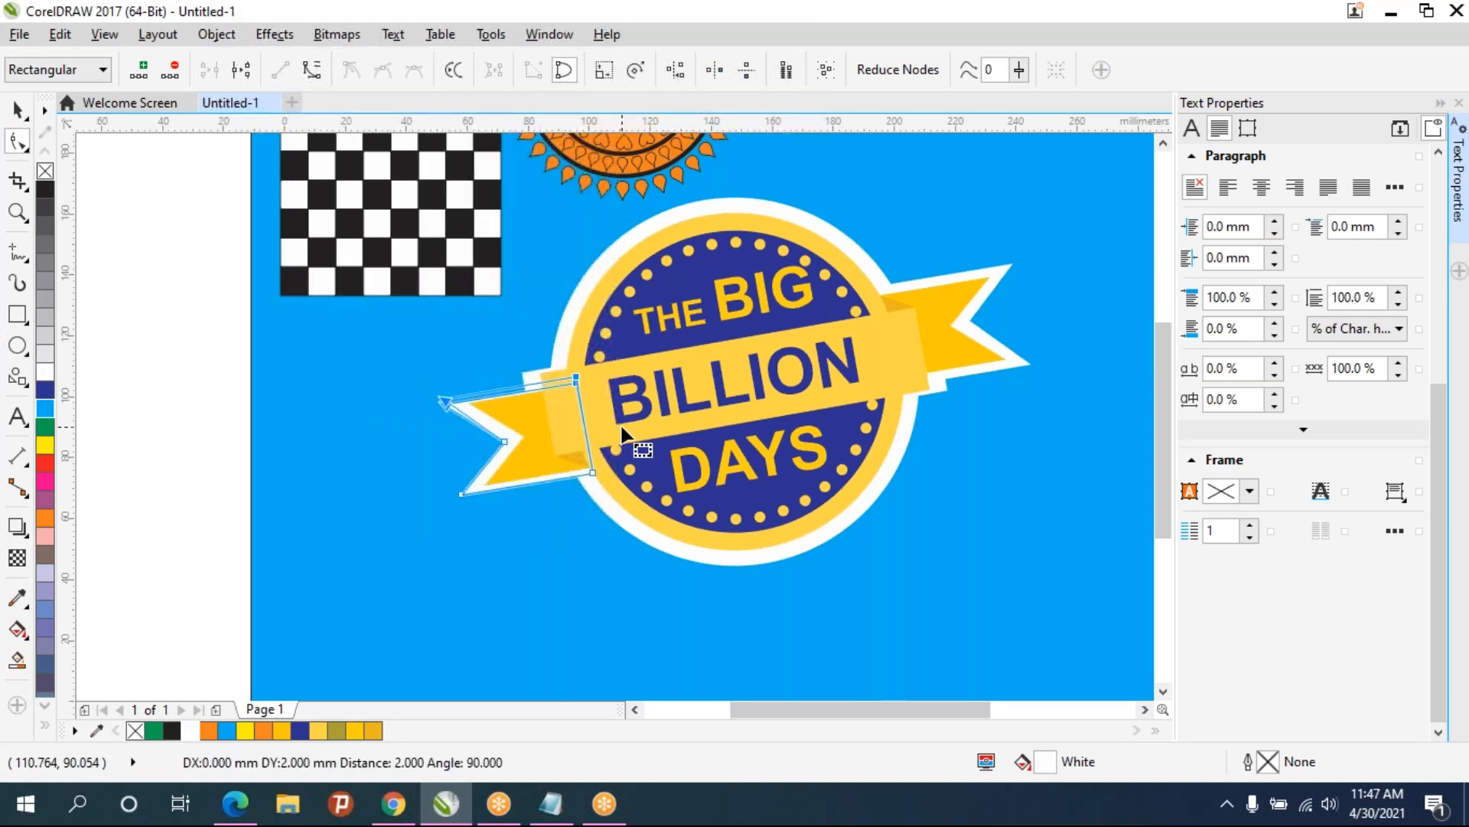
pyautogui.press('Up')
pyautogui.press('Up')
pyautogui.press('Up')
pyautogui.press('Up')
pyautogui.press('Up')
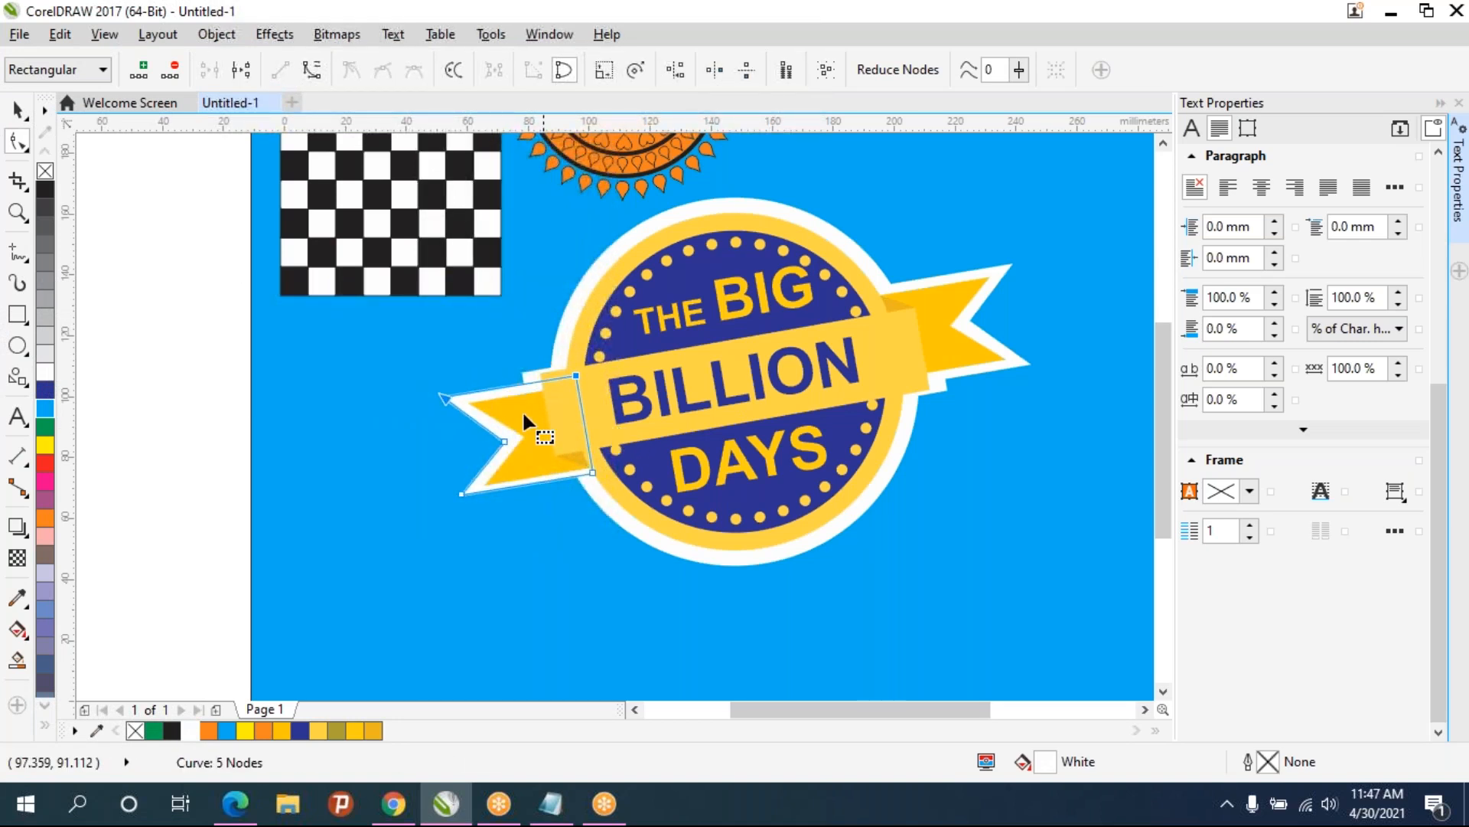
pyautogui.press('Left')
pyautogui.press('Left')
pyautogui.press('Left')
pyautogui.press('Left')
pyautogui.press('Left')
pyautogui.press('Left')
pyautogui.press('Left')
pyautogui.press('Left')
pyautogui.press('Left')
pyautogui.press('Left')
pyautogui.press('Left')
pyautogui.press('Left')
pyautogui.press('Left')
pyautogui.press('Left')
pyautogui.press('Left')
pyautogui.press('Left')
pyautogui.press('Left')
pyautogui.press('Left')
pyautogui.press('Left')
pyautogui.press('Left')
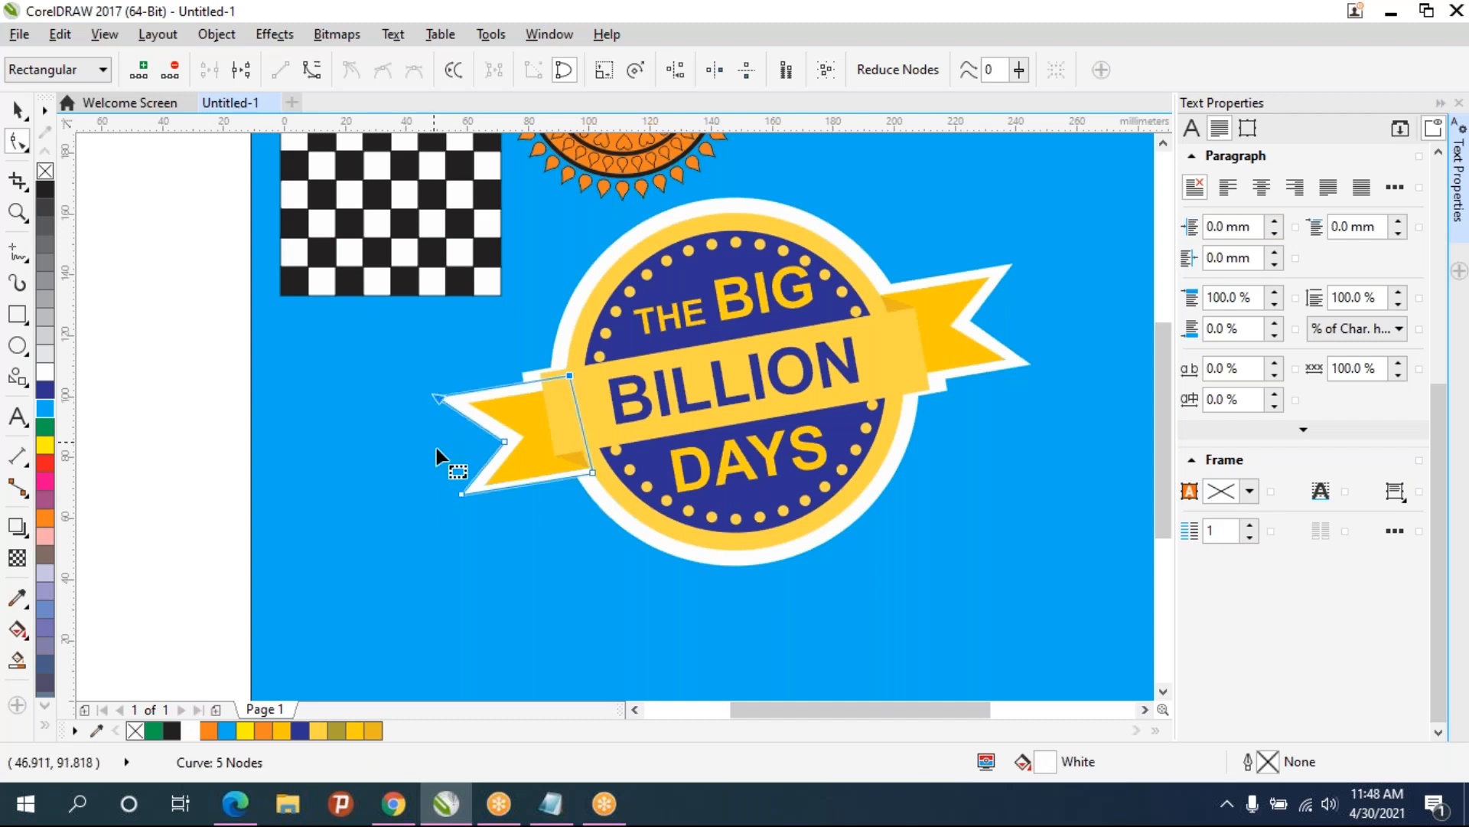
pyautogui.click(474, 575)
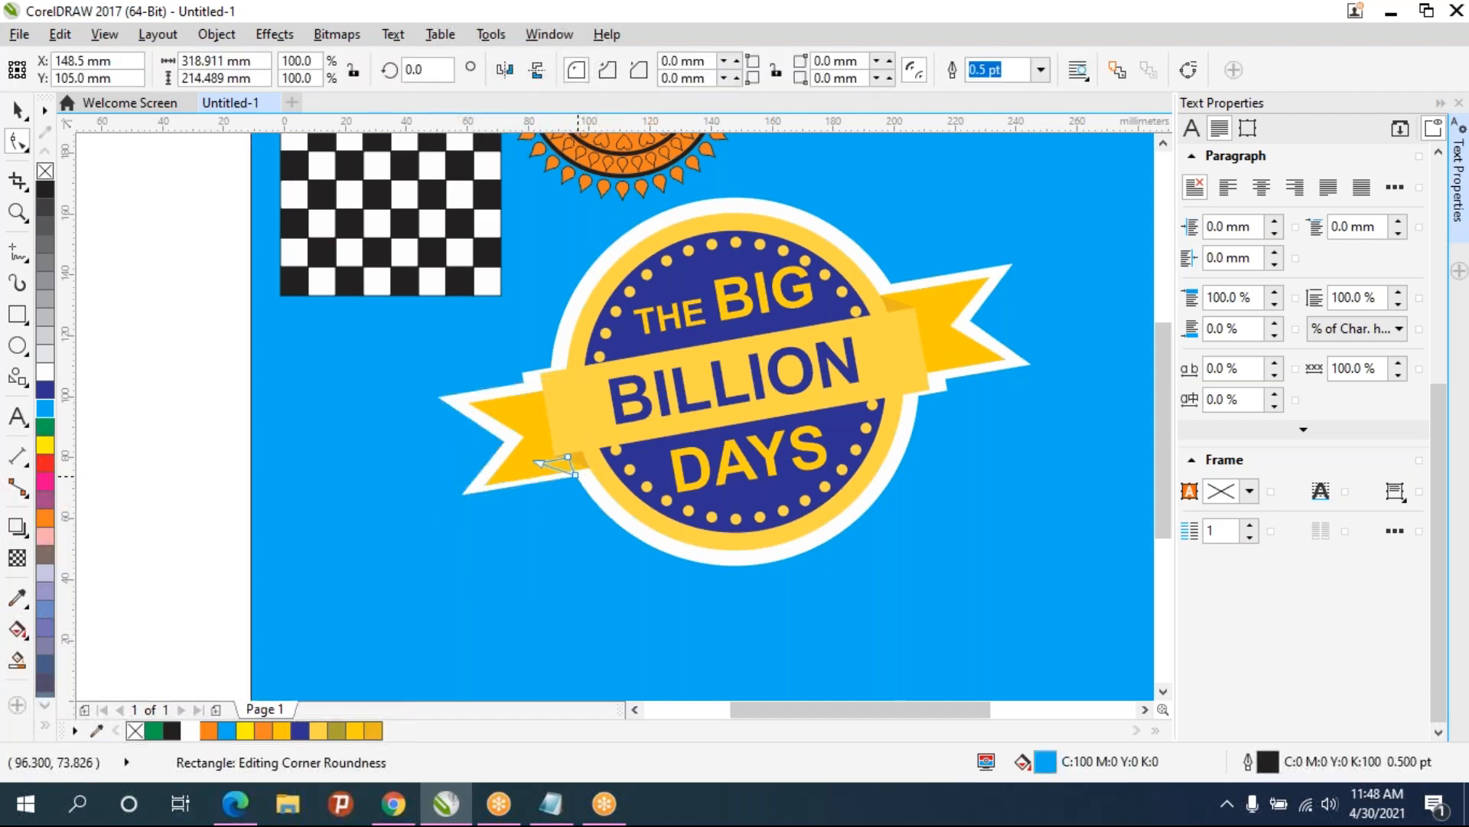
# - Nudge the lower node of the white left ribbon end downward with the Shape tool
pyautogui.click(535, 480)
pyautogui.click(474, 482)
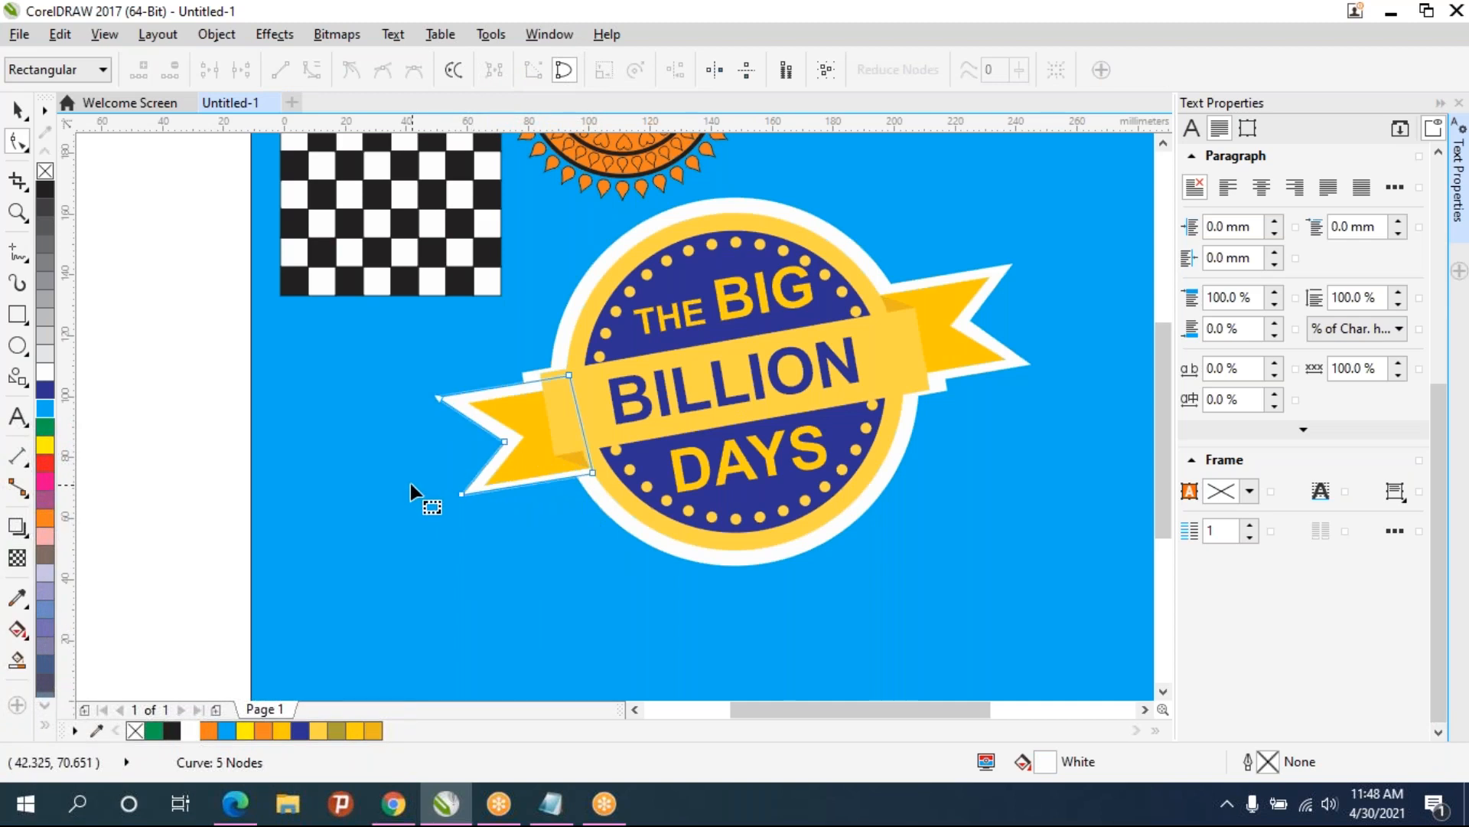
pyautogui.moveTo(679, 519); pyautogui.dragTo(710, 534)
pyautogui.press('Down')
pyautogui.press('Down')
pyautogui.press('Down')
pyautogui.press('Down')
pyautogui.press('Down')
pyautogui.press('Down')
pyautogui.press('Down')
pyautogui.press('Down')
pyautogui.press('Down')
pyautogui.press('Down')
pyautogui.press('Down')
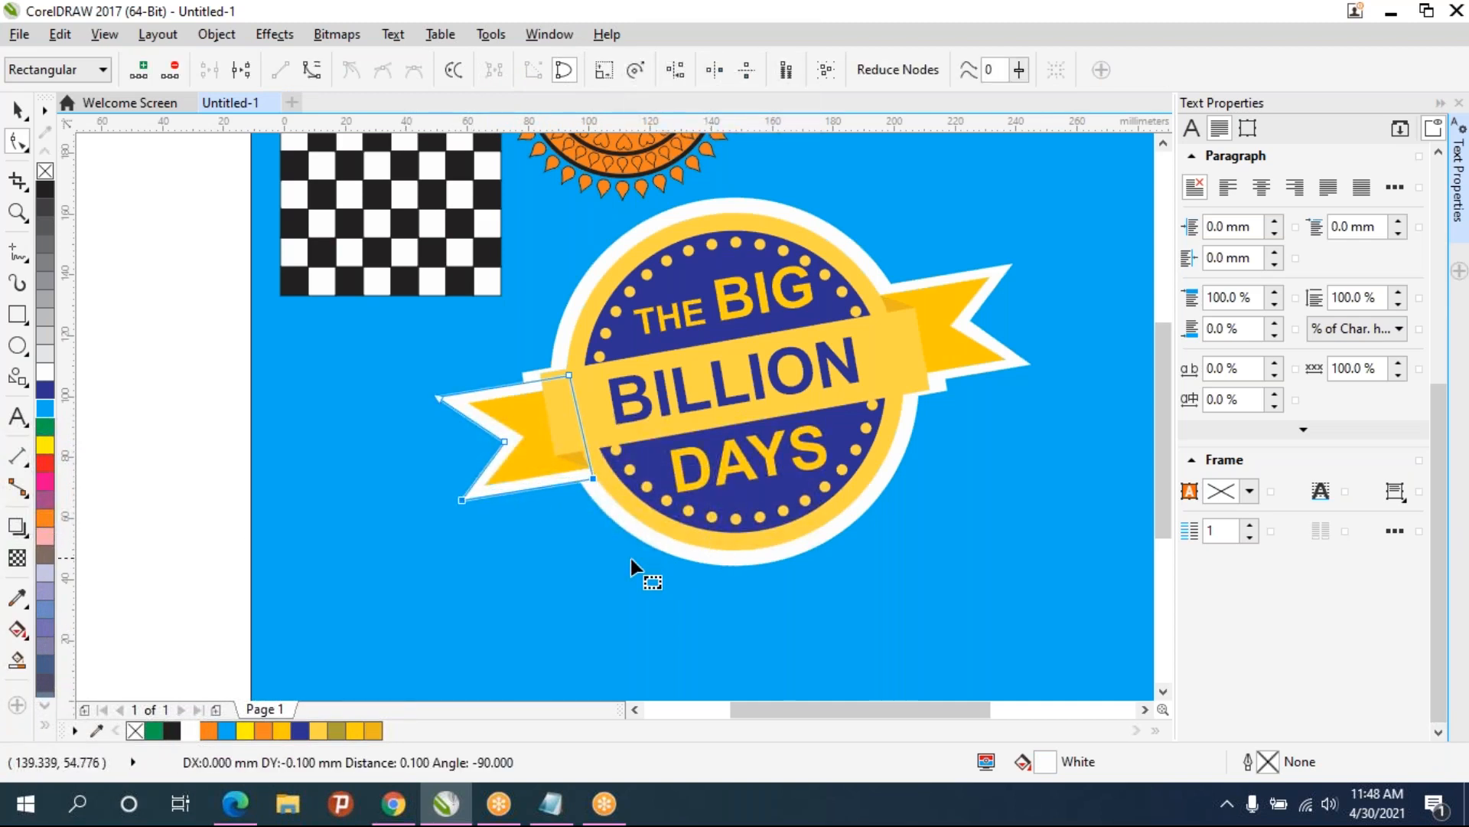
pyautogui.press('space')
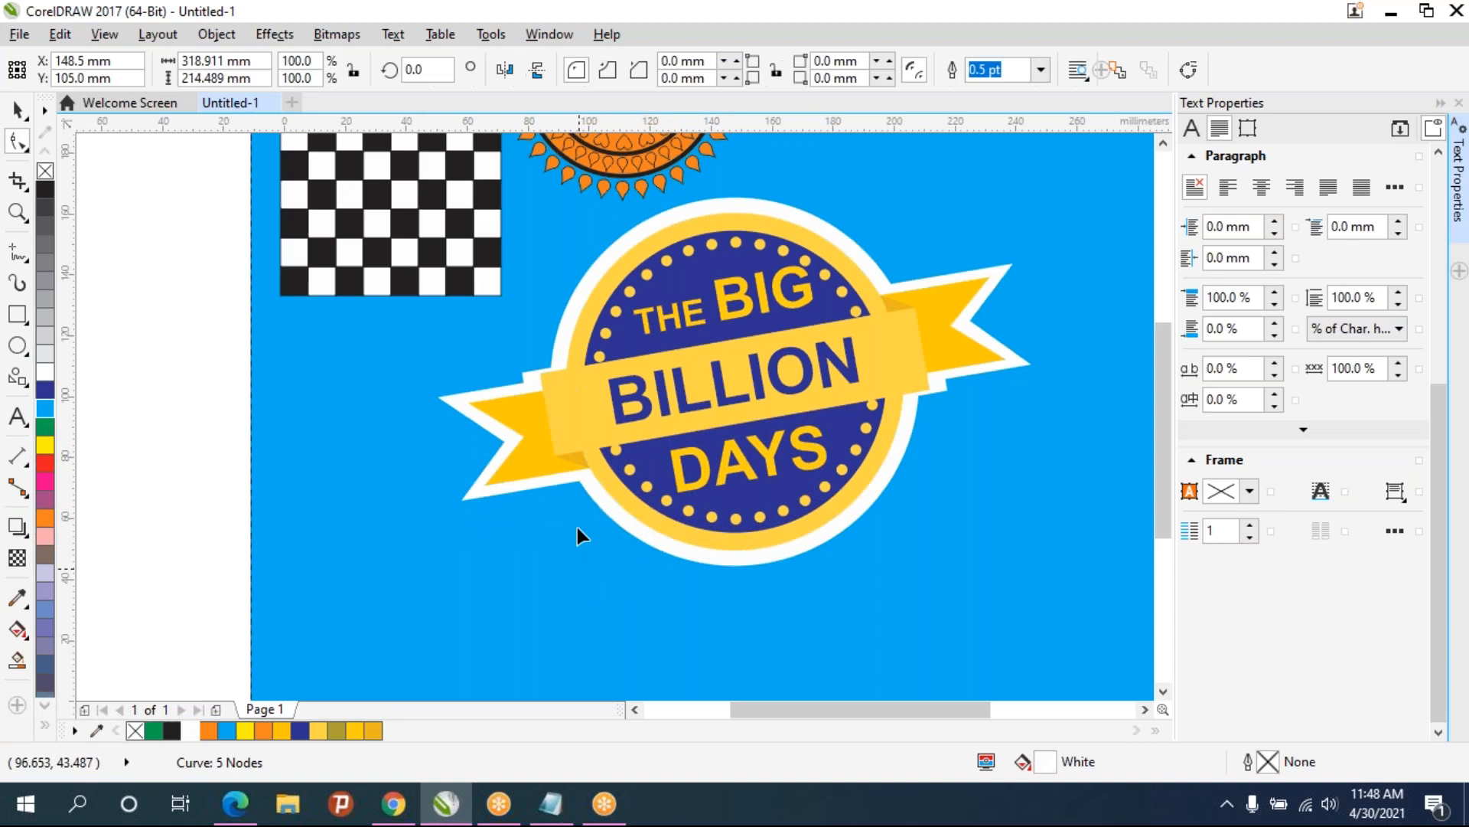
# - Convert the yellow ribbon band to curves and nudge its top edge nodes upward
pyautogui.click(530, 378)
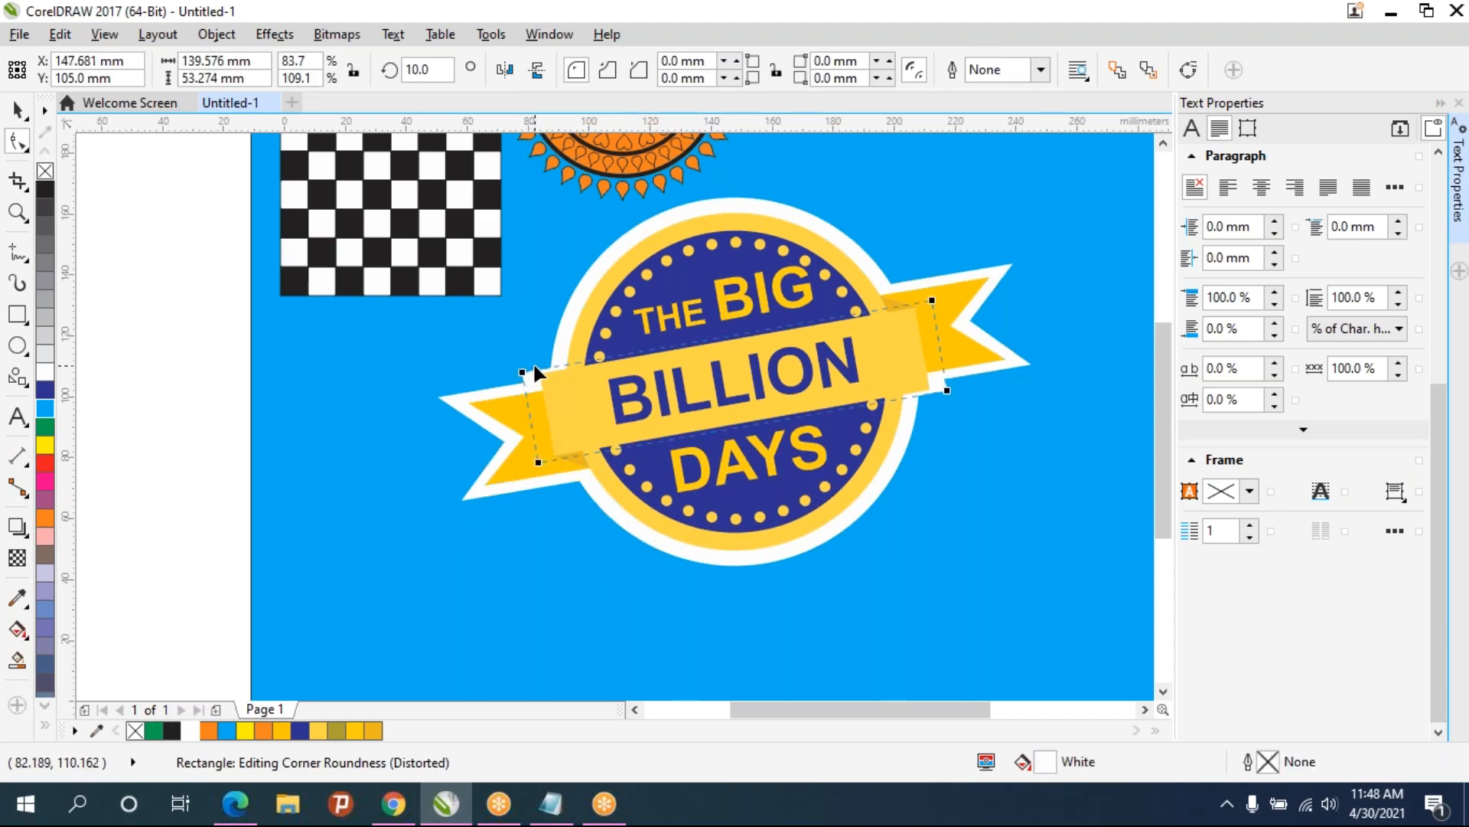
pyautogui.hotkey('ctrl', 'q')
pyautogui.moveTo(508, 352); pyautogui.dragTo(563, 385)
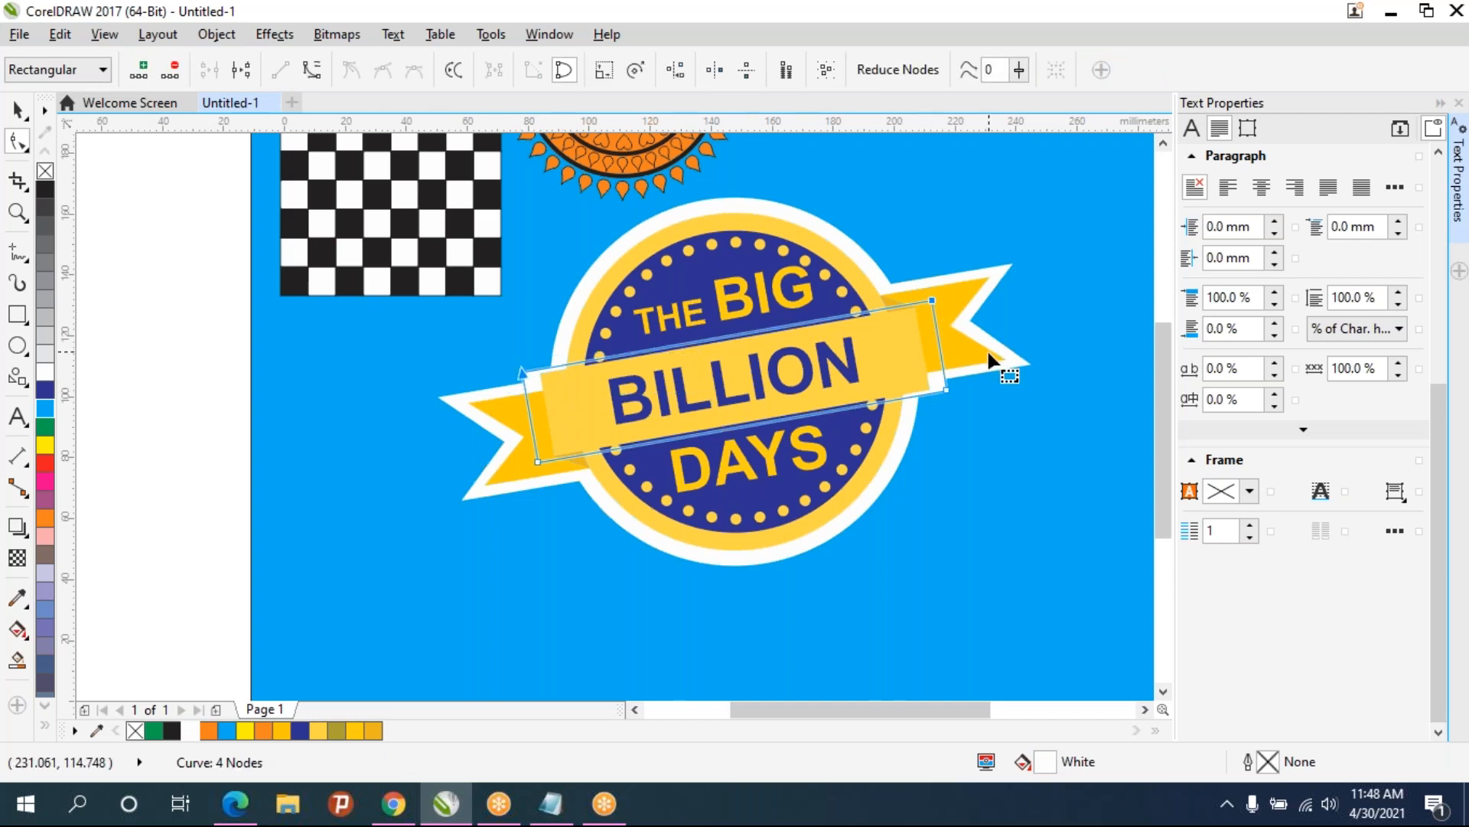
pyautogui.press('Up')
pyautogui.press('Up')
pyautogui.press('Up')
pyautogui.press('Up')
pyautogui.press('Up')
pyautogui.press('Up')
pyautogui.press('Up')
pyautogui.press('Up')
pyautogui.press('Up')
pyautogui.press('Up')
pyautogui.press('Up')
pyautogui.press('Up')
pyautogui.press('Up')
pyautogui.press('Up')
pyautogui.press('Up')
pyautogui.press('Up')
pyautogui.press('Up')
pyautogui.press('Up')
pyautogui.press('Up')
pyautogui.press('Up')
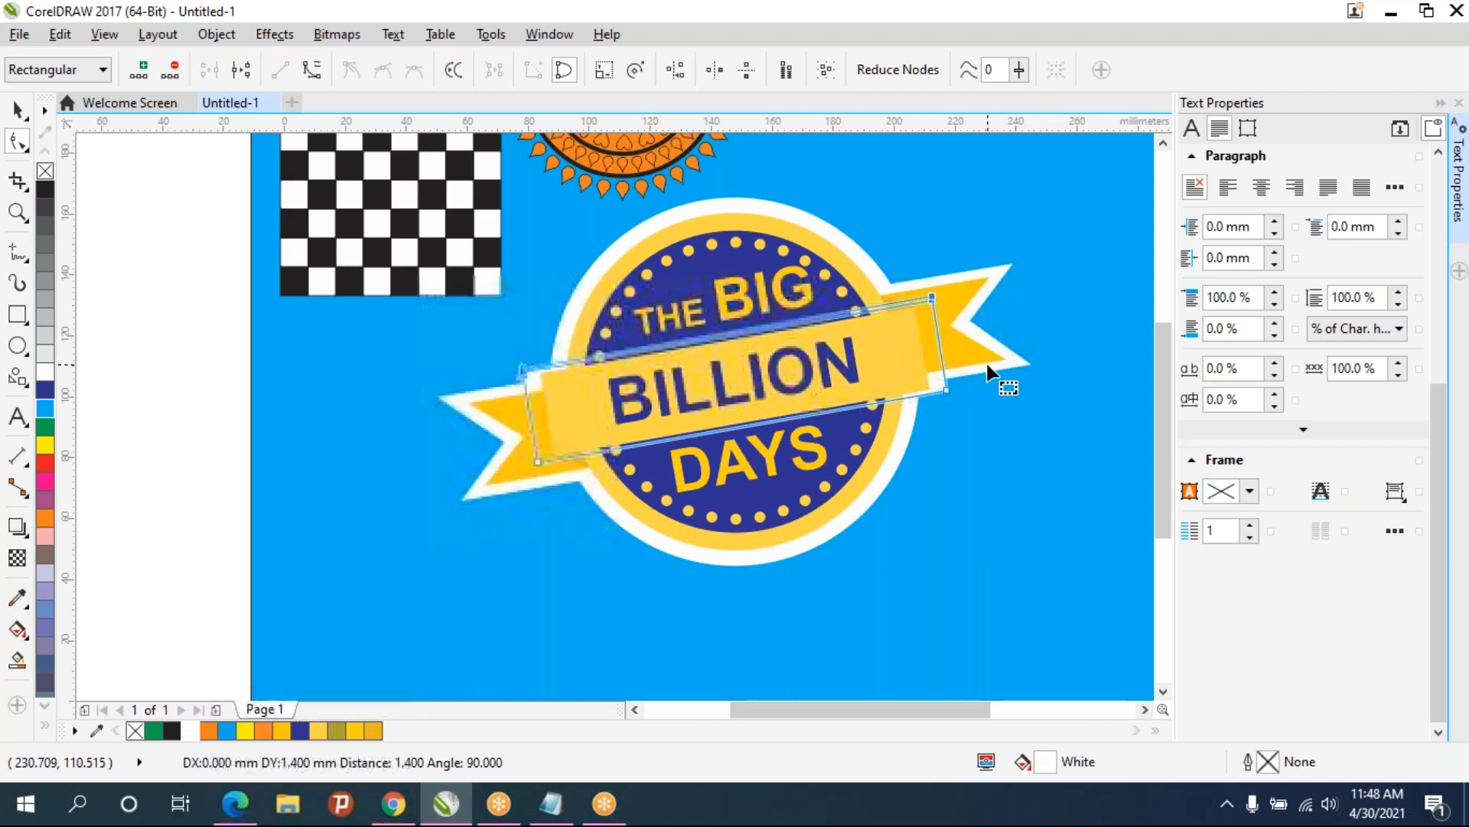
pyautogui.click(993, 456)
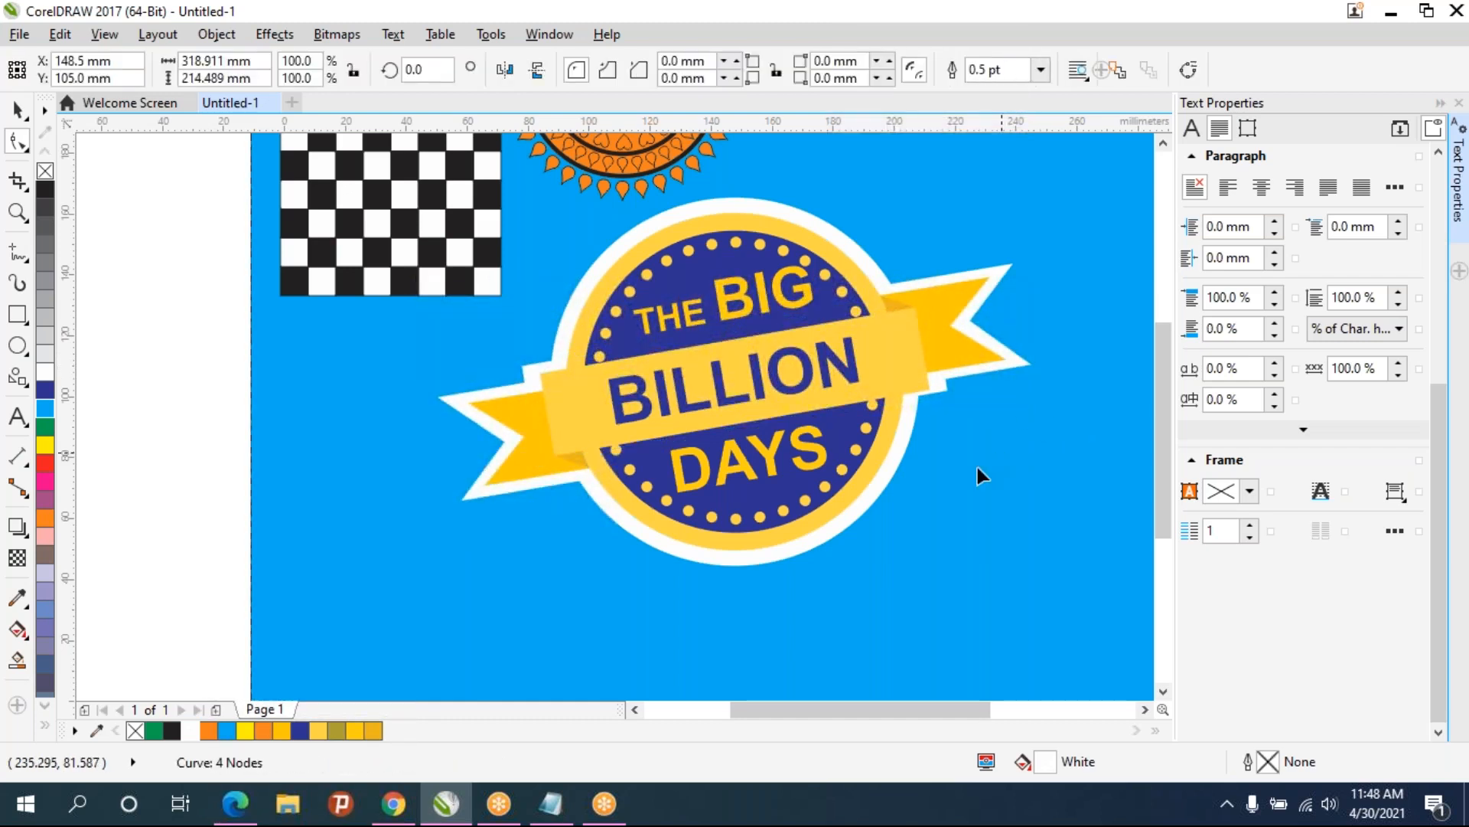
# - Nudge the yellow ribbon band's lower right node downward
pyautogui.click(939, 389)
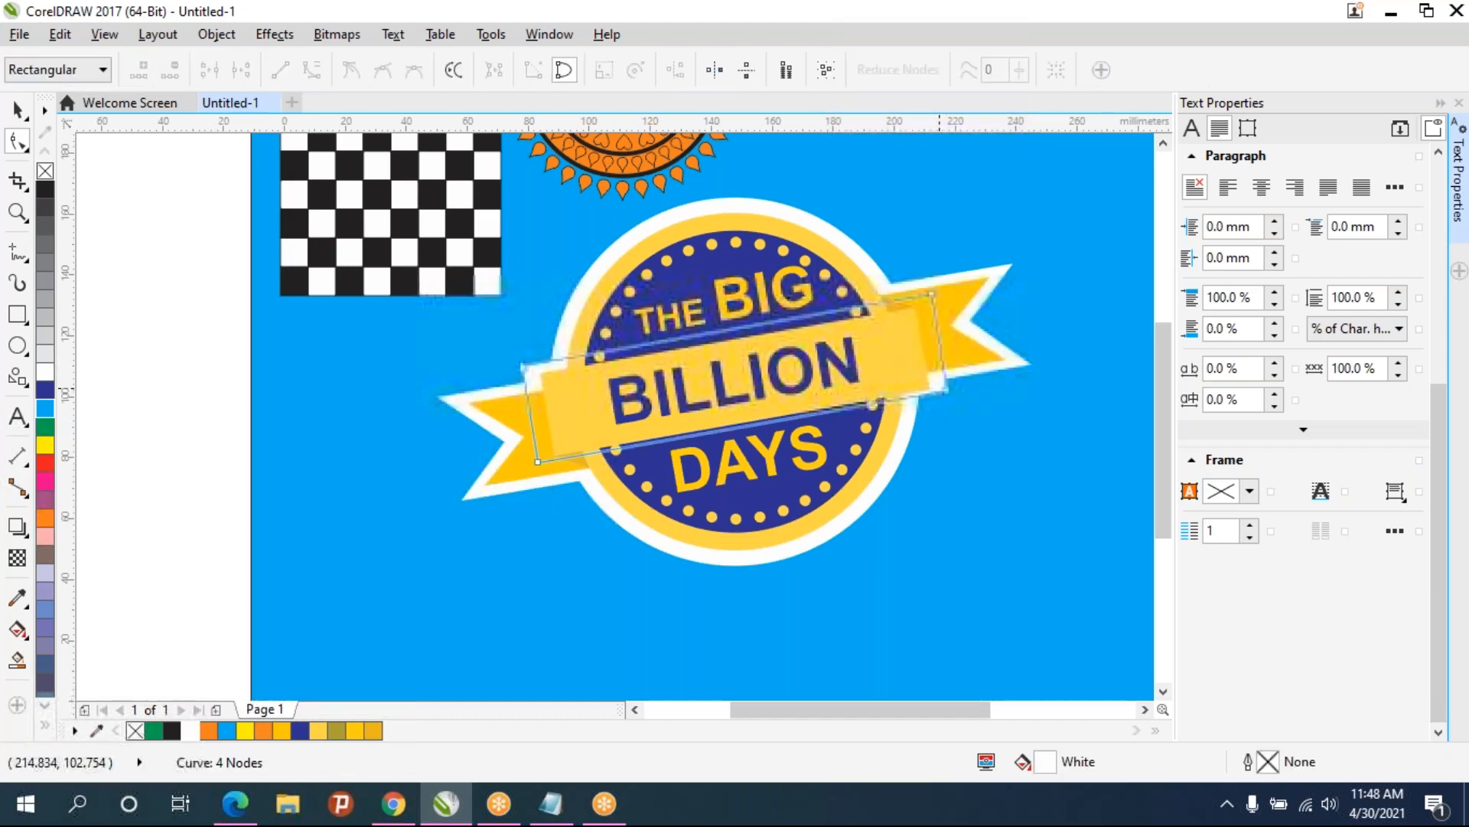
pyautogui.moveTo(992, 435); pyautogui.dragTo(905, 356)
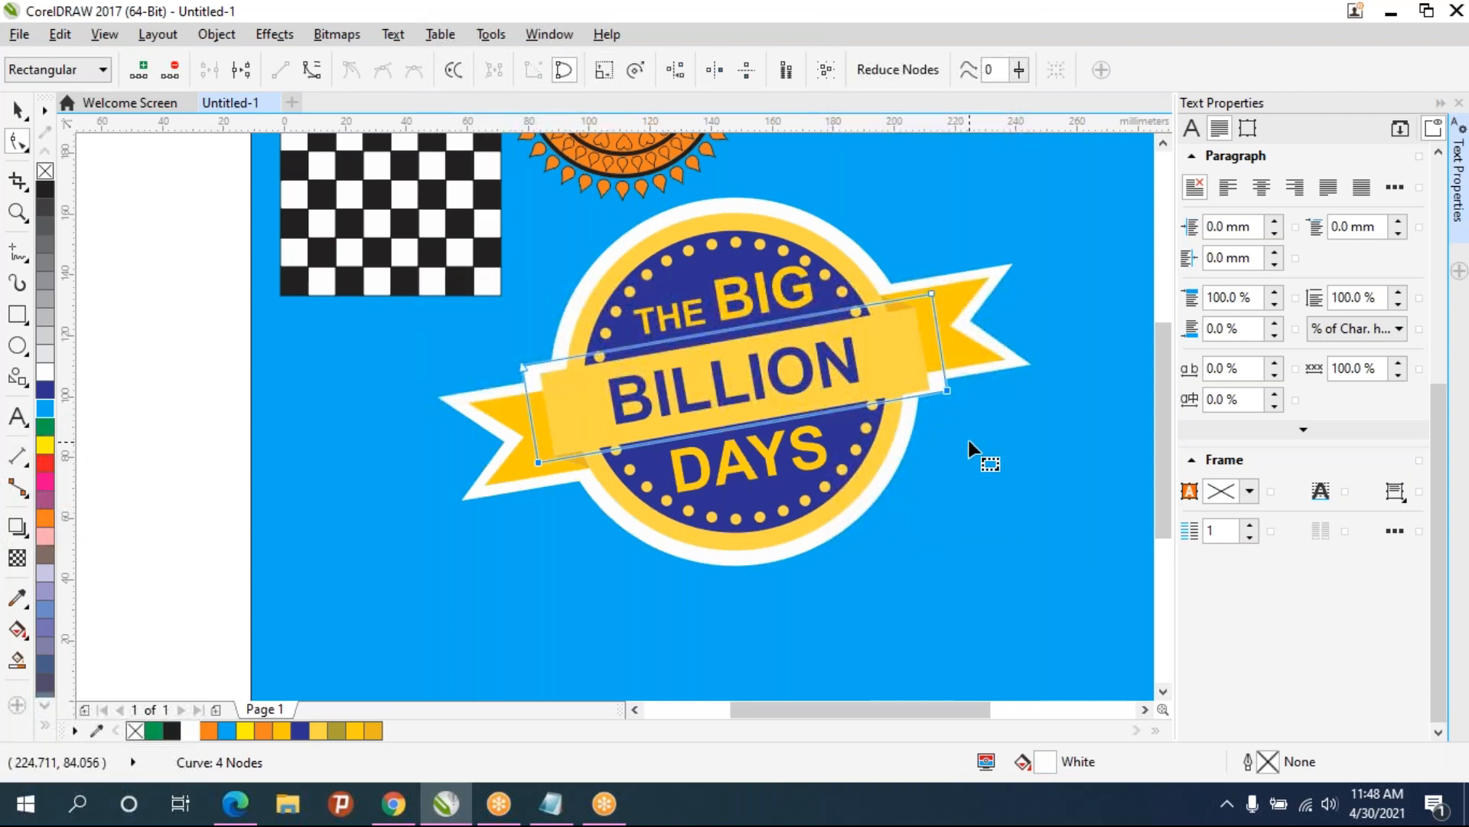
pyautogui.press('Down')
pyautogui.press('Down')
pyautogui.press('Down')
pyautogui.press('Down')
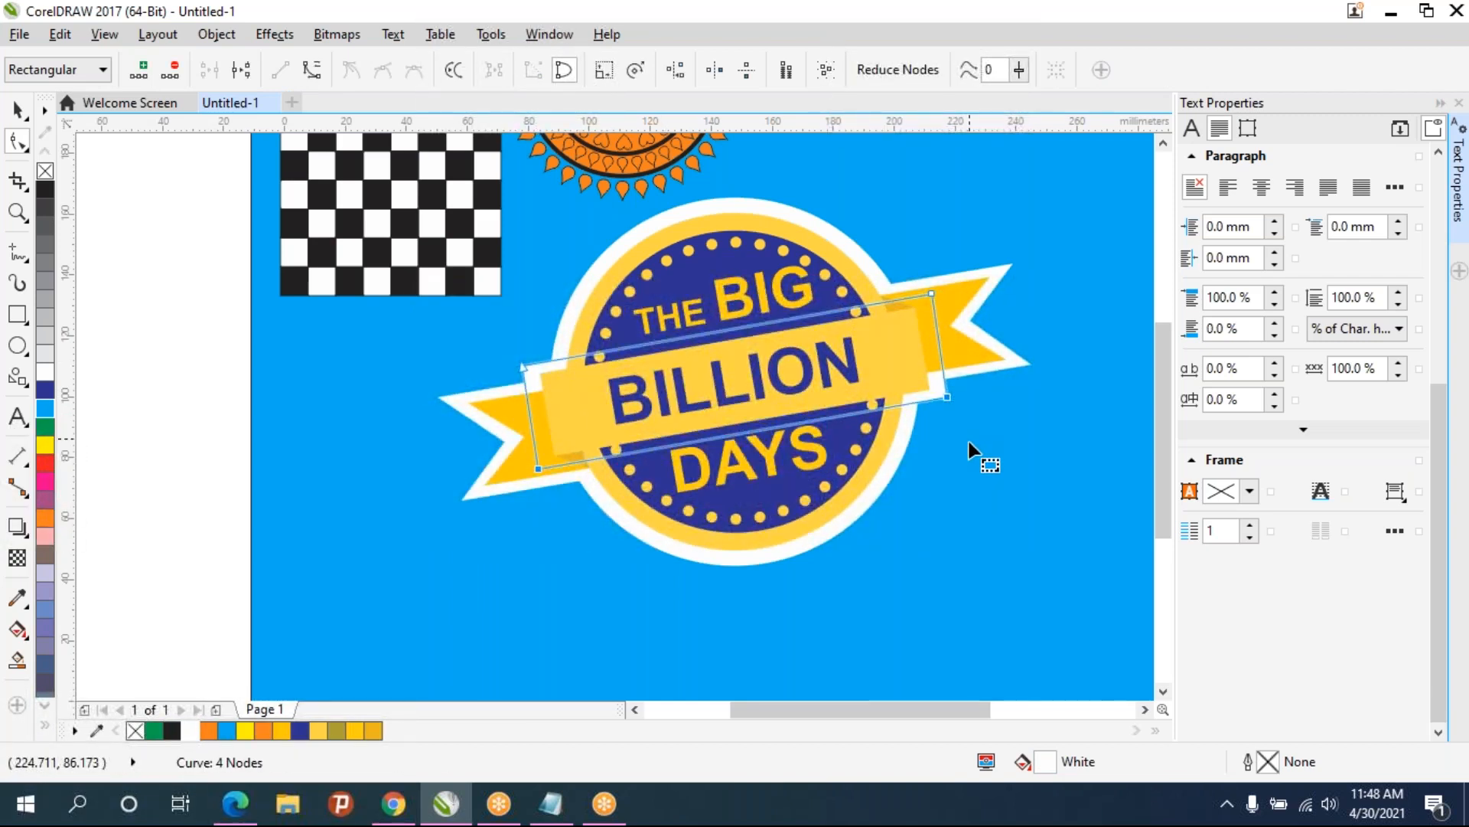
pyautogui.click(737, 535)
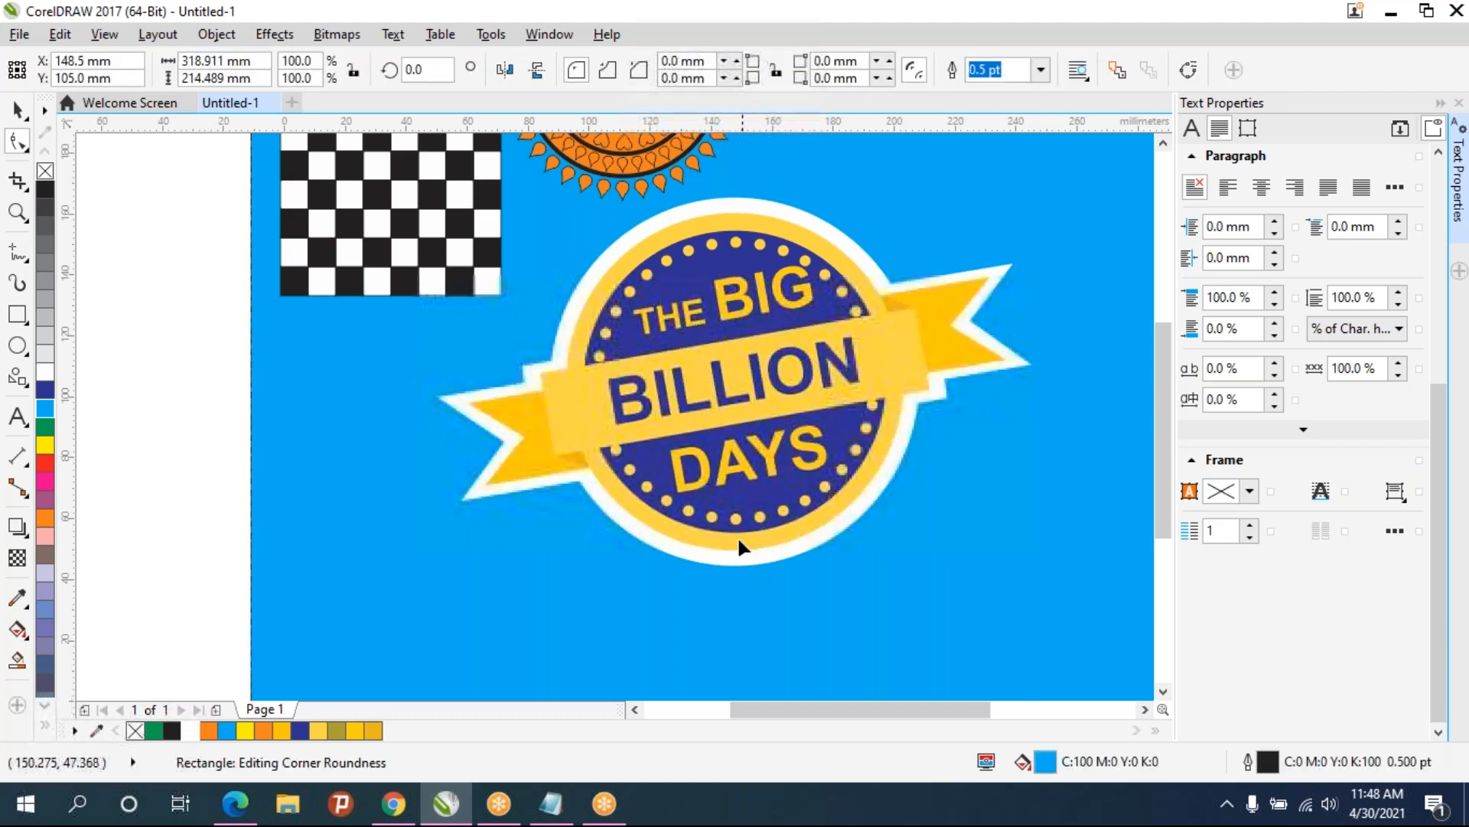
# - Select all parts of the logo and group them into one object
pyautogui.scroll(-2, 737, 535)
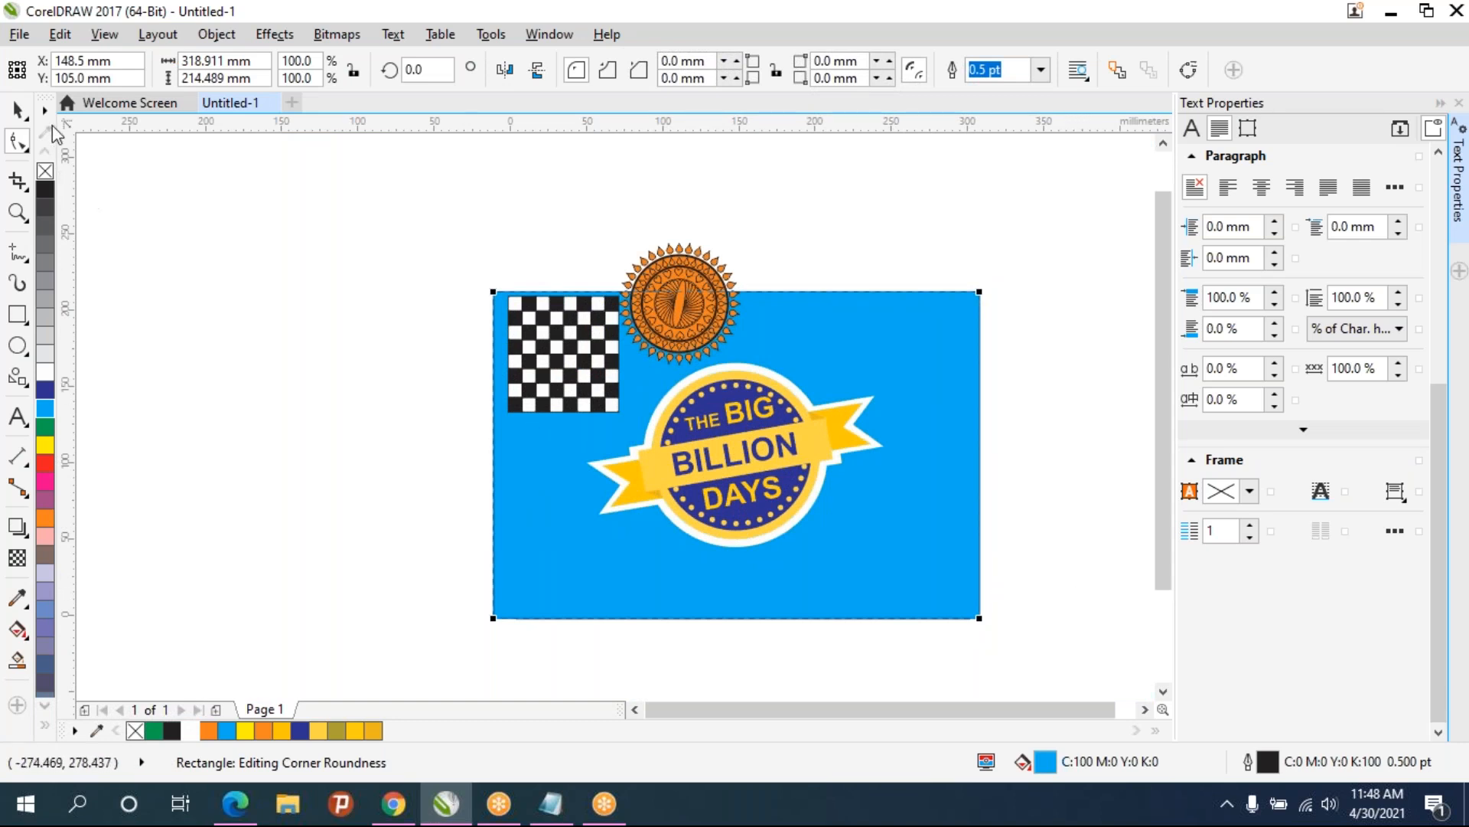
pyautogui.click(16, 111)
pyautogui.click(228, 359)
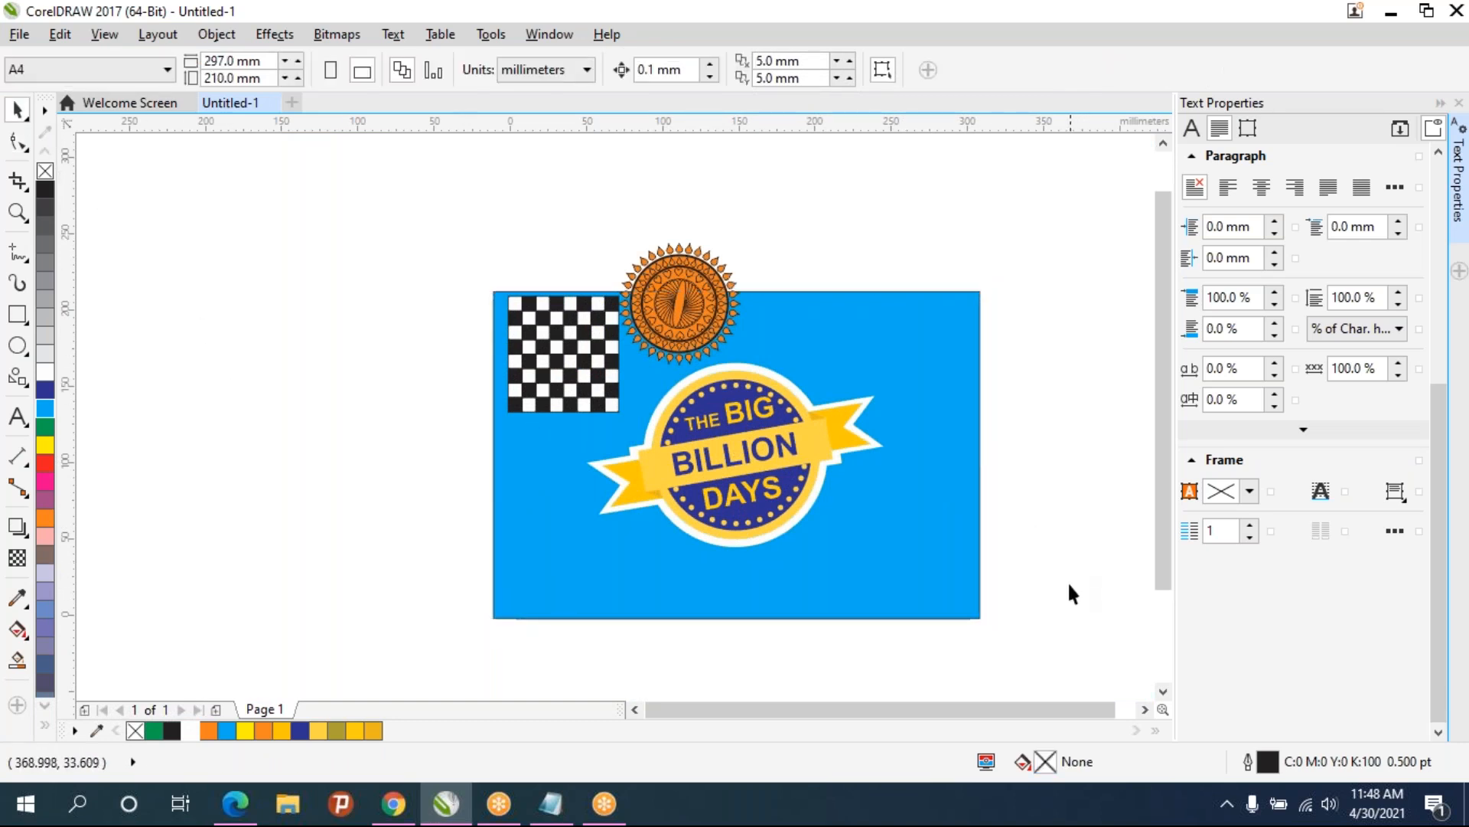
pyautogui.moveTo(579, 429); pyautogui.dragTo(428, 356)
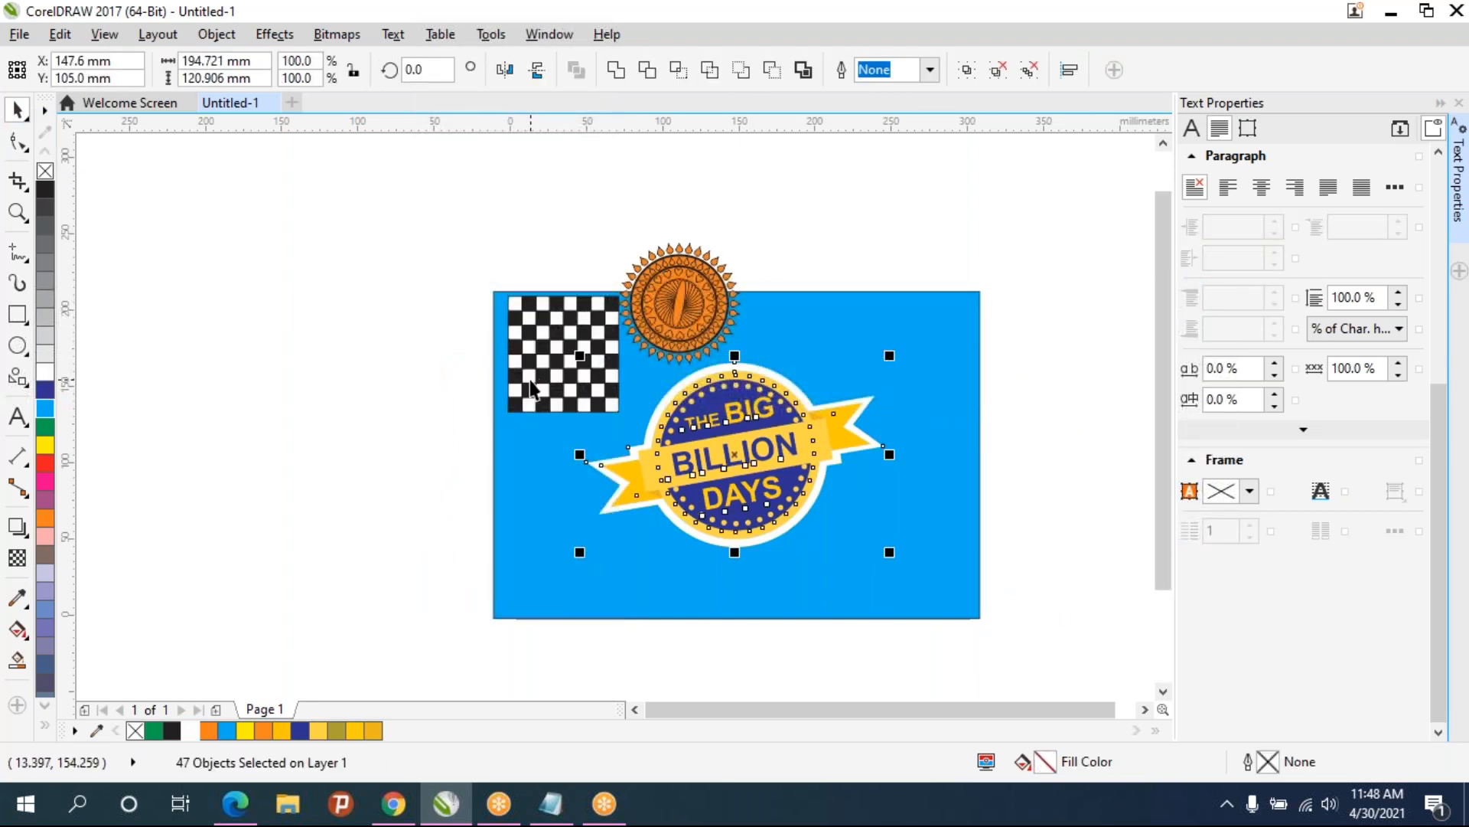
pyautogui.hotkey('ctrl', 'g')
pyautogui.click(904, 237)
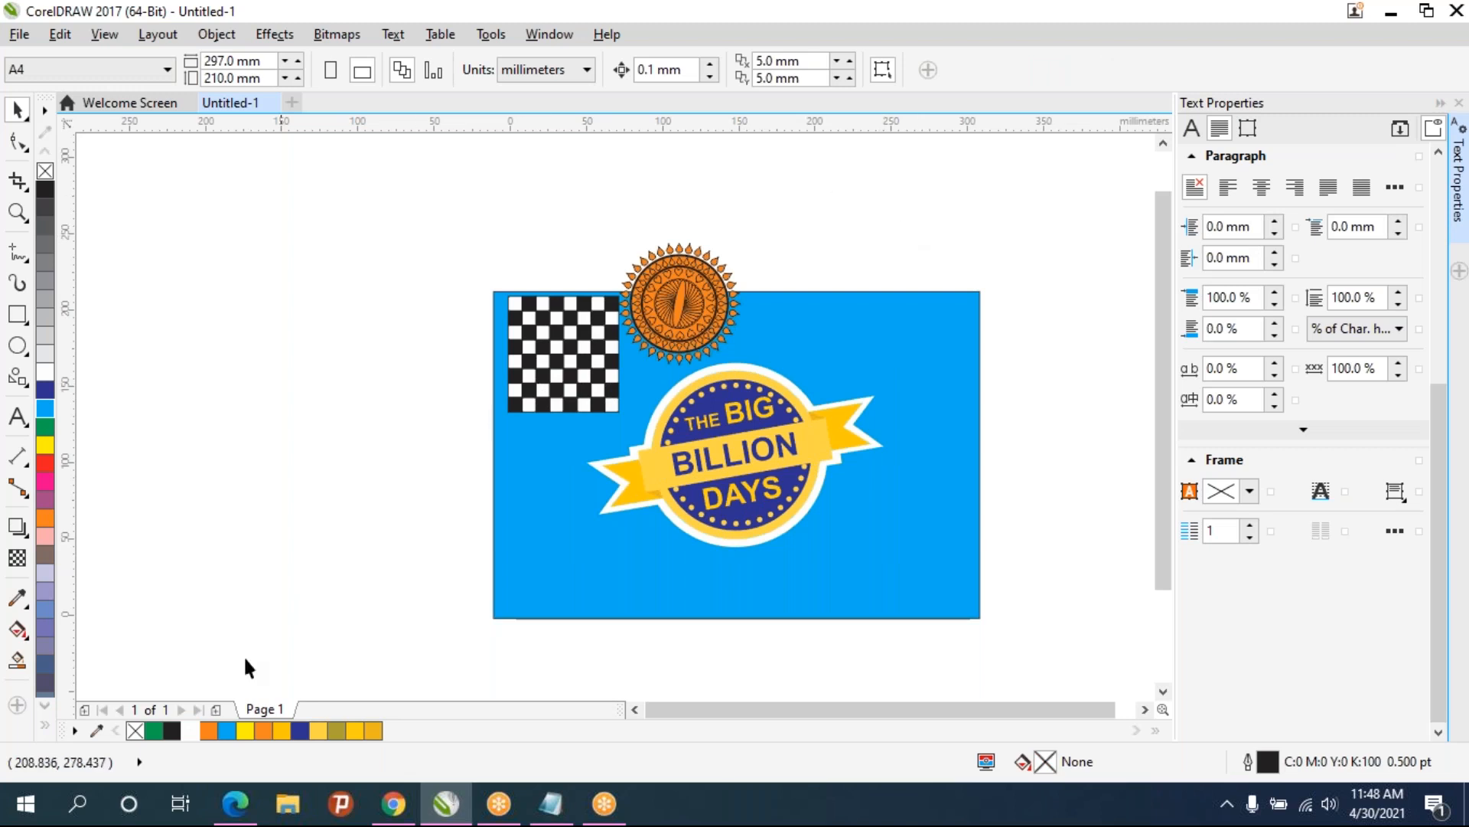
# - Review the reference logo image in the browser and the shortcut notes, then return to the drawing
pyautogui.click(392, 812)
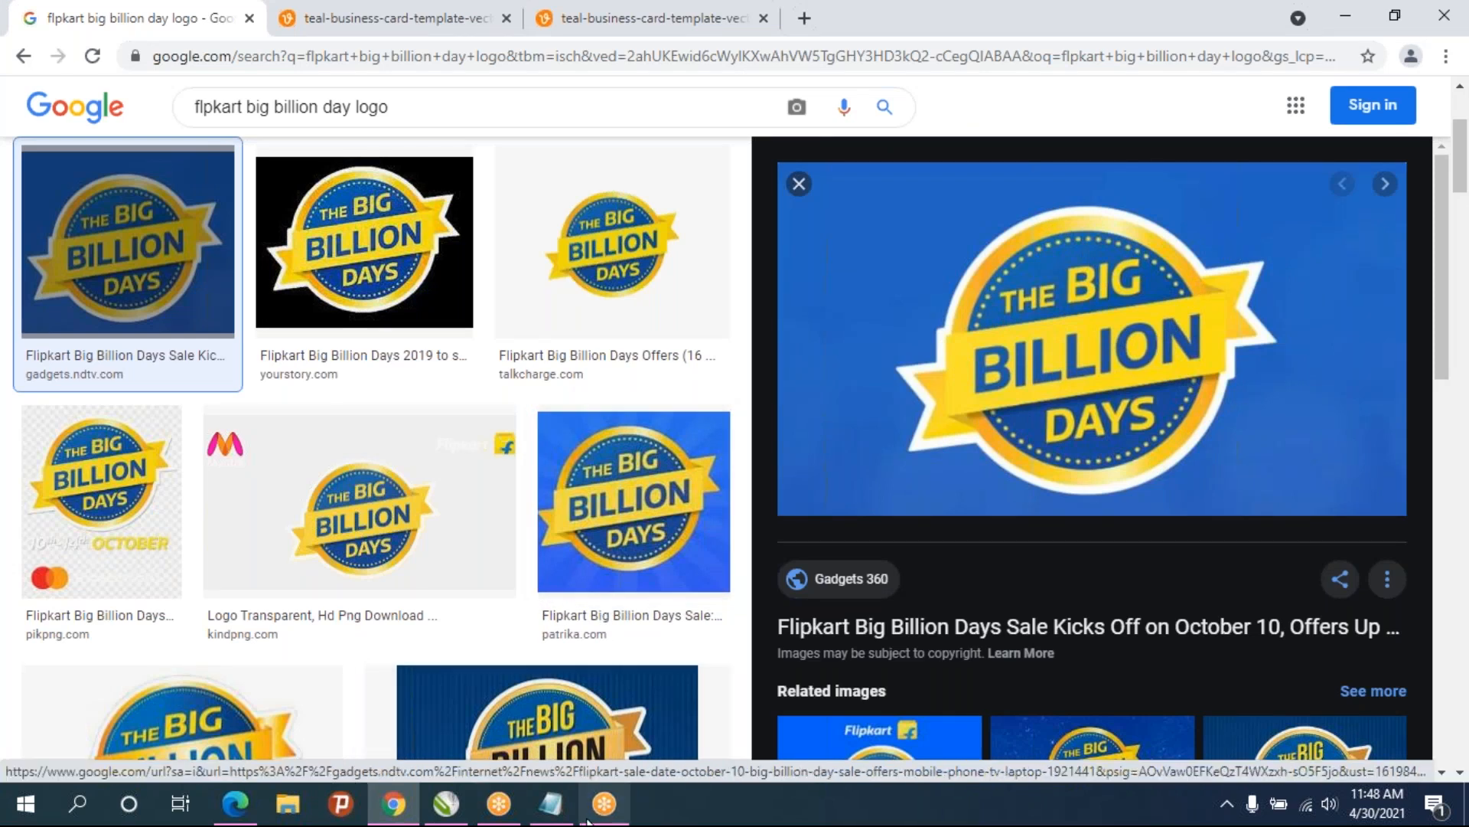
pyautogui.click(550, 805)
pyautogui.click(393, 804)
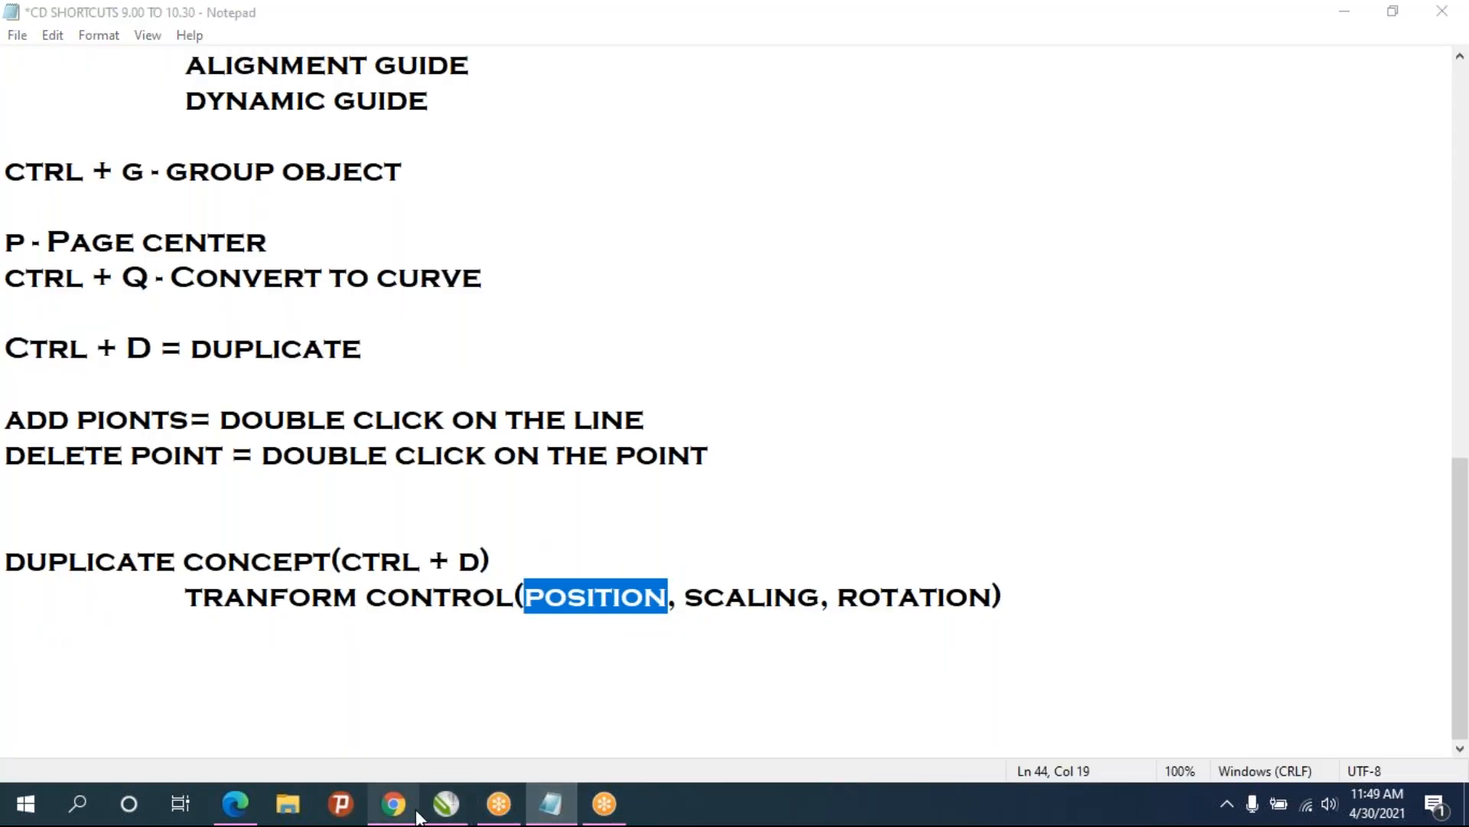
pyautogui.click(440, 810)
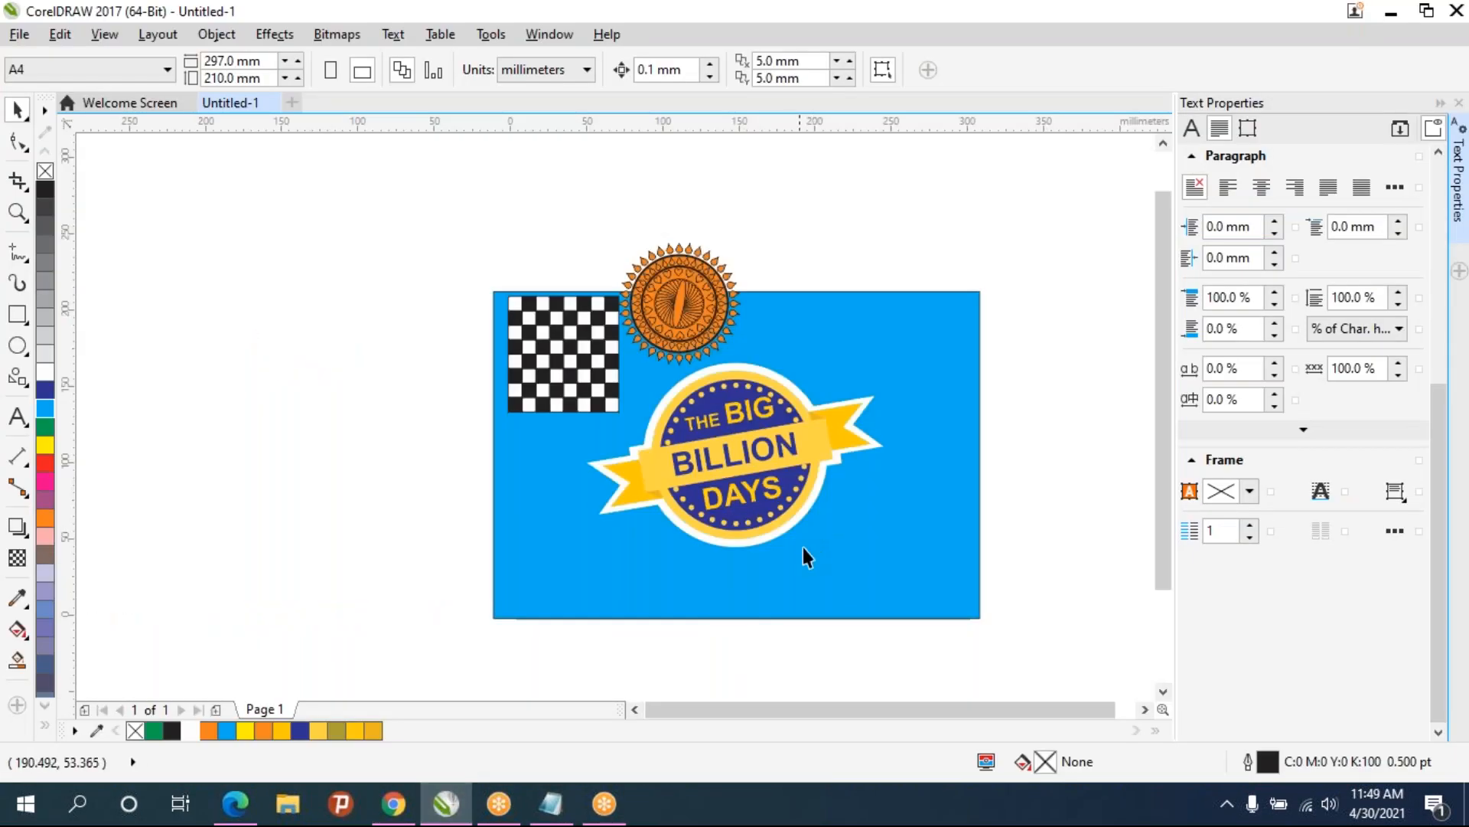
# - Move the logo aside and drag the sun pattern to the right side of the blue rectangle
pyautogui.scroll(-1, 798, 554)
pyautogui.scroll(1, 790, 553)
pyautogui.moveTo(787, 548); pyautogui.dragTo(776, 593)
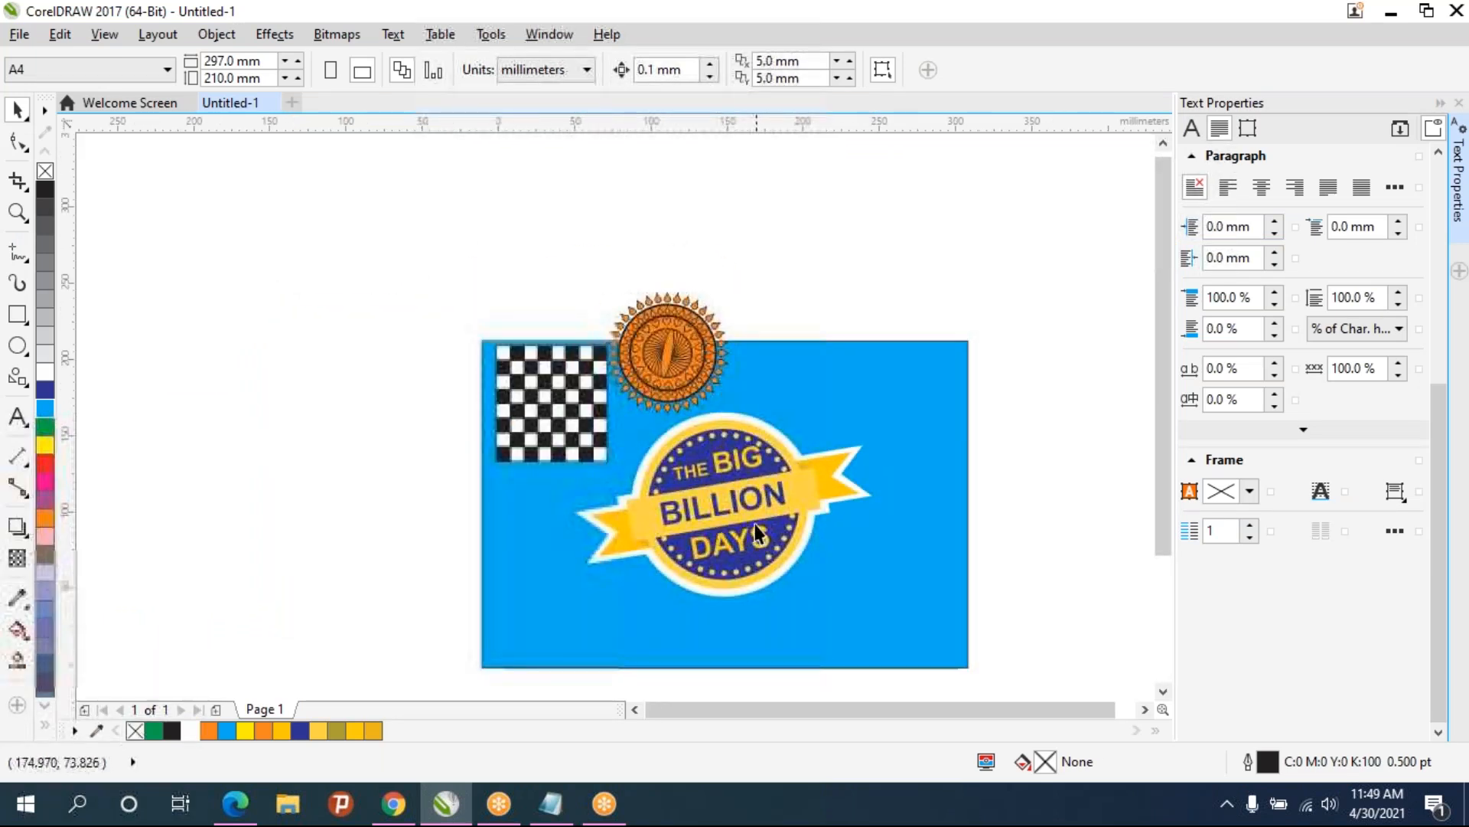
pyautogui.moveTo(755, 524); pyautogui.dragTo(403, 451)
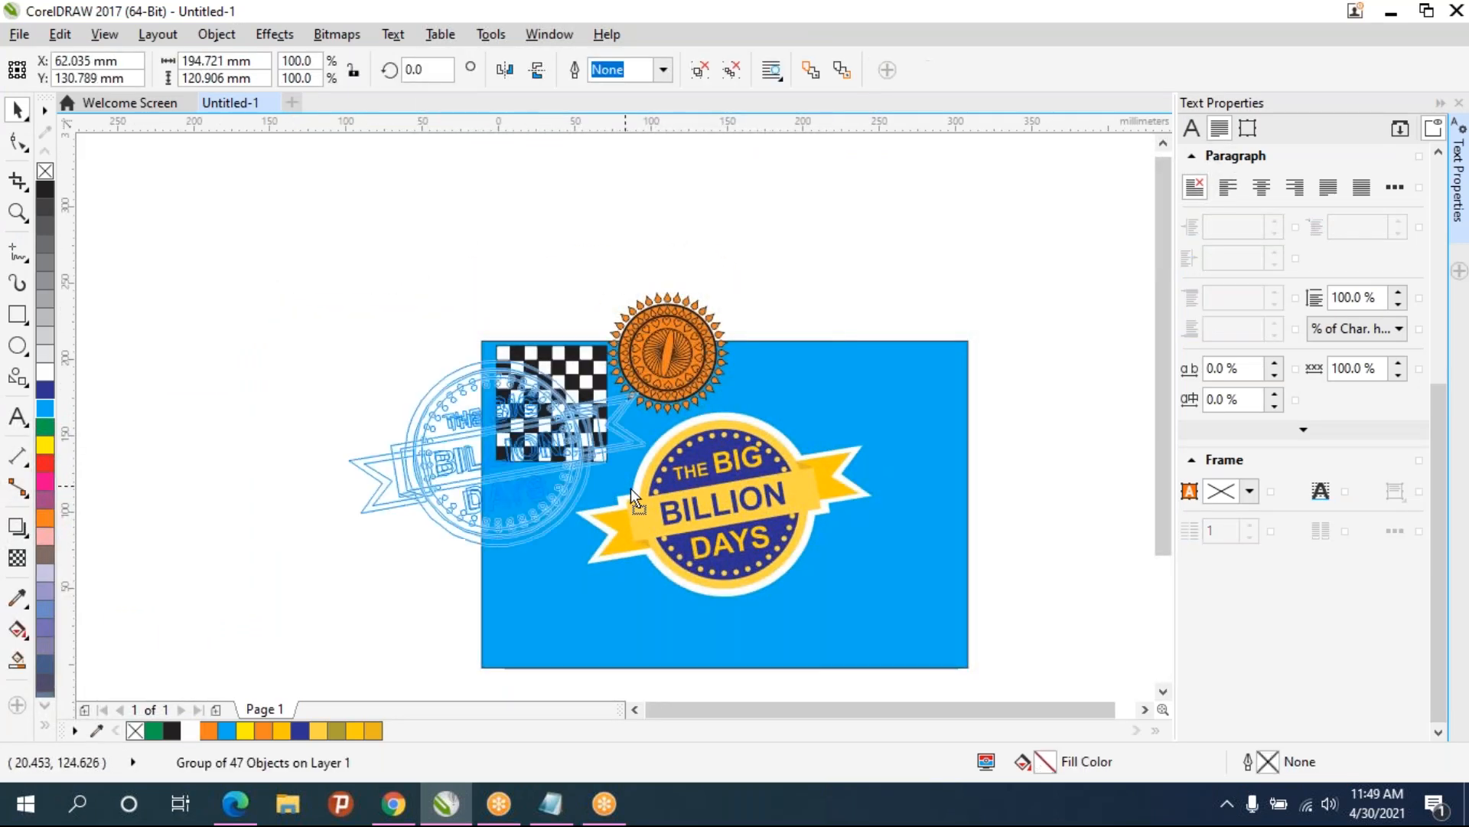
pyautogui.click(898, 548)
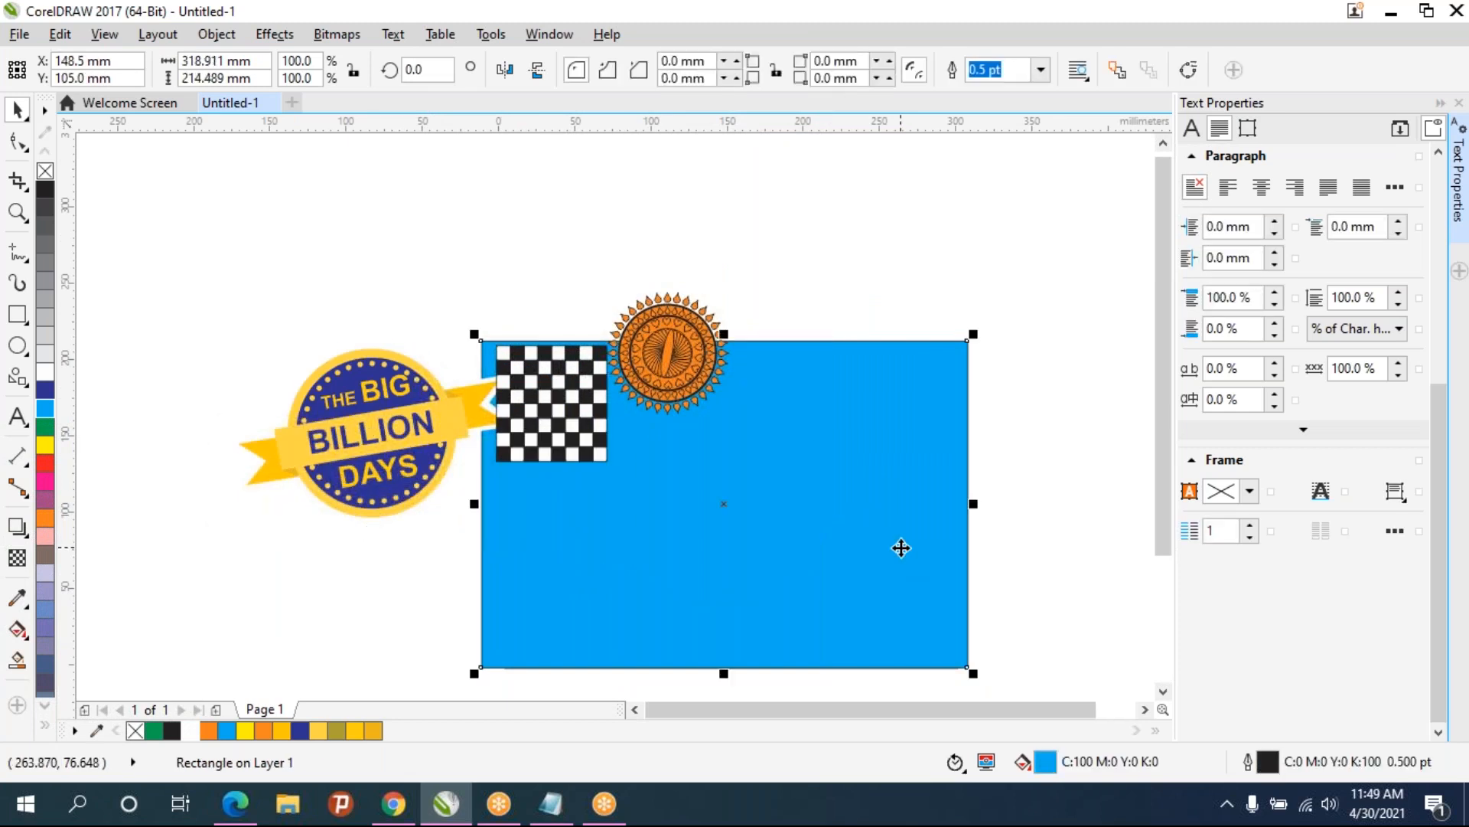
pyautogui.moveTo(686, 376); pyautogui.dragTo(909, 457)
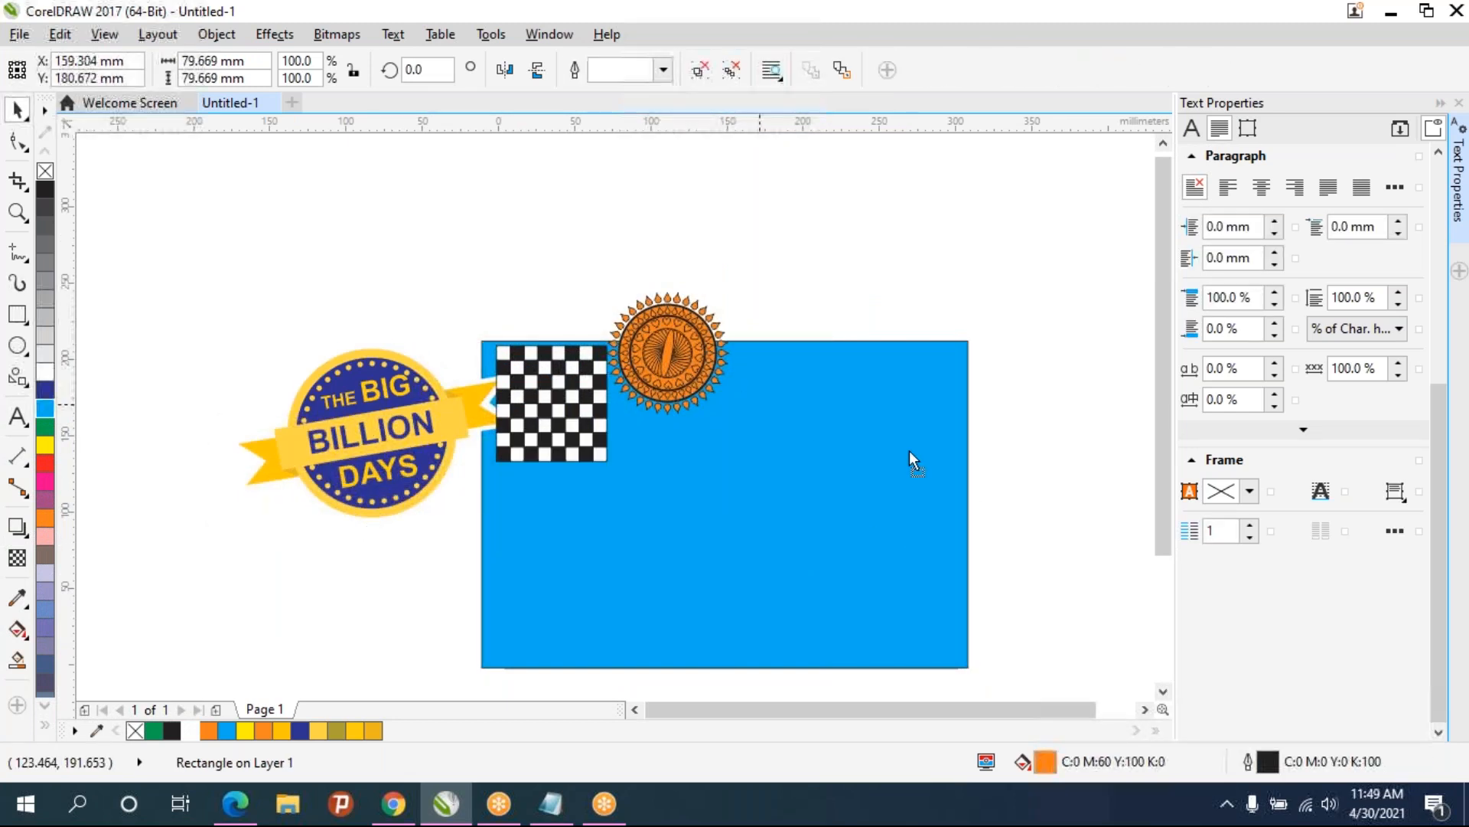
# - Move the checkerboard toward the top centre and place the logo in the lower-left corner of the blue rectangle
pyautogui.moveTo(547, 412); pyautogui.dragTo(719, 437)
pyautogui.moveTo(474, 436); pyautogui.dragTo(676, 567)
pyautogui.click(623, 289)
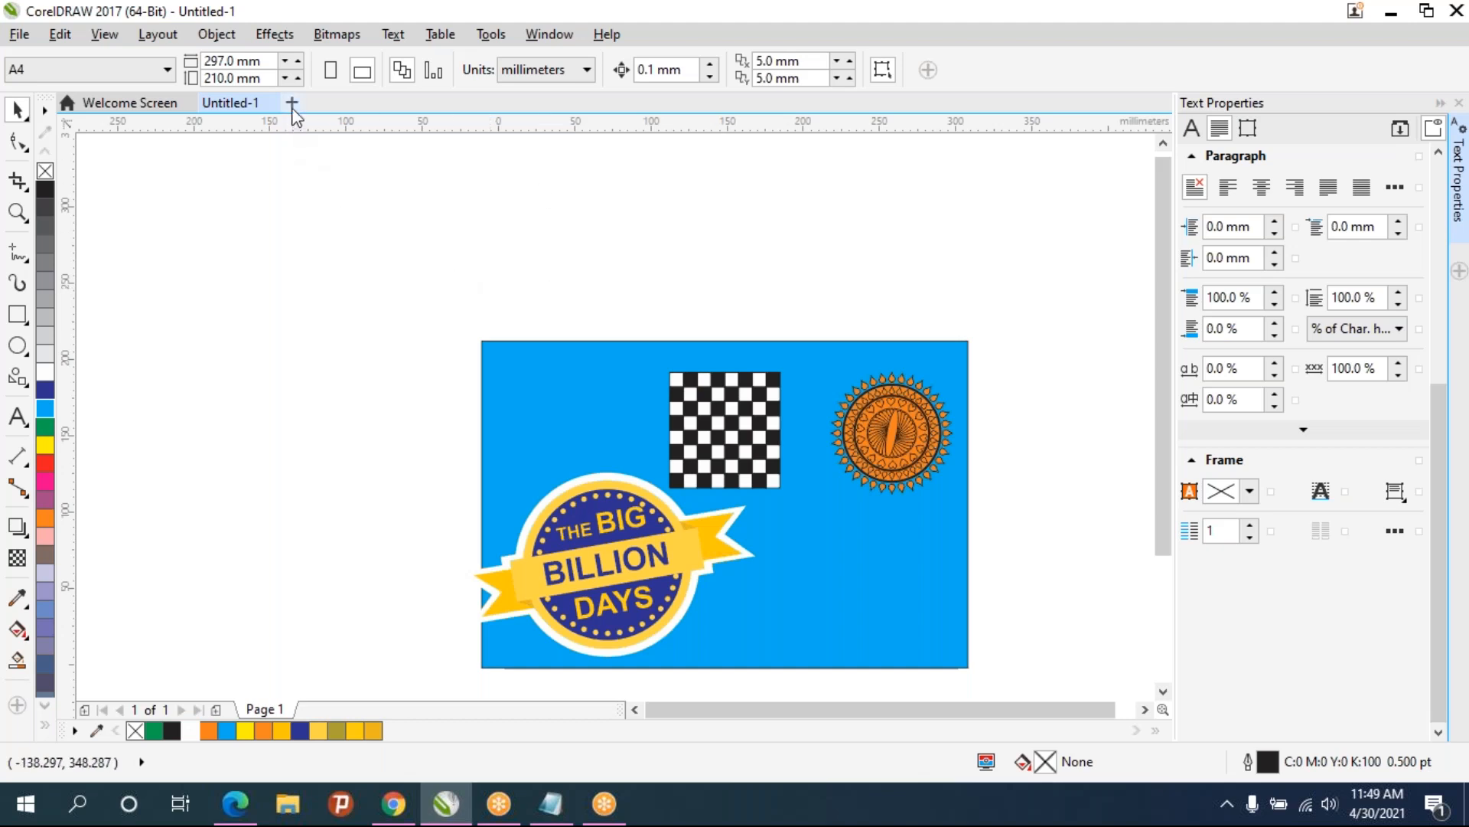
# - Open the new-document dialog and close it without creating a document
pyautogui.hotkey('ctrl', 'n')
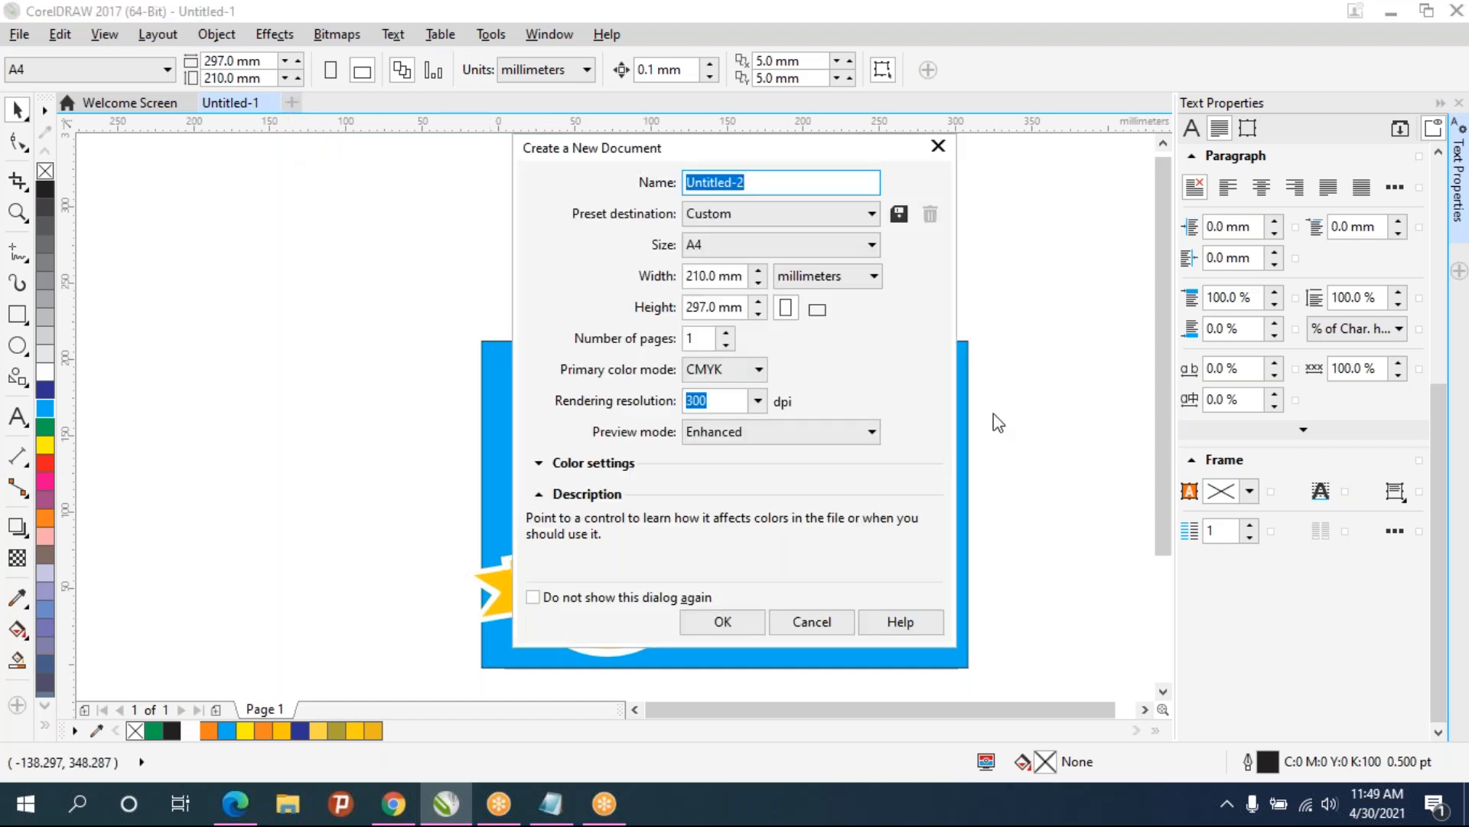
pyautogui.click(739, 629)
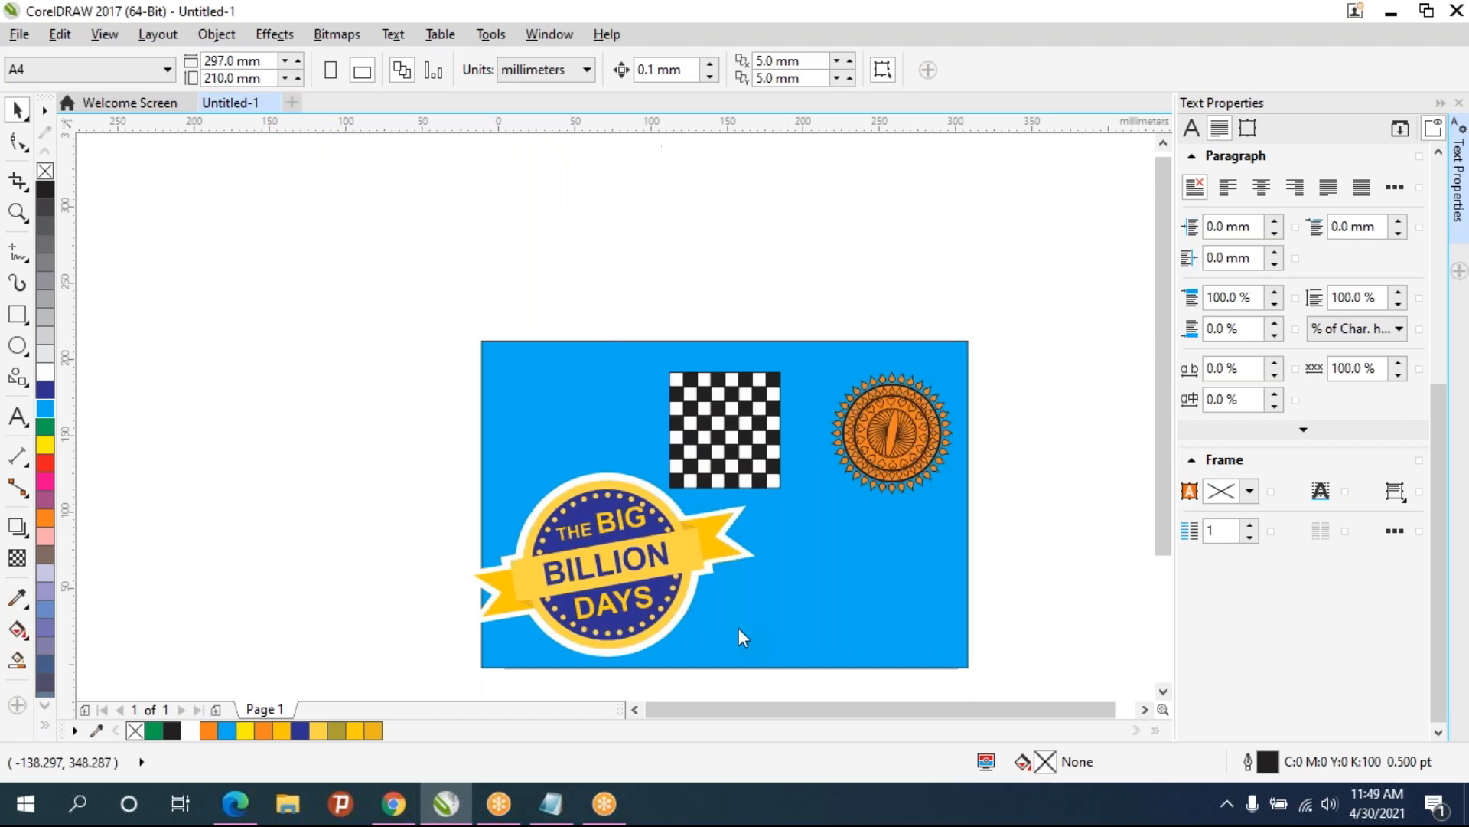
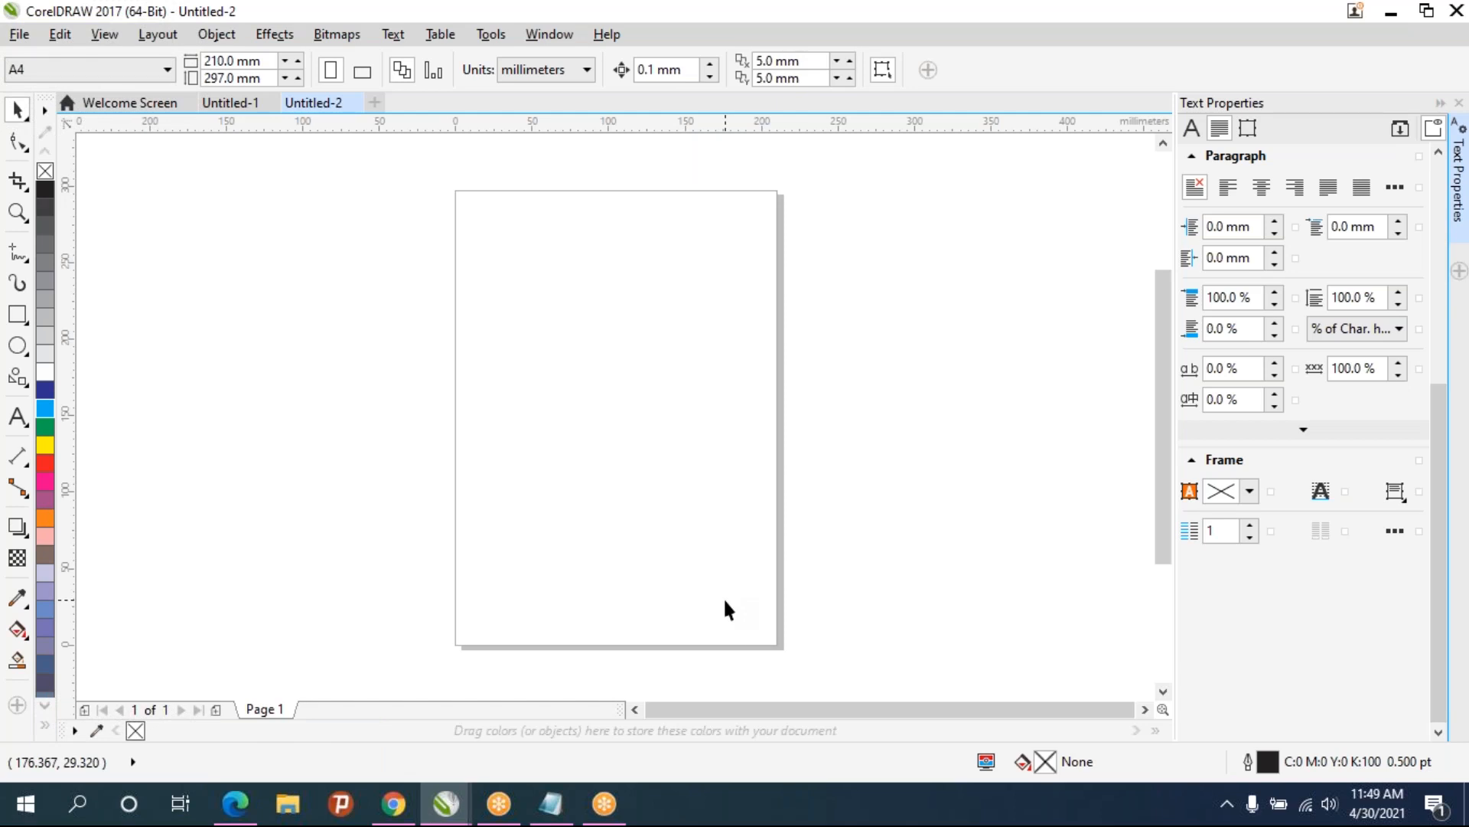
# - Switch the page to landscape orientation and draw a green-filled rectangle on it
pyautogui.click(361, 72)
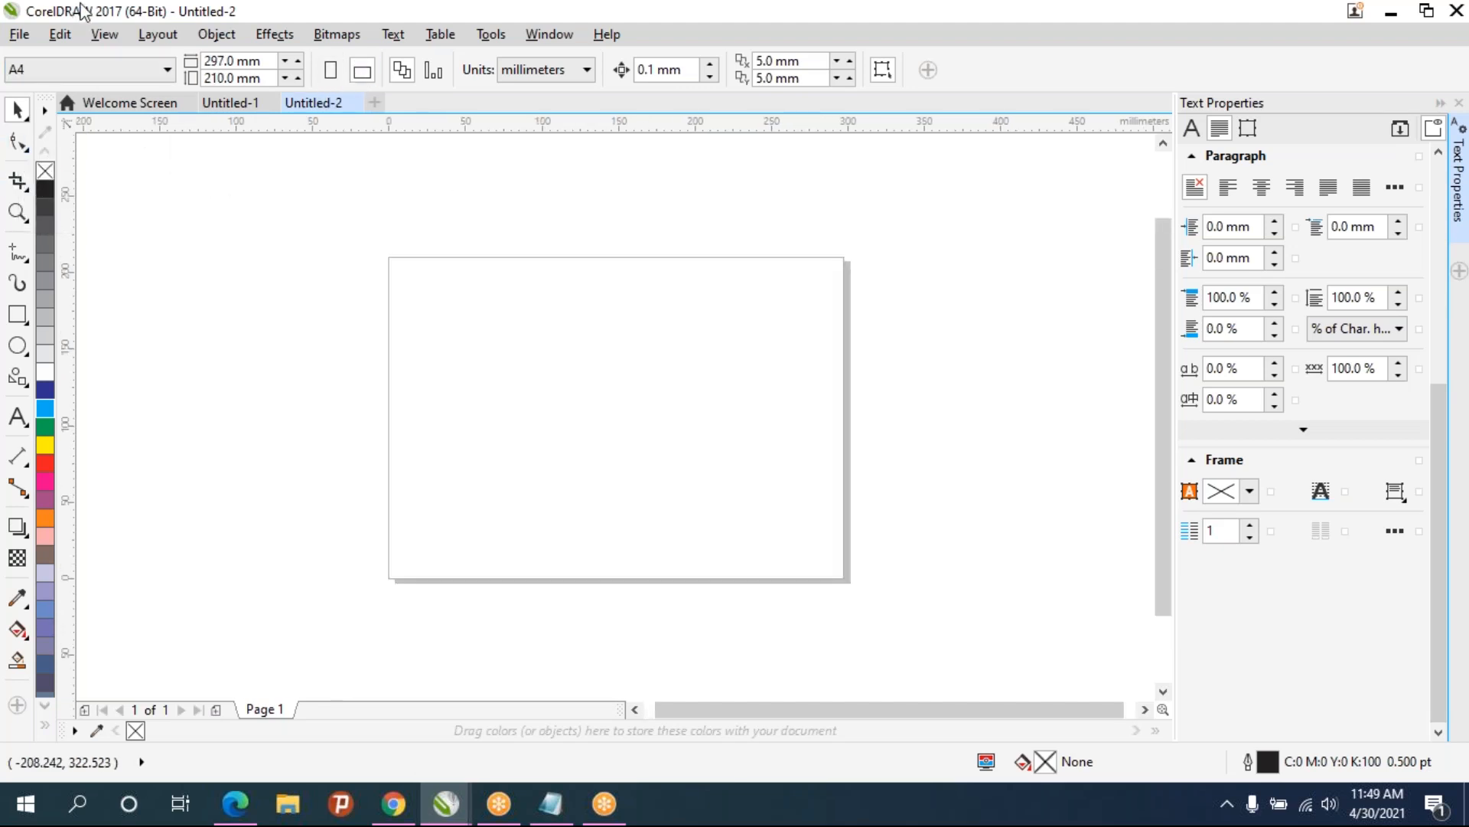
pyautogui.click(17, 314)
pyautogui.moveTo(474, 303); pyautogui.dragTo(774, 513)
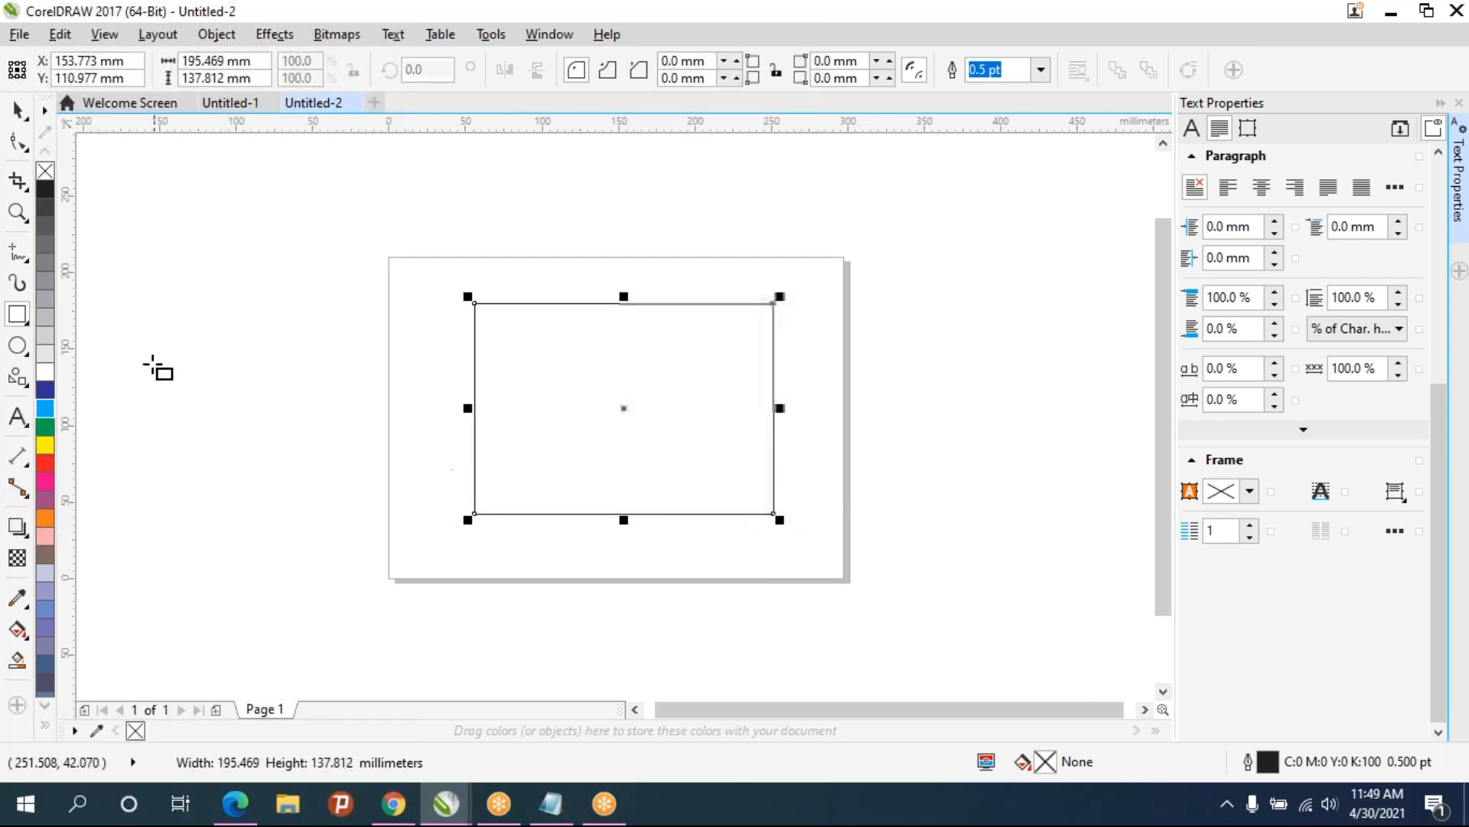
pyautogui.click(44, 431)
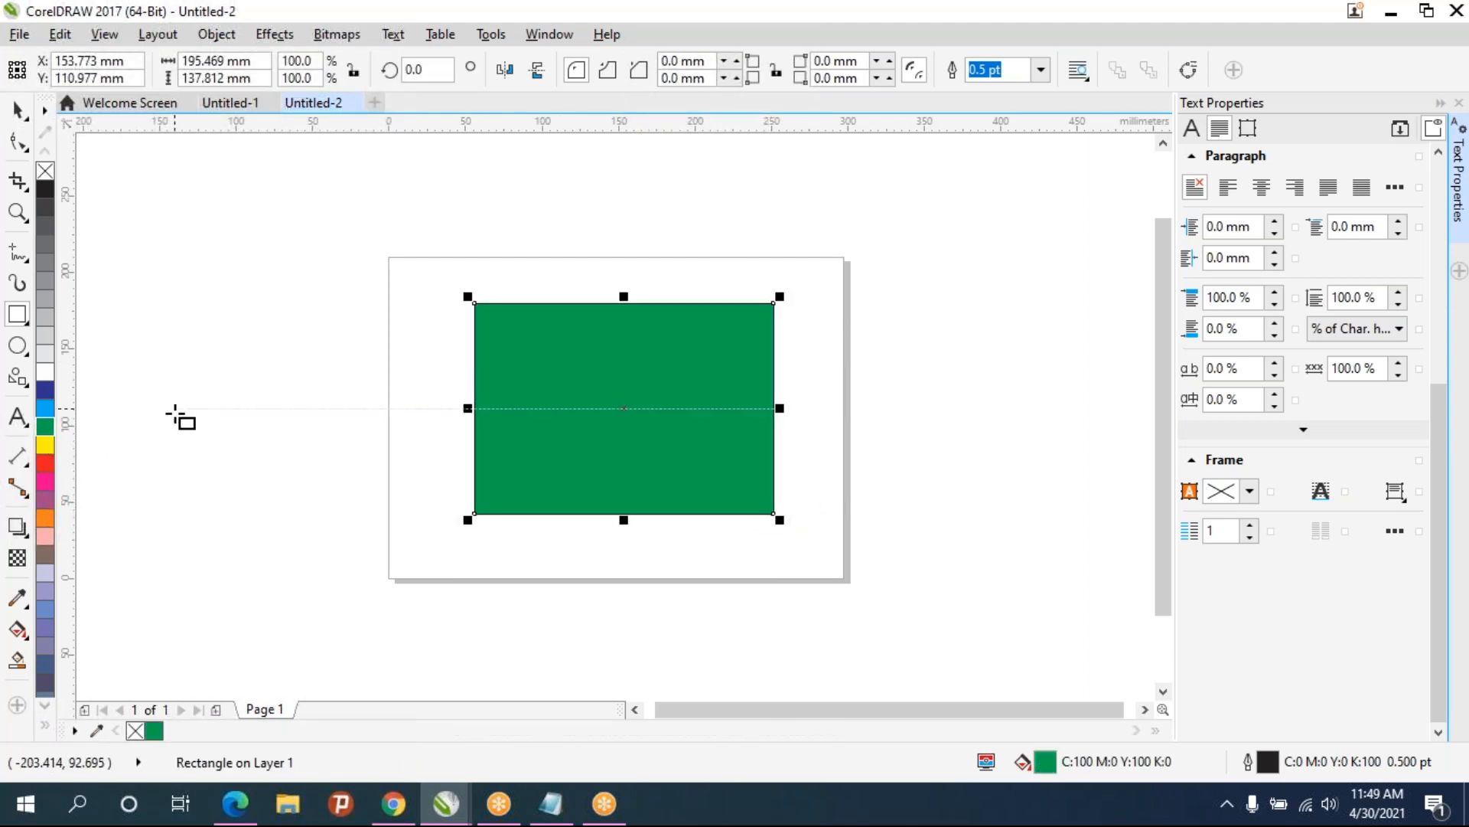
# - Roughen the rectangle's top edge with the Roughen tool
pyautogui.click(15, 143)
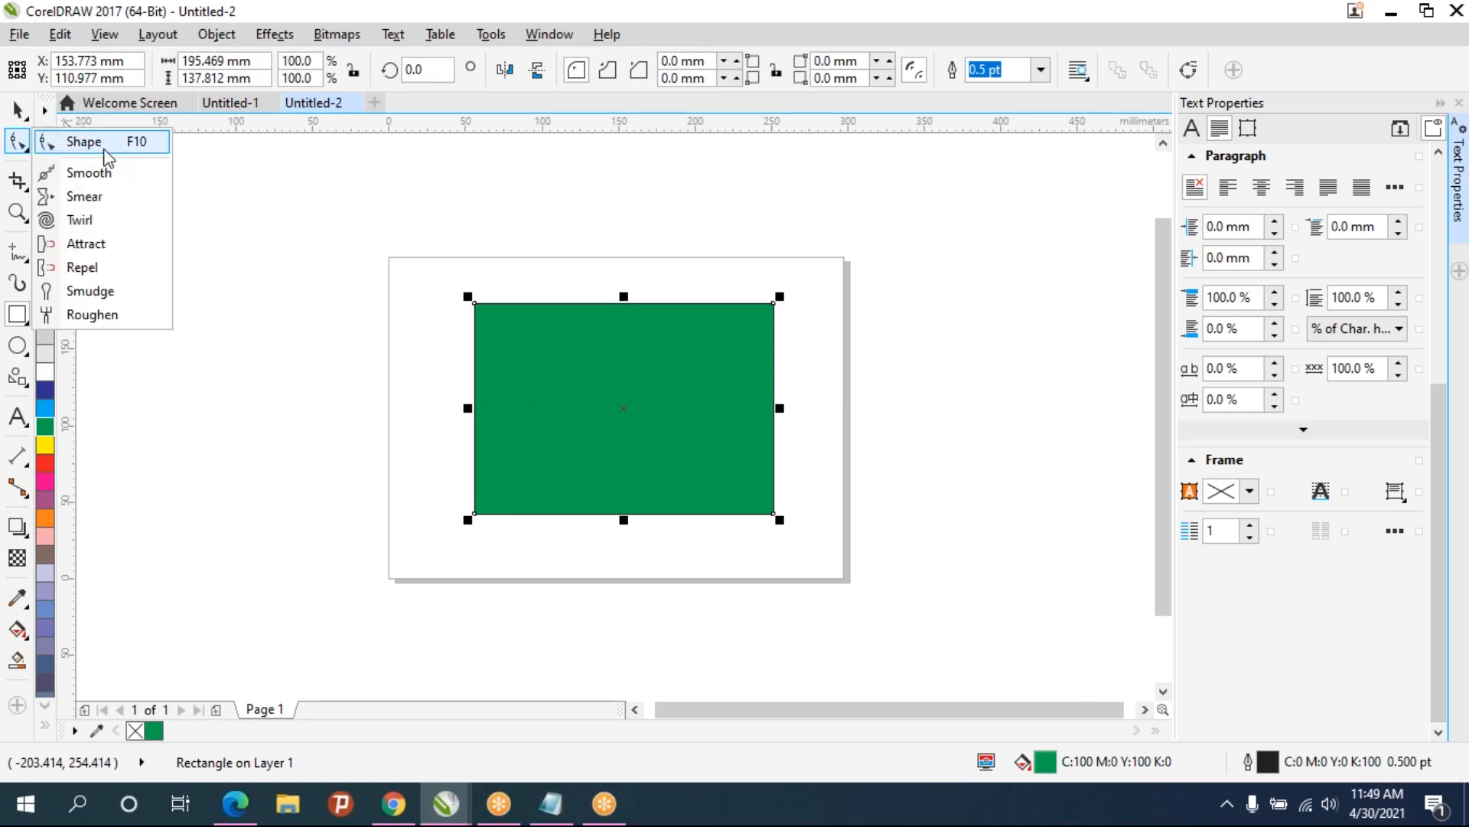
pyautogui.click(84, 141)
pyautogui.click(14, 144)
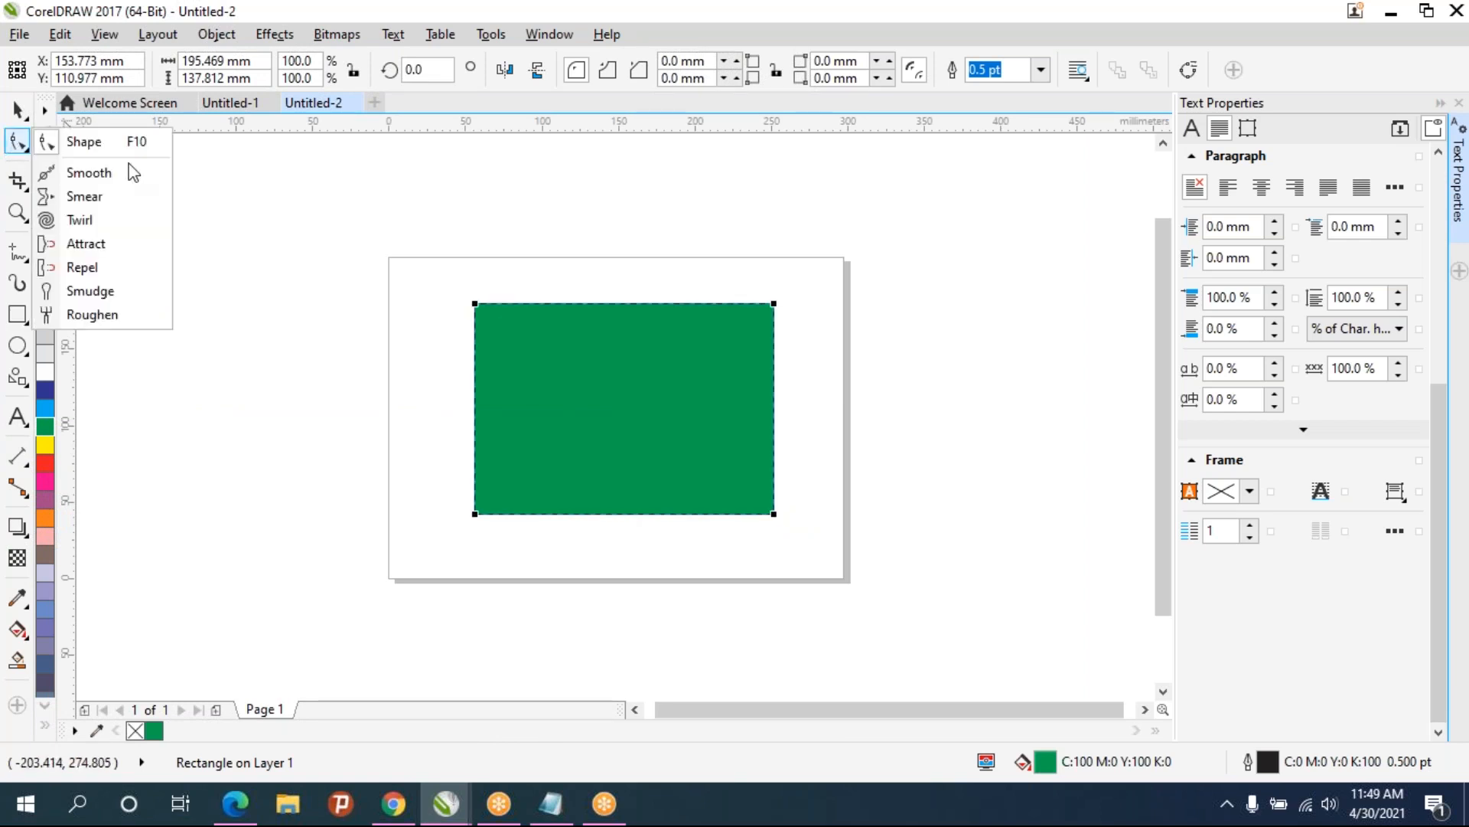
pyautogui.click(132, 179)
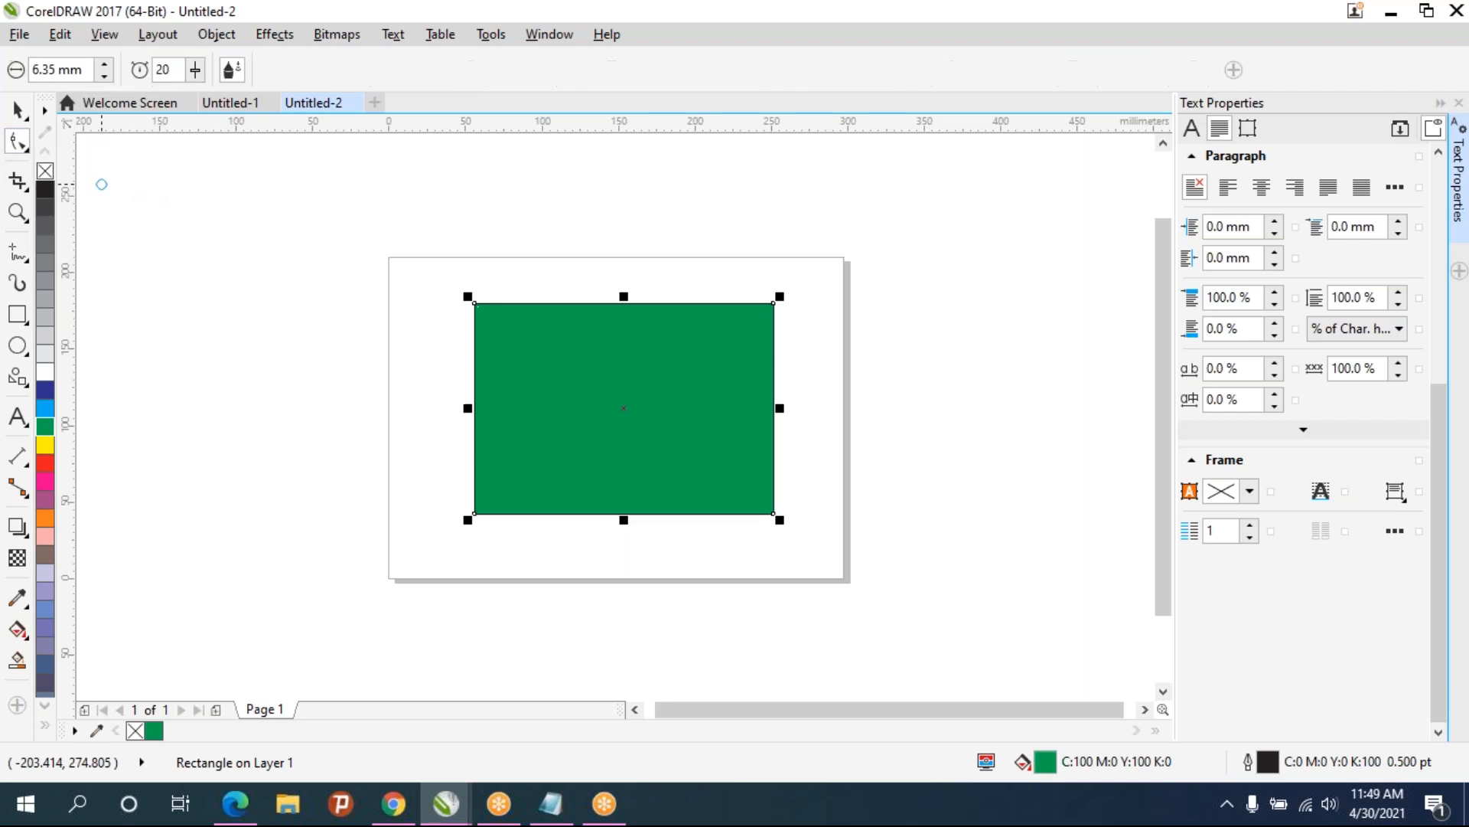
pyautogui.click(20, 141)
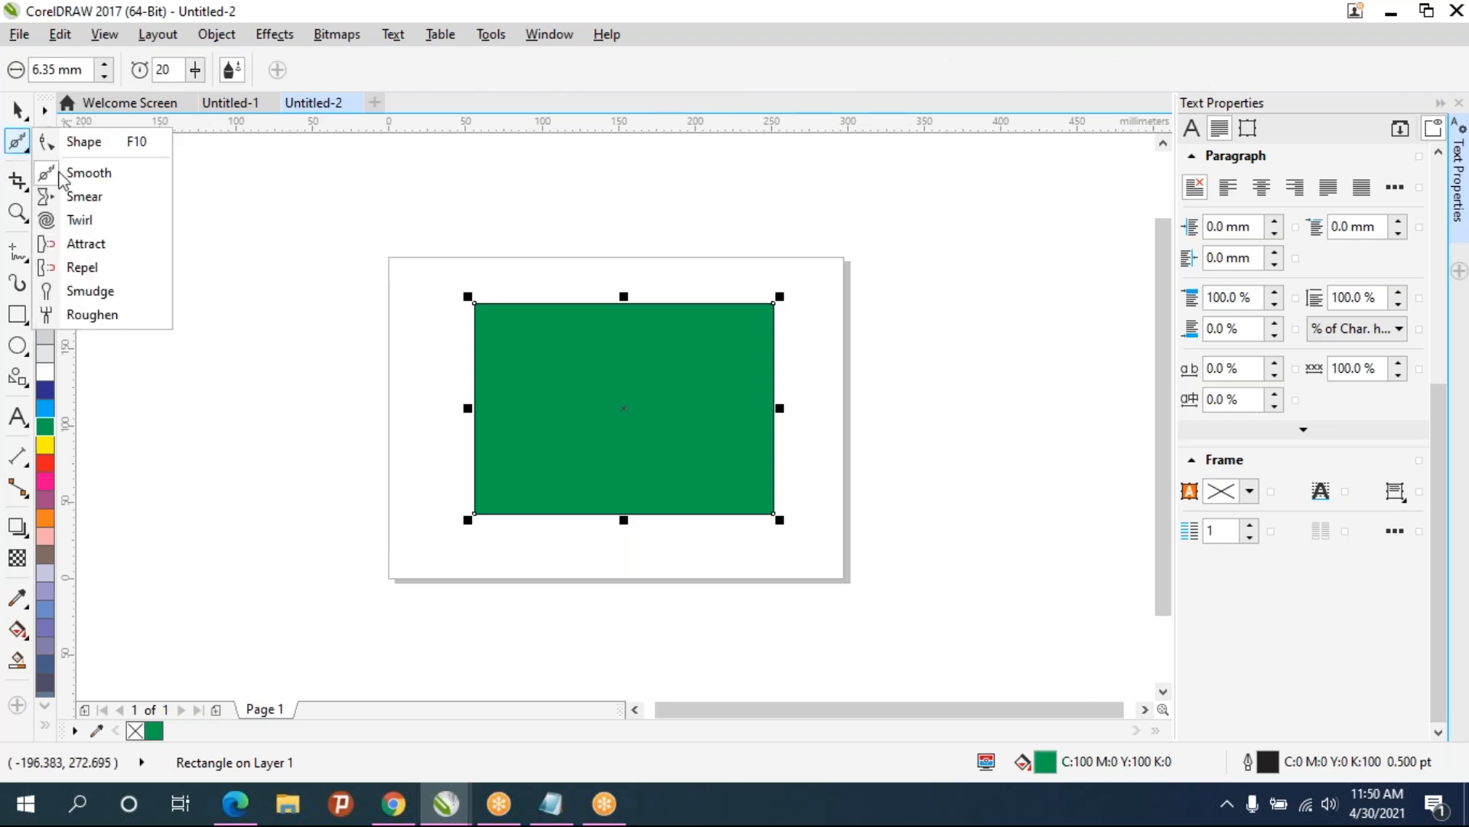
pyautogui.click(74, 320)
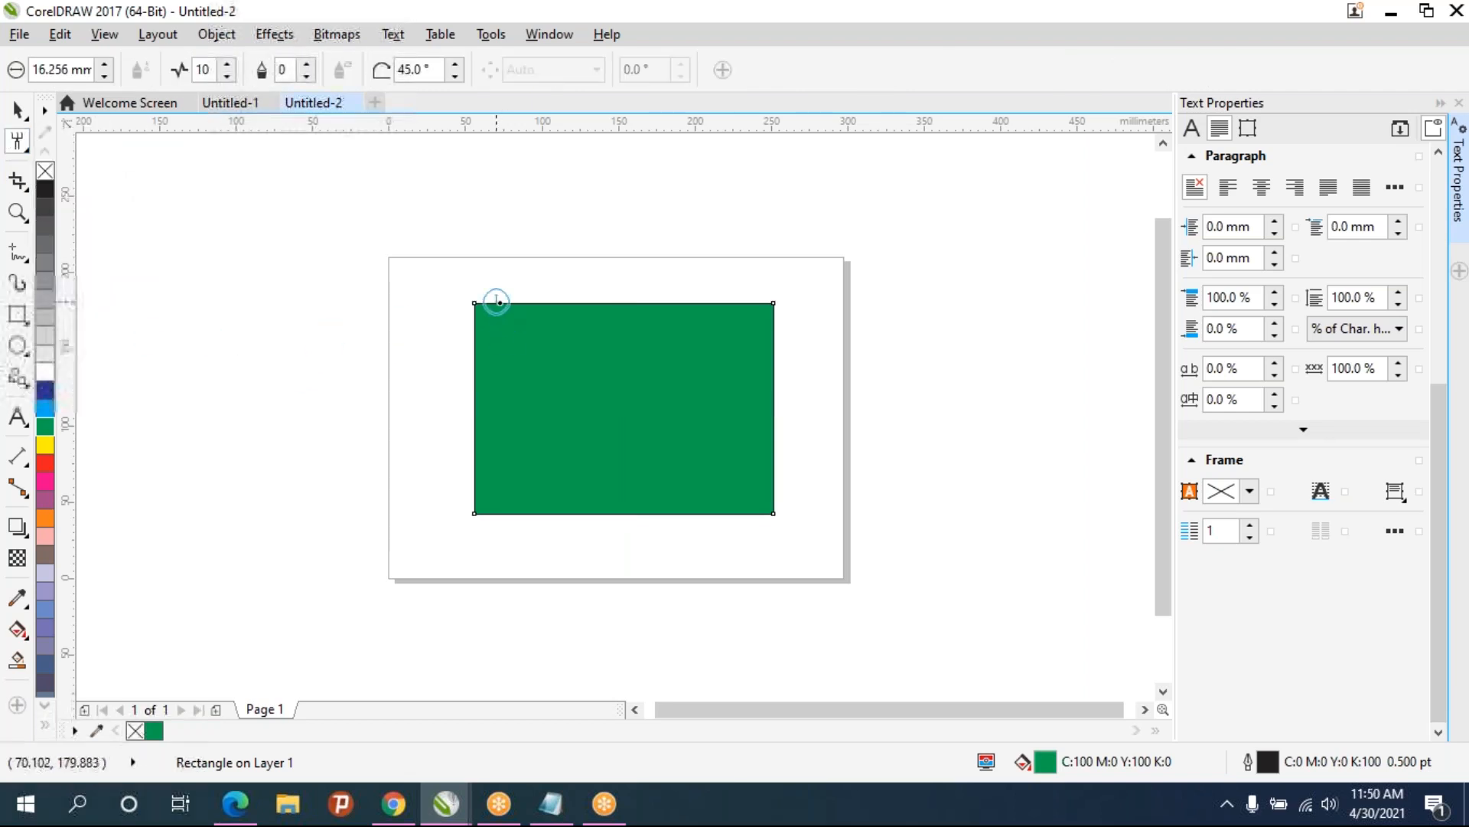
pyautogui.scroll(3, 505, 312)
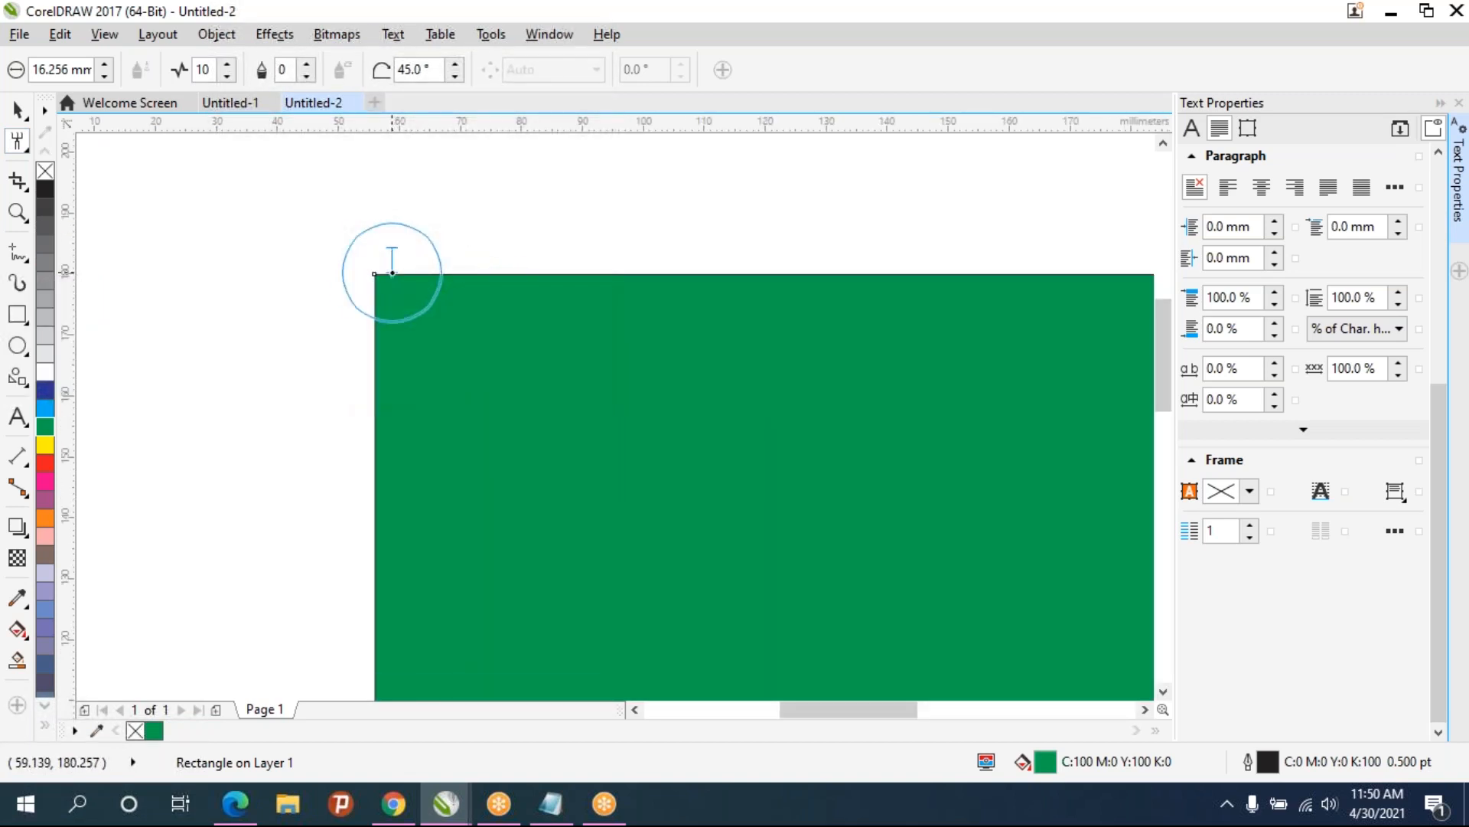
pyautogui.moveTo(392, 274); pyautogui.dragTo(991, 289)
pyautogui.scroll(-2, 842, 364)
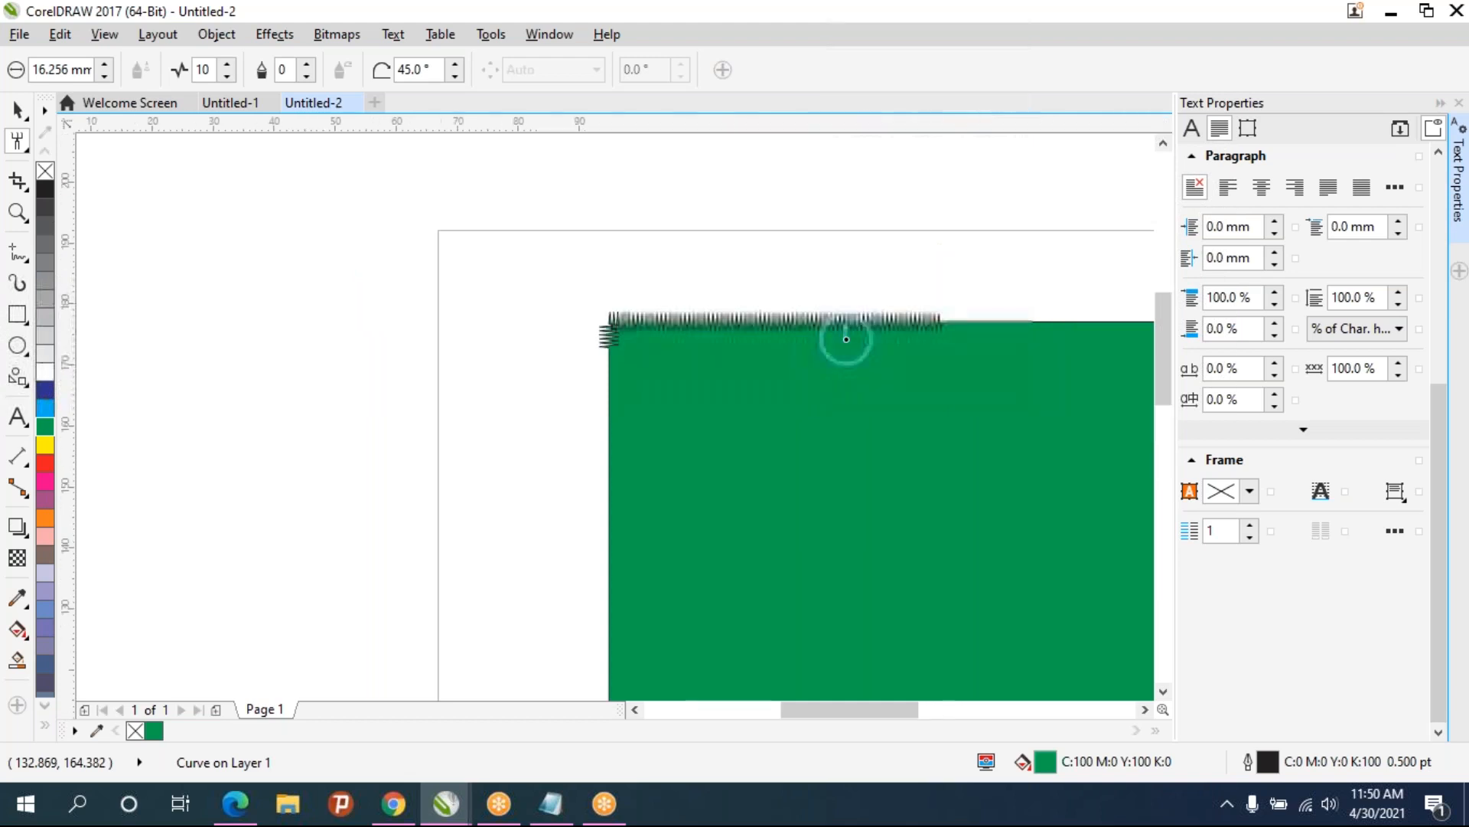
# - Set the roughen frequency to 1 and roughen along the top edge again
pyautogui.scroll(2, 847, 339)
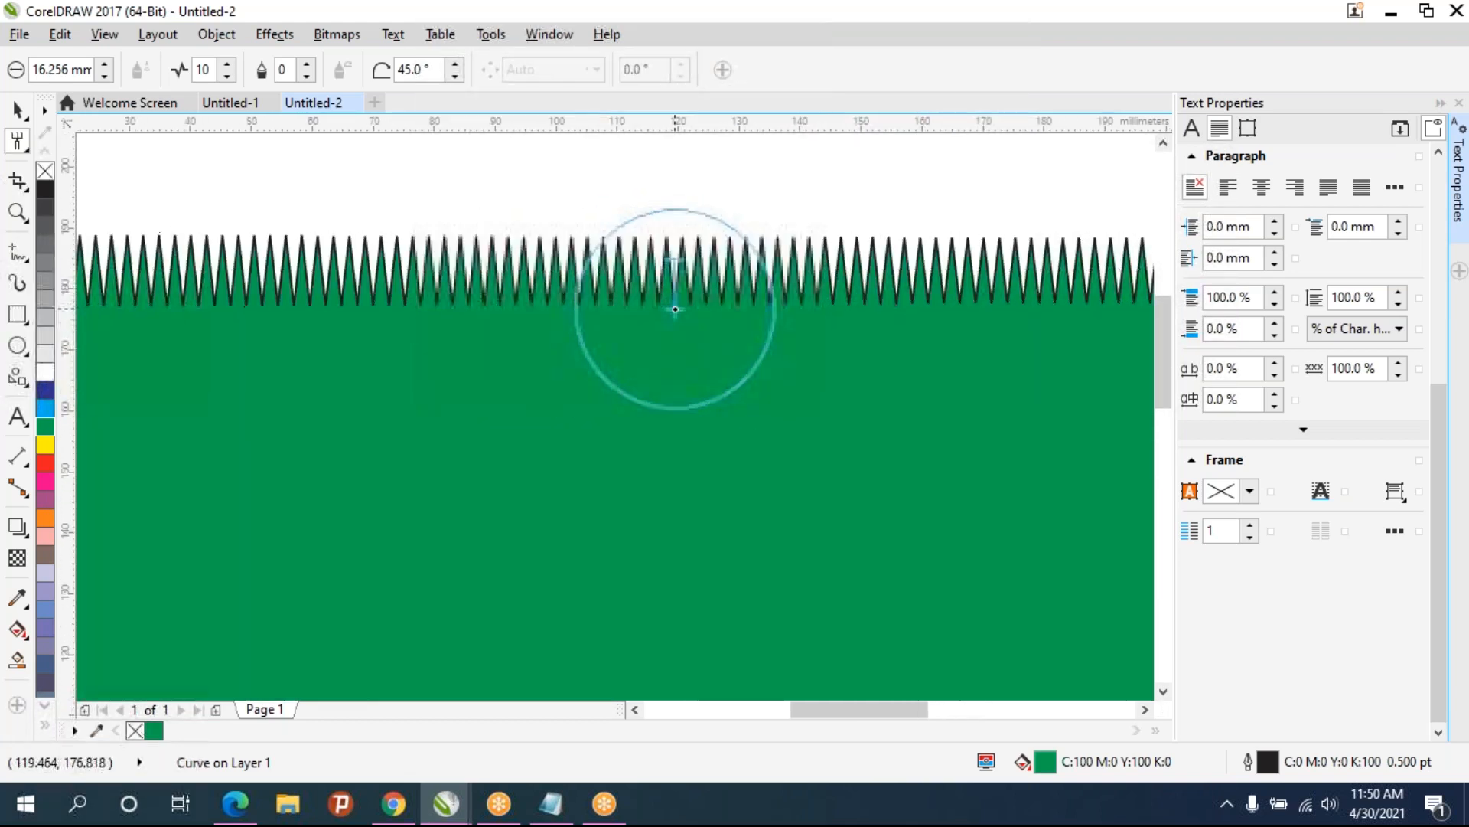
pyautogui.scroll(-2, 675, 310)
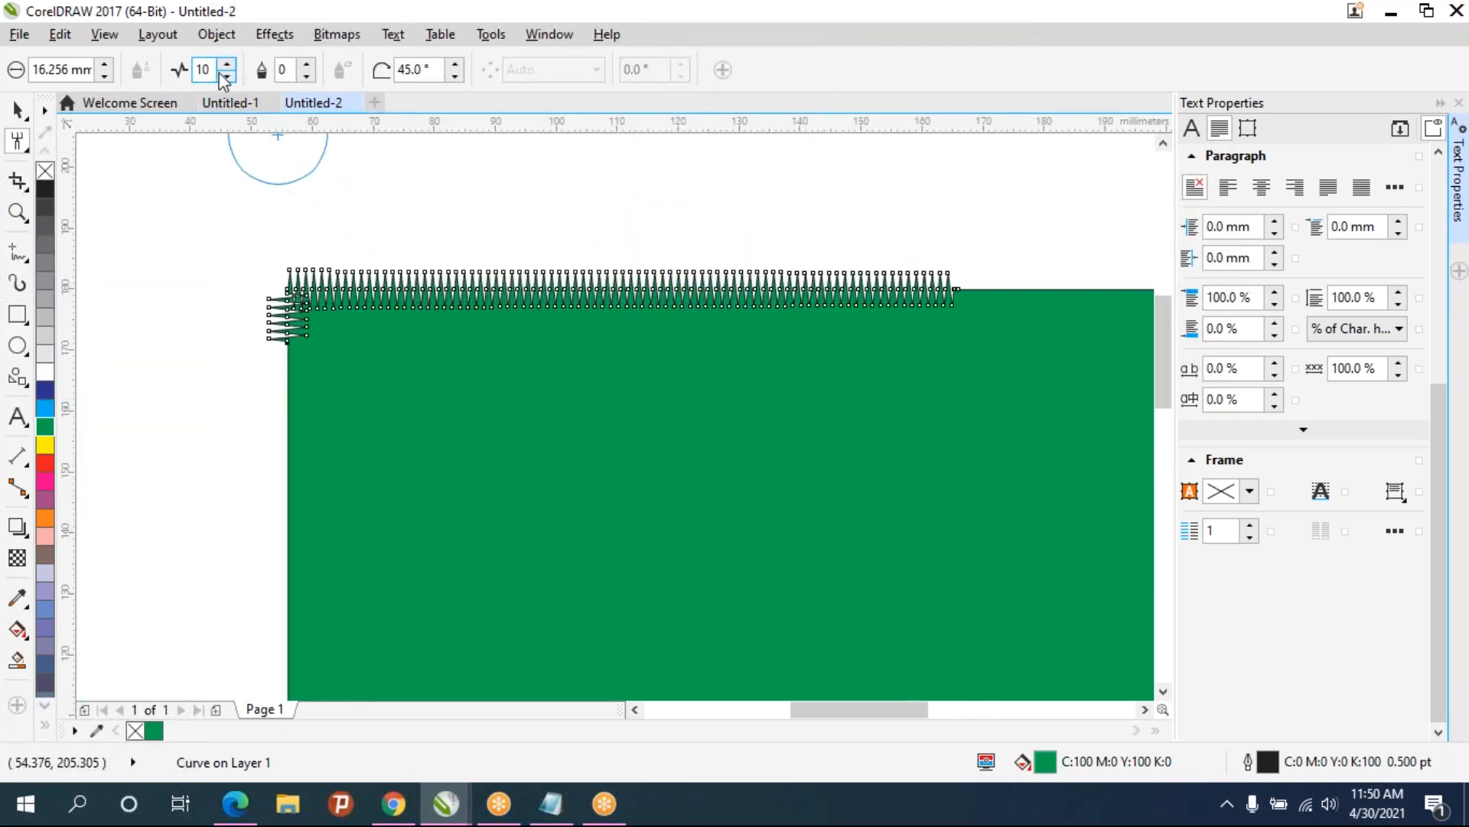
pyautogui.moveTo(226, 70); pyautogui.dragTo(225, 145)
pyautogui.moveTo(777, 353); pyautogui.dragTo(357, 354)
pyautogui.moveTo(563, 290)
pyautogui.mouseDown()
pyautogui.moveTo(796, 280)
pyautogui.moveTo(1014, 288)
pyautogui.mouseUp()
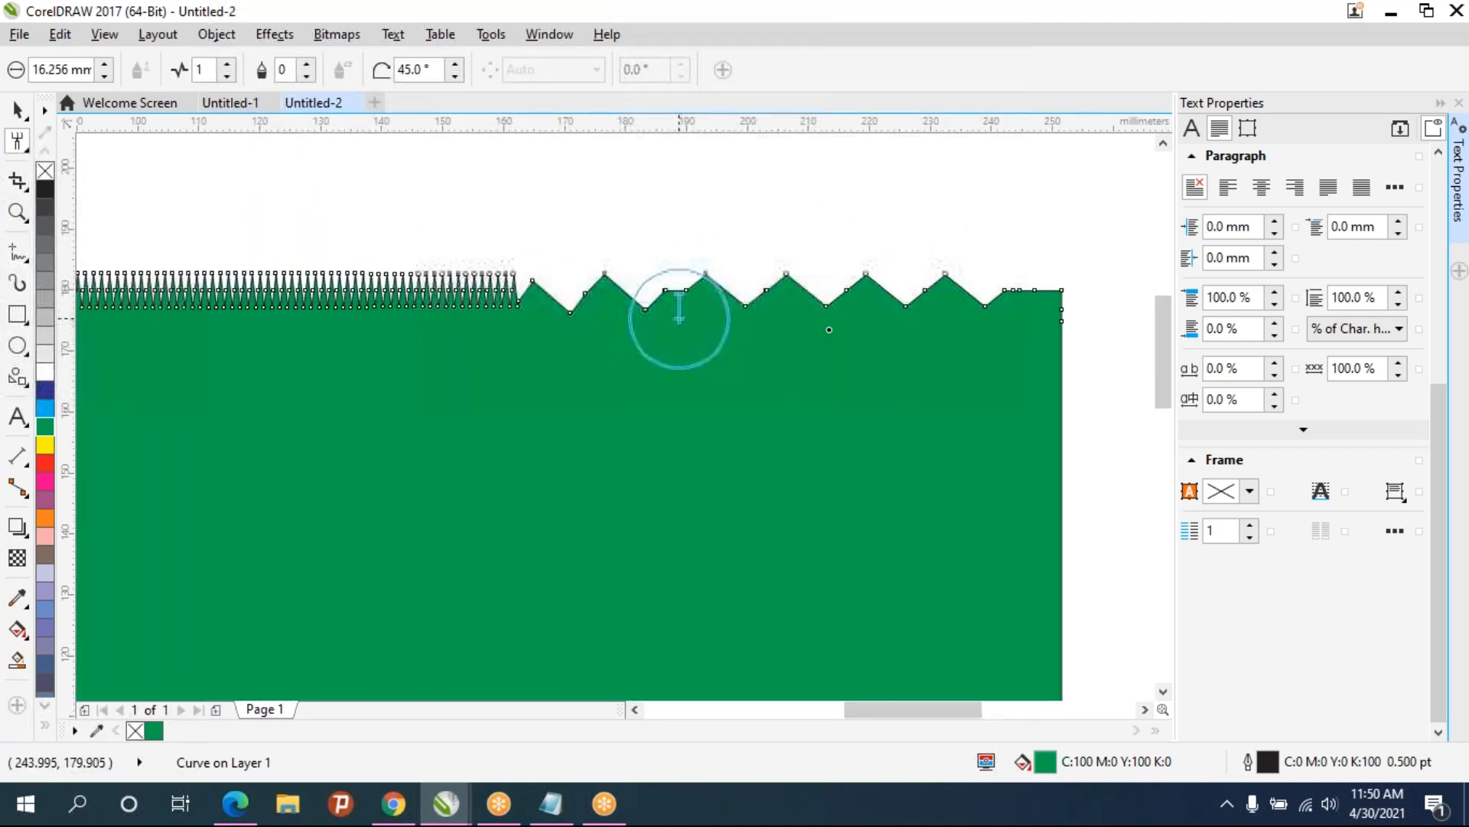
pyautogui.moveTo(302, 301); pyautogui.dragTo(505, 289)
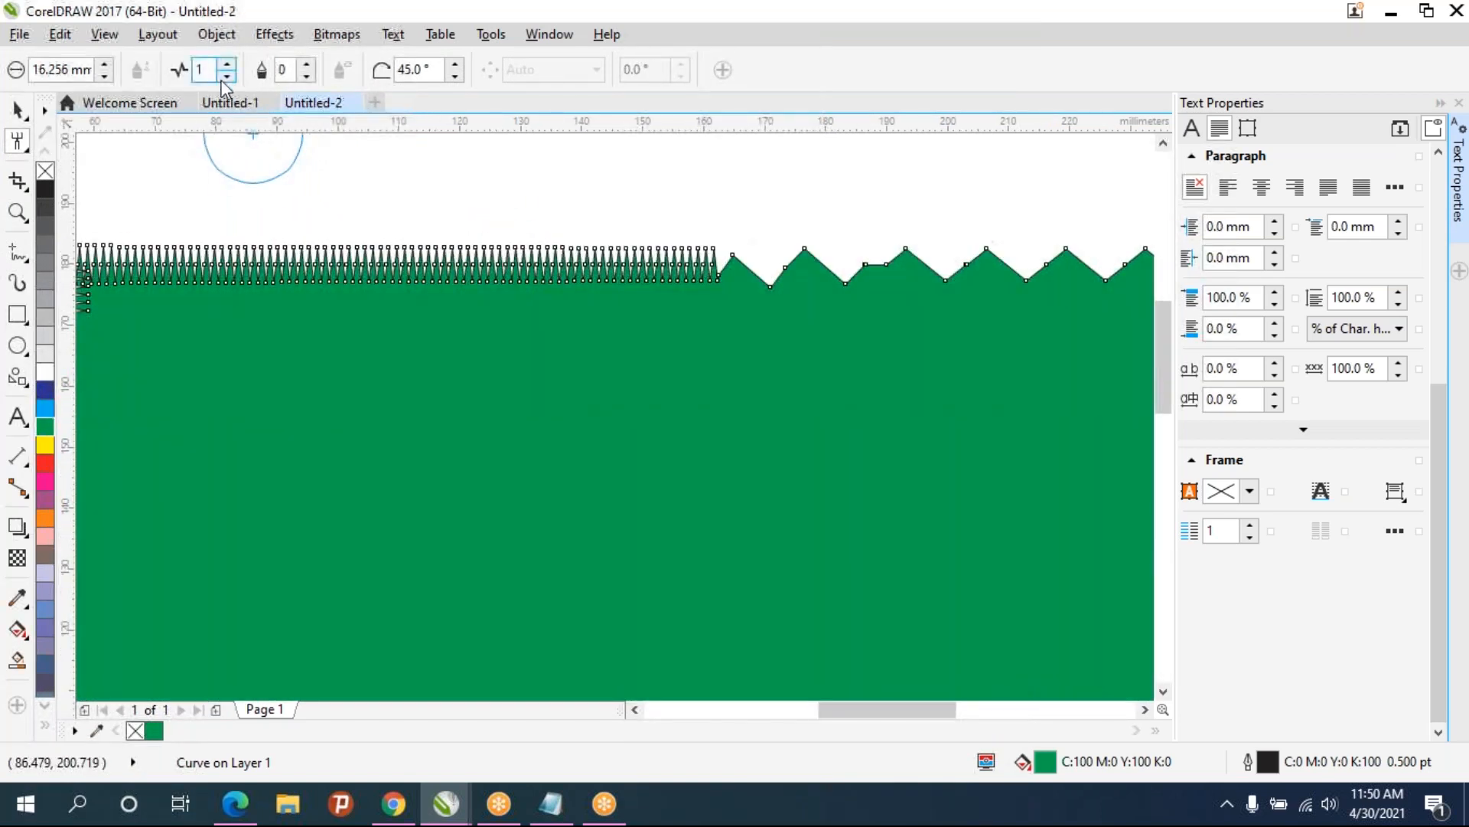
# - Set the roughen frequency to 4 and roughen the rectangle's bottom and left edges with a larger nib
pyautogui.click(227, 64)
pyautogui.click(226, 64)
pyautogui.scroll(-1, 491, 304)
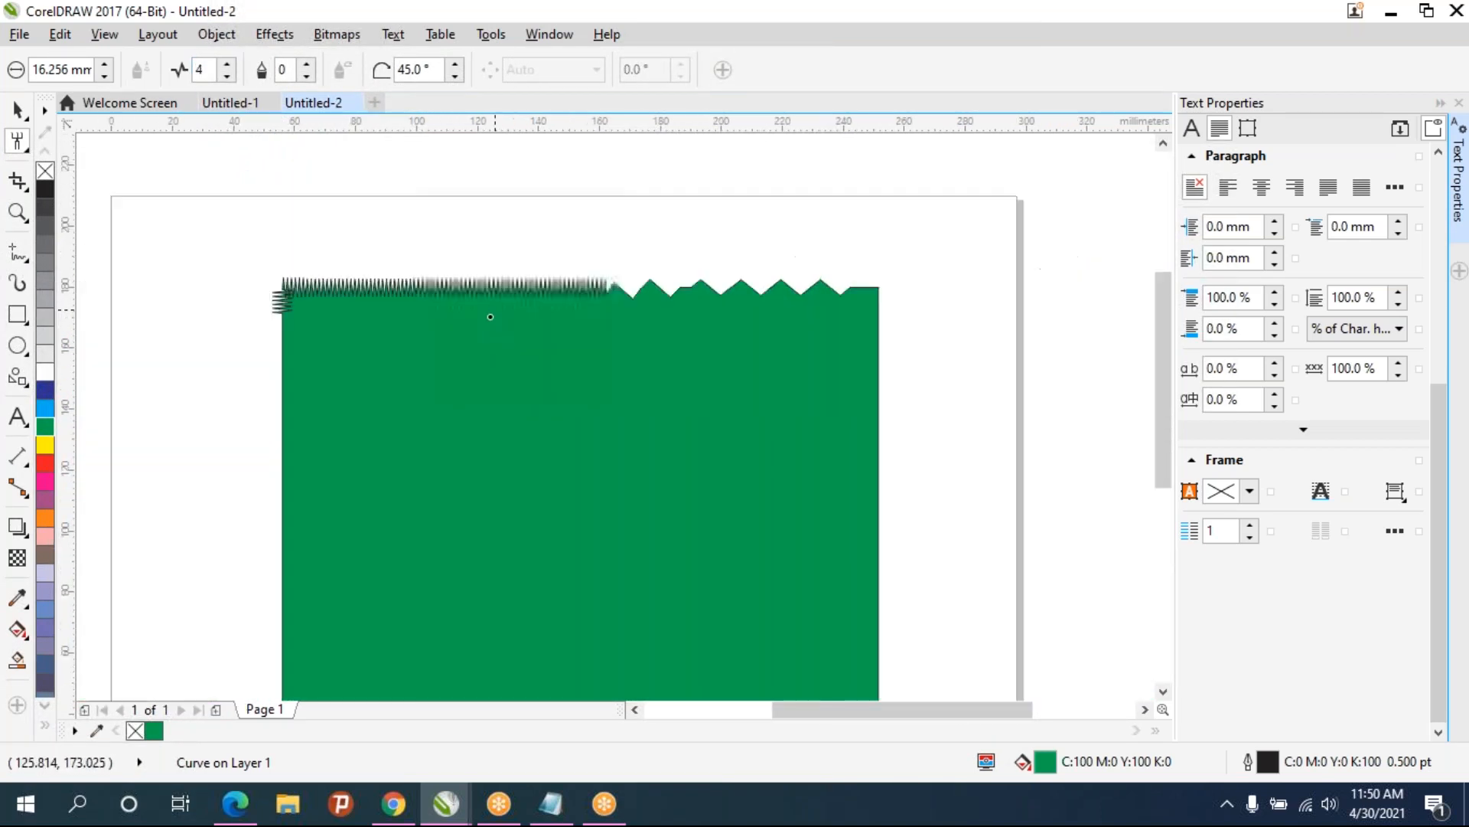
pyautogui.moveTo(489, 313); pyautogui.dragTo(456, 114)
pyautogui.moveTo(354, 511); pyautogui.dragTo(819, 511)
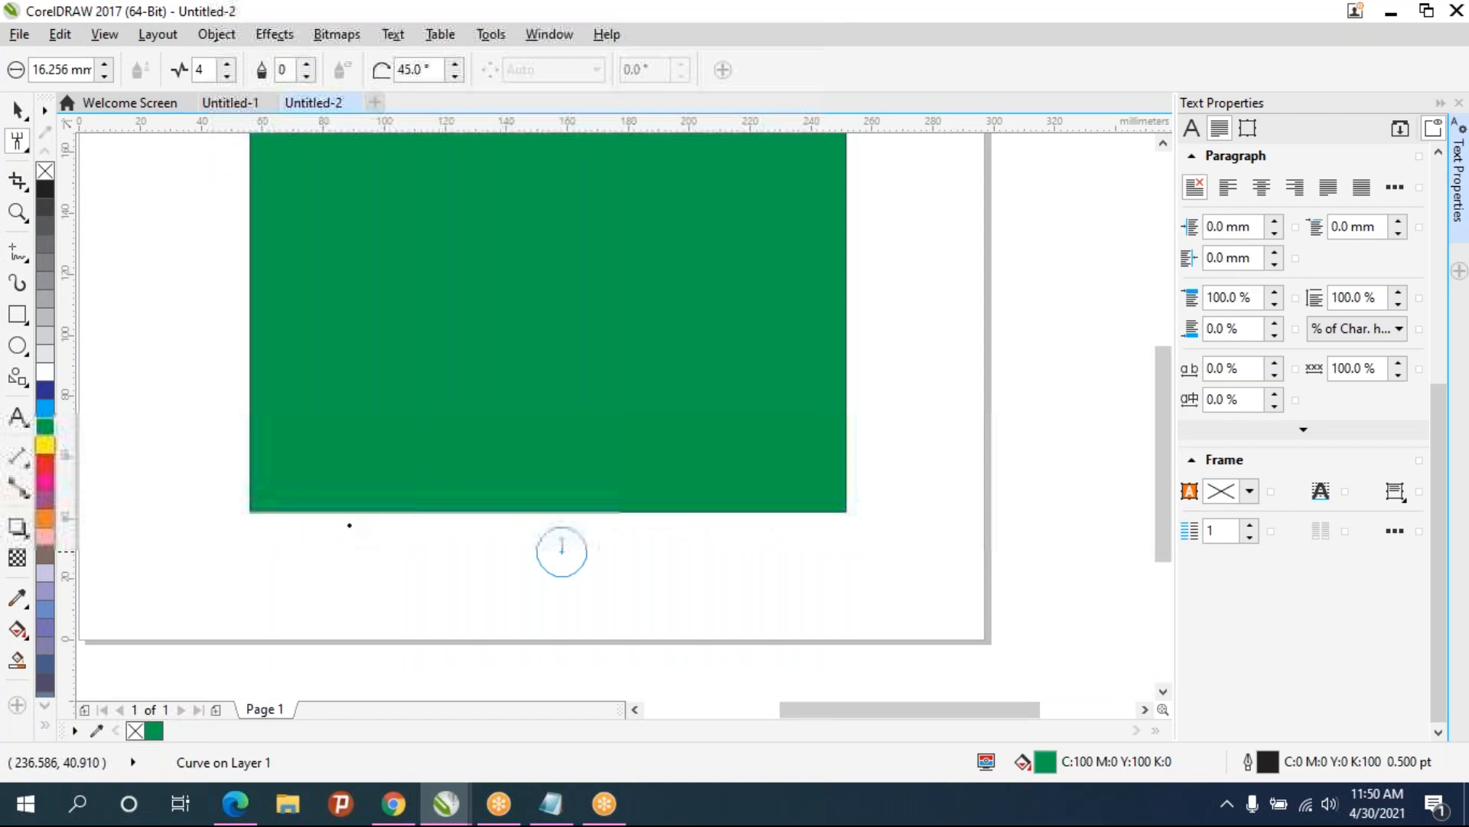
pyautogui.click(527, 557)
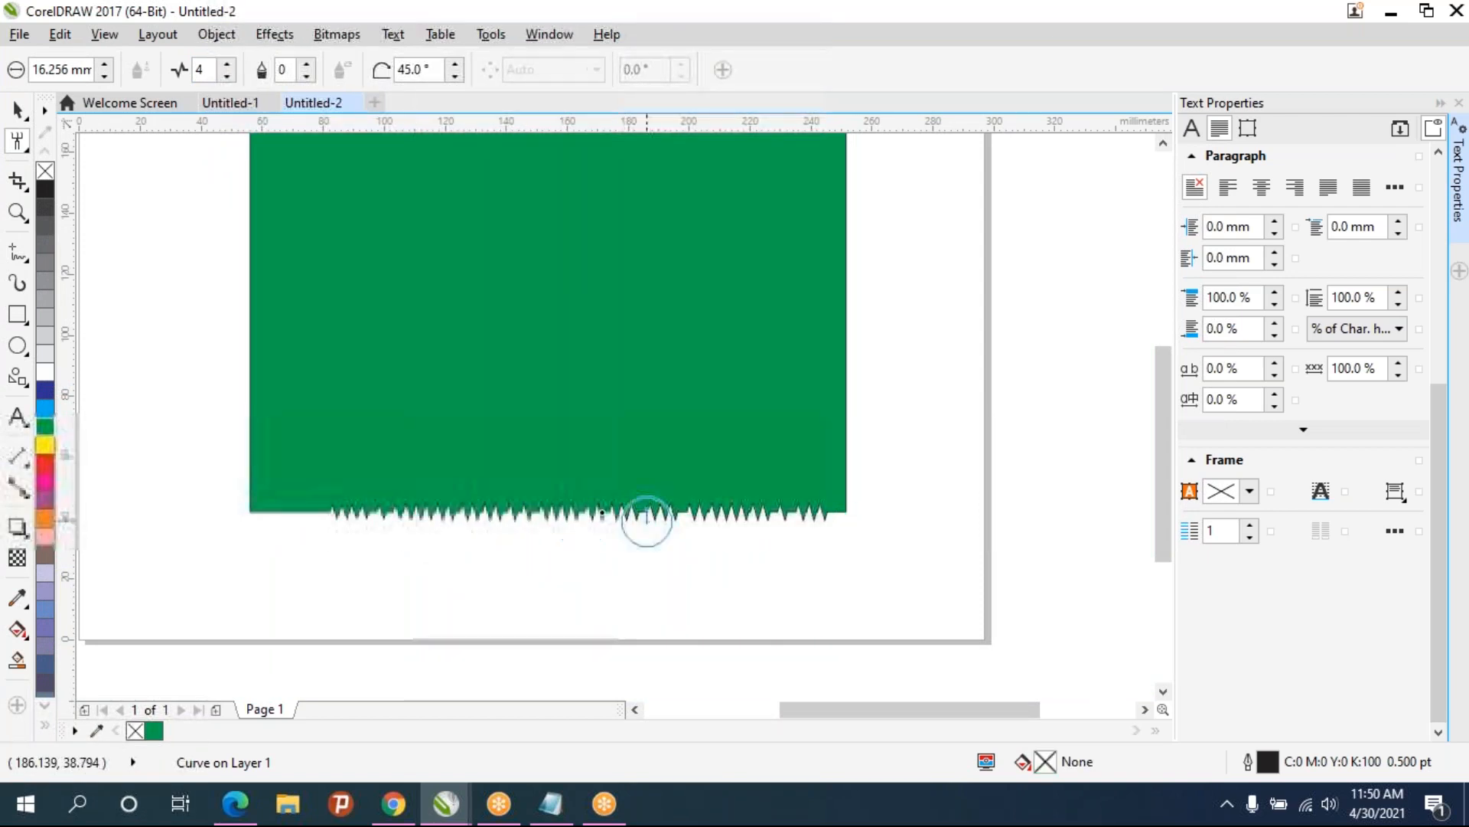
pyautogui.moveTo(412, 473); pyautogui.dragTo(407, 510)
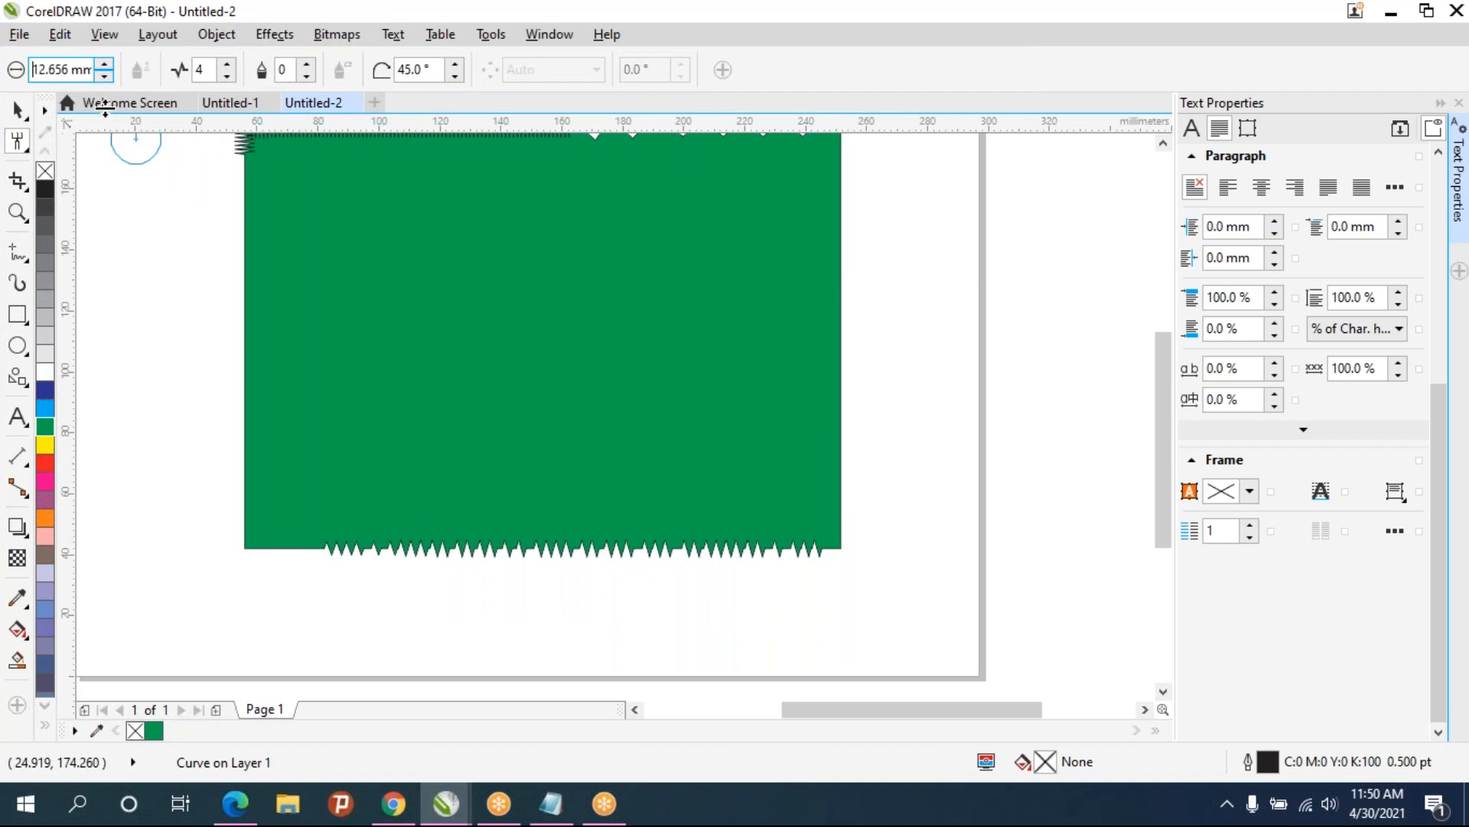
pyautogui.moveTo(105, 70); pyautogui.dragTo(101, 793)
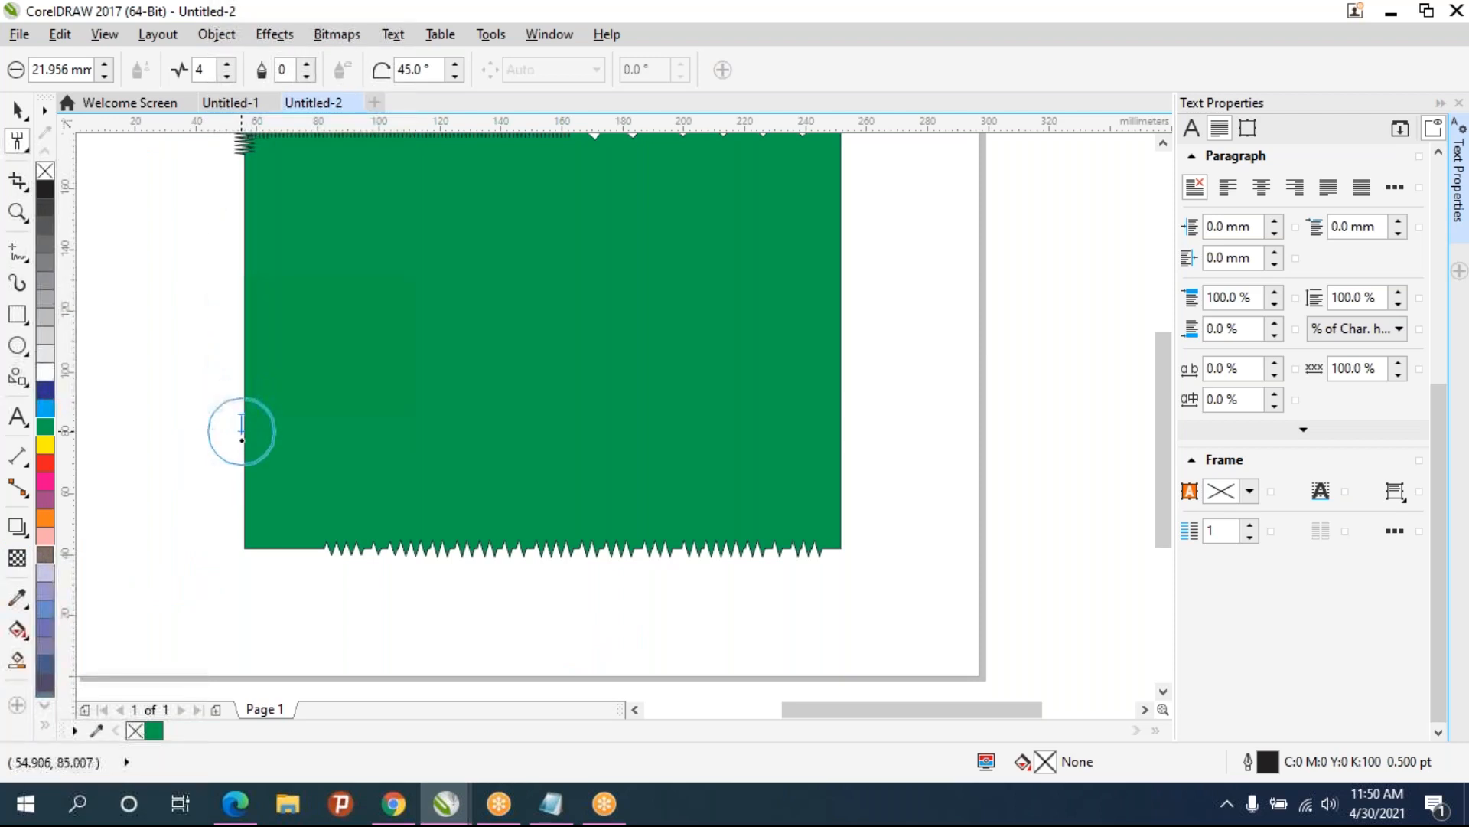
pyautogui.moveTo(239, 213); pyautogui.dragTo(243, 423)
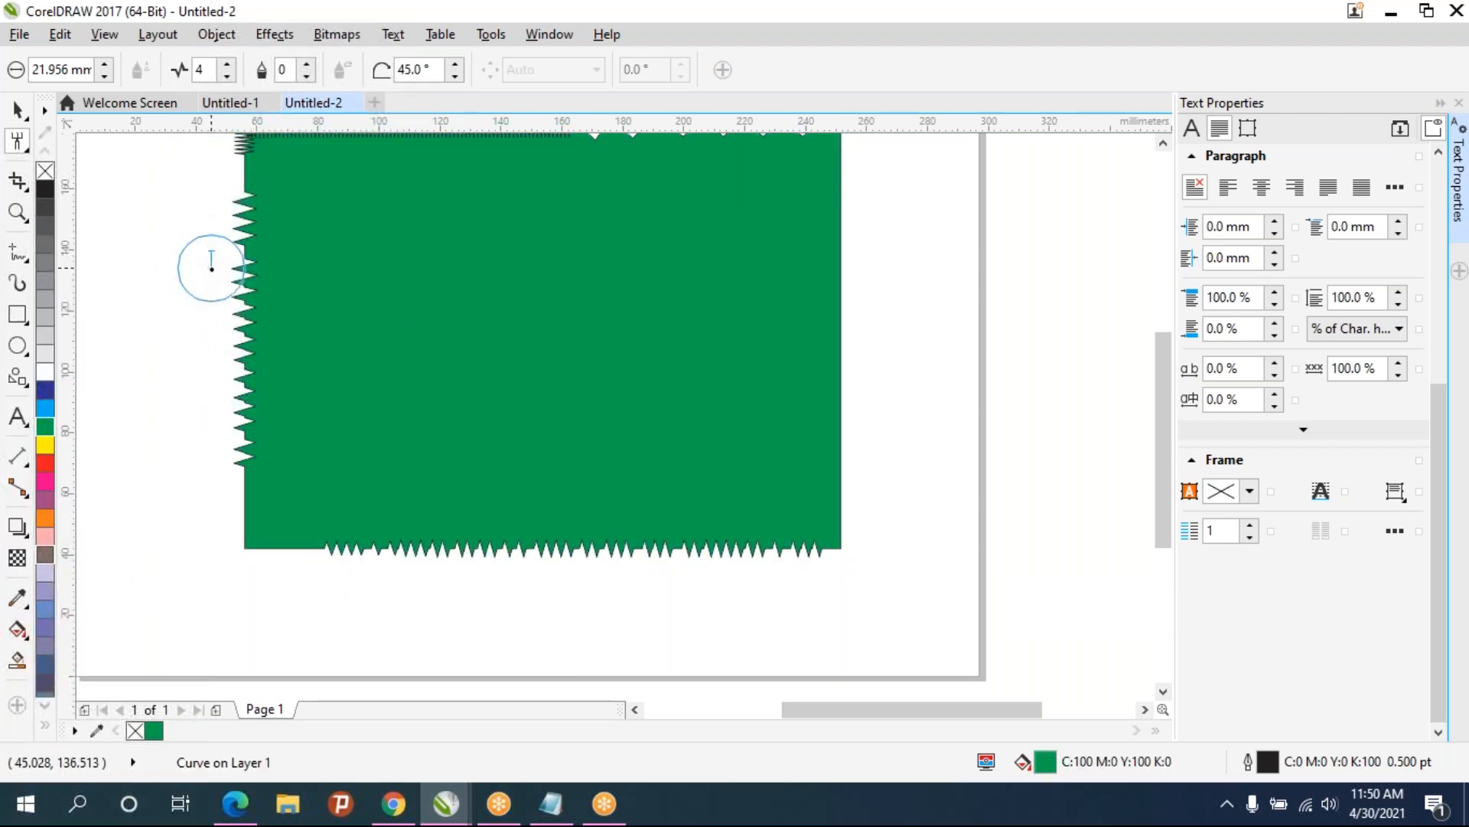
# - Switch to the Smudge tool and smudge strokes from the right edge into the rectangle
pyautogui.click(27, 141)
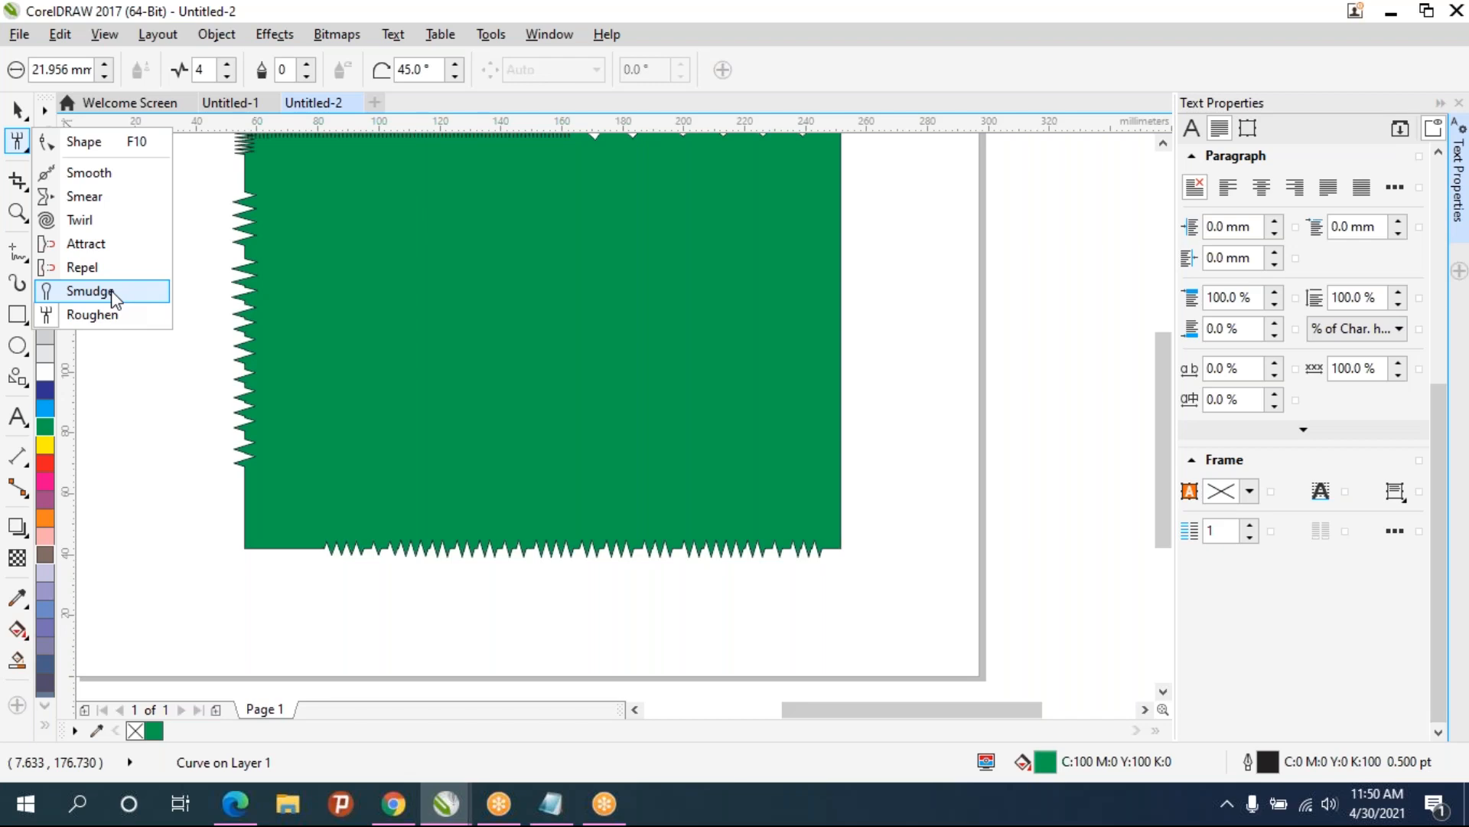
pyautogui.click(91, 291)
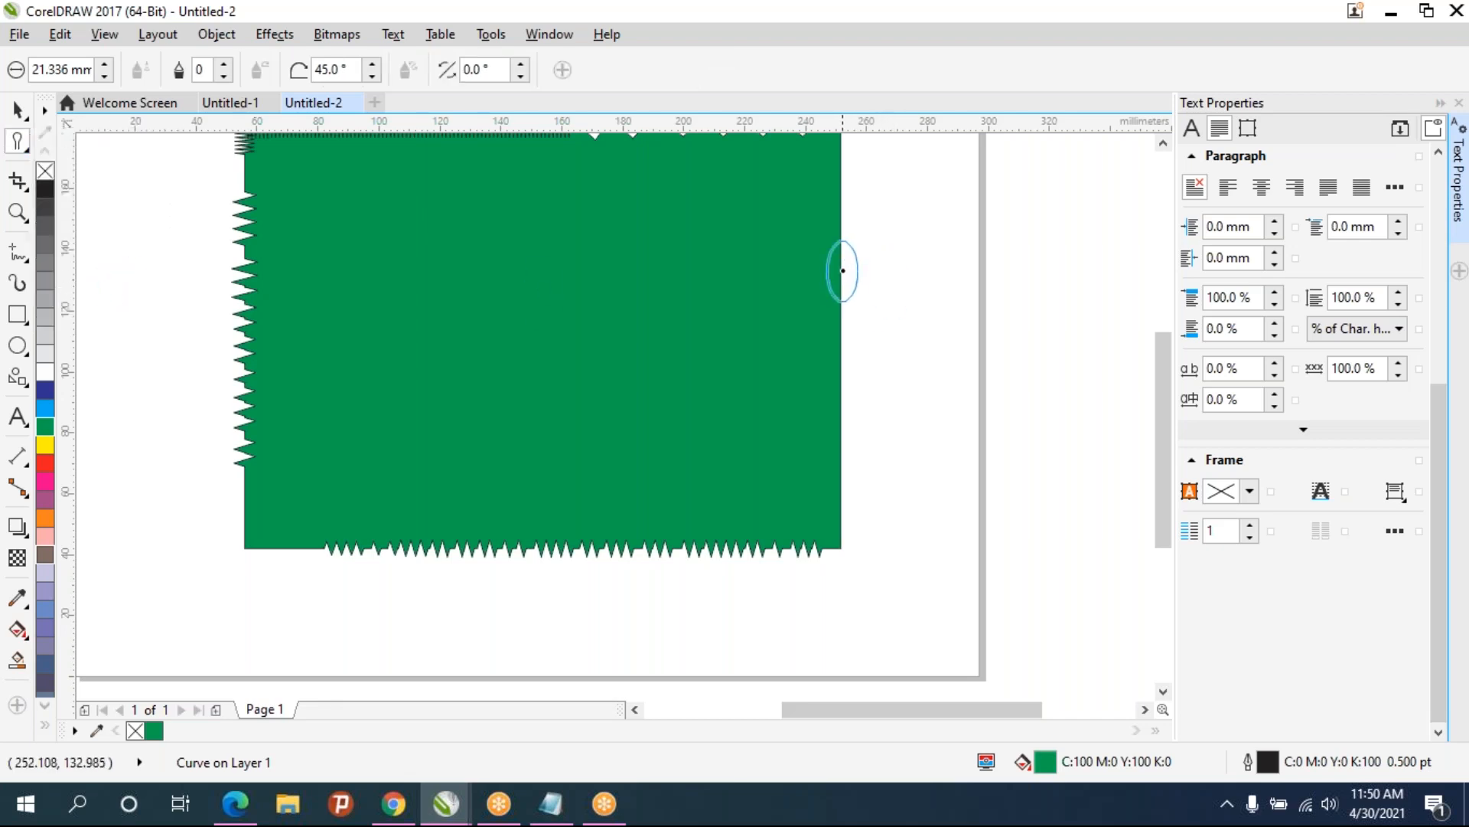
pyautogui.moveTo(843, 264)
pyautogui.mouseDown()
pyautogui.moveTo(749, 268)
pyautogui.moveTo(615, 368)
pyautogui.mouseUp()
pyautogui.moveTo(485, 276)
pyautogui.mouseDown()
pyautogui.moveTo(572, 252)
pyautogui.moveTo(591, 294)
pyautogui.moveTo(579, 380)
pyautogui.moveTo(503, 453)
pyautogui.moveTo(507, 483)
pyautogui.moveTo(526, 459)
pyautogui.mouseUp()
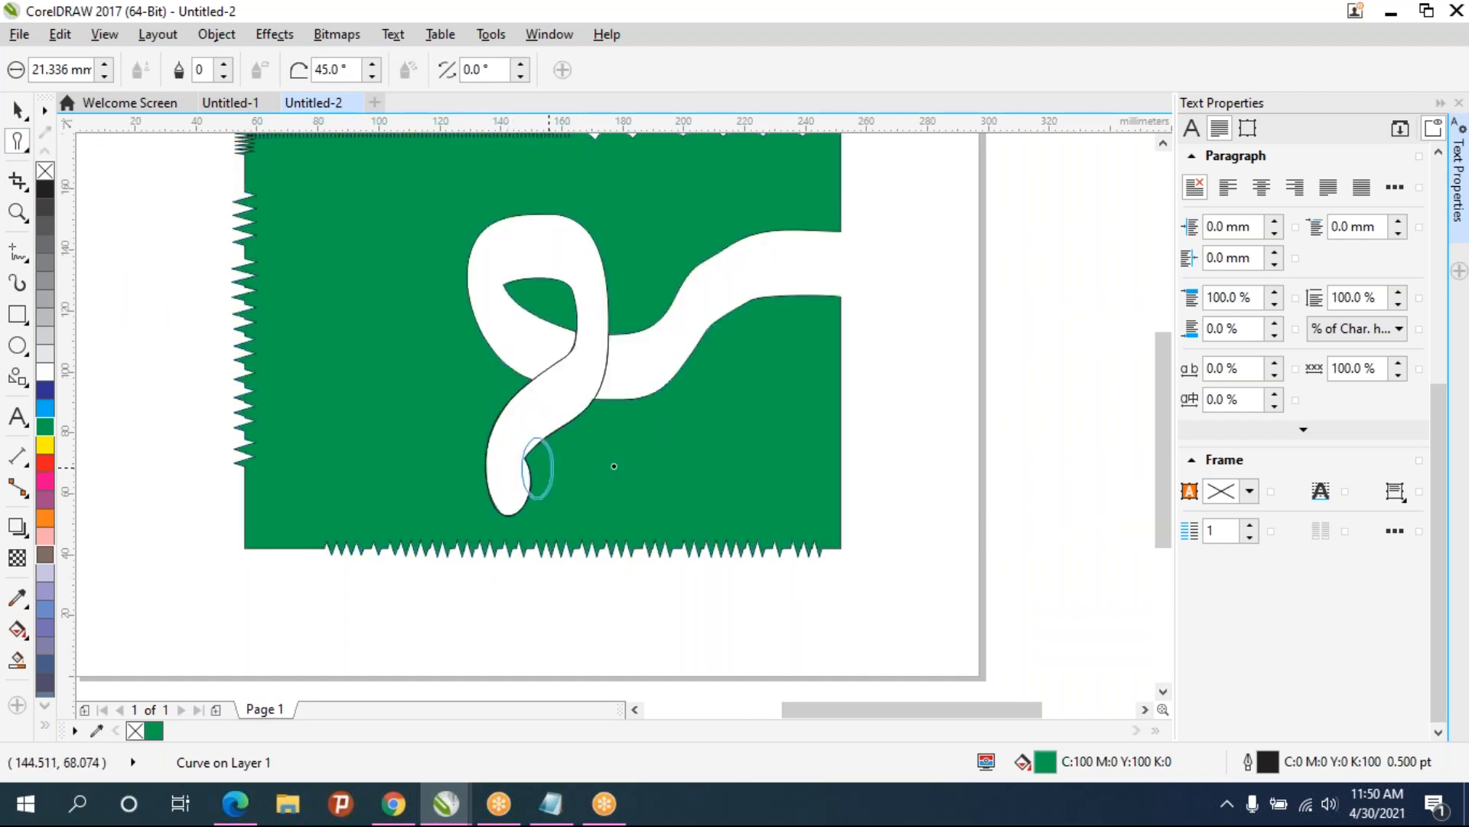
pyautogui.moveTo(647, 386)
pyautogui.mouseDown()
pyautogui.moveTo(424, 322)
pyautogui.moveTo(459, 398)
pyautogui.moveTo(571, 382)
pyautogui.moveTo(658, 238)
pyautogui.moveTo(551, 387)
pyautogui.mouseUp()
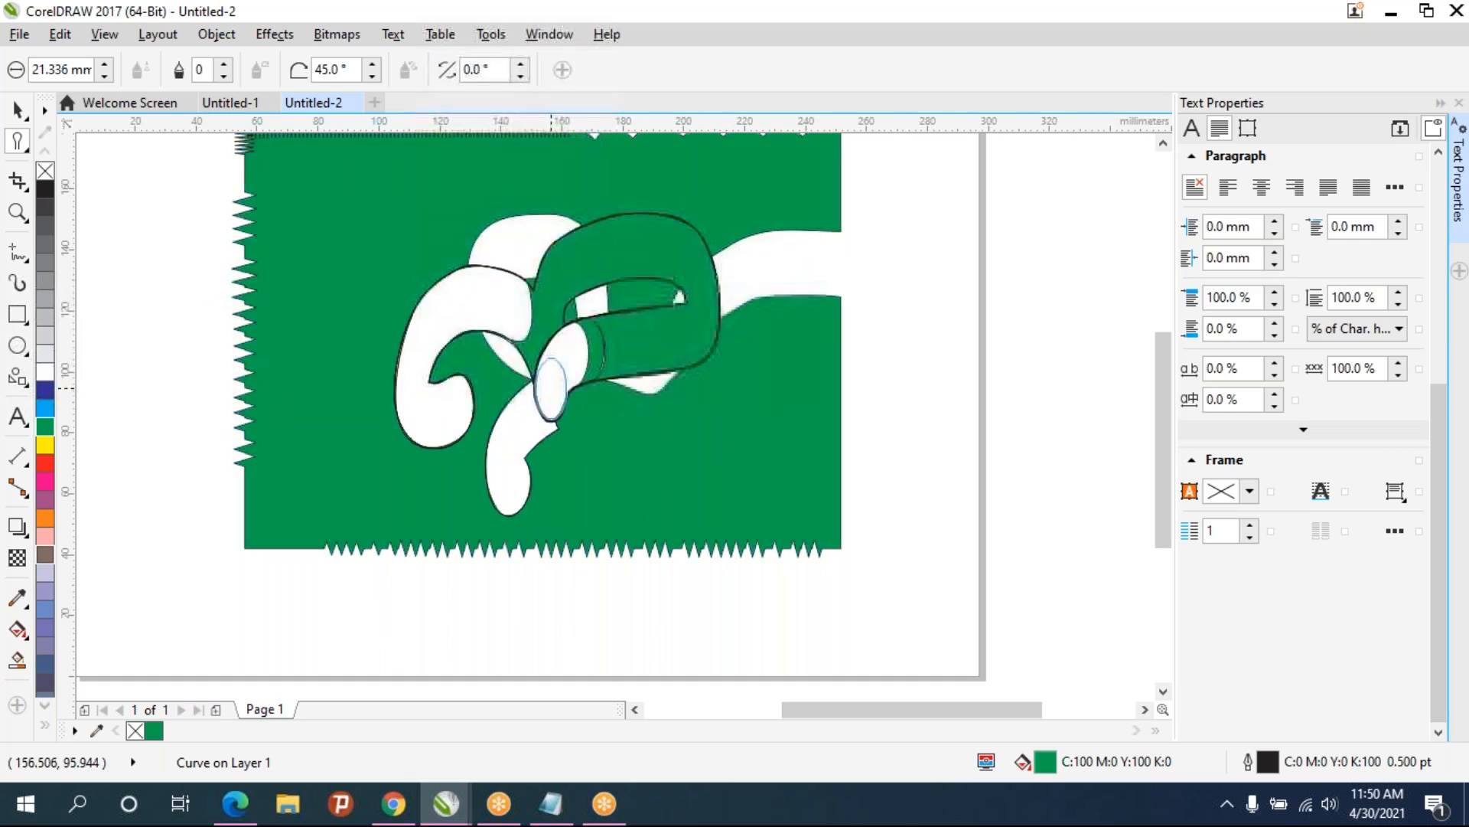
# - Smudge more strokes across and around the rectangle's edges, then delete the whole distorted shape
pyautogui.moveTo(643, 337); pyautogui.dragTo(624, 244)
pyautogui.moveTo(805, 338)
pyautogui.mouseDown()
pyautogui.moveTo(796, 348)
pyautogui.moveTo(1132, 367)
pyautogui.mouseUp()
pyautogui.moveTo(767, 446)
pyautogui.mouseDown()
pyautogui.moveTo(908, 403)
pyautogui.moveTo(1010, 320)
pyautogui.moveTo(1128, 322)
pyautogui.moveTo(1021, 486)
pyautogui.moveTo(880, 424)
pyautogui.moveTo(763, 343)
pyautogui.moveTo(623, 357)
pyautogui.moveTo(516, 414)
pyautogui.mouseUp()
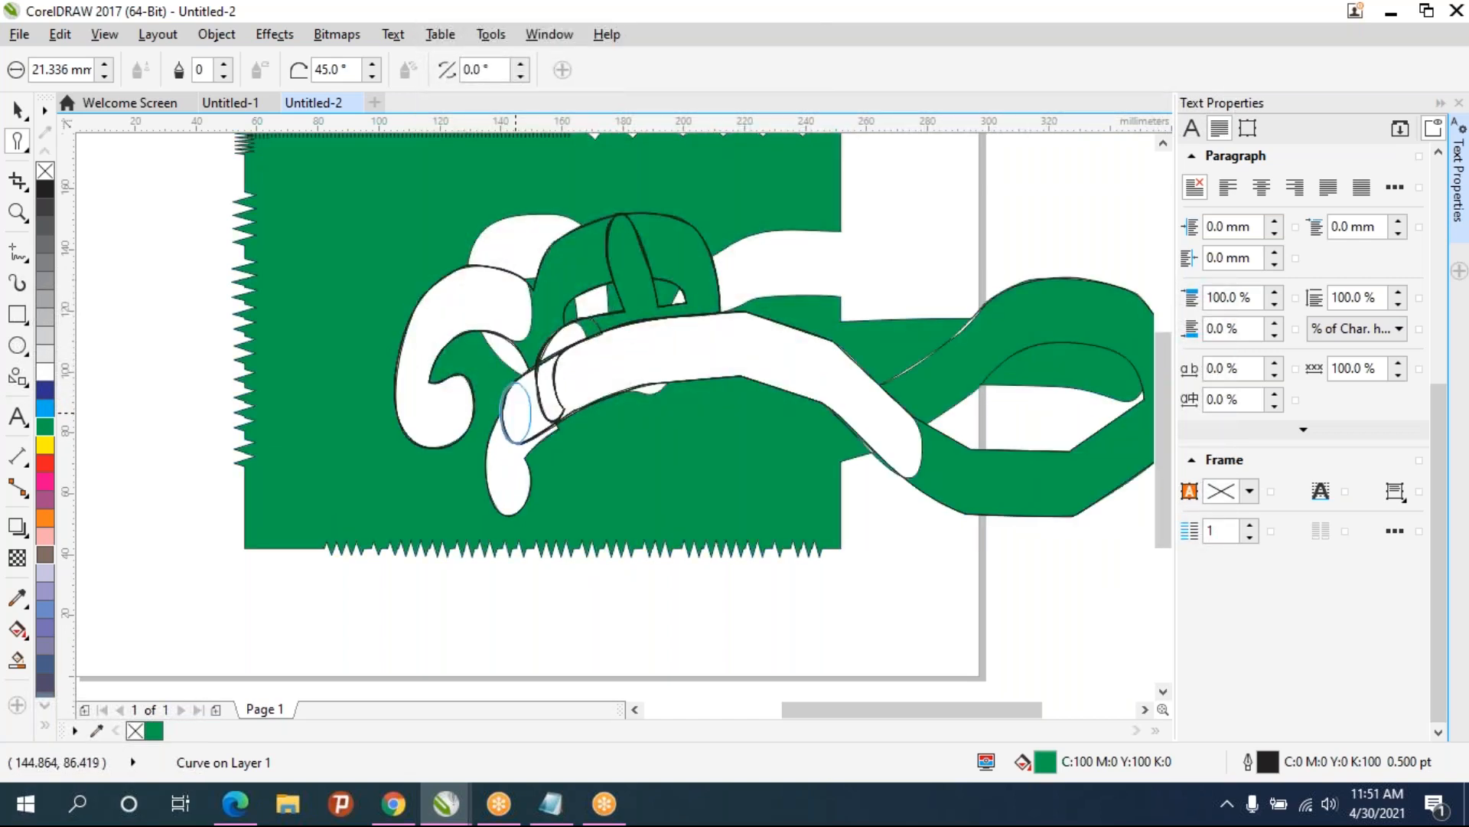
pyautogui.moveTo(361, 551); pyautogui.dragTo(820, 551)
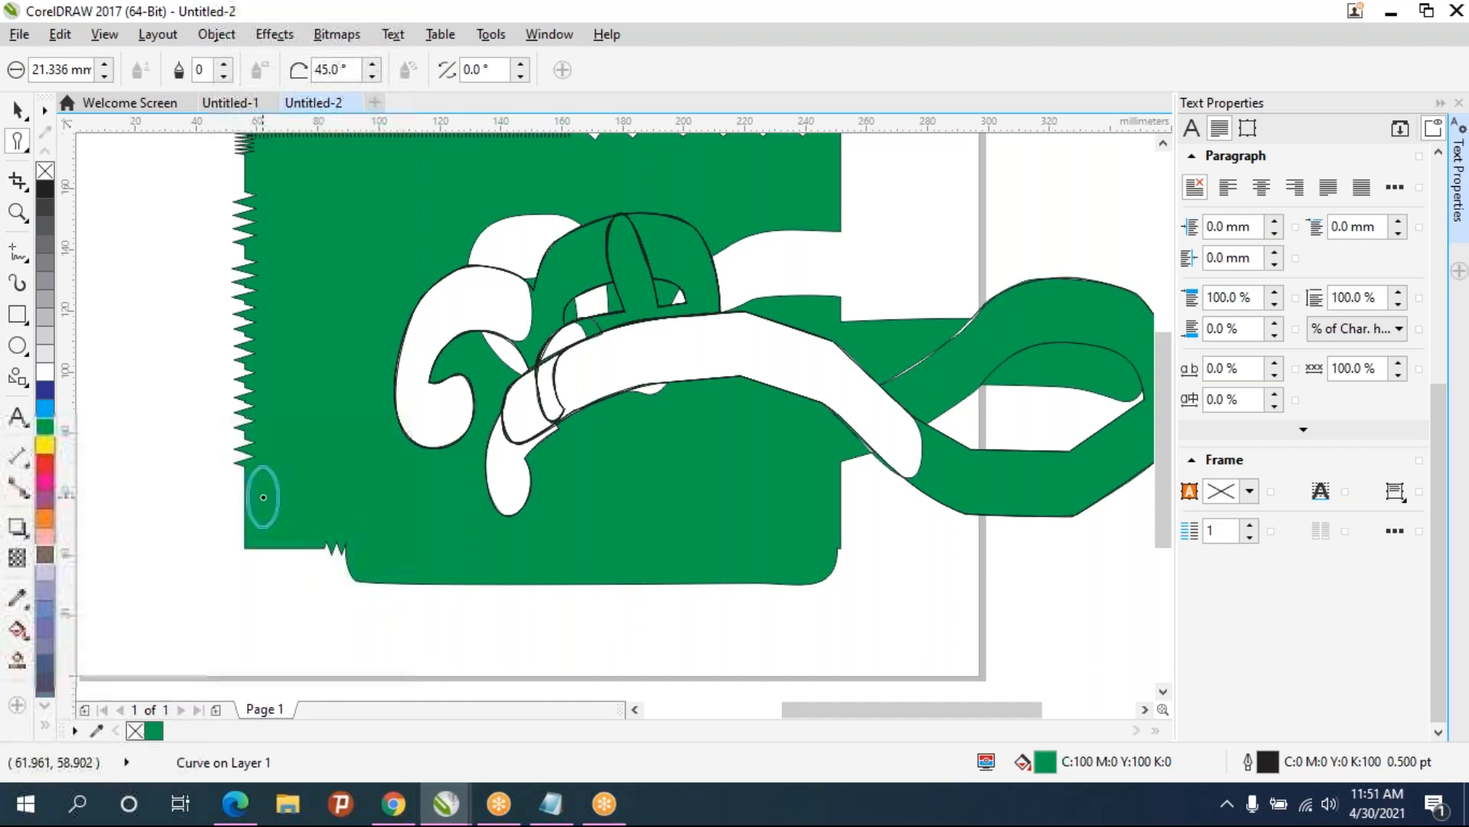
pyautogui.moveTo(250, 486); pyautogui.dragTo(251, 476)
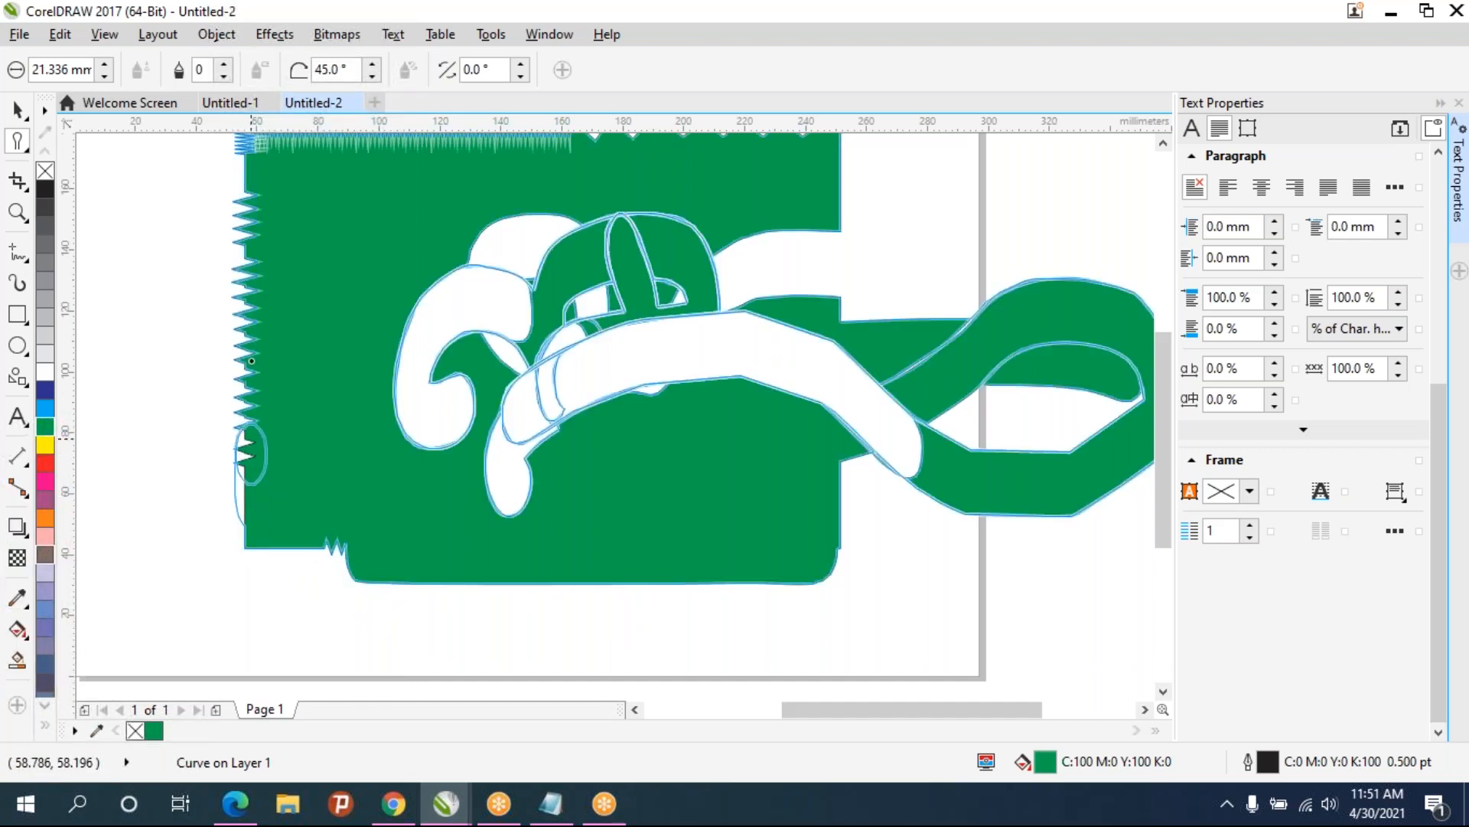
pyautogui.moveTo(250, 390); pyautogui.dragTo(244, 195)
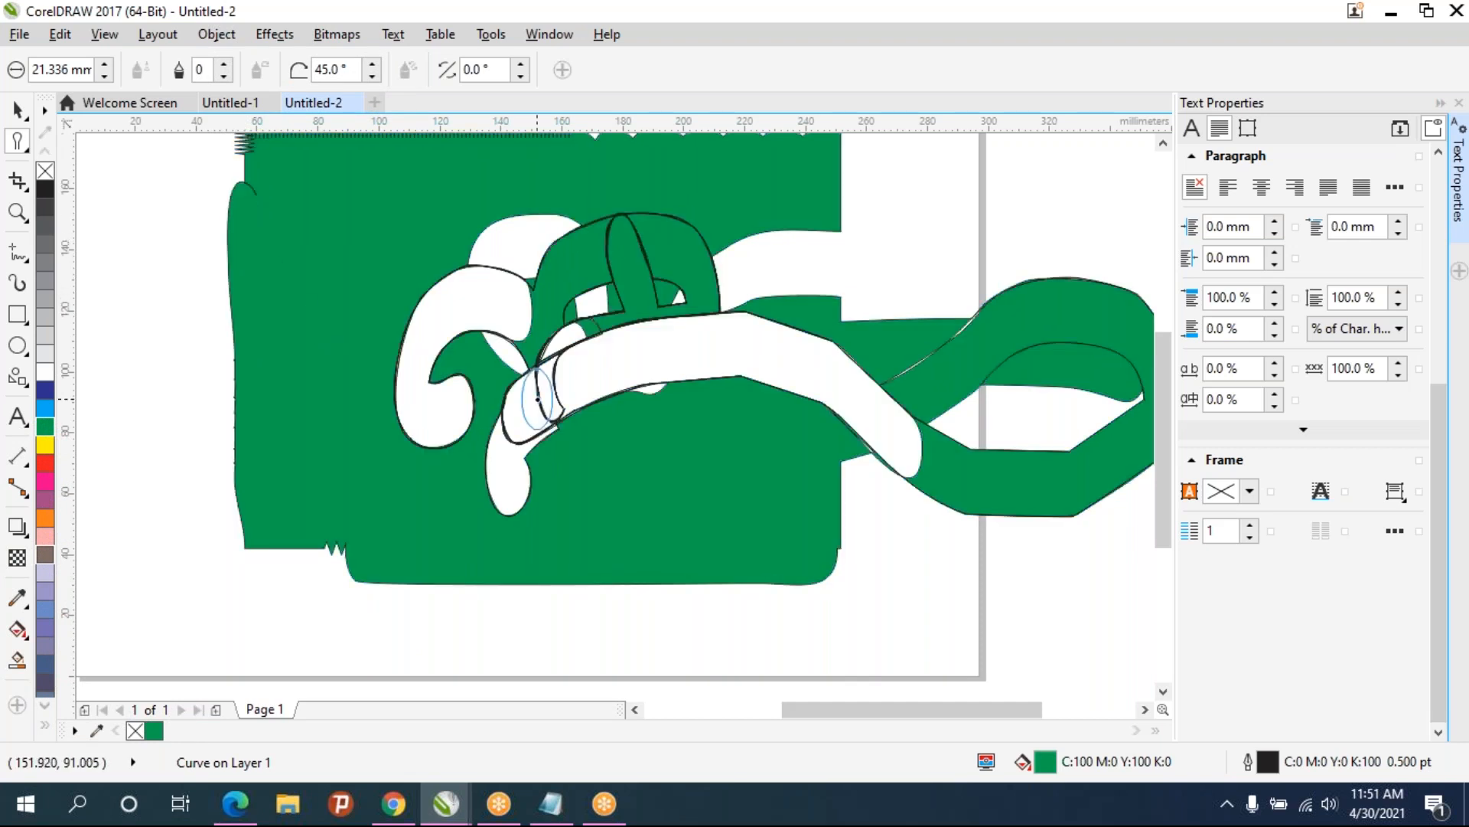
pyautogui.press('space')
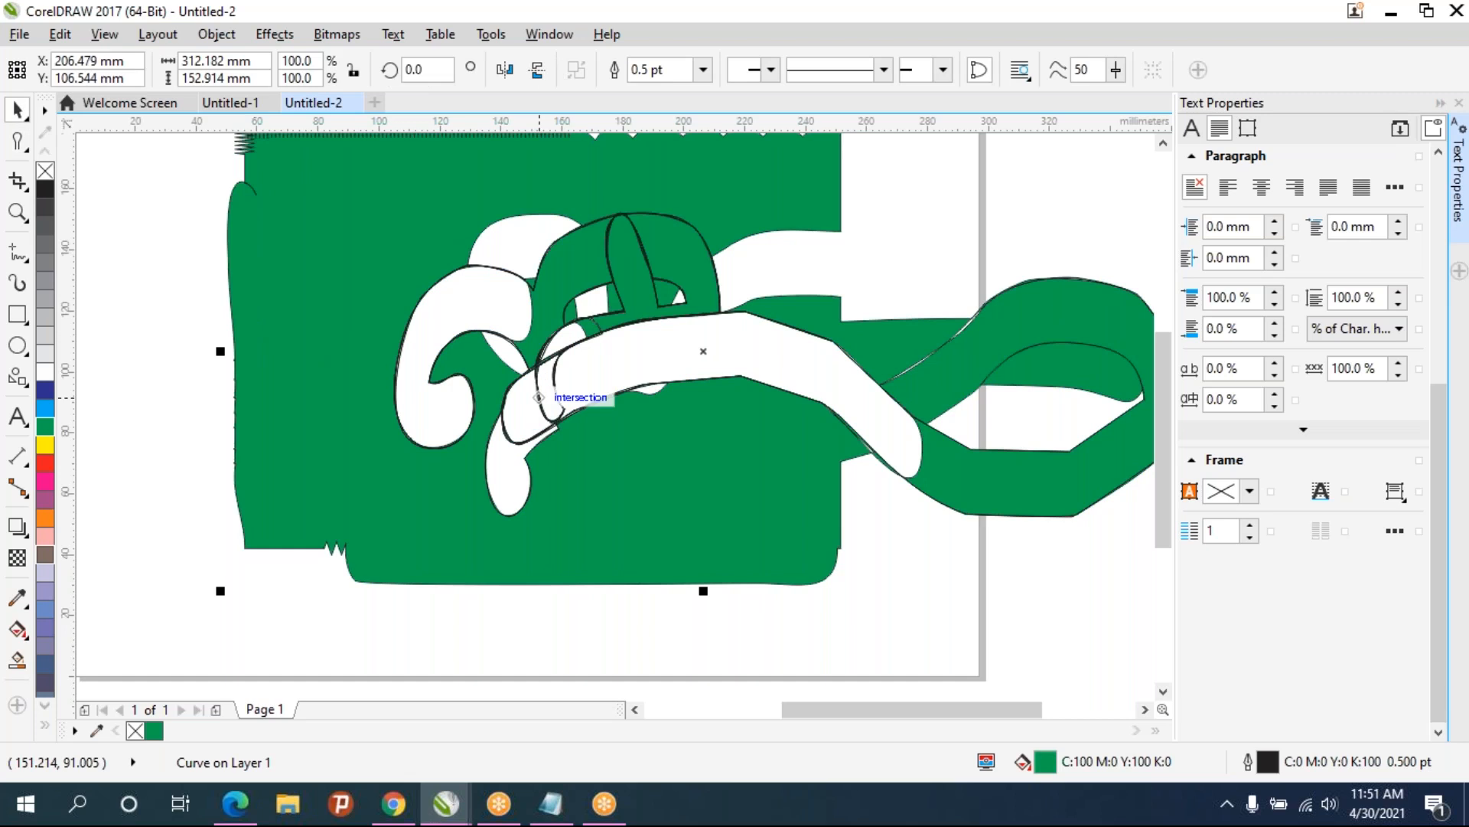
pyautogui.press('Delete')
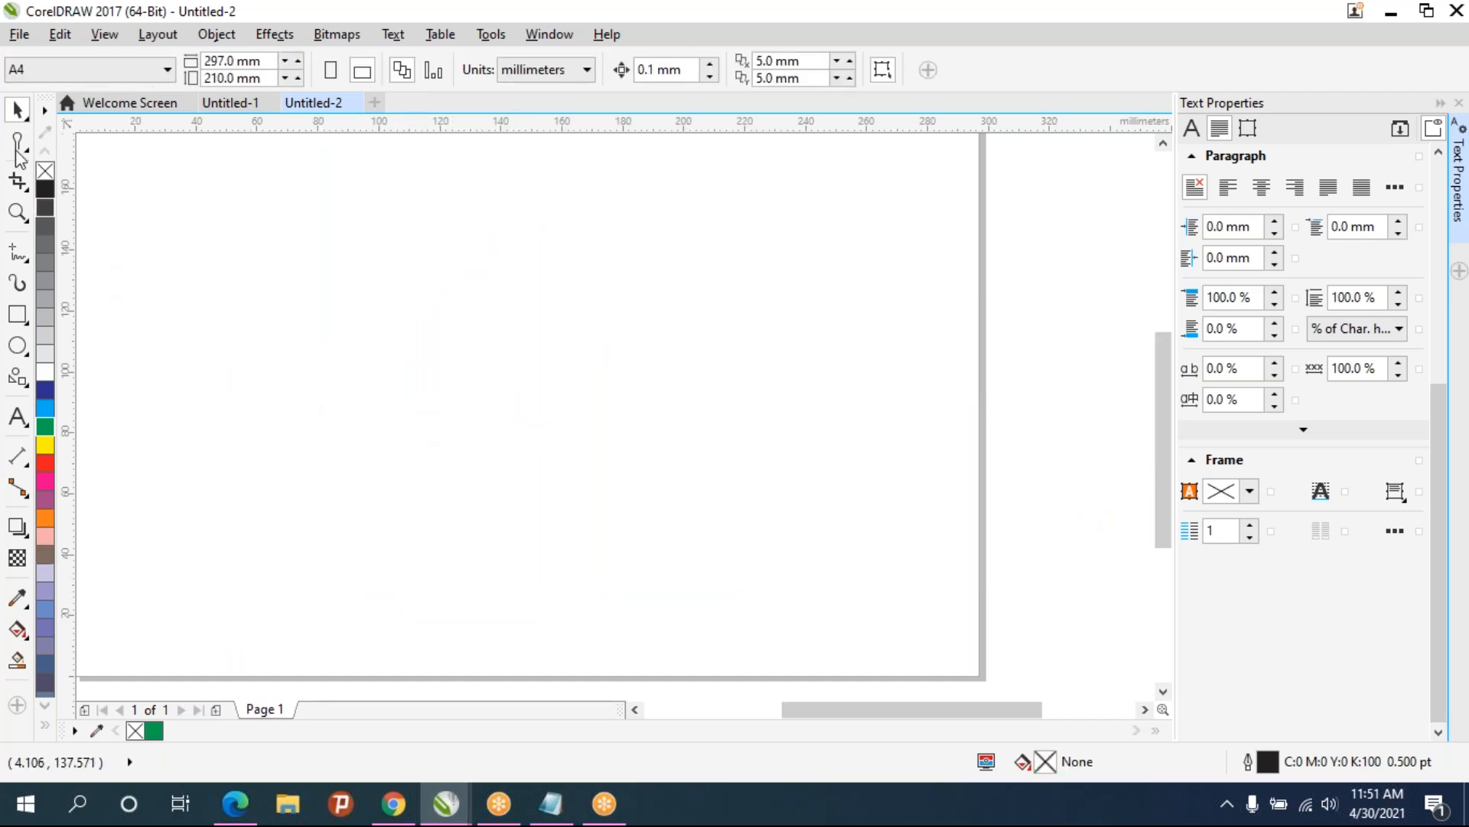
# - Draw a new rectangle about 142 × 93 mm and fill it blue
pyautogui.click(18, 314)
pyautogui.moveTo(262, 241); pyautogui.dragTo(694, 524)
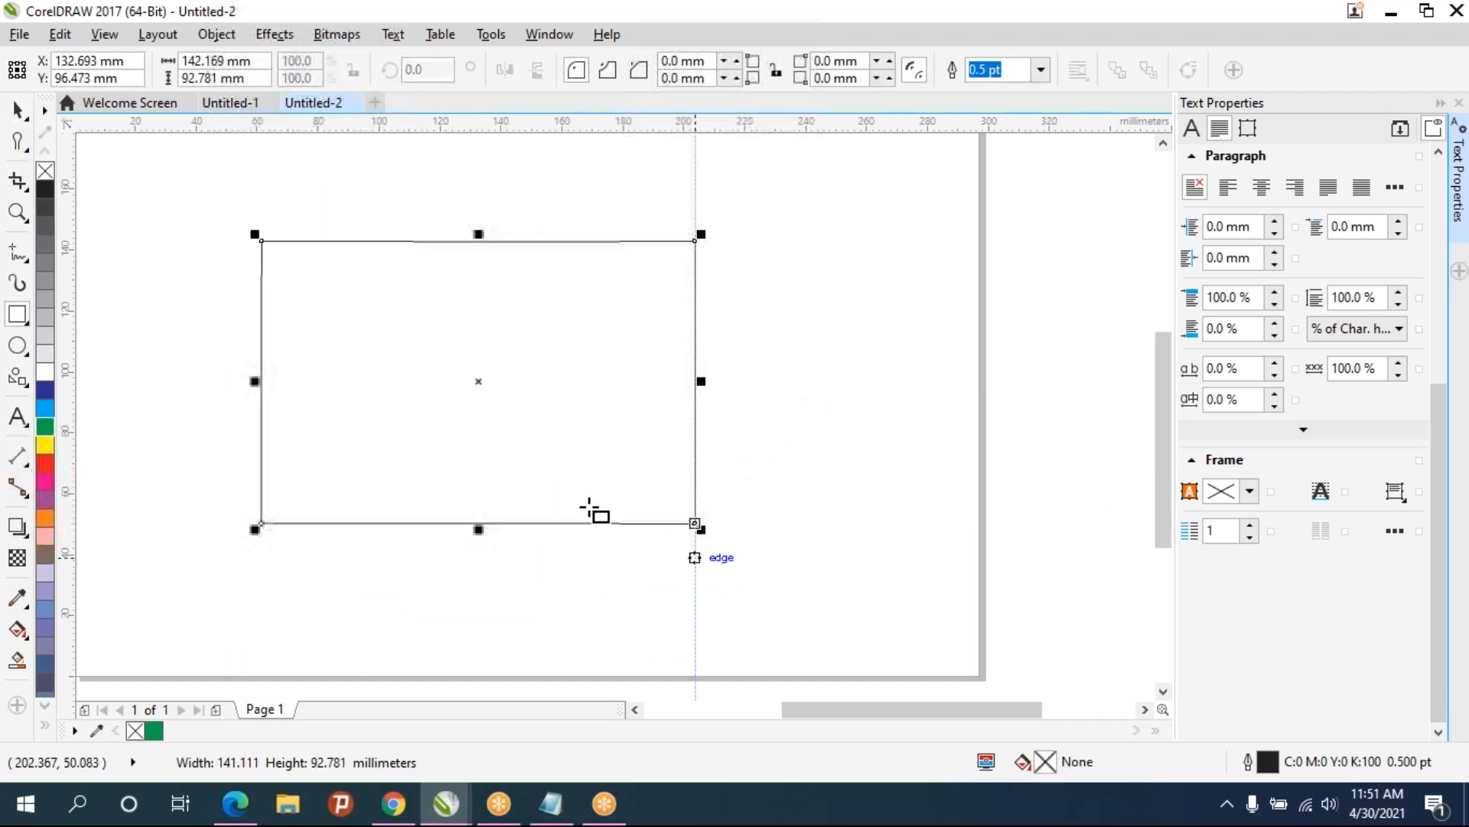
pyautogui.click(45, 433)
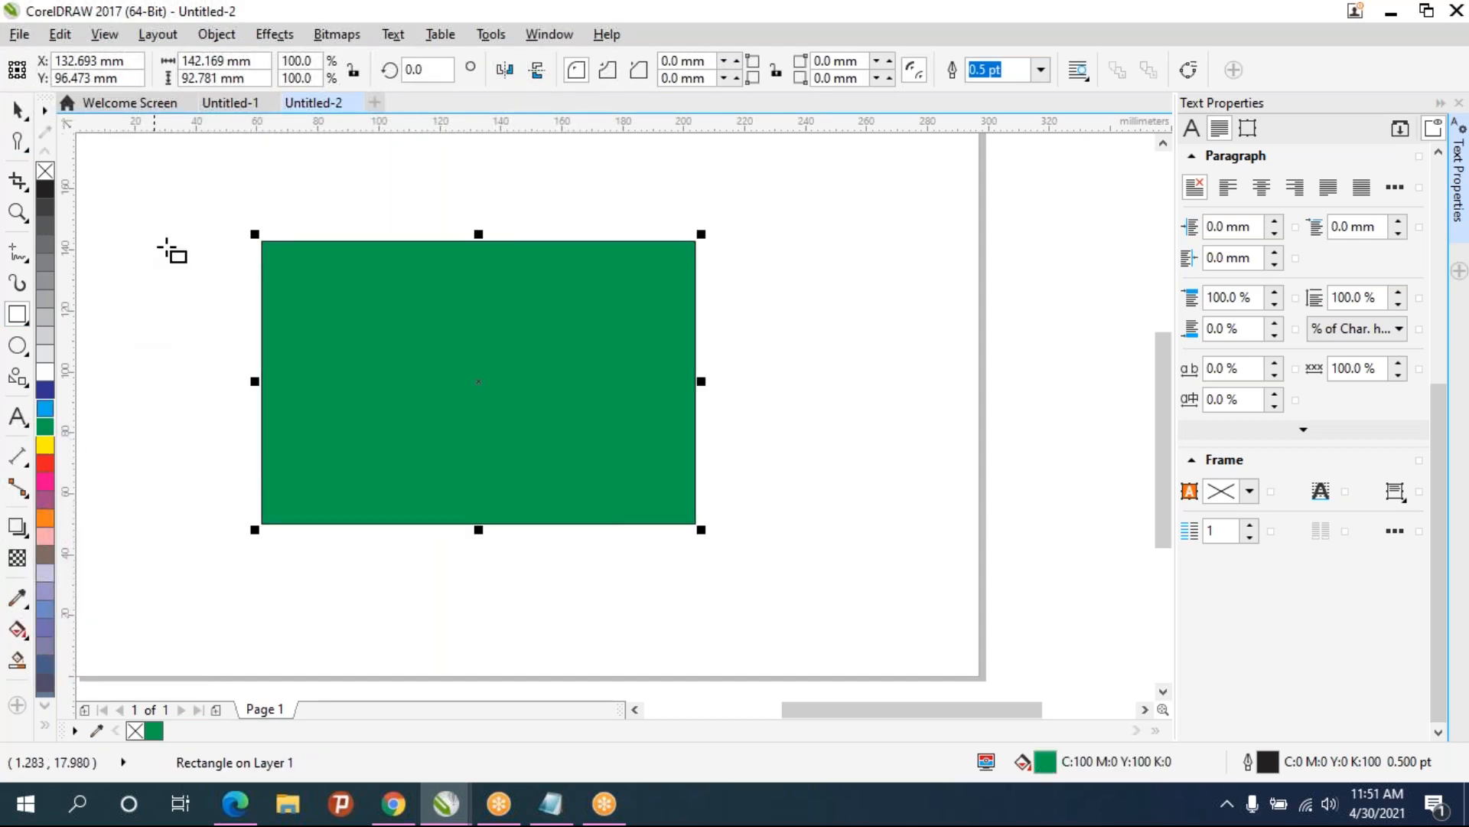
# - Switch to the Repel tool, enlarge the nib to 15.05 mm, and push two round bumps out of the rectangle's top edge
pyautogui.click(19, 154)
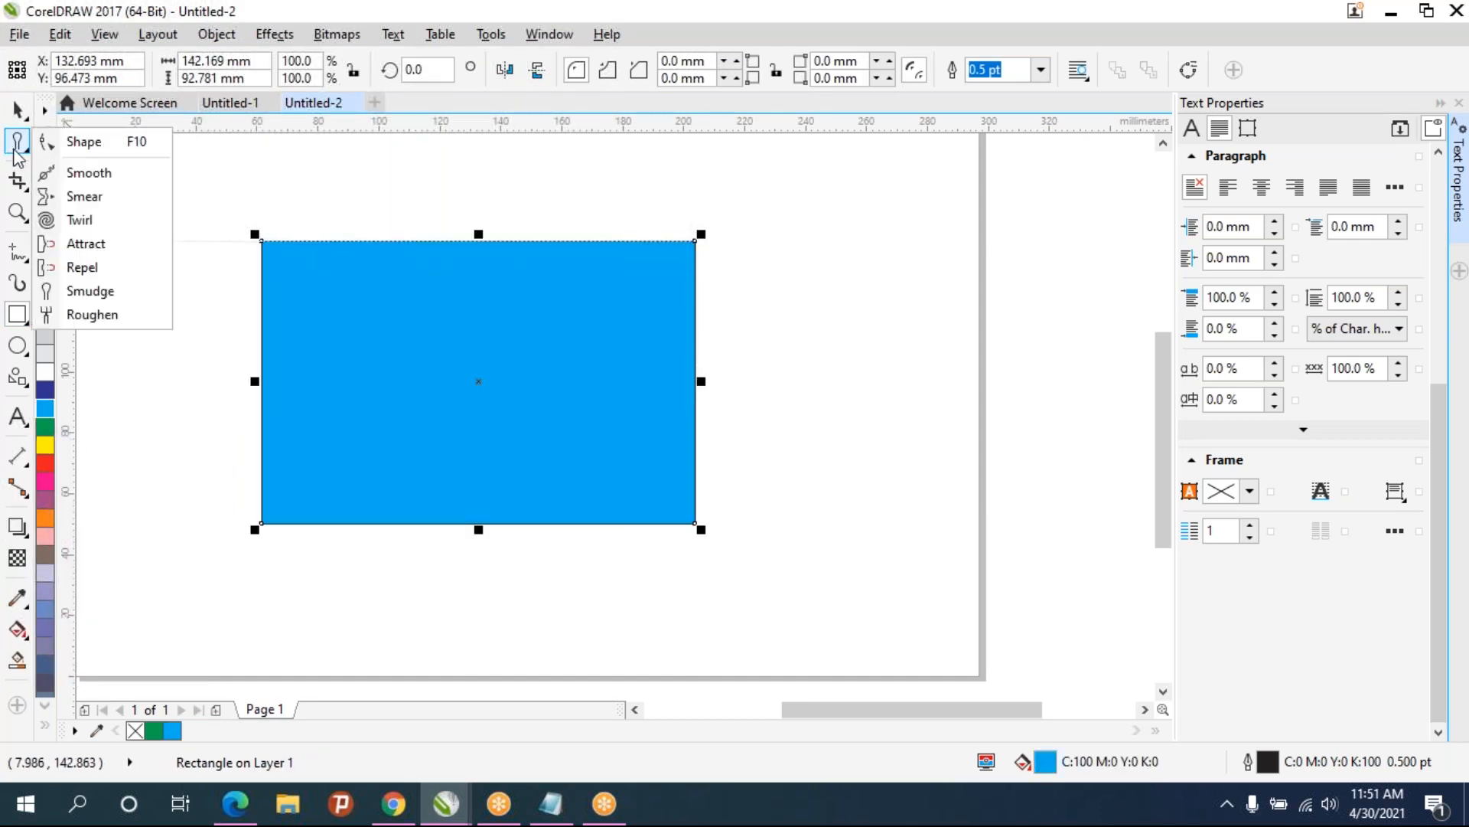
pyautogui.click(81, 268)
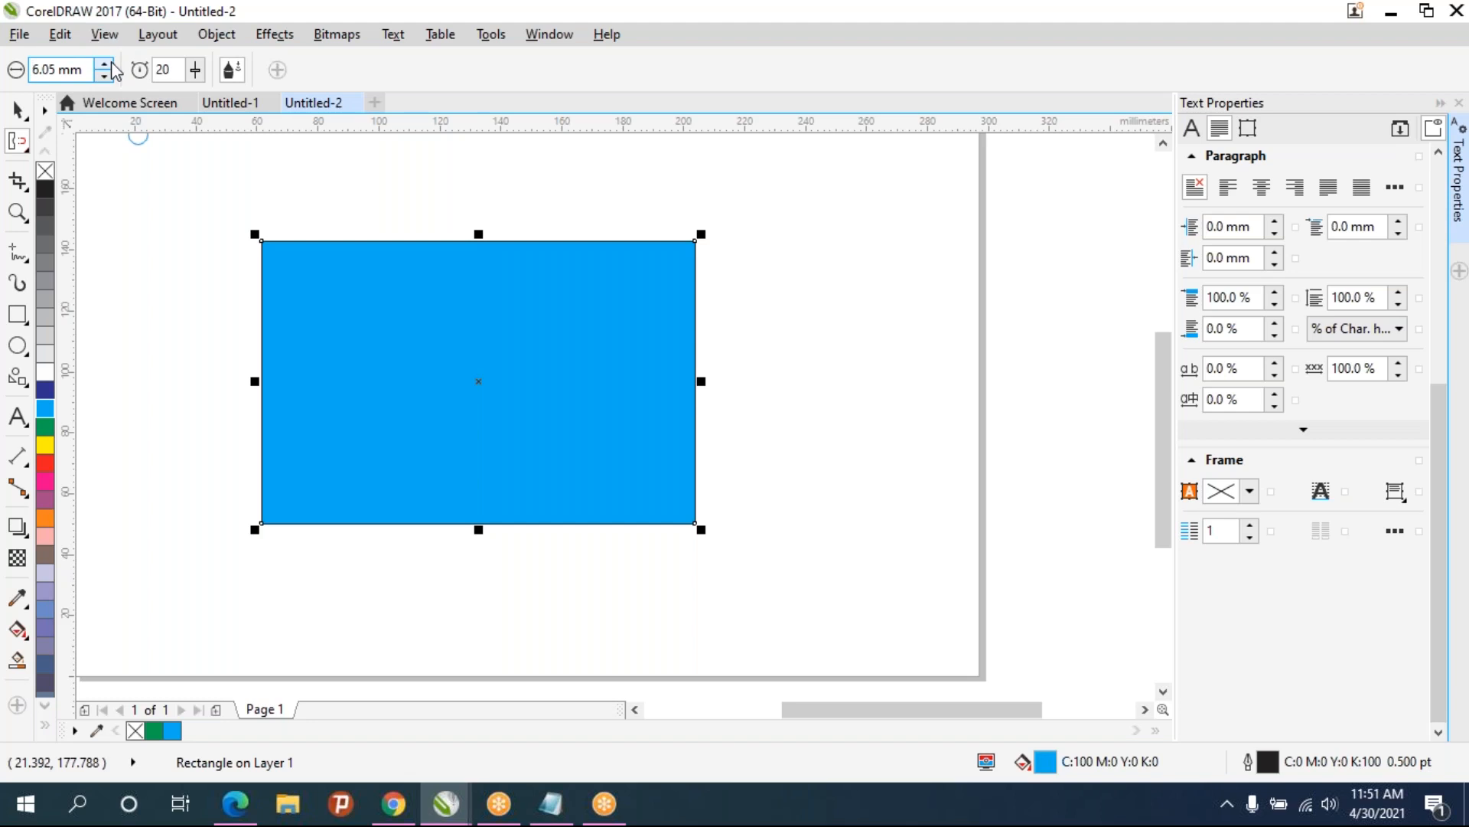
pyautogui.moveTo(110, 42); pyautogui.dragTo(110, 28)
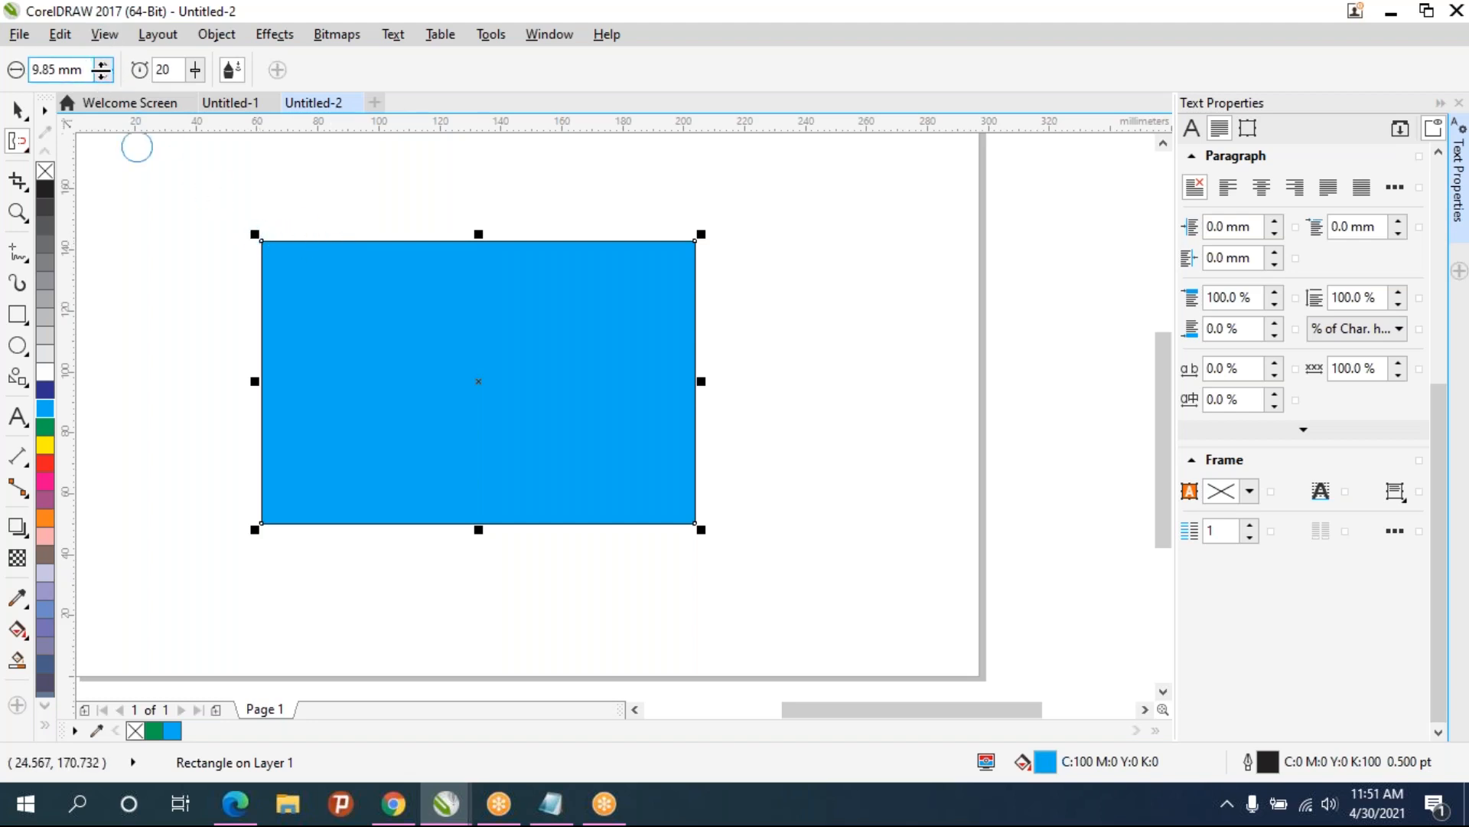
pyautogui.moveTo(103, 34); pyautogui.dragTo(103, 14)
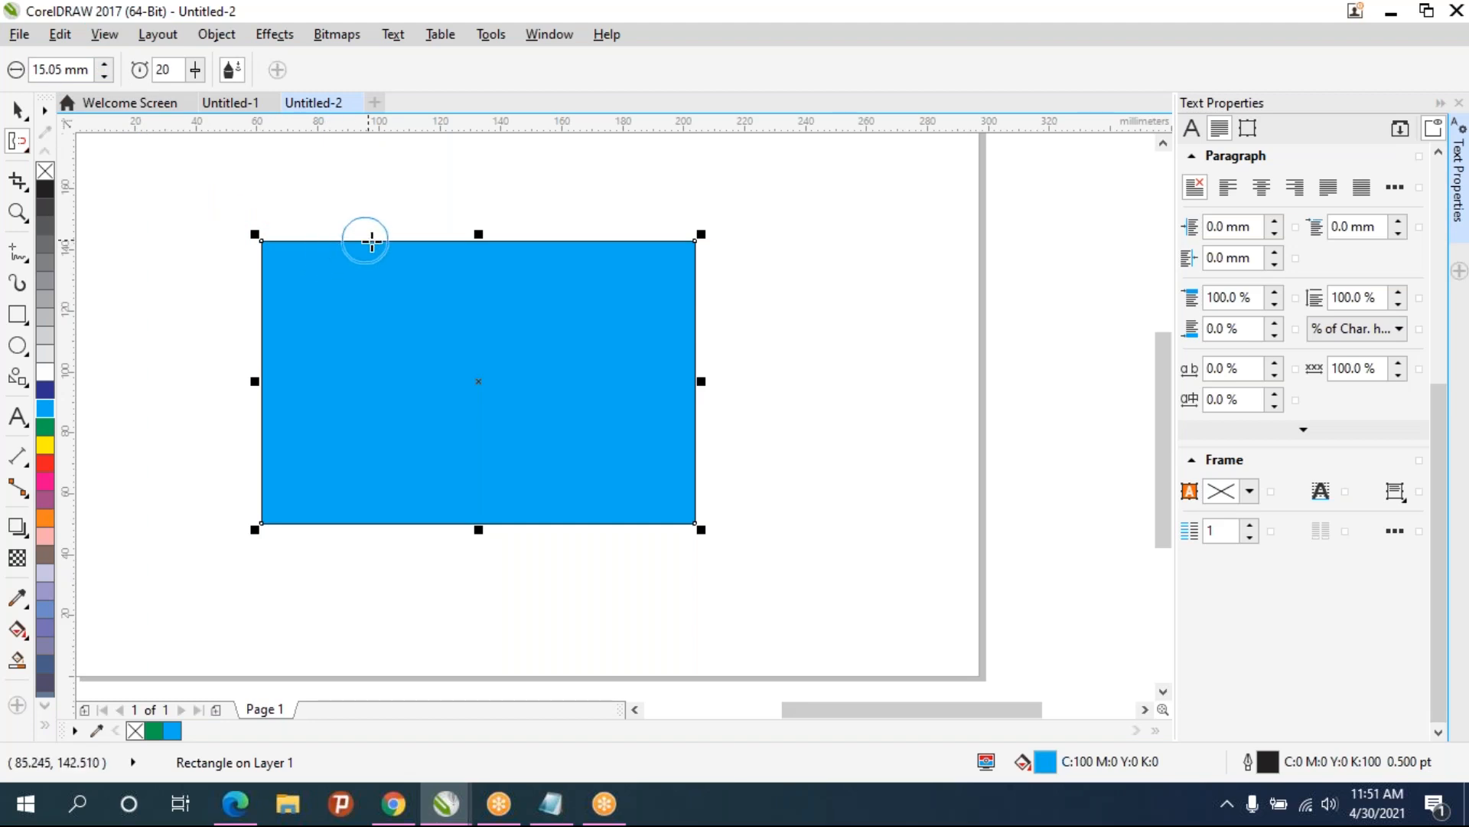
pyautogui.scroll(2, 372, 245)
pyautogui.scroll(2, 372, 245)
pyautogui.moveTo(373, 230); pyautogui.dragTo(373, 230)
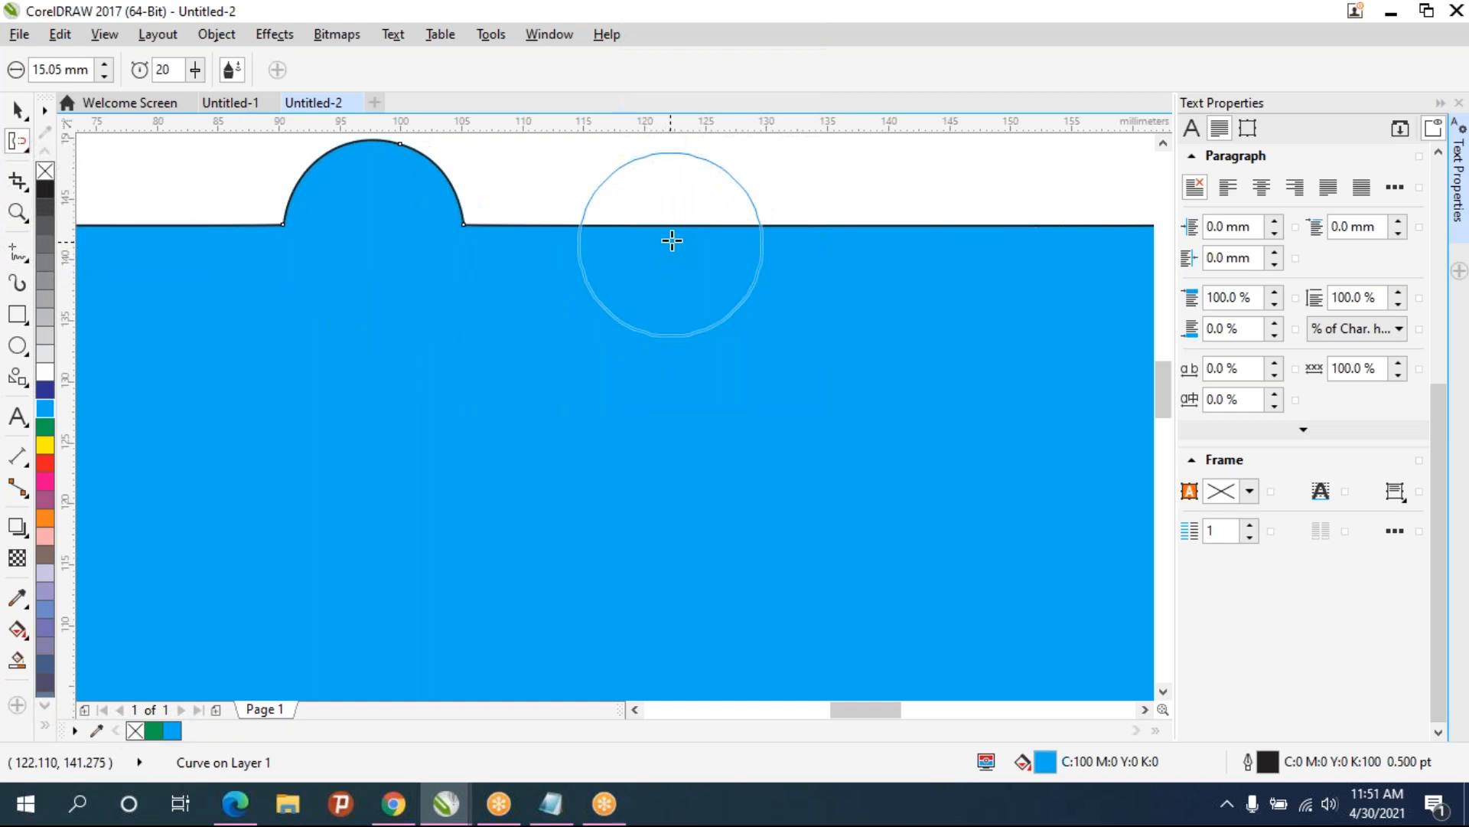
pyautogui.moveTo(672, 240); pyautogui.dragTo(672, 240)
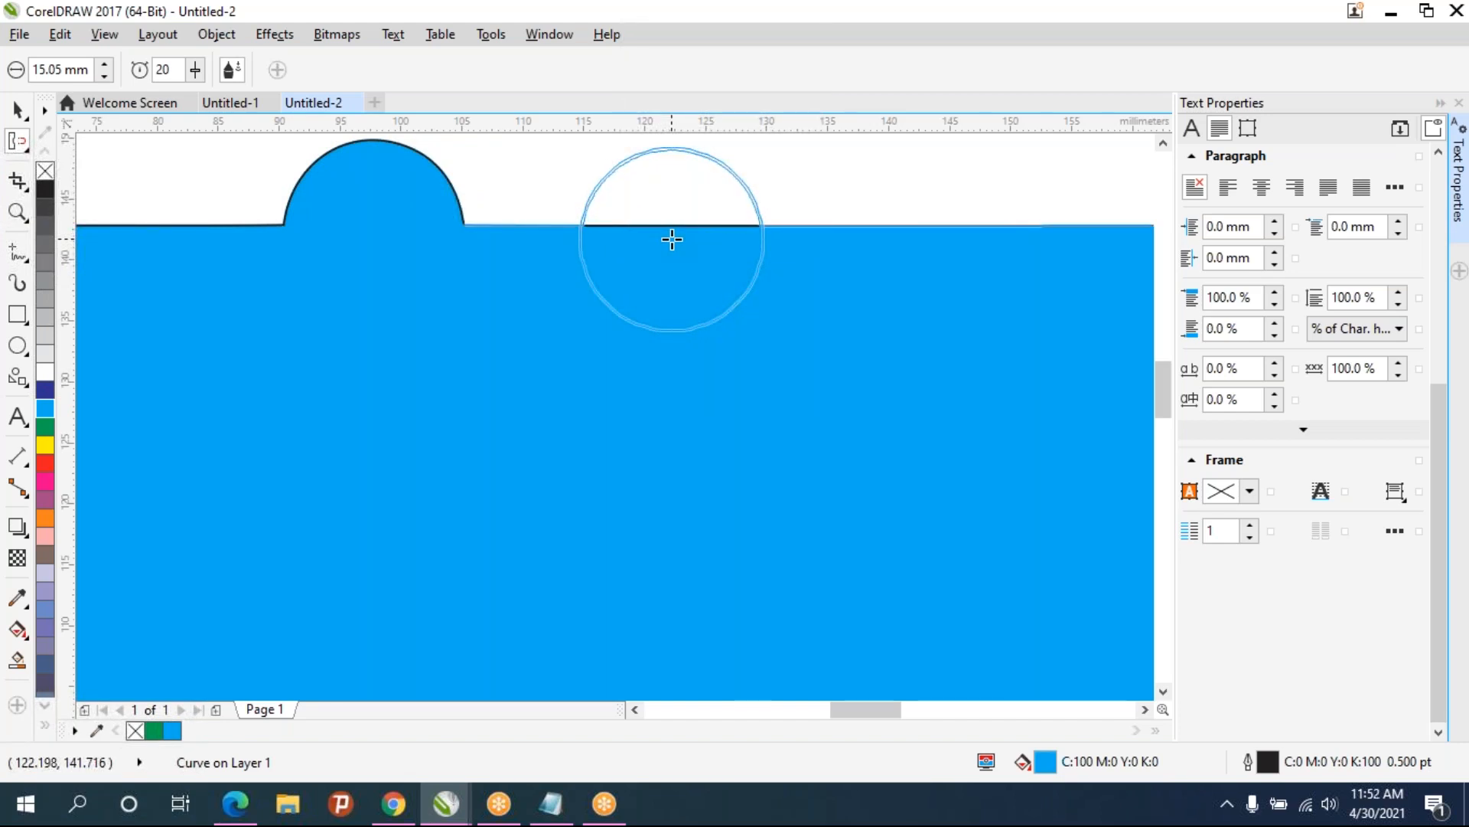
pyautogui.moveTo(672, 239); pyautogui.dragTo(672, 239)
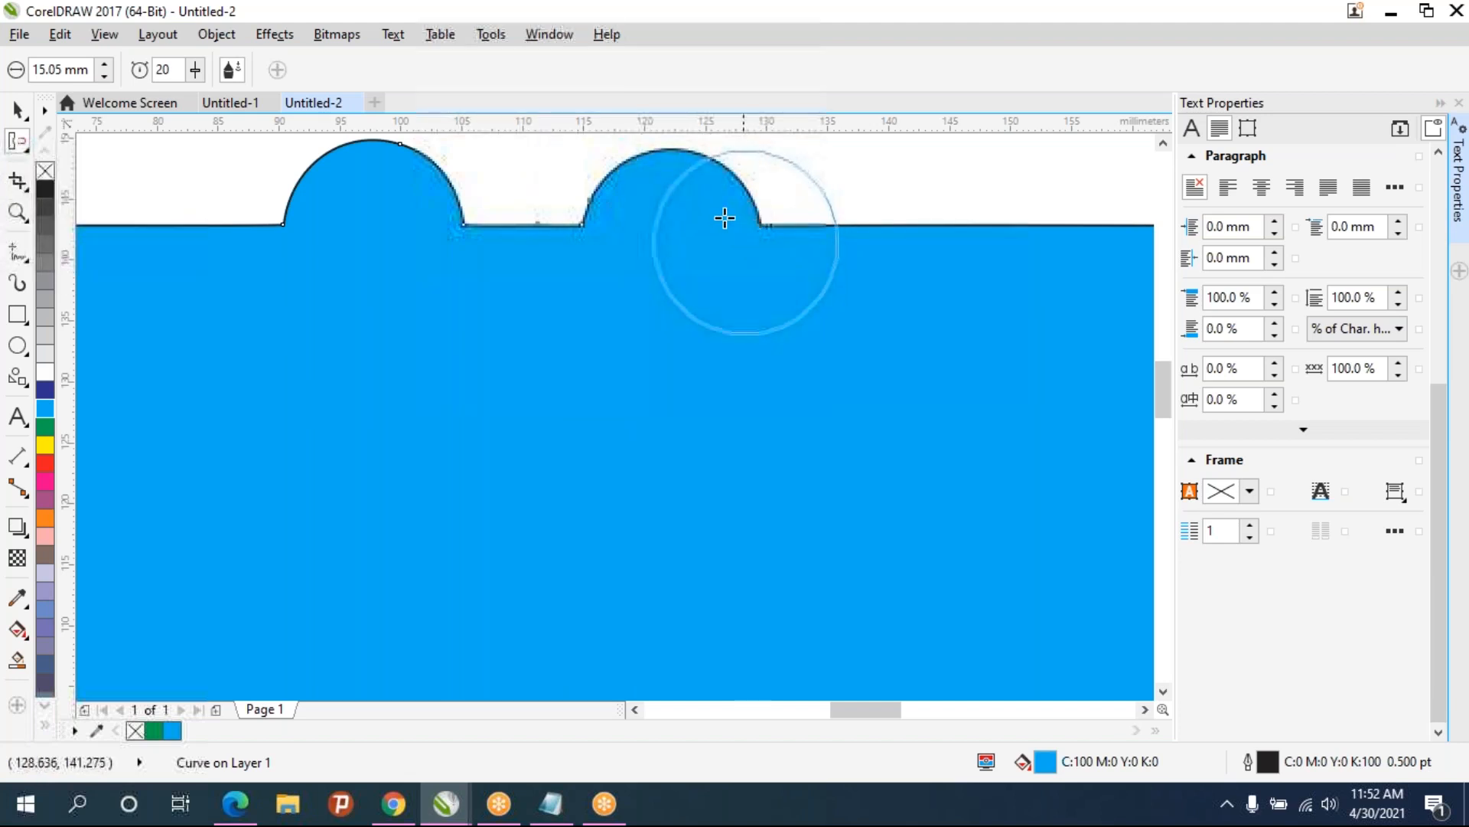
# - Repel two round notches into the top edge, one mid-edge and one at the top-right corner
pyautogui.scroll(-3, 922, 309)
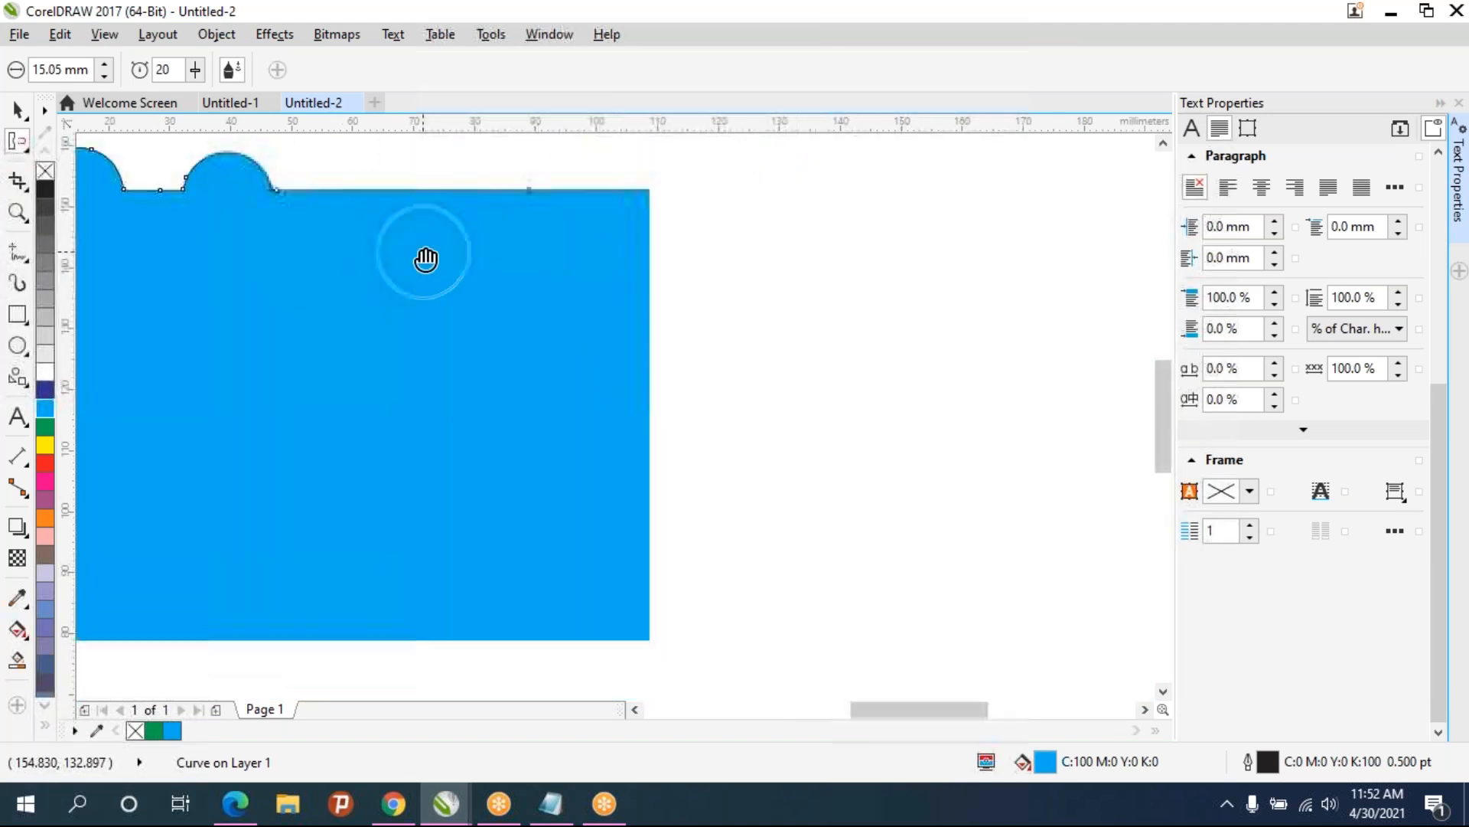
pyautogui.scroll(2, 443, 187)
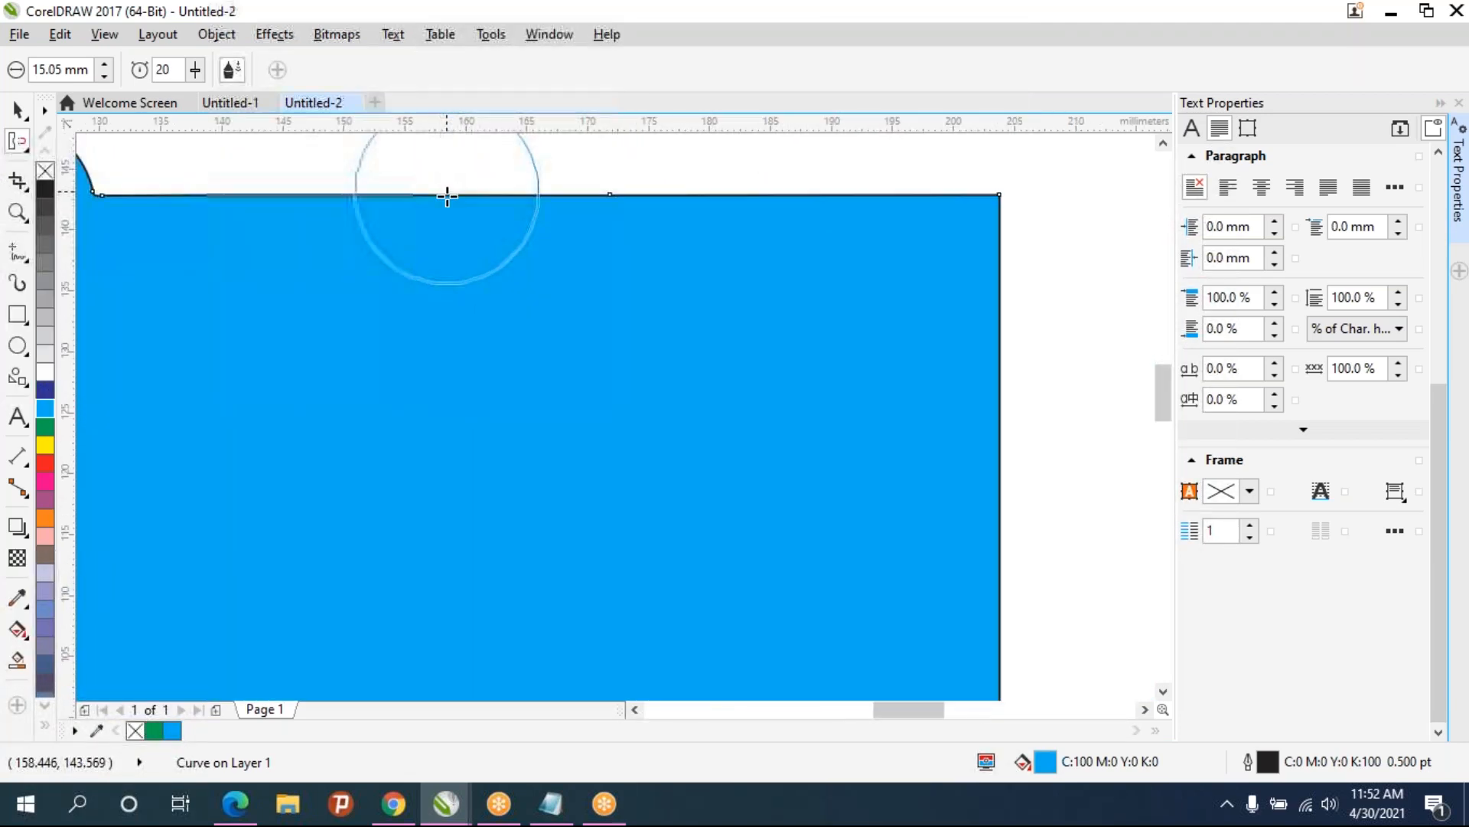
pyautogui.moveTo(451, 190); pyautogui.dragTo(451, 190)
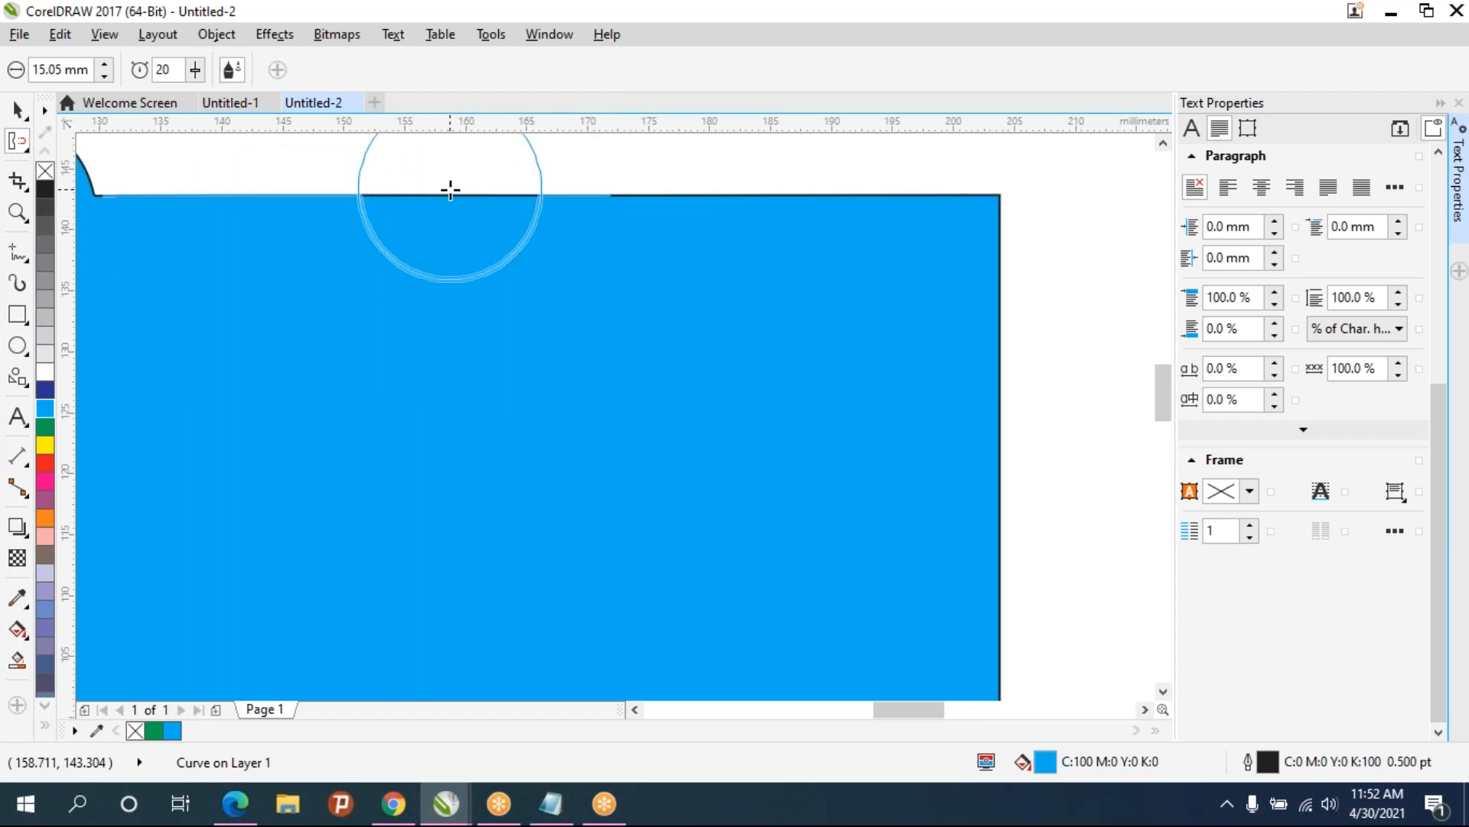
pyautogui.moveTo(451, 190); pyautogui.dragTo(451, 190)
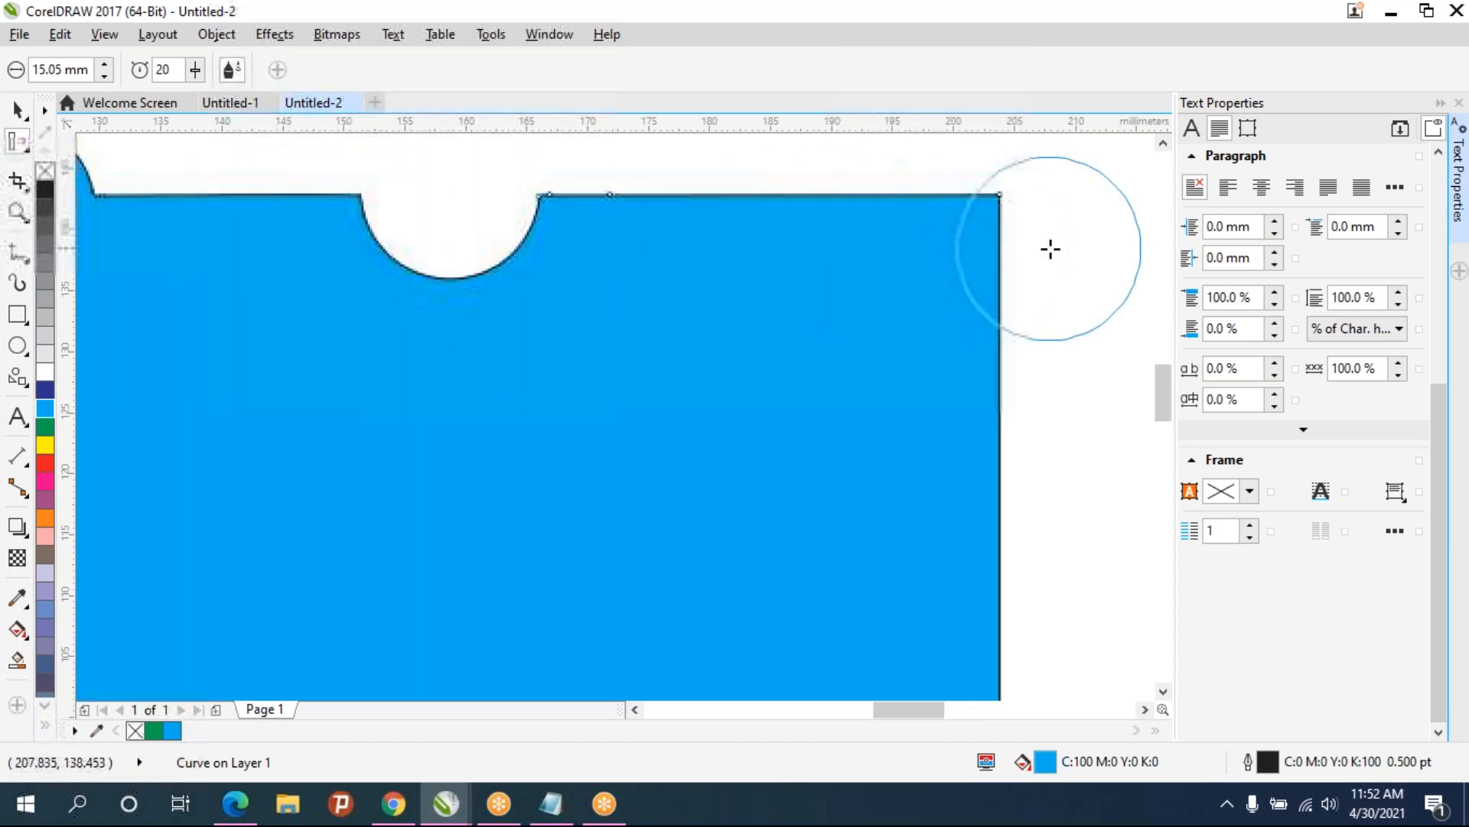
pyautogui.moveTo(1001, 196); pyautogui.dragTo(991, 253)
pyautogui.scroll(-2, 961, 337)
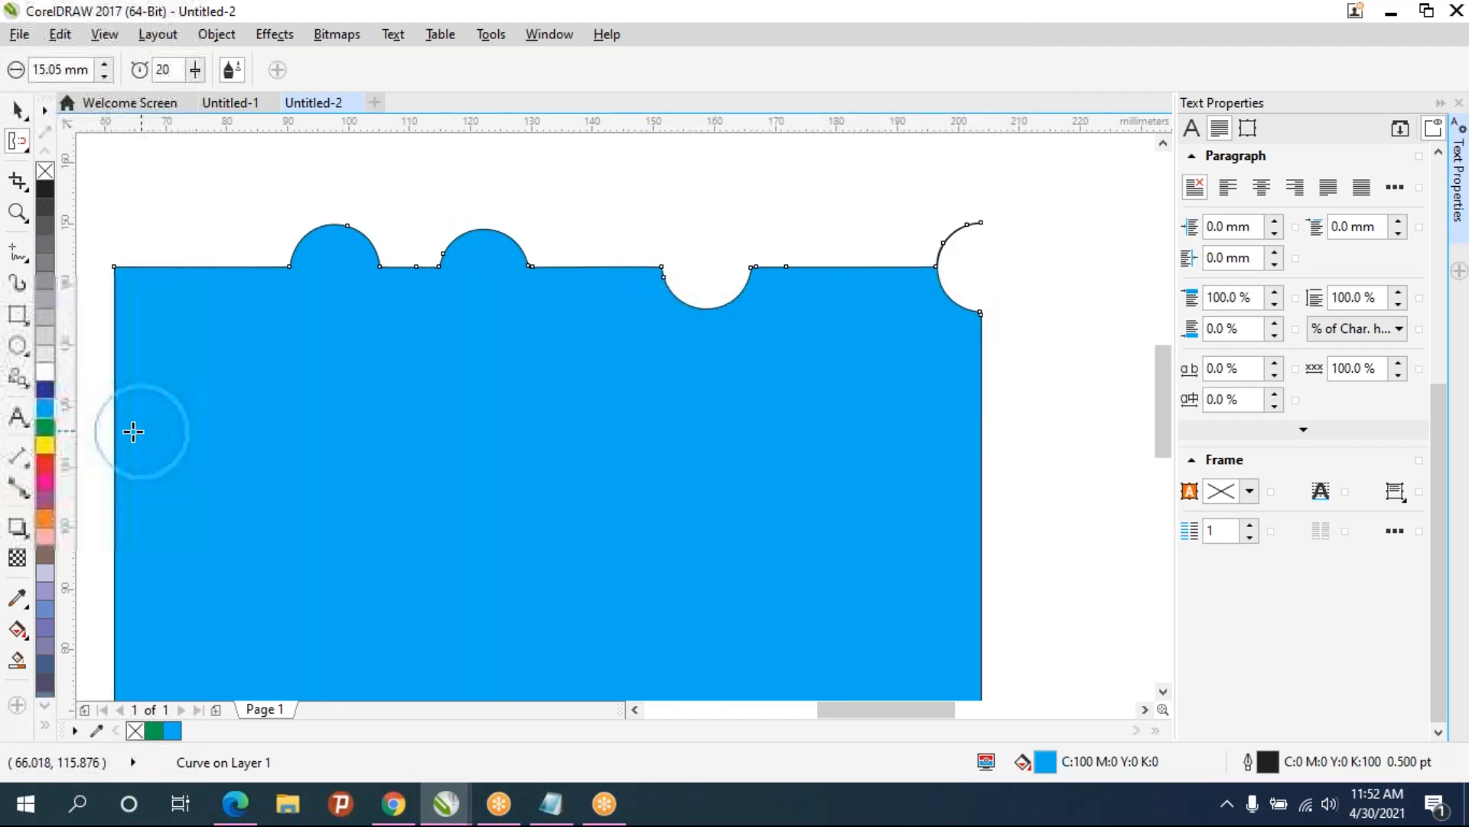
# - Switch to the Attract tool and pull the mid-edge notch on the top edge back nearly flat
pyautogui.click(25, 152)
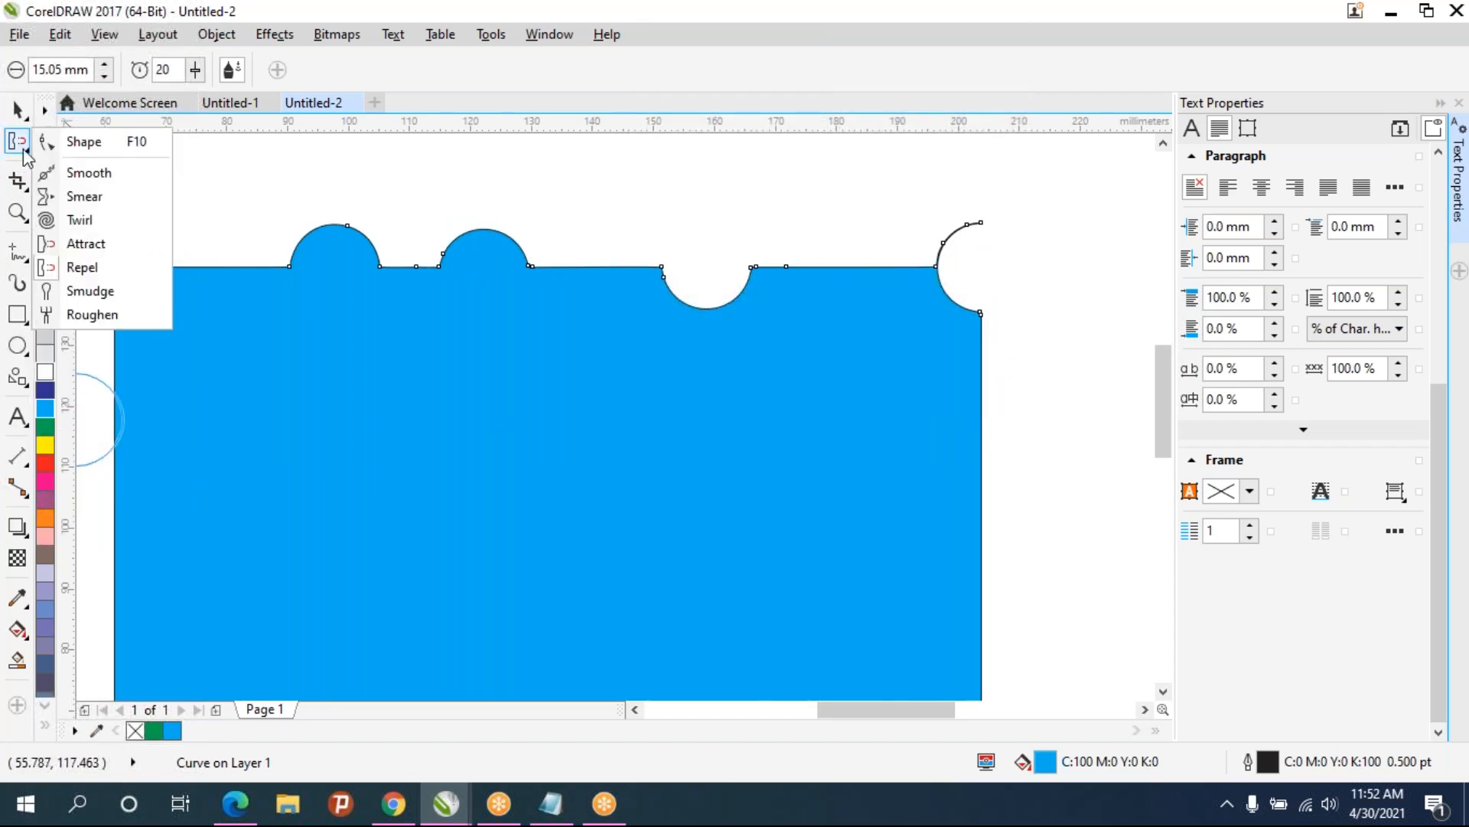
pyautogui.click(77, 247)
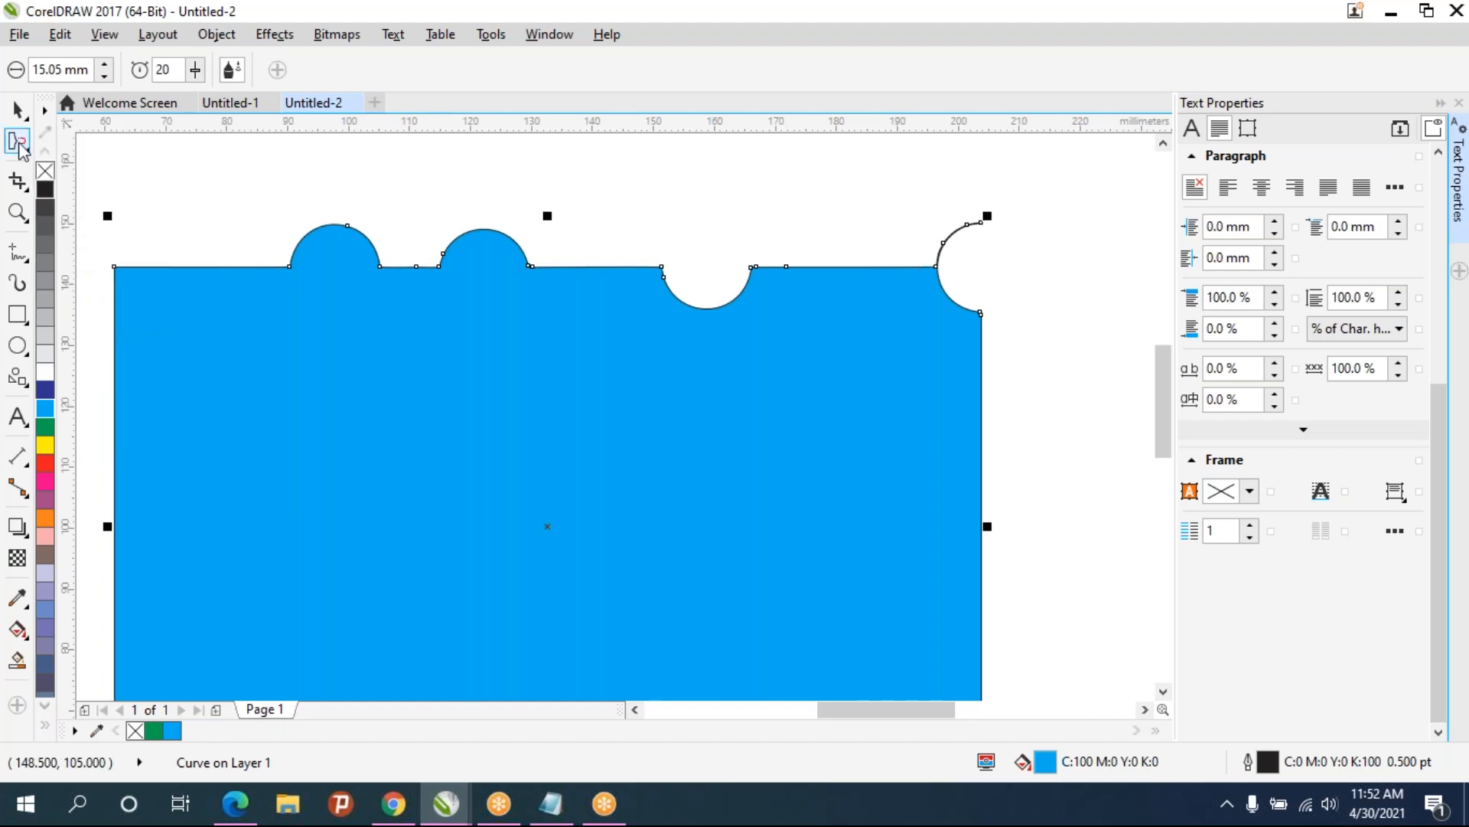
pyautogui.click(20, 147)
pyautogui.click(77, 243)
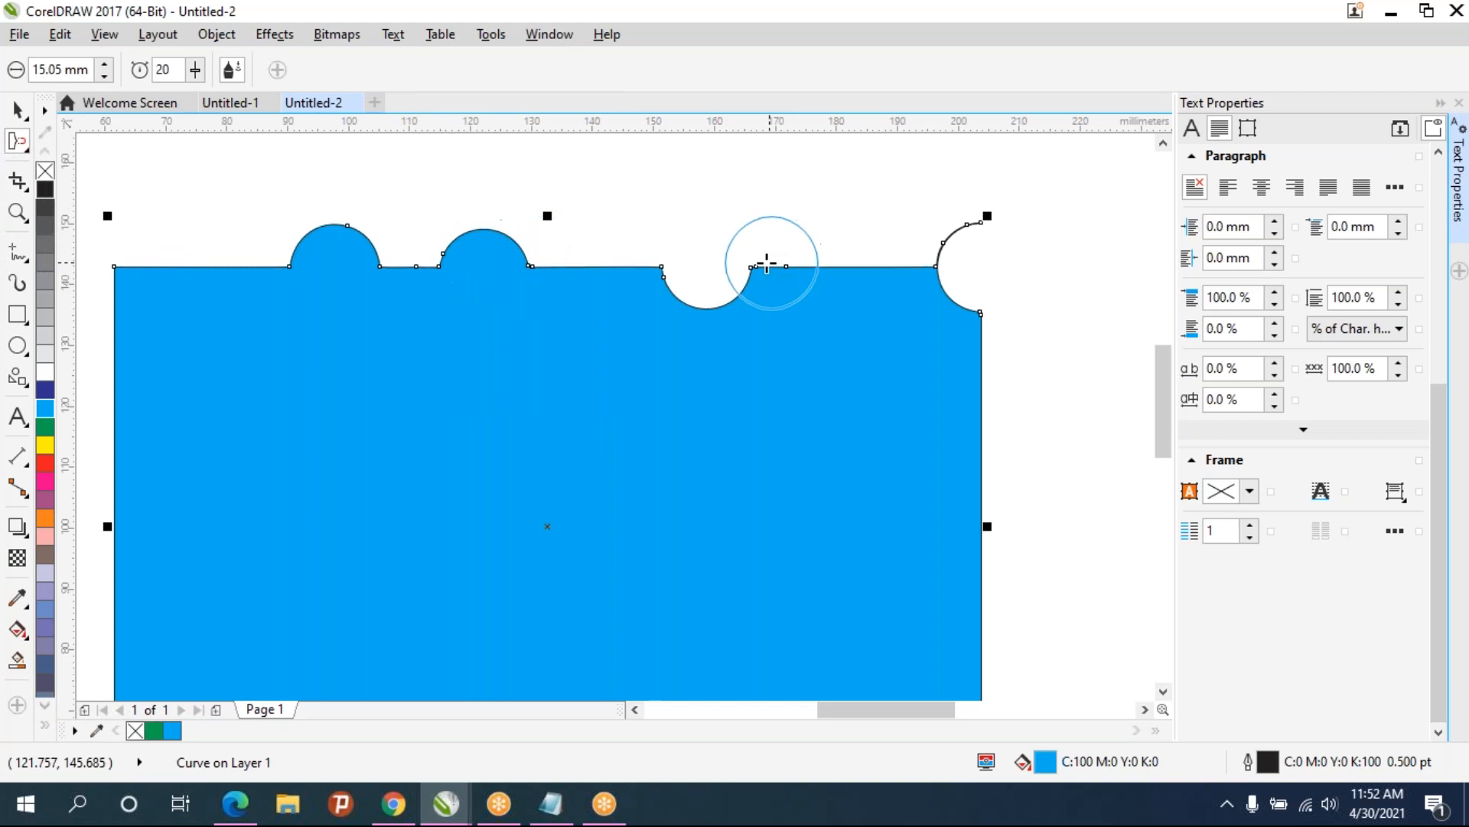
pyautogui.moveTo(711, 269); pyautogui.dragTo(707, 268)
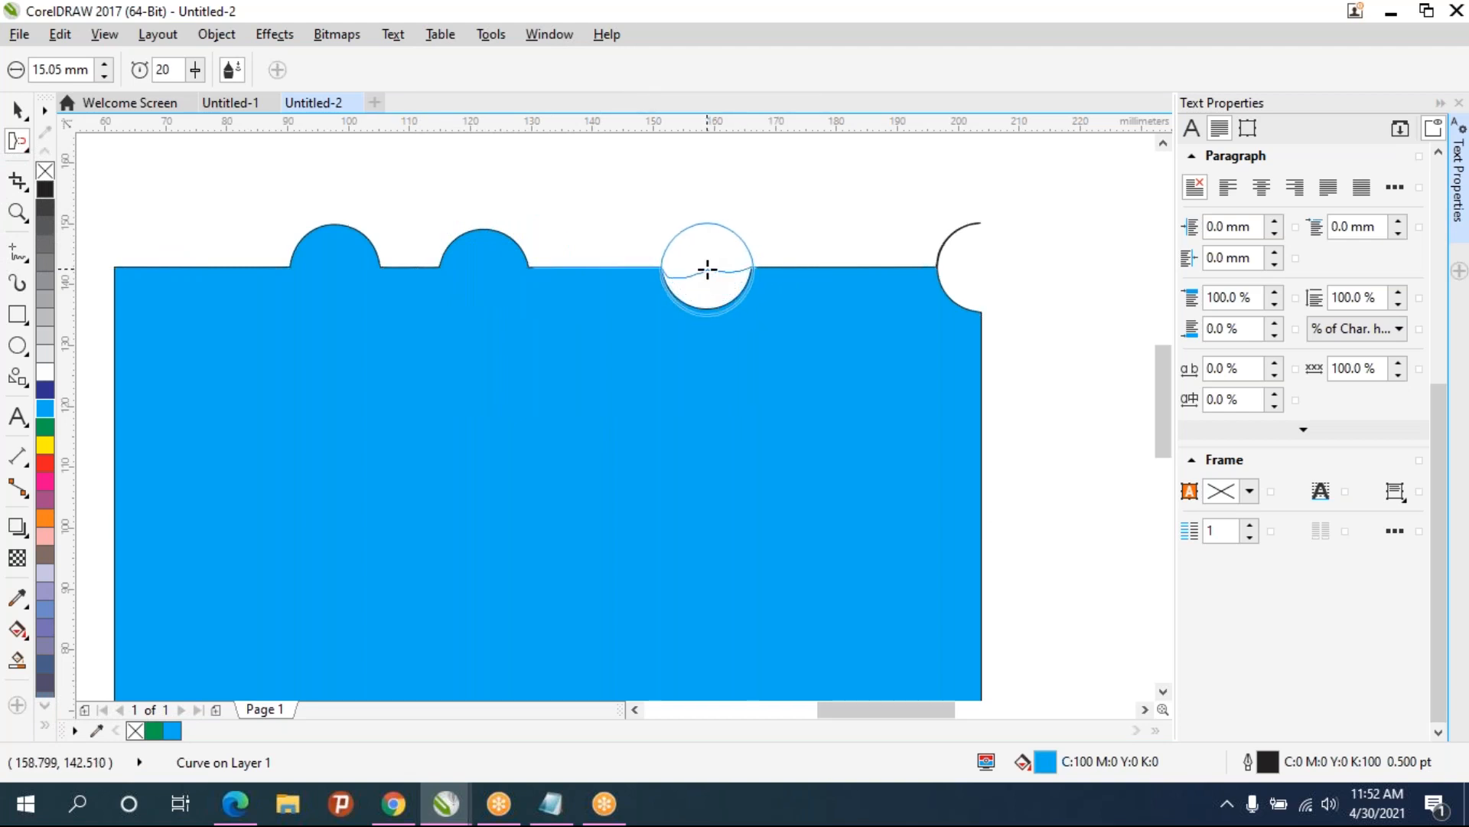
pyautogui.moveTo(707, 268); pyautogui.dragTo(708, 268)
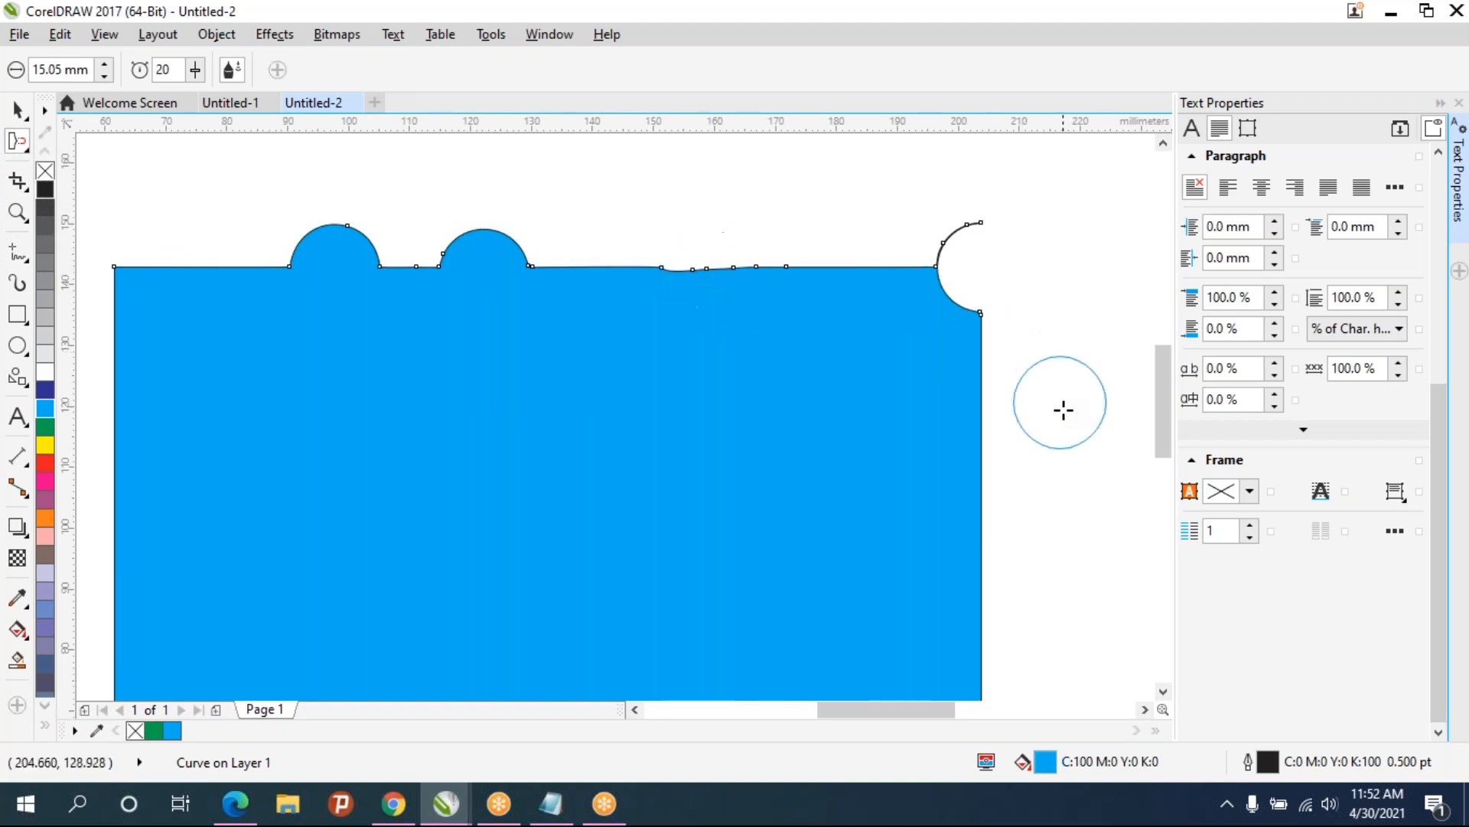
# - Attract a sharp spike out of the right edge, a curved notch below it, and flatten the top-right corner notch
pyautogui.moveTo(1023, 444); pyautogui.dragTo(1022, 444)
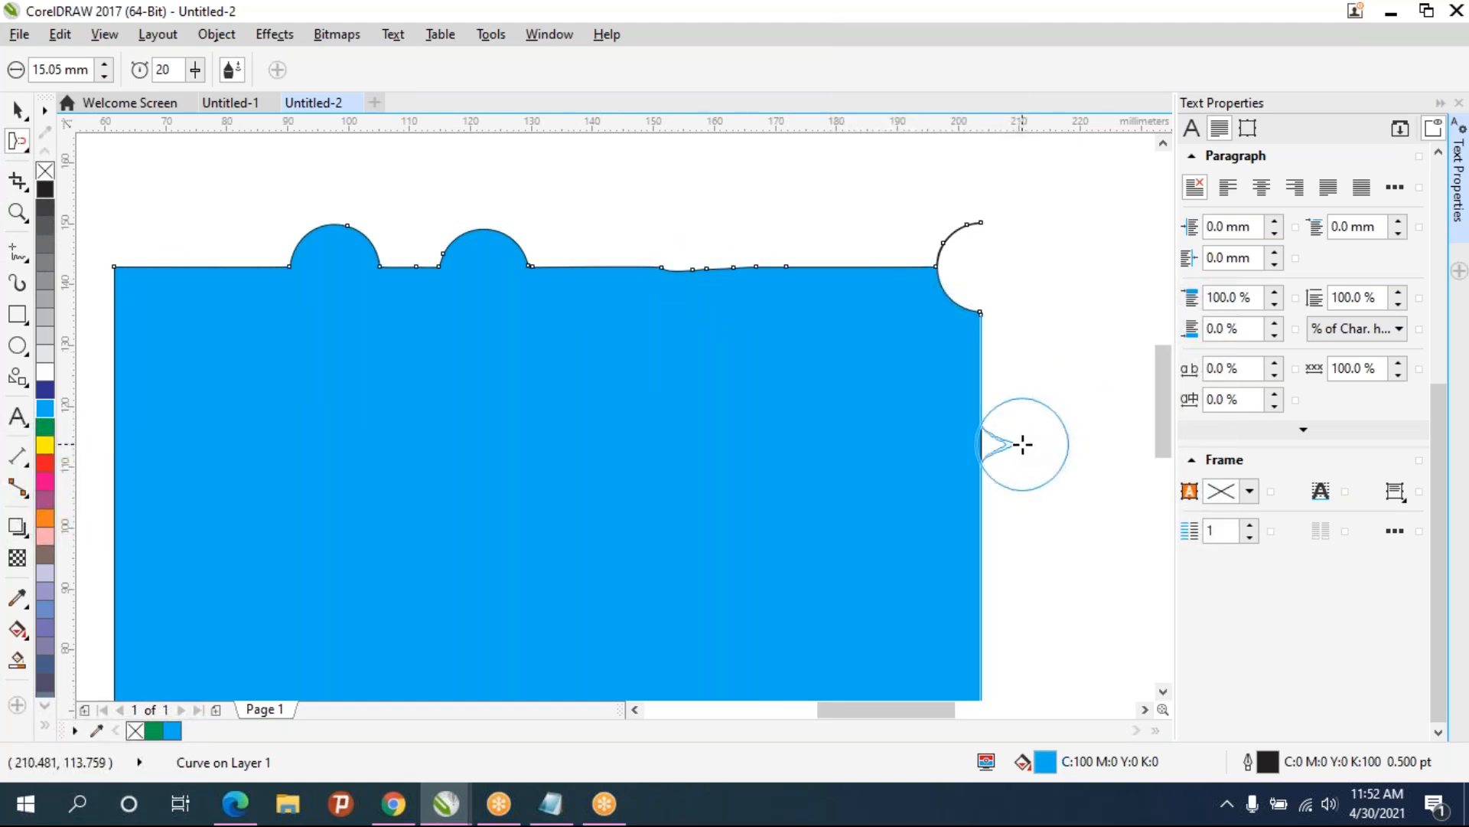
pyautogui.moveTo(1022, 444); pyautogui.dragTo(1022, 444)
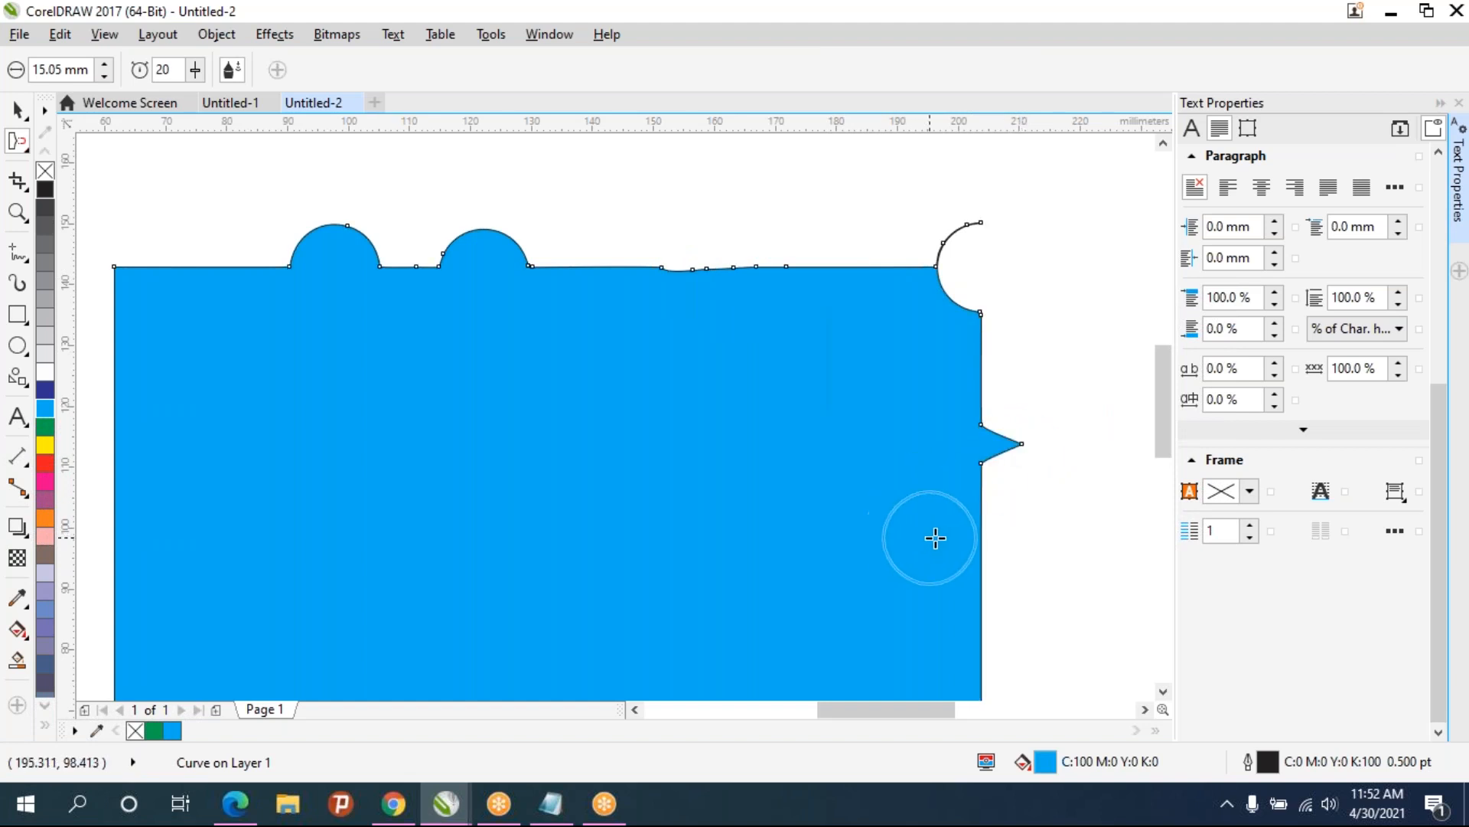
pyautogui.moveTo(958, 546); pyautogui.dragTo(921, 544)
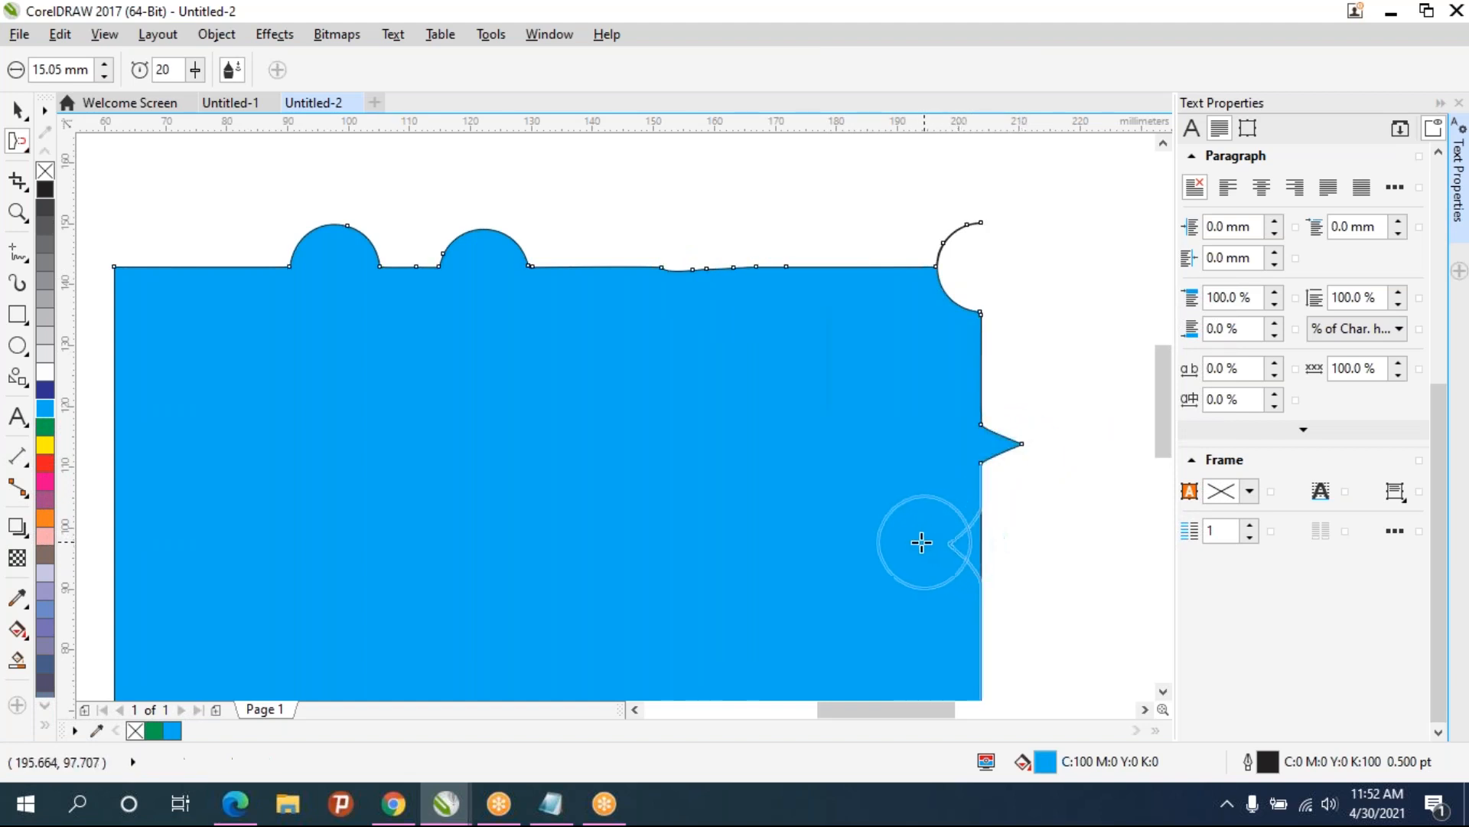
pyautogui.moveTo(964, 256)
pyautogui.mouseDown()
pyautogui.moveTo(968, 273)
pyautogui.moveTo(982, 268)
pyautogui.mouseUp()
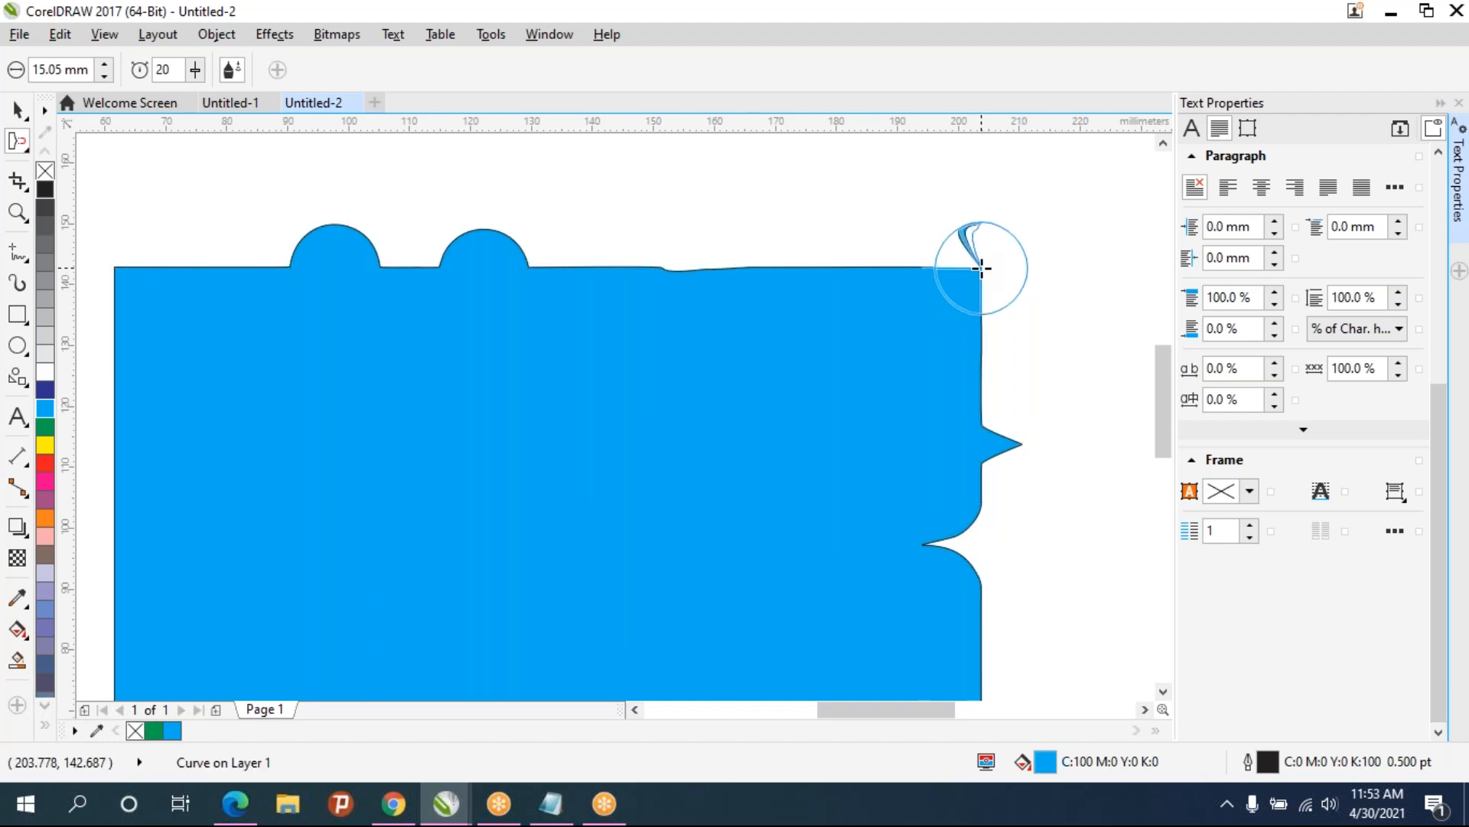
pyautogui.moveTo(982, 268); pyautogui.dragTo(972, 267)
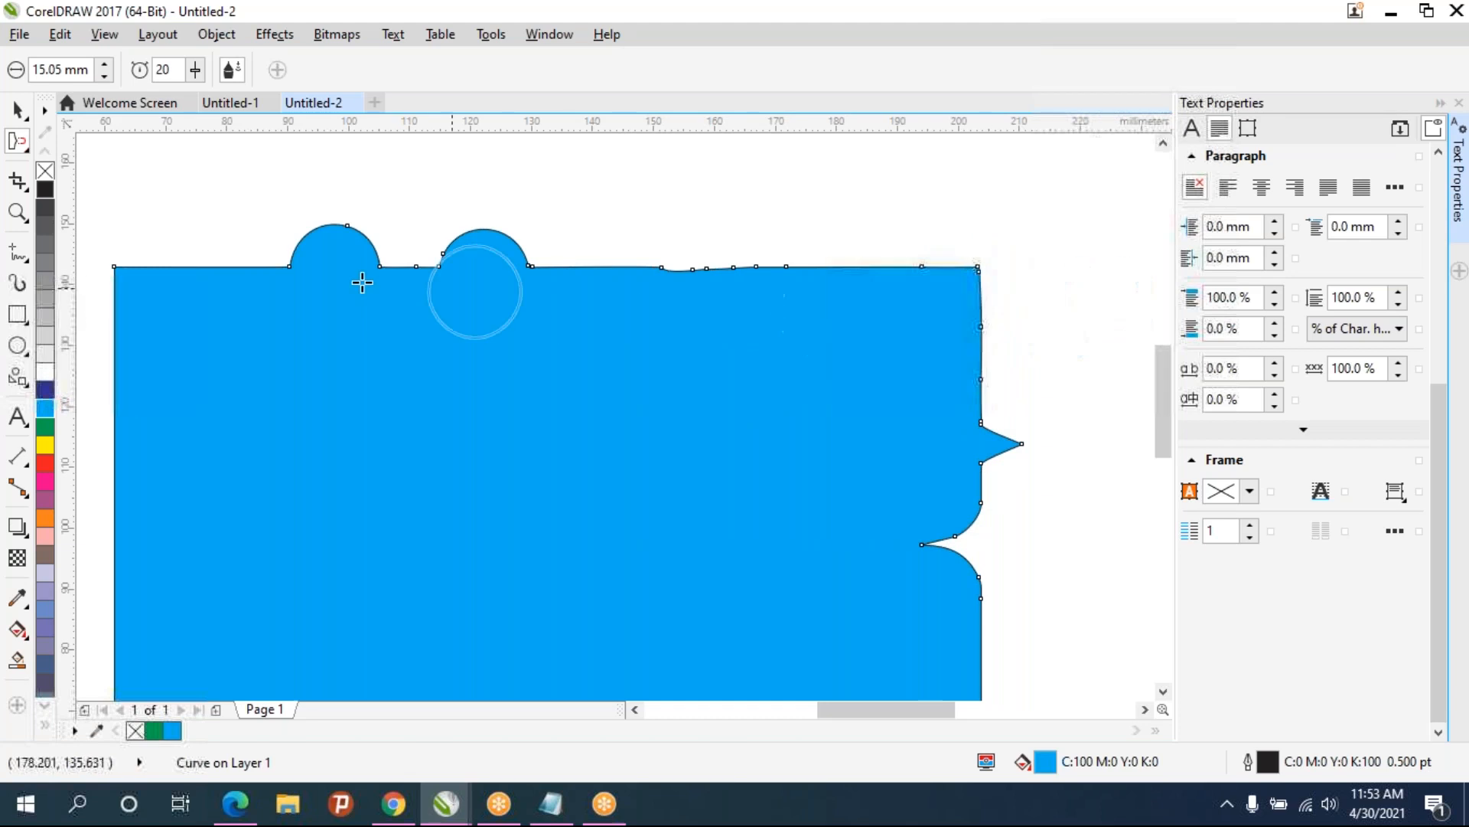
# - Attract the top bumps, pinching the first into a teardrop and flattening the second into the edge
pyautogui.moveTo(333, 266)
pyautogui.mouseDown()
pyautogui.moveTo(351, 278)
pyautogui.moveTo(337, 299)
pyautogui.moveTo(313, 280)
pyautogui.moveTo(334, 287)
pyautogui.mouseUp()
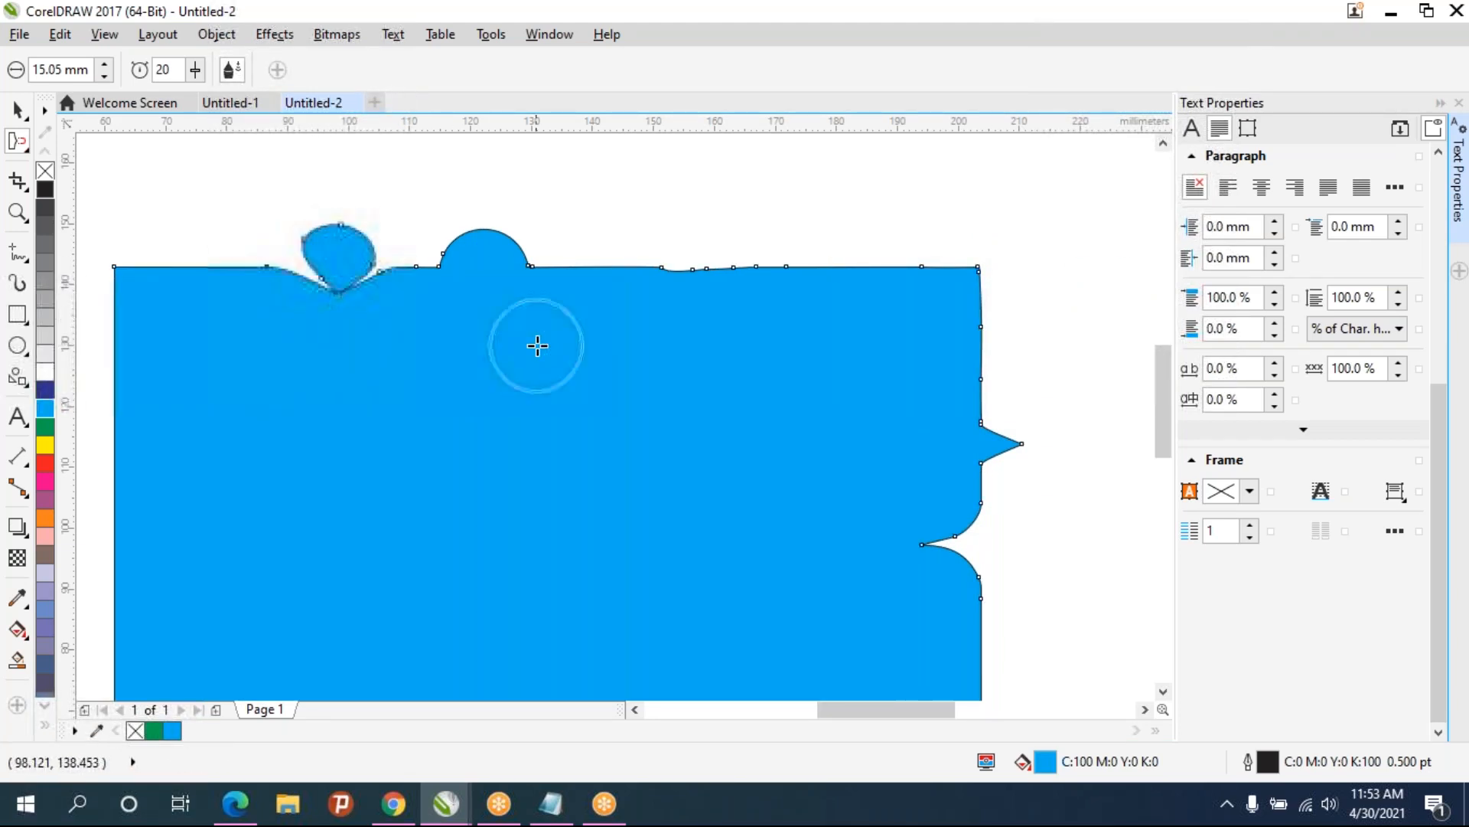
pyautogui.moveTo(496, 295); pyautogui.dragTo(484, 270)
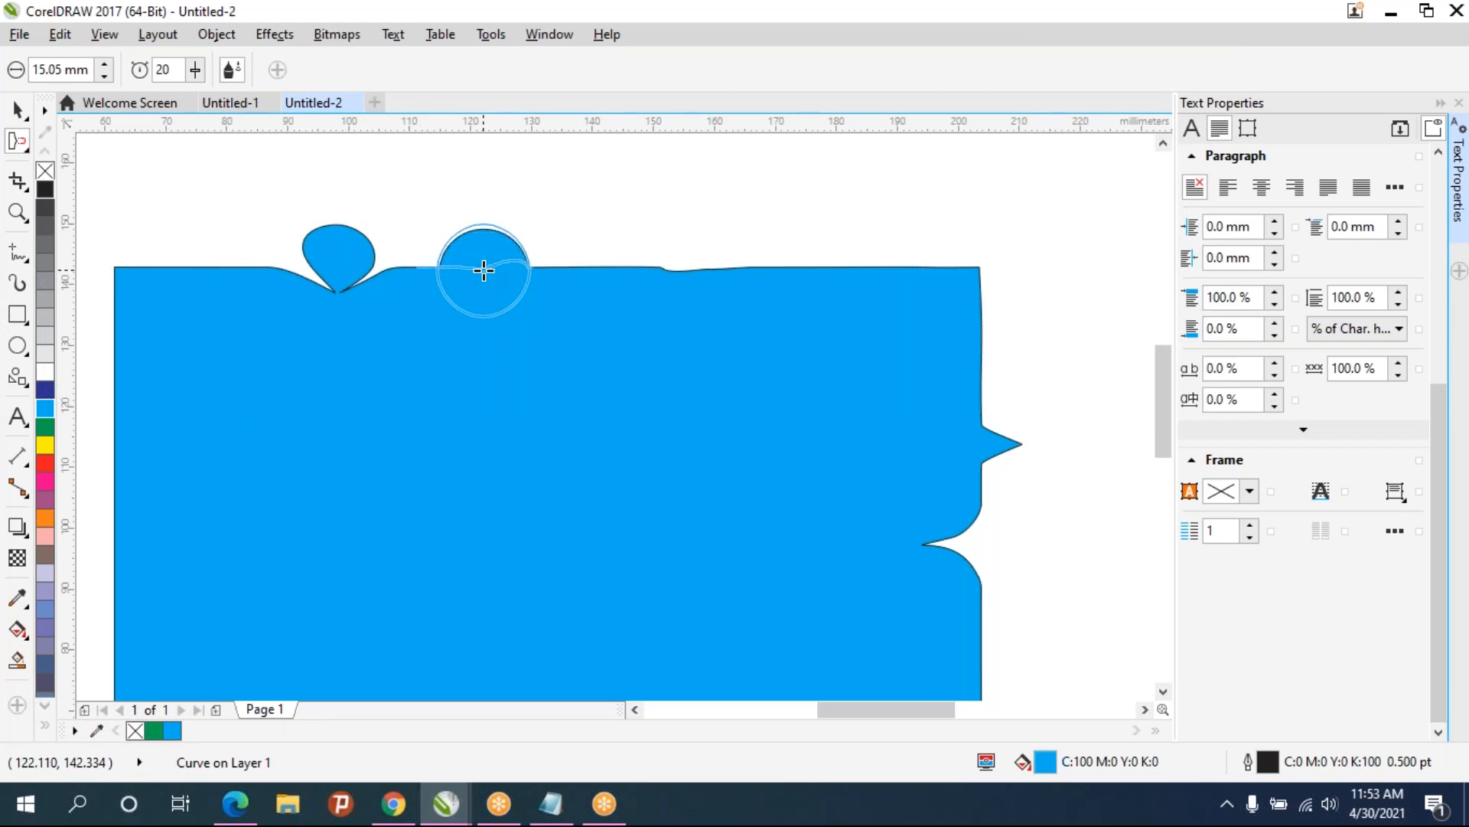
pyautogui.moveTo(483, 270); pyautogui.dragTo(479, 299)
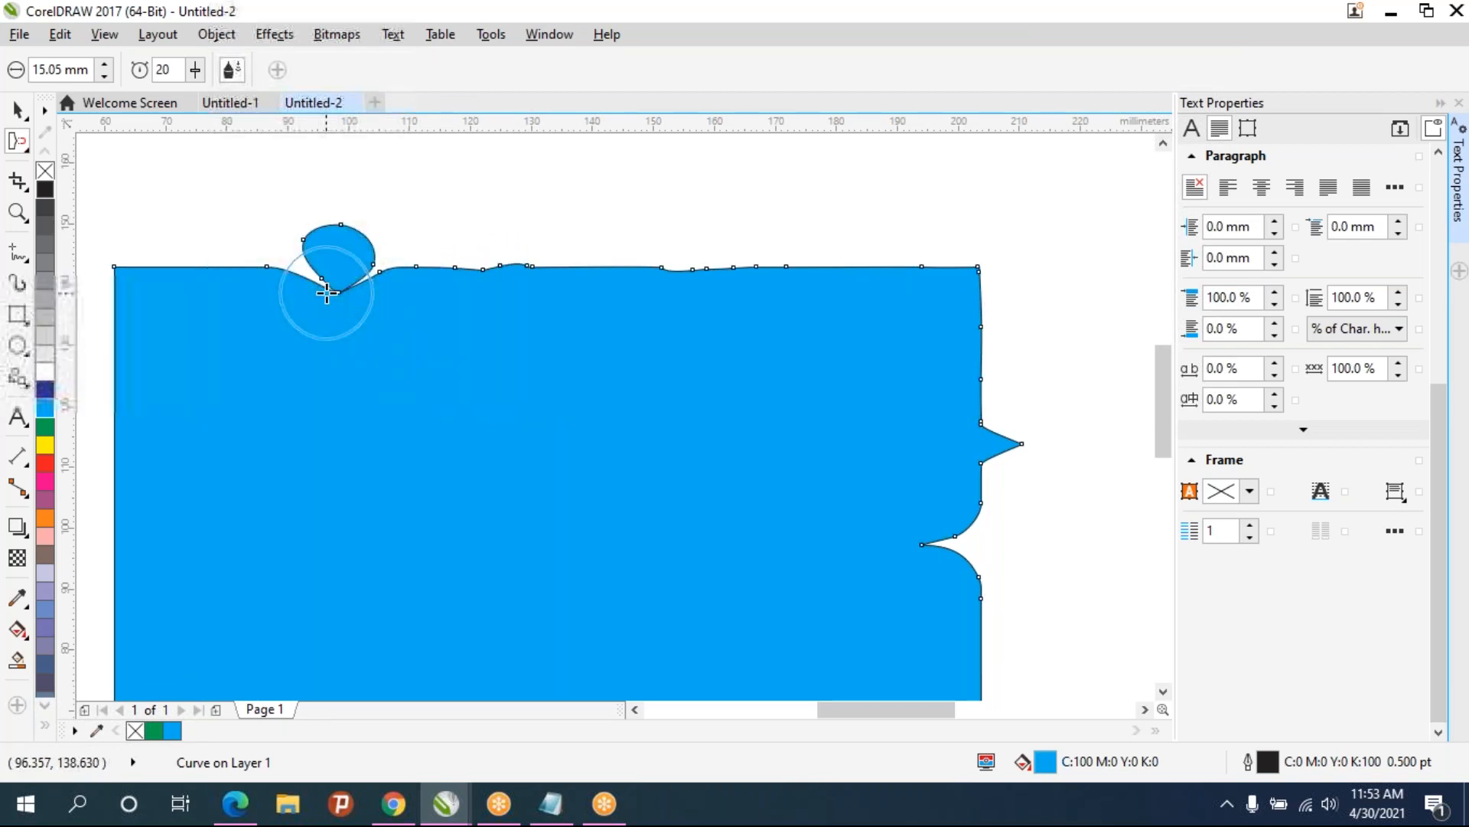
pyautogui.moveTo(347, 331); pyautogui.dragTo(354, 390)
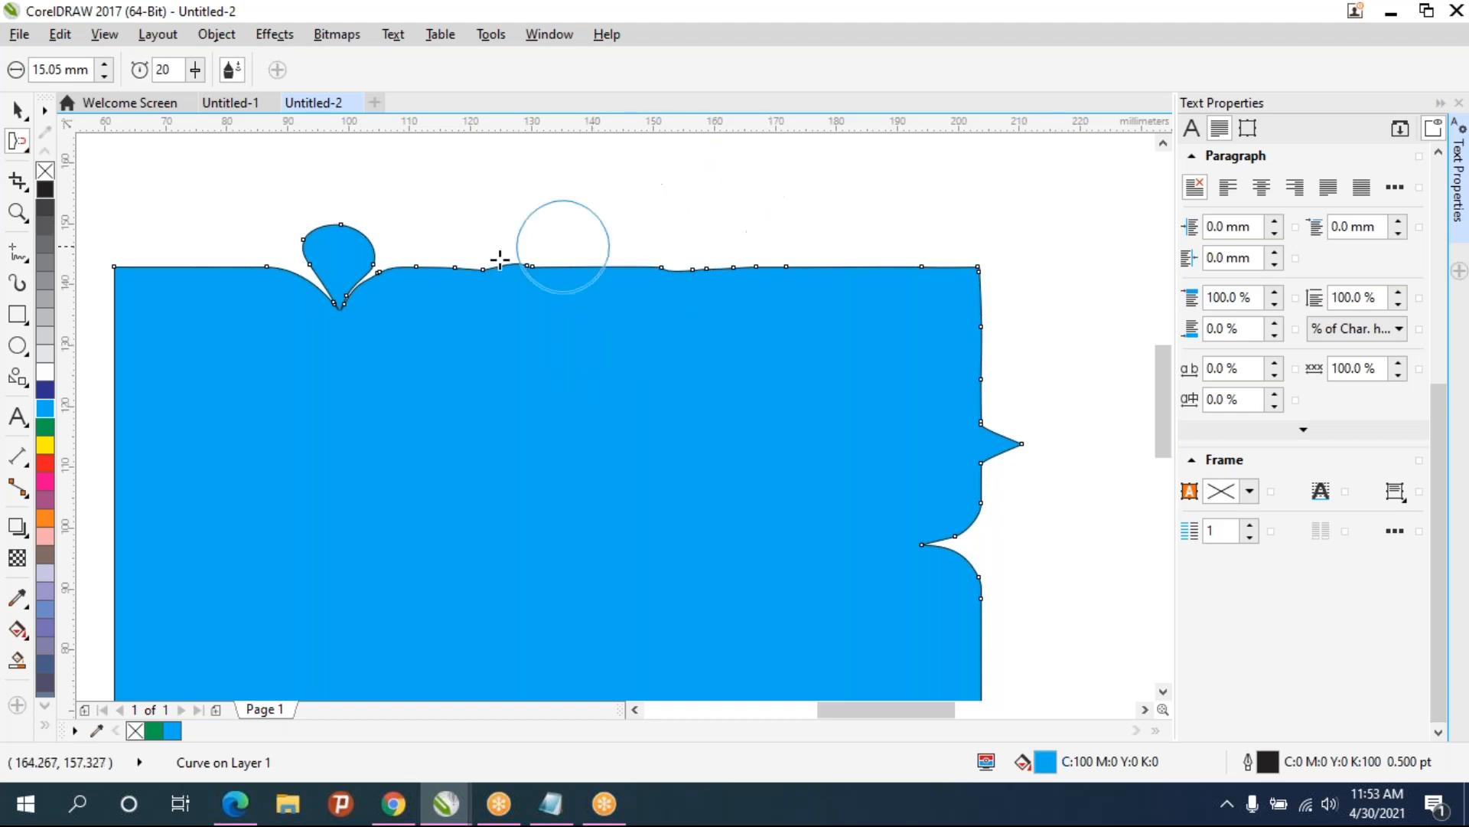
# - Draw a small square about 11 × 11 mm in the middle of the blue shape
pyautogui.click(17, 314)
pyautogui.moveTo(515, 207); pyautogui.dragTo(613, 462)
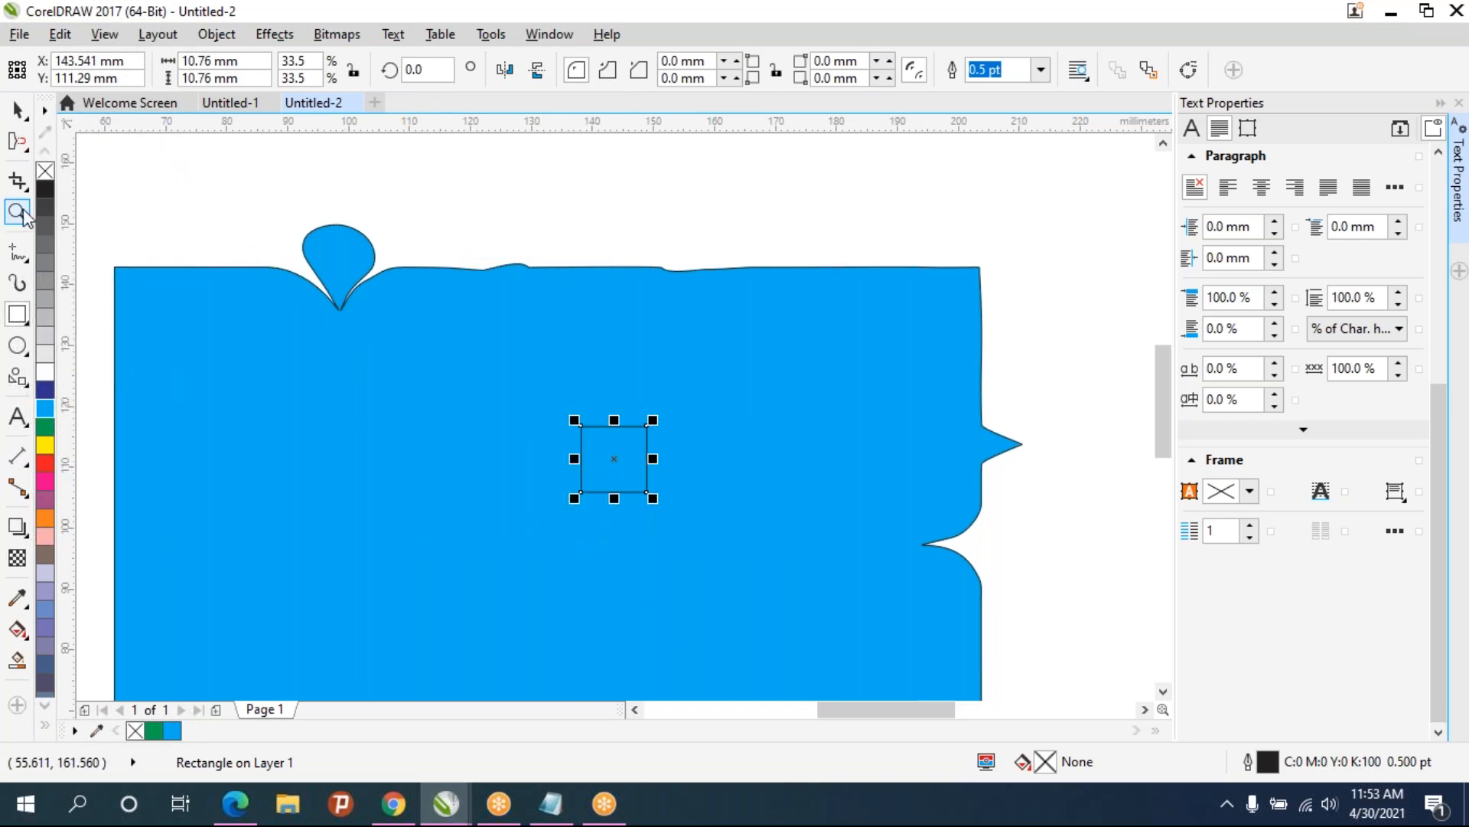
# - Try attracting the small square's corners inward twice, undoing each attempt
pyautogui.click(19, 144)
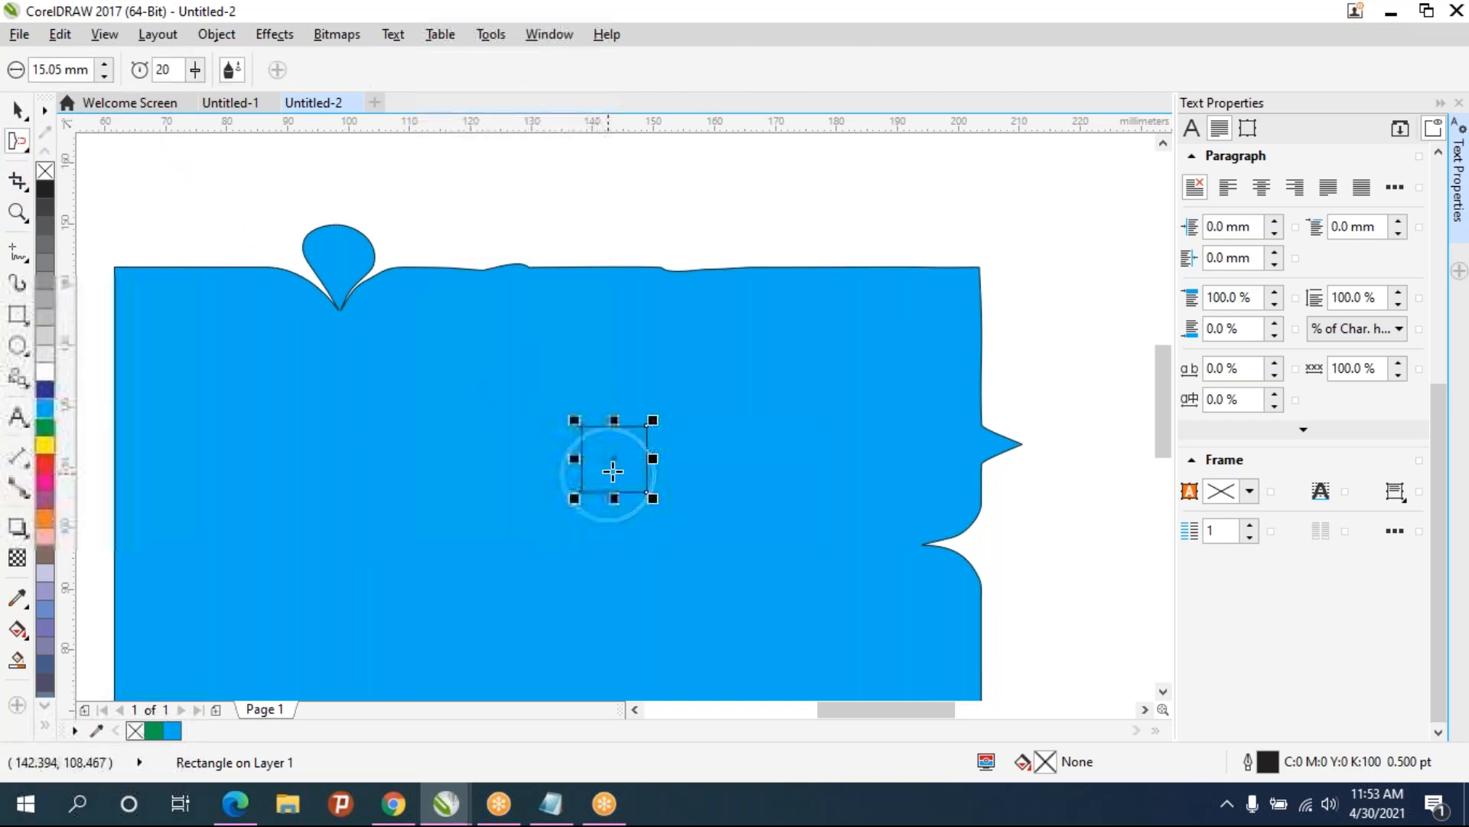
pyautogui.moveTo(616, 459); pyautogui.dragTo(616, 459)
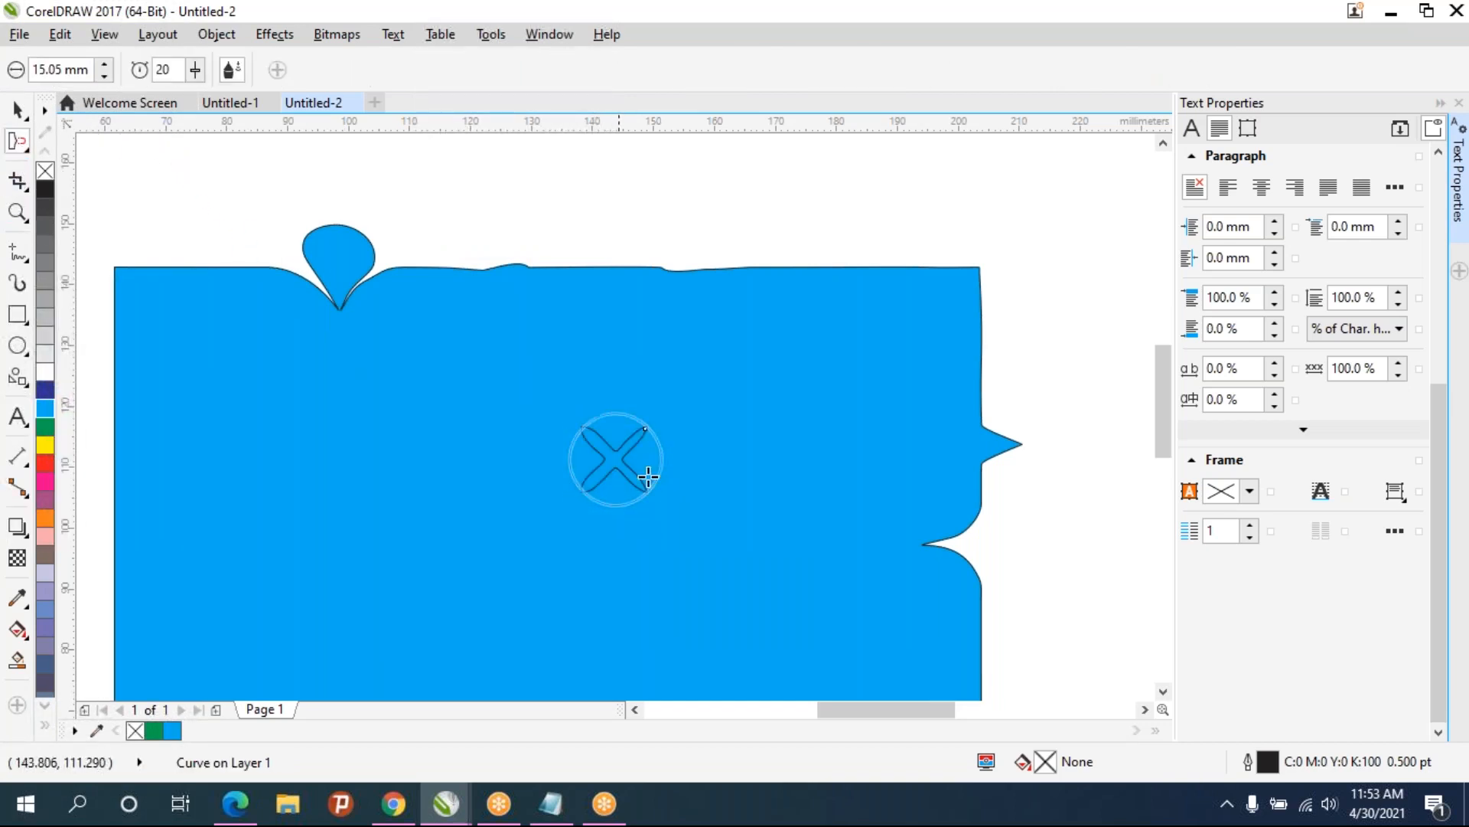
pyautogui.hotkey('ctrl', 'z')
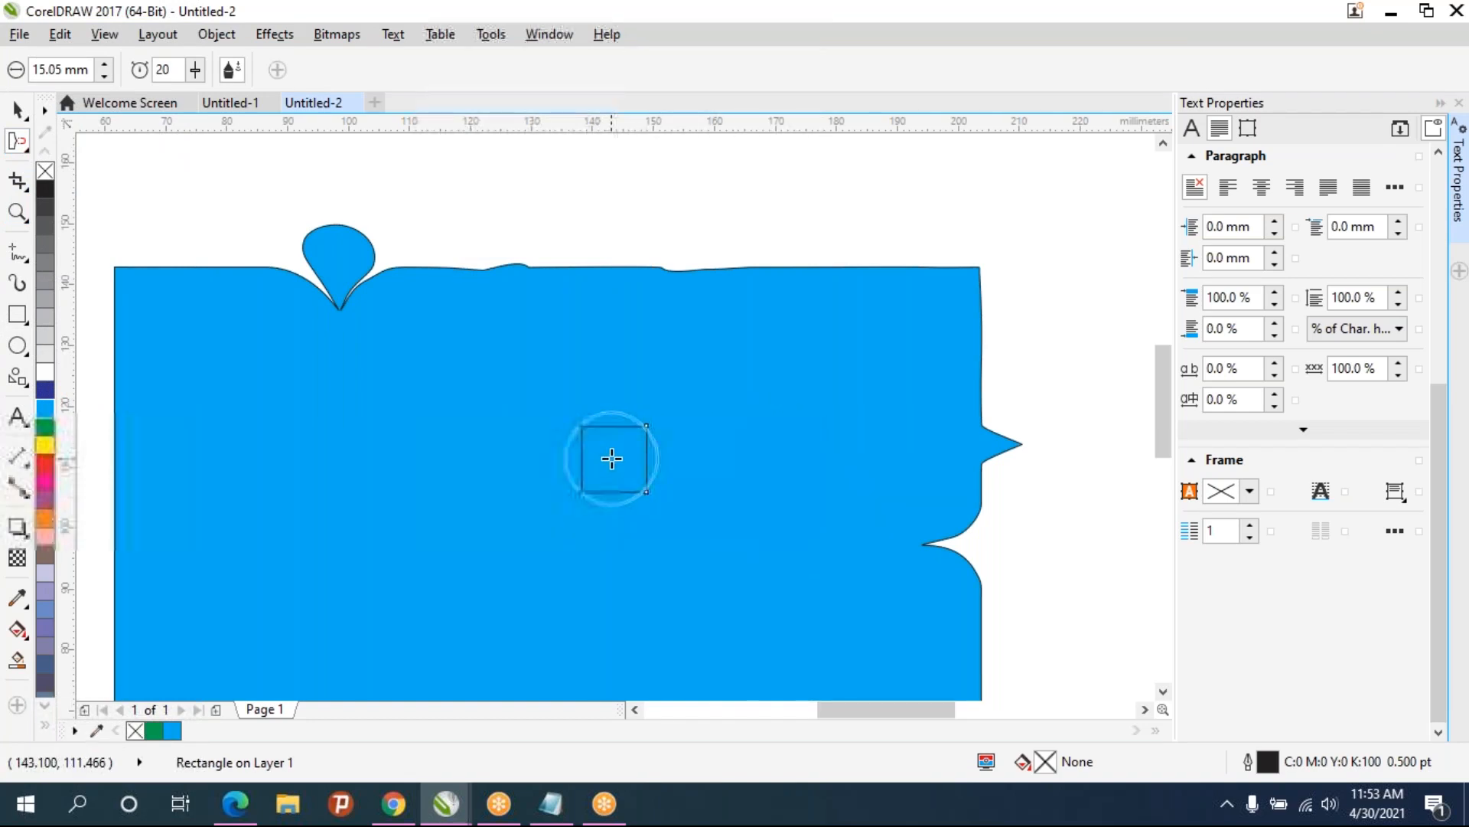
pyautogui.moveTo(612, 459)
pyautogui.mouseDown()
pyautogui.moveTo(666, 512)
pyautogui.moveTo(599, 472)
pyautogui.moveTo(653, 482)
pyautogui.mouseUp()
pyautogui.hotkey('ctrl', 'z')
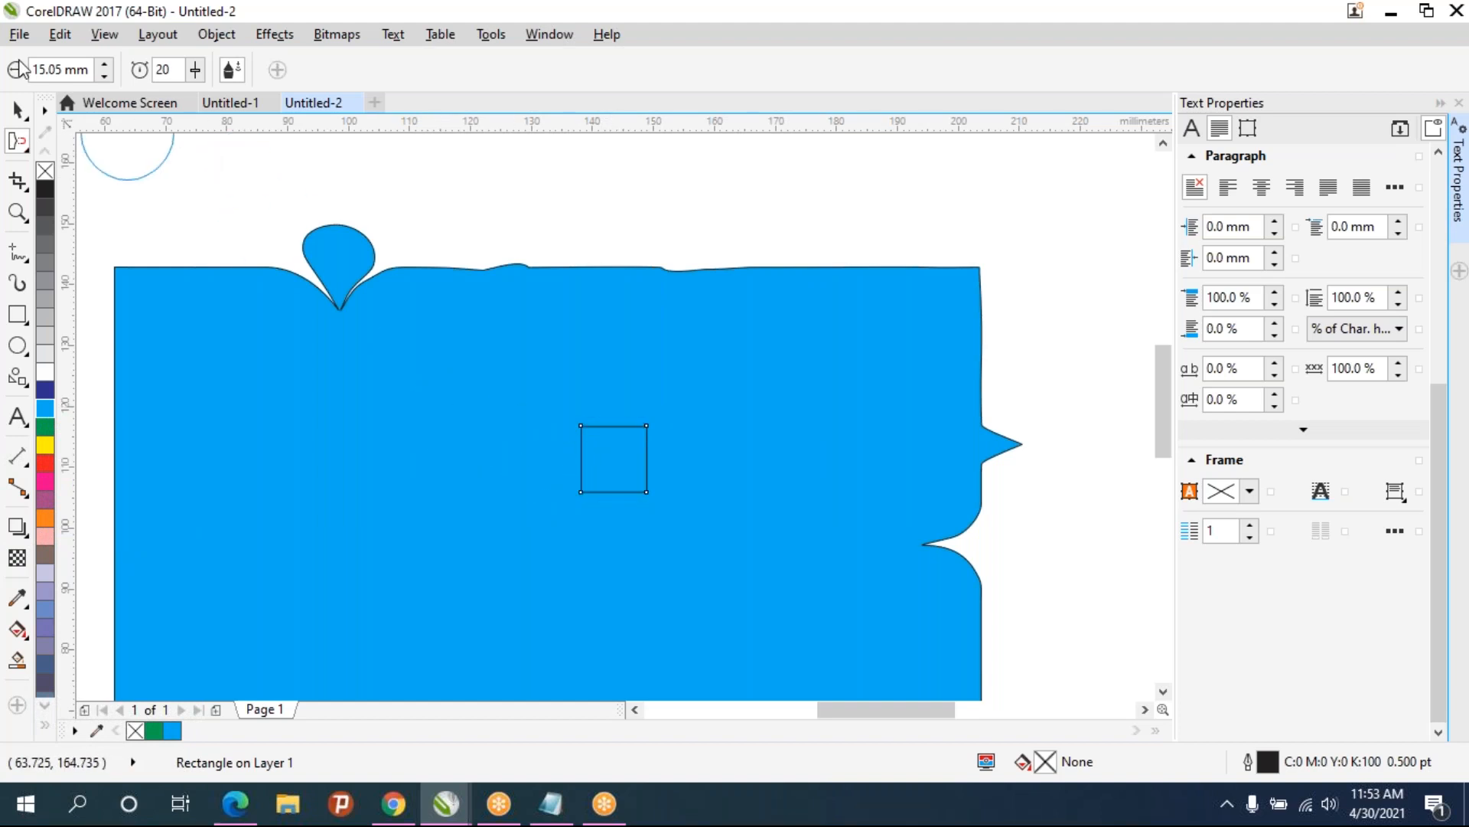
# - Set the nib to 13.35 mm, attract the small square into an X shape, and fill it green
pyautogui.click(104, 76)
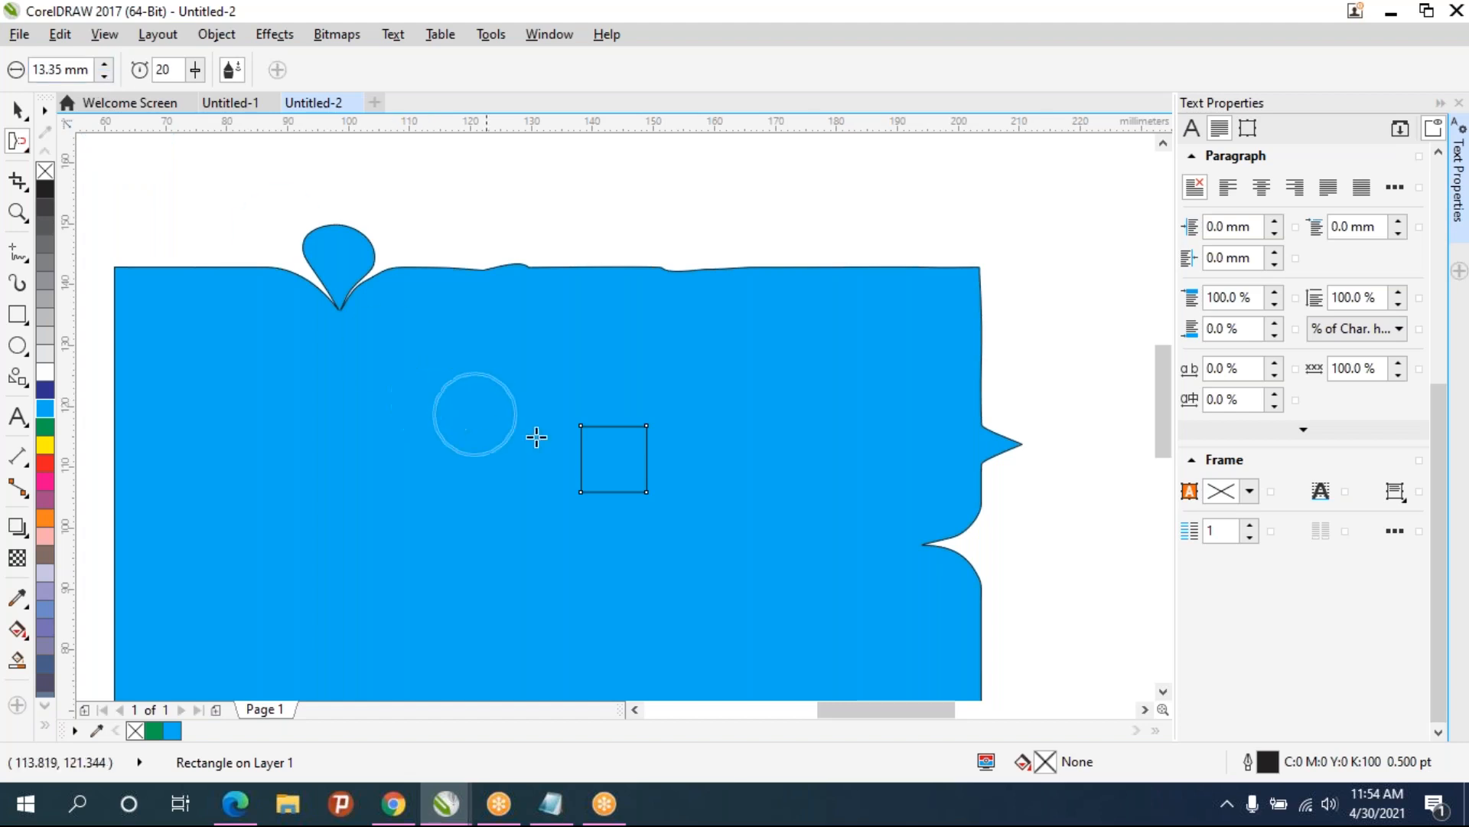
pyautogui.moveTo(616, 458); pyautogui.dragTo(612, 460)
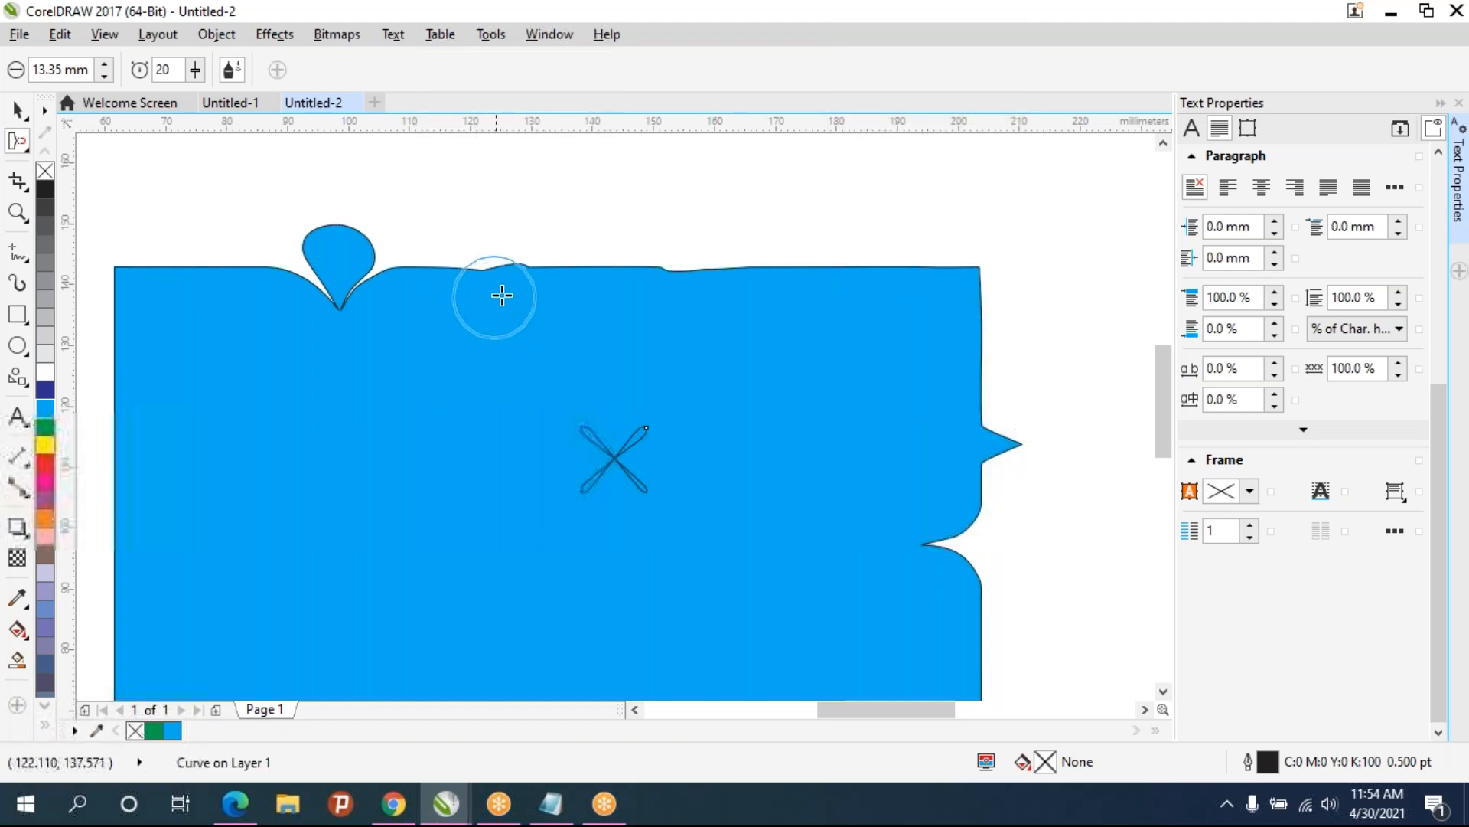
pyautogui.click(157, 730)
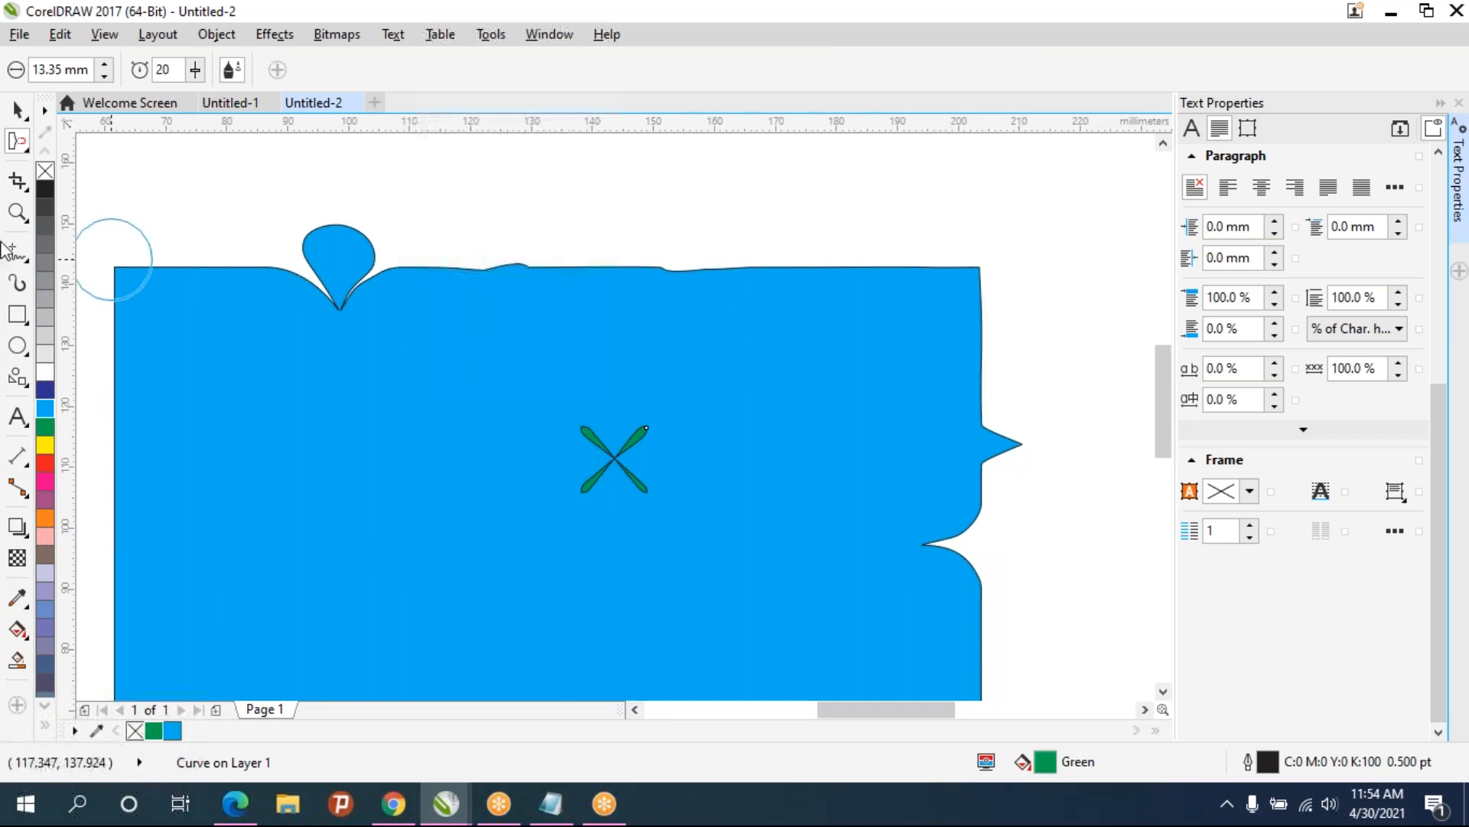
pyautogui.click(20, 145)
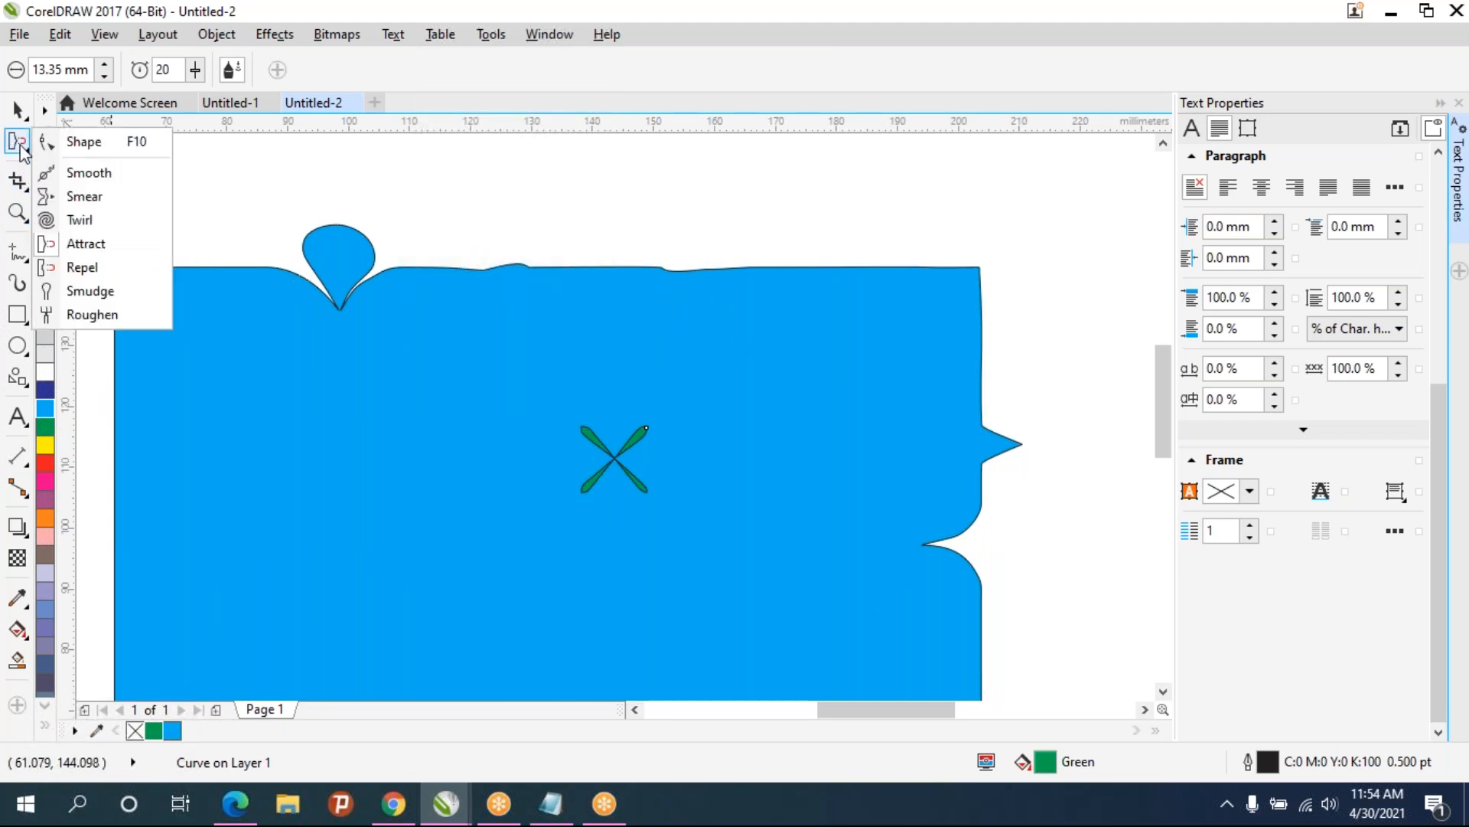
# - Switch to the Twirl tool and twirl three spots along the top edge into spirals
pyautogui.click(81, 220)
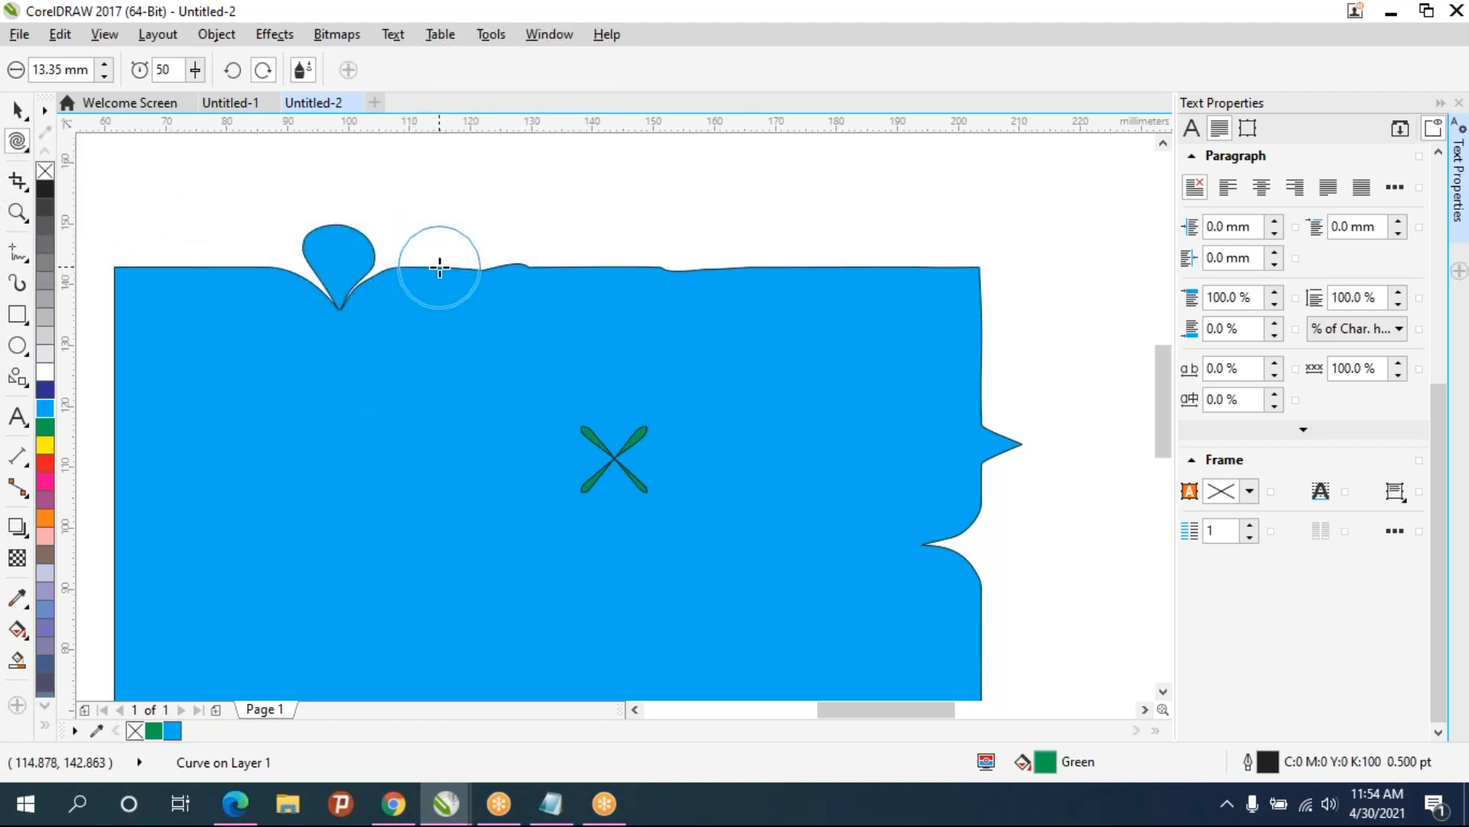
pyautogui.click(447, 267)
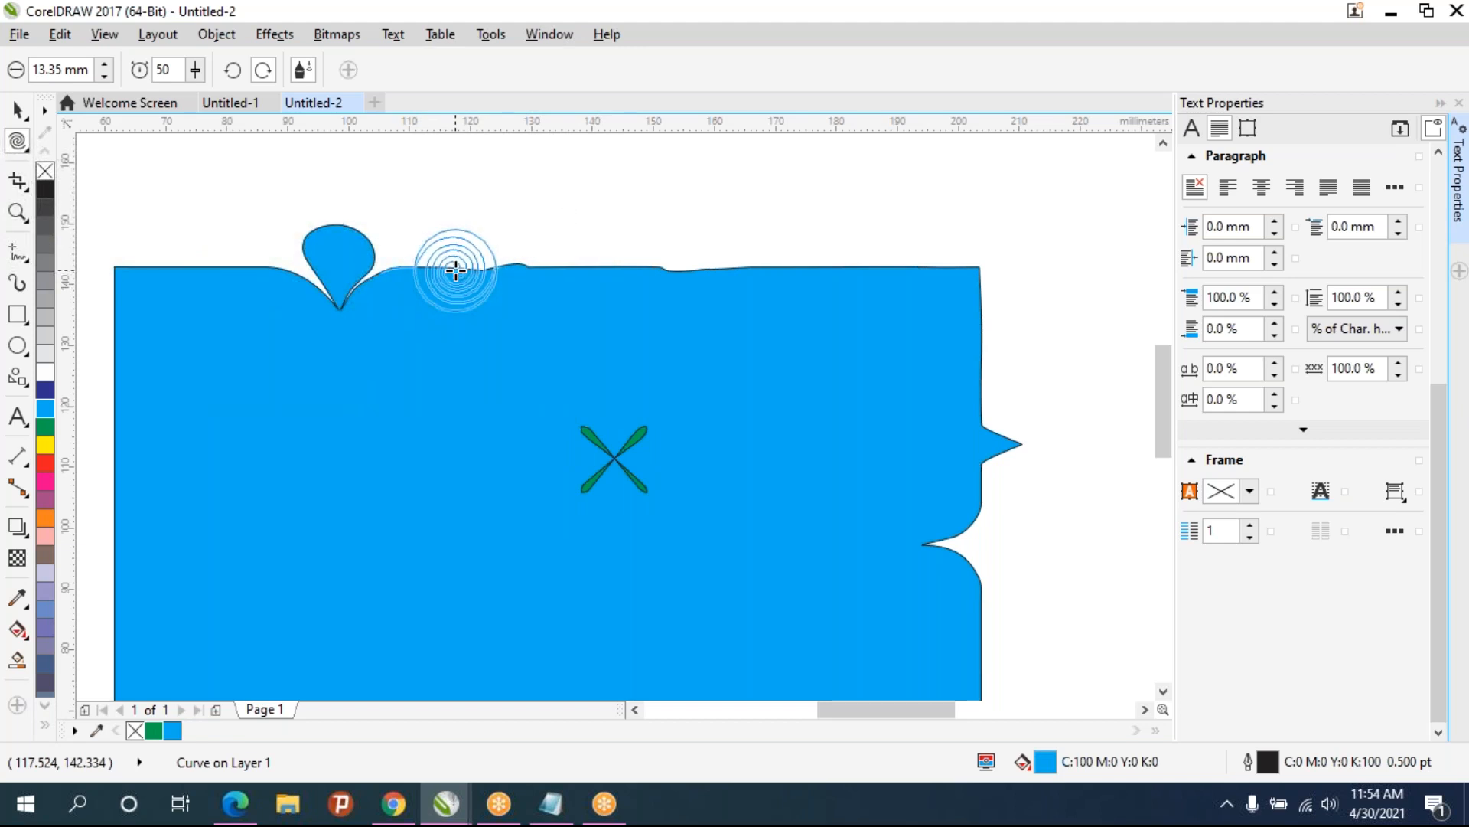
pyautogui.click(455, 269)
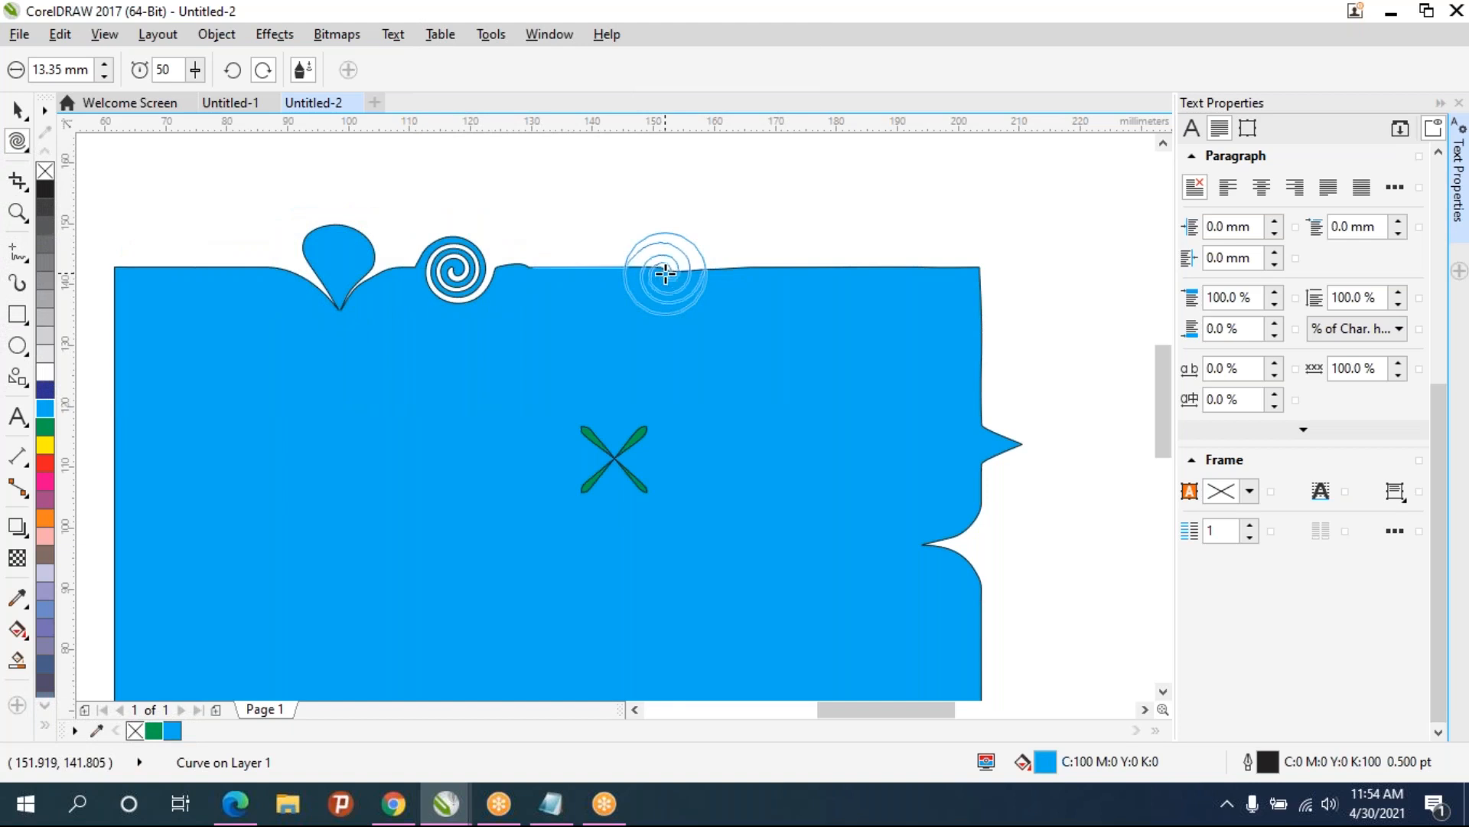
pyautogui.click(665, 273)
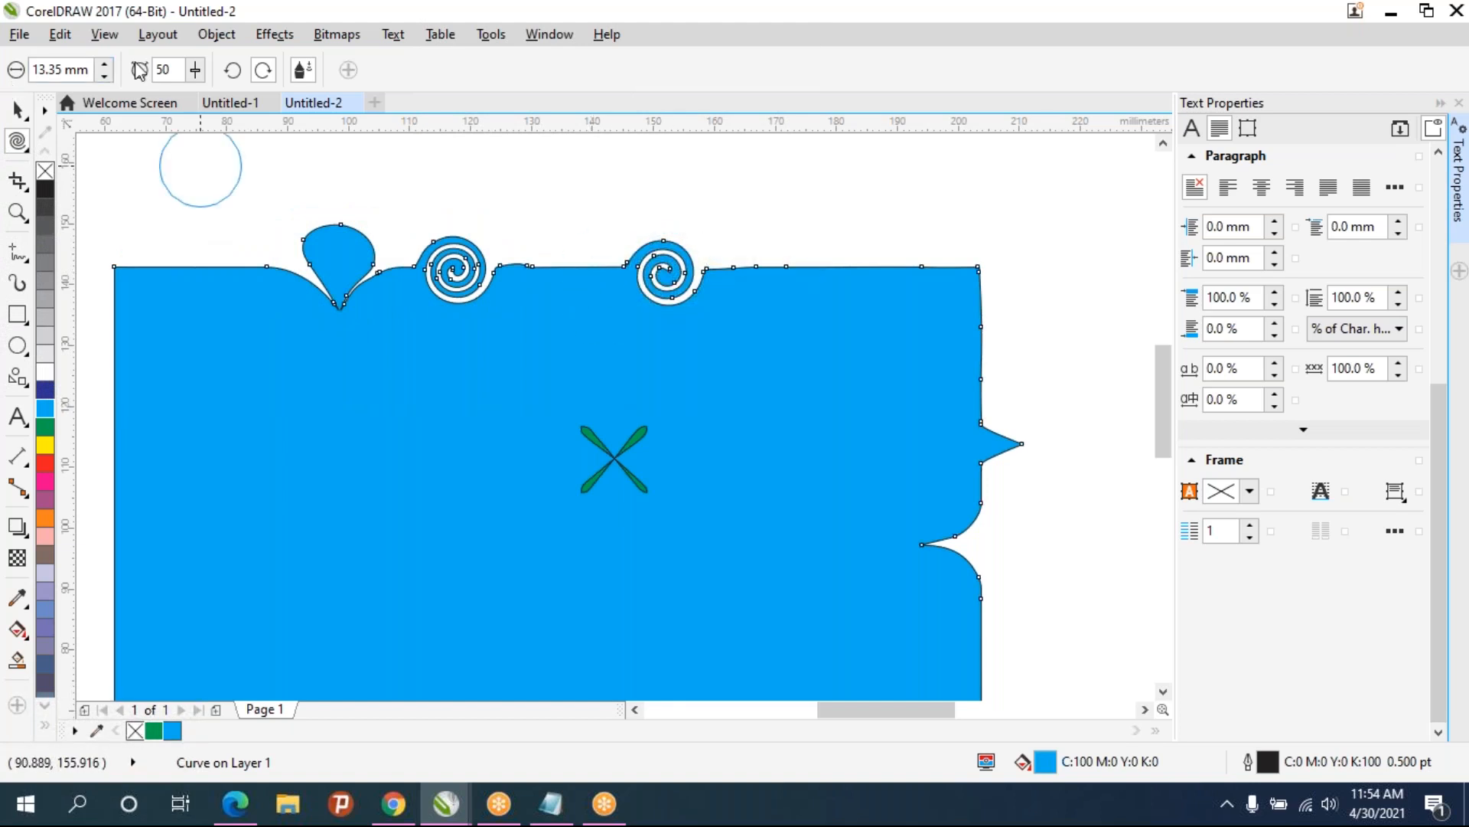
pyautogui.click(750, 266)
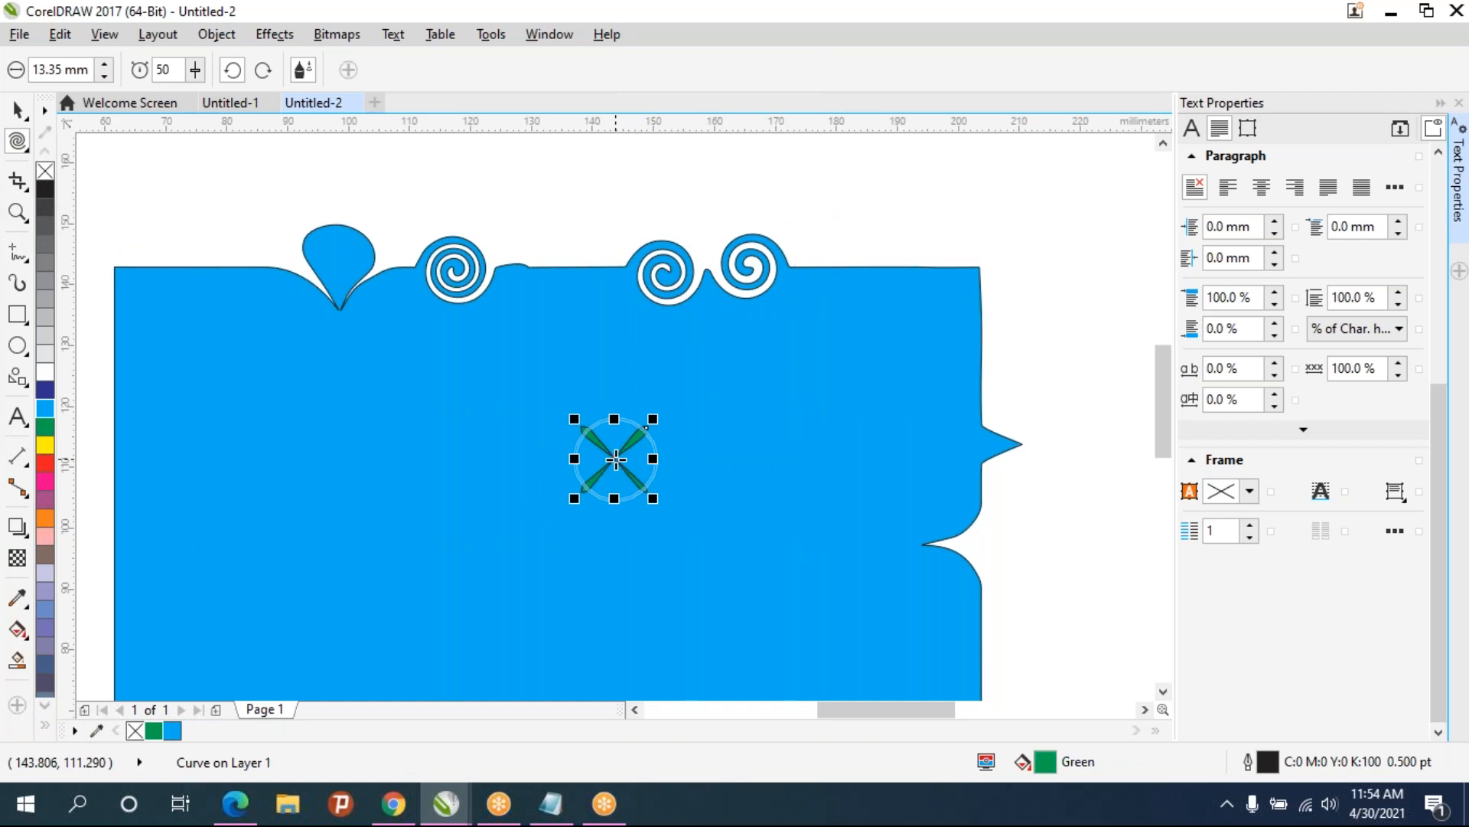
# - Twirl the green X, the right-edge point and the teardrop bump into swirls
pyautogui.click(612, 458)
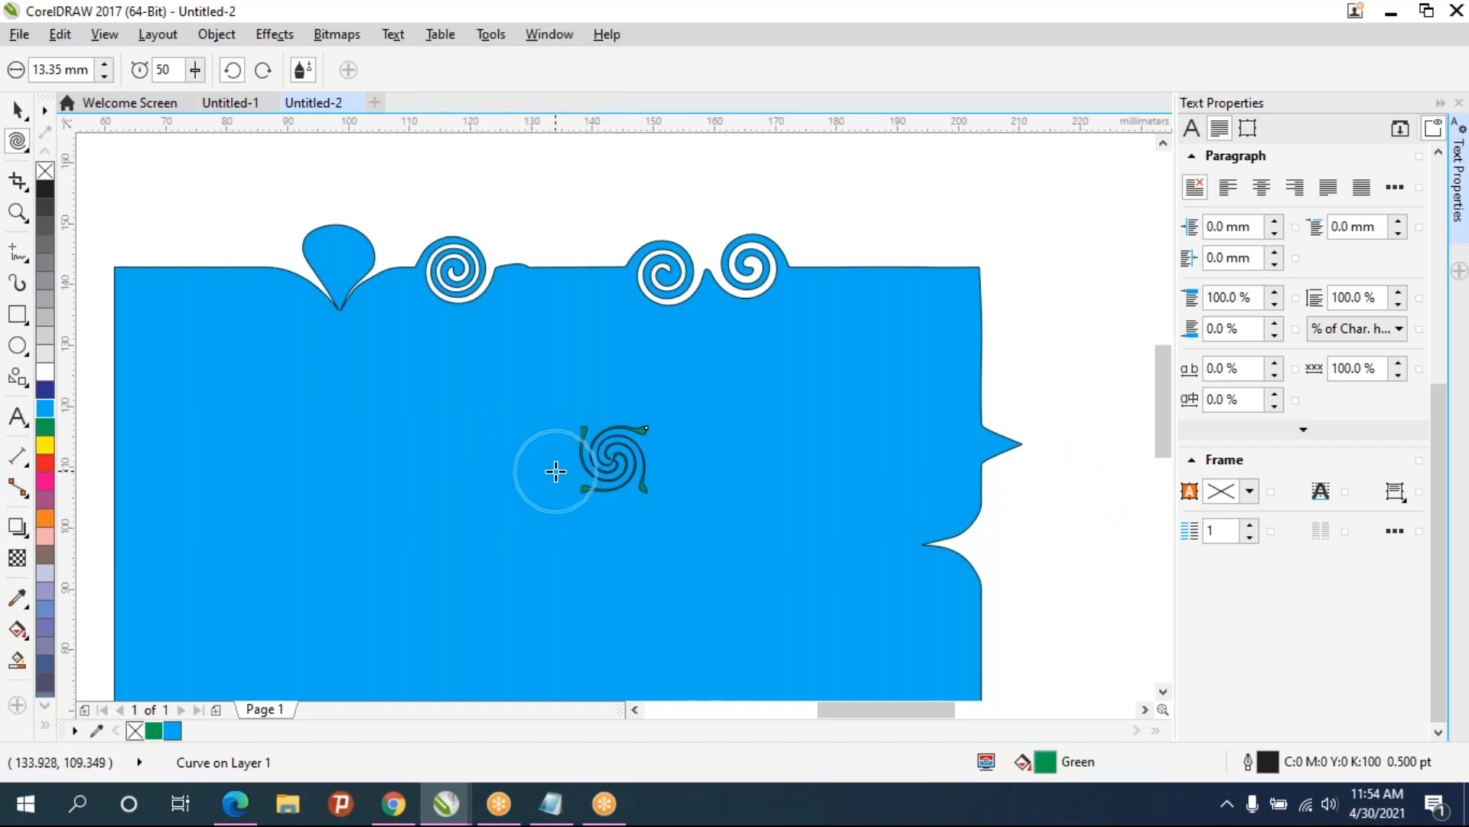
pyautogui.click(991, 444)
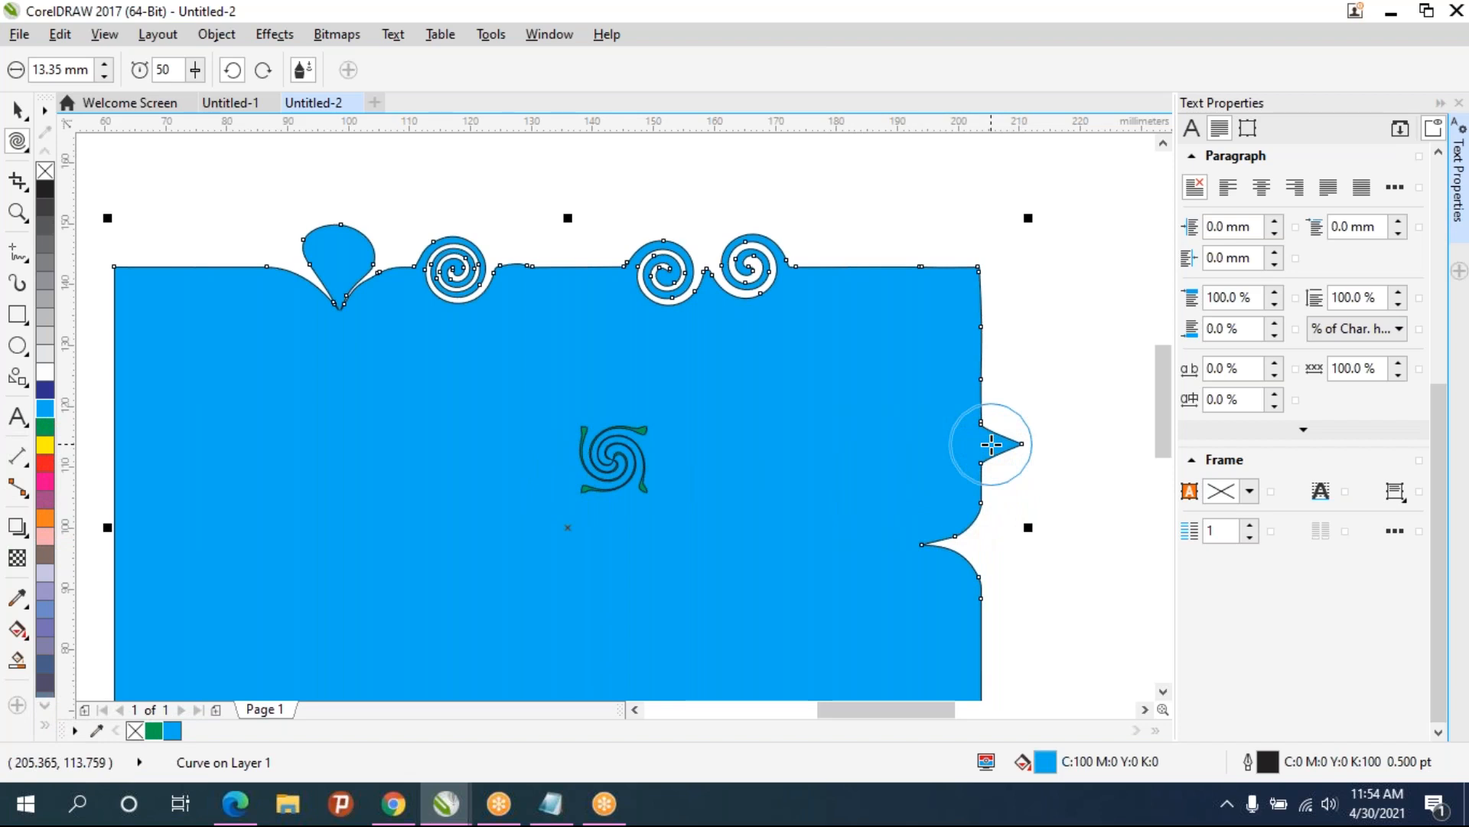
pyautogui.click(991, 444)
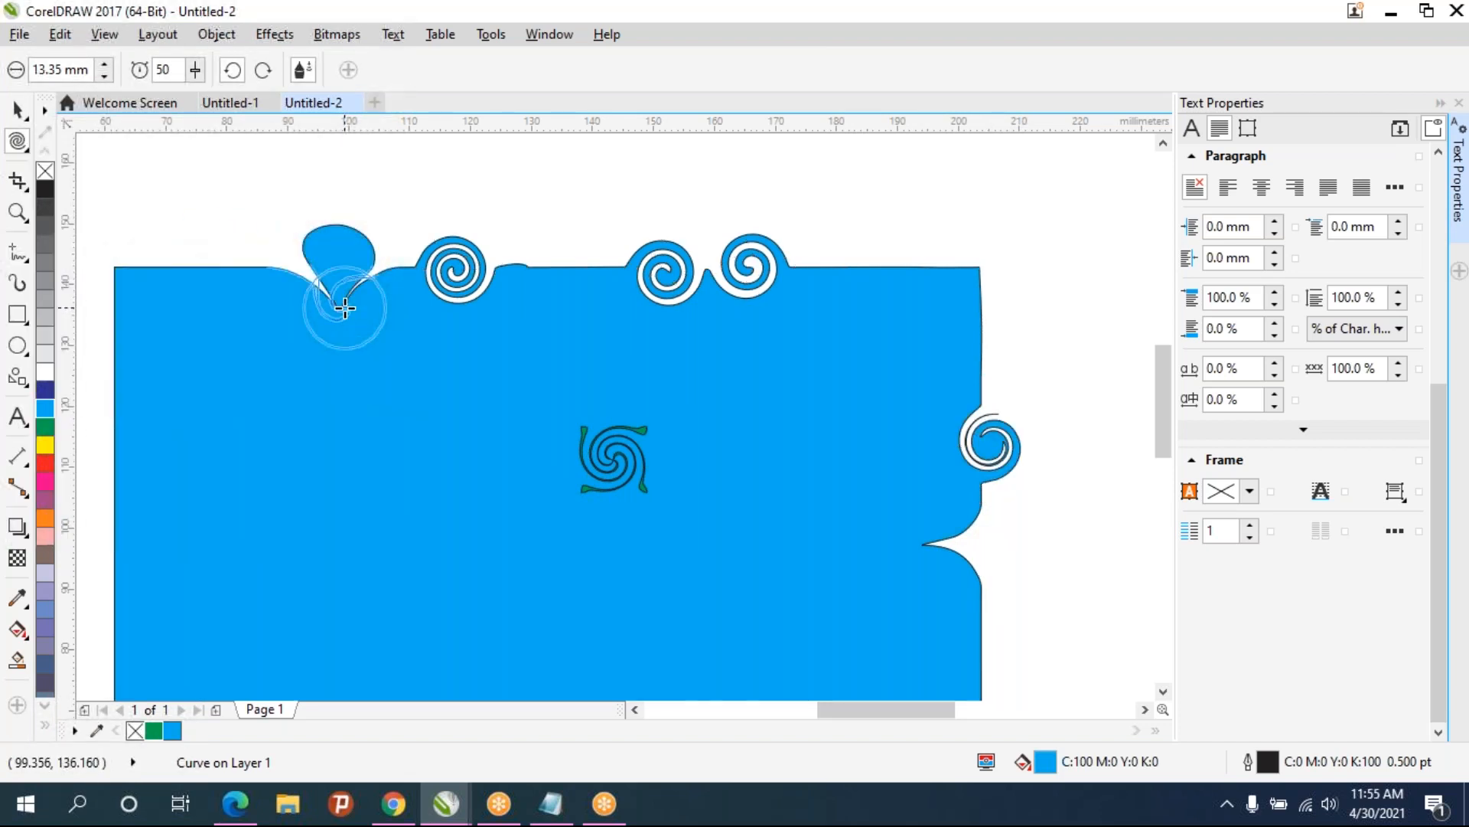
pyautogui.moveTo(344, 308)
pyautogui.mouseDown()
pyautogui.moveTo(319, 239)
pyautogui.moveTo(347, 234)
pyautogui.moveTo(364, 269)
pyautogui.moveTo(326, 287)
pyautogui.moveTo(352, 320)
pyautogui.moveTo(294, 250)
pyautogui.moveTo(319, 232)
pyautogui.moveTo(371, 265)
pyautogui.moveTo(383, 301)
pyautogui.moveTo(313, 275)
pyautogui.moveTo(330, 345)
pyautogui.moveTo(248, 360)
pyautogui.moveTo(315, 320)
pyautogui.mouseUp()
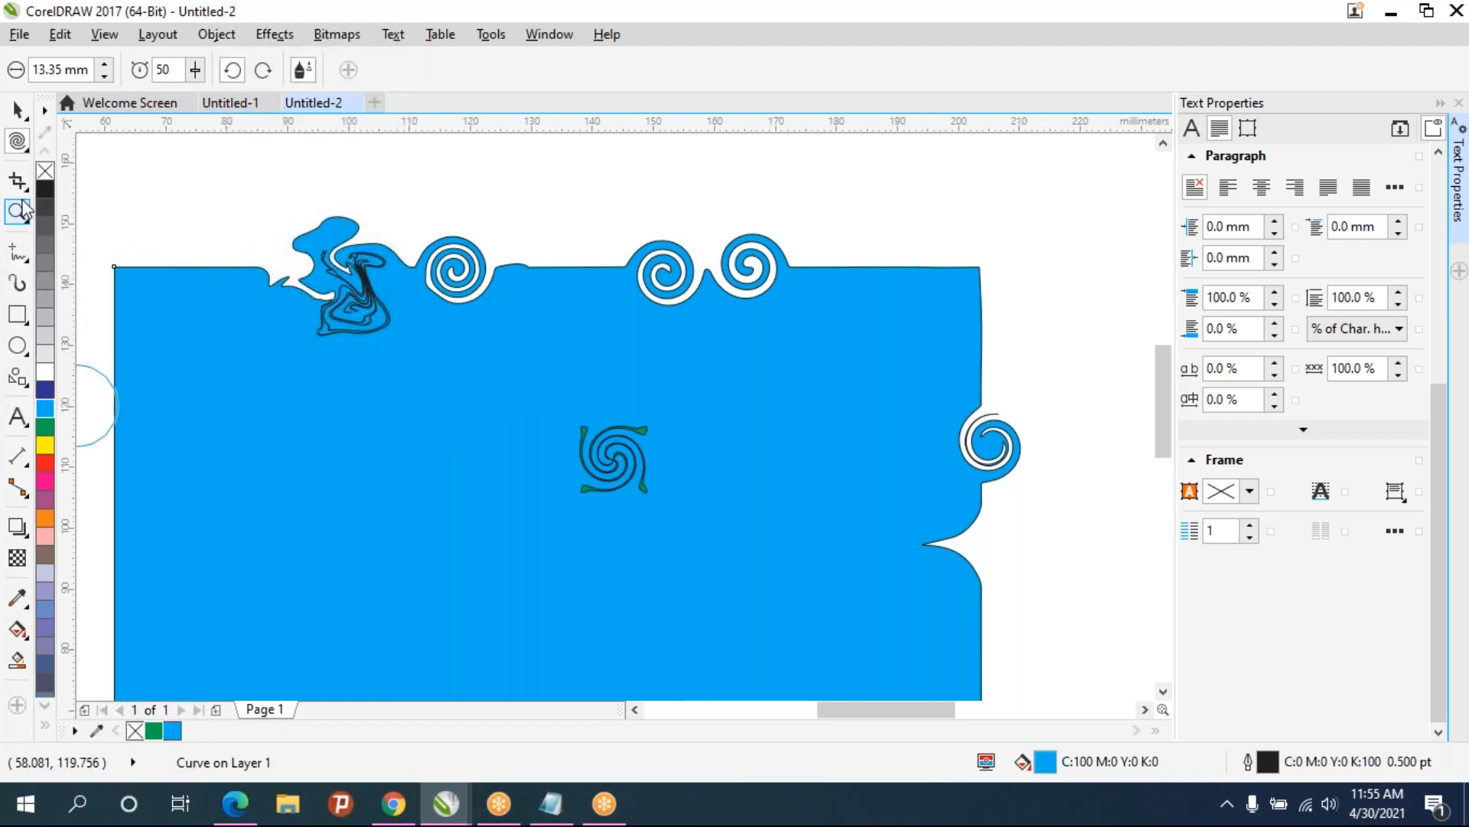
# - Switch to the Smear tool and smear a dip into the top edge and wedges into the right side
pyautogui.click(19, 140)
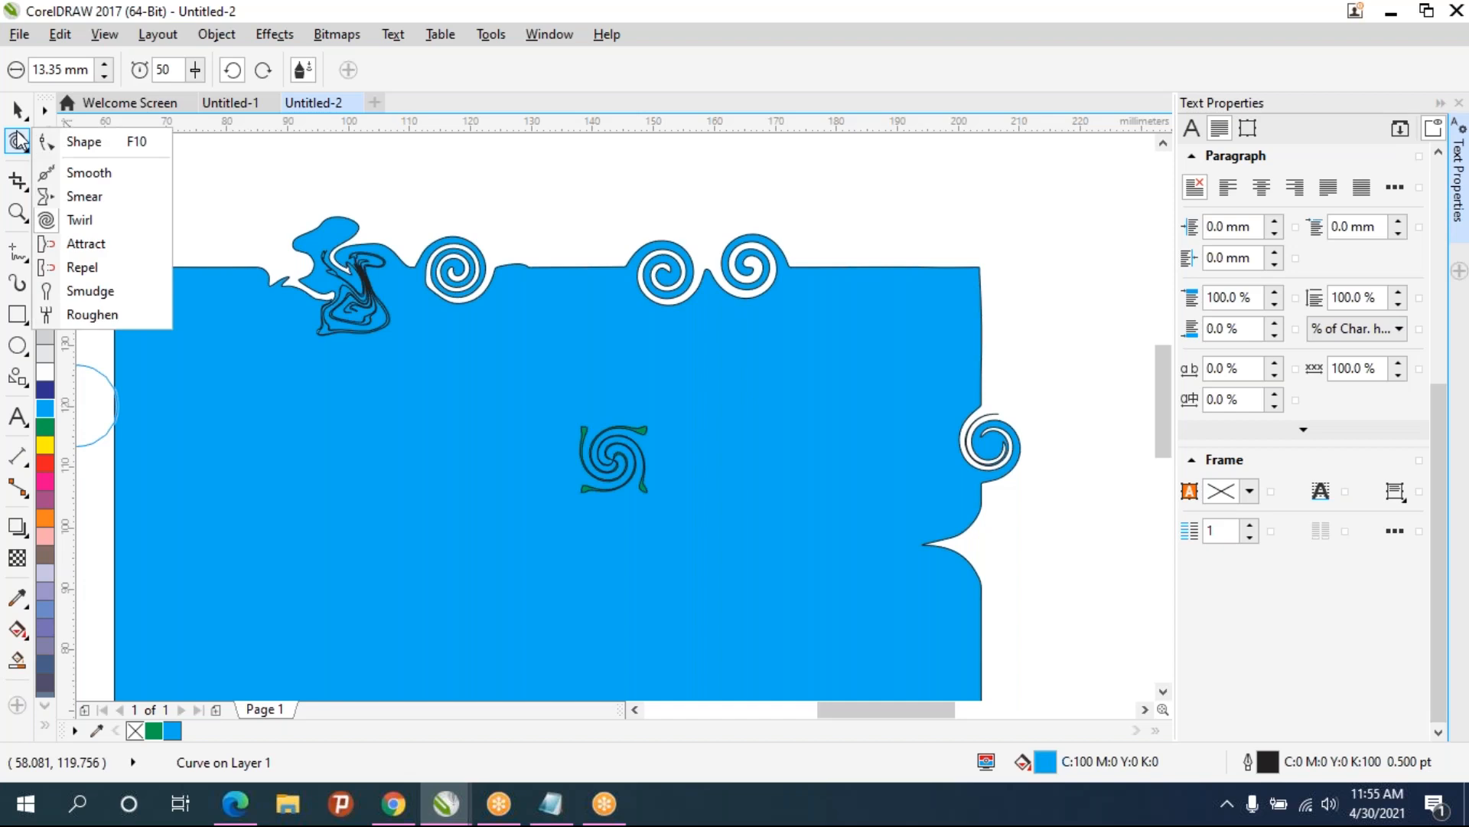
pyautogui.click(62, 201)
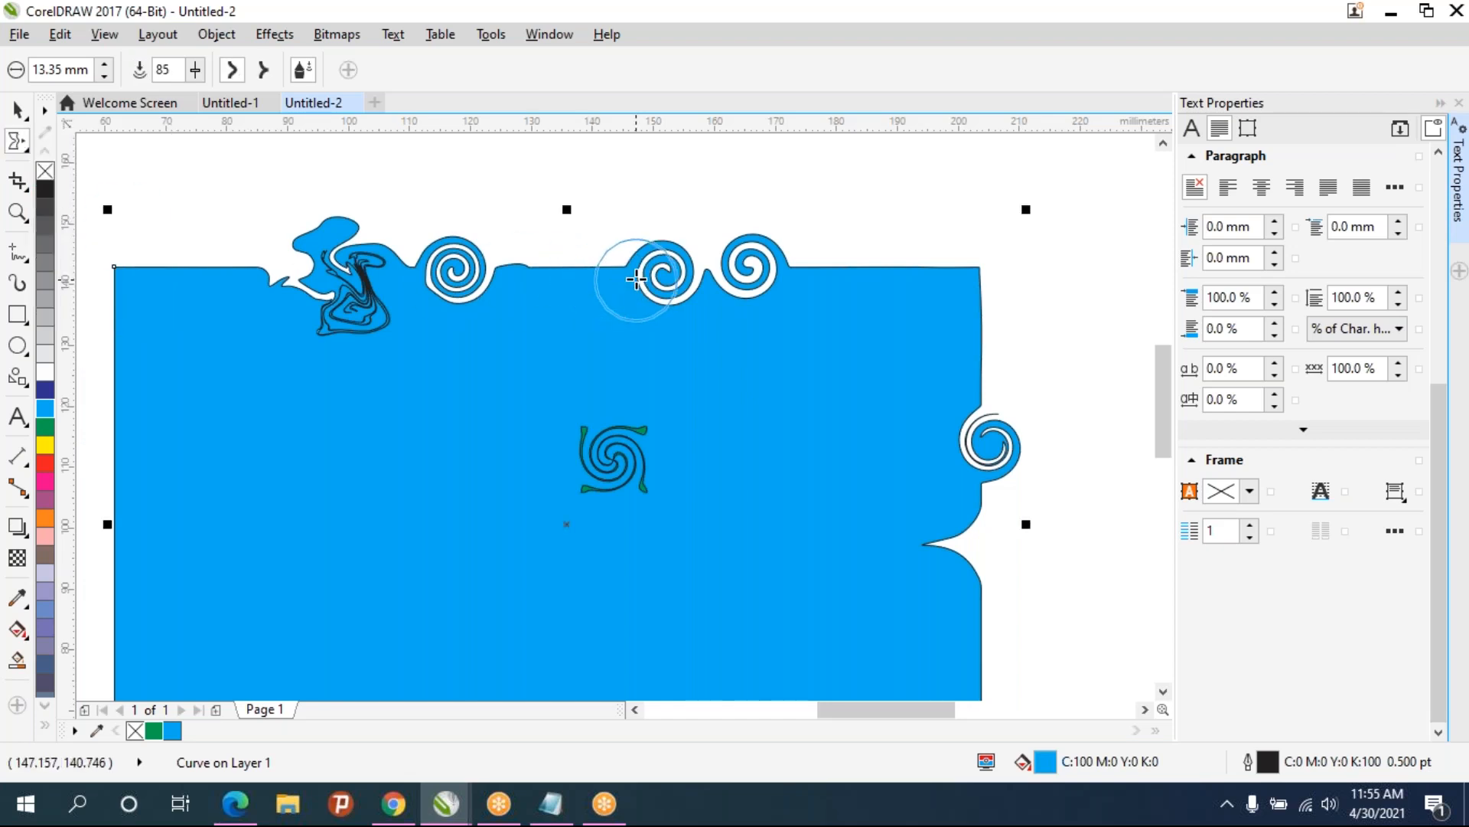
pyautogui.moveTo(581, 255); pyautogui.dragTo(587, 357)
pyautogui.moveTo(937, 274); pyautogui.dragTo(678, 487)
pyautogui.moveTo(994, 360); pyautogui.dragTo(717, 418)
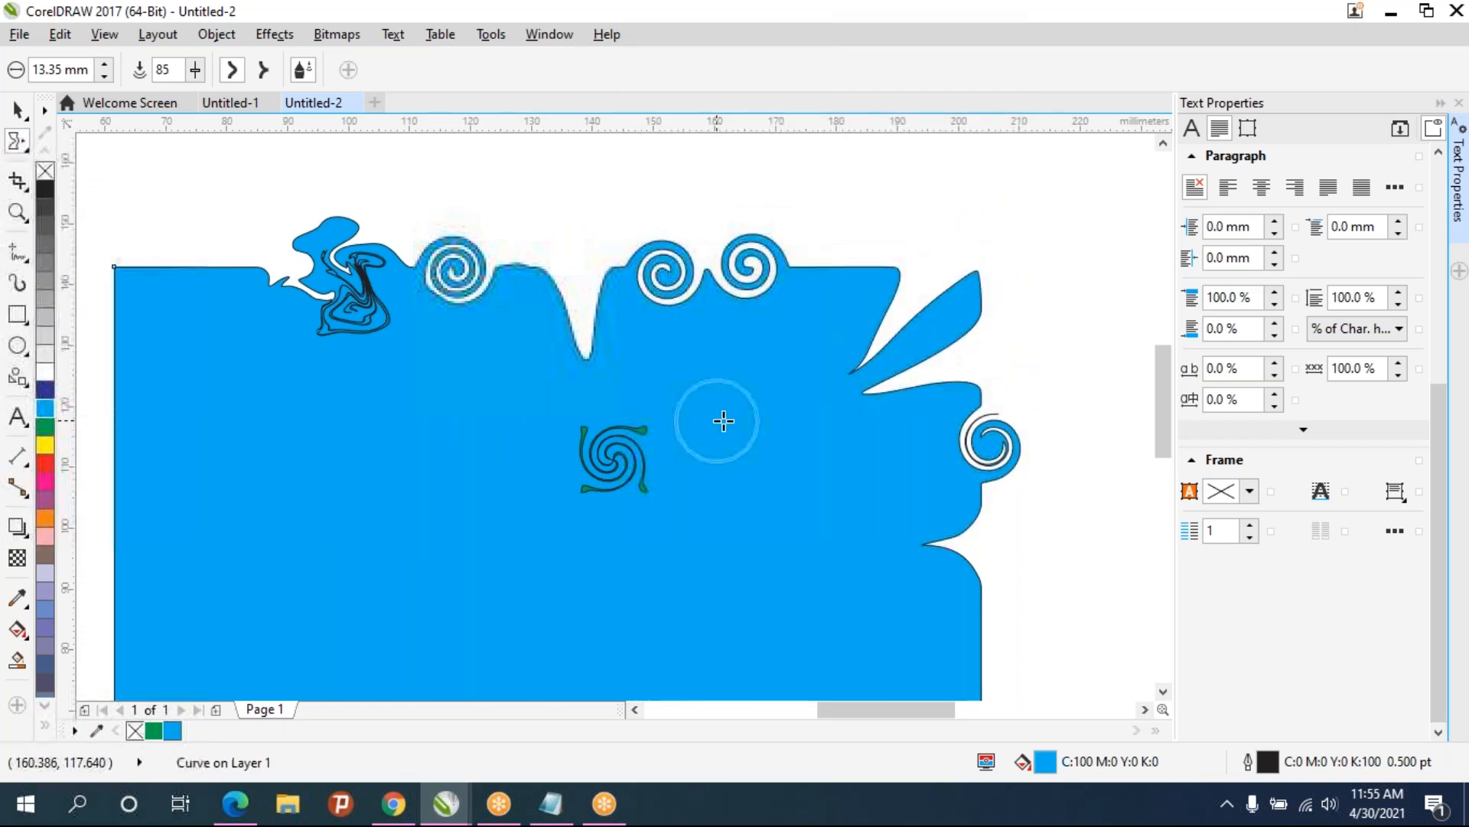
# - Smear the bottom edge upward at several places into tall spikes
pyautogui.moveTo(683, 513); pyautogui.dragTo(743, 281)
pyautogui.moveTo(535, 604); pyautogui.dragTo(459, 357)
pyautogui.moveTo(584, 608); pyautogui.dragTo(660, 503)
pyautogui.moveTo(735, 636); pyautogui.dragTo(804, 476)
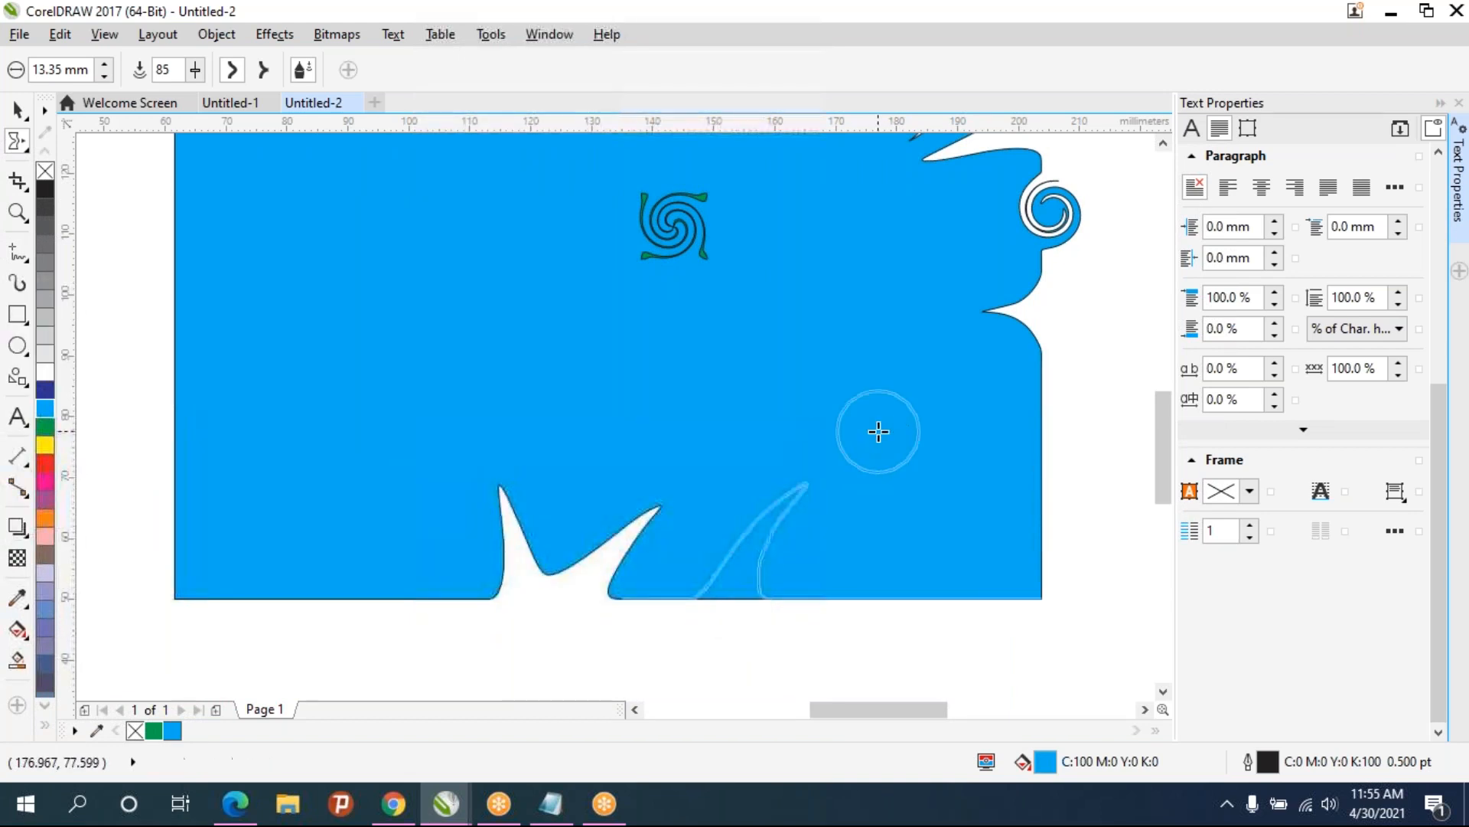
pyautogui.moveTo(897, 631); pyautogui.dragTo(878, 481)
pyautogui.moveTo(354, 600)
pyautogui.mouseDown()
pyautogui.moveTo(359, 467)
pyautogui.moveTo(375, 478)
pyautogui.mouseUp()
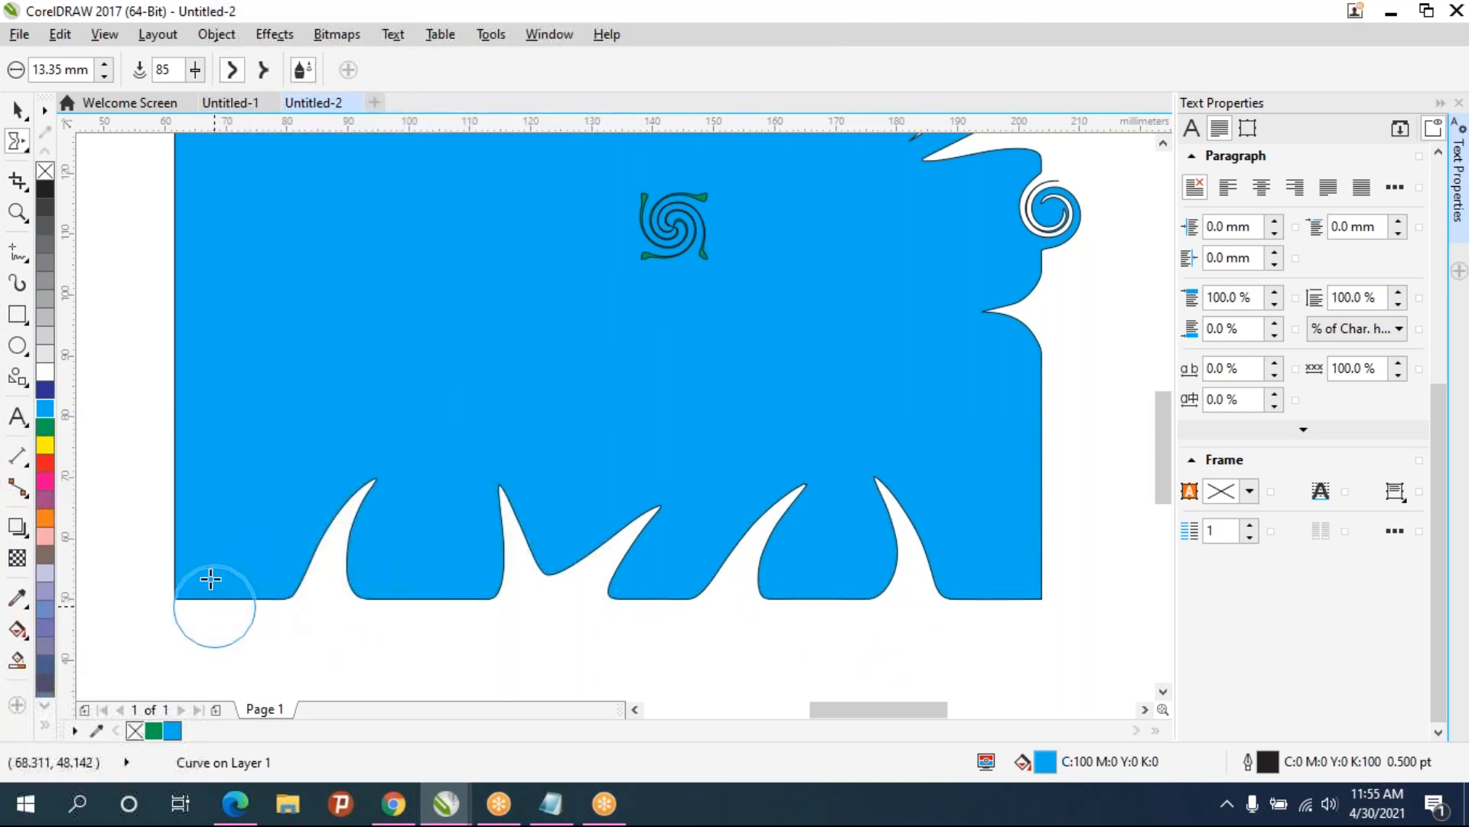
pyautogui.moveTo(213, 607); pyautogui.dragTo(245, 471)
pyautogui.scroll(-1, 551, 401)
pyautogui.scroll(1, 549, 404)
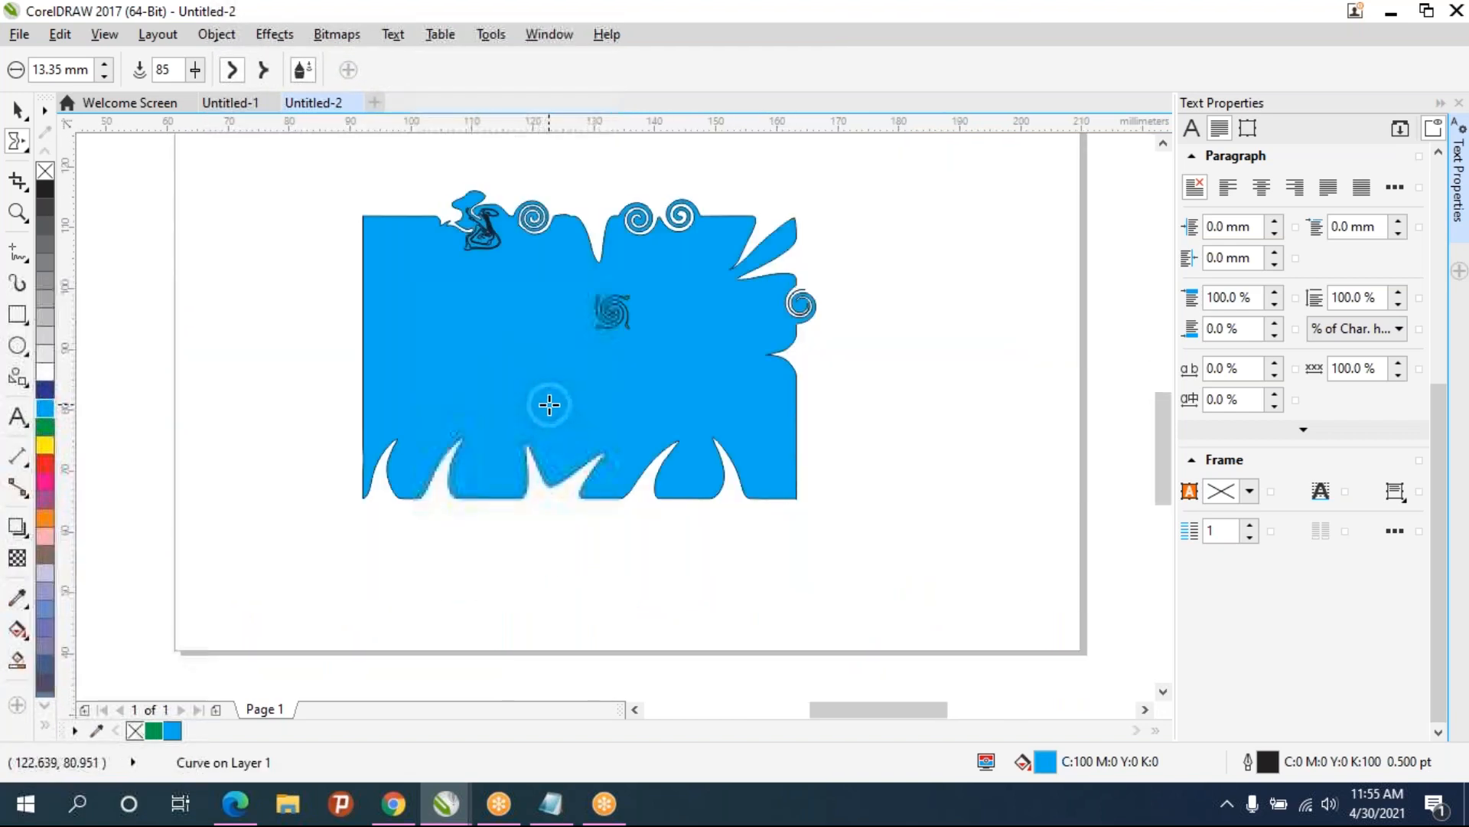
# - Smear more strokes across the bottom edge into wavy streaks
pyautogui.moveTo(399, 614); pyautogui.dragTo(466, 486)
pyautogui.moveTo(434, 605); pyautogui.dragTo(563, 499)
pyautogui.moveTo(481, 611)
pyautogui.mouseDown()
pyautogui.moveTo(390, 449)
pyautogui.moveTo(286, 495)
pyautogui.moveTo(605, 592)
pyautogui.moveTo(745, 551)
pyautogui.moveTo(648, 511)
pyautogui.moveTo(765, 608)
pyautogui.mouseUp()
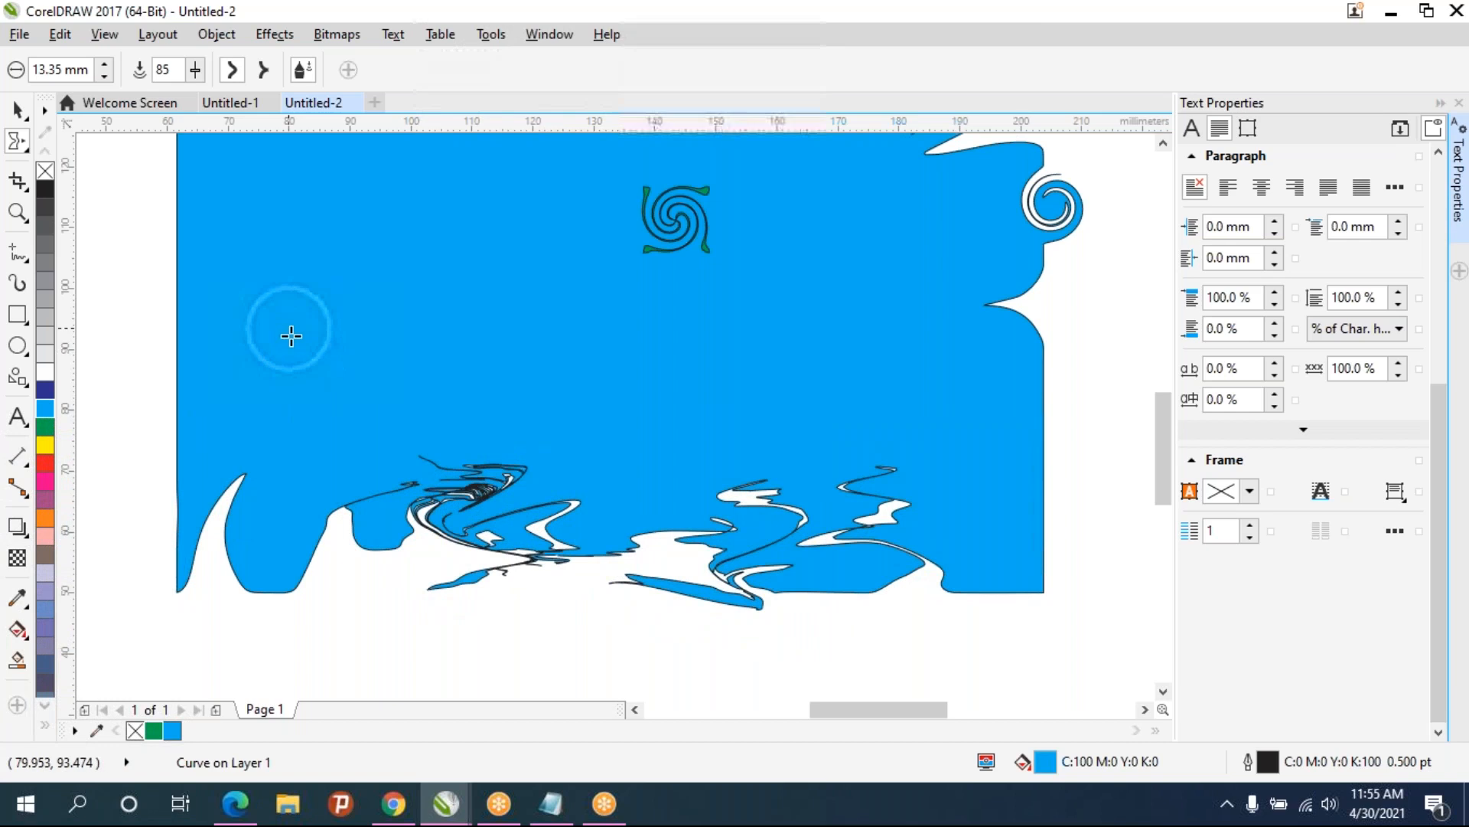
pyautogui.scroll(-2, 438, 432)
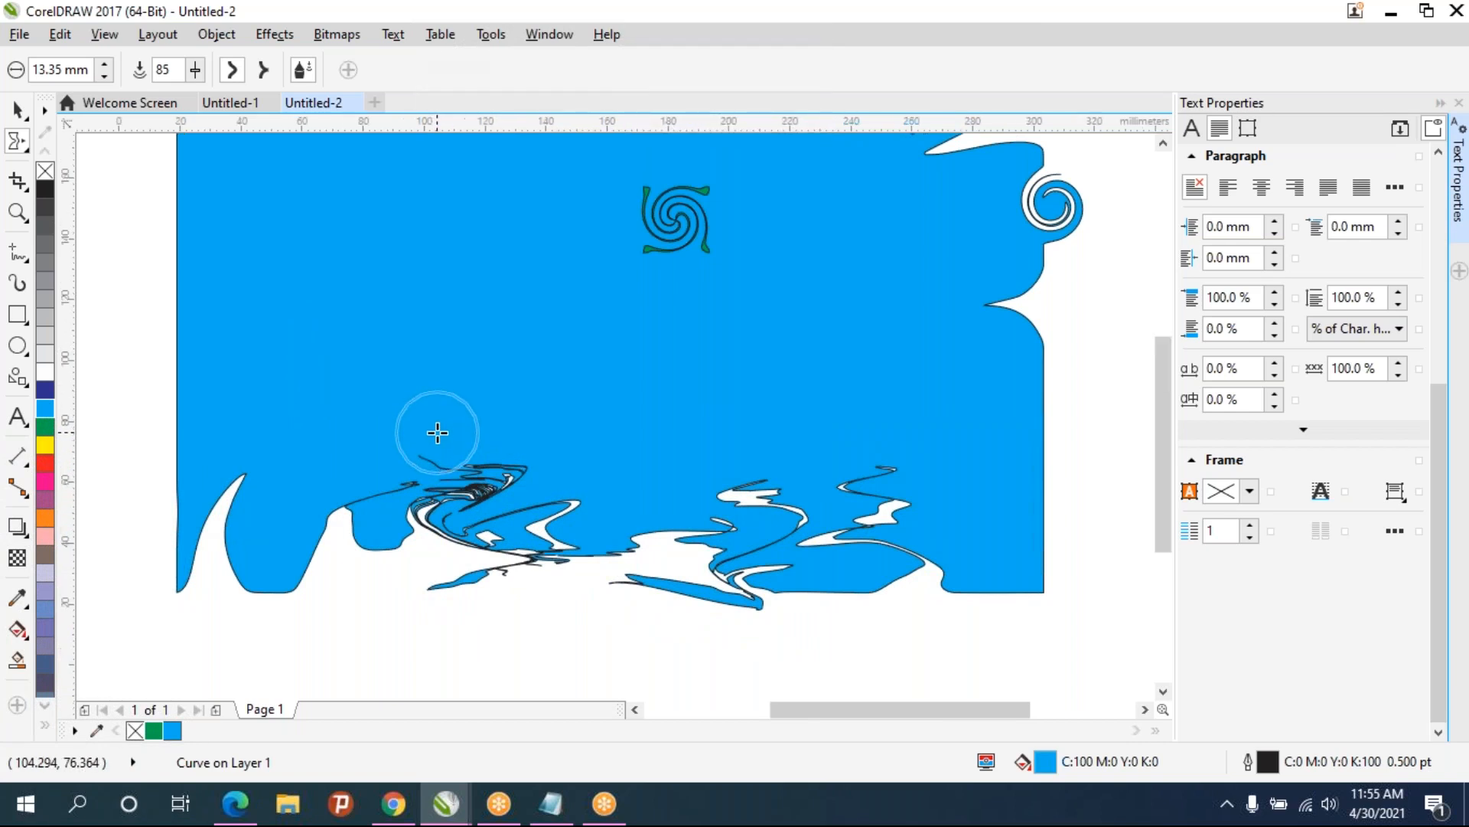
pyautogui.scroll(2, 438, 432)
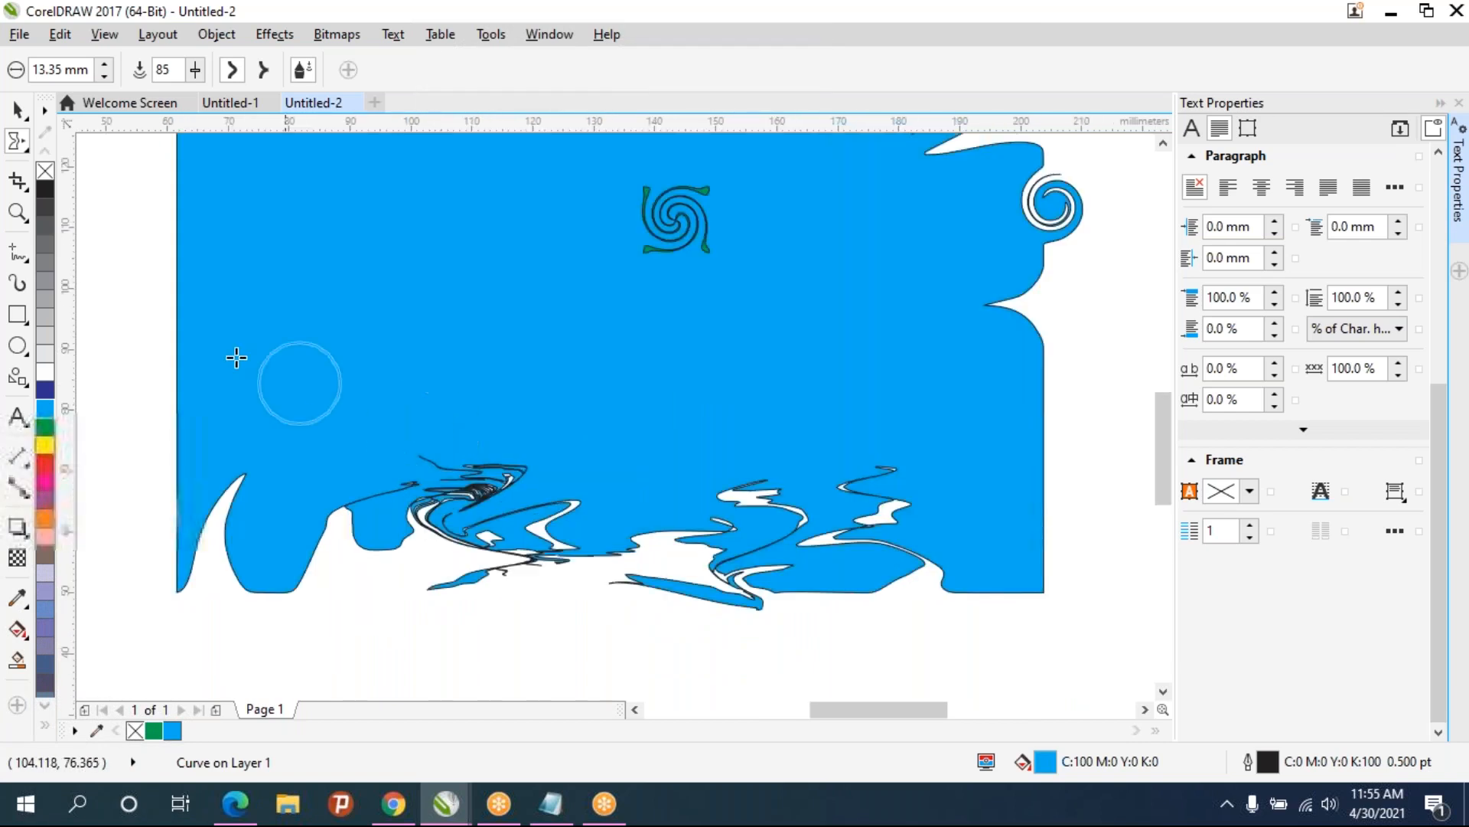
# - Switch to the Smooth tool and smooth the tangled streaks along the bottom
pyautogui.click(17, 144)
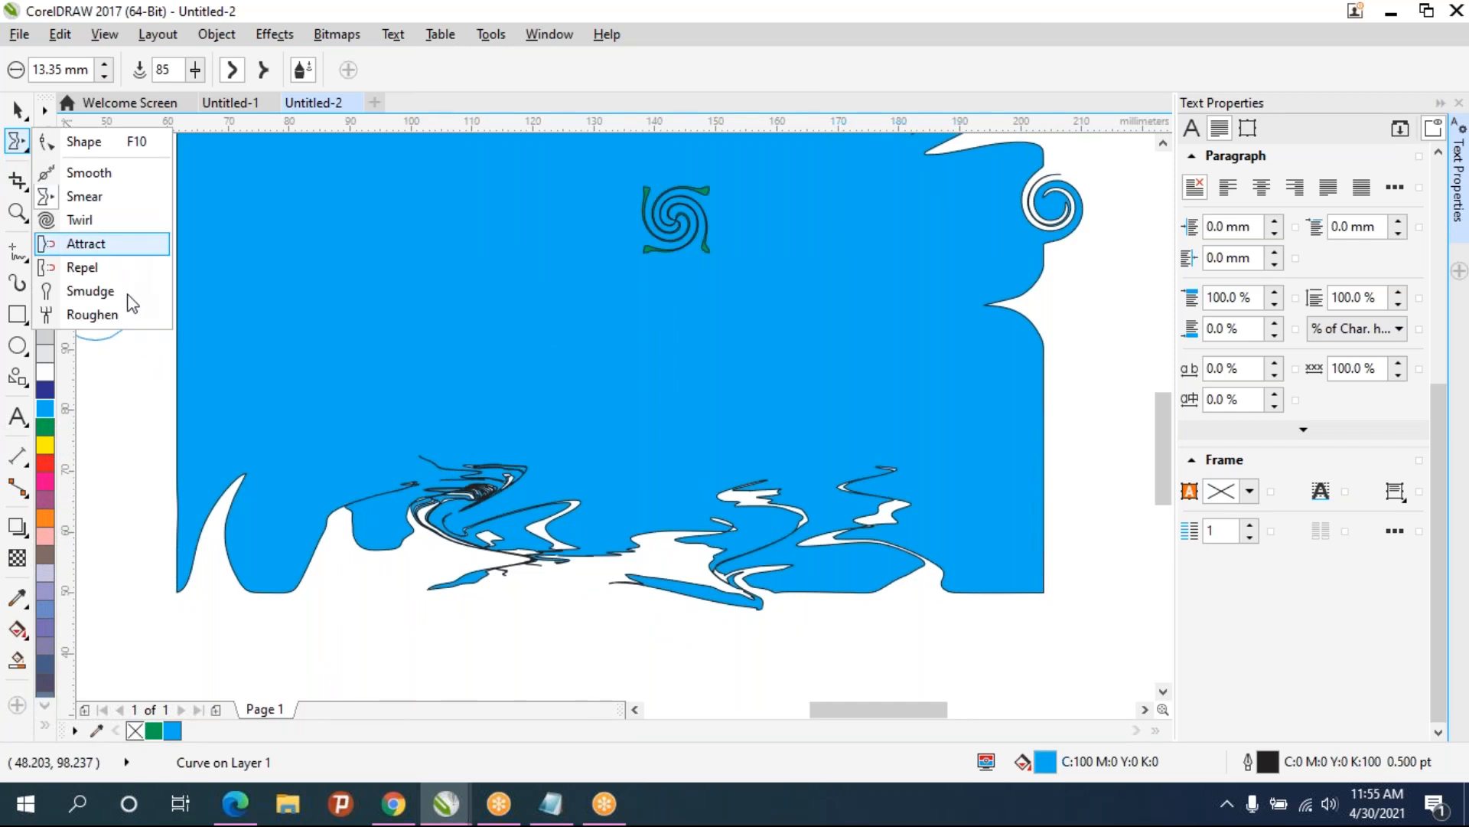
pyautogui.click(77, 173)
pyautogui.moveTo(540, 528); pyautogui.dragTo(525, 536)
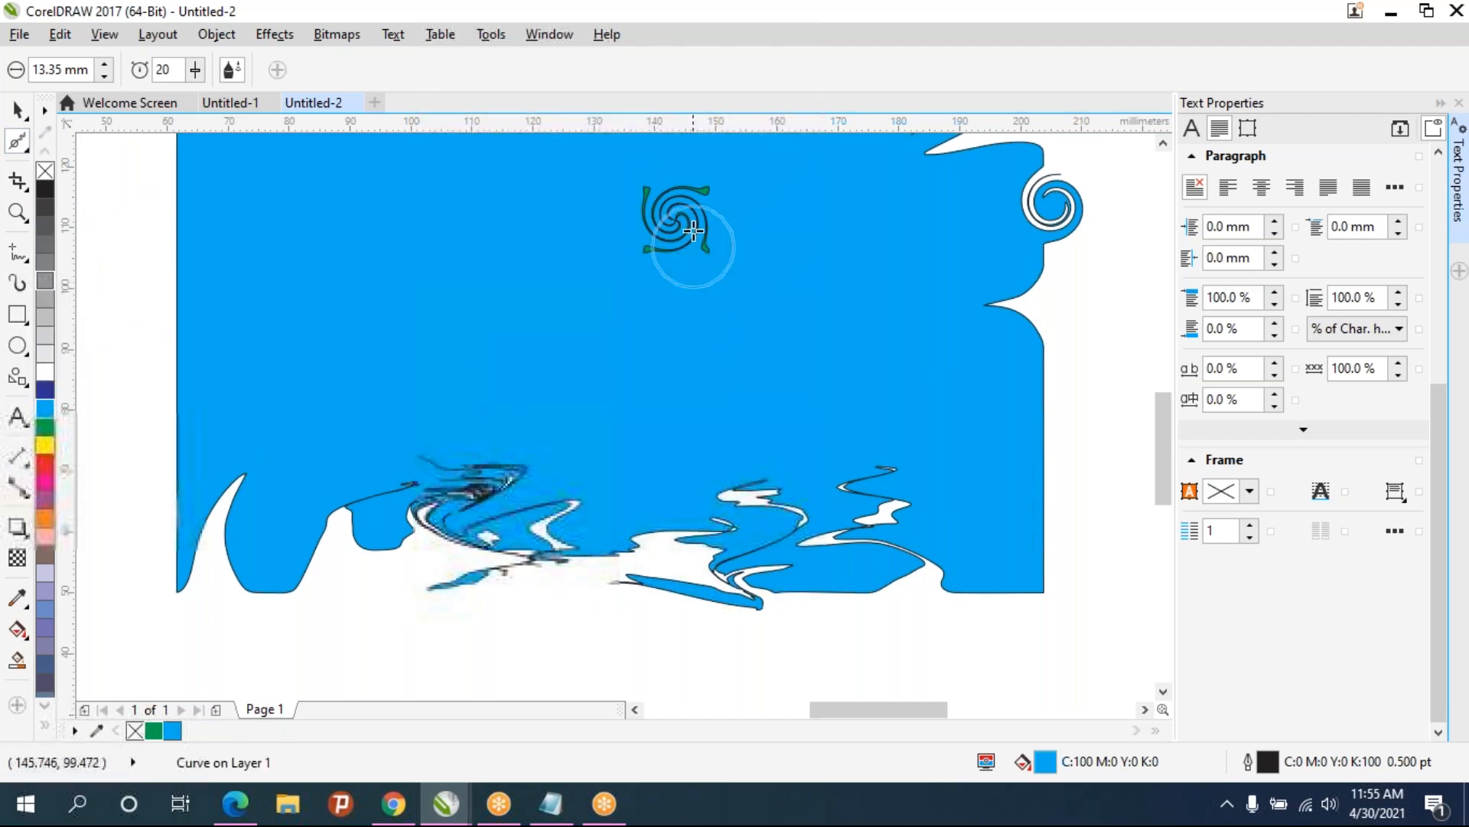
pyautogui.moveTo(681, 207); pyautogui.dragTo(790, 488)
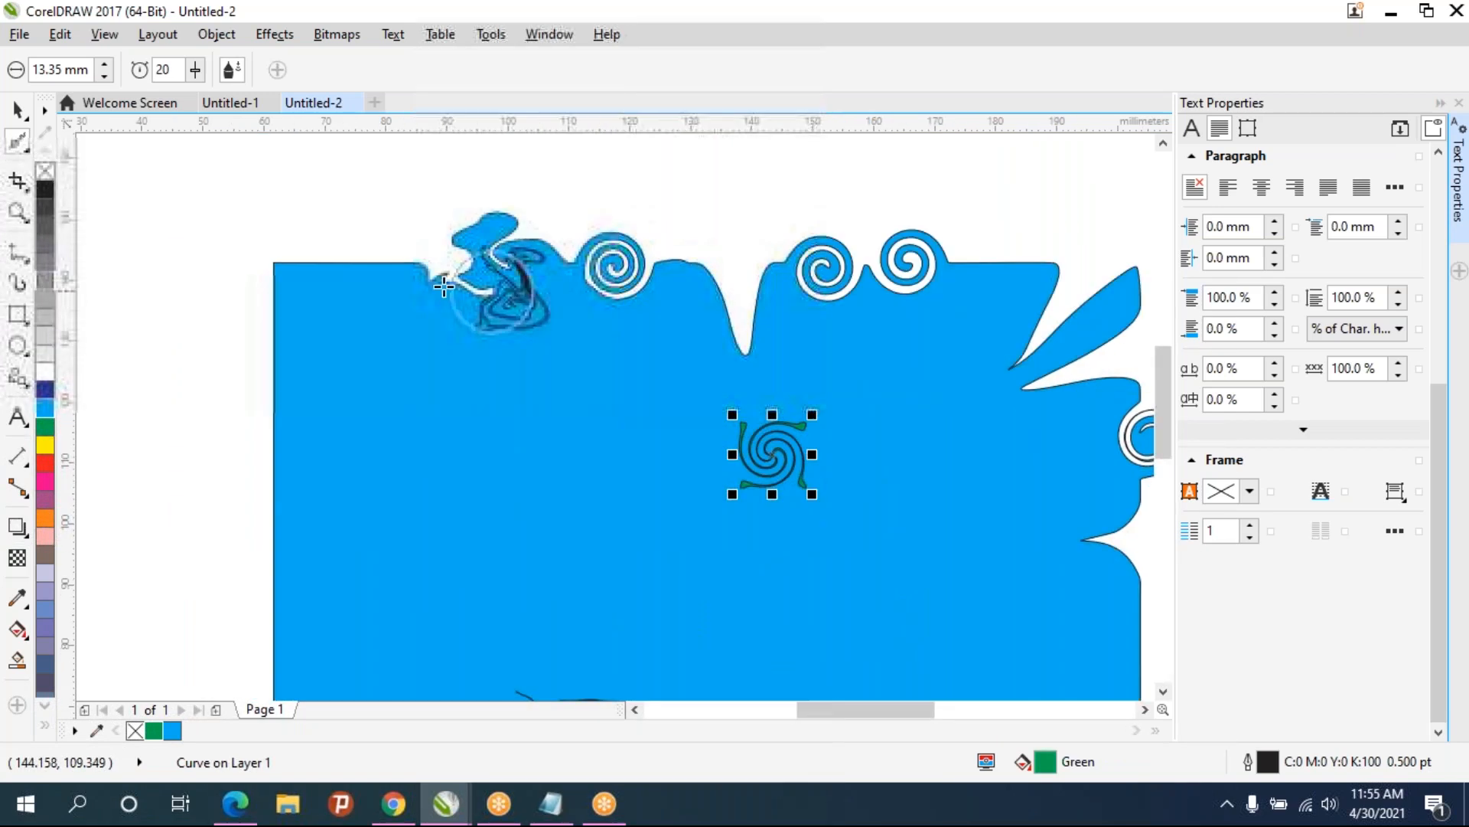
# - Switch to the Roughen tool and roughen the left edge into jagged spikes
pyautogui.click(29, 149)
pyautogui.click(135, 325)
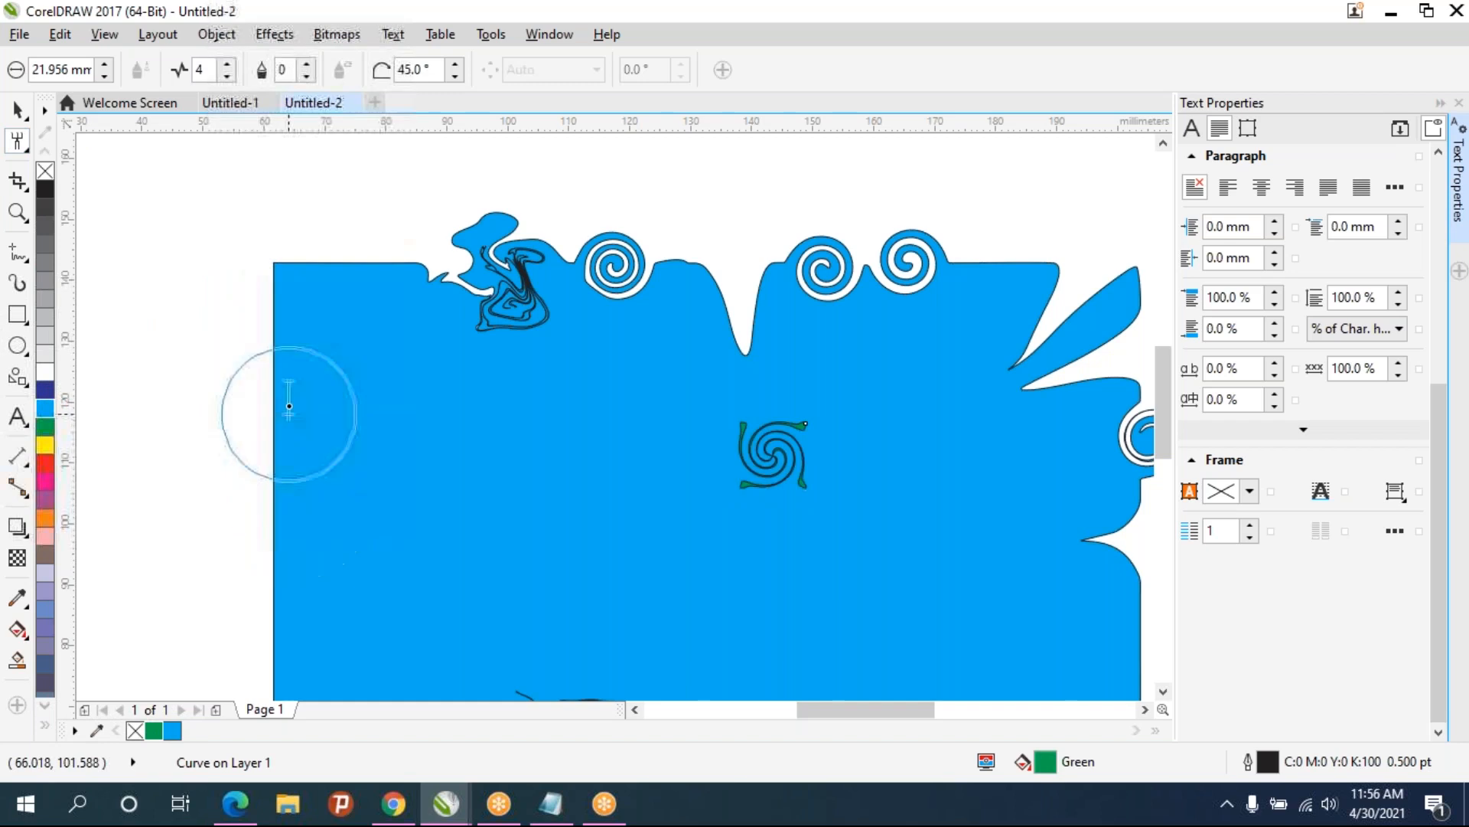
pyautogui.moveTo(279, 314); pyautogui.dragTo(295, 605)
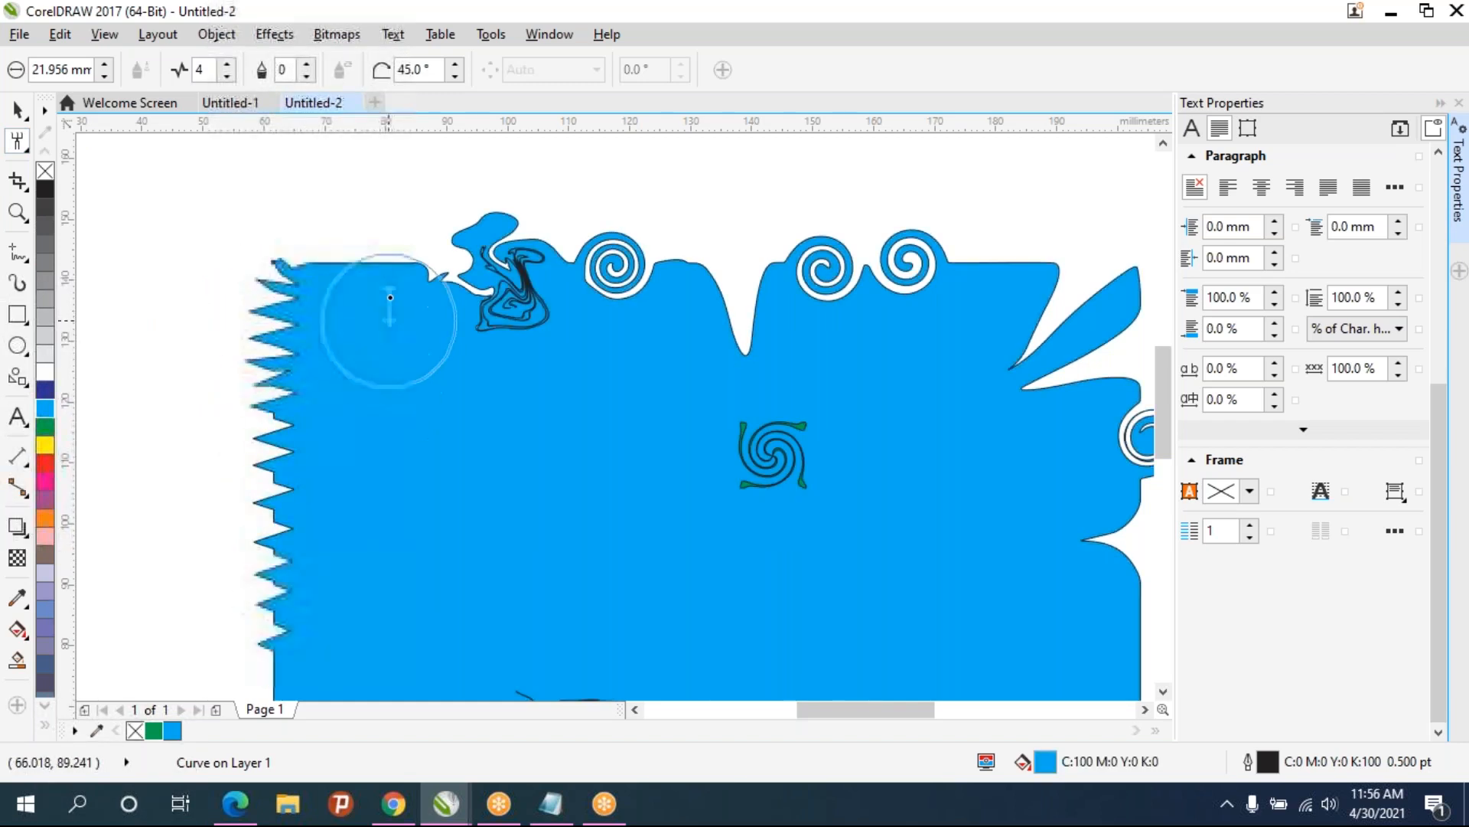
# - Show the shape's nodes, then use the Smooth tool to round off the left-edge spikes
pyautogui.click(19, 145)
pyautogui.click(76, 143)
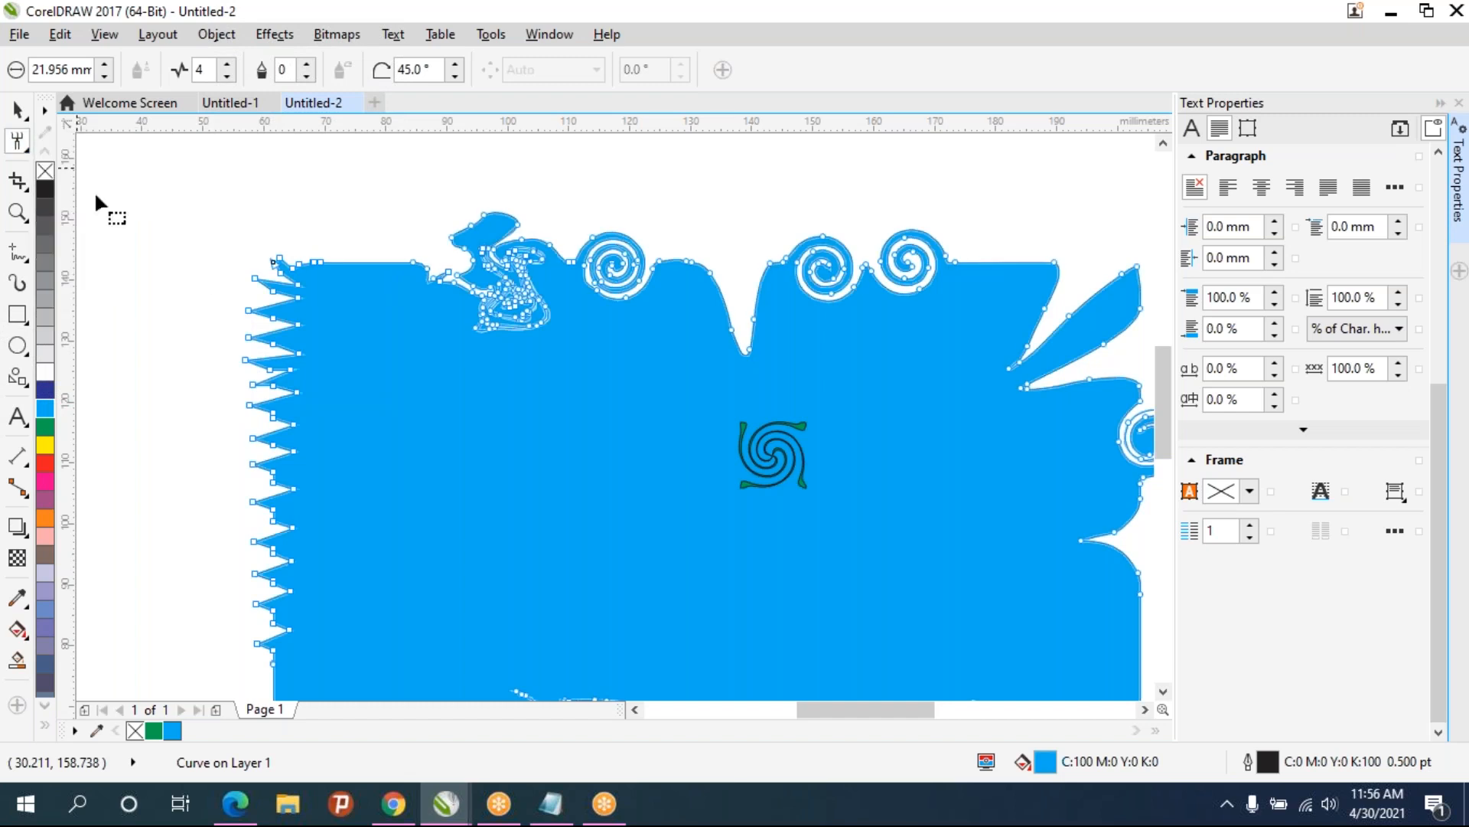
pyautogui.click(24, 142)
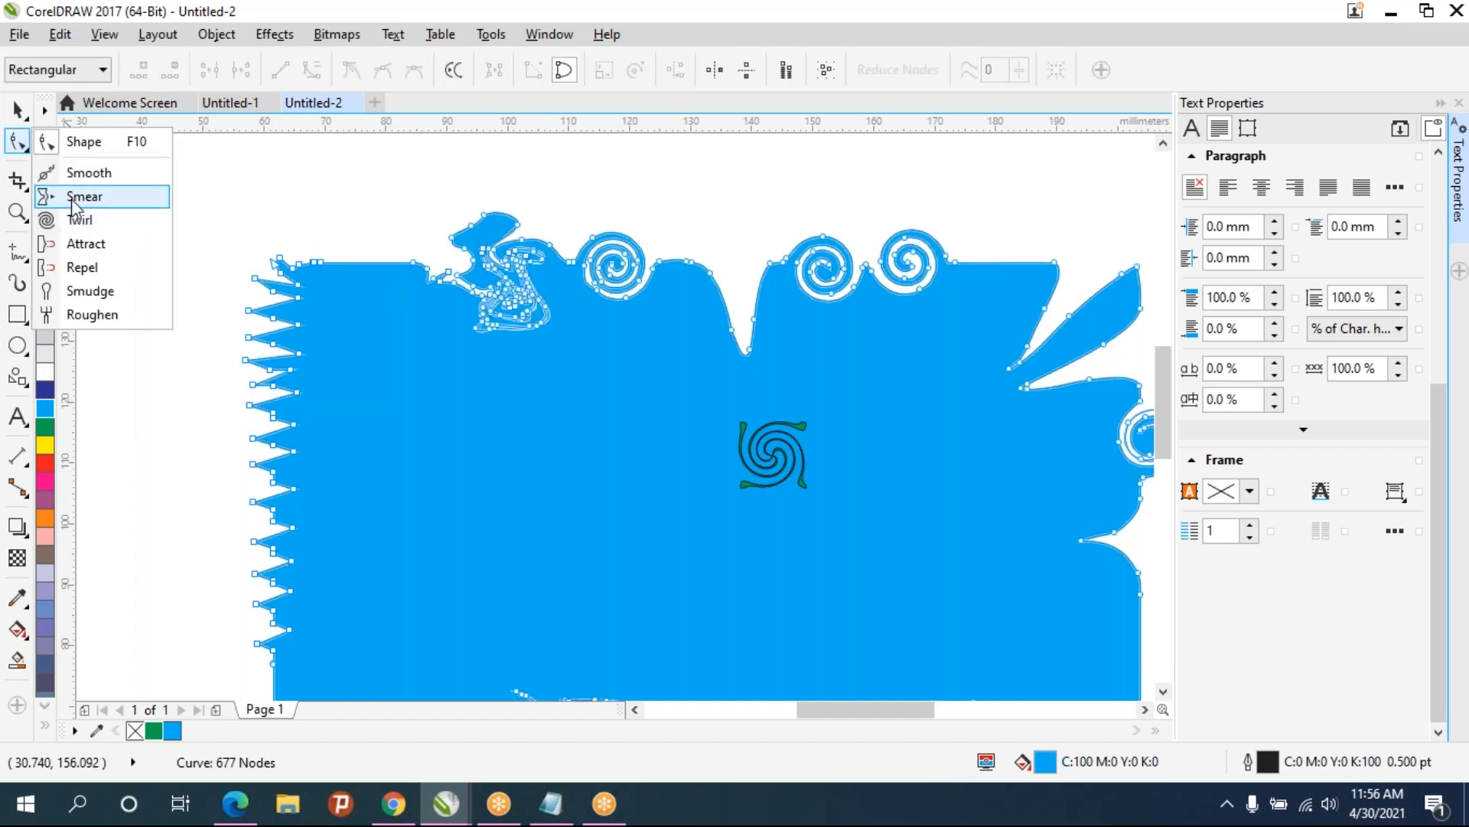
pyautogui.click(77, 173)
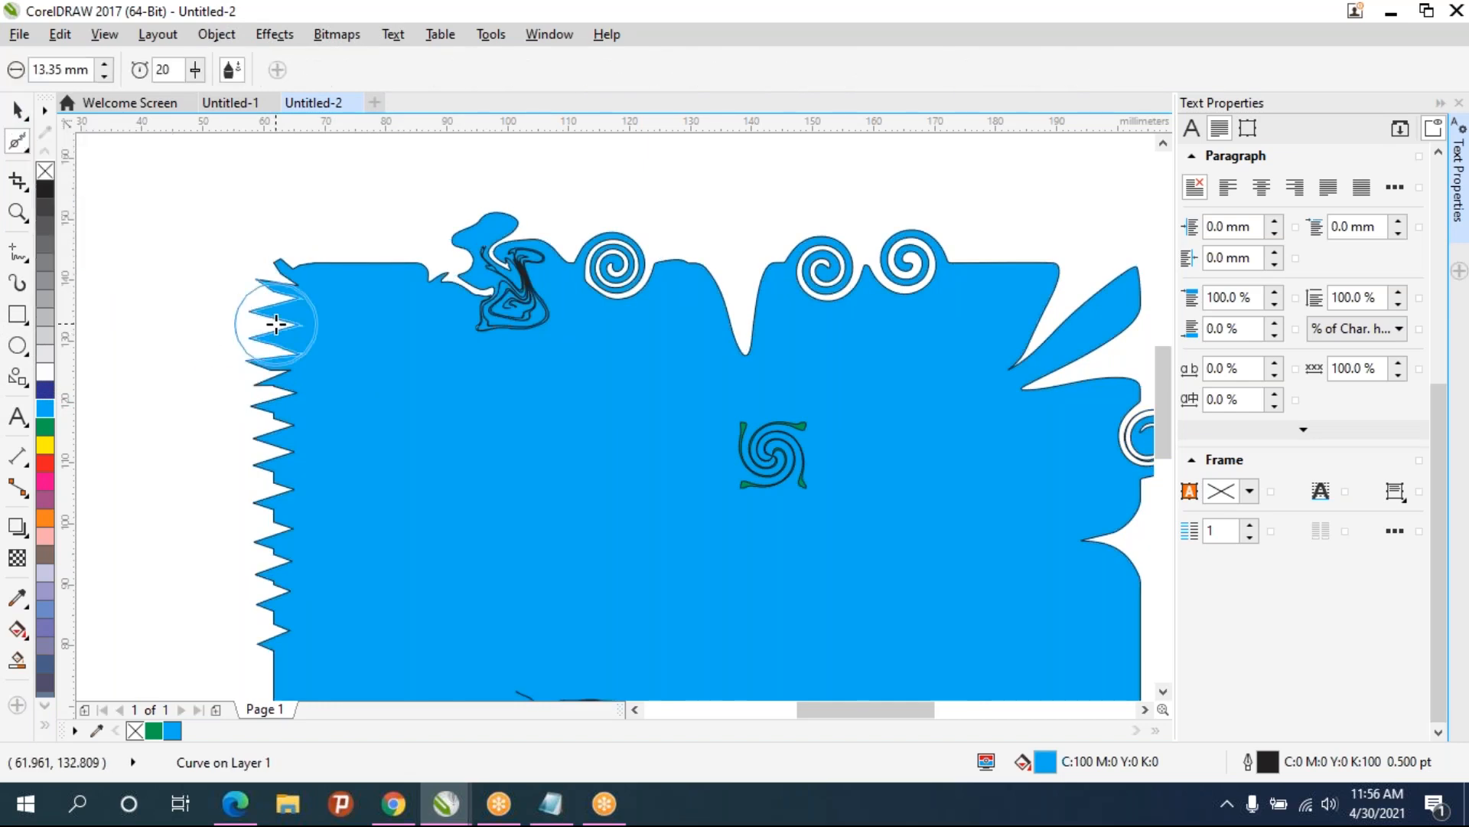
pyautogui.moveTo(276, 323)
pyautogui.mouseDown()
pyautogui.moveTo(256, 319)
pyautogui.moveTo(263, 413)
pyautogui.mouseUp()
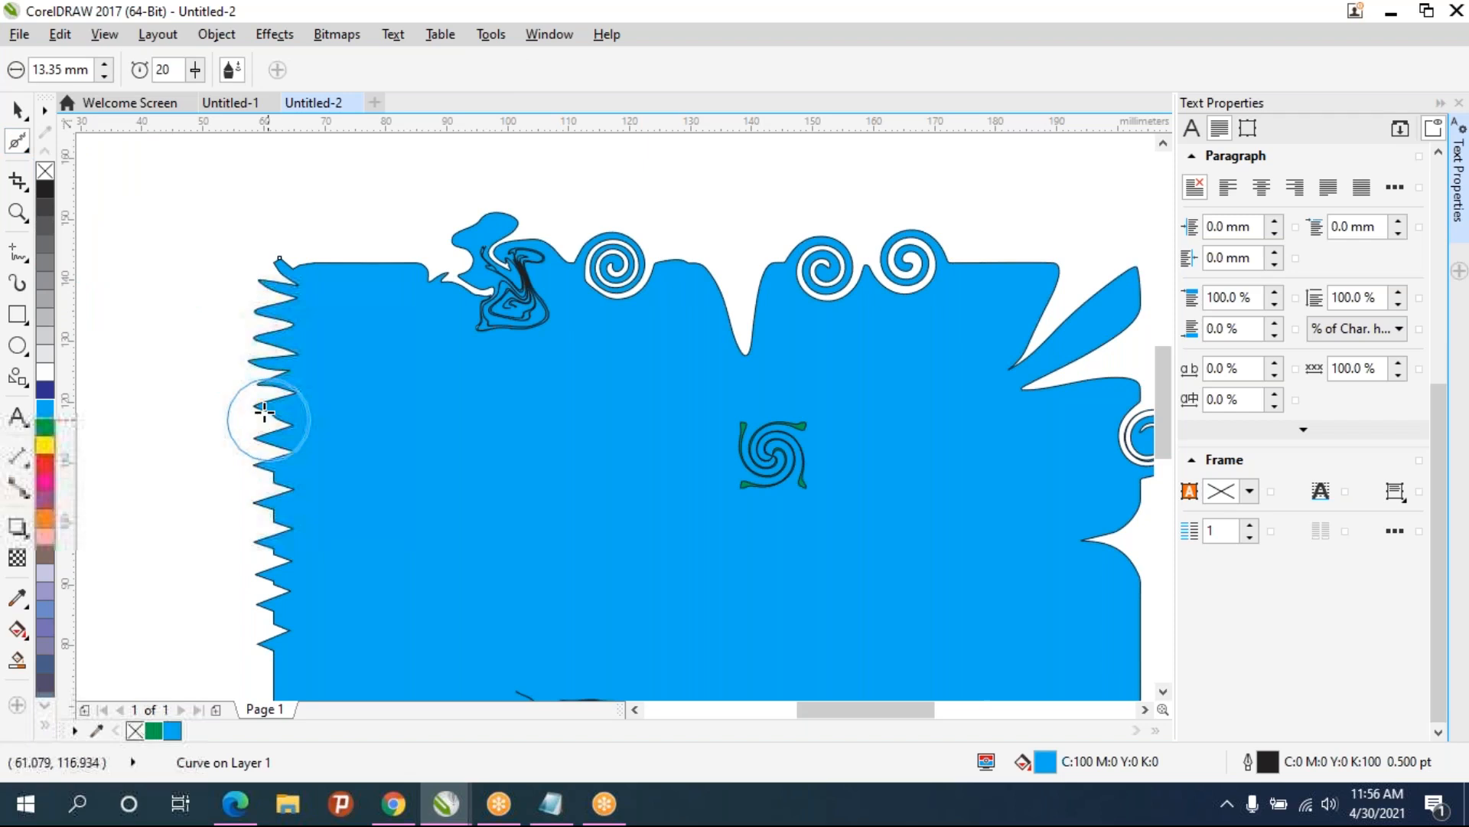
pyautogui.scroll(5, 262, 401)
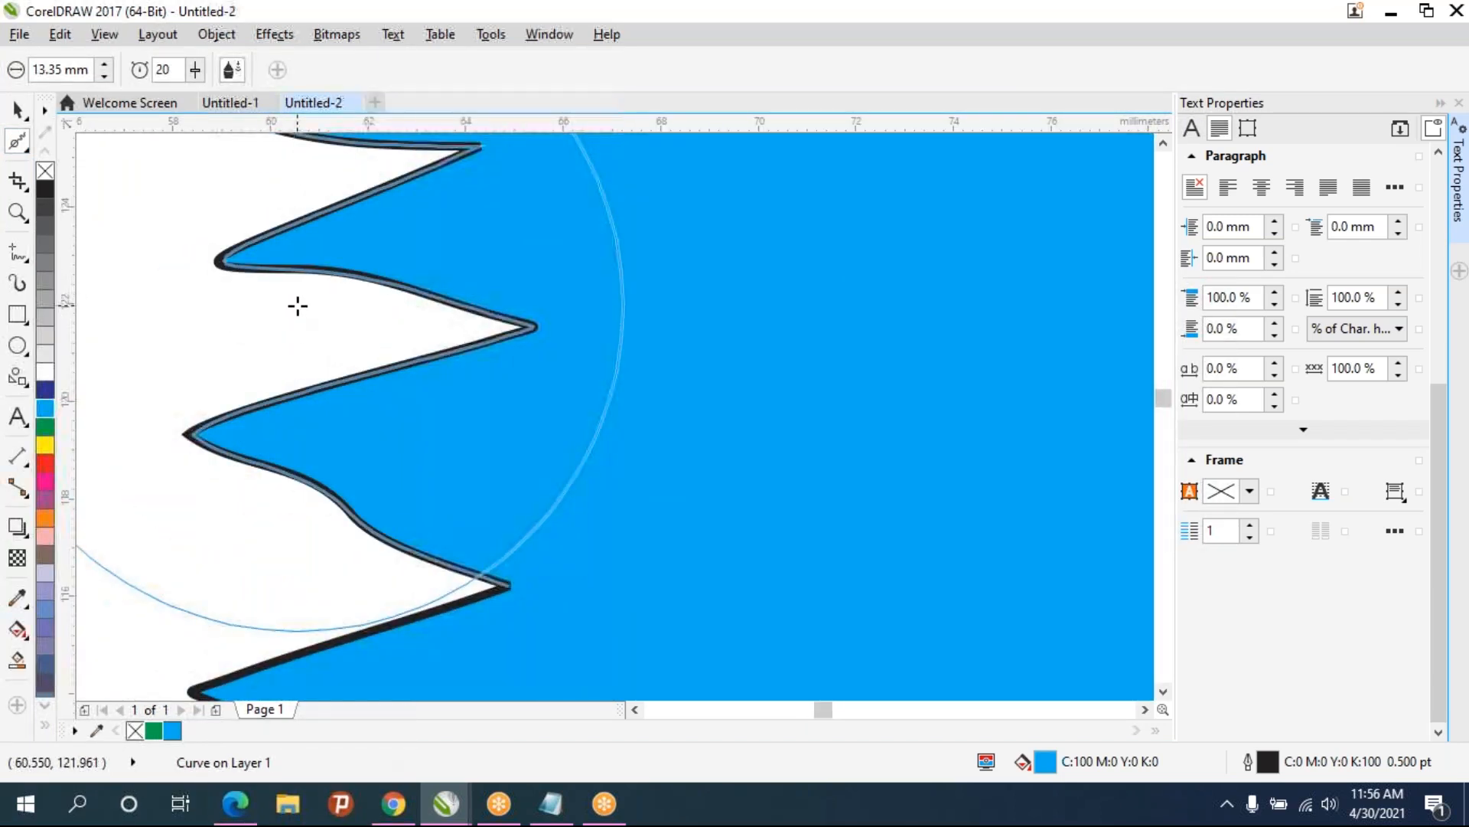
pyautogui.moveTo(298, 306); pyautogui.dragTo(375, 396)
pyautogui.scroll(-5, 498, 450)
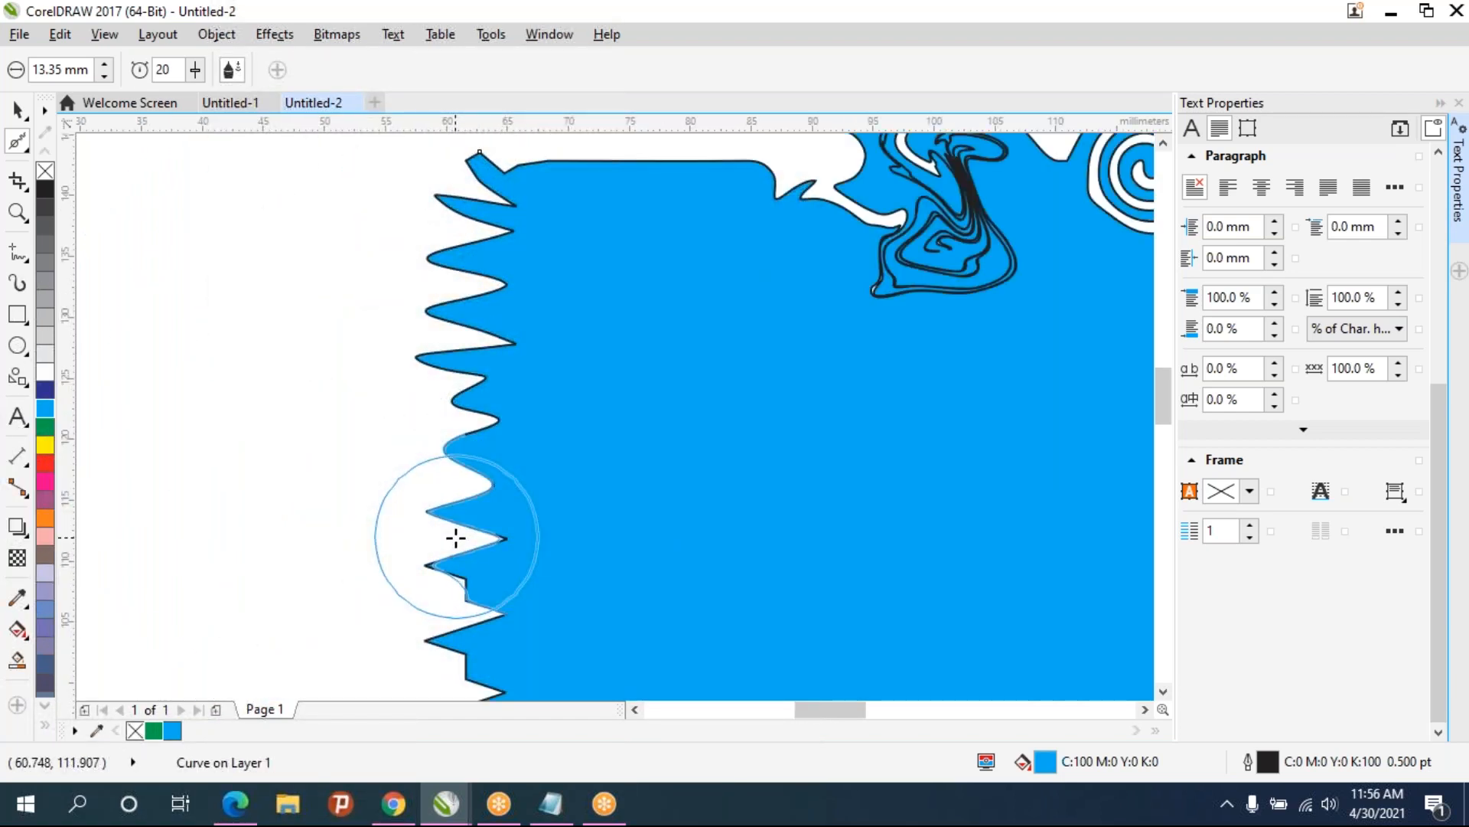
pyautogui.moveTo(467, 559)
pyautogui.mouseDown()
pyautogui.moveTo(451, 642)
pyautogui.moveTo(501, 590)
pyautogui.mouseUp()
pyautogui.scroll(-1, 502, 590)
pyautogui.scroll(2, 480, 446)
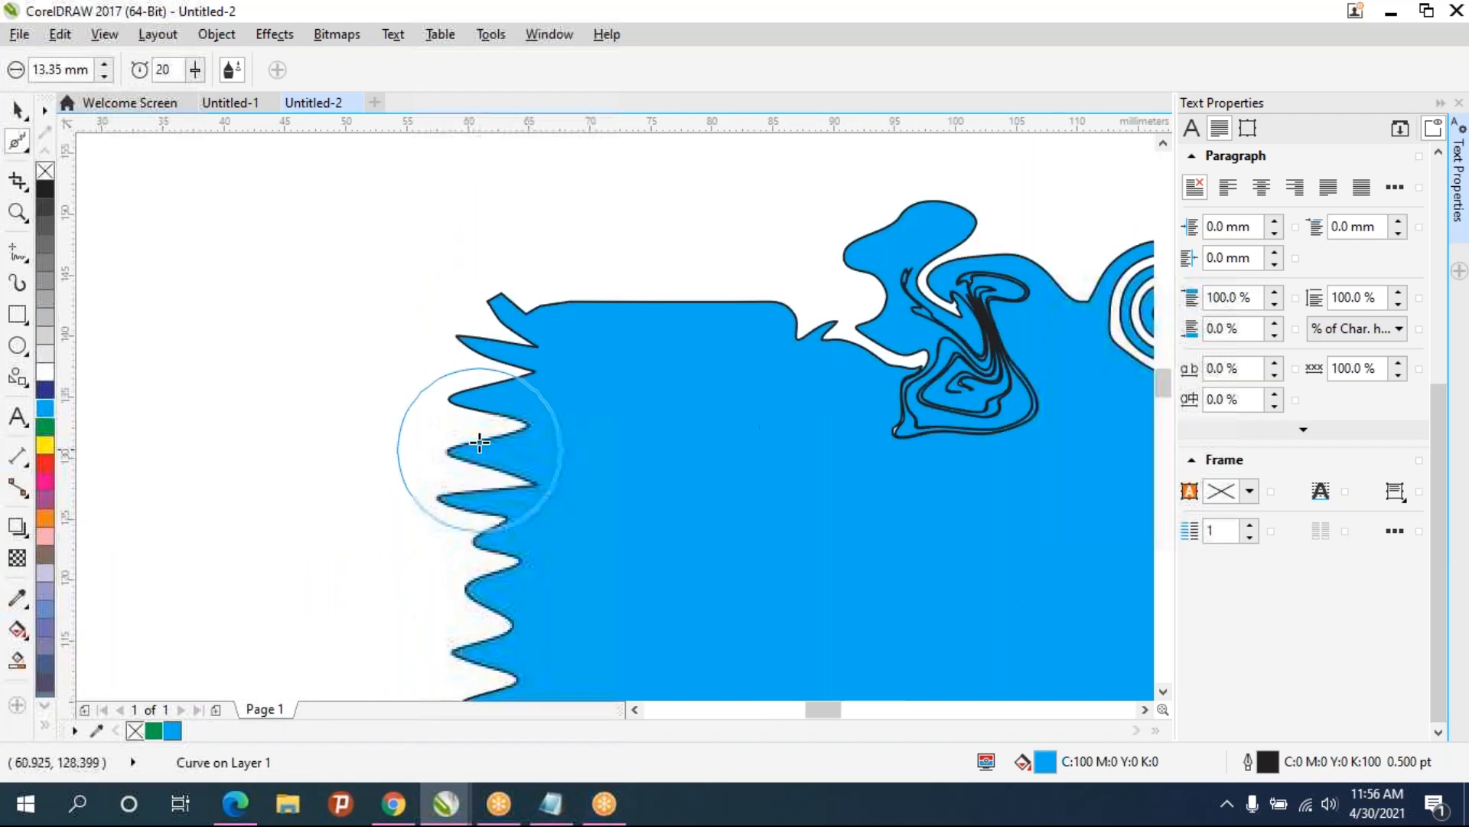
pyautogui.moveTo(484, 305); pyautogui.dragTo(519, 203)
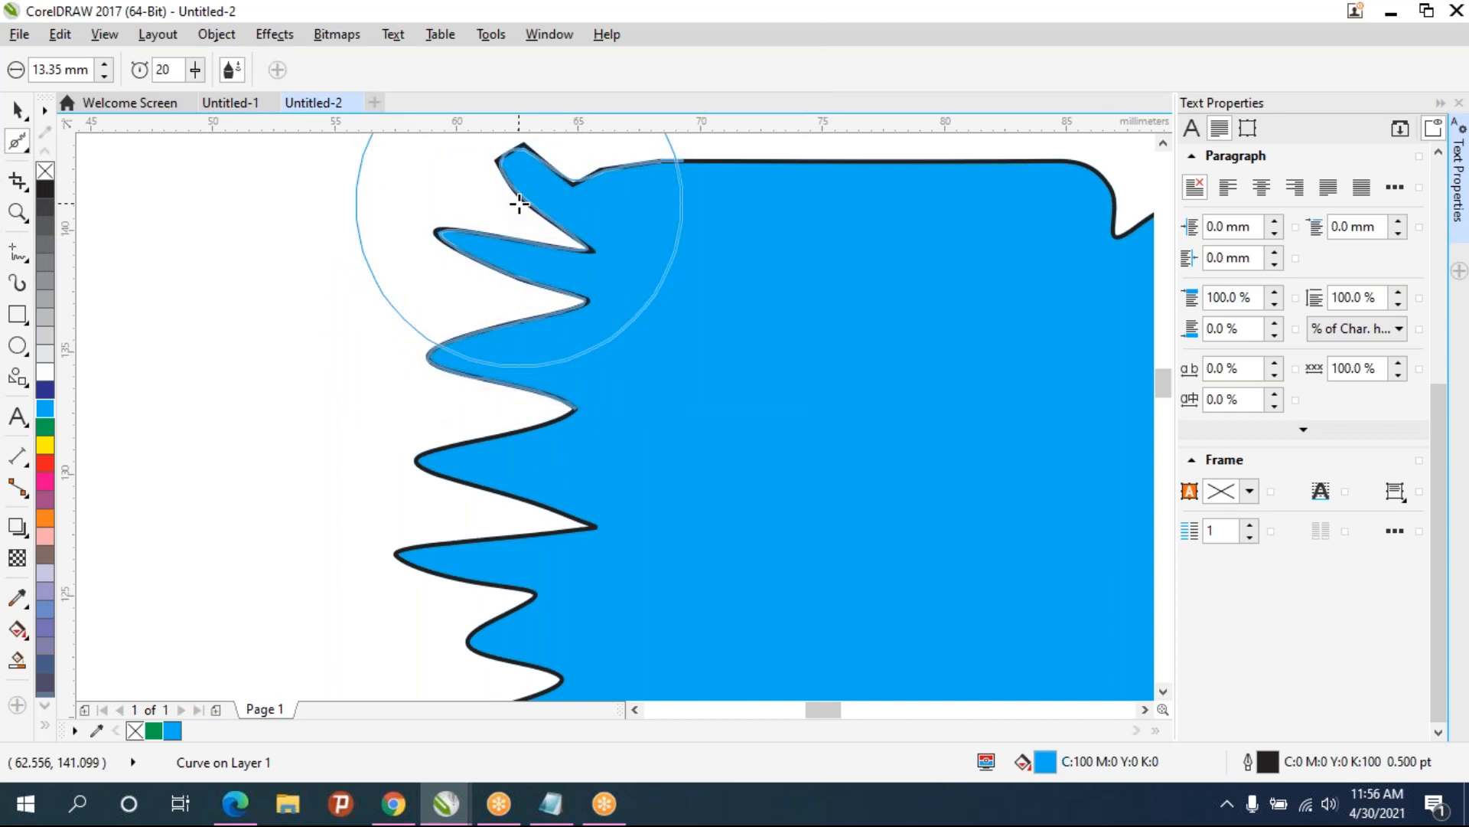
pyautogui.scroll(-4, 669, 344)
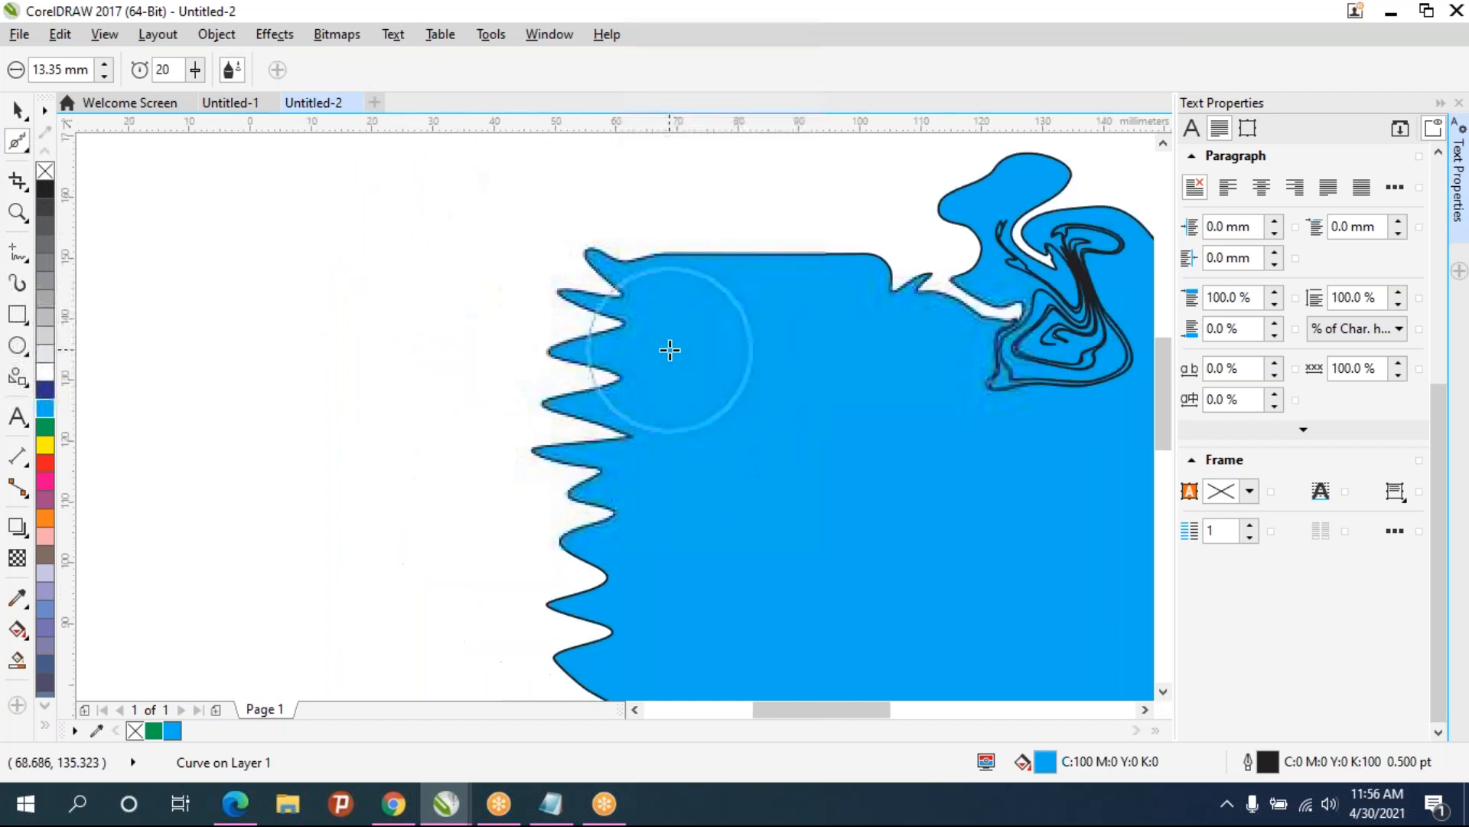
pyautogui.scroll(-2, 527, 258)
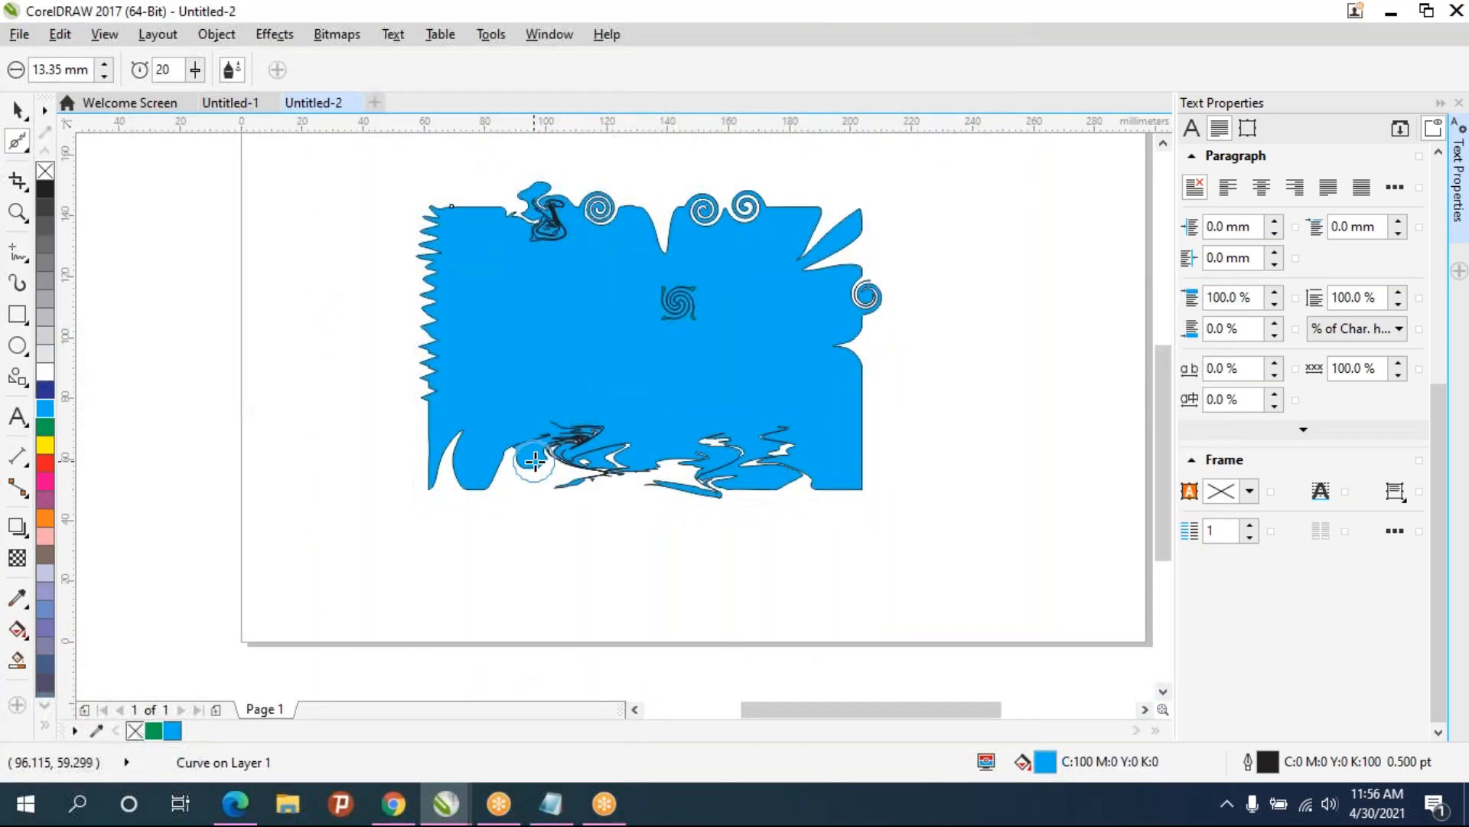
# - Select the whole blue shape and delete it, leaving only the green spiral
pyautogui.scroll(1, 418, 283)
pyautogui.scroll(-1, 544, 294)
pyautogui.moveTo(601, 307); pyautogui.dragTo(458, 299)
pyautogui.click(494, 268)
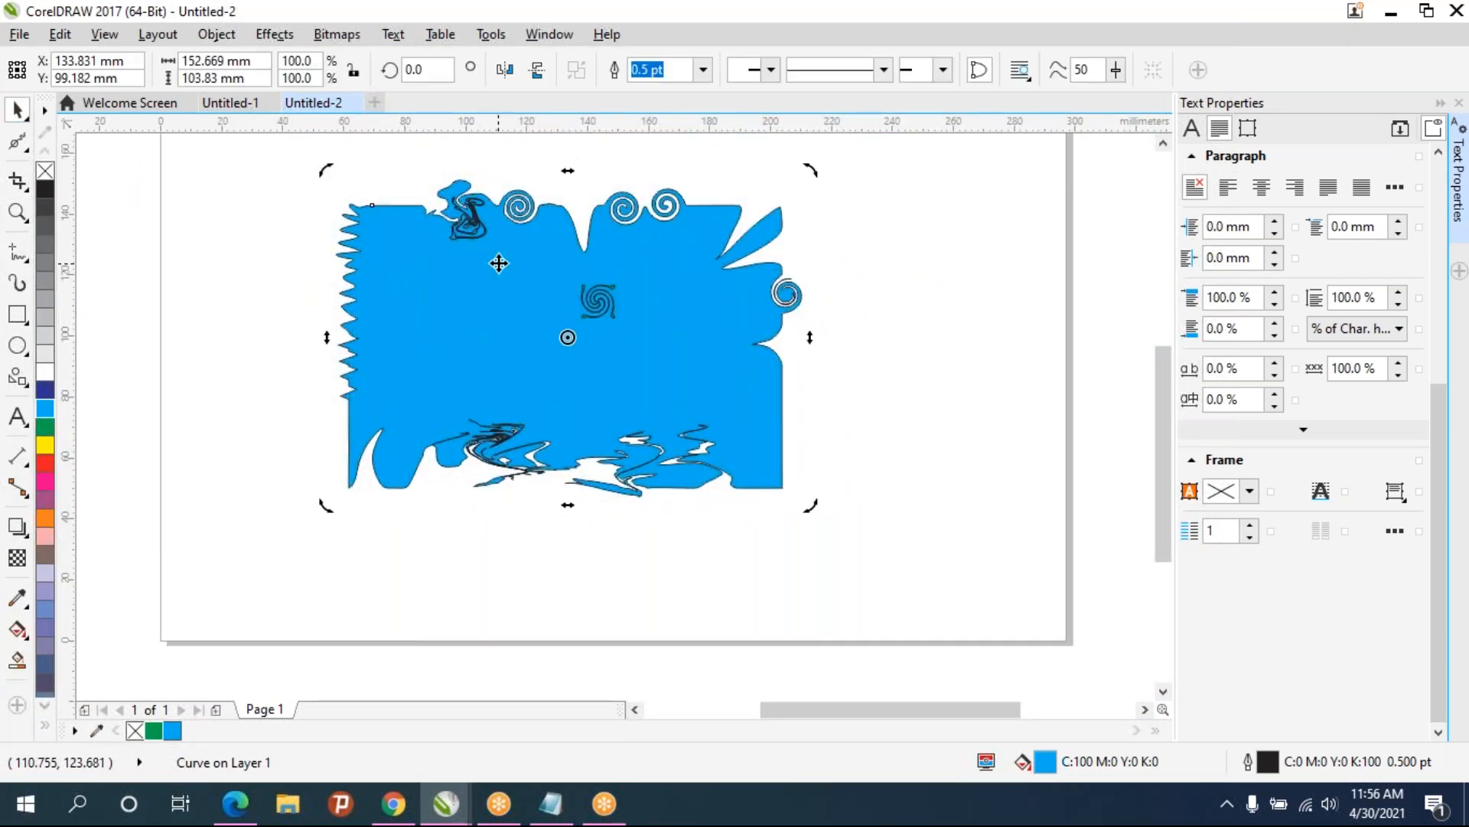
pyautogui.click(559, 284)
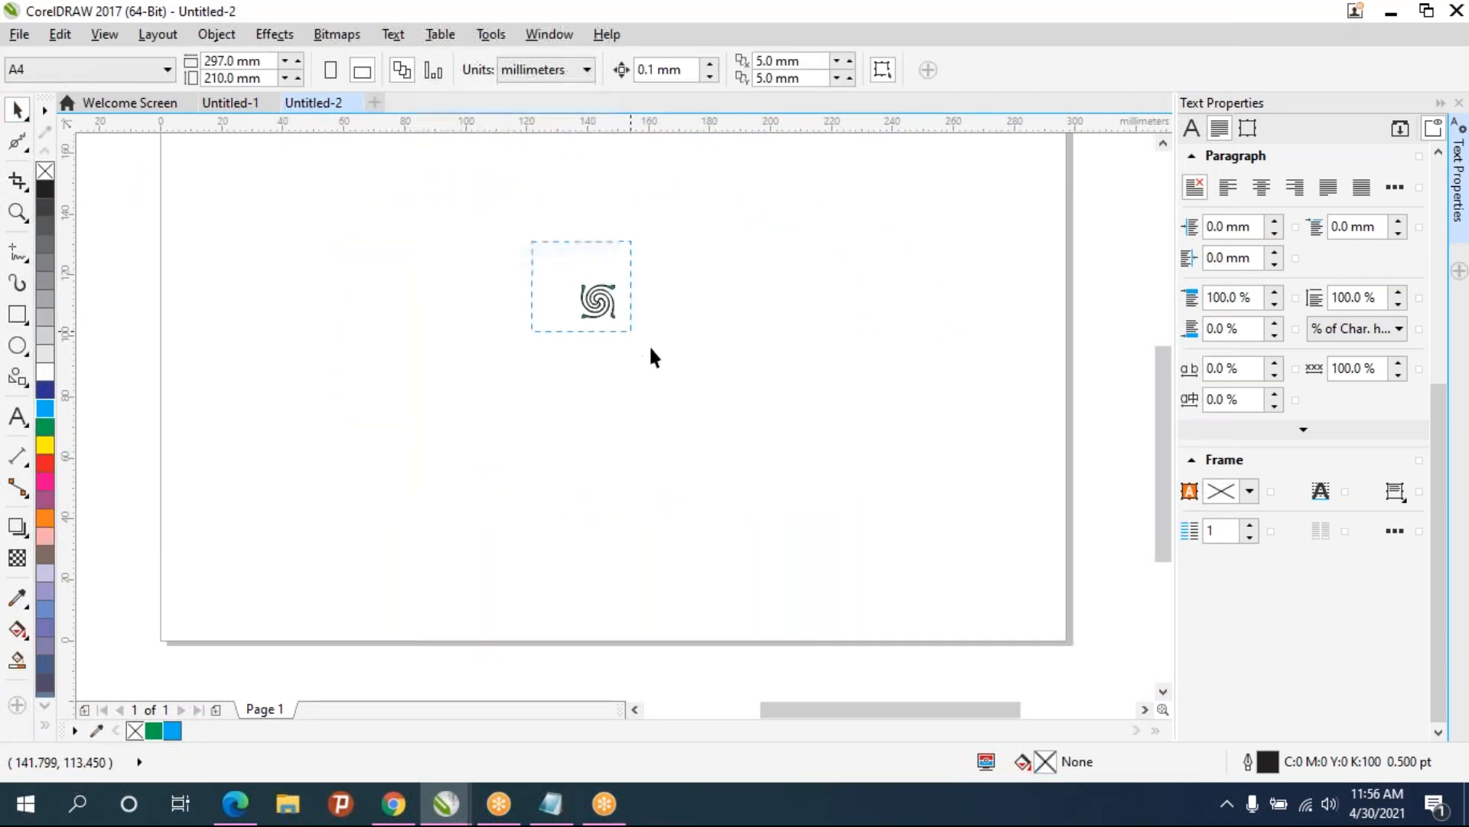
# - Select the remaining green spiral and delete it, clearing the page
pyautogui.moveTo(635, 335); pyautogui.dragTo(643, 335)
pyautogui.press('Delete')
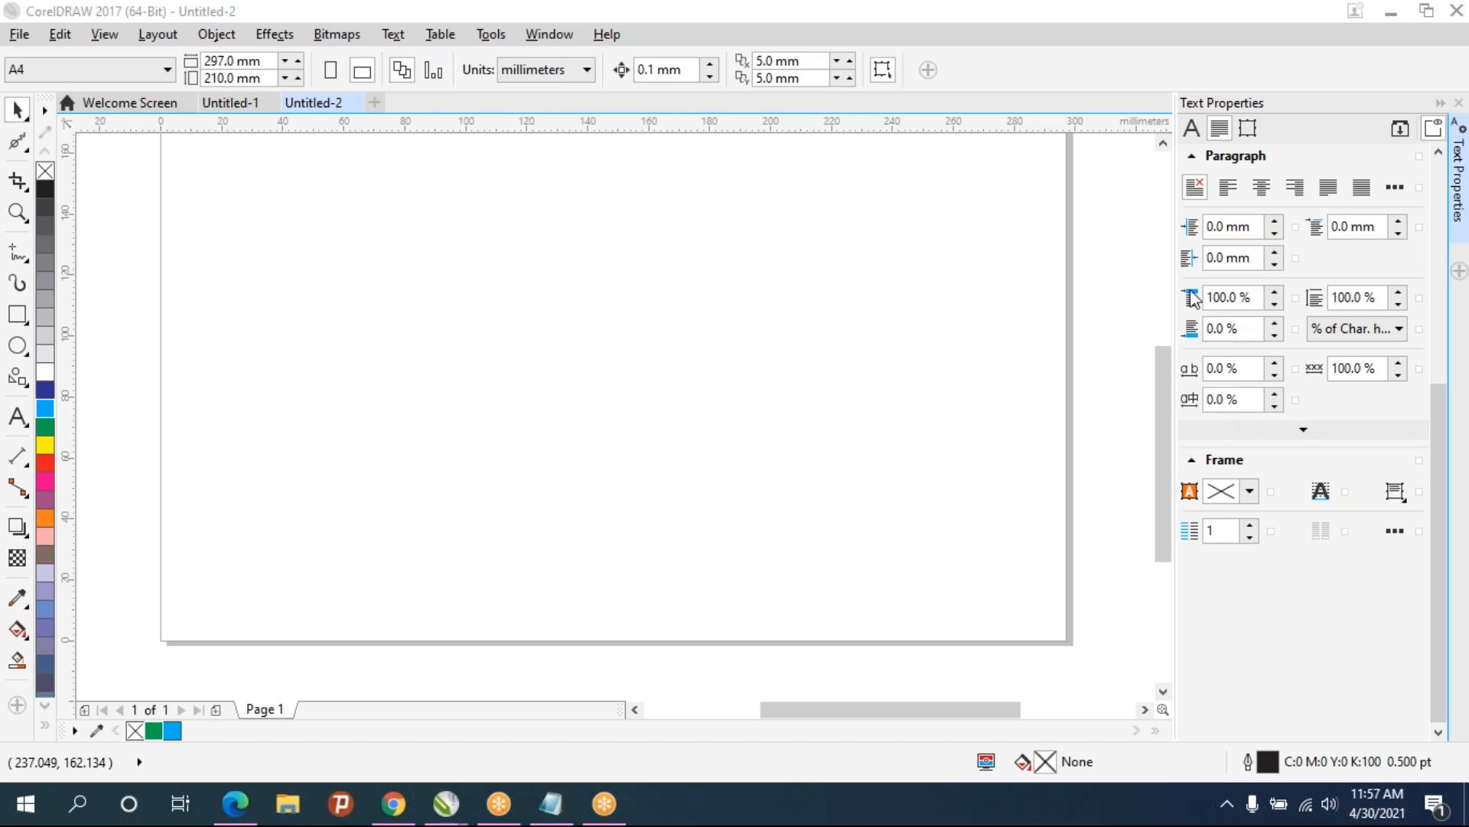
# - Create a new document using the Business Card page size (3.5 × 2.0 inches)
pyautogui.click(21, 35)
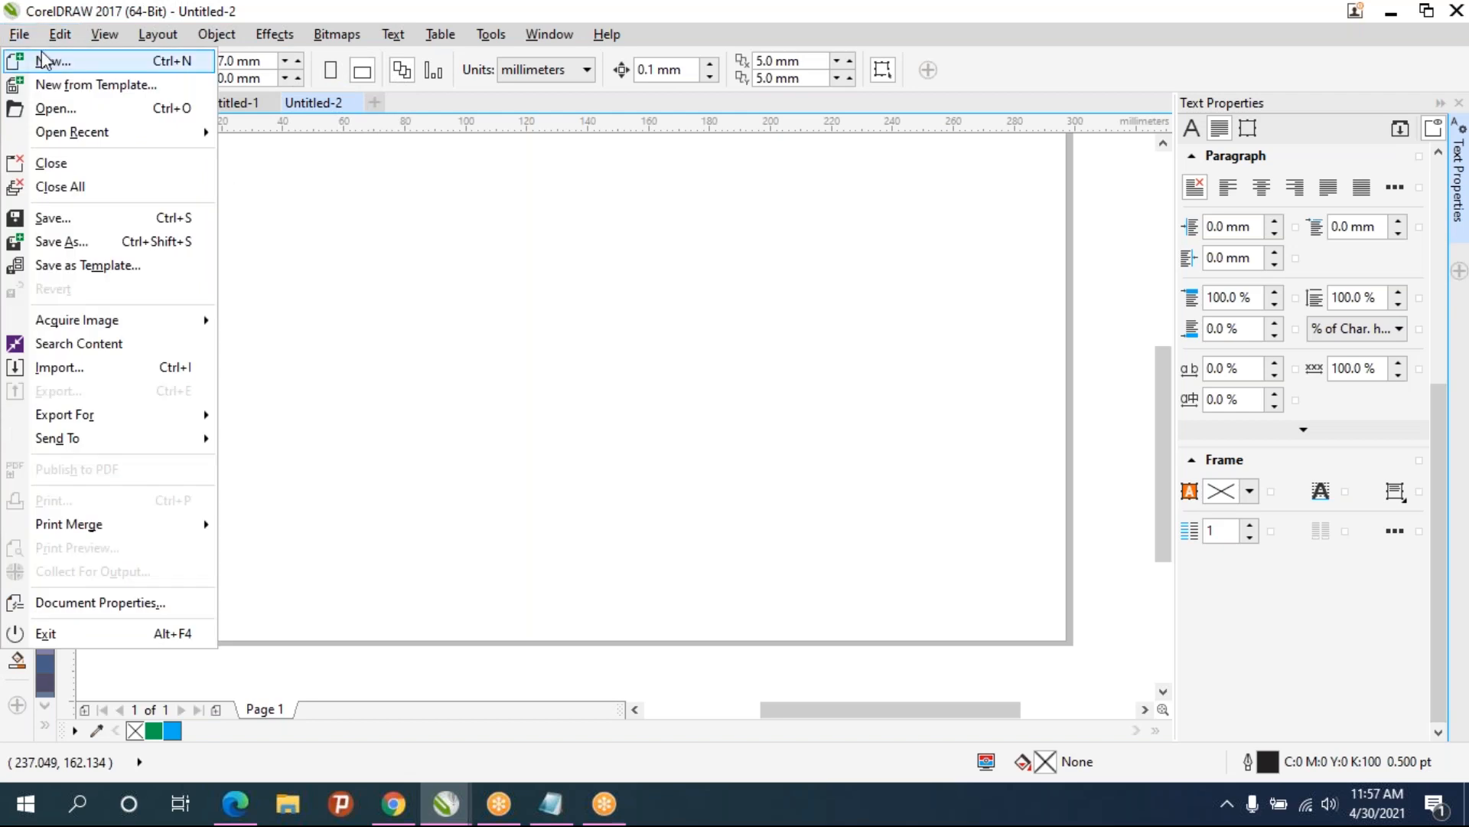
pyautogui.click(46, 60)
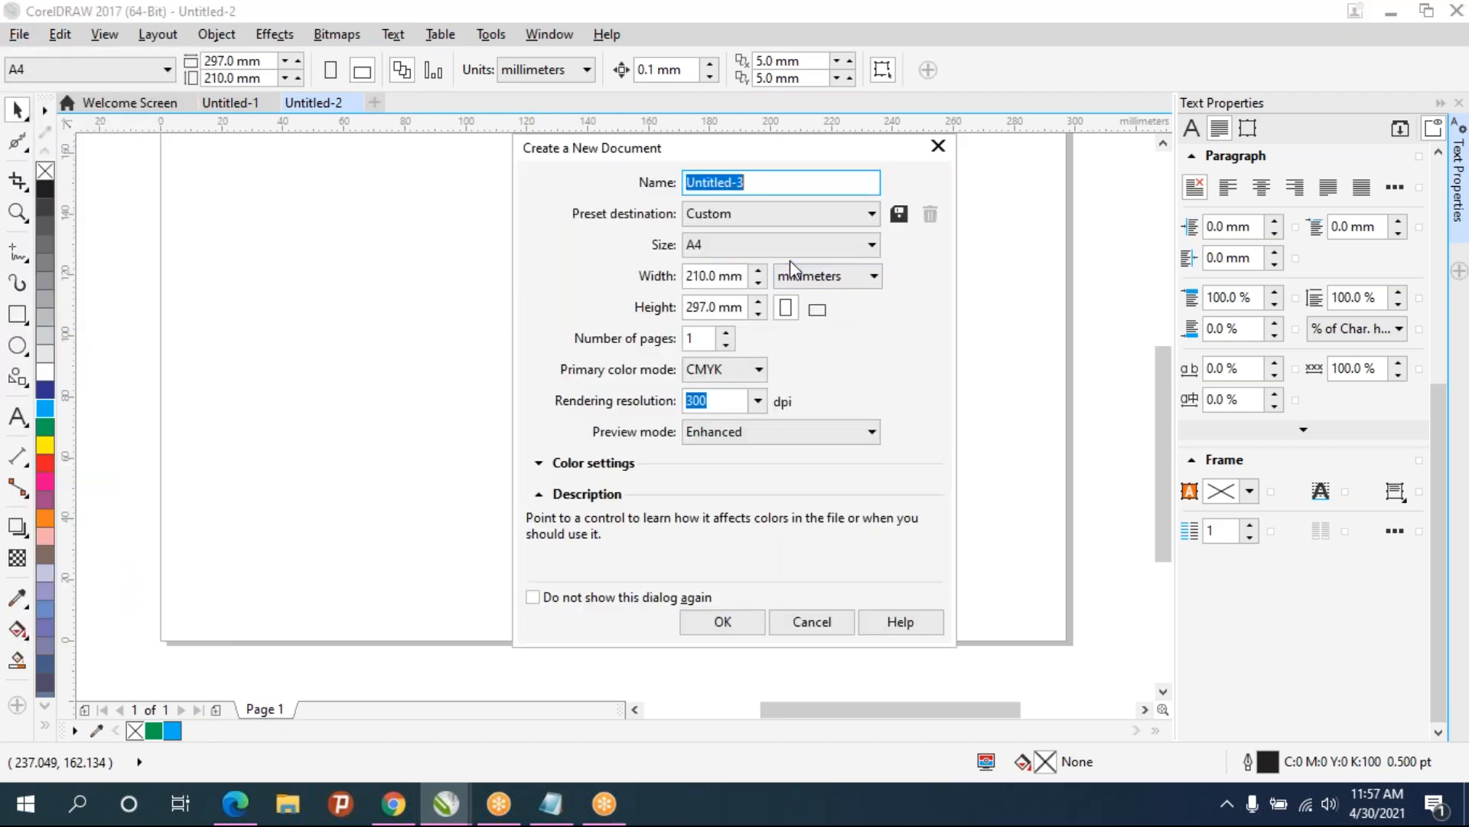
pyautogui.click(790, 250)
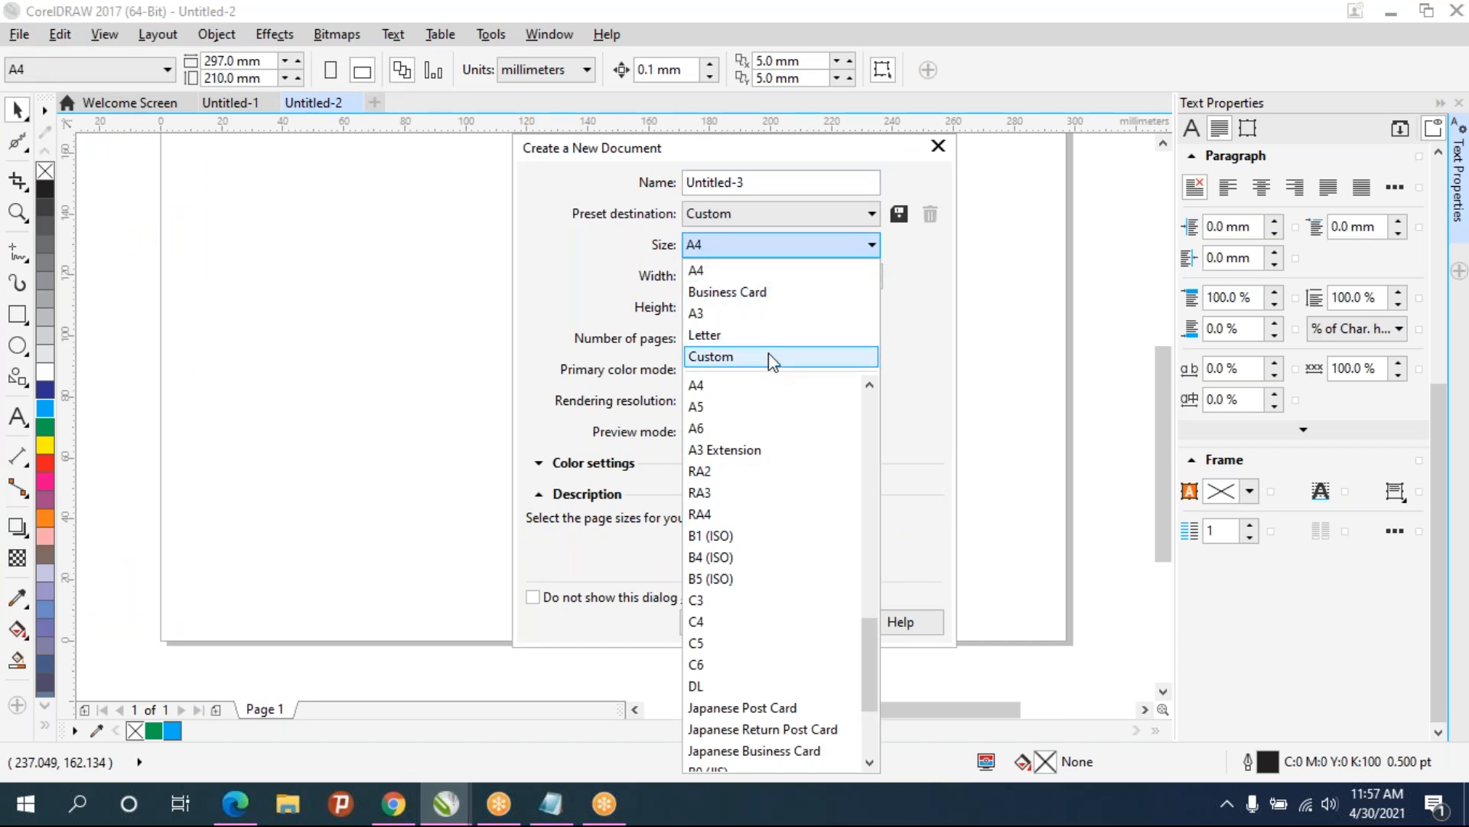
pyautogui.scroll(10, 794, 524)
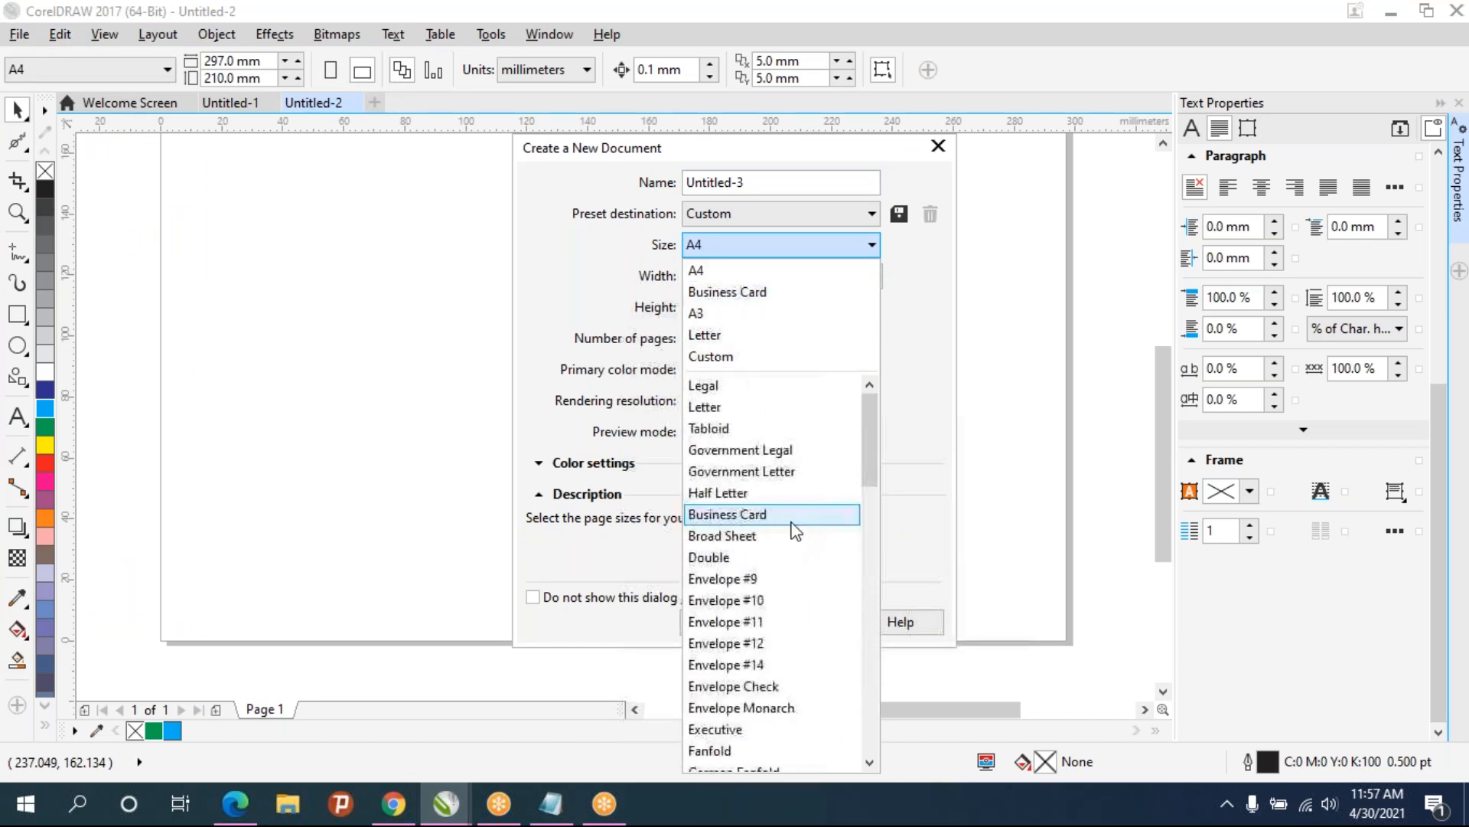
pyautogui.scroll(-15, 796, 529)
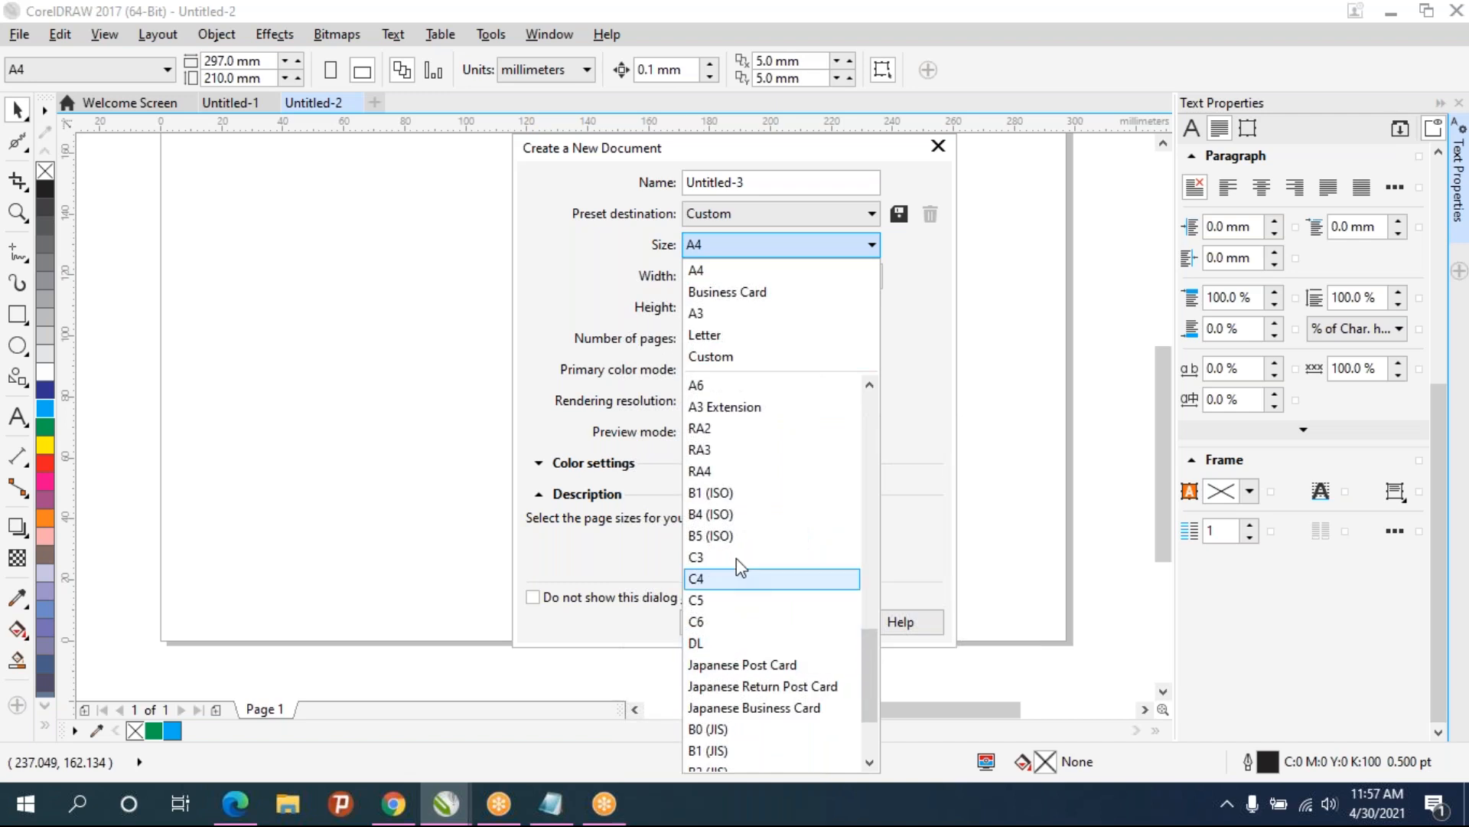
pyautogui.click(731, 293)
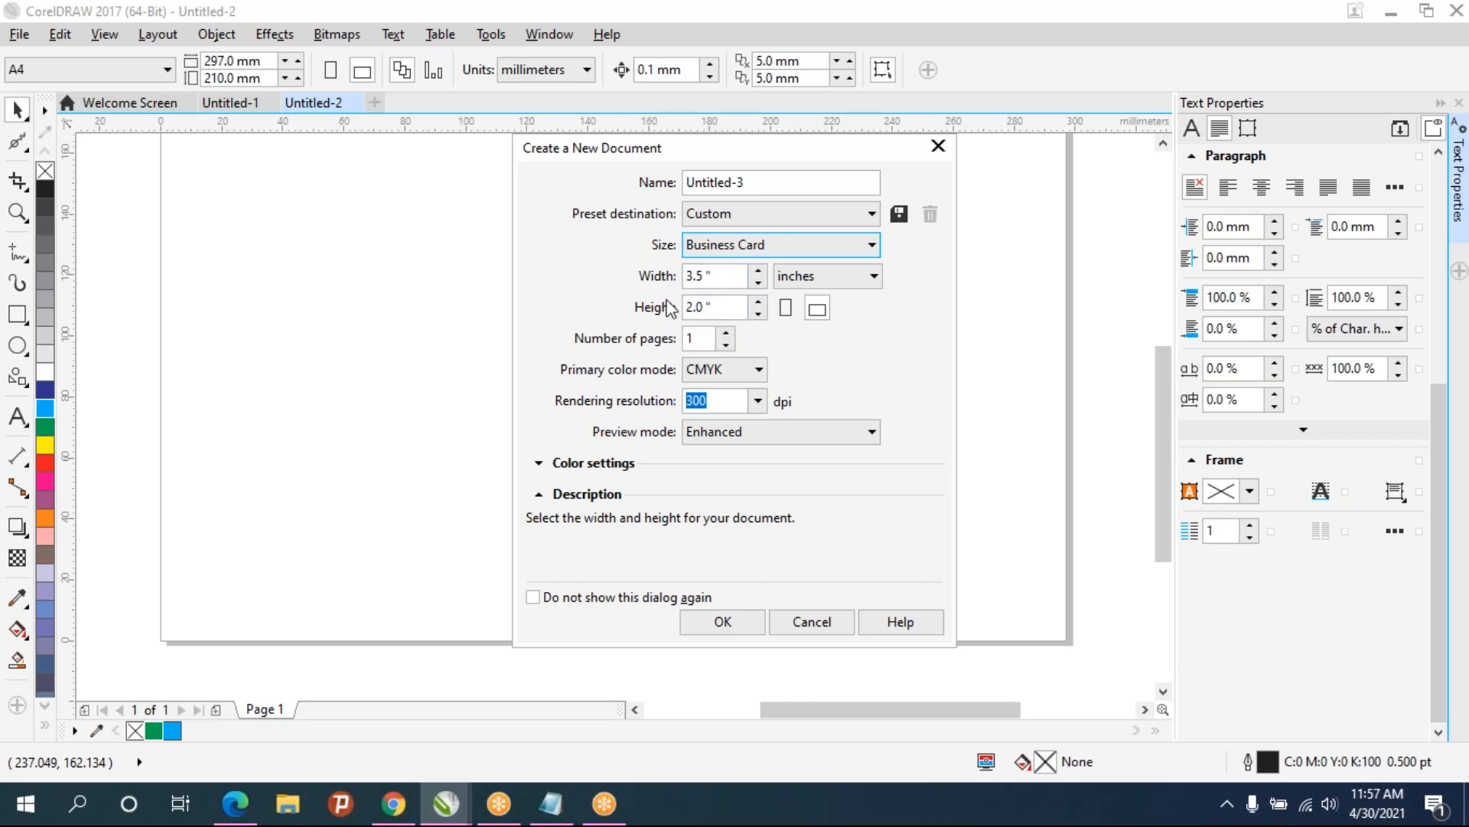
pyautogui.click(722, 636)
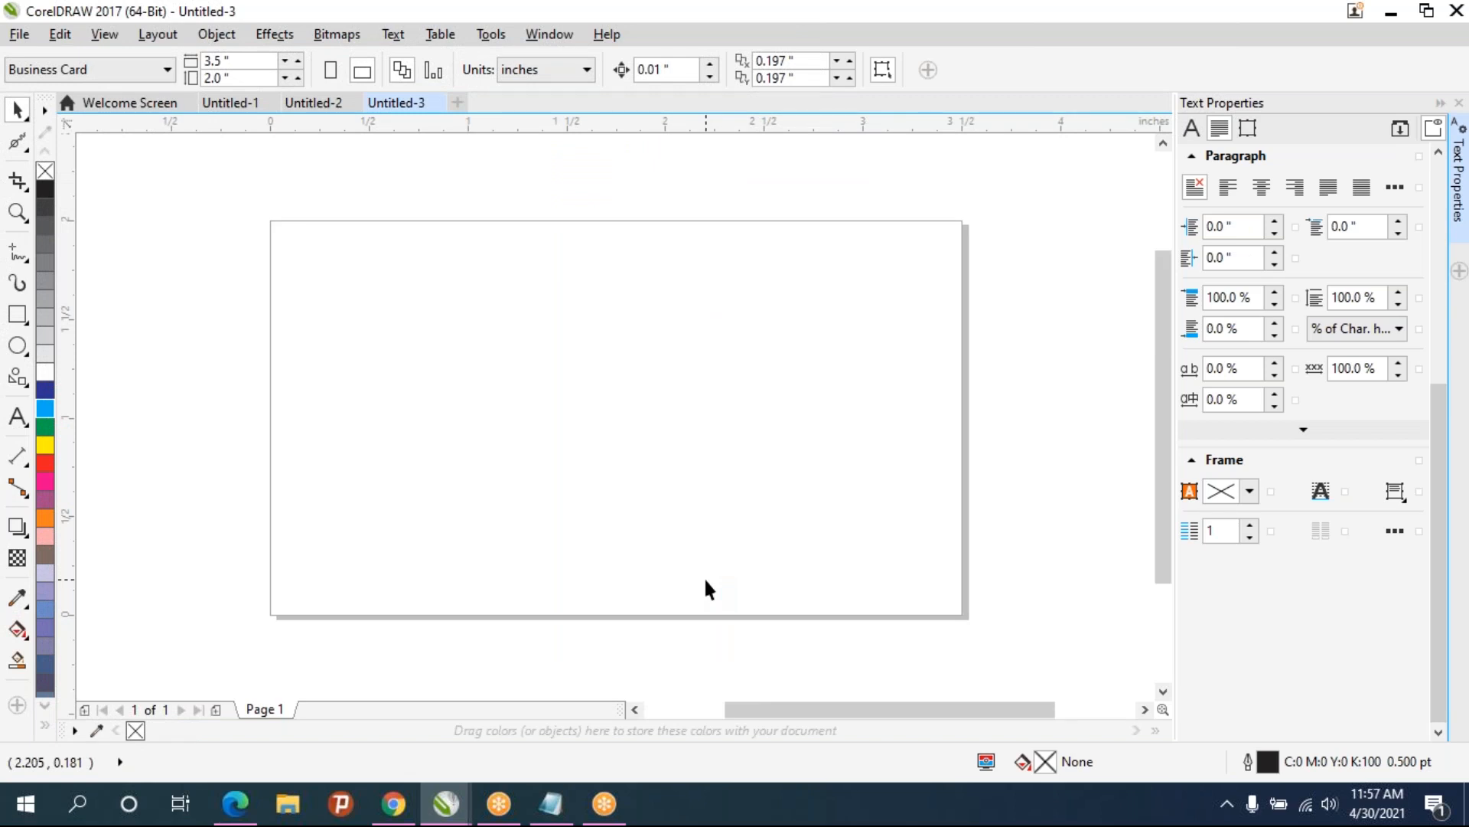
# - Draw a rectangle over the card page and set its size to 3.5 × 2 inches
pyautogui.click(17, 313)
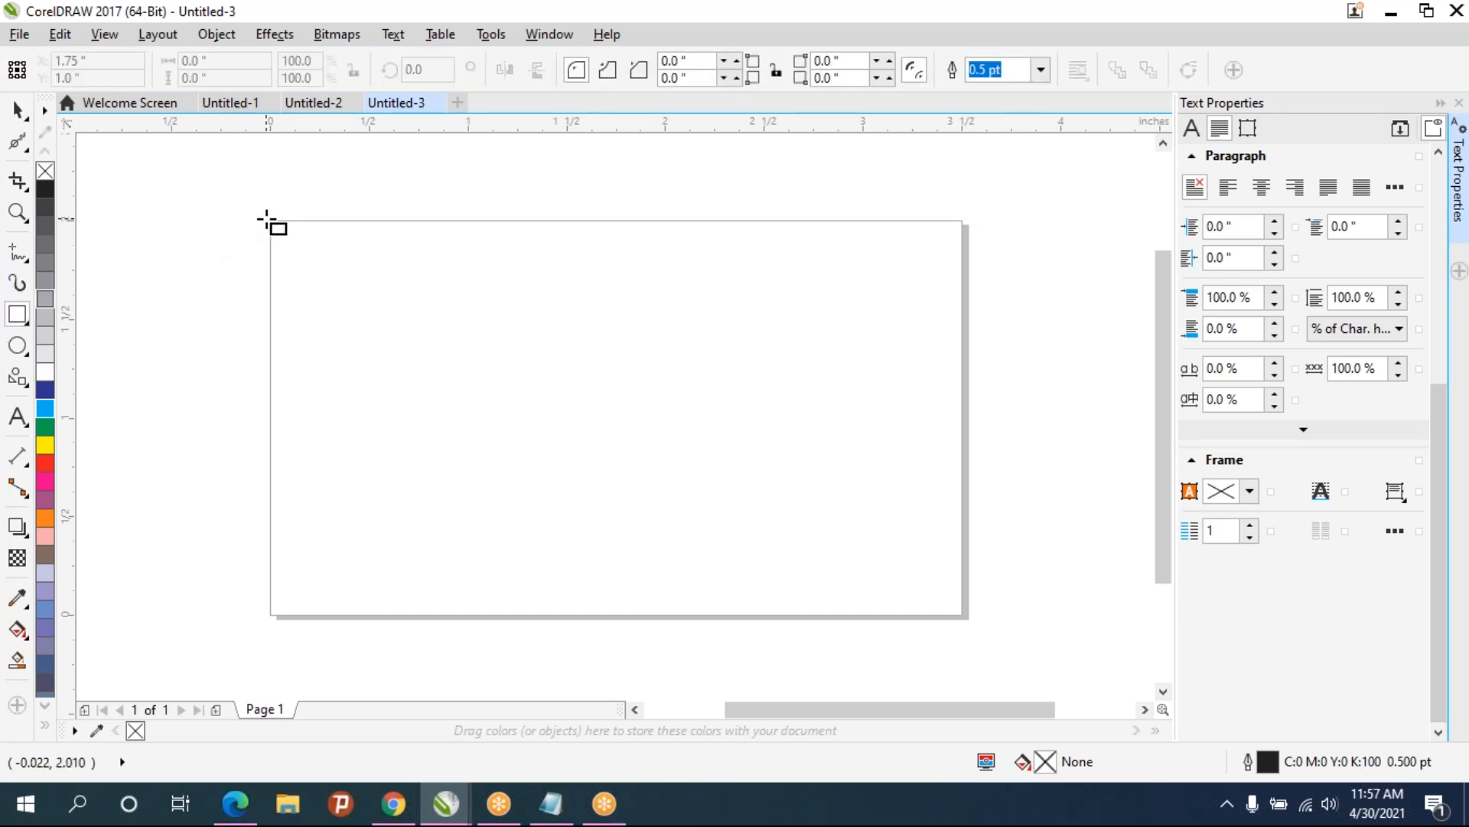
pyautogui.moveTo(268, 220); pyautogui.dragTo(962, 613)
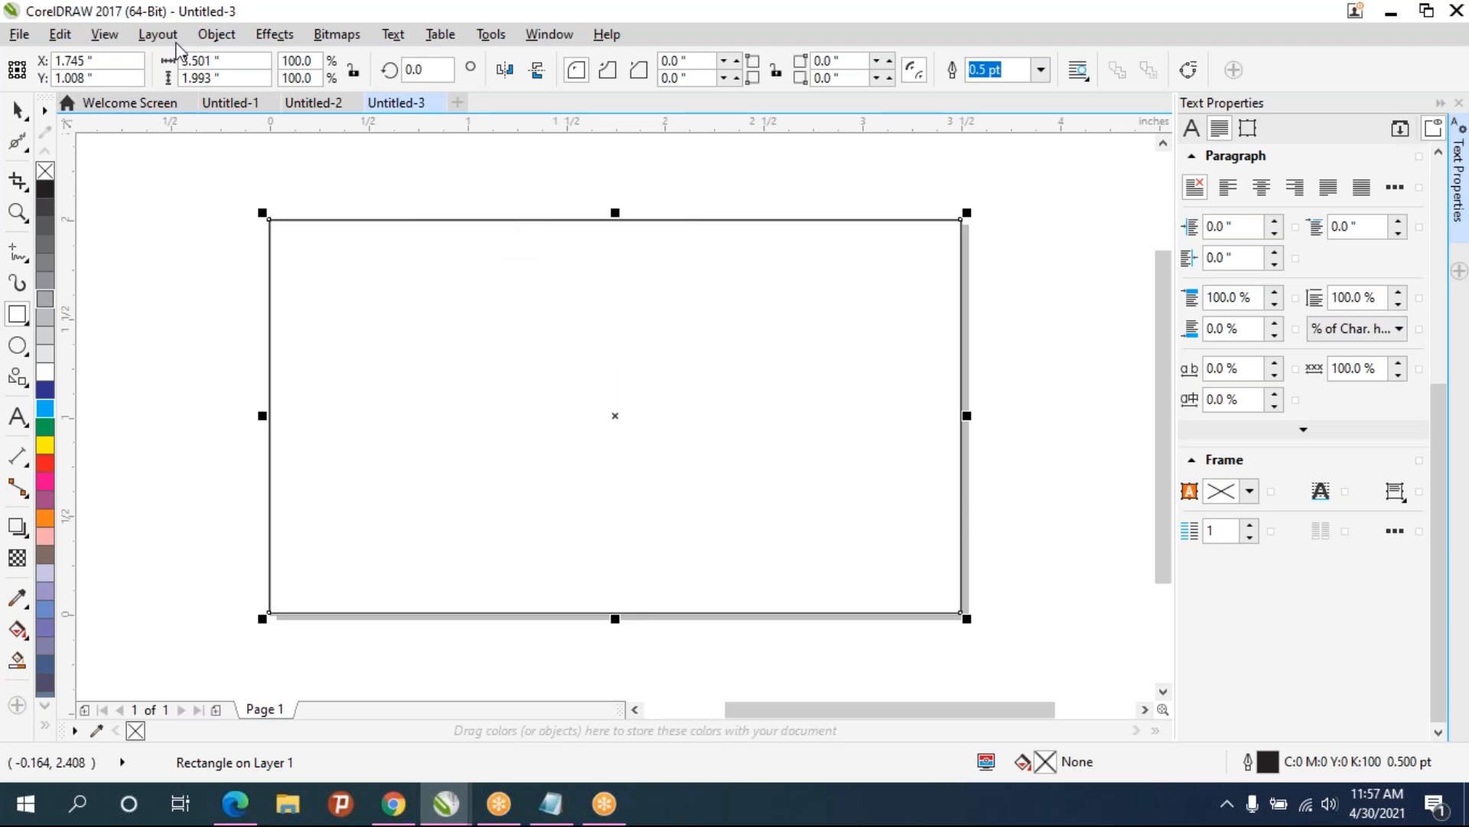
pyautogui.moveTo(220, 77); pyautogui.dragTo(111, 75)
pyautogui.write('2')
pyautogui.hotkey('shift', 'Tab')
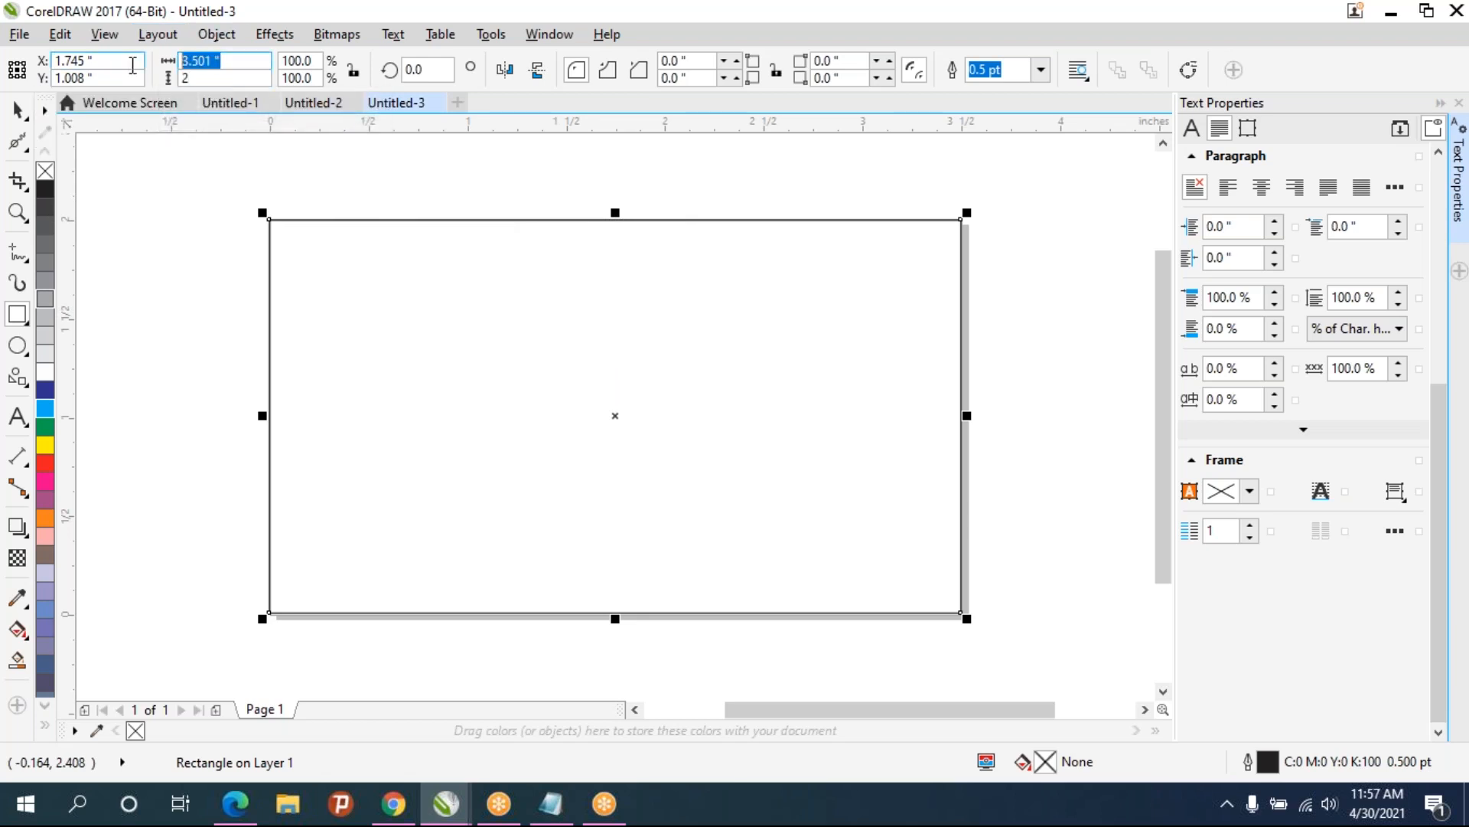
pyautogui.write('3')
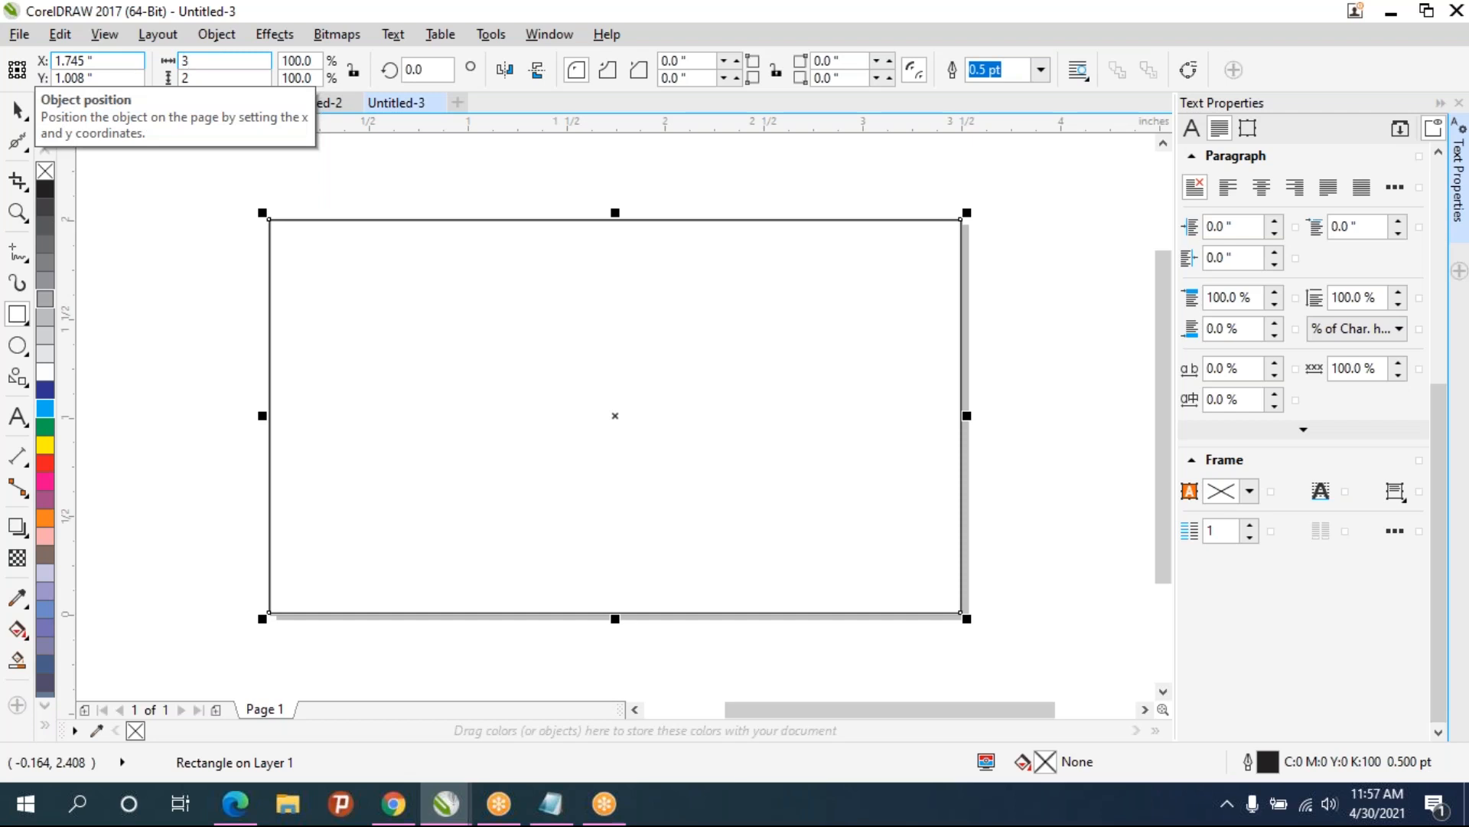
pyautogui.write('.5')
pyautogui.press('Return')
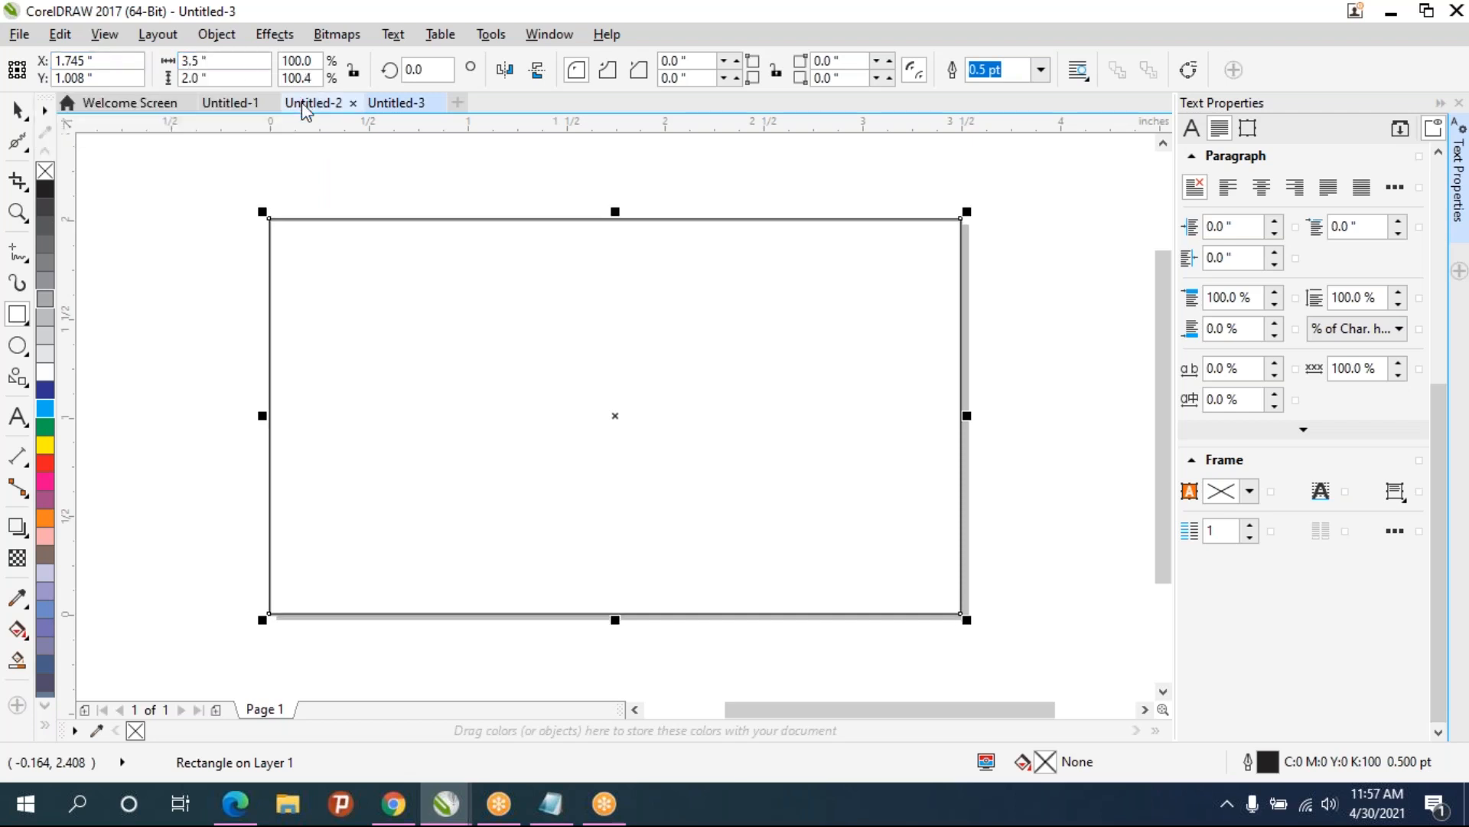
# - Center the rectangle on the page and fill it dark brown with no outline
pyautogui.press('p')
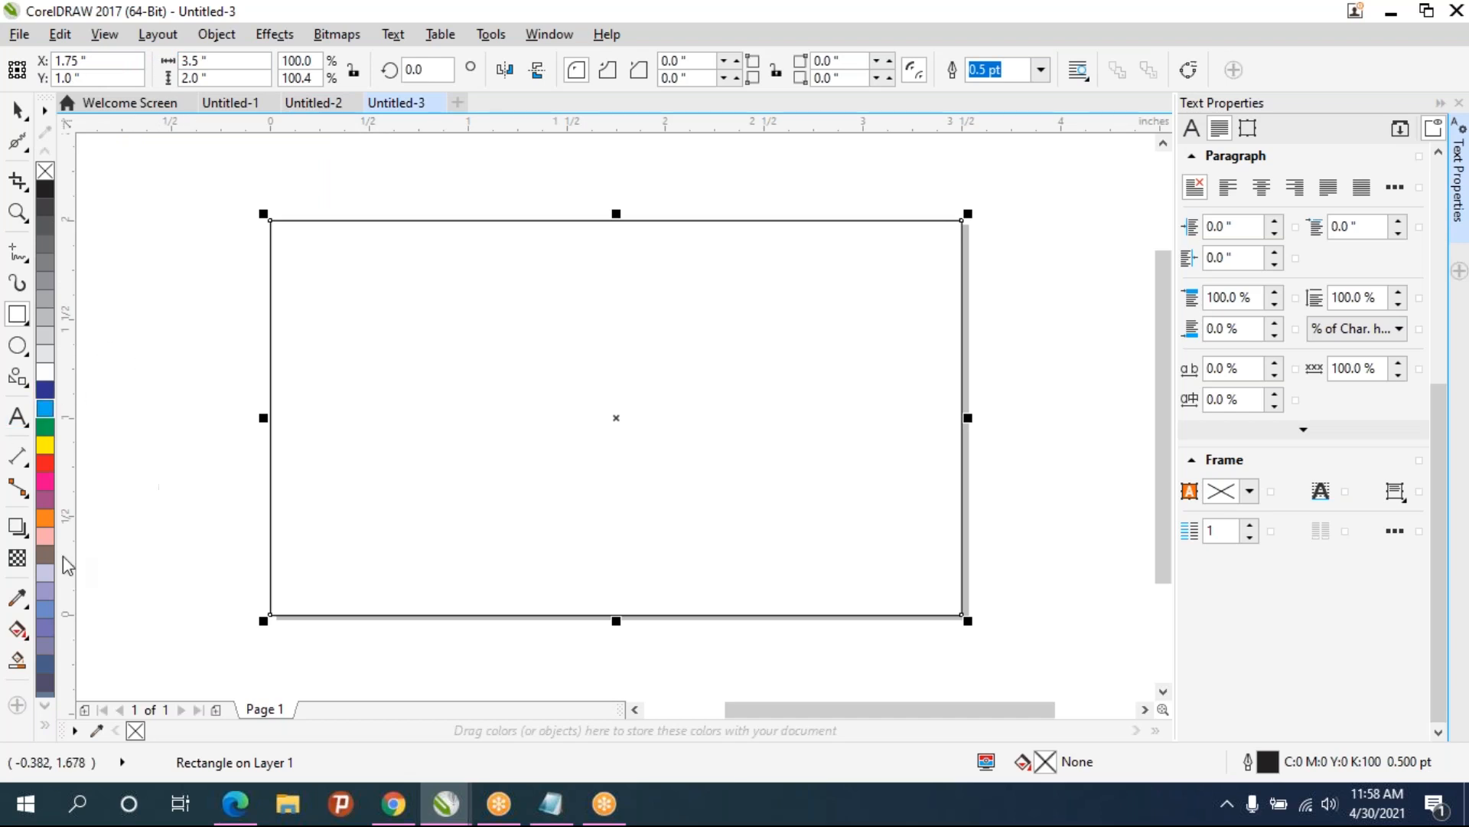
pyautogui.click(46, 574)
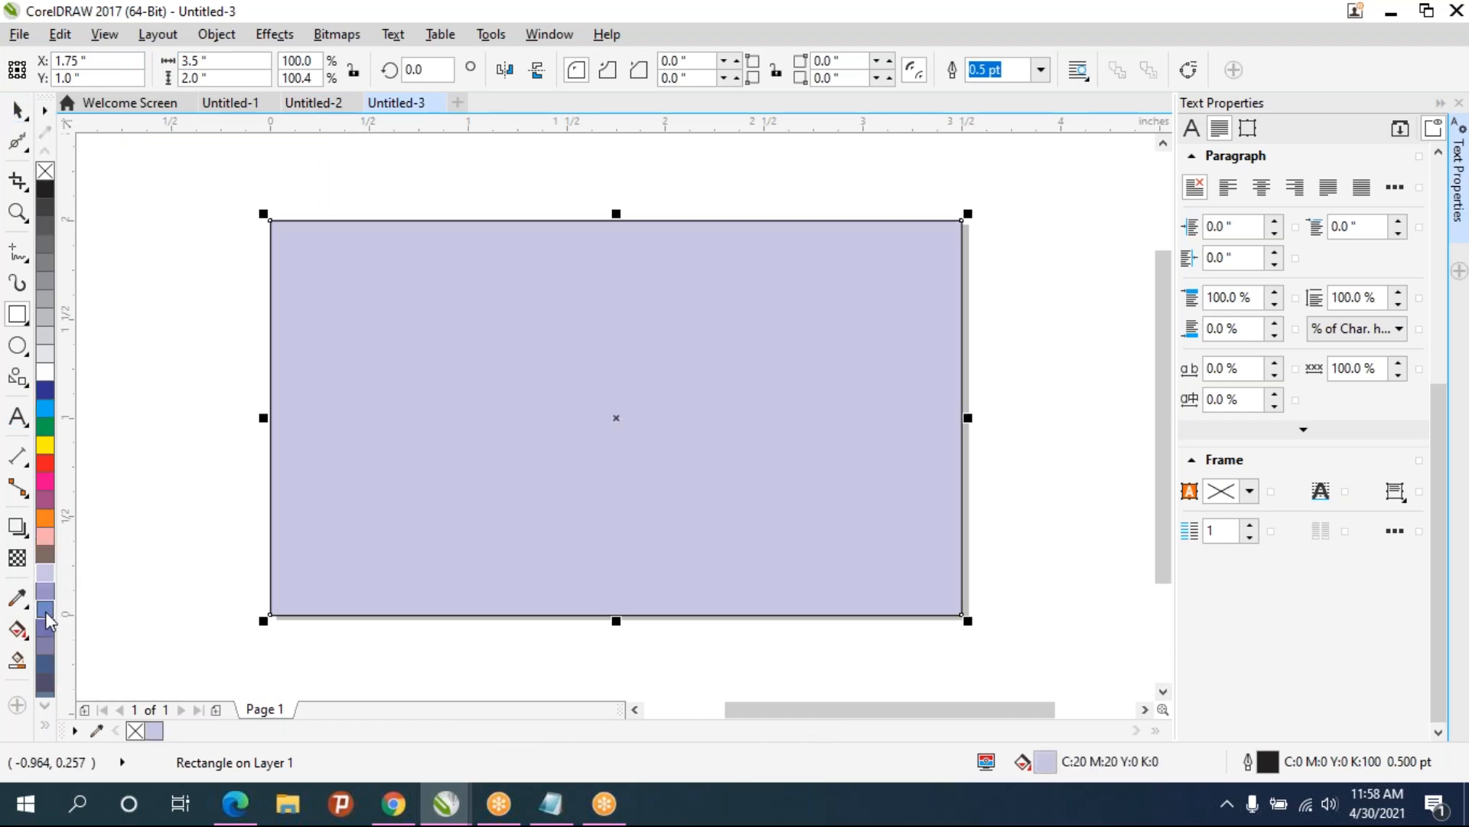
pyautogui.click(46, 554)
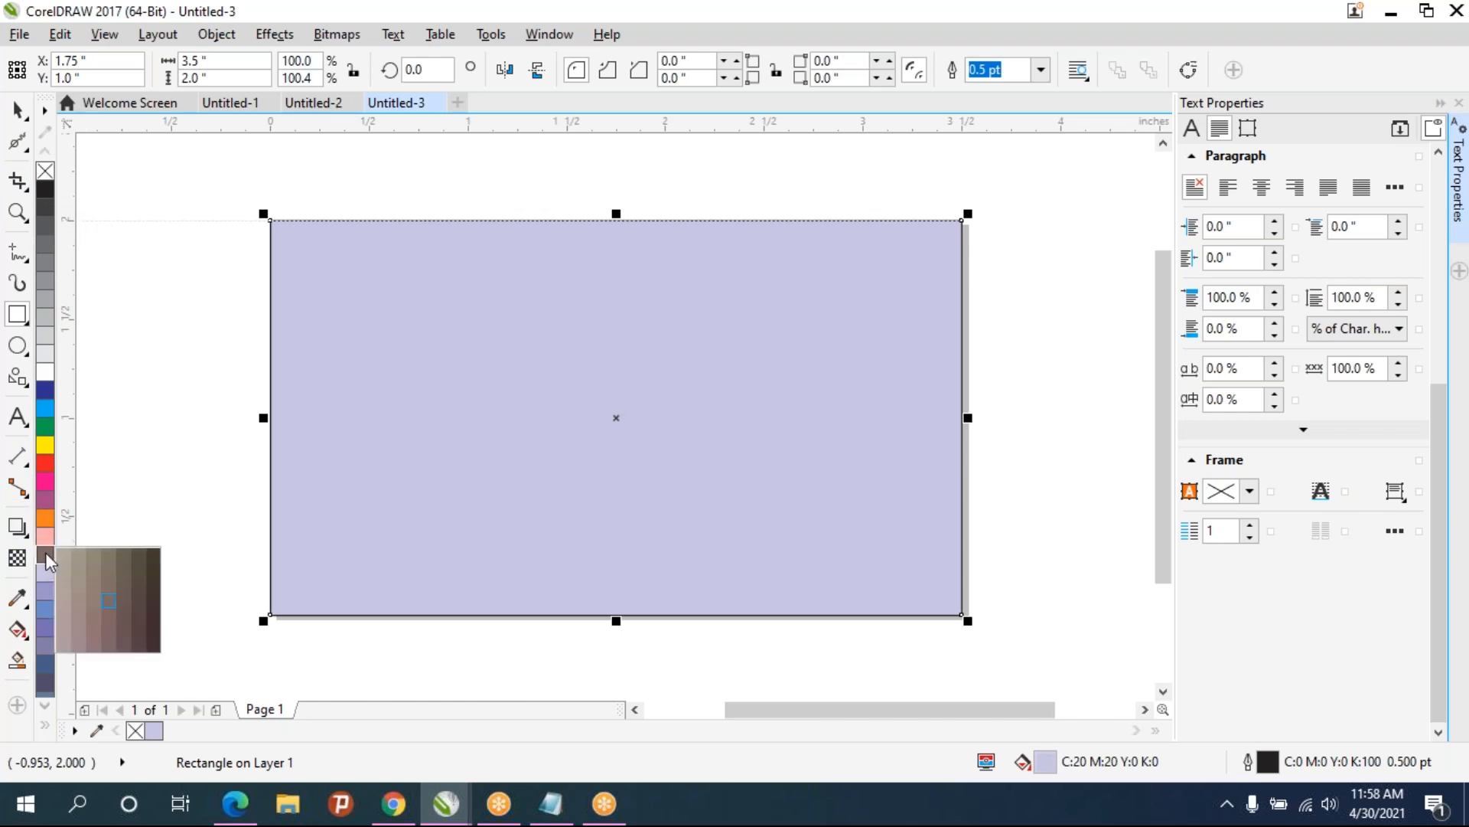
pyautogui.click(152, 600)
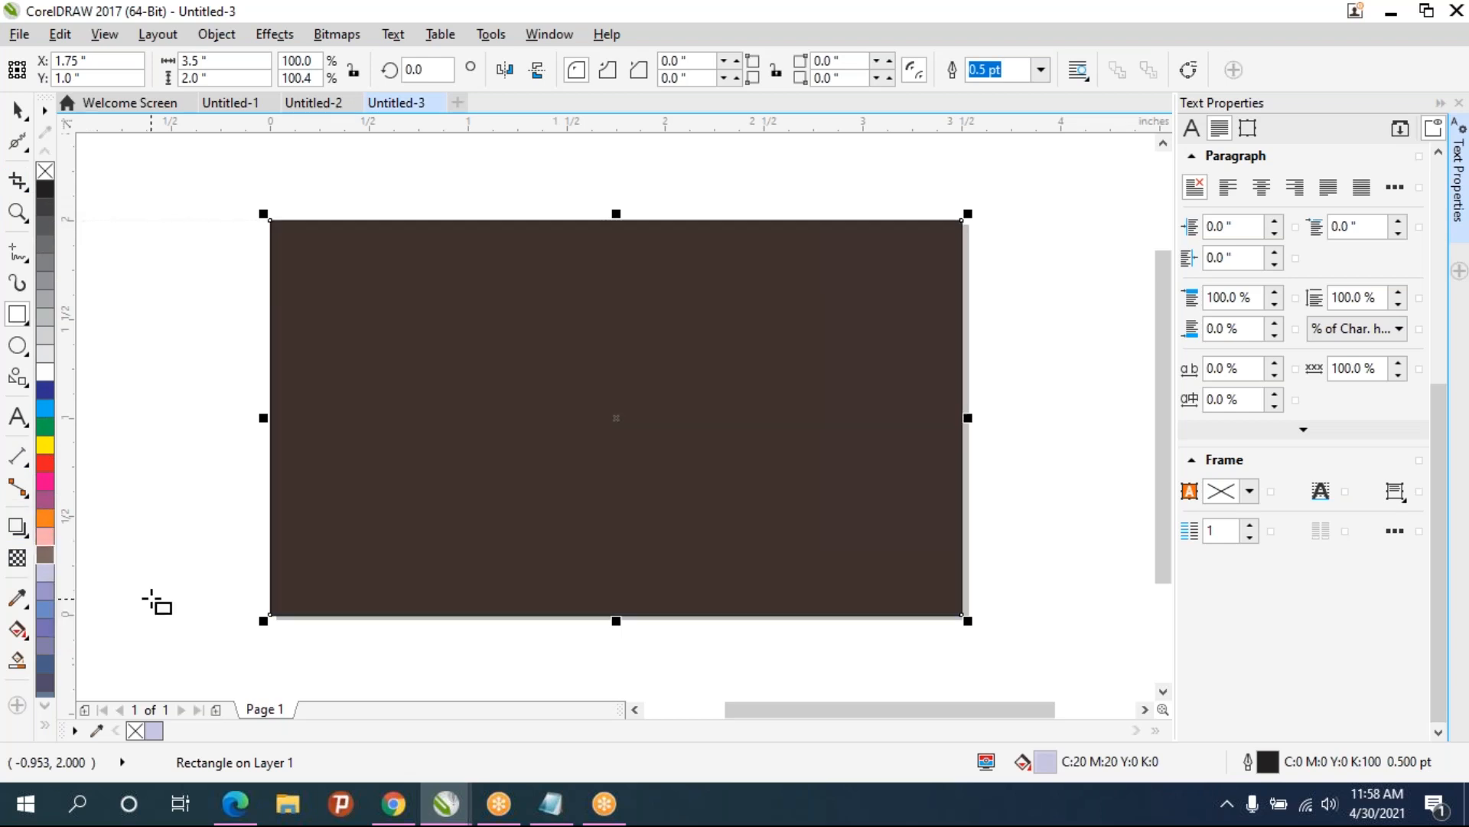
pyautogui.rightClick(45, 171)
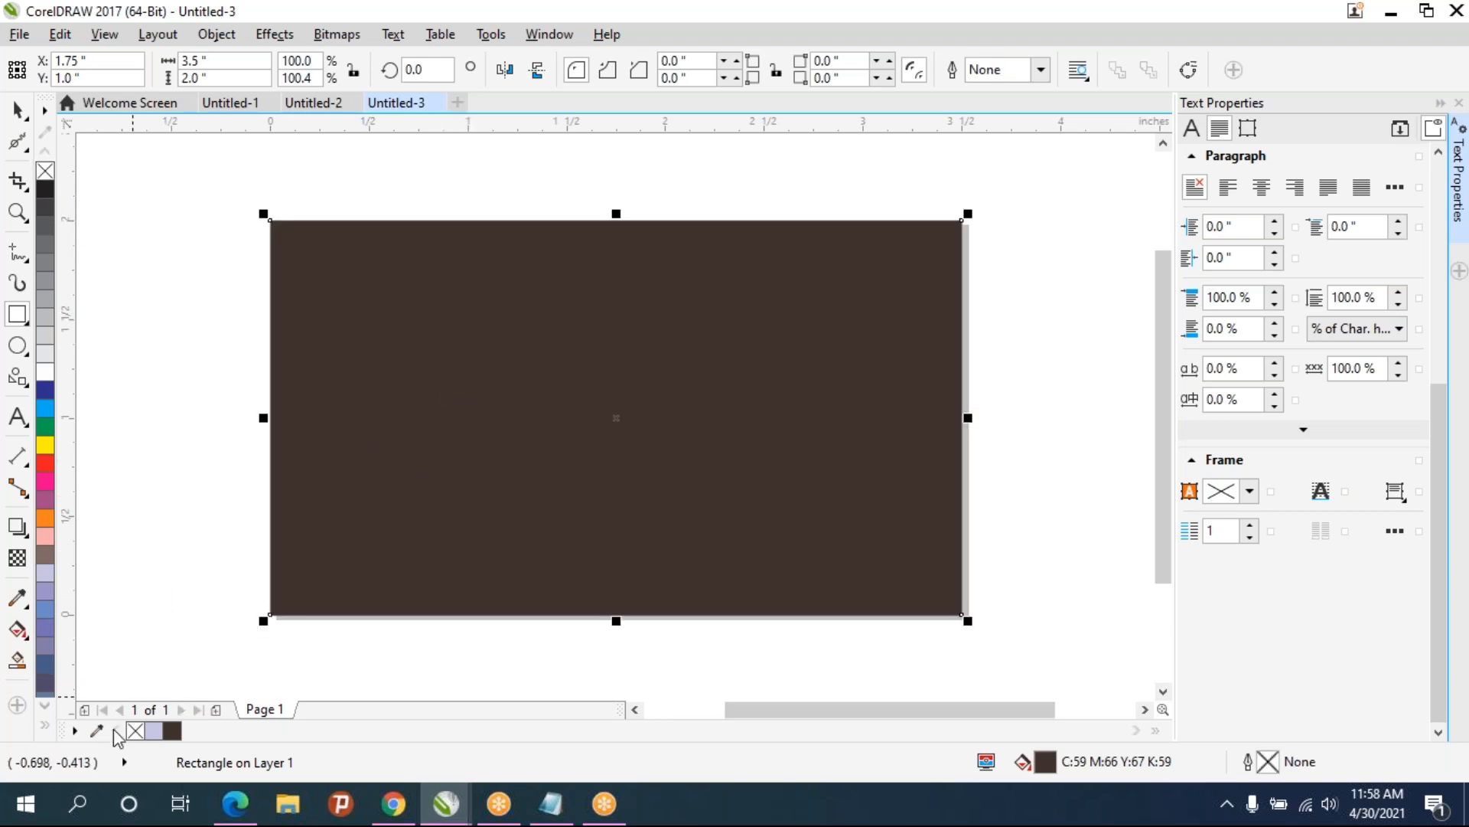
# - Lock the brown background rectangle and deselect it
pyautogui.rightClick(468, 344)
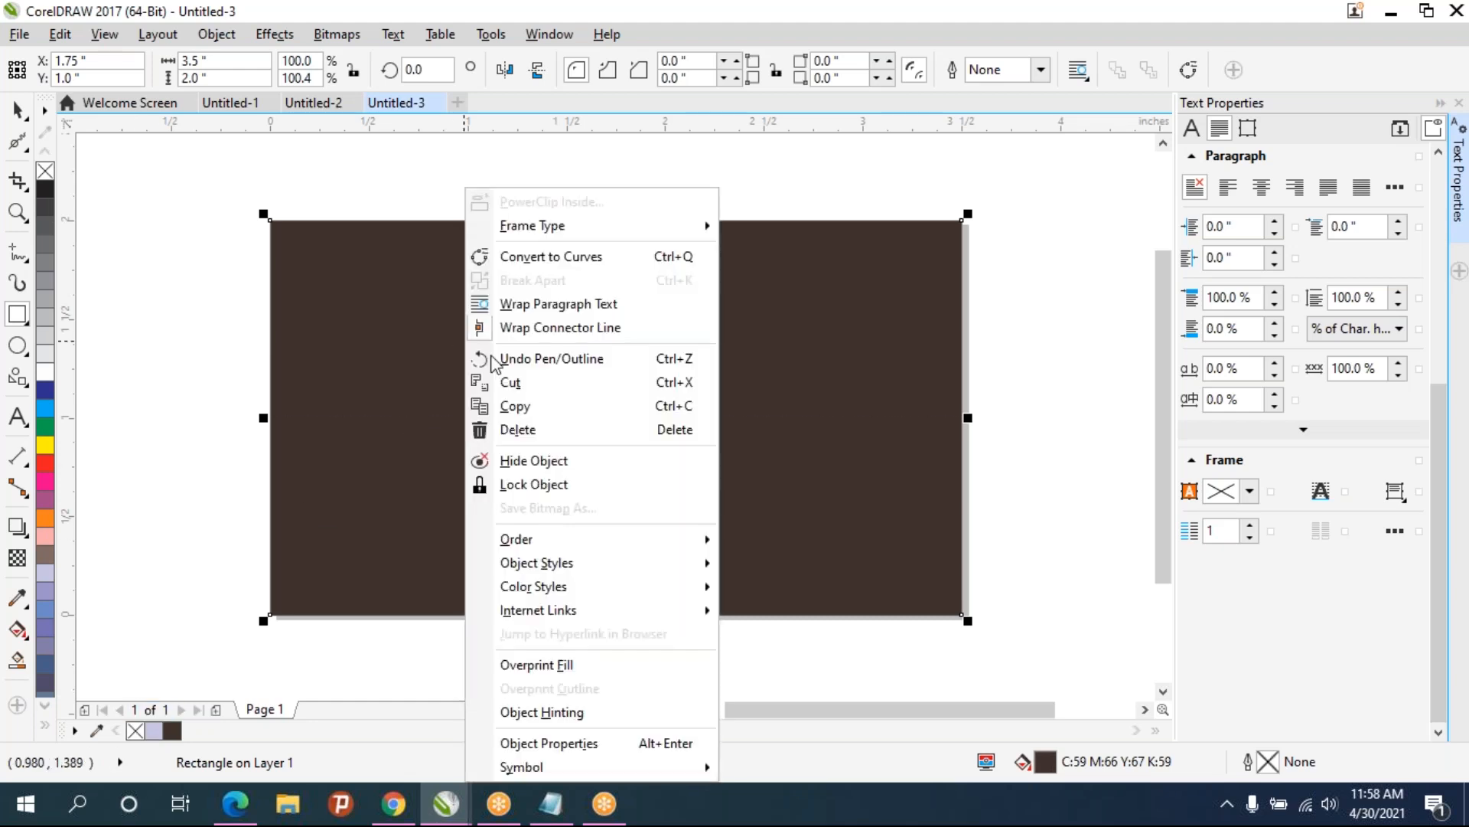
pyautogui.click(520, 484)
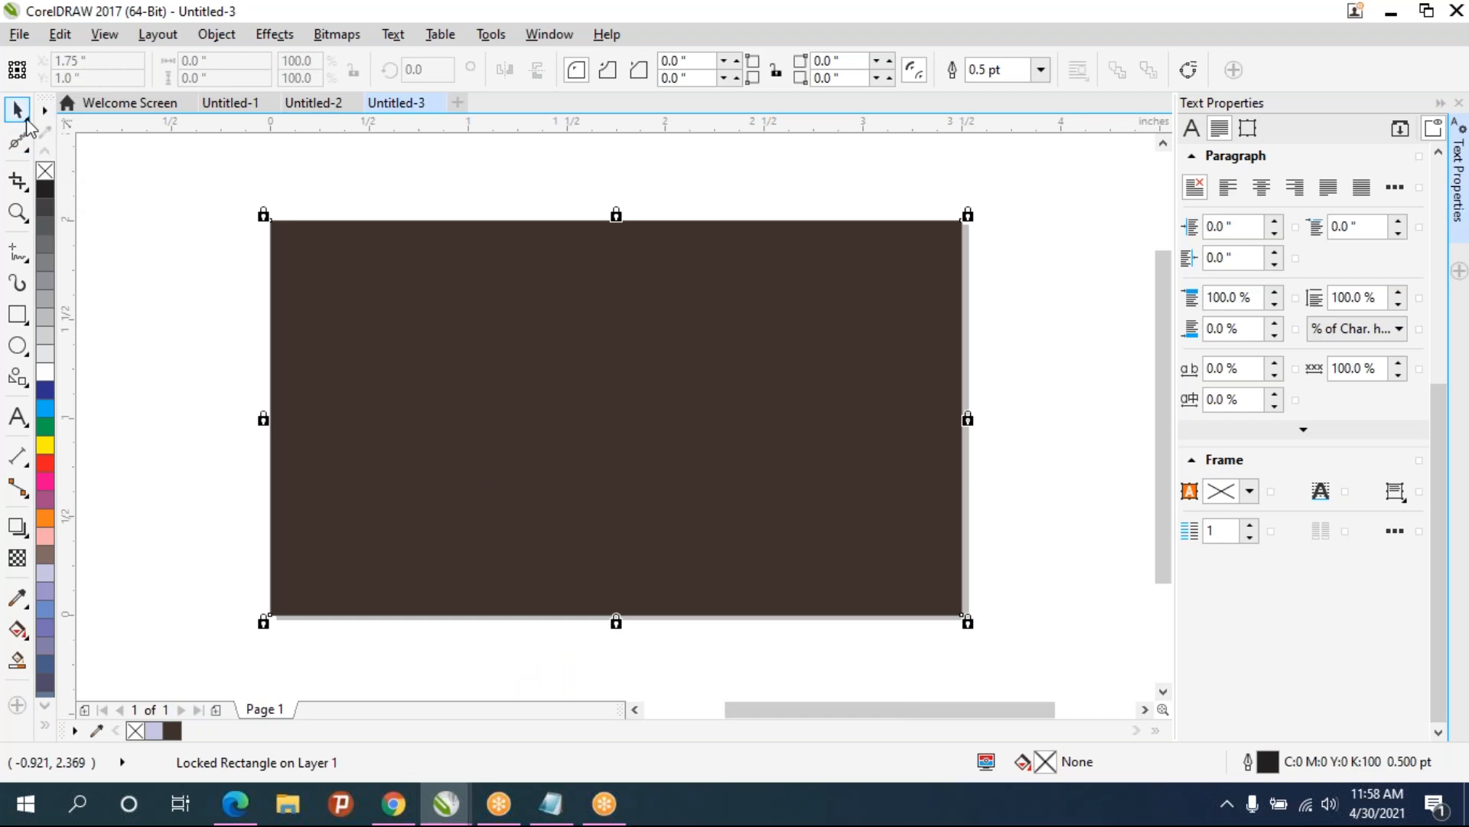
pyautogui.click(121, 220)
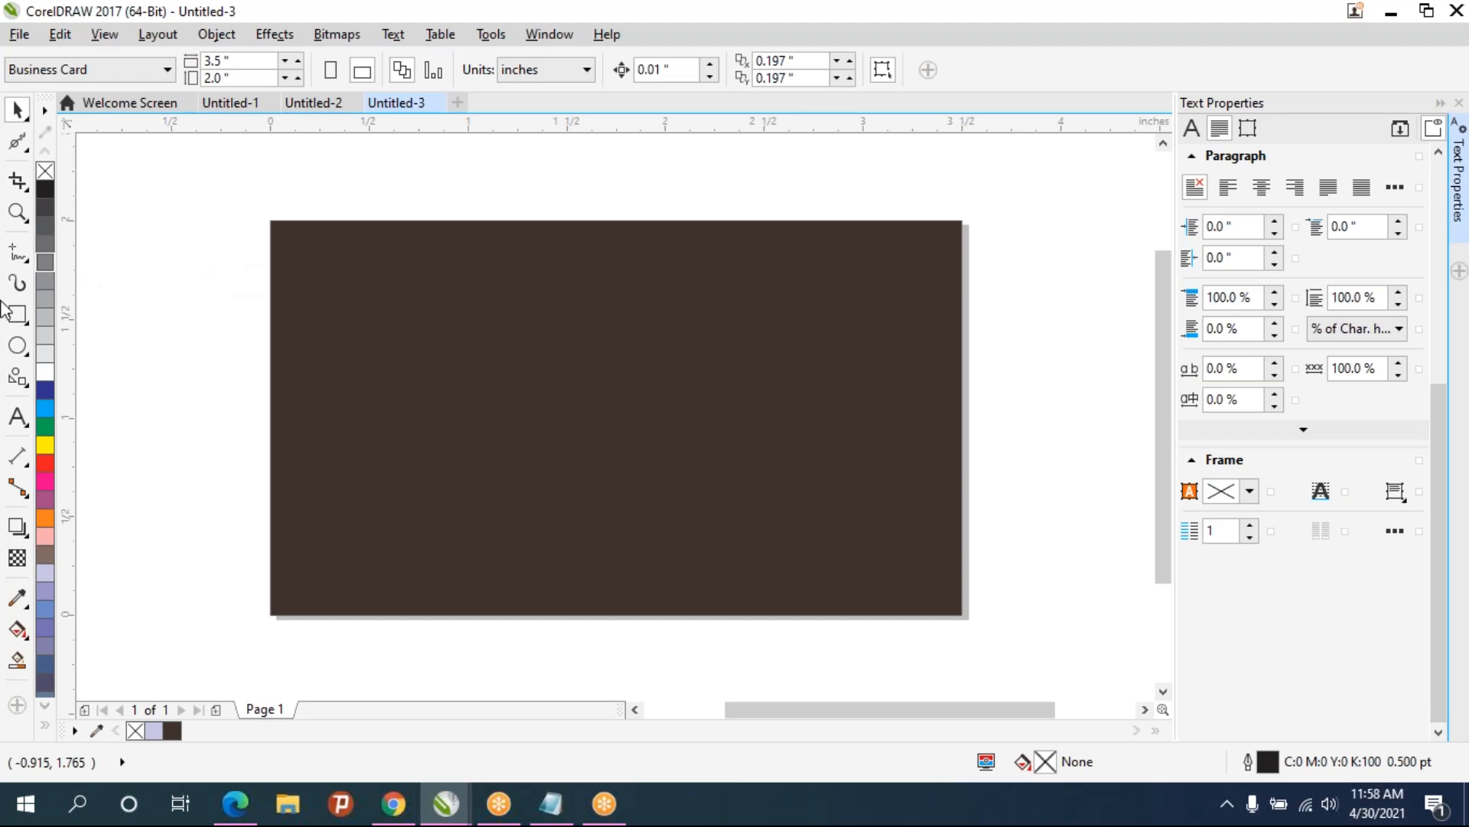
# - Draw a small vertical ellipse, about 0.11 × 0.3 inches, on the left side of the card
pyautogui.click(17, 345)
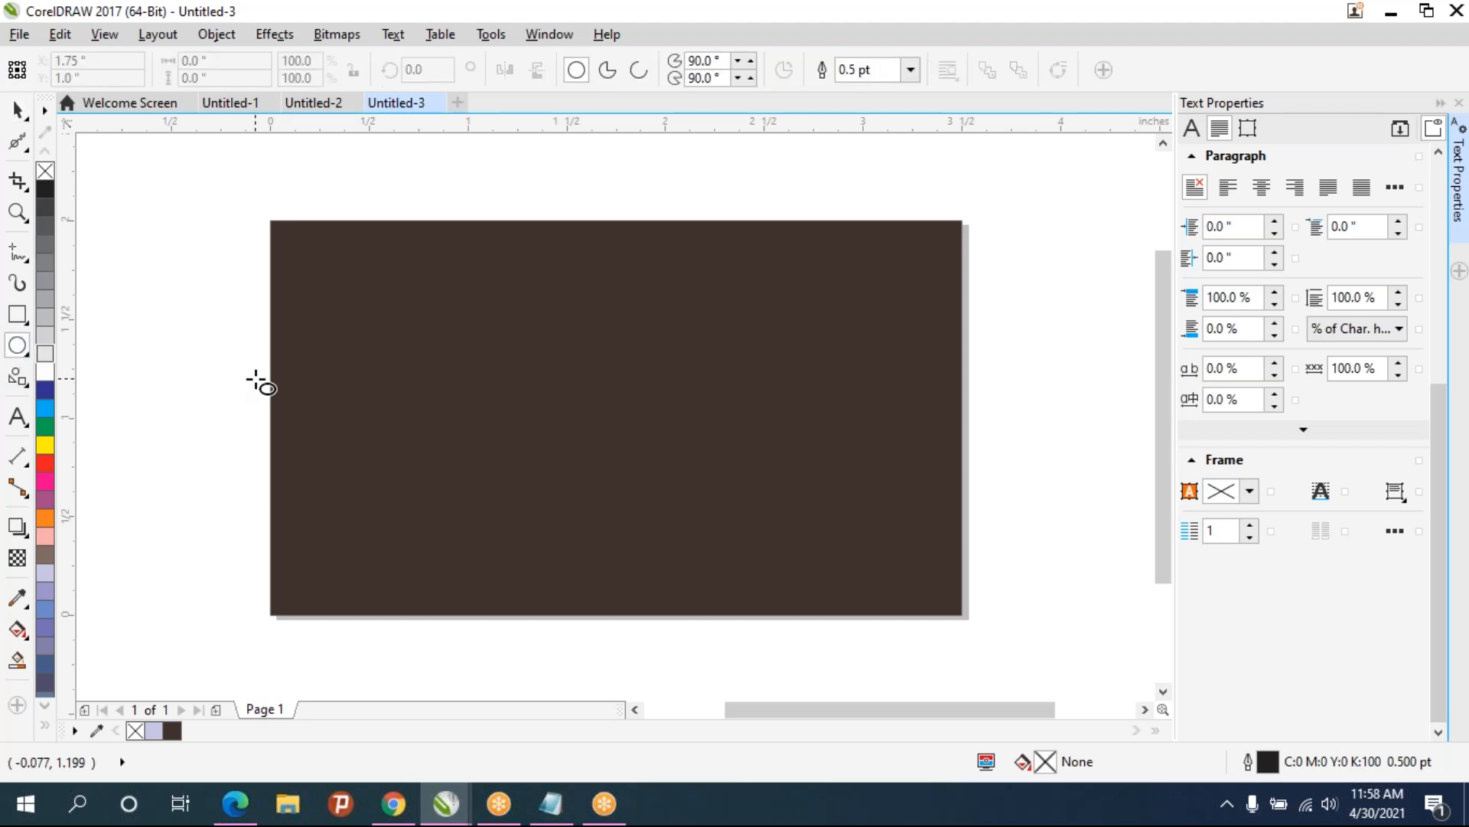
pyautogui.click(23, 347)
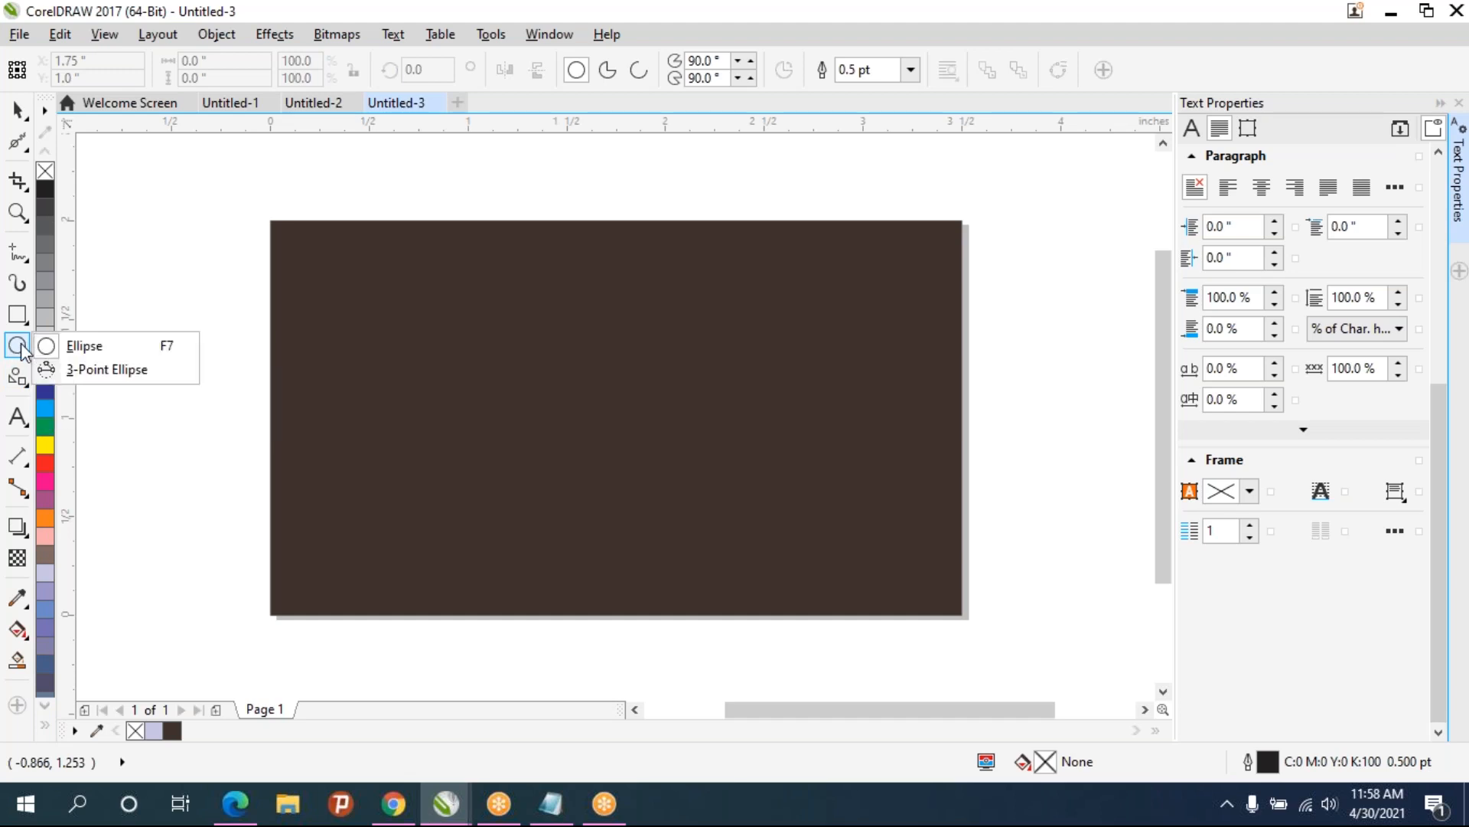
pyautogui.click(66, 350)
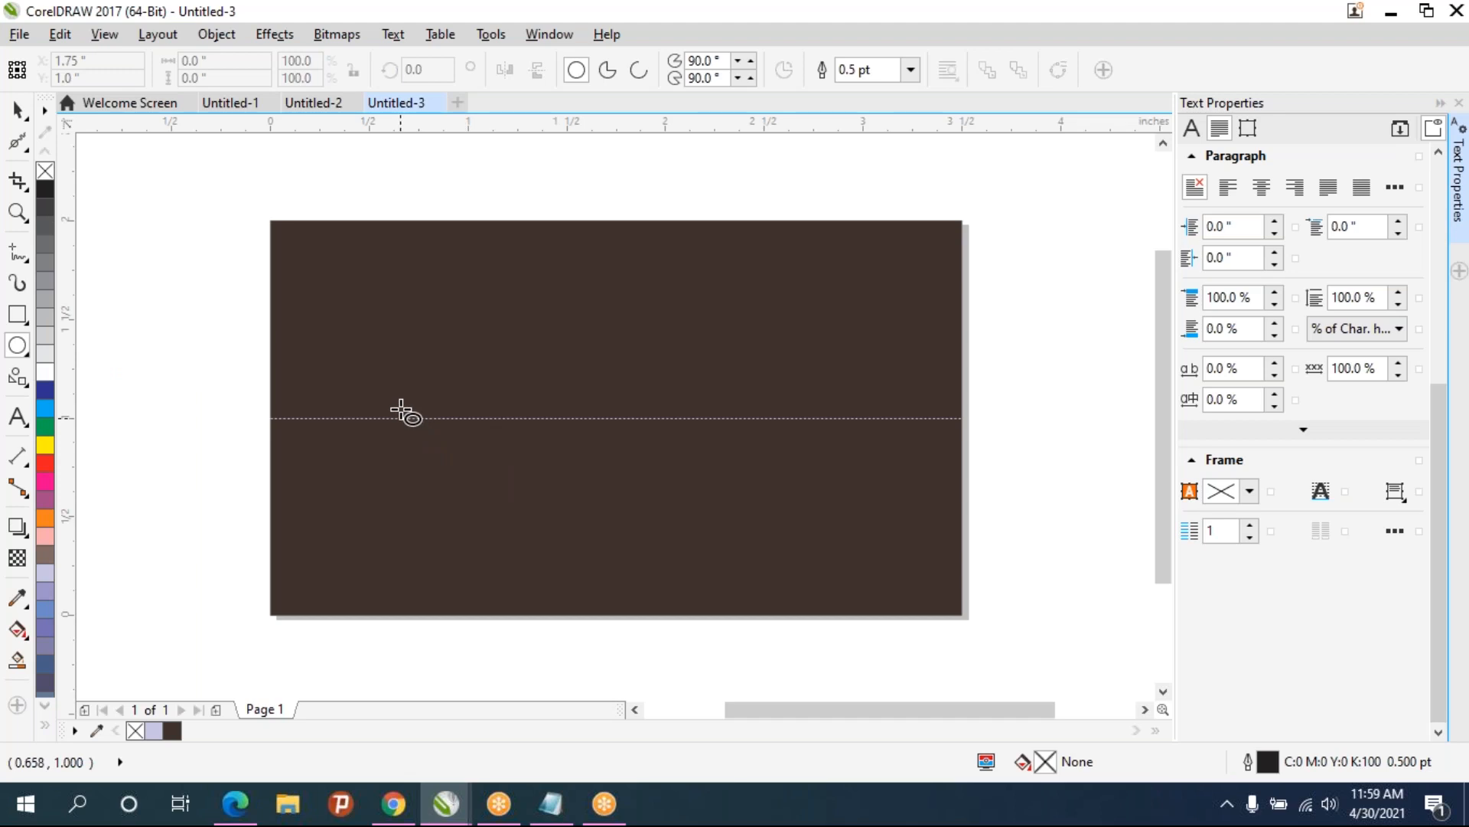
pyautogui.moveTo(354, 390); pyautogui.dragTo(387, 443)
pyautogui.scroll(2, 374, 420)
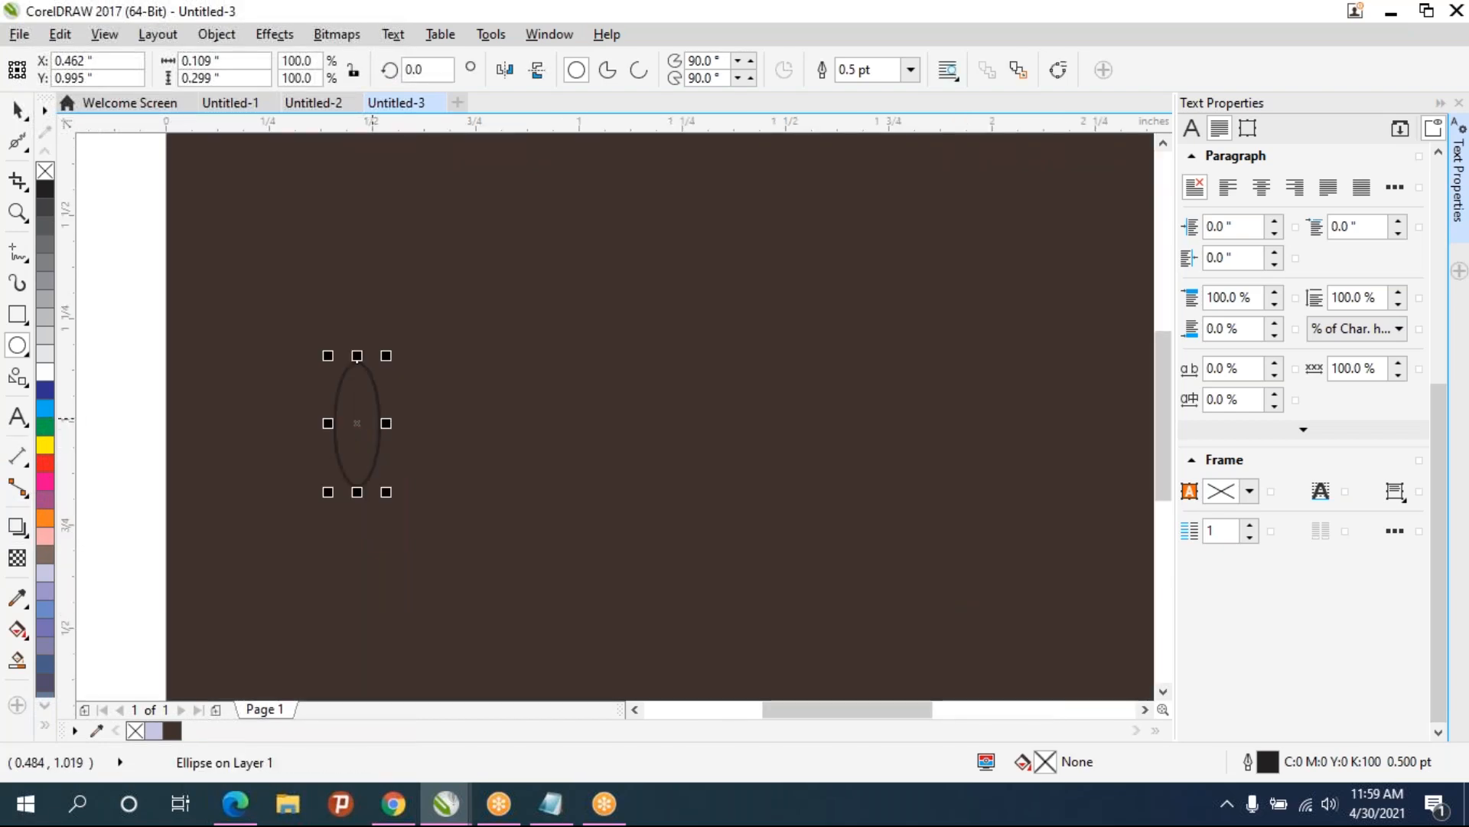
pyautogui.scroll(-2, 366, 414)
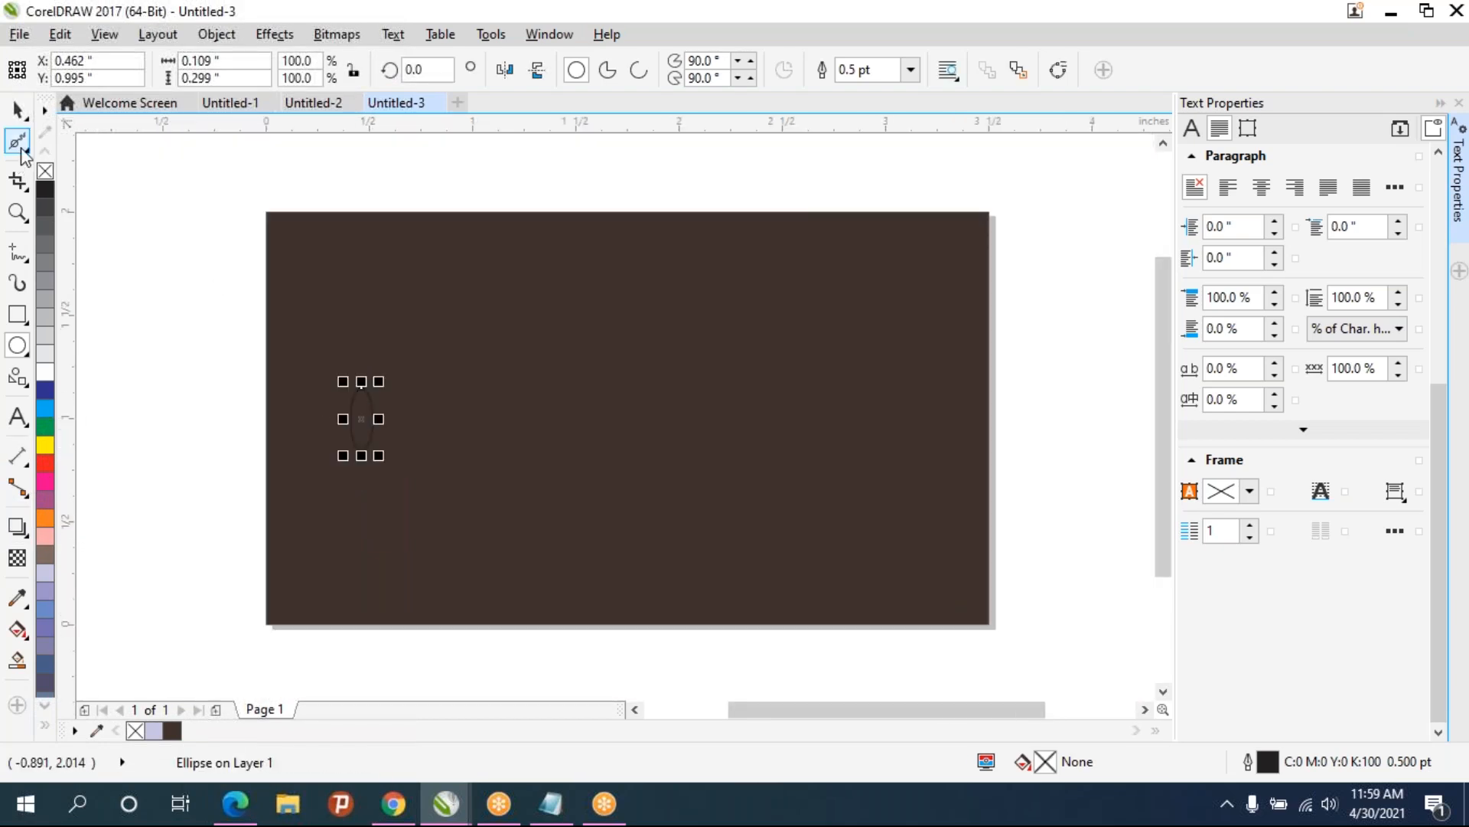
# - Fill the ellipse white without outline and convert it to curves
pyautogui.click(18, 111)
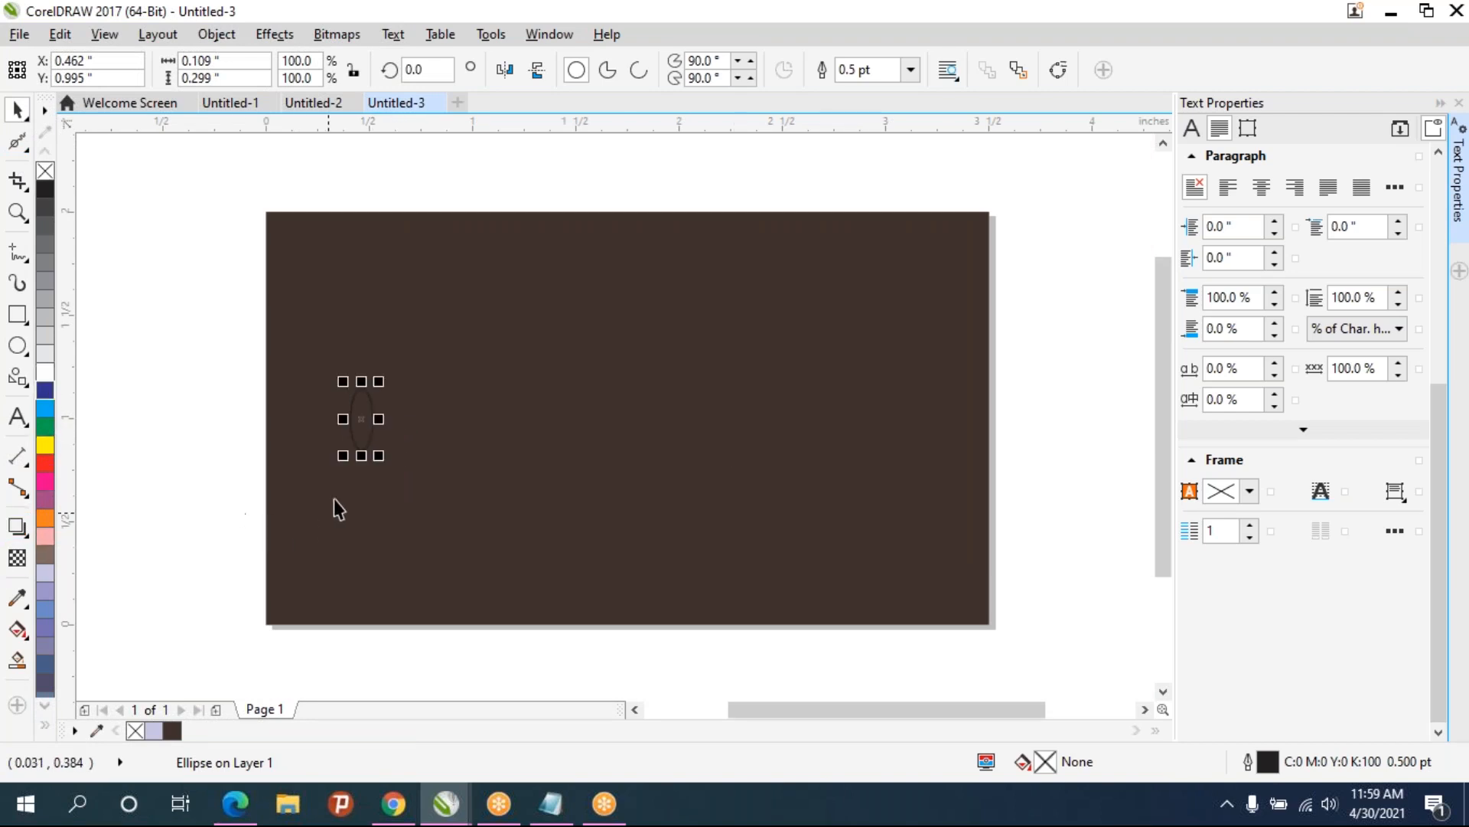
pyautogui.click(45, 371)
pyautogui.rightClick(42, 173)
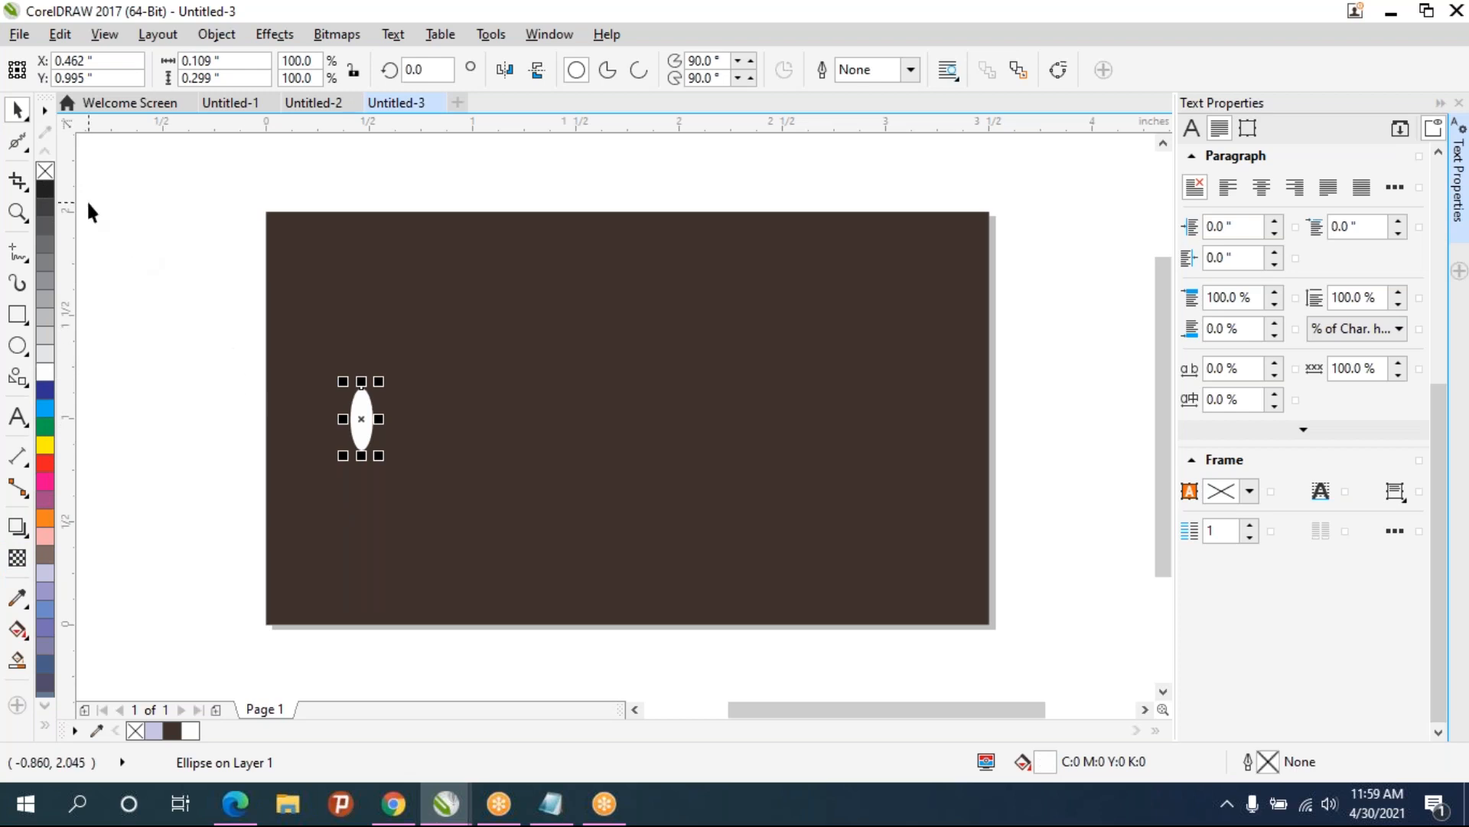
pyautogui.hotkey('ctrl', 'q')
# - Reshape the ellipse with the Shape tool, making its top node a cusp and bending the curves into a flame-like tip
pyautogui.click(17, 144)
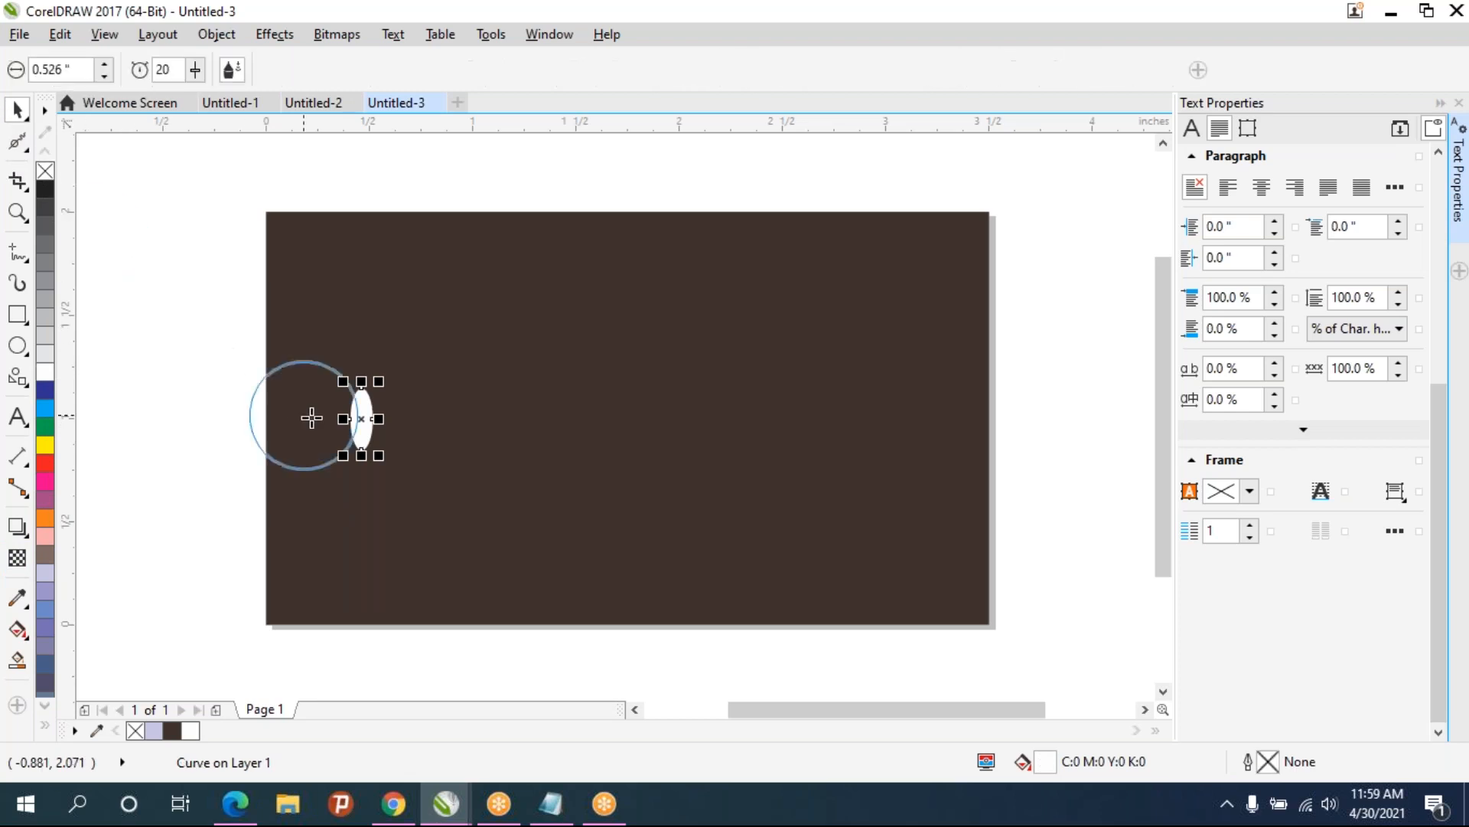
pyautogui.click(17, 142)
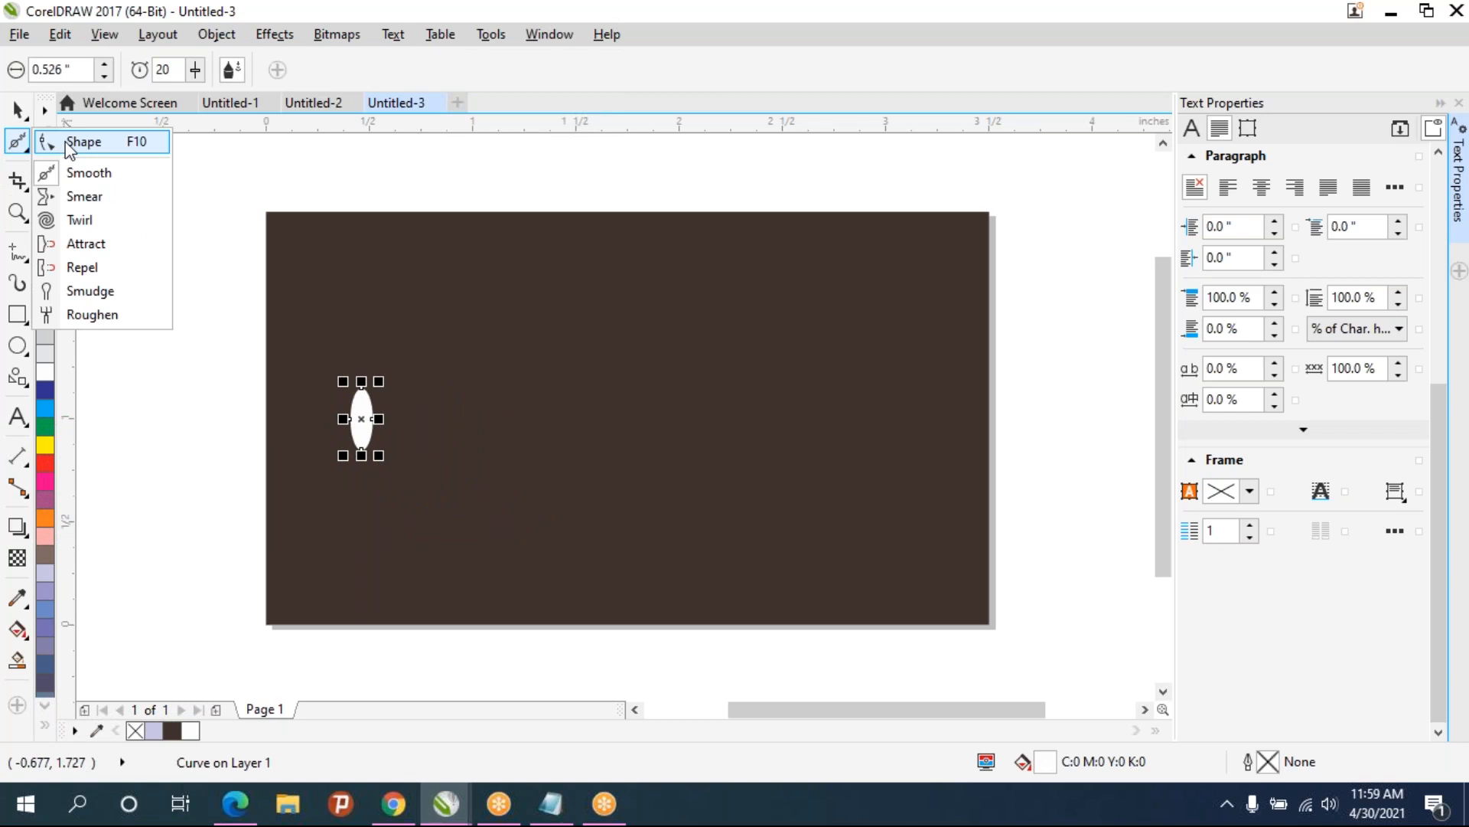
pyautogui.click(73, 142)
pyautogui.click(361, 415)
pyautogui.scroll(2, 361, 414)
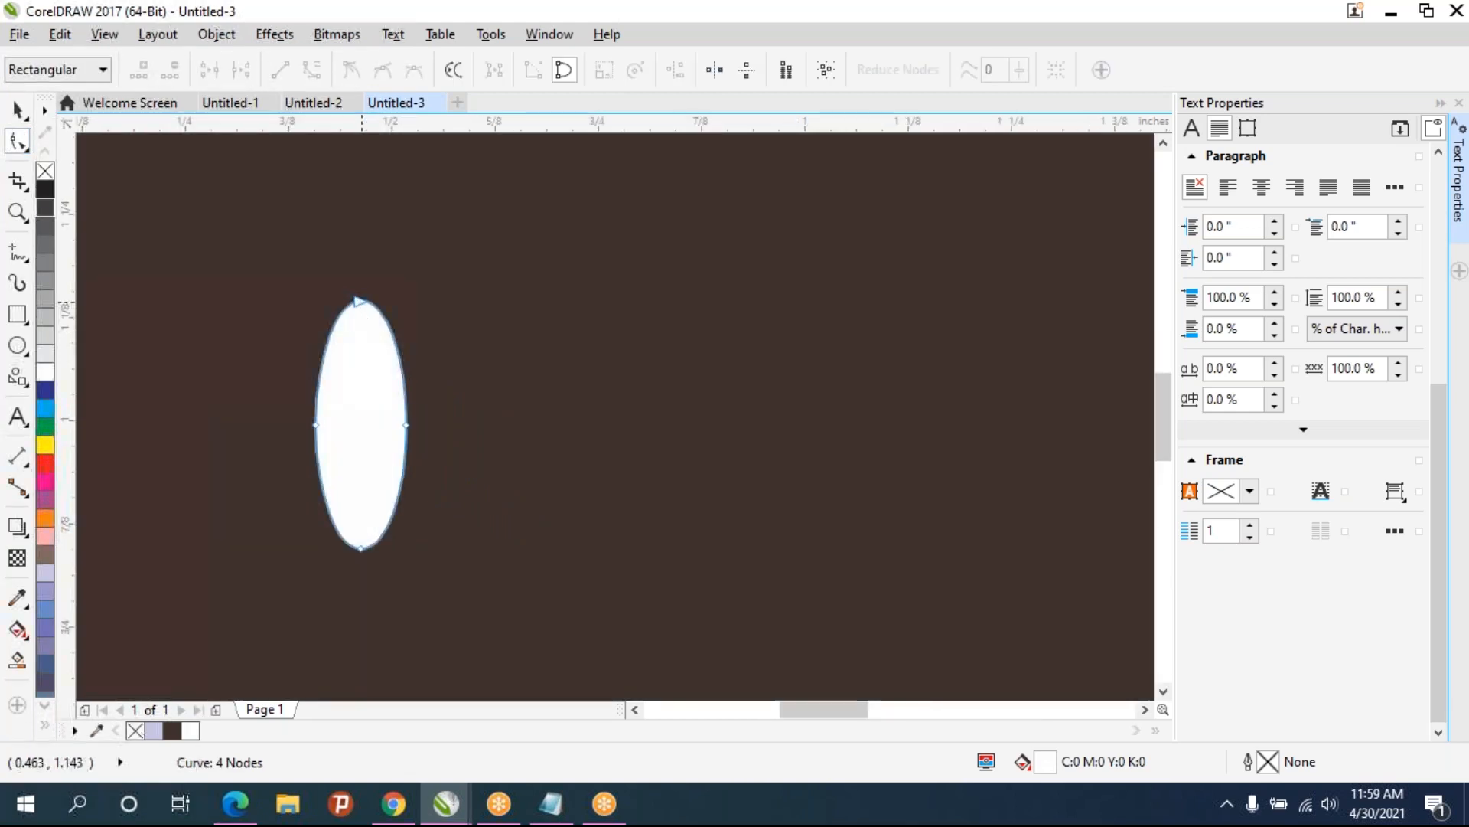
pyautogui.click(362, 302)
pyautogui.click(351, 68)
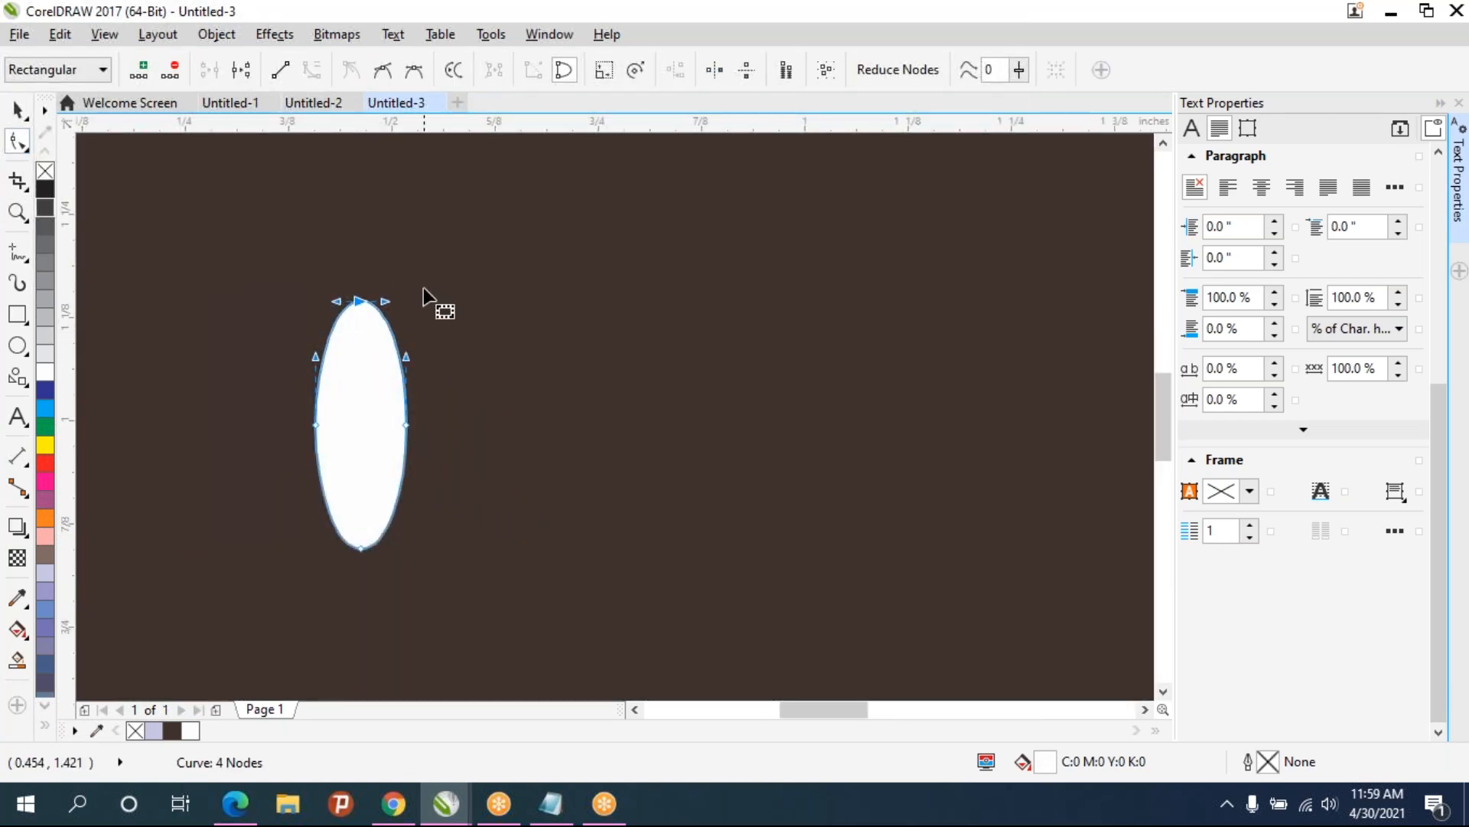
pyautogui.moveTo(368, 349); pyautogui.dragTo(360, 375)
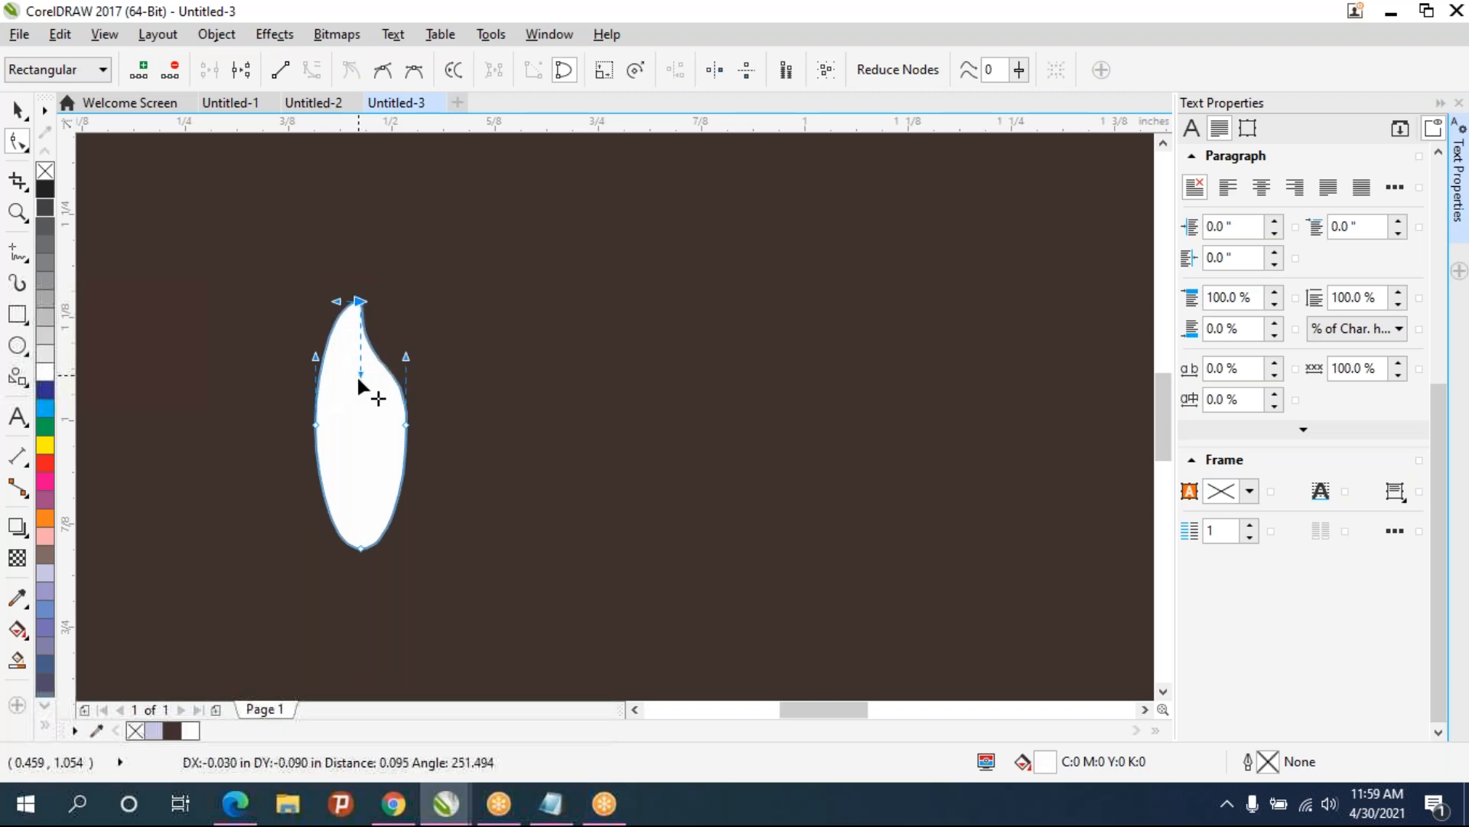
pyautogui.click(405, 427)
pyautogui.moveTo(405, 434)
pyautogui.mouseDown()
pyautogui.moveTo(384, 441)
pyautogui.moveTo(406, 425)
pyautogui.mouseUp()
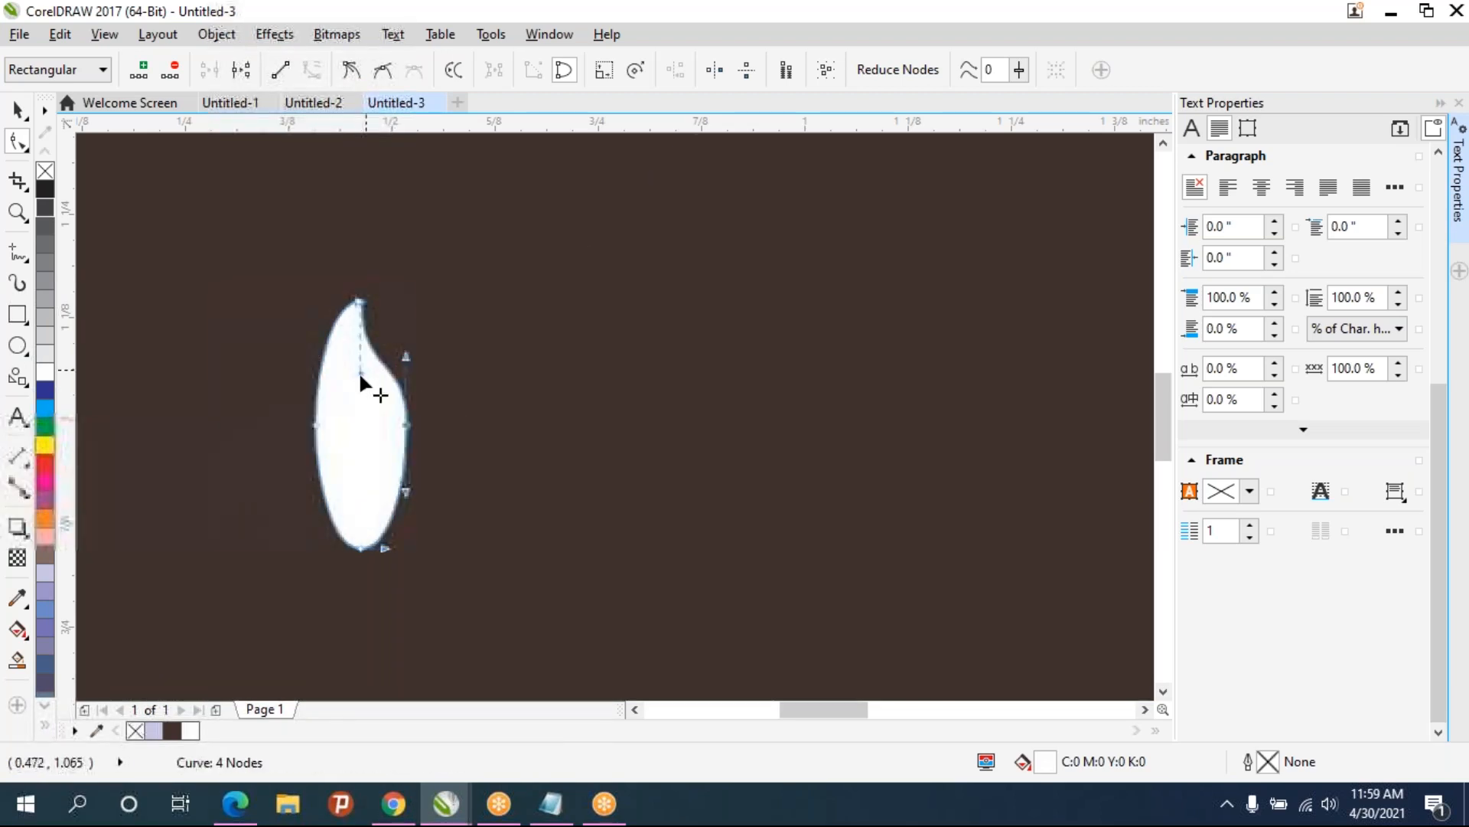
pyautogui.moveTo(360, 372)
pyautogui.mouseDown()
pyautogui.moveTo(377, 346)
pyautogui.moveTo(408, 379)
pyautogui.moveTo(369, 377)
pyautogui.mouseUp()
pyautogui.scroll(-1, 421, 385)
pyautogui.click(18, 111)
pyautogui.click(452, 426)
pyautogui.click(332, 398)
pyautogui.scroll(-1, 414, 423)
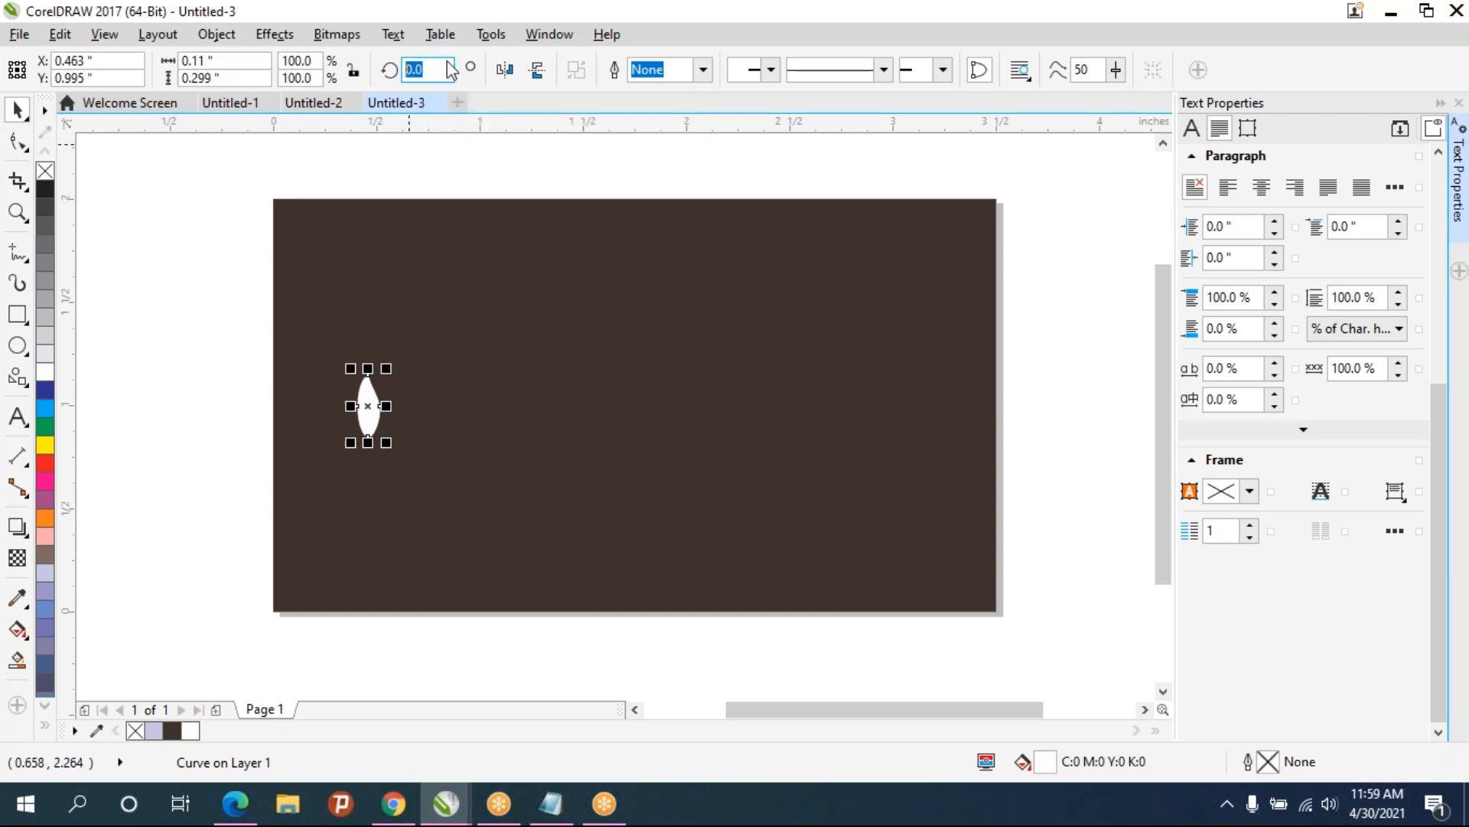
# - Rotate the leaf shape 10 degrees
pyautogui.write('0')
pyautogui.press('Return')
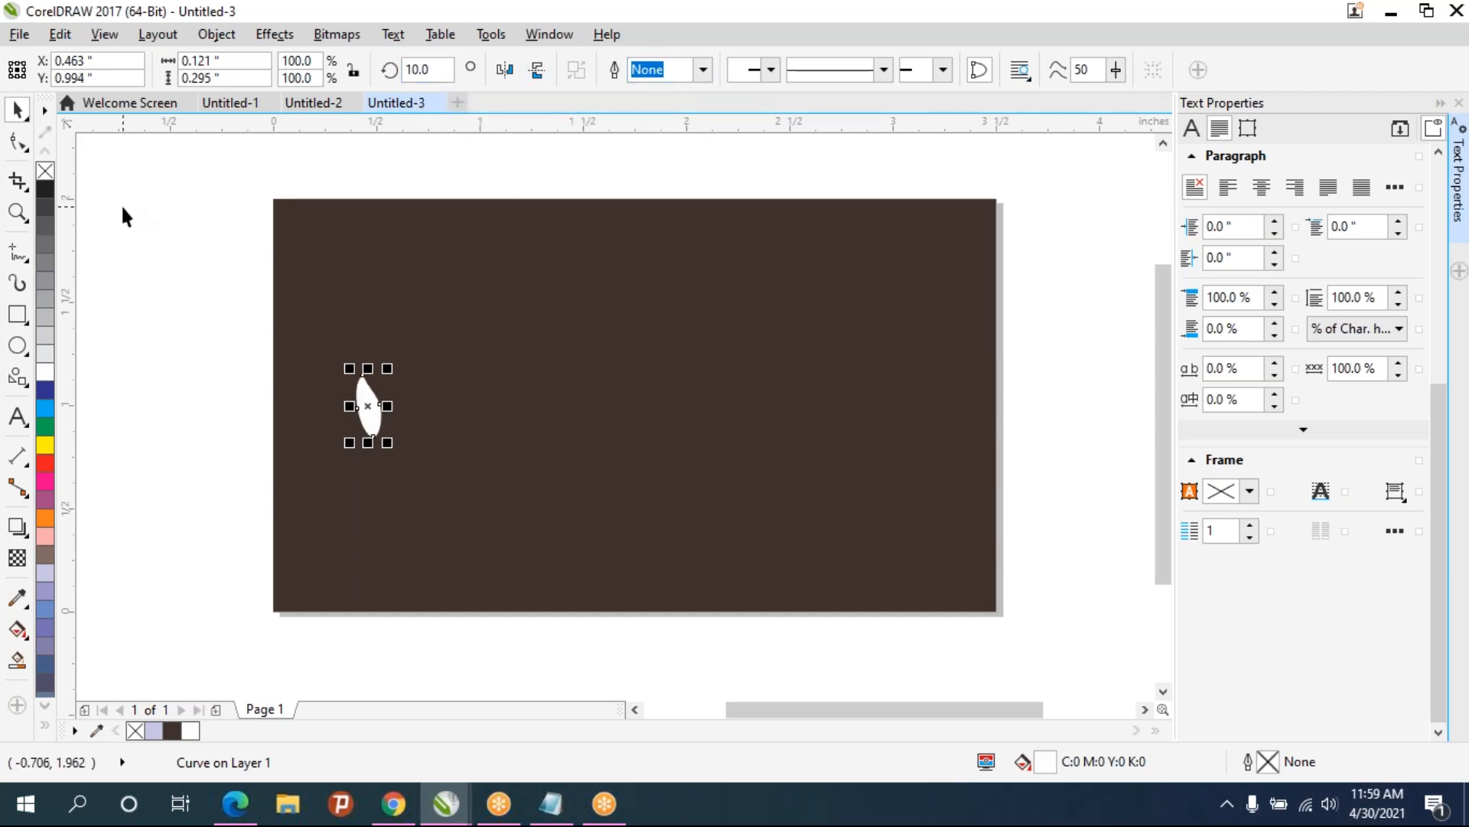
# - Draw a guide circle about 0.87 inches across in the middle of the card
pyautogui.click(16, 313)
pyautogui.click(17, 345)
pyautogui.moveTo(483, 321); pyautogui.dragTo(638, 503)
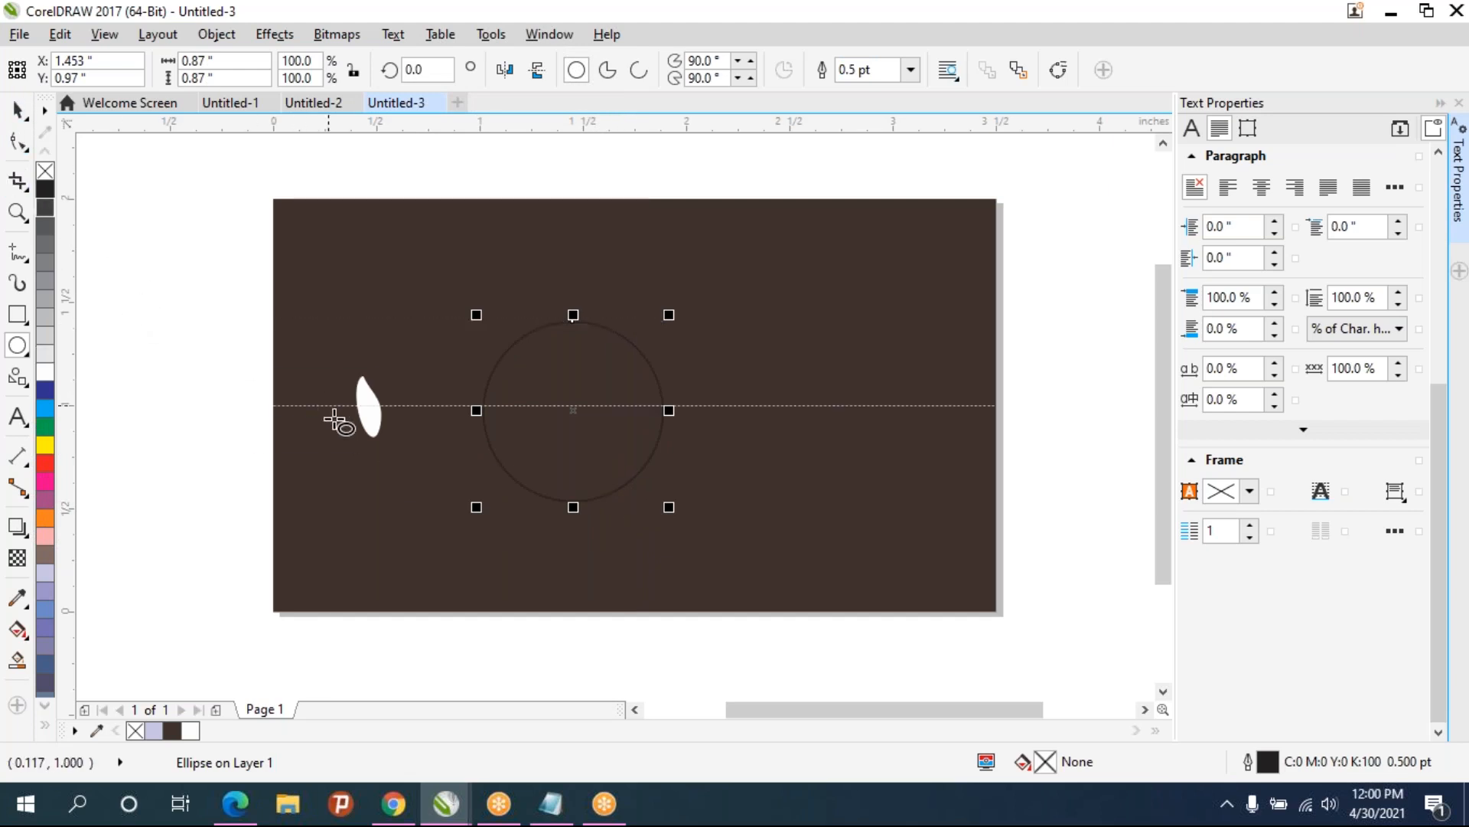
# - Scale the leaf down to about 38% and move it to the circle's left edge
pyautogui.click(368, 415)
pyautogui.click(18, 112)
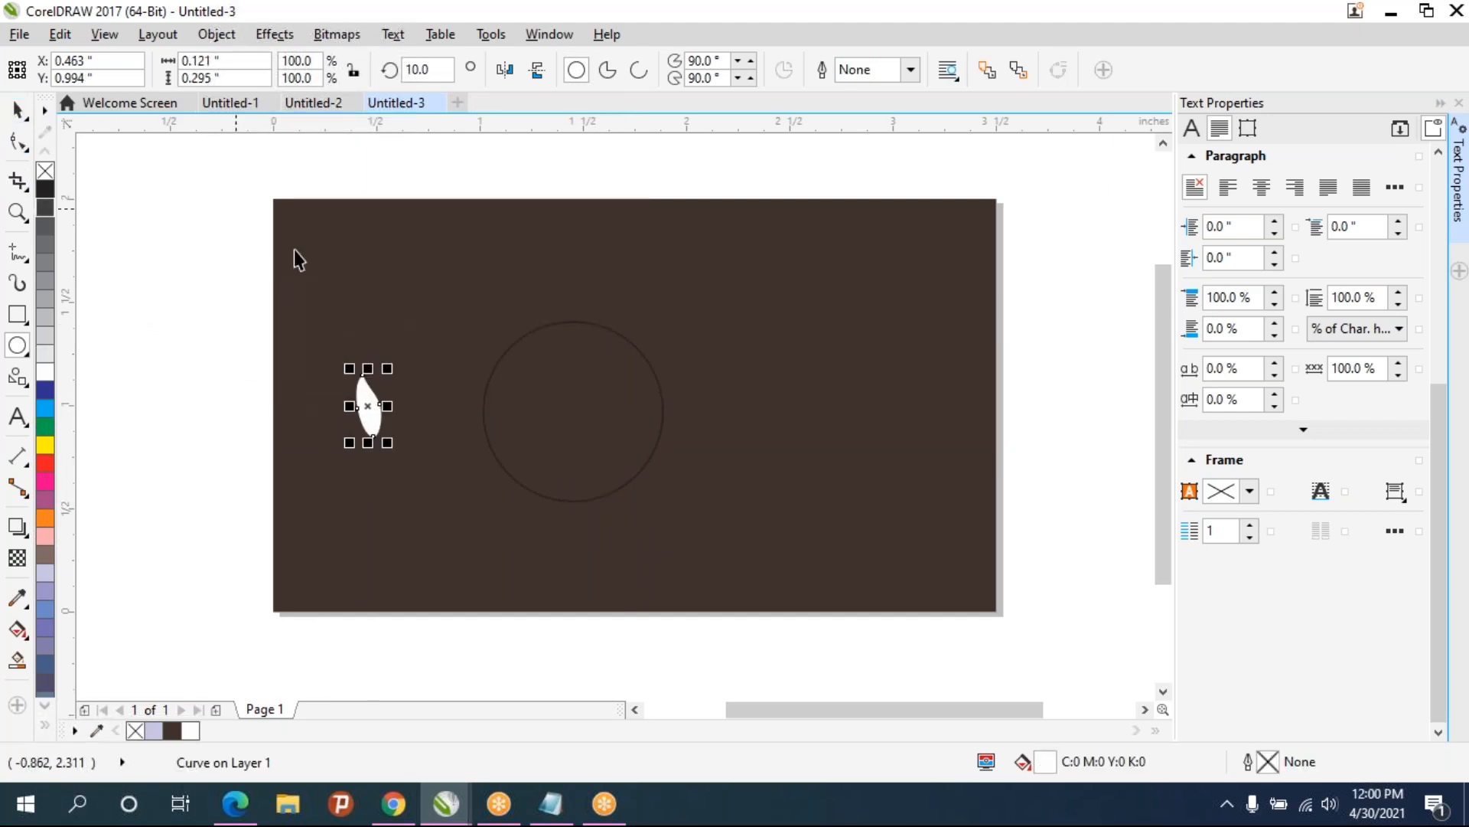
pyautogui.click(18, 112)
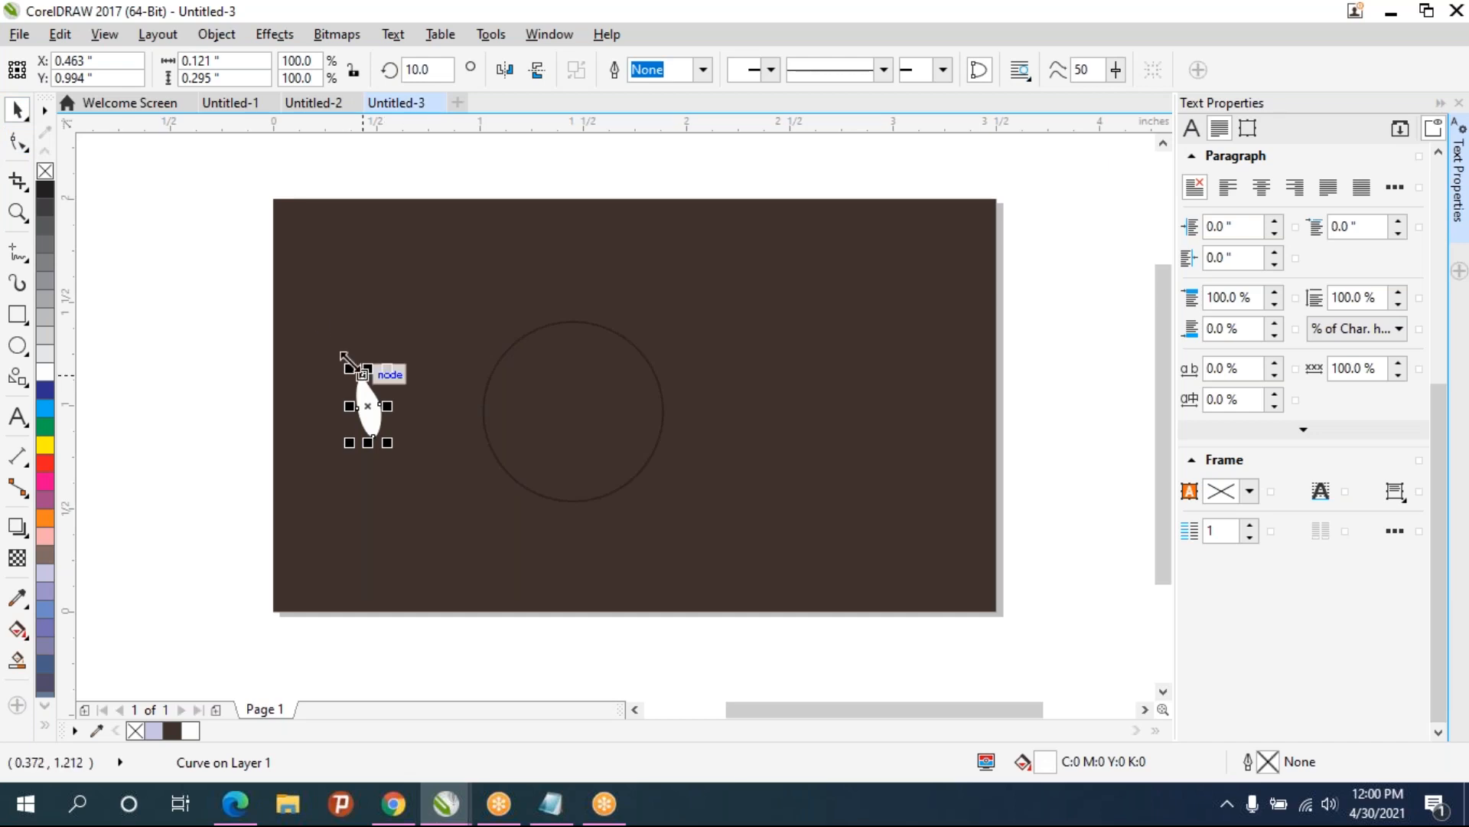
pyautogui.moveTo(350, 366); pyautogui.dragTo(379, 404)
pyautogui.scroll(2, 504, 473)
pyautogui.moveTo(154, 392); pyautogui.dragTo(360, 415)
pyautogui.scroll(2, 365, 414)
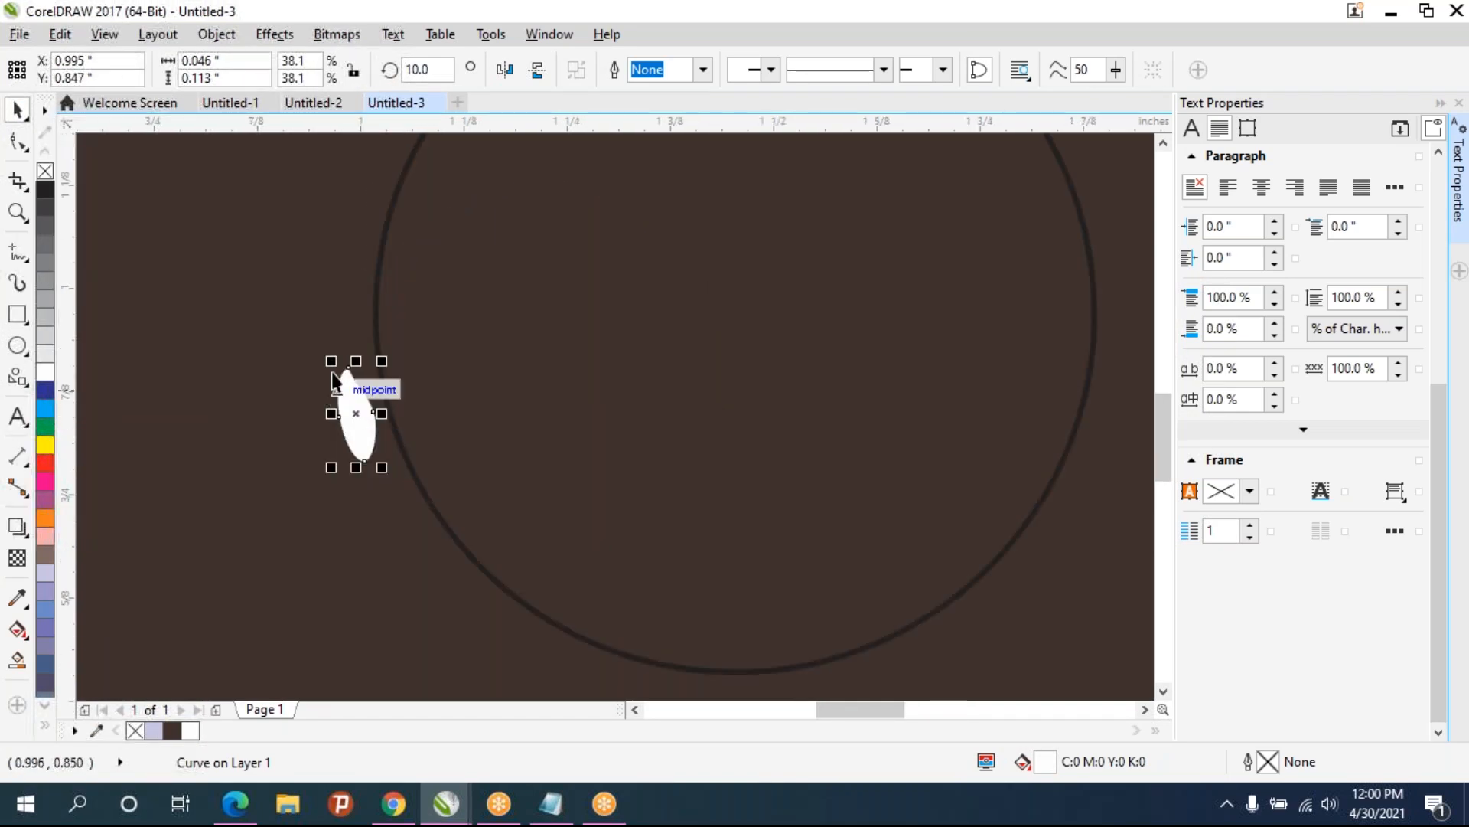
# - Rotate the leaf to about 31 degrees
pyautogui.click(361, 426)
pyautogui.moveTo(344, 365); pyautogui.dragTo(301, 367)
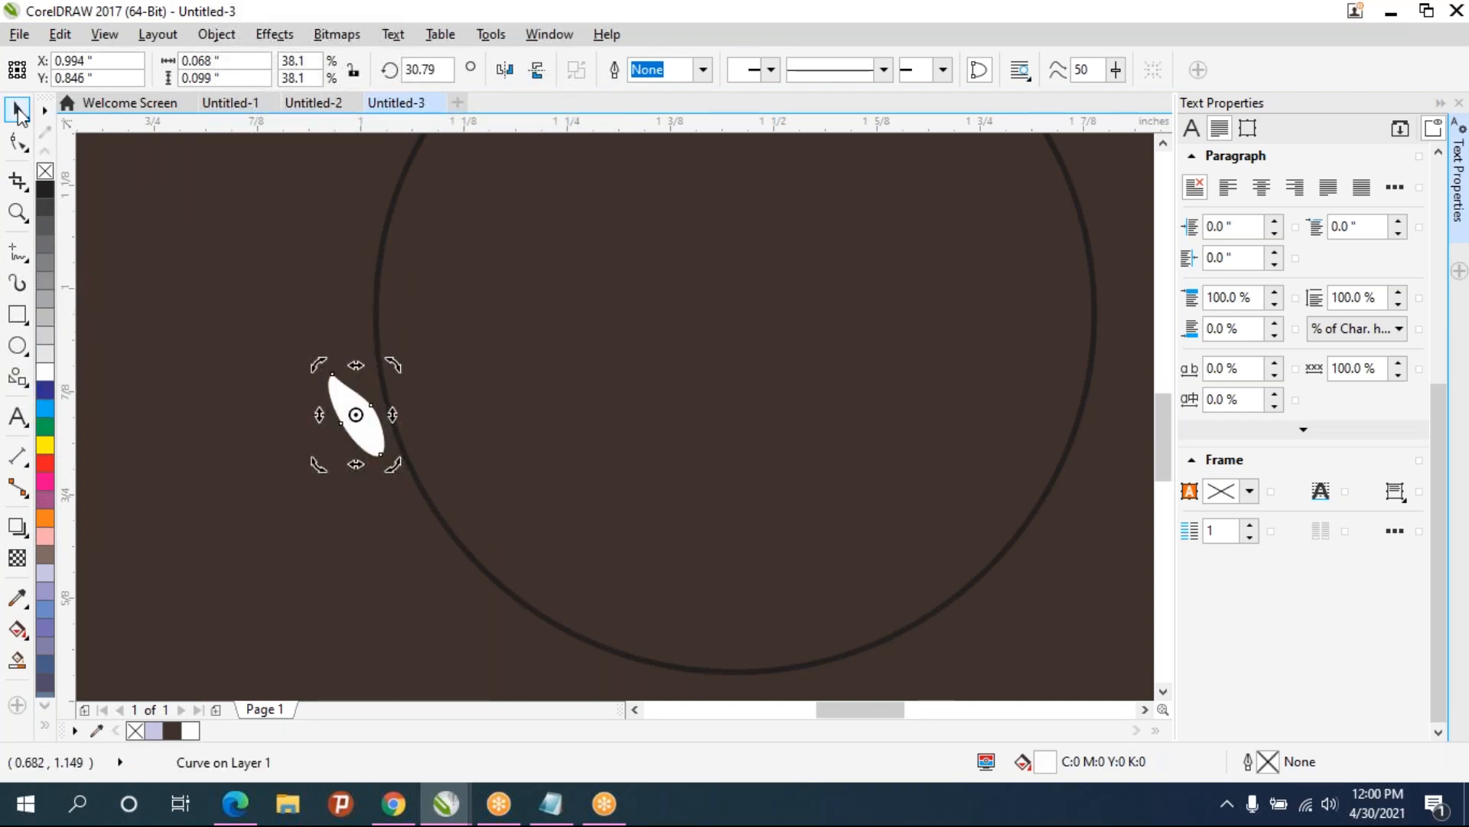
pyautogui.click(362, 425)
pyautogui.click(445, 584)
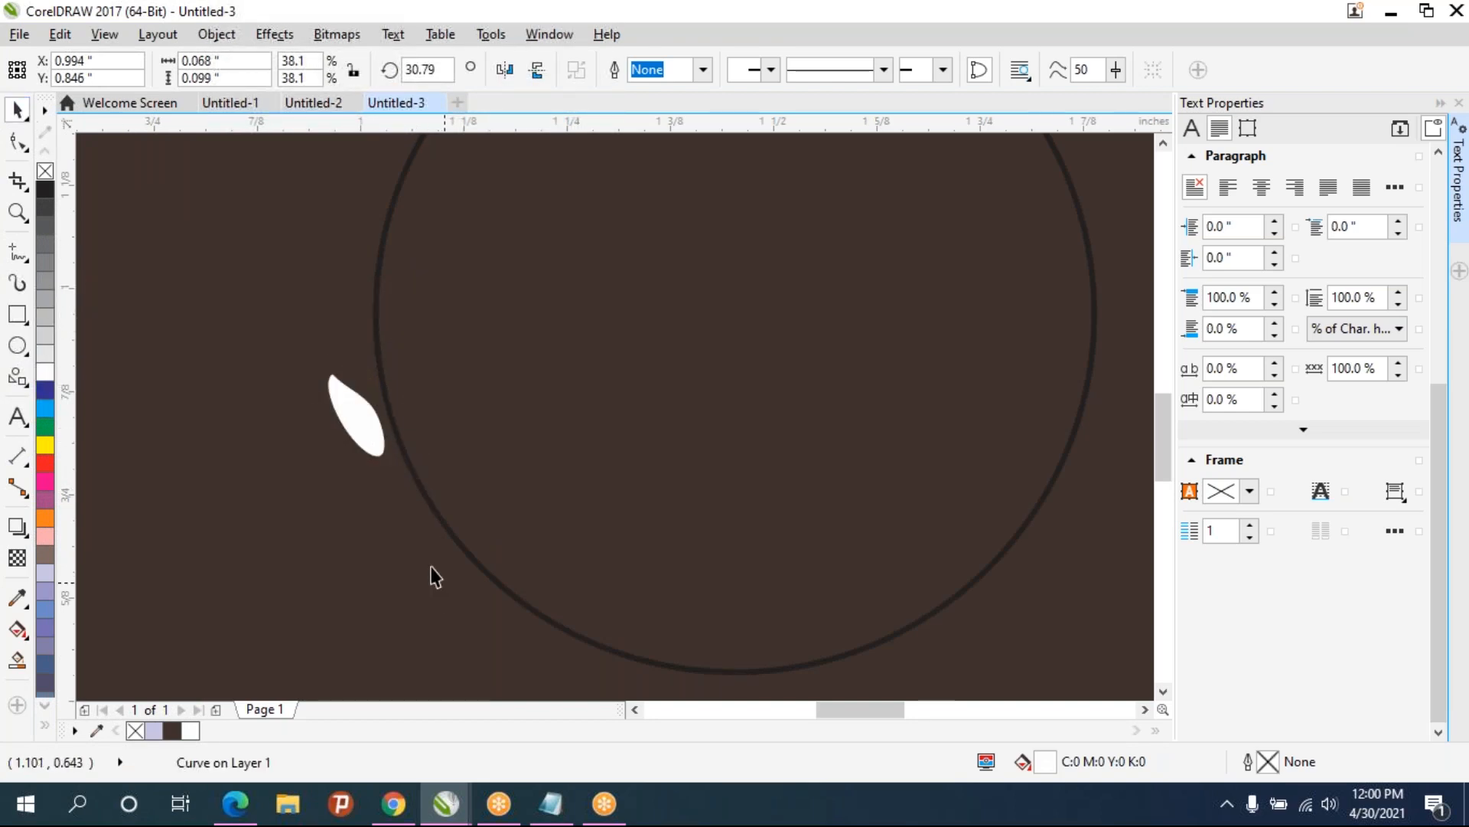
pyautogui.click(365, 420)
pyautogui.scroll(-2, 418, 440)
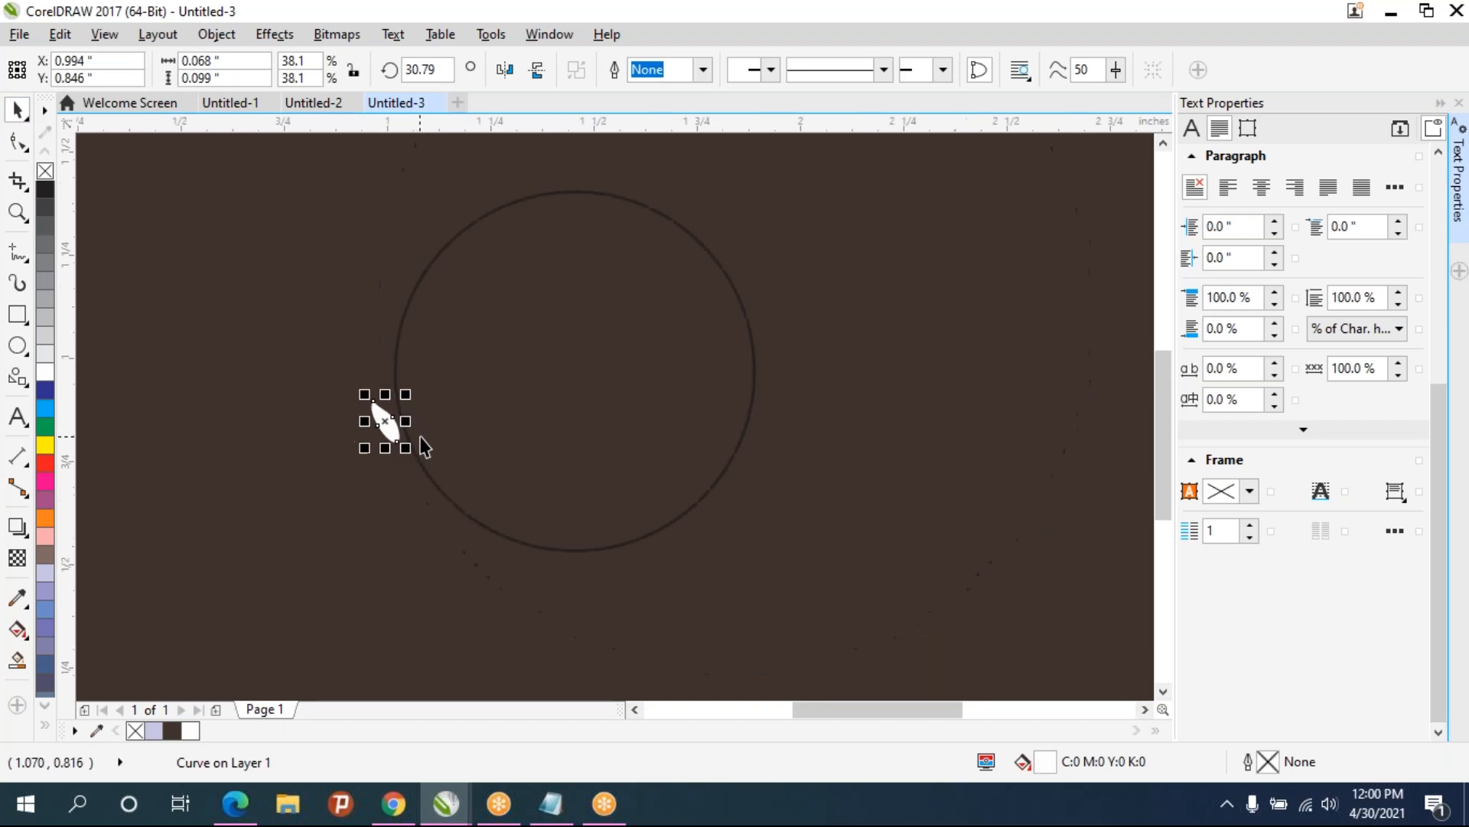
pyautogui.scroll(1, 394, 485)
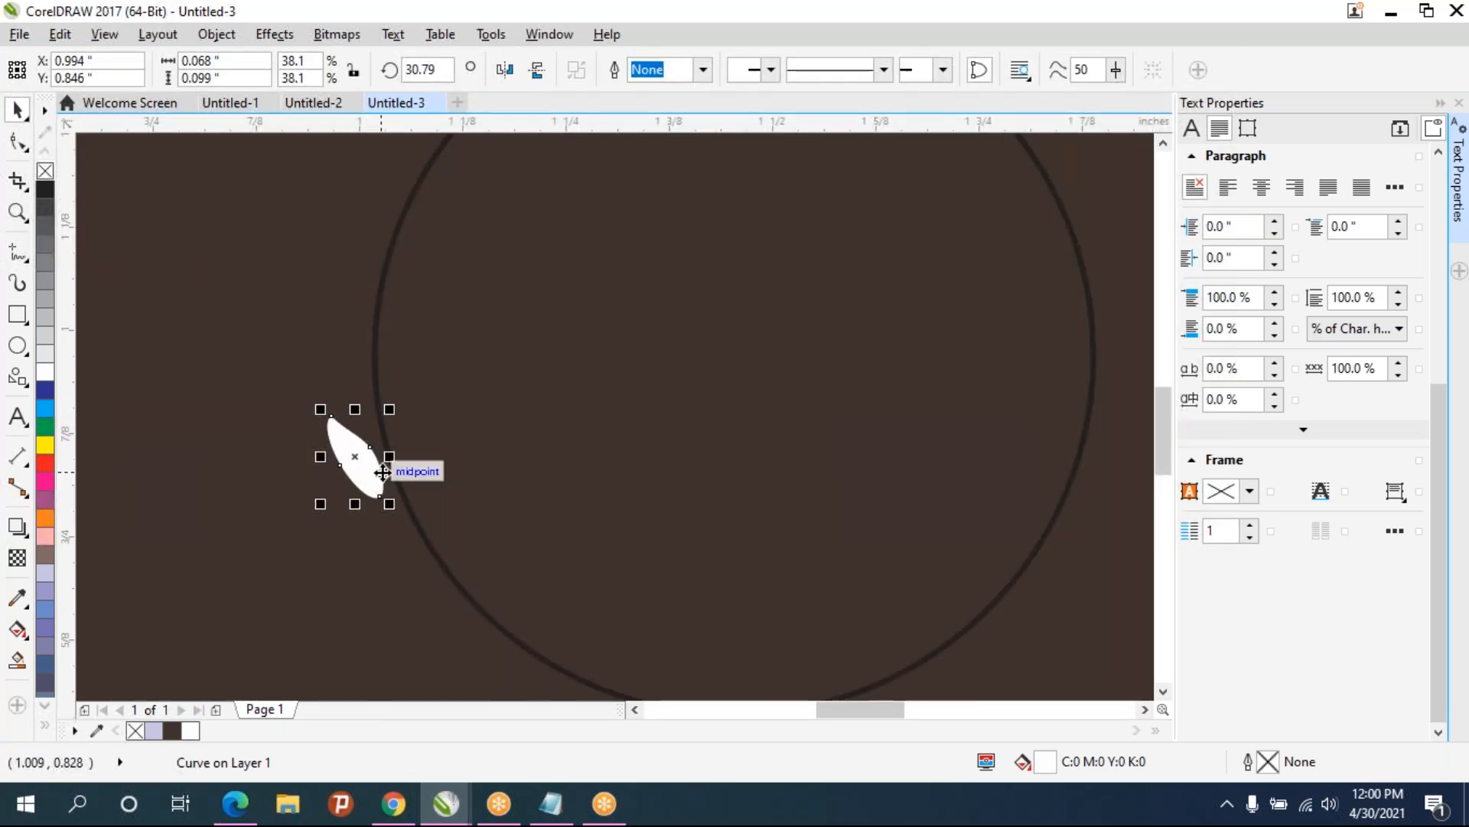
pyautogui.scroll(-1, 382, 472)
pyautogui.scroll(1, 390, 481)
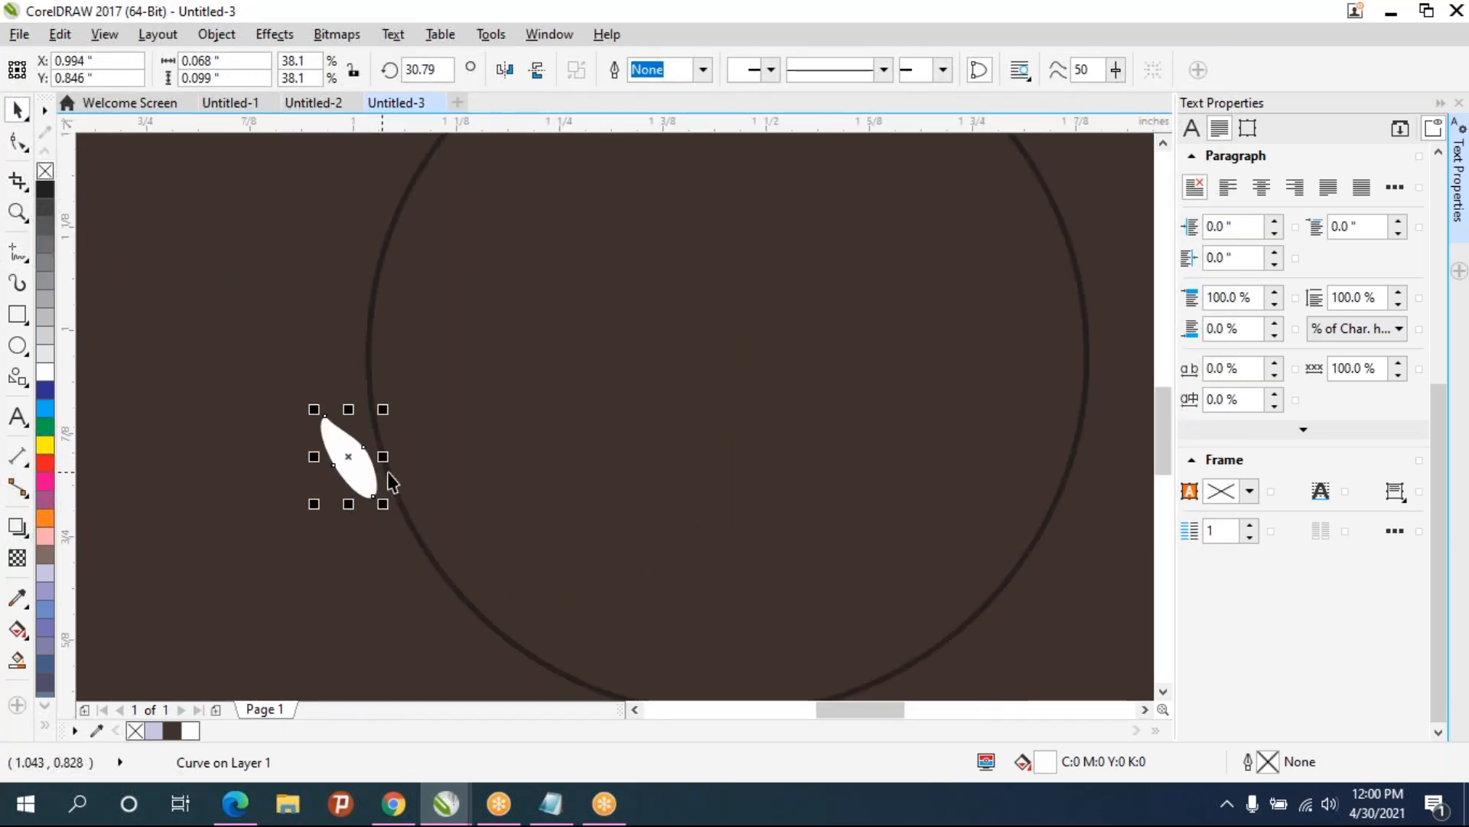
# - Move the leaf onto the circle's outline and rotate it to about 38 degrees
pyautogui.moveTo(372, 471); pyautogui.dragTo(392, 500)
pyautogui.scroll(1, 410, 502)
pyautogui.click(351, 479)
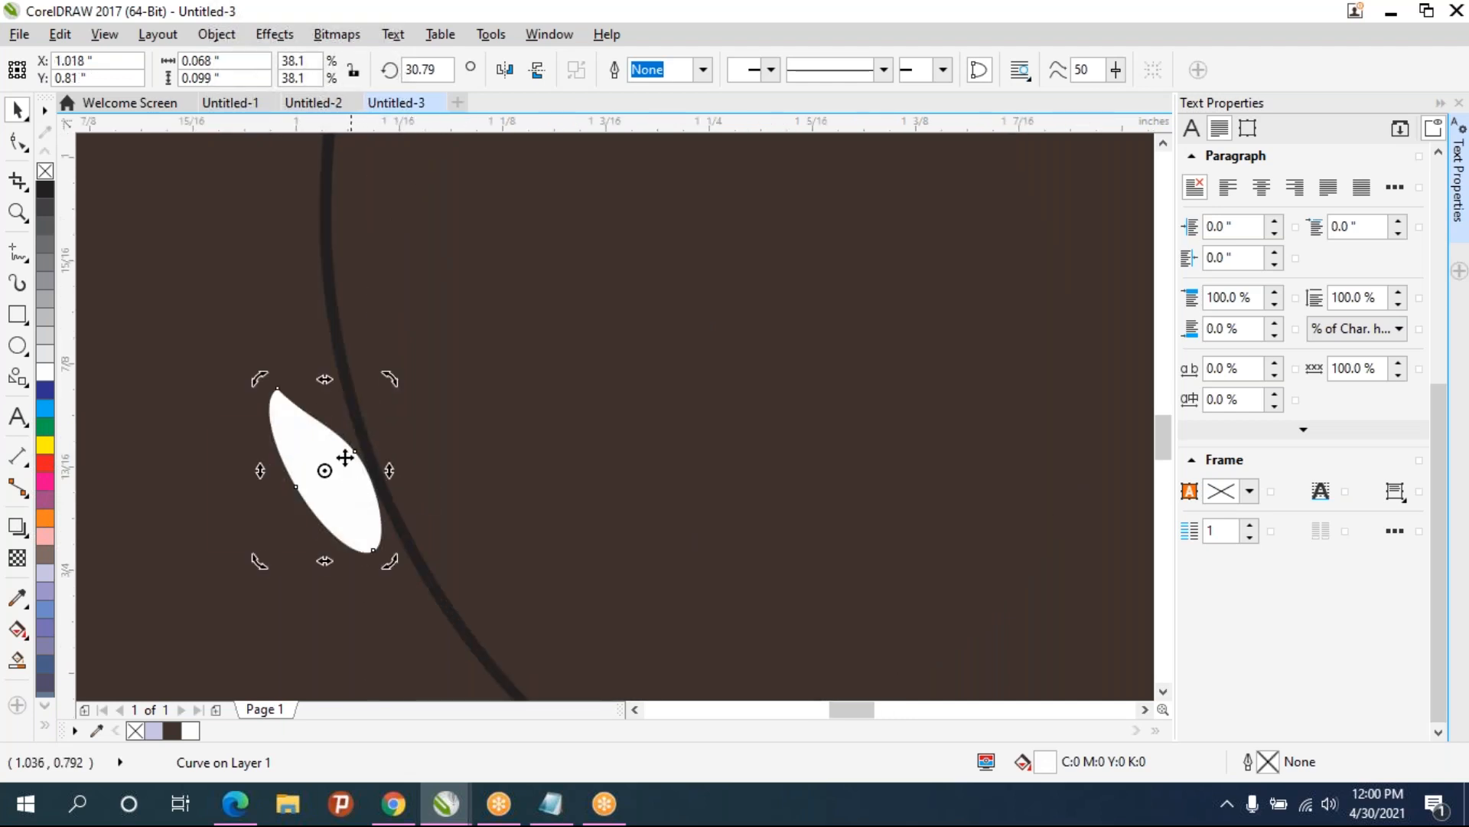
pyautogui.moveTo(261, 378); pyautogui.dragTo(238, 400)
pyautogui.moveTo(364, 516)
pyautogui.mouseDown()
pyautogui.moveTo(341, 516)
pyautogui.moveTo(358, 520)
pyautogui.mouseUp()
pyautogui.click(293, 475)
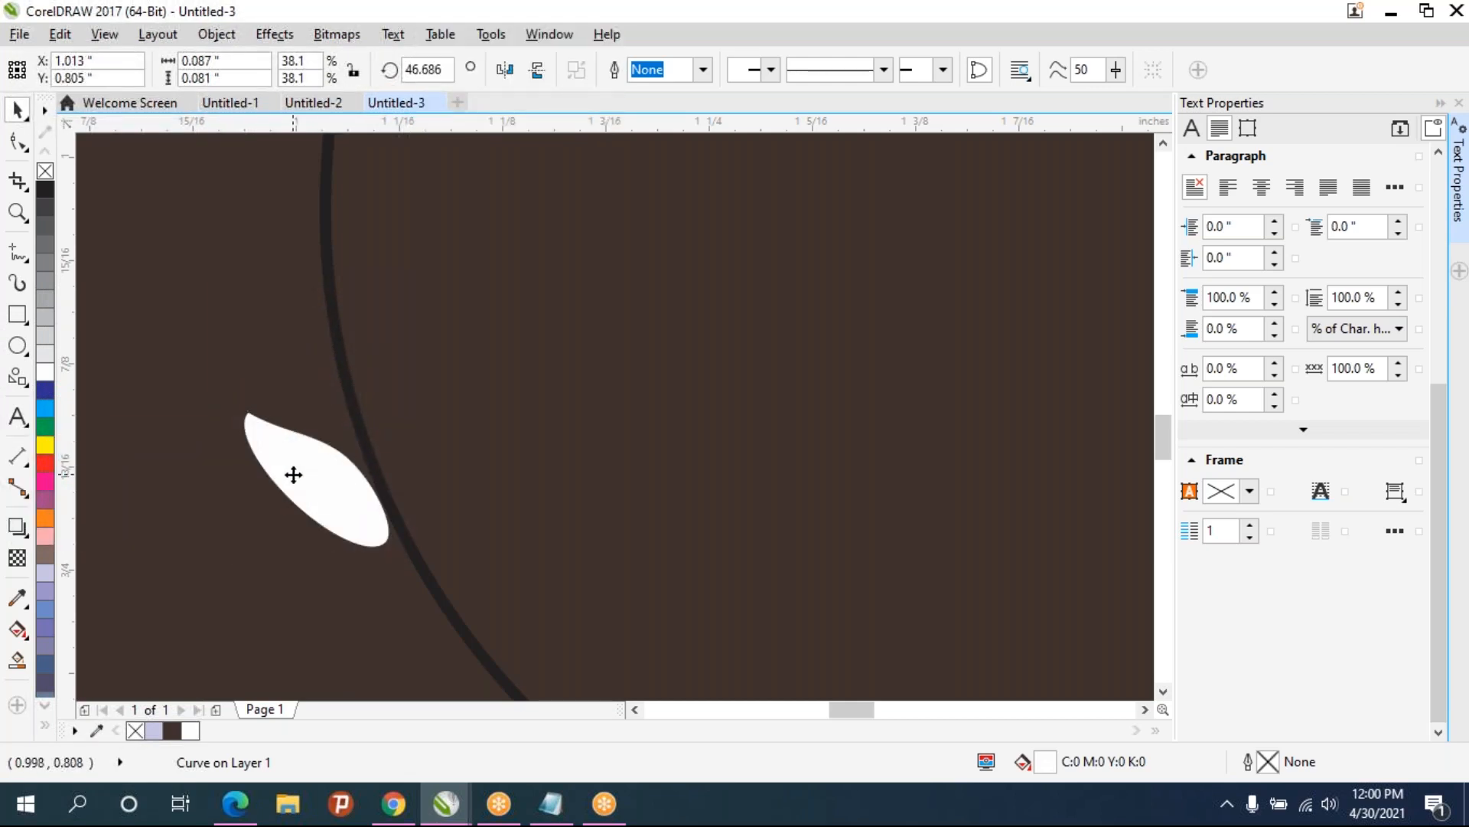
pyautogui.moveTo(237, 399); pyautogui.dragTo(246, 387)
pyautogui.click(485, 497)
pyautogui.scroll(-1, 484, 498)
pyautogui.moveTo(487, 500); pyautogui.dragTo(405, 528)
pyautogui.click(329, 534)
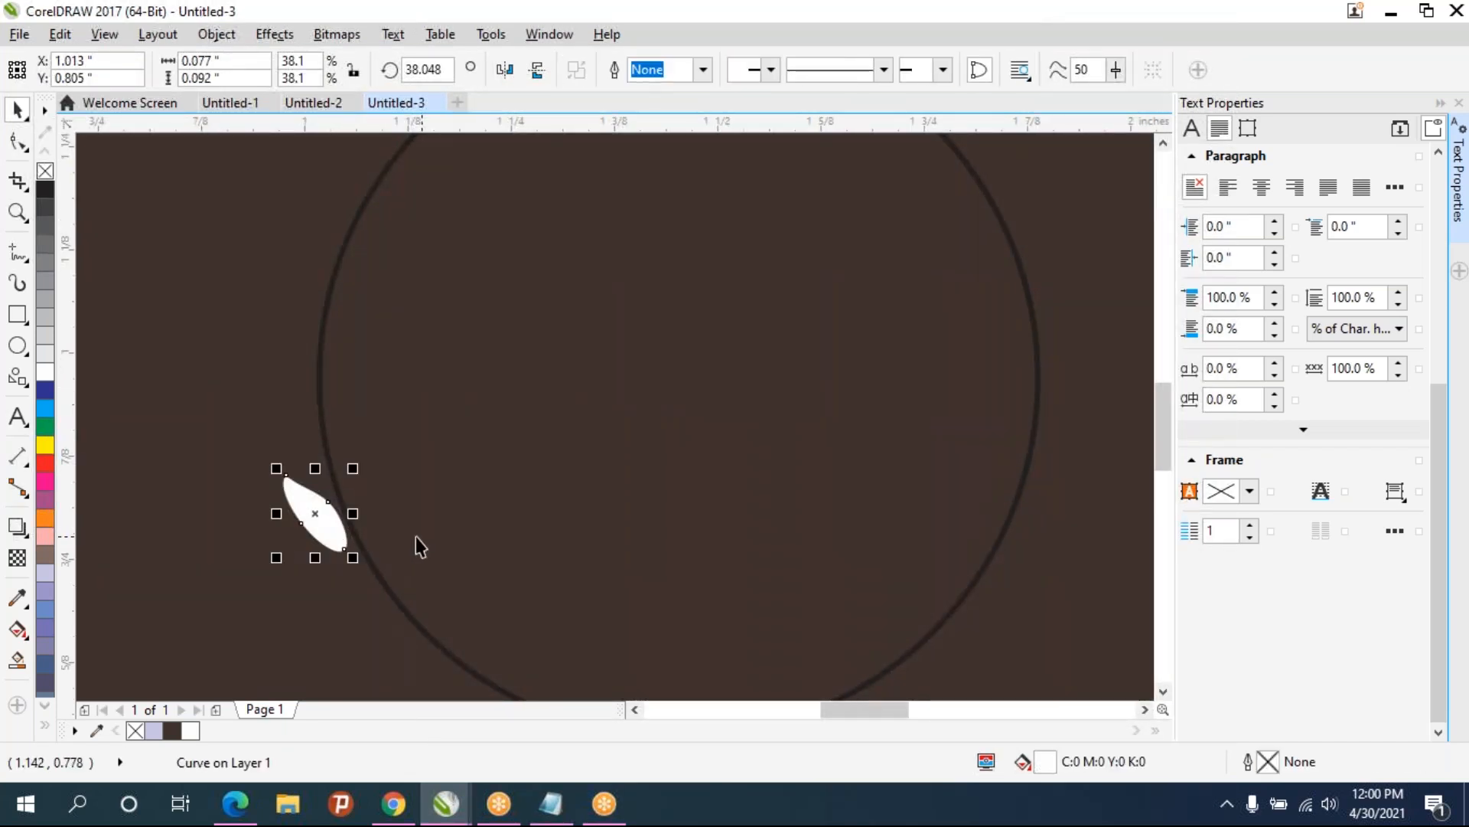
# - Rotate the leaf to about 52 degrees and nudge it along the circle's edge
pyautogui.click(326, 525)
pyautogui.moveTo(273, 467); pyautogui.dragTo(267, 480)
pyautogui.moveTo(267, 474); pyautogui.dragTo(262, 479)
pyautogui.moveTo(333, 528); pyautogui.dragTo(323, 534)
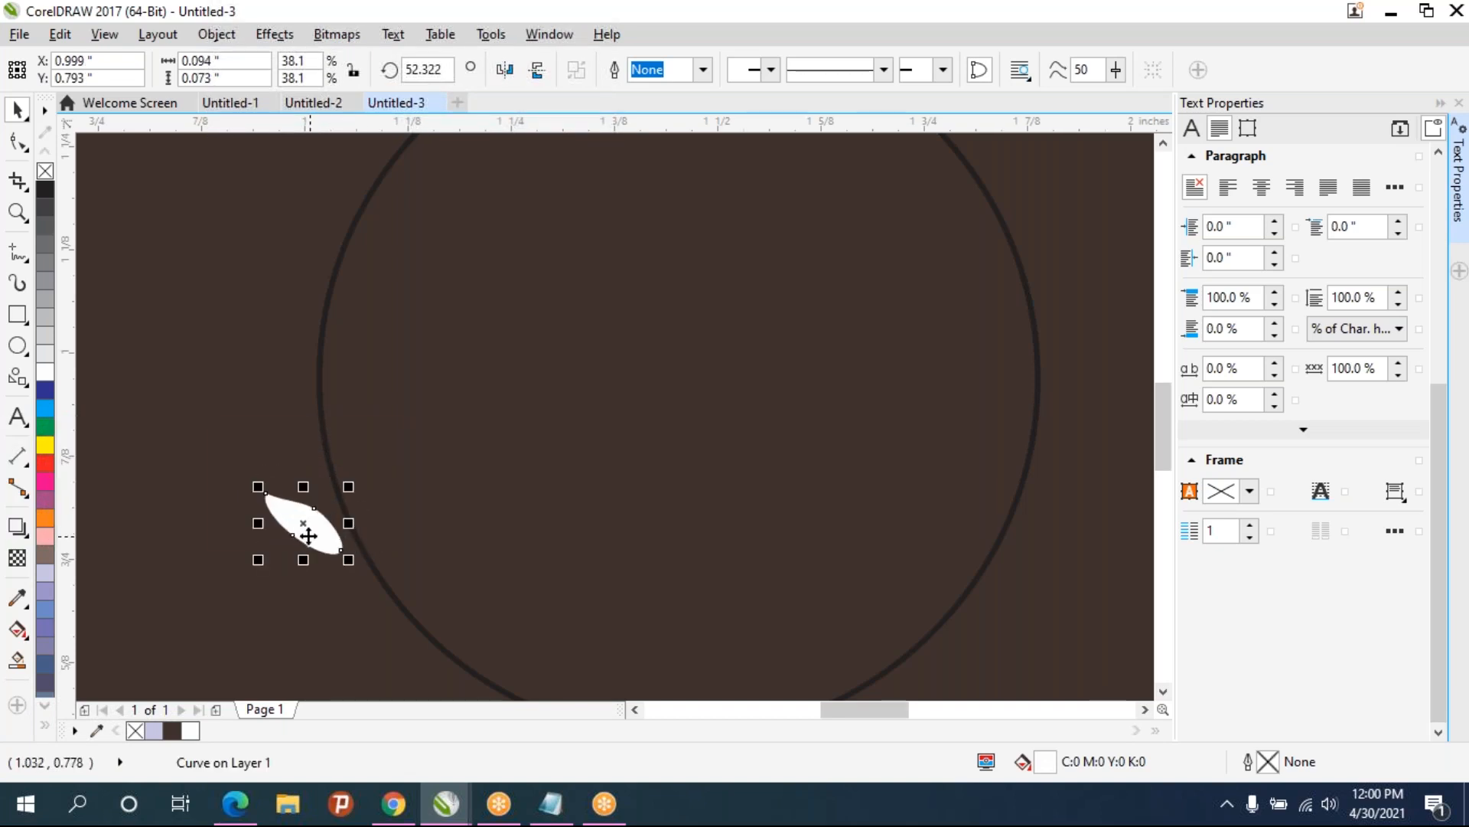
pyautogui.hotkey('ctrl', 'd')
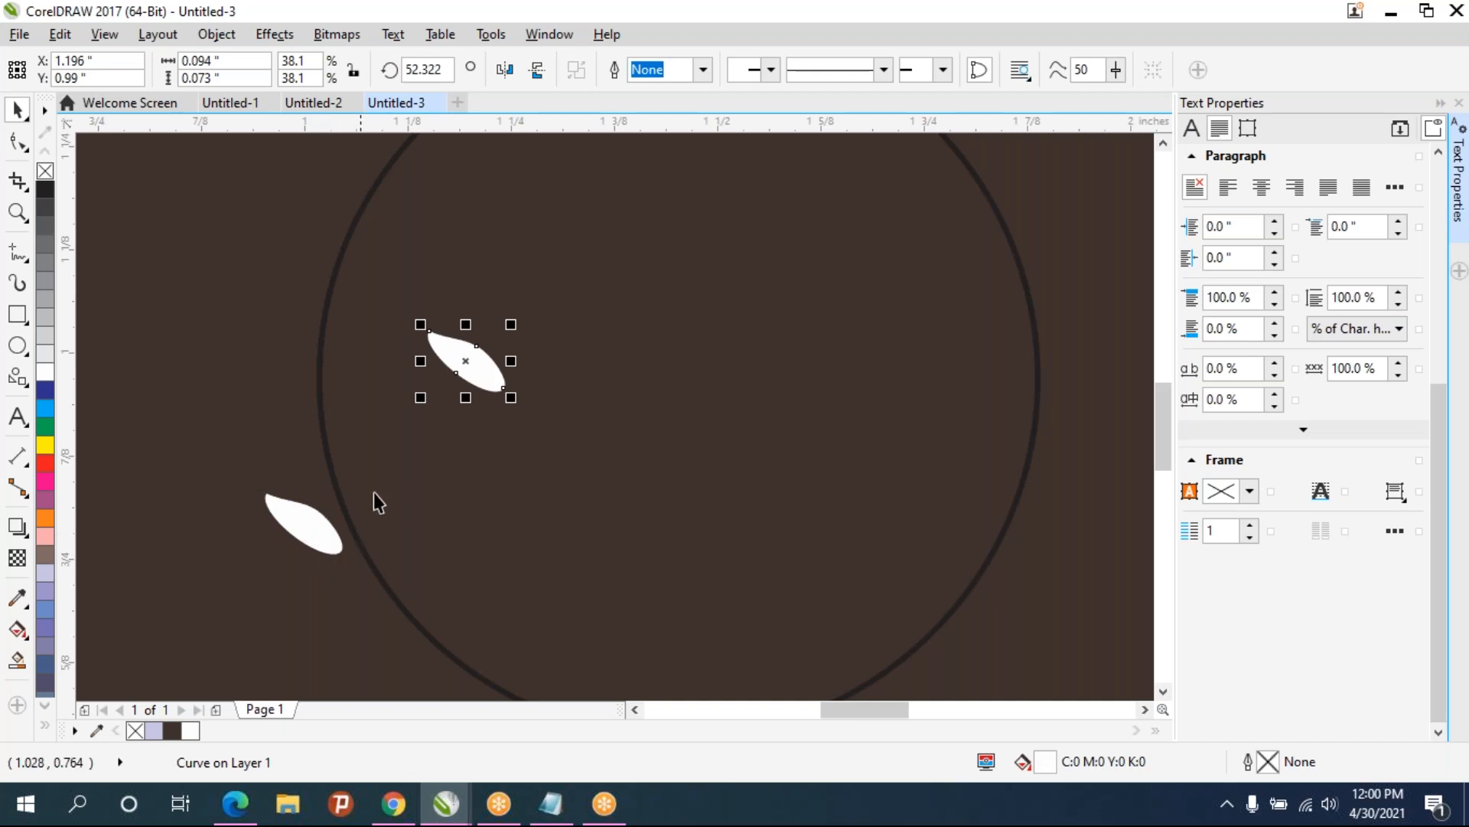
pyautogui.moveTo(481, 372); pyautogui.dragTo(302, 519)
pyautogui.hotkey('ctrl', 'z')
pyautogui.hotkey('ctrl', 'z')
pyautogui.hotkey('ctrl', 'z')
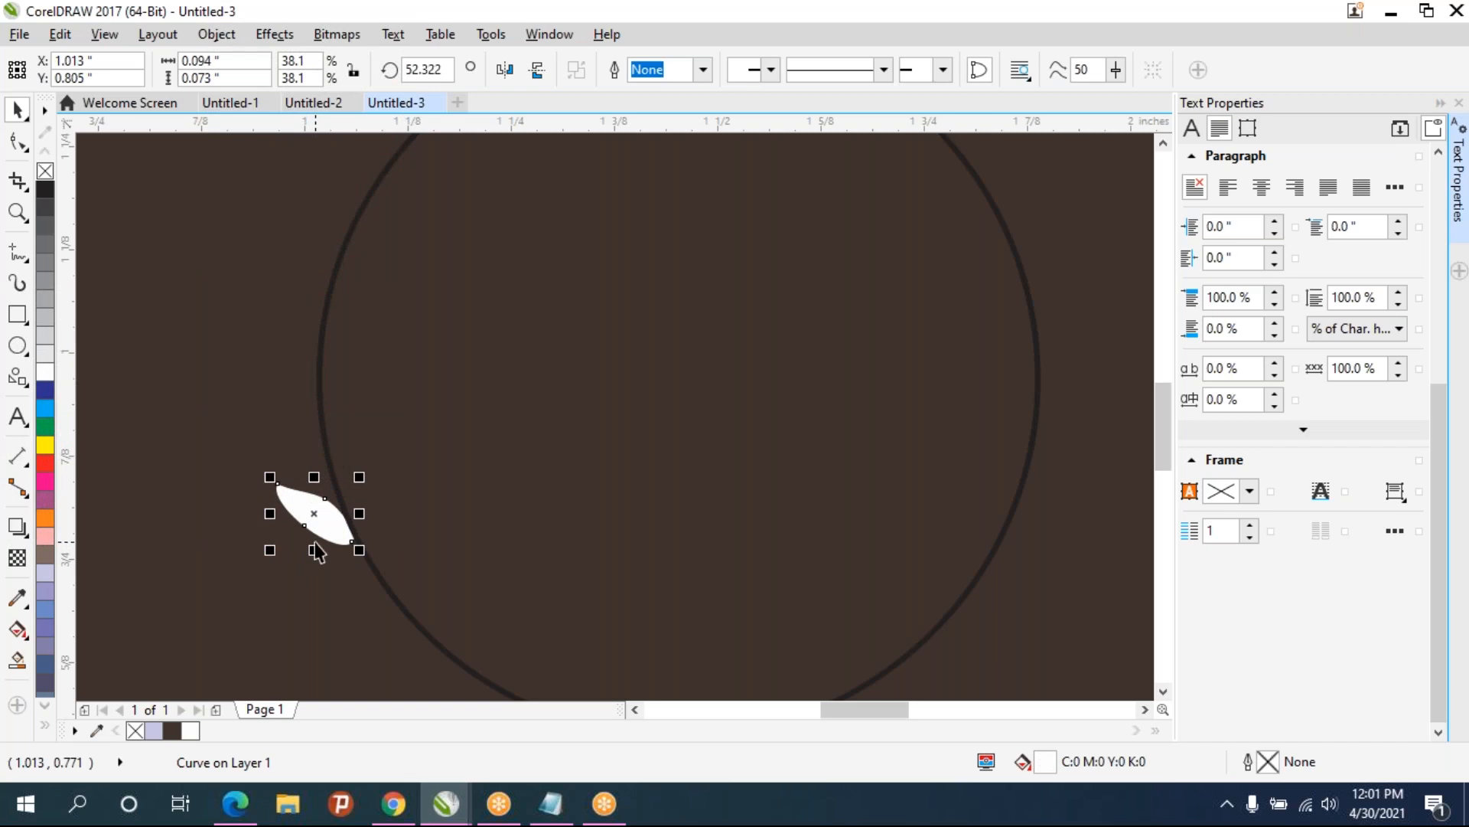
pyautogui.hotkey('ctrl', 'z')
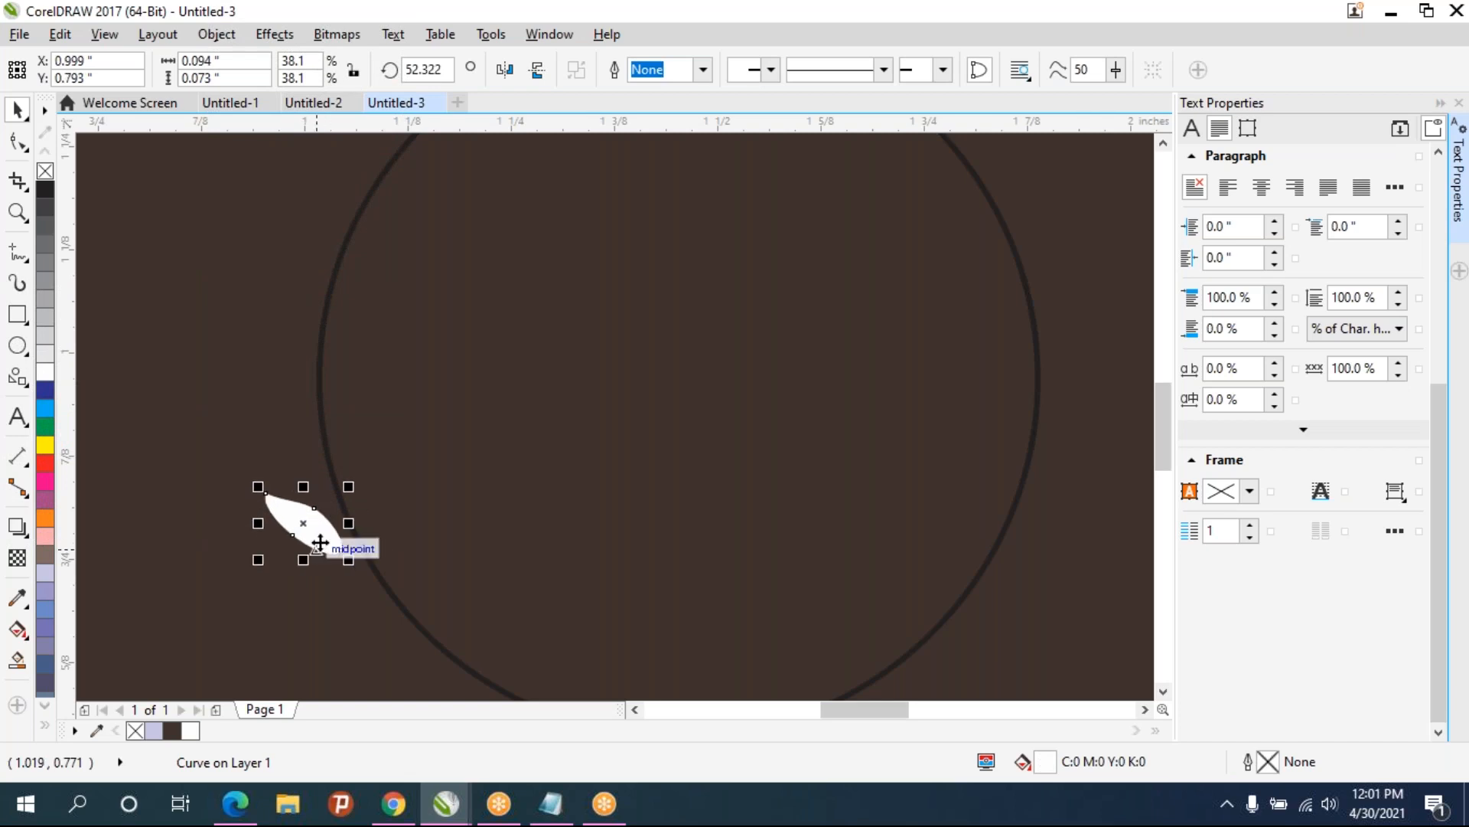
# - Duplicate the leaf and rotate the copy around the circle's centre so it sits above the original
pyautogui.hotkey('ctrl', 'd')
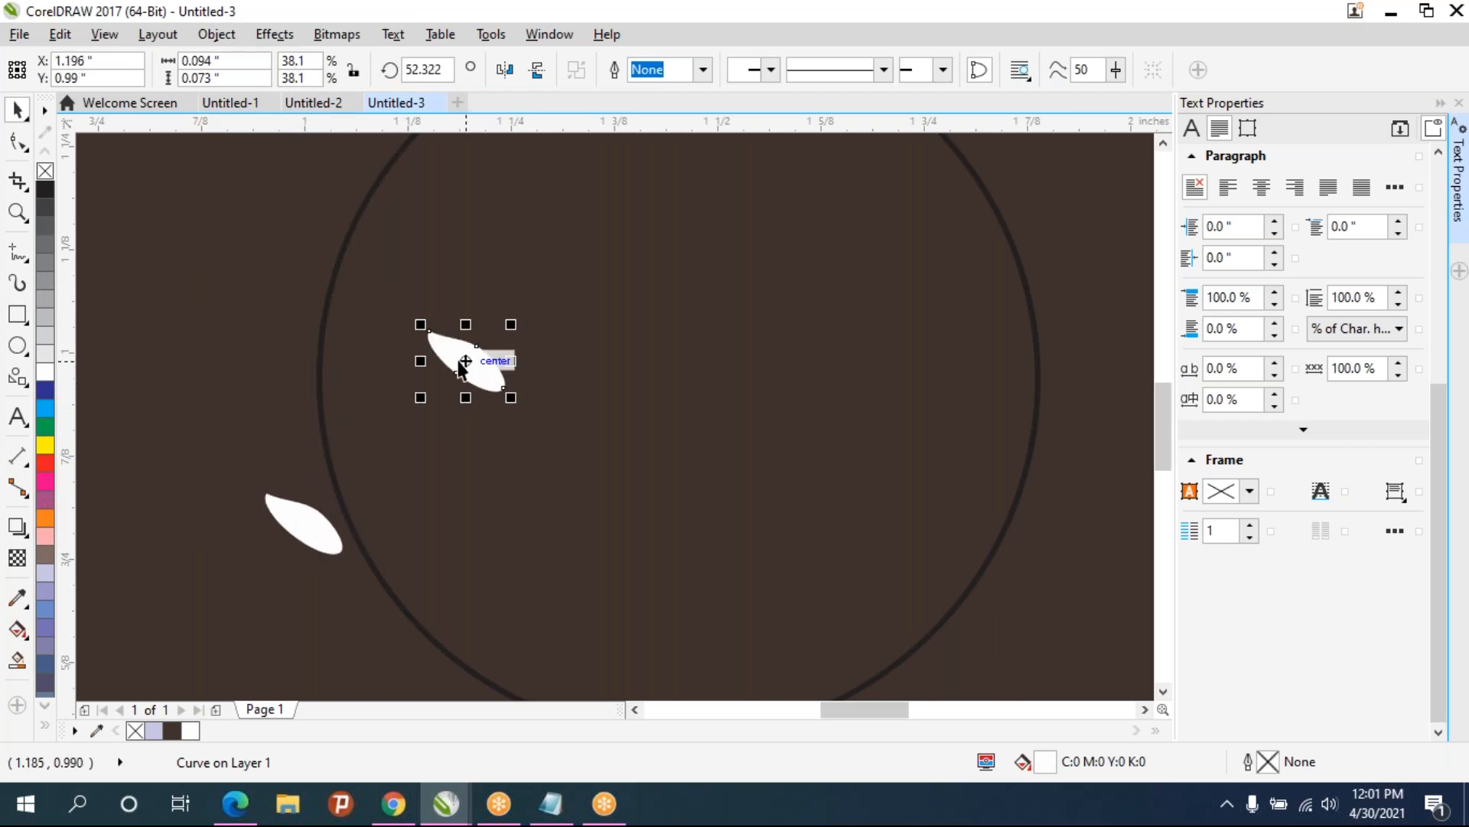
pyautogui.moveTo(468, 365); pyautogui.dragTo(303, 523)
pyautogui.click(304, 523)
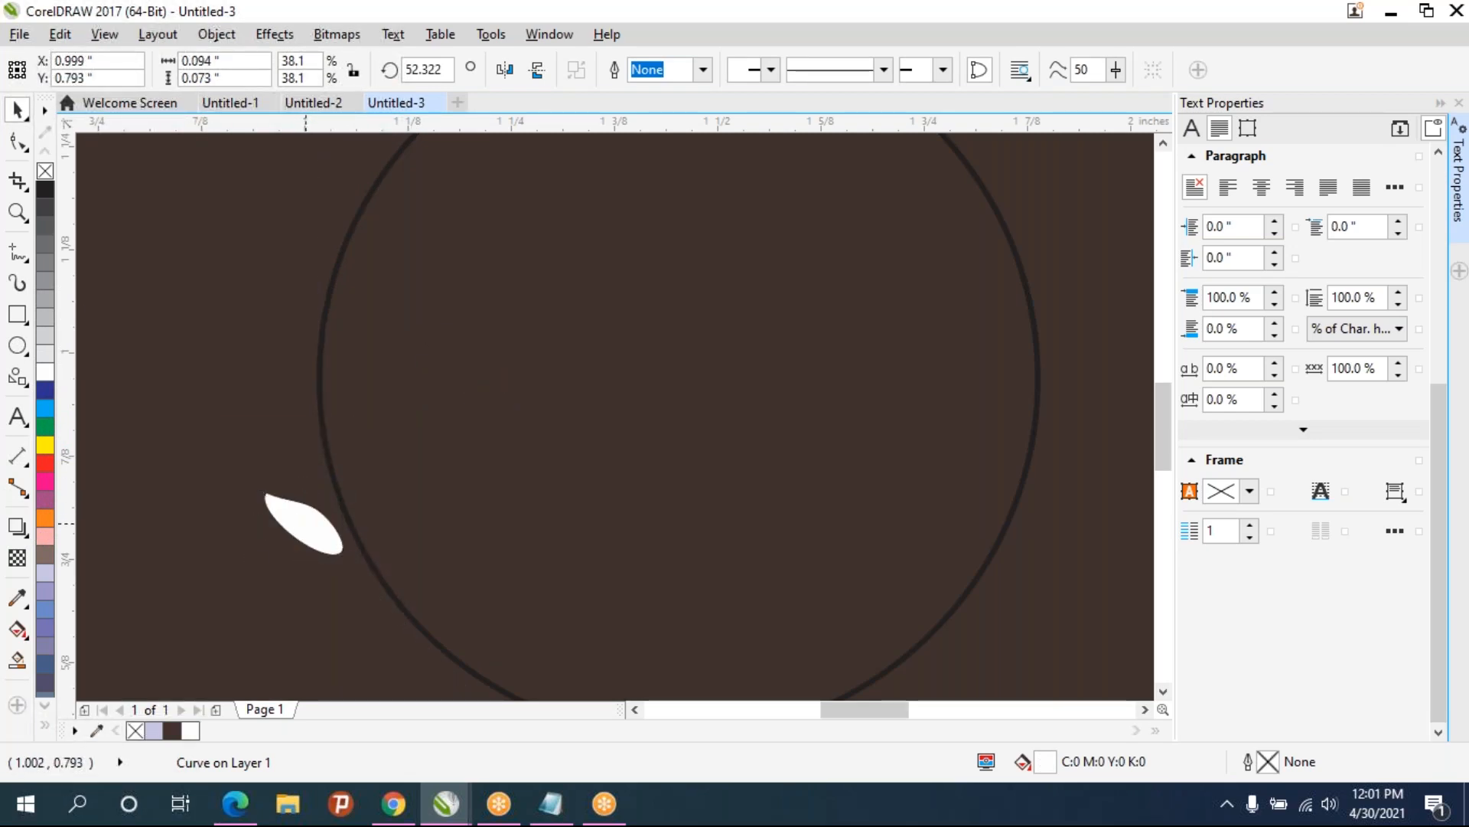
pyautogui.click(672, 369)
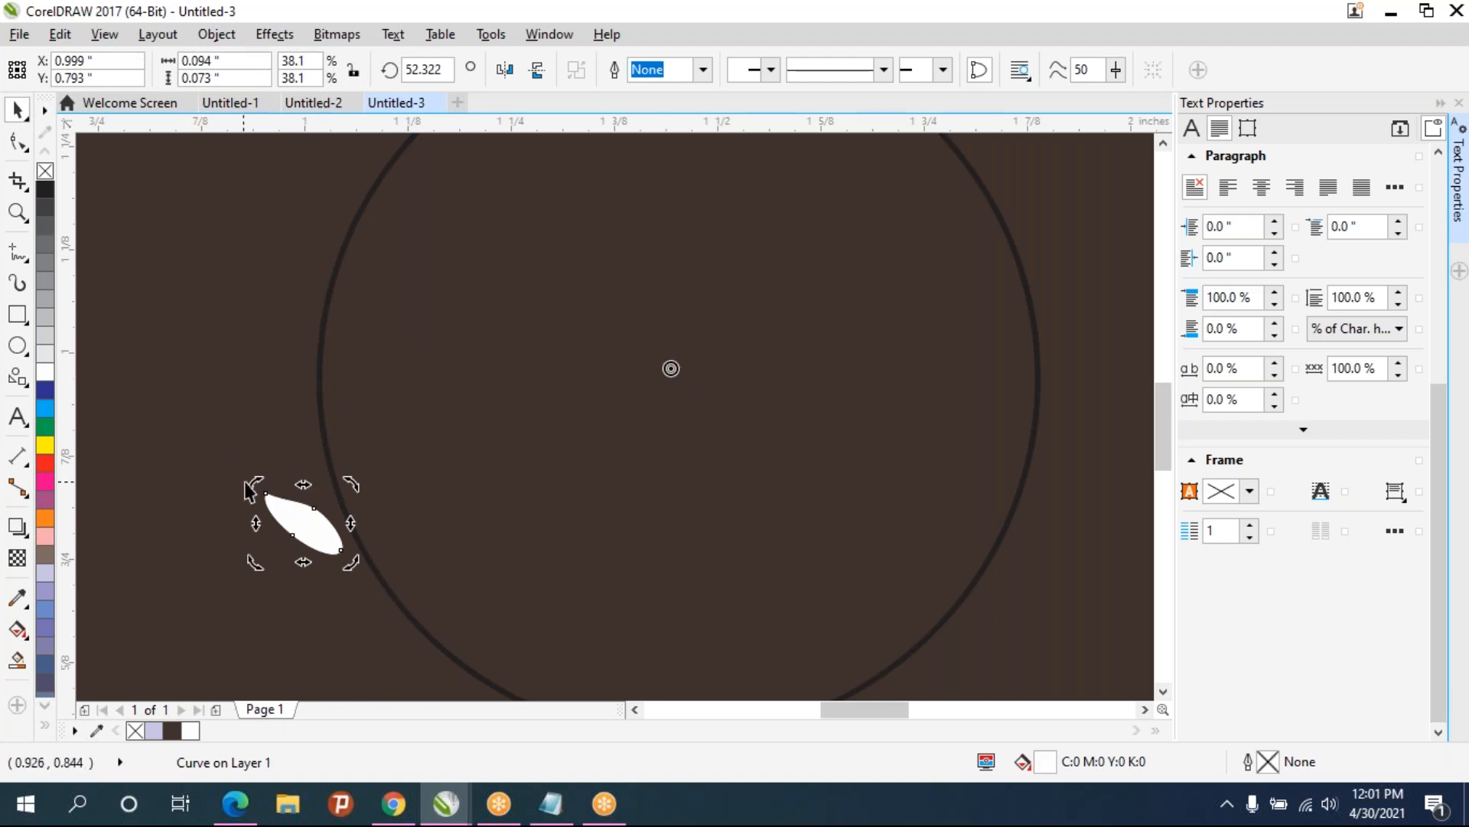
pyautogui.moveTo(256, 484); pyautogui.dragTo(259, 417)
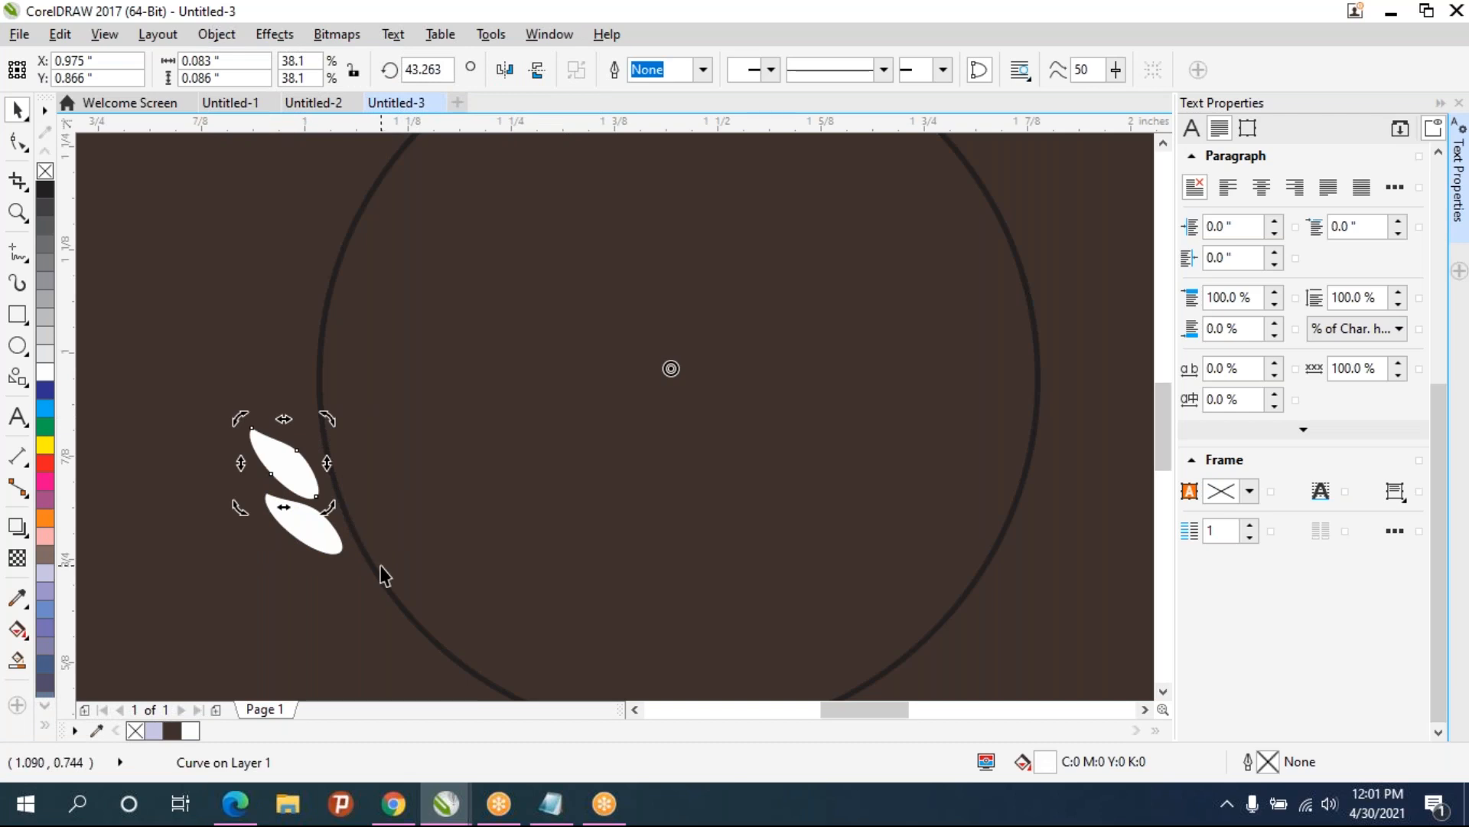
# - Repeat the duplicate-and-rotate several times to add more leaves up the circle's arc
pyautogui.hotkey('ctrl', 'r')
pyautogui.hotkey('ctrl', 'r')
pyautogui.hotkey('ctrl', 'r')
pyautogui.hotkey('ctrl', 'r')
pyautogui.hotkey('ctrl', 'r')
pyautogui.hotkey('ctrl', 'r')
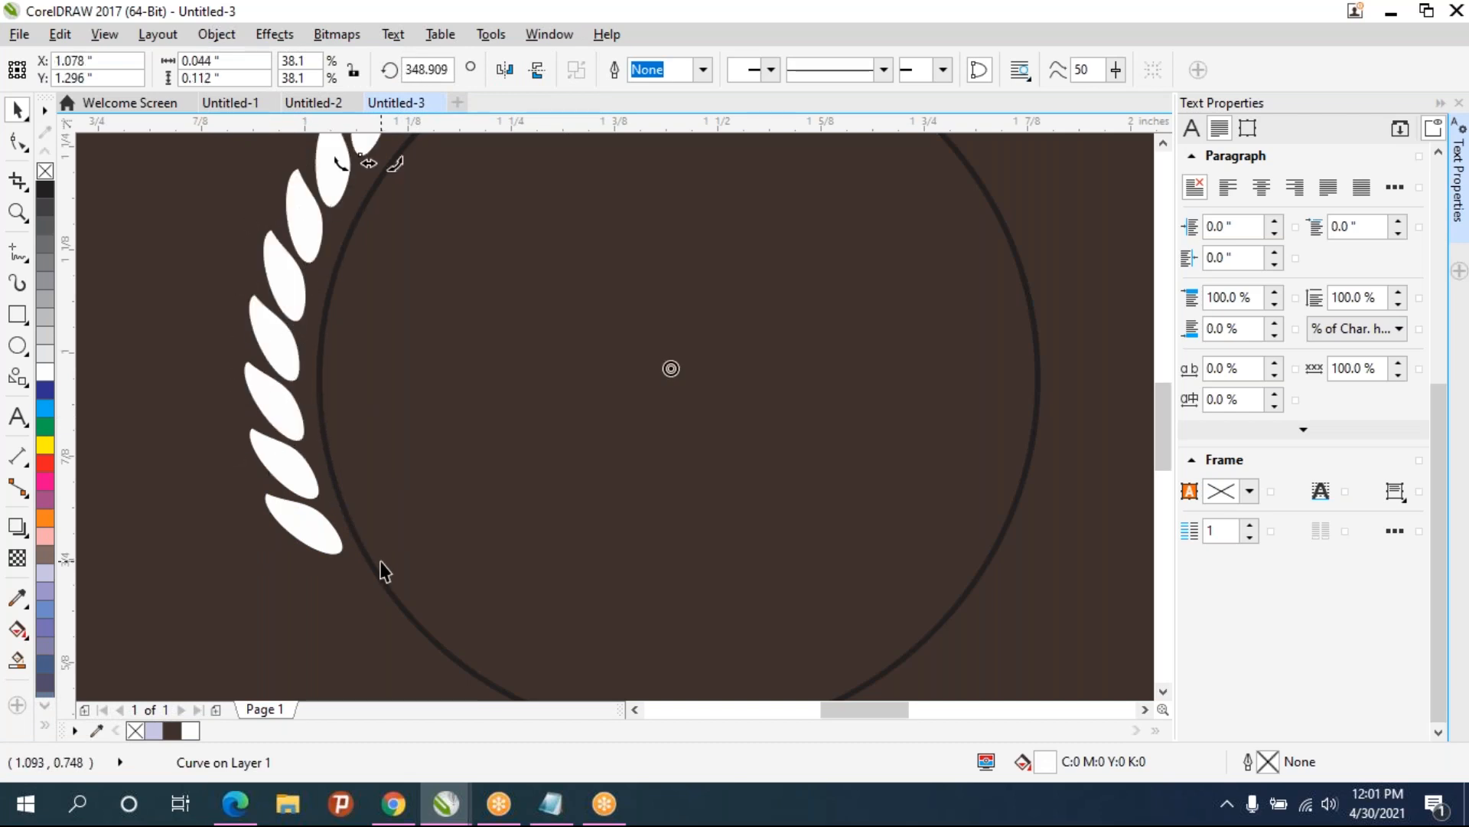
pyautogui.scroll(-2, 255, 578)
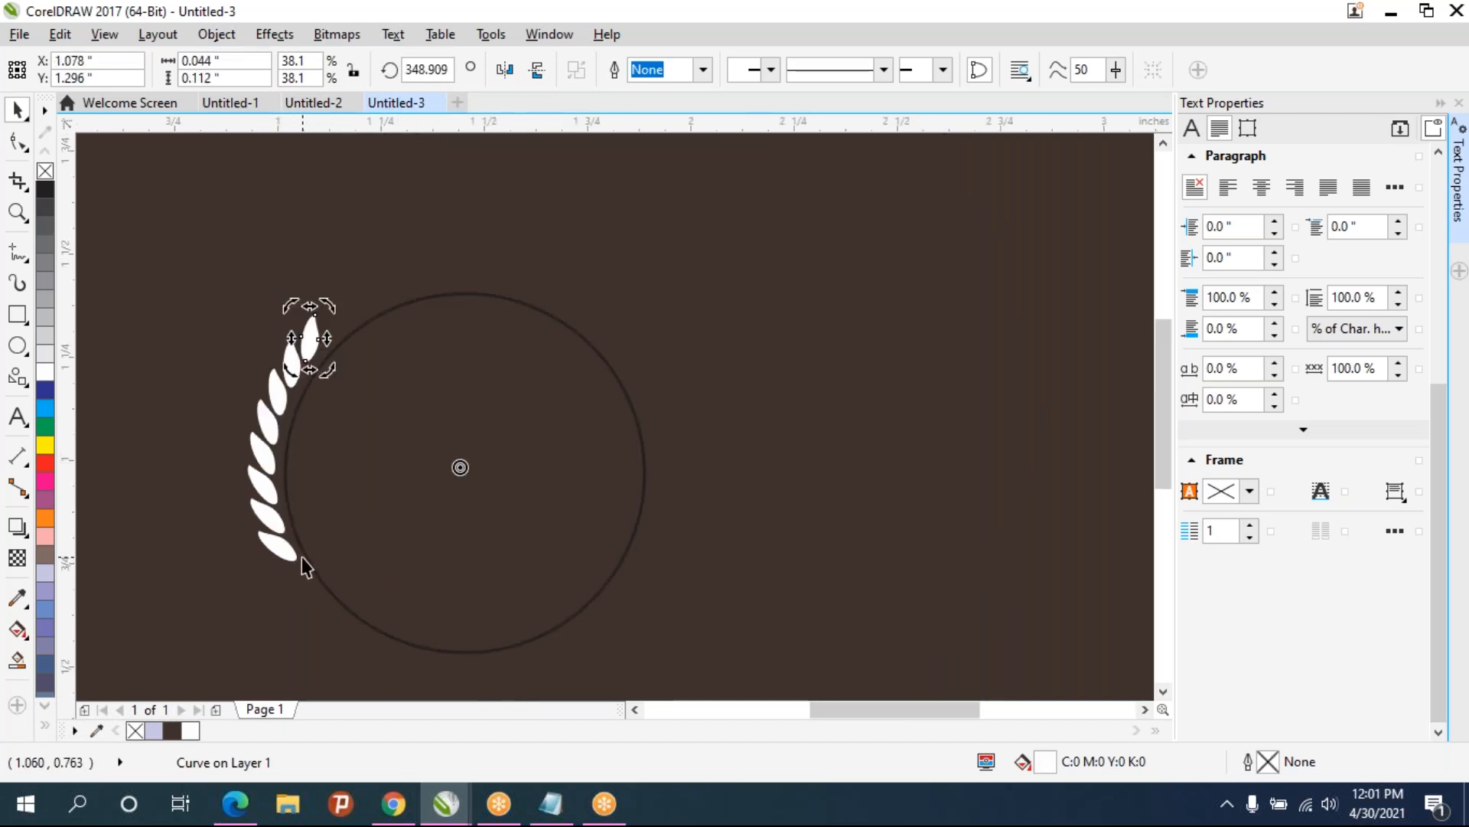
pyautogui.hotkey('ctrl', 'r')
pyautogui.hotkey('ctrl', 'r')
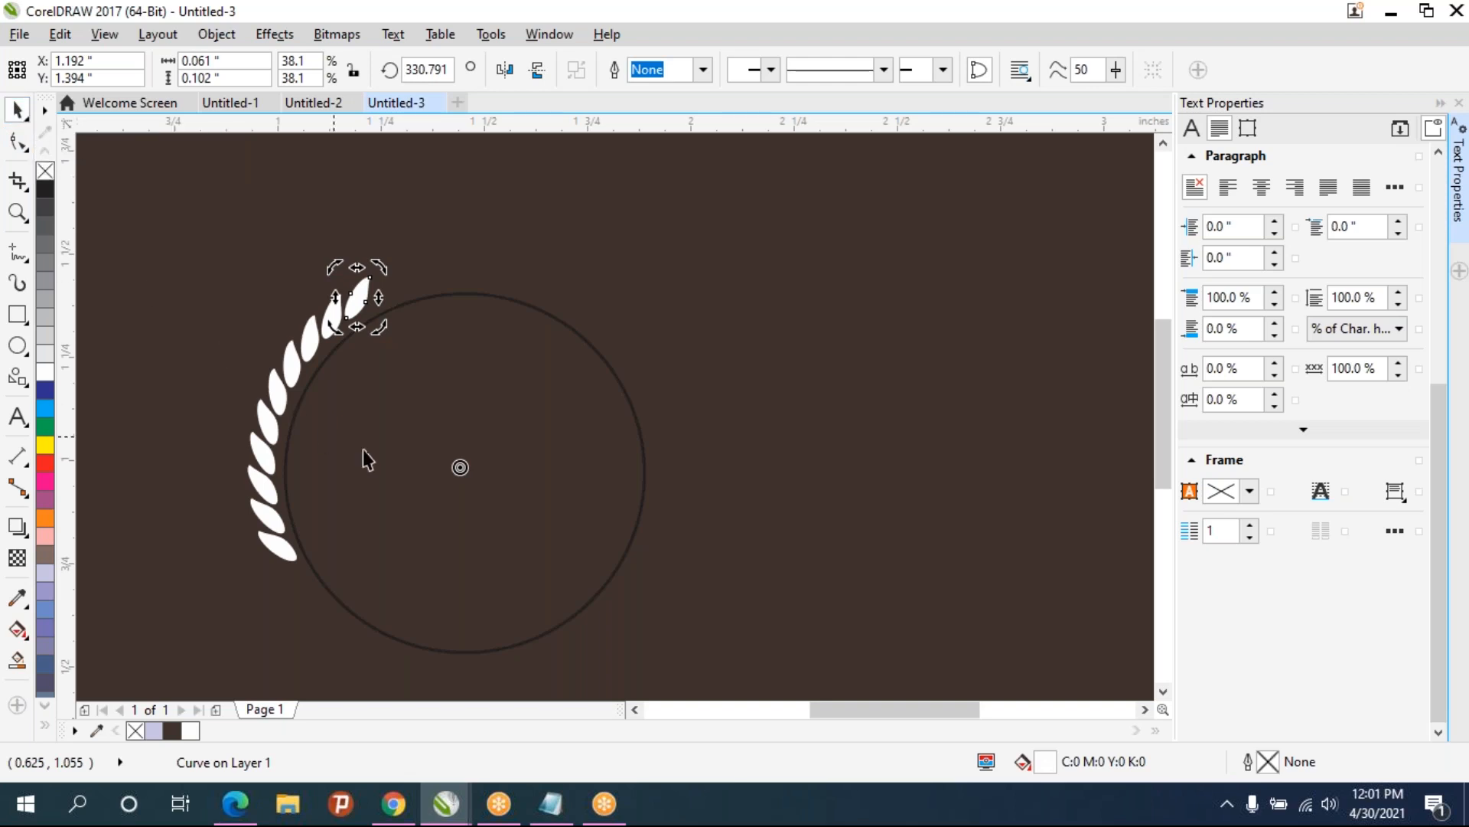
# - Delete the guide circle
pyautogui.click(388, 465)
pyautogui.press('Delete')
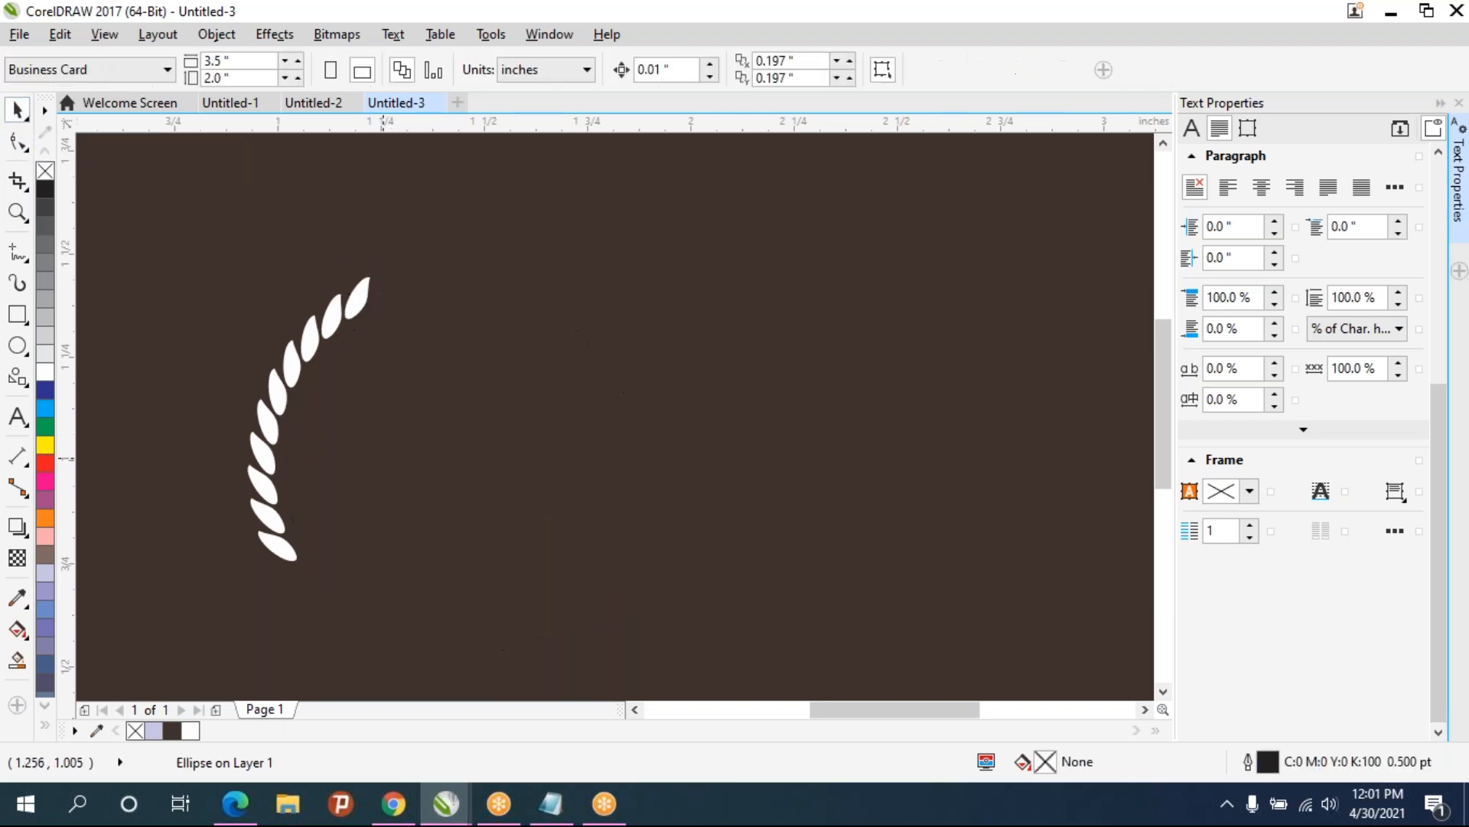
# - Select all the leaves and group them
pyautogui.scroll(-3, 424, 378)
pyautogui.moveTo(370, 317); pyautogui.dragTo(440, 436)
pyautogui.scroll(2, 439, 437)
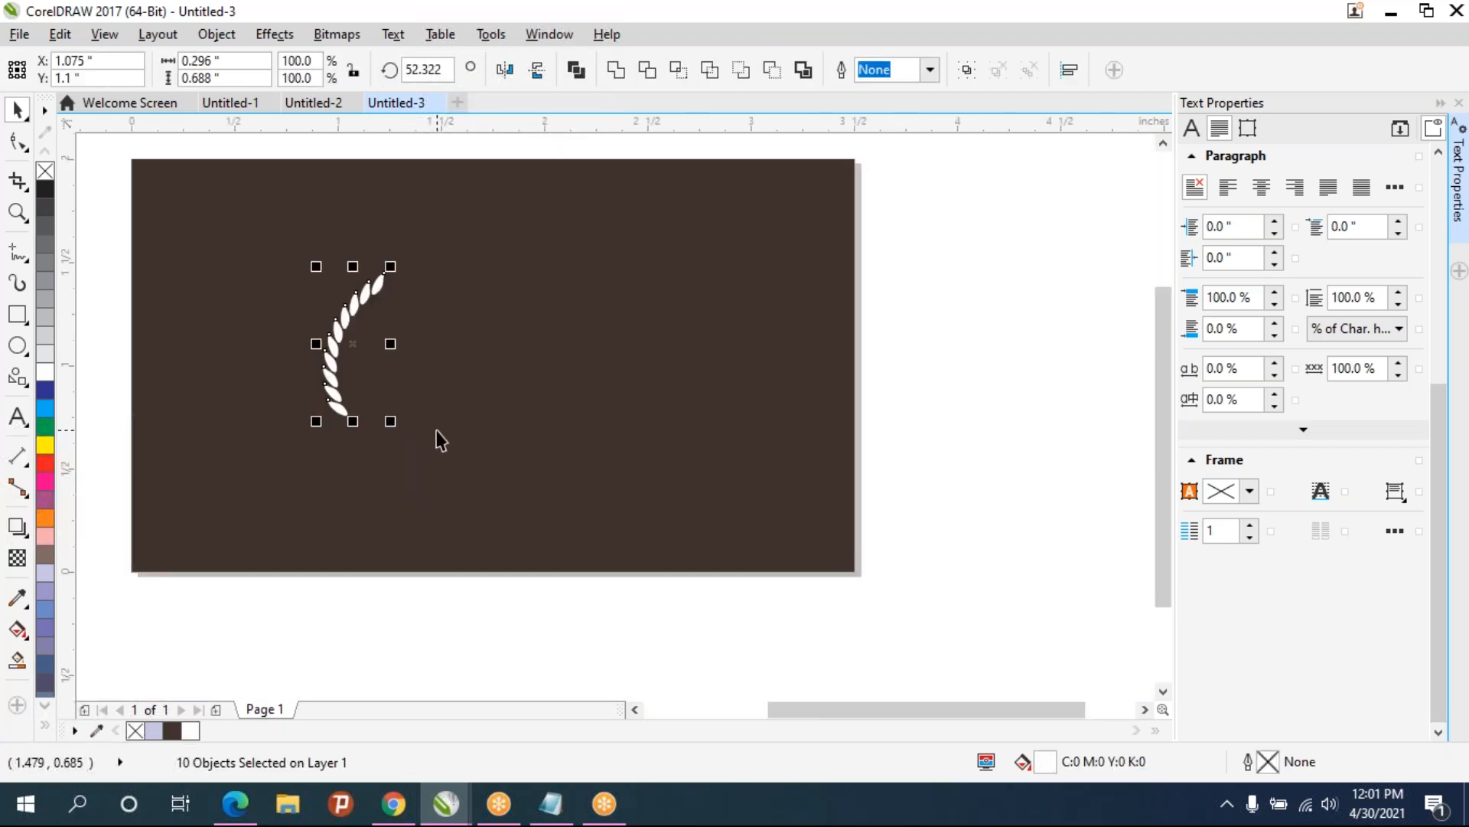
pyautogui.hotkey('ctrl', 'g')
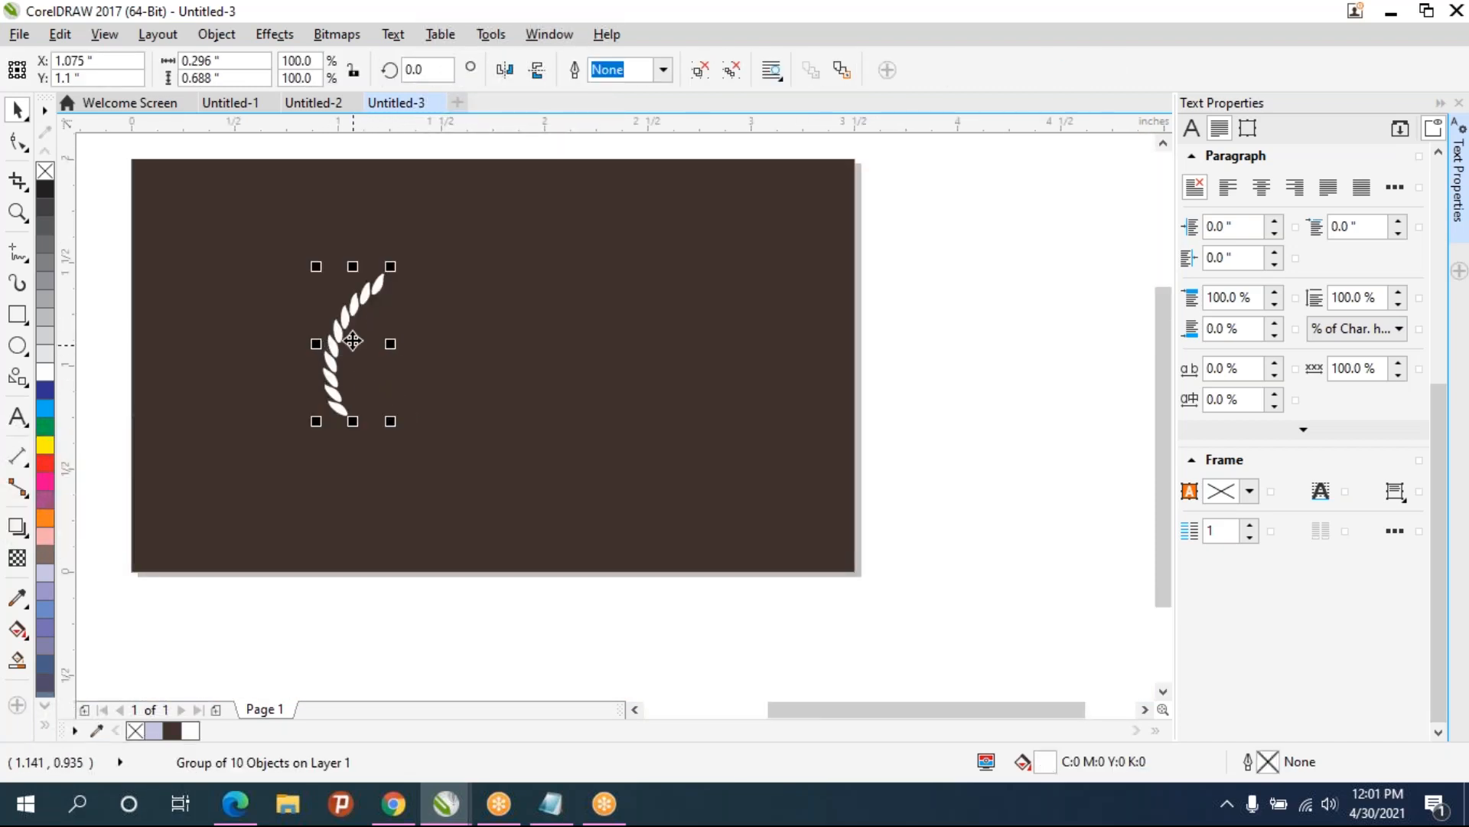
# - Rotate the leaf group about 20 degrees and reposition it on the card
pyautogui.click(354, 315)
pyautogui.moveTo(390, 266); pyautogui.dragTo(365, 245)
pyautogui.scroll(1, 419, 319)
pyautogui.moveTo(419, 319); pyautogui.dragTo(416, 413)
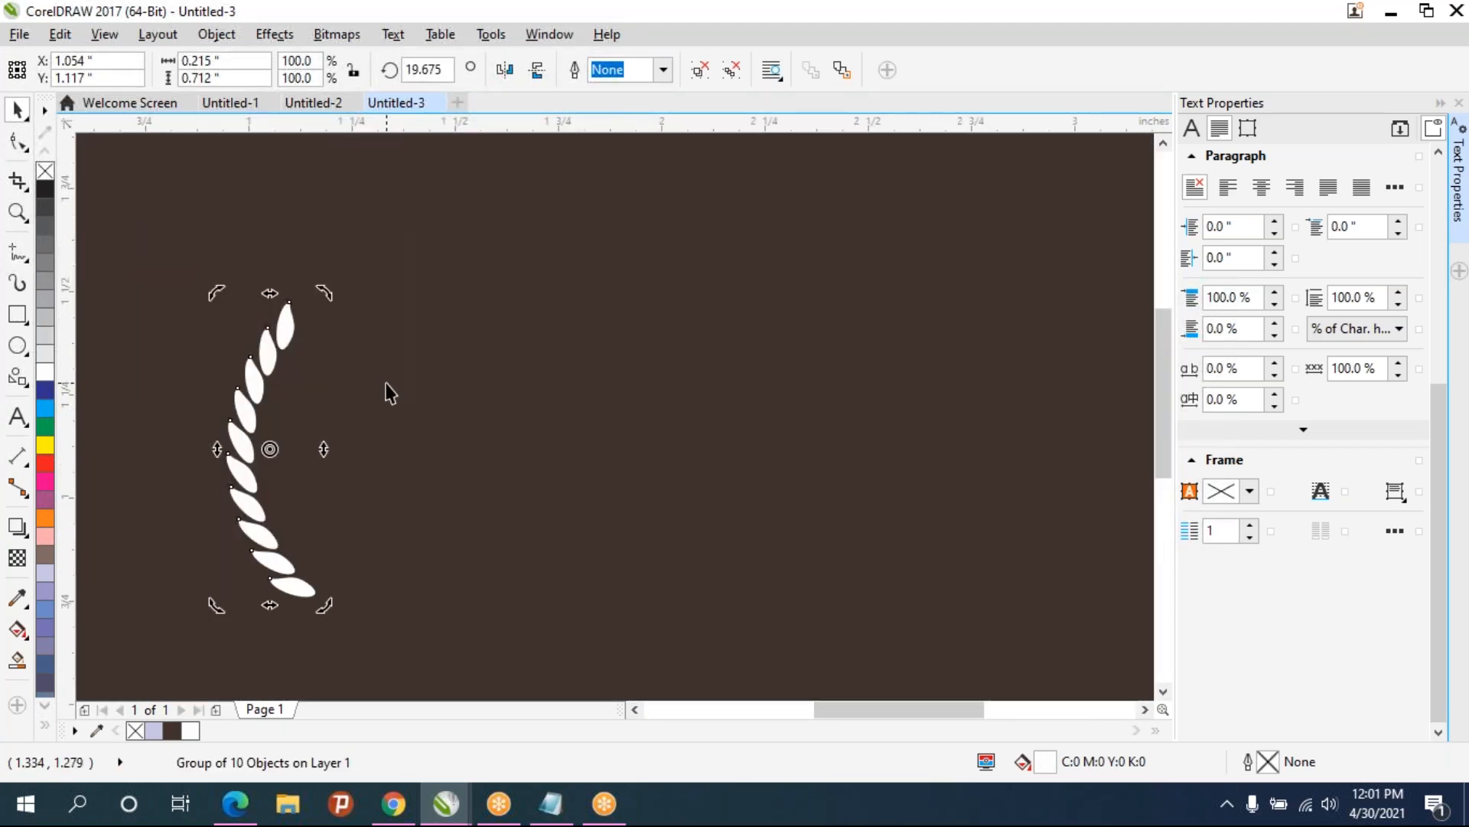
# - Duplicate the leaf group, mirror it horizontally, and place the copy to the right to form a laurel wreath
pyautogui.hotkey('ctrl', 'd')
pyautogui.click(503, 71)
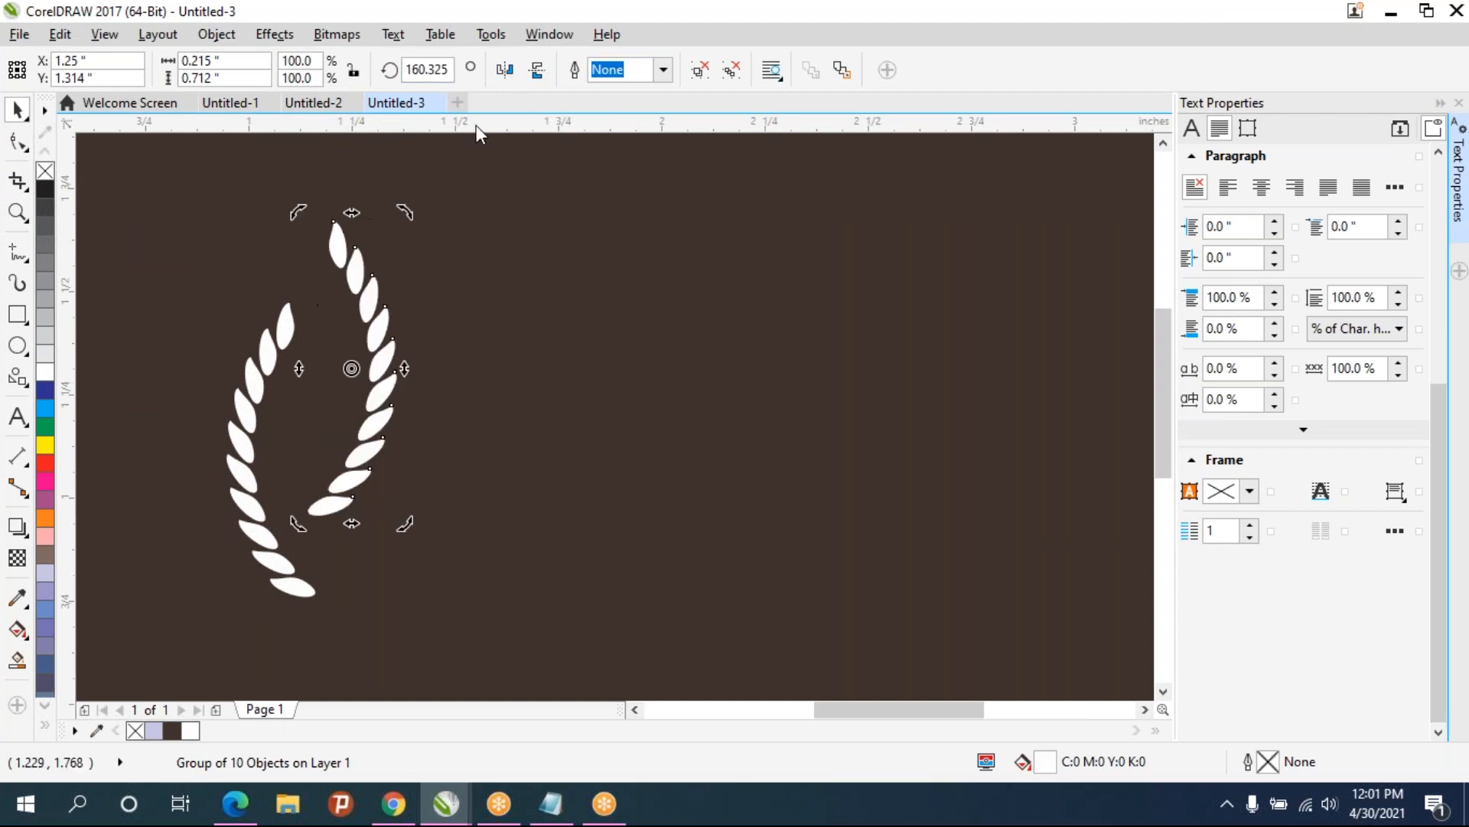
pyautogui.moveTo(405, 523); pyautogui.dragTo(428, 563)
pyautogui.hotkey('ctrl', 'z')
pyautogui.click(448, 504)
pyautogui.click(373, 454)
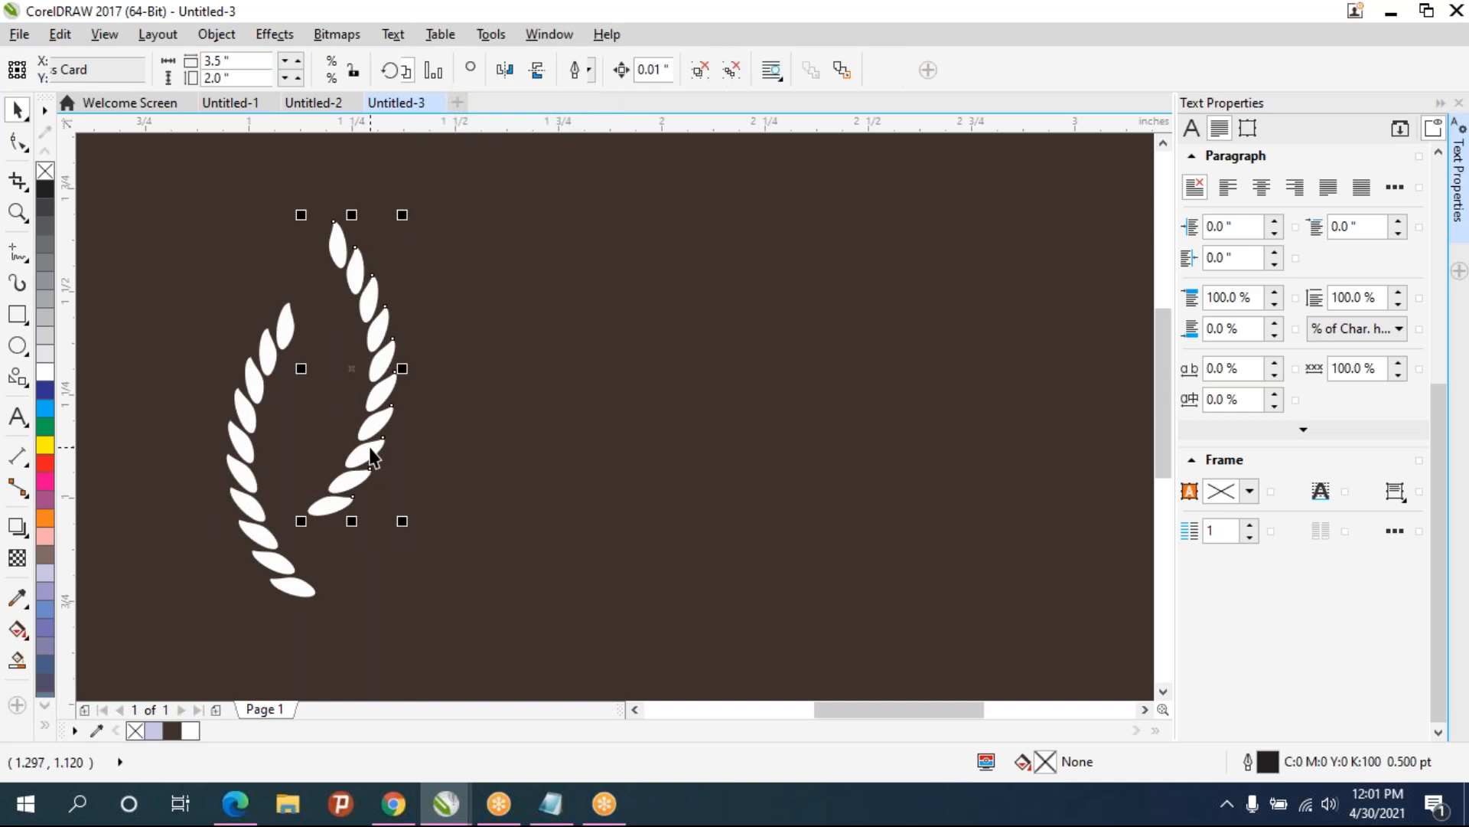
pyautogui.moveTo(360, 448); pyautogui.dragTo(403, 533)
pyautogui.click(530, 485)
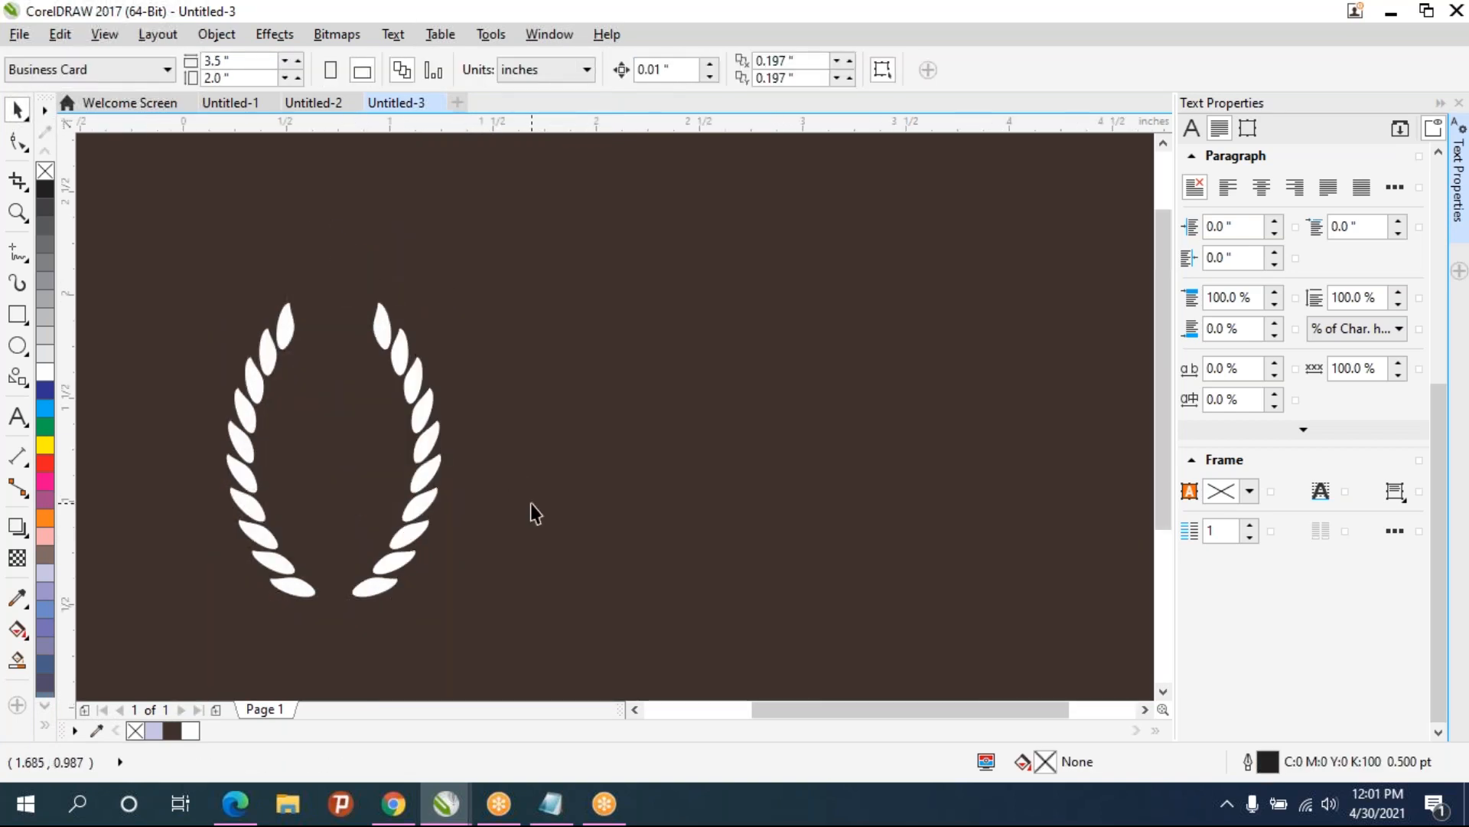
# - Select both leaf branches and move the wreath slightly down
pyautogui.scroll(-1, 530, 503)
pyautogui.scroll(1, 533, 512)
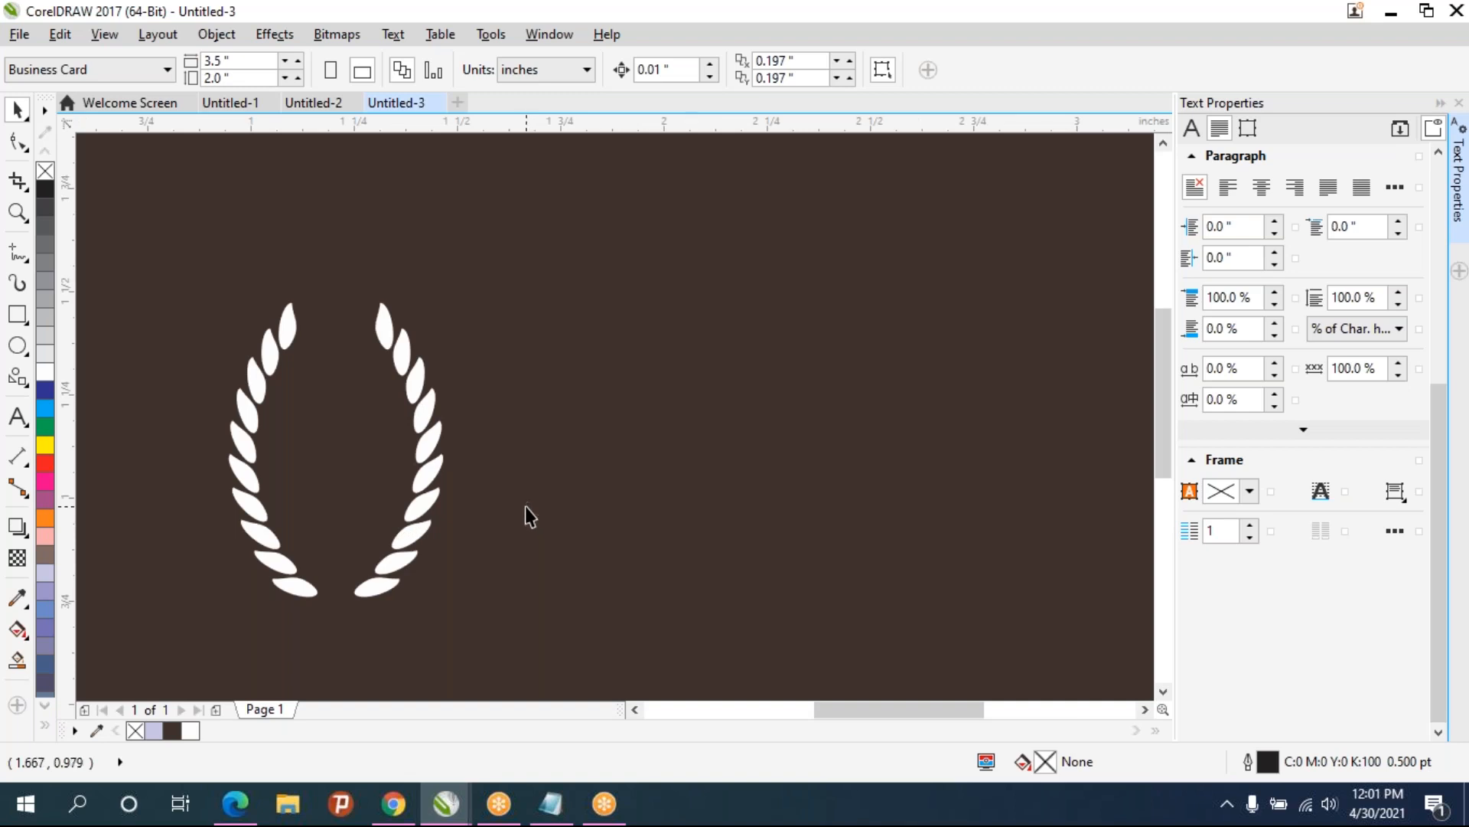
pyautogui.click(429, 473)
pyautogui.moveTo(148, 272); pyautogui.dragTo(508, 581)
pyautogui.moveTo(338, 295); pyautogui.dragTo(346, 352)
pyautogui.click(582, 392)
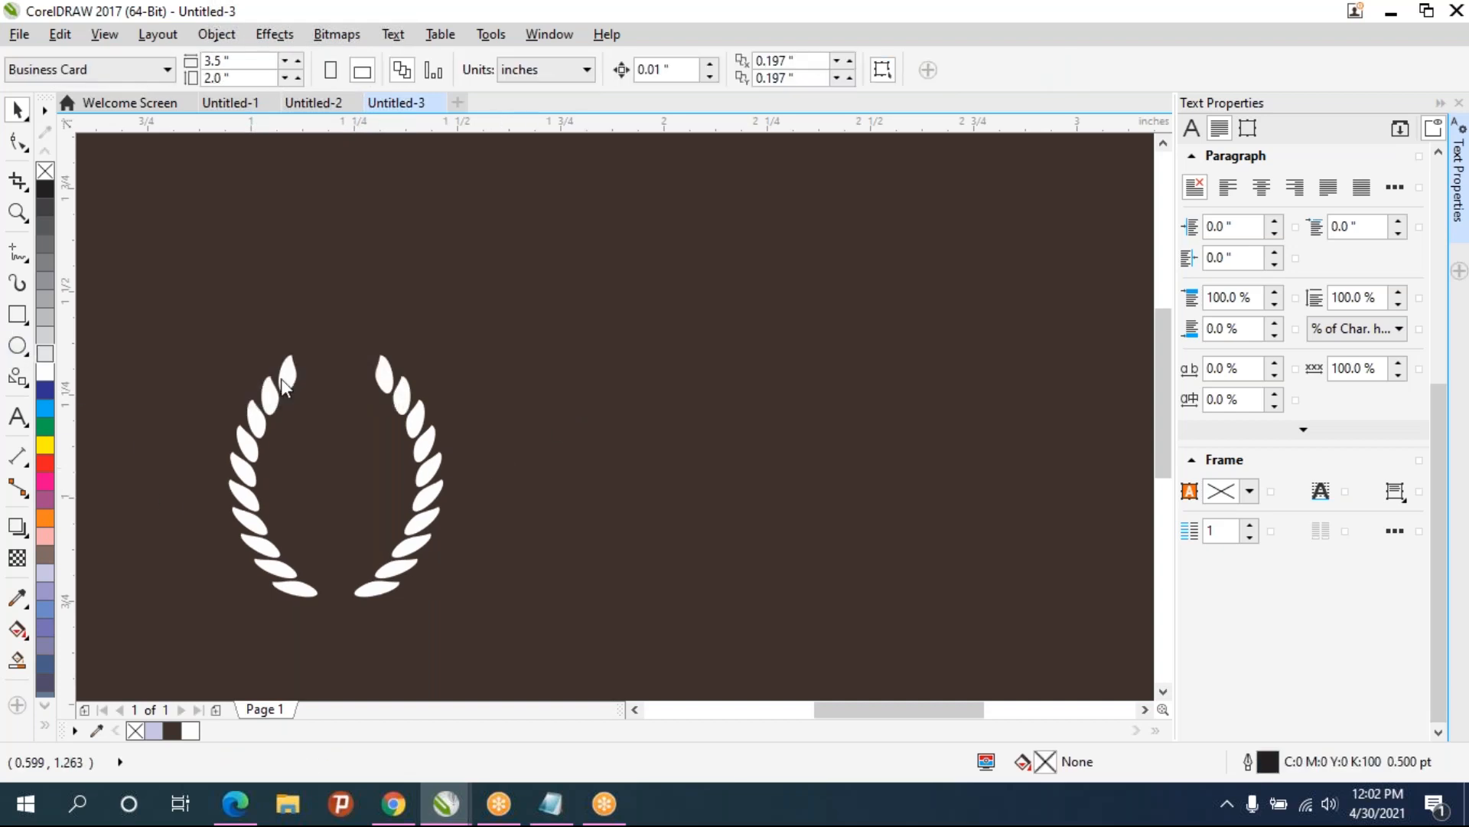
# - Draw a vertical ellipse about 0.26 × 0.5 inches right of the wreath and convert it to curves
pyautogui.press('F7')
pyautogui.moveTo(561, 376); pyautogui.dragTo(668, 586)
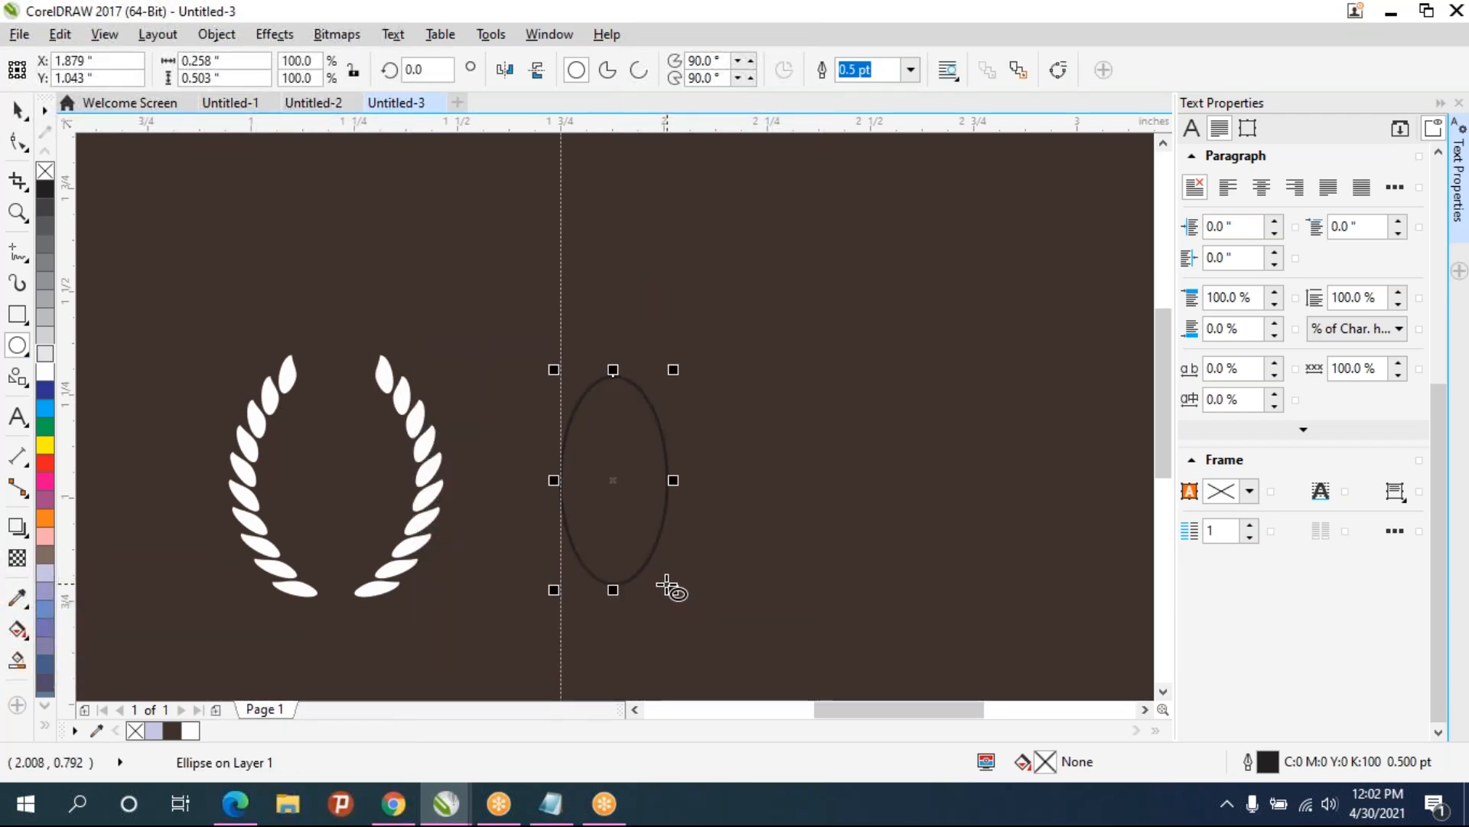
pyautogui.click(22, 141)
pyautogui.hotkey('ctrl', 'q')
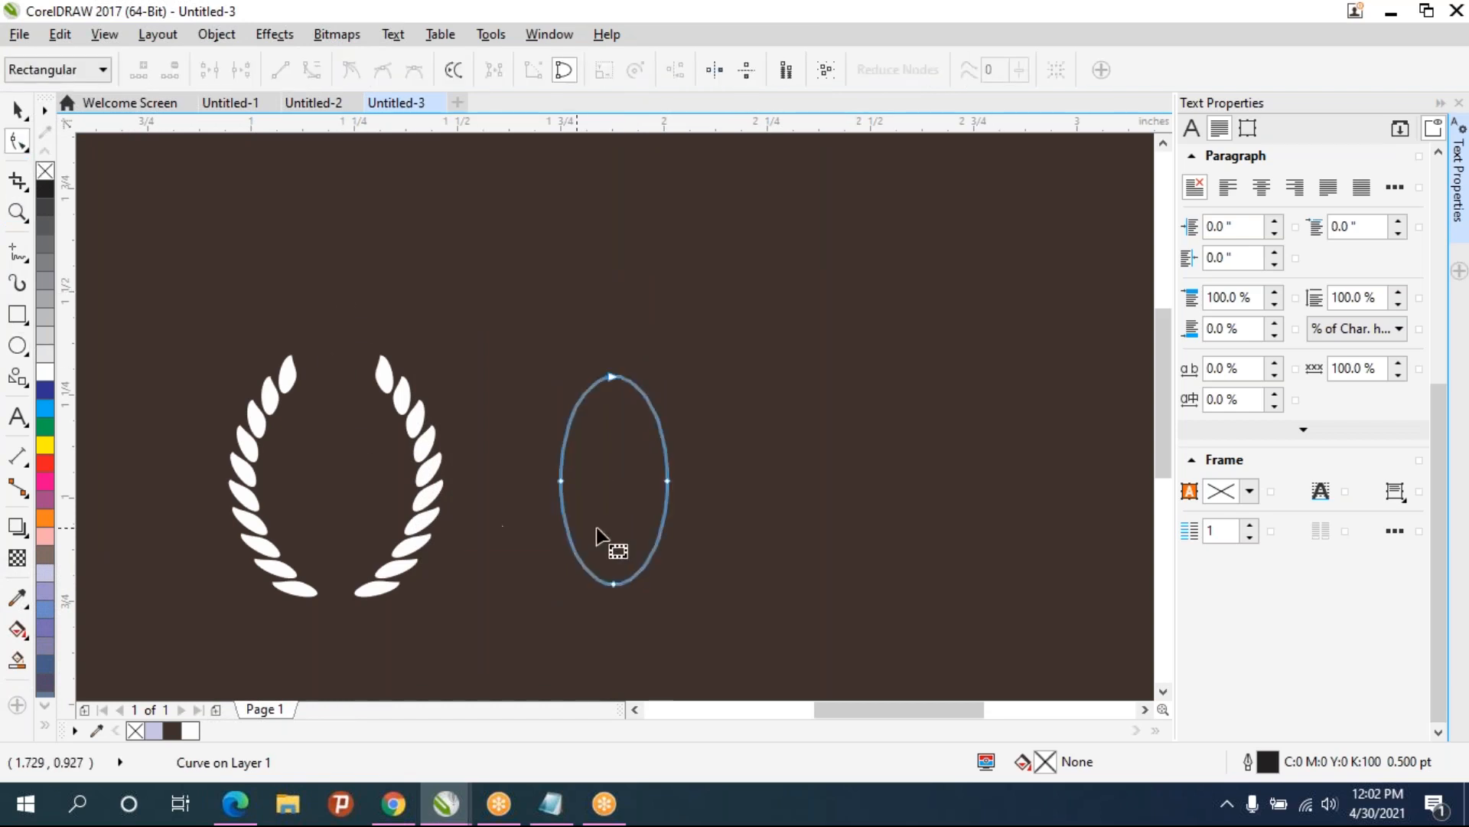
pyautogui.click(620, 585)
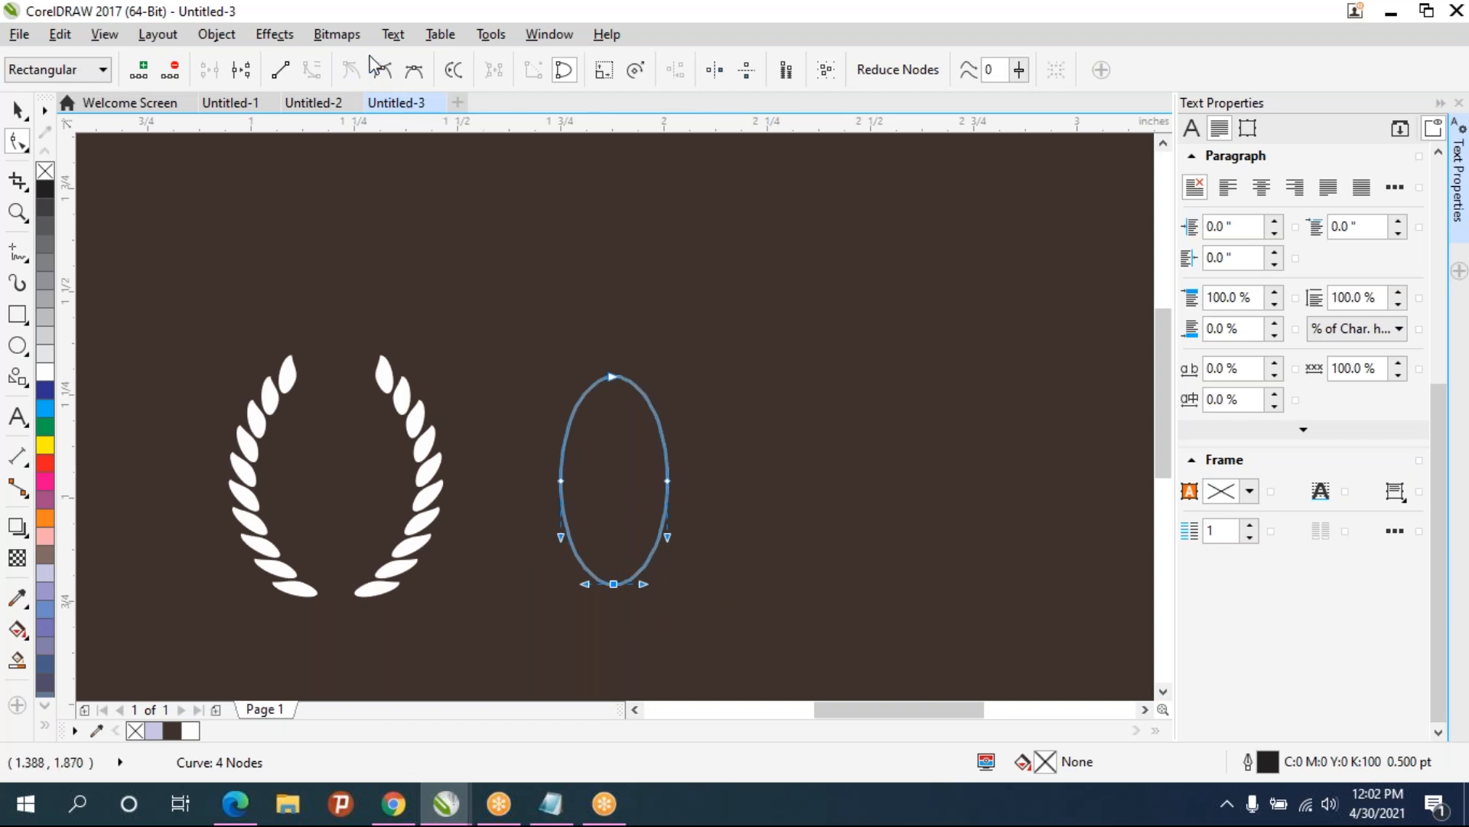
pyautogui.moveTo(645, 584); pyautogui.dragTo(589, 544)
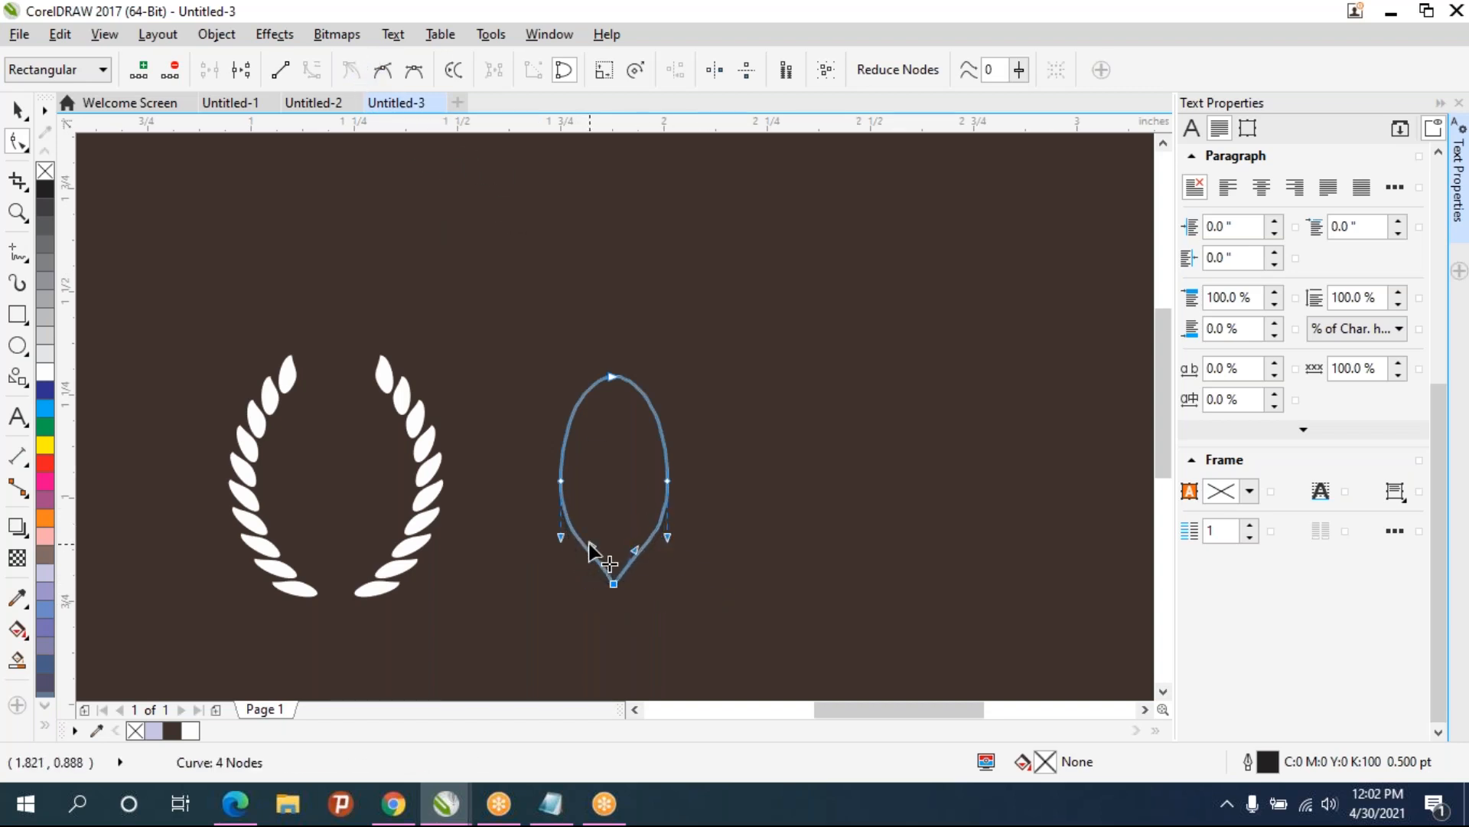
pyautogui.hotkey('ctrl', 'z')
pyautogui.hotkey('ctrl', 'z')
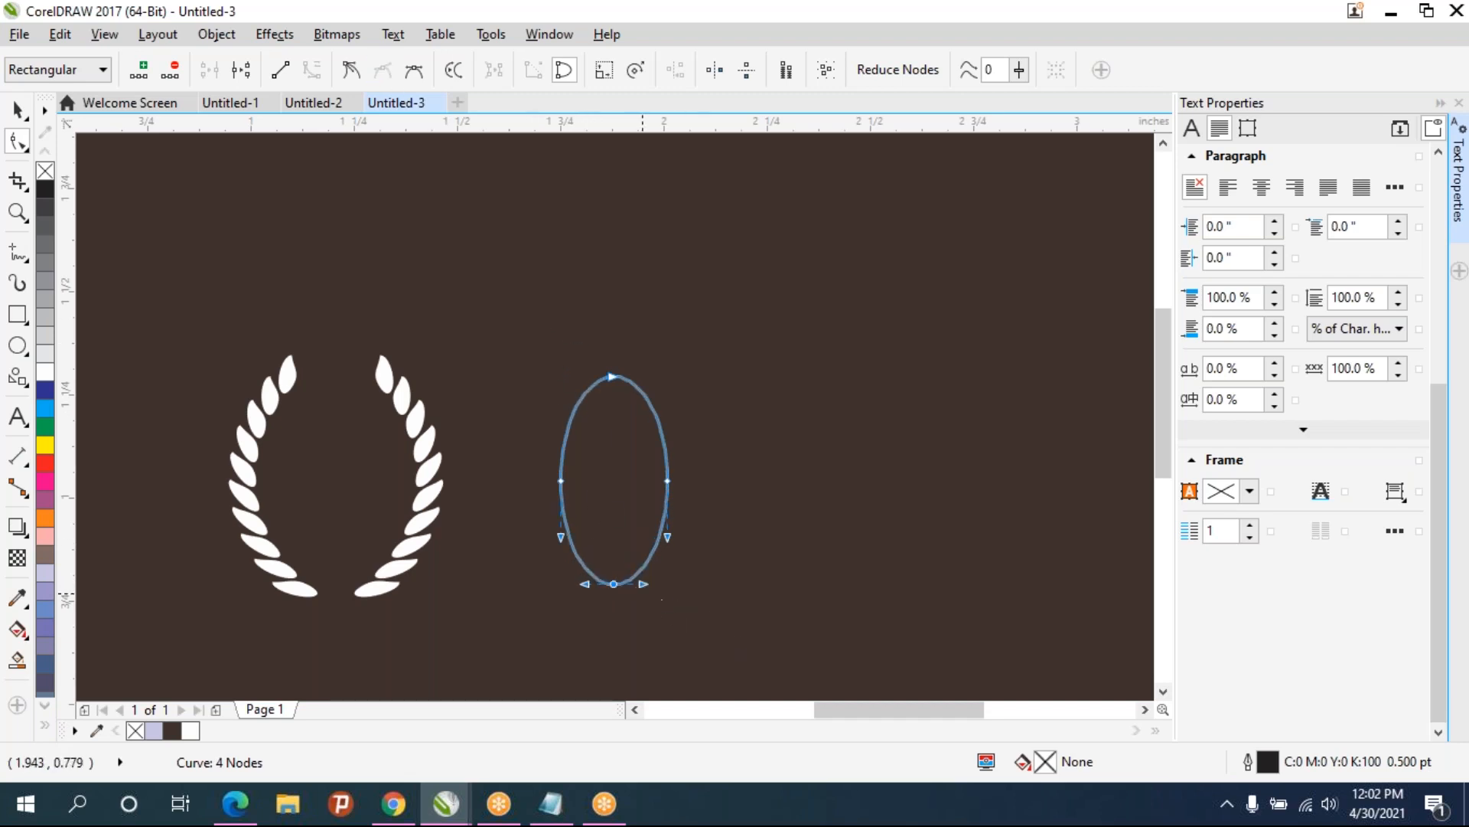
# - Try to sharpen the ellipse's bottom node into a cusp by adjusting its handles
pyautogui.scroll(3, 643, 601)
pyautogui.moveTo(642, 574); pyautogui.dragTo(629, 389)
pyautogui.moveTo(408, 545); pyautogui.dragTo(370, 415)
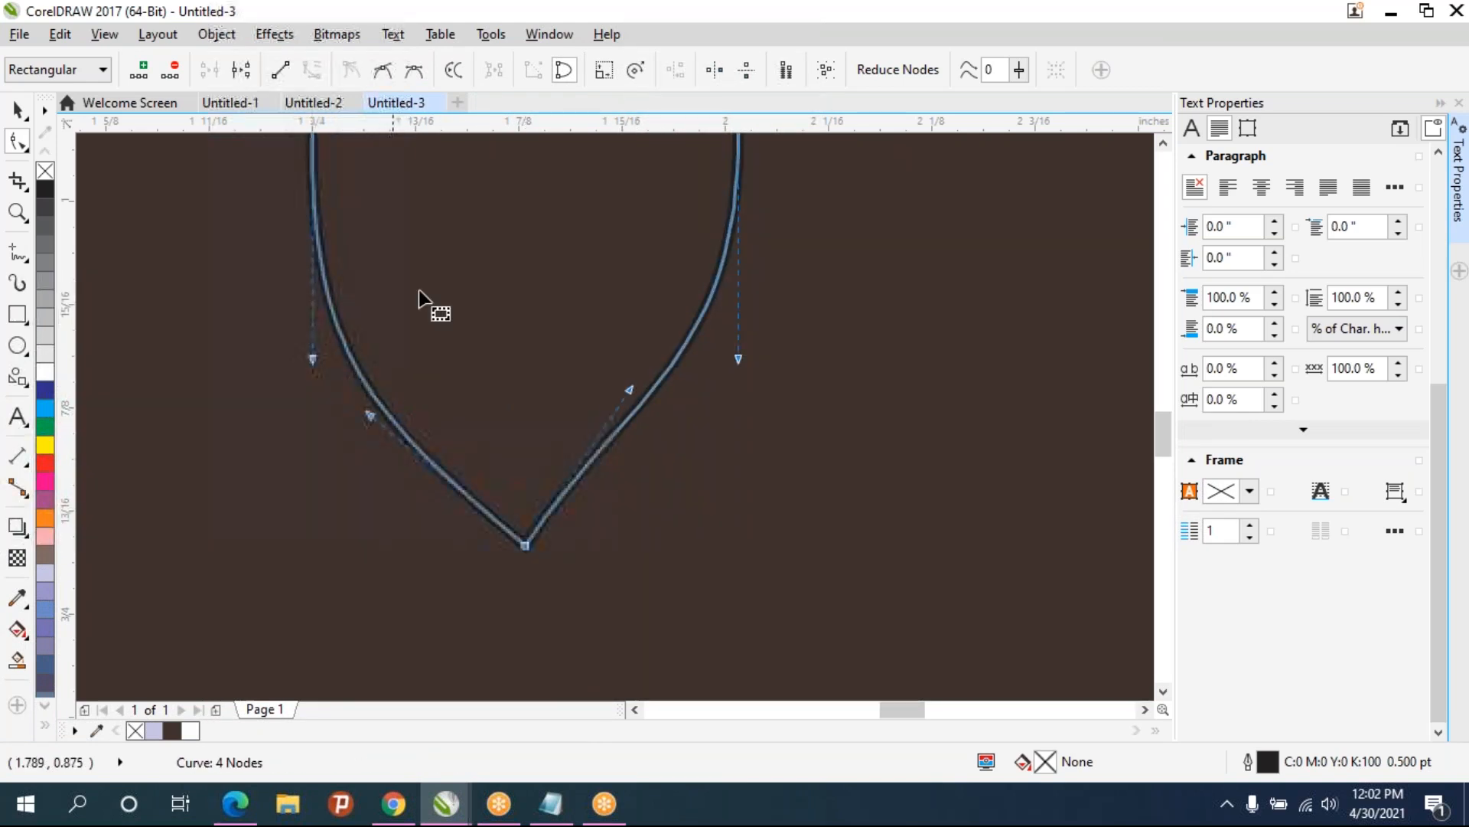
pyautogui.click(414, 70)
pyautogui.moveTo(721, 527); pyautogui.dragTo(641, 548)
pyautogui.scroll(-5, 574, 383)
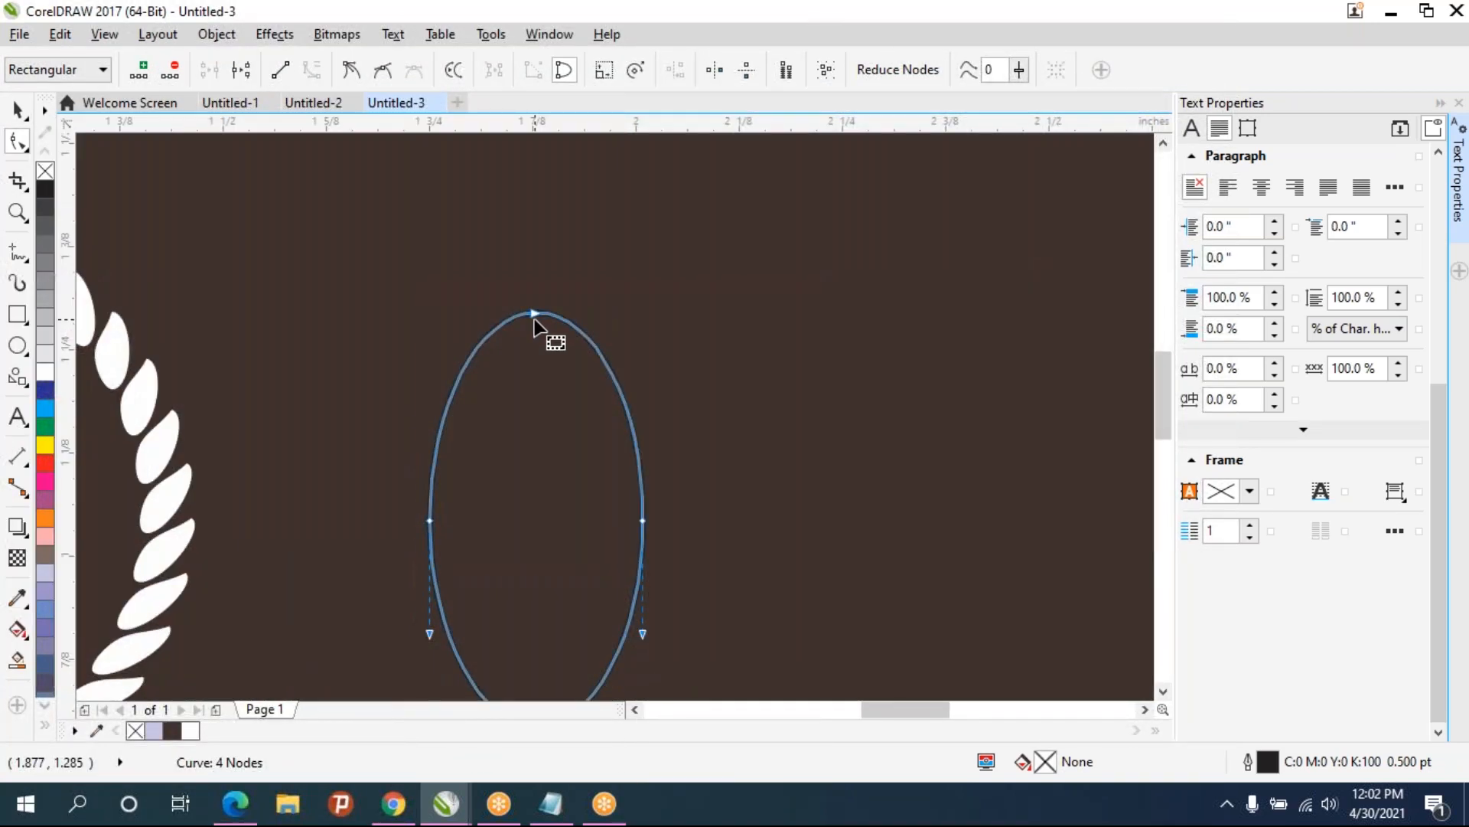
# - Sharpen the ellipse's top node into a pointed tip to form a teardrop shape
pyautogui.click(554, 327)
pyautogui.click(590, 317)
pyautogui.moveTo(601, 328); pyautogui.dragTo(535, 312)
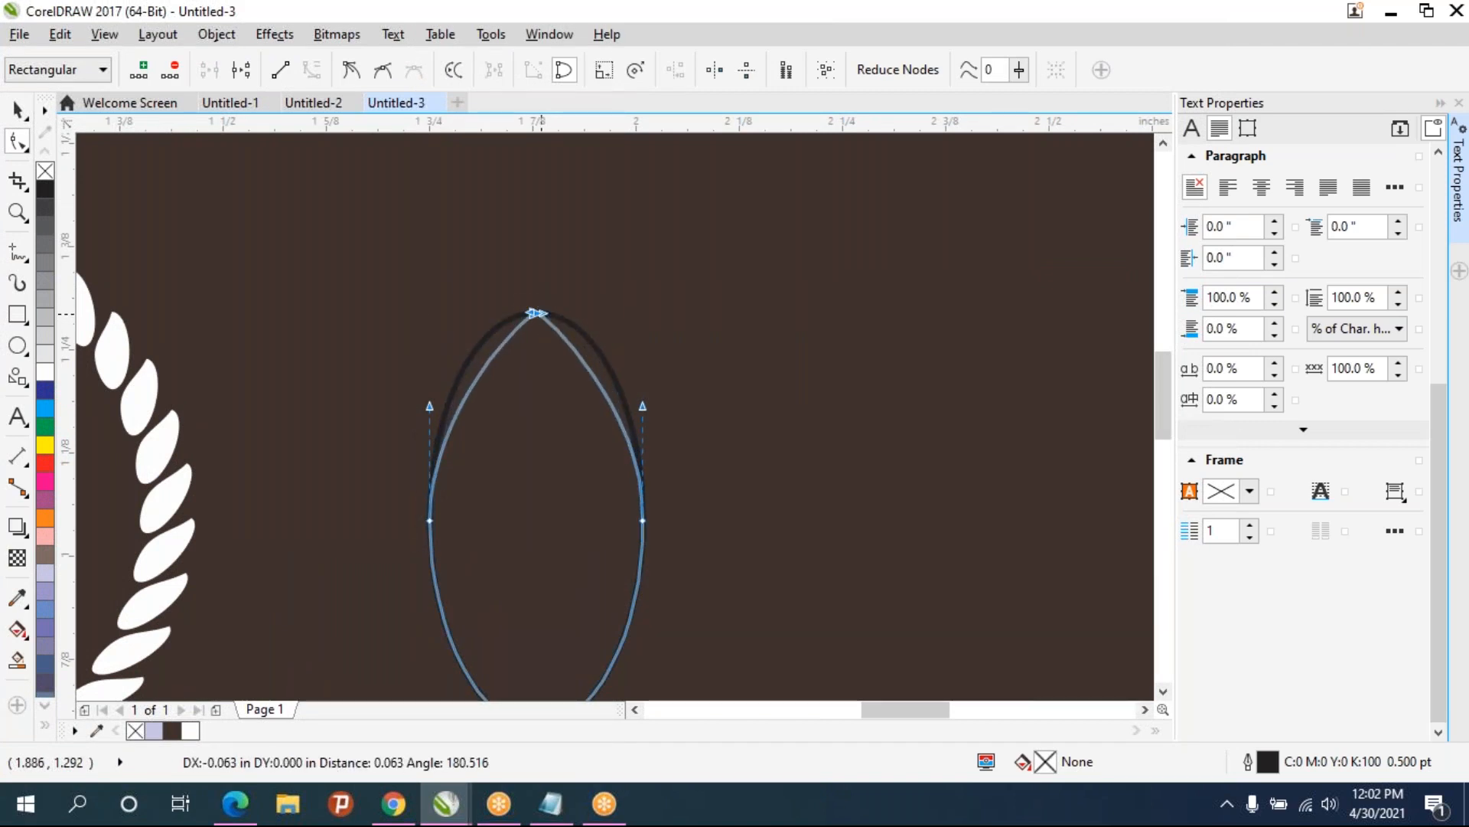
pyautogui.moveTo(696, 536); pyautogui.dragTo(423, 508)
pyautogui.moveTo(645, 518)
pyautogui.mouseDown()
pyautogui.moveTo(659, 599)
pyautogui.moveTo(654, 514)
pyautogui.moveTo(648, 528)
pyautogui.mouseUp()
pyautogui.scroll(-3, 656, 574)
pyautogui.click(653, 581)
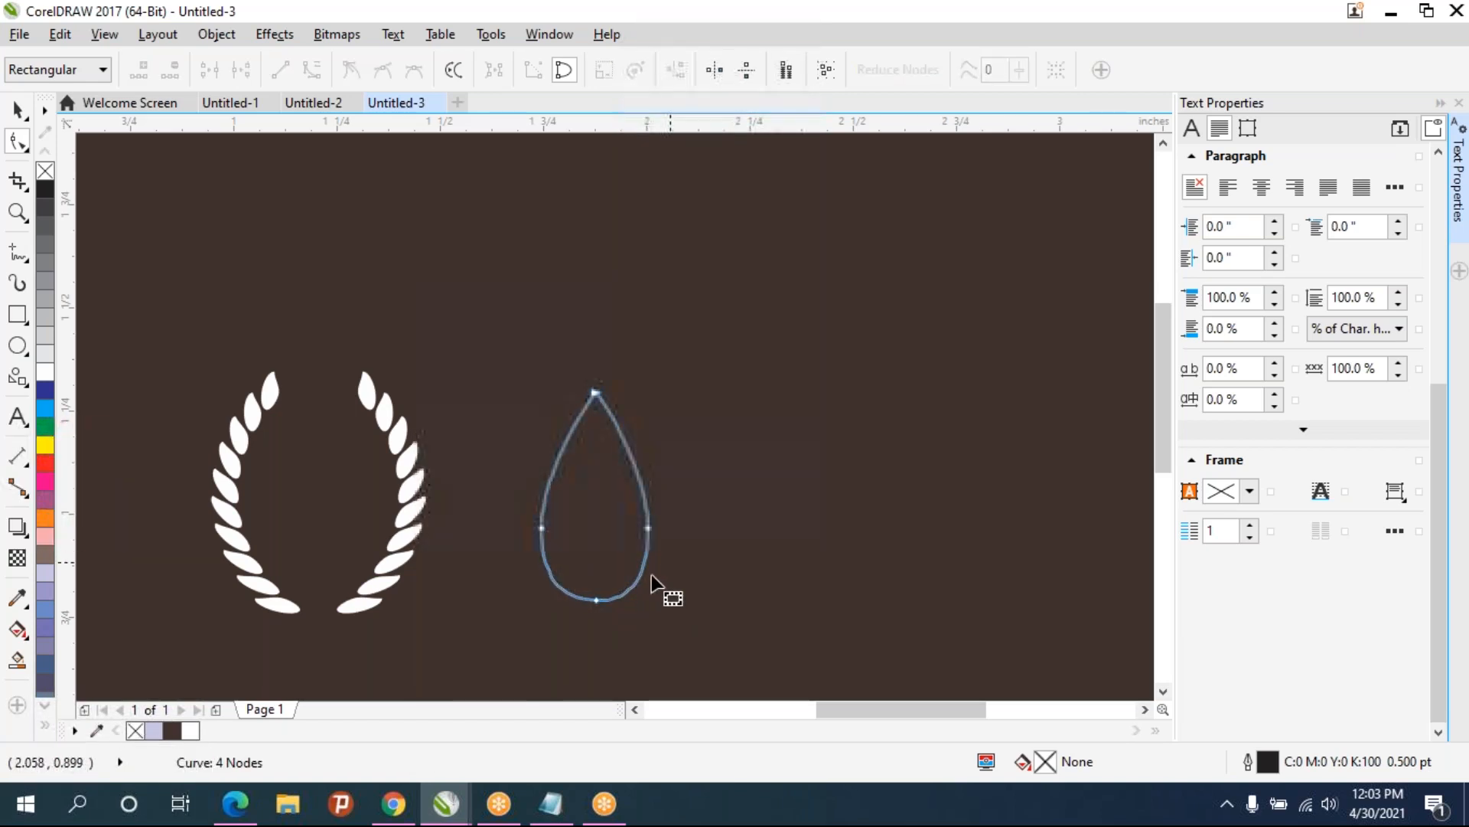
# - Shorten the handles of the teardrop's bottom and side nodes to refine its curve
pyautogui.click(596, 599)
pyautogui.scroll(3, 624, 601)
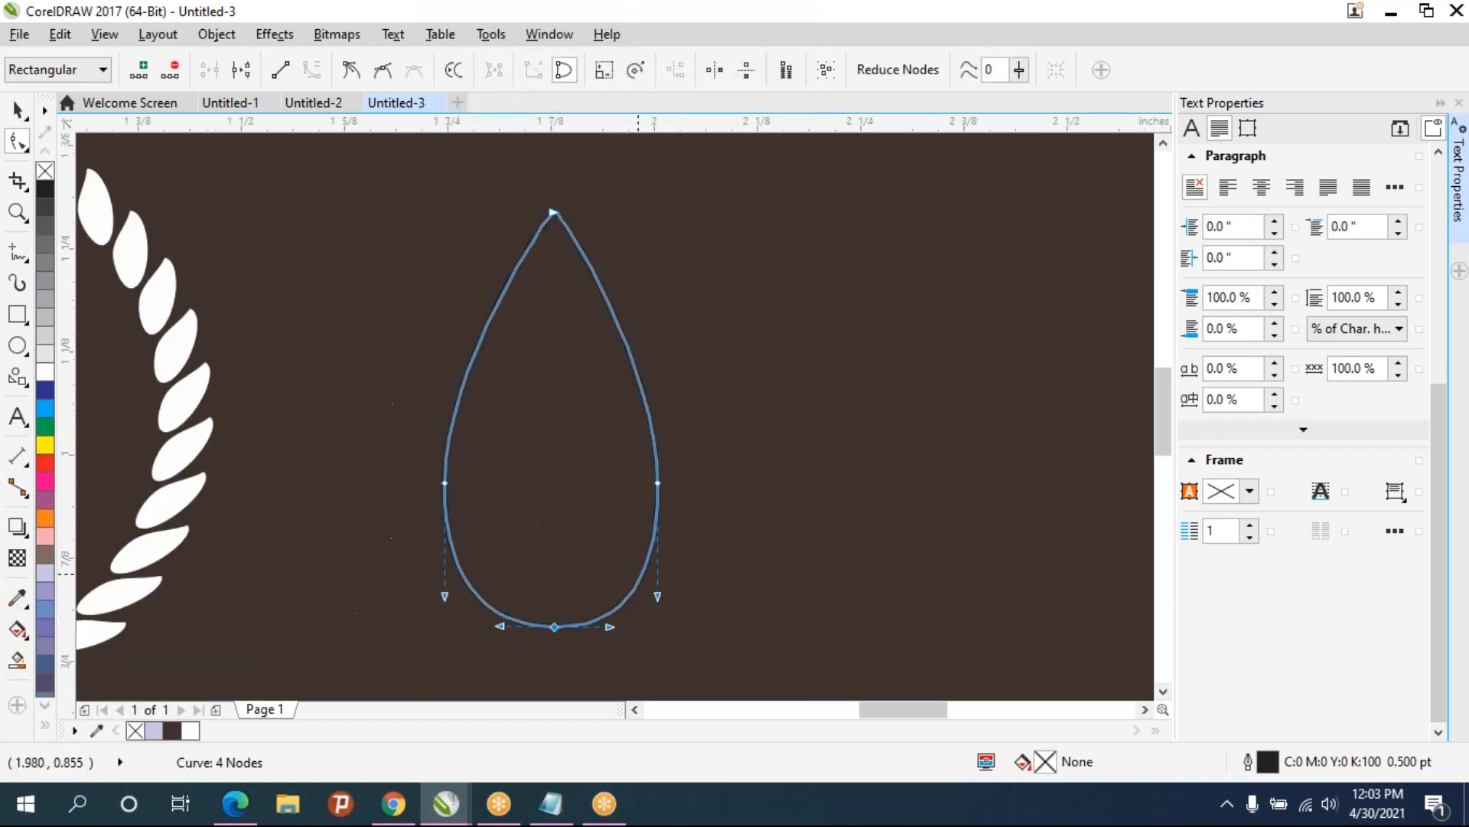
pyautogui.moveTo(675, 609); pyautogui.dragTo(668, 581)
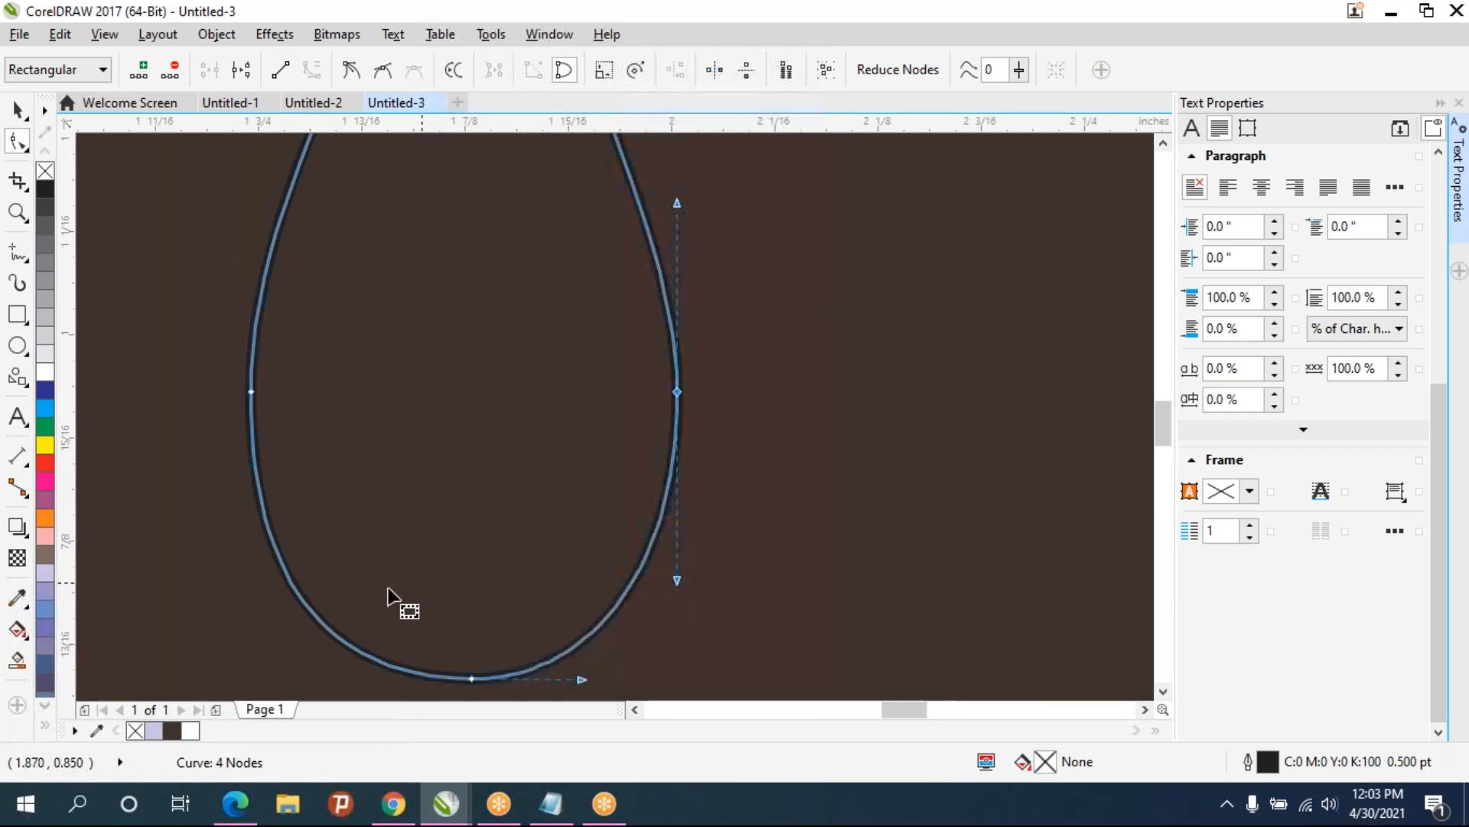
pyautogui.click(251, 393)
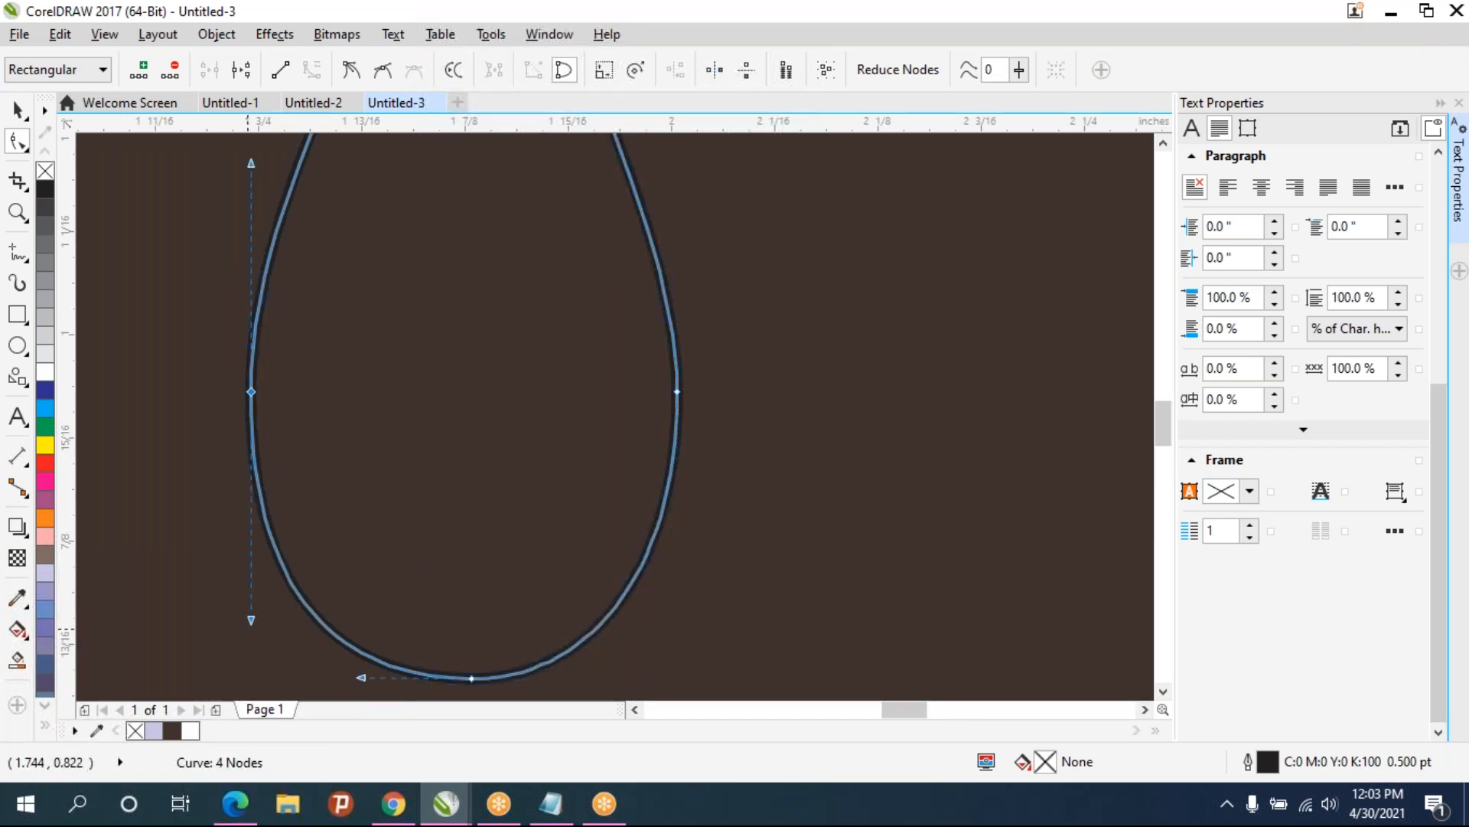
pyautogui.moveTo(250, 615); pyautogui.dragTo(251, 579)
pyautogui.scroll(-2, 686, 493)
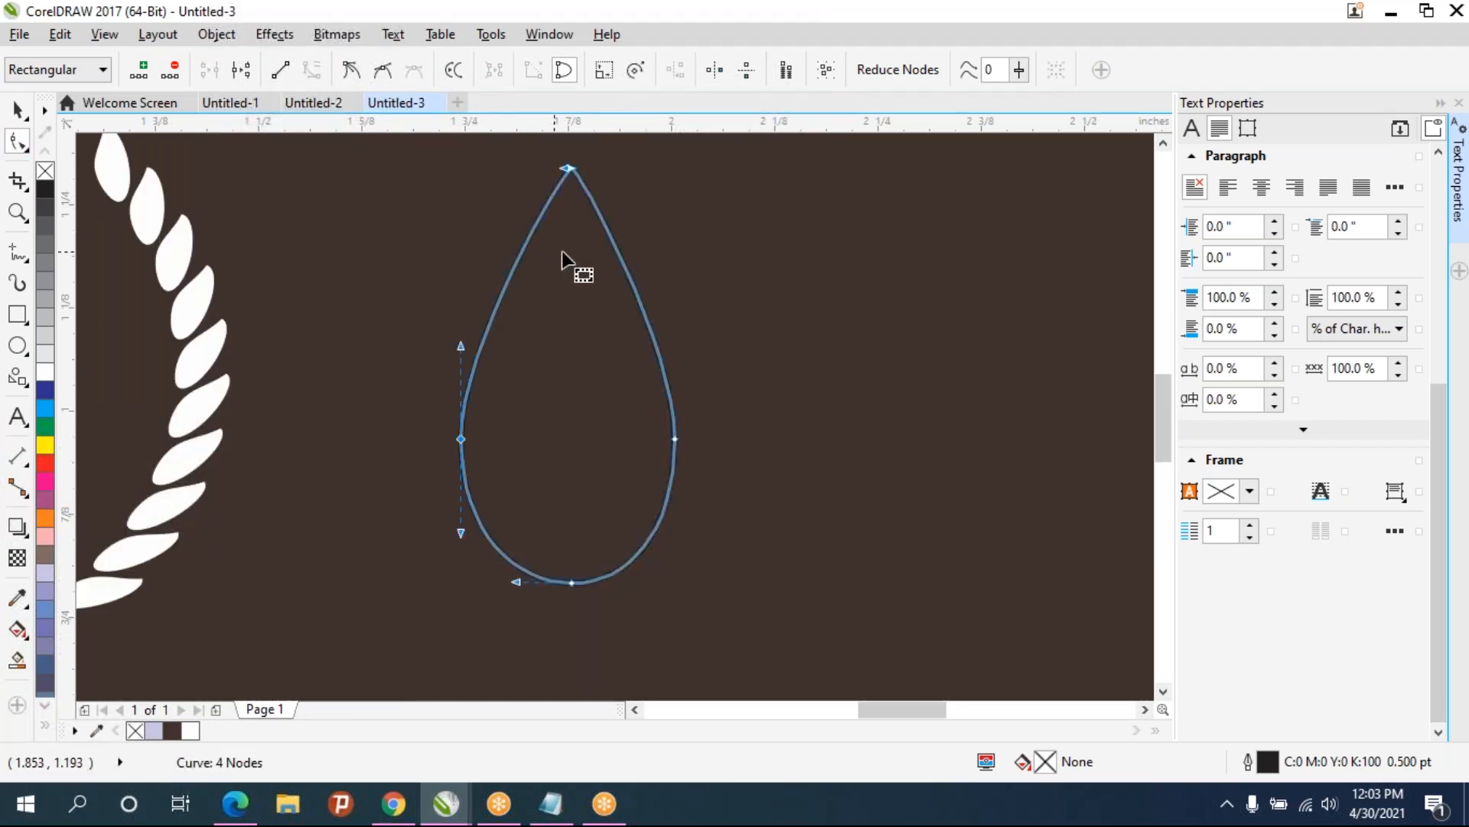
# - Add nodes on the teardrop's right edge and pull one inward as a cusp to form a flame notch
pyautogui.doubleClick(620, 259)
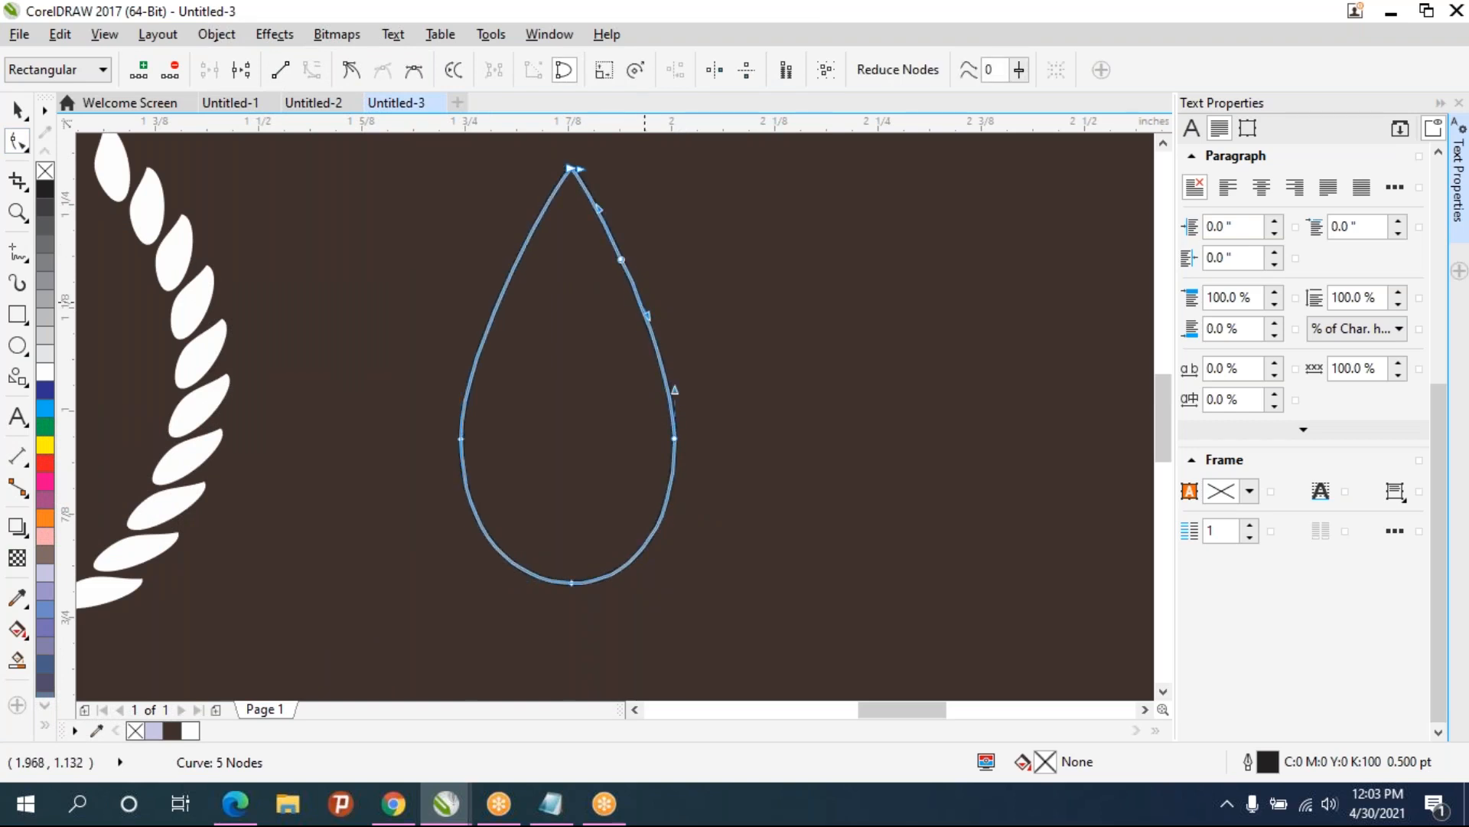
pyautogui.doubleClick(644, 309)
pyautogui.doubleClick(601, 219)
pyautogui.moveTo(621, 260); pyautogui.dragTo(576, 385)
pyautogui.click(352, 70)
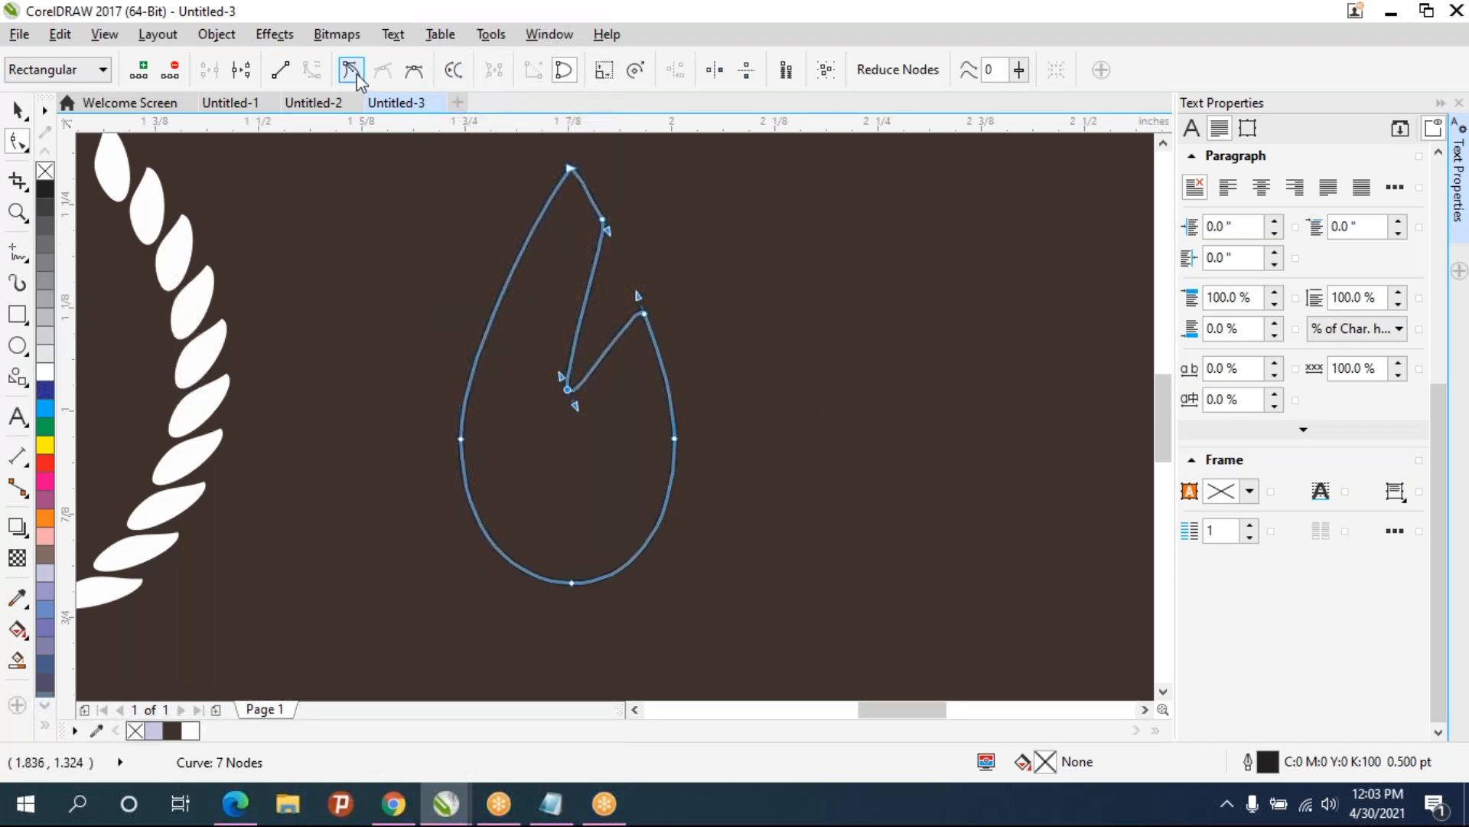
pyautogui.moveTo(563, 375); pyautogui.dragTo(645, 297)
pyautogui.moveTo(575, 406); pyautogui.dragTo(636, 346)
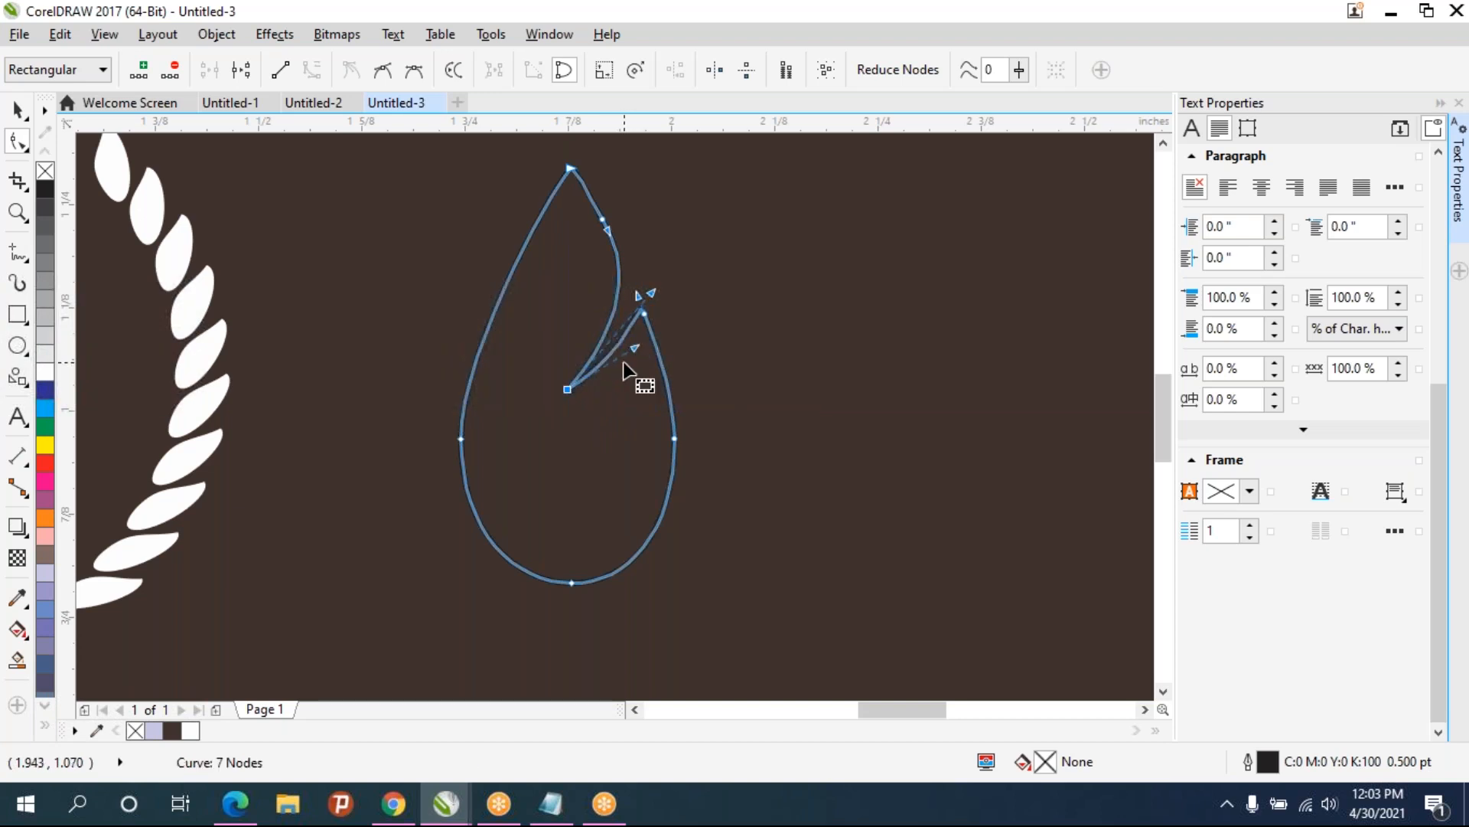
pyautogui.click(715, 328)
# - Move the flame shape into the middle of the laurel wreath
pyautogui.scroll(-1, 676, 434)
pyautogui.click(17, 109)
pyautogui.click(734, 421)
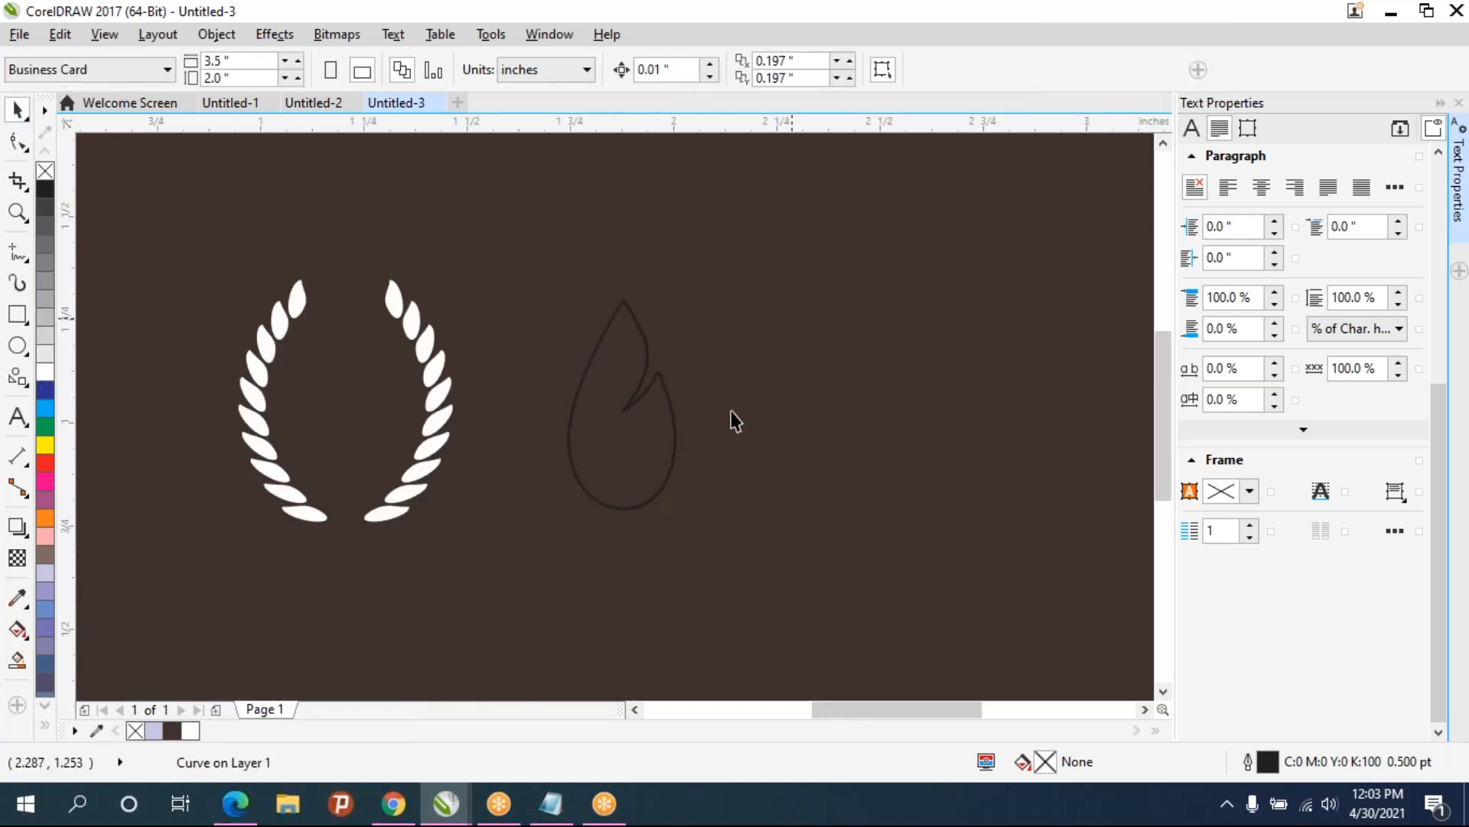
pyautogui.click(674, 452)
pyautogui.moveTo(622, 294); pyautogui.dragTo(623, 329)
pyautogui.moveTo(639, 474); pyautogui.dragTo(369, 457)
pyautogui.click(547, 438)
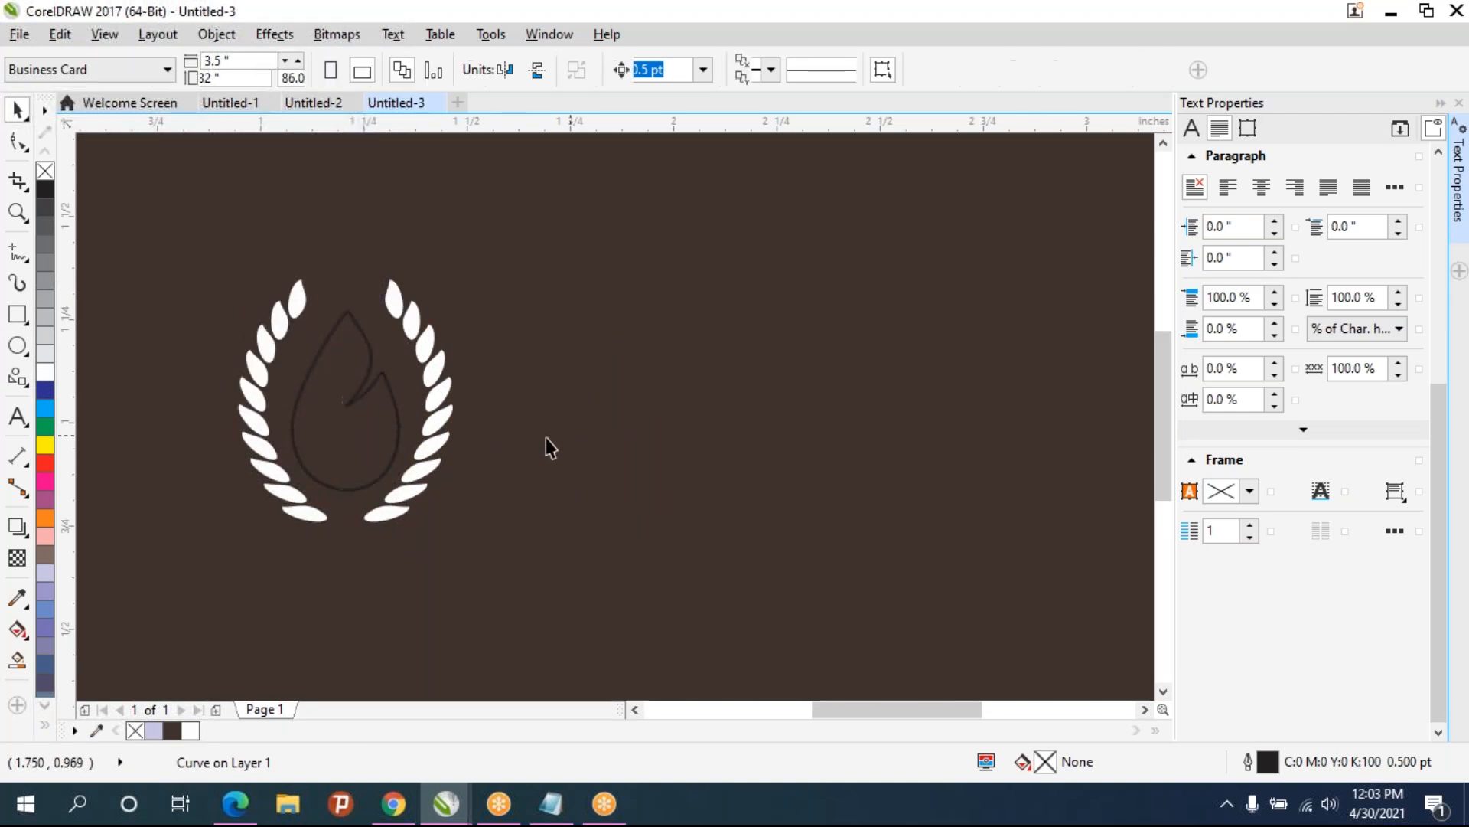
pyautogui.click(395, 442)
pyautogui.moveTo(366, 439); pyautogui.dragTo(411, 443)
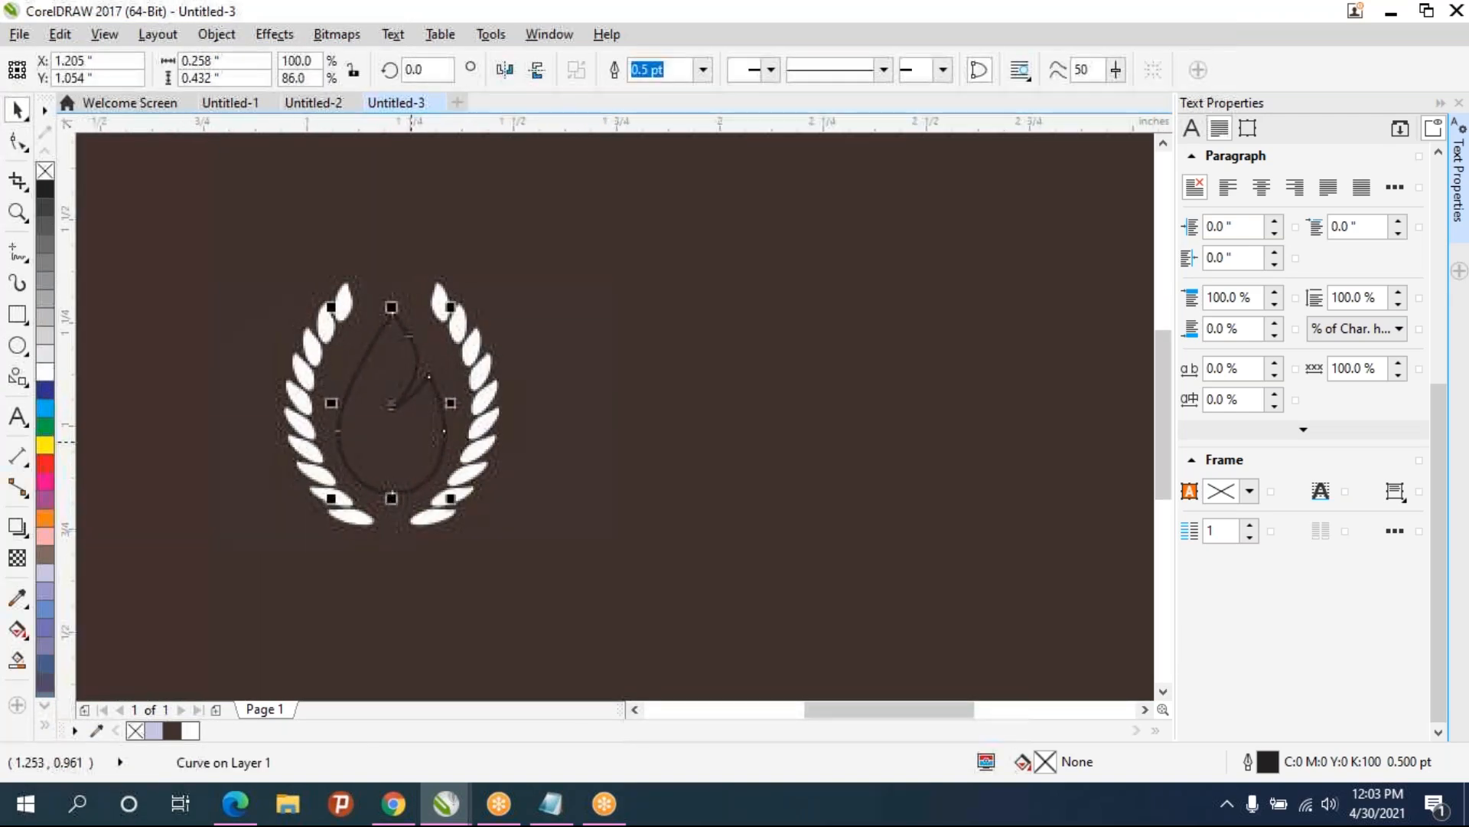
# - Add nodes on the flame's left edge and pull one inward to create a second notch
pyautogui.click(28, 153)
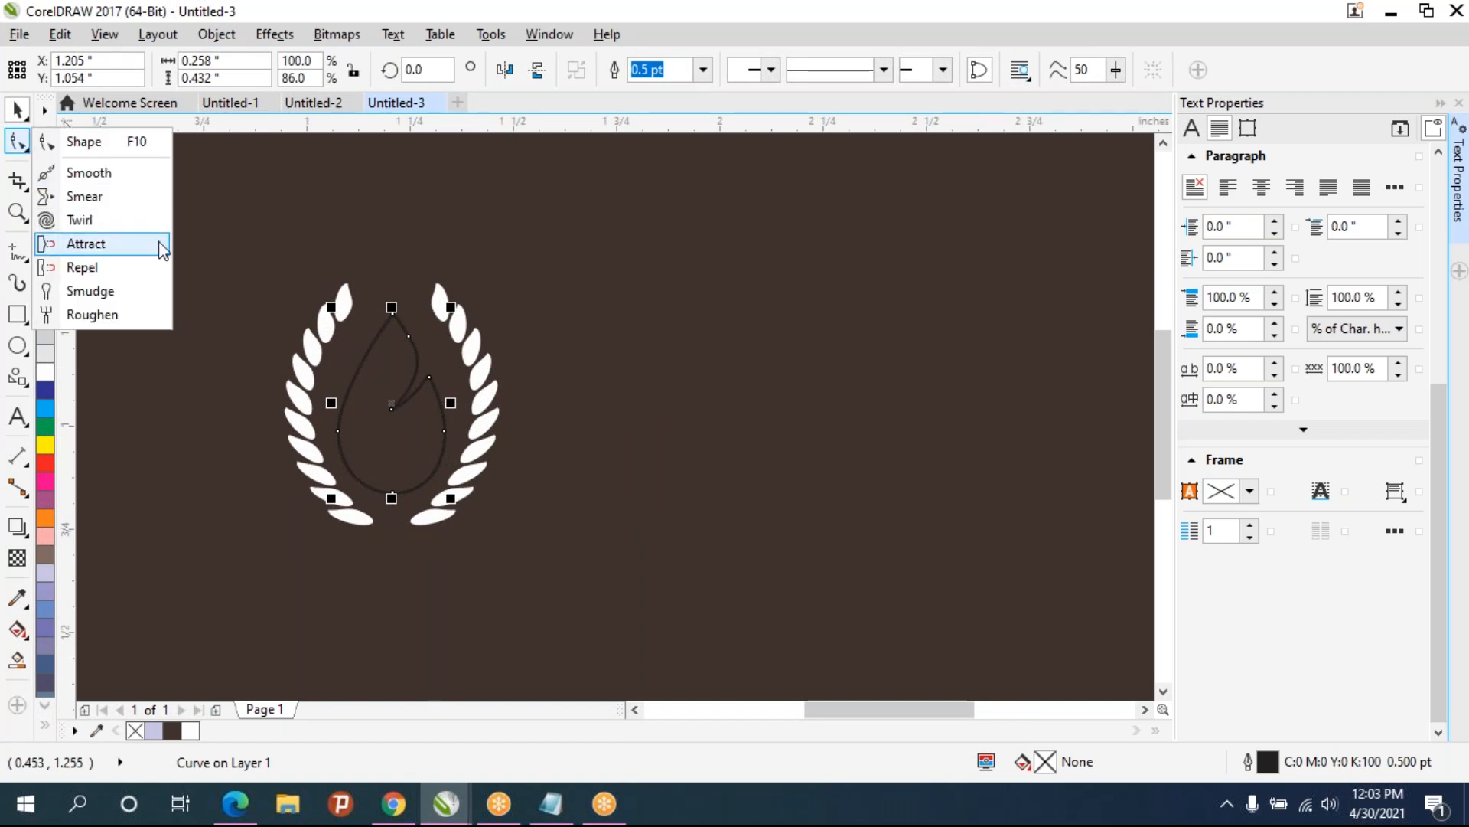
pyautogui.click(63, 149)
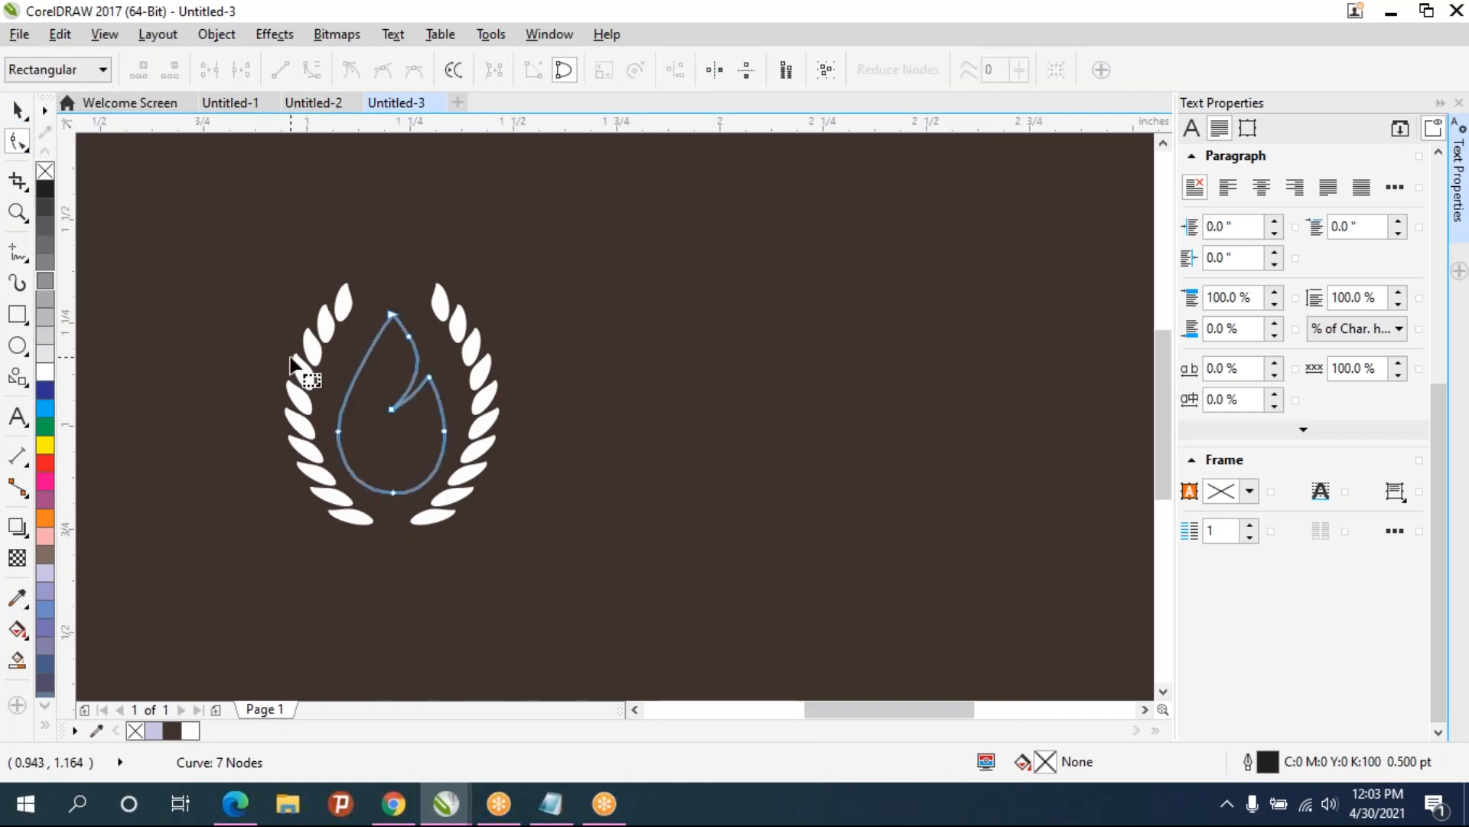
pyautogui.scroll(3, 338, 367)
pyautogui.doubleClick(434, 341)
pyautogui.doubleClick(411, 378)
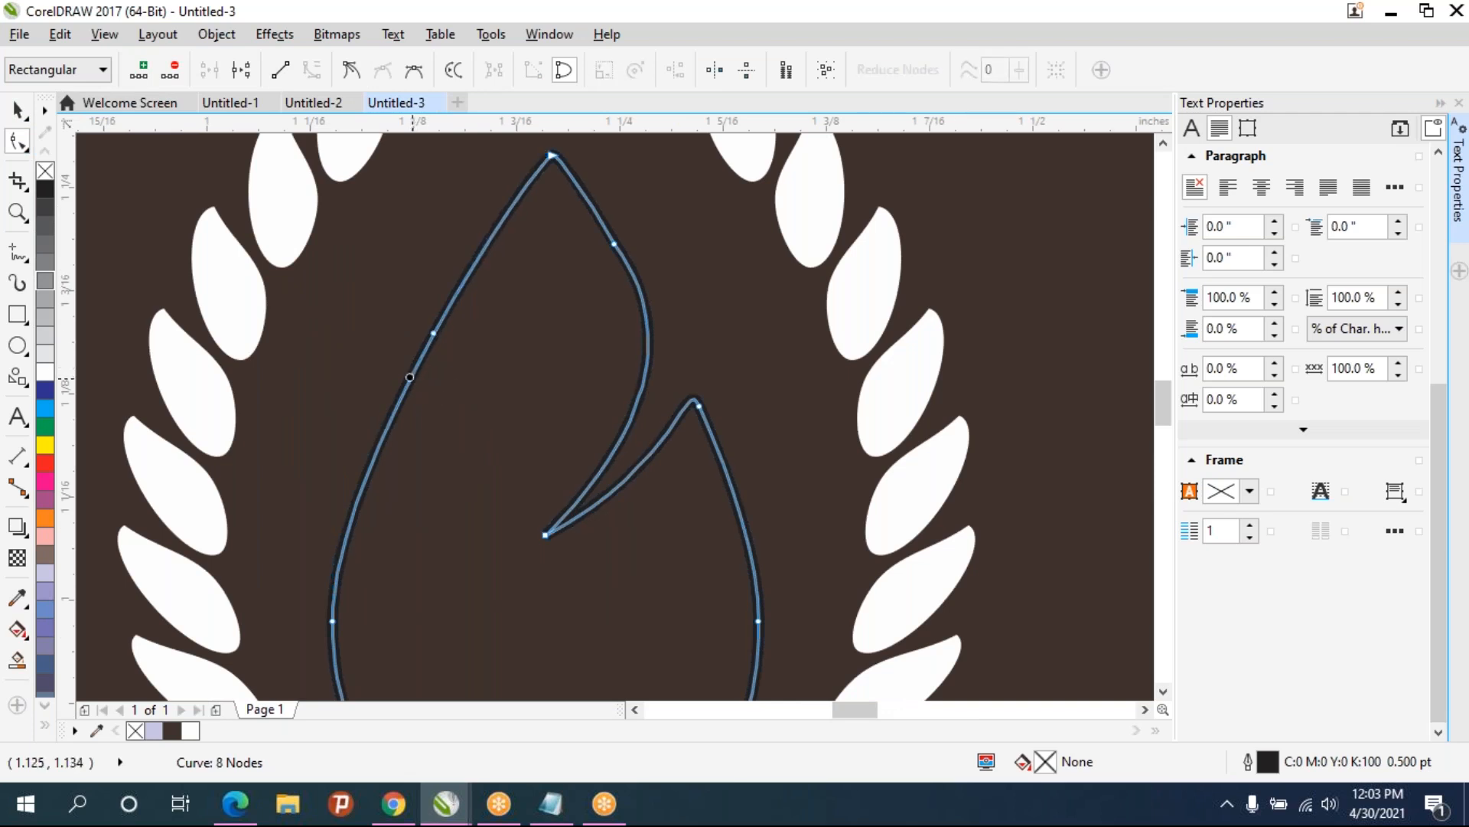
pyautogui.doubleClick(454, 299)
pyautogui.moveTo(435, 334); pyautogui.dragTo(508, 425)
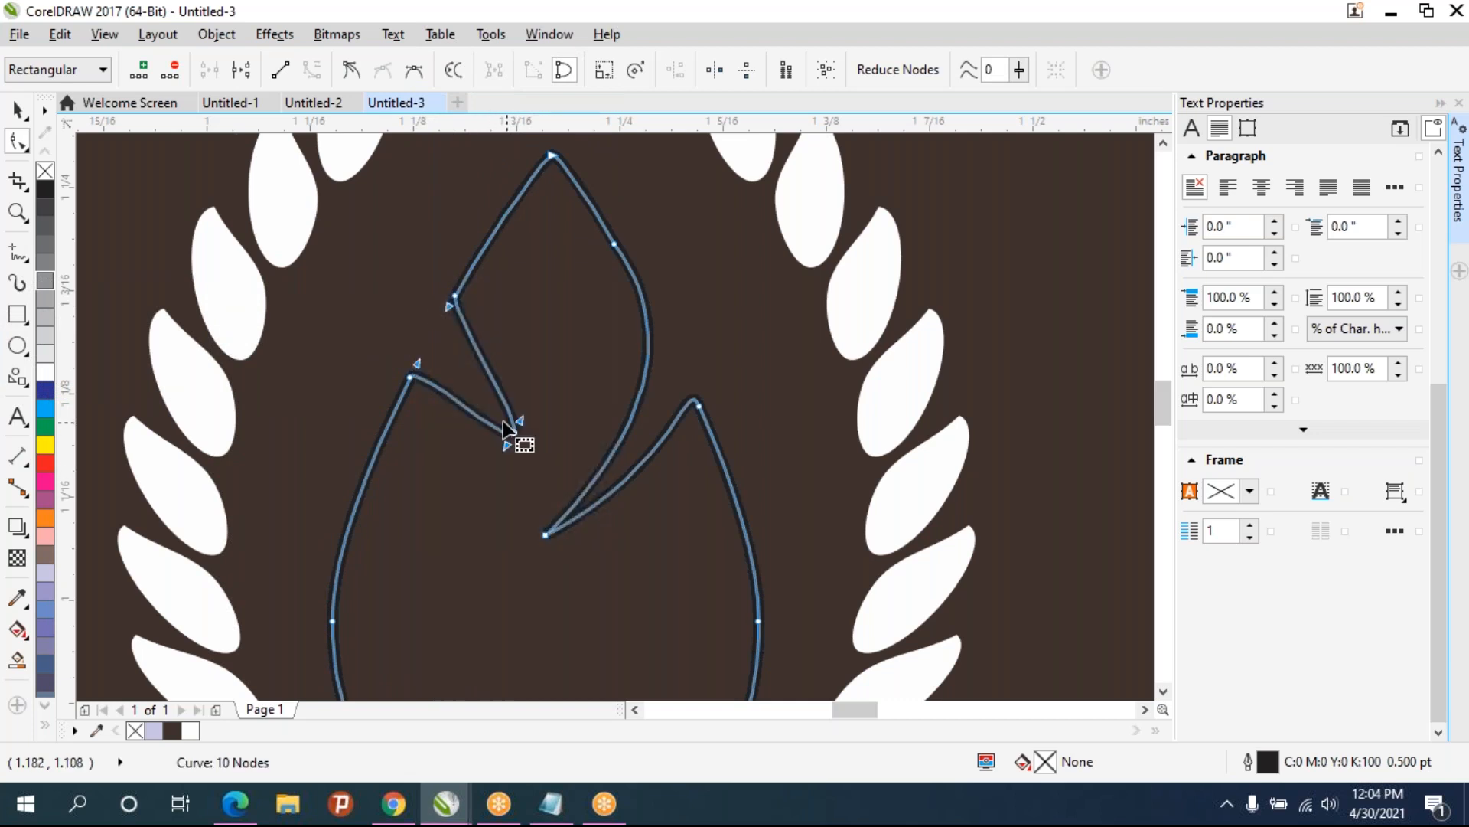
# - Make the left notch node a cusp and adjust its handles and neighbouring nodes to shape the flame
pyautogui.click(351, 70)
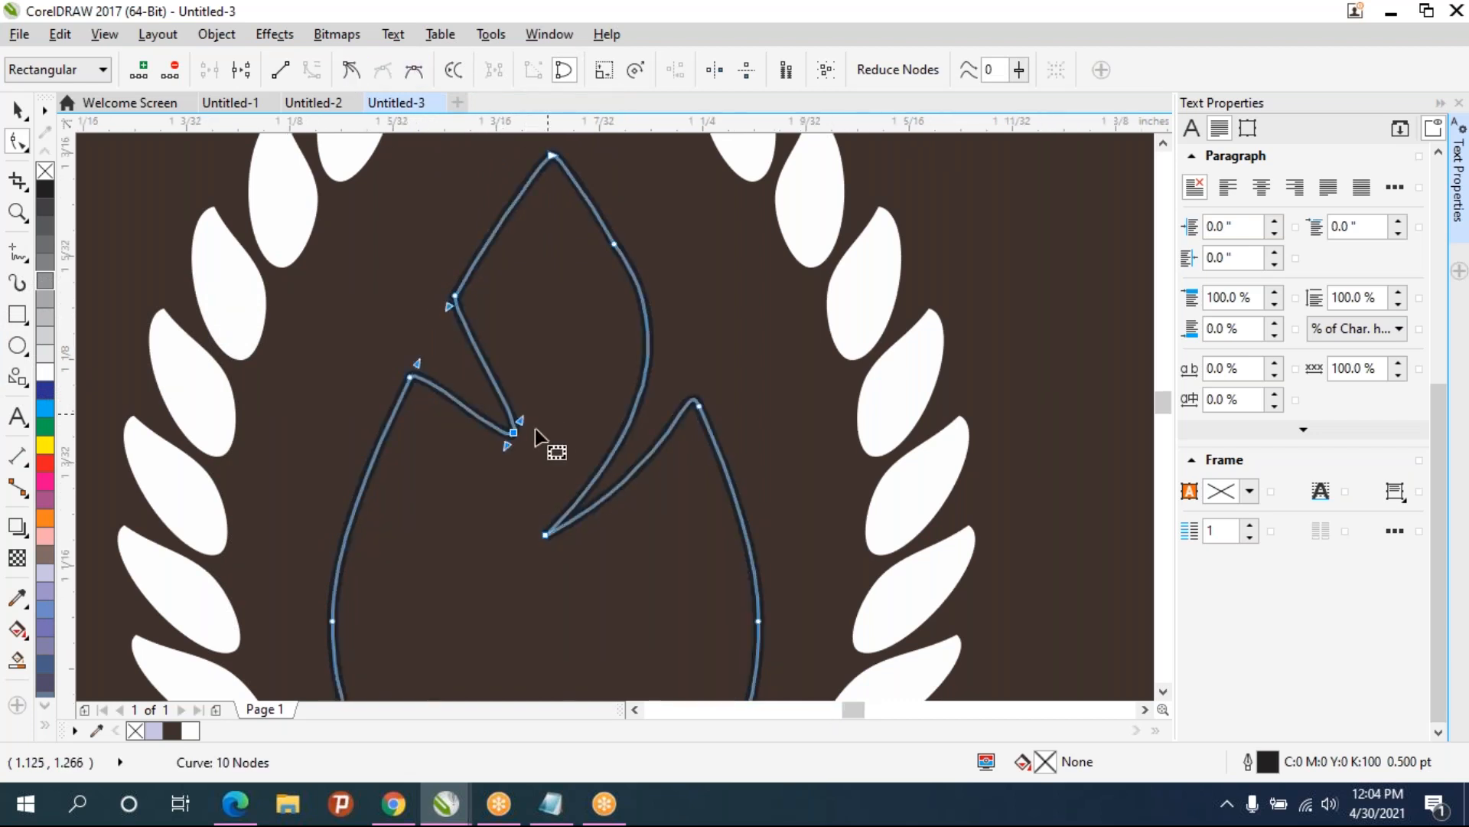
pyautogui.scroll(3, 535, 428)
pyautogui.moveTo(411, 490); pyautogui.dragTo(324, 264)
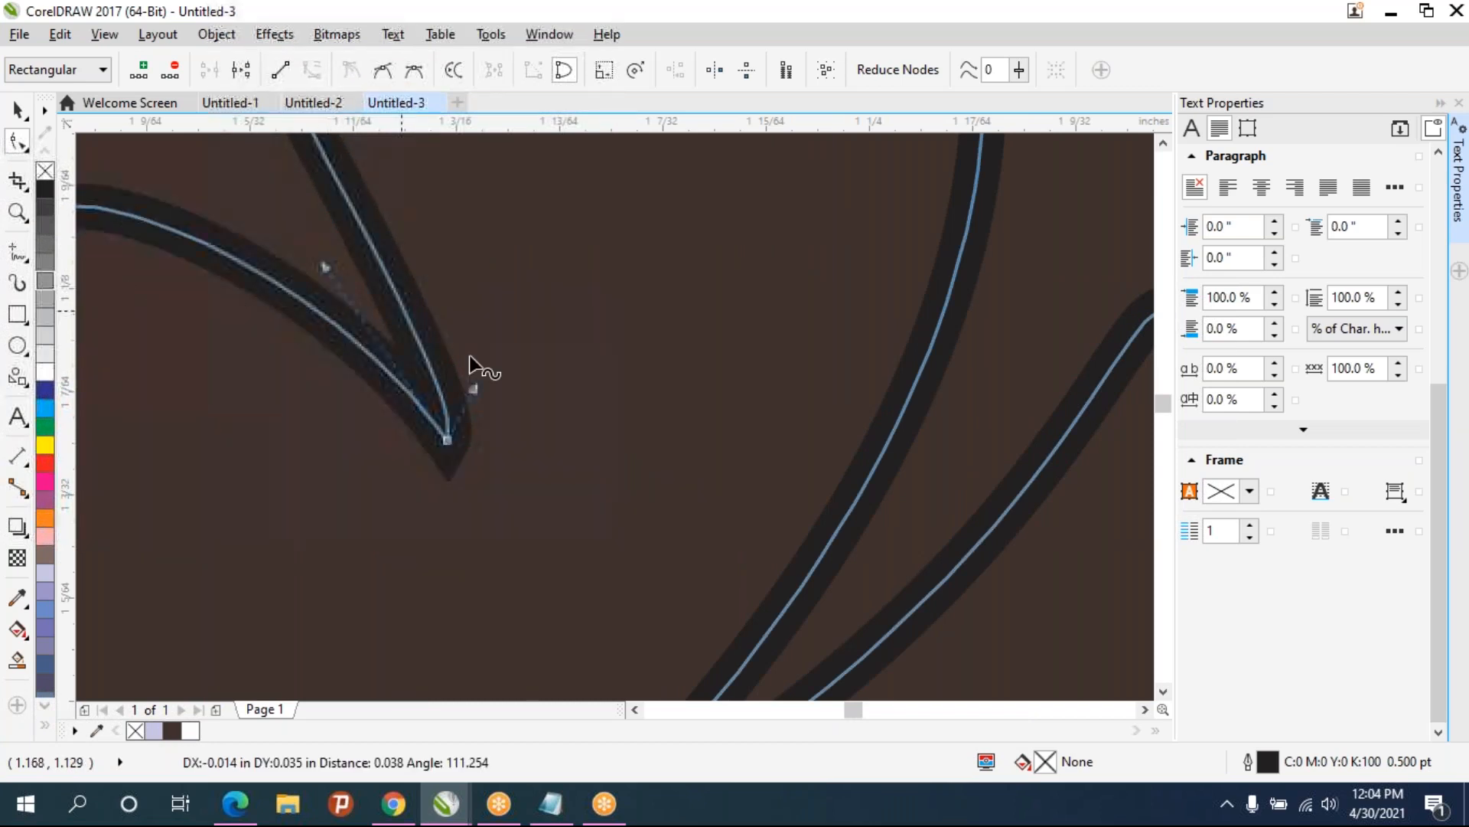
pyautogui.moveTo(475, 391); pyautogui.dragTo(378, 177)
pyautogui.scroll(-3, 397, 236)
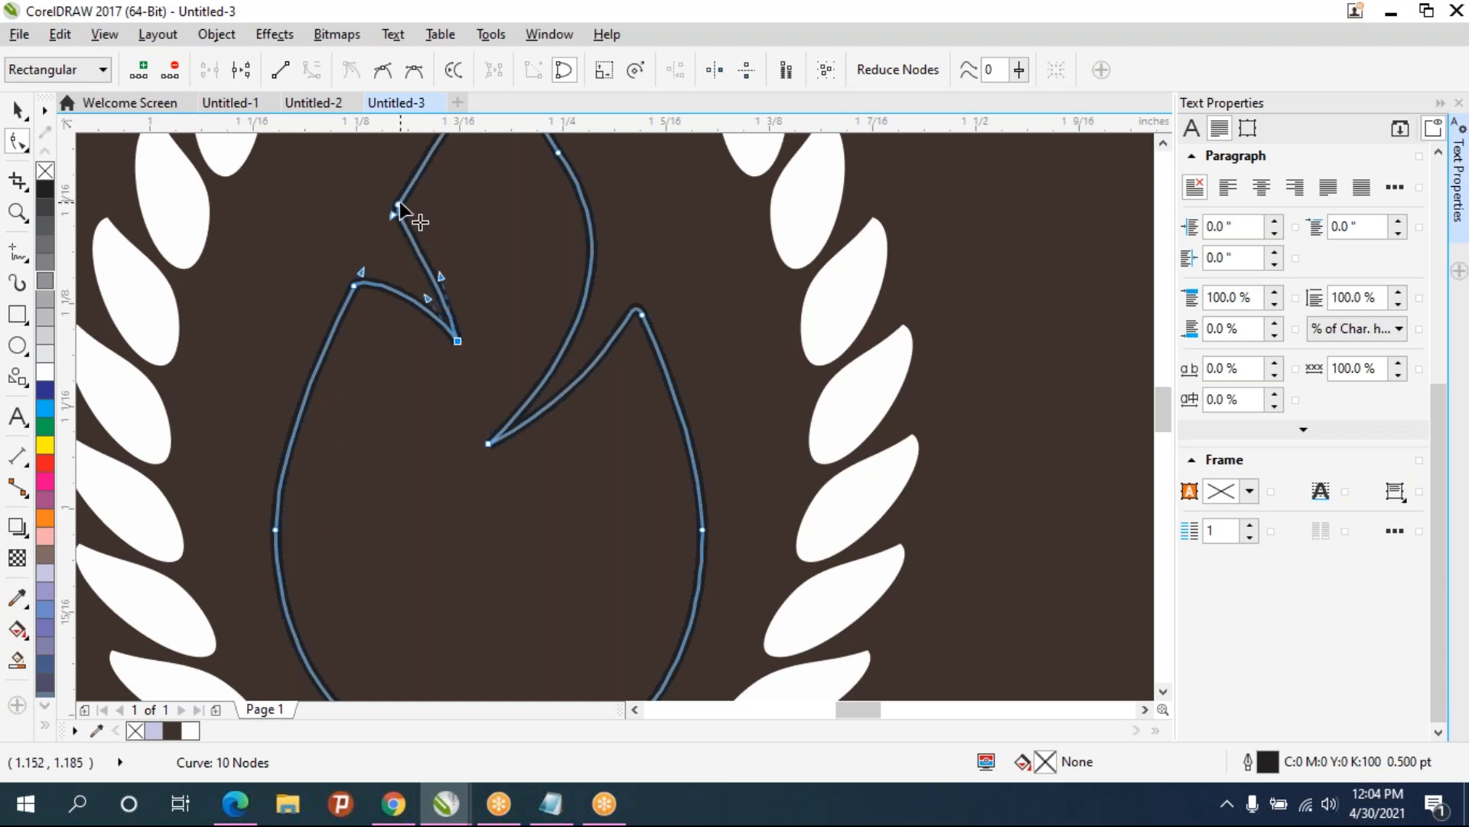
pyautogui.moveTo(394, 211); pyautogui.dragTo(385, 230)
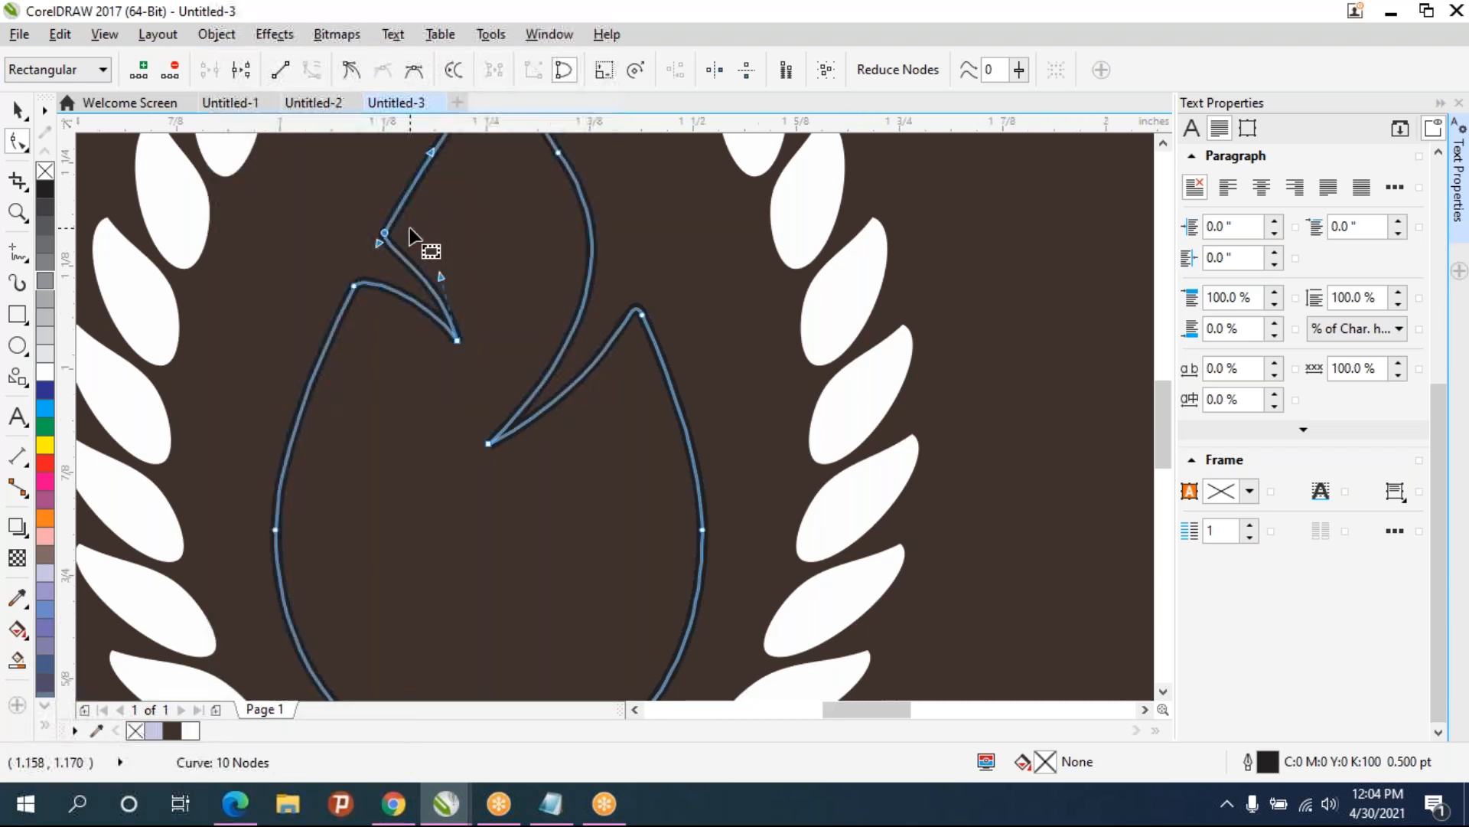
pyautogui.scroll(-2, 411, 228)
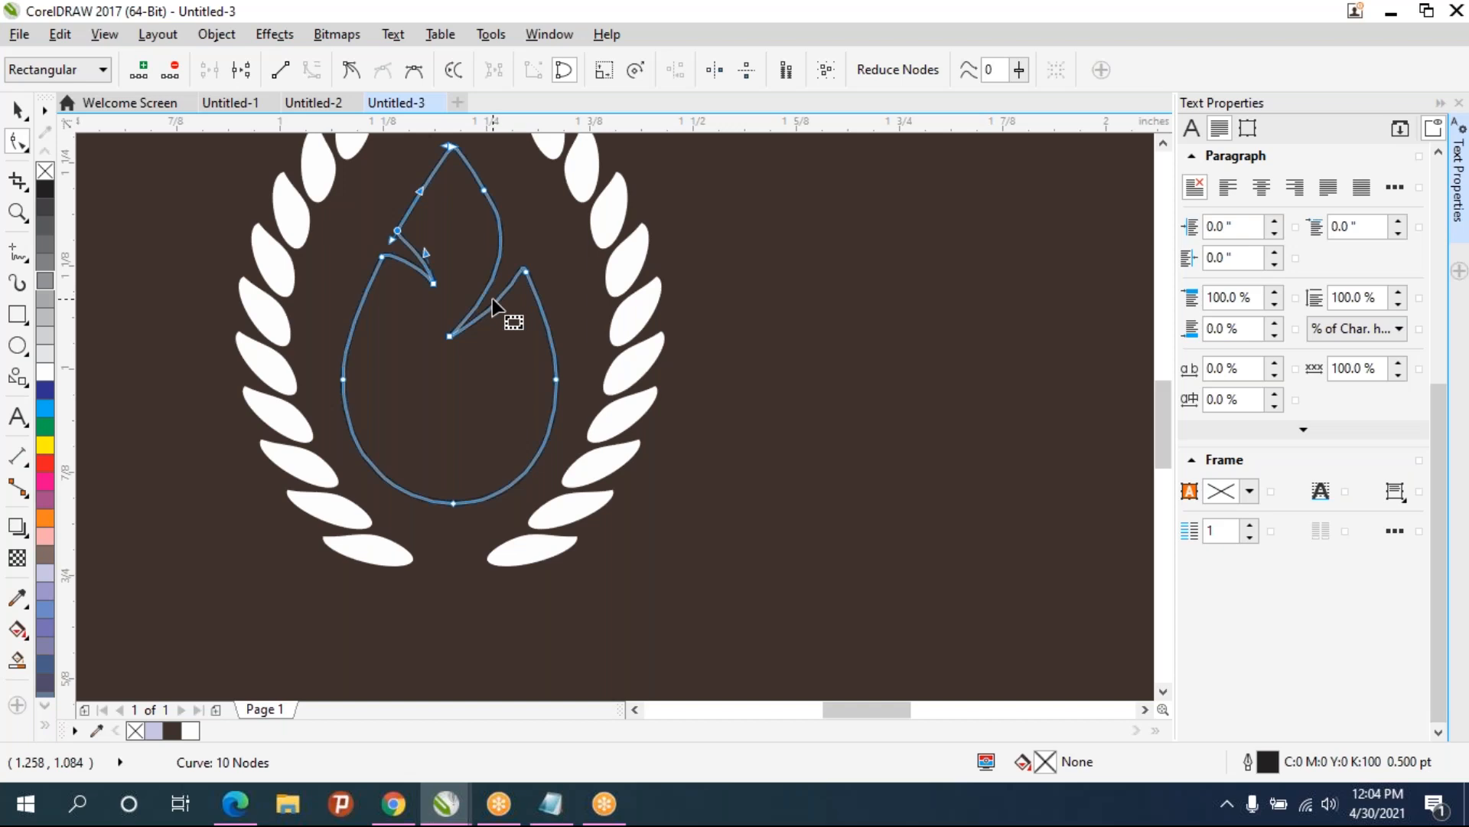
pyautogui.moveTo(494, 301); pyautogui.dragTo(525, 241)
# - Fill the flame shape with white
pyautogui.click(17, 112)
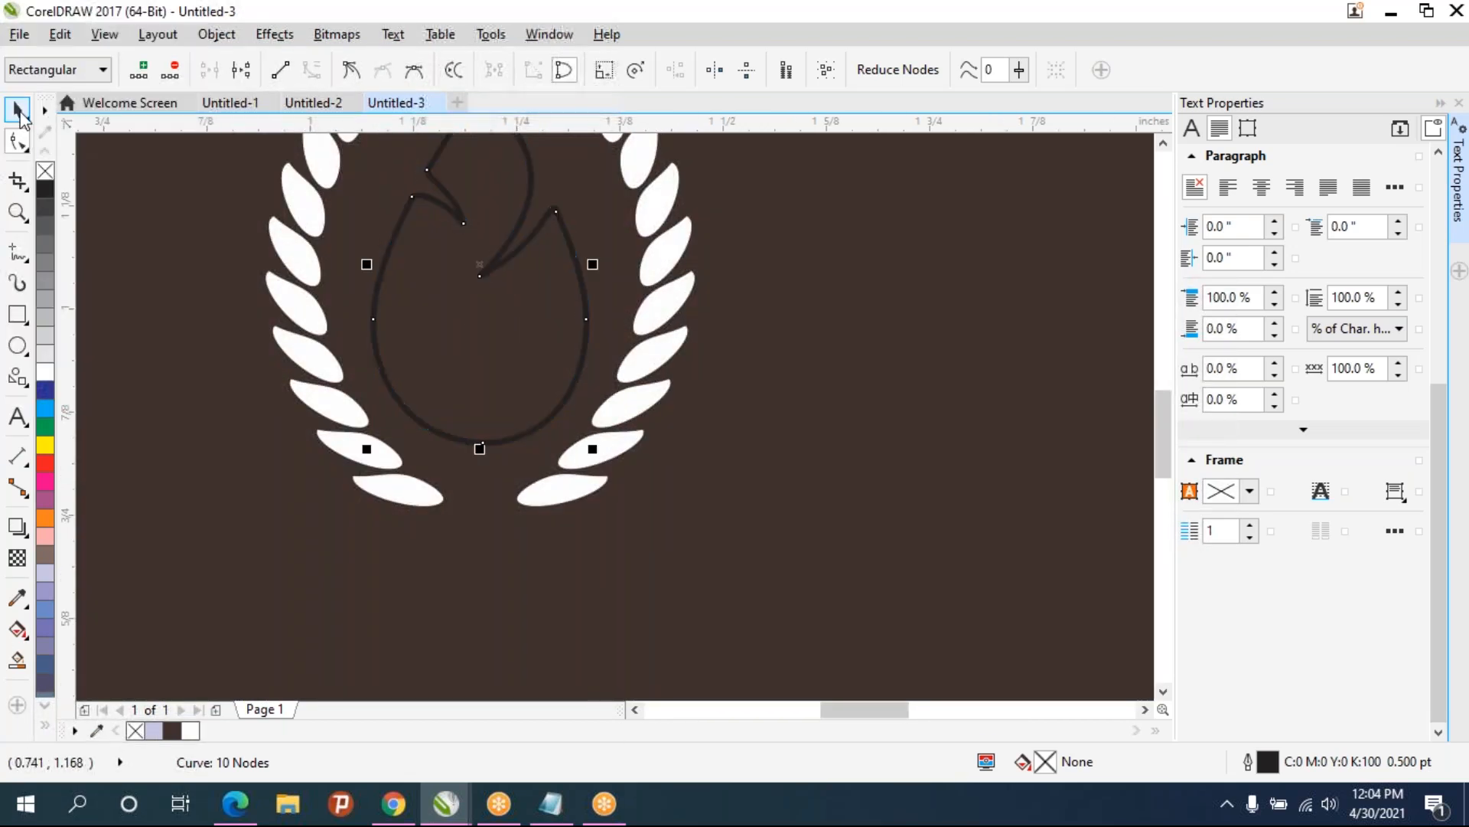
pyautogui.click(892, 378)
pyautogui.scroll(-1, 637, 354)
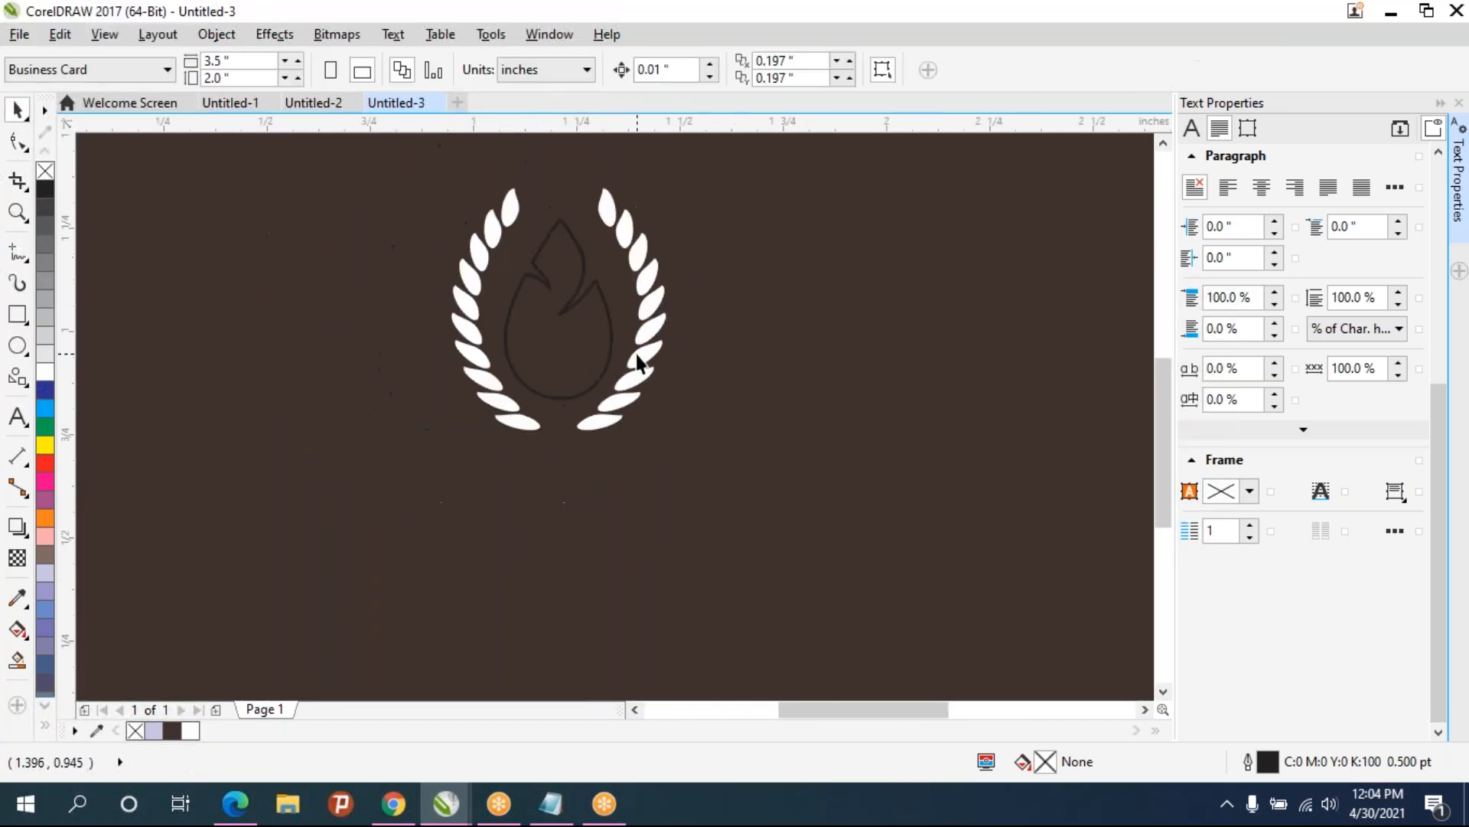
pyautogui.click(578, 300)
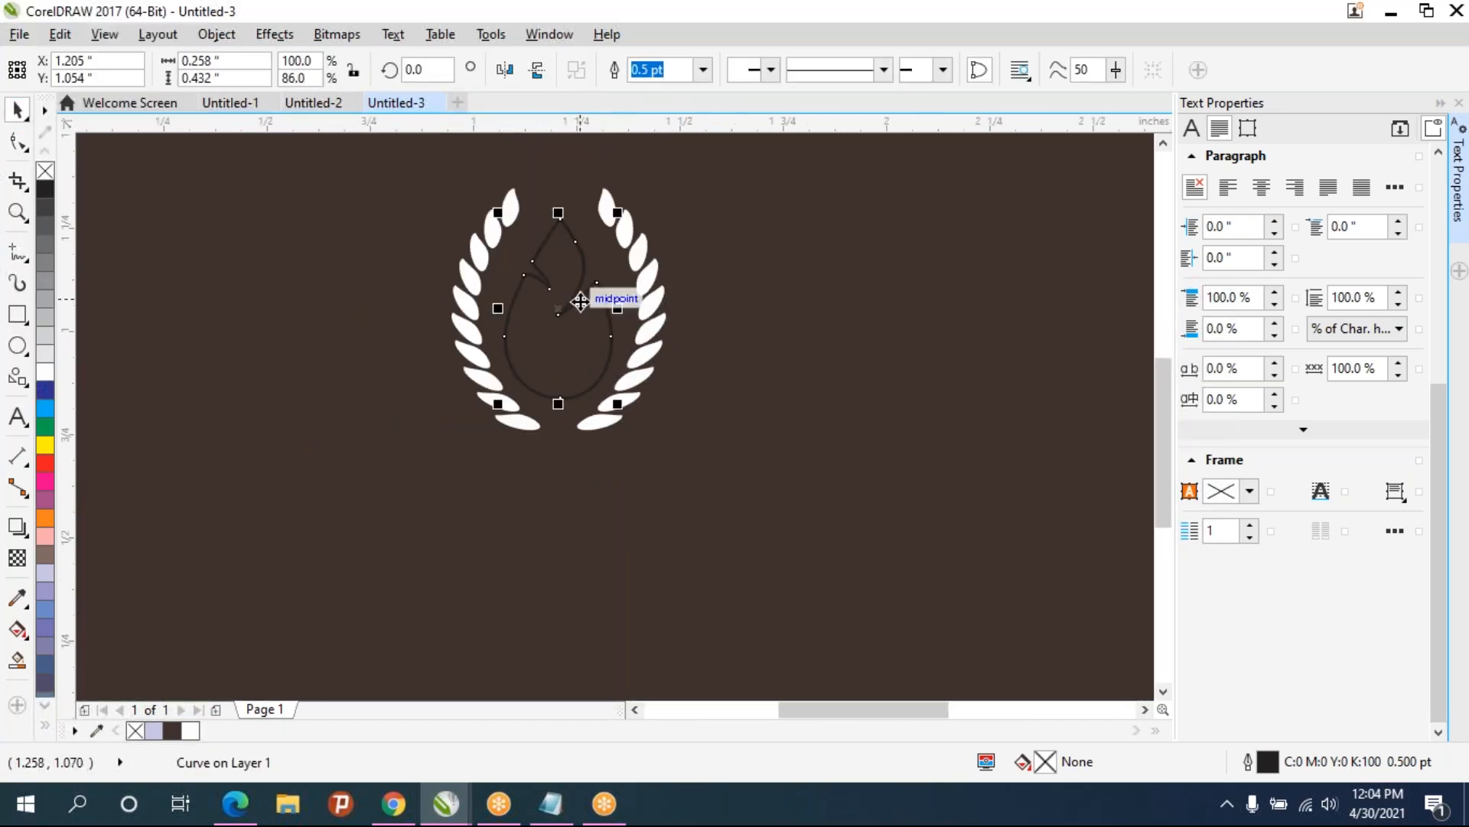
pyautogui.click(44, 366)
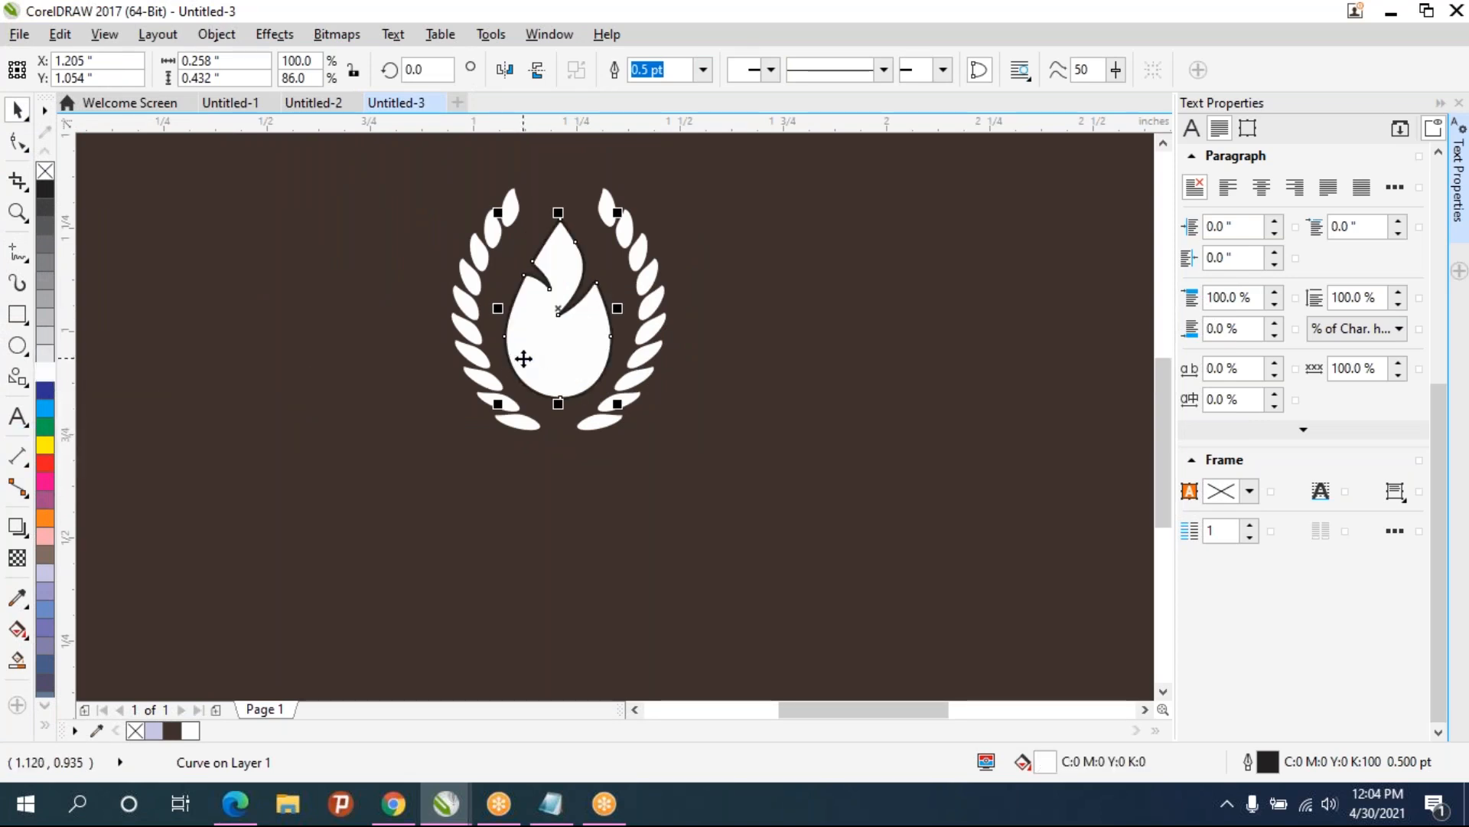
# - Duplicate the flame, scale the copy down and place it inside the lower part of the original flame
pyautogui.scroll(-1, 520, 355)
pyautogui.scroll(1, 524, 357)
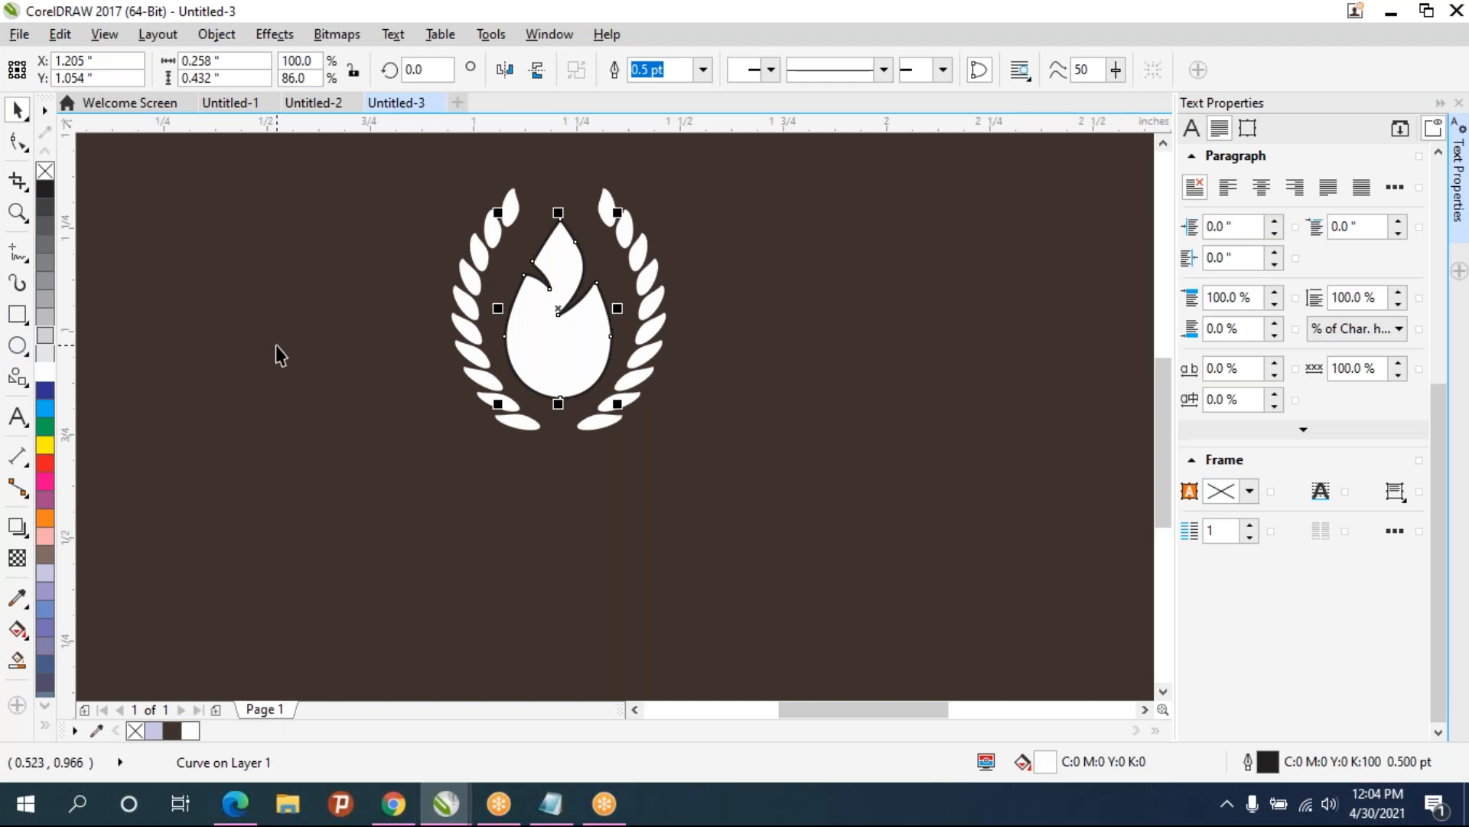
pyautogui.hotkey('ctrl', 'd')
pyautogui.moveTo(643, 266); pyautogui.dragTo(561, 346)
pyautogui.moveTo(617, 212); pyautogui.dragTo(606, 234)
pyautogui.moveTo(560, 340); pyautogui.dragTo(571, 356)
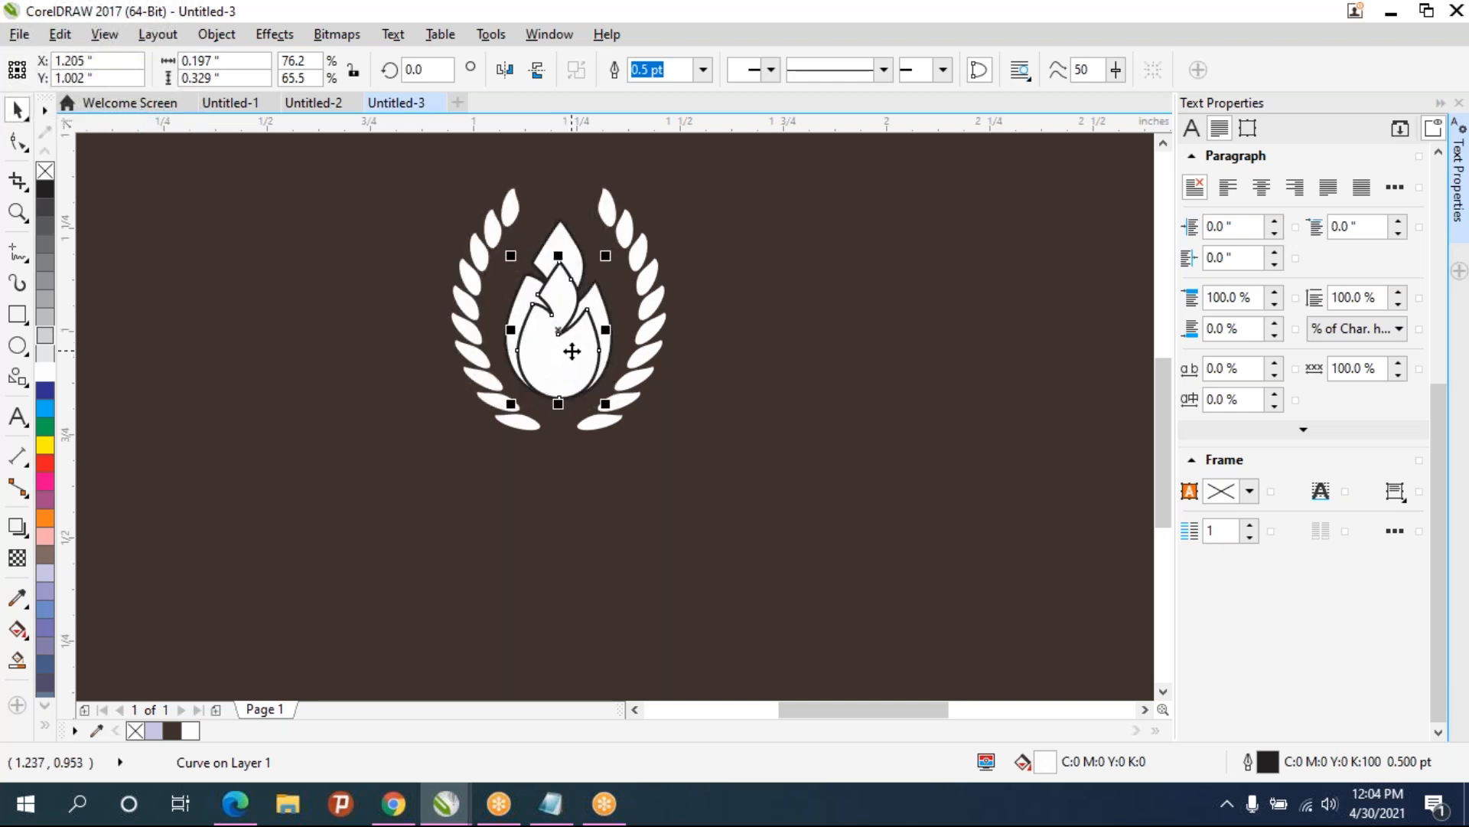
pyautogui.moveTo(610, 257); pyautogui.dragTo(585, 290)
pyautogui.moveTo(561, 353); pyautogui.dragTo(560, 406)
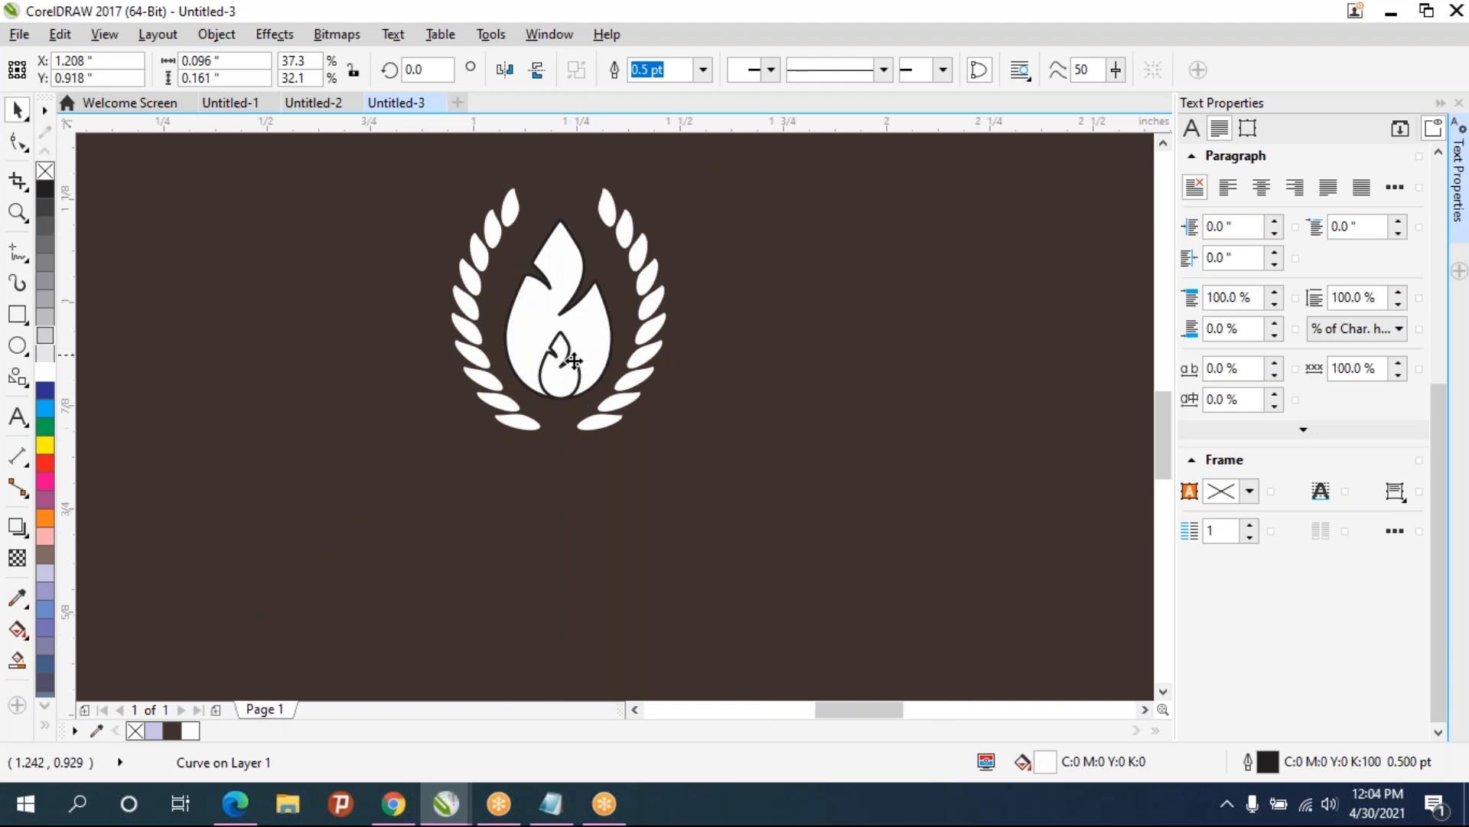
pyautogui.scroll(3, 574, 360)
pyautogui.moveTo(591, 293); pyautogui.dragTo(615, 245)
pyautogui.moveTo(552, 429); pyautogui.dragTo(553, 387)
# - Delete the small flame copy from inside the lower part of the flame
pyautogui.click(724, 316)
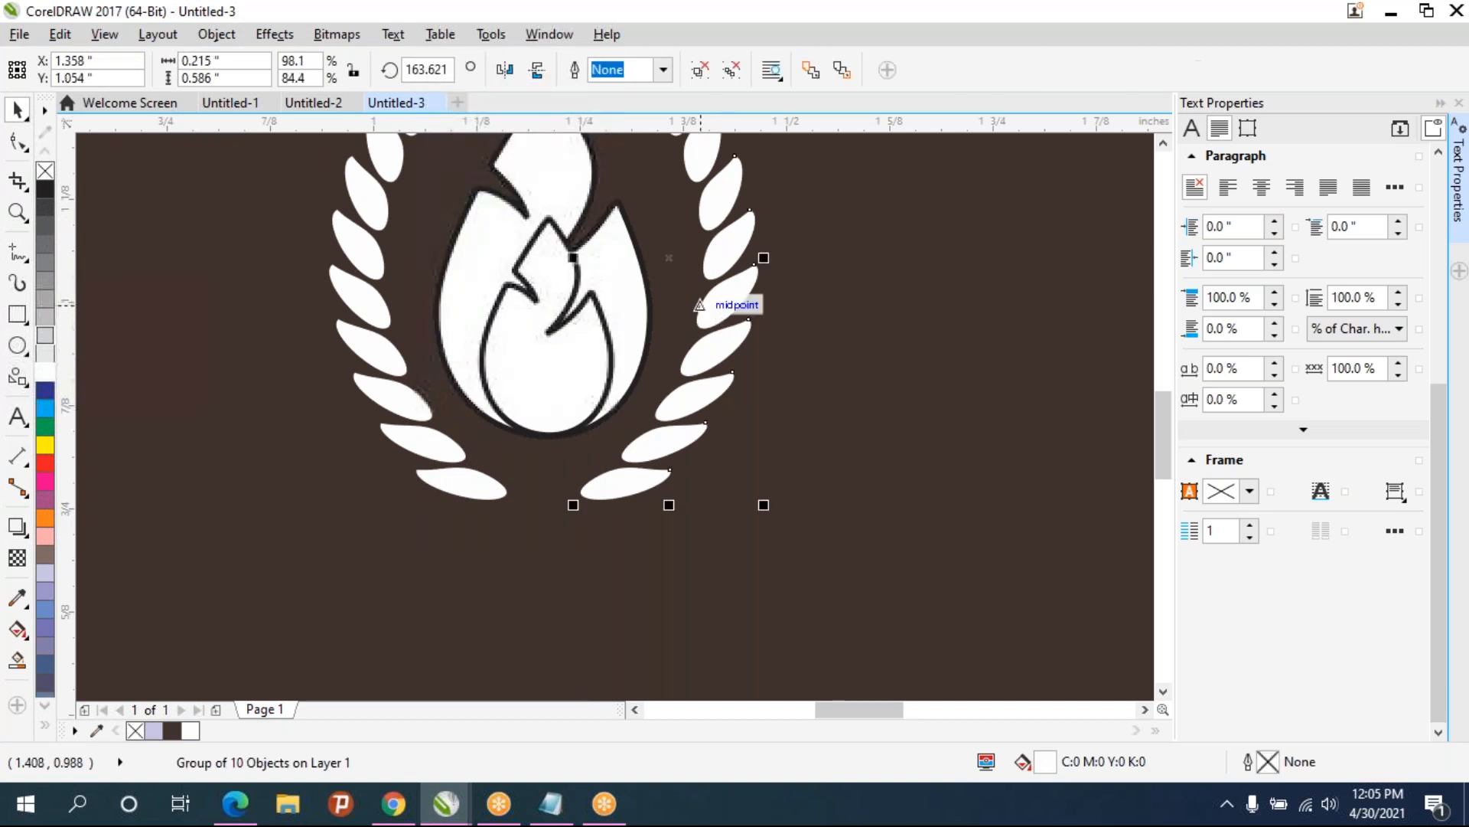
pyautogui.scroll(-3, 671, 290)
pyautogui.scroll(3, 659, 281)
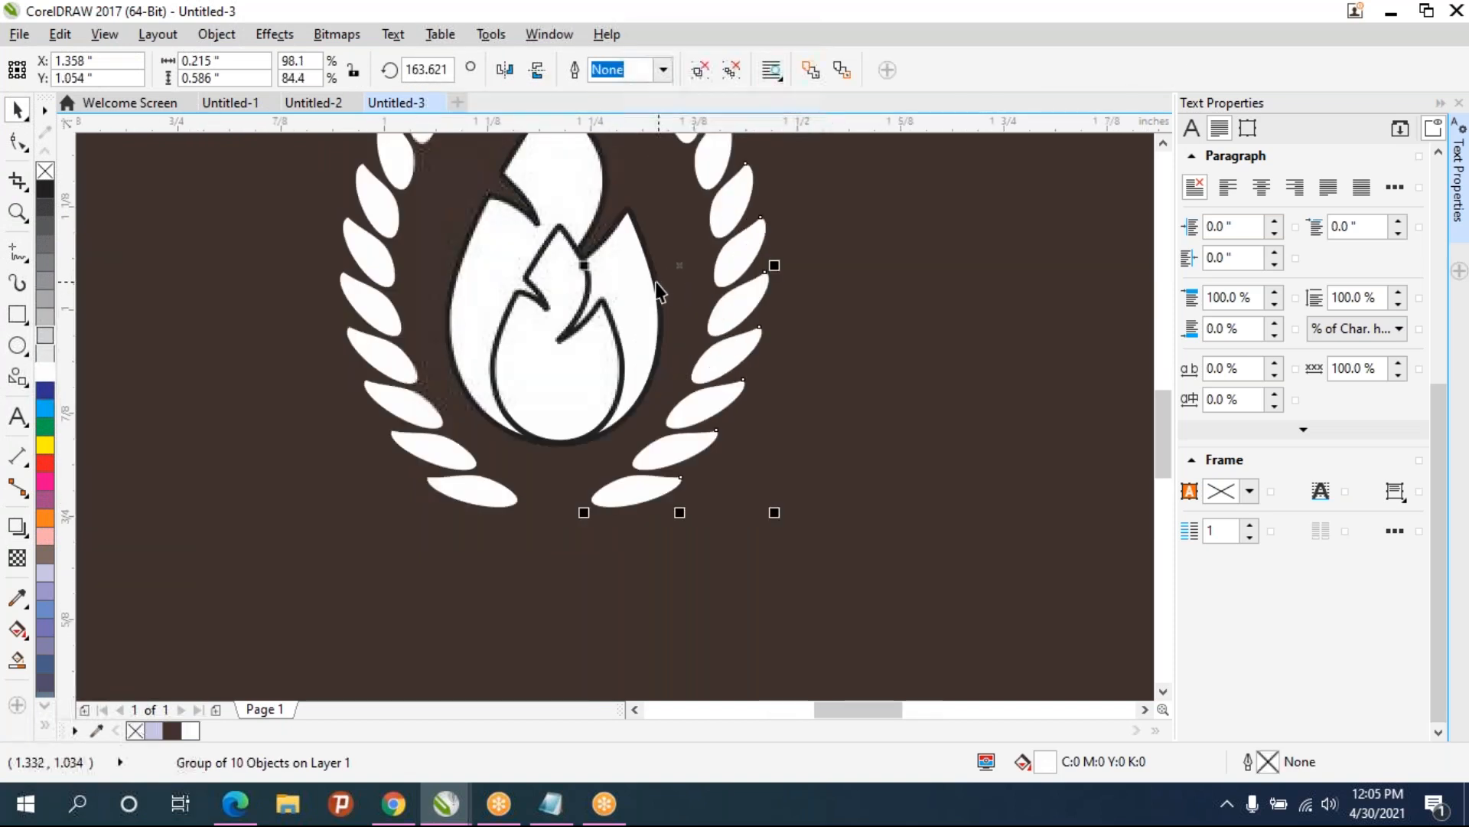
pyautogui.click(659, 272)
pyautogui.click(569, 283)
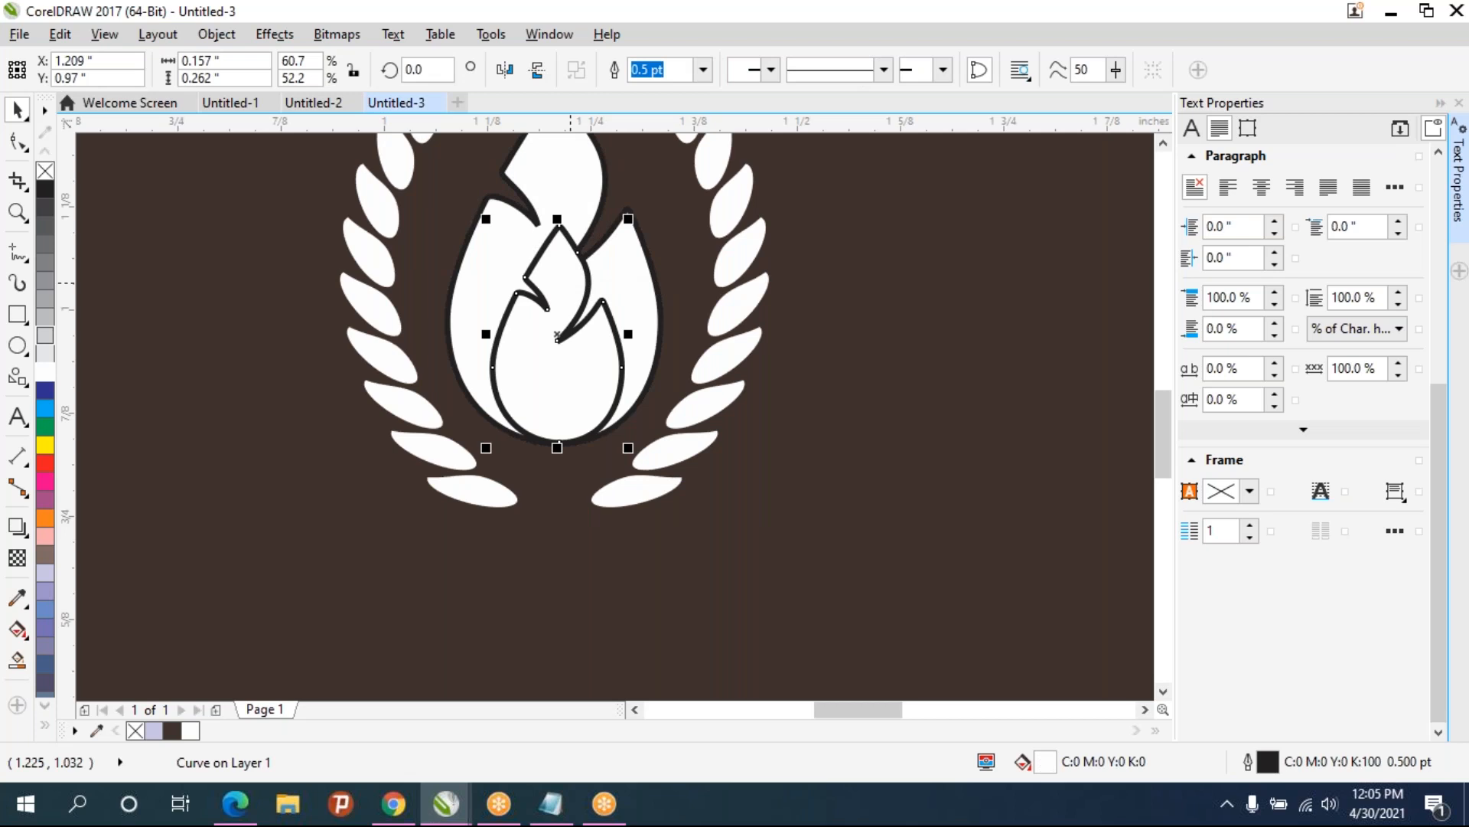
pyautogui.press('Delete')
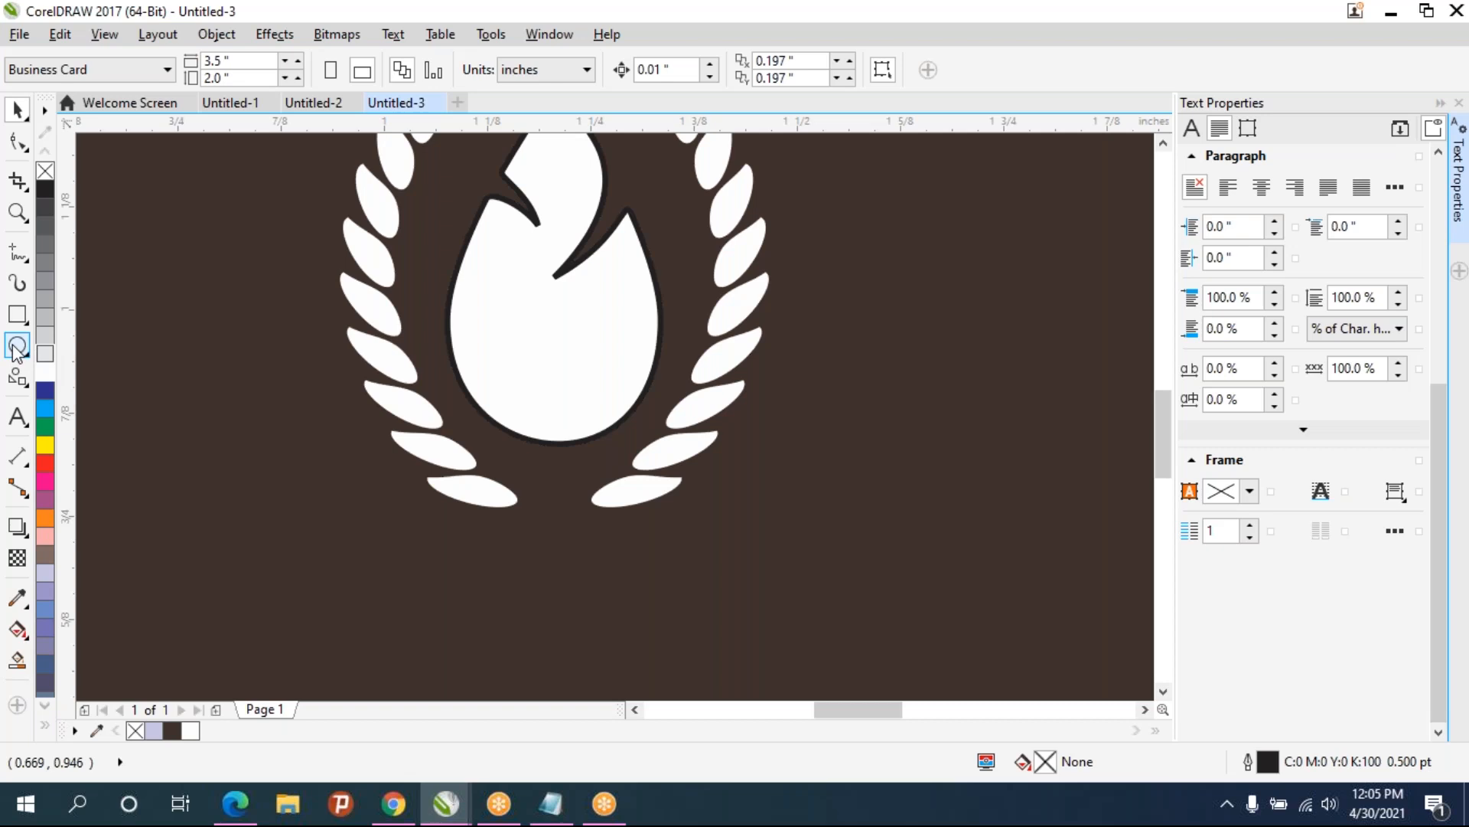
# - Draw a teardrop basic shape about 0.09 by 0.16 inches inside the lower part of the flame
pyautogui.click(16, 416)
pyautogui.click(16, 377)
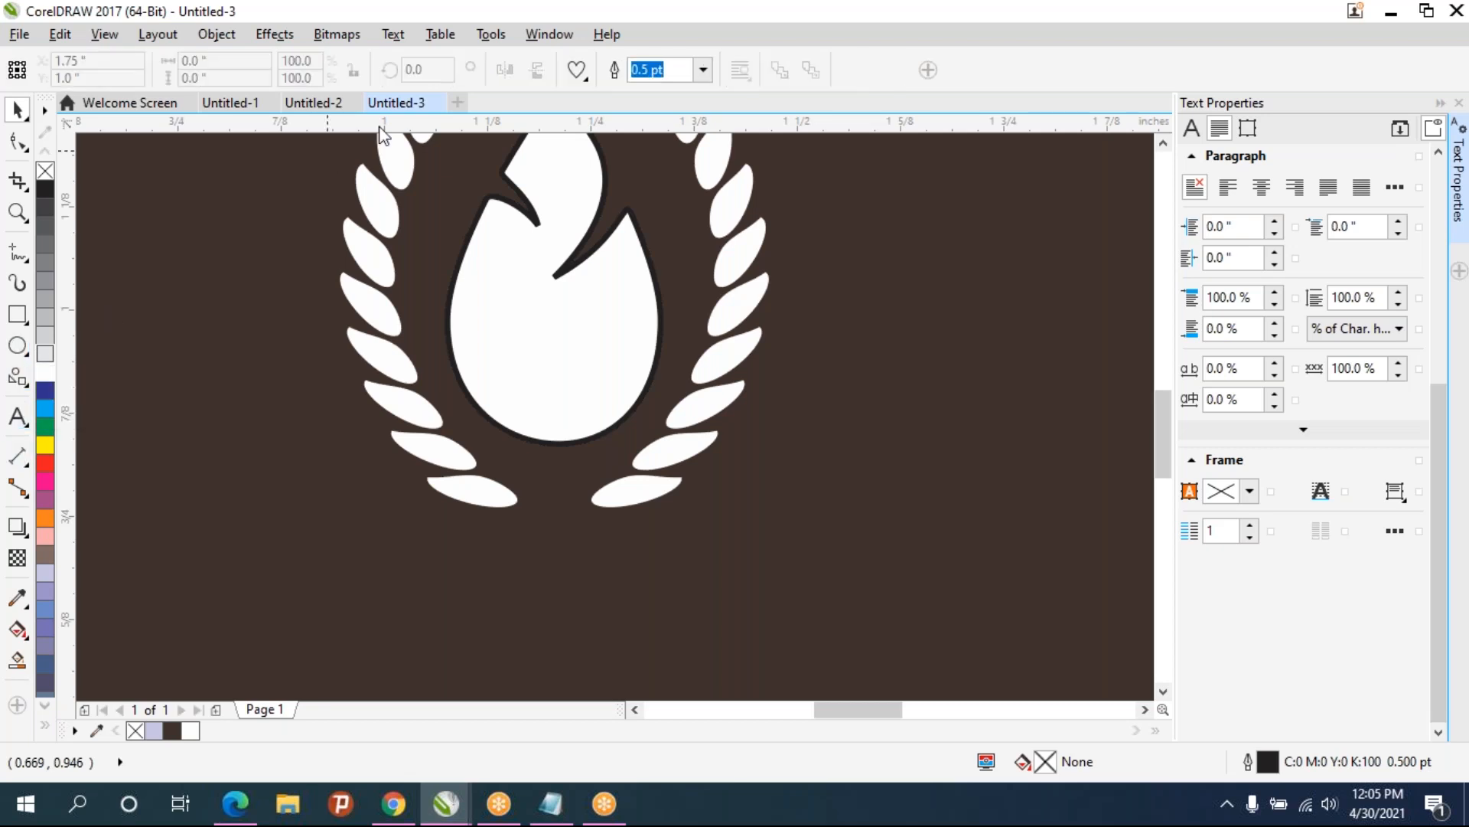
pyautogui.click(578, 71)
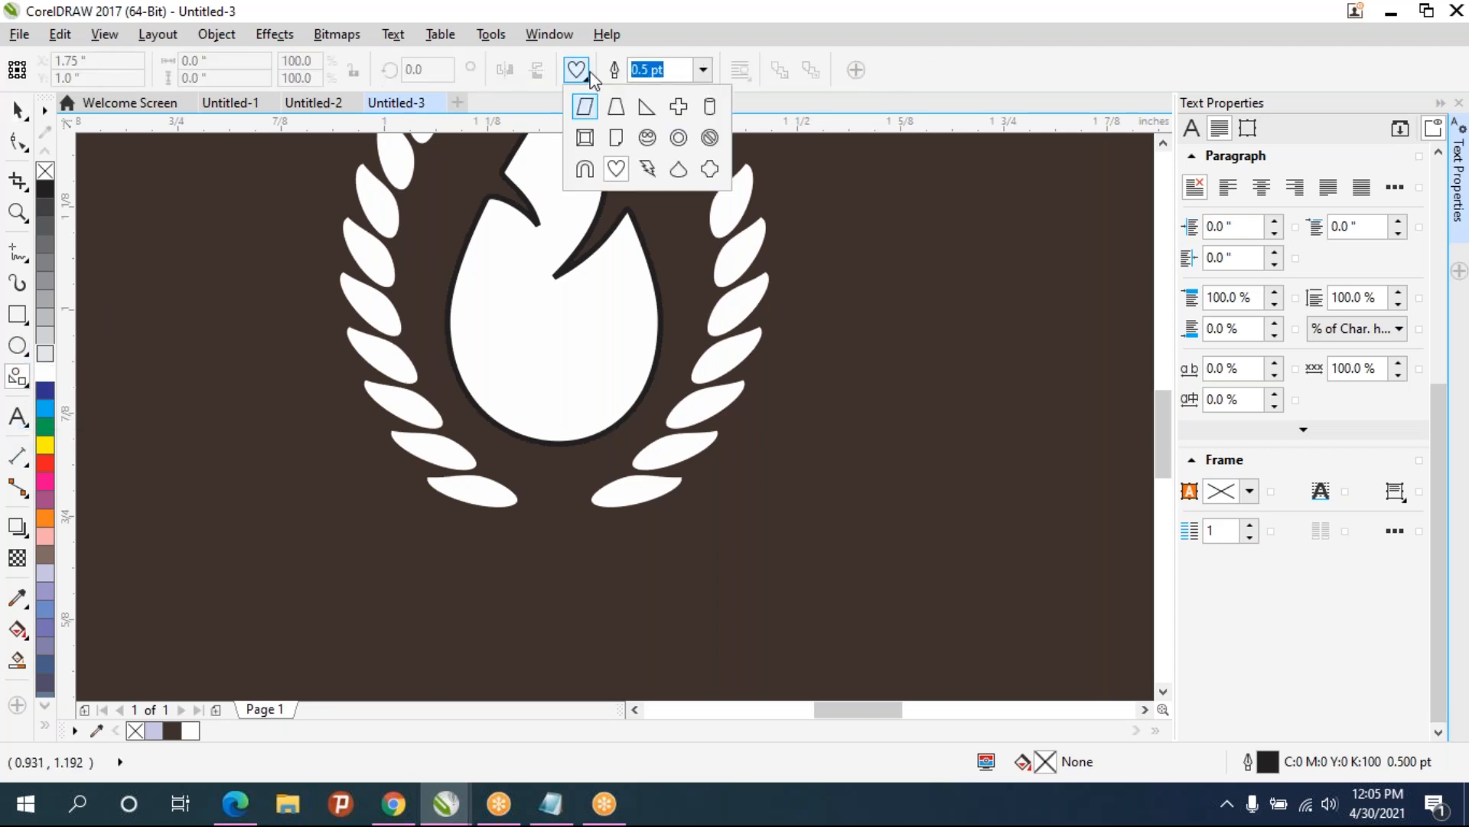
pyautogui.click(678, 181)
pyautogui.moveTo(591, 441); pyautogui.dragTo(510, 303)
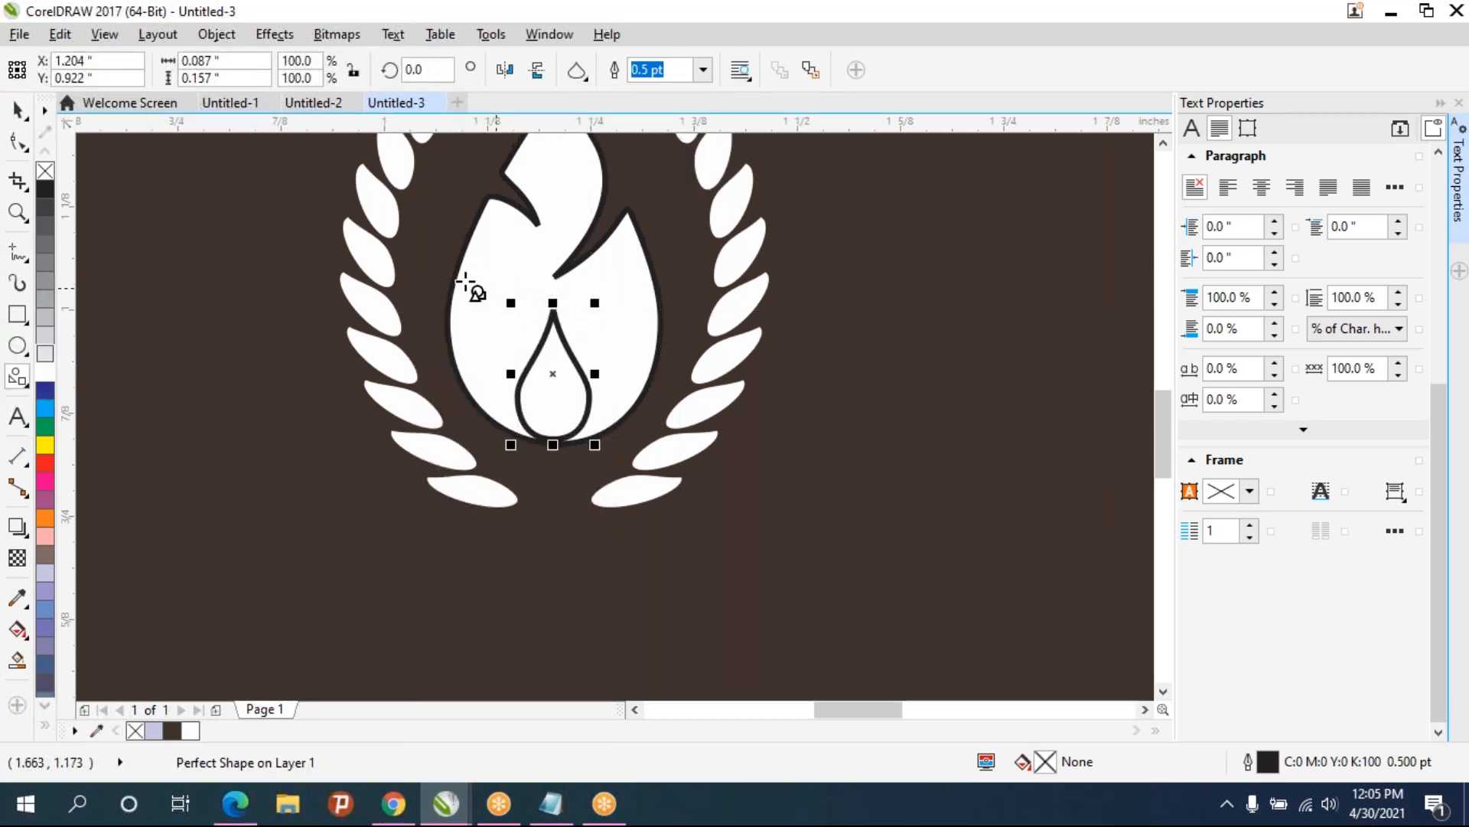
pyautogui.press('space')
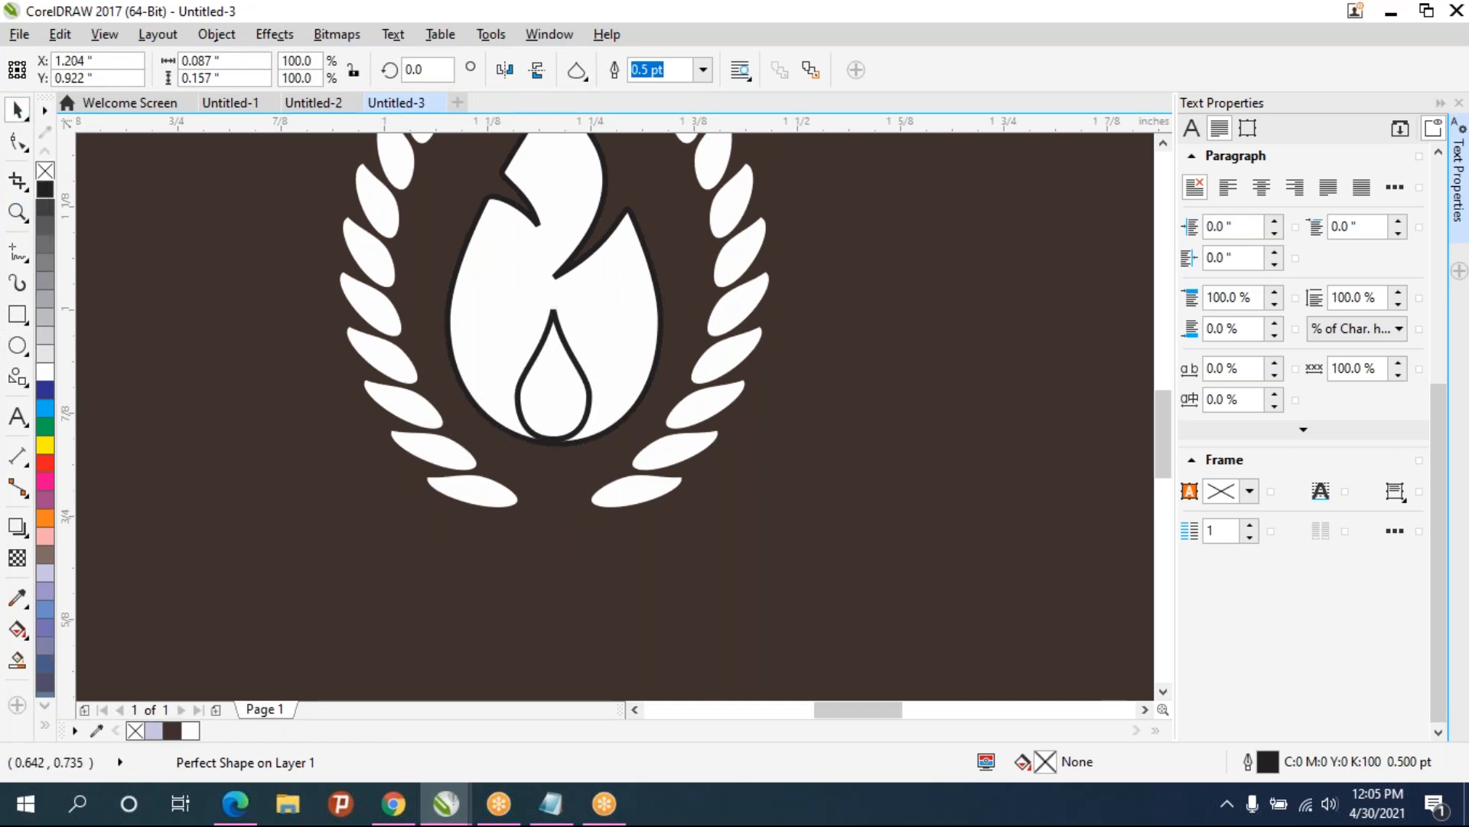
# - Fill the teardrop shape with orange
pyautogui.click(47, 196)
pyautogui.scroll(-2, 540, 360)
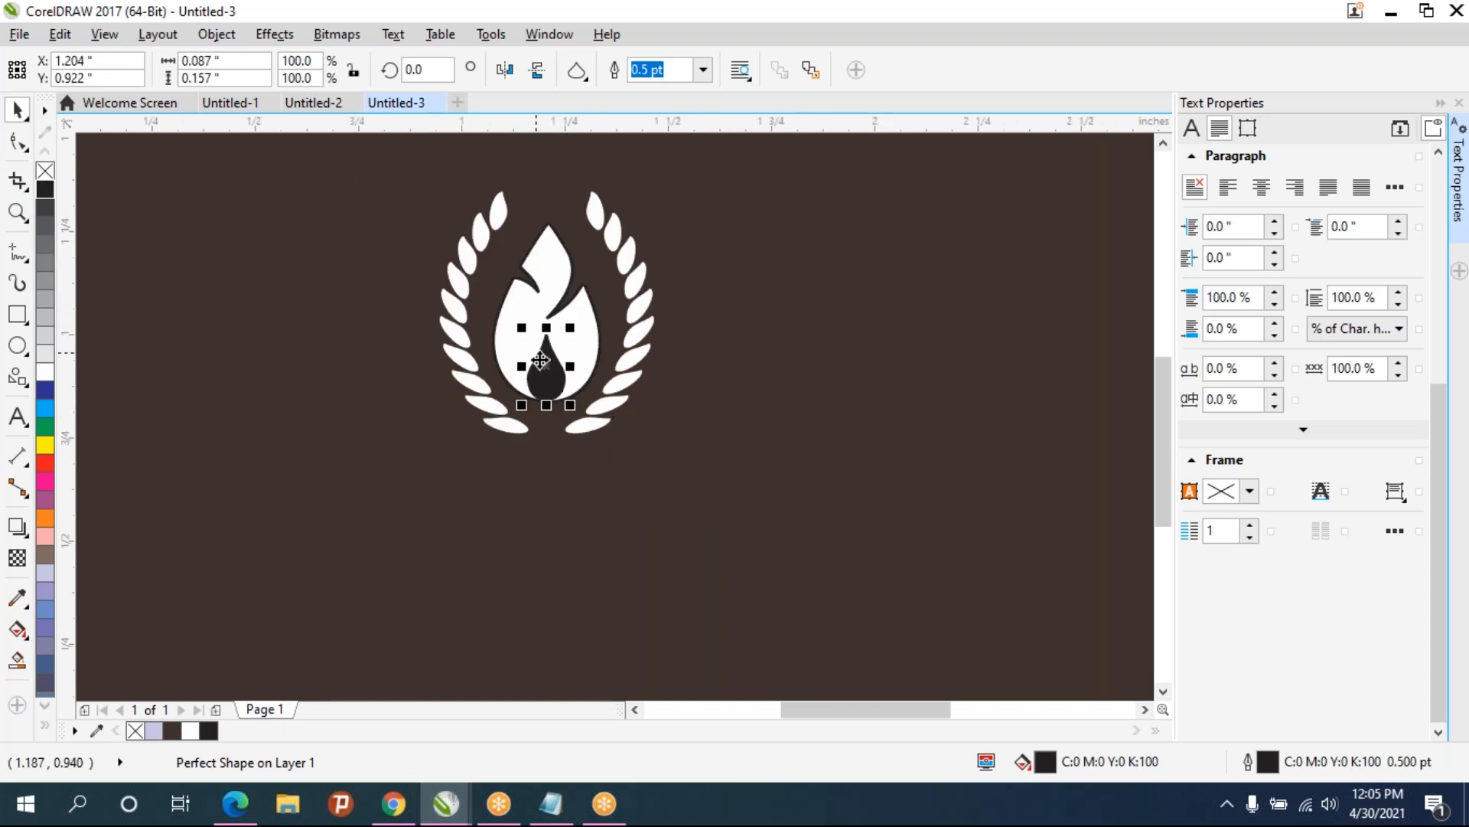
pyautogui.click(640, 424)
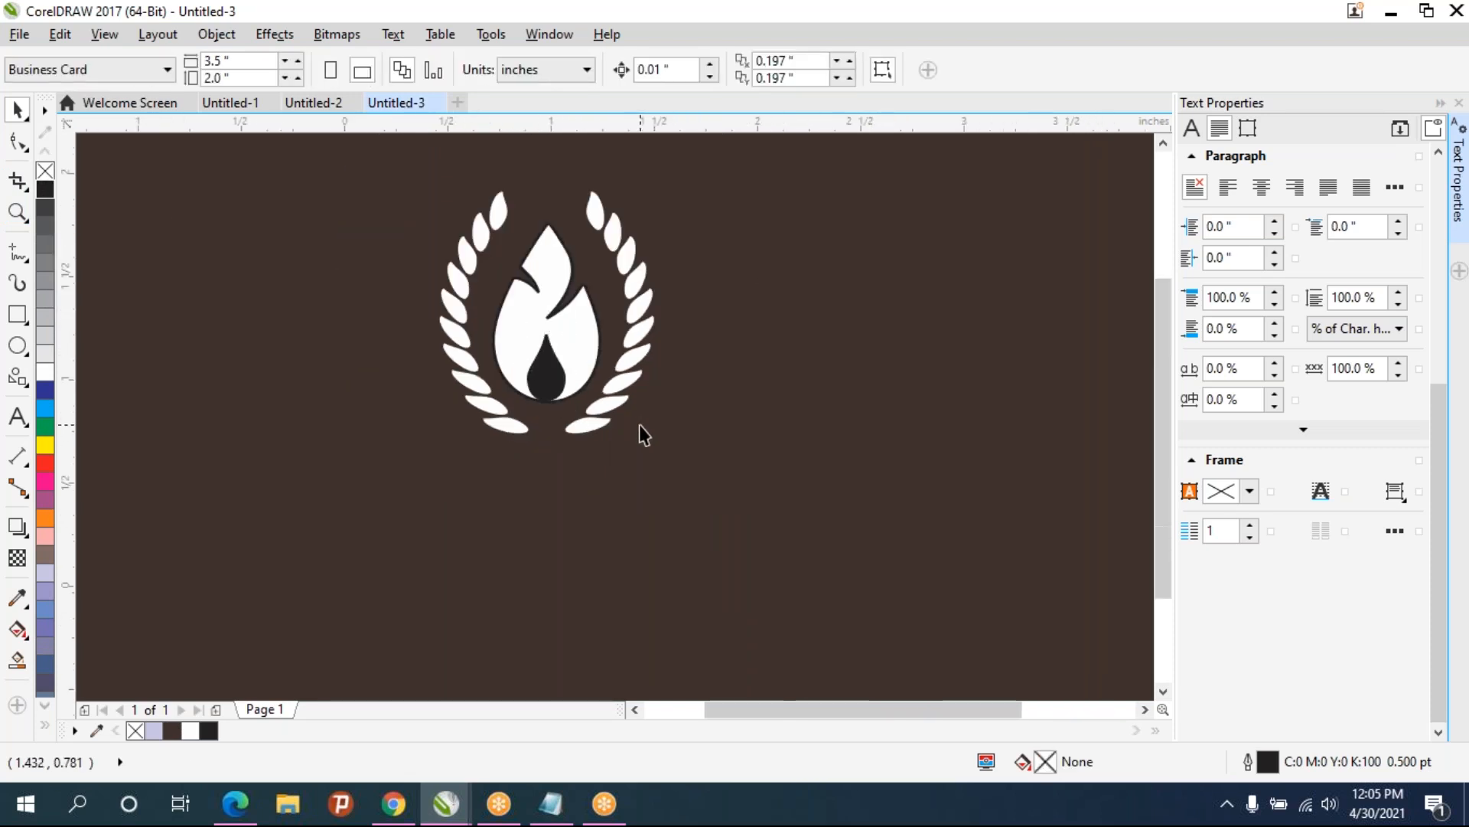
pyautogui.scroll(-2, 640, 426)
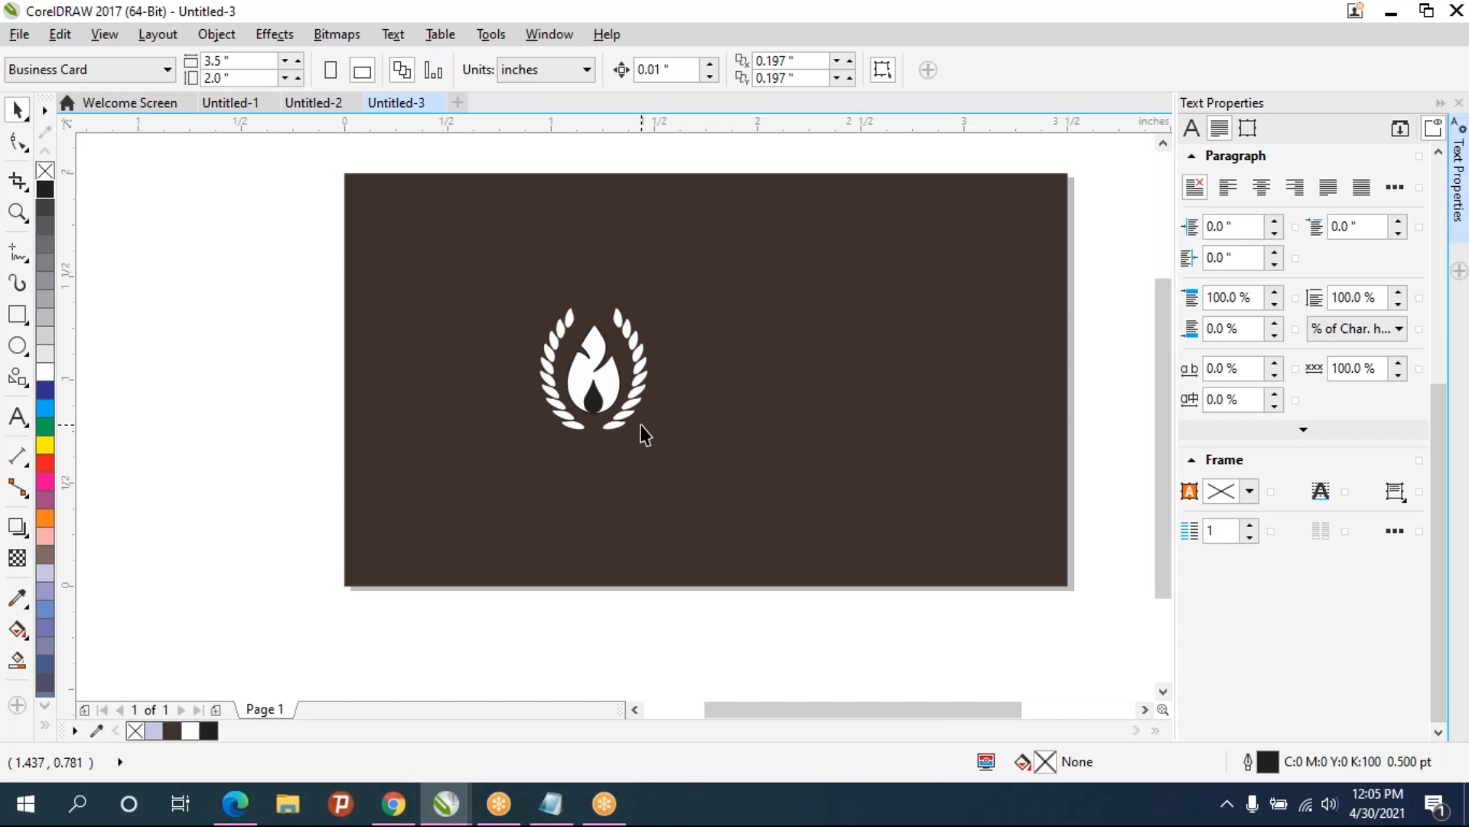
pyautogui.click(591, 398)
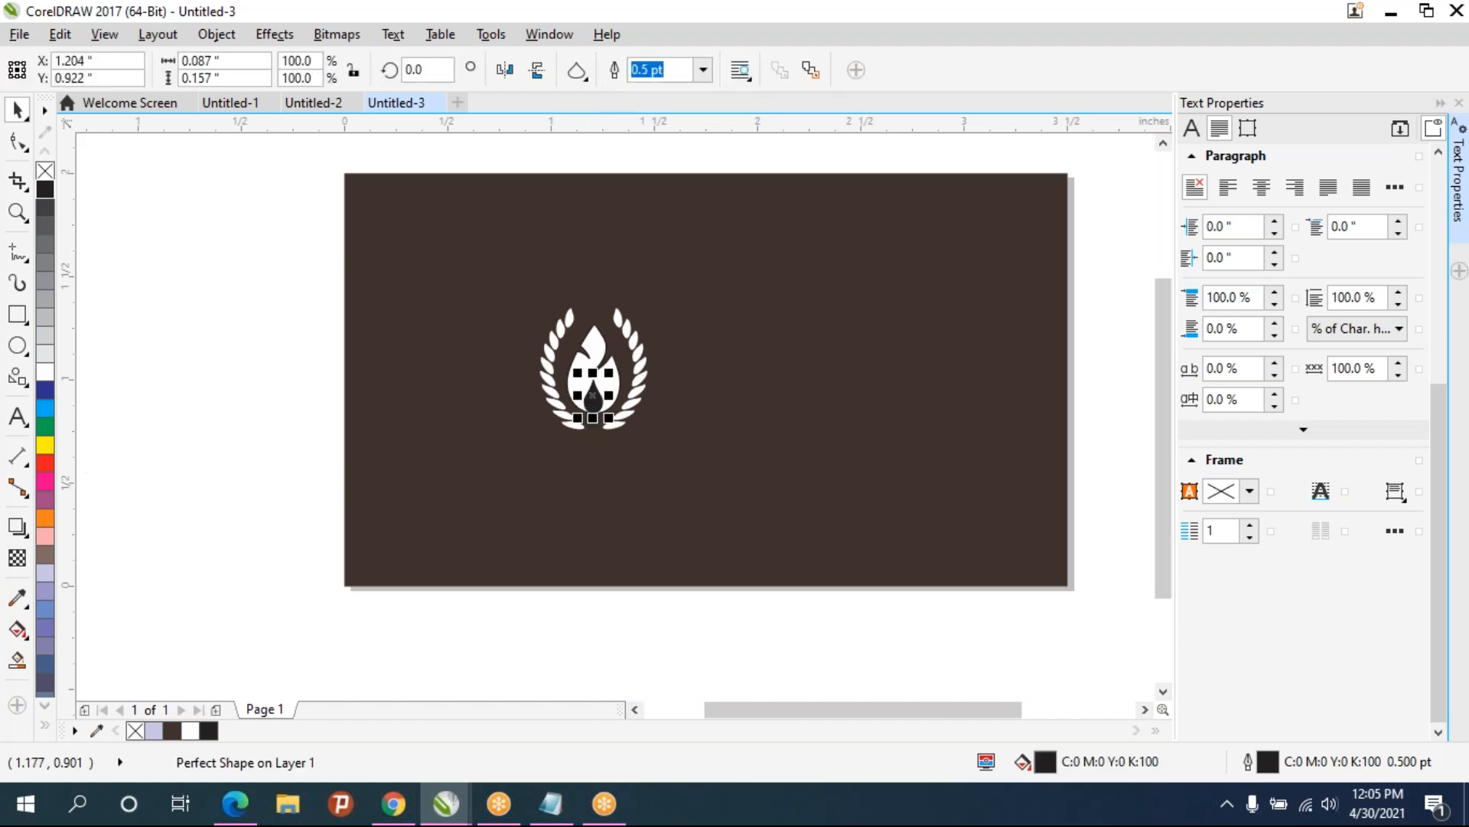
pyautogui.click(50, 451)
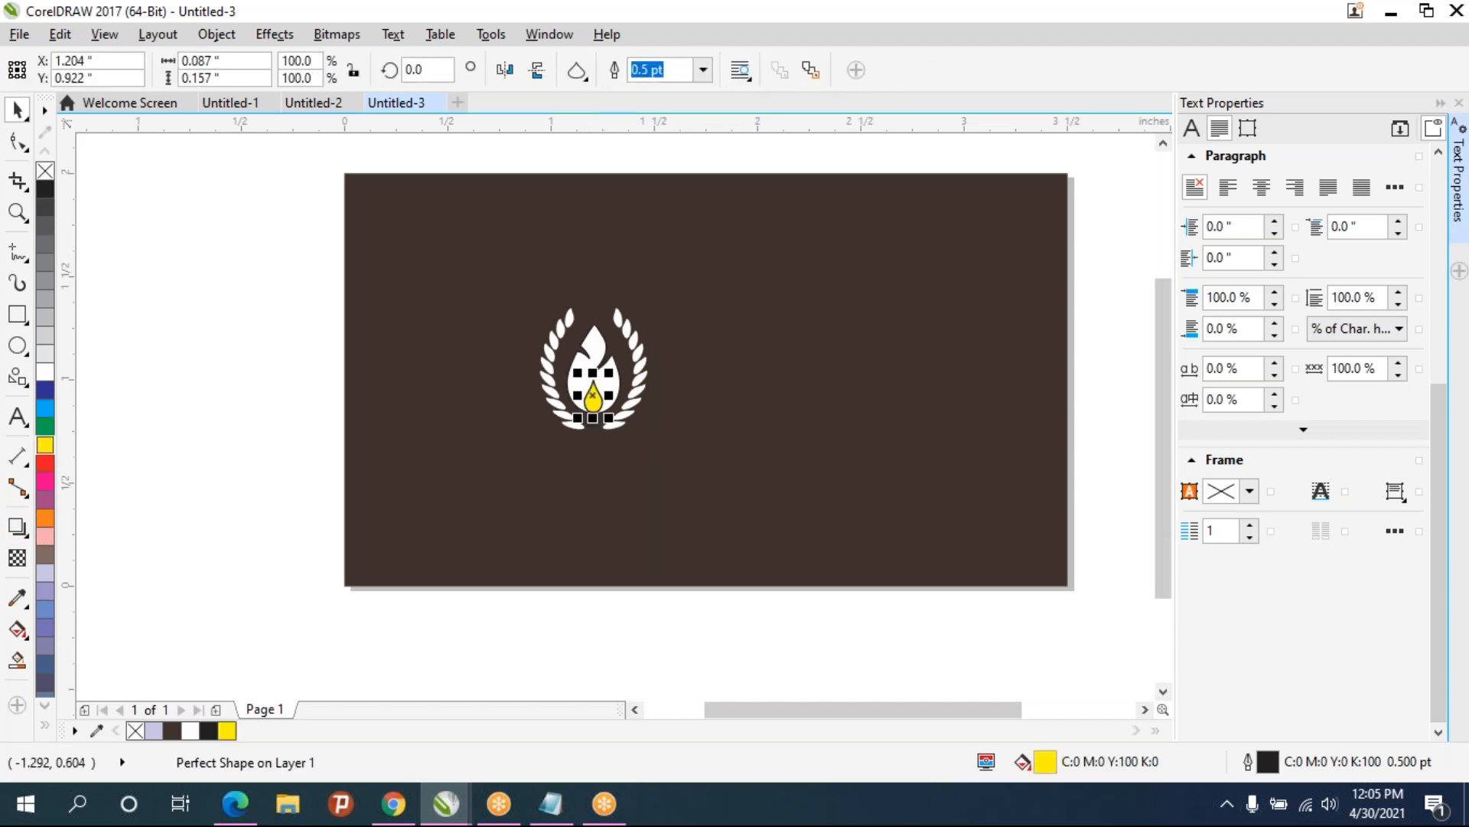
pyautogui.click(46, 521)
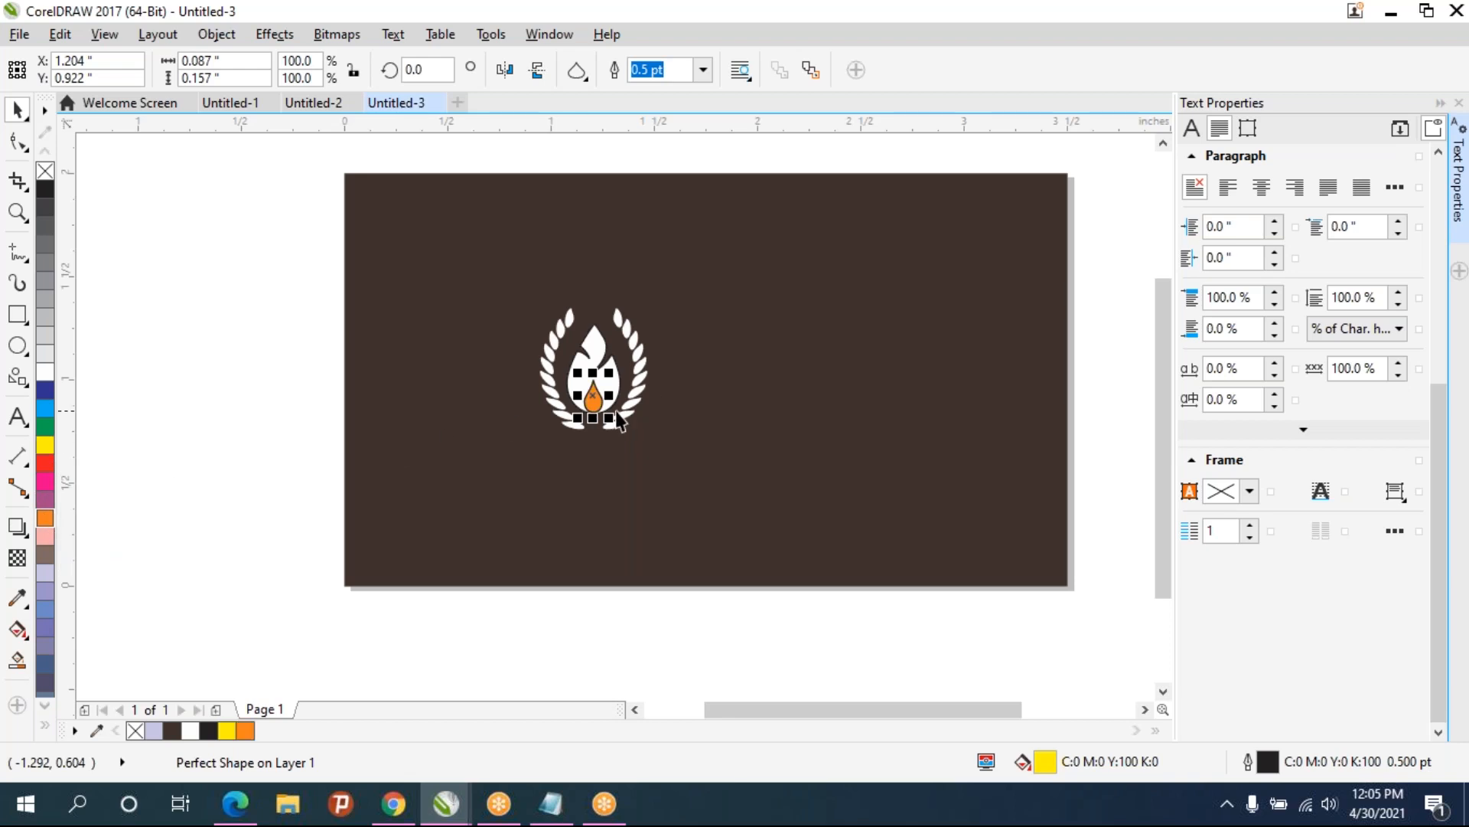
# - Select the wreath, flame and teardrop together and group them into one emblem
pyautogui.moveTo(228, 207); pyautogui.dragTo(691, 515)
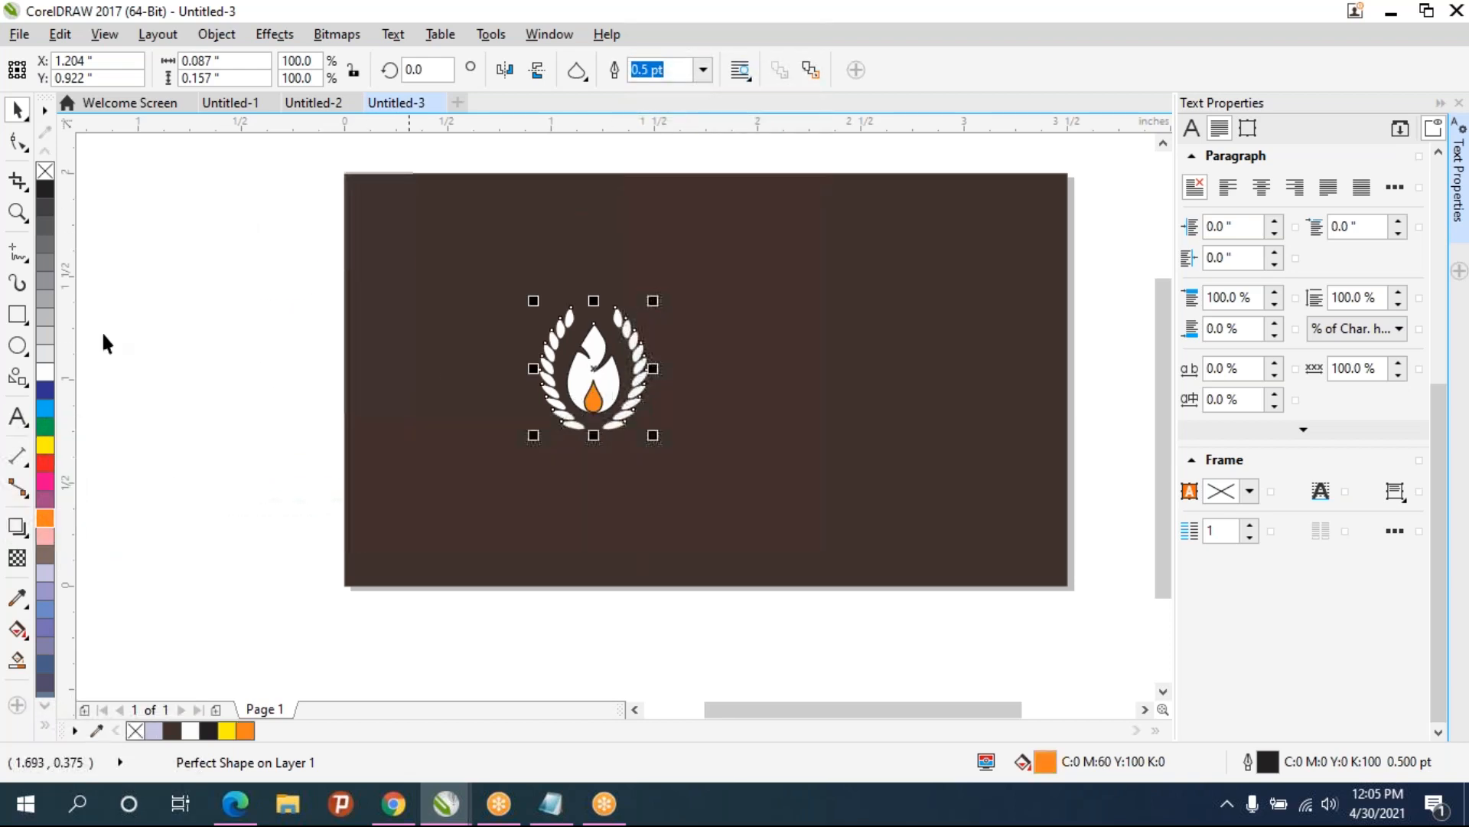
pyautogui.click(273, 314)
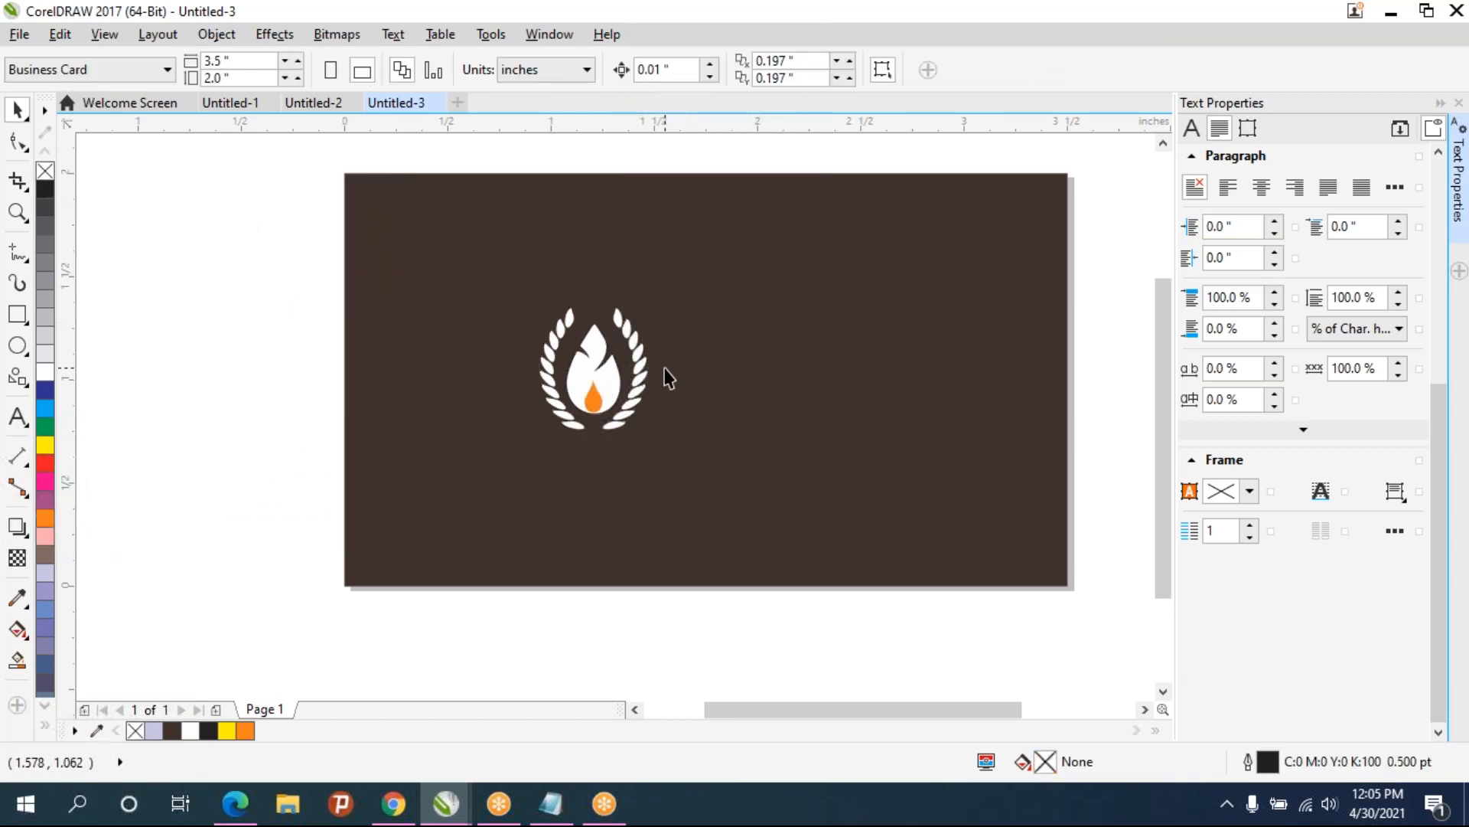
pyautogui.scroll(2, 663, 374)
pyautogui.scroll(2, 490, 413)
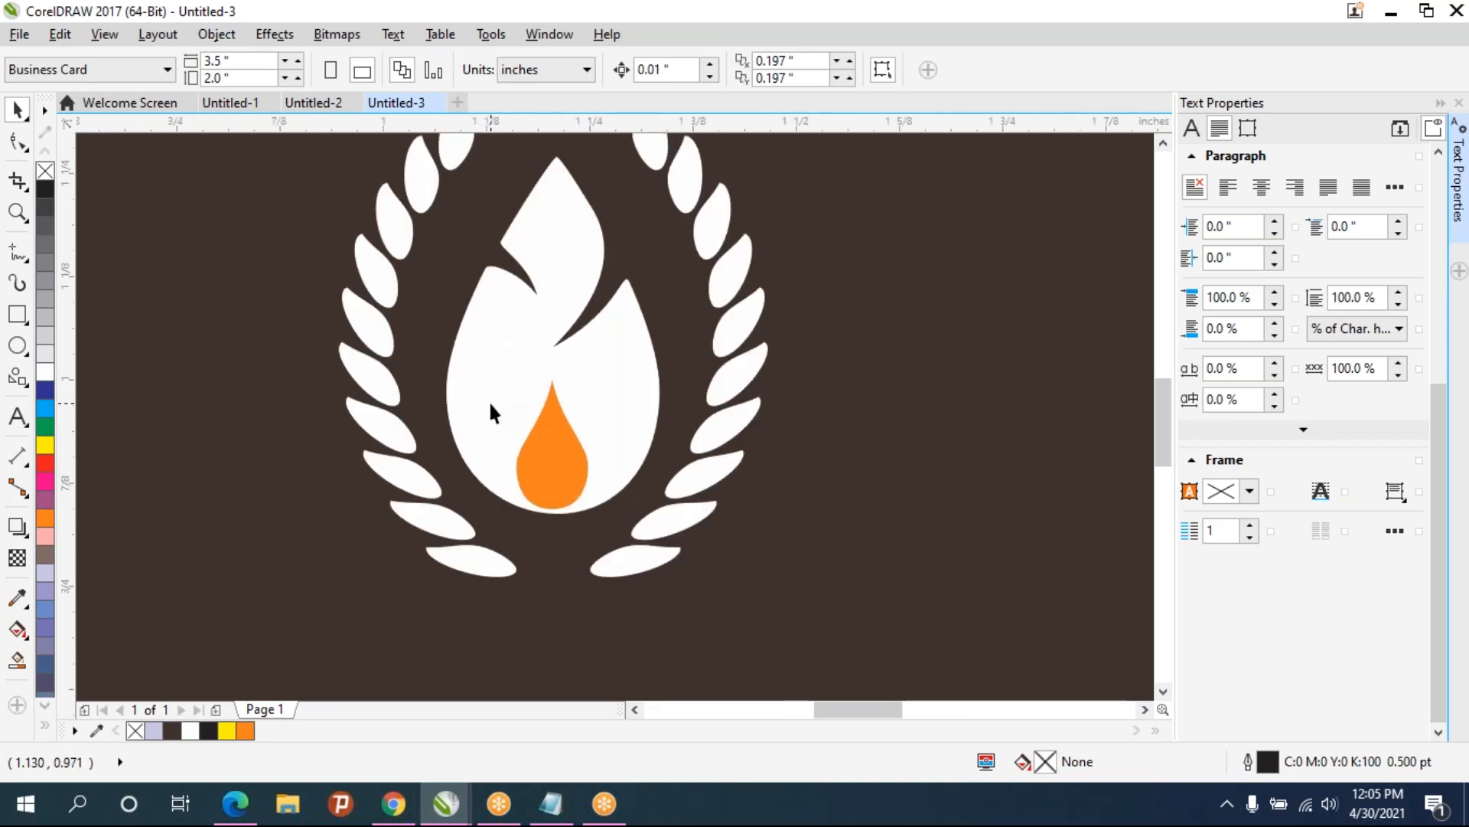
pyautogui.scroll(-4, 491, 414)
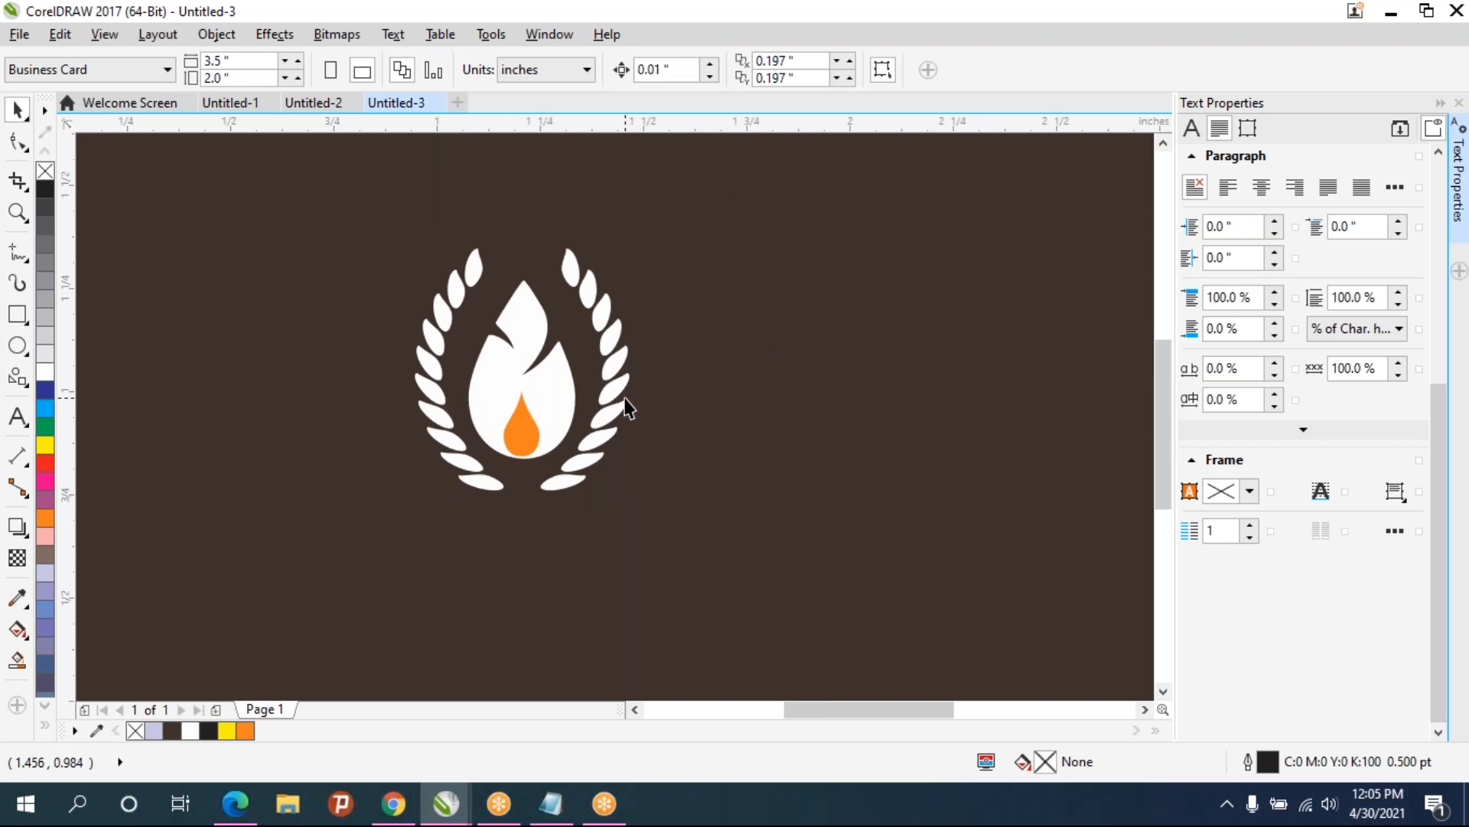
pyautogui.scroll(-1, 626, 408)
pyautogui.moveTo(240, 273); pyautogui.dragTo(704, 505)
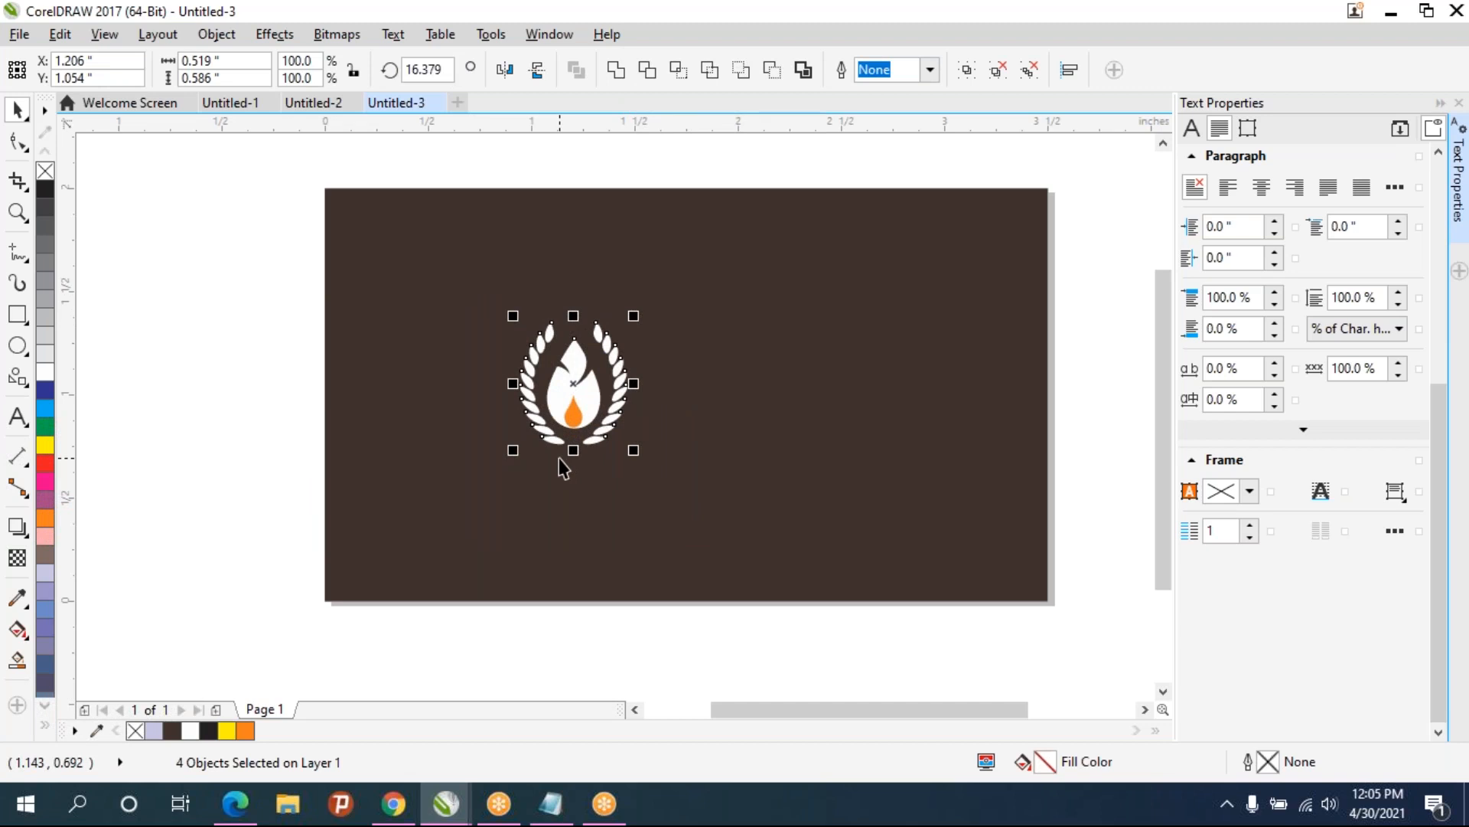
pyautogui.hotkey('ctrl', 'g')
pyautogui.click(685, 459)
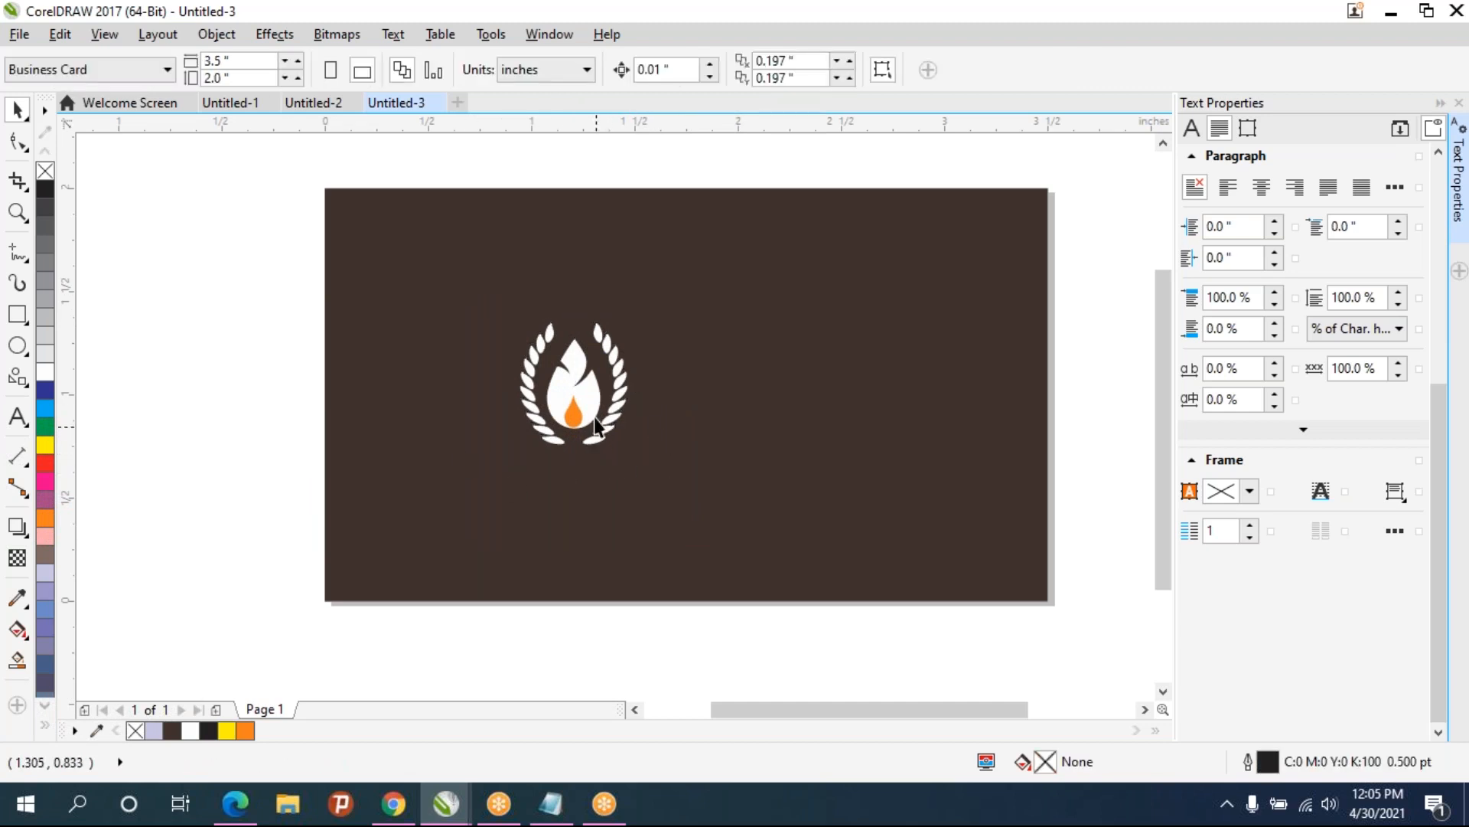
# - Add artistic text "Company" and "name" on two lines below the emblem and center-align it
pyautogui.scroll(1, 595, 429)
pyautogui.scroll(1, 583, 431)
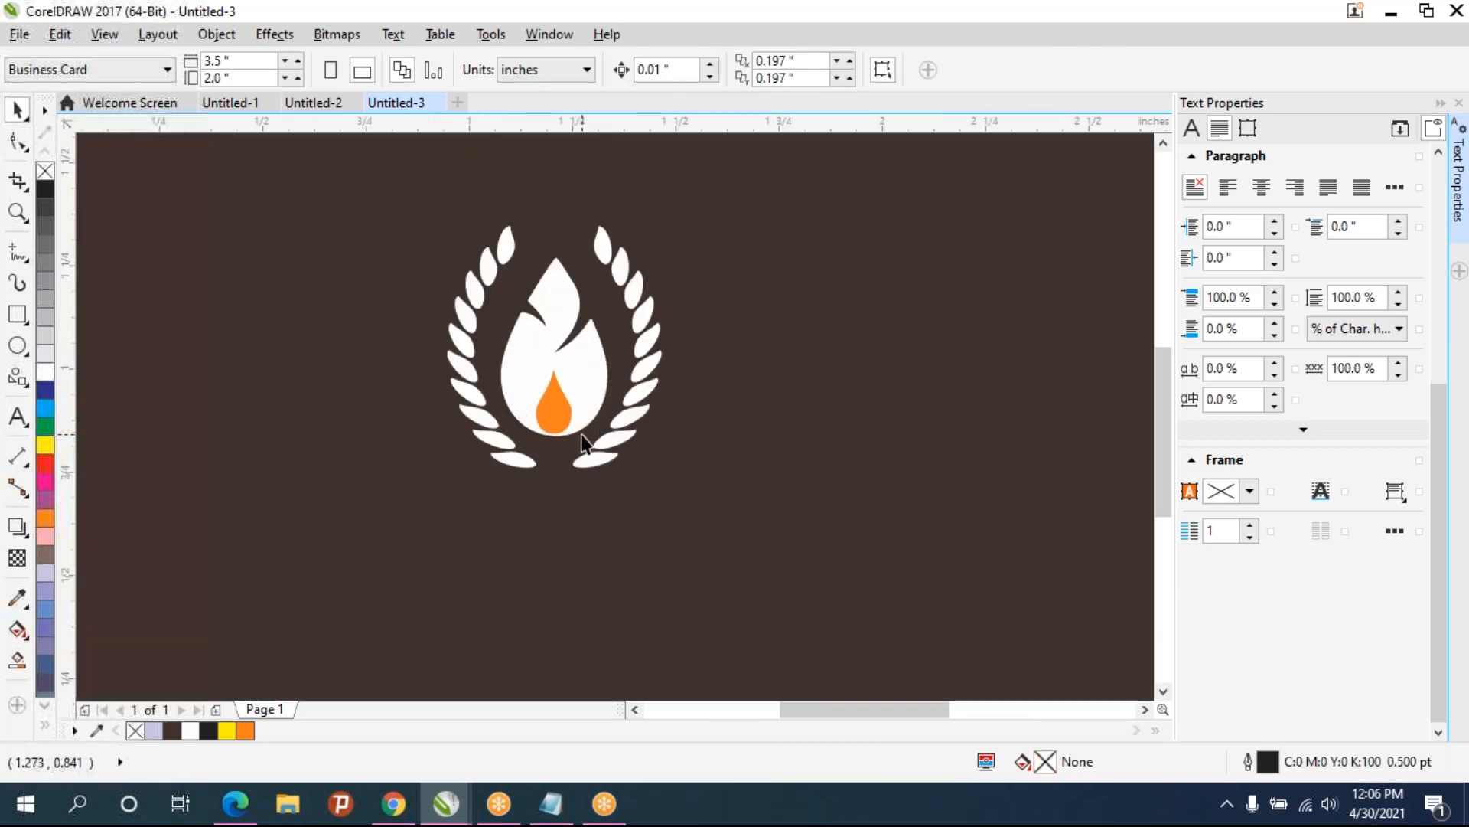
pyautogui.scroll(-2, 583, 430)
pyautogui.click(17, 417)
pyautogui.click(514, 502)
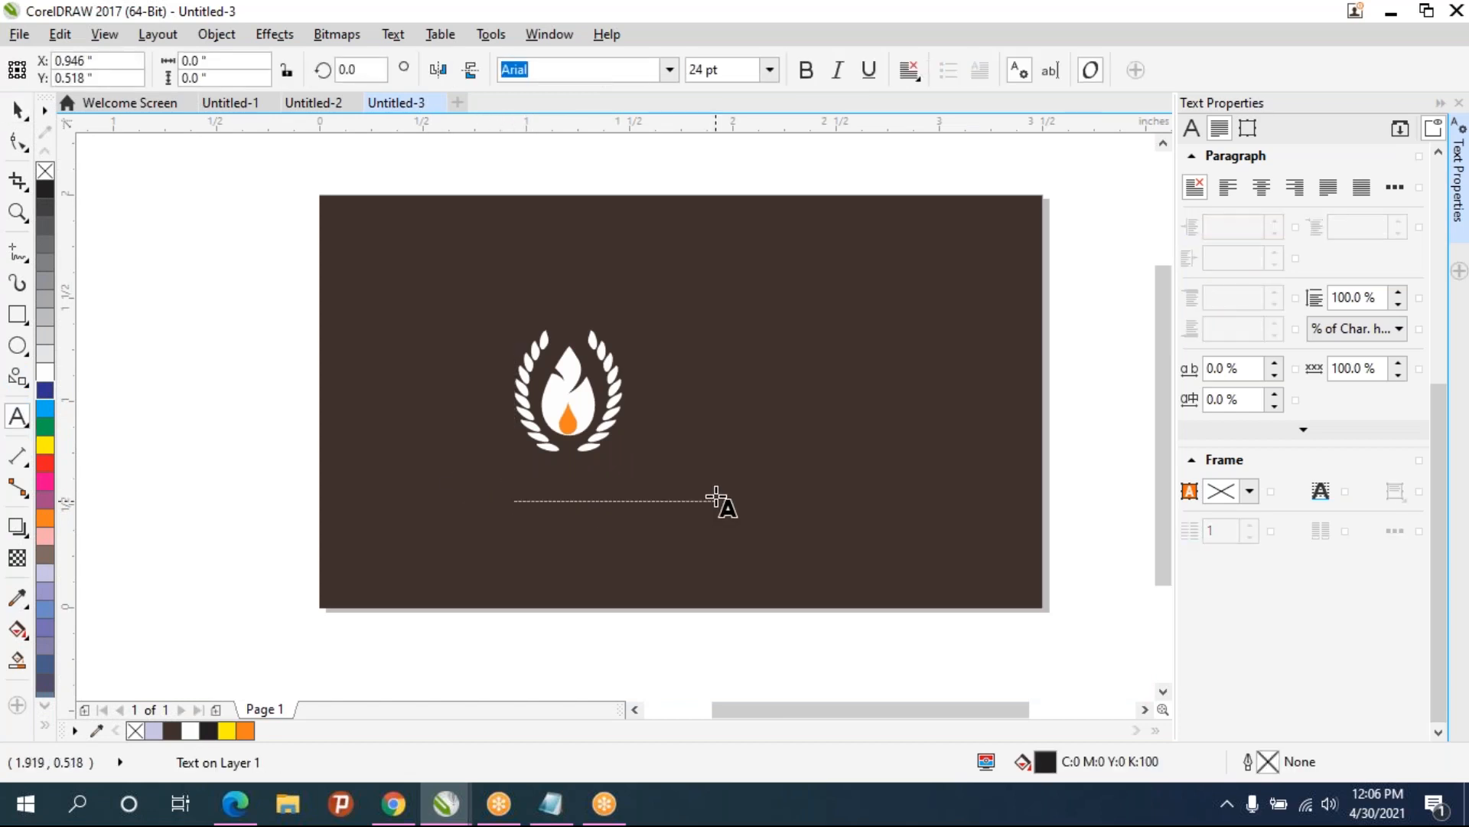
pyautogui.write('Compam')
pyautogui.press('BackSpace')
pyautogui.write('ny name')
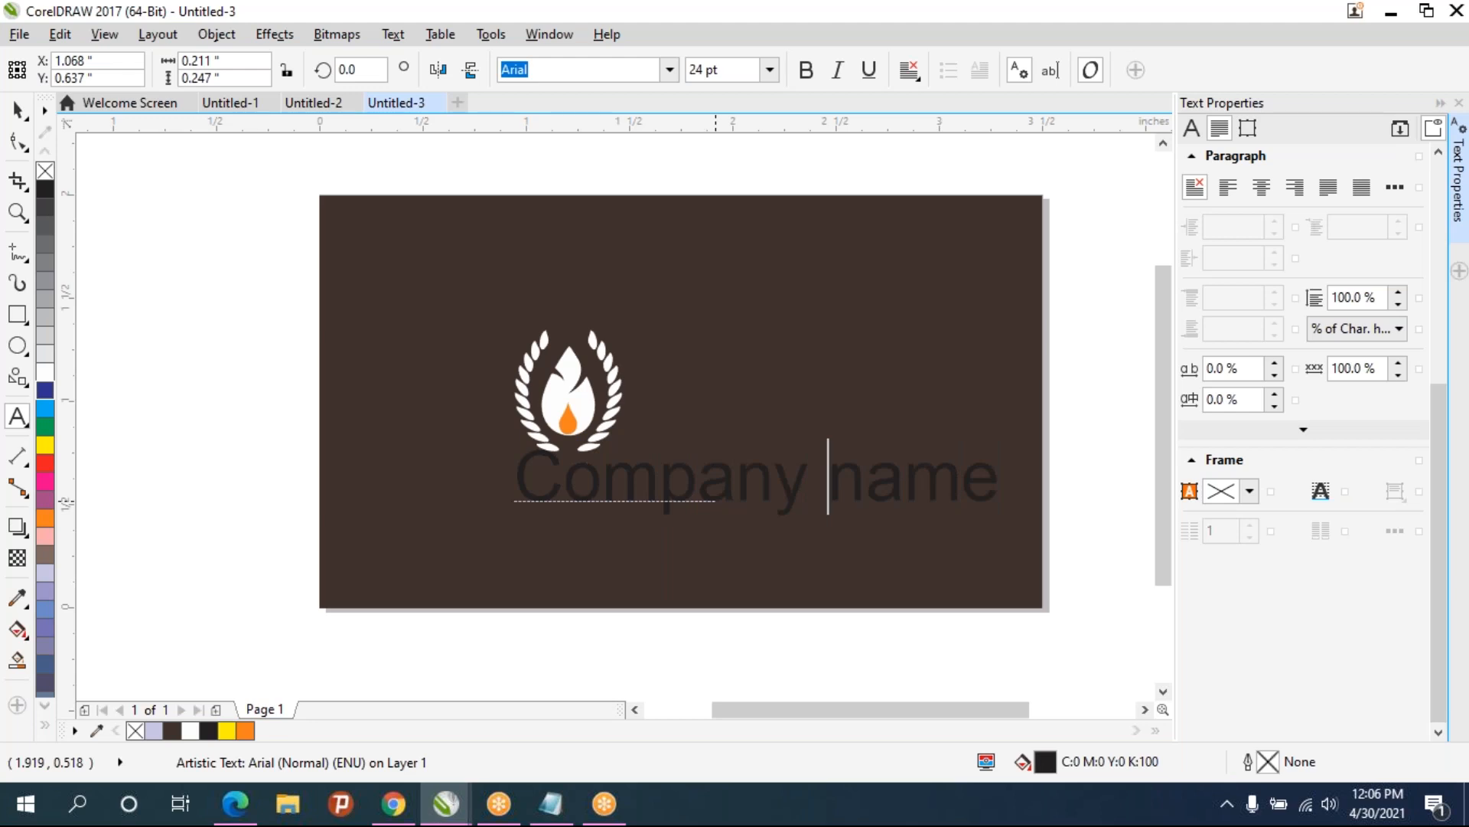
pyautogui.press('Return')
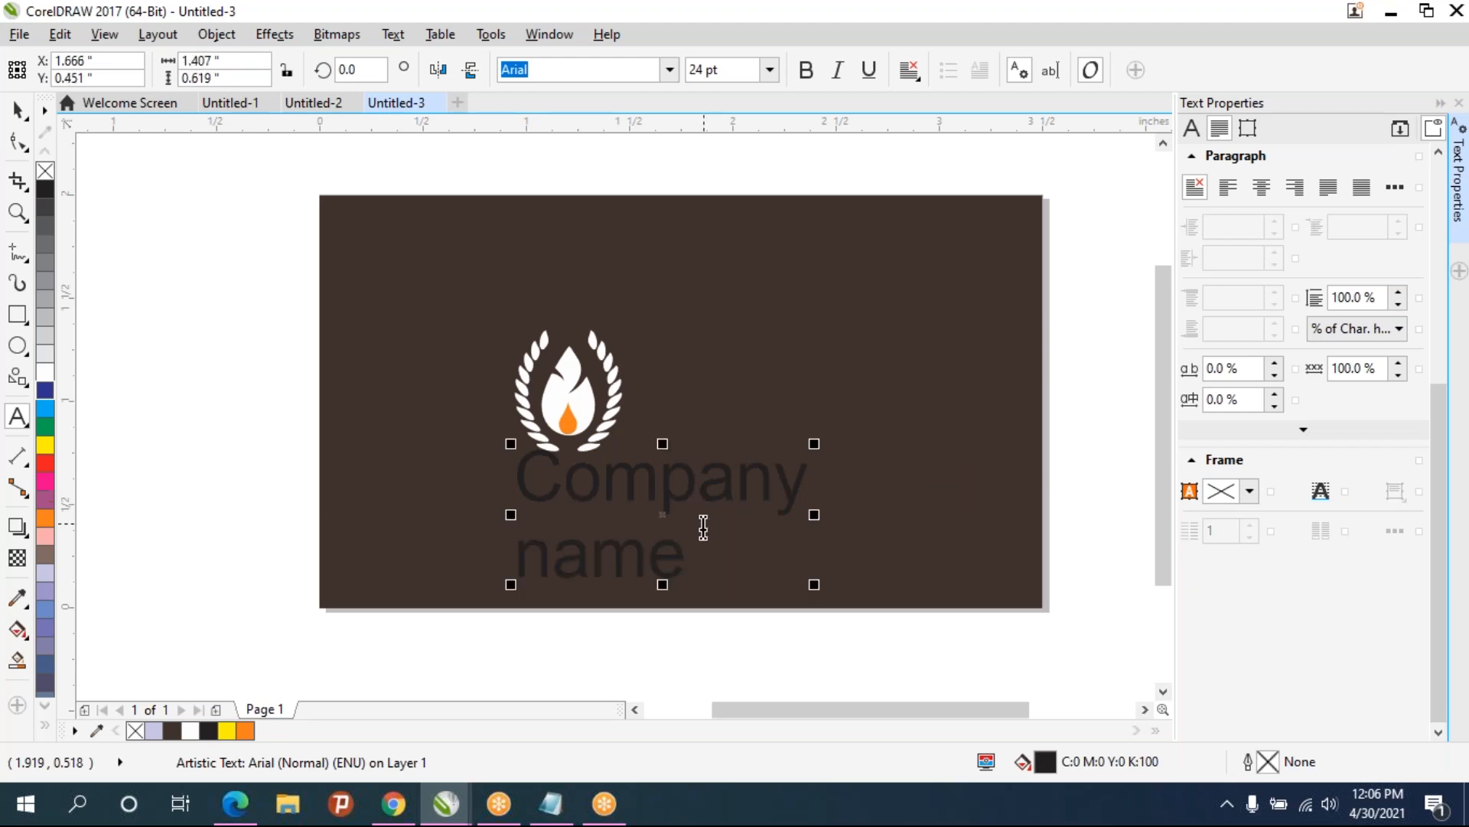
pyautogui.hotkey('ctrl', 'a')
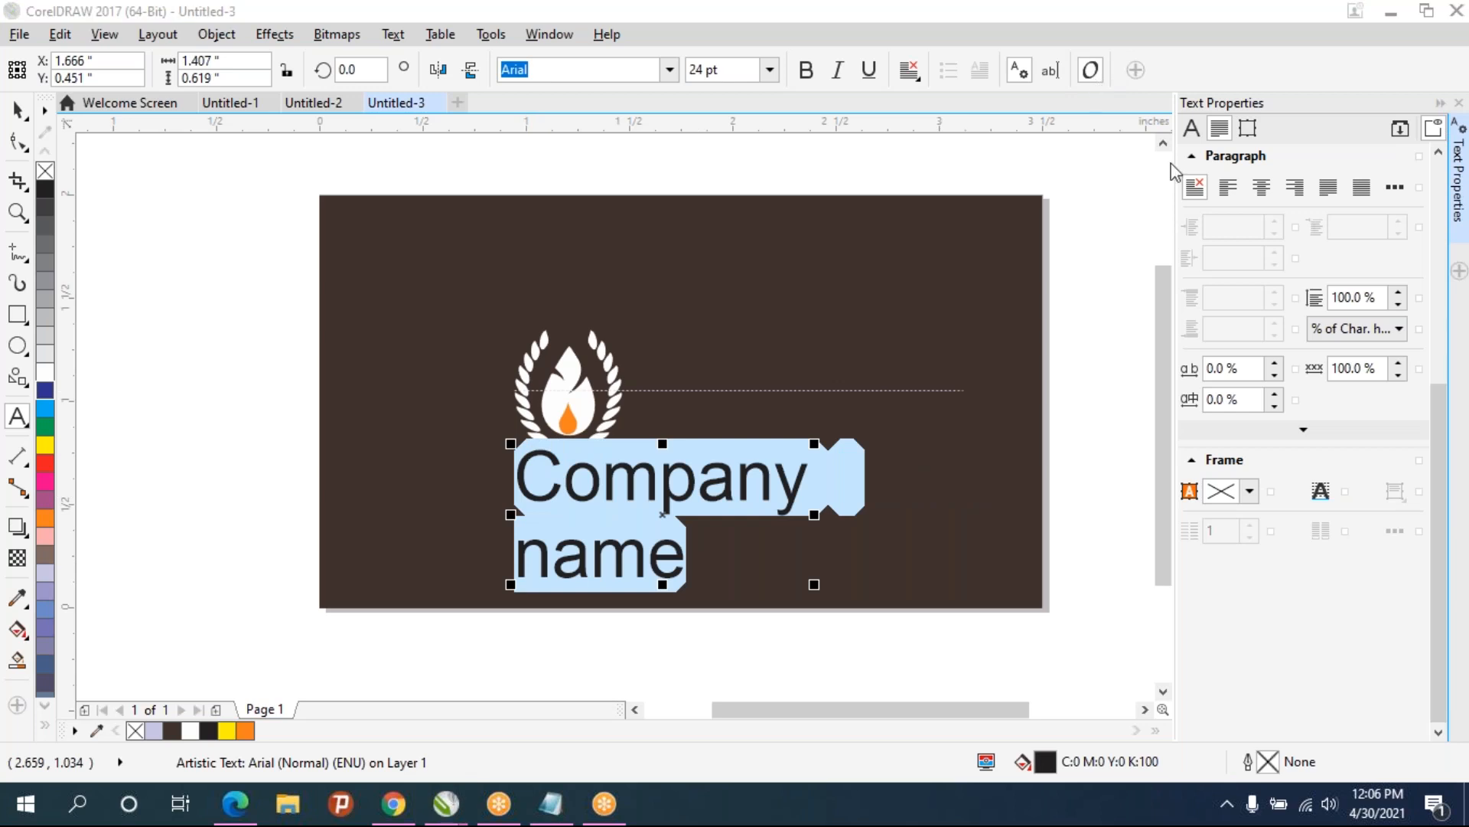
pyautogui.click(1262, 186)
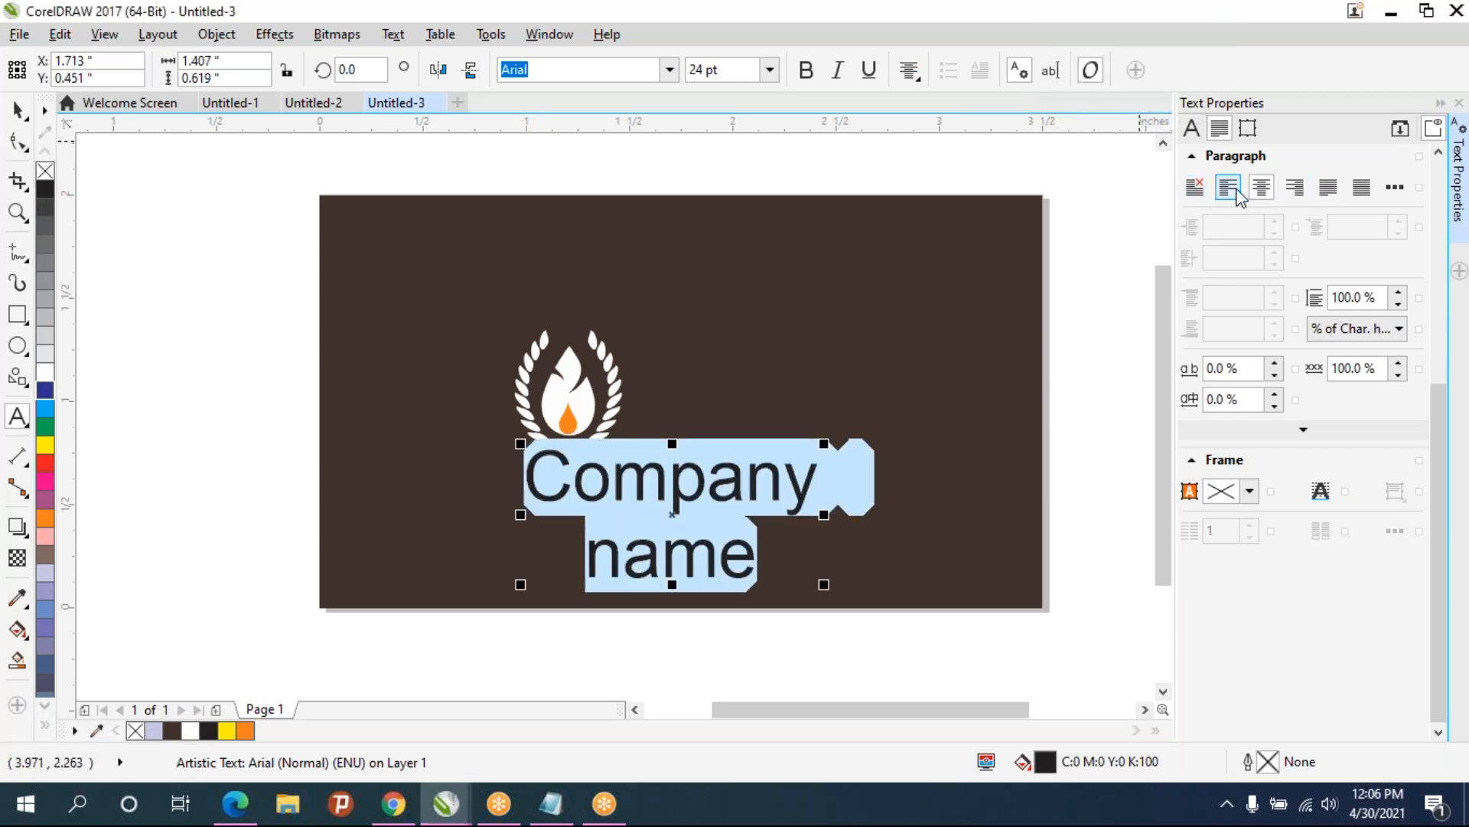
# - Scale the company name text down to about 12 pt and fill it white
pyautogui.click(18, 110)
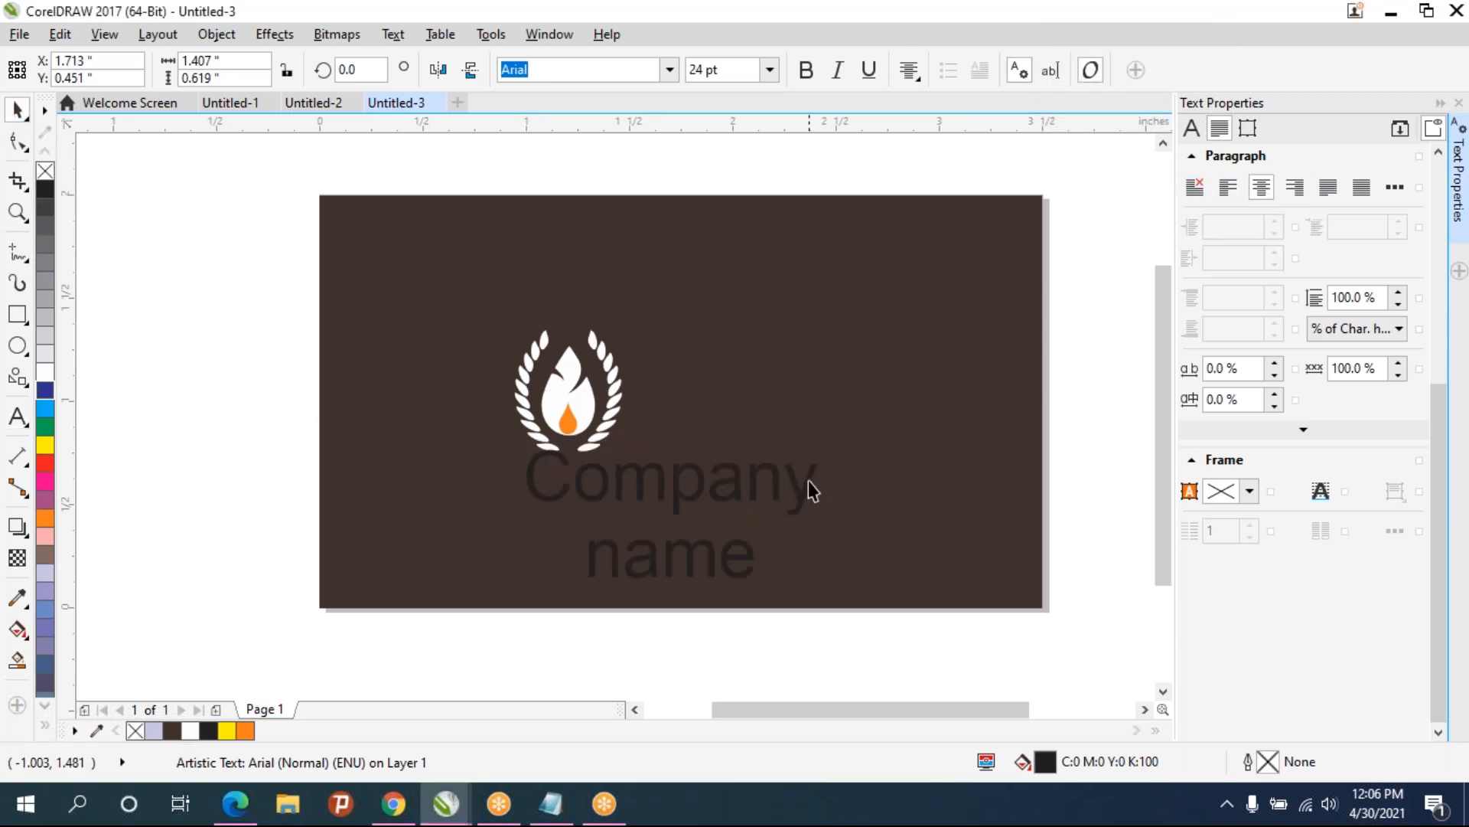
pyautogui.moveTo(825, 443); pyautogui.dragTo(605, 484)
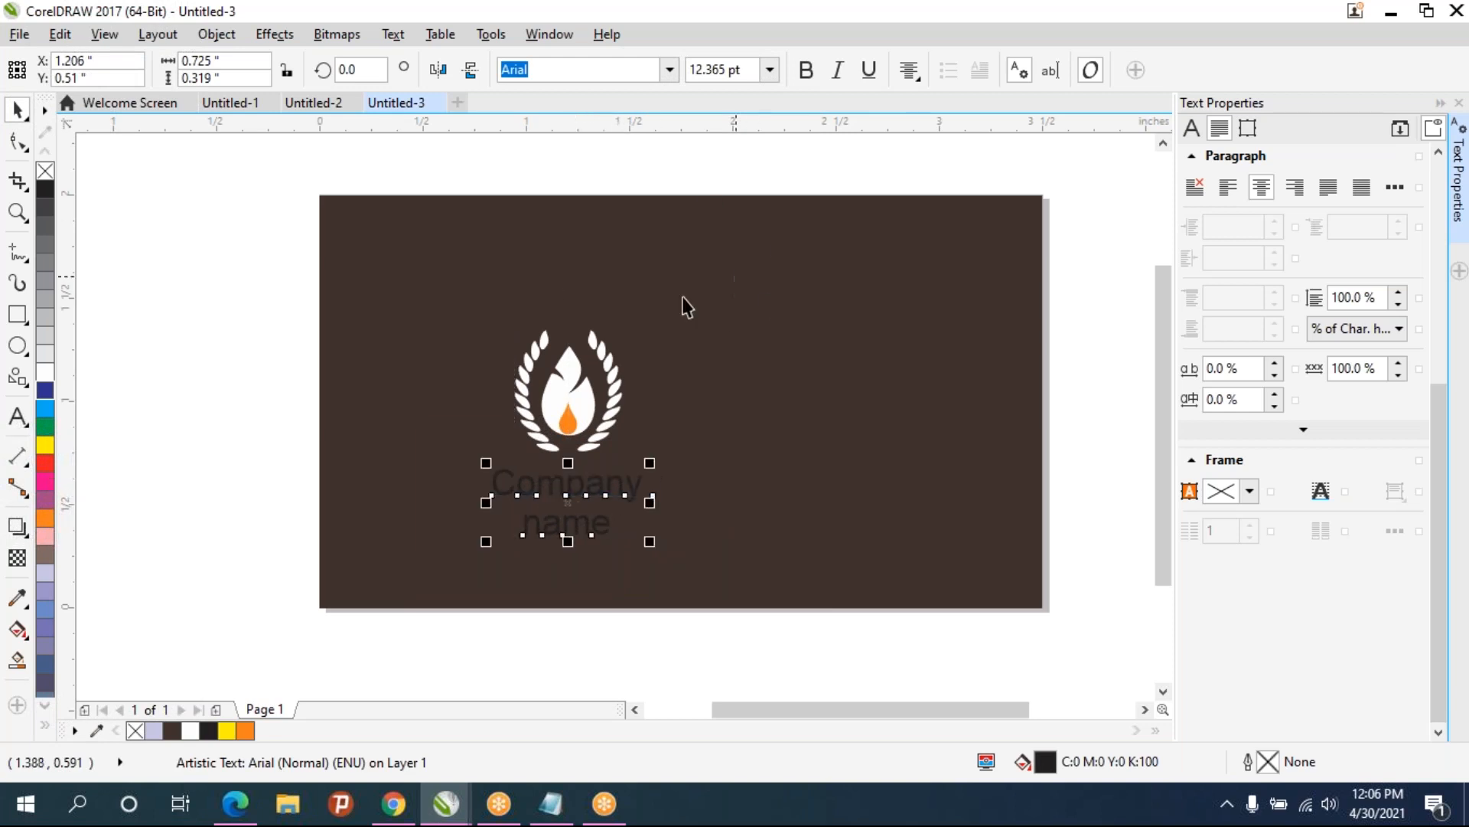
pyautogui.click(45, 371)
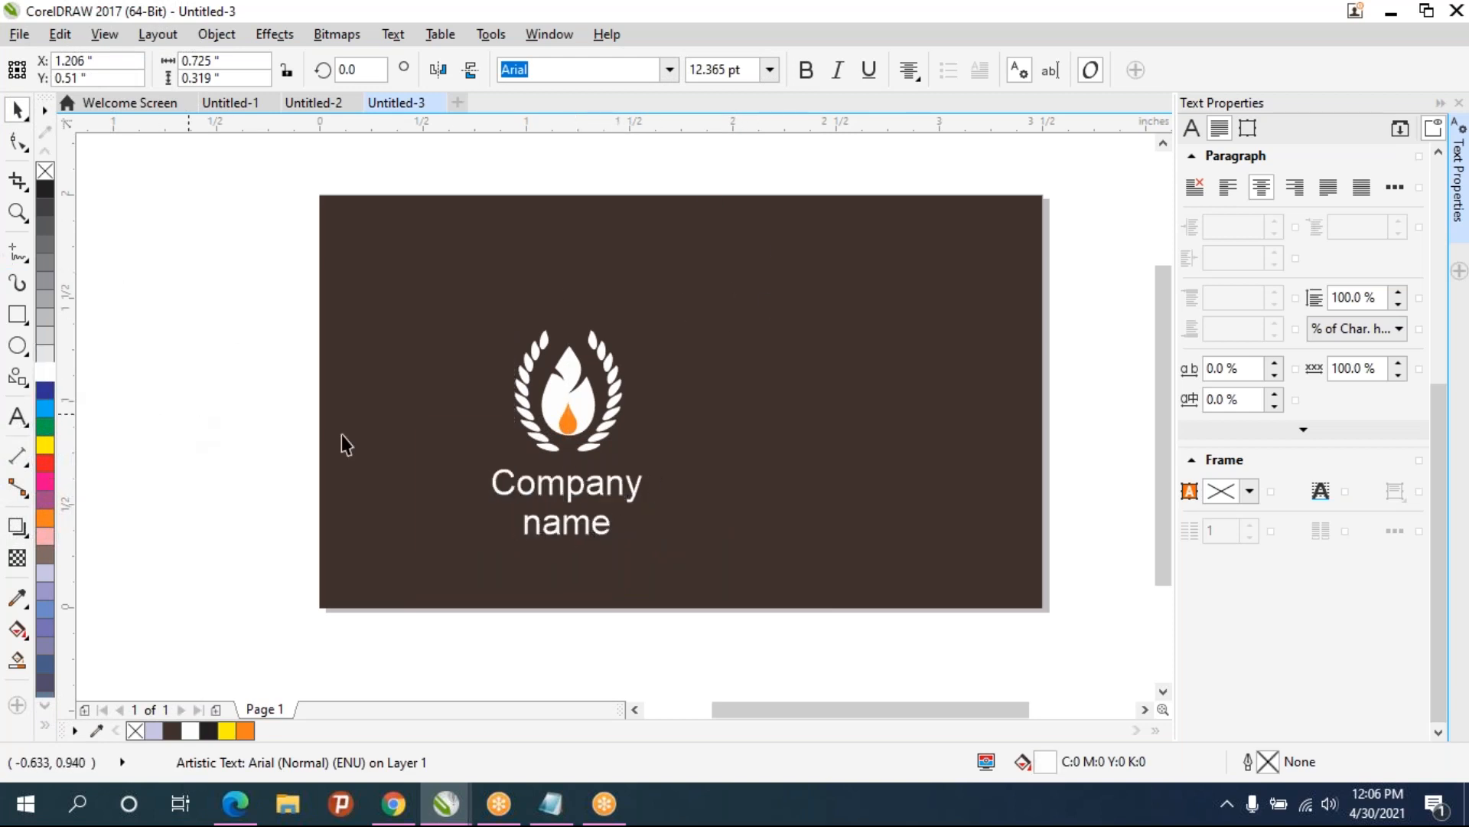
# - Group the emblem with the company name text and move the group toward the card's left side
pyautogui.moveTo(178, 260); pyautogui.dragTo(704, 586)
pyautogui.click(689, 662)
pyautogui.moveTo(202, 278); pyautogui.dragTo(761, 614)
pyautogui.press('e')
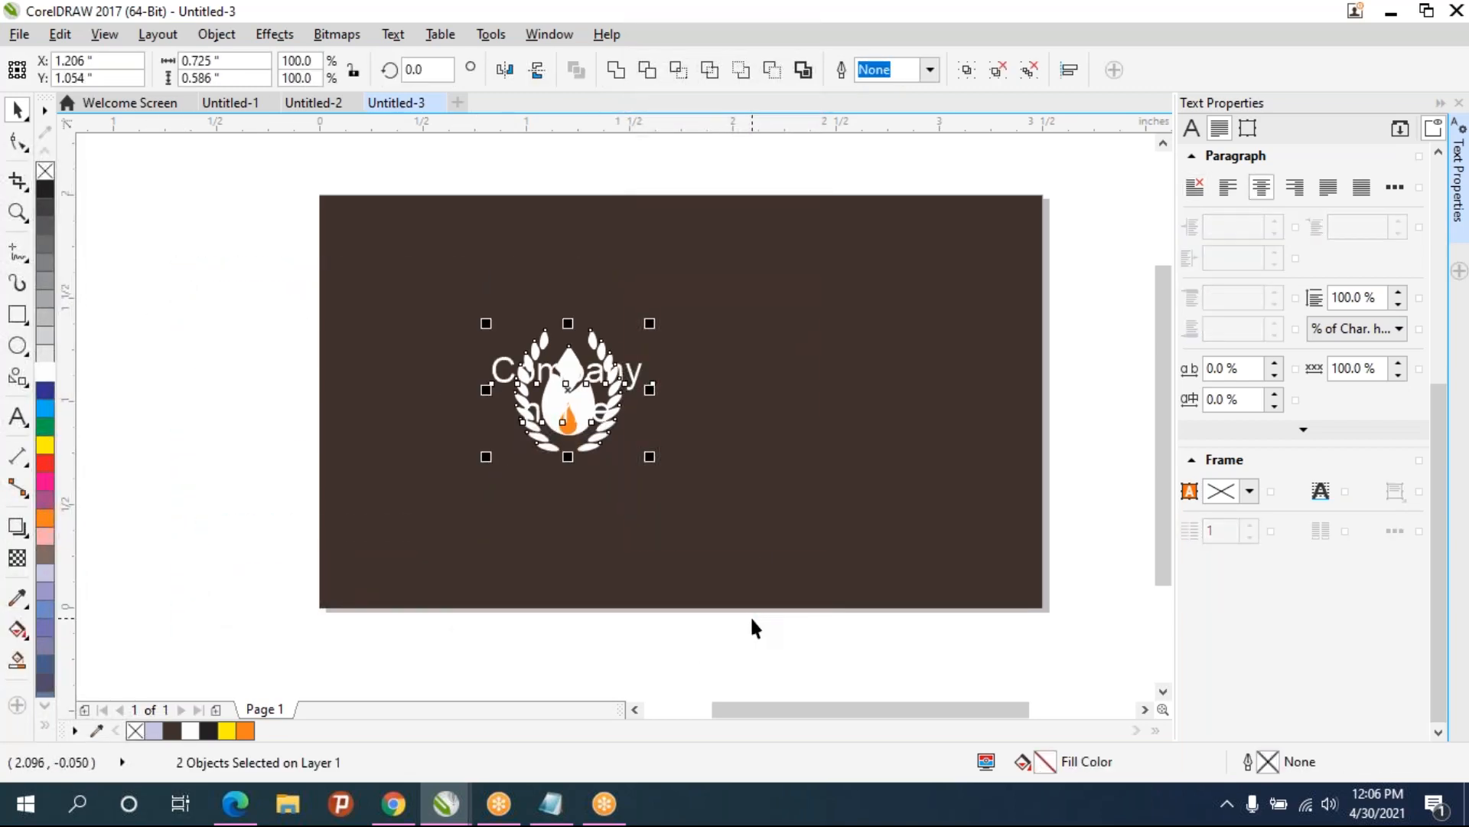
pyautogui.hotkey('ctrl', 'z')
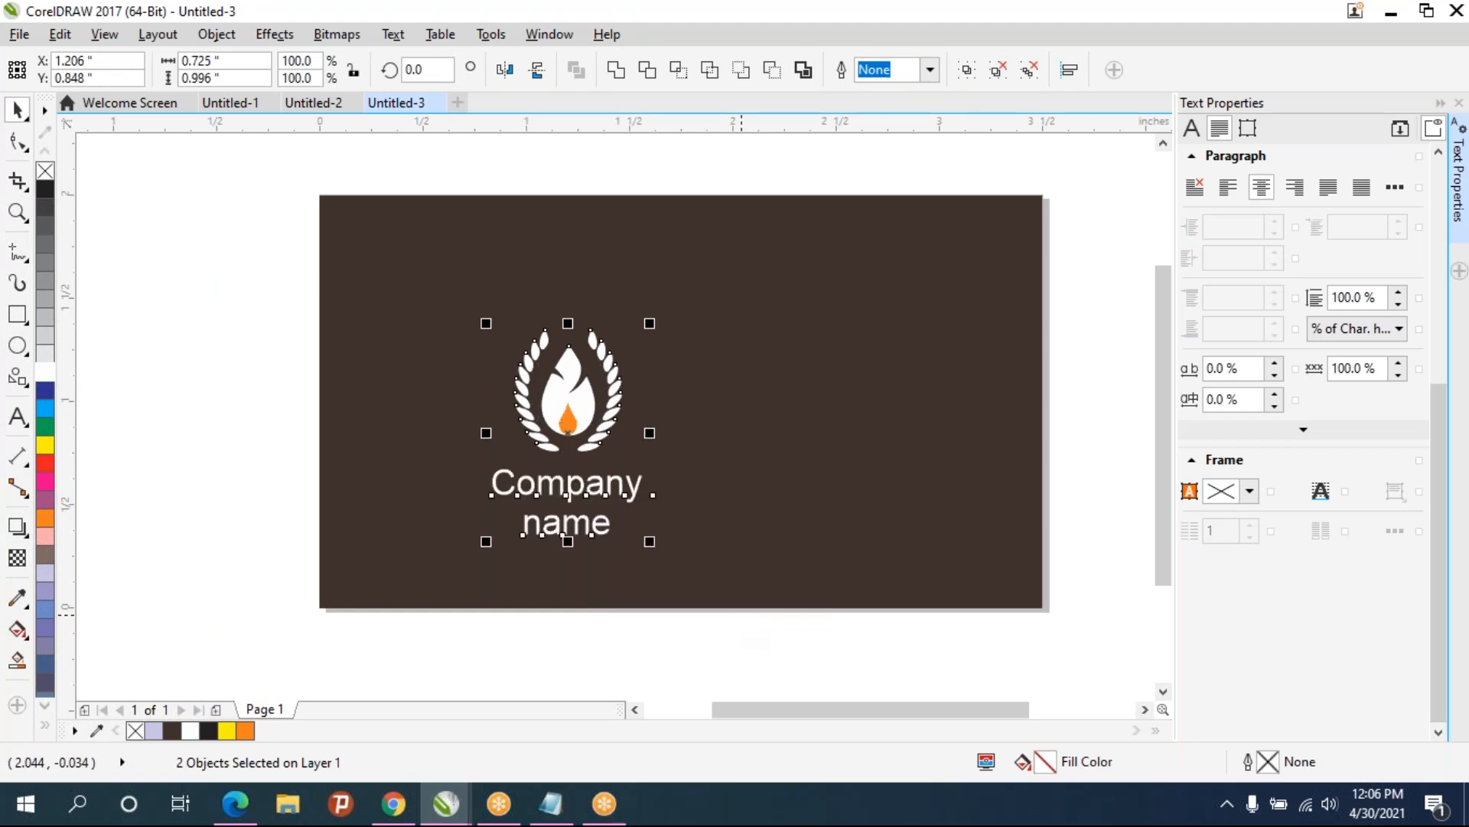
pyautogui.hotkey('ctrl', 'g')
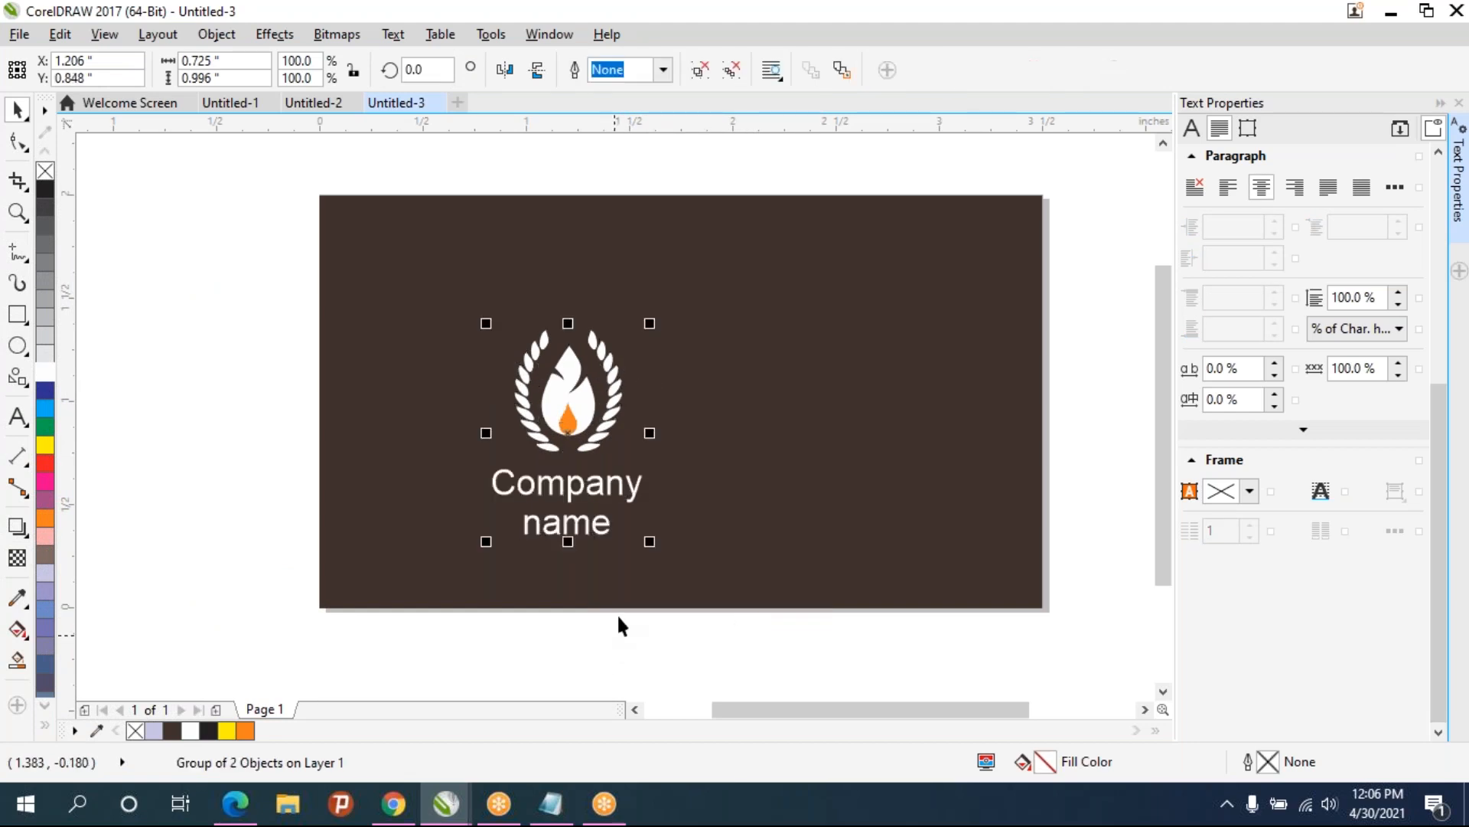
pyautogui.moveTo(570, 437); pyautogui.dragTo(450, 392)
pyautogui.click(267, 373)
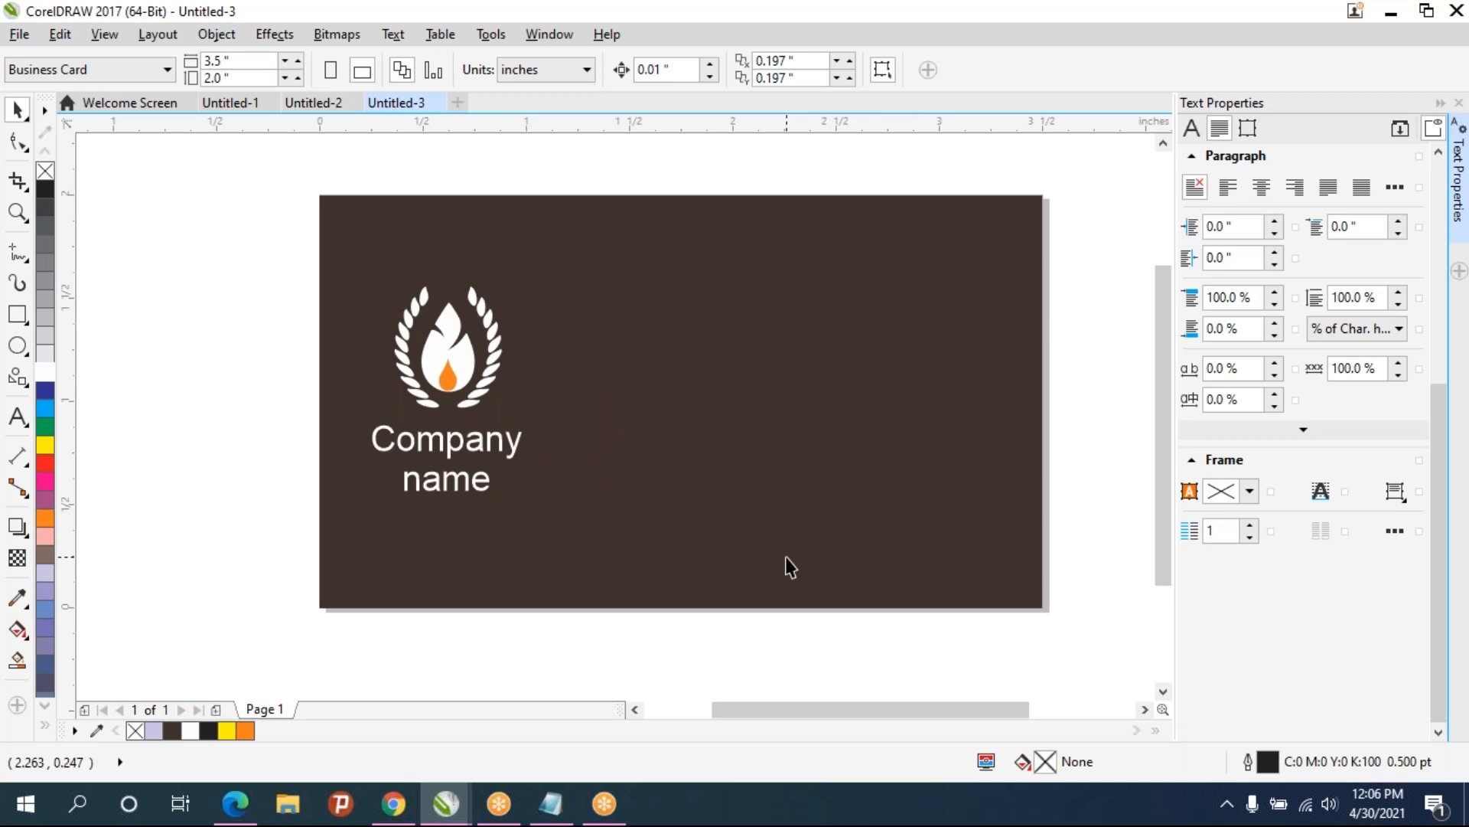
# - Draw a six-sided polygon about 0.88 x 1.02 in near the card's top-right corner and fill it taupe brown
pyautogui.click(14, 351)
pyautogui.click(17, 376)
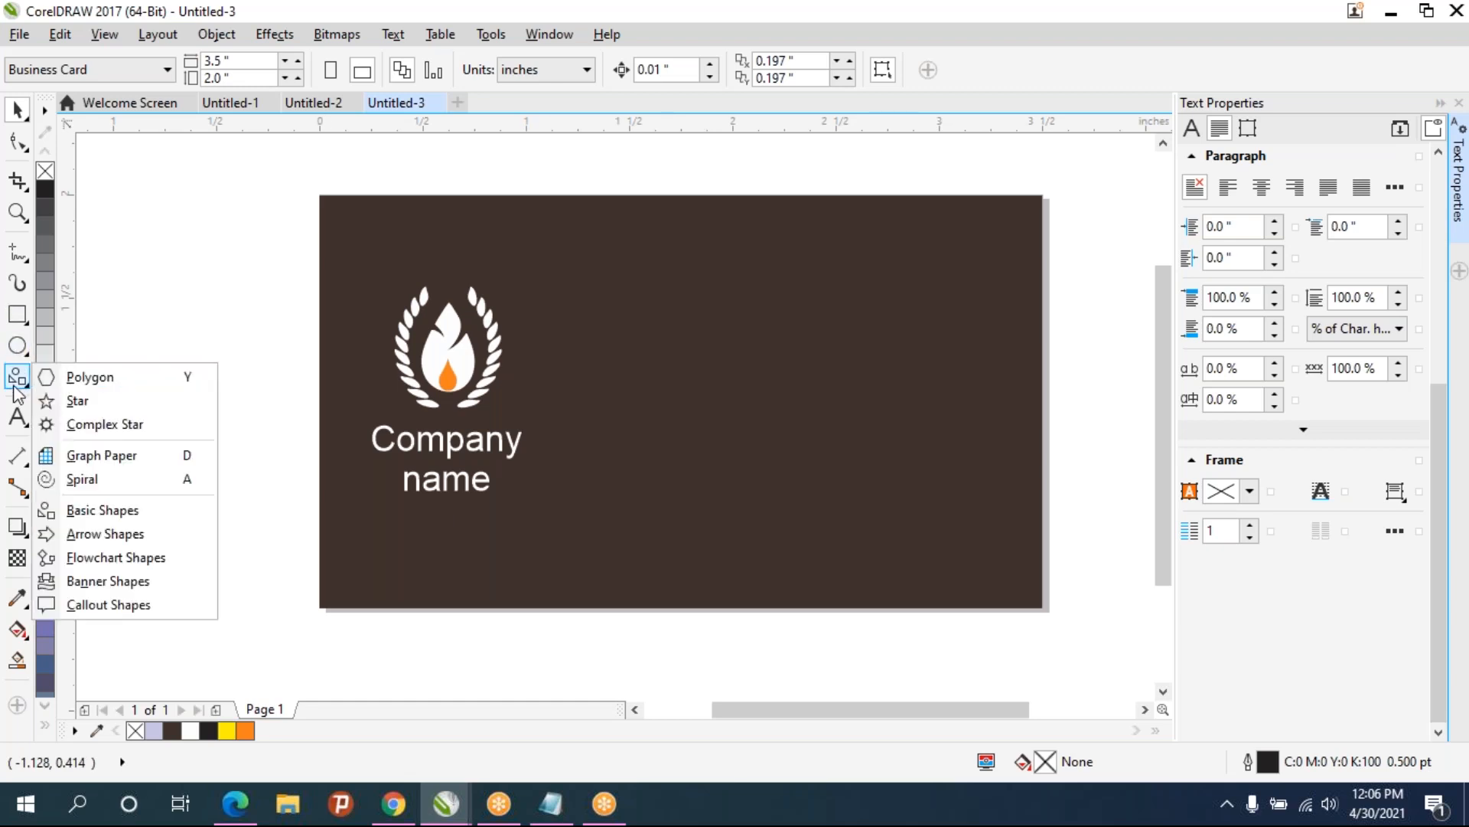
pyautogui.click(69, 377)
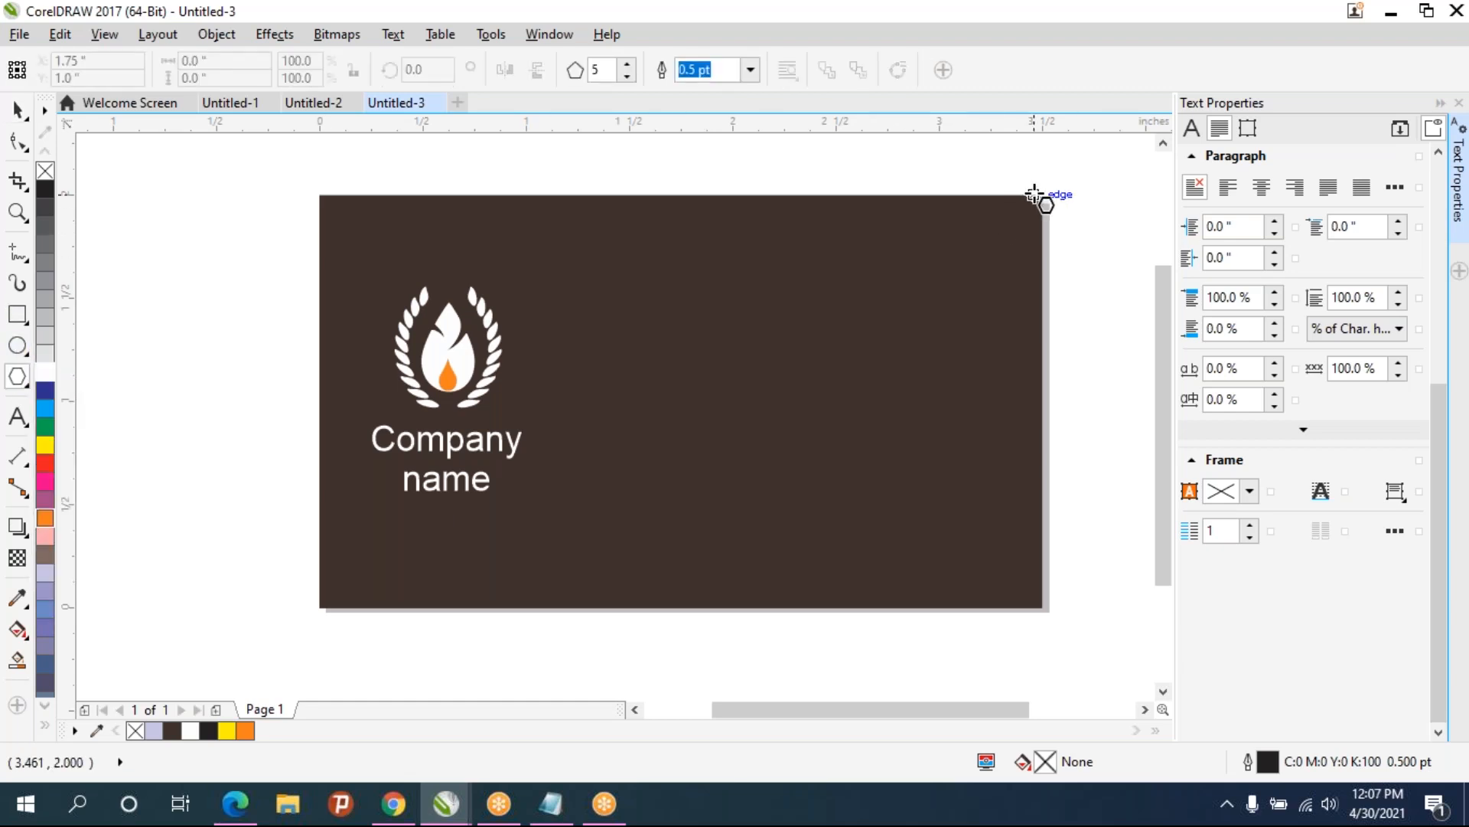
pyautogui.moveTo(1035, 194); pyautogui.dragTo(832, 406)
pyautogui.click(627, 65)
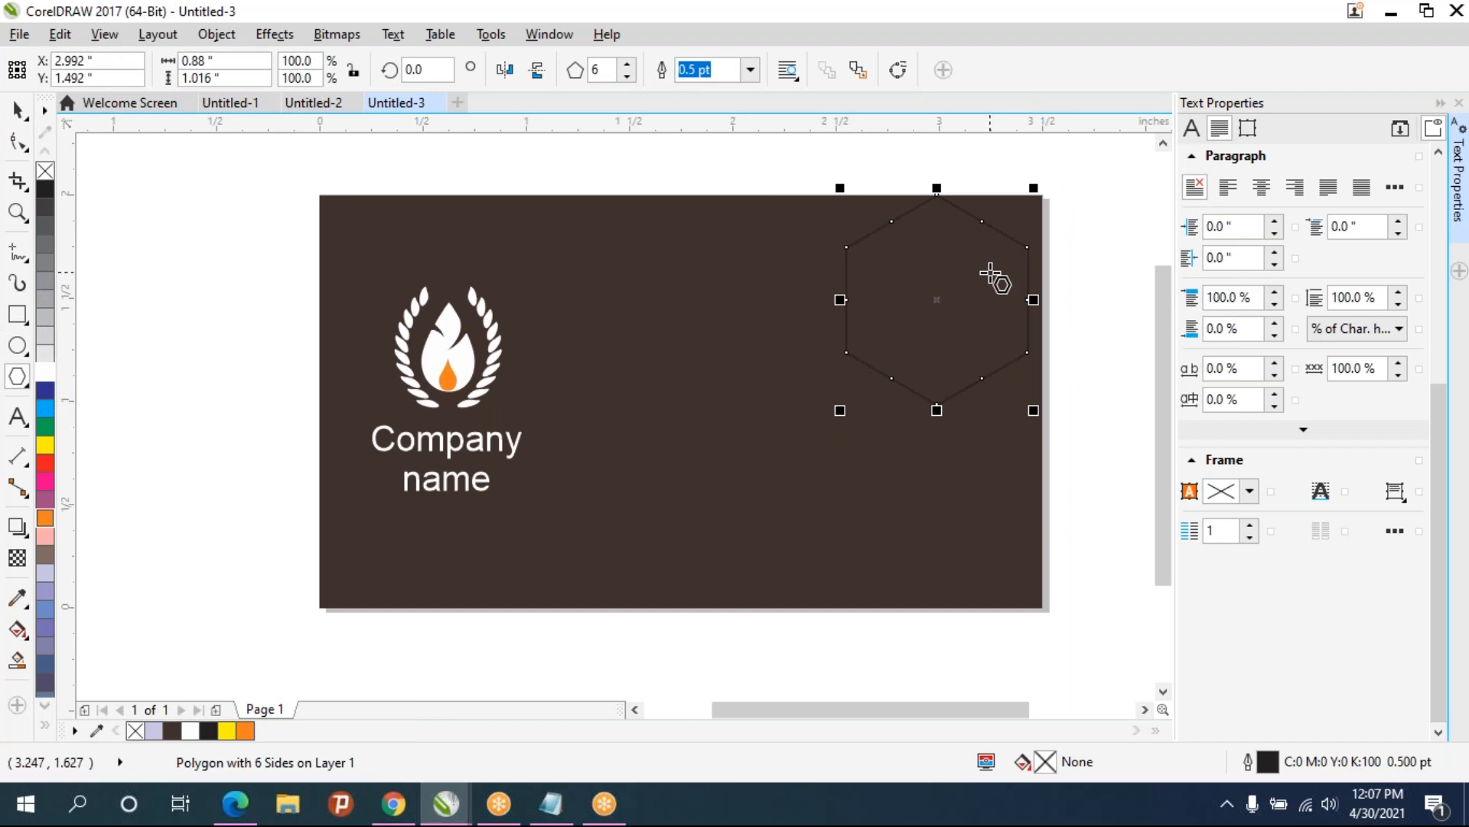
pyautogui.click(12, 117)
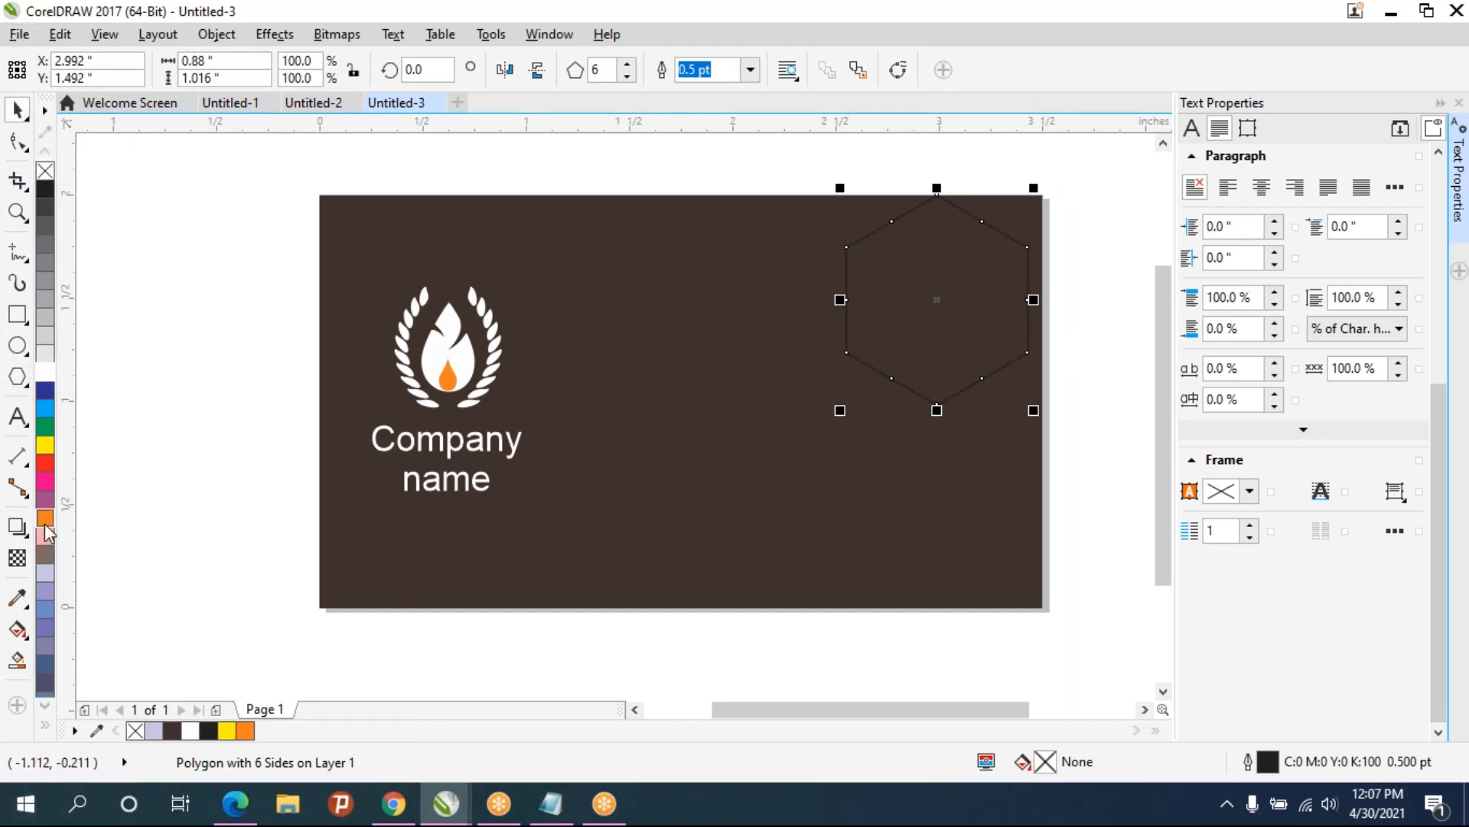
pyautogui.click(44, 556)
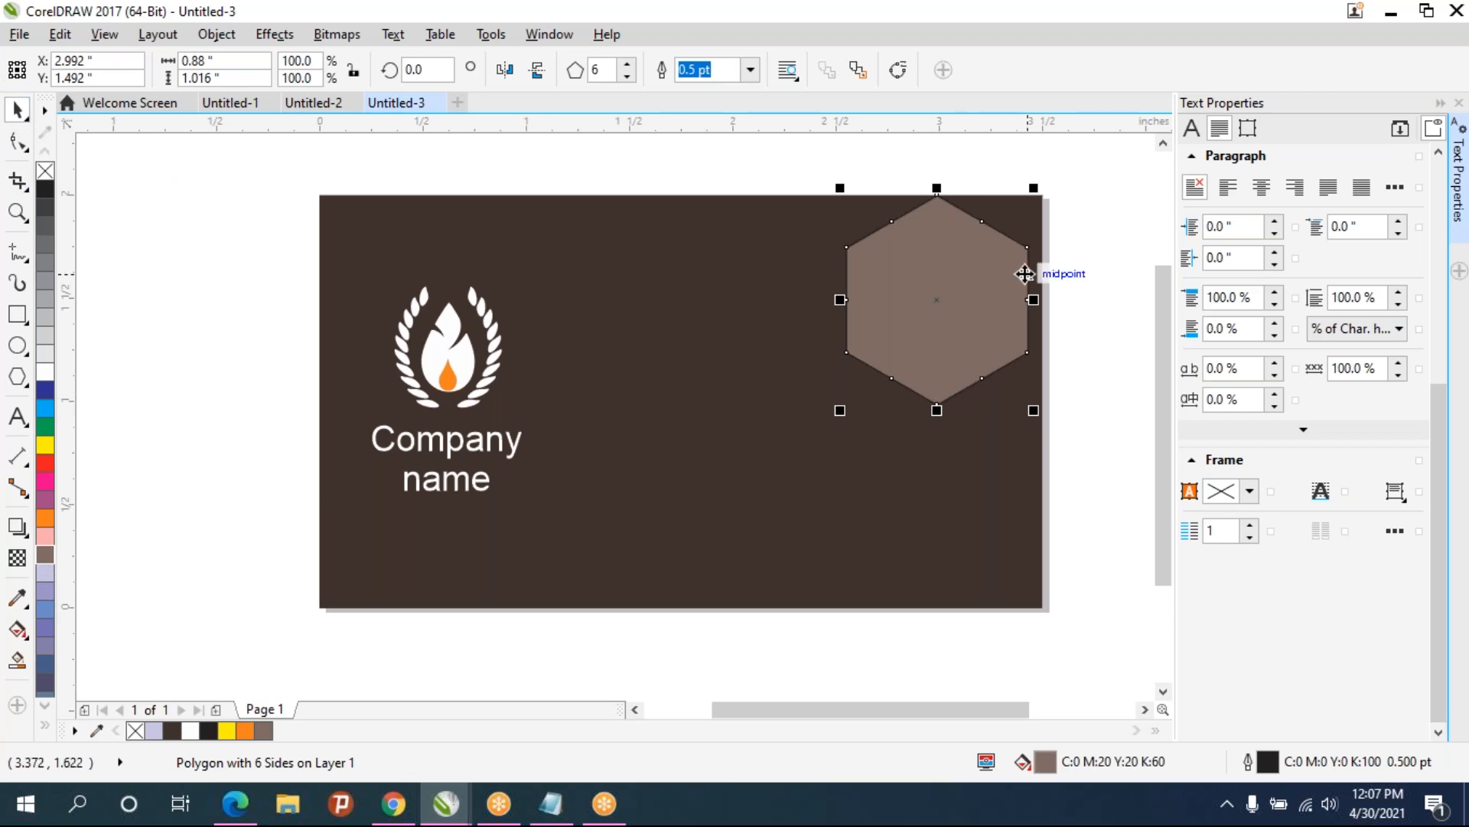
# - Move the hexagon onto the card's right edge and enlarge it to about 1.14 x 1.32 in
pyautogui.moveTo(1027, 279); pyautogui.dragTo(1137, 263)
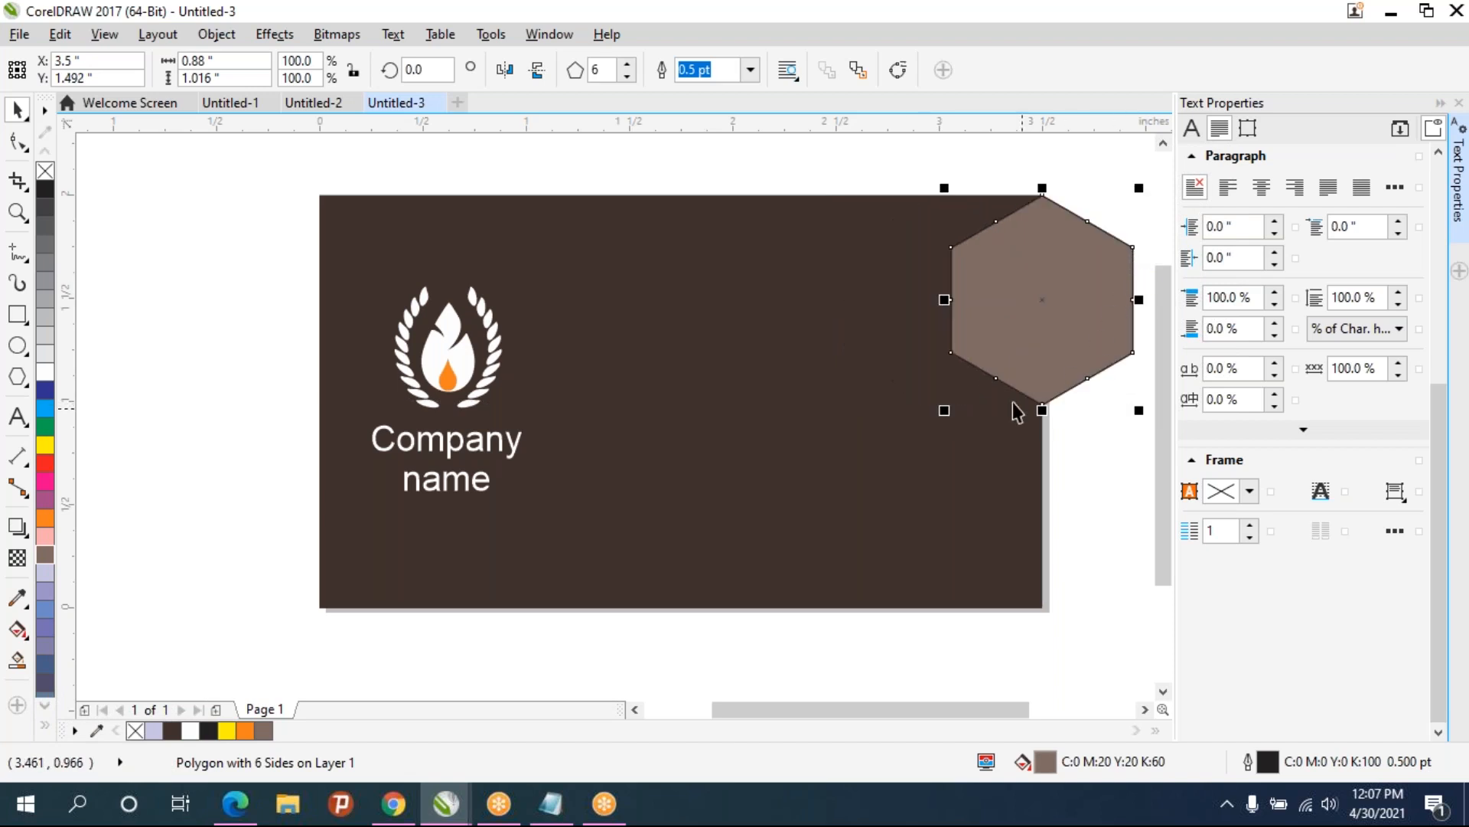
pyautogui.moveTo(944, 410); pyautogui.dragTo(853, 472)
pyautogui.moveTo(1033, 338); pyautogui.dragTo(1071, 335)
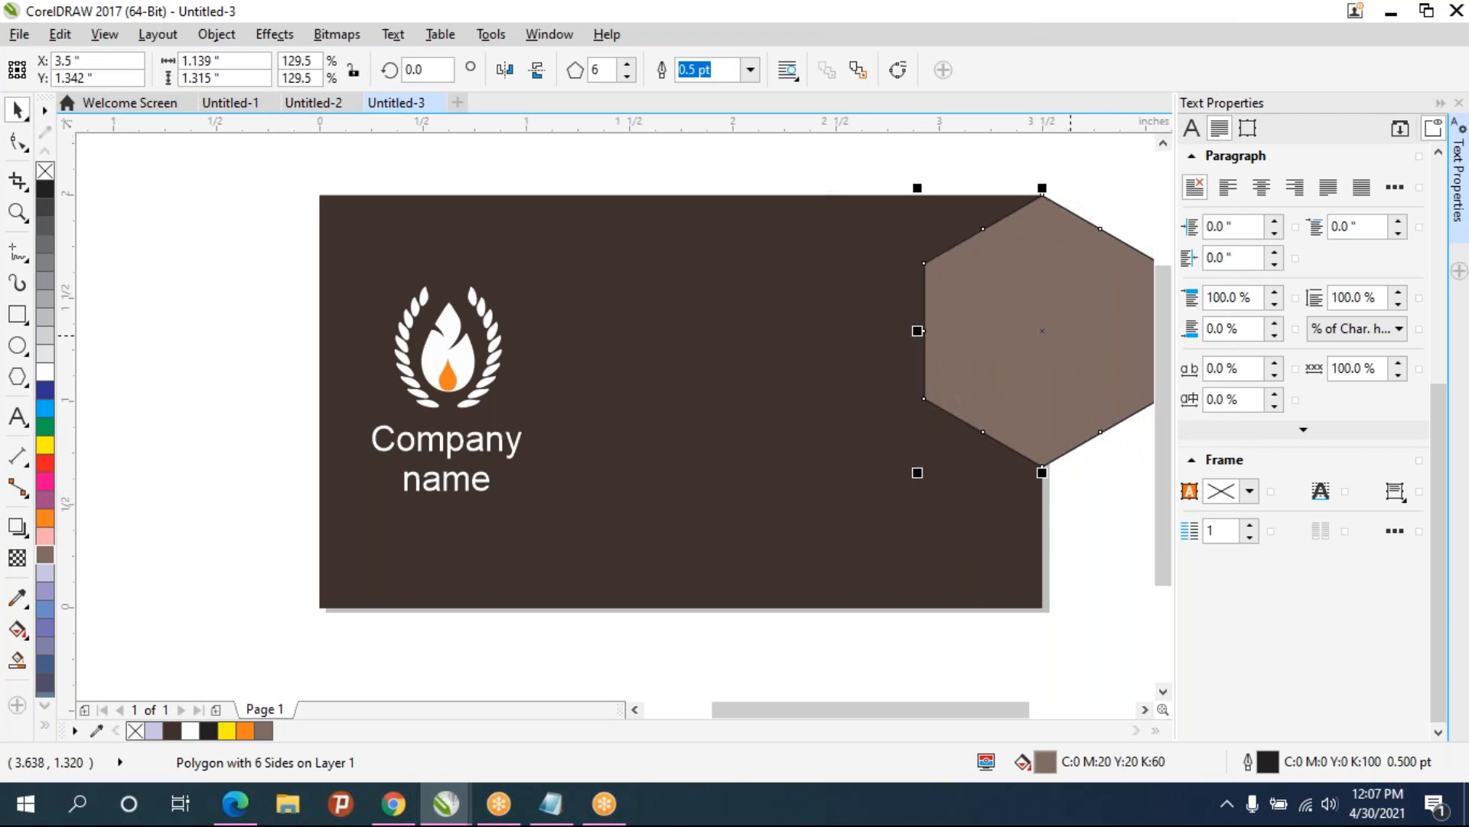
# - Duplicate the hexagon repeatedly, offsetting the copies downward along the card's right edge
pyautogui.hotkey('ctrl', 'd')
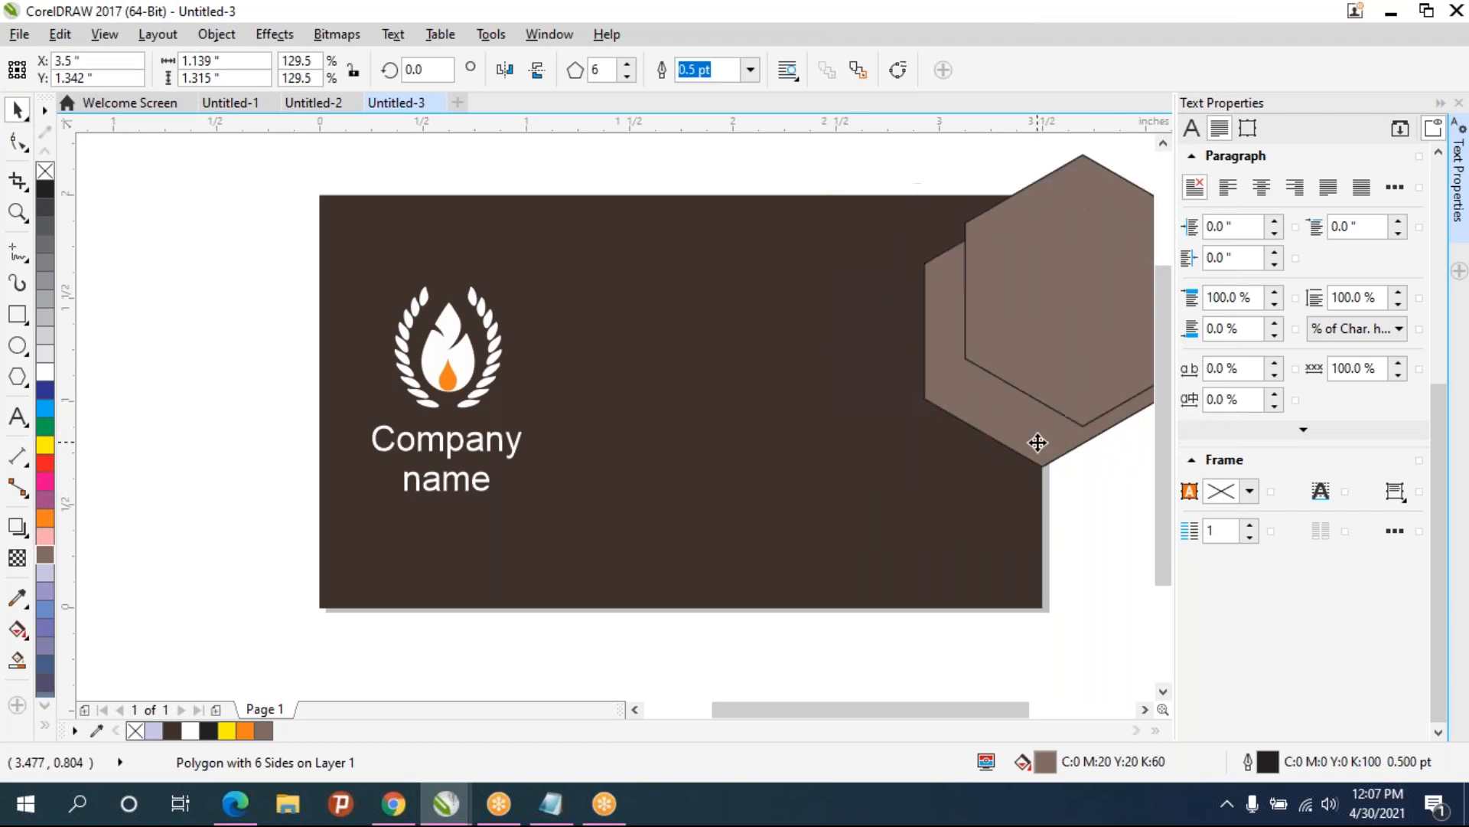
pyautogui.moveTo(1062, 308); pyautogui.dragTo(1004, 527)
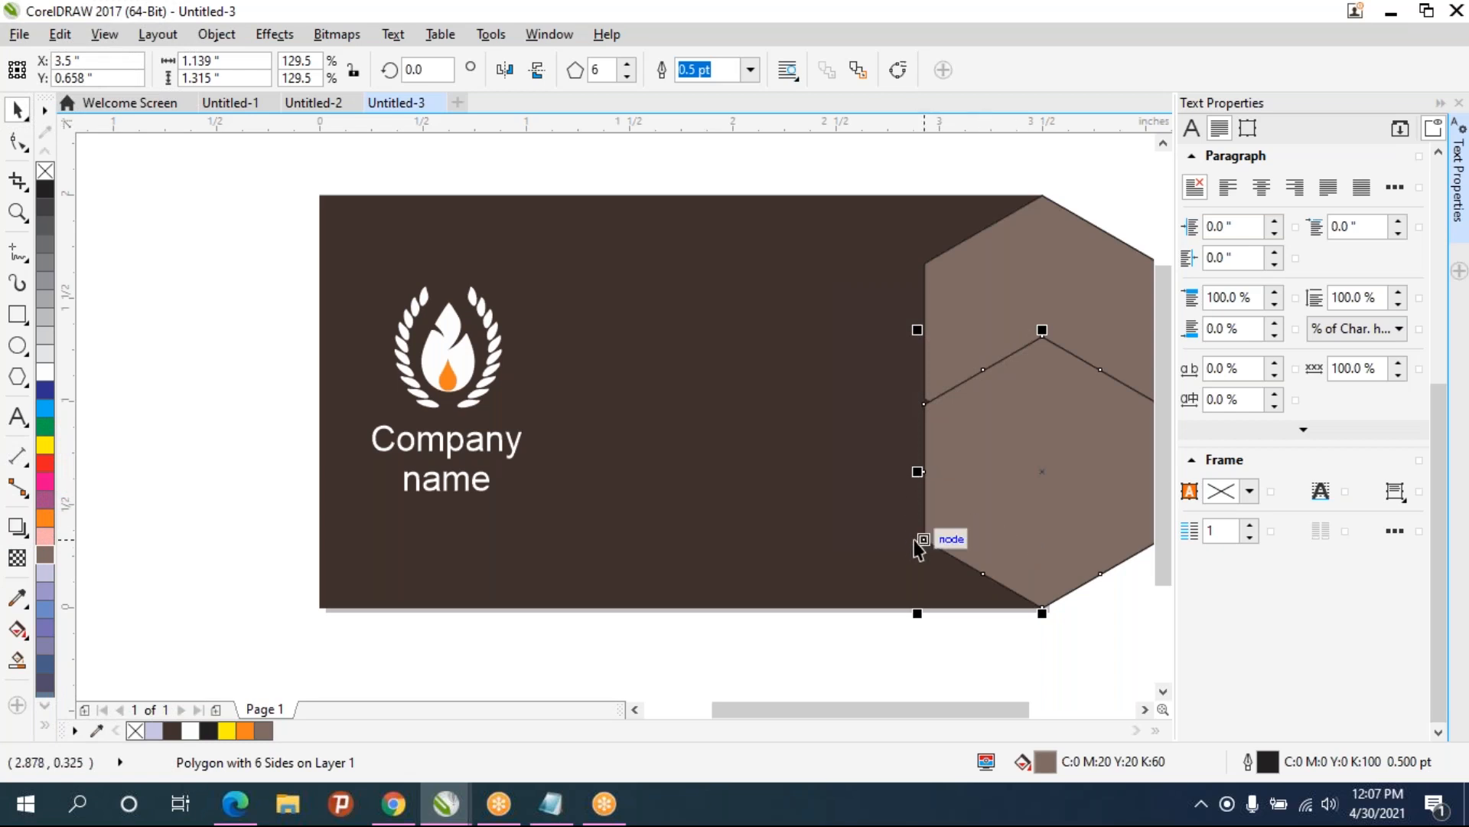
pyautogui.hotkey('ctrl', 'd')
pyautogui.moveTo(1097, 579); pyautogui.dragTo(1062, 426)
pyautogui.hotkey('ctrl', 'r')
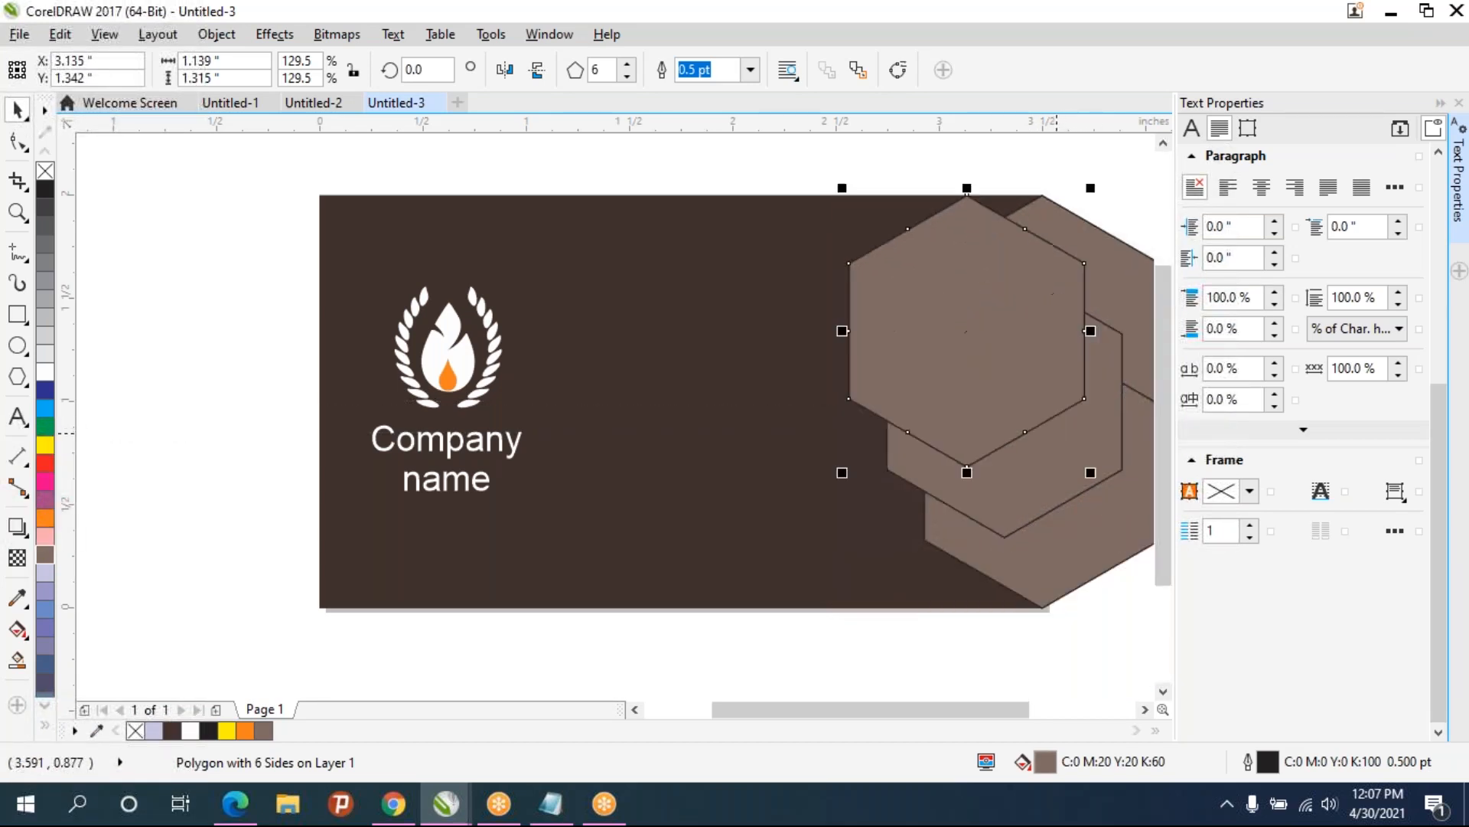
# - Reposition the hexagon copies so they overlap along the right edge, extending past the card's top and bottom
pyautogui.moveTo(1033, 367); pyautogui.dragTo(1059, 297)
pyautogui.moveTo(1035, 354); pyautogui.dragTo(1009, 566)
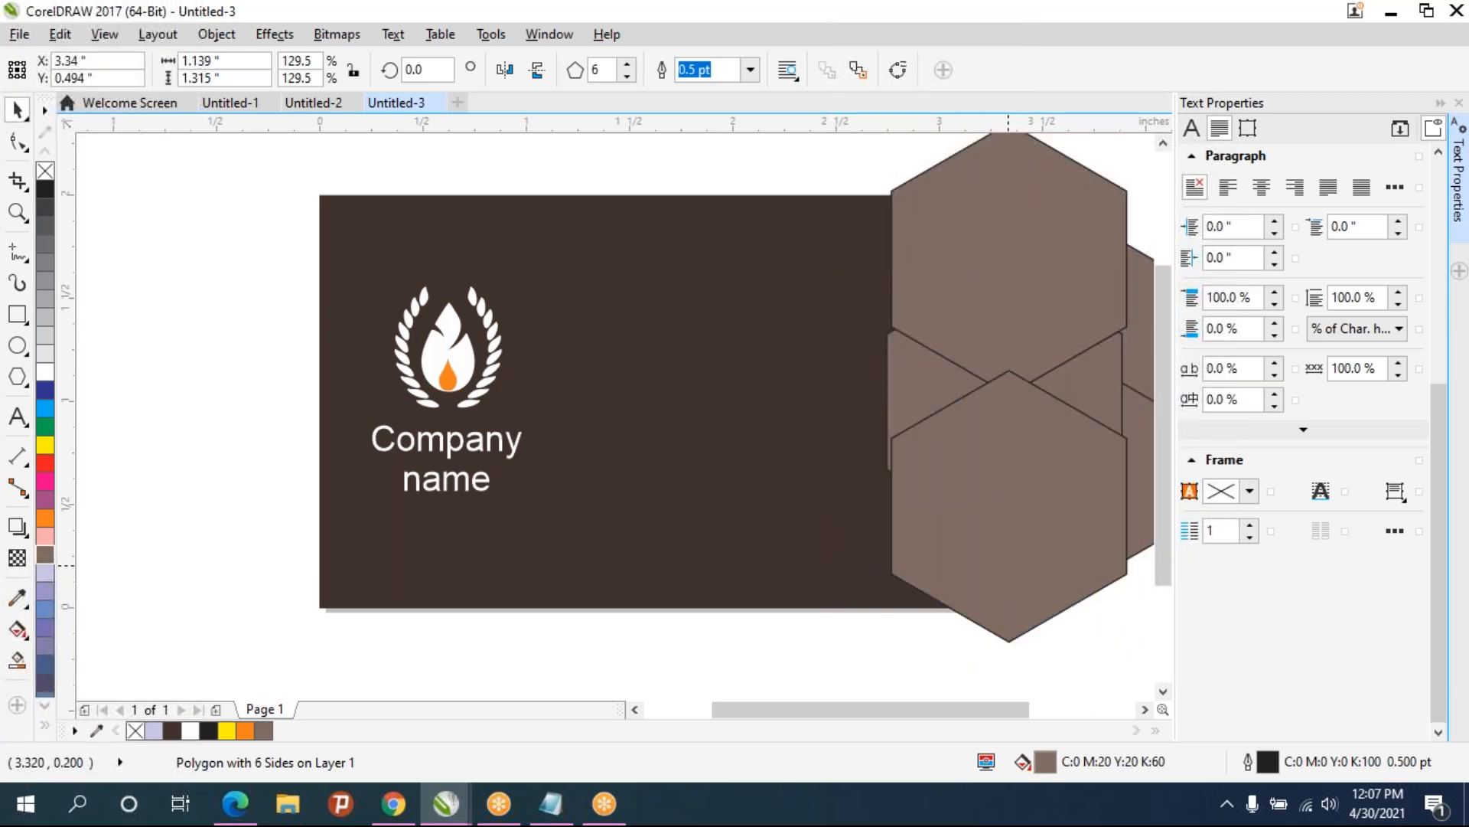
pyautogui.click(941, 680)
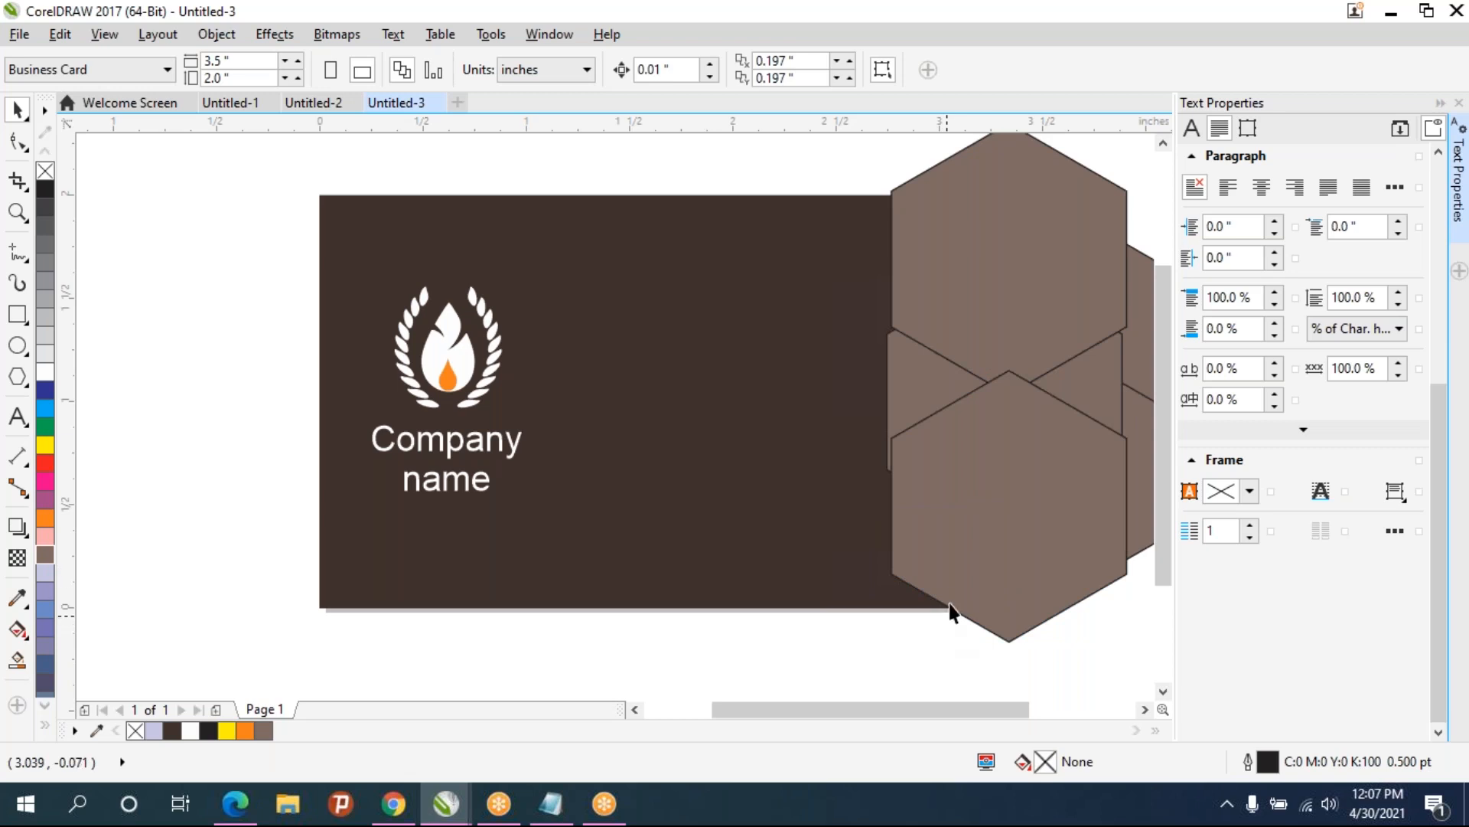
# - Duplicate a lower hexagon, move the copy left over the card and enlarge it to overlap the cluster
pyautogui.click(995, 530)
pyautogui.hotkey('ctrl', 'd')
pyautogui.moveTo(1021, 517); pyautogui.dragTo(920, 453)
pyautogui.moveTo(1074, 253); pyautogui.dragTo(1041, 219)
pyautogui.moveTo(889, 420); pyautogui.dragTo(846, 419)
pyautogui.click(770, 695)
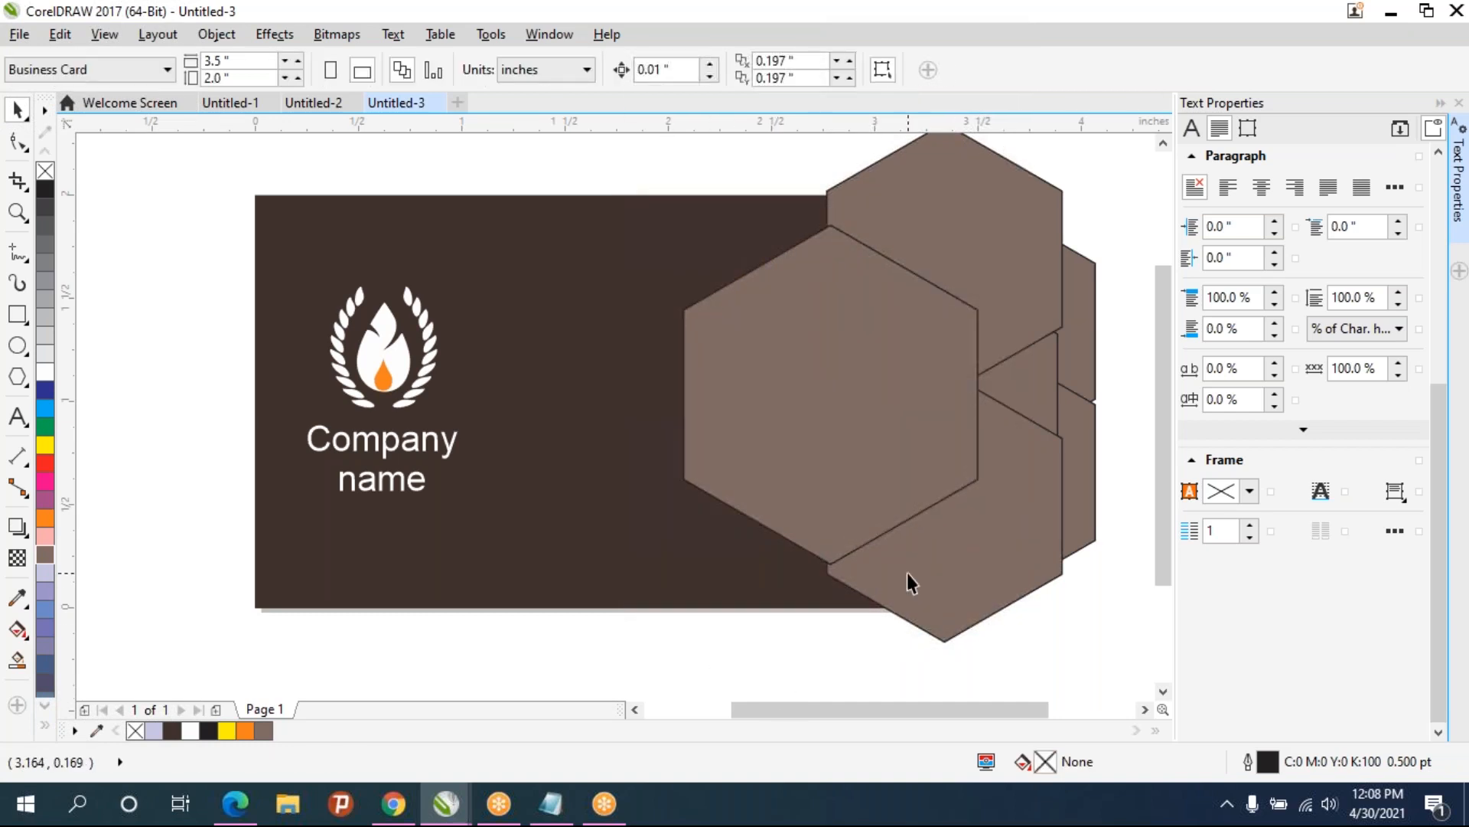
# - Select all five hexagons together with a marquee around the cluster
pyautogui.scroll(-3, 907, 572)
pyautogui.moveTo(839, 310); pyautogui.dragTo(1030, 599)
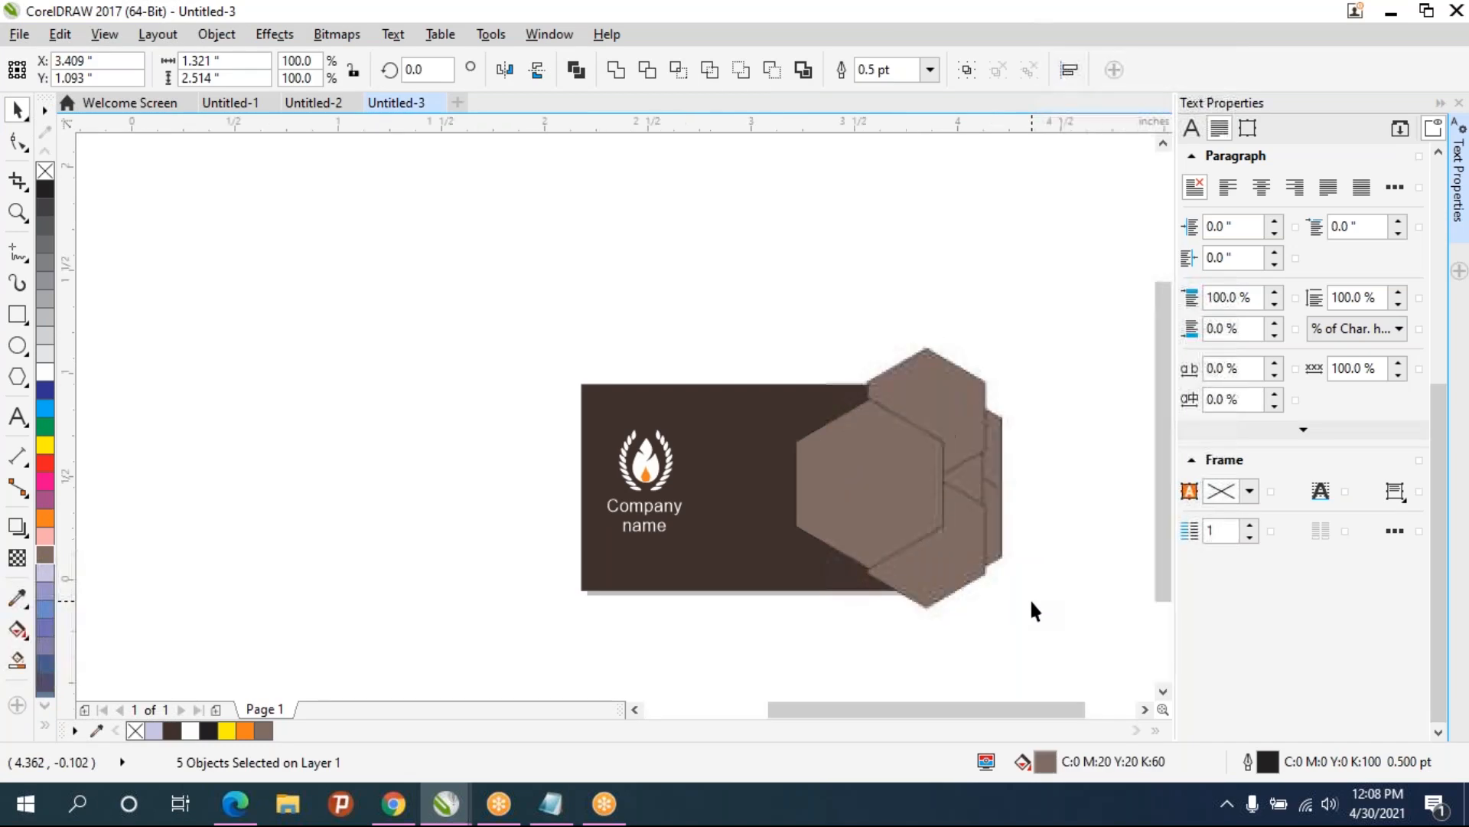
pyautogui.scroll(2, 1031, 602)
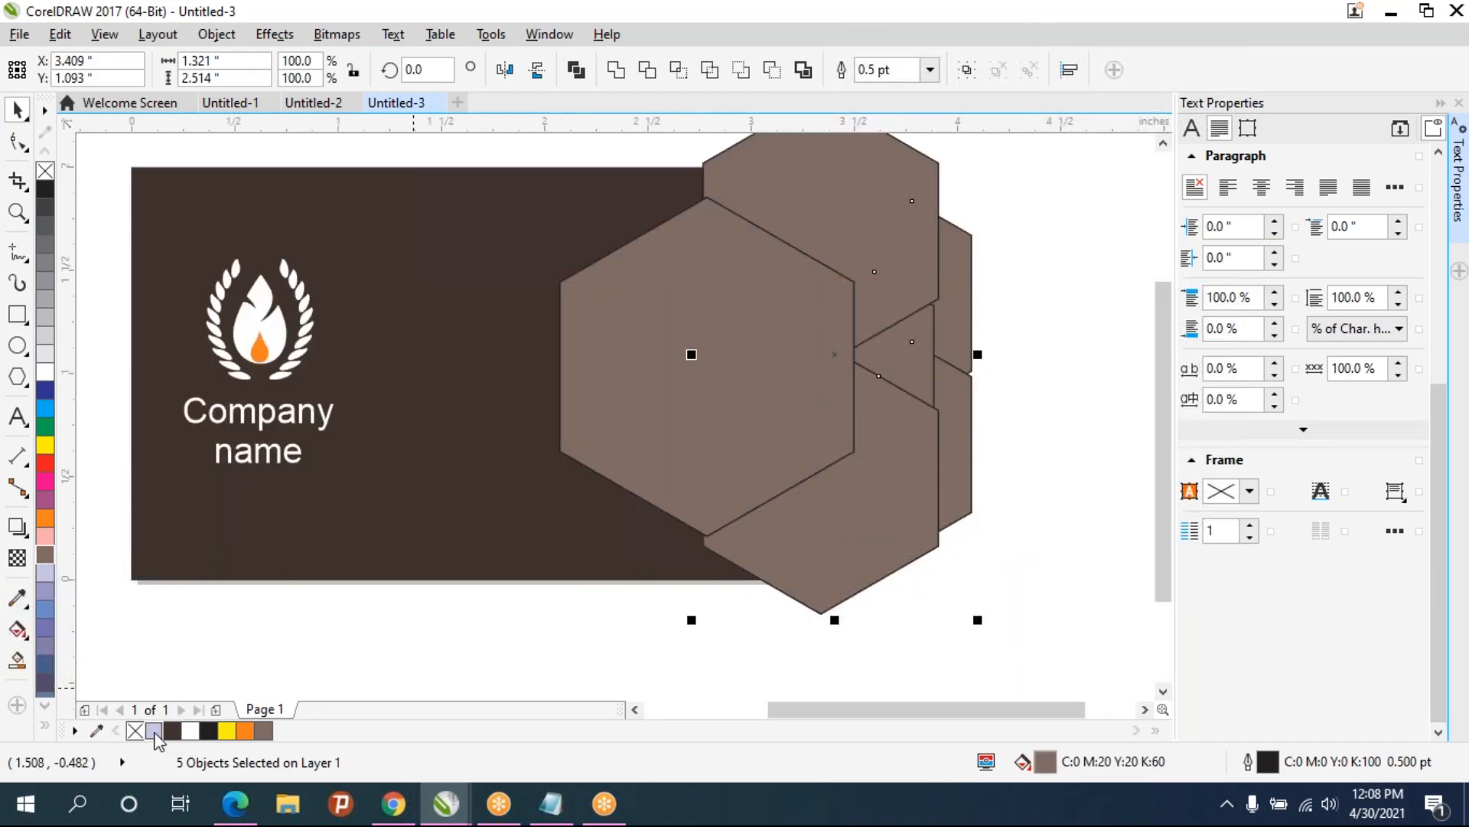
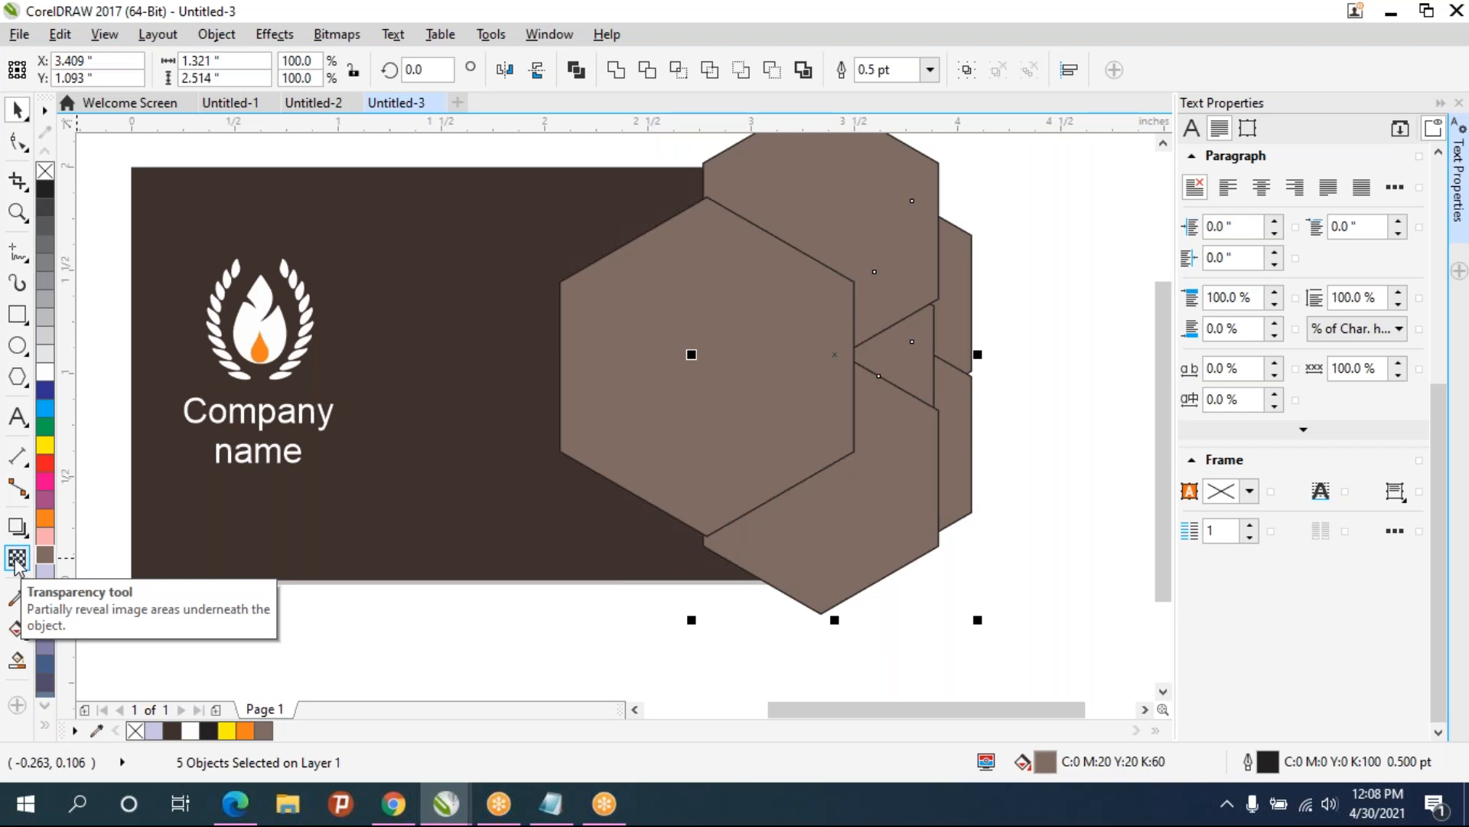
# - Apply uniform transparency to the selected group of hexagons with the Transparency tool
pyautogui.click(16, 561)
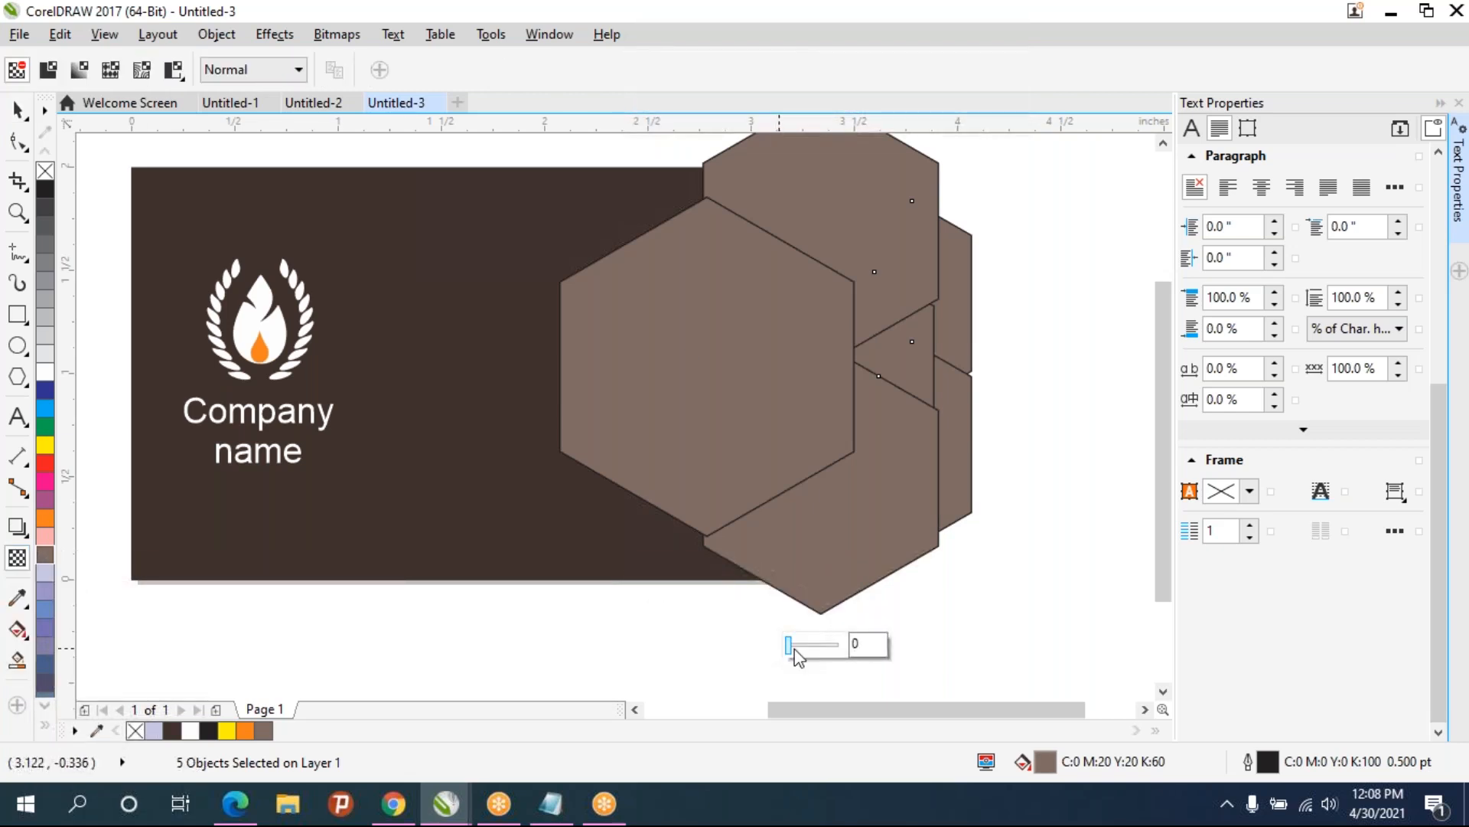
pyautogui.moveTo(802, 646); pyautogui.dragTo(818, 651)
pyautogui.press('space')
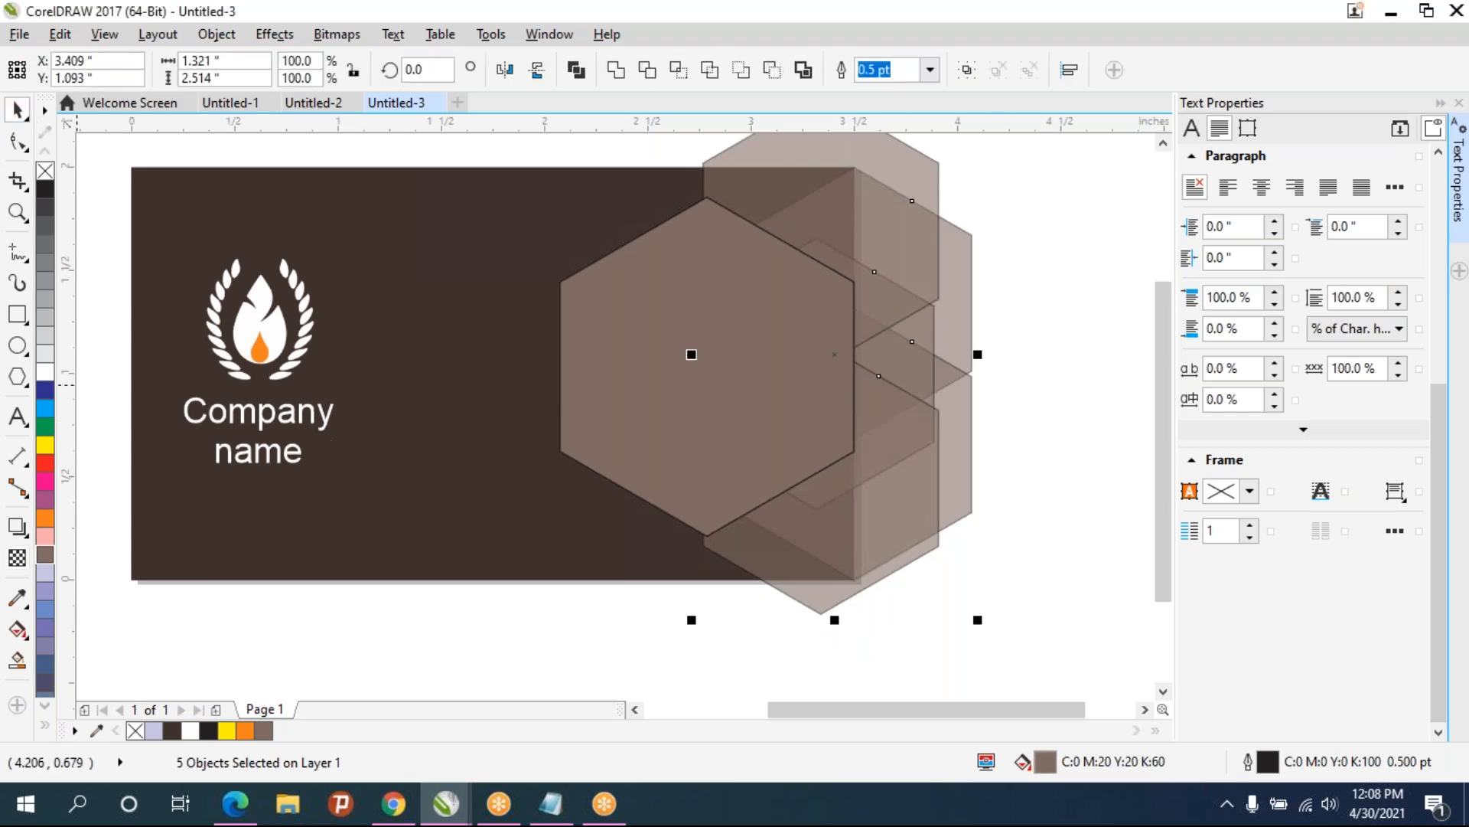
# - Remove the outline from the selected hexagons
pyautogui.rightClick(45, 170)
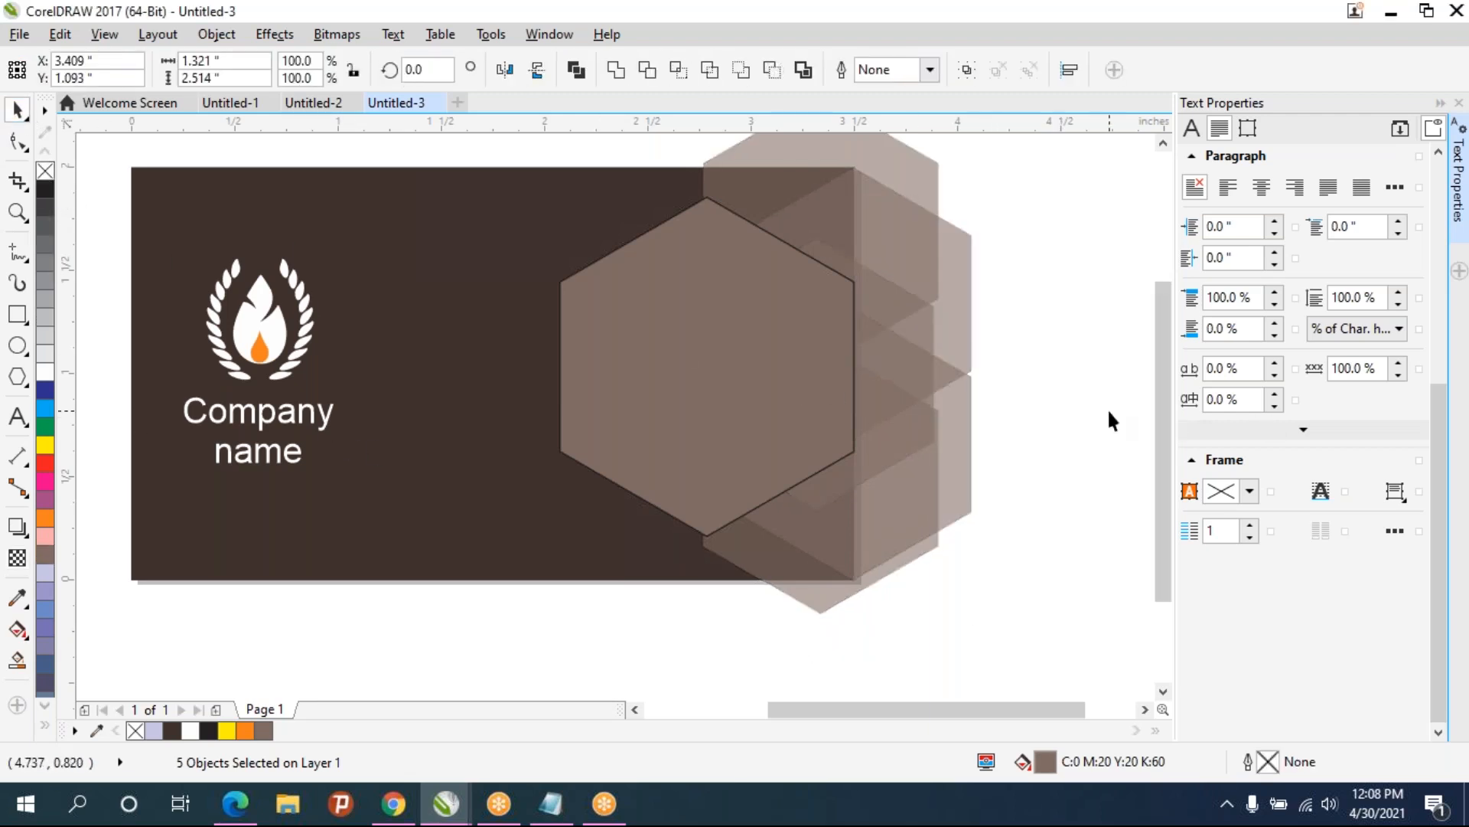
pyautogui.click(1064, 417)
# - Give the front hexagon a uniform transparency with the Transparency tool
pyautogui.scroll(-2, 1062, 418)
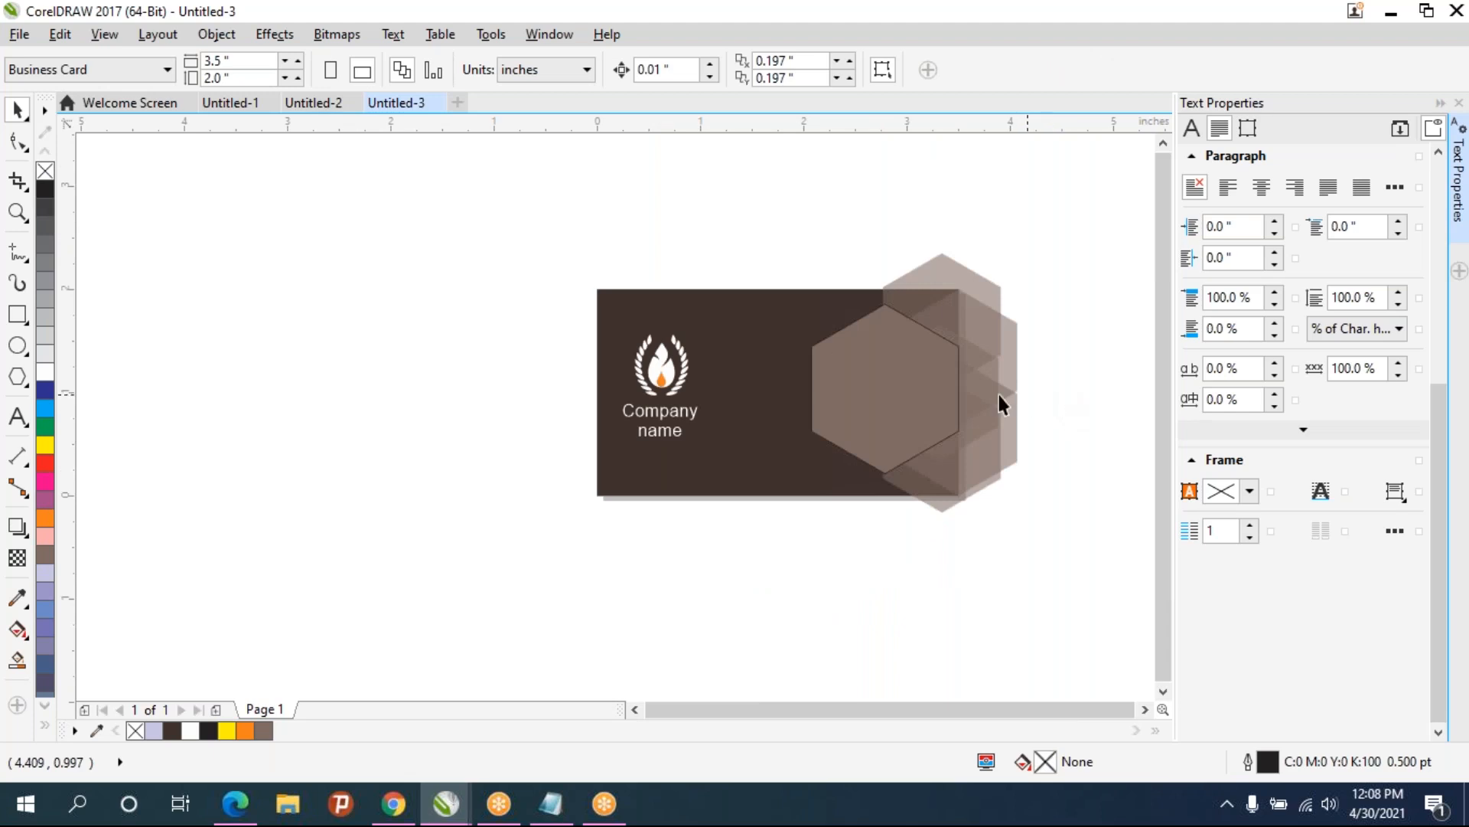
pyautogui.click(884, 393)
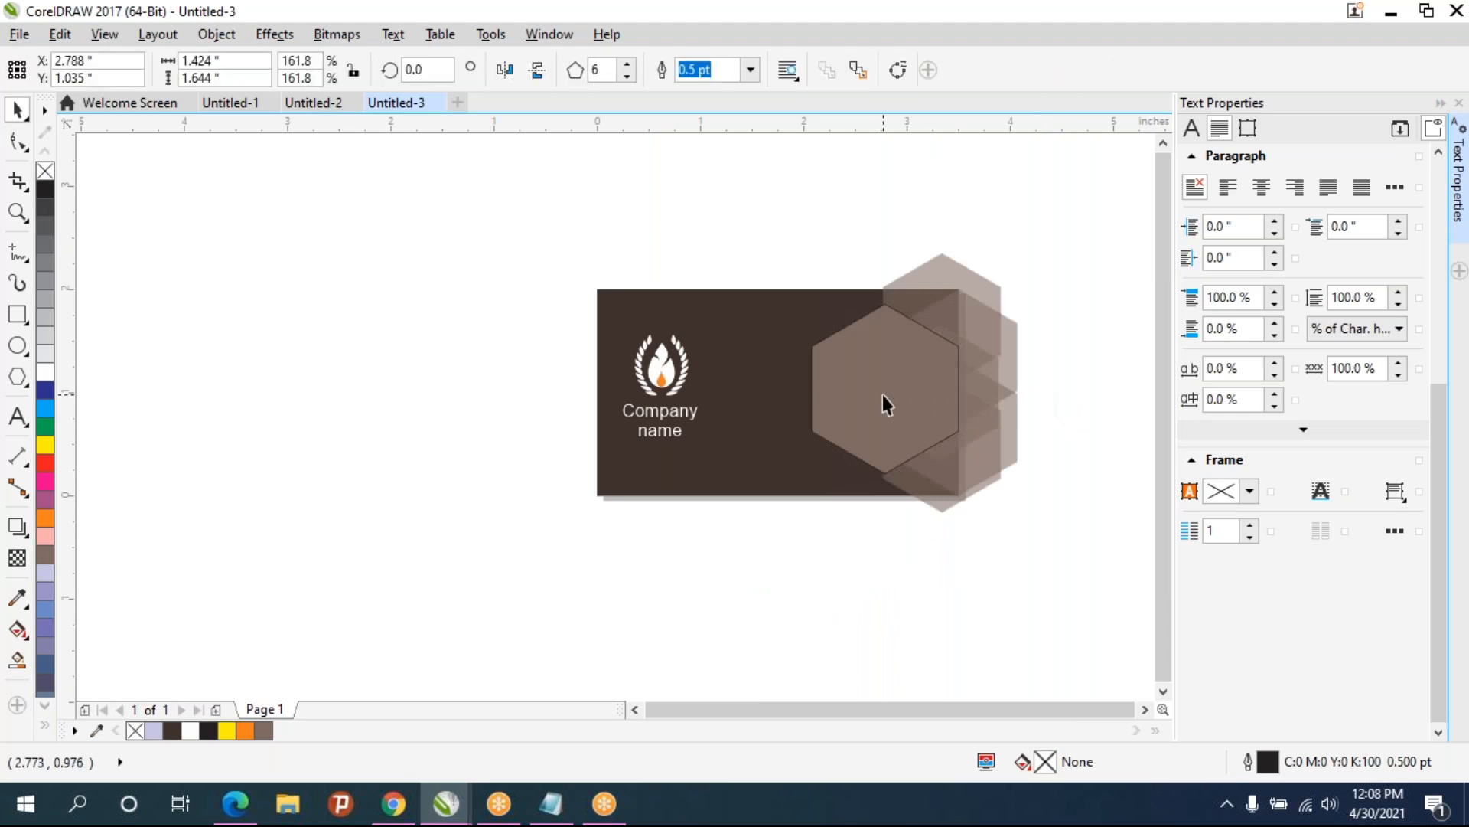
pyautogui.click(17, 559)
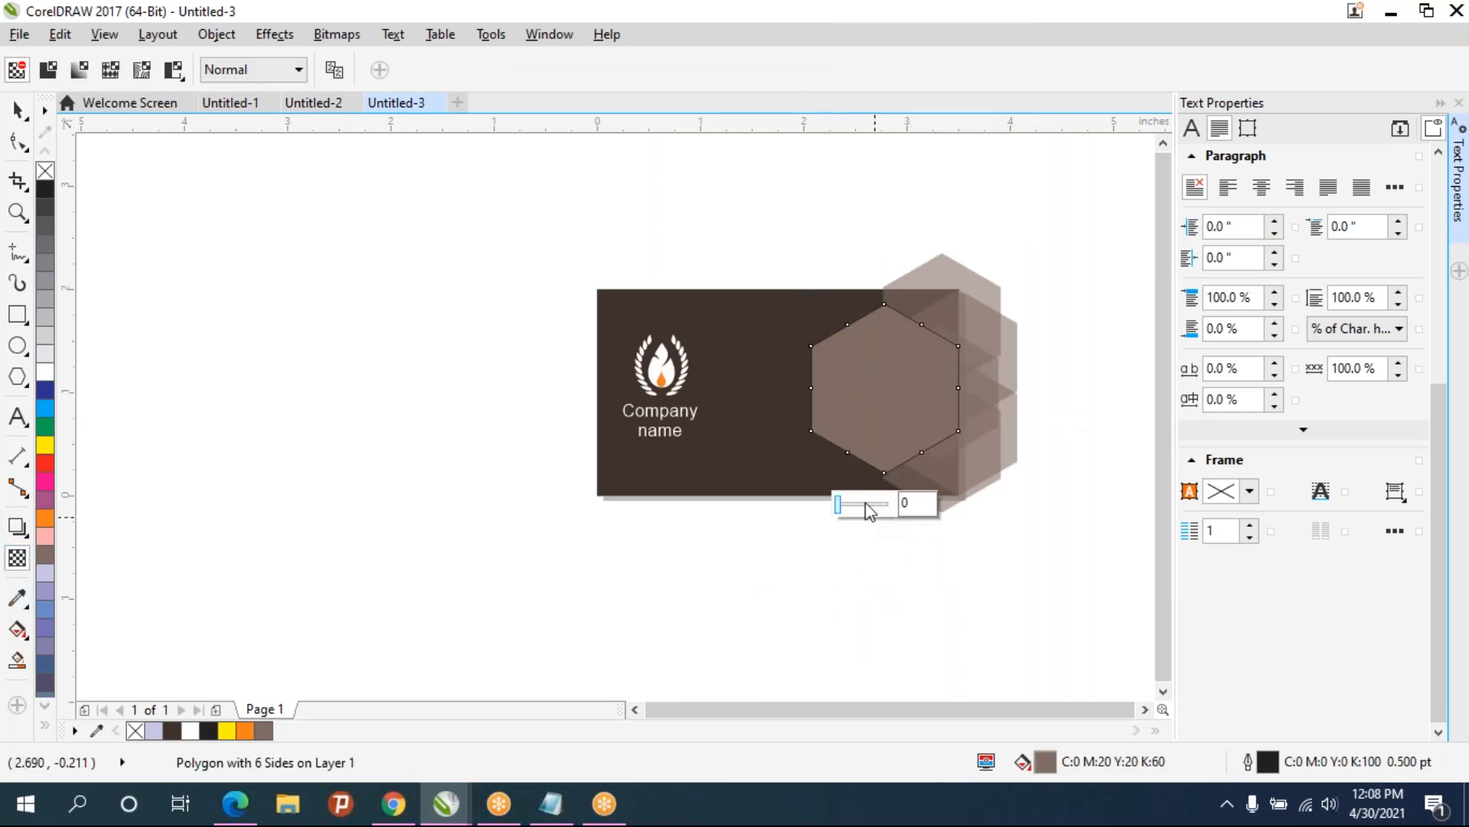
pyautogui.click(865, 503)
pyautogui.click(986, 576)
pyautogui.scroll(1, 938, 389)
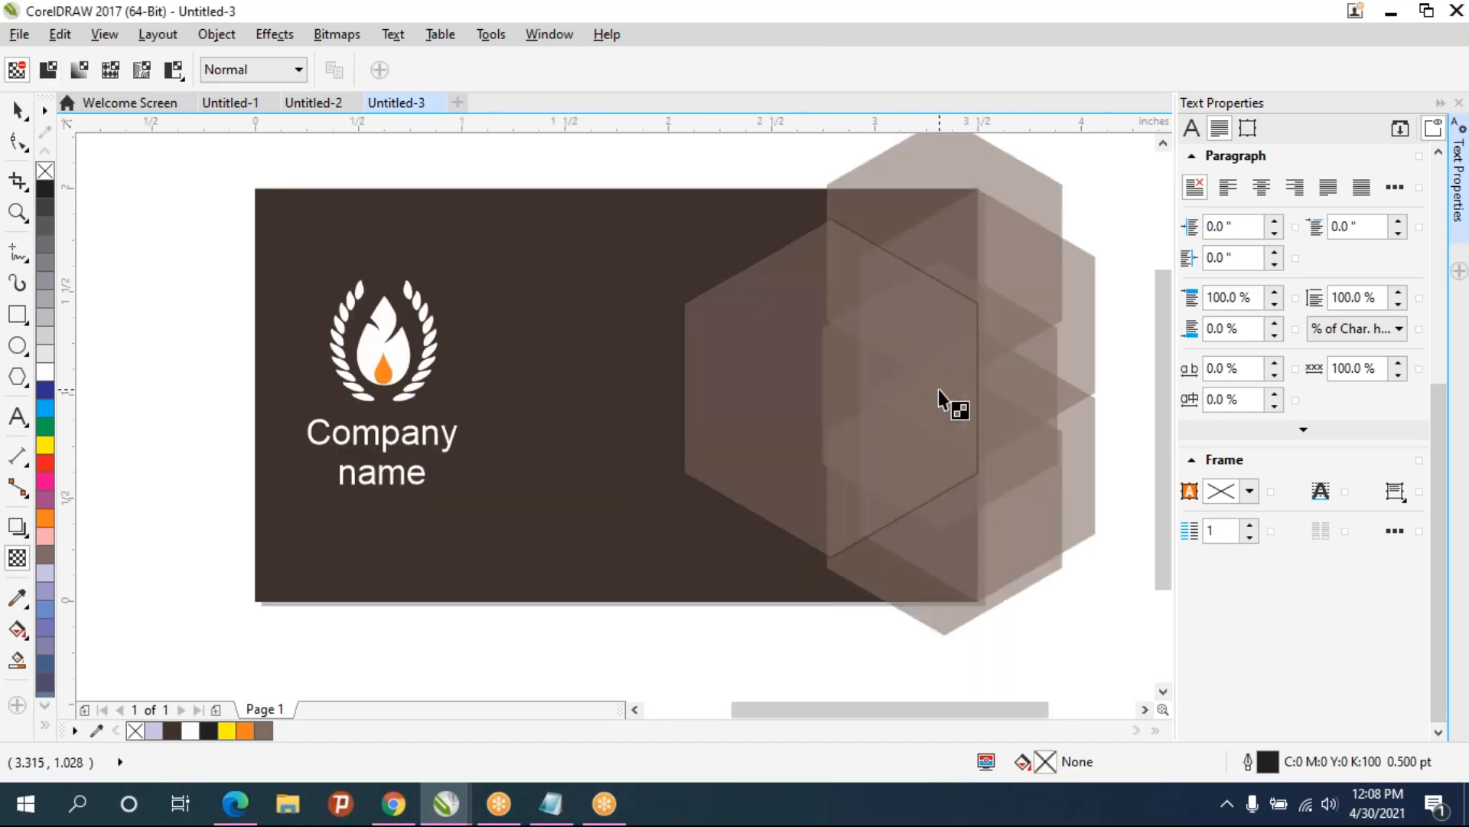
pyautogui.moveTo(938, 389); pyautogui.dragTo(903, 463)
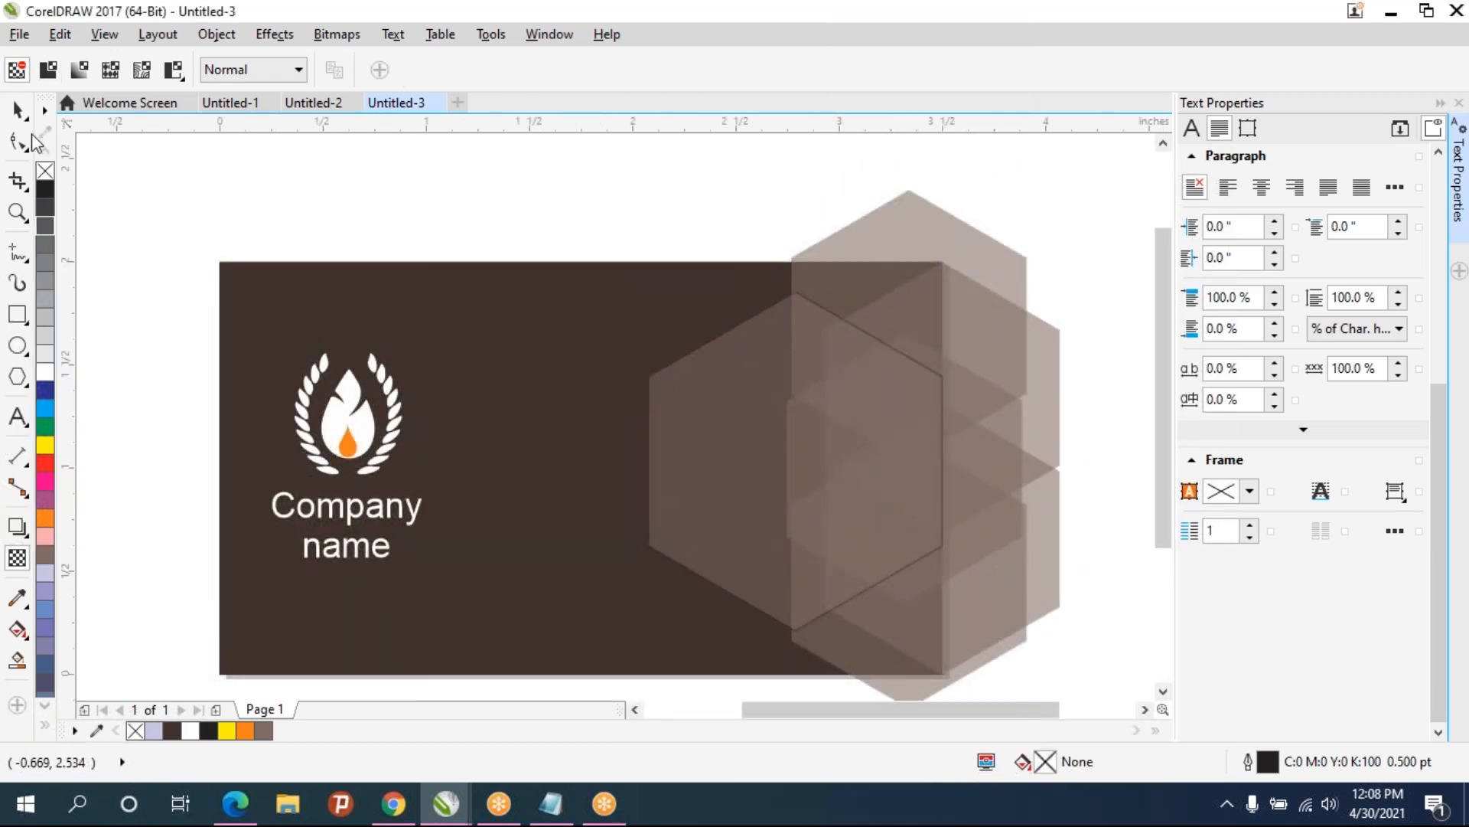
pyautogui.click(653, 399)
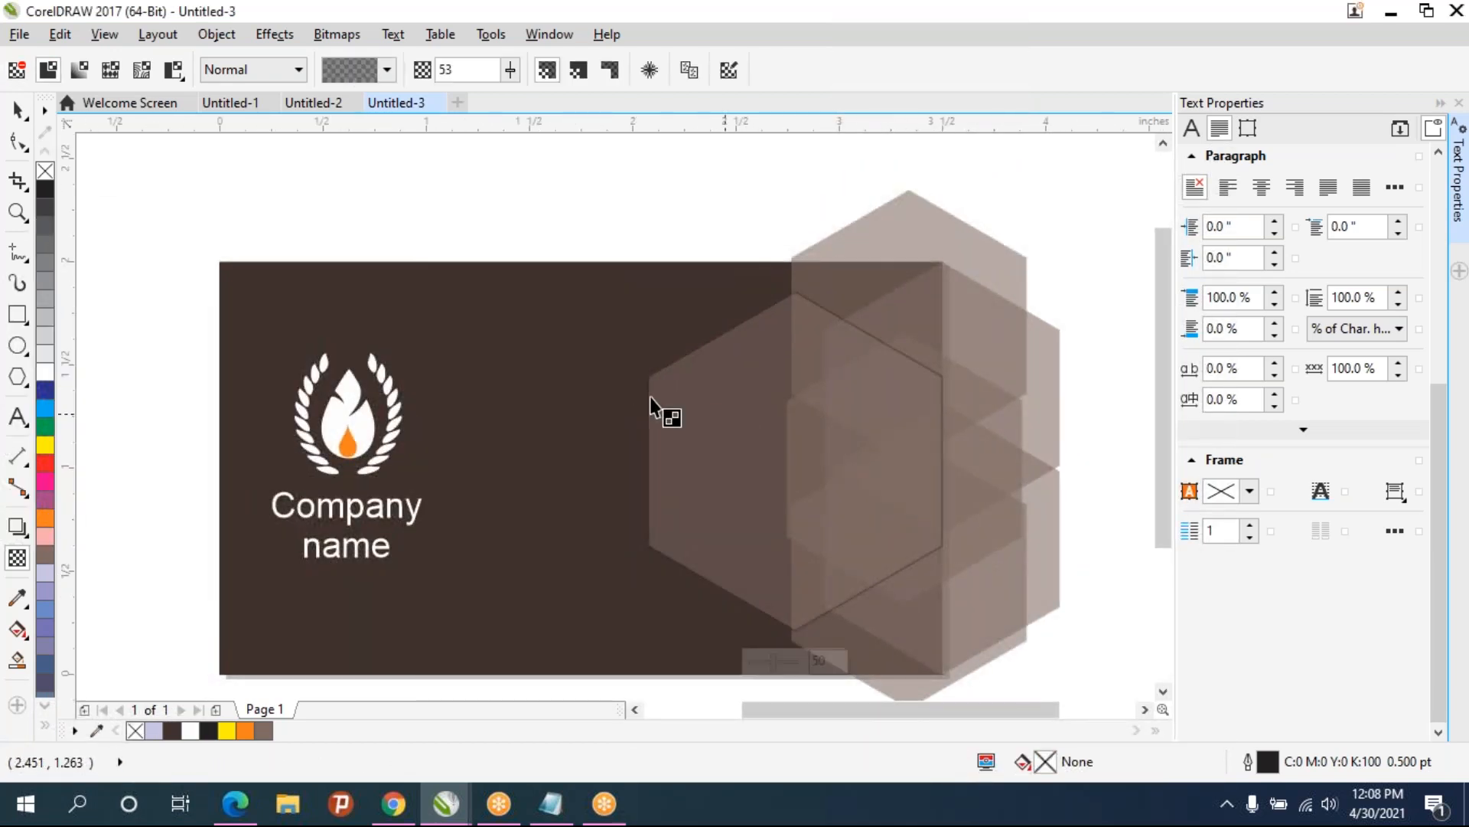
pyautogui.click(46, 170)
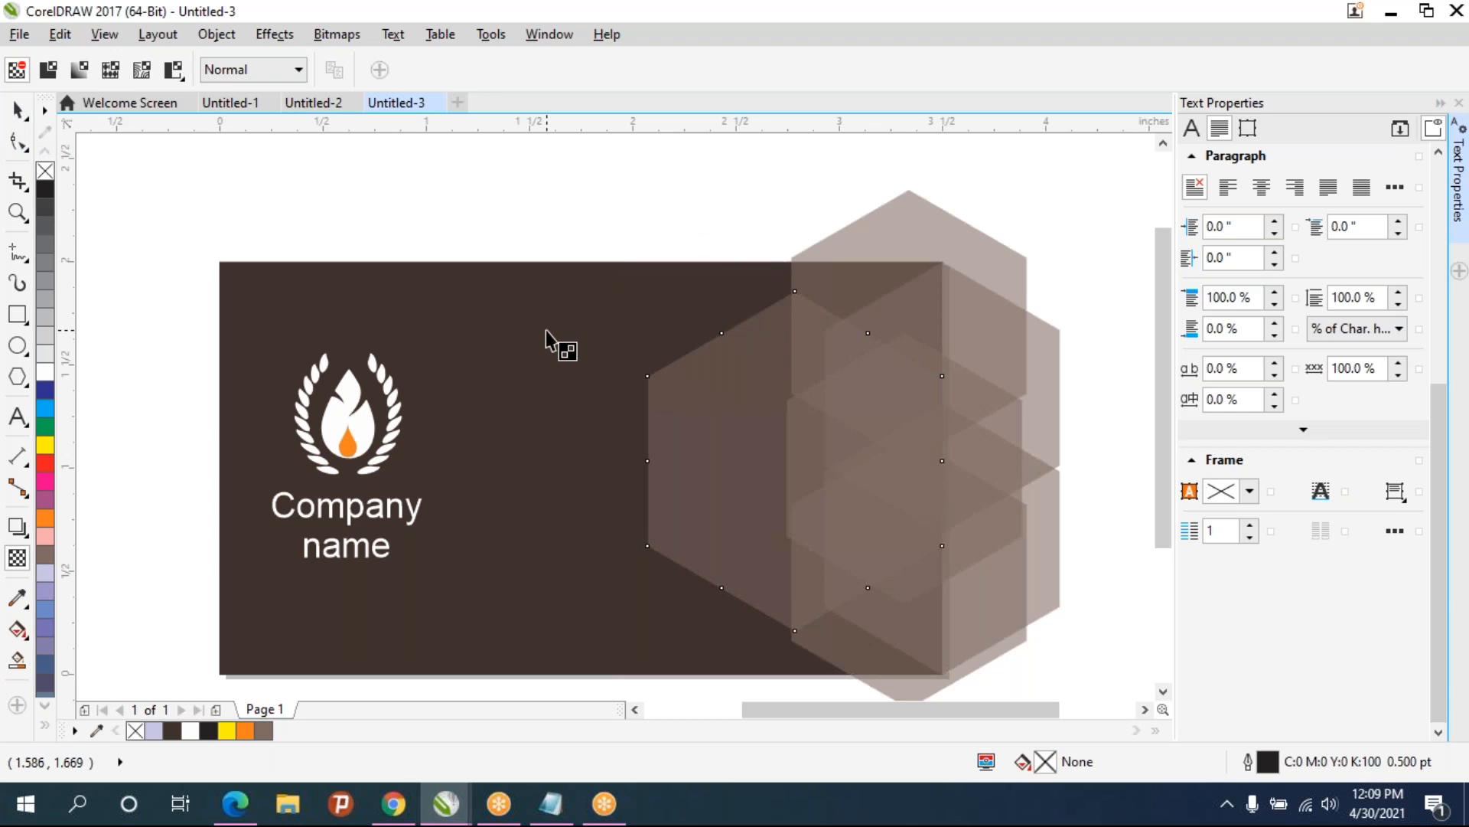
pyautogui.click(45, 373)
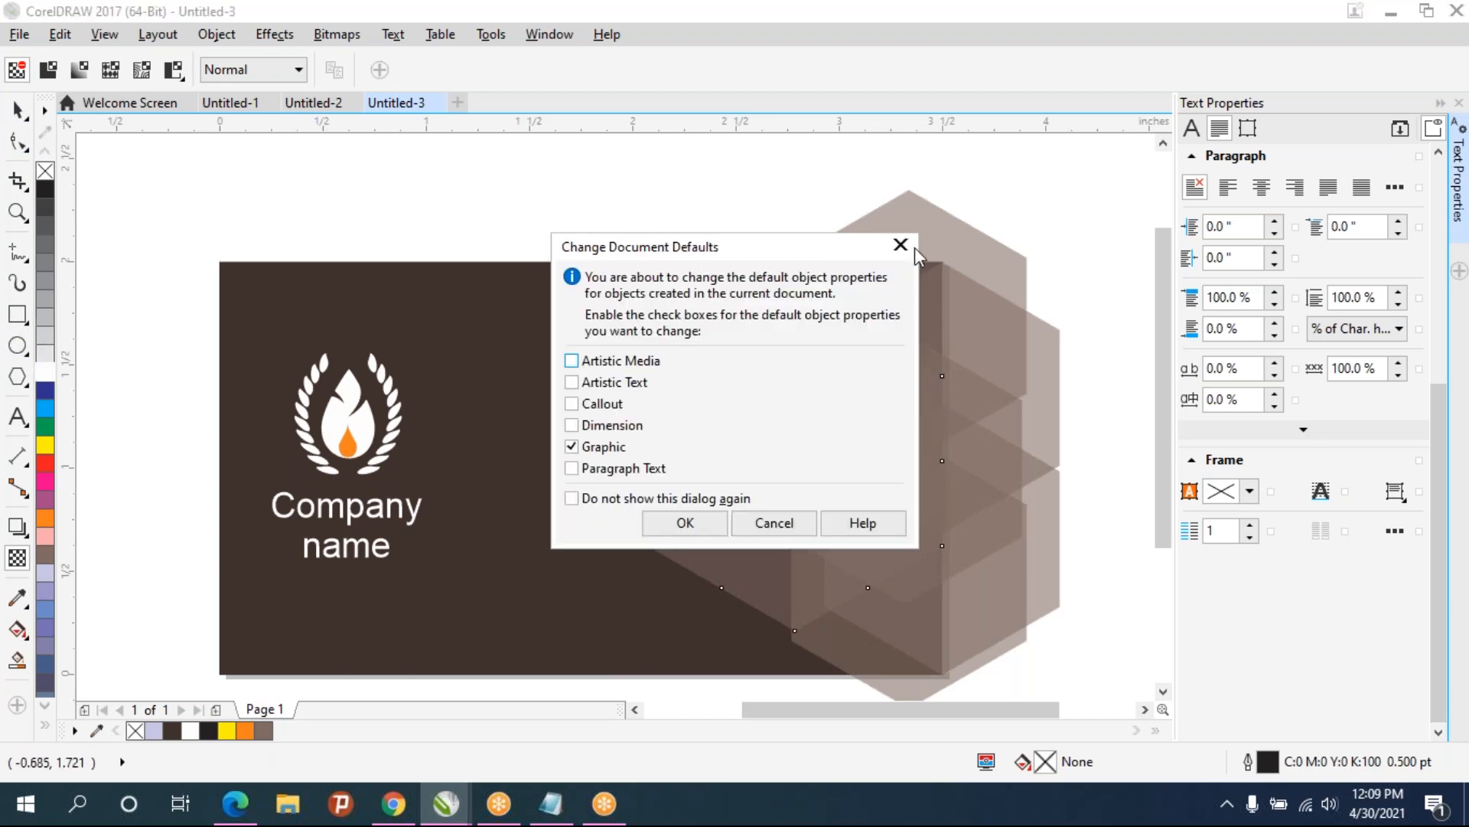
pyautogui.click(901, 245)
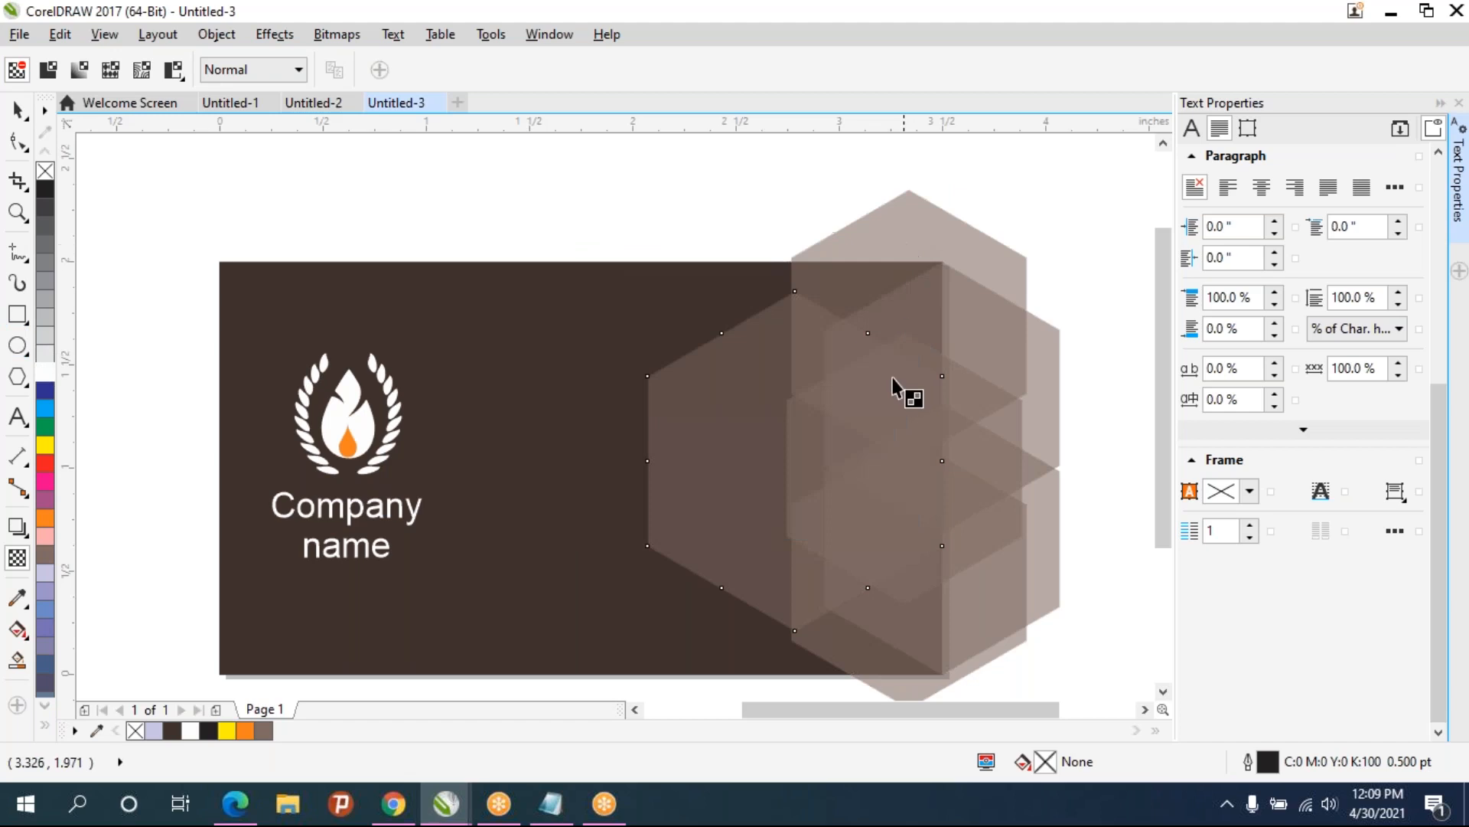
# - Fill the front transparent hexagon with white
pyautogui.click(839, 429)
pyautogui.click(45, 372)
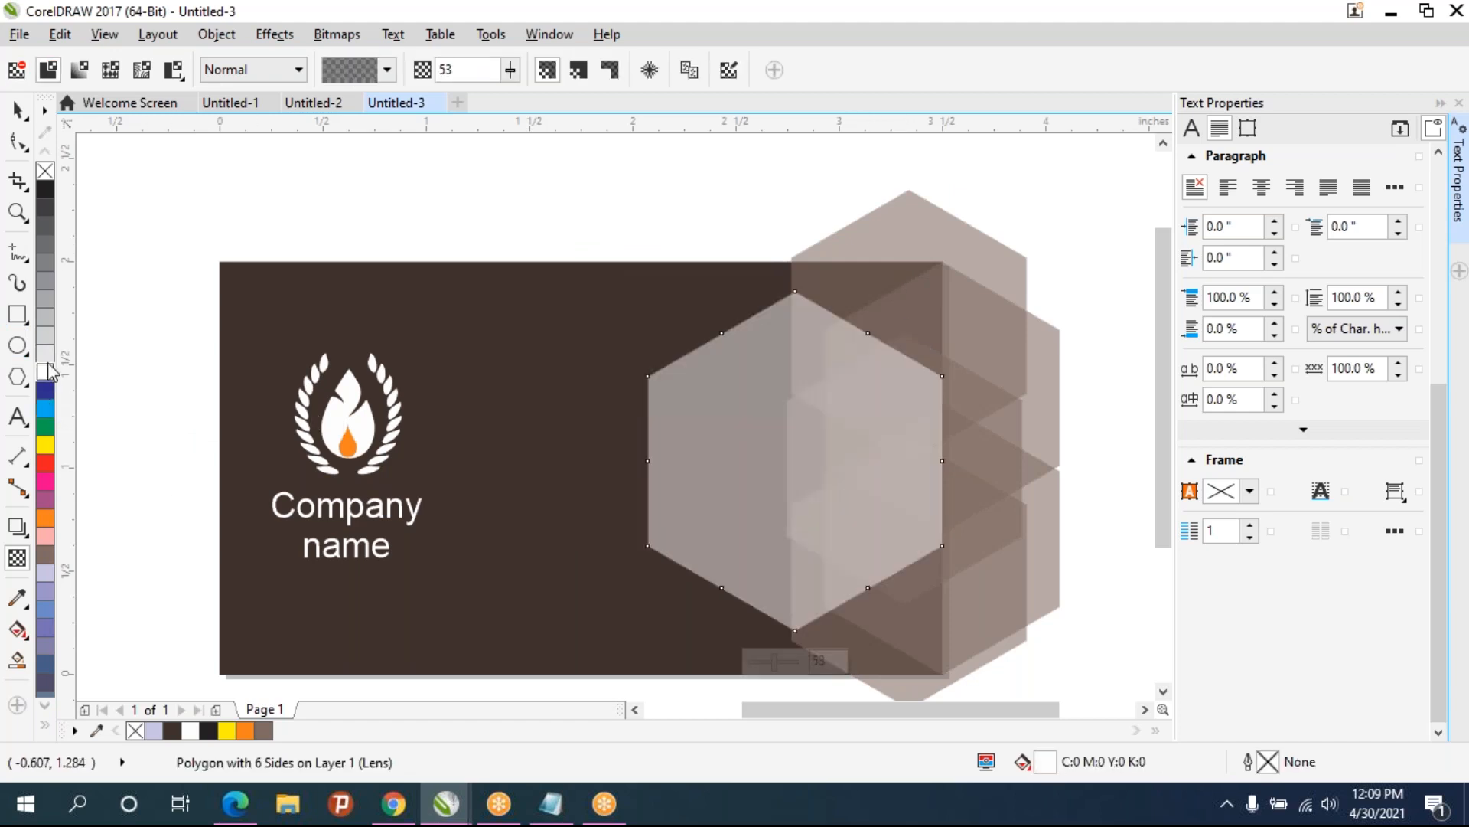
pyautogui.click(687, 146)
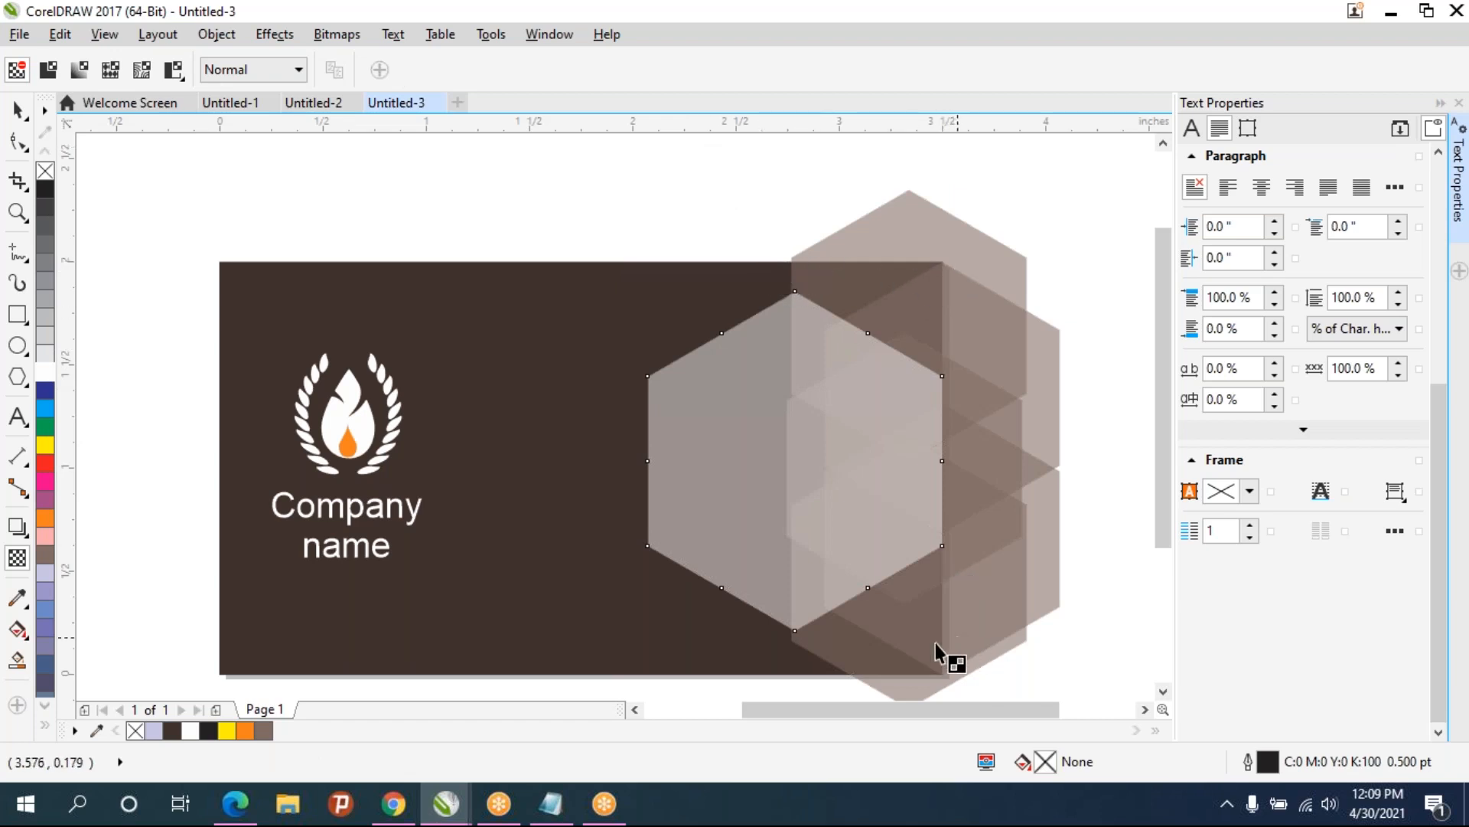
# - Draw a rectangle about 2.93 × 0.49 inches above the card, fill it white and remove its outline
pyautogui.moveTo(947, 627); pyautogui.dragTo(911, 578)
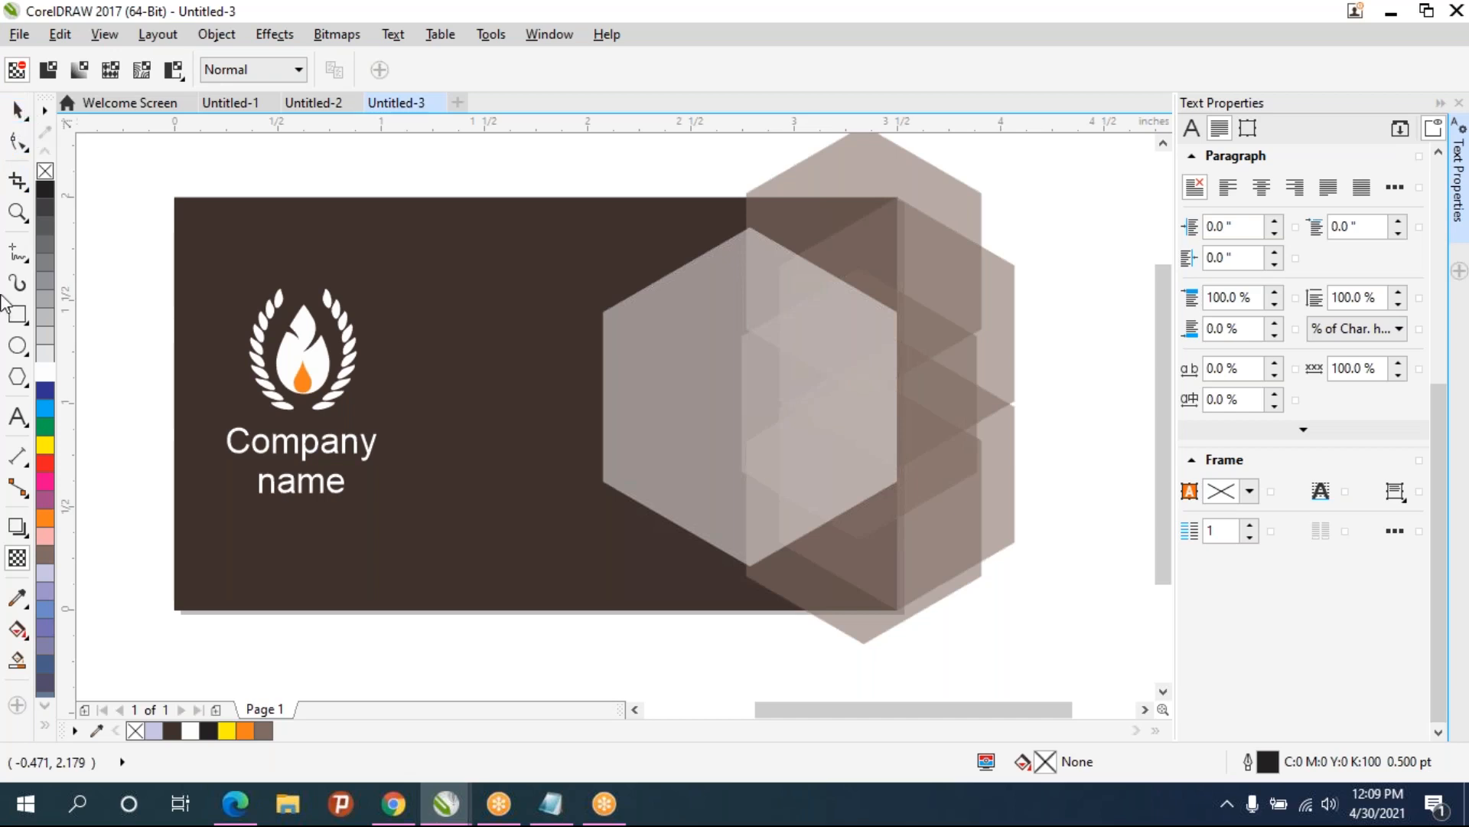
pyautogui.click(17, 314)
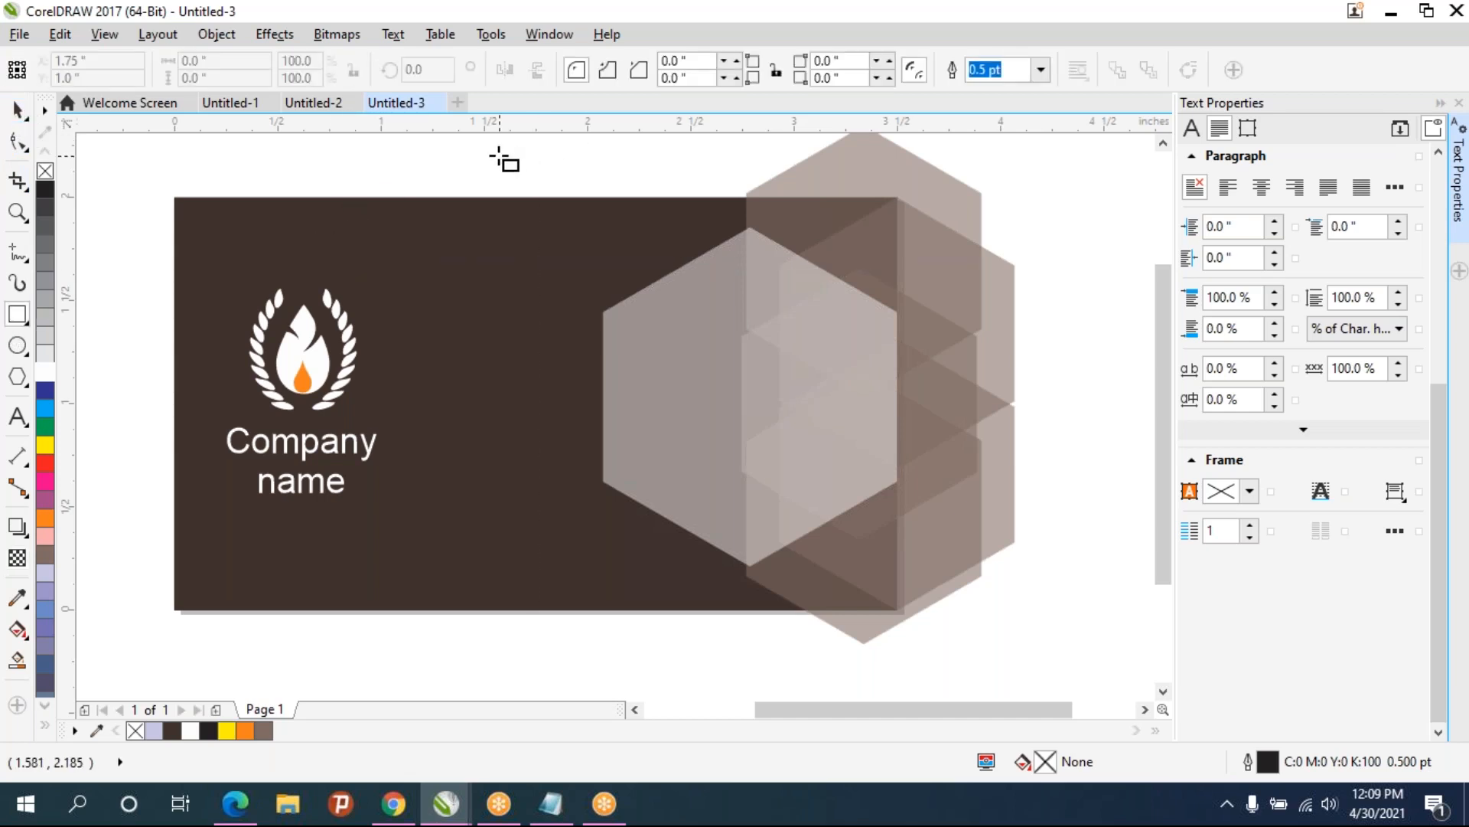
pyautogui.moveTo(646, 244); pyautogui.dragTo(590, 300)
pyautogui.moveTo(444, 153); pyautogui.dragTo(1055, 254)
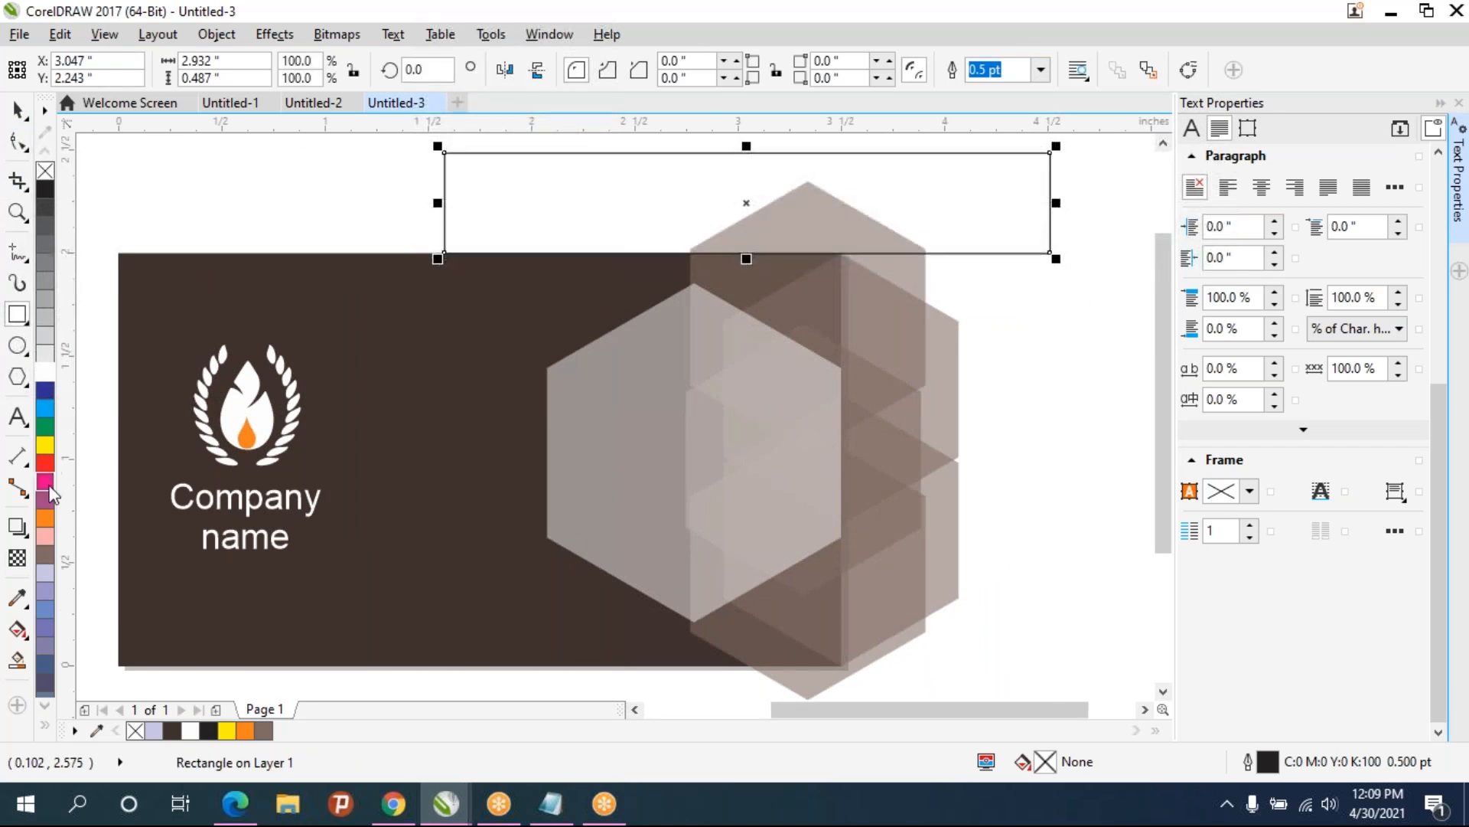
pyautogui.click(46, 372)
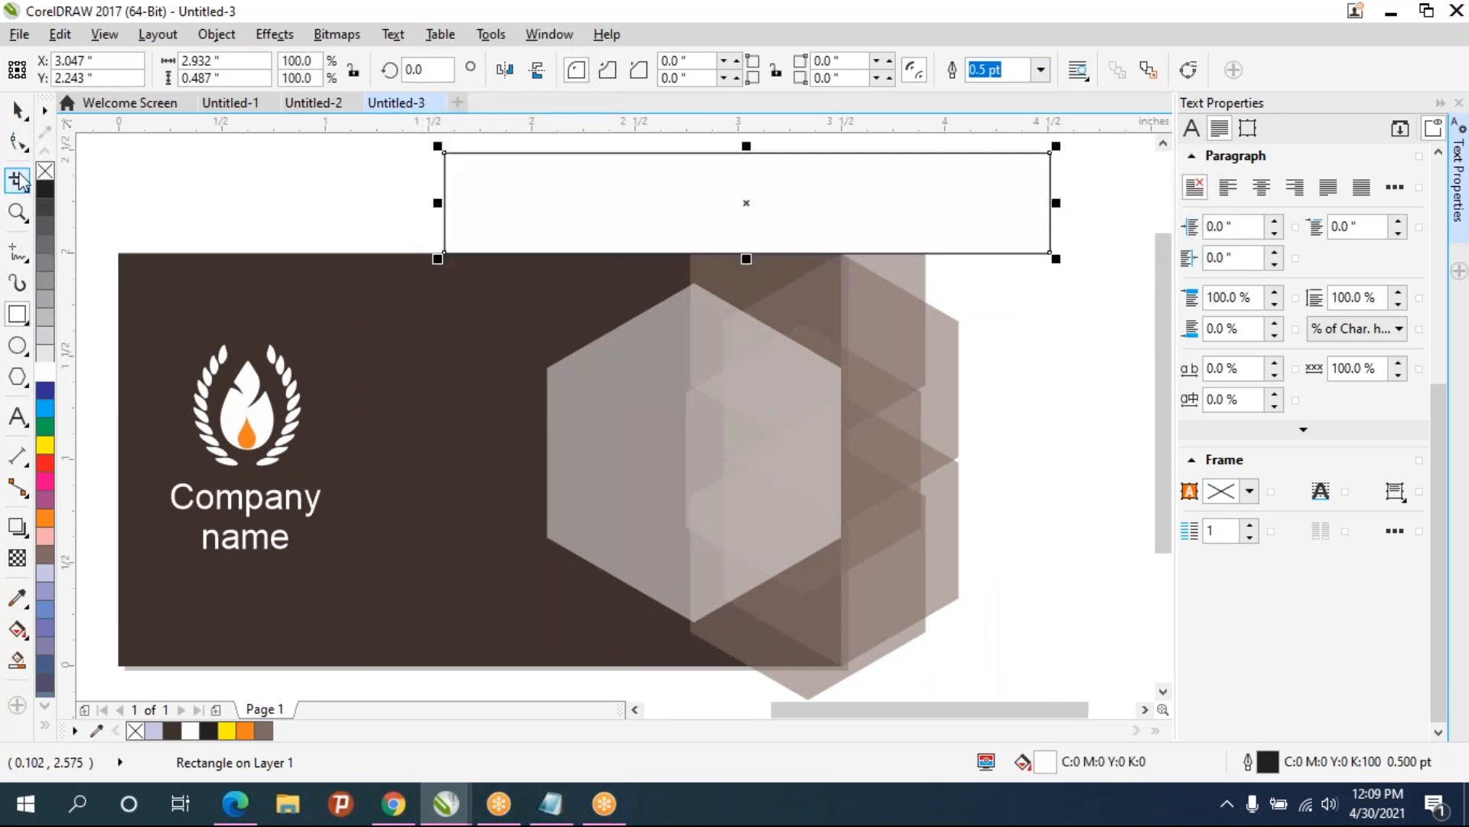
pyautogui.rightClick(45, 171)
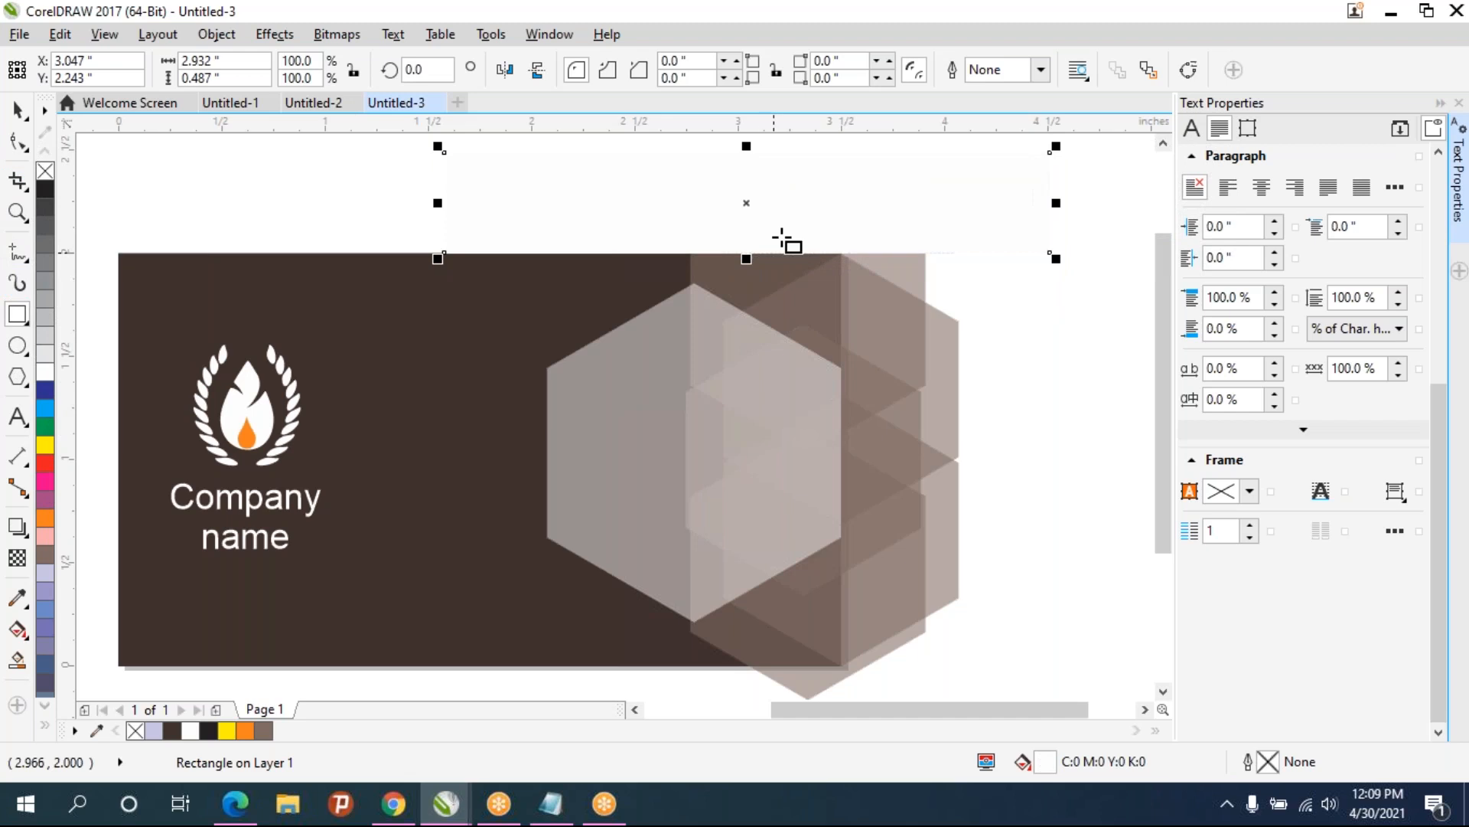
# - Draw a tall rectangle about 1.15 × 2.57 inches at the card's right edge, fill it white, remove its outline
pyautogui.scroll(-4, 785, 241)
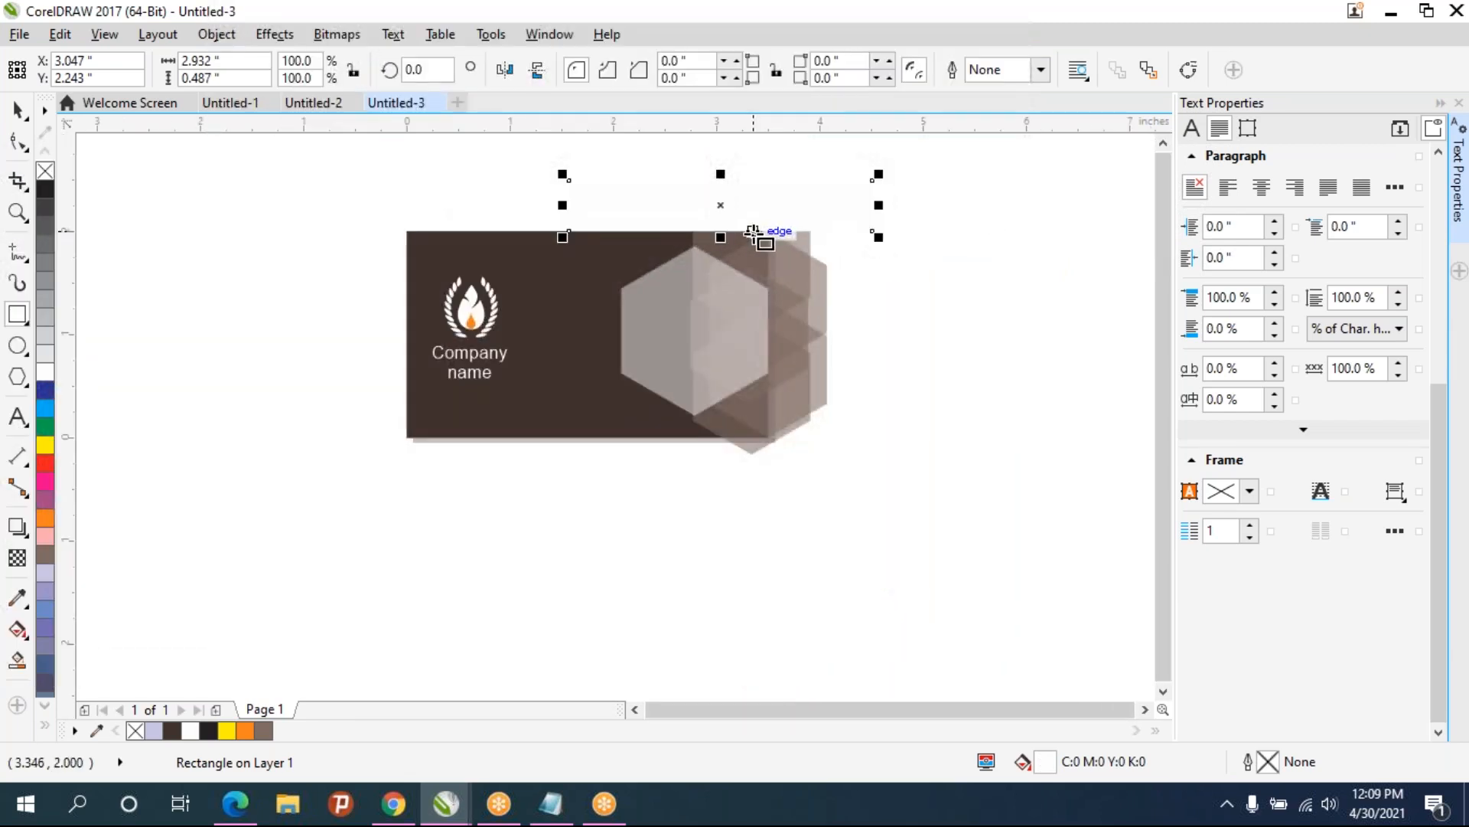
pyautogui.moveTo(766, 203); pyautogui.dragTo(739, 462)
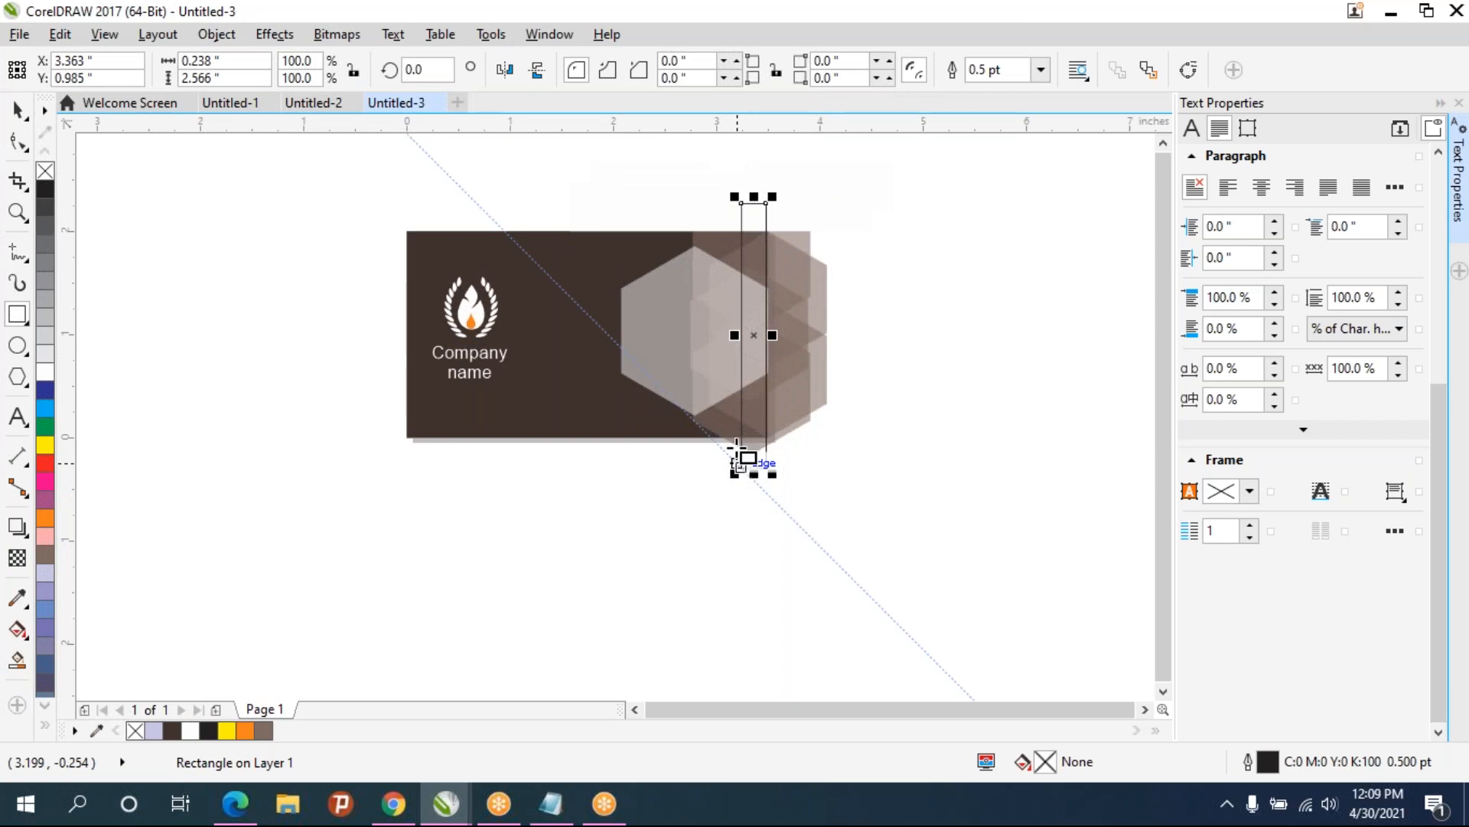
pyautogui.moveTo(736, 334); pyautogui.dragTo(876, 351)
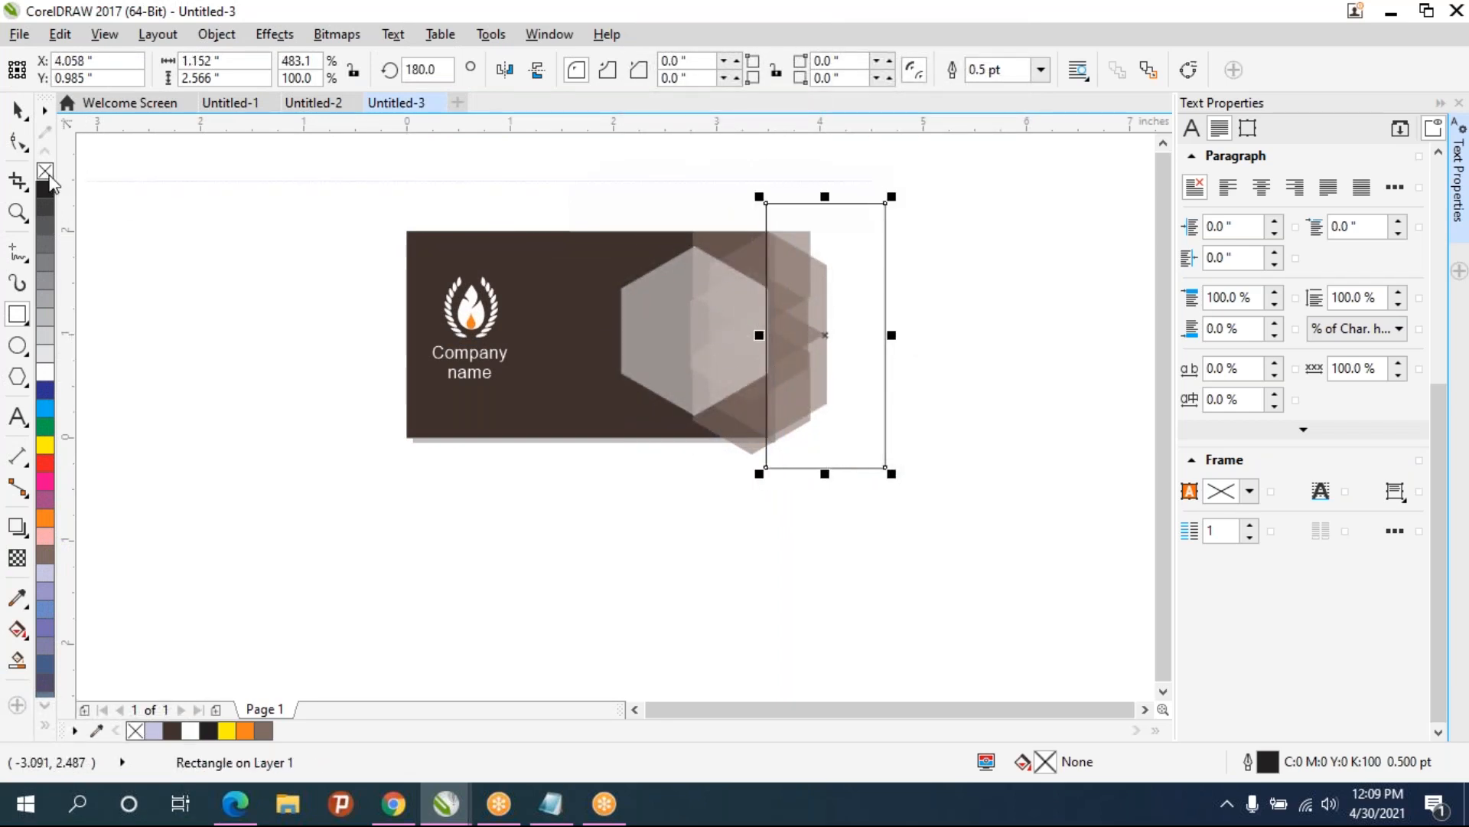
pyautogui.click(45, 373)
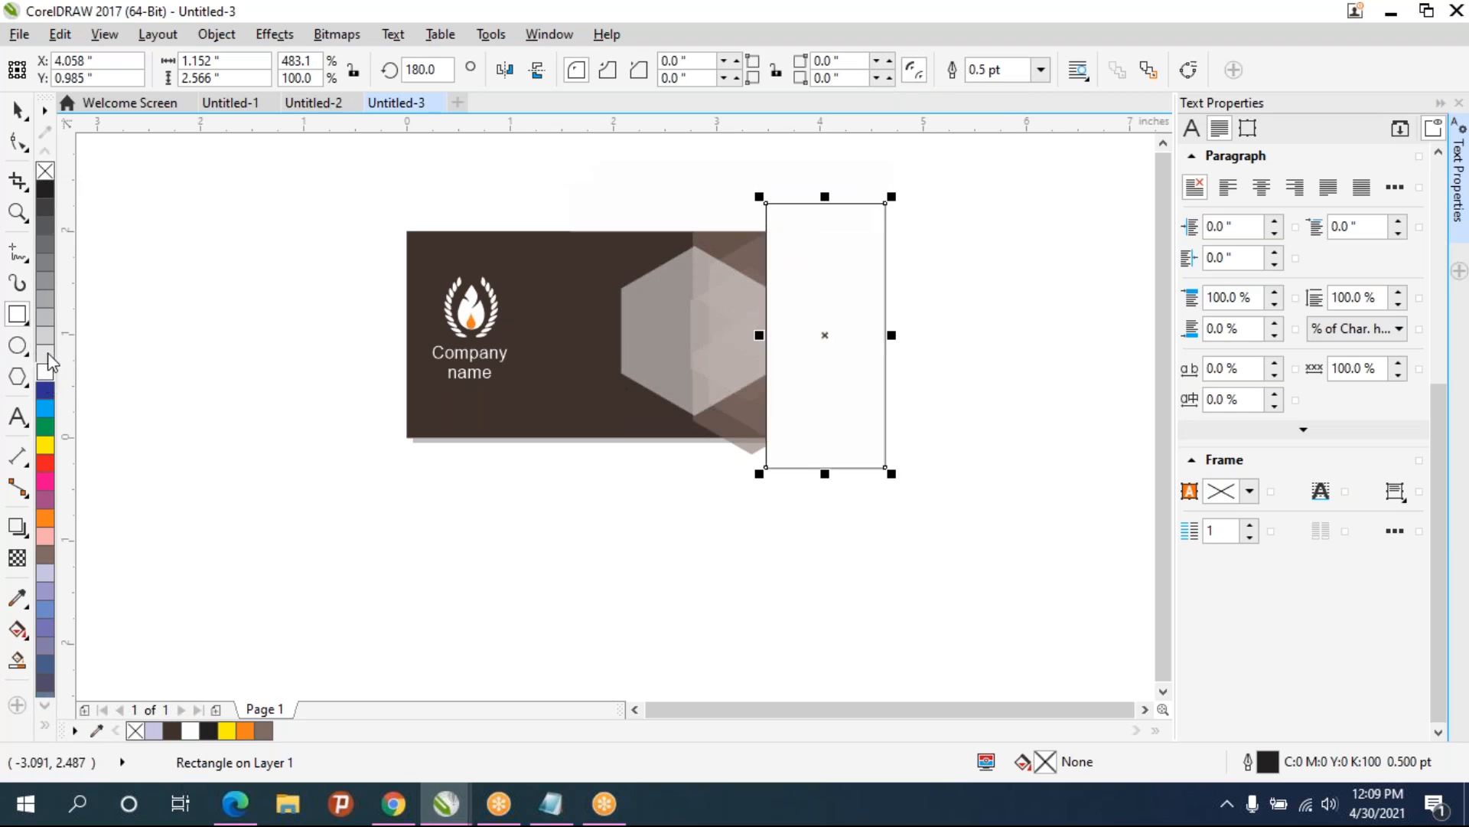
pyautogui.rightClick(45, 175)
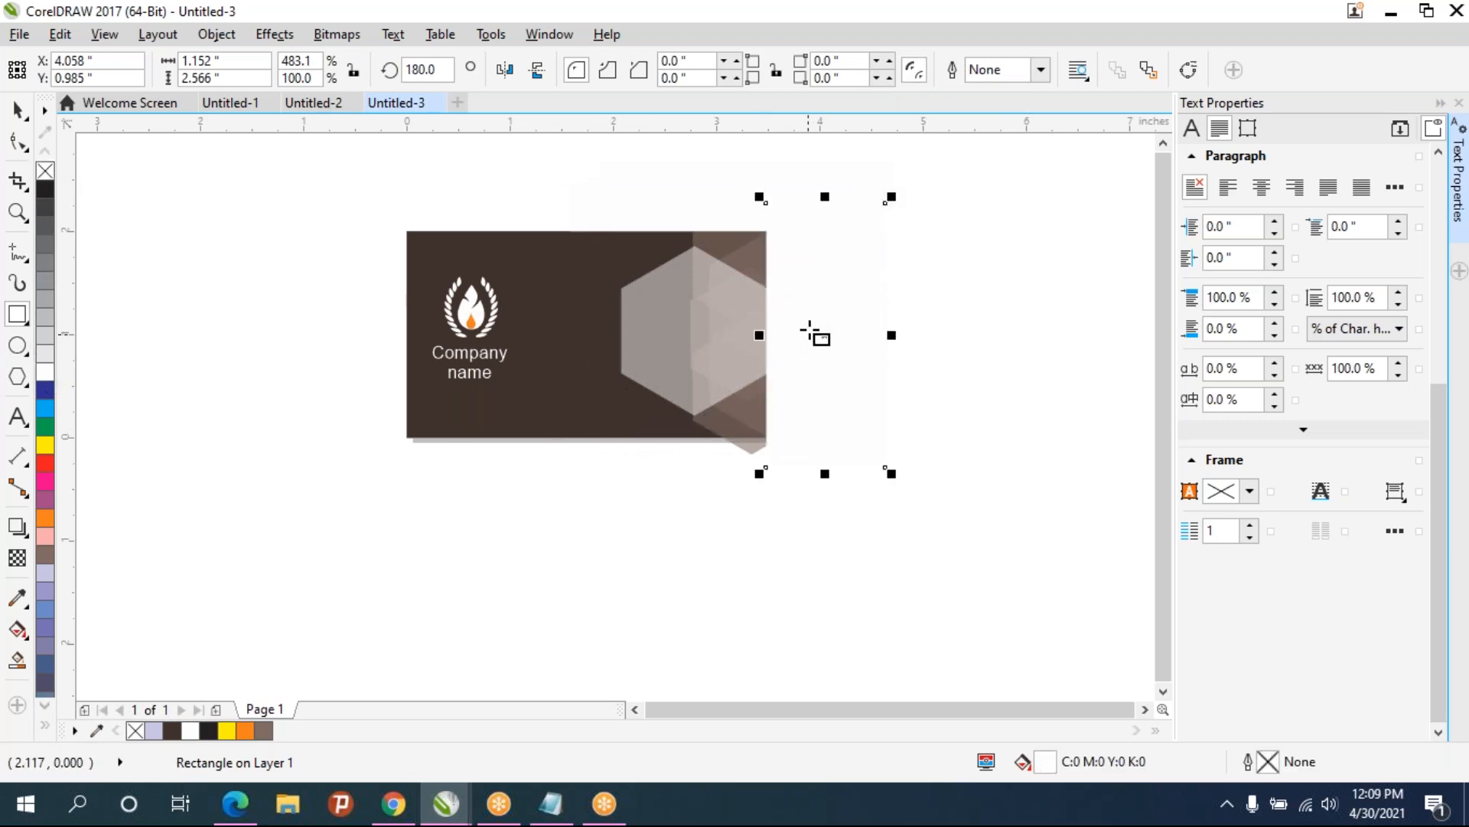
# - Shift the tall white rectangle slightly to the right along the card's right edge
pyautogui.scroll(2, 813, 331)
pyautogui.click(17, 109)
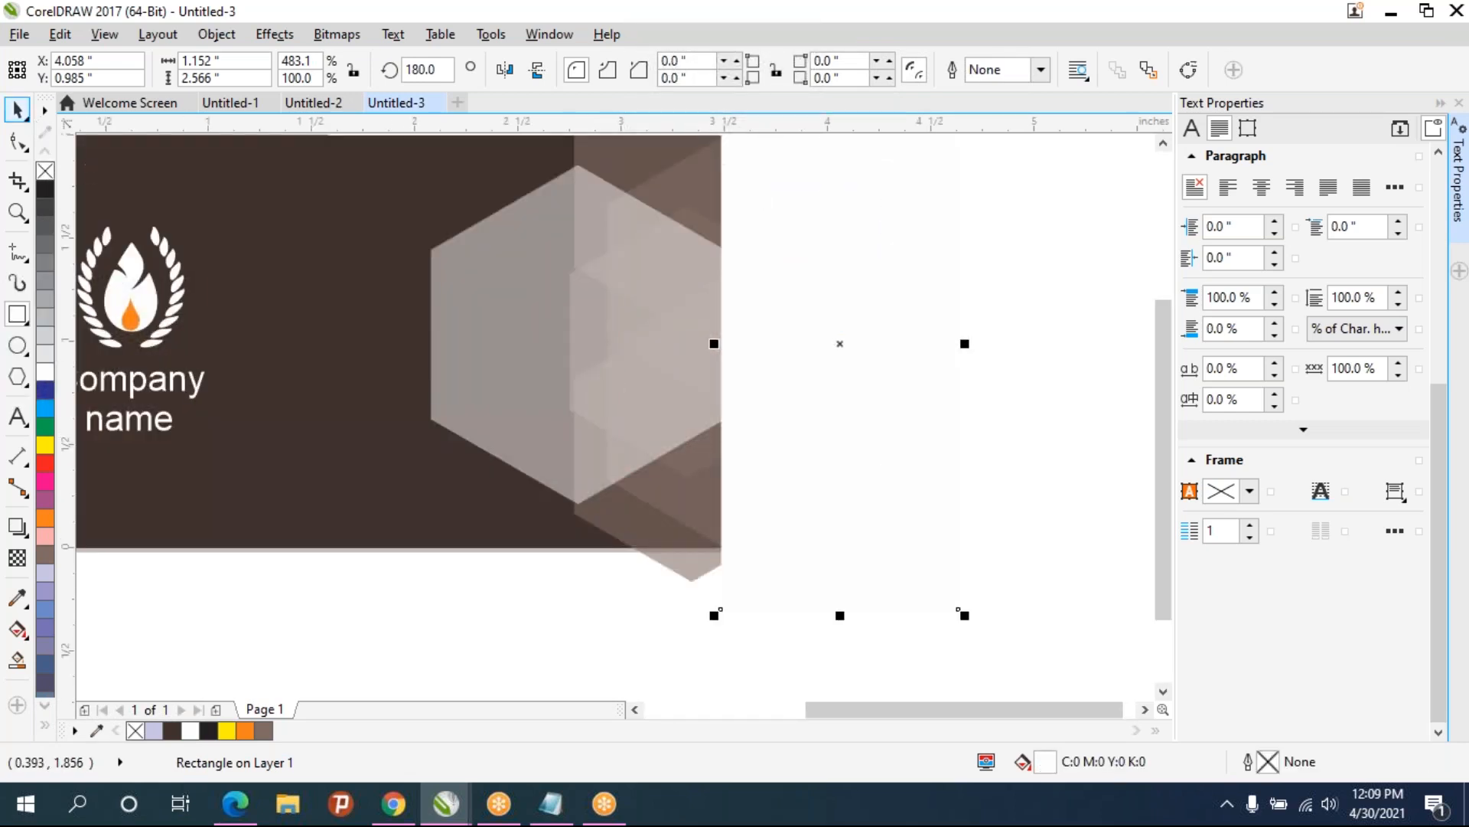
pyautogui.moveTo(769, 453); pyautogui.dragTo(786, 451)
pyautogui.click(627, 616)
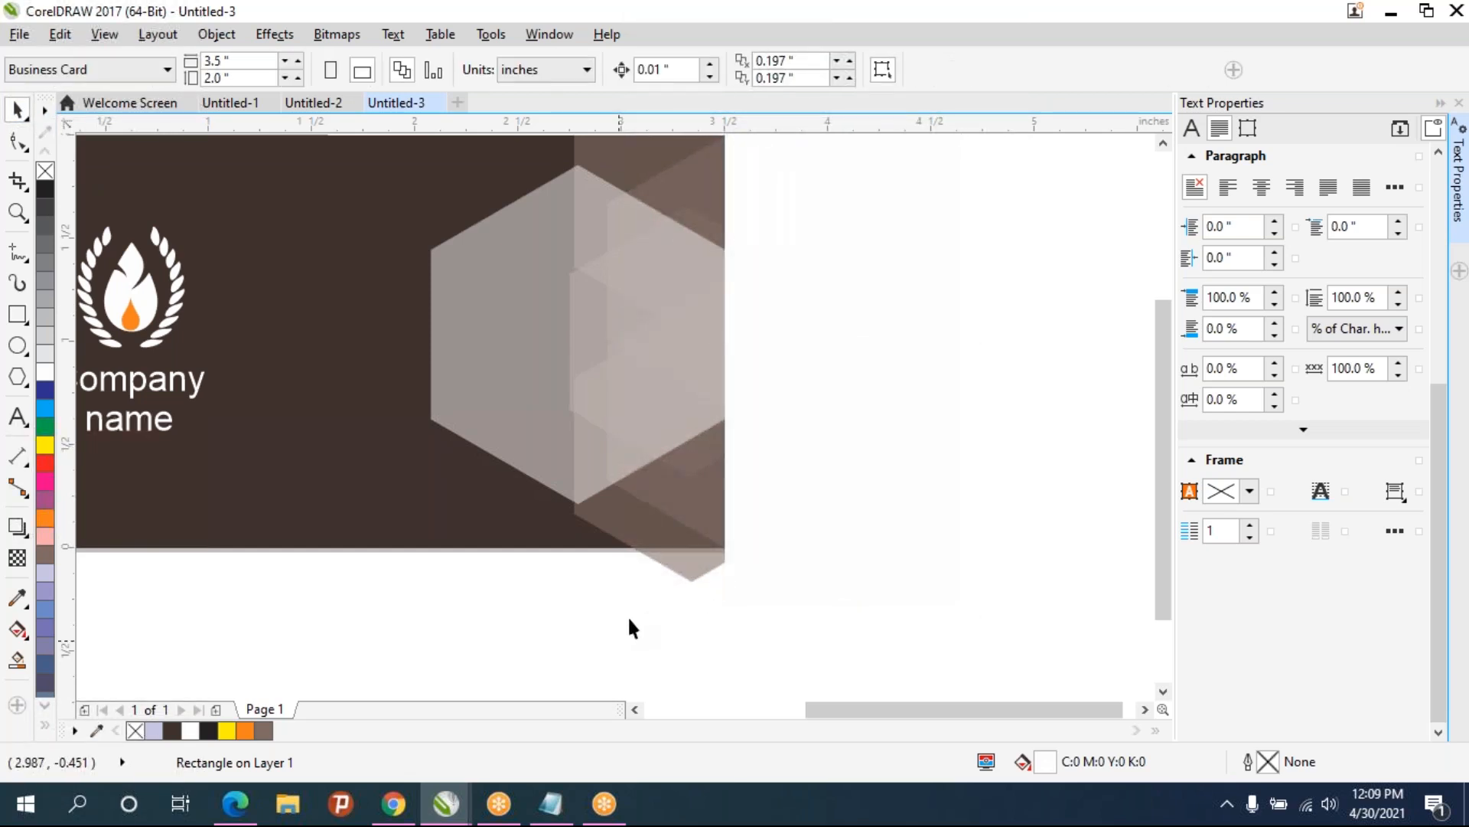
# - Move the wide white rectangle down so it sits along the card's bottom edge
pyautogui.scroll(-2, 627, 614)
pyautogui.click(624, 346)
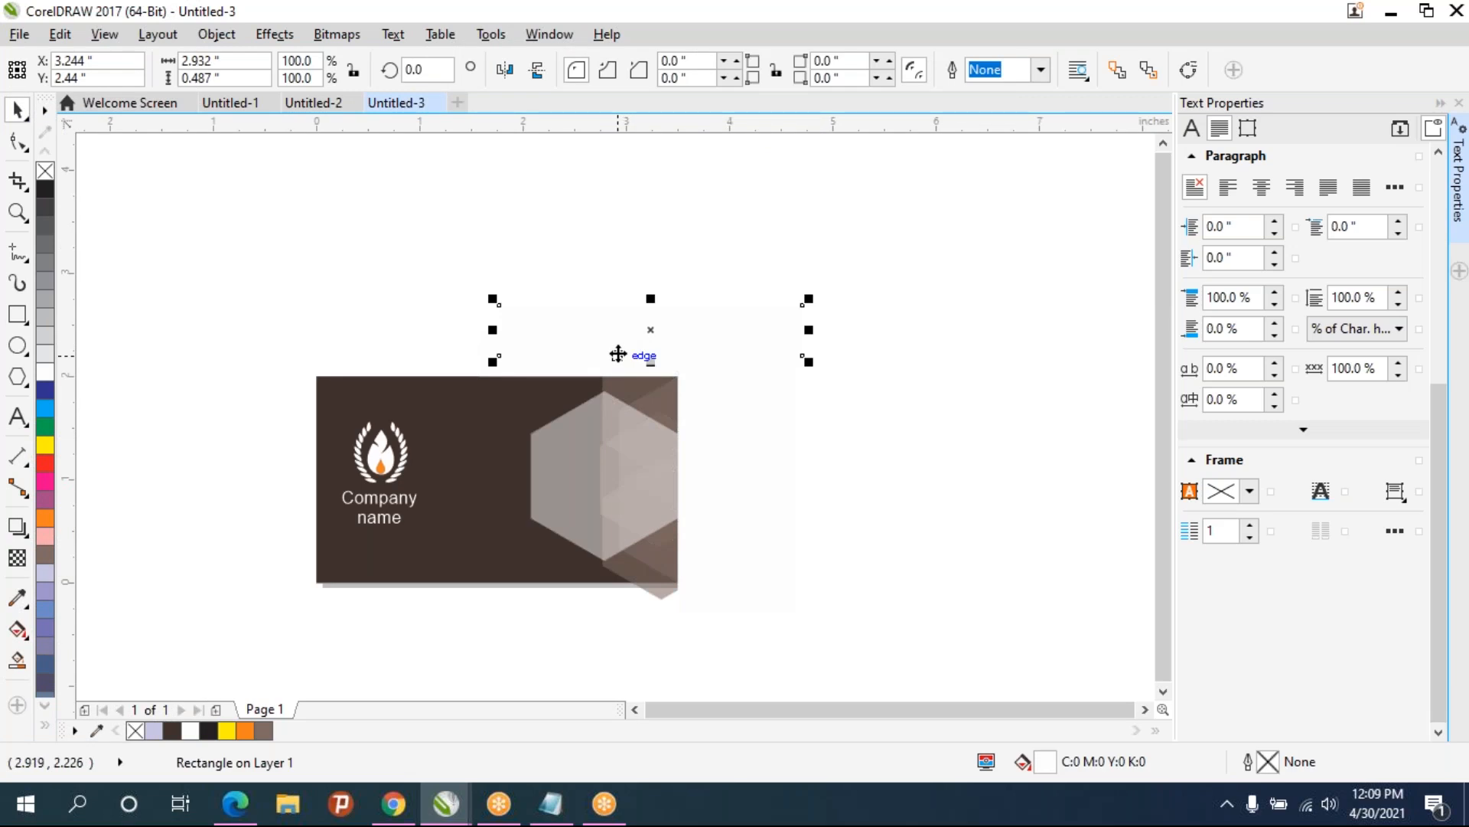
pyautogui.moveTo(617, 353); pyautogui.dragTo(613, 613)
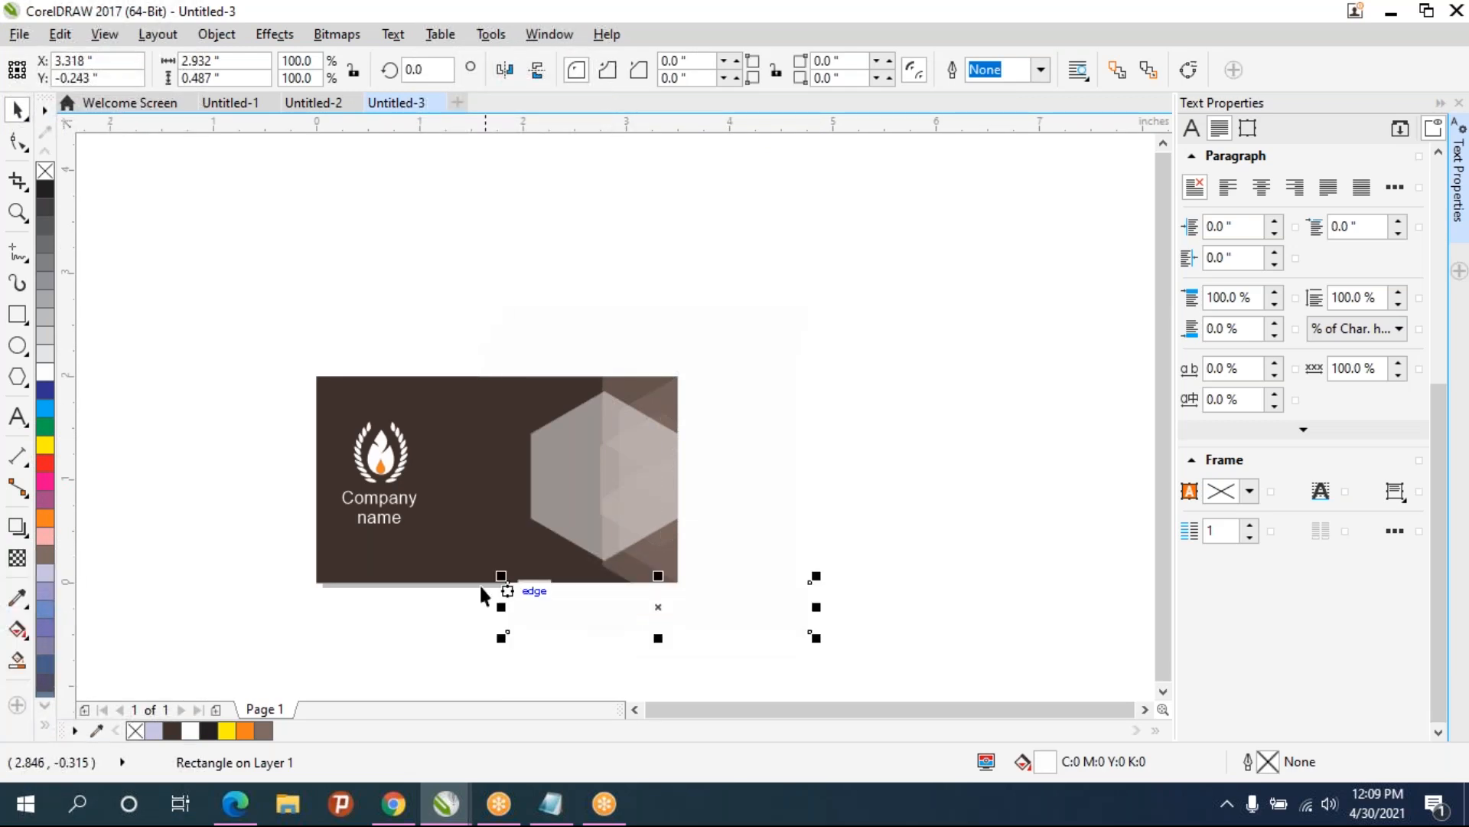
pyautogui.click(413, 600)
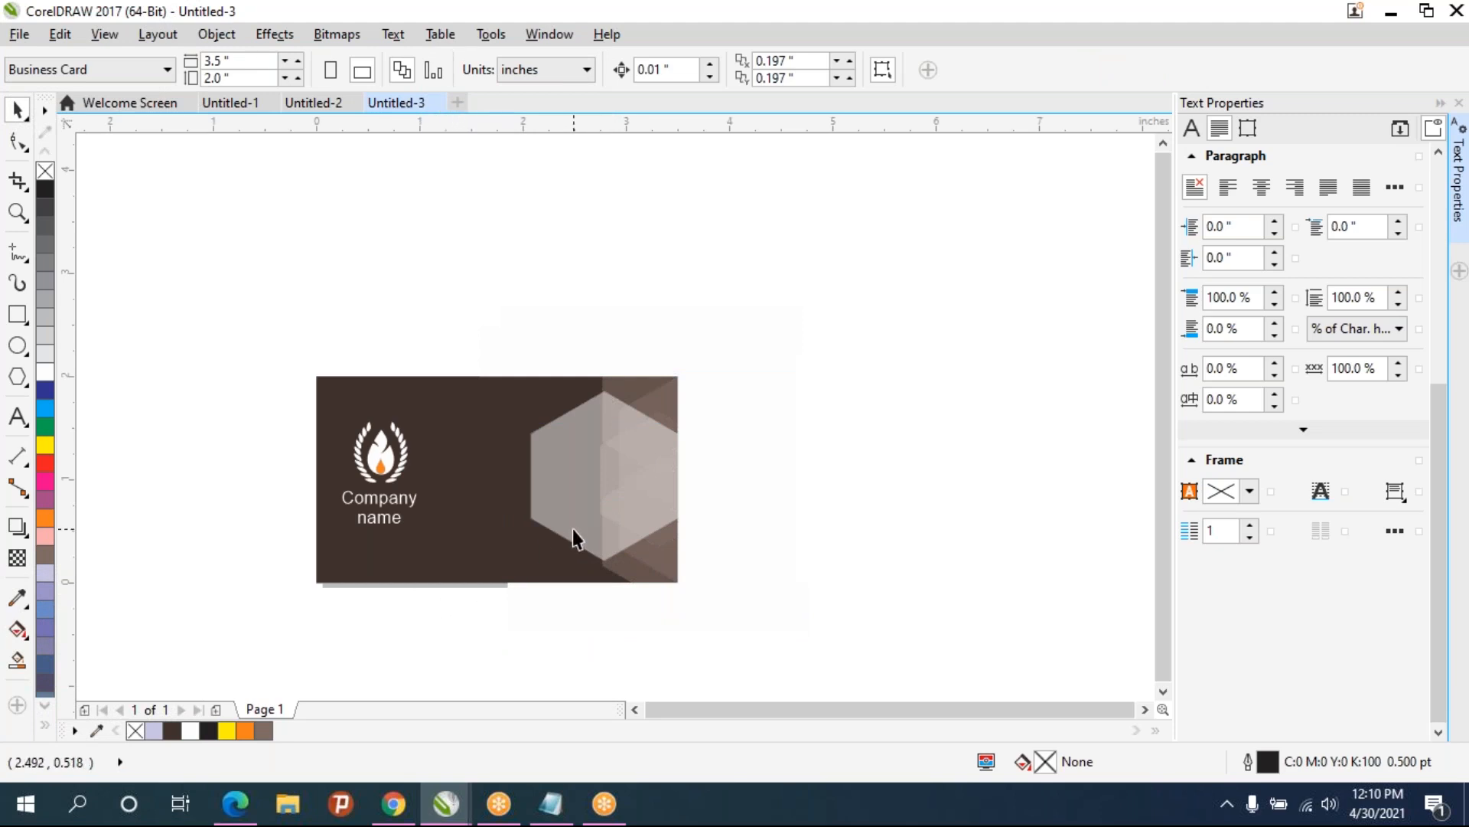
# - Reposition the white masking rectangles to hide the hexagons' overflow beyond the card's edges
pyautogui.scroll(2, 572, 530)
pyautogui.moveTo(558, 594); pyautogui.dragTo(781, 540)
pyautogui.click(777, 599)
pyautogui.moveTo(656, 630); pyautogui.dragTo(216, 619)
pyautogui.click(243, 332)
pyautogui.scroll(-2, 797, 447)
pyautogui.moveTo(797, 447); pyautogui.dragTo(639, 458)
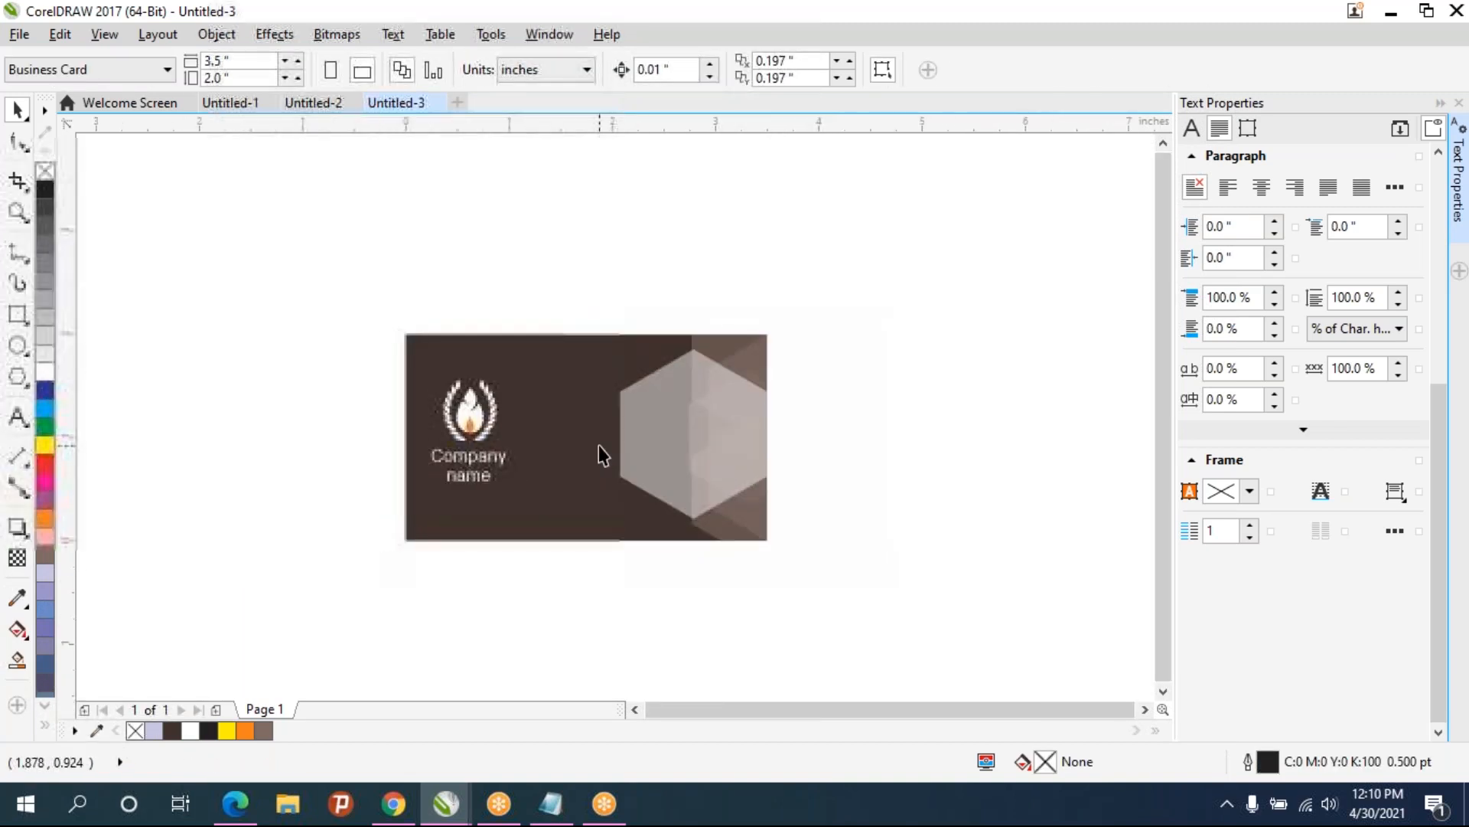
pyautogui.scroll(2, 599, 444)
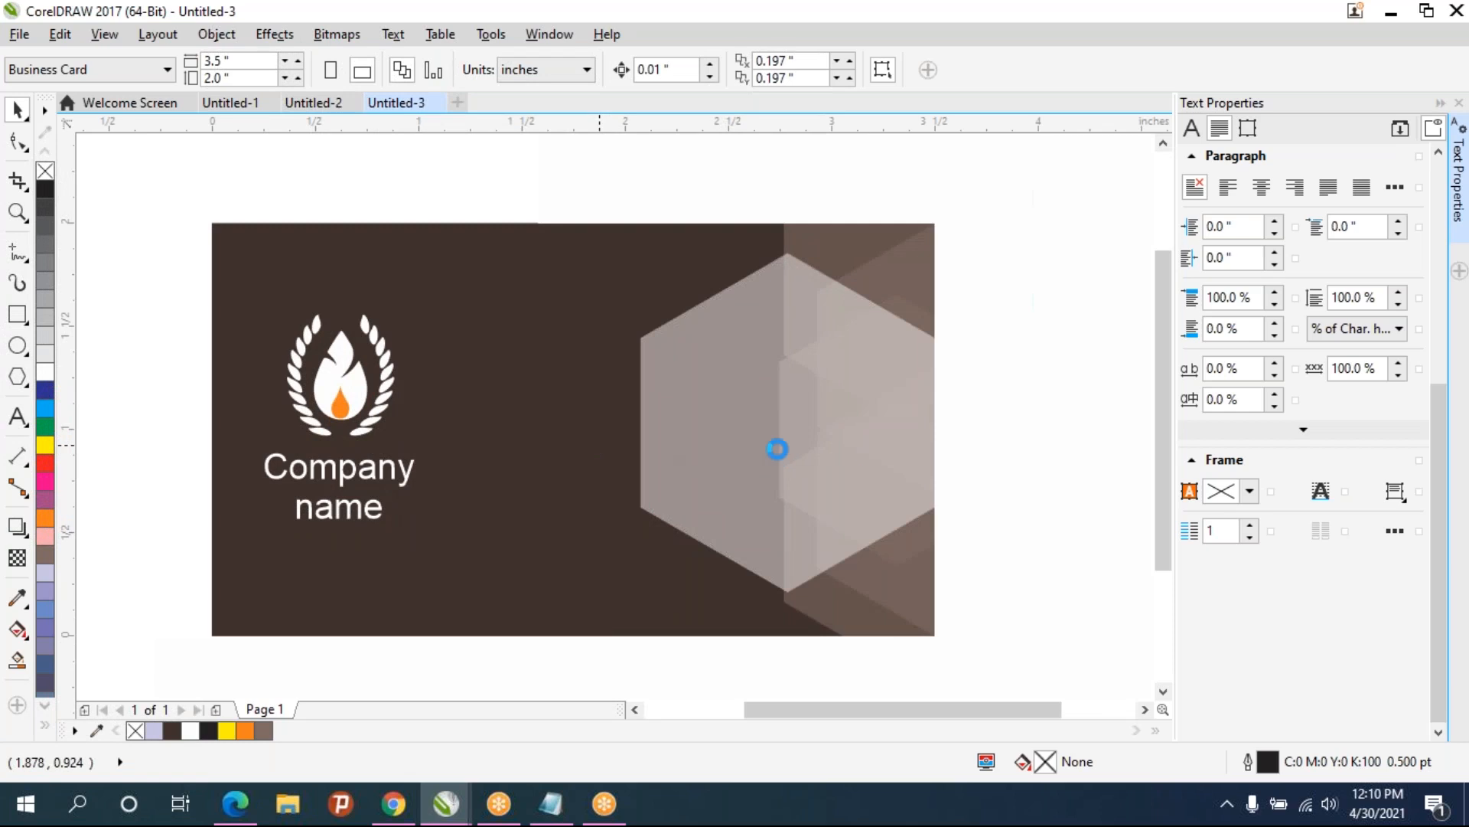
pyautogui.moveTo(738, 485); pyautogui.dragTo(910, 492)
pyautogui.click(793, 613)
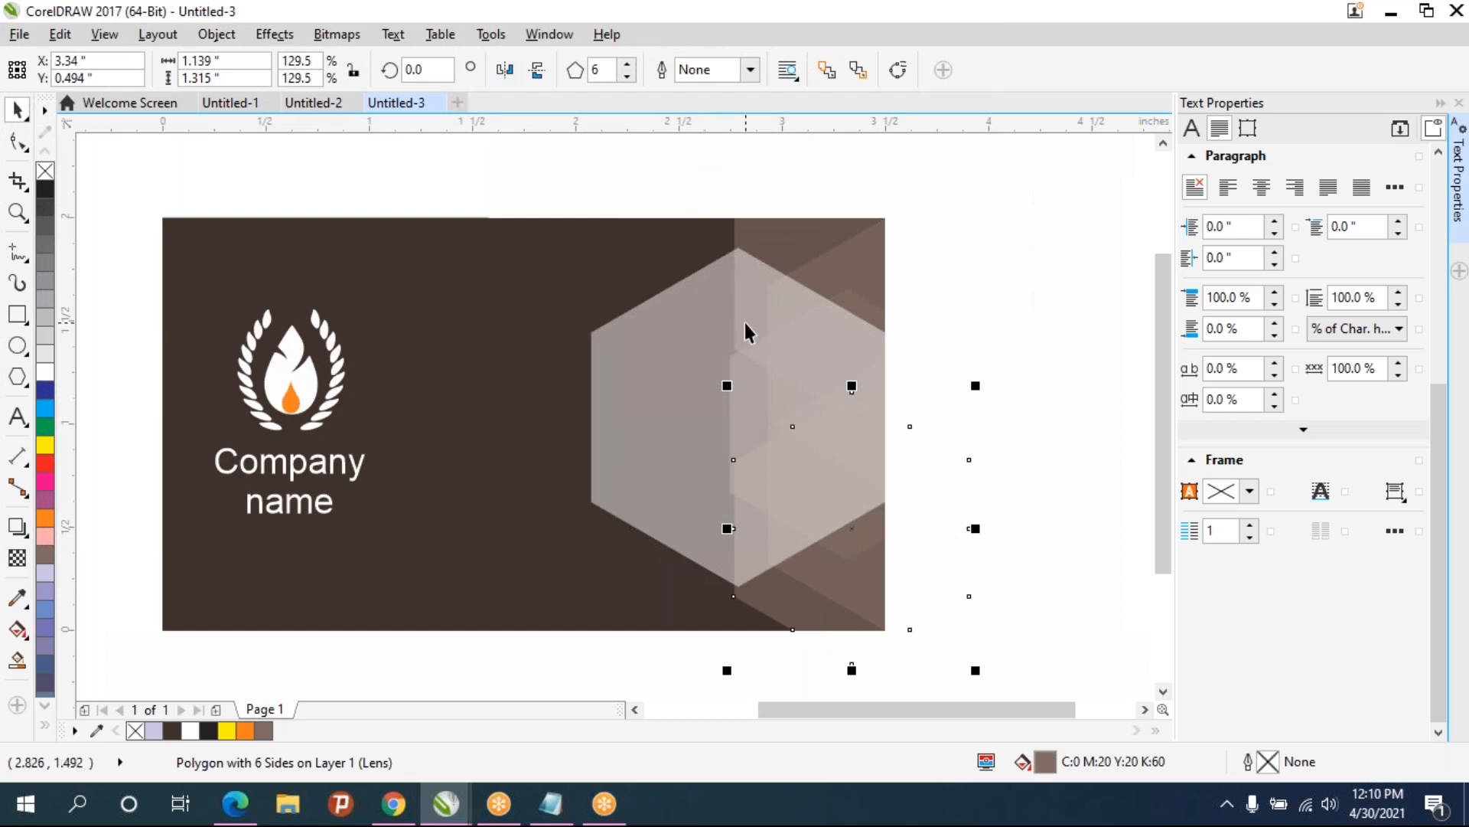
pyautogui.scroll(-2, 746, 323)
pyautogui.moveTo(712, 157); pyautogui.dragTo(1054, 571)
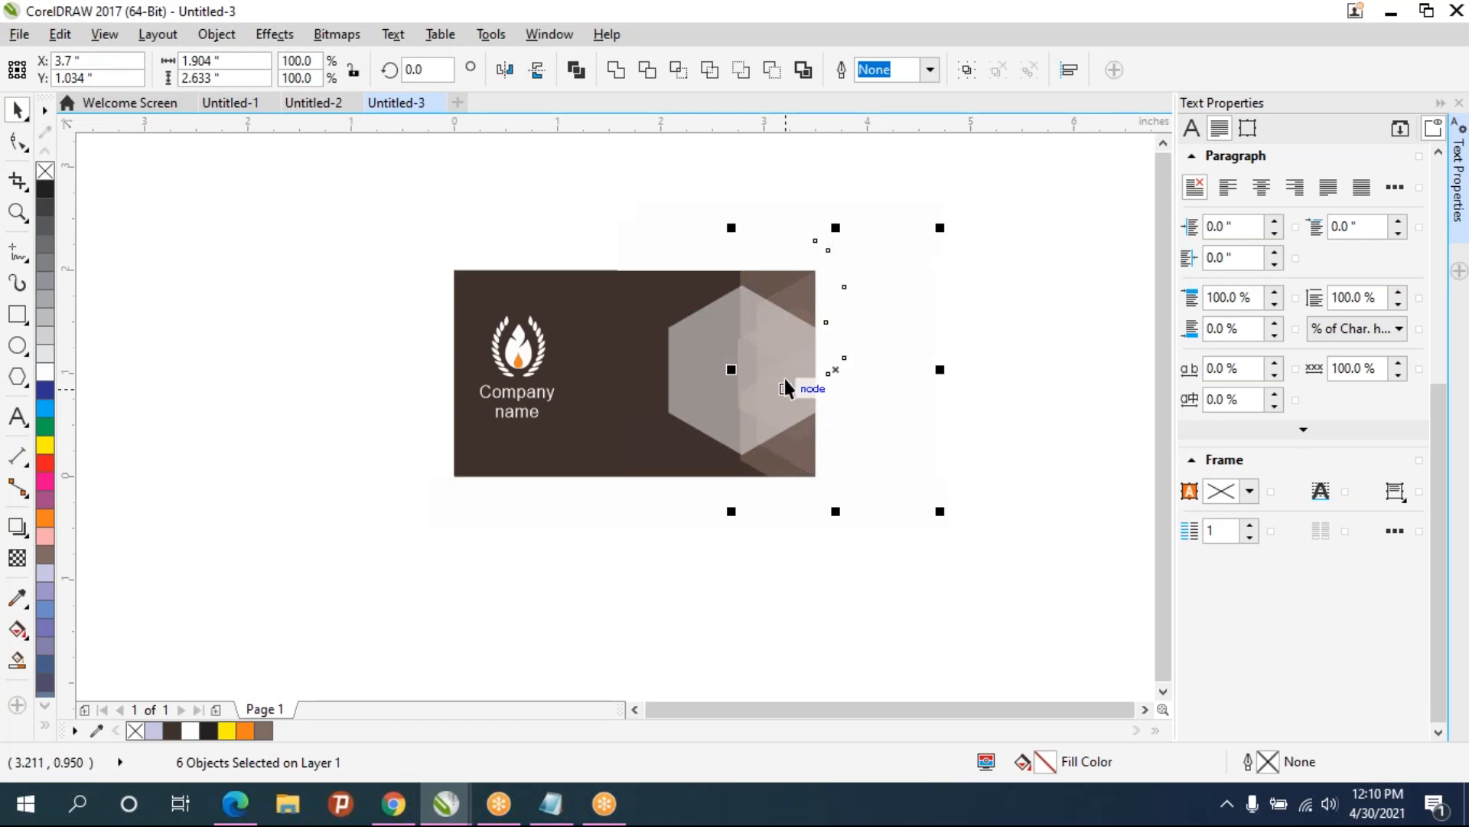
pyautogui.click(1138, 383)
# - Fill the tall masking rectangle at the card's right edge with blue
pyautogui.click(849, 334)
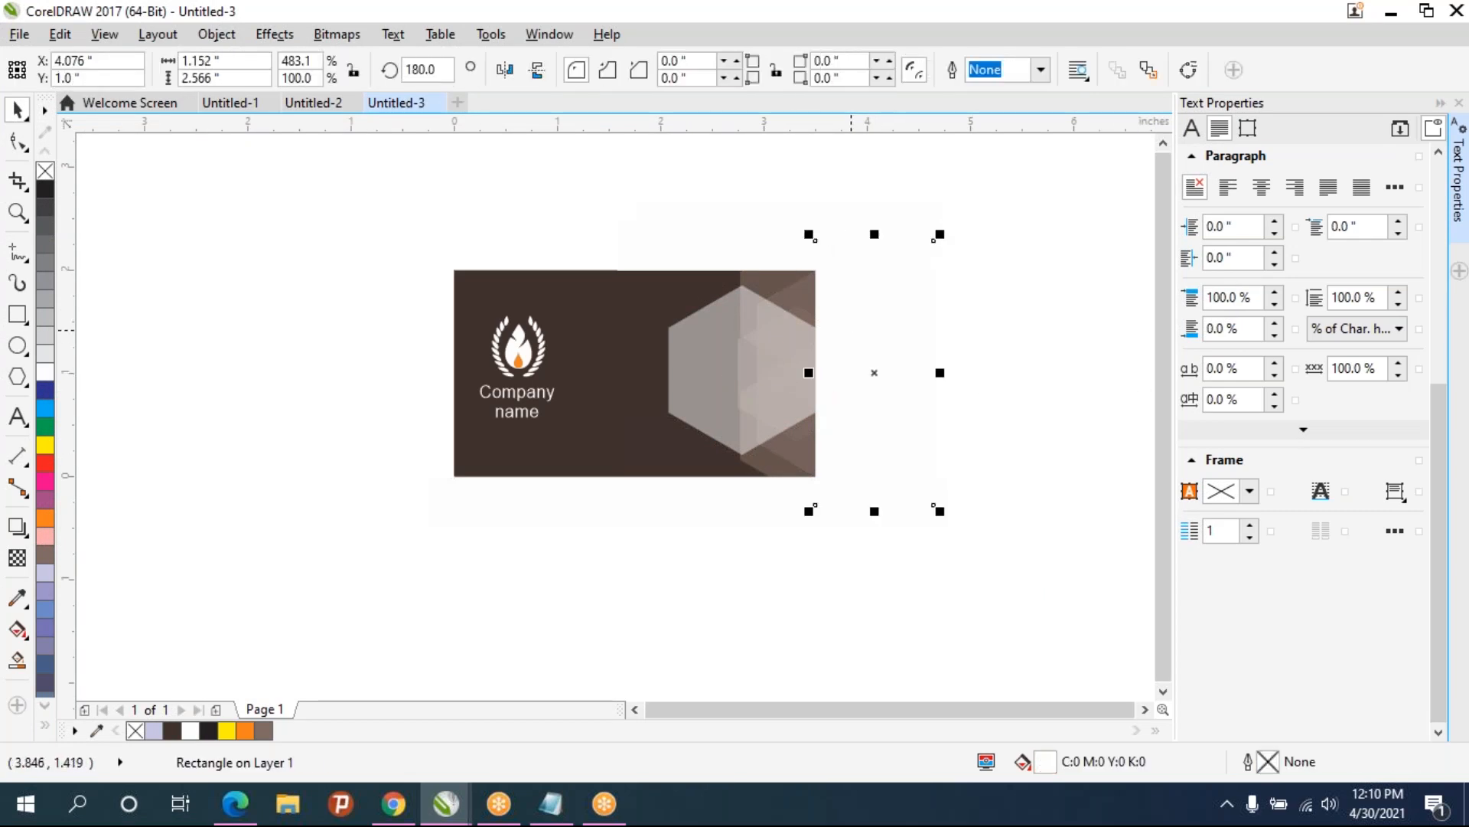
pyautogui.click(44, 390)
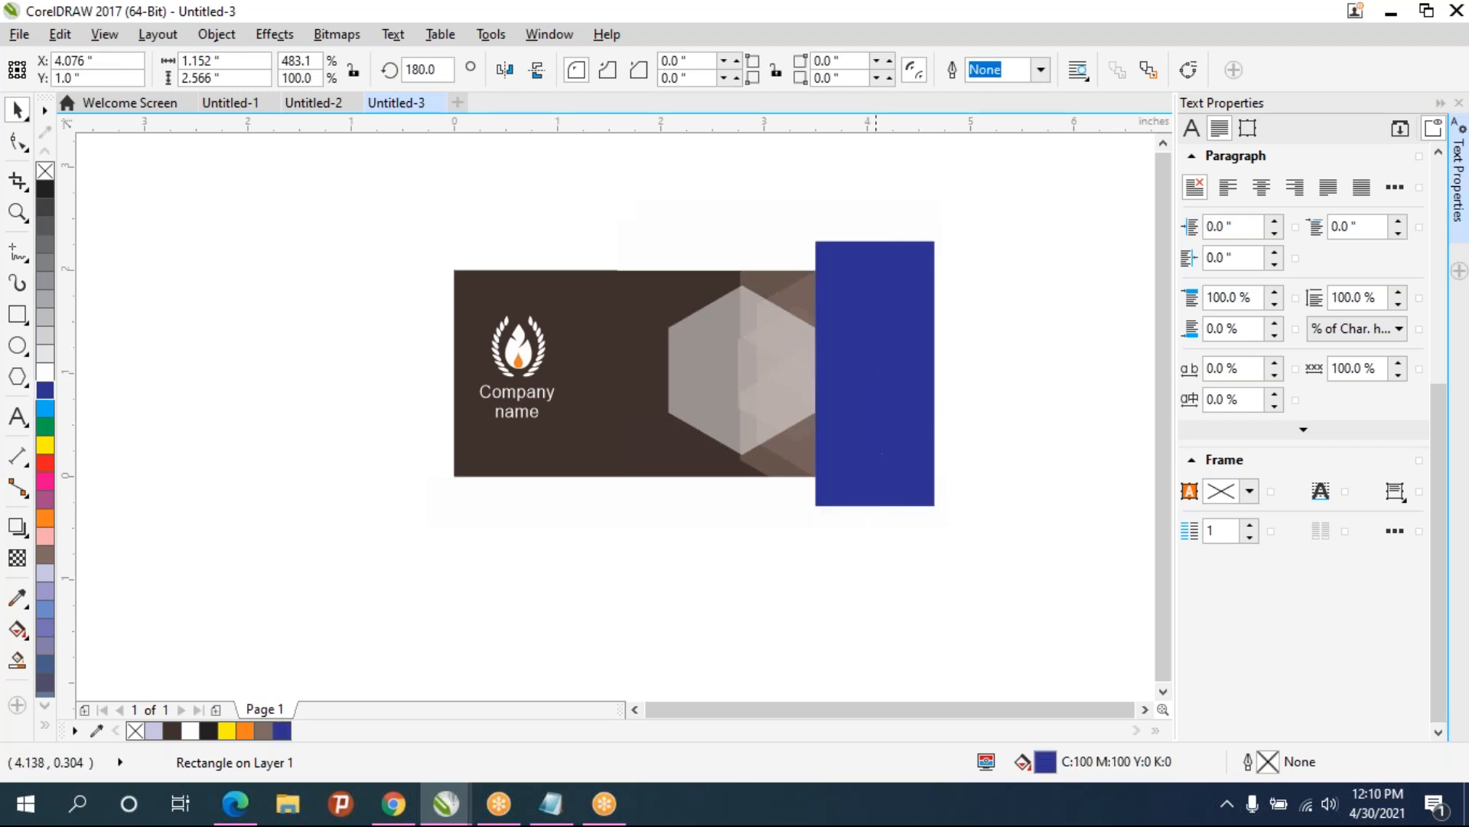
# - Move the blue rectangle off to the side and try rotating the selected hexagons by 15°
pyautogui.moveTo(926, 441); pyautogui.dragTo(532, 567)
pyautogui.moveTo(1018, 576); pyautogui.dragTo(709, 182)
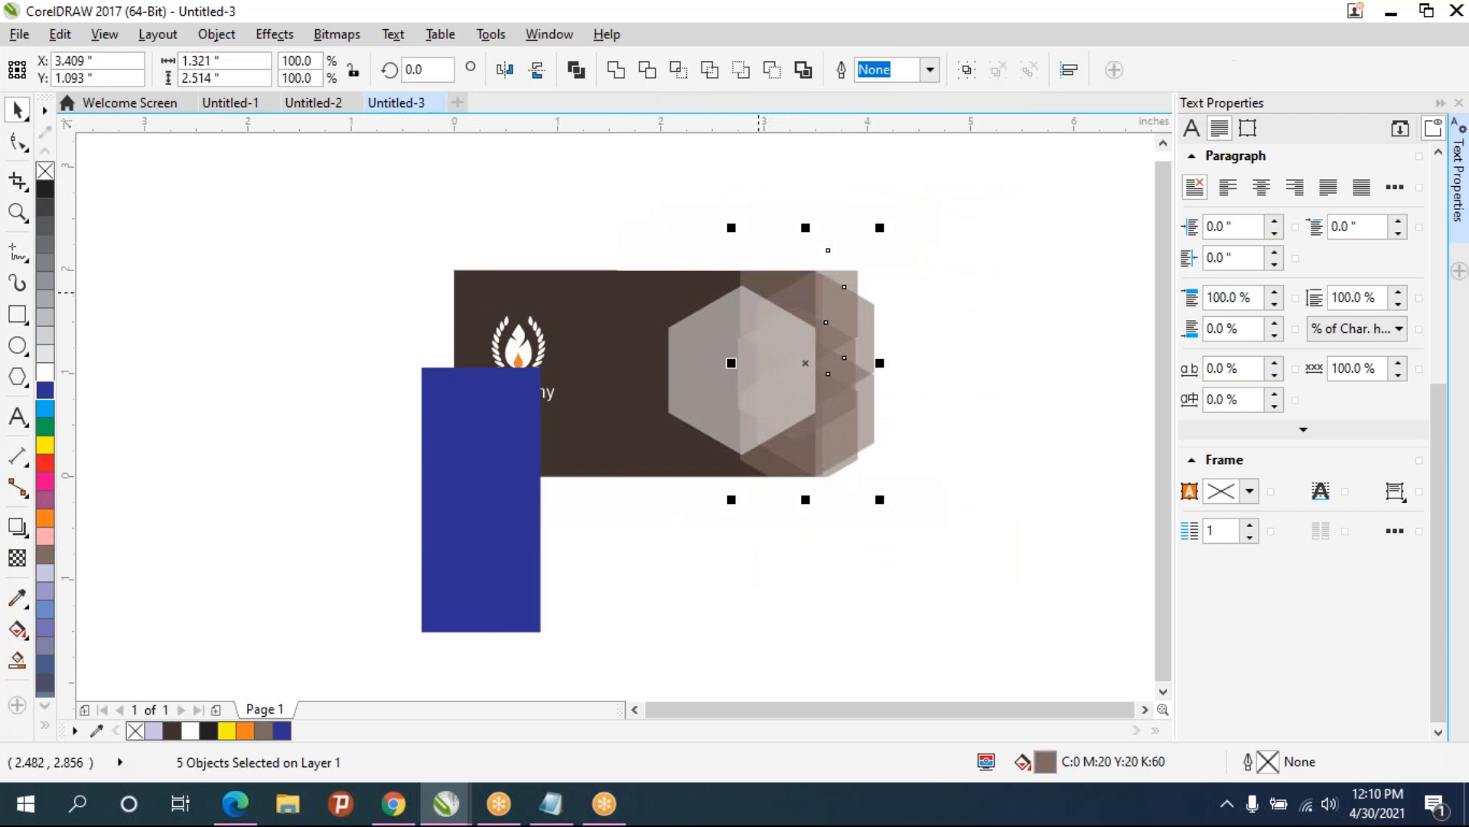
pyautogui.click(426, 70)
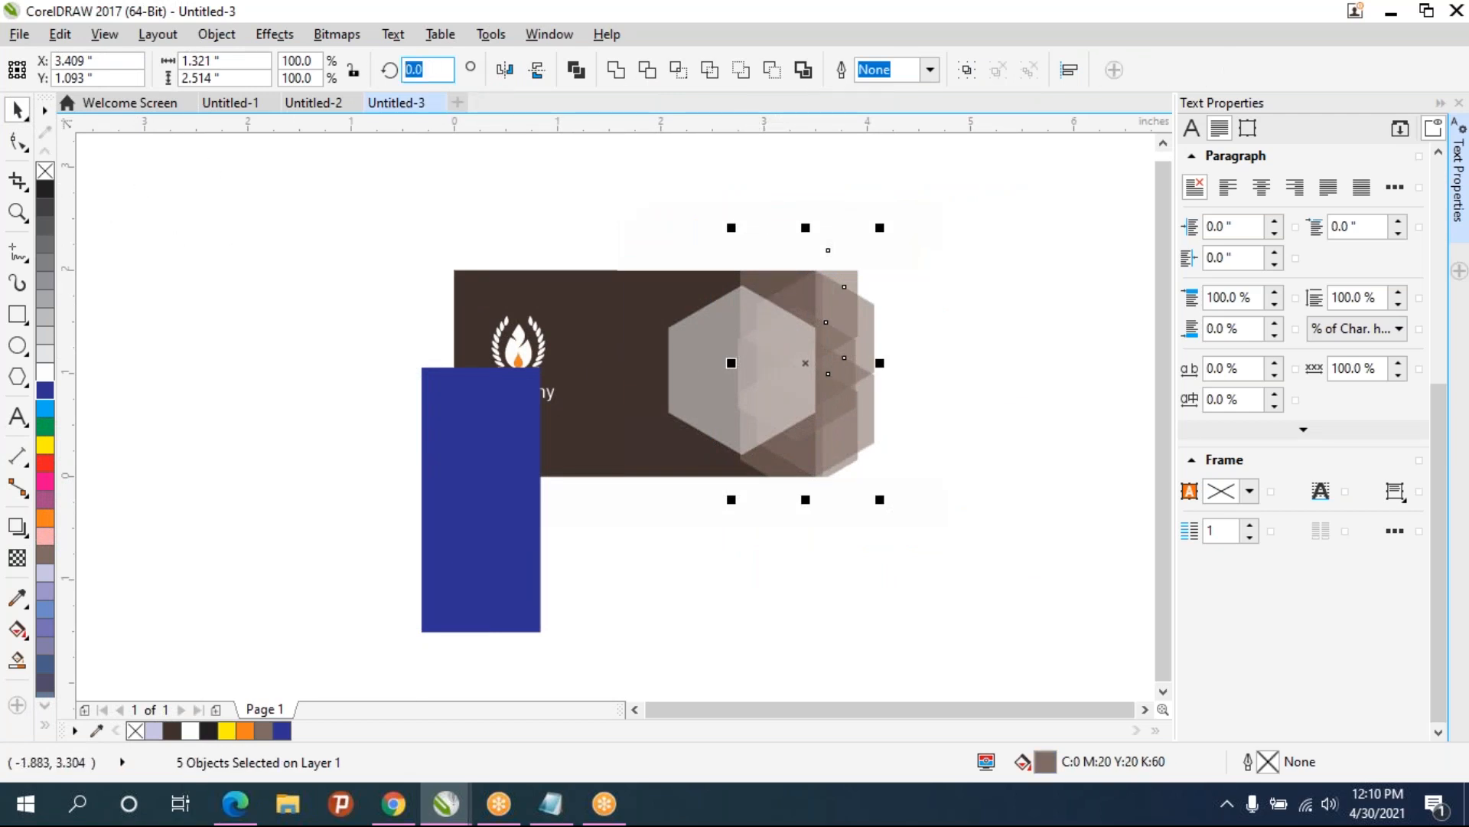
pyautogui.press('Return')
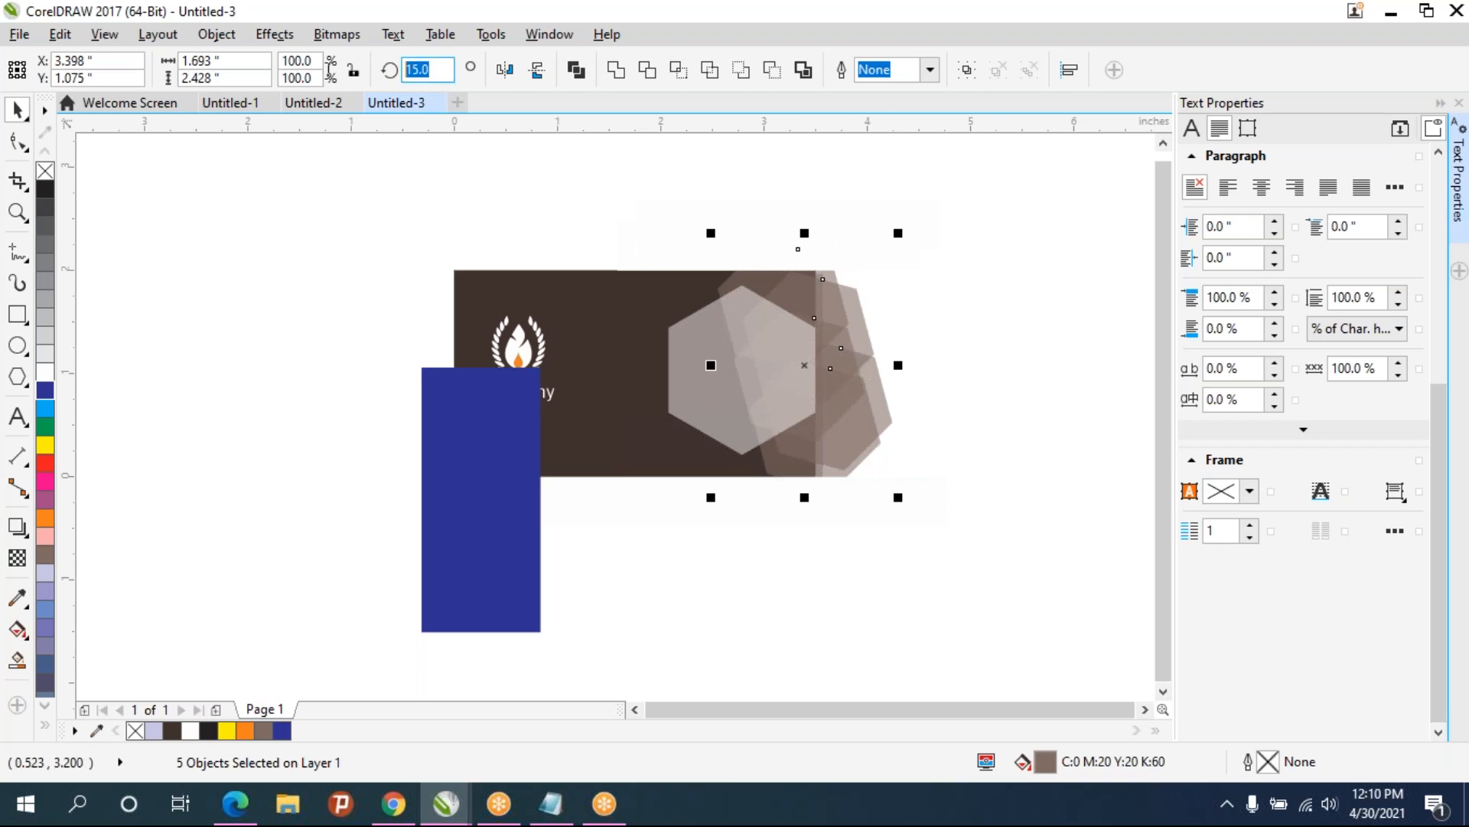
pyautogui.write('5')
pyautogui.press('Return')
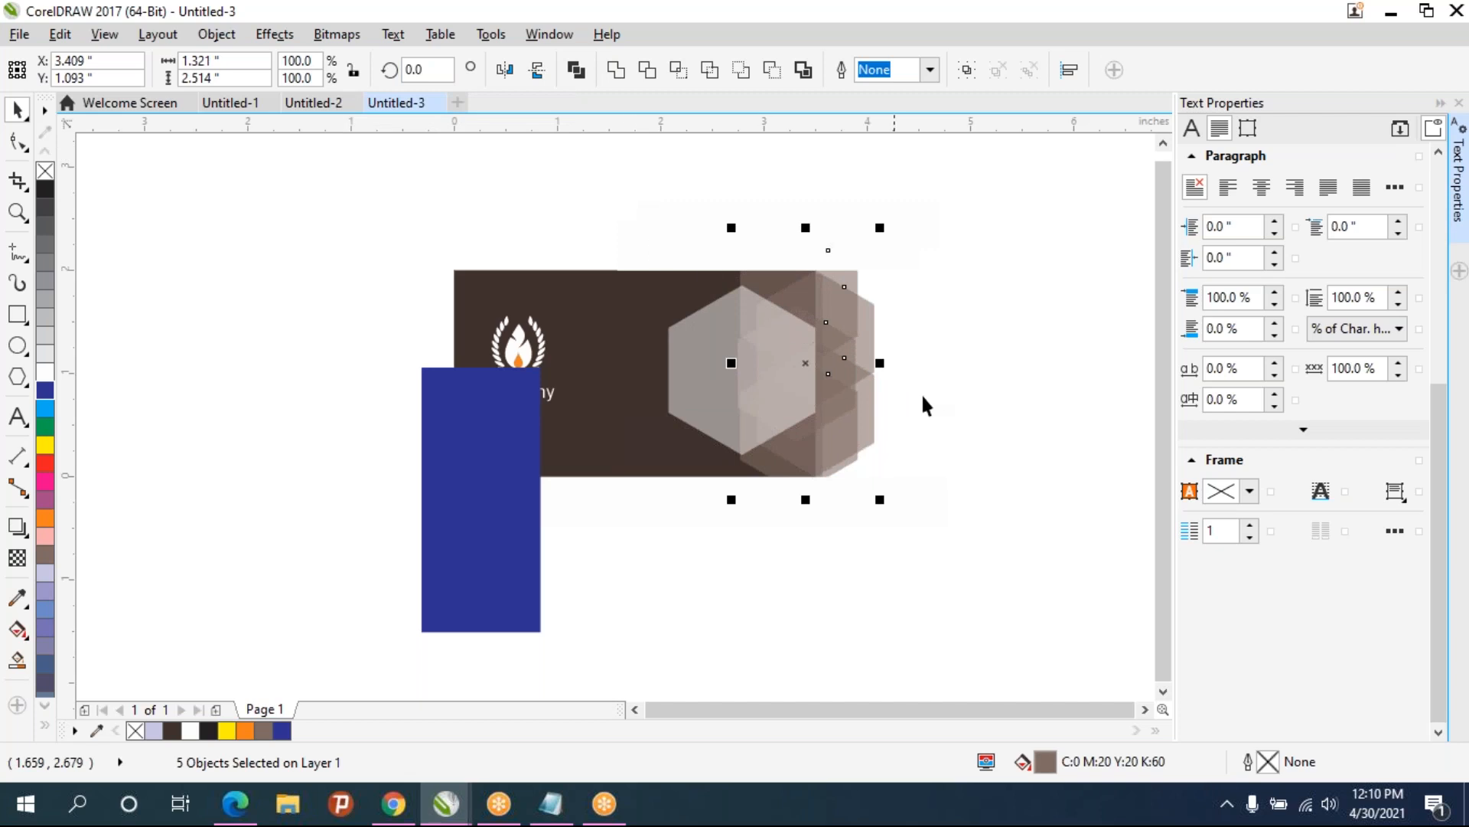
# - Rotate the rightmost single hexagon by 15°
pyautogui.click(878, 418)
pyautogui.click(862, 411)
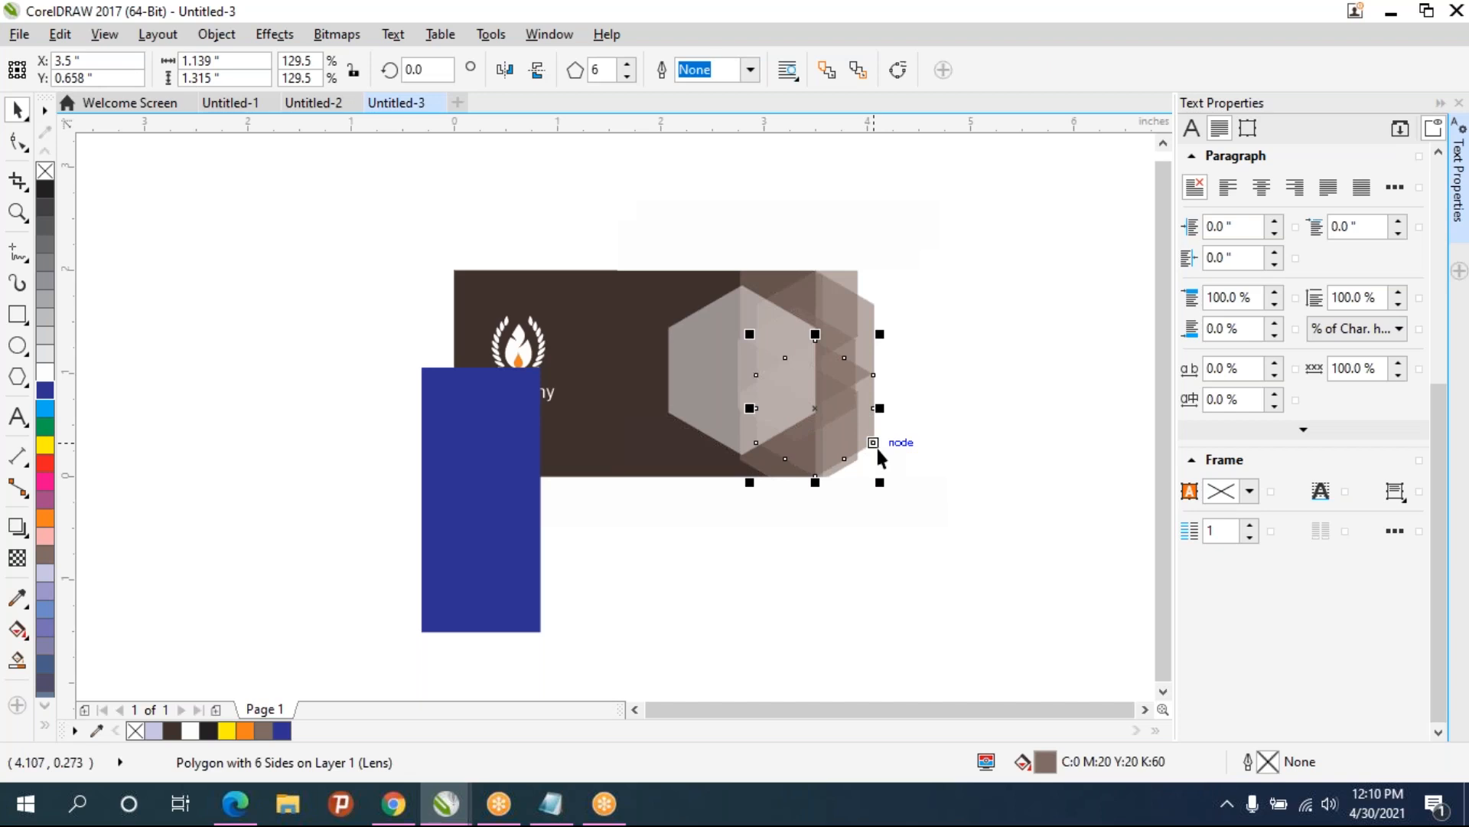
pyautogui.click(437, 71)
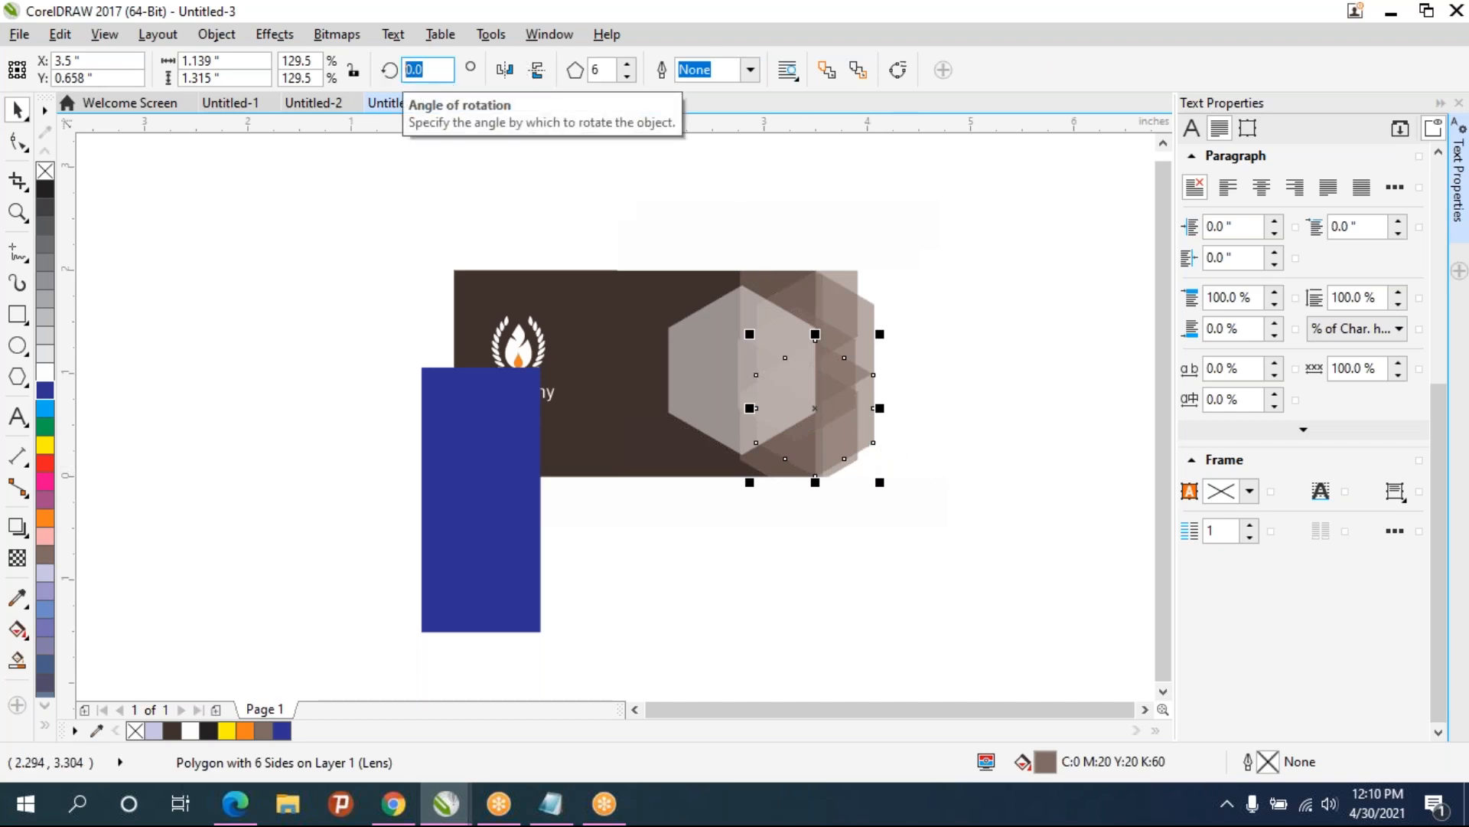
pyautogui.write('15')
pyautogui.press('Return')
pyautogui.click(954, 350)
pyautogui.click(849, 318)
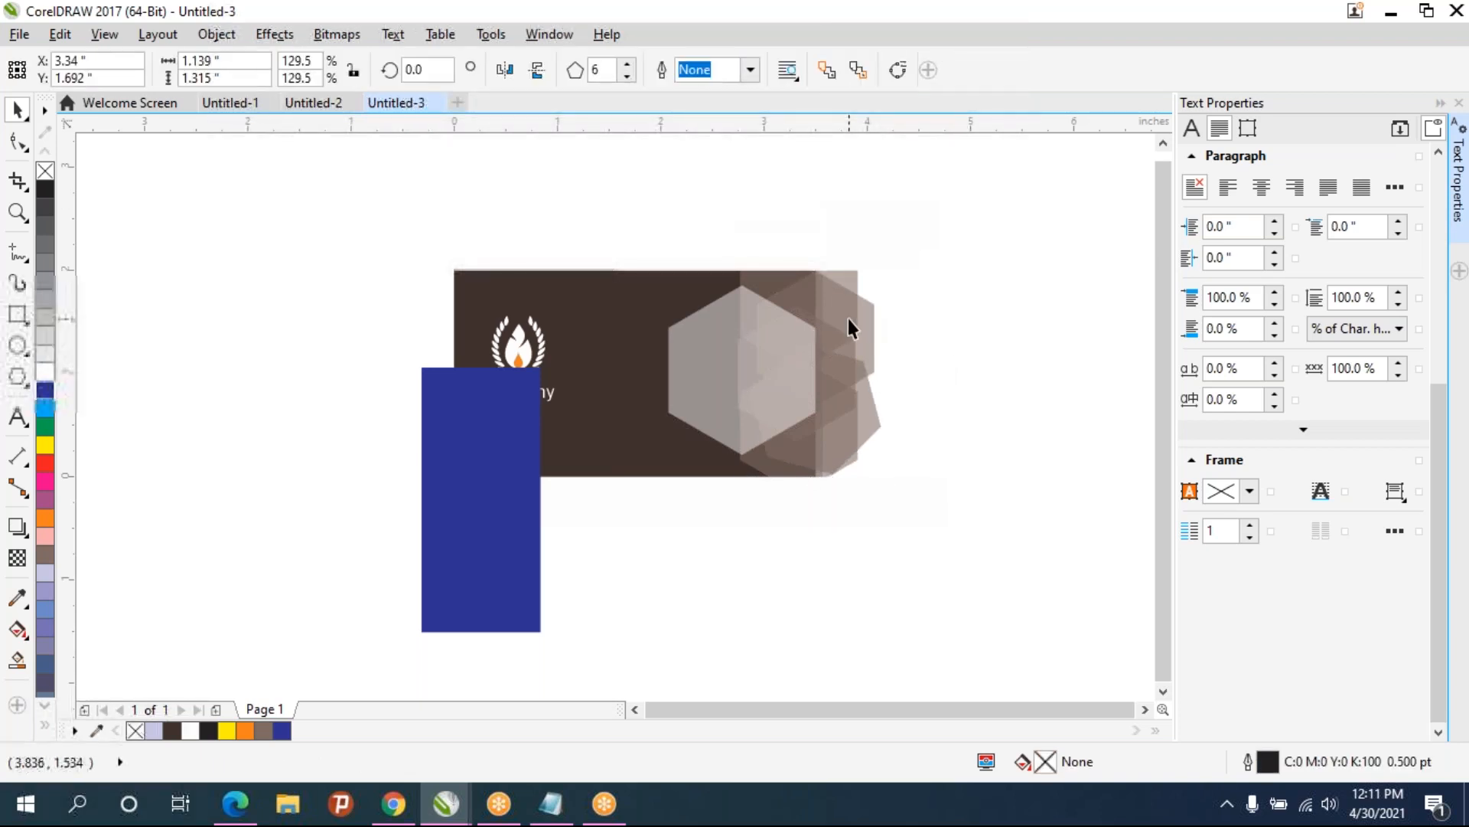
# - Try changing the selected polygons' number of sides through 5, 4 and 3, ending at 4
pyautogui.click(937, 380)
pyautogui.moveTo(921, 579); pyautogui.dragTo(693, 218)
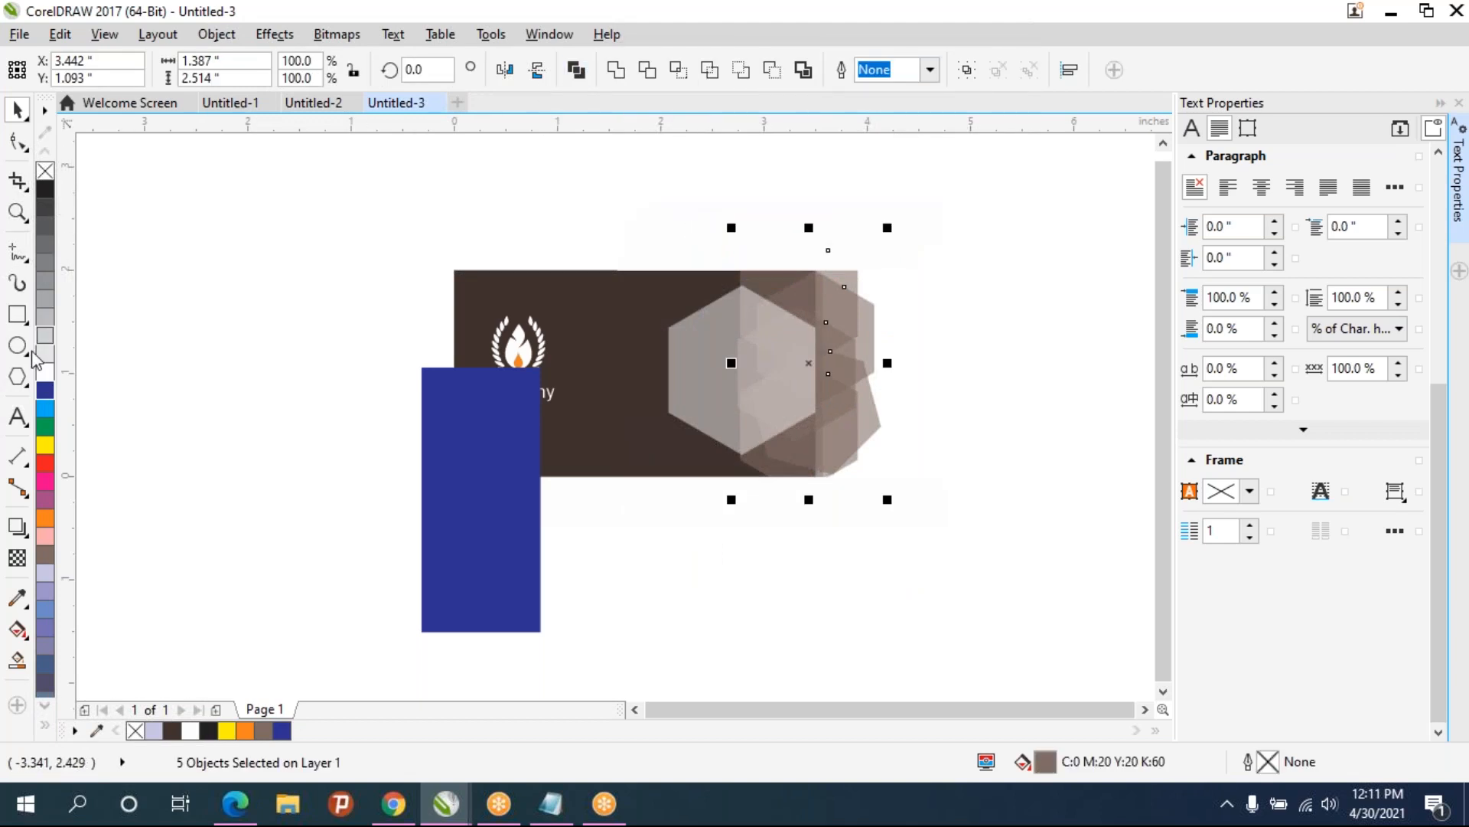
pyautogui.click(17, 376)
pyautogui.click(627, 77)
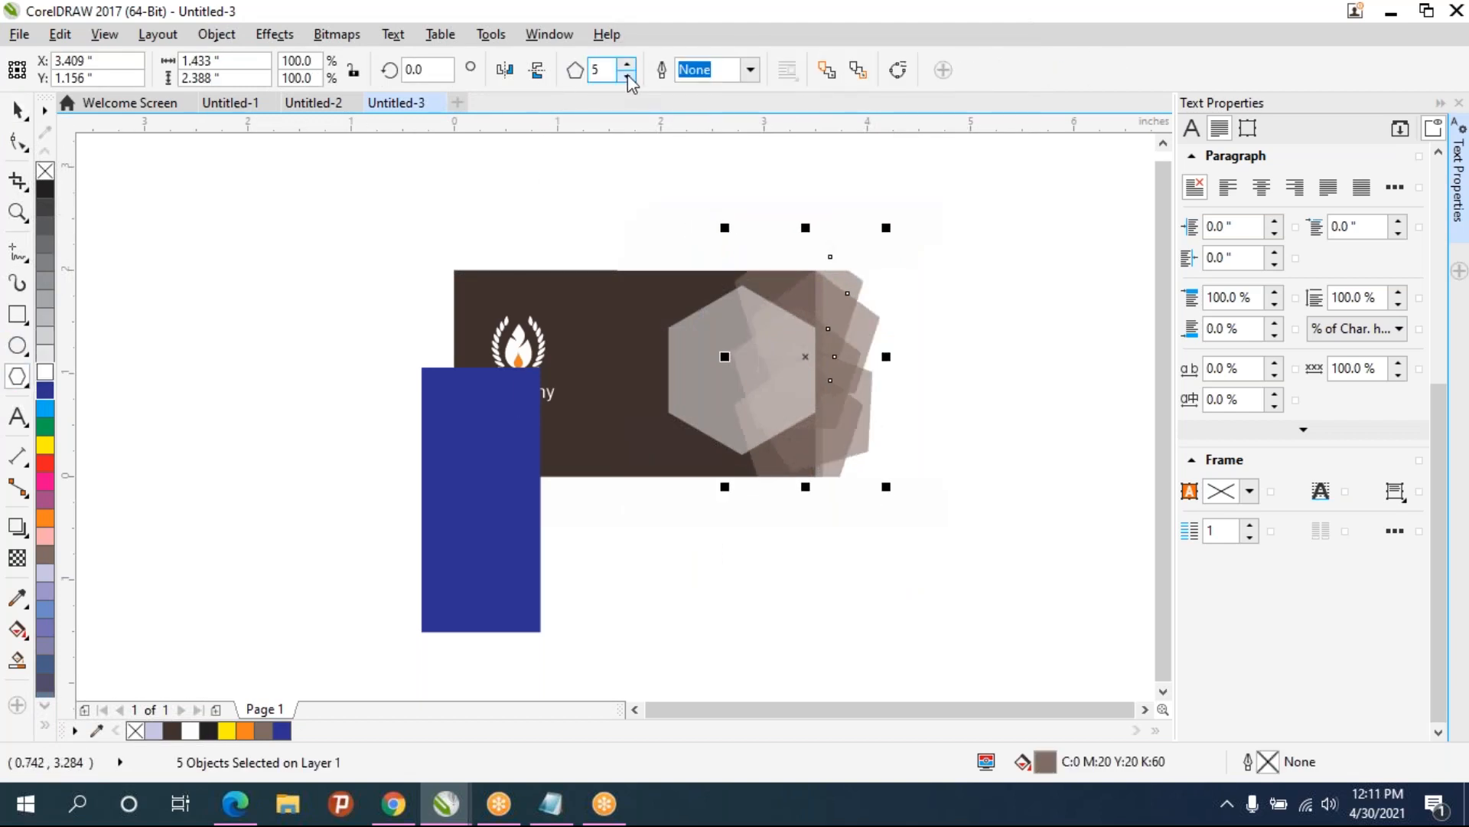
pyautogui.click(627, 77)
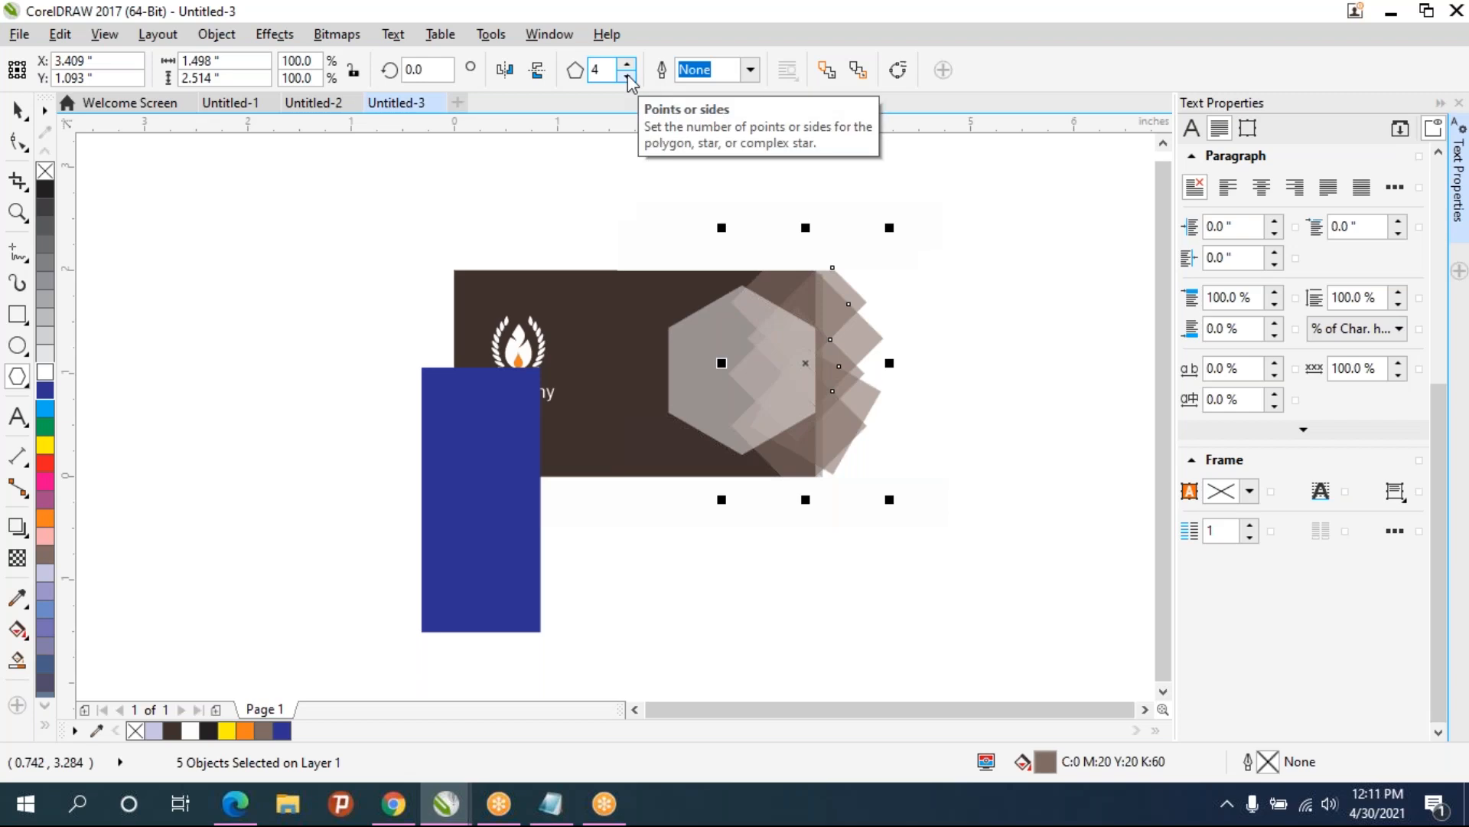
pyautogui.click(628, 75)
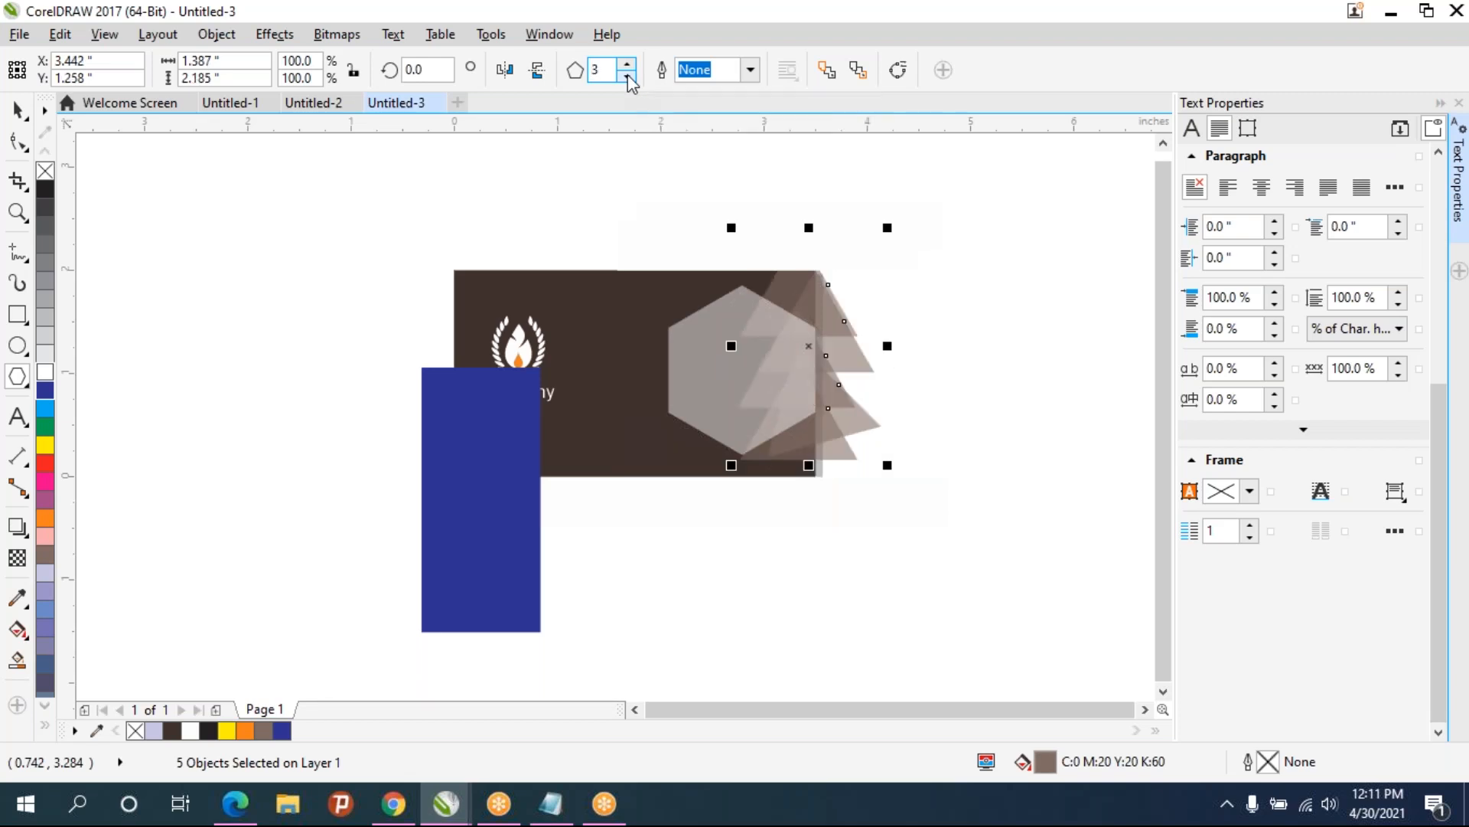
pyautogui.click(627, 64)
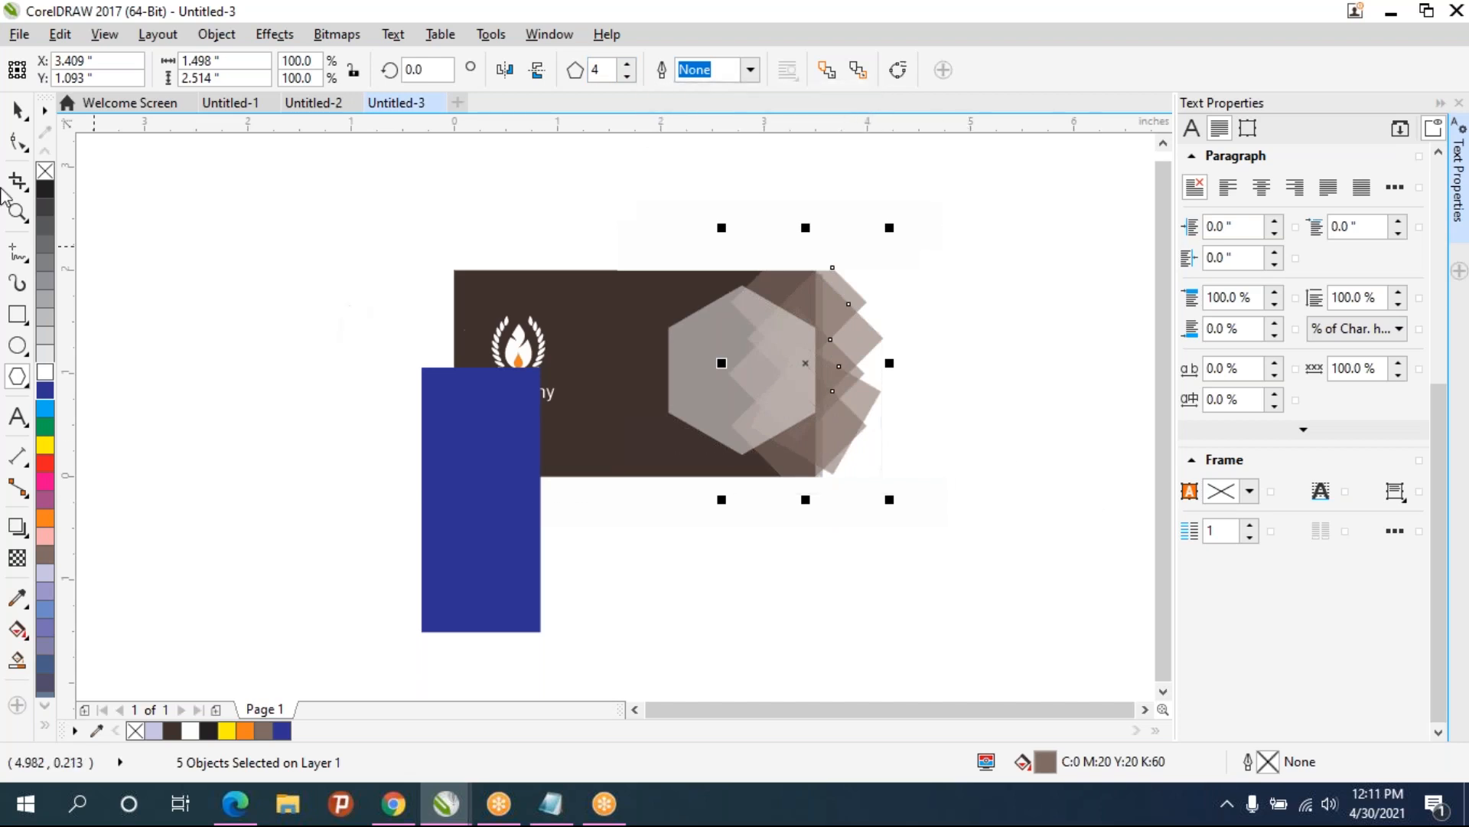
pyautogui.click(17, 110)
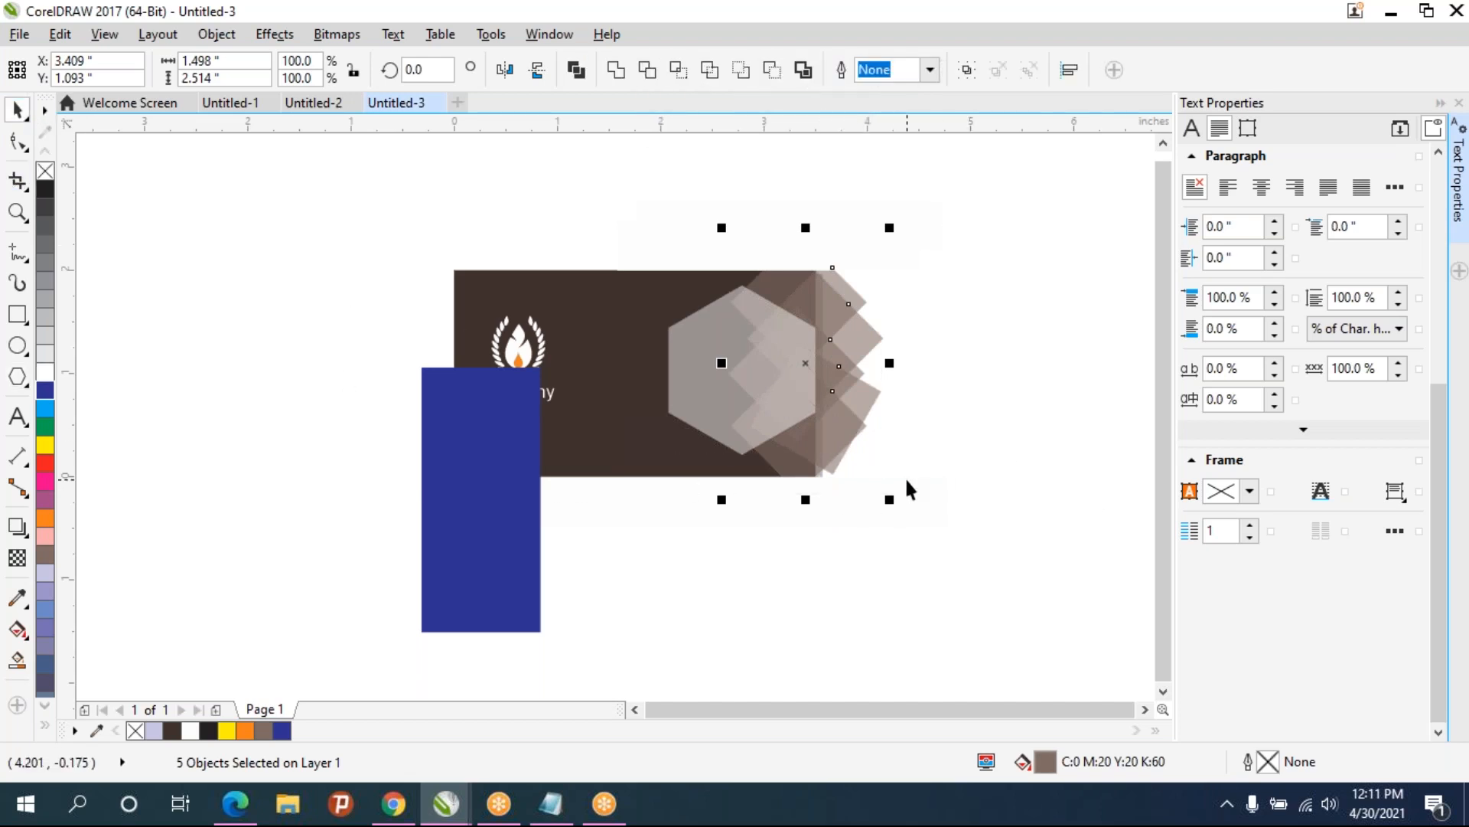
# - Group the five overlapping hexagons together
pyautogui.click(897, 507)
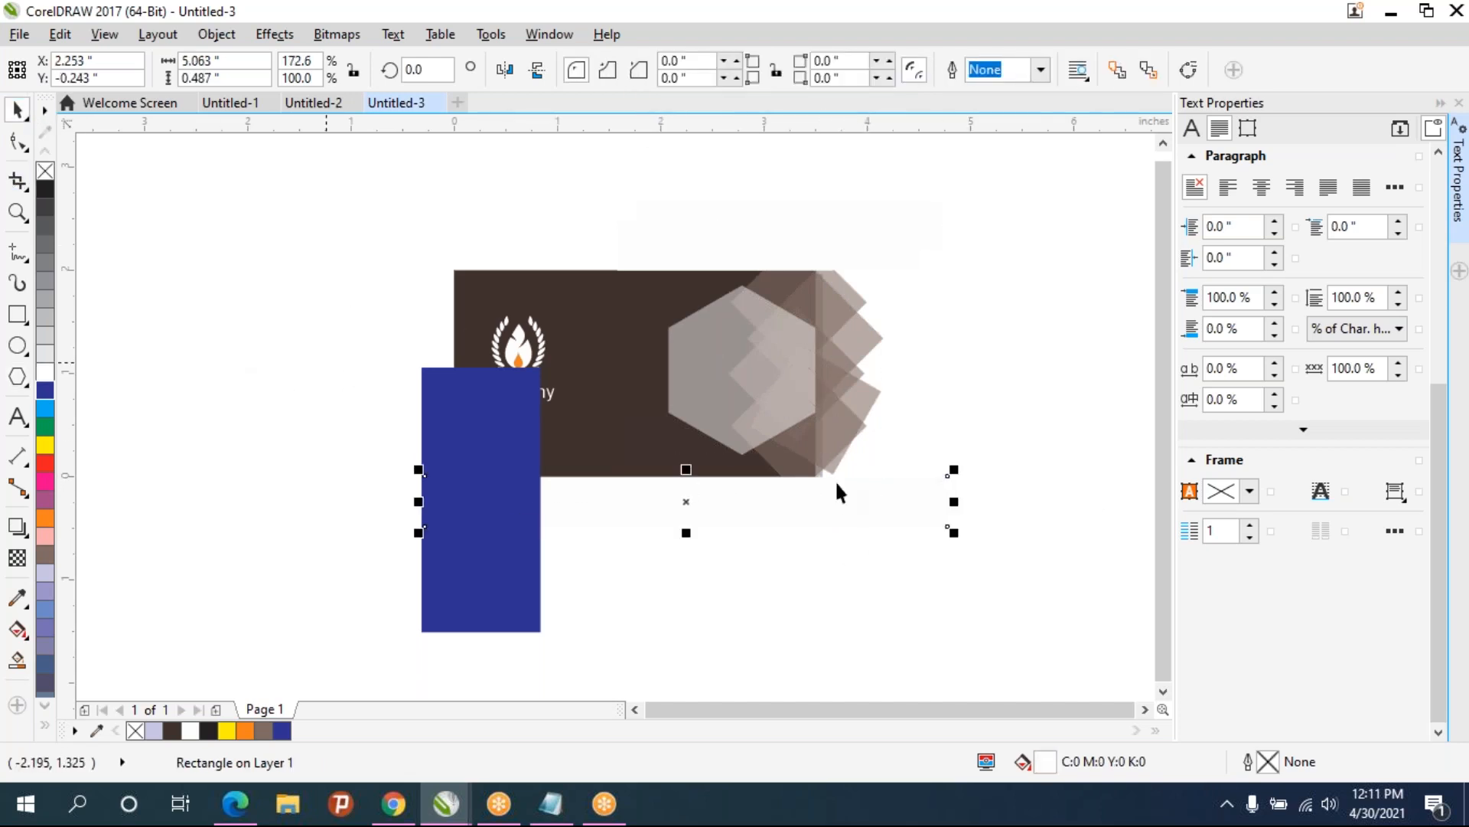
pyautogui.moveTo(982, 231); pyautogui.dragTo(719, 532)
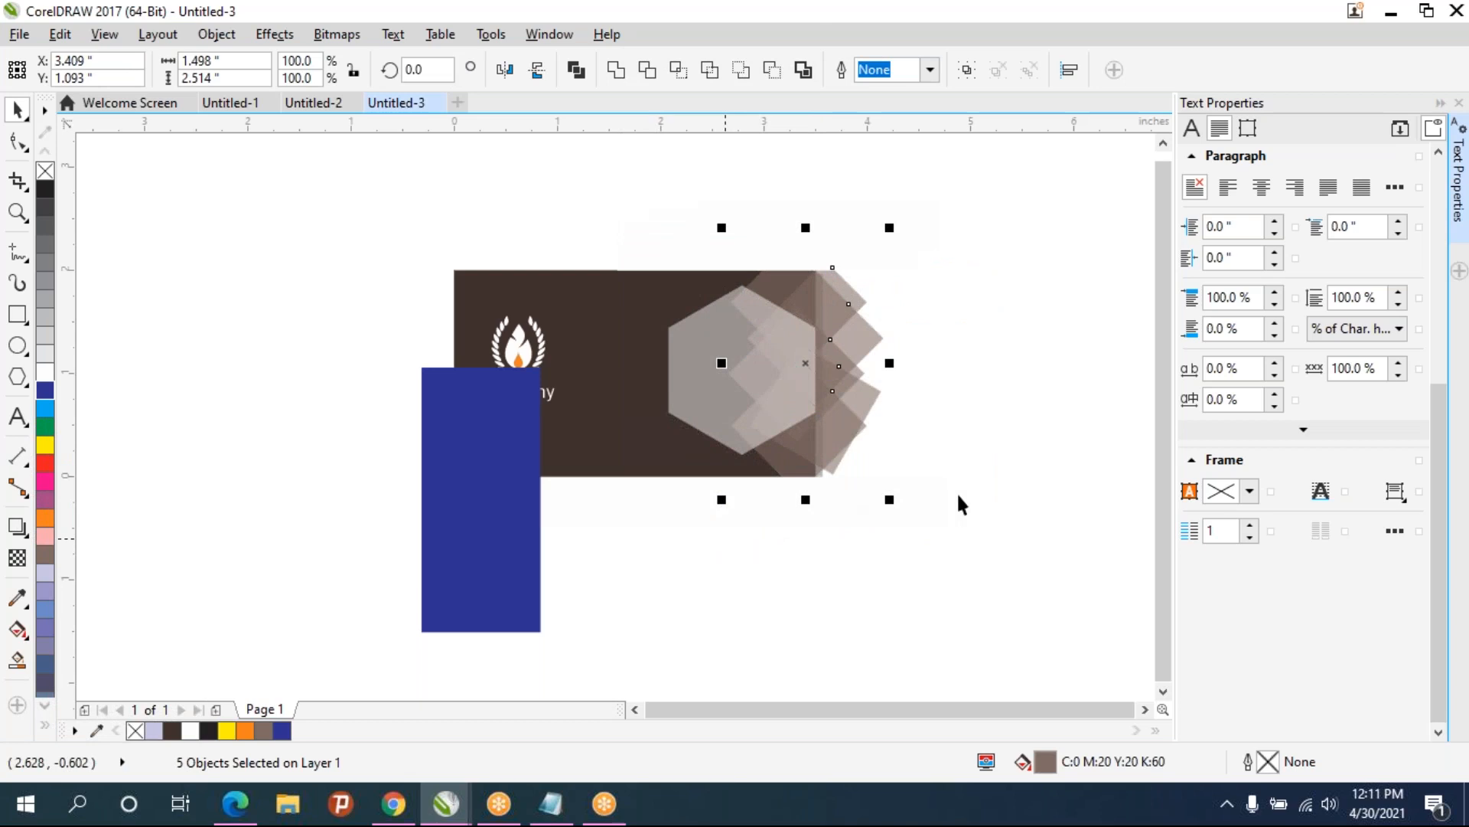
pyautogui.hotkey('ctrl', 'f')
pyautogui.click(873, 596)
pyautogui.hotkey('ctrl', 'g')
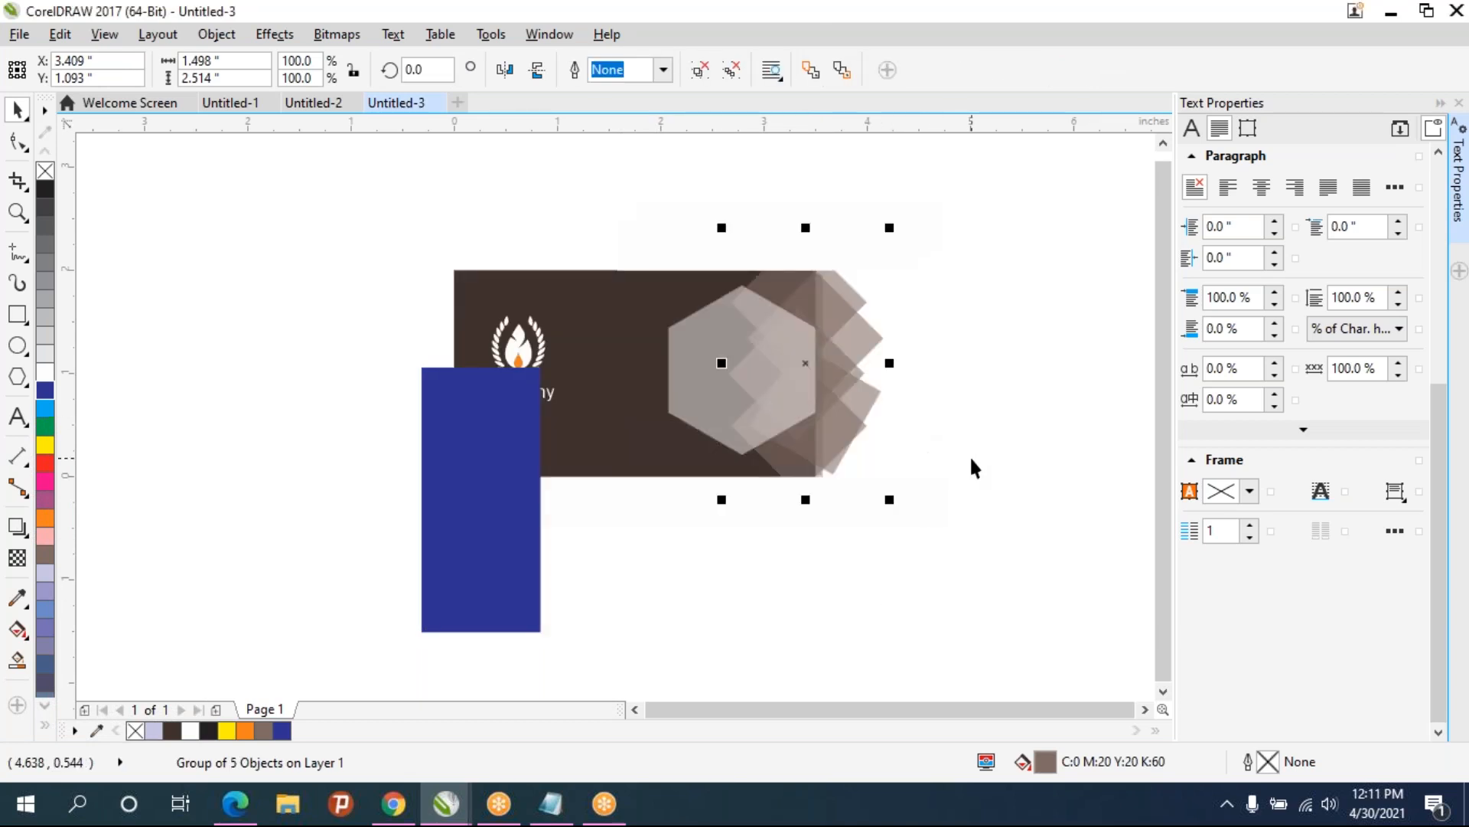
# - Delete the blue masking rectangle
pyautogui.click(971, 454)
pyautogui.click(854, 410)
pyautogui.click(469, 528)
pyautogui.moveTo(469, 528); pyautogui.dragTo(857, 398)
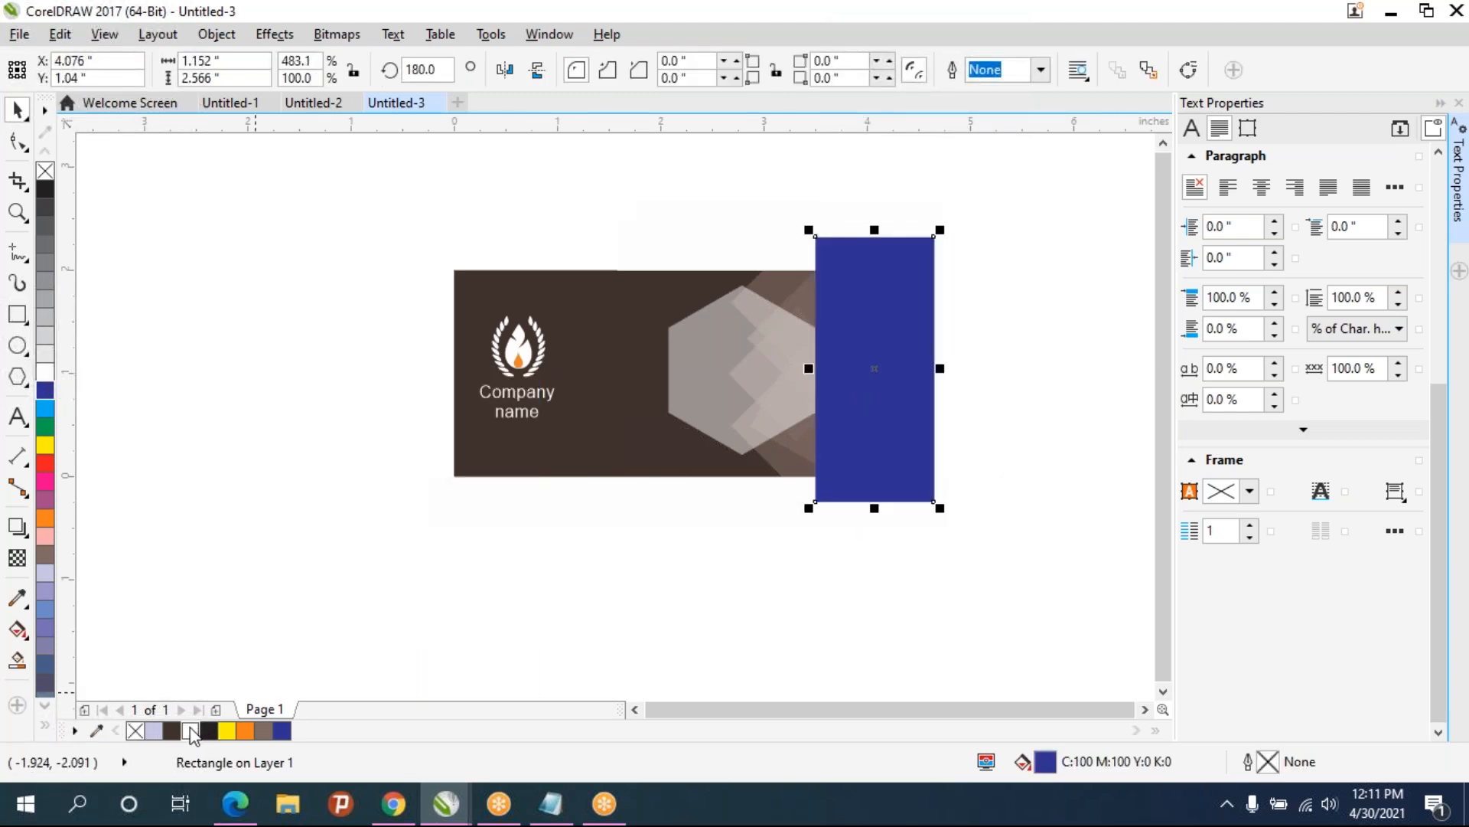
pyautogui.press('Delete')
# - Try moving the logo and company name group onto the front hexagon, then undo the move
pyautogui.scroll(2, 810, 378)
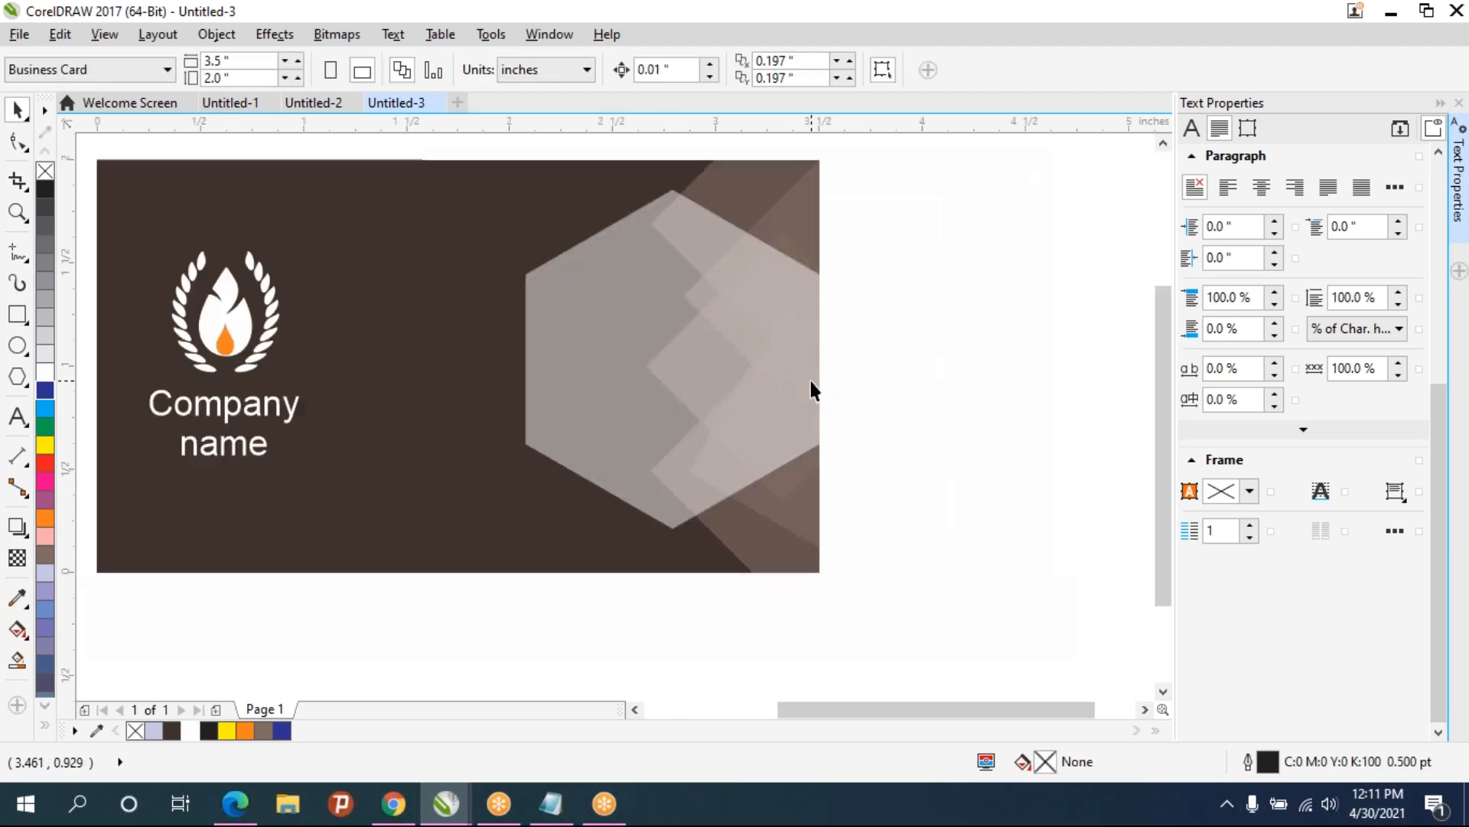
pyautogui.scroll(-2, 809, 392)
pyautogui.moveTo(400, 295); pyautogui.dragTo(612, 482)
pyautogui.moveTo(519, 382); pyautogui.dragTo(738, 376)
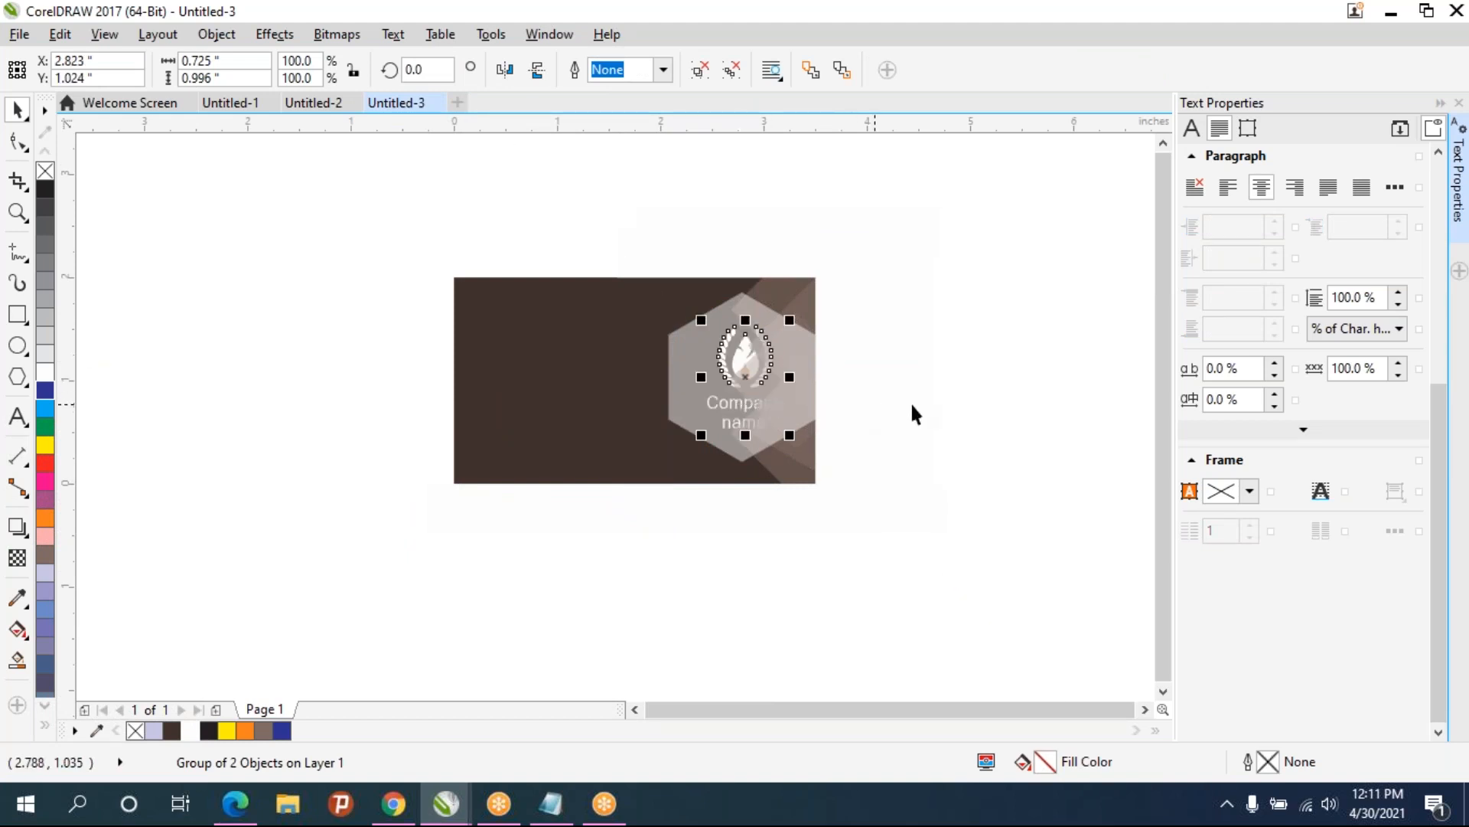
pyautogui.click(947, 401)
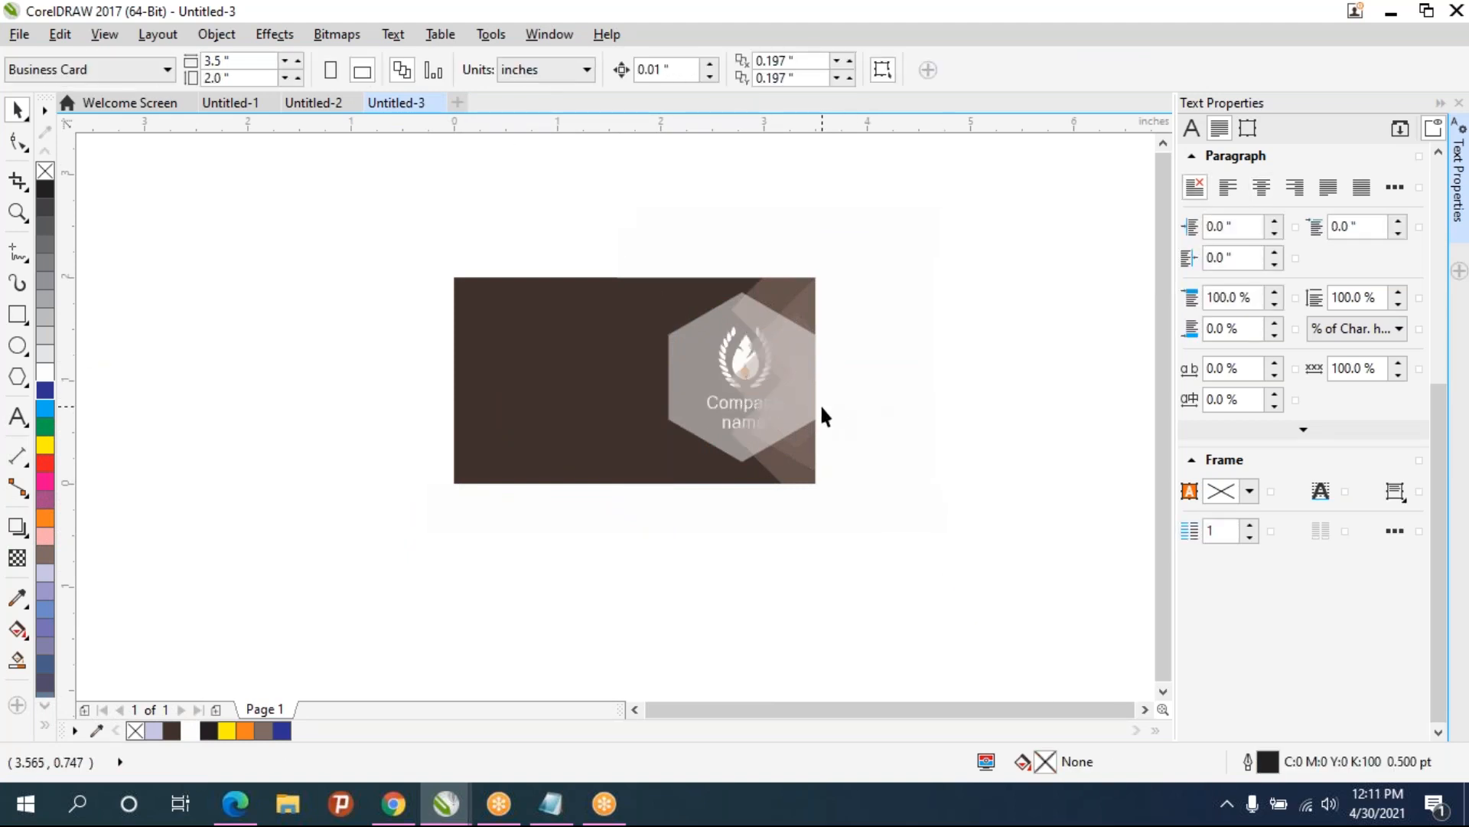
pyautogui.hotkey('ctrl', 'z')
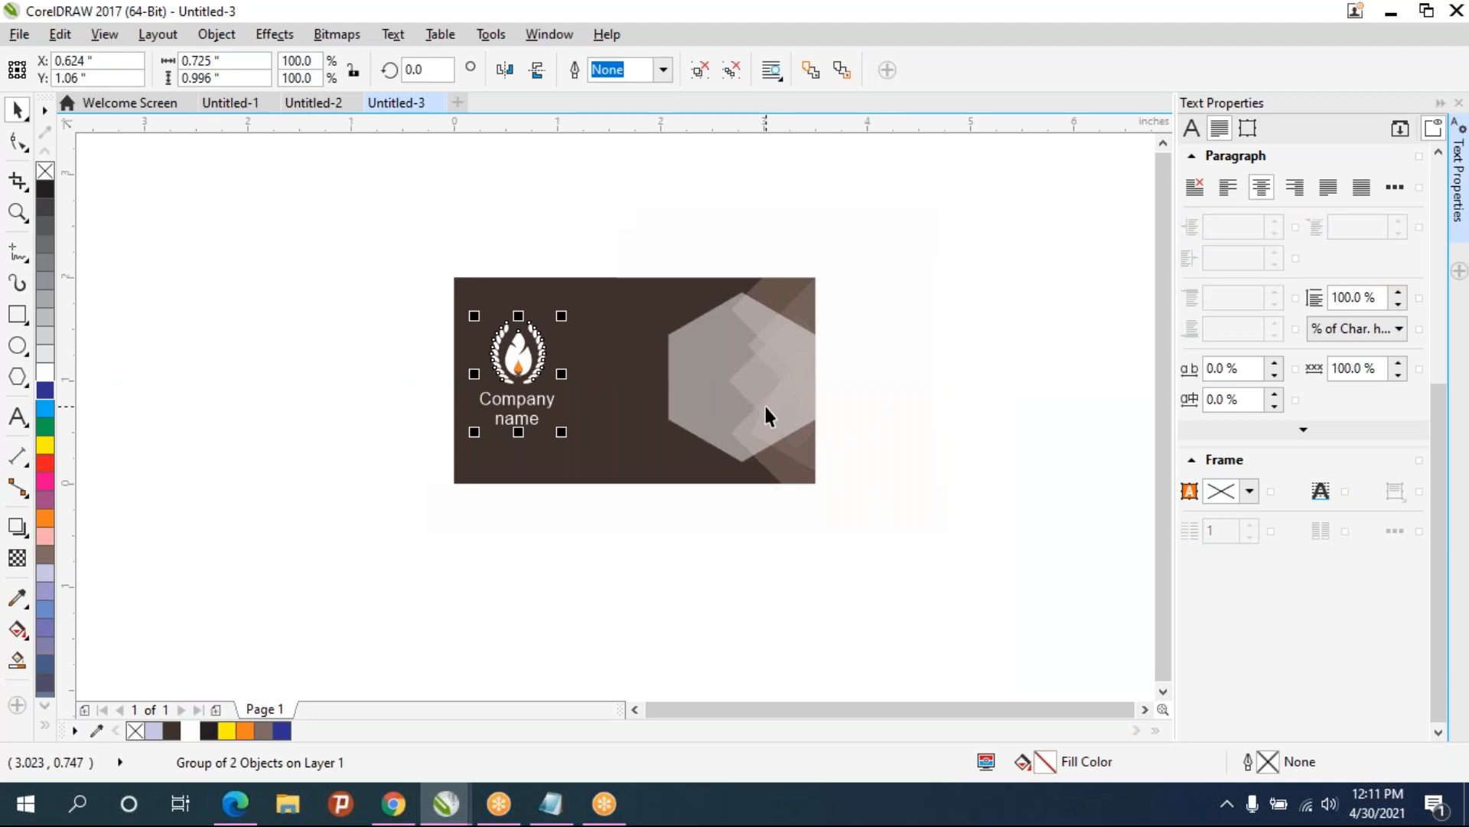
# - Move the logo and company name group onto the front hexagon and bring it to the front
pyautogui.moveTo(520, 371); pyautogui.dragTo(737, 384)
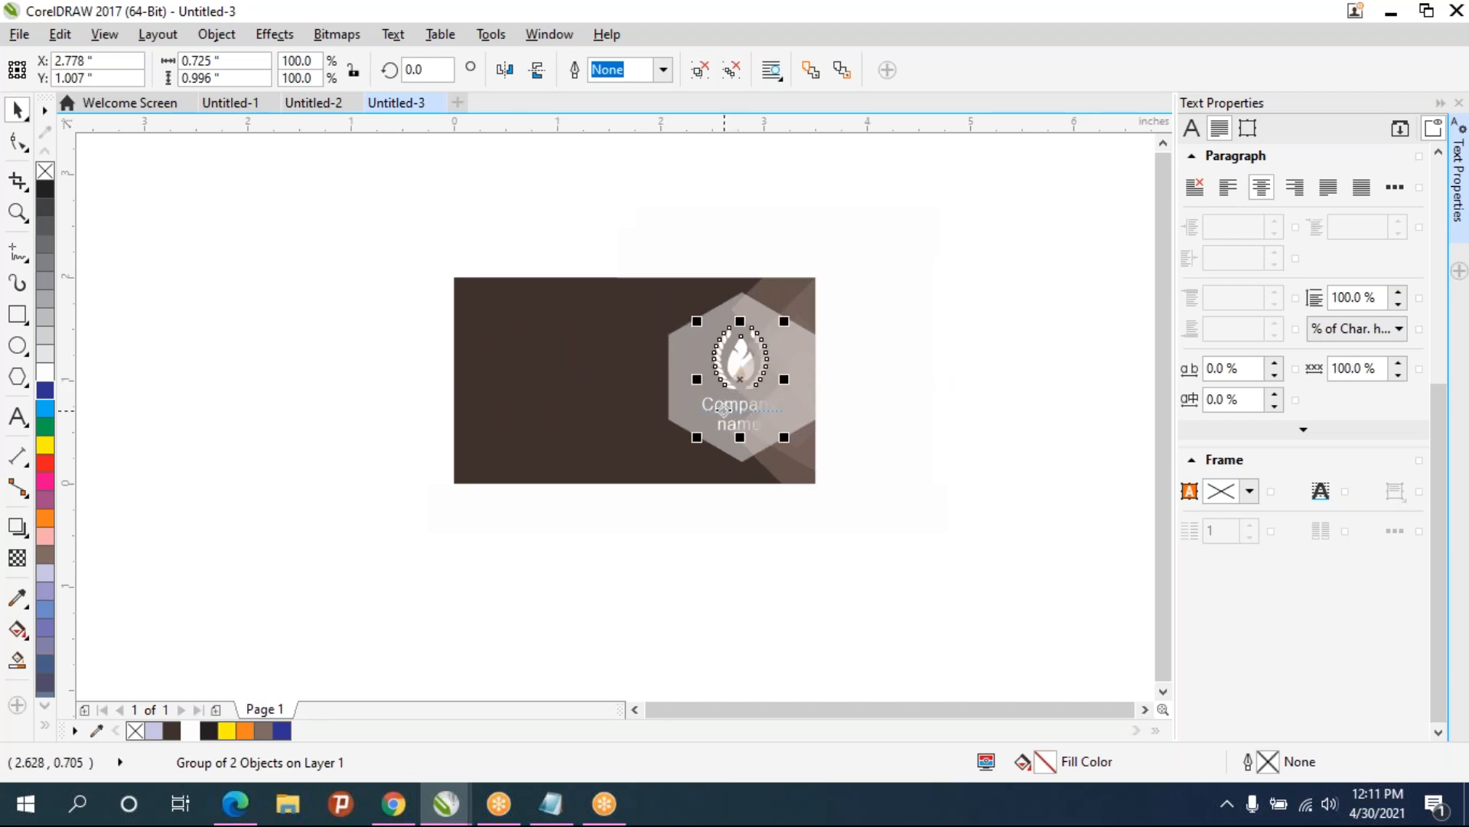
pyautogui.hotkey('shift', 'pageup')
# - Enlarge the logo and company name group to about 0.95 by 1.3 inches, centred on the hexagon
pyautogui.scroll(1, 805, 440)
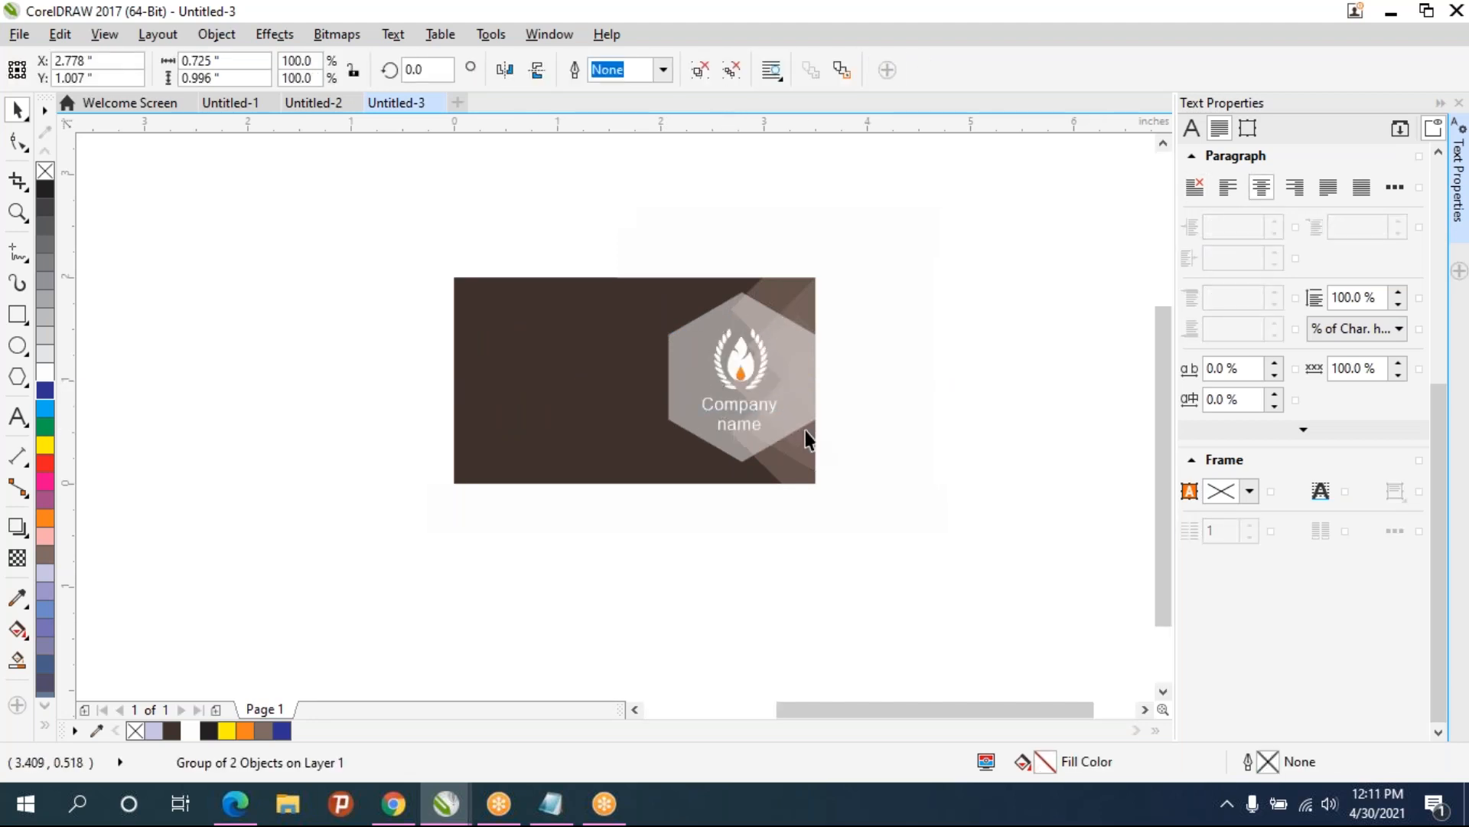
pyautogui.moveTo(736, 427); pyautogui.dragTo(716, 529)
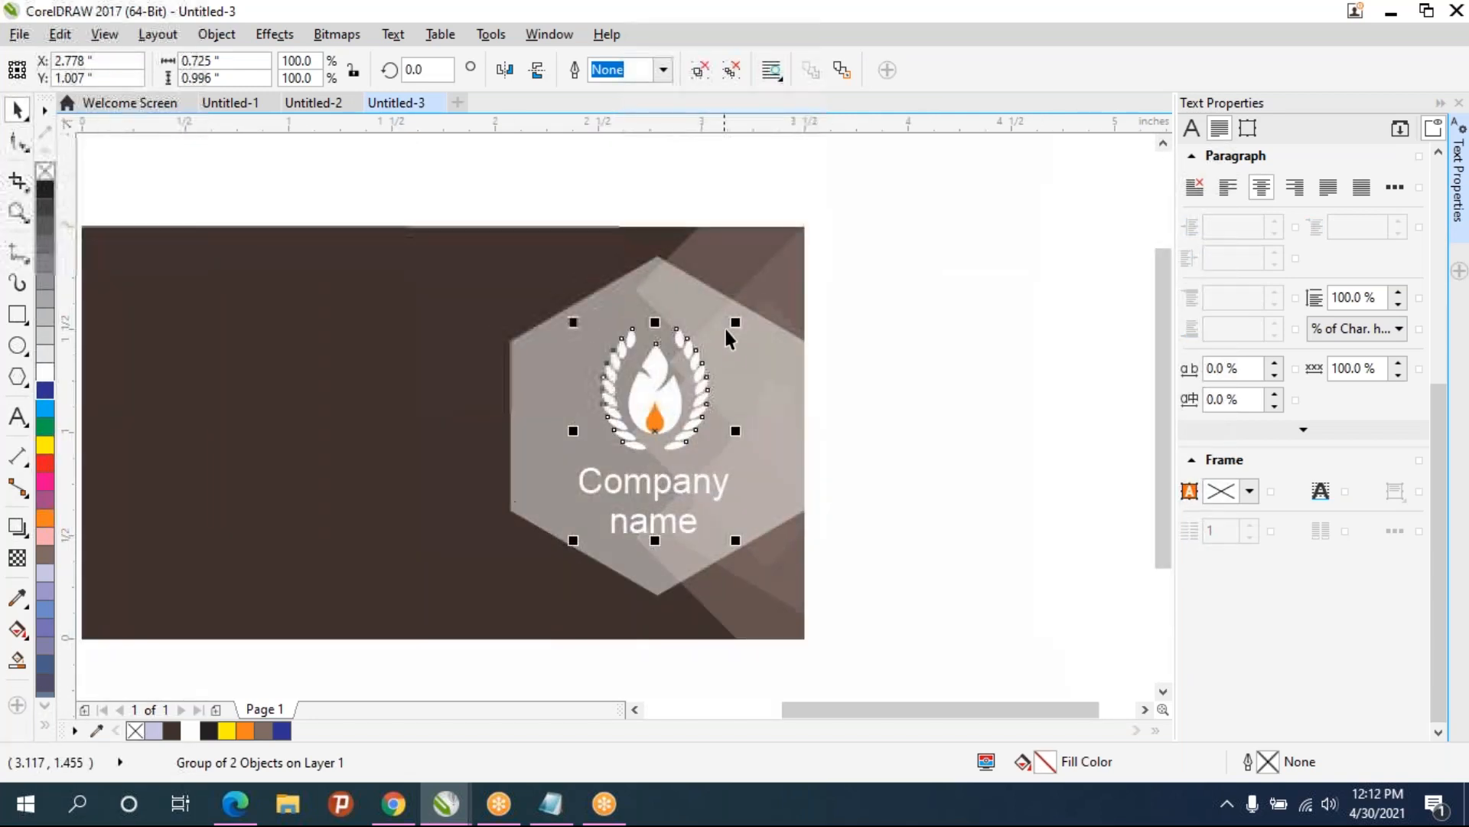
pyautogui.moveTo(736, 322); pyautogui.dragTo(781, 291)
pyautogui.moveTo(684, 433); pyautogui.dragTo(703, 406)
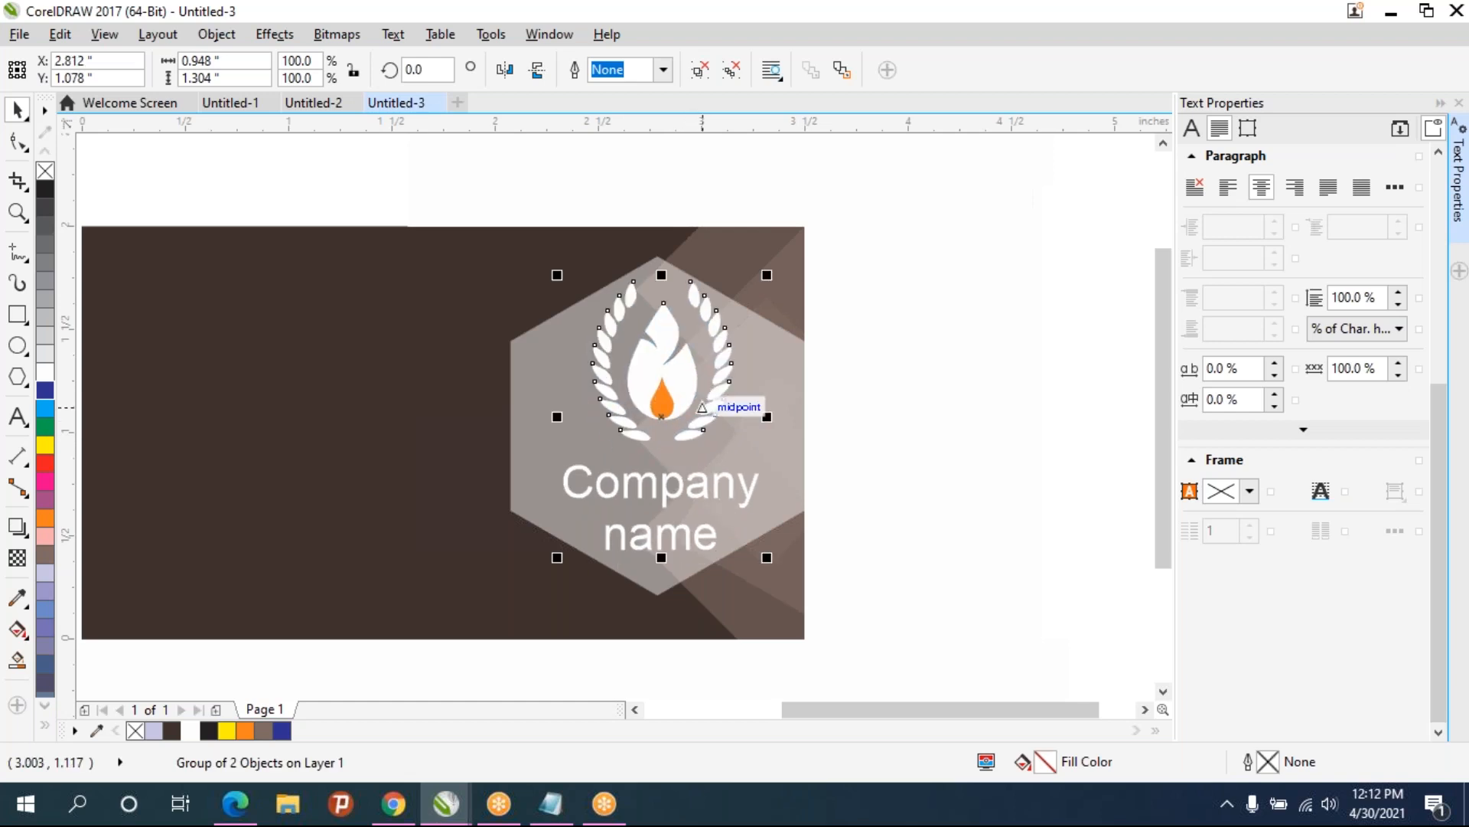
pyautogui.click(830, 446)
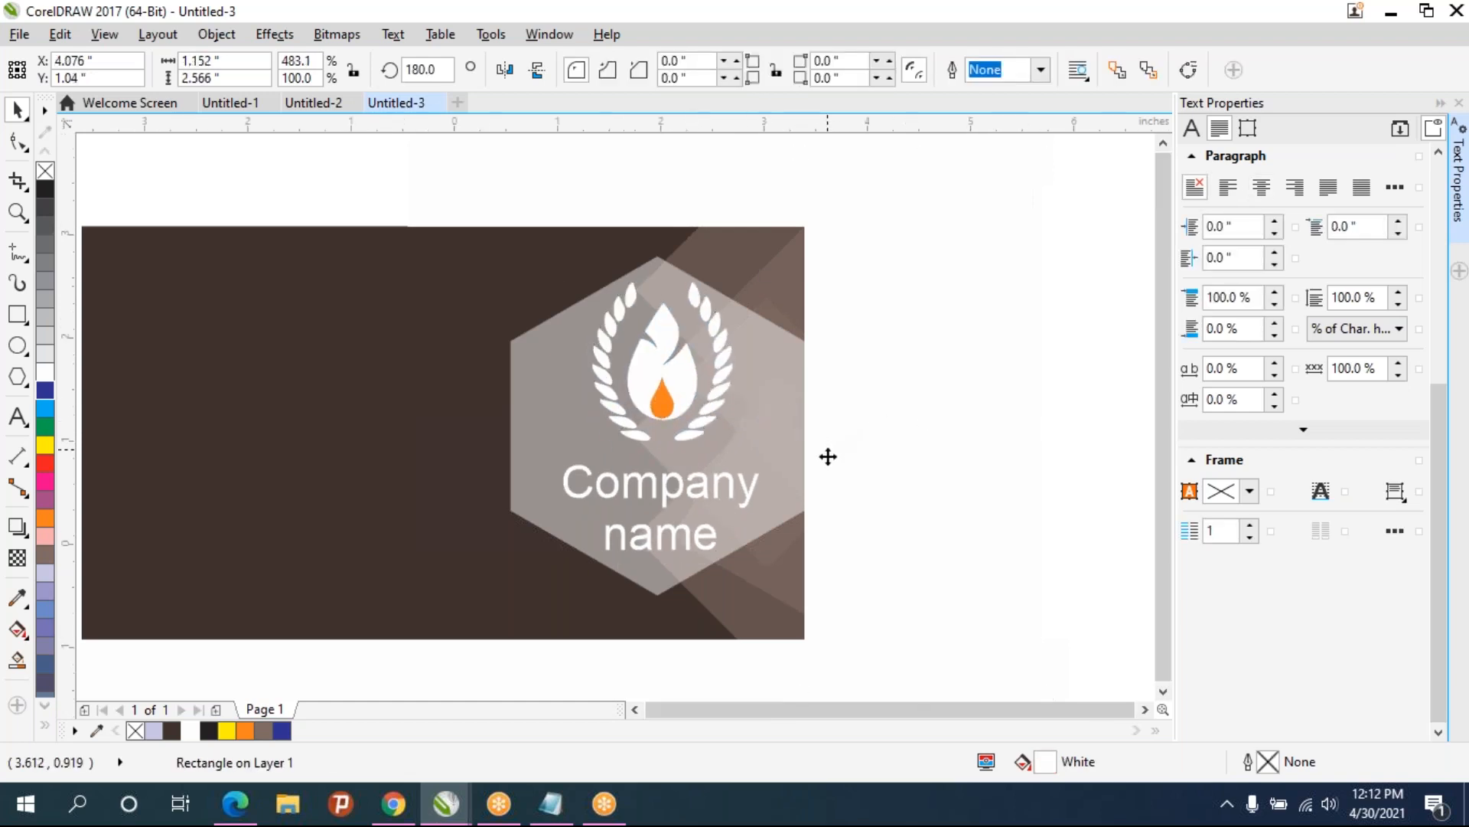
pyautogui.scroll(-1, 830, 450)
pyautogui.click(418, 304)
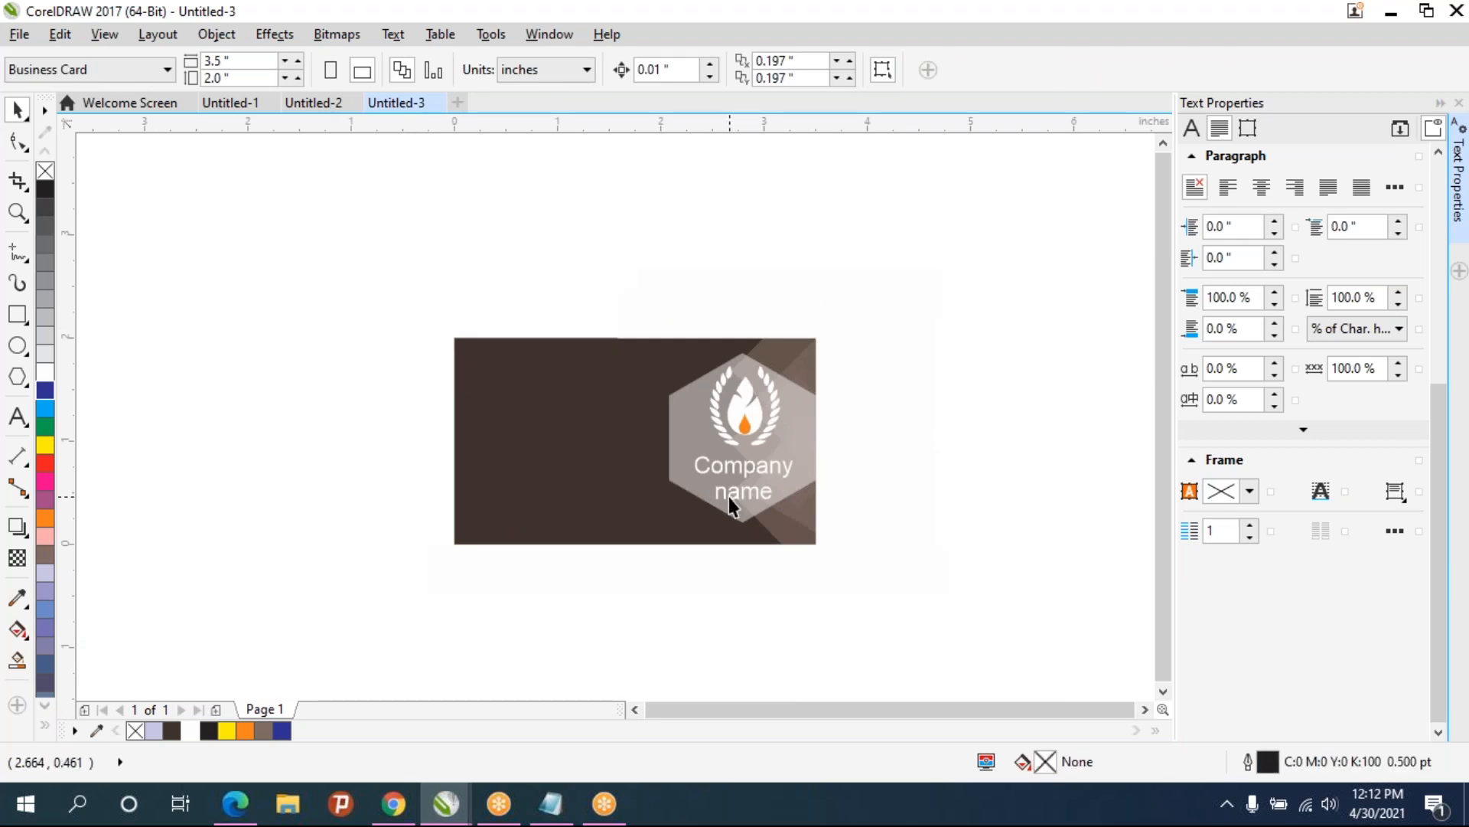
# - Make the front hexagon opaque with the Transparency tool and fill it with orange
pyautogui.click(684, 432)
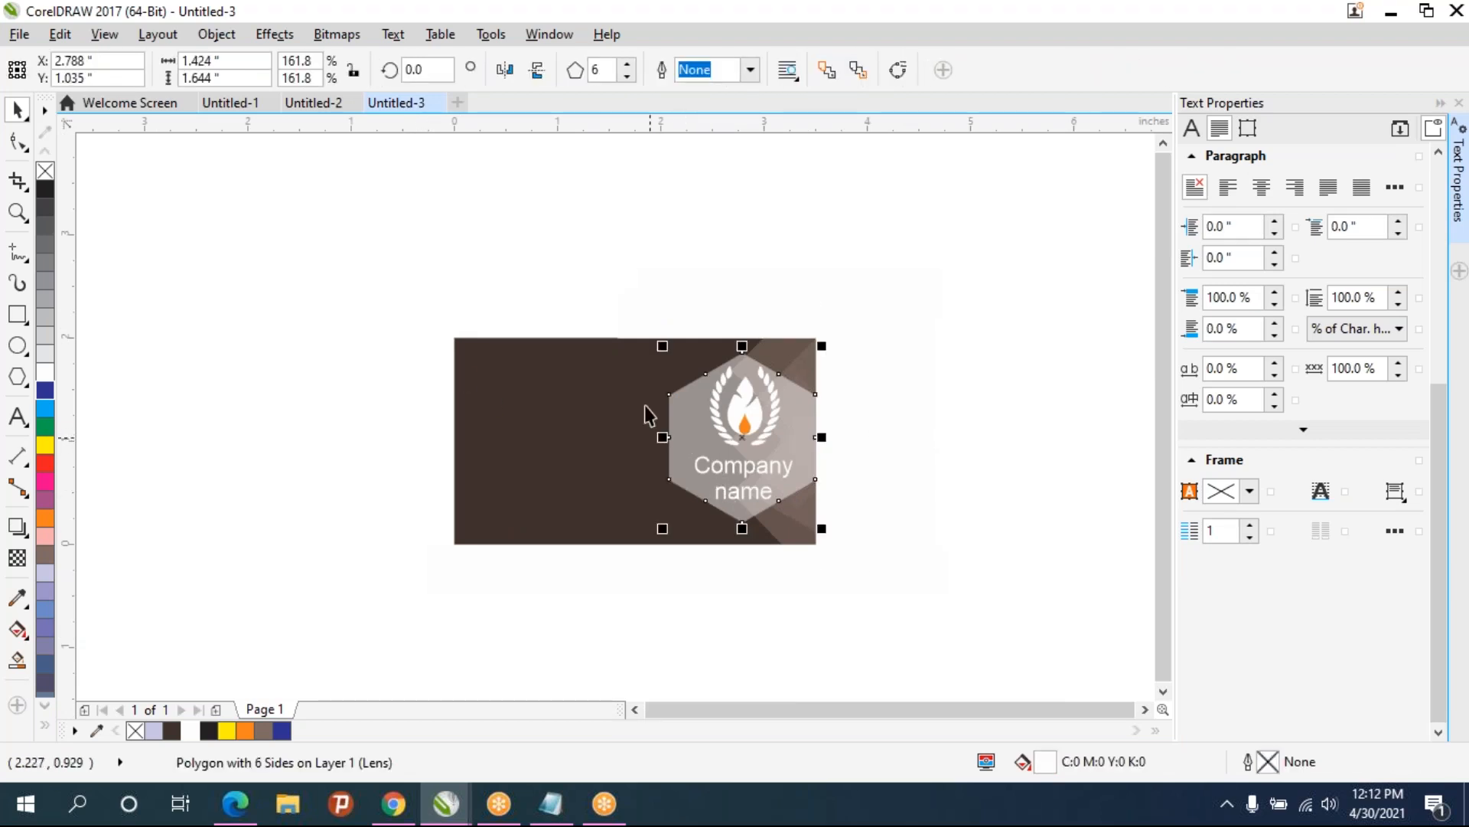
pyautogui.click(45, 519)
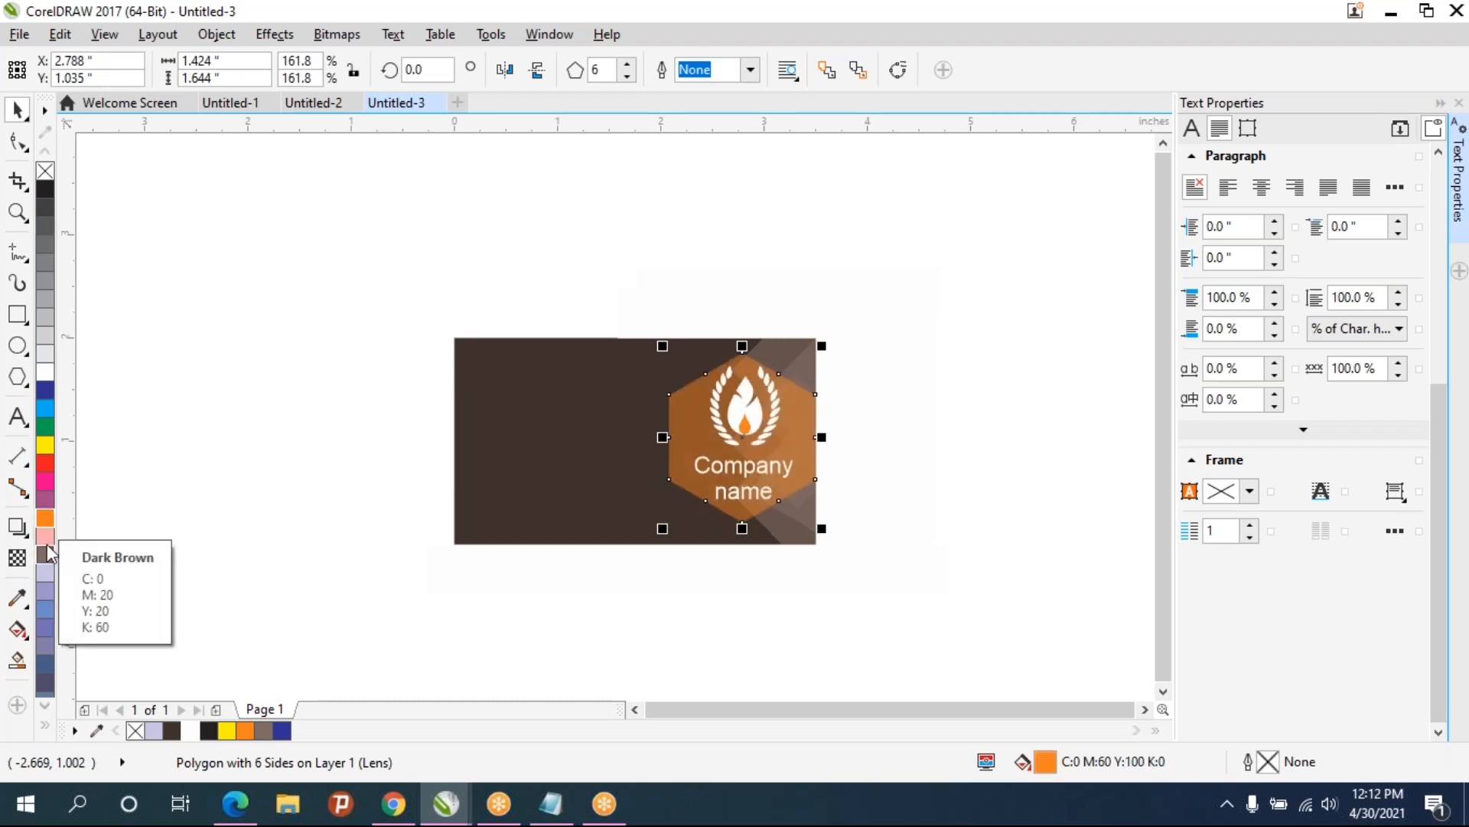
pyautogui.click(44, 536)
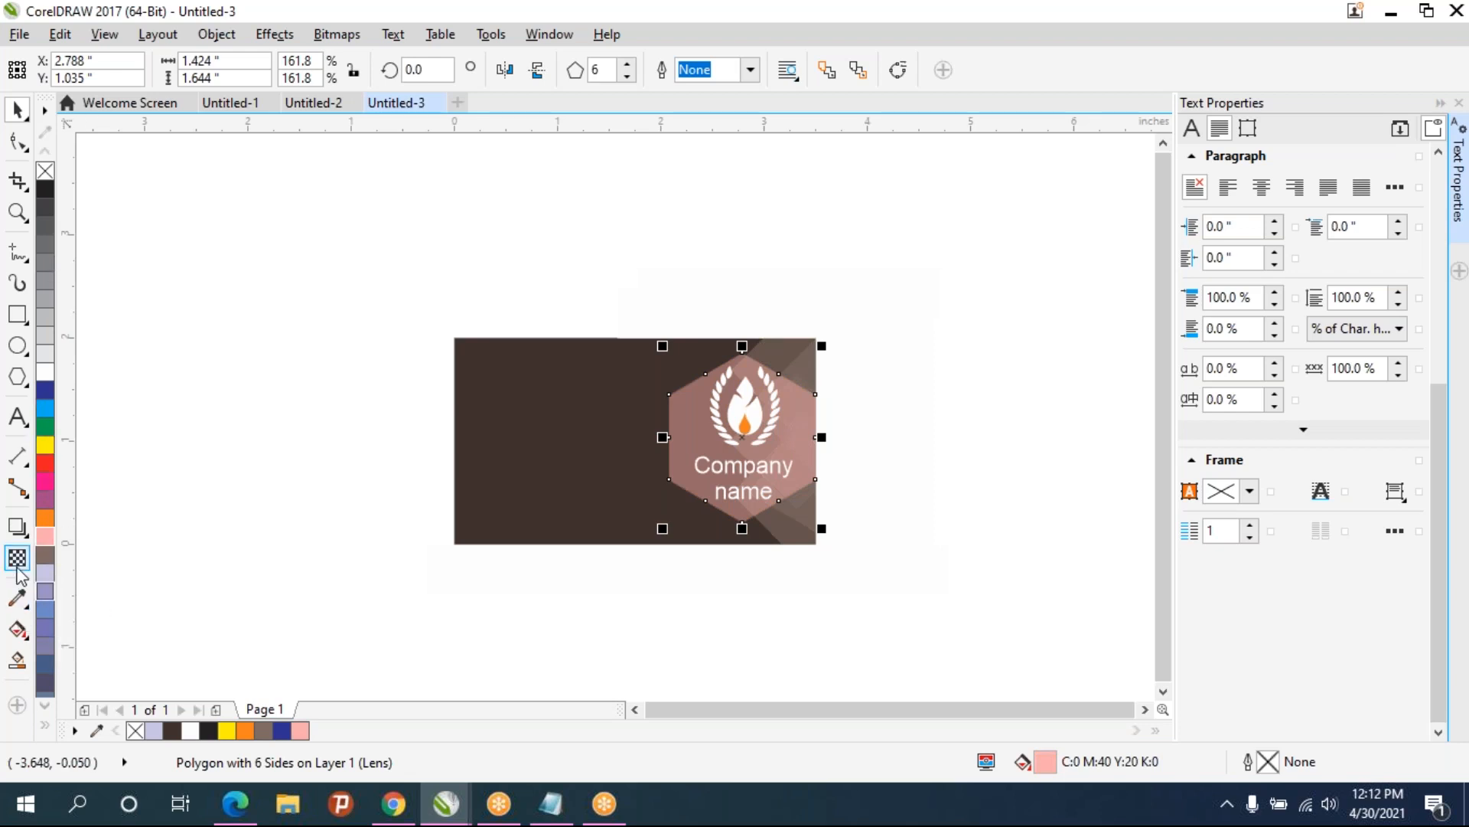
pyautogui.click(16, 568)
pyautogui.moveTo(721, 565); pyautogui.dragTo(623, 547)
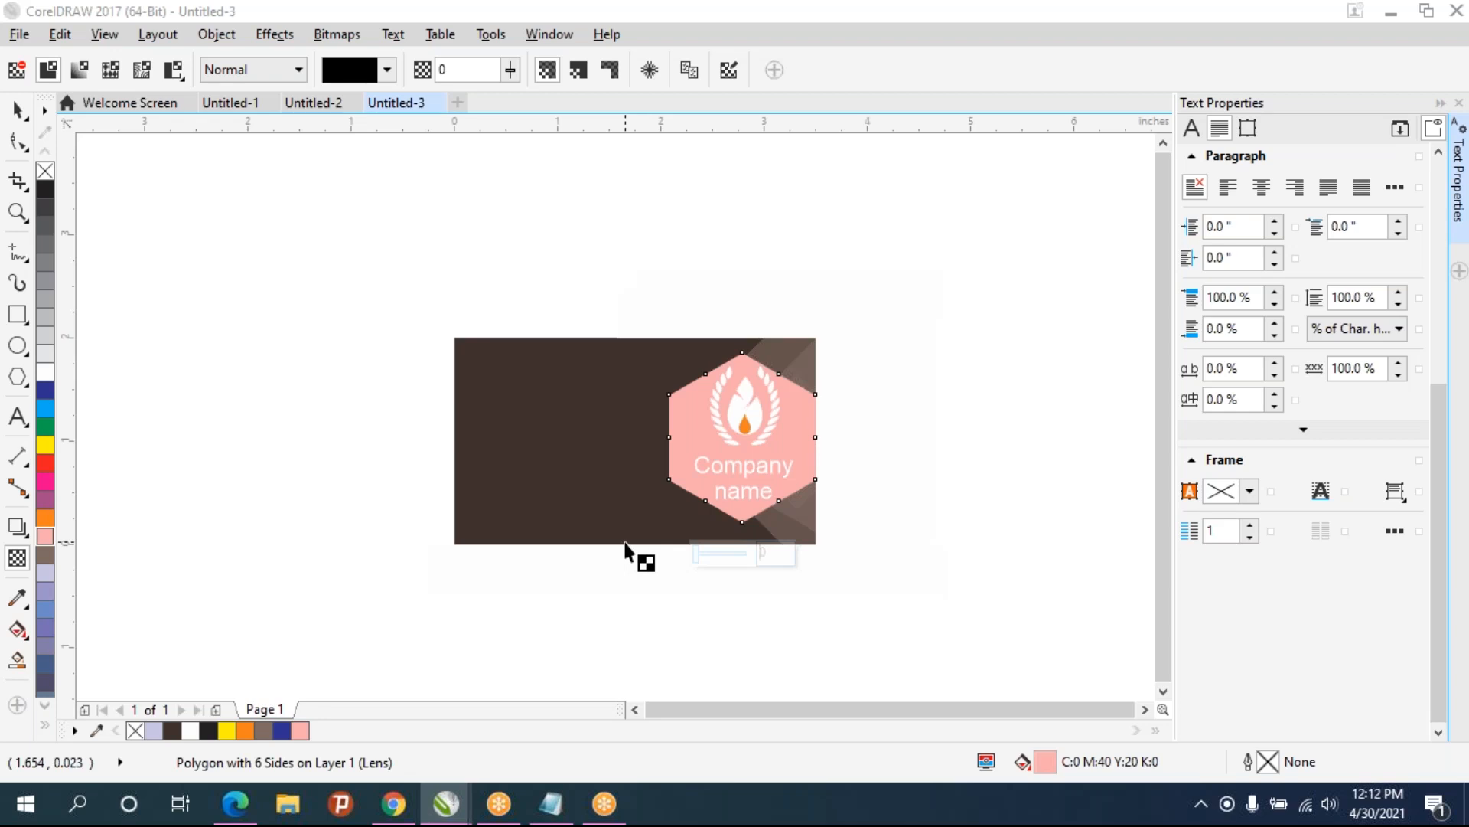
pyautogui.click(45, 555)
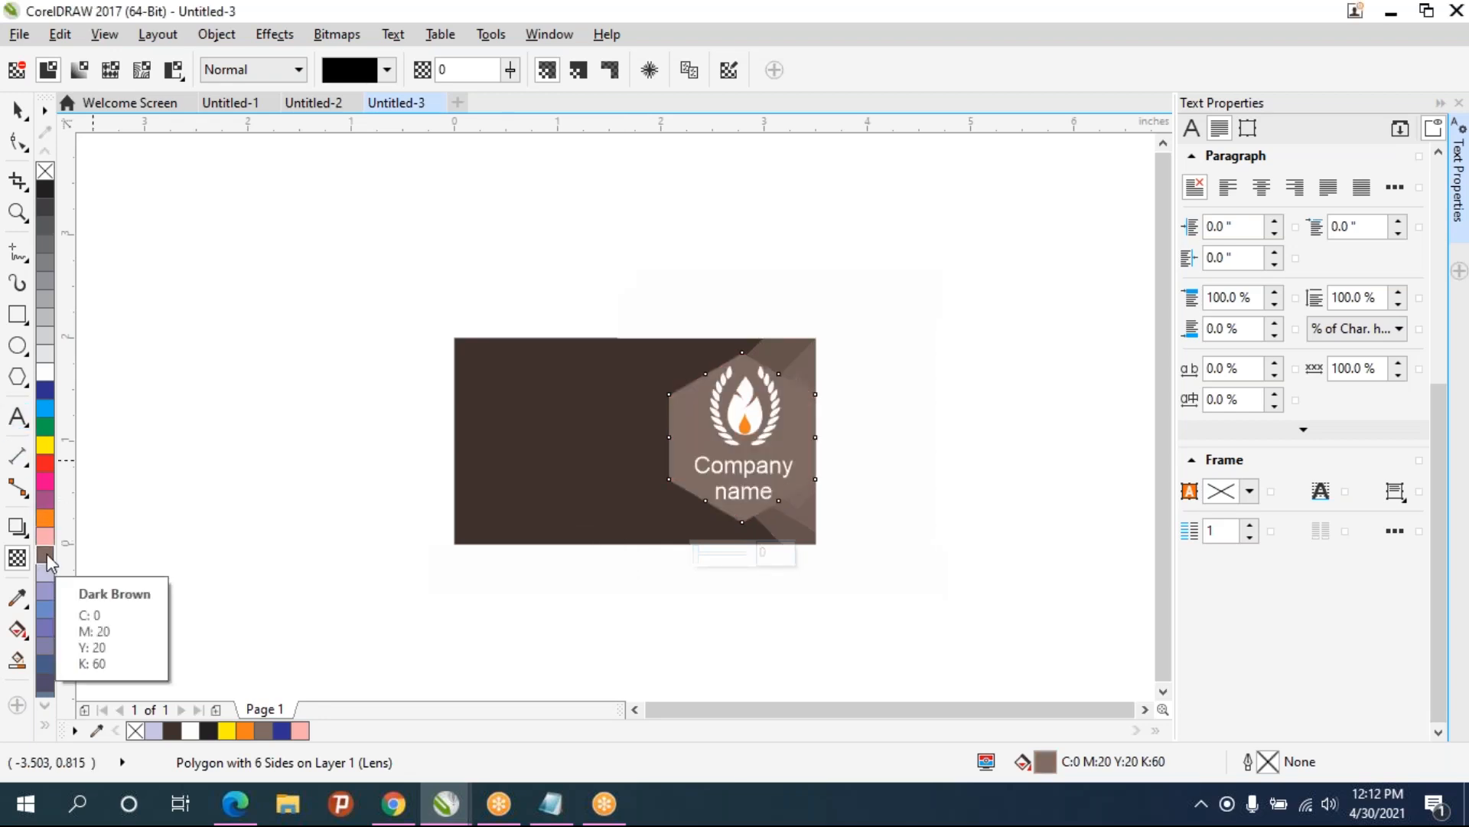
pyautogui.click(45, 409)
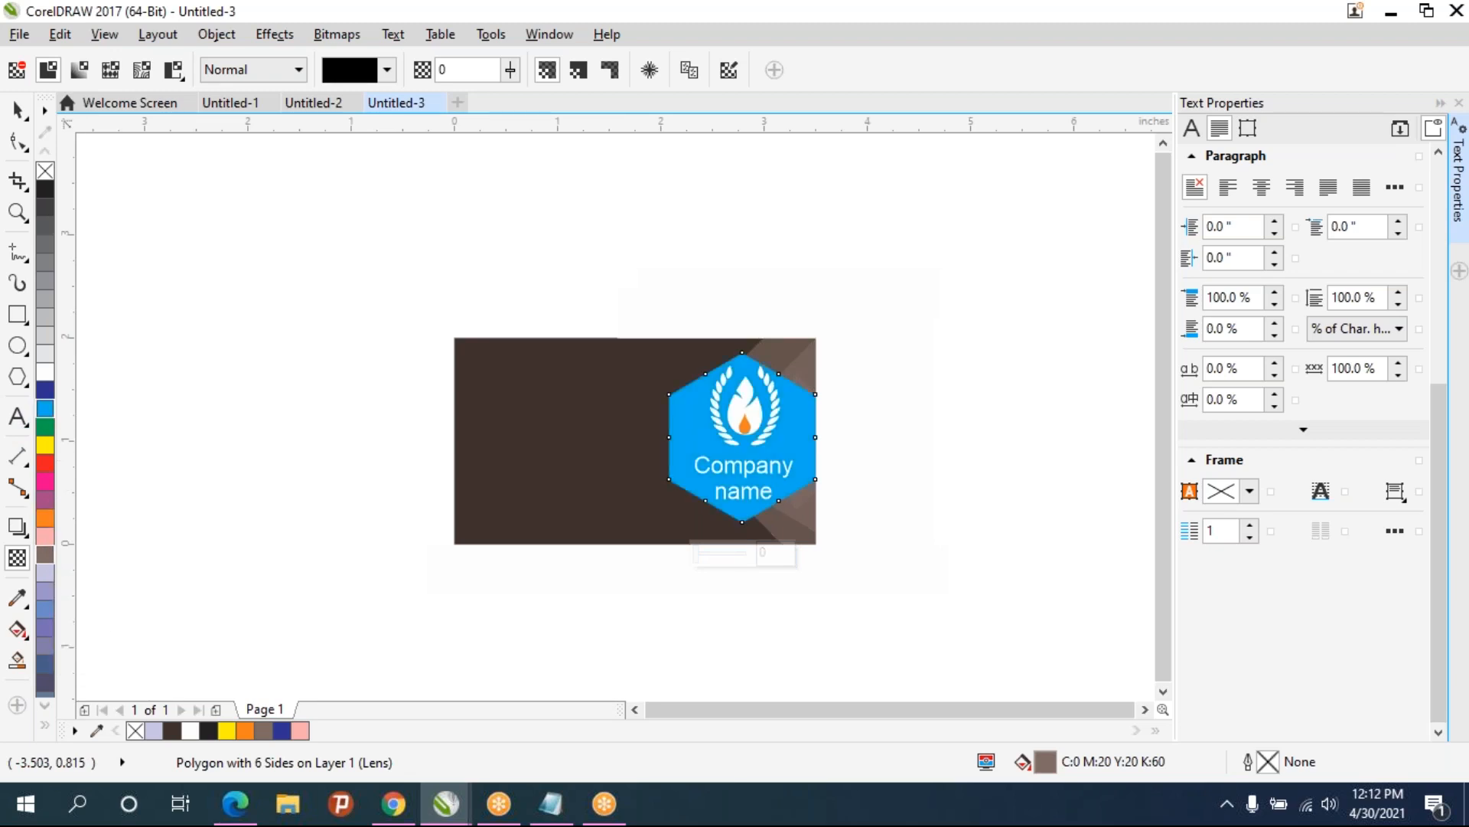
pyautogui.click(45, 391)
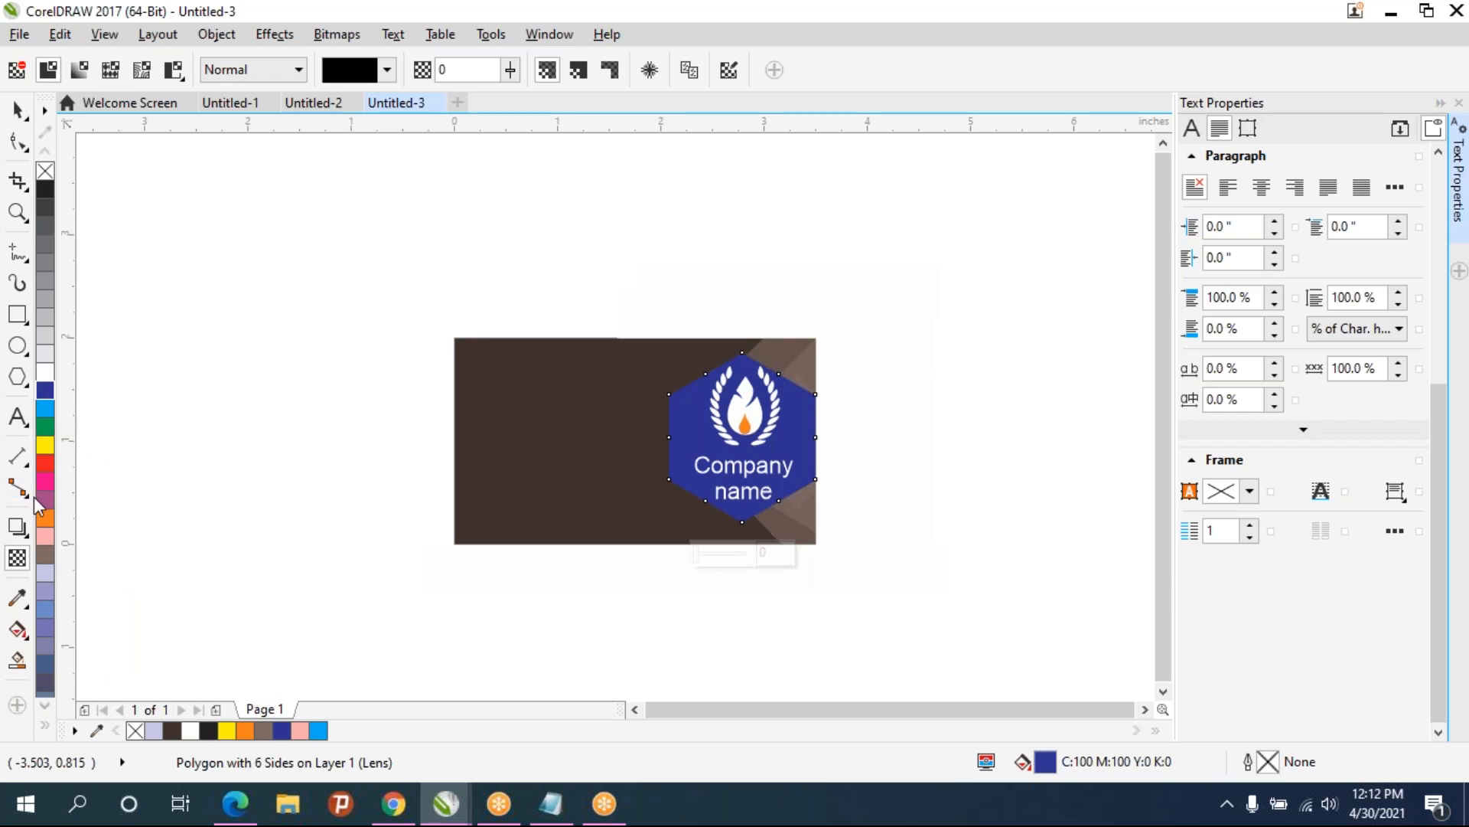
pyautogui.click(45, 518)
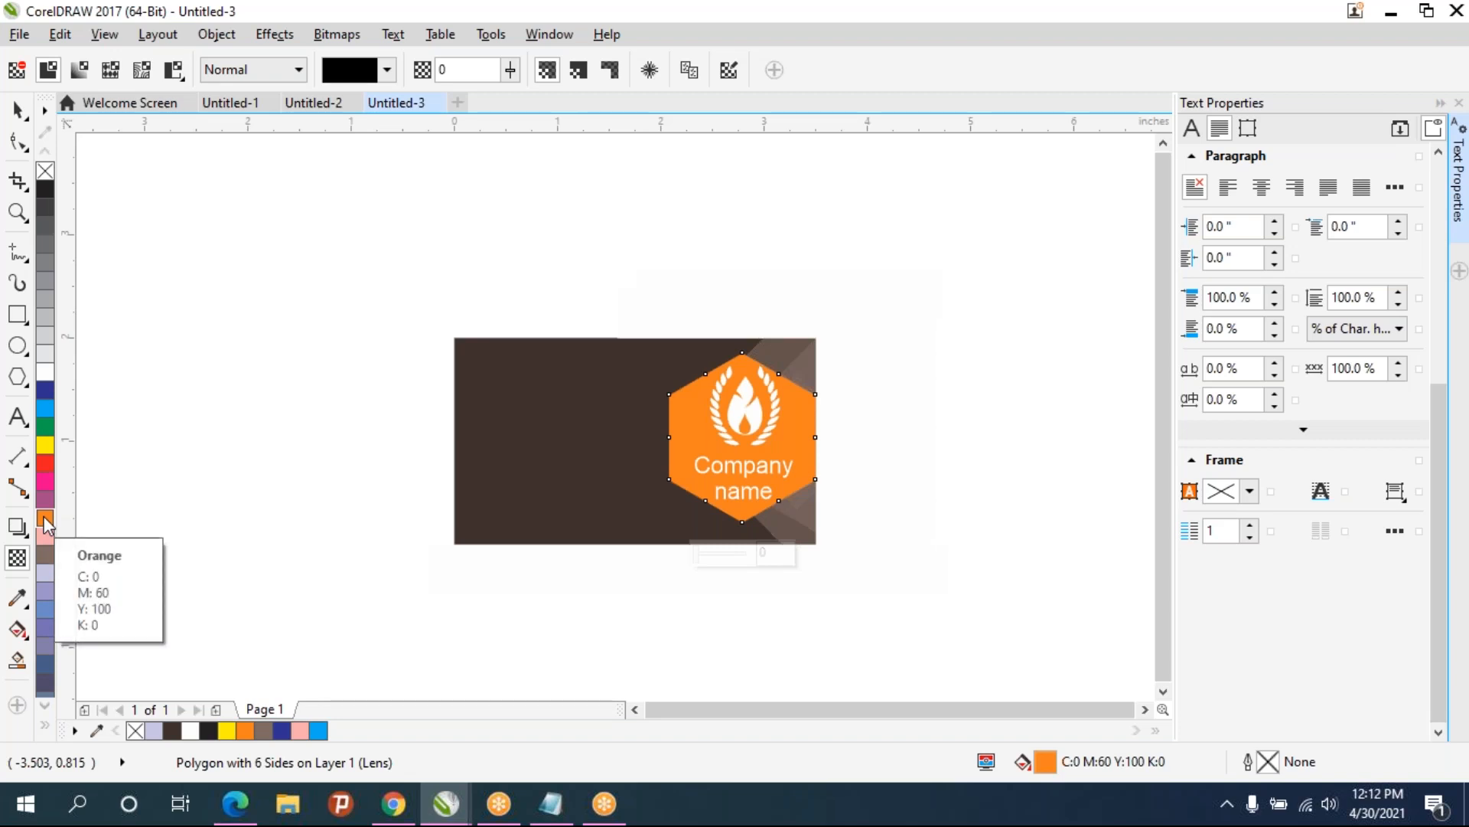
# - Fill the front hexagon with a lighter orange shade
pyautogui.click(44, 516)
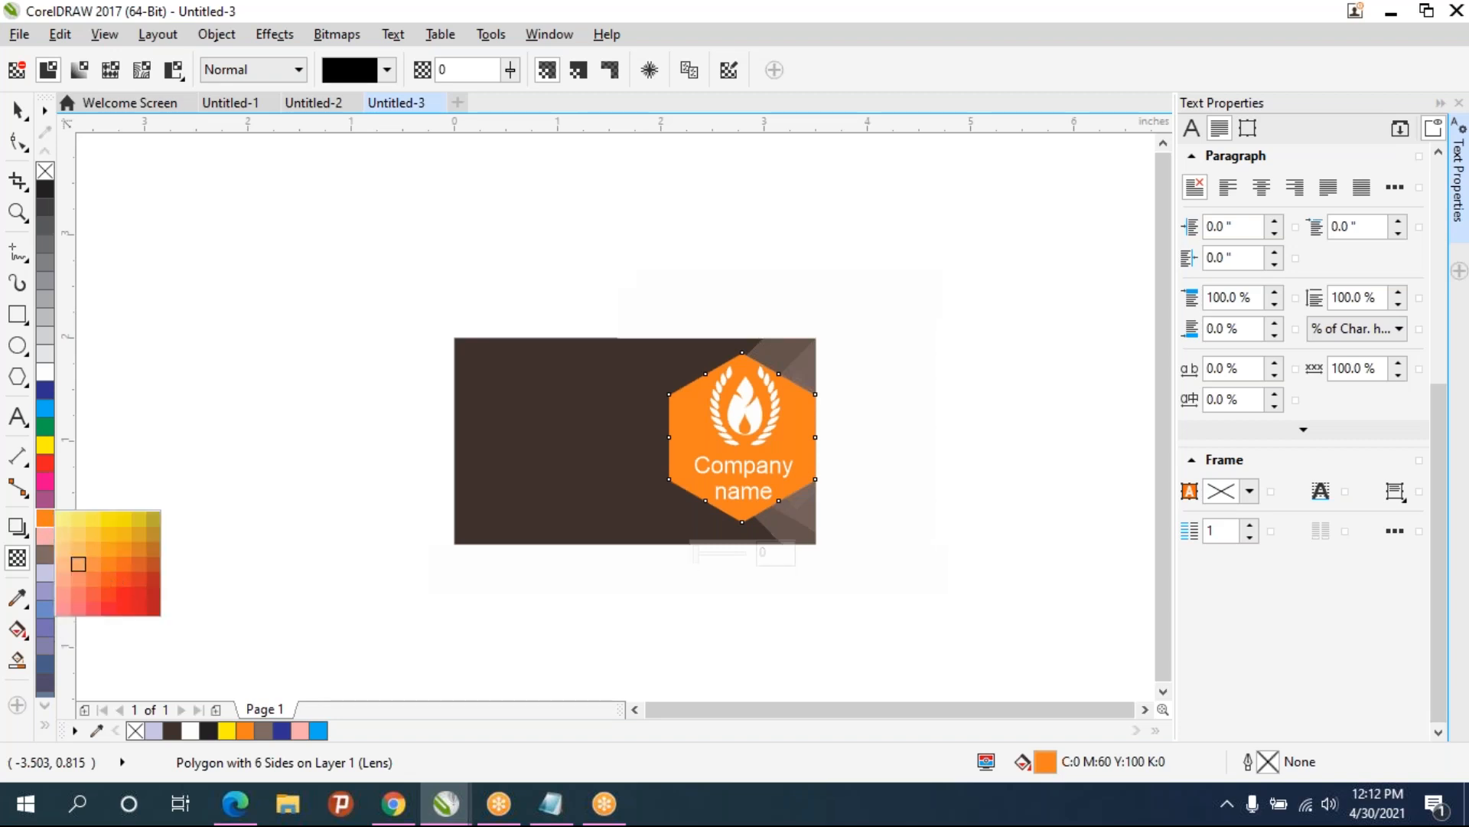
pyautogui.click(84, 563)
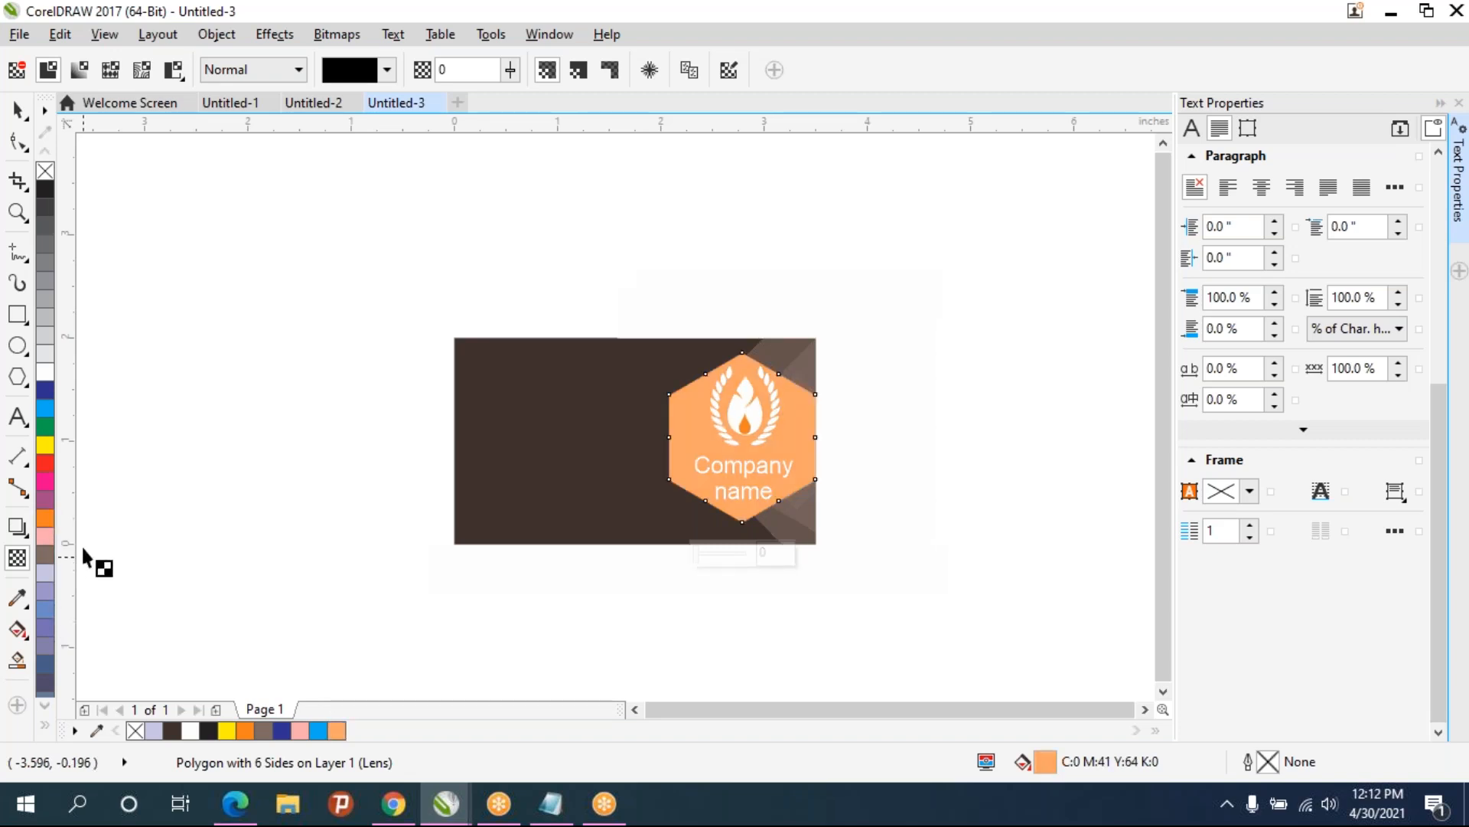
pyautogui.click(17, 316)
pyautogui.click(181, 321)
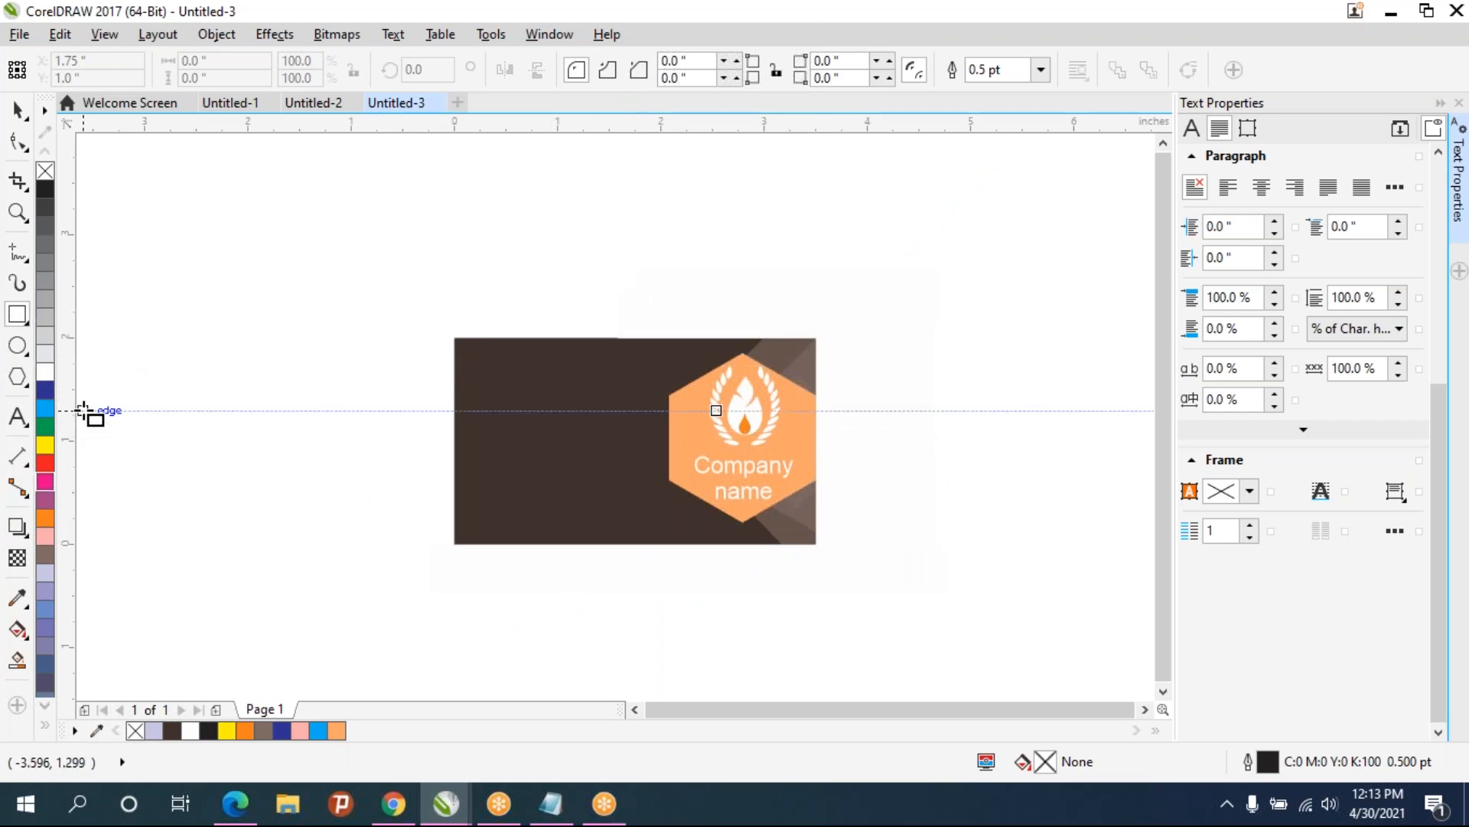
# - Open the businesscard file from the desktop
pyautogui.click(243, 112)
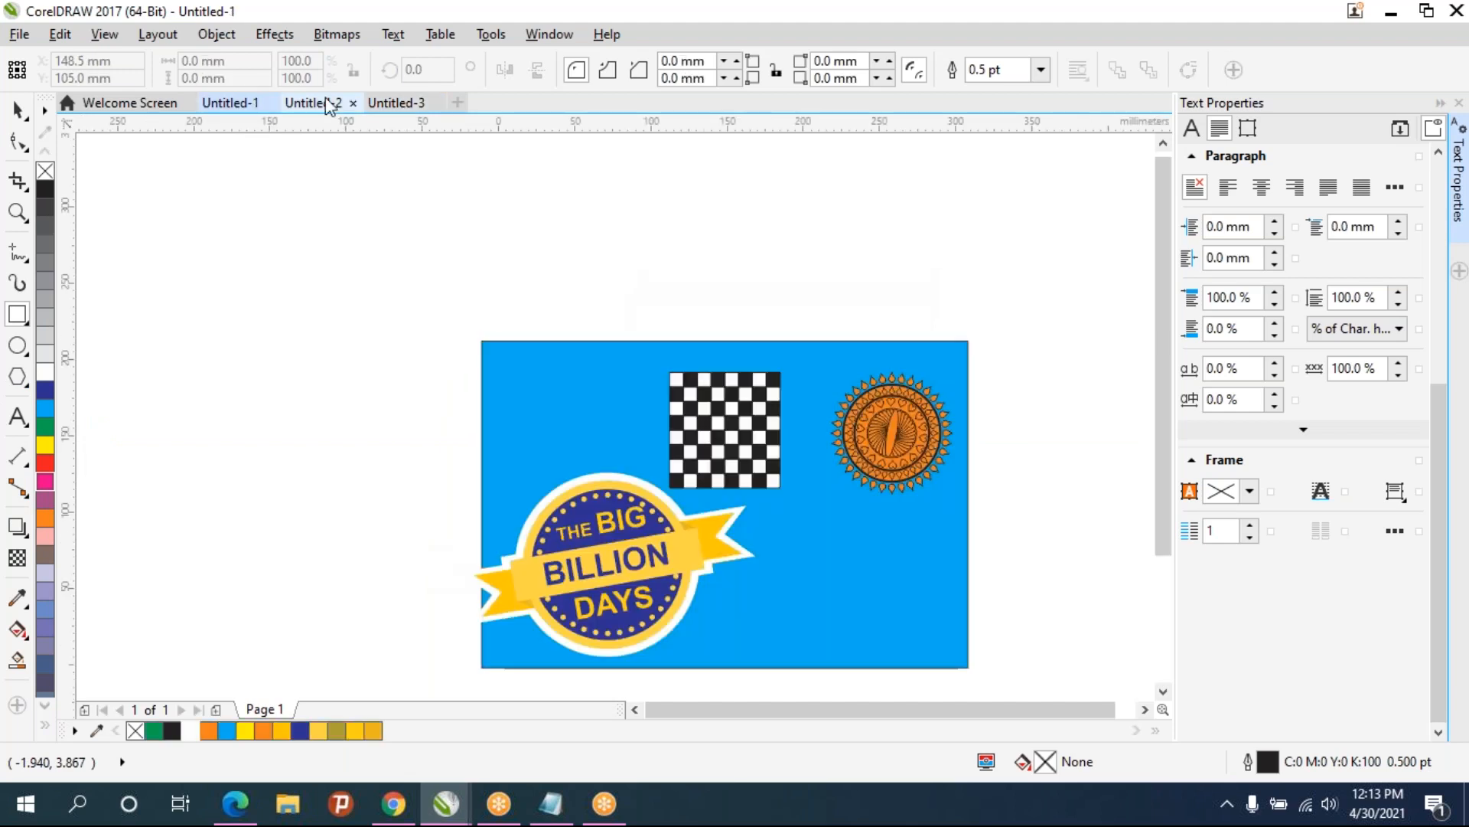
pyautogui.click(326, 104)
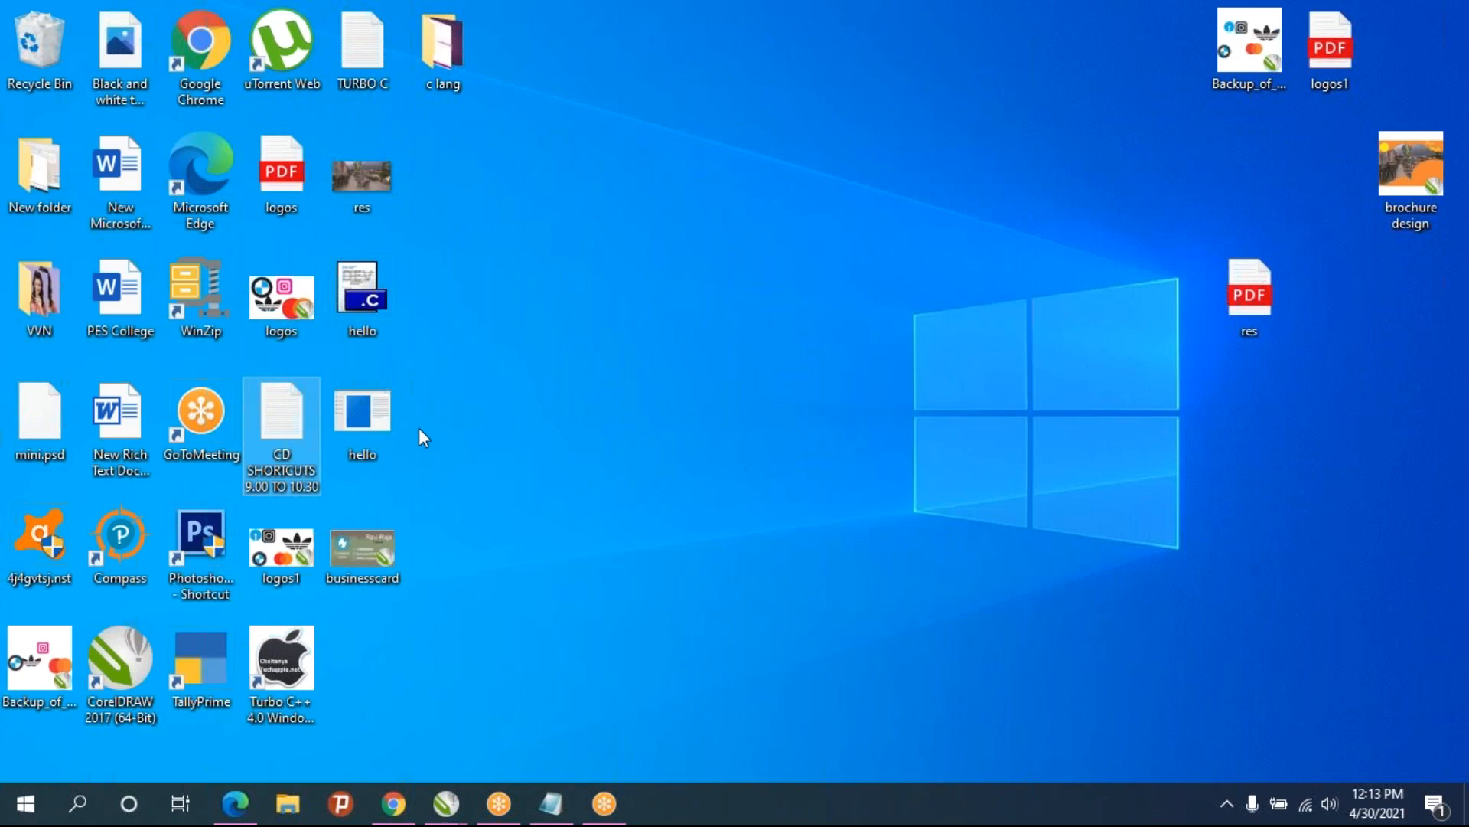
pyautogui.doubleClick(370, 555)
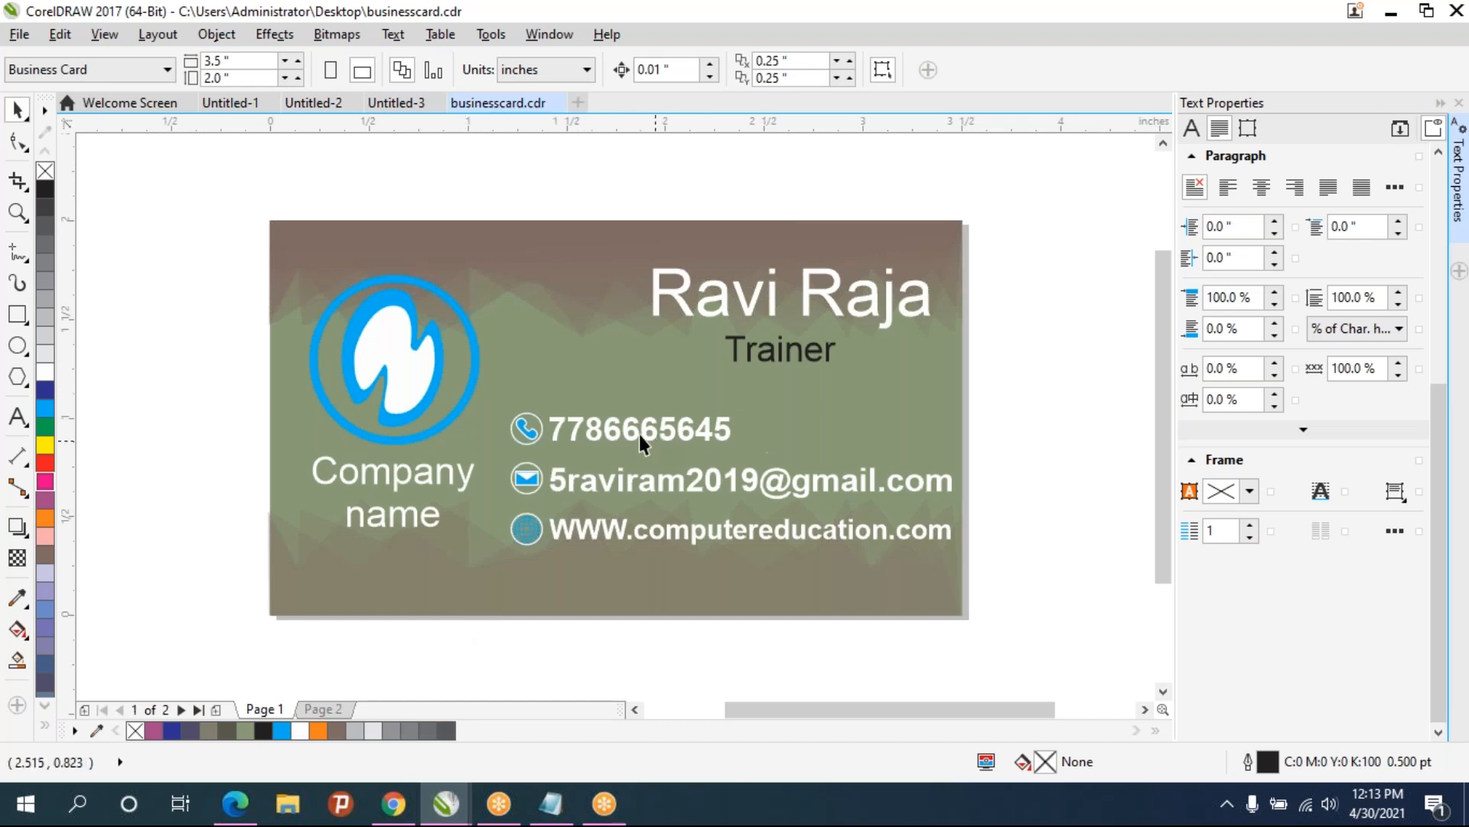
# - Copy the name, title and contact text from businesscard and paste it into the Untitled-3 card
pyautogui.moveTo(551, 222); pyautogui.dragTo(548, 191)
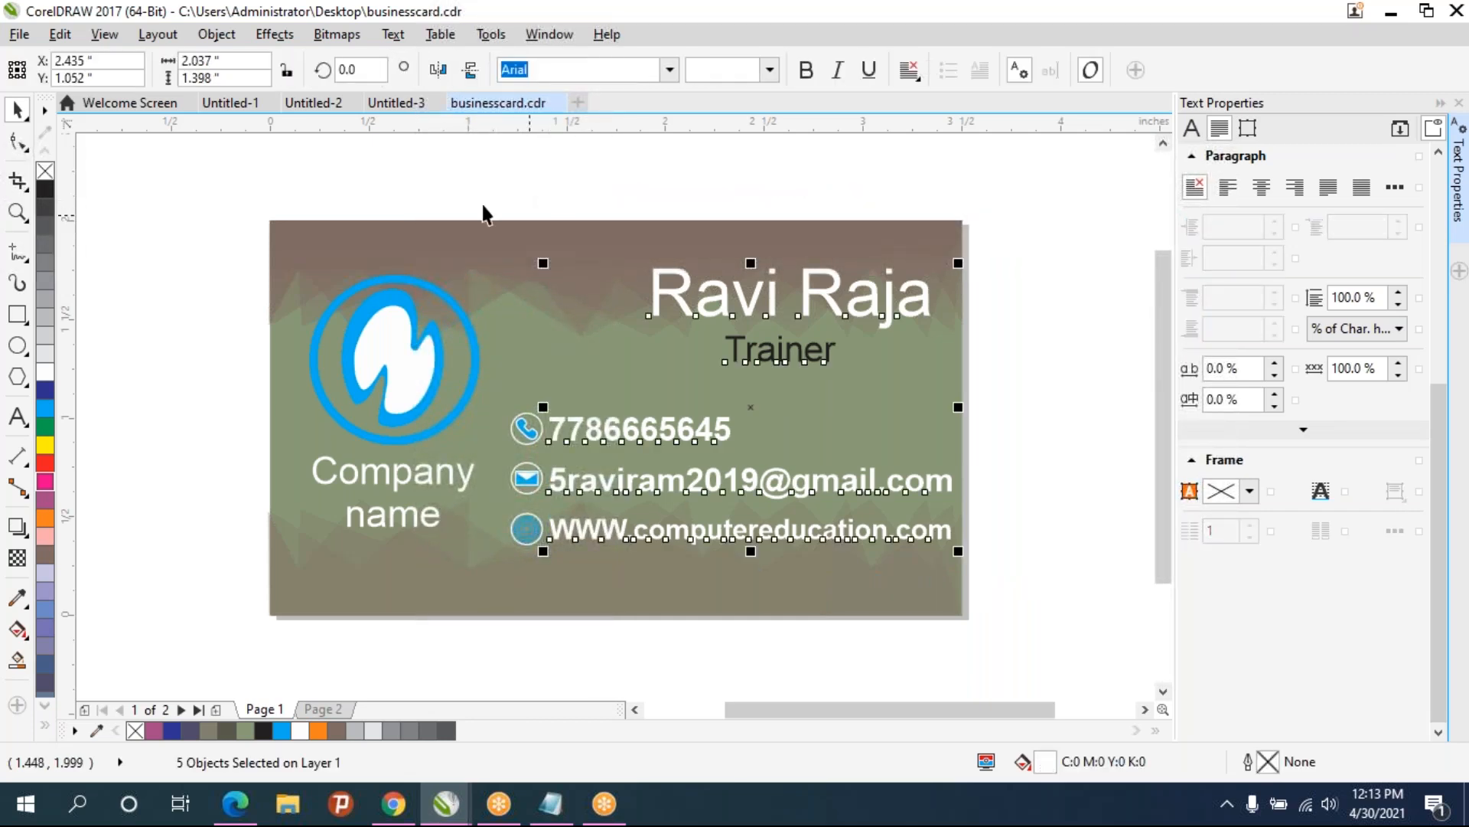
pyautogui.click(397, 102)
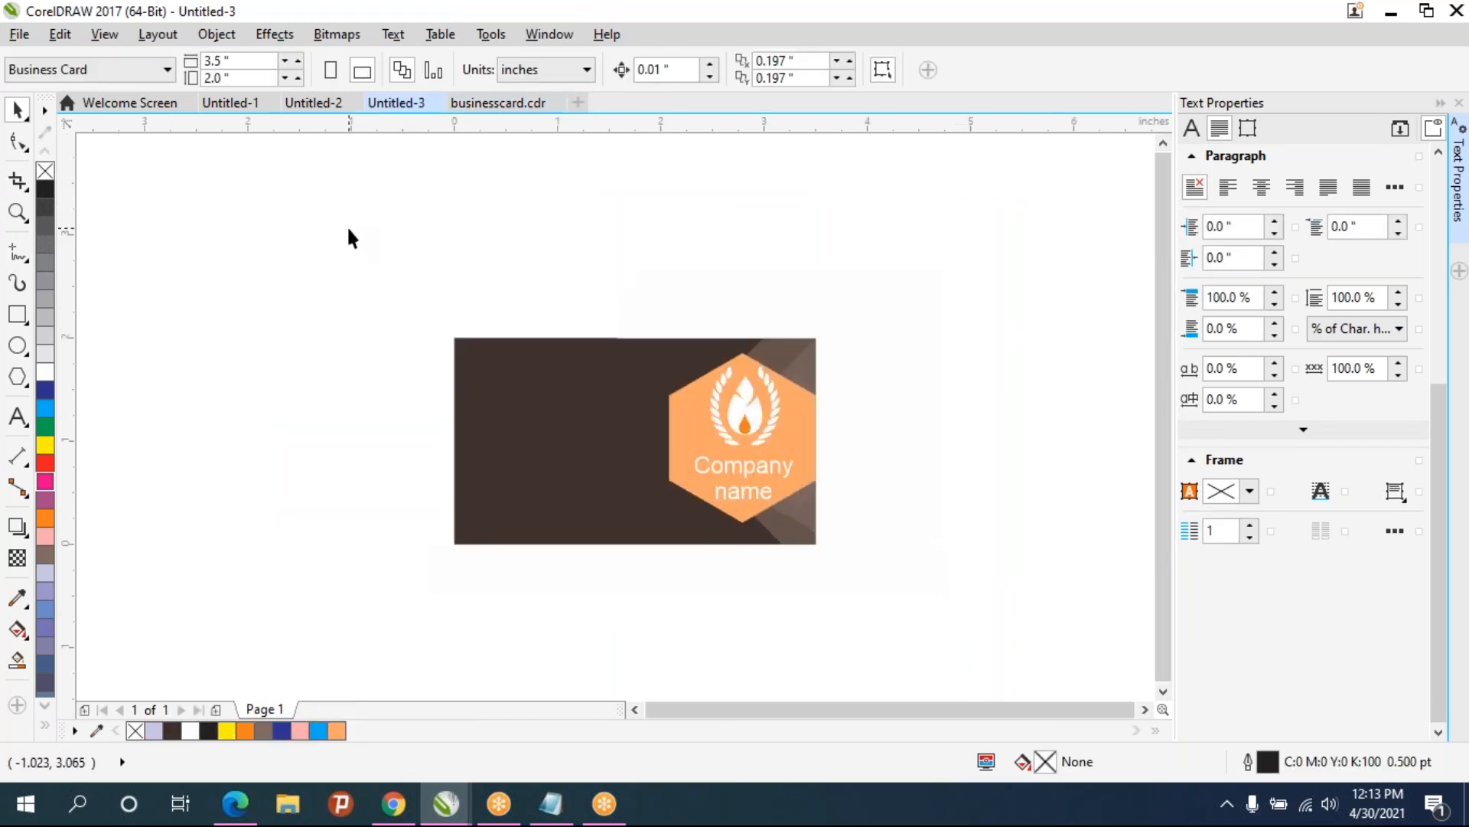
pyautogui.hotkey('ctrl', 'v')
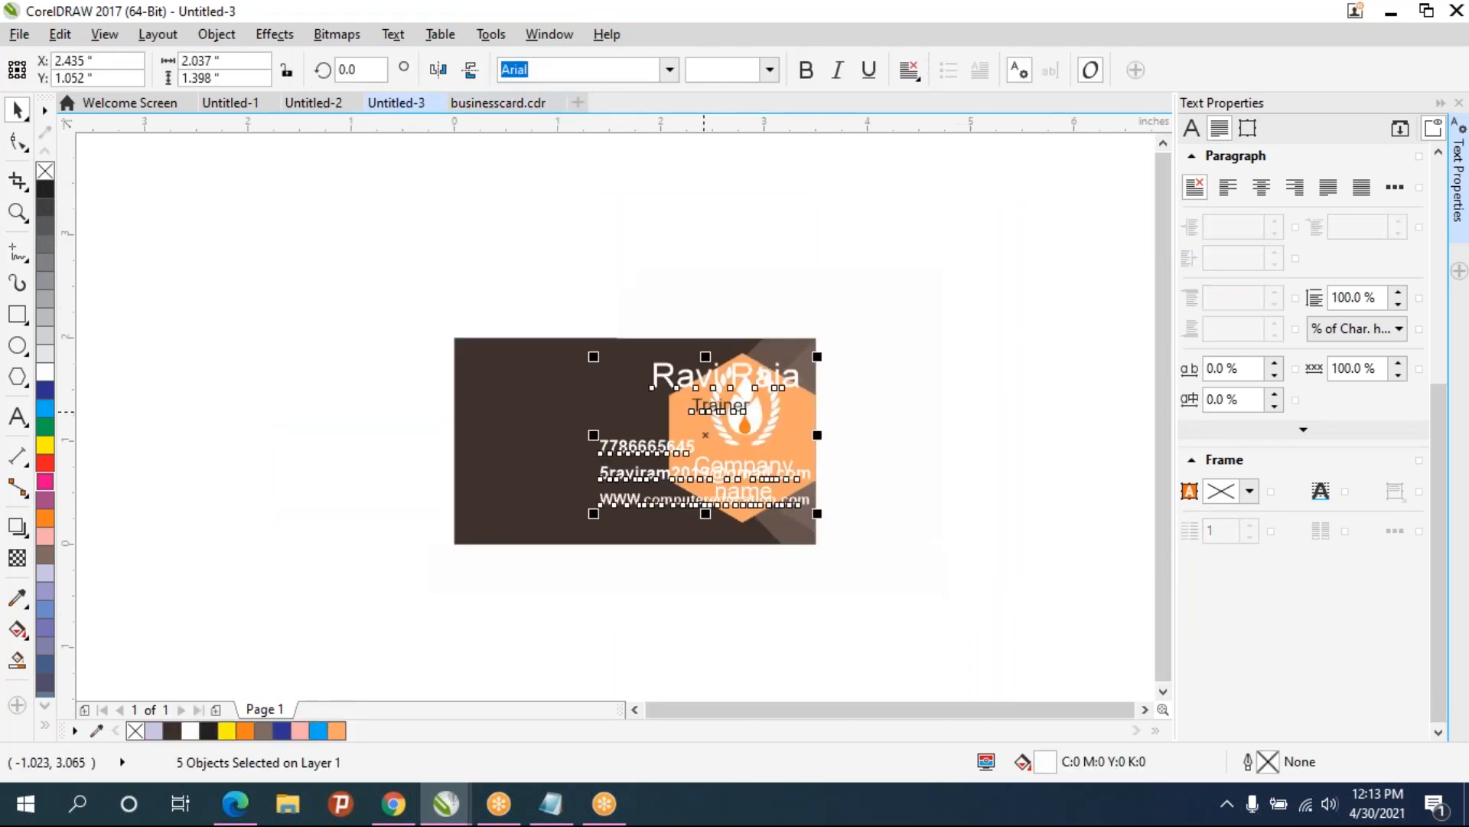
# - Move the pasted text block onto the left side of the dark card
pyautogui.moveTo(705, 435); pyautogui.dragTo(561, 444)
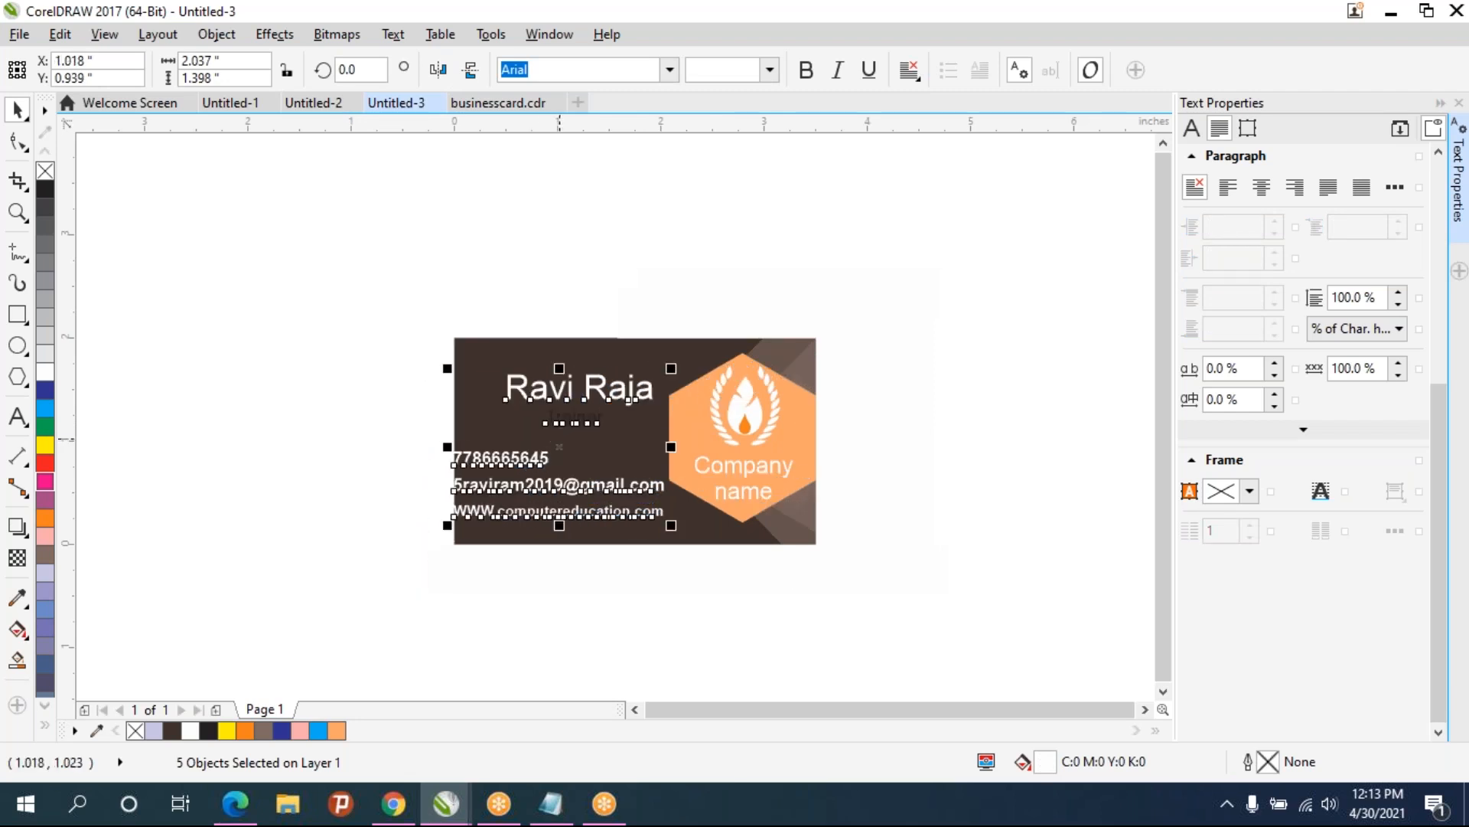
pyautogui.scroll(2, 559, 447)
pyautogui.moveTo(342, 304); pyautogui.dragTo(392, 325)
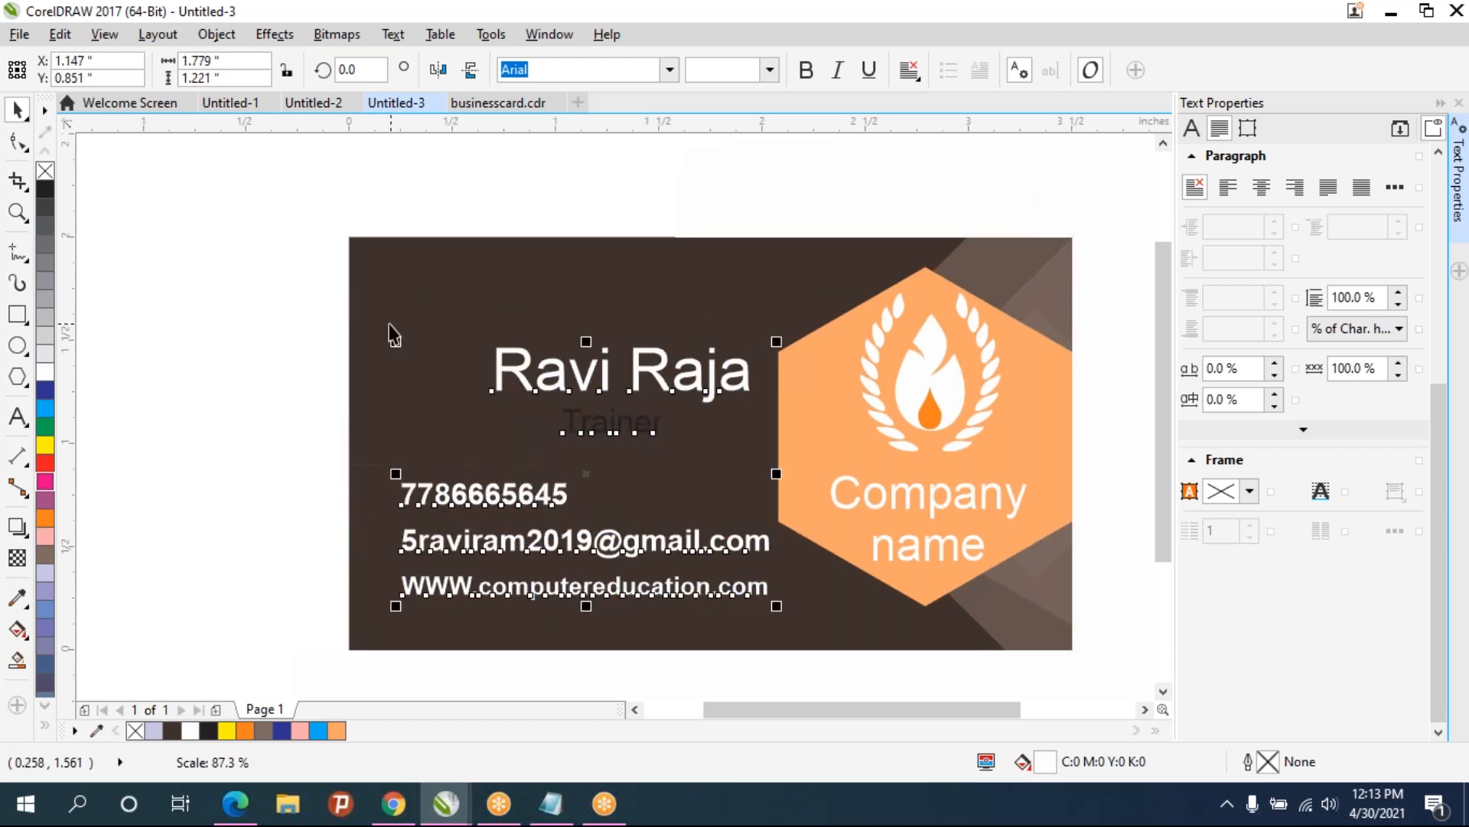
pyautogui.click(325, 307)
# - Move the name and Trainer title up toward the card's upper-left corner
pyautogui.moveTo(258, 267); pyautogui.dragTo(796, 474)
pyautogui.moveTo(287, 250)
pyautogui.mouseDown()
pyautogui.moveTo(600, 387)
pyautogui.moveTo(868, 455)
pyautogui.mouseUp()
pyautogui.click(630, 391)
pyautogui.moveTo(628, 391); pyautogui.dragTo(540, 311)
# - Colour the Trainer title yellow
pyautogui.click(558, 213)
pyautogui.click(519, 339)
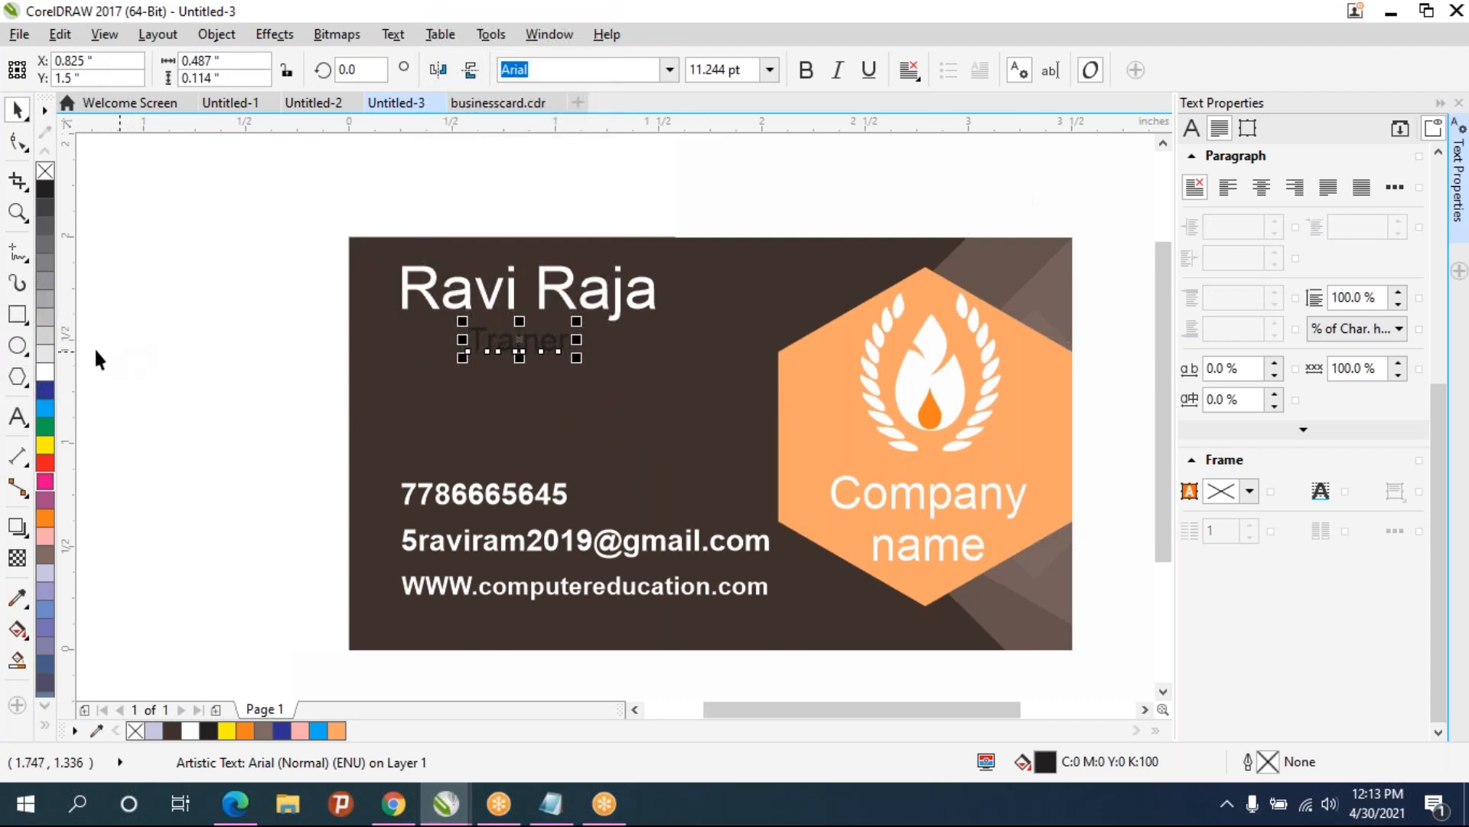
pyautogui.click(44, 444)
pyautogui.click(310, 383)
# - Recolour the front hexagon, trying white, black and pink before settling on orange
pyautogui.scroll(-2, 480, 365)
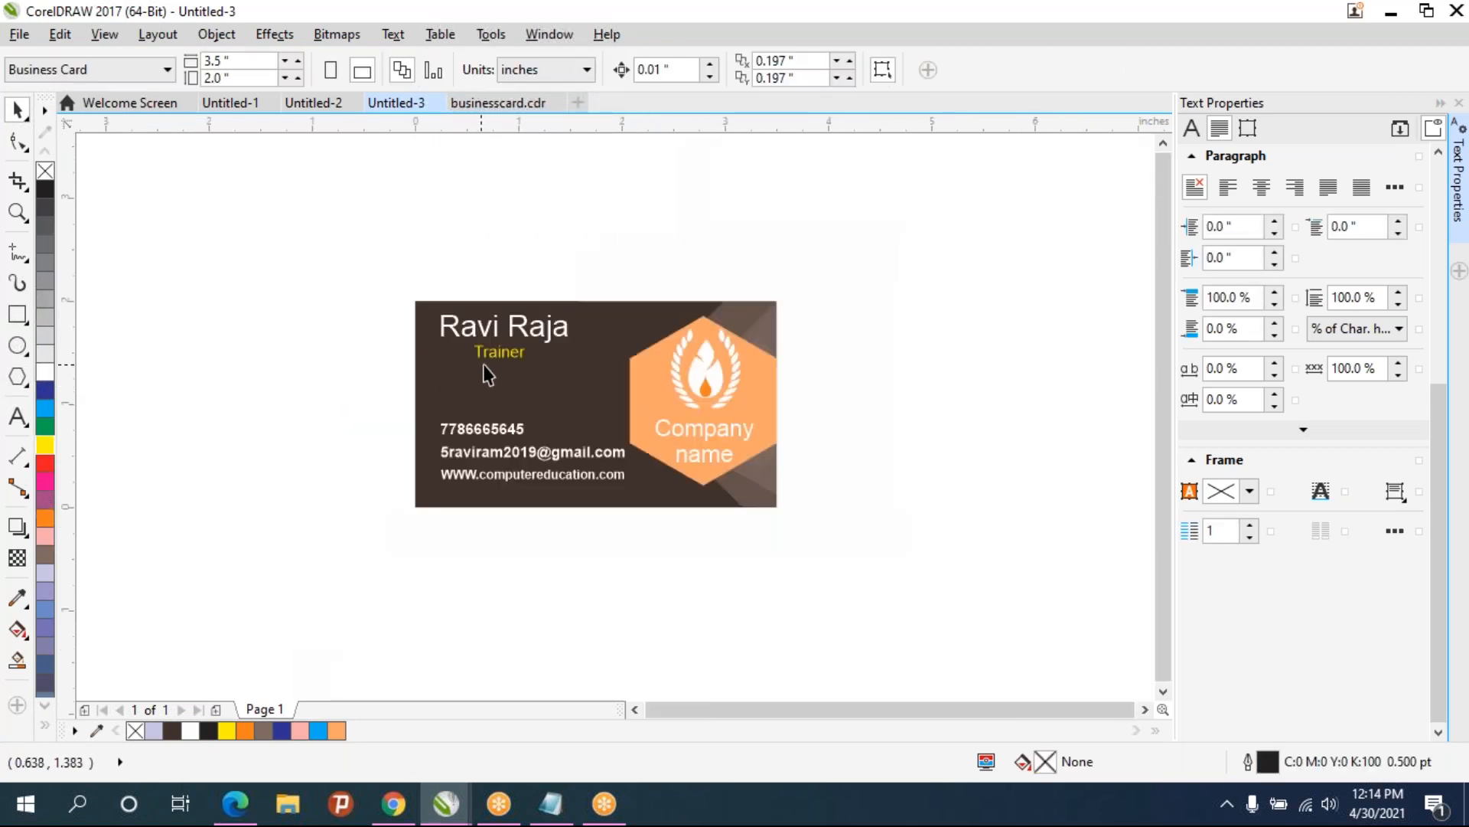
pyautogui.scroll(2, 487, 361)
pyautogui.moveTo(576, 401); pyautogui.dragTo(560, 385)
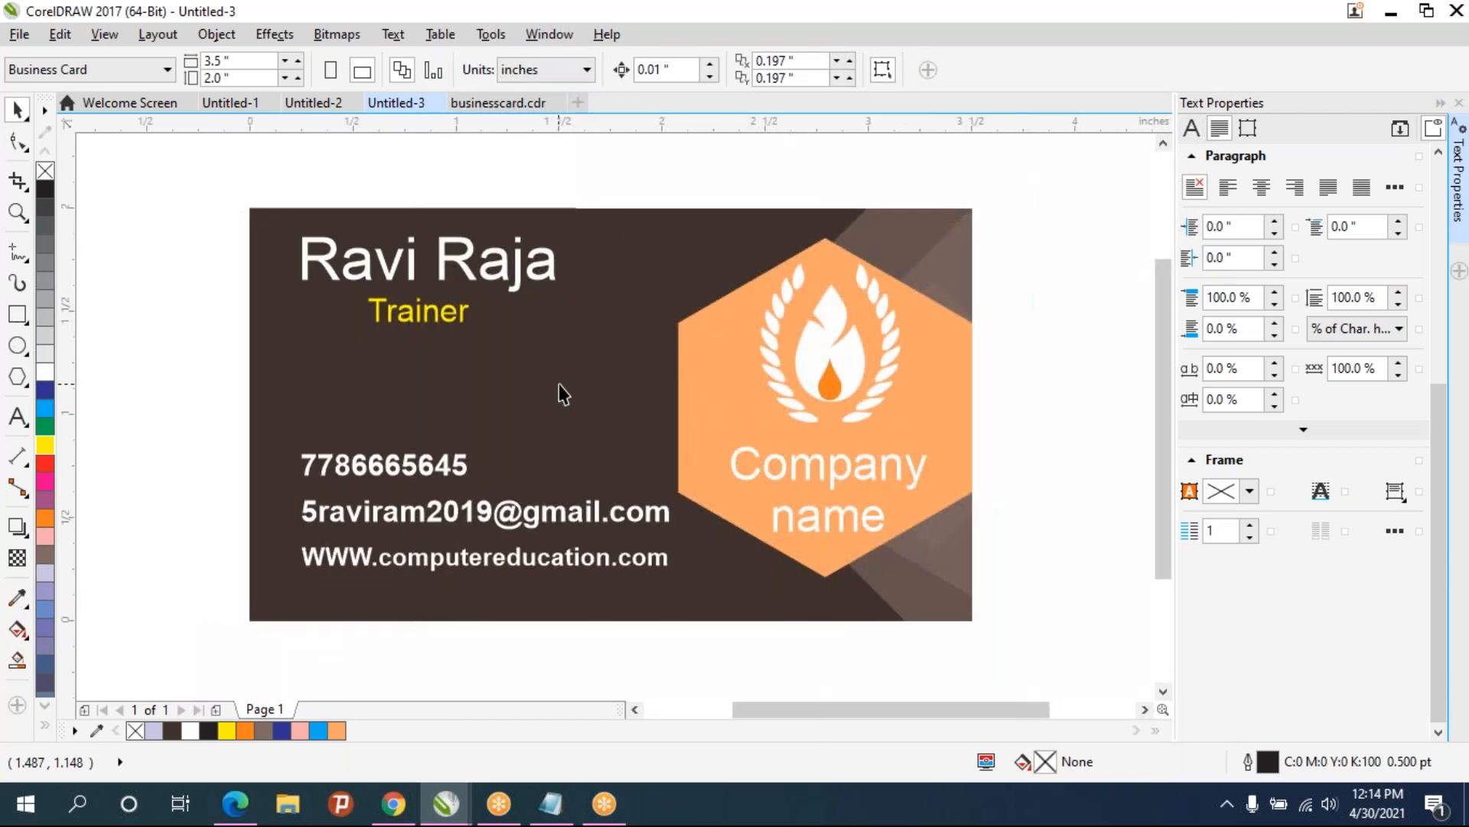
pyautogui.click(802, 463)
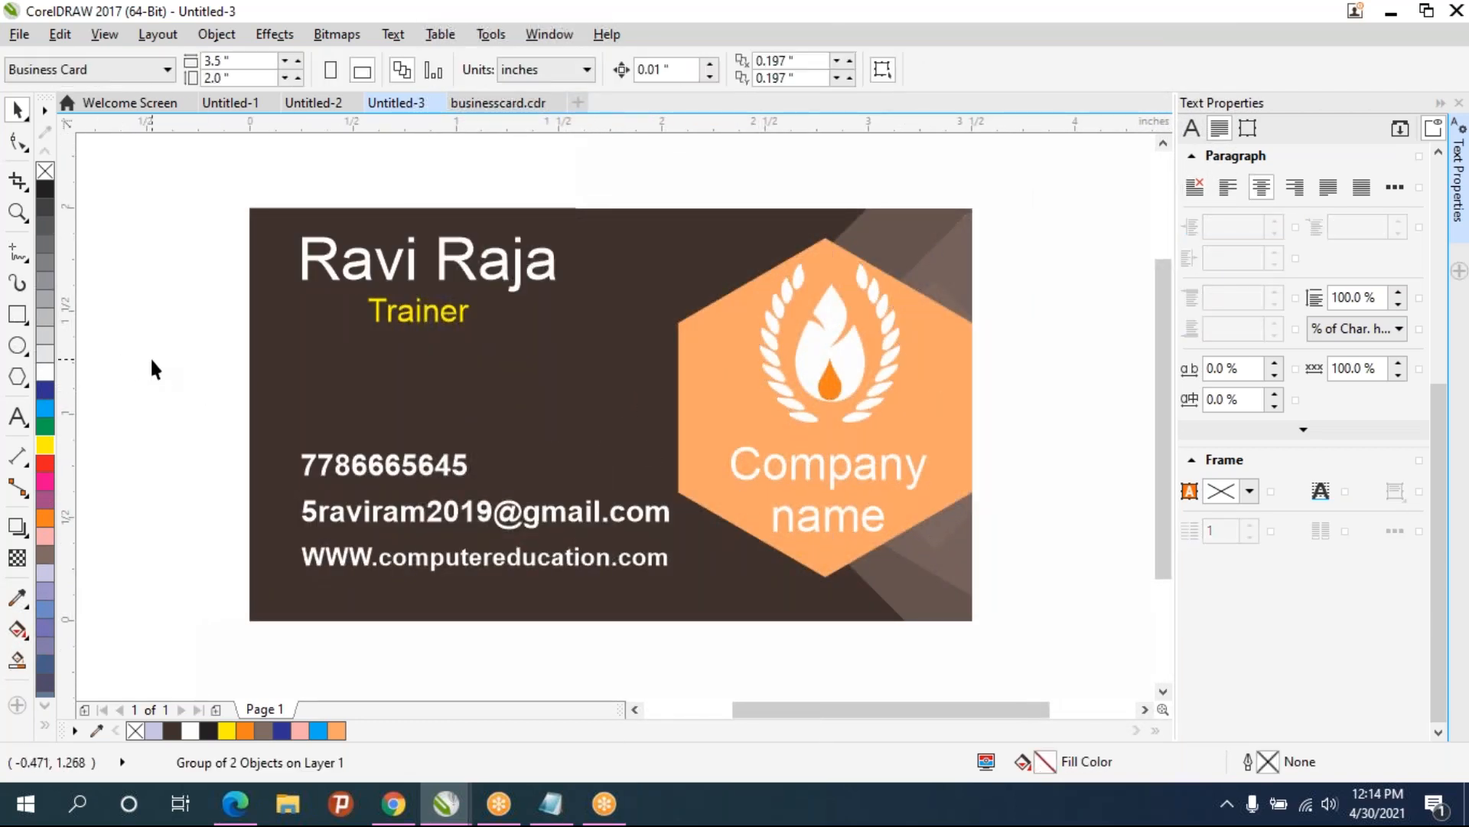
pyautogui.click(678, 401)
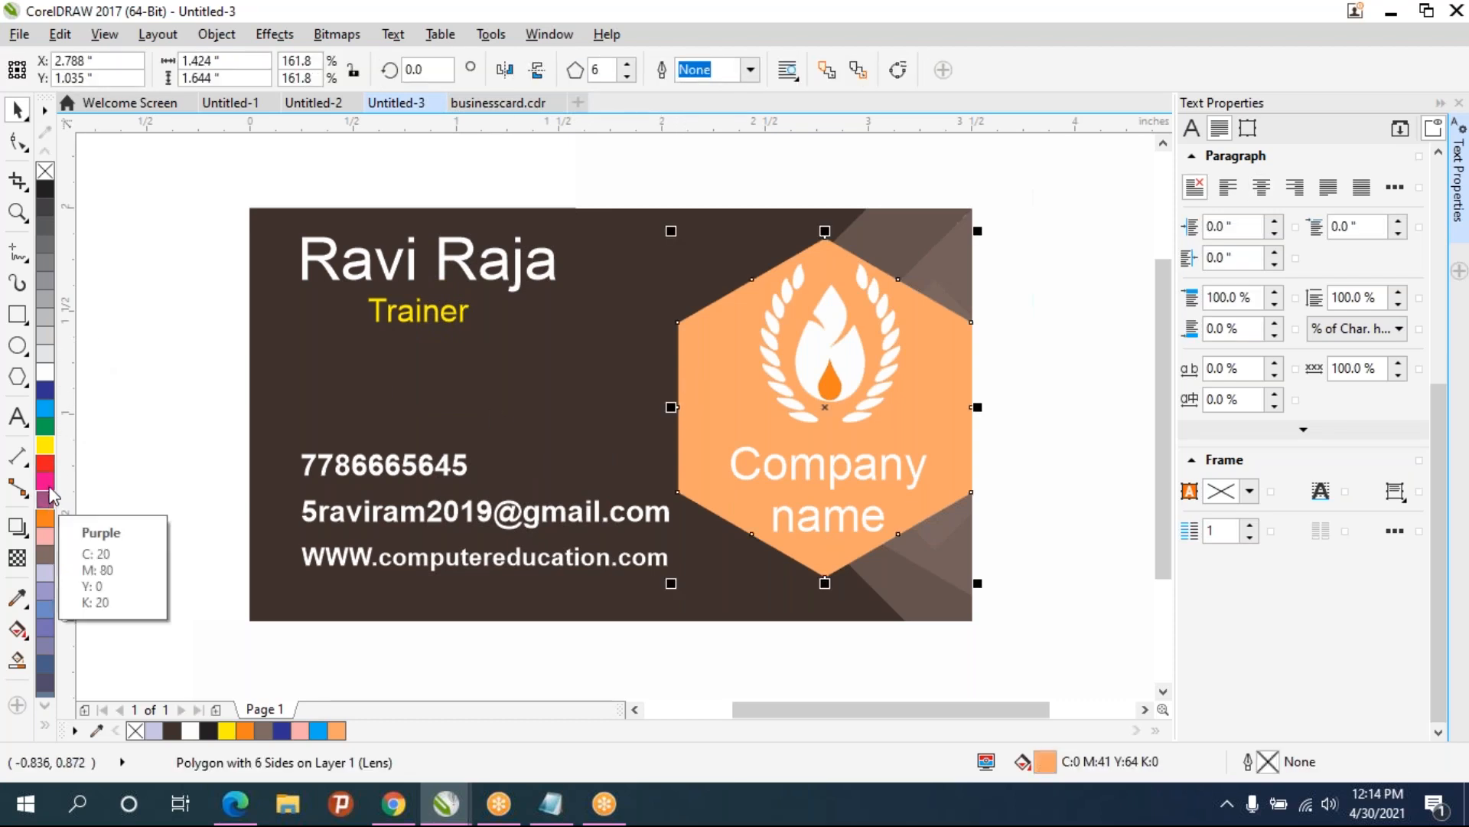
pyautogui.click(45, 373)
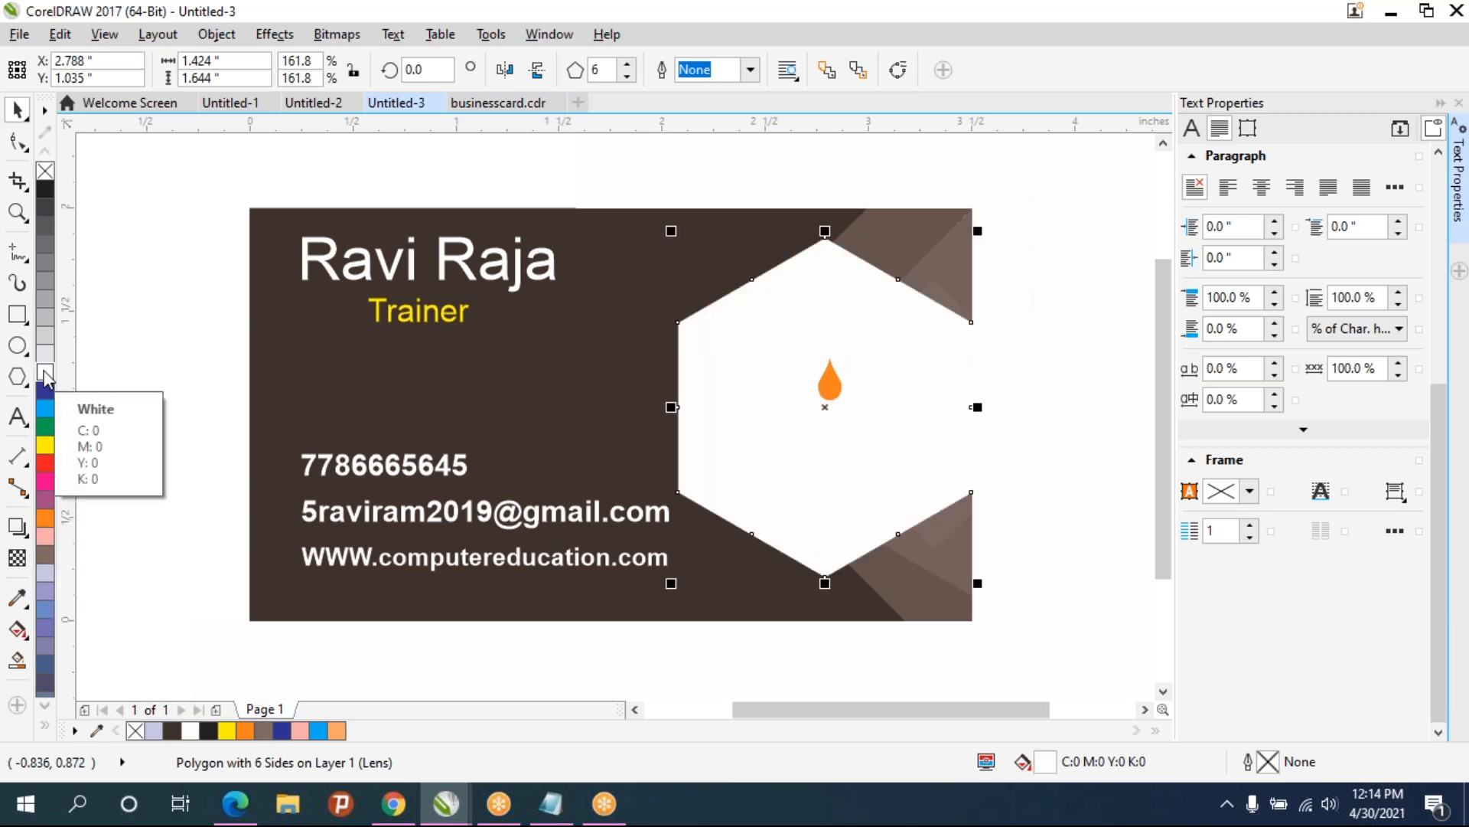
pyautogui.click(46, 188)
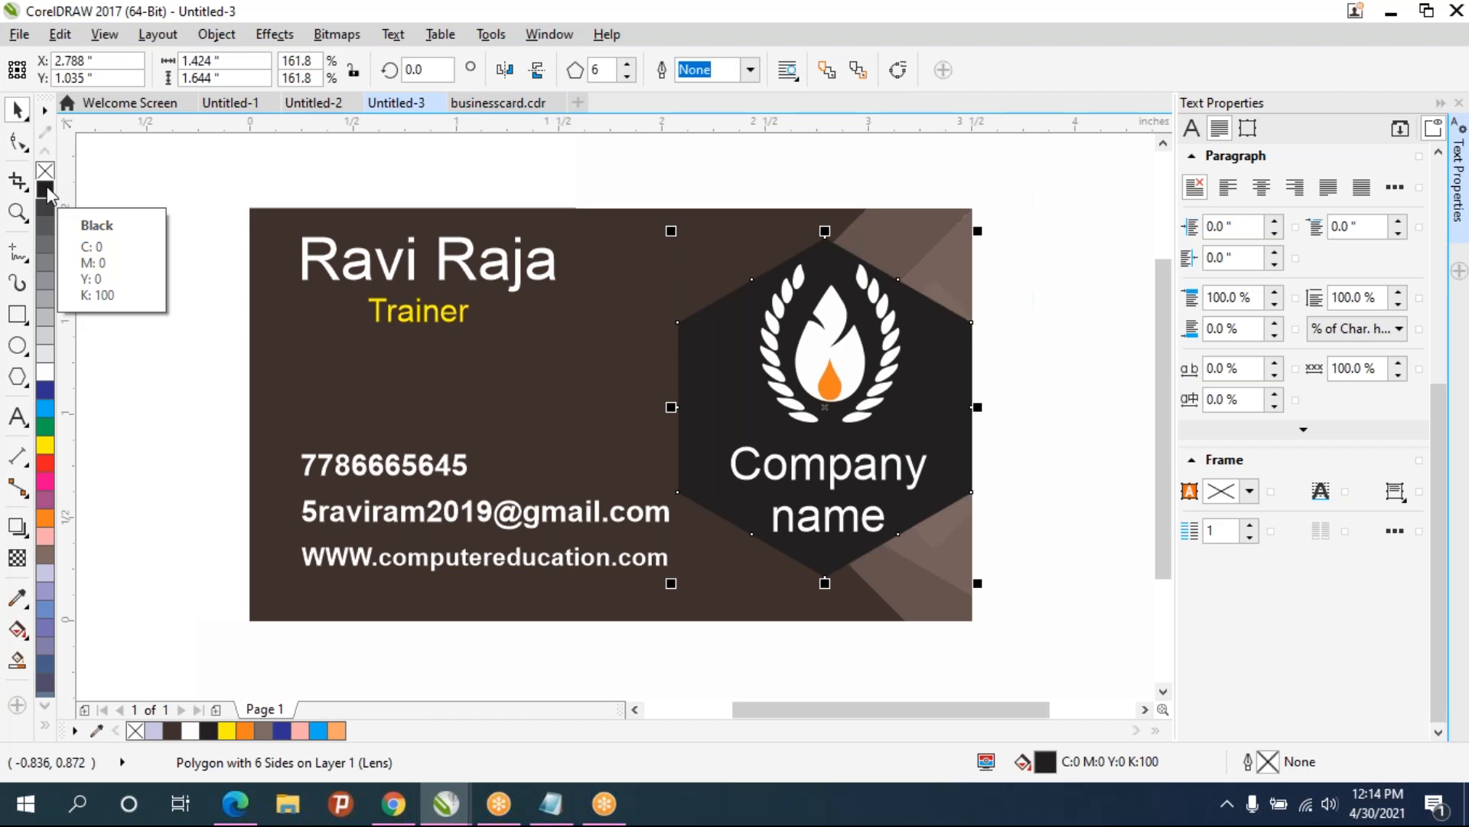
pyautogui.click(46, 482)
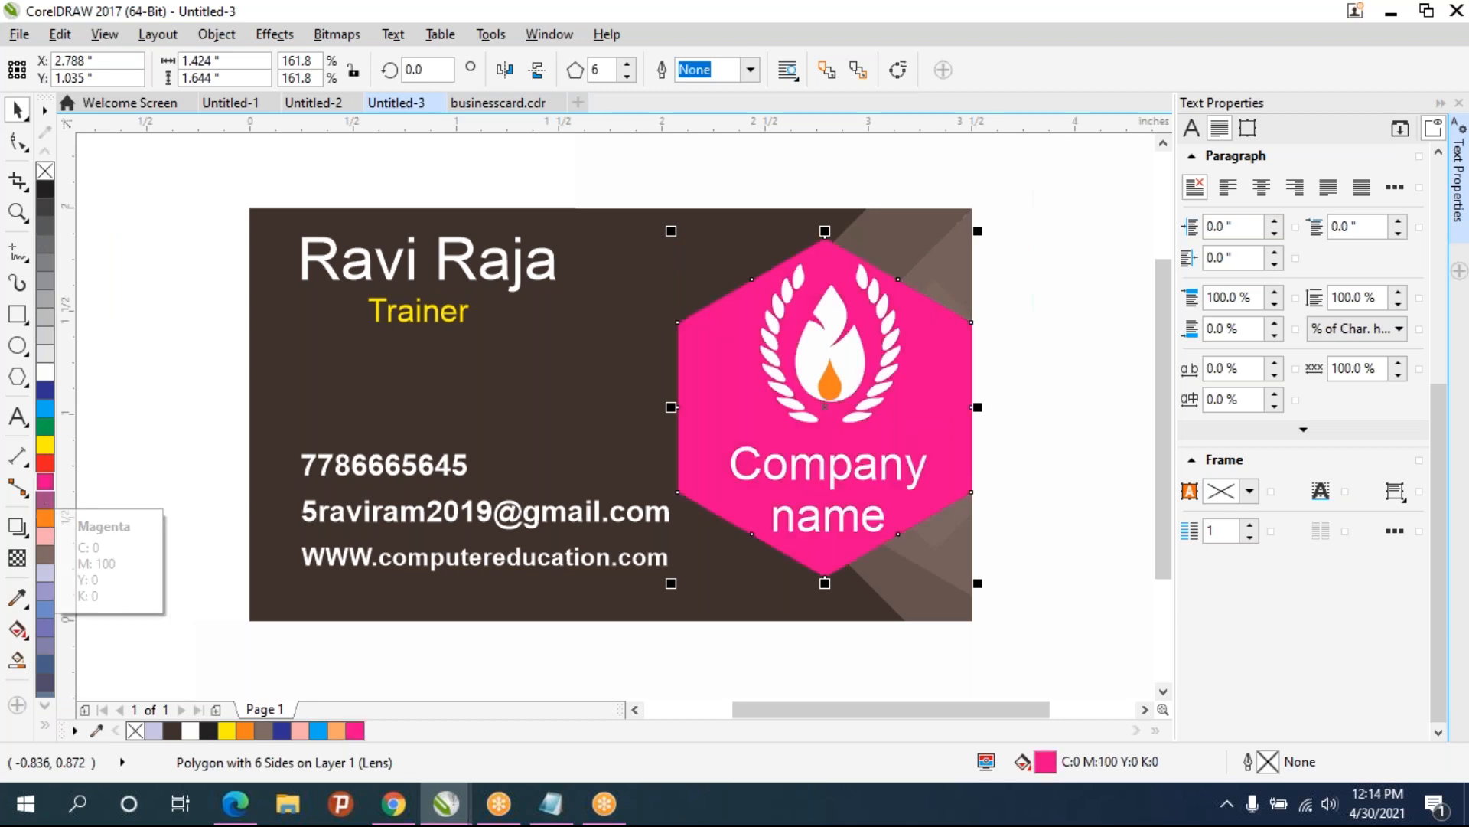
pyautogui.click(45, 518)
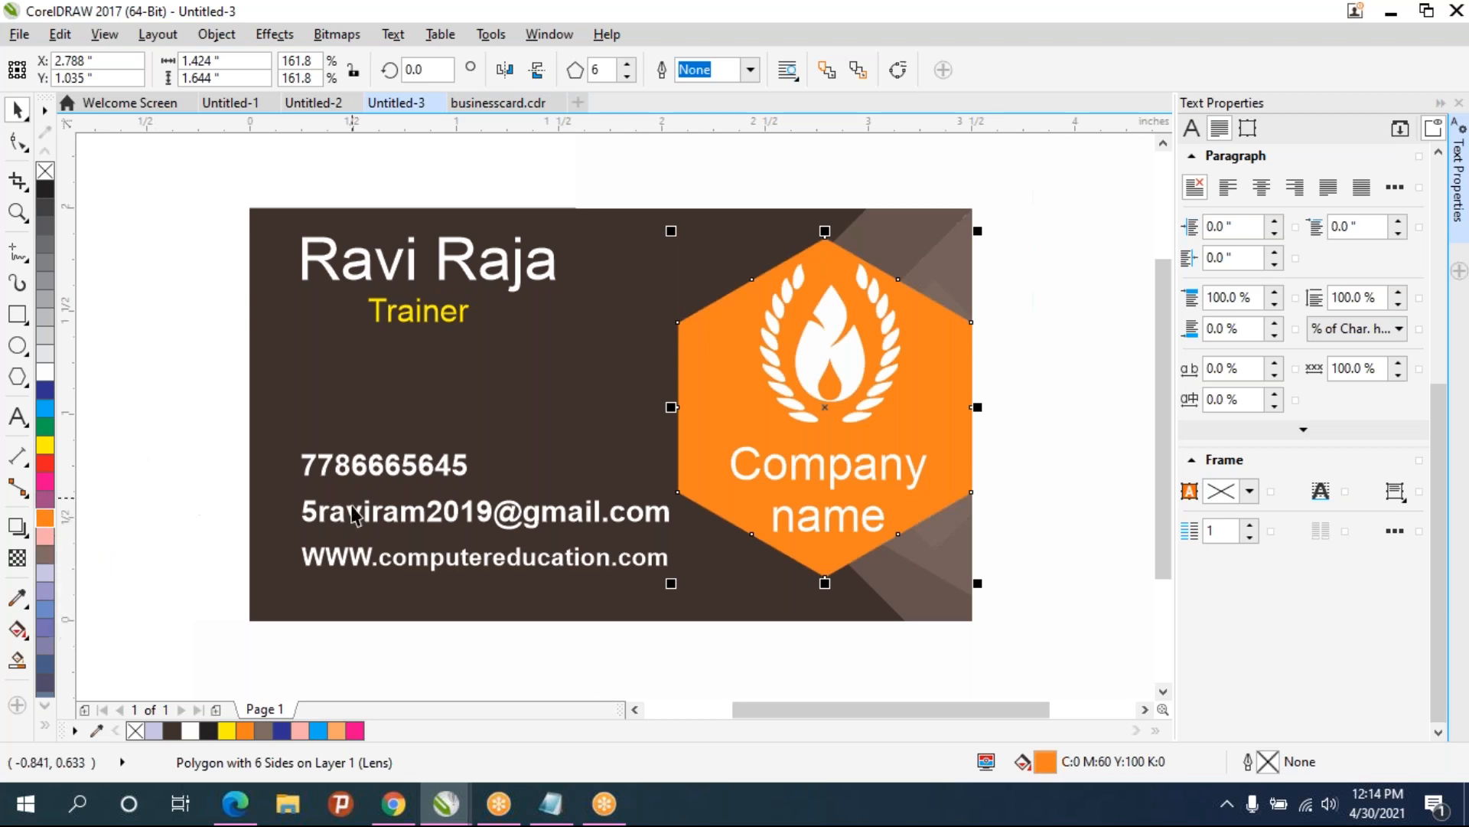
# - Nudge the three contact lines slightly to the right
pyautogui.click(329, 652)
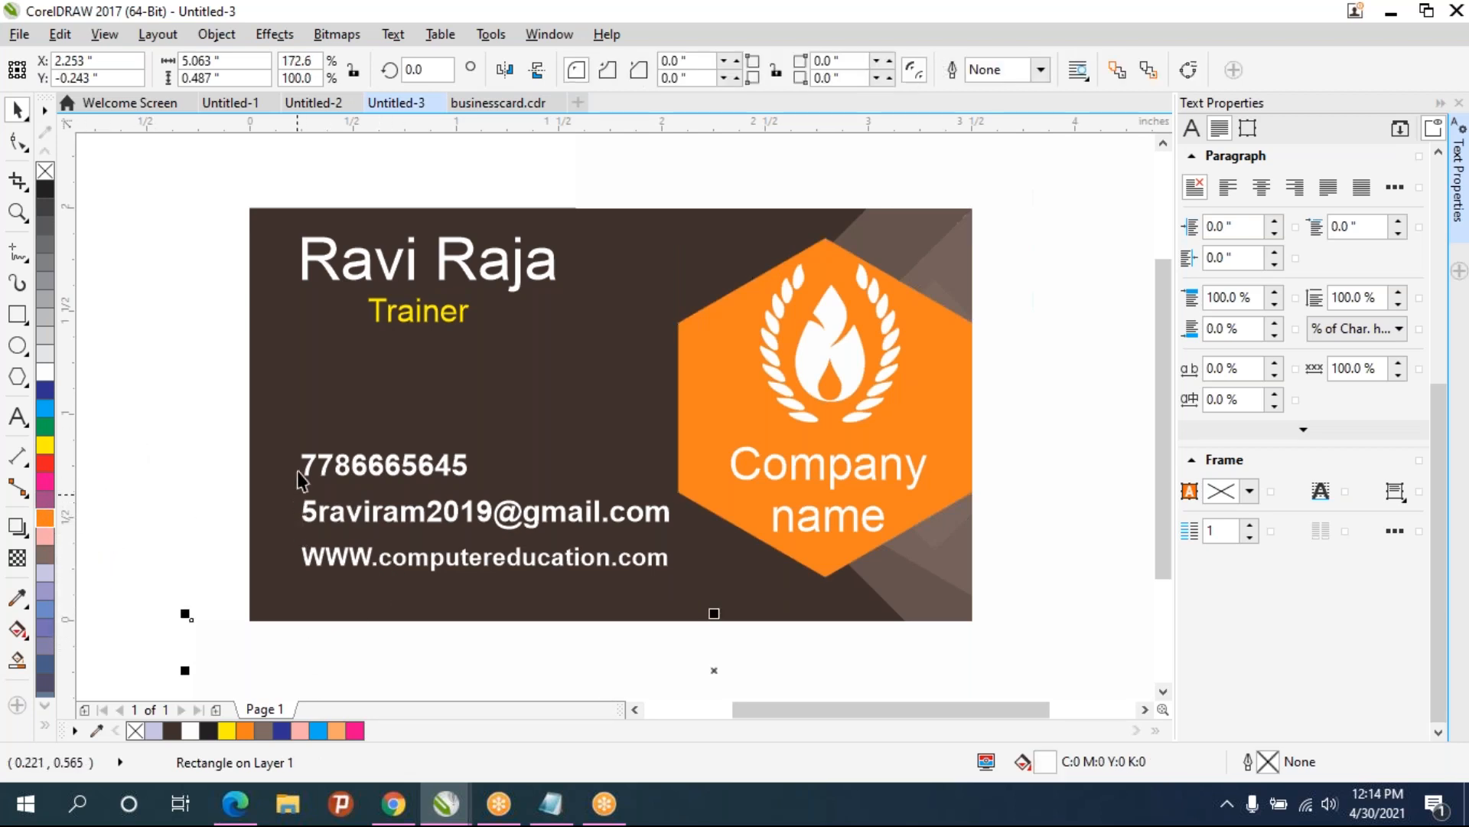
pyautogui.moveTo(203, 419); pyautogui.dragTo(717, 649)
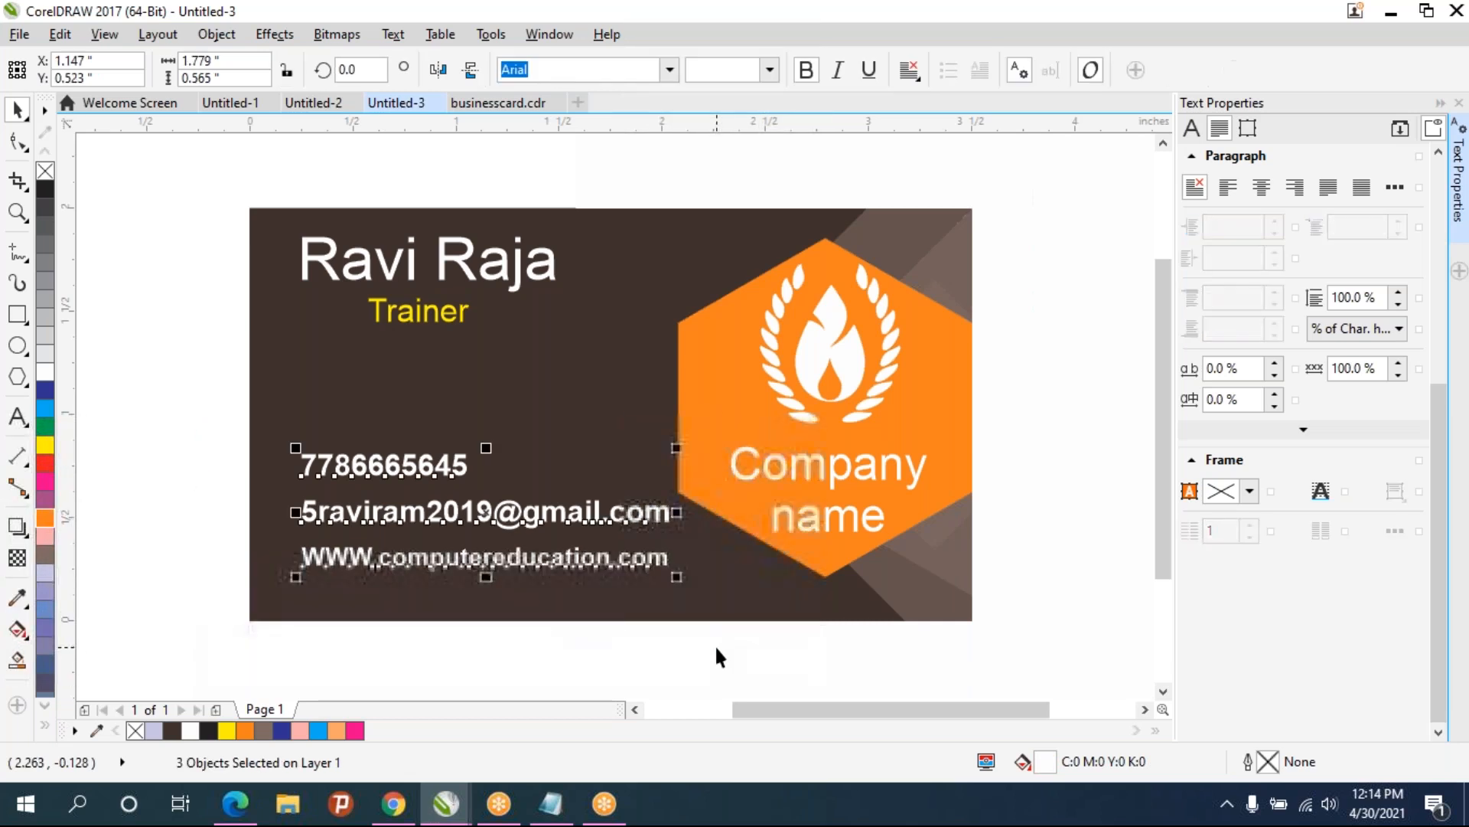
pyautogui.press('Right')
pyautogui.press('Right')
pyautogui.press('Right')
pyautogui.press('Right')
pyautogui.press('Right')
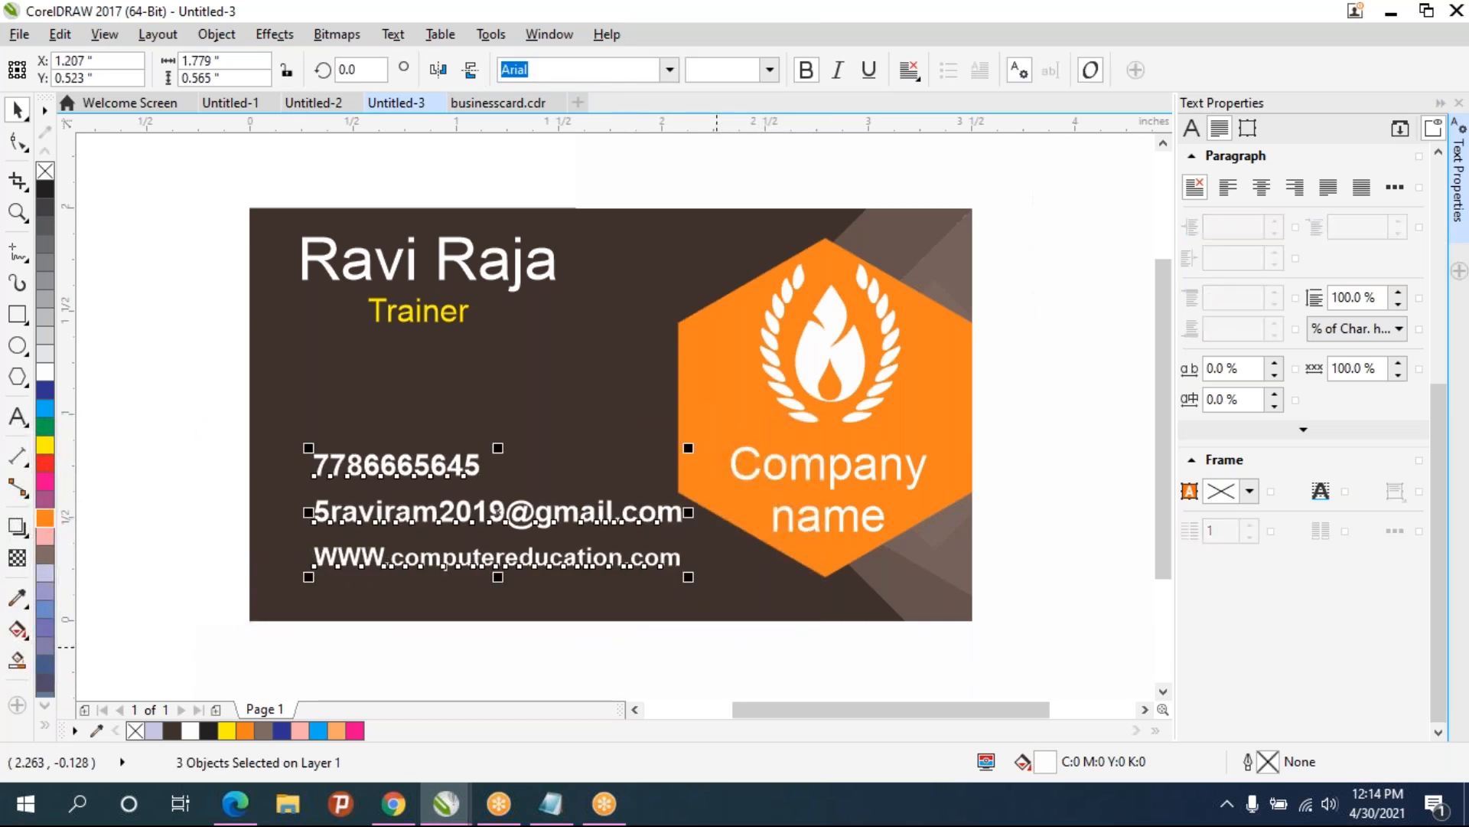
pyautogui.press('Right')
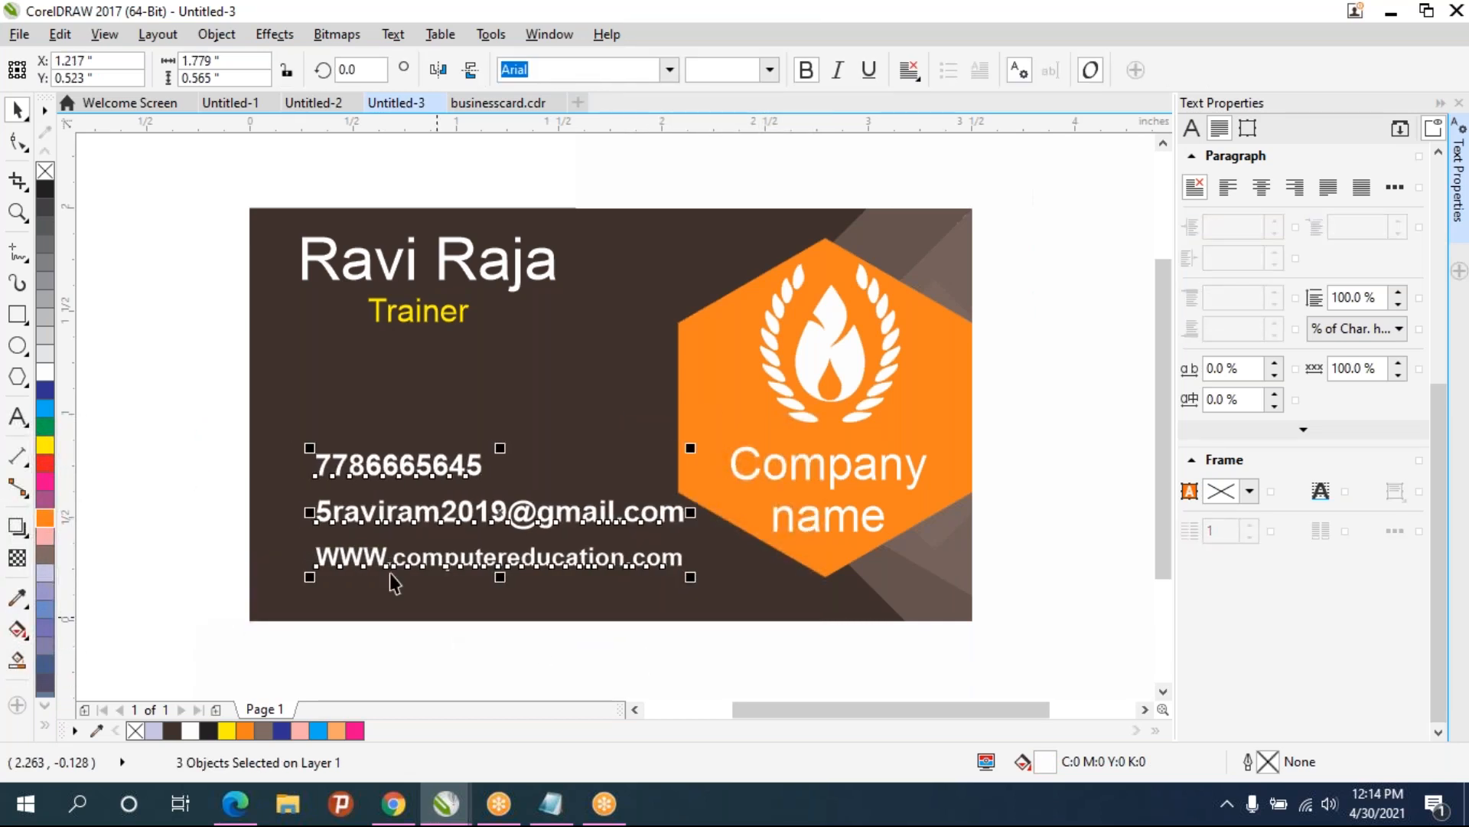
pyautogui.click(182, 423)
pyautogui.doubleClick(375, 465)
pyautogui.moveTo(375, 465); pyautogui.dragTo(547, 413)
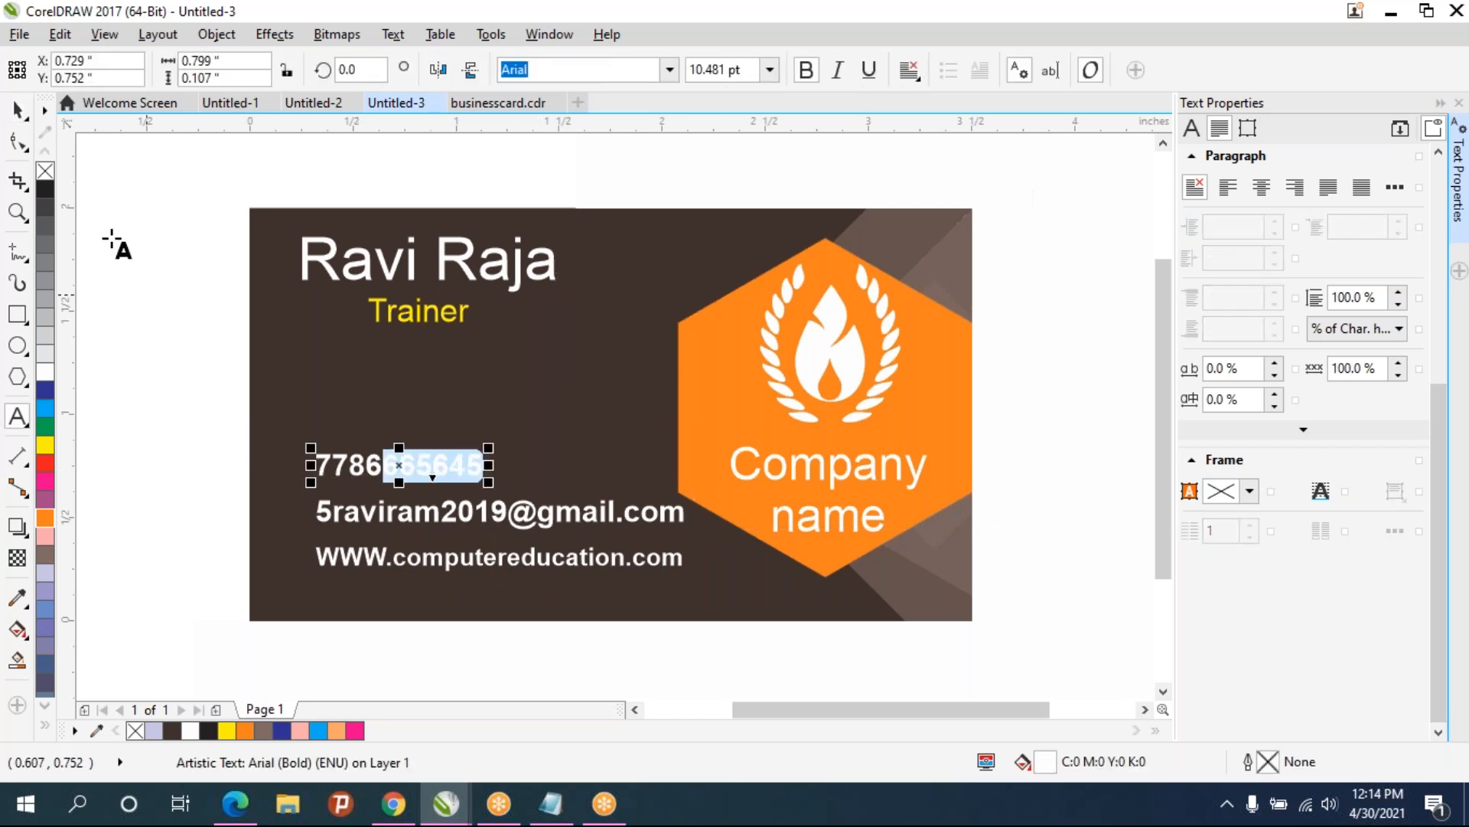
pyautogui.click(17, 110)
pyautogui.moveTo(399, 466)
pyautogui.mouseDown()
pyautogui.moveTo(490, 360)
pyautogui.moveTo(399, 470)
pyautogui.moveTo(415, 457)
pyautogui.mouseUp()
pyautogui.click(169, 385)
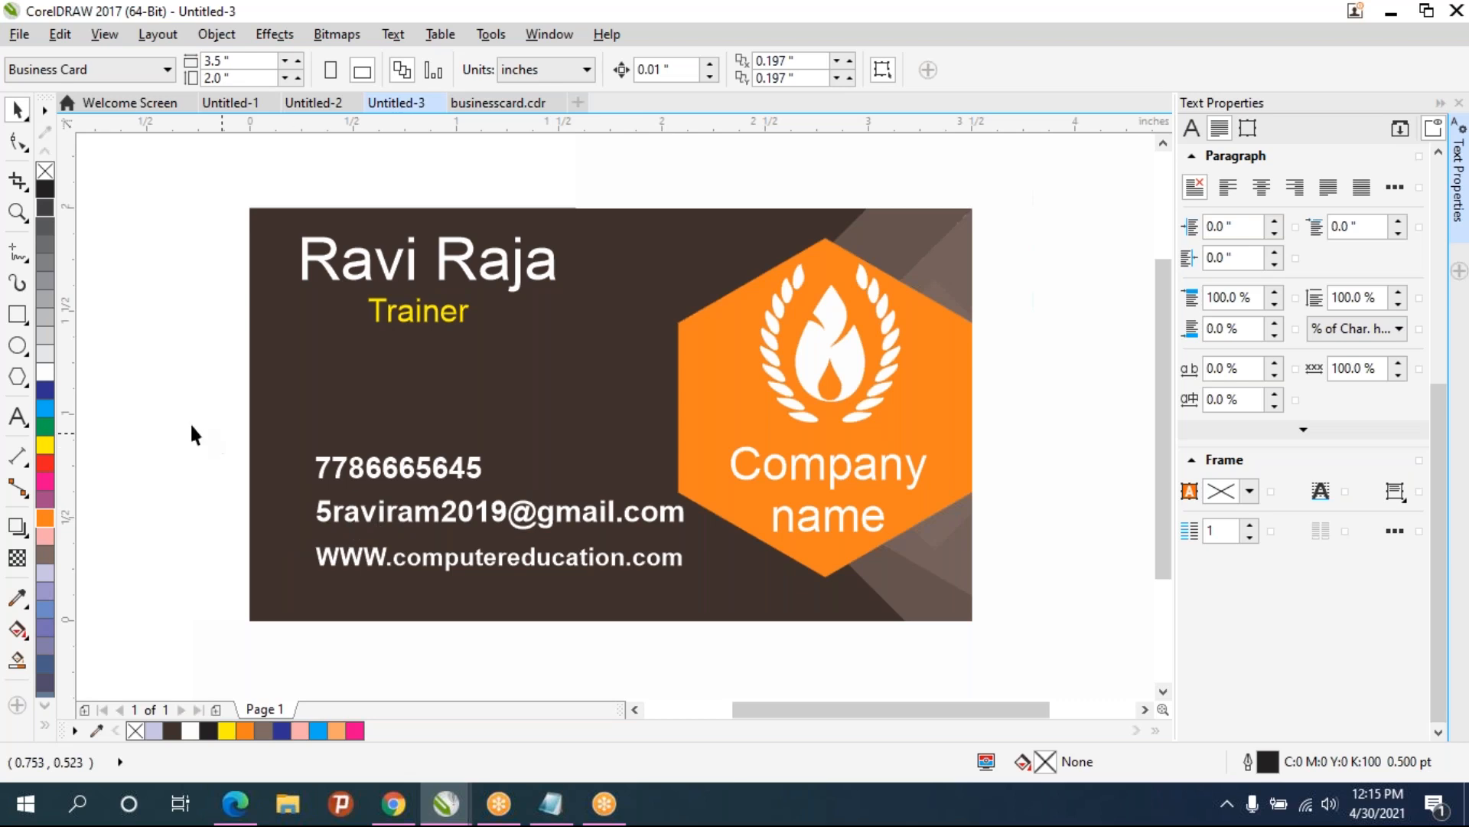
# - Draw a tall rectangle about 0.26 by 0.6 inches to the right of the Trainer title
pyautogui.click(23, 321)
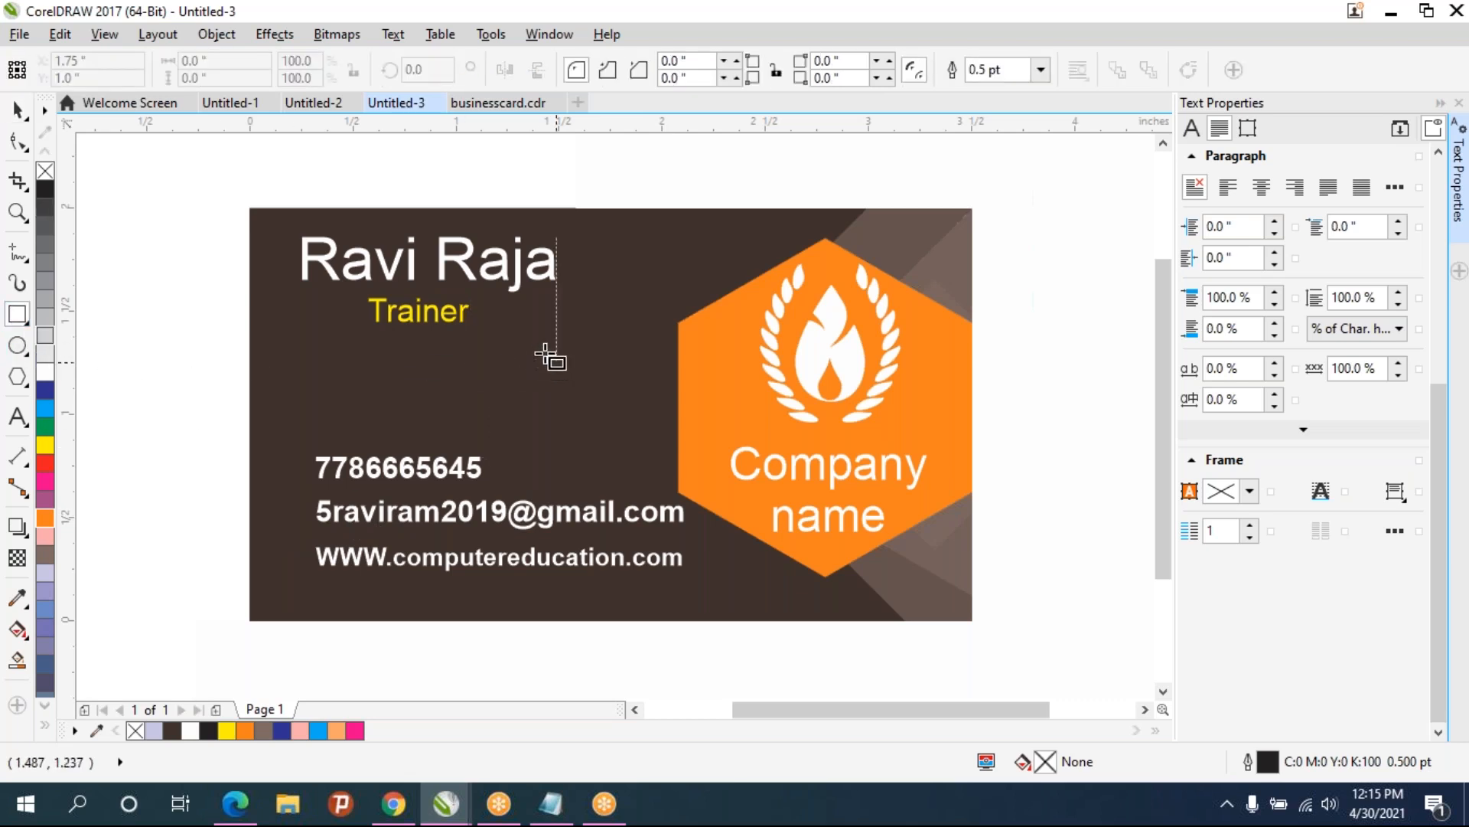
pyautogui.scroll(2, 601, 377)
pyautogui.moveTo(523, 277); pyautogui.dragTo(628, 527)
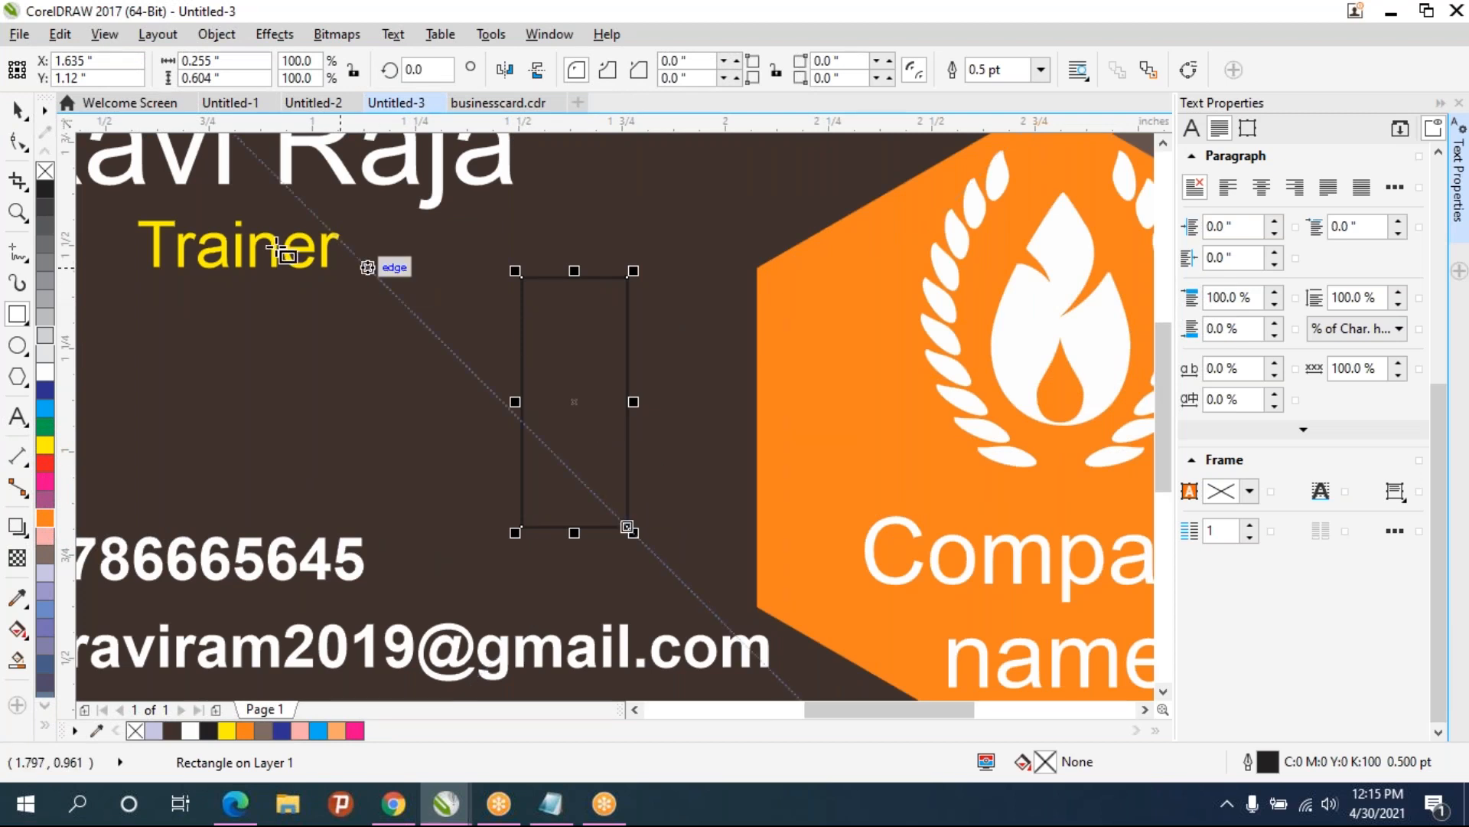
# - Draw a small rectangle about 0.26 by 0.19 inches across the top of the tall rectangle
pyautogui.click(17, 314)
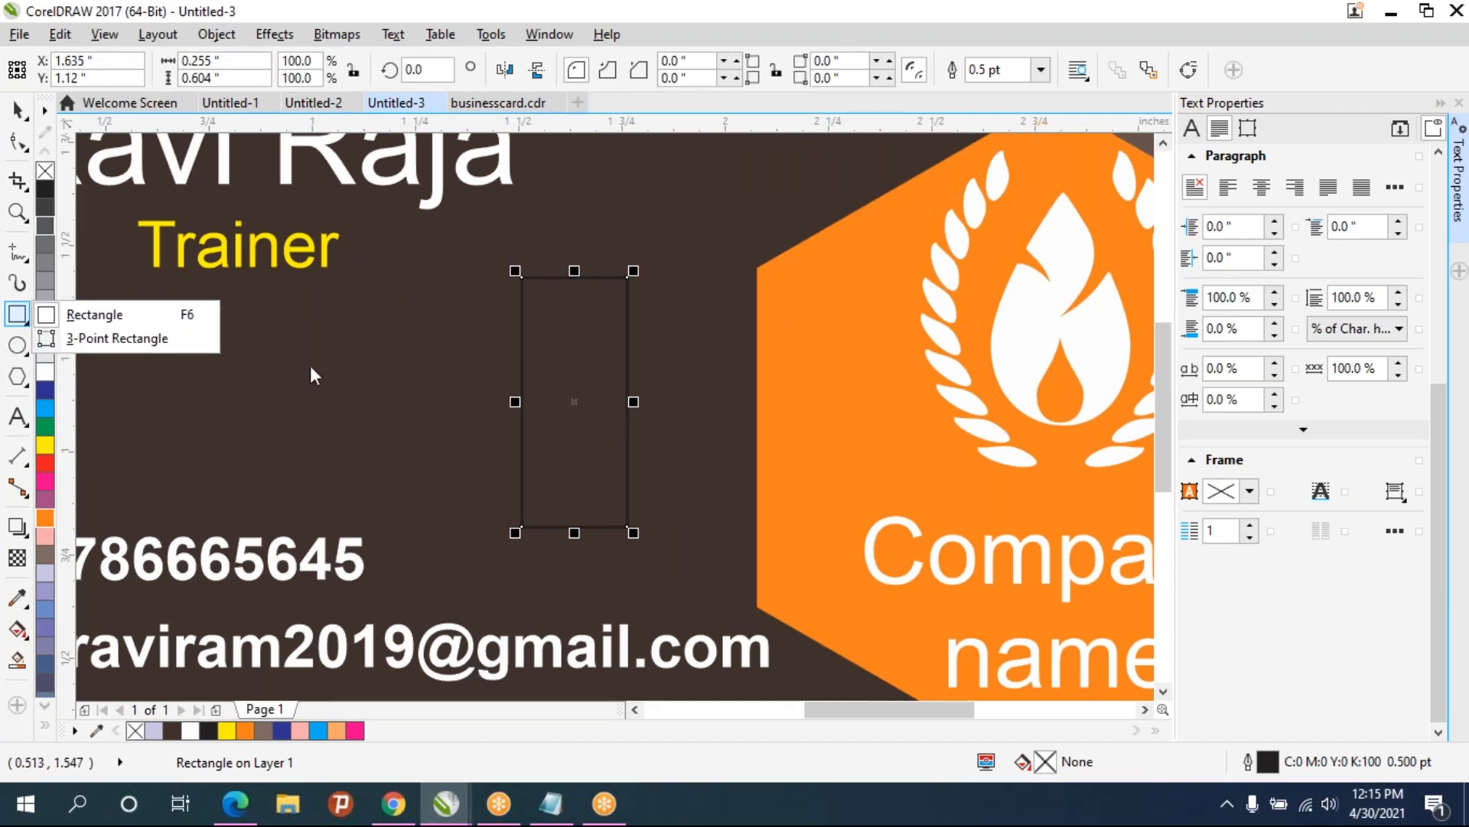
pyautogui.click(92, 312)
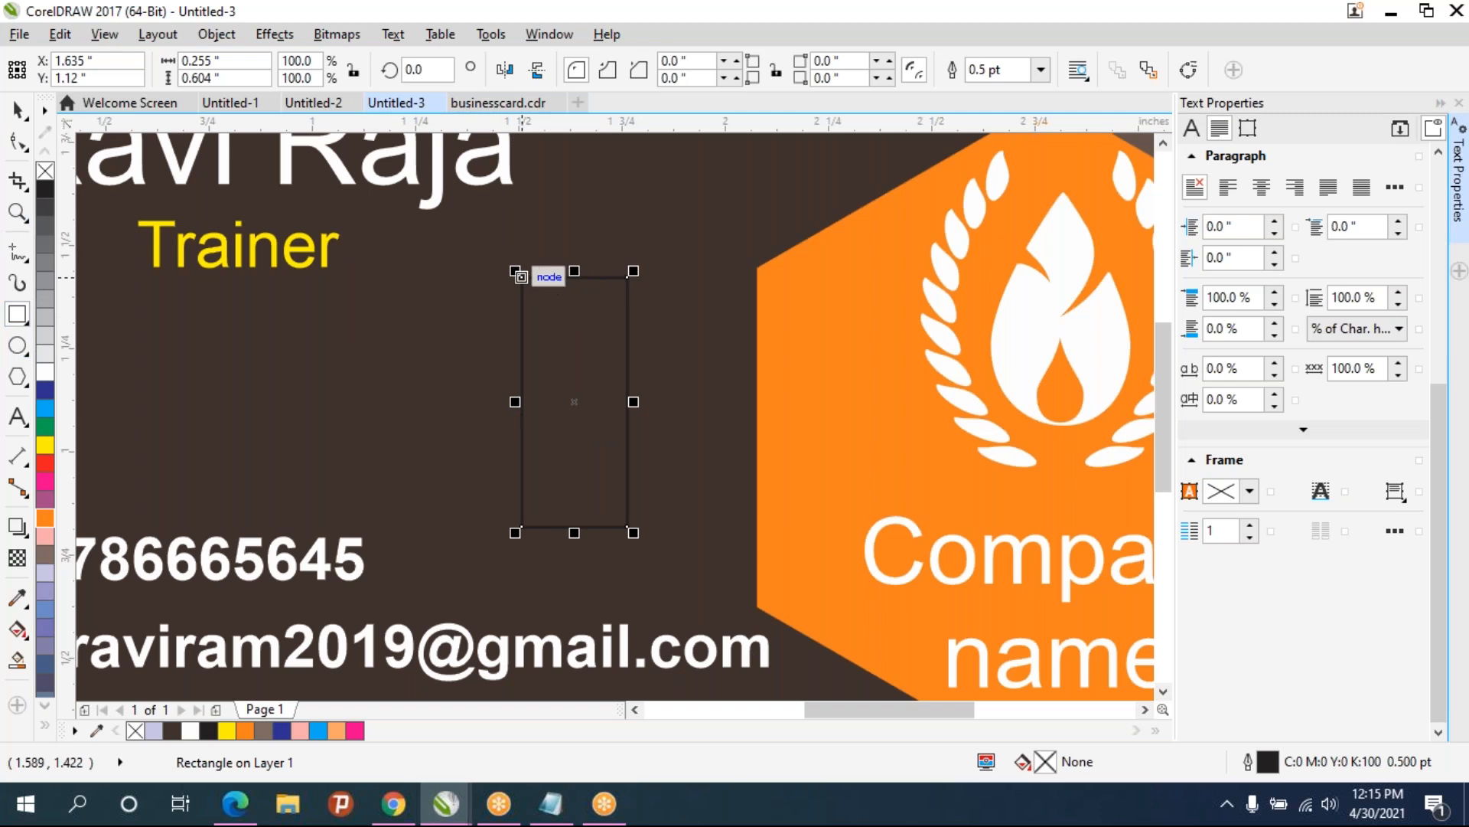
pyautogui.moveTo(523, 277); pyautogui.dragTo(629, 357)
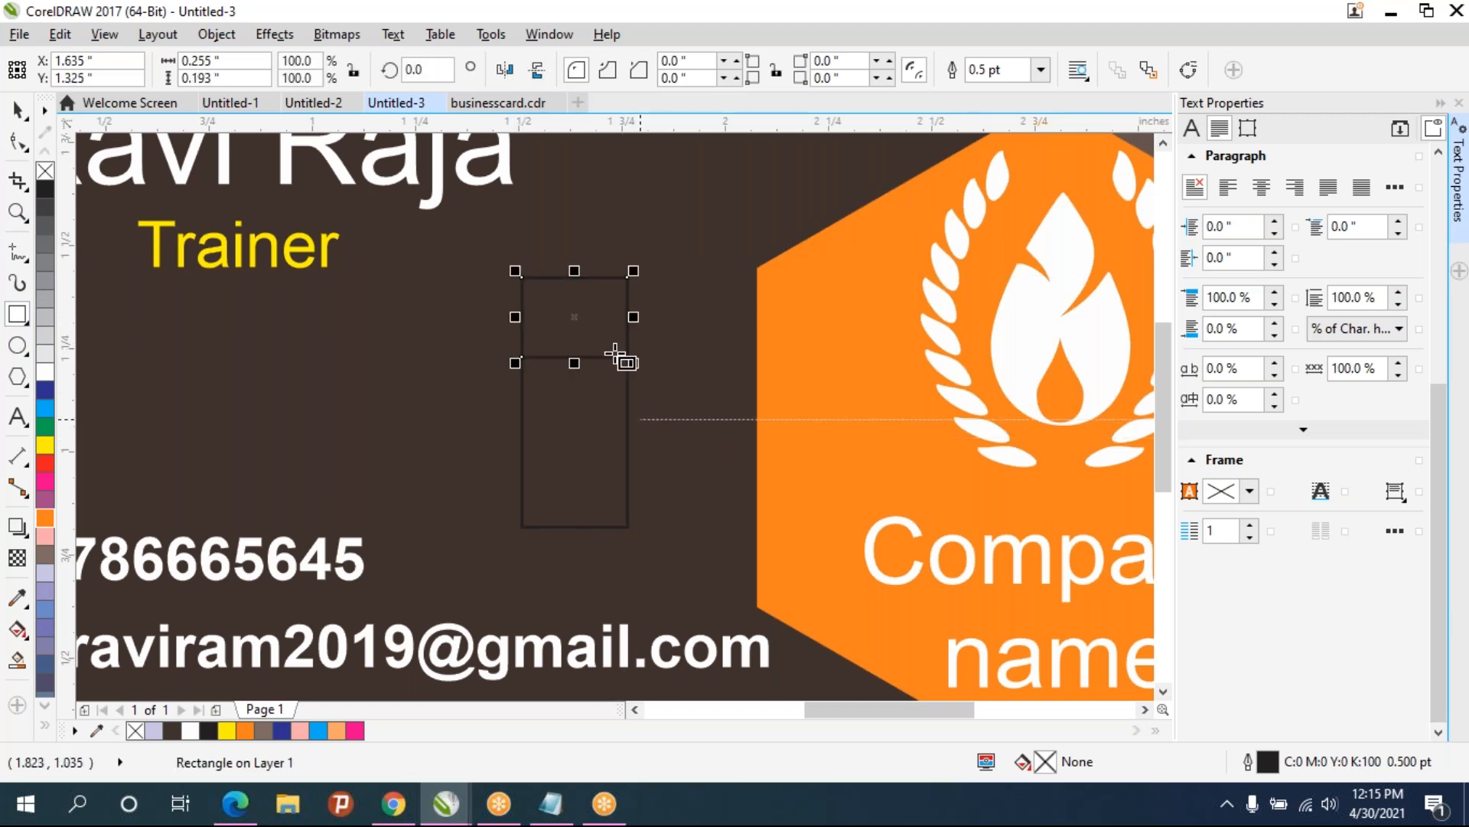
# - Duplicate the small rectangle and move the copy to the bottom of the tall rectangle
pyautogui.click(16, 111)
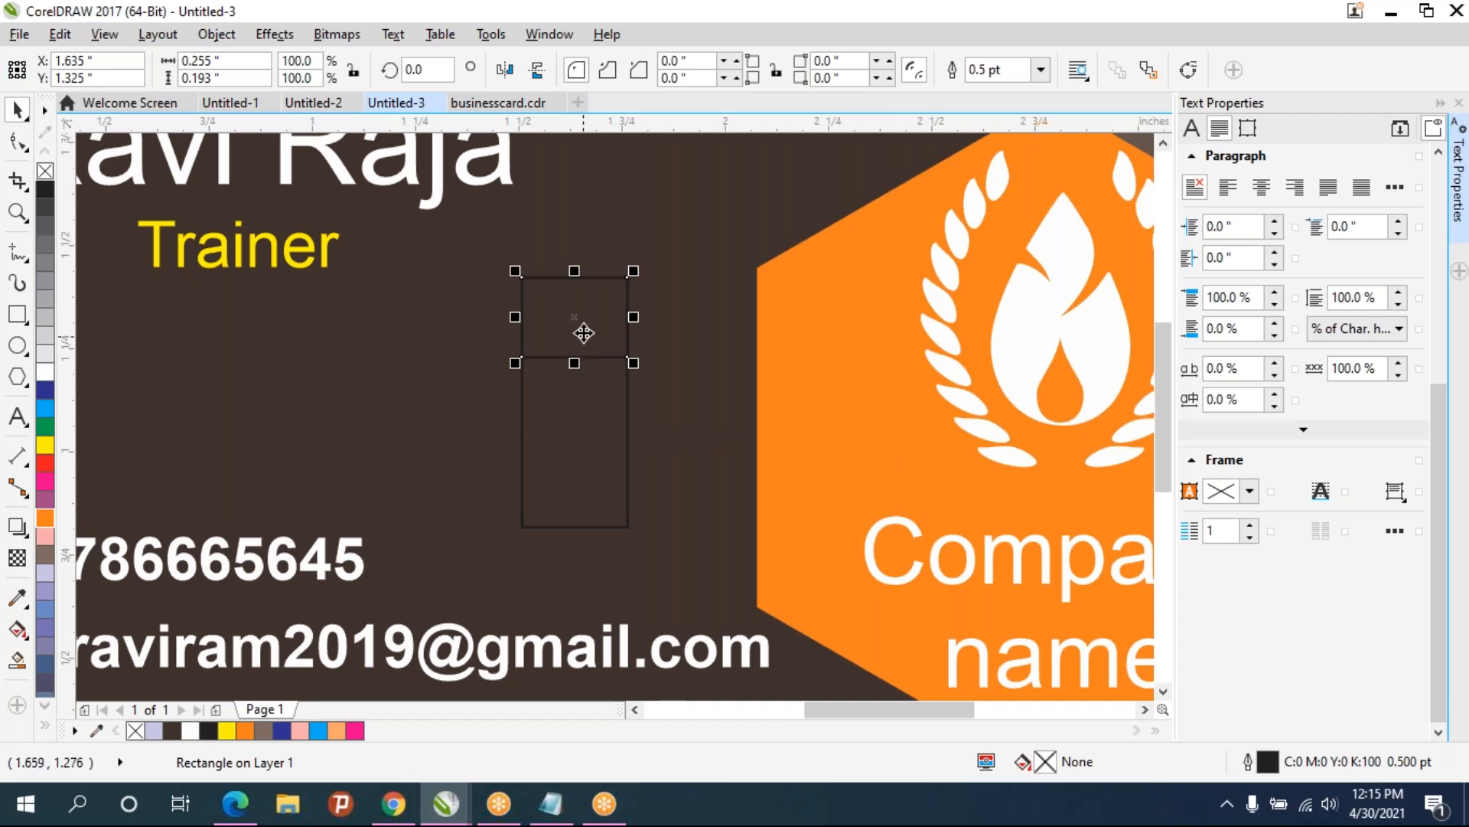
pyautogui.hotkey('ctrl', 'd')
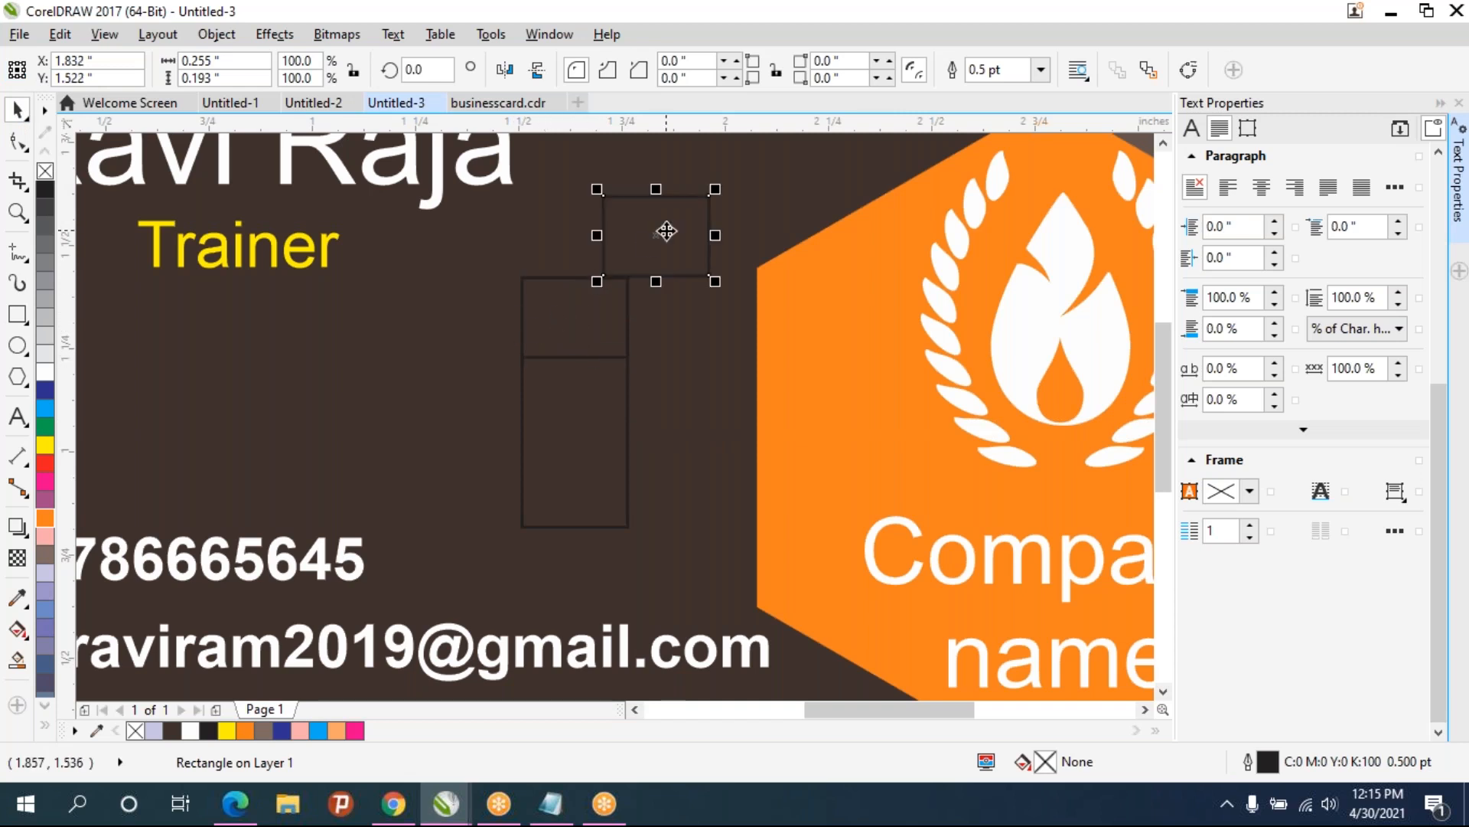
pyautogui.moveTo(656, 235); pyautogui.dragTo(574, 488)
# - Give the three rectangles a white outline
pyautogui.moveTo(478, 249); pyautogui.dragTo(673, 551)
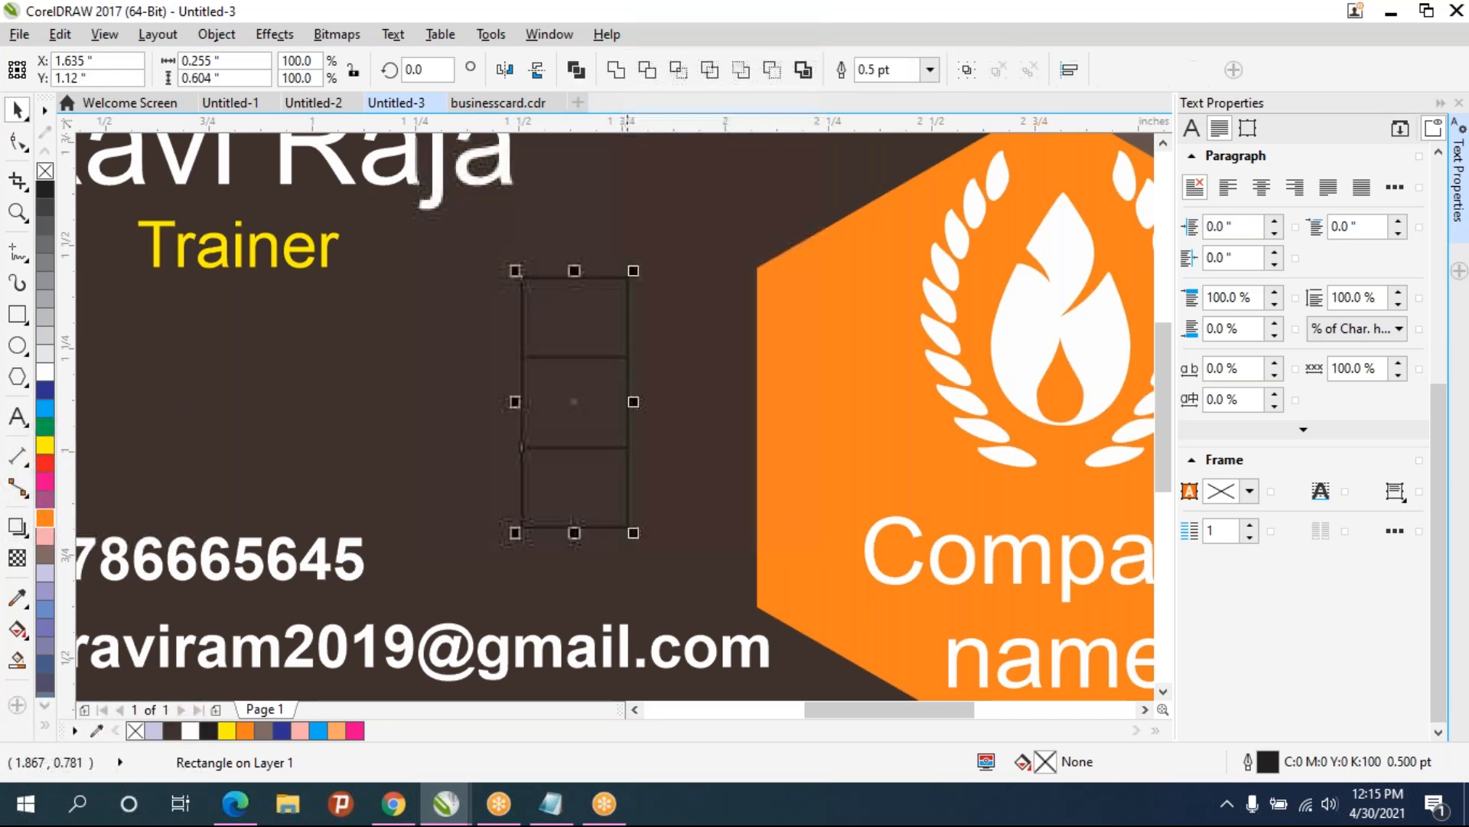
pyautogui.rightClick(44, 374)
pyautogui.click(700, 398)
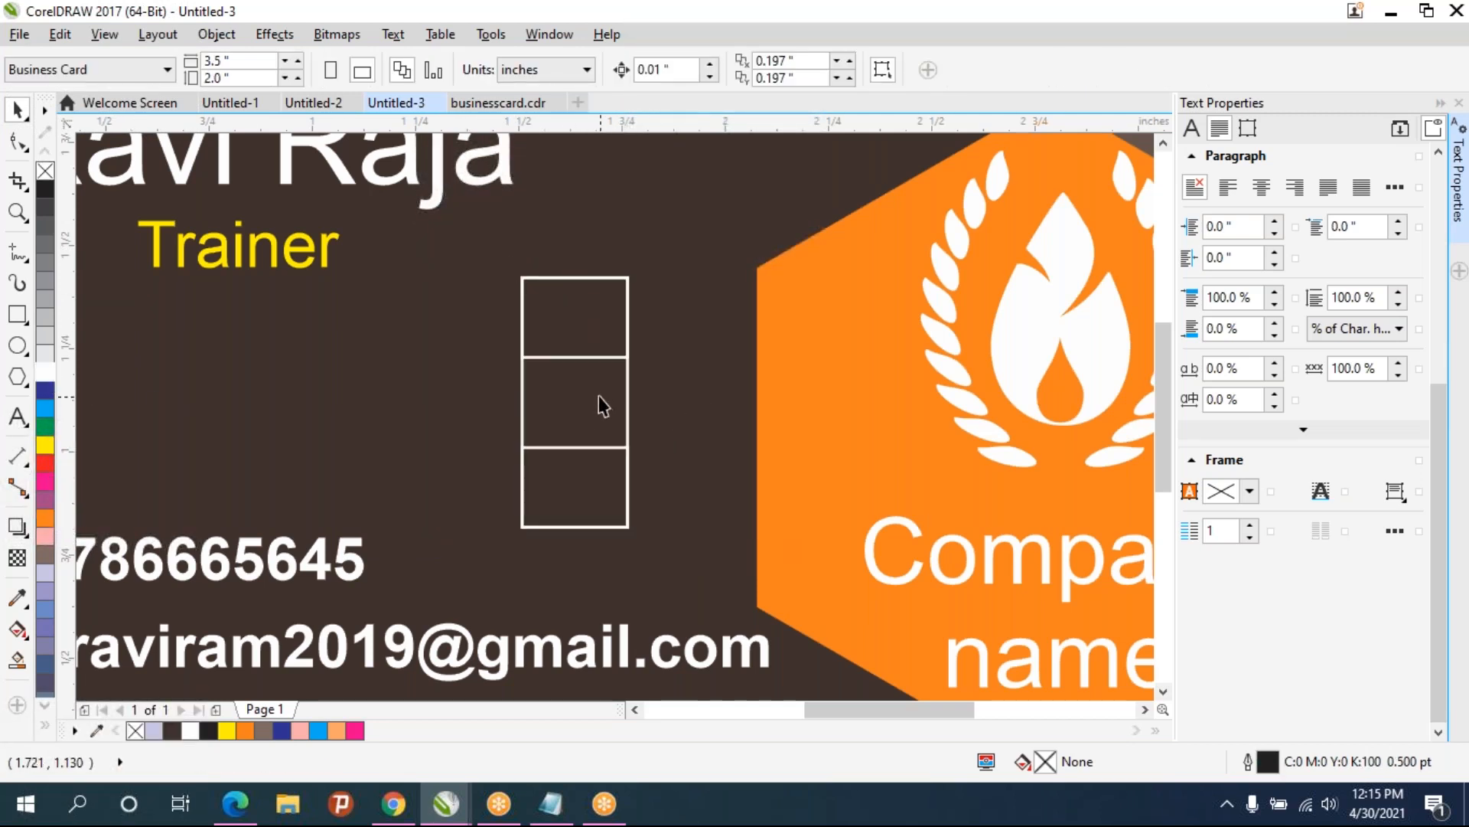
# - Select the tall rectangle and convert it to curves
pyautogui.click(623, 395)
pyautogui.click(626, 400)
pyautogui.click(644, 423)
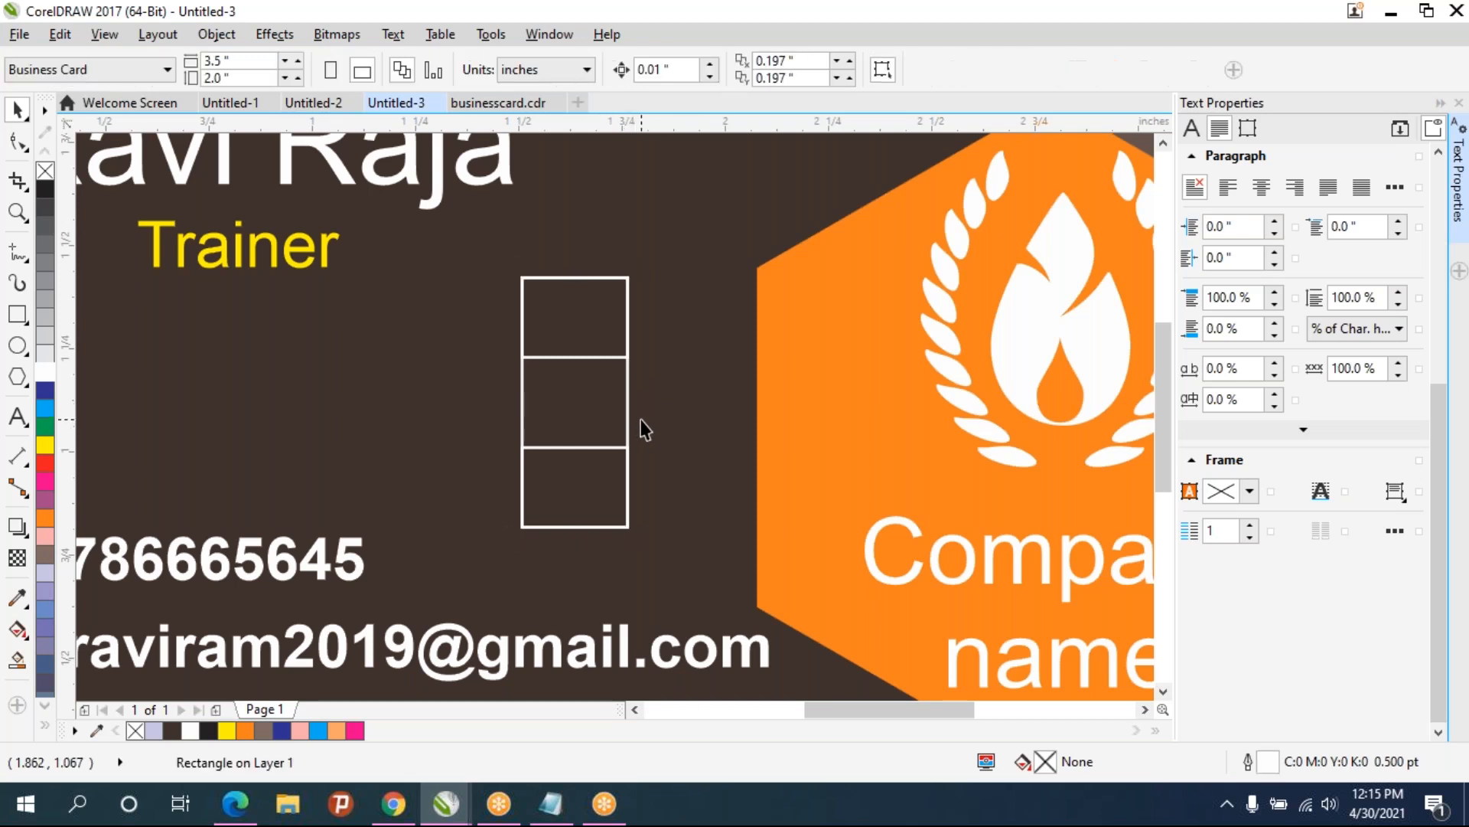
pyautogui.click(626, 418)
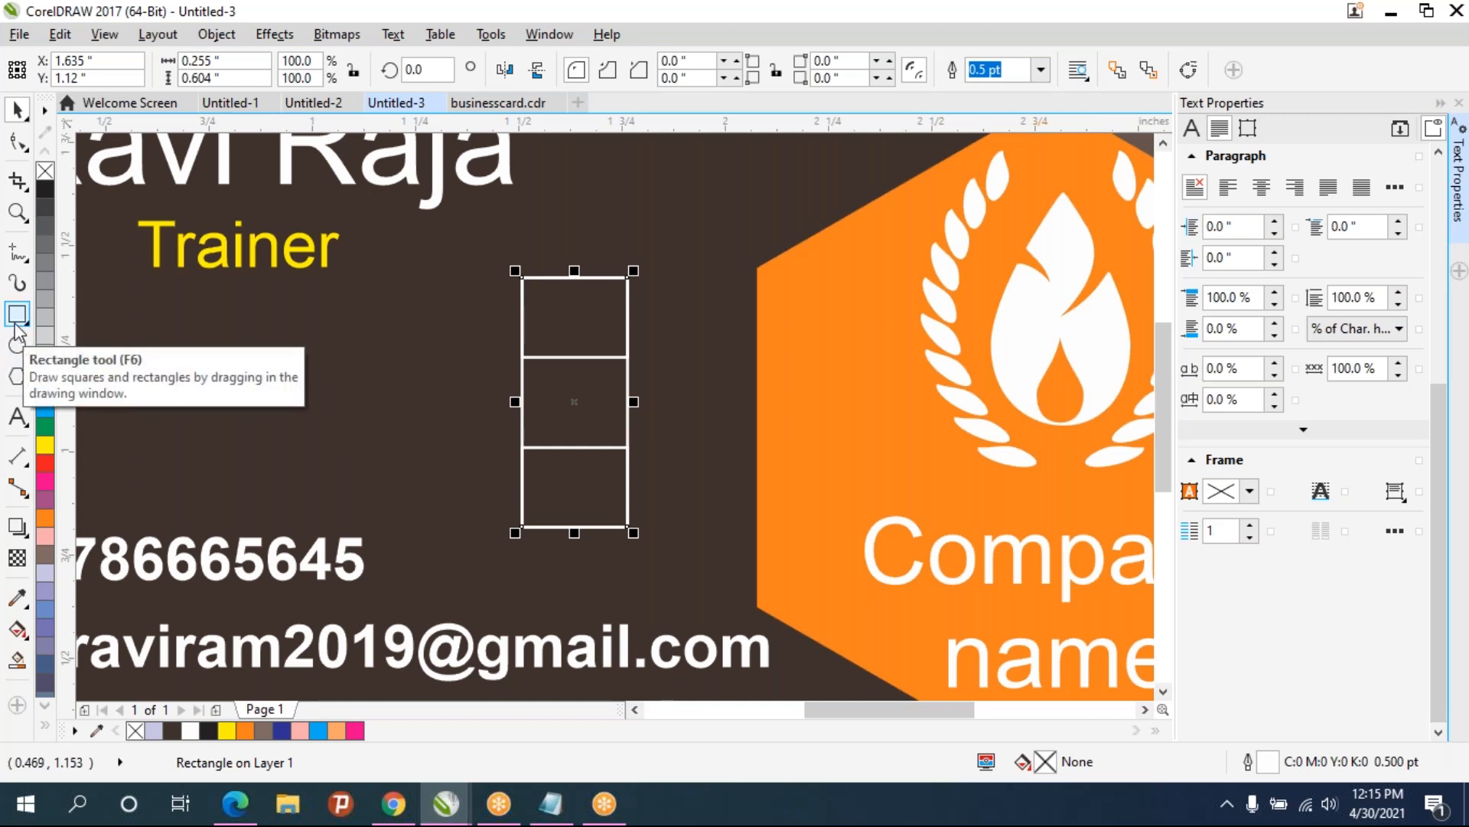
pyautogui.rightClick(23, 159)
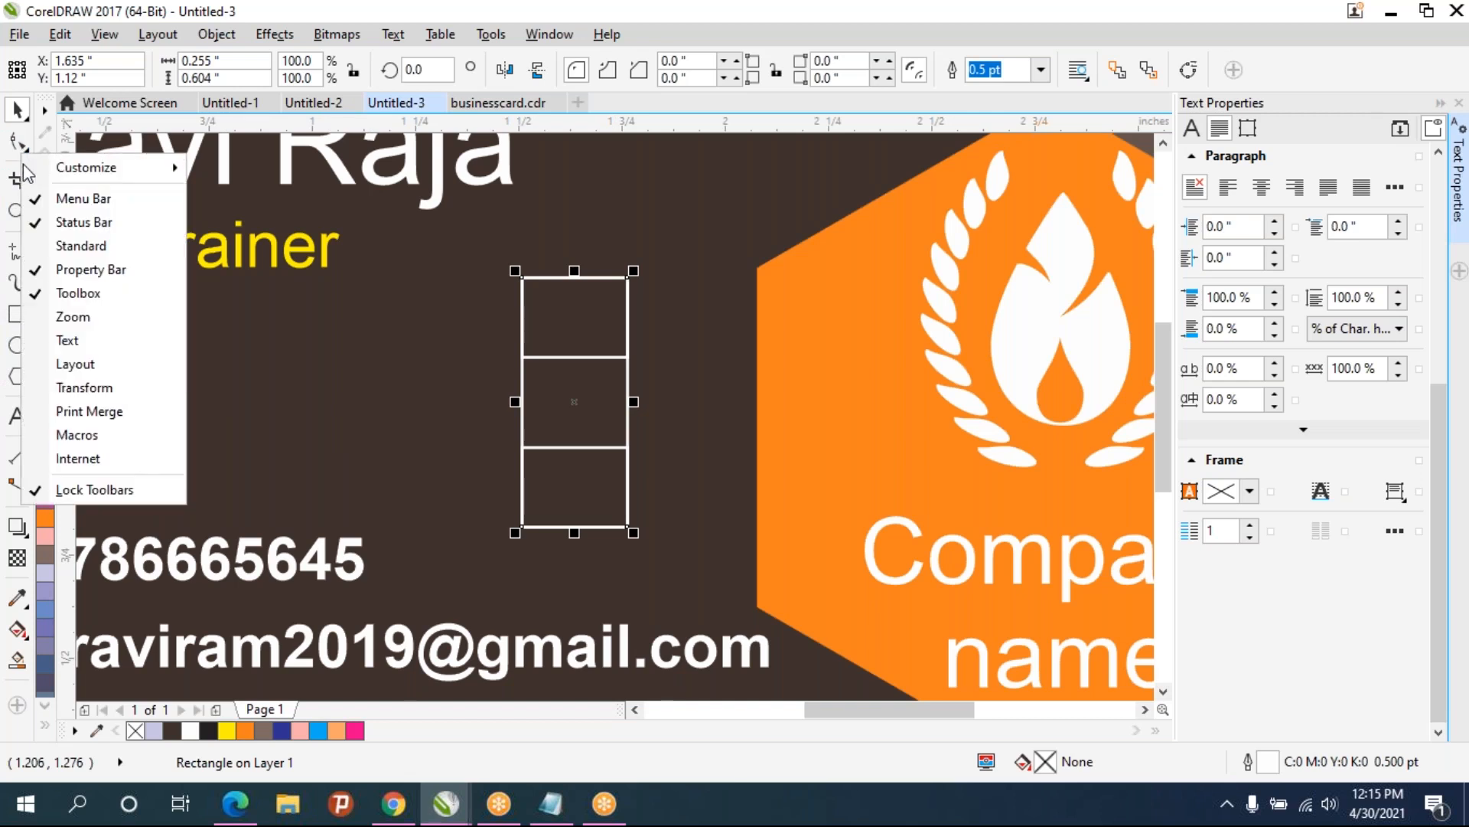
pyautogui.click(23, 143)
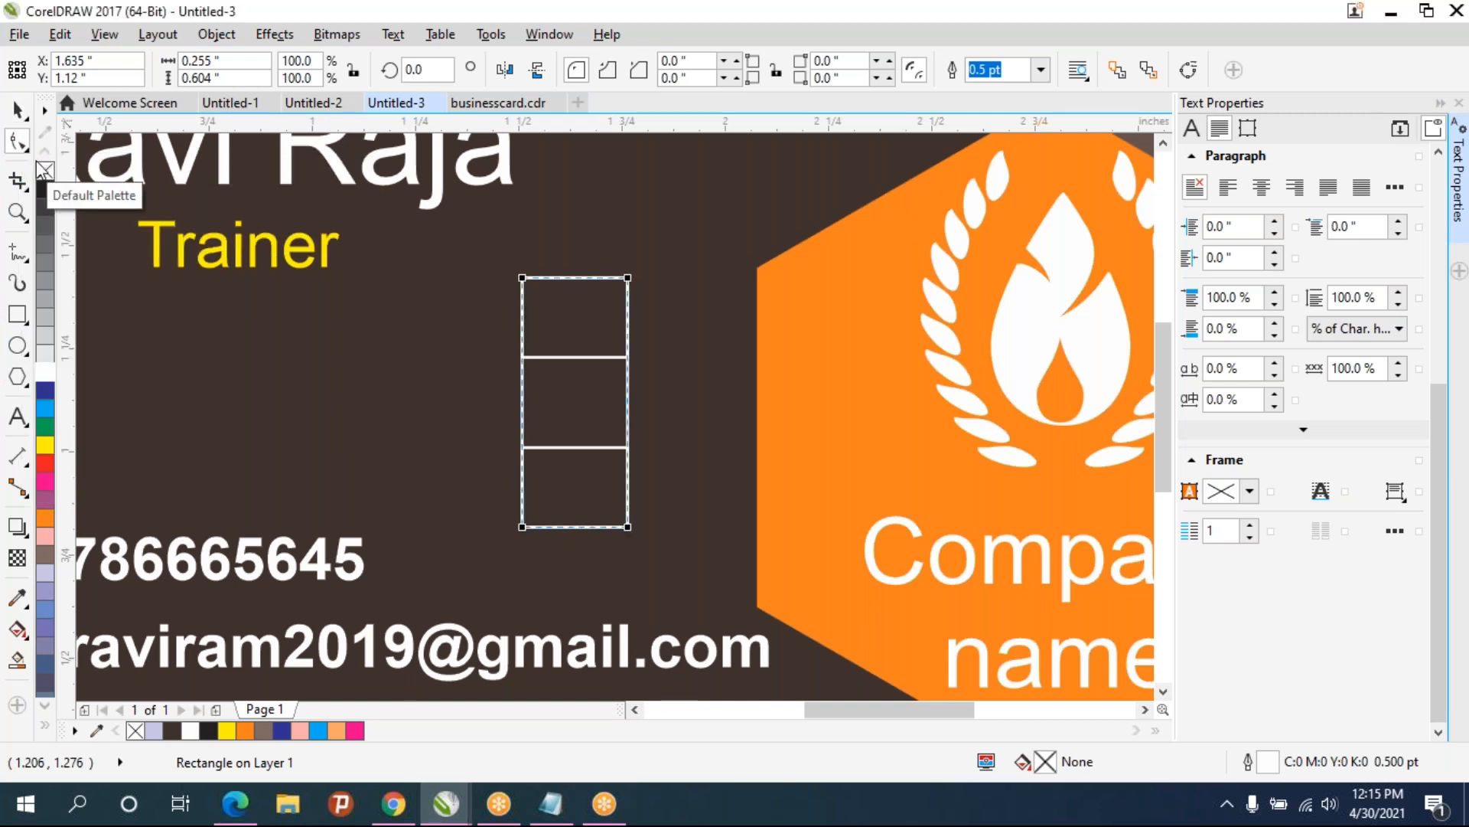
pyautogui.hotkey('ctrl', 'q')
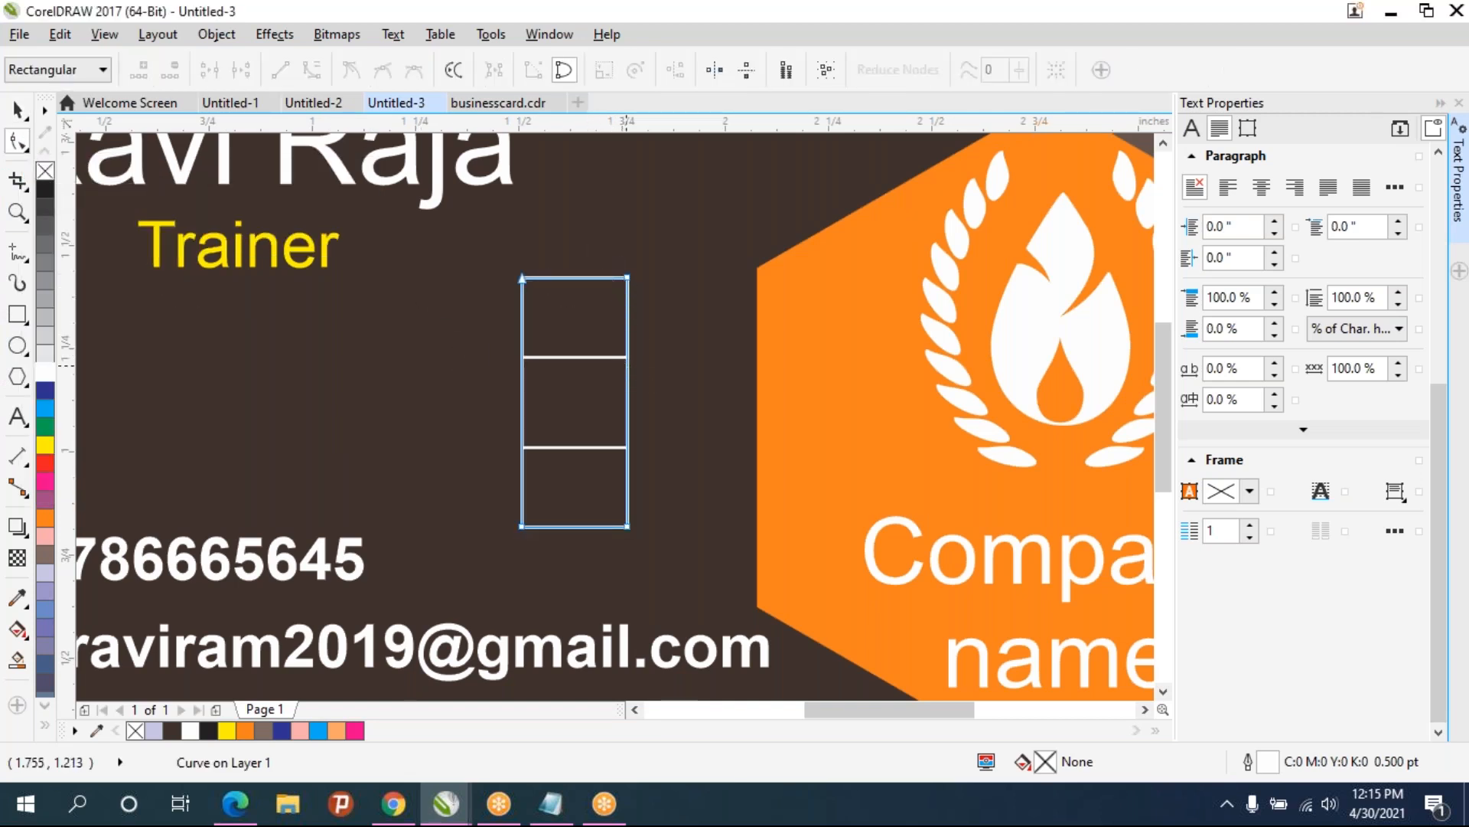
# - Add nodes on the tall shape's right edge where the small rectangles' inner edges meet it
pyautogui.scroll(4, 632, 368)
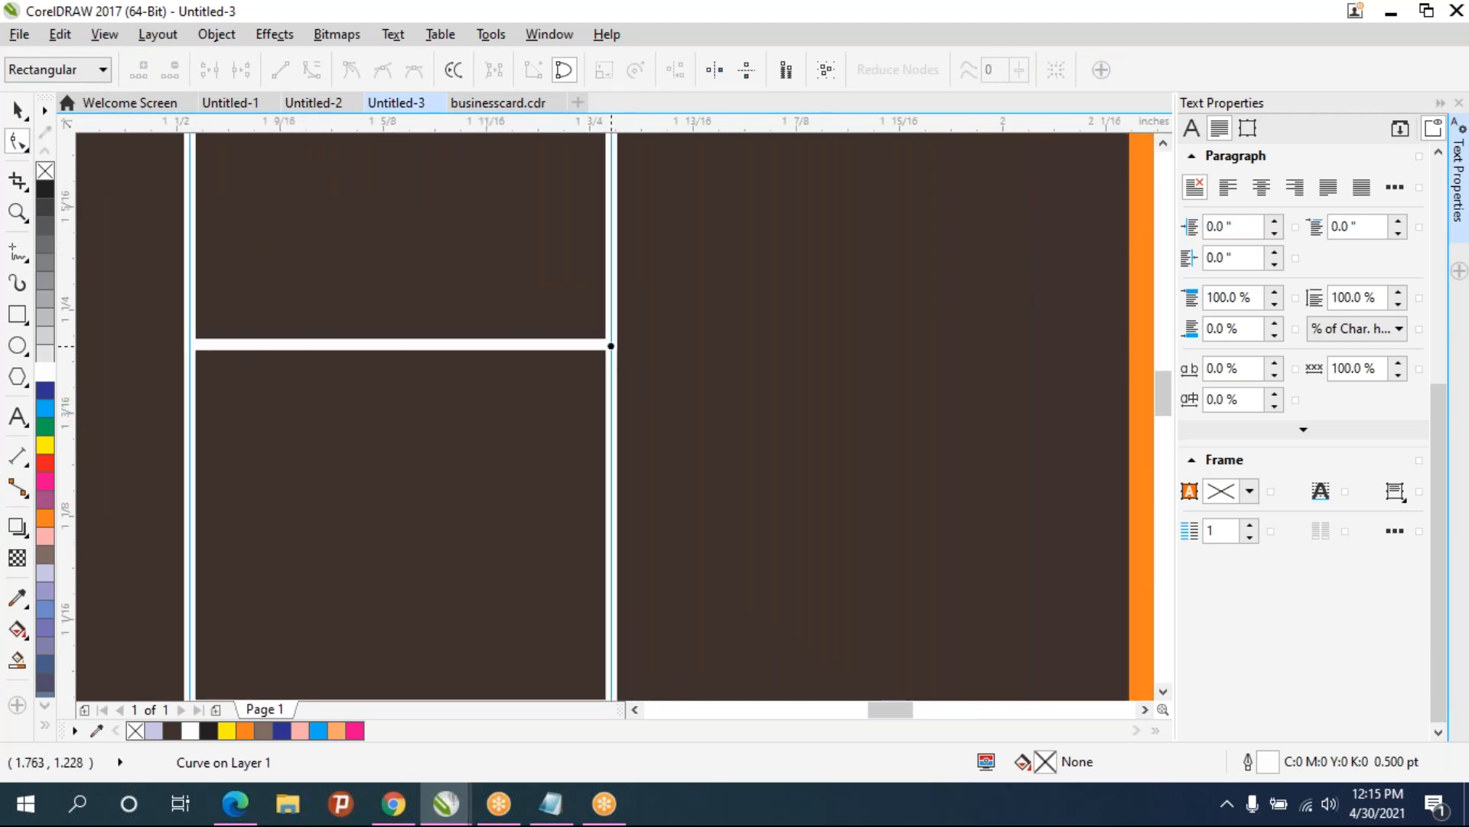
pyautogui.click(611, 346)
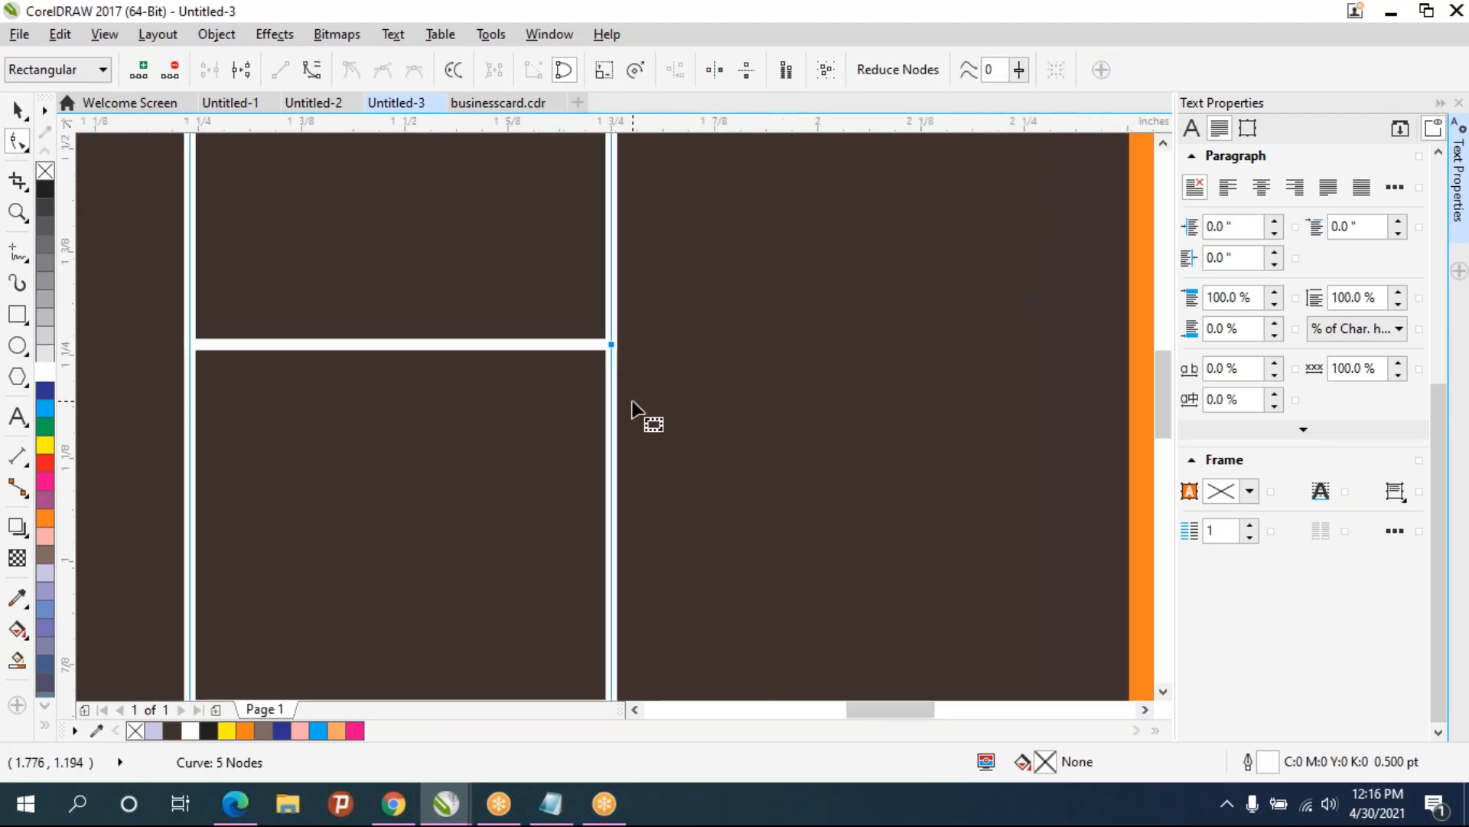
pyautogui.scroll(-4, 643, 410)
pyautogui.scroll(4, 647, 475)
pyautogui.click(666, 432)
pyautogui.click(663, 431)
pyautogui.moveTo(662, 431); pyautogui.dragTo(663, 432)
pyautogui.scroll(-2, 662, 432)
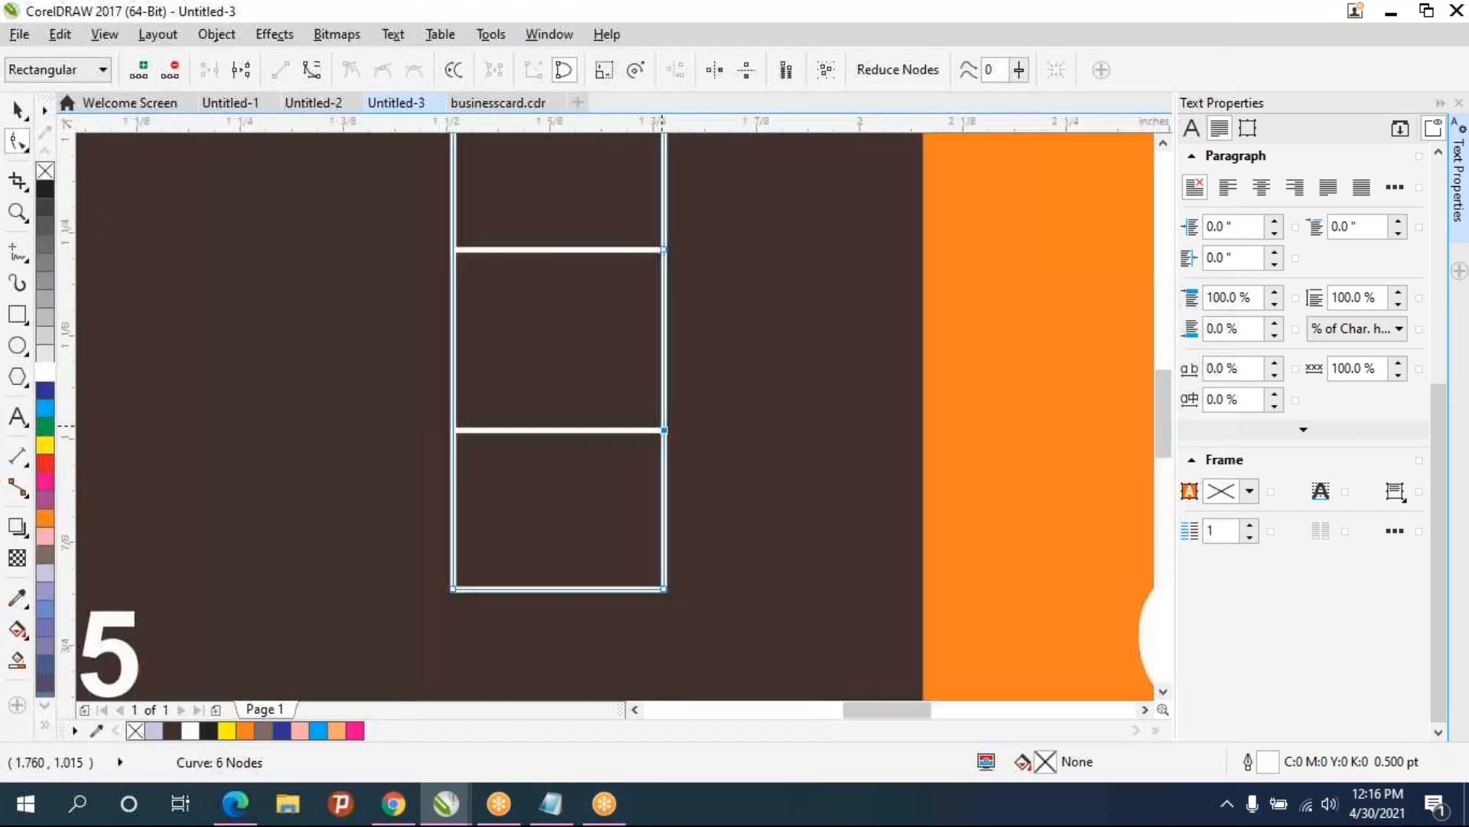
# - Add nodes between them and drag the middle section of the right edge inward to cut a notch
pyautogui.click(663, 328)
pyautogui.doubleClick(663, 287)
pyautogui.moveTo(663, 328); pyautogui.dragTo(565, 430)
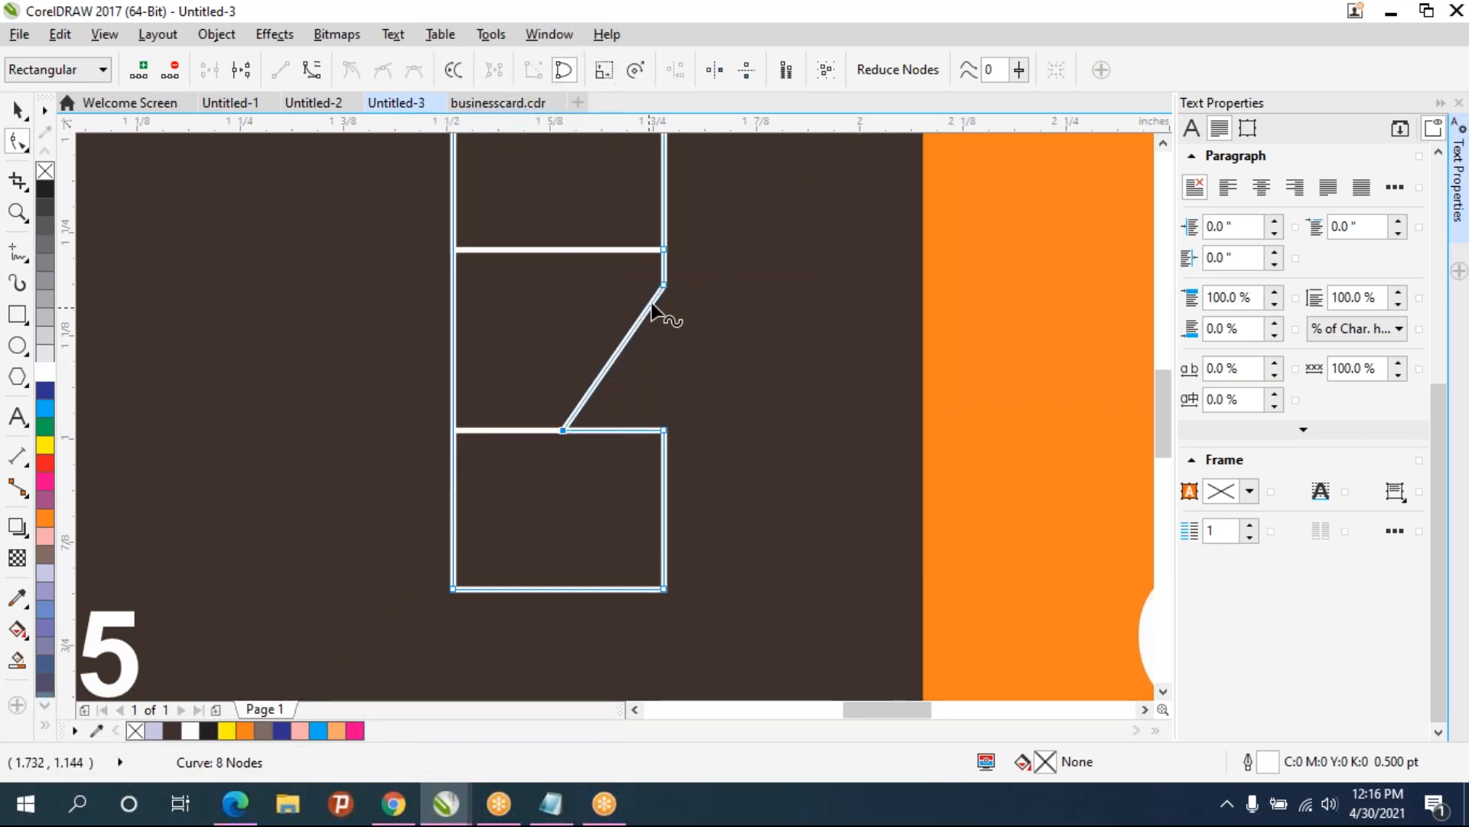
pyautogui.moveTo(663, 286); pyautogui.dragTo(564, 249)
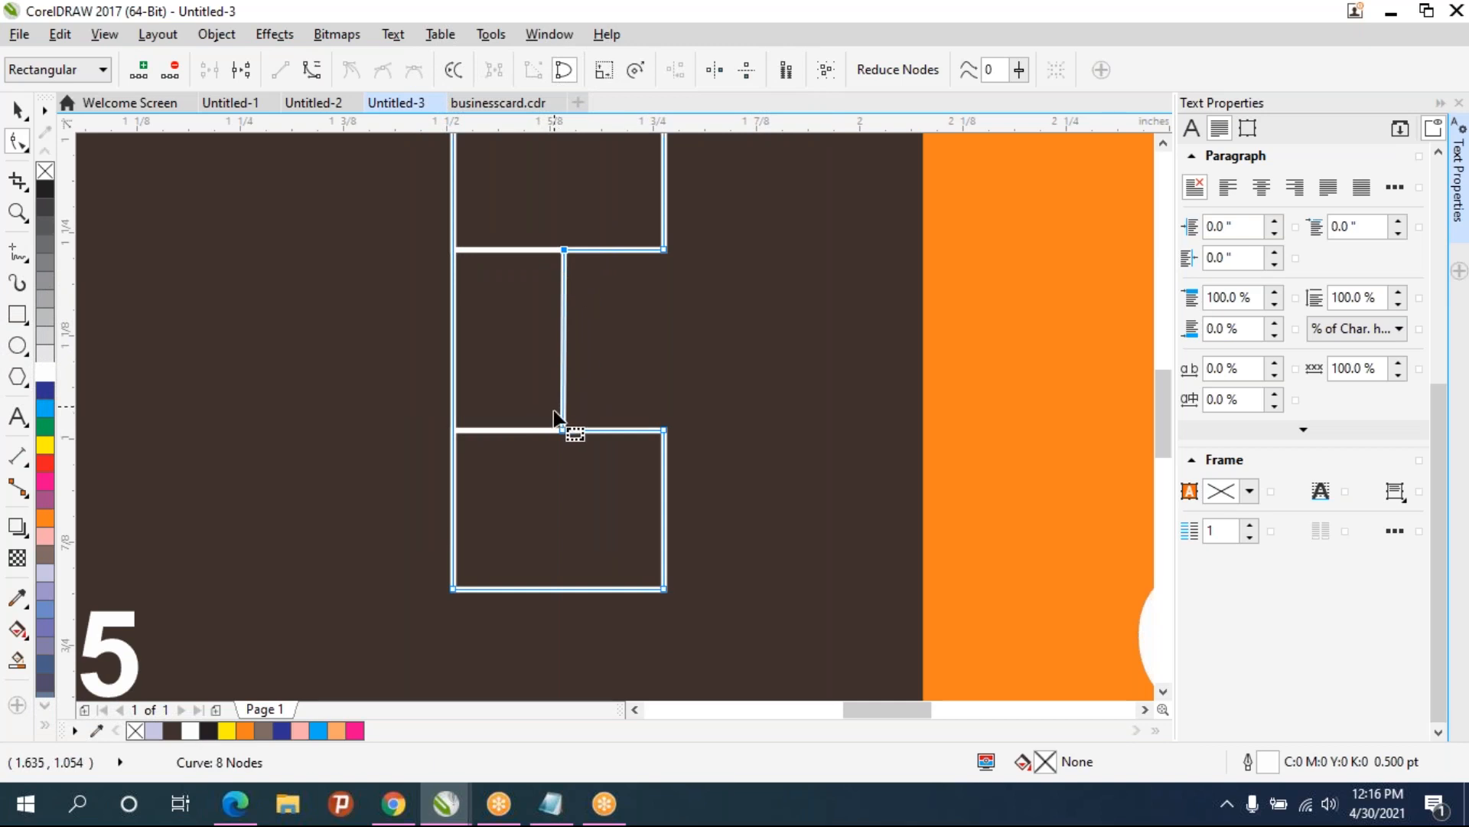
# - Delete the two small rectangles, keeping the notched shape
pyautogui.scroll(-2, 586, 302)
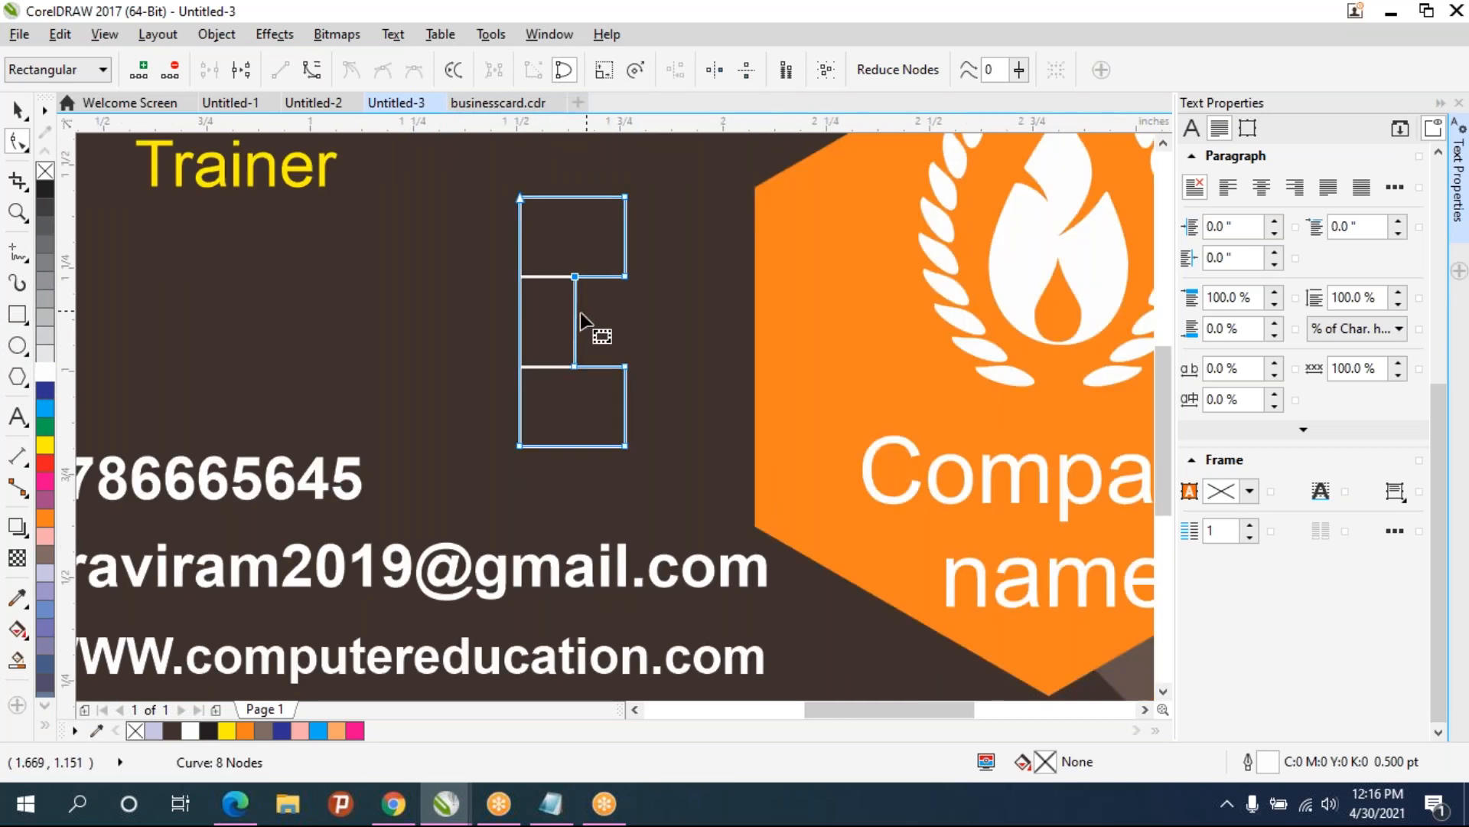
pyautogui.click(17, 110)
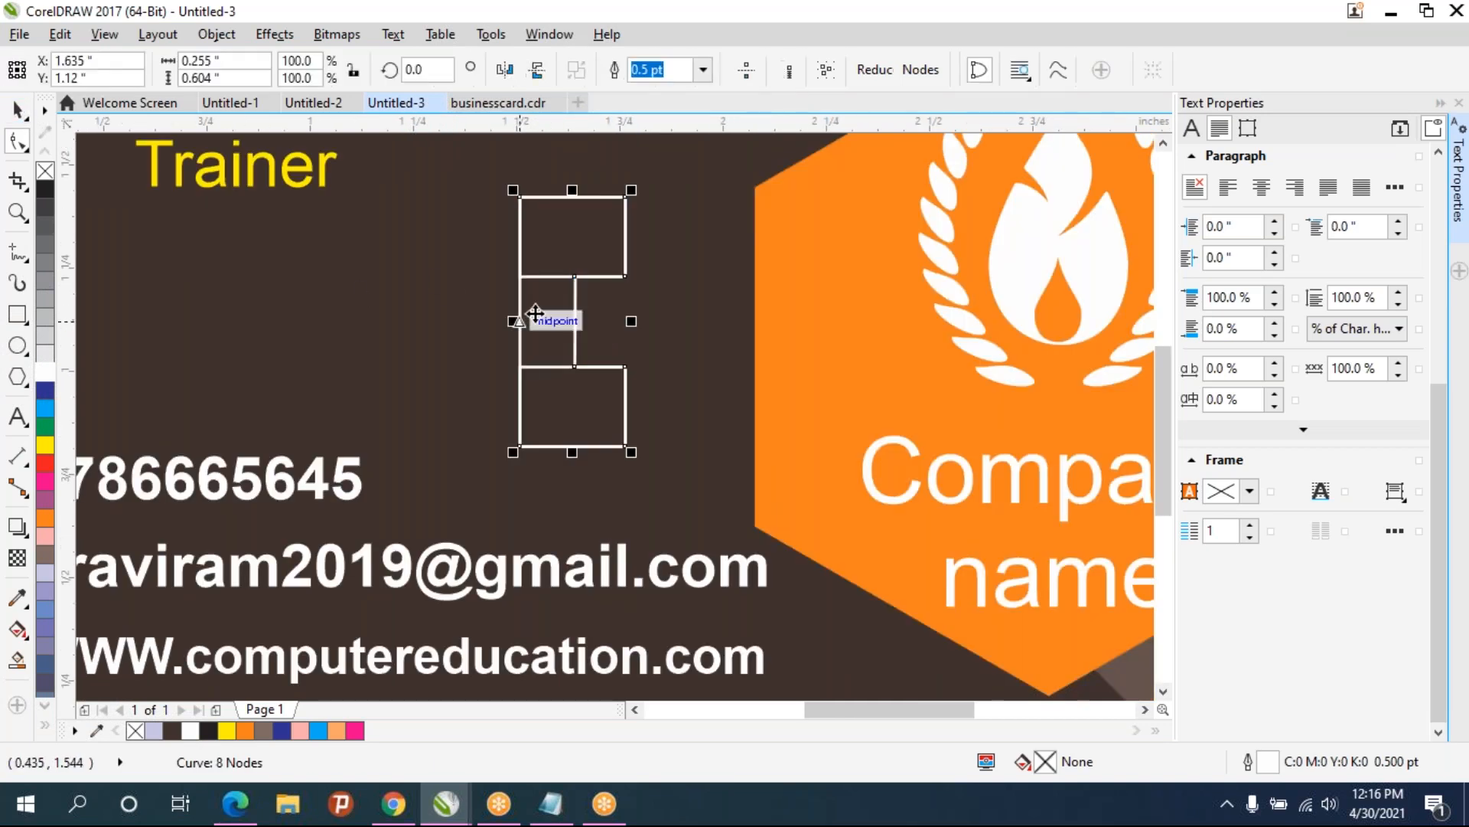
pyautogui.click(542, 276)
pyautogui.press('Delete')
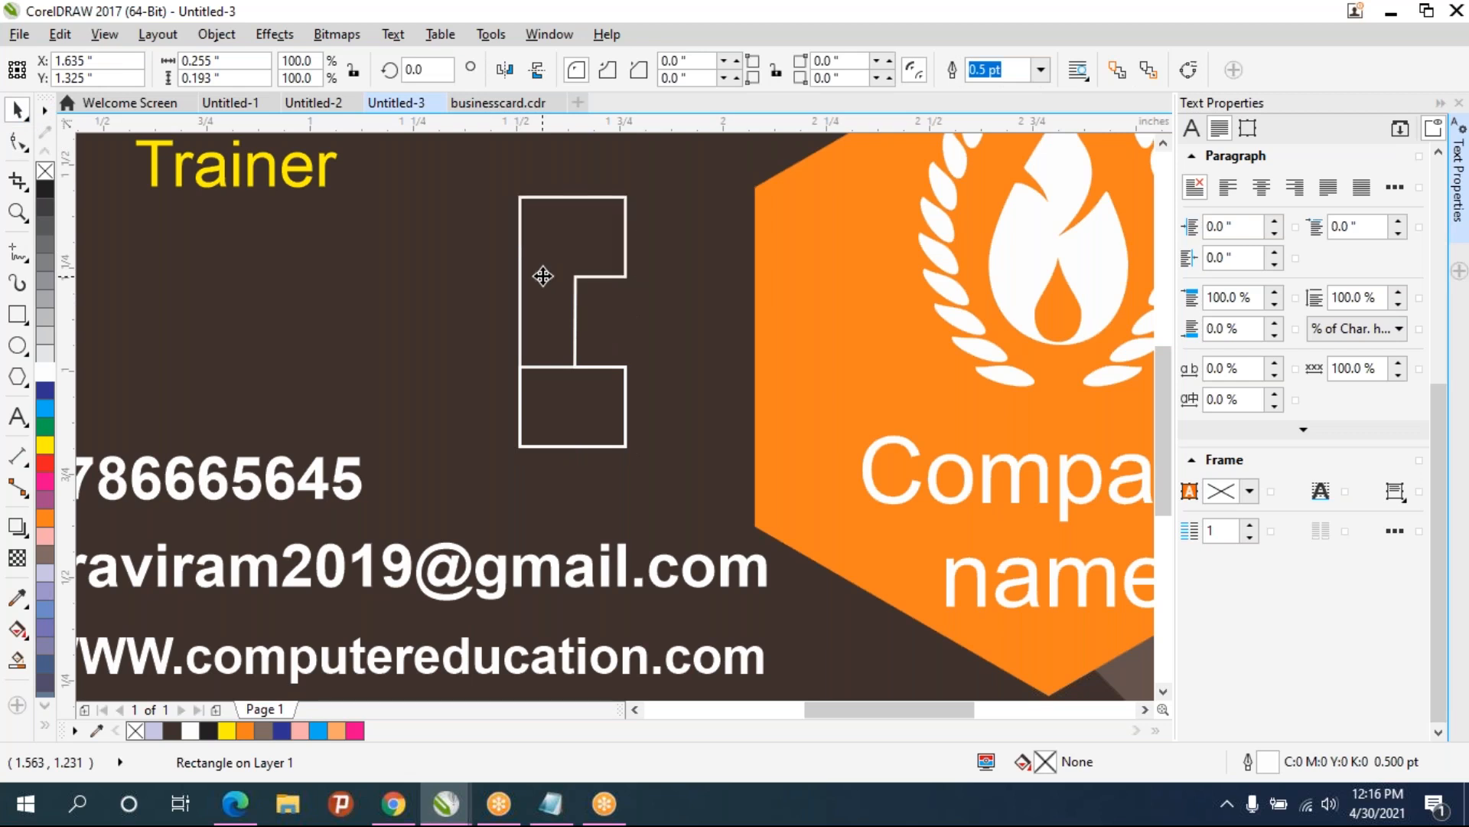
pyautogui.click(545, 363)
pyautogui.press('Delete')
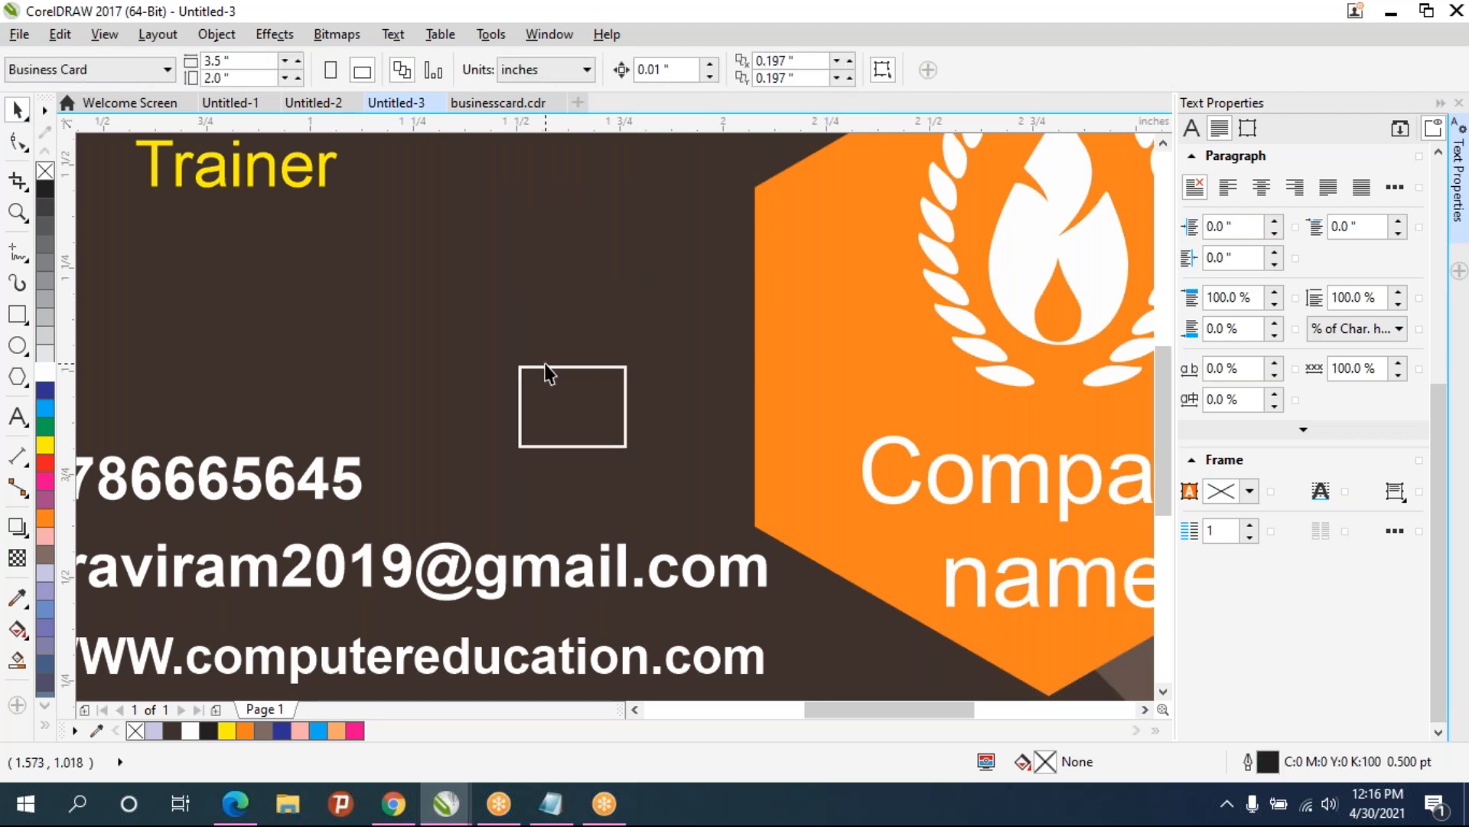
pyautogui.hotkey('ctrl', 'z')
pyautogui.click(543, 367)
pyautogui.press('Delete')
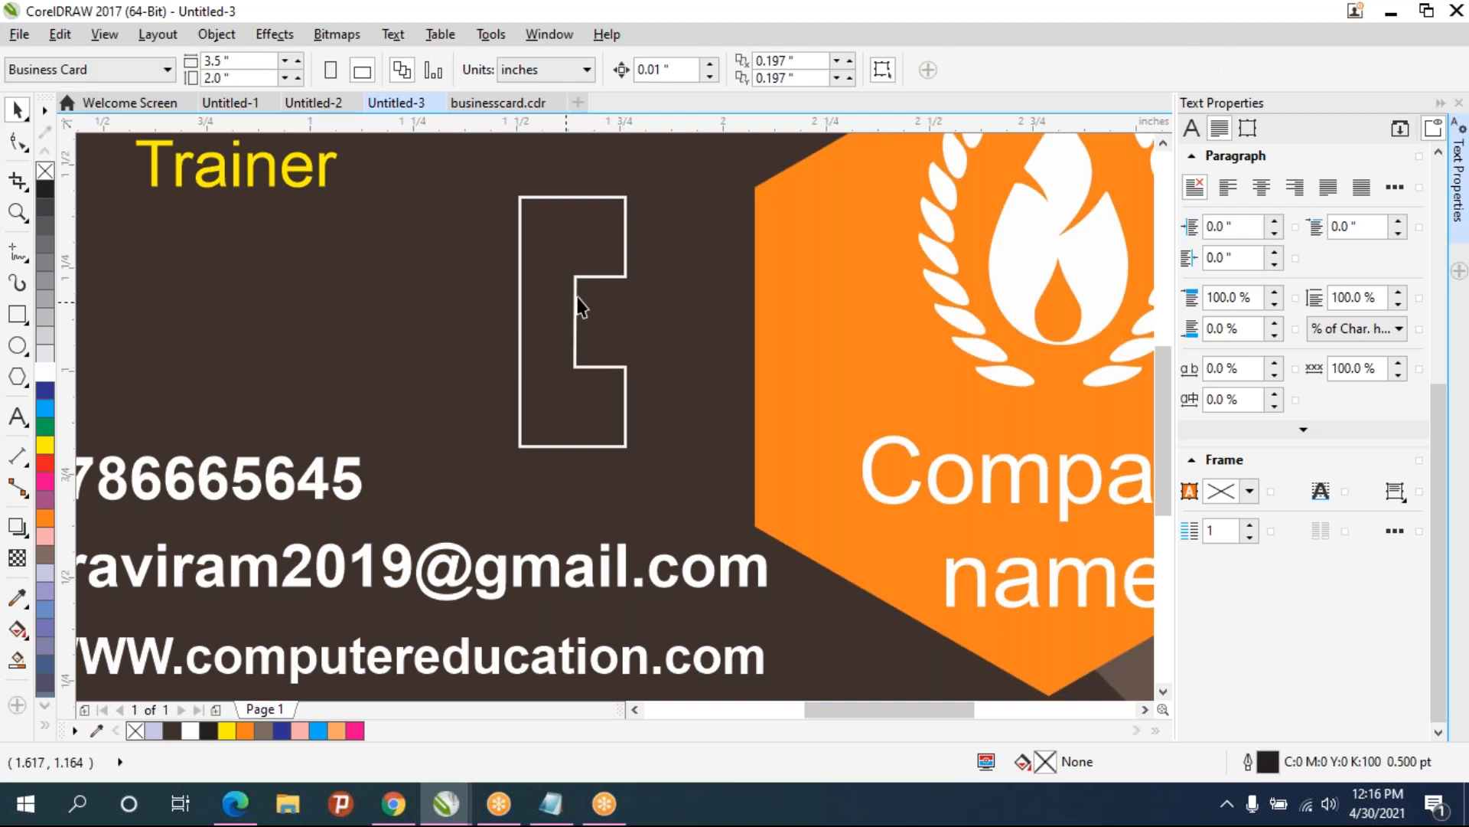
# - Add a node midway on the notched shape's left edge and pull it outward into a point
pyautogui.click(576, 317)
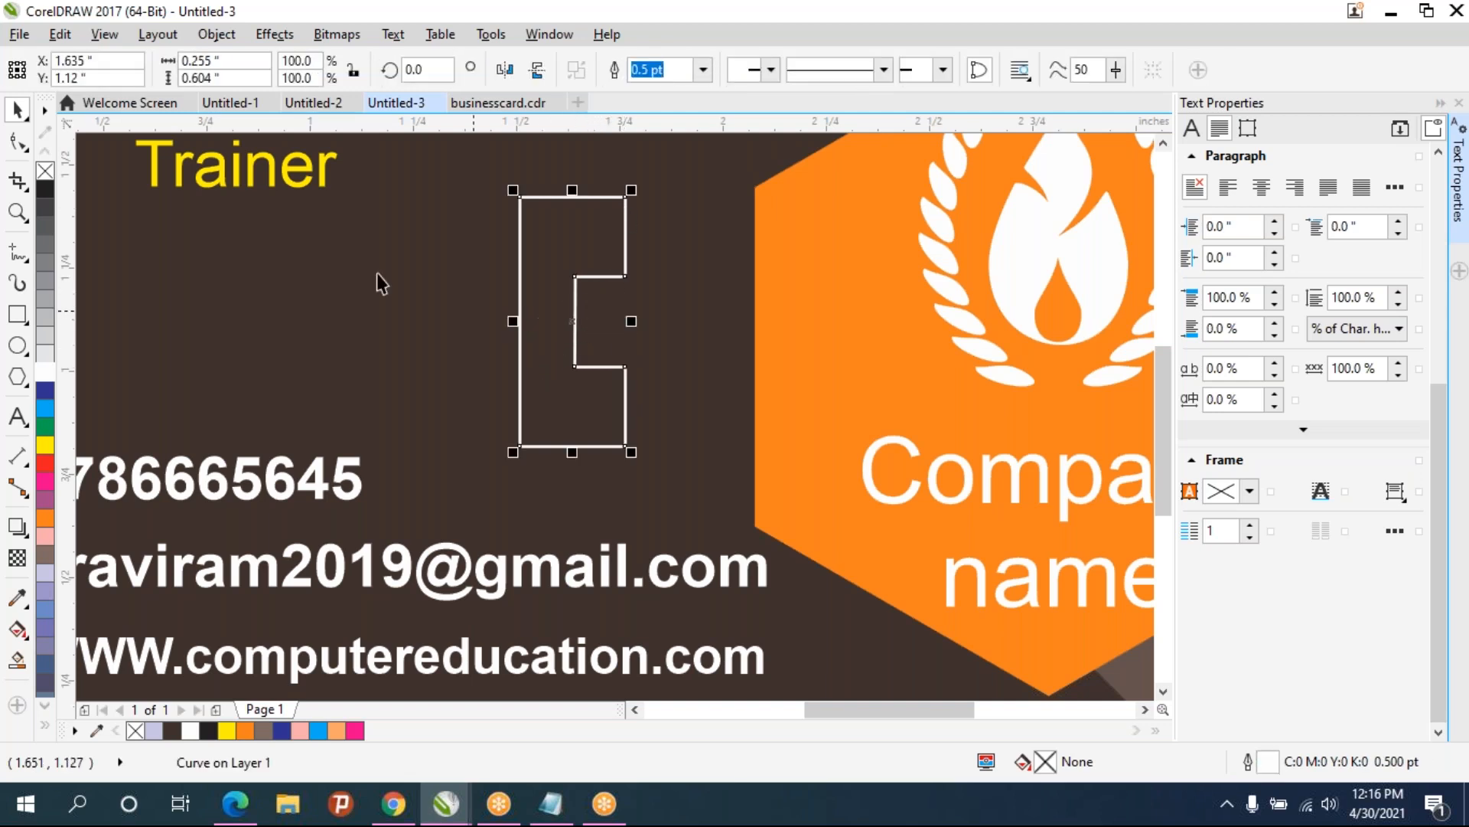
pyautogui.click(17, 142)
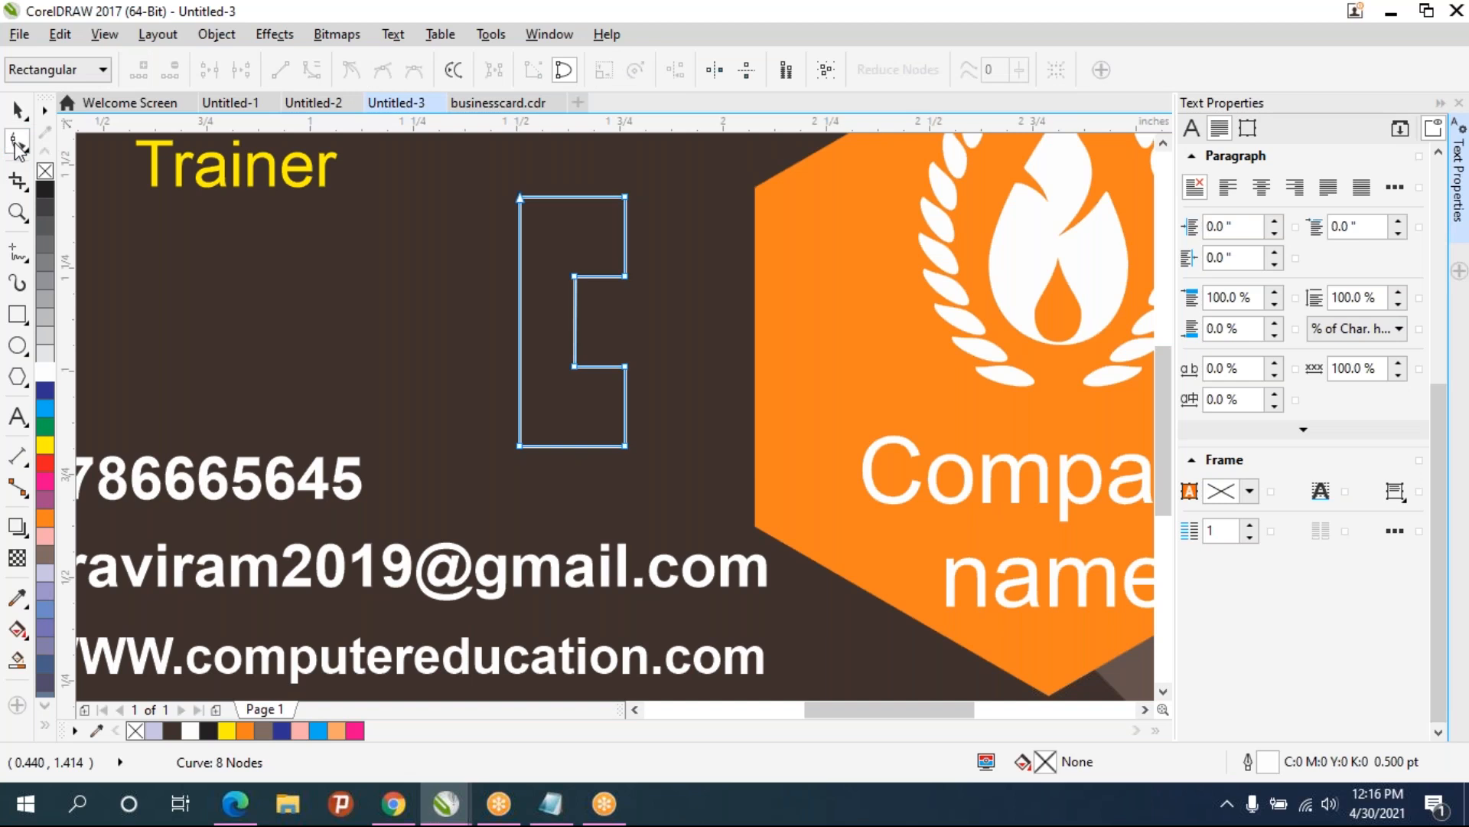
pyautogui.click(519, 314)
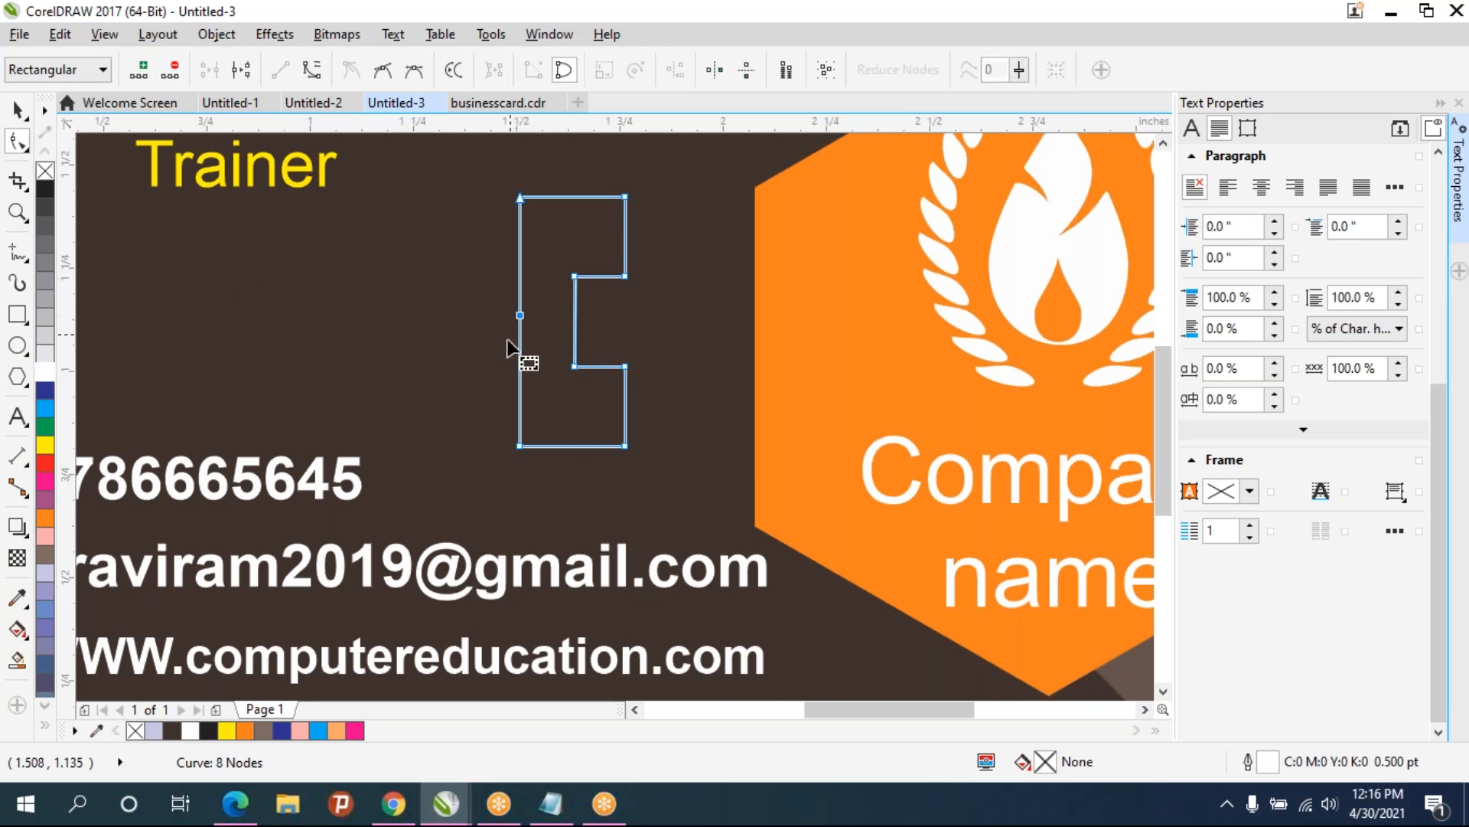
pyautogui.press('KP_Add')
pyautogui.moveTo(520, 315); pyautogui.dragTo(480, 322)
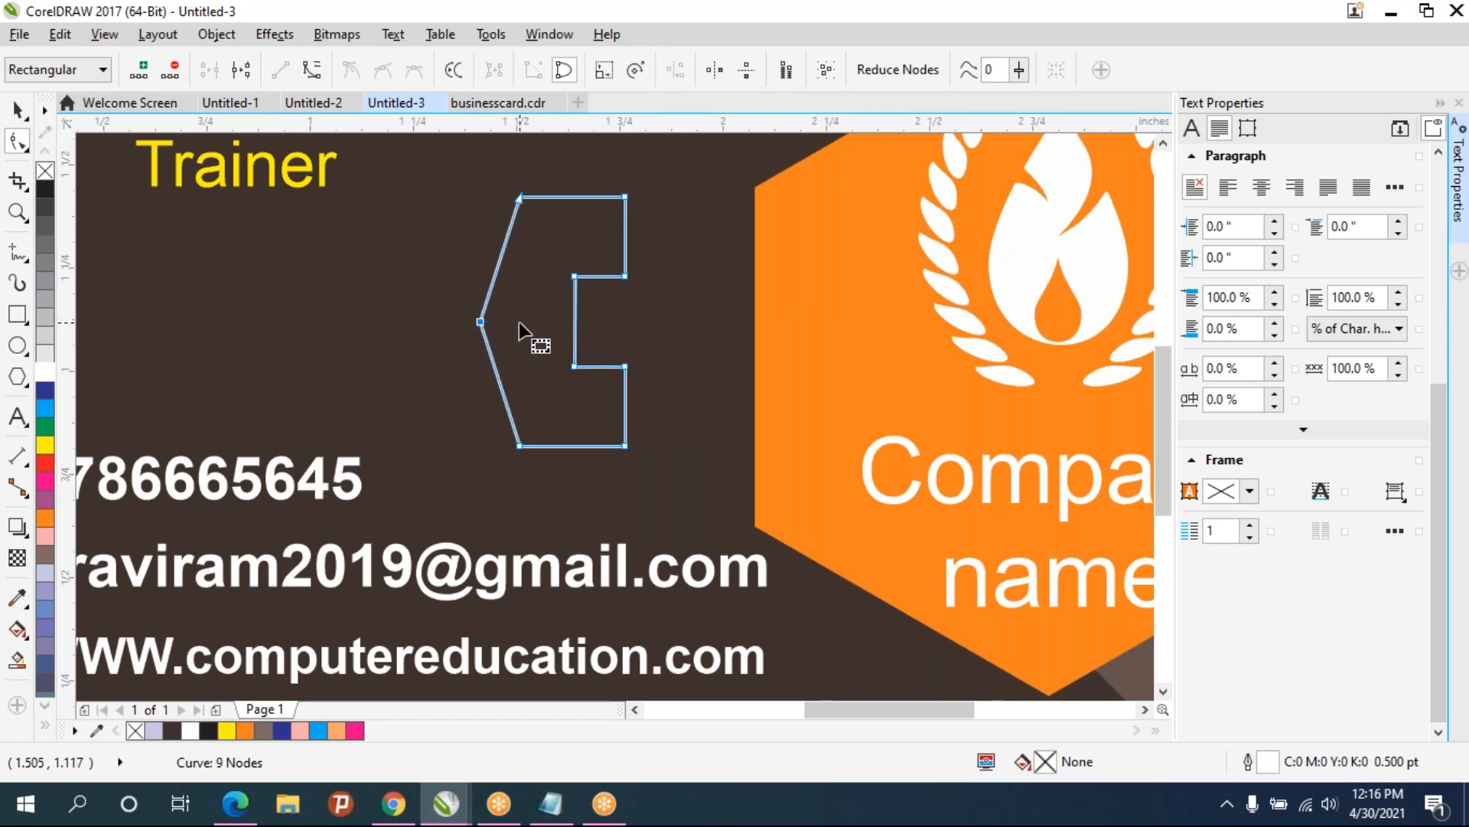
# - Select all nodes of the shape and convert them to smooth curves to form a phone handset
pyautogui.moveTo(442, 160); pyautogui.dragTo(699, 515)
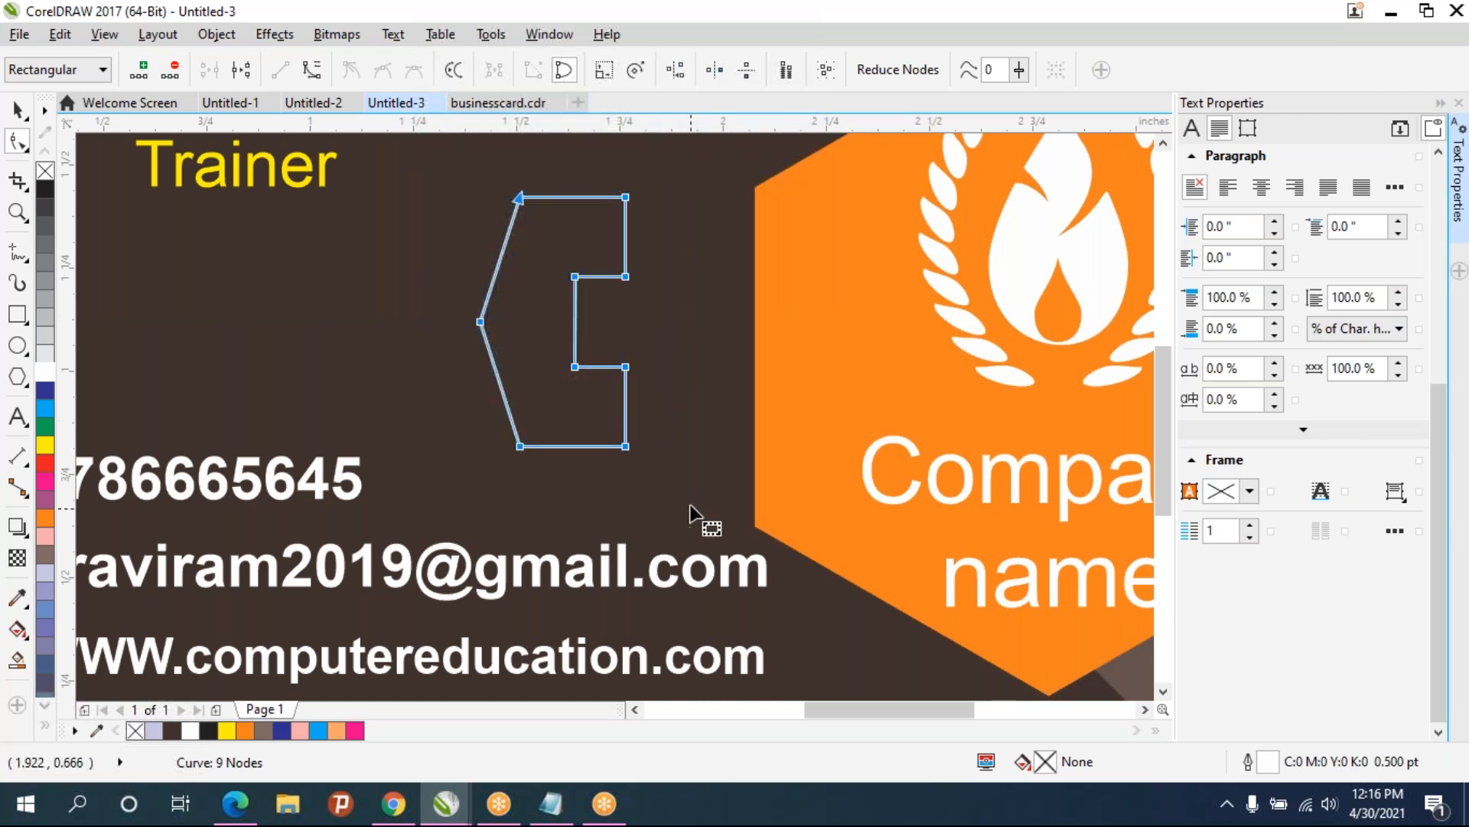
pyautogui.click(310, 72)
pyautogui.click(418, 77)
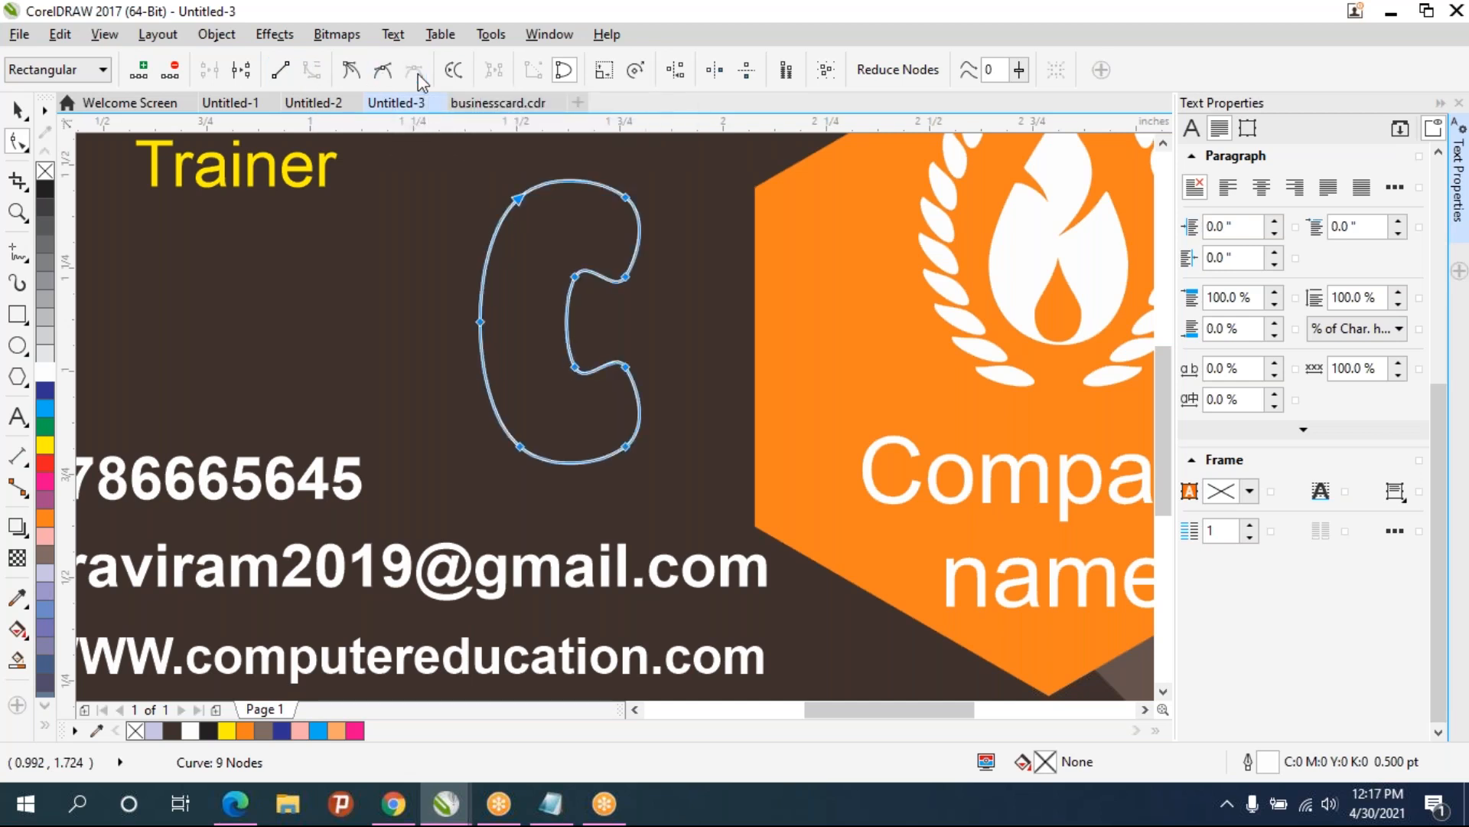
pyautogui.hotkey('ctrl', 'z')
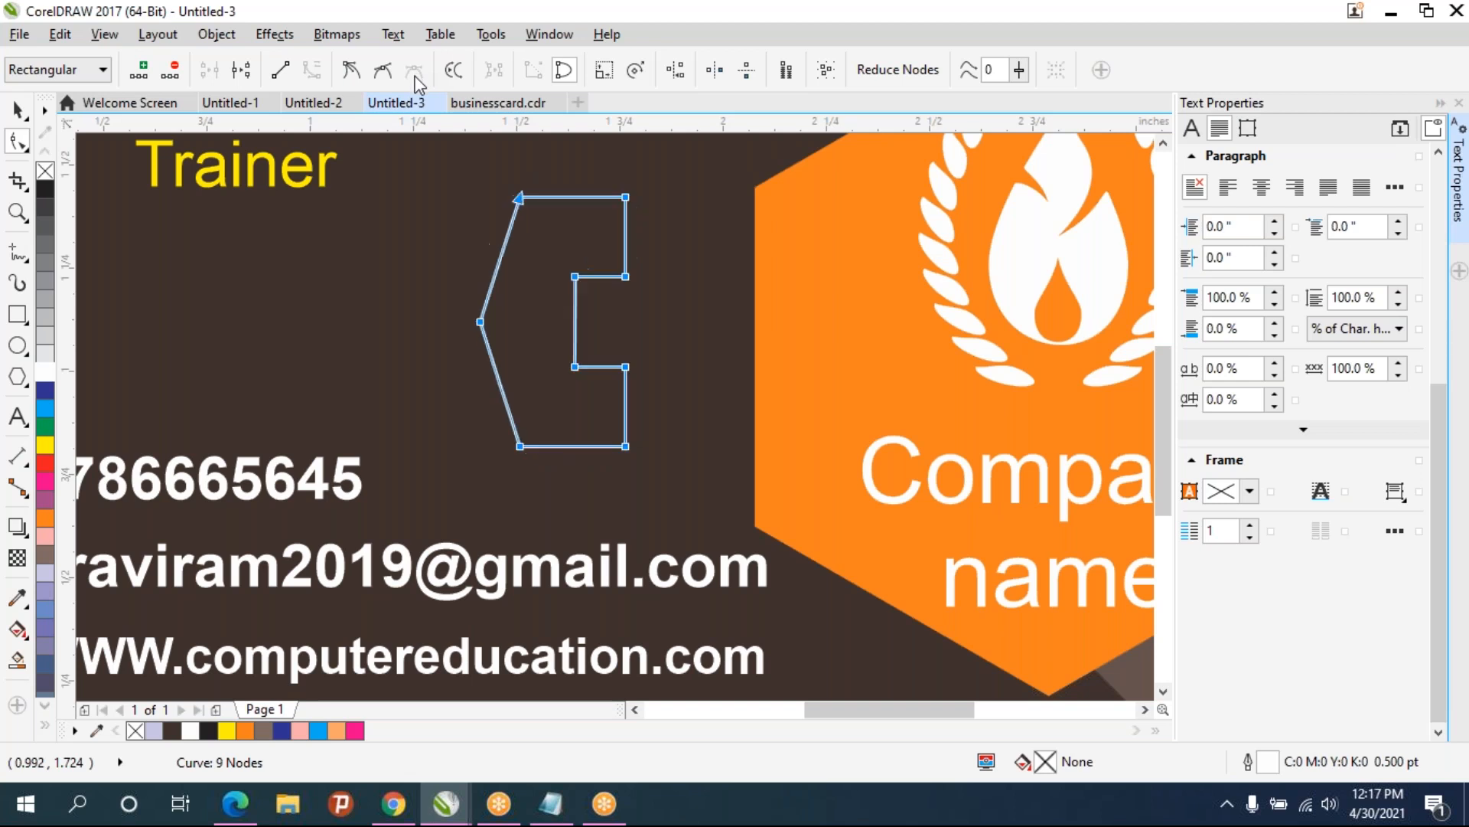
pyautogui.click(384, 71)
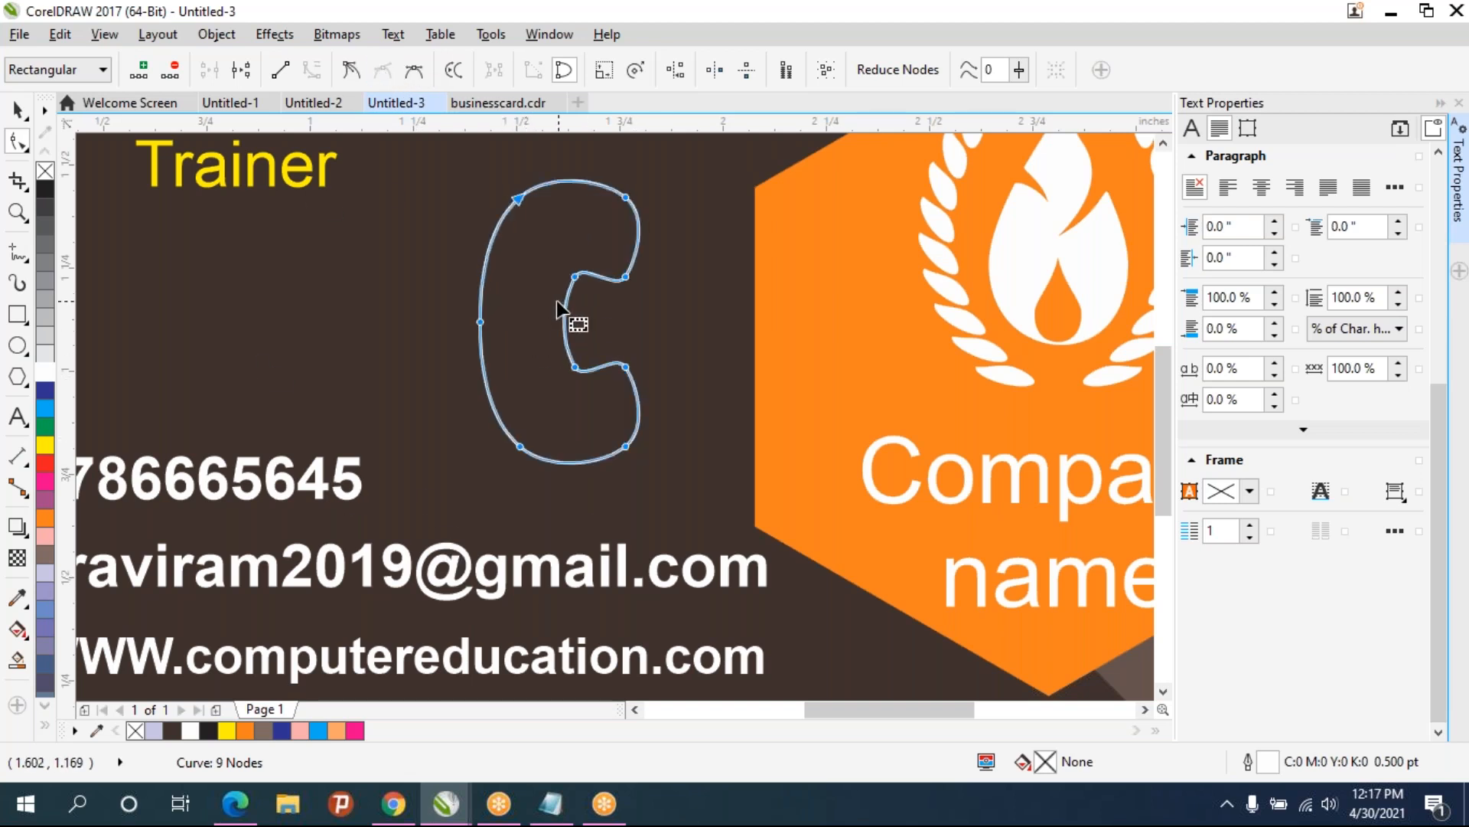
# - Scale the handset shape down to 60 percent
pyautogui.scroll(-2, 663, 360)
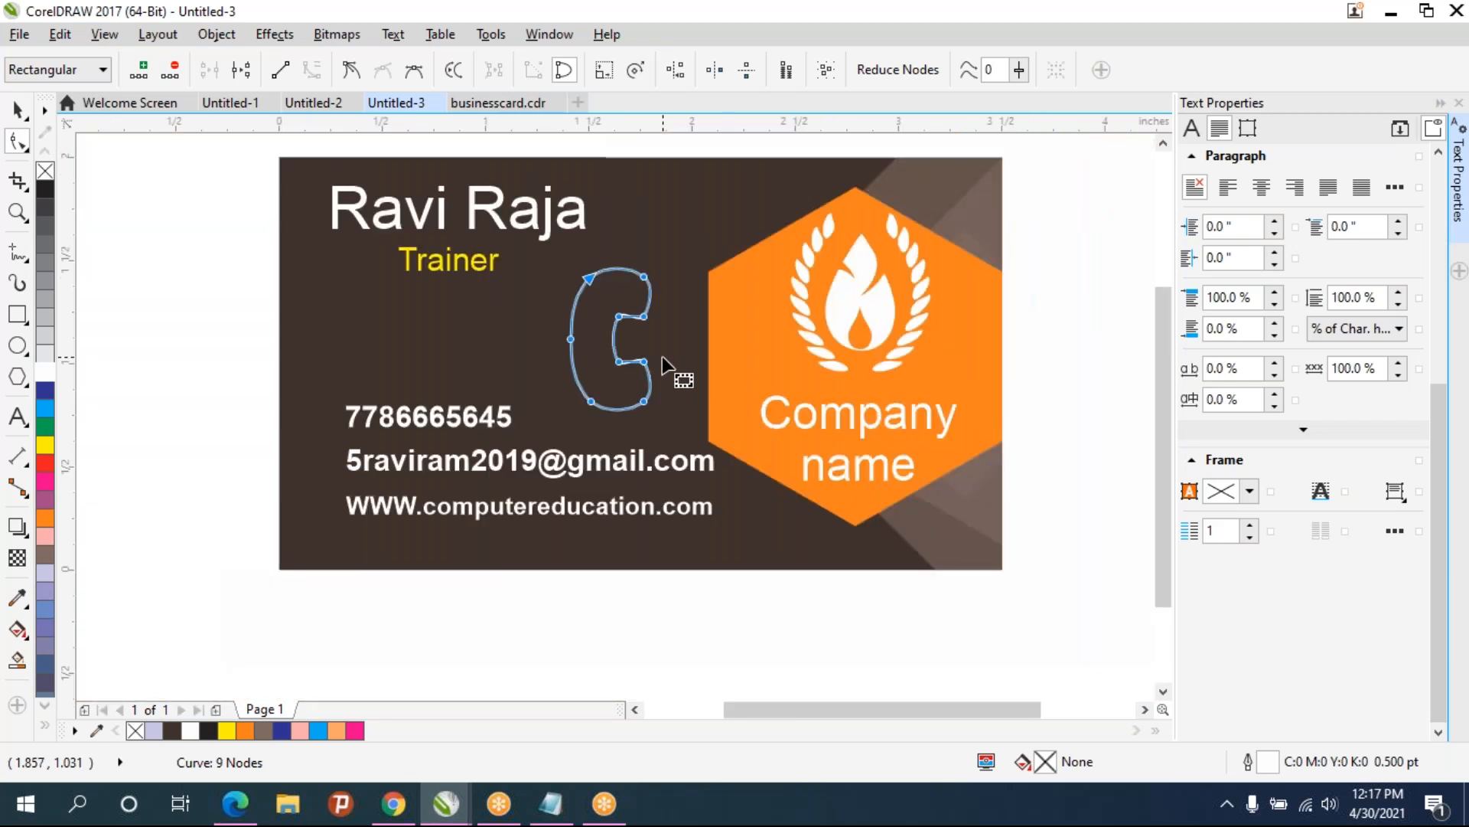
pyautogui.click(161, 239)
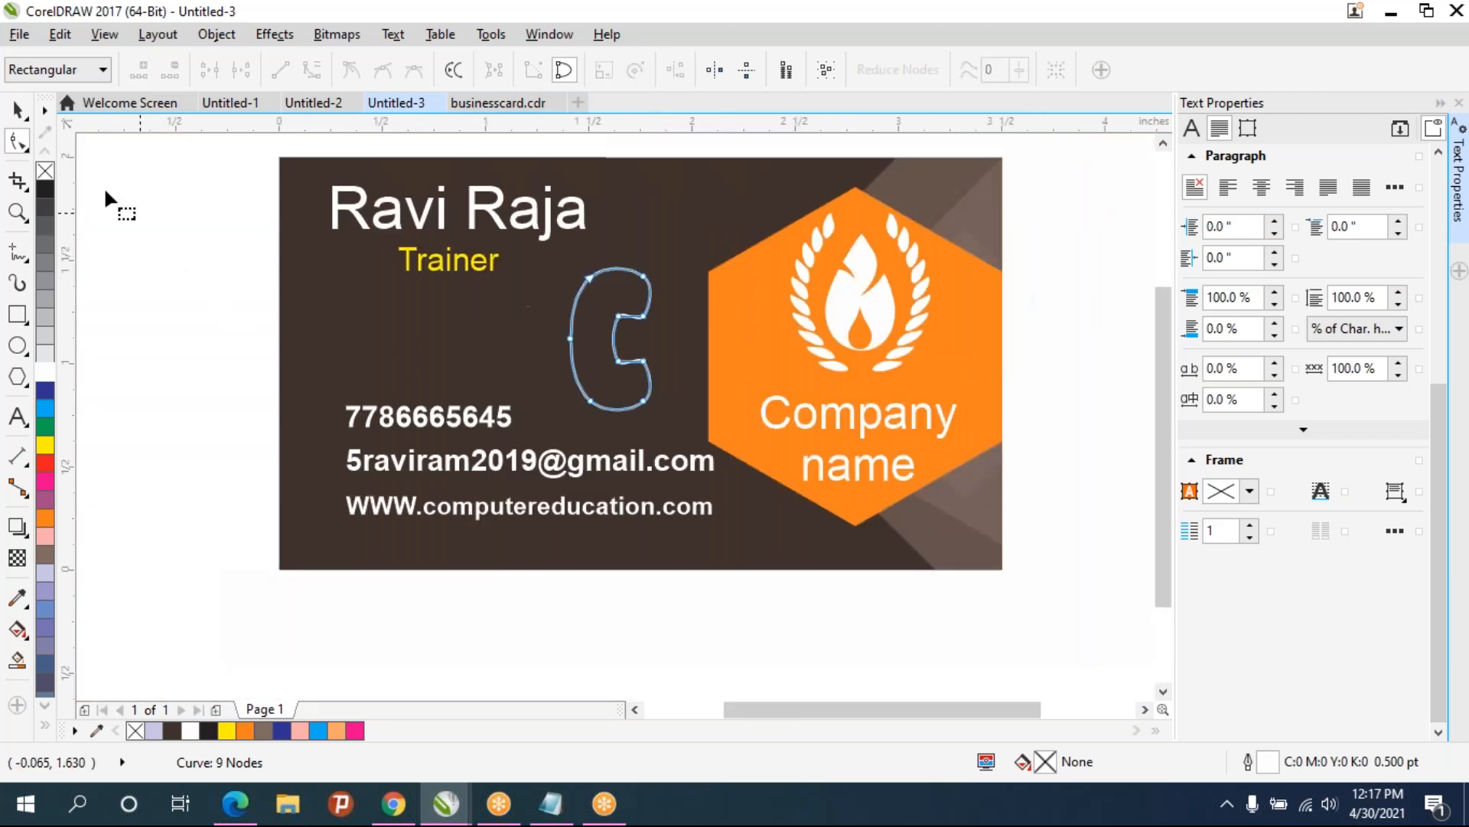
pyautogui.click(16, 107)
pyautogui.click(842, 649)
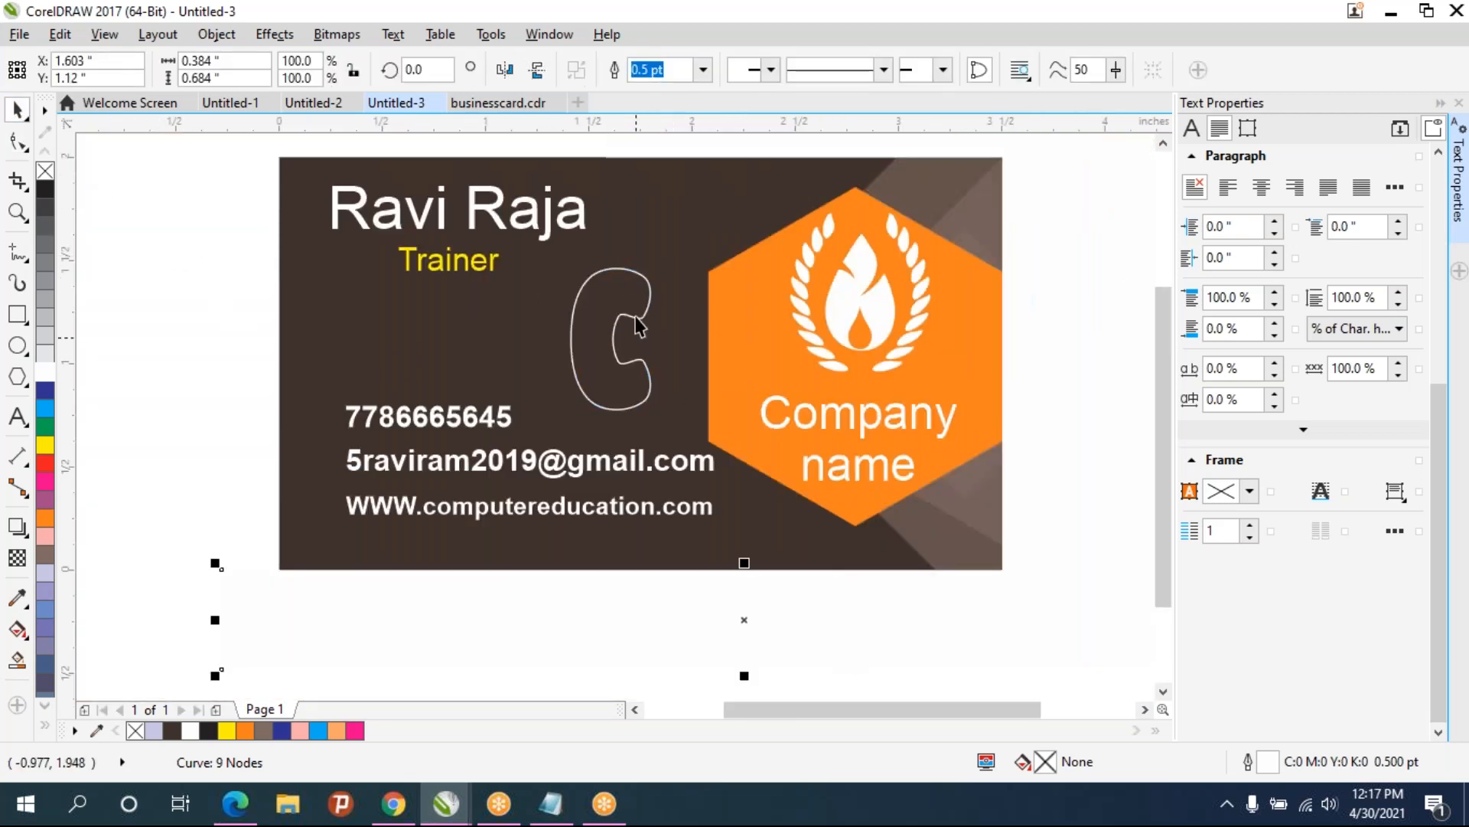
pyautogui.click(630, 359)
pyautogui.click(632, 375)
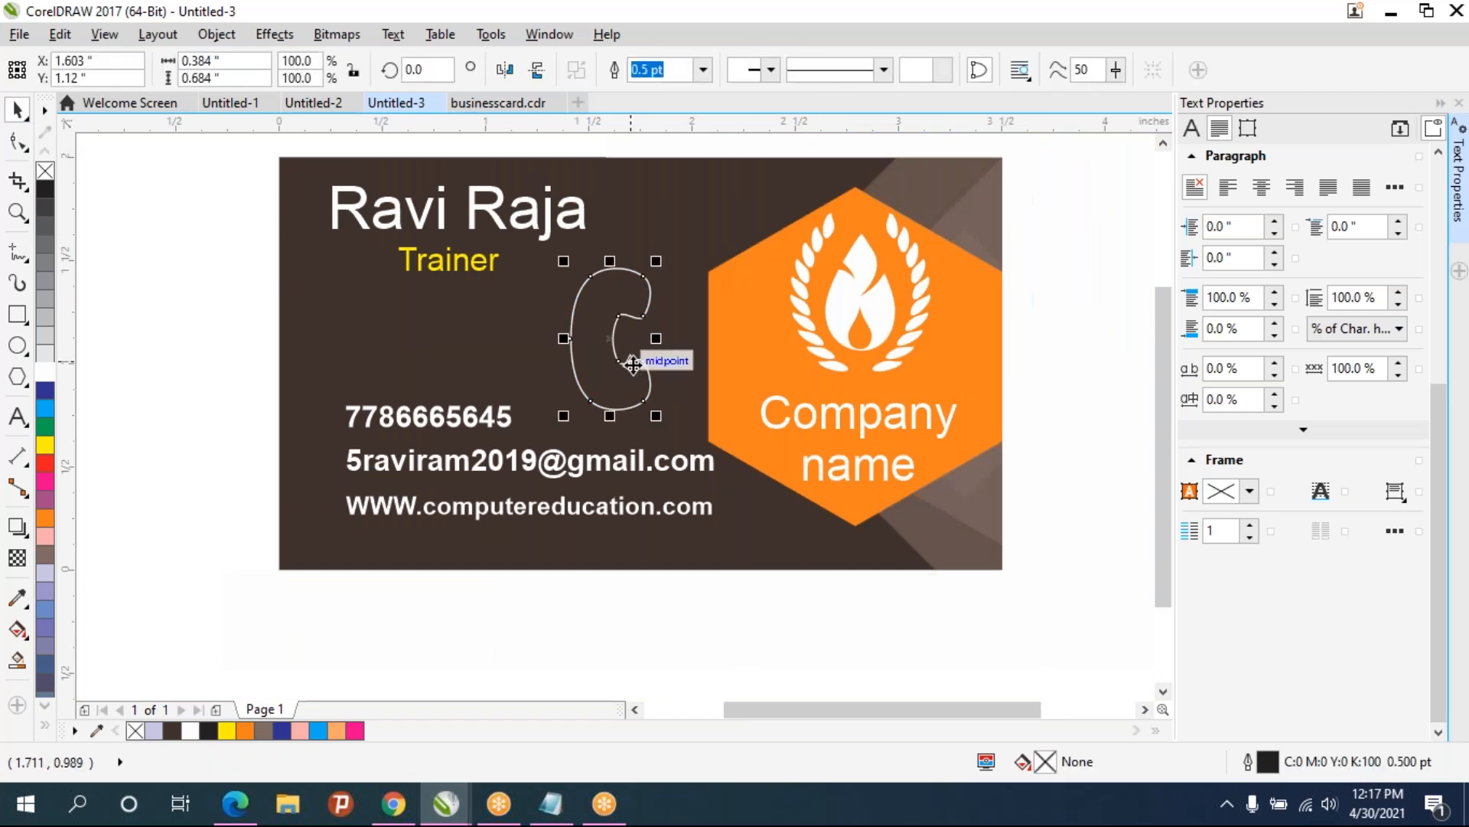
pyautogui.moveTo(663, 262); pyautogui.dragTo(630, 317)
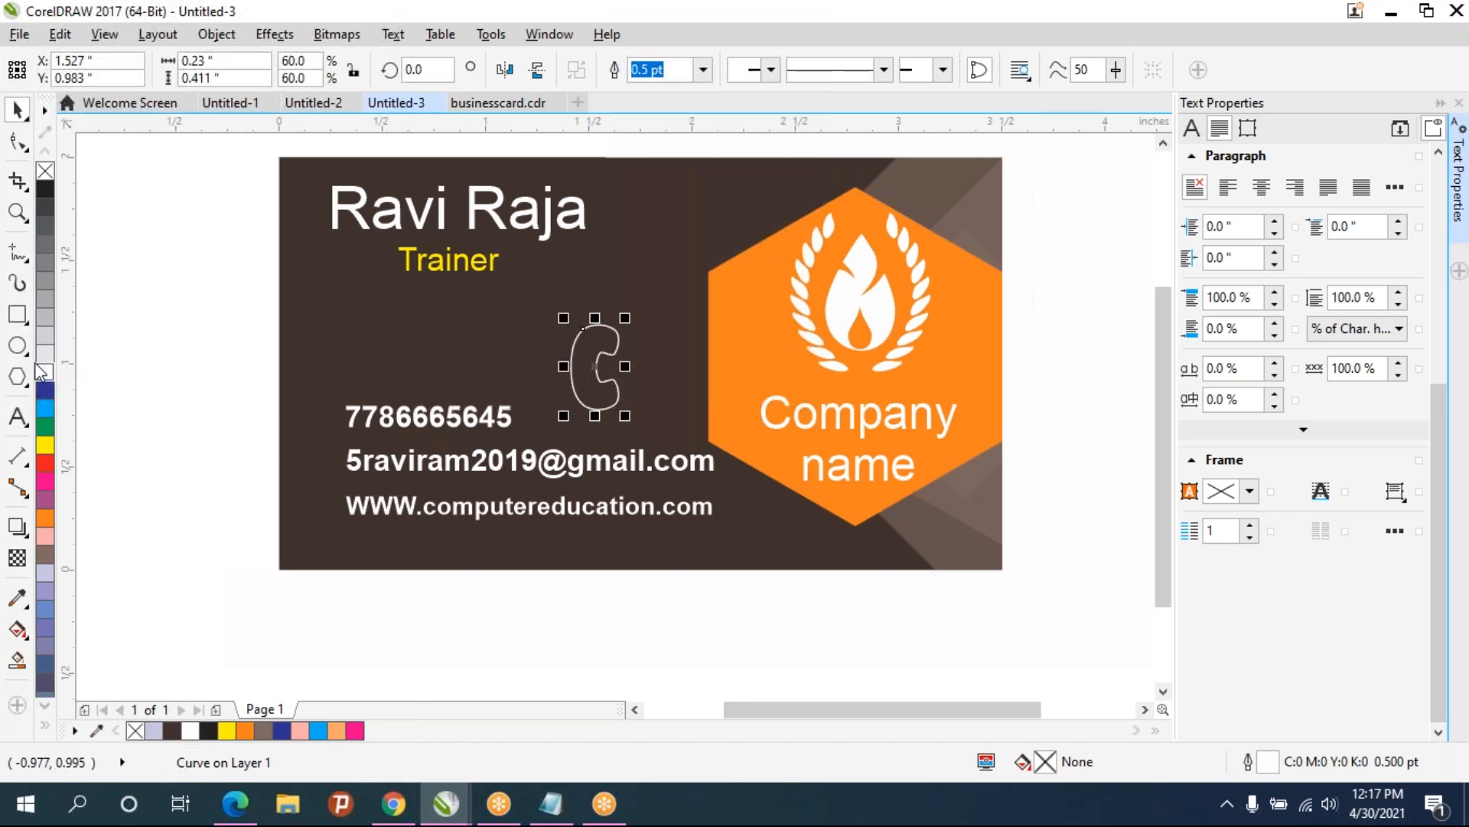
# - Draw a six-sided polygon about 0.35 by 0.41 inches below the Trainer title with a white outline
pyautogui.click(18, 378)
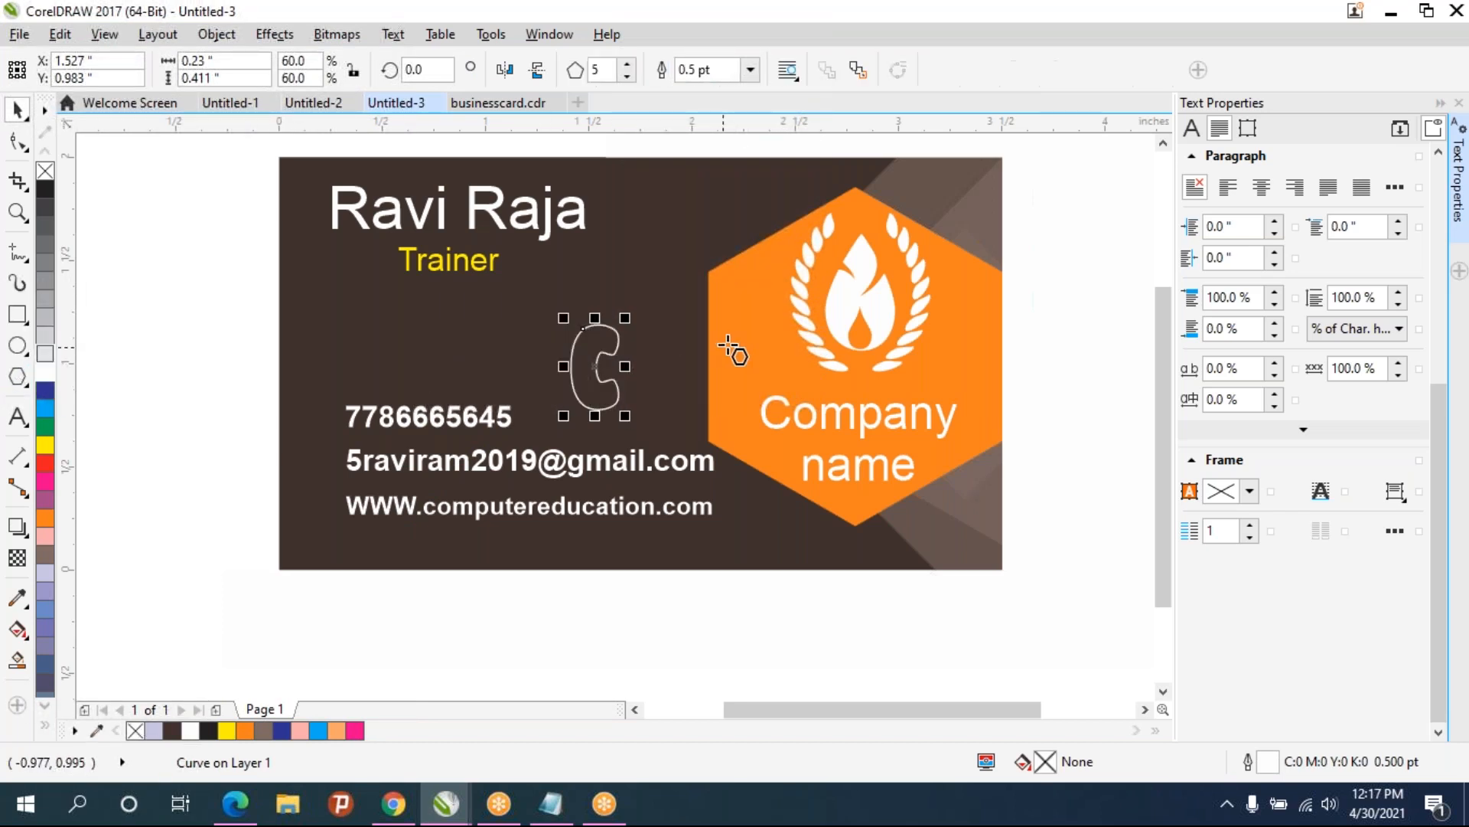
pyautogui.click(627, 64)
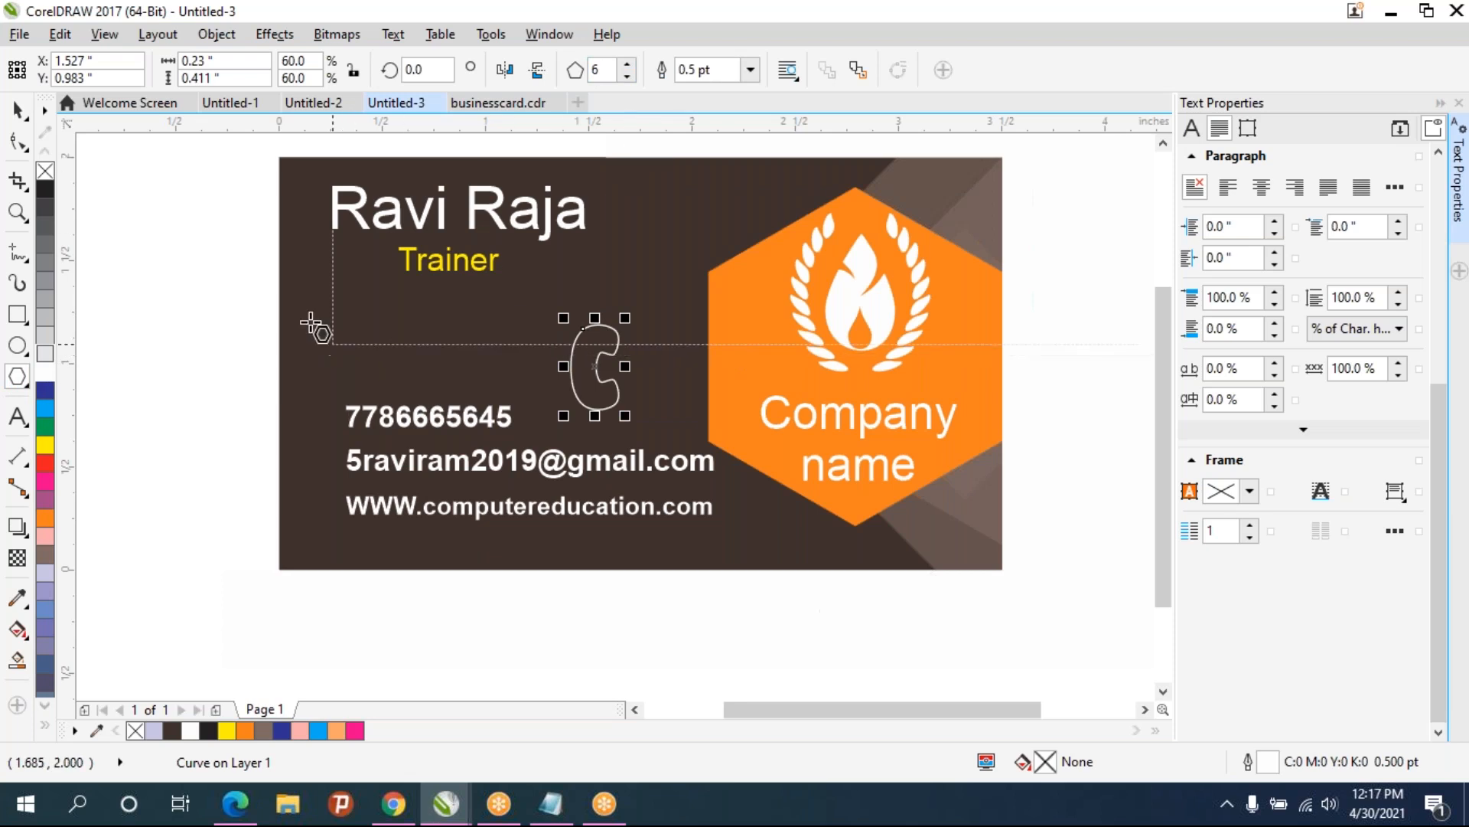
pyautogui.moveTo(315, 277); pyautogui.dragTo(401, 354)
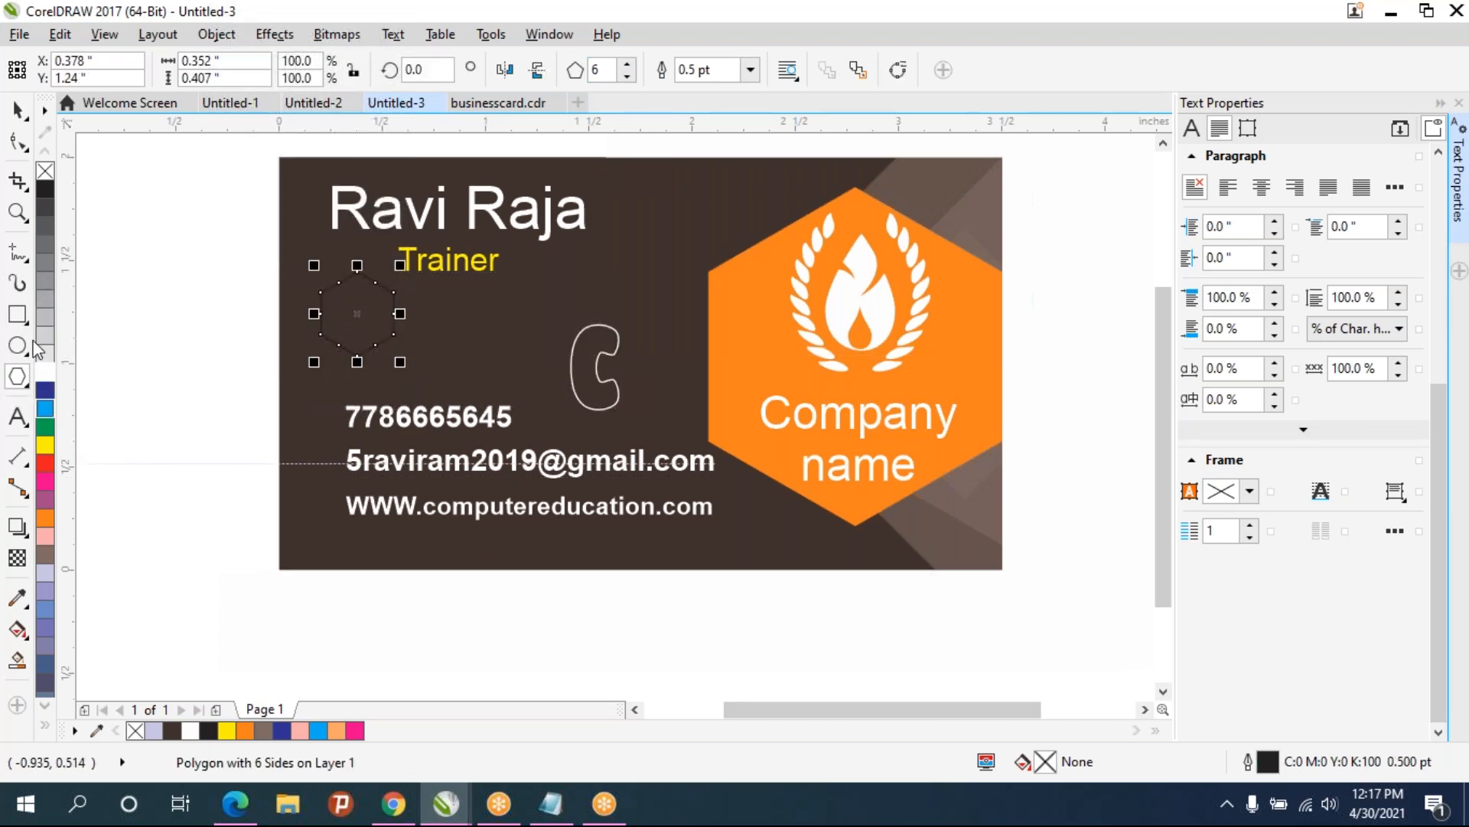
pyautogui.rightClick(49, 374)
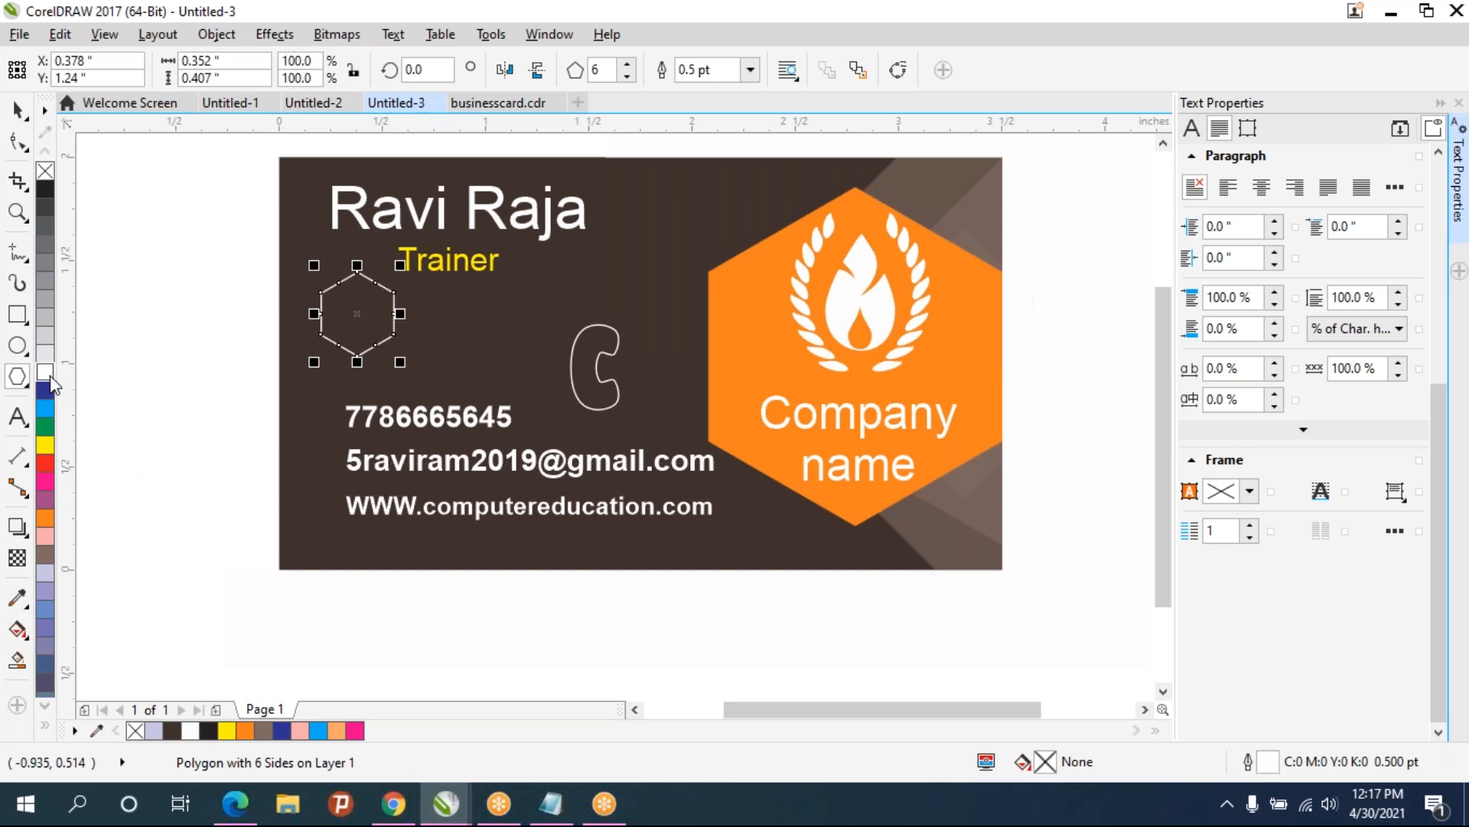
# - Move the handset shape onto the hexagon
pyautogui.click(17, 110)
pyautogui.click(604, 377)
pyautogui.moveTo(604, 384); pyautogui.dragTo(370, 328)
# - Scale the handset to about 44 percent inside the hexagon and rotate it 45 degrees
pyautogui.scroll(3, 363, 303)
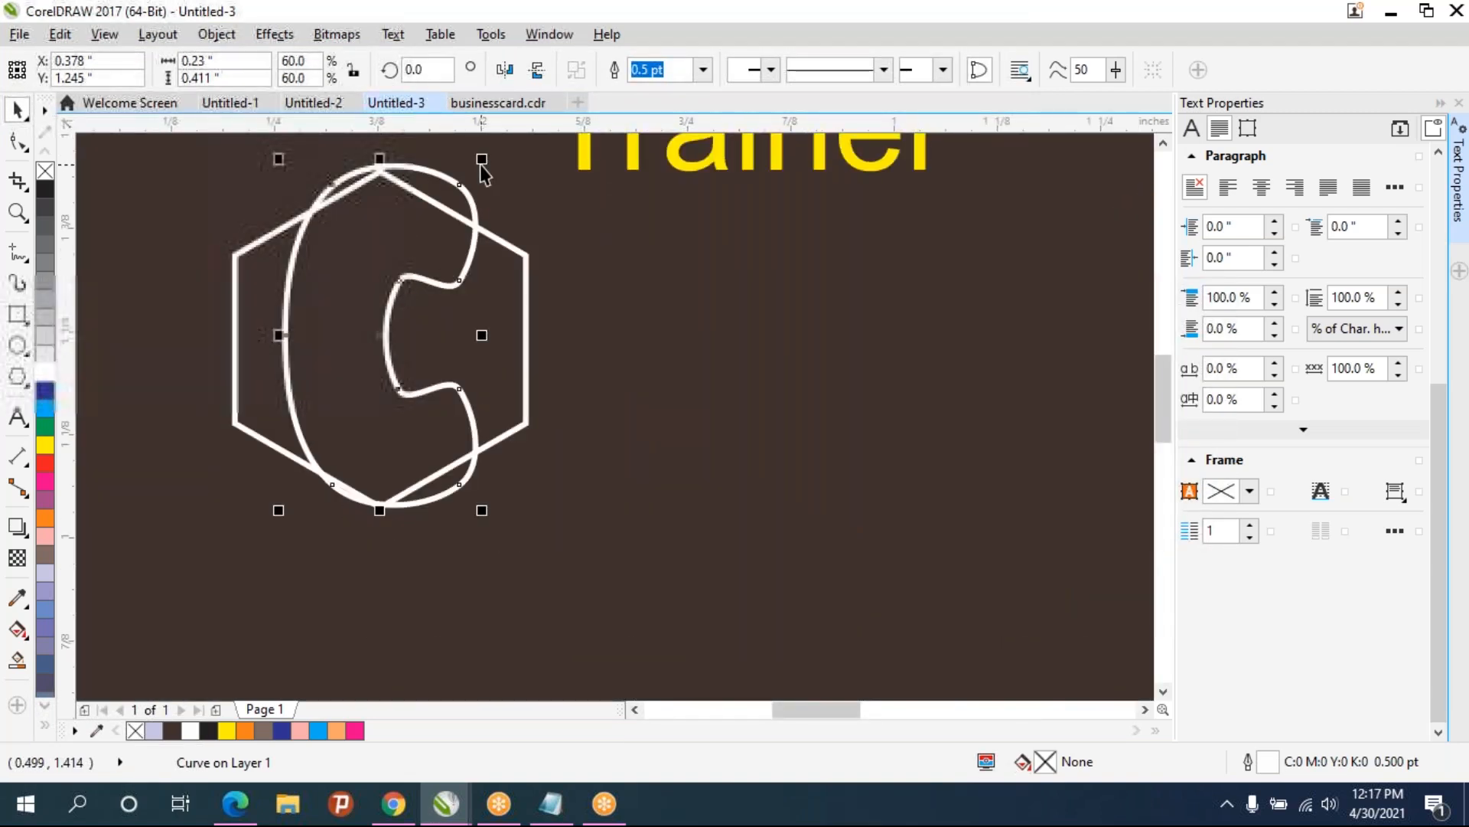
pyautogui.moveTo(482, 159); pyautogui.dragTo(430, 250)
pyautogui.moveTo(355, 380); pyautogui.dragTo(380, 339)
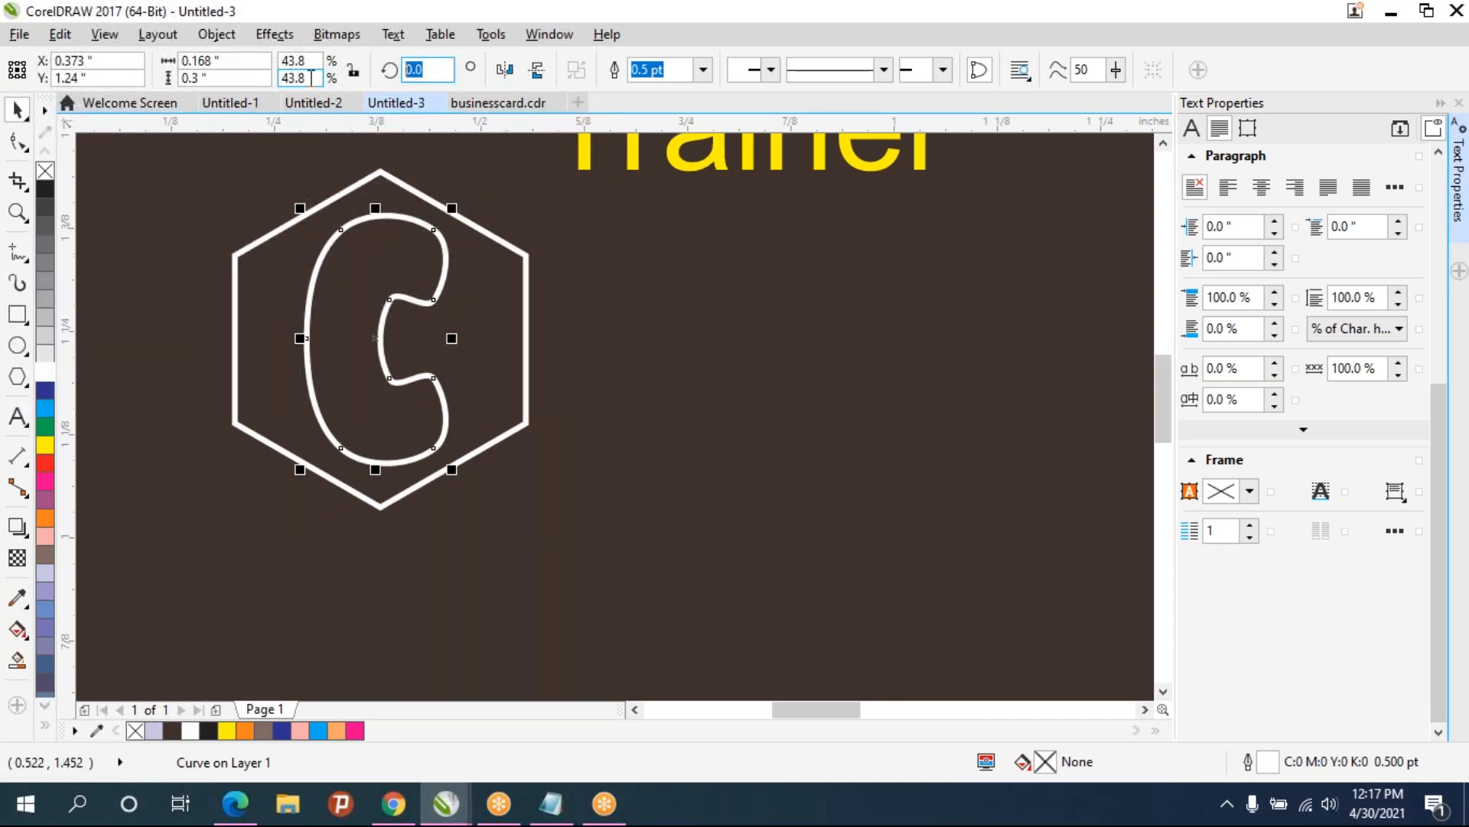
pyautogui.write('45')
pyautogui.press('Return')
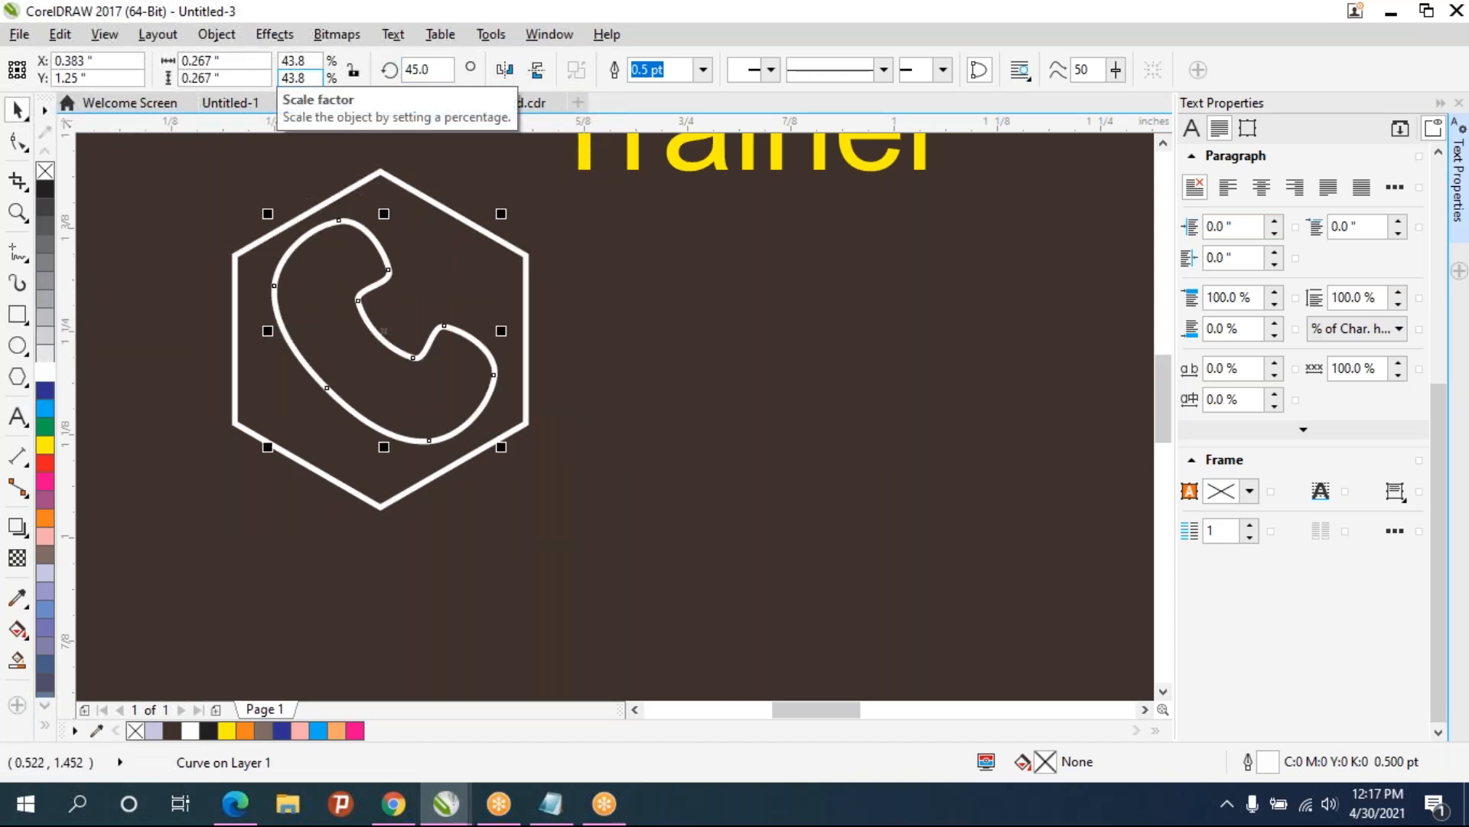
# - Group the hexagon and the handset into one icon
pyautogui.scroll(-2, 476, 449)
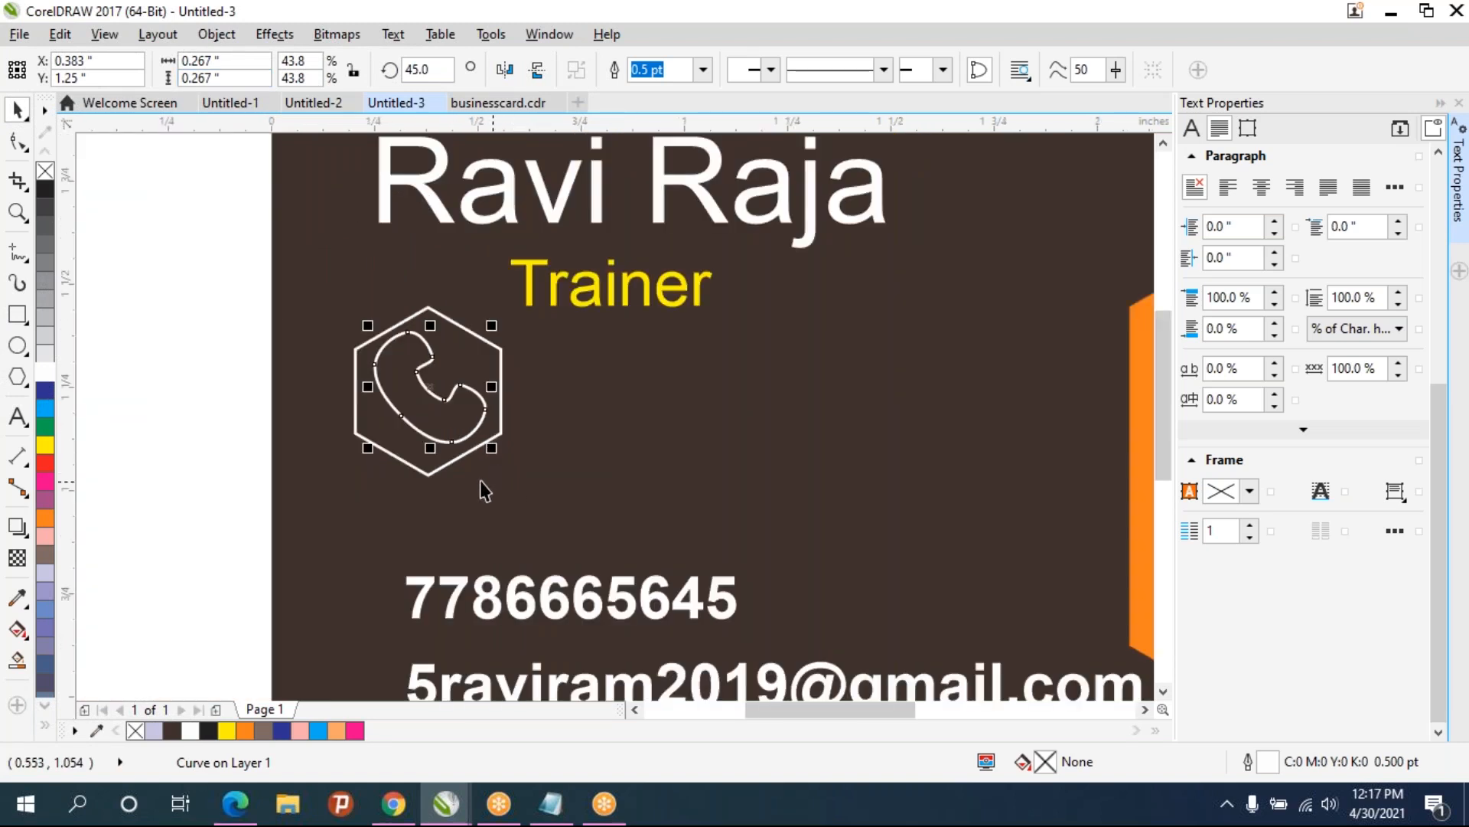
pyautogui.moveTo(264, 257); pyautogui.dragTo(576, 549)
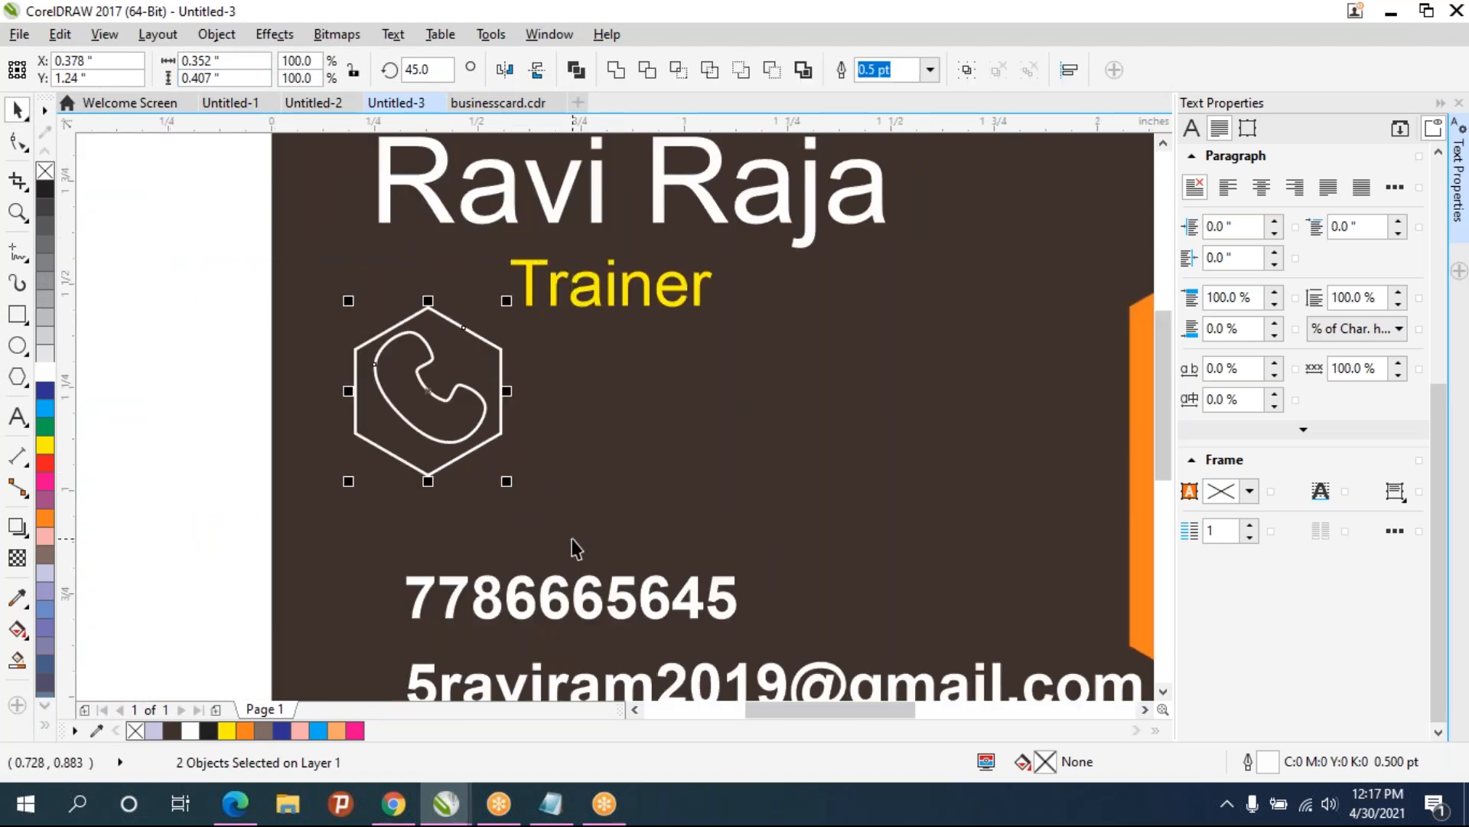
pyautogui.hotkey('ctrl', 'g')
pyautogui.click(589, 516)
pyautogui.click(432, 428)
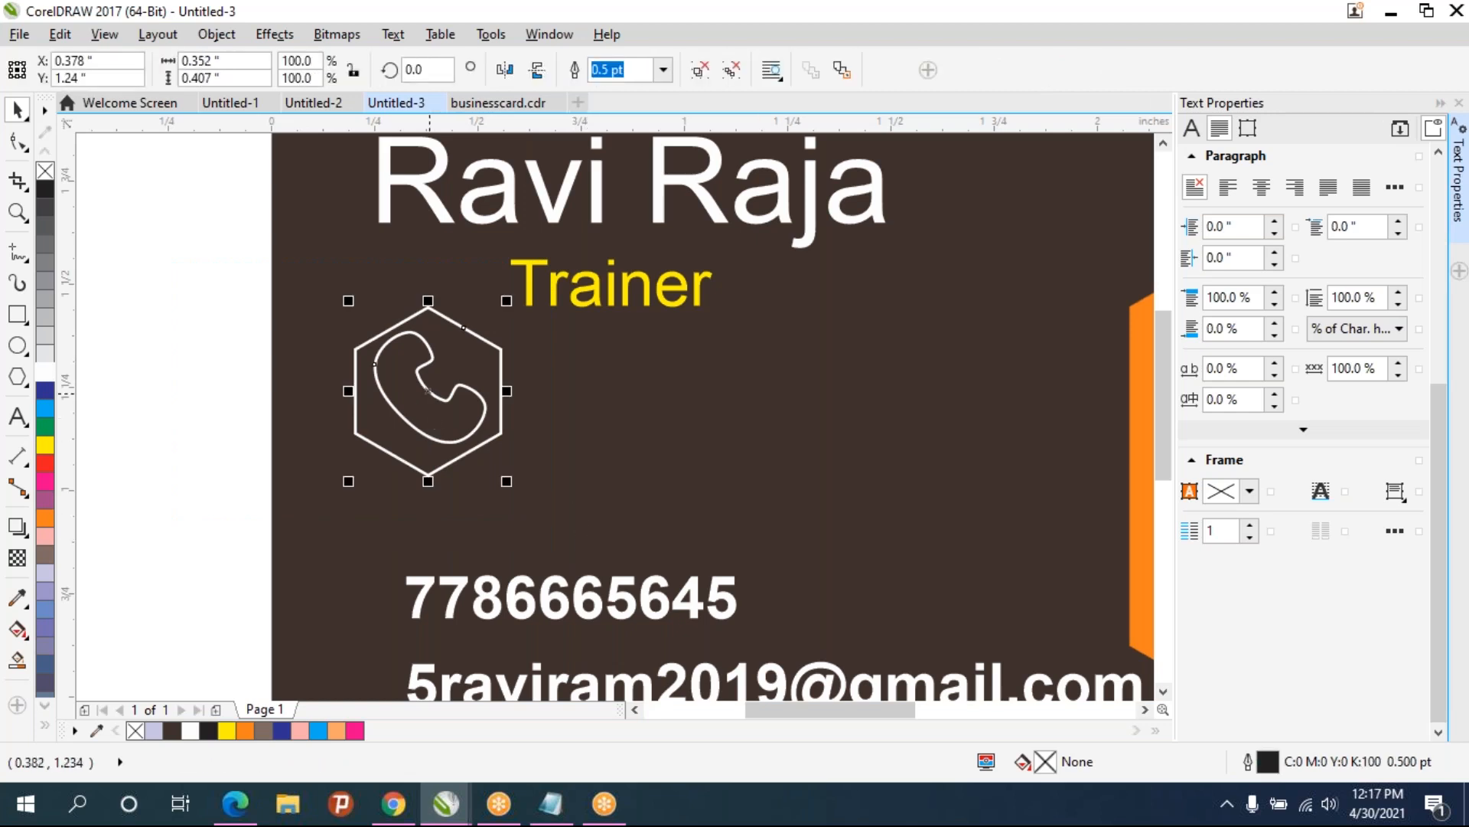
# - Scale the icon group down to about 58 percent and set its outline to Hairline
pyautogui.moveTo(507, 303); pyautogui.dragTo(447, 370)
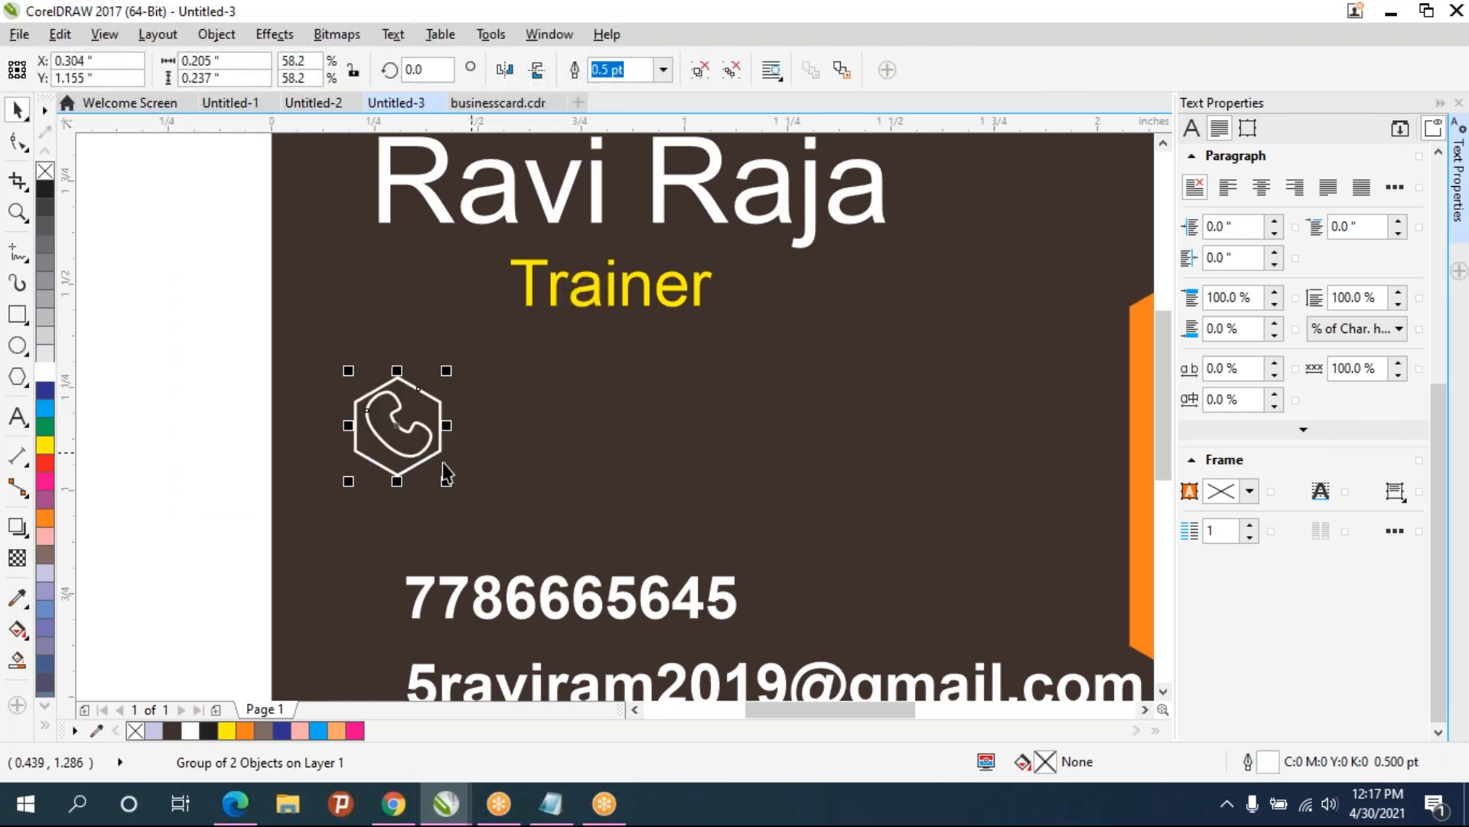
pyautogui.click(663, 70)
pyautogui.click(626, 111)
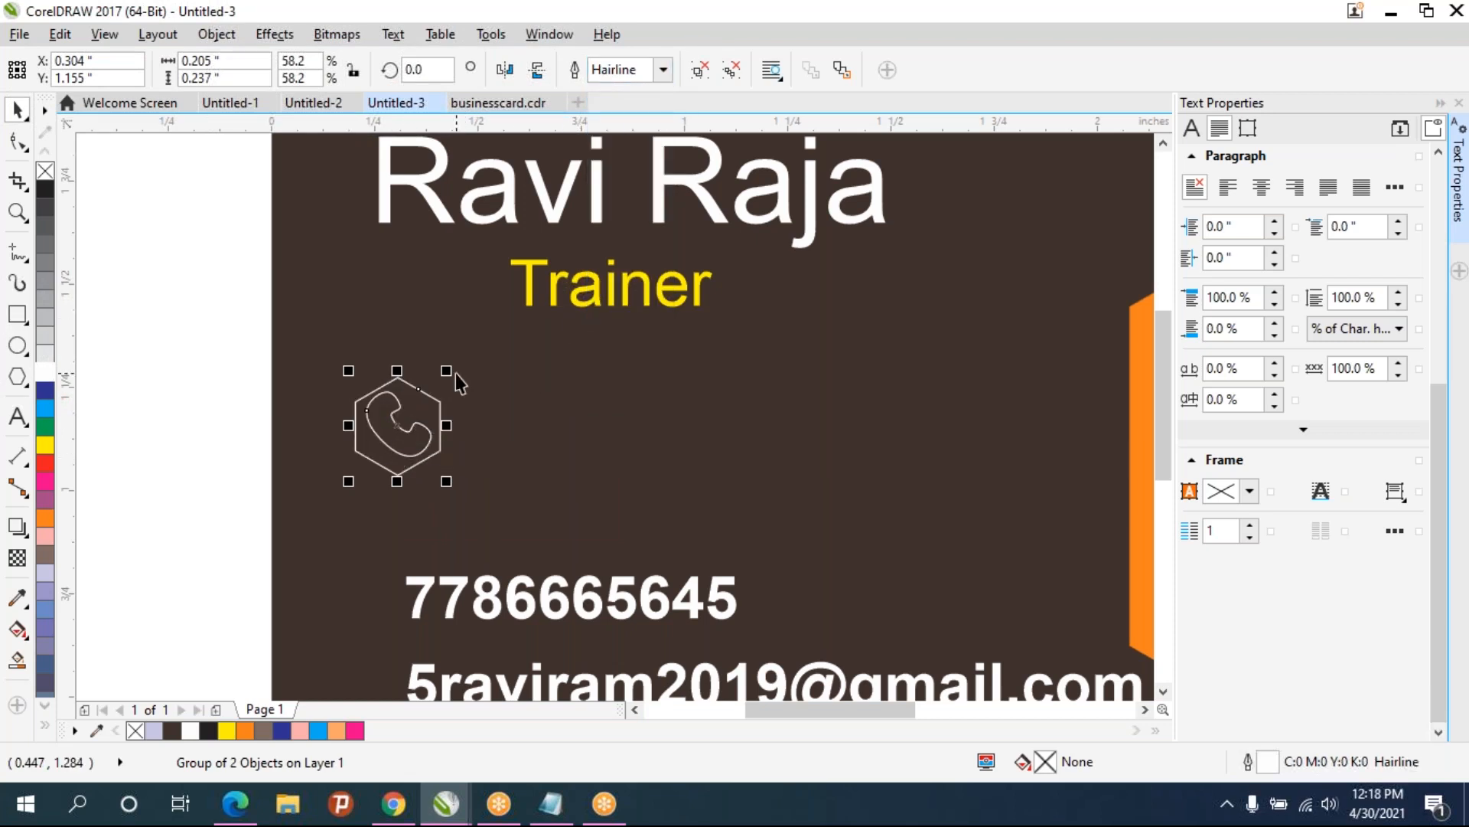
# - Shrink the icon group to about 36 percent and place it left of the phone number
pyautogui.moveTo(446, 370); pyautogui.dragTo(417, 421)
pyautogui.scroll(2, 376, 599)
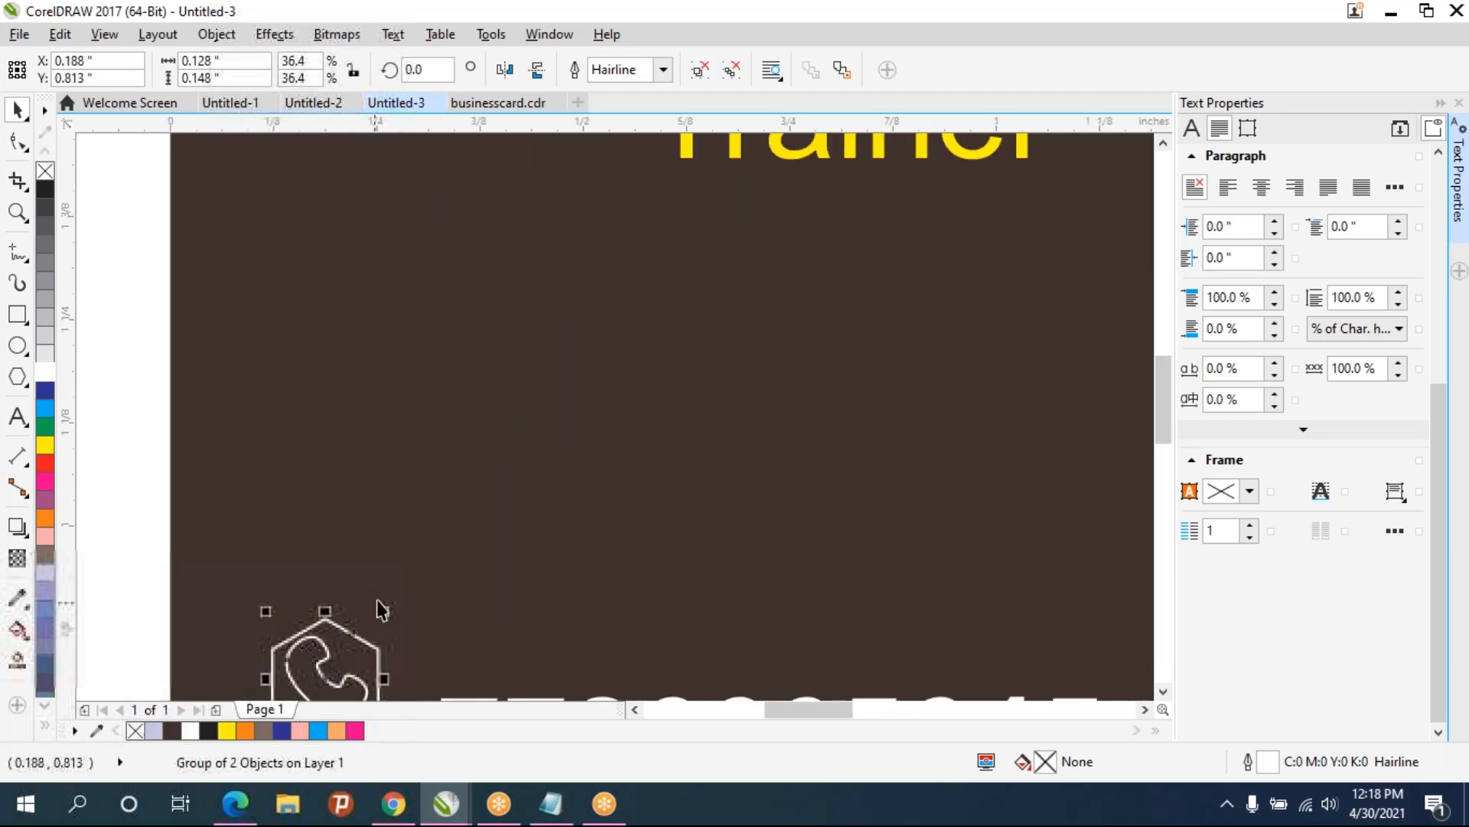
pyautogui.scroll(-1, 377, 599)
pyautogui.scroll(-1, 562, 437)
pyautogui.scroll(1, 480, 534)
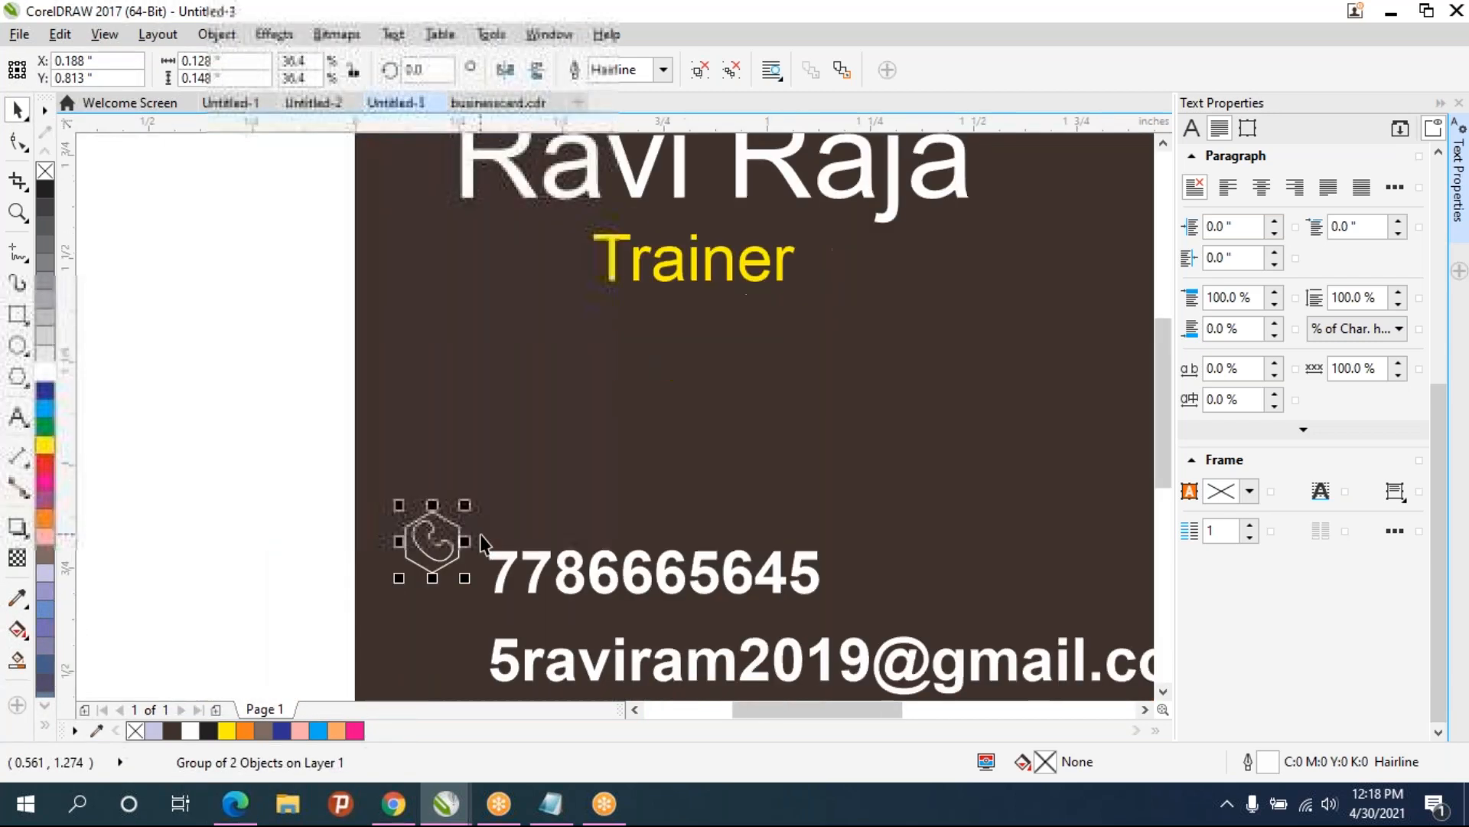
pyautogui.scroll(1, 480, 534)
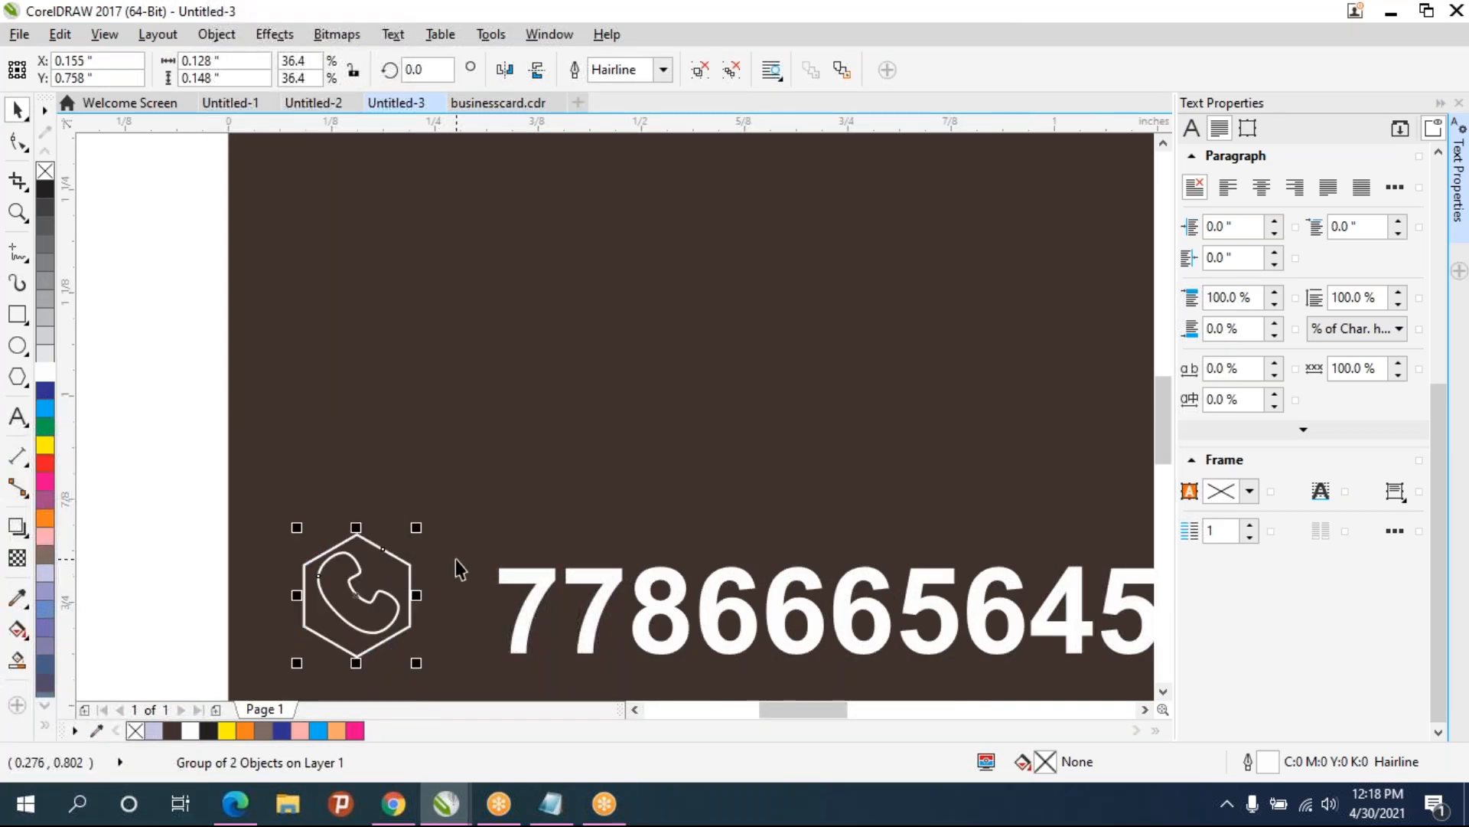
pyautogui.moveTo(456, 558); pyautogui.dragTo(566, 374)
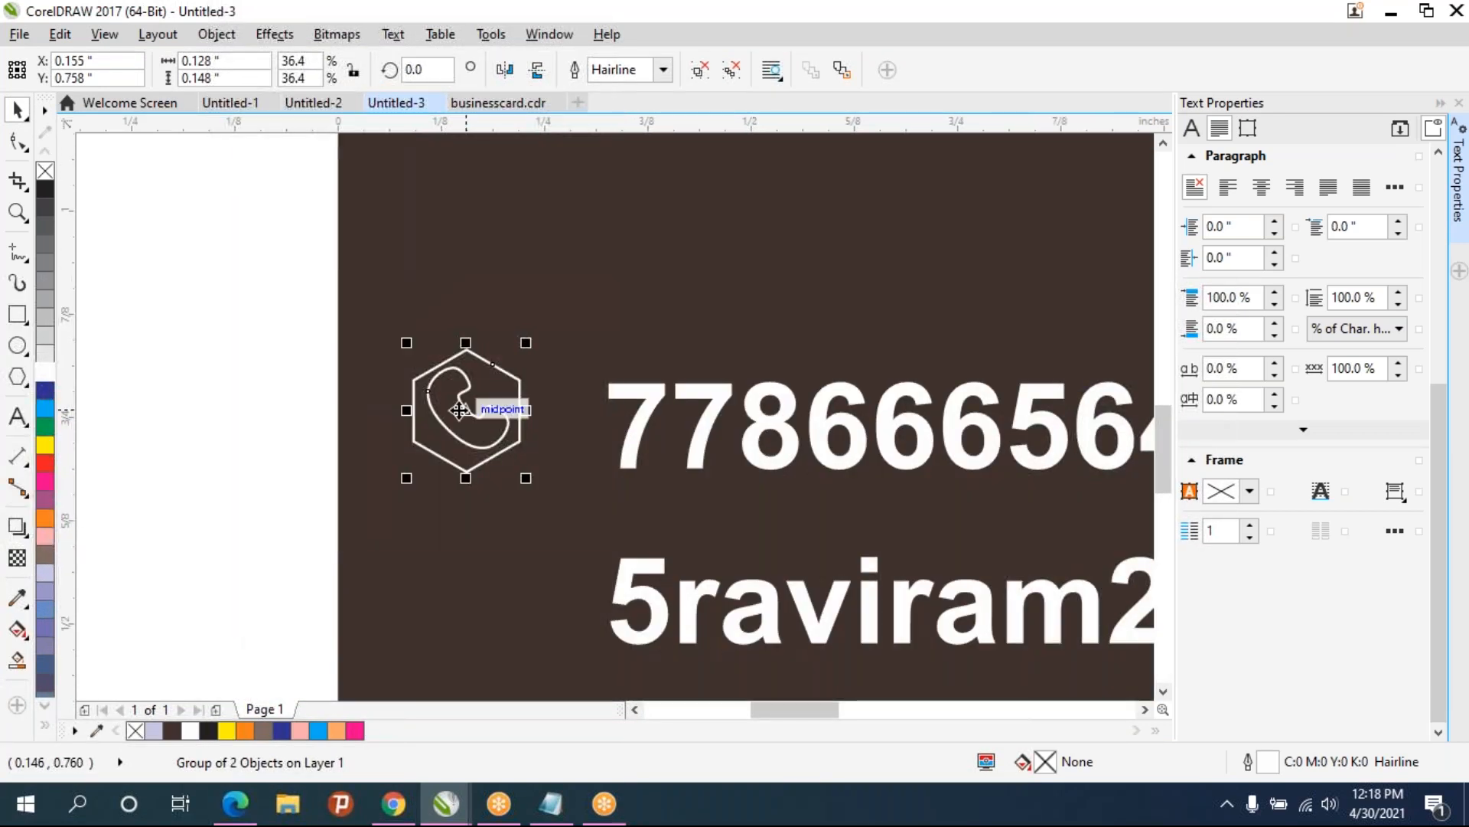
pyautogui.moveTo(469, 413); pyautogui.dragTo(496, 425)
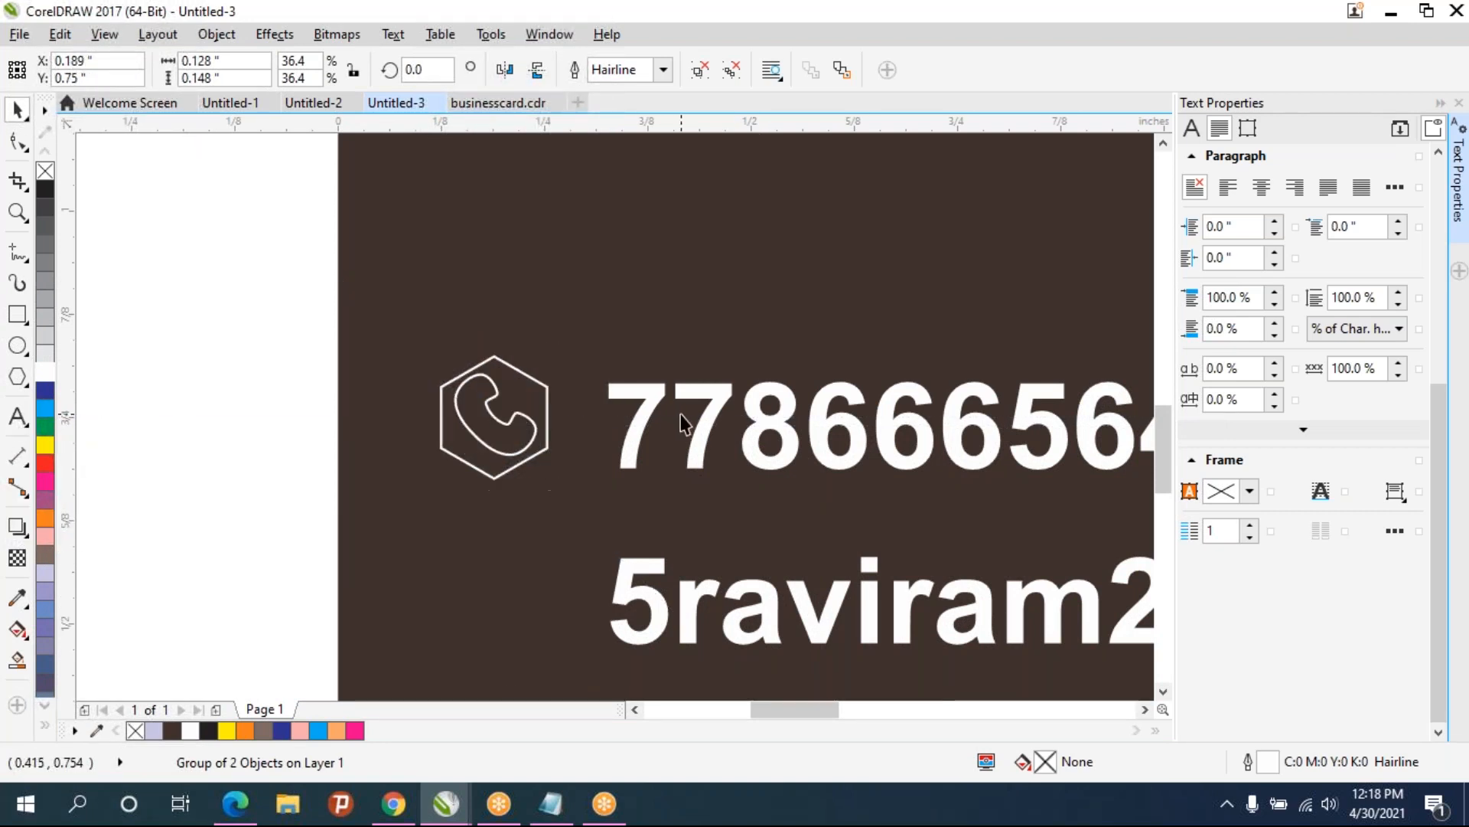
pyautogui.press('Escape')
# - Enlarge the phone icon to about 0.18 inches wide and align it beside the phone number
pyautogui.scroll(-2, 683, 432)
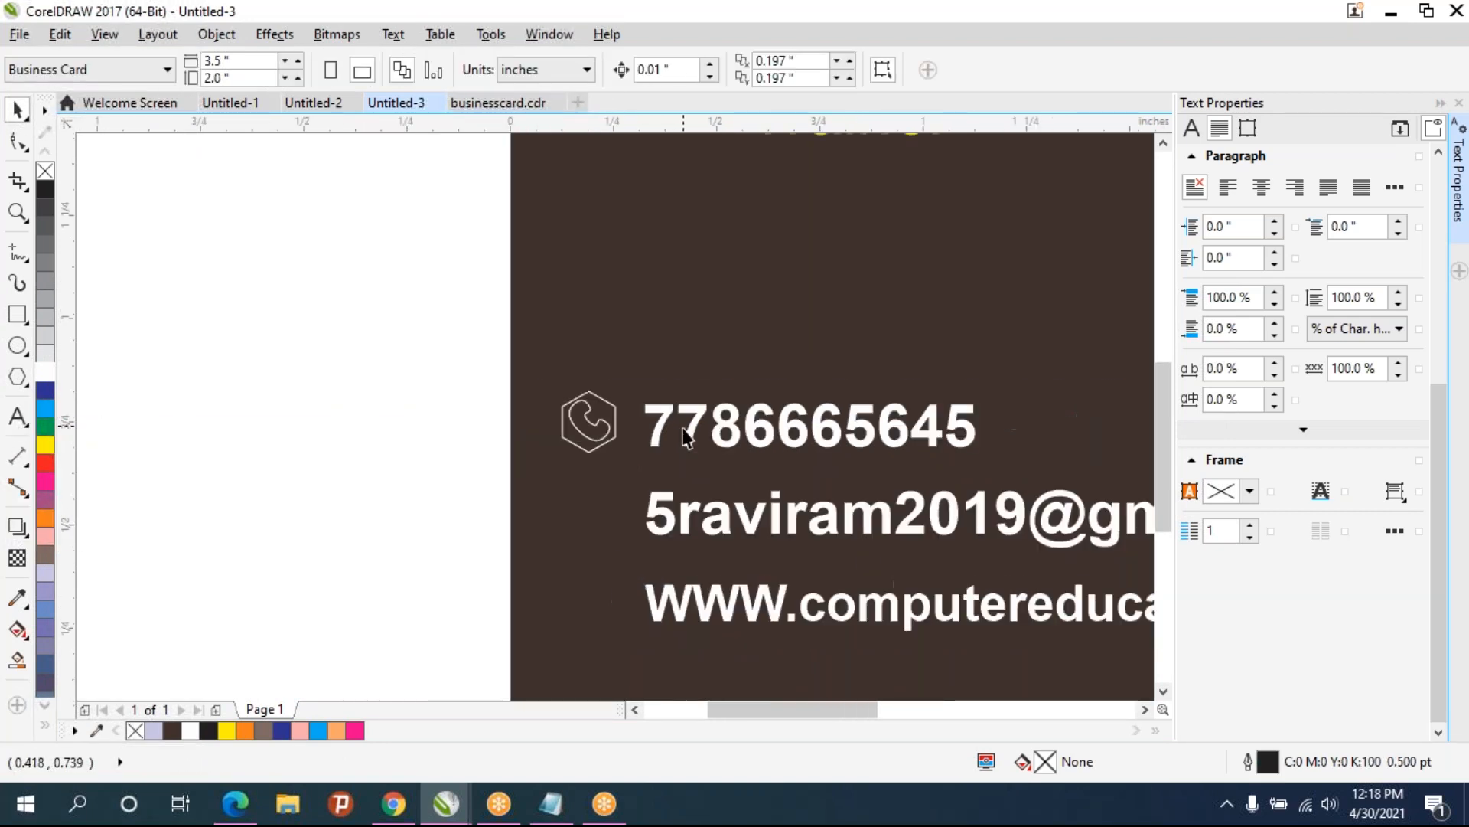
pyautogui.click(604, 427)
pyautogui.moveTo(622, 385); pyautogui.dragTo(652, 363)
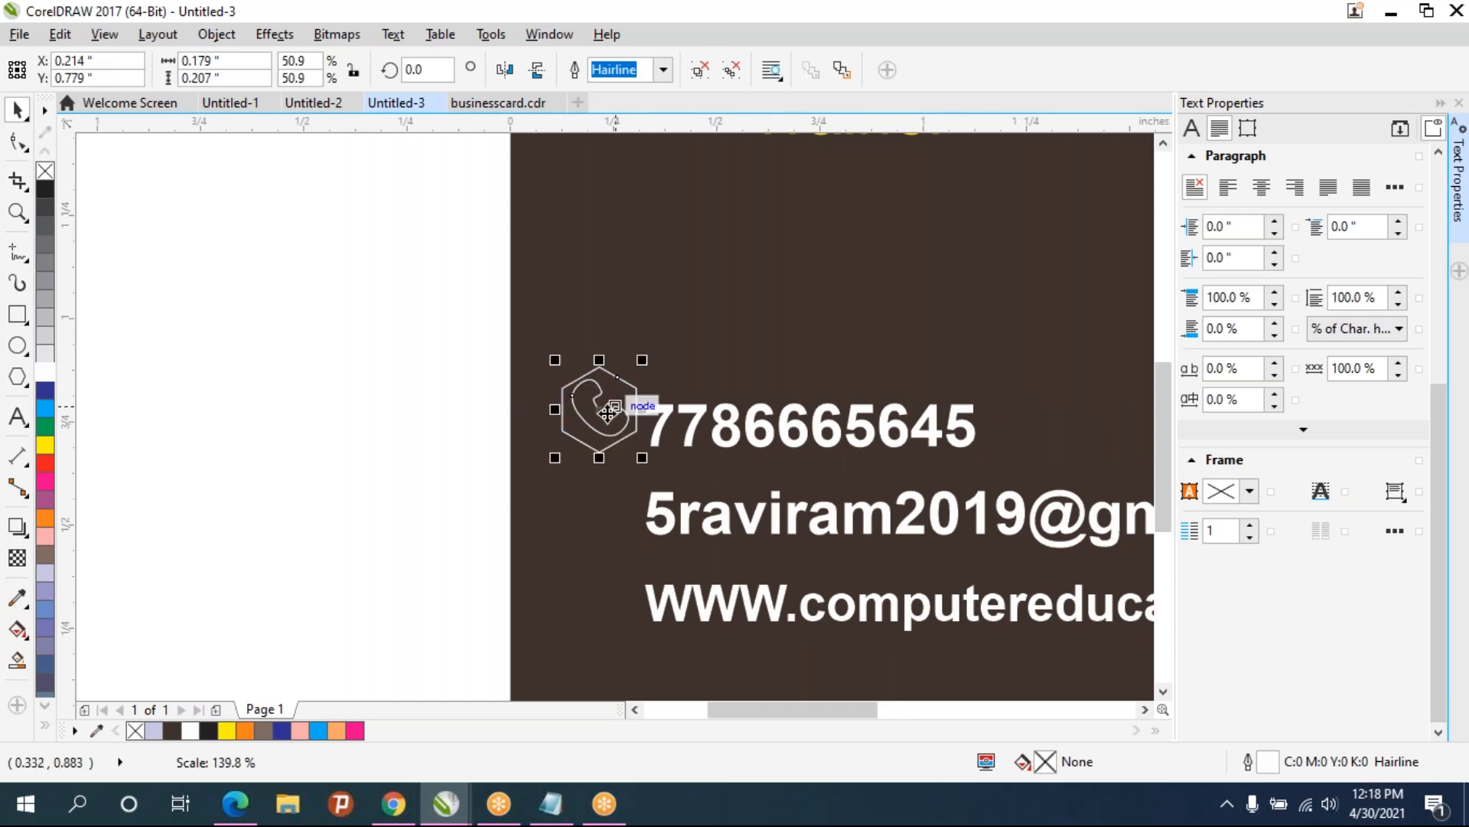
pyautogui.moveTo(609, 413); pyautogui.dragTo(596, 425)
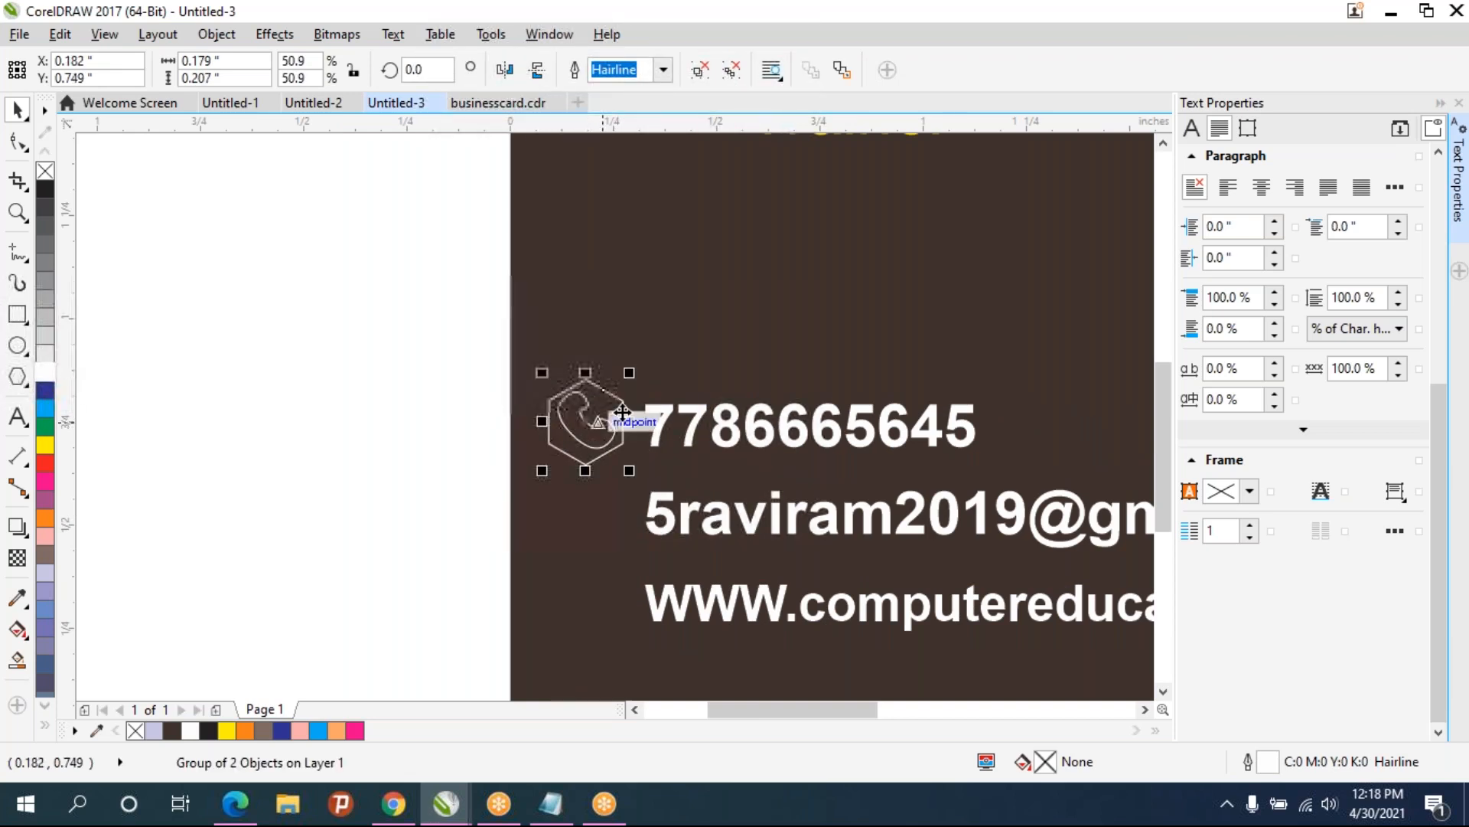
pyautogui.click(801, 349)
# - Duplicate the phone icon and place the copy below the Trainer title
pyautogui.click(617, 401)
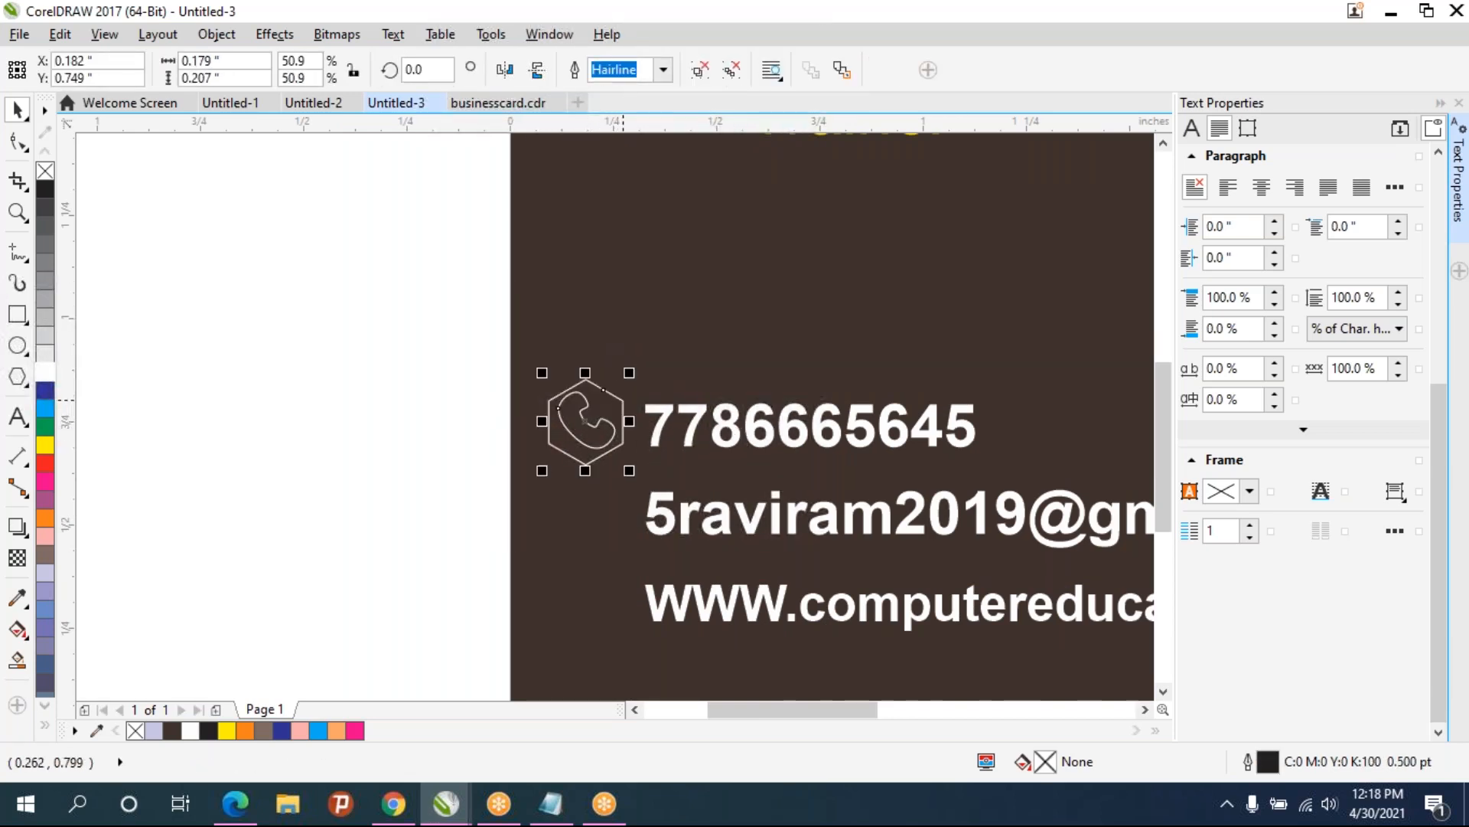
pyautogui.moveTo(619, 399); pyautogui.dragTo(678, 309)
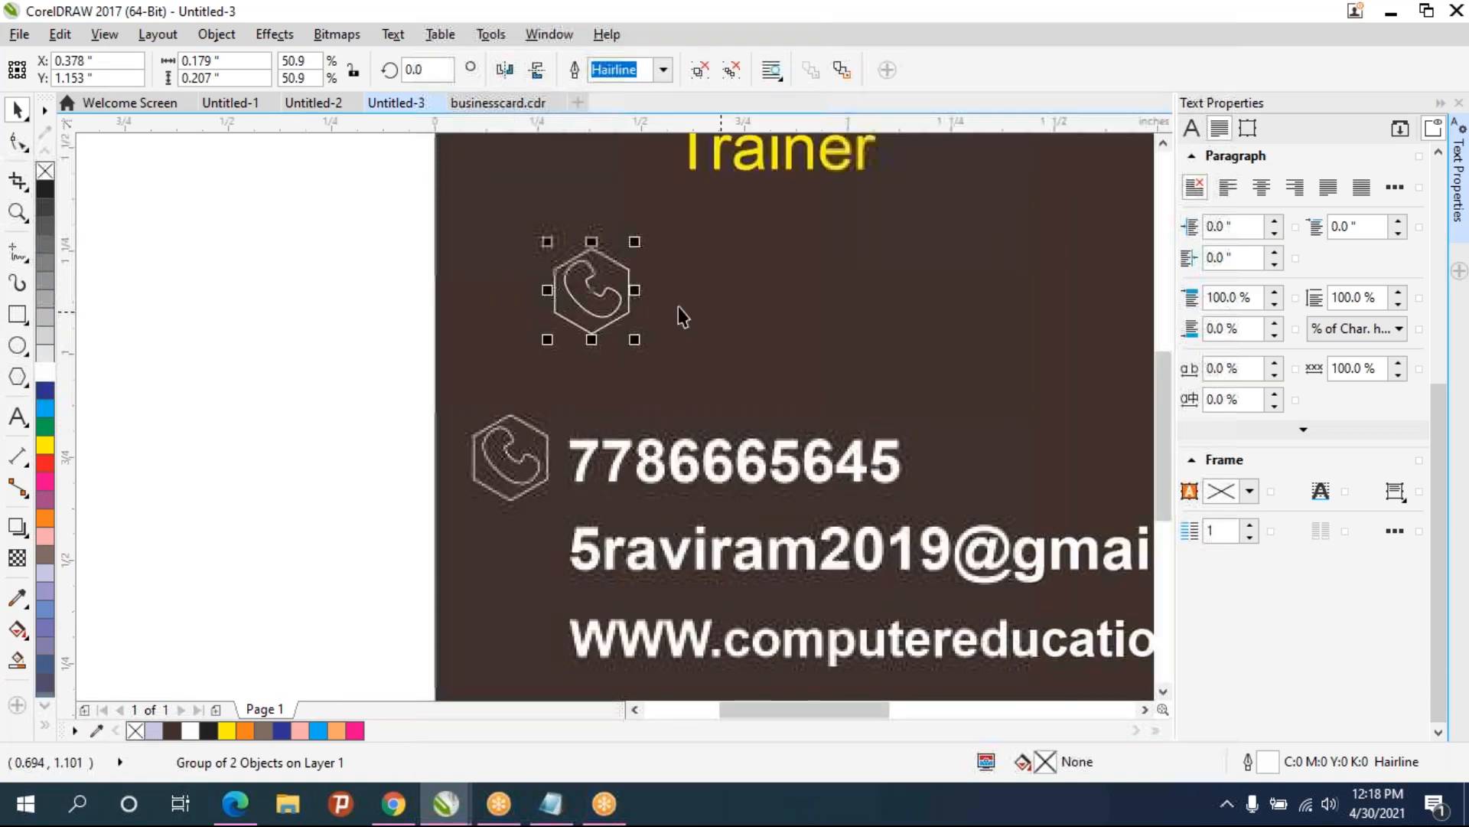
# - Draw an envelope rectangle about 0.31 by 0.21 inches and a flap rectangle about 0.31 by 0.10 inches on its top
pyautogui.press('F6')
pyautogui.moveTo(703, 248)
pyautogui.mouseDown()
pyautogui.moveTo(735, 289)
pyautogui.moveTo(893, 342)
pyautogui.moveTo(829, 334)
pyautogui.mouseUp()
pyautogui.moveTo(703, 248); pyautogui.dragTo(826, 290)
# - Convert the flap rectangle to curves and reshape its bottom nodes into a downward-pointing triangle
pyautogui.click(16, 144)
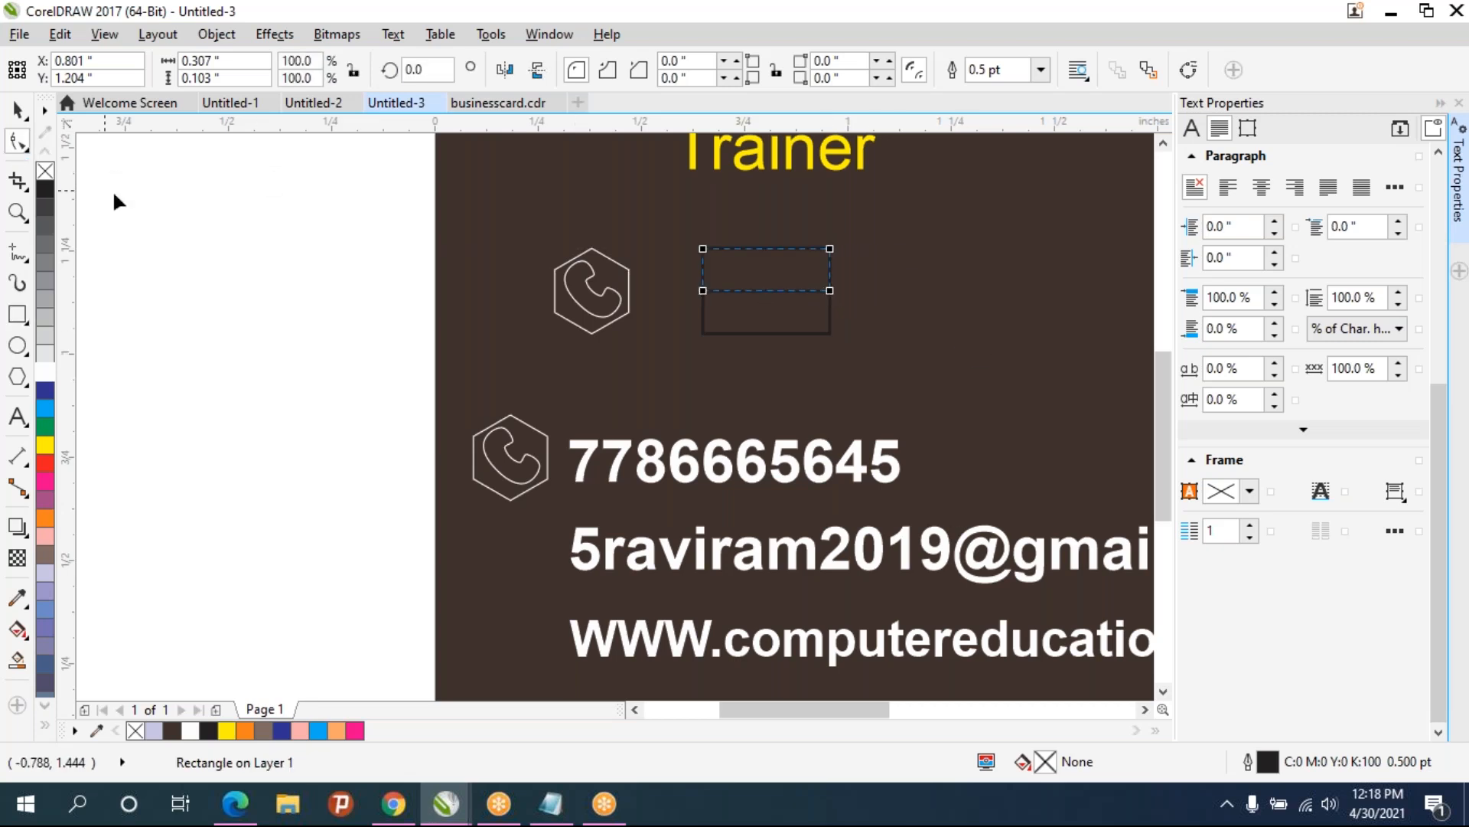
pyautogui.hotkey('ctrl', 'q')
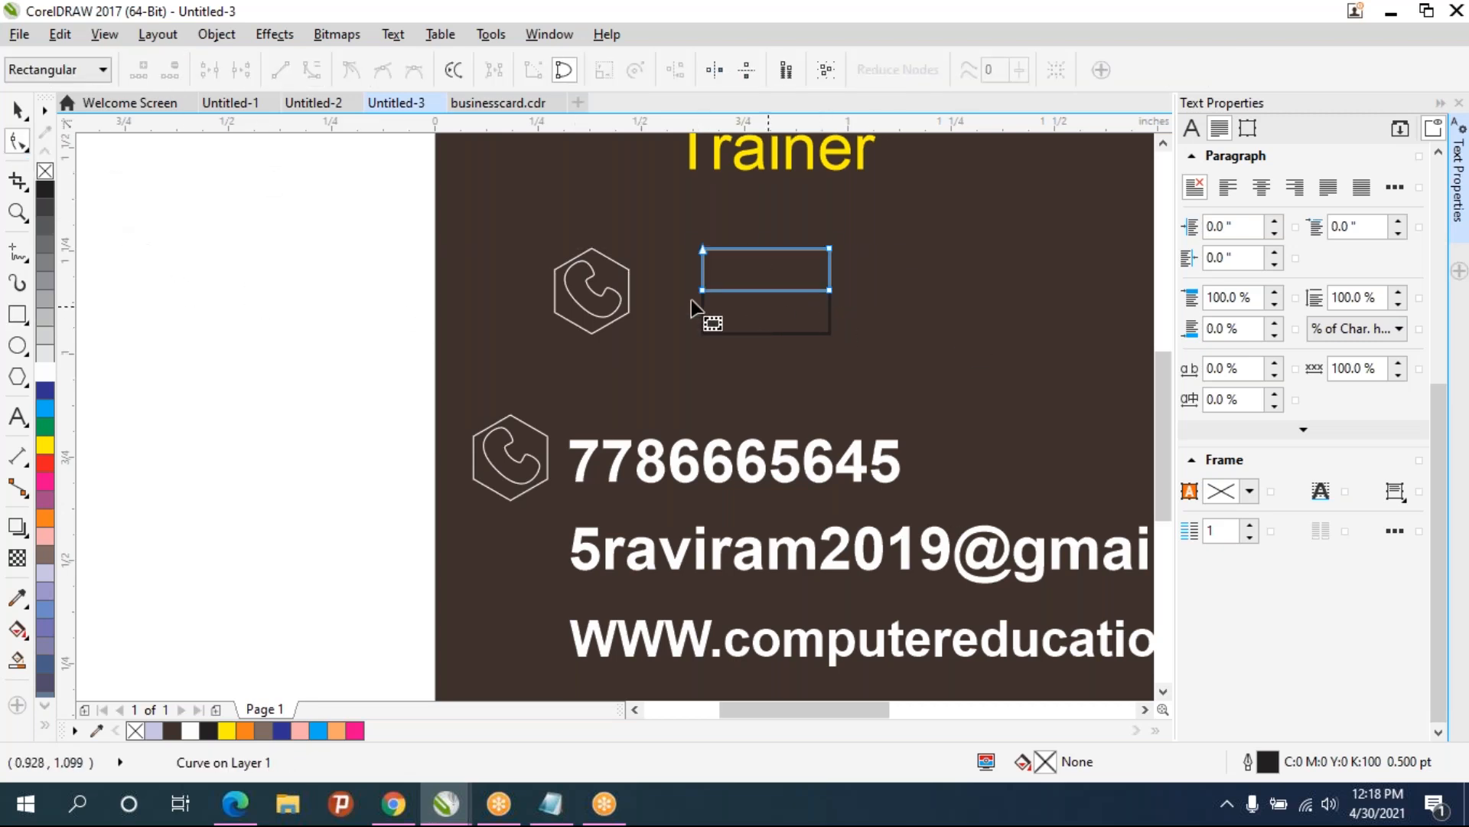
pyautogui.moveTo(704, 291); pyautogui.dragTo(767, 292)
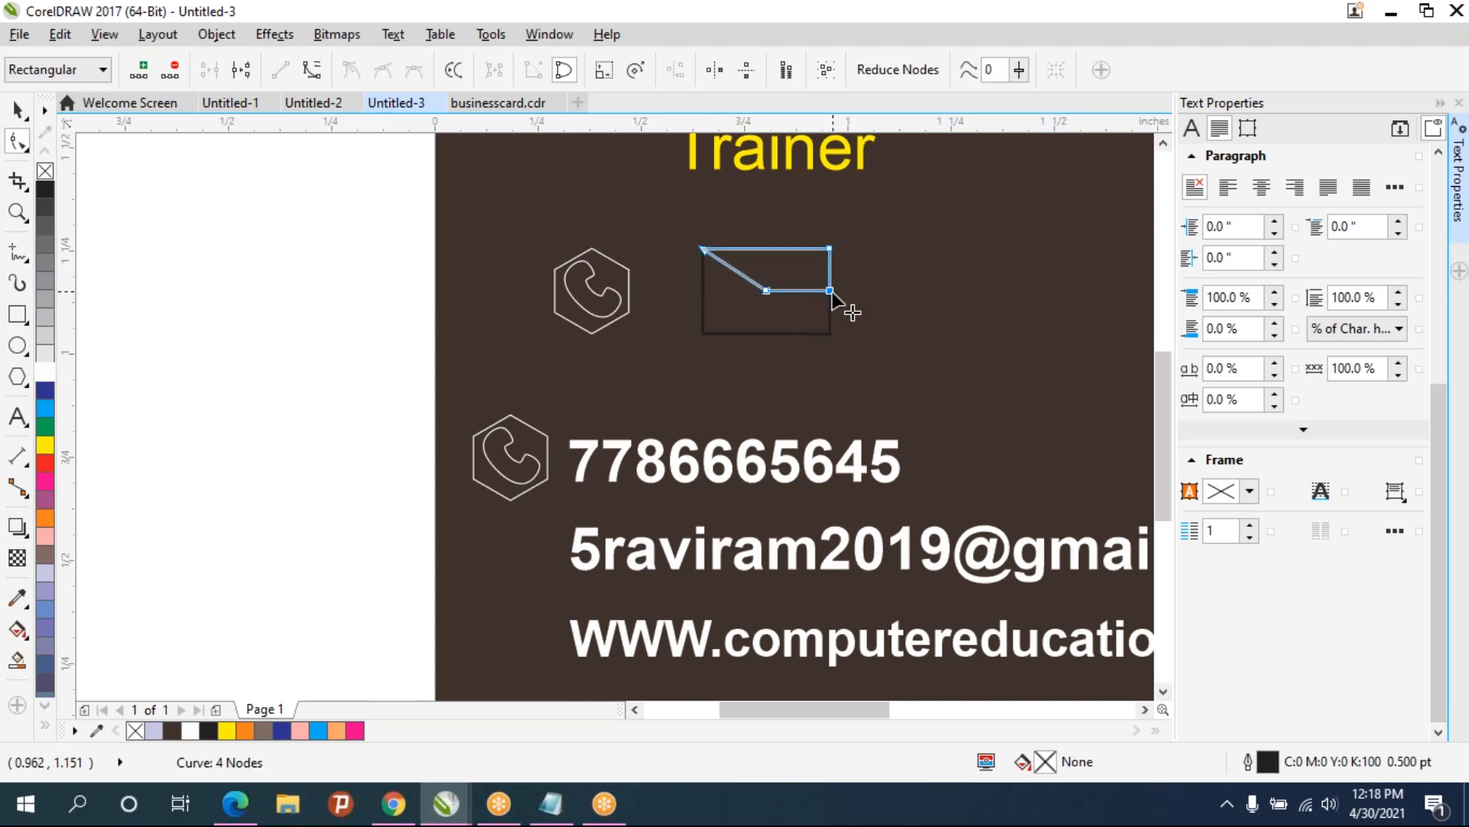
pyautogui.press('Delete')
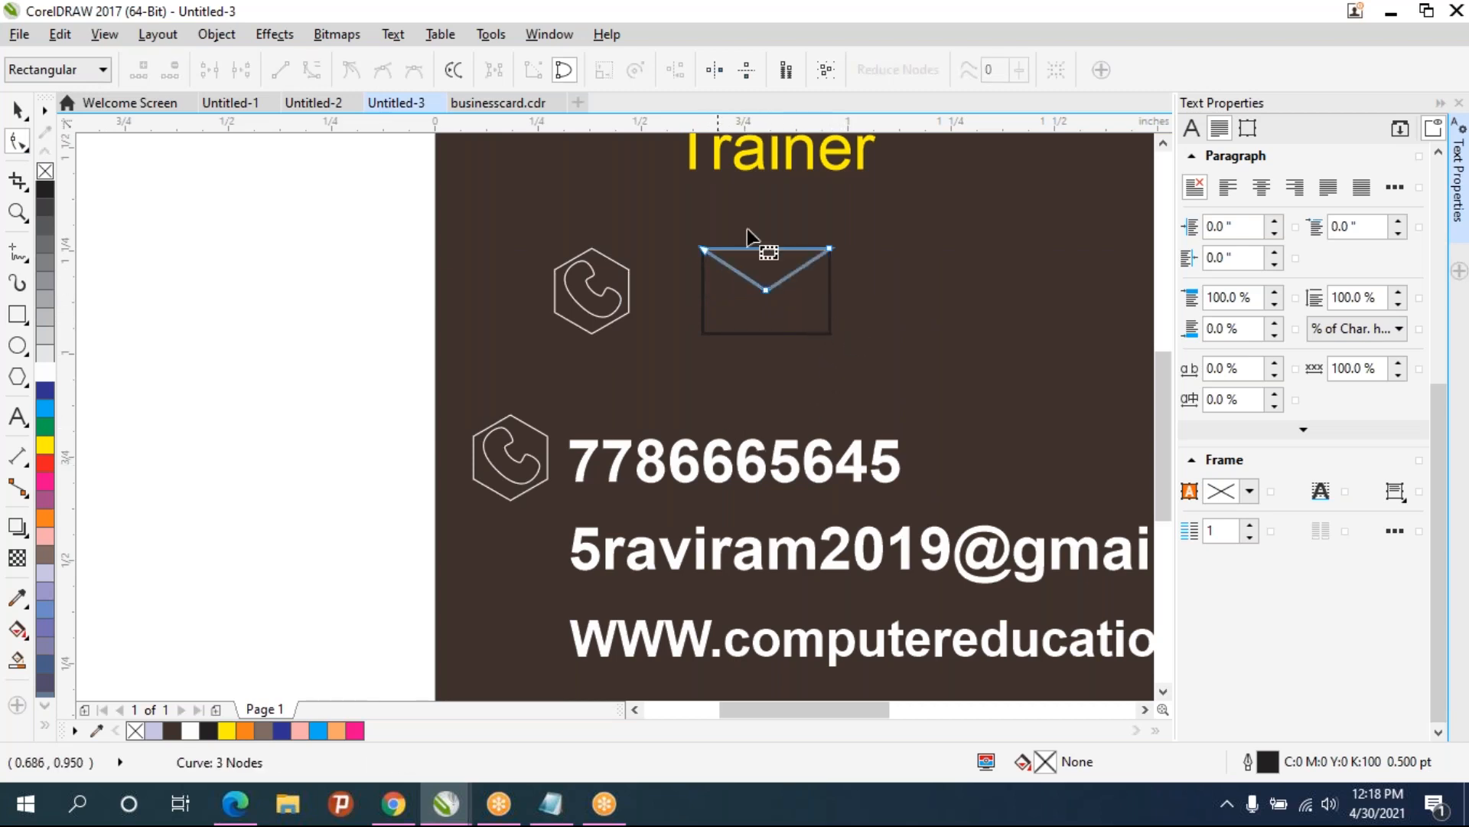
# - Fill the envelope flap white and nudge it down slightly
pyautogui.click(16, 314)
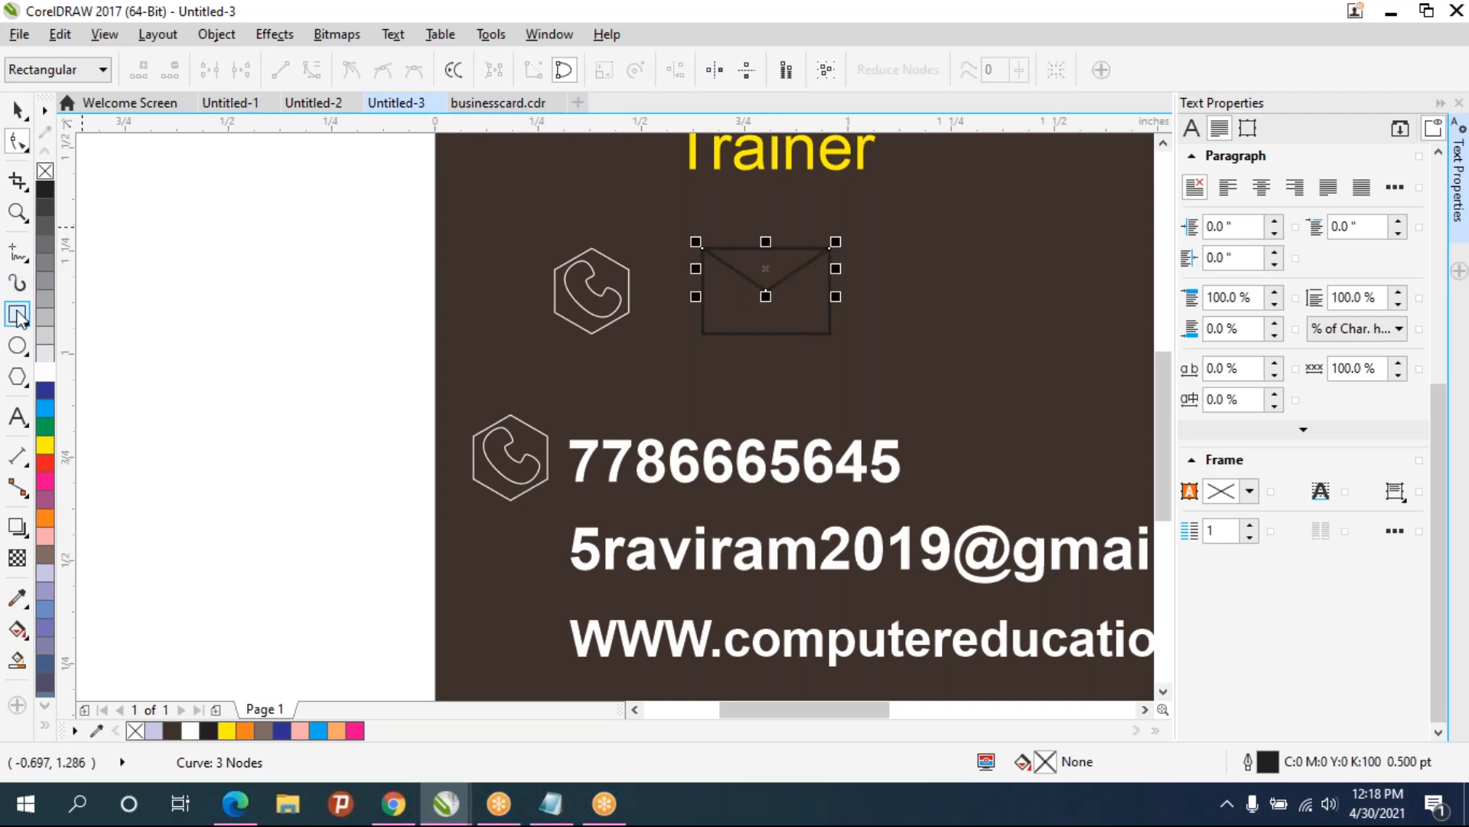
pyautogui.click(49, 373)
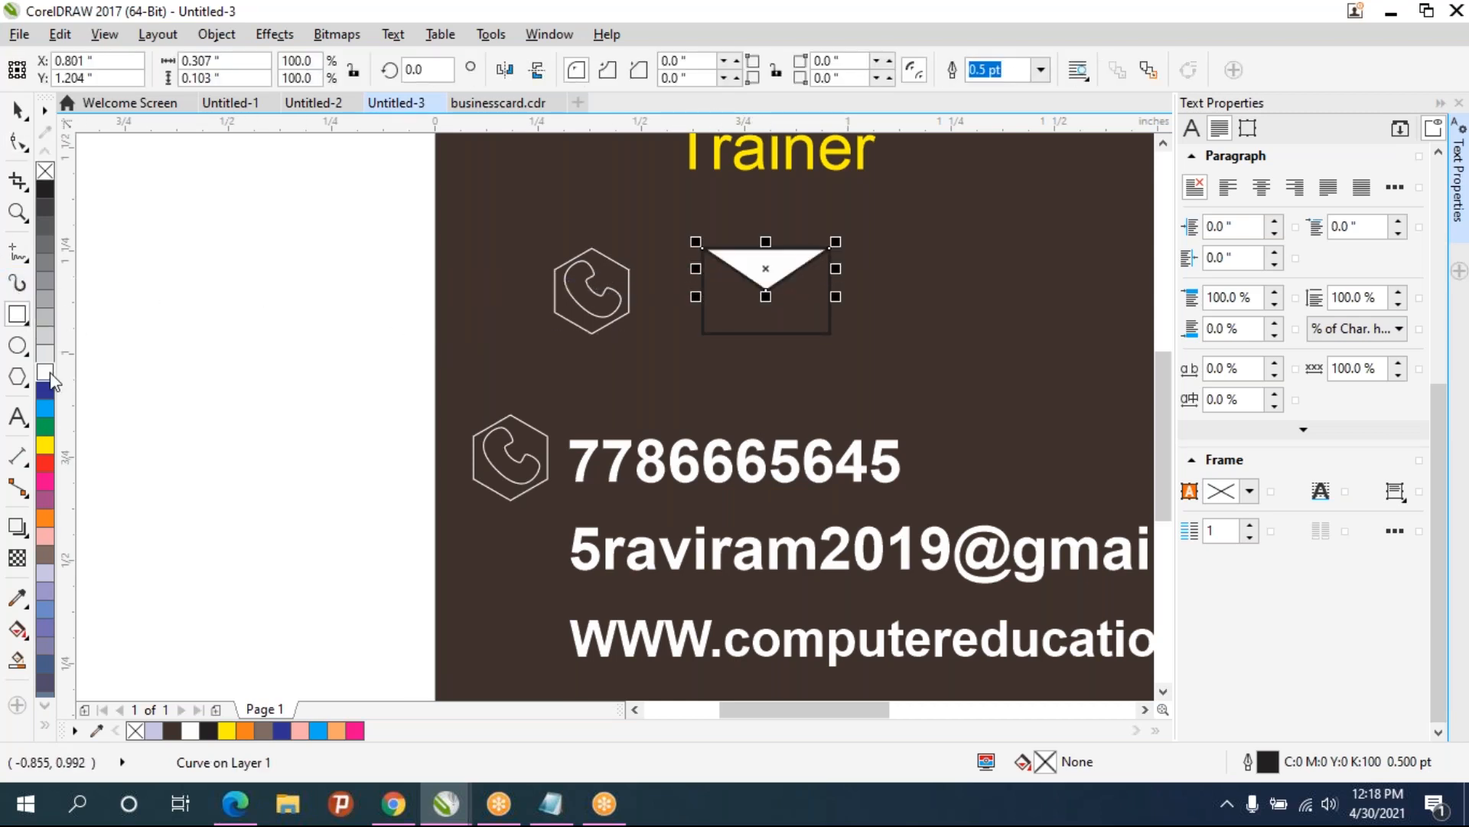
pyautogui.click(19, 111)
pyautogui.press('Down')
pyautogui.press('Down')
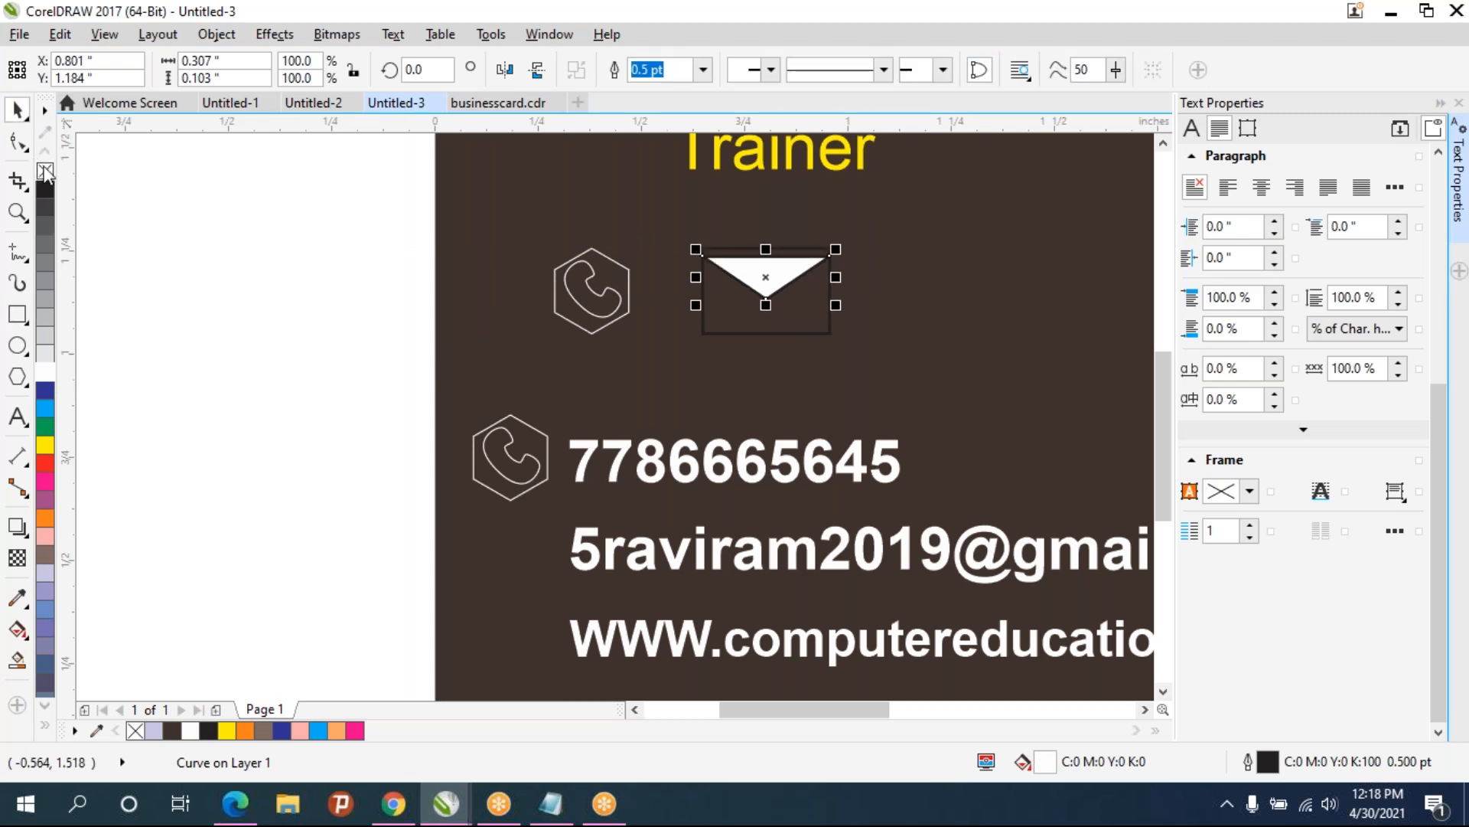
pyautogui.click(189, 185)
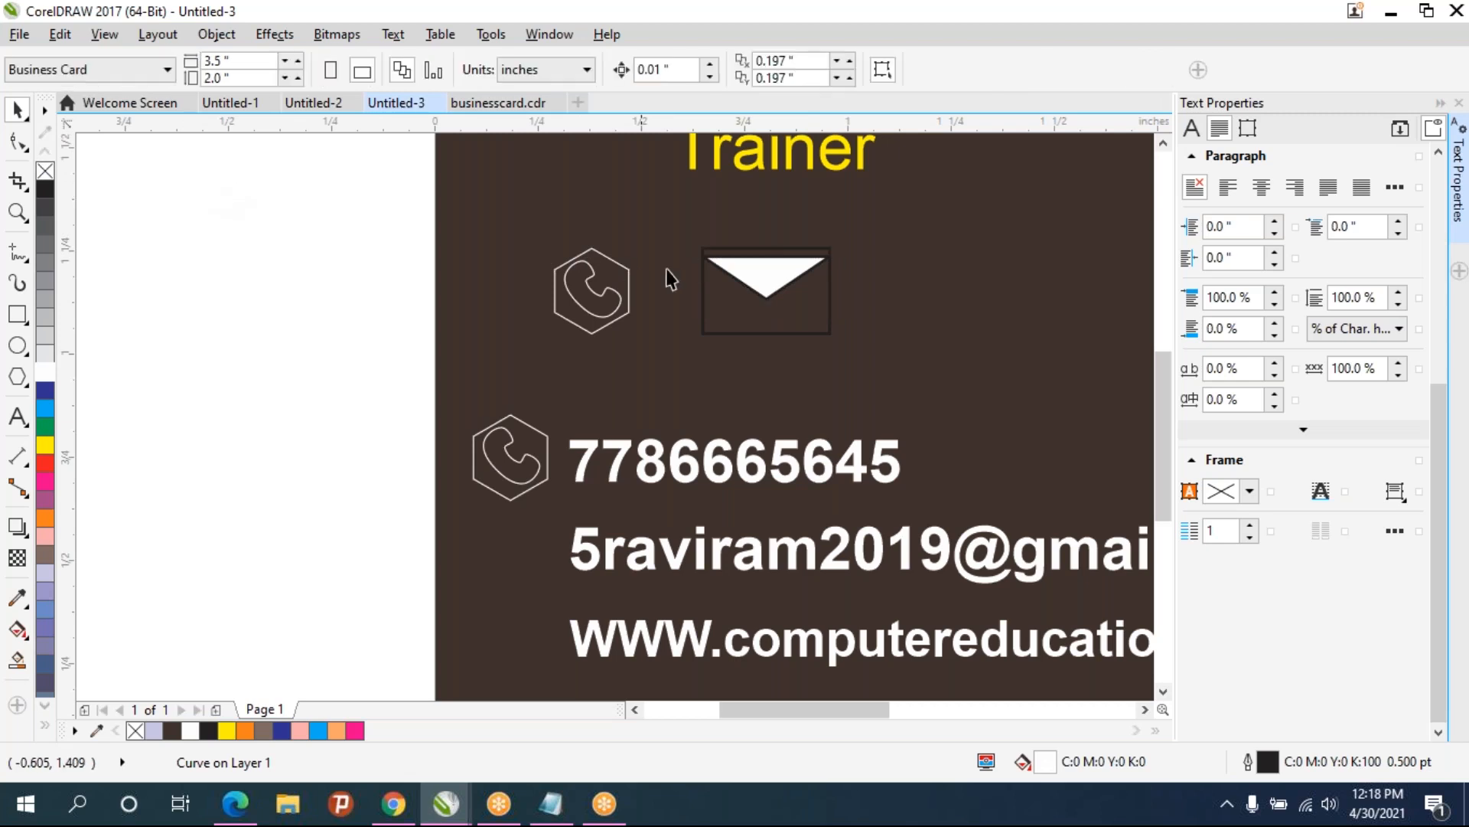
# - Give the envelope's rectangle and flap a white outline
pyautogui.moveTo(863, 392); pyautogui.dragTo(870, 387)
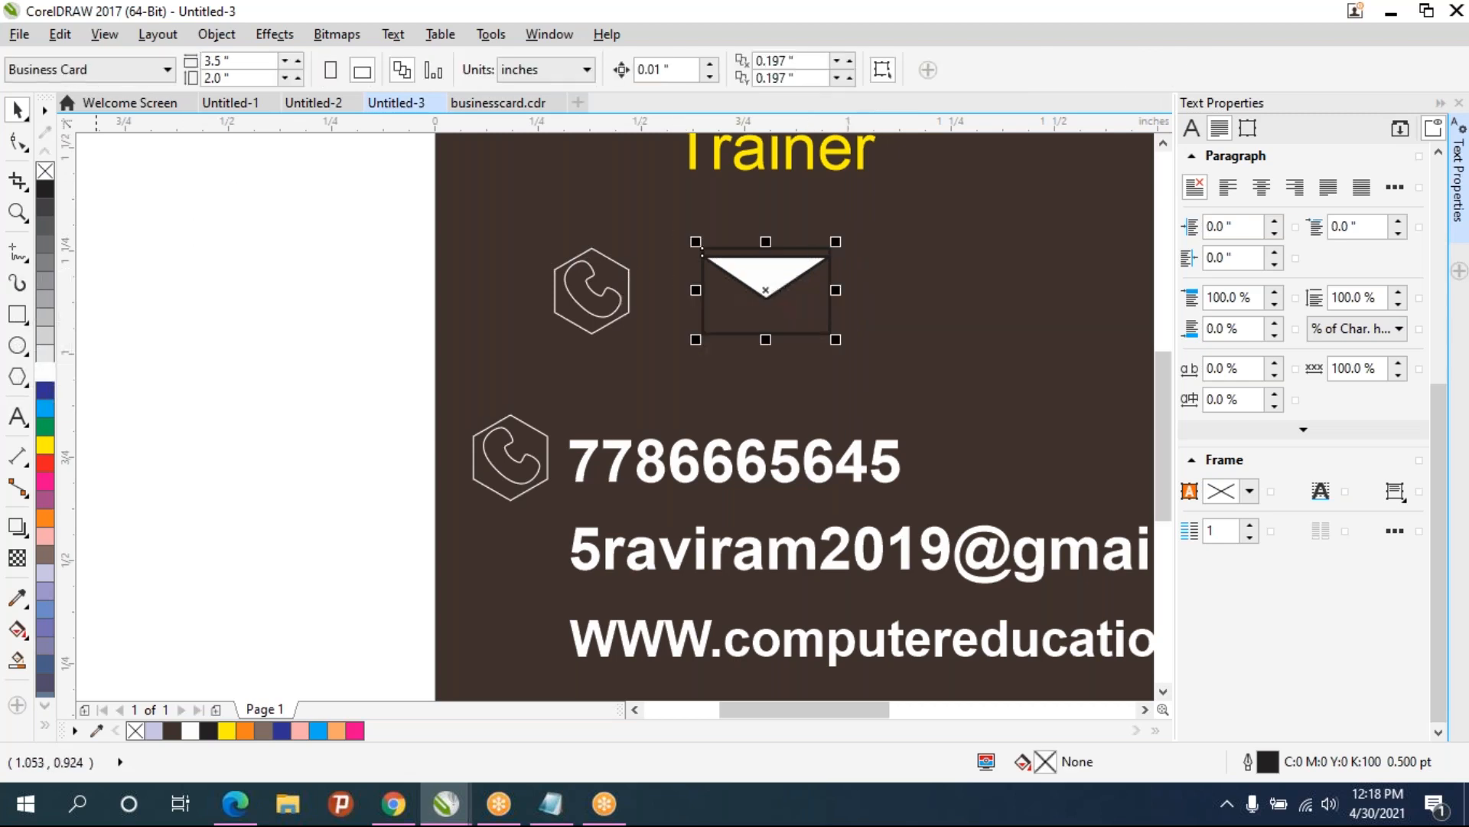
pyautogui.rightClick(45, 374)
pyautogui.click(218, 312)
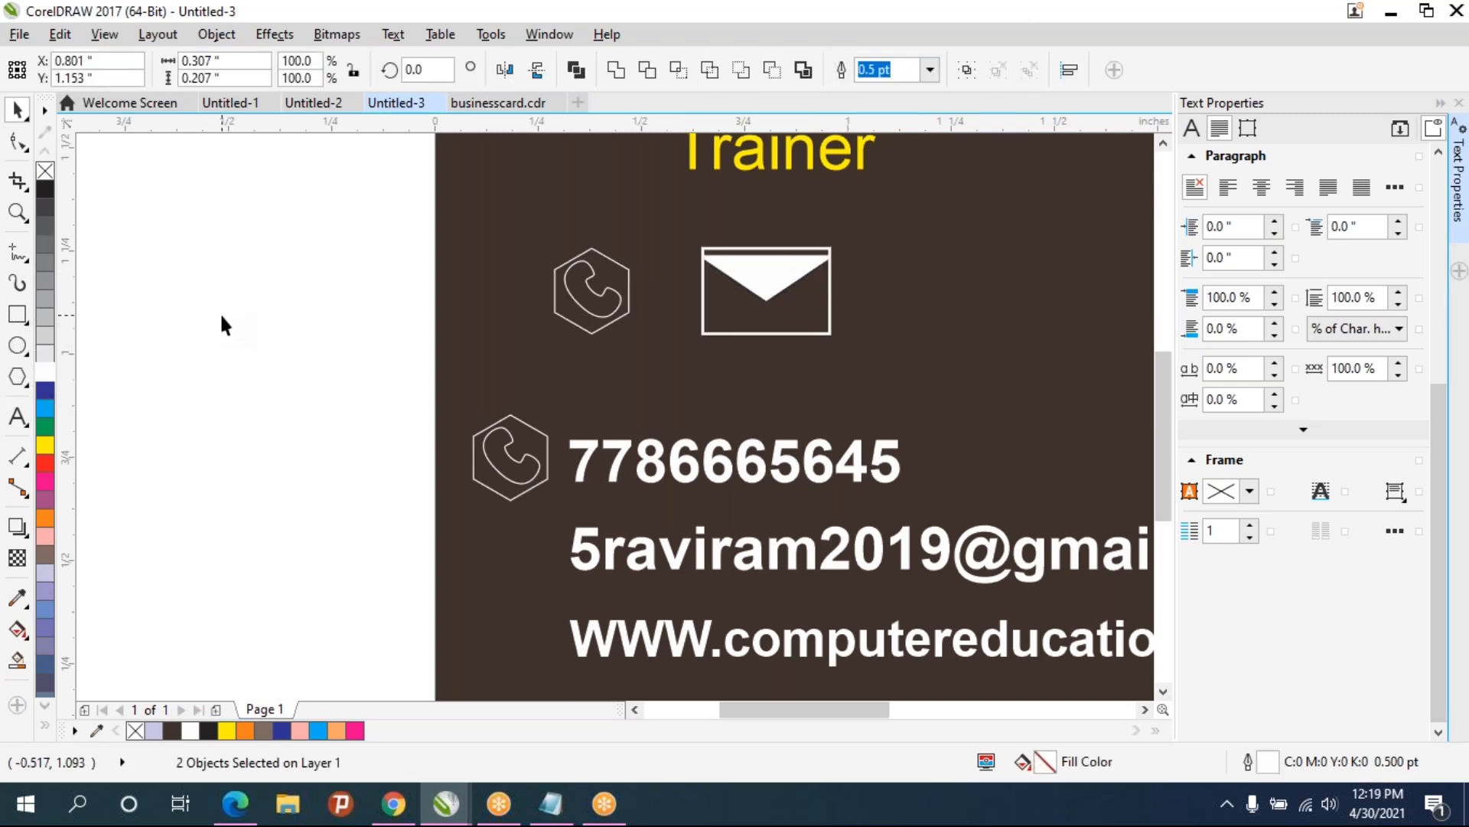
# - Ungroup the copied icon and move it slightly lower
pyautogui.click(584, 303)
pyautogui.hotkey('ctrl', 'u')
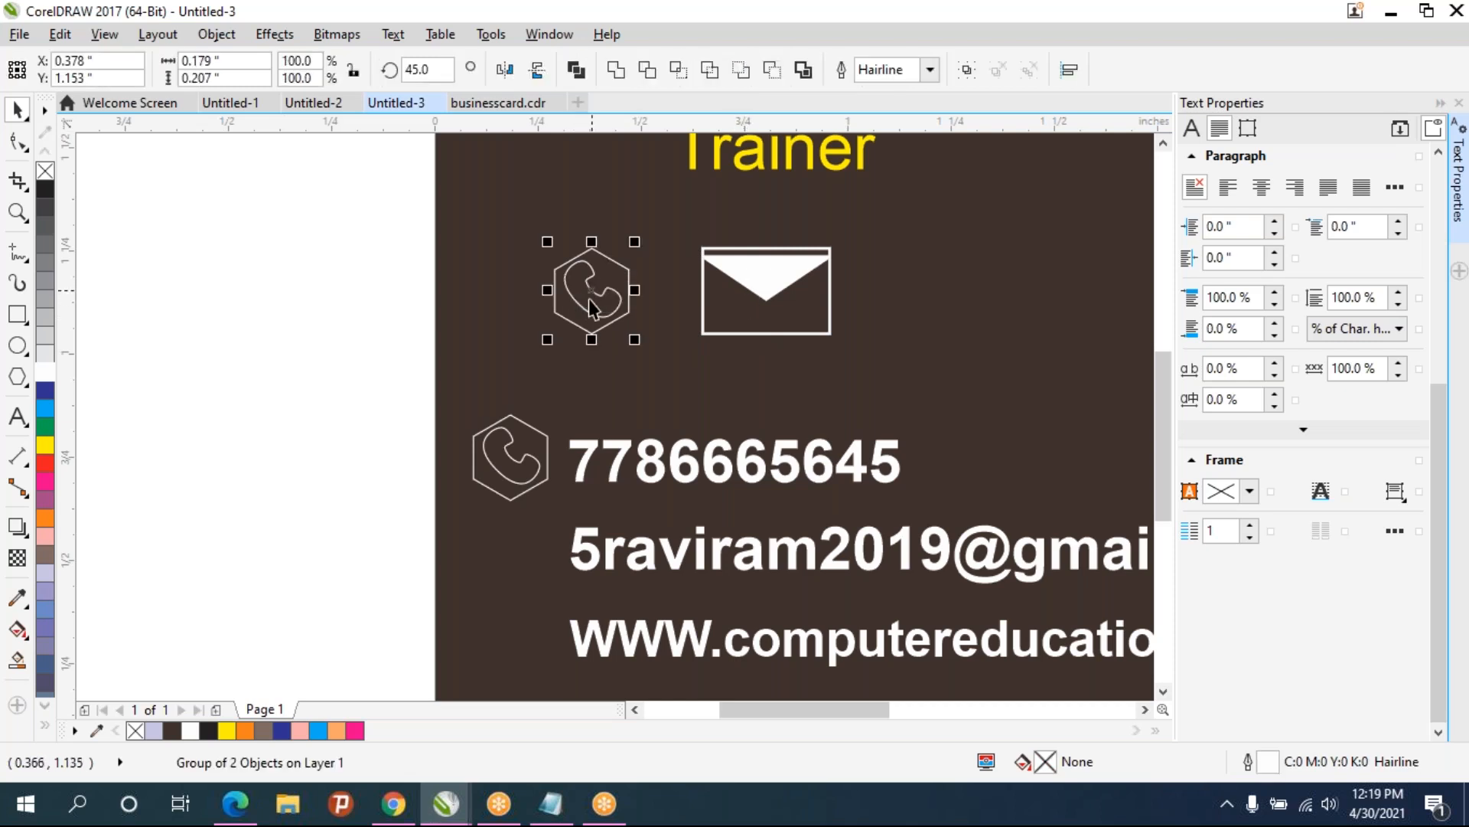
pyautogui.moveTo(587, 298); pyautogui.dragTo(587, 320)
# - Delete the handset from the copied hexagon, leaving an empty hexagon
pyautogui.click(411, 314)
pyautogui.click(596, 346)
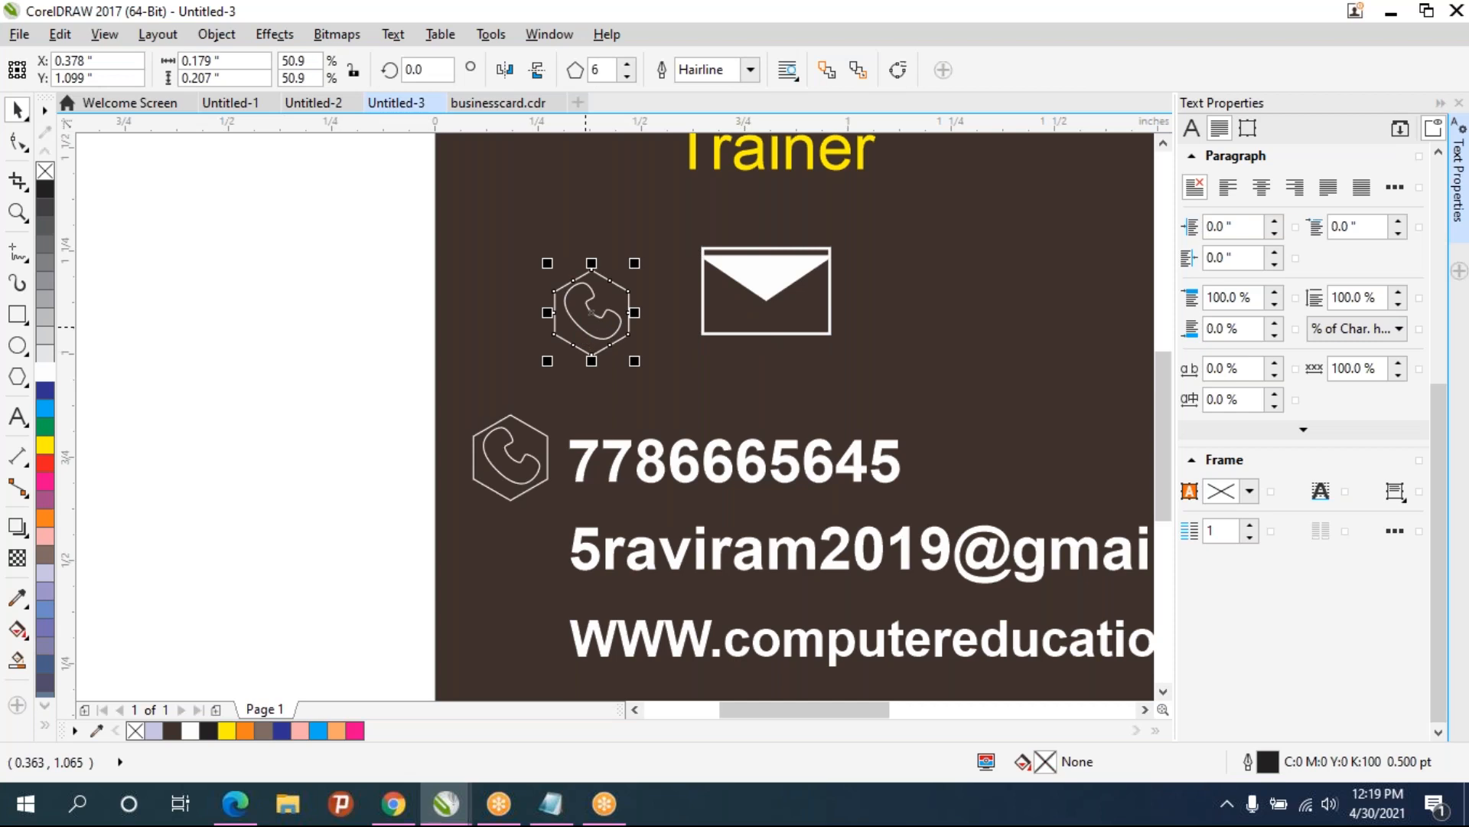
pyautogui.click(609, 340)
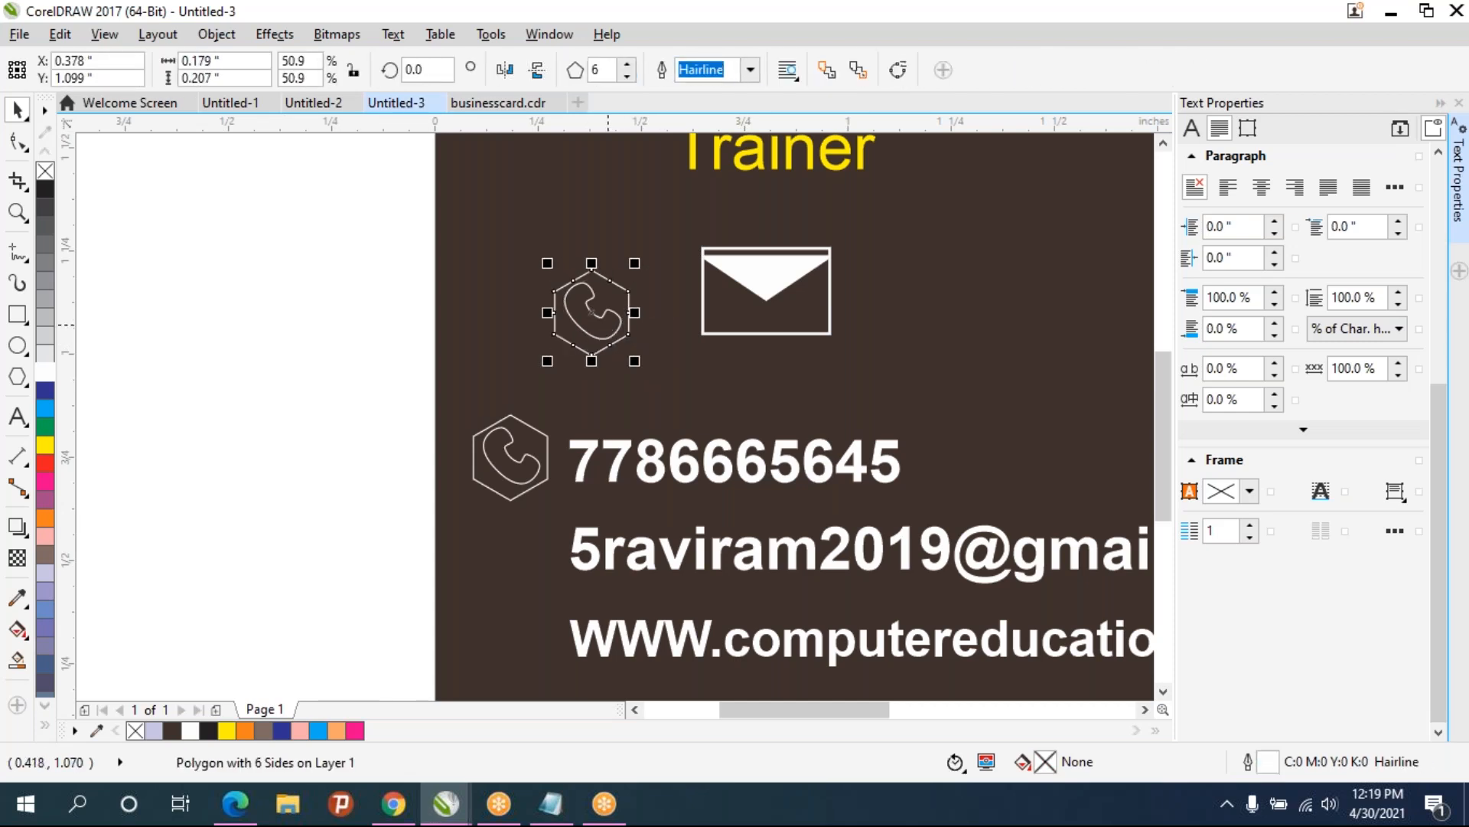
pyautogui.click(614, 308)
pyautogui.click(612, 371)
pyautogui.click(603, 338)
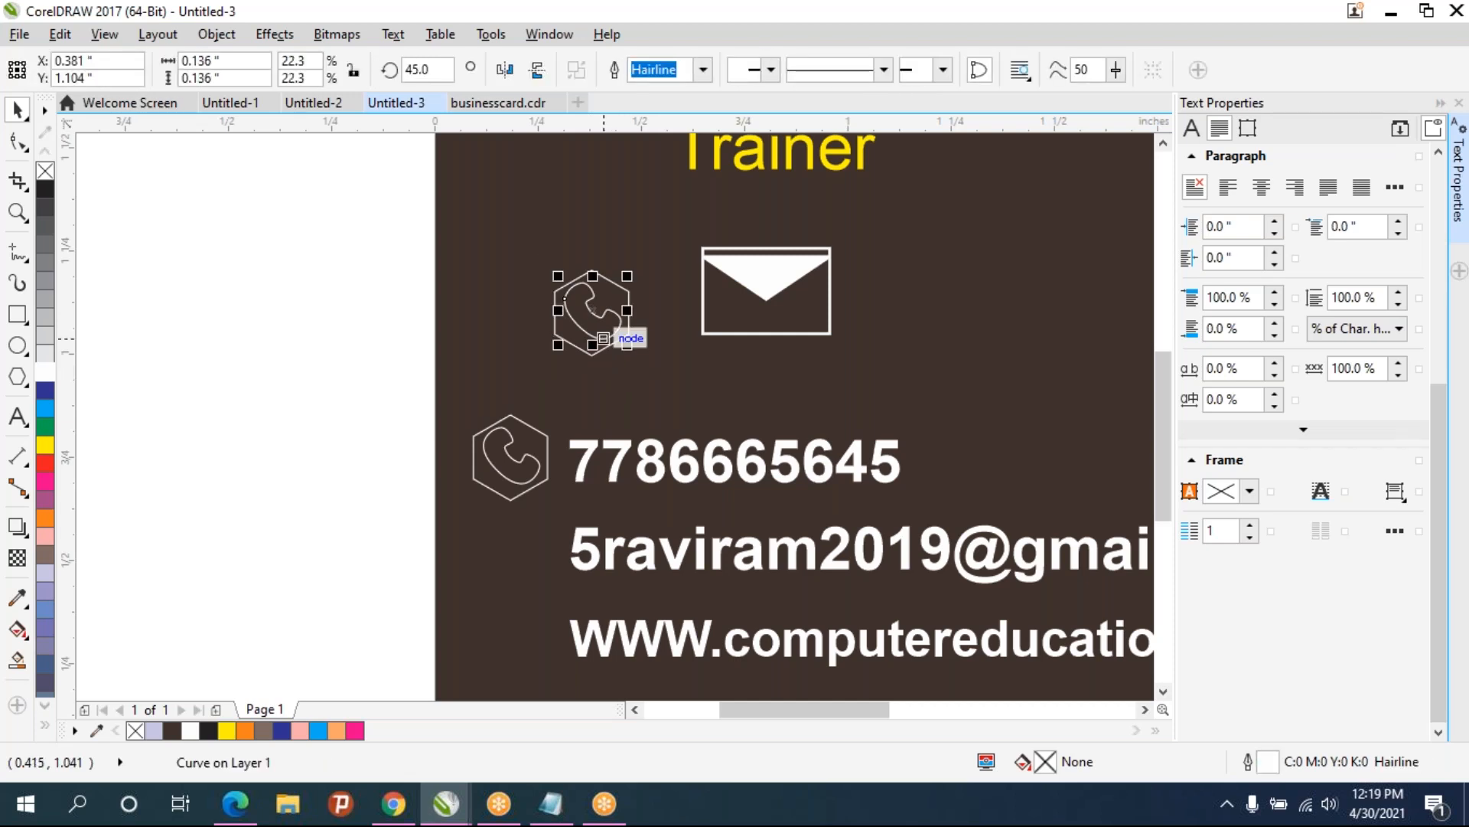
pyautogui.press('Delete')
# - Ungroup the phone icon beside the phone number and fill its handset white
pyautogui.click(522, 457)
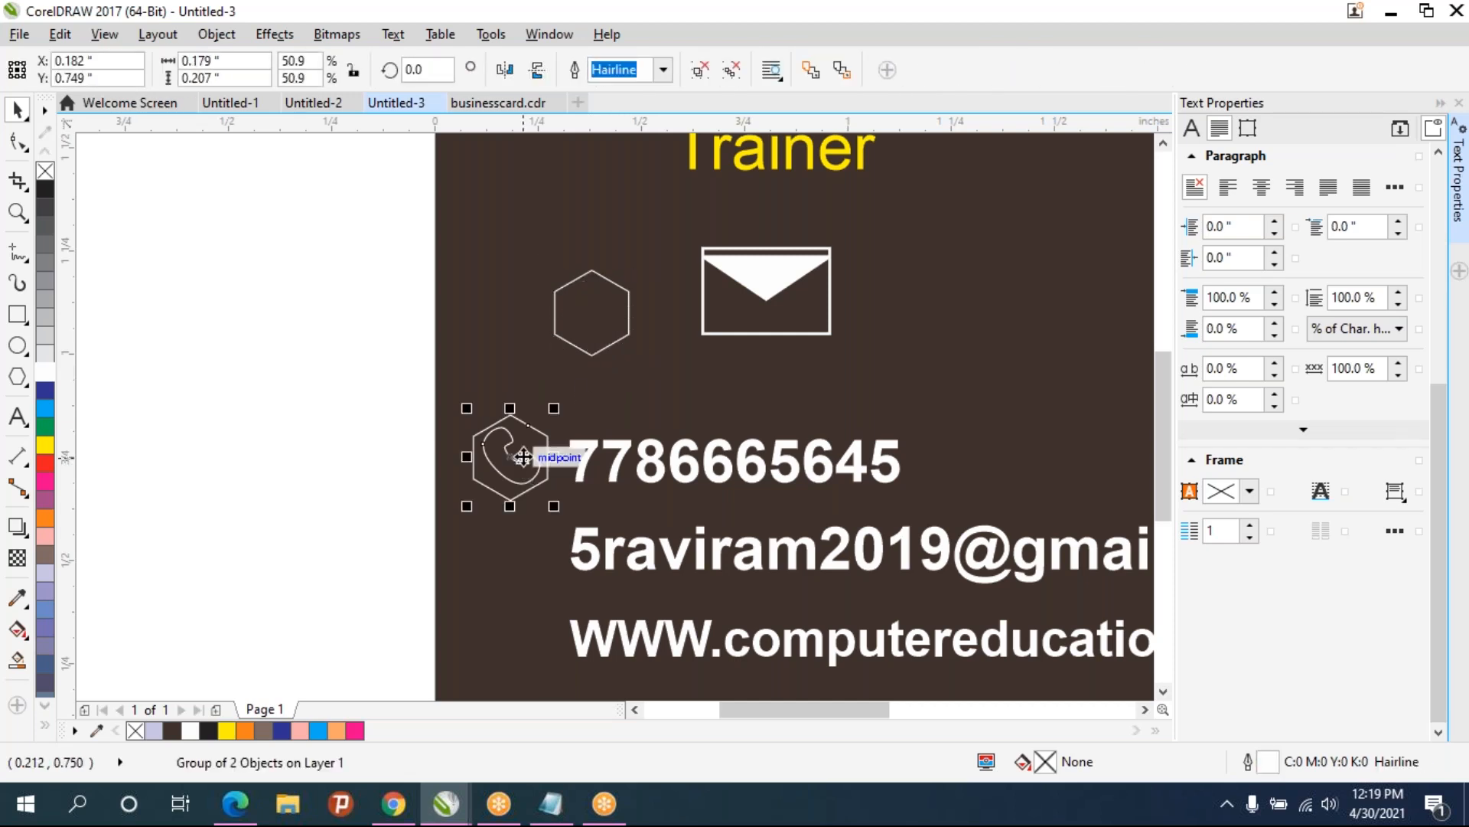
pyautogui.hotkey('ctrl', 'u')
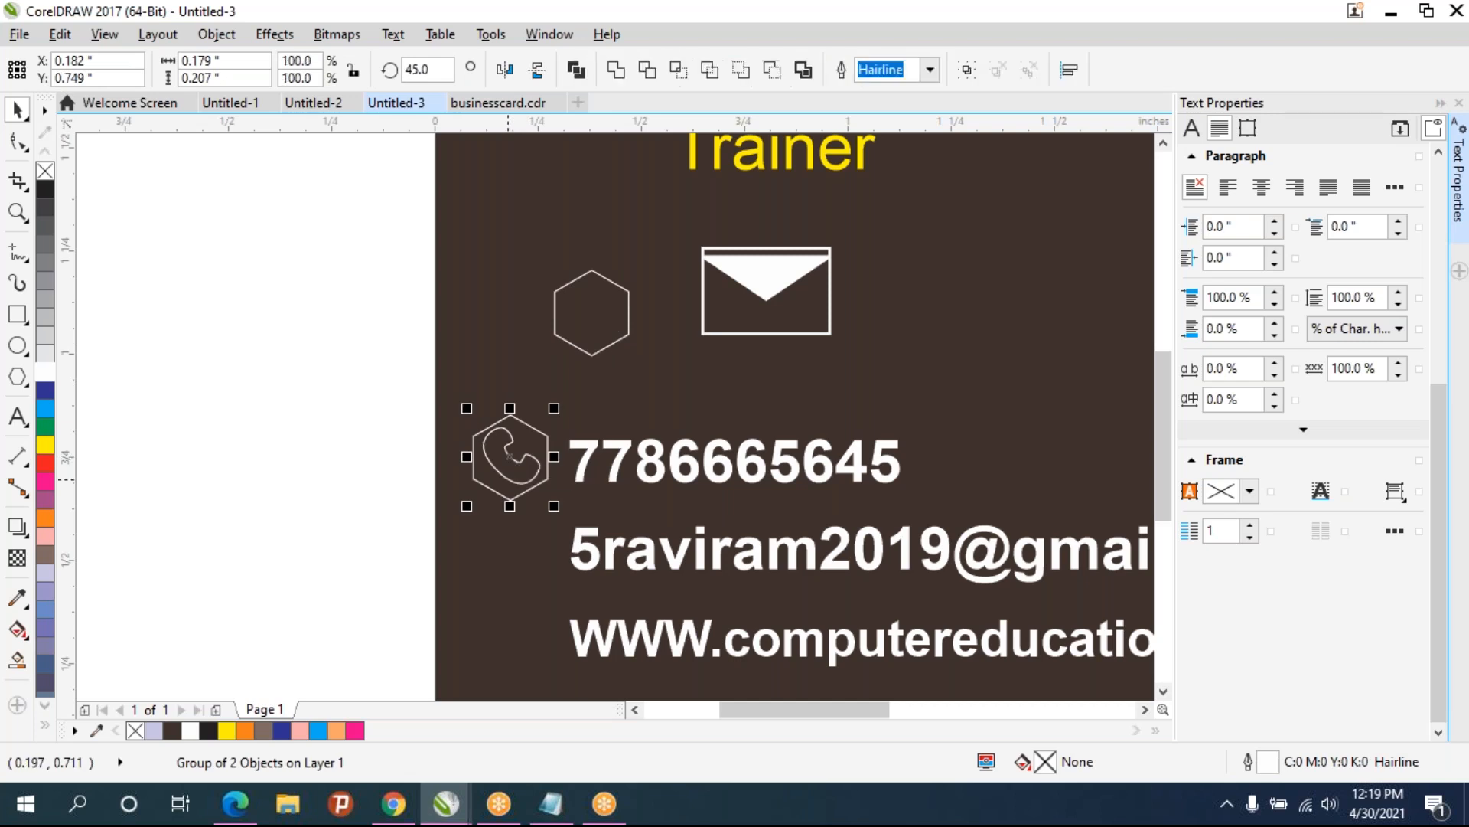
pyautogui.click(416, 470)
pyautogui.click(505, 482)
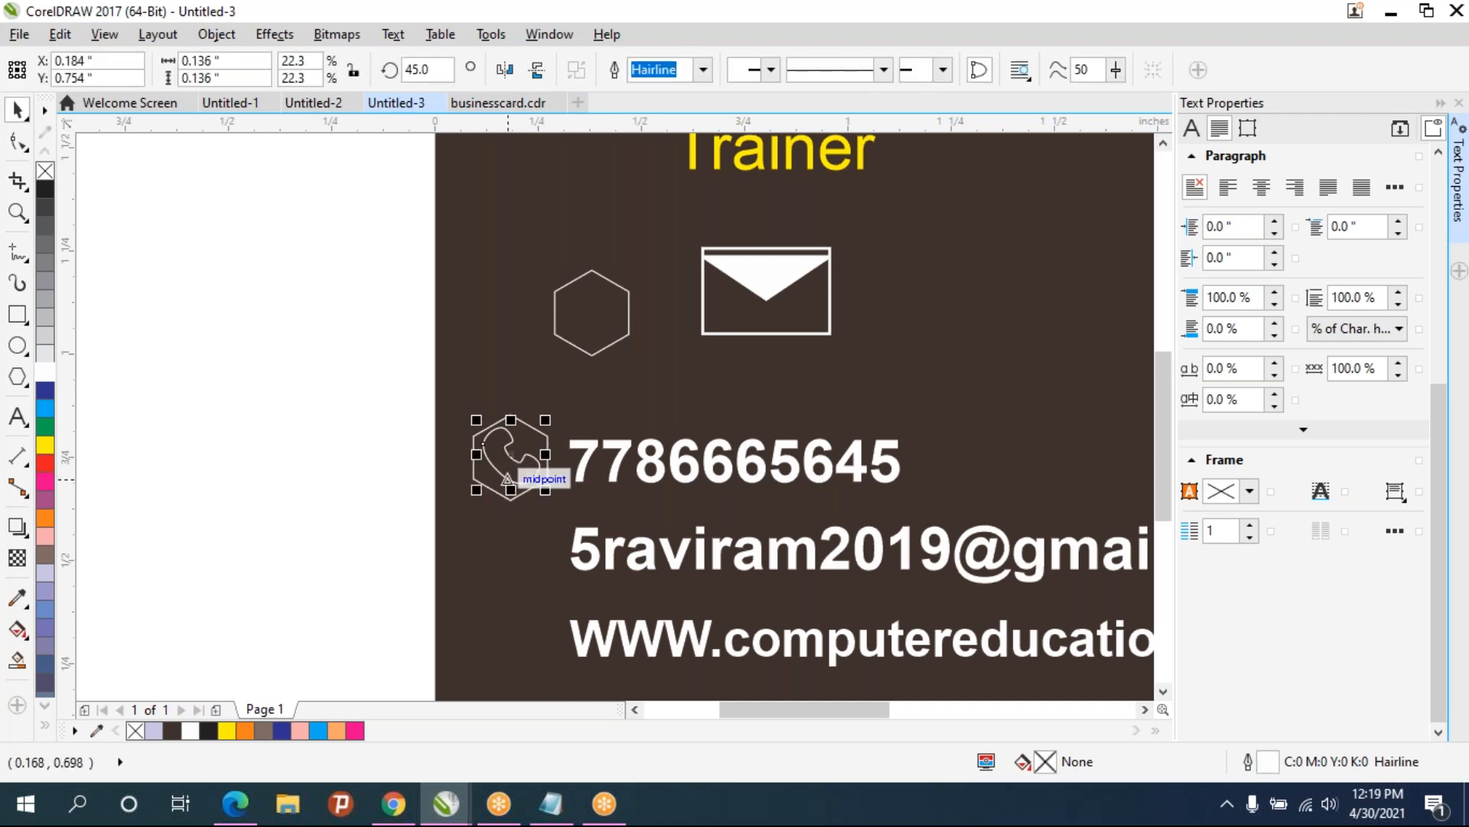
pyautogui.click(46, 373)
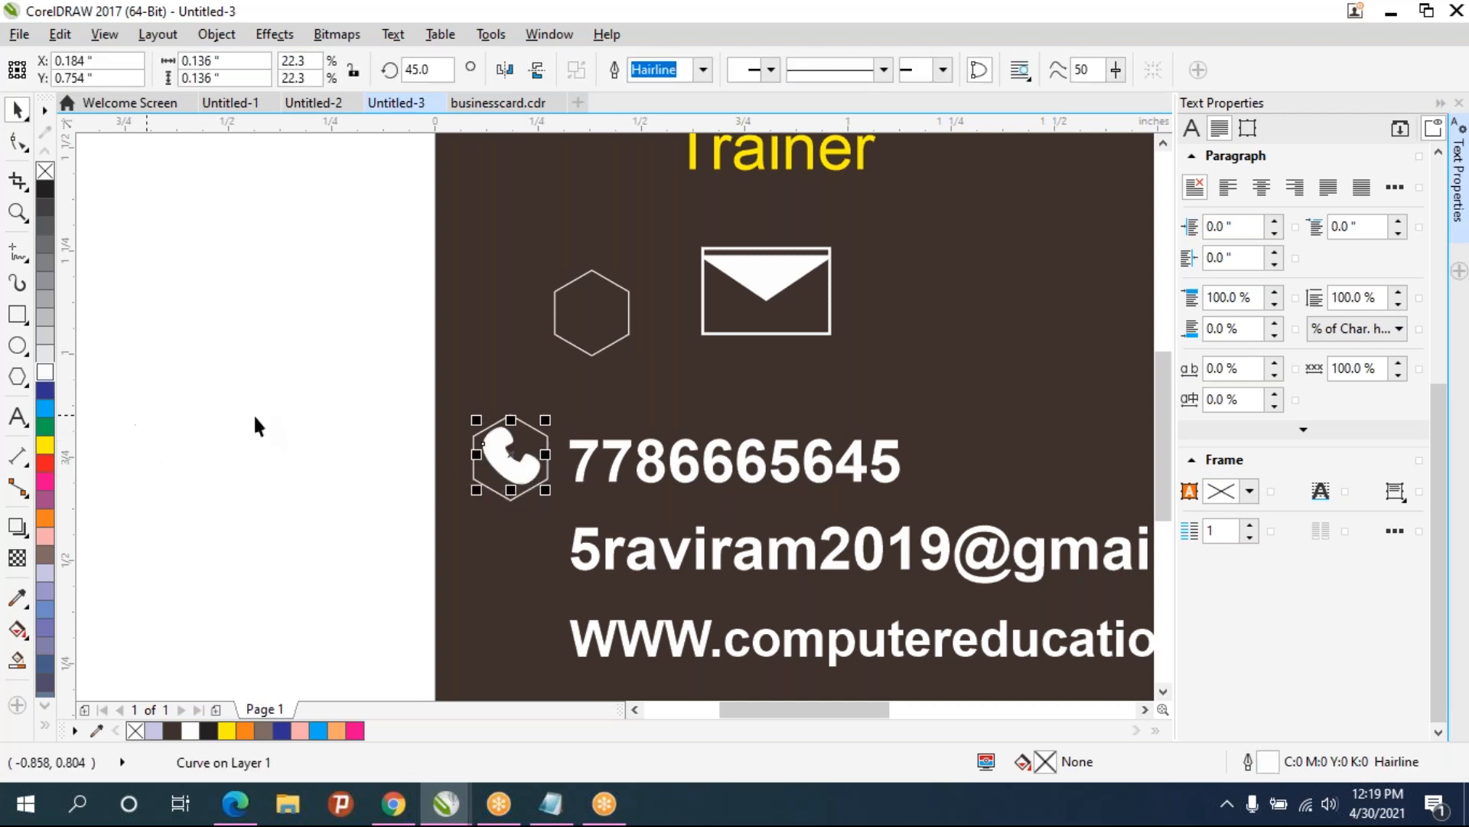
pyautogui.click(332, 417)
# - Regroup the phone icon's hexagon and filled handset
pyautogui.moveTo(413, 382); pyautogui.dragTo(563, 539)
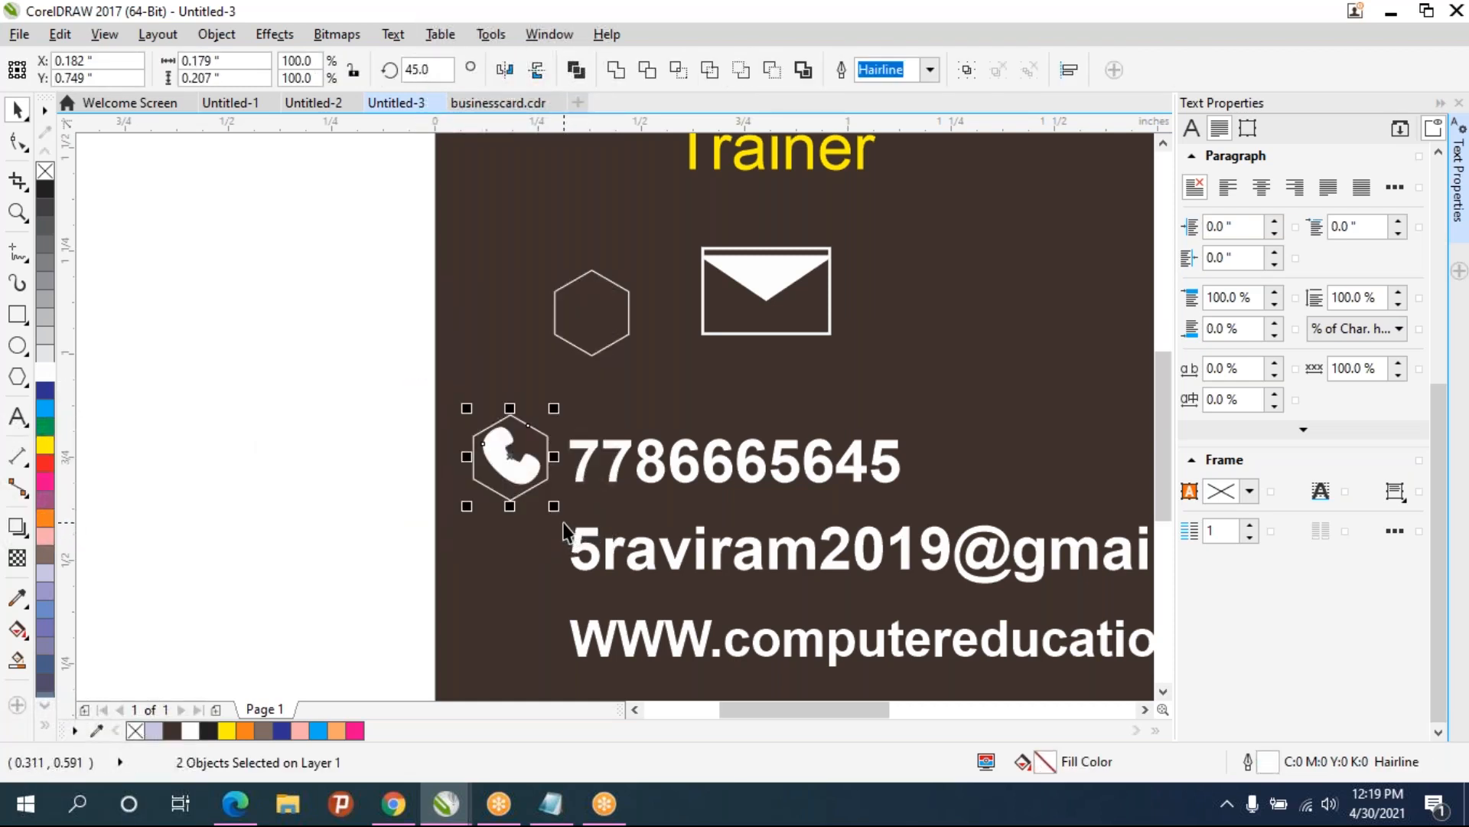
pyautogui.hotkey('ctrl', 'g')
pyautogui.click(332, 366)
# - Group the envelope's parts and move the envelope into the empty hexagon
pyautogui.moveTo(662, 200); pyautogui.dragTo(851, 411)
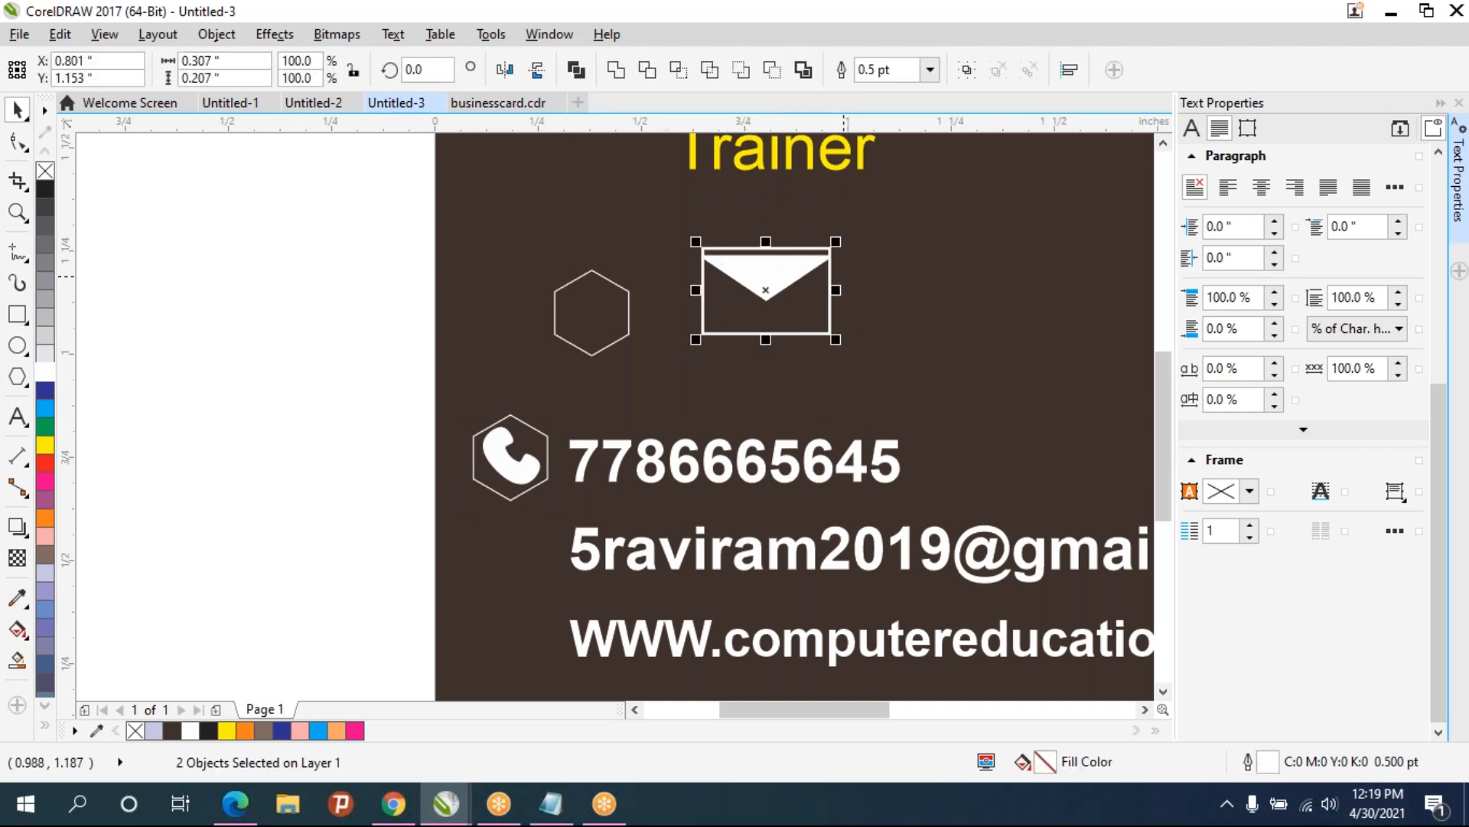
pyautogui.hotkey('ctrl', 'g')
pyautogui.moveTo(836, 242); pyautogui.dragTo(496, 319)
pyautogui.scroll(2, 692, 304)
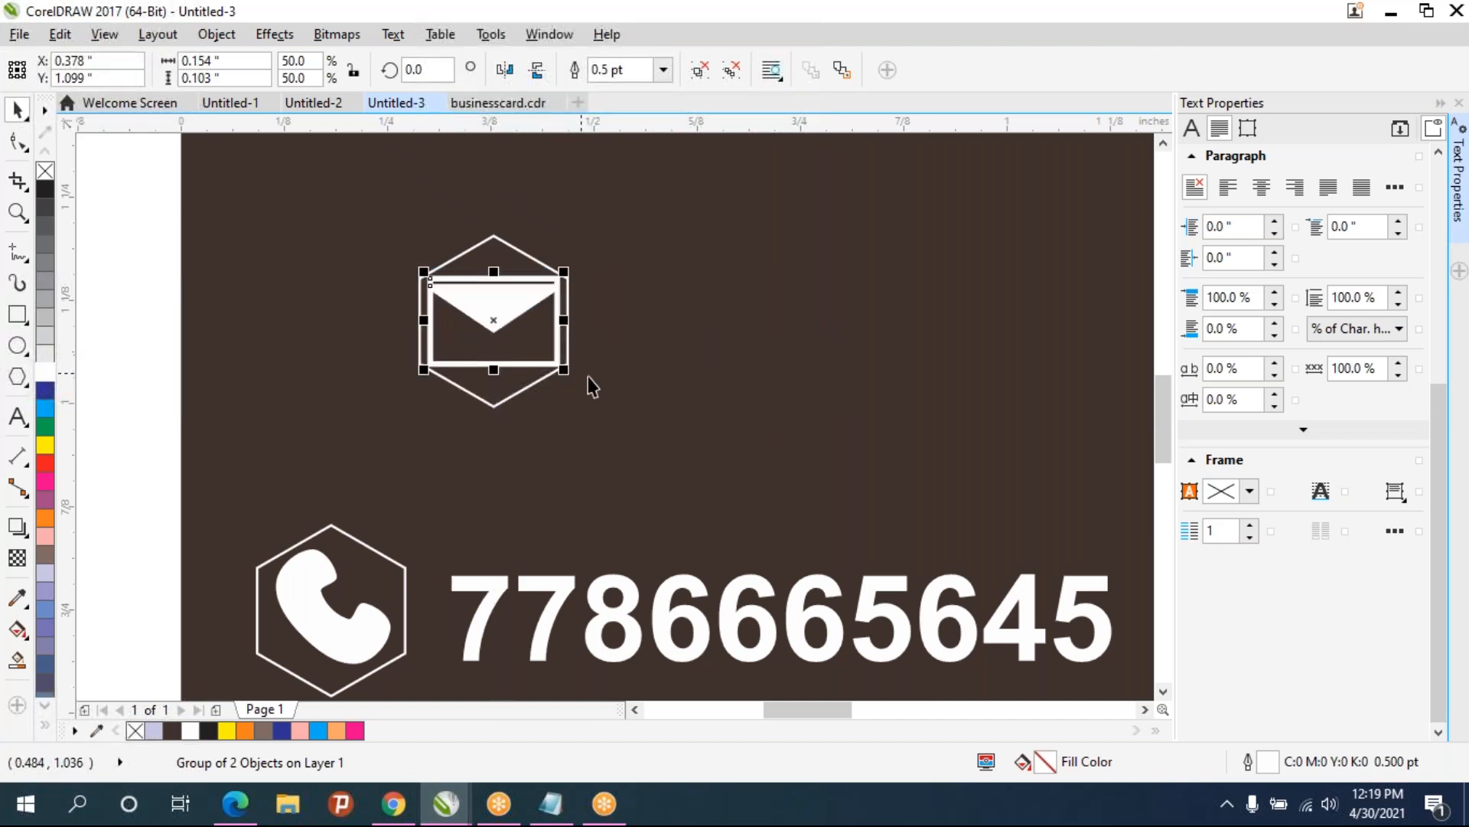
# - Group the envelope together with its hexagon
pyautogui.click(590, 383)
pyautogui.moveTo(283, 205); pyautogui.dragTo(679, 473)
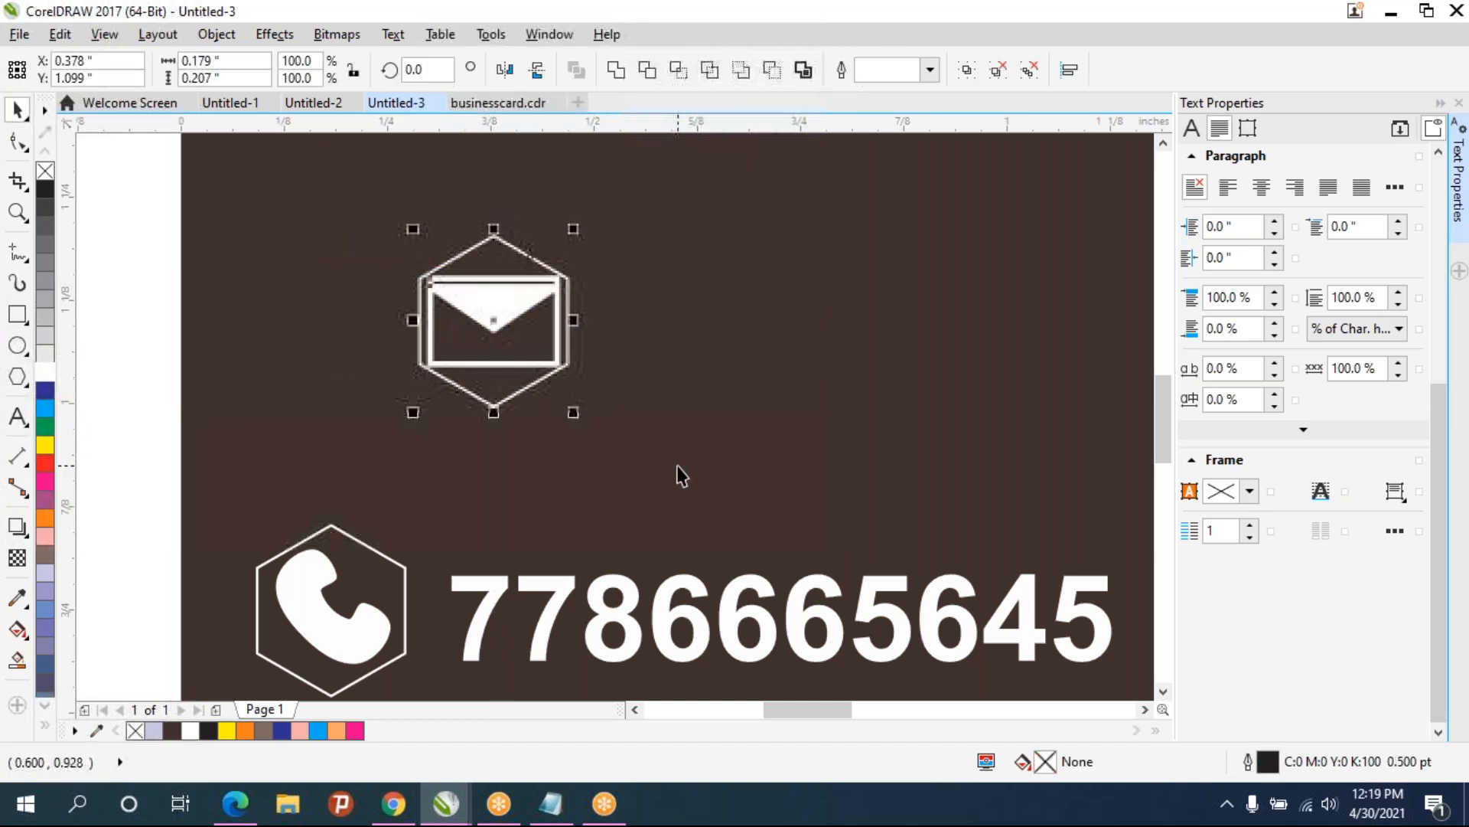
pyautogui.hotkey('ctrl', 'g')
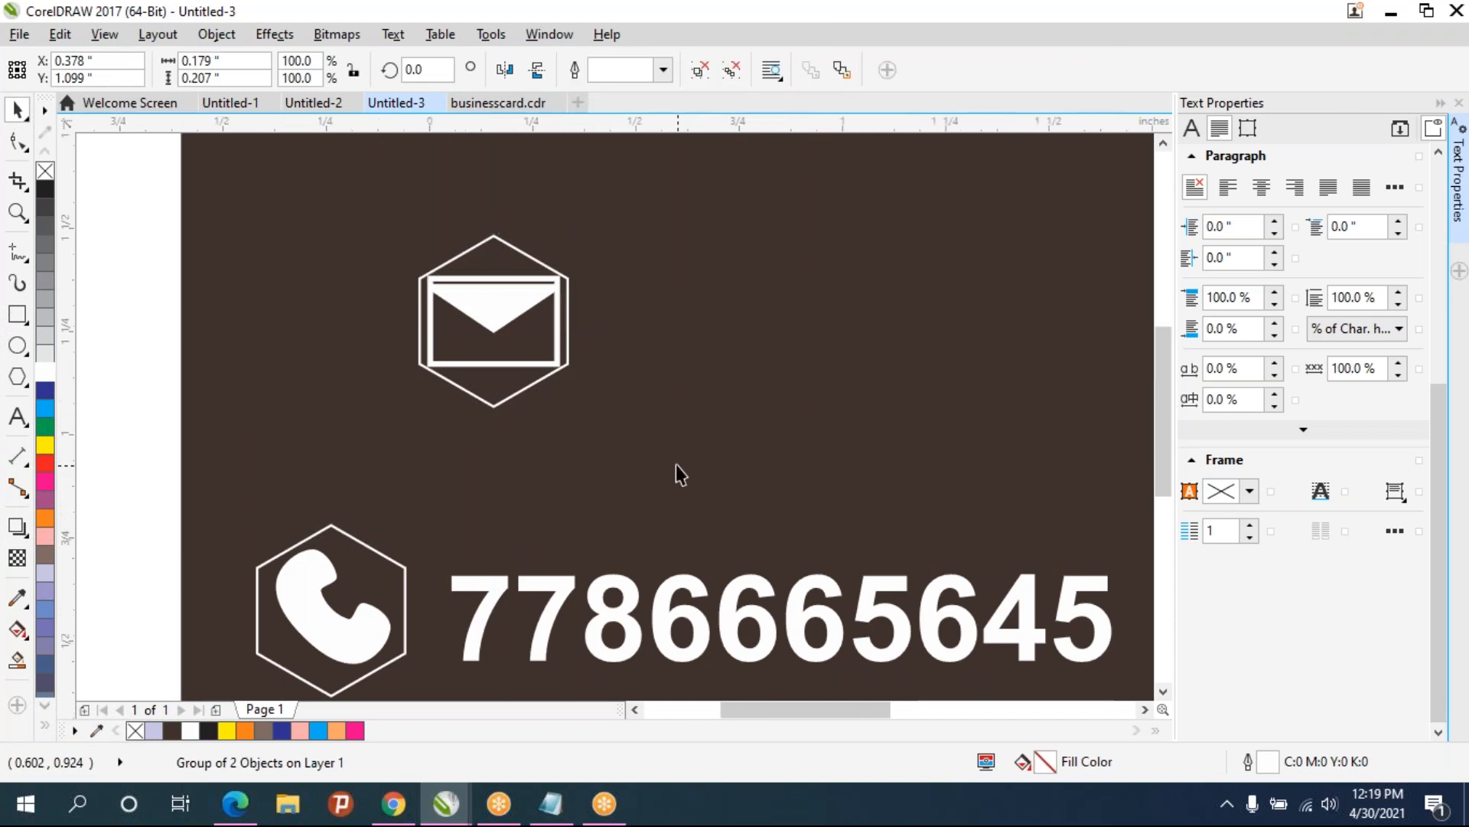
# - Move the envelope hexagon icon beside the email address, below the phone icon
pyautogui.scroll(-2, 676, 464)
pyautogui.moveTo(586, 291); pyautogui.dragTo(502, 525)
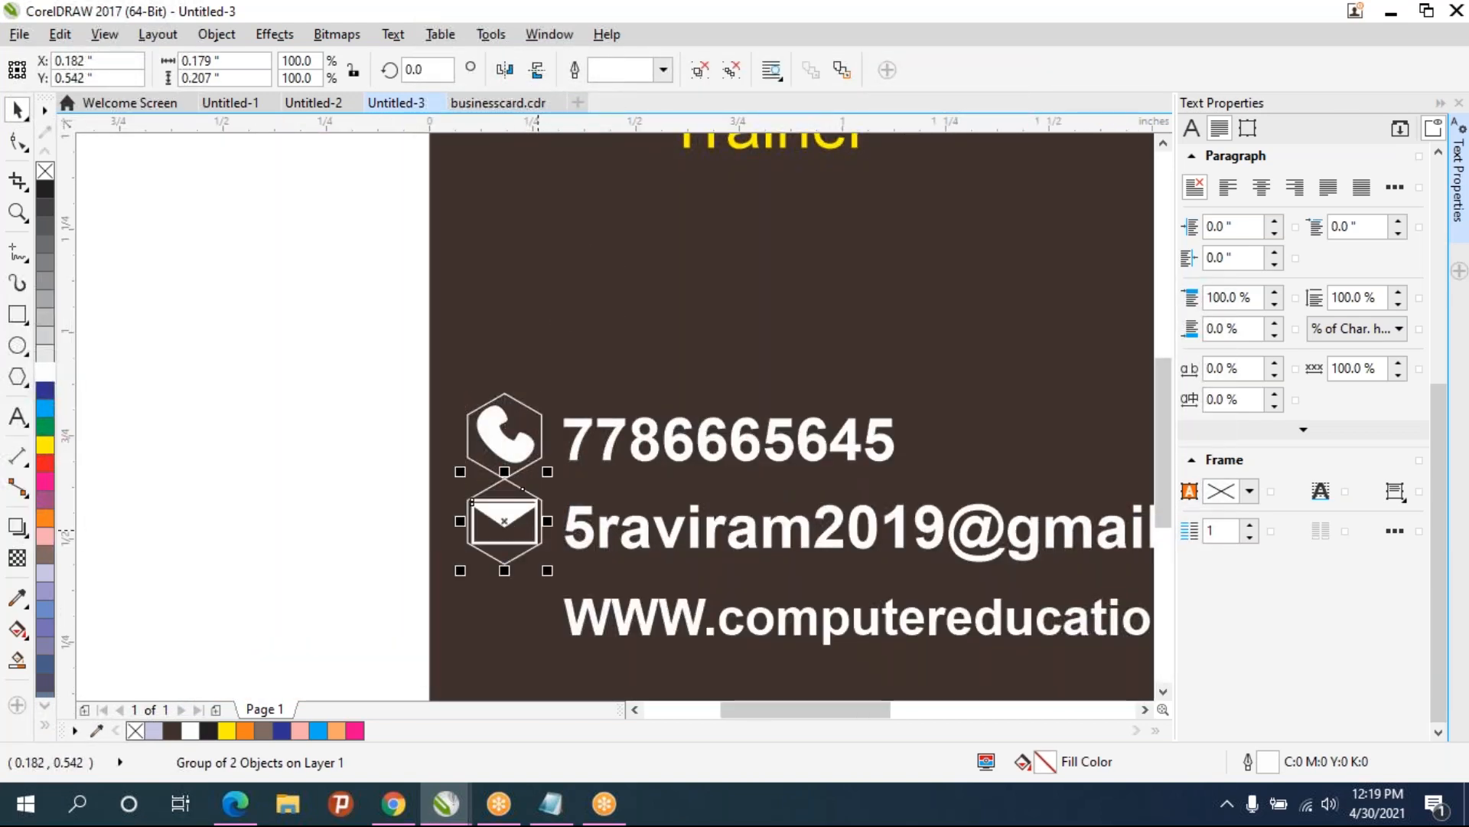
pyautogui.click(352, 481)
pyautogui.scroll(-1, 543, 474)
pyautogui.scroll(-1, 544, 475)
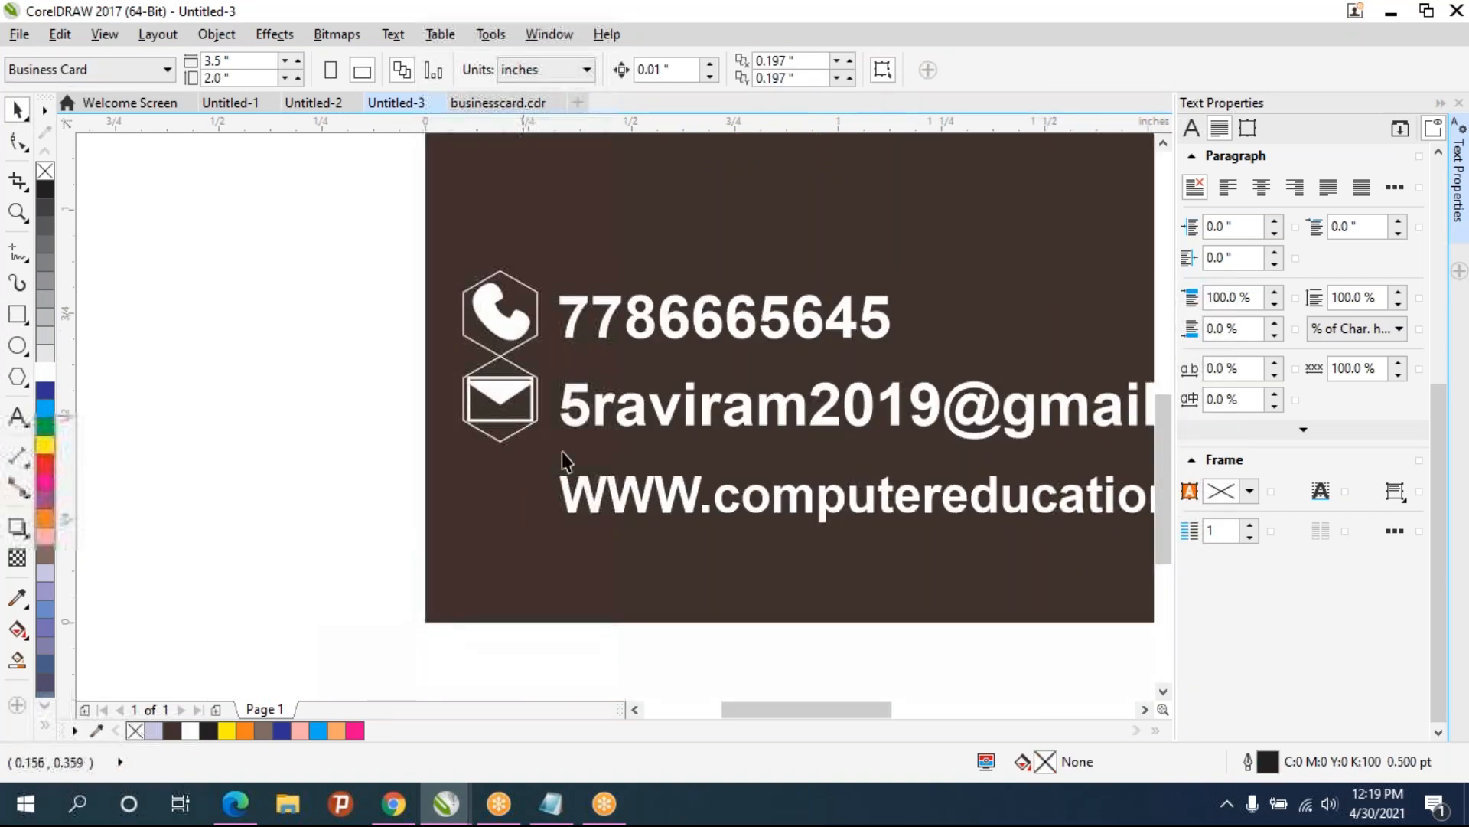
# - Draw a narrow ellipse about 0.12 by 0.21 inches and give it a white hairline outline
pyautogui.hscroll(2, 842, 501)
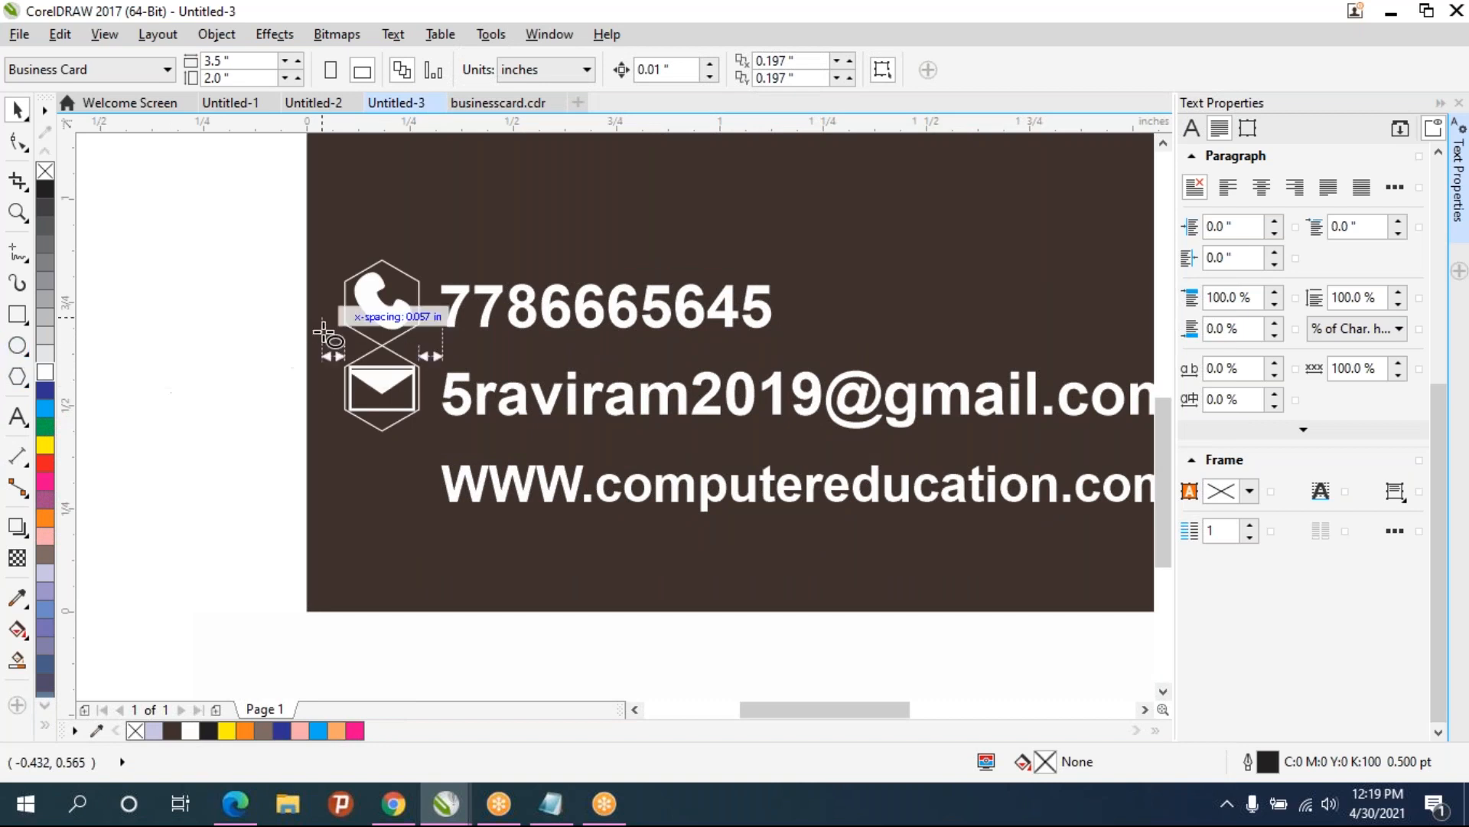
pyautogui.scroll(3, 426, 417)
pyautogui.hscroll(2, 427, 416)
pyautogui.moveTo(426, 340); pyautogui.dragTo(476, 433)
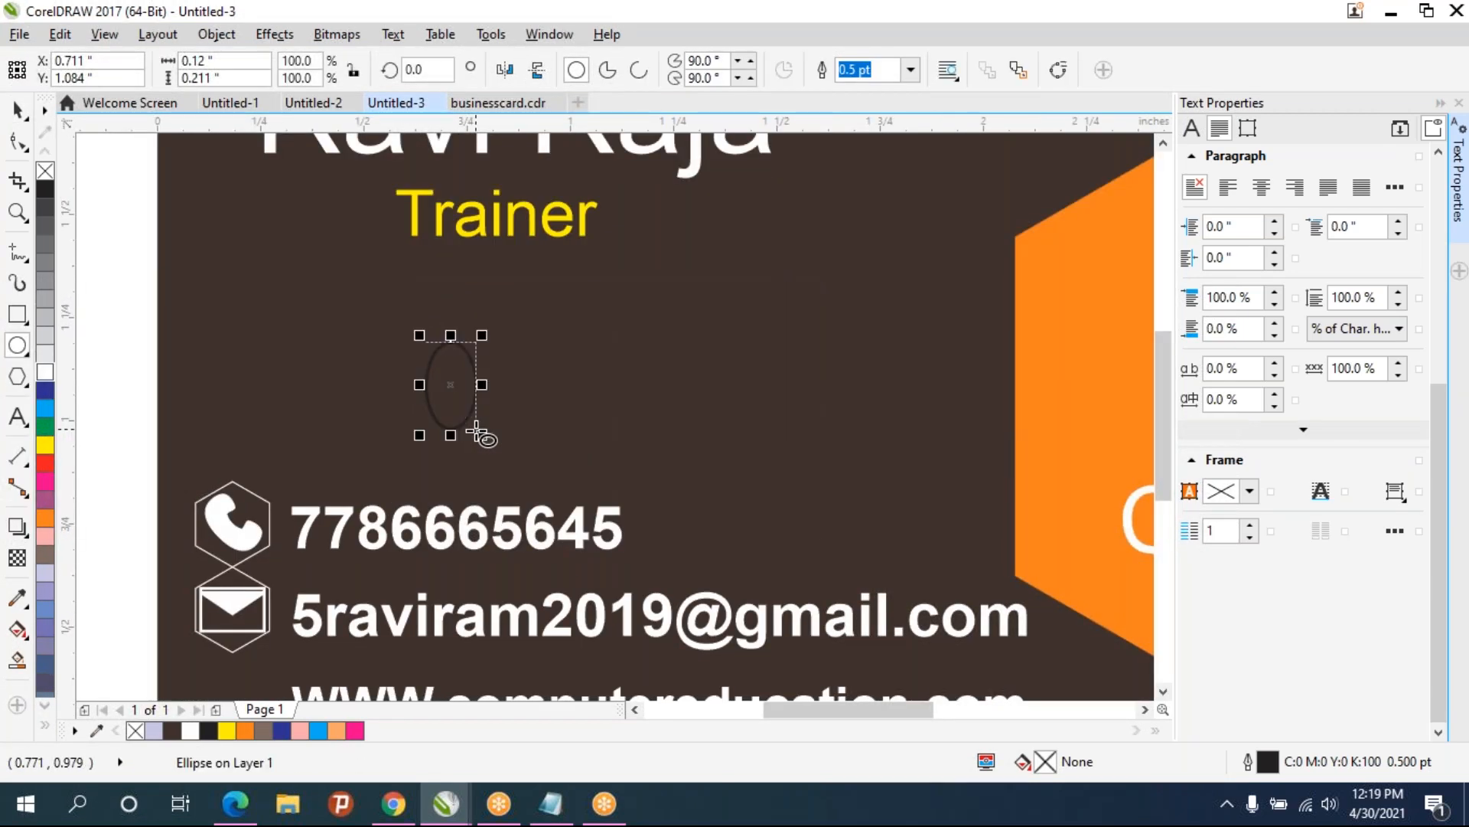
pyautogui.click(911, 70)
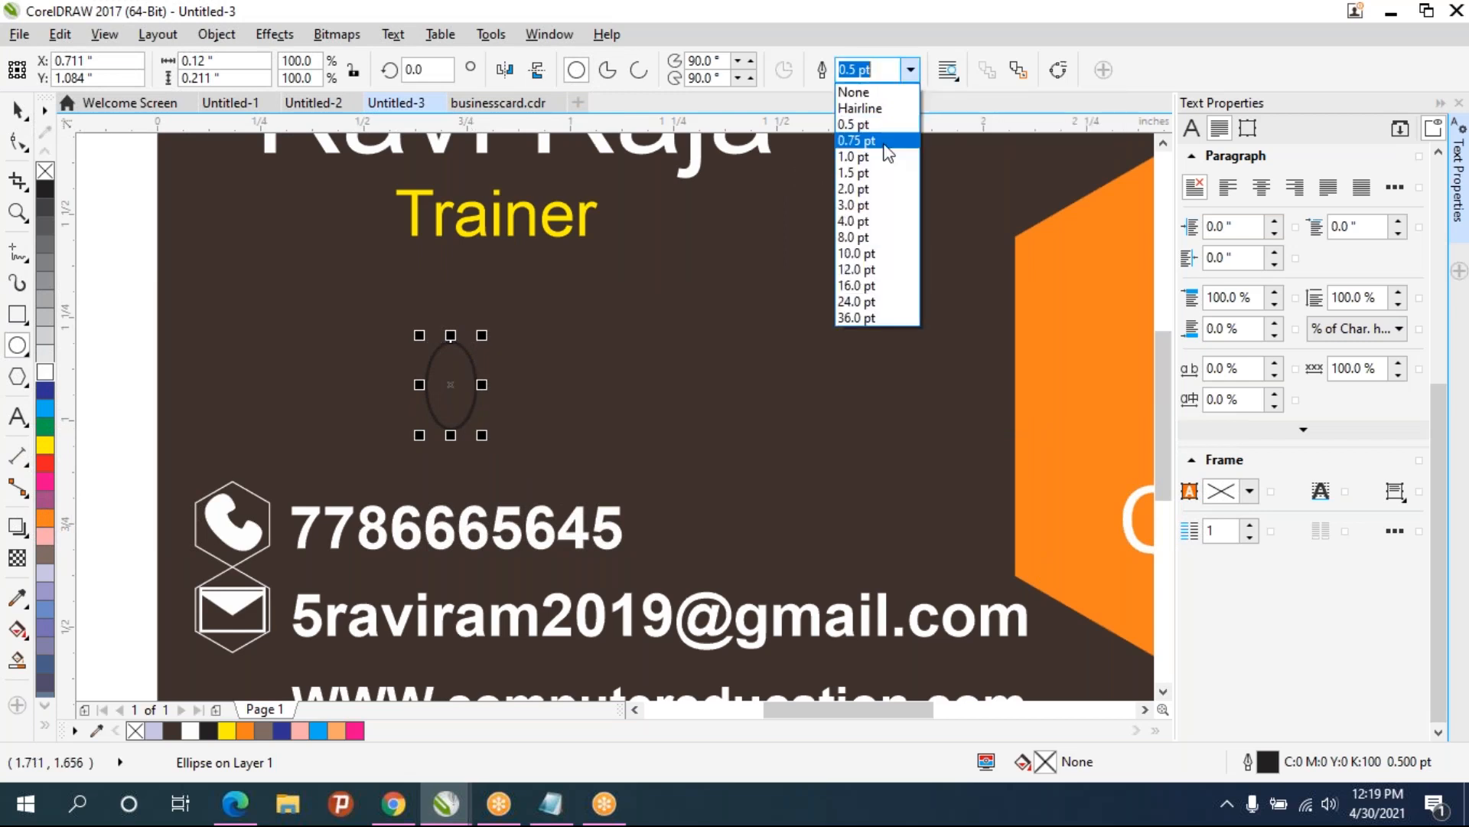
pyautogui.click(861, 108)
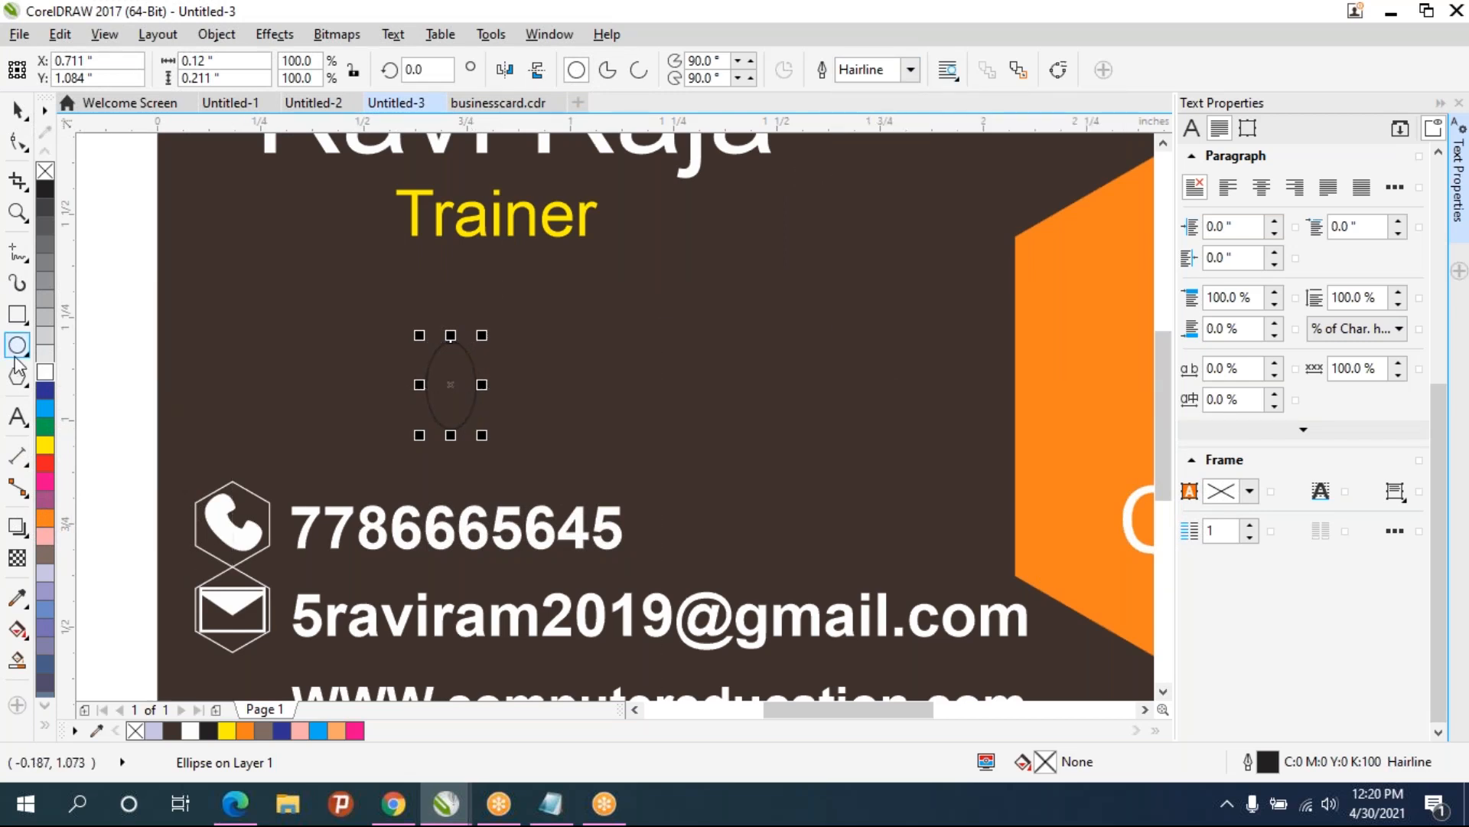
pyautogui.rightClick(45, 375)
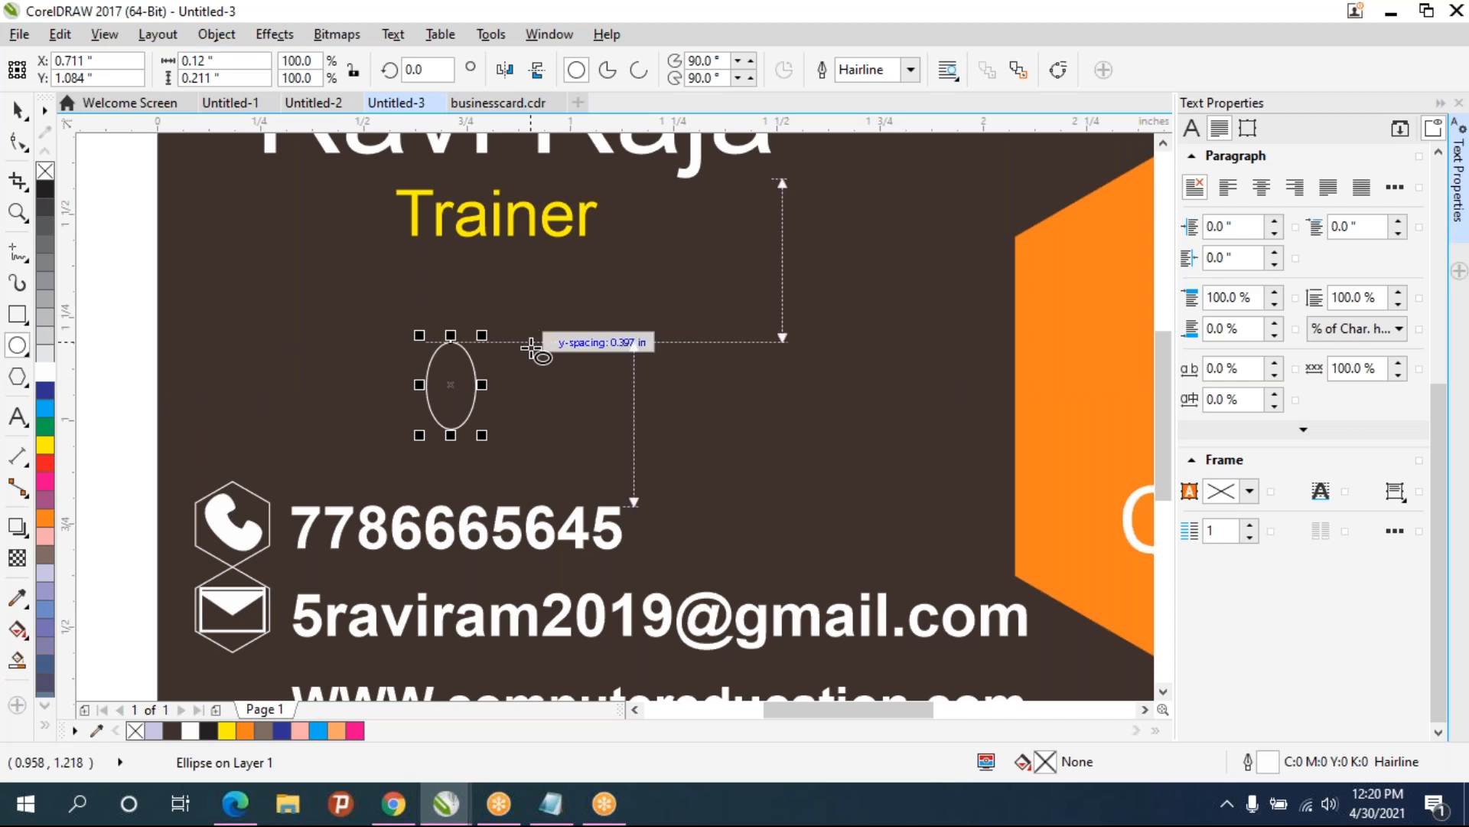
# - Draw a circle about 0.23 inches wide with a white hairline outline
pyautogui.moveTo(525, 337); pyautogui.dragTo(617, 427)
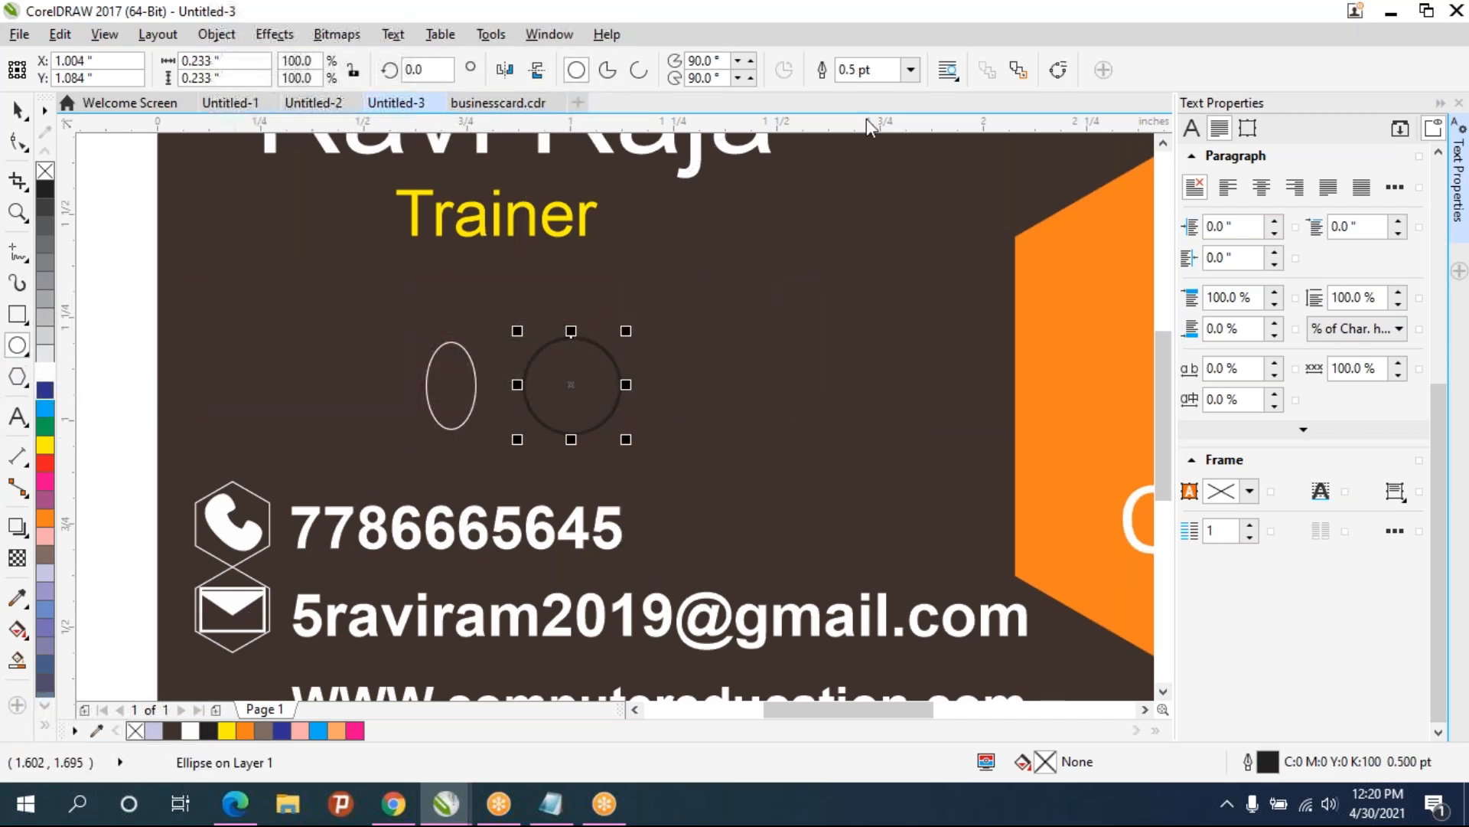
pyautogui.click(910, 70)
pyautogui.click(869, 114)
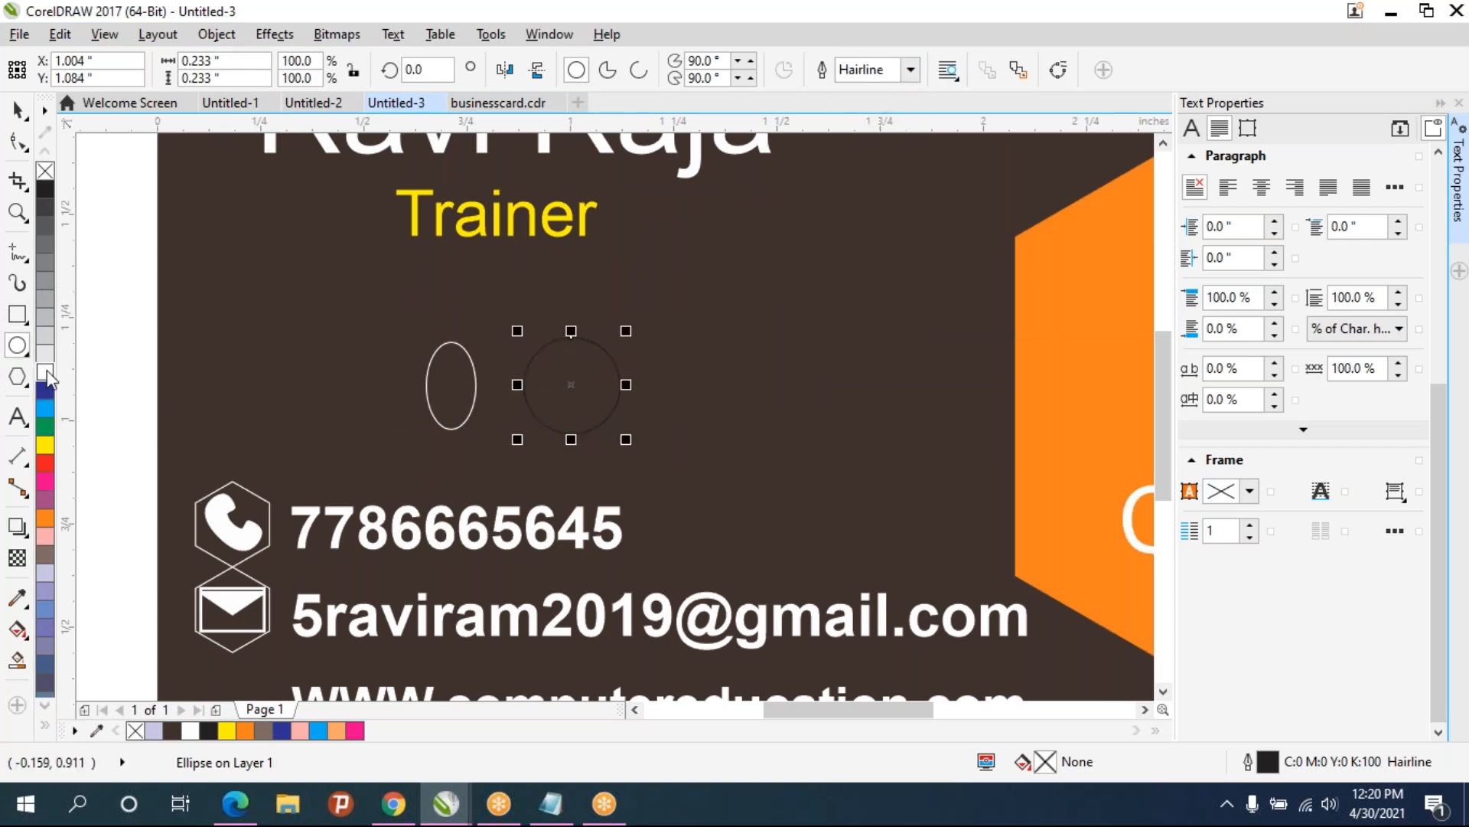
pyautogui.click(18, 111)
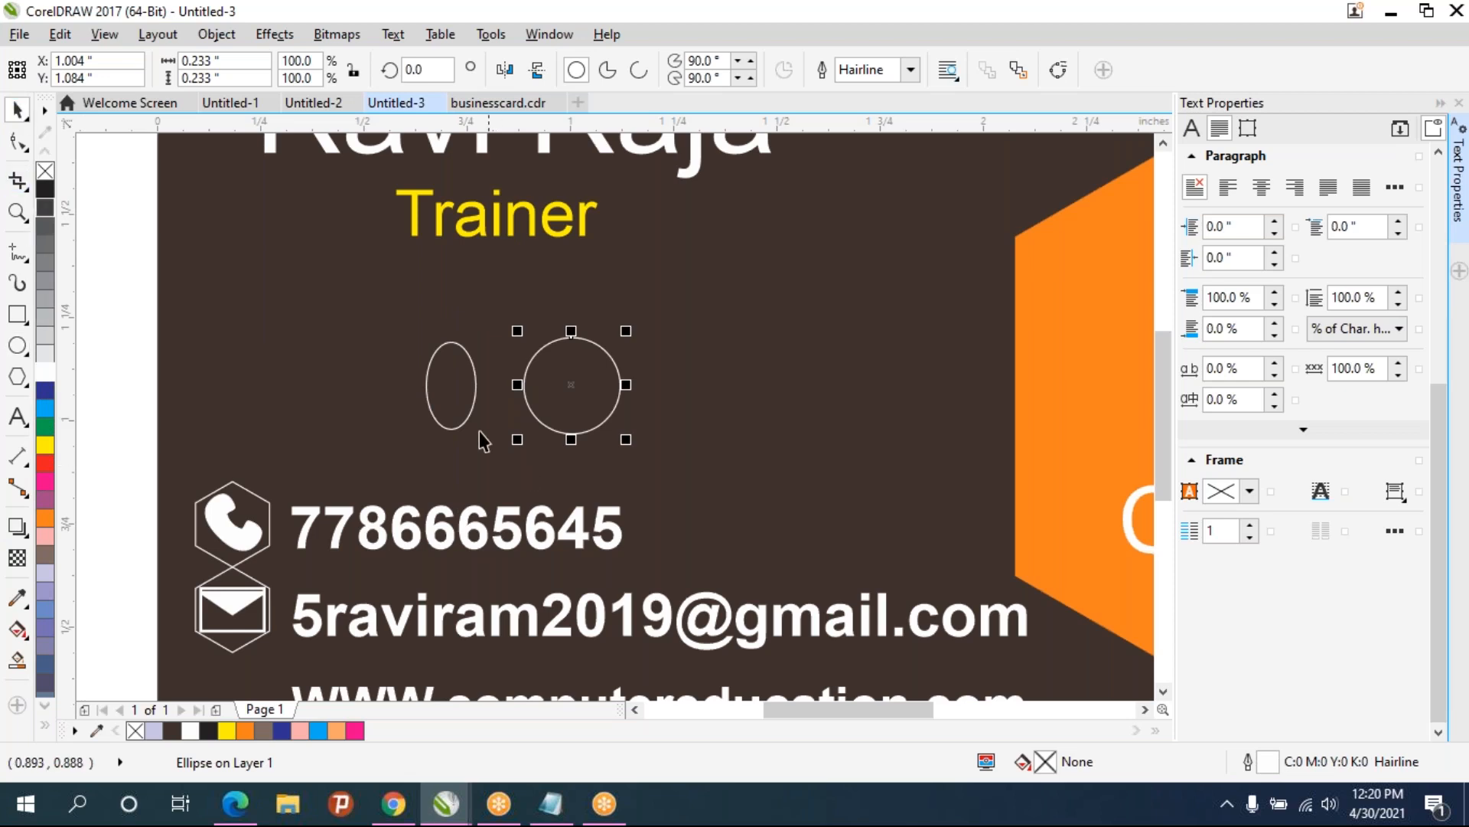
# - Center the narrow ellipse inside the circle and scale the circle down to about 0.21 inches
pyautogui.moveTo(469, 412); pyautogui.dragTo(590, 412)
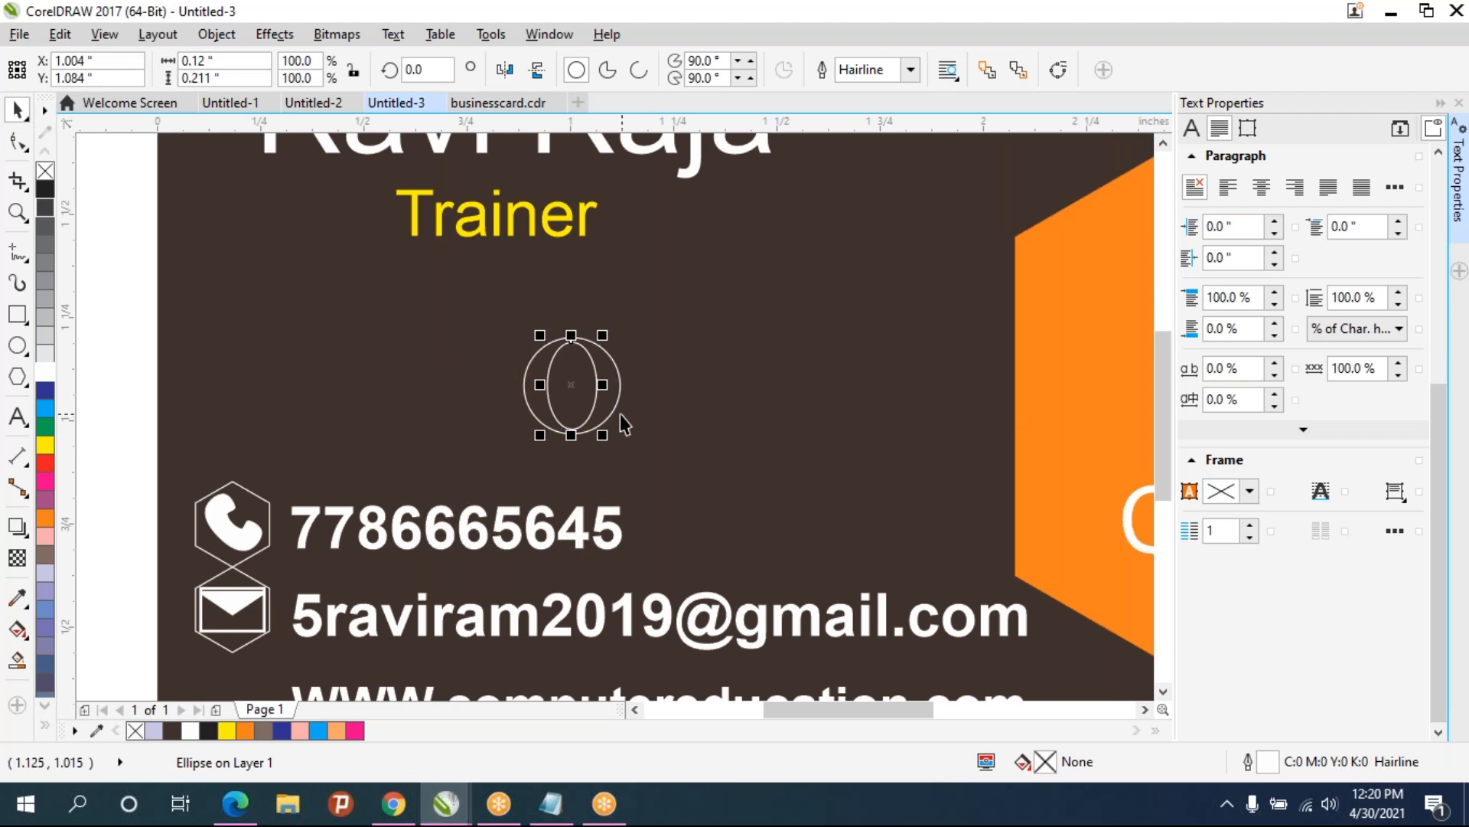
pyautogui.scroll(2, 619, 415)
pyautogui.click(601, 426)
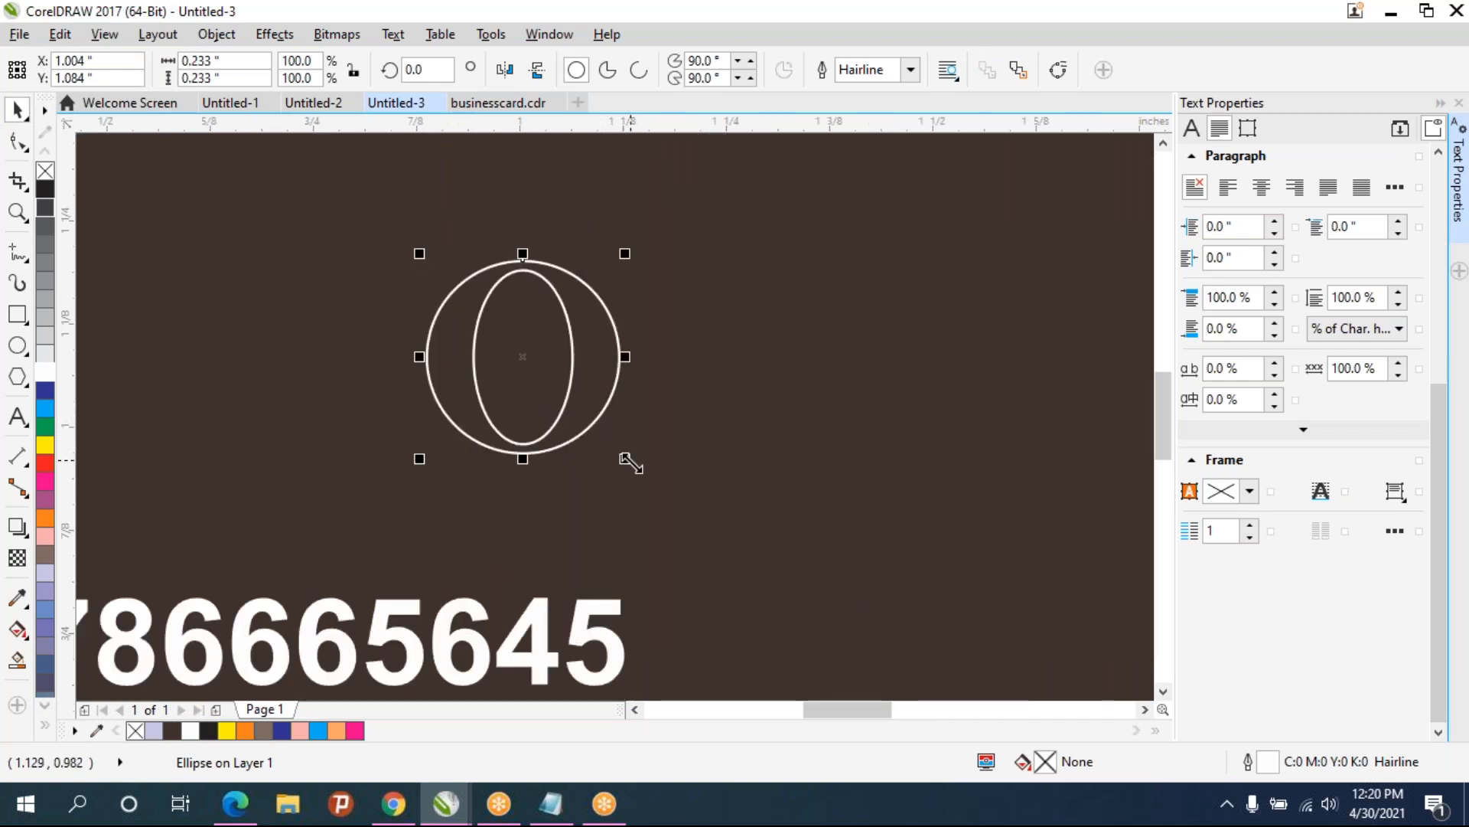
pyautogui.moveTo(620, 454); pyautogui.dragTo(616, 458)
pyautogui.click(625, 459)
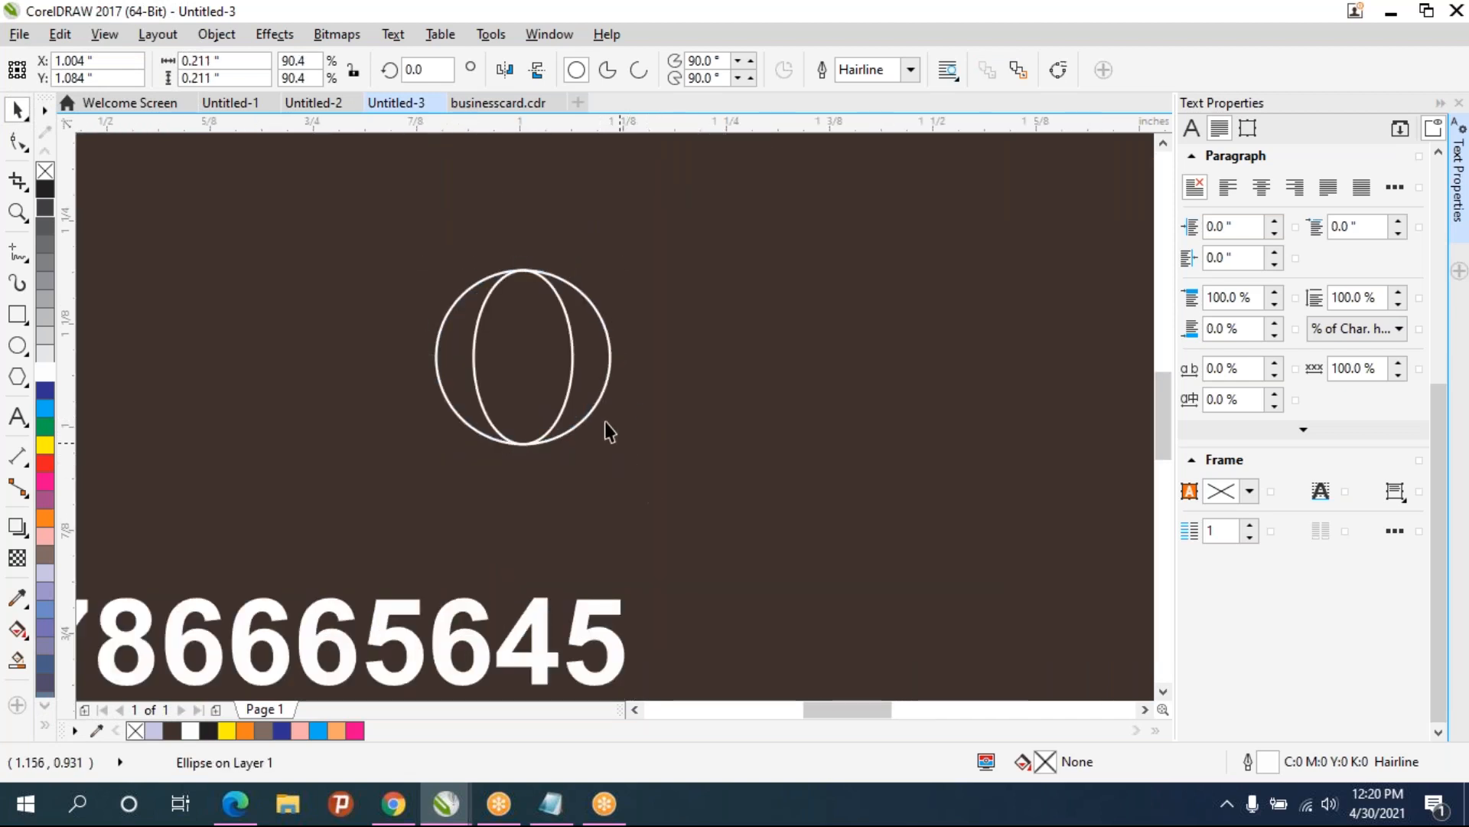
# - Duplicate the ellipse and narrow the copy to about 0.05 inches wide
pyautogui.click(569, 380)
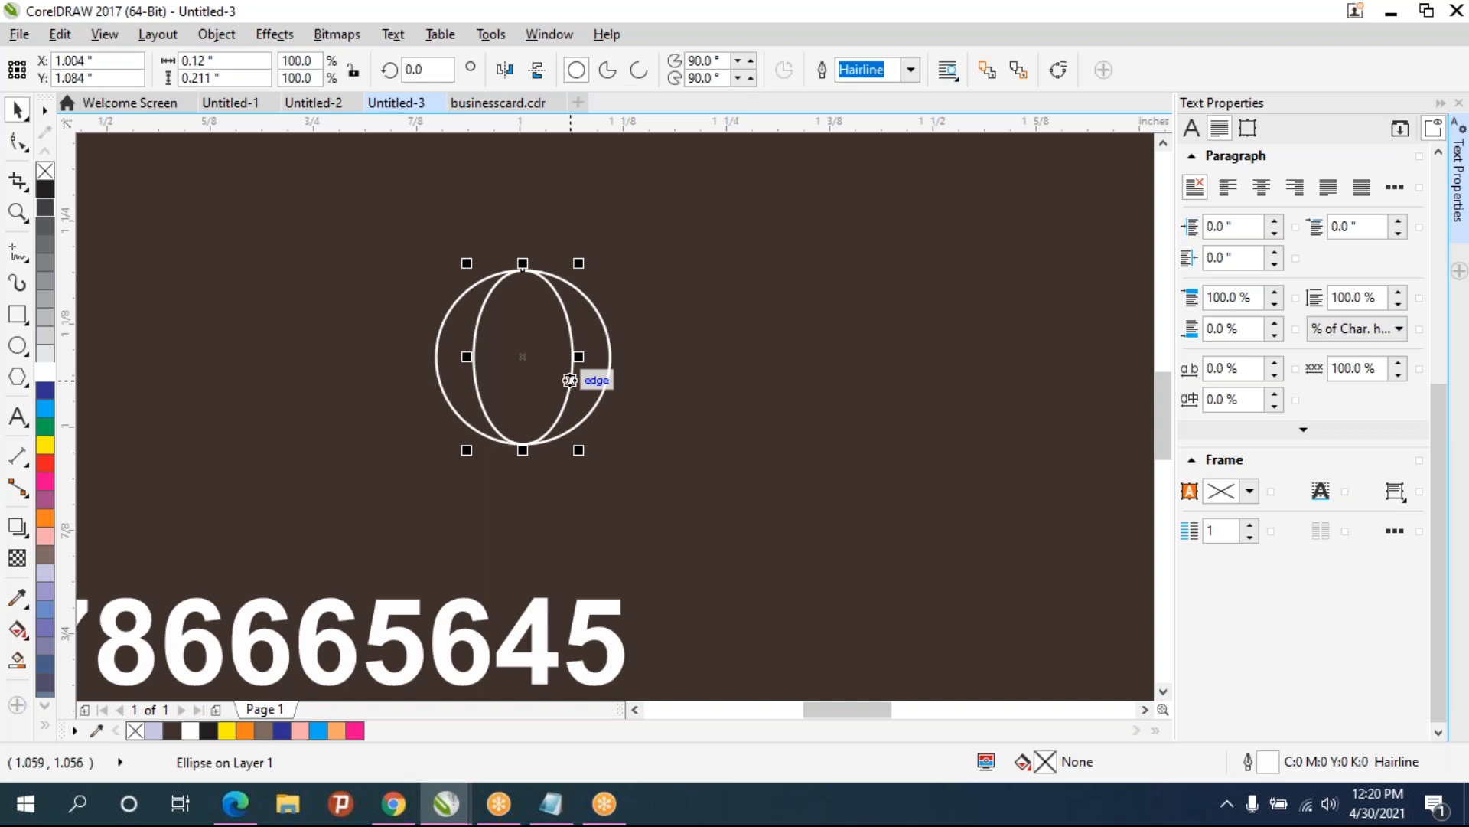
pyautogui.hotkey('ctrl', 'd')
pyautogui.moveTo(693, 208); pyautogui.dragTo(555, 357)
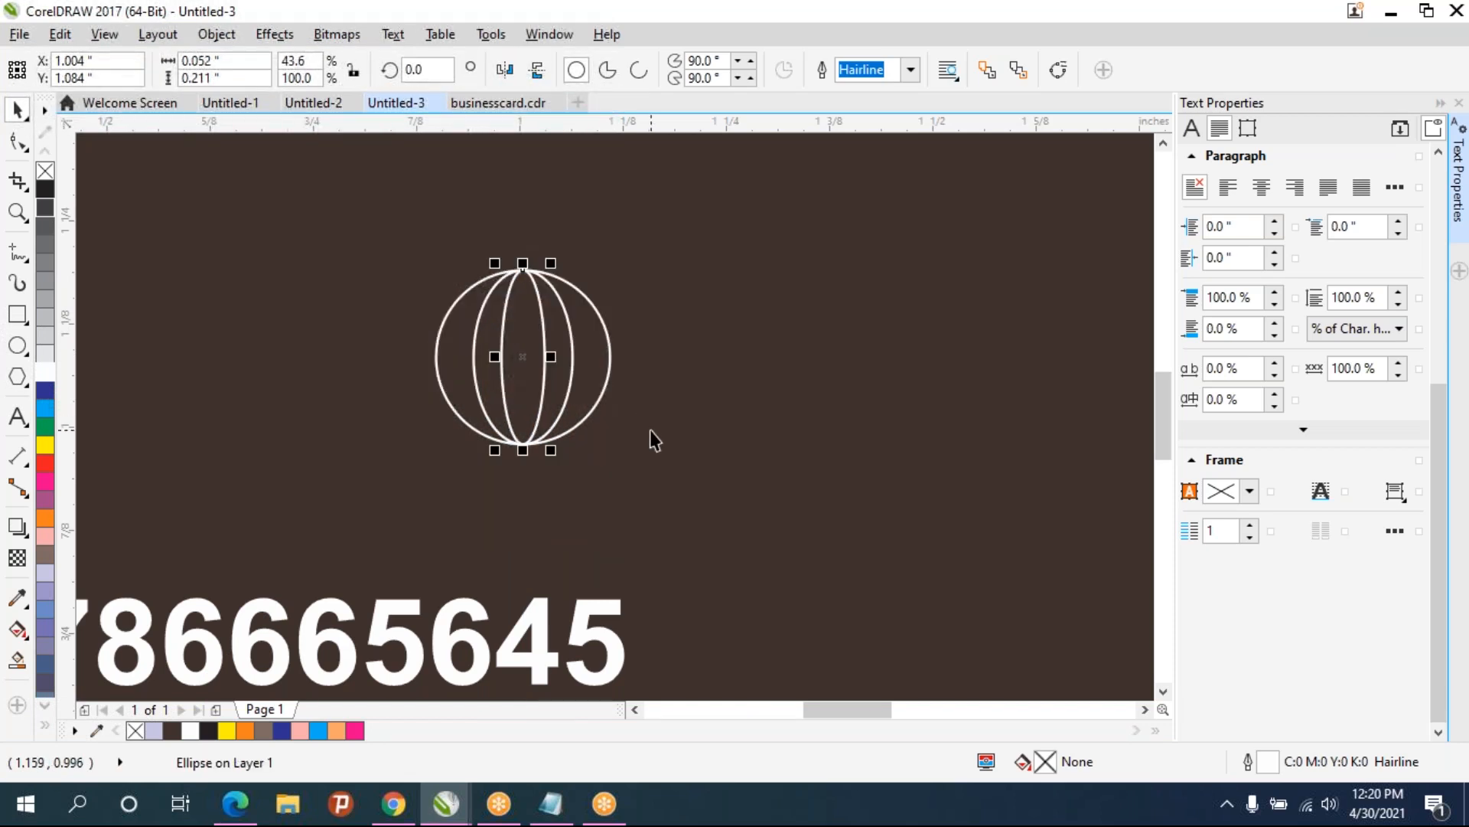
# - Group the circle and both ellipses, duplicate the group and rotate the copy 90°
pyautogui.click(443, 303)
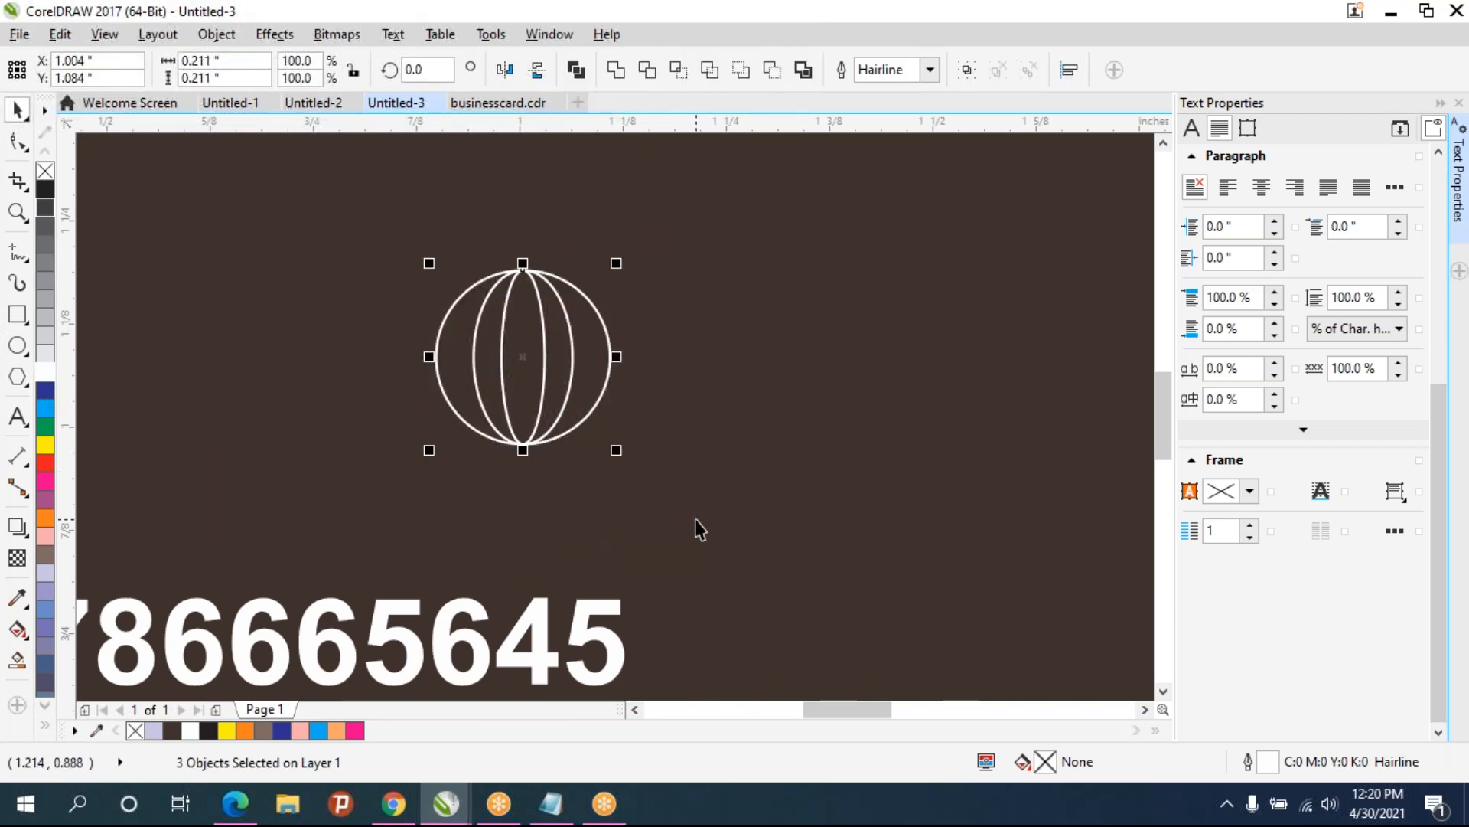
pyautogui.hotkey('ctrl', 'g')
pyautogui.hotkey('ctrl', 'd')
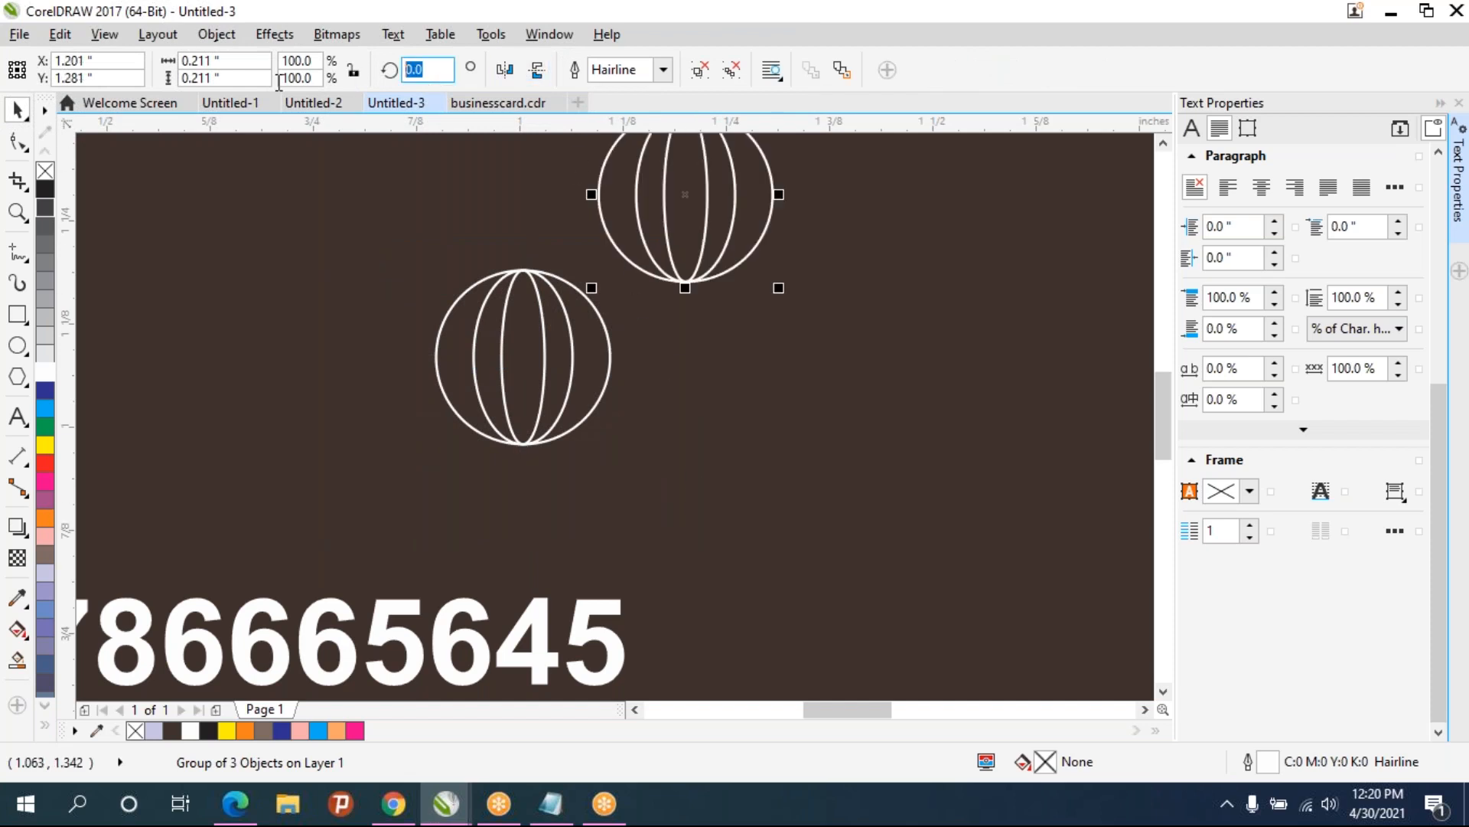
pyautogui.write('90')
pyautogui.press('Return')
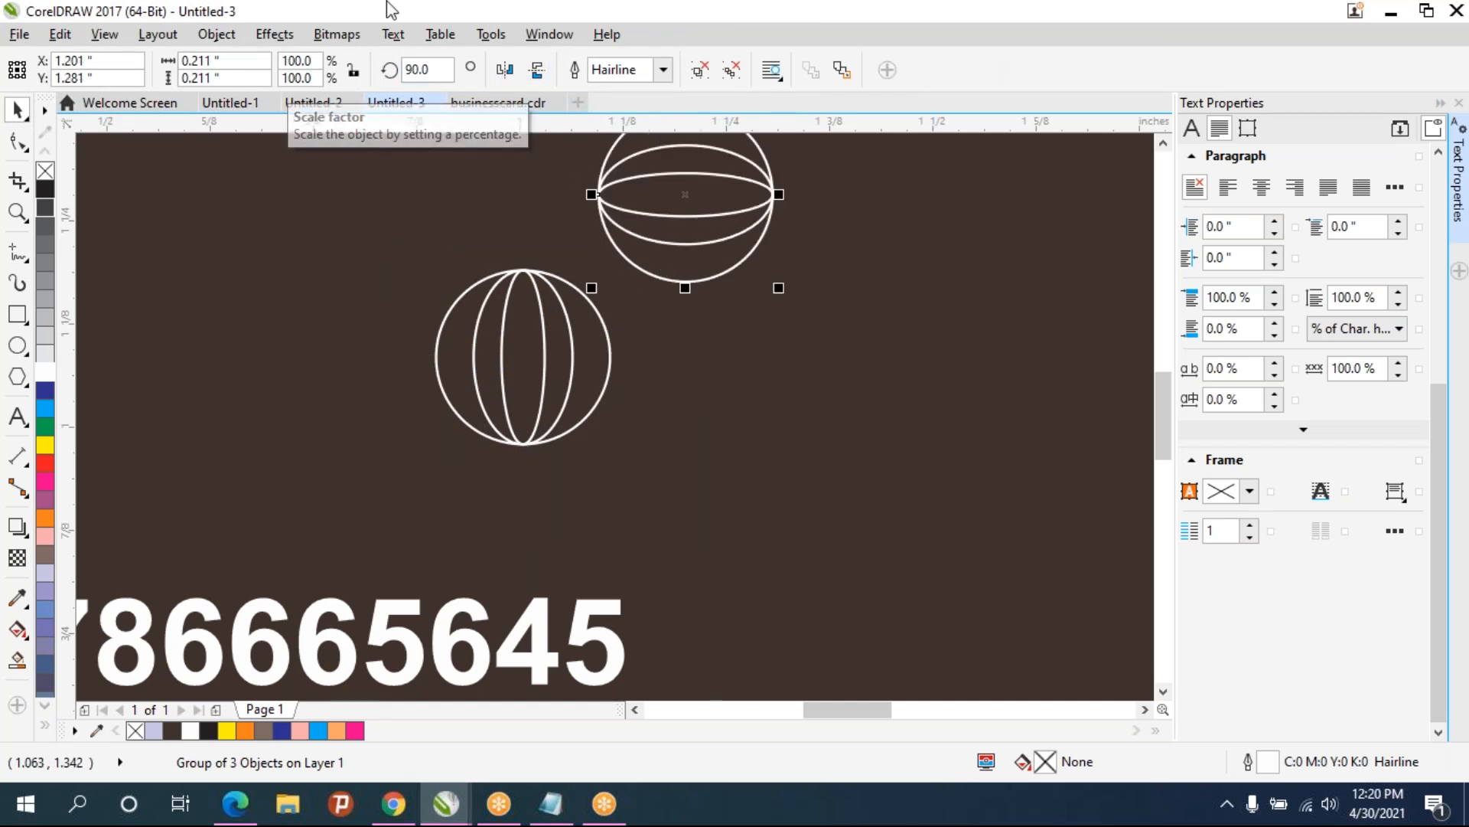
# - Center the rotated copy over the original to form a globe
pyautogui.moveTo(688, 194); pyautogui.dragTo(523, 356)
pyautogui.moveTo(523, 359); pyautogui.dragTo(523, 358)
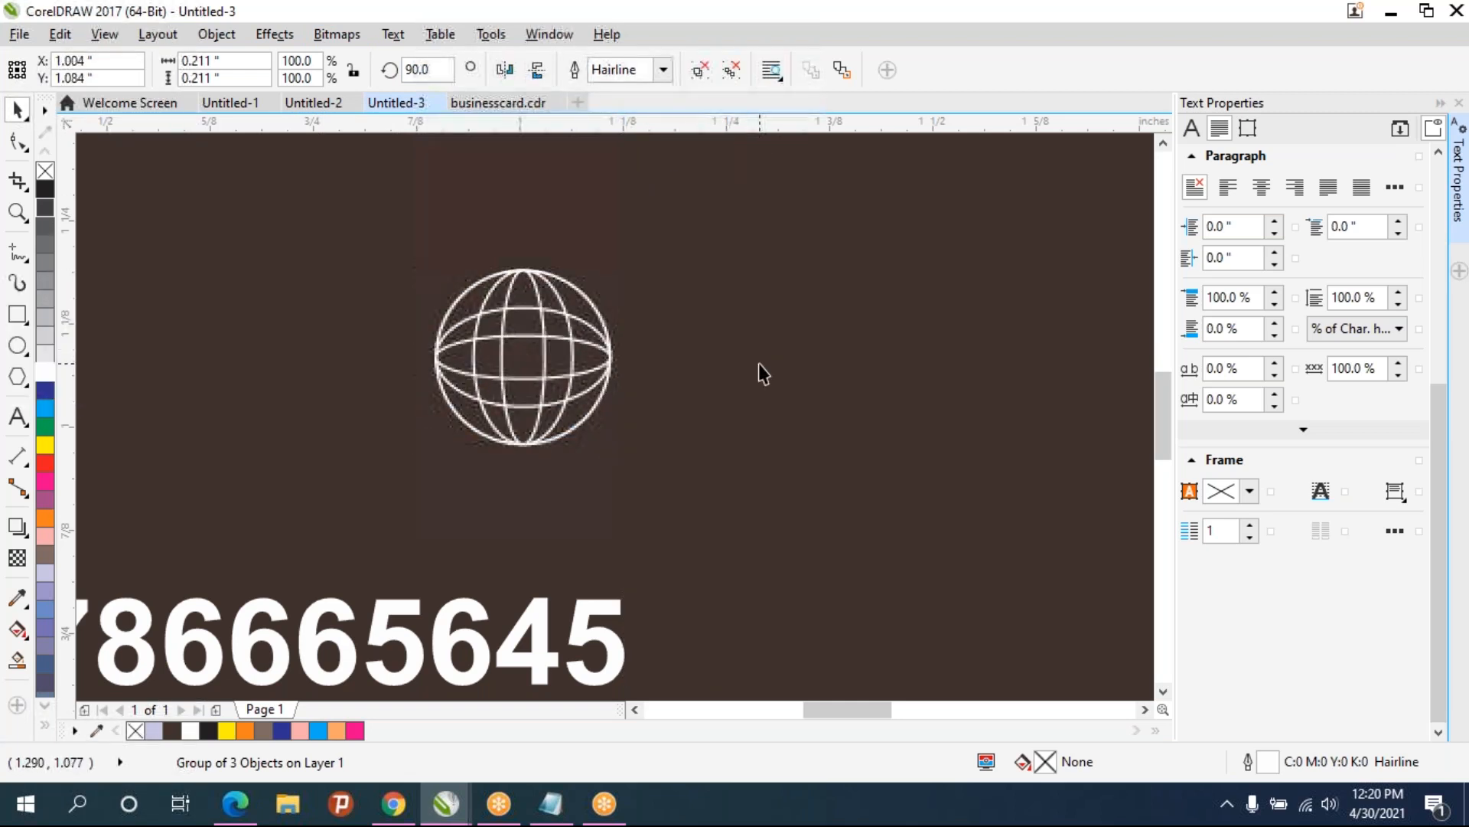
pyautogui.click(507, 338)
# - Group the globe, shrink it to about 0.12 inches and place it left of the website address
pyautogui.scroll(-2, 540, 334)
pyautogui.moveTo(476, 292); pyautogui.dragTo(586, 400)
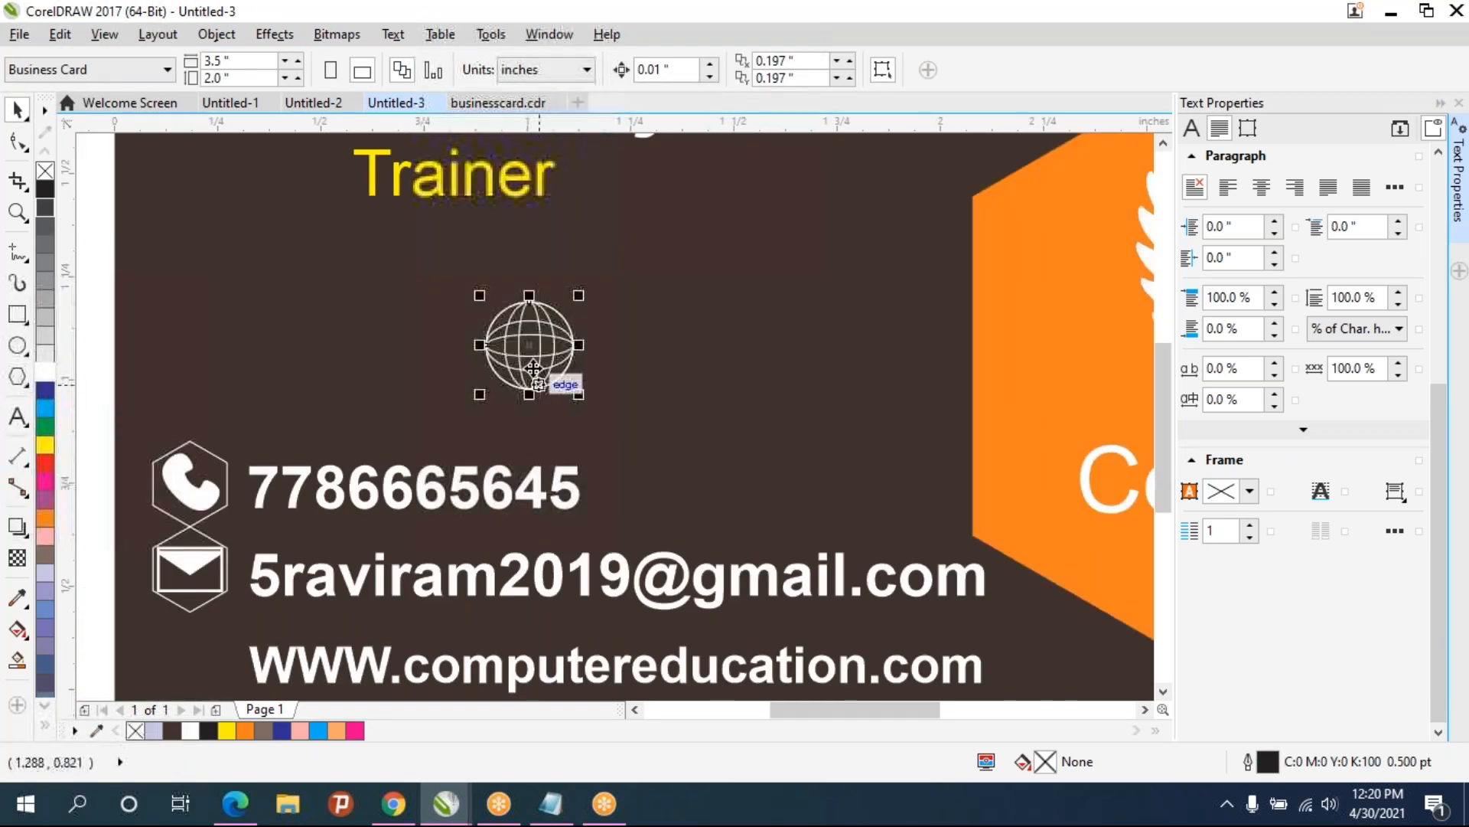
pyautogui.hotkey('ctrl', 'g')
pyautogui.moveTo(529, 355); pyautogui.dragTo(207, 672)
pyautogui.moveTo(270, 624); pyautogui.dragTo(340, 373)
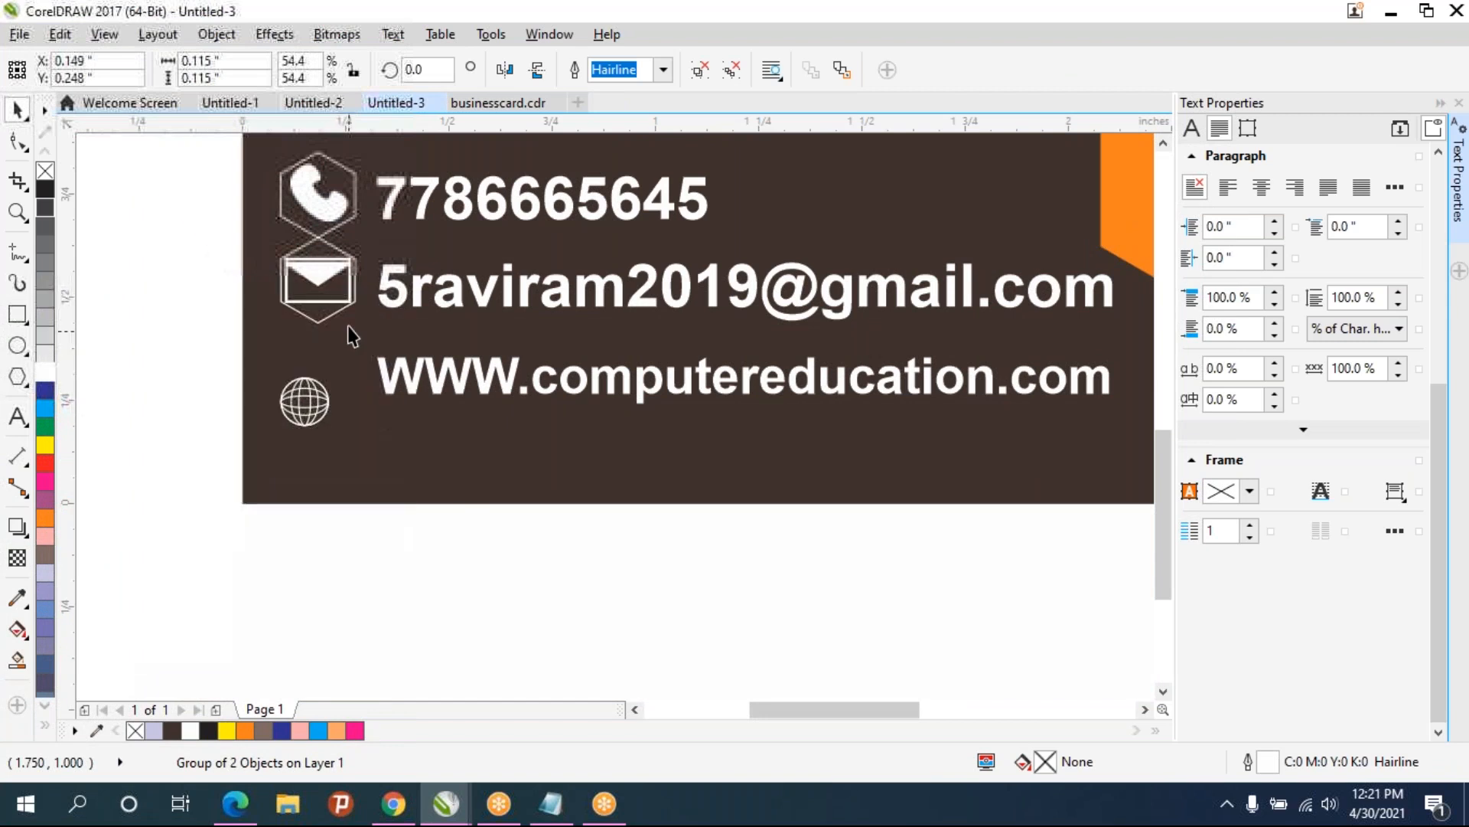
# - Copy the envelope hexagon icon below the globe and ungroup the copy
pyautogui.click(327, 316)
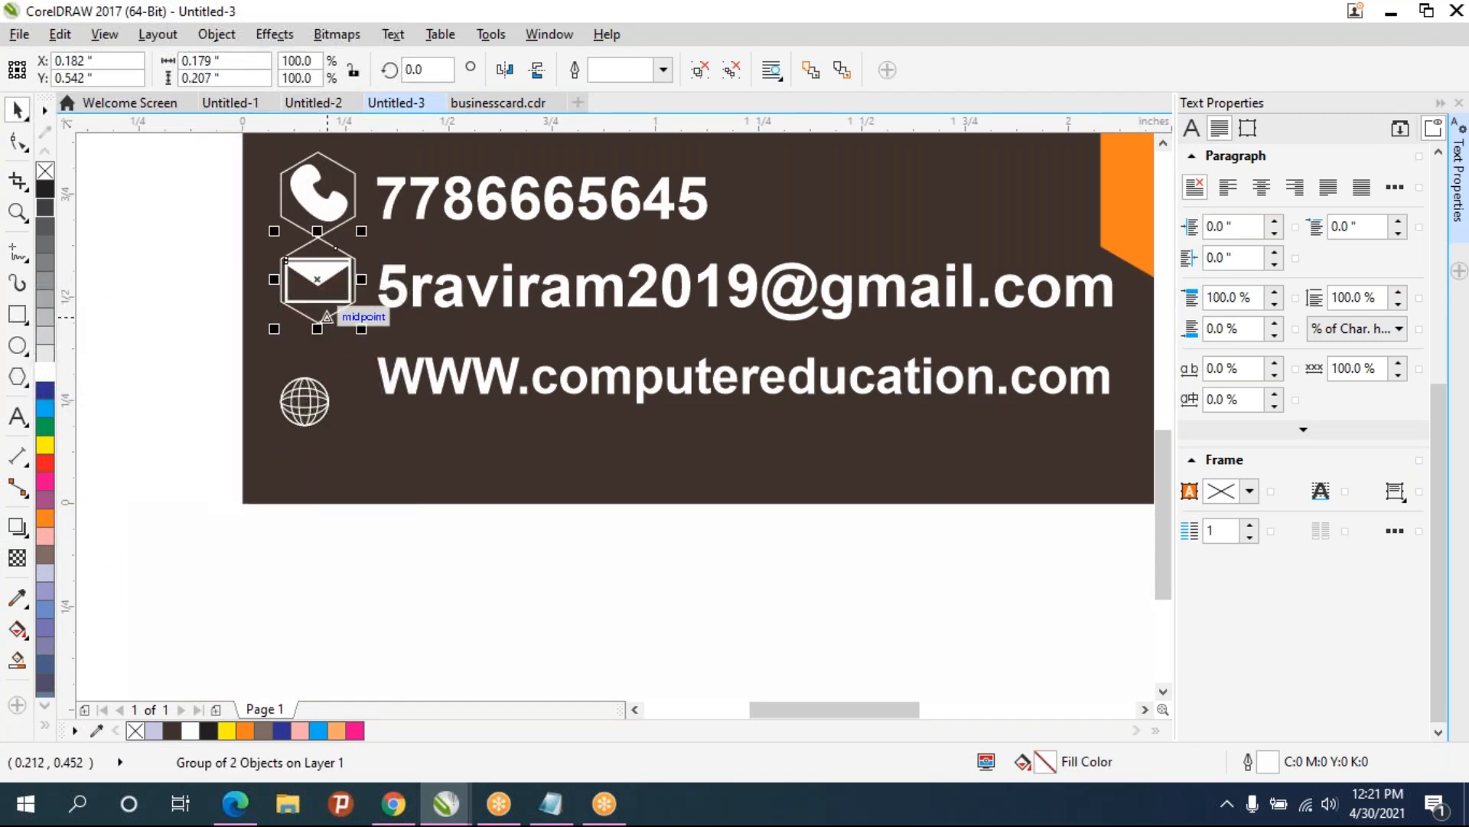
pyautogui.moveTo(328, 324); pyautogui.dragTo(369, 442)
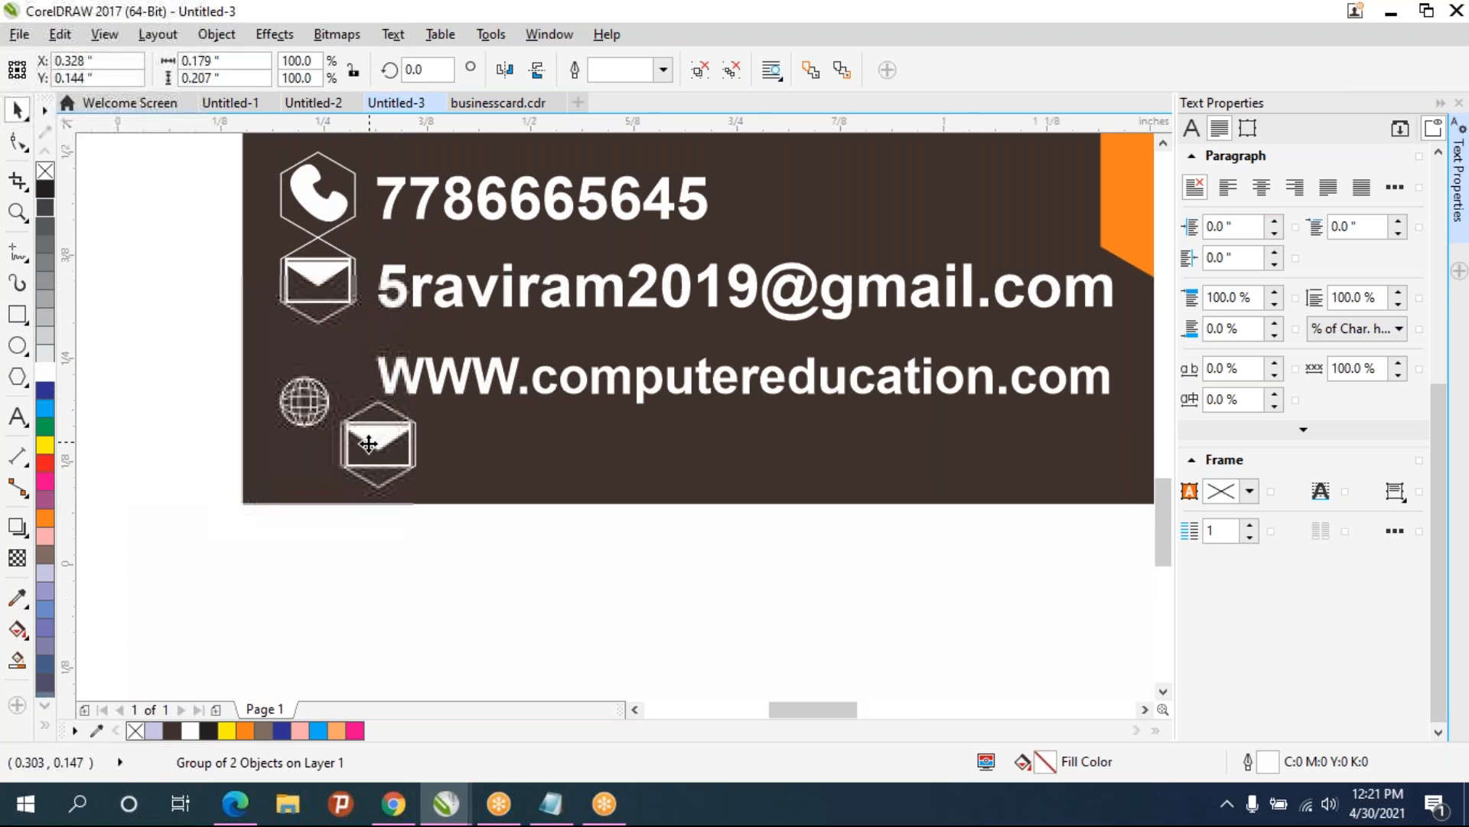
pyautogui.scroll(2, 370, 442)
pyautogui.hotkey('ctrl', 'u')
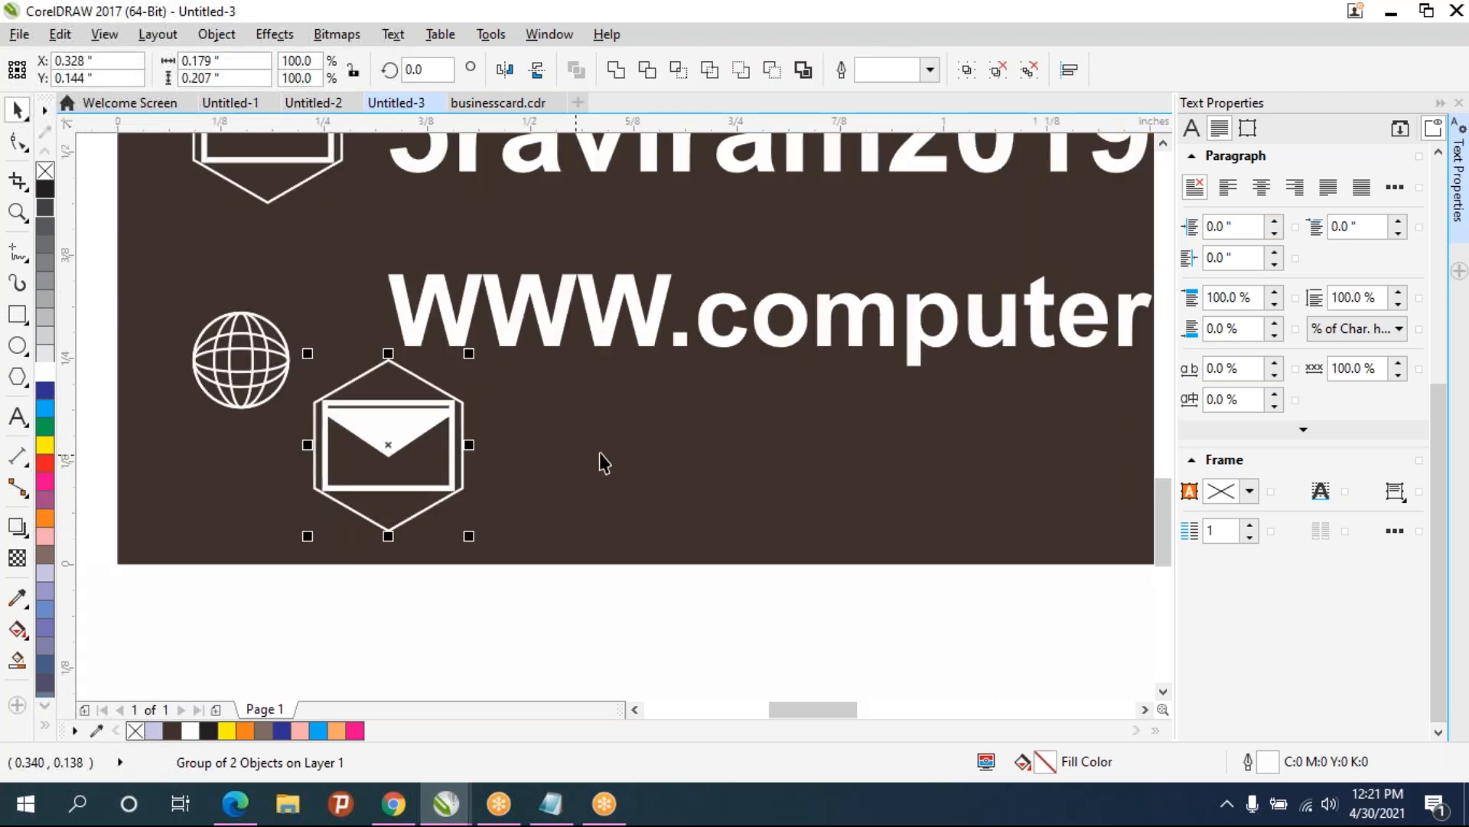
# - Delete the envelope from the copied hexagon, leaving it empty
pyautogui.click(600, 453)
pyautogui.click(395, 449)
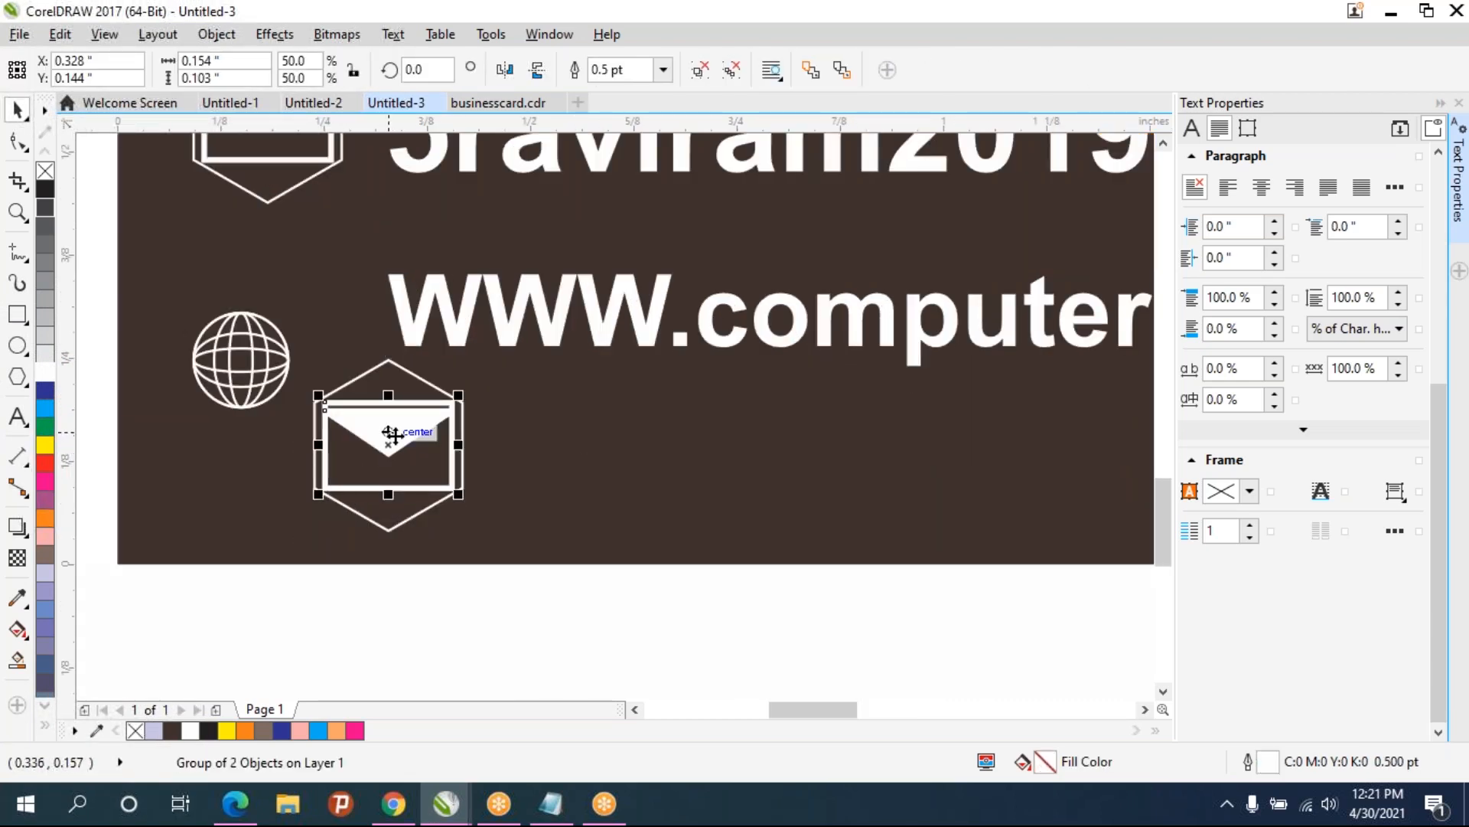
pyautogui.press('Delete')
# - Move the globe into the centre of the empty hexagon
pyautogui.moveTo(246, 350); pyautogui.dragTo(461, 381)
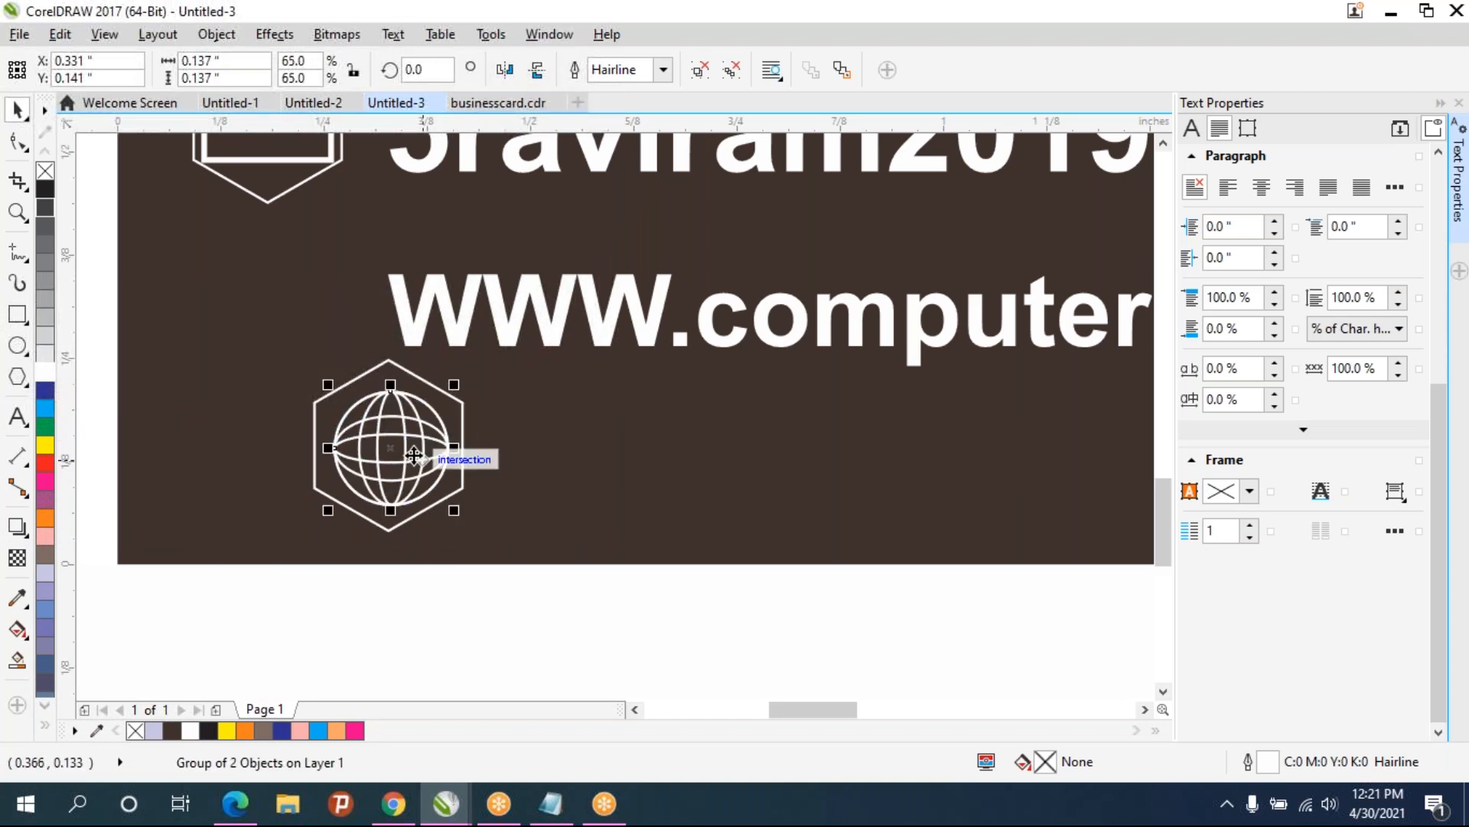
pyautogui.moveTo(392, 444); pyautogui.dragTo(388, 447)
pyautogui.click(260, 365)
pyautogui.moveTo(260, 365); pyautogui.dragTo(255, 360)
pyautogui.hotkey('ctrl', 'z')
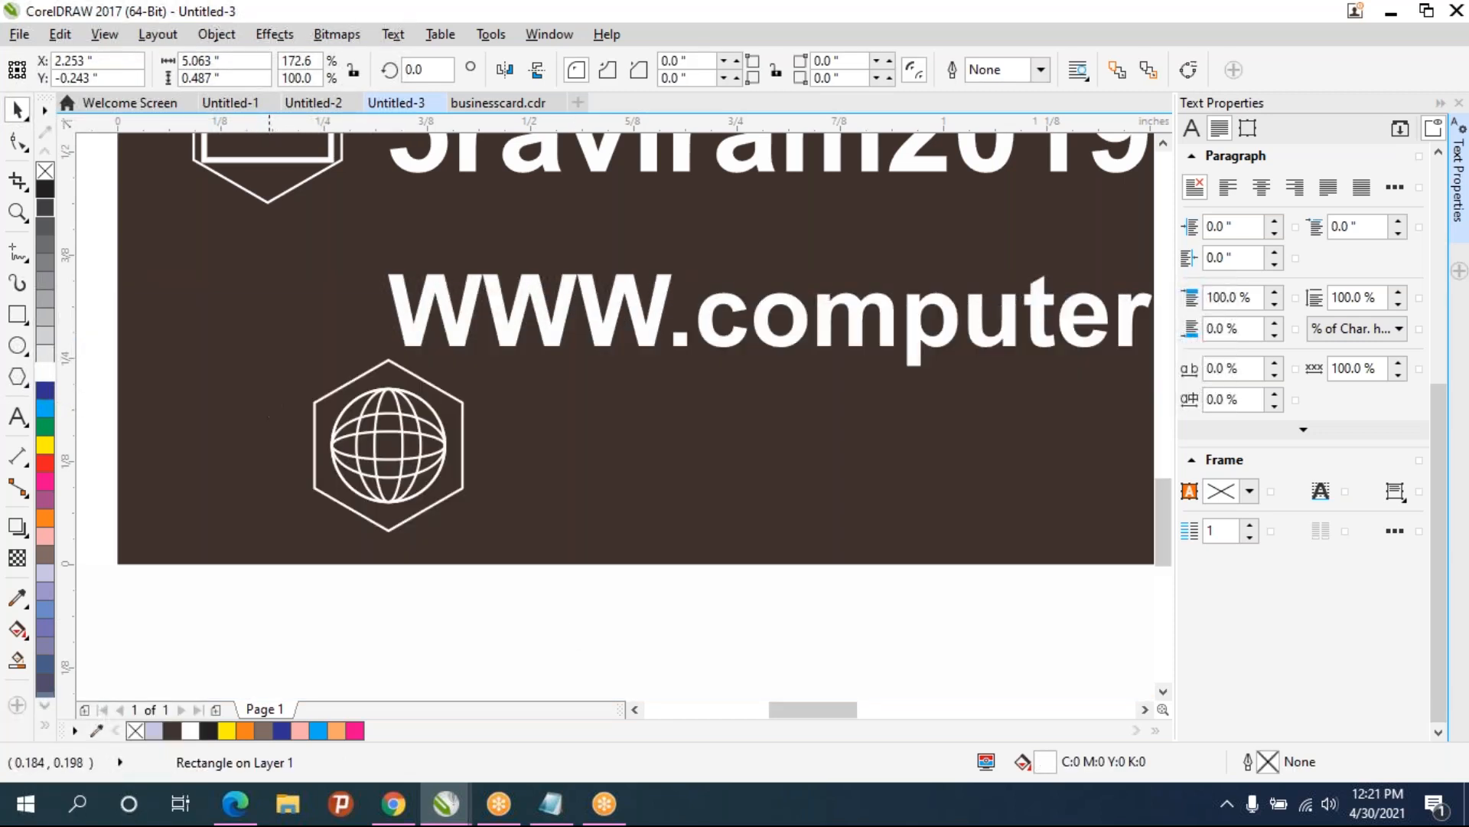
# - Group the globe with its hexagon and move the icon beside the website address
pyautogui.moveTo(174, 306); pyautogui.dragTo(582, 570)
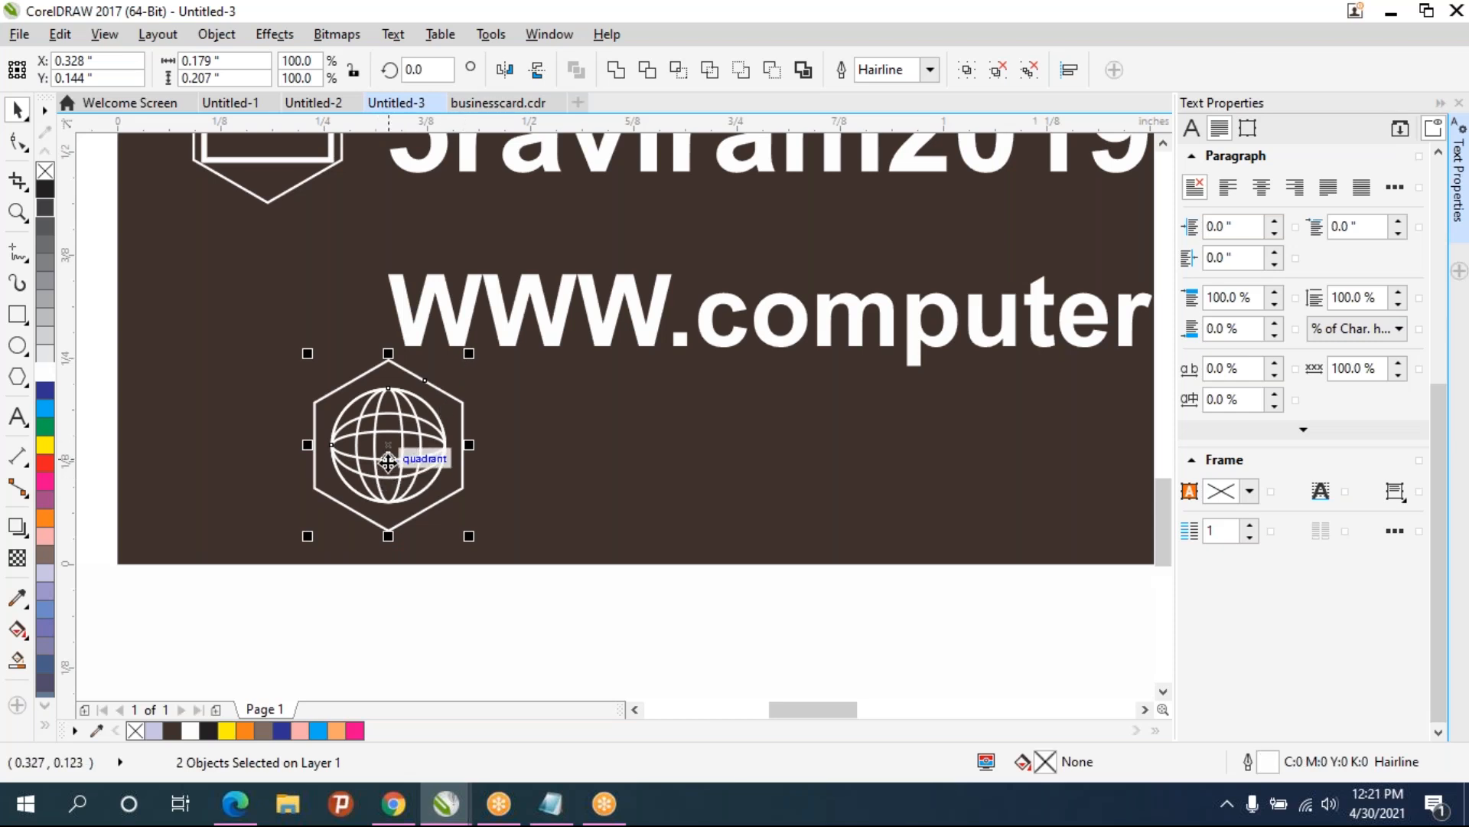
pyautogui.hotkey('ctrl', 'g')
pyautogui.moveTo(397, 443); pyautogui.dragTo(278, 309)
pyautogui.click(715, 366)
pyautogui.scroll(-2, 643, 361)
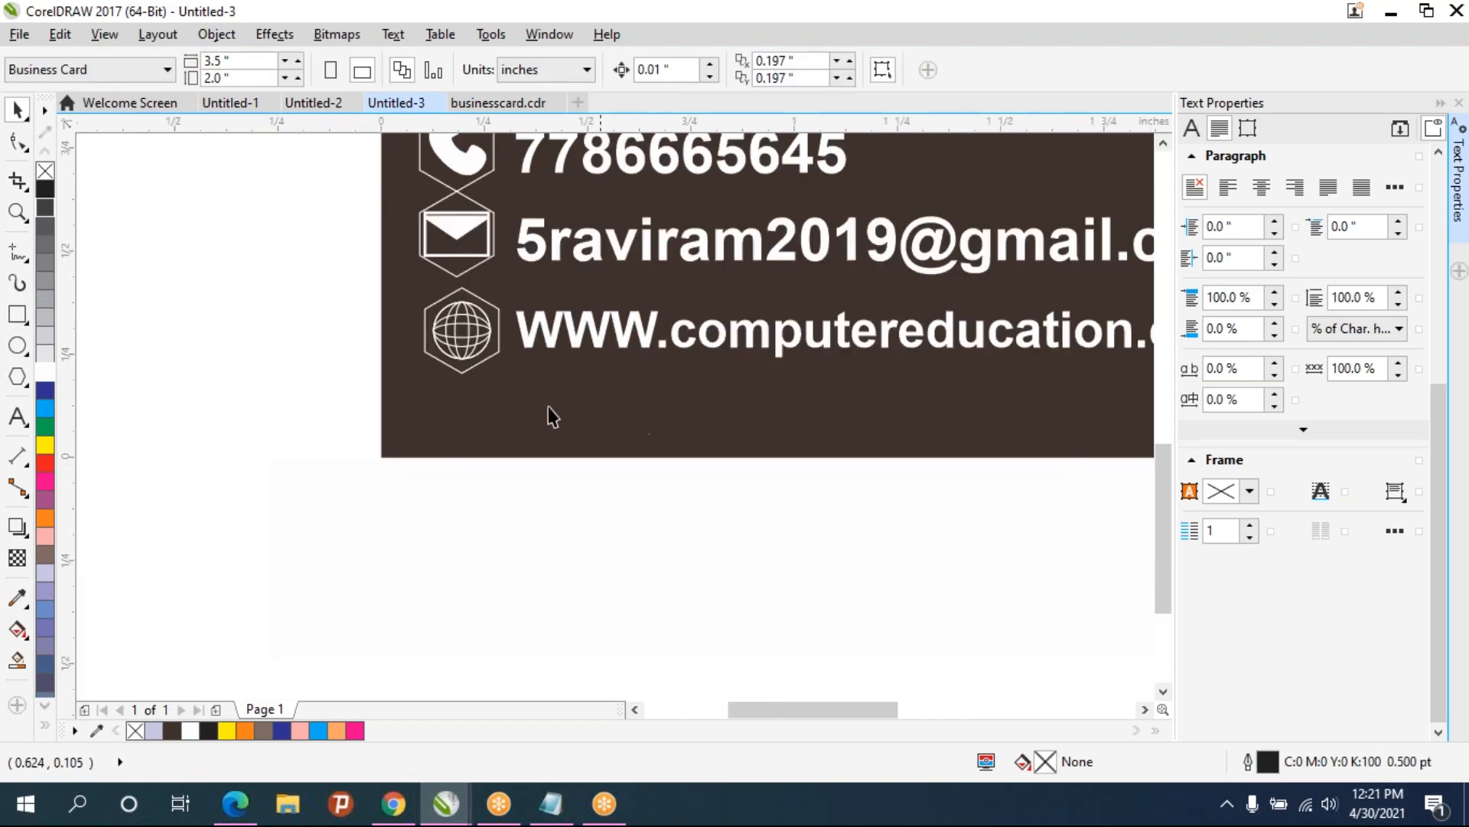
# - Align the globe icon directly below the envelope icon
pyautogui.moveTo(481, 305); pyautogui.dragTo(463, 486)
pyautogui.click(464, 489)
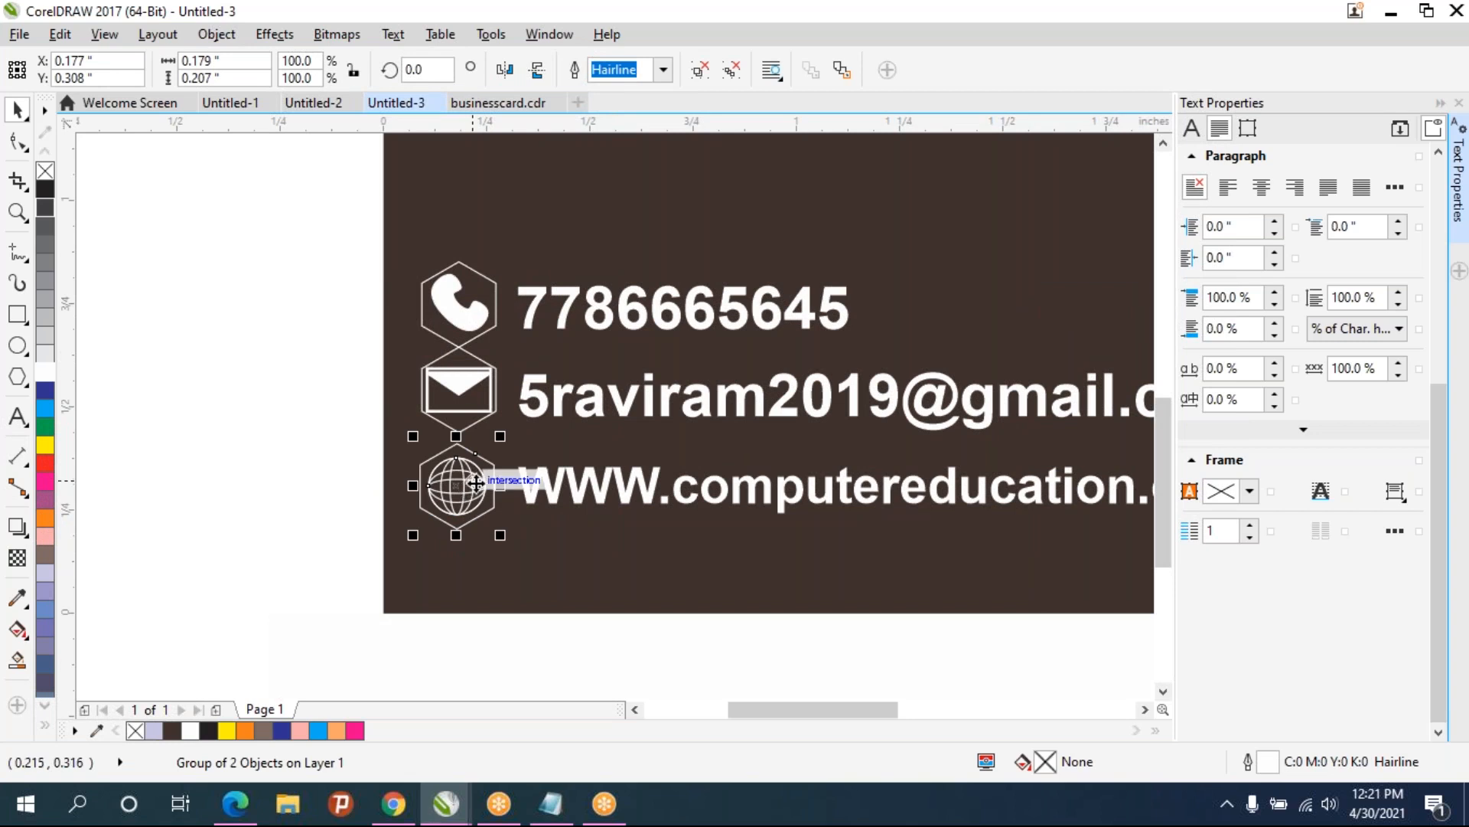
pyautogui.scroll(1, 491, 470)
pyautogui.scroll(-2, 490, 469)
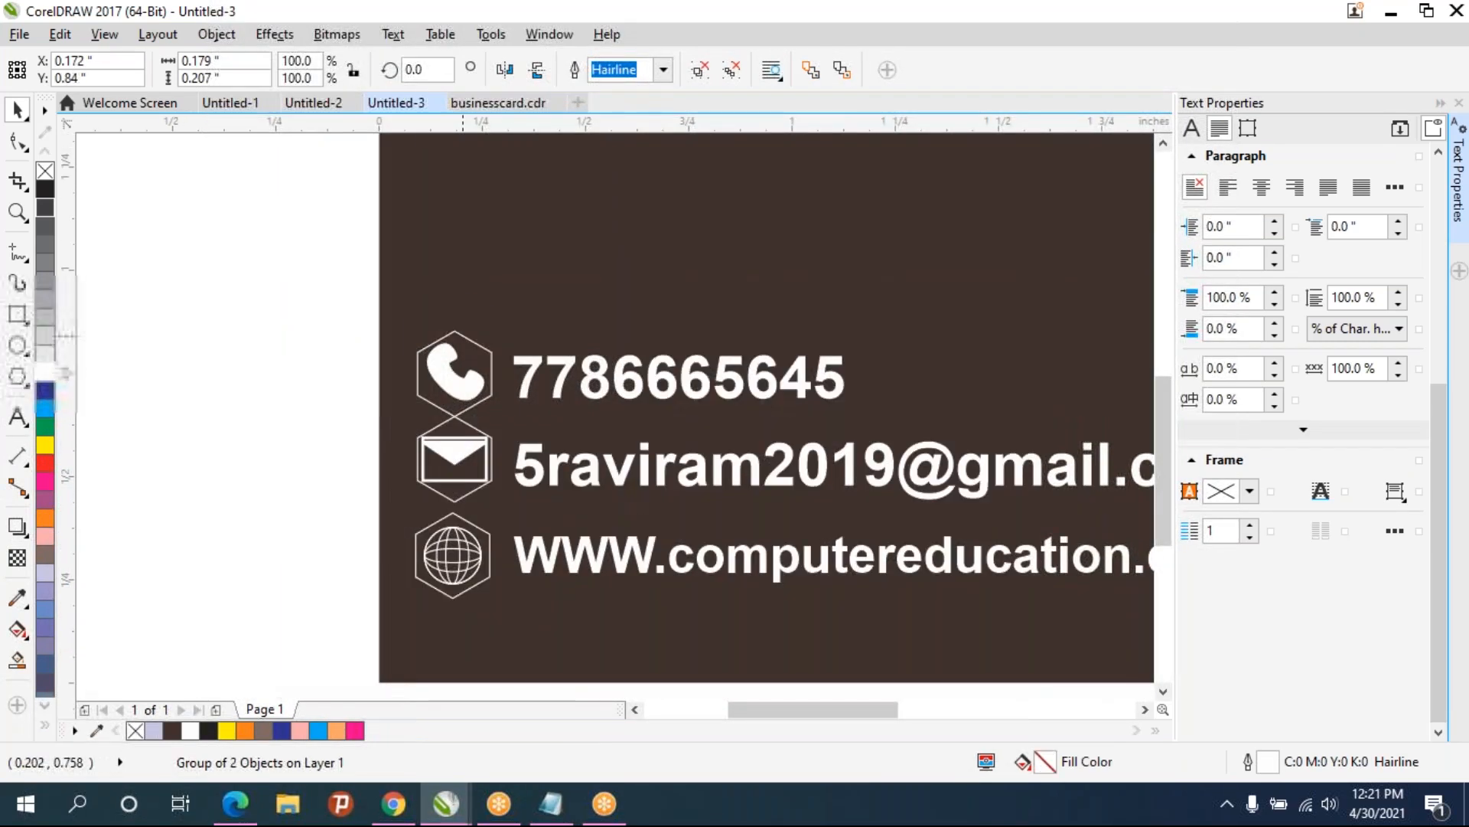
# - Select the phone icon and number together and move them up slightly on the card
pyautogui.click(463, 333)
pyautogui.moveTo(516, 322); pyautogui.dragTo(865, 402)
pyautogui.moveTo(672, 371); pyautogui.dragTo(673, 342)
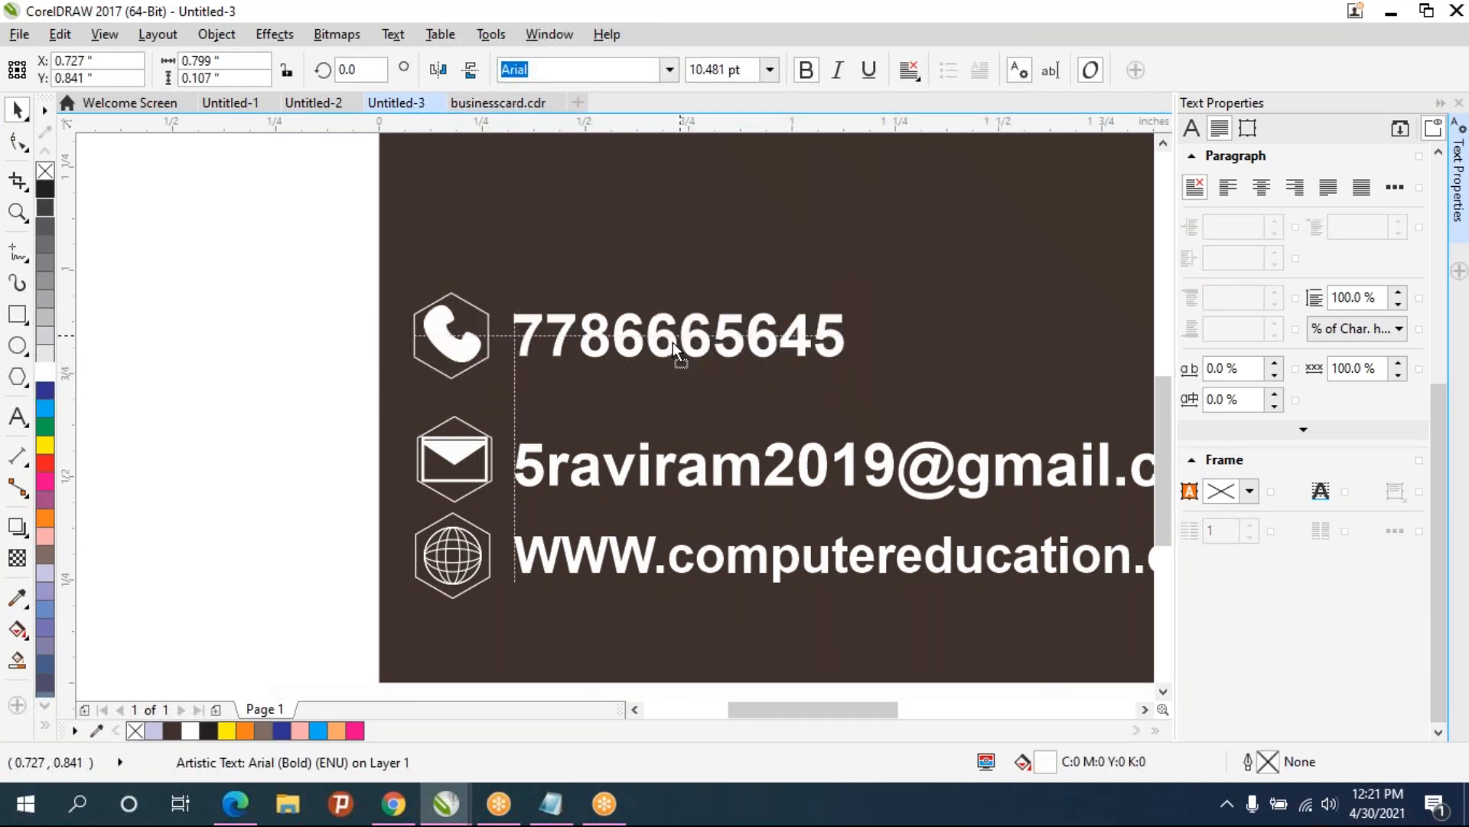
# - Nudge the envelope icon left so it lines up with the phone icon
pyautogui.moveTo(453, 456)
pyautogui.mouseDown()
pyautogui.moveTo(450, 468)
pyautogui.moveTo(453, 453)
pyautogui.mouseUp()
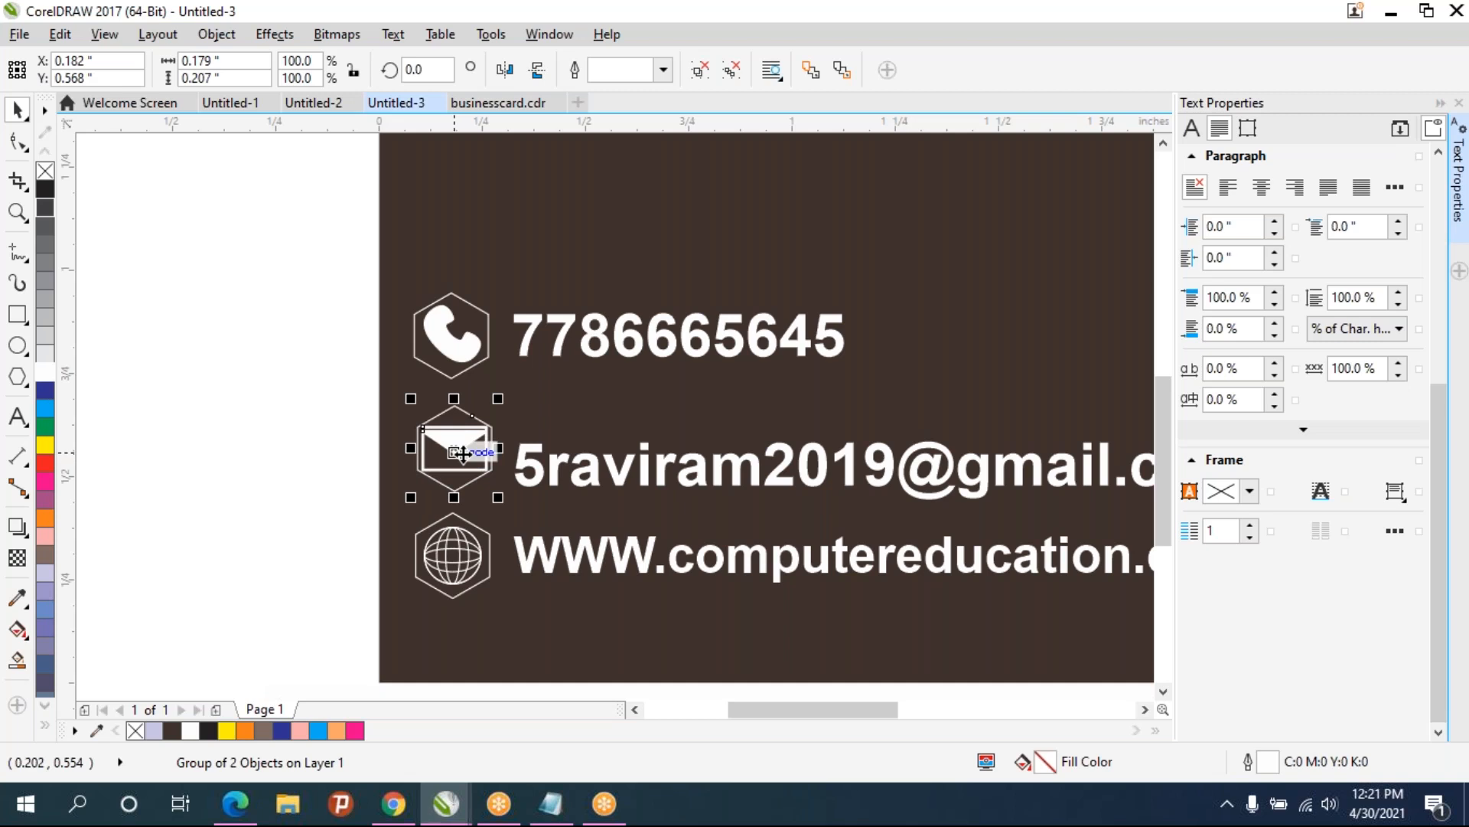
pyautogui.click(336, 429)
pyautogui.click(454, 447)
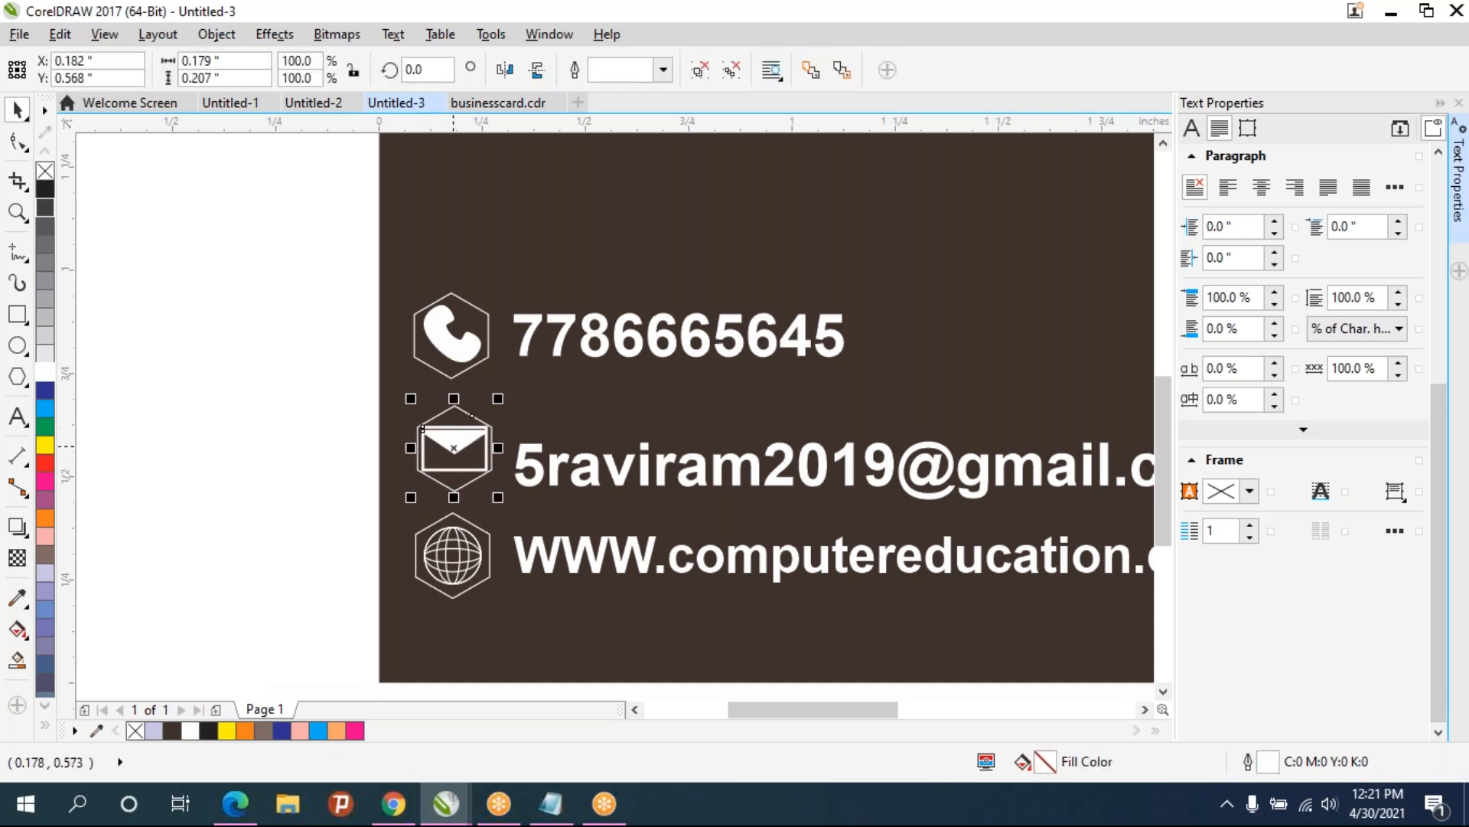
pyautogui.press('Left')
pyautogui.press('Left')
pyautogui.moveTo(454, 447); pyautogui.dragTo(458, 447)
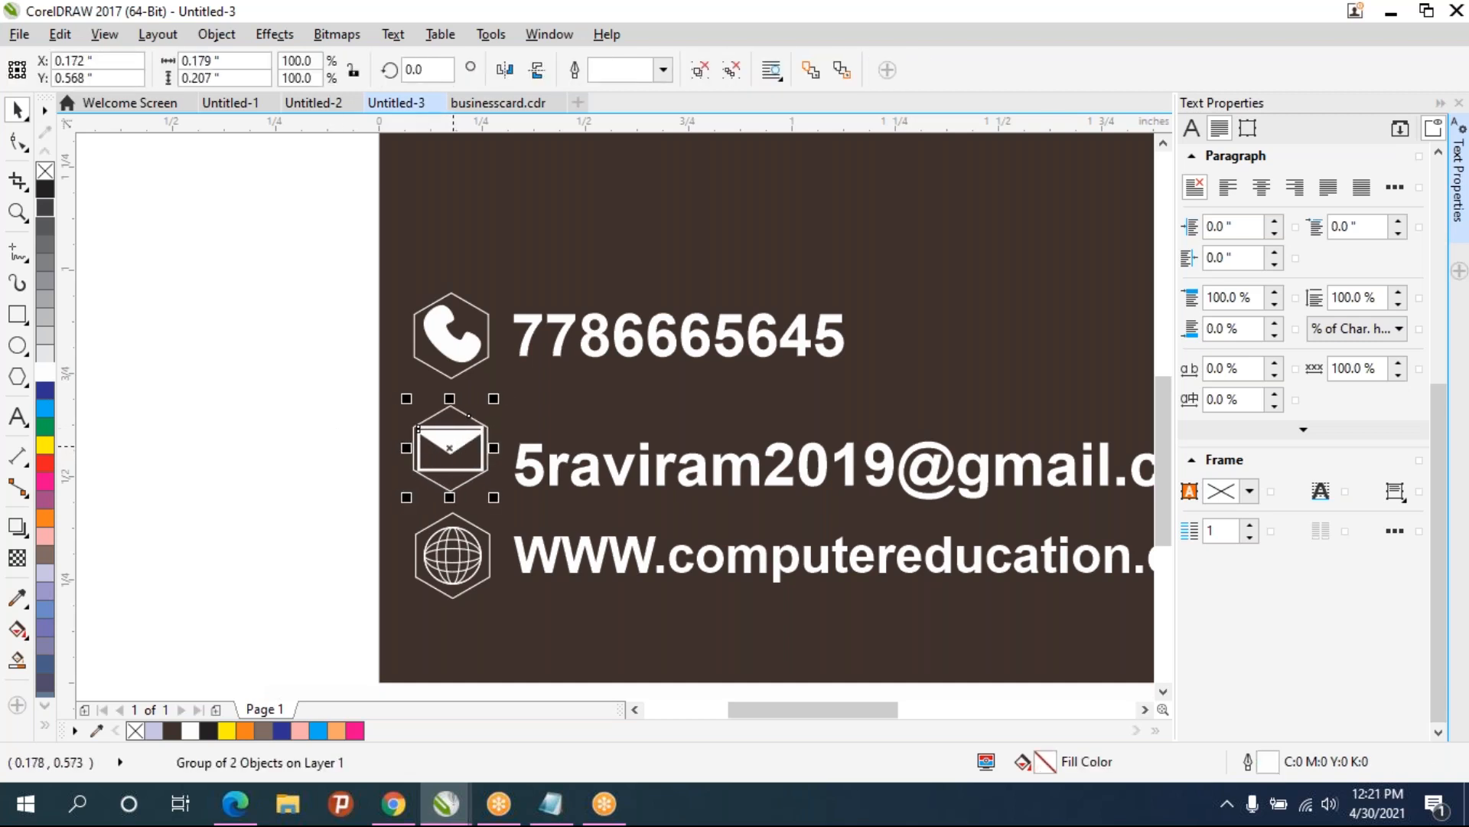
pyautogui.click(232, 426)
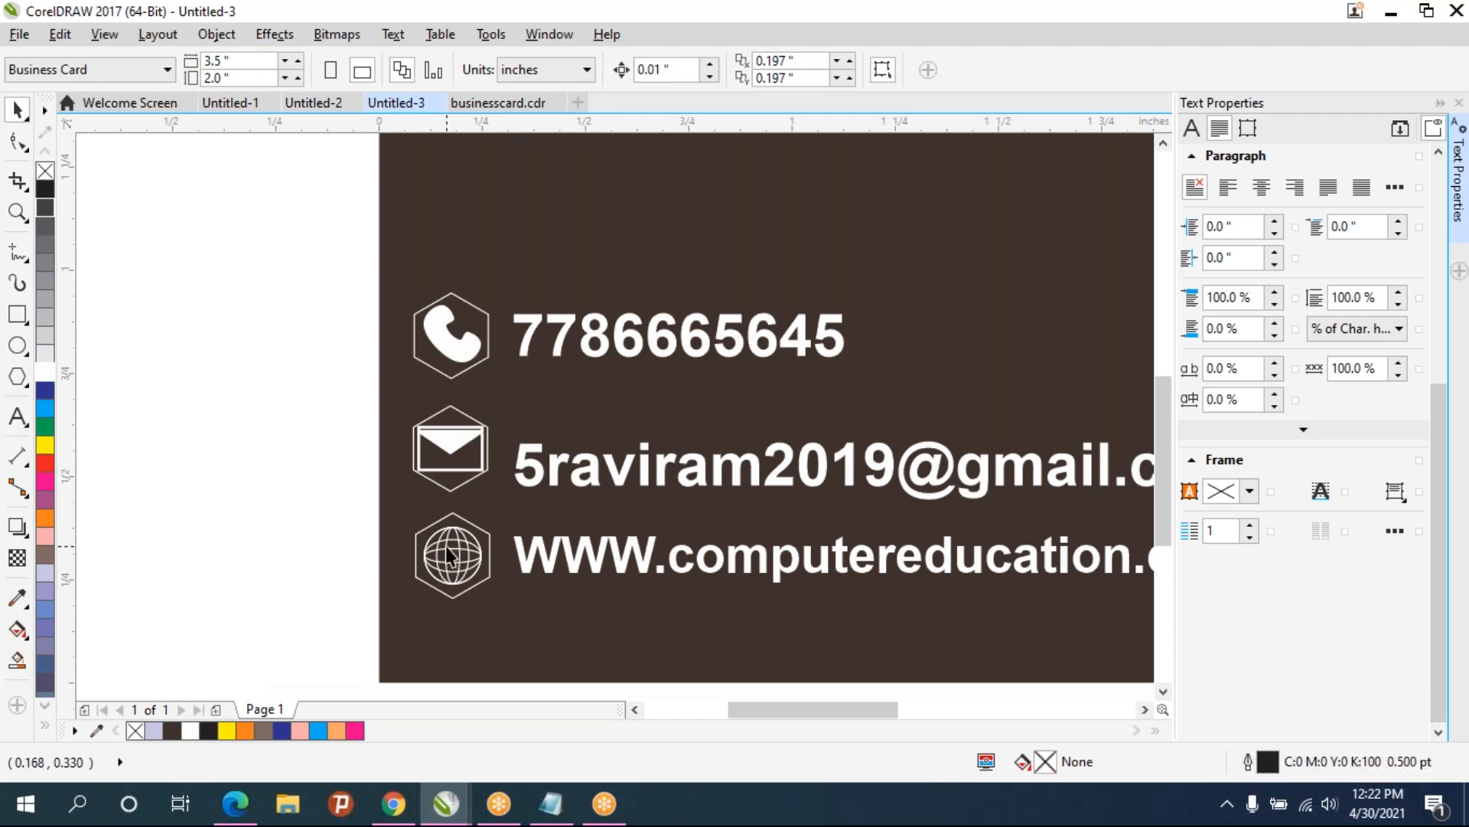
# - Nudge the globe icon horizontally to line up with the icons above it
pyautogui.click(446, 545)
pyautogui.press('Left')
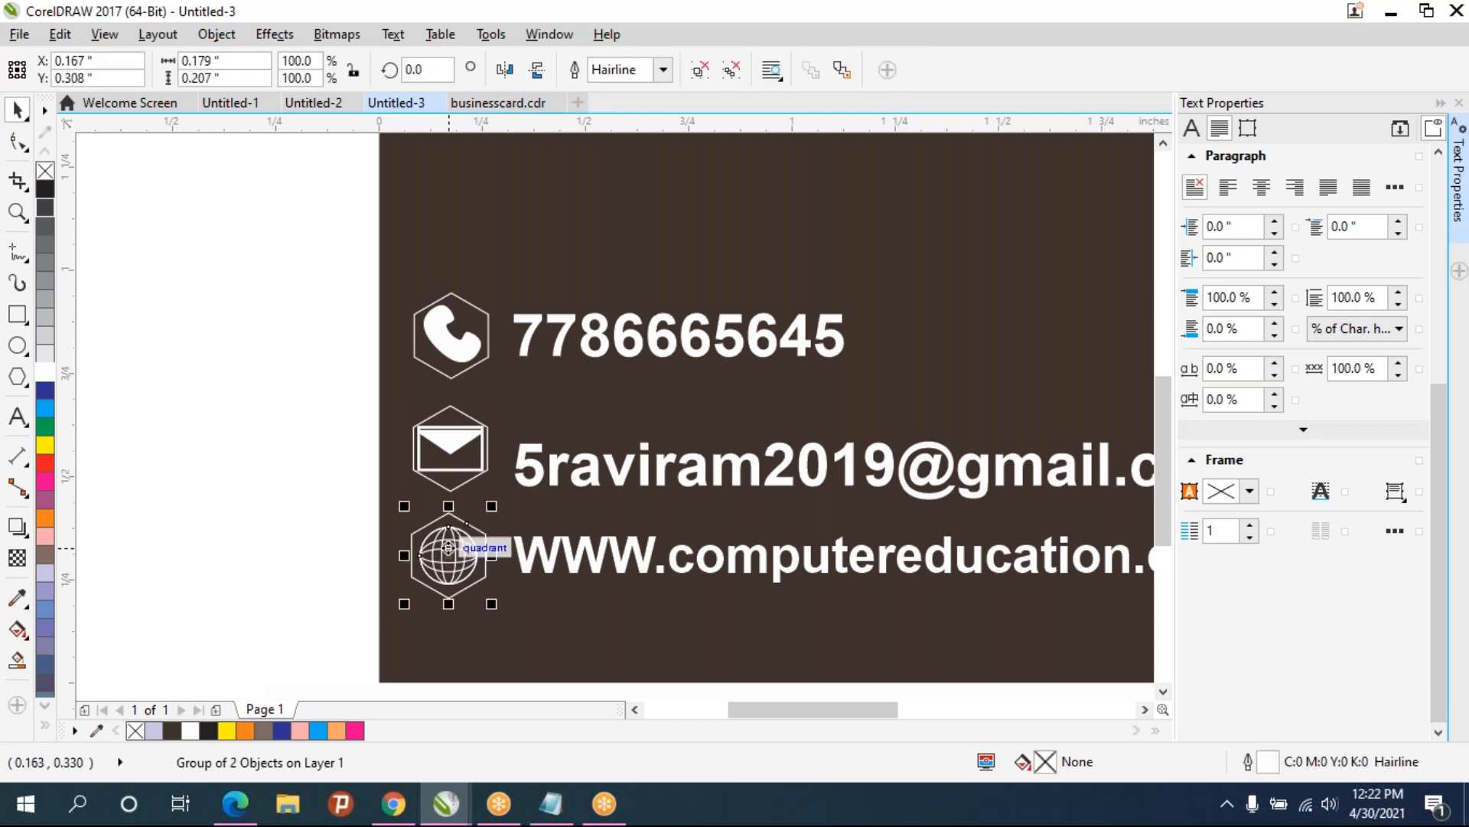
pyautogui.press('Right')
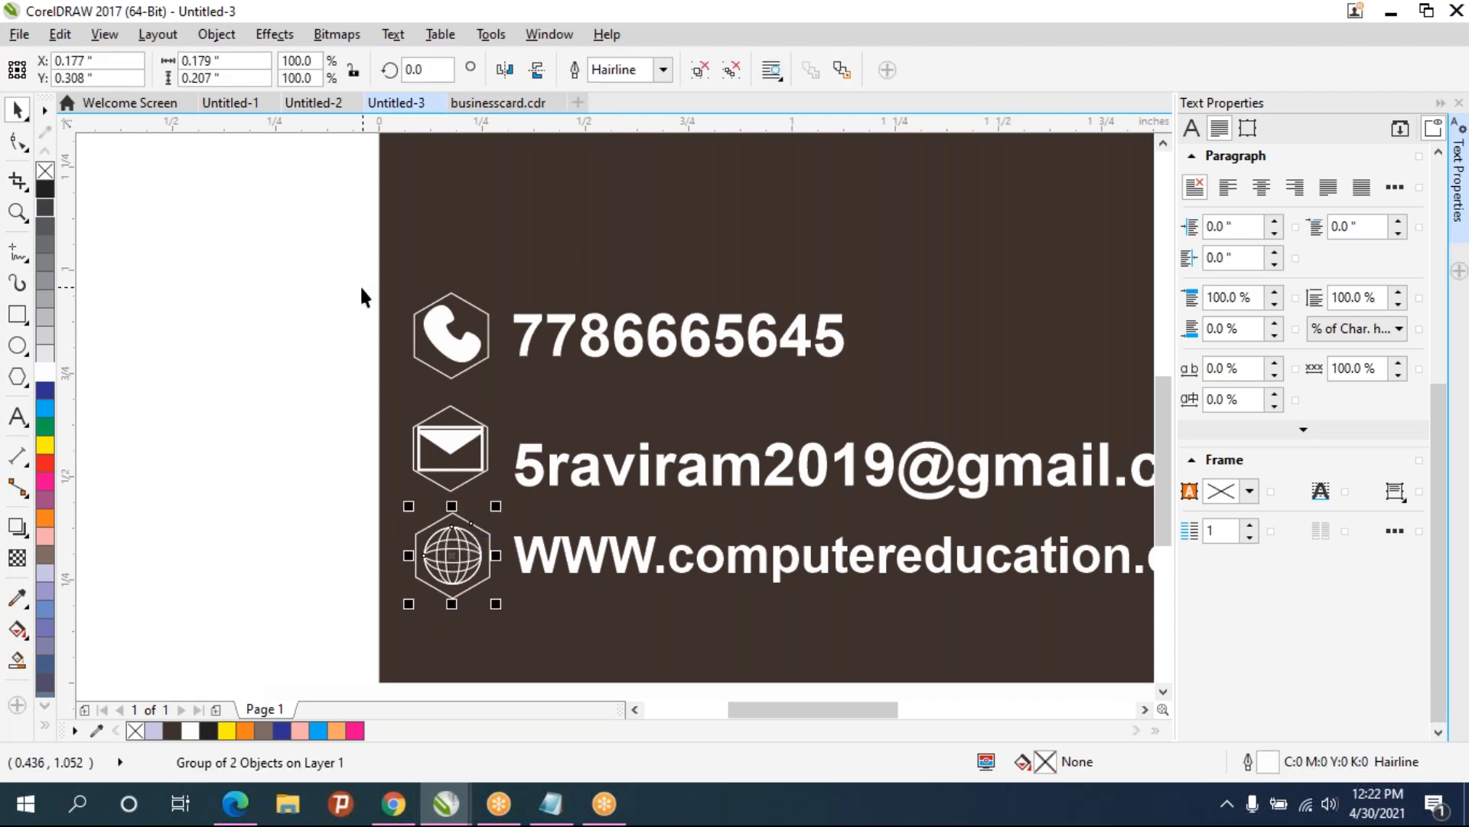
pyautogui.click(308, 283)
pyautogui.scroll(2, 456, 539)
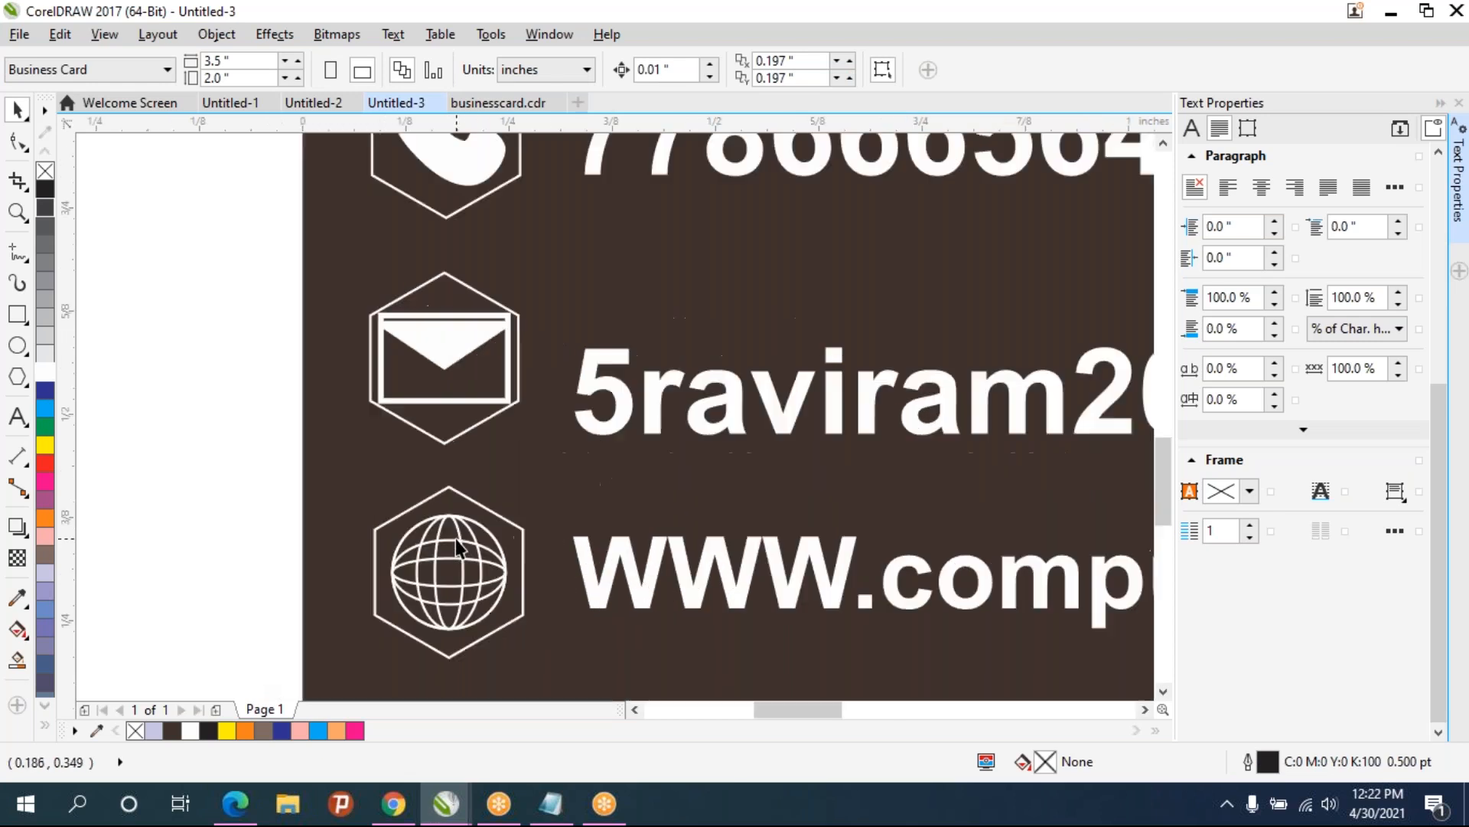
pyautogui.scroll(-2, 456, 538)
# - Move the email address text up so it sits level with the envelope icon
pyautogui.moveTo(278, 229); pyautogui.dragTo(525, 649)
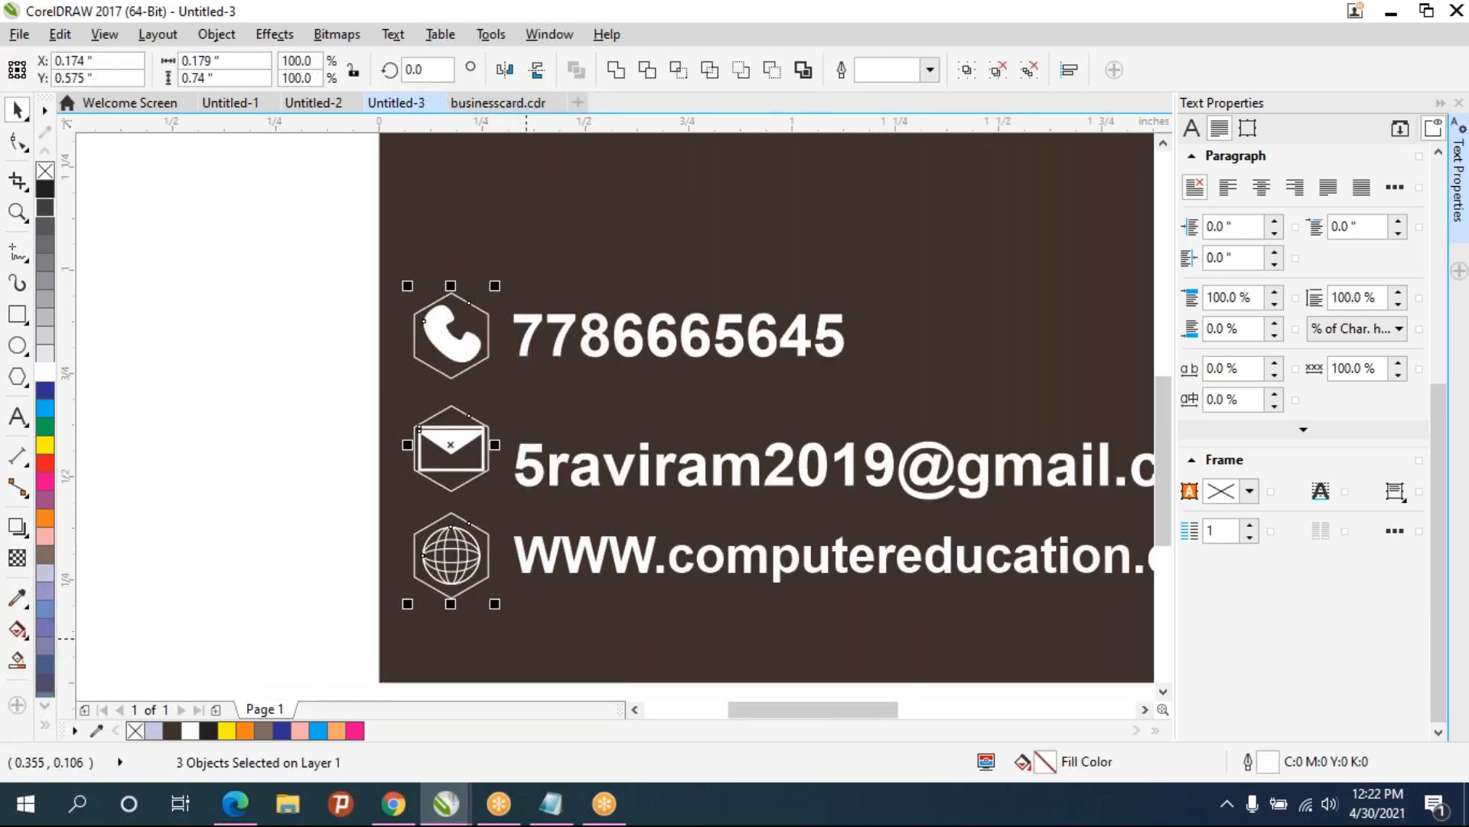
pyautogui.click(277, 476)
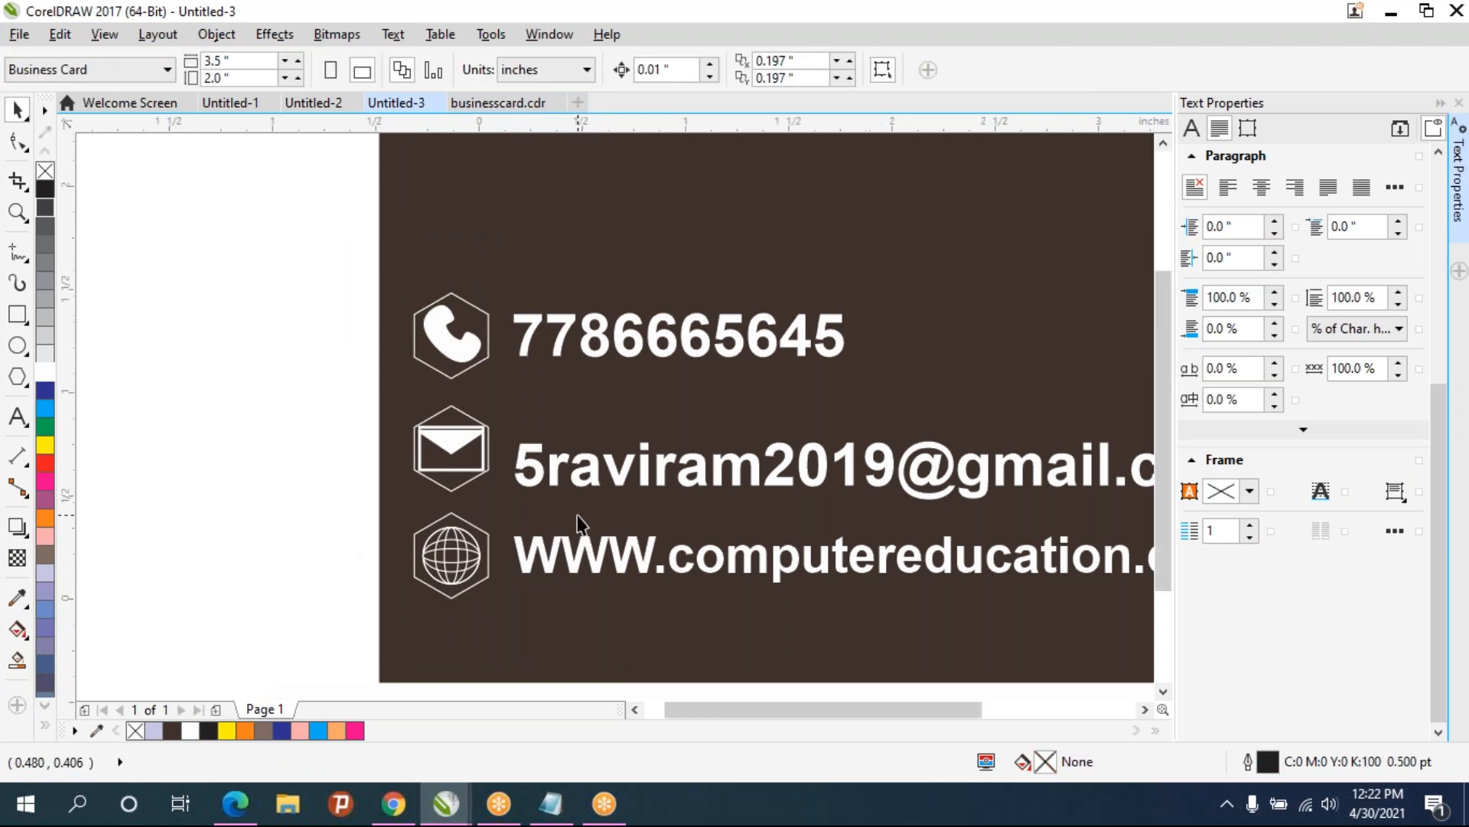
pyautogui.scroll(-2, 577, 516)
pyautogui.scroll(2, 542, 525)
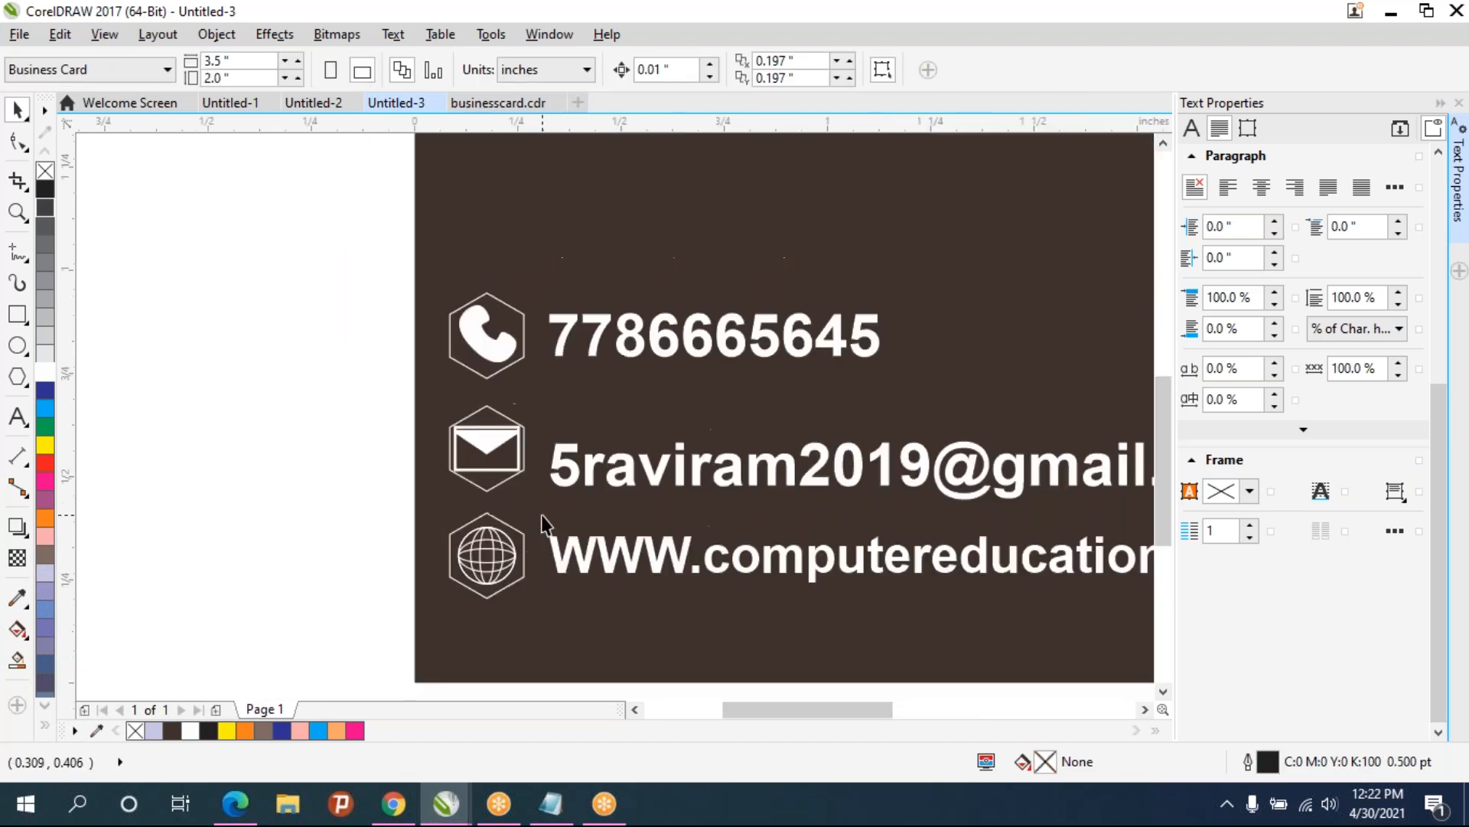
pyautogui.scroll(-2, 542, 525)
pyautogui.click(616, 488)
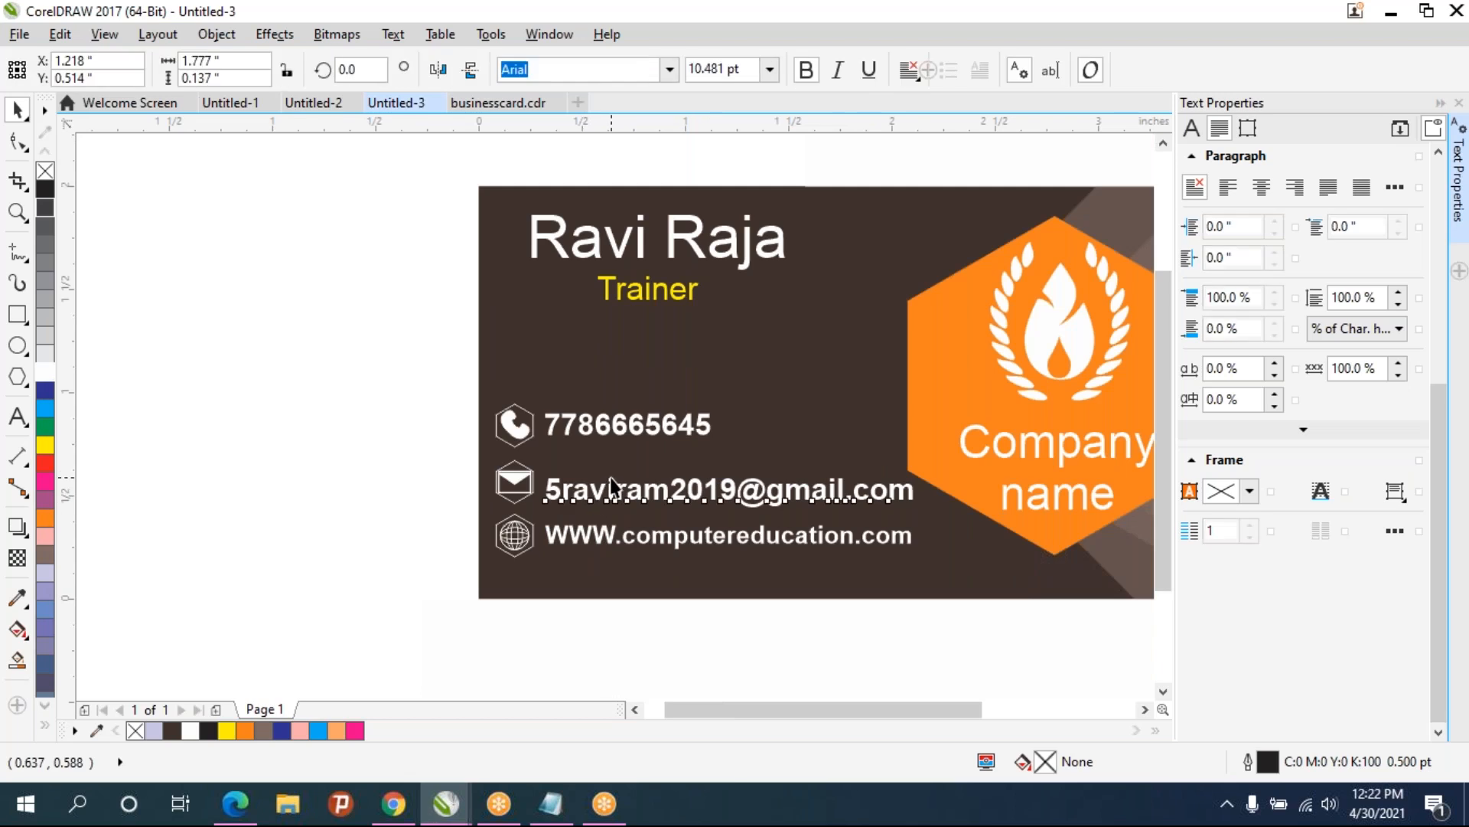
pyautogui.moveTo(729, 495); pyautogui.dragTo(725, 484)
pyautogui.click(399, 489)
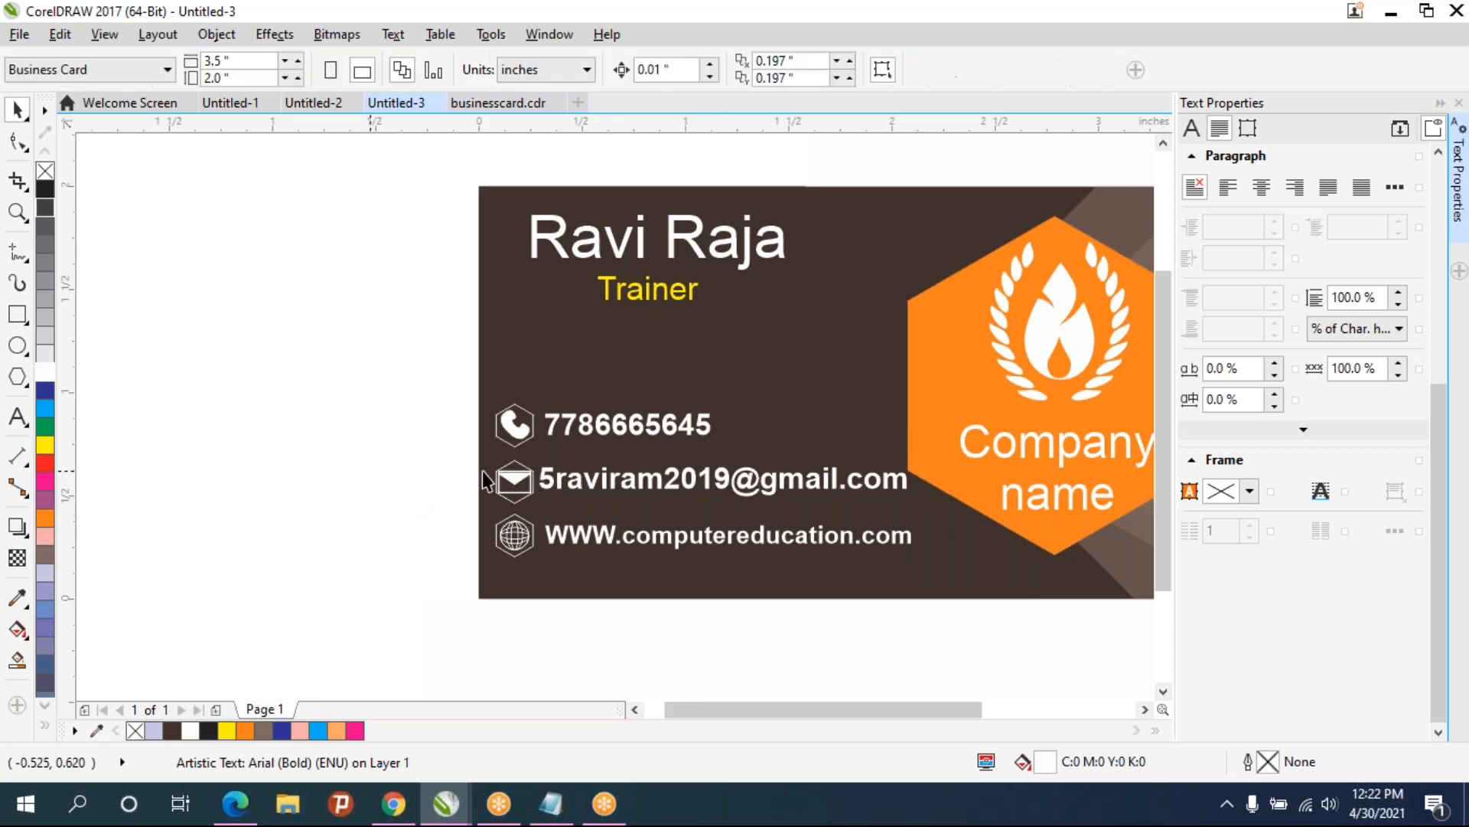
# - Select the phone, email and website texts and align them along their left edges
pyautogui.click(579, 533)
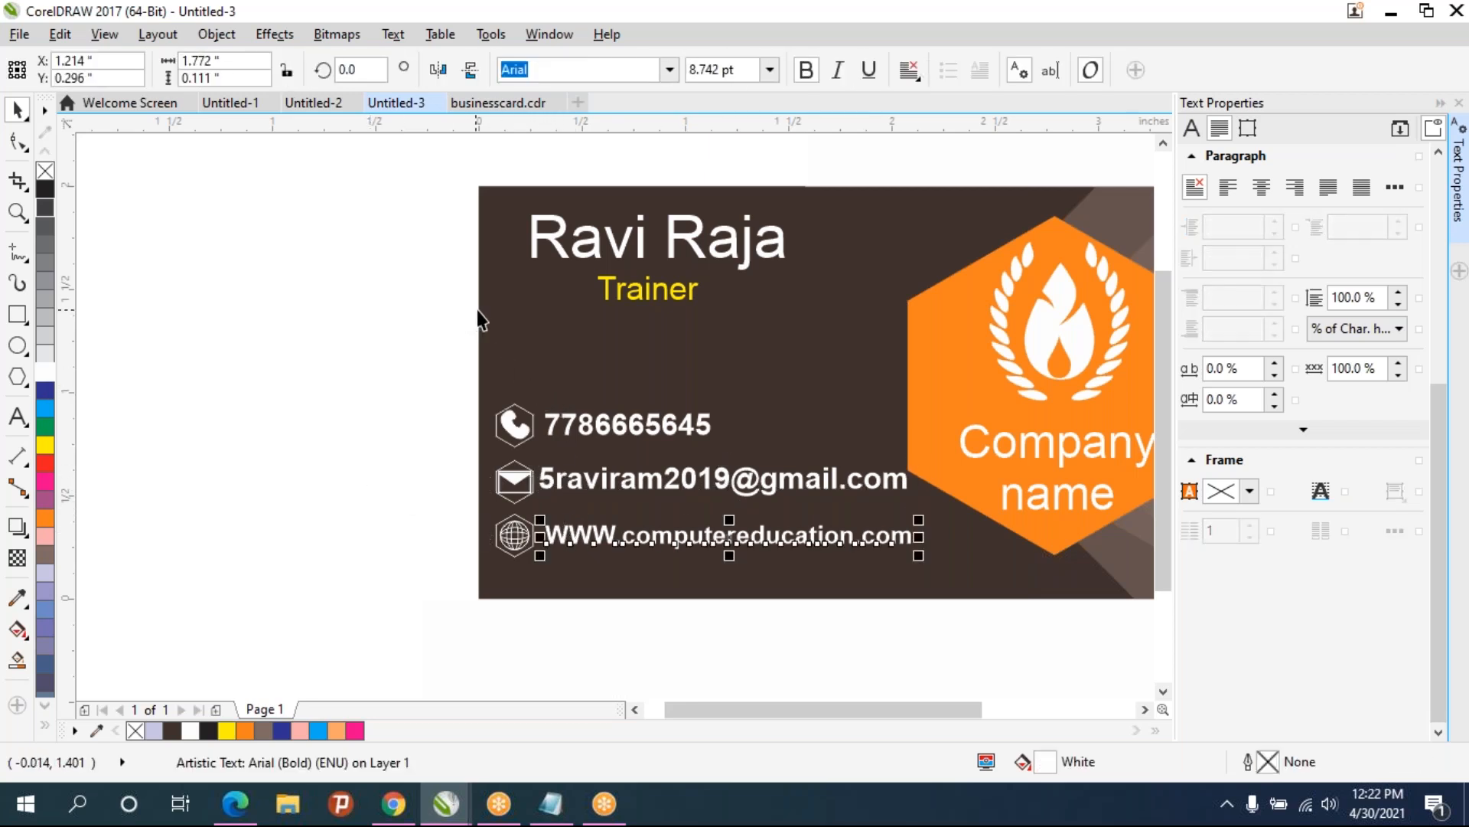
pyautogui.moveTo(925, 641); pyautogui.dragTo(960, 595)
pyautogui.hotkey('ctrl', 'z')
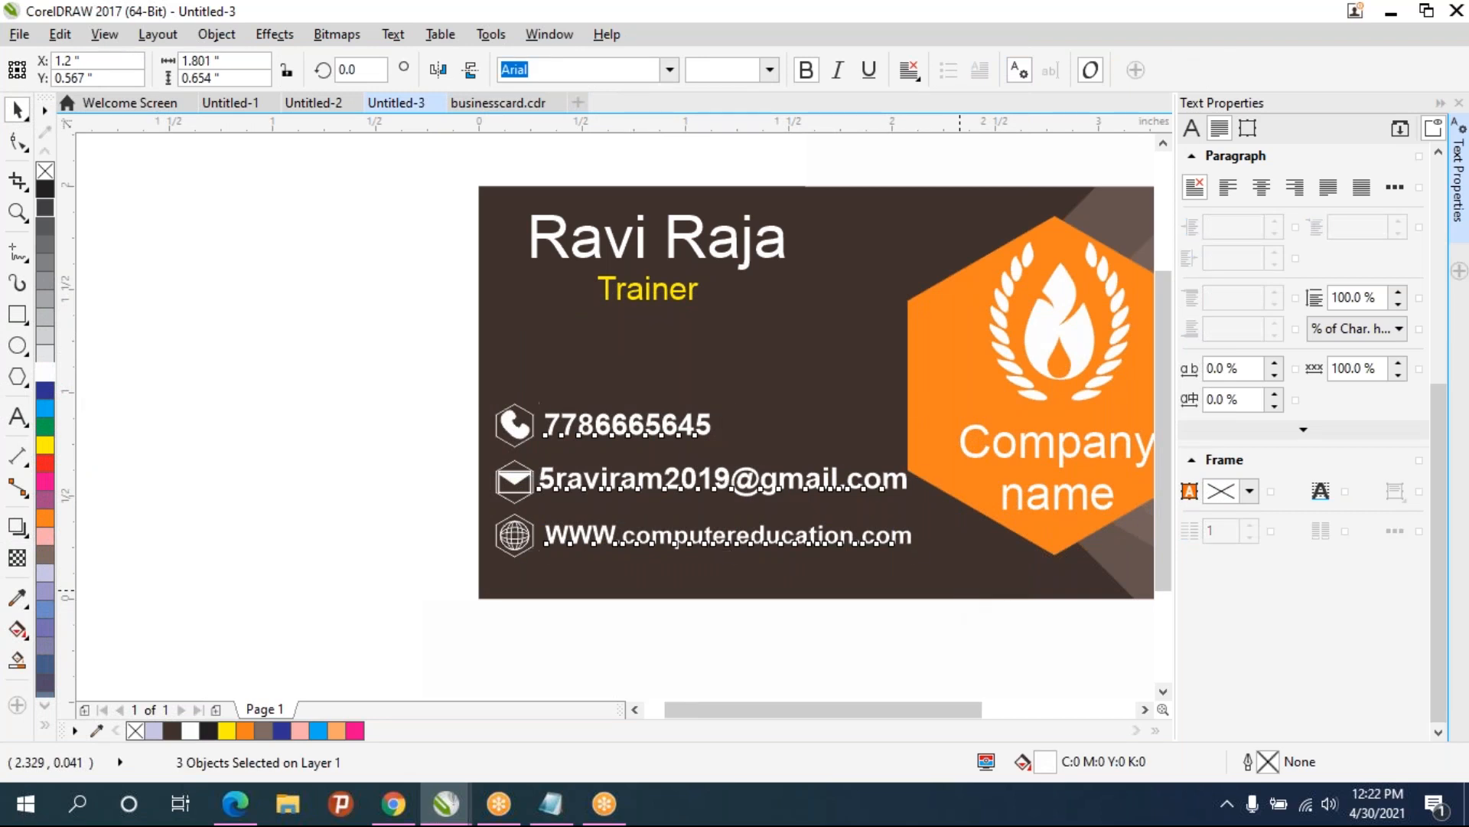
pyautogui.press('l')
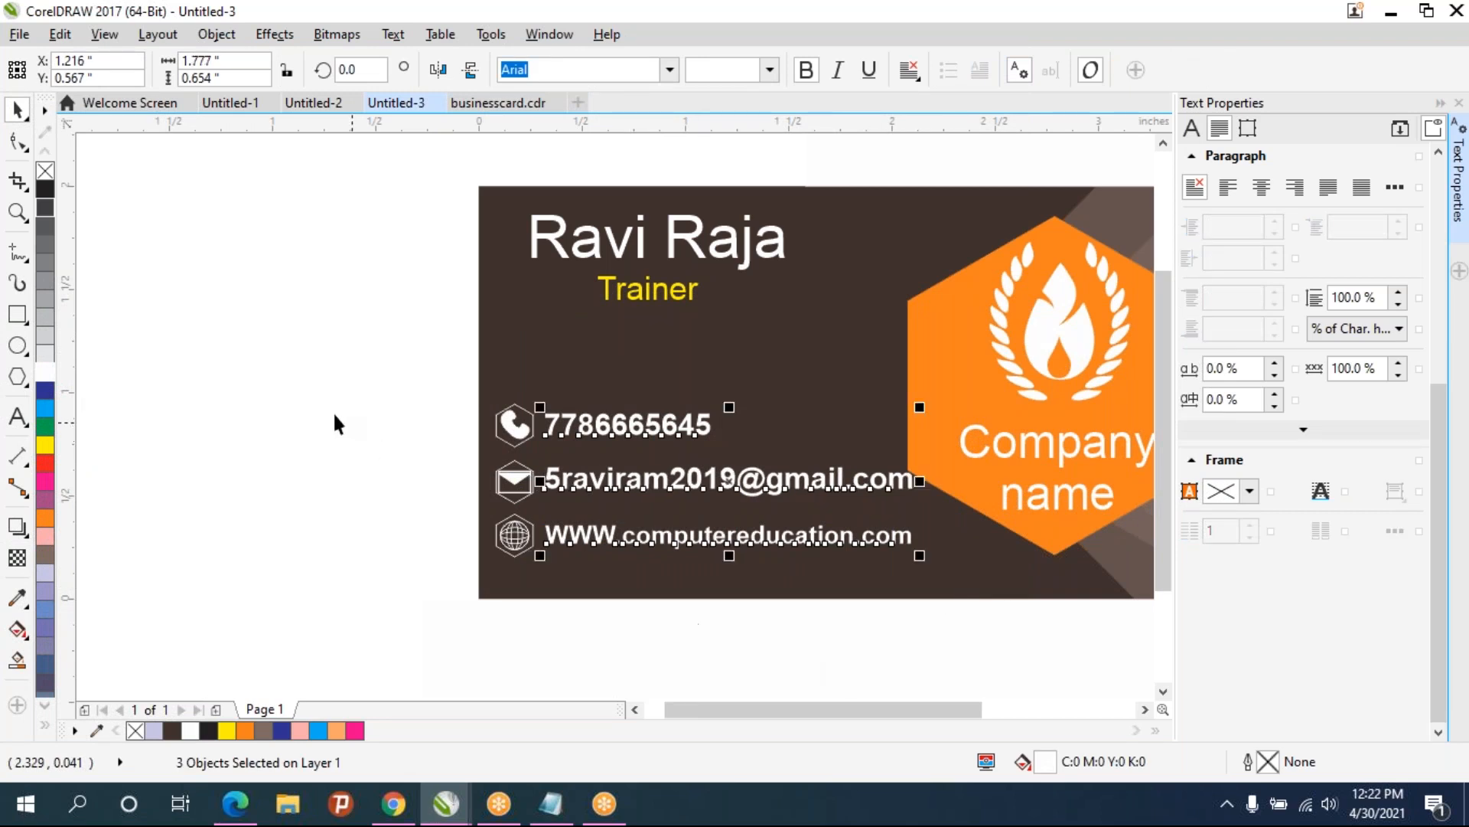
pyautogui.click(335, 424)
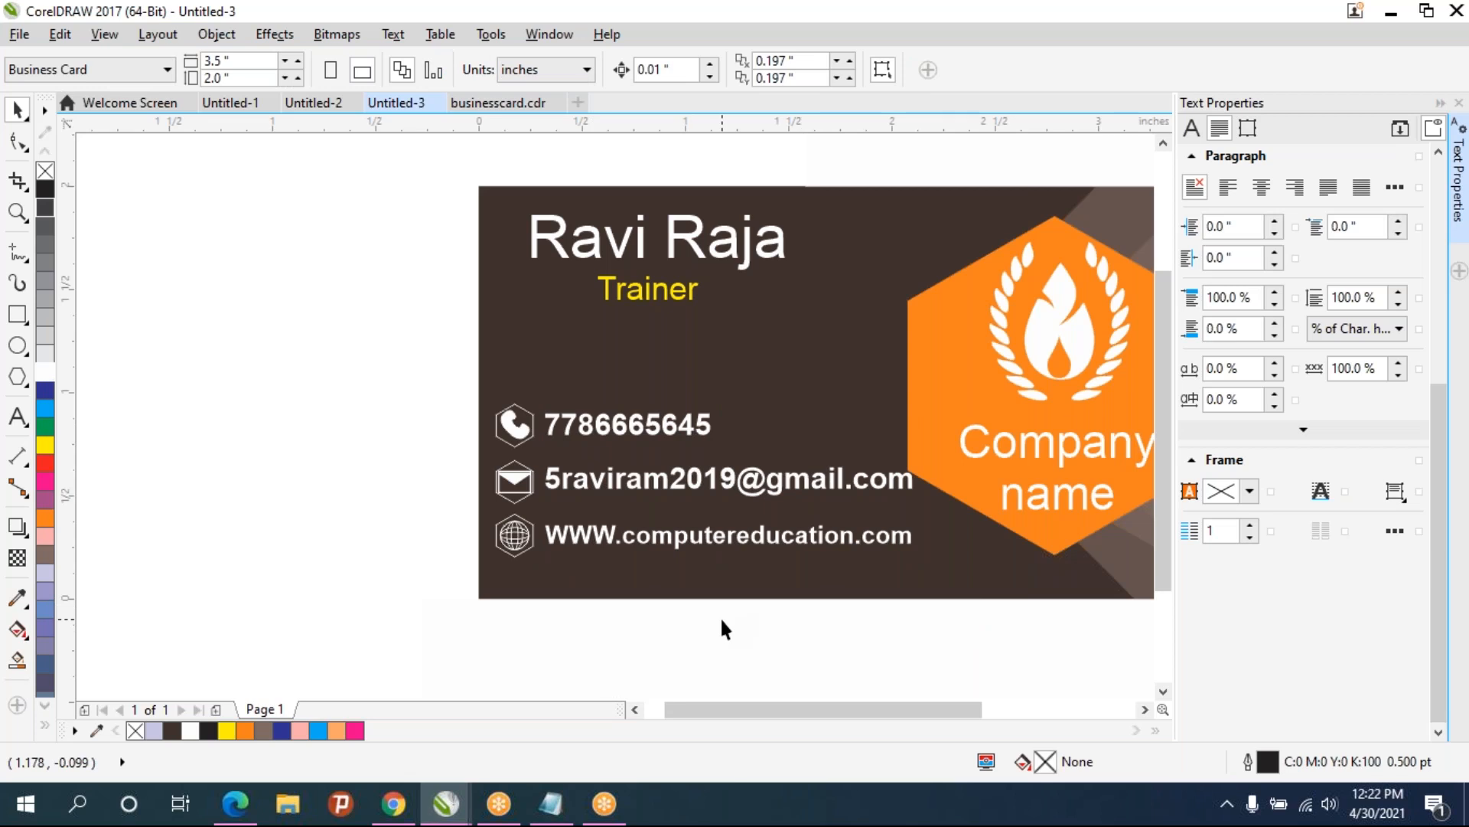
# - Recolour the logo hexagon to a dark greyish-brown shade from the palette's colour variations
pyautogui.scroll(-3, 723, 367)
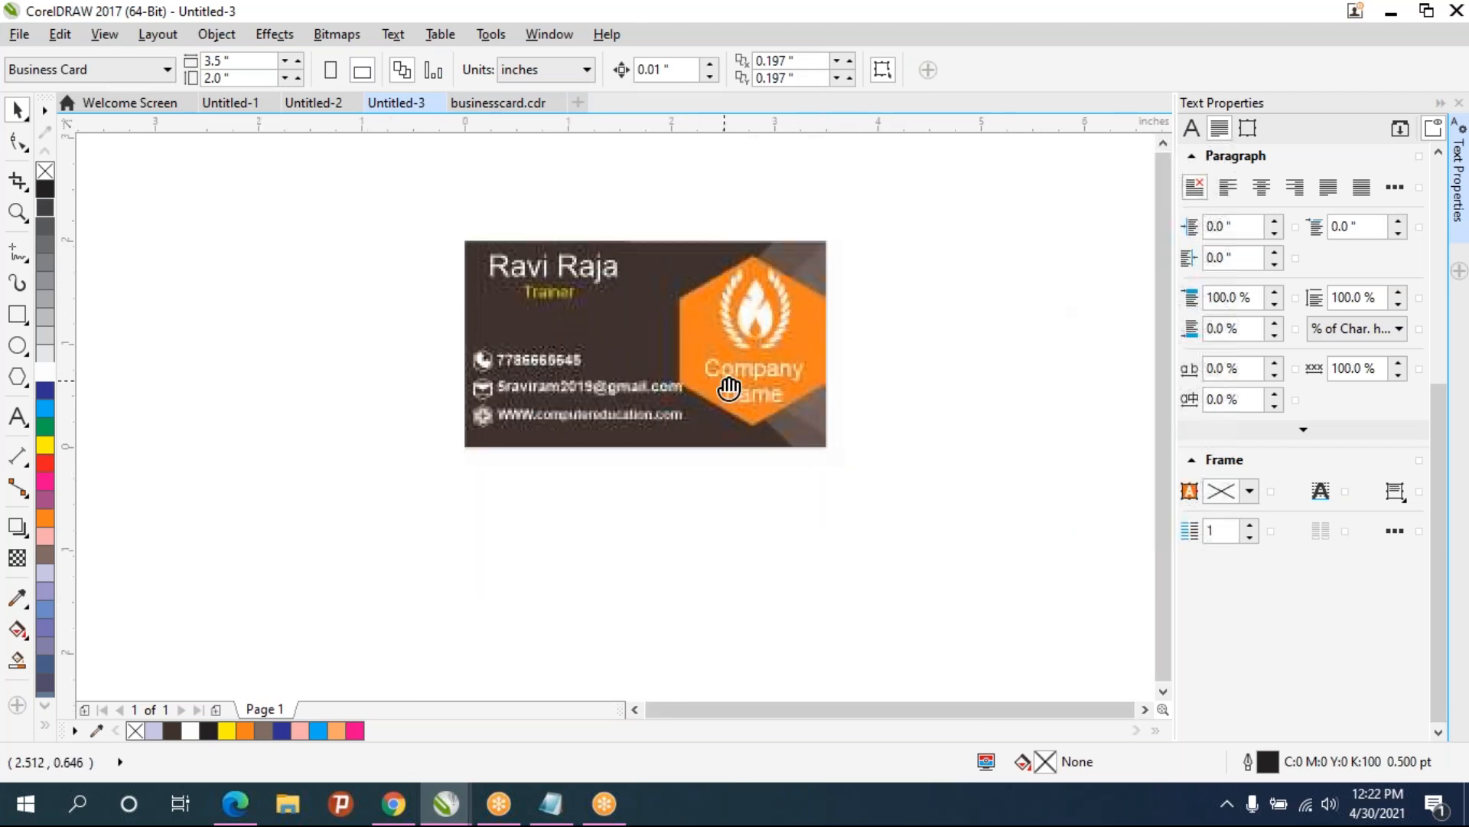
pyautogui.click(696, 341)
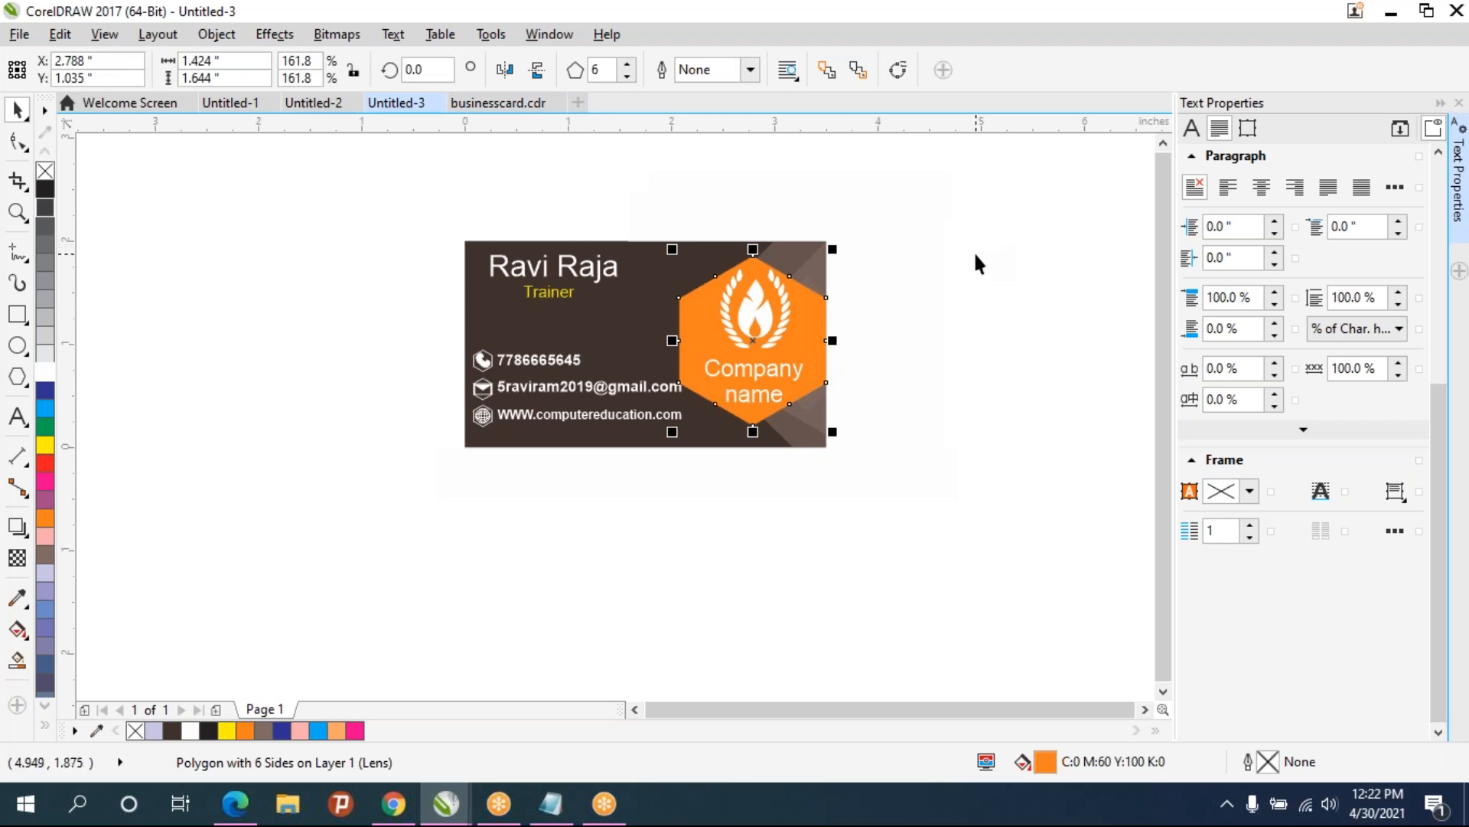
pyautogui.click(44, 336)
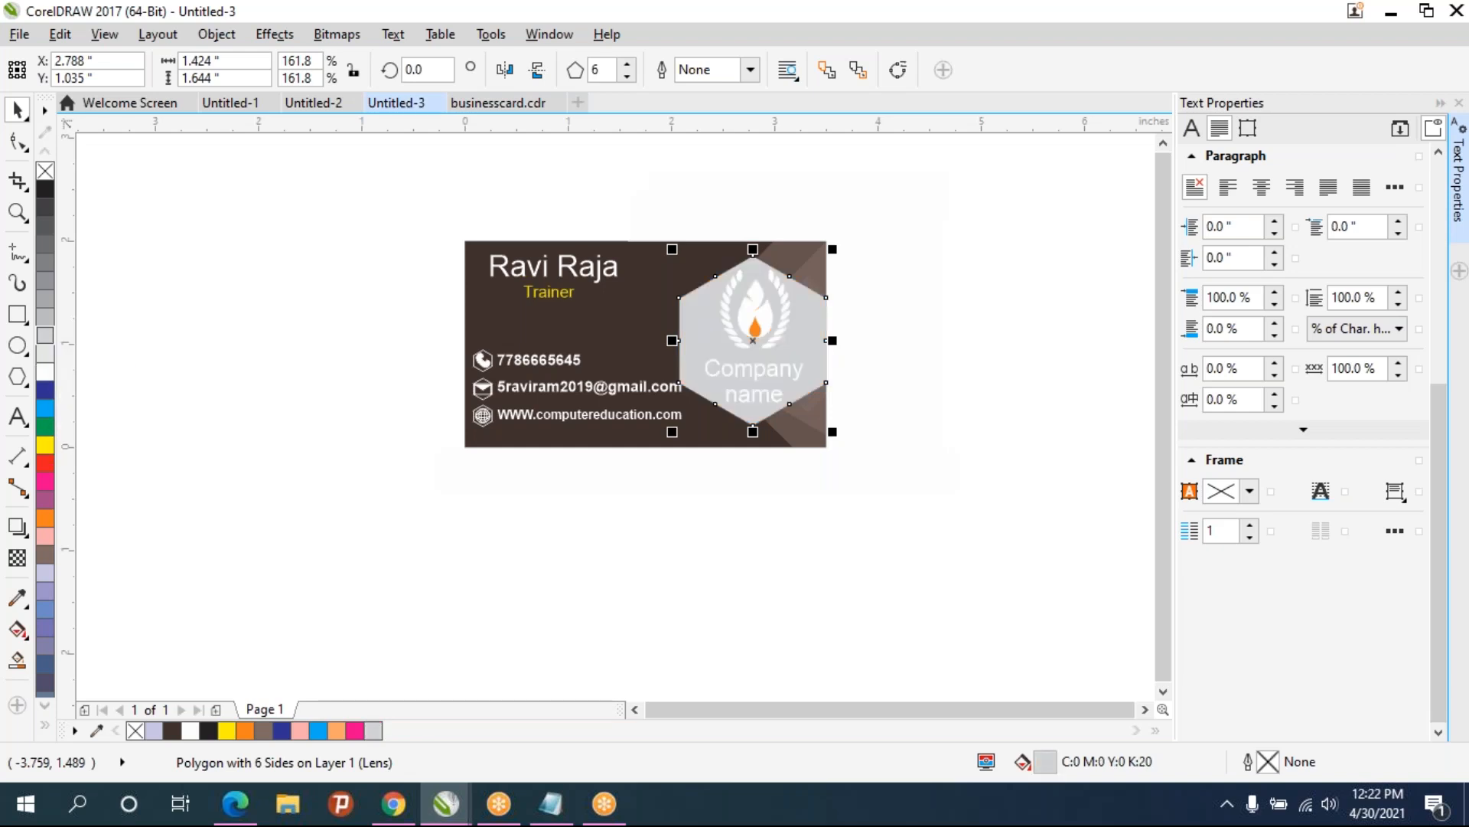
pyautogui.click(46, 208)
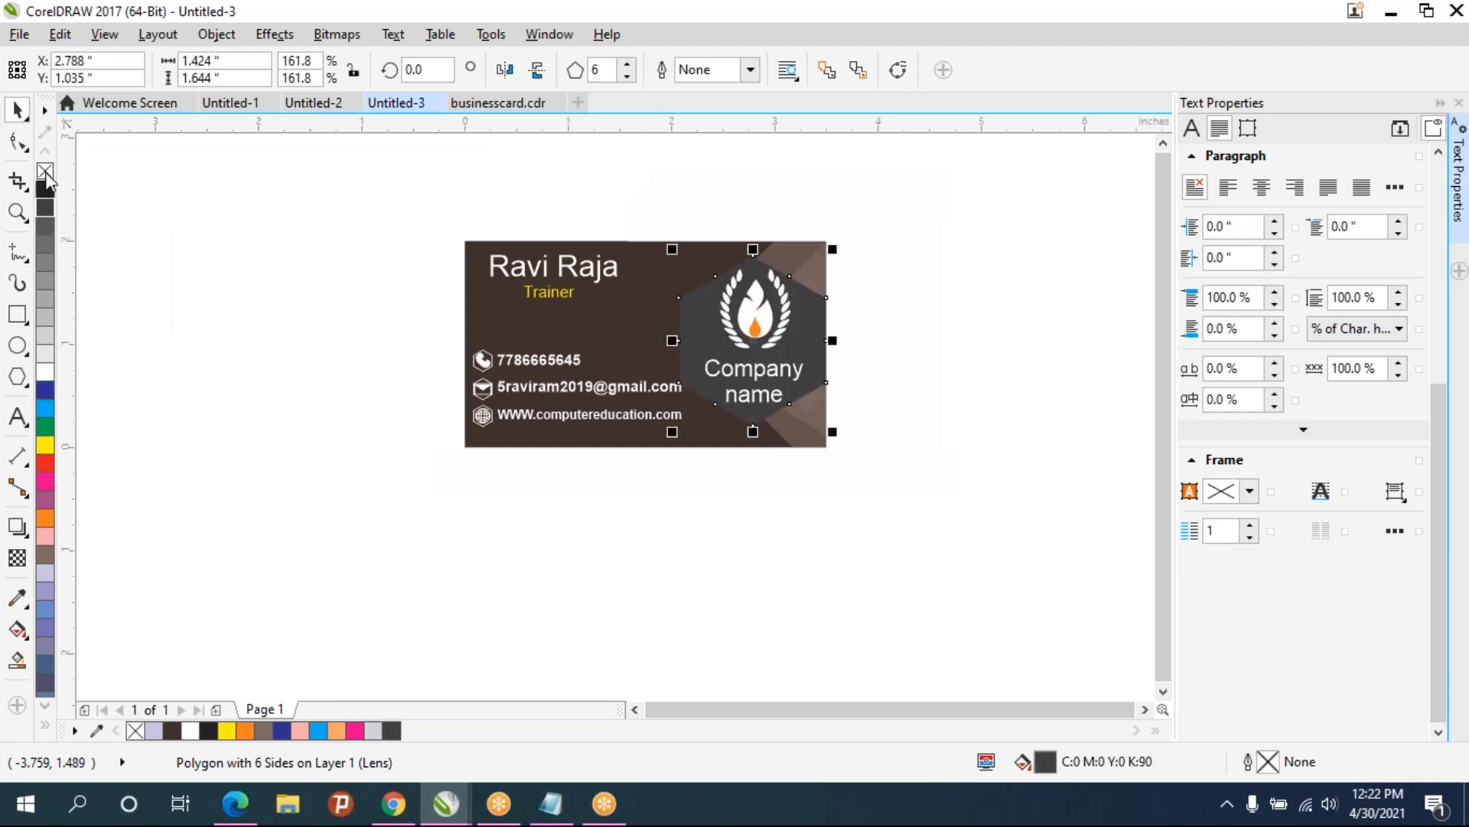
pyautogui.click(48, 503)
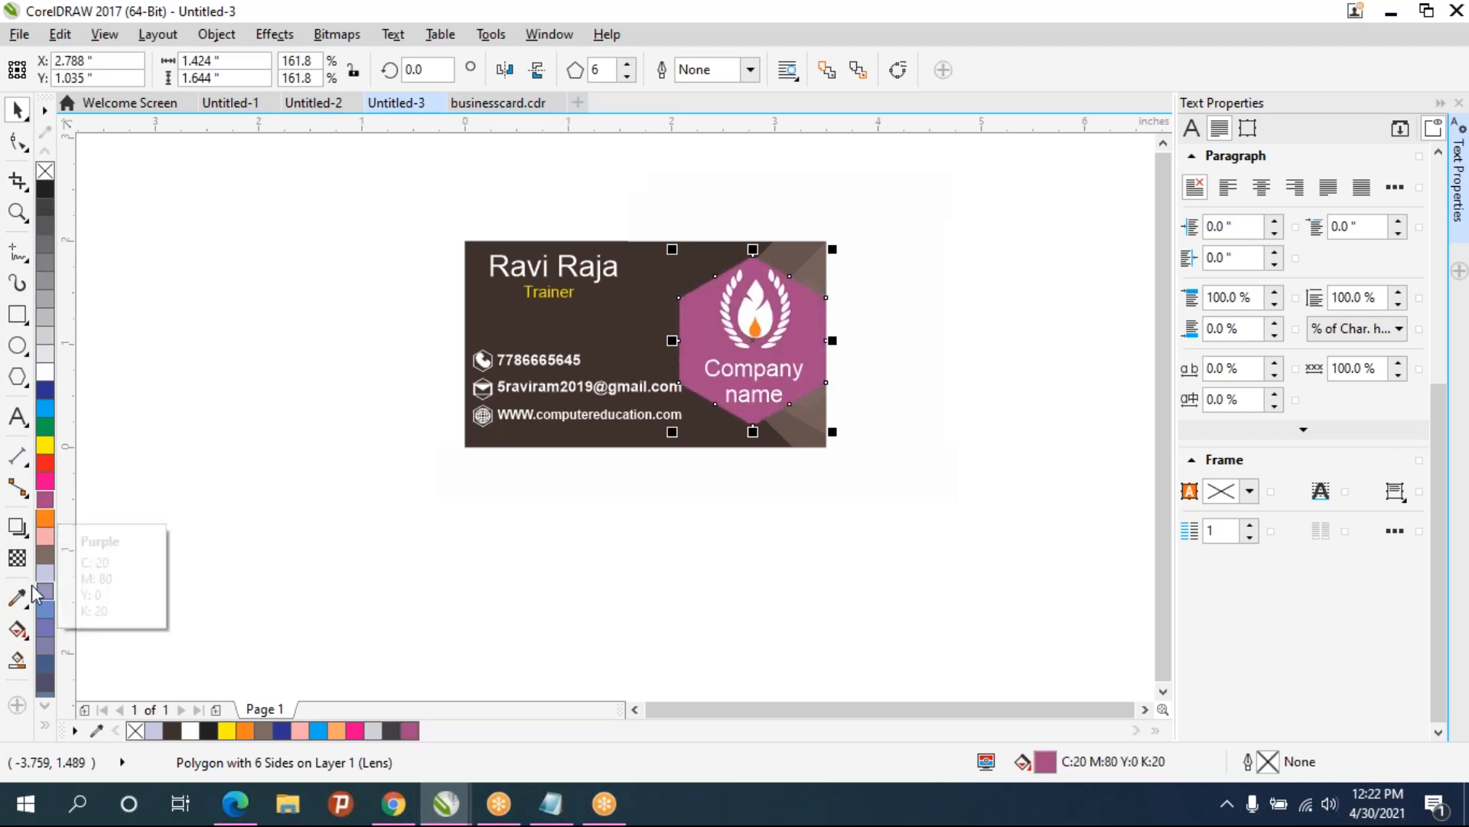
pyautogui.click(48, 556)
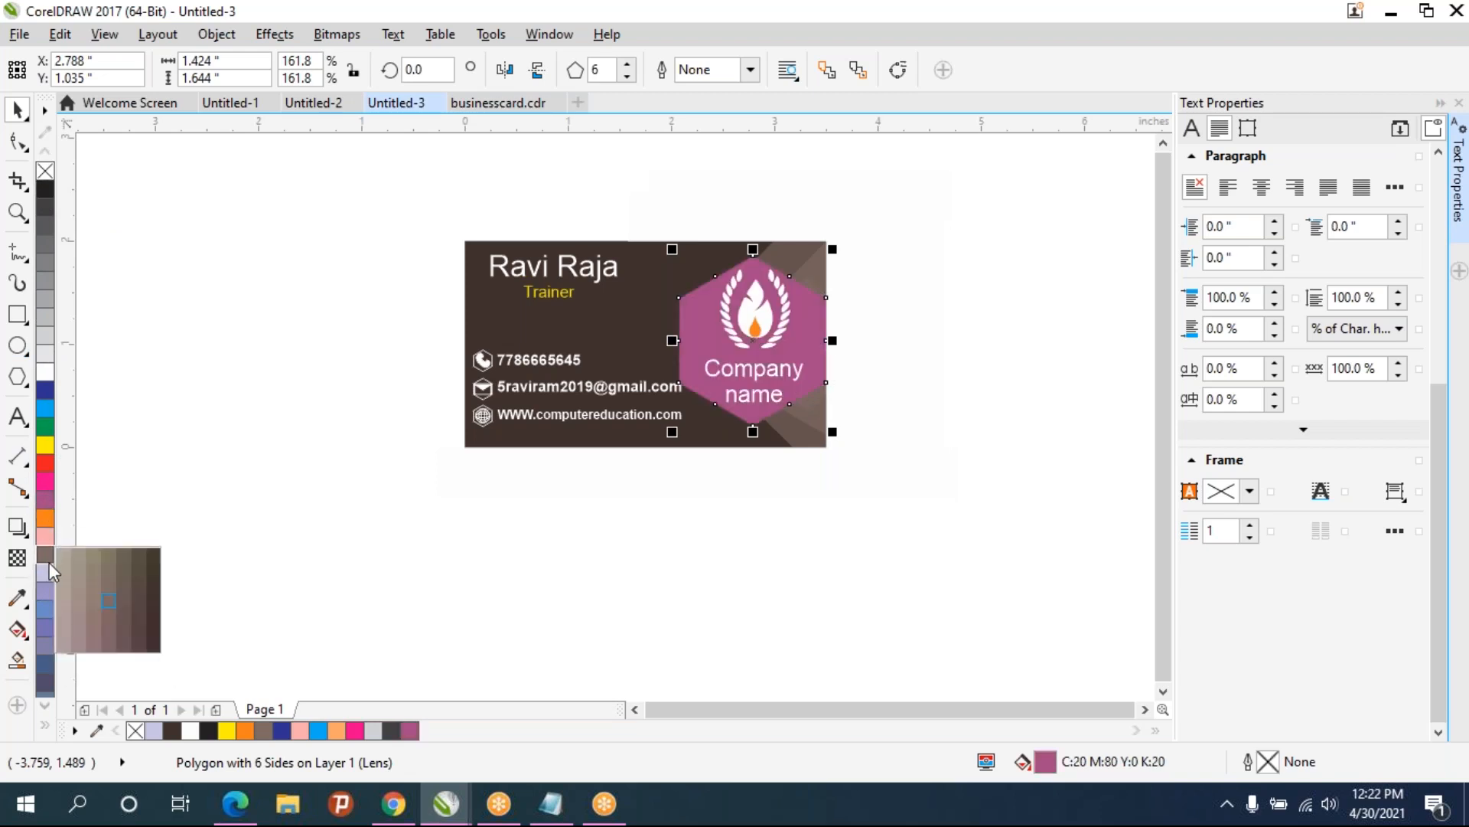
pyautogui.click(140, 582)
pyautogui.click(159, 402)
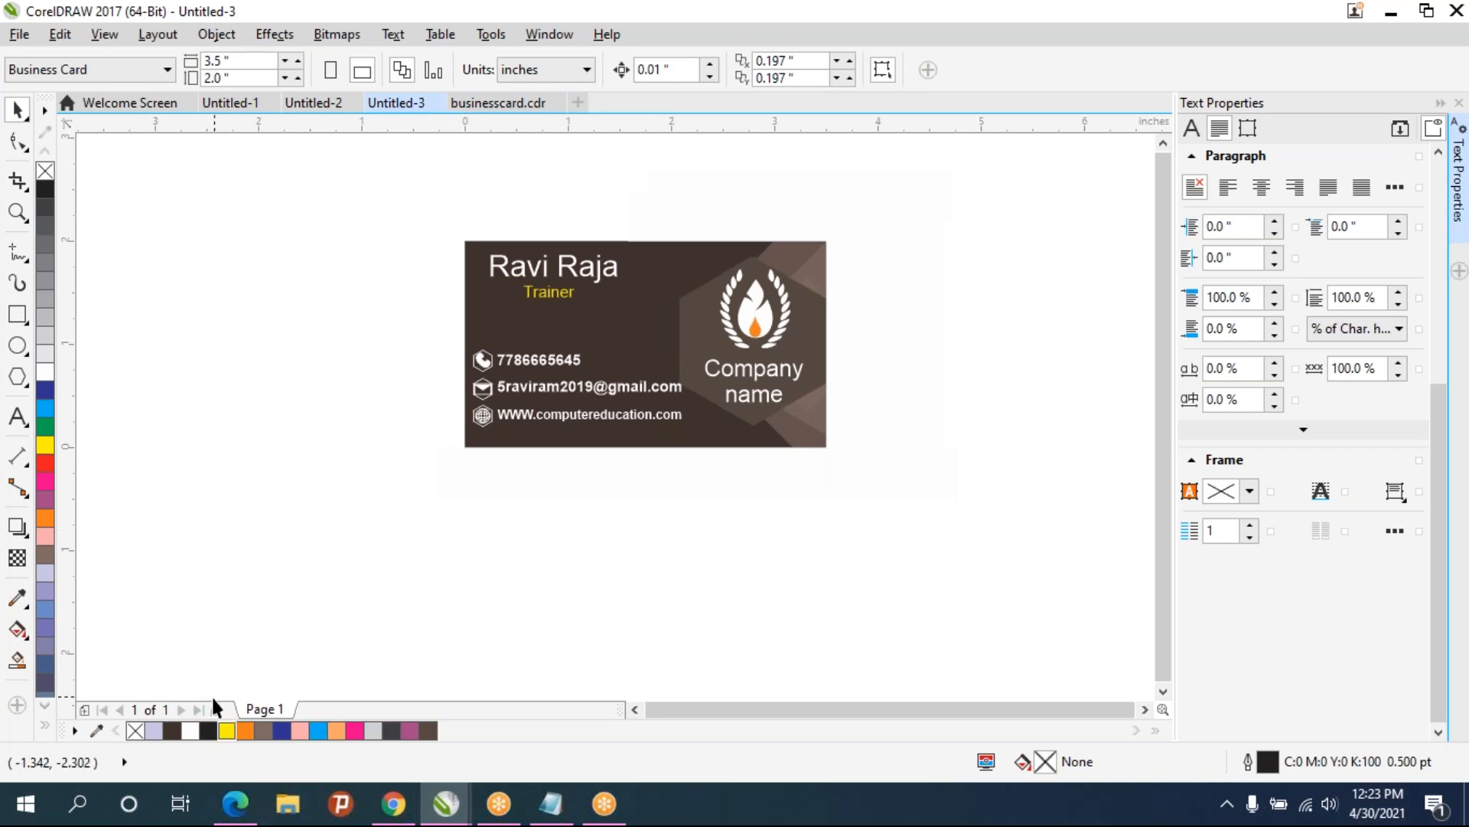
# - Duplicate Page 1 after itself, copying layers and their contents, and switch to Page 2
pyautogui.rightClick(258, 712)
pyautogui.click(300, 647)
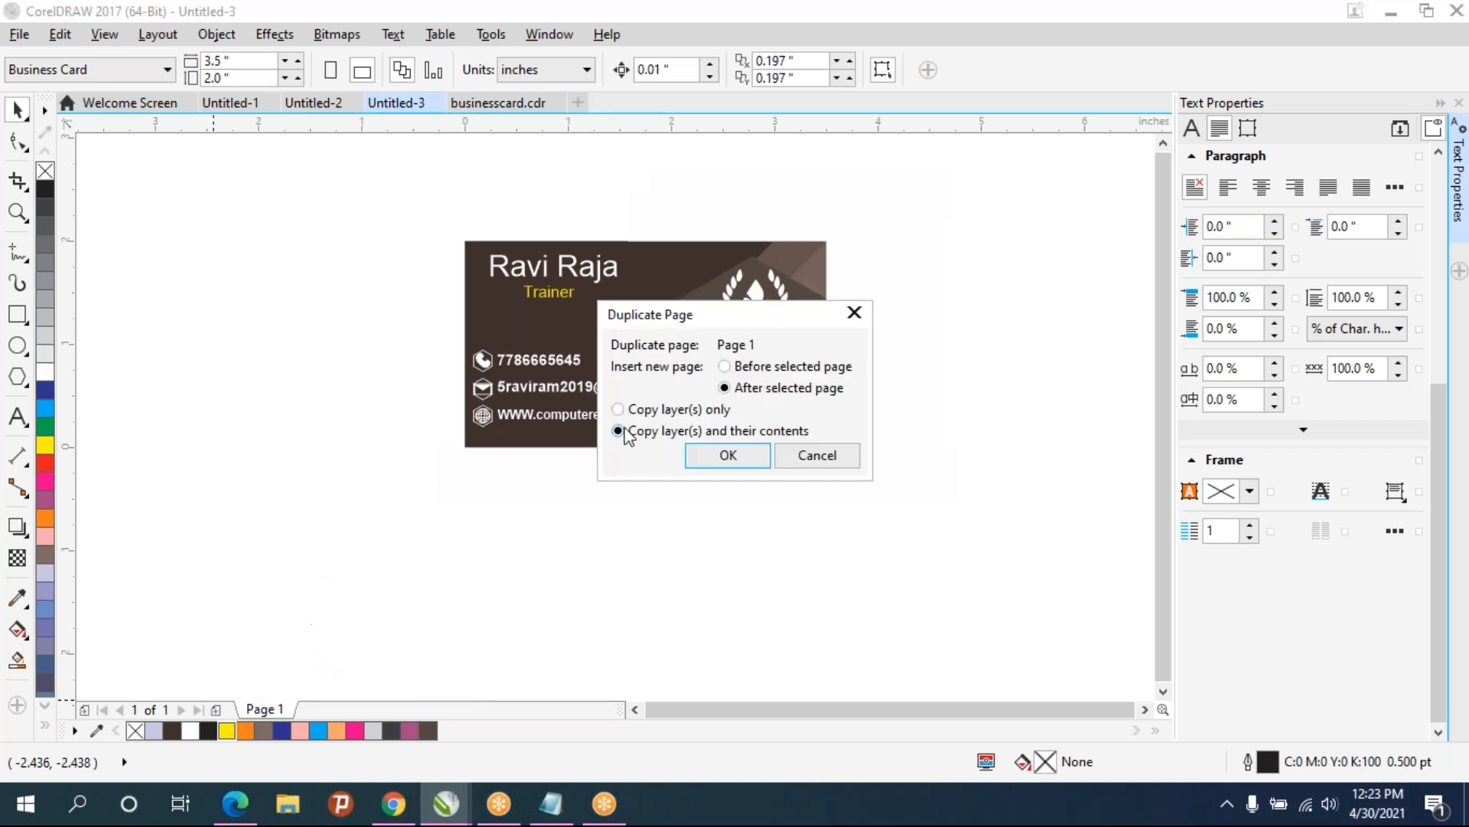
pyautogui.click(728, 456)
pyautogui.click(265, 712)
pyautogui.click(329, 705)
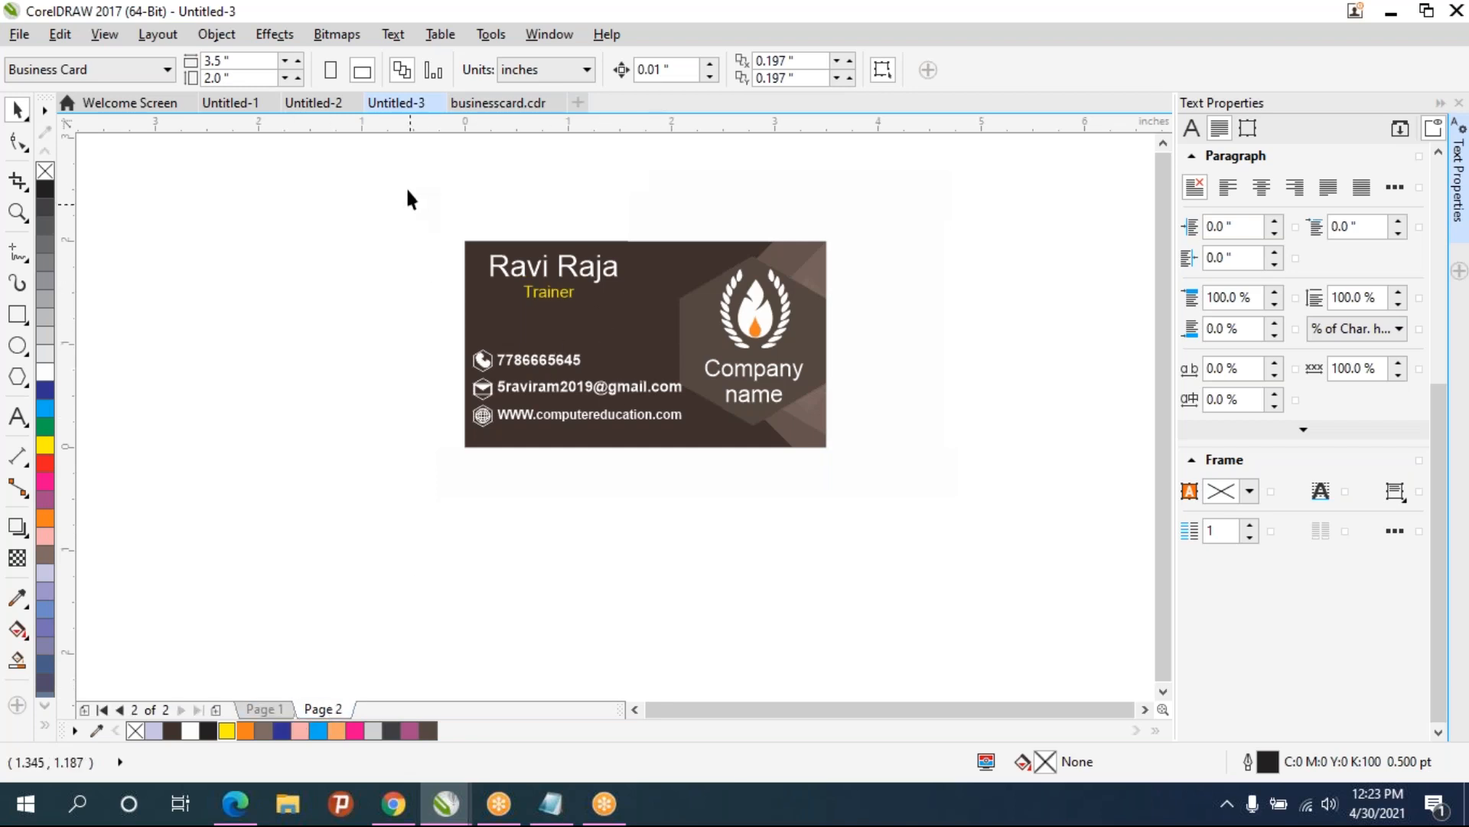
# - Delete the name, title and contact details from Page 2
pyautogui.moveTo(389, 186); pyautogui.dragTo(709, 504)
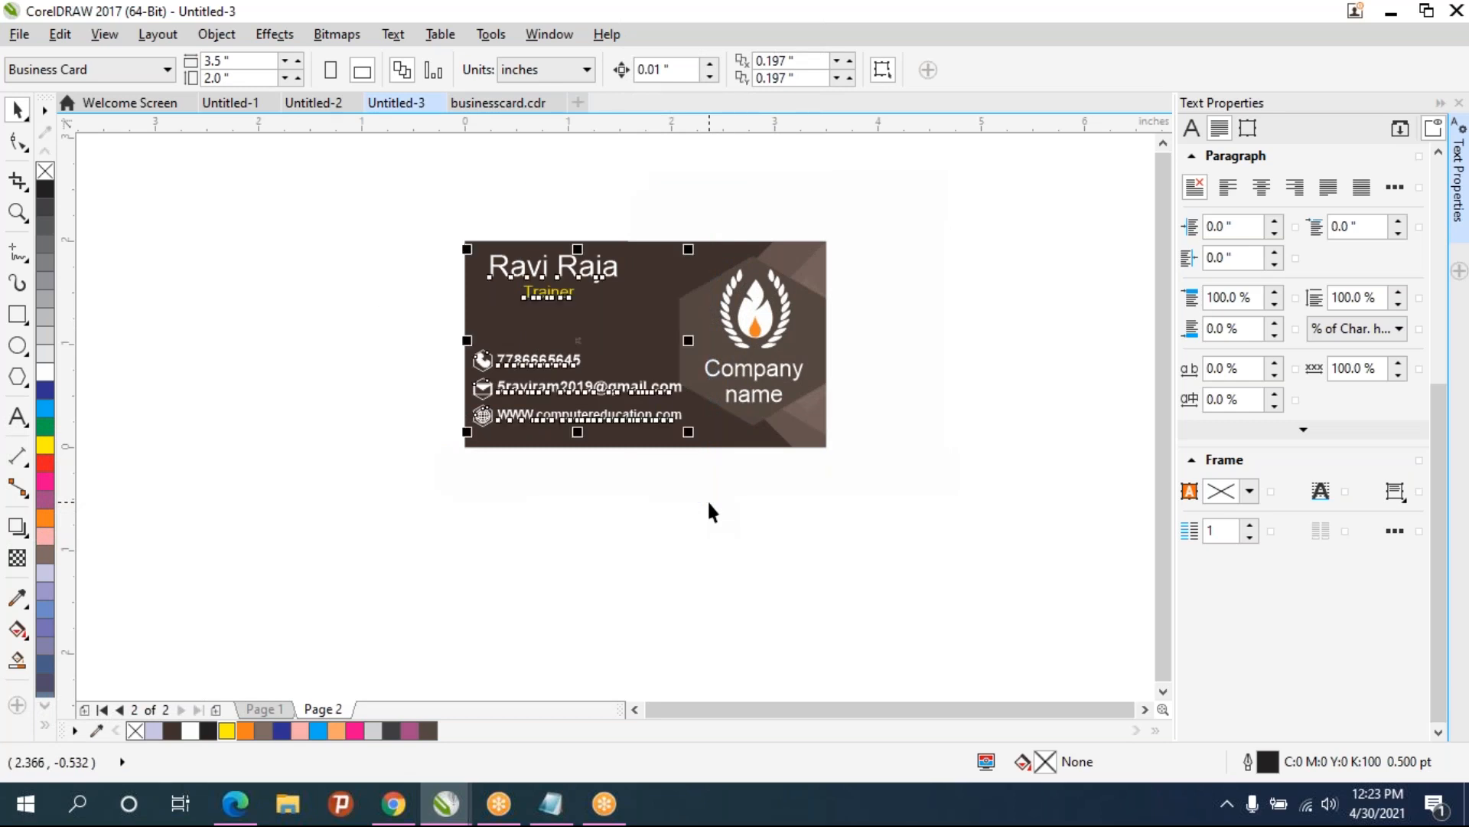
pyautogui.press('Delete')
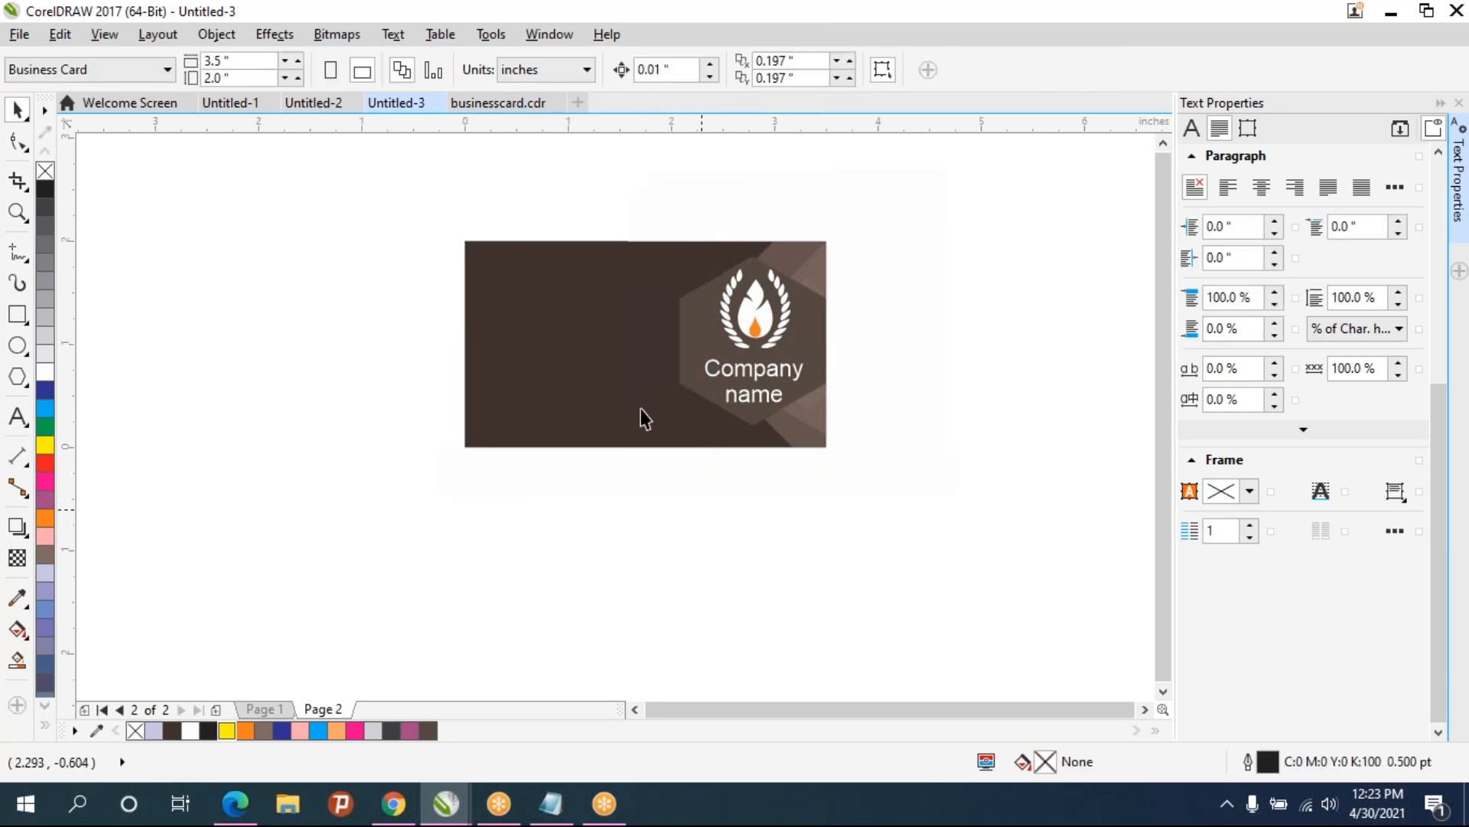
# - Move the logo and its hexagon to the horizontal centre of the card
pyautogui.moveTo(618, 179); pyautogui.dragTo(880, 420)
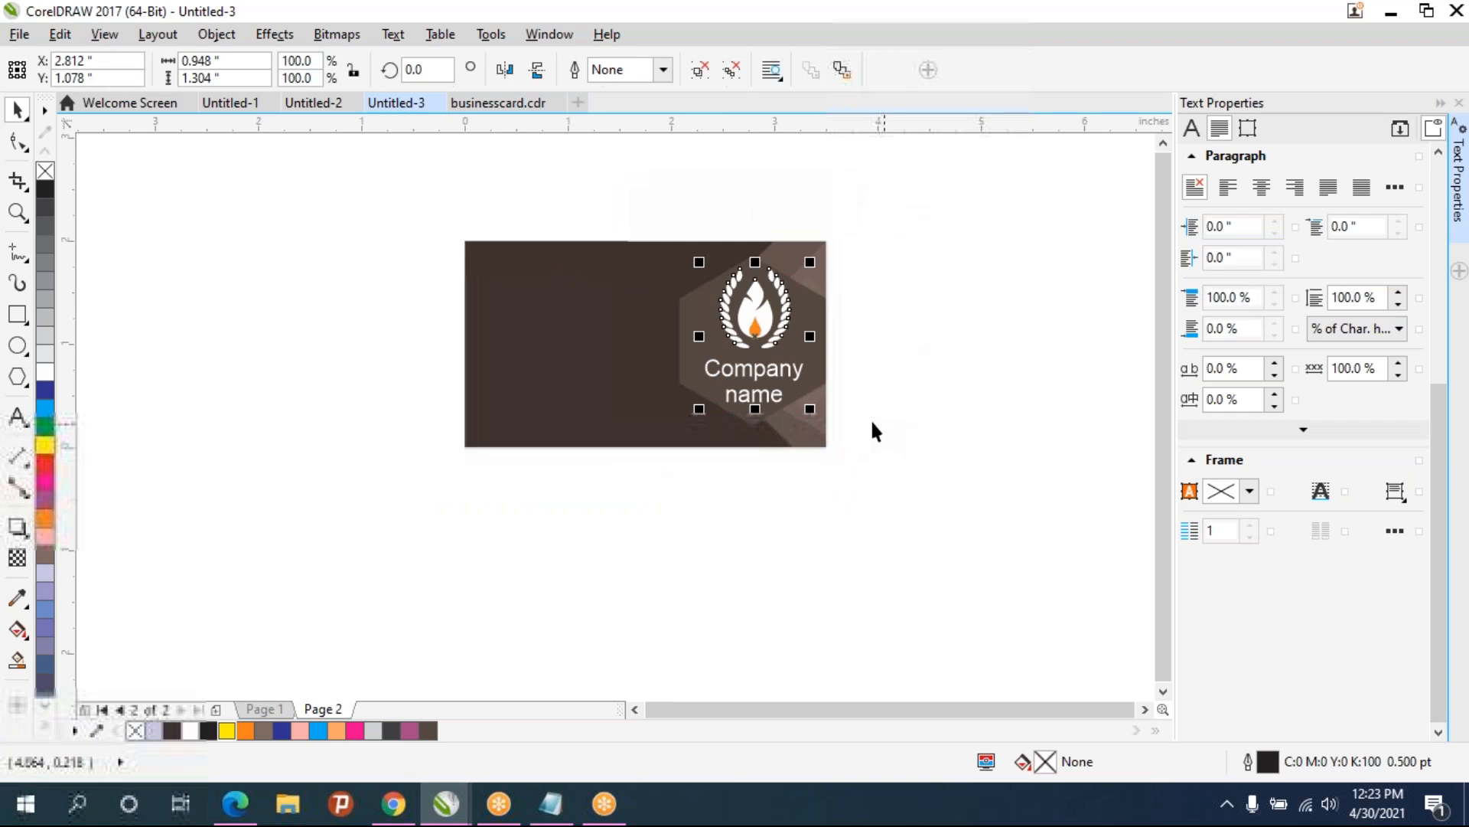
pyautogui.moveTo(733, 338); pyautogui.dragTo(636, 341)
pyautogui.moveTo(780, 379); pyautogui.dragTo(678, 329)
pyautogui.moveTo(530, 189); pyautogui.dragTo(779, 479)
pyautogui.press('p')
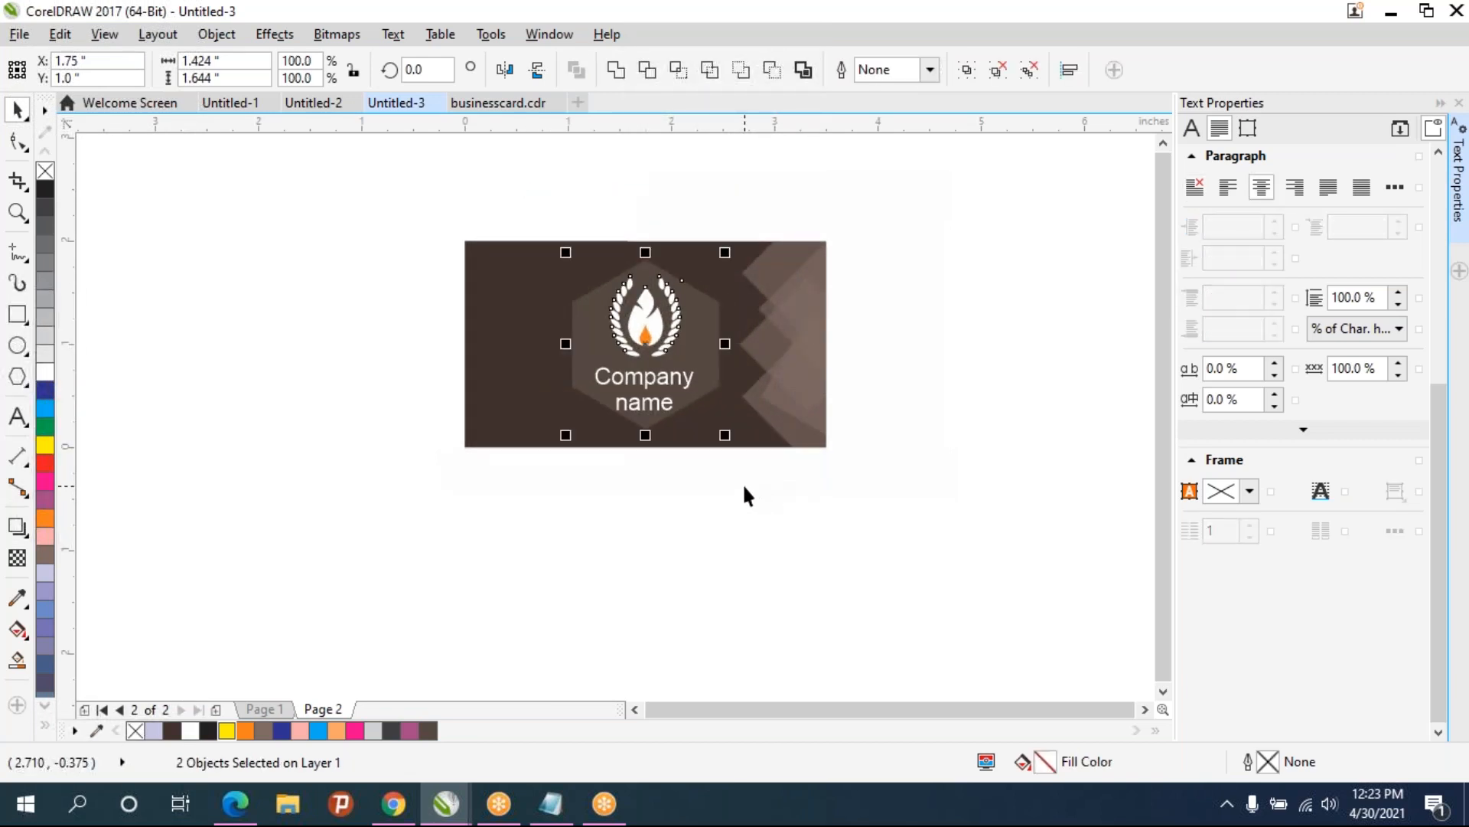
pyautogui.click(893, 420)
pyautogui.click(672, 651)
pyautogui.click(912, 495)
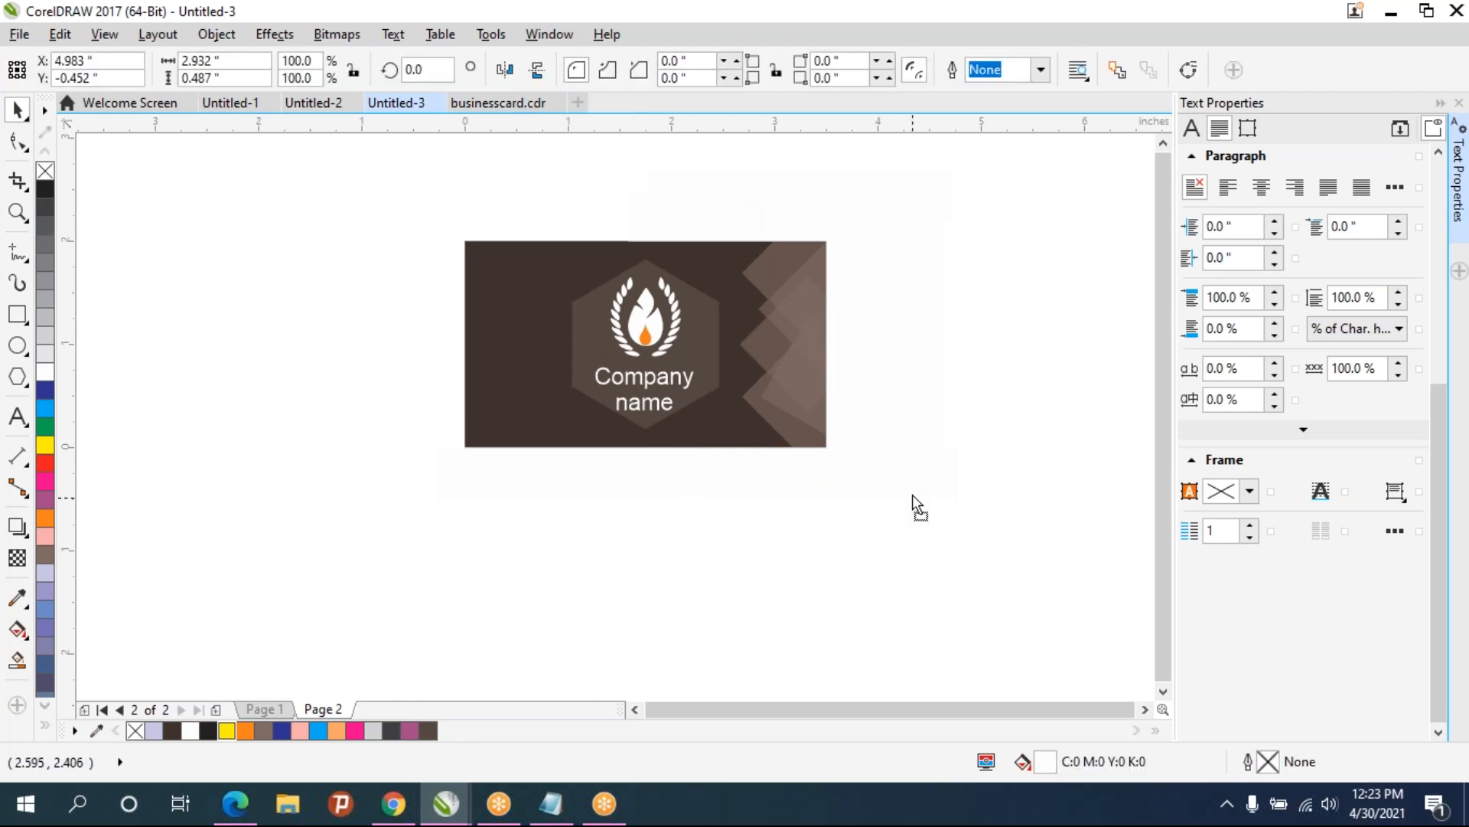
pyautogui.hotkey('ctrl', 'z')
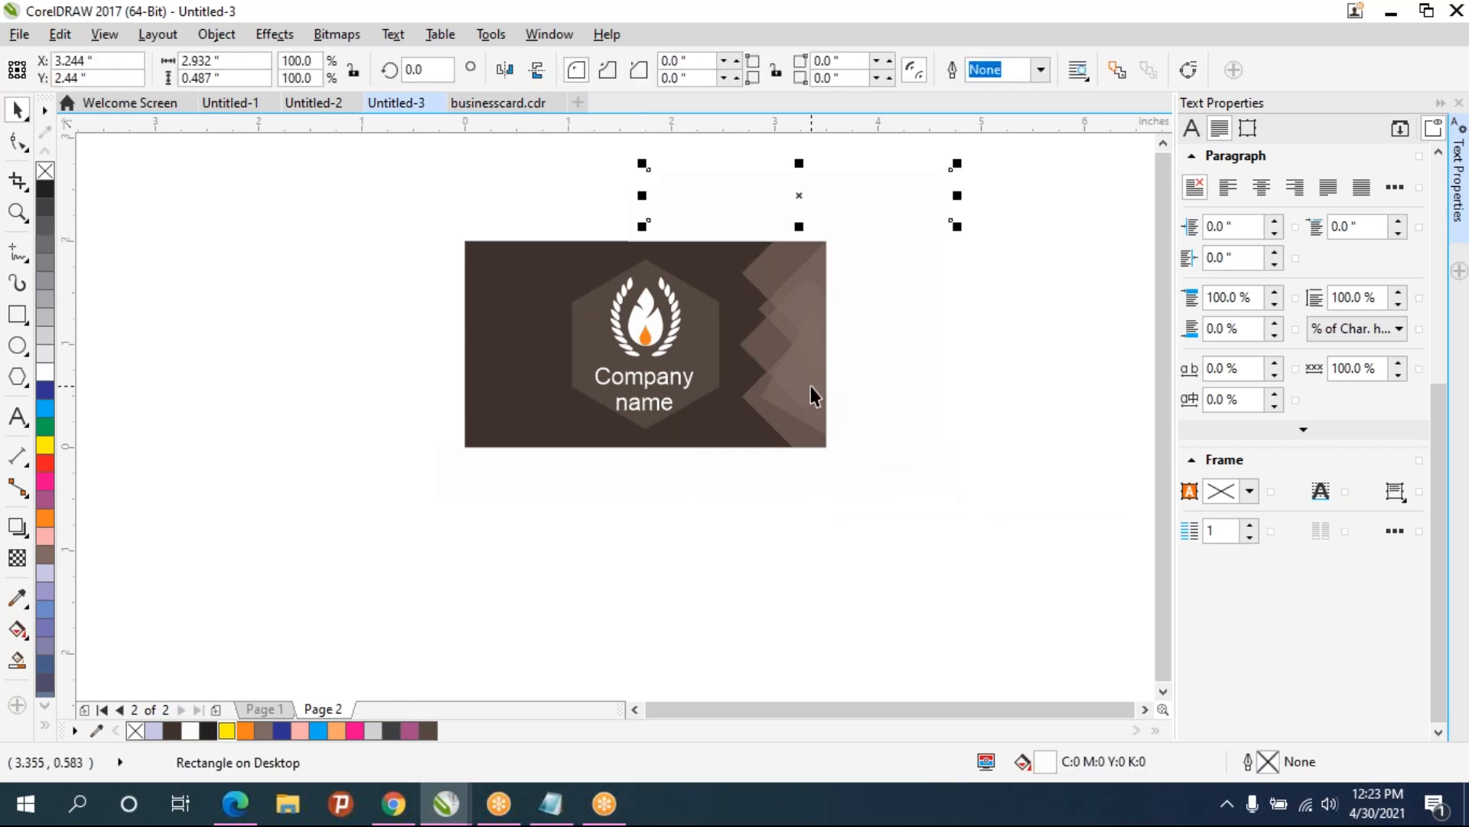
pyautogui.click(810, 387)
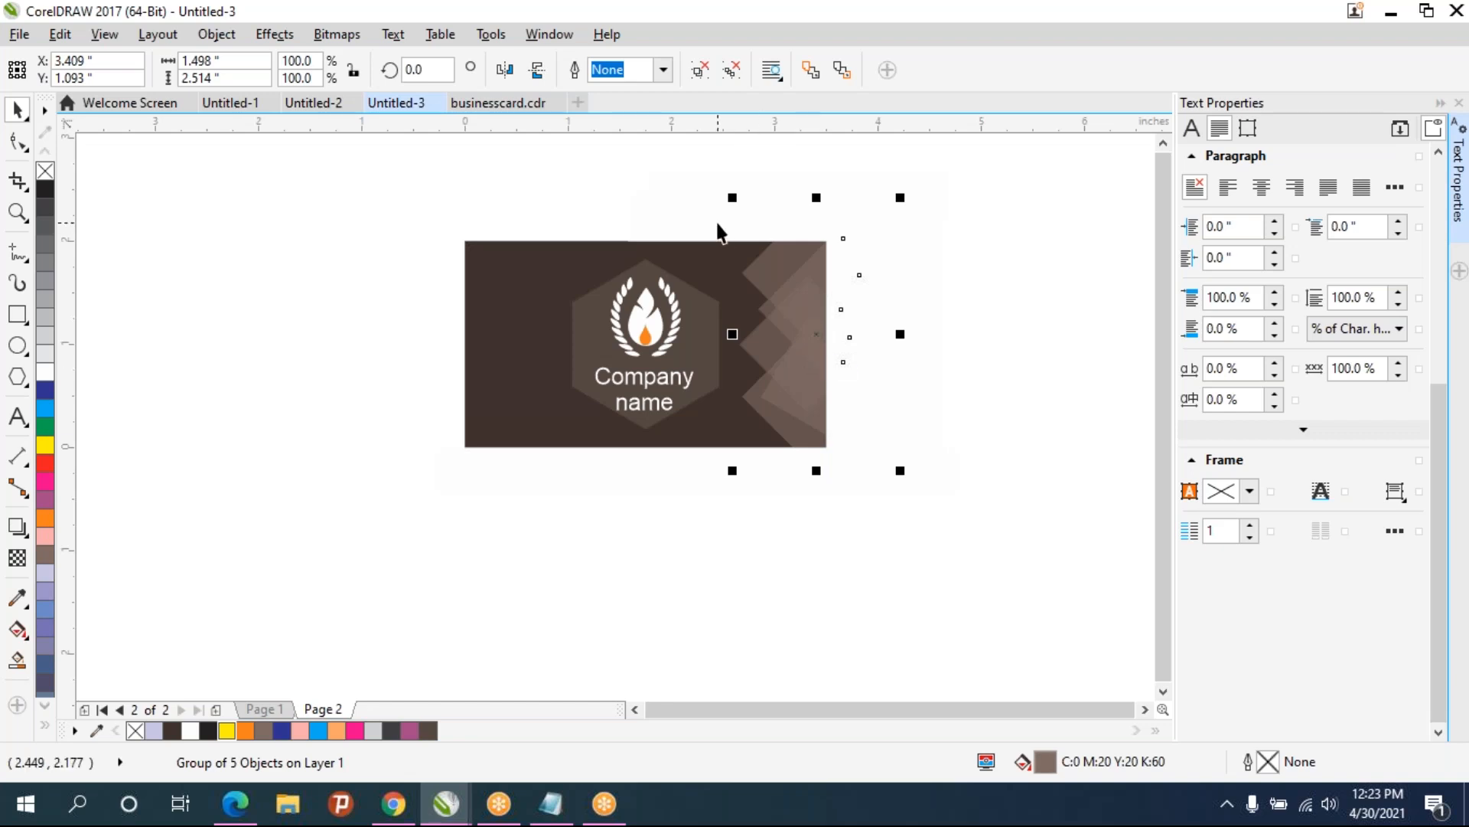
pyautogui.scroll(-2, 750, 302)
pyautogui.scroll(2, 765, 357)
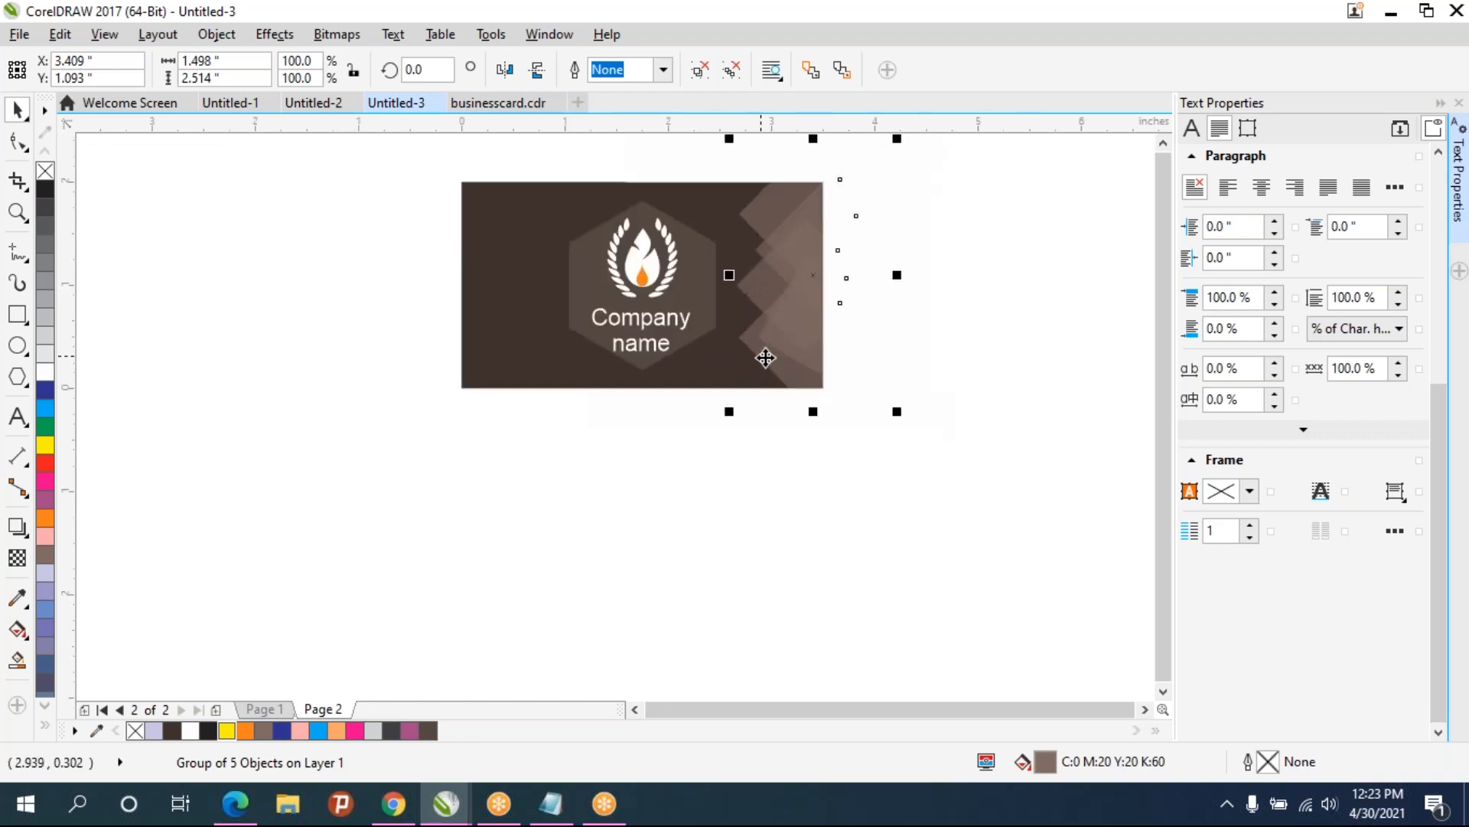
pyautogui.click(271, 349)
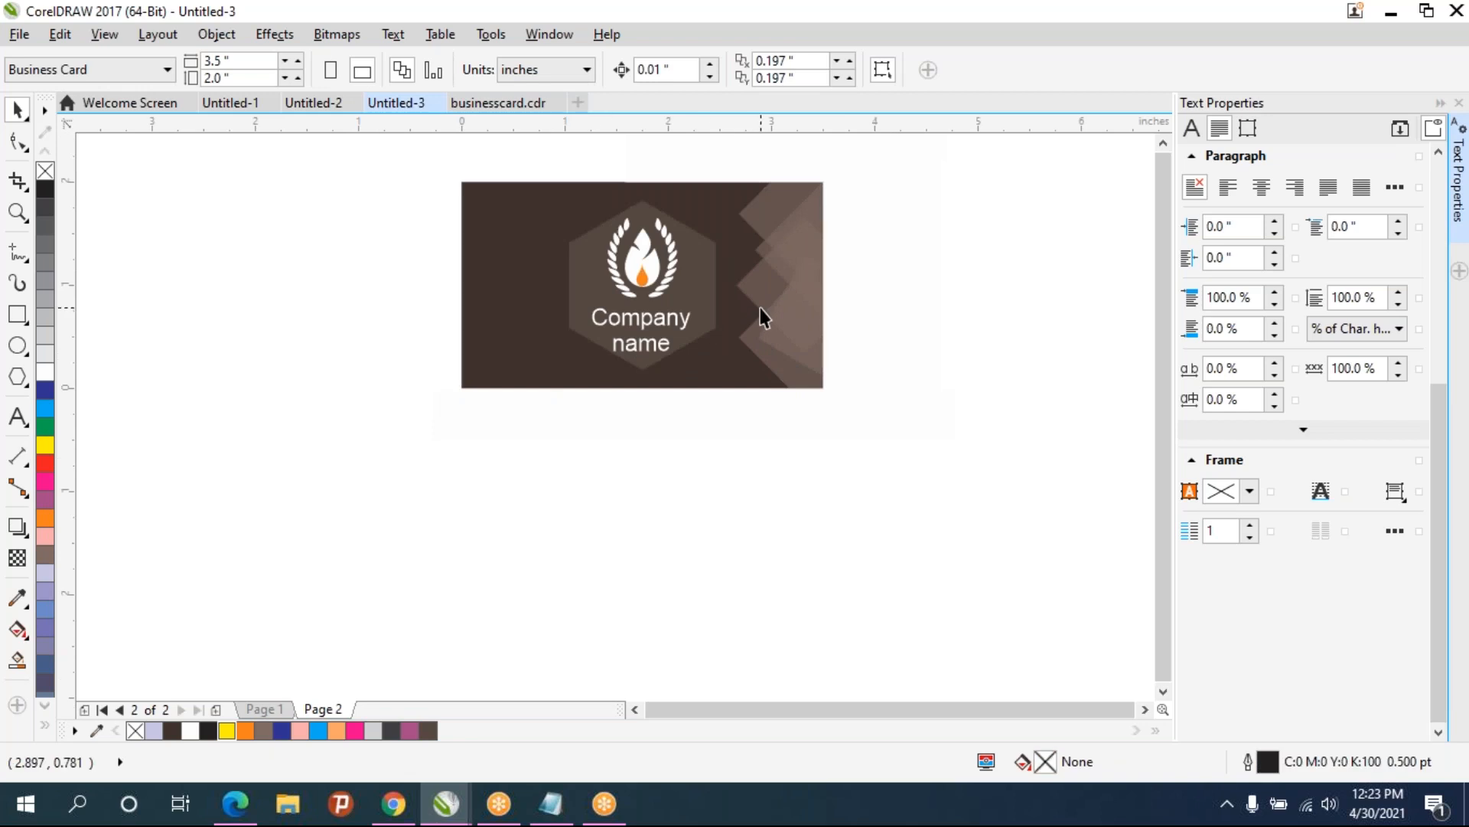
# - Duplicate the right-side decorative hexagon pattern and mirror the copy onto the card's left edge
pyautogui.click(789, 294)
pyautogui.scroll(-2, 789, 294)
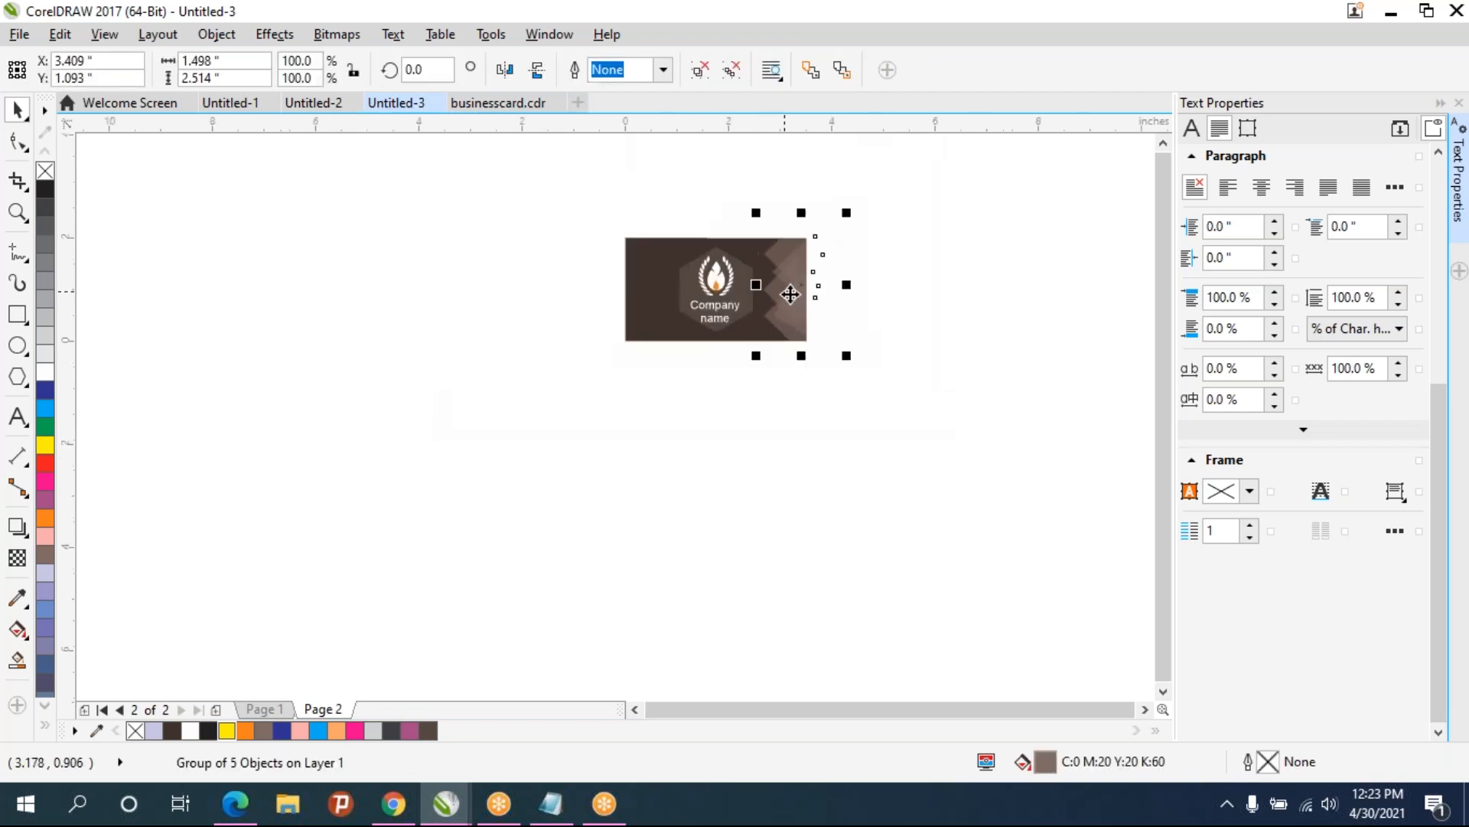
pyautogui.moveTo(790, 294); pyautogui.dragTo(785, 294)
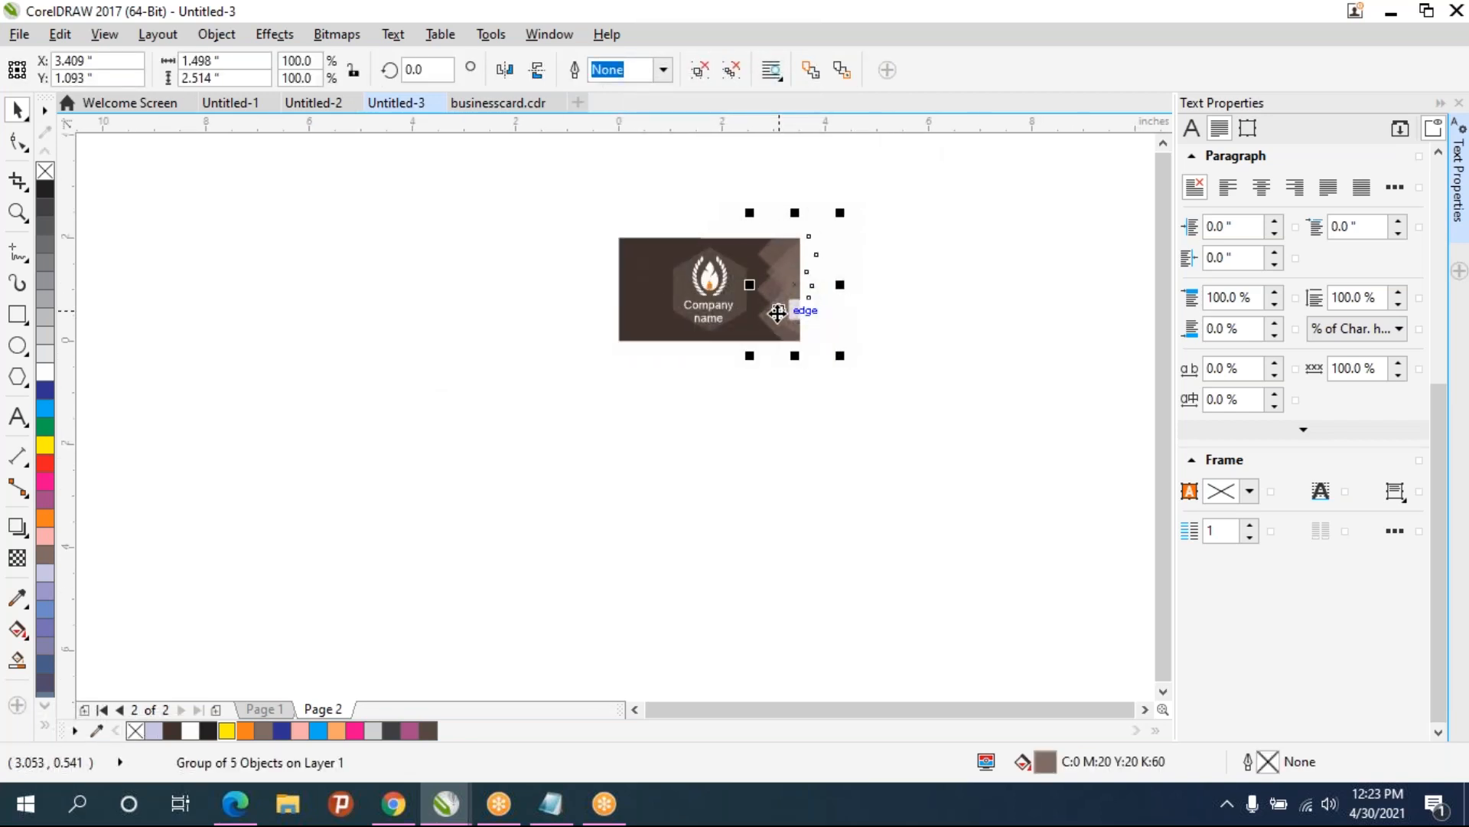
pyautogui.moveTo(800, 283); pyautogui.dragTo(620, 287)
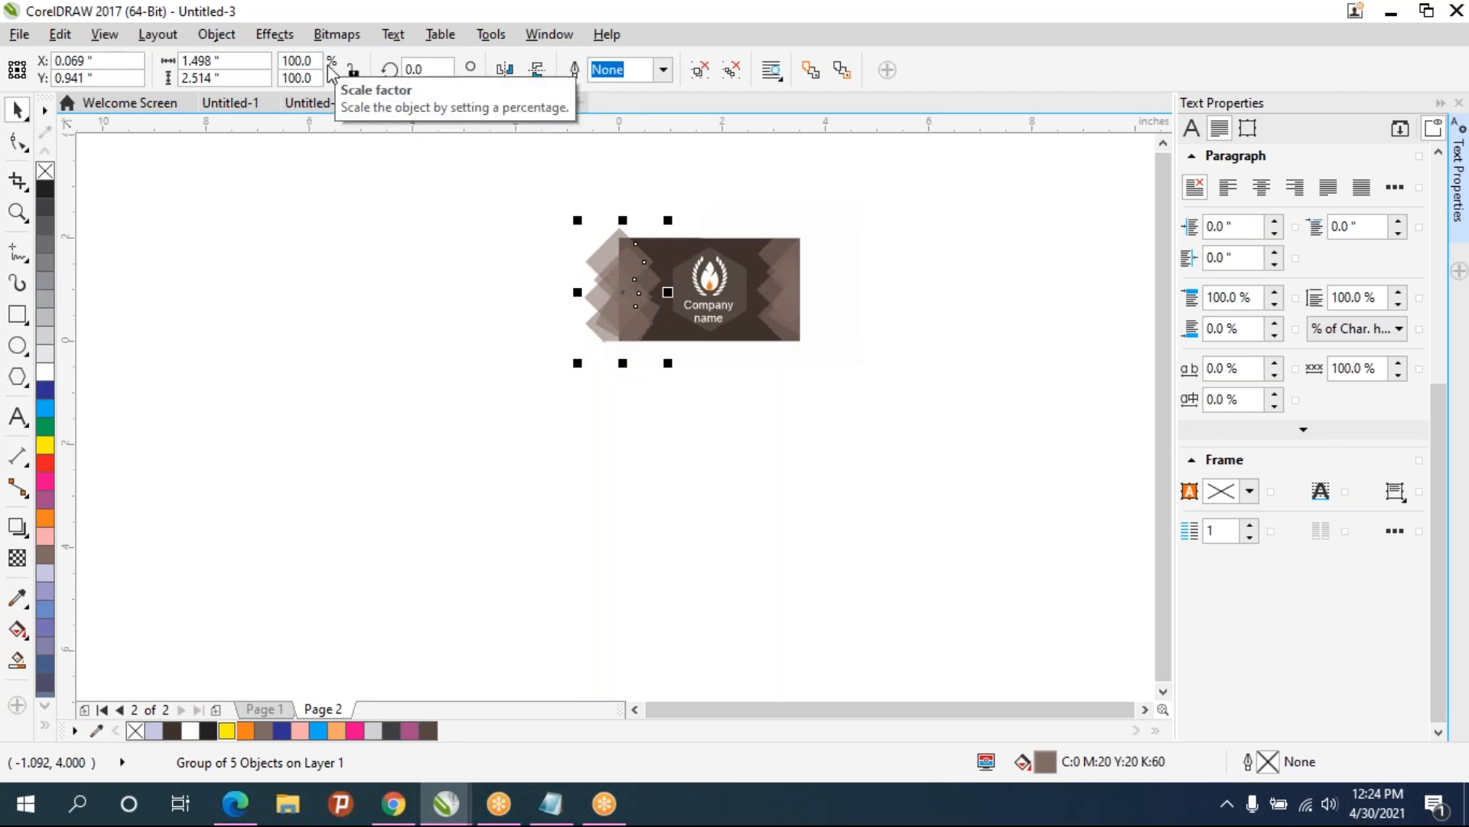
pyautogui.click(448, 249)
pyautogui.click(805, 290)
pyautogui.moveTo(815, 295); pyautogui.dragTo(621, 307)
# - Reposition the white masking rectangle so it hides the mirrored pattern's overhang beyond the card's left edge
pyautogui.scroll(2, 595, 291)
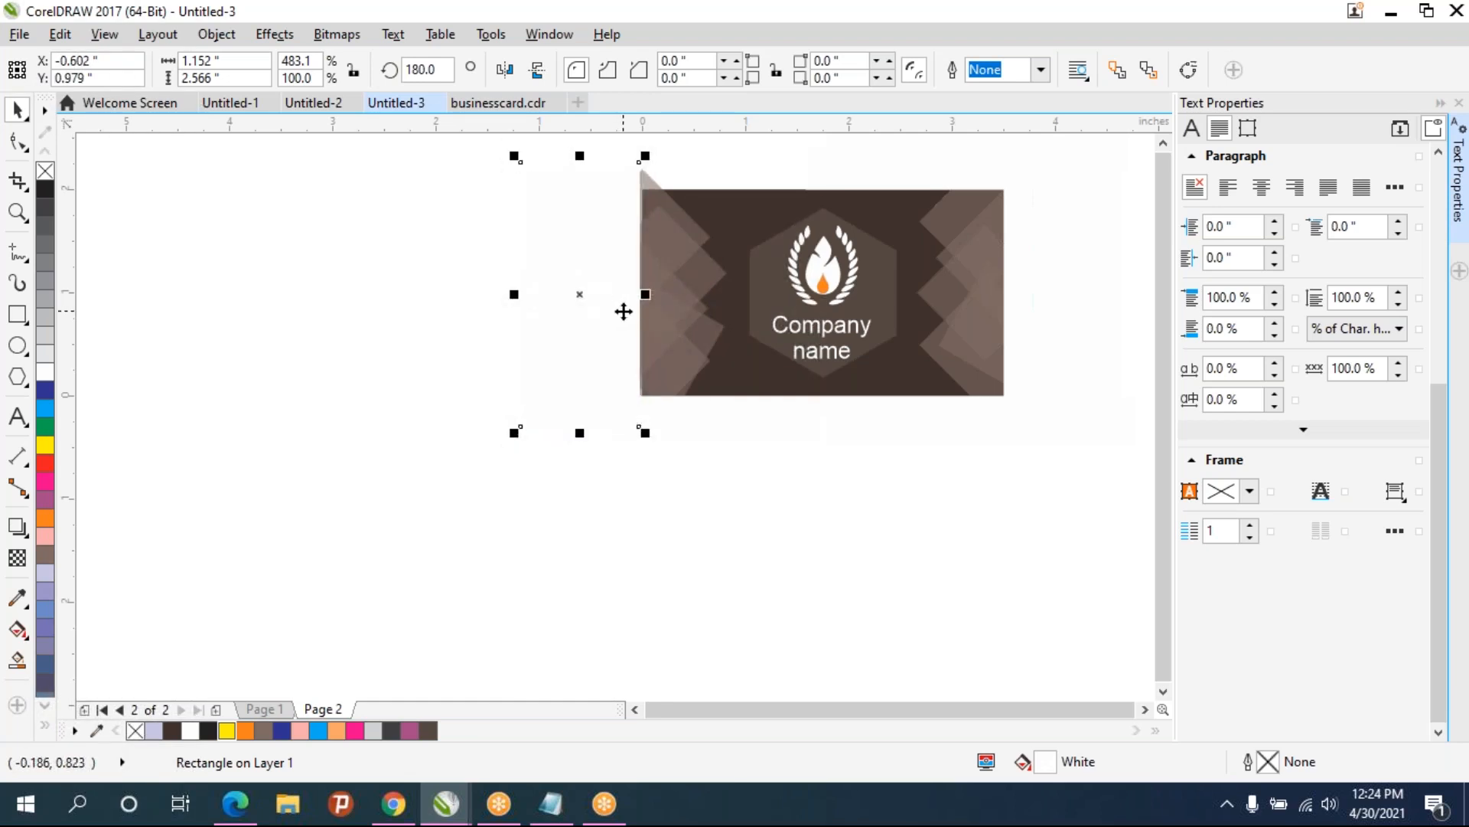
pyautogui.scroll(2, 623, 311)
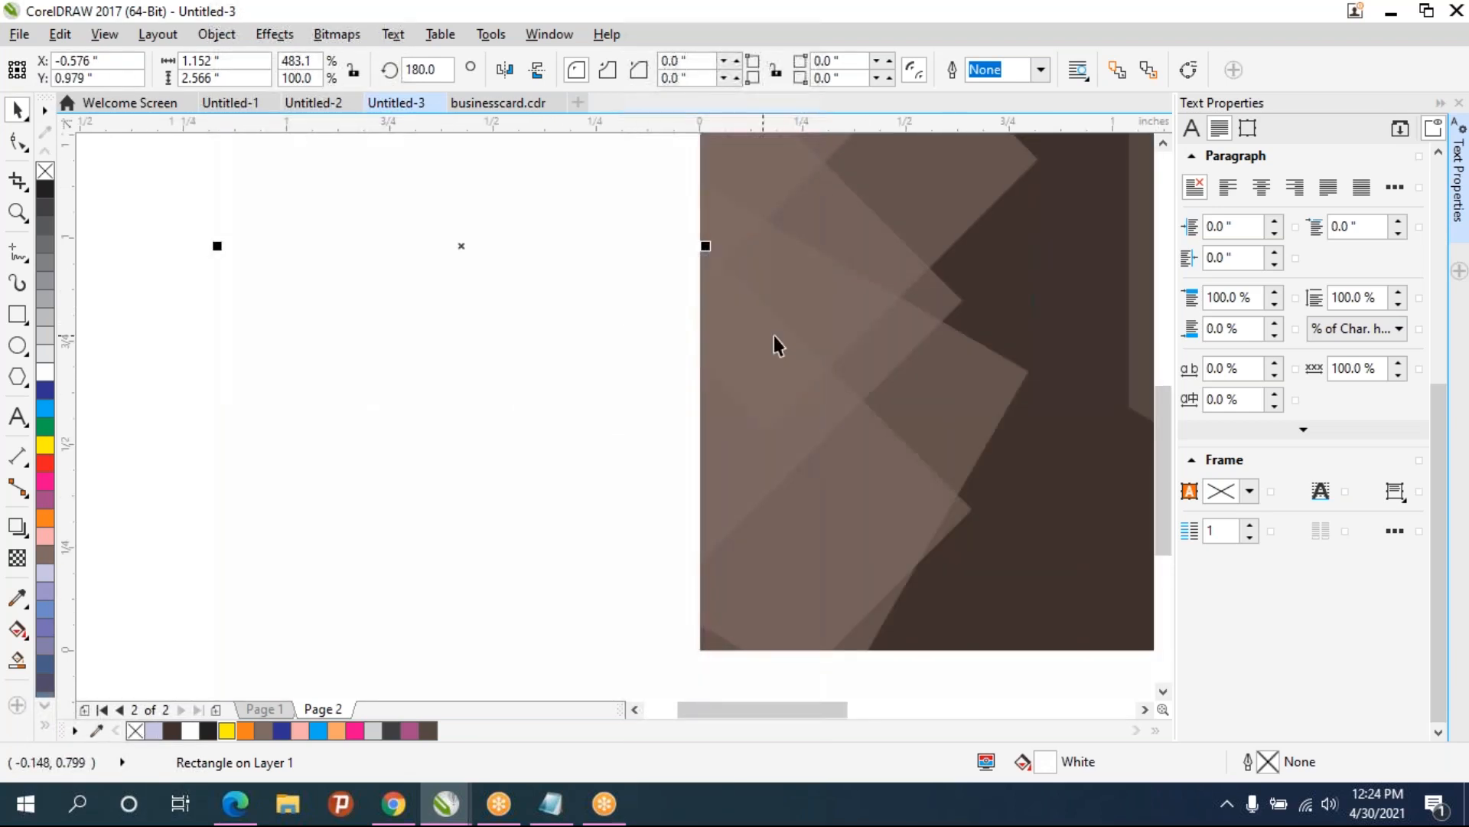
pyautogui.scroll(-2, 803, 337)
pyautogui.scroll(-3, 743, 367)
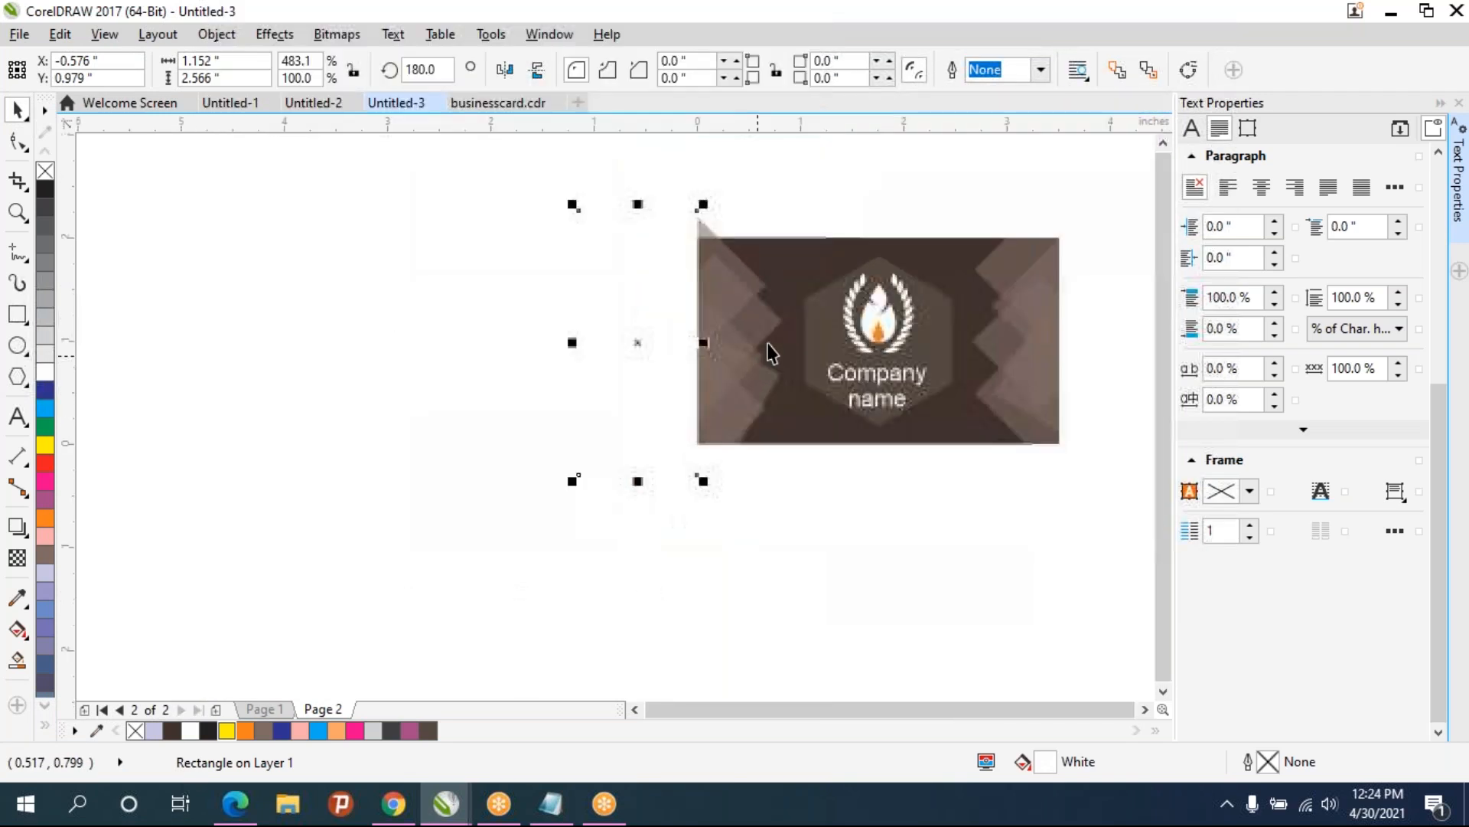
pyautogui.click(904, 283)
pyautogui.moveTo(823, 273); pyautogui.dragTo(579, 273)
pyautogui.moveTo(891, 272); pyautogui.dragTo(869, 295)
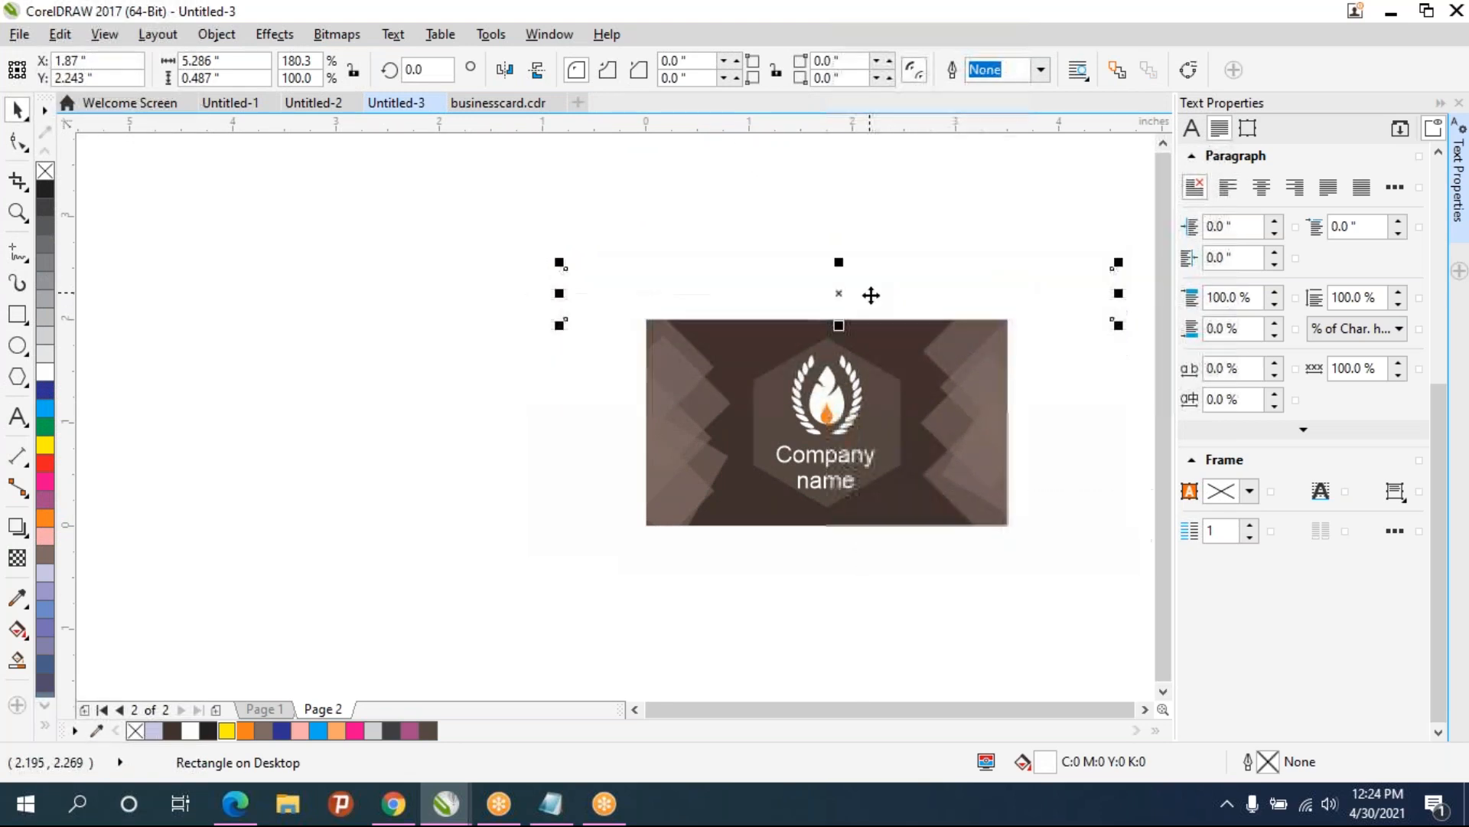
pyautogui.click(851, 218)
pyautogui.moveTo(895, 437); pyautogui.dragTo(792, 420)
# - Group the logo with its hexagon and scale the group down at the card's centre
pyautogui.click(814, 352)
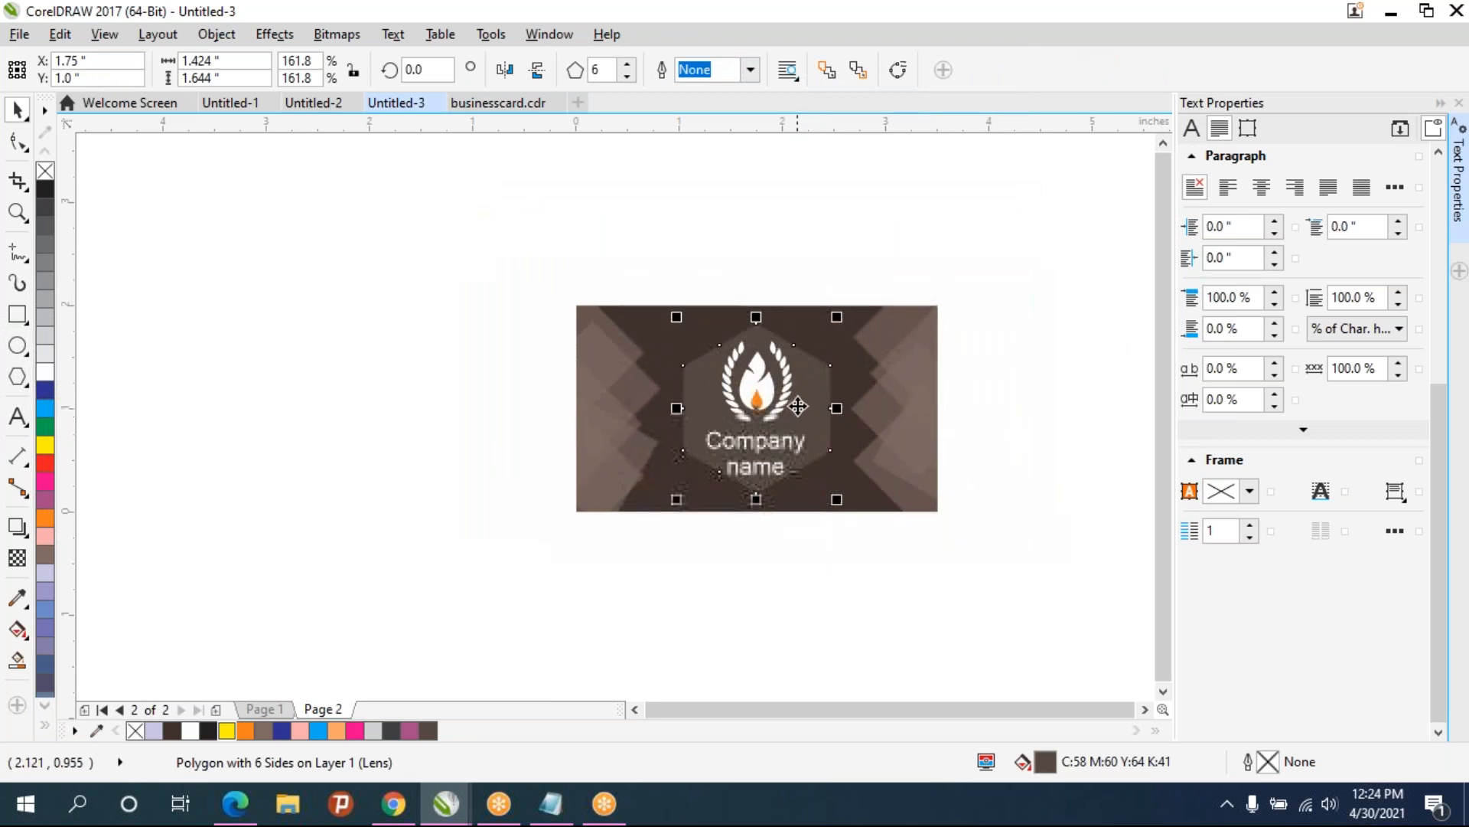
pyautogui.scroll(-1, 813, 362)
pyautogui.moveTo(728, 225); pyautogui.dragTo(844, 438)
pyautogui.hotkey('ctrl', 'g')
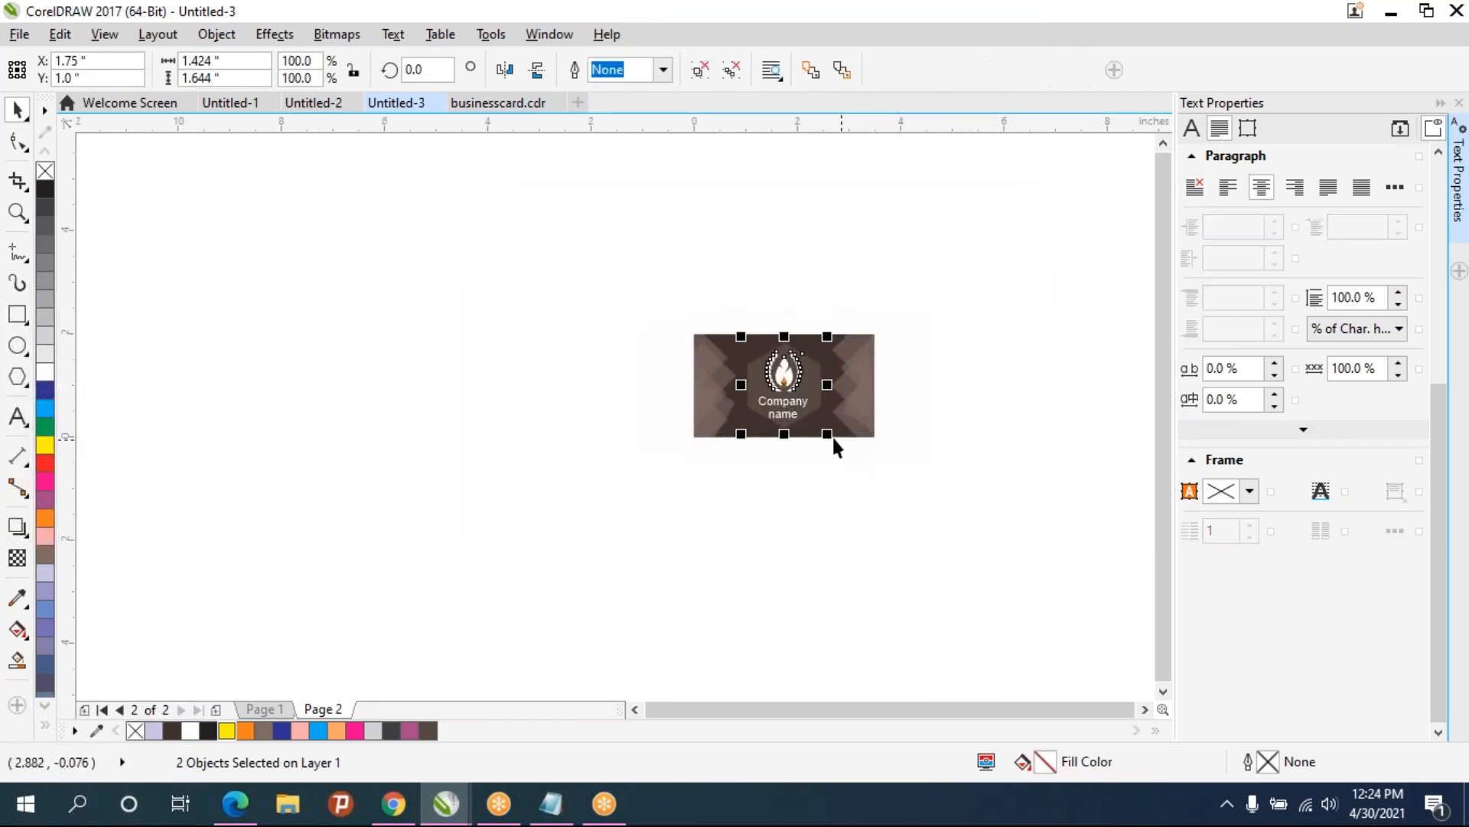
pyautogui.moveTo(826, 434); pyautogui.dragTo(778, 367)
pyautogui.scroll(1, 798, 395)
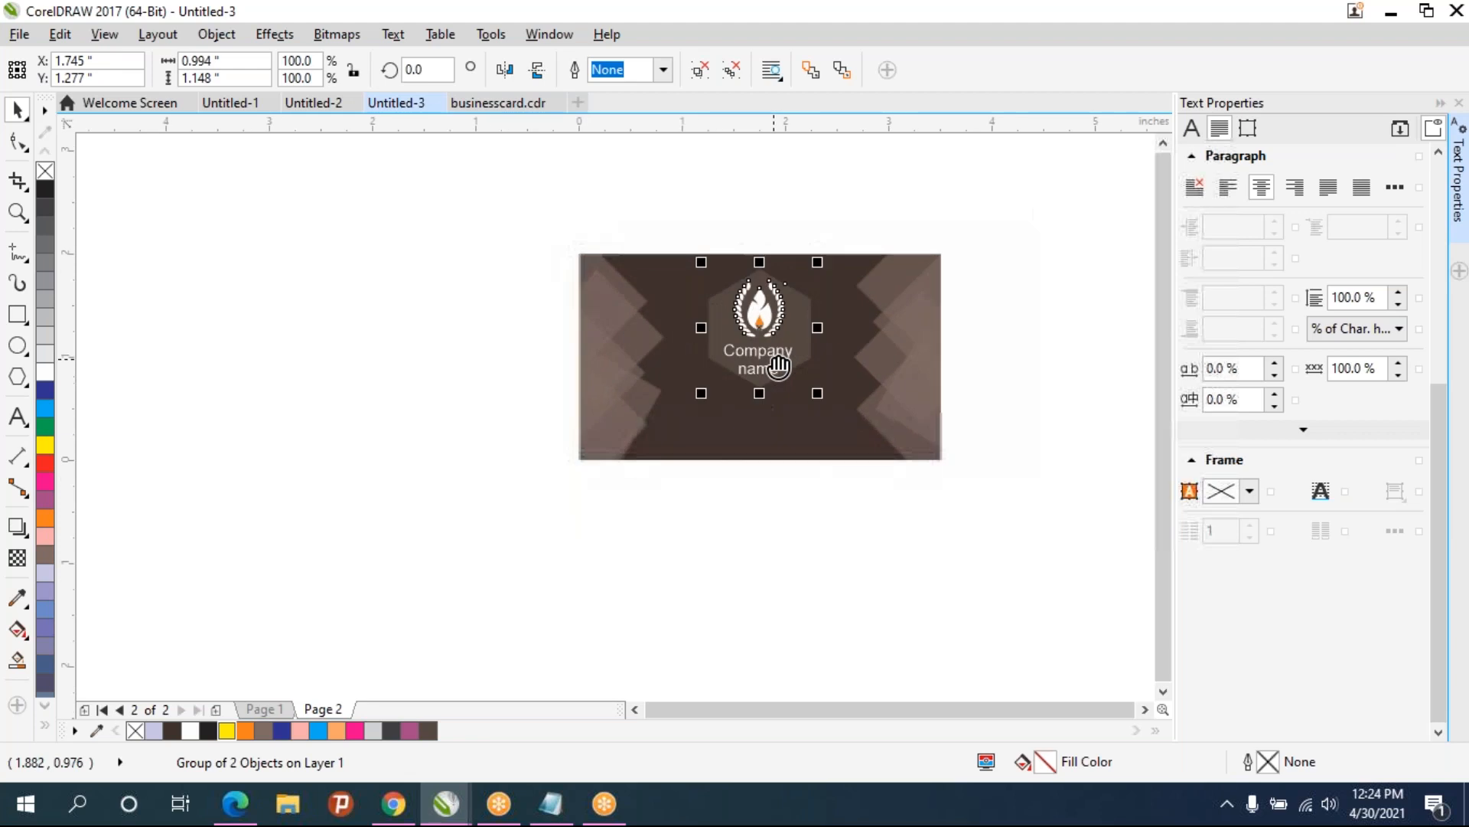
pyautogui.click(810, 424)
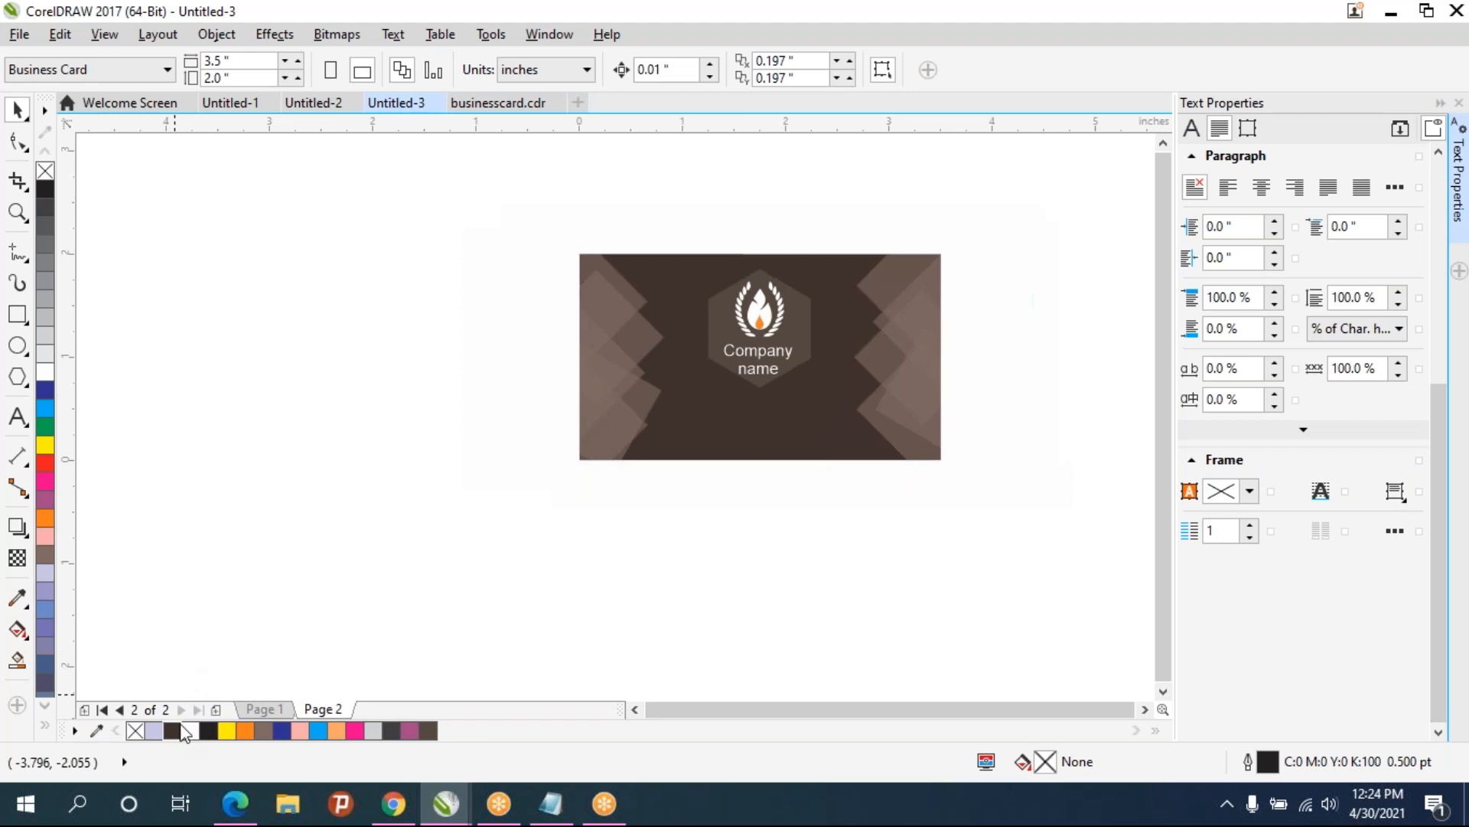
# - Switch between Page 1 and Page 2 to compare the front and back of the card
pyautogui.click(249, 710)
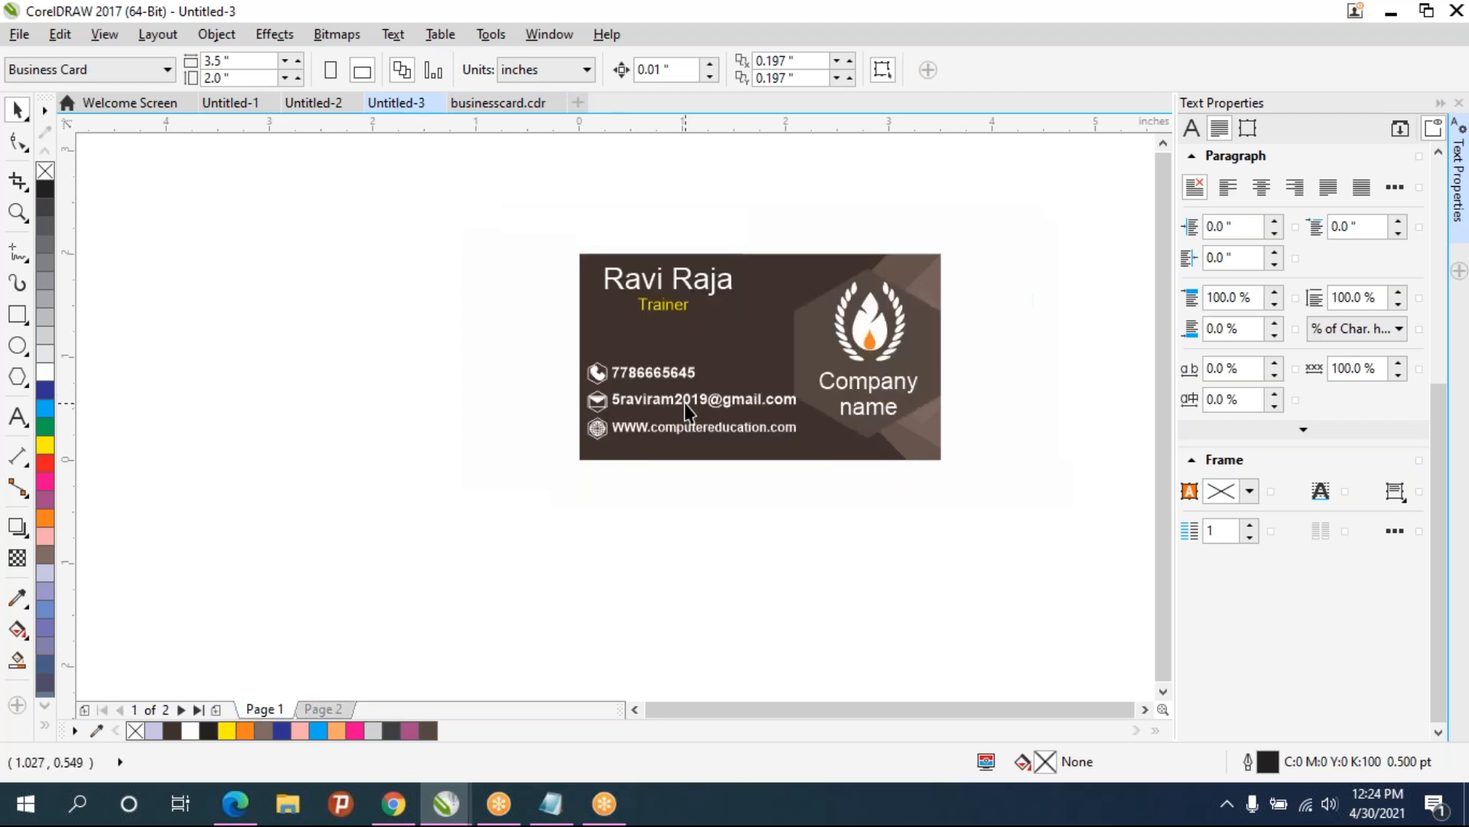
pyautogui.click(319, 709)
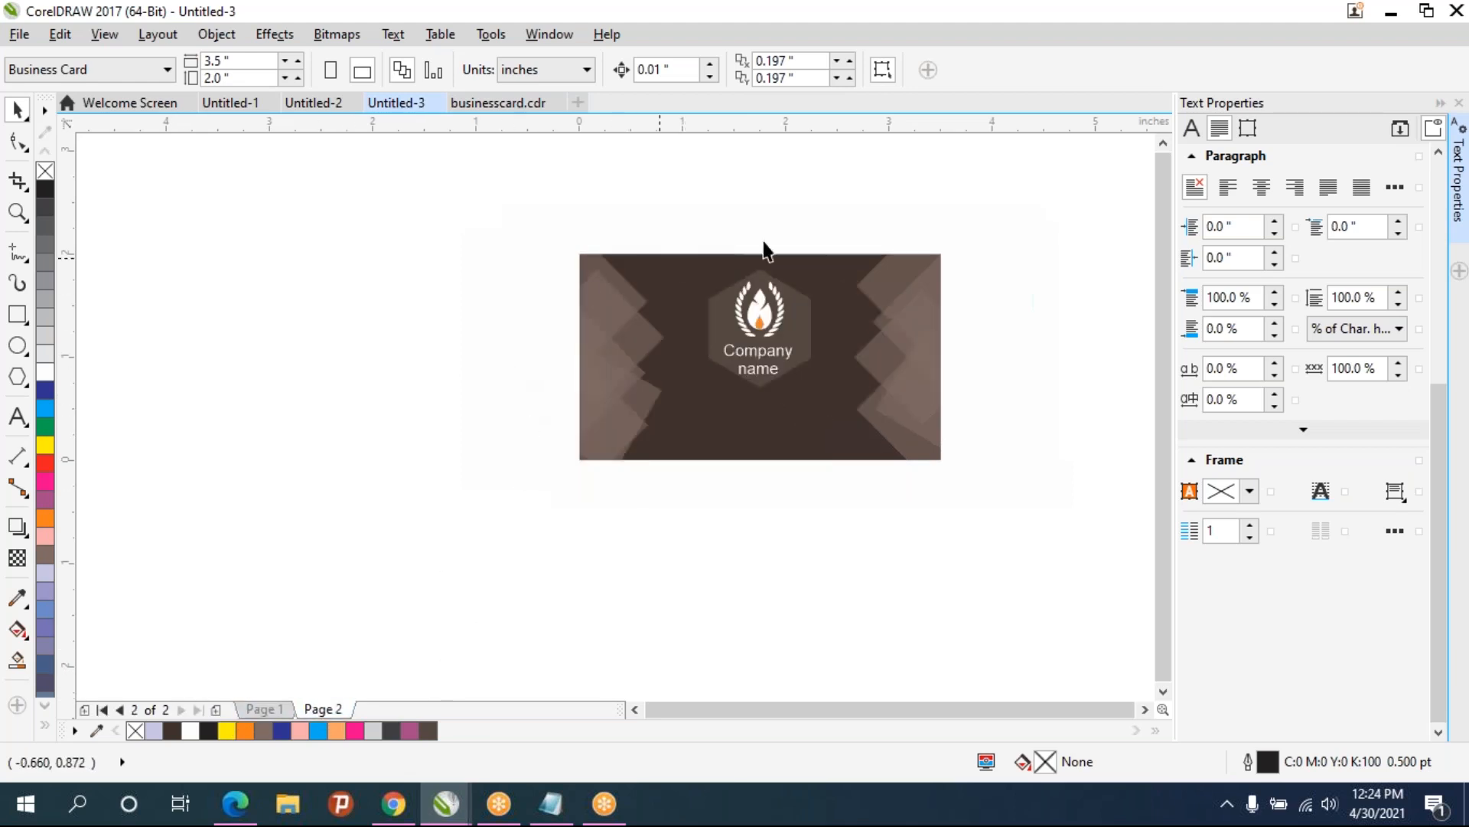
pyautogui.click(274, 711)
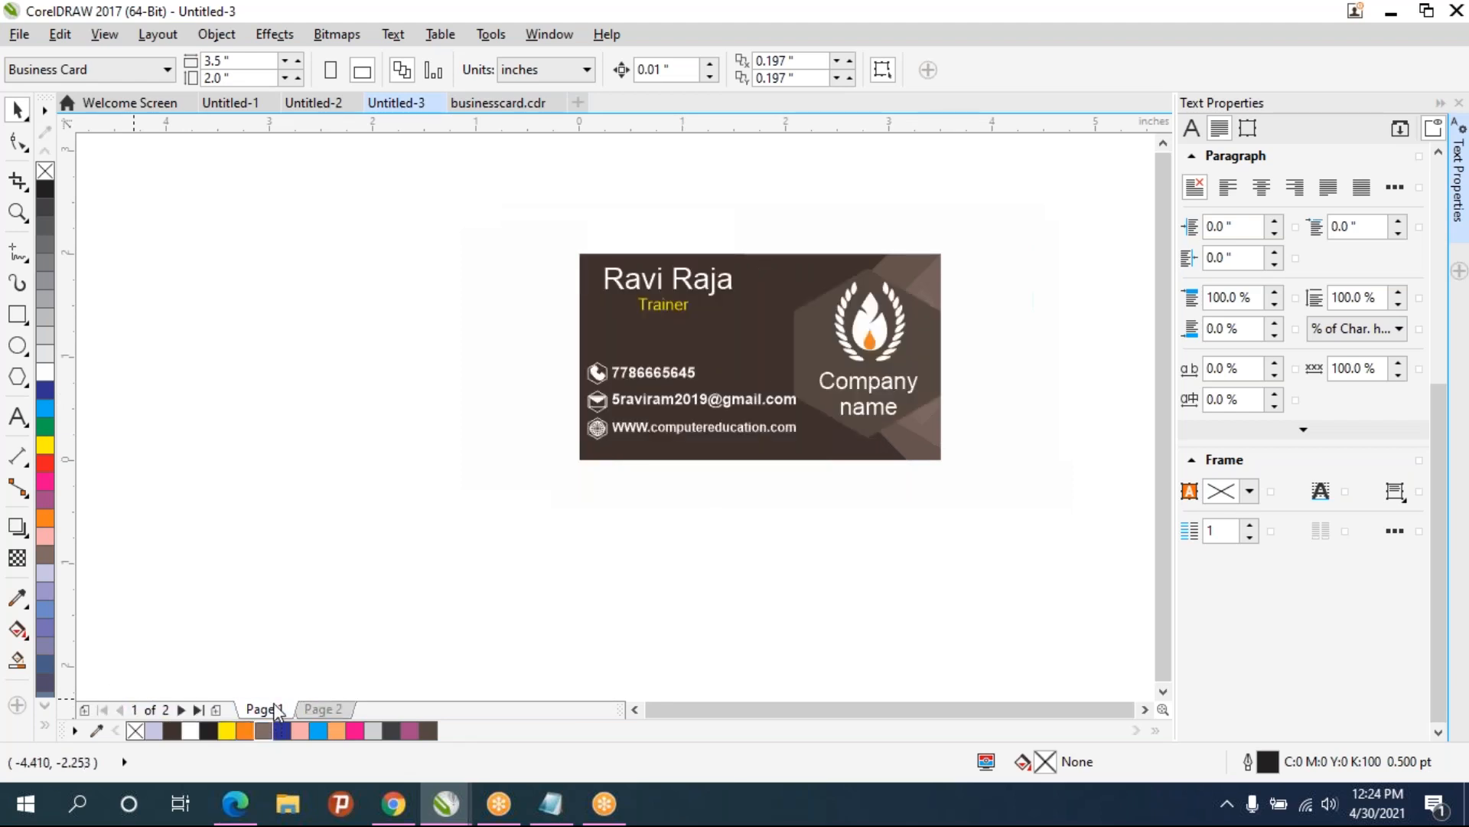
pyautogui.click(331, 709)
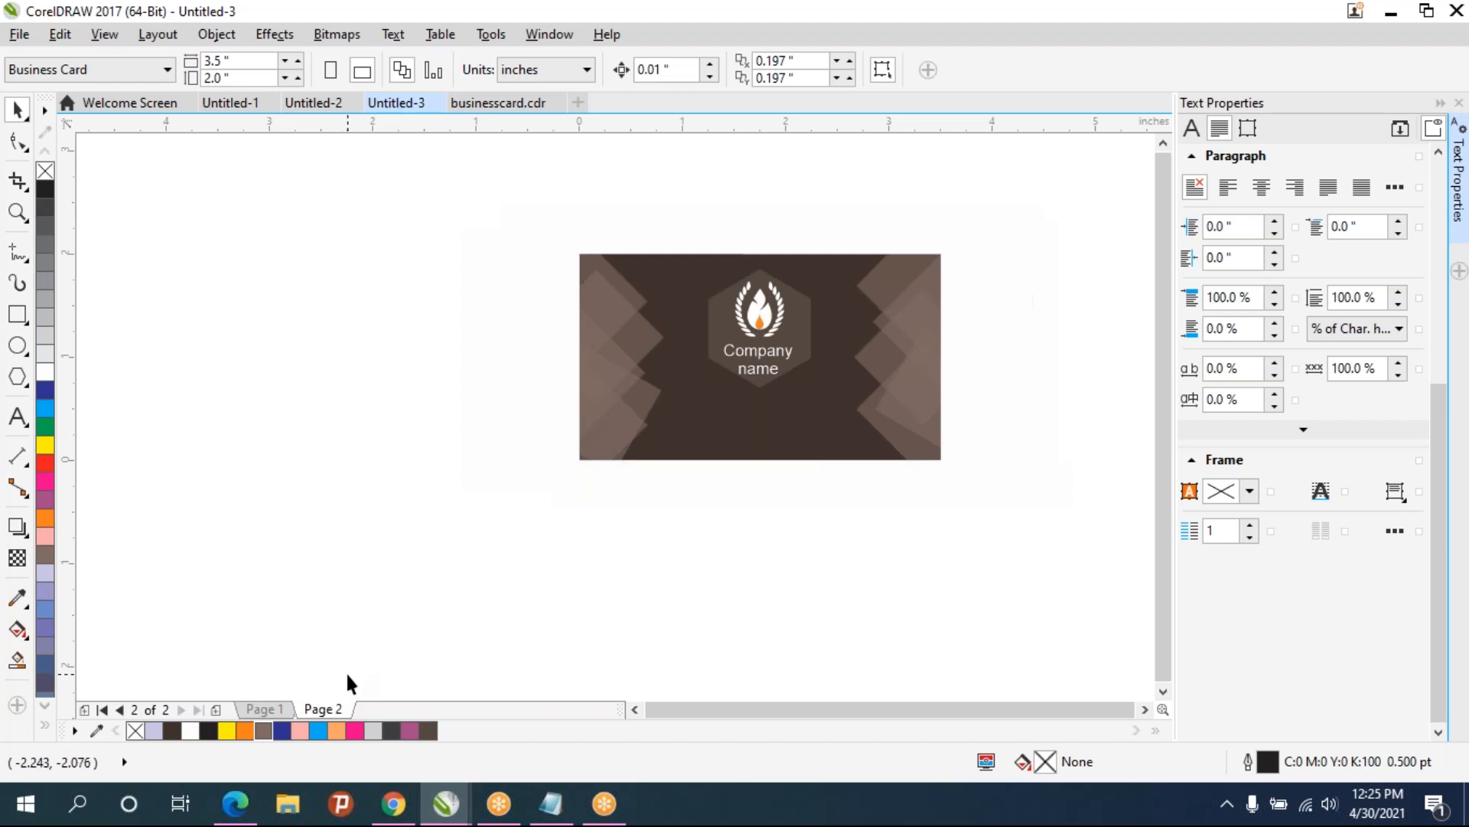
# - Save the drawing to the Desktop as Businesscard2
pyautogui.hotkey('ctrl', 's')
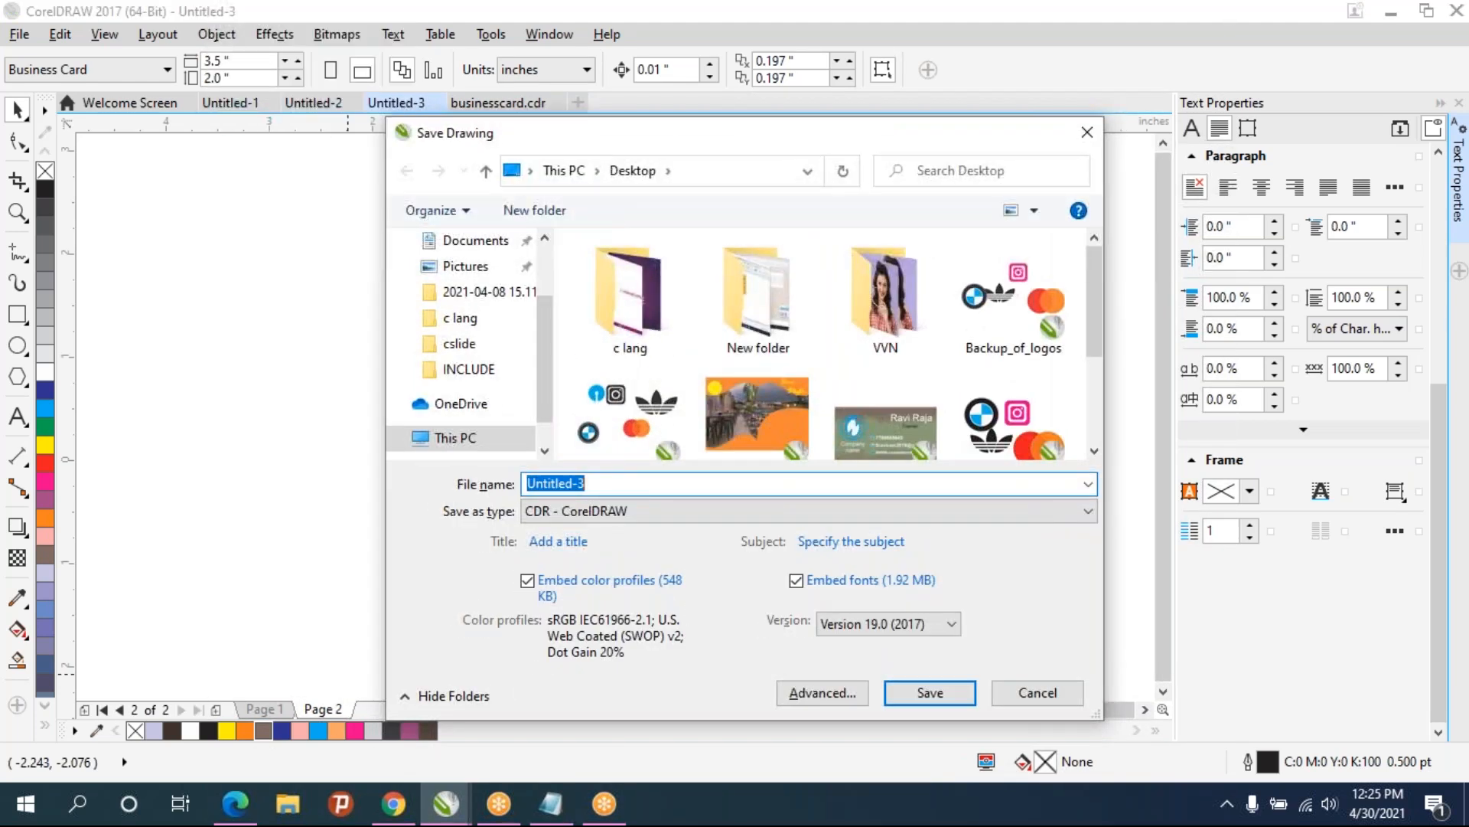
pyautogui.write('Bu')
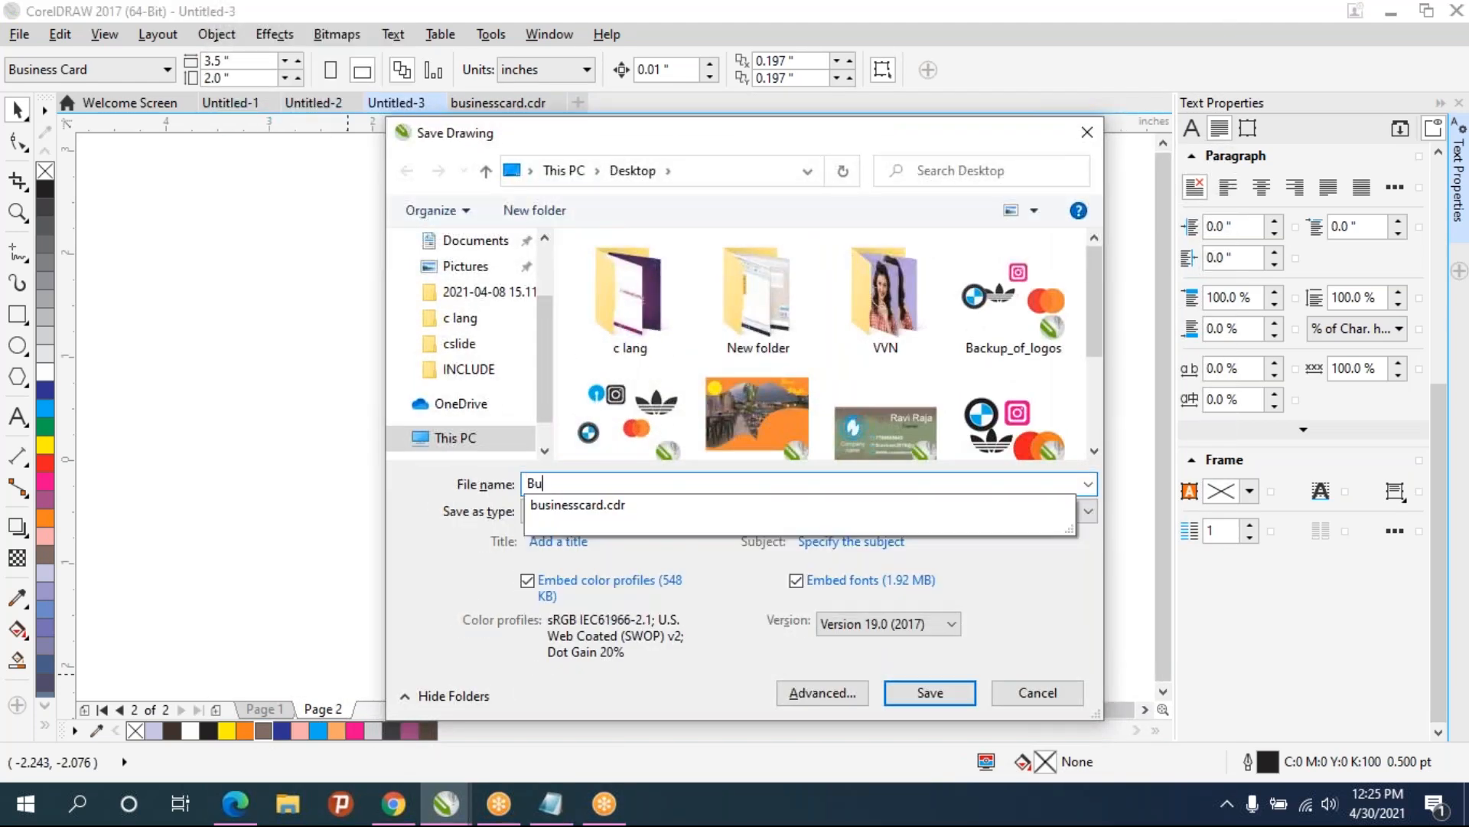
pyautogui.write('sinesscard2')
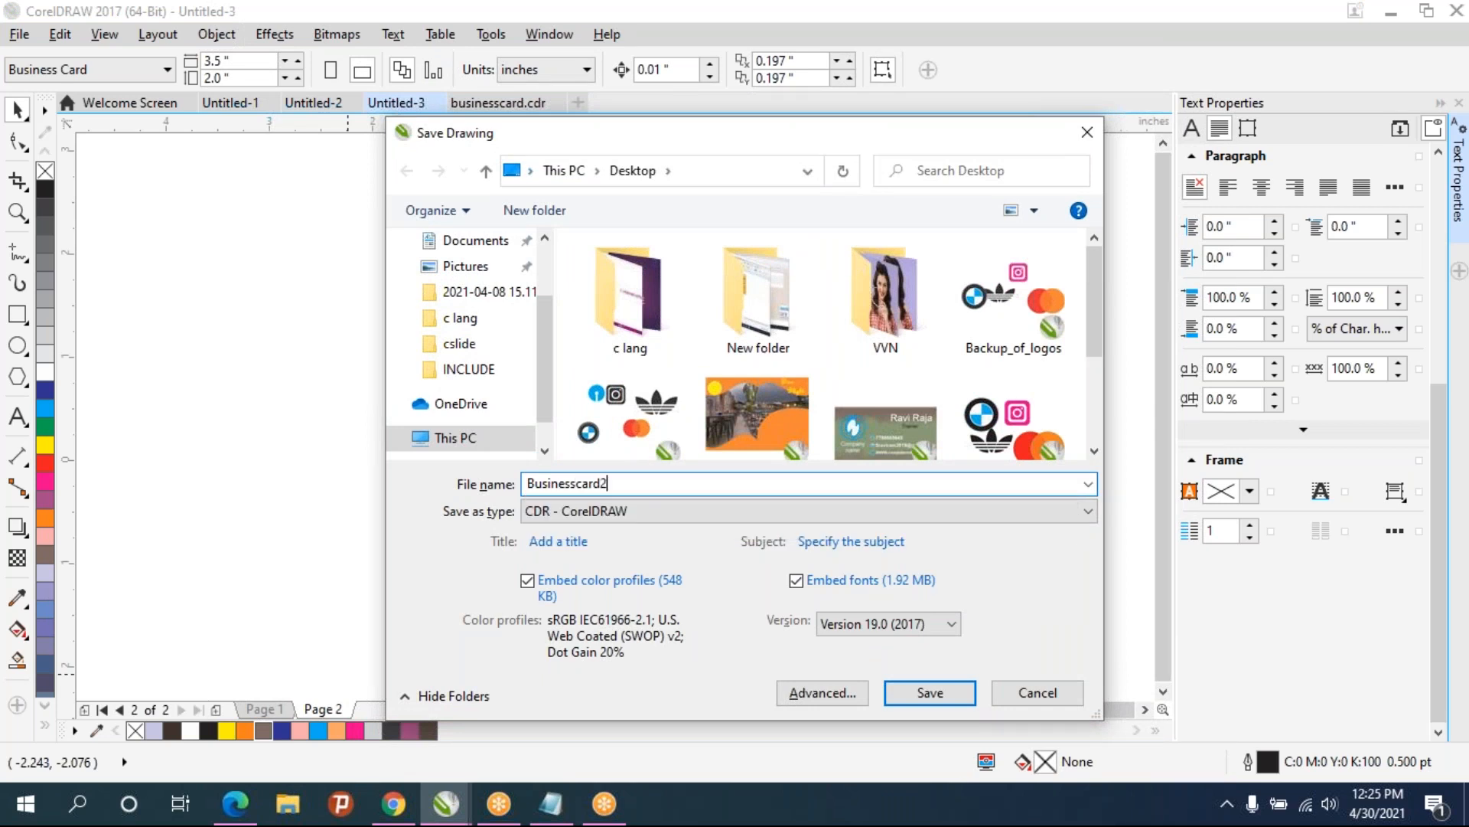
pyautogui.press('Return')
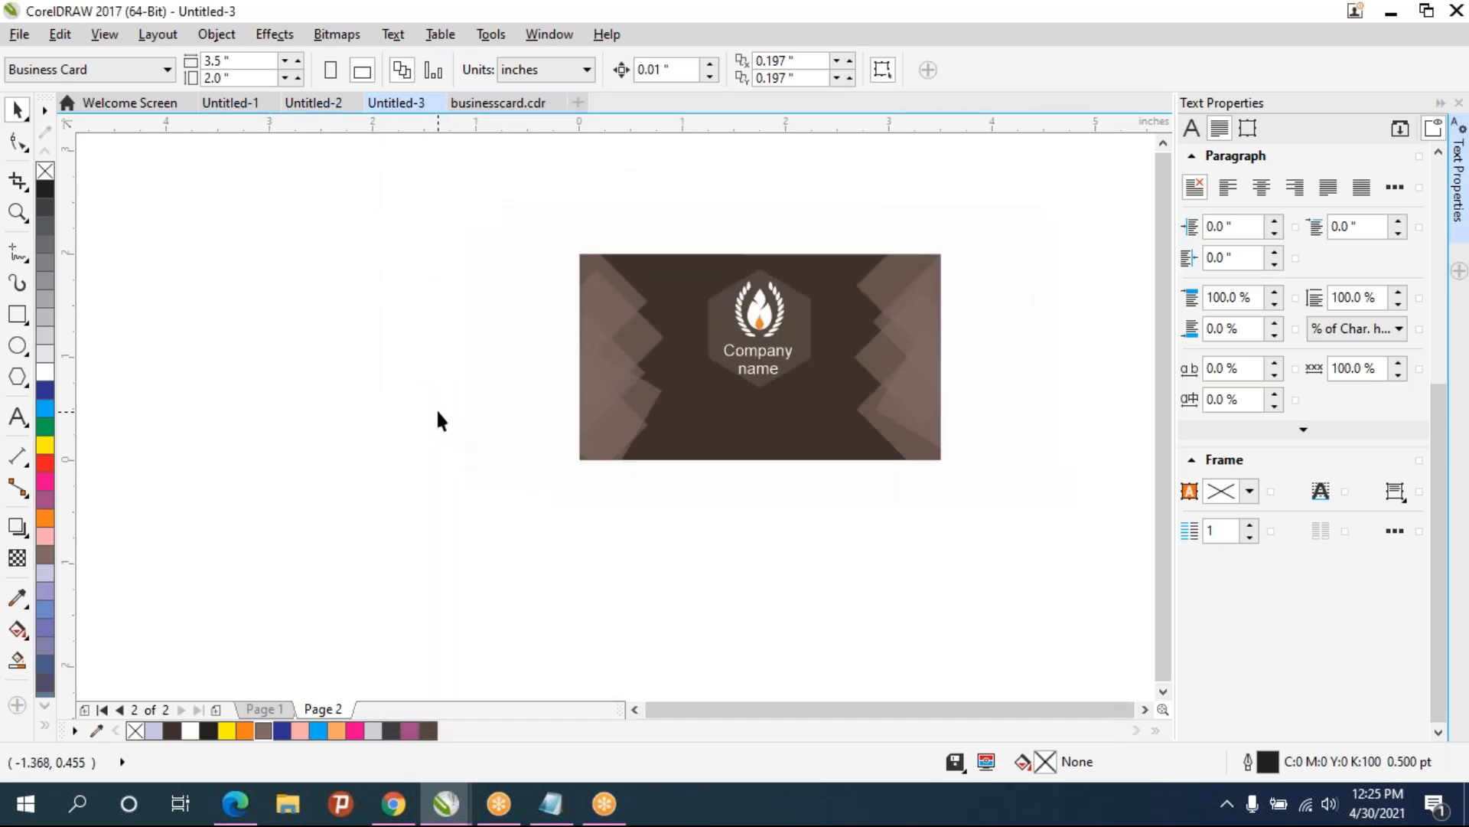
# - Return to Page 1 and zoom in to review the front of the card
pyautogui.click(260, 712)
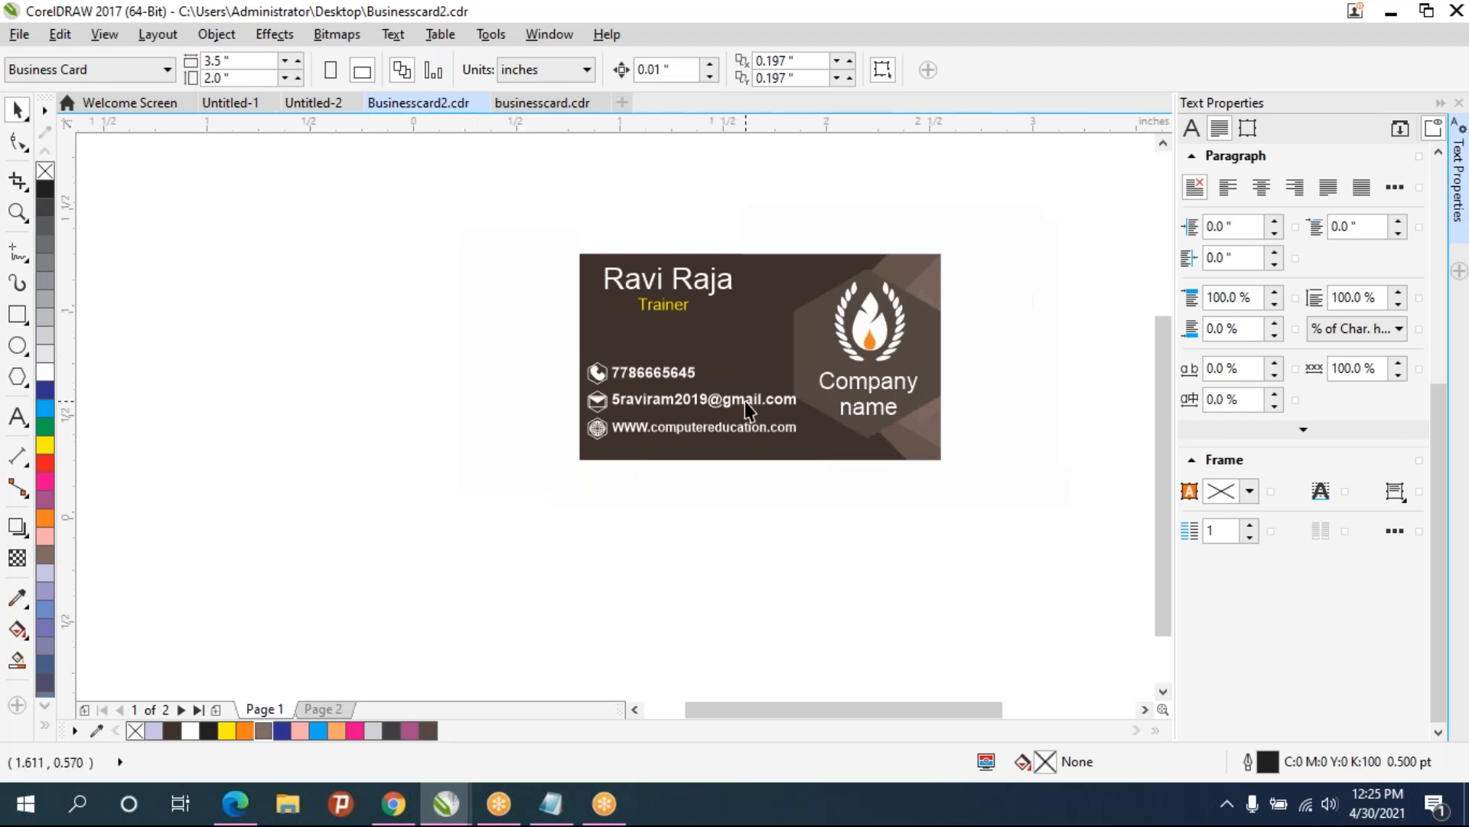
pyautogui.scroll(1, 747, 401)
pyautogui.moveTo(746, 401); pyautogui.dragTo(614, 494)
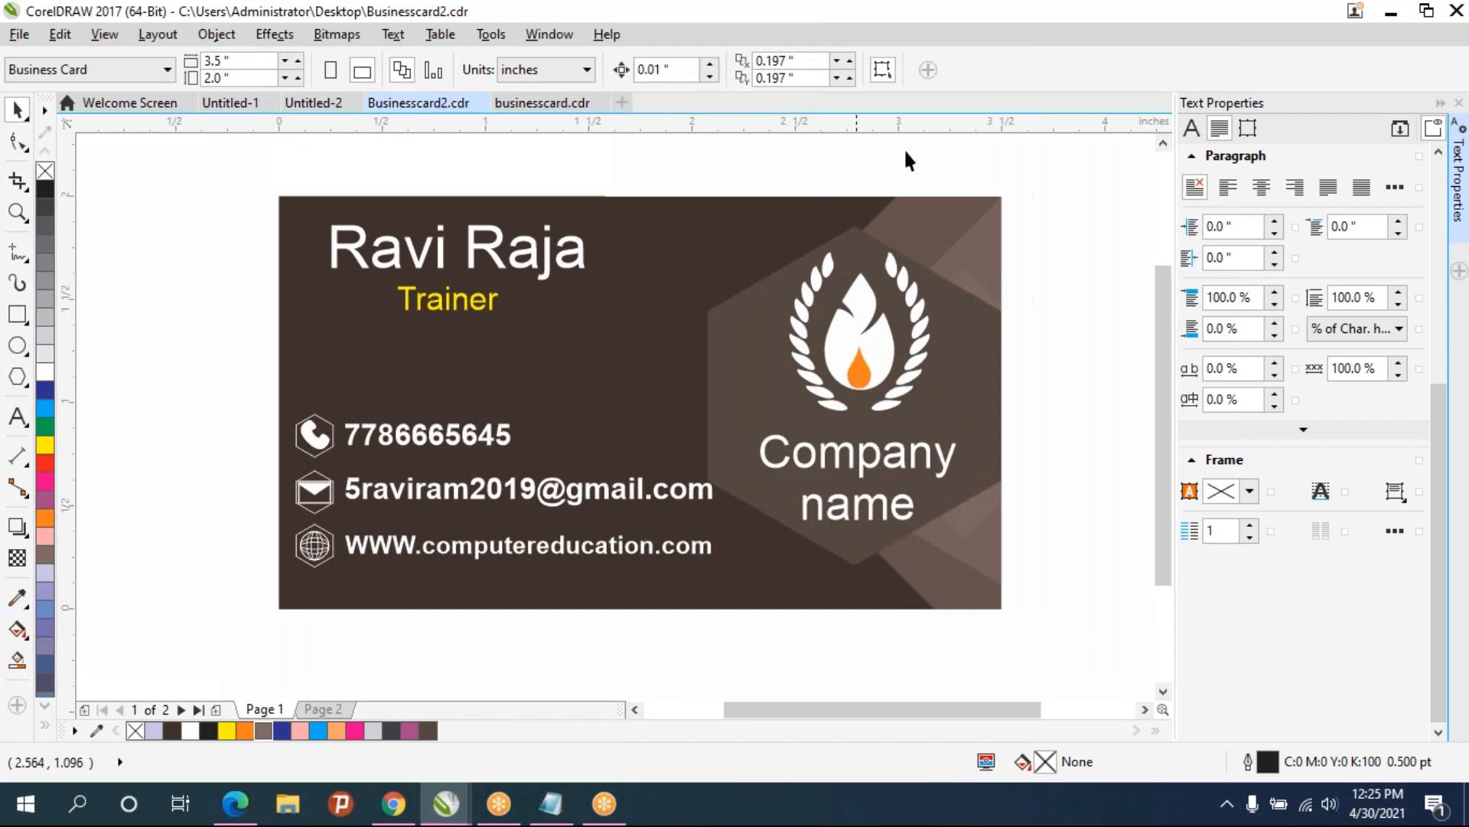
pyautogui.click(1041, 26)
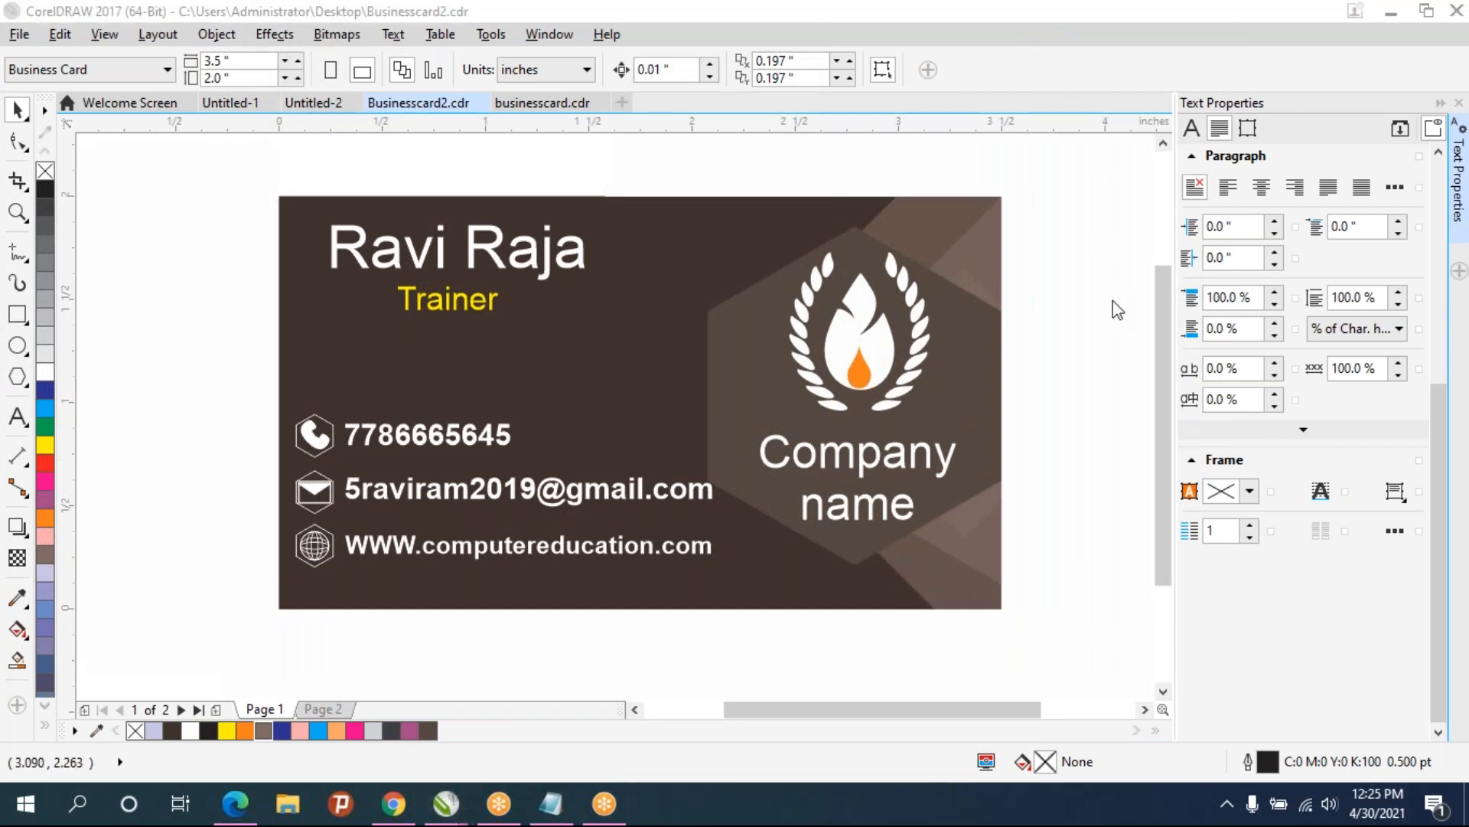